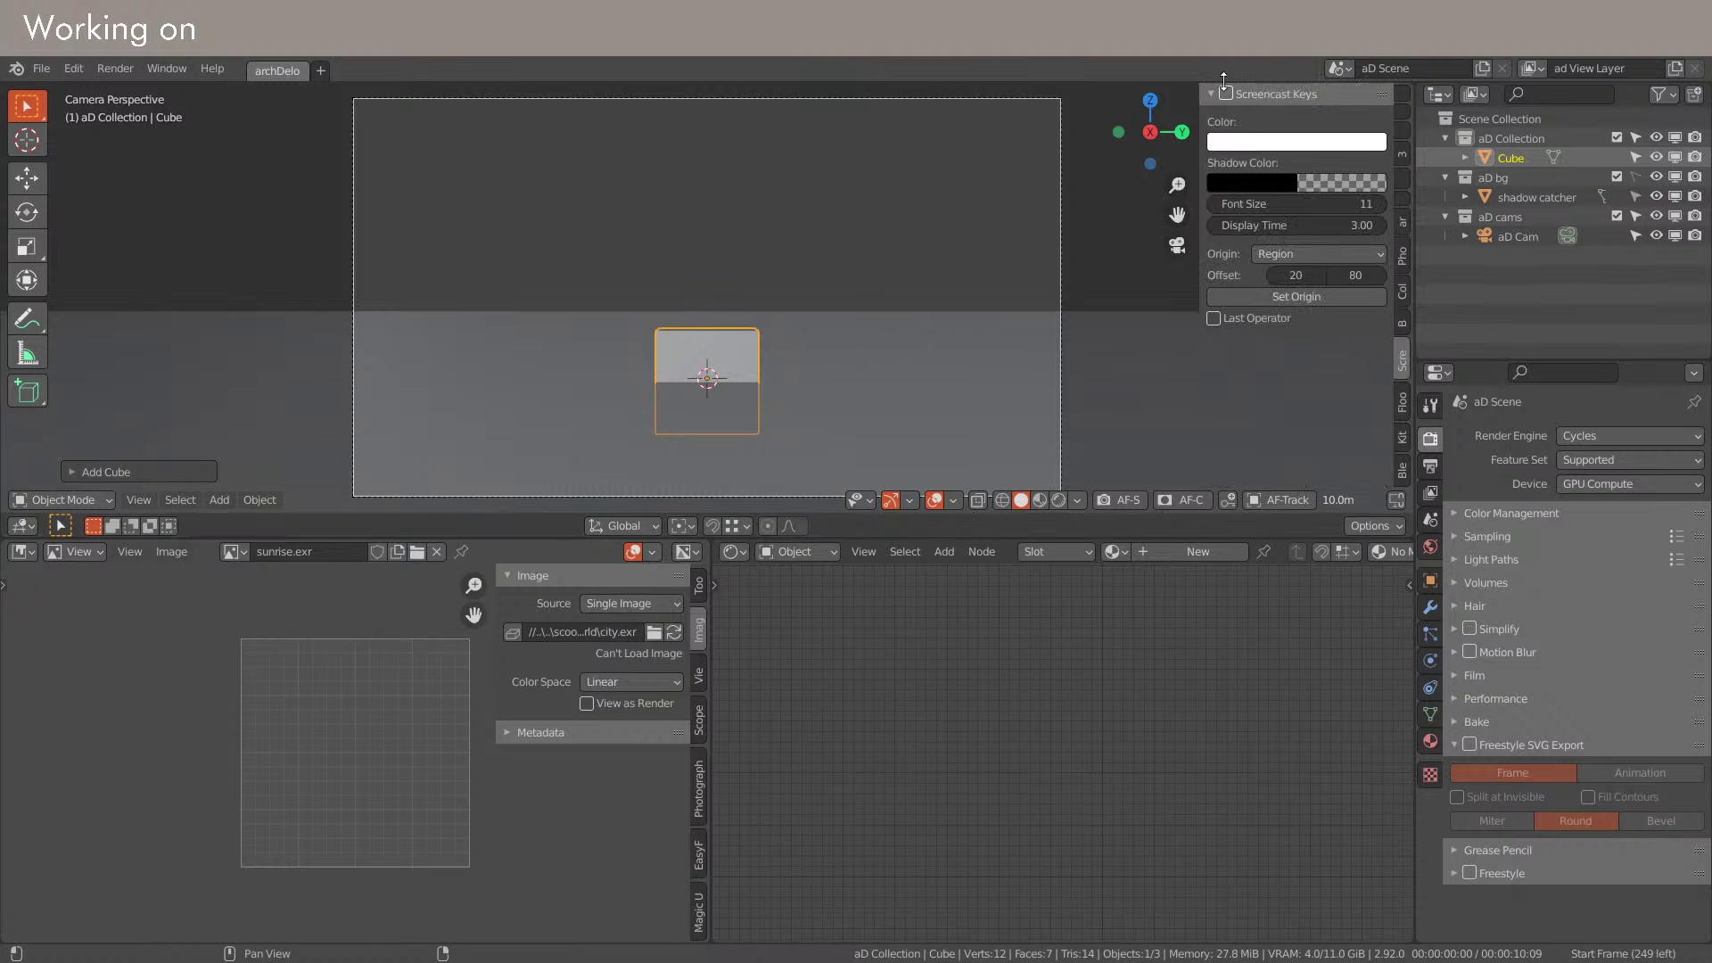
Step: Set the Screencast Keys font size to 36
left_click_drag(1297, 204, 1347, 204)
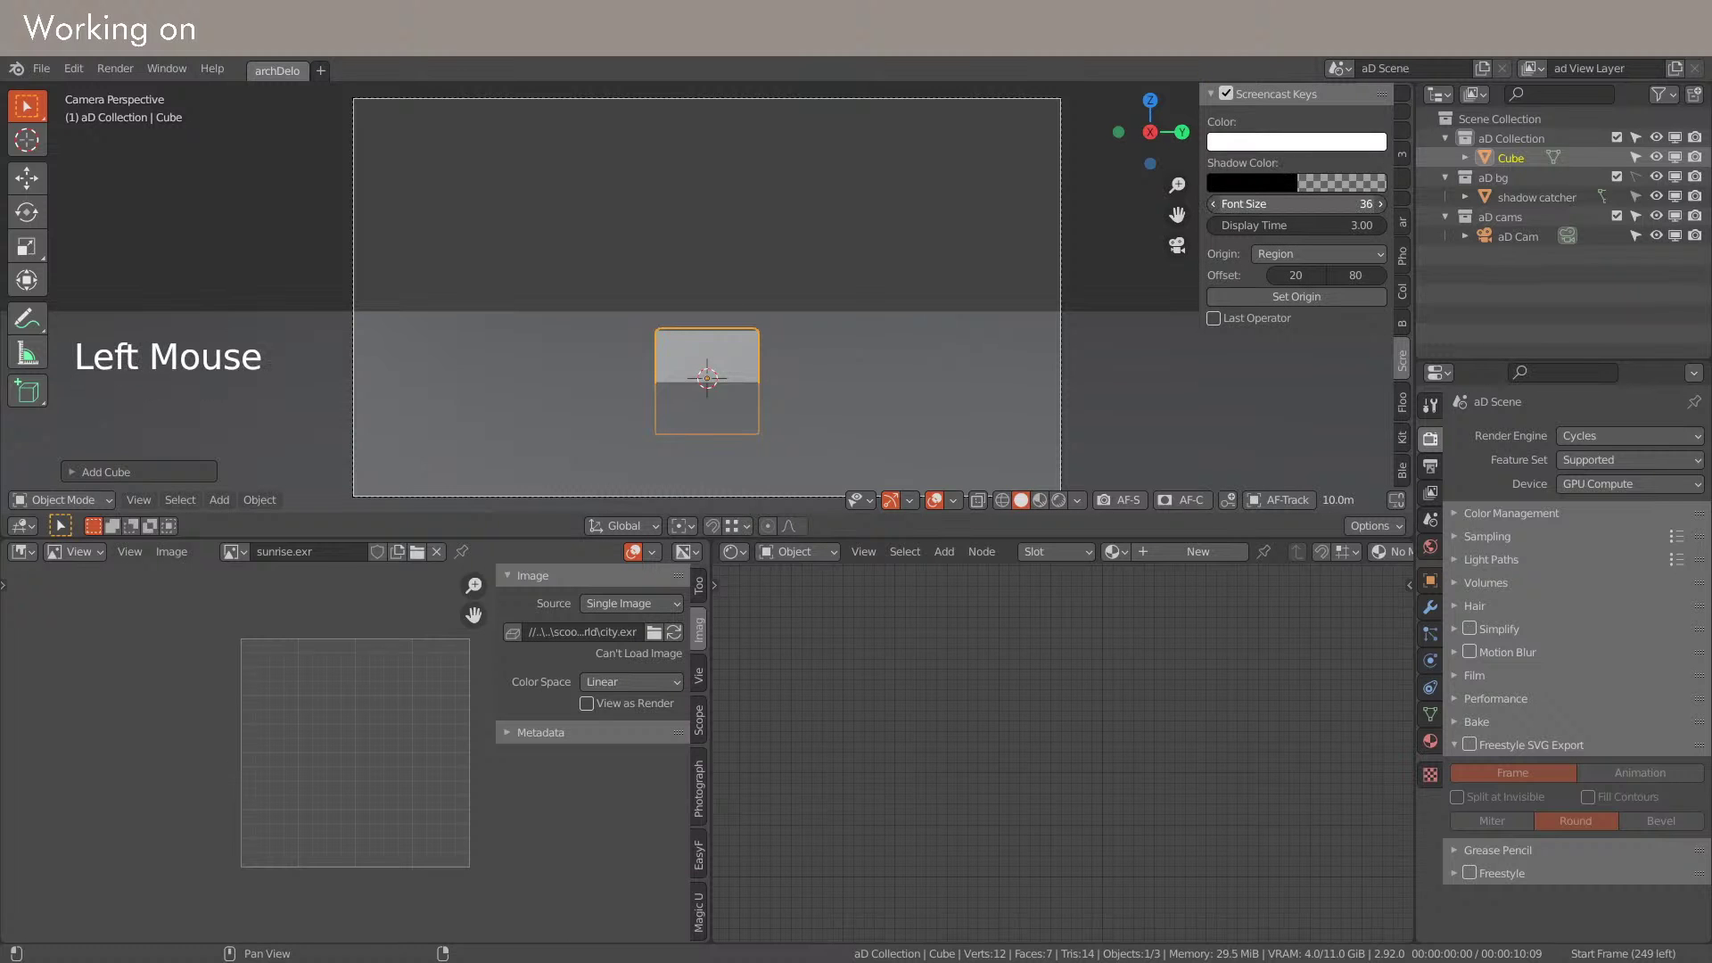
Step: Activate the Move tool, then move the cube freely and along the global X axis
middle_click_drag(570, 379, 604, 378)
left_click(29, 184)
left_click_drag(810, 377, 603, 361)
key("g")
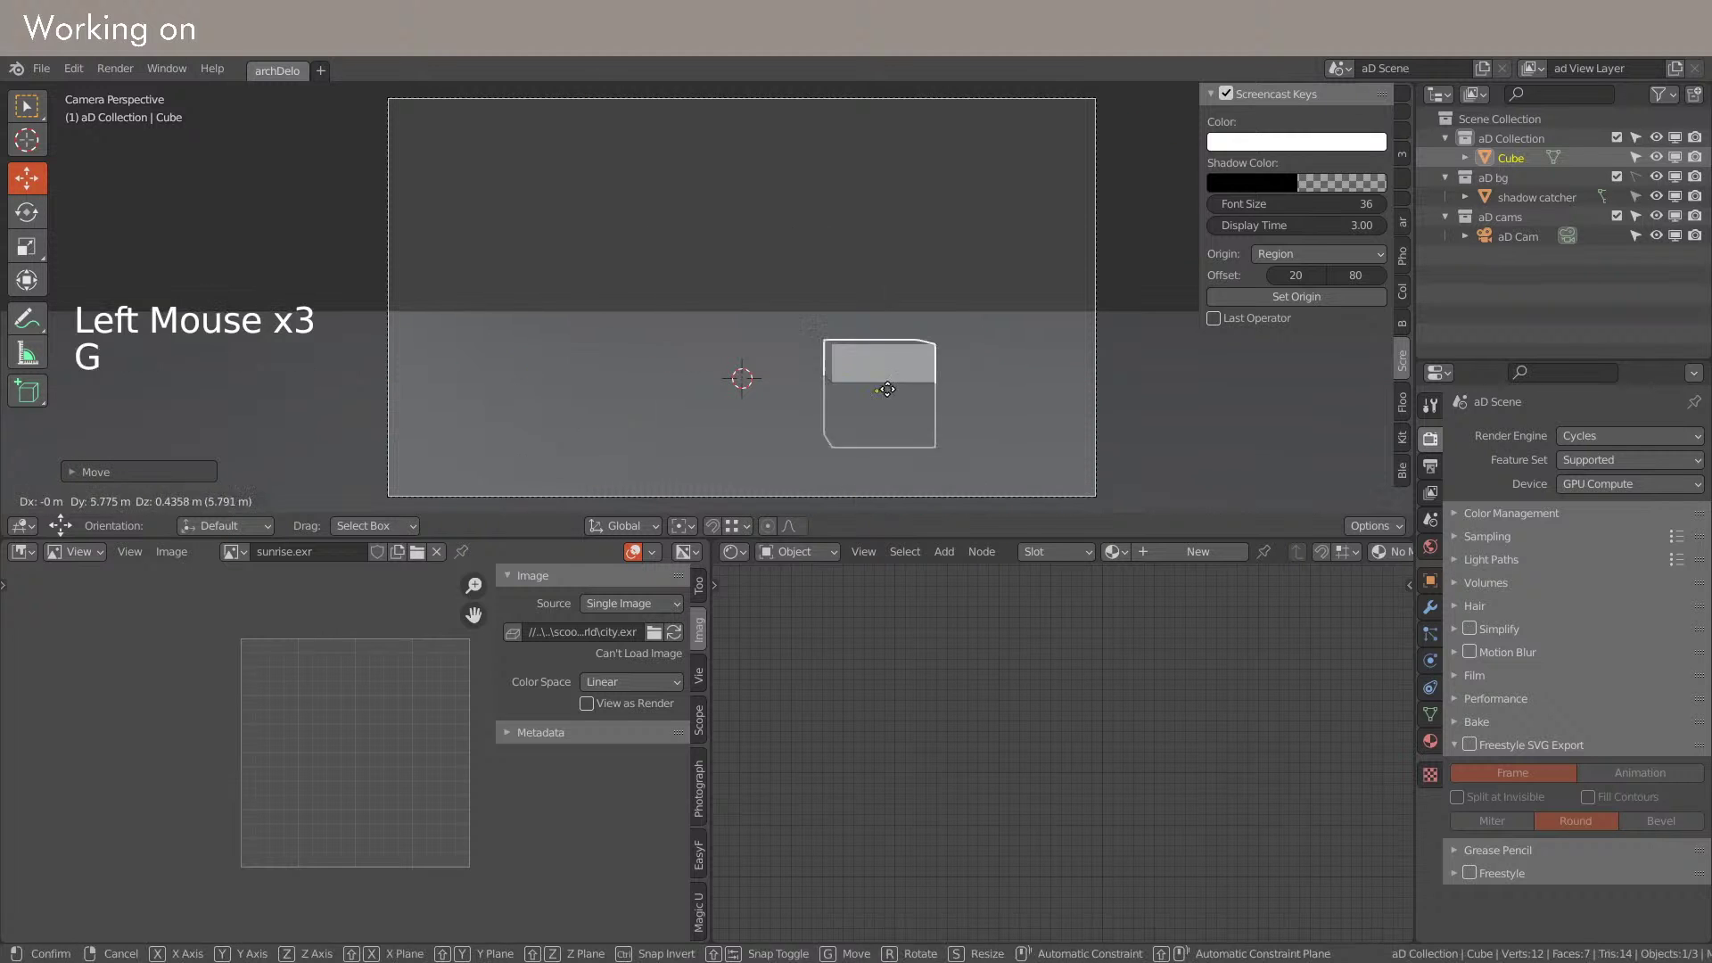
key("g")
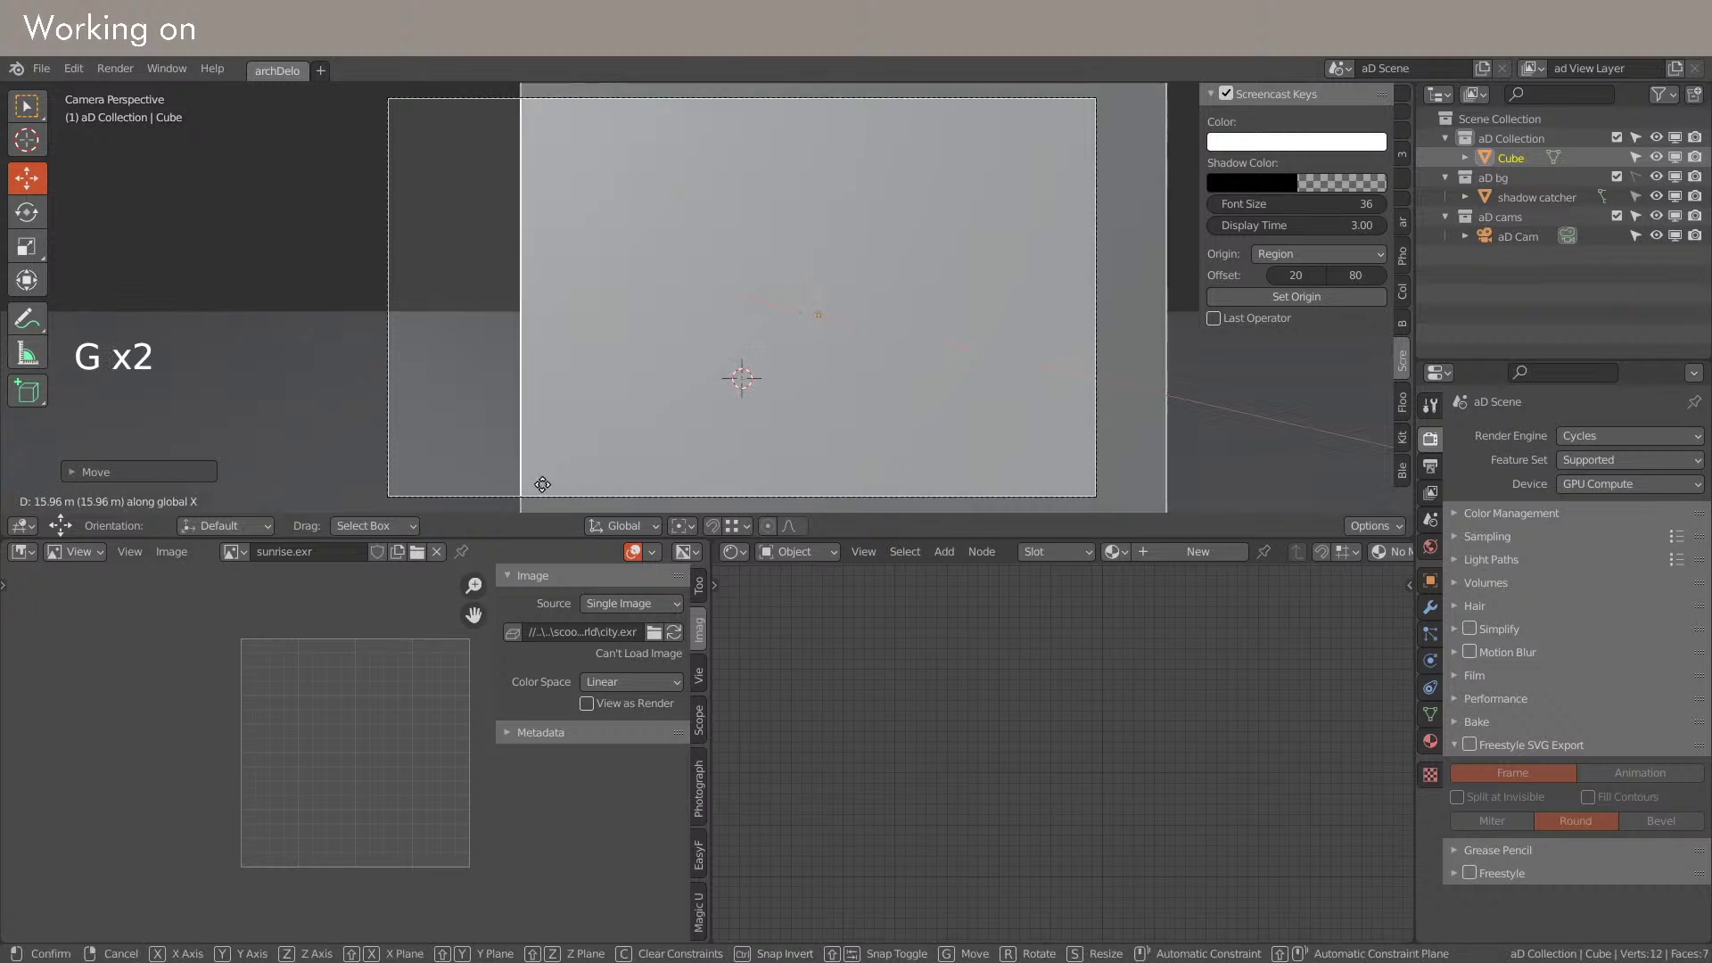
left_click(592, 221)
key("z")
middle_click_drag(663, 338, 799, 390, "shift")
scroll(890, 373, "down", 7)
Step: Try to rotate the cube about the global Z axis, and activate the Rotate tool
key("r")
key("z")
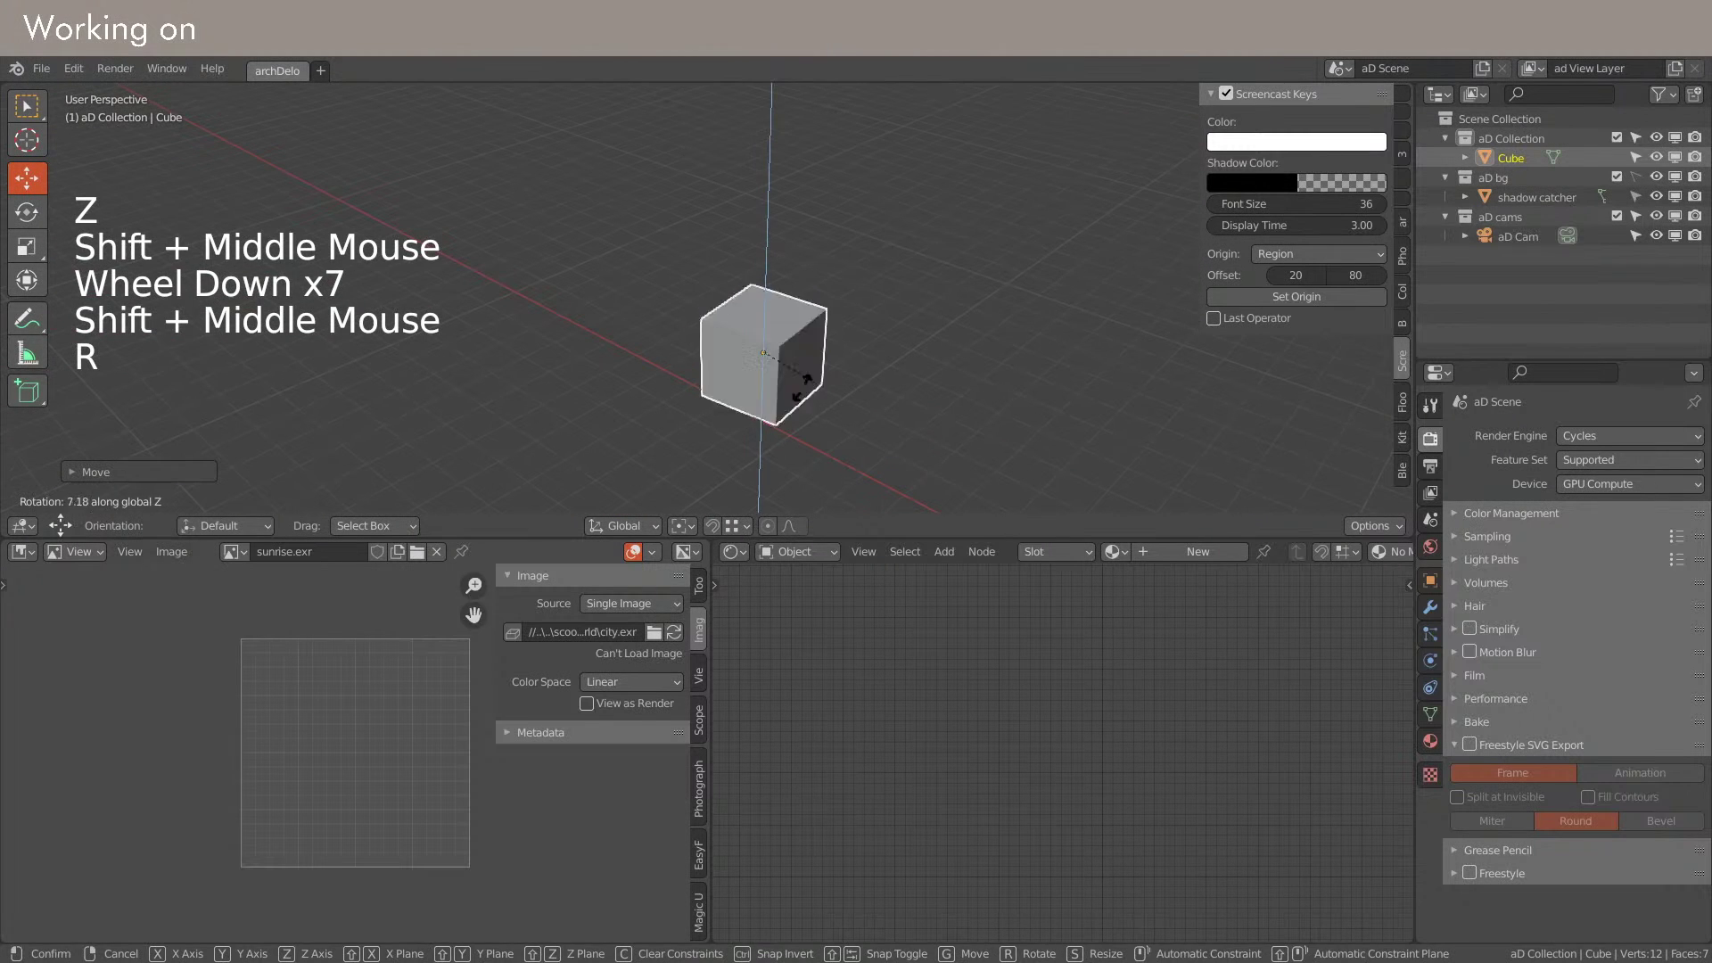
key("alt+Tab")
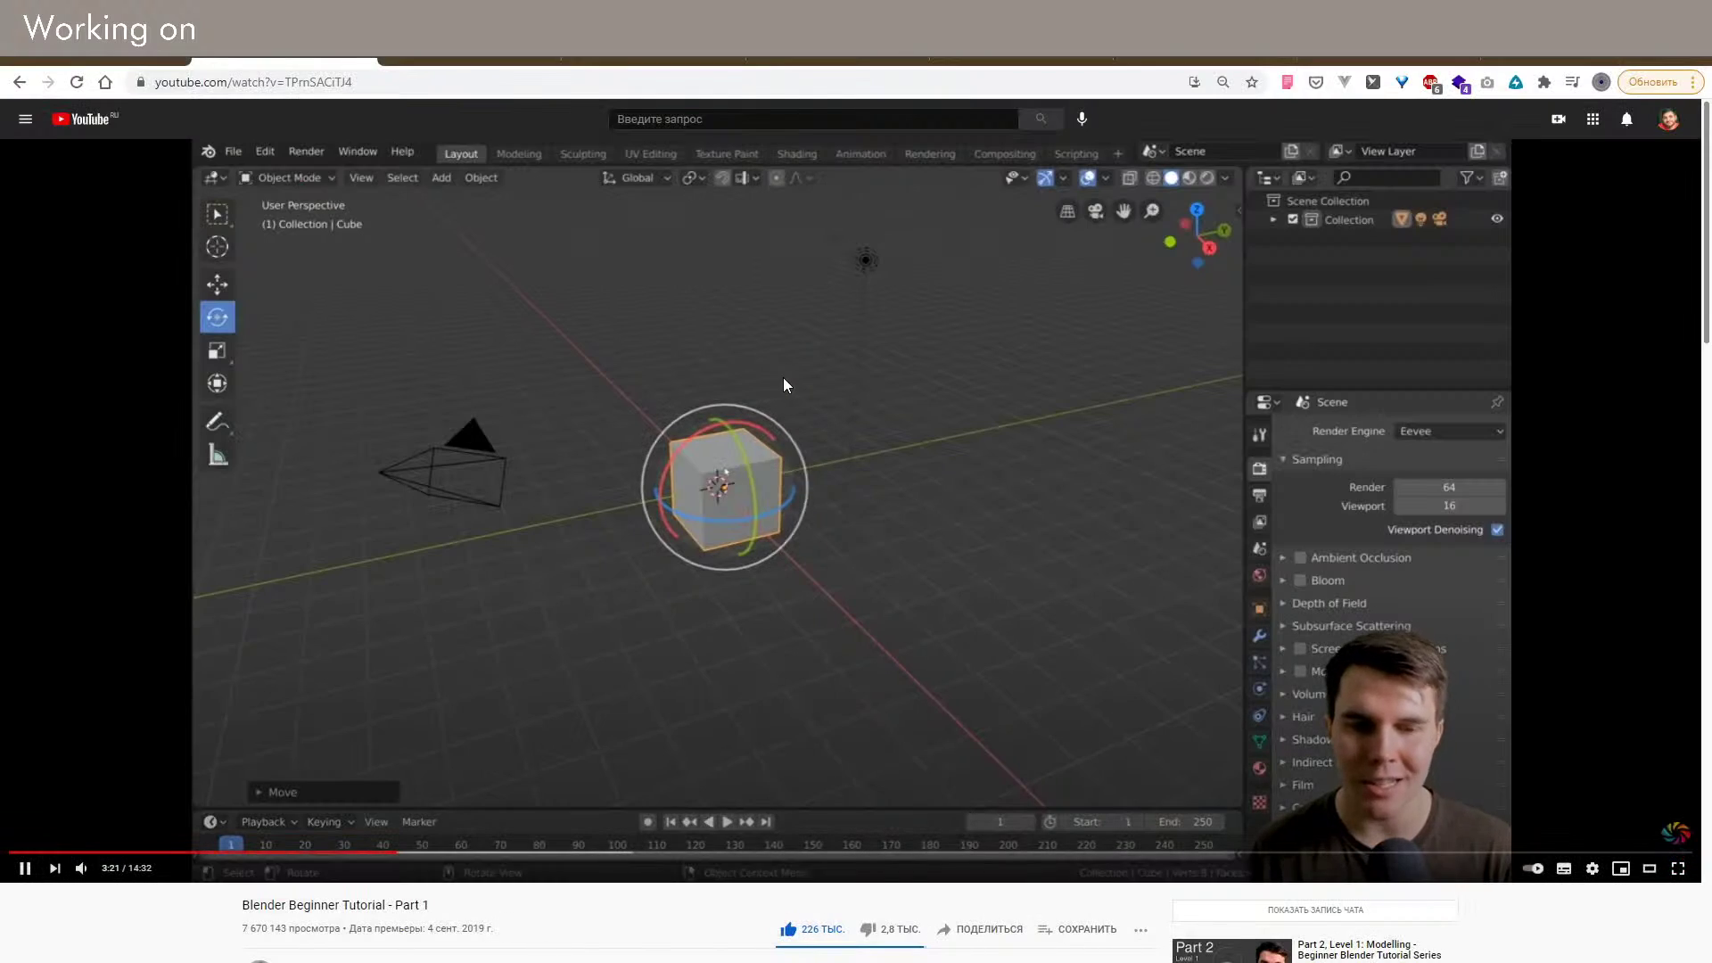
key("alt+Tab")
left_click(29, 213)
Step: Narrow the Blender window beside the tutorial video and maximize its 3D viewport
left_click_drag(816, 46, 340, 462)
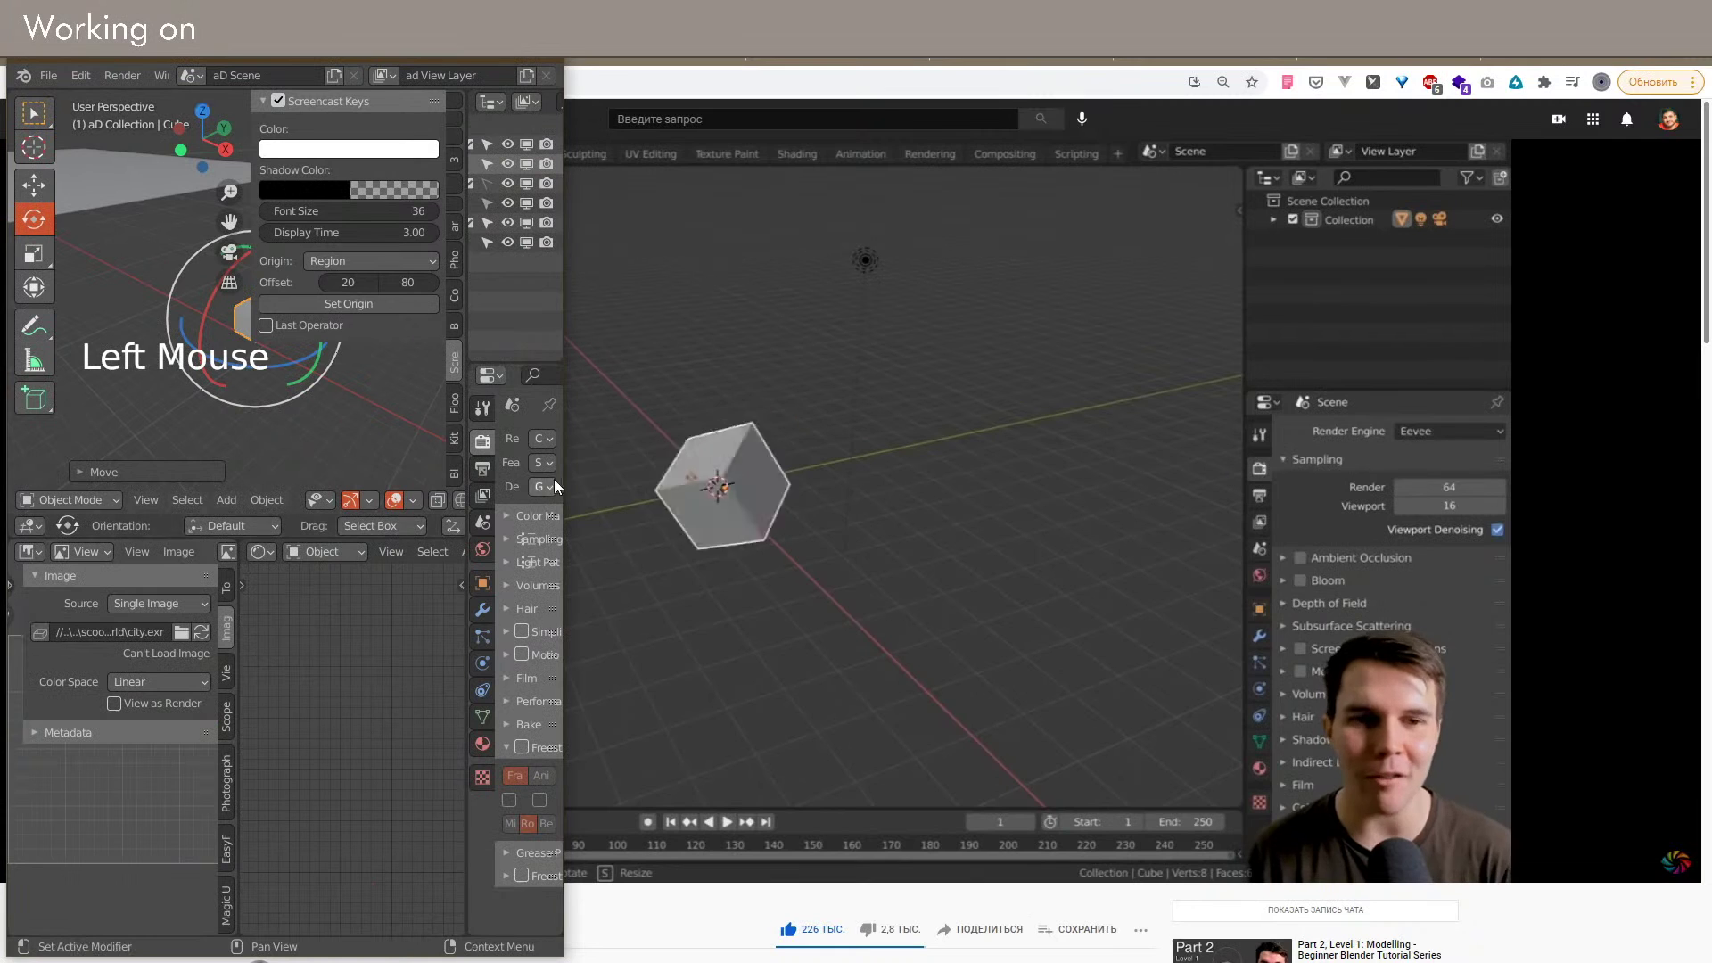
left_click_drag(565, 470, 773, 464)
key("ctrl+space")
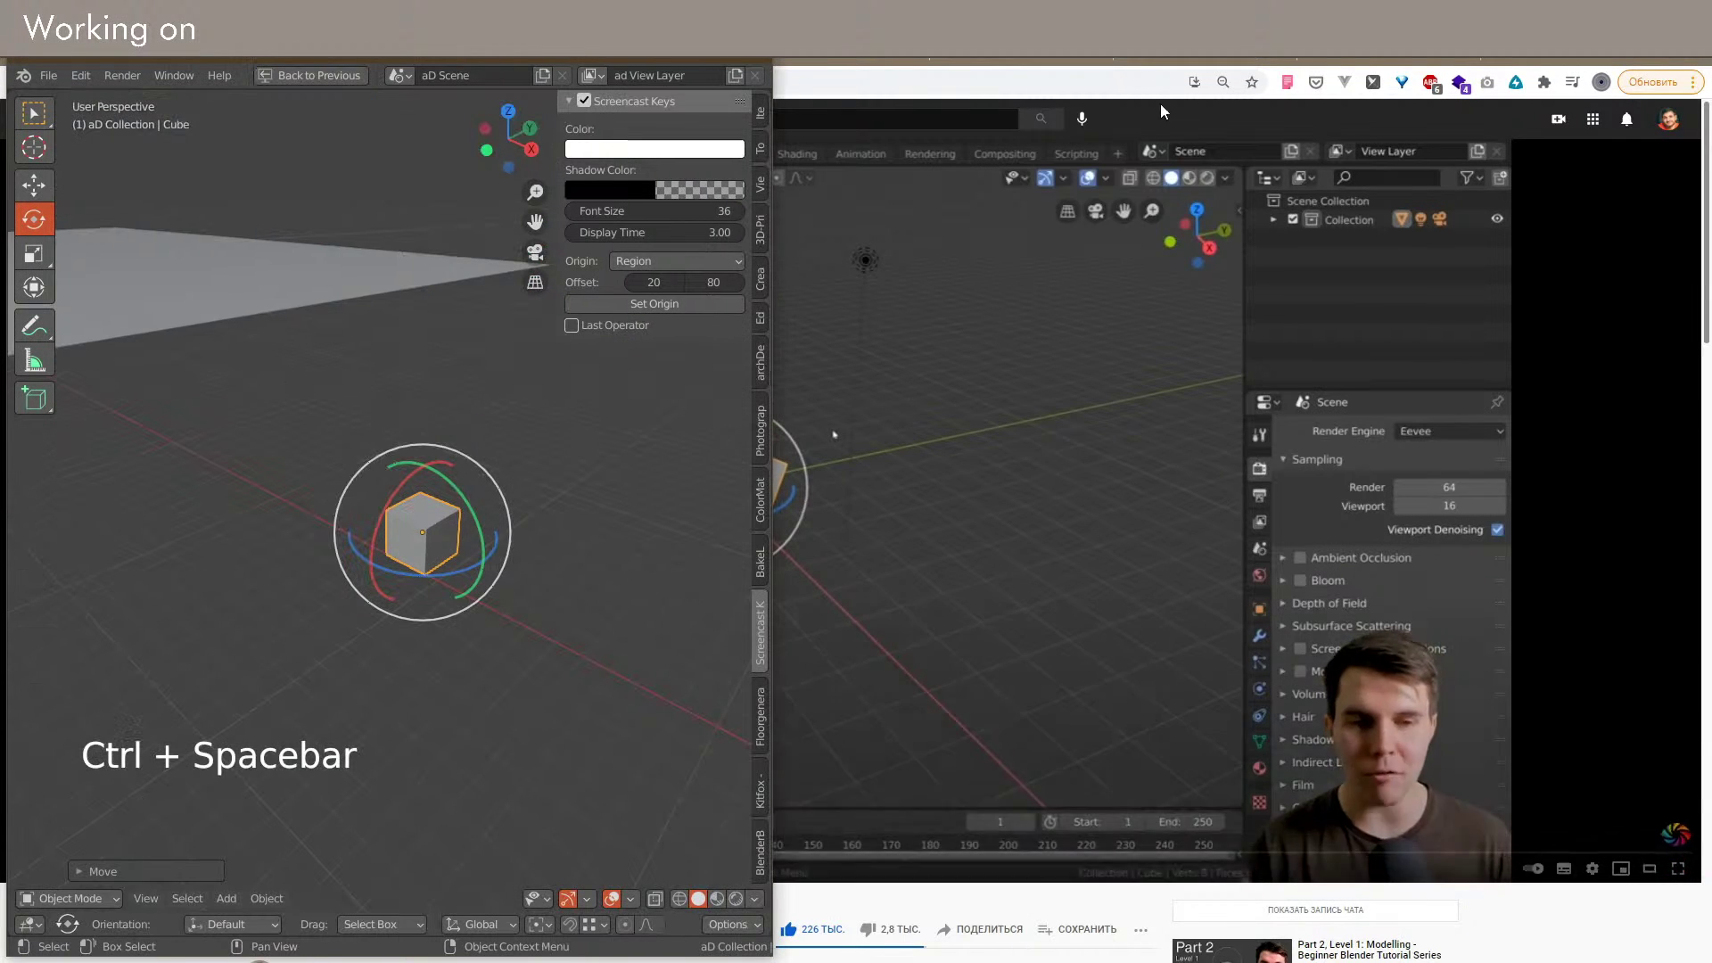
Step: Snap the browser window with the tutorial video to half the screen and widen the Blender window to fill the other half
key("alt+Tab")
left_click_drag(277, 54, 424, 359)
key("super+Right")
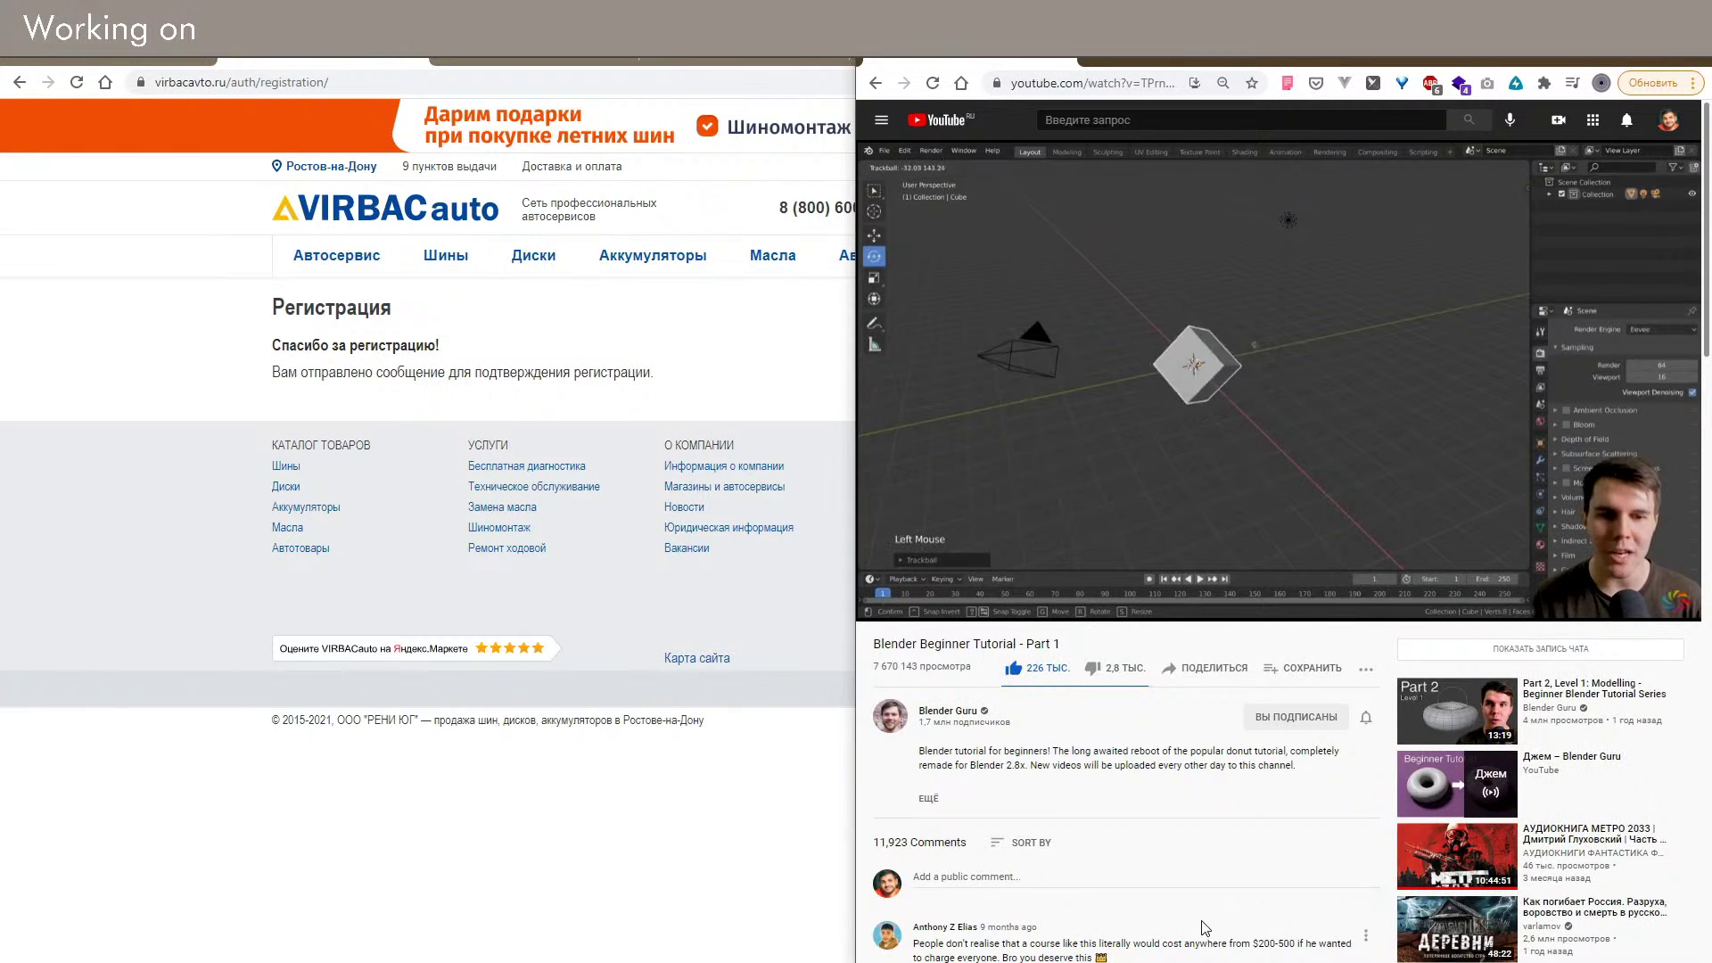
key("alt+Tab")
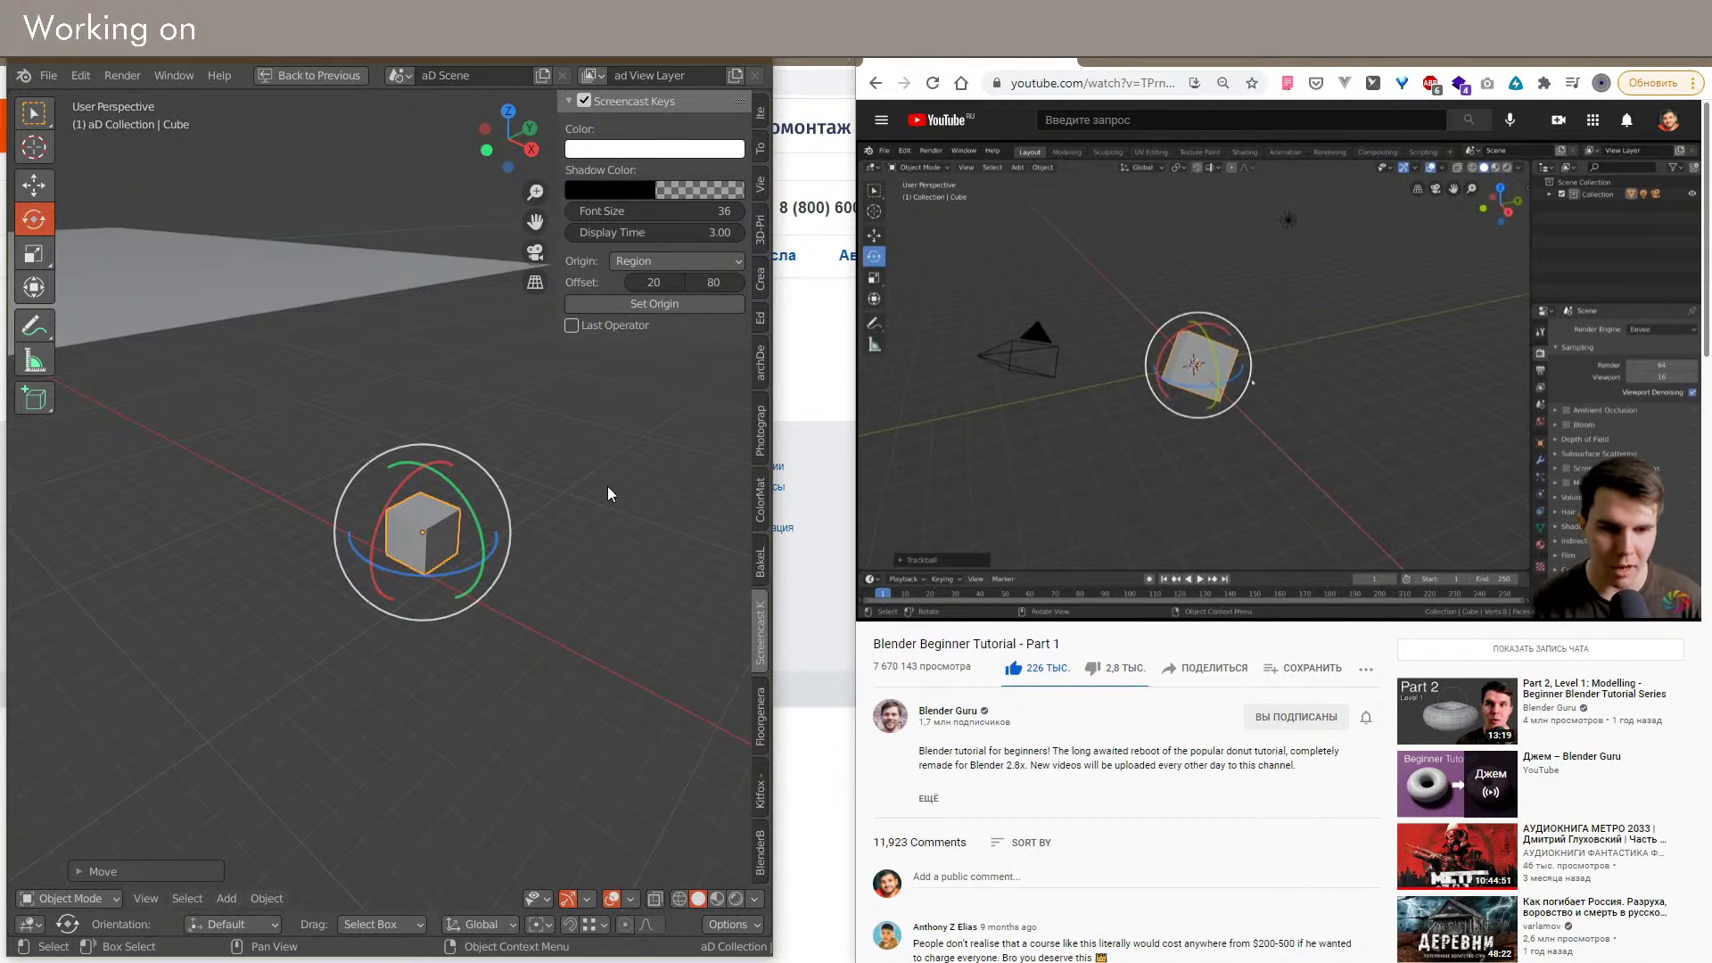
left_click_drag(773, 584, 856, 601)
Step: Restore the multi-editor layout from the maximized viewport and add the General Layout workspace
middle_click_drag(398, 442, 431, 526)
scroll(396, 491, "down", 3)
key("ctrl+space")
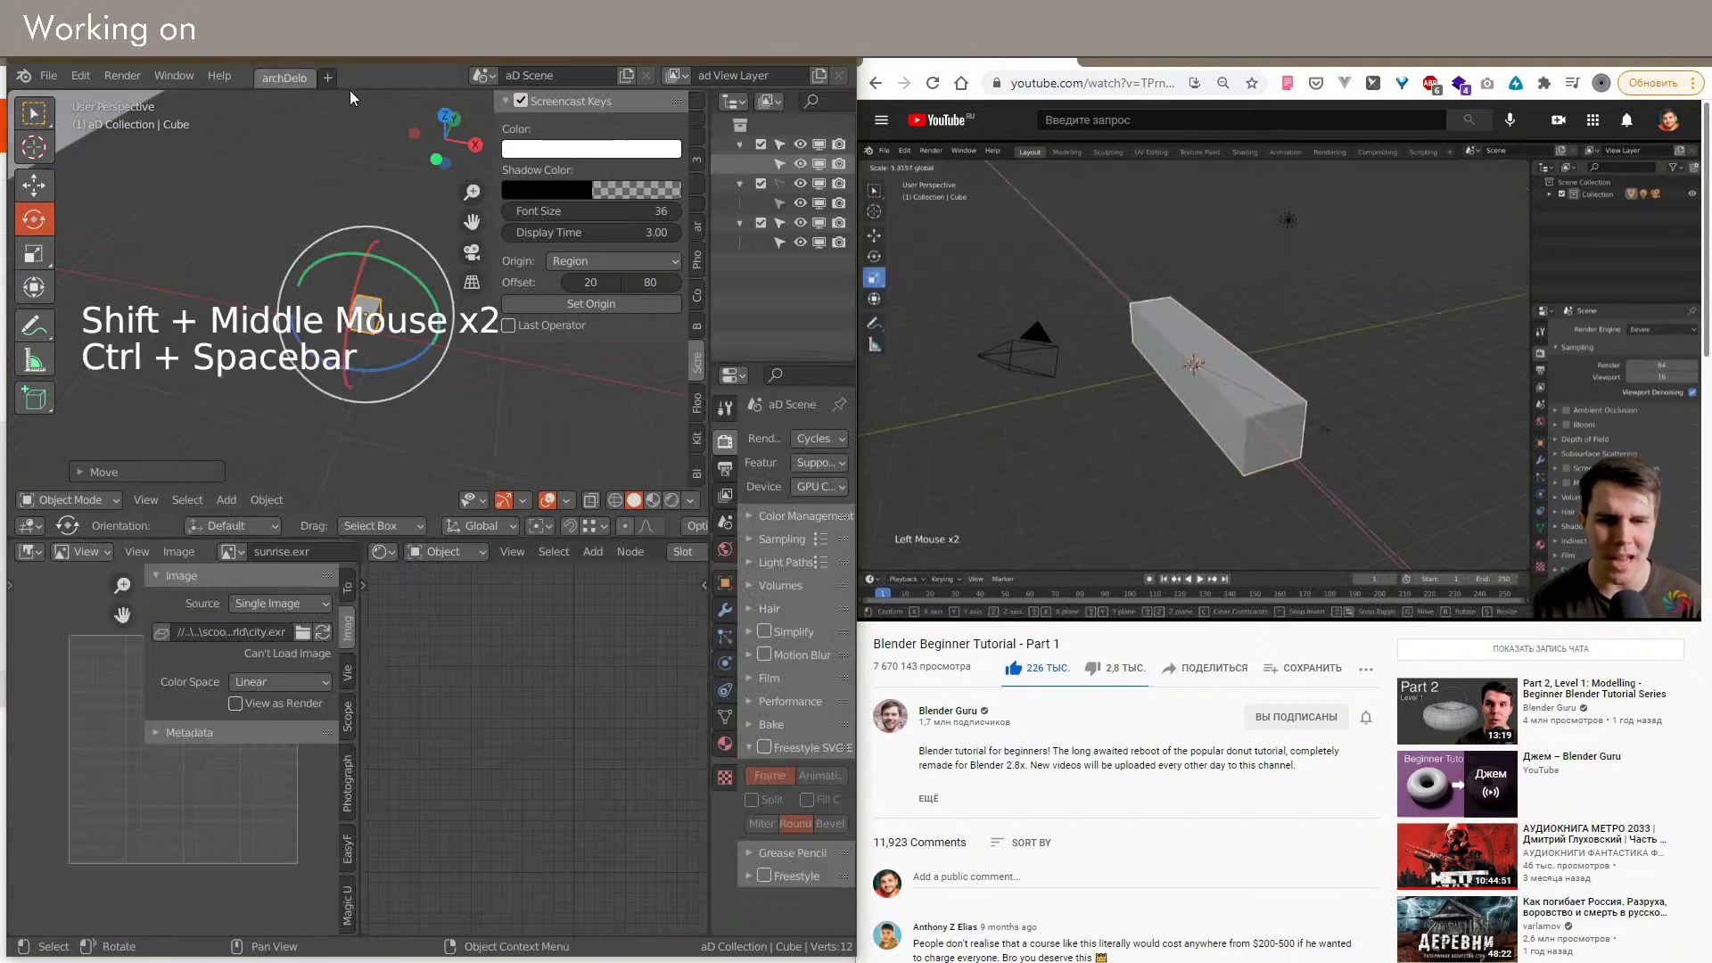
left_click(328, 78)
mouse_move(306, 115)
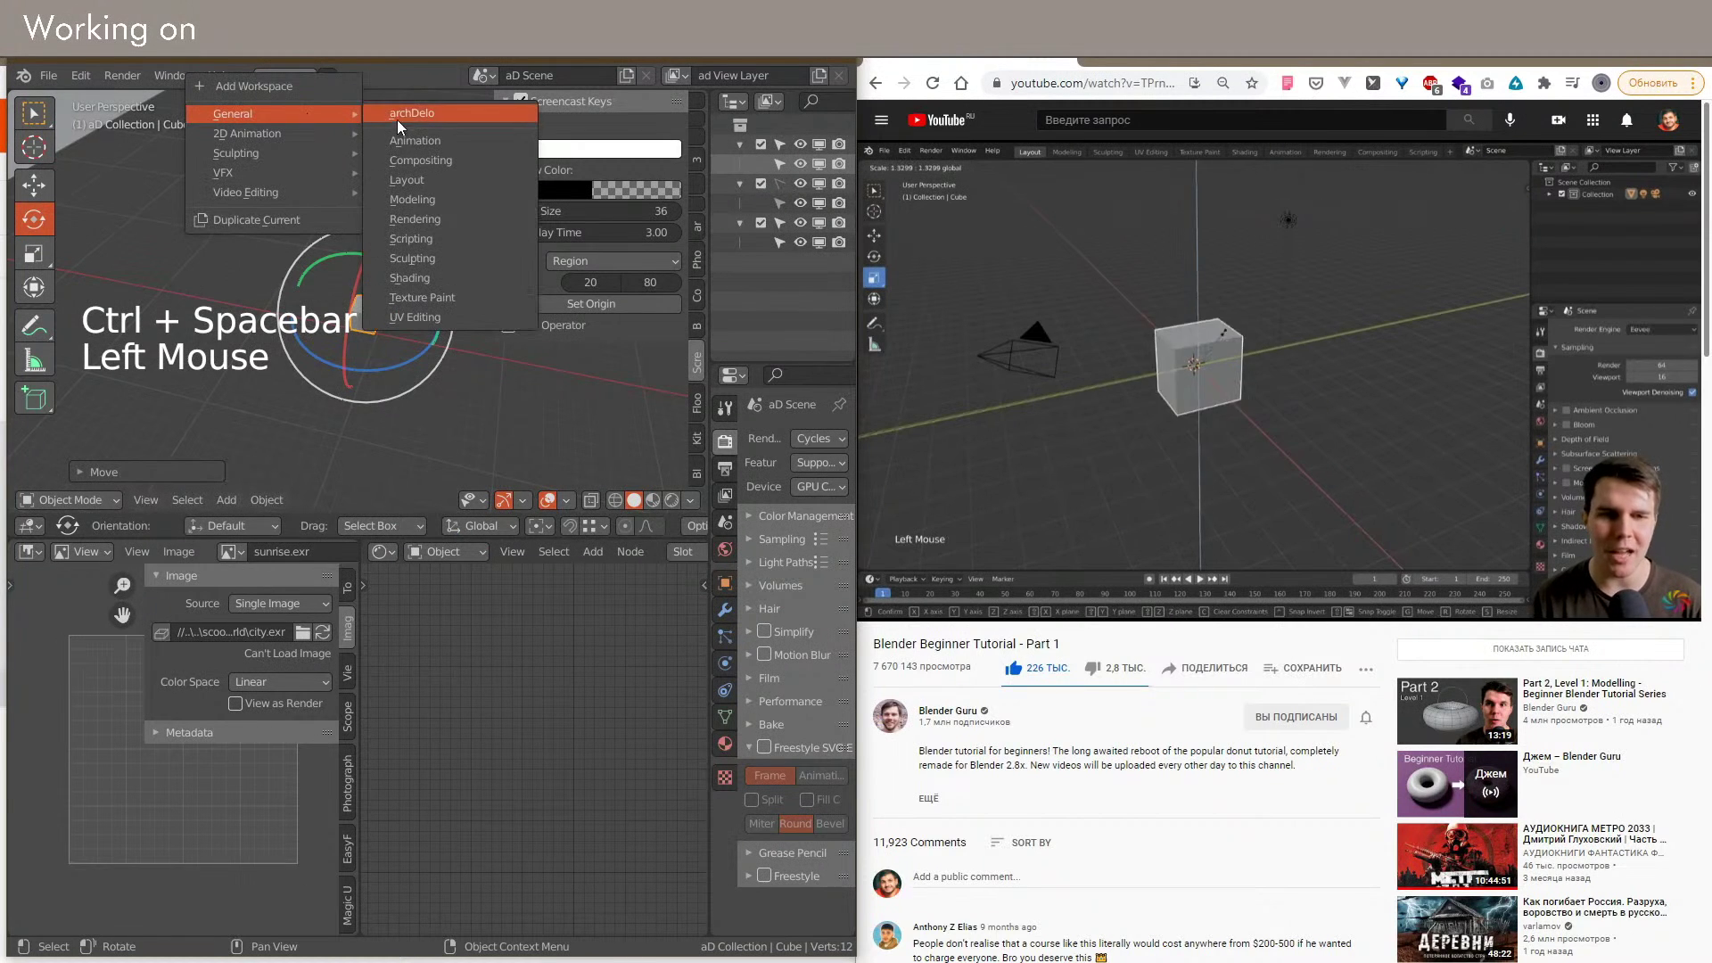
left_click(409, 180)
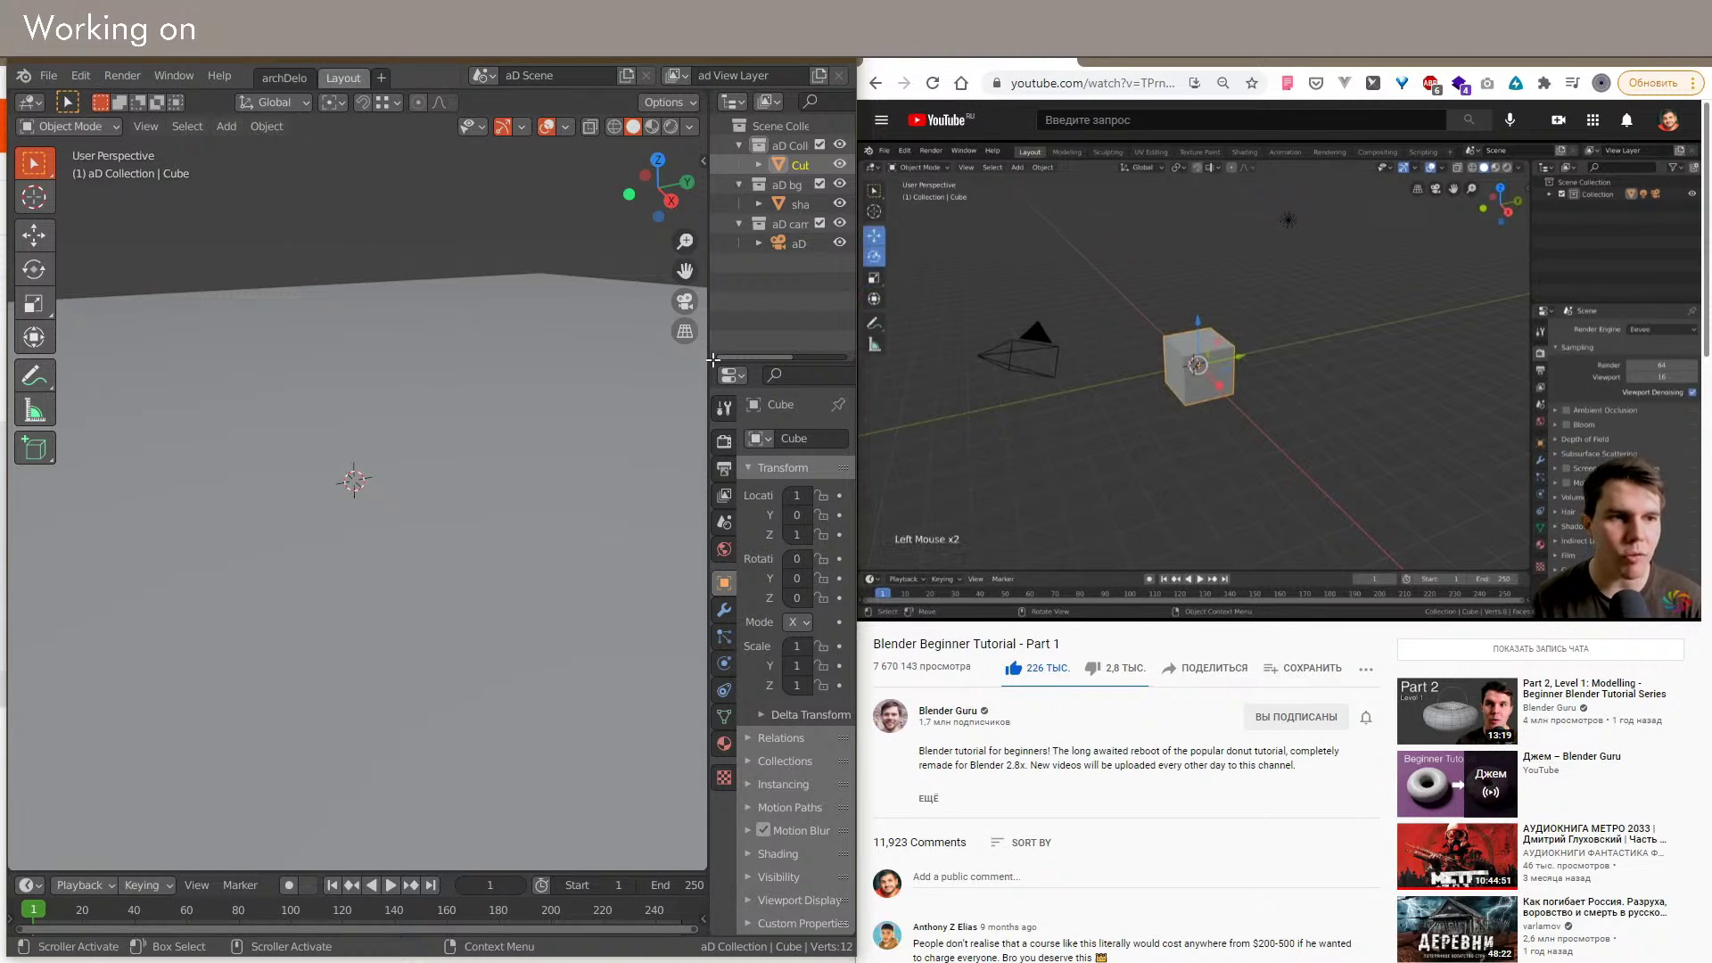
Step: Merge the Outliner, Properties and Timeline areas into the 3D viewport
left_click_drag(714, 360, 710, 401)
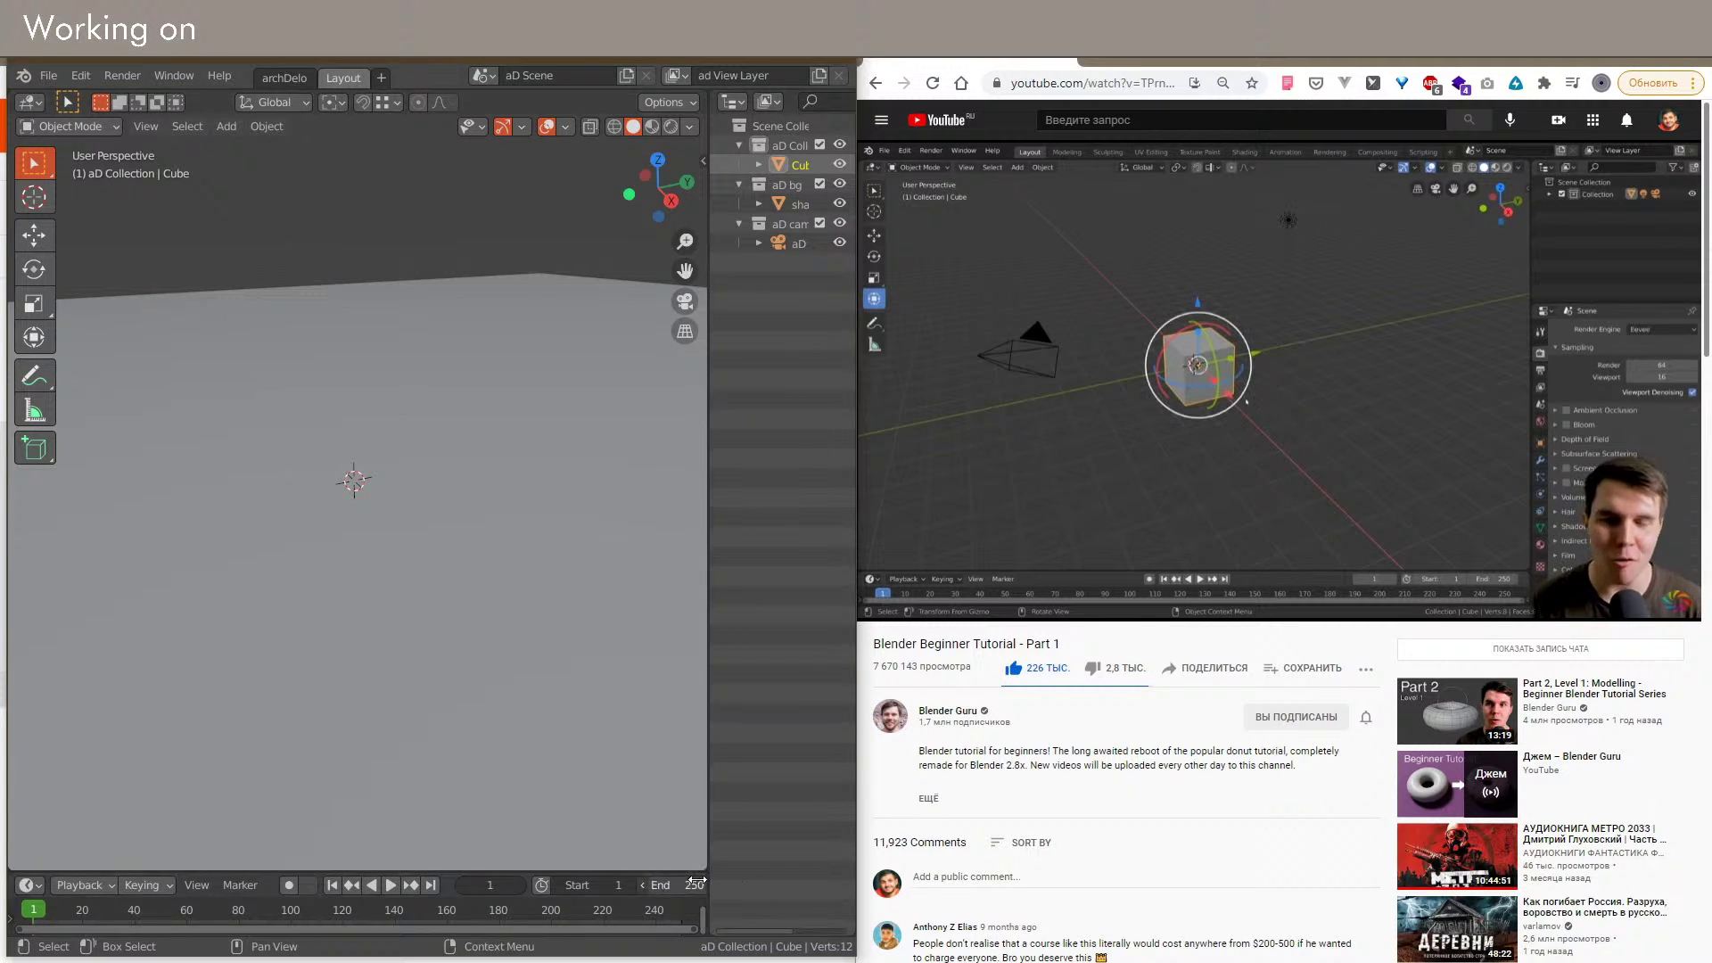
left_click_drag(701, 868, 780, 928)
Step: Split off a lower area from the 3D viewport and set it to the Outliner editor
left_click_drag(13, 932, 14, 660)
left_click(30, 631)
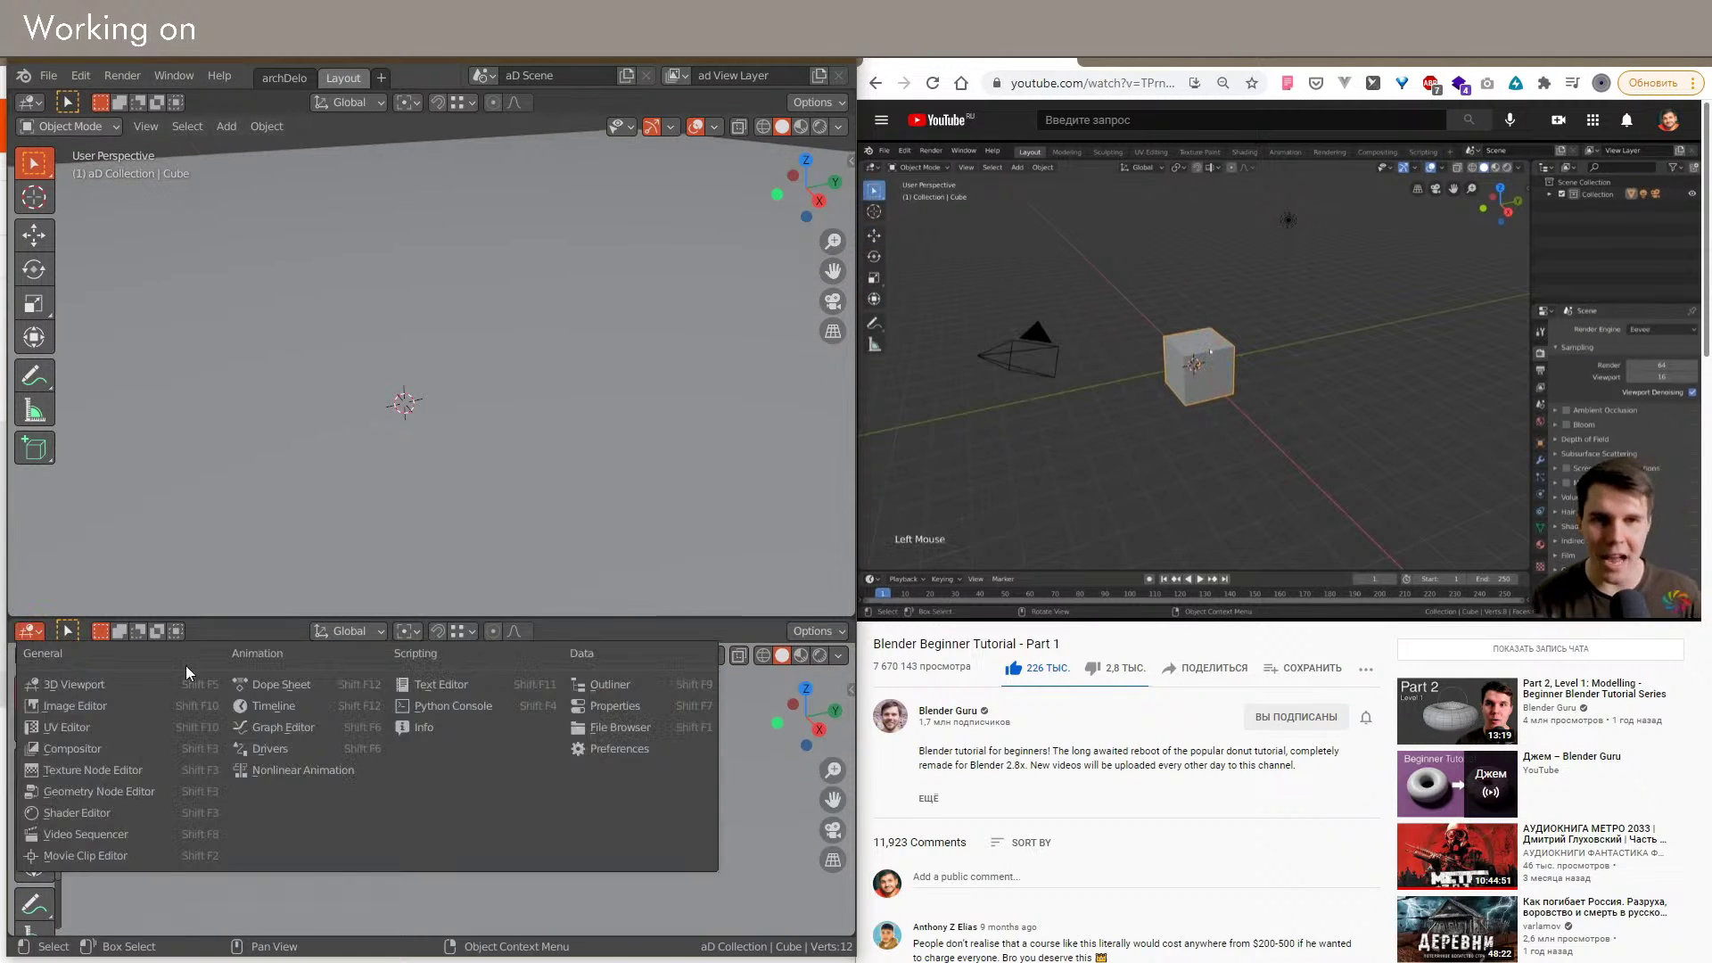
left_click(610, 684)
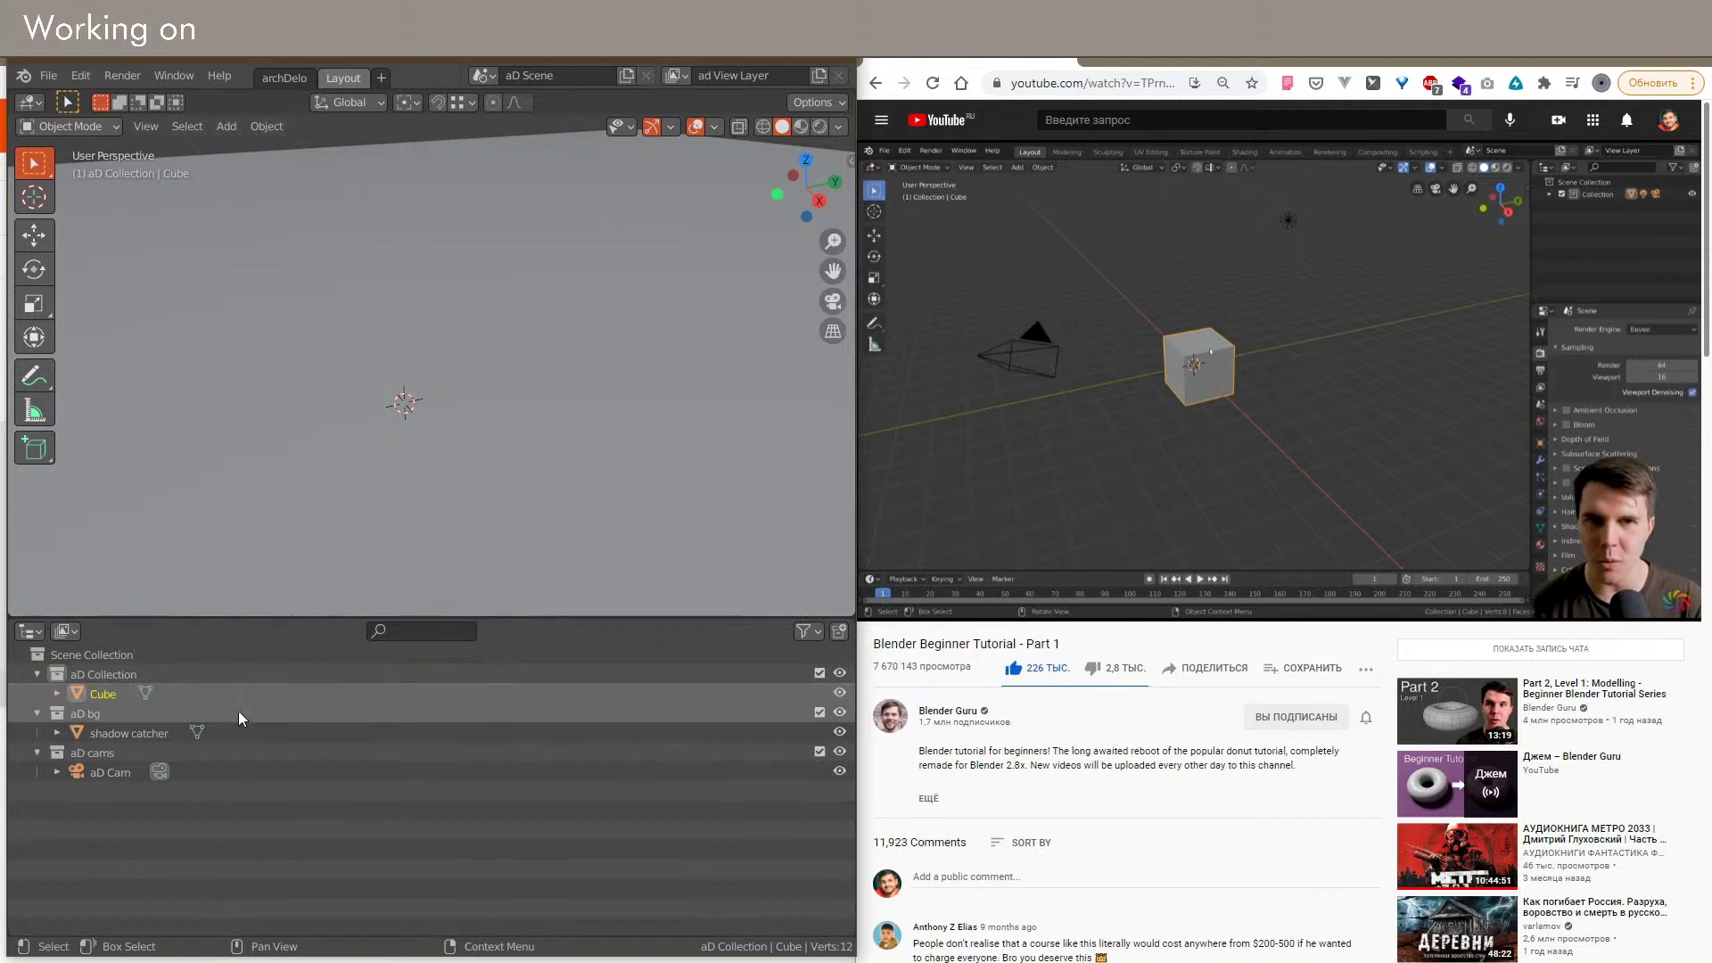
Step: Split the Outliner area vertically into two Outliners and adjust the divider between them
left_click_drag(852, 622, 414, 660)
left_click(433, 630)
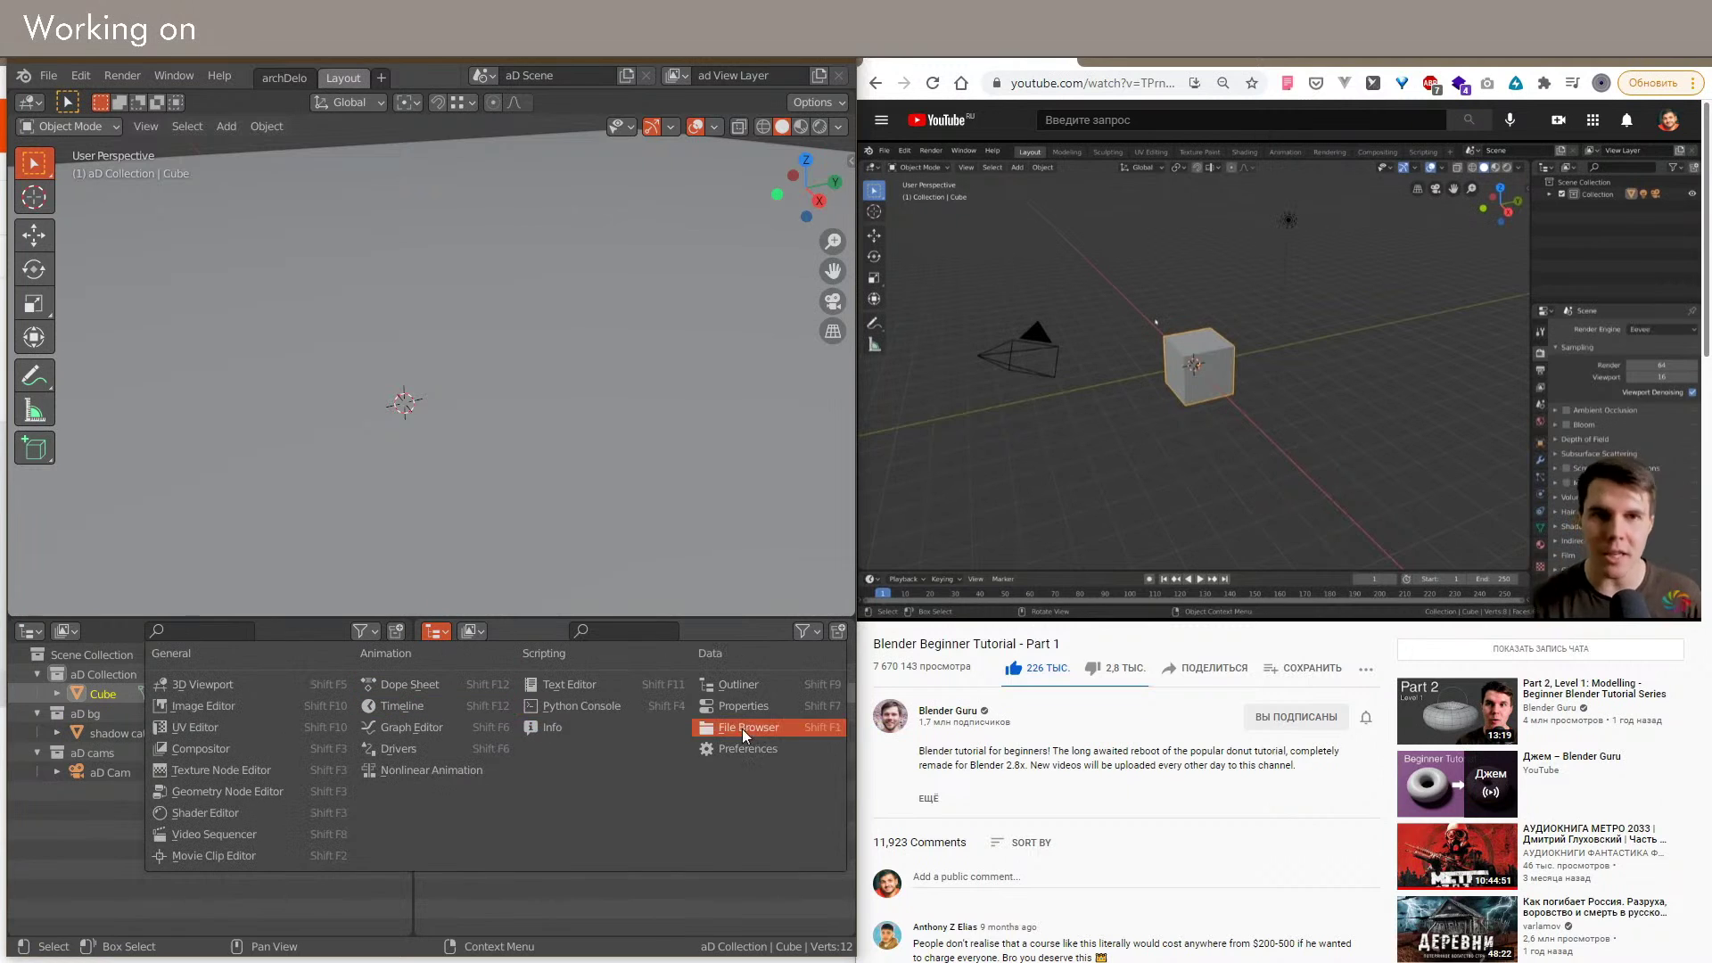
left_click(727, 685)
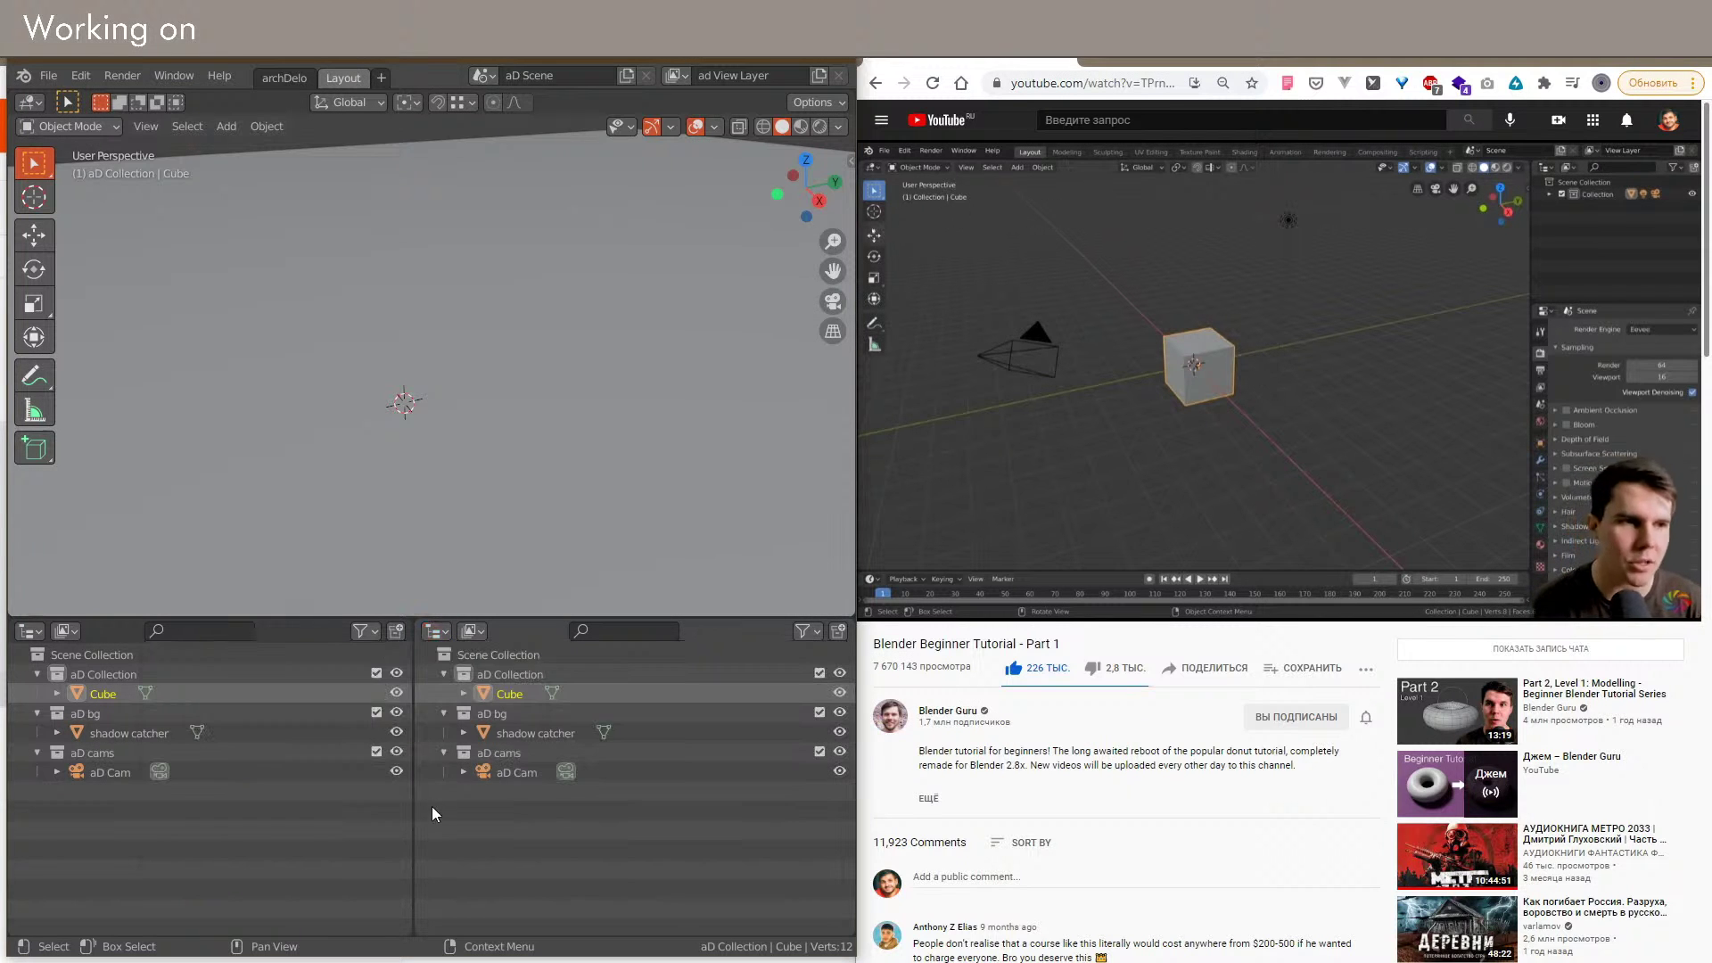
left_click_drag(415, 821, 450, 821)
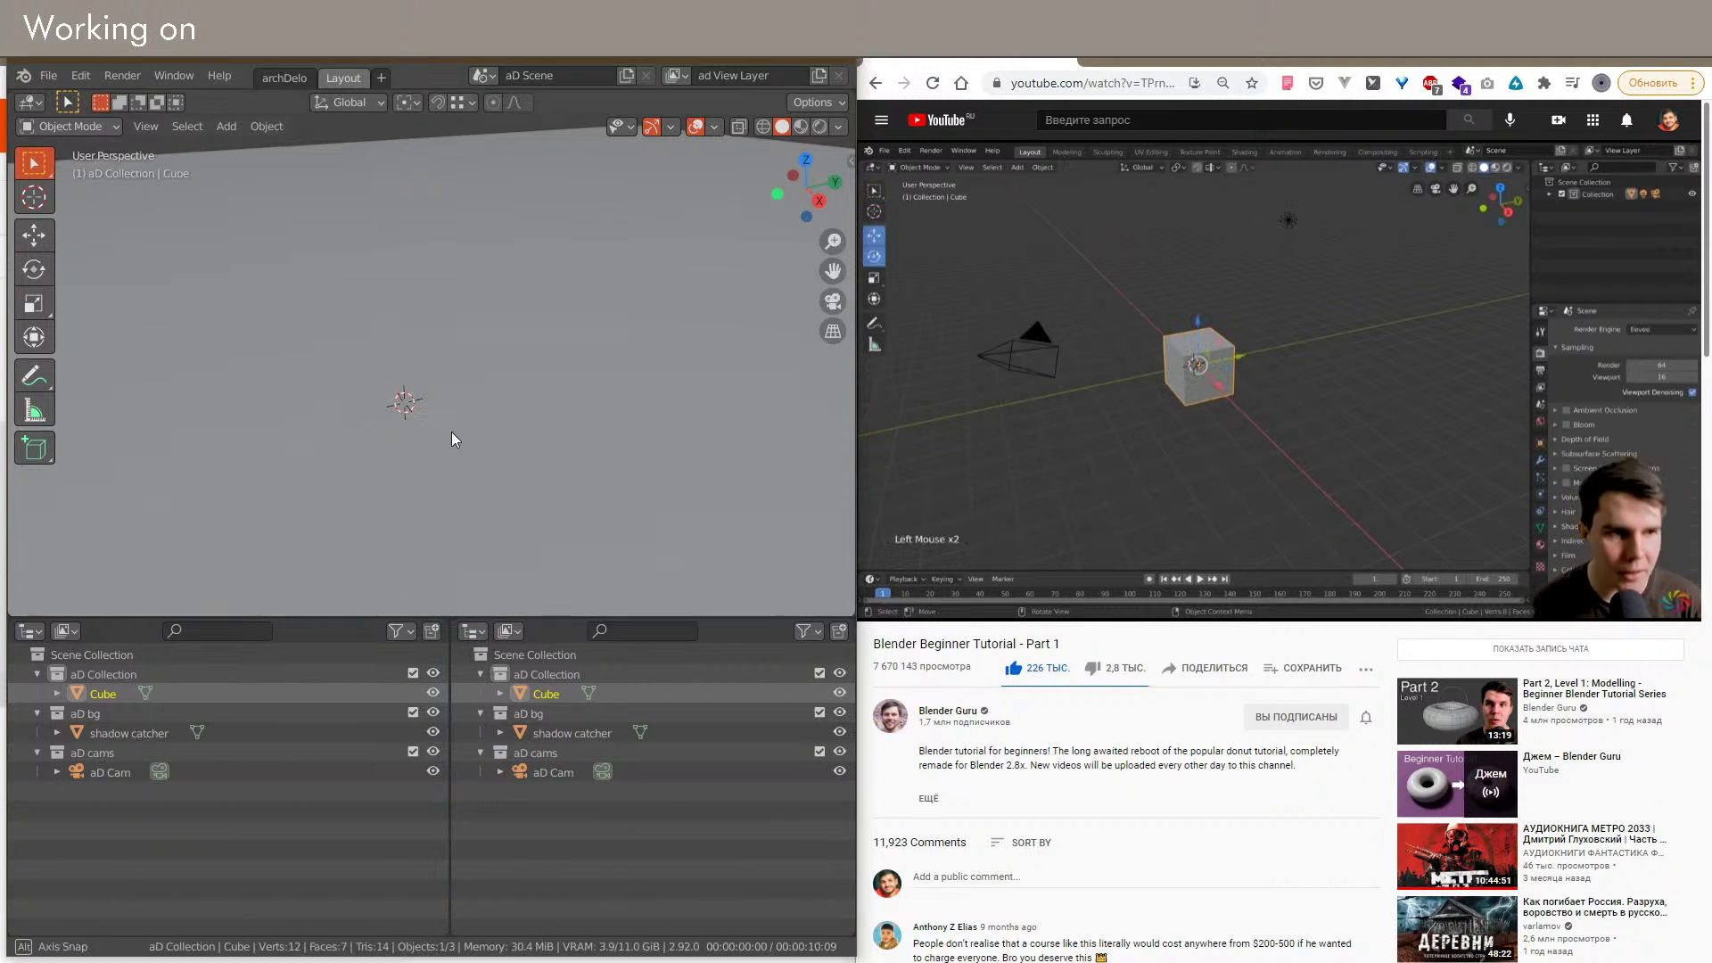
middle_click_drag(451, 431, 517, 409)
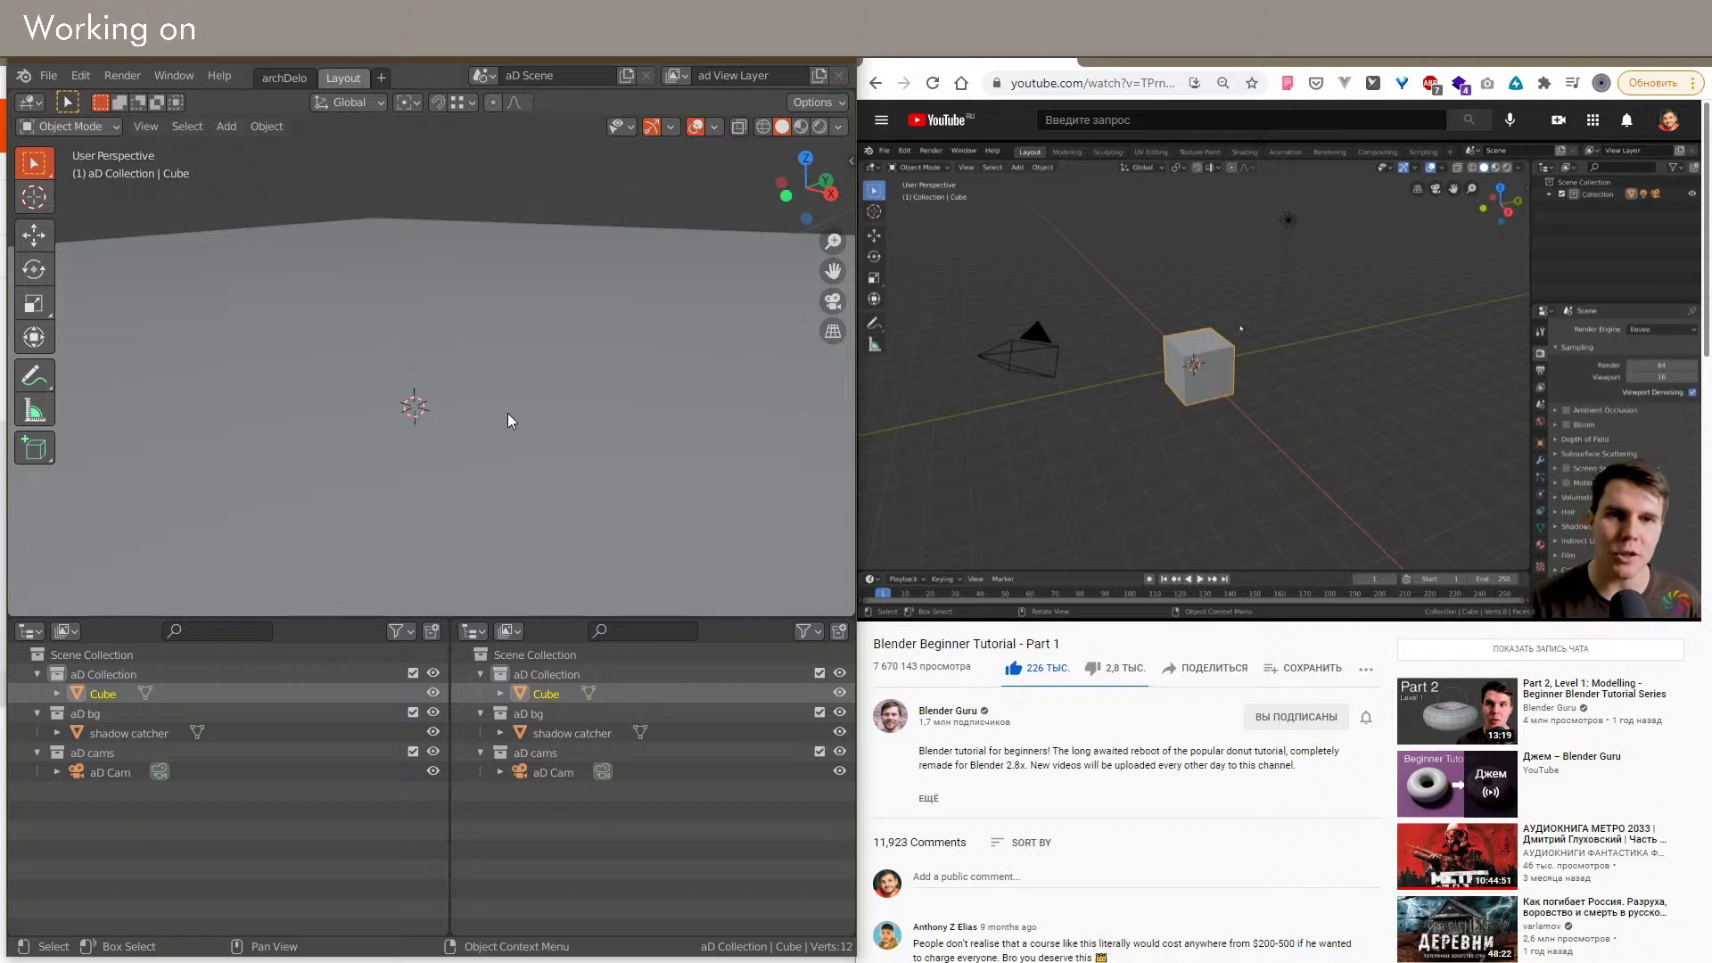
Step: Open the live stream's settings in YouTube Studio and copy the title "Trying blender workflow screencast" into the description
left_click(1558, 124)
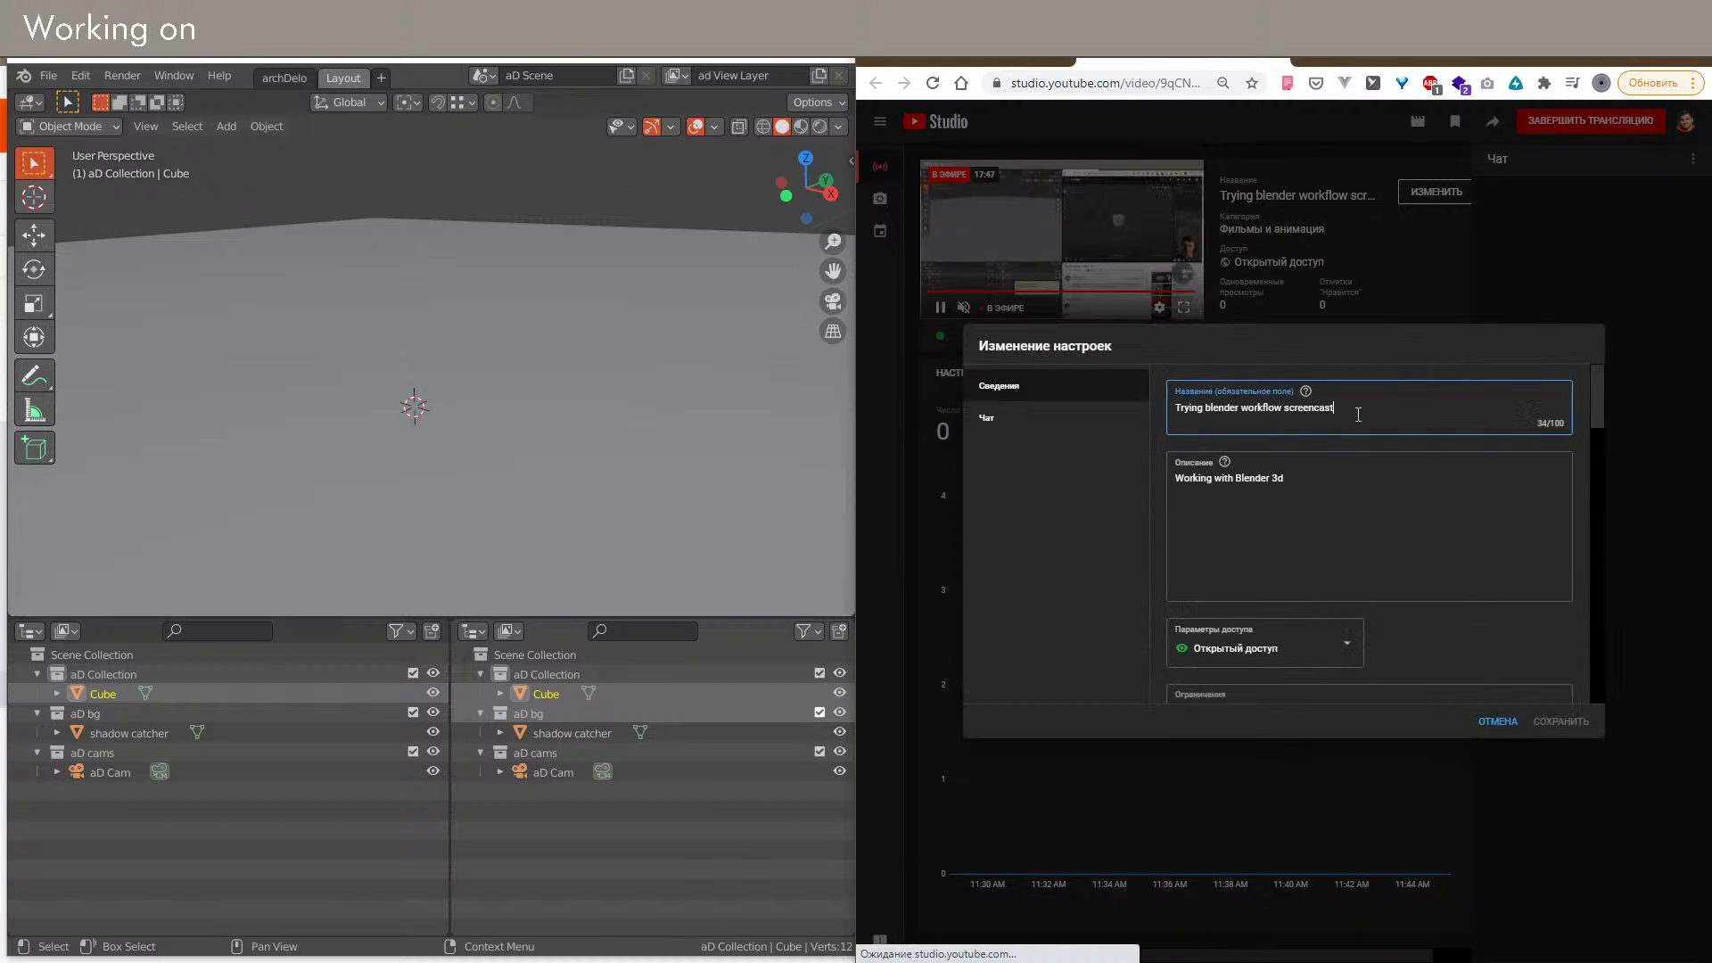
triple_click(1358, 415)
key("ctrl+c")
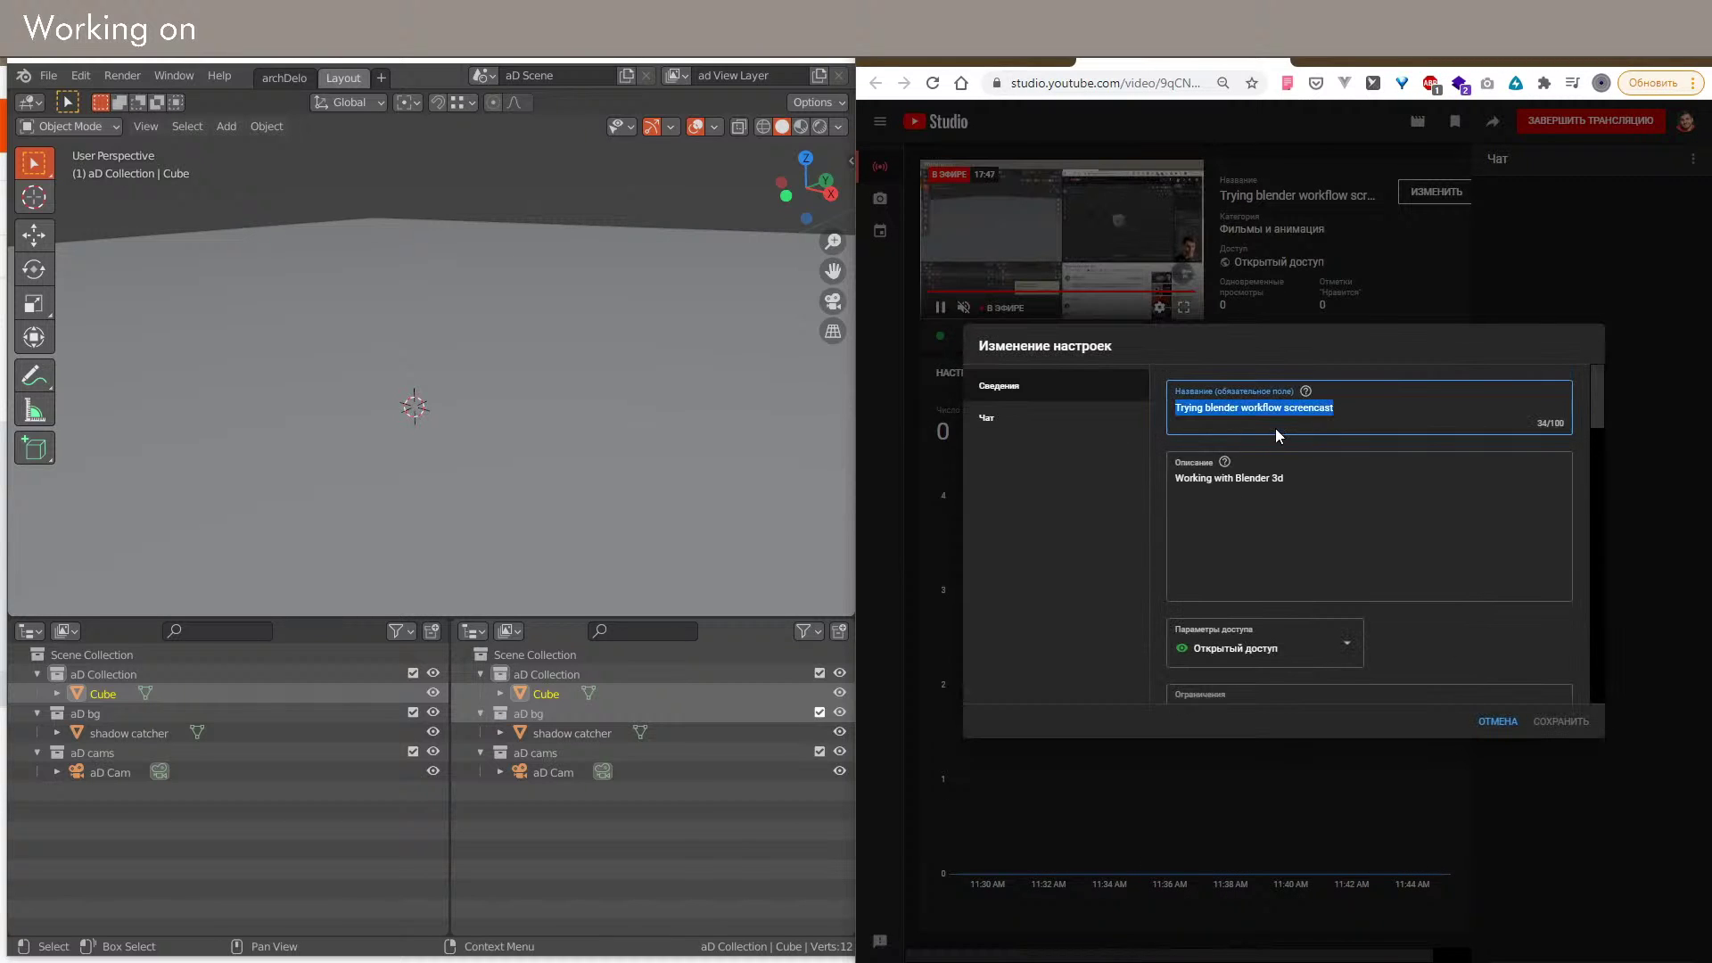
left_click(1322, 486)
key("ctrl+v")
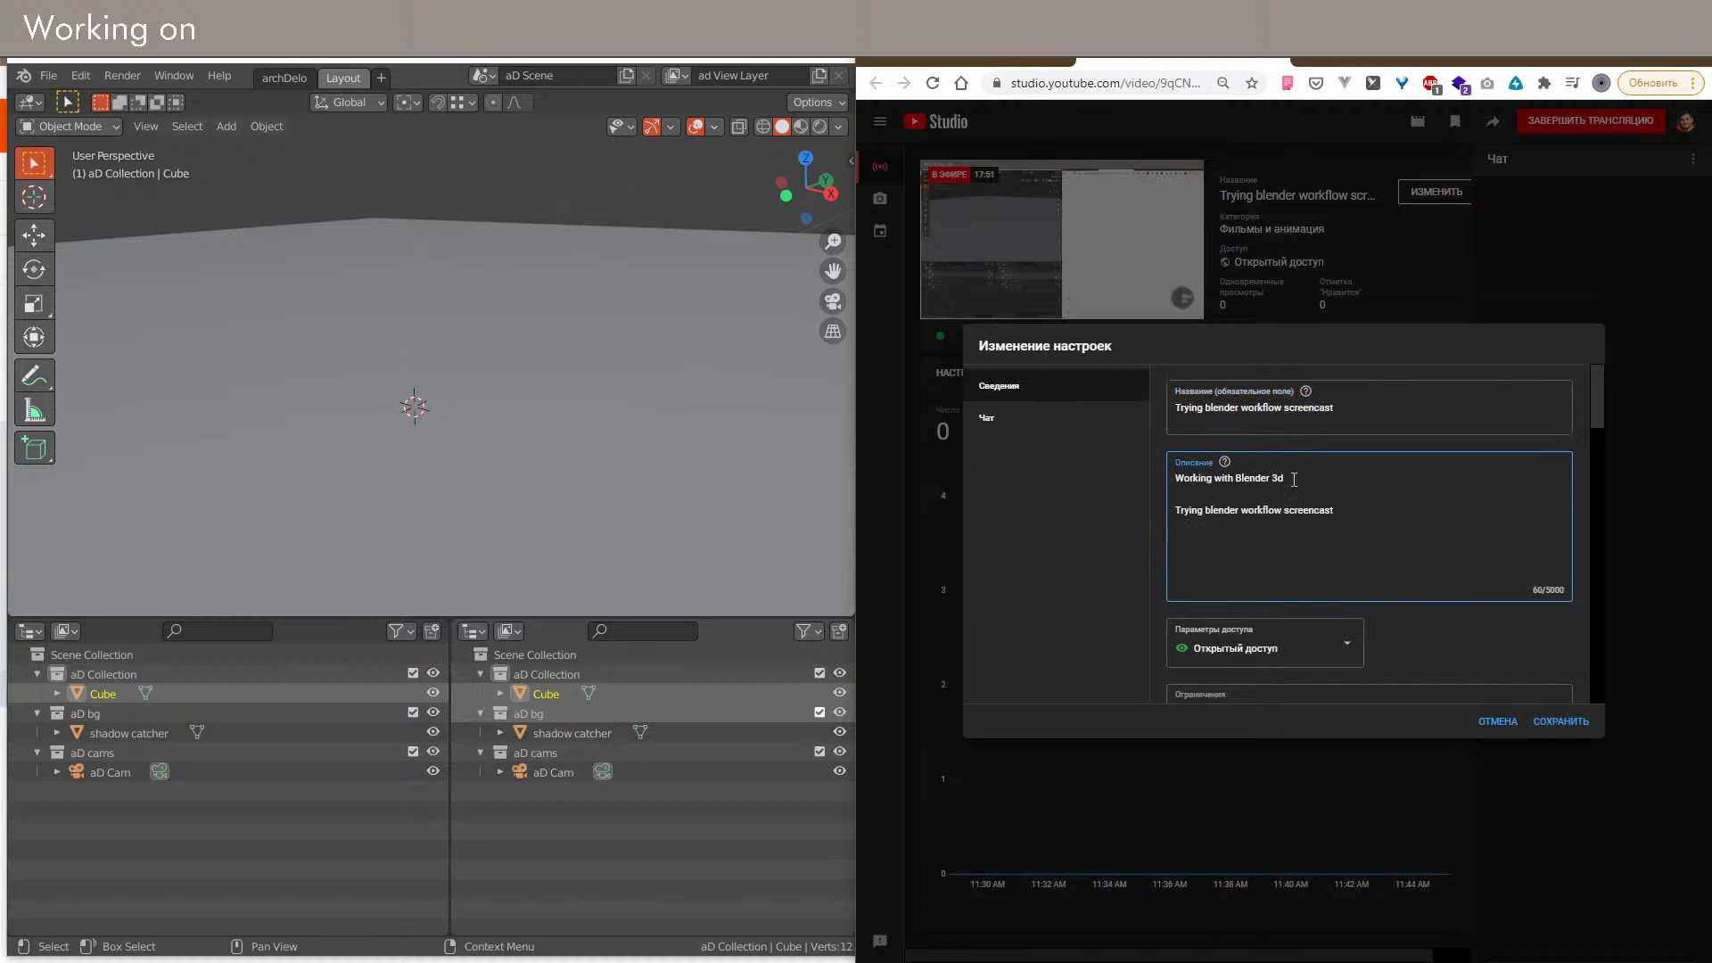
Step: Retitle the live stream to begin with "Donut tutorial after 5 years with" and save the stream settings
left_click(1215, 406)
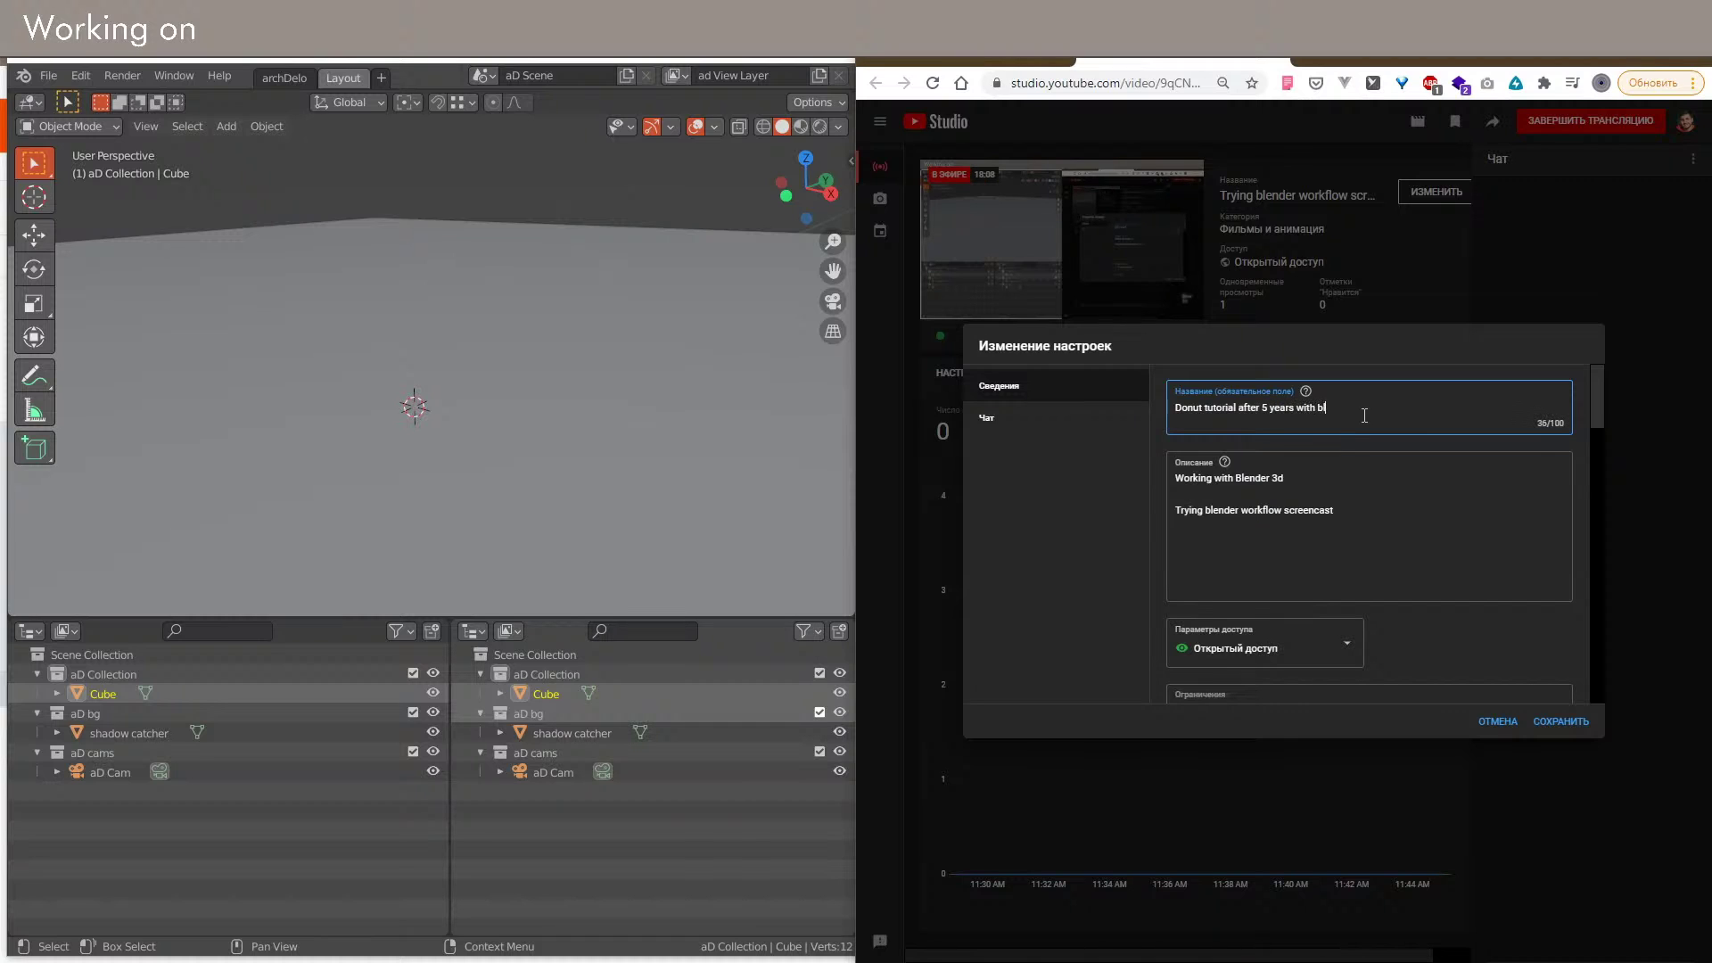
left_click(1562, 723)
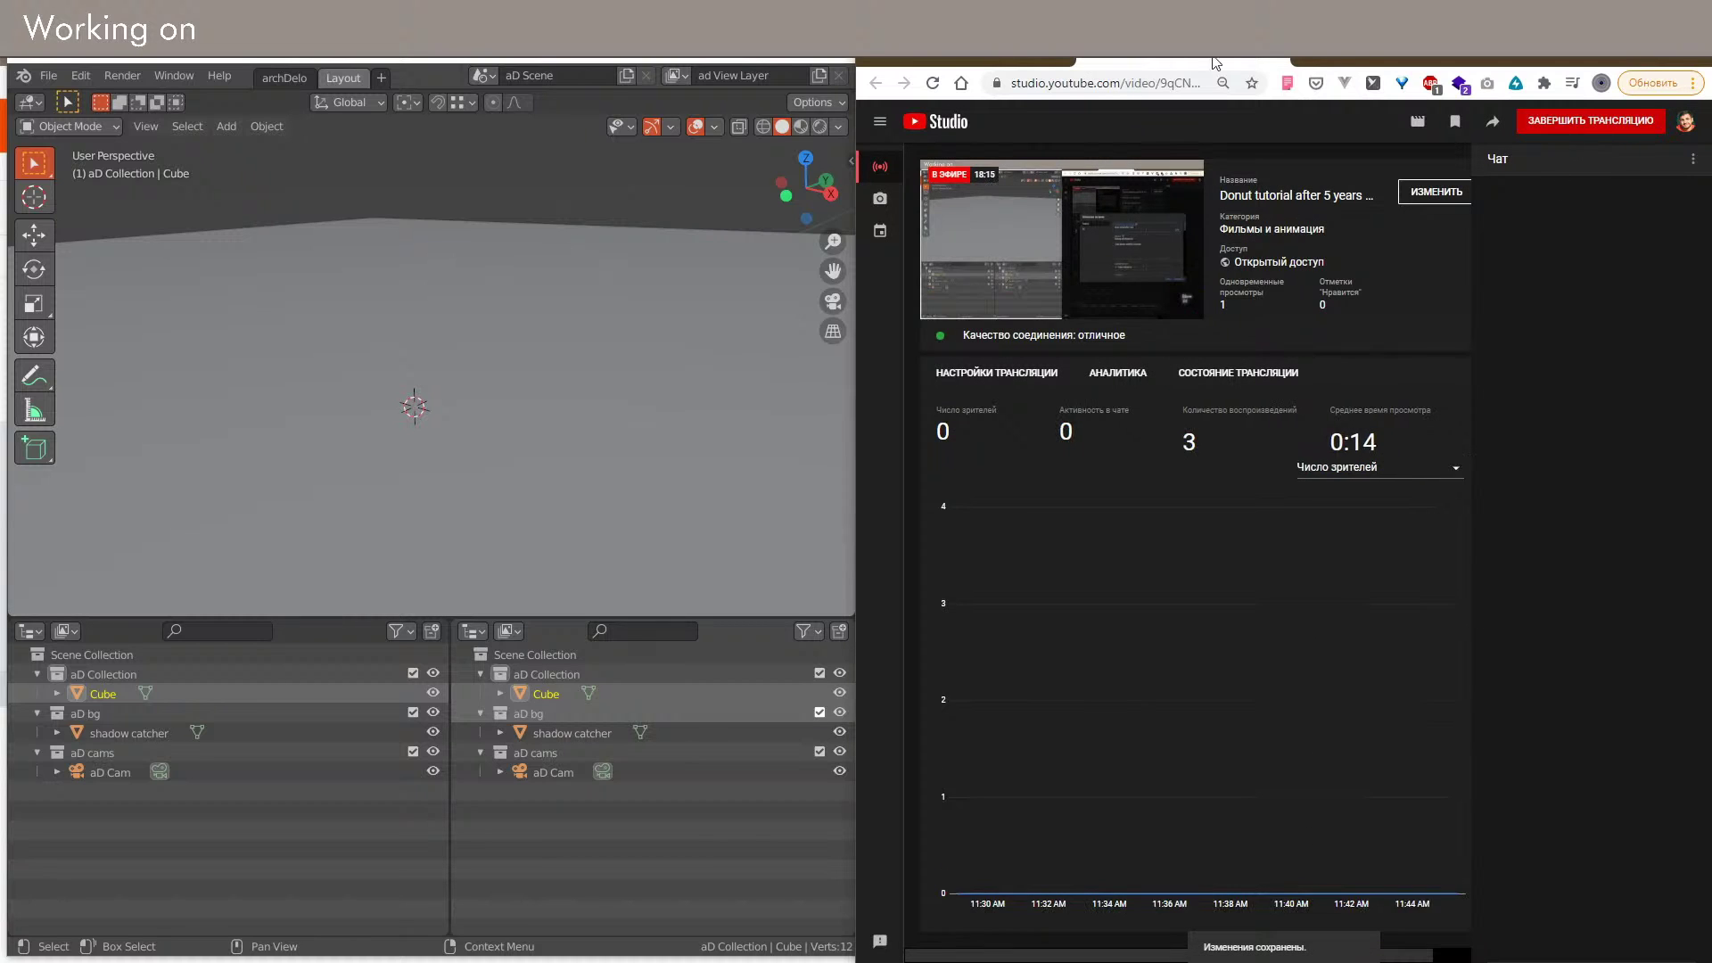
Step: Check the live stream page and return to the Blender Beginner Tutorial video
left_click(970, 58)
left_click(1190, 62)
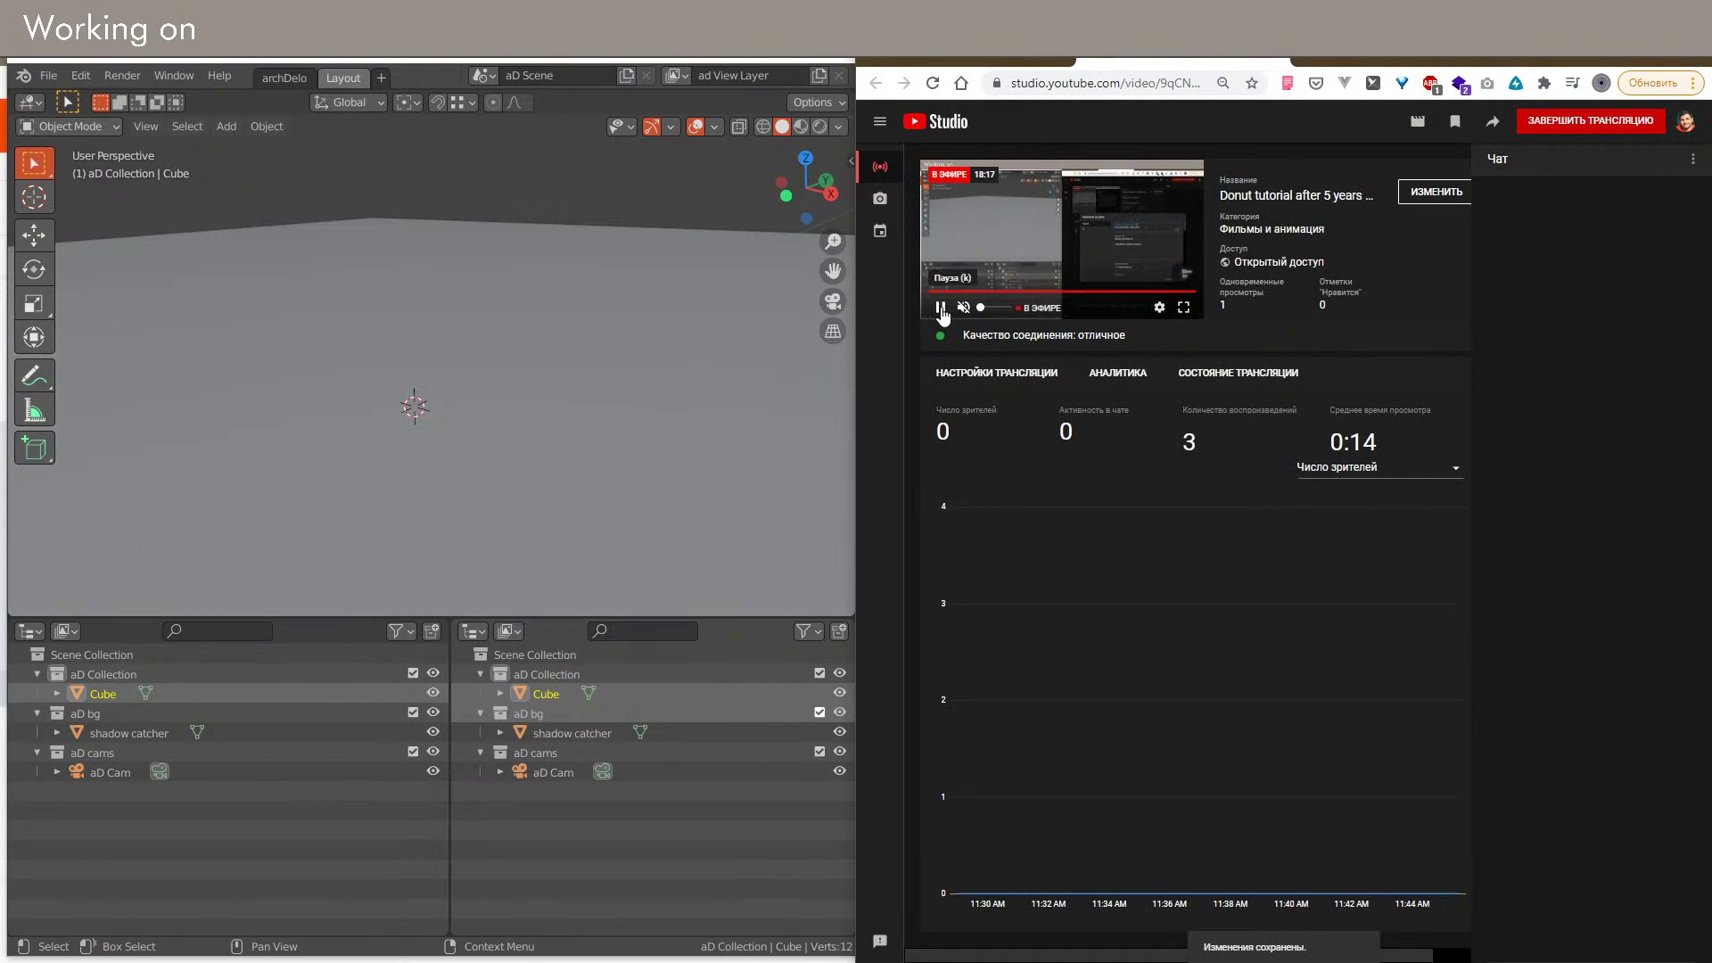
left_click(979, 61)
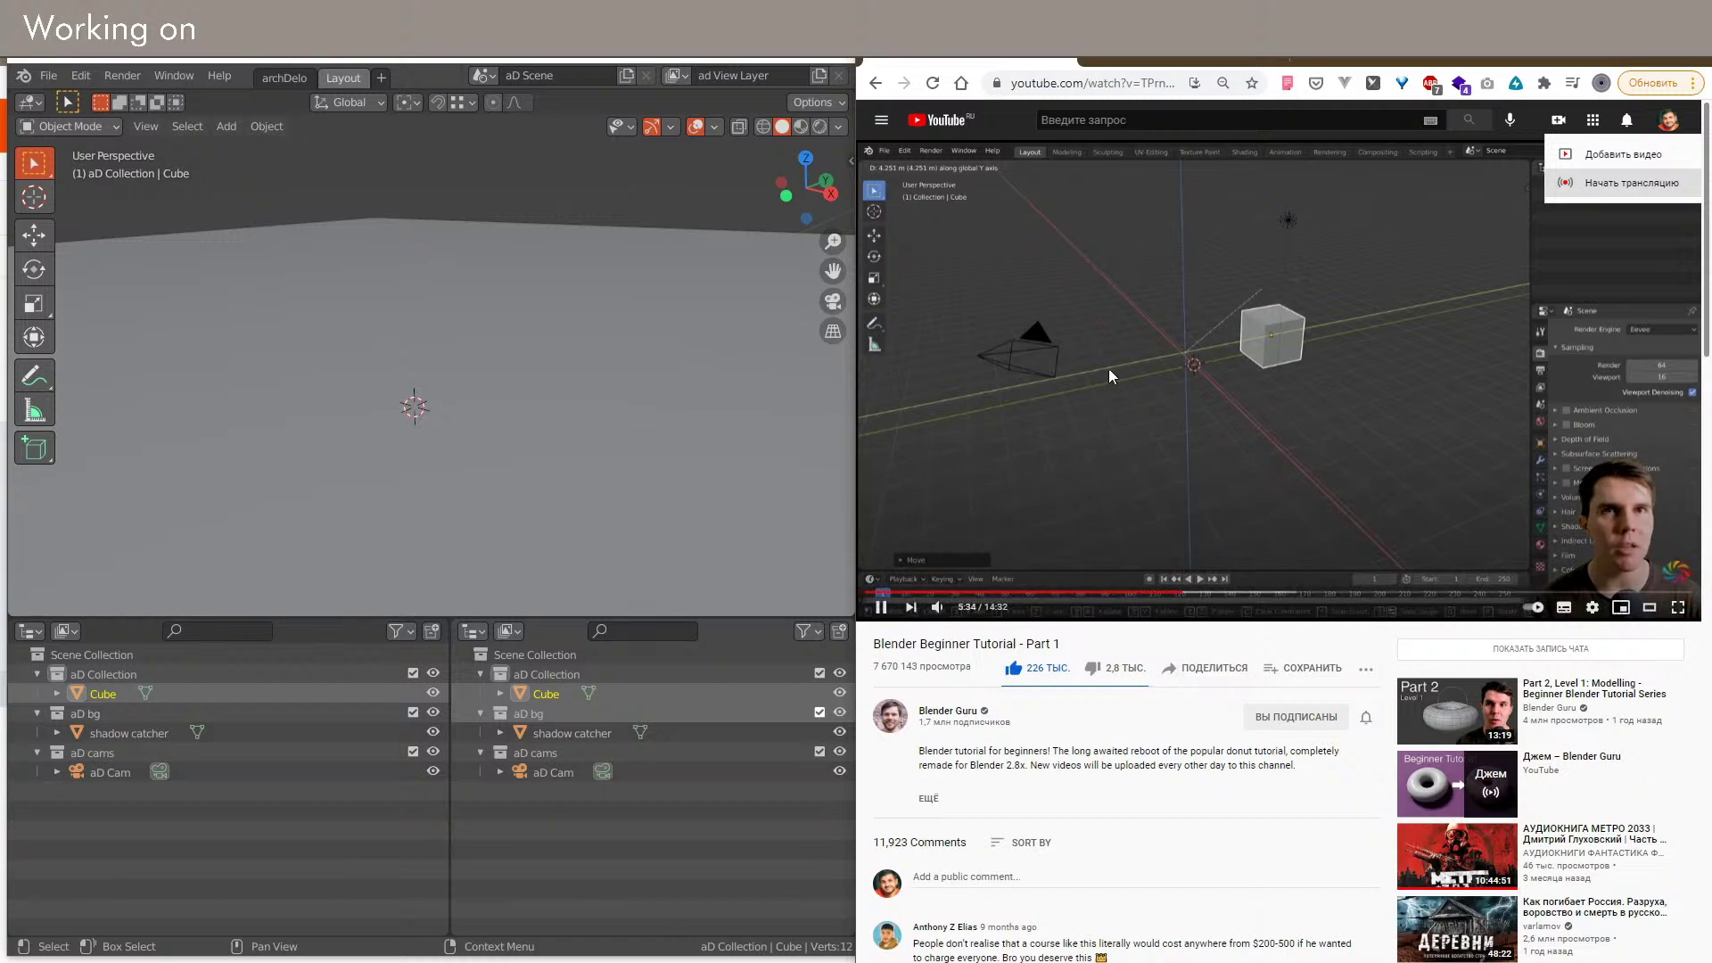
Step: Frame the cube in the Blender viewport and change the second Outliner area to the Properties editor
left_click(420, 415)
scroll(419, 415, "down", 10)
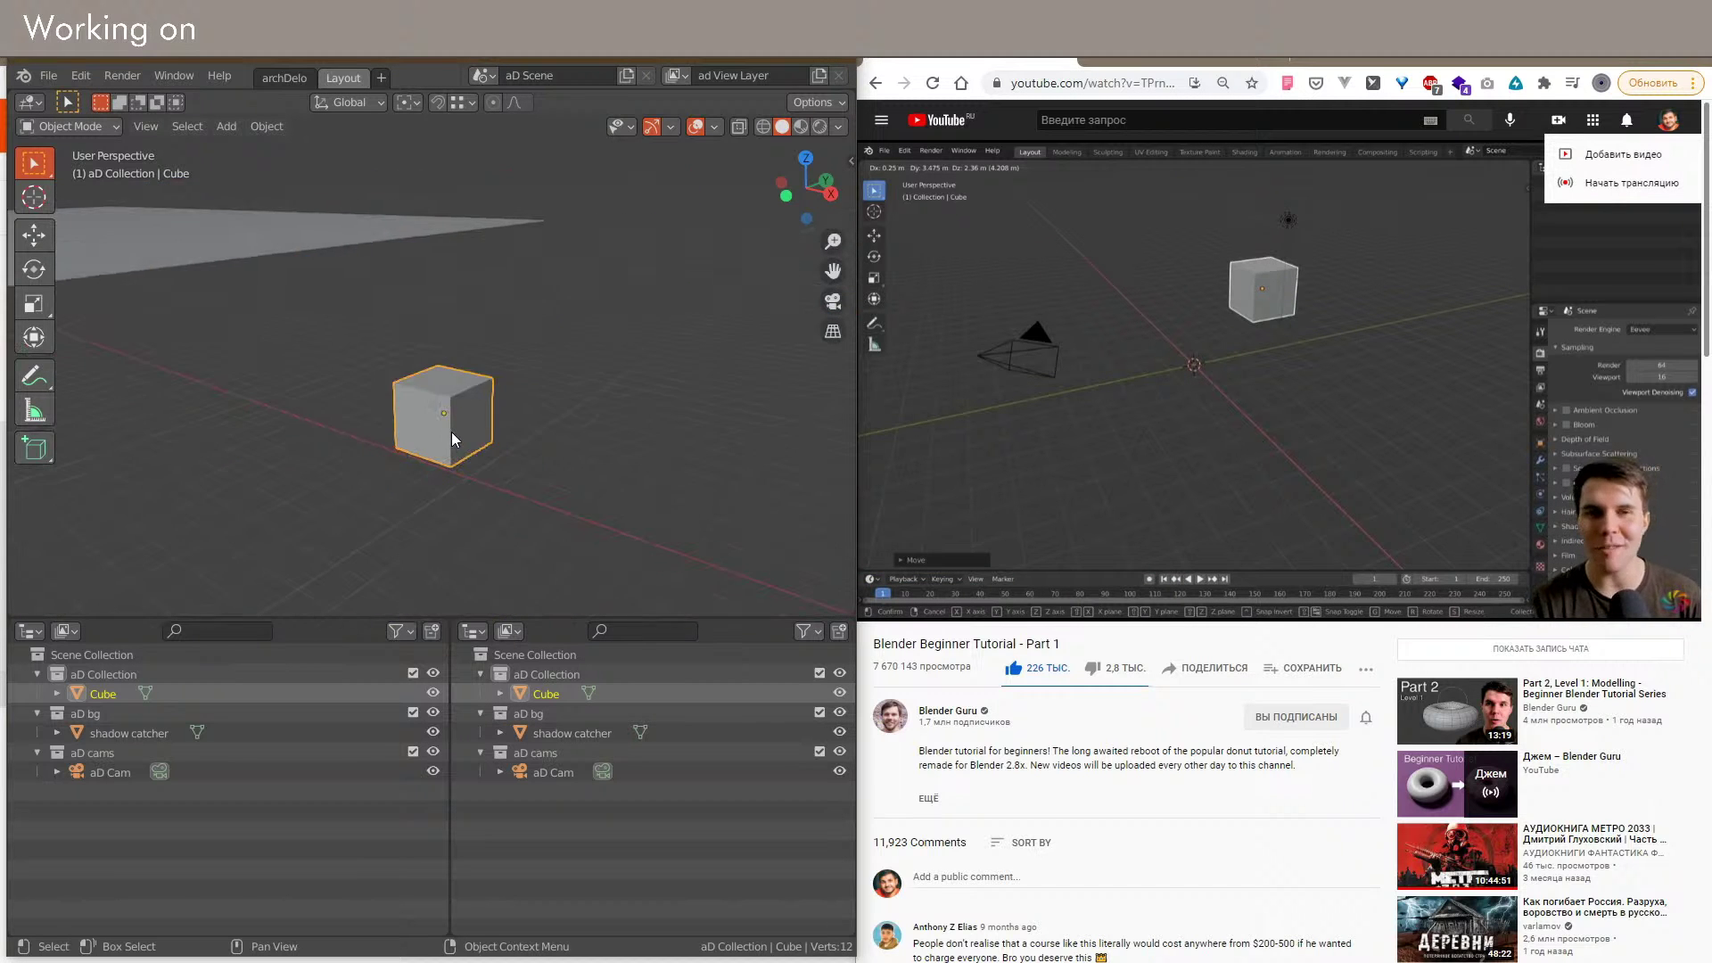
left_click(474, 631)
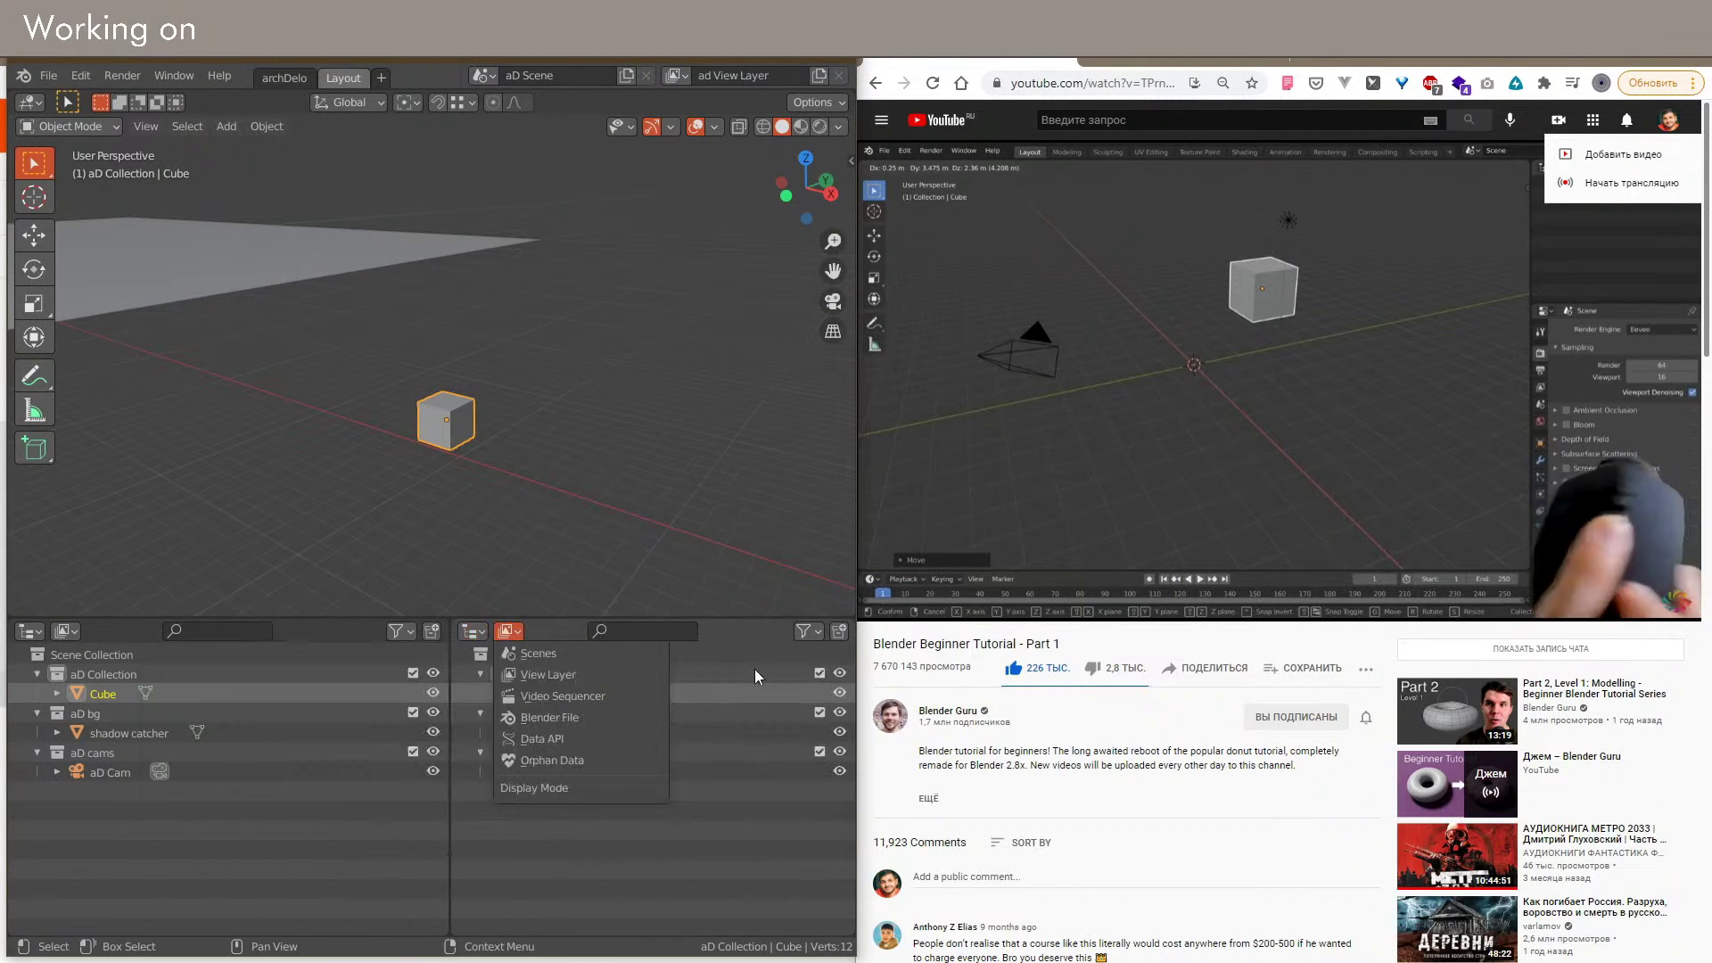
left_click(473, 632)
left_click(753, 705)
Step: Move the cube along the global X axis to about X 53.6 m
middle_click_drag(633, 491, 660, 554)
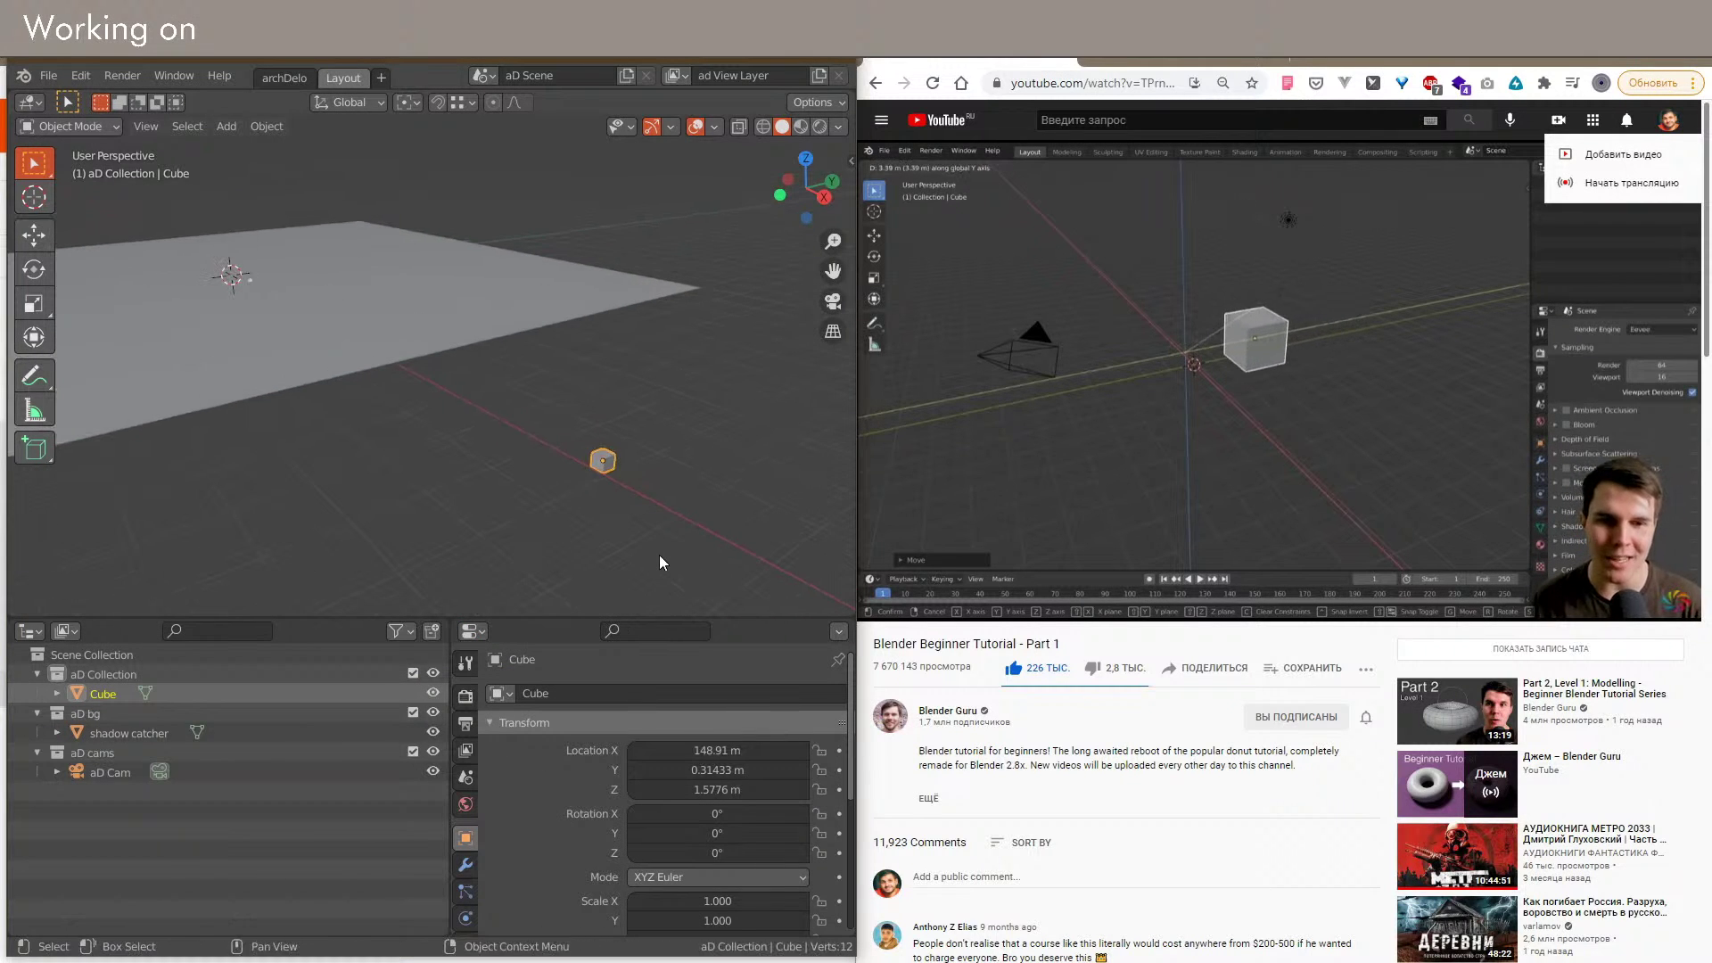
key("g")
key("x")
left_click(328, 449)
Step: Raise the cube along the global Z axis to about Z 4.45 m
key("KP_Decimal")
scroll(511, 456, "down", 11)
middle_click_drag(329, 450, 387, 430)
key("g")
key("z")
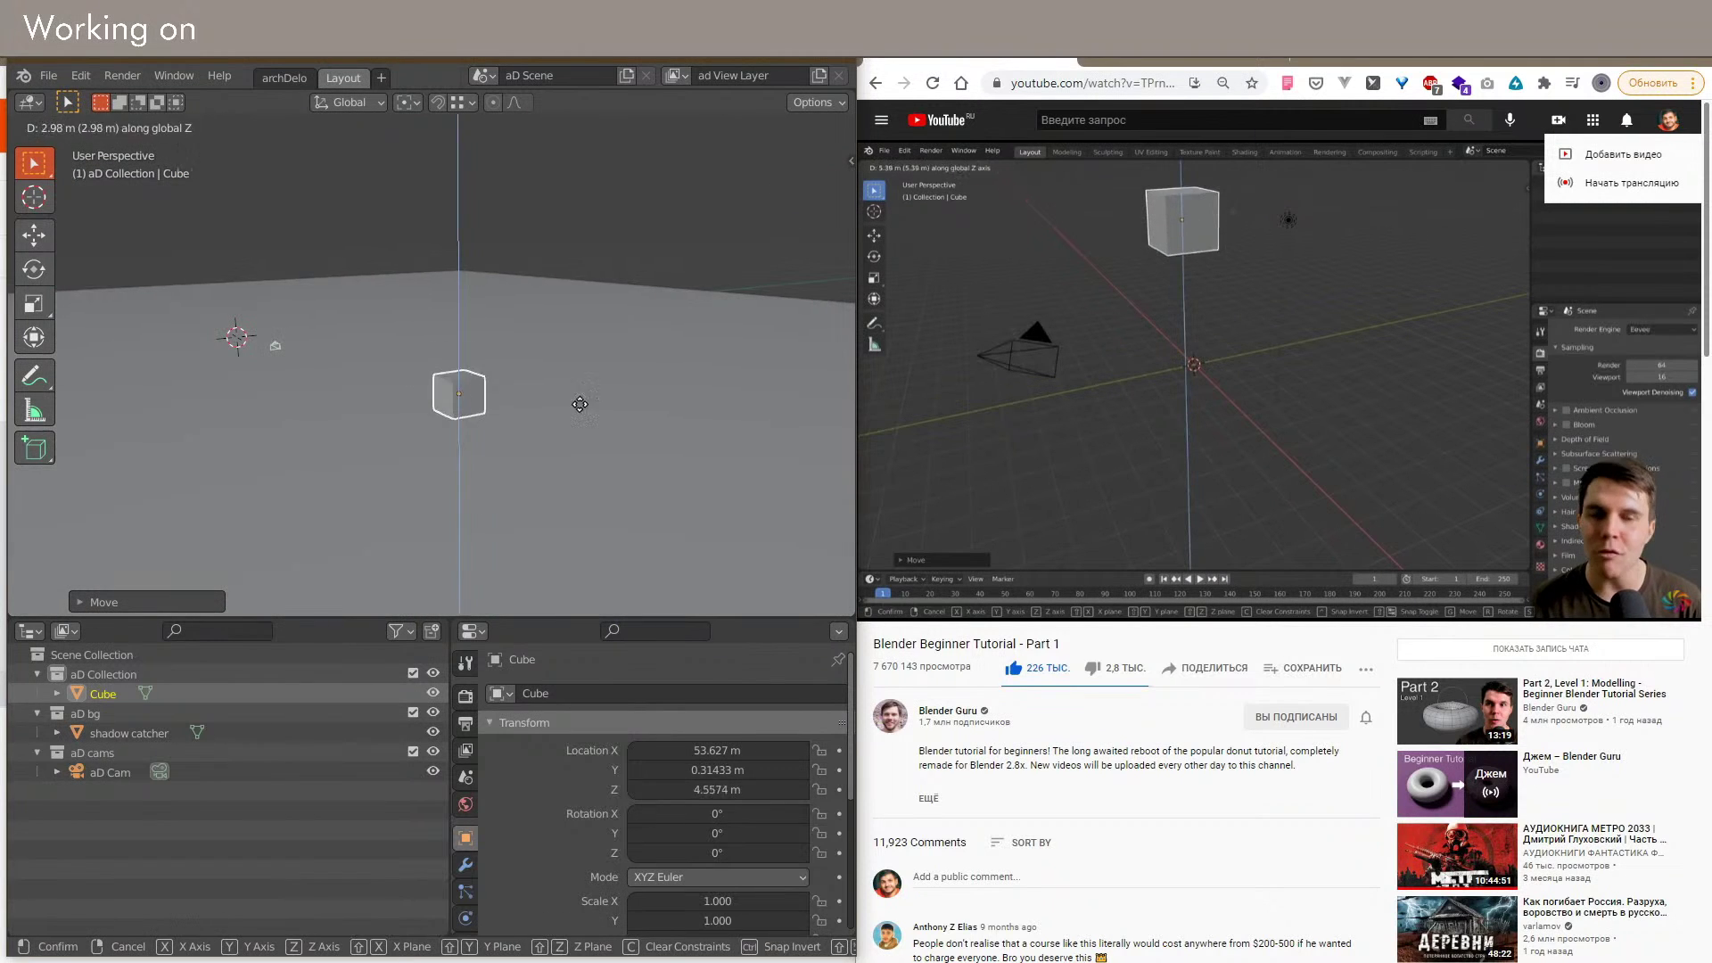
left_click(547, 405)
middle_click_drag(563, 458, 604, 629)
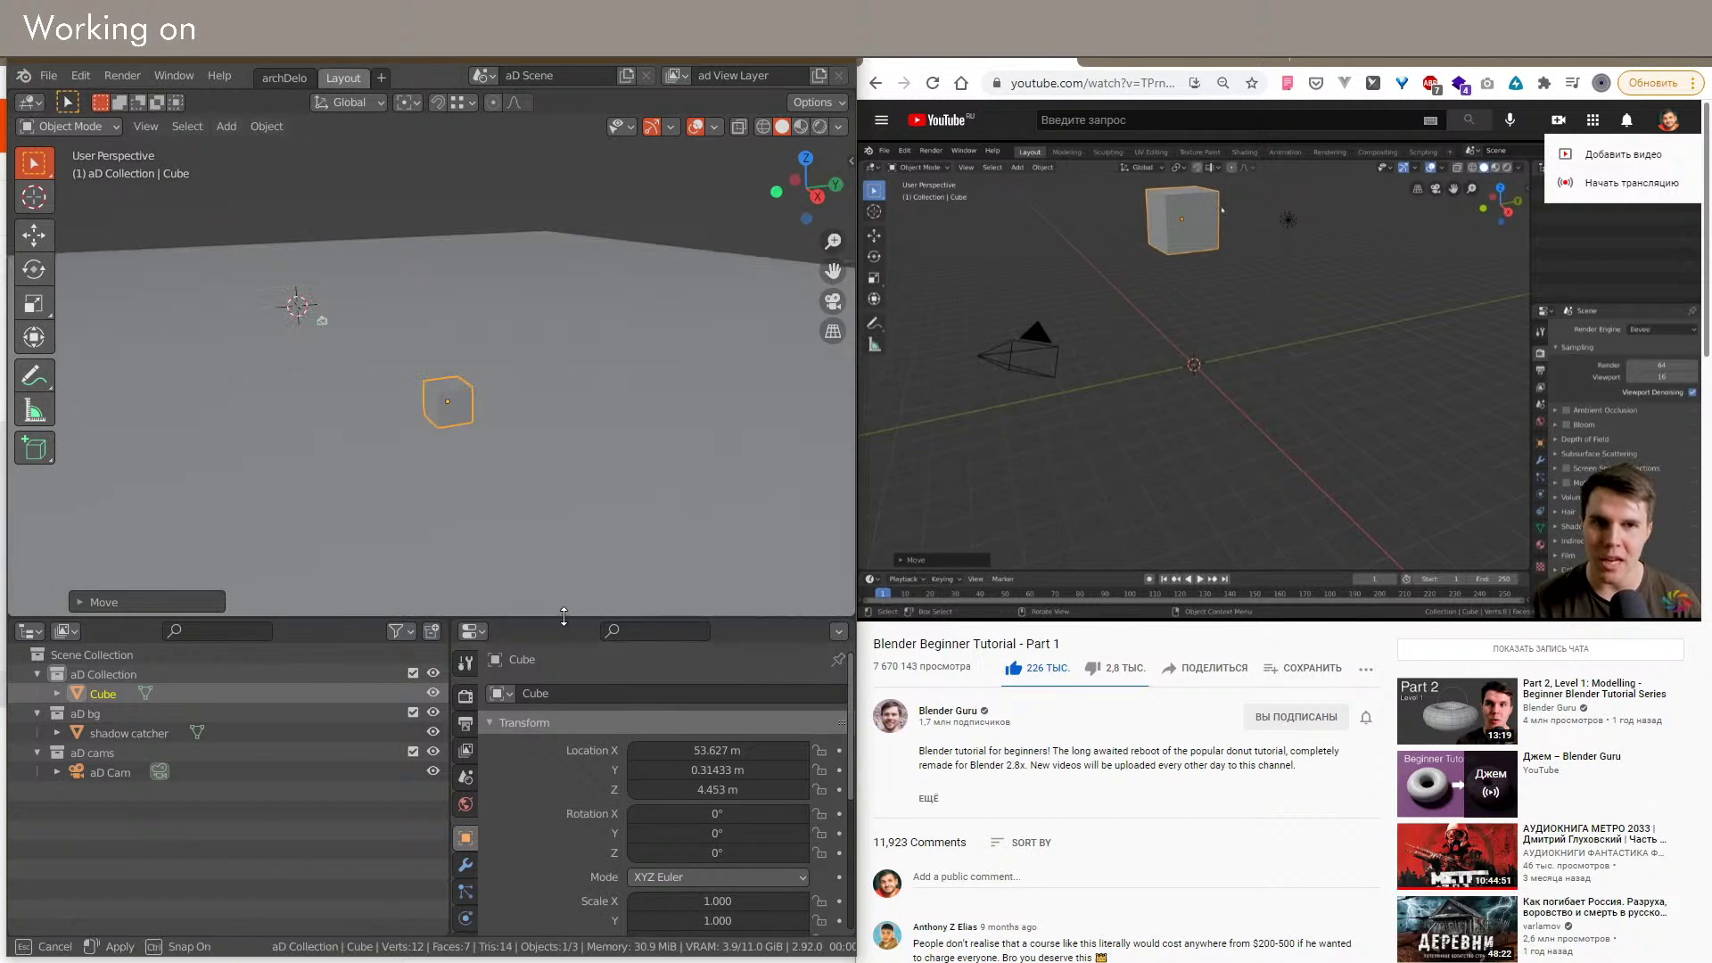
Step: Make the 3D viewport taller and move the cube freely to about X 14.2 m, Y -13.4 m, Z 9.9 m
left_click_drag(564, 616, 564, 687)
middle_click_drag(444, 519, 577, 527)
key("g")
left_click(371, 496)
scroll(381, 478, "up", 9)
scroll(382, 476, "down", 3)
middle_click_drag(379, 470, 510, 494)
scroll(499, 495, "down", 4)
scroll(551, 421, "up", 3)
mouse_move(549, 417)
left_mouse_down()
mouse_move(508, 443)
mouse_move(553, 428)
left_mouse_up()
Step: Enable the Move object gizmo and use it to move the cube to about X 14.1 m, Y 8.6 m, Z 19 m
left_click(671, 125)
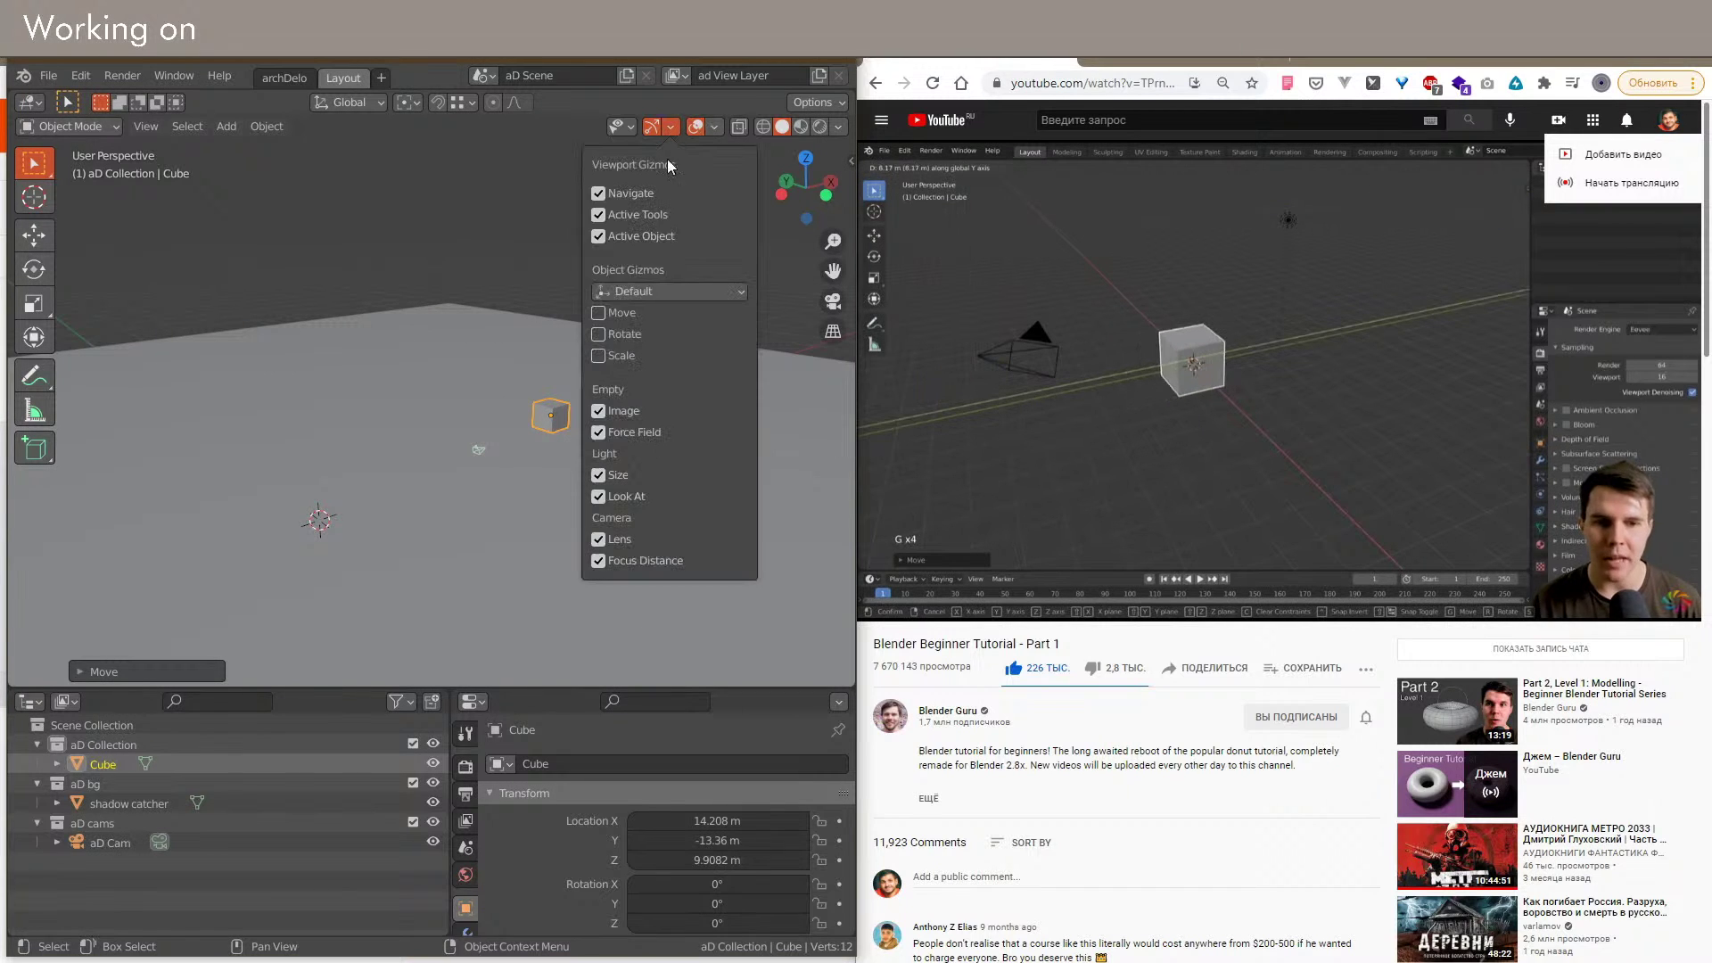
left_click(608, 313)
left_click_drag(551, 428, 341, 504)
middle_click_drag(341, 504, 351, 465)
left_click_drag(318, 467, 461, 252)
middle_click_drag(425, 282, 548, 206)
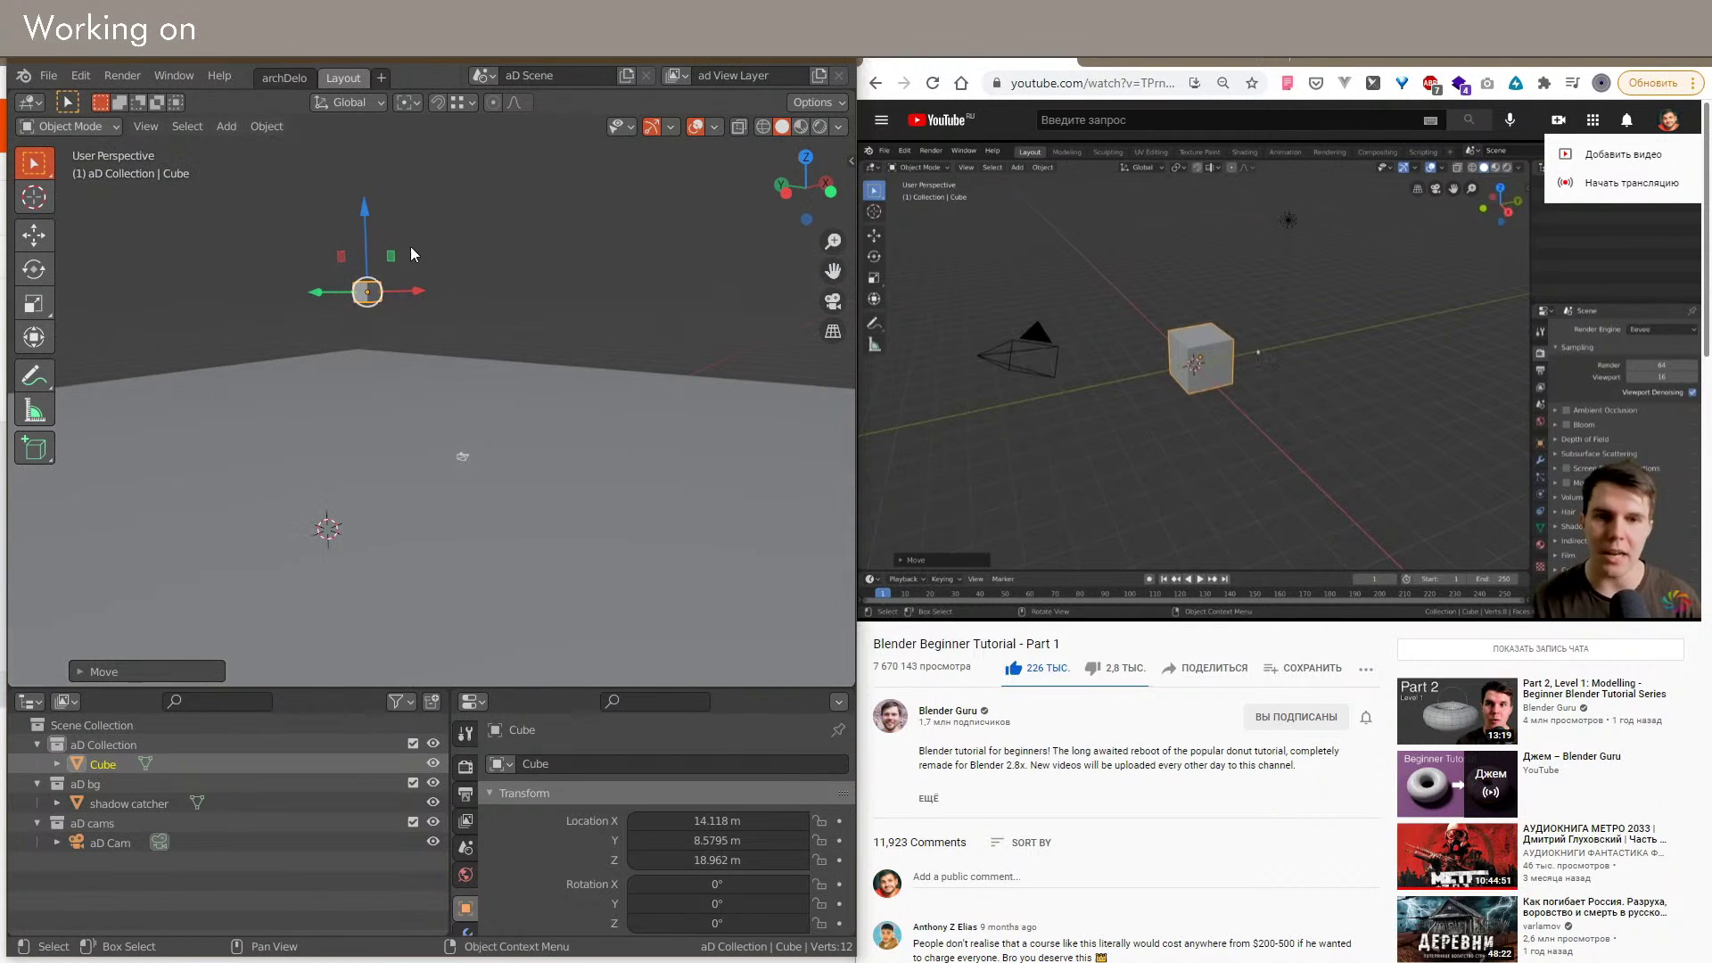
Step: Move the cube within the XZ plane using the gizmo to about X 7.9 m, Z -4.5 m
left_click_drag(393, 255, 364, 393)
key("KP_Decimal")
scroll(410, 477, "down", 15)
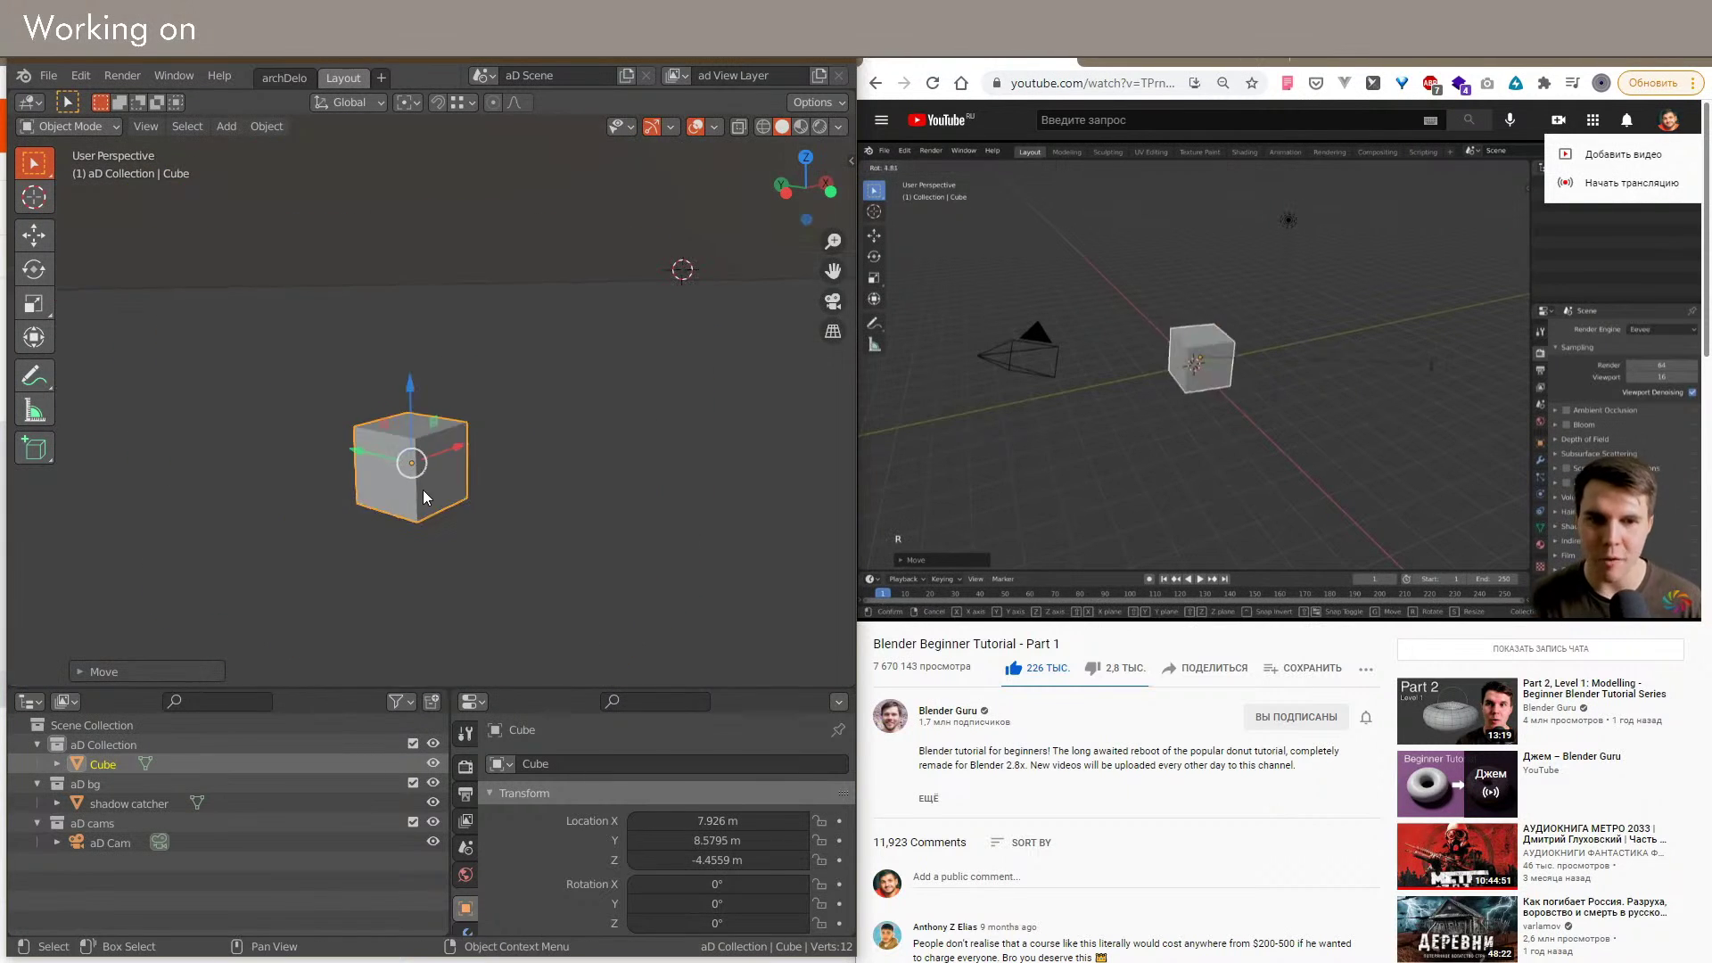
Step: Move the cube up along the global Z axis to about Z 2.6 m, above the floor plane
key("g")
key("z")
left_click(452, 425)
middle_click_drag(410, 457, 440, 482)
scroll(440, 482, "up", 2)
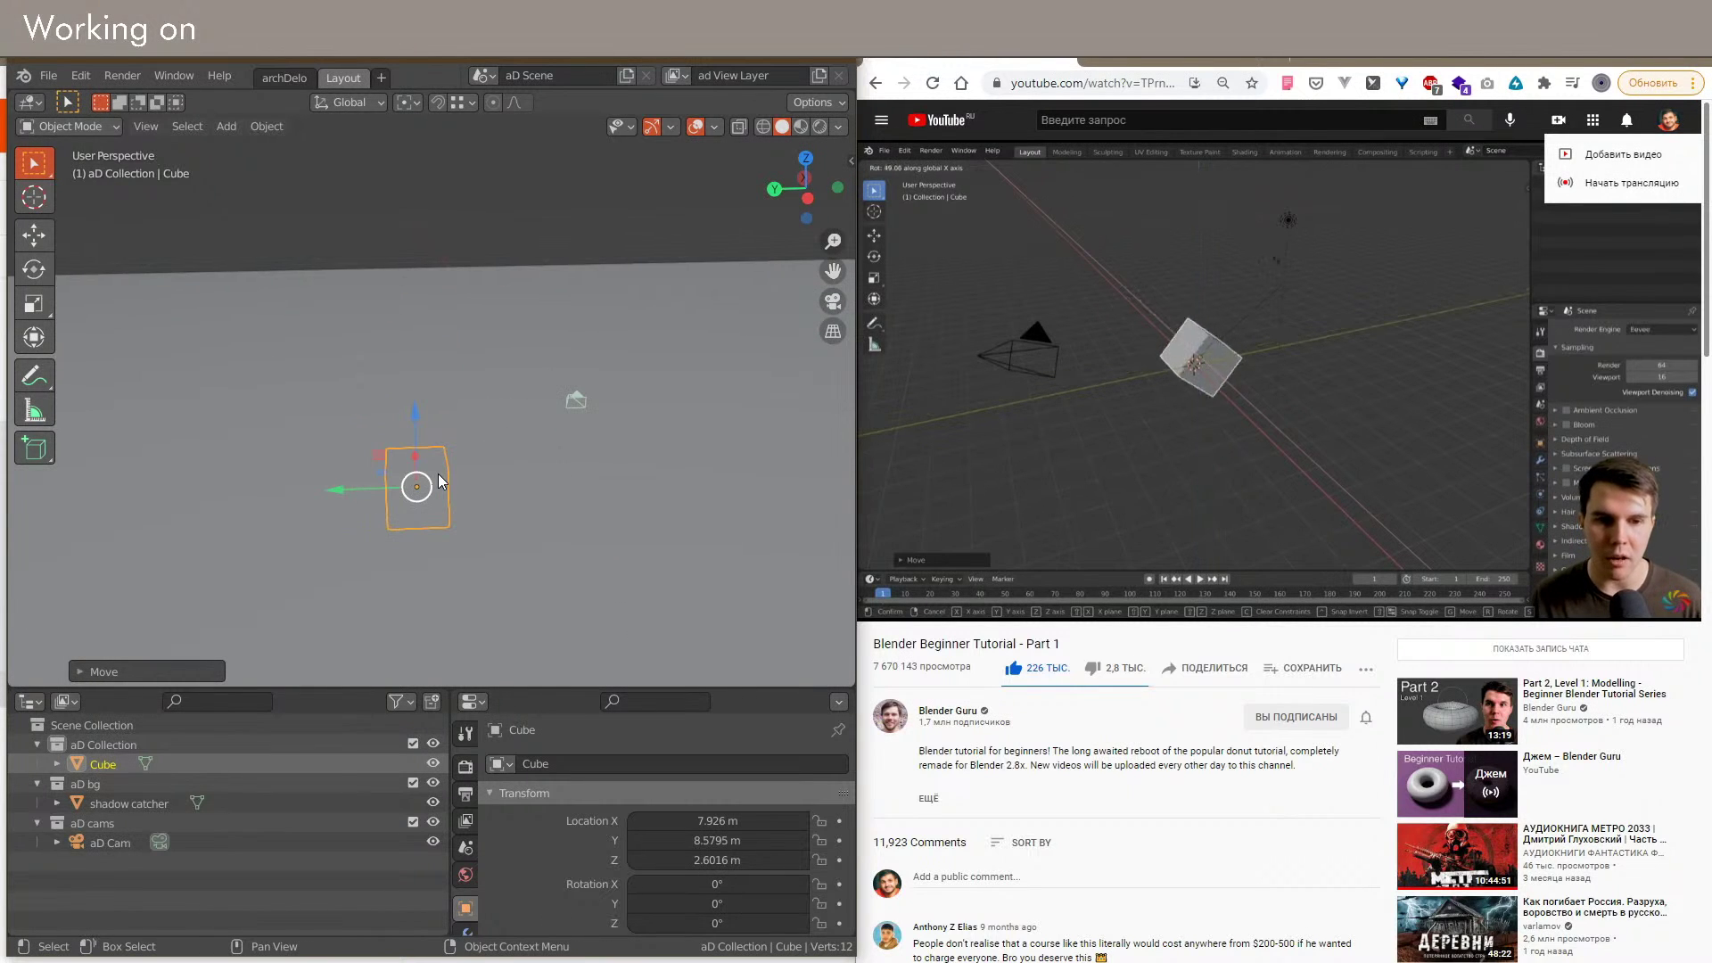
Step: Look over the gizmo and overlay display options of the 3D viewport
scroll(451, 498, "down", 3)
middle_click_drag(451, 498, 384, 479)
left_click(670, 127)
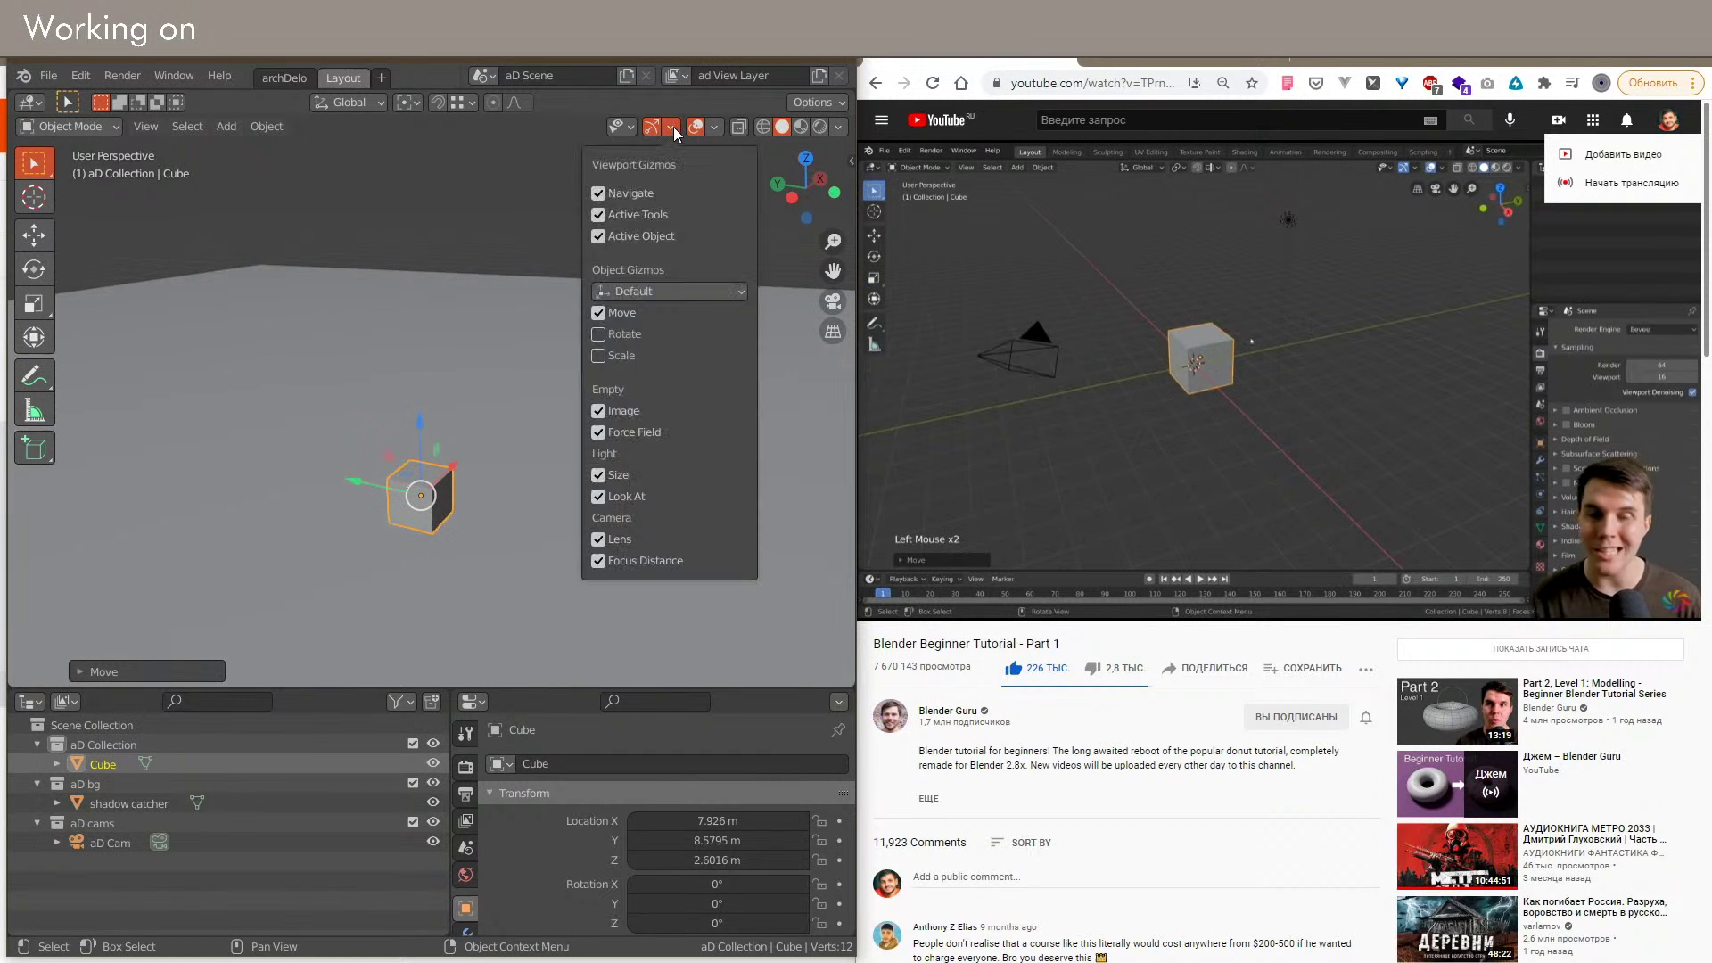
left_click(716, 127)
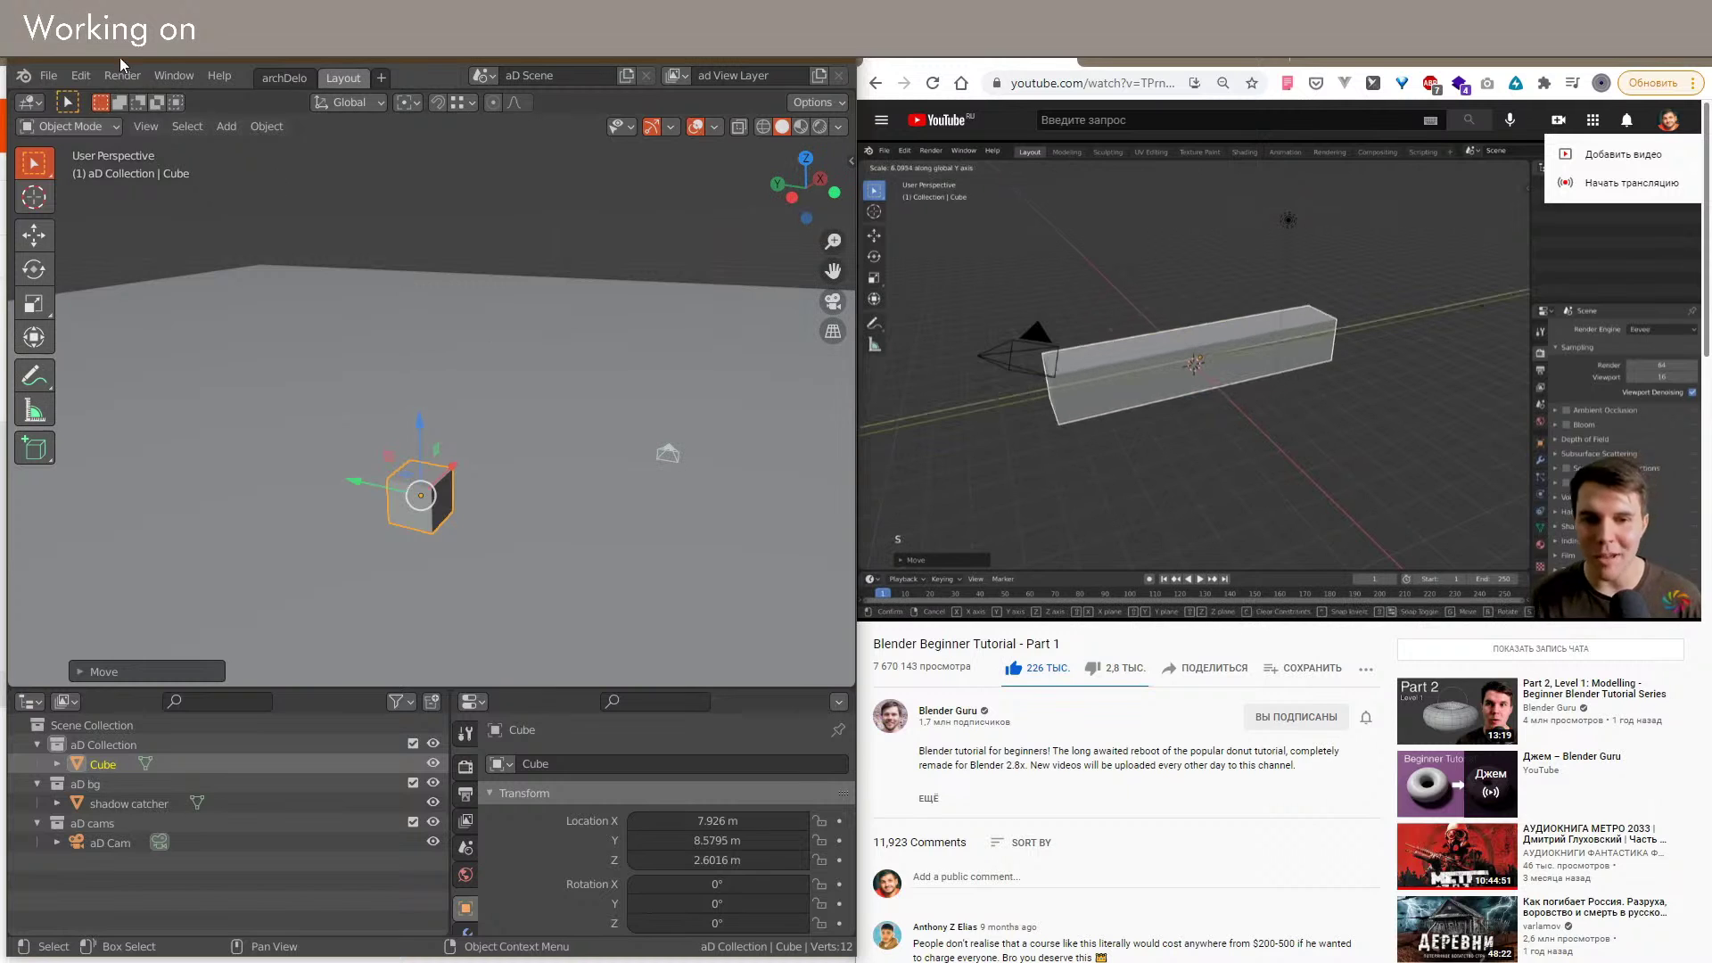
Step: Open the Blender preferences, check the Navigation settings and go to the Interface settings
left_click(80, 75)
left_click(148, 377)
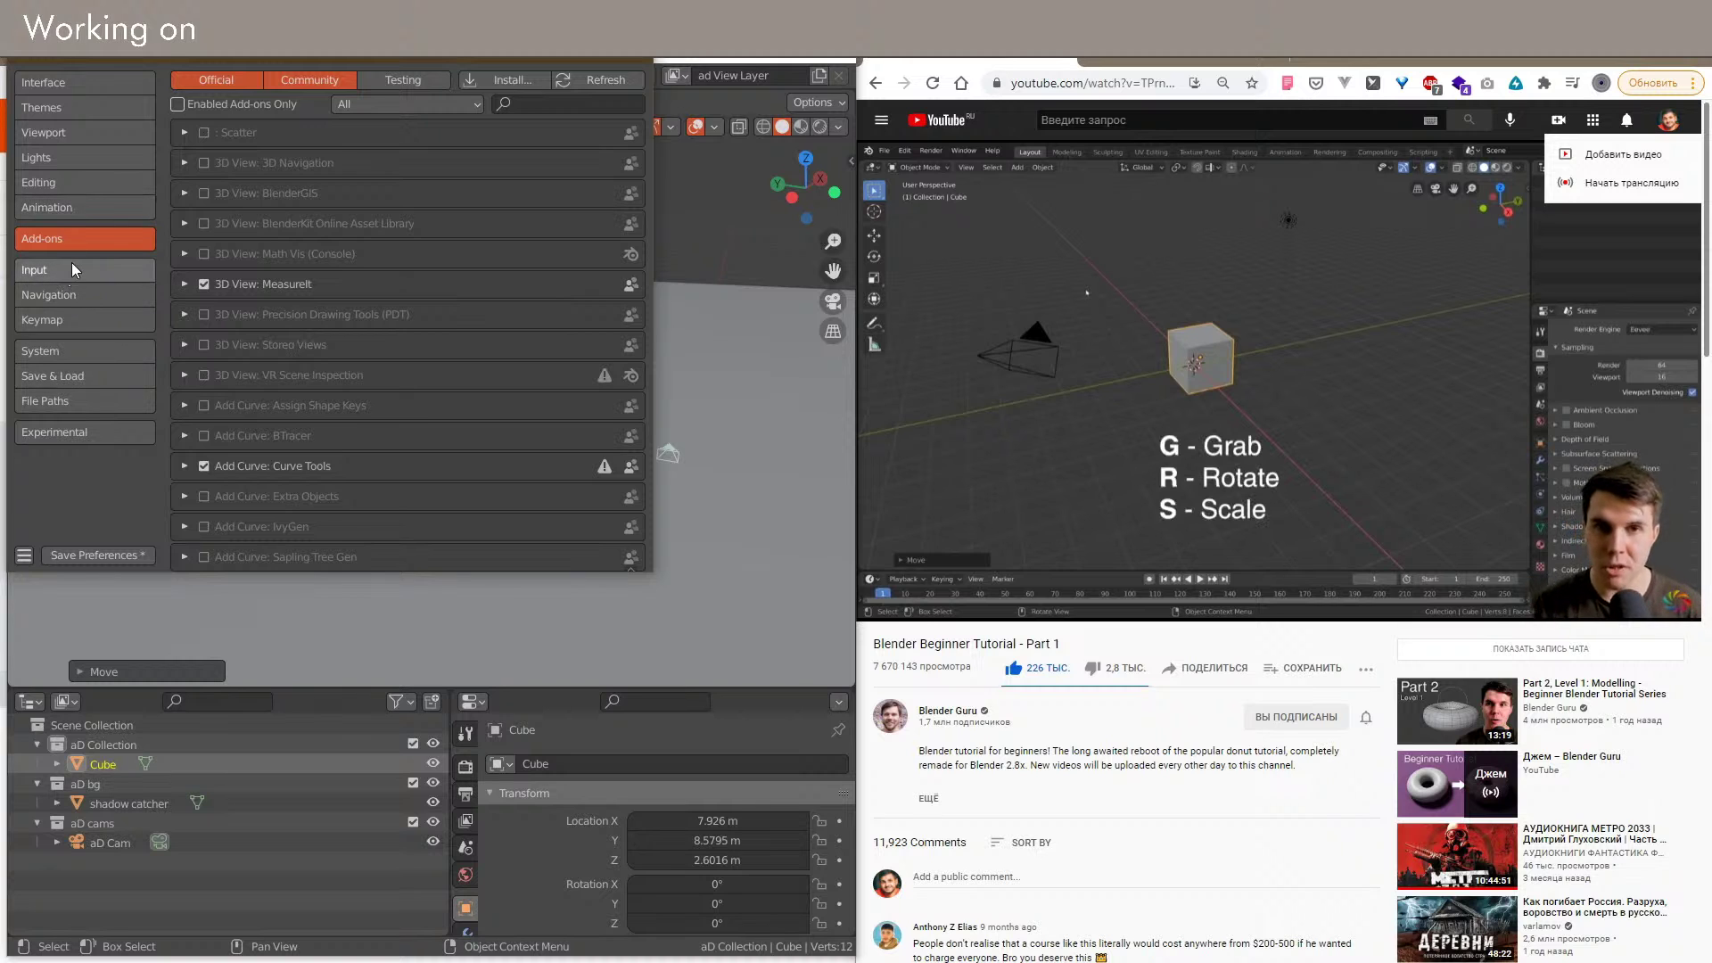
left_click(64, 295)
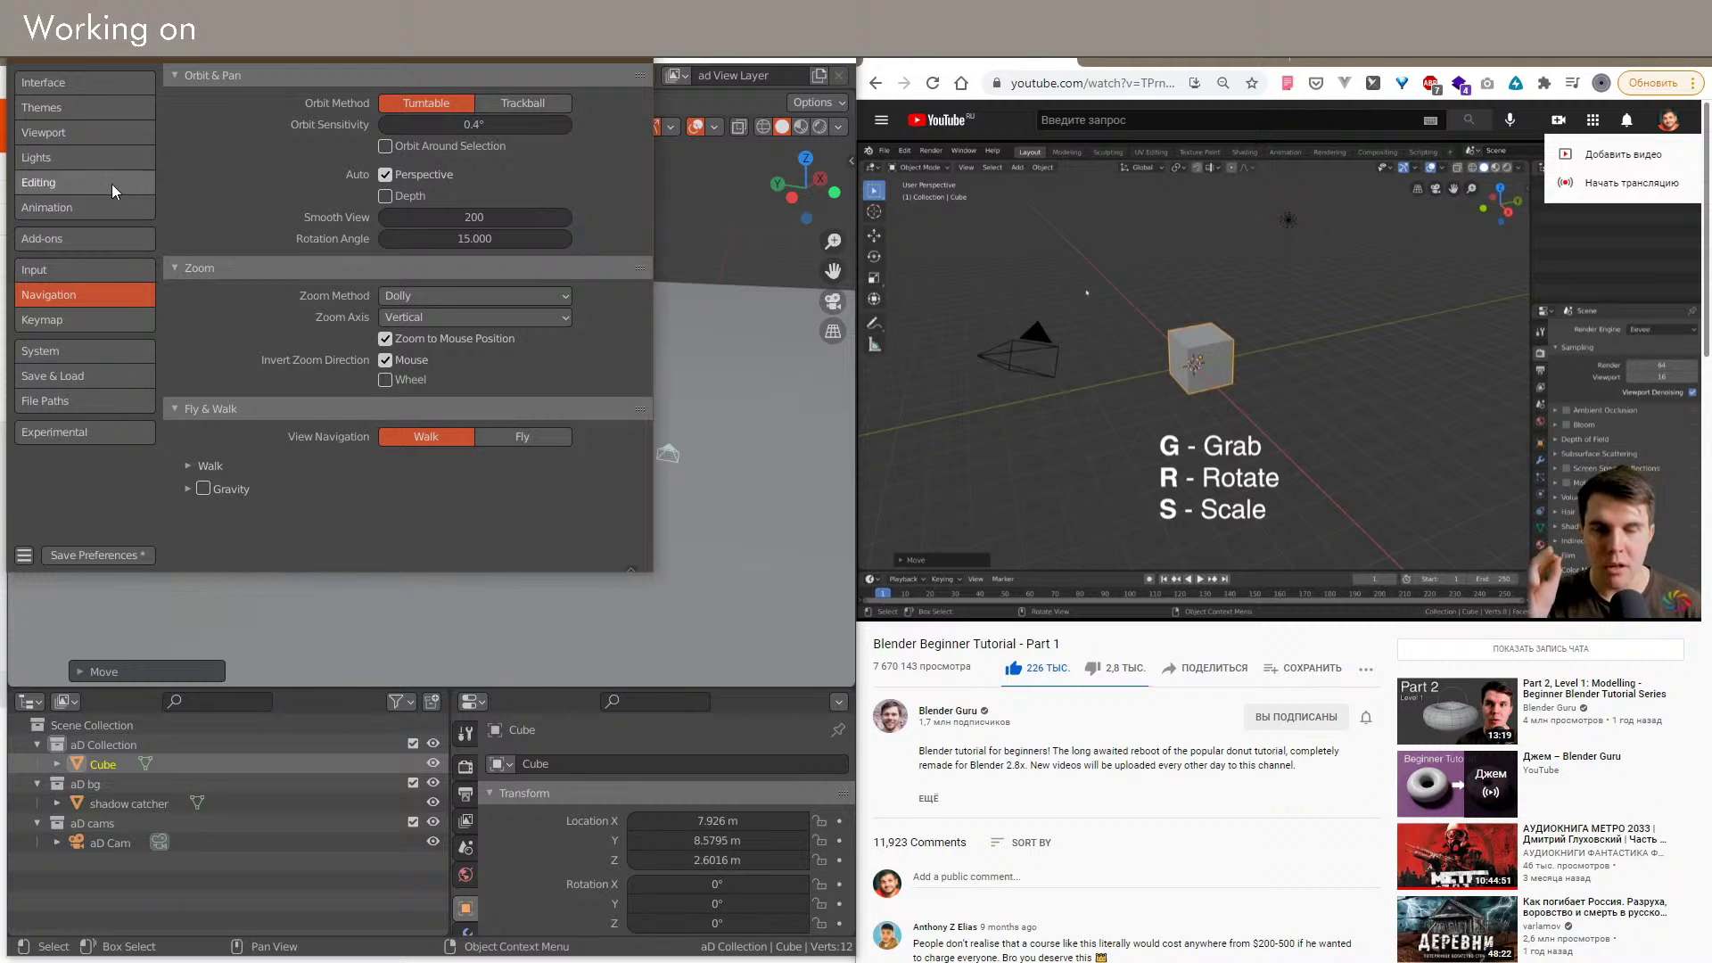
left_click(60, 83)
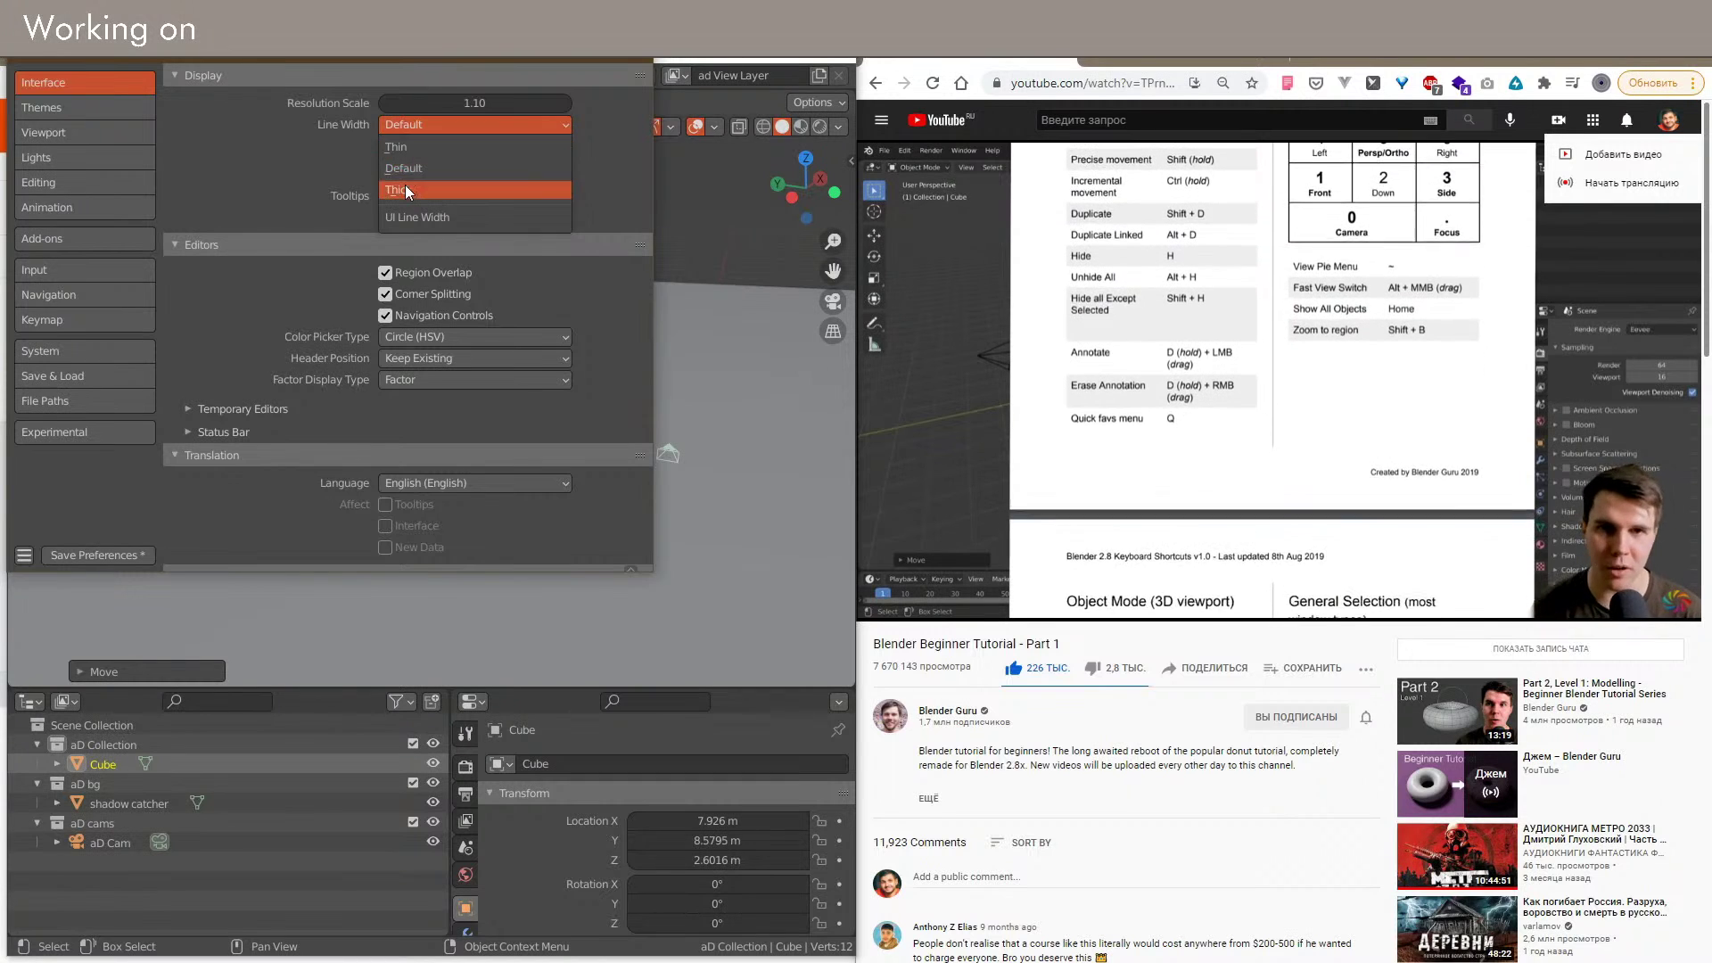
Step: Try the Thick and Thin interface line widths, then return to Default for comparison
left_click(404, 186)
left_click(420, 125)
left_click(406, 181)
left_click(405, 126)
left_click(405, 144)
left_click(405, 125)
left_click(403, 168)
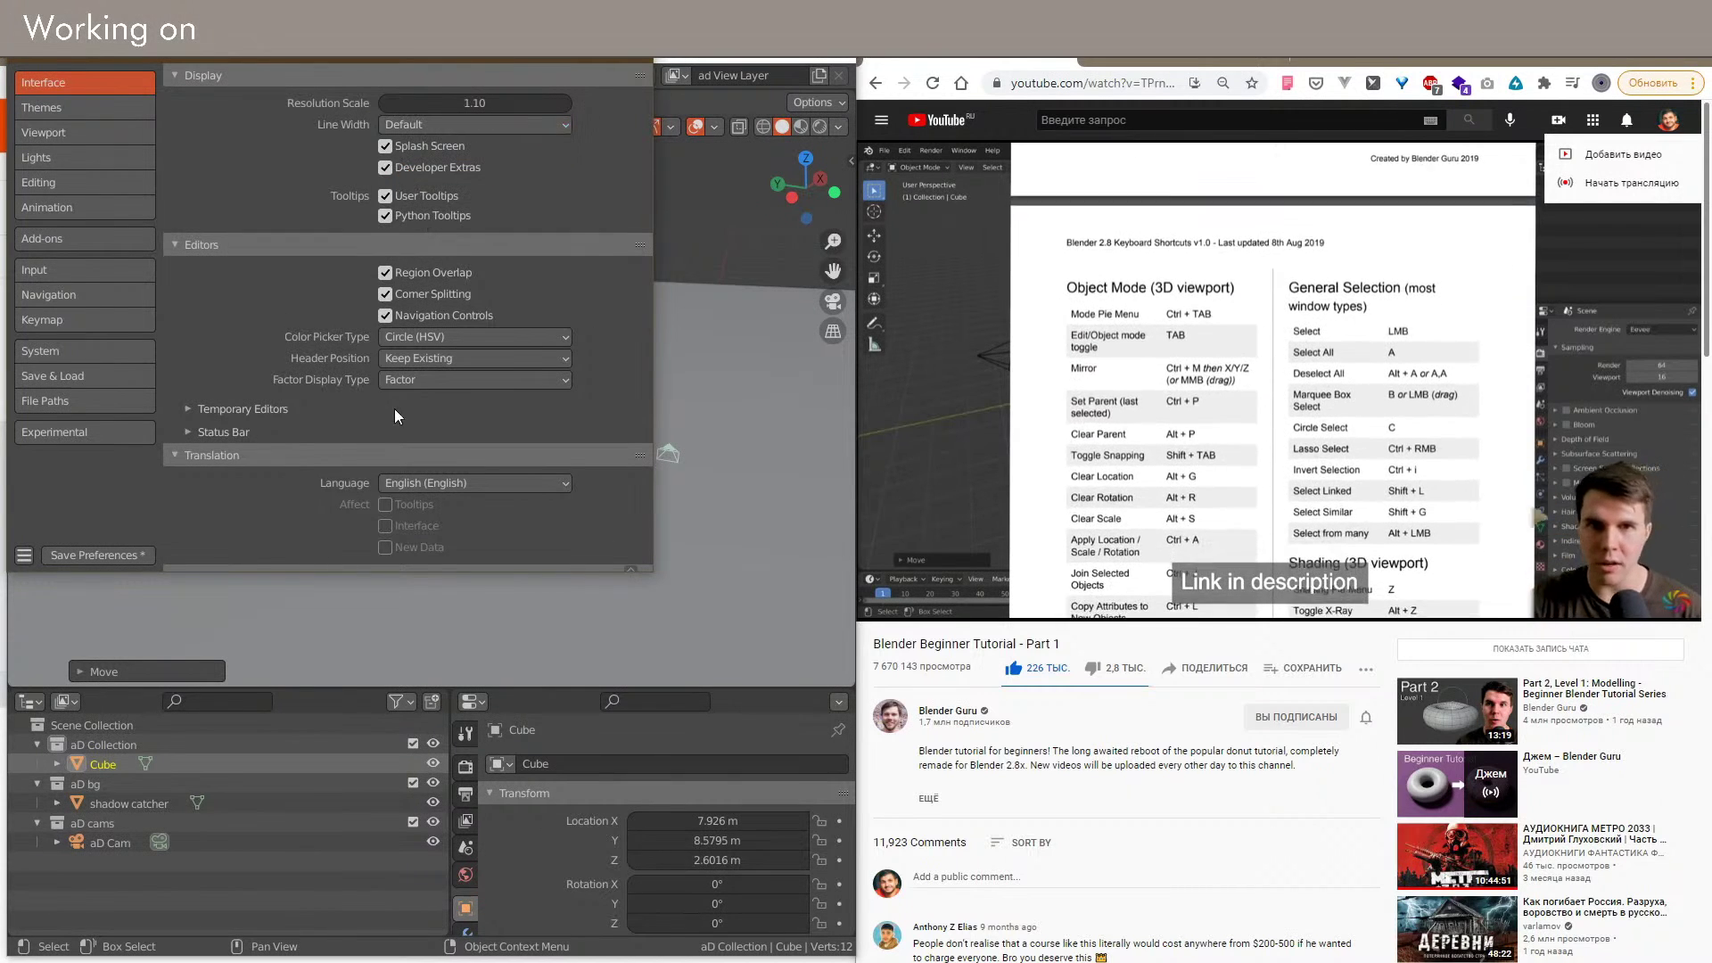
Step: Set the interface line width to Thick and leave the preferences
left_click(421, 126)
left_click(416, 195)
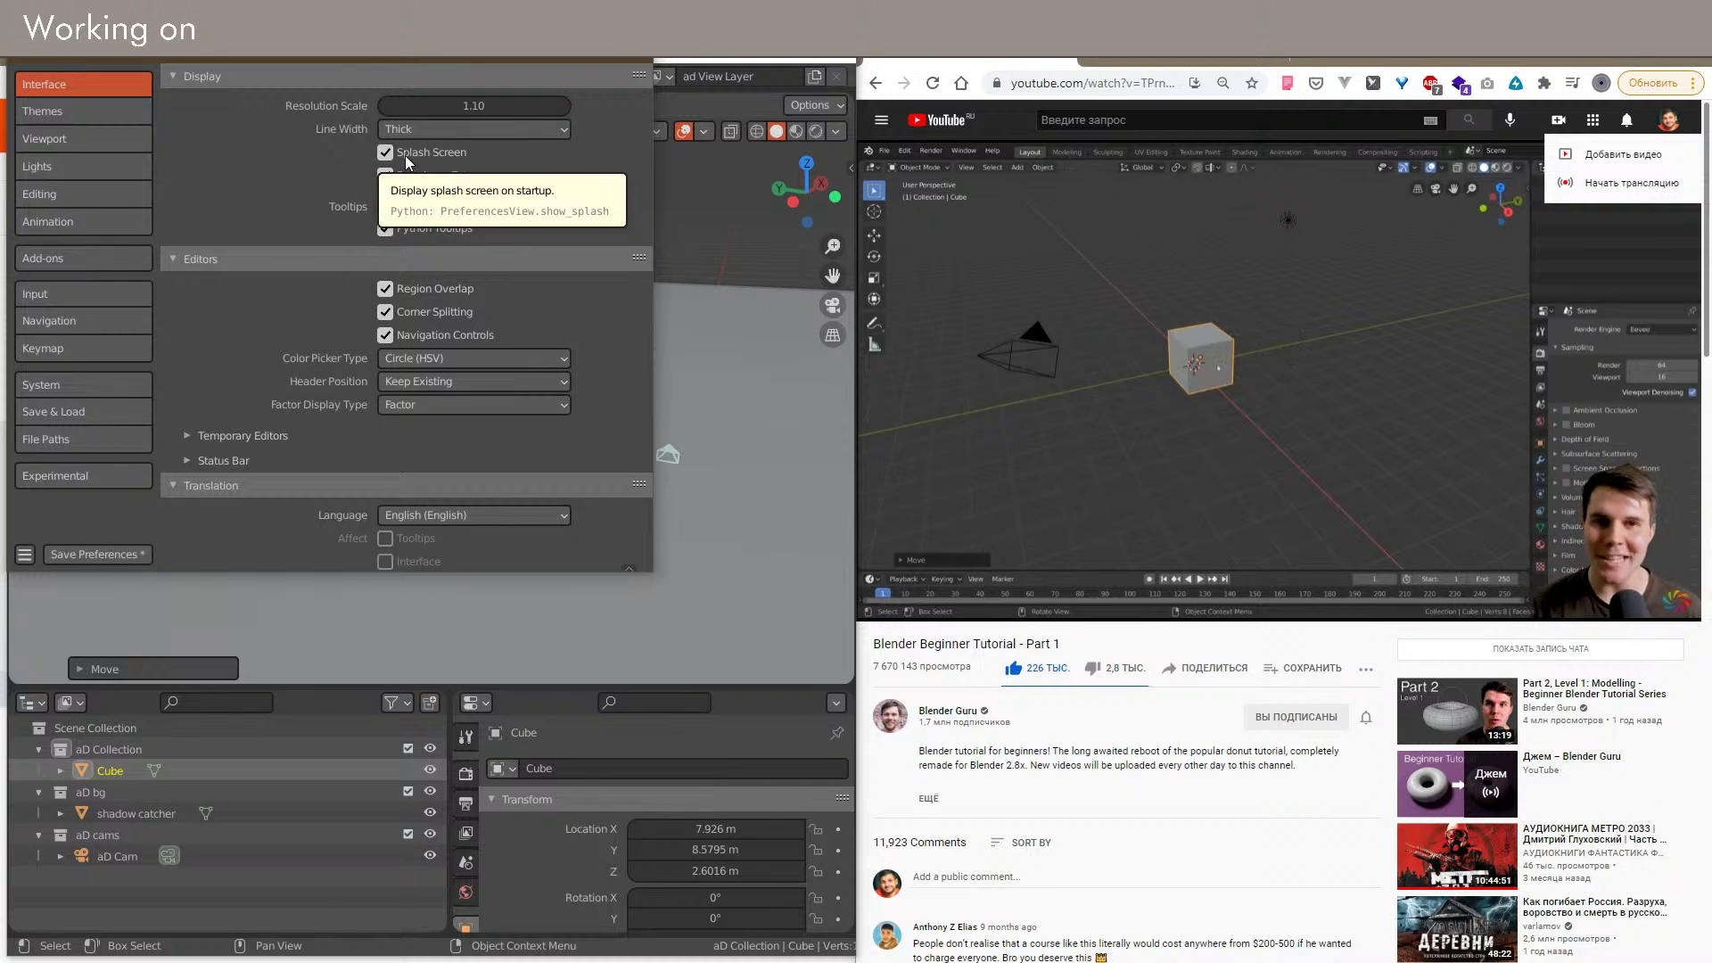
left_click(554, 56)
Step: Frame the cube in the 3D viewport and examine it from different angles and distances
mouse_move(448, 437)
middle_mouse_down("shift")
mouse_move(248, 452)
mouse_move(365, 468)
mouse_move(430, 419)
middle_mouse_up("shift")
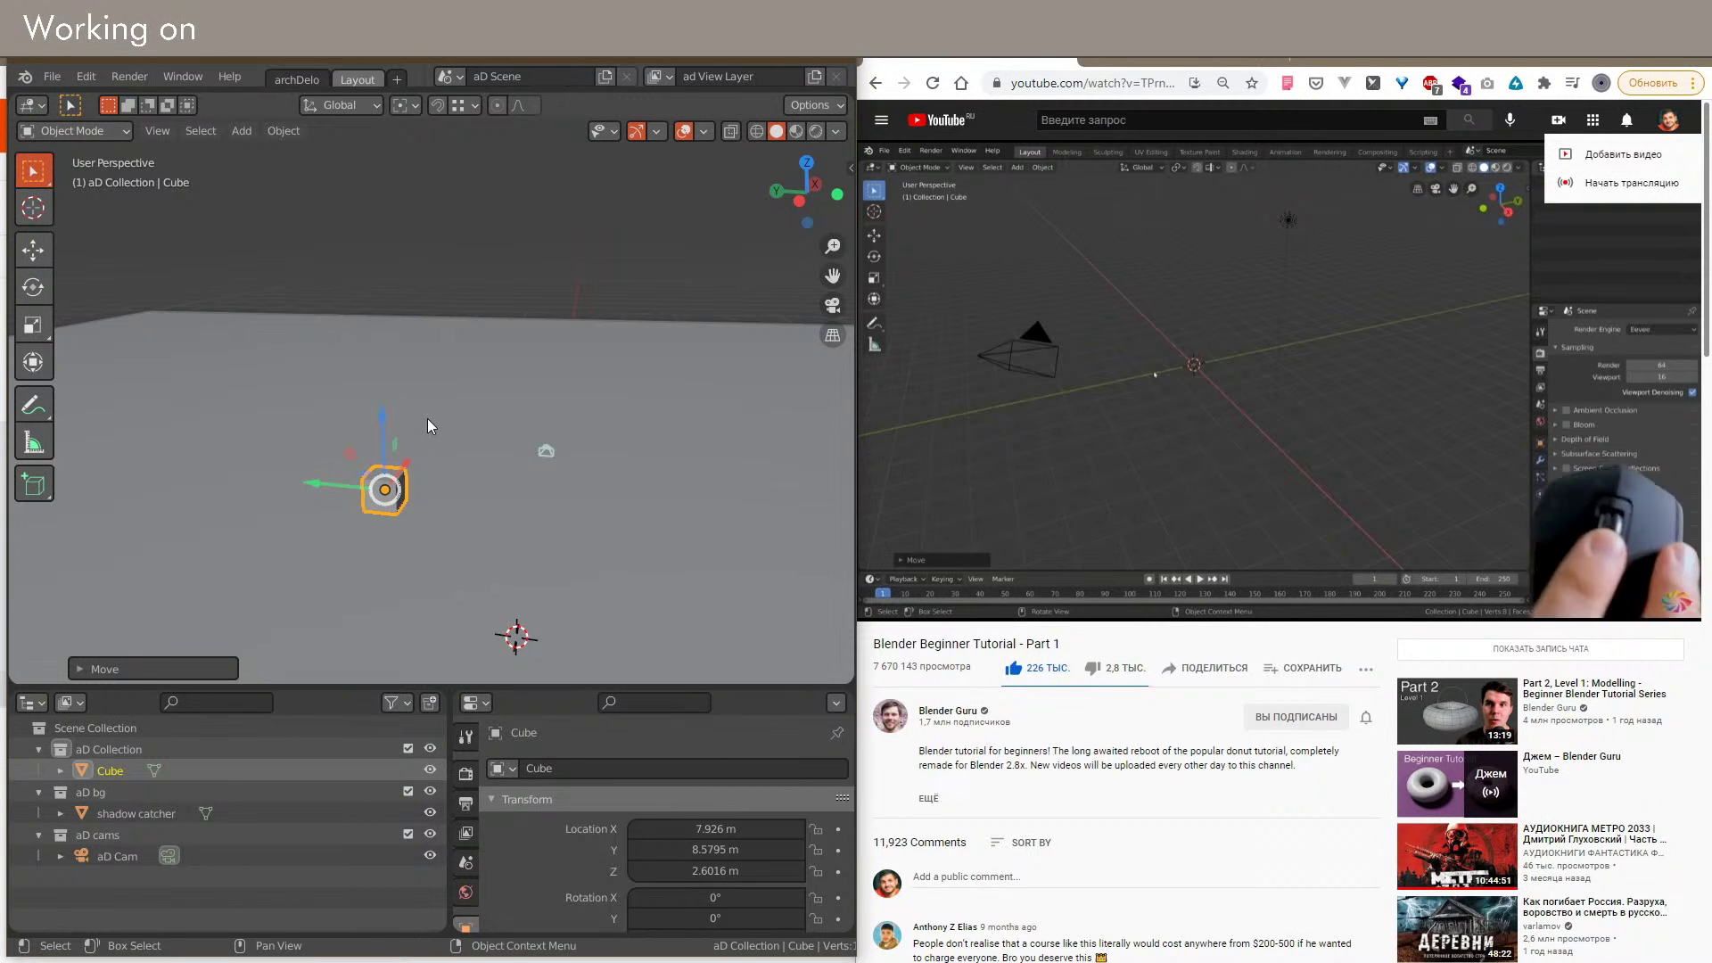
mouse_move(432, 551)
middle_mouse_down()
mouse_move(465, 518)
mouse_move(535, 506)
mouse_move(440, 502)
mouse_move(508, 562)
mouse_move(301, 530)
mouse_move(509, 542)
mouse_move(443, 544)
middle_mouse_up()
scroll(537, 505, "up", 5)
left_click(562, 358)
scroll(463, 467, "down", 2)
scroll(508, 562, "up", 5)
scroll(500, 519, "down", 2)
left_click(499, 519)
key("KP_Decimal")
scroll(474, 525, "down", 6)
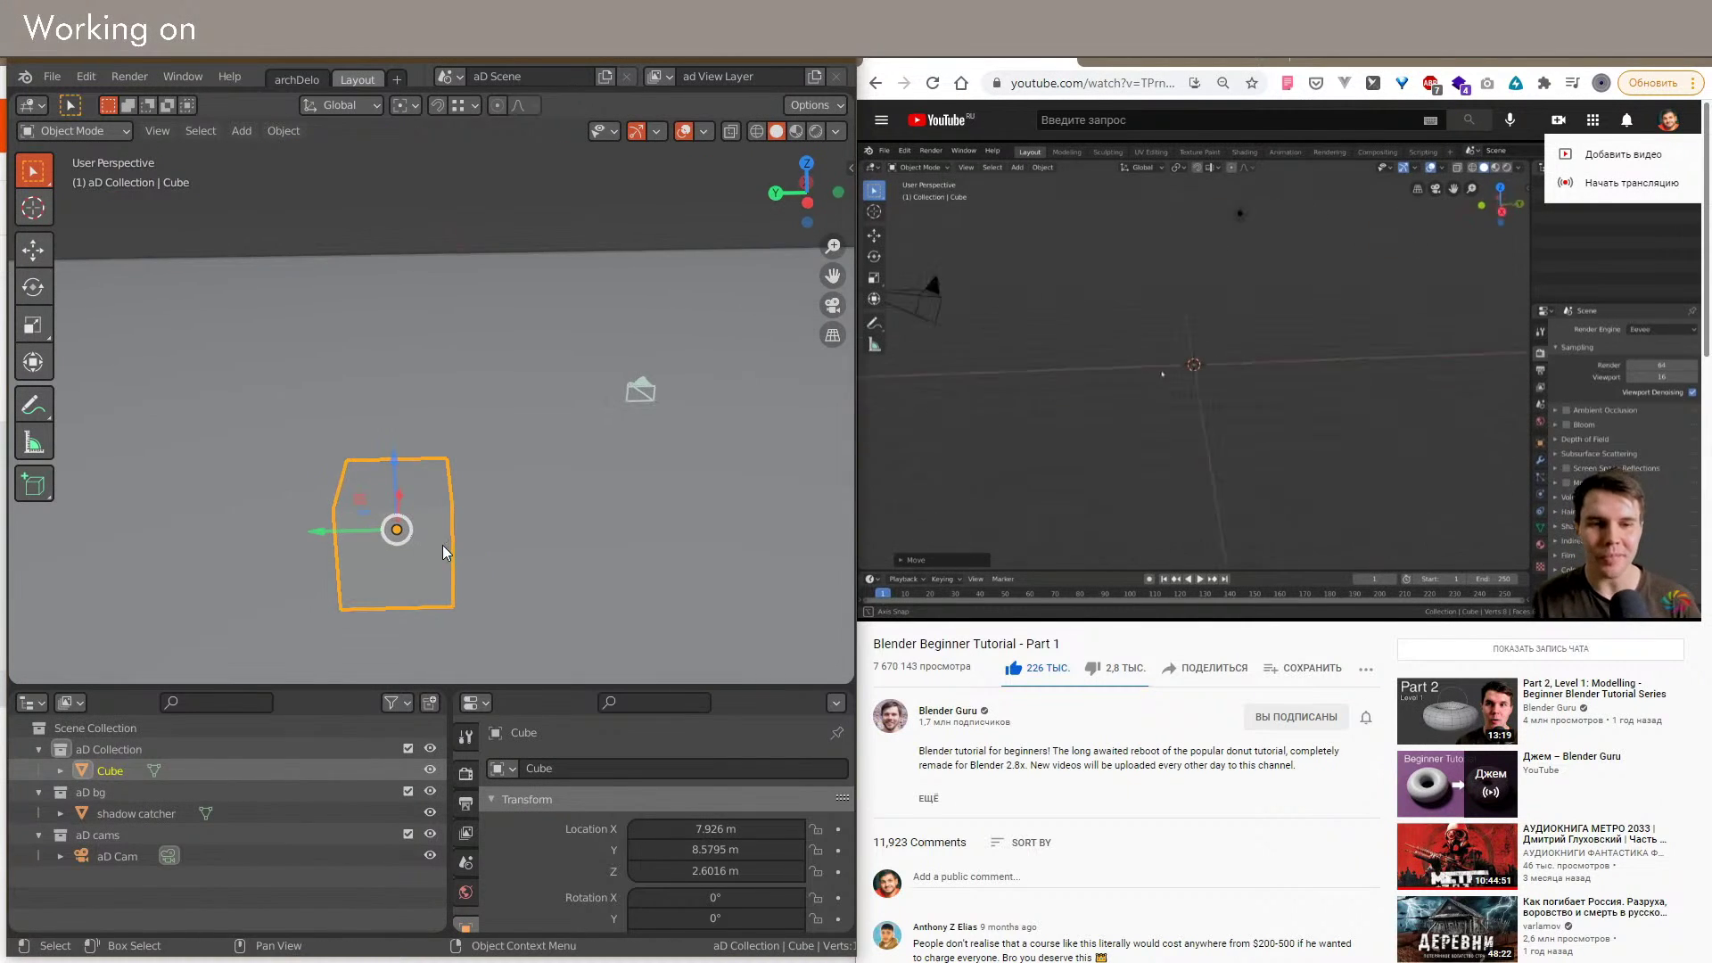
Step: Check the live stream dashboard in YouTube Studio and return to the Blender tutorial video
key("alt+Tab")
left_click(1129, 61)
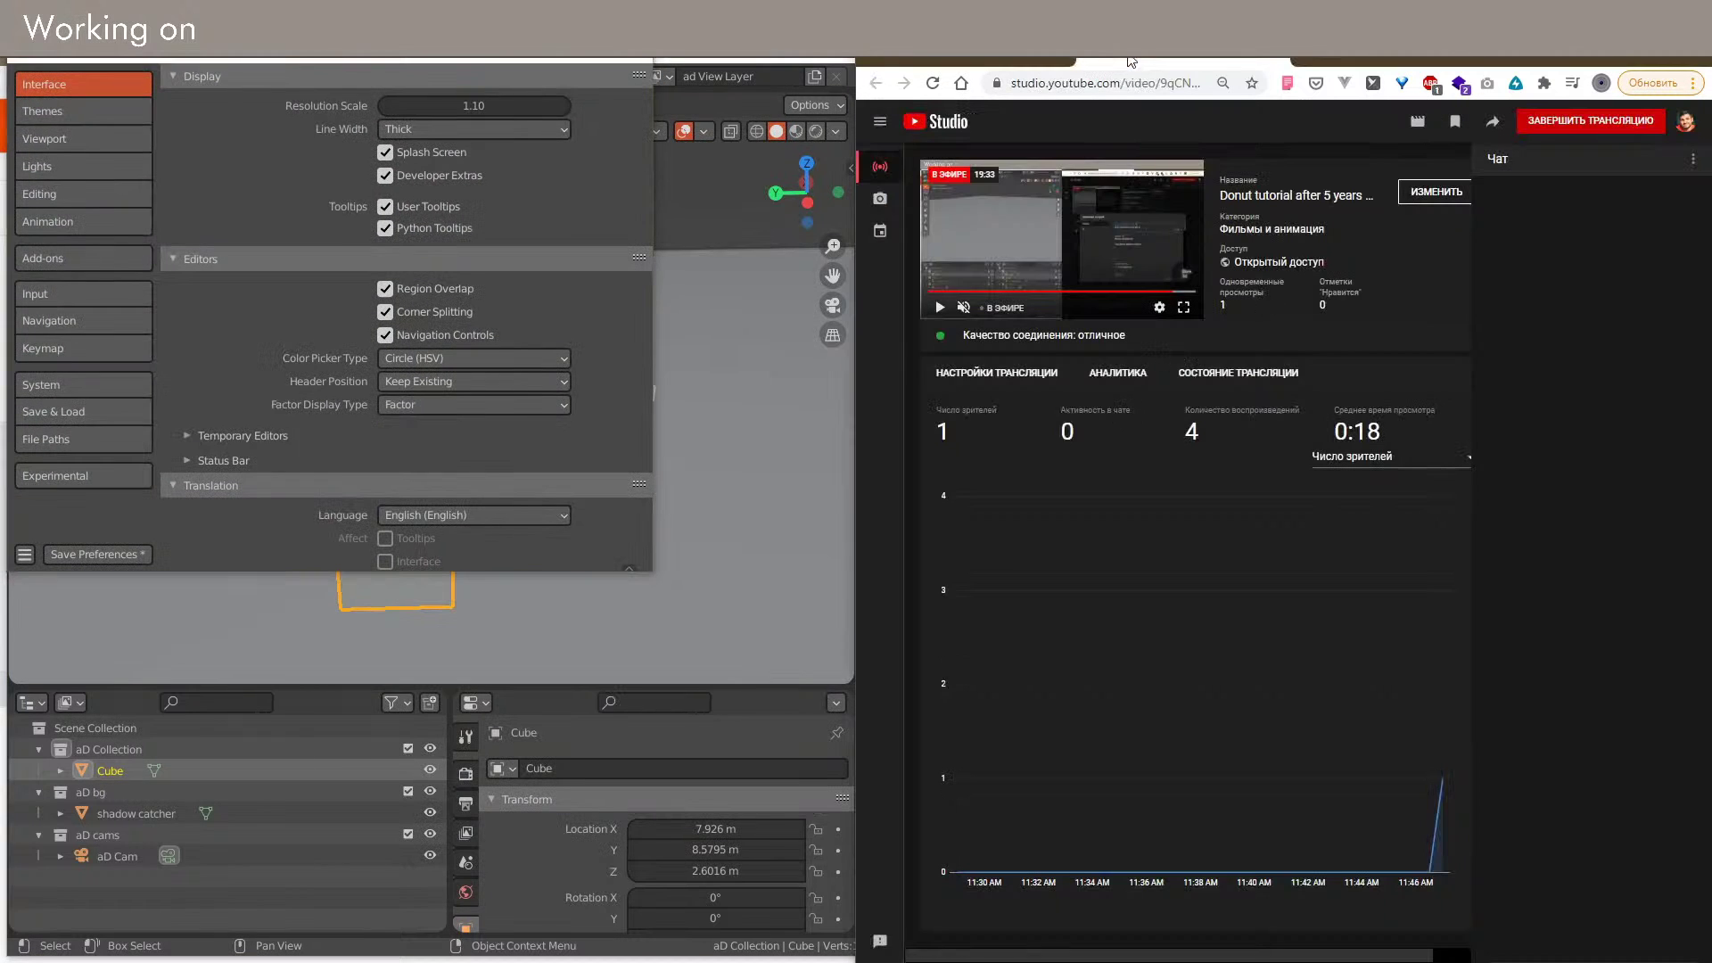
left_click(711, 502)
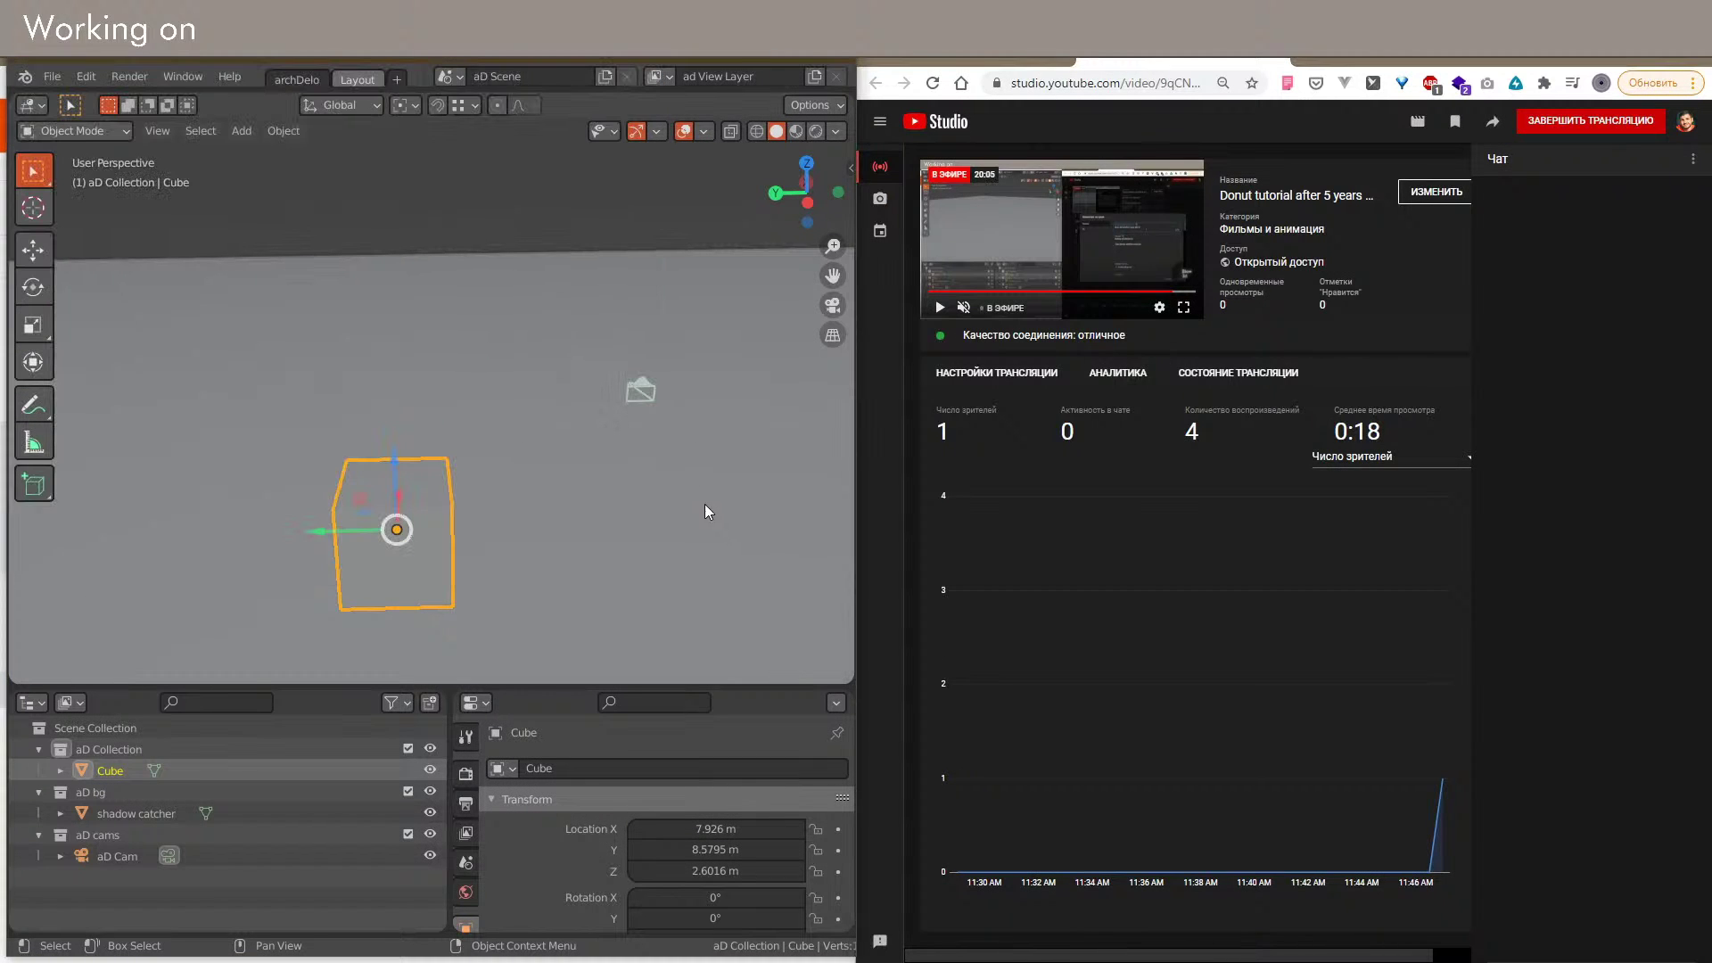
left_click(951, 60)
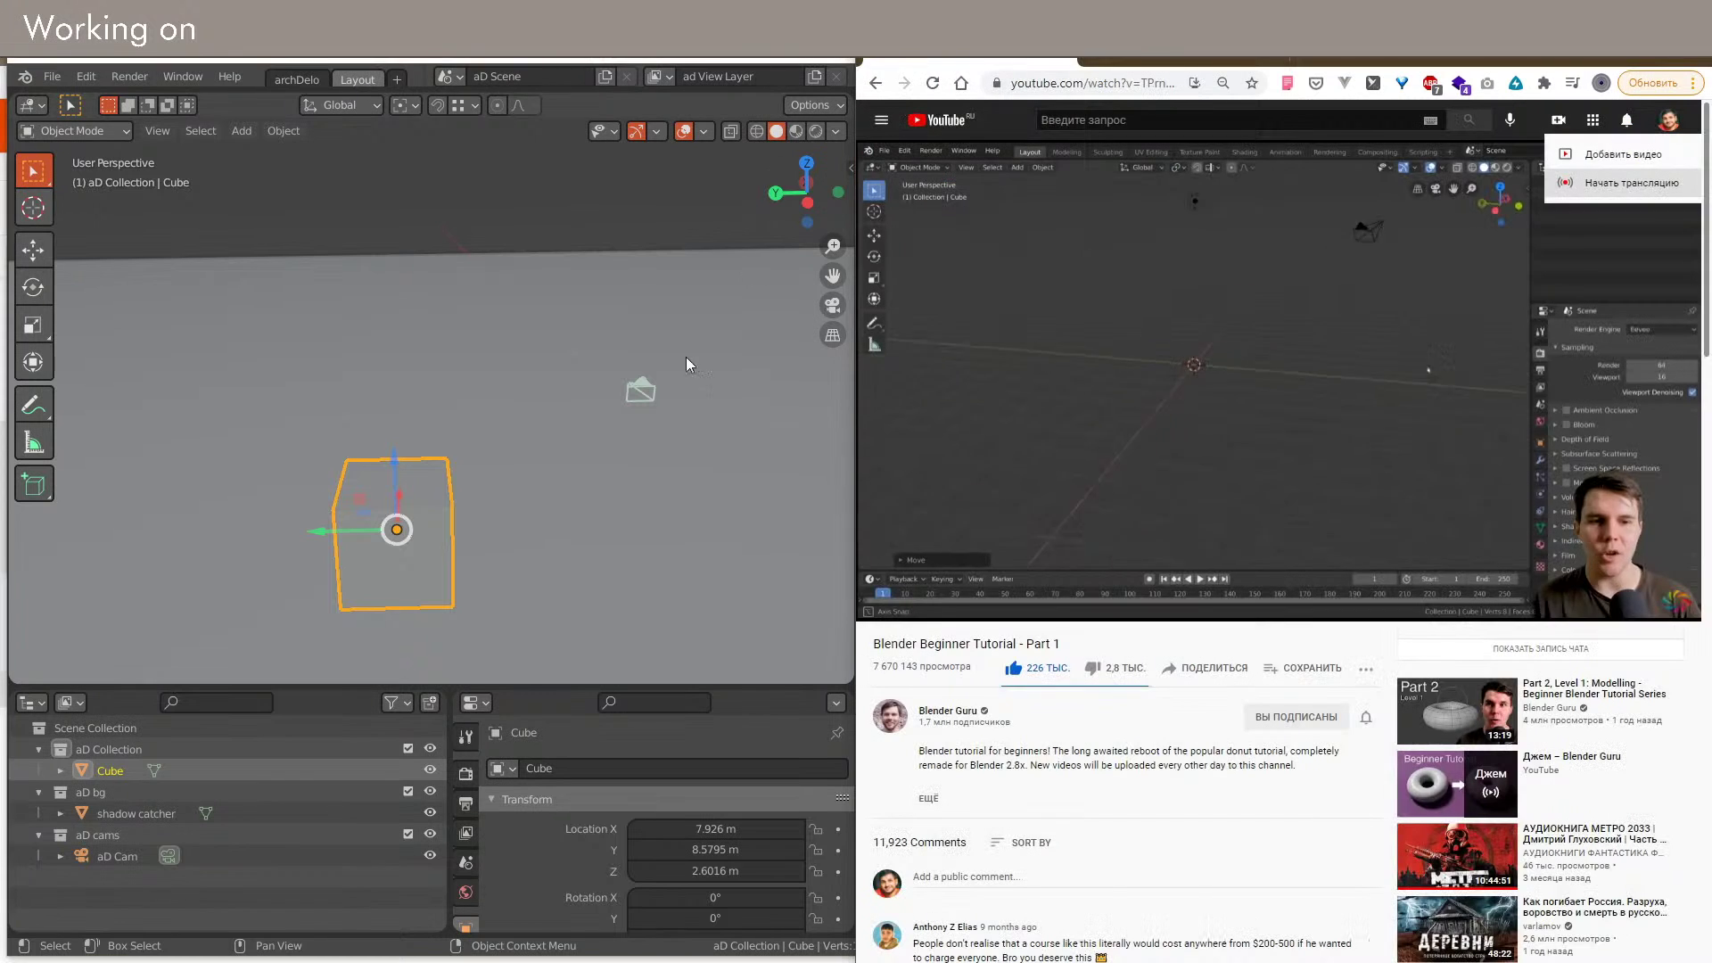
Step: Add a Grid mesh at the 3D cursor and move it along the global Z axis to about Z 4.4 m
scroll(544, 517, "down", 4)
middle_click_drag(503, 566, 573, 559, "shift")
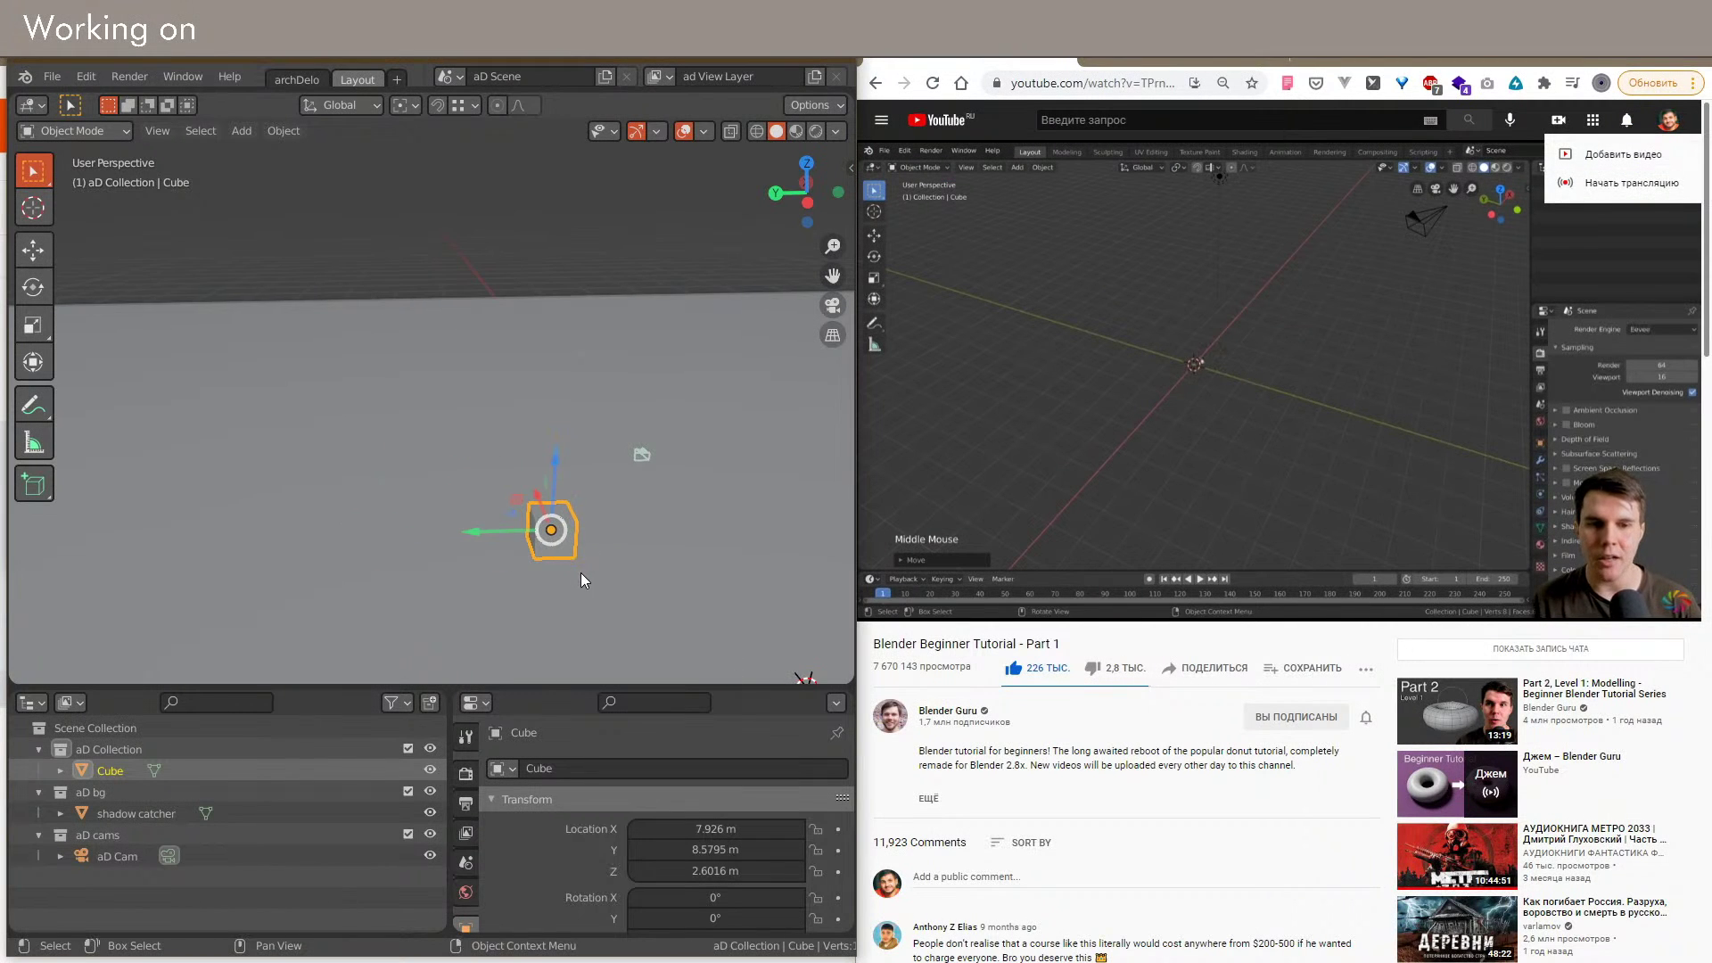
scroll(593, 568, "up", 8)
middle_click_drag(645, 492, 410, 523, "shift")
scroll(392, 473, "down", 3)
scroll(410, 523, "down", 3)
key("shift+a")
mouse_move(543, 326)
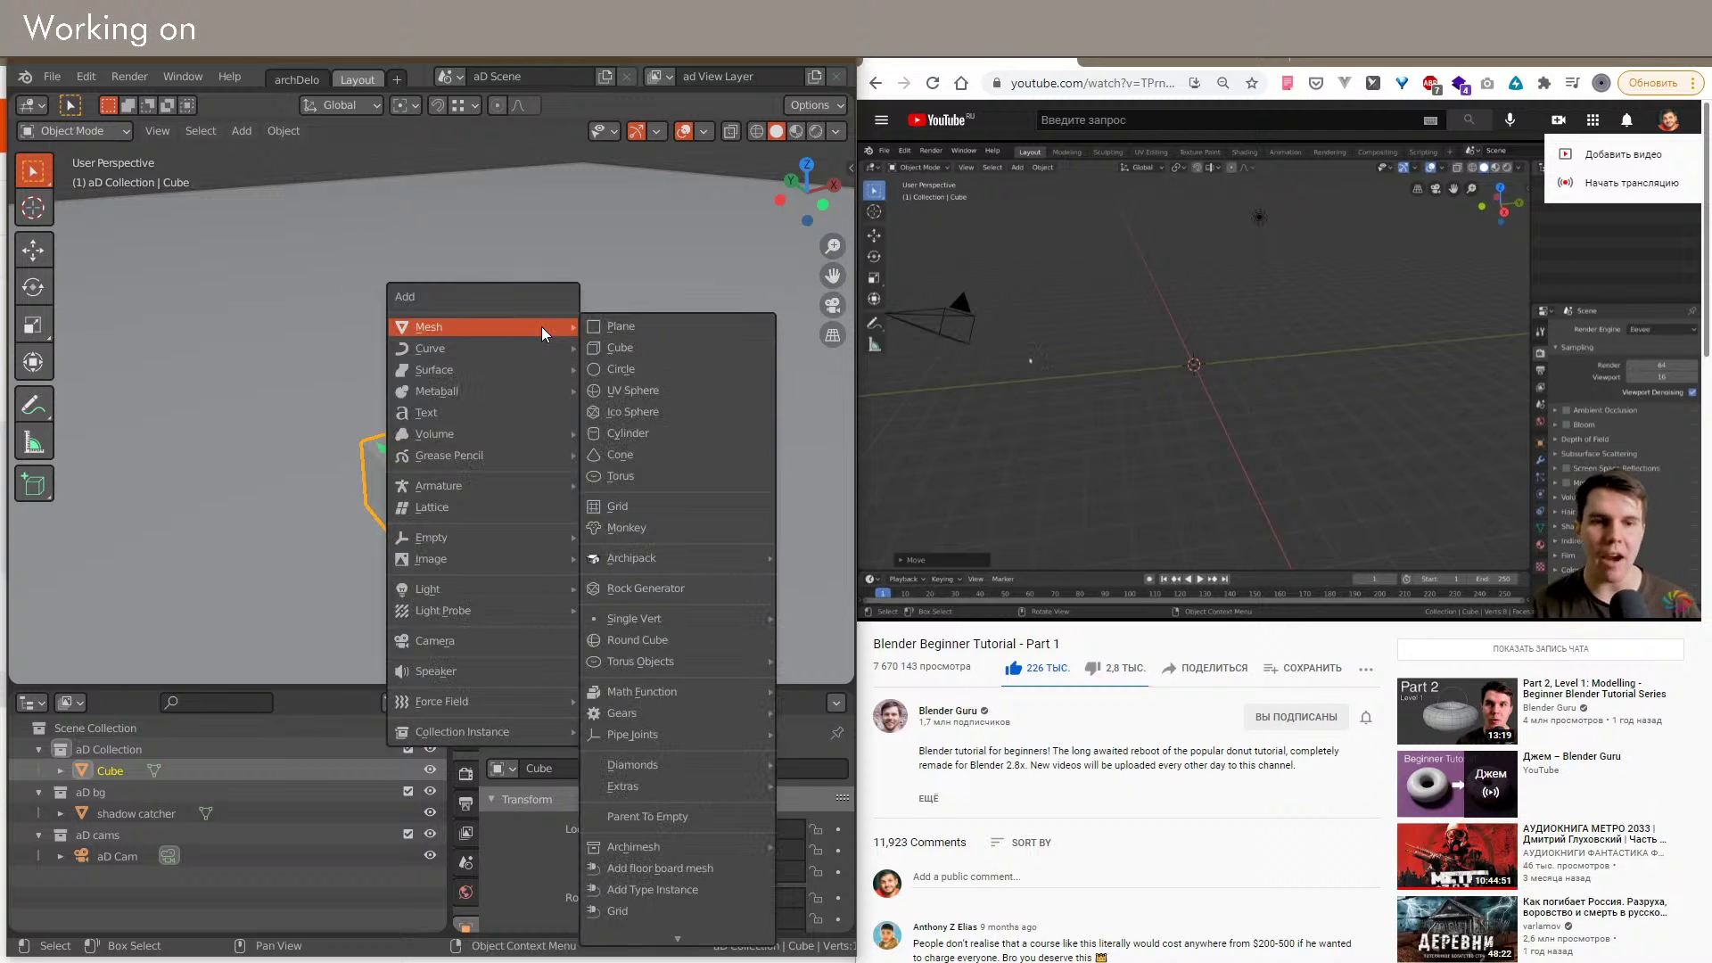
left_click(644, 523)
key("g")
key("z")
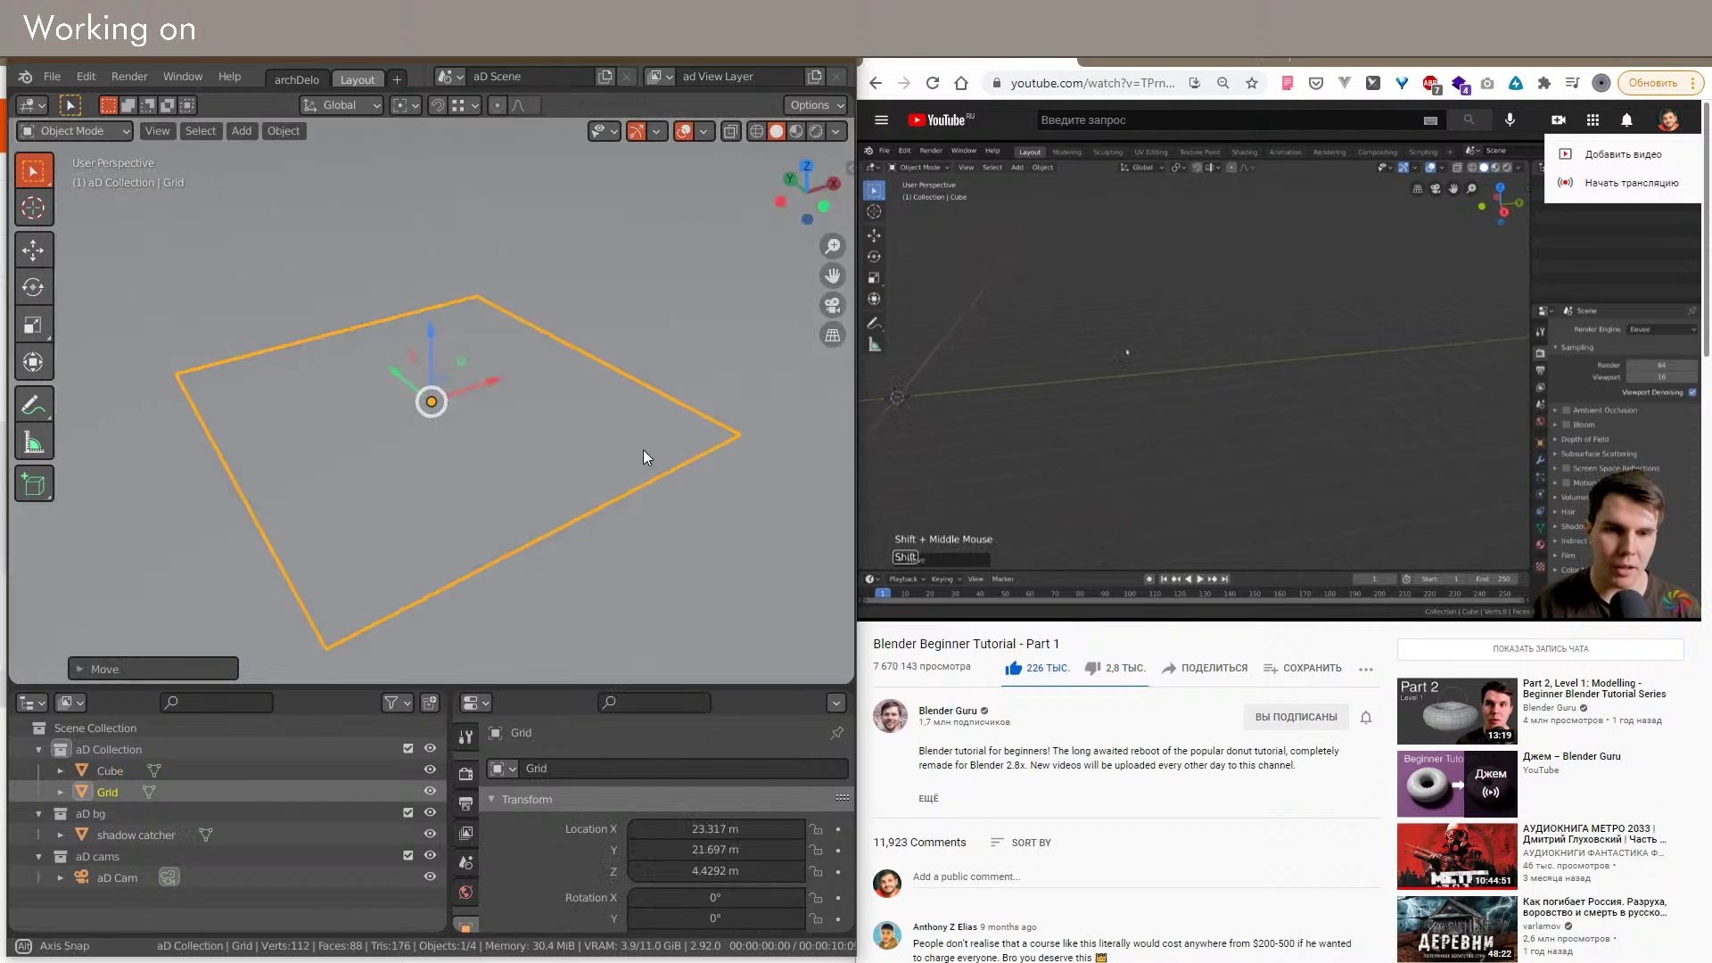
left_click(653, 443)
middle_click_drag(653, 443, 582, 494)
Step: Delete the added grid and display the viewport in wireframe shading
key("x")
left_click(596, 512)
scroll(596, 524, "down", 5)
scroll(587, 540, "up", 5)
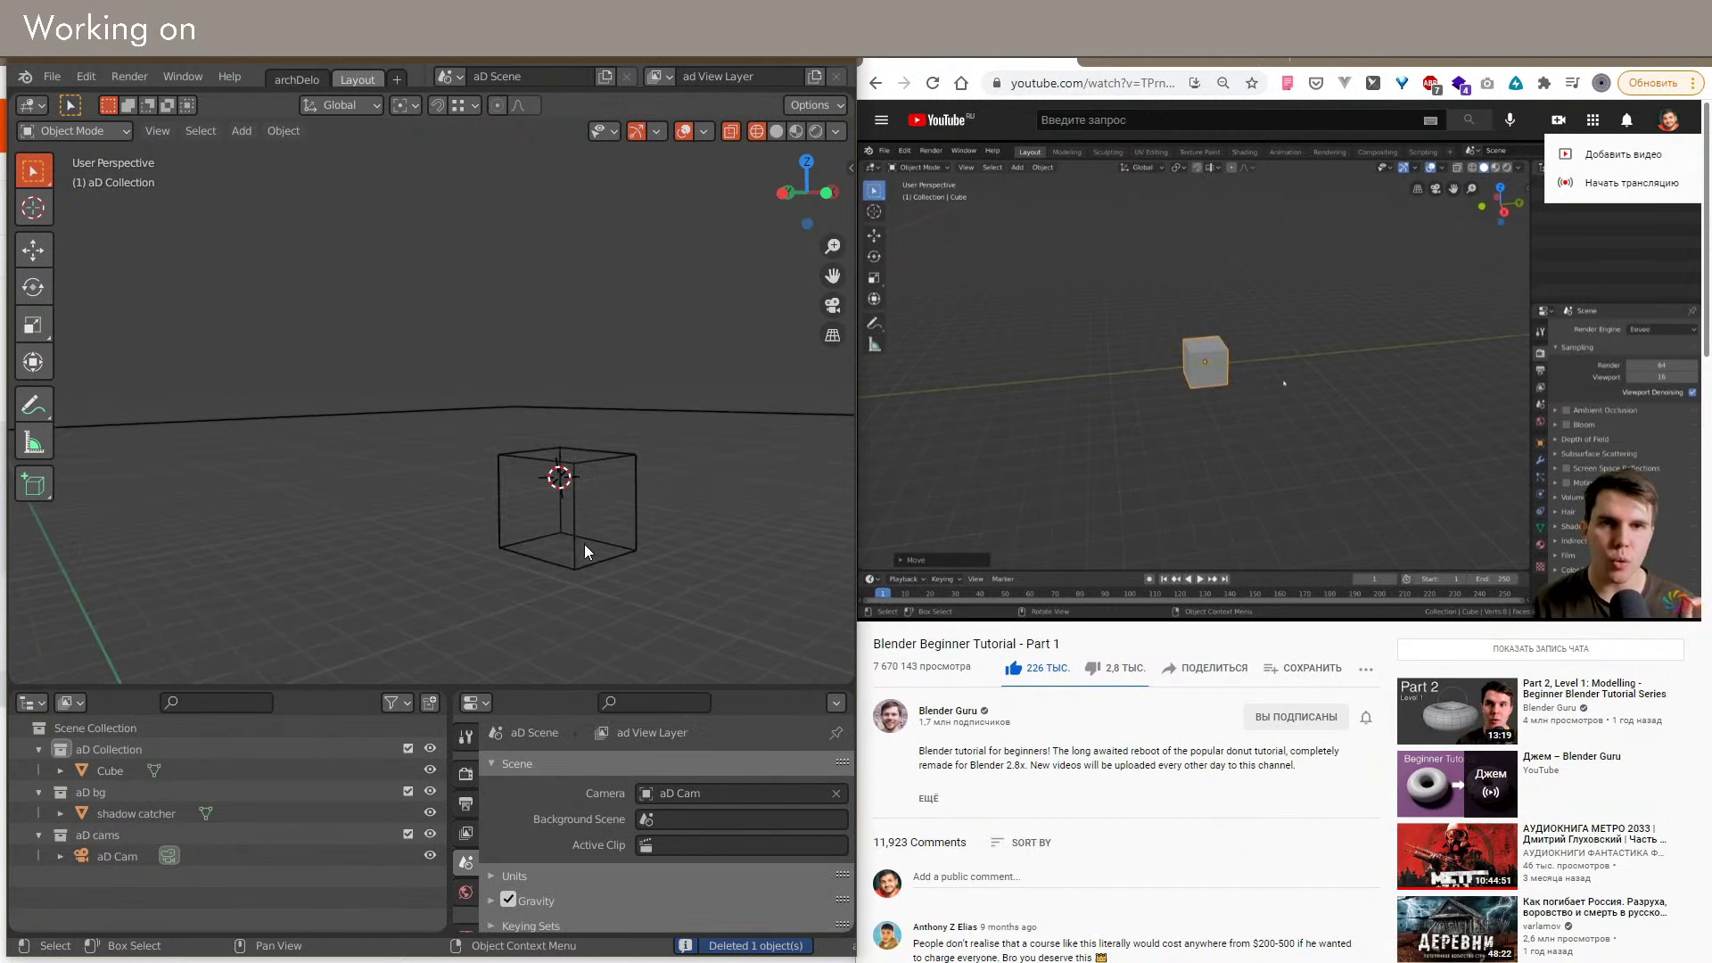
Step: Select the cube and turn off the overlays in the 3D viewport
left_click(586, 543)
scroll(591, 543, "up", 4)
key("shift+alt+z")
scroll(636, 541, "down", 5)
left_click(694, 556)
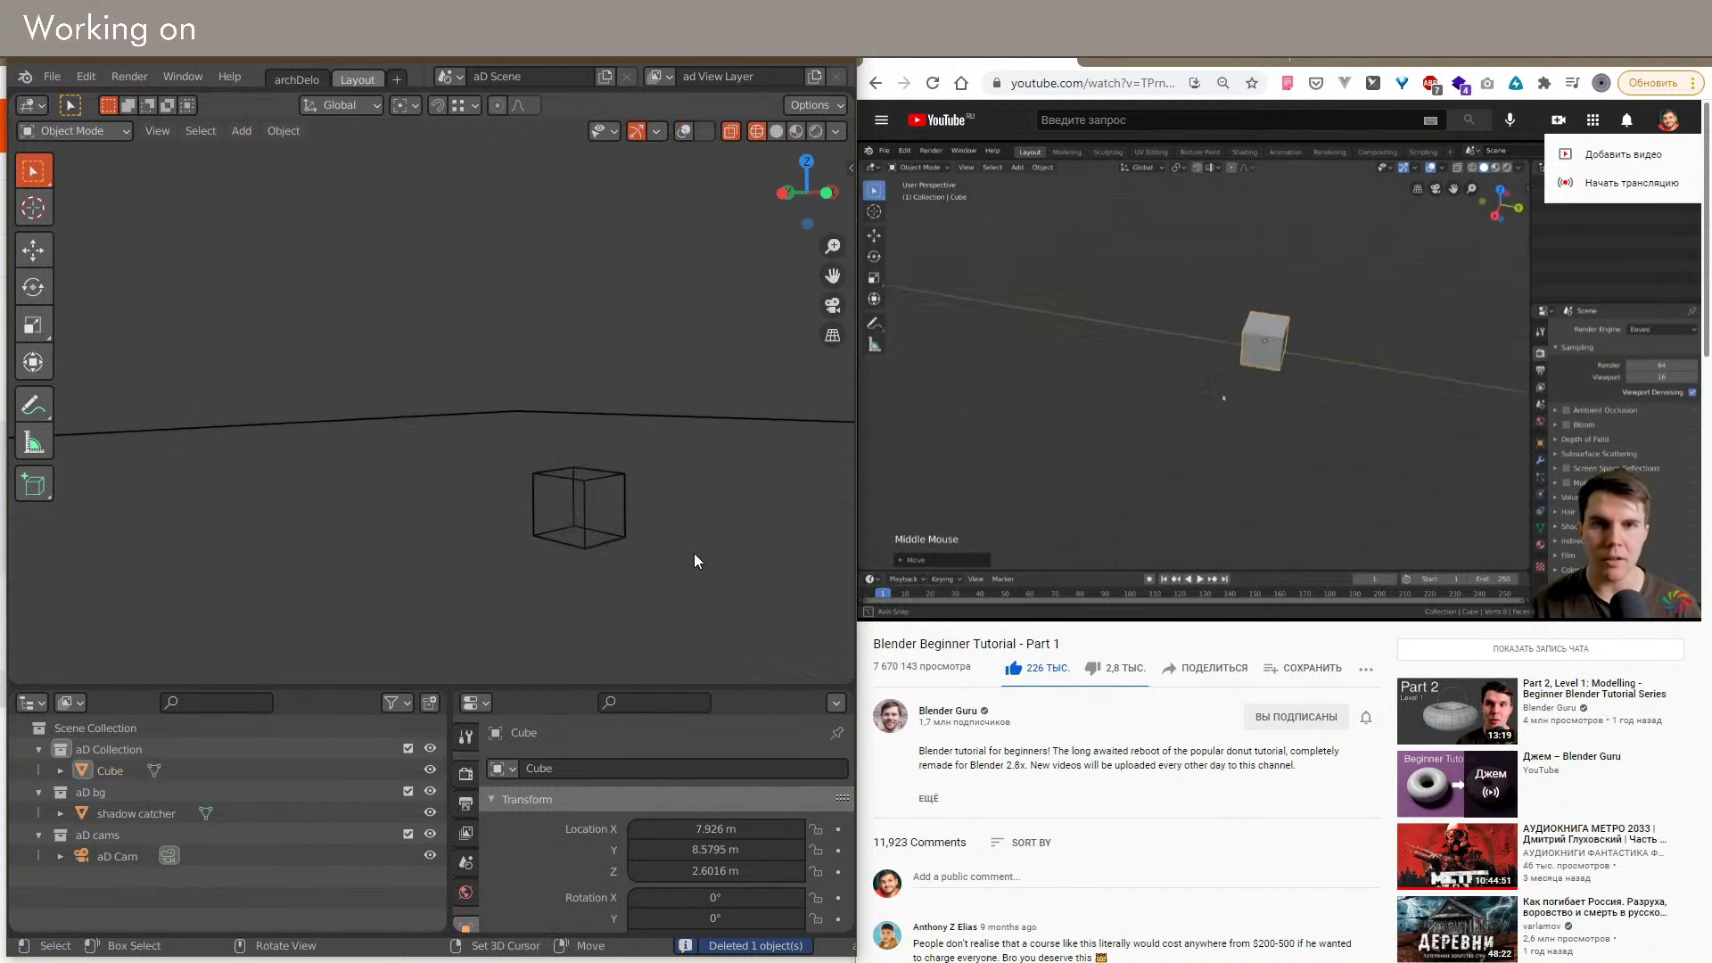
Step: Inspect the cube from the front and in perspective, toggling between wireframe and solid shading and ending in solid
key("shift+z")
key("shift+z")
middle_click_drag(652, 541, 569, 523)
key("KP_1")
scroll(306, 440, "up", 9)
left_click(390, 493)
scroll(446, 517, "down", 2)
middle_click_drag(473, 523, 577, 574)
scroll(574, 560, "down", 2)
scroll(574, 553, "down", 3)
key("shift+z")
mouse_move(389, 495)
middle_mouse_down()
mouse_move(350, 430)
mouse_move(484, 540)
middle_mouse_up()
scroll(484, 540, "down", 5)
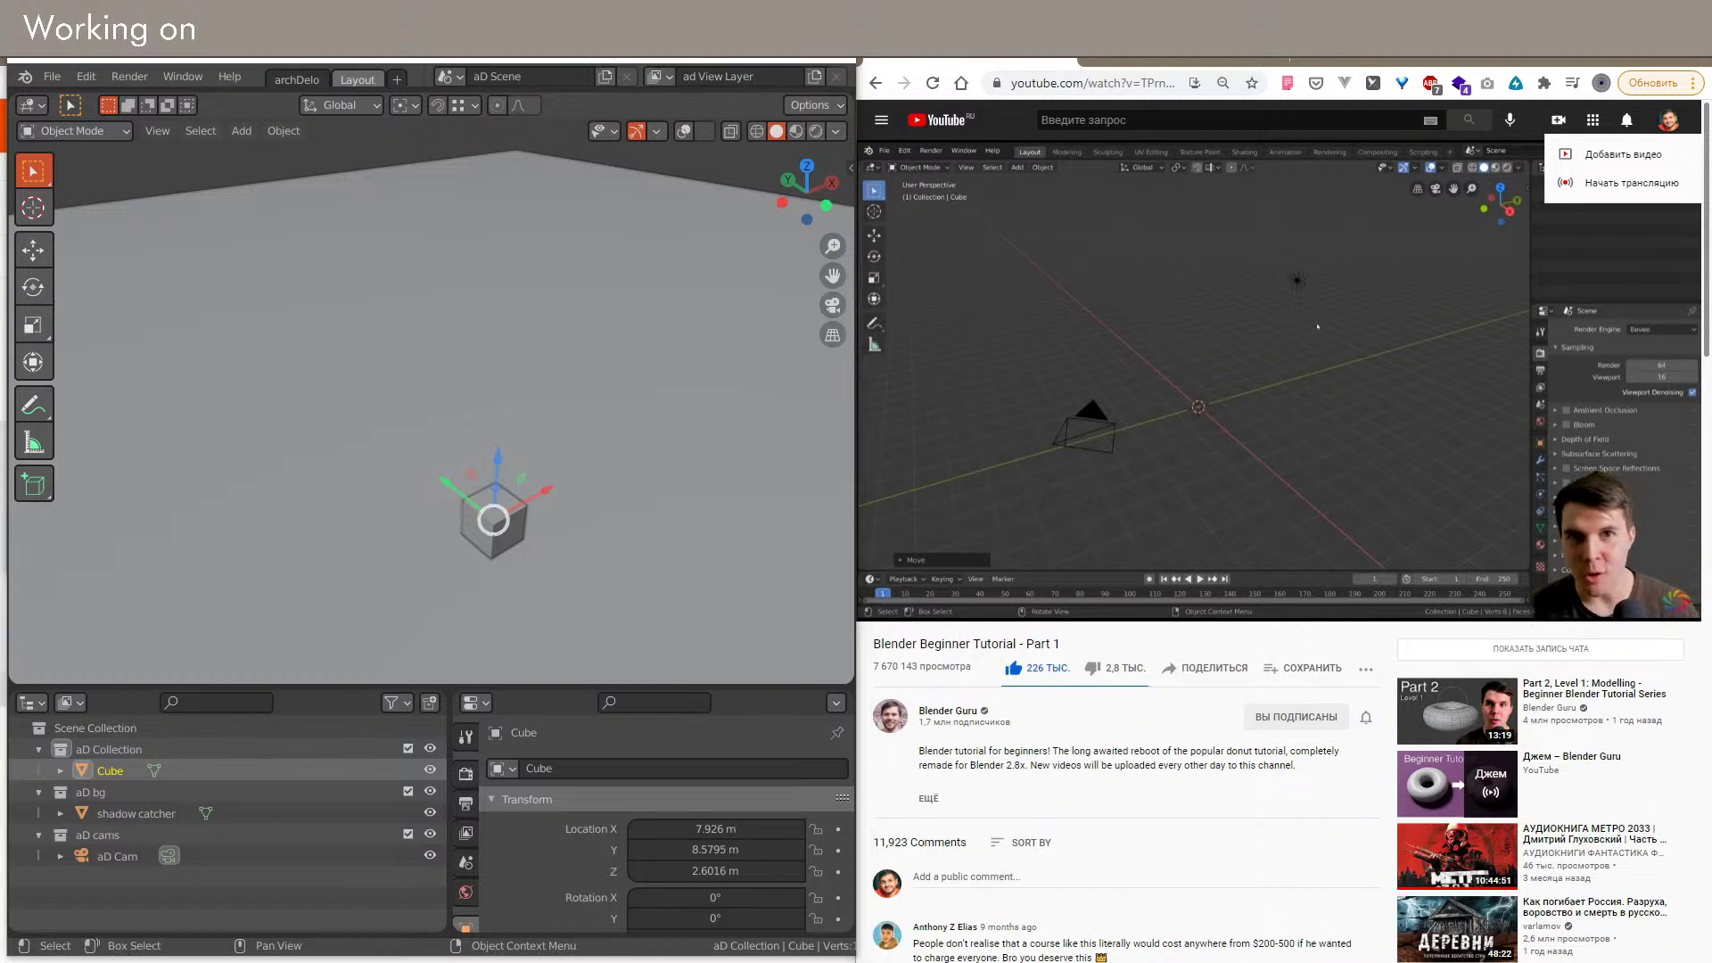
Step: Switch to Gmail in the browser, return to the inbox and refresh it
key("alt+Tab")
left_click(938, 239)
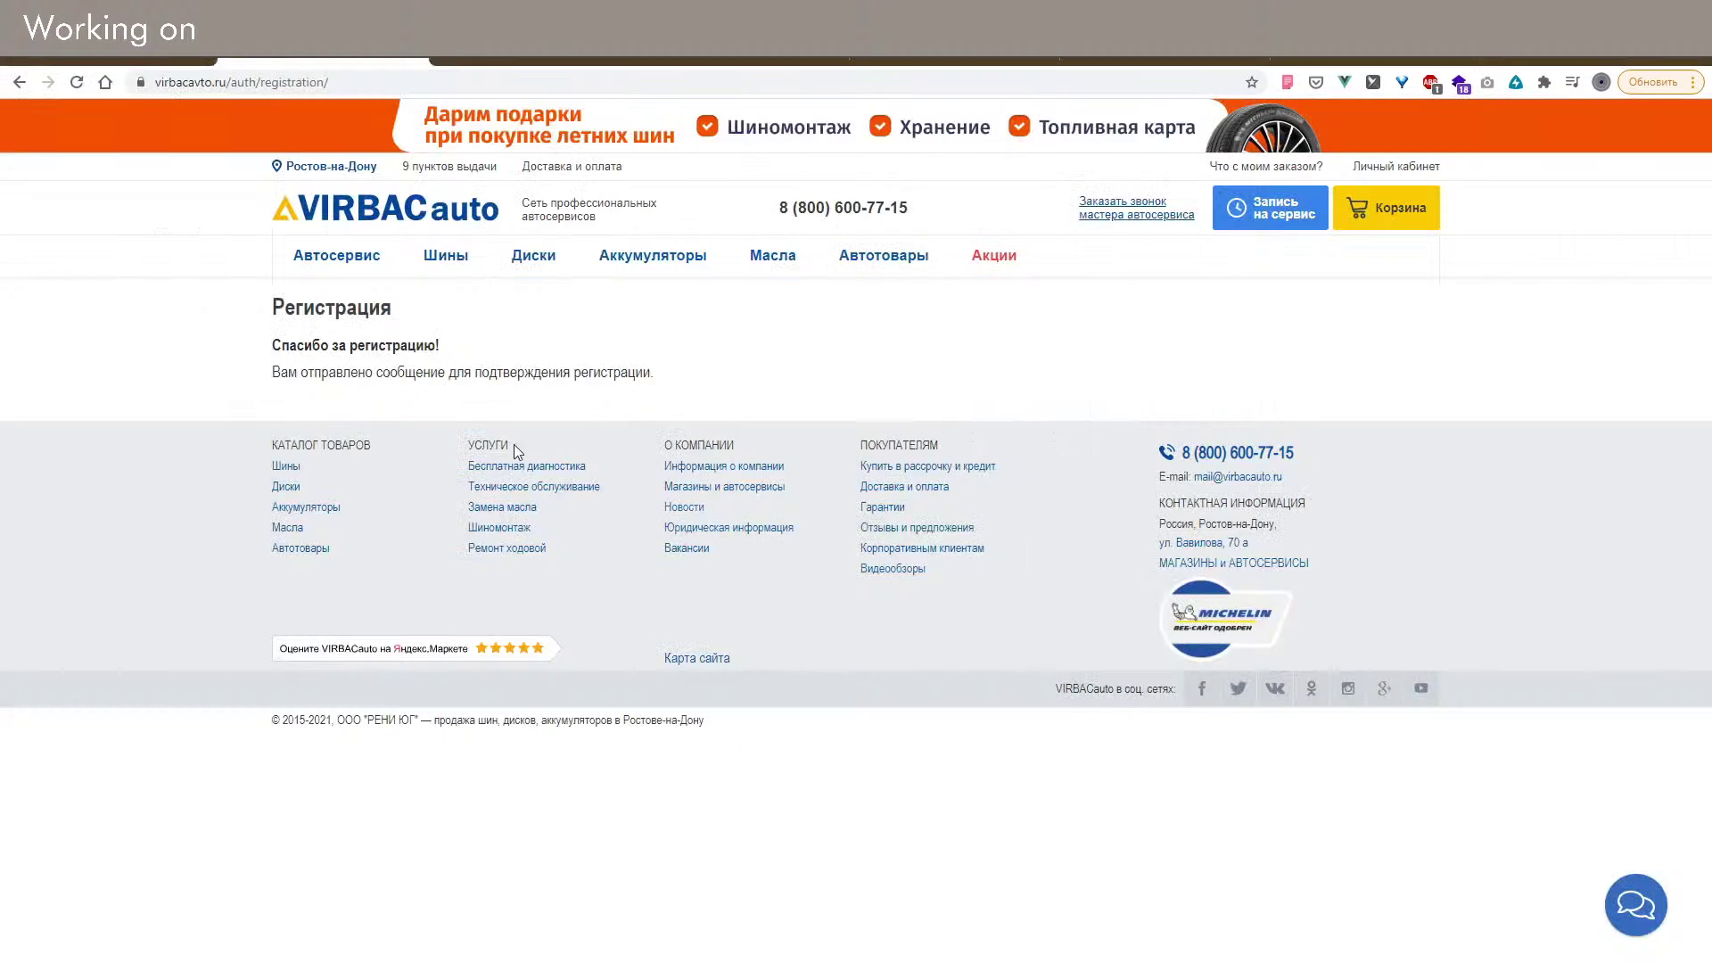
key("ctrl+Tab")
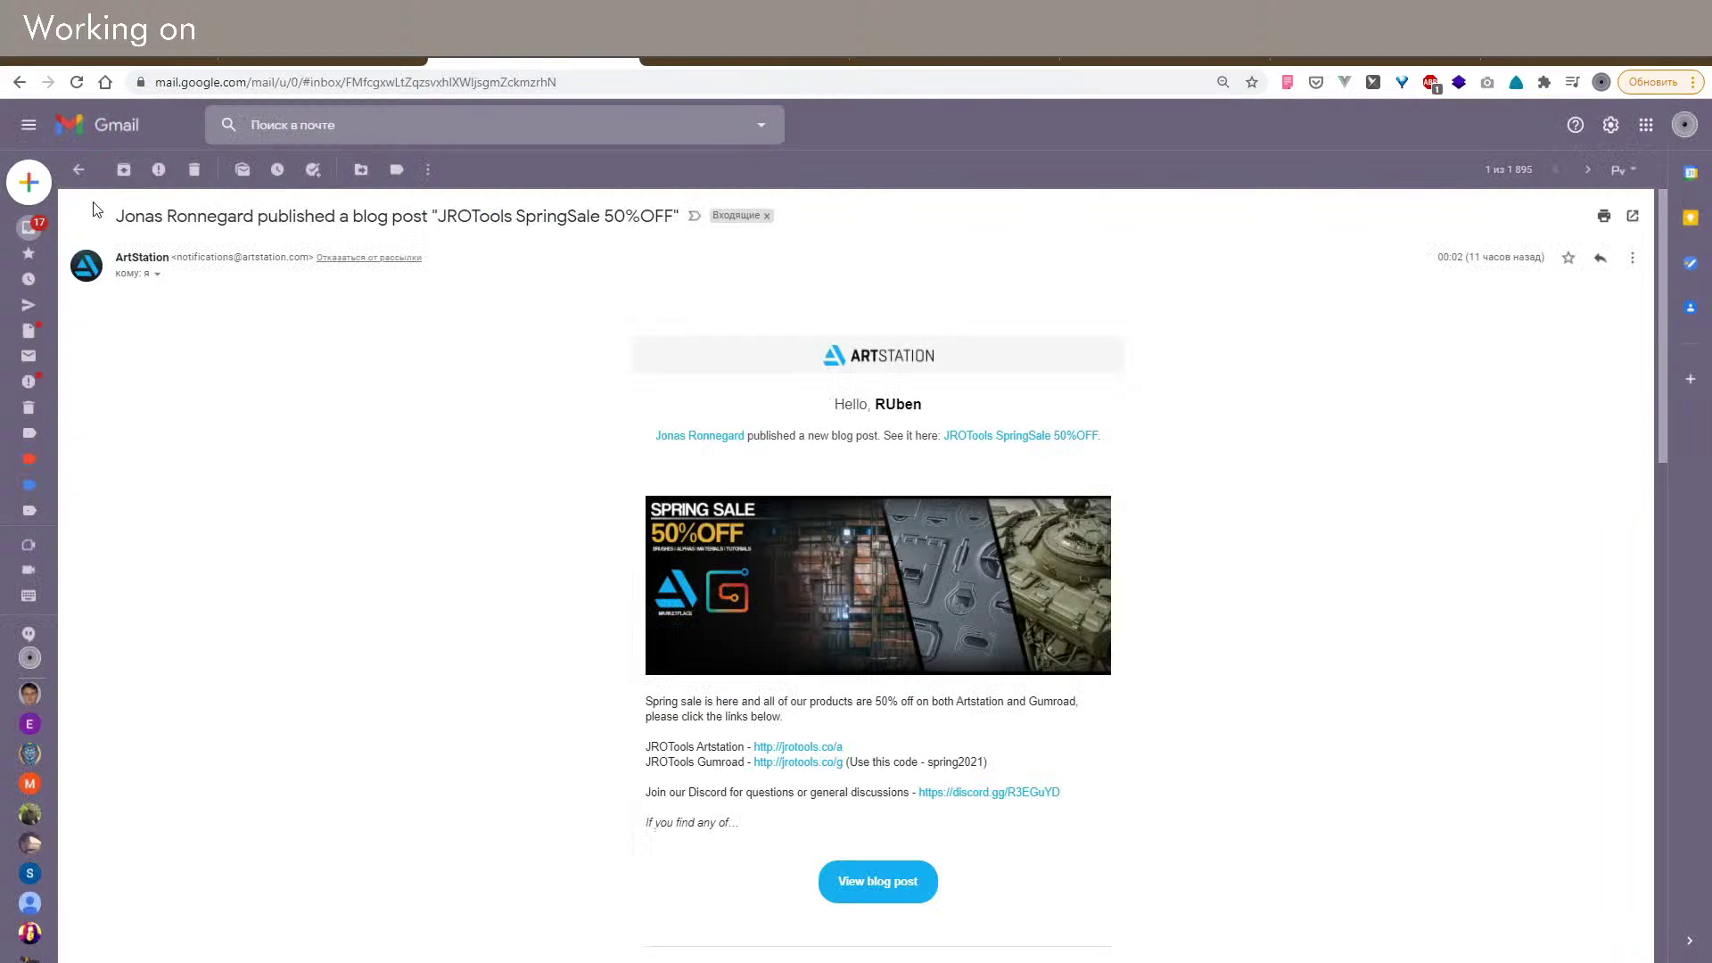
left_click(30, 232)
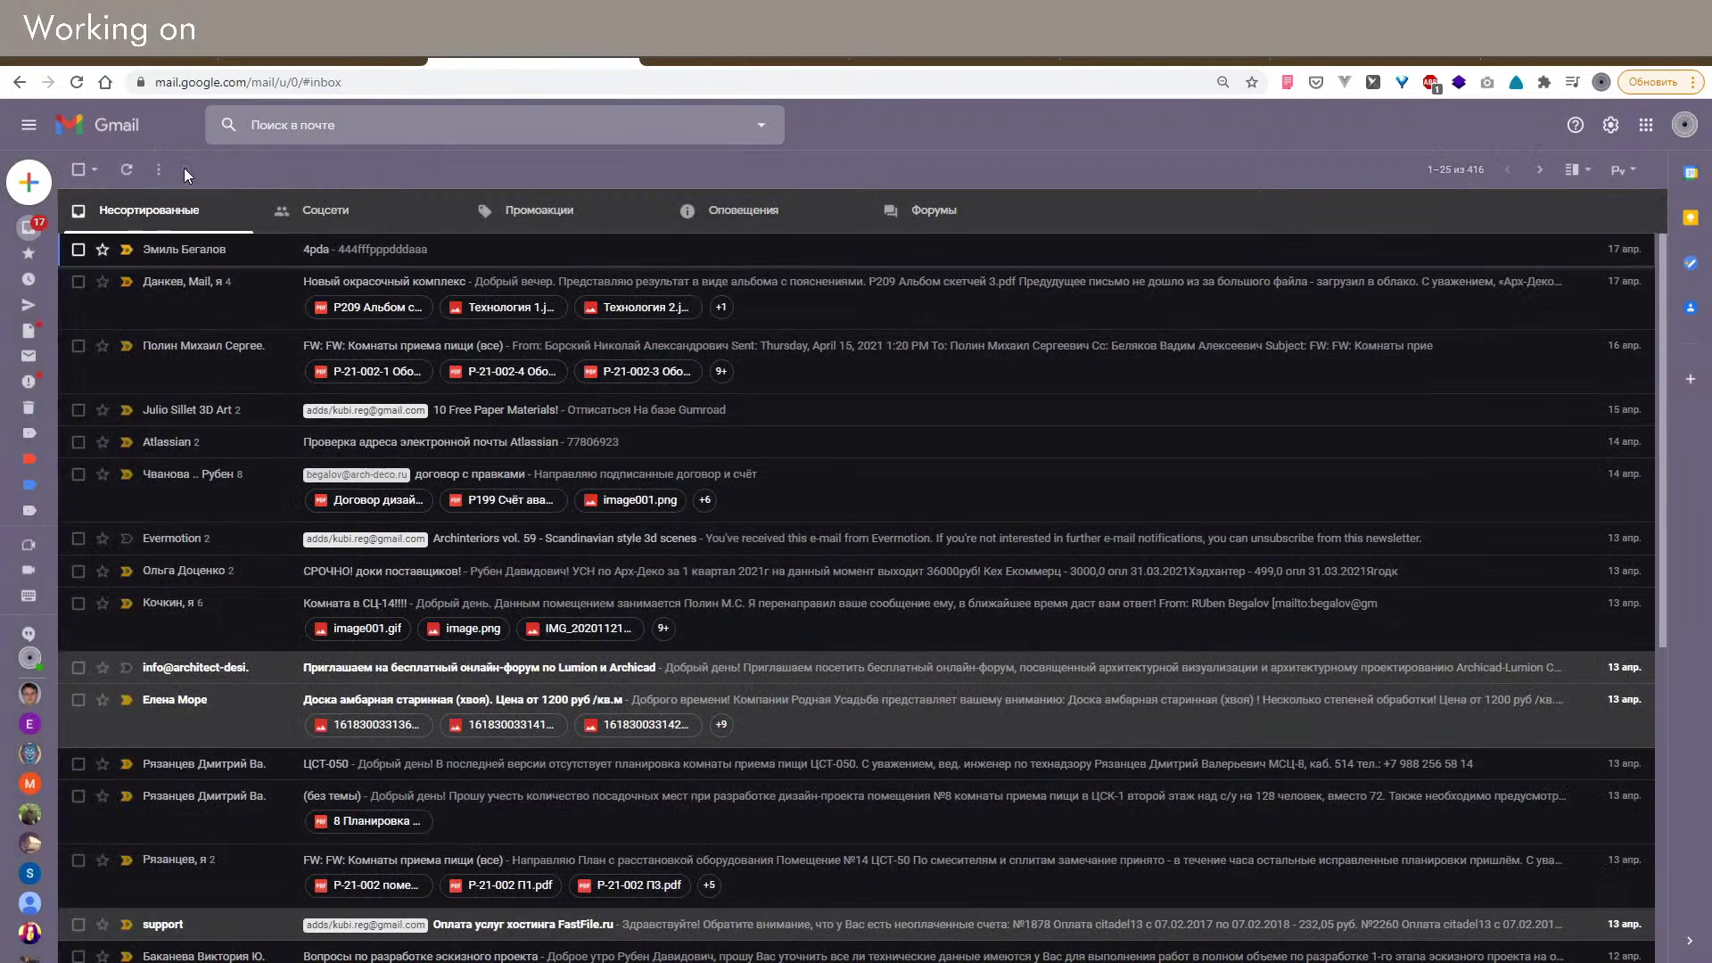
left_click(125, 173)
Step: Check the social, notifications and promotions categories of the inbox and the spam folder
left_click(343, 214)
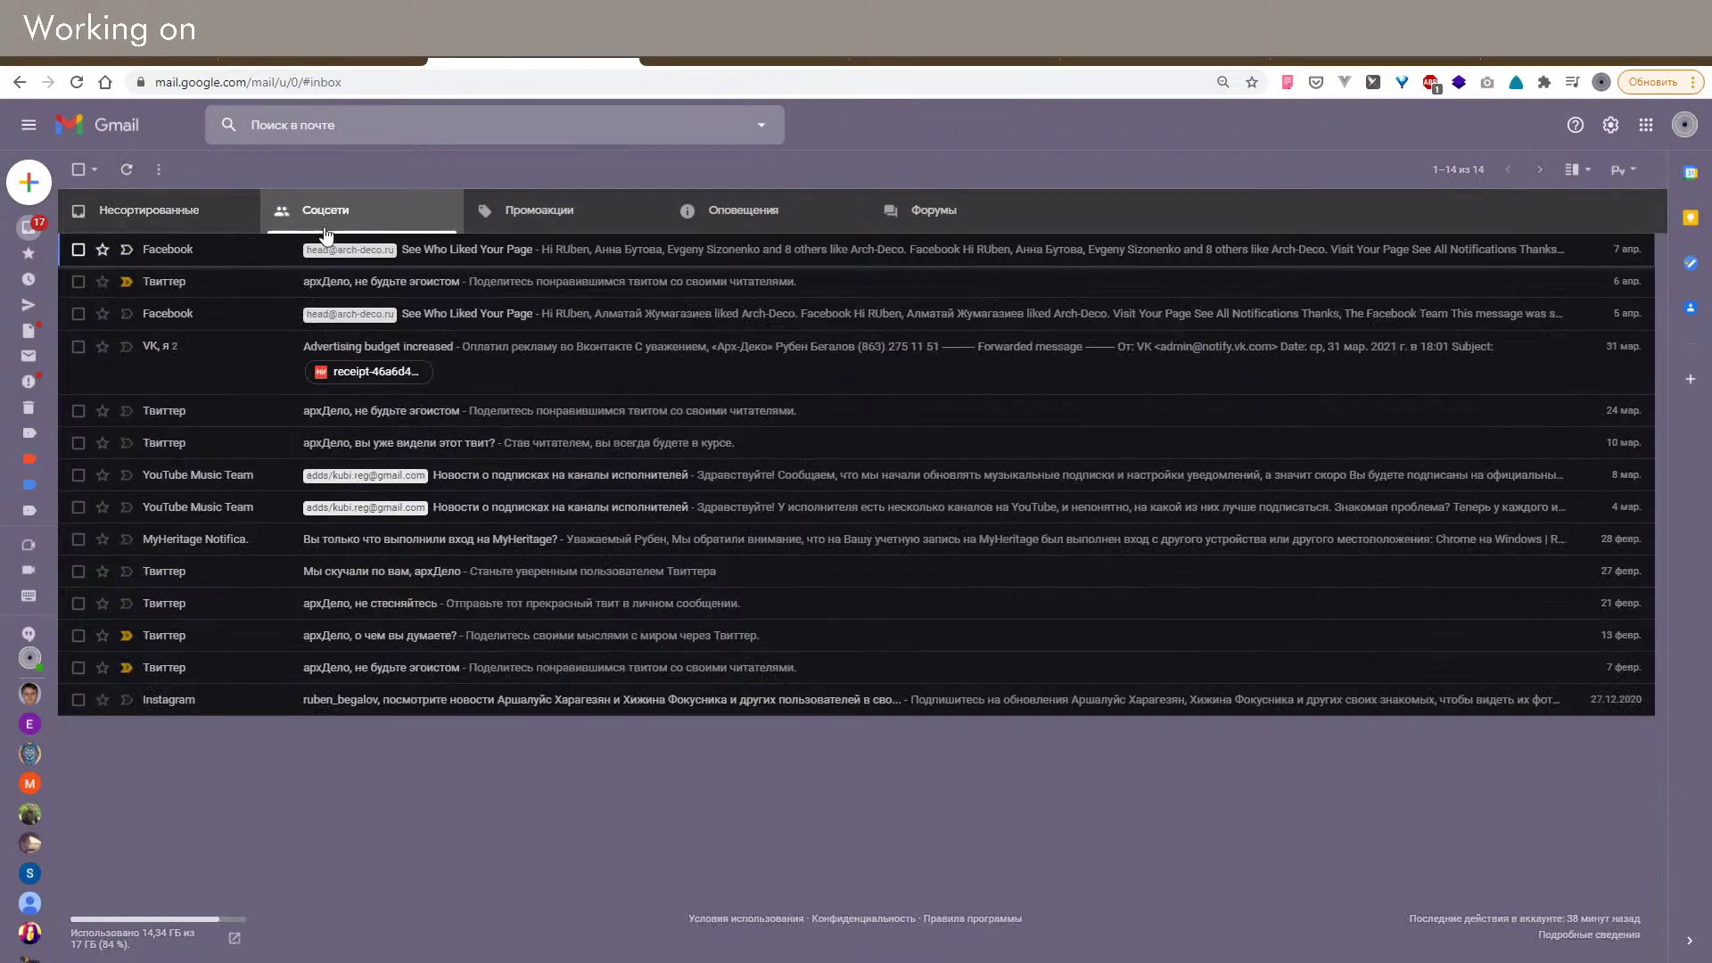
left_click(731, 214)
left_click(506, 219)
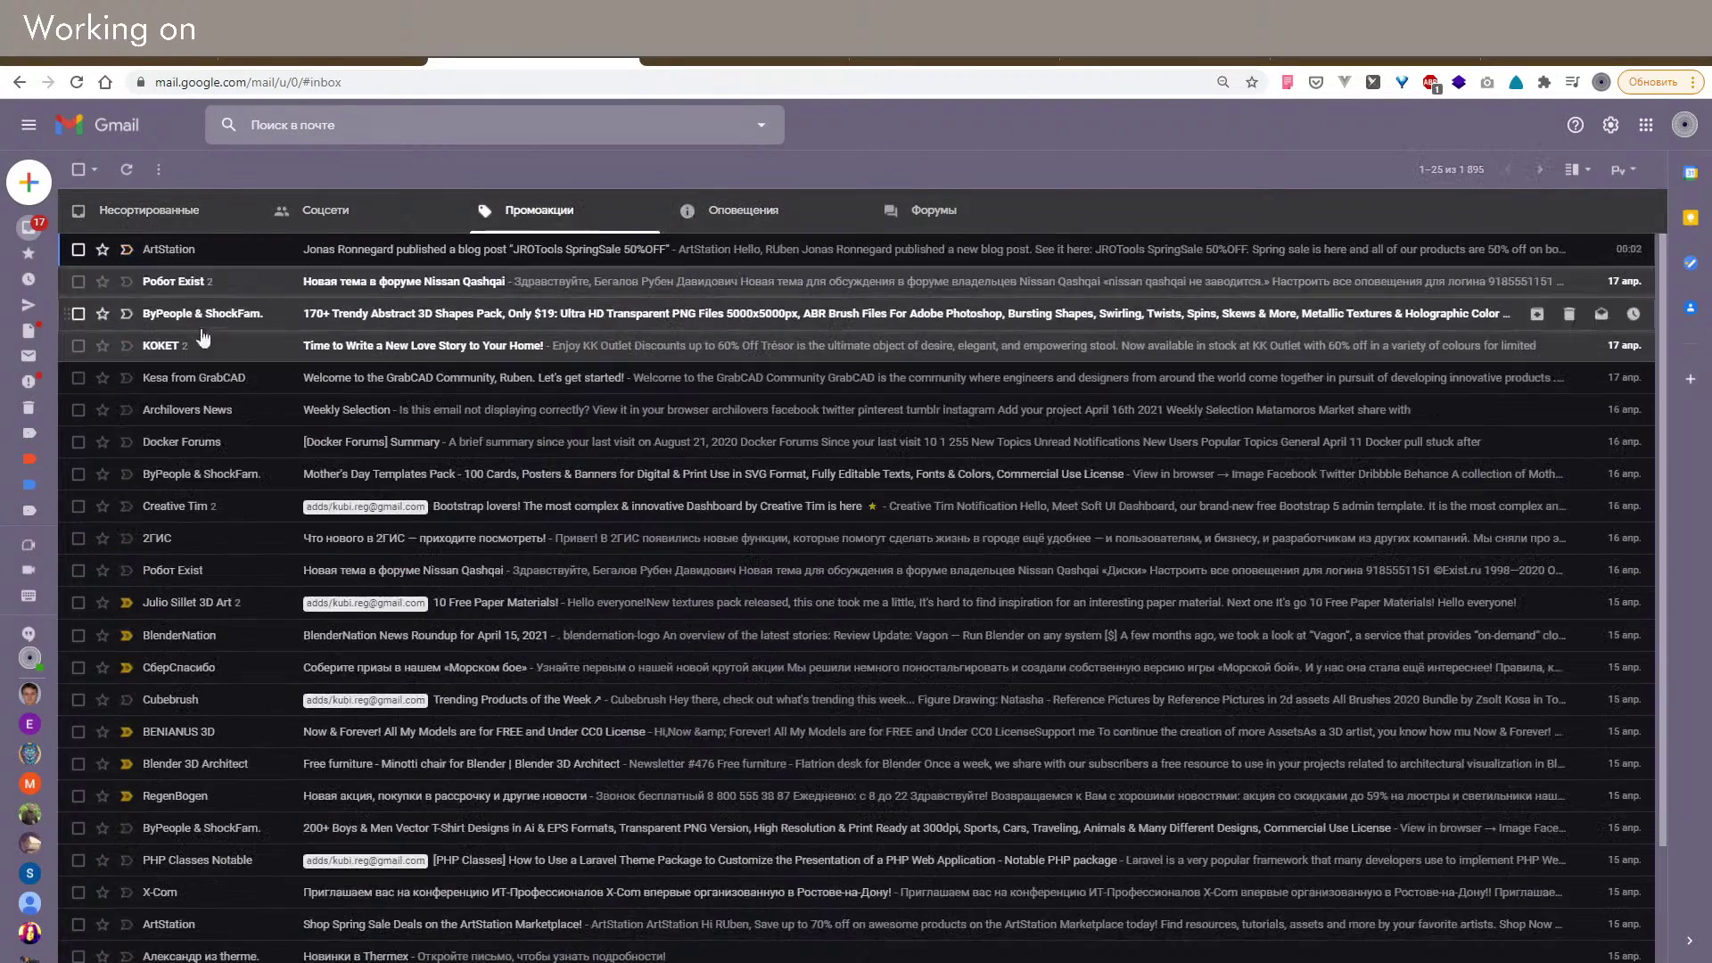
mouse_move(30, 434)
left_click(66, 393)
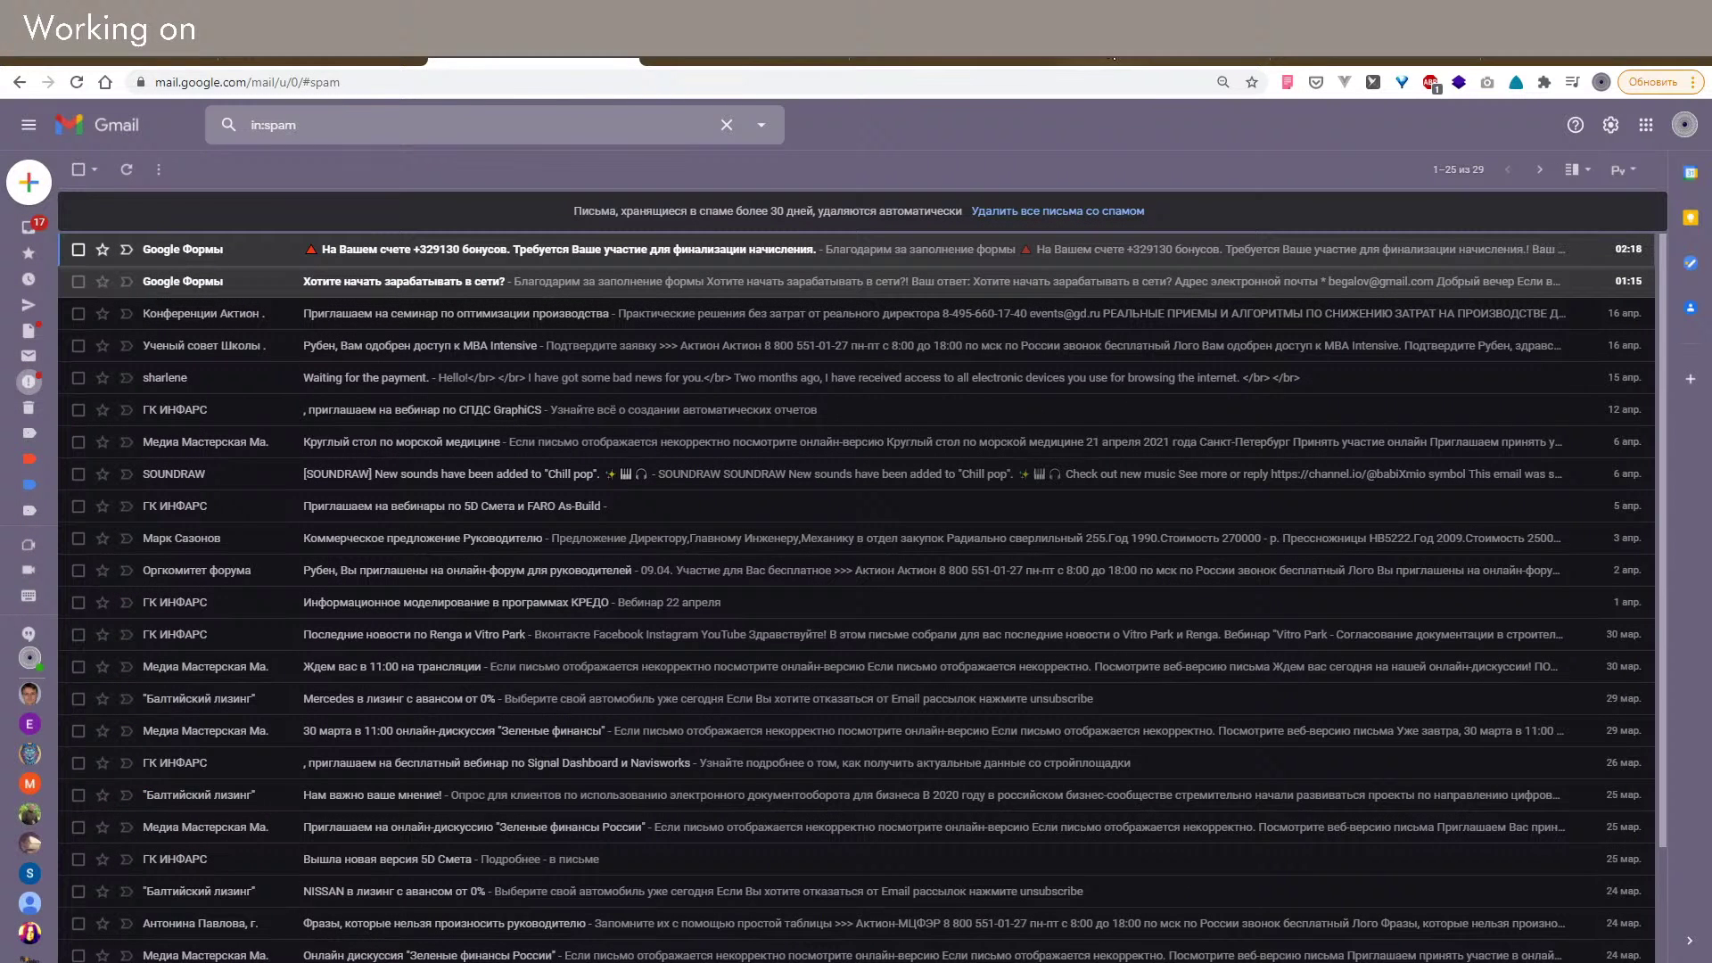
Step: Look at the YouTube Studio stream dashboard, the YouTube home page and the Twitter feed
key("ctrl+Tab")
key("ctrl+Tab")
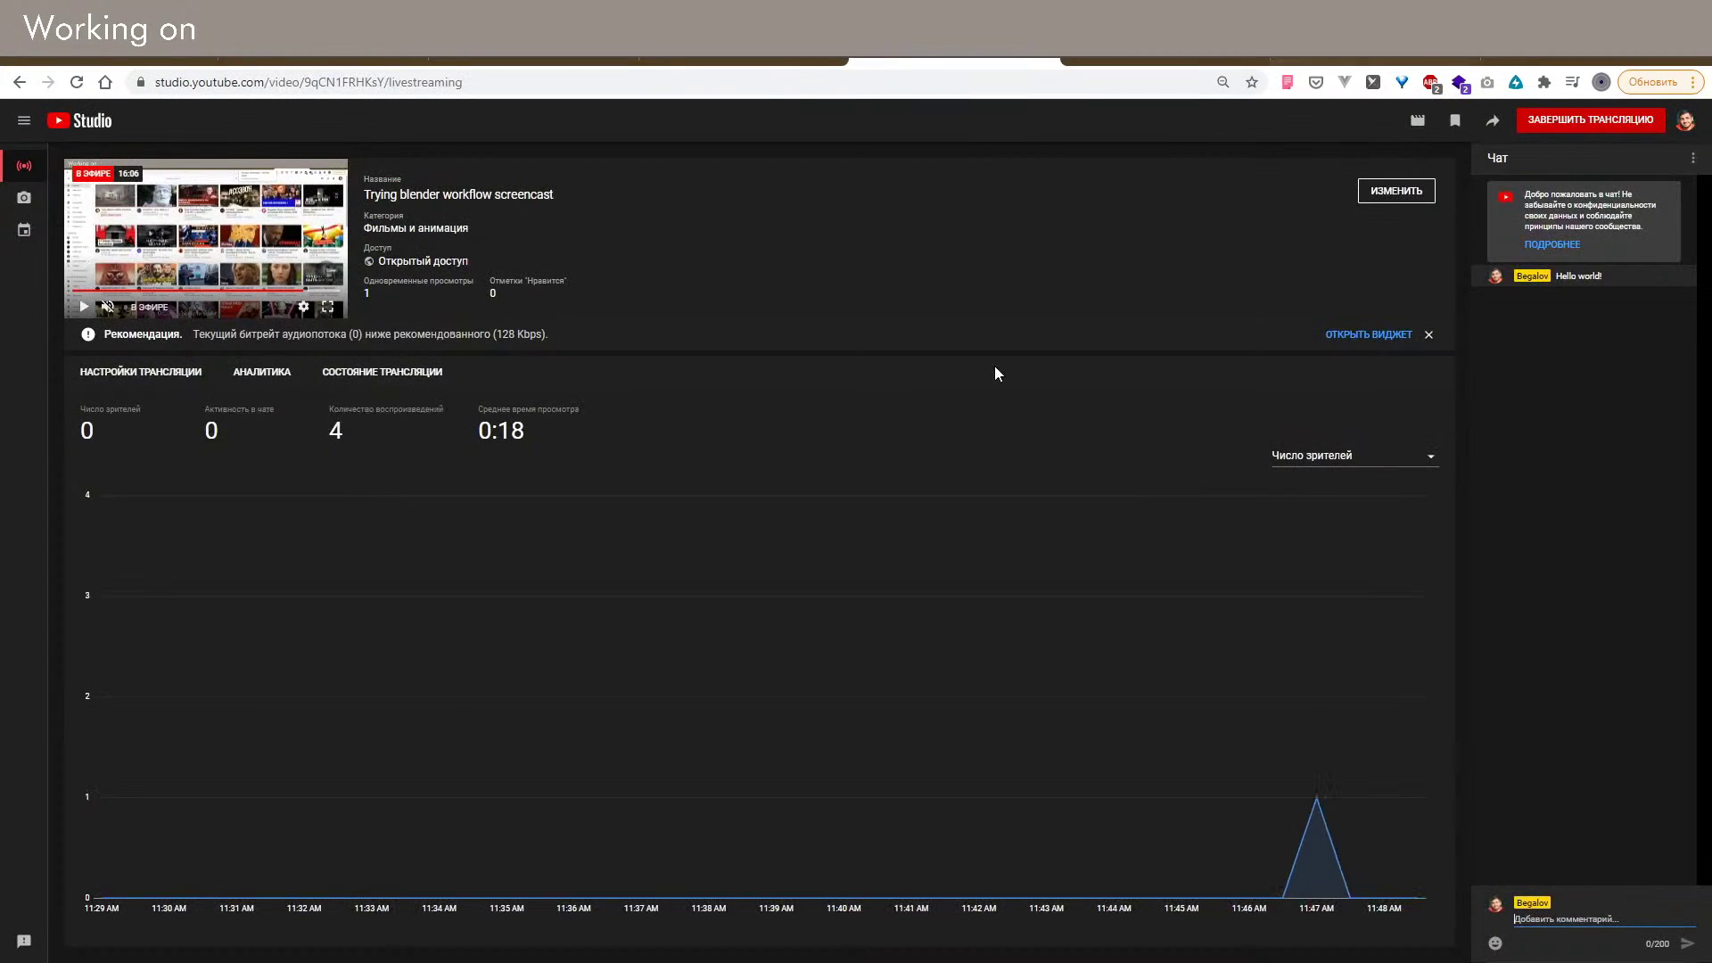
key("ctrl+shift+Tab")
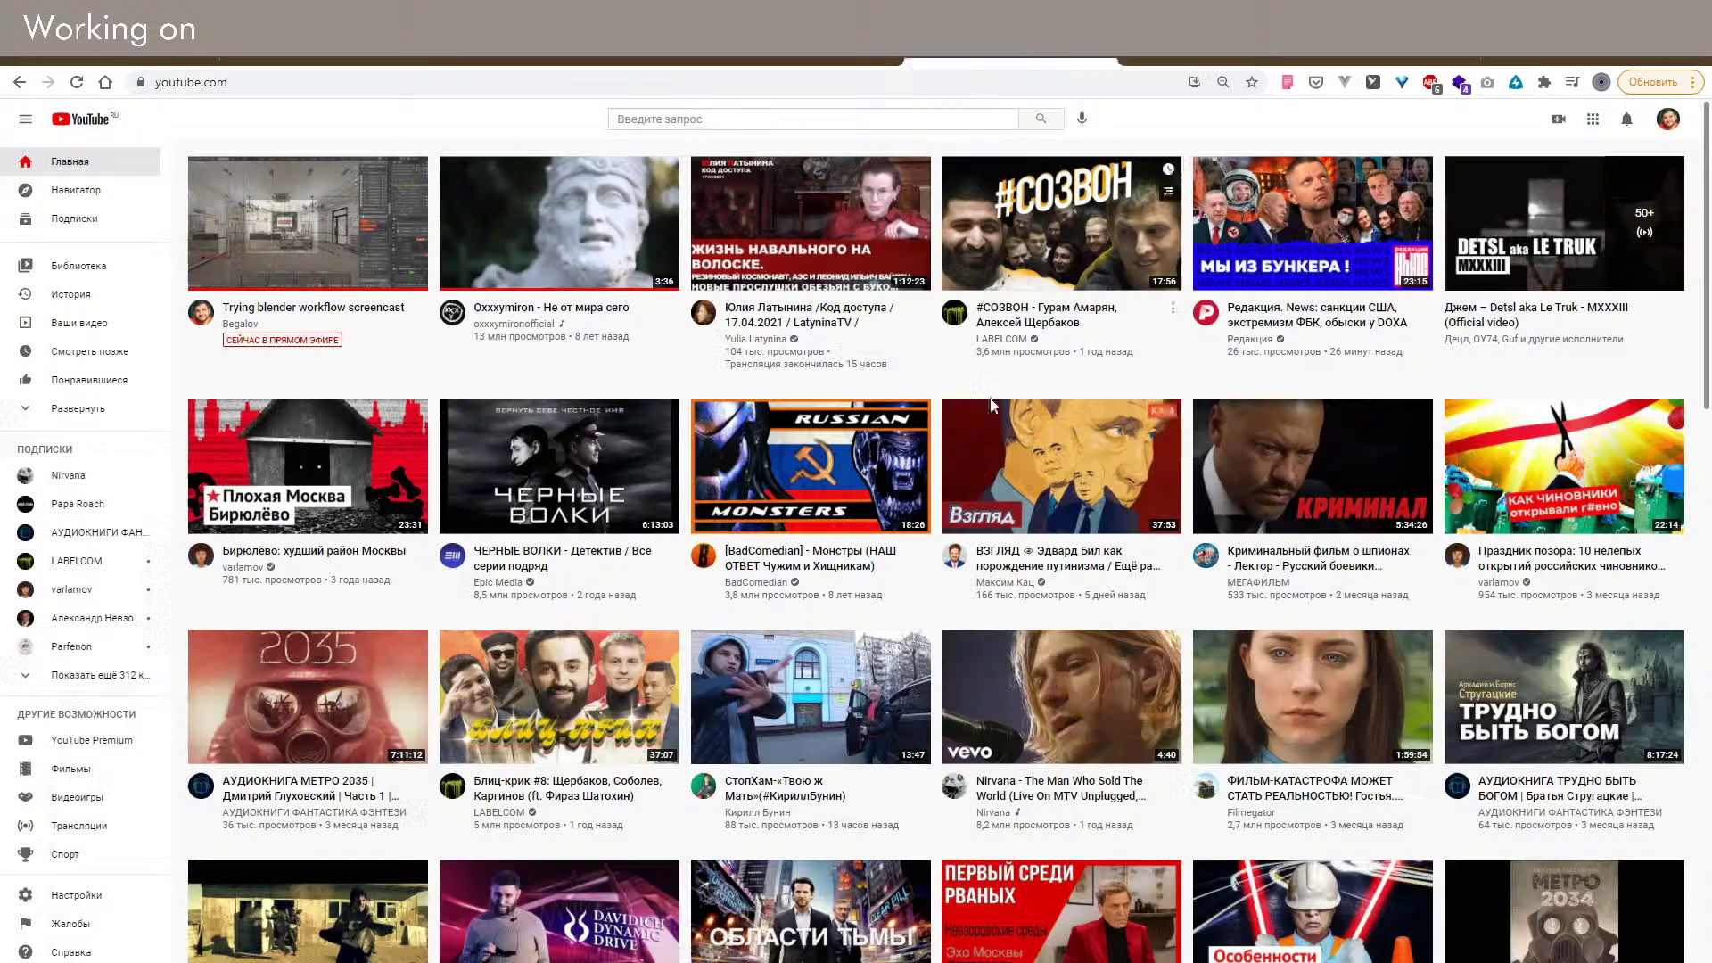
left_click(1129, 67)
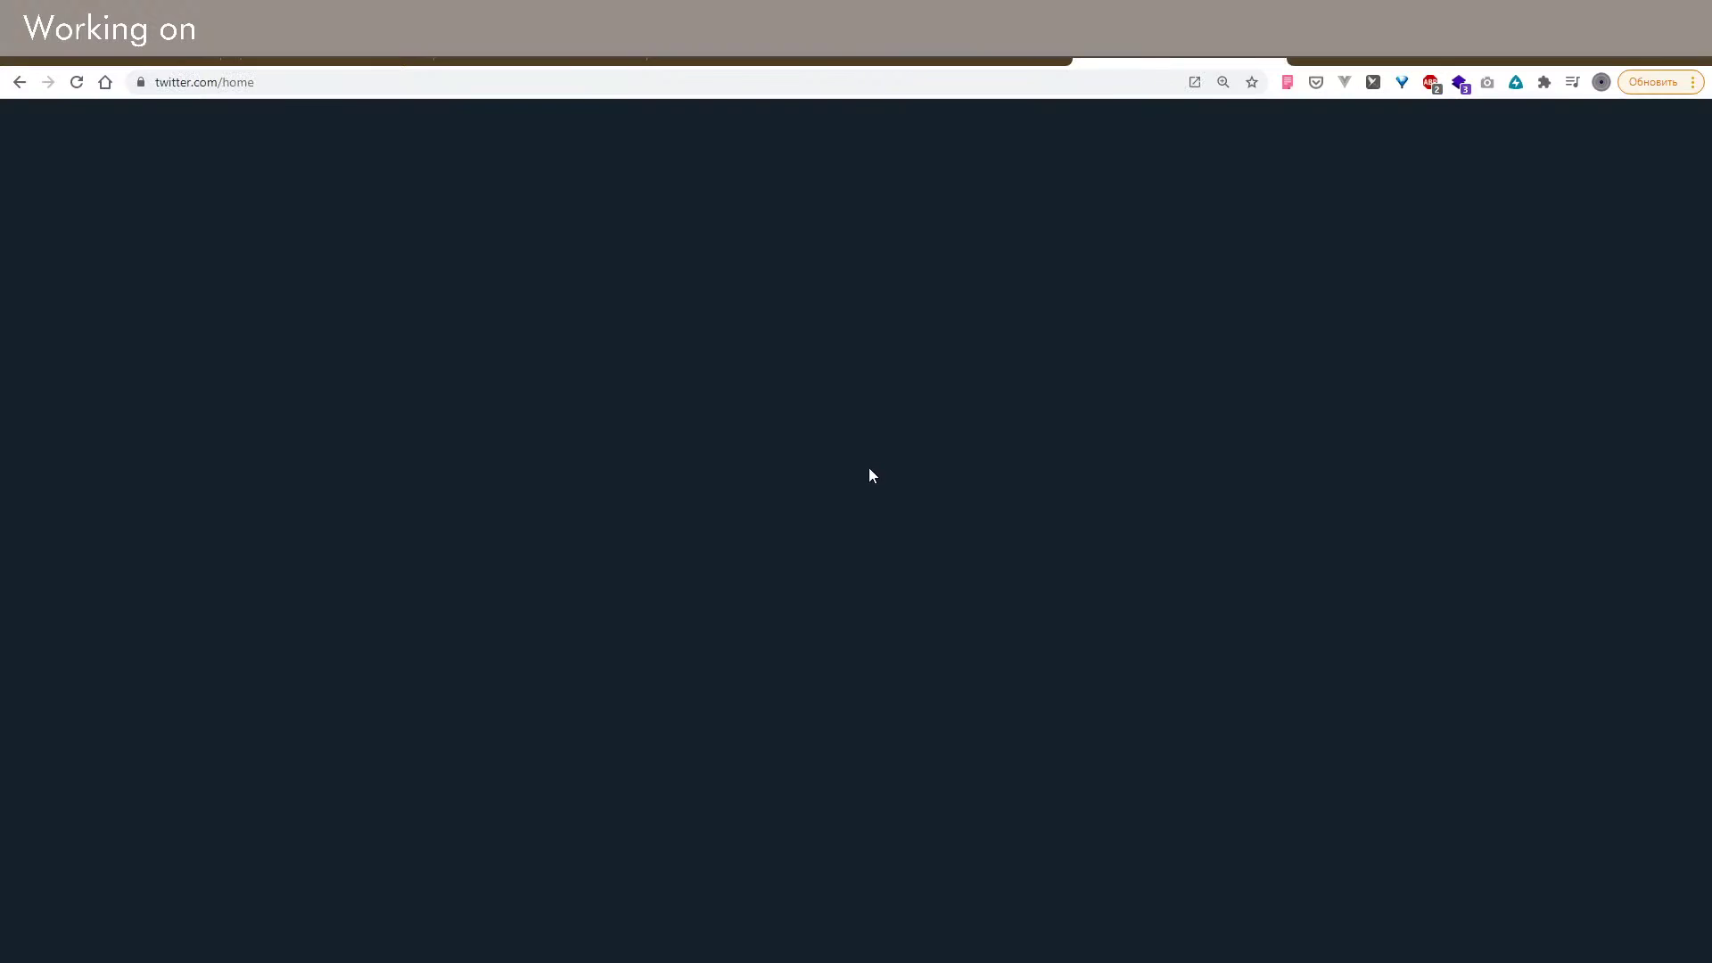
Step: Switch back to Blender with the donut tutorial video shown beside it
key("alt+Tab")
key("alt+Tab")
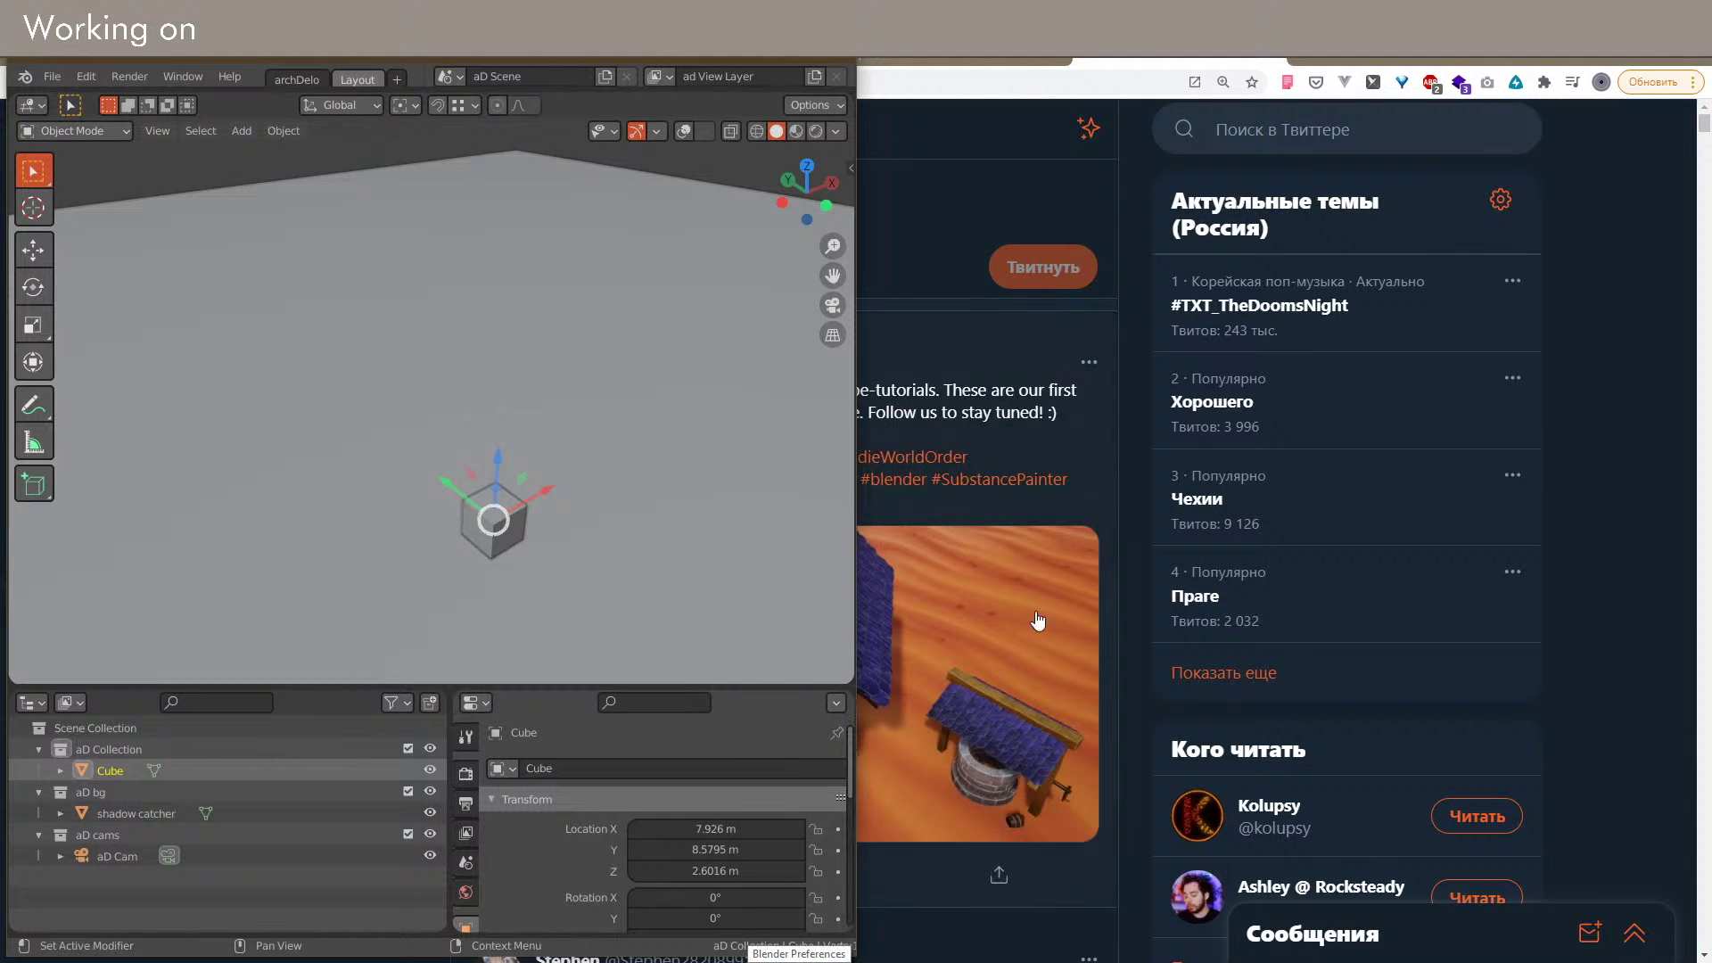
key("alt+Tab")
left_click(1036, 245)
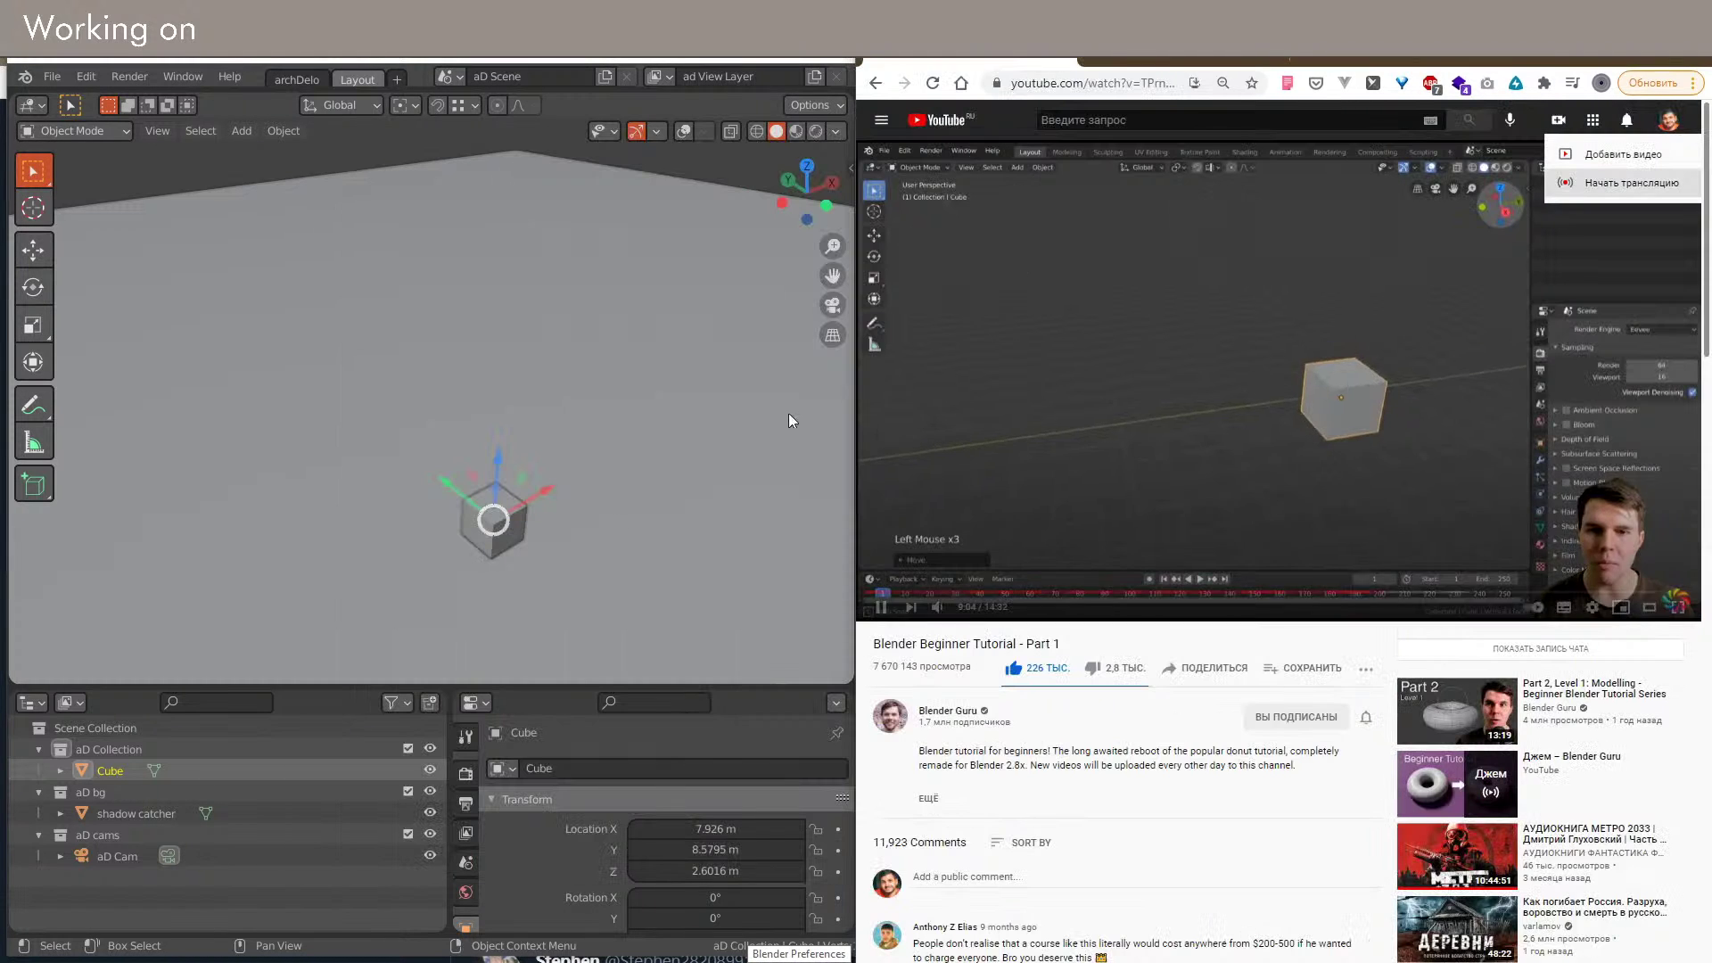
Step: Frame the selected cube in the 3D viewport and zoom out to see its surroundings
middle_click_drag(561, 505, 496, 443)
key("KP_Decimal")
scroll(497, 444, "down", 2)
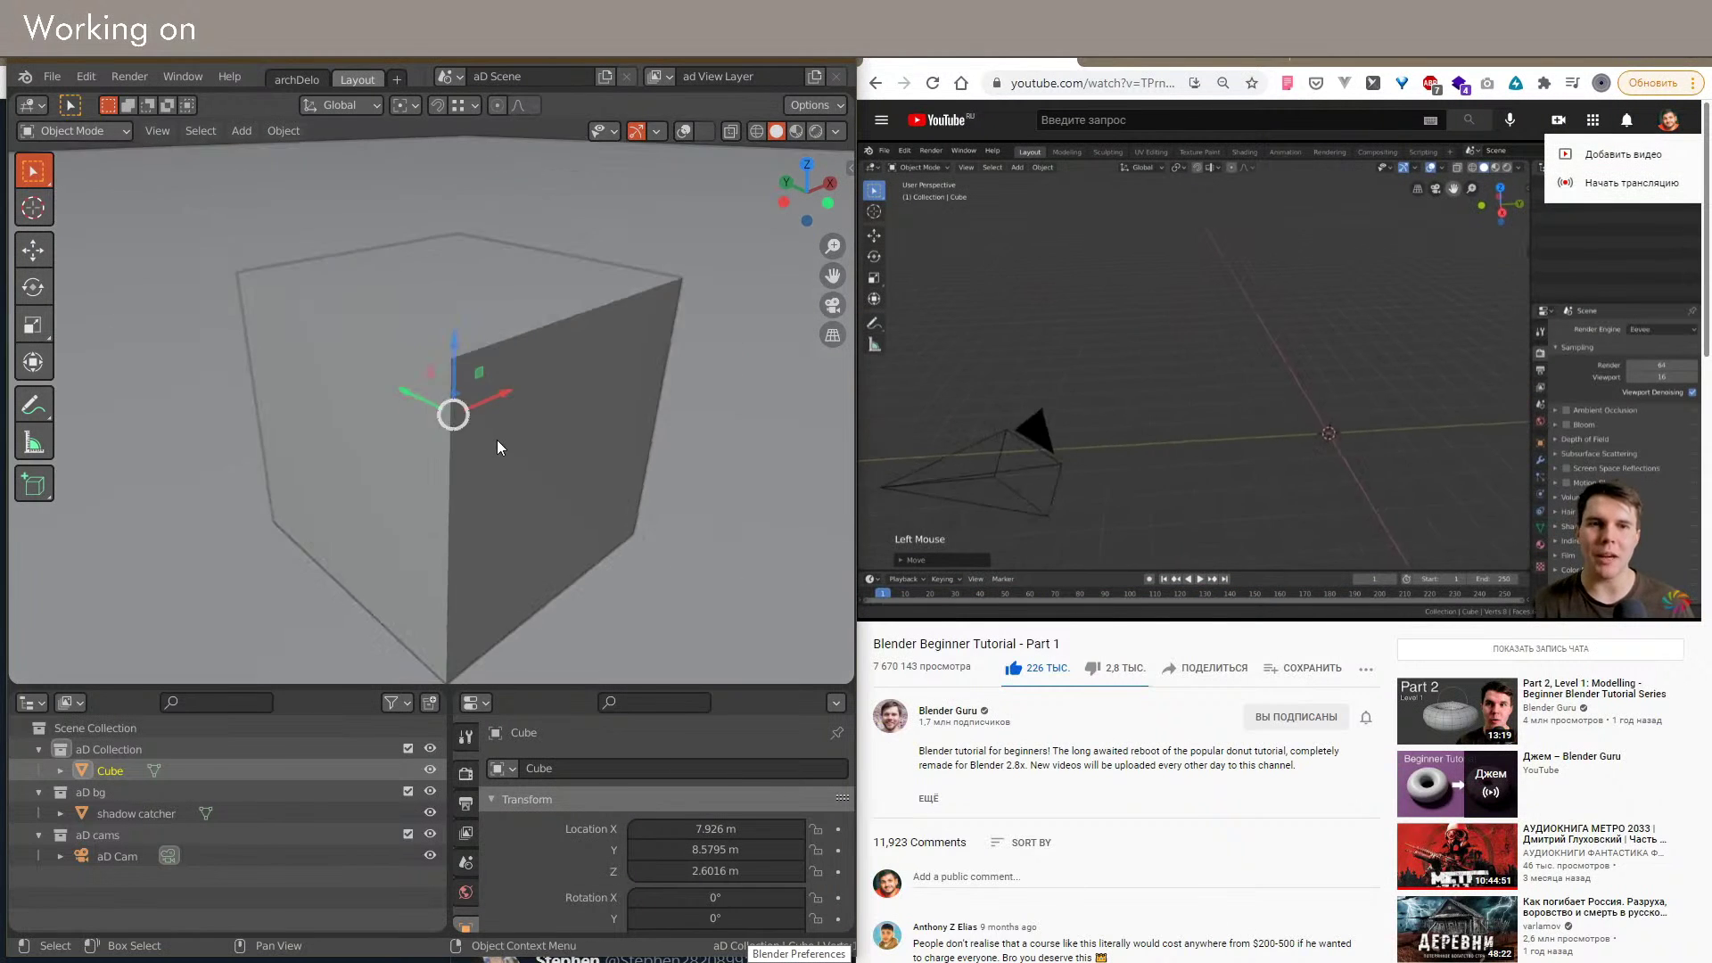
scroll(497, 441, "down", 3)
scroll(464, 433, "down", 2)
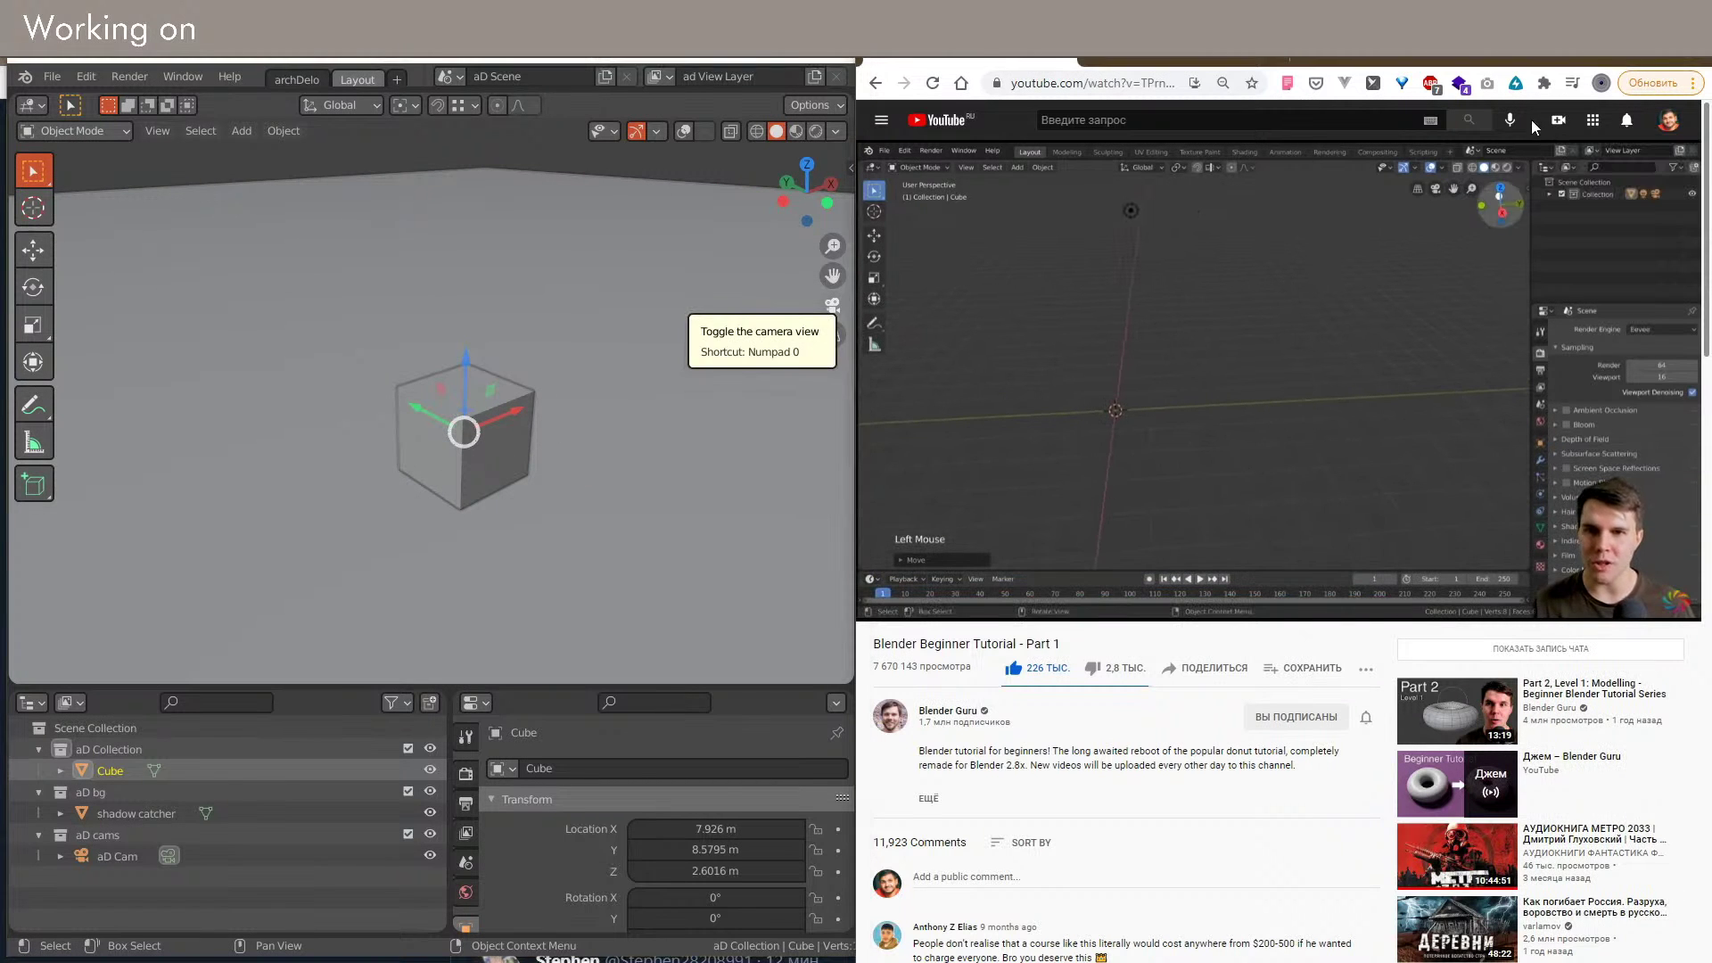
Step: Try the viewport's orbit and zoom gizmos, look through the scene camera and return to the perspective view
left_click_drag(807, 183, 843, 182)
left_click_drag(833, 253, 833, 230)
left_click(833, 305)
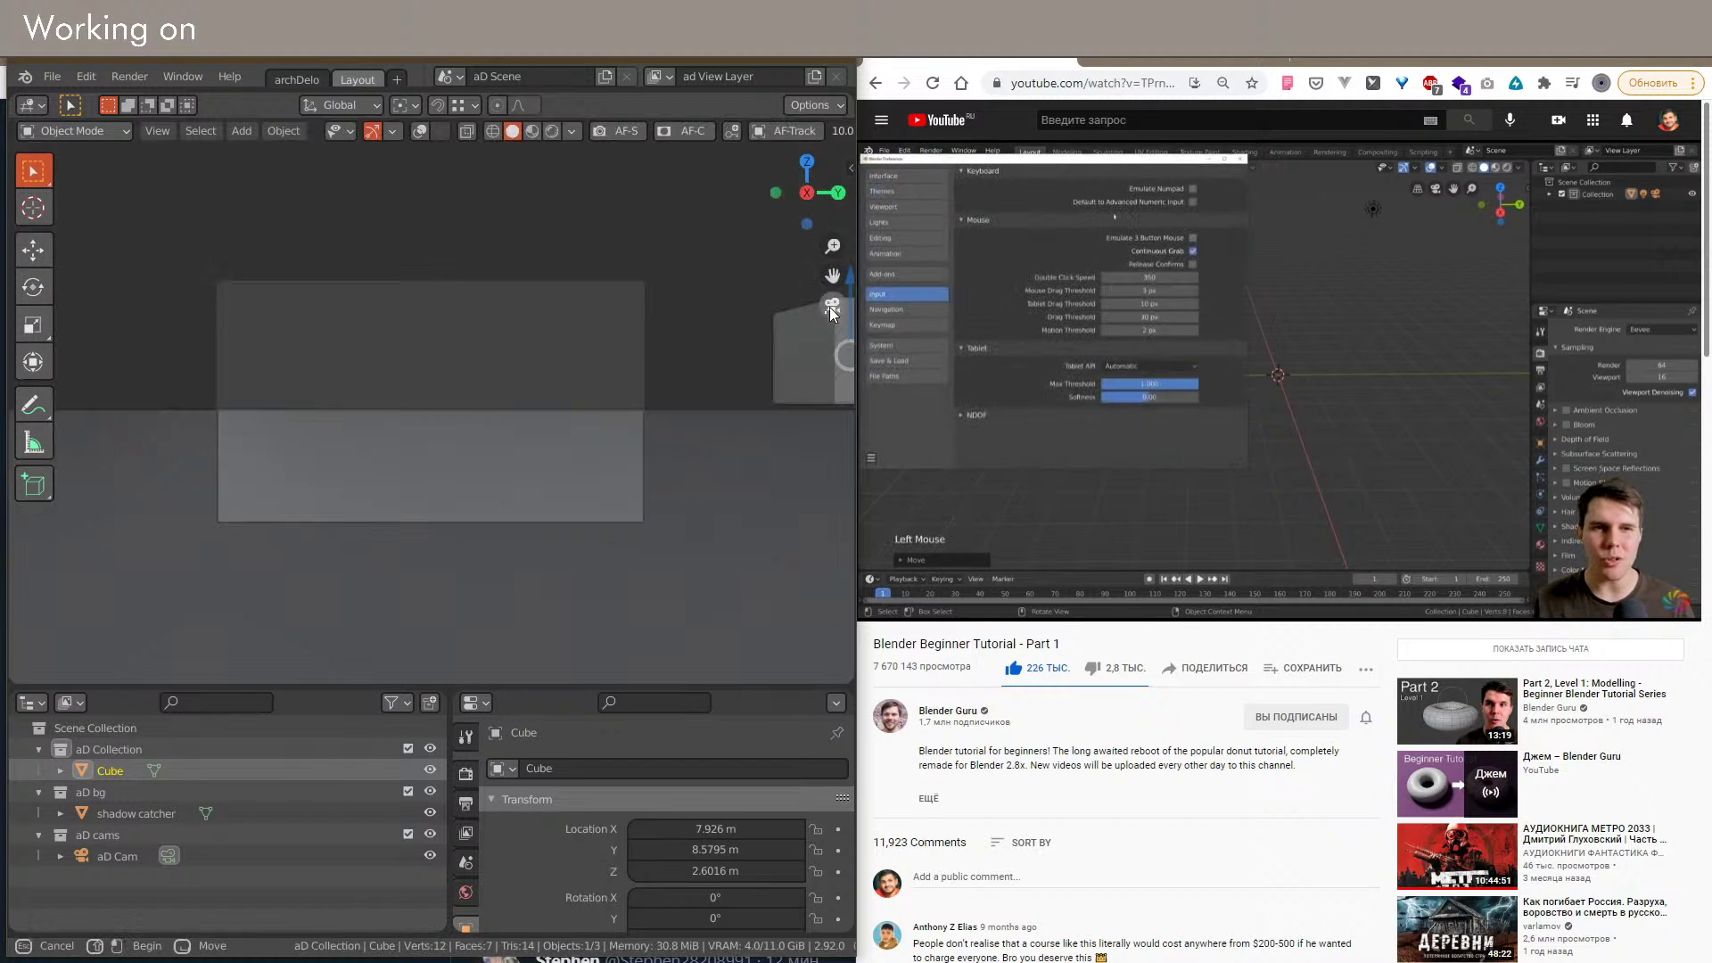
middle_click_drag(366, 352, 428, 428)
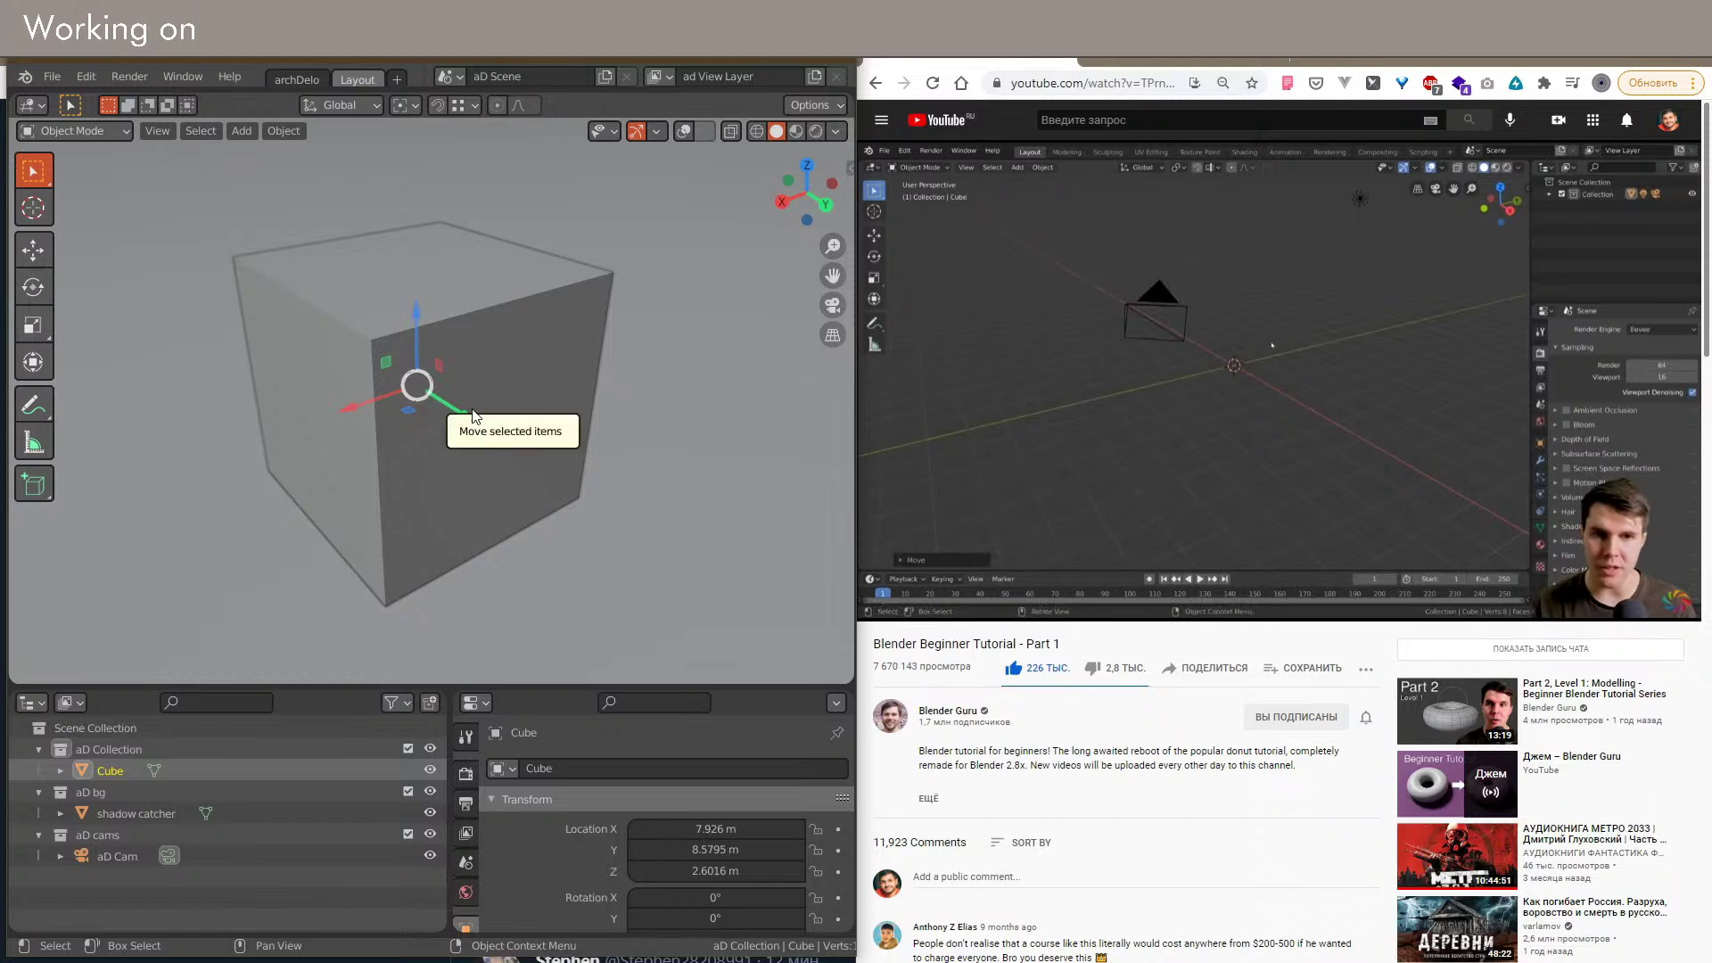
Step: Snap the view to the back of the cube and display it in wireframe shading
middle_click_drag(461, 412, 317, 474)
scroll(403, 516, "up", 3)
scroll(403, 523, "down", 2)
middle_click_drag(421, 473, 404, 408, "alt")
key("shift+z")
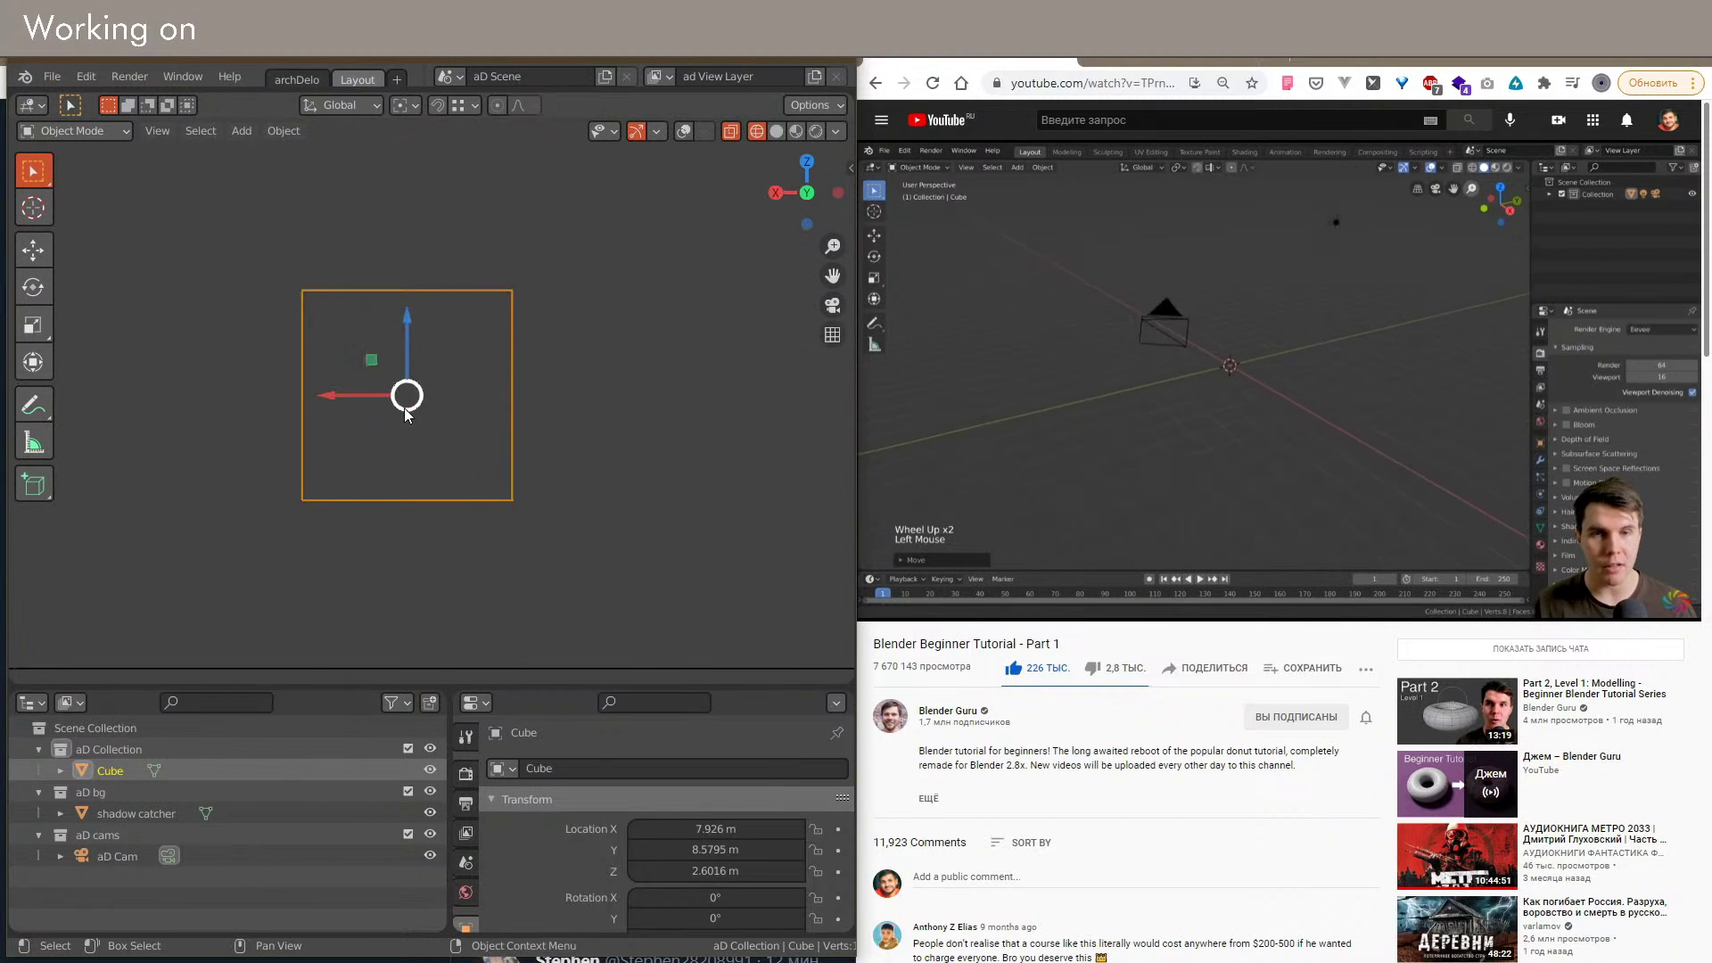
Step: Turn the viewport overlays back on and toggle the X-ray display
scroll(520, 448, "down", 4)
key("alt+shift+z")
key("alt+z")
scroll(415, 462, "down", 3)
Step: Add a monkey mesh to the scene and deselect it
left_click(457, 511)
scroll(457, 511, "down", 1)
key("shift+a")
mouse_move(587, 426)
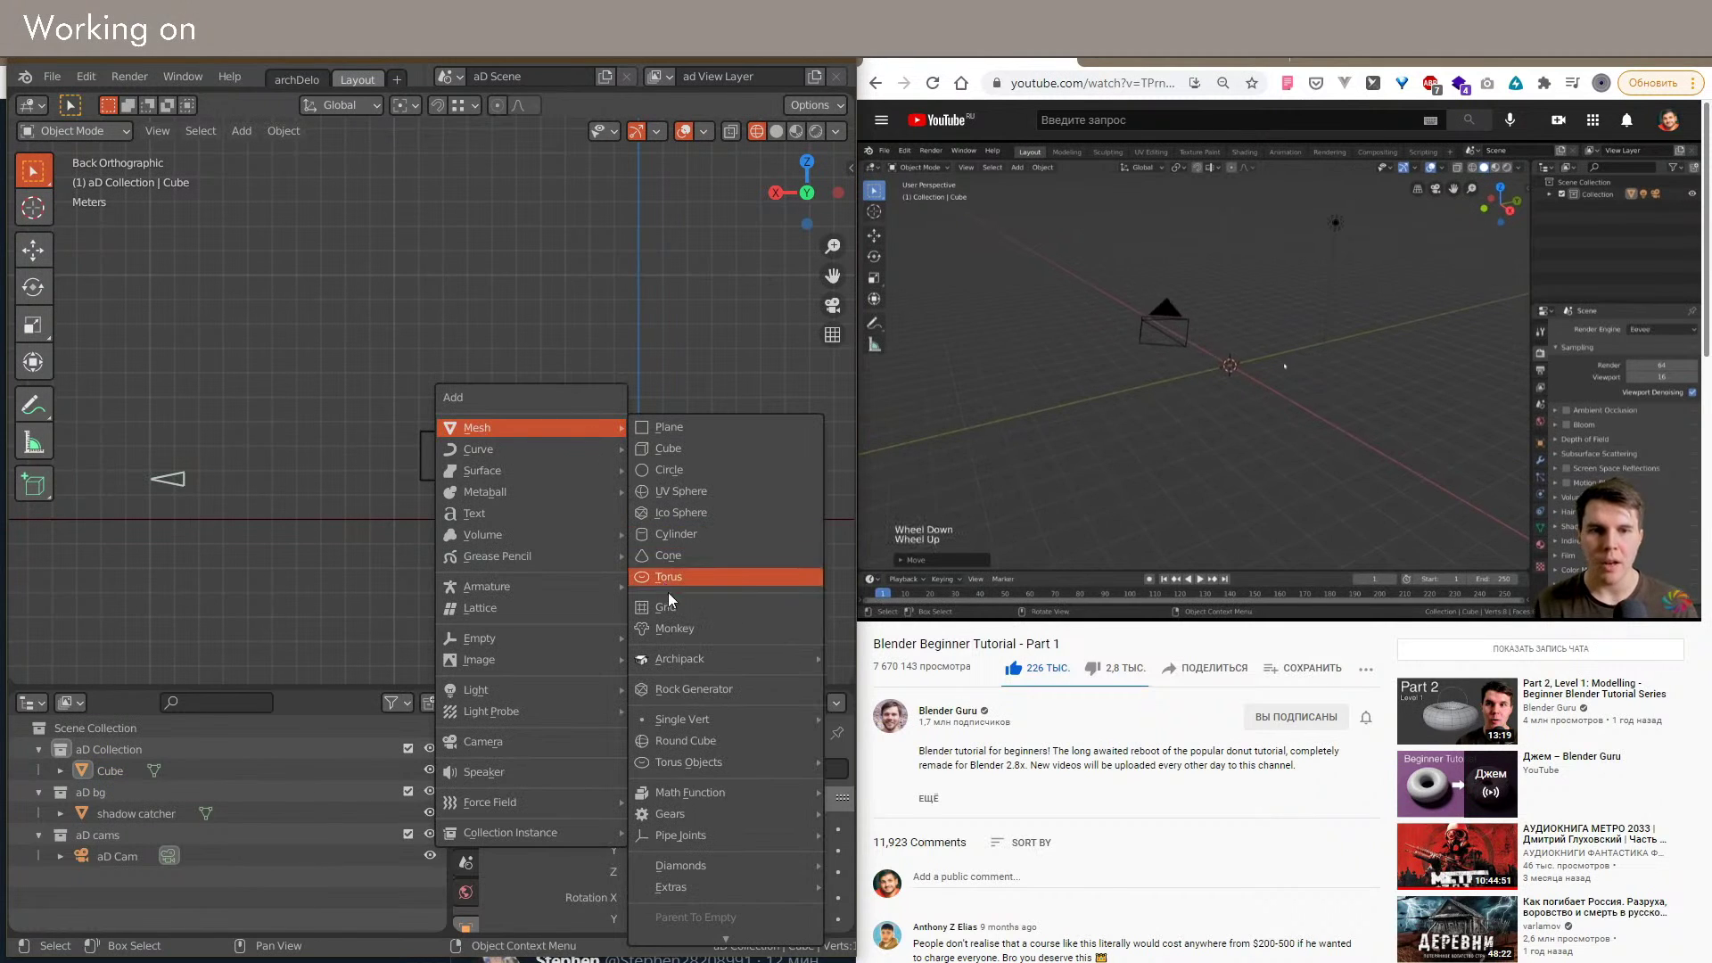
left_click(663, 625)
left_click(649, 463)
Step: Orbit and zoom around the new monkey head to examine it from several angles
scroll(619, 437, "up", 5)
scroll(507, 416, "down", 3)
middle_click_drag(506, 415, 601, 420)
scroll(573, 426, "down", 5)
scroll(570, 435, "up", 4)
left_click(705, 437)
left_click(652, 346)
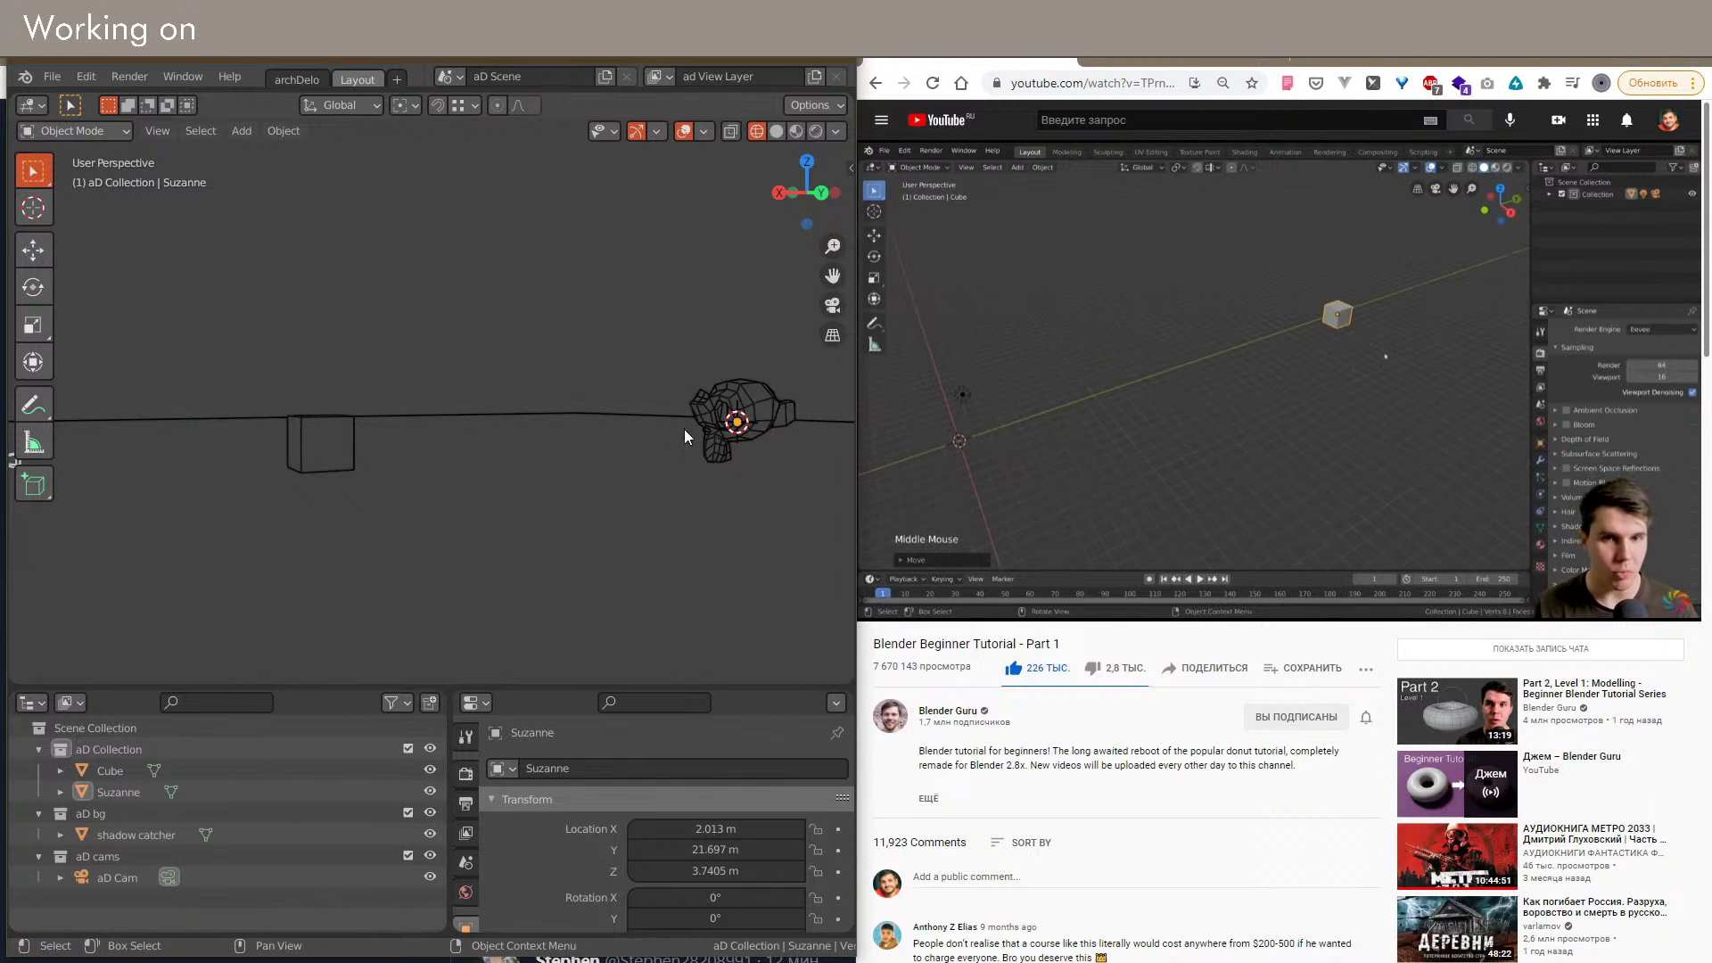
scroll(762, 458, "up", 5)
middle_click_drag(791, 412, 610, 463)
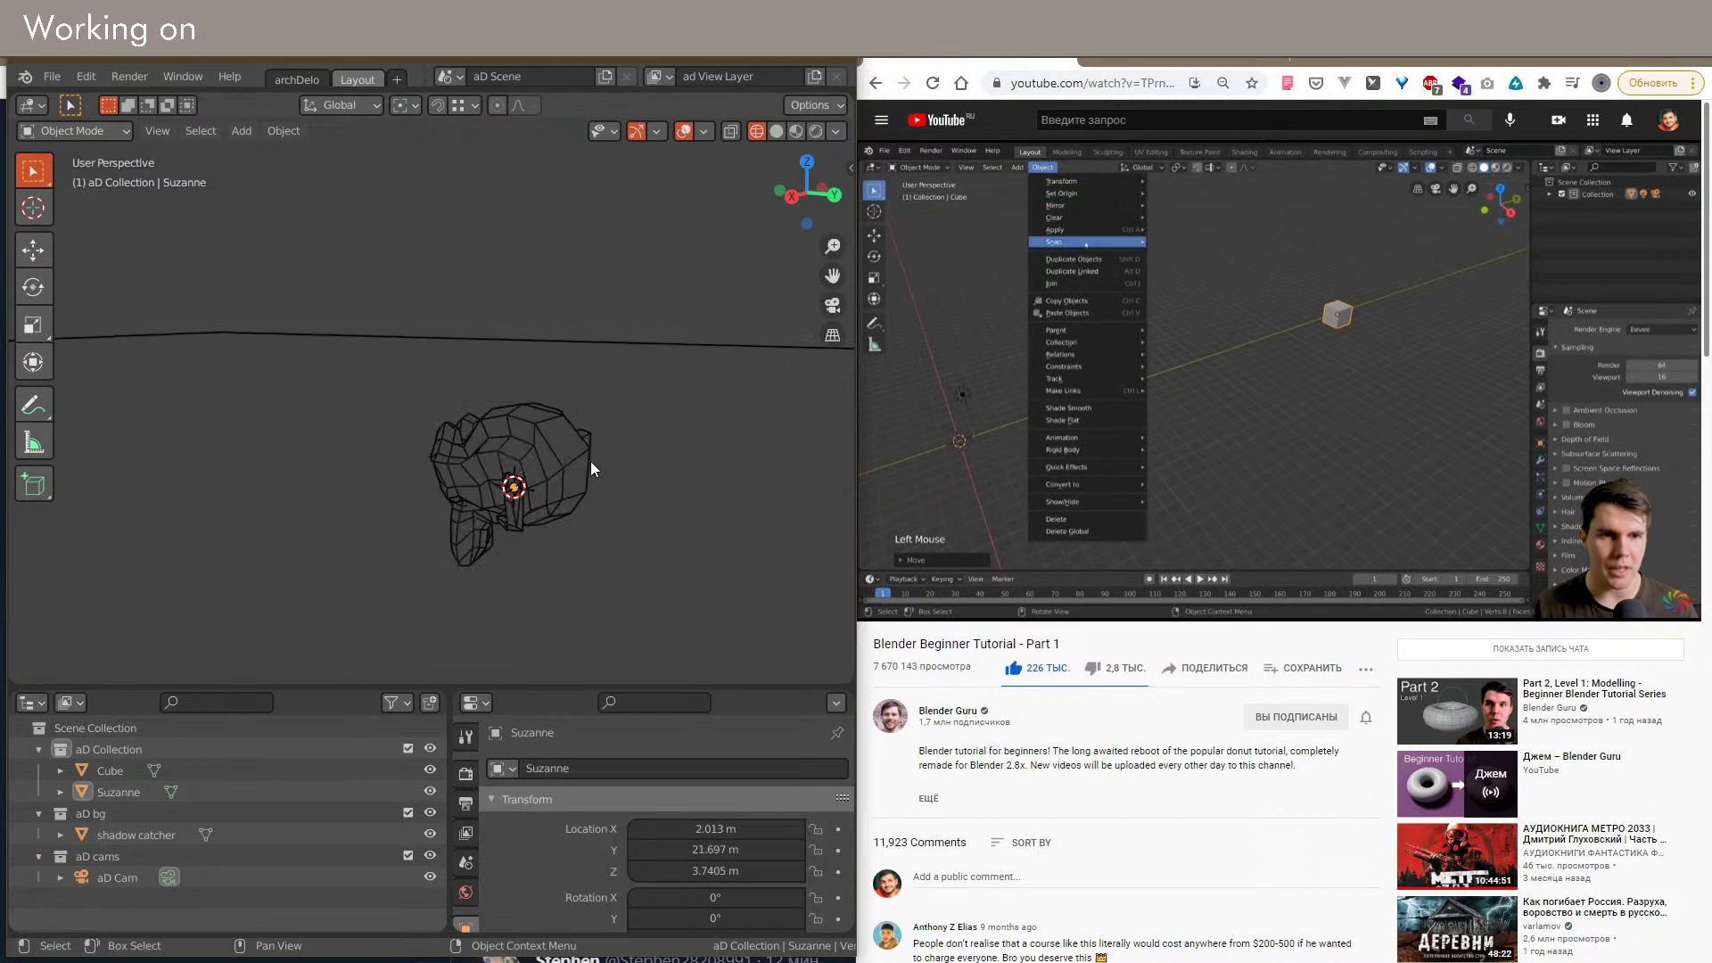
scroll(624, 444, "down", 4)
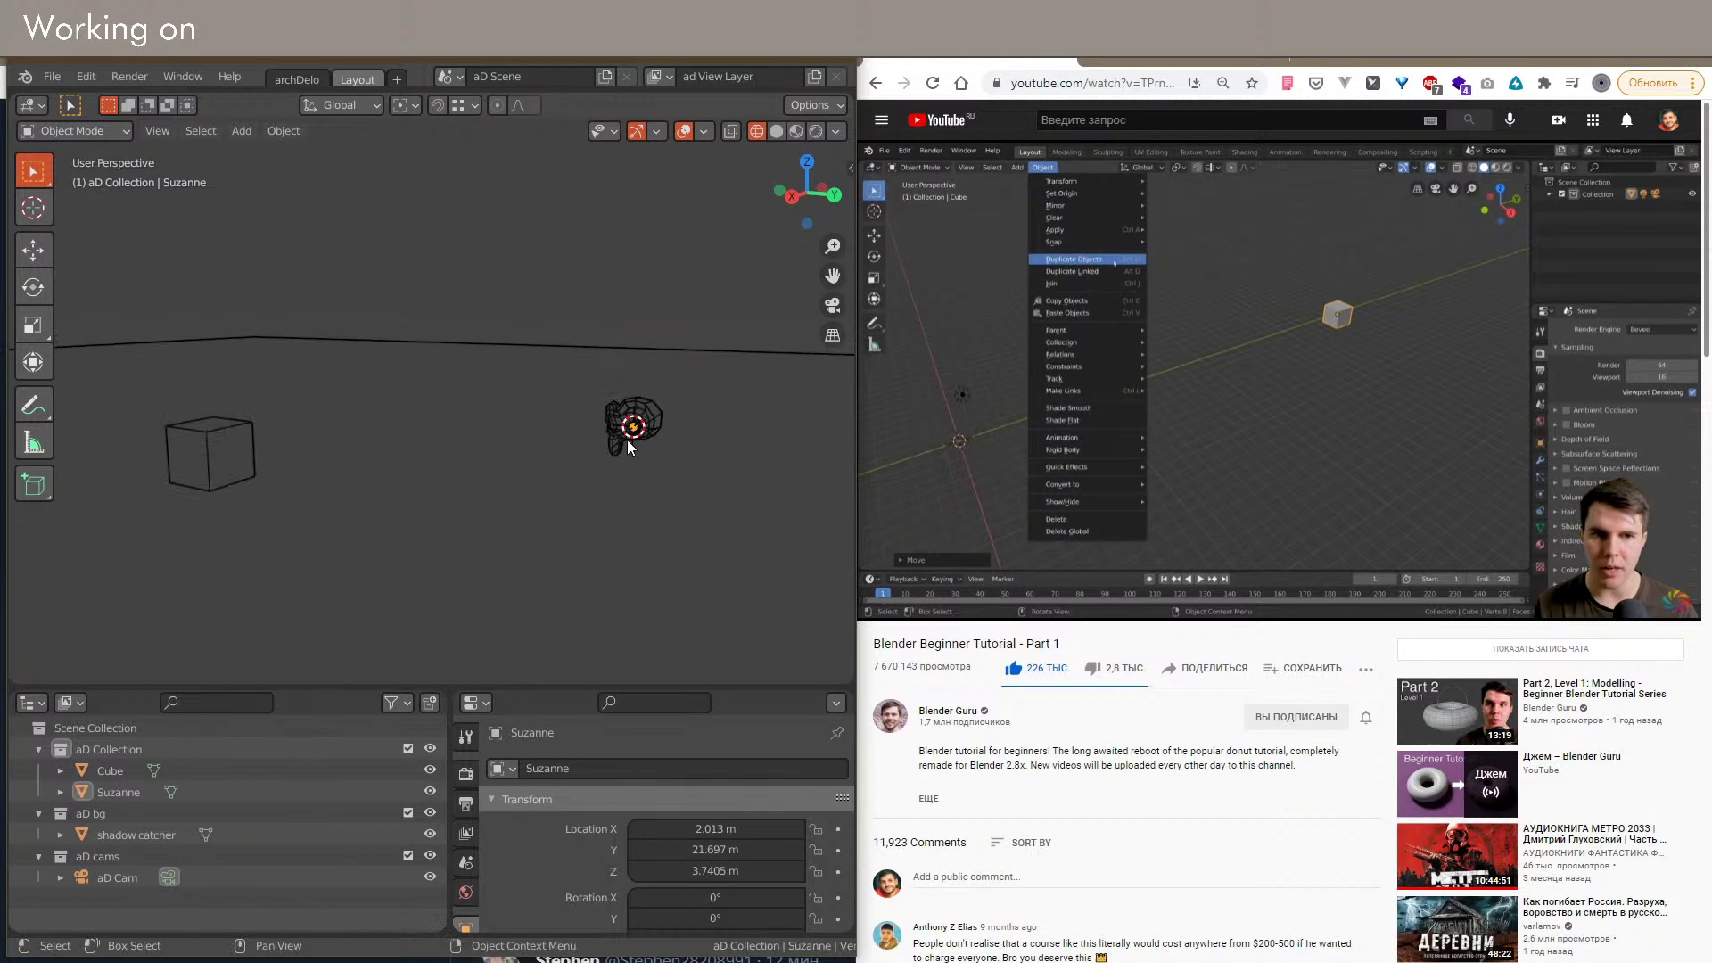
Step: Switch the viewport to solid shading and enable the wireframe overlay
left_click(779, 132)
scroll(655, 351, "up", 2)
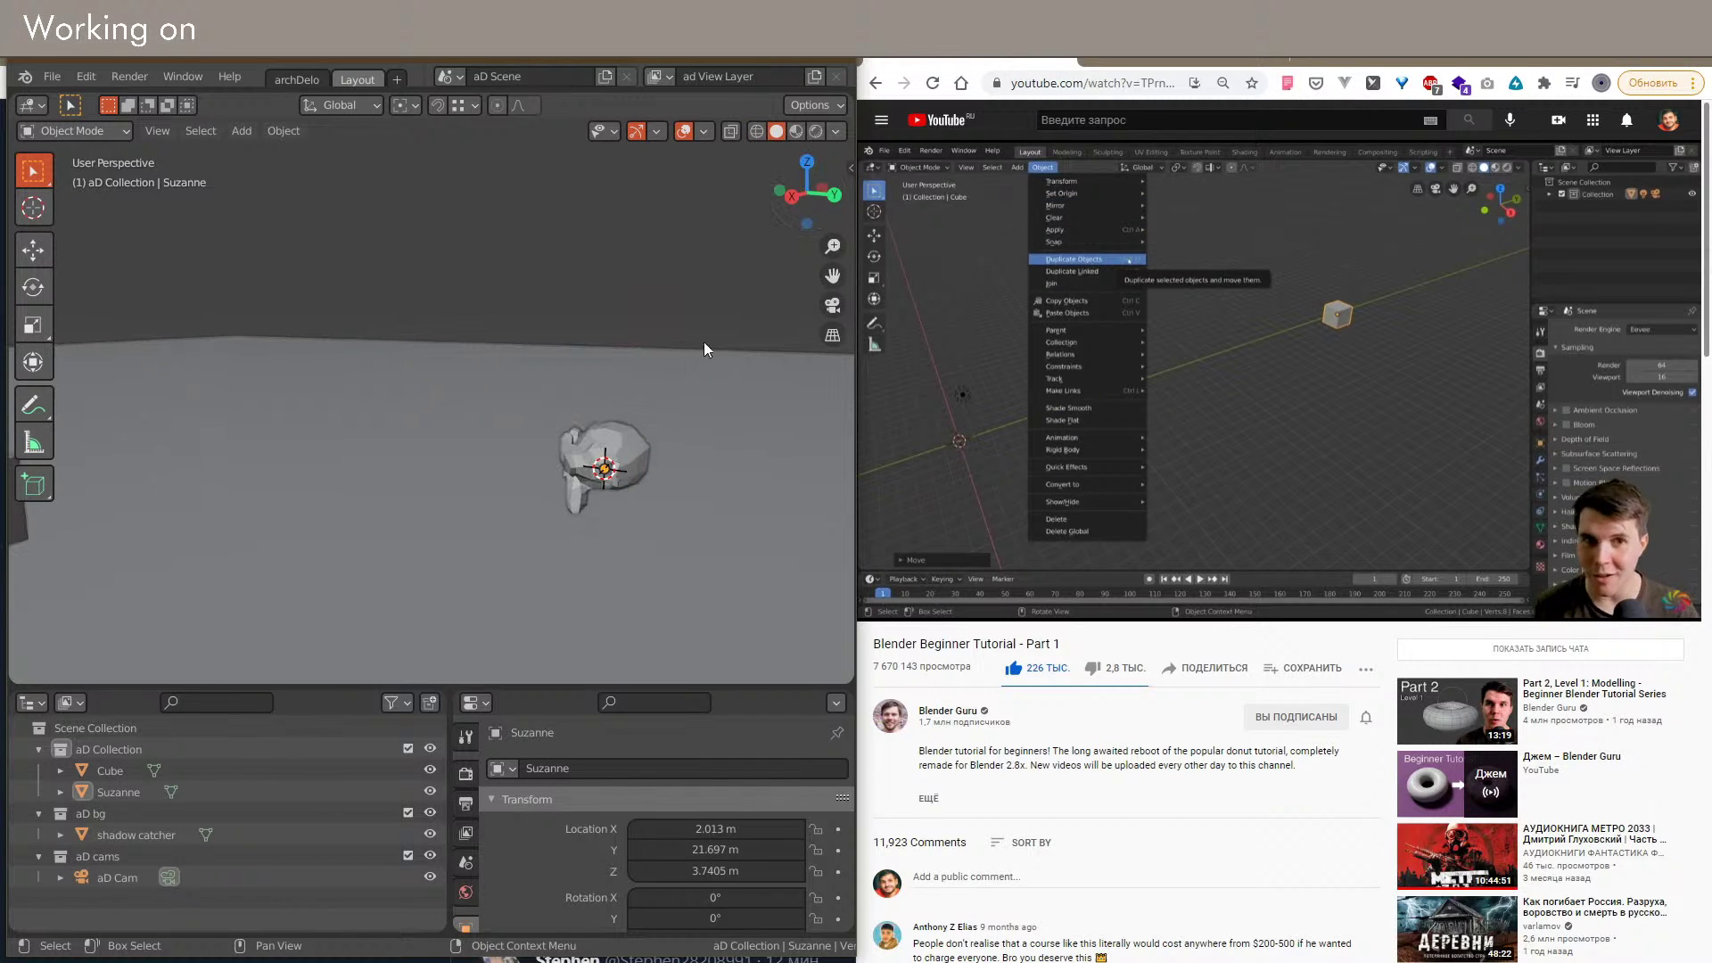
left_click(704, 131)
left_click(567, 484)
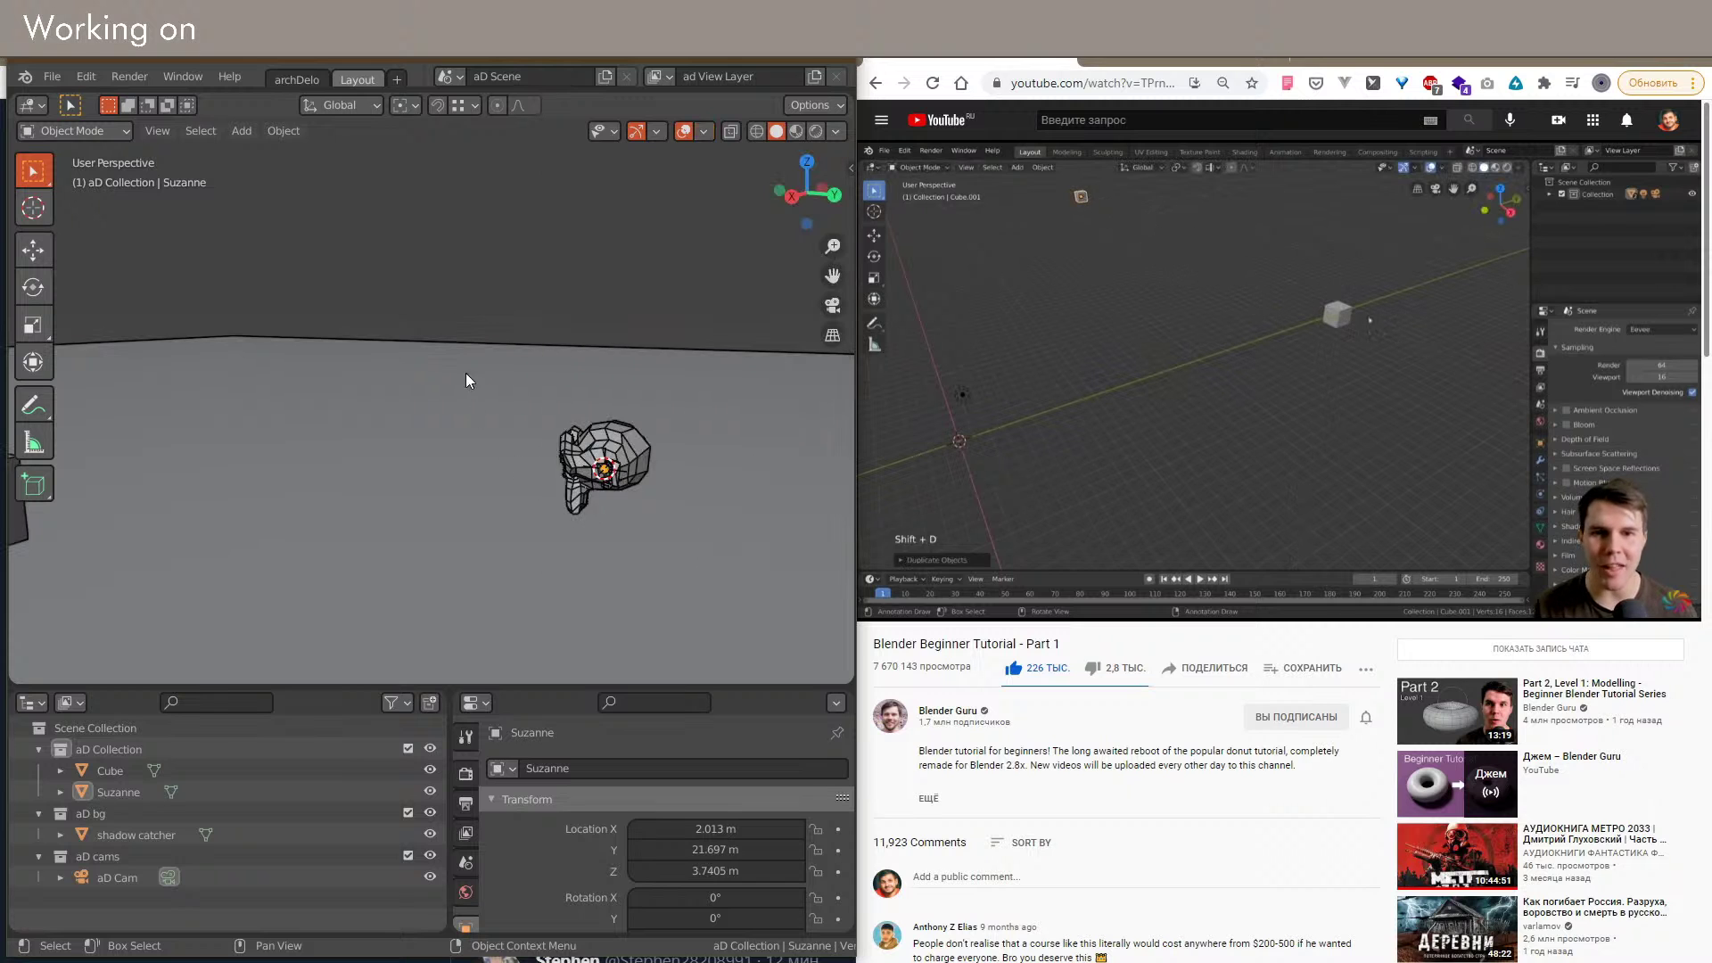
Step: Frame the monkey head and view it up close in the right orthographic view
scroll(624, 505, "up", 3)
left_click(615, 412)
key("KP_Decimal")
mouse_move(586, 446)
middle_mouse_down("alt")
mouse_move(528, 427)
mouse_move(596, 437)
middle_mouse_up("alt")
left_click(596, 442)
scroll(599, 471, "down", 4)
middle_click_drag(543, 495, 665, 467)
scroll(644, 378, "up", 5)
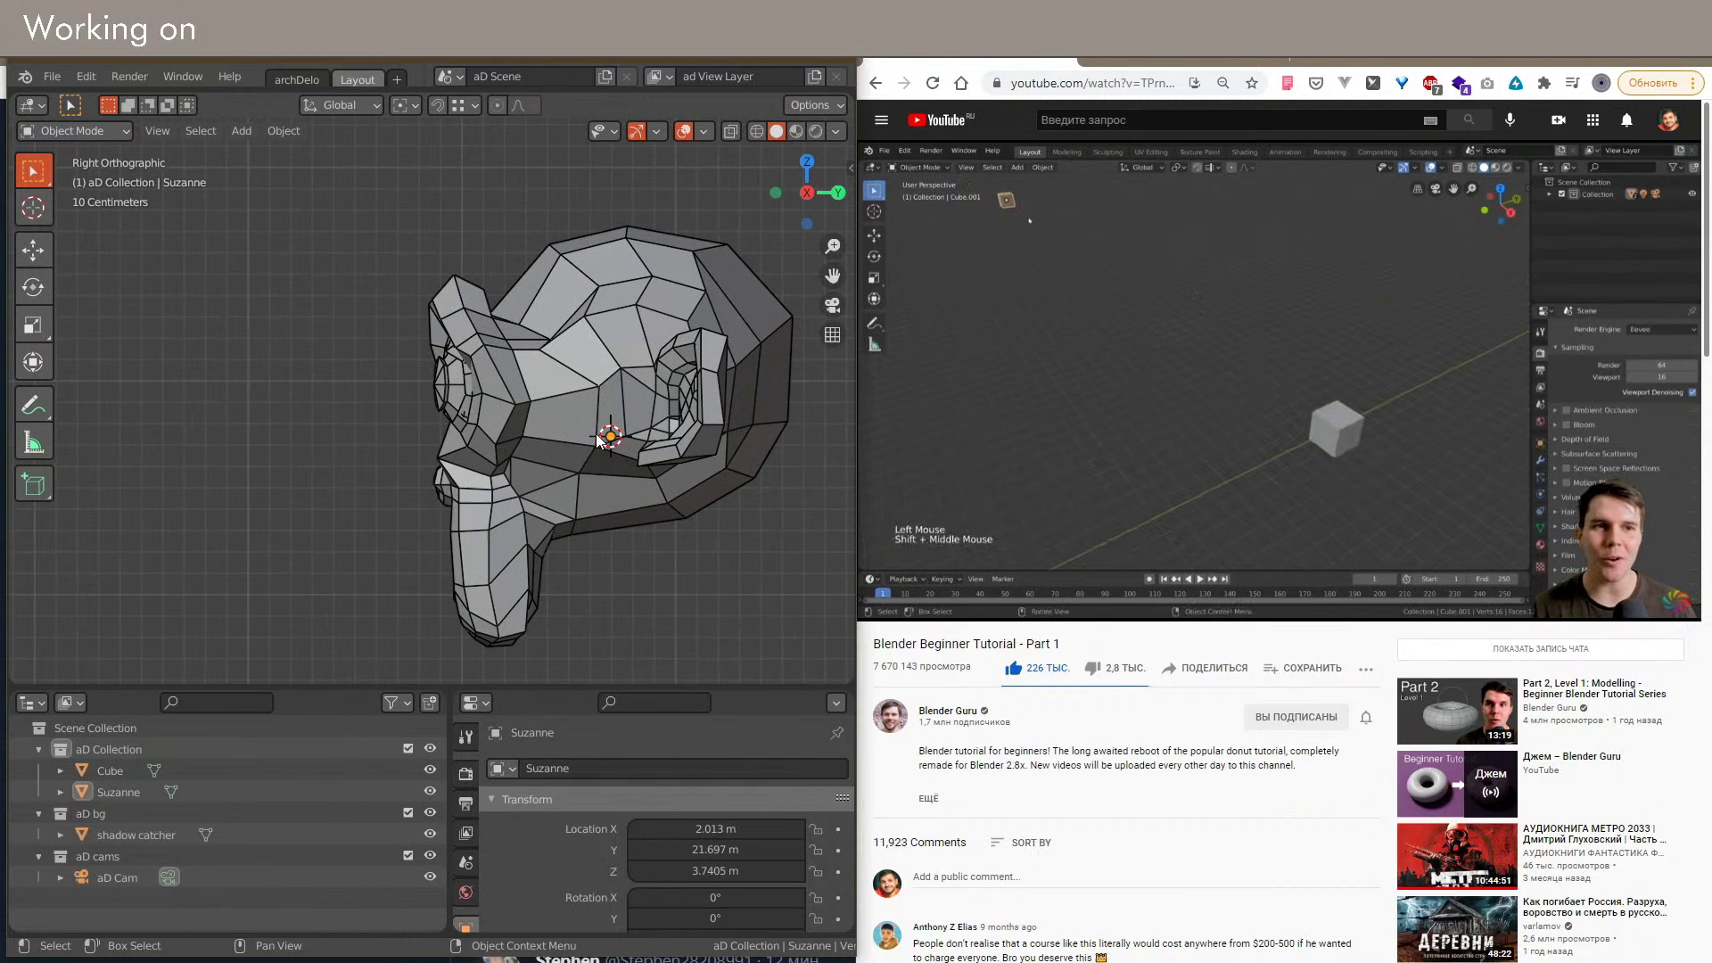
Step: Select the monkey head and orbit out to a perspective view that includes the cube
left_click(613, 468)
scroll(607, 459, "down", 2)
middle_click_drag(607, 459, 379, 488)
scroll(527, 486, "down", 2)
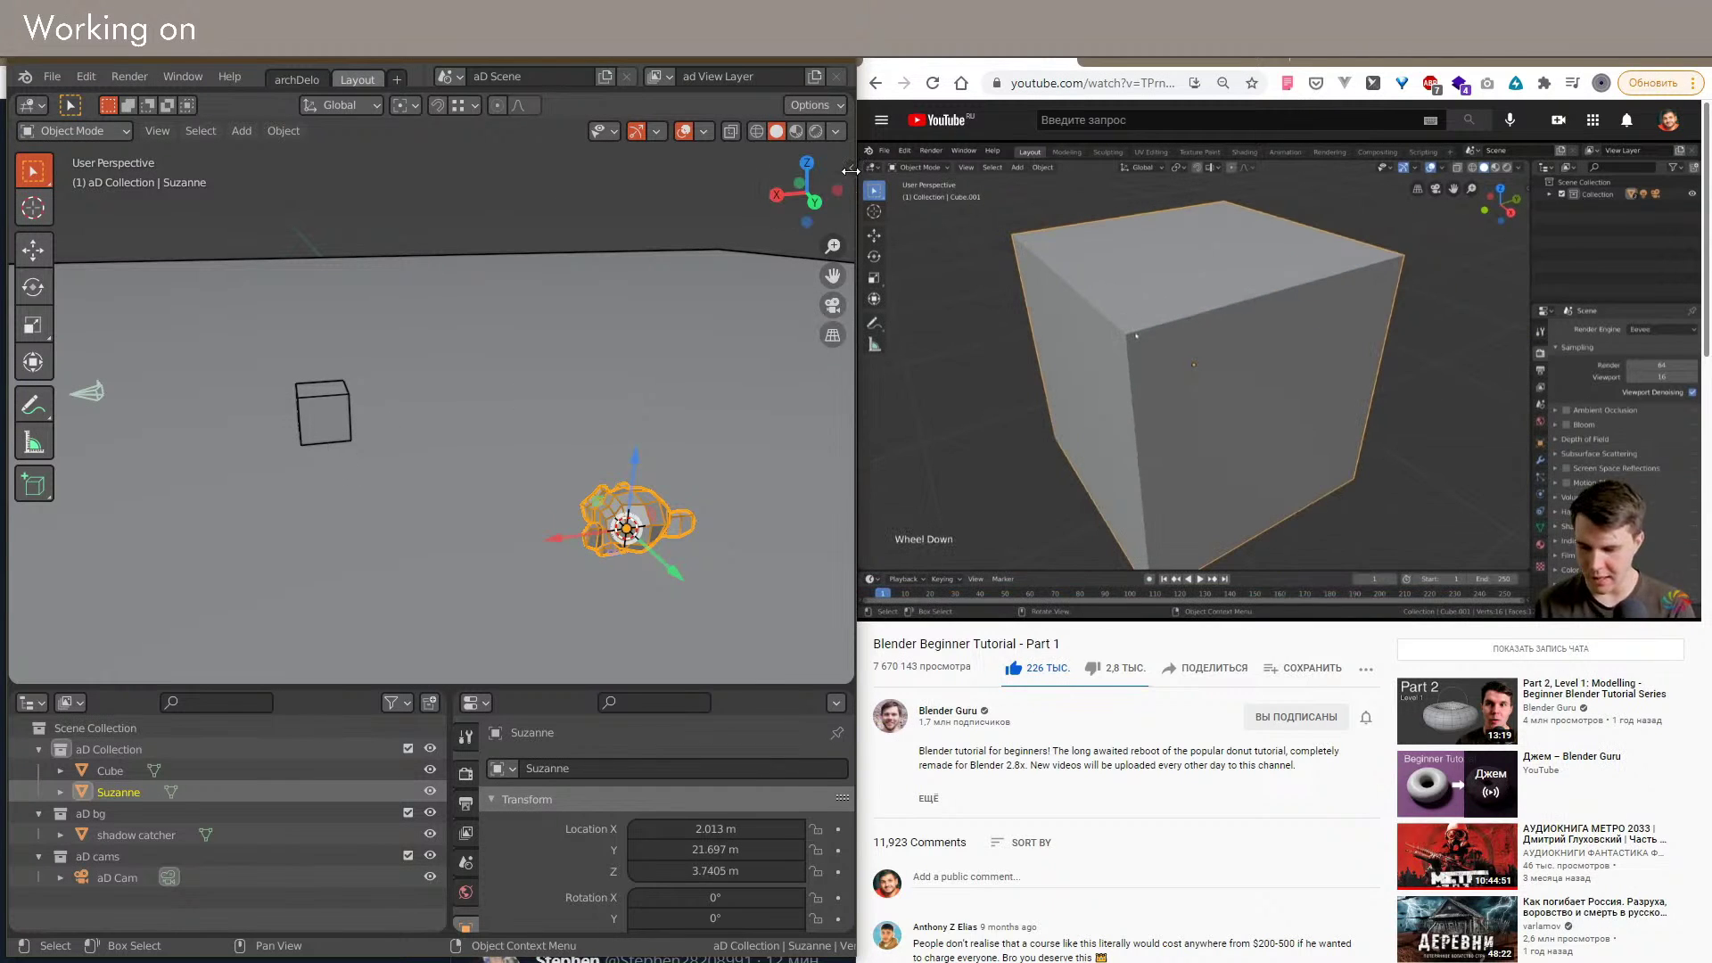
Step: Show the Screencast Keys settings in the viewport sidebar and set their font size to 27
key("n")
left_click(843, 528)
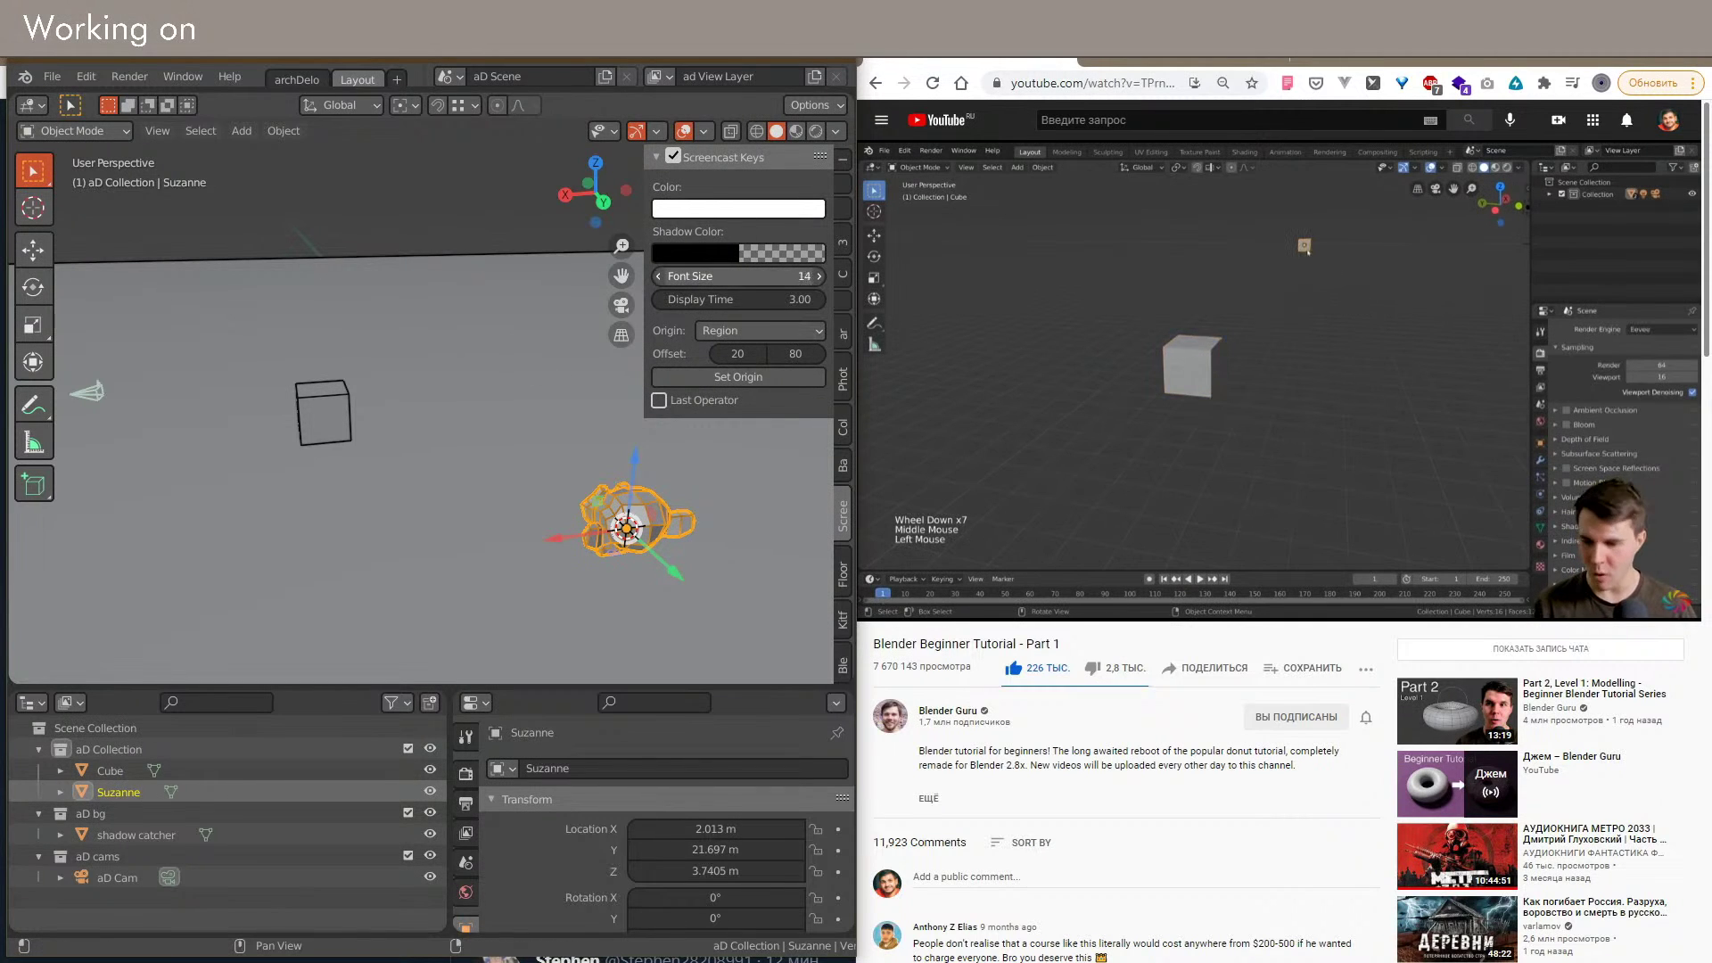
left_click_drag(747, 276, 785, 276)
Step: Test the key display by starting and cancelling a scale of all objects
key("a")
key("s")
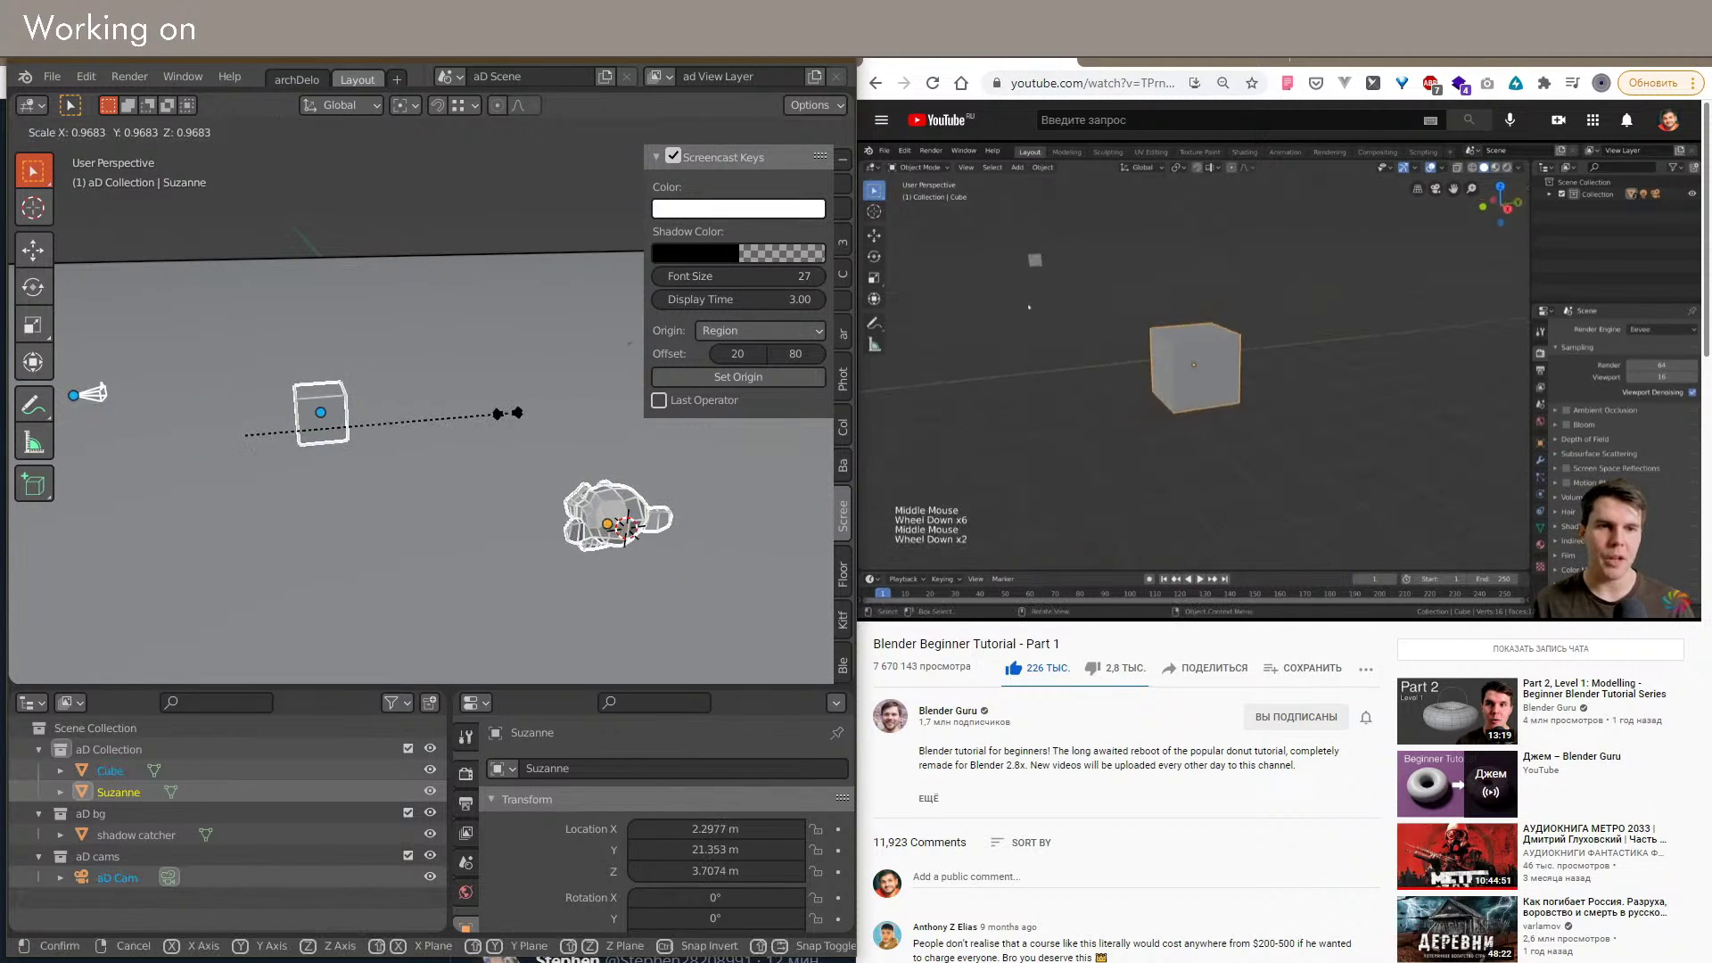
right_click(504, 410)
double_click(537, 51)
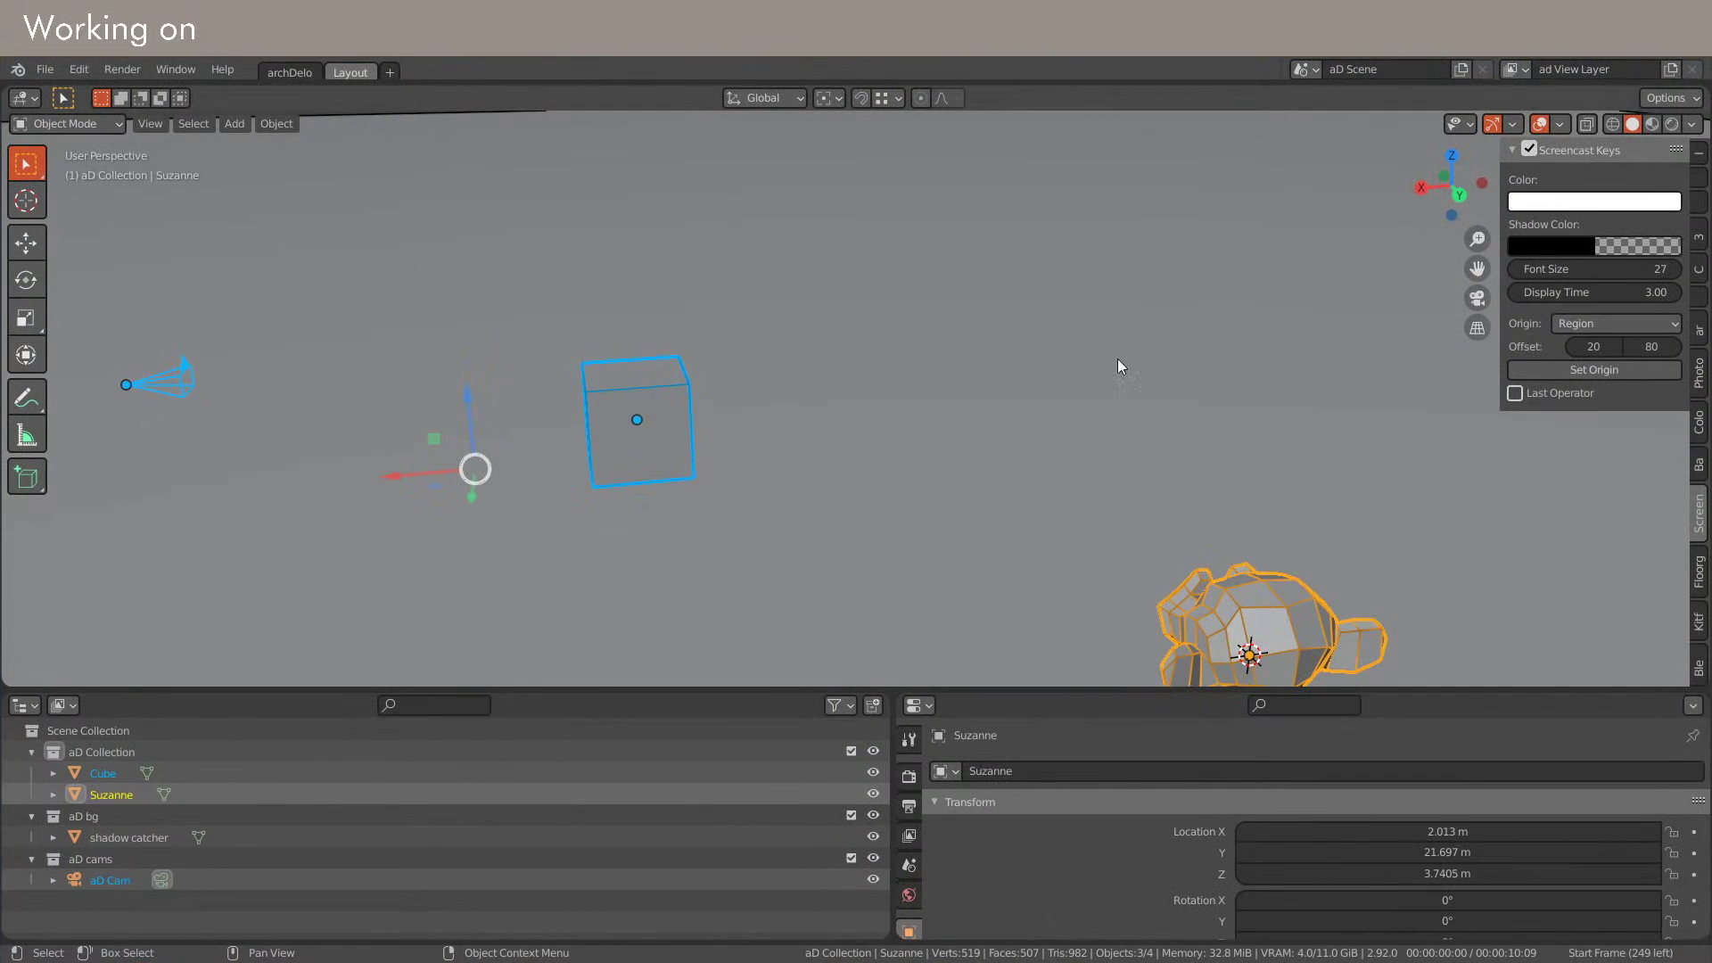
key("s")
right_click(864, 436)
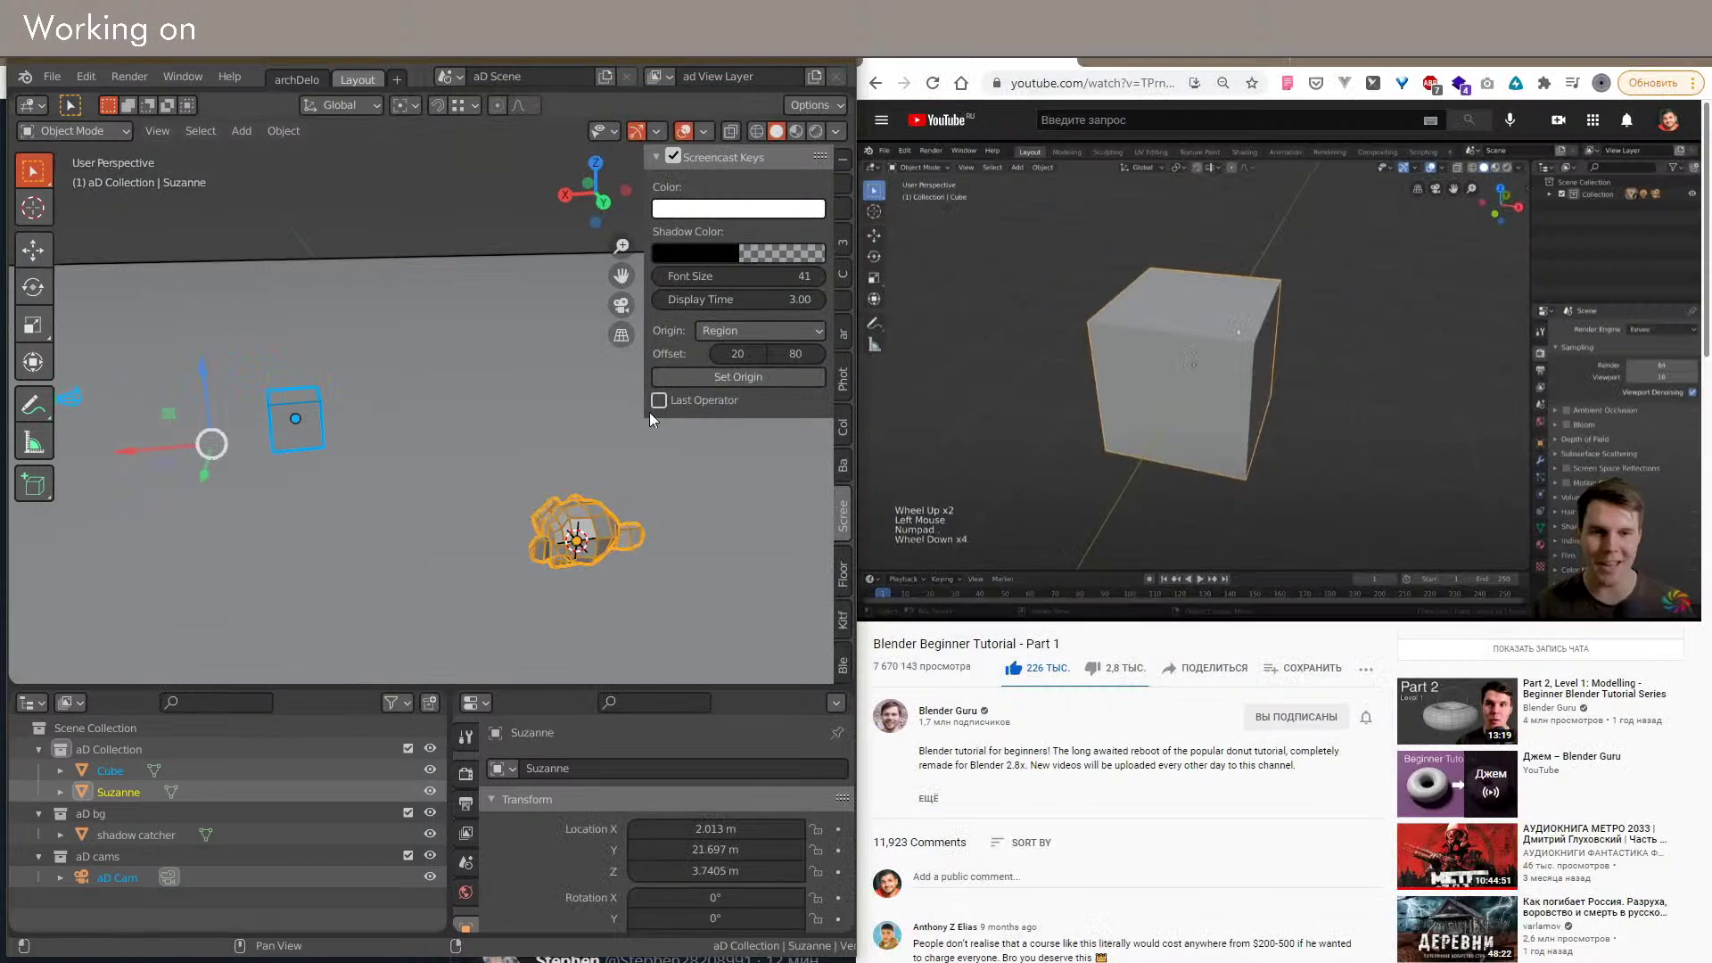
Step: Select only the monkey head and examine it closely from the right orthographic view
scroll(521, 470, "down", 4)
middle_click_drag(522, 467, 677, 502, "shift")
scroll(608, 471, "down", 1)
scroll(598, 486, "up", 4)
left_click(591, 490)
scroll(585, 482, "up", 4)
left_click(576, 444)
scroll(623, 502, "up", 4)
scroll(535, 446, "up", 5)
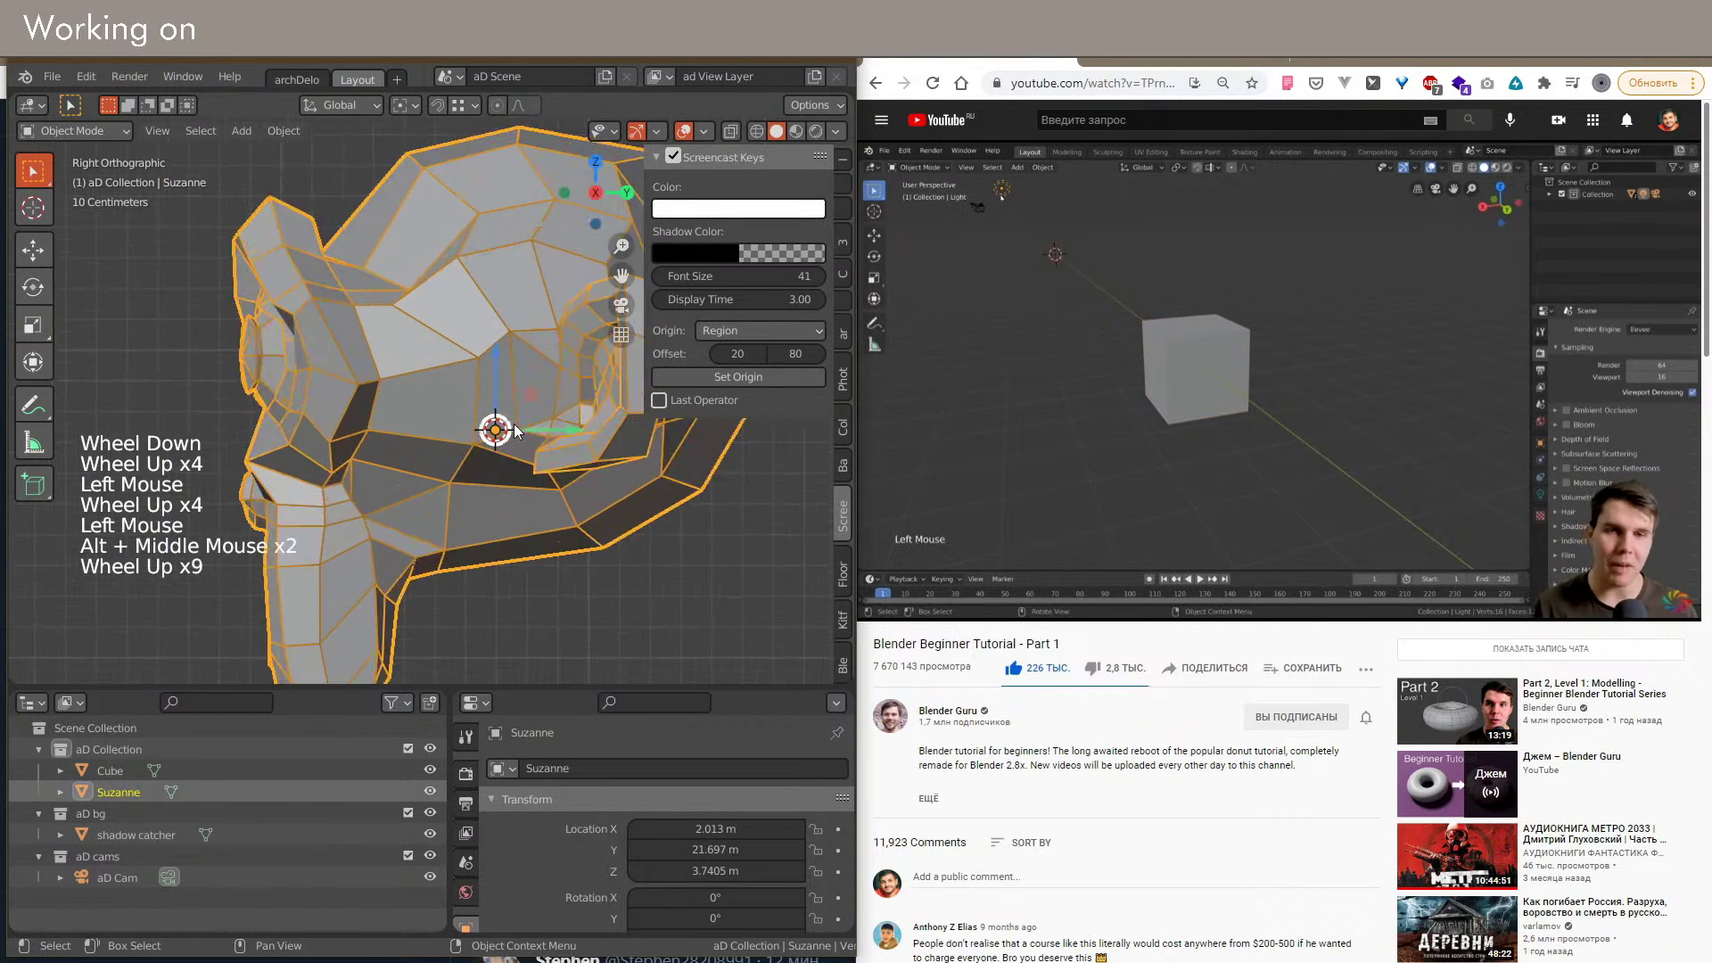
Step: Deselect the monkey head and view it from the front, far enough out to include the cube
left_click(565, 549)
scroll(598, 542, "down", 2)
middle_click_drag(566, 548, 513, 457, "alt")
scroll(598, 542, "down", 6)
scroll(481, 432, "up", 3)
scroll(513, 458, "down", 2)
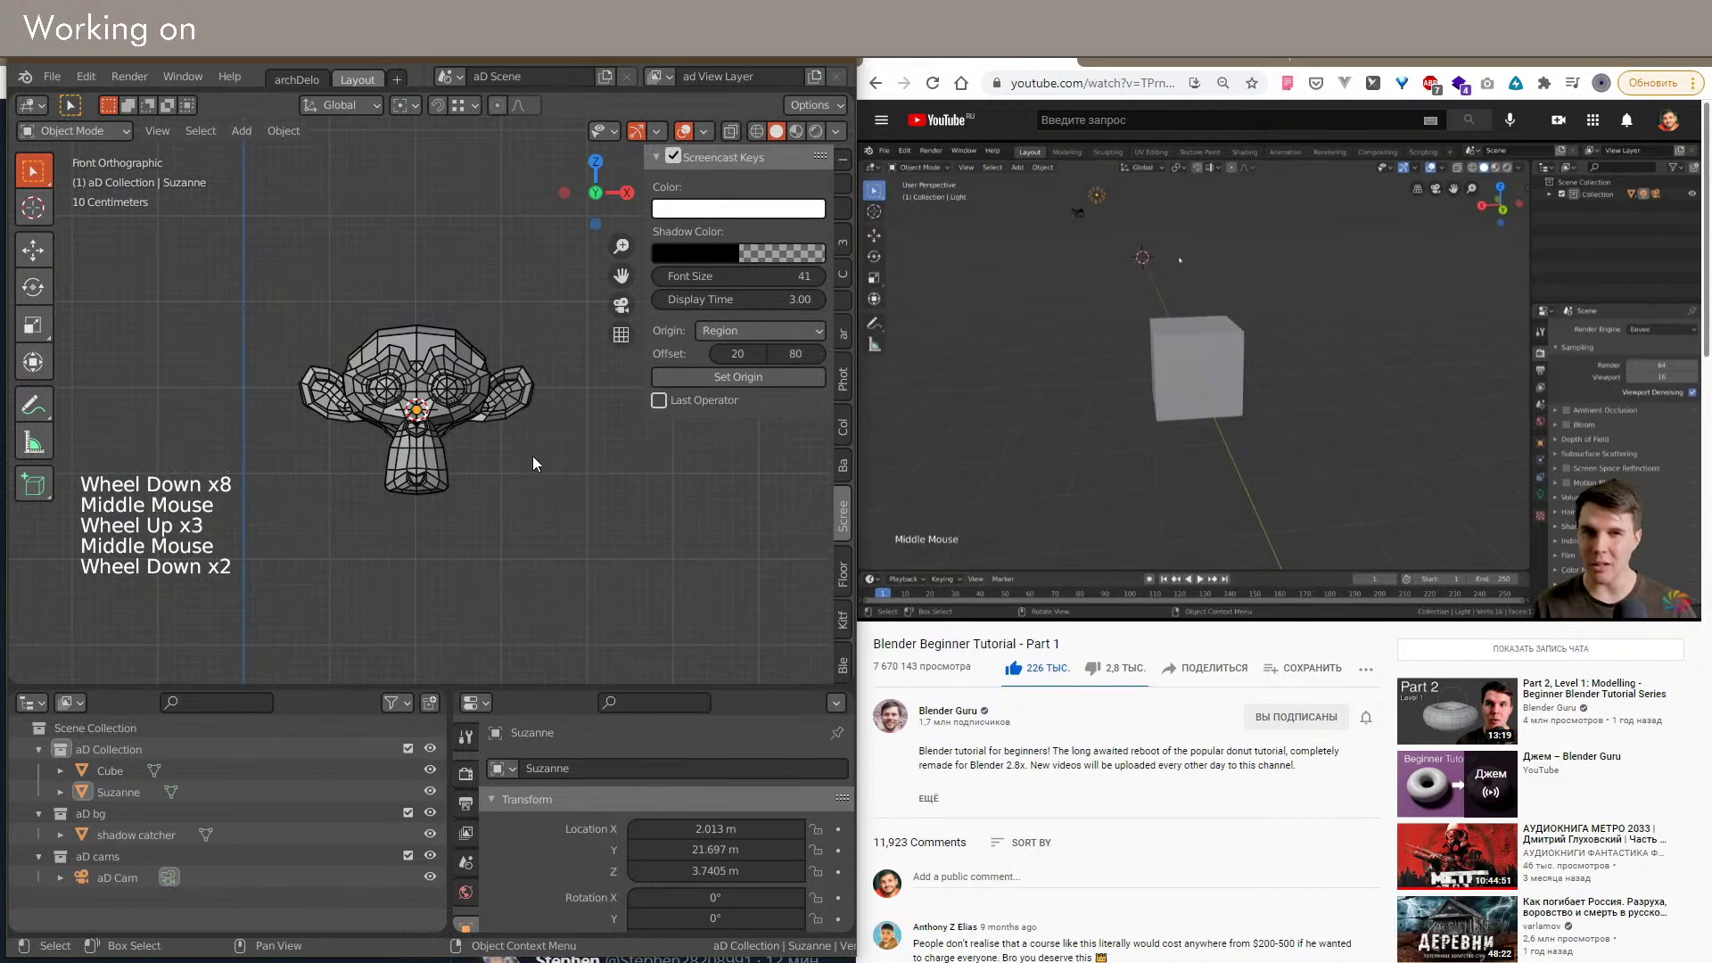
scroll(532, 457, "down", 4)
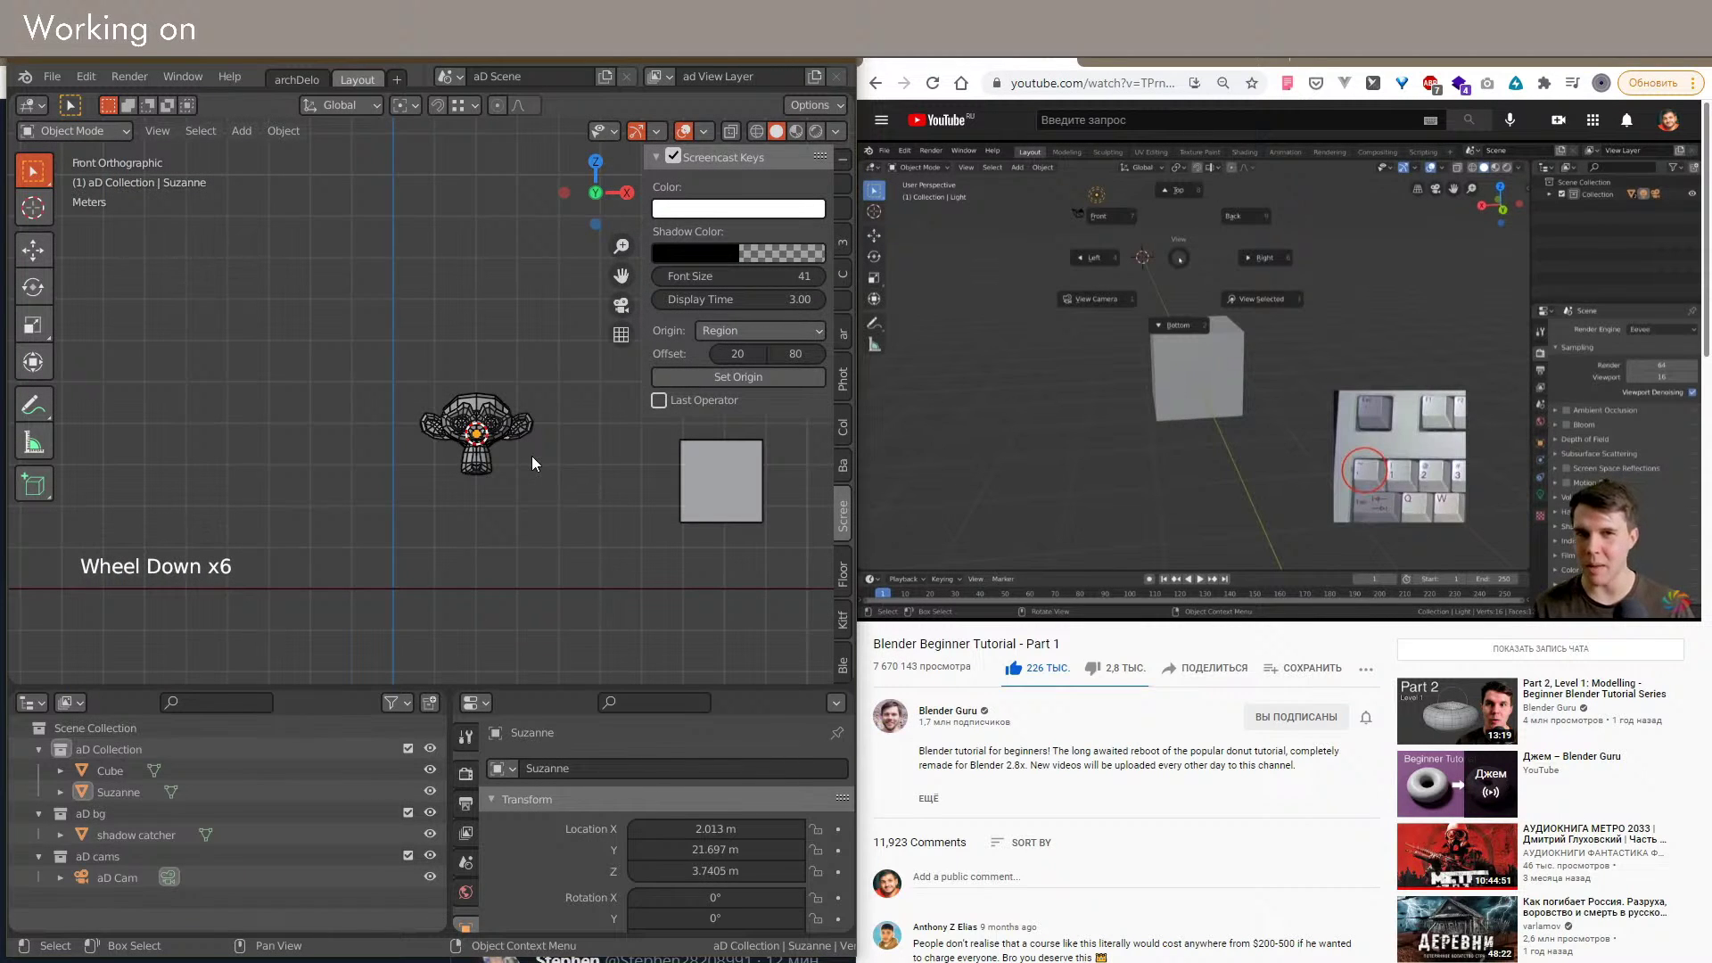
Step: Use walk navigation to move through the scene to the side of the monkey head
key("shift+grave")
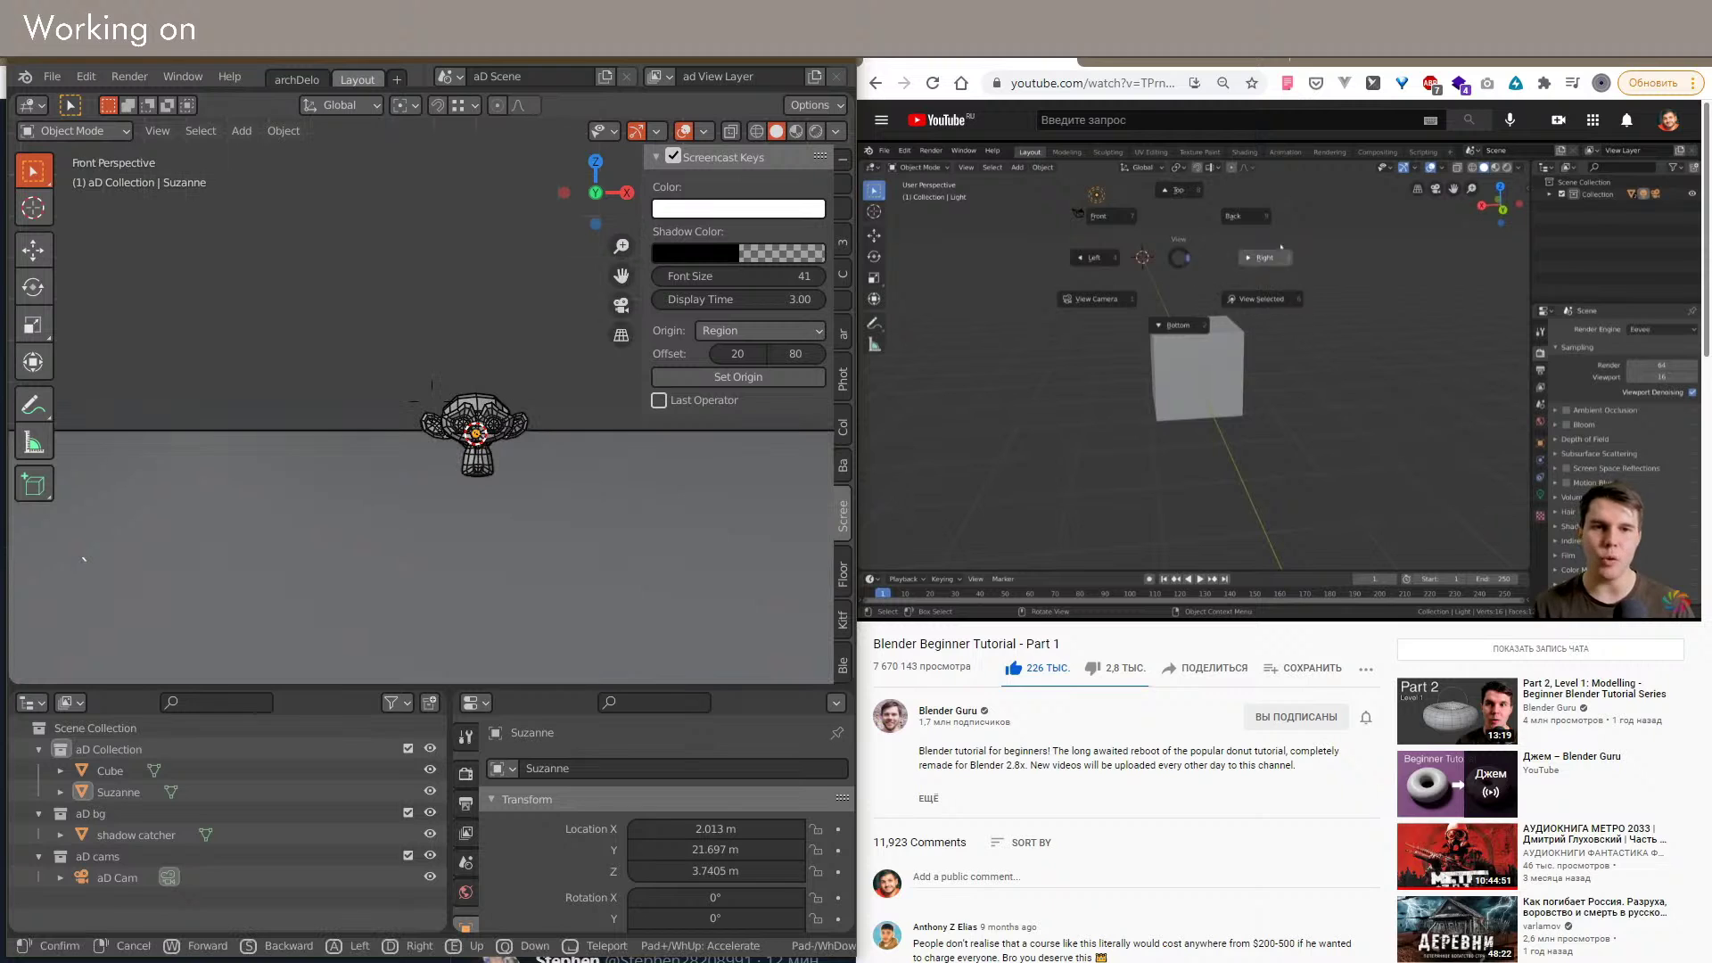
key("grave")
key("Escape")
key("grave")
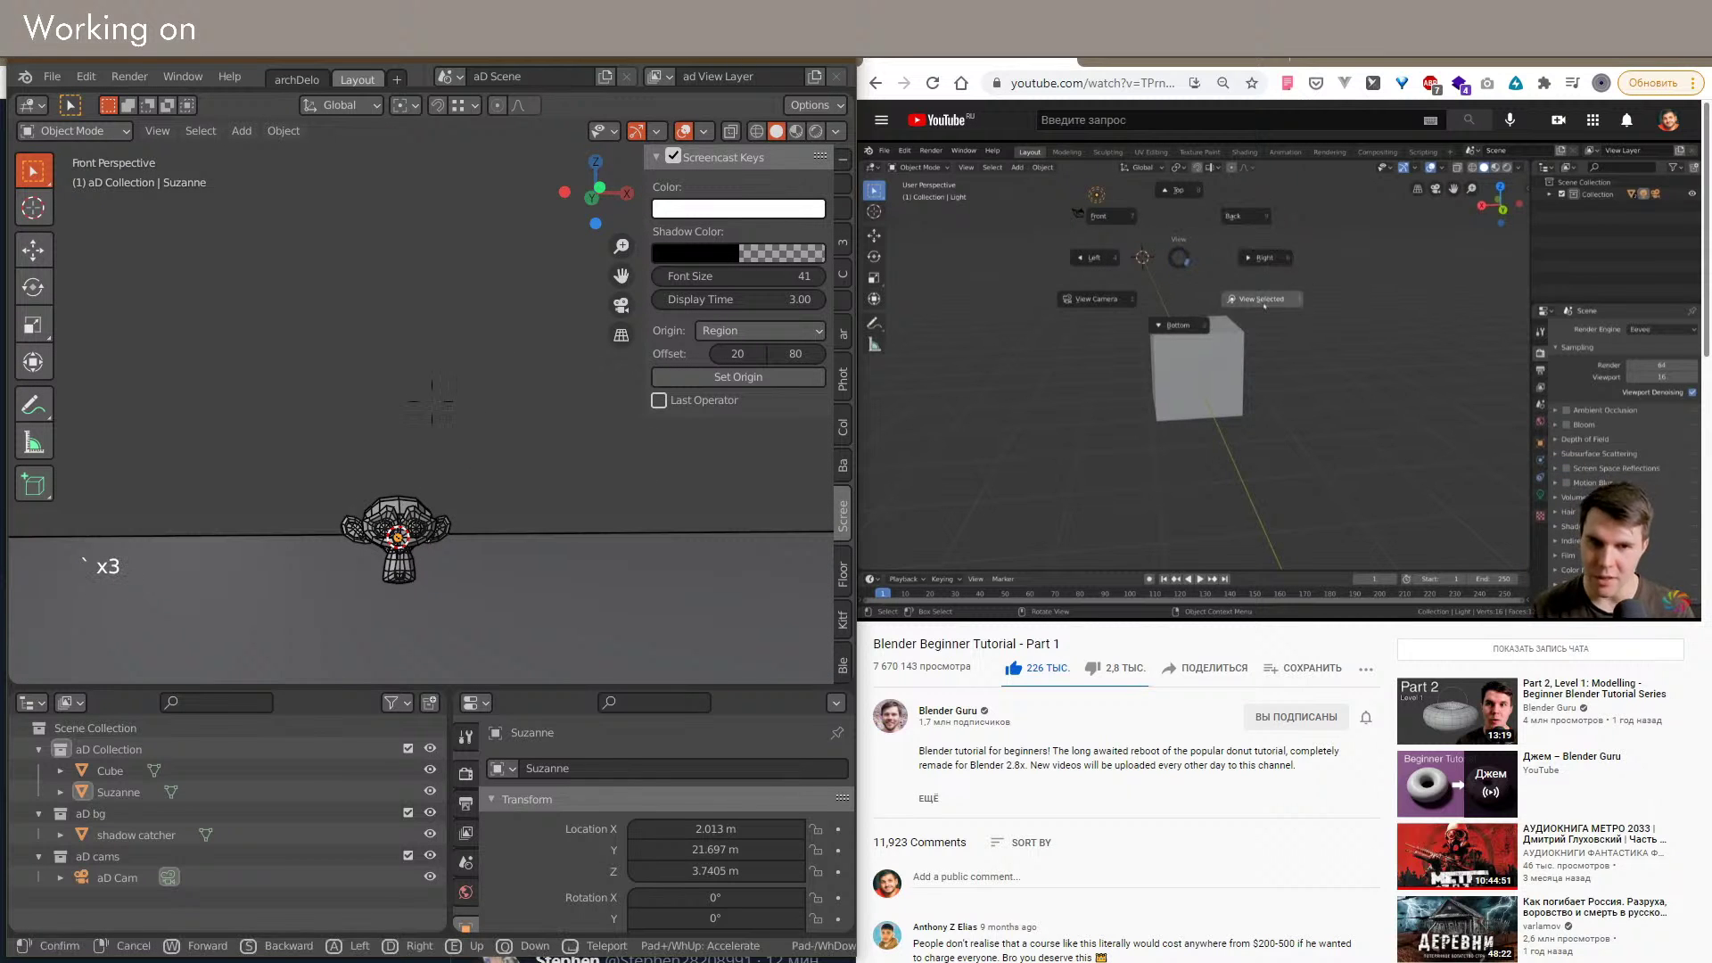
key("shift+a")
key("shift+w")
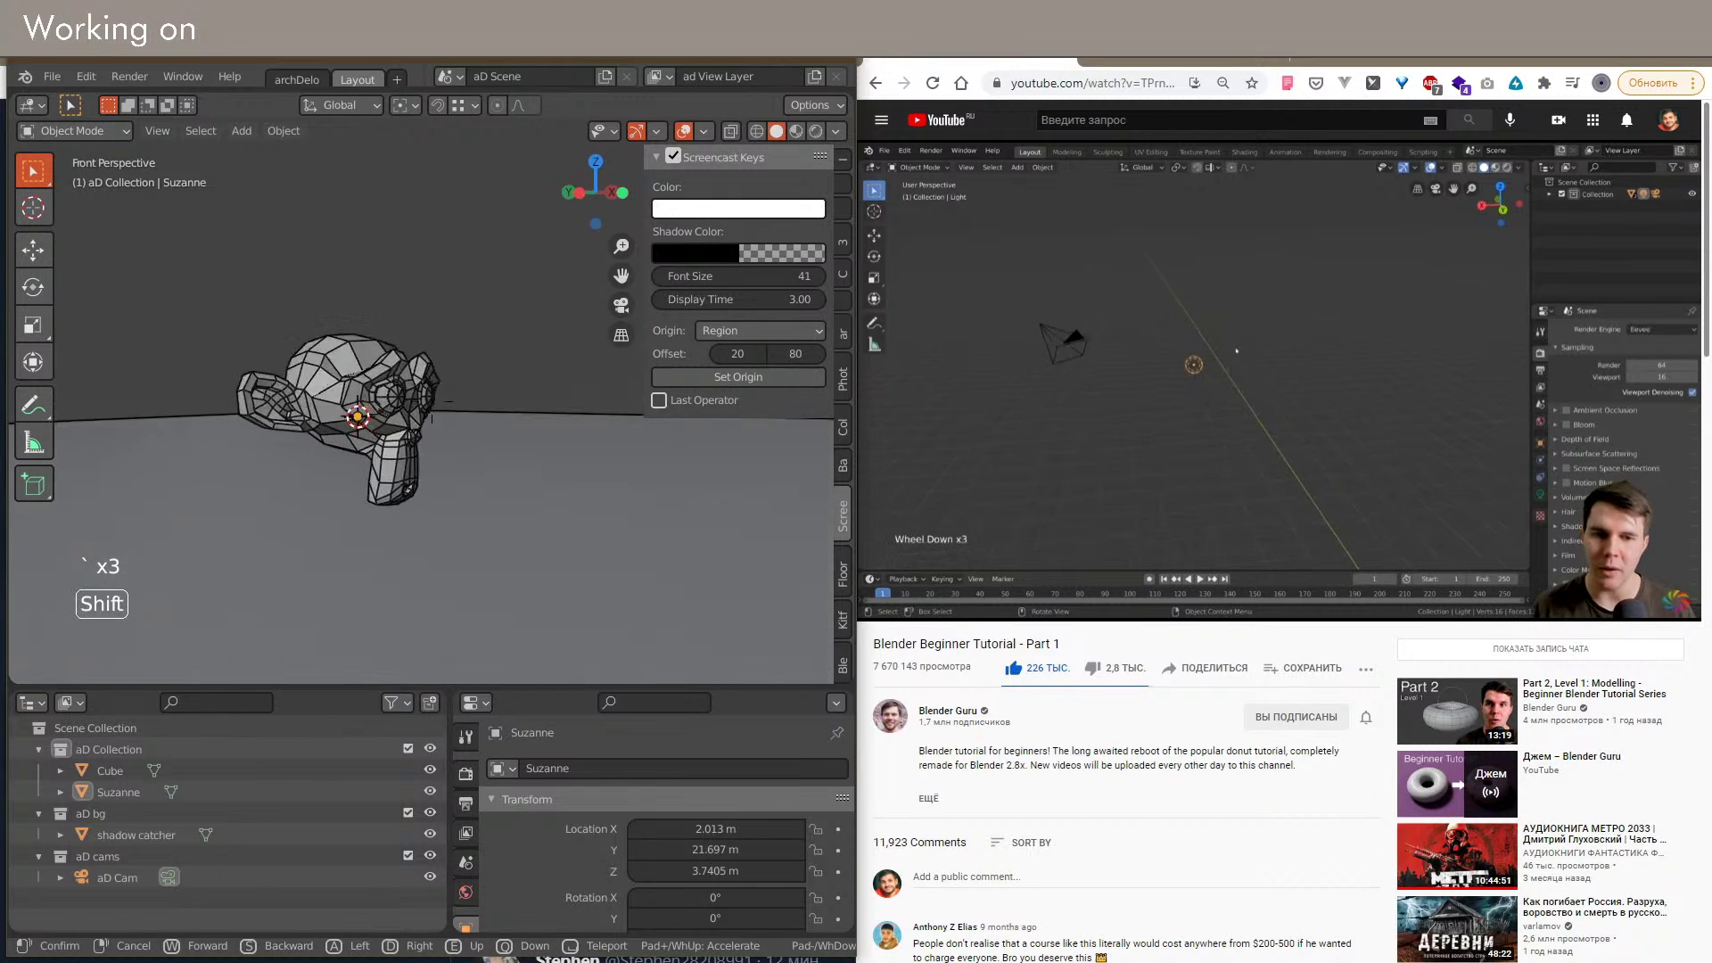
key("s")
left_click(431, 402)
Step: Compare the viewport shading and lighting options, ending on solid shading with MatCap lighting
left_click(815, 137)
left_click(815, 133)
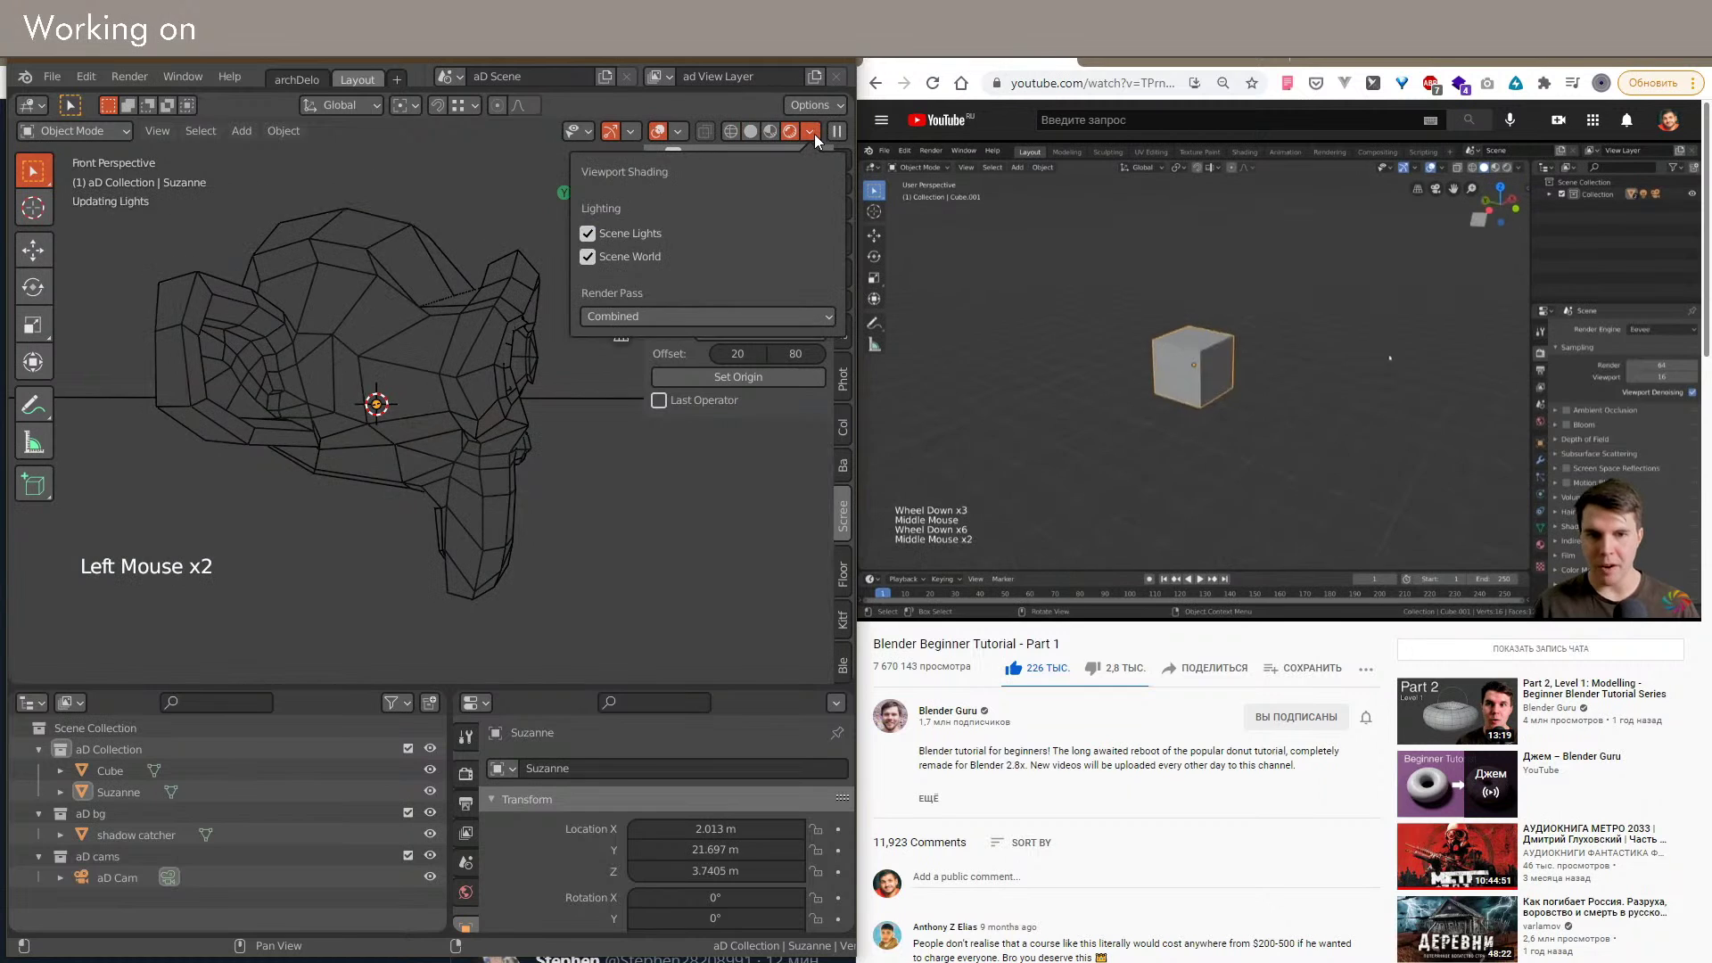
left_click(751, 134)
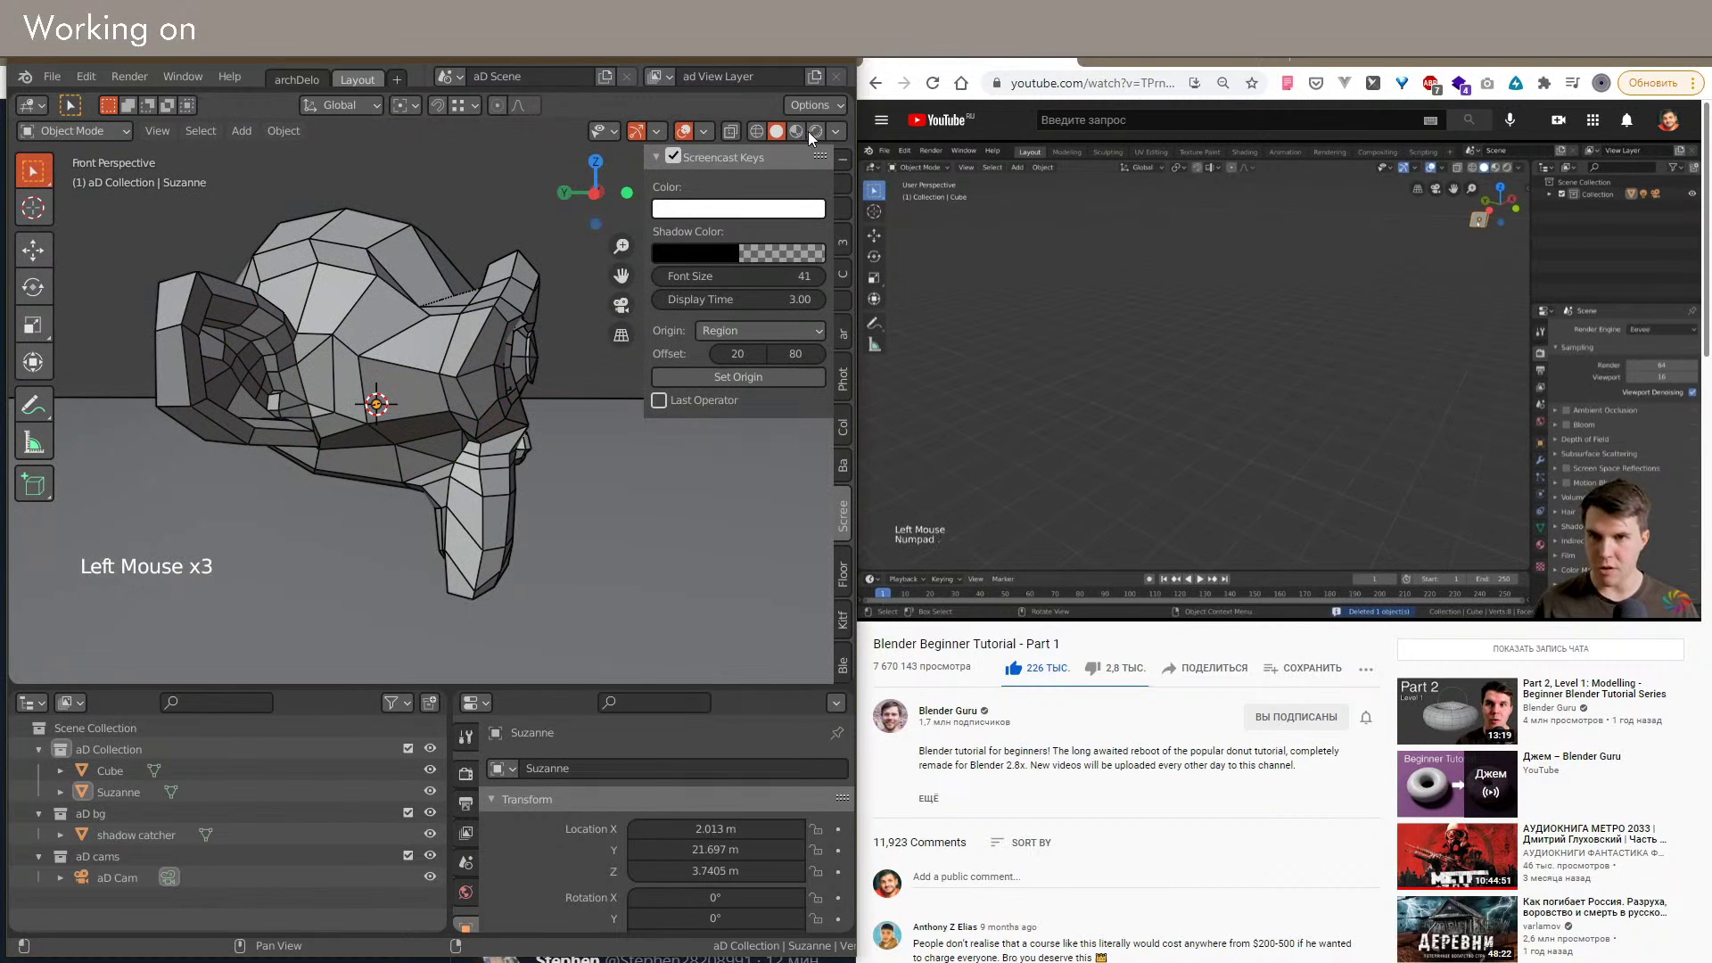
left_click(837, 131)
left_click(709, 228)
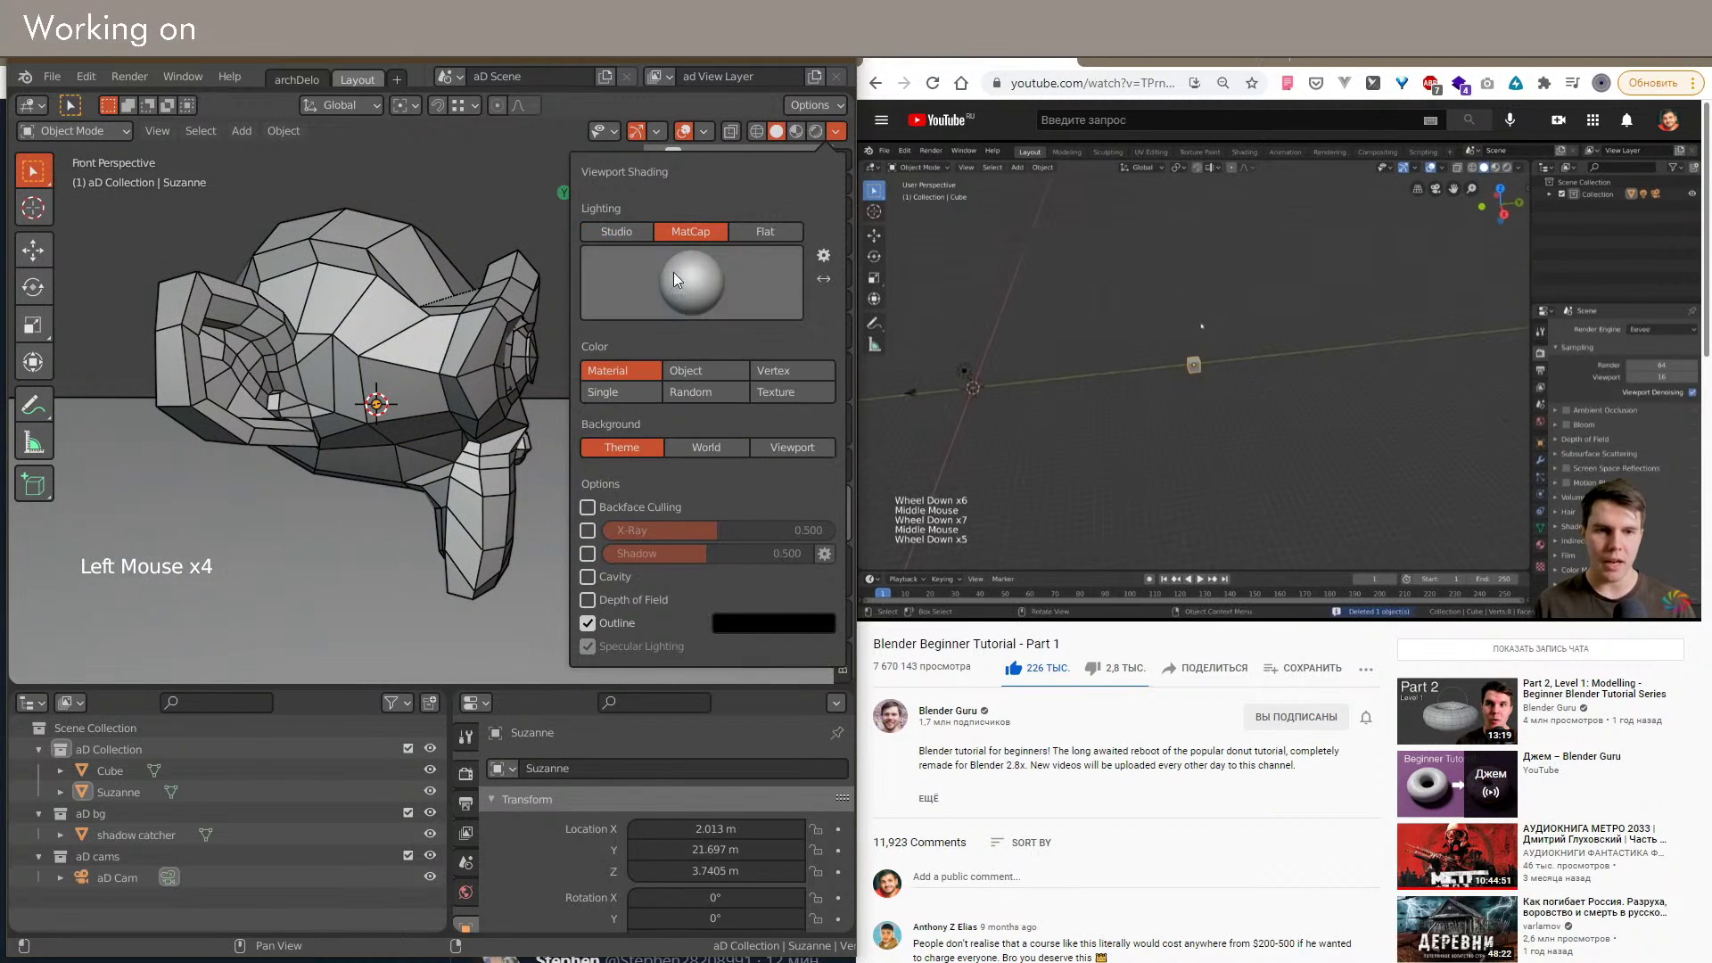
left_click(622, 230)
left_click(676, 230)
Step: Reset the 3D cursor to the world origin and bring the whole scene into view
left_click(399, 304)
mouse_move(400, 304)
middle_mouse_down("shift")
mouse_move(335, 340)
mouse_move(473, 409)
middle_mouse_up("shift")
left_click(344, 336)
key("z")
scroll(353, 333, "down", 3)
key("shift+c")
scroll(356, 335, "up", 2)
scroll(453, 442, "up", 3)
scroll(515, 335, "up", 2)
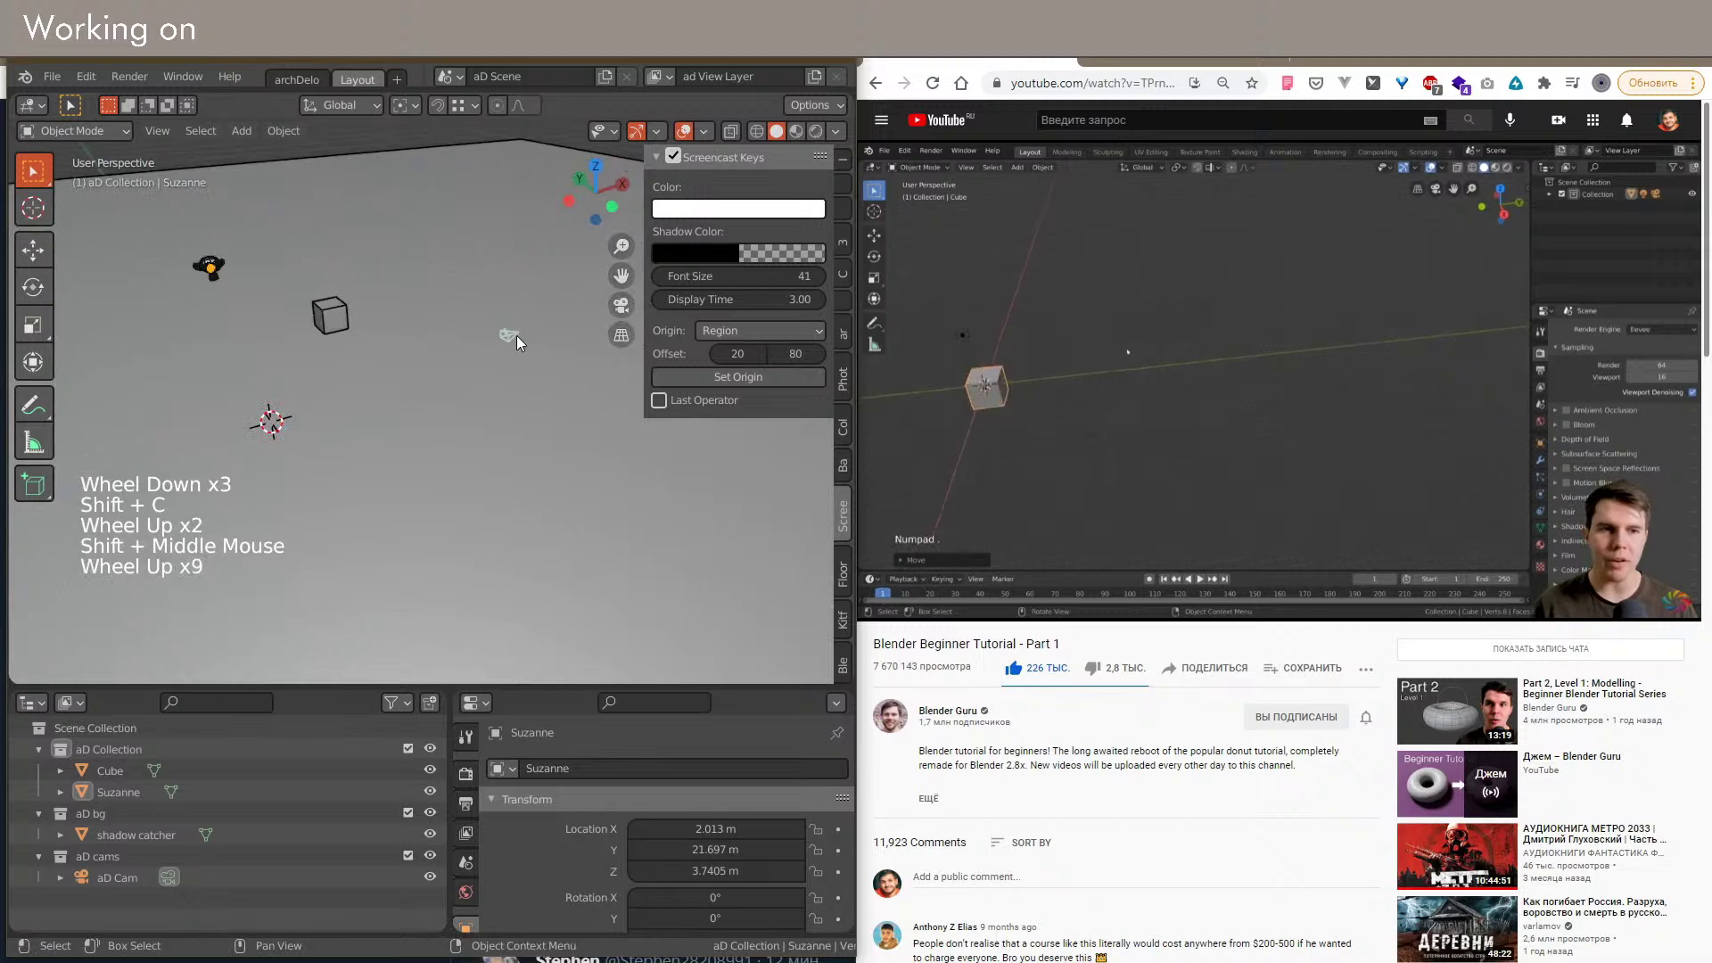
Step: Select and frame the camera and the cube in turn, ending zoomed out with the cube selected
left_click(511, 334)
key("z")
middle_click_drag(512, 341, 412, 303, "shift")
scroll(412, 303, "down", 4)
left_click(396, 245)
middle_click_drag(396, 244, 362, 326, "shift")
scroll(362, 327, "down", 2)
left_click(462, 305)
key("z")
middle_click_drag(462, 305, 550, 339, "shift")
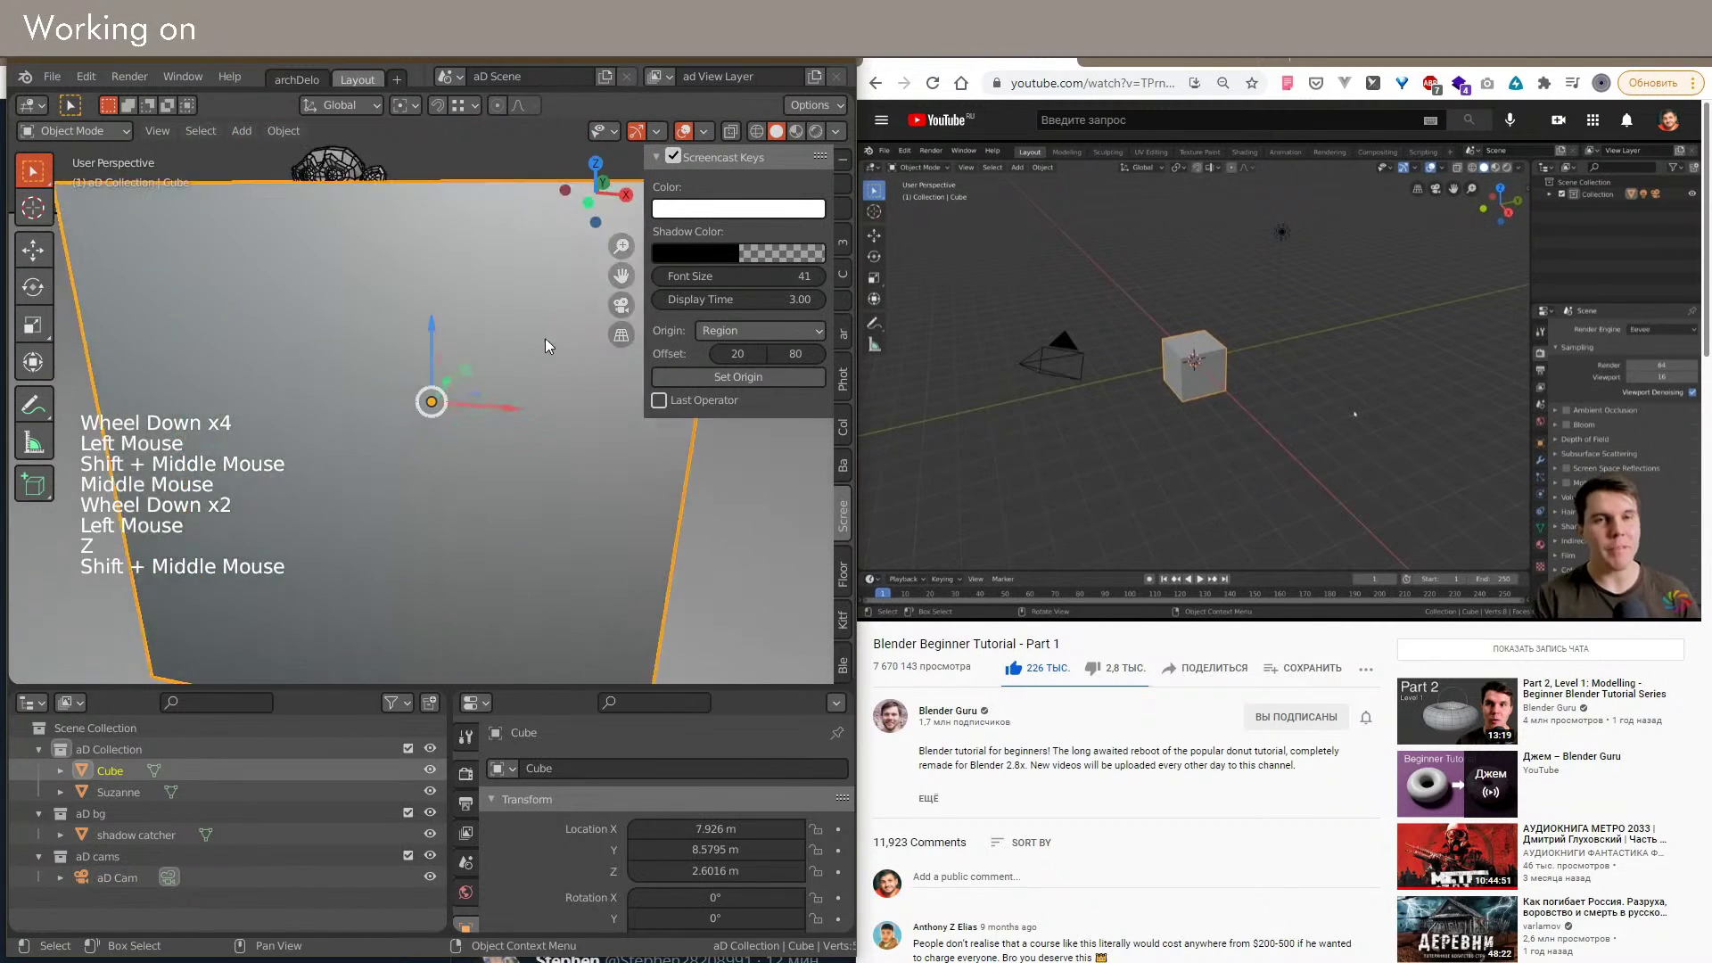
scroll(464, 371, "down", 8)
middle_click_drag(464, 371, 473, 366, "shift")
Step: Review the Interface, Themes and Input preferences, including the Emulate Numpad option, and close the preferences window
left_click(79, 79)
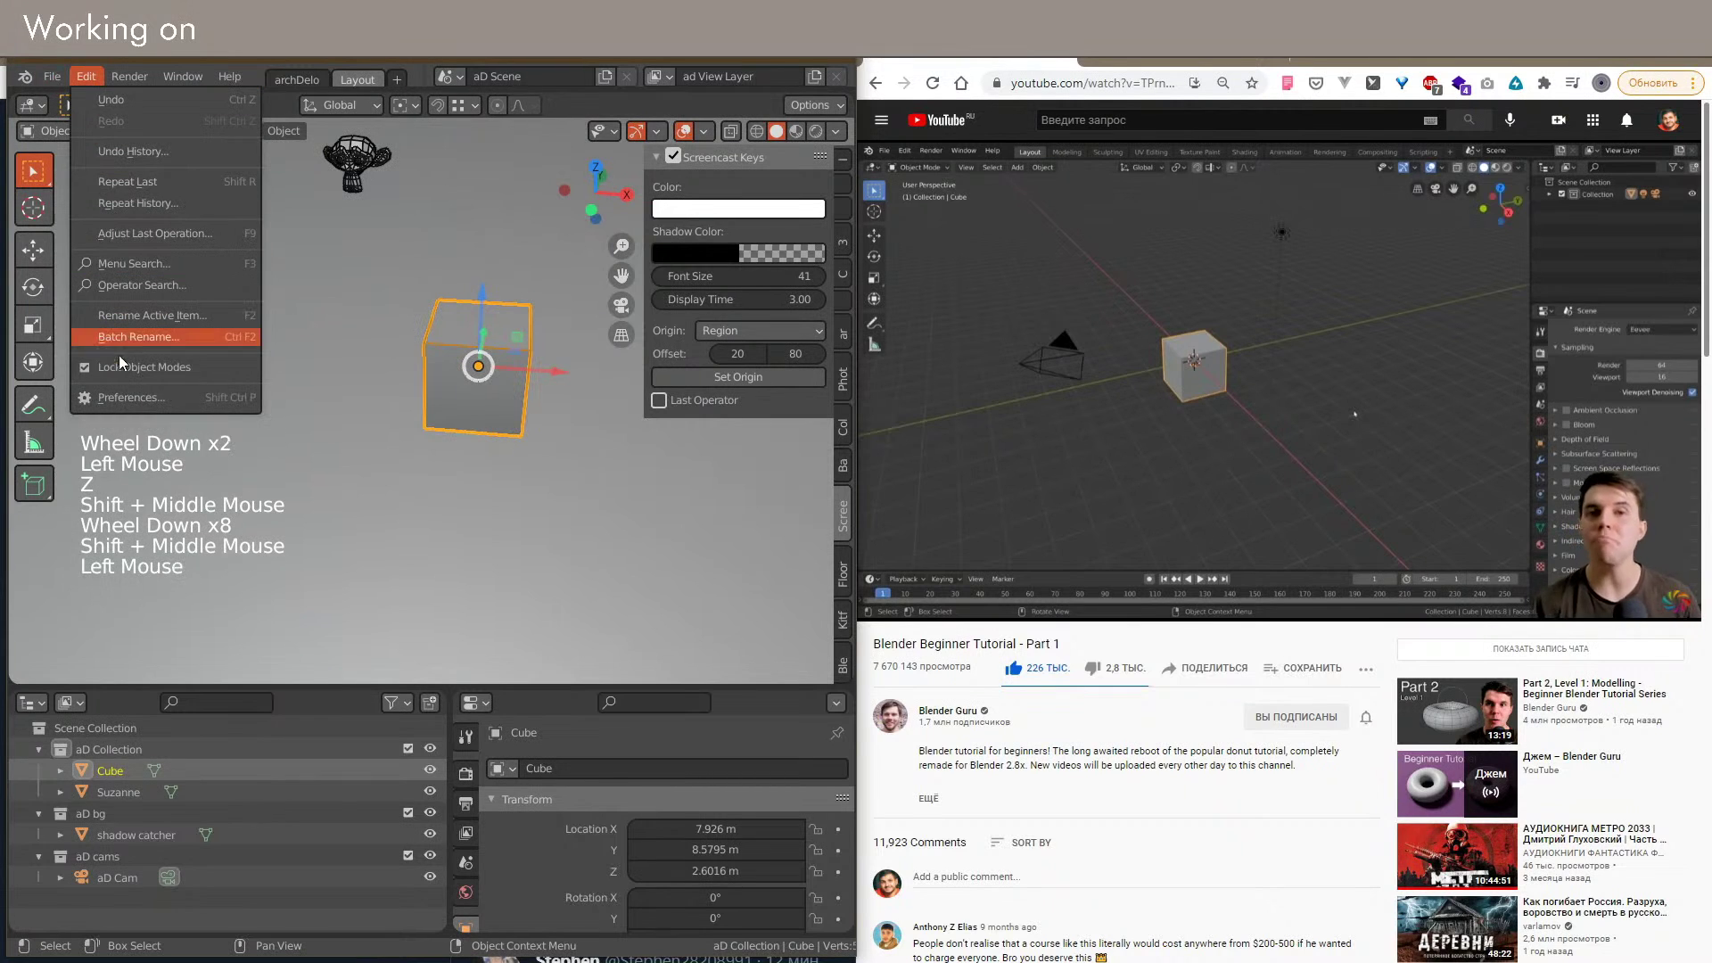
left_click(127, 396)
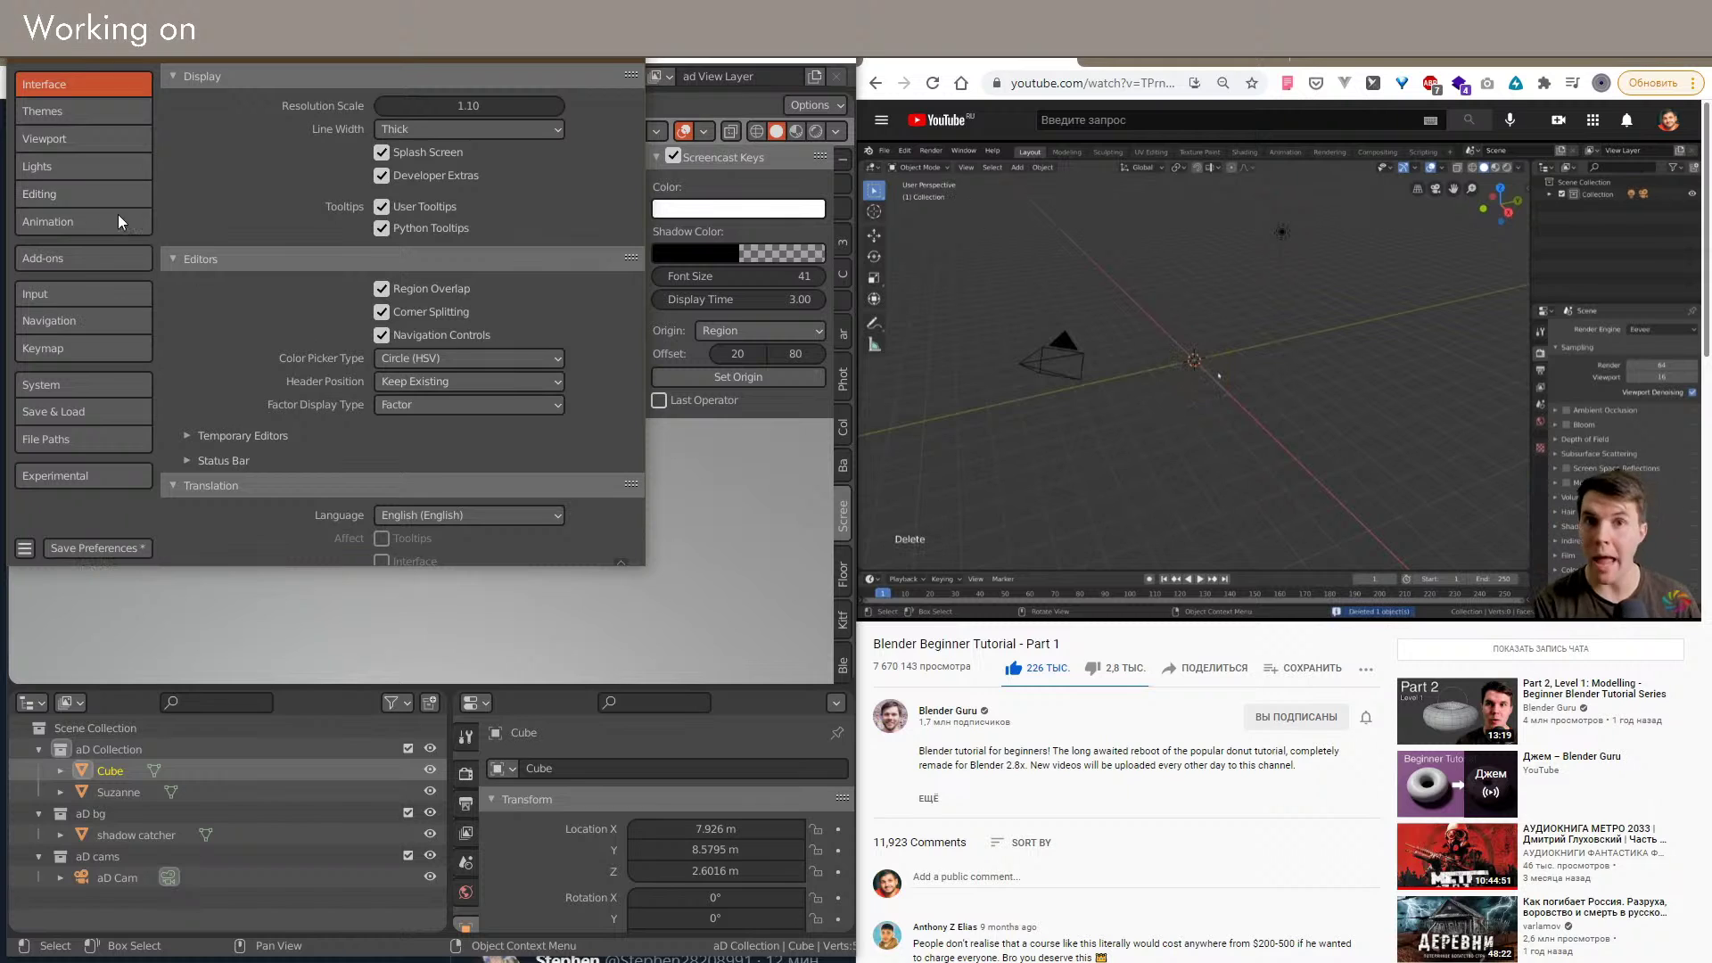
scroll(197, 405, "down", 2)
left_click(68, 115)
left_click(64, 86)
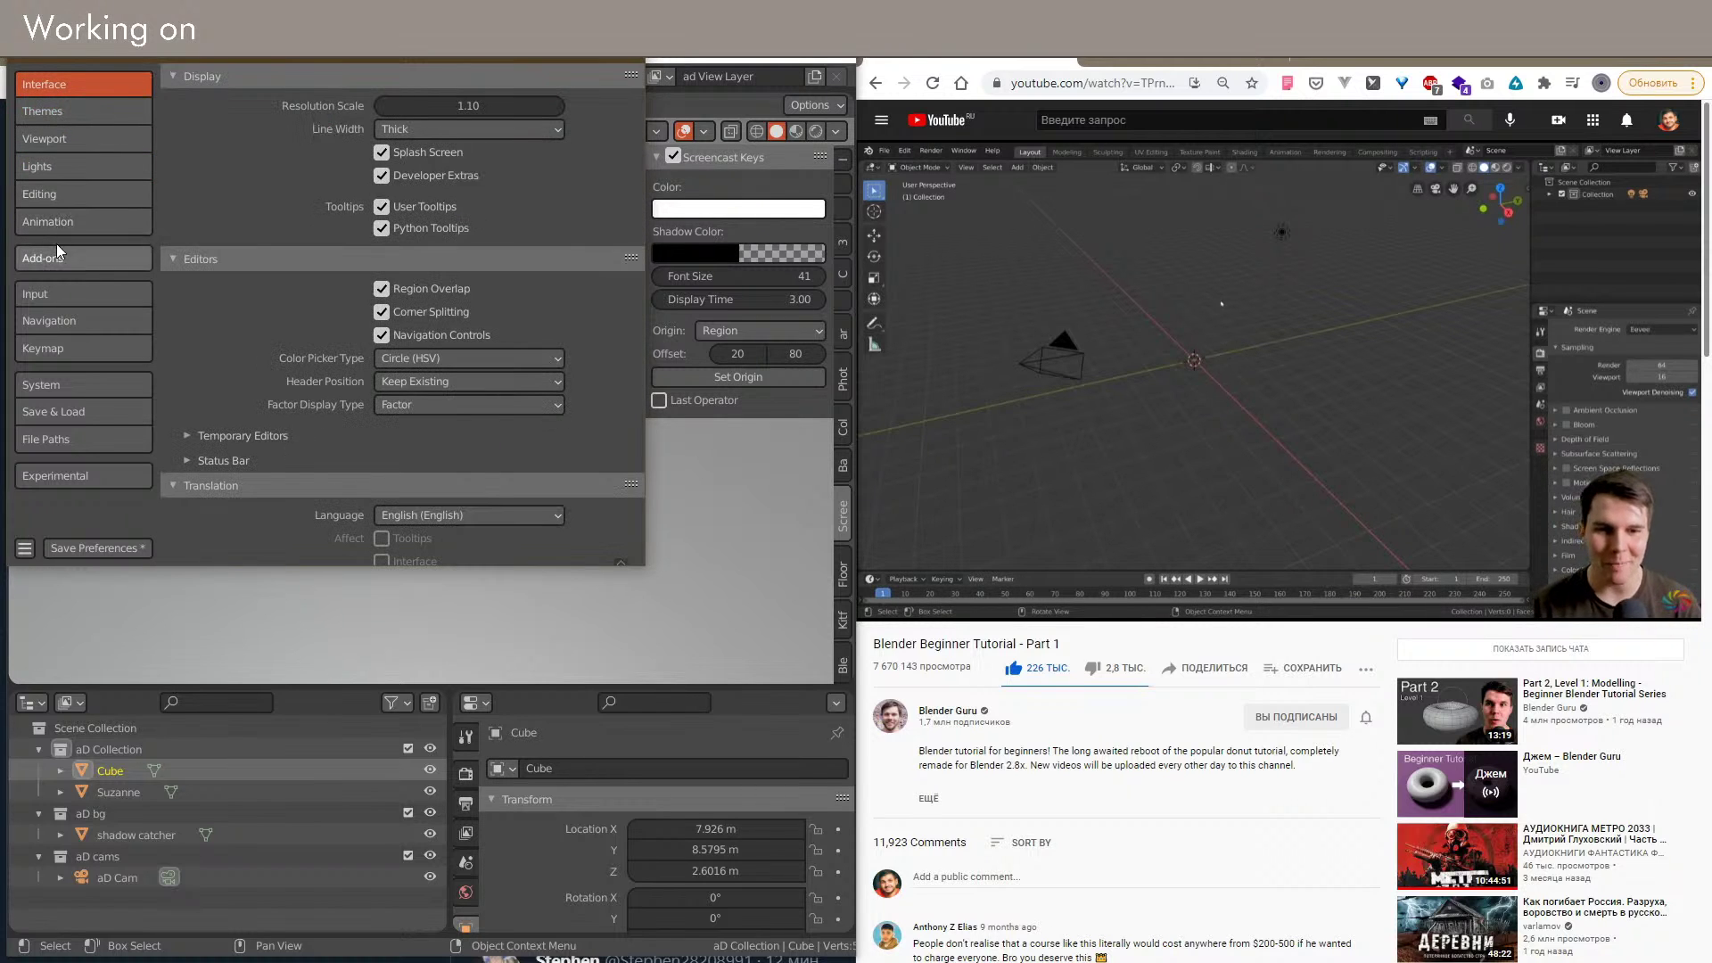
left_click(58, 291)
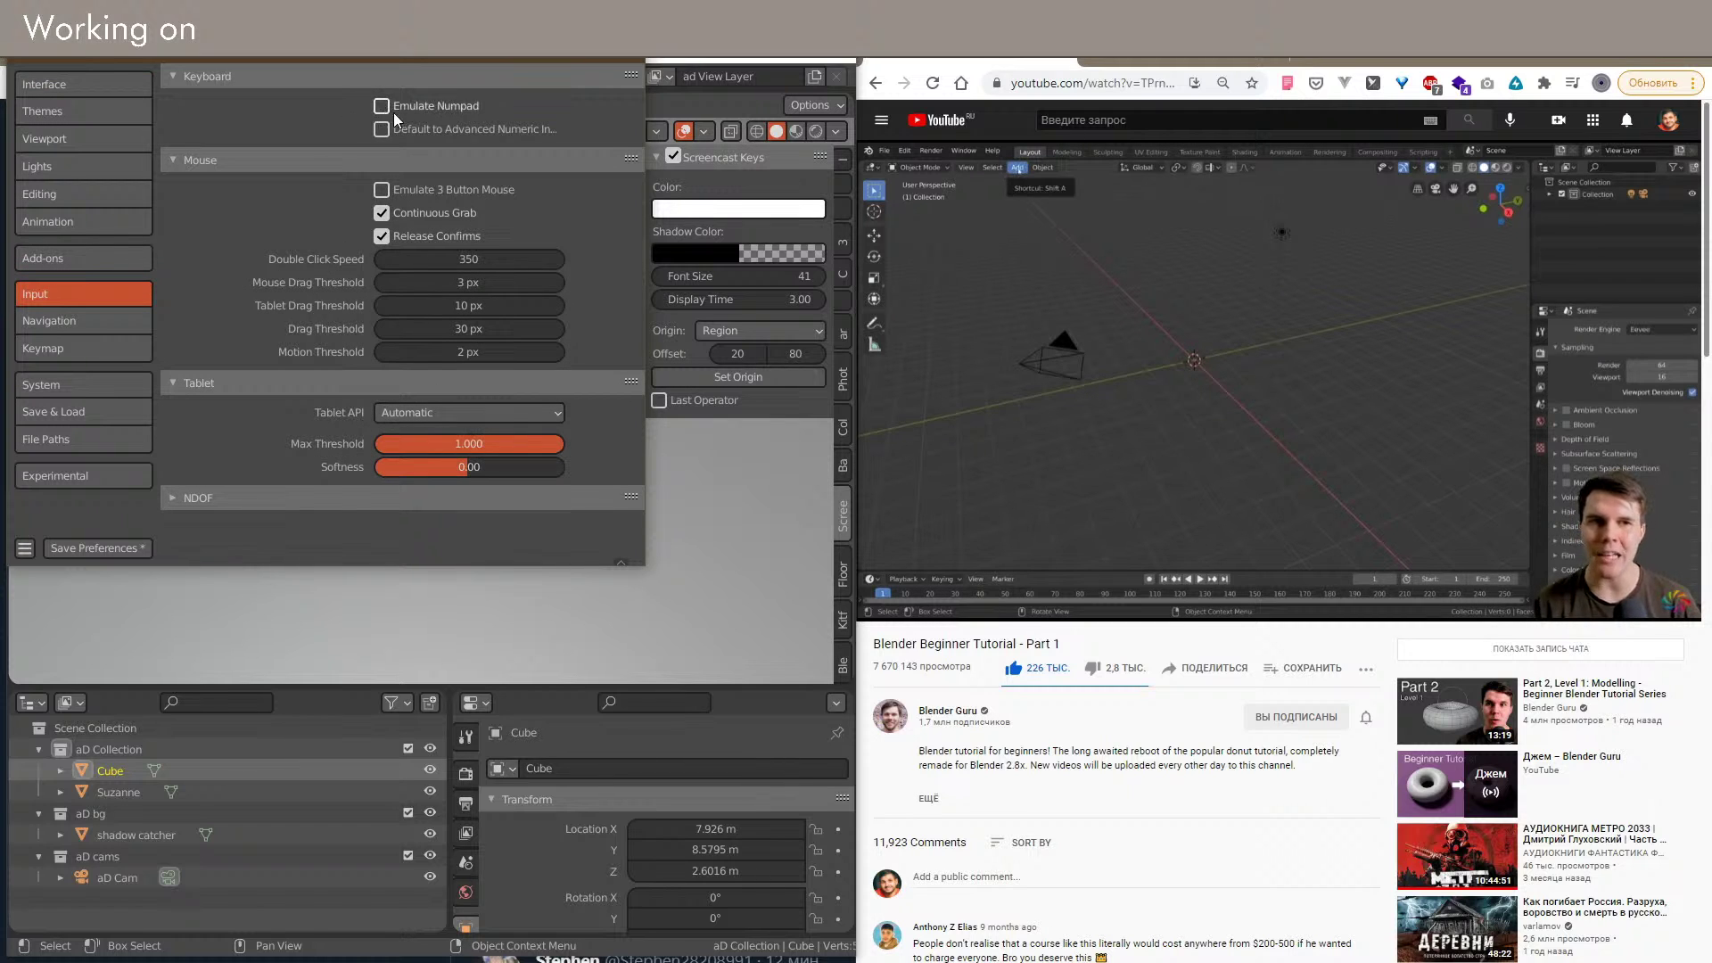
left_click(617, 61)
Step: Select all objects in the viewport and delete them
scroll(419, 312, "down", 6)
middle_click_drag(446, 339, 426, 282)
left_click(409, 271)
key("a")
key("x")
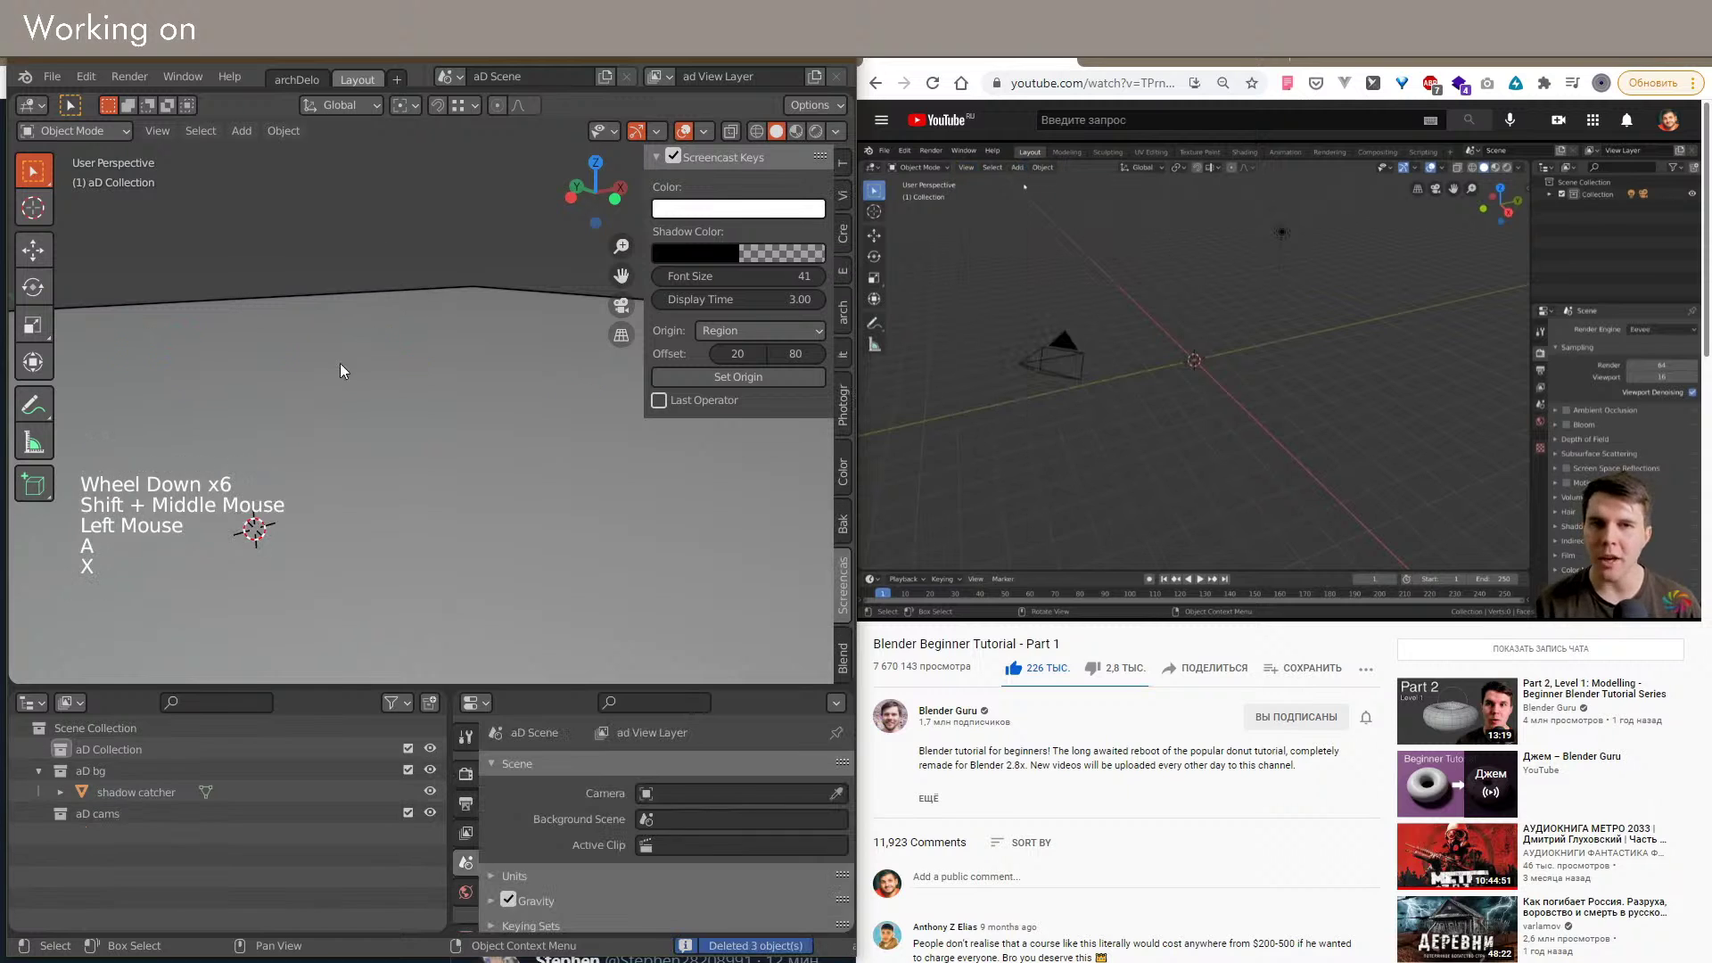
Step: Show the selectable, viewport and render restriction toggles in the outliner
middle_click_drag(339, 362, 403, 359)
scroll(403, 358, "down", 3)
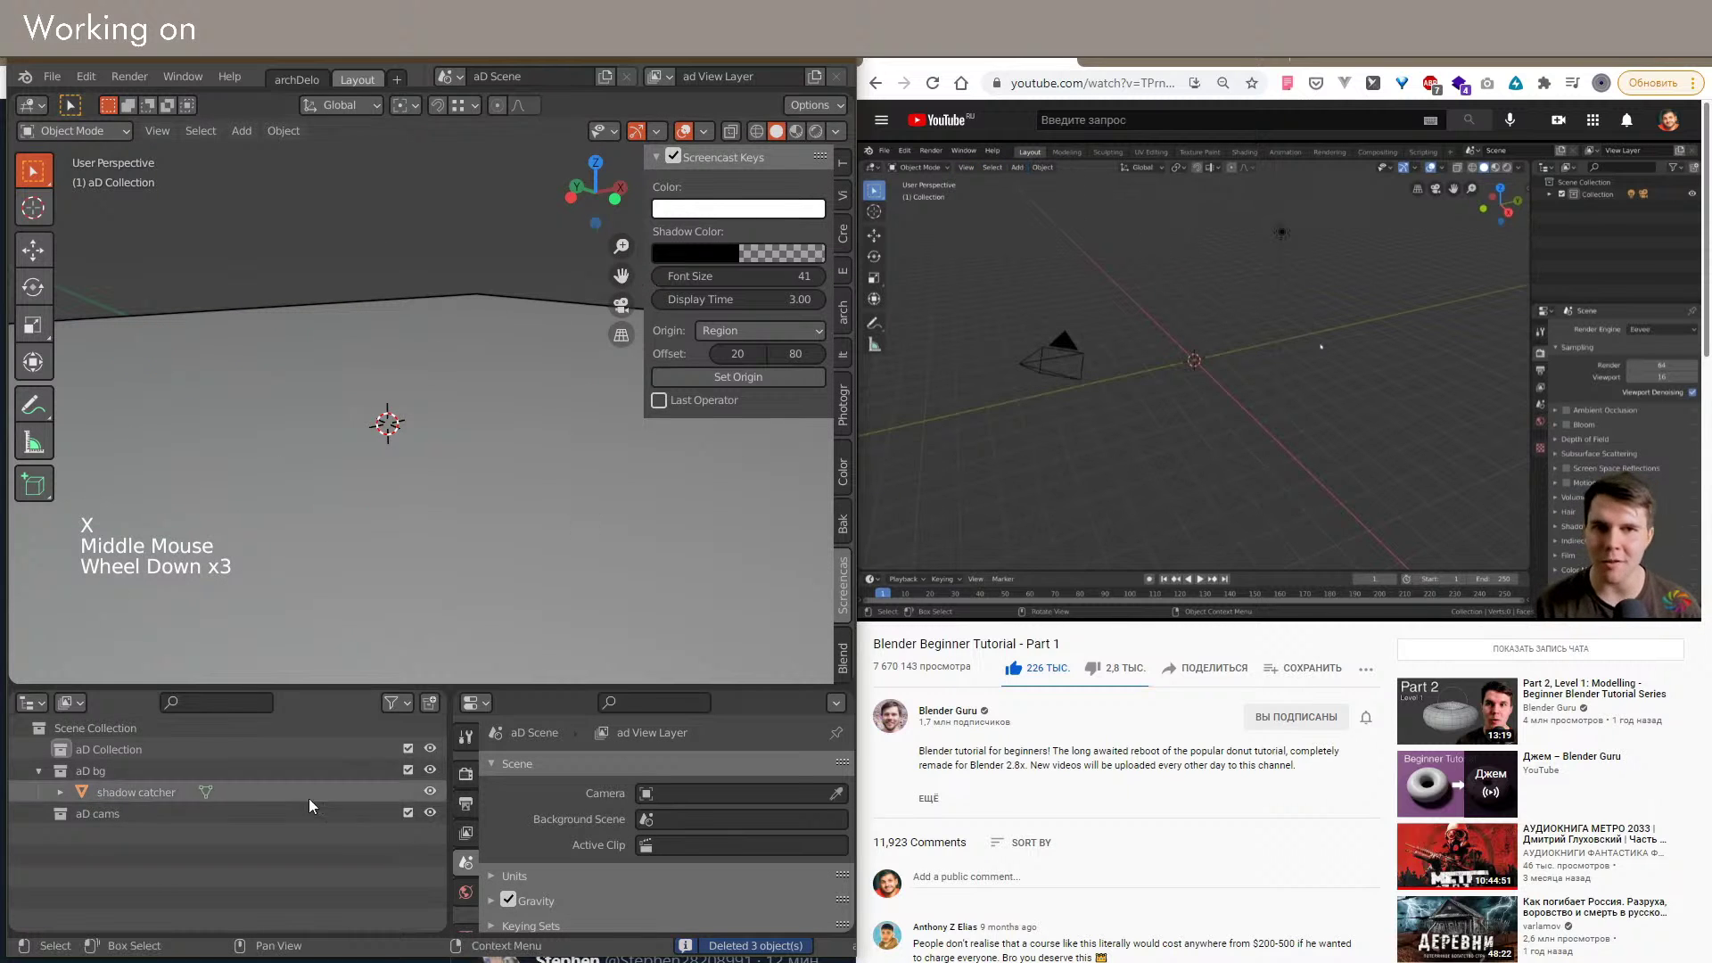
left_click(405, 703)
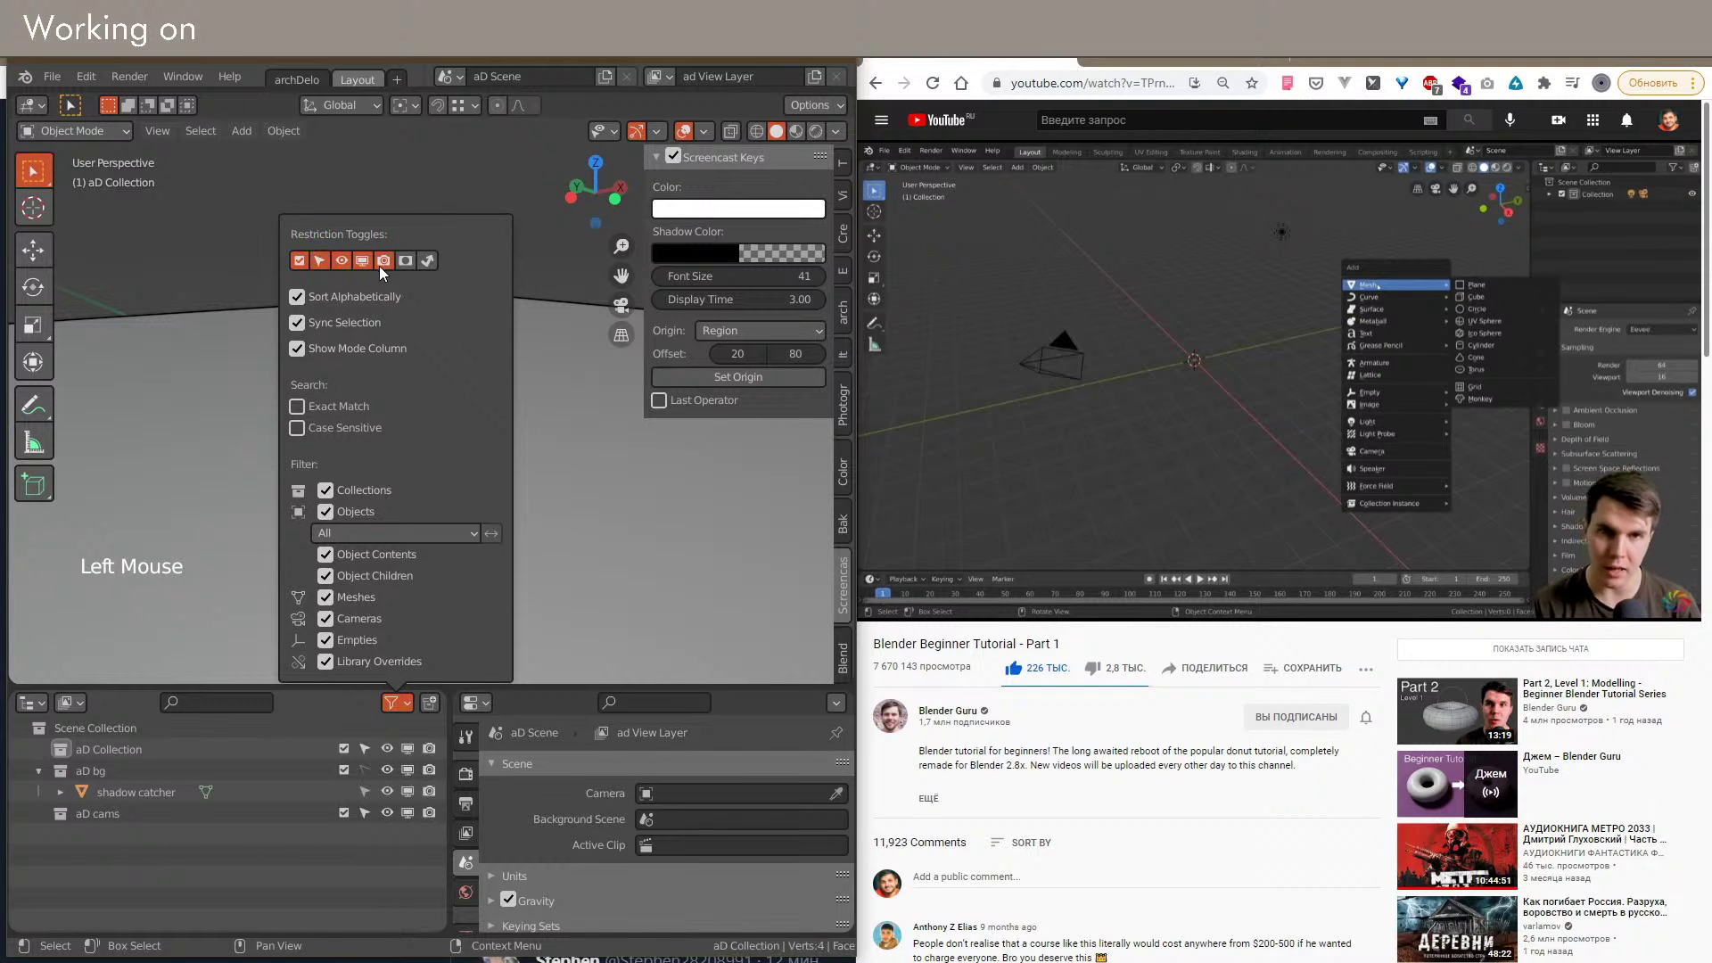
Step: Add an Archipack floor using the last preset in the third row of the preset gallery
middle_click_drag(324, 389, 348, 435, "shift")
key("shift+a")
mouse_move(334, 437)
mouse_move(457, 662)
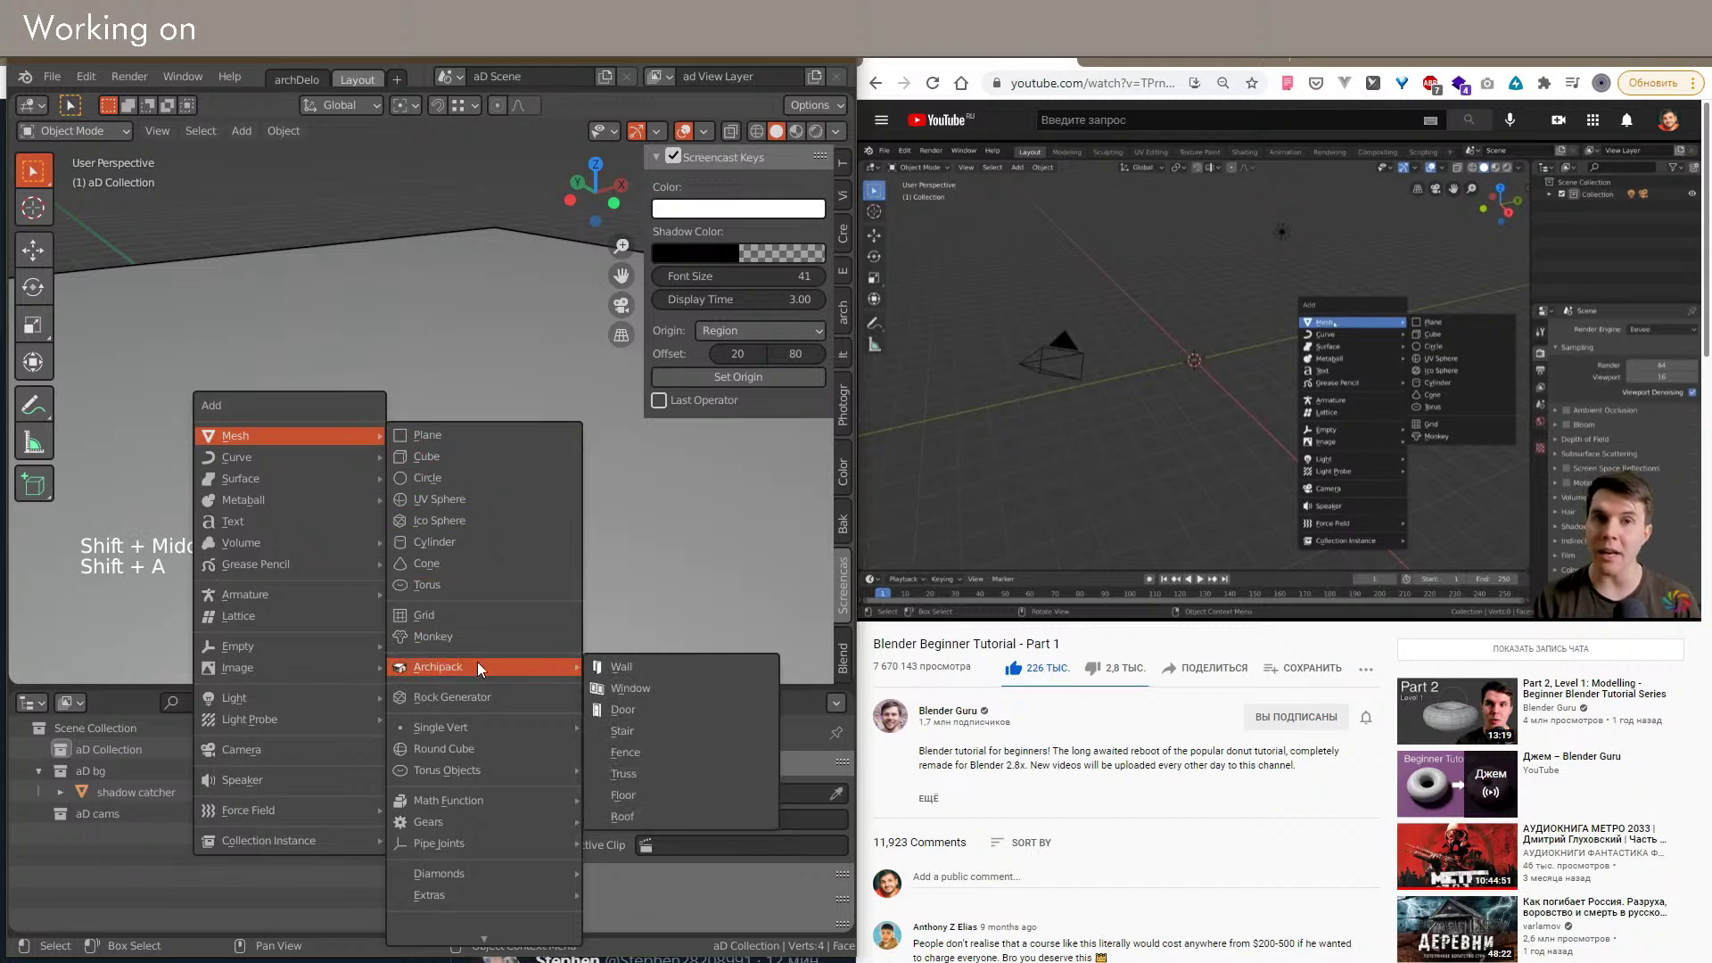
left_click(626, 780)
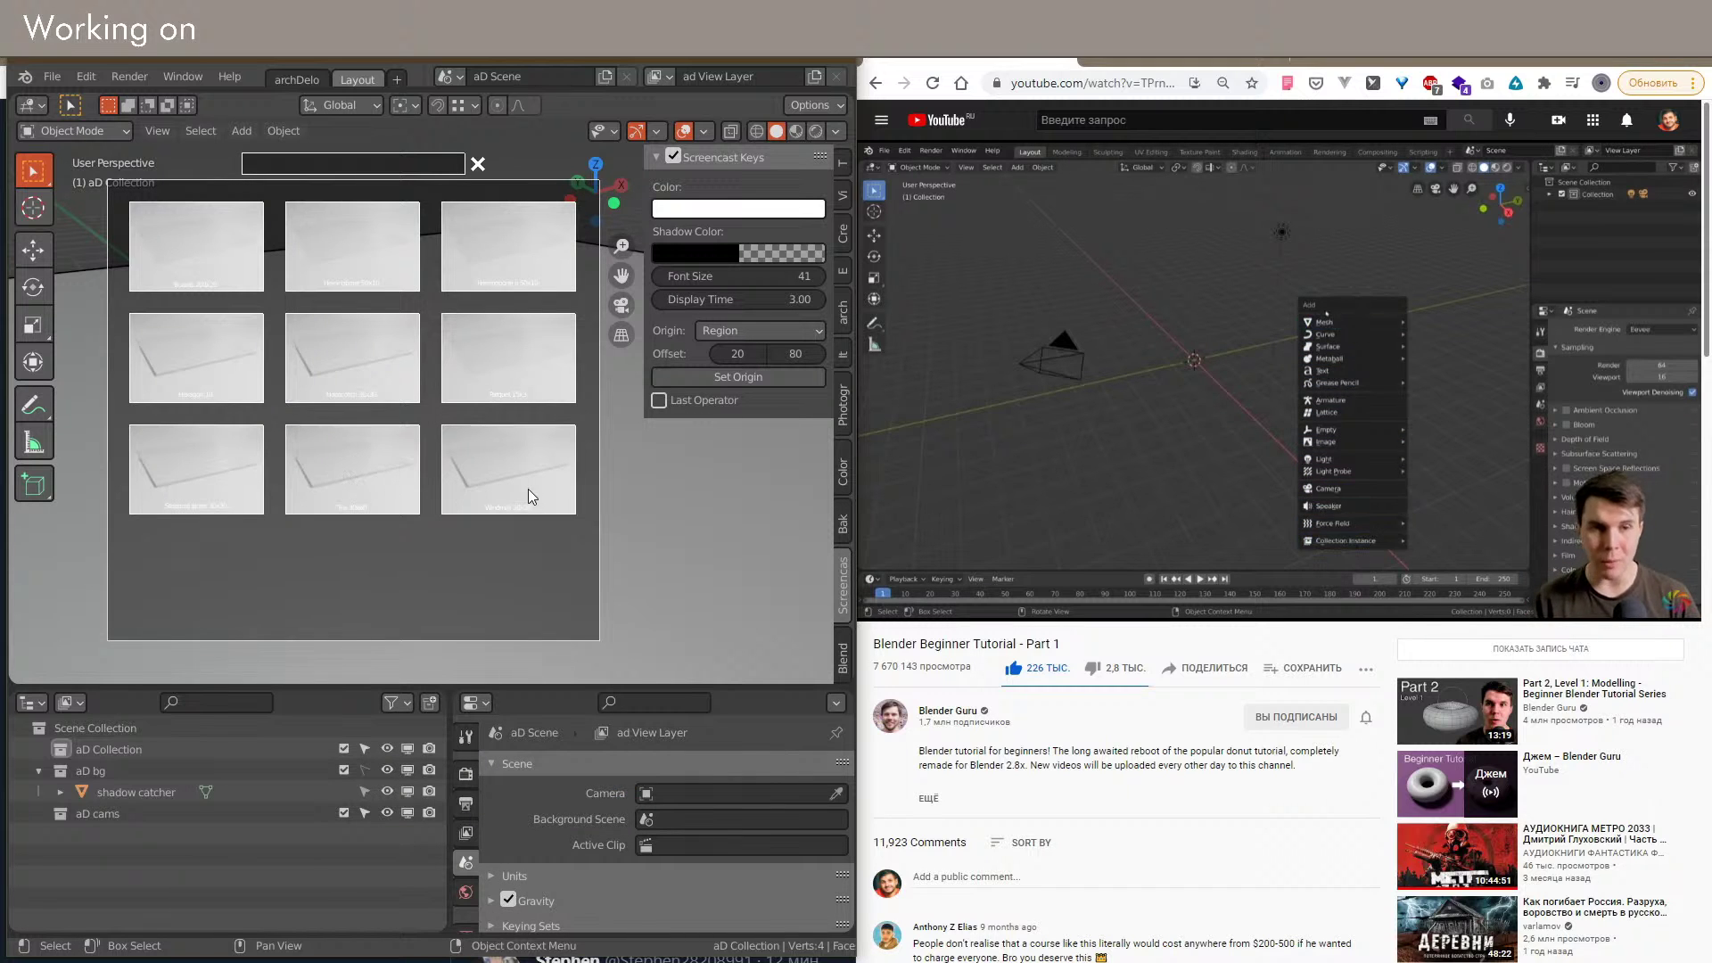
left_click(499, 473)
Step: Turn off the viewport overlays while viewing the floor's corner
middle_click_drag(458, 506, 555, 510, "shift")
scroll(458, 576, "up", 2)
key("shift+alt+z")
scroll(554, 510, "down", 1)
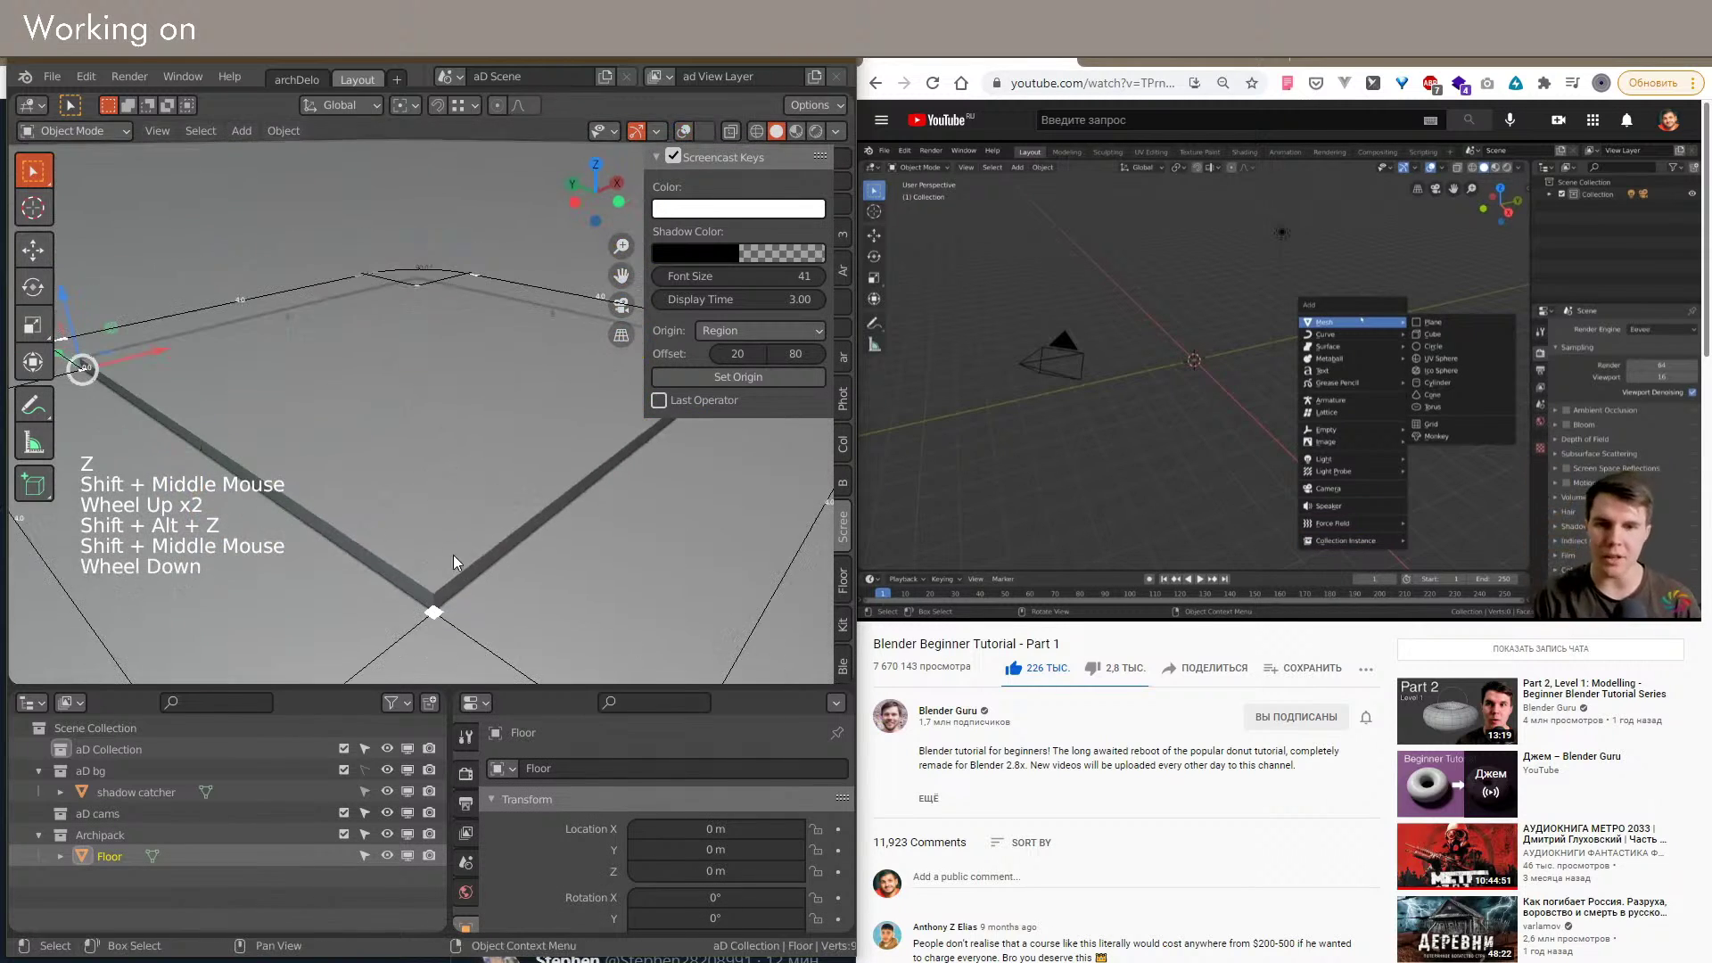
Step: Set the solid shading color to Random and bring the whole floor into view
left_click(835, 131)
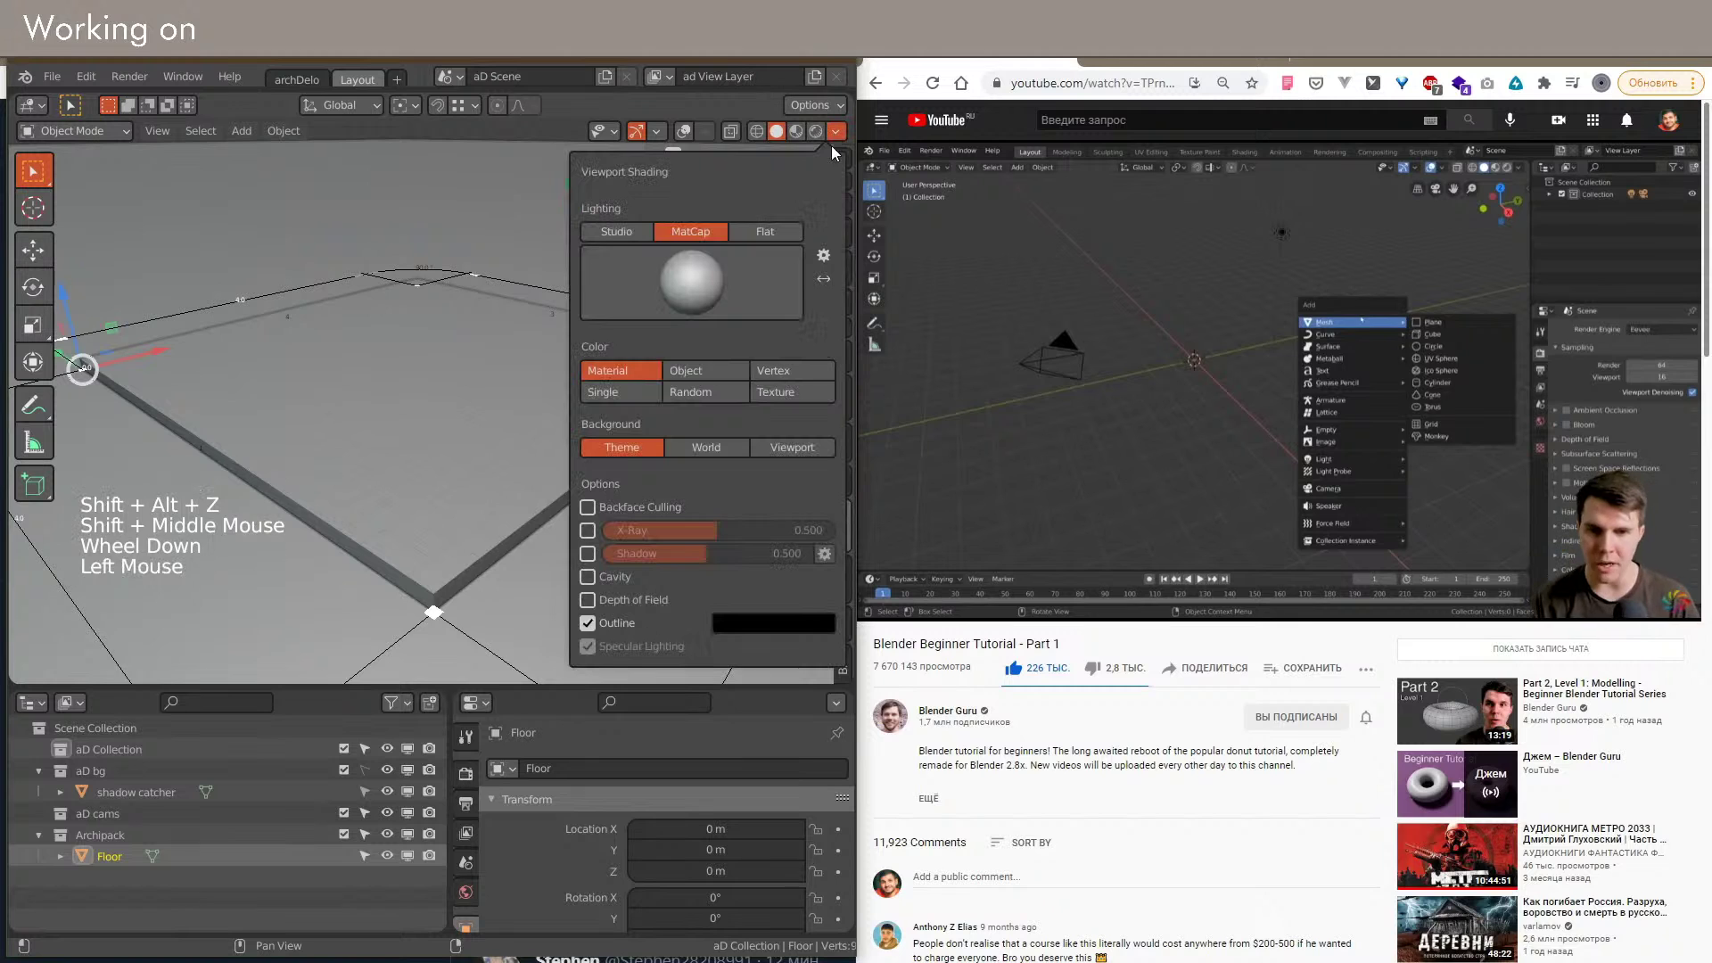
left_click(719, 392)
middle_click(383, 464)
scroll(383, 464, "down", 2)
middle_click_drag(383, 464, 495, 467, "shift")
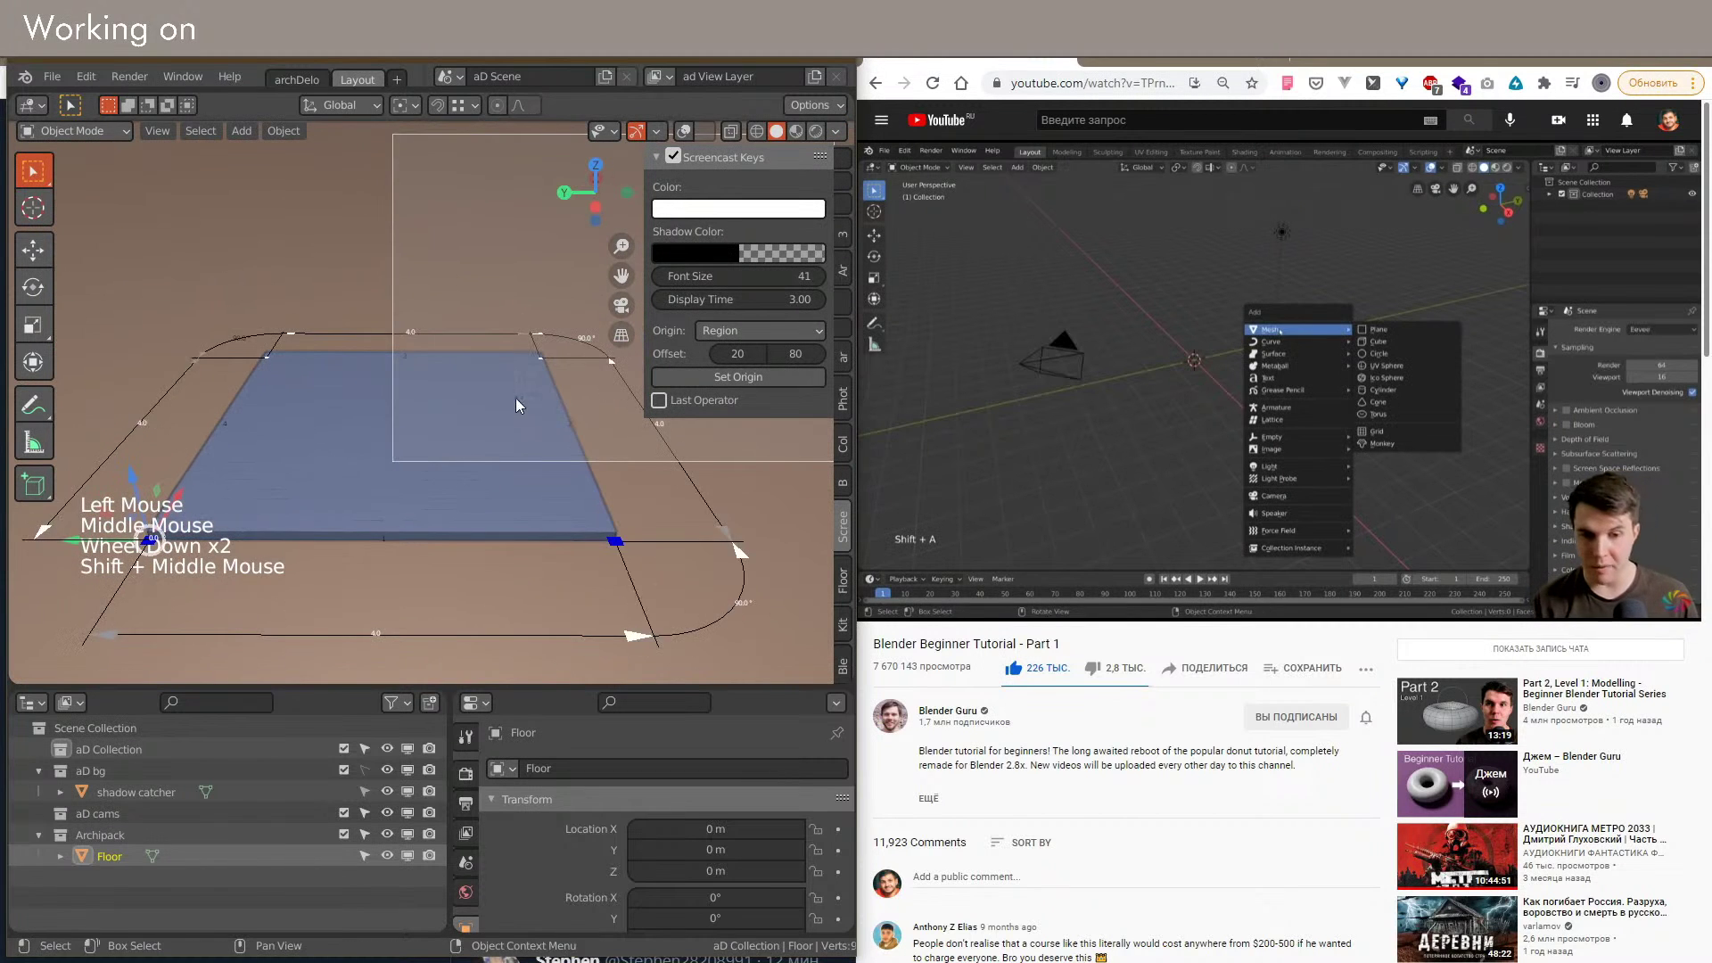
Step: Place the 3D cursor on the floor, turn the viewport overlays back on and add a speaker at the cursor
left_click(833, 130)
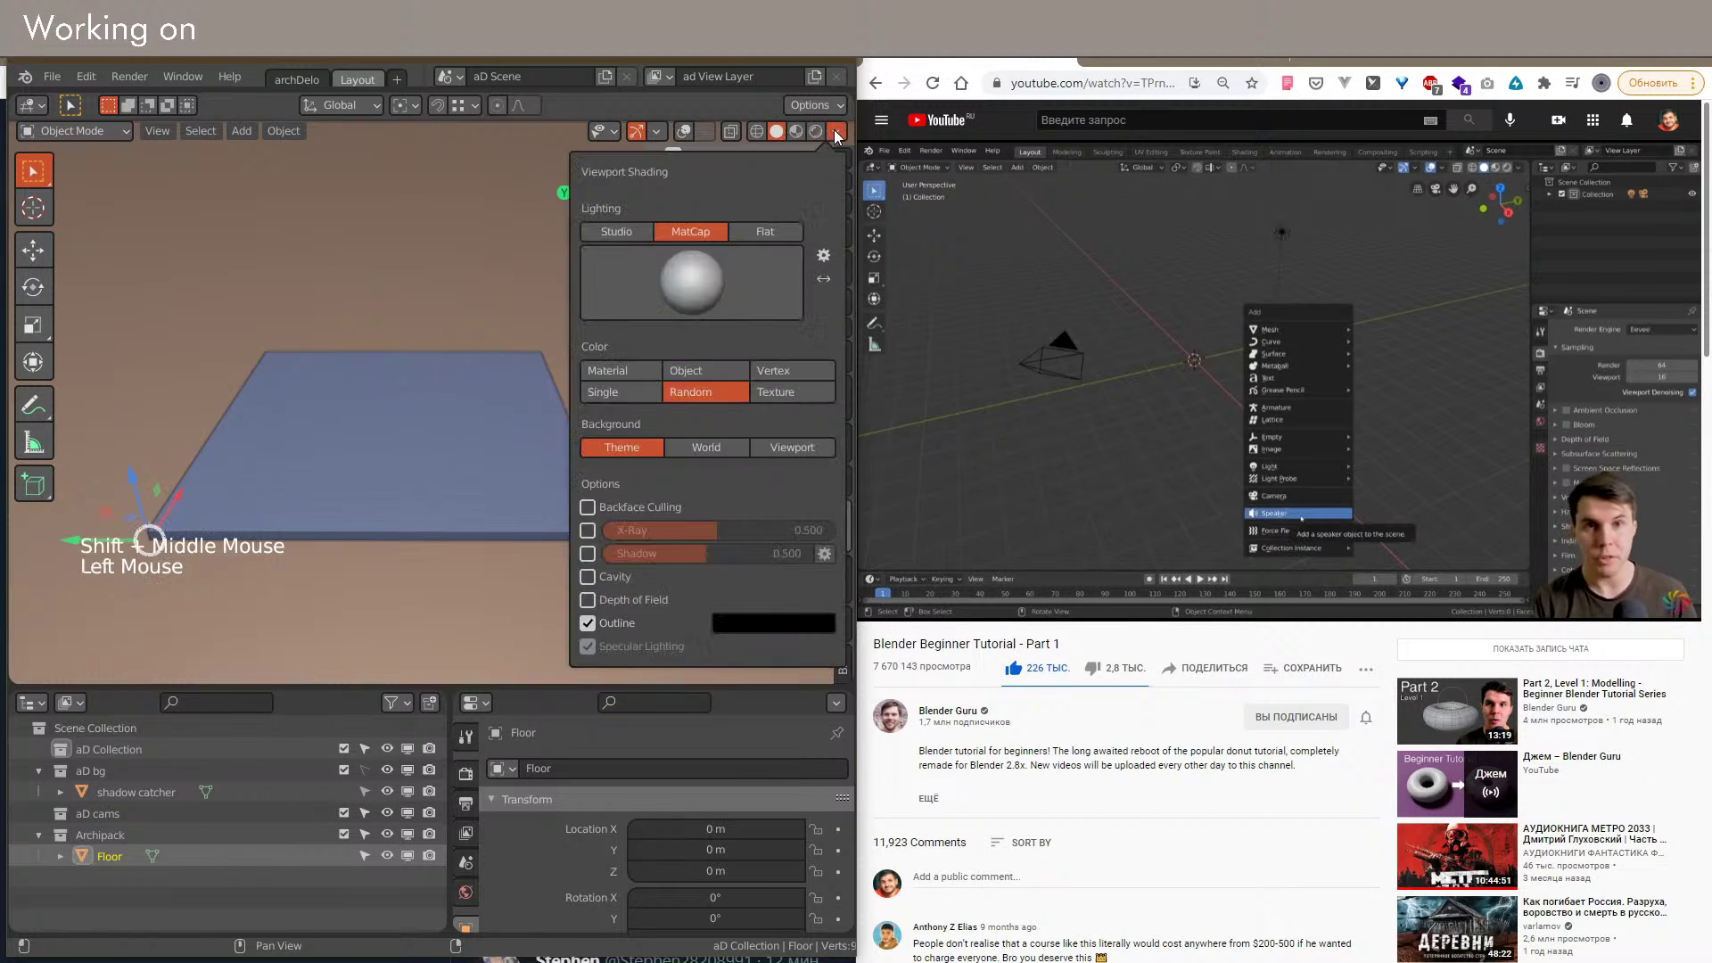
right_click(437, 477, "shift")
key("shift+a")
key("shift+alt+z")
key("shift+a")
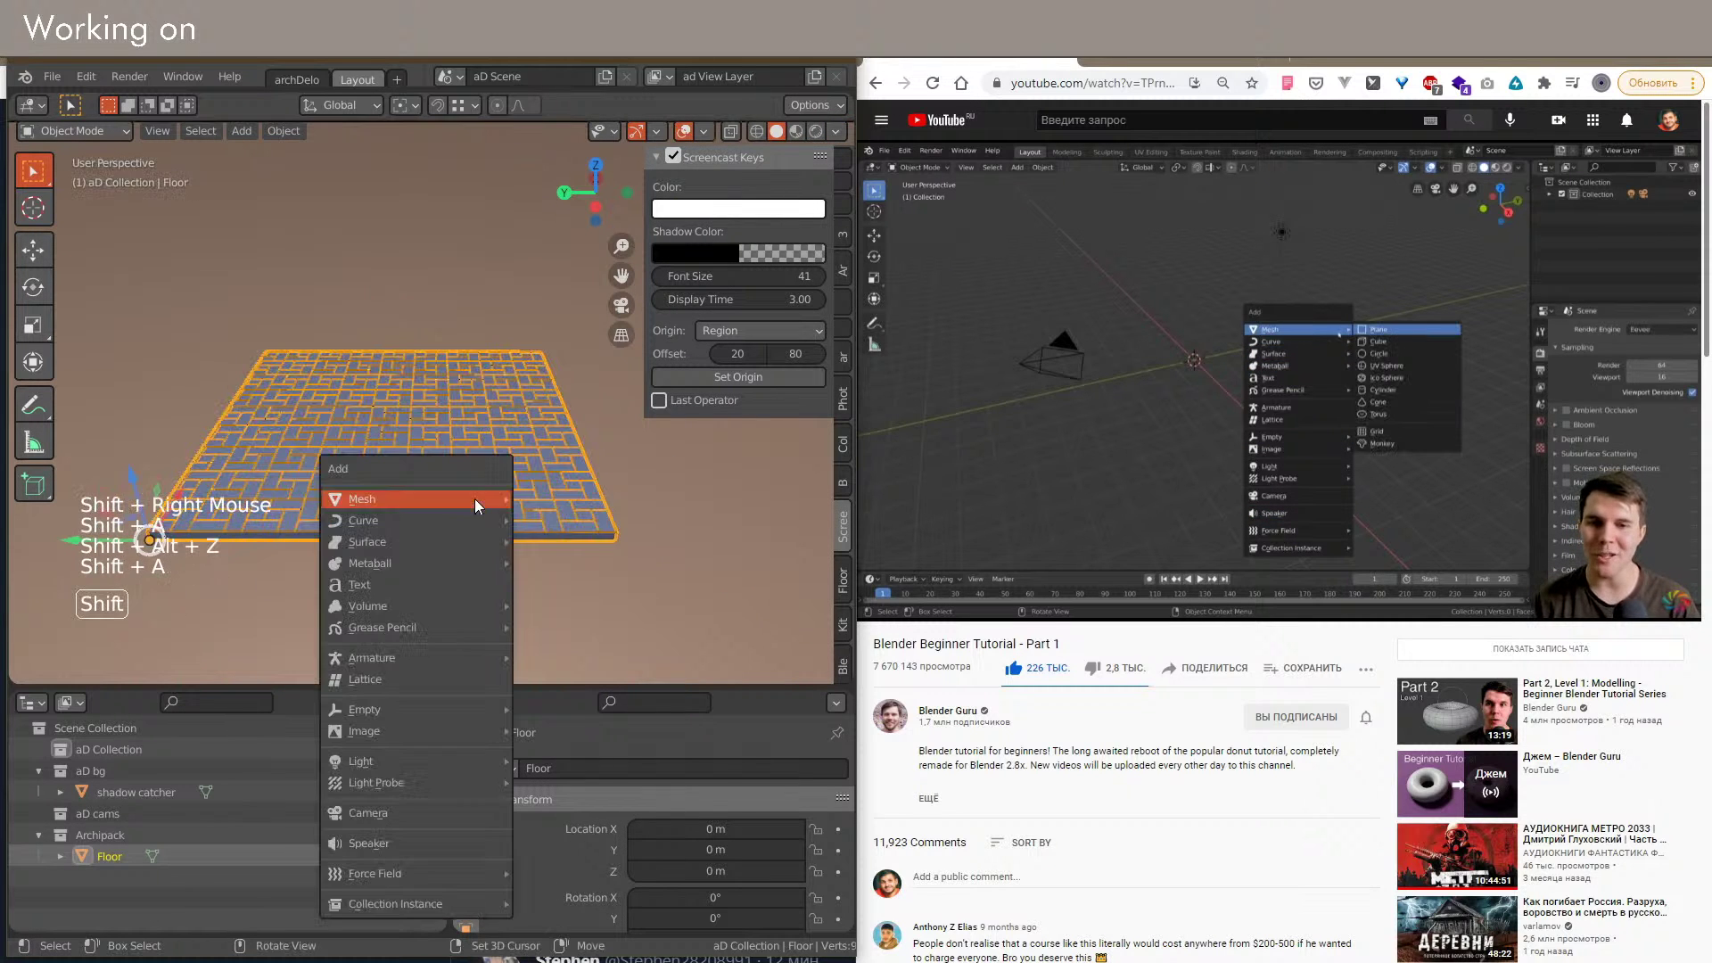
left_click(384, 849)
key("z")
middle_click_drag(499, 489, 403, 492, "shift")
Step: Raise the speaker above the floor along the global Z axis and rotate it onto its side
scroll(404, 500, "down", 2)
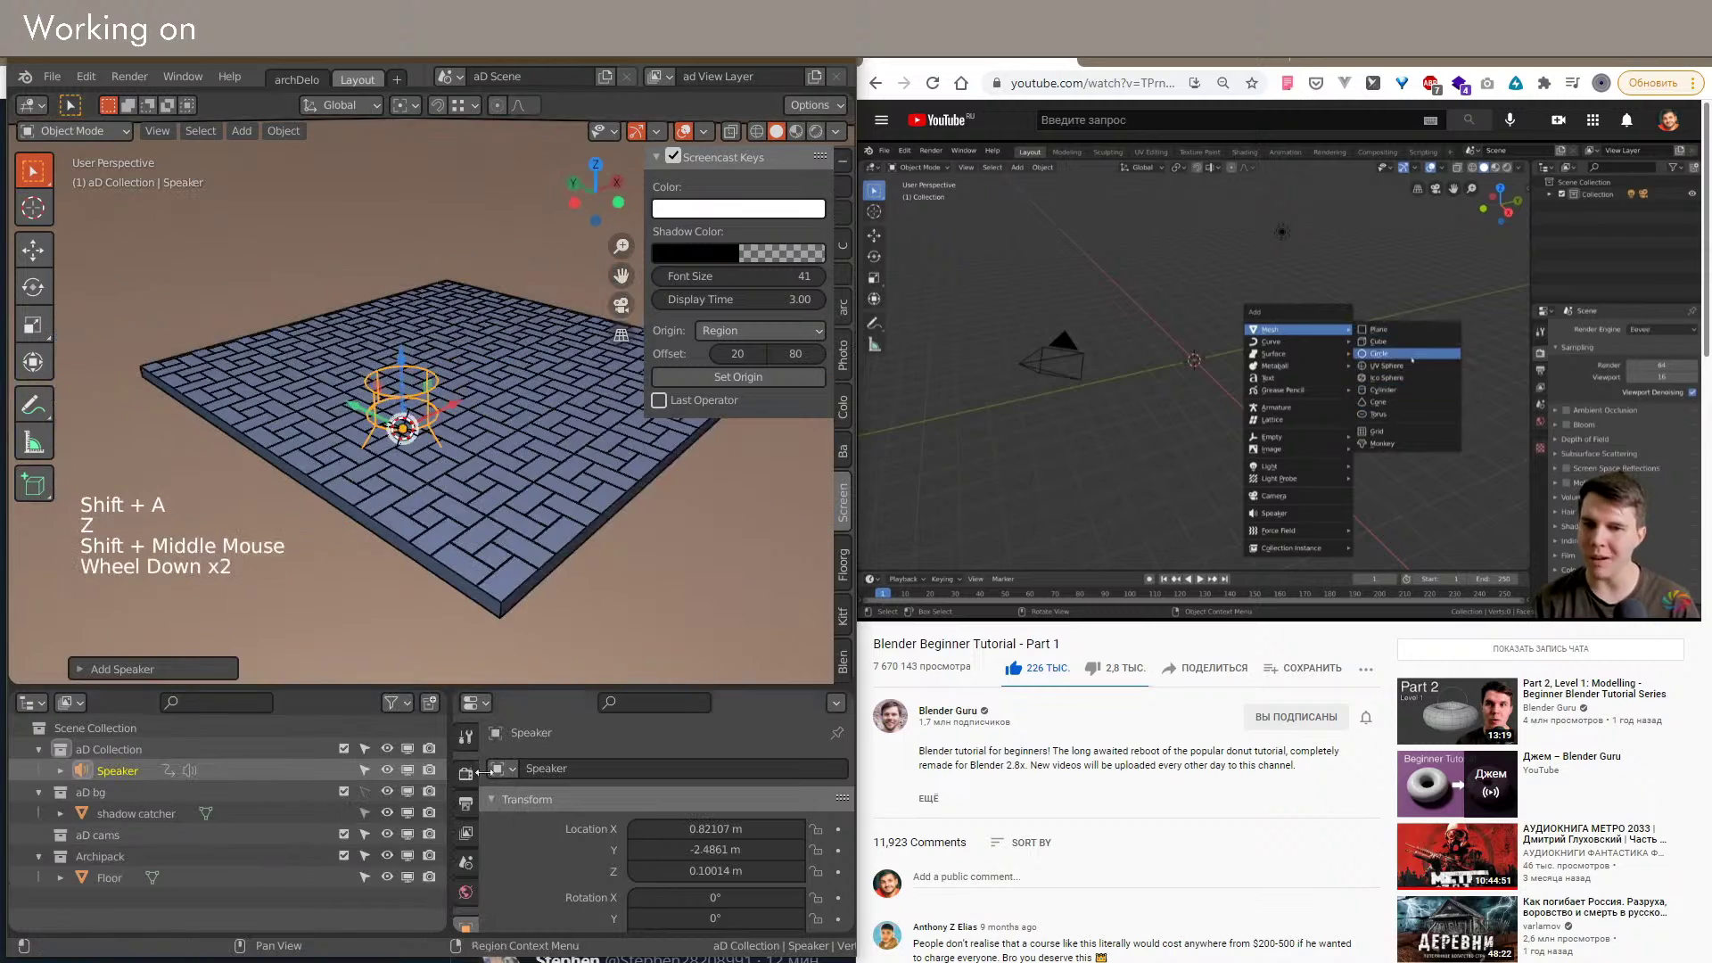
scroll(553, 822, "down", 6)
scroll(553, 822, "down", 6)
scroll(470, 887, "down", 4)
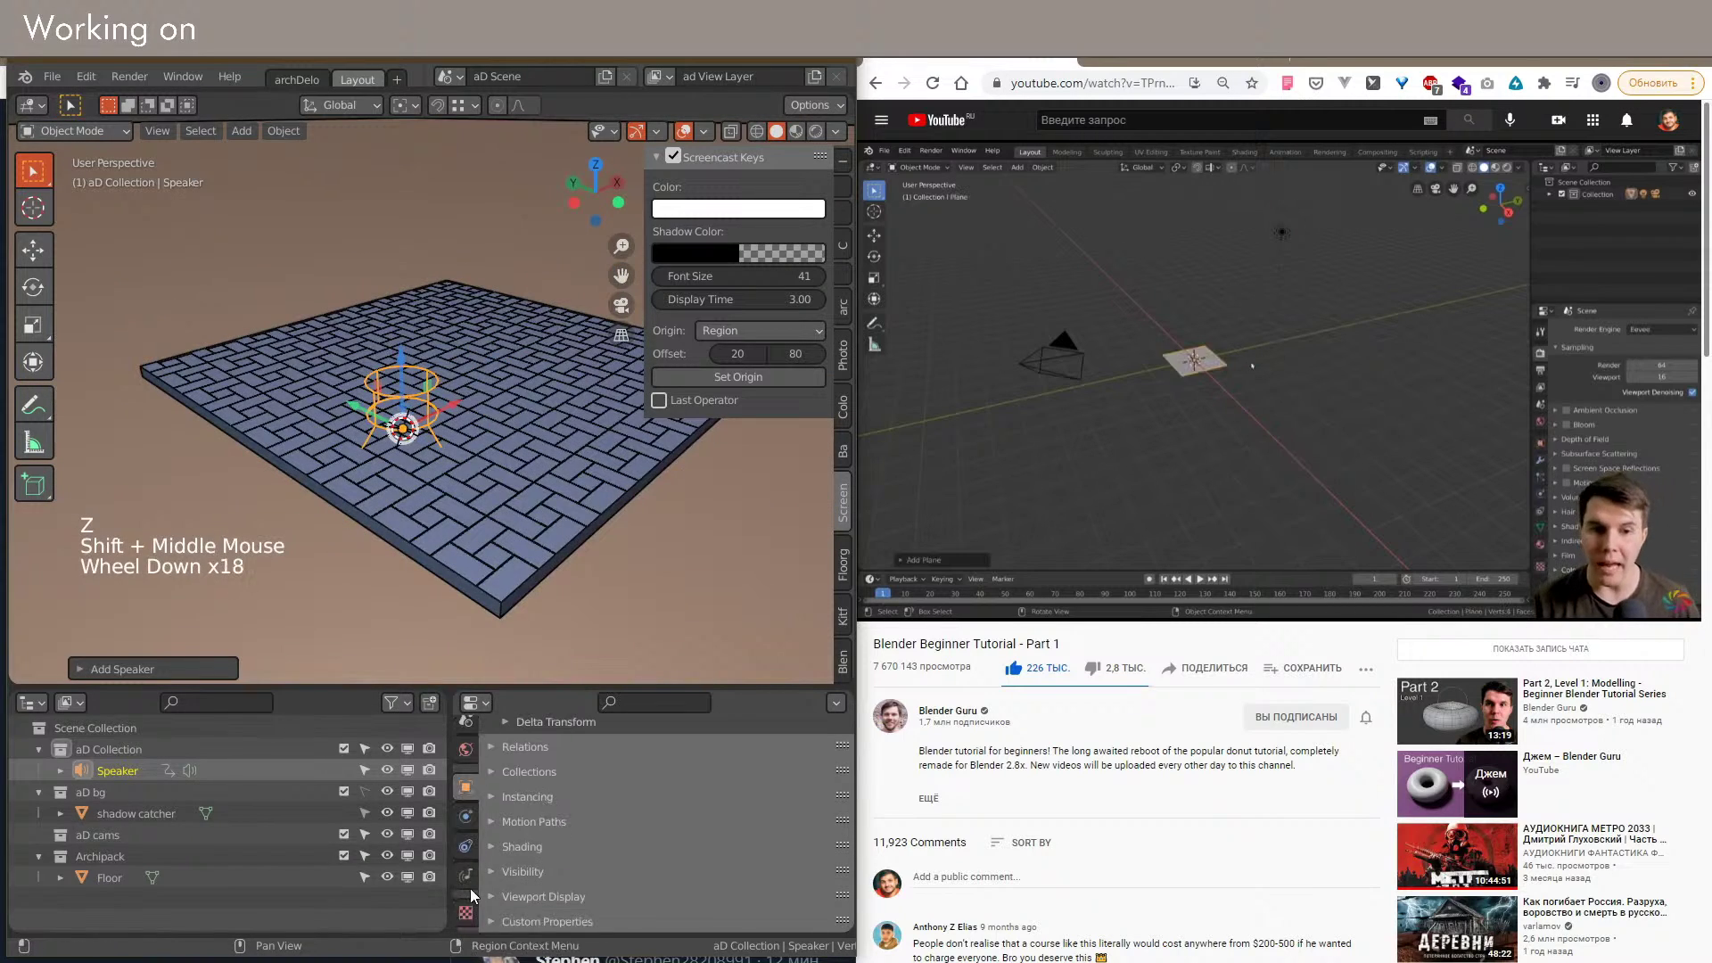
middle_click_drag(453, 415, 386, 451, "shift")
scroll(428, 429, "up", 2)
scroll(379, 446, "up", 4)
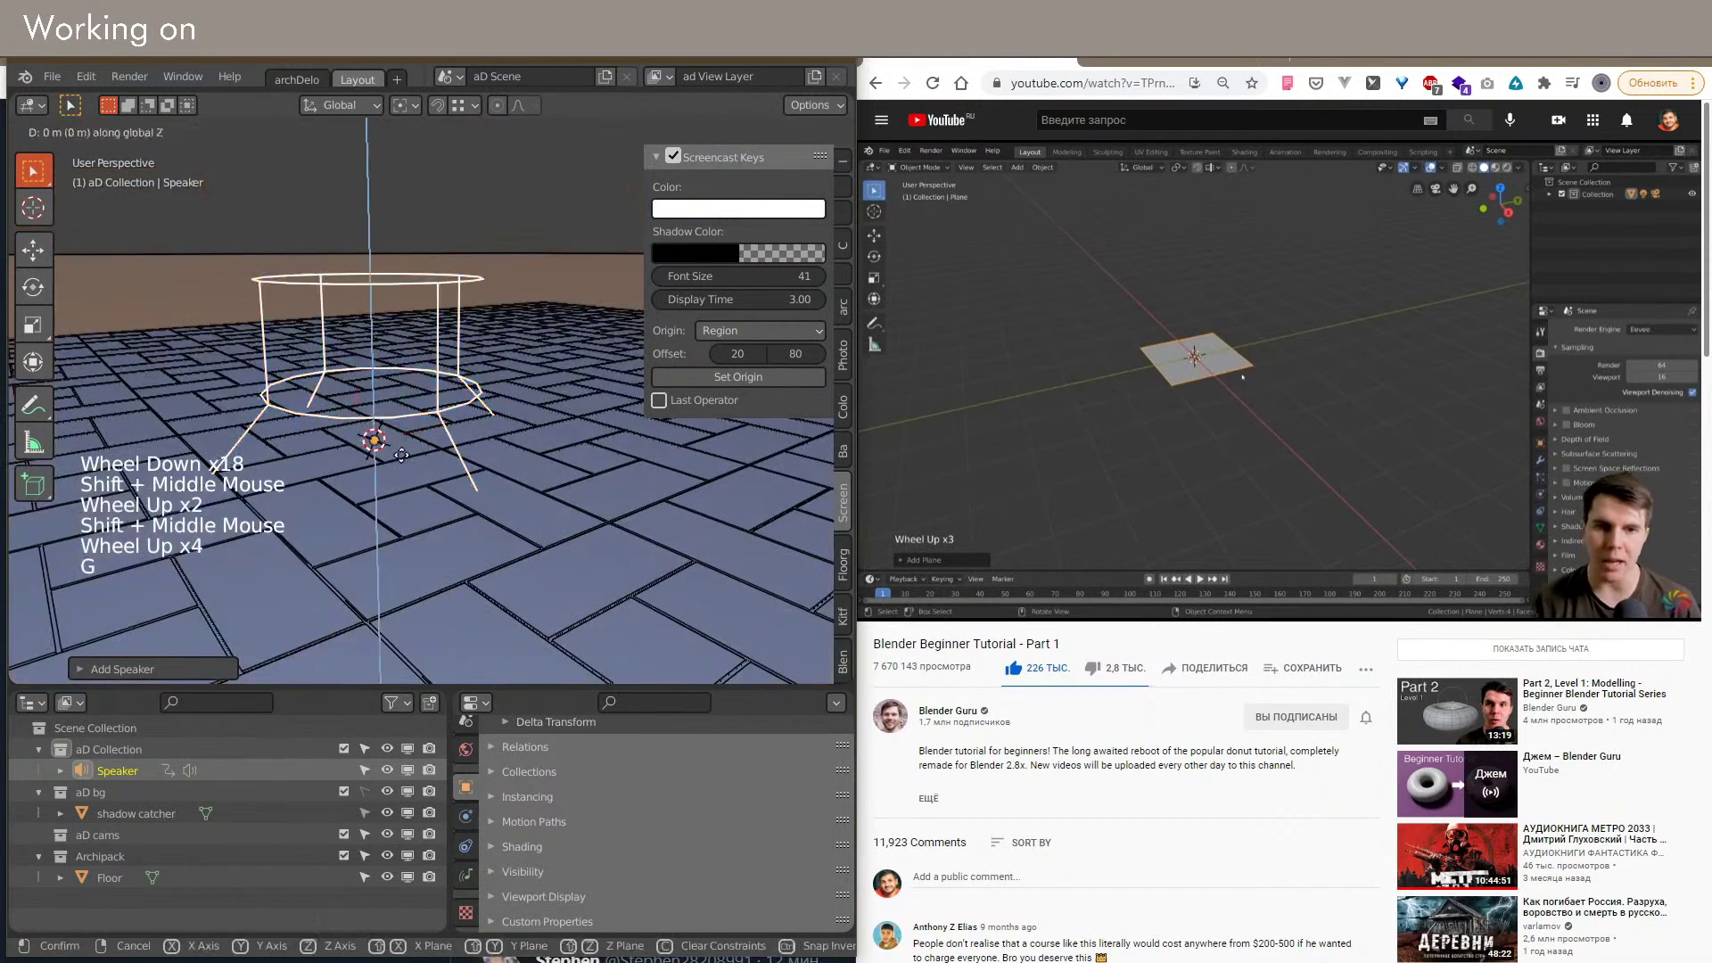
key("g")
scroll(403, 350, "down", 6)
key("r")
left_click(539, 319)
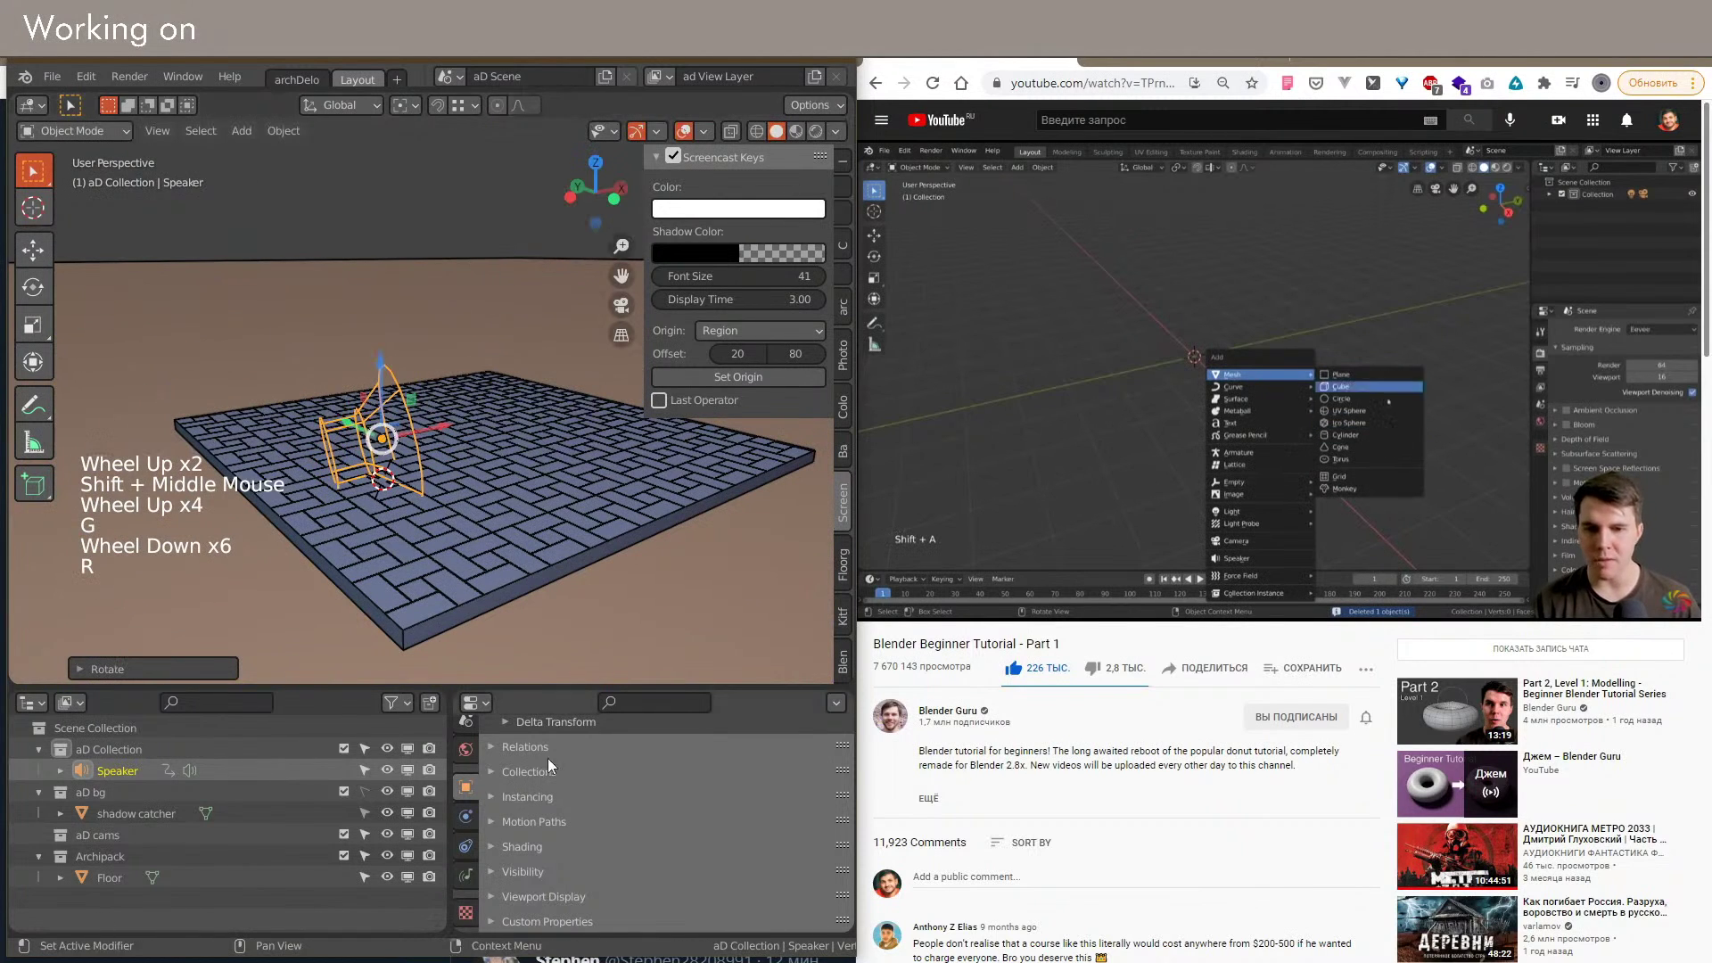
Step: Start opening a sound file for the speaker and look for one in the Documents folder
left_click(463, 876)
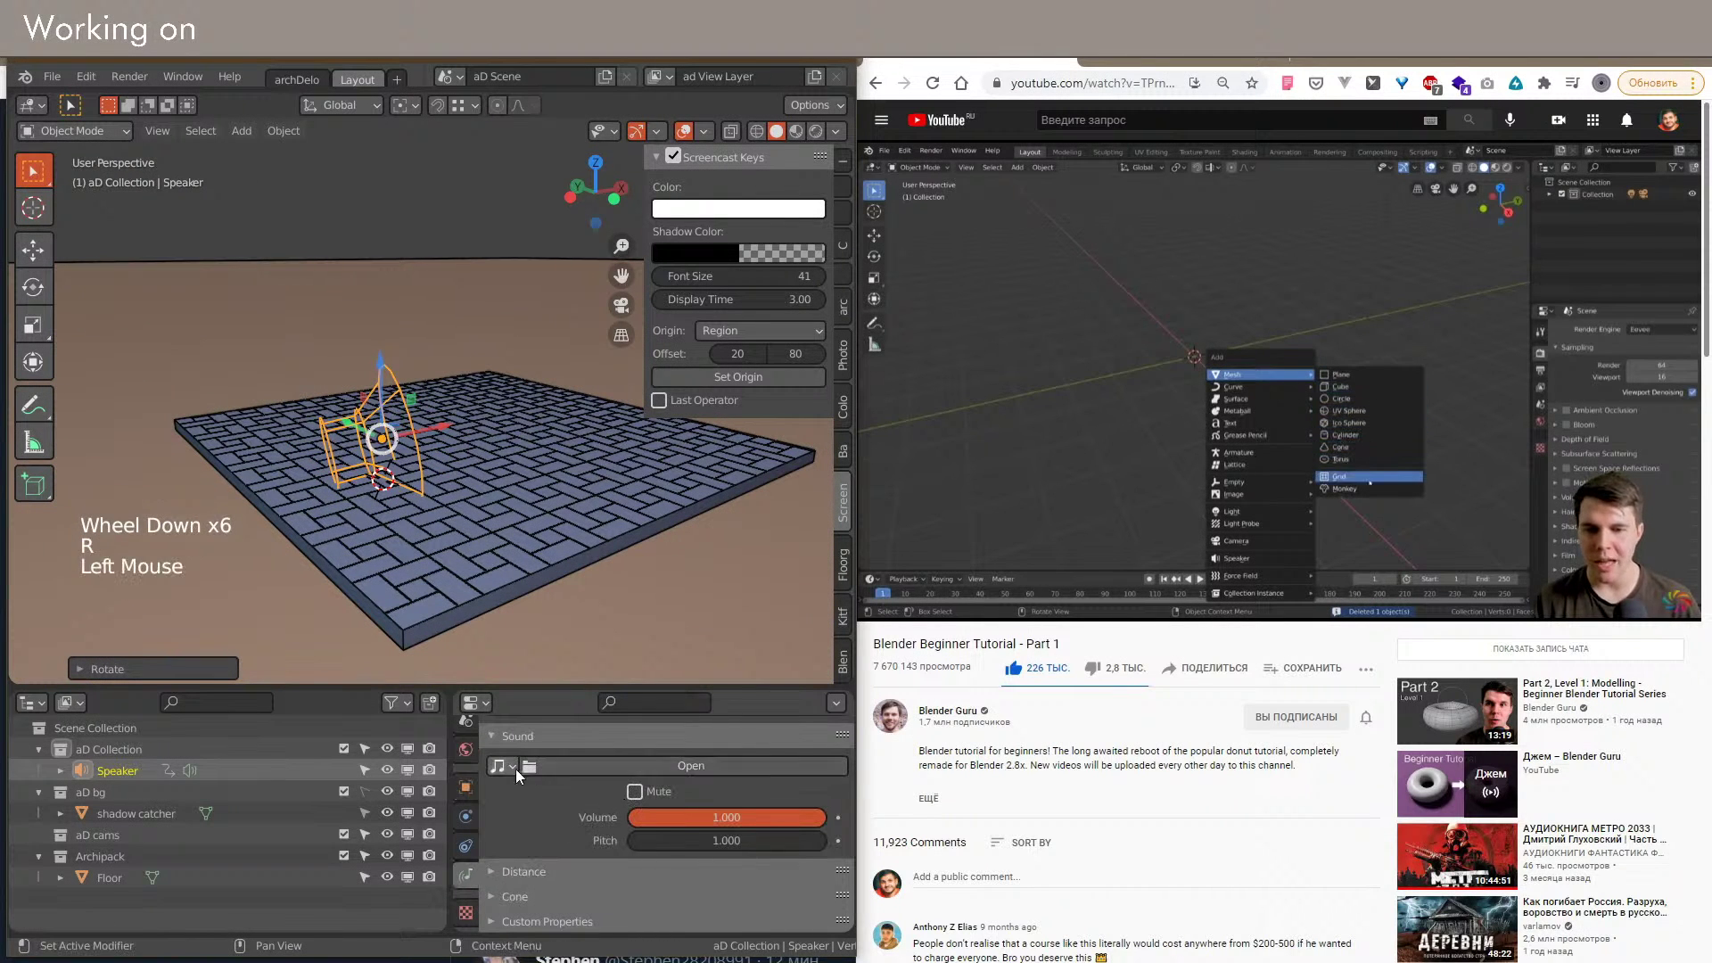
left_click(589, 769)
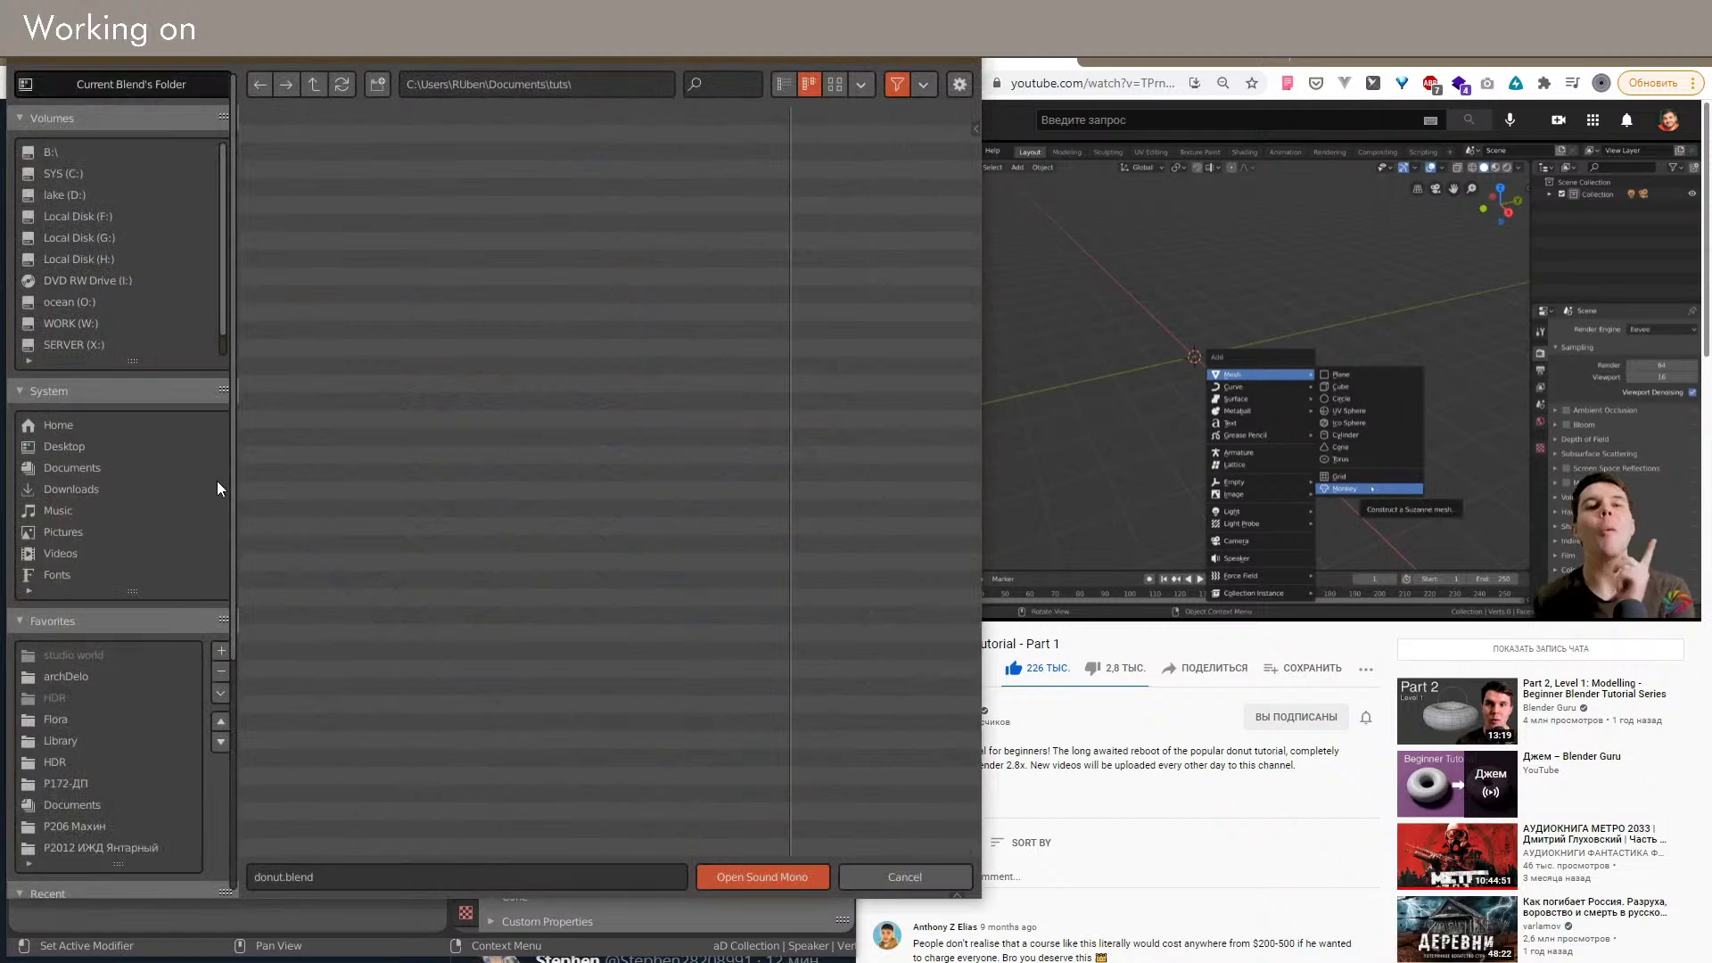
left_click_drag(223, 302, 223, 341)
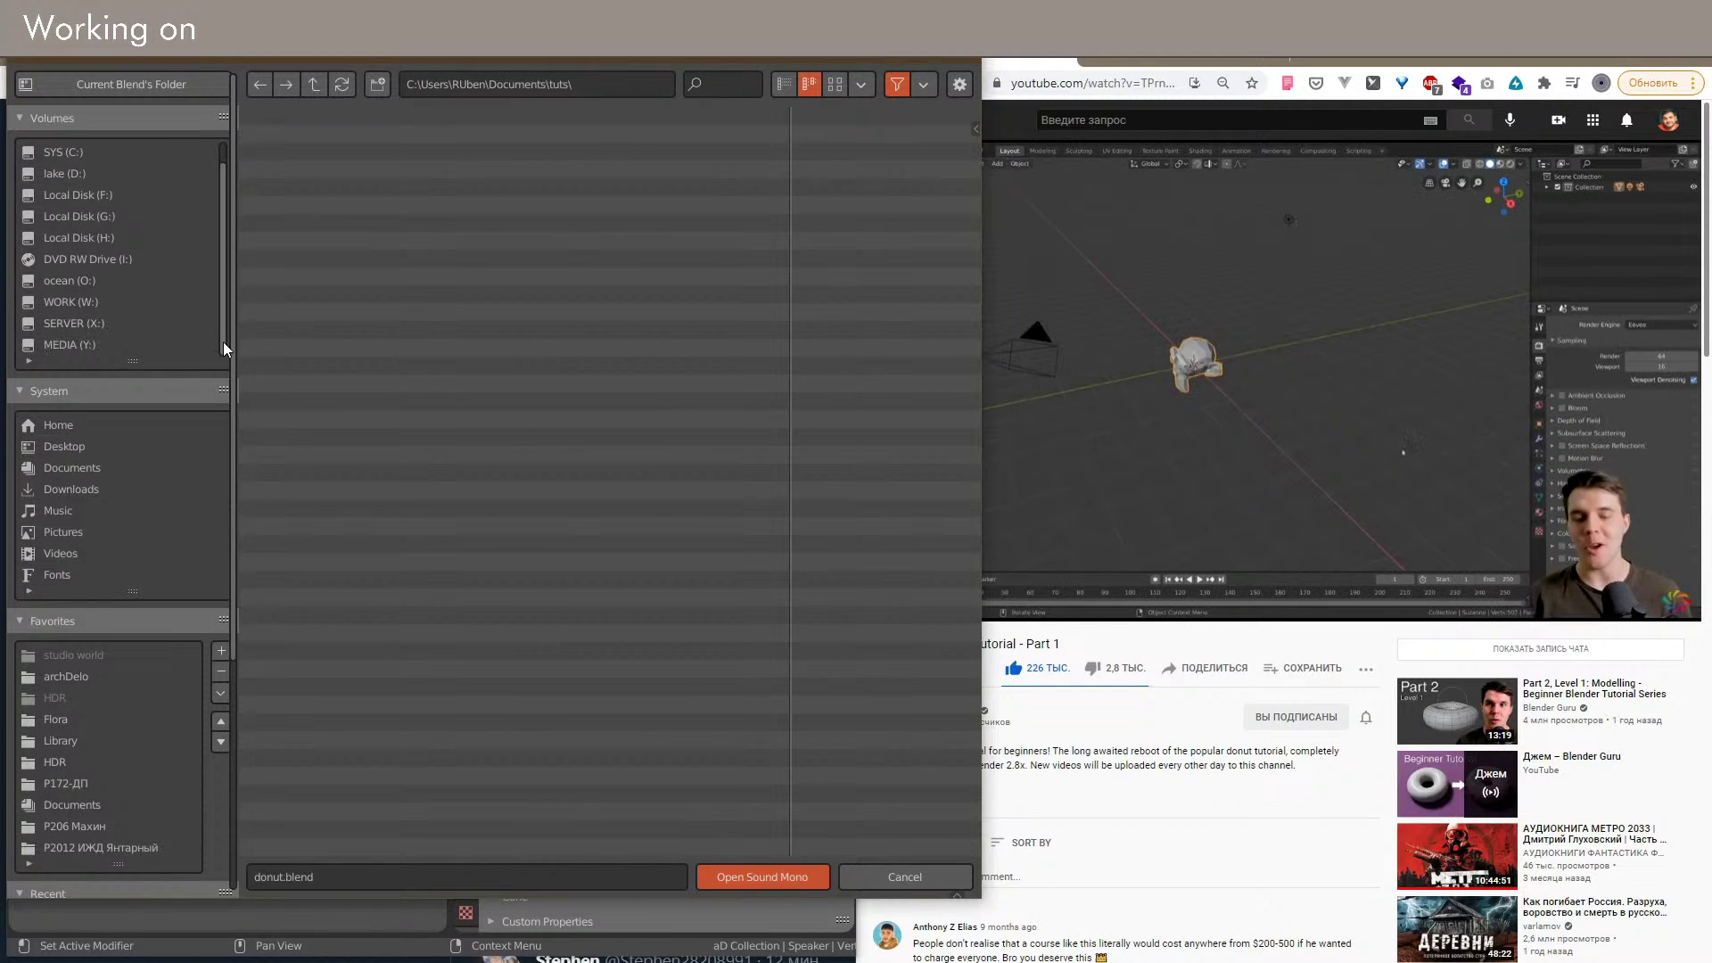
left_click(71, 491)
left_click(81, 469)
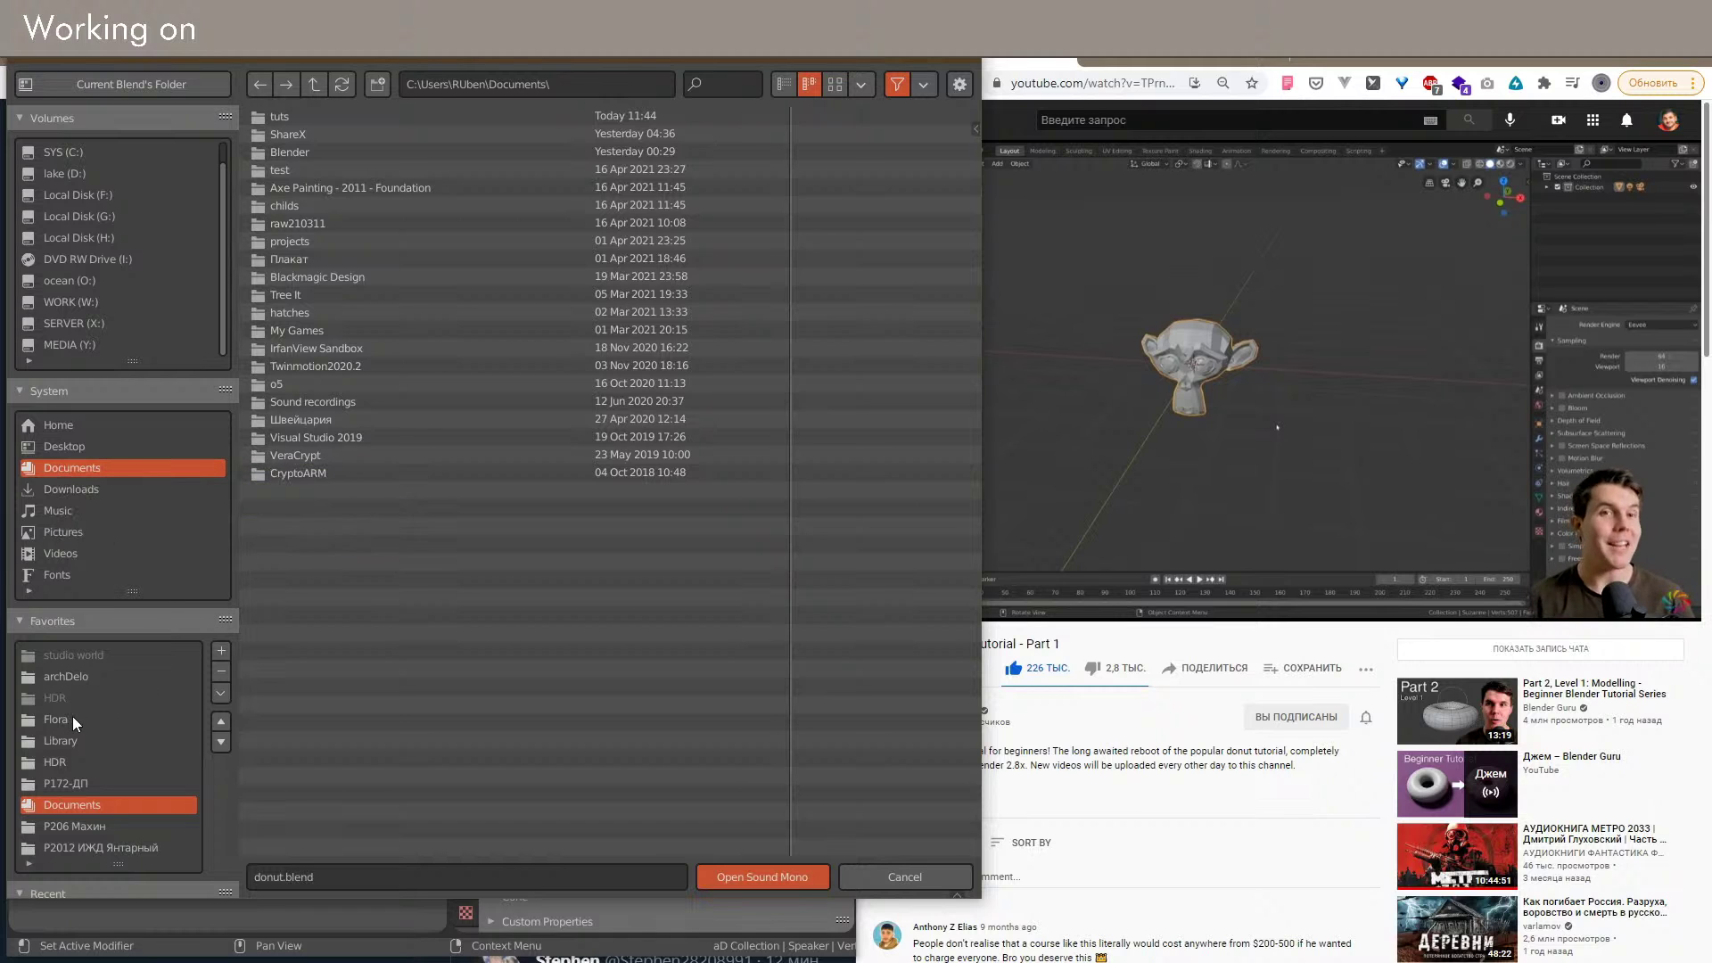
Step: Look for a sound file on drive O and in C:\Windows, filtering the Windows folder by "aud" and clearing the filter
left_click(80, 280)
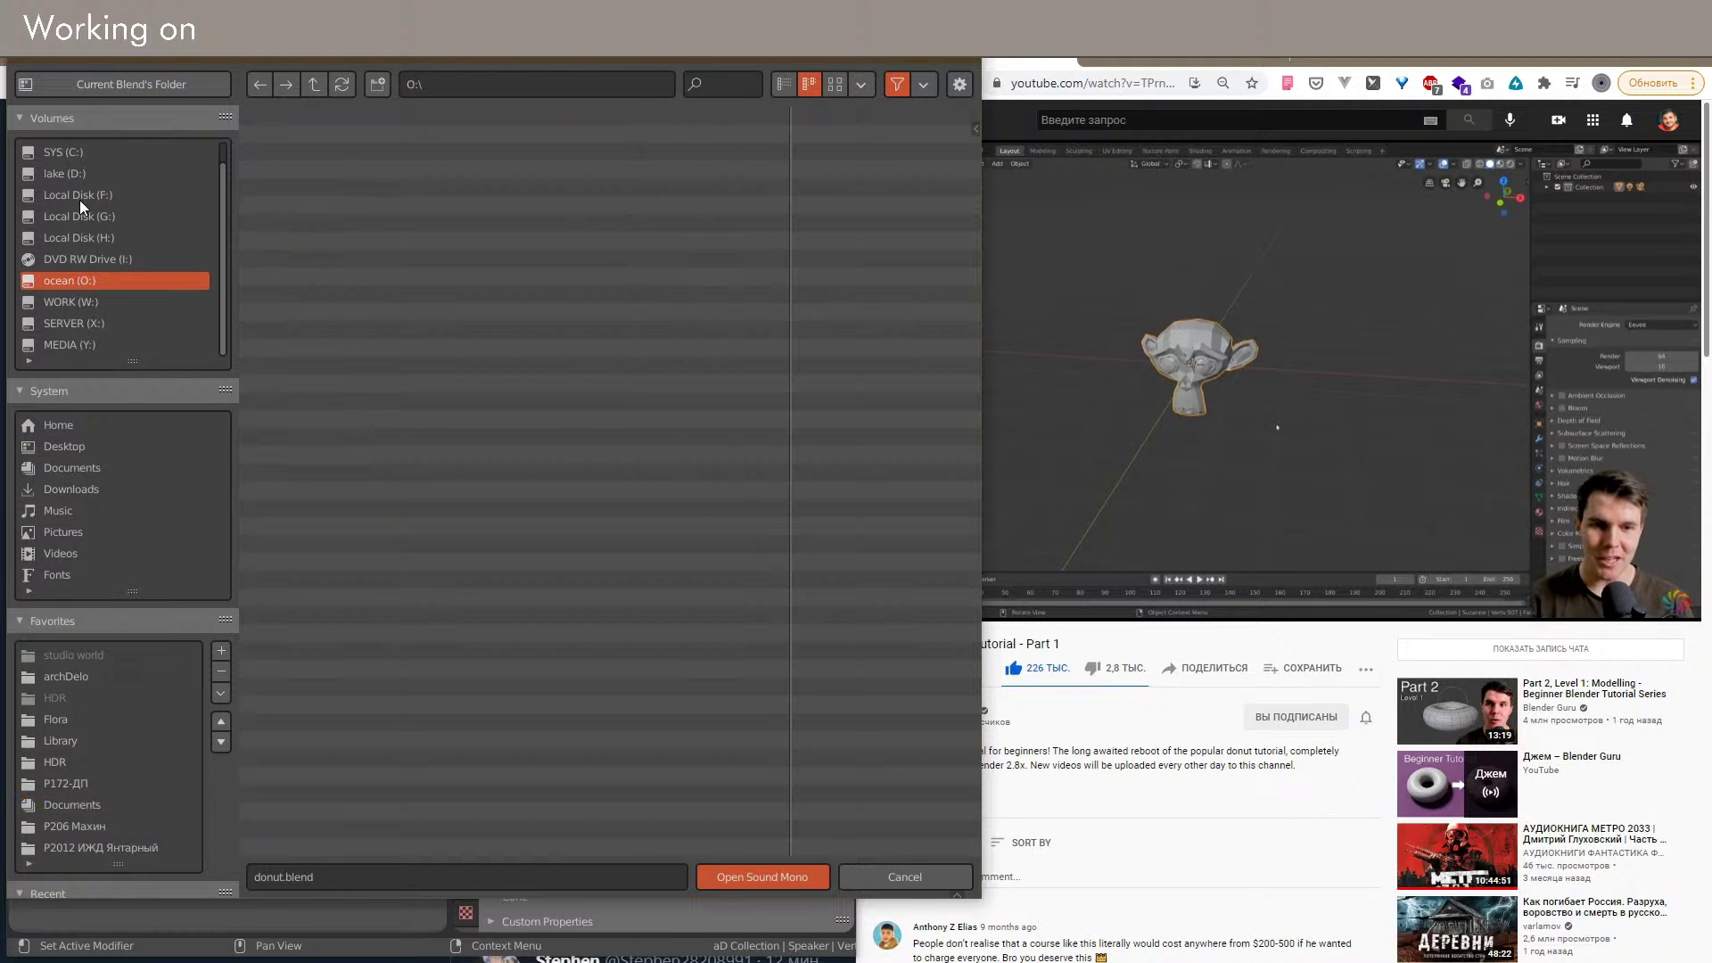
left_click(73, 150)
left_click(289, 259)
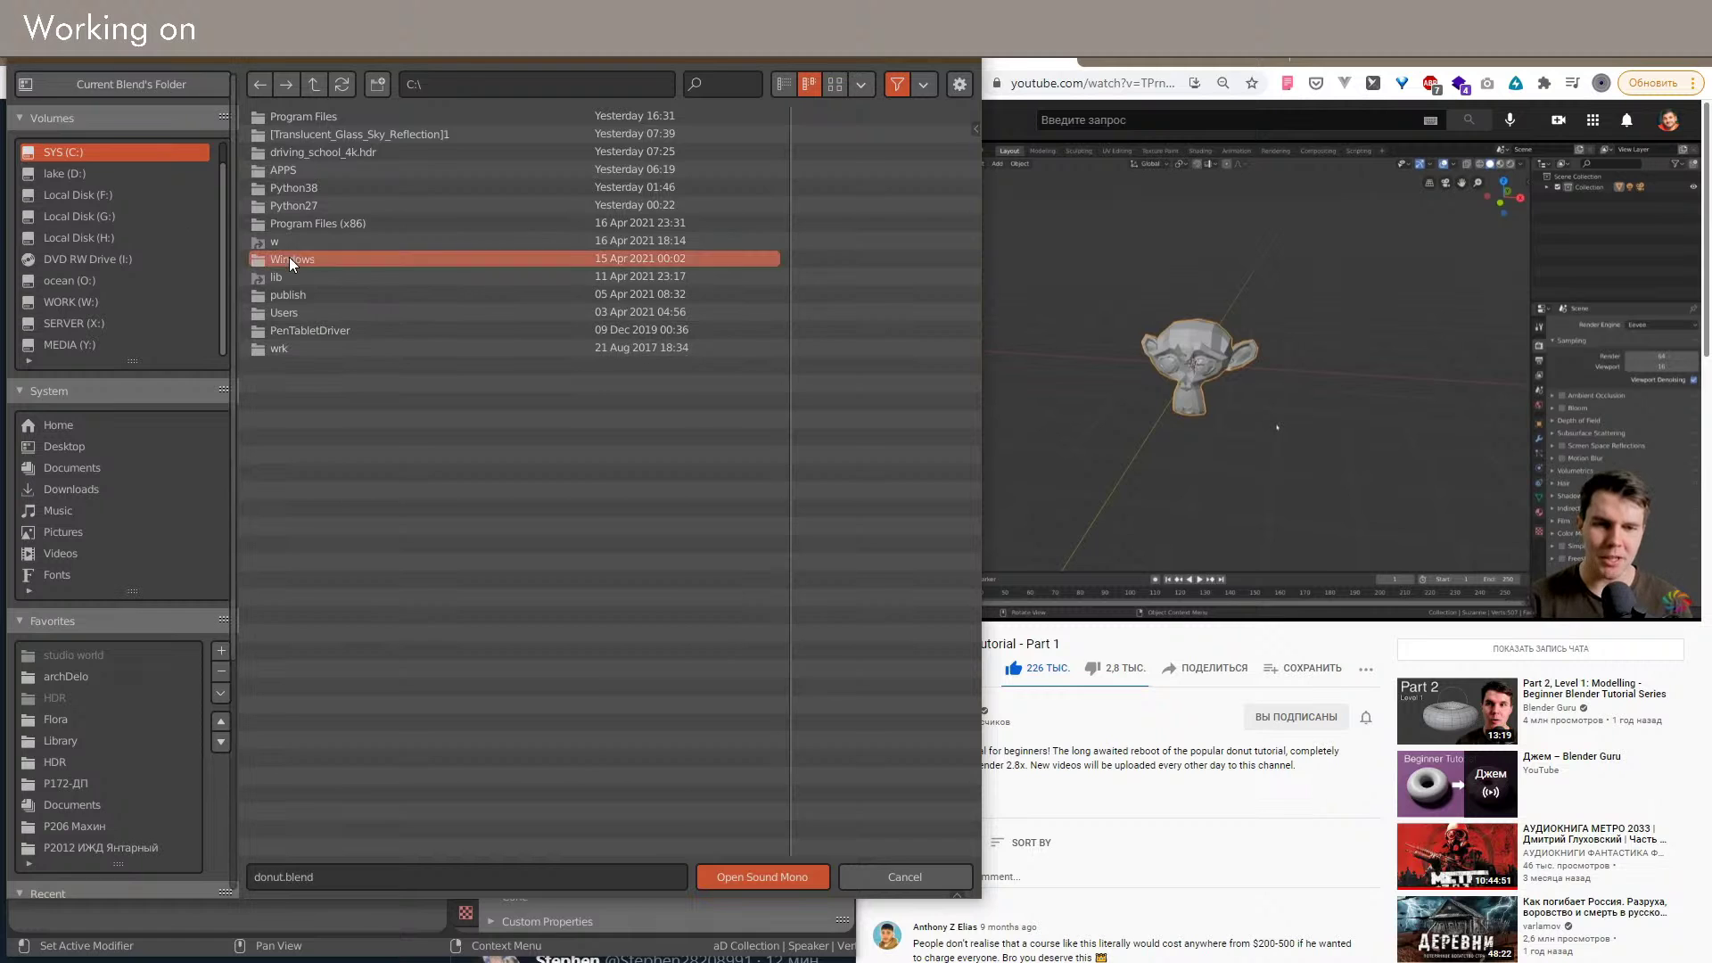
double_click(289, 258)
scroll(467, 366, "down", 5)
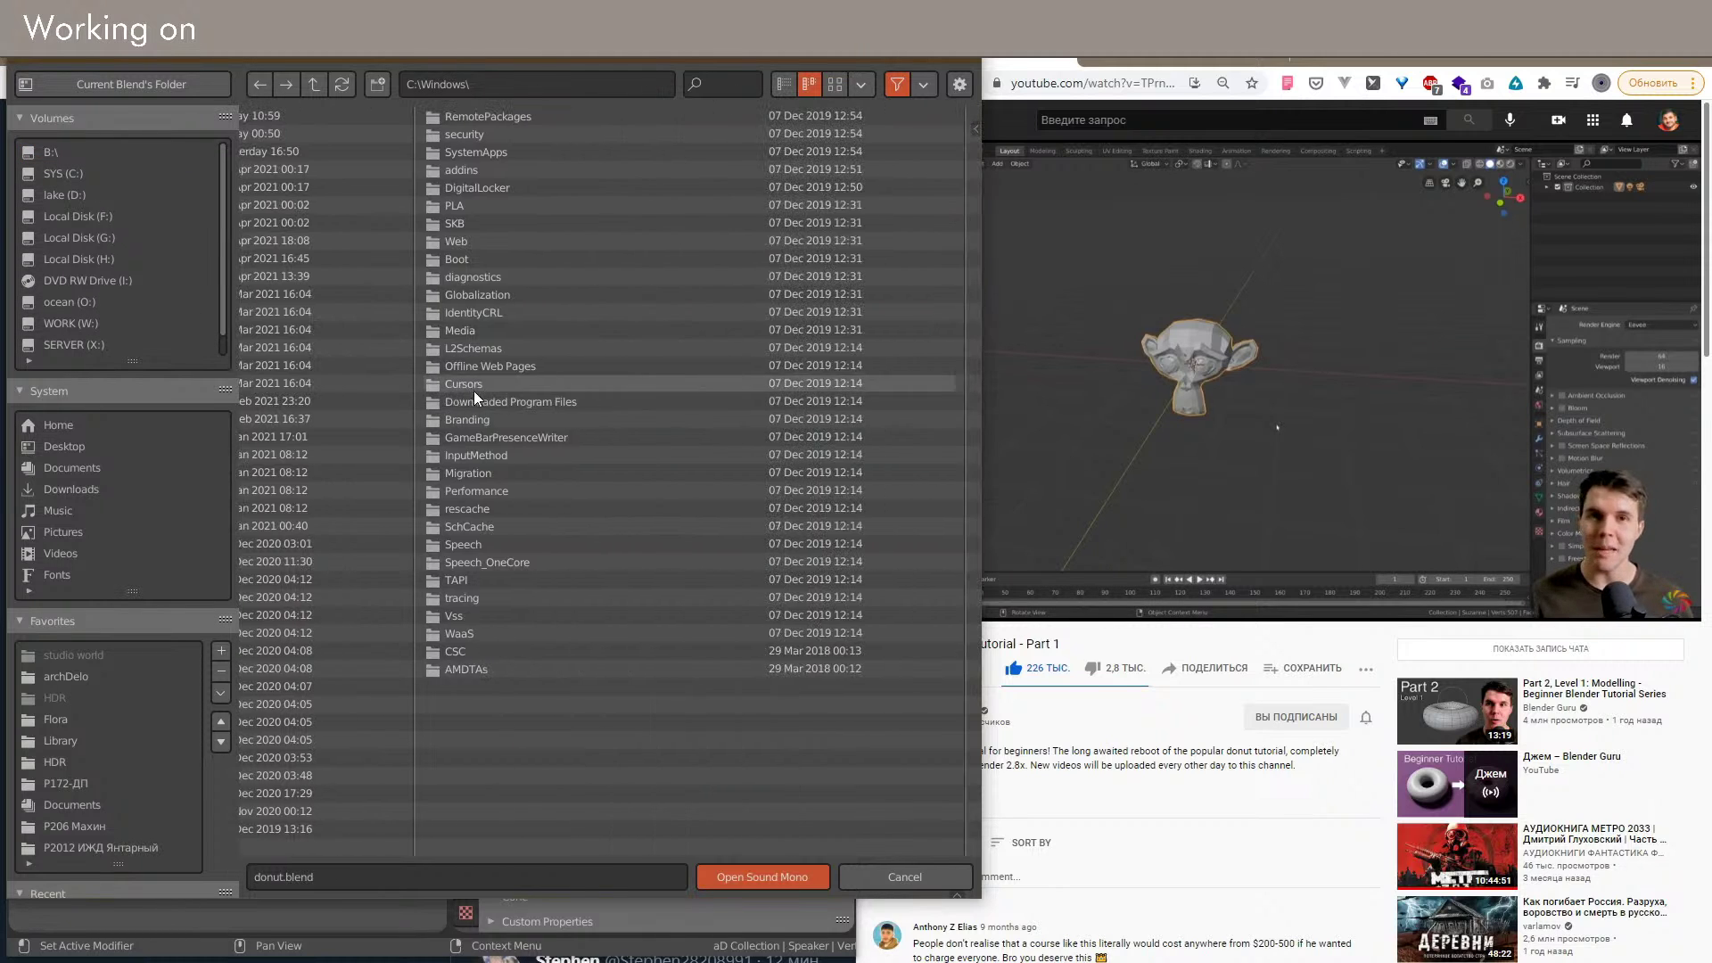
left_click(743, 86)
type("aud")
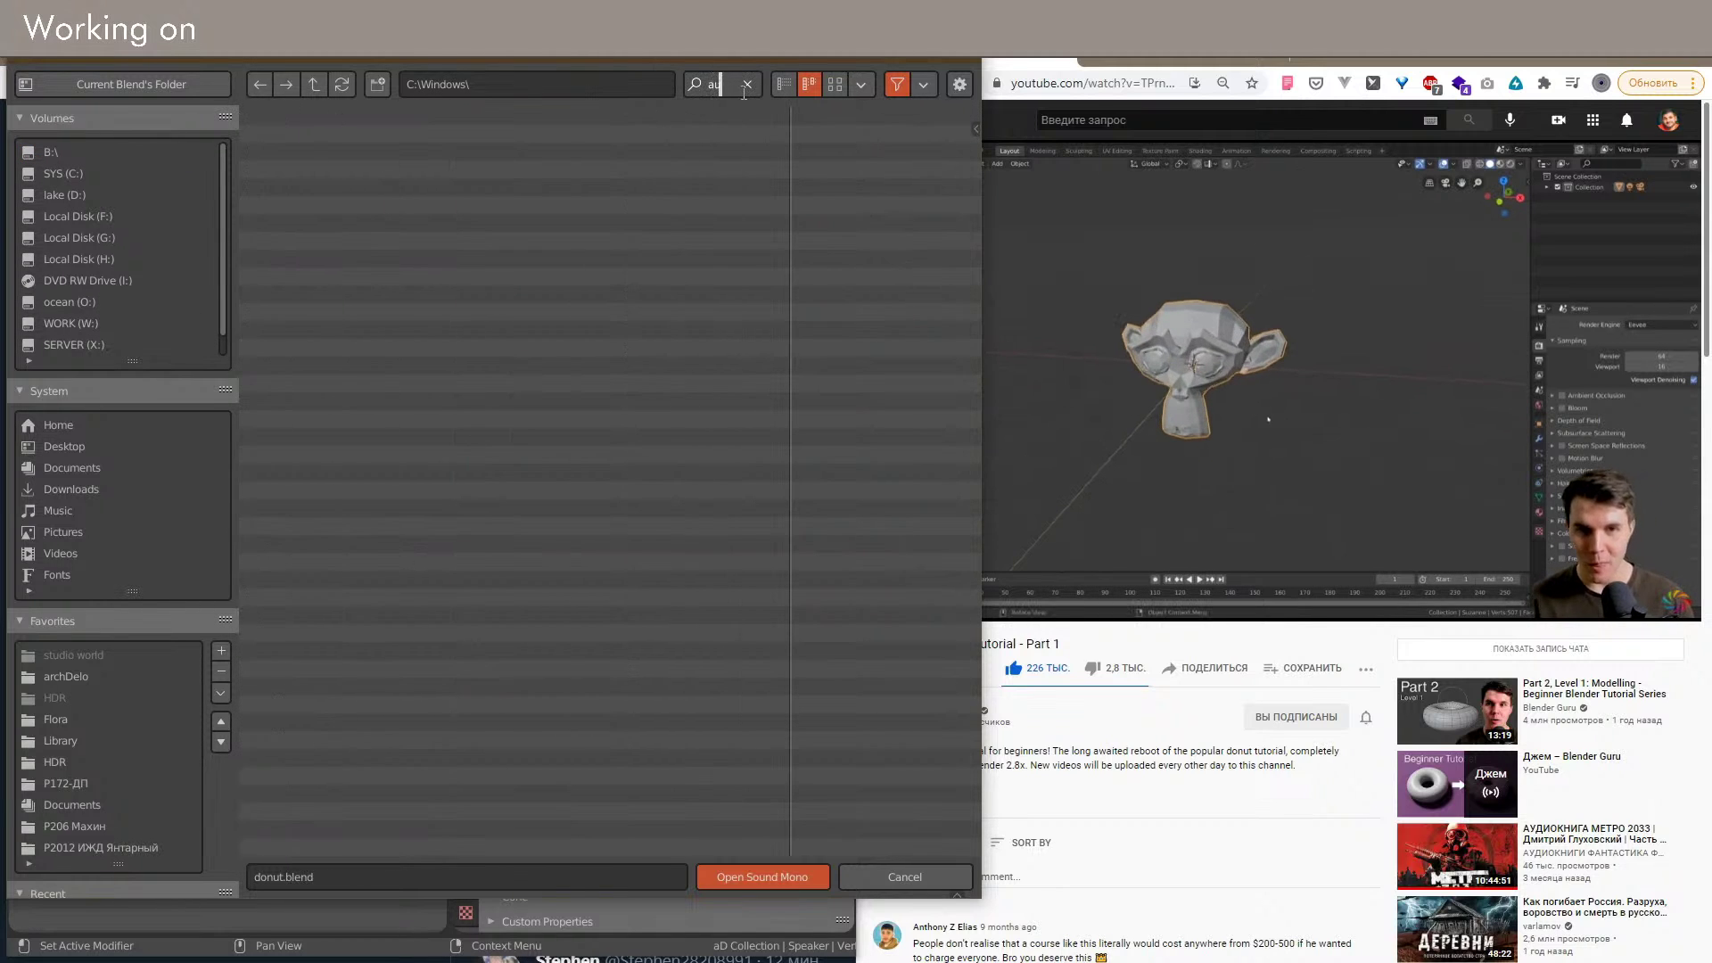
left_click(747, 85)
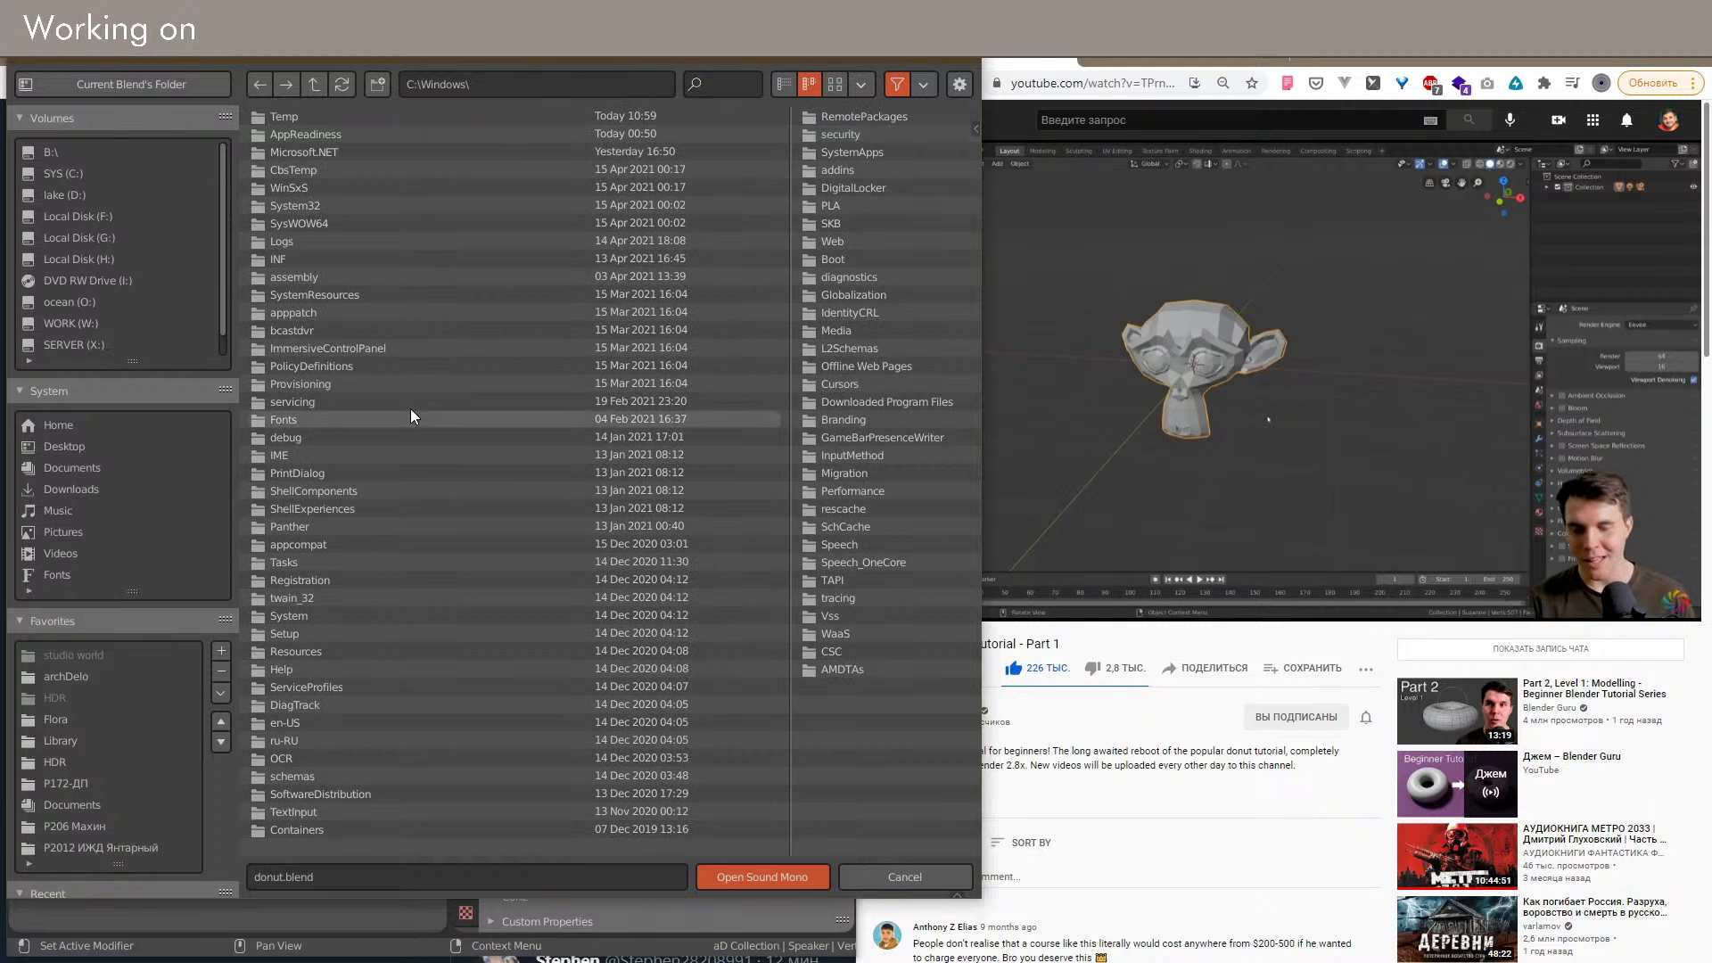
left_click(925, 85)
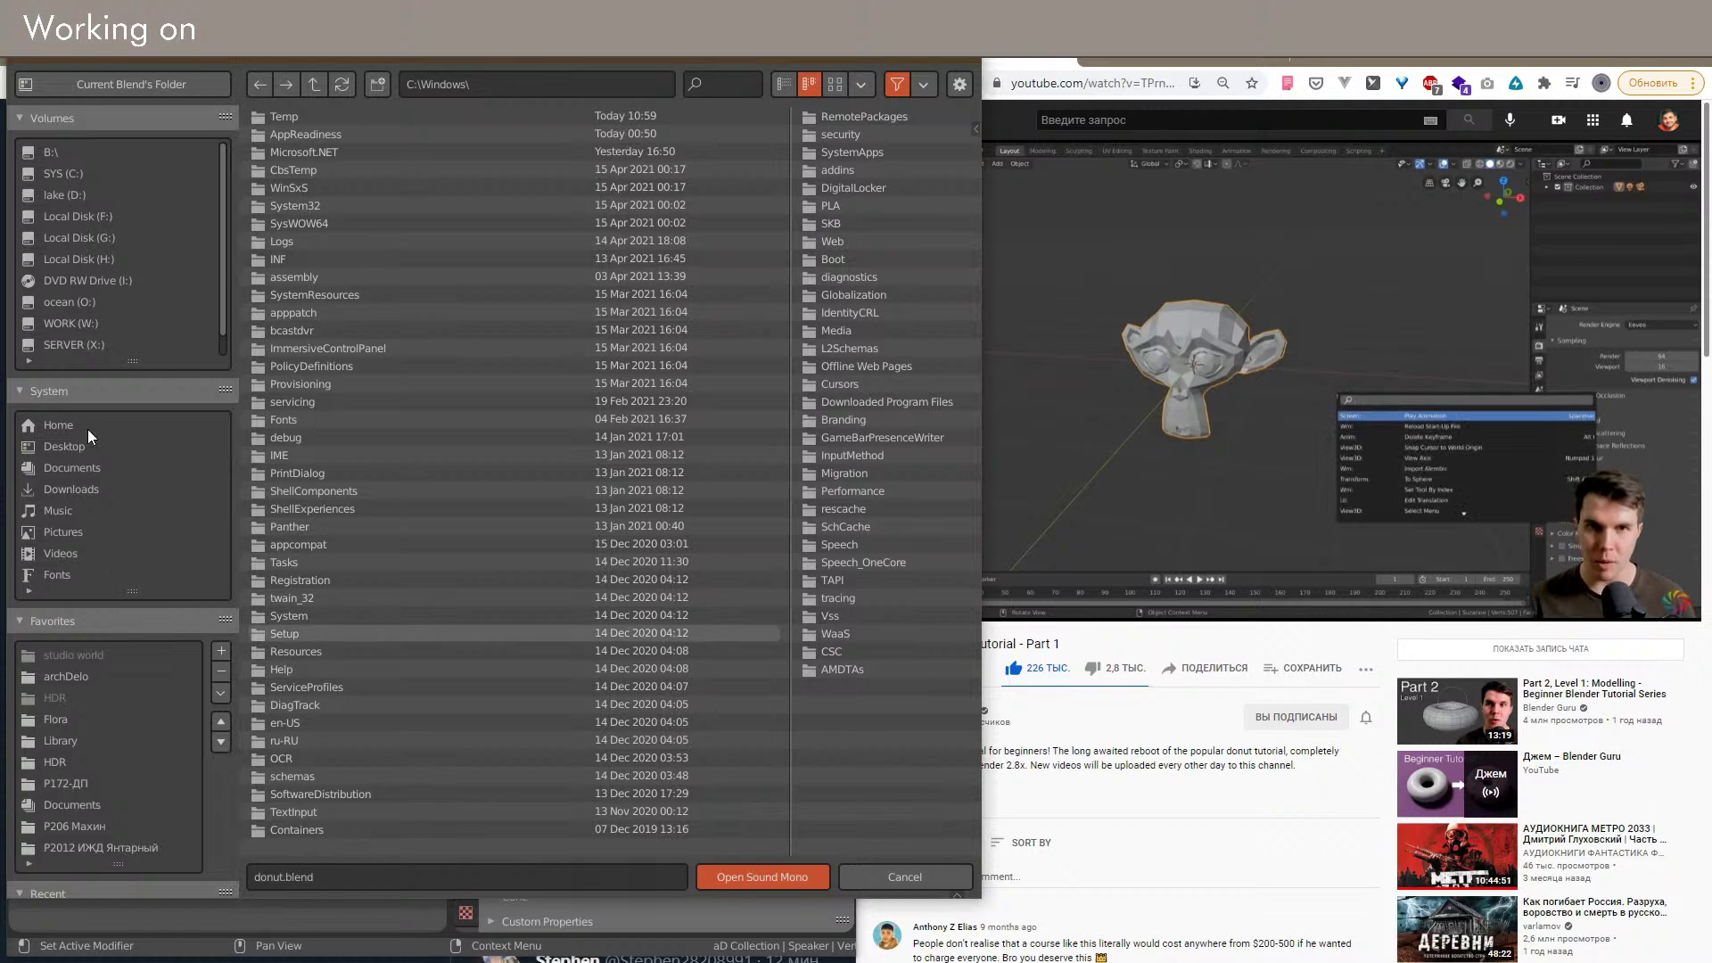
left_click(77, 174)
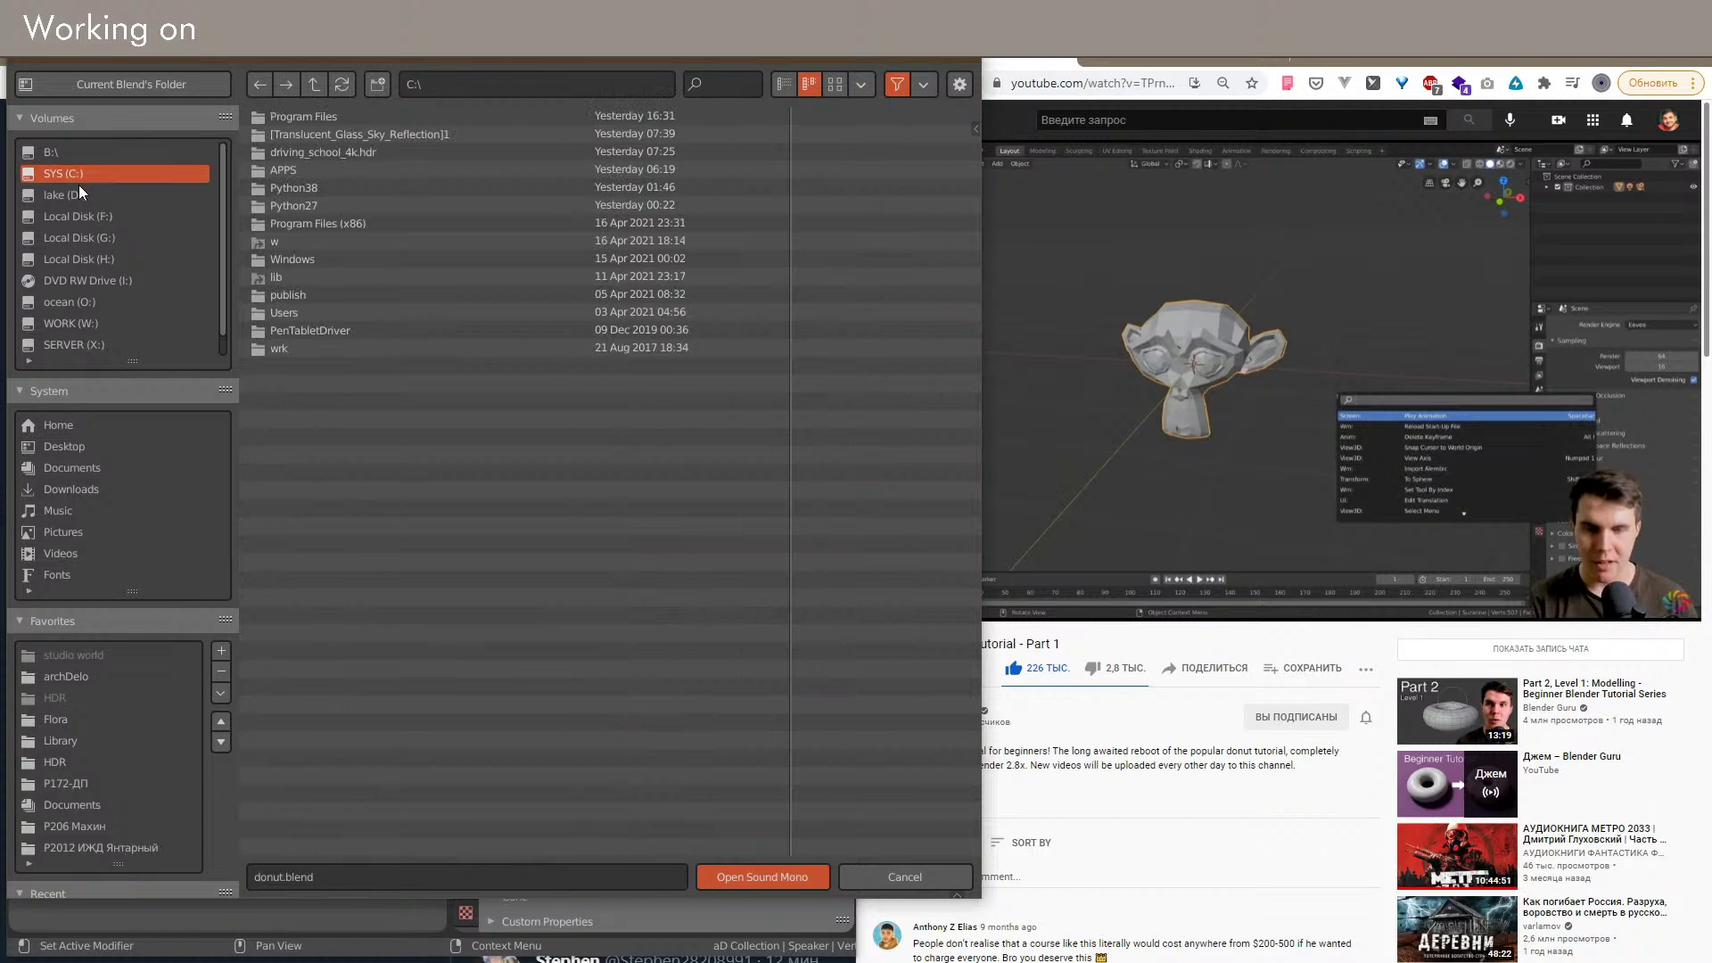
left_click(77, 193)
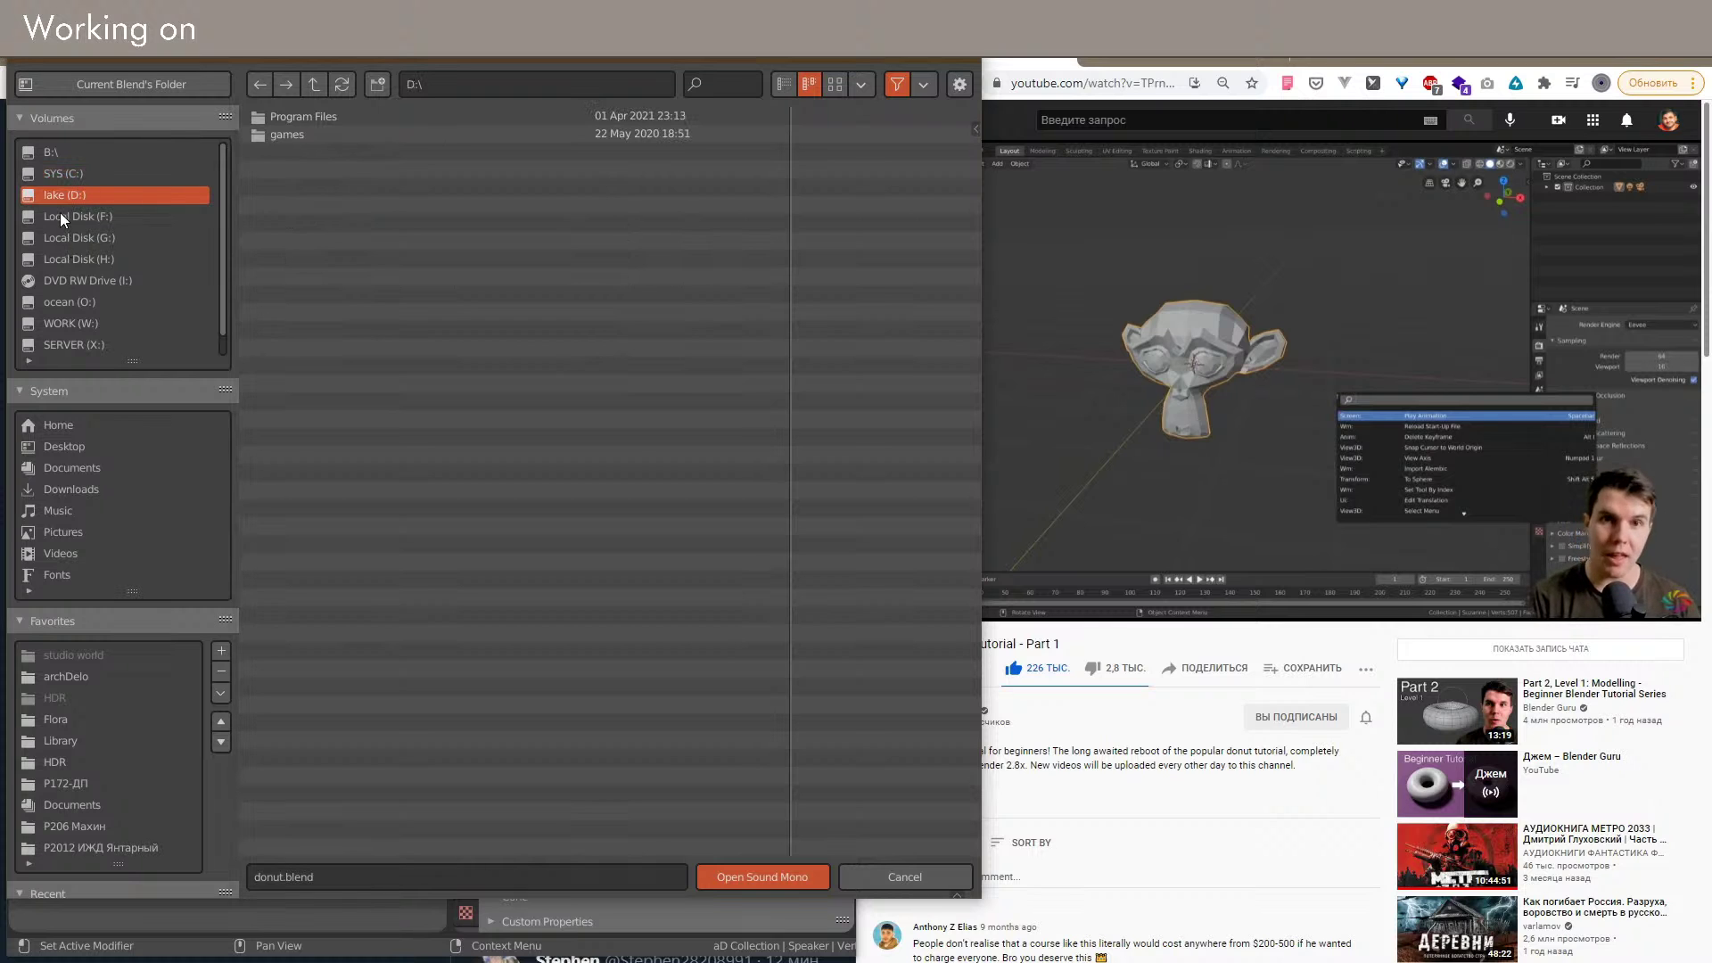
left_click(50, 152)
double_click(303, 142)
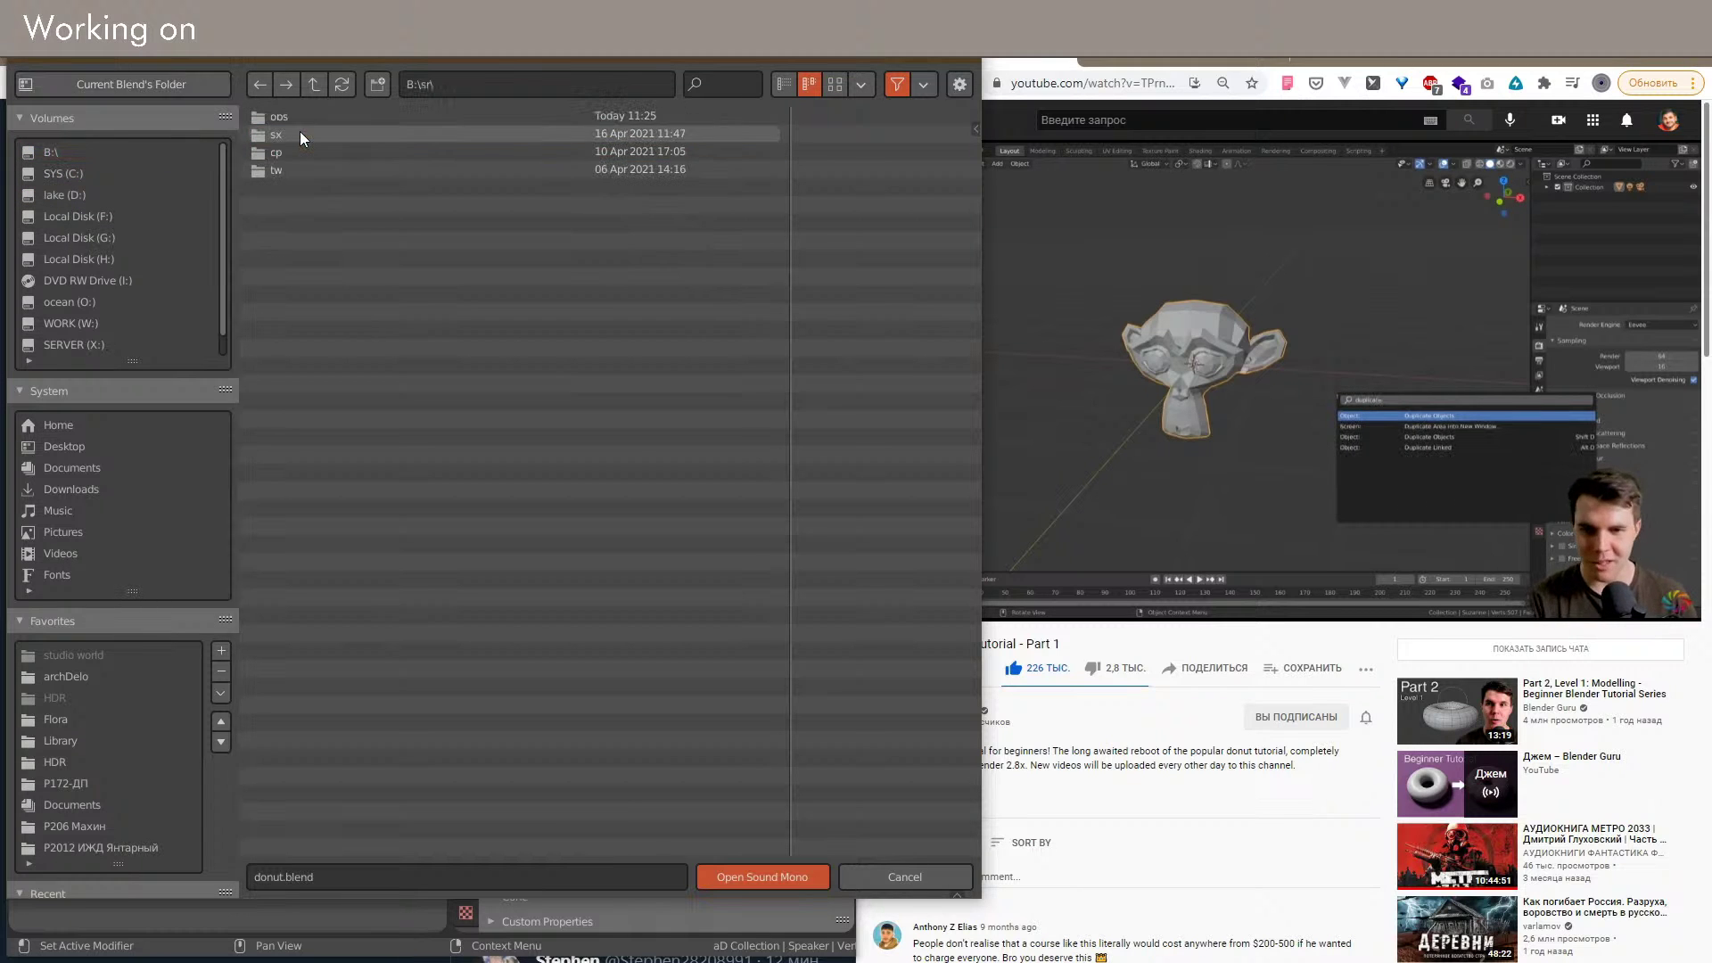
double_click(293, 117)
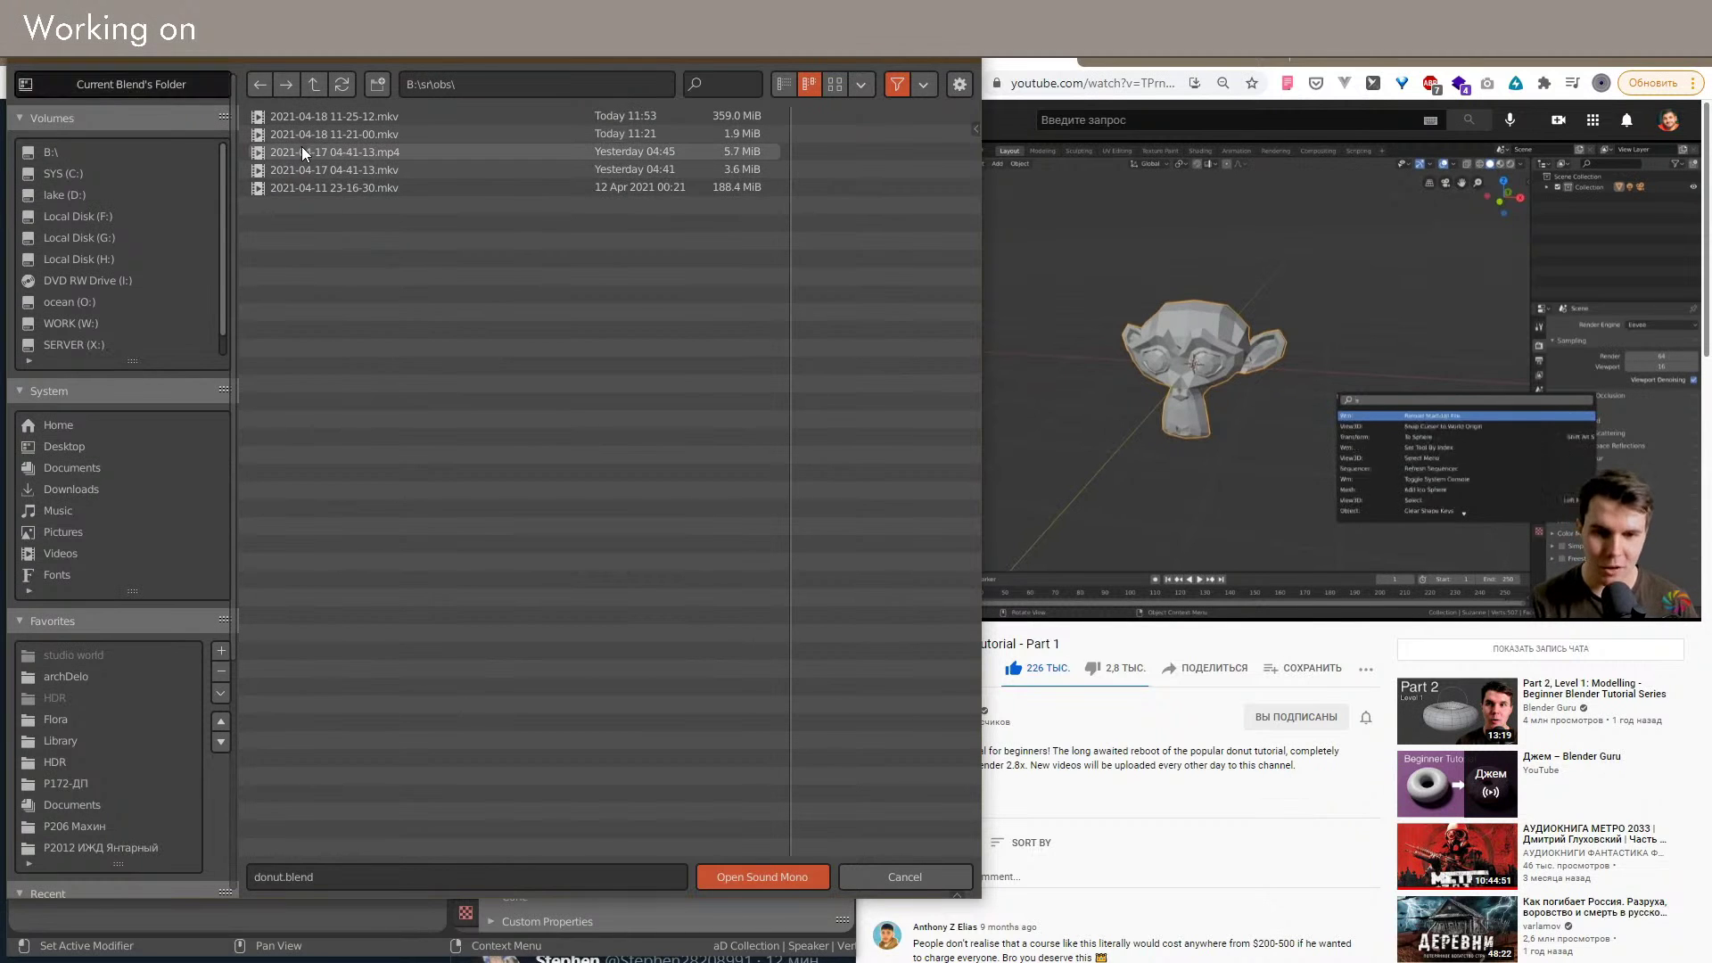
double_click(303, 116)
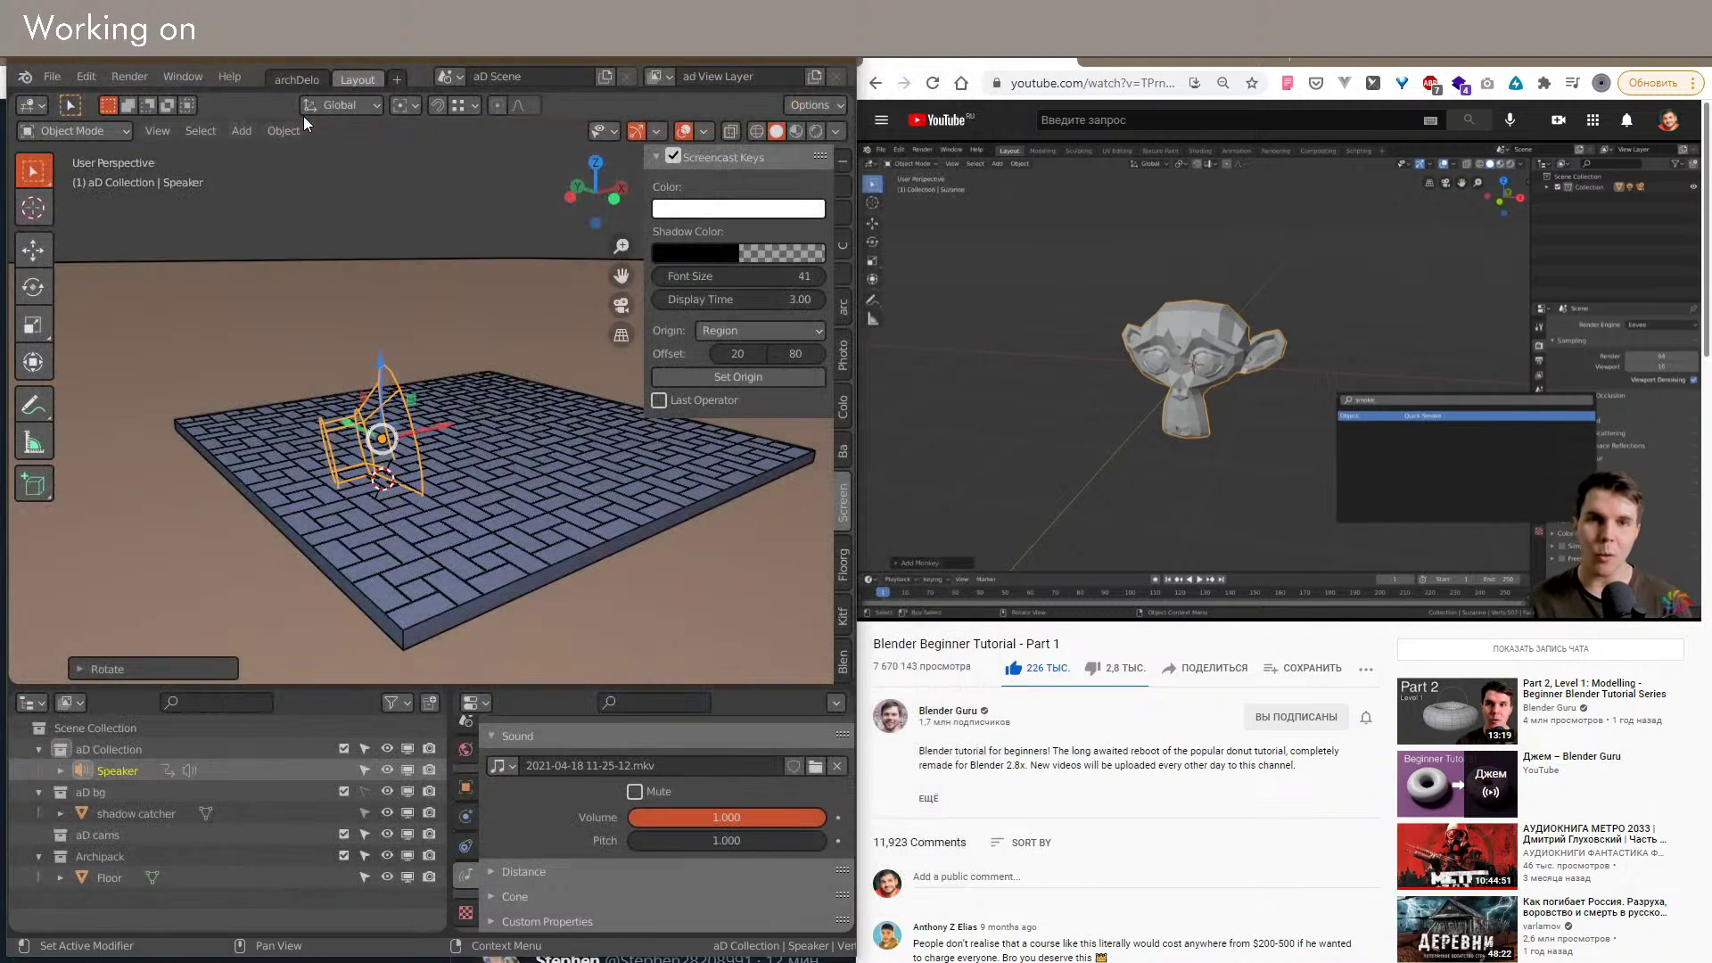
middle_click_drag(546, 430, 408, 444)
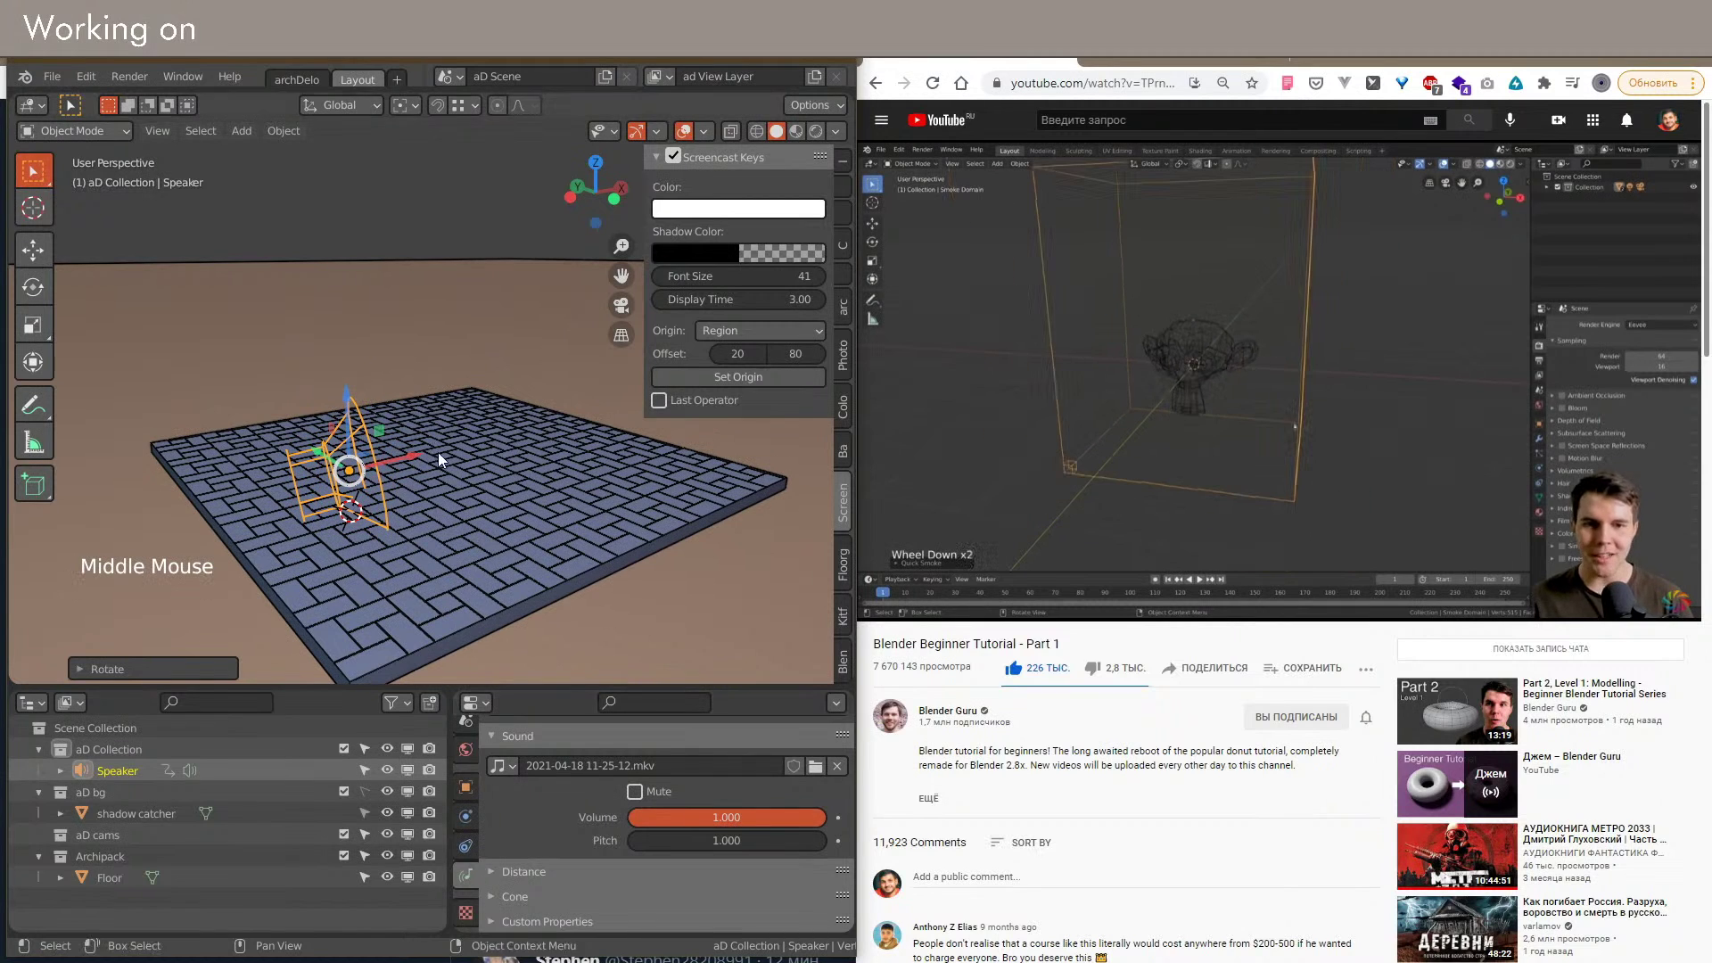
left_click(816, 767)
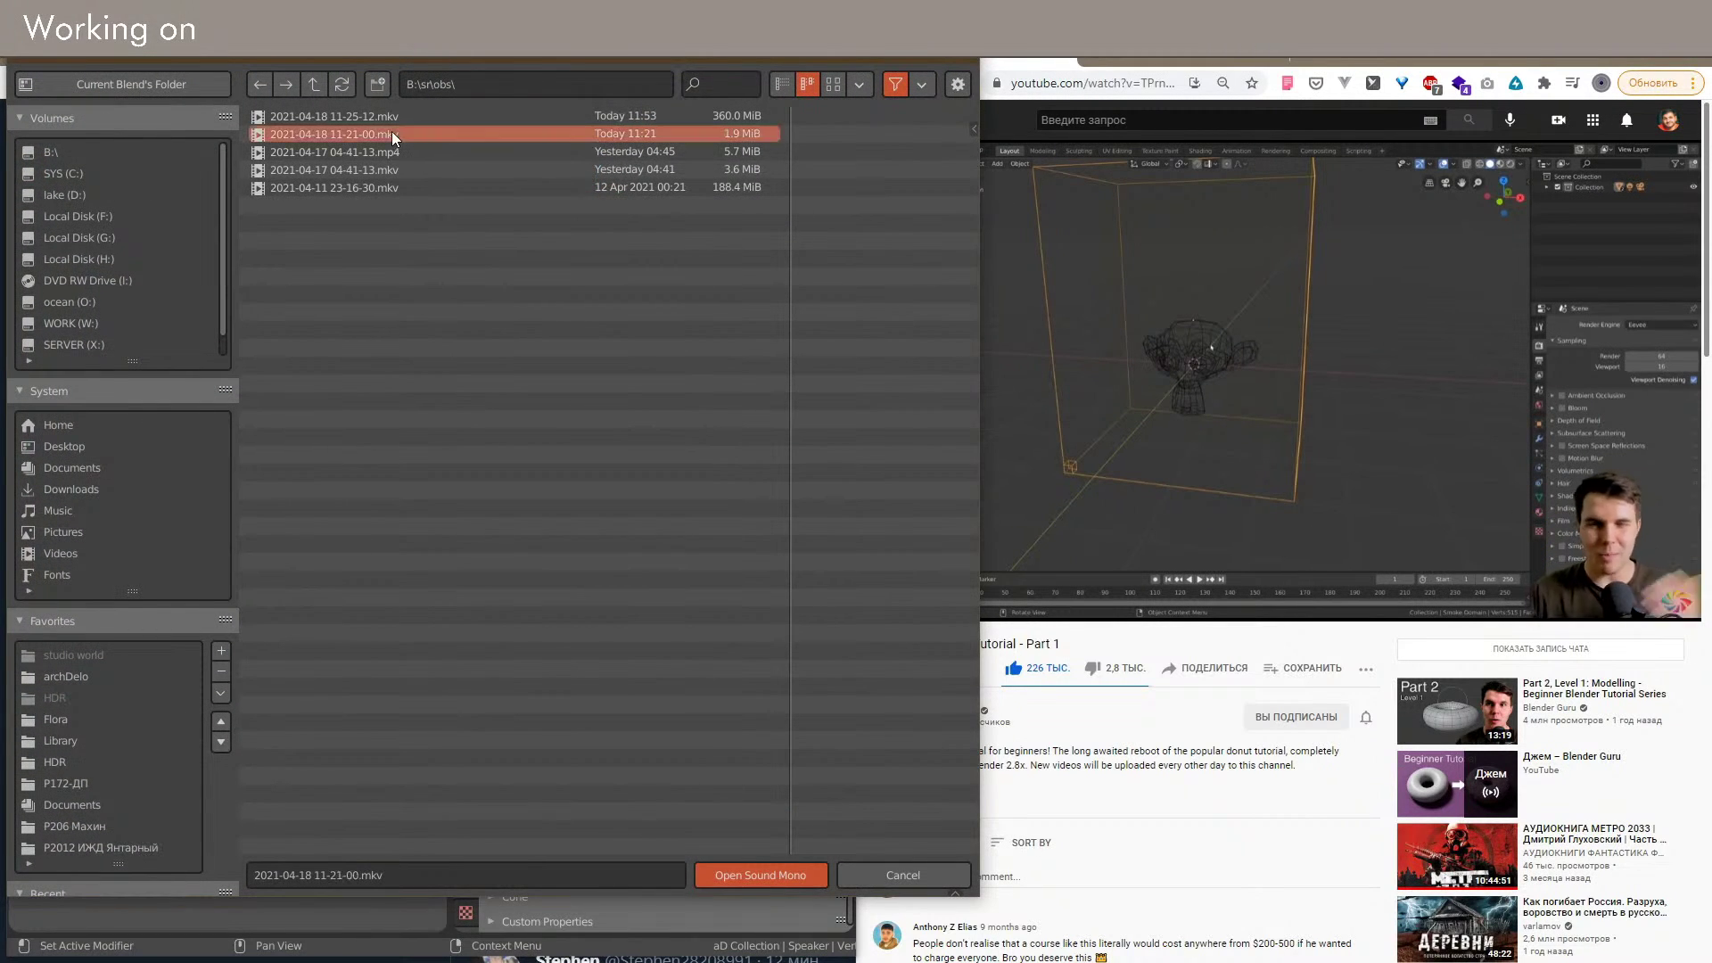
double_click(392, 134)
middle_click_drag(452, 421, 481, 516)
scroll(482, 515, "up", 2)
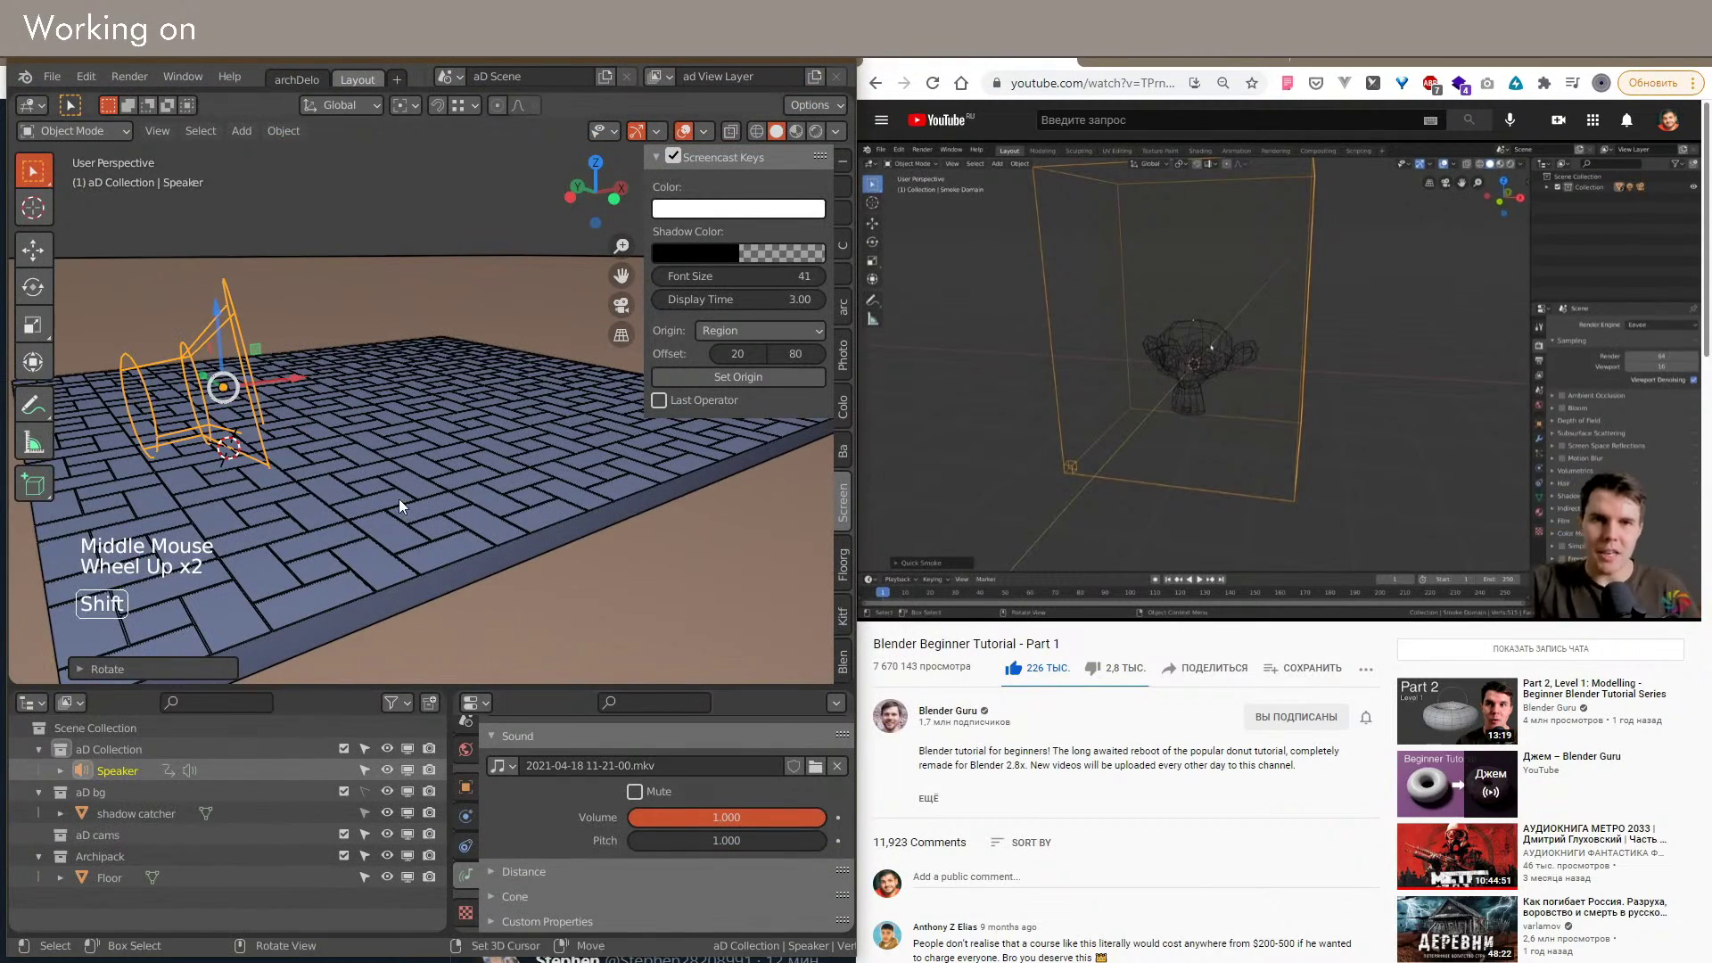
key("shift+space")
key("shift+space")
Step: Split off an area below the 3D viewport, make it a timeline and set the current frame to 0
left_click_drag(18, 675, 17, 571)
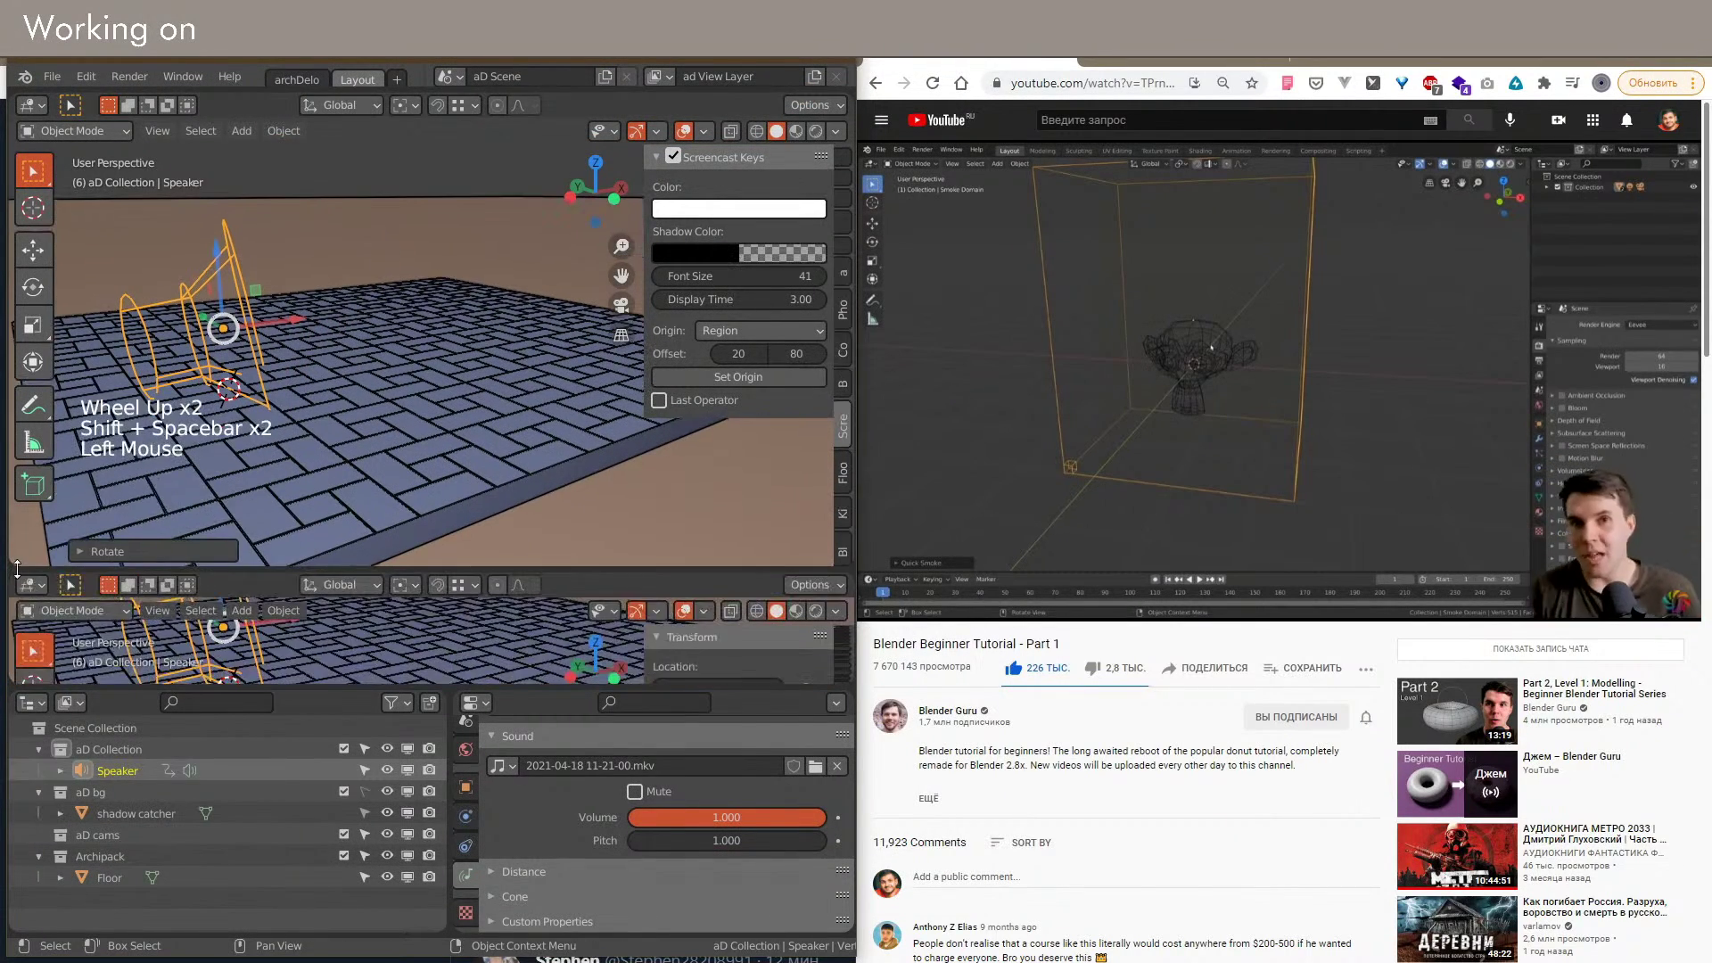
left_click(32, 586)
left_click(282, 667)
middle_click_drag(270, 647, 335, 620)
left_click(294, 617)
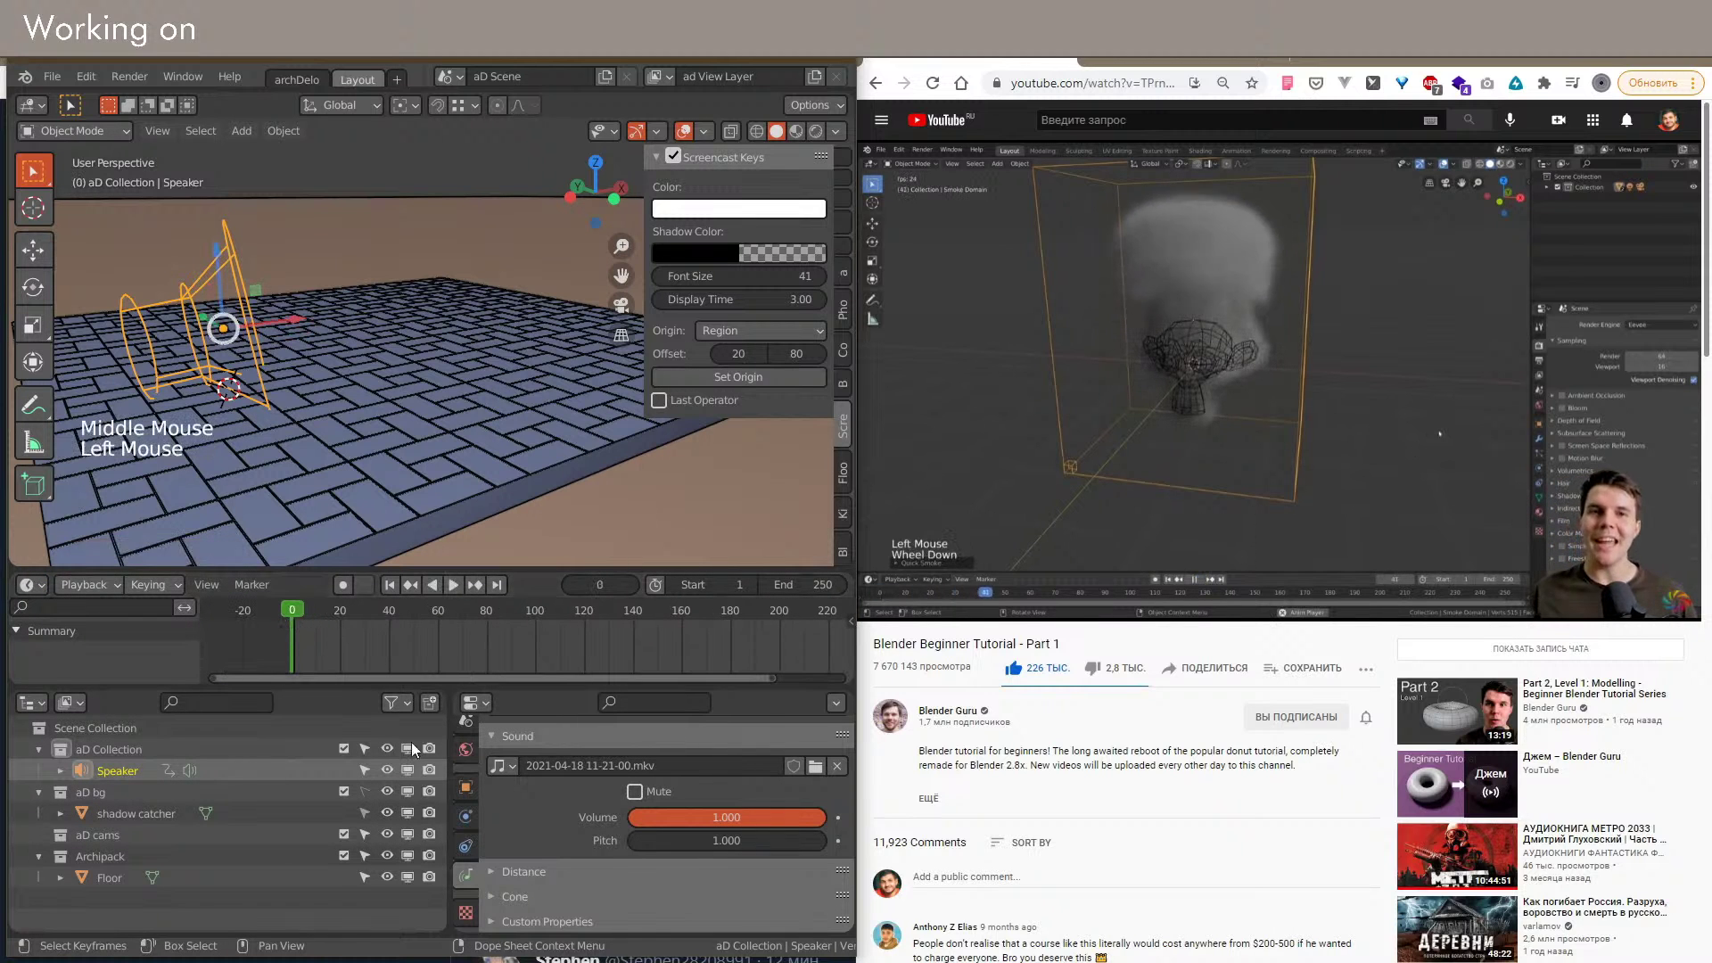
Step: Place the 3D cursor on the floor beside the speaker, clear of its outline
scroll(607, 887, "down", 2)
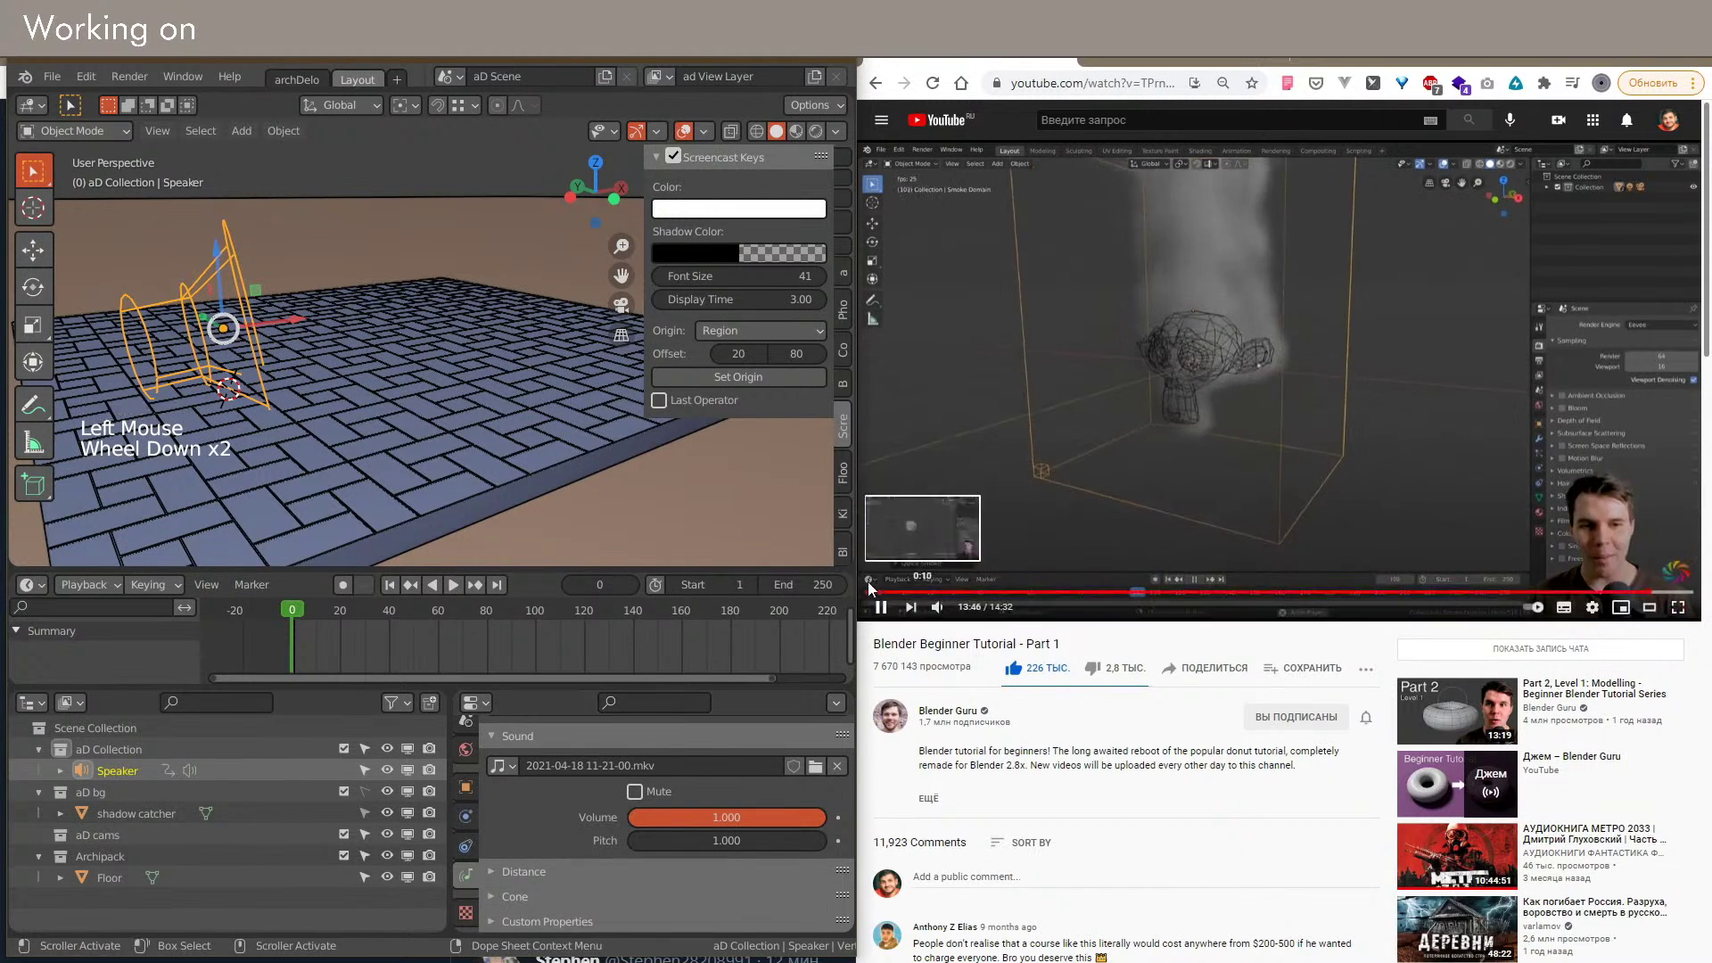
scroll(364, 358, "down", 6)
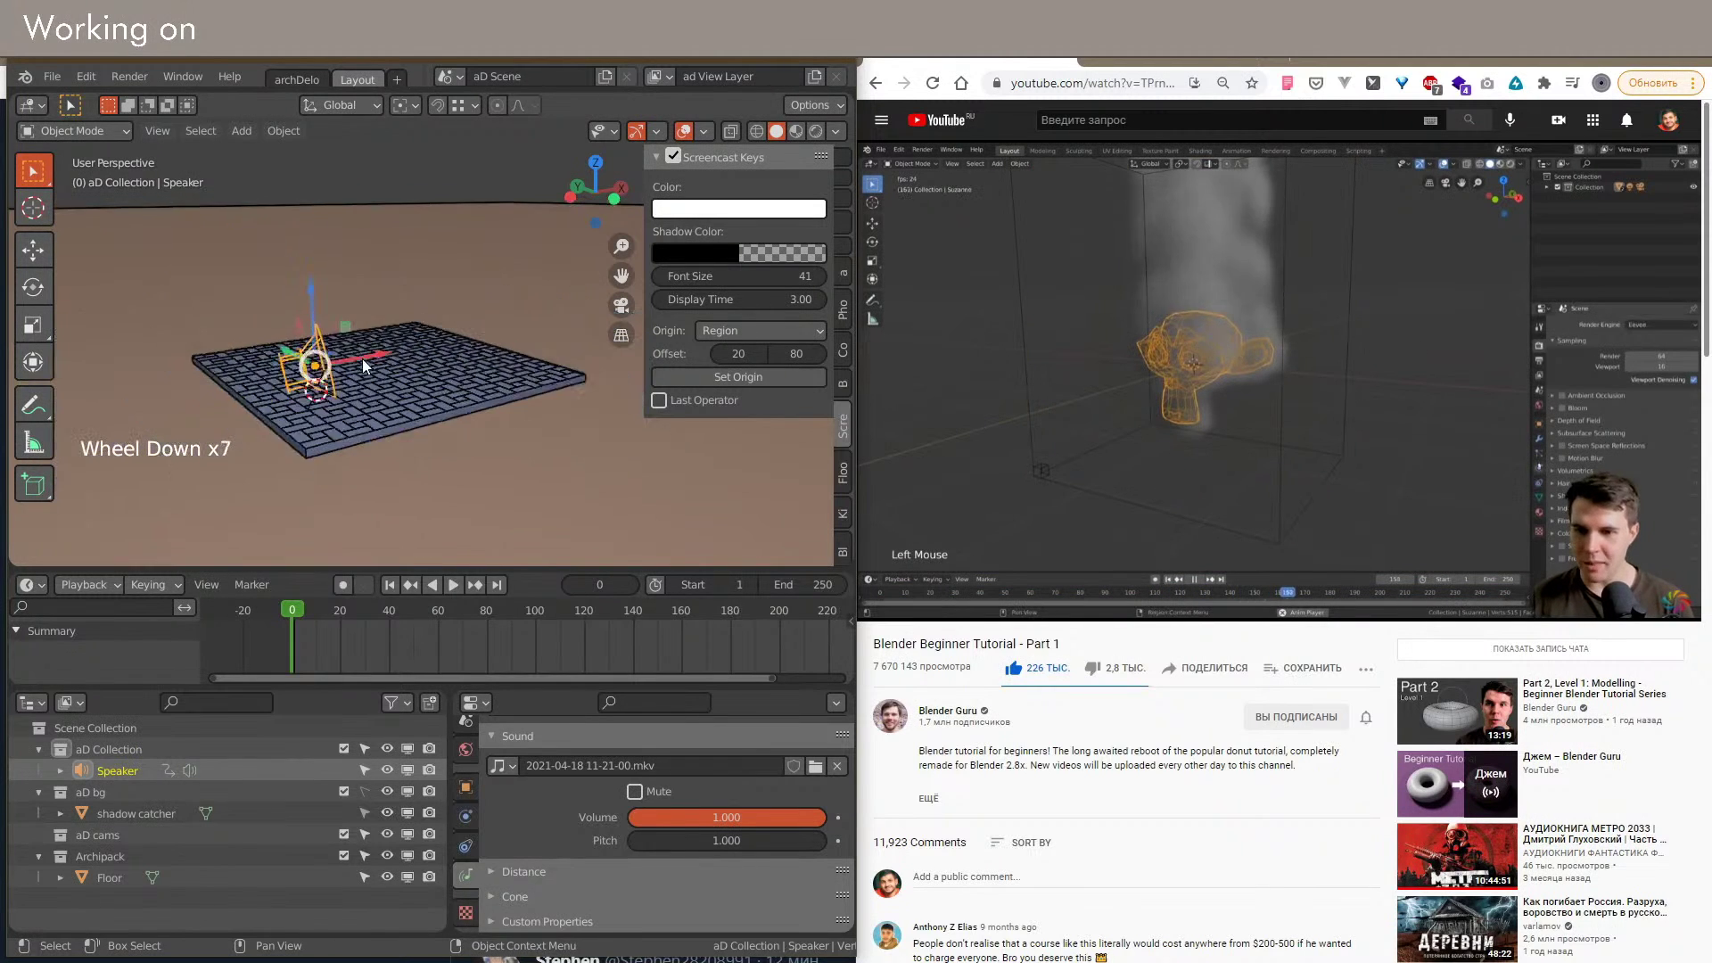
middle_click_drag(439, 266, 324, 409)
scroll(324, 409, "up", 2, "shift")
scroll(339, 405, "up", 3)
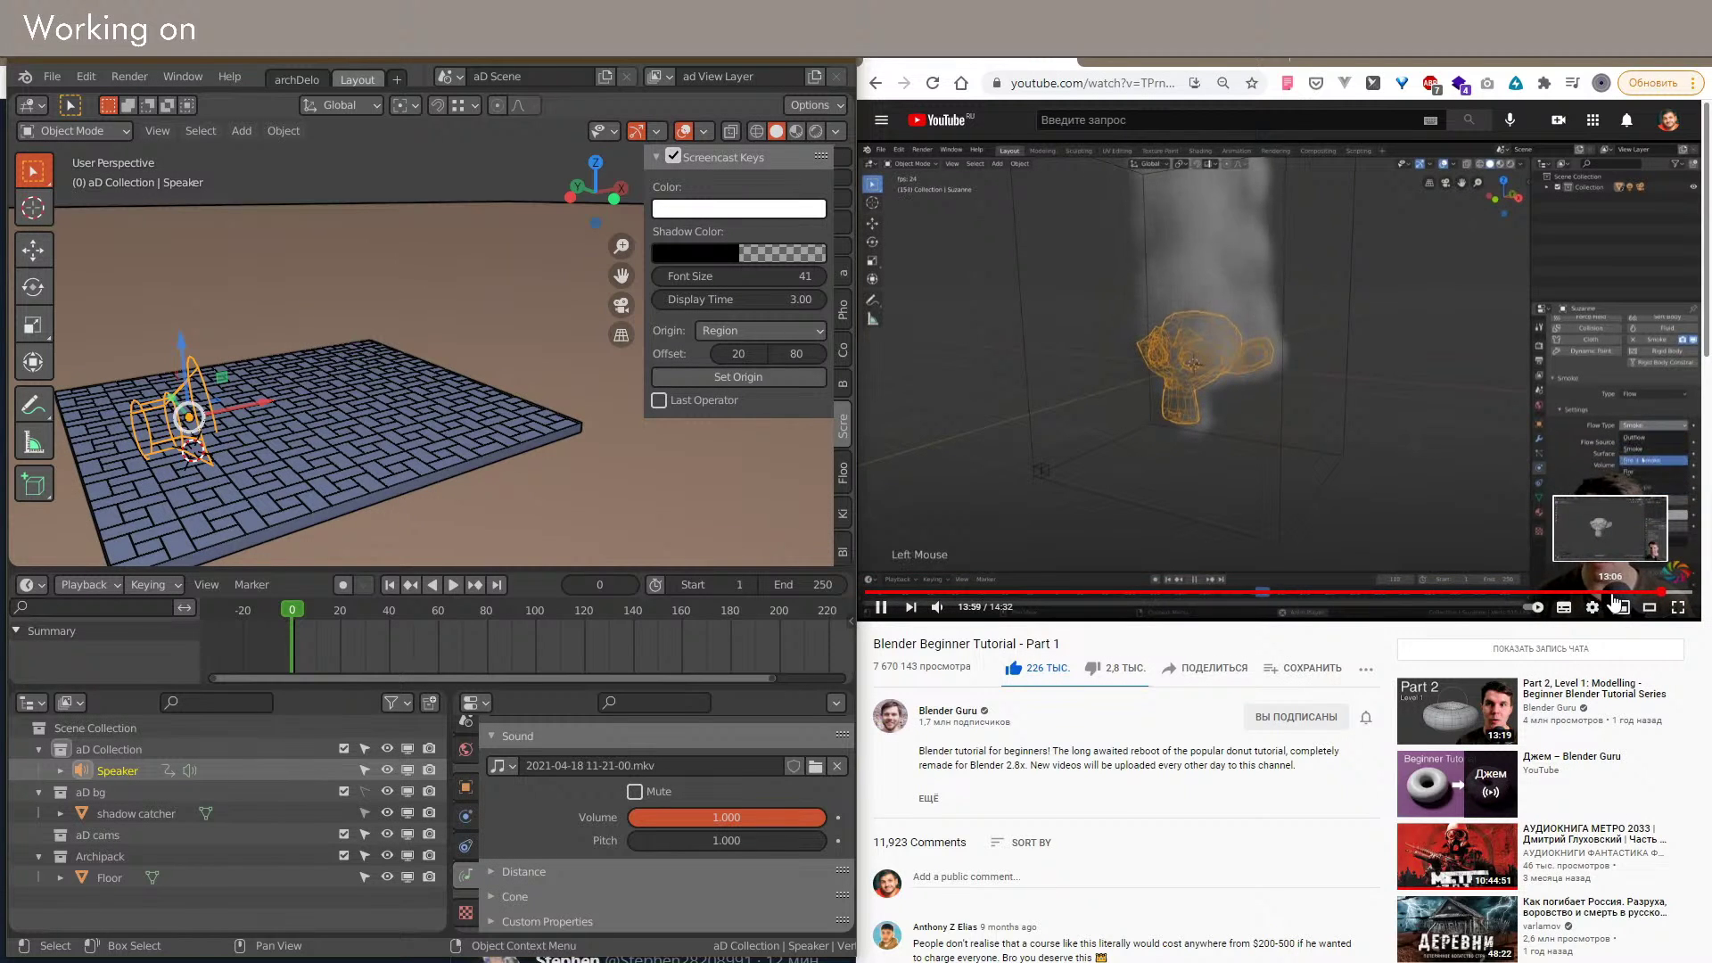
middle_click_drag(500, 509, 469, 499)
scroll(430, 405, "up", 1)
right_click(430, 405, "shift")
Step: Add a monkey mesh at the 3D cursor and move it up so that it stands on the floor
key("shift+a")
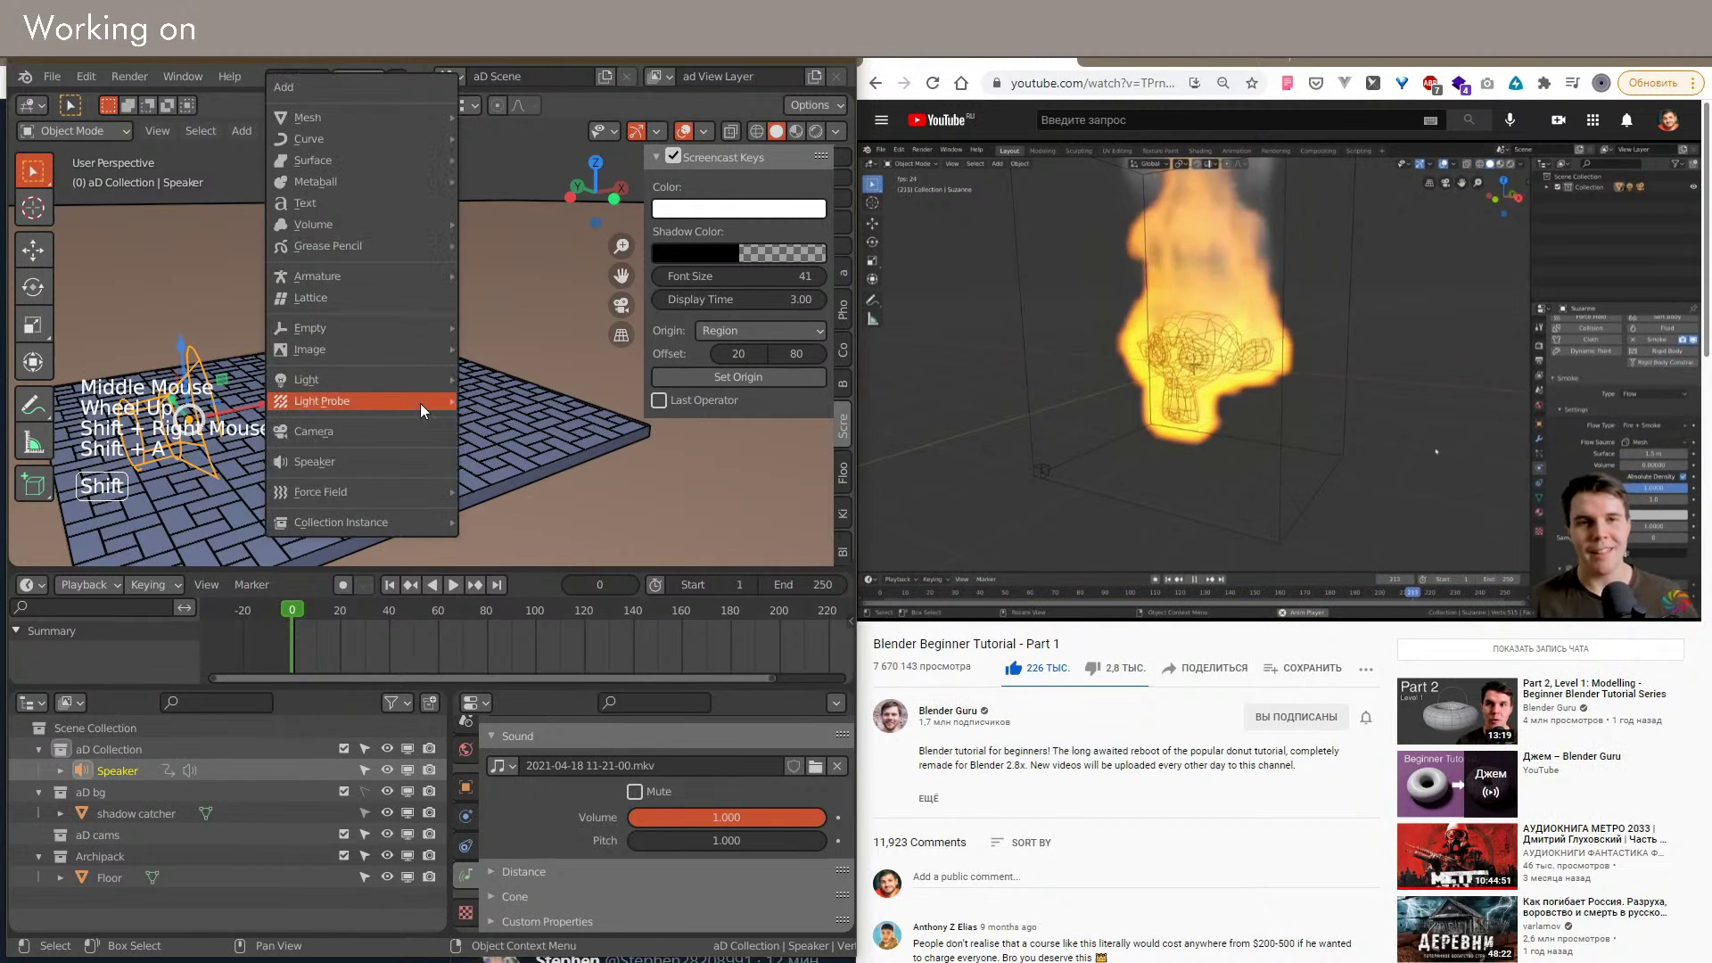
mouse_move(330, 114)
mouse_move(560, 505)
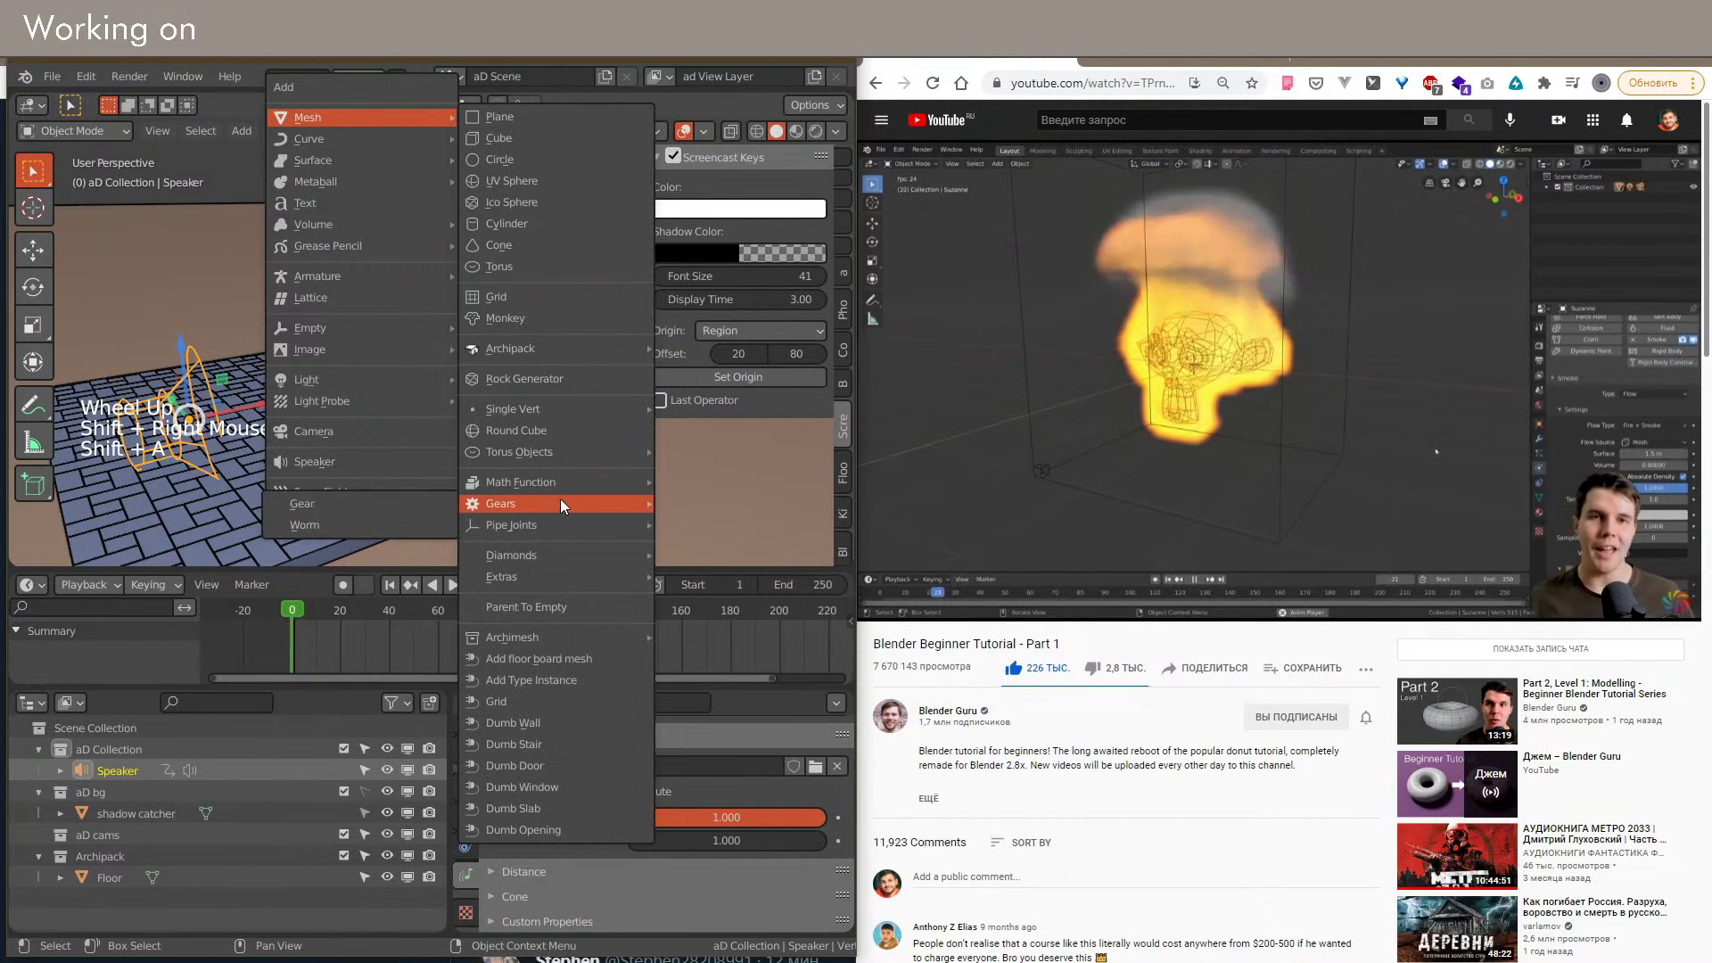
left_click(531, 317)
key("g")
left_click(485, 382)
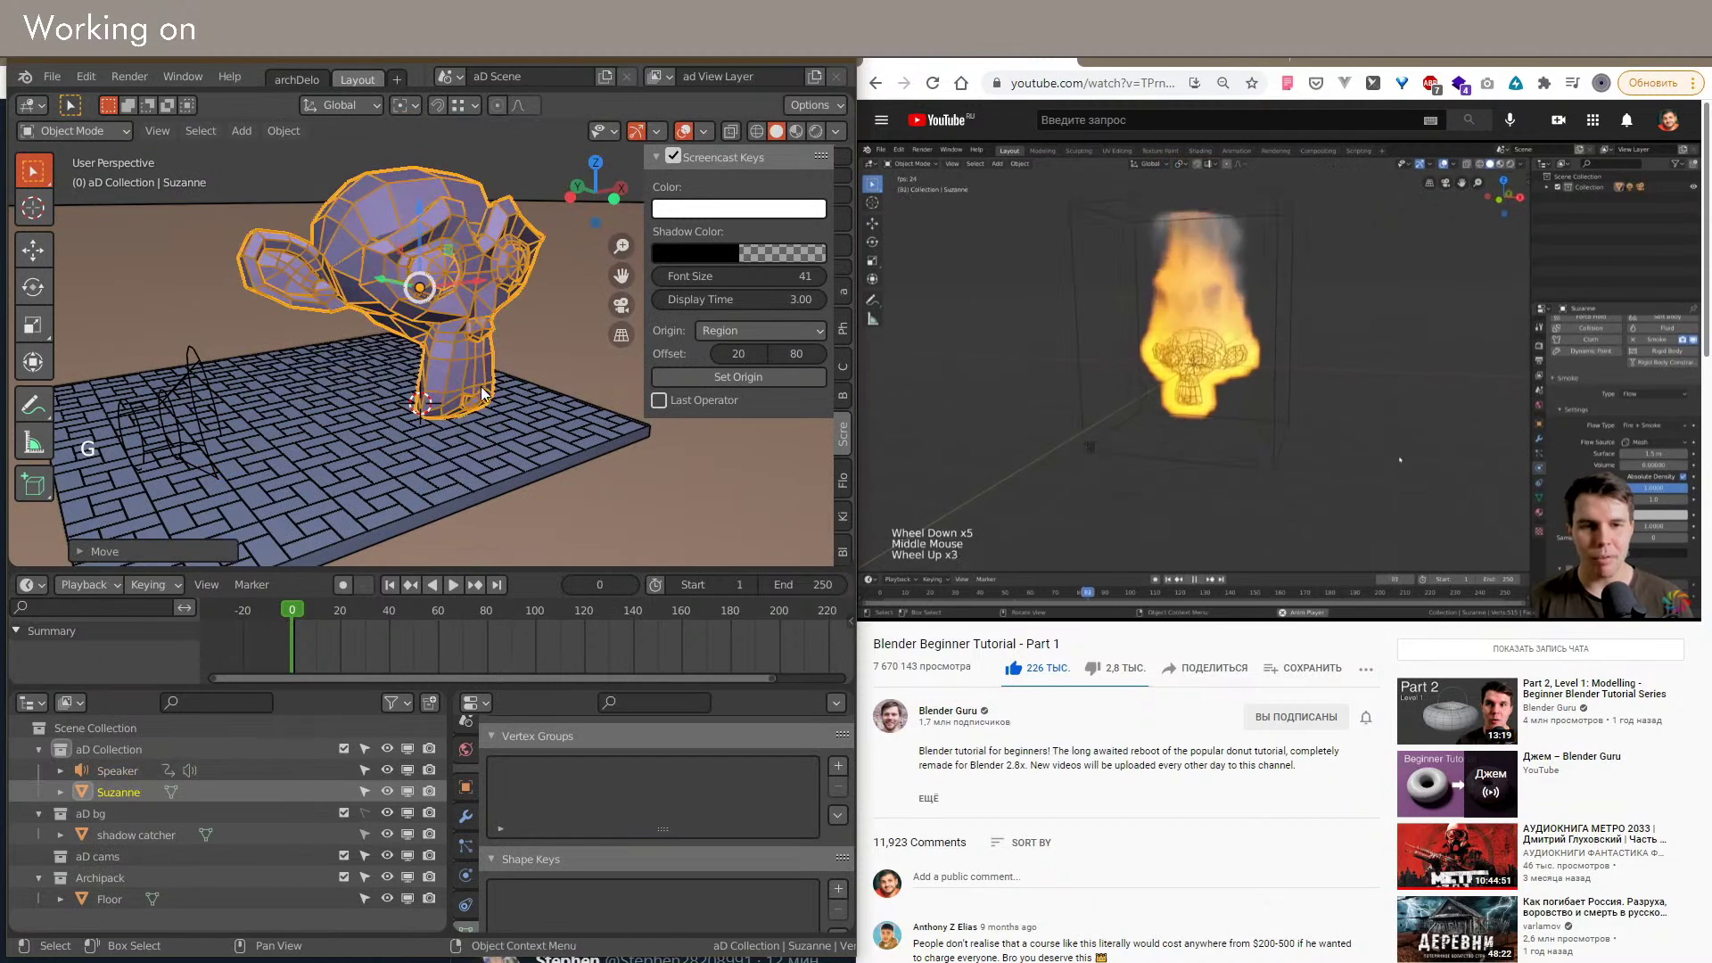
Step: Apply the Quick Smoke effect to the monkey
scroll(485, 383, "down", 1)
left_click(282, 130)
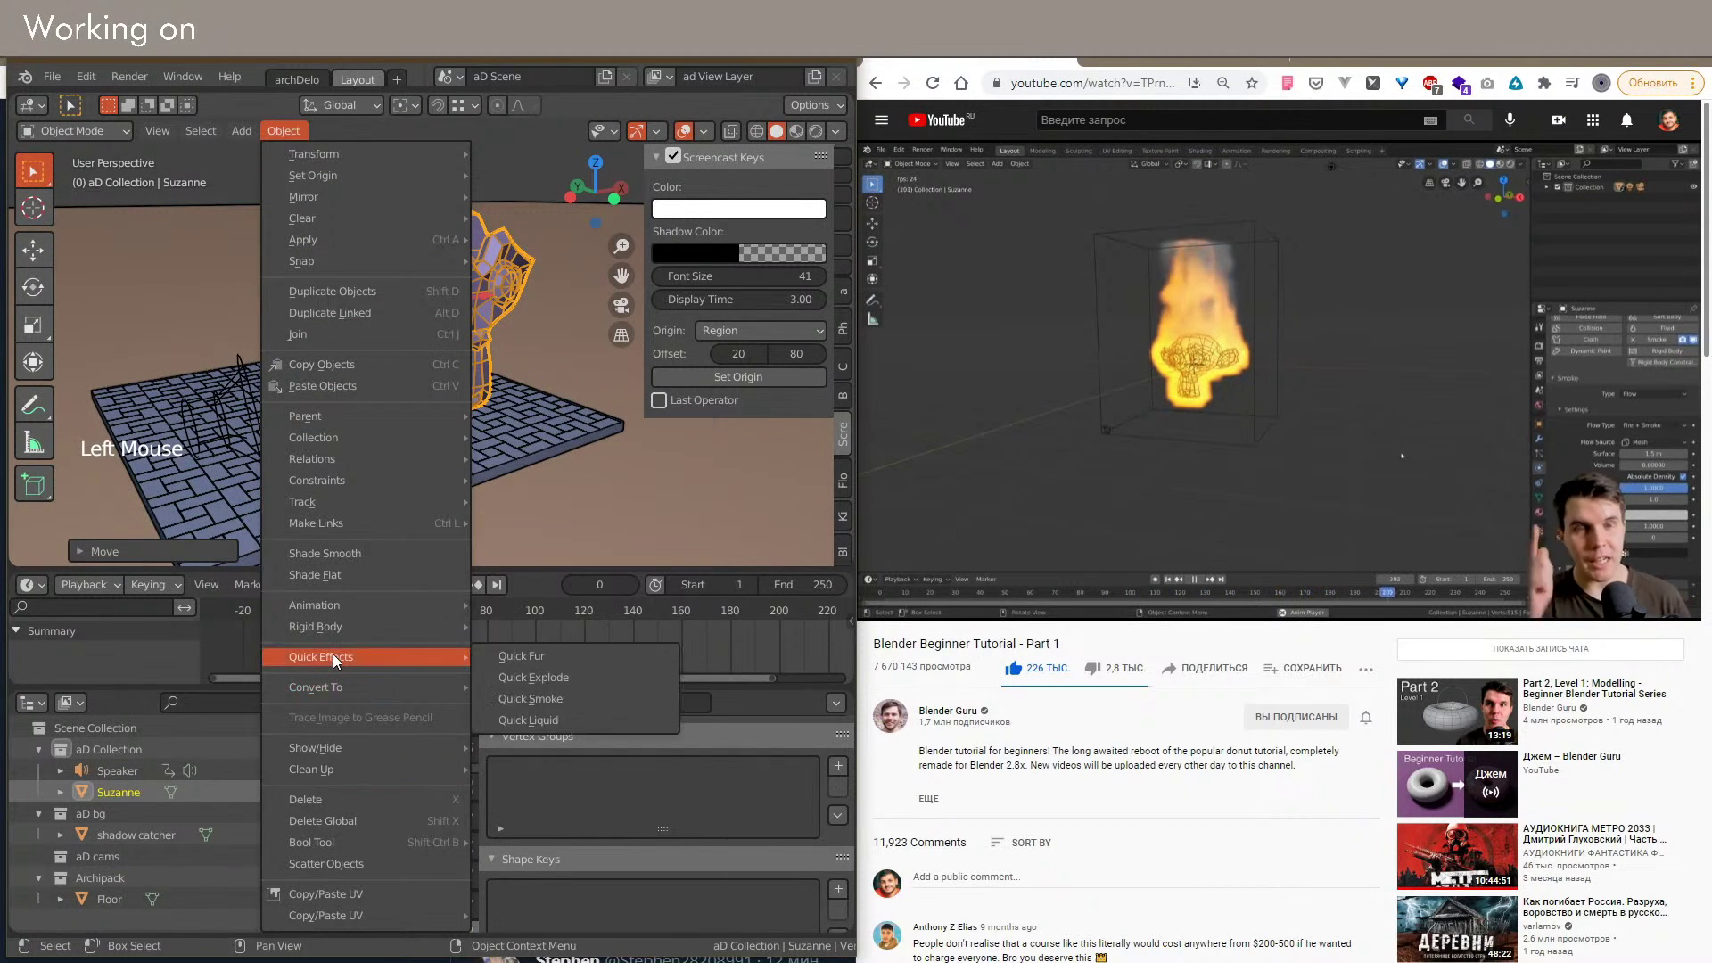
mouse_move(362, 654)
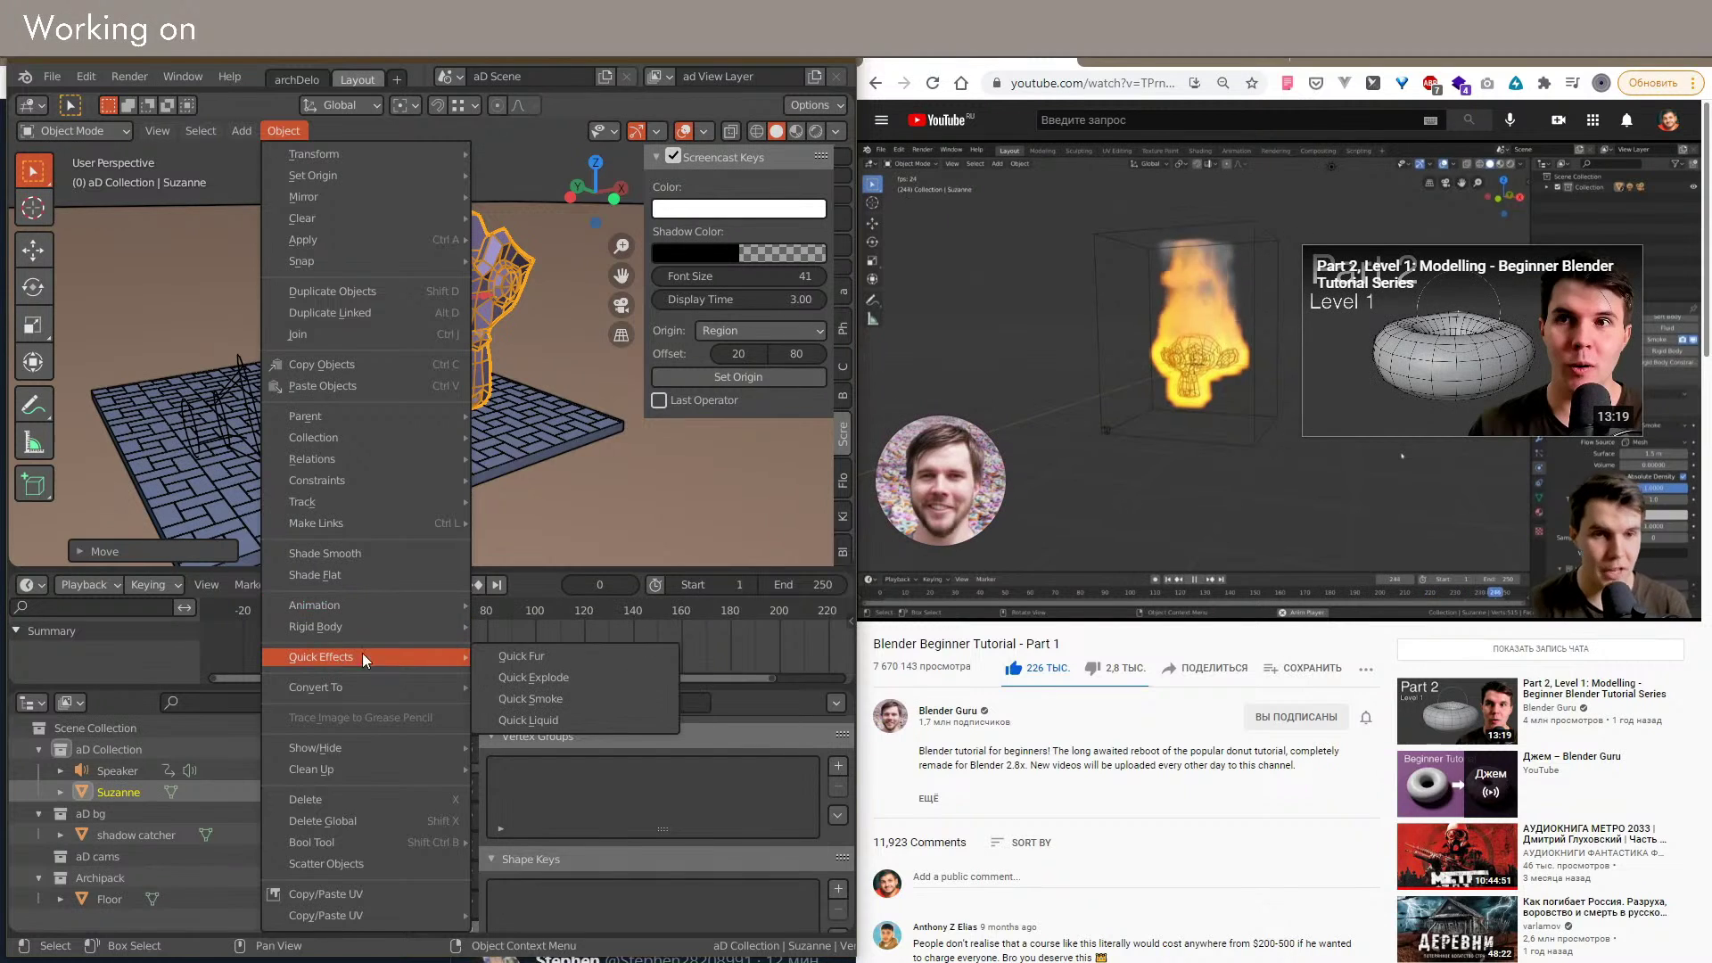
left_click(511, 698)
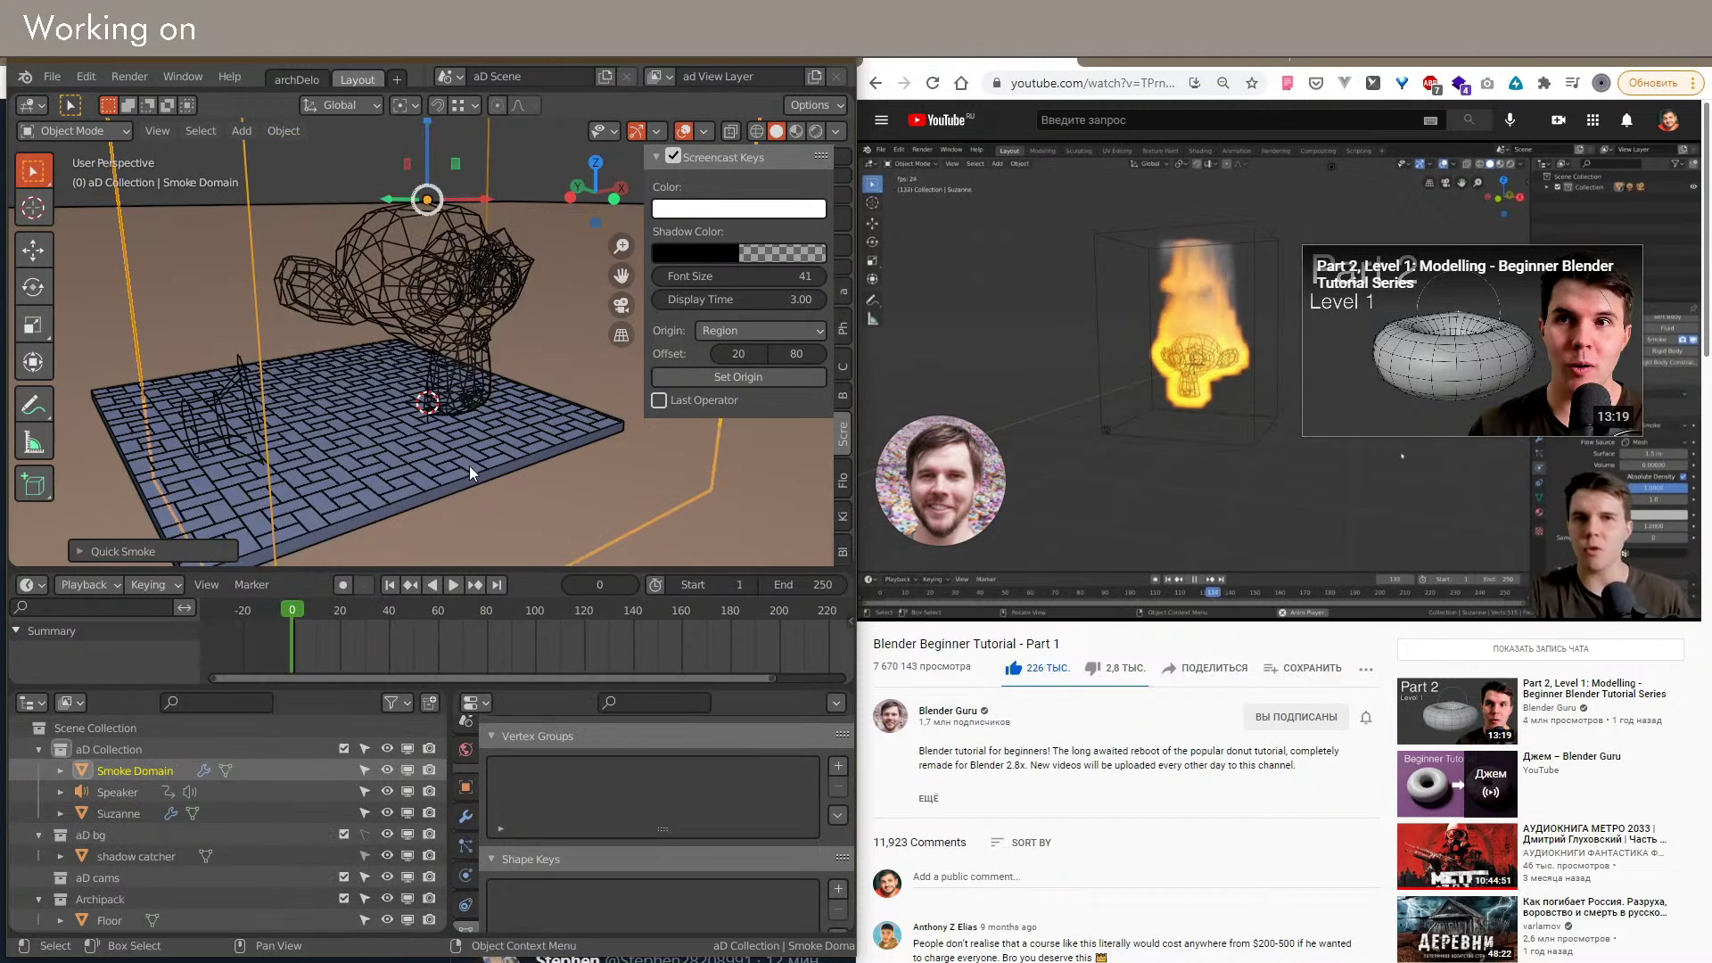
Step: Play the smoke animation from frame 0 with the whole domain in view and switch the viewport to Material Preview shading
scroll(472, 477, "down", 2)
left_click(292, 615)
key("shift+space")
middle_click_drag(511, 449, 571, 375, "shift")
scroll(473, 465, "down", 3)
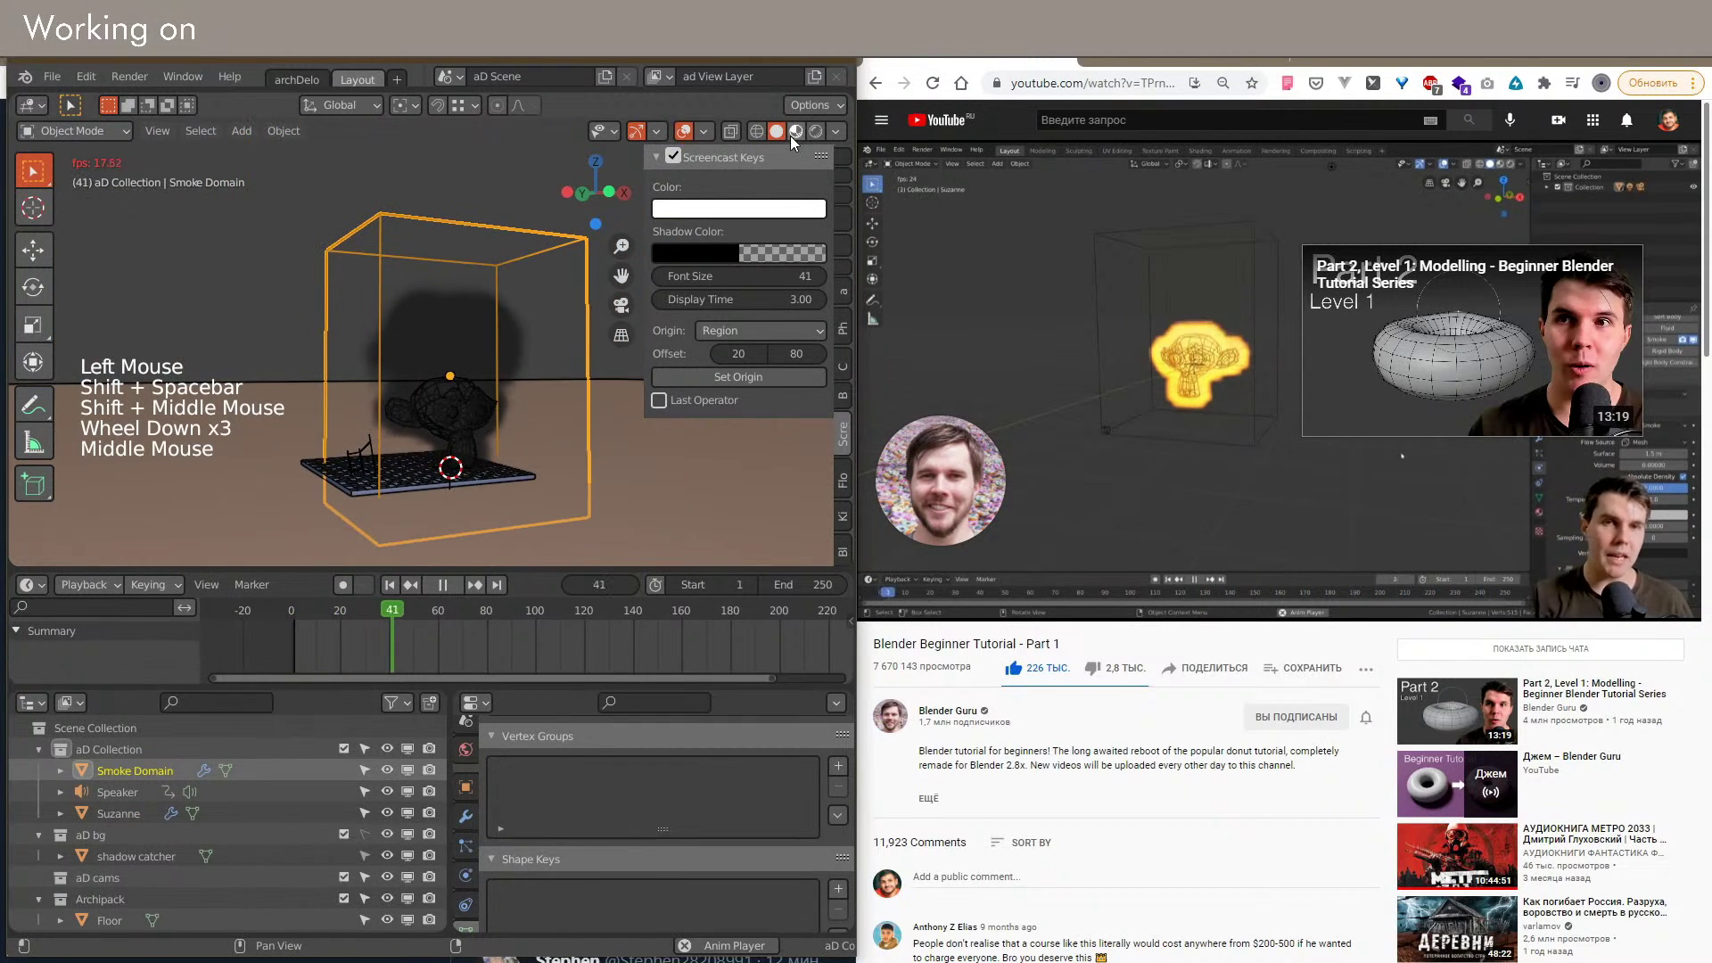
left_click(791, 136)
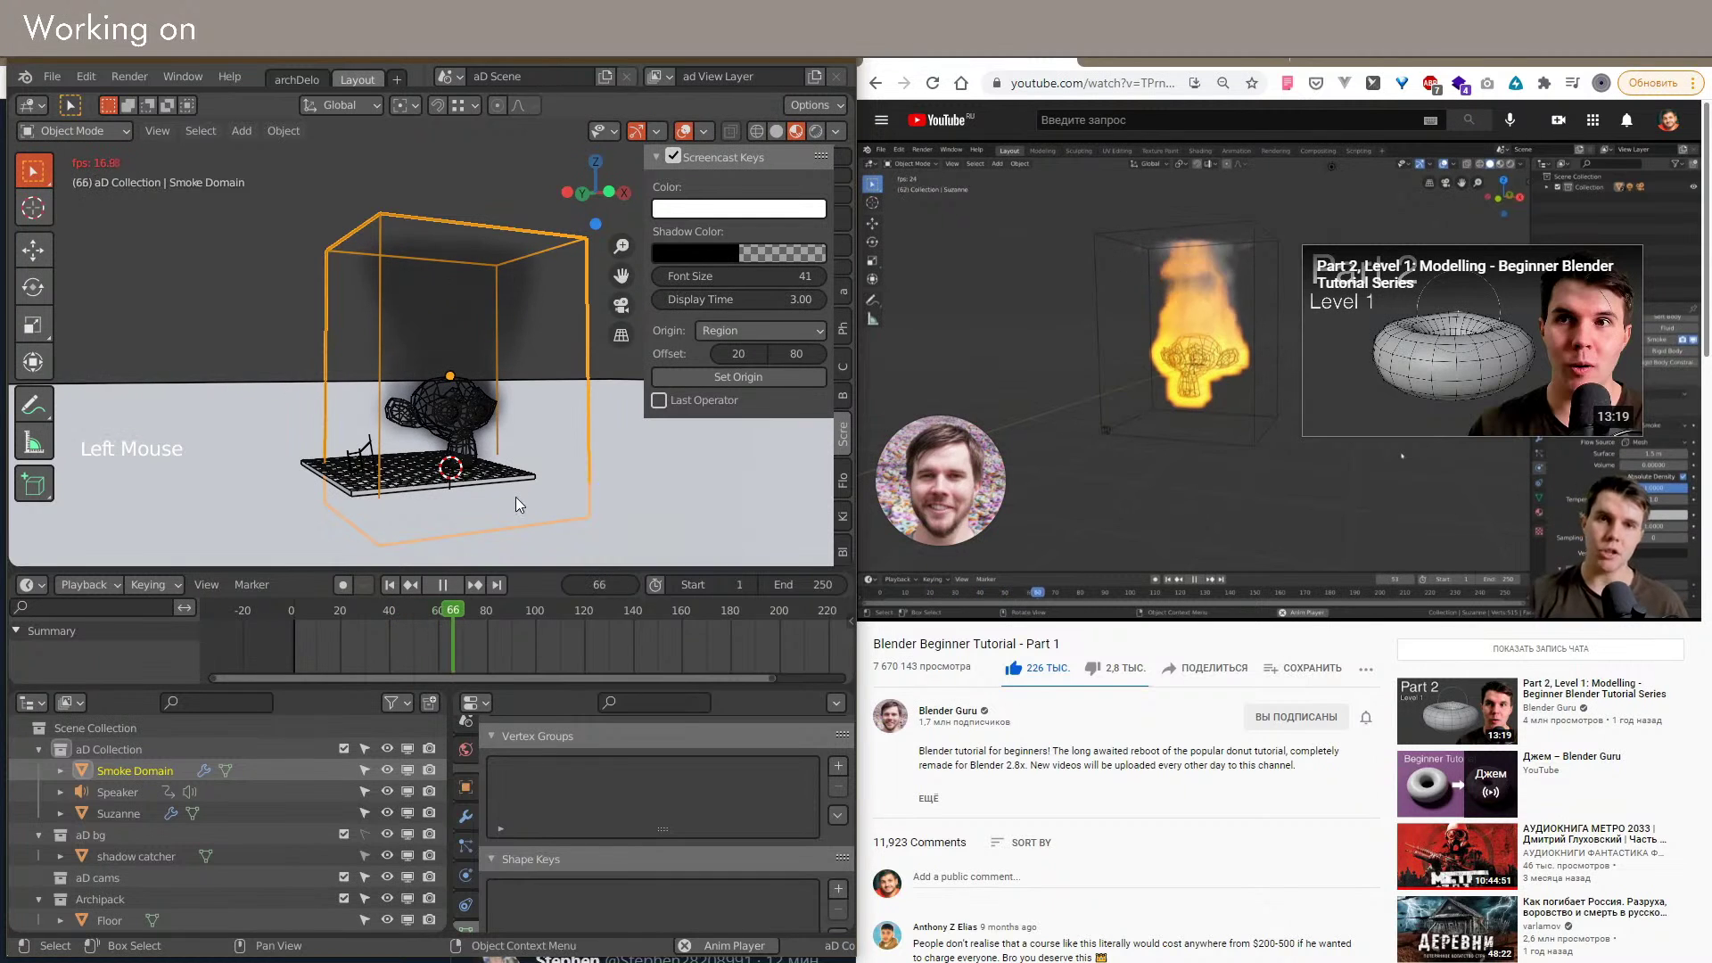
Step: Move the speaker freely to a new spot on the brick floor while the smoke animation plays
scroll(339, 461, "up", 3)
left_click(363, 459)
key("g")
left_click(450, 557)
middle_click_drag(412, 484, 419, 428)
scroll(419, 429, "down", 2)
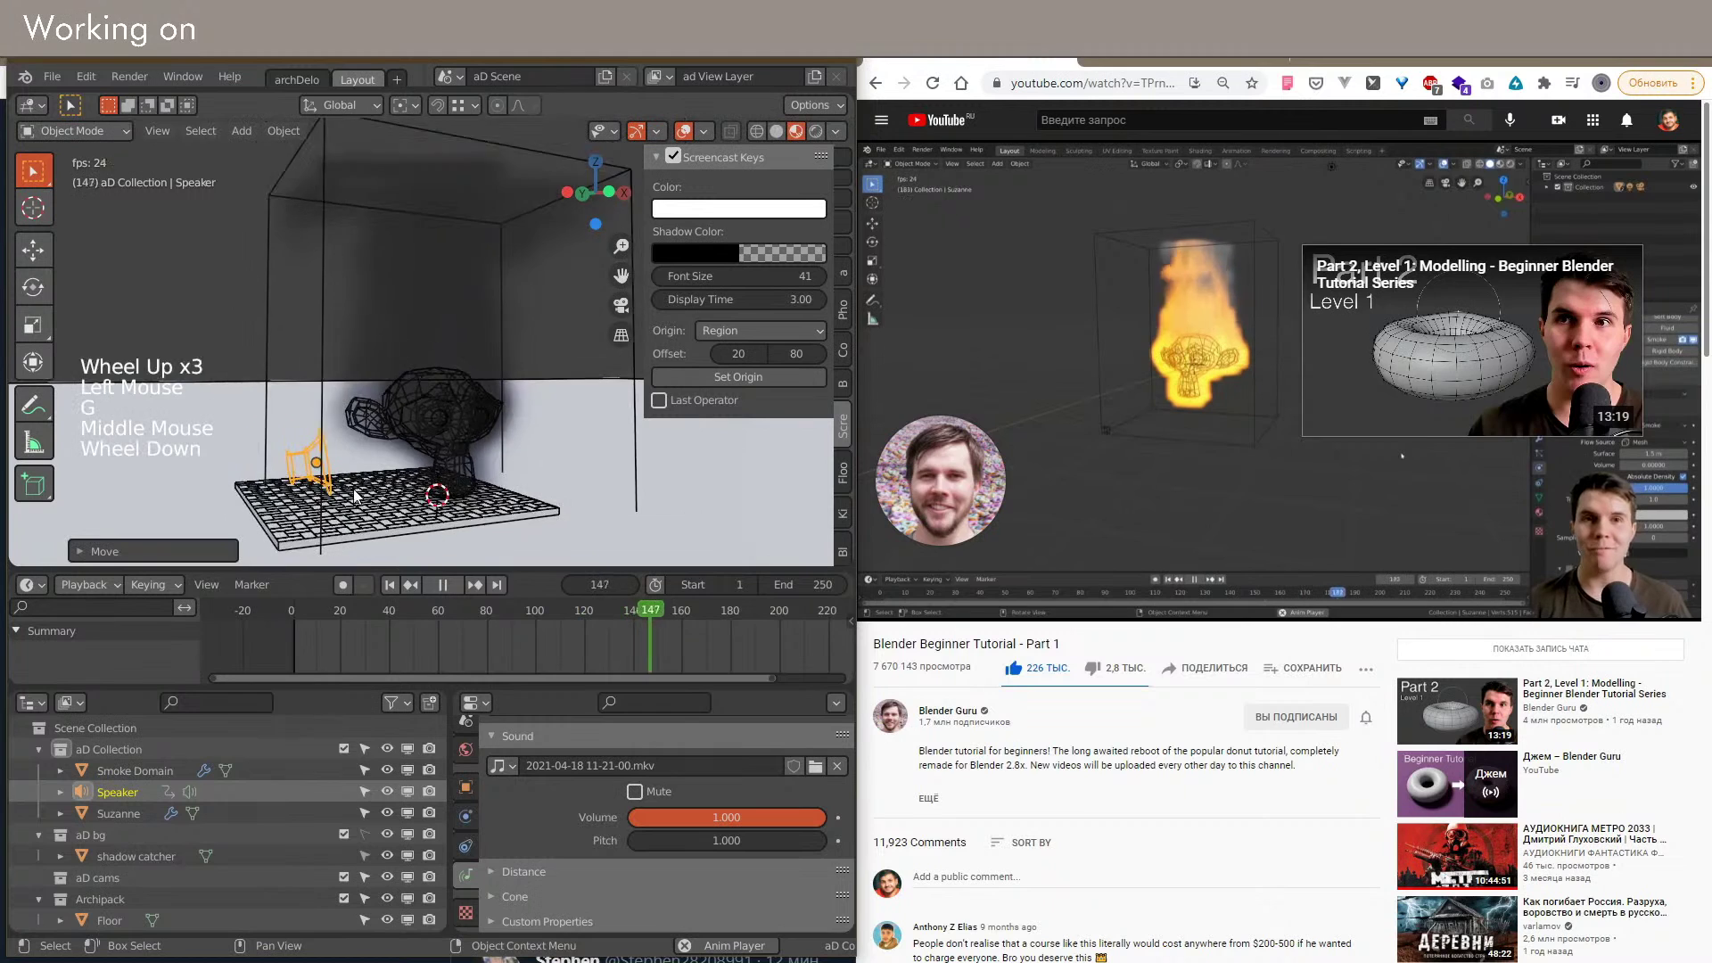
Step: Select the monkey, stop the playback, switch to Solid shading and replay the smoke animation
left_click(425, 430)
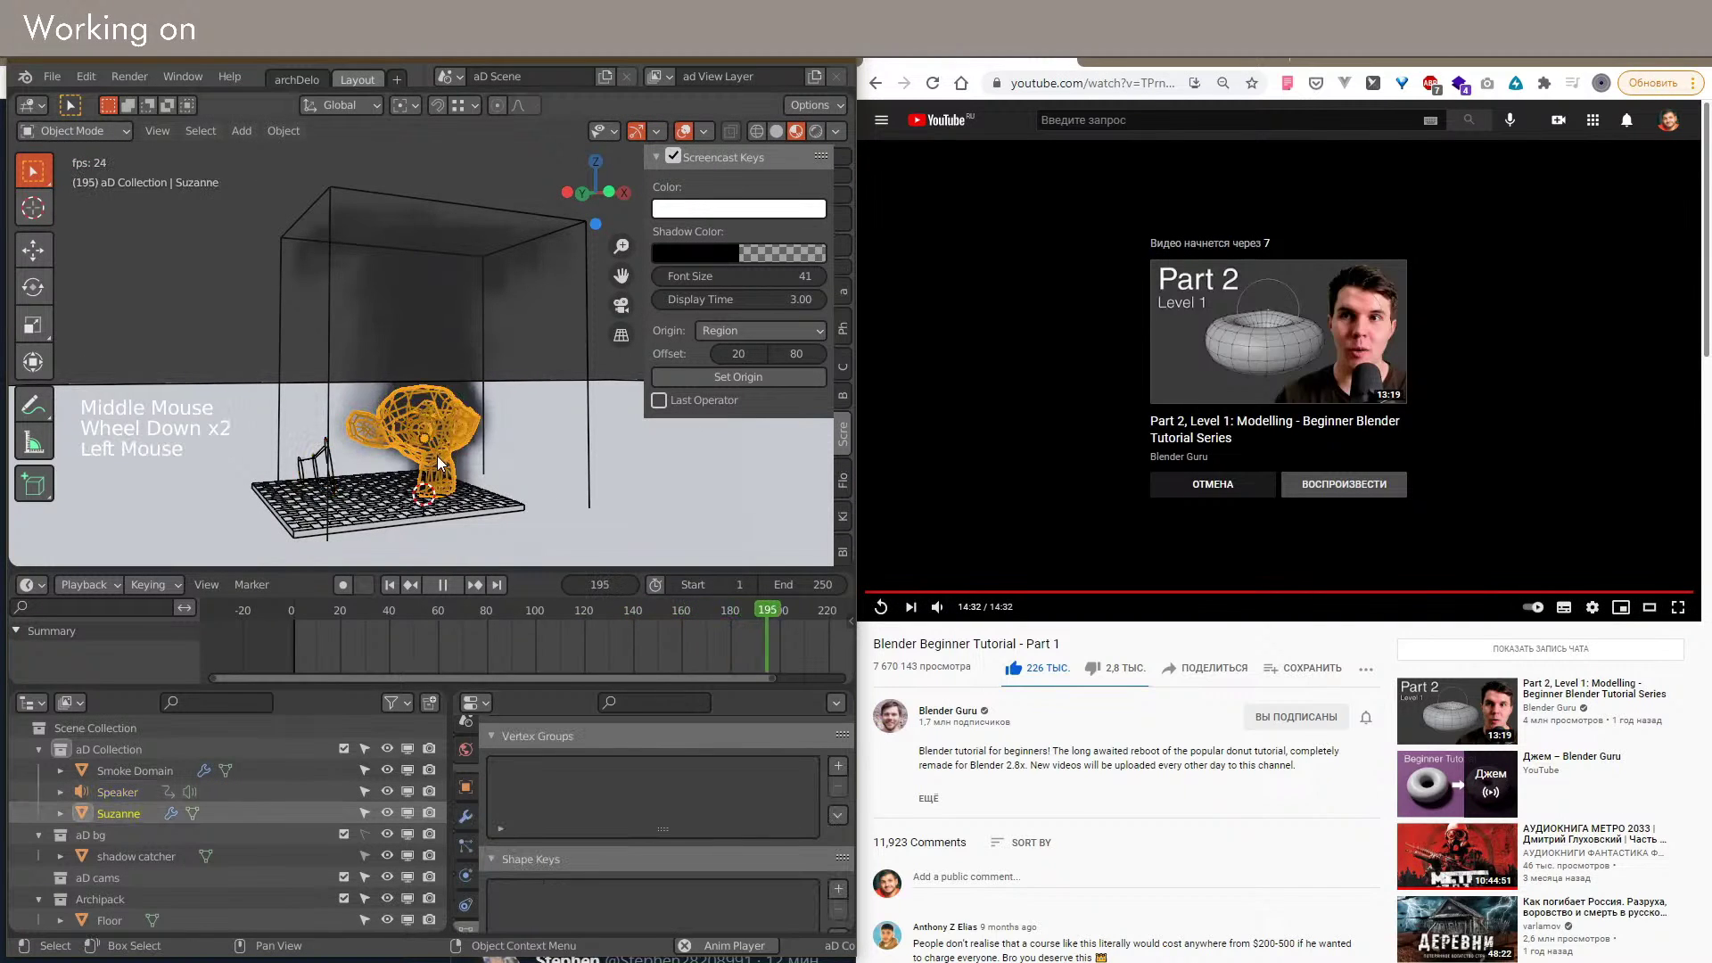
key("shift+space")
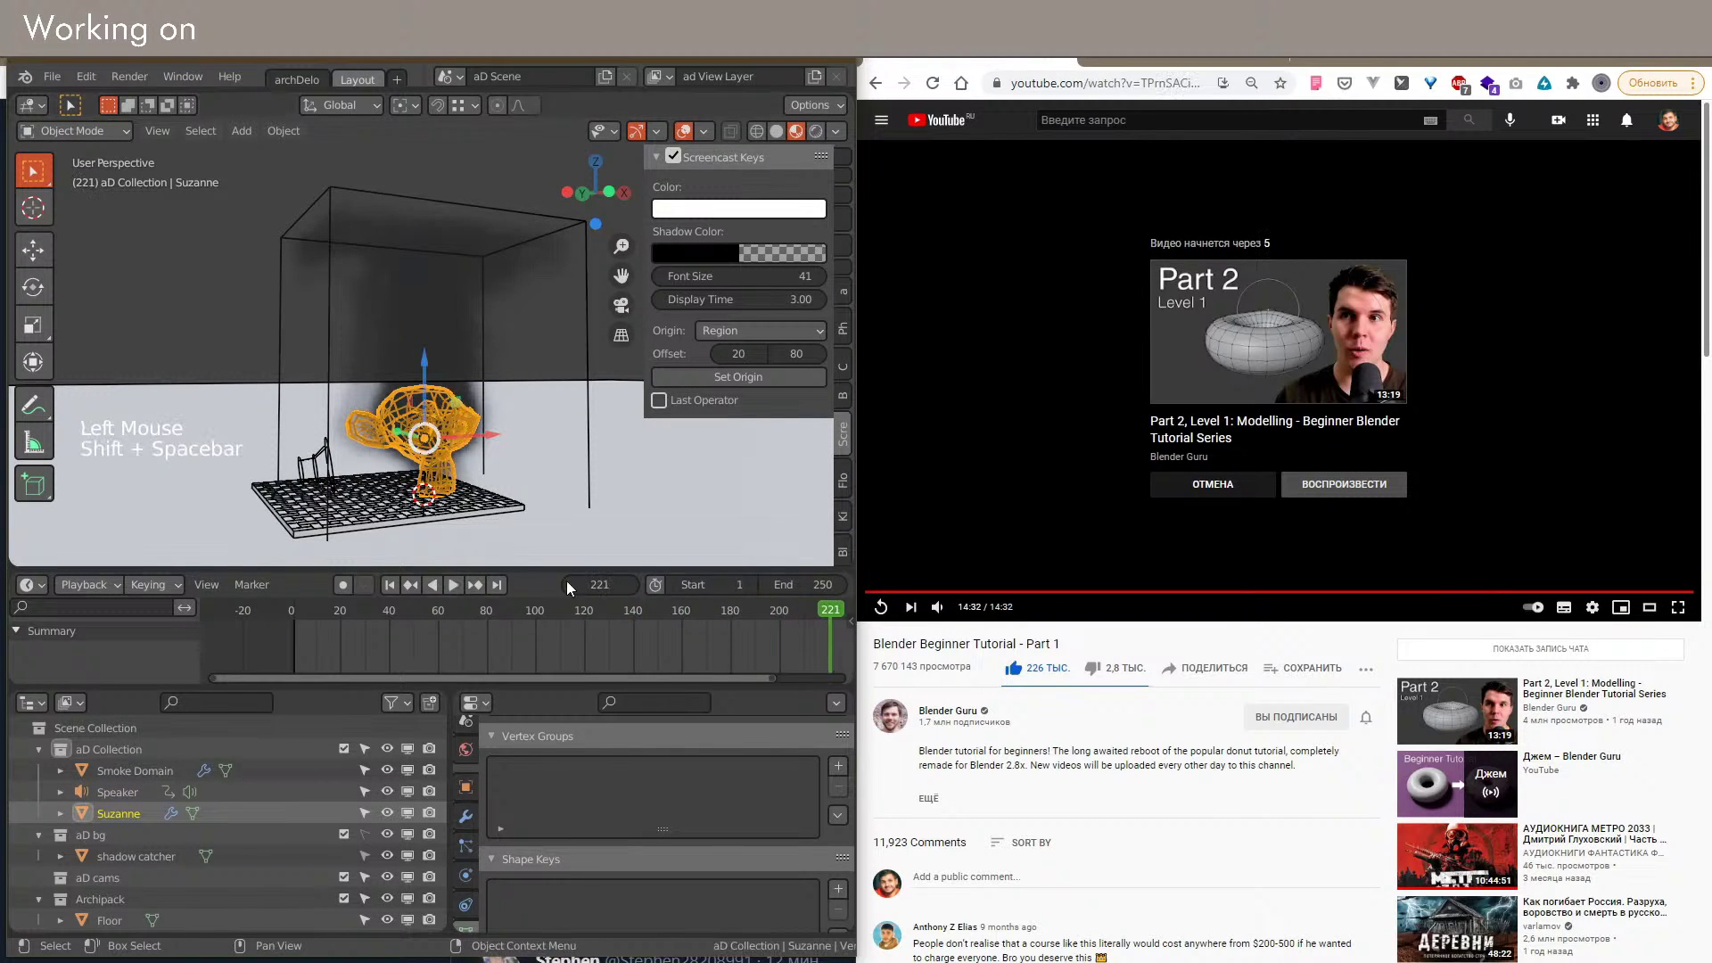
left_click(777, 131)
key("shift+space")
left_click(578, 655)
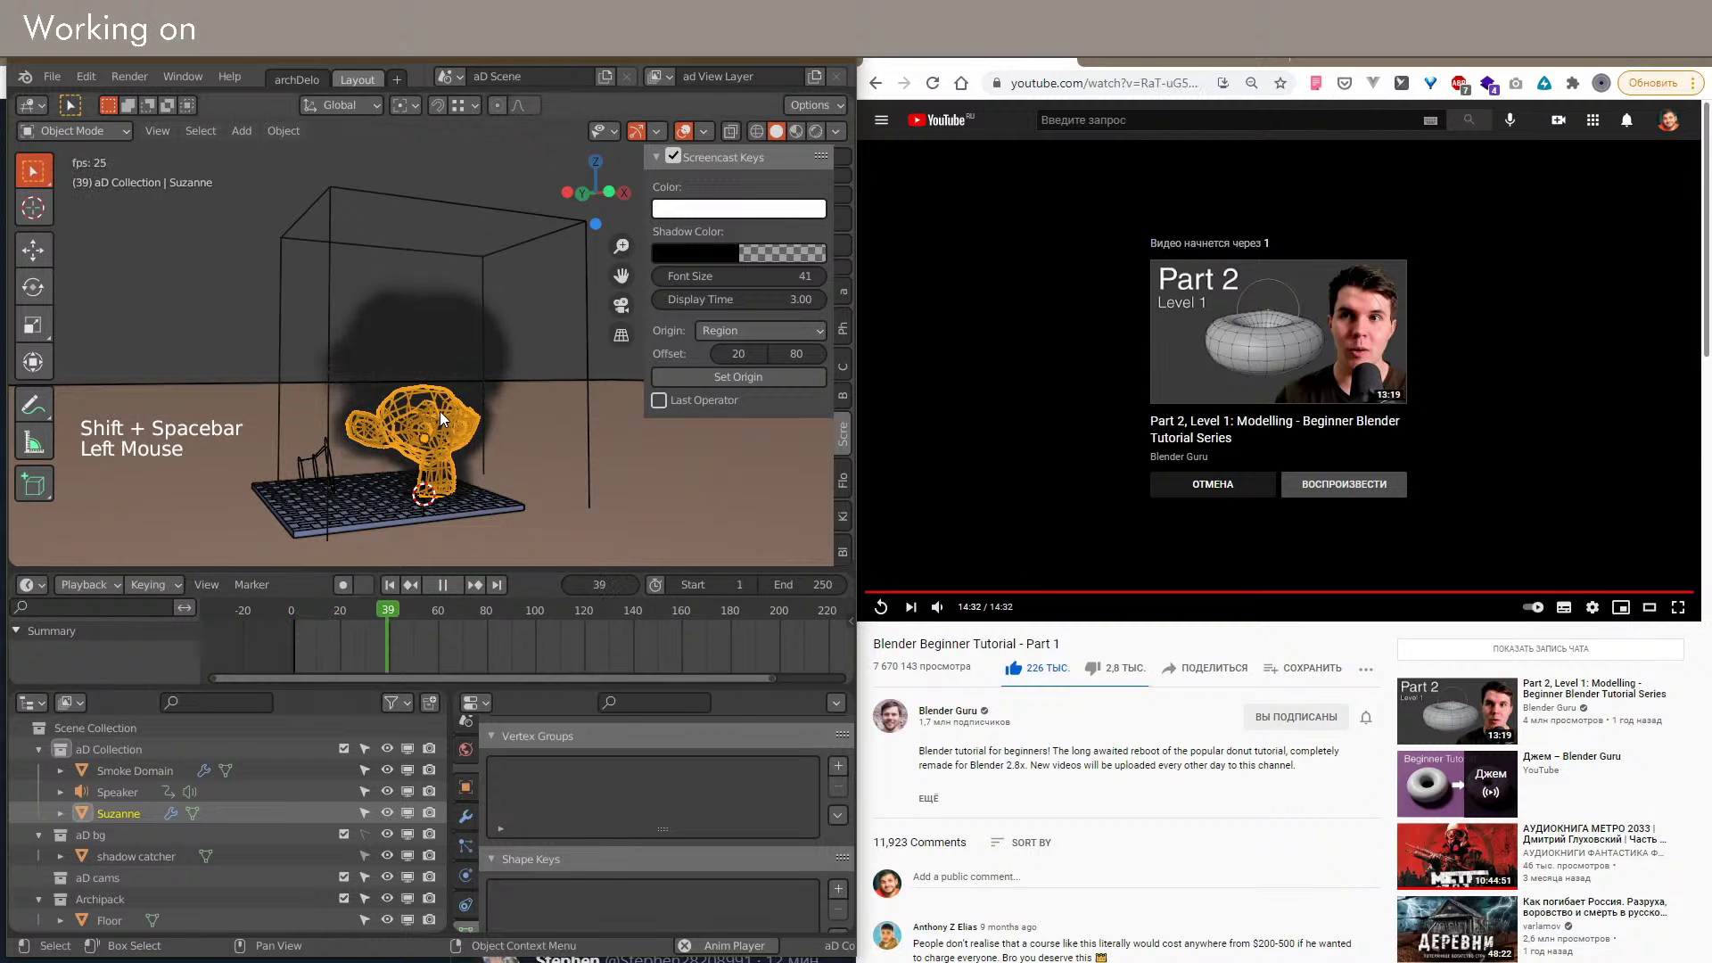
scroll(436, 419, "down", 3)
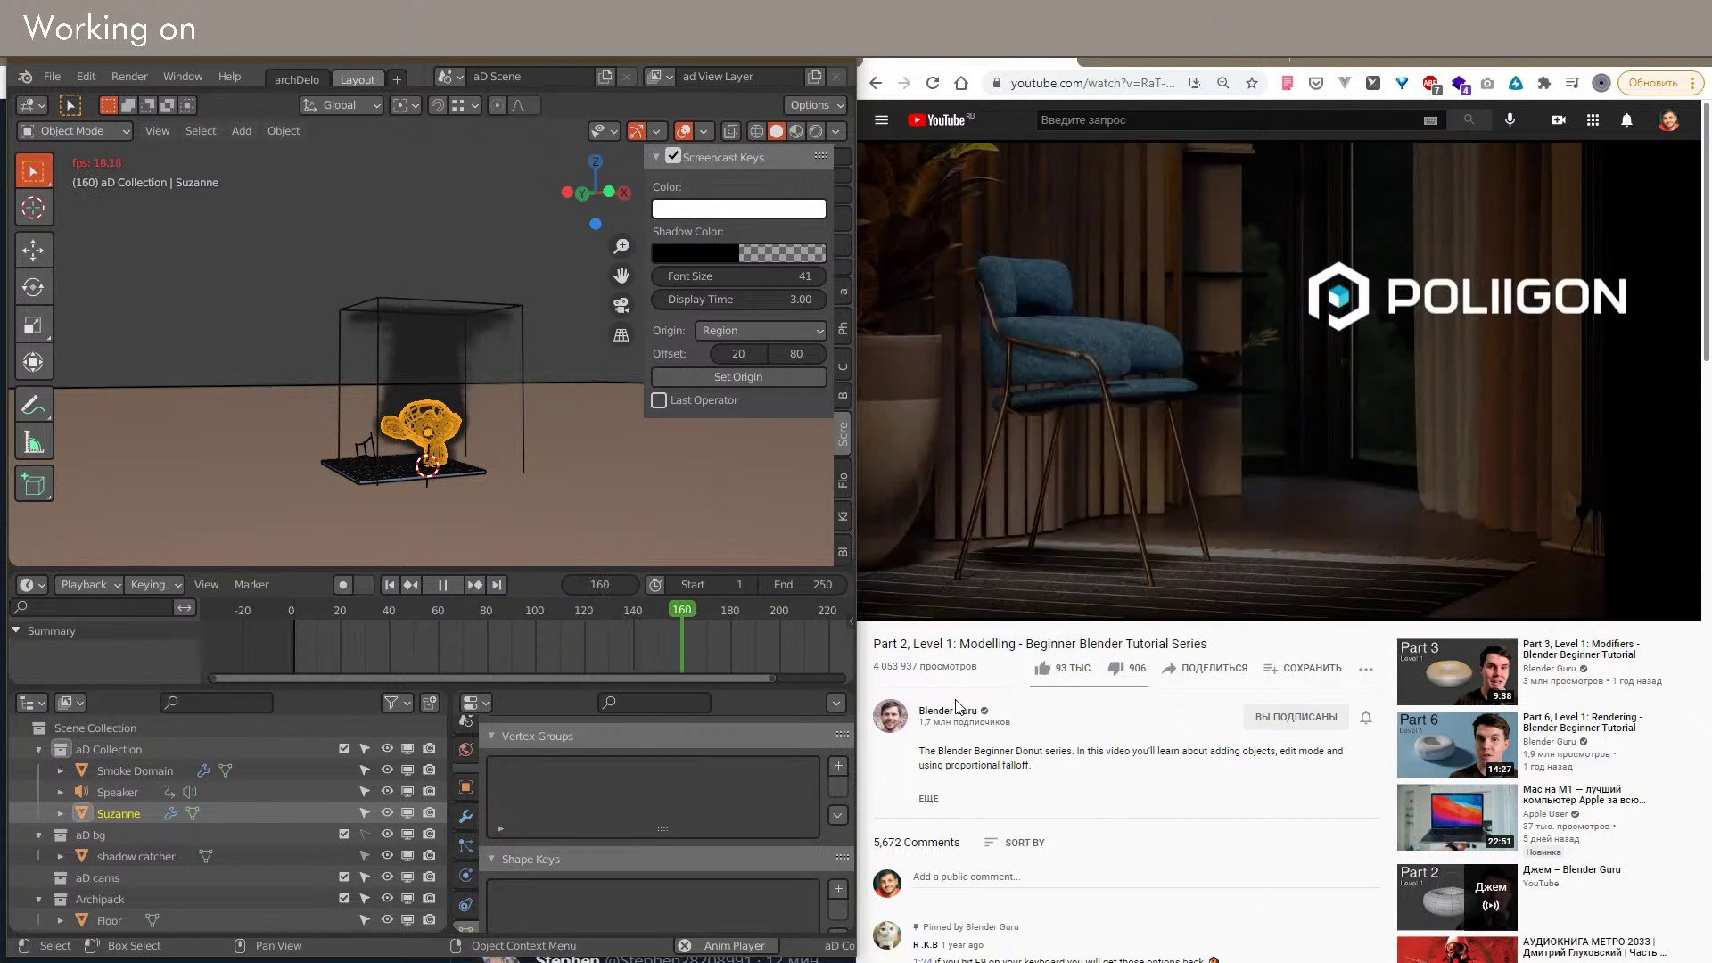
Step: Start a new file without saving the changes to donut.blend, and leave the camera view
middle_click(549, 448)
key("ctrl+n")
left_click(550, 448)
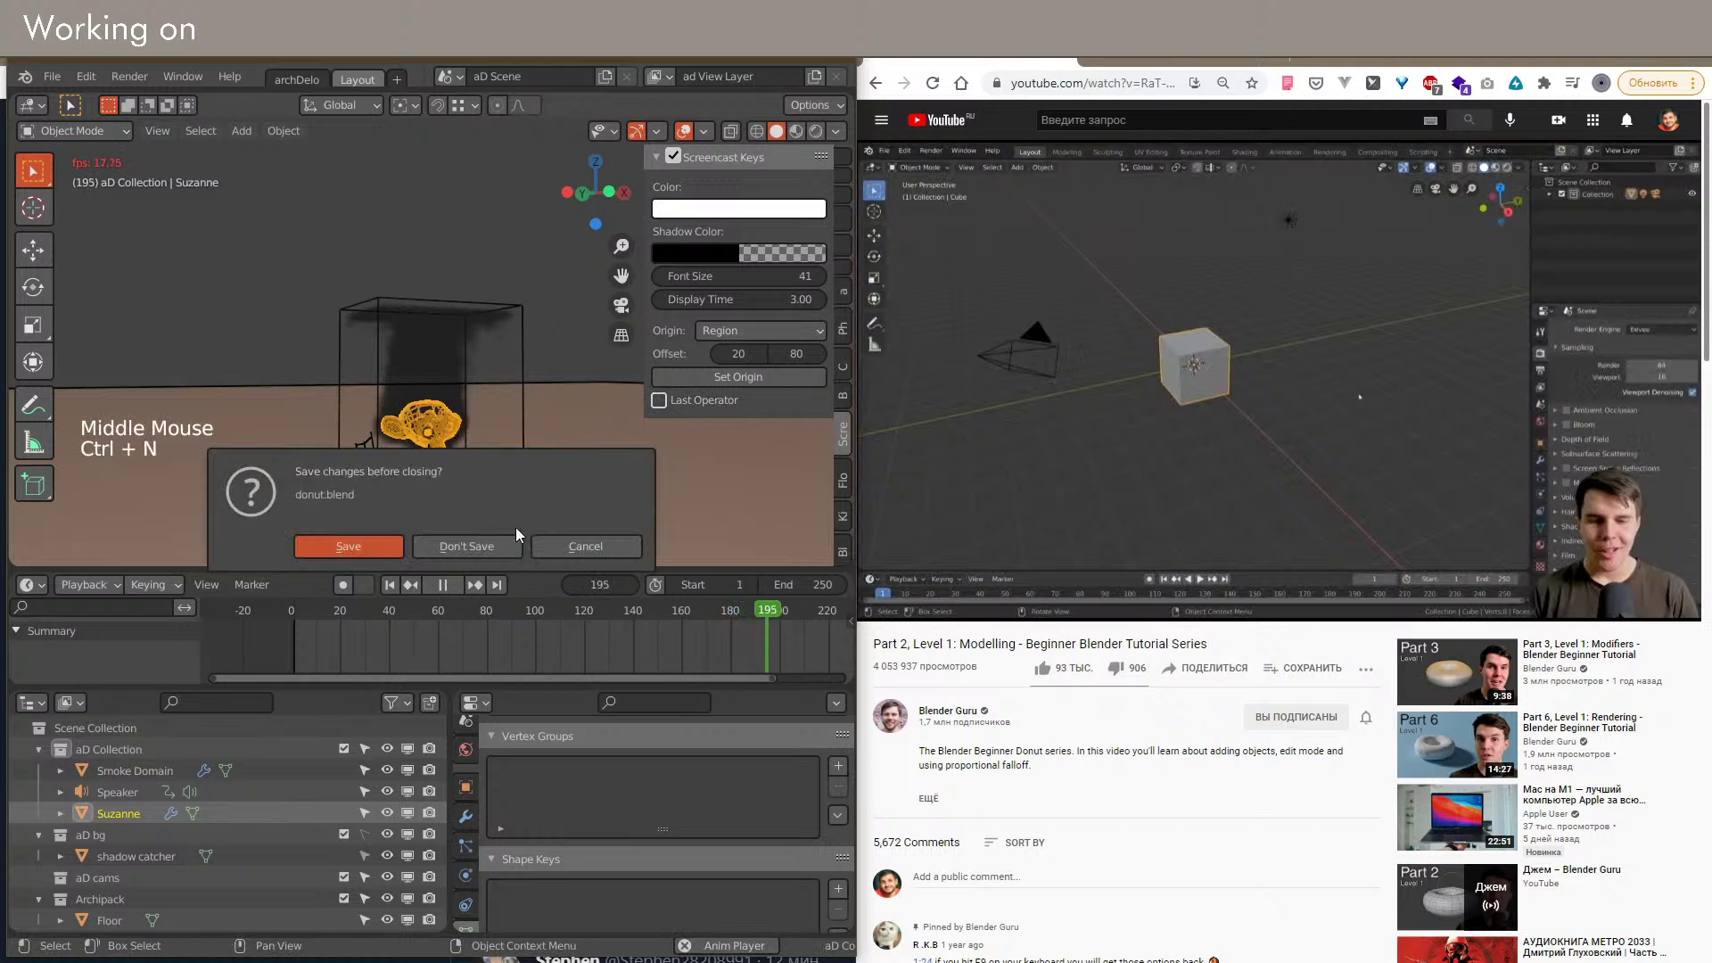
left_click(494, 547)
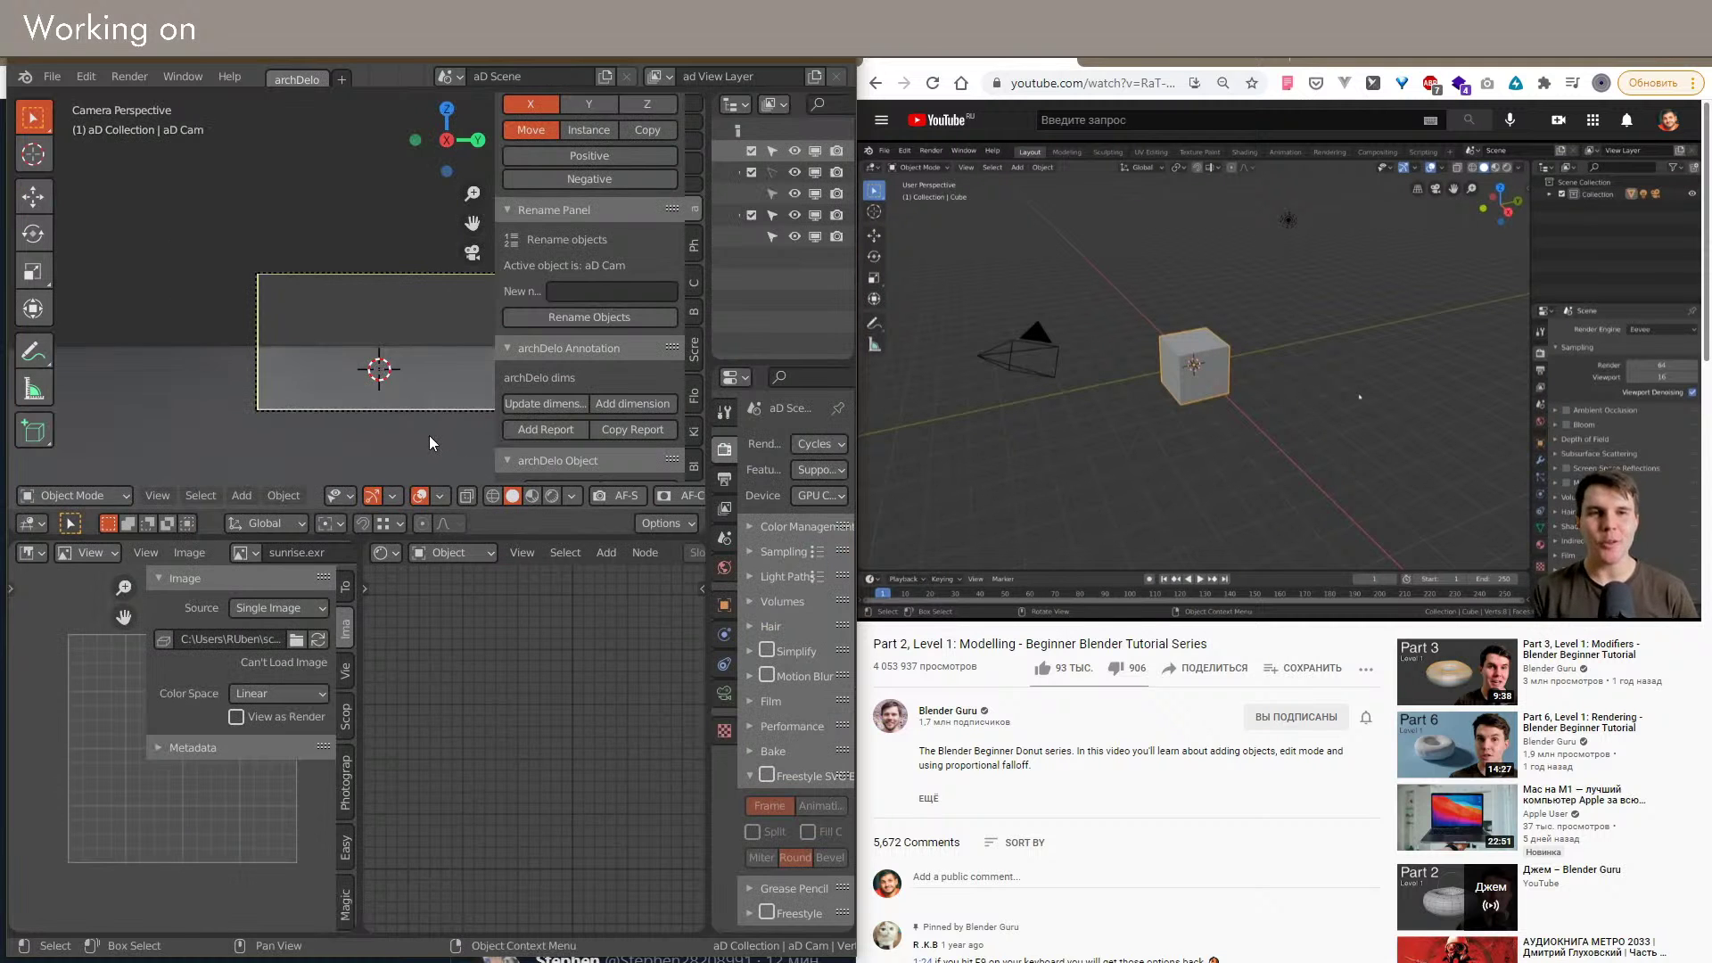
scroll(432, 440, "up", 2)
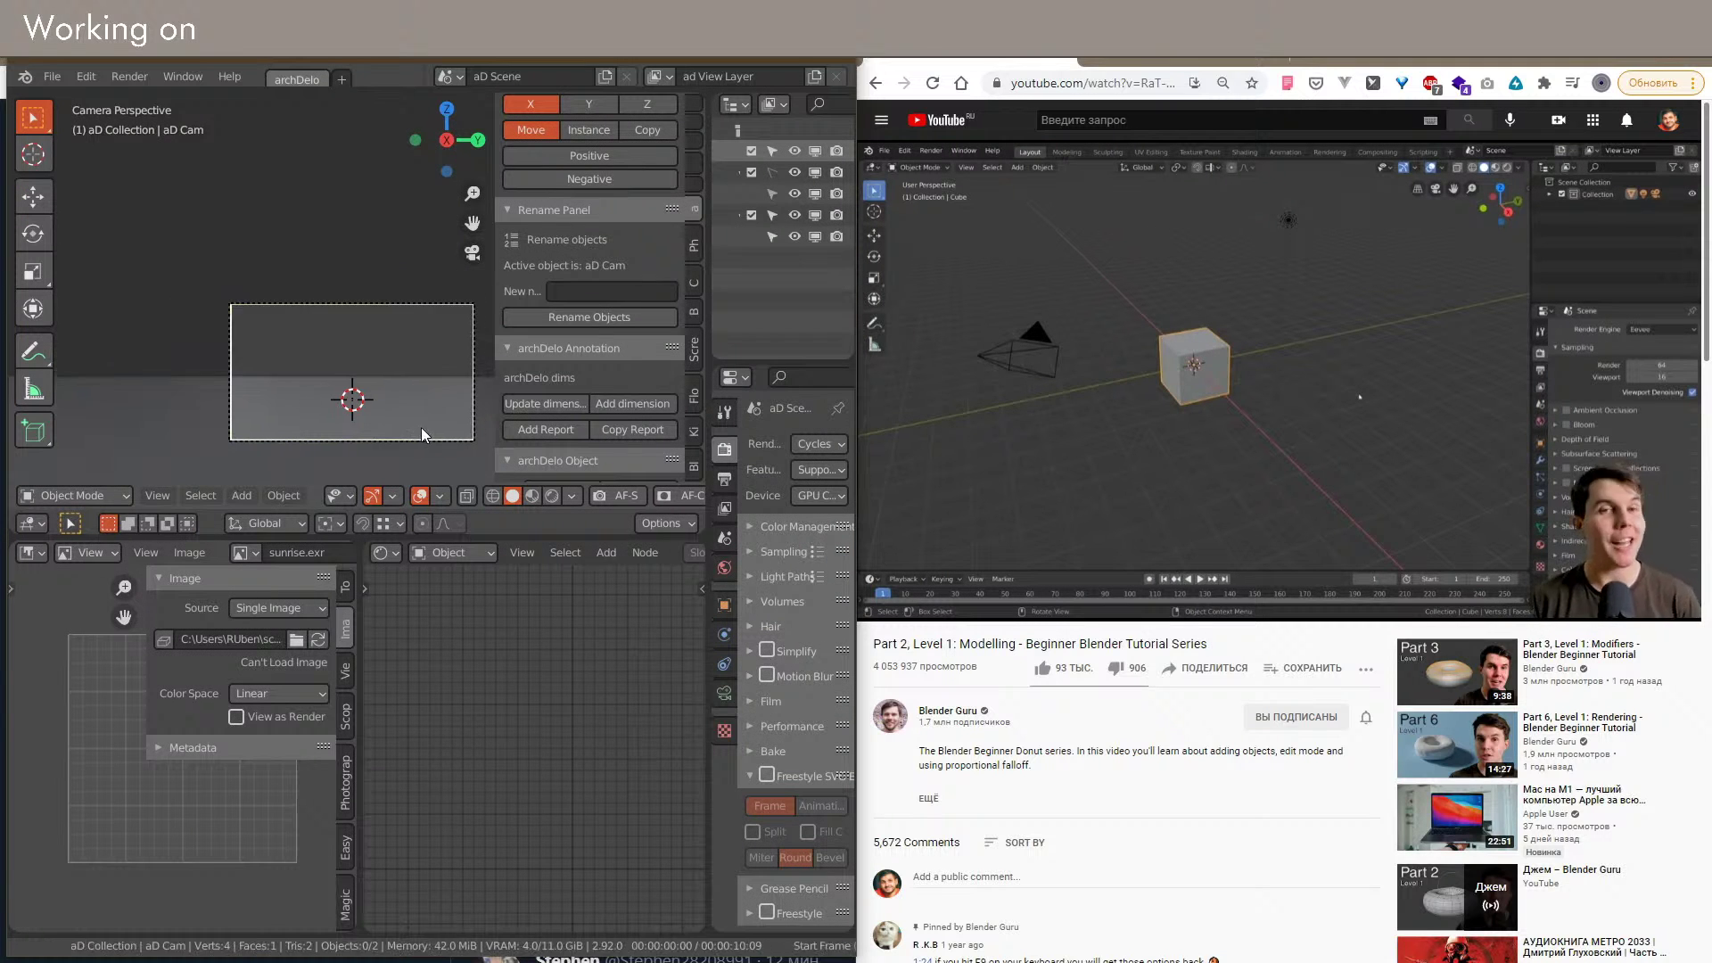
middle_click_drag(348, 403, 370, 414)
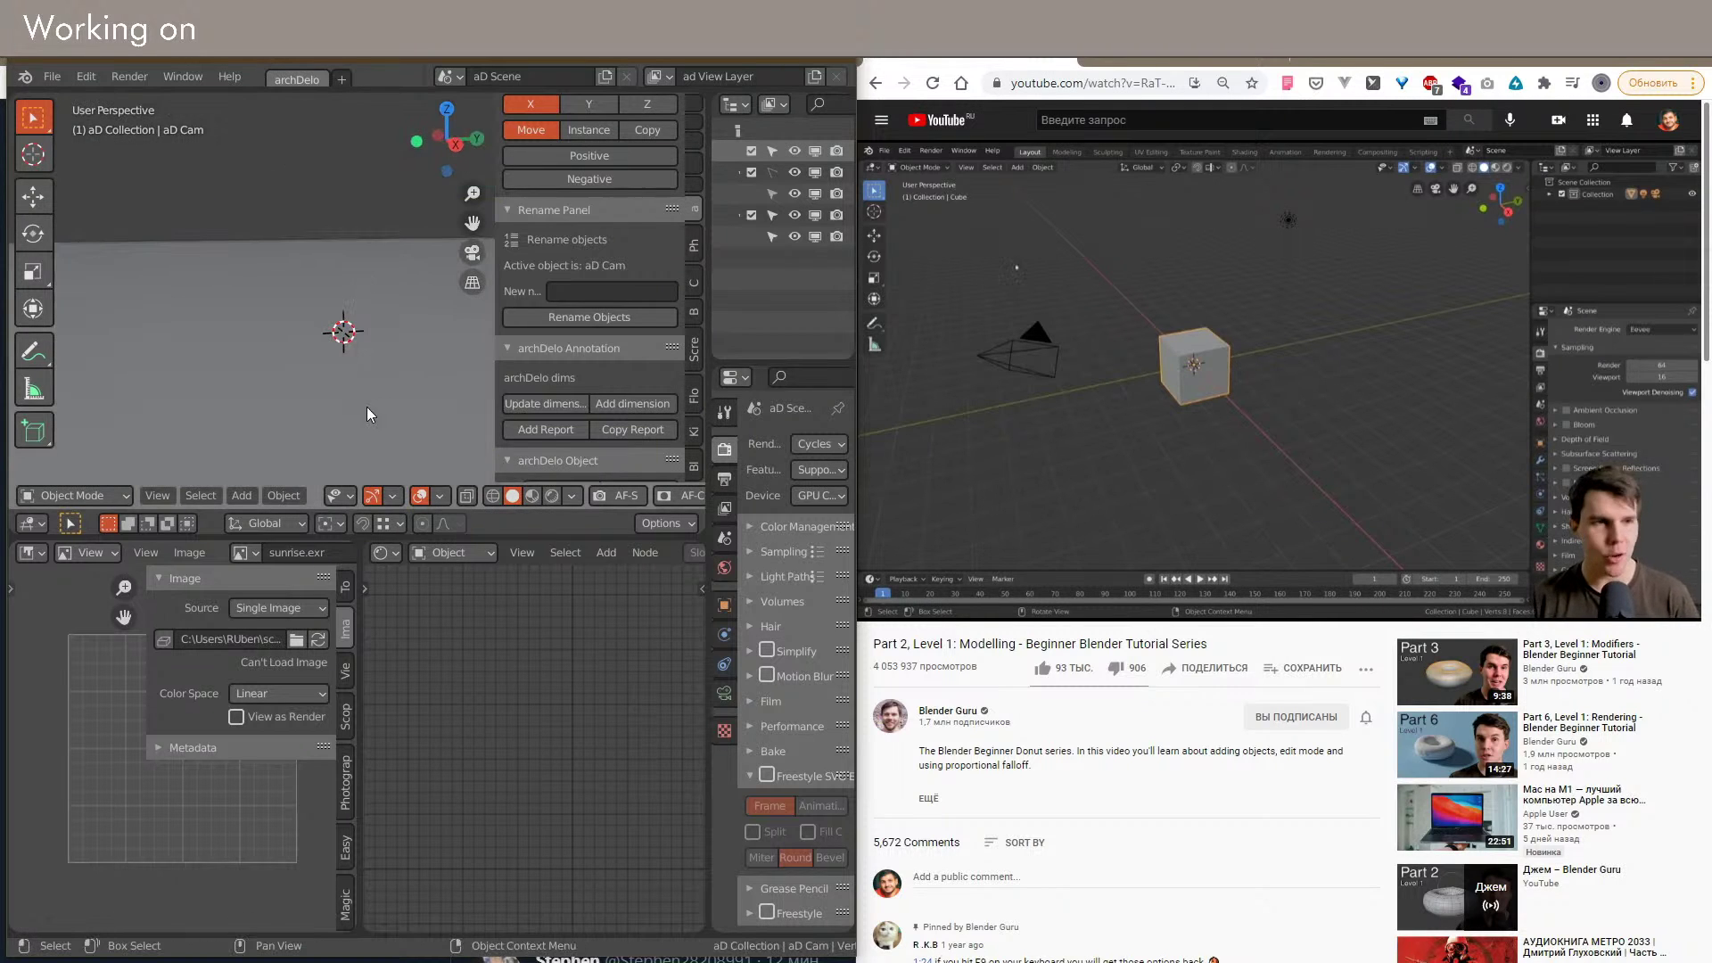
scroll(366, 406, "down", 3)
key("shift+a")
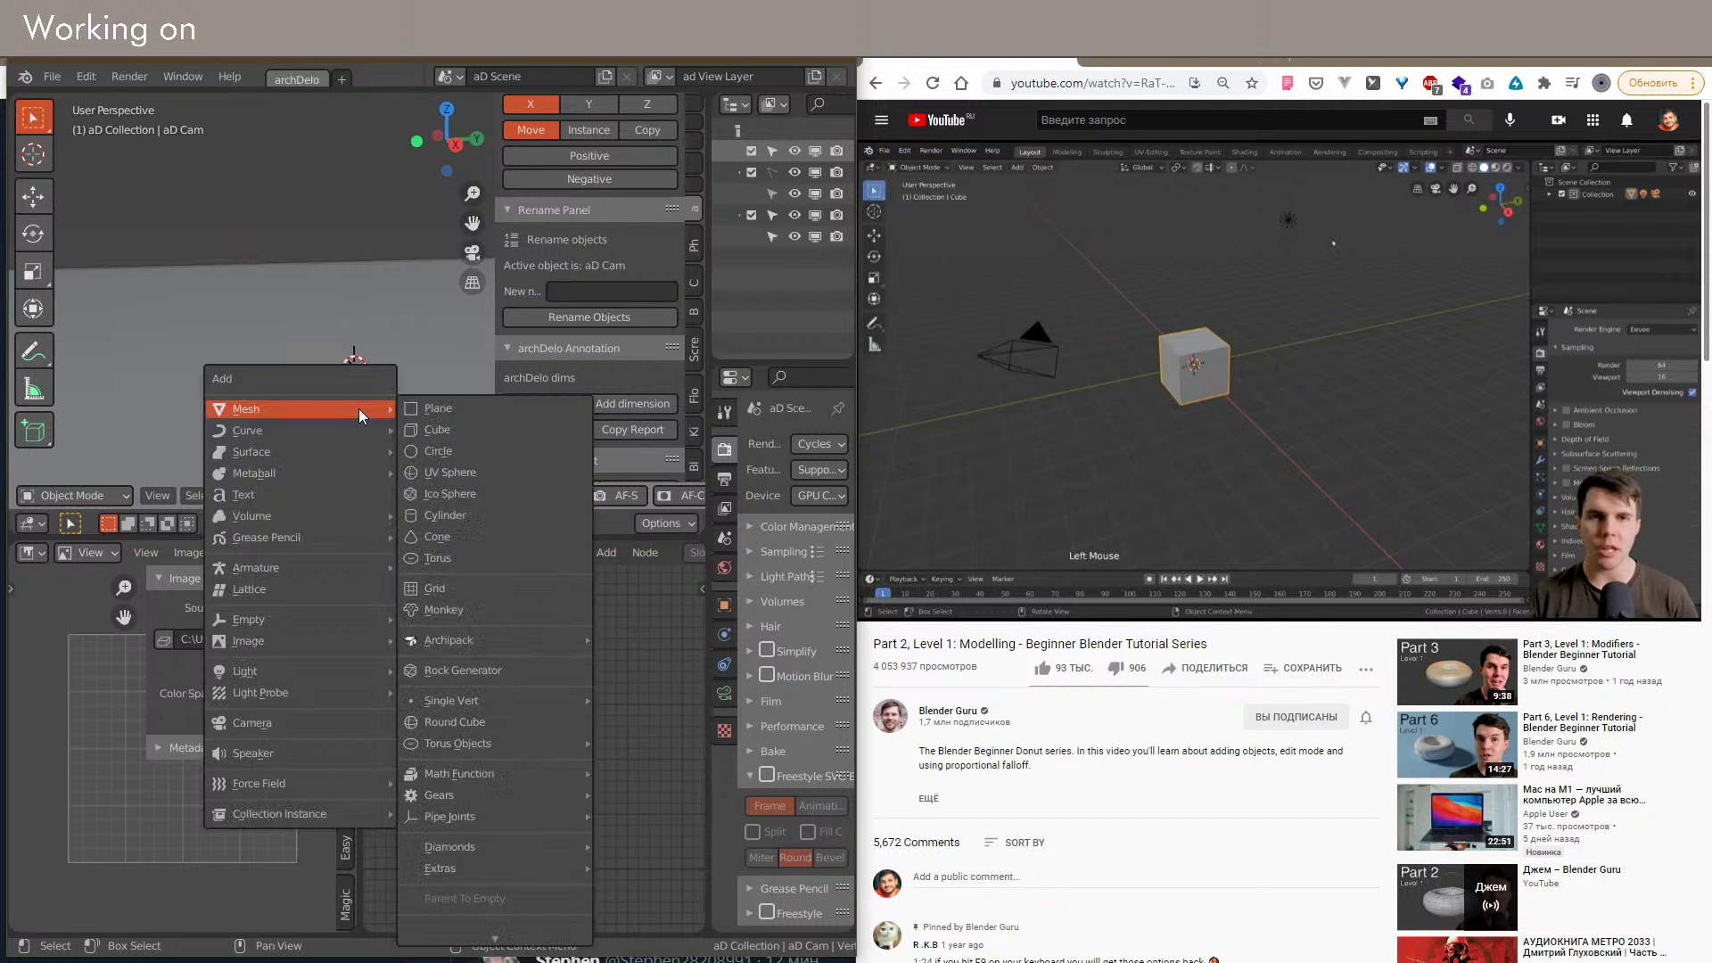
scroll(455, 339, "down", 5)
middle_click_drag(450, 341, 352, 357, "shift")
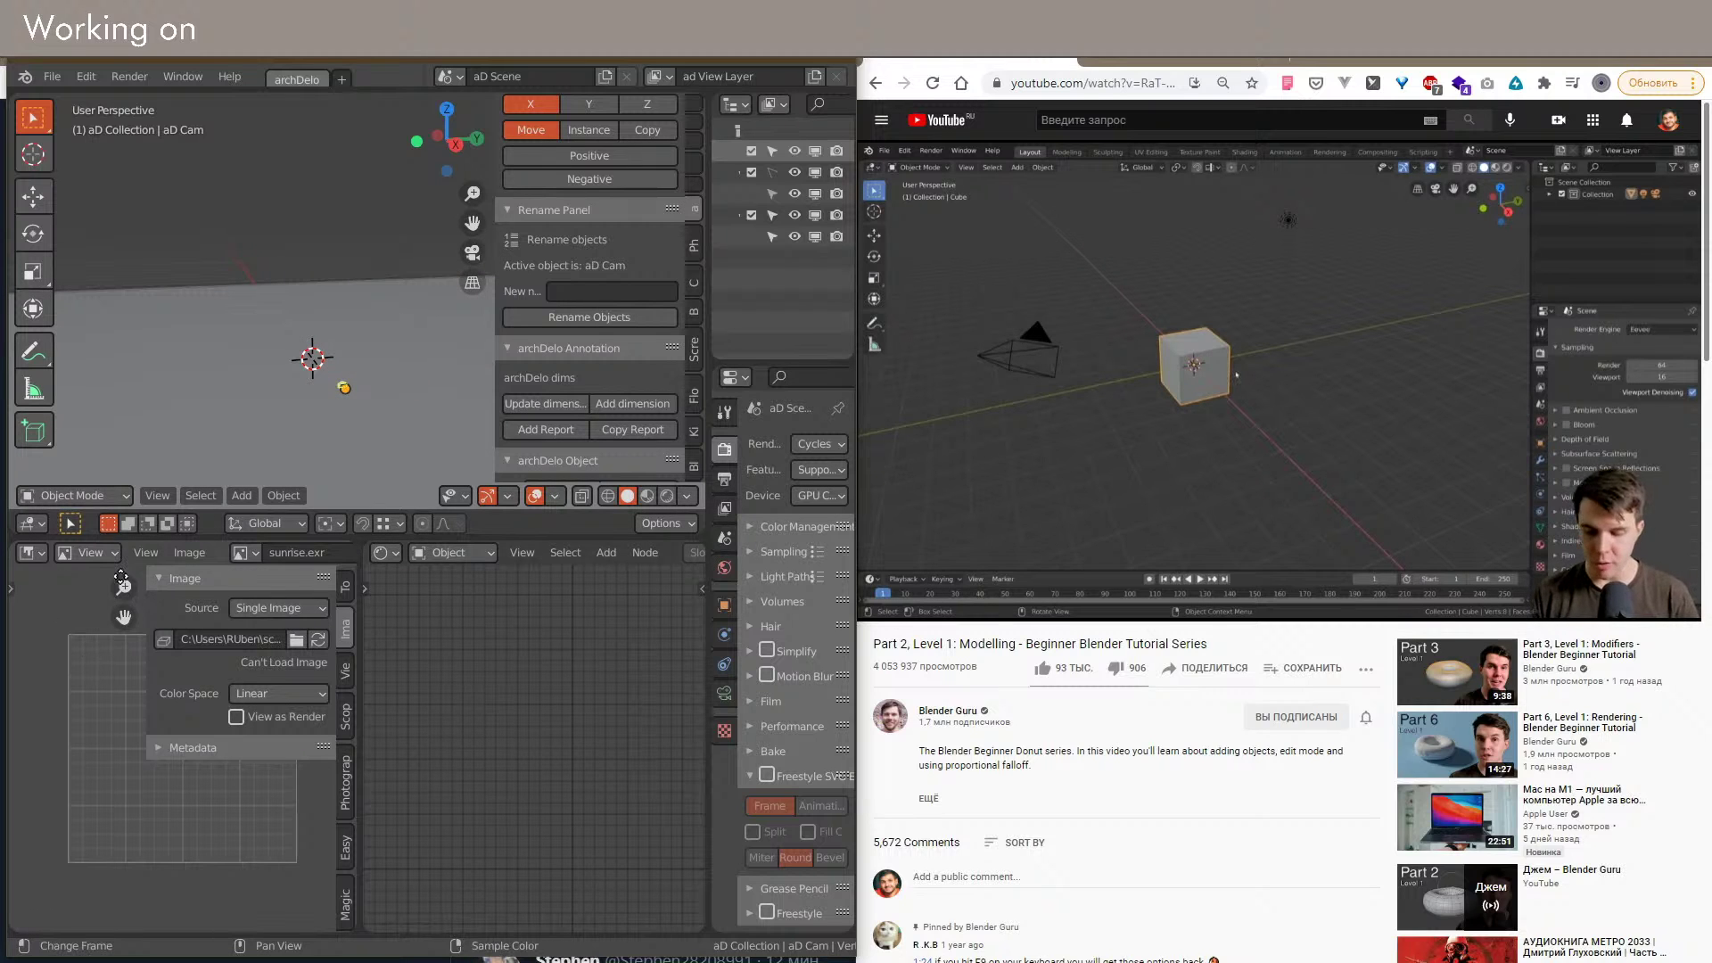
Step: Change the image editor area to a 3D viewport and extend the outliner over the Properties editor
left_click(33, 555)
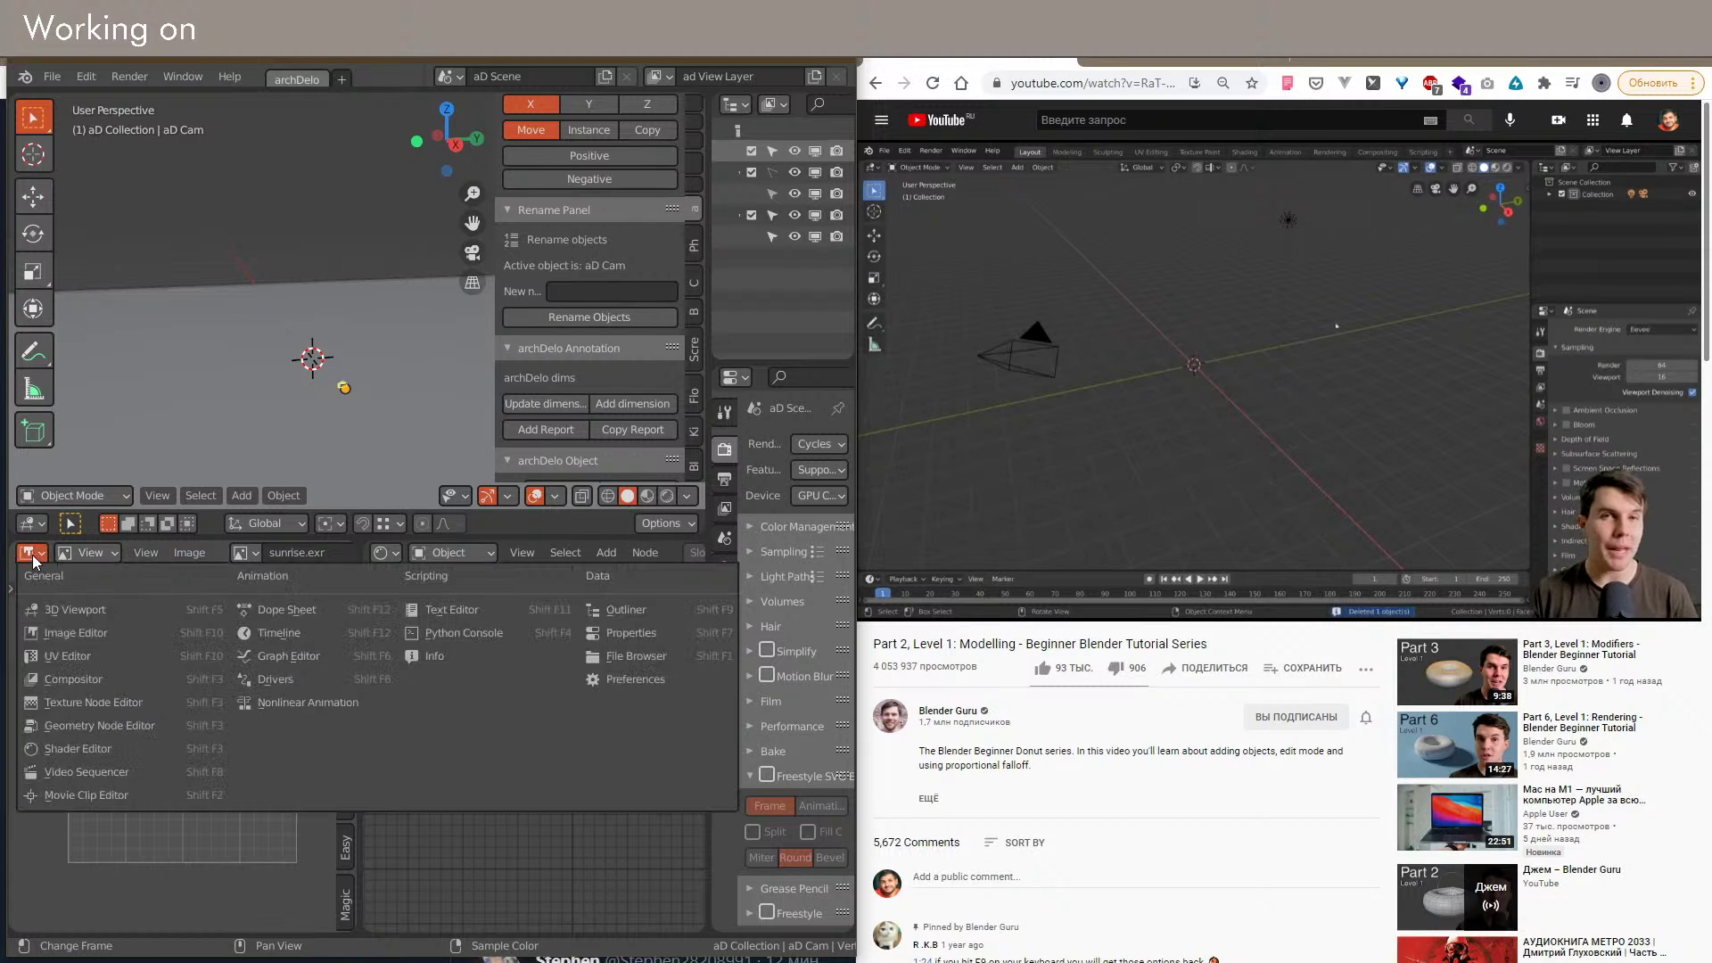
left_click(63, 609)
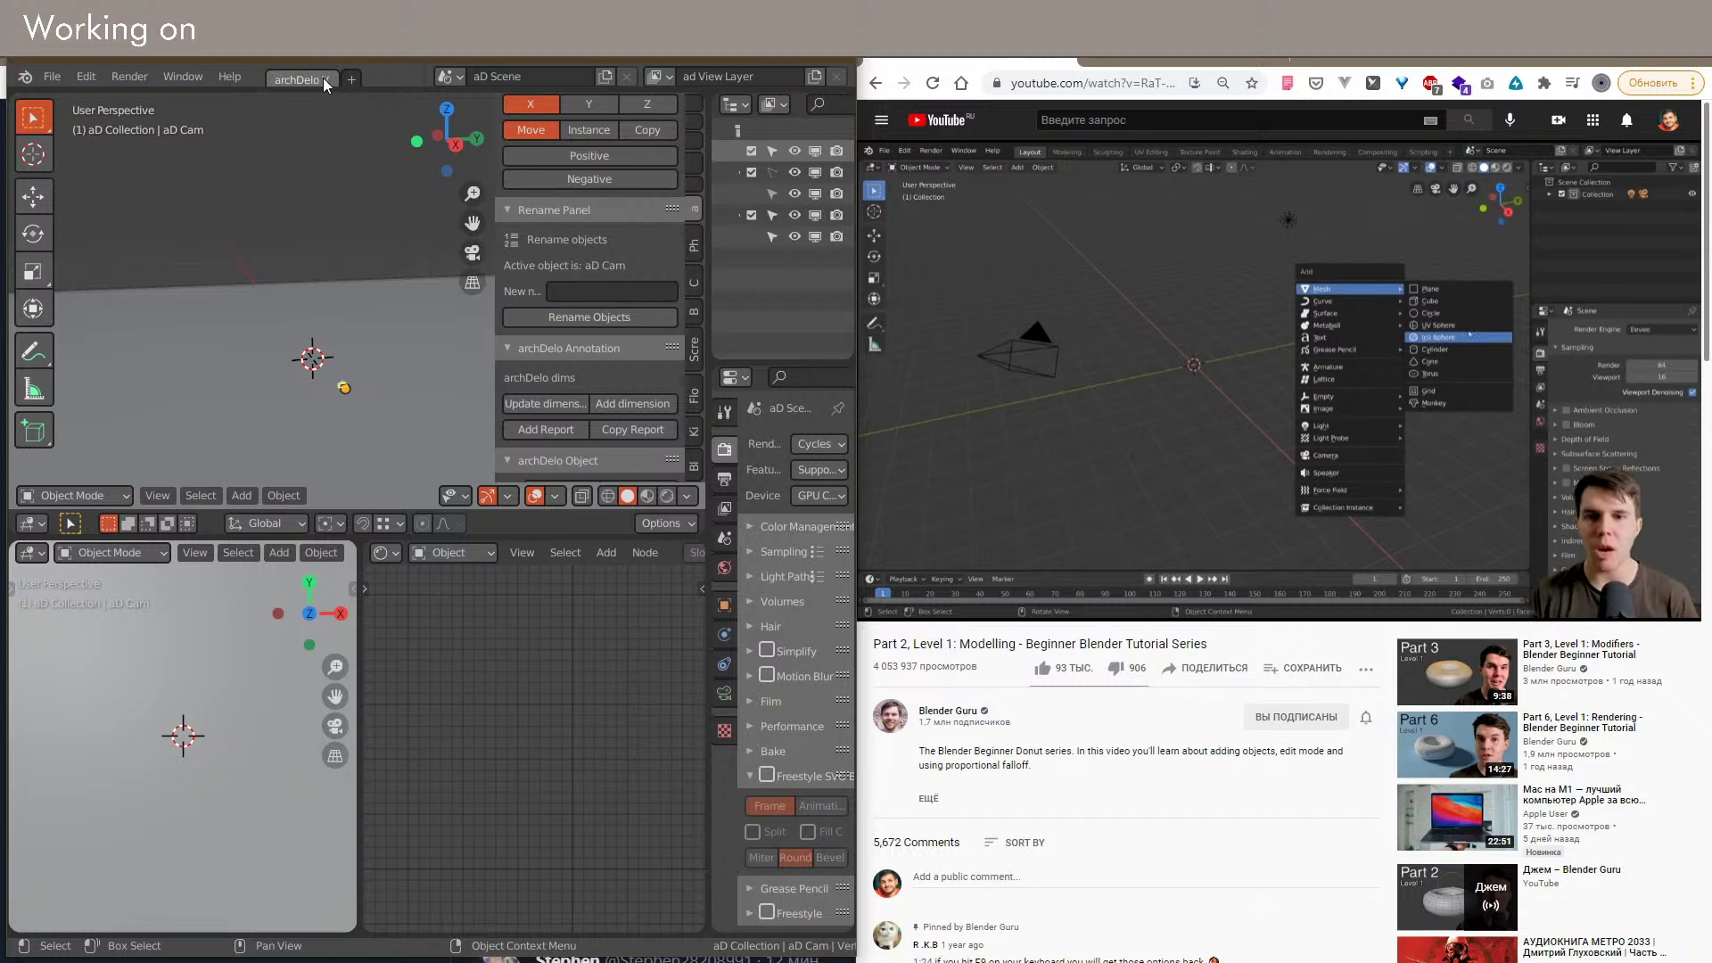
scroll(344, 408, "up", 5)
middle_click_drag(335, 395, 366, 430)
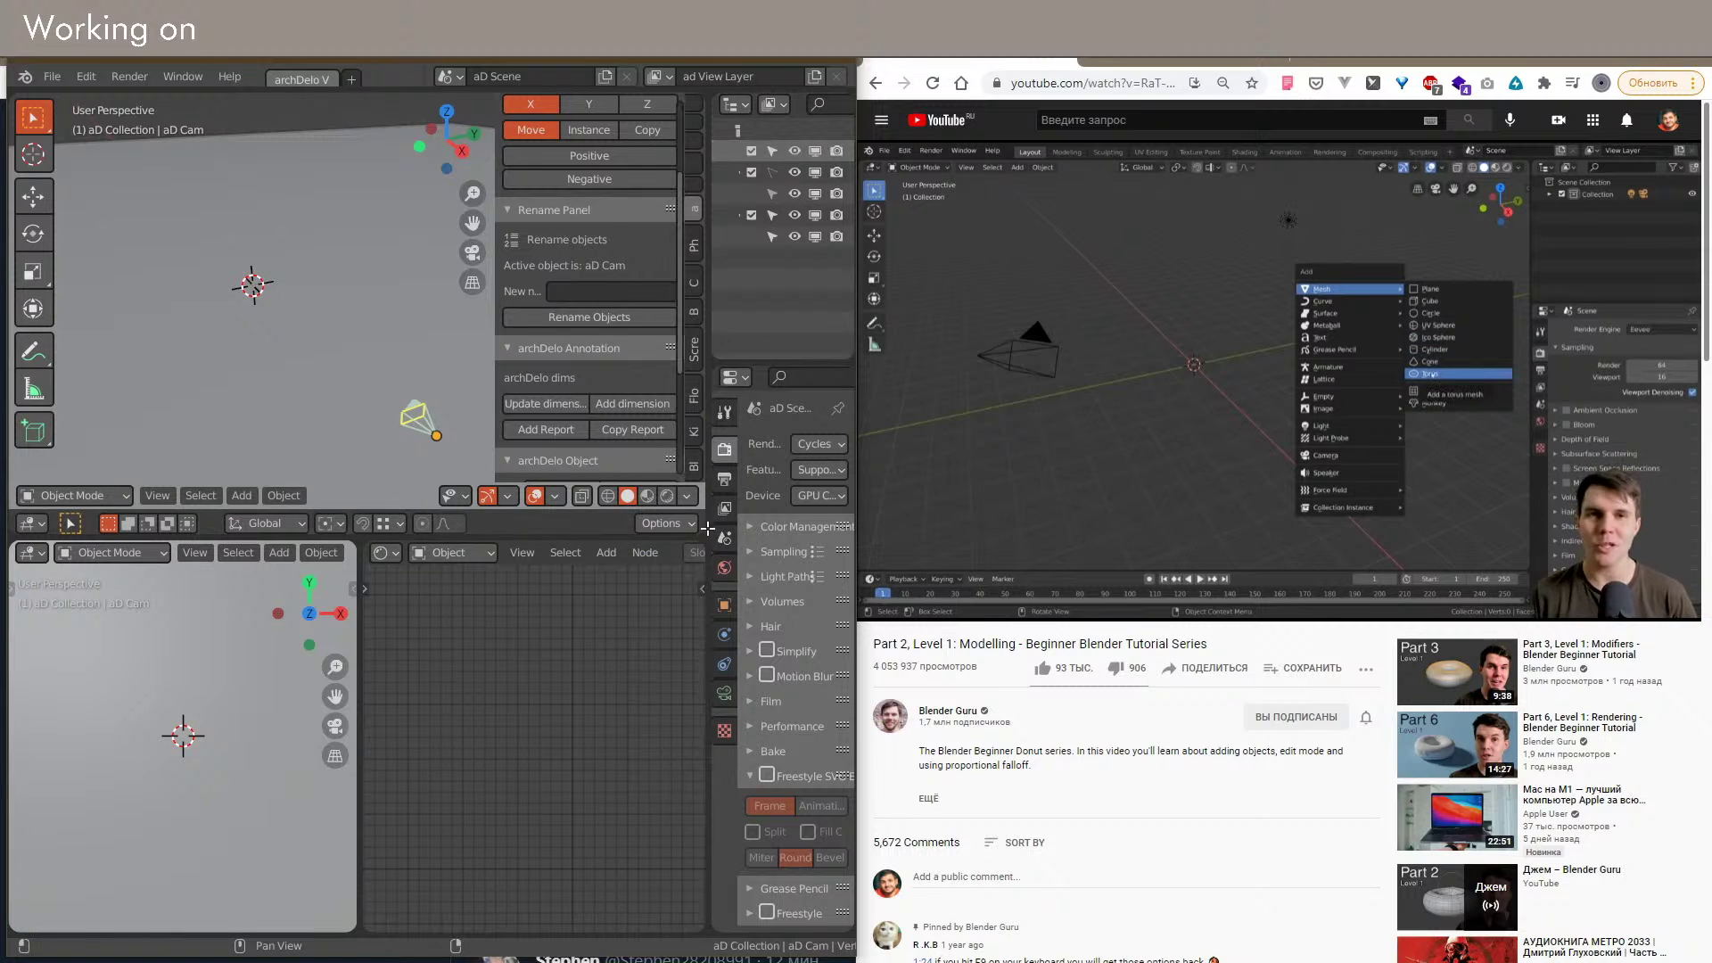
left_click_drag(717, 355, 719, 398)
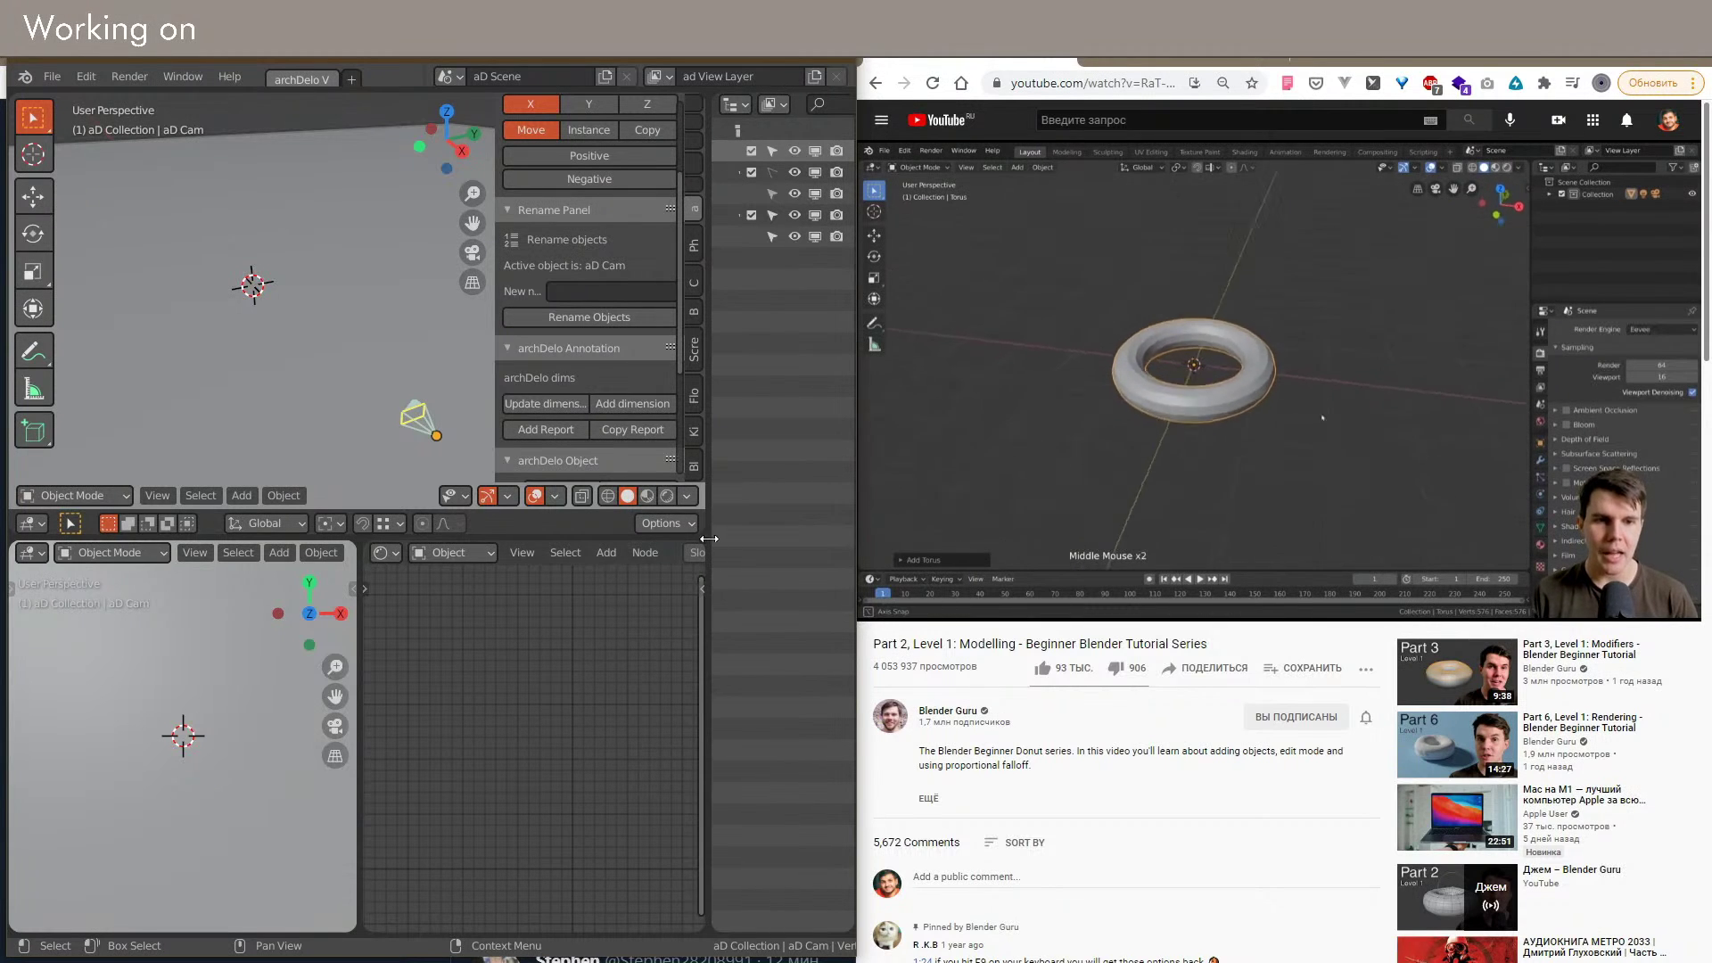
mouse_move(710, 542)
left_mouse_down()
mouse_move(413, 537)
mouse_move(704, 540)
left_mouse_up()
Step: Add a torus mesh at the 3D cursor, move it up about 0.34 m along Z and expand the Move settings
middle_click_drag(392, 321, 362, 352)
key("shift+a")
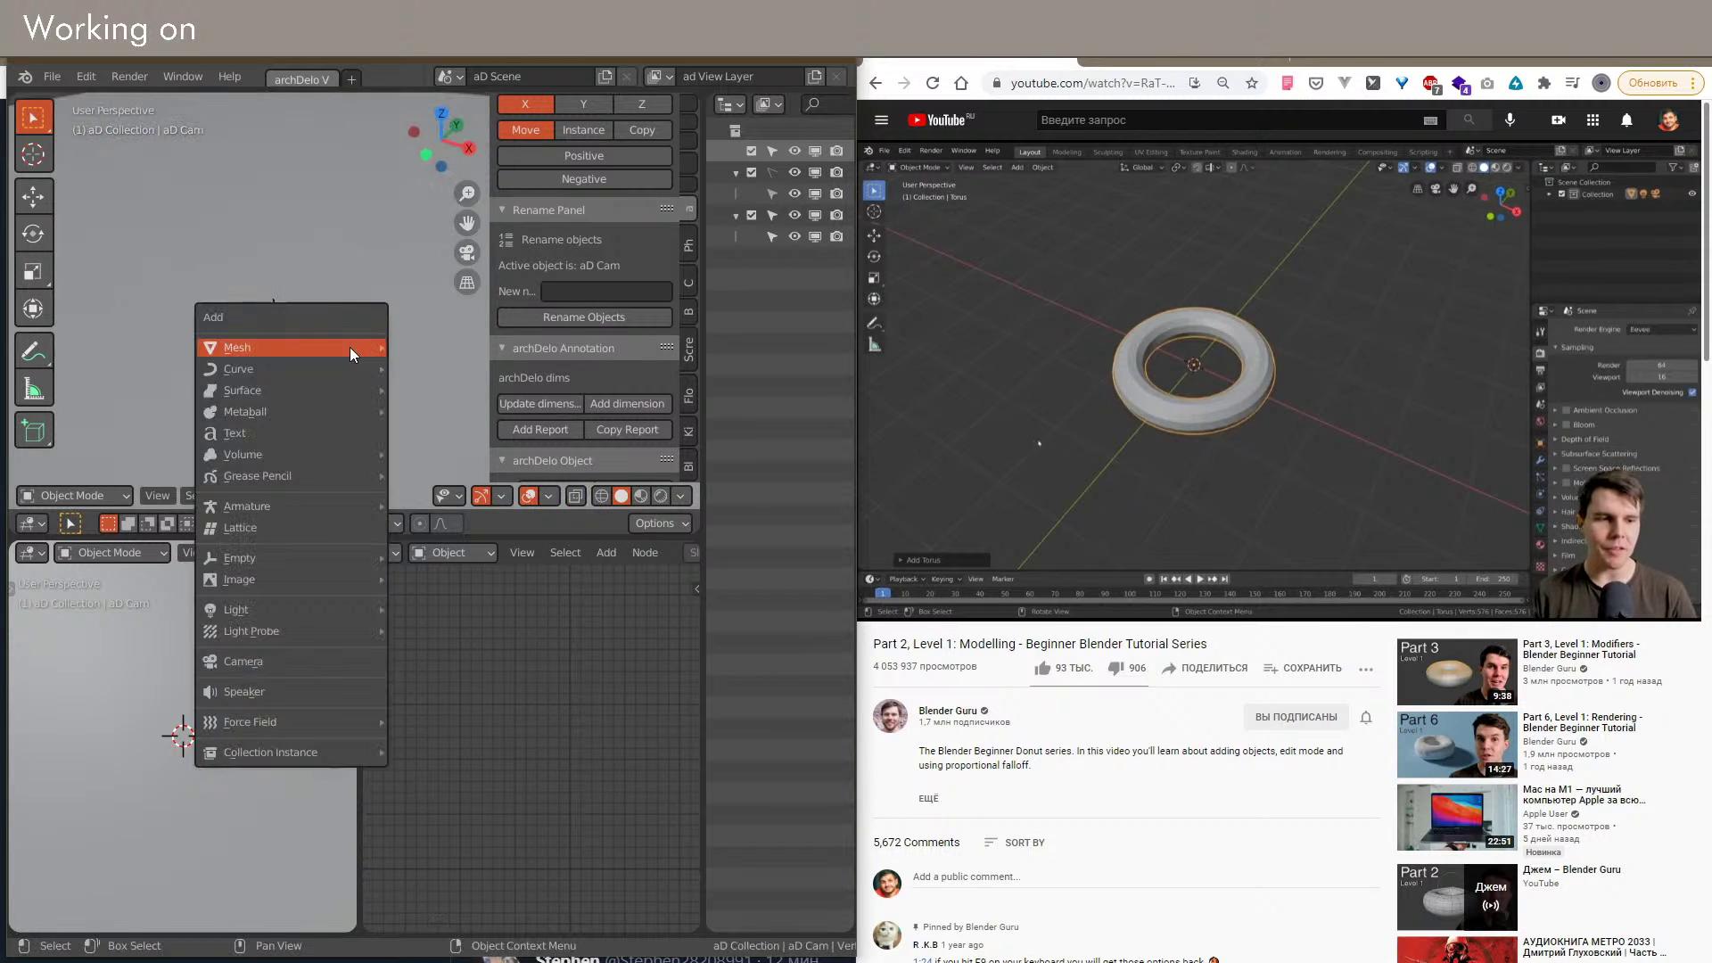
mouse_move(349, 346)
left_click(462, 501)
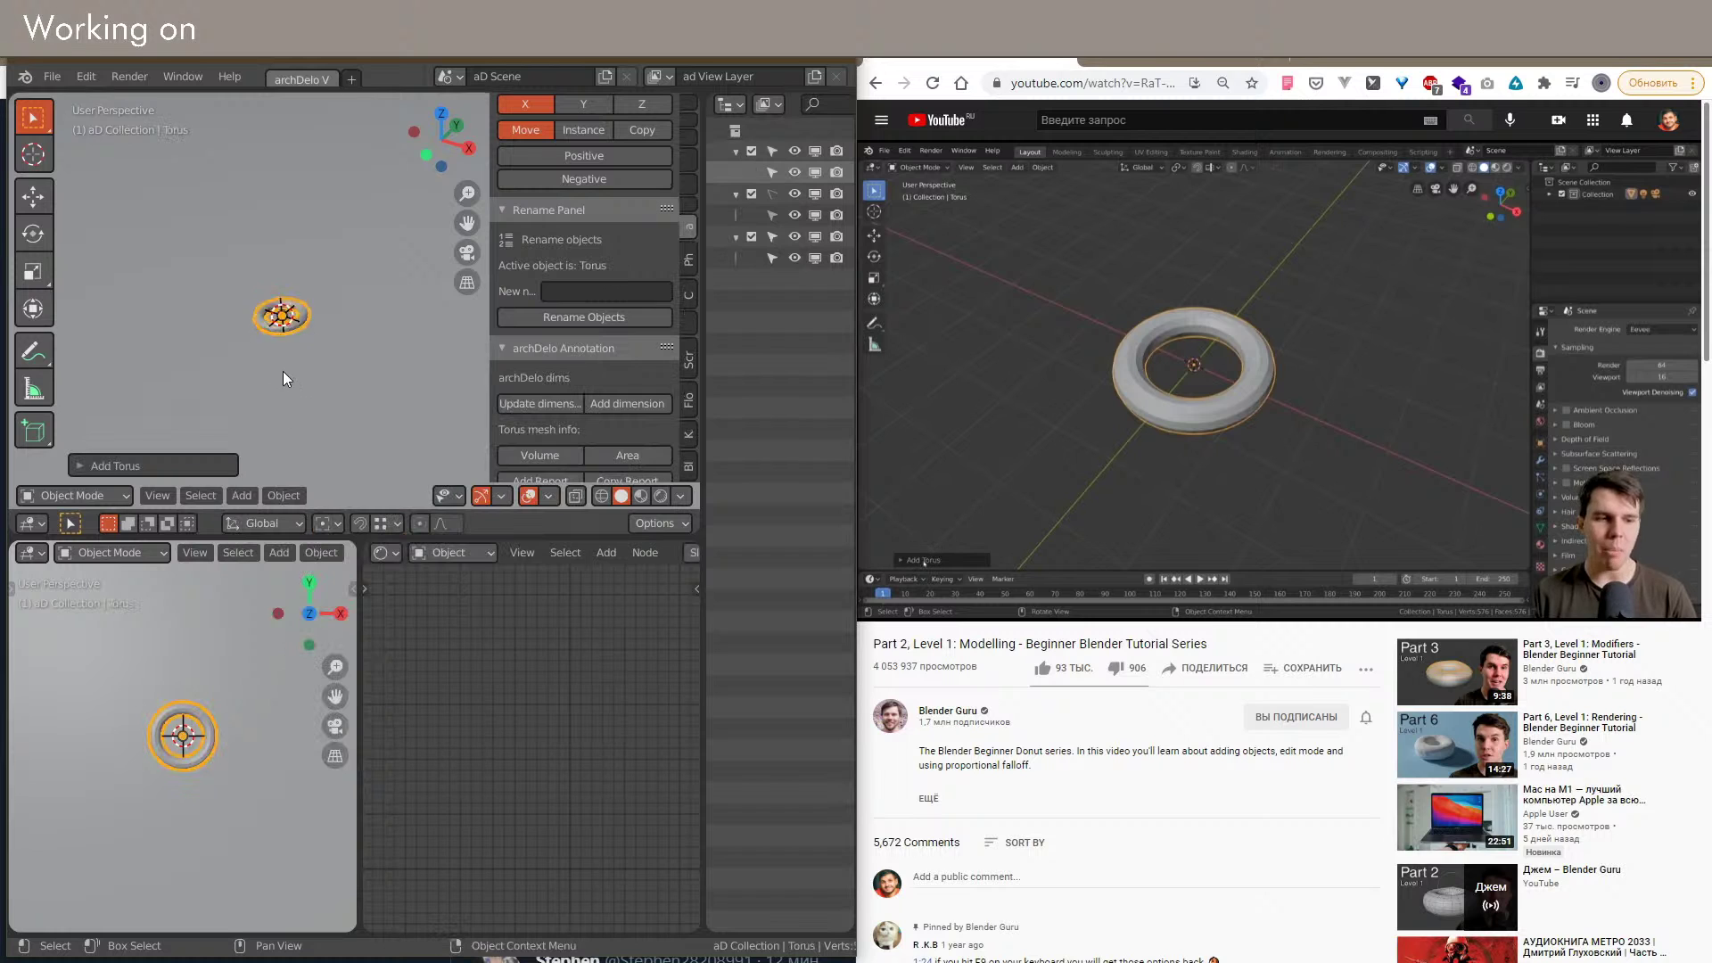
scroll(282, 371, "up", 10)
key("g")
key("z")
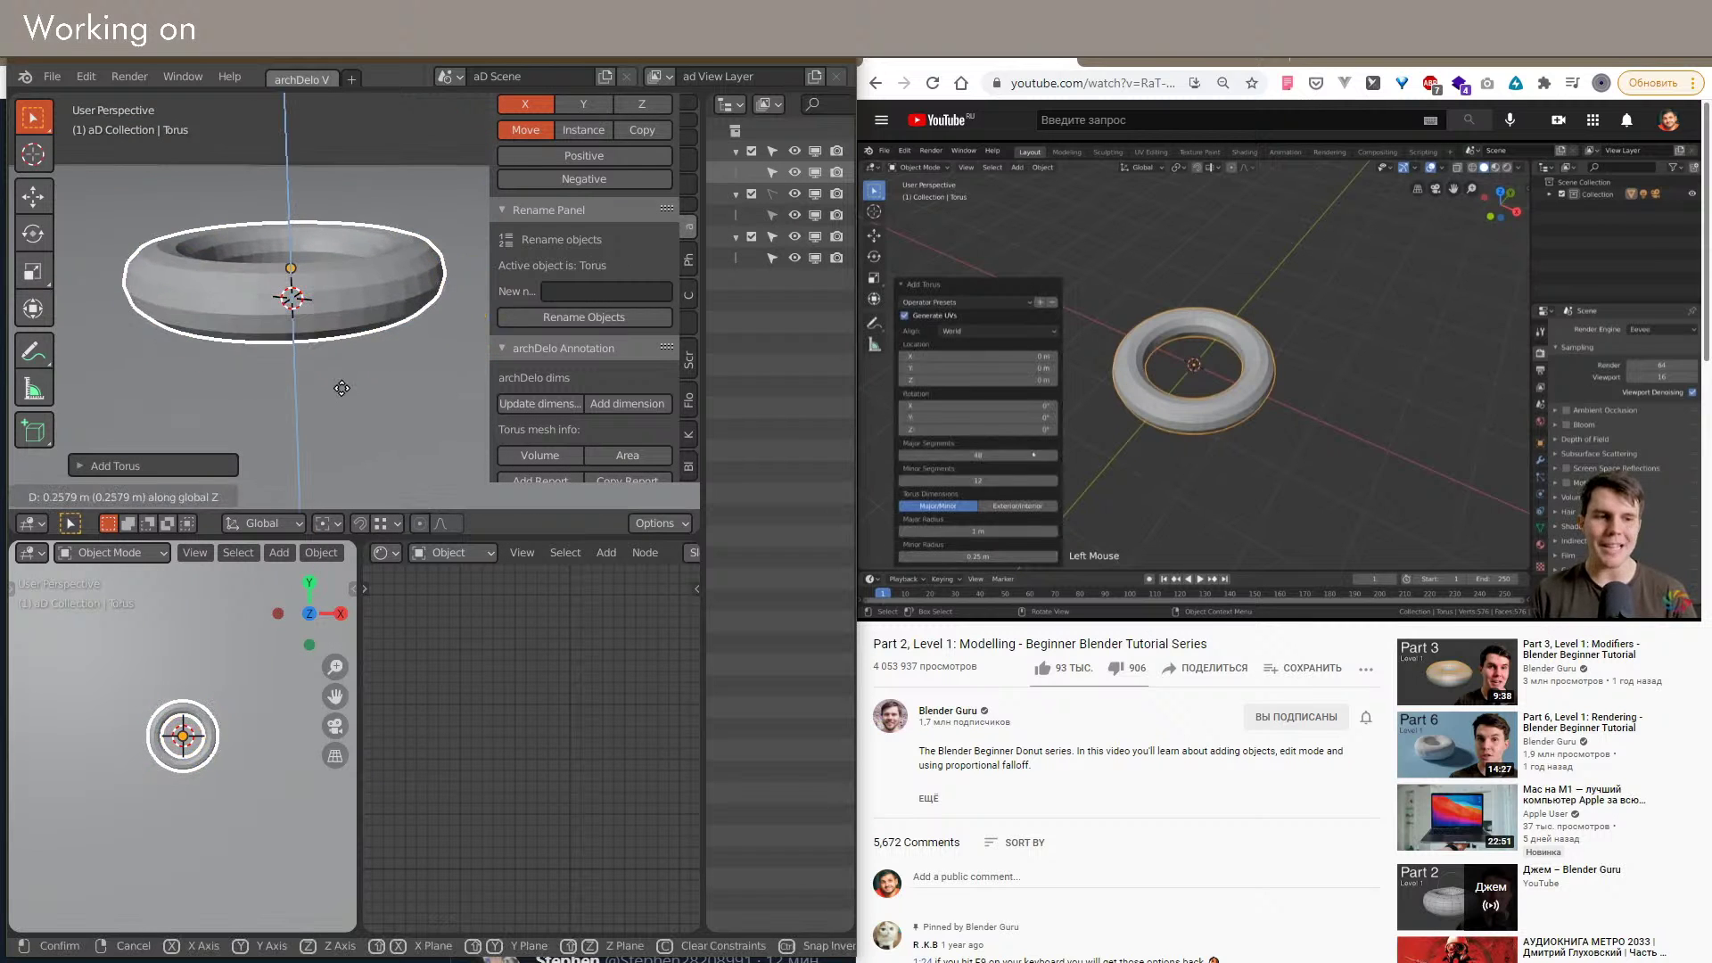
left_click(340, 378)
left_click(118, 466)
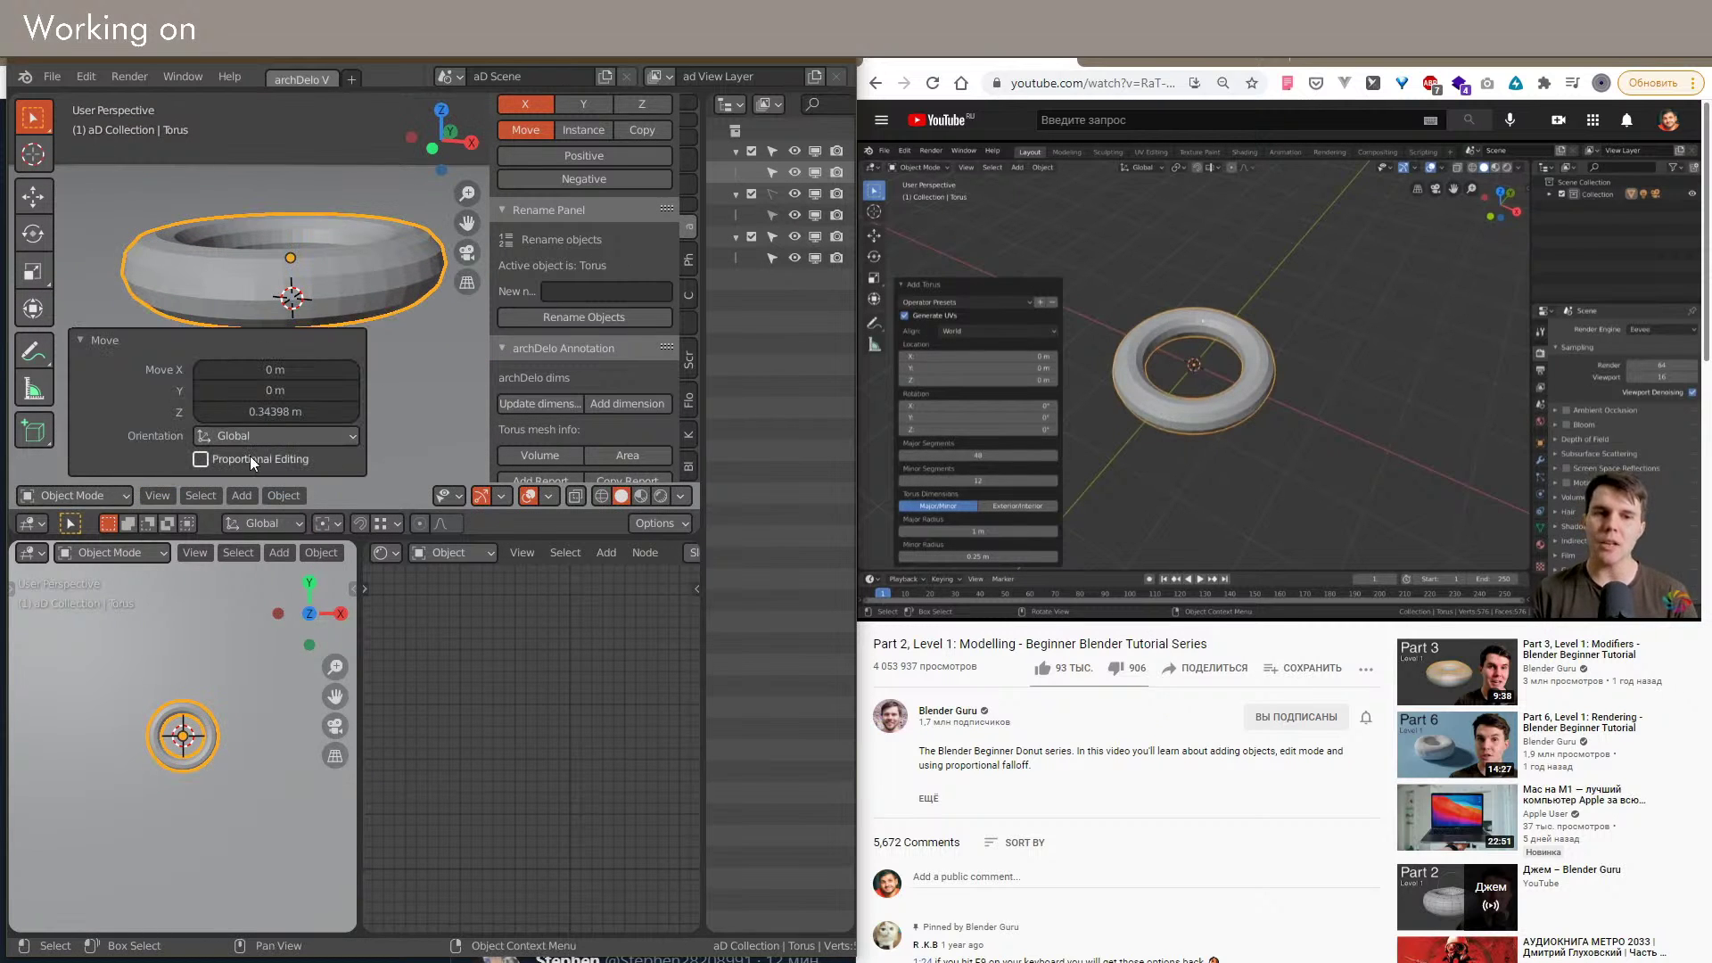
Step: Join the lower editors and the outliner into the main 3D viewport so that it fills the window
left_click_drag(363, 543, 267, 558)
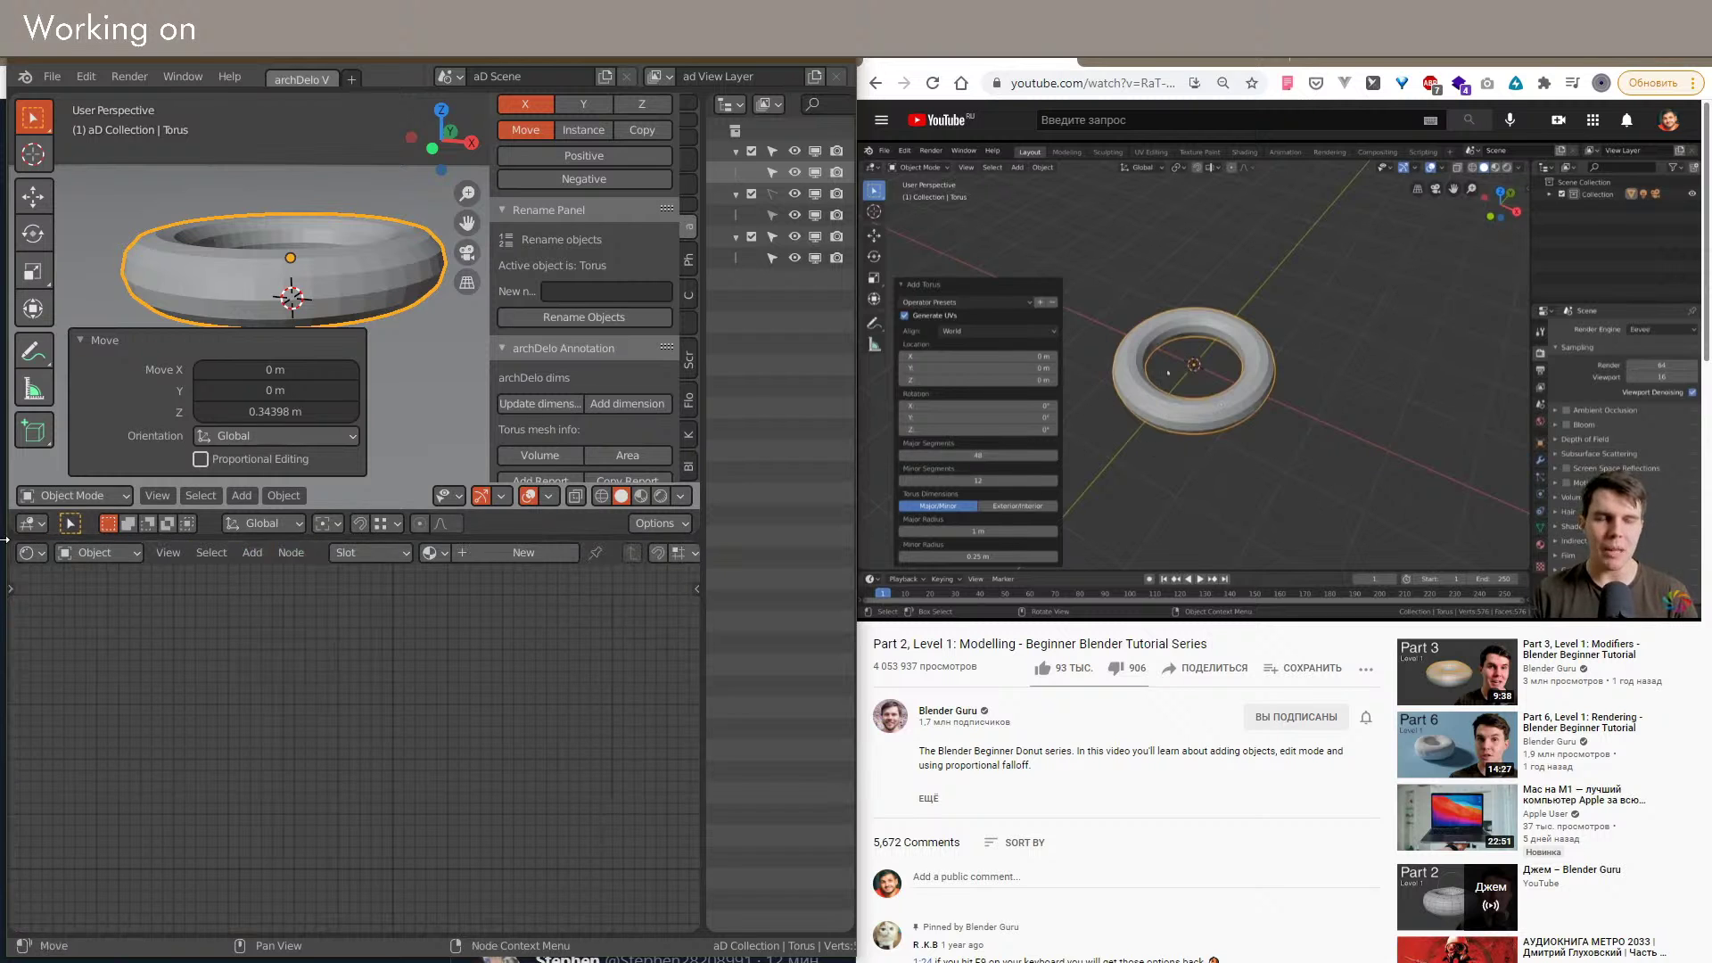
left_click_drag(7, 532, 10, 585)
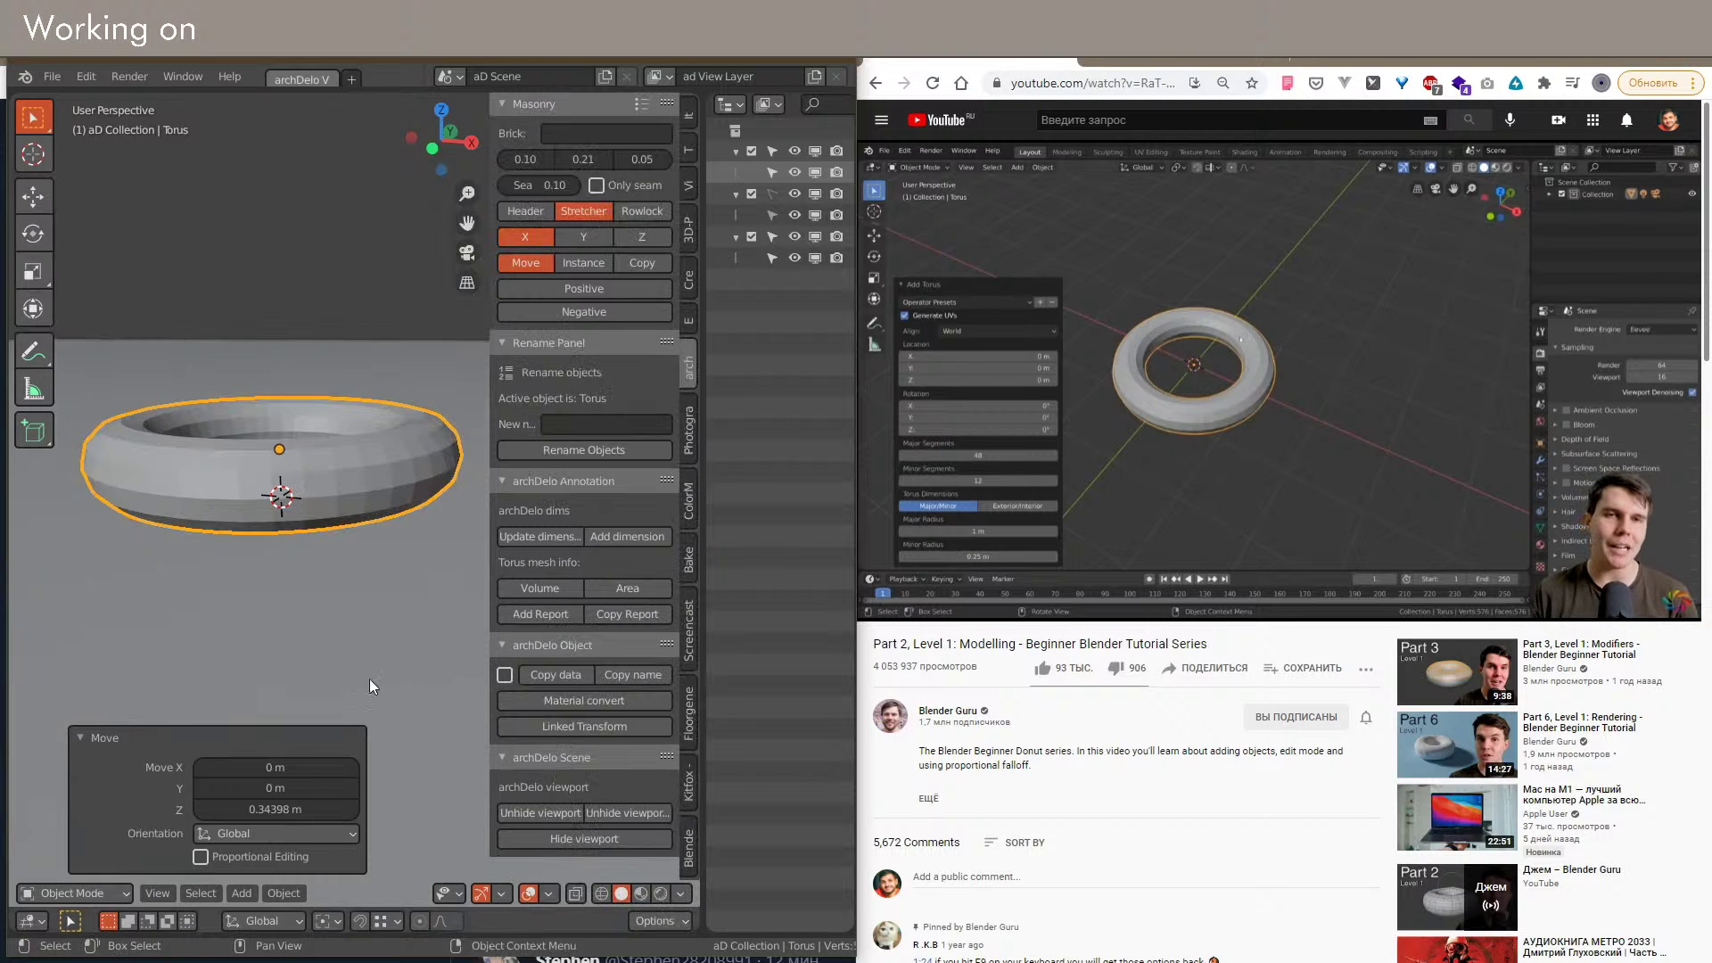
left_click_drag(694, 916, 727, 919)
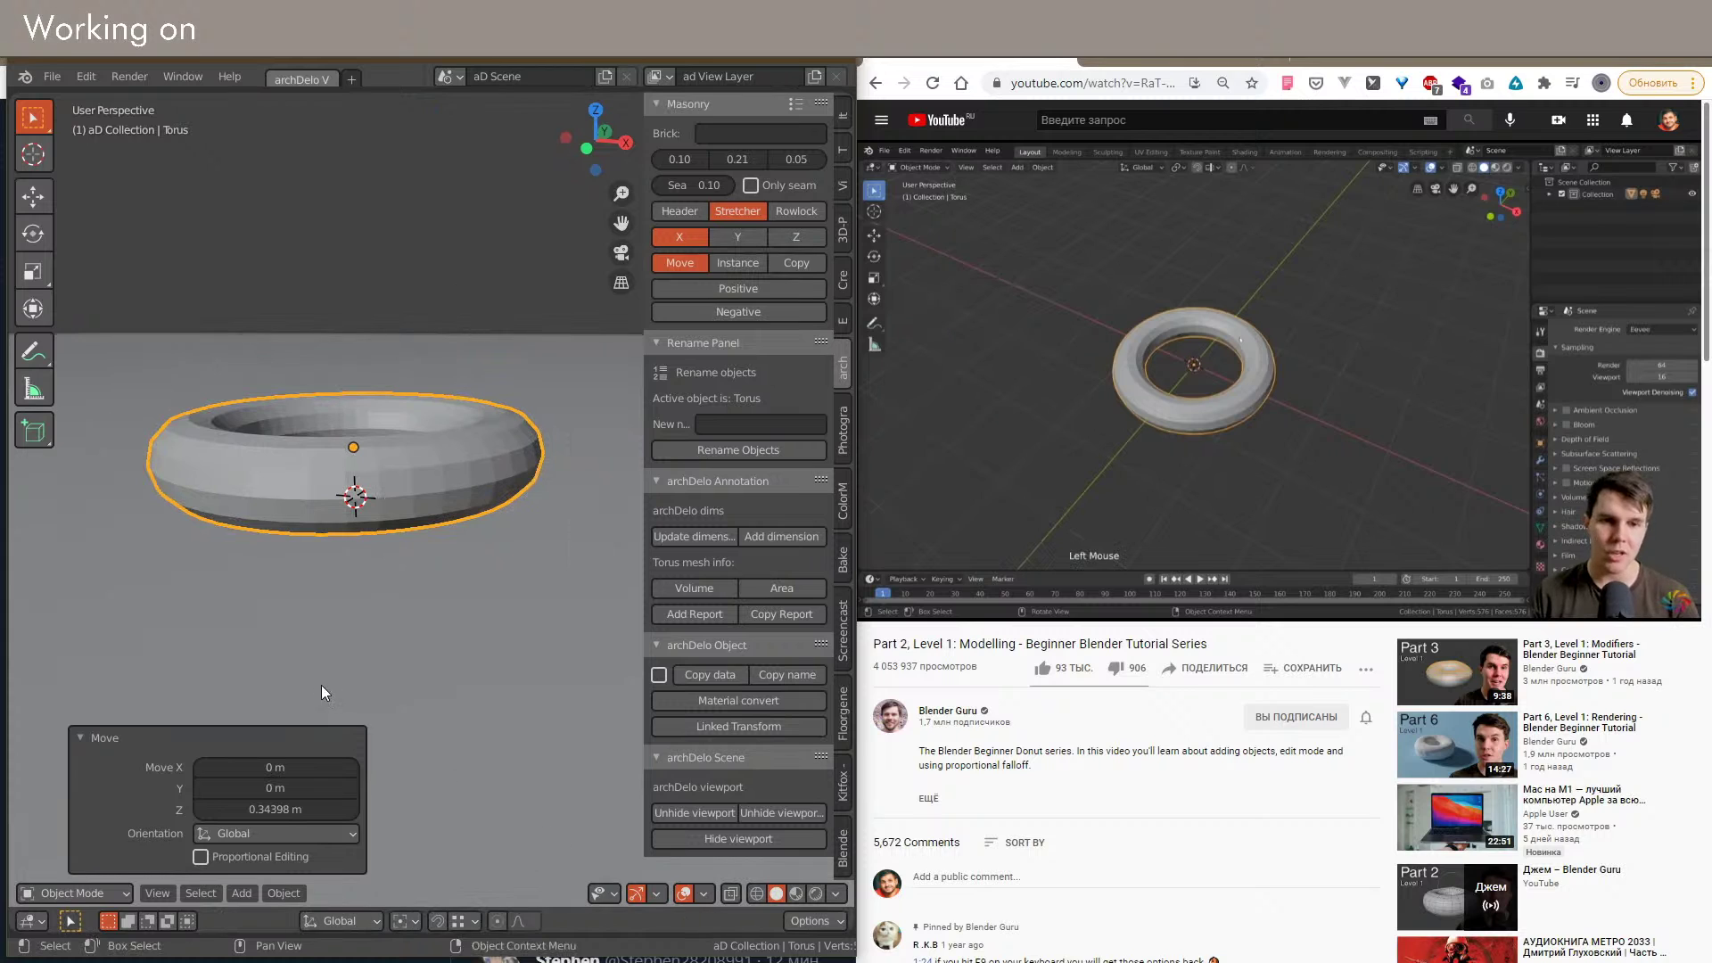
scroll(364, 678, "down", 3)
middle_click_drag(364, 678, 287, 698)
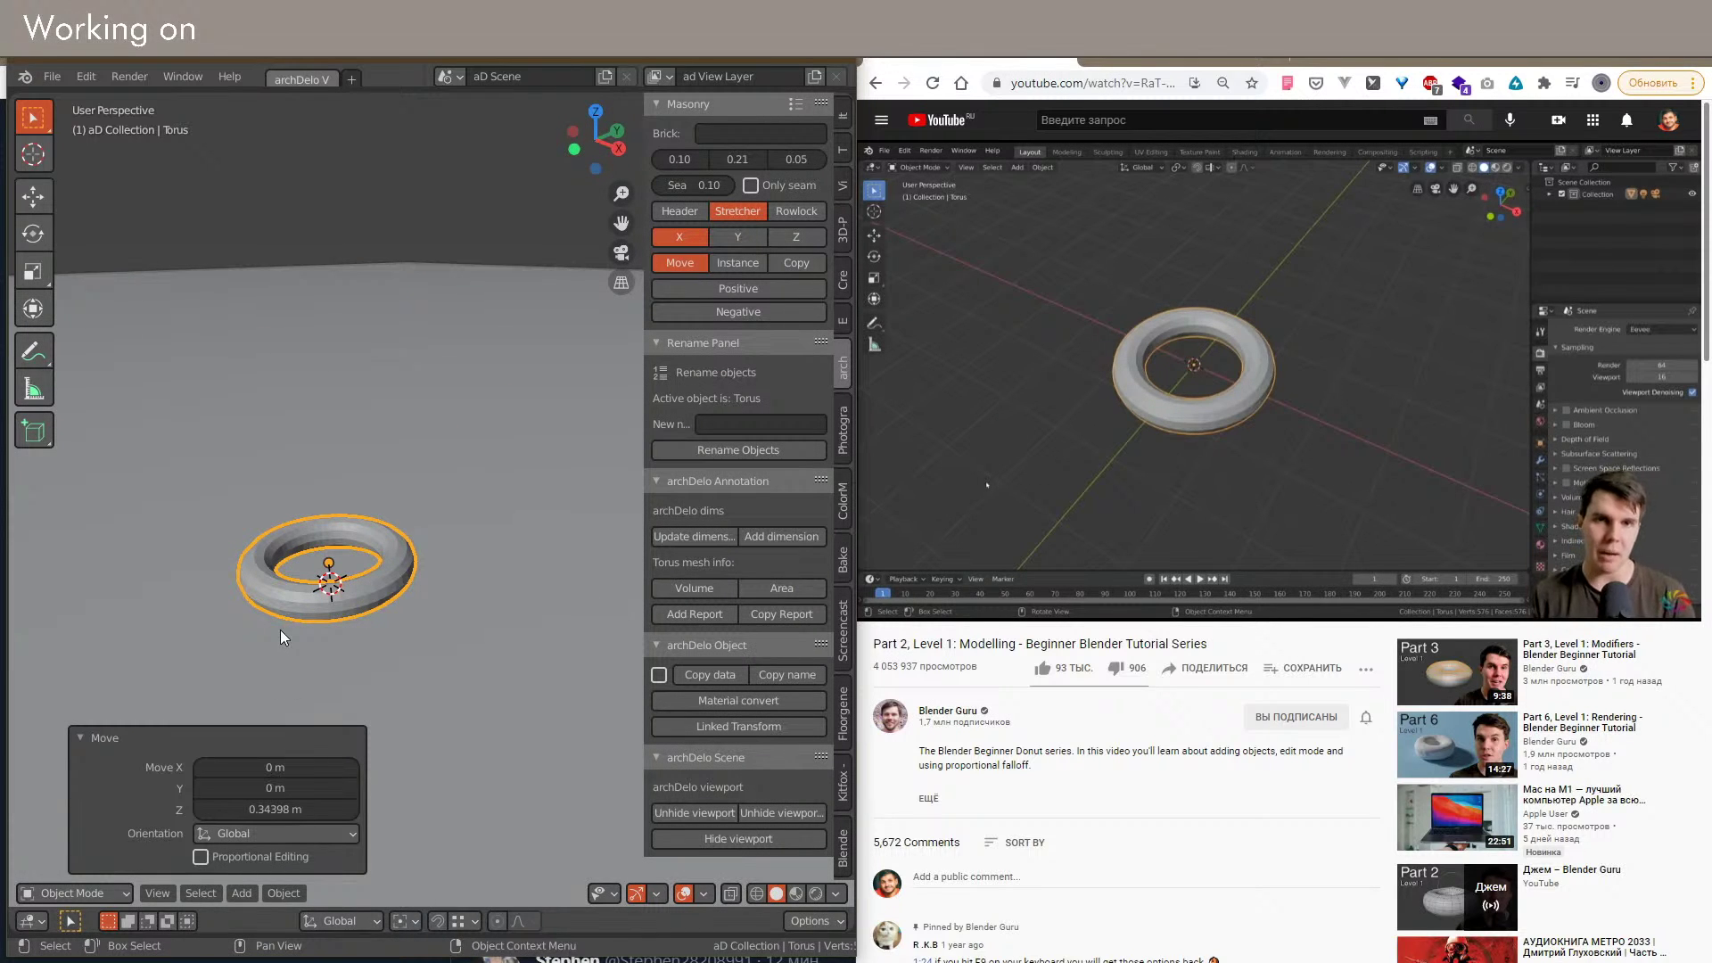
Step: Delete the torus and add a new torus mesh at the 3D cursor
key("F9")
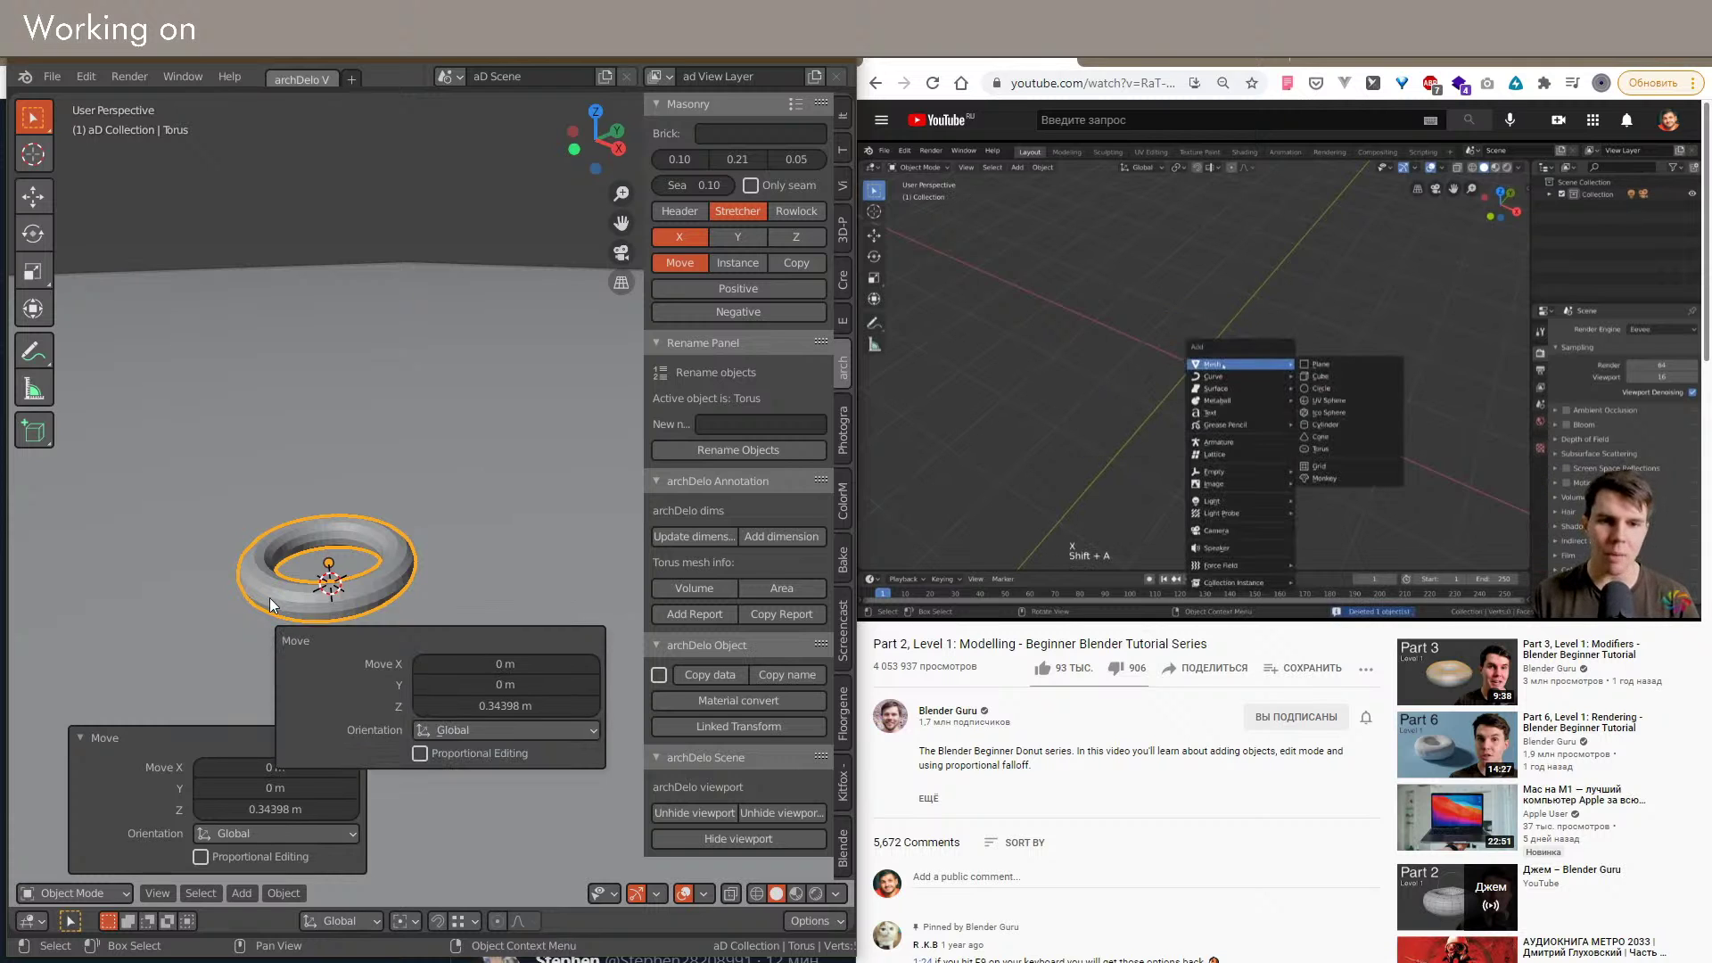
key("Delete")
key("shift+a")
mouse_move(349, 543)
mouse_move(462, 82)
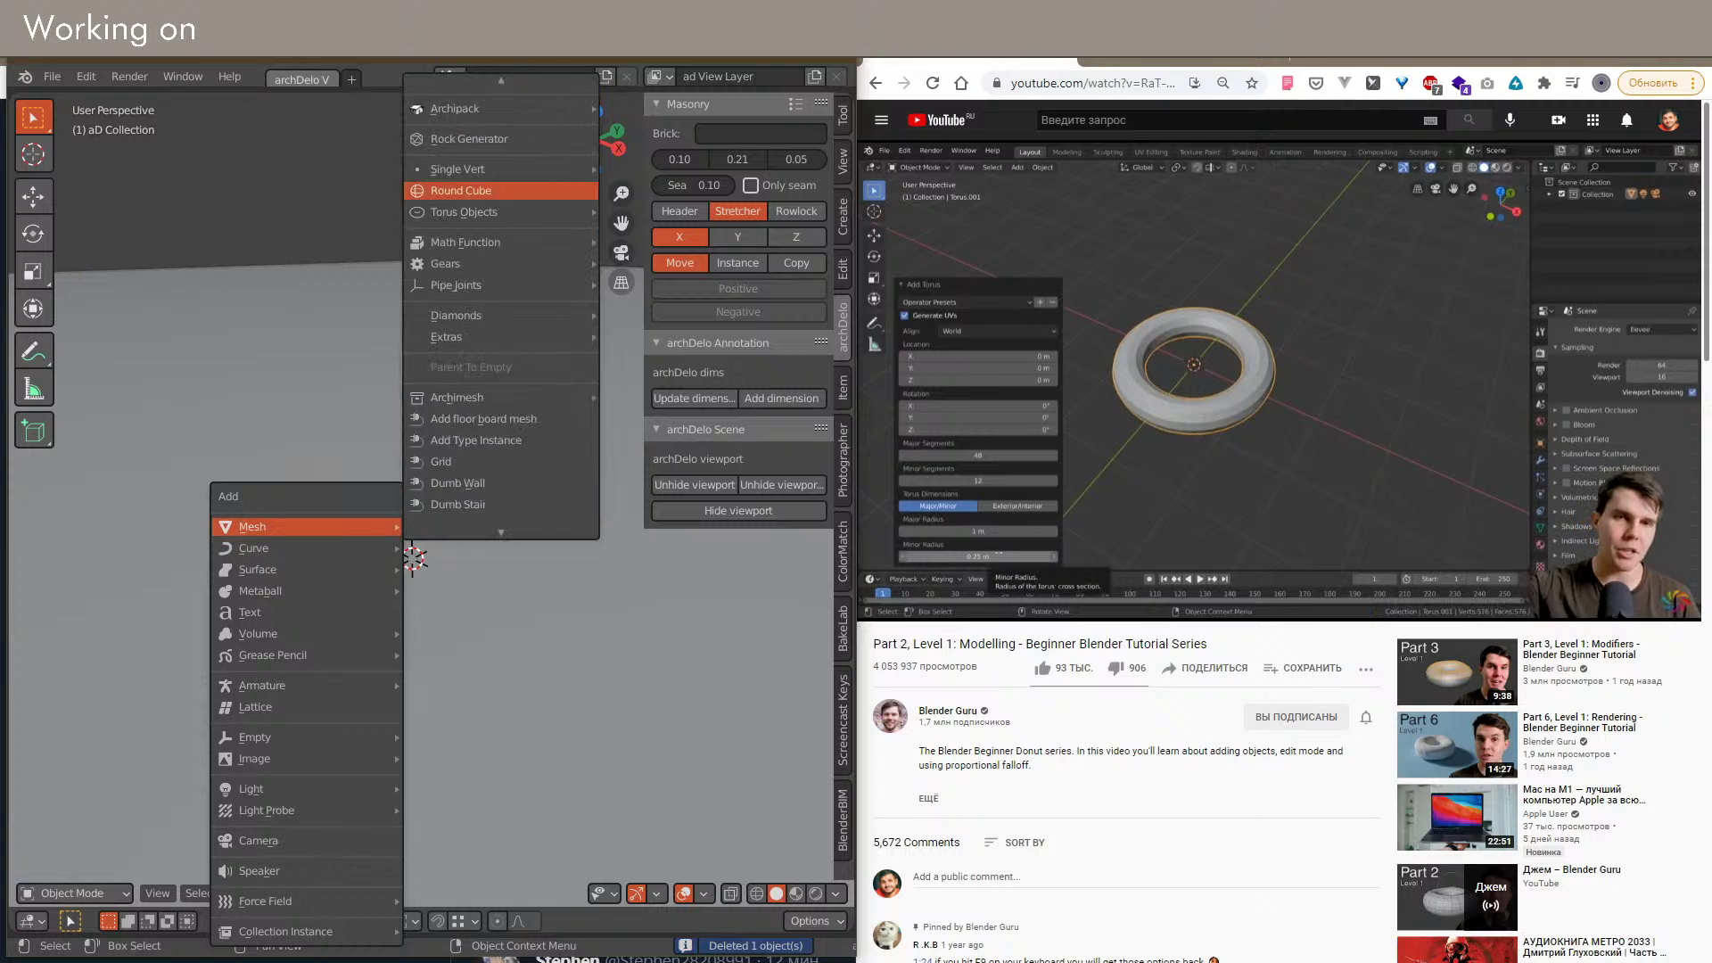
left_click(471, 137)
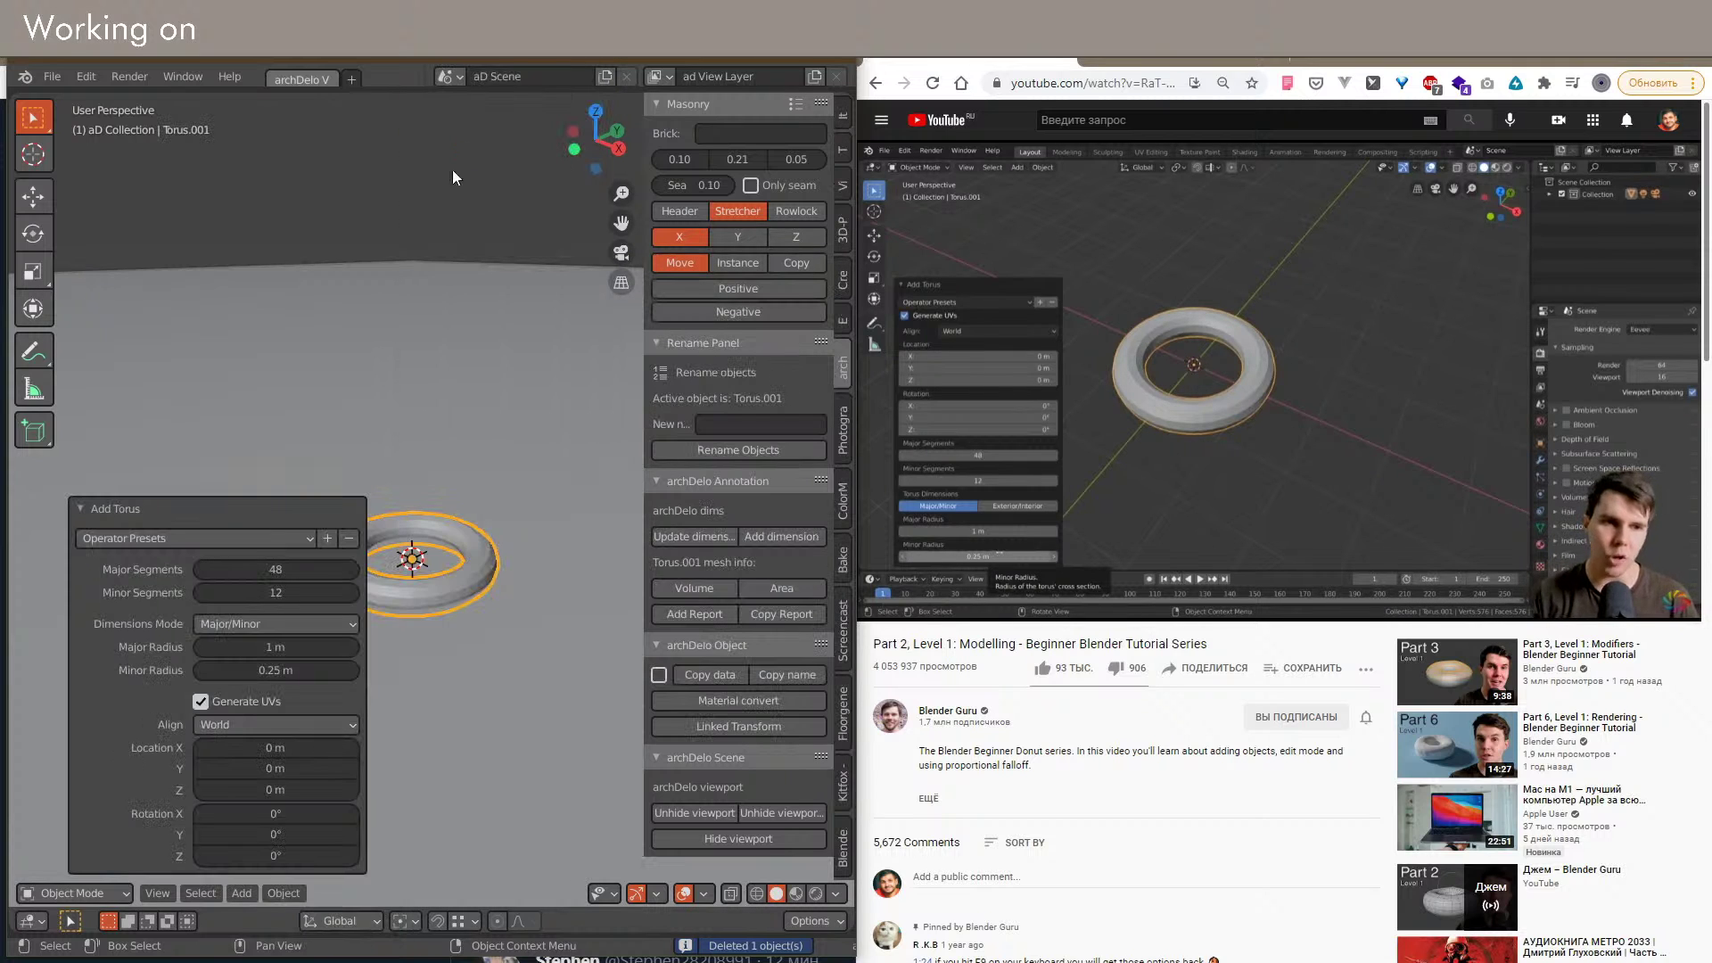
Step: Set the new torus's minor radius to 0.36 m
middle_click_drag(444, 524, 616, 606)
key("n")
middle_click_drag(505, 572, 543, 606)
scroll(543, 606, "up", 1)
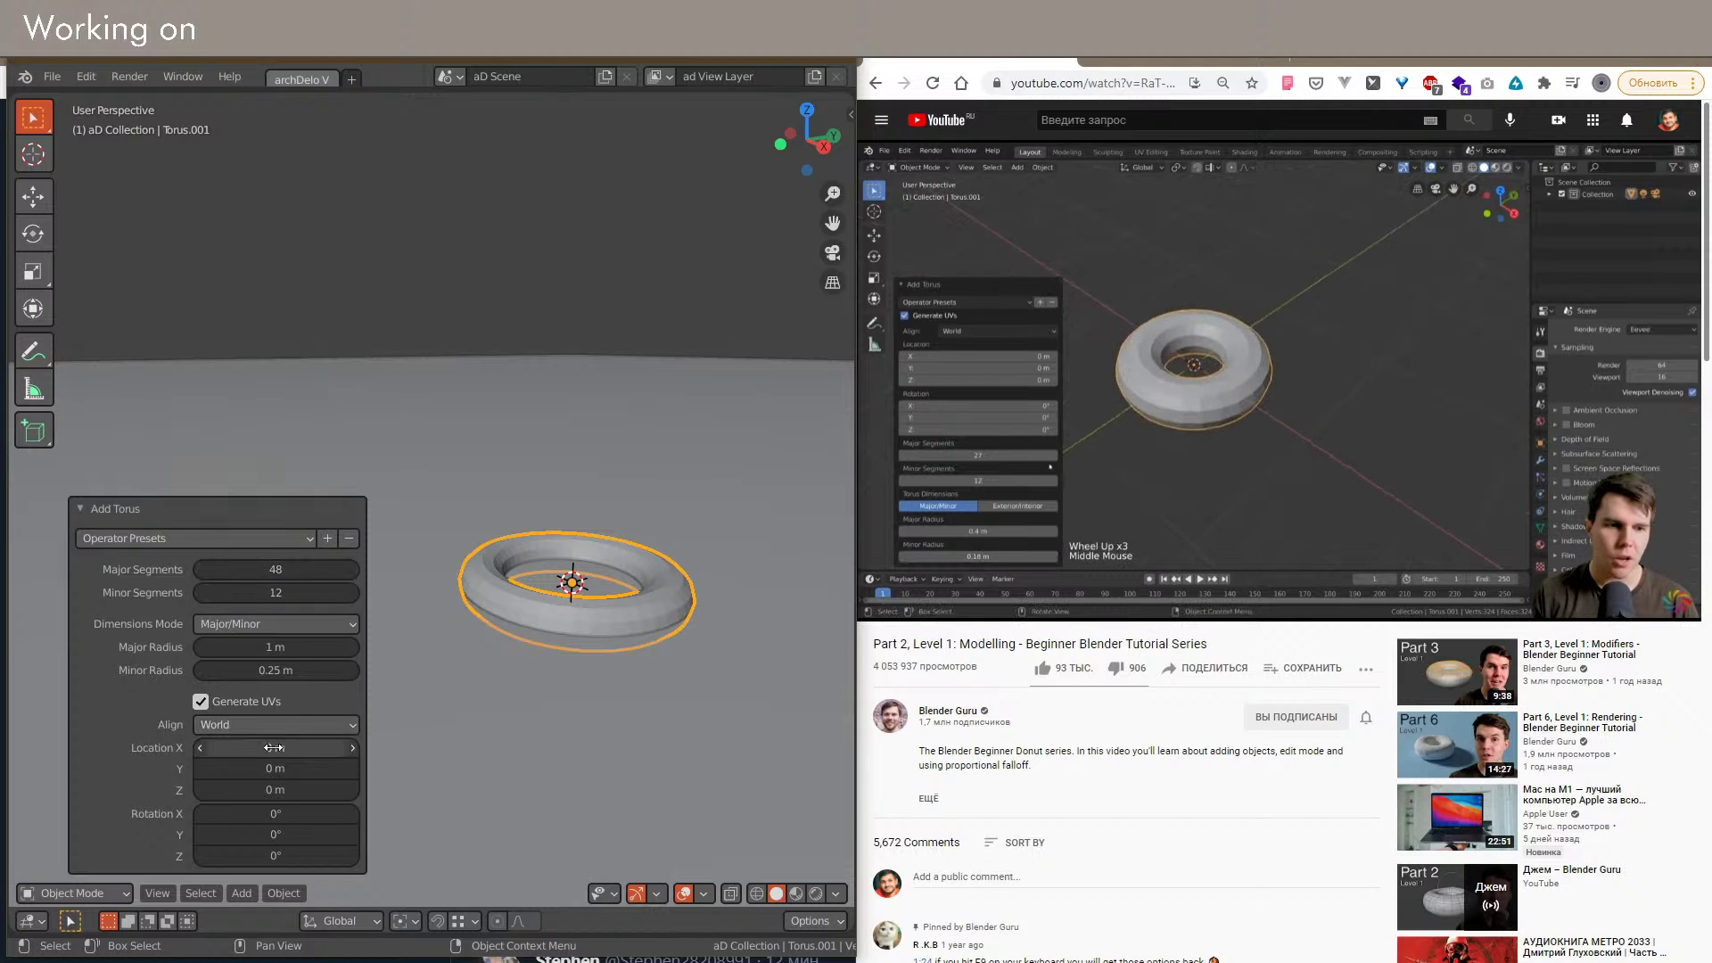
left_click_drag(256, 669, 701, 688)
middle_click_drag(701, 687, 626, 681)
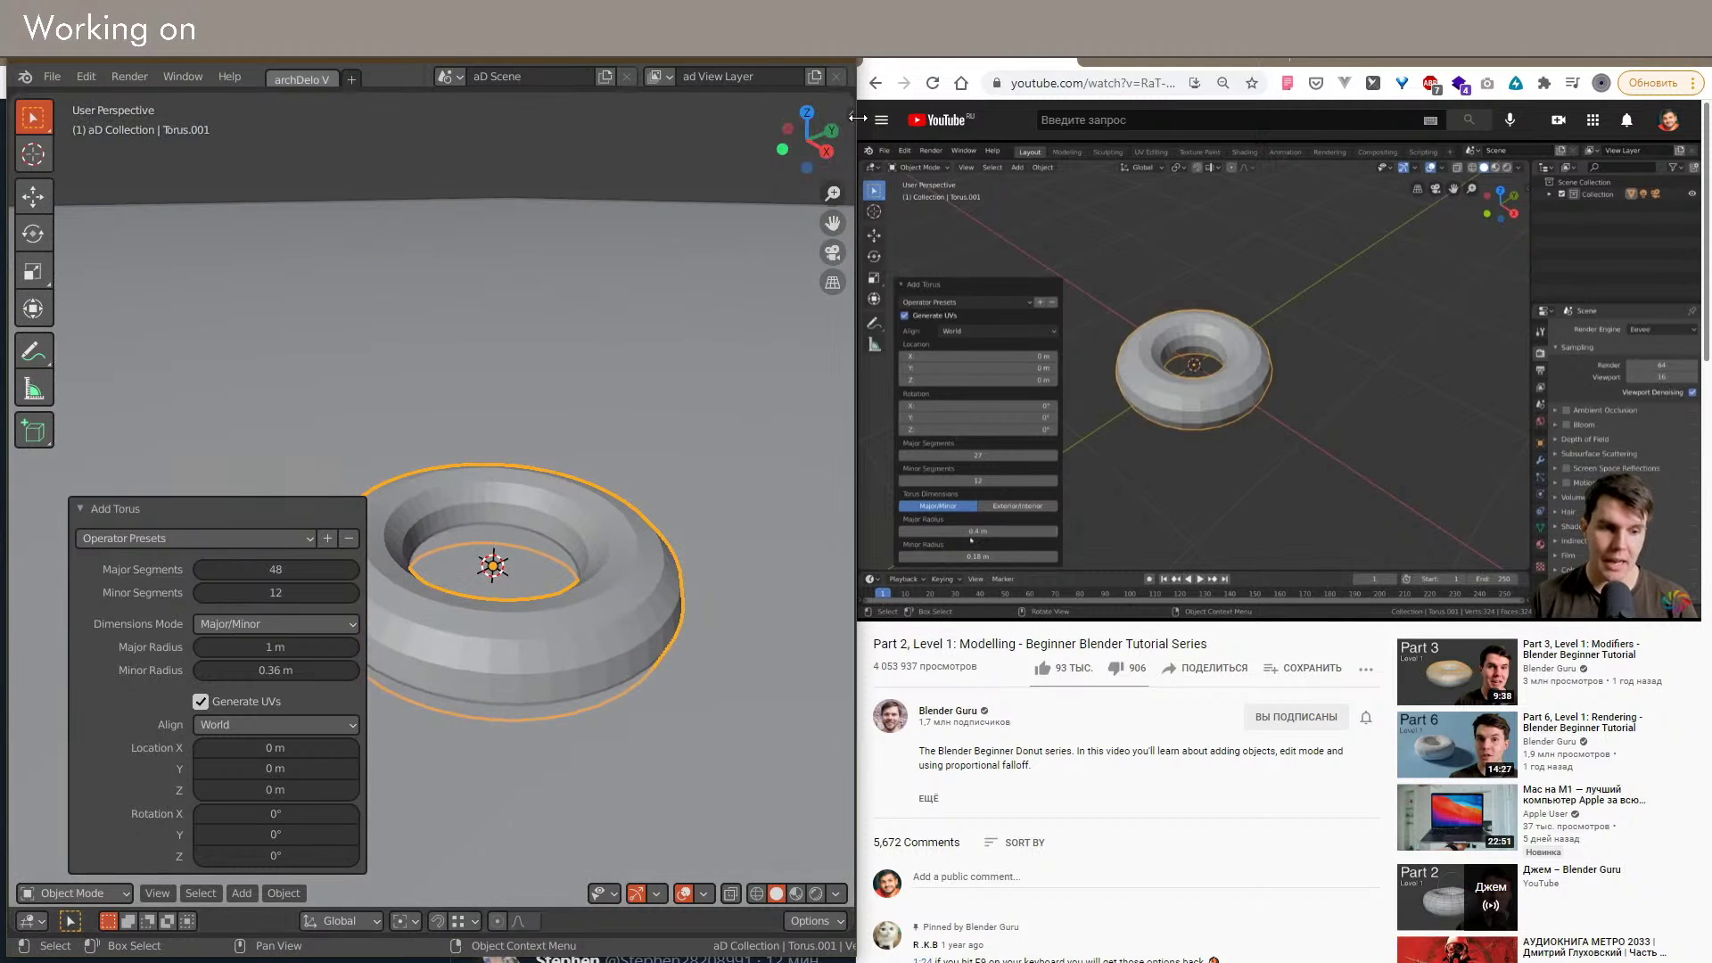
key("n")
middle_click_drag(549, 374, 480, 367, "shift")
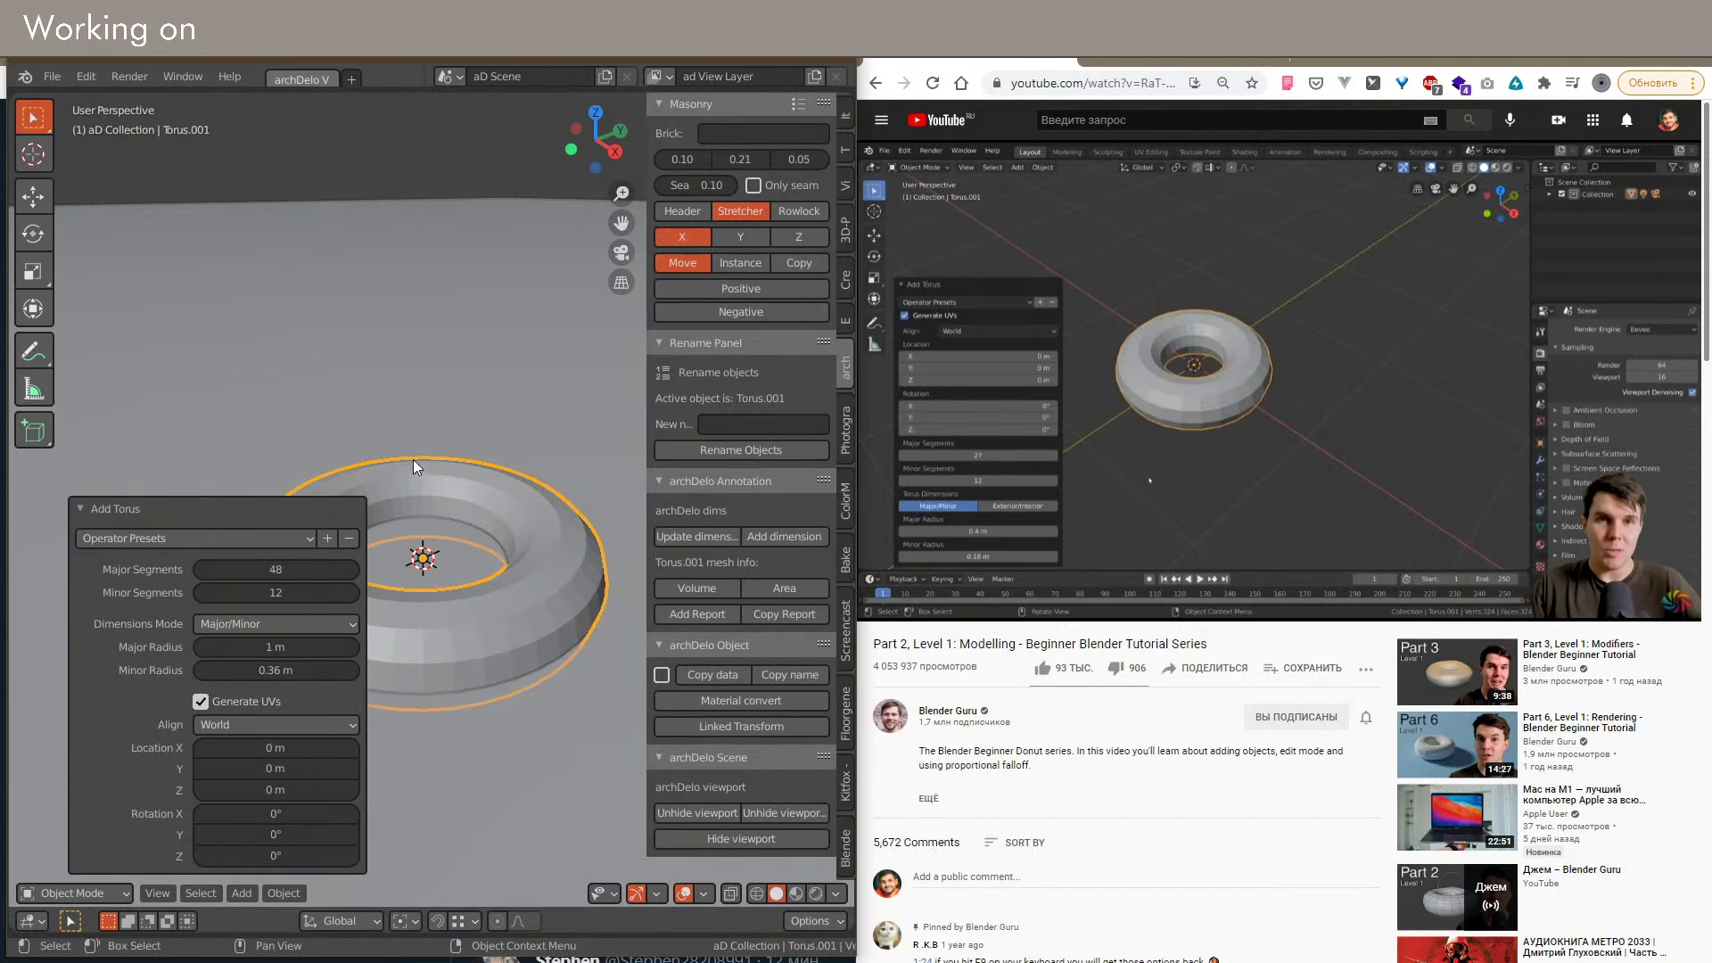
Step: Hide the sidebar and set the torus's minor radius to 0.18 m and its major radius to 0.32 m
key("n")
left_click_drag(290, 670, 235, 669)
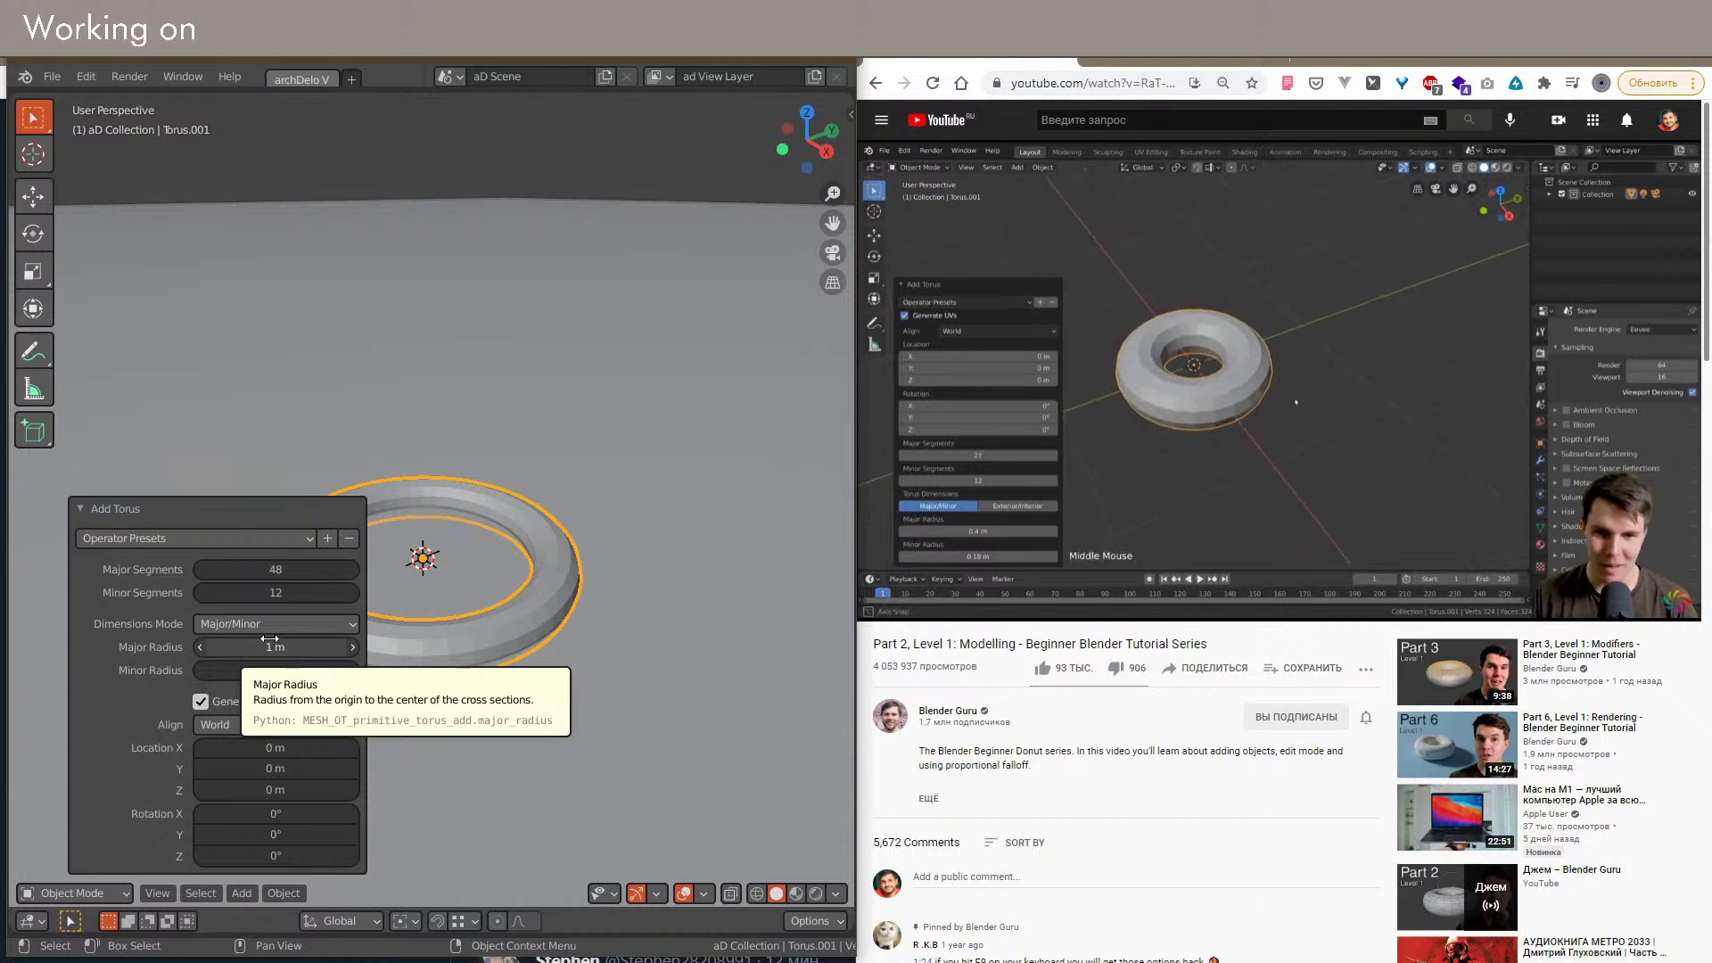
left_click_drag(297, 652, 242, 652)
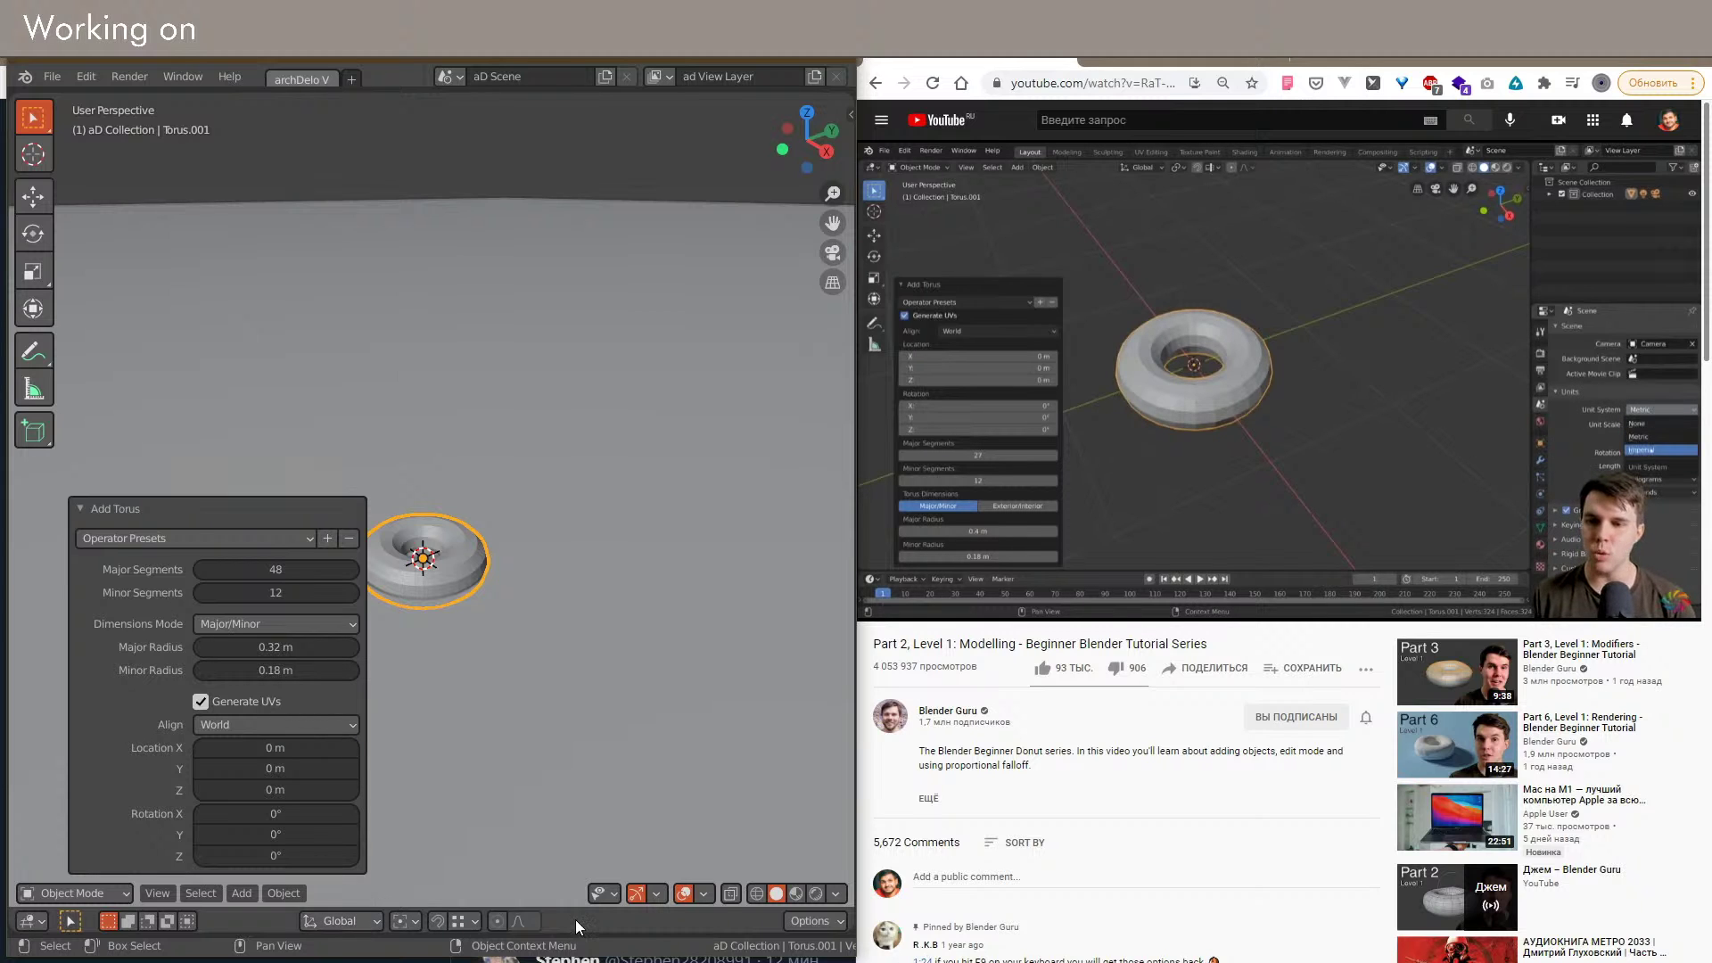
Step: Maximize the 3D viewport area
left_click_drag(580, 933, 579, 932)
left_click_drag(579, 814, 519, 919)
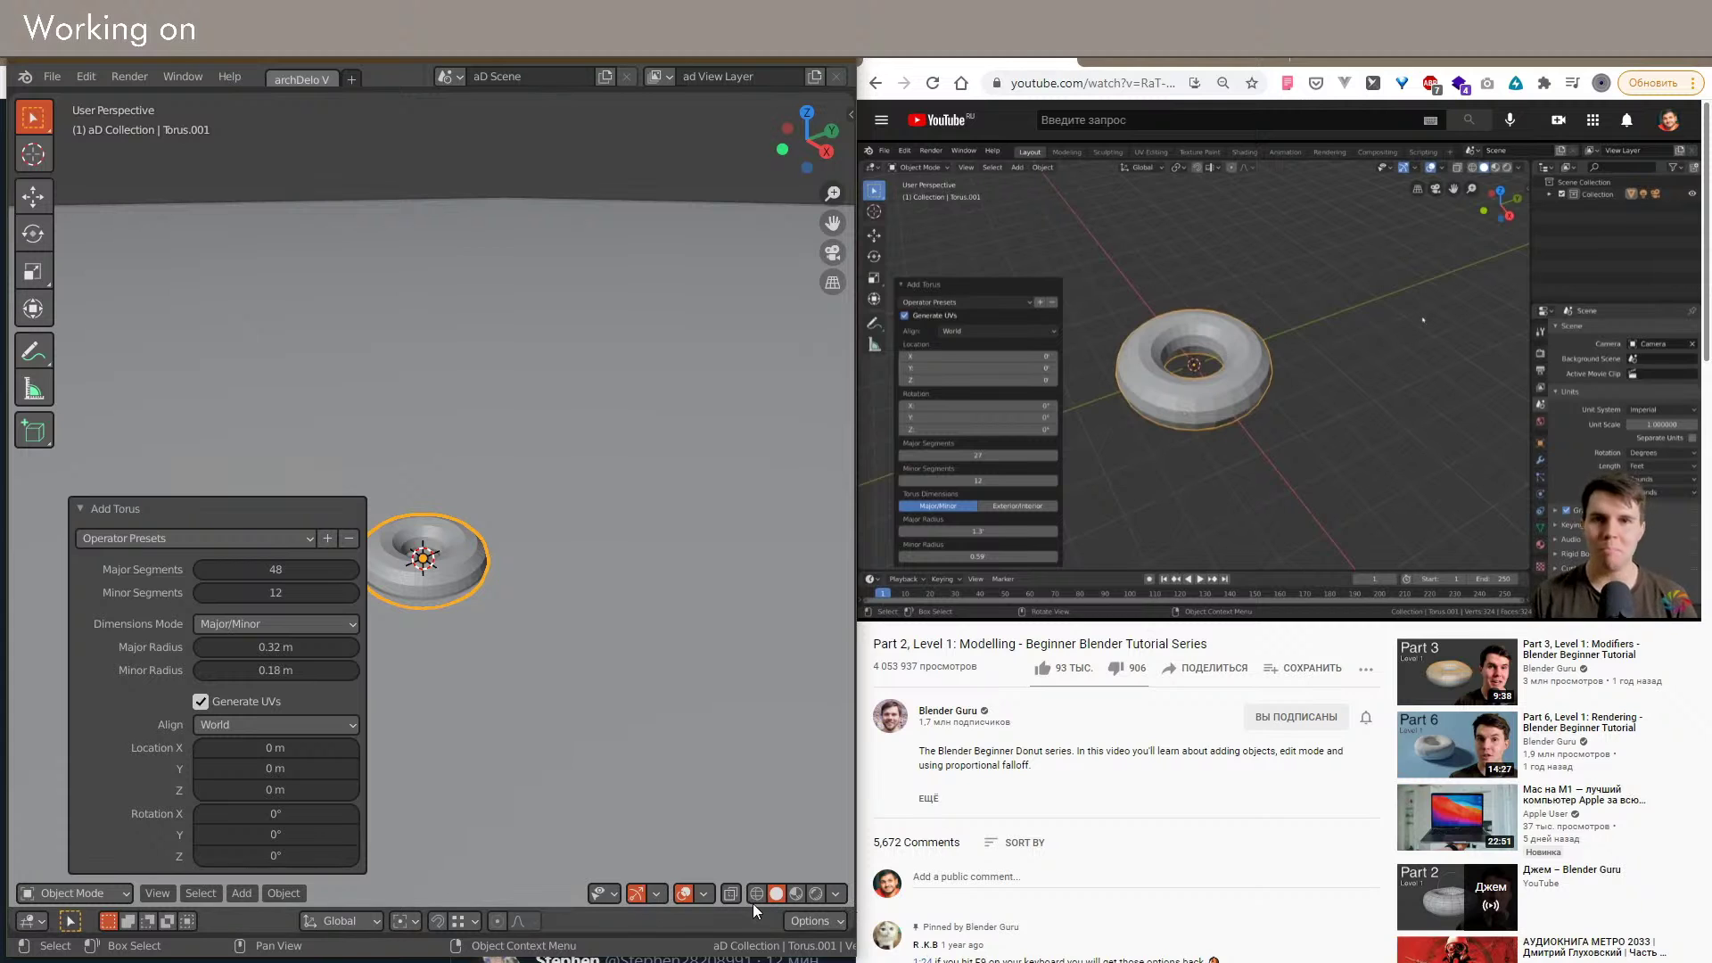
key("ctrl+space")
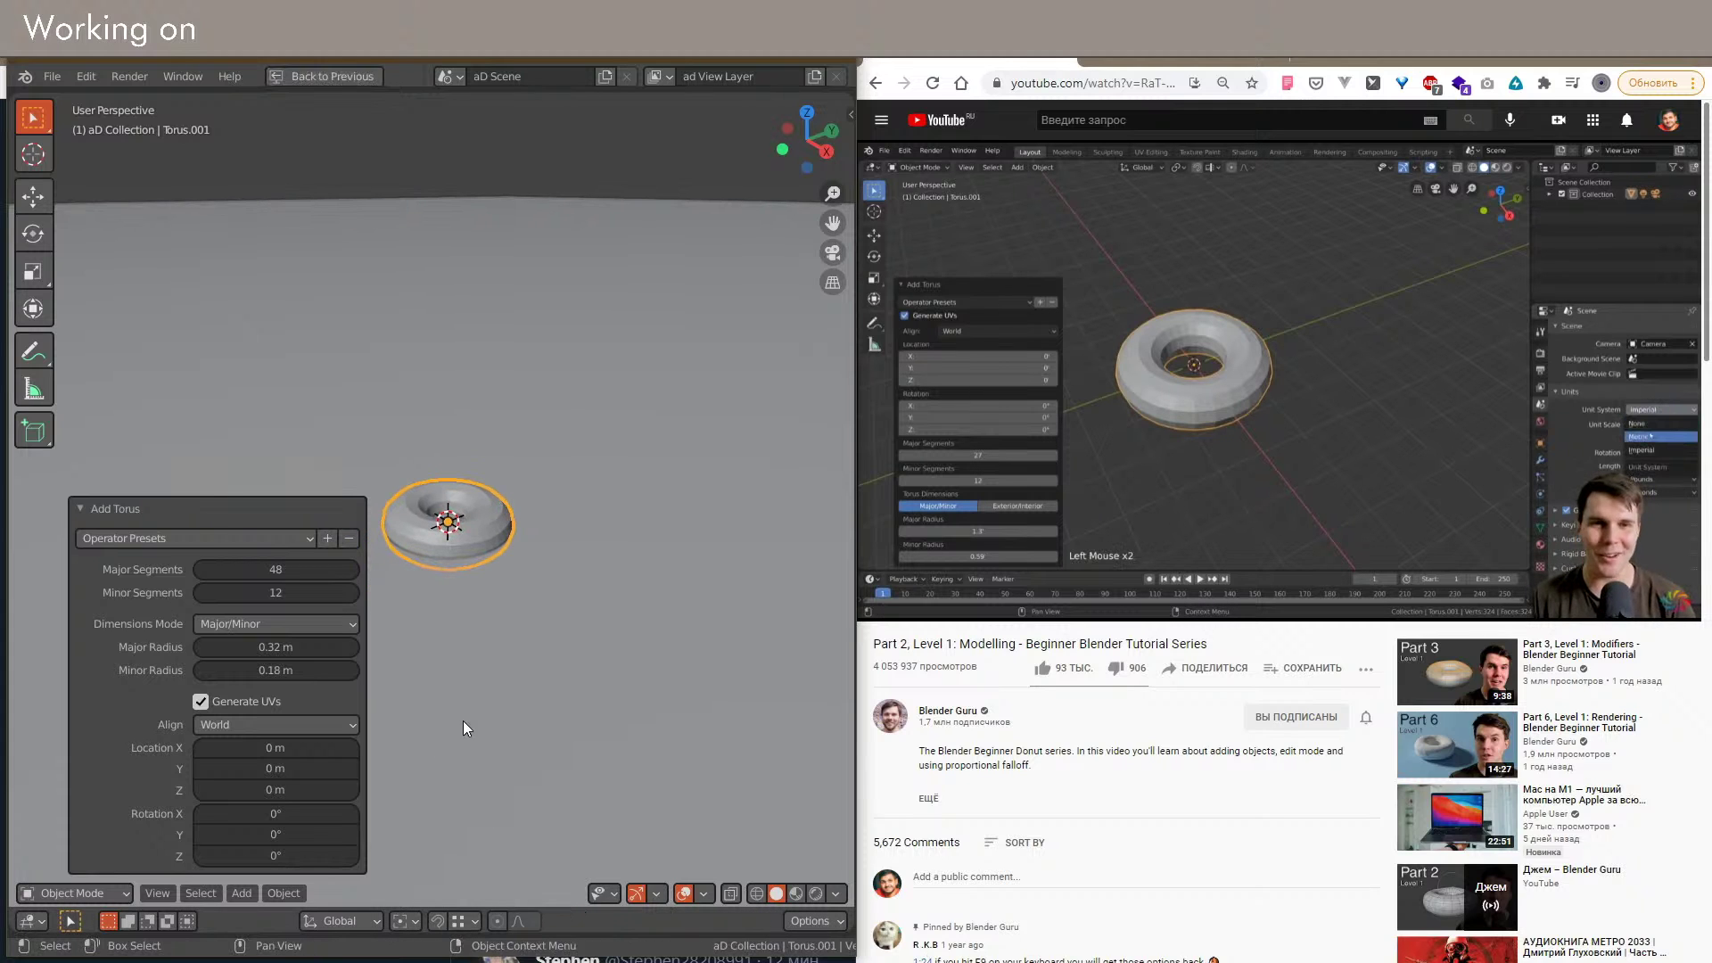
Step: Restore the multi-area layout and divide the lower area into a Properties editor and an Outliner beside it
key("ctrl+space")
left_click(34, 921)
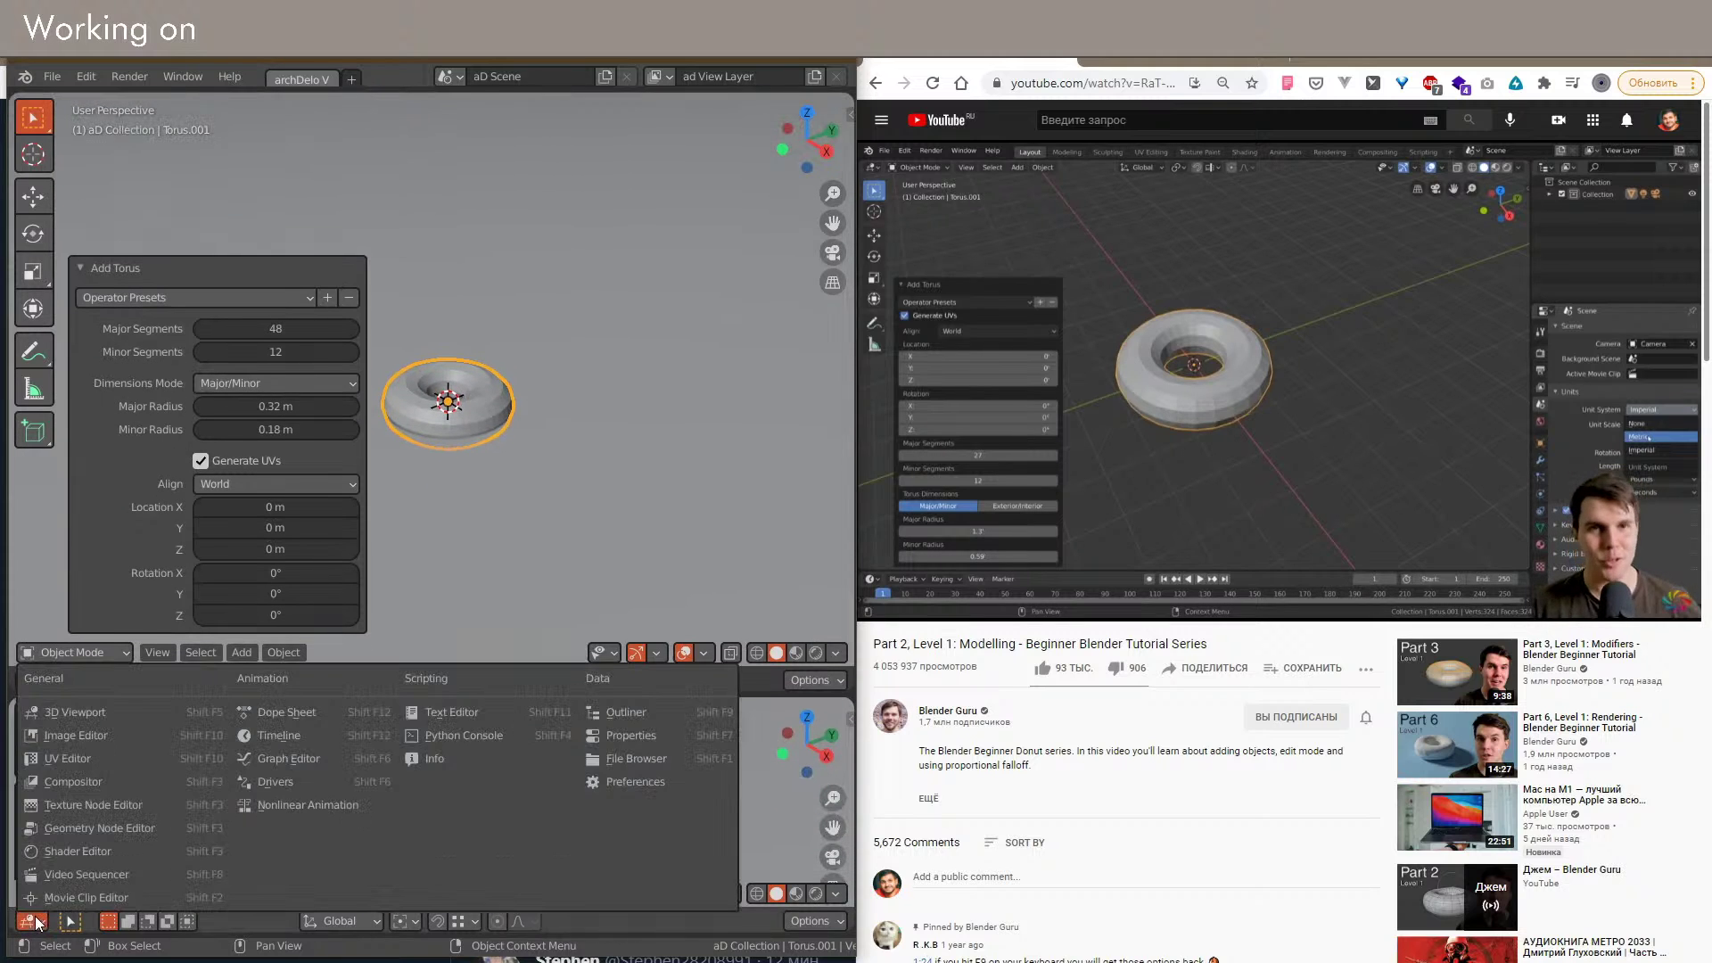
left_click(618, 720)
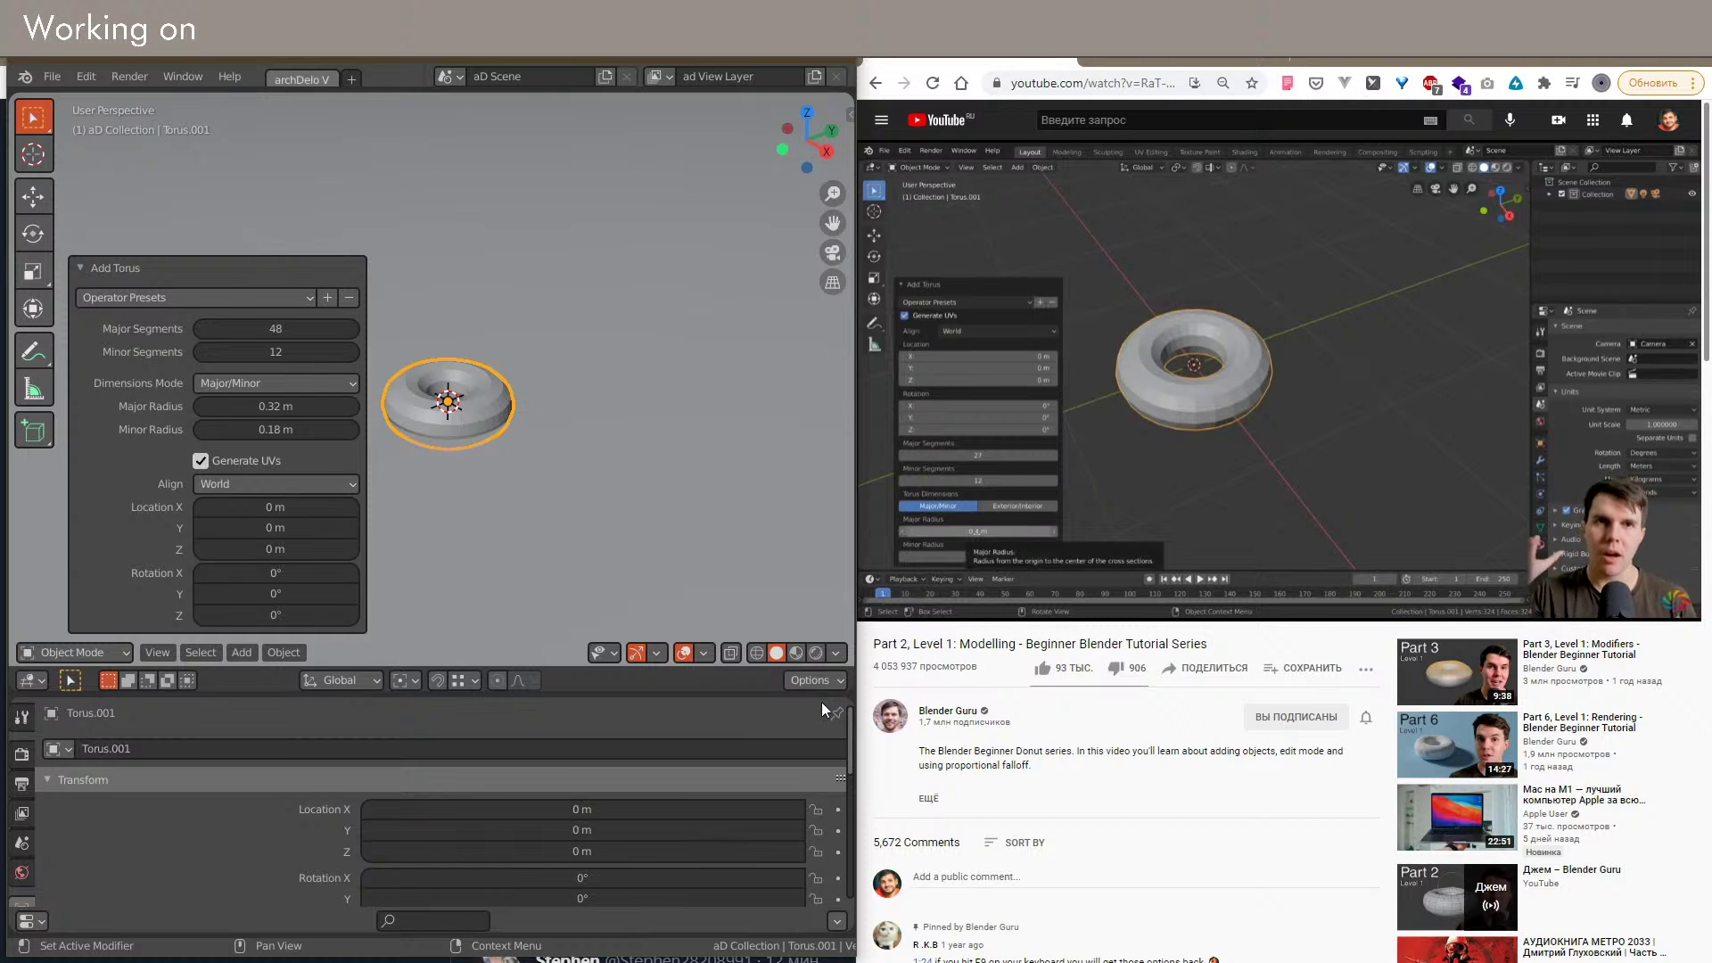
left_click_drag(846, 698, 493, 704)
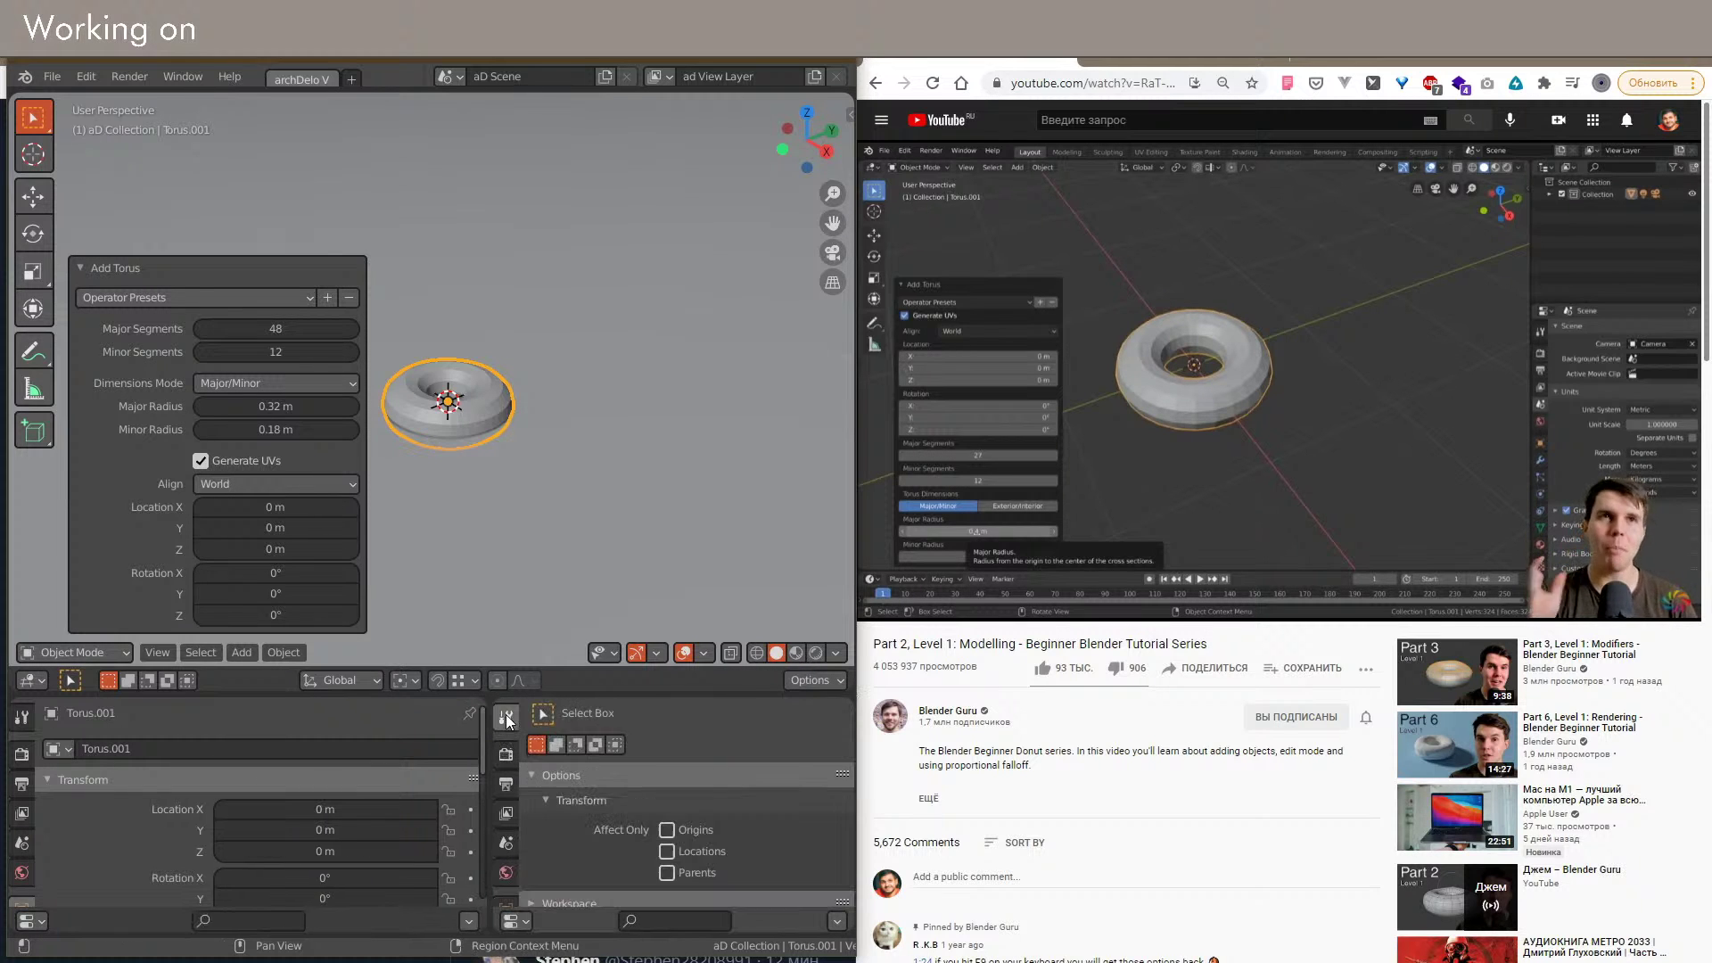
left_click(514, 922)
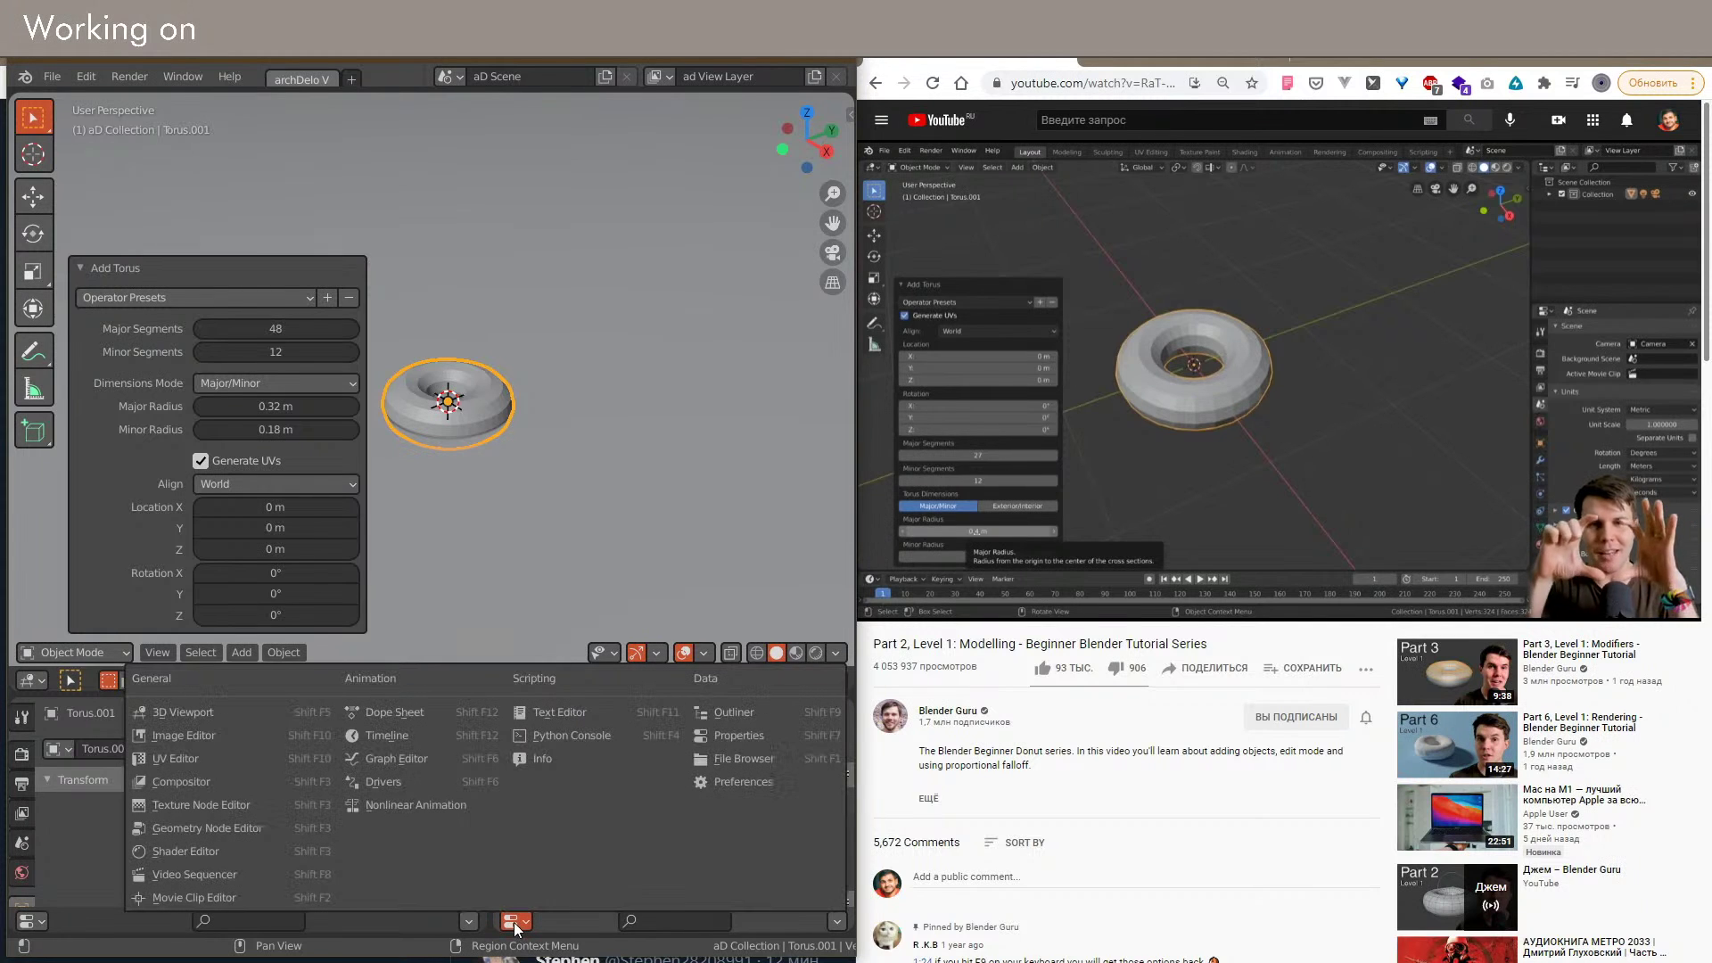
left_click(733, 713)
Step: Set the torus's major radius to 0.1 m and its minor radius to 0.05 m
middle_click_drag(431, 389, 506, 412, "shift")
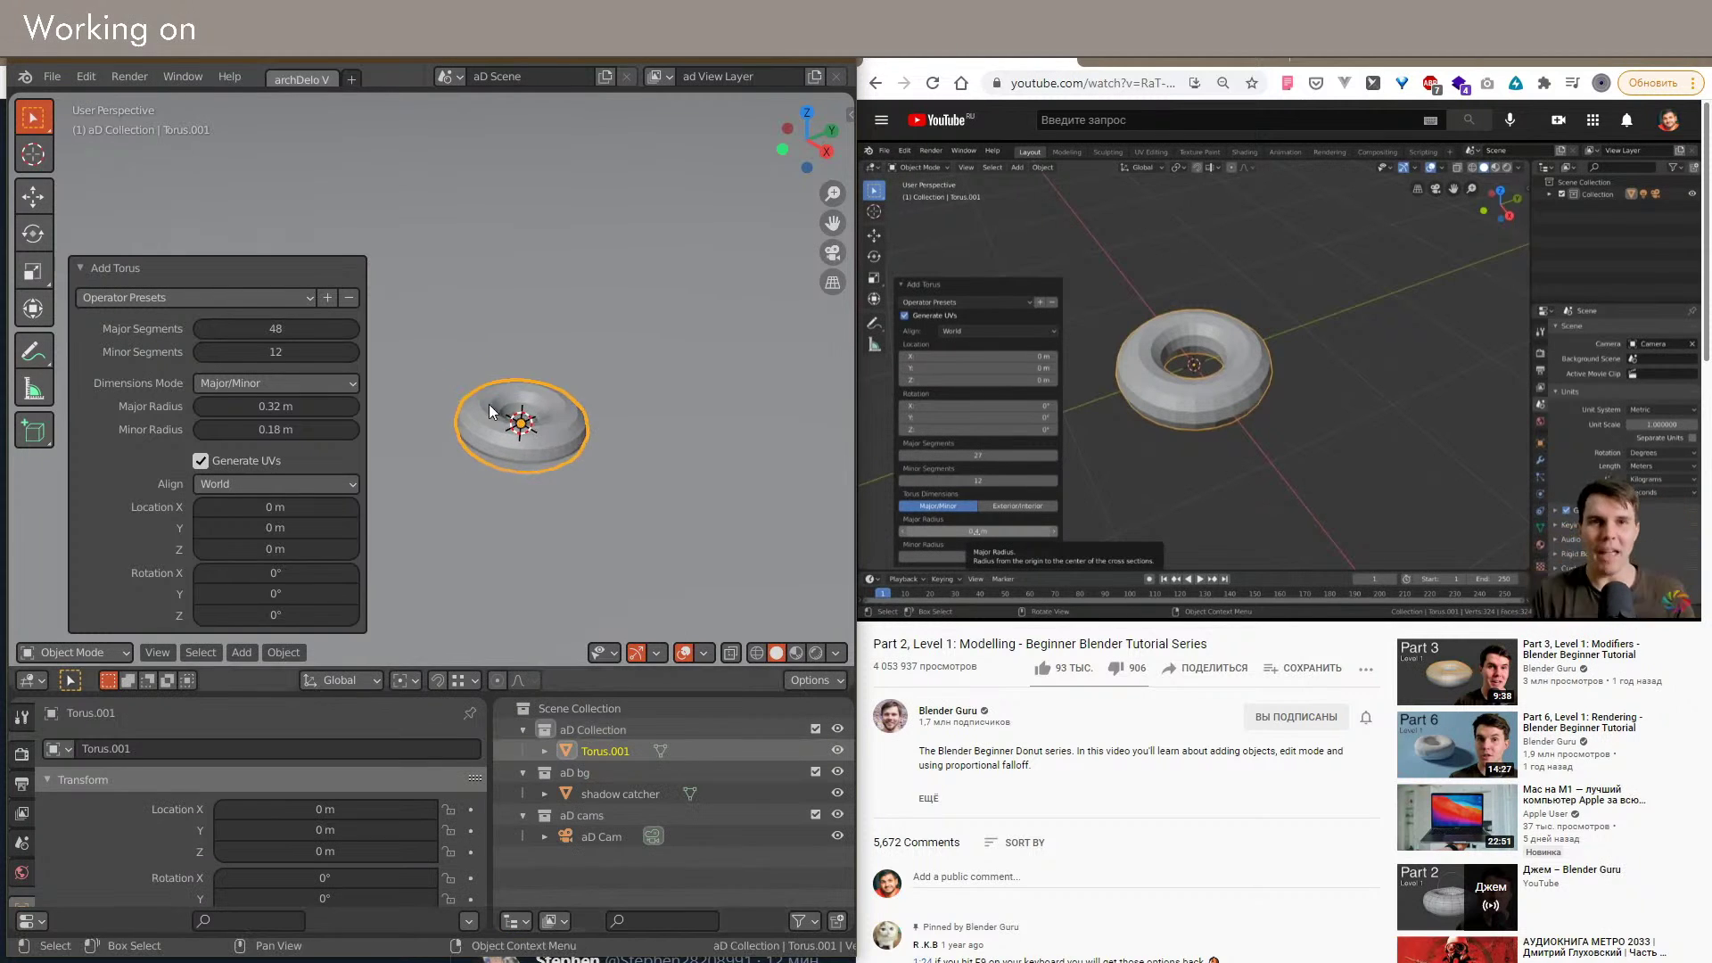
scroll(402, 450, "up", 3)
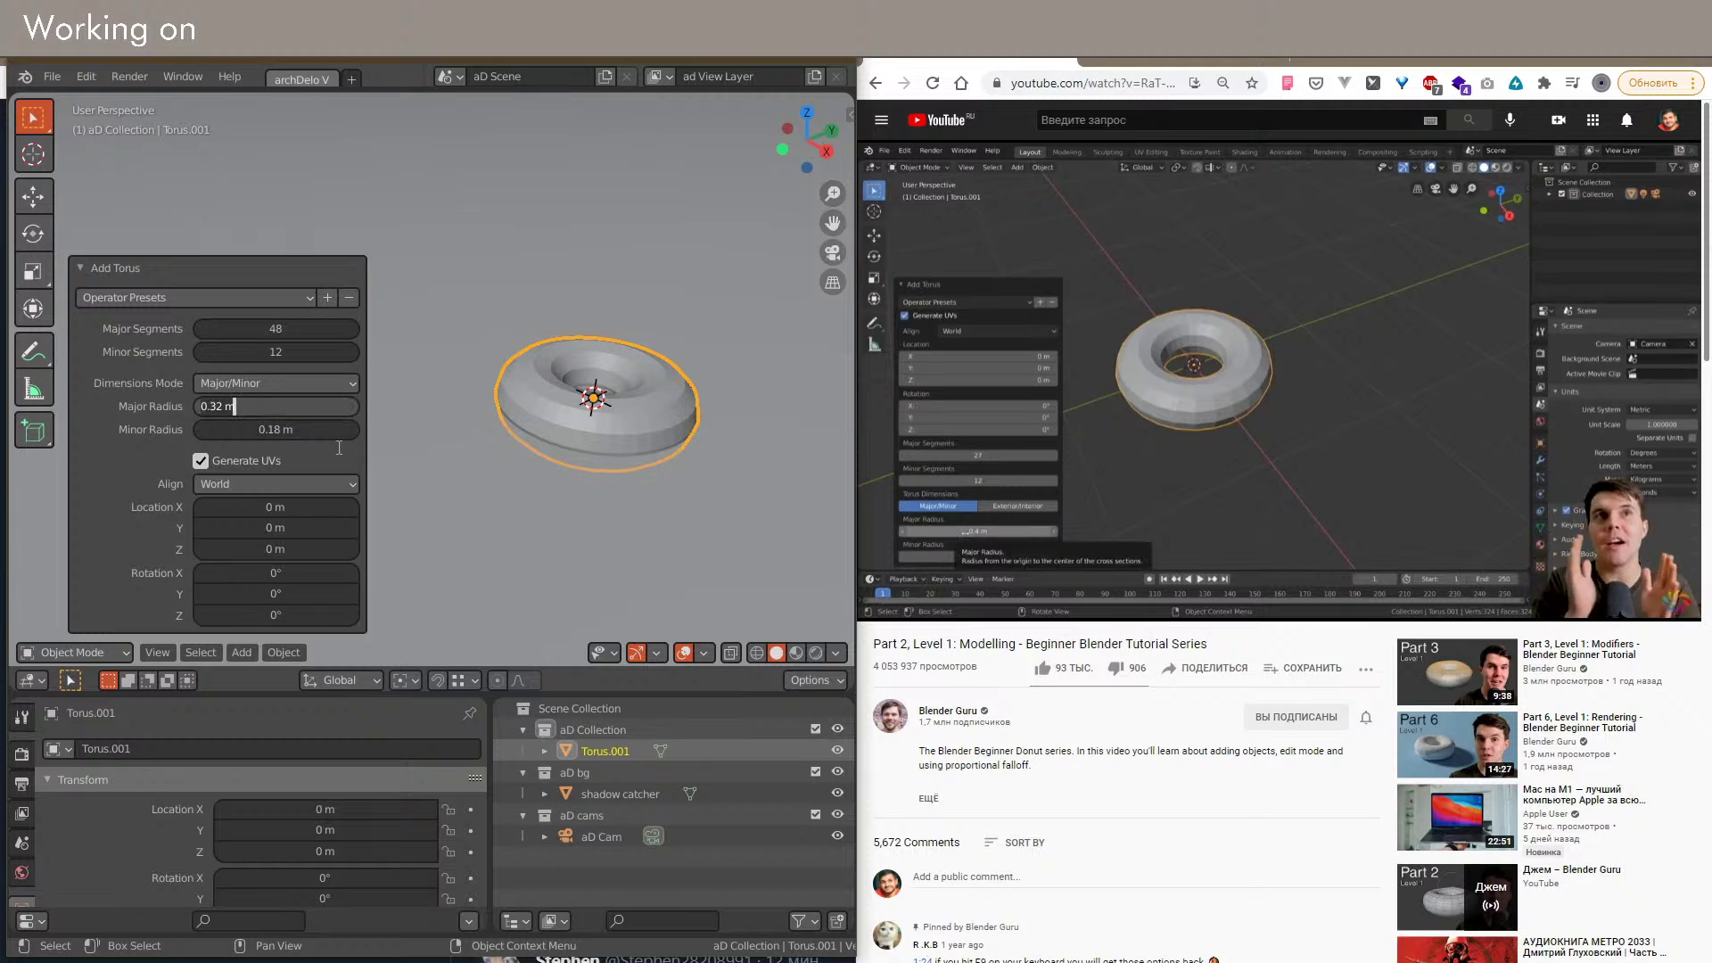
key("Tab")
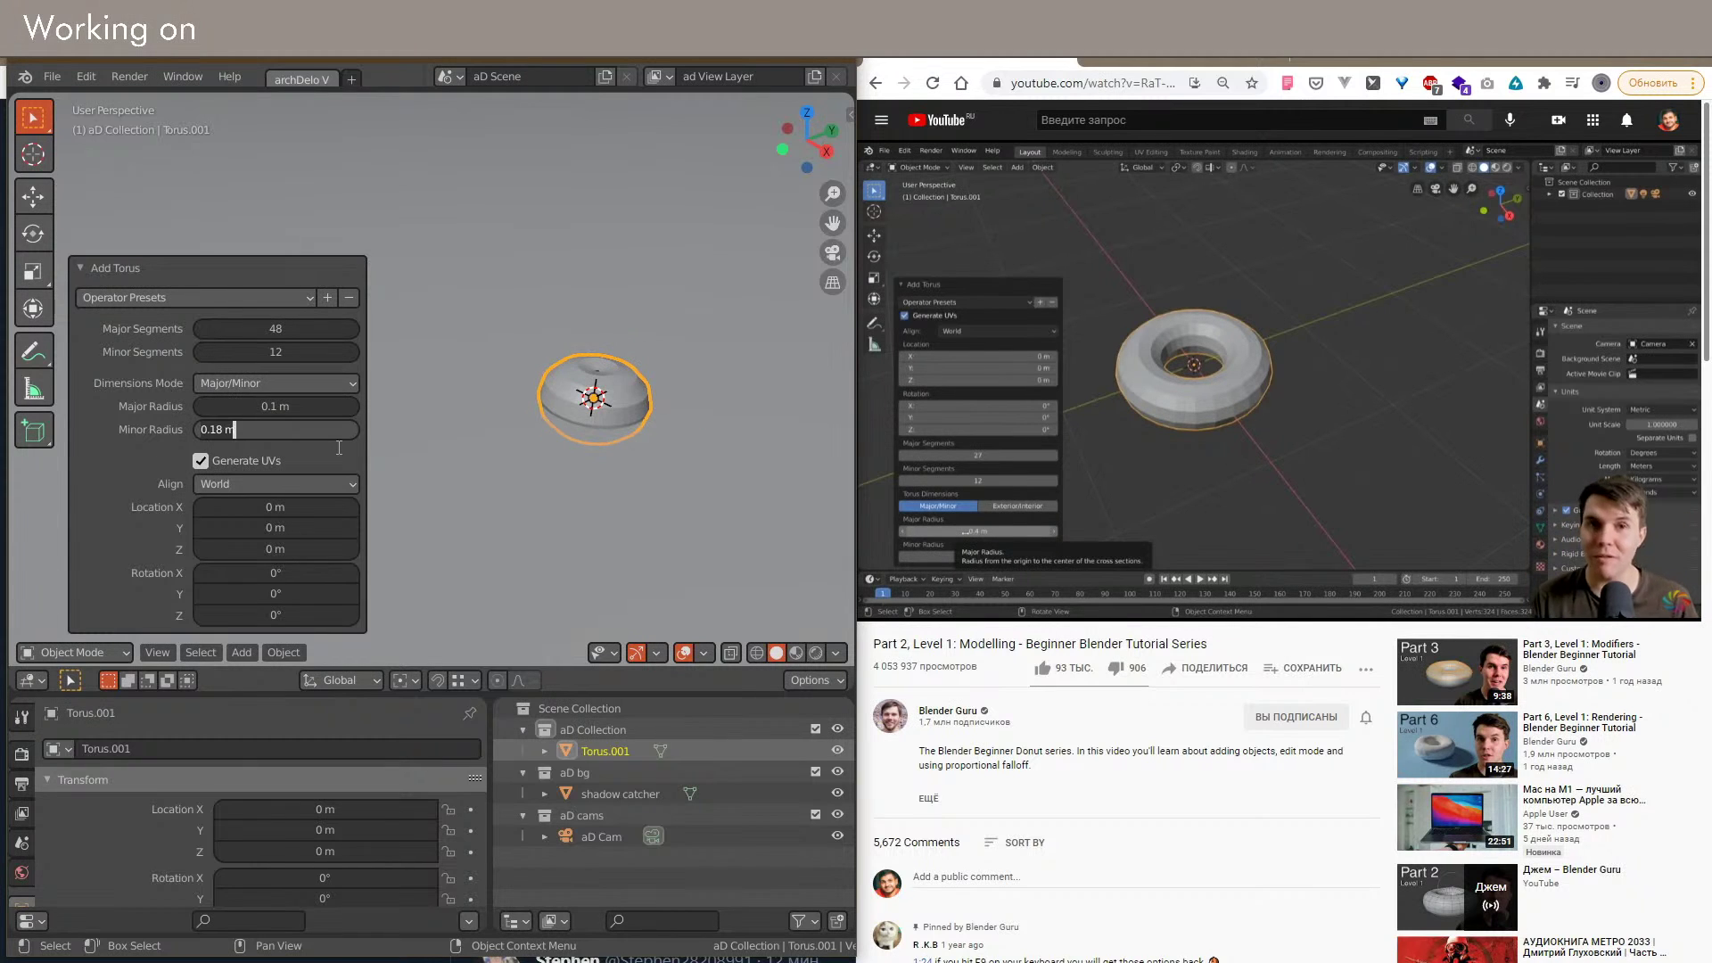
type(".5")
key("Return")
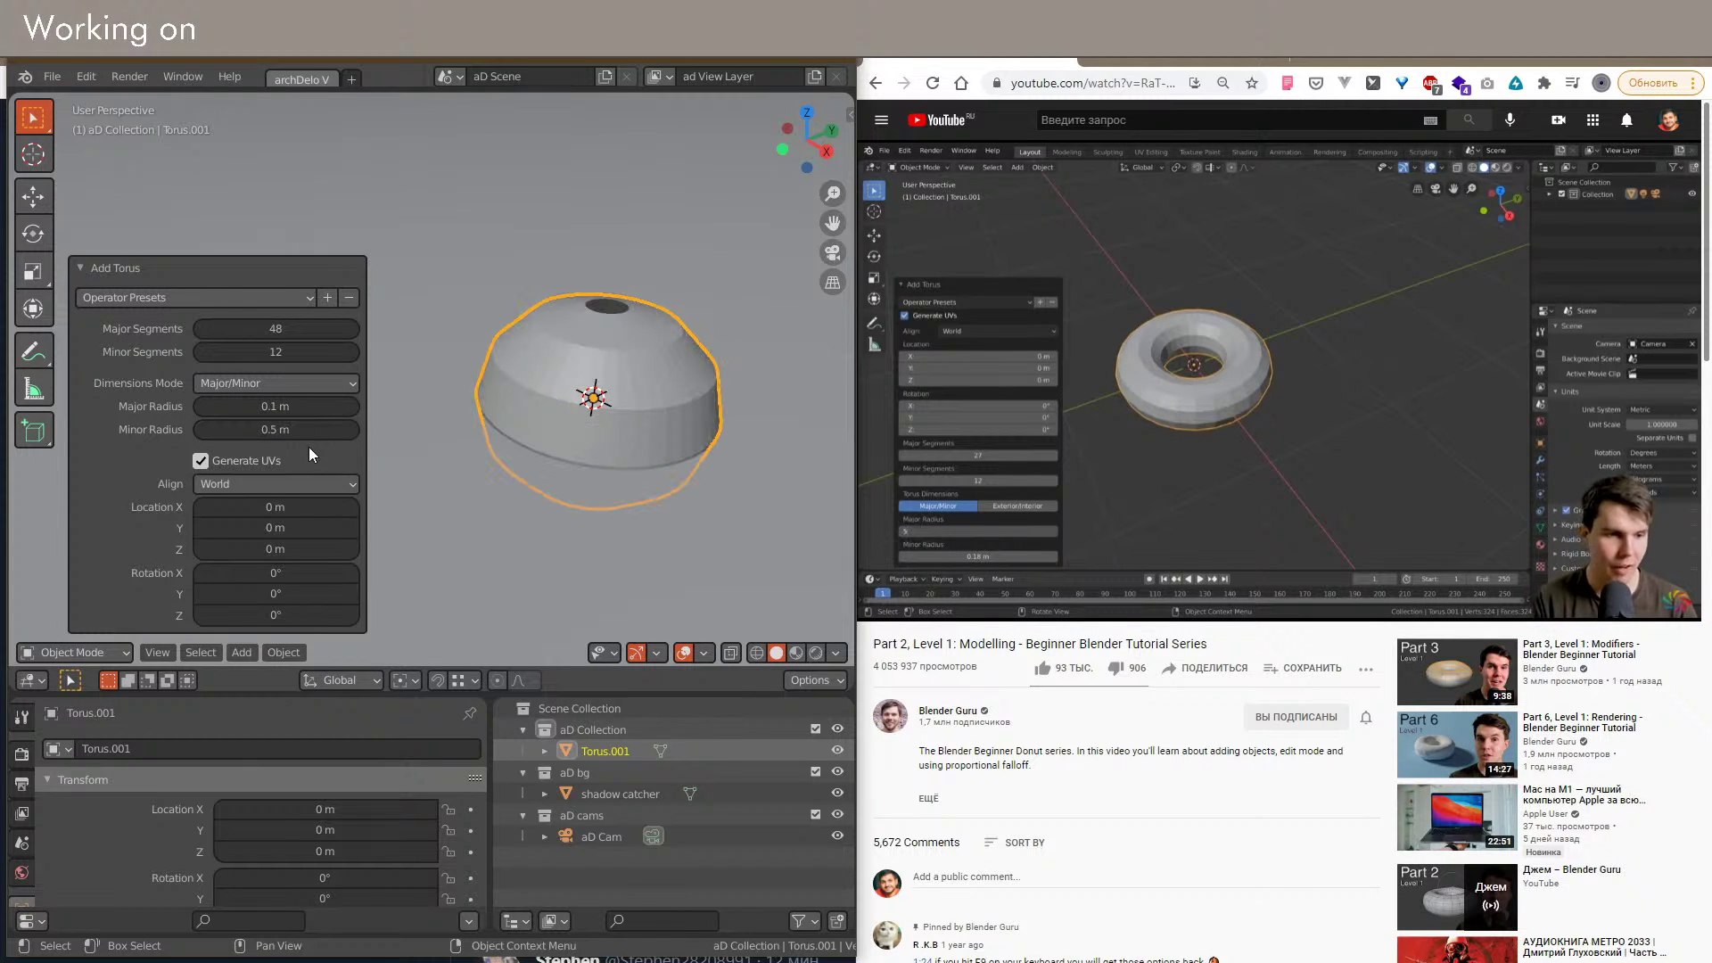
double_click(298, 431)
type(".05")
key("Return")
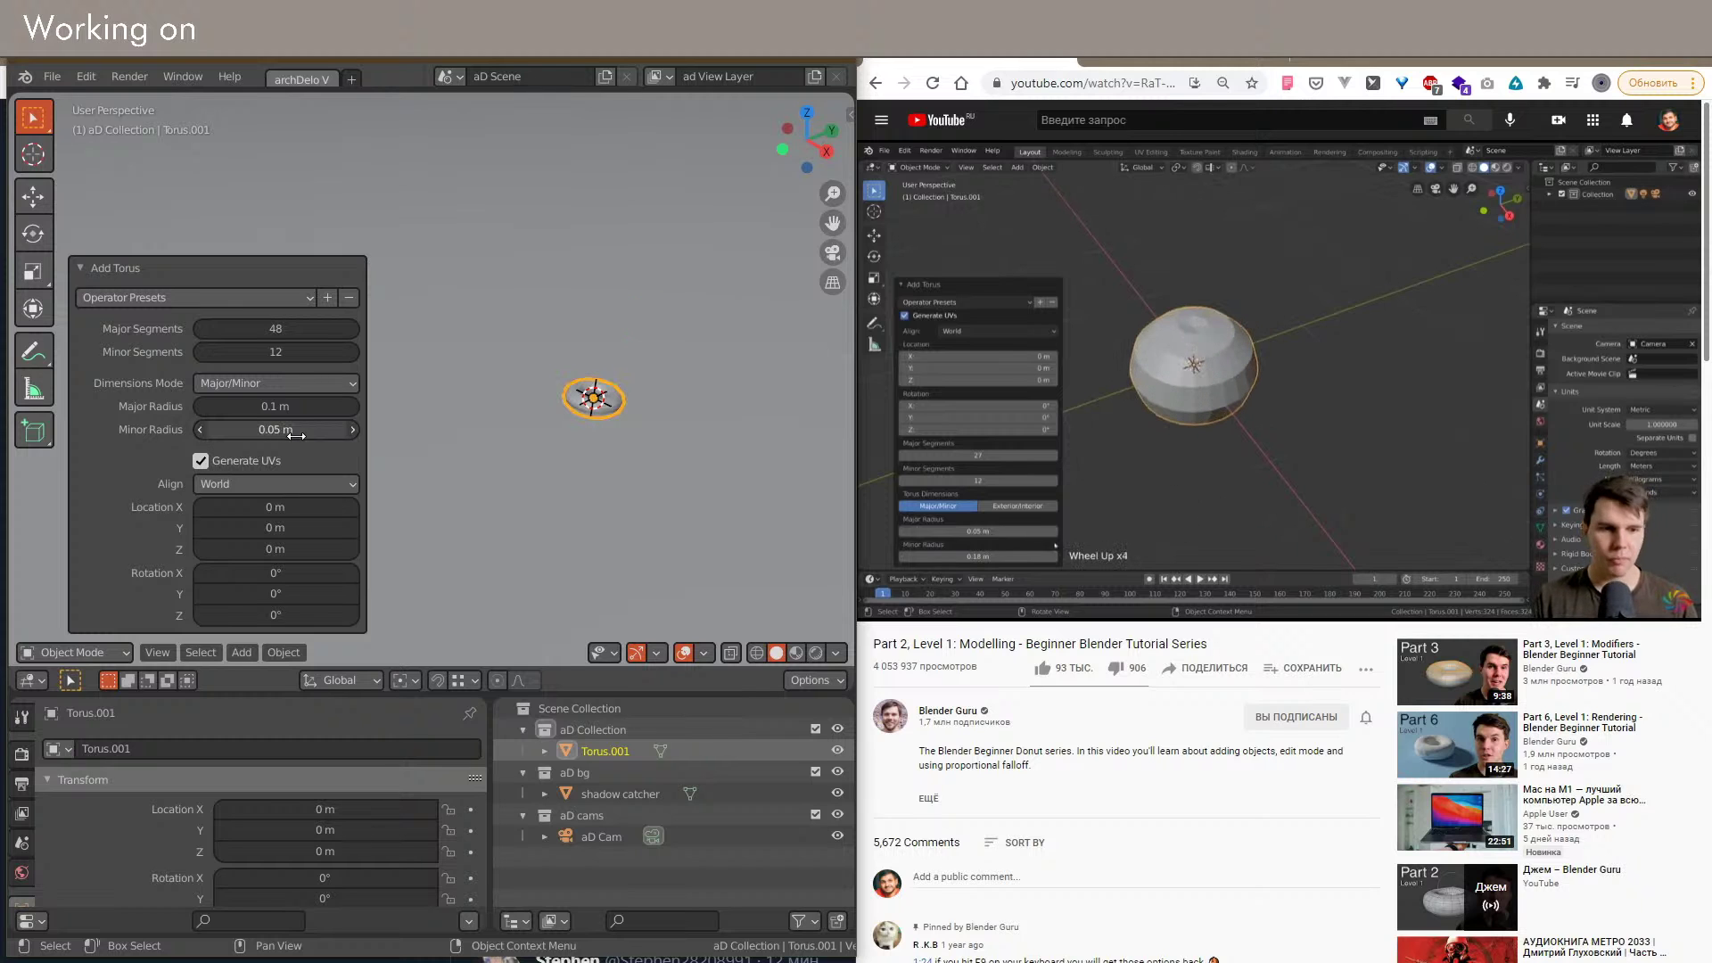
Step: Frame the torus and set its major radius to 0.05 m and its minor radius to 0.022 m
key("KP_Decimal")
scroll(534, 441, "down", 1)
mouse_move(573, 419)
middle_mouse_down("shift")
mouse_move(534, 440)
mouse_move(554, 457)
mouse_move(560, 437)
middle_mouse_up("shift")
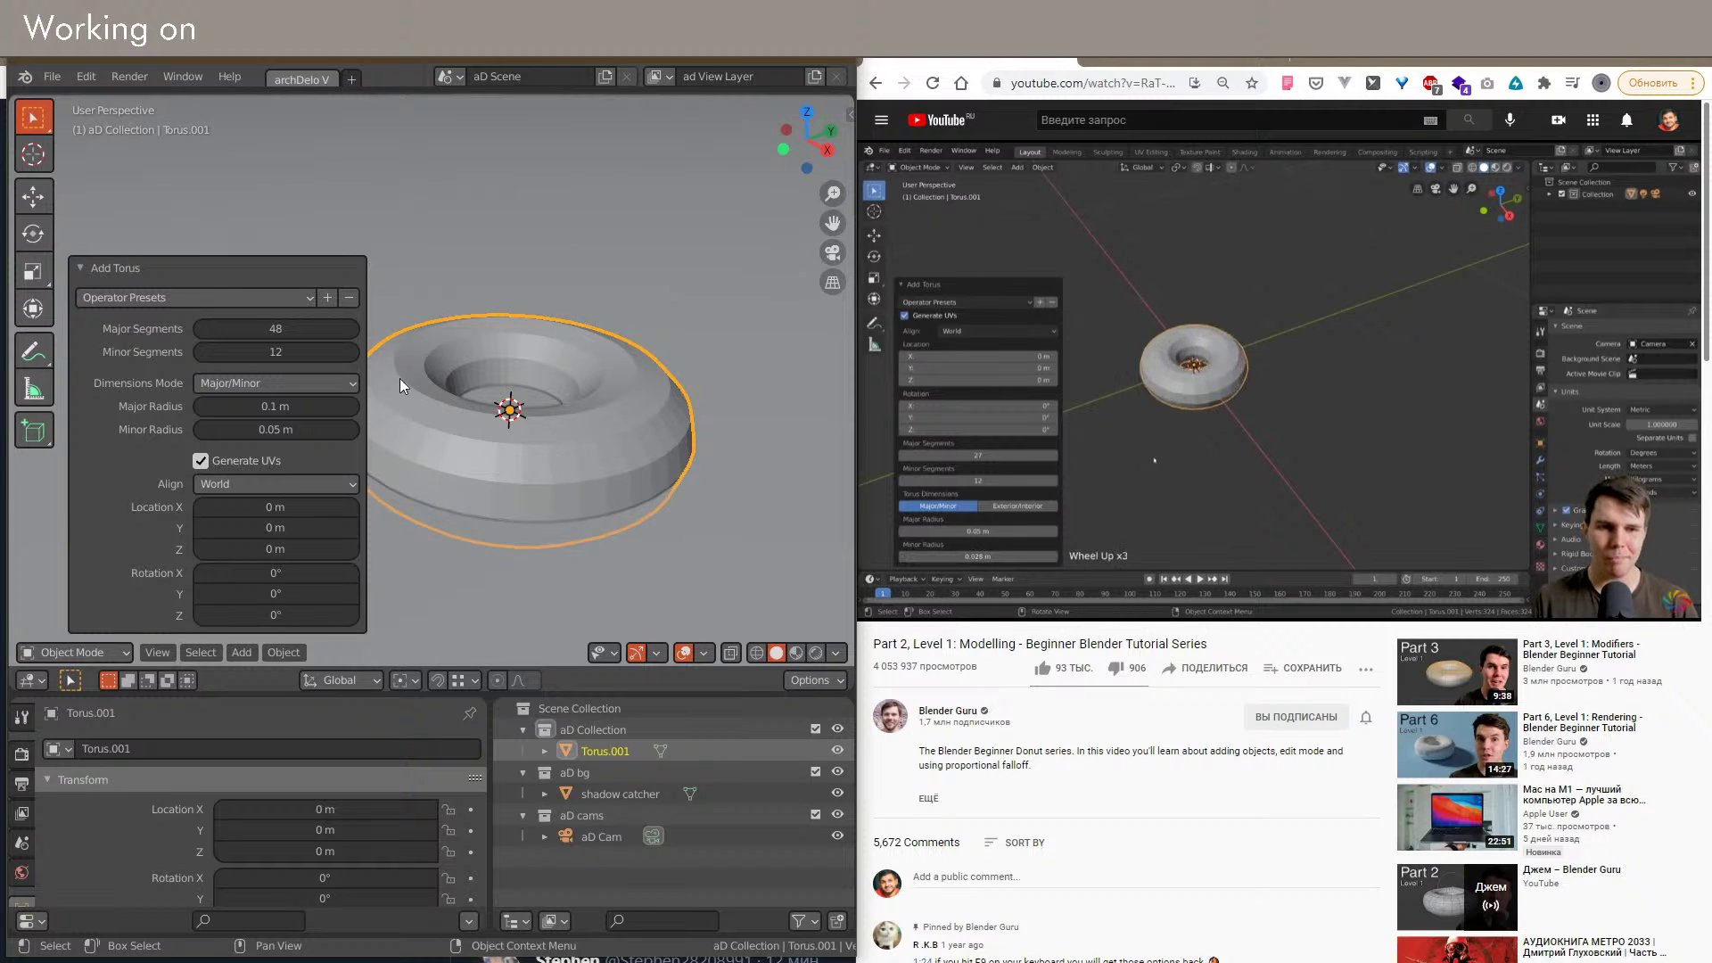
type("0.05")
key("Return")
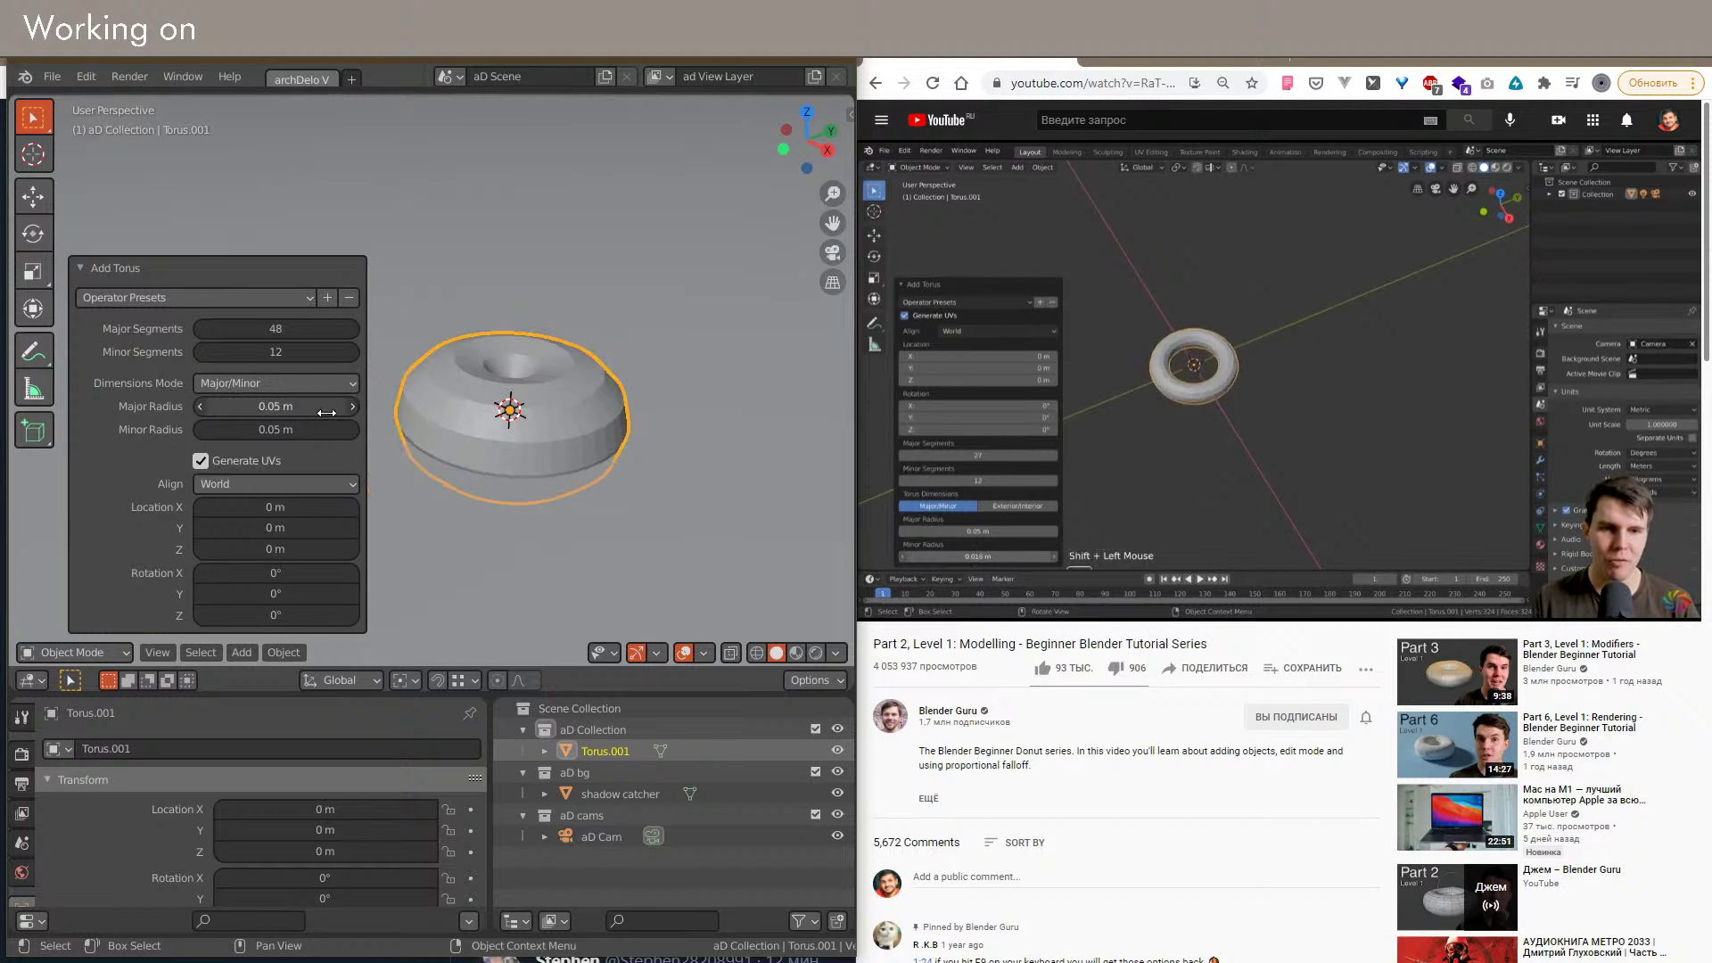
left_click_drag(320, 426, 311, 425)
scroll(636, 420, "up", 3)
middle_click_drag(636, 420, 570, 482)
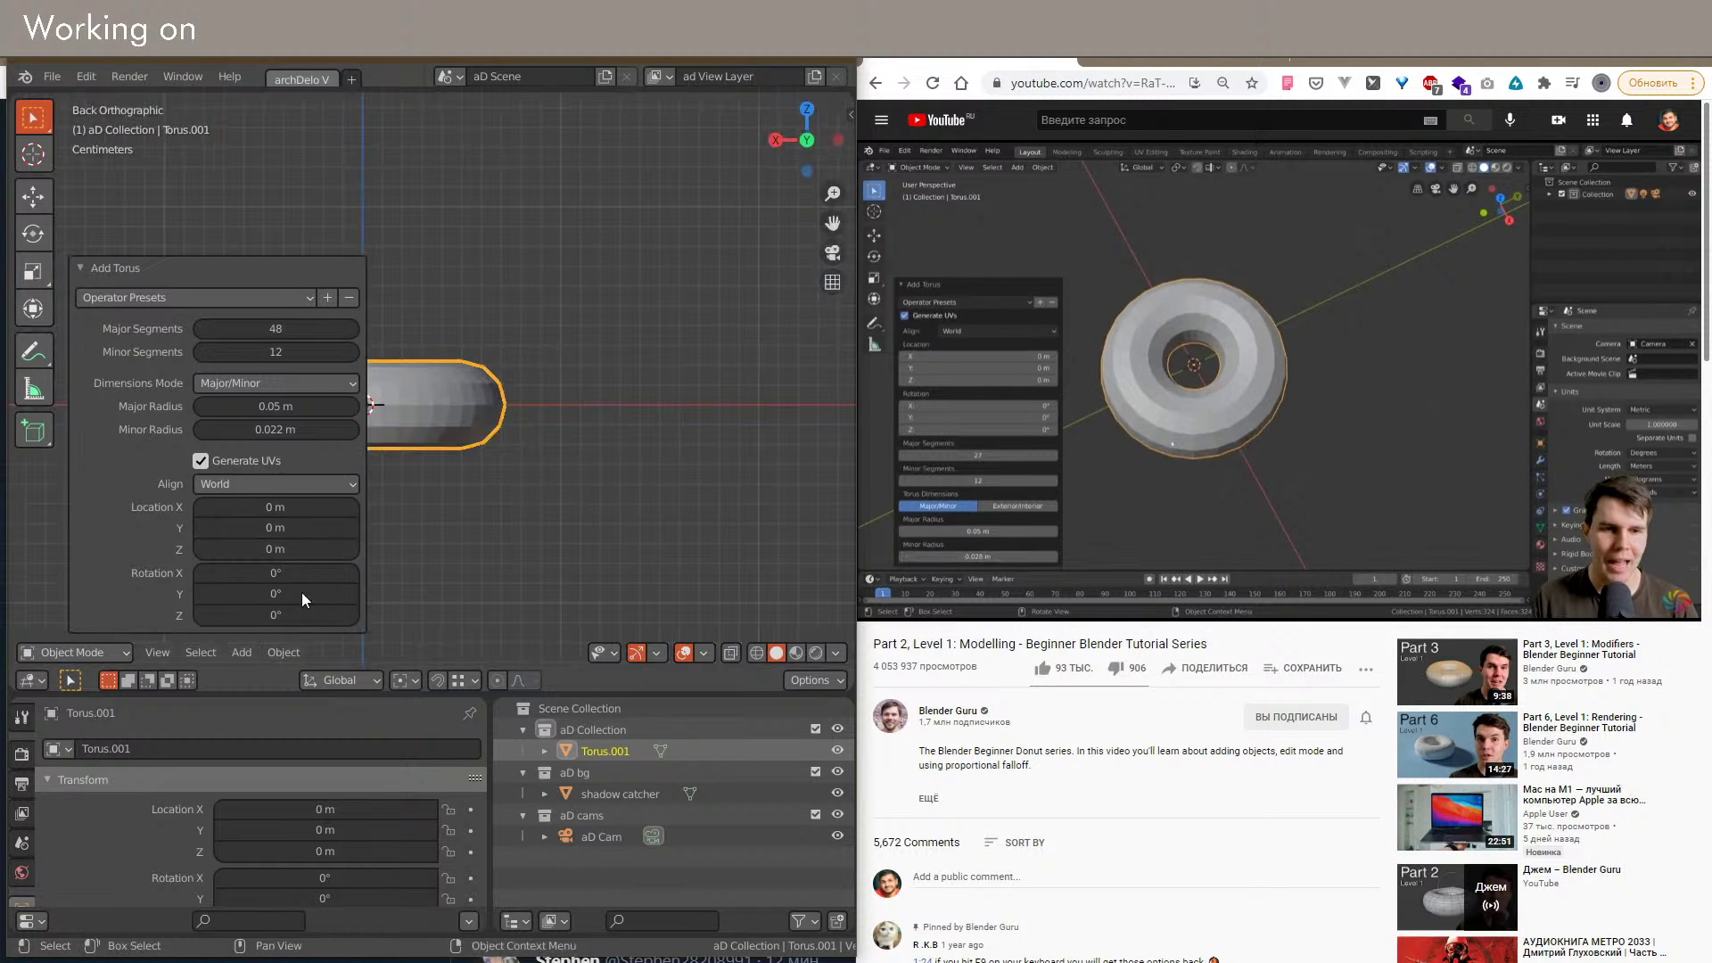
Step: Raise the torus to a Z location of 0.021 m so it rests on the ground plane
left_click_drag(267, 549, 299, 549)
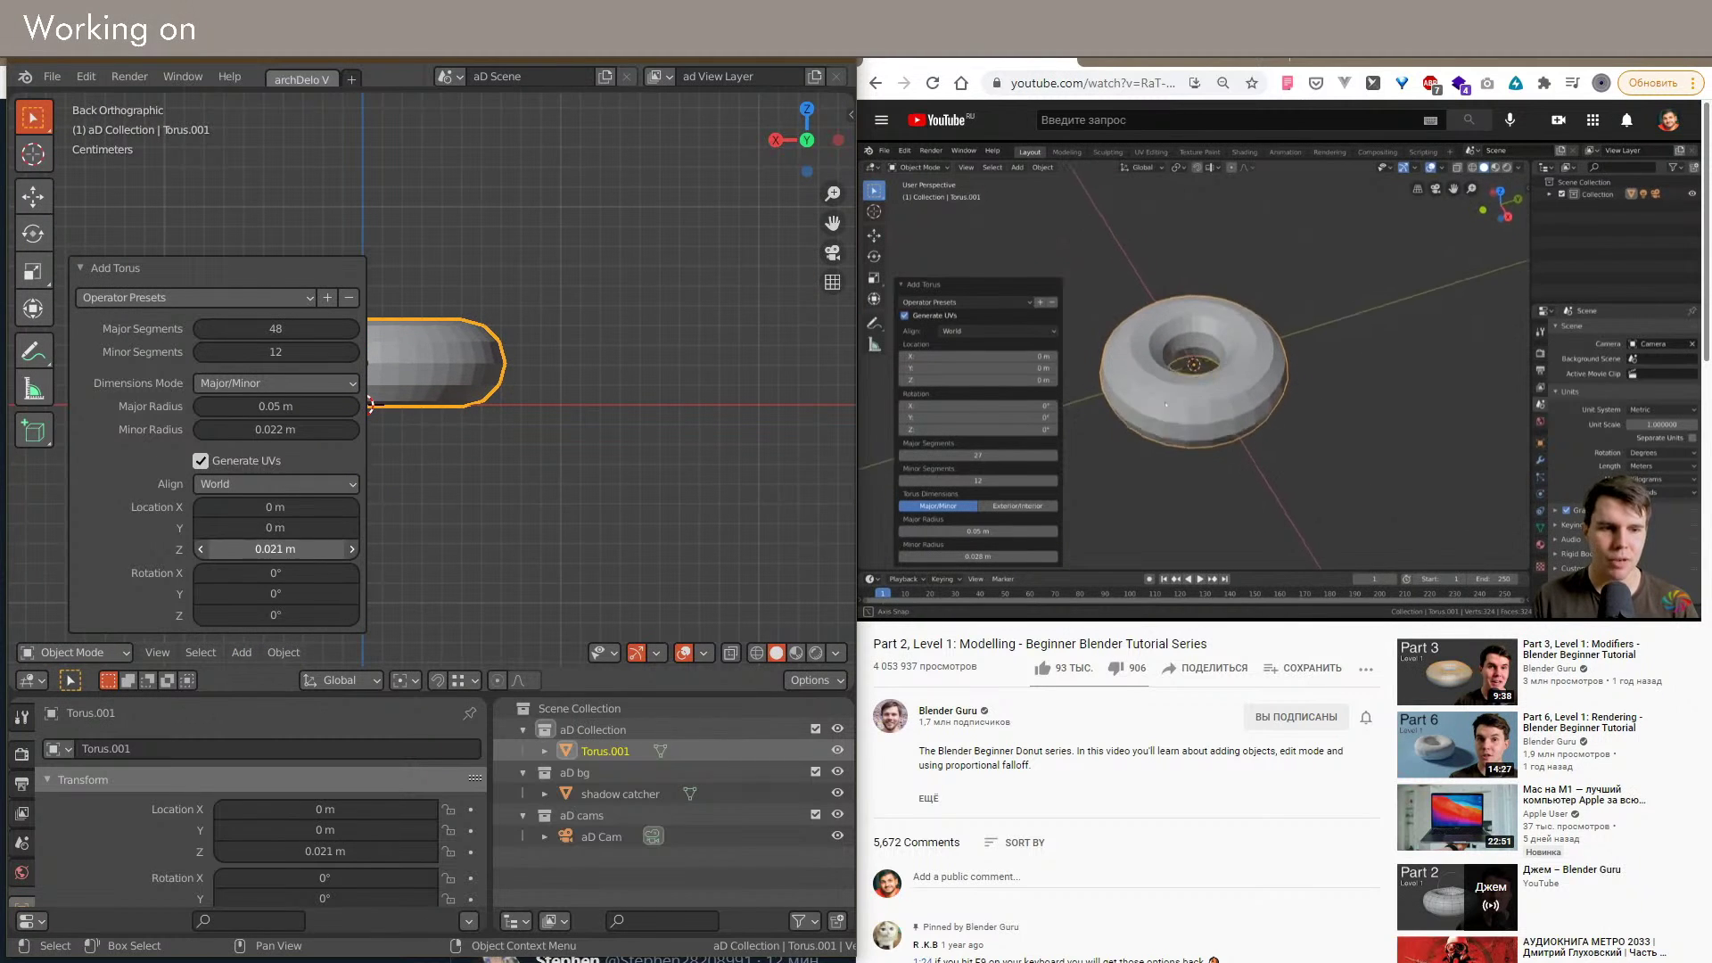
middle_click_drag(729, 461, 691, 529)
scroll(625, 499, "up", 3)
mouse_move(603, 497)
middle_mouse_down()
mouse_move(630, 487)
mouse_move(621, 471)
middle_mouse_up()
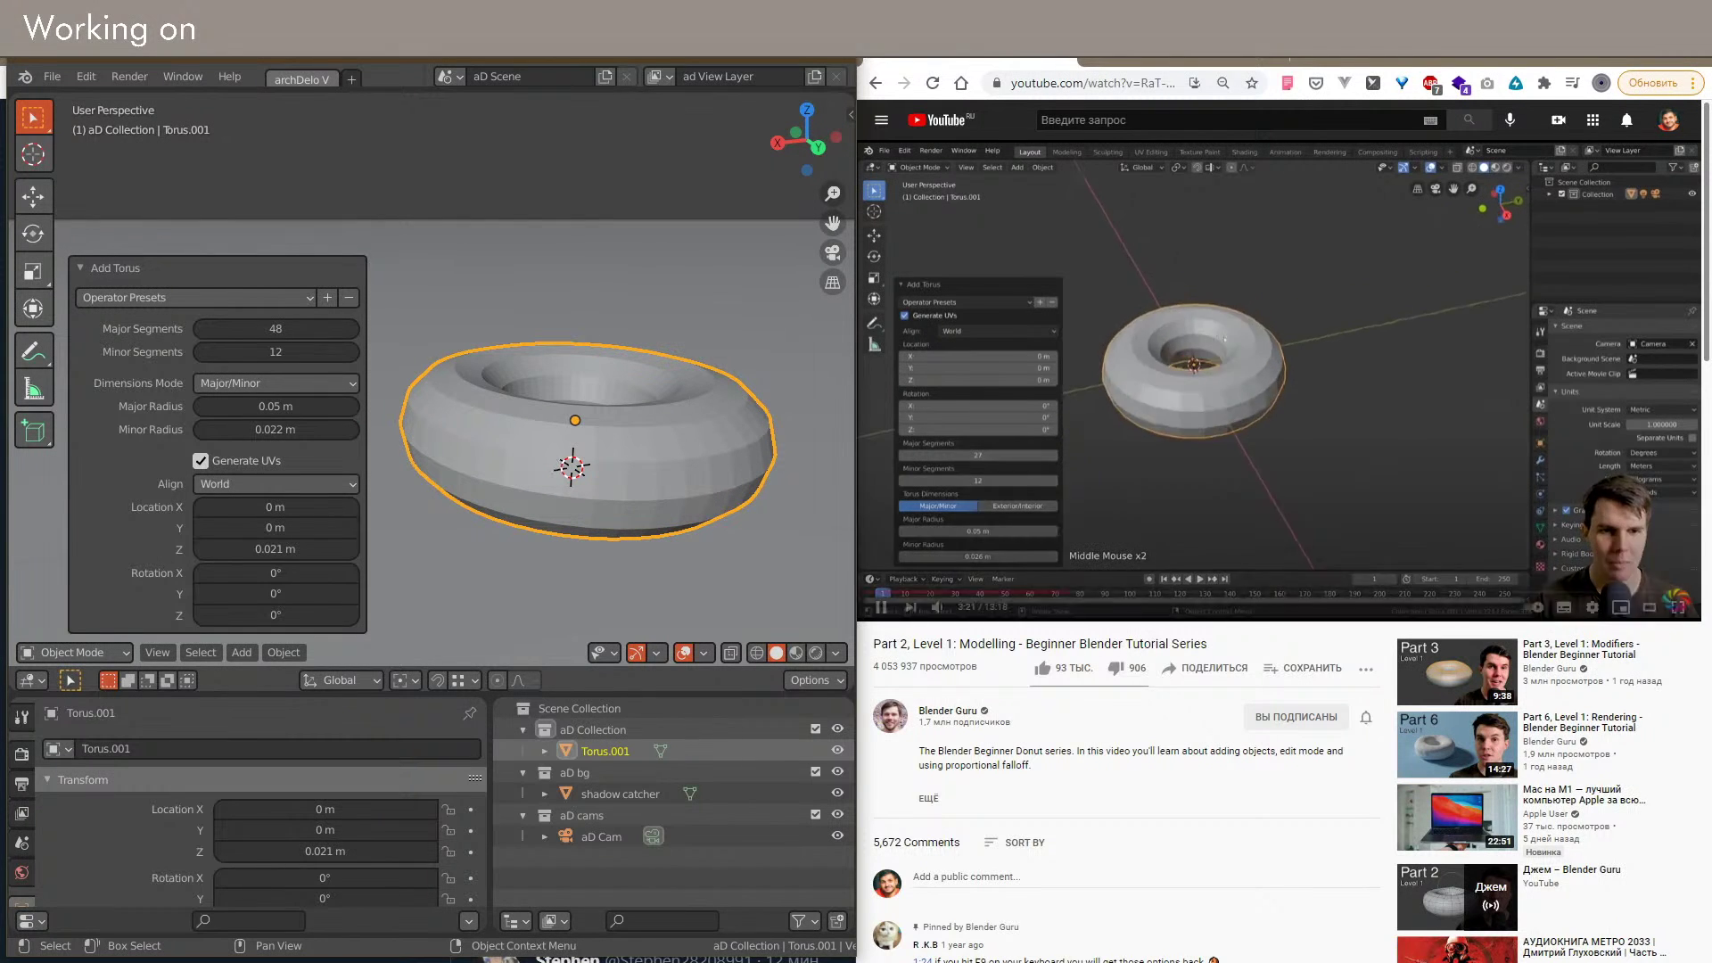
Step: Check the live stream dashboard in the browser and return to the tutorial video
left_click(1167, 64)
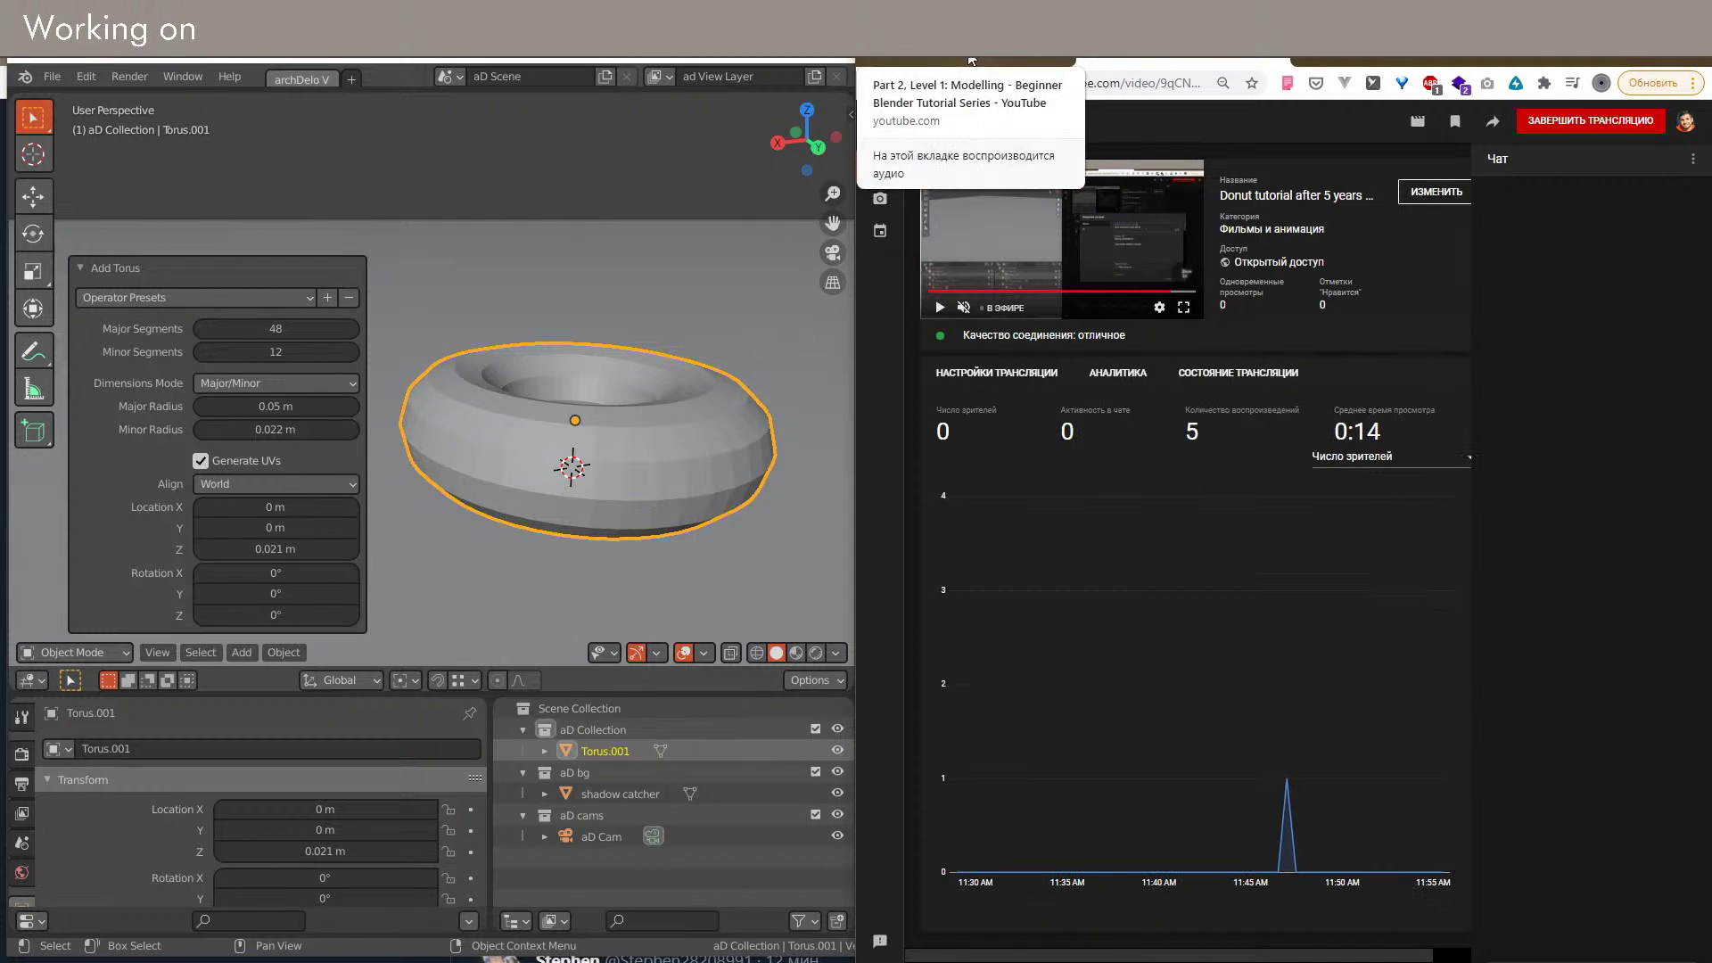
left_click(1150, 63)
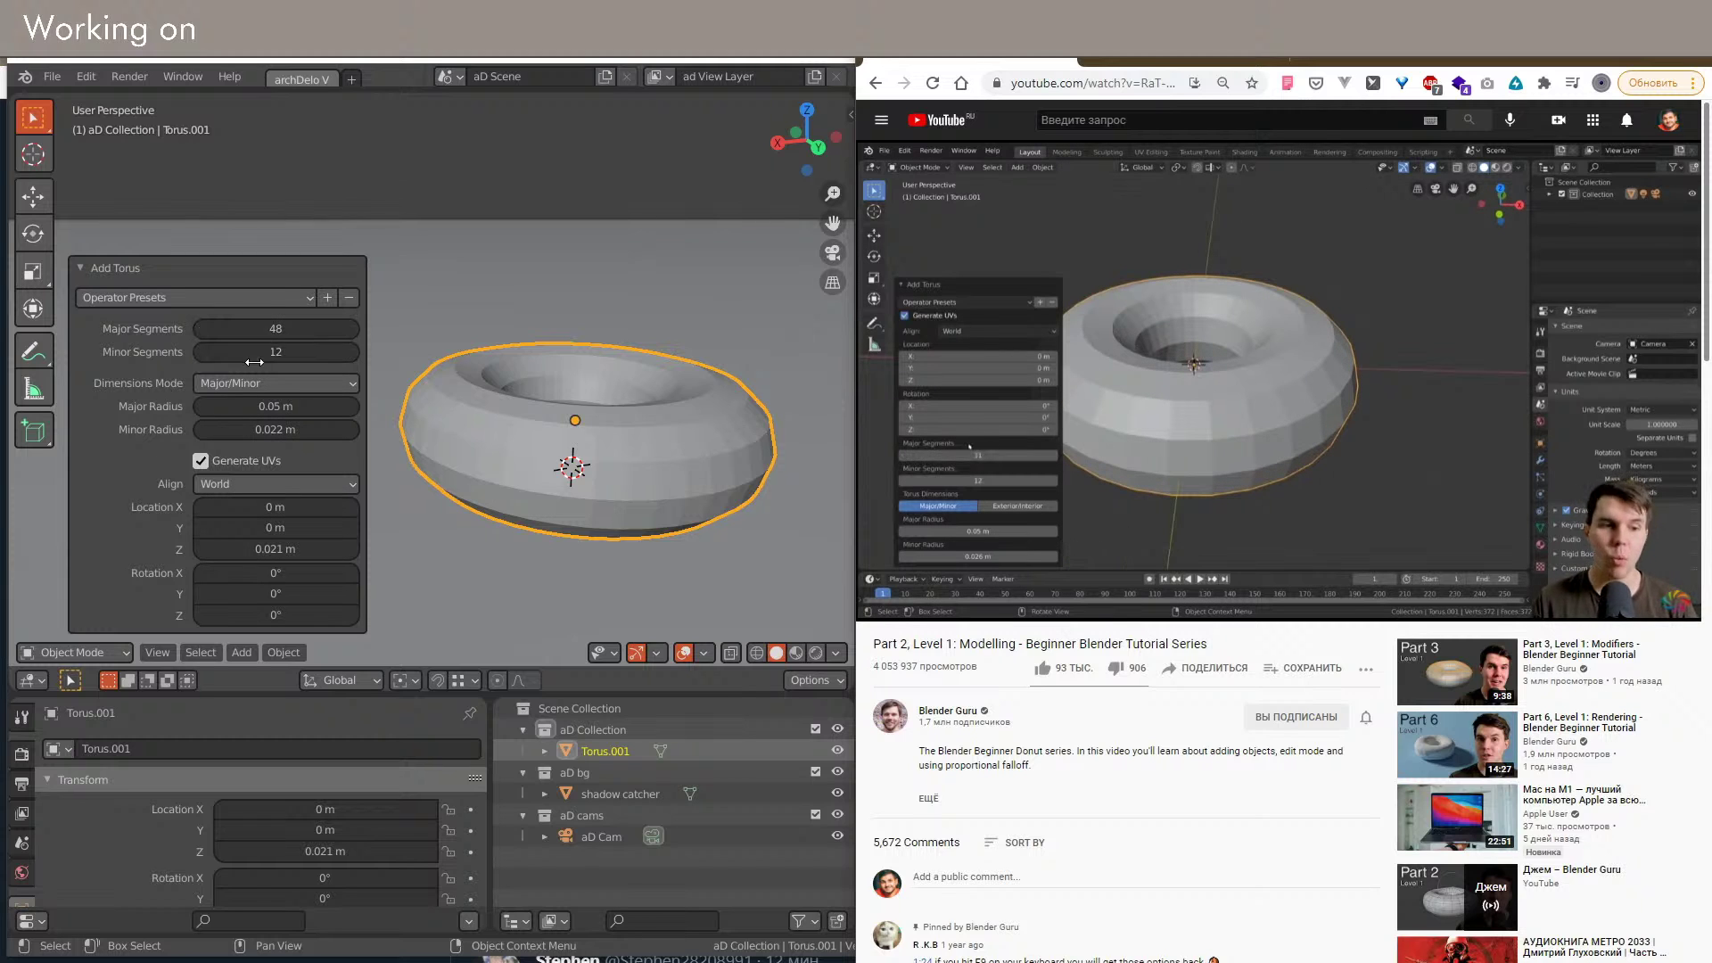
Step: Increase the torus's major segments to 93 and its minor segments to 48
left_click(171, 298)
left_click(170, 297)
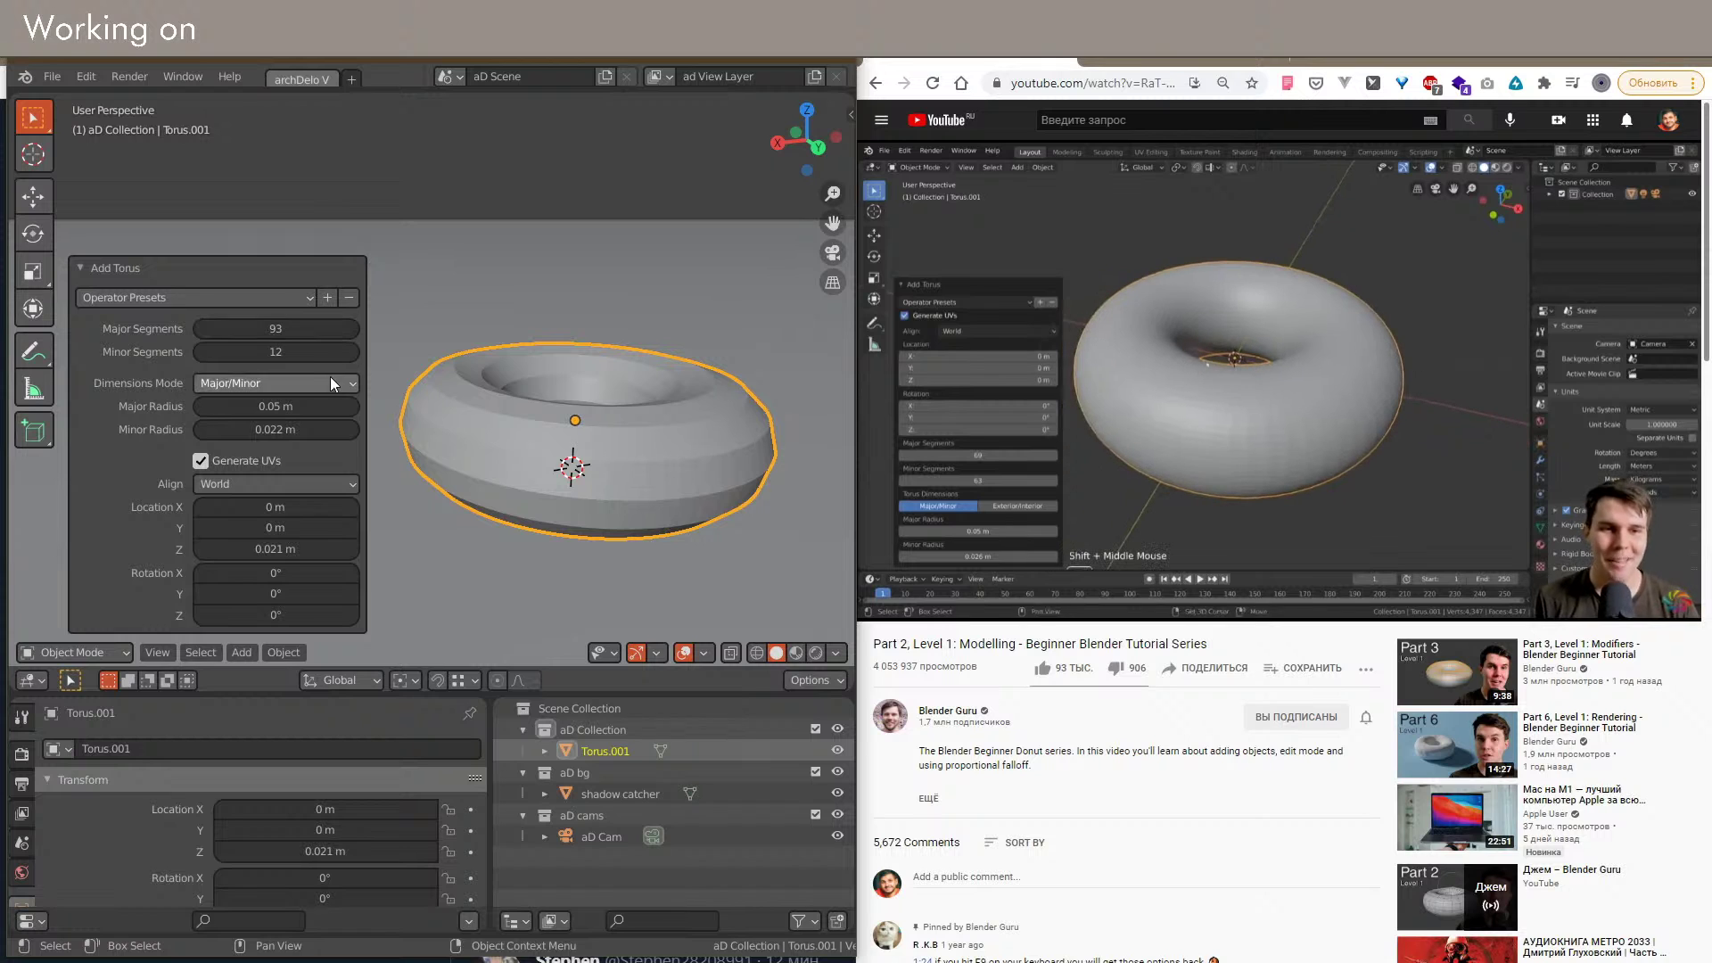
left_click_drag(270, 355, 321, 356)
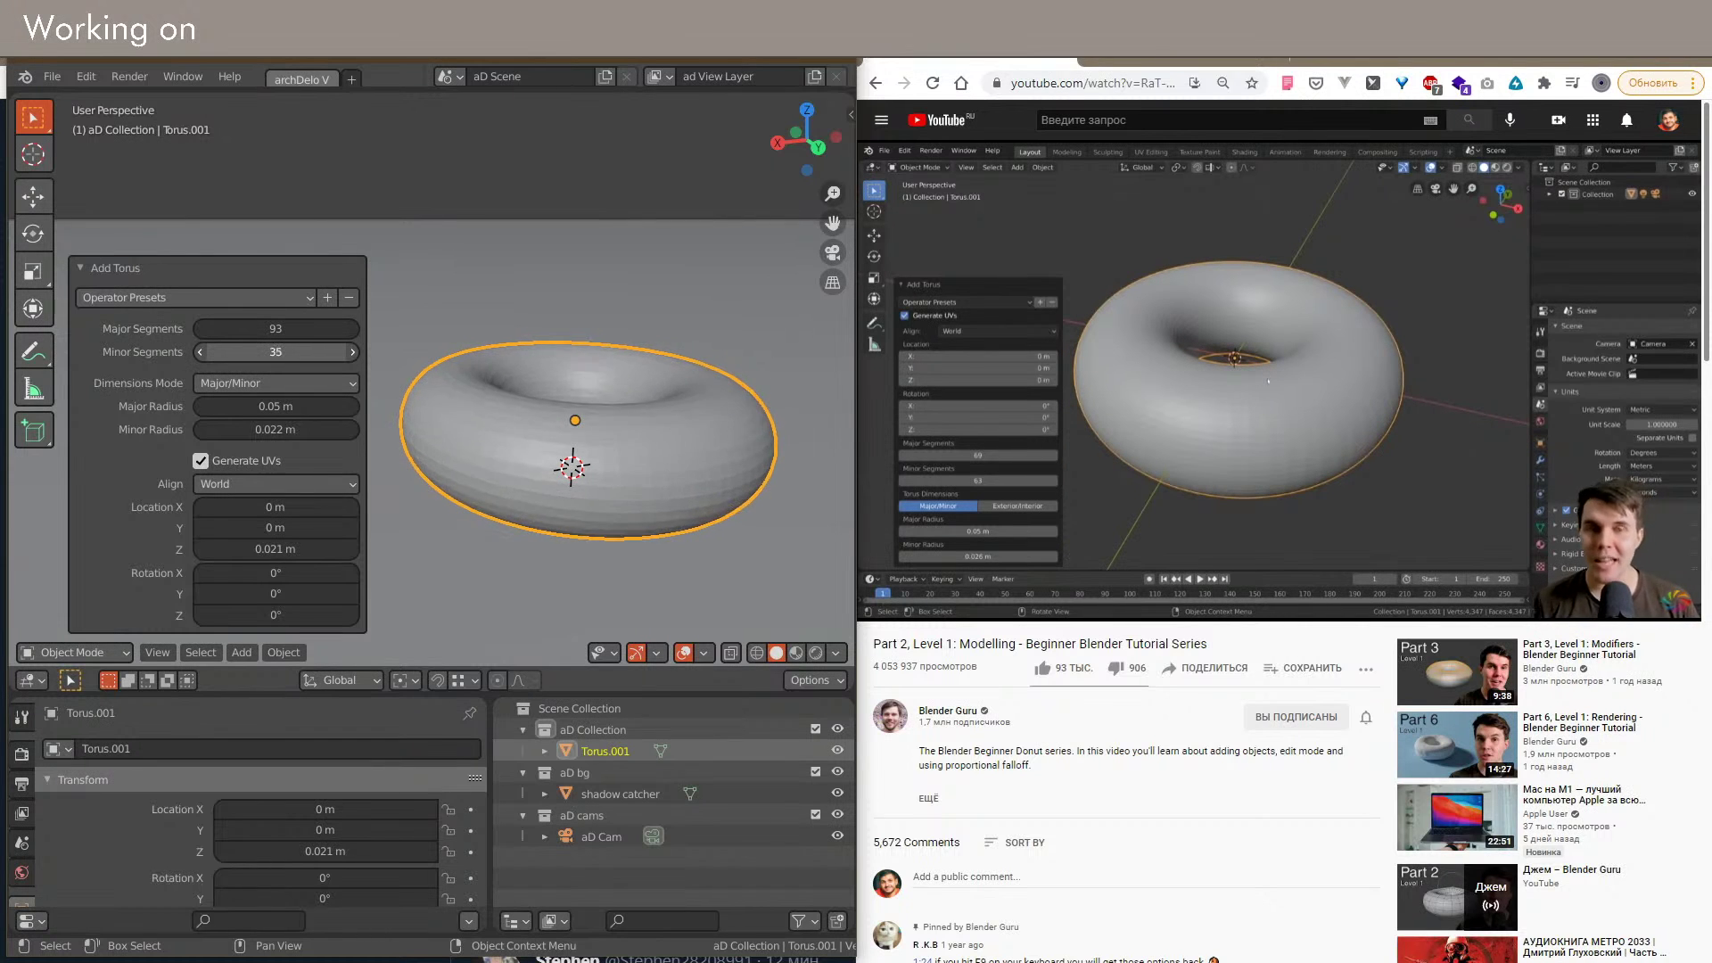
middle_click_drag(694, 428, 667, 458)
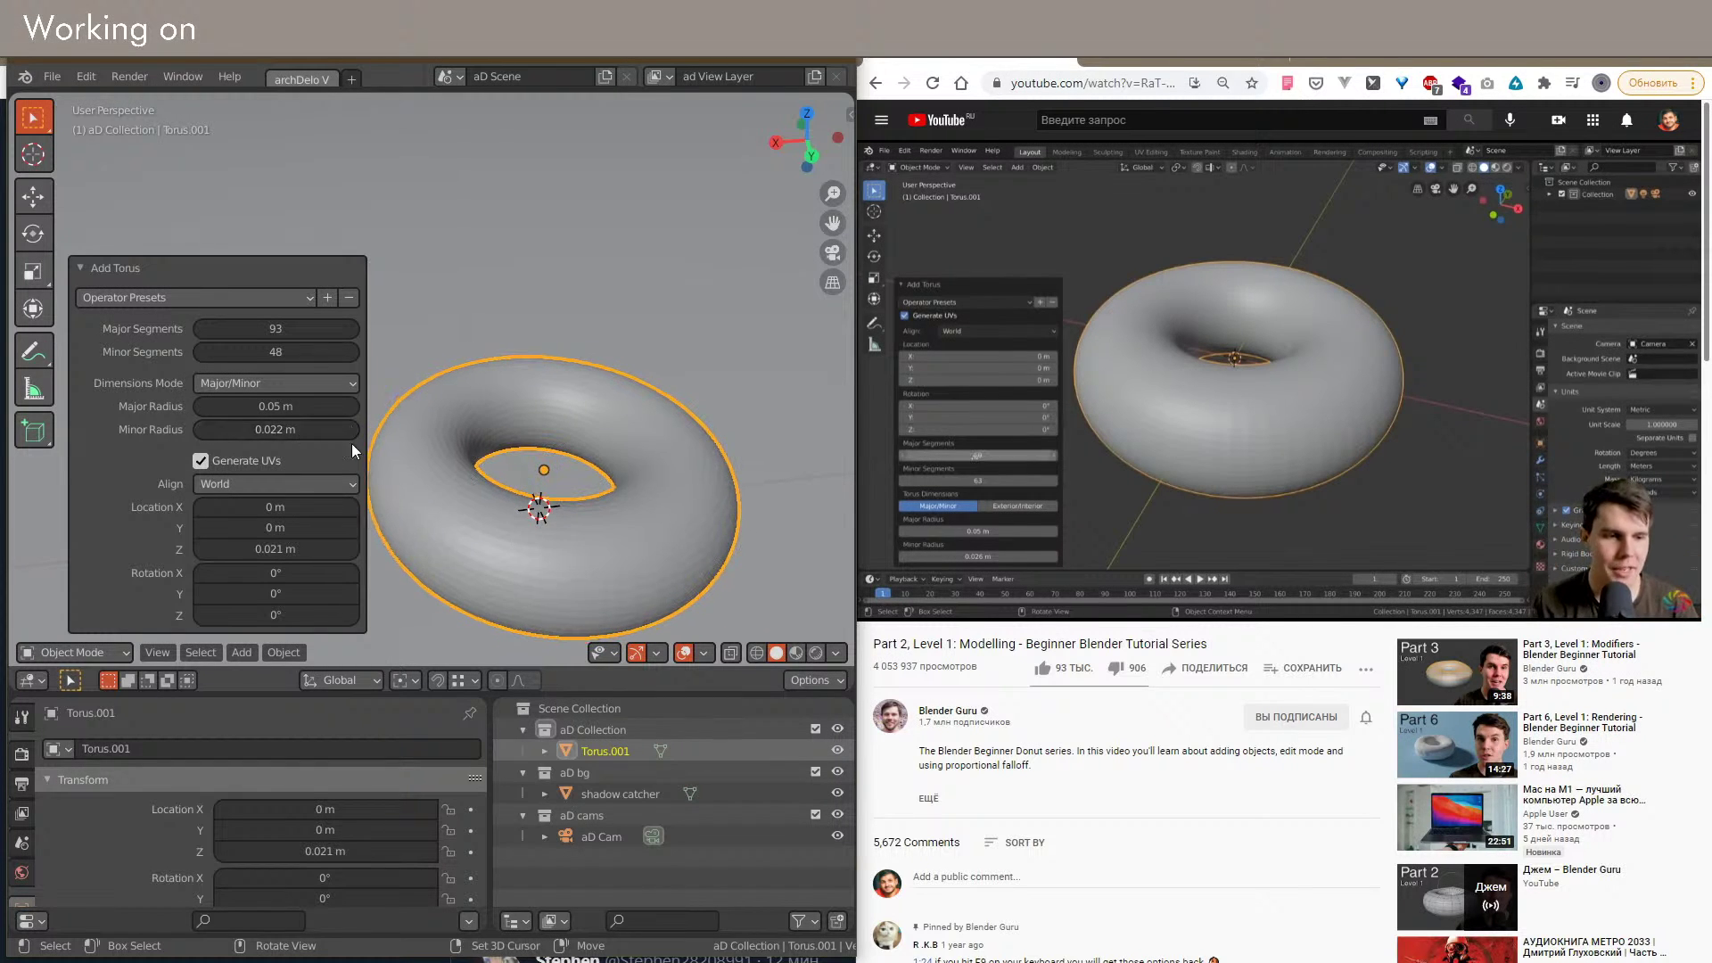
scroll(747, 517, "down", 1)
middle_click_drag(747, 517, 729, 495)
scroll(730, 495, "up", 3)
middle_click_drag(613, 546, 625, 539)
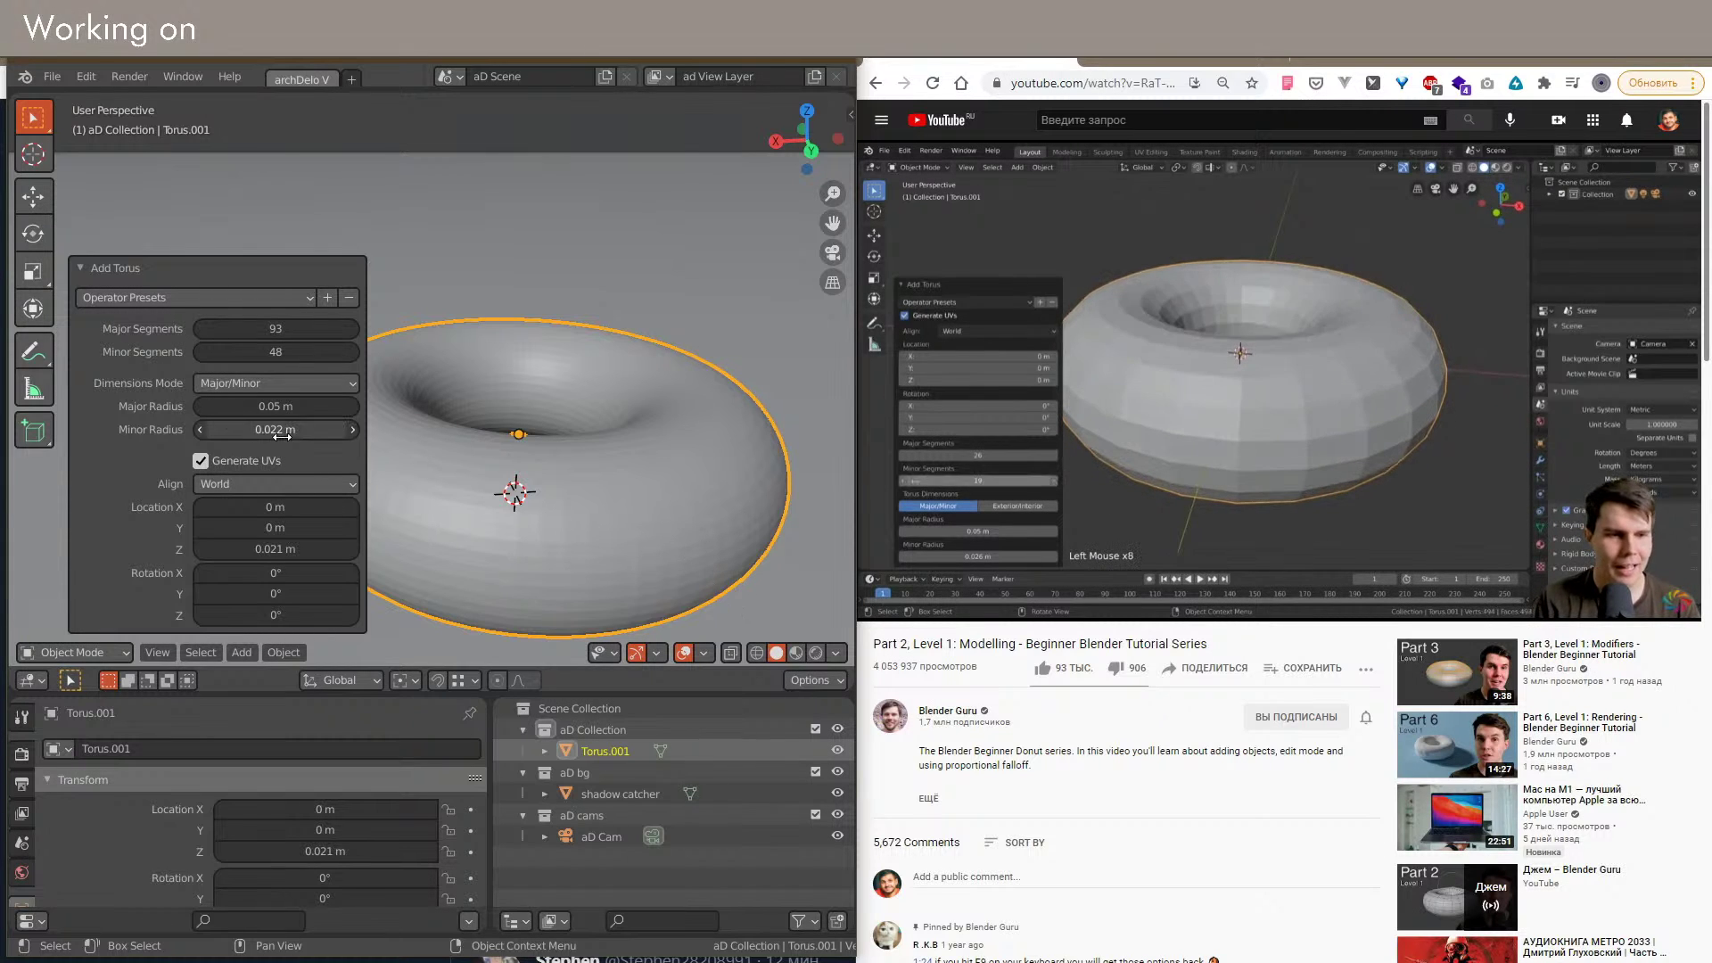
Step: Reduce the torus's major segments to 29 and its minor segments to 12
left_click_drag(286, 352, 235, 328)
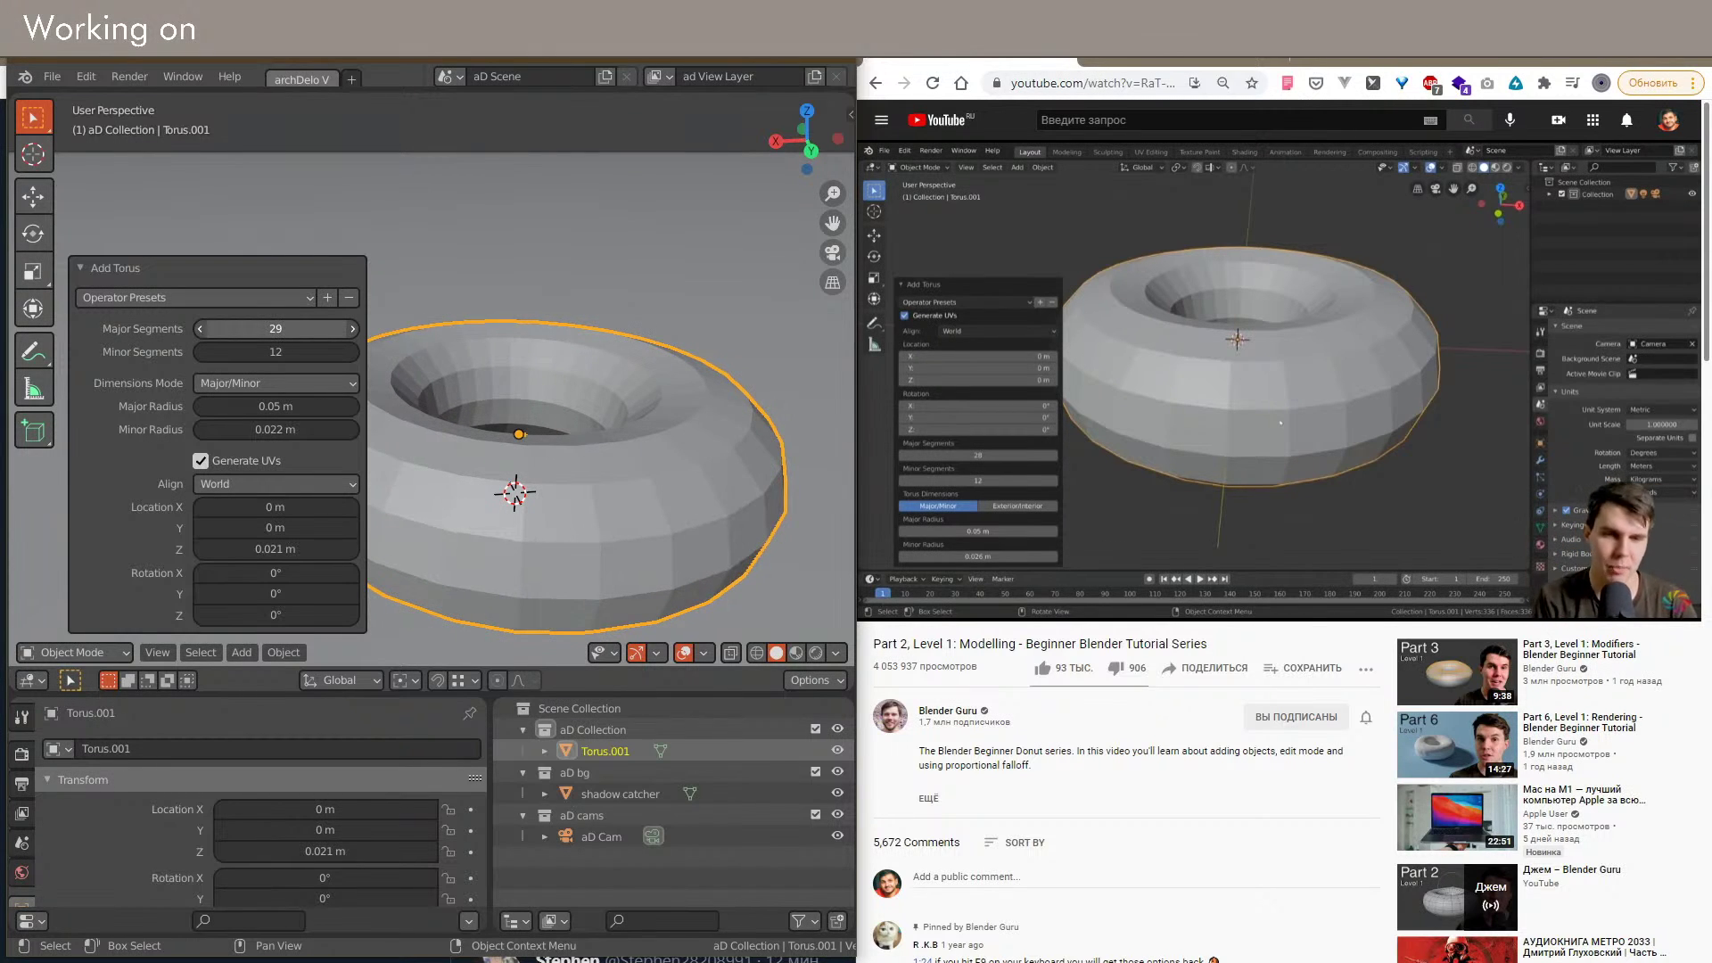
middle_click_drag(734, 511, 721, 553)
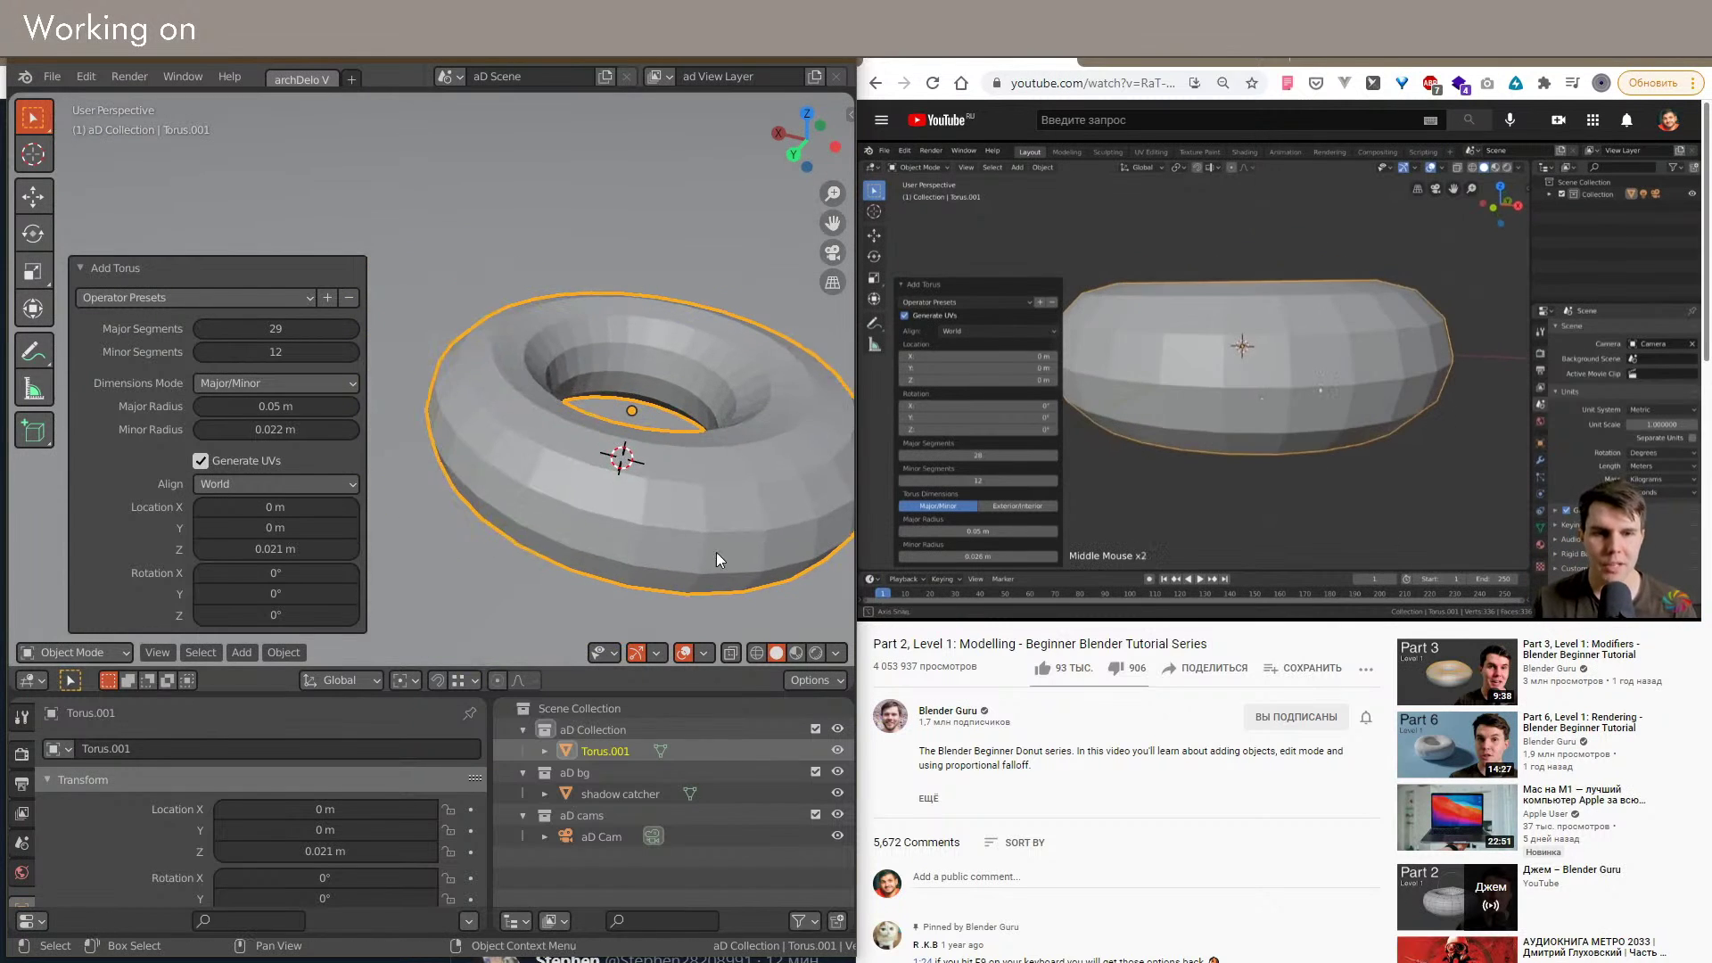
scroll(608, 476, "up", 2)
middle_click_drag(608, 476, 649, 511)
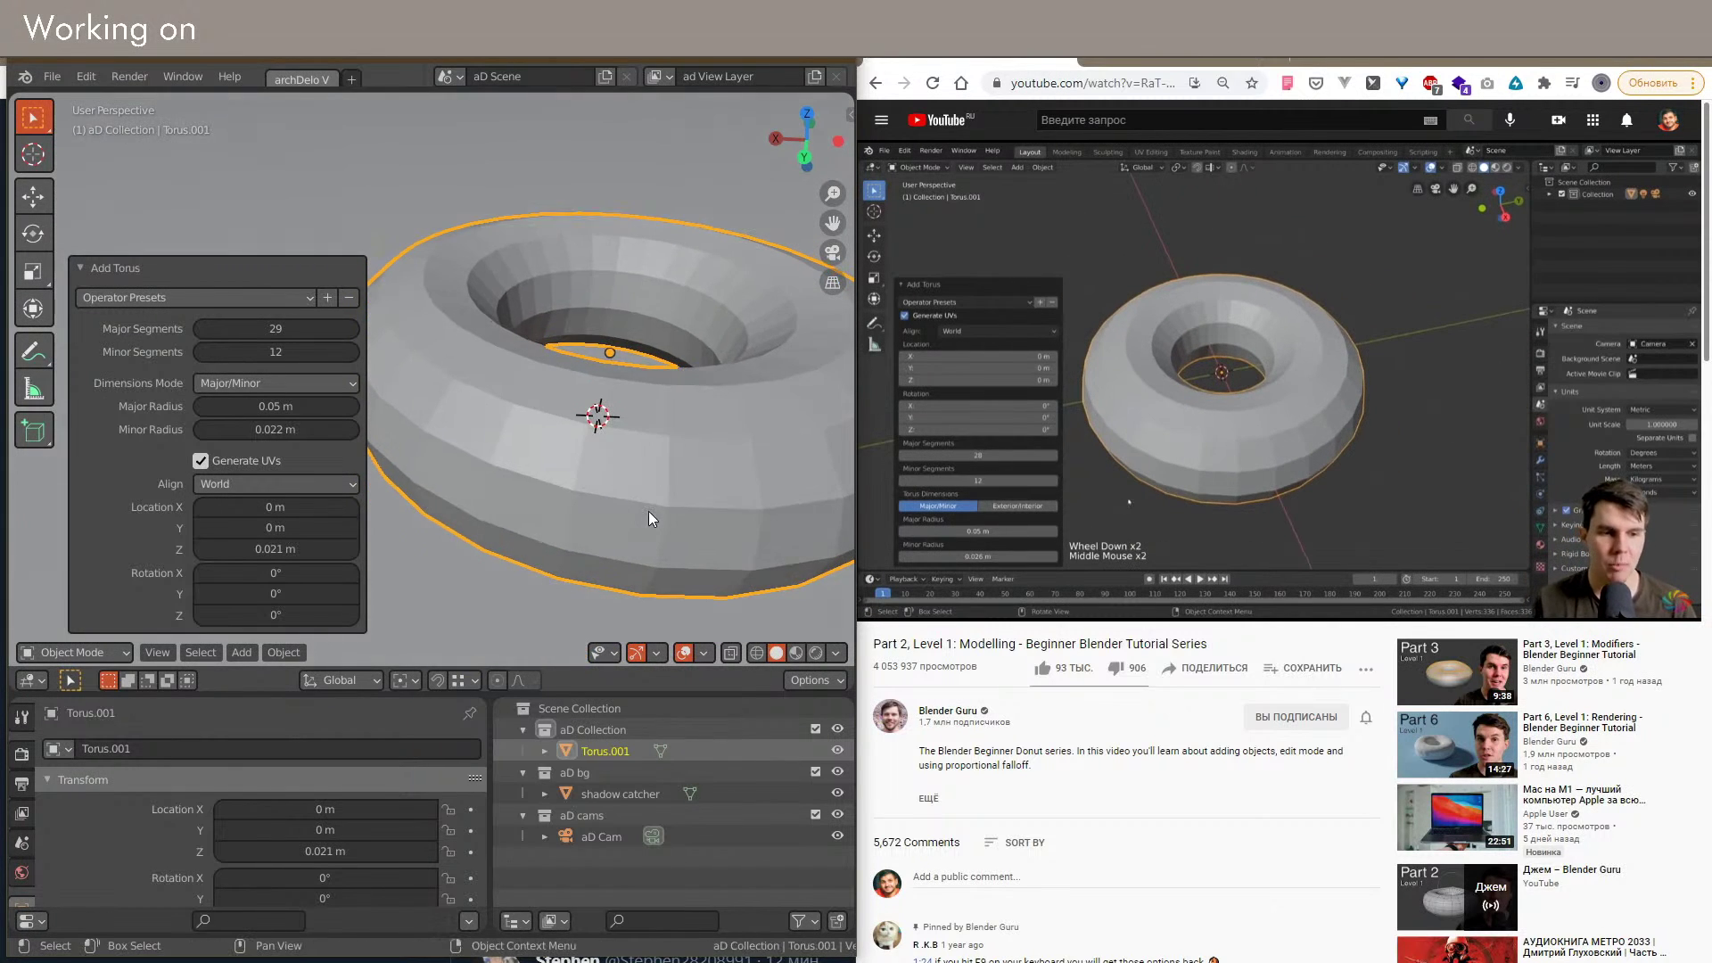
Step: Set the torus's major segments to 32 and its minor segments to 13
left_click_drag(259, 353, 266, 352)
key("Escape")
middle_click_drag(386, 407, 328, 415, "shift")
scroll(327, 416, "down", 1)
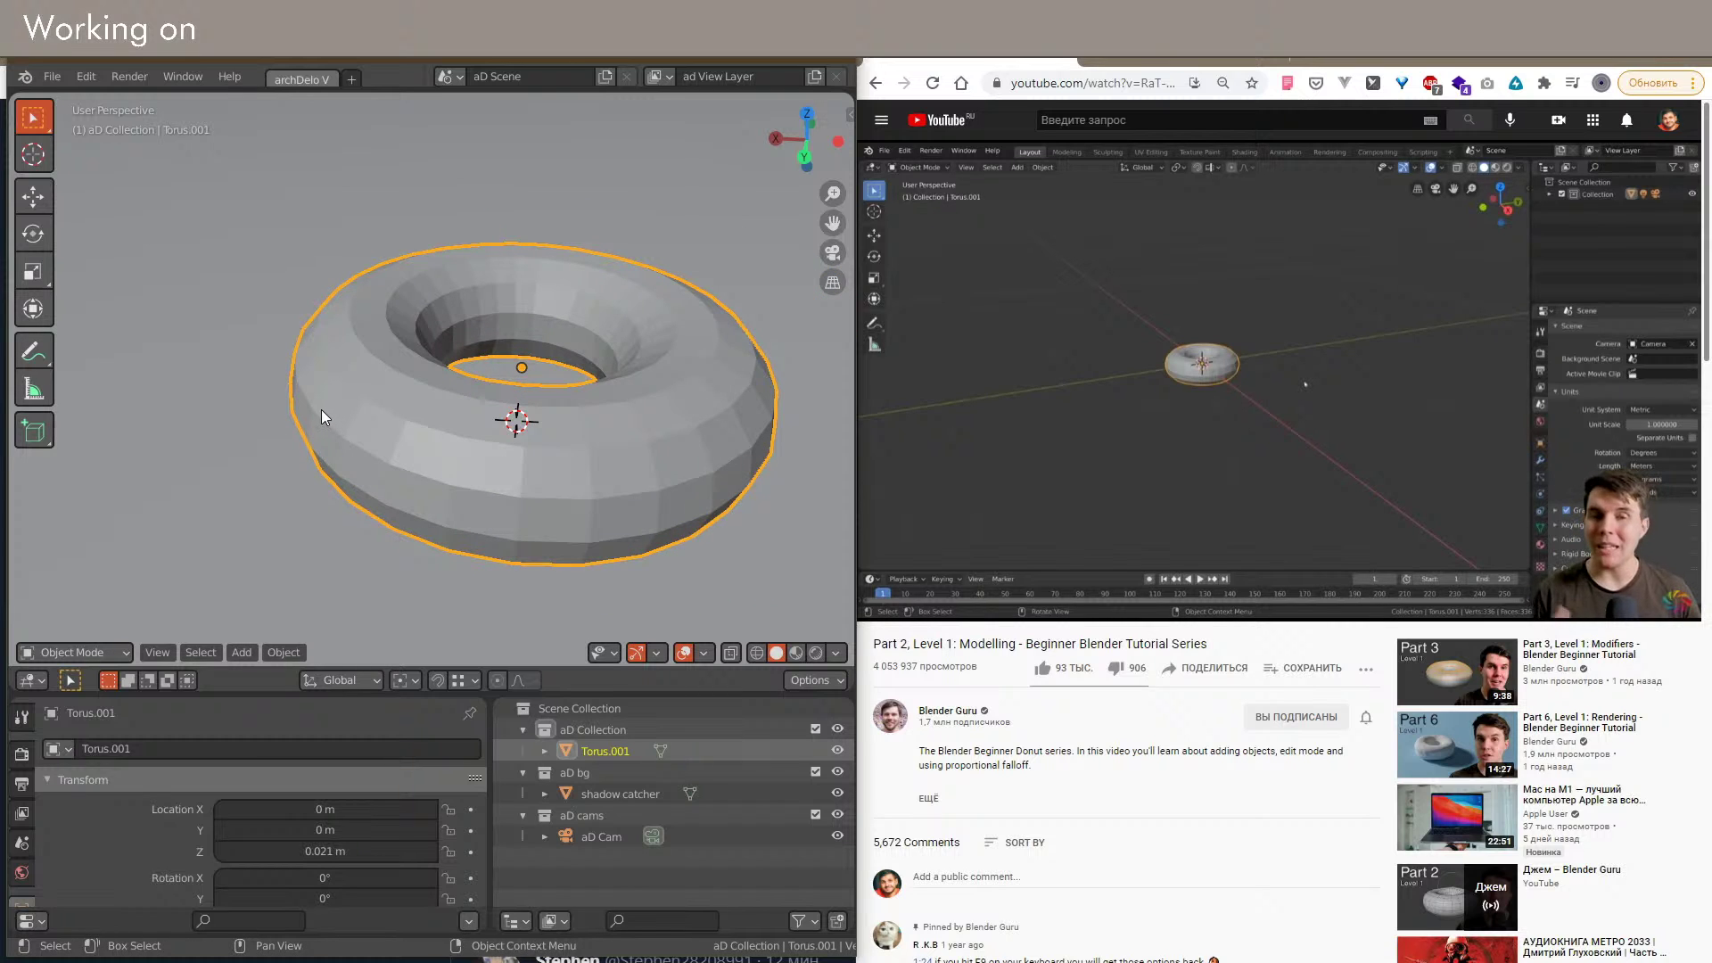
key("F9")
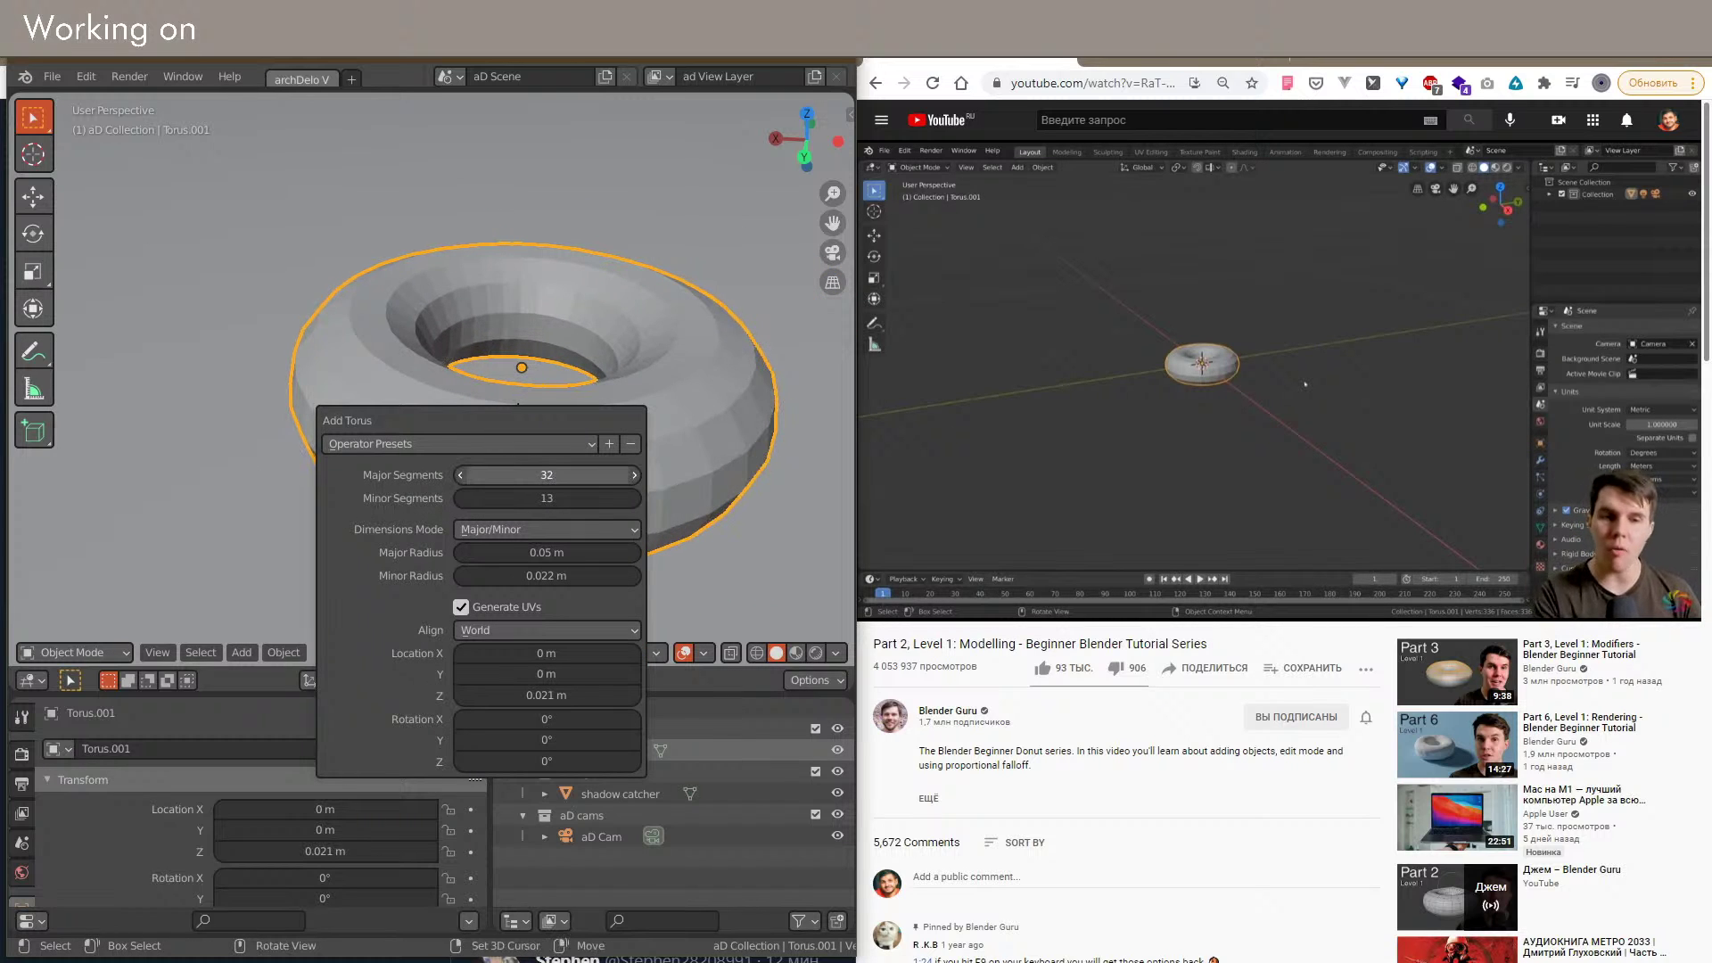
middle_click_drag(605, 456, 480, 455, "shift")
scroll(506, 476, "up", 1)
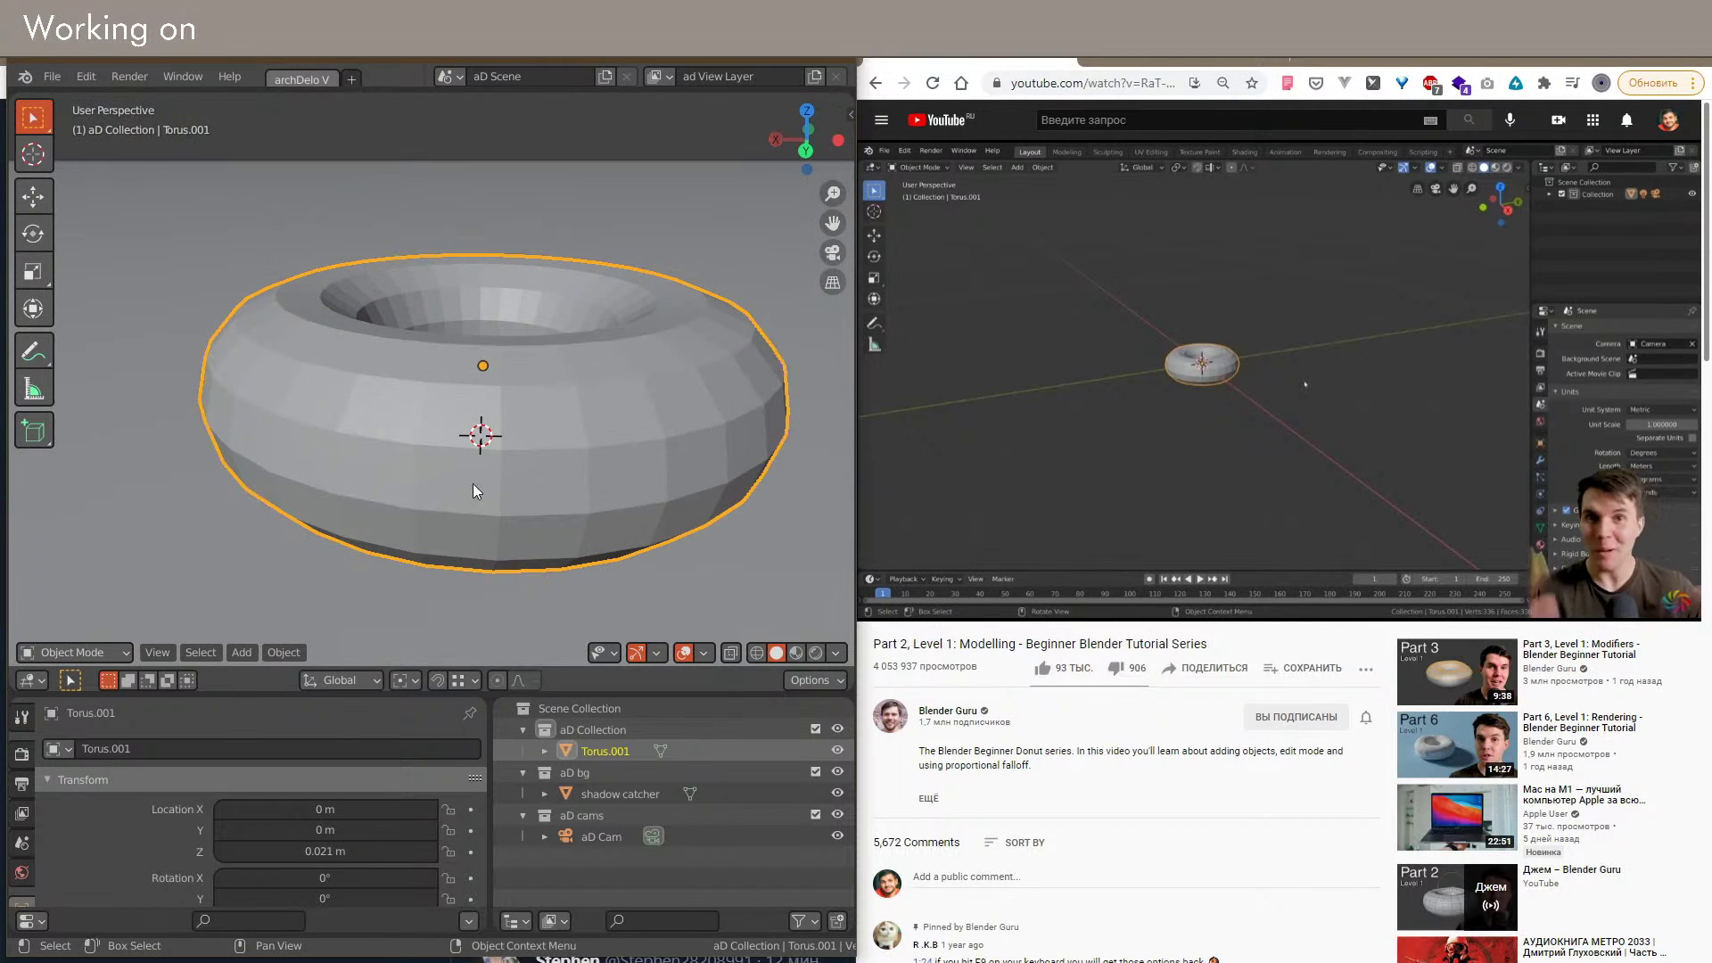
Step: Change the solid viewport shading to MatCap lighting with the light brown clay matcap
middle_click_drag(421, 510, 464, 549)
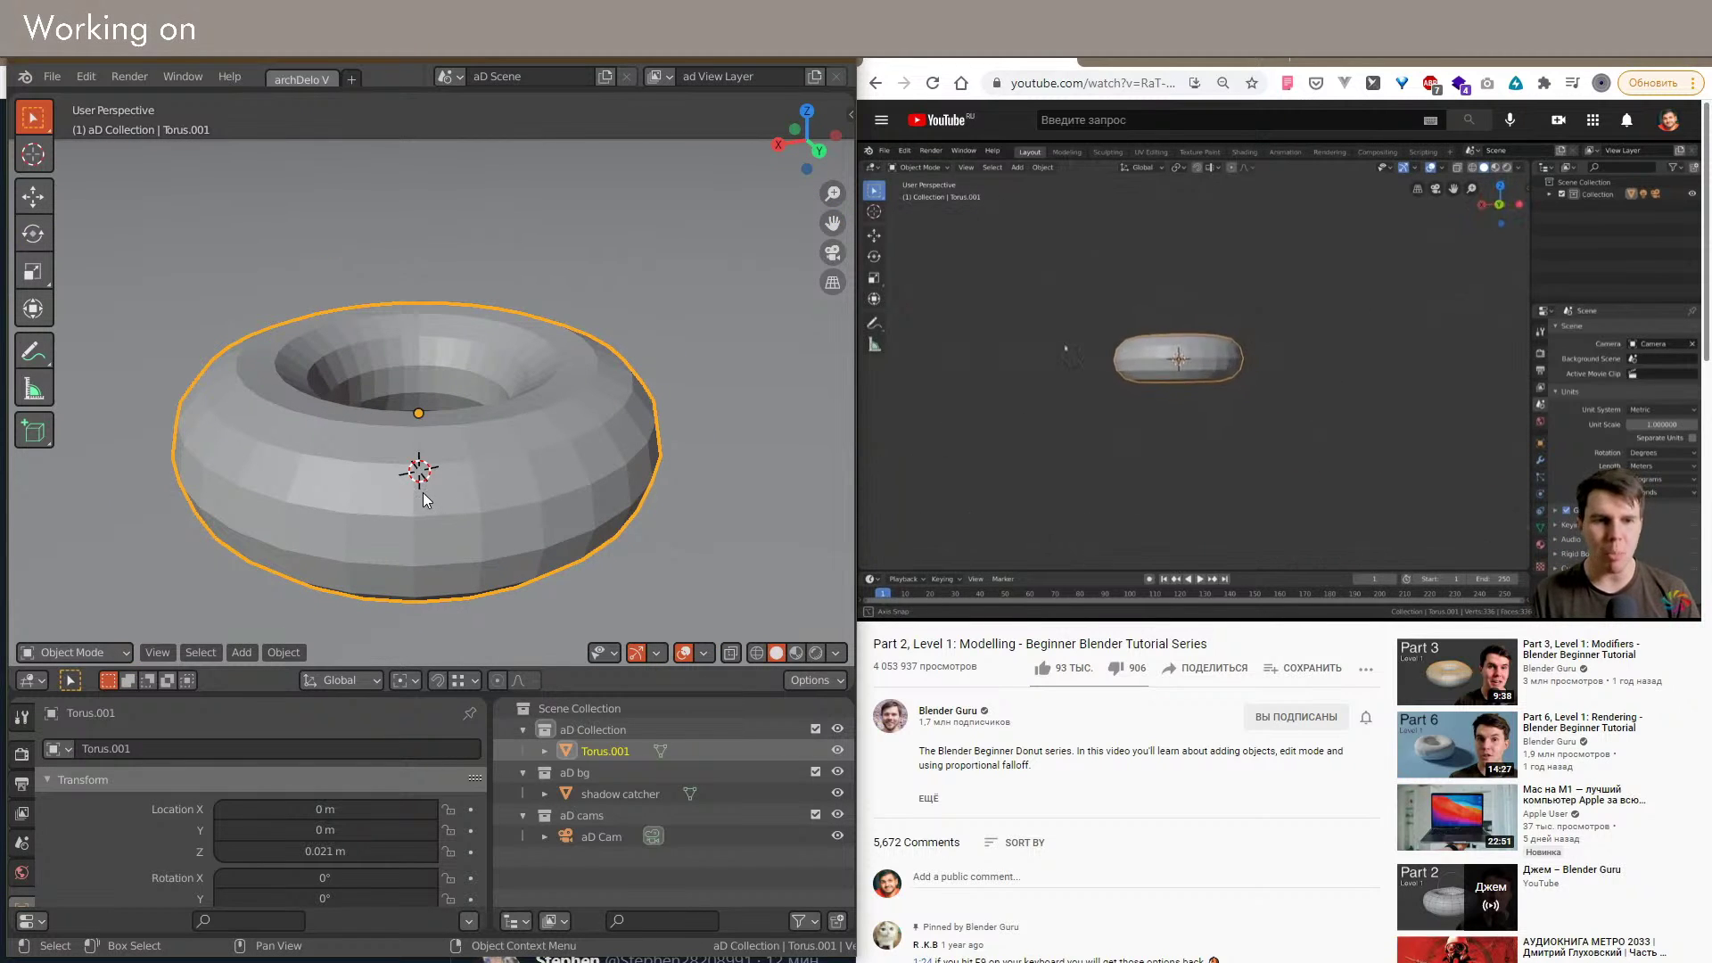
middle_click_drag(462, 502, 453, 537)
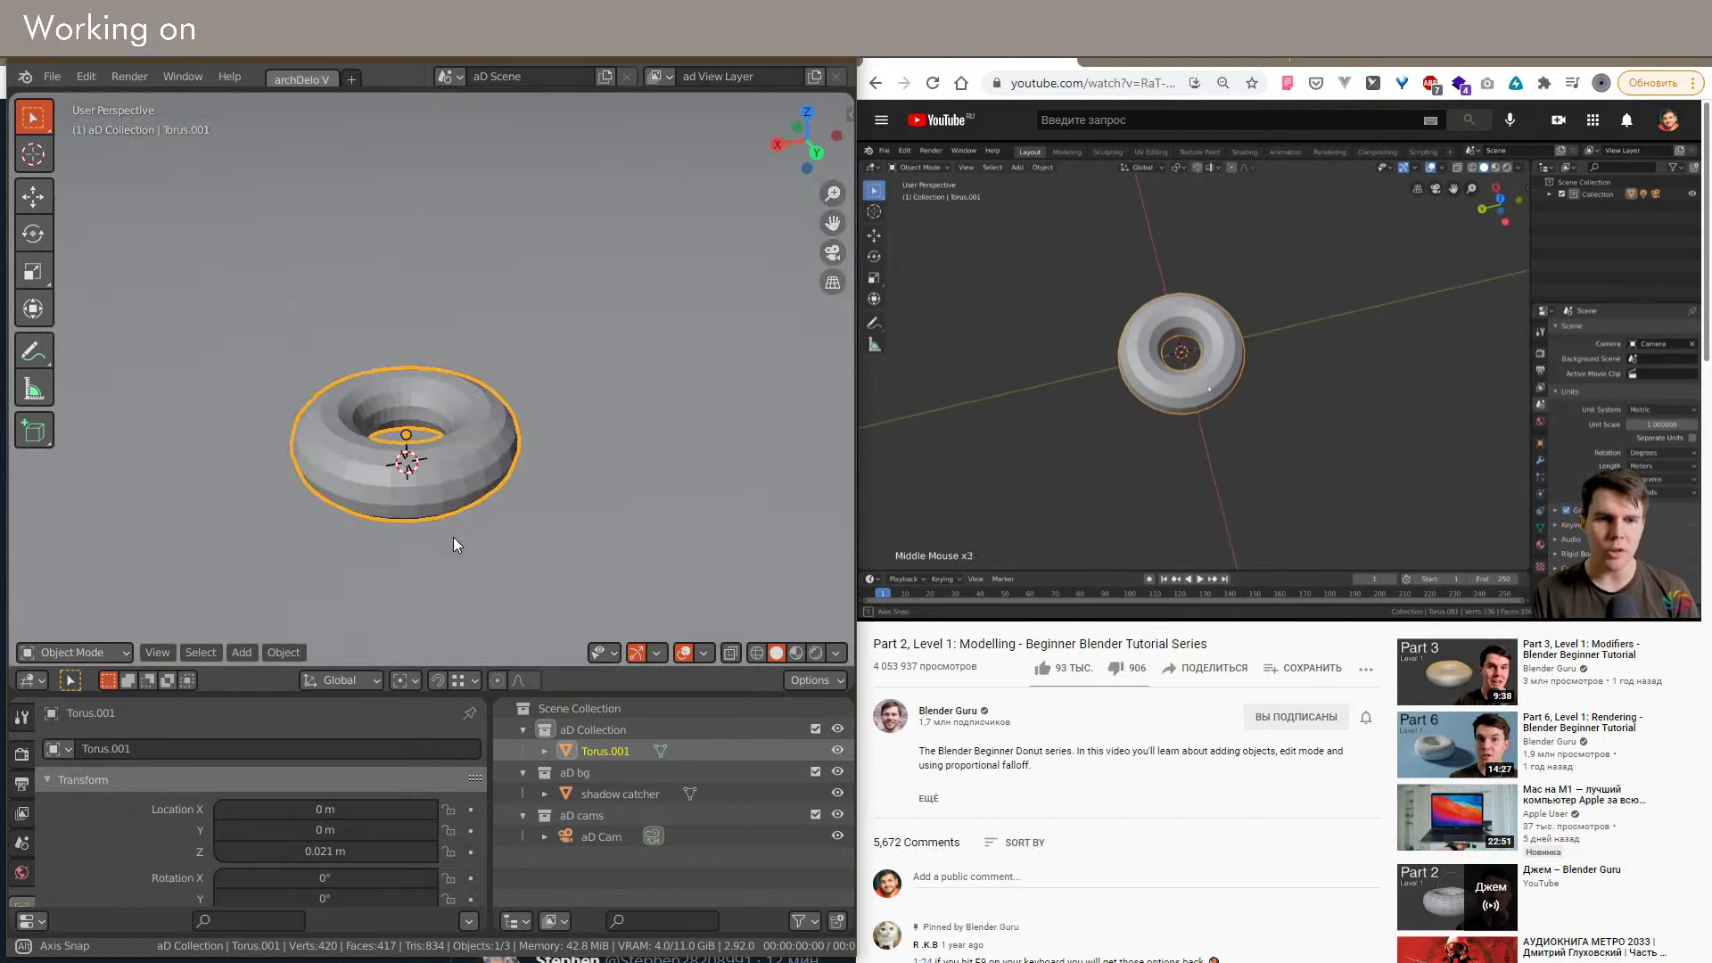
left_click(835, 653)
left_click(677, 239)
left_click(691, 173)
left_click(682, 230)
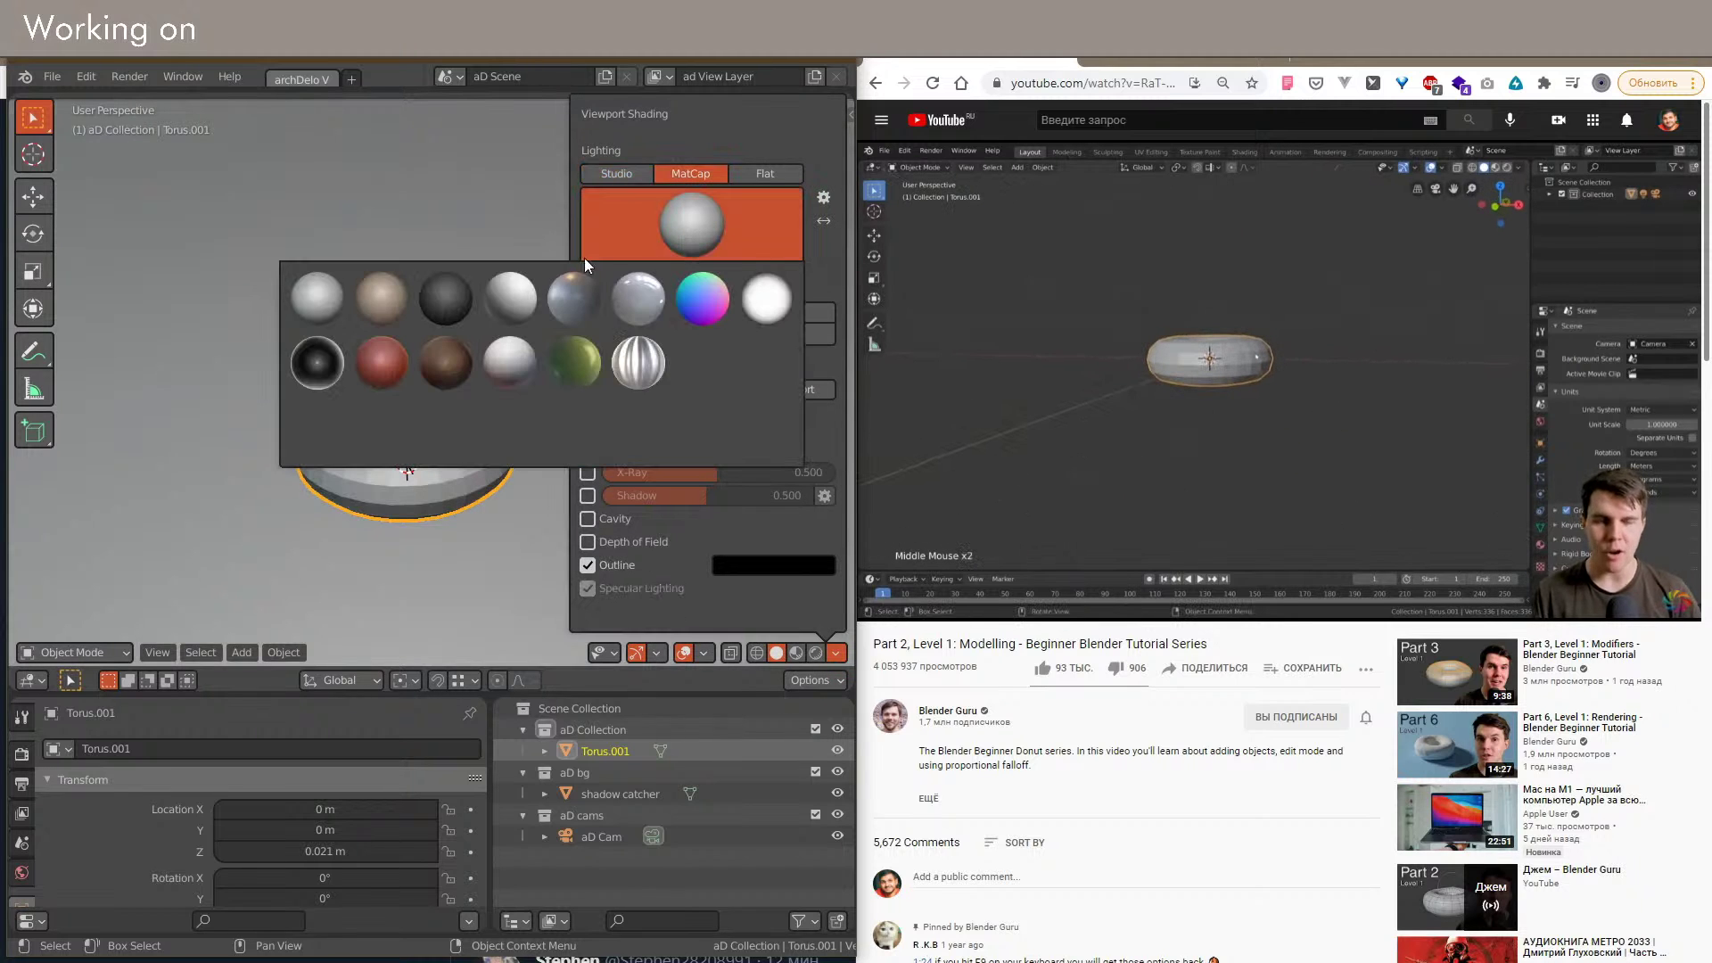
left_click(378, 302)
middle_click_drag(314, 501, 471, 519)
scroll(424, 460, "up", 4)
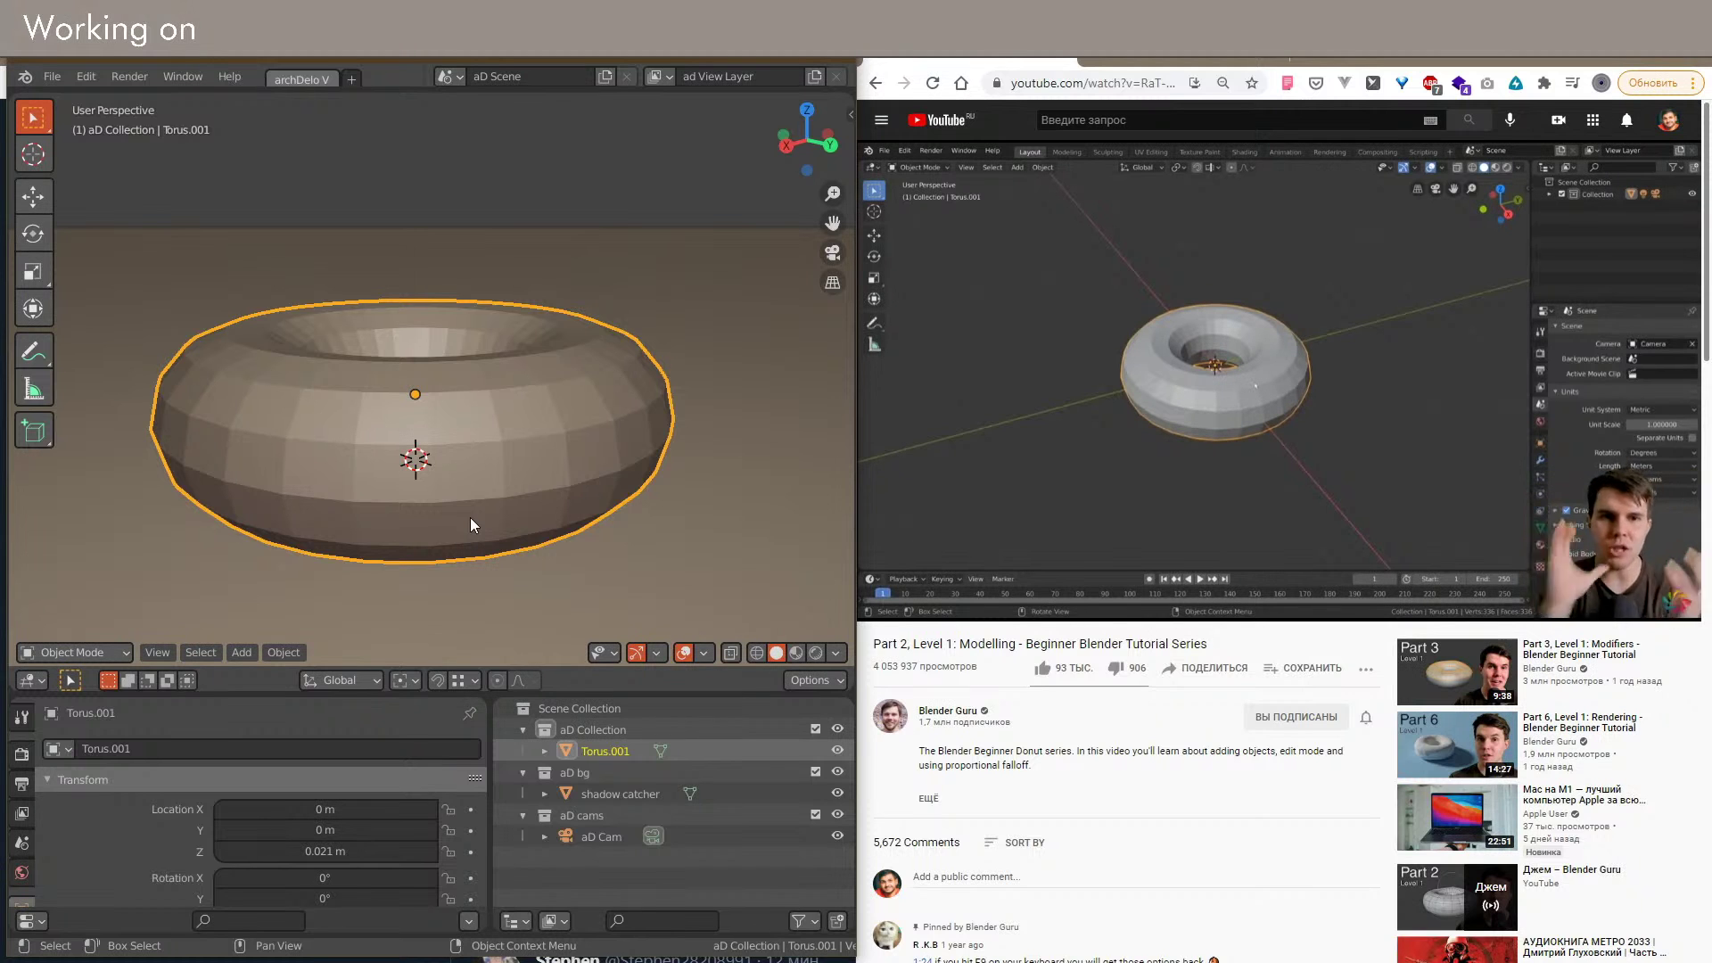
Step: Enter Edit Mode on the torus and select a single vertex on its lower outer side
middle_click_drag(465, 508, 449, 526)
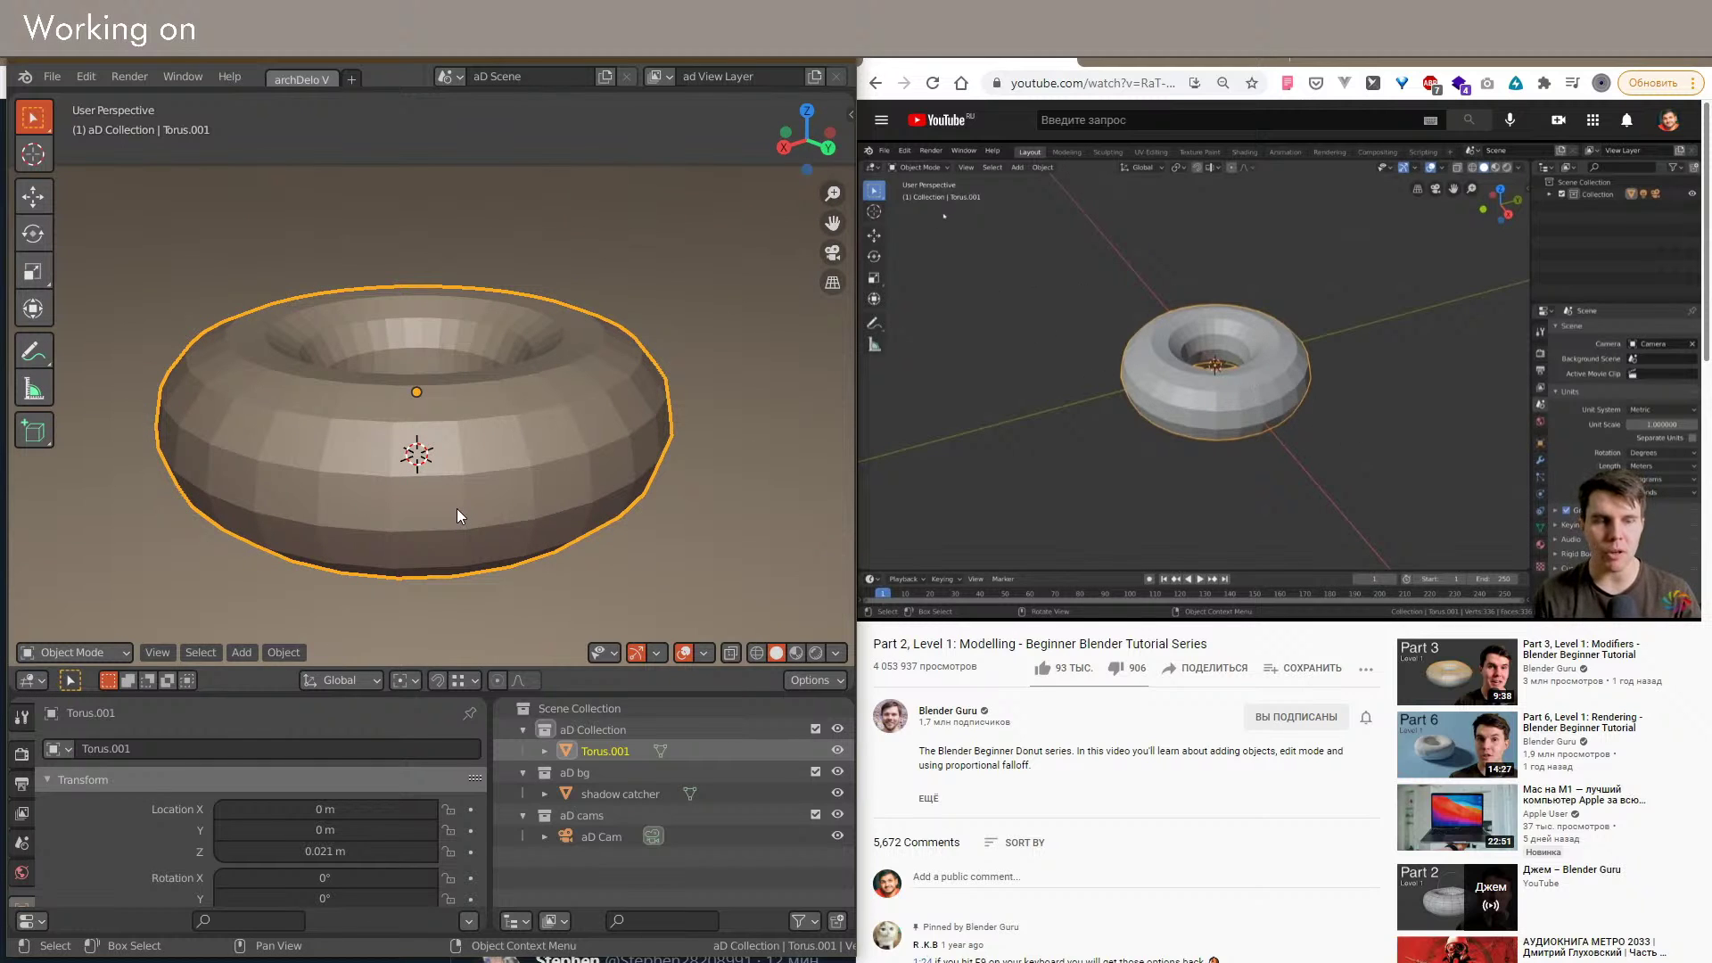
key("Tab")
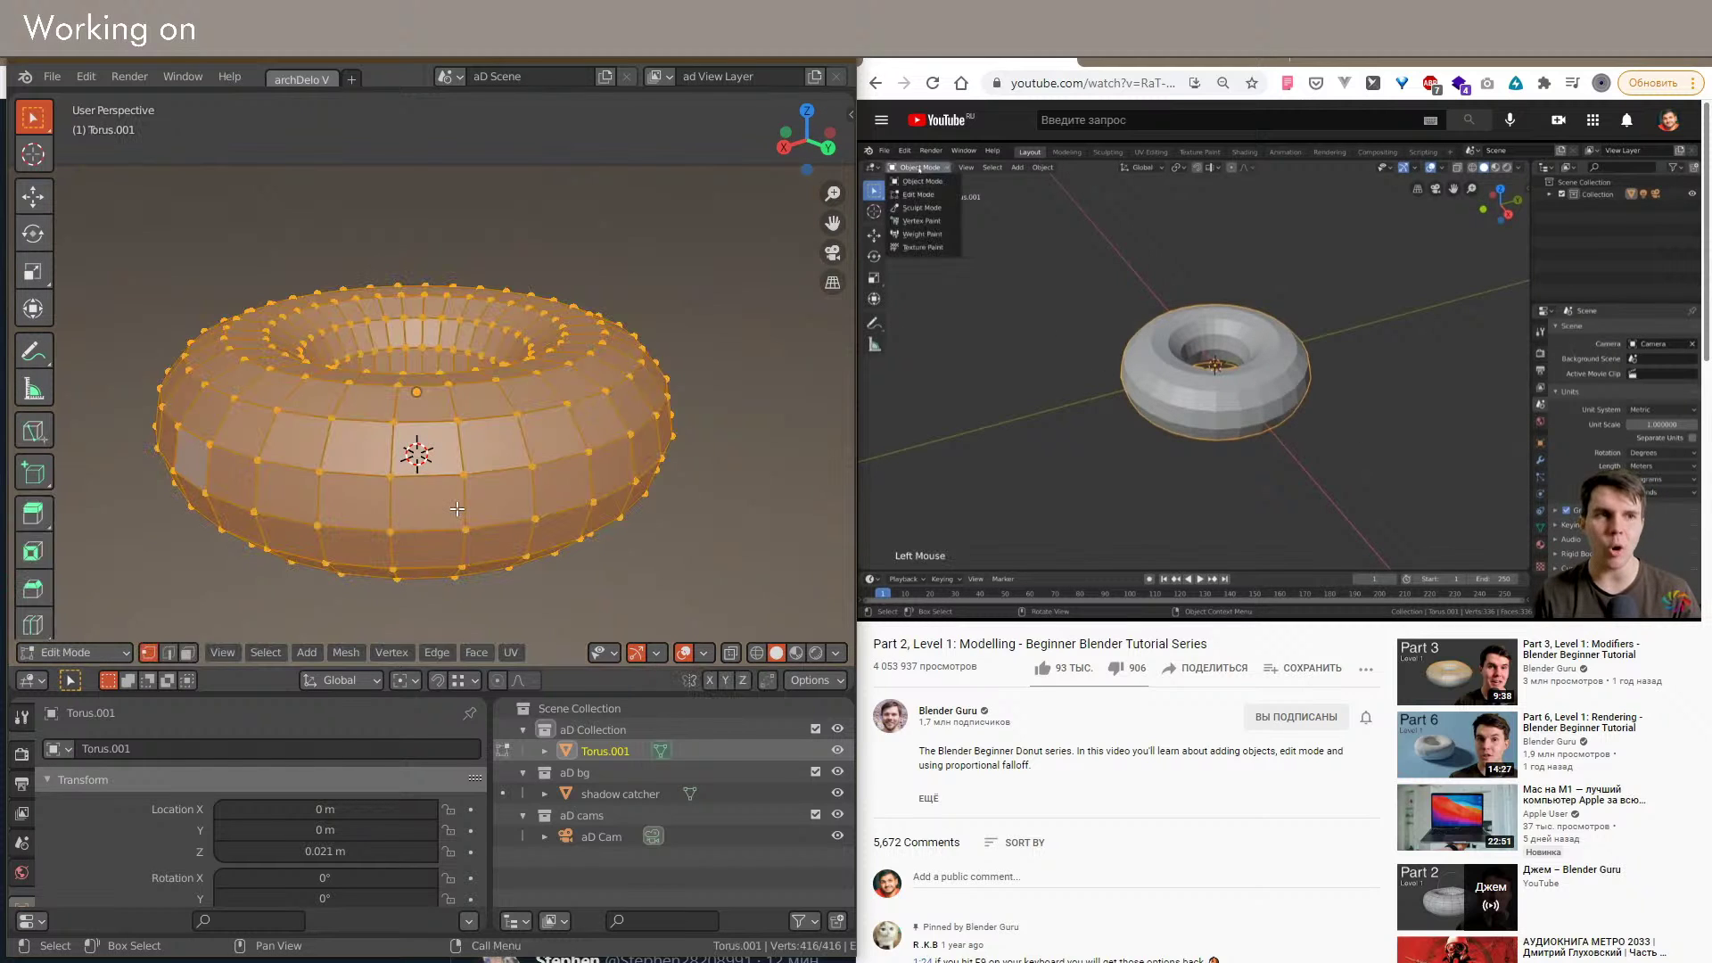
left_click(605, 563)
middle_click_drag(604, 564, 506, 569)
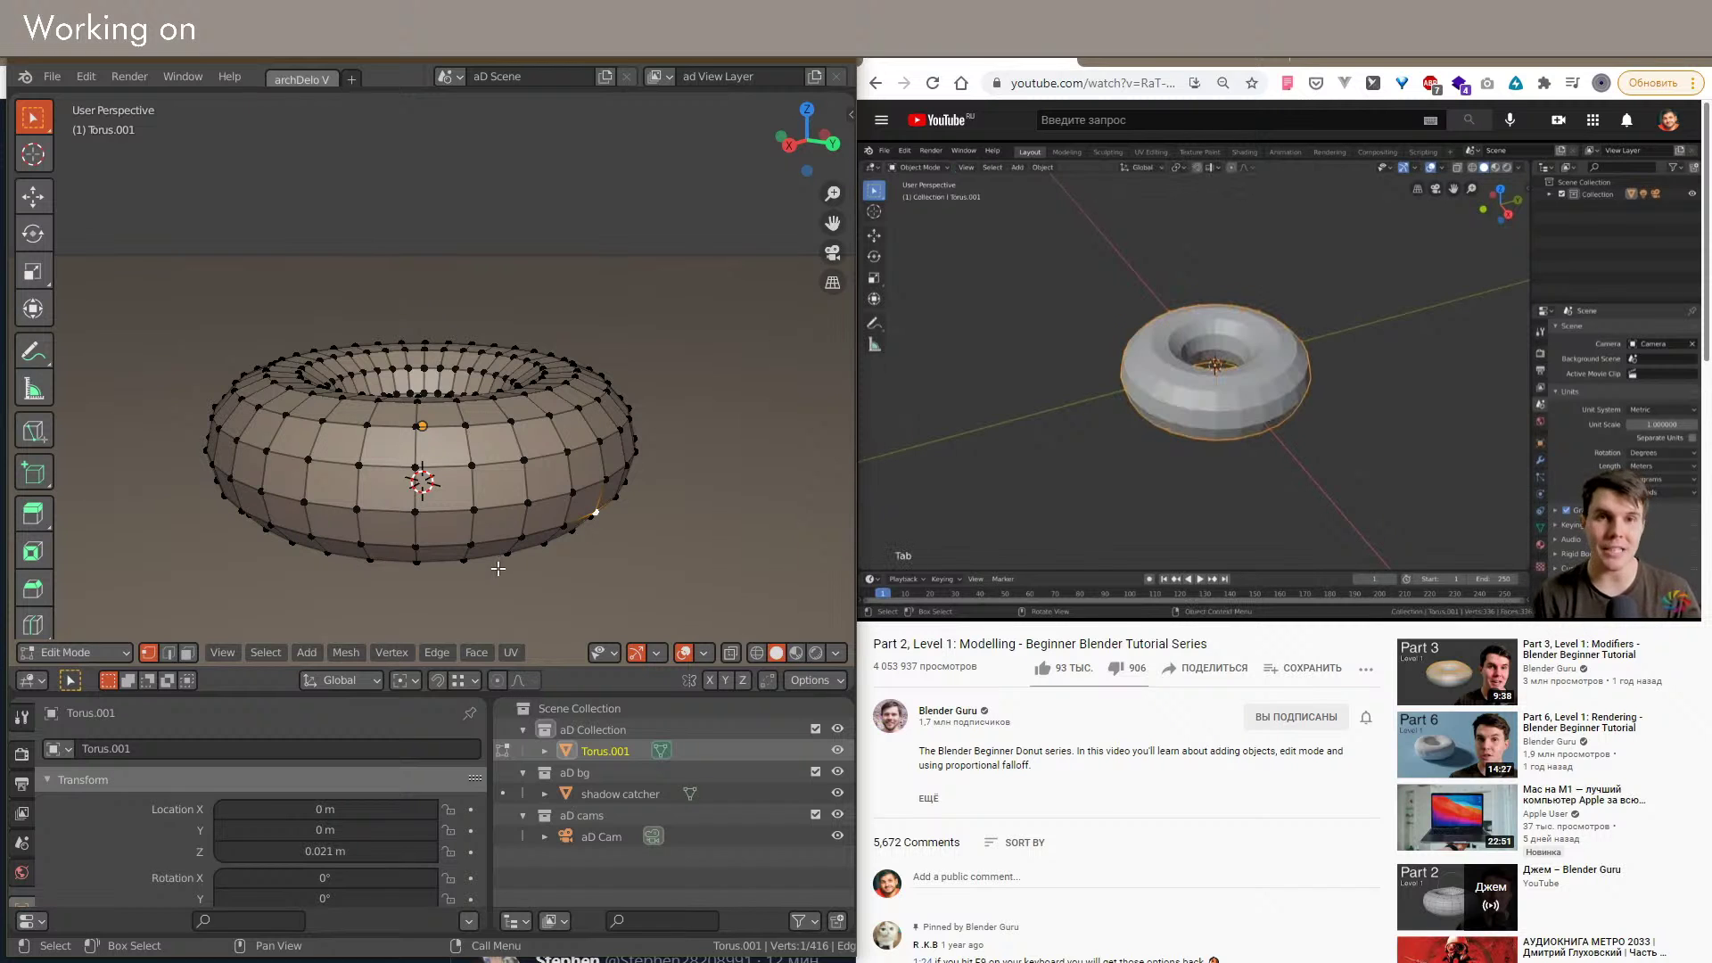
Step: Enable the Move object gizmo for the viewport
scroll(533, 496, "up", 3)
left_click(657, 652)
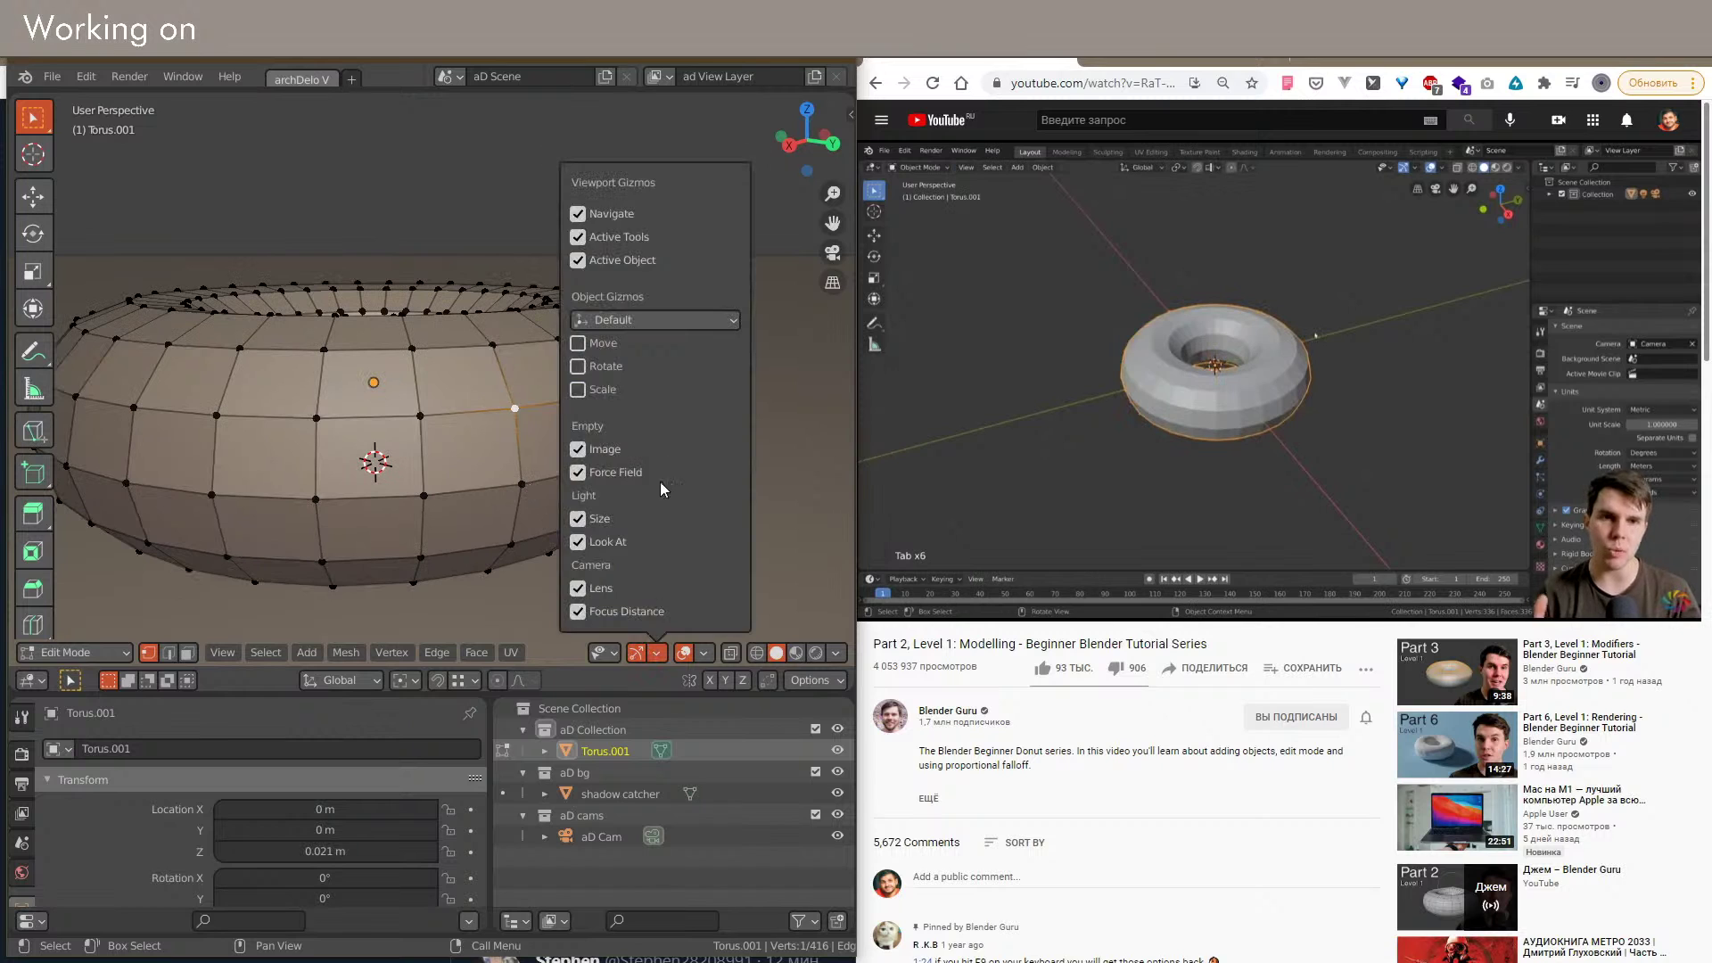
left_click(581, 348)
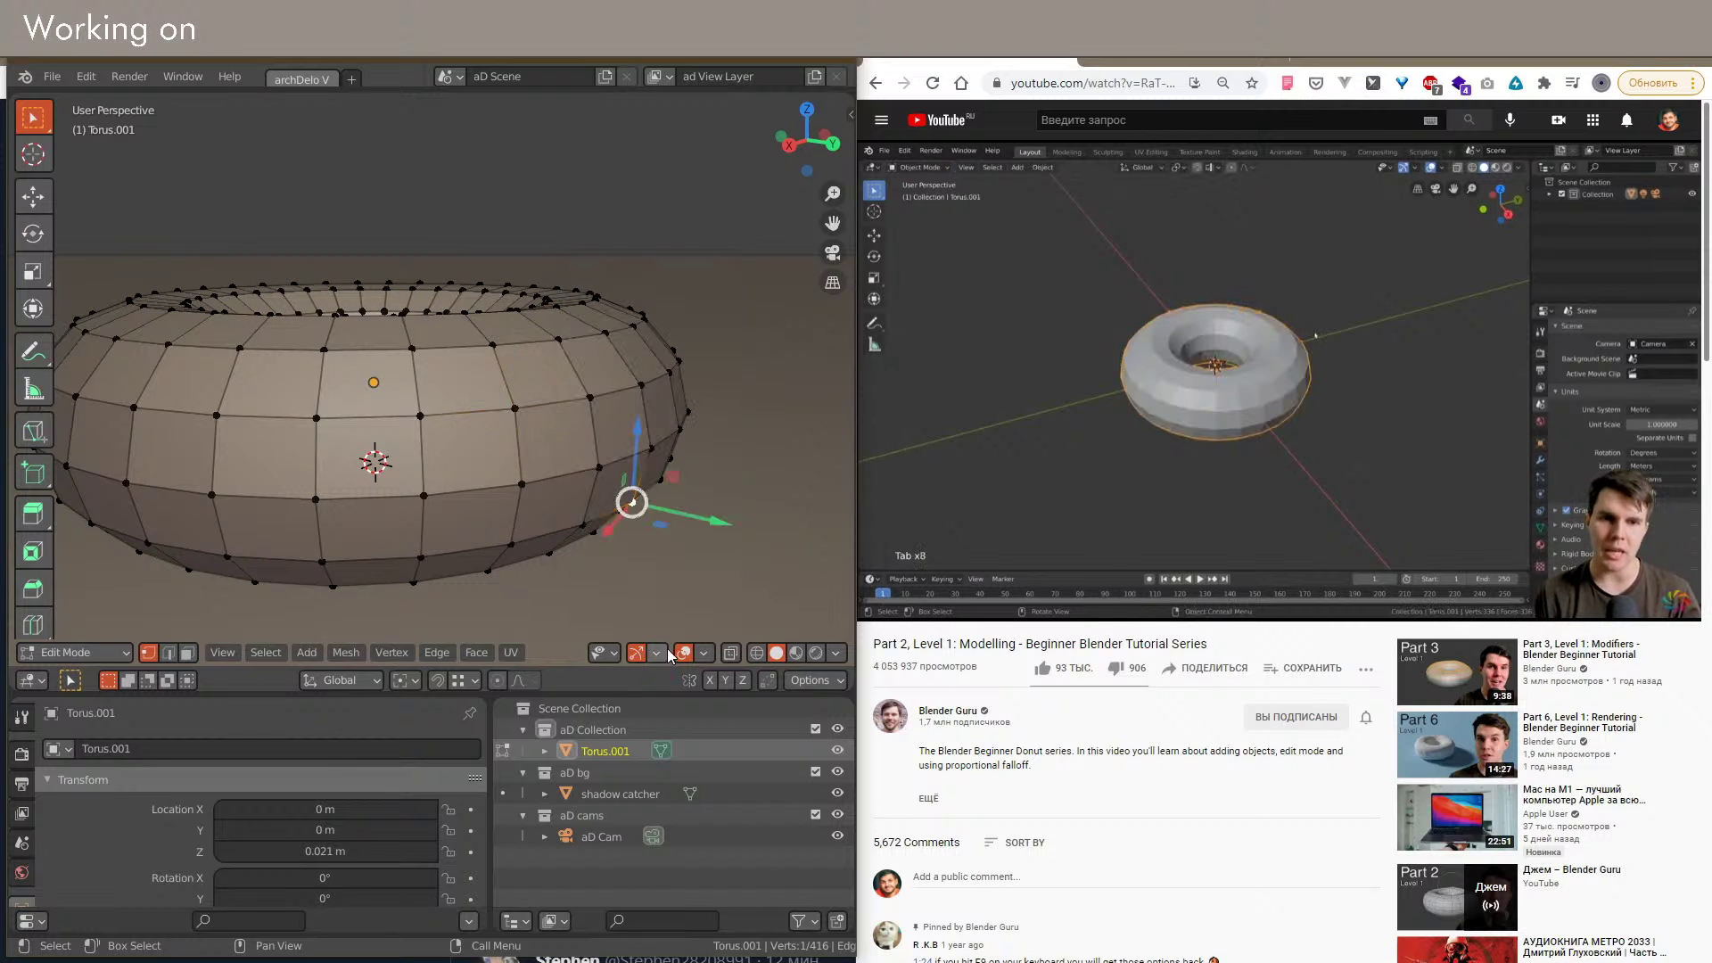
Step: Turn off the Move object gizmo for the viewport and return the torus to Object Mode
left_click(656, 652)
left_click(578, 344)
left_click(596, 321)
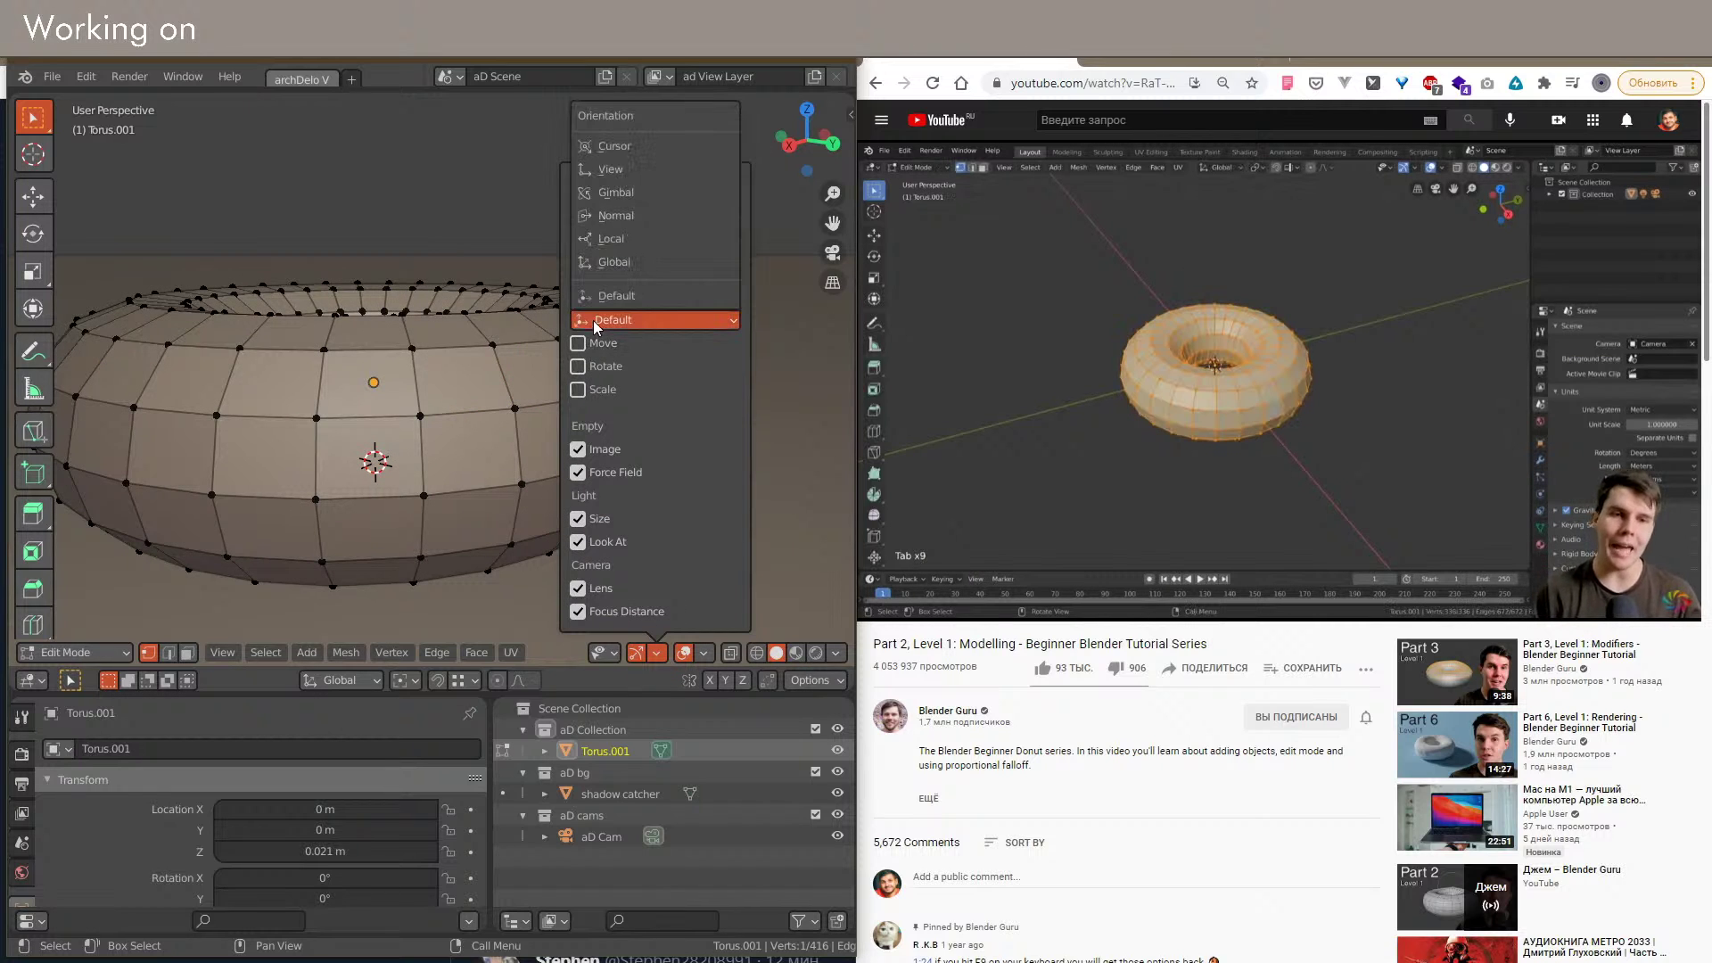
left_click(609, 327)
left_click(609, 325)
left_click(607, 322)
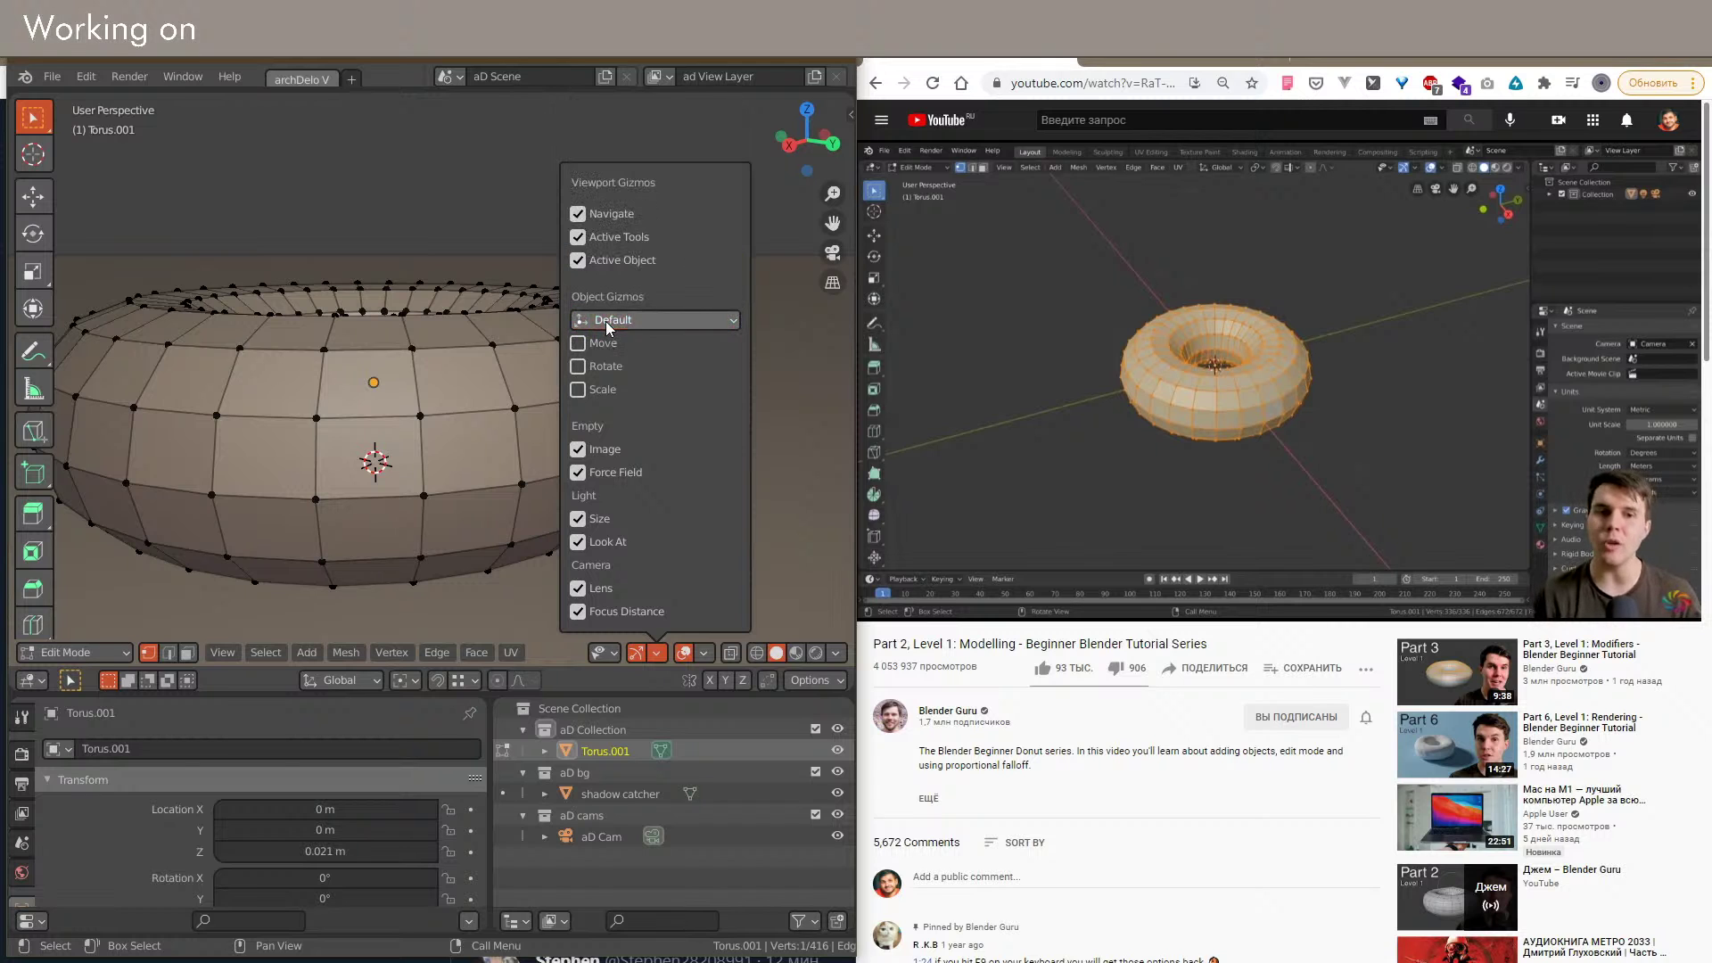
scroll(428, 383, "down", 5)
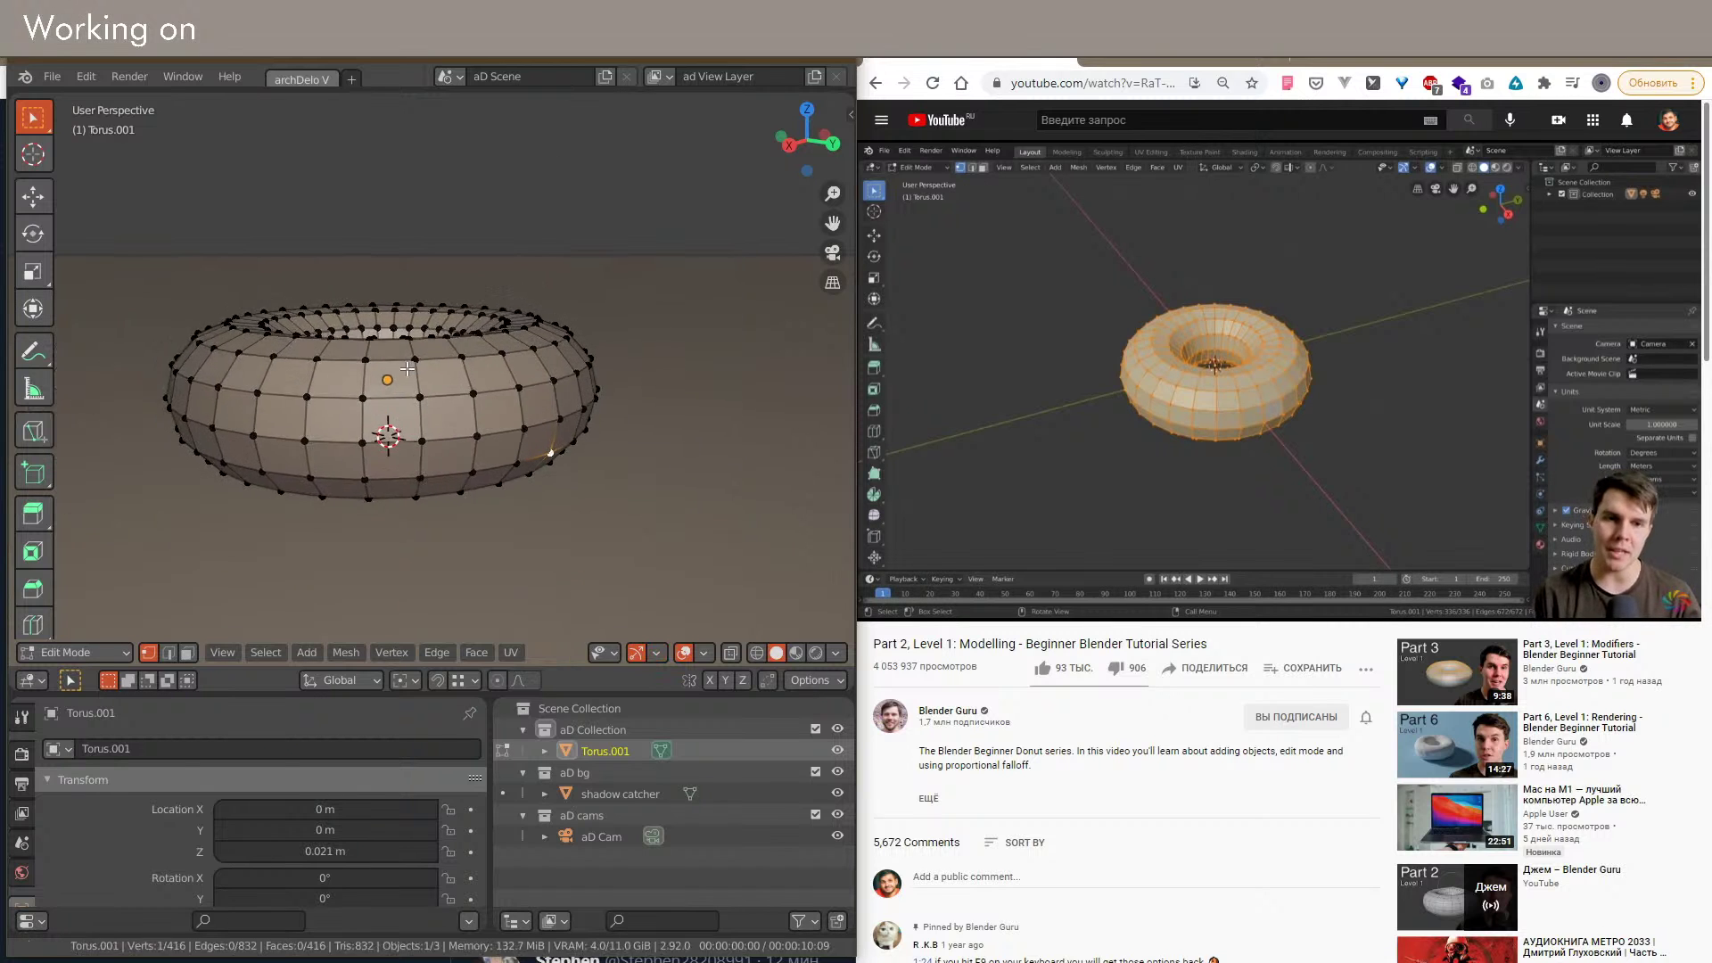
key("Tab")
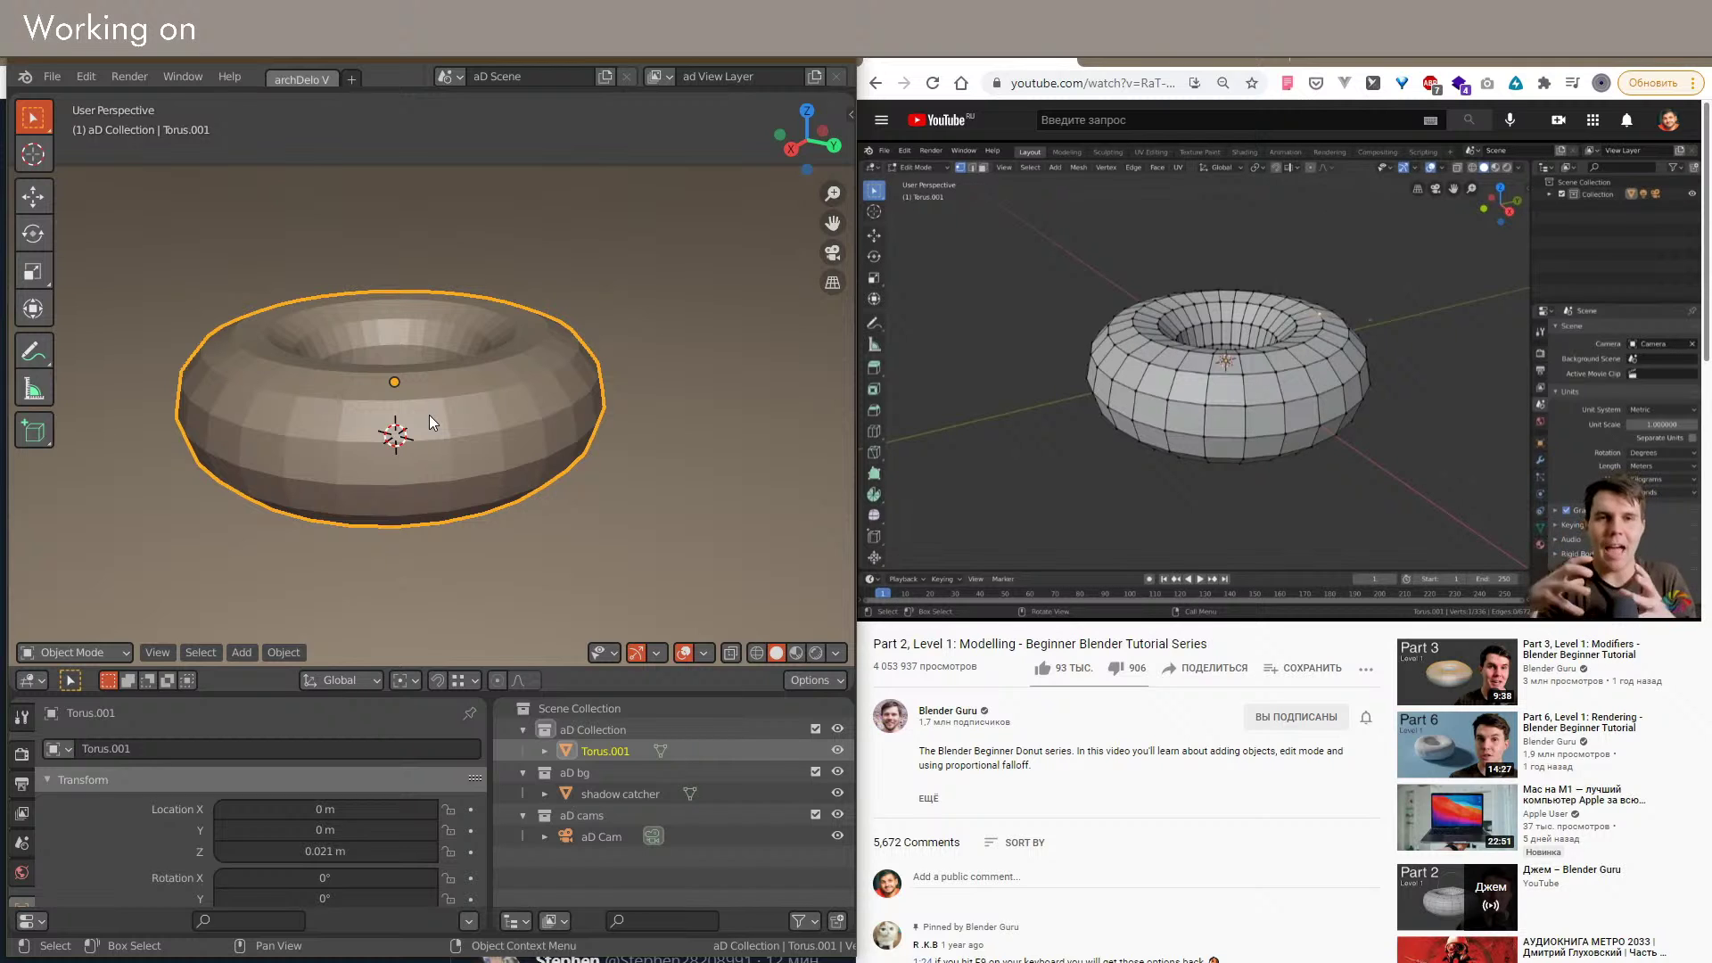
Step: Activate the Screencast Keys display and reduce its font size
key("n")
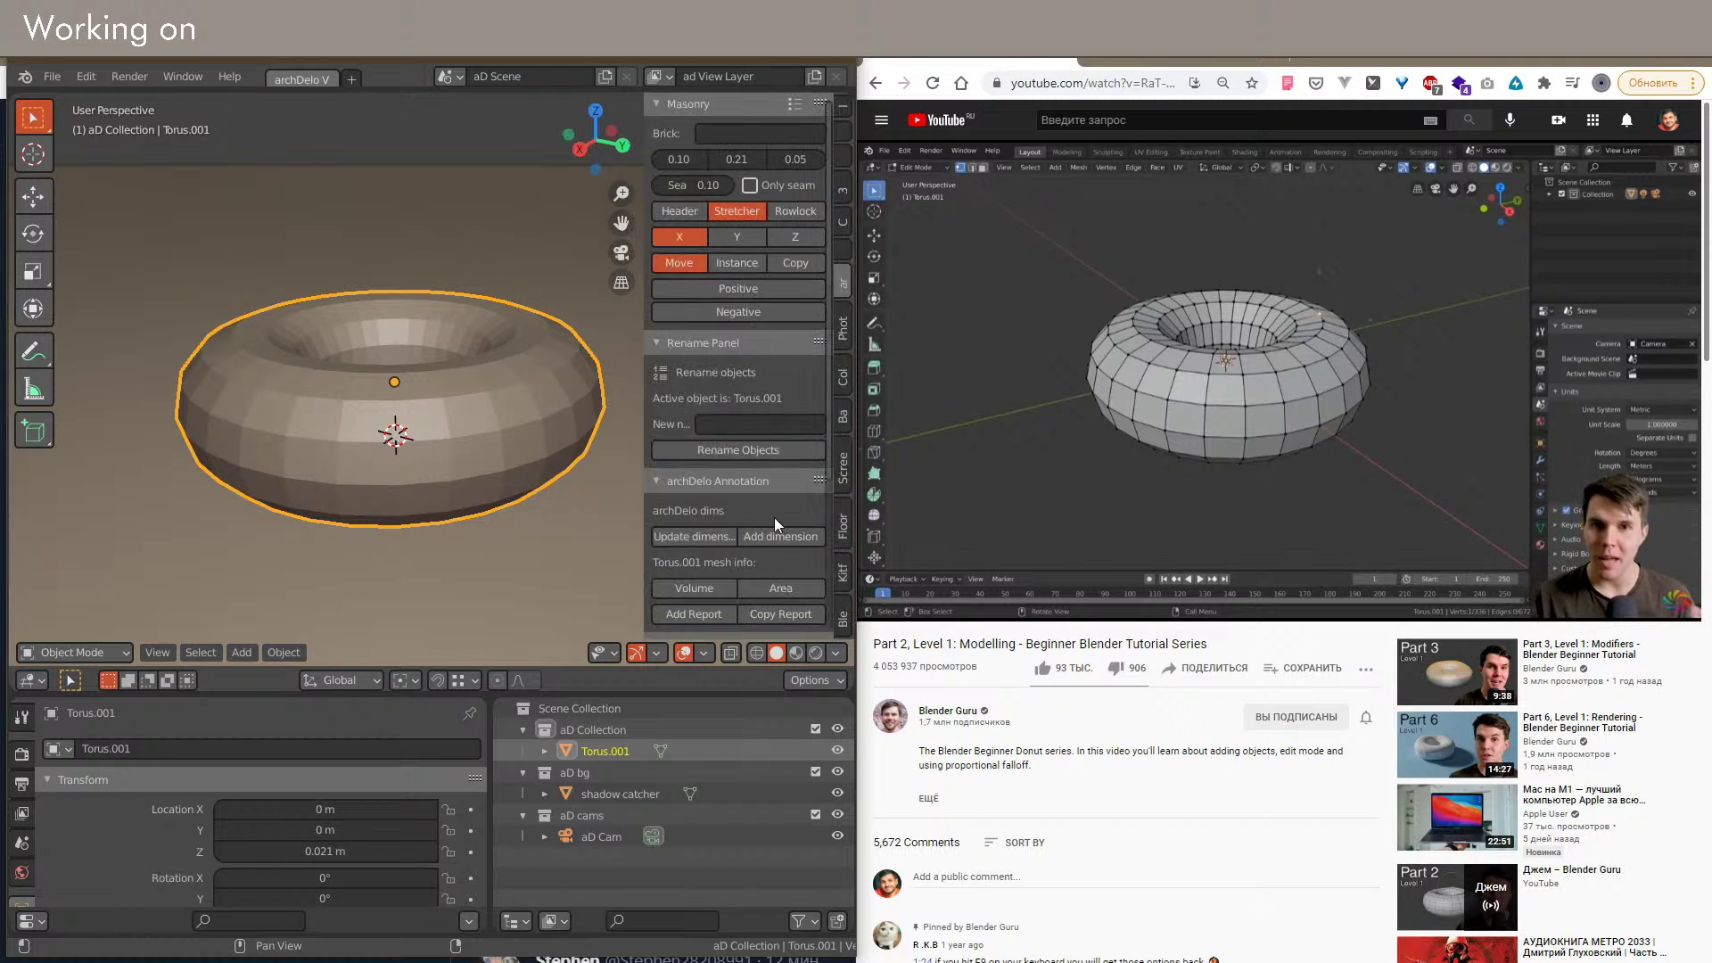
left_click(844, 463)
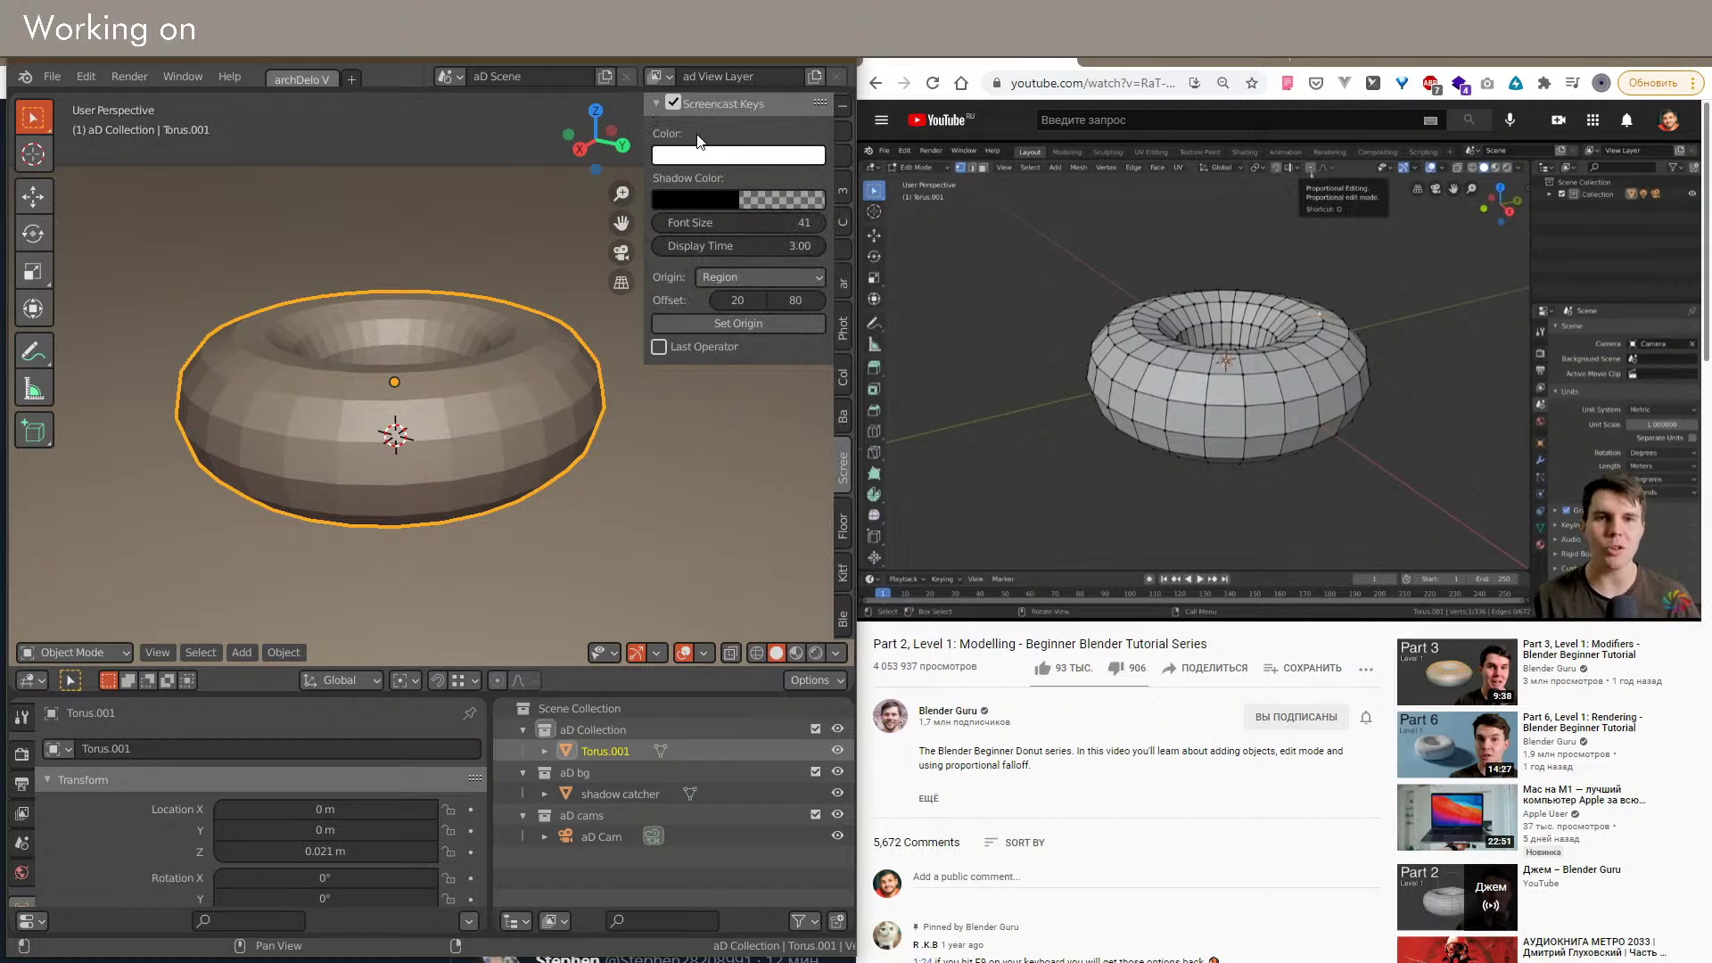
left_click_drag(714, 222, 678, 222)
left_click(673, 103)
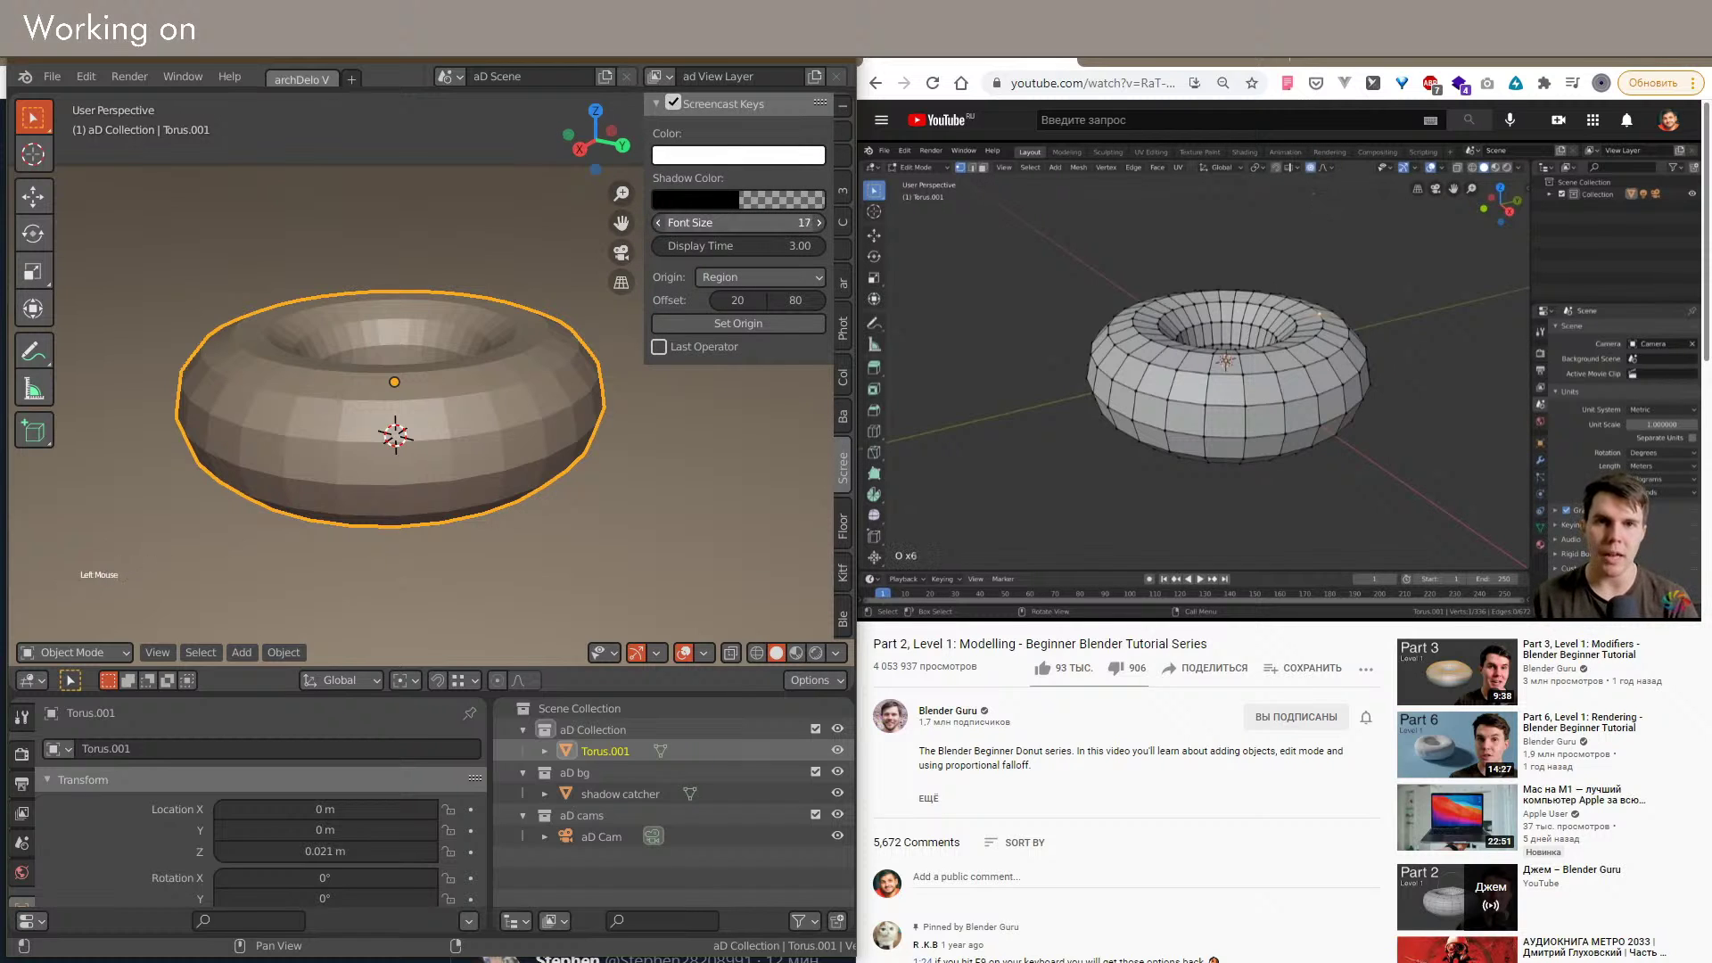
key("n")
Step: Put the torus back into Edit Mode with a single vertex on its upper side selected
middle_click_drag(618, 336, 550, 460)
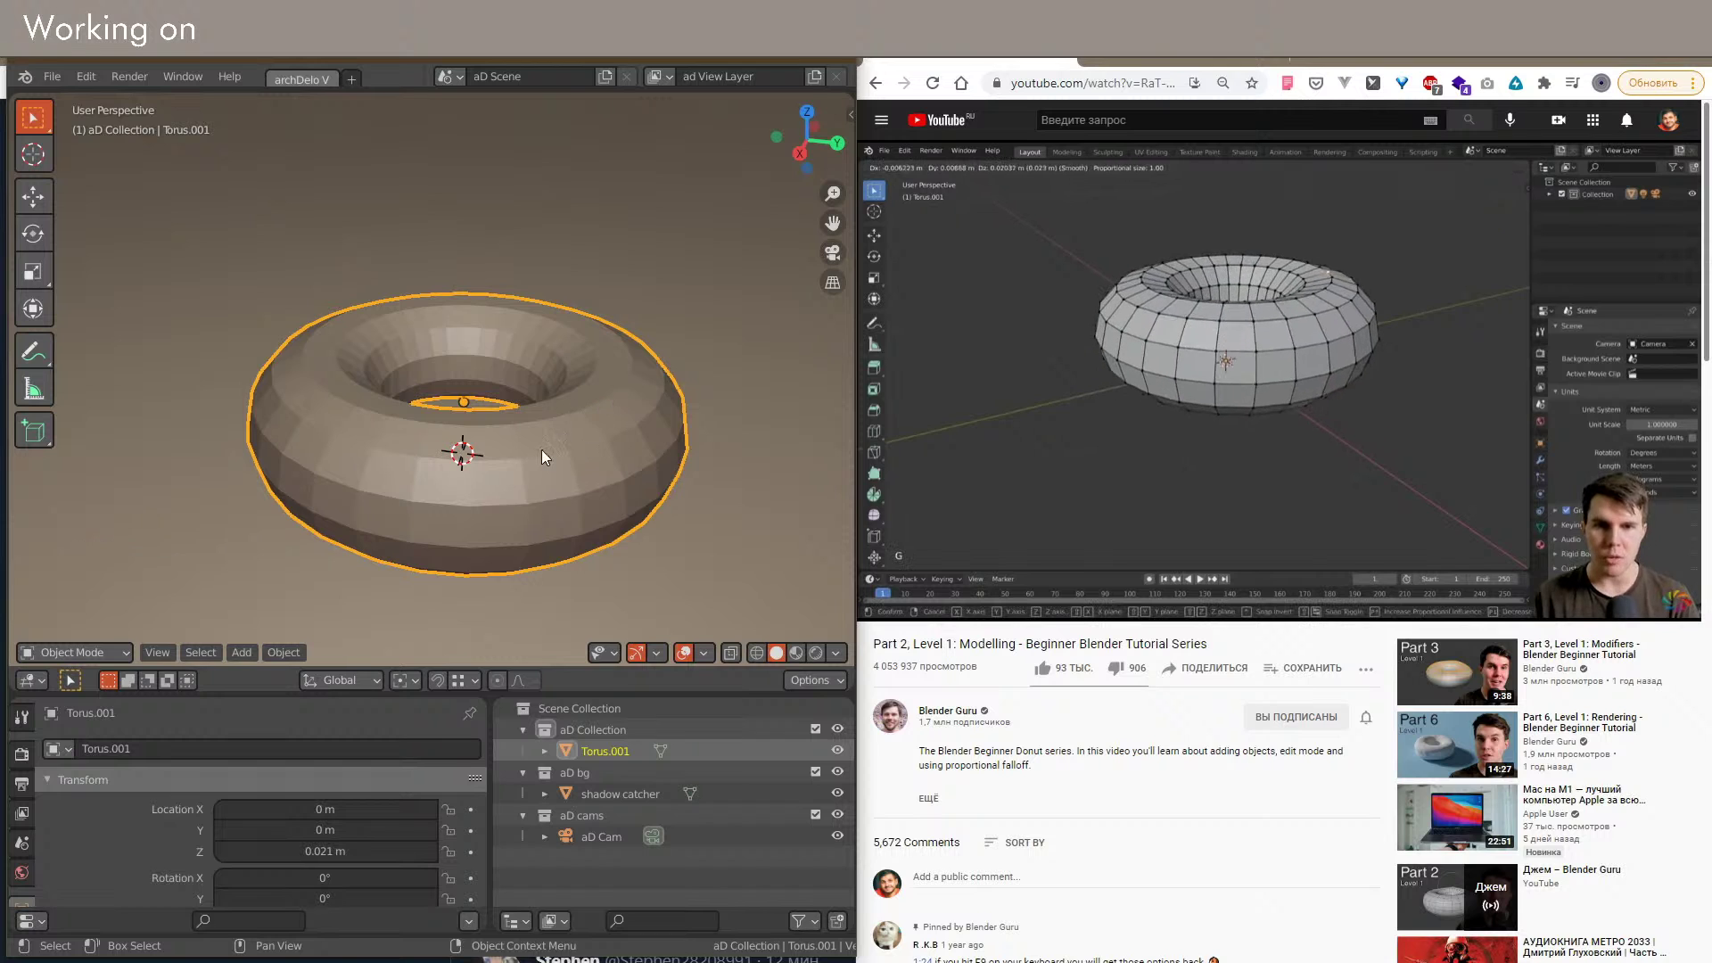
key("Tab")
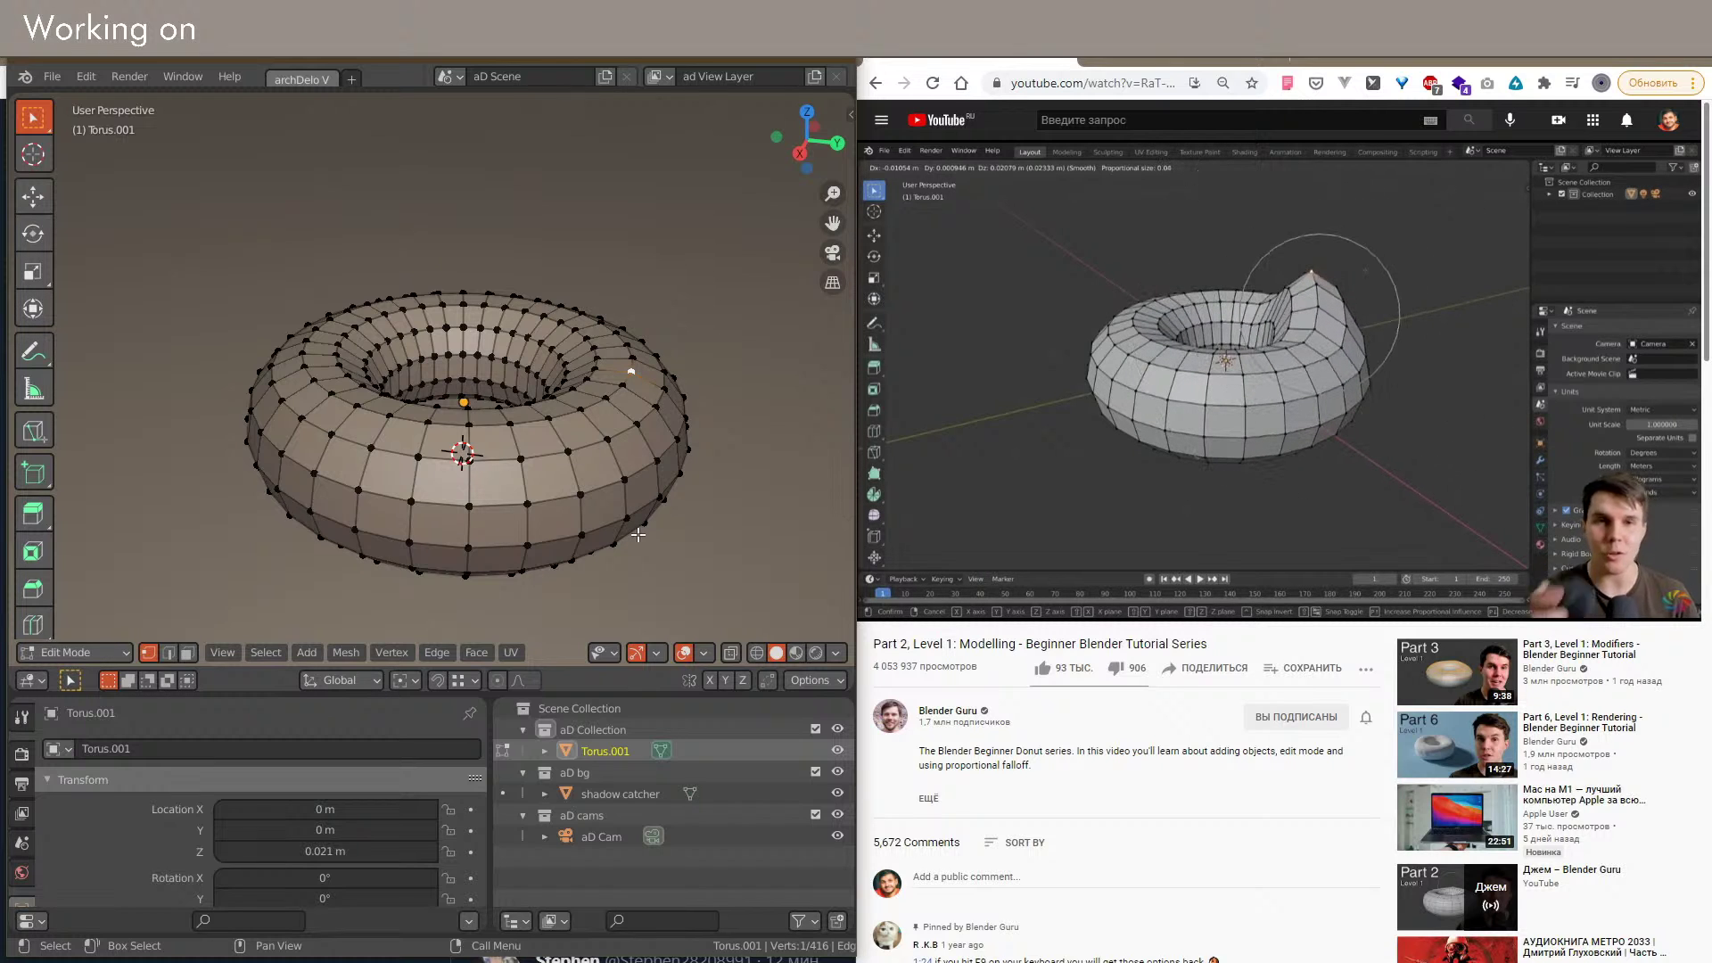
middle_click_drag(596, 472, 599, 499)
middle_click_drag(599, 500, 642, 520, "shift")
scroll(642, 520, "down", 3)
key("g")
key("z")
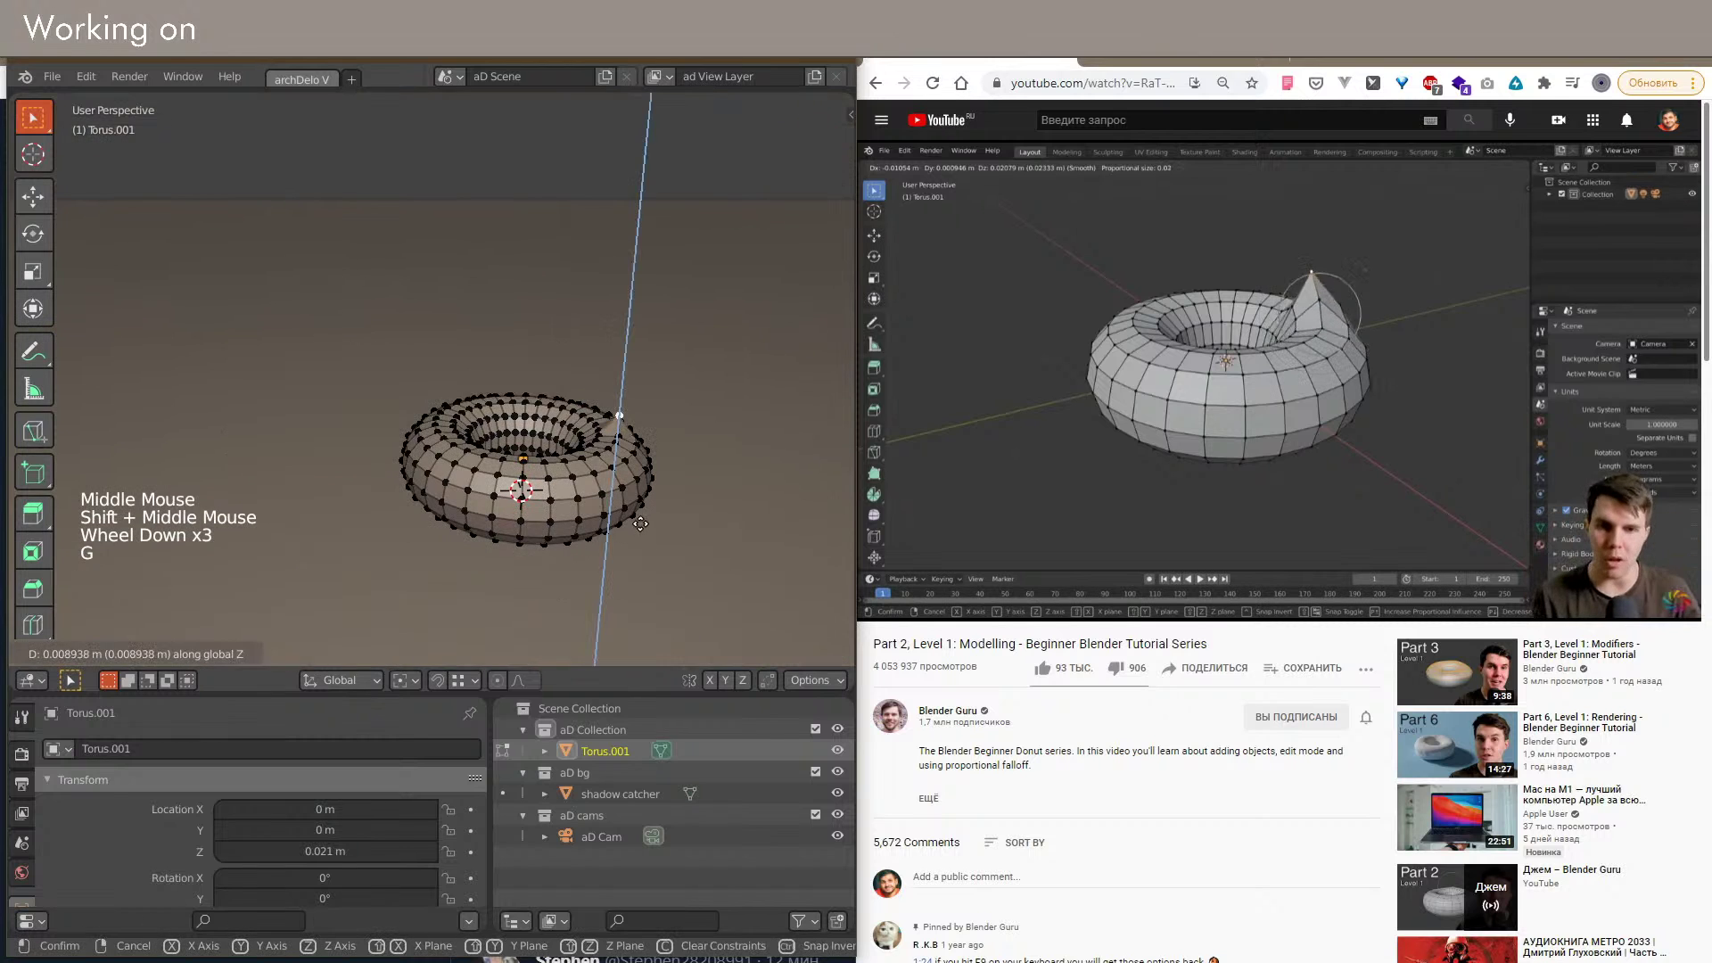
key("Escape")
Step: Turn on proportional editing and try raising the selected vertex along Z with a proportional size of about 0.10
key("o")
key("g")
key("z")
scroll(646, 522, "up", 14)
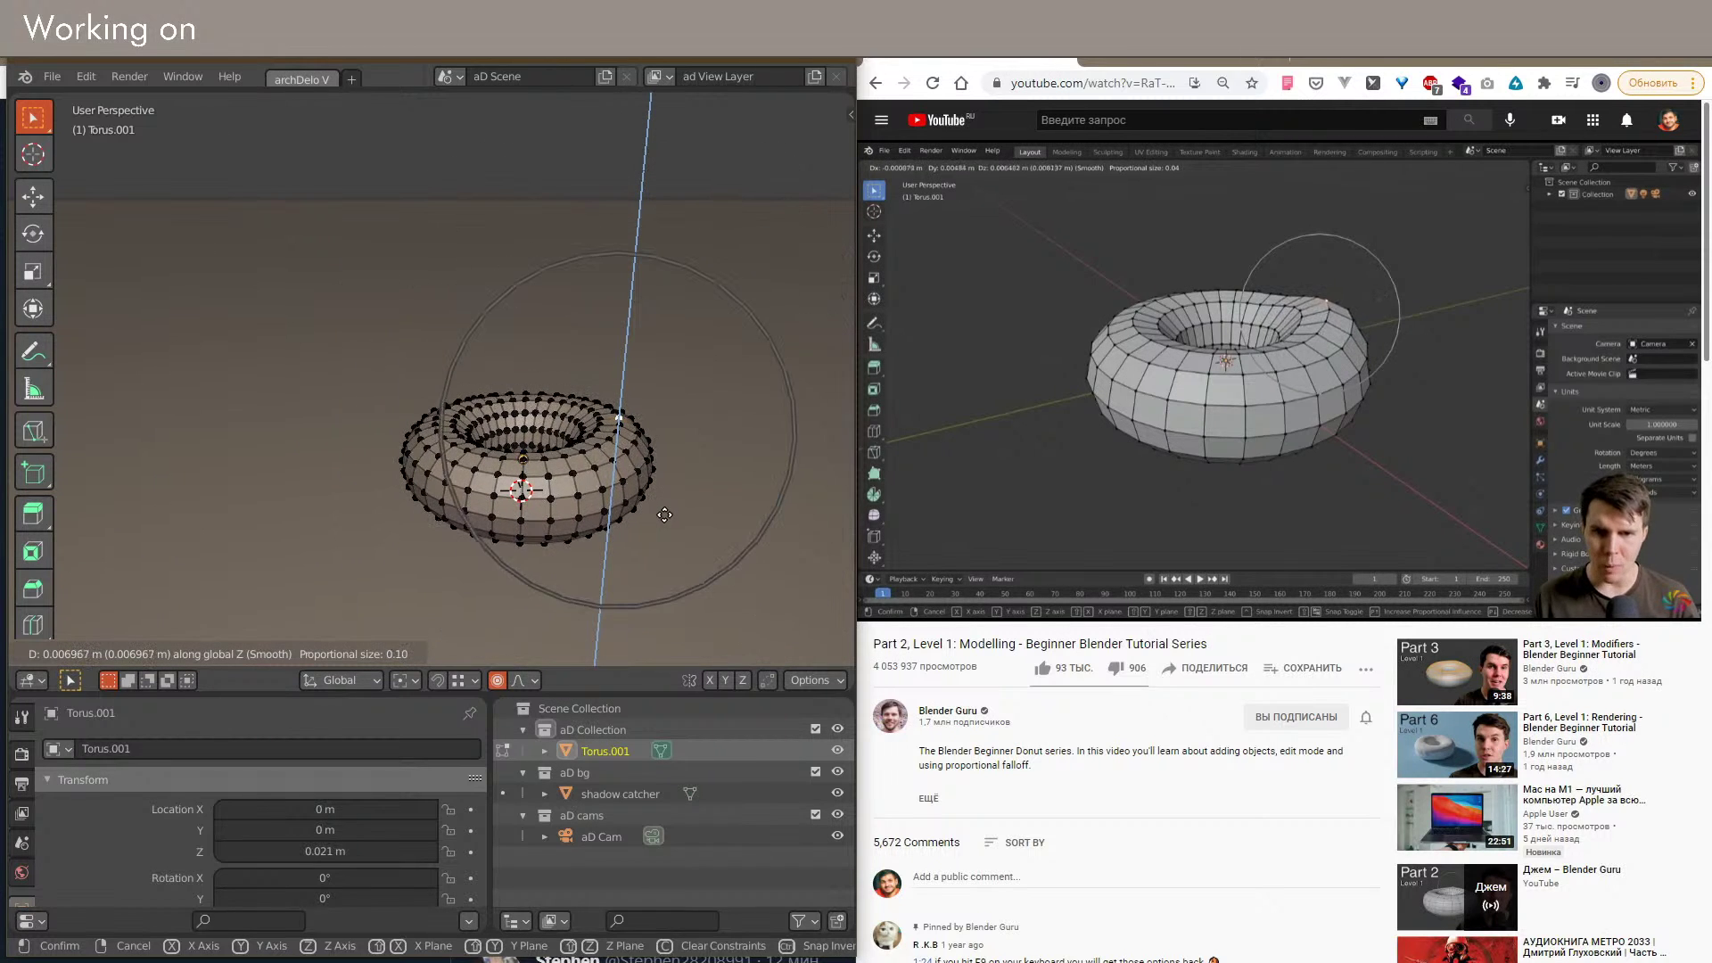
key("Escape")
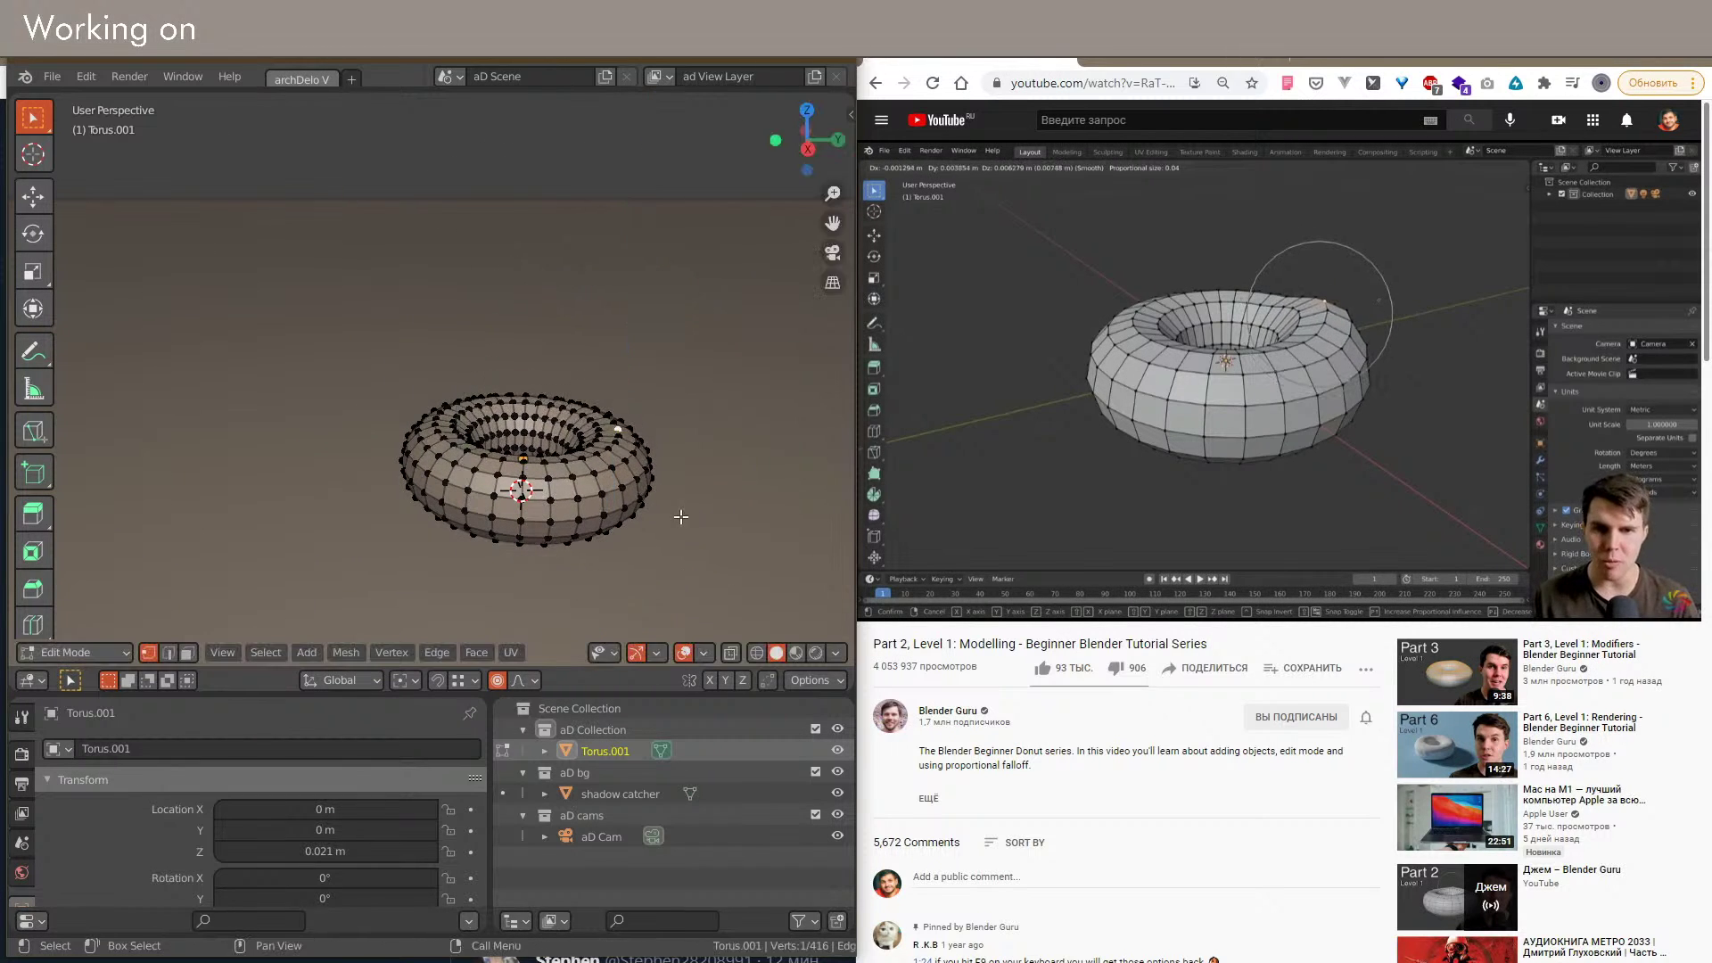
Step: Try raising the selected vertex along Z with the proportional size reduced to about 0.08
scroll(645, 501, "up", 5)
middle_click_drag(645, 501, 664, 522, "shift")
scroll(664, 522, "down", 2)
key("g")
key("z")
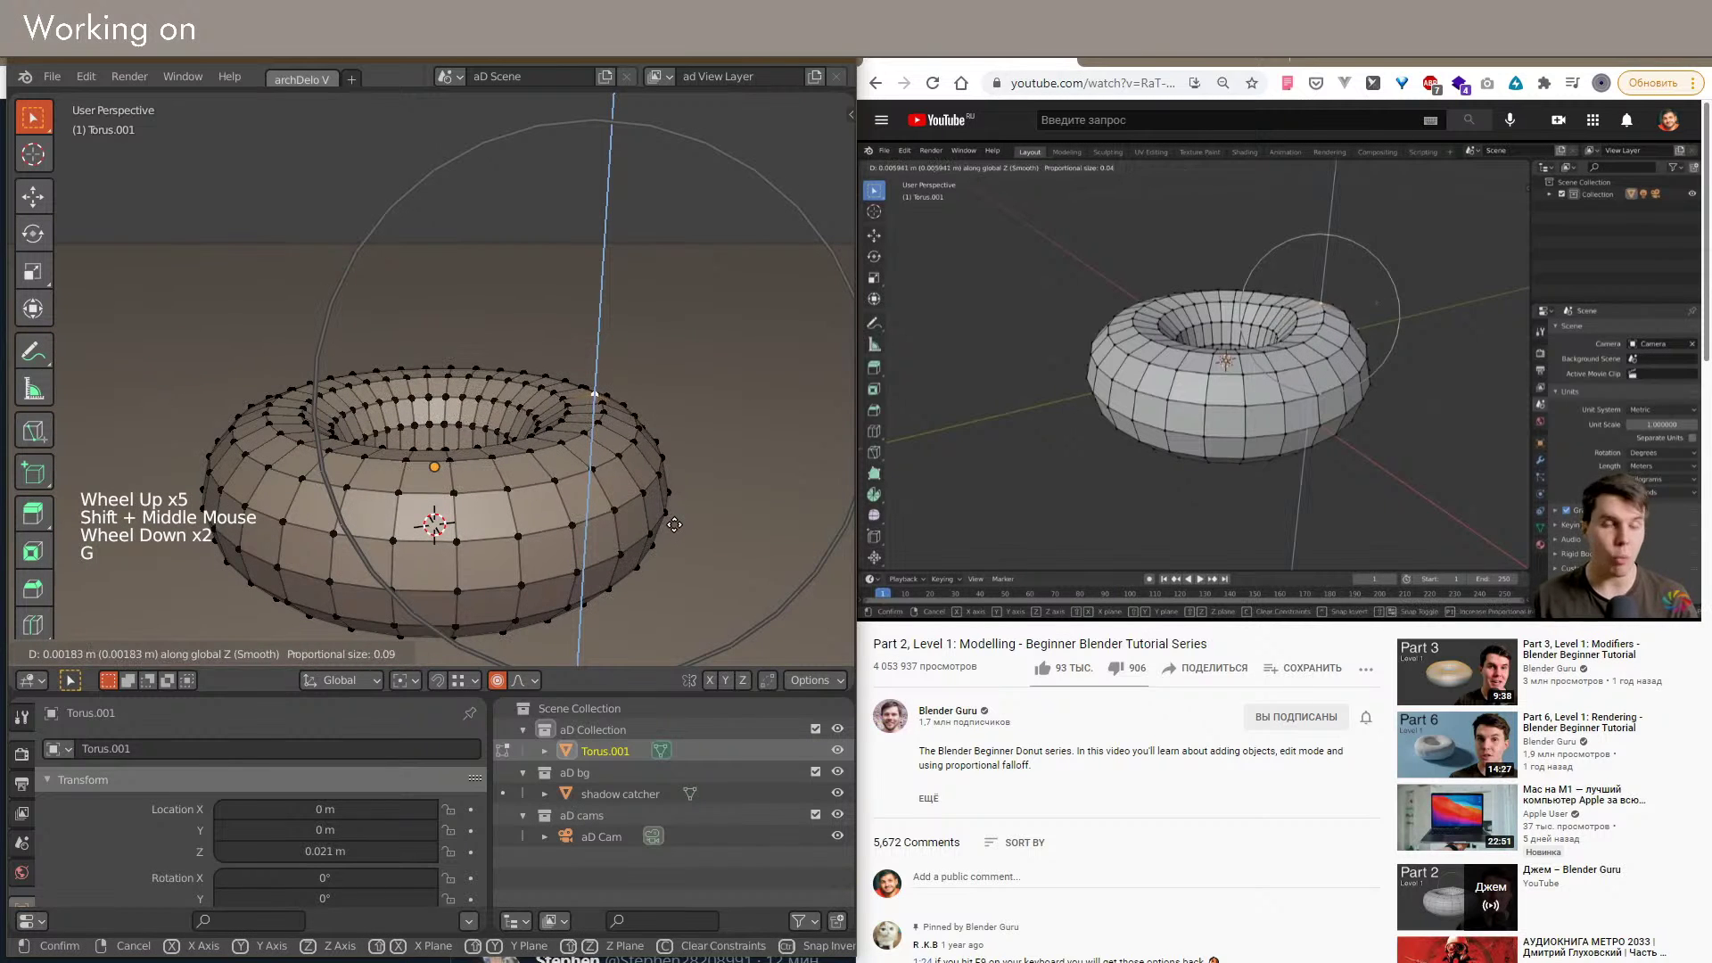
scroll(675, 520, "up", 1)
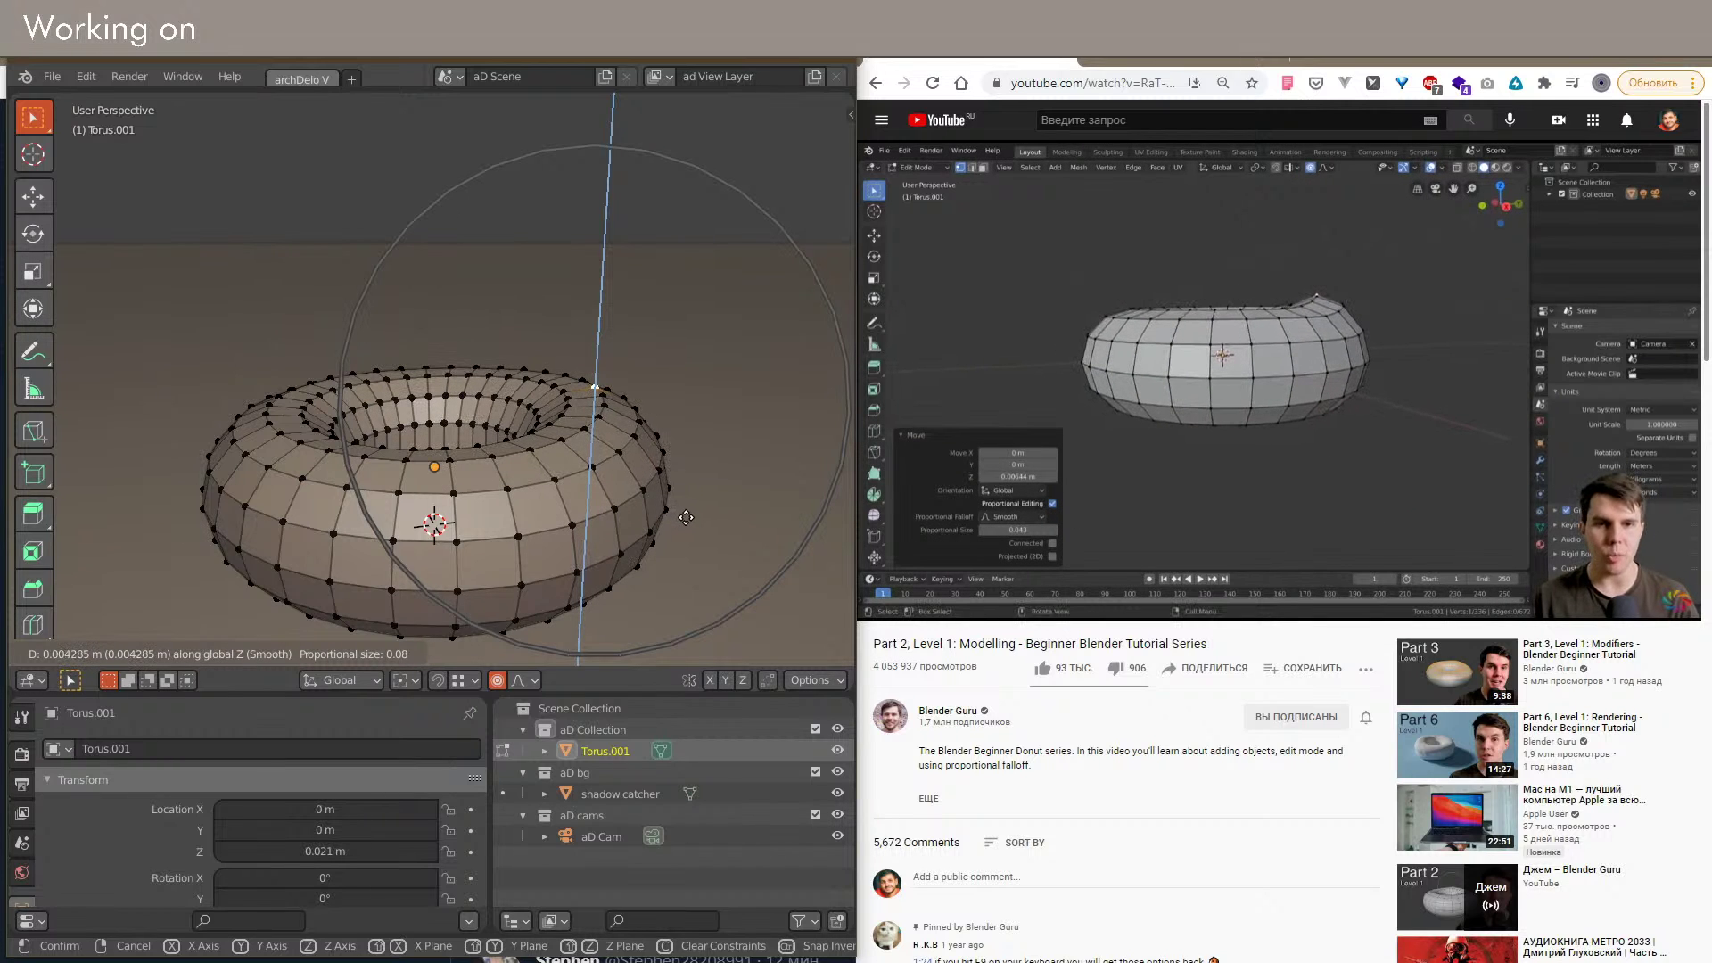
right_click(641, 516)
Step: Try moving the selected vertex up in the right orthographic view with proportional falloff
mouse_move(661, 519)
middle_mouse_down("alt")
mouse_move(620, 518)
mouse_move(635, 514)
middle_mouse_up("alt")
key("g")
key("z")
right_click(648, 510)
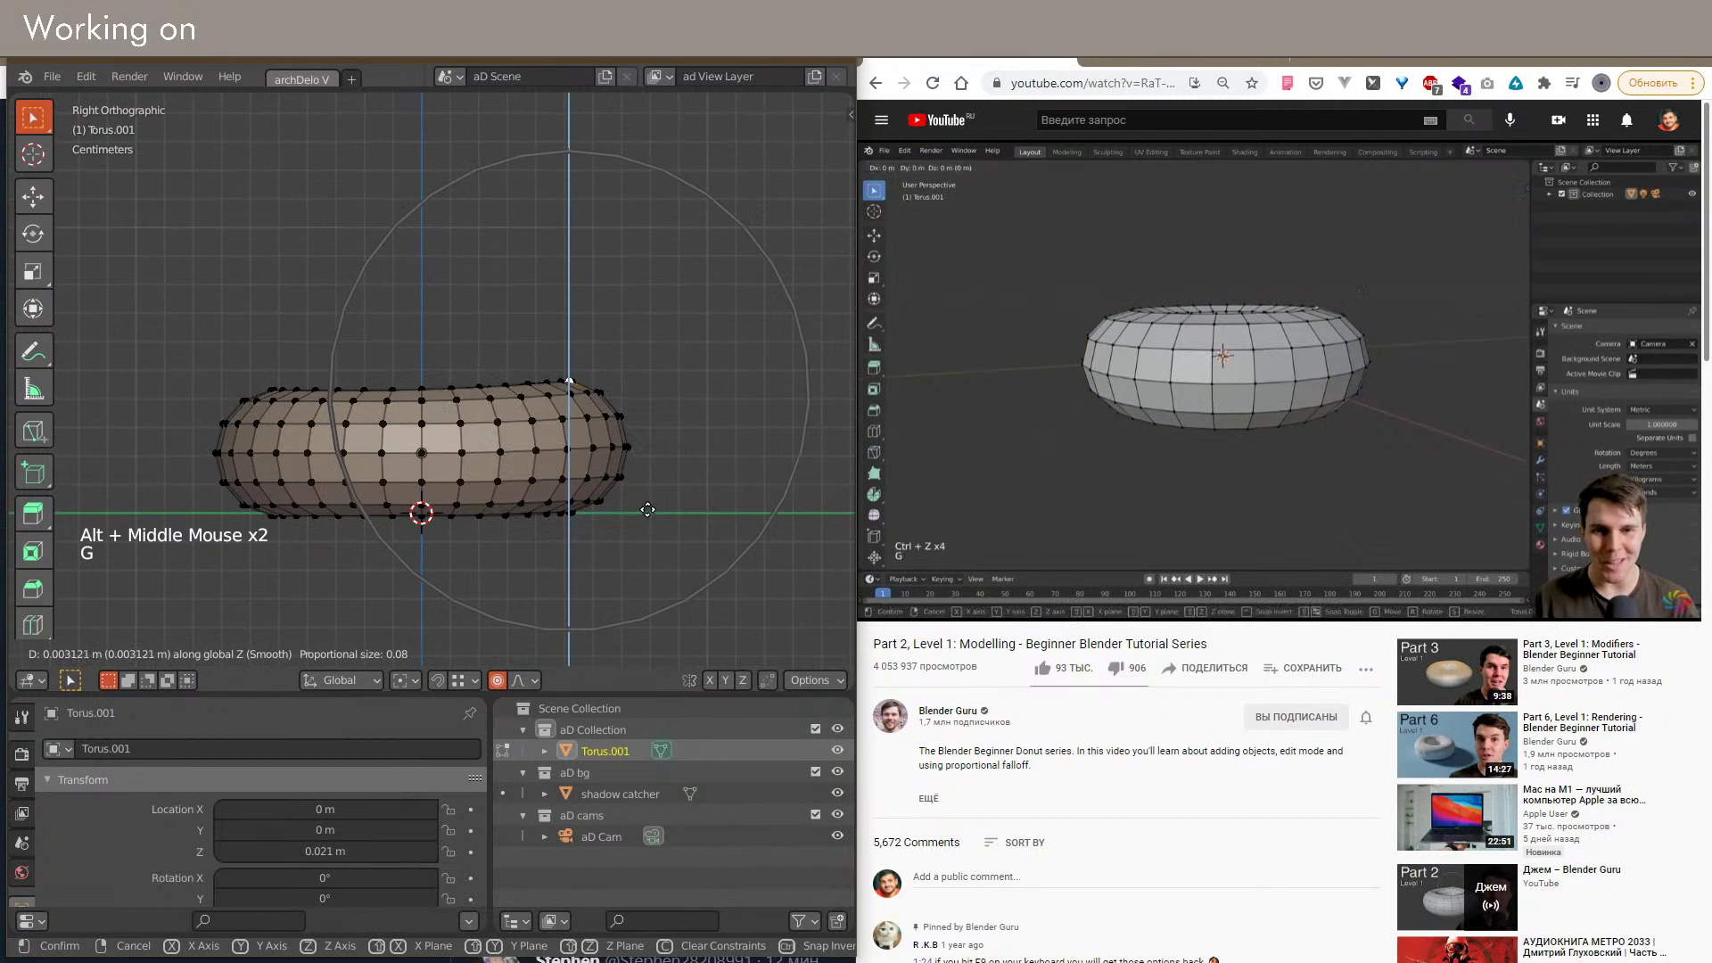
key("g")
right_click(652, 526)
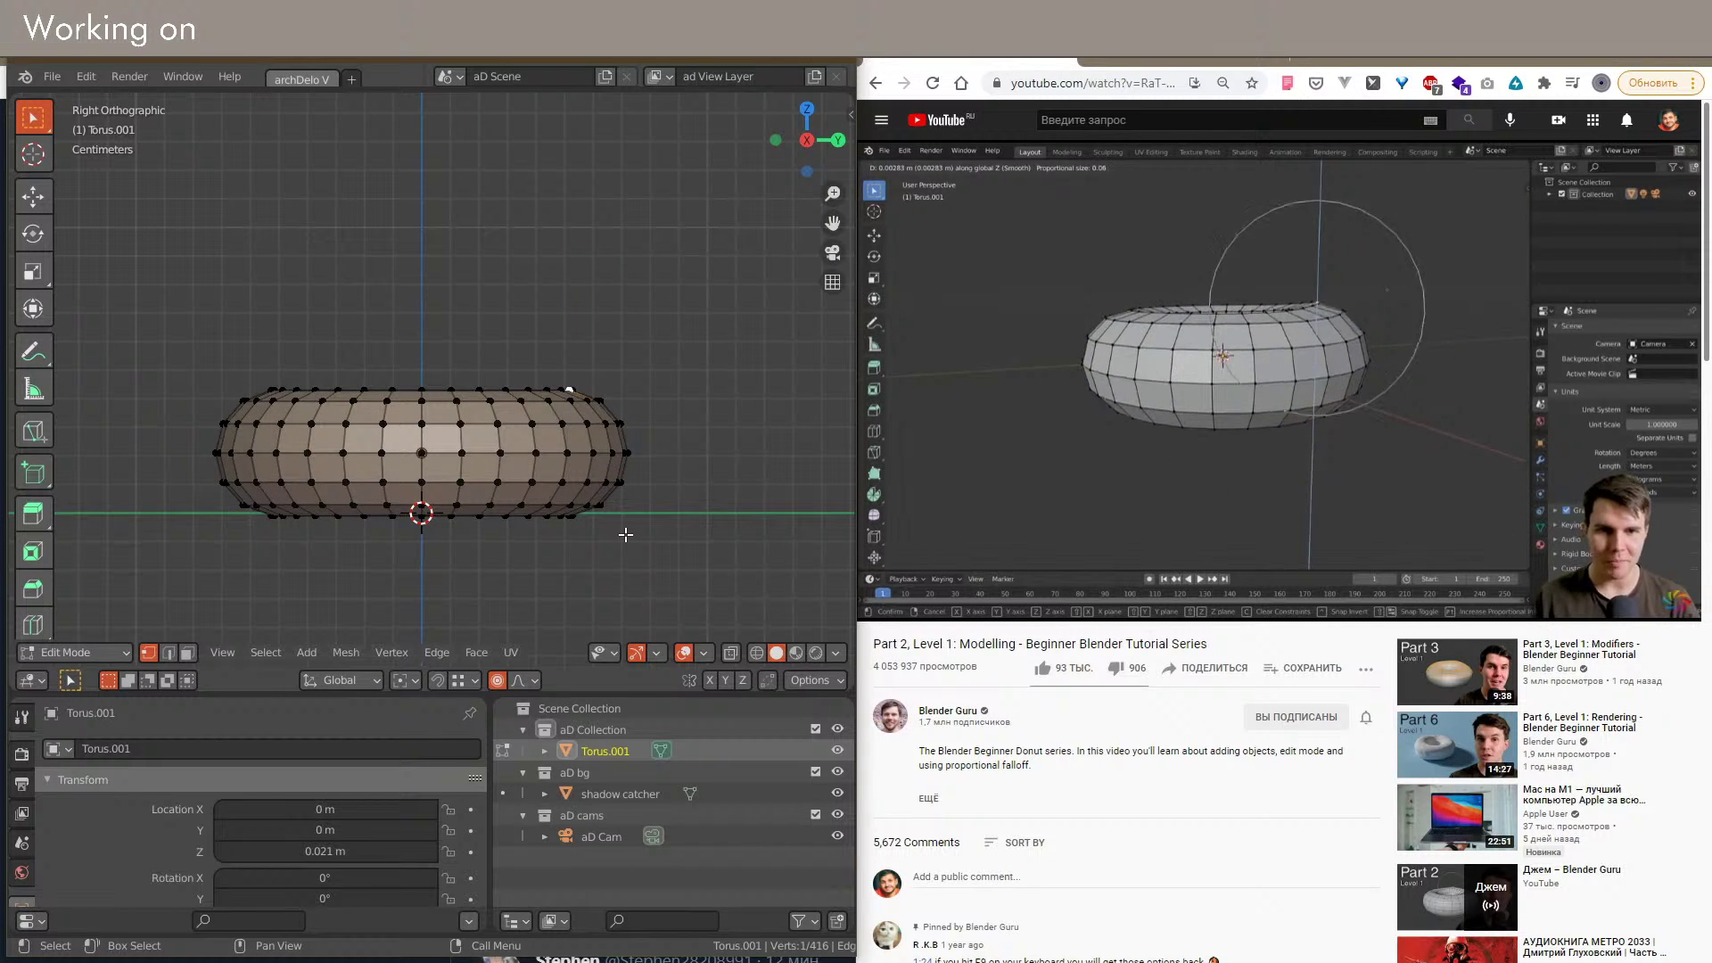
Step: Raise the selected upper vertex about 0.0034 m along Z with smooth falloff and a proportional size of 0.052
key("g")
key("z")
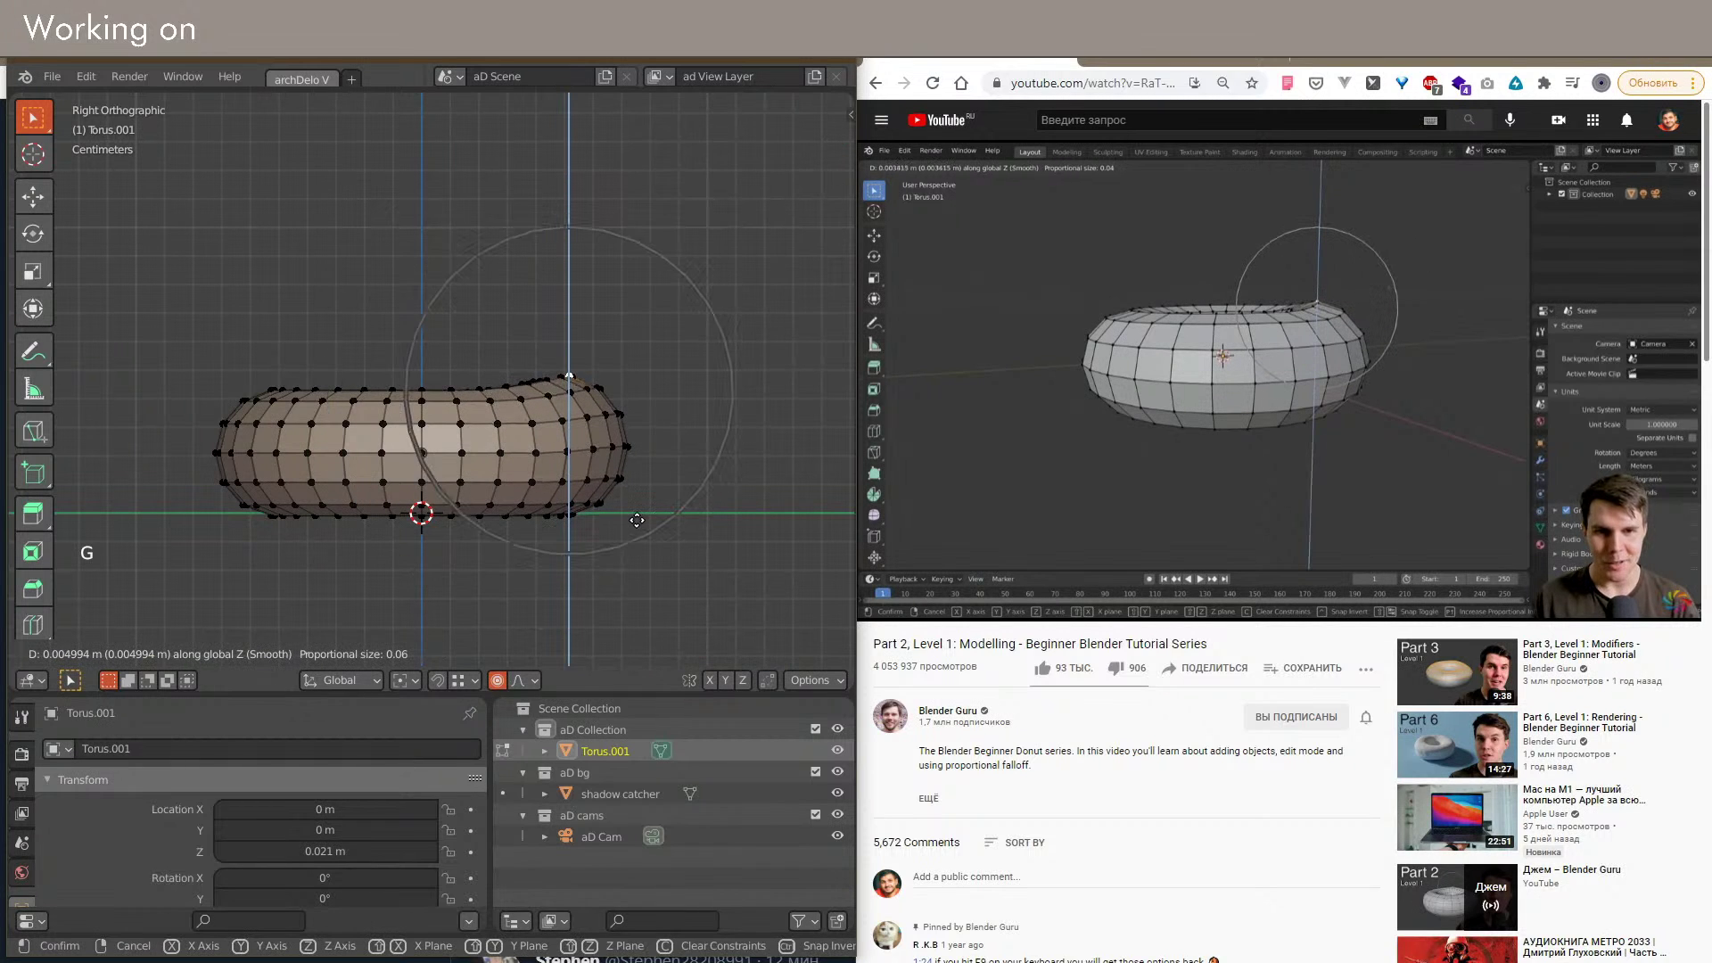
scroll(642, 518, "up", 1)
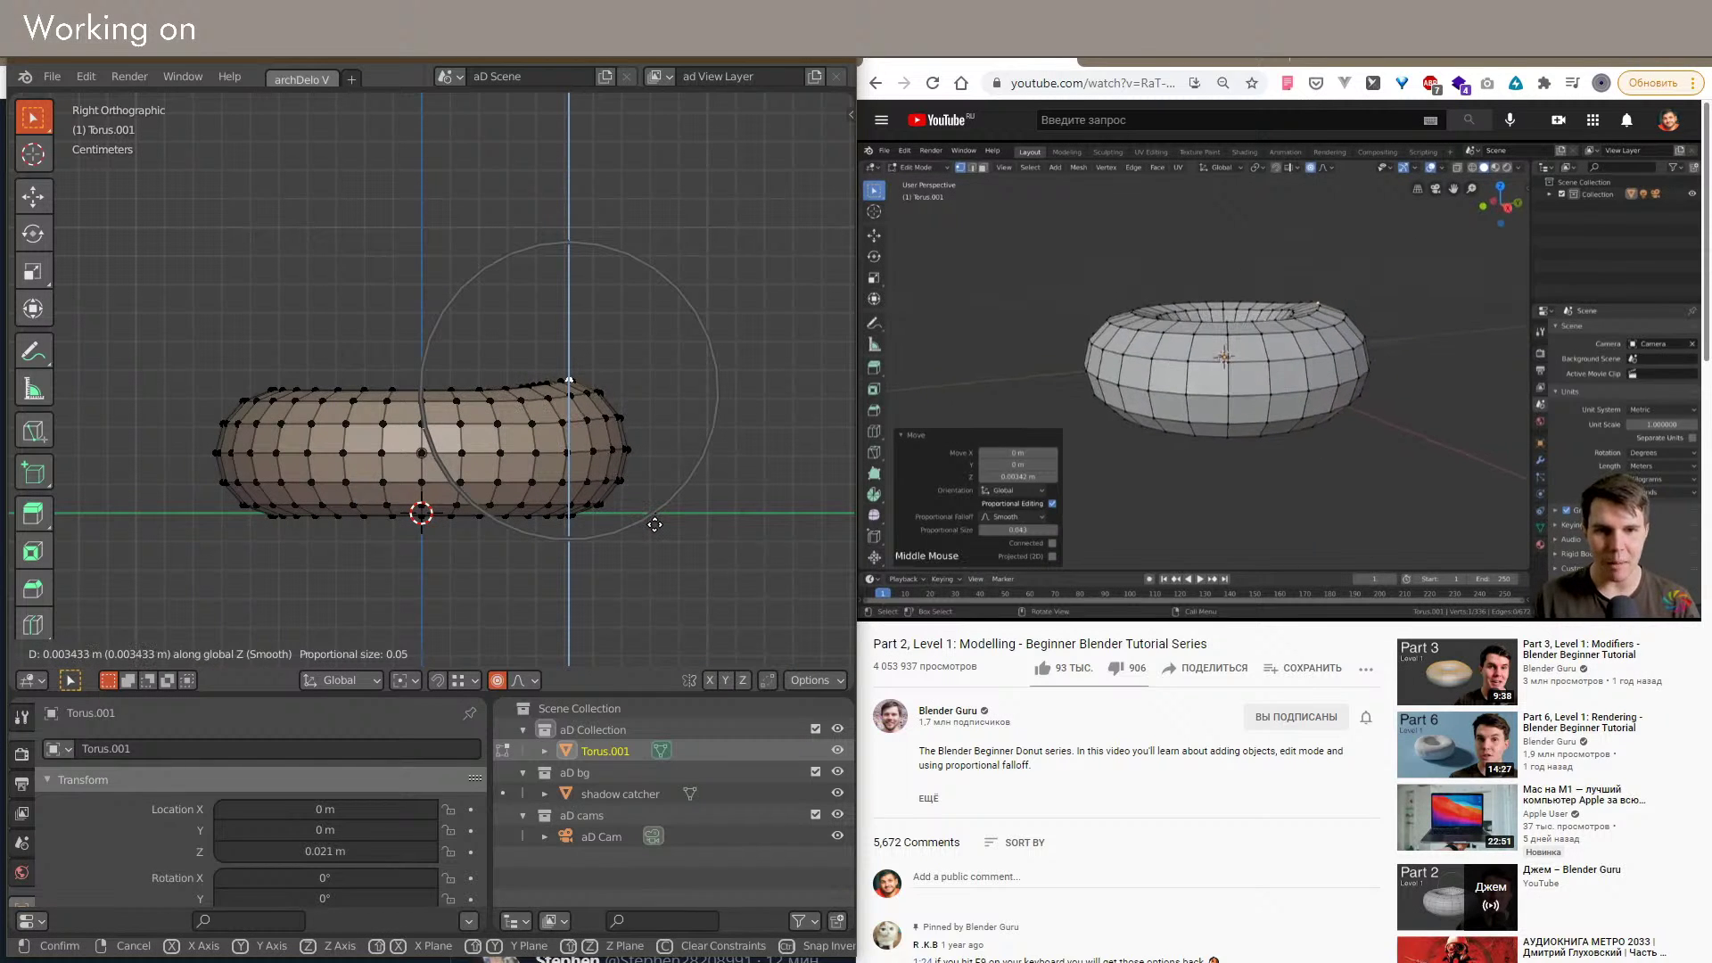
left_click(654, 524)
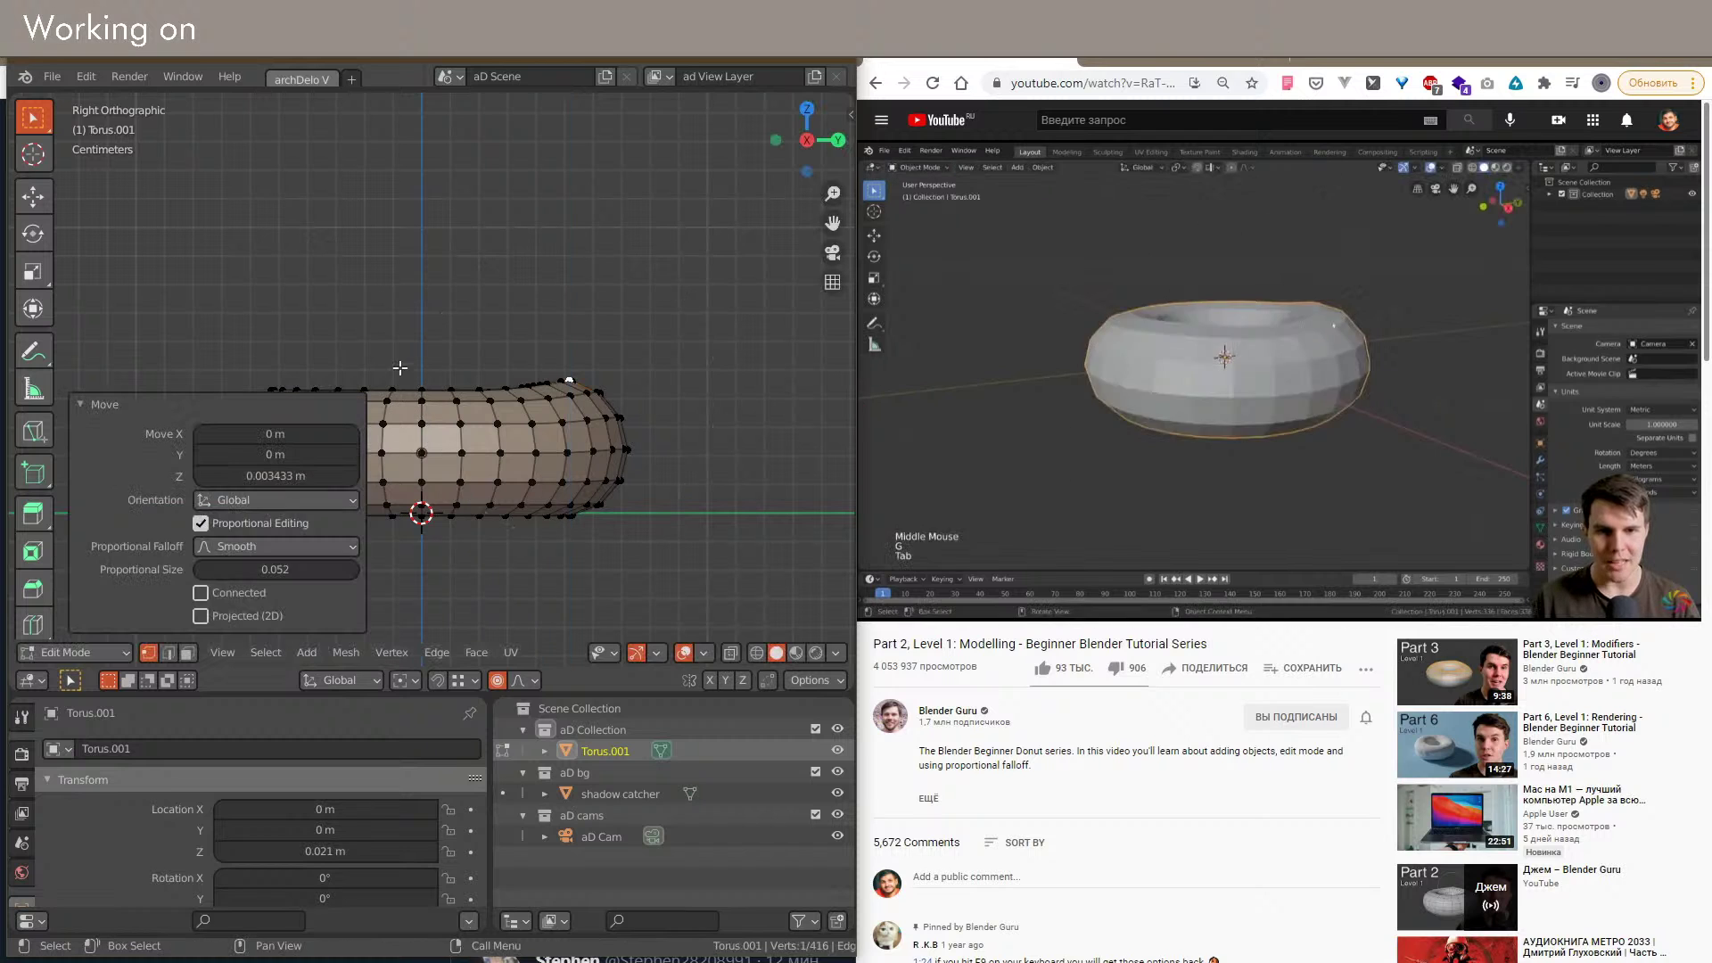
Step: Lower the vertex at the middle of the torus's upper edge by about 0.0012 m along Z
left_click(423, 390)
key("g")
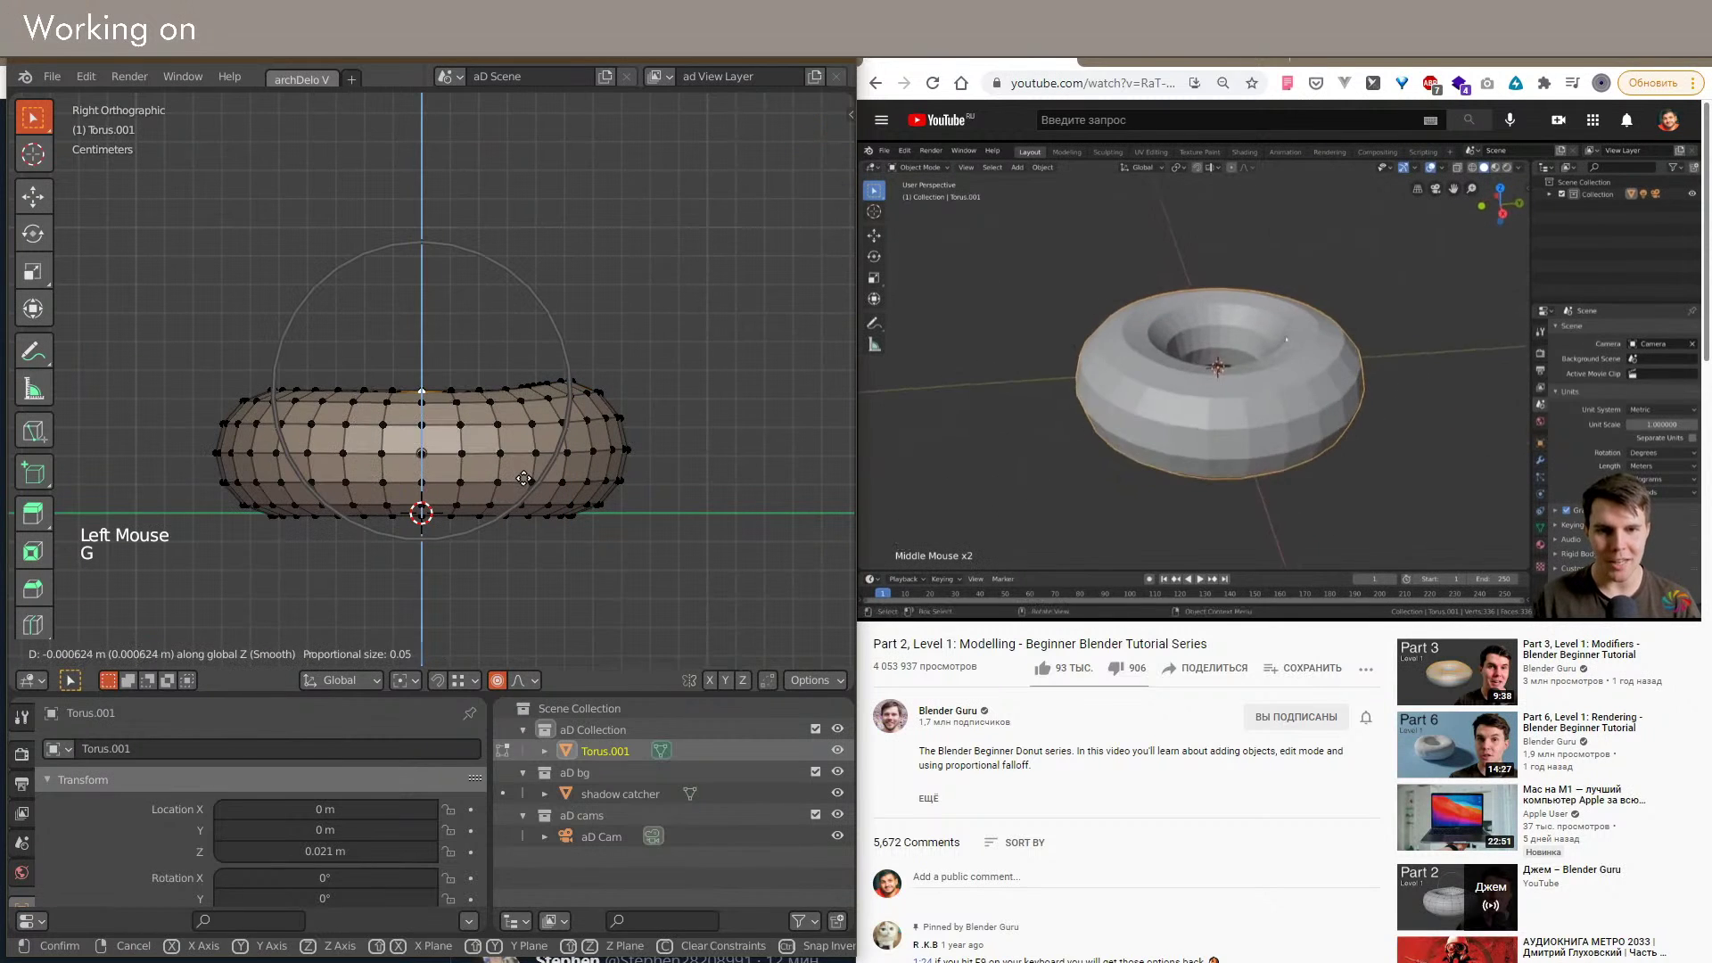
left_click(524, 481)
middle_click_drag(524, 480, 535, 488)
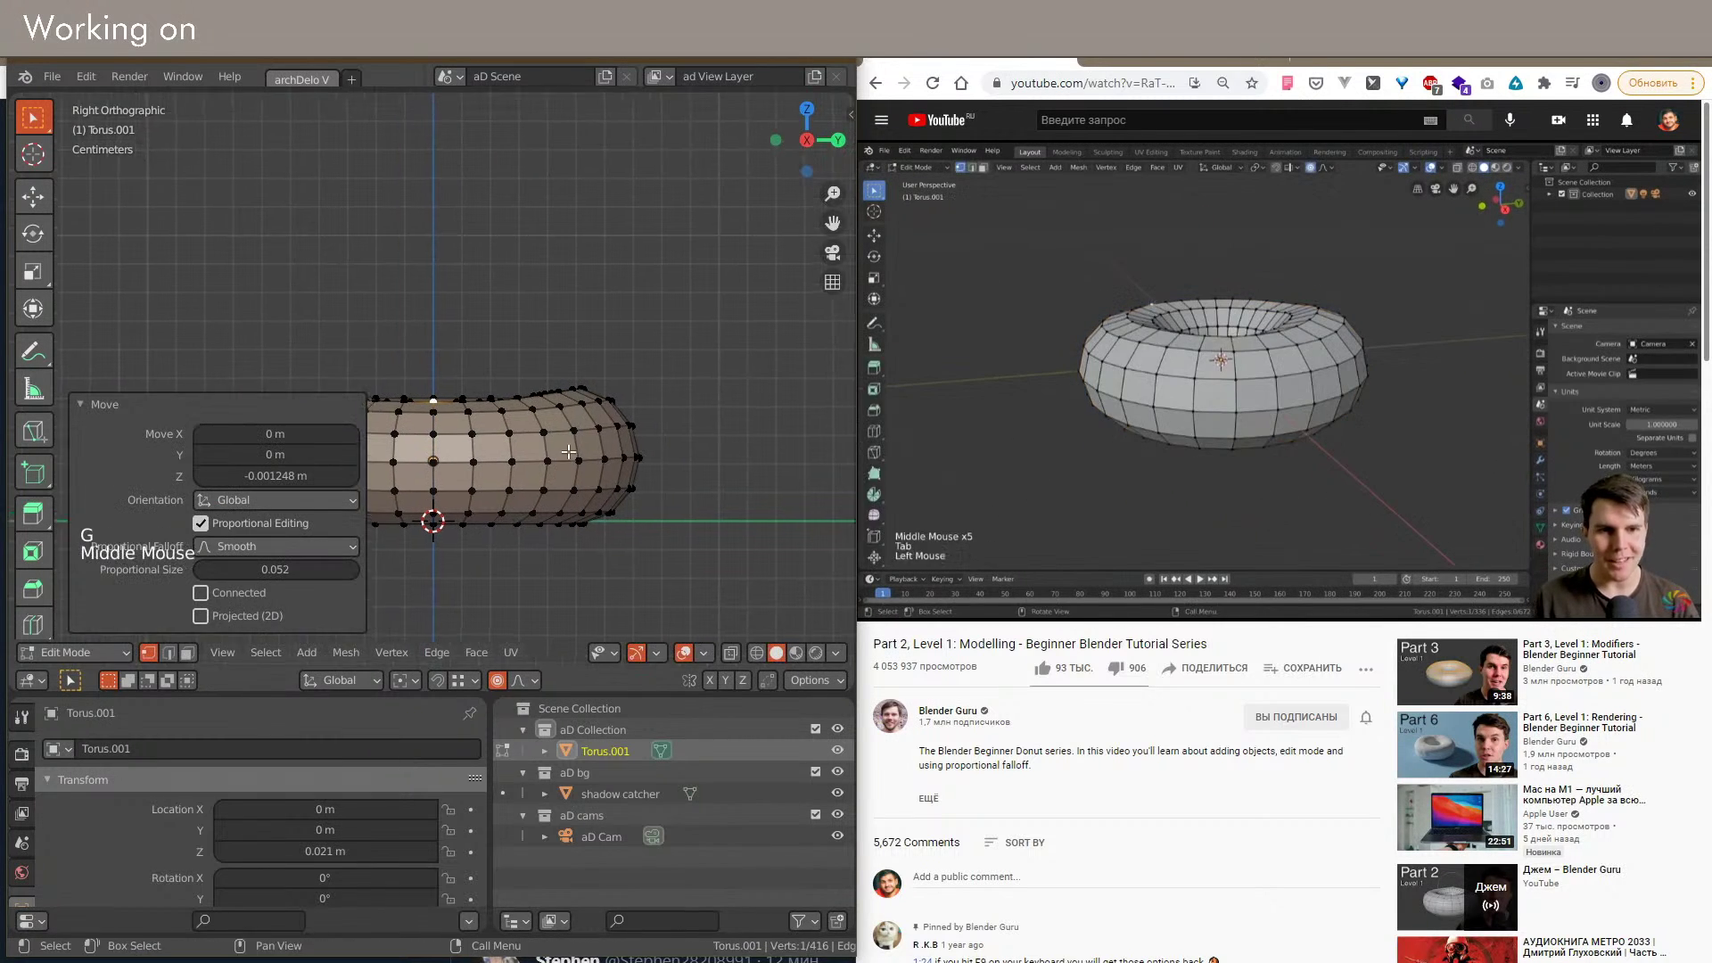
Step: Lower the peak vertex of the raised bump by about 0.0009 m along Z
left_click(581, 389)
key("g")
key("z")
left_click(658, 424)
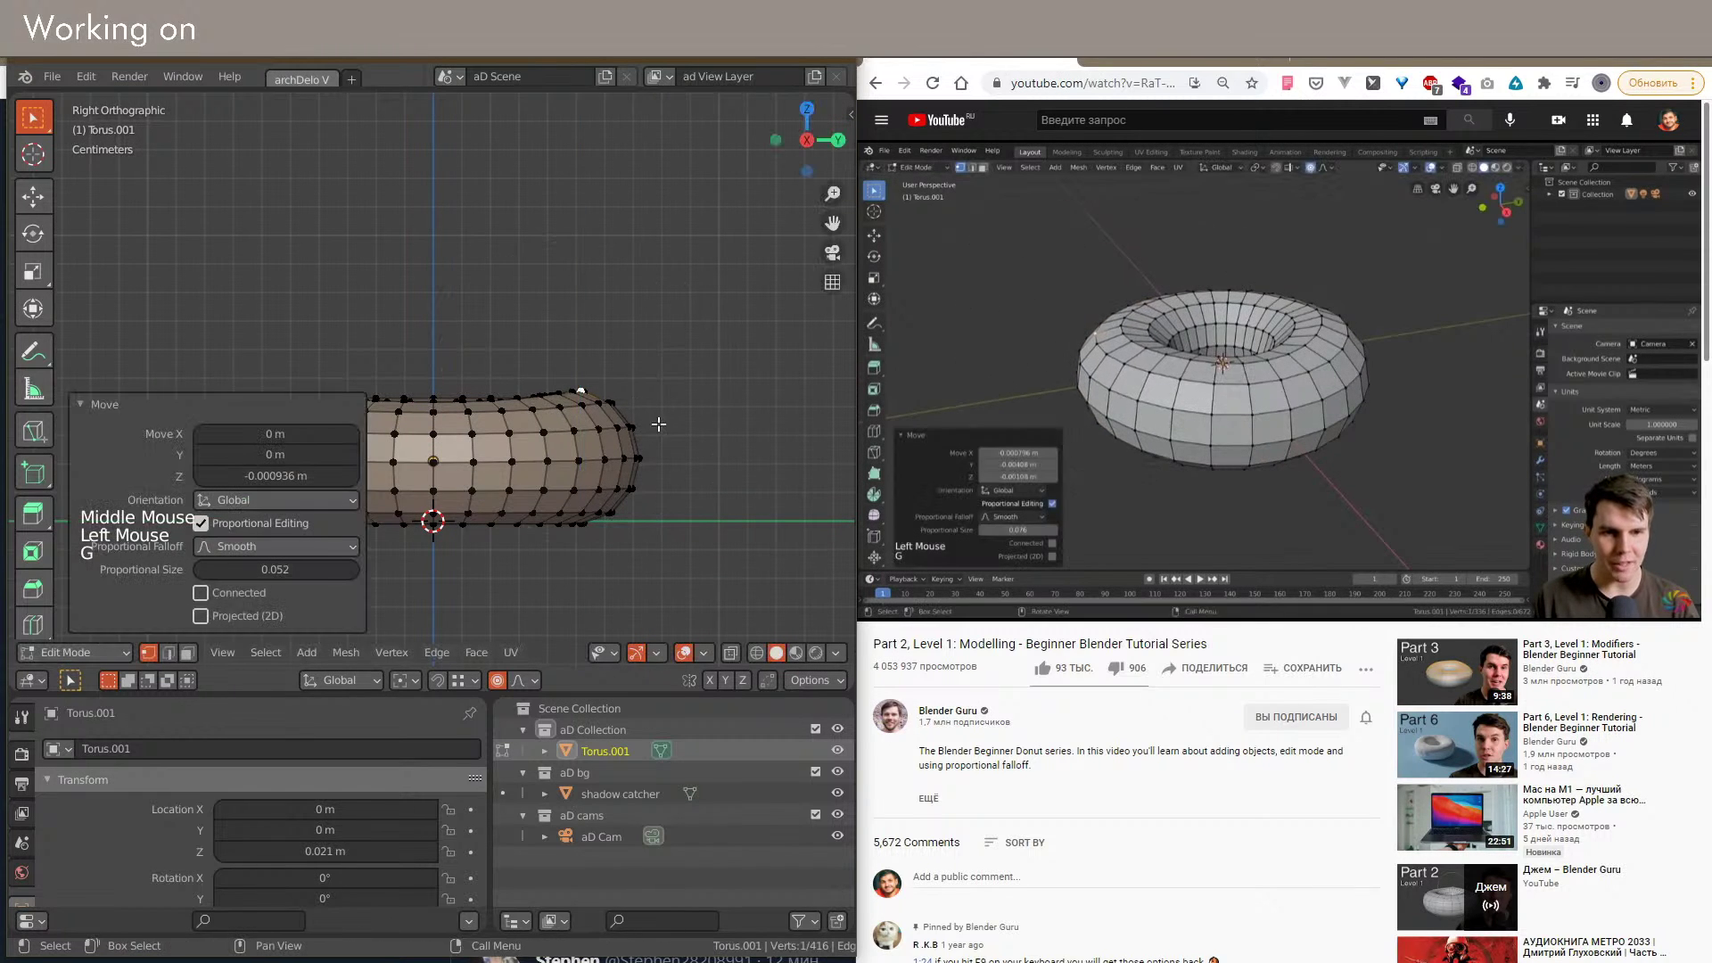
Step: In top view, shift a cross-section vertex loop by X -0.001124 m and Y -0.000749 m with a proportional size of 0.076
key("shift+t")
middle_click_drag(593, 450, 686, 472, "shift")
scroll(686, 473, "down", 1)
left_click(450, 425)
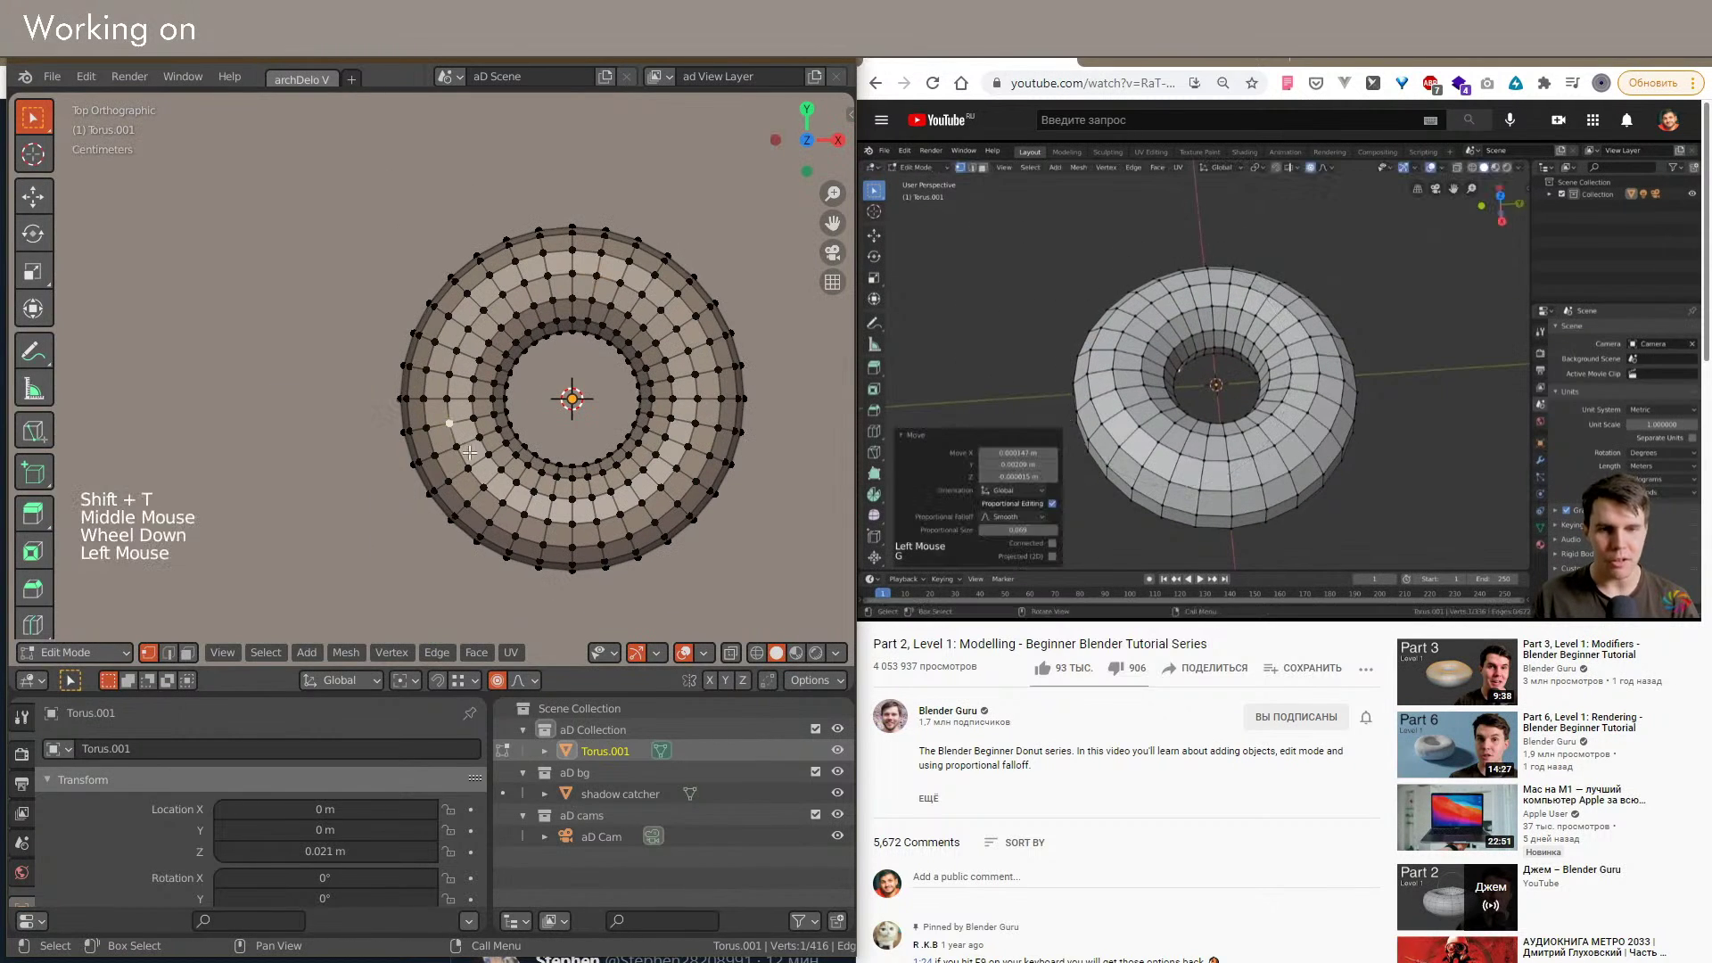
left_click(464, 420, "alt")
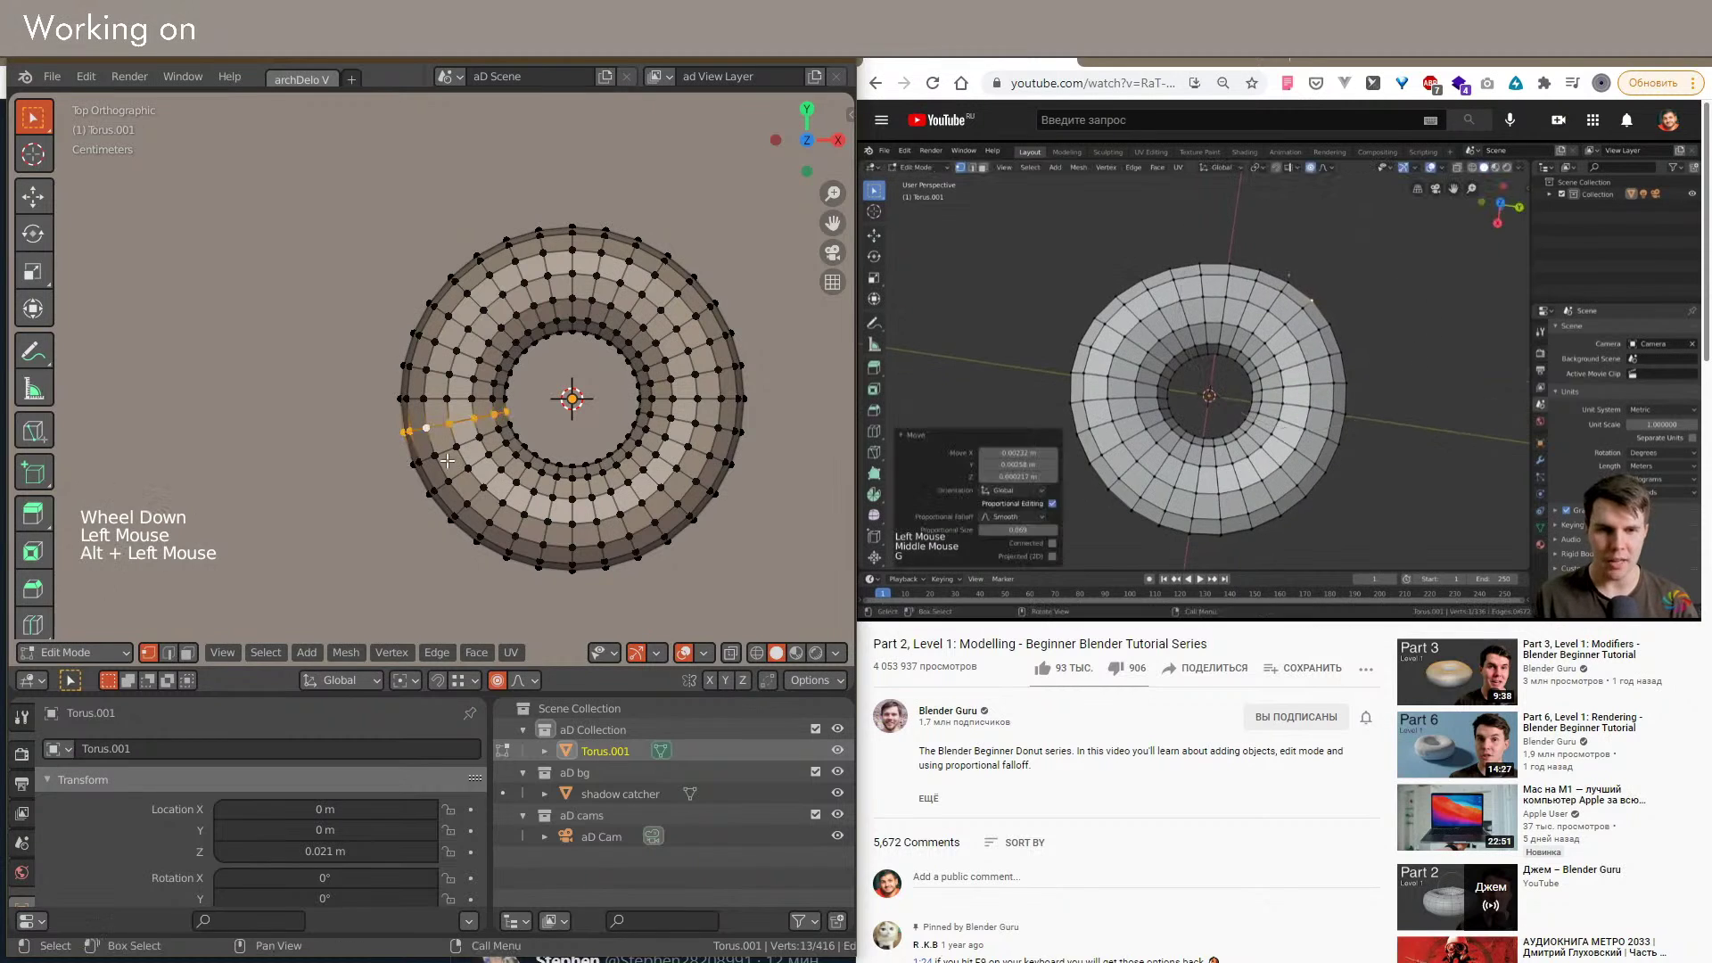
key("g")
scroll(513, 494, "down", 5)
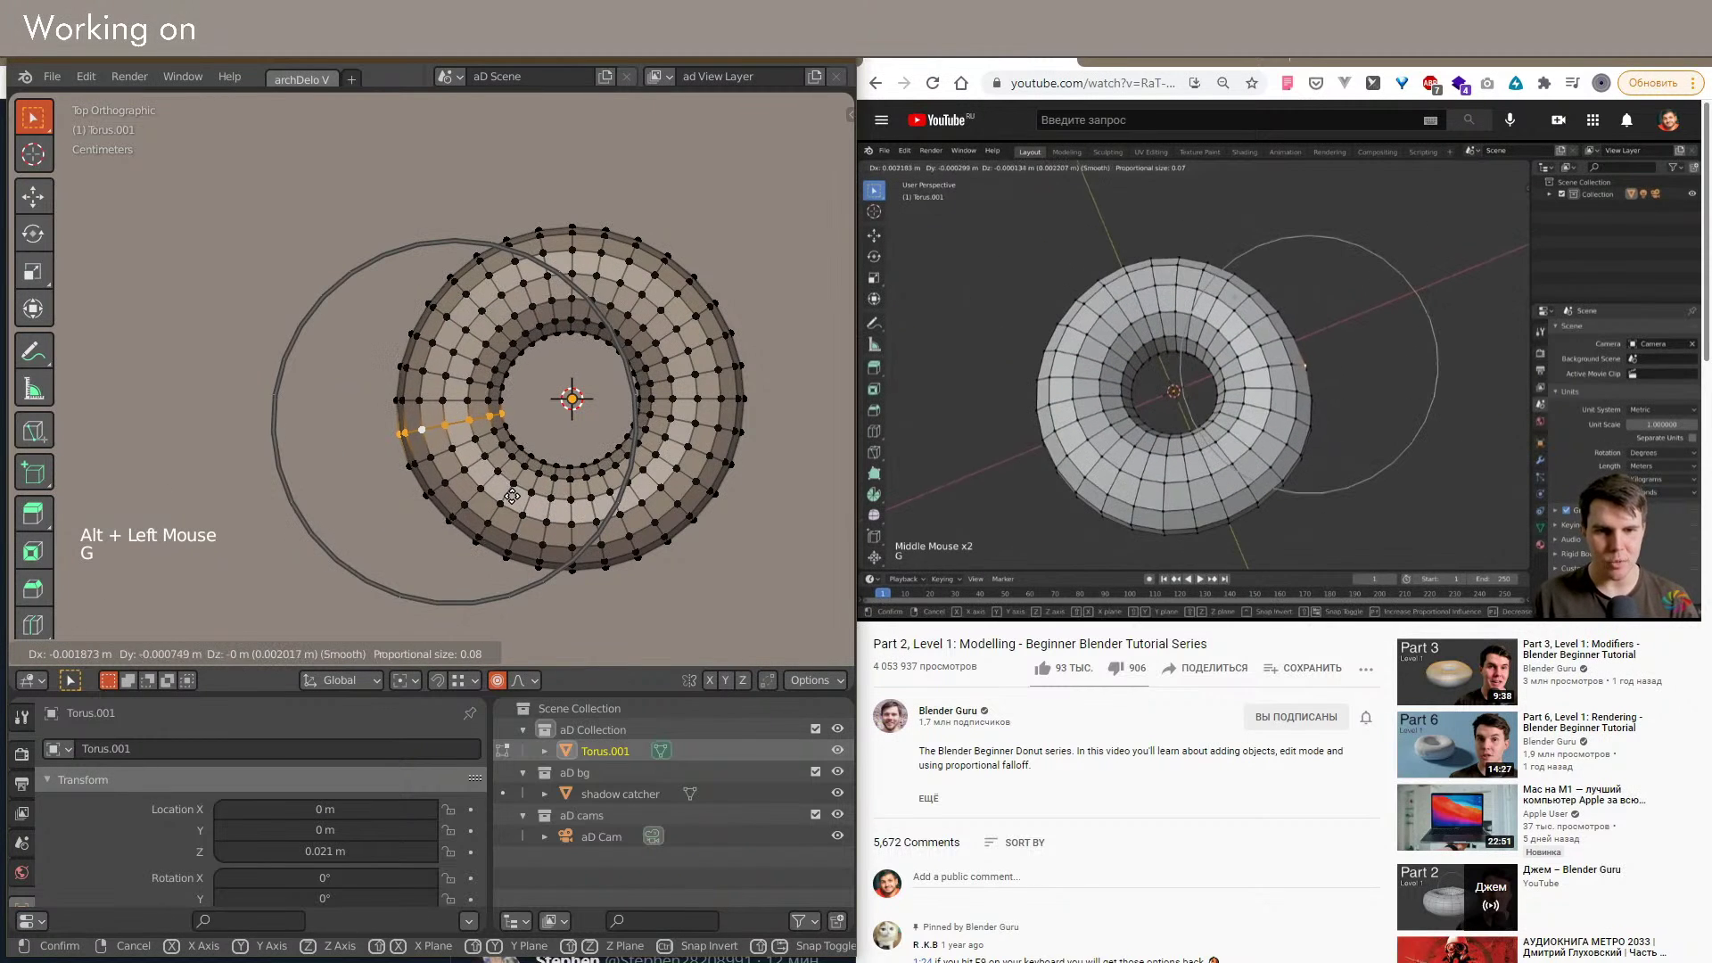
left_click(515, 495)
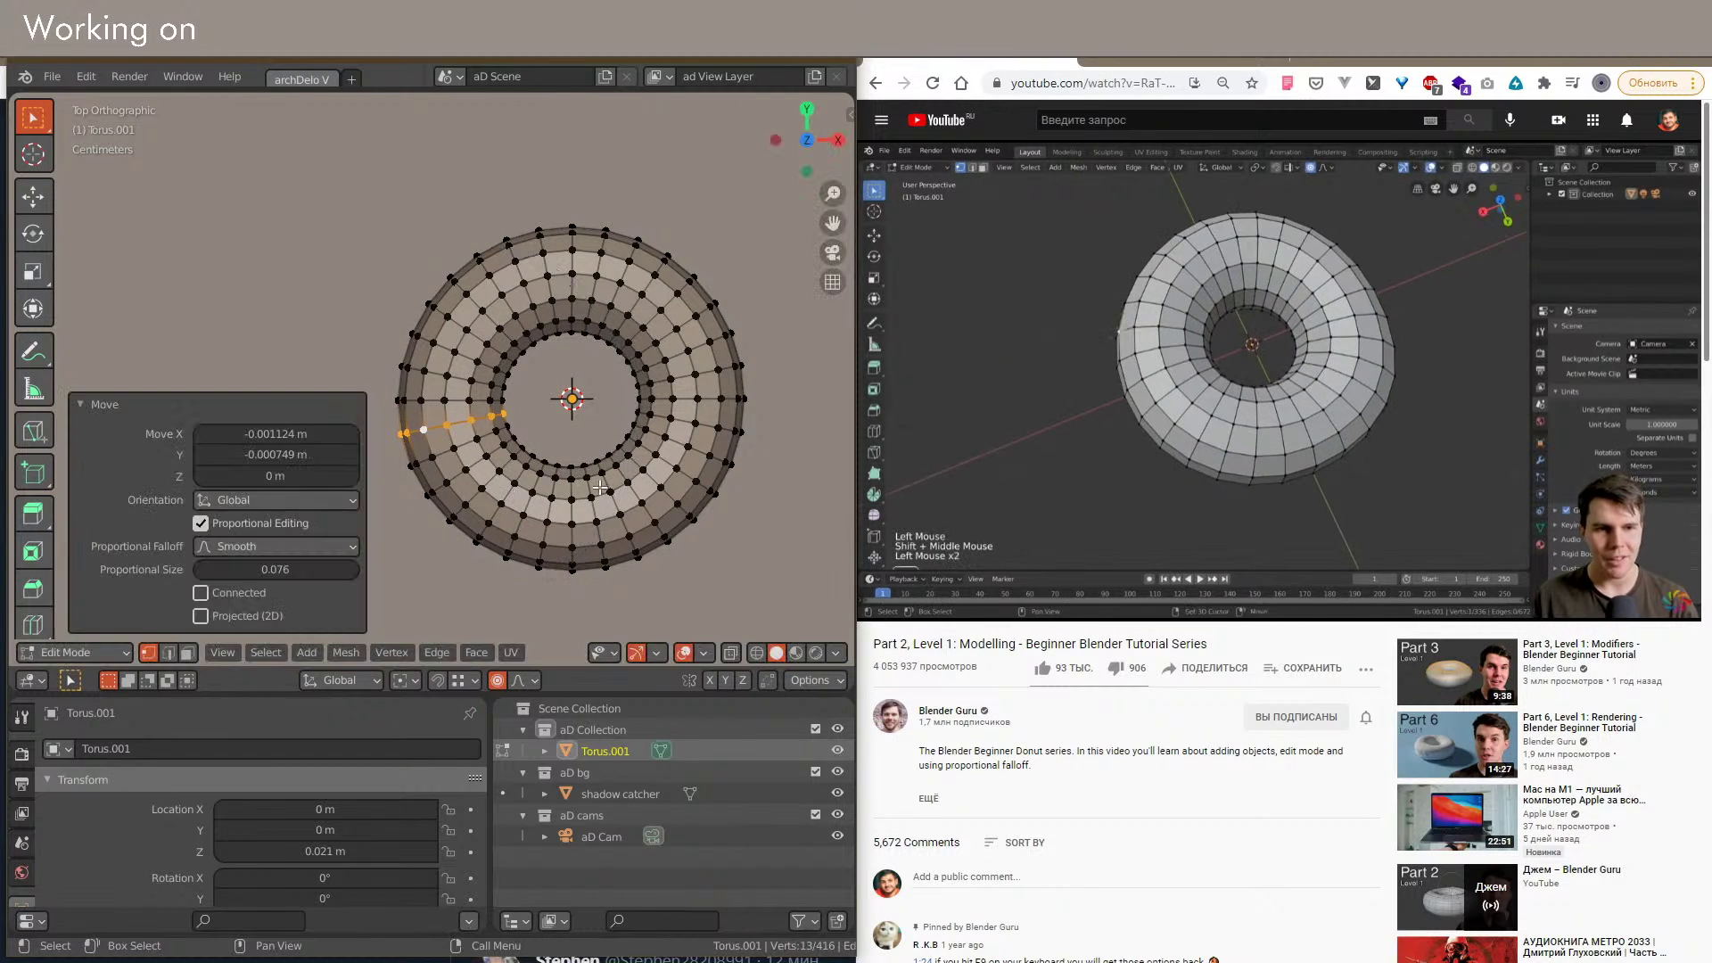
Step: Shift a vertex on the ring's rear by X 0.000749 m and Y -0.002622 m, and nudge a vertex on the hole's front edge
left_click(562, 285)
key("g")
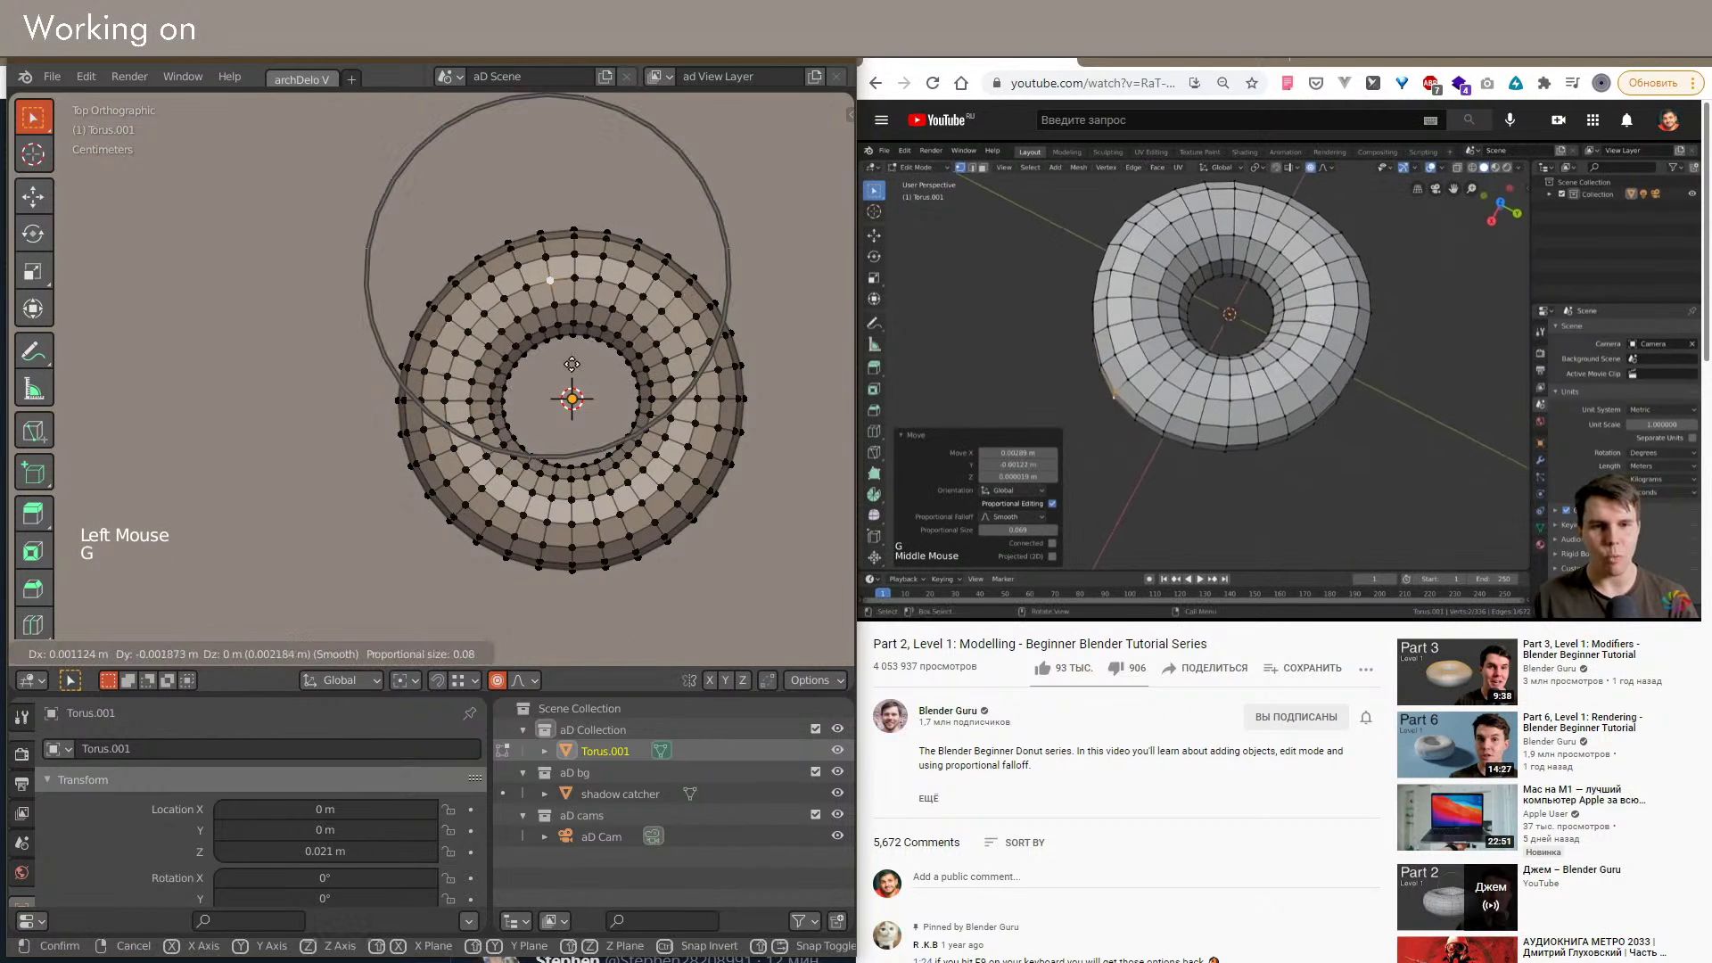
left_click(559, 358)
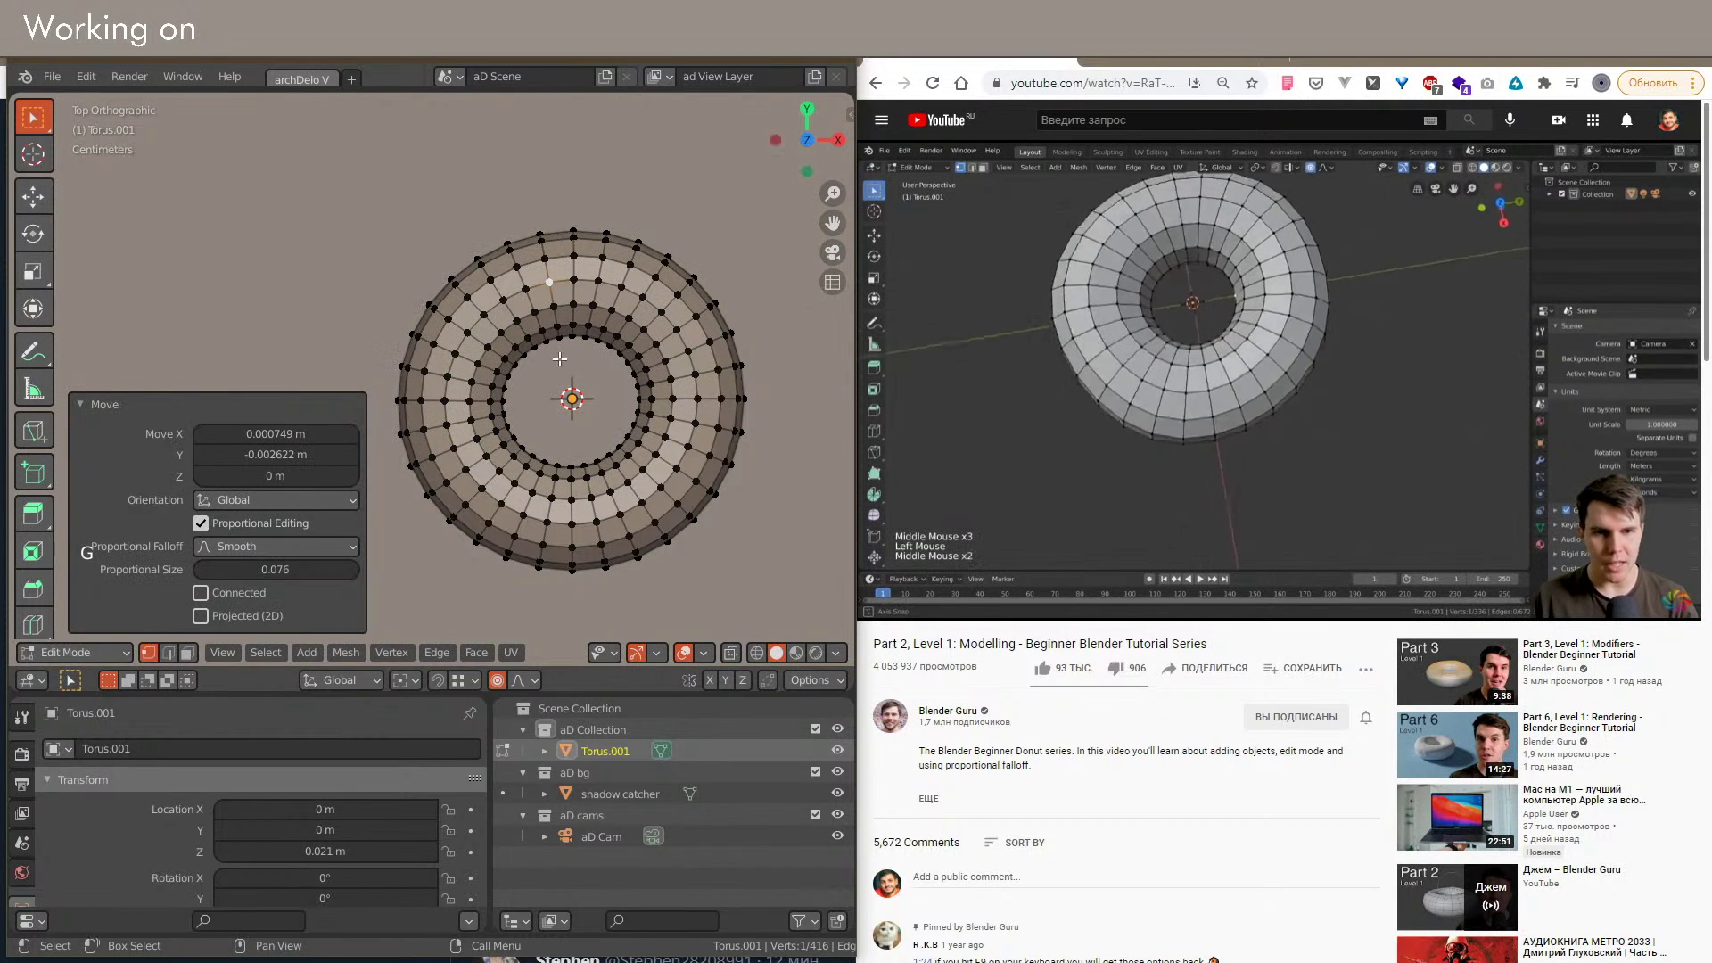
left_click(584, 466)
key("g")
left_click(585, 456)
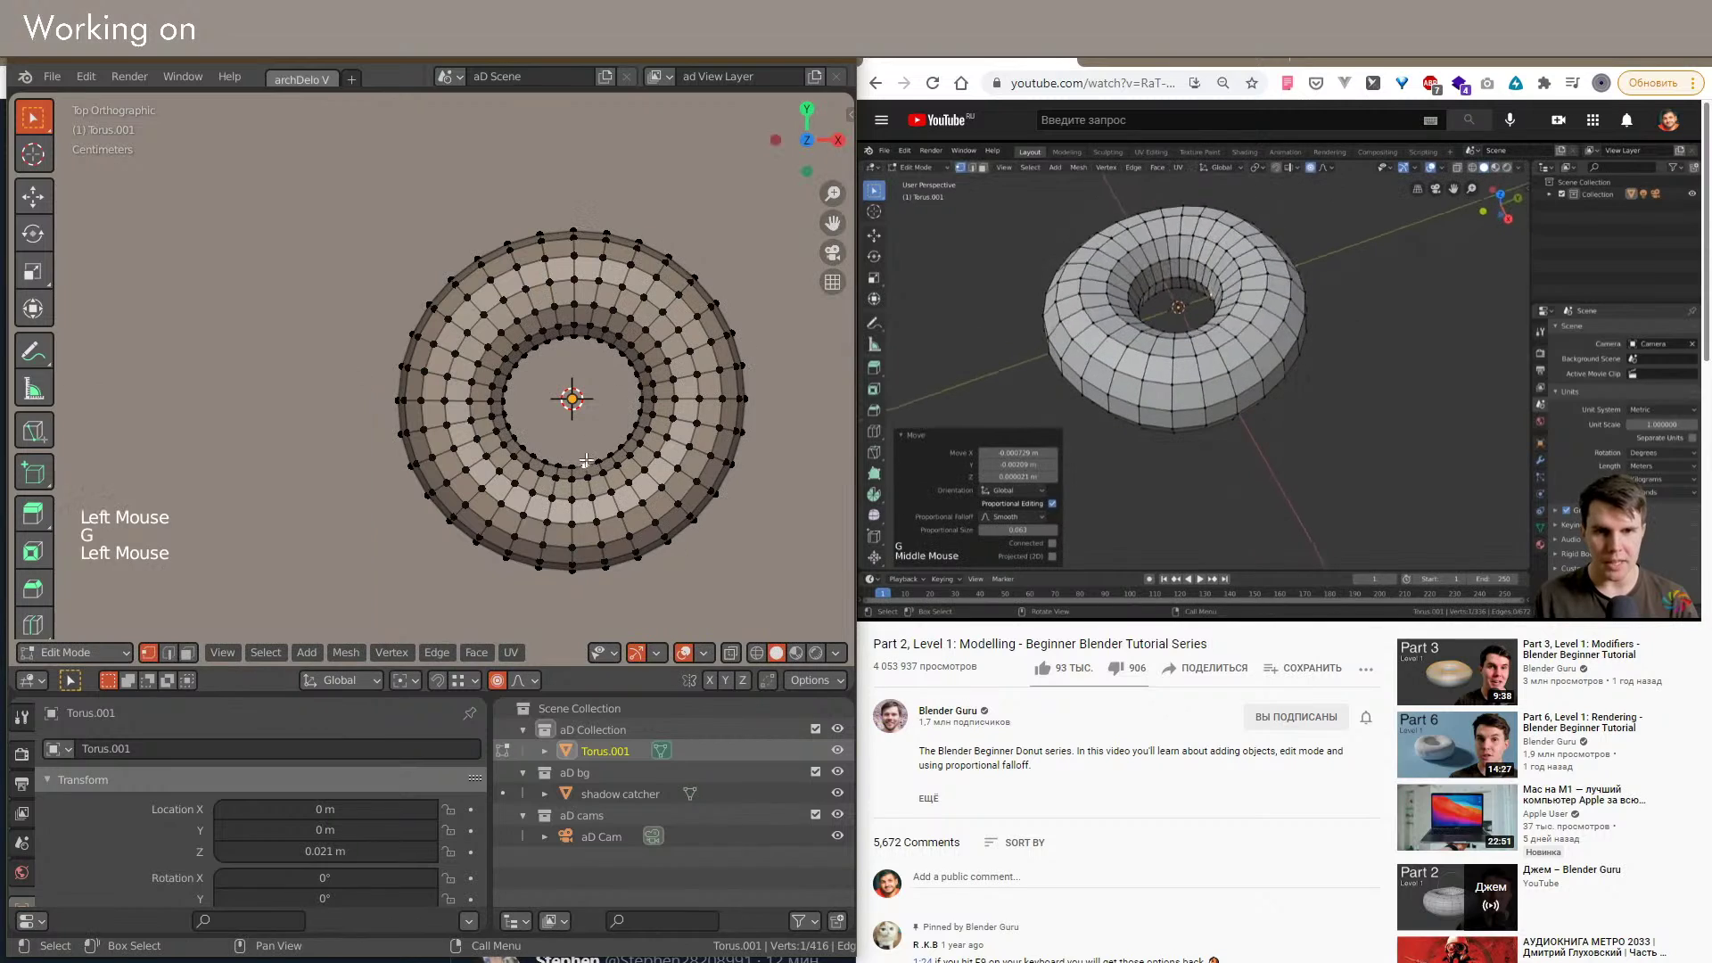
Step: Switch to face selection and move one face on the torus's upper outer side in front view
middle_click_drag(596, 474, 647, 310, "shift")
scroll(647, 311, "up", 1)
middle_click_drag(647, 570, 638, 463, "shift")
scroll(624, 464, "down", 1)
key("3")
left_click(734, 503)
middle_click_drag(637, 464, 604, 451, "alt")
middle_click_drag(605, 450, 588, 487, "shift")
key("g")
left_click(575, 470)
Step: Select the whole mesh and raise it slightly along Z so its underside meets the ground line
scroll(589, 486, "up", 1)
scroll(659, 484, "up", 5)
key("a")
key("g")
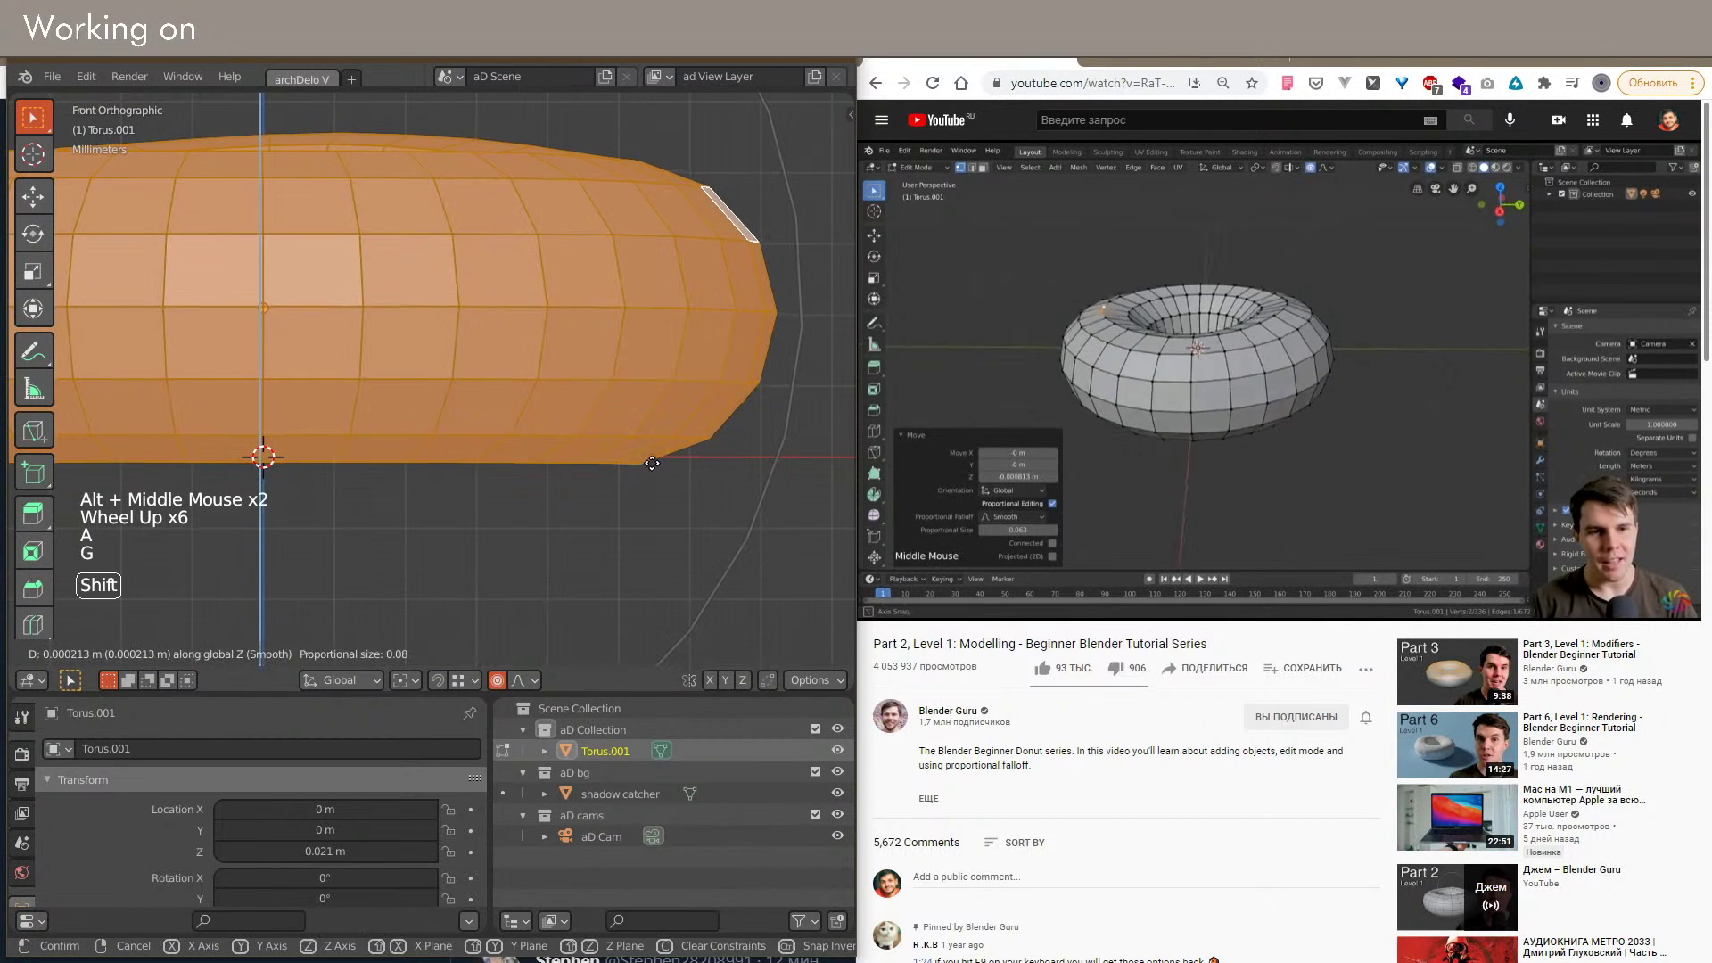
left_click(620, 479)
scroll(604, 480, "down", 3)
scroll(605, 480, "down", 1, "shift")
scroll(593, 473, "down", 2)
middle_click_drag(605, 480, 535, 493, "shift")
key("Tab")
key("Tab")
Step: Select a single face on the torus's upper side and move it 0.001606 m along Z with a proportional size of 0.047
middle_click_drag(537, 361, 616, 372, "shift")
scroll(518, 379, "up", 3)
key("1")
key("3")
left_click(503, 272)
key("g")
key("z")
left_click(537, 369)
Step: Hide the viewport overlays to check the donut's shape without its wireframe
scroll(550, 368, "down", 2)
scroll(554, 366, "down", 2, "shift")
key("shift+alt+z")
middle_click_drag(424, 406, 576, 410, "shift")
scroll(524, 444, "down", 2)
scroll(550, 465, "up", 3)
scroll(587, 451, "down", 1)
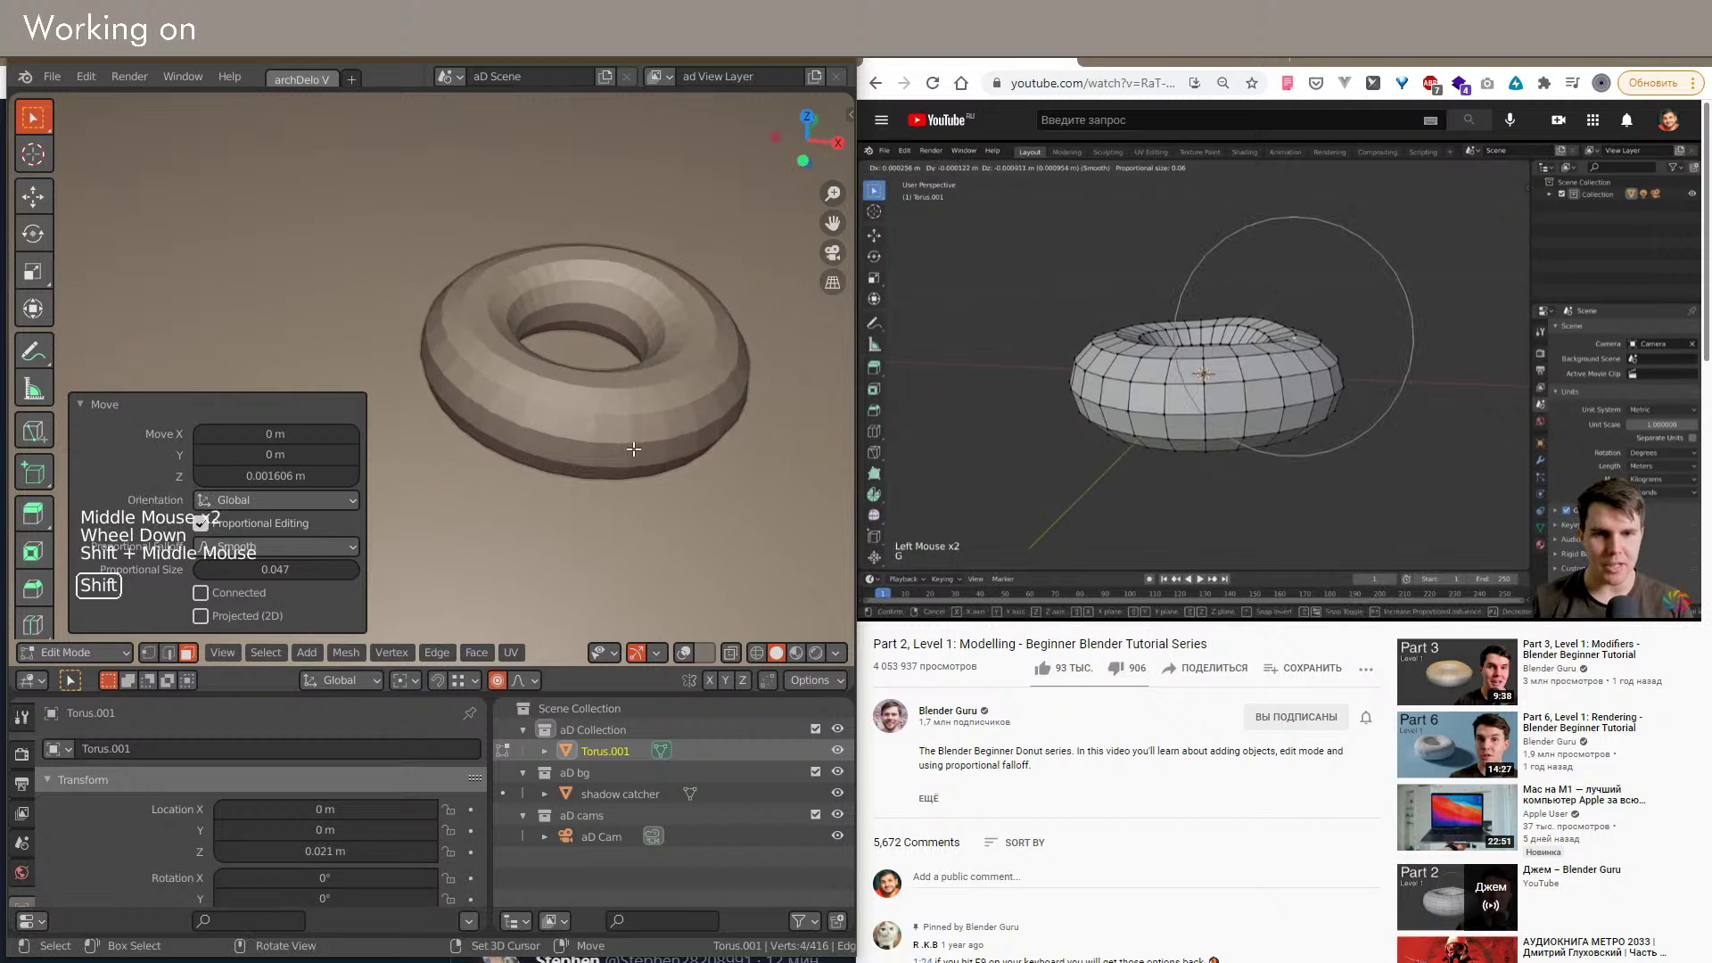
scroll(575, 407, "up", 2)
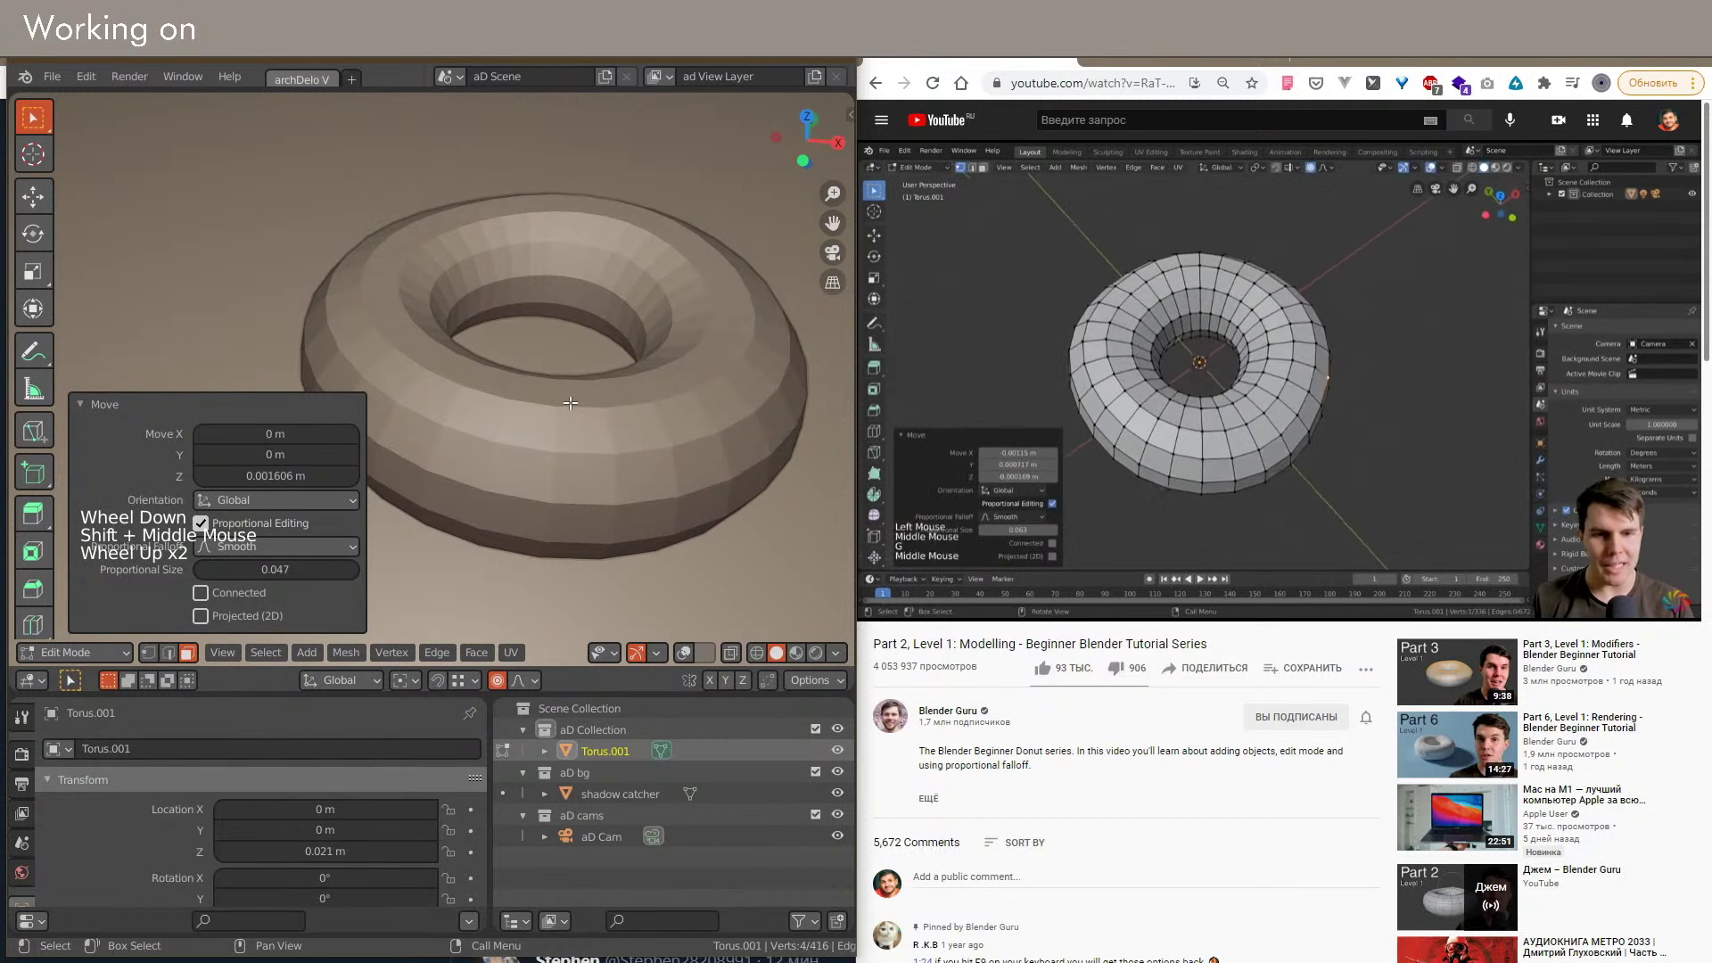
Step: In top view, move a face on the ring's front right by X -0.000449 m and Y 0.000449 m with proportional falloff
key("shift+t")
scroll(580, 413, "down", 2)
middle_click_drag(582, 414, 602, 416)
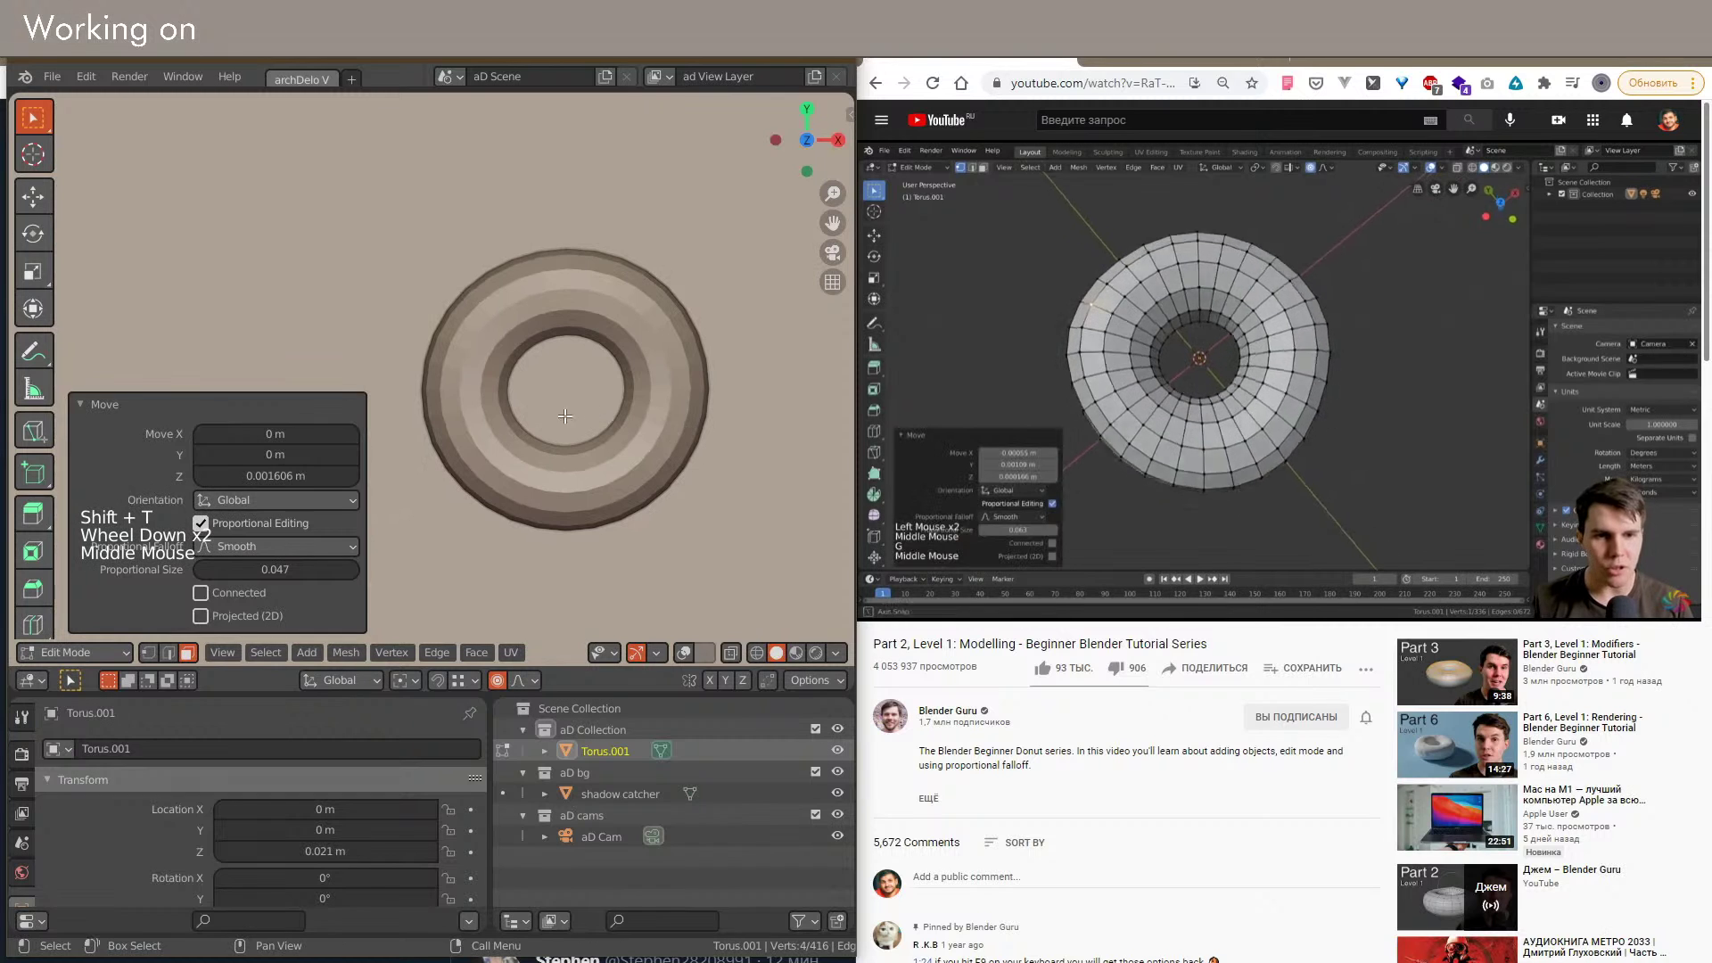
left_click(644, 417)
key("g")
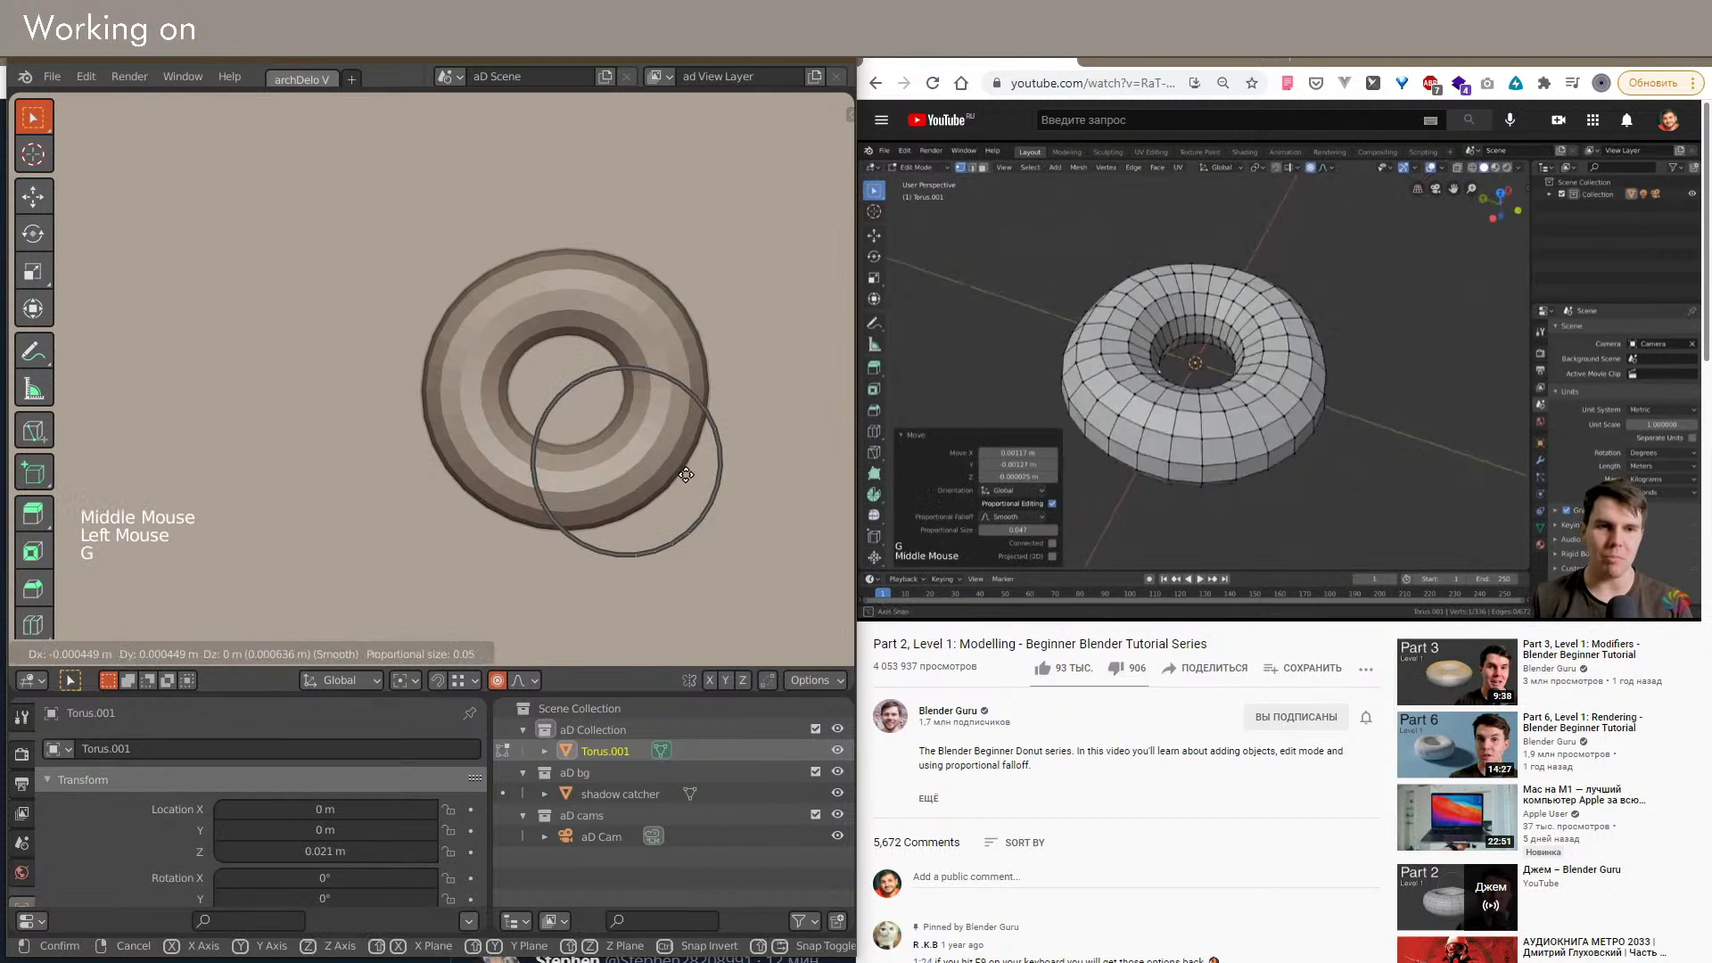
left_click(688, 476)
middle_click_drag(689, 476, 625, 428, "shift")
scroll(644, 410, "up", 5)
scroll(624, 428, "down", 3)
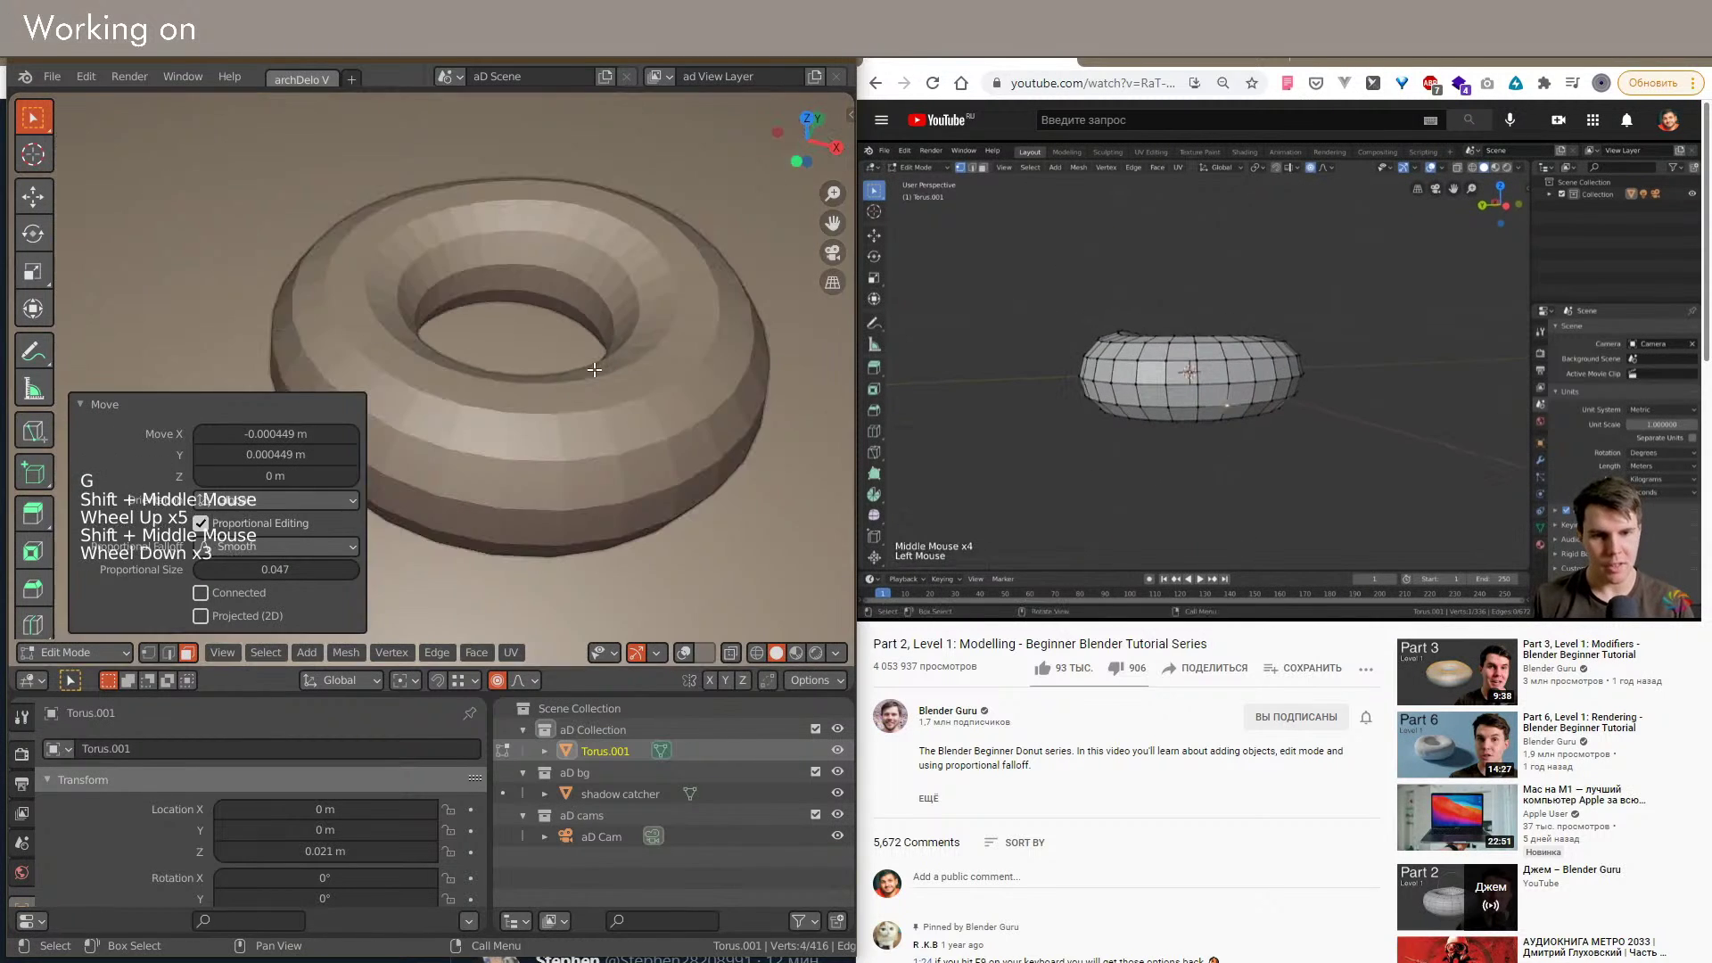
Step: In top view, move a face on the ring's left by X 0.000624 m and one on its right by X -0.002185 m, Y 0.000312 m
key("shift+t")
left_click(408, 385)
key("g")
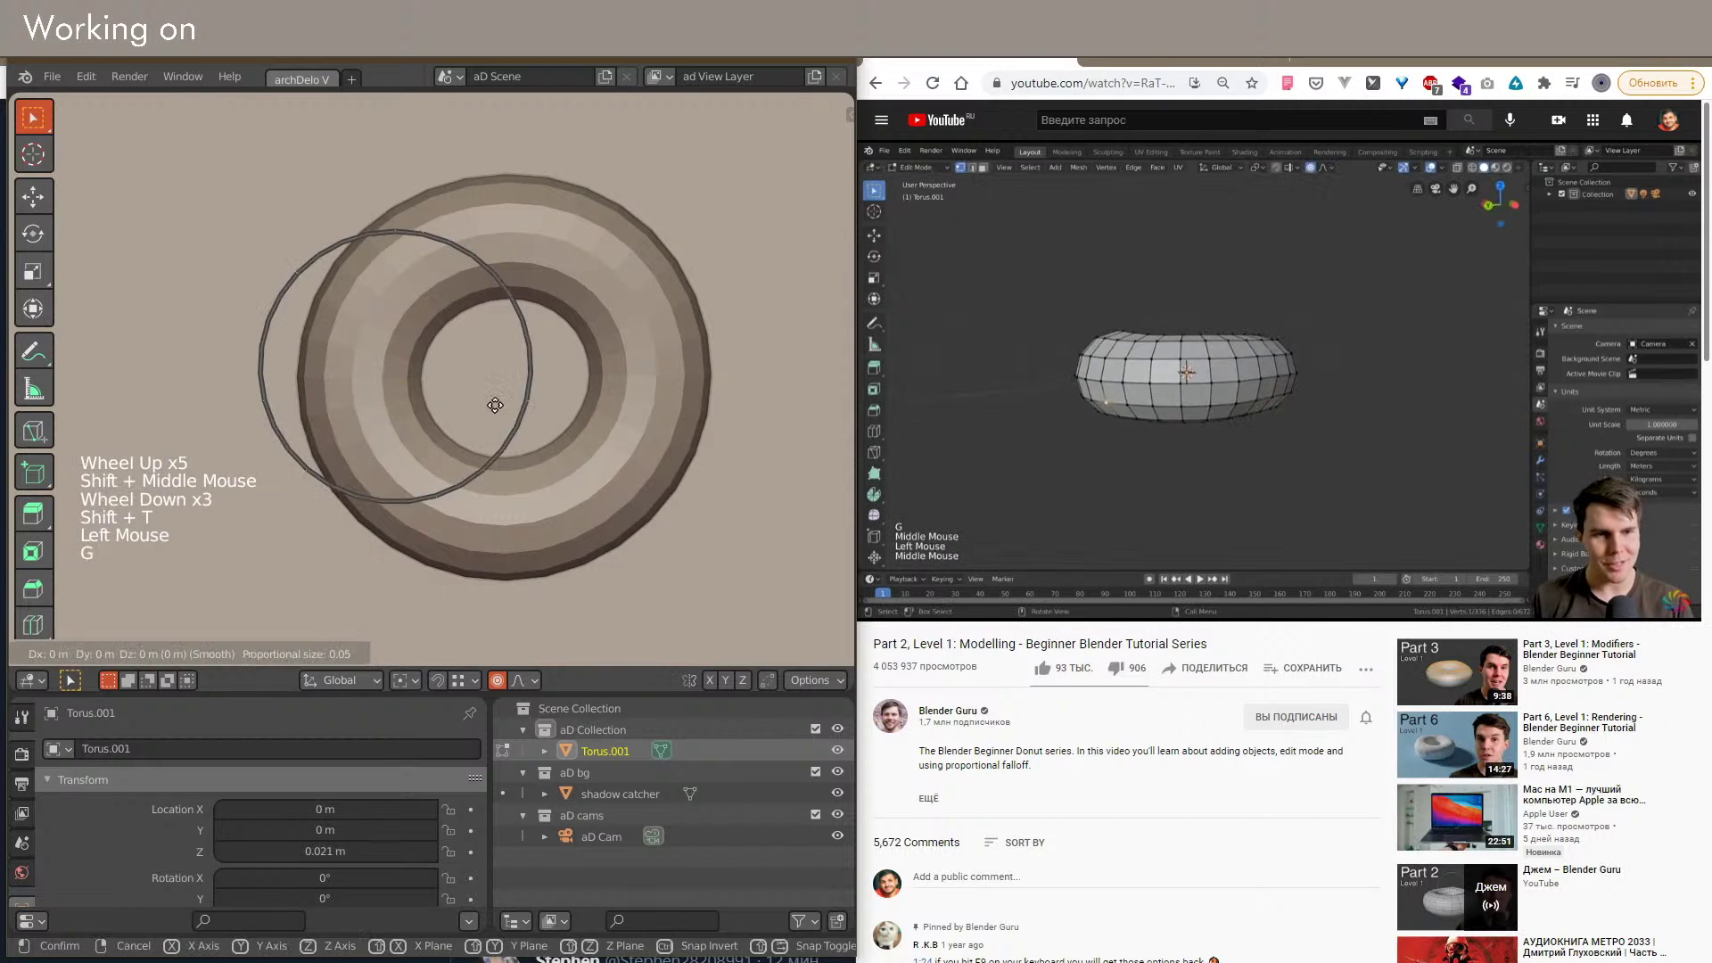
left_click(500, 401)
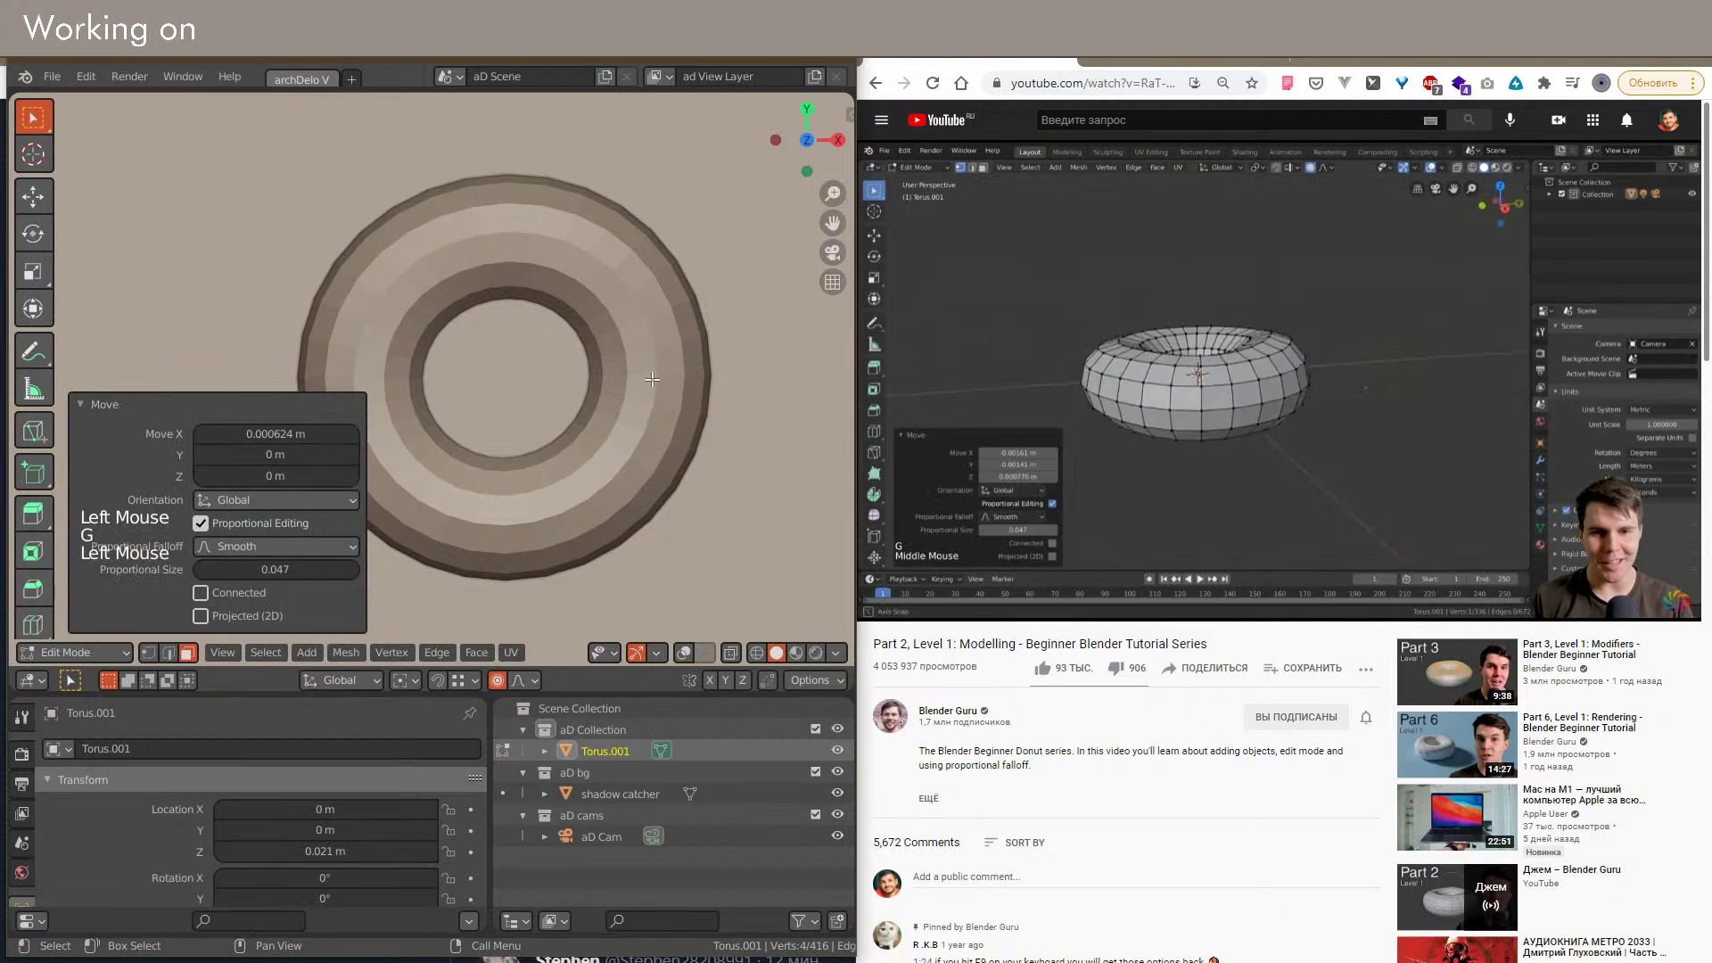
key("g")
left_click(634, 418)
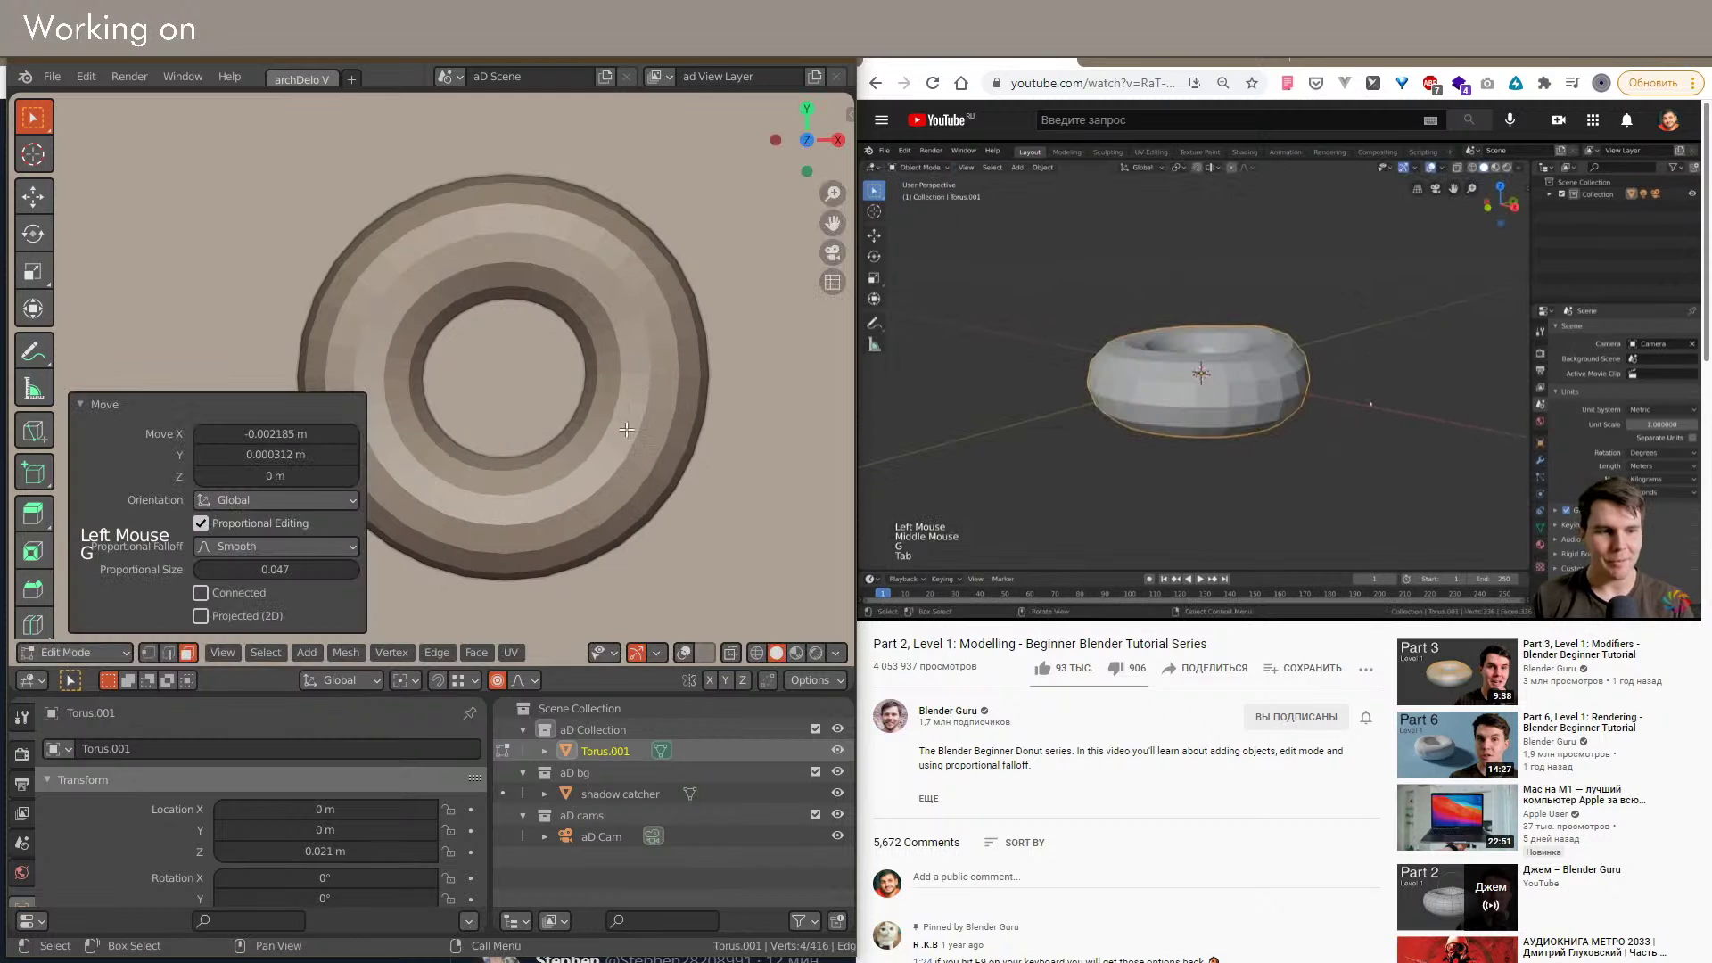
middle_click_drag(634, 418, 631, 386, "alt")
left_click(642, 370)
key("r")
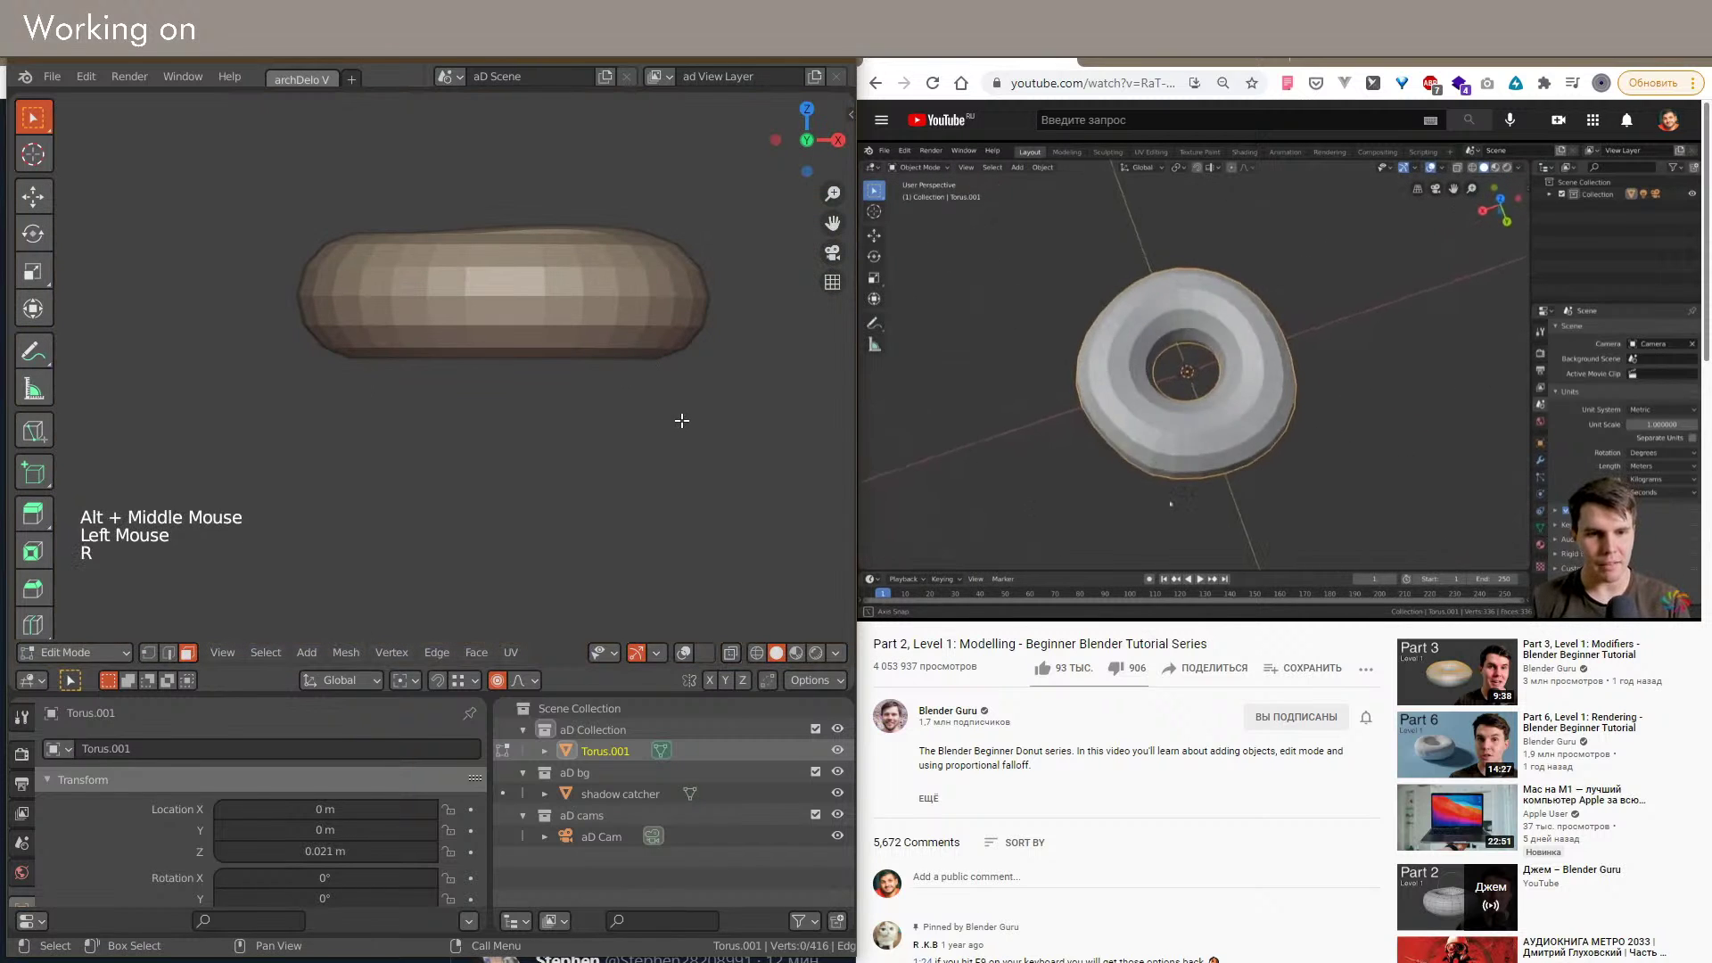
key("Escape")
left_click(655, 344)
key("r")
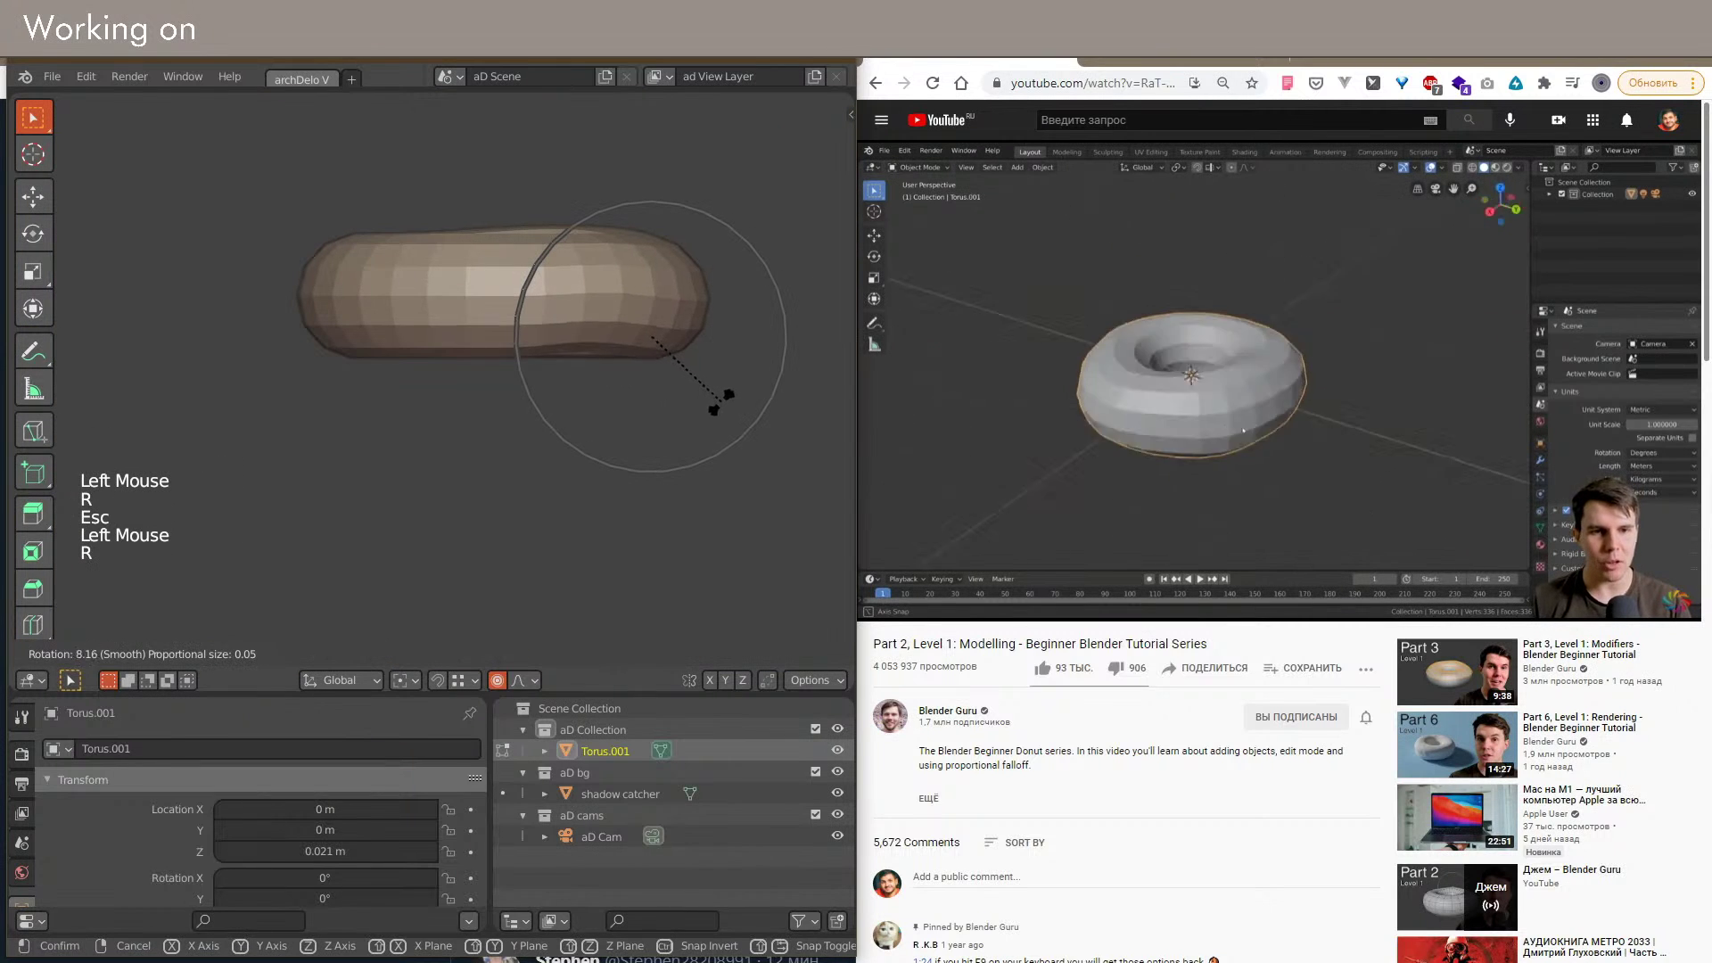
right_click(723, 403)
Step: Show the viewport overlays and rotate a face on the torus's lower front with proportional falloff
scroll(579, 357, "down", 2)
middle_click_drag(658, 344, 546, 345, "shift")
left_click(548, 337)
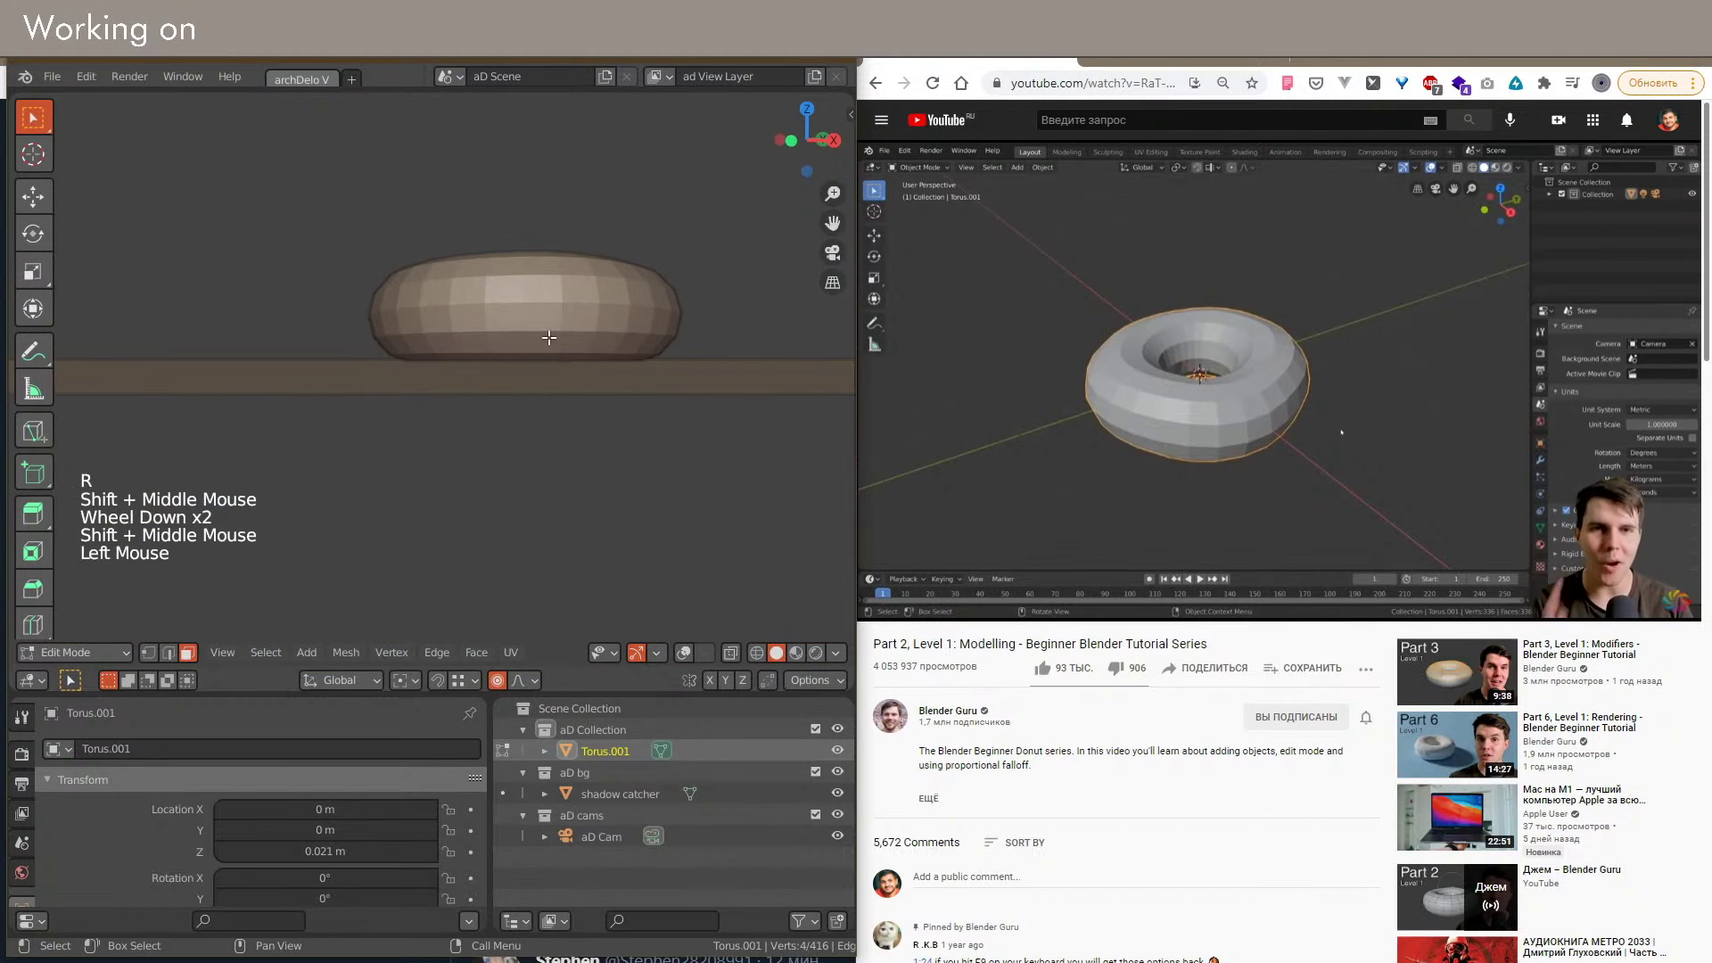
key("shift+alt+z")
key("r")
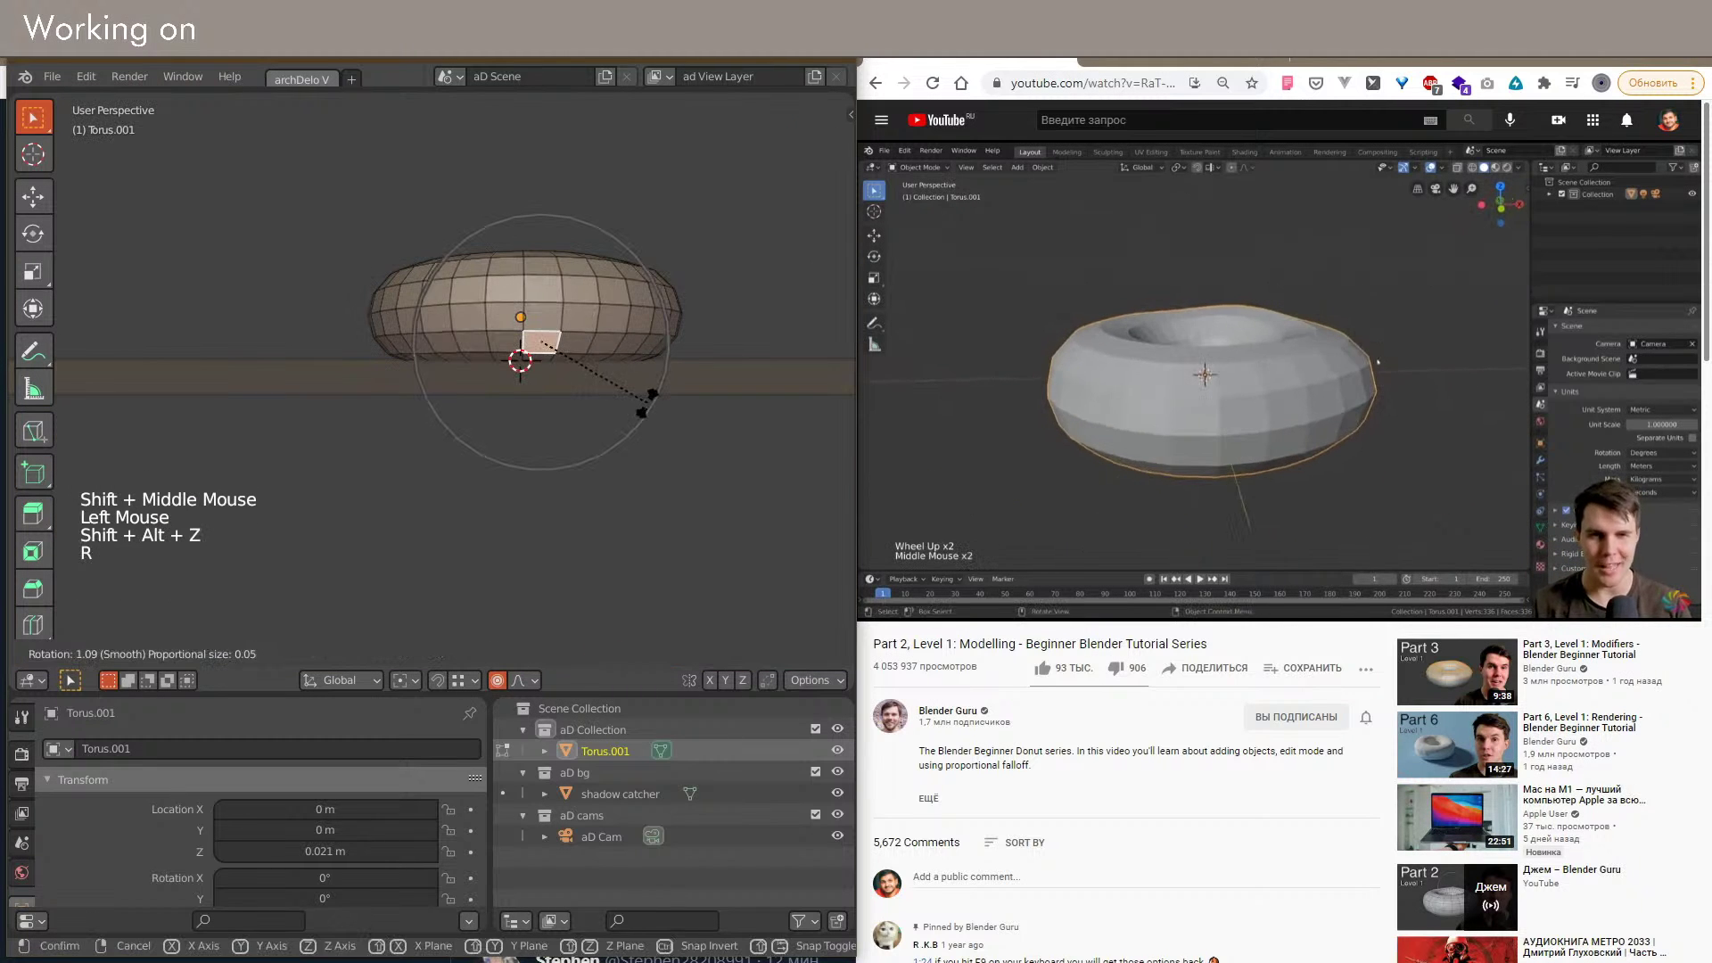
left_click(649, 405)
middle_click_drag(649, 405, 665, 357, "shift")
Step: Rotate two more faces along the torus's lower outer rim with proportional falloff and return to Object Mode
left_click(444, 346)
key("r")
left_click(468, 358)
left_click(316, 366)
key("r")
left_click(351, 376)
middle_click_drag(352, 384, 584, 444, "shift")
scroll(406, 400, "down", 2)
key("Tab")
scroll(508, 381, "up", 3)
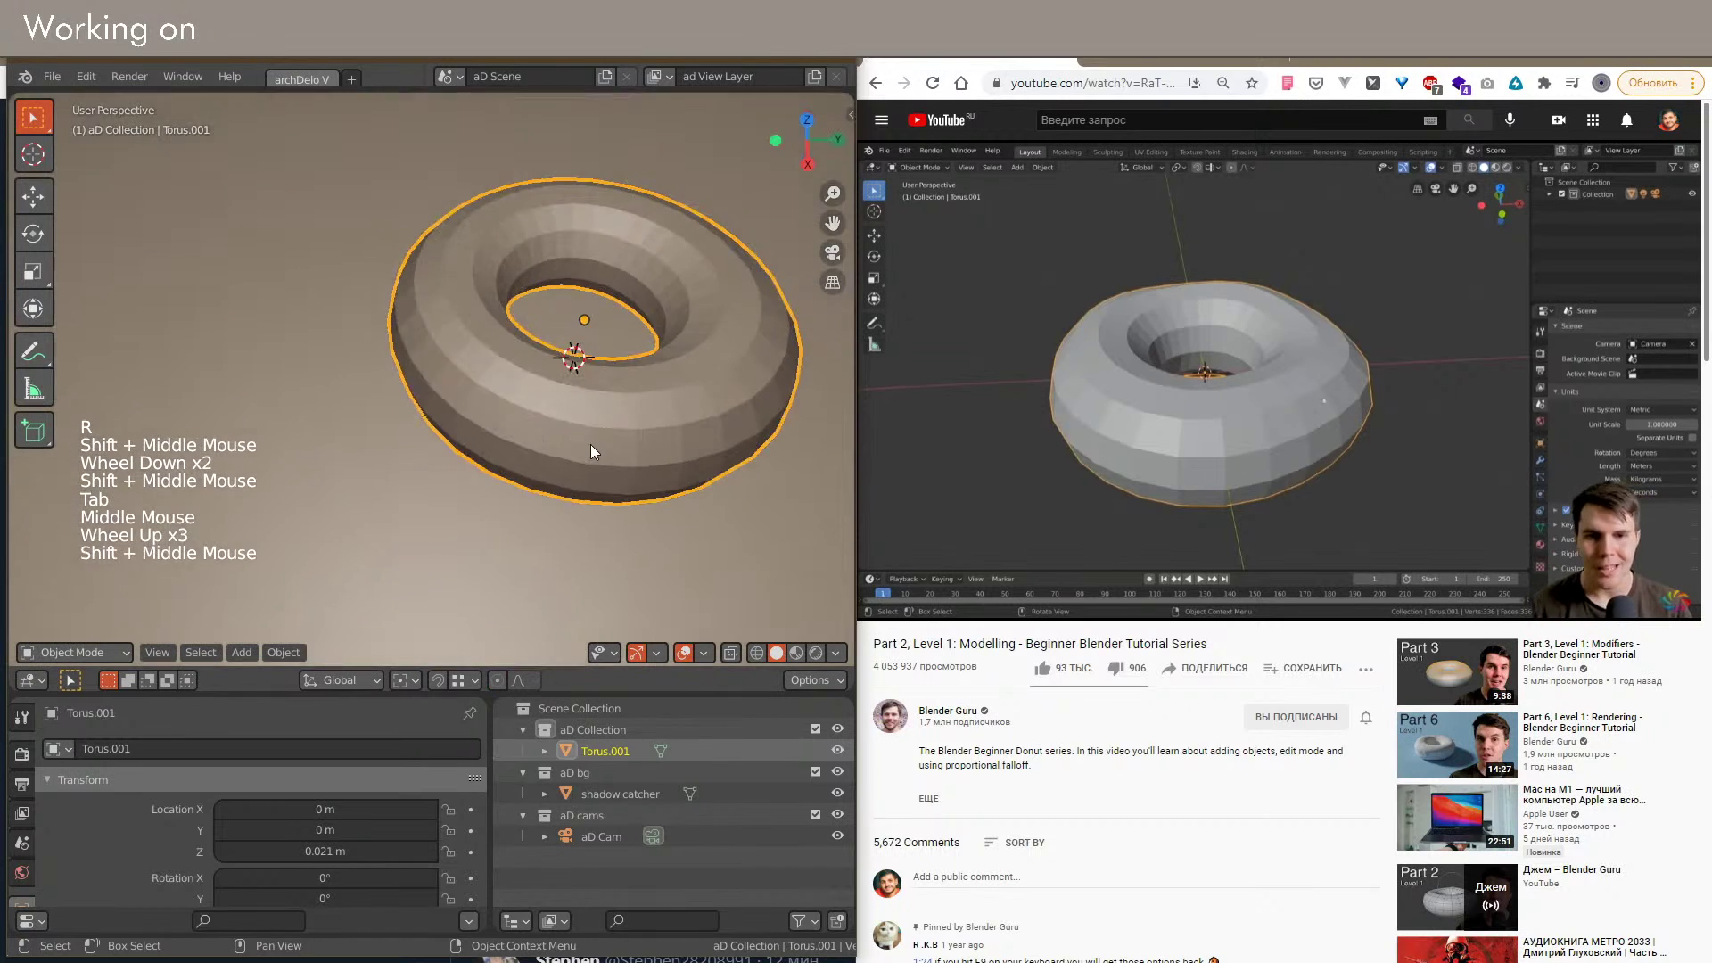
Step: Select a cross-section edge loop of the torus in edge mode and move it slightly with proportional falloff
key("shift+t")
middle_click_drag(546, 380, 540, 427)
key("Tab")
key("shift+z")
key("2")
left_click(405, 247, "alt")
key("g")
left_click(407, 249)
middle_click_drag(407, 249, 556, 430)
key("shift+z")
key("Tab")
key("Tab")
Step: Apply smooth shading to the torus and check its surface from several angles
right_click(562, 415)
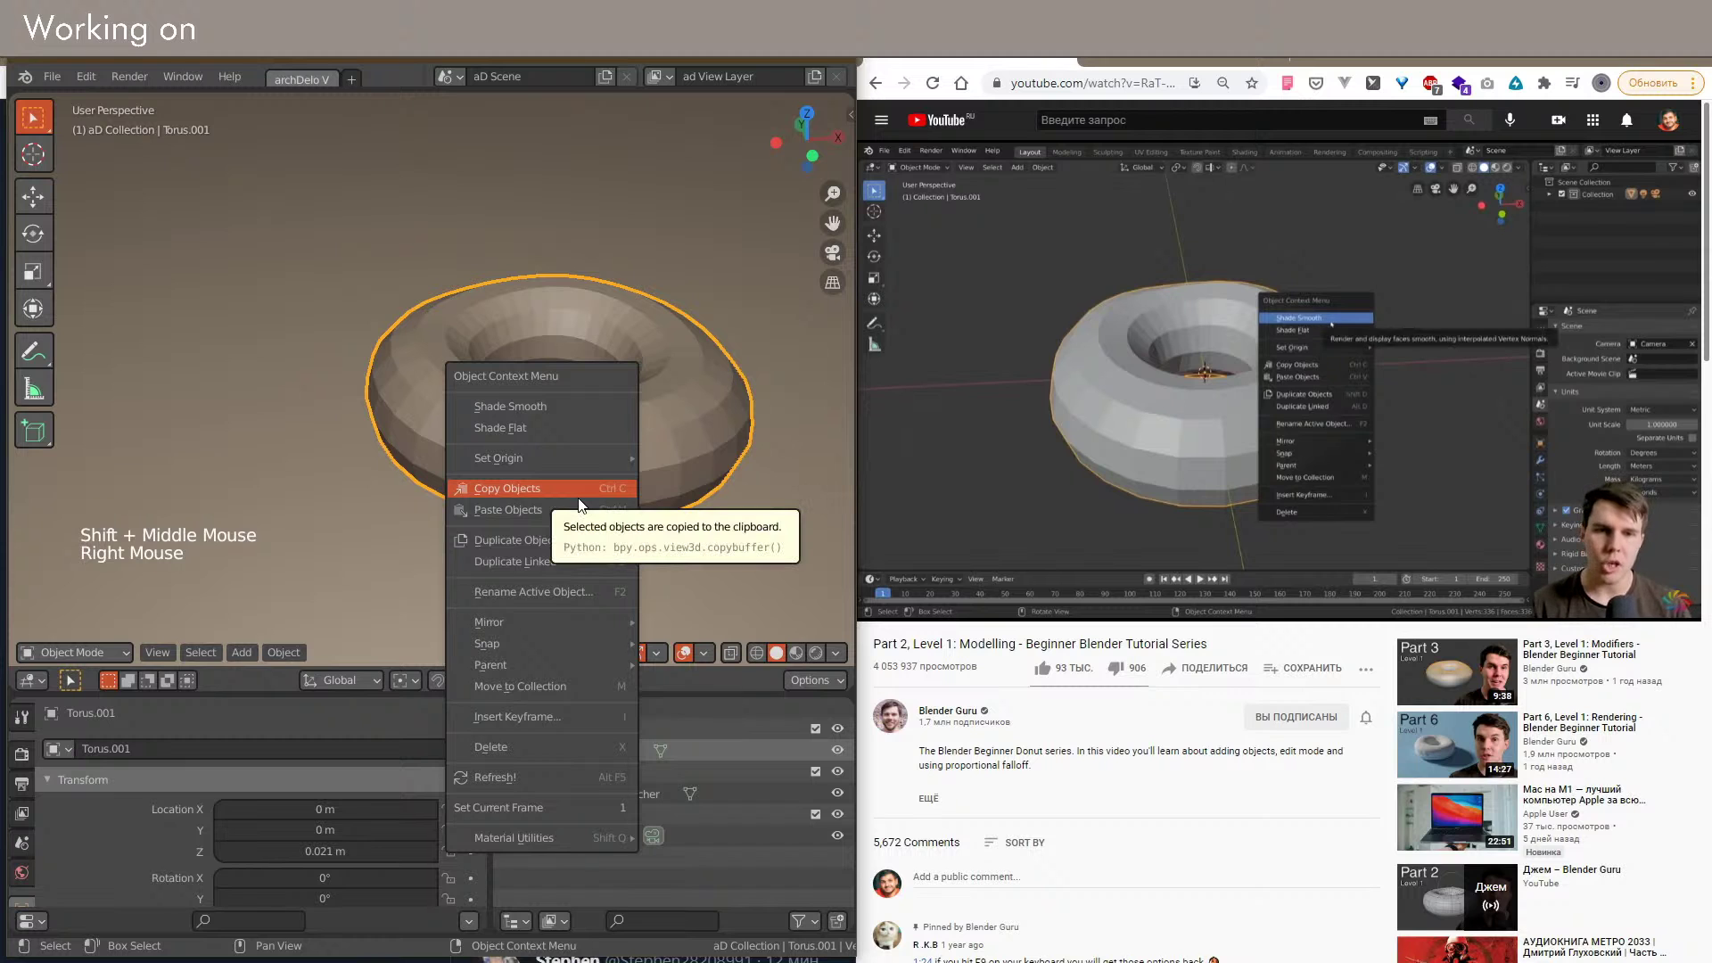
left_click(547, 409)
middle_click_drag(548, 409, 473, 430)
scroll(619, 464, "up", 3)
key("z")
scroll(490, 437, "down", 3)
scroll(473, 430, "up", 3)
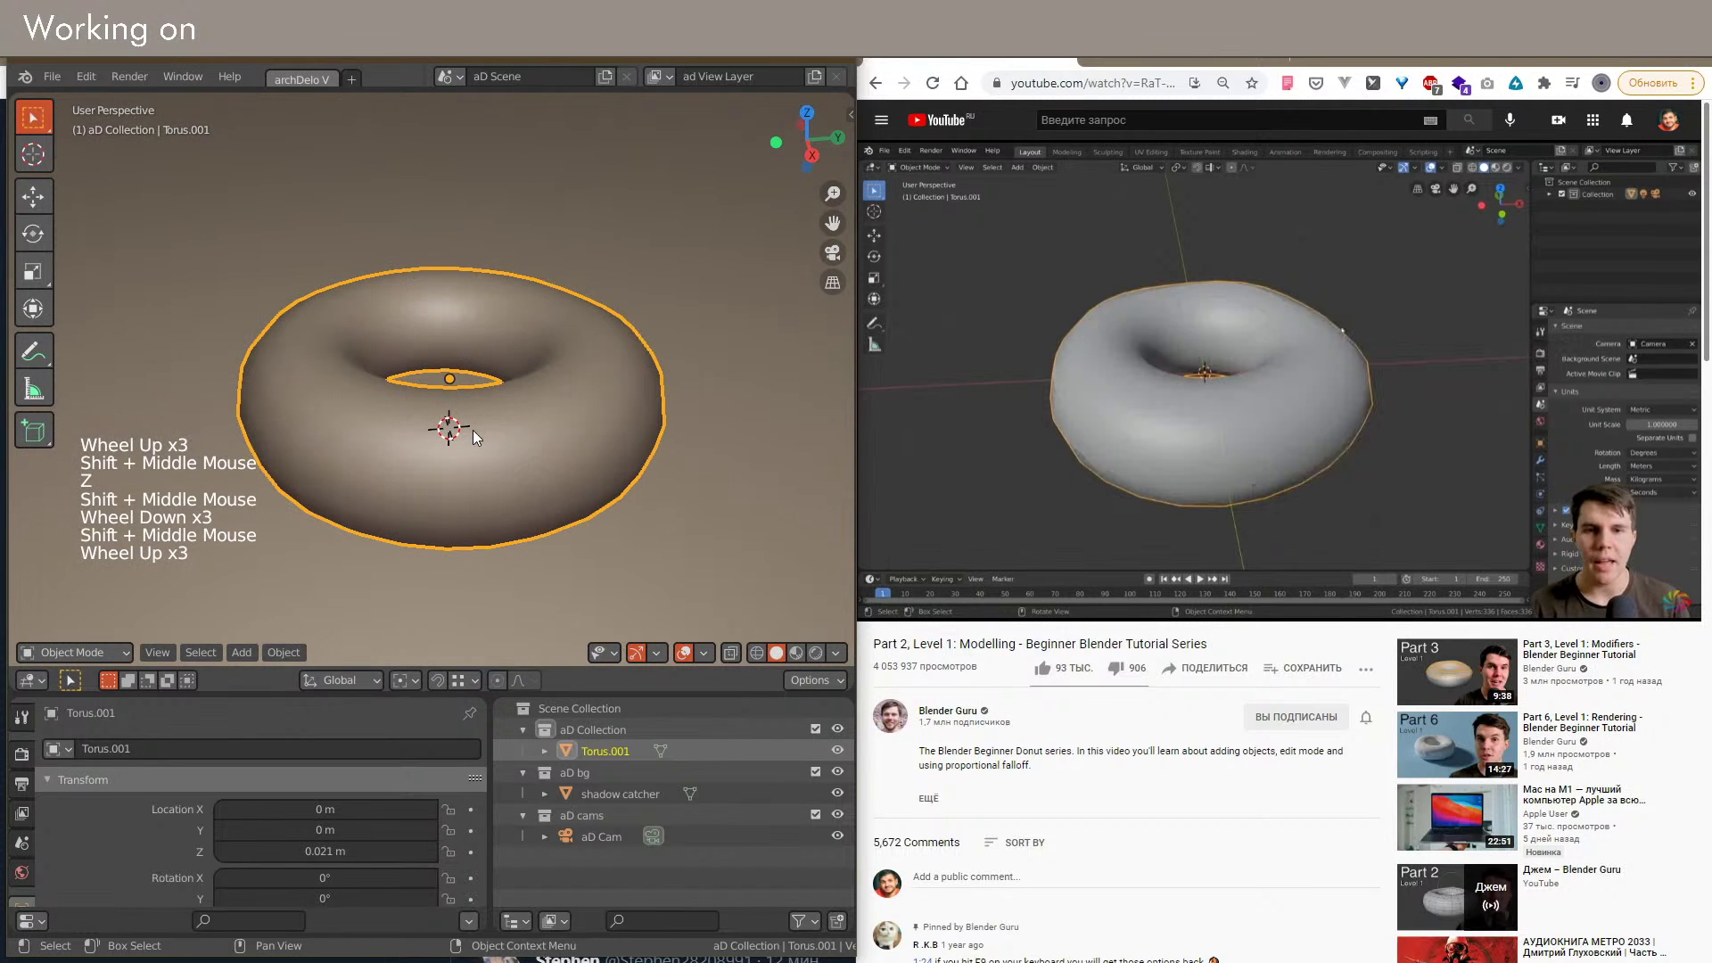
middle_click_drag(492, 485, 499, 539, "shift")
middle_click_drag(482, 450, 564, 467, "shift")
Step: In top view, slightly move one edge on the ring's outer left and one on its outer right with proportional falloff
key("Tab")
key("t")
key("t")
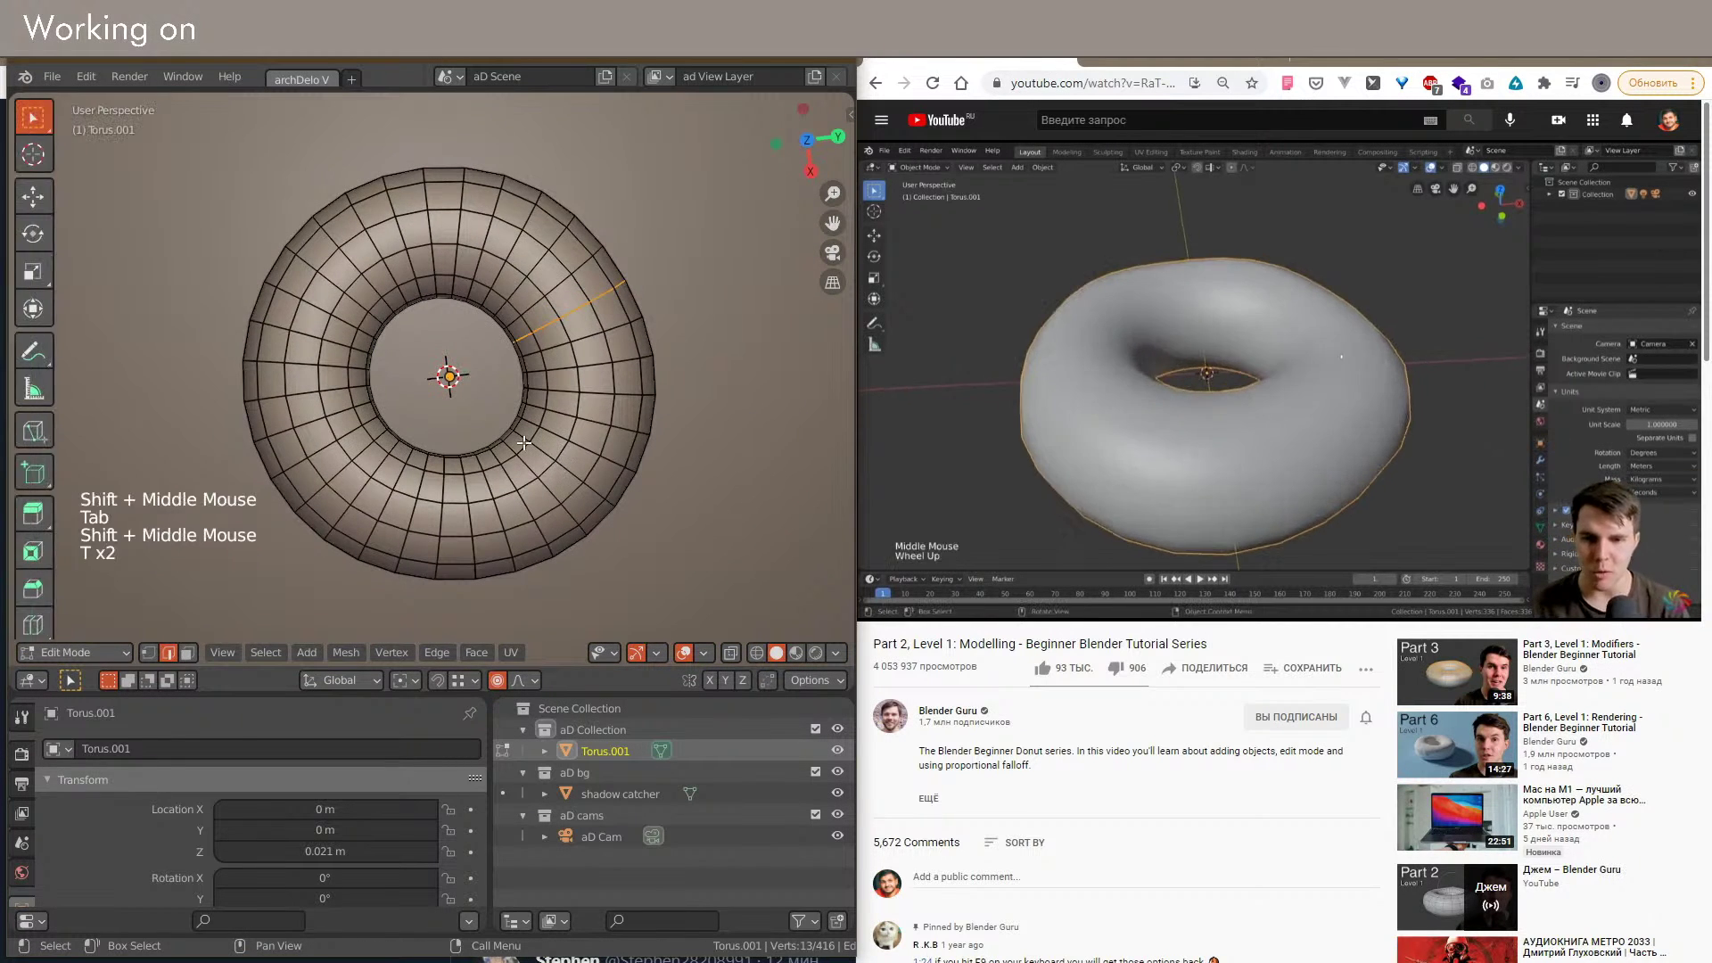
key("shift+t")
key("2")
left_click(233, 344)
key("g")
left_click(427, 418)
left_click(643, 347)
key("g")
left_click(642, 346)
Step: Move edges on the right, lower and upper left of the donut hole's inner rim to make it uneven
left_click(500, 367)
key("g")
left_click(529, 393)
left_click(441, 434)
key("g")
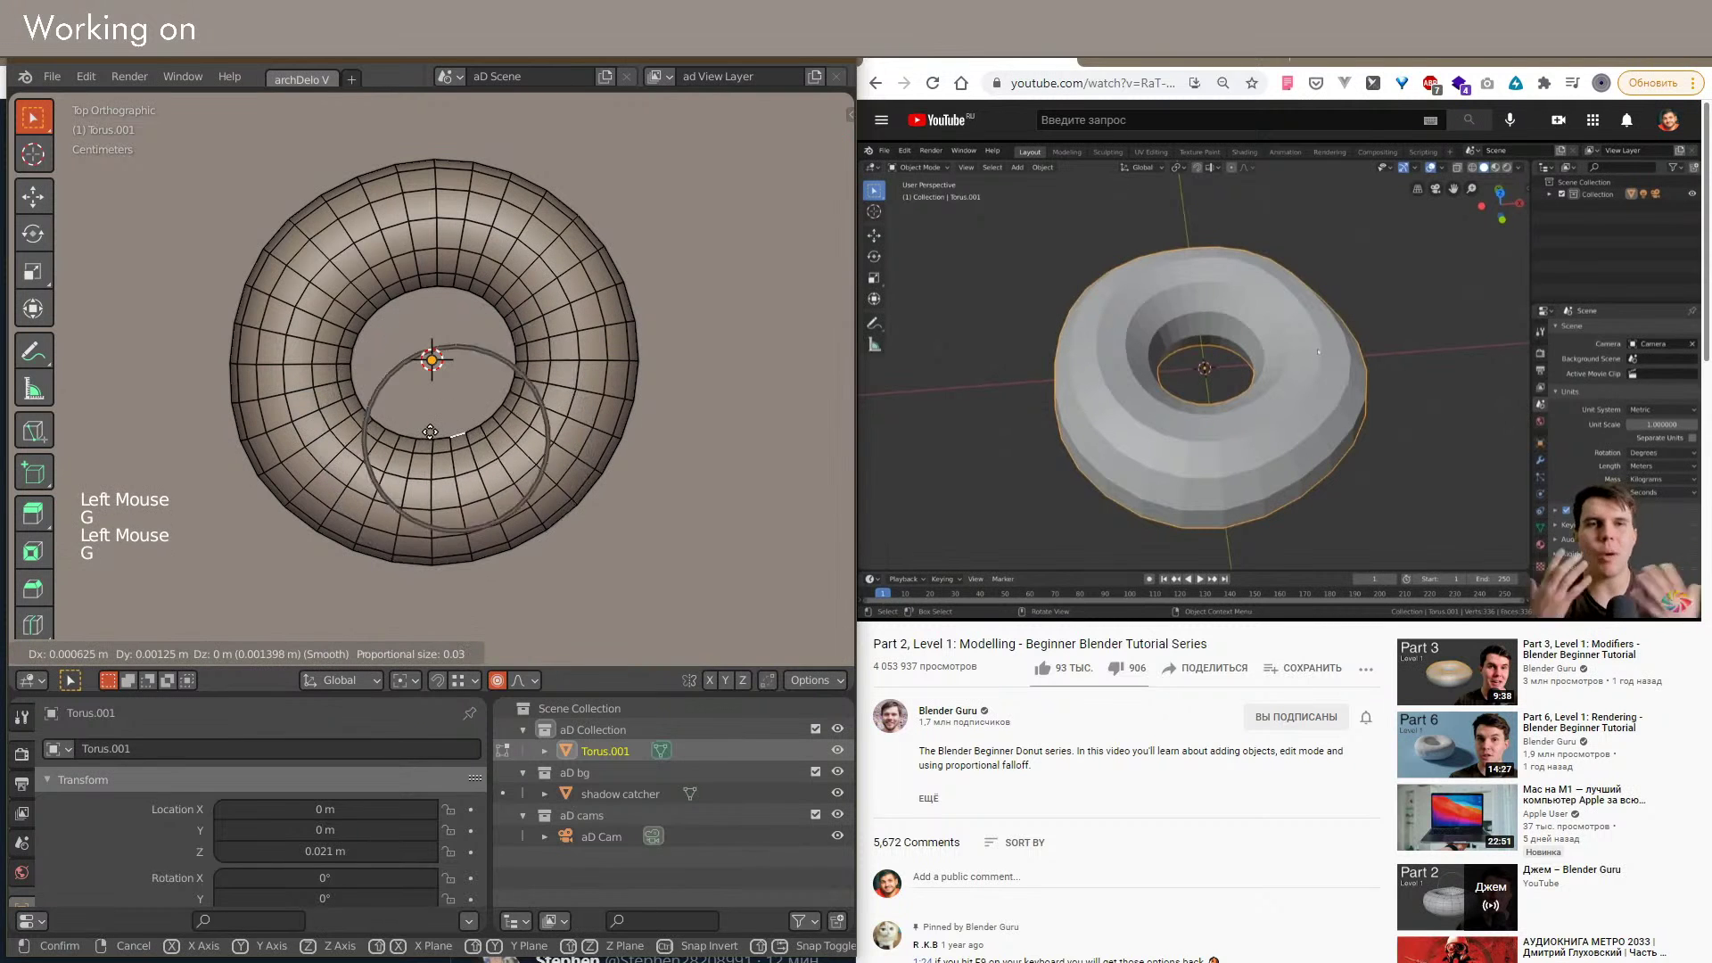
left_click(550, 443)
left_click(386, 309)
key("g")
left_click(389, 311)
Step: Change the viewing angle and move further single edges around the torus with proportional falloff to make its profile less regular
middle_click_drag(389, 310, 444, 307, "alt")
left_click(493, 350)
key("g")
left_click(301, 335)
key("g")
left_click(299, 332)
mouse_move(543, 369)
middle_mouse_down("shift")
mouse_move(627, 359)
mouse_move(571, 375)
middle_mouse_up("shift")
left_click(624, 412)
key("g")
left_click(597, 361)
Step: Return to Object Mode and add a Subdivision Surface modifier to the torus
key("Tab")
scroll(22, 847, "down", 4)
left_click(25, 798)
left_click(150, 747)
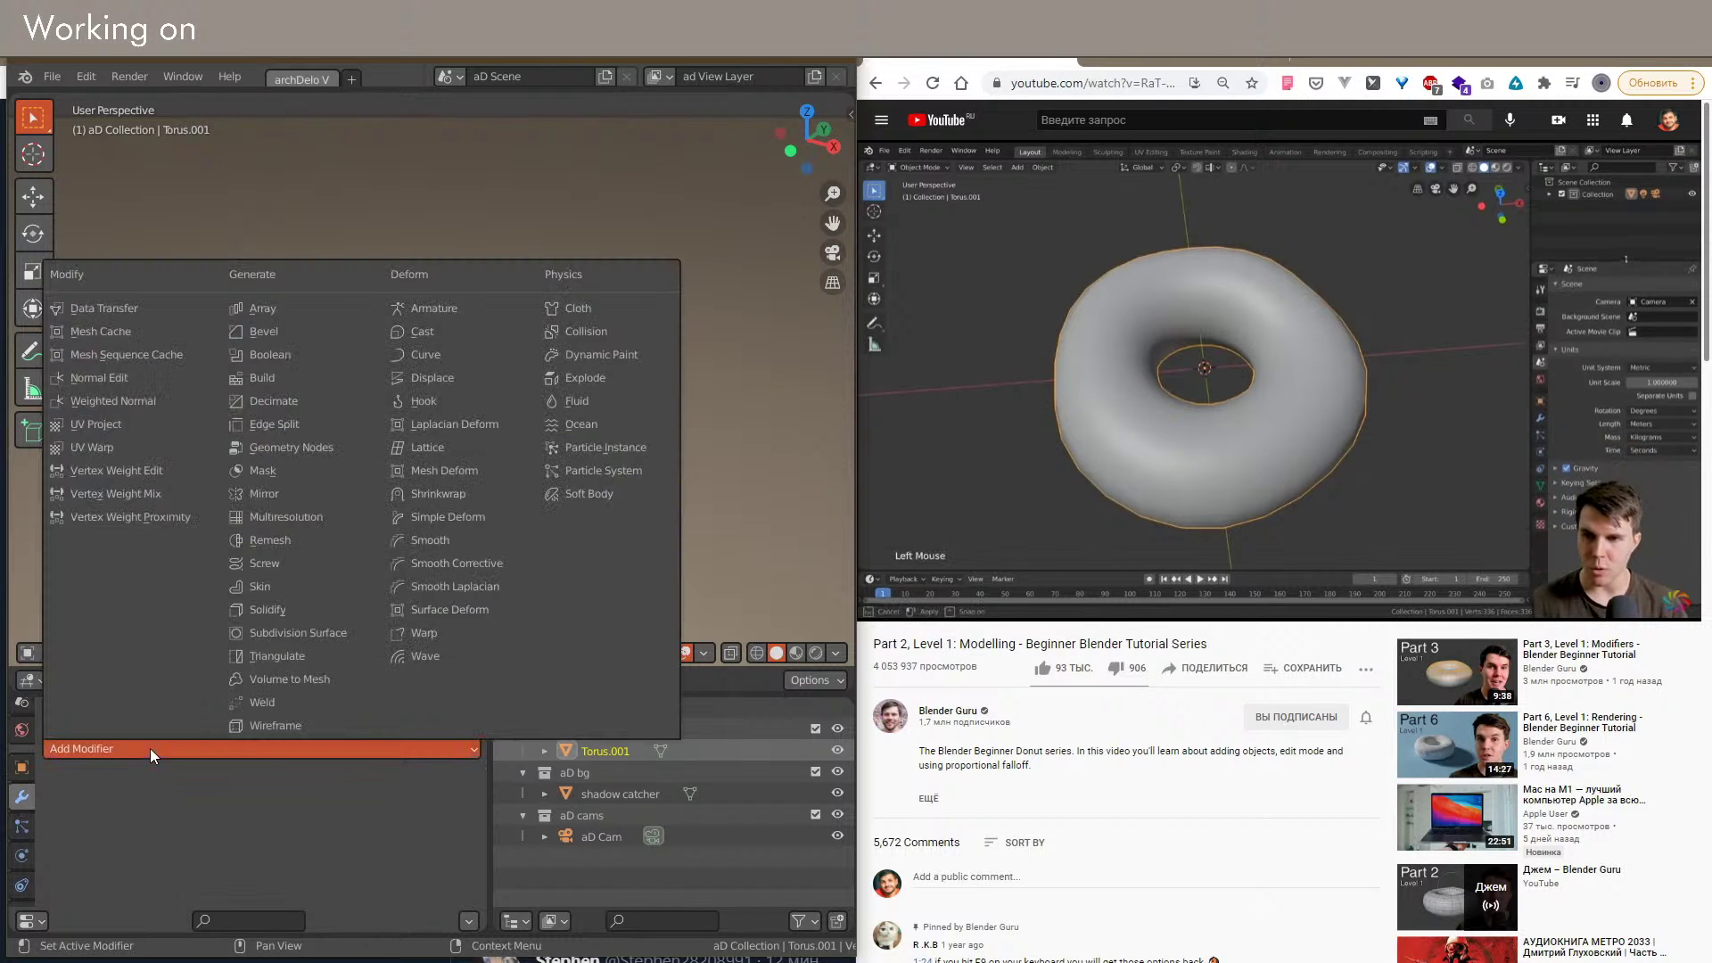
left_click(260, 634)
Step: Enable the Wireframe geometry overlay in the solid view and lower its opacity
middle_click_drag(426, 437, 458, 468, "shift")
key("shift+alt+z")
key("shift+alt+z")
key("shift+z")
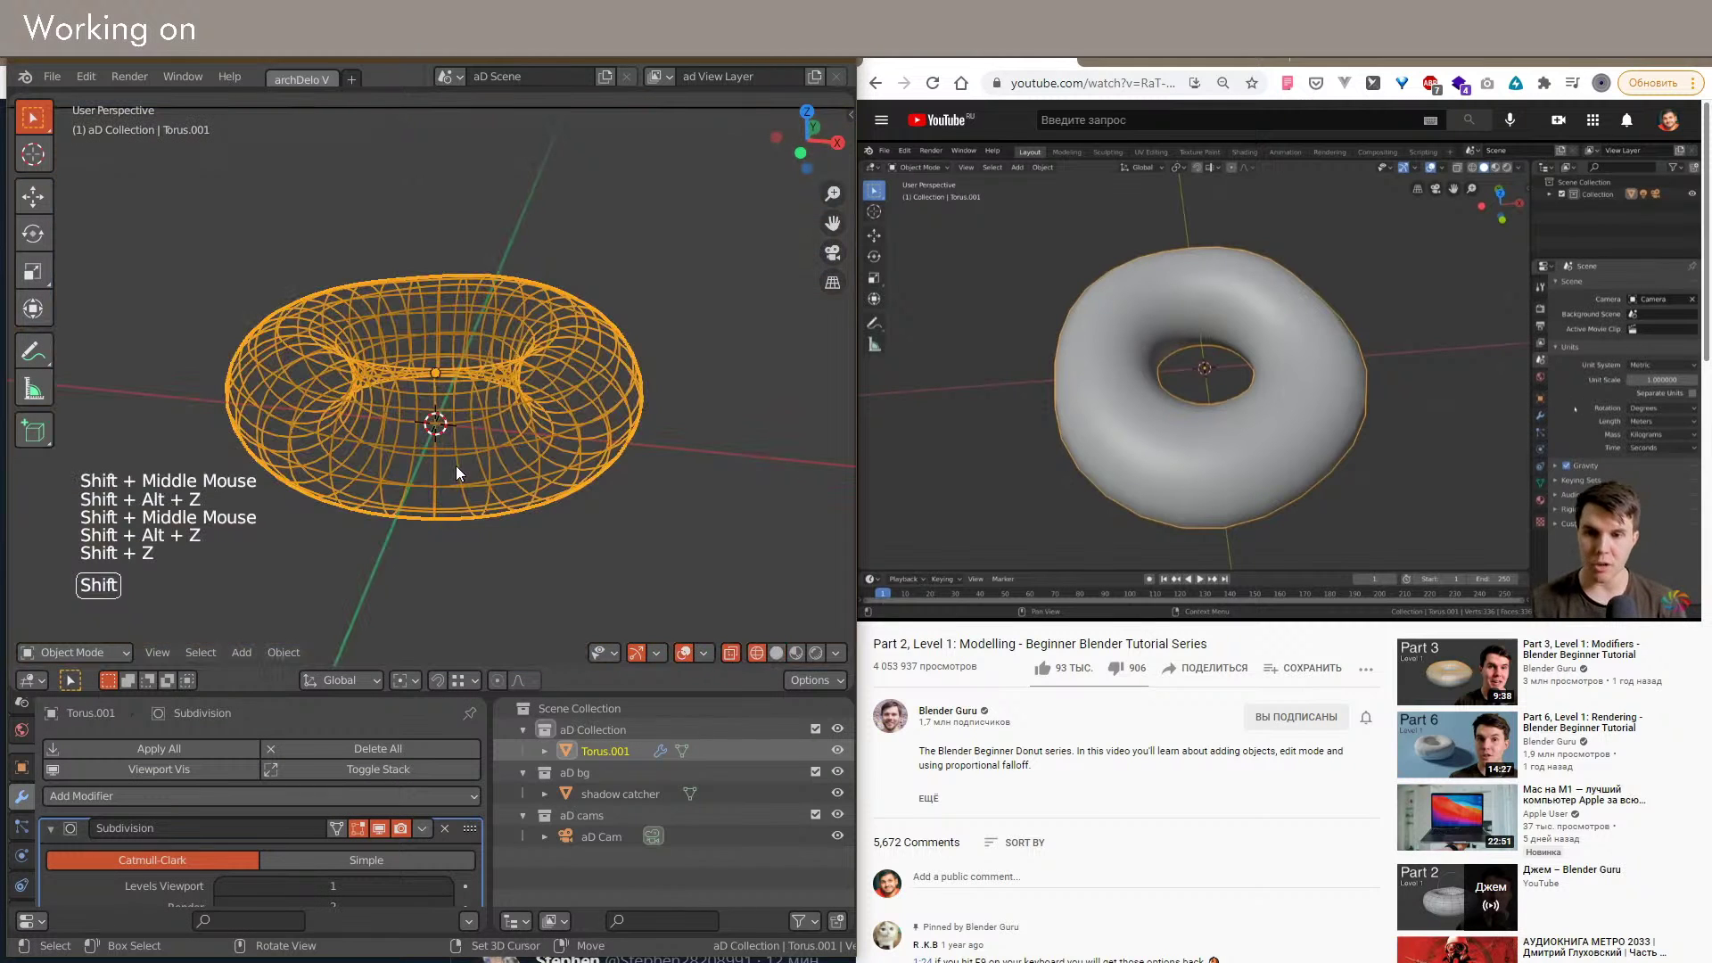
left_click(700, 652)
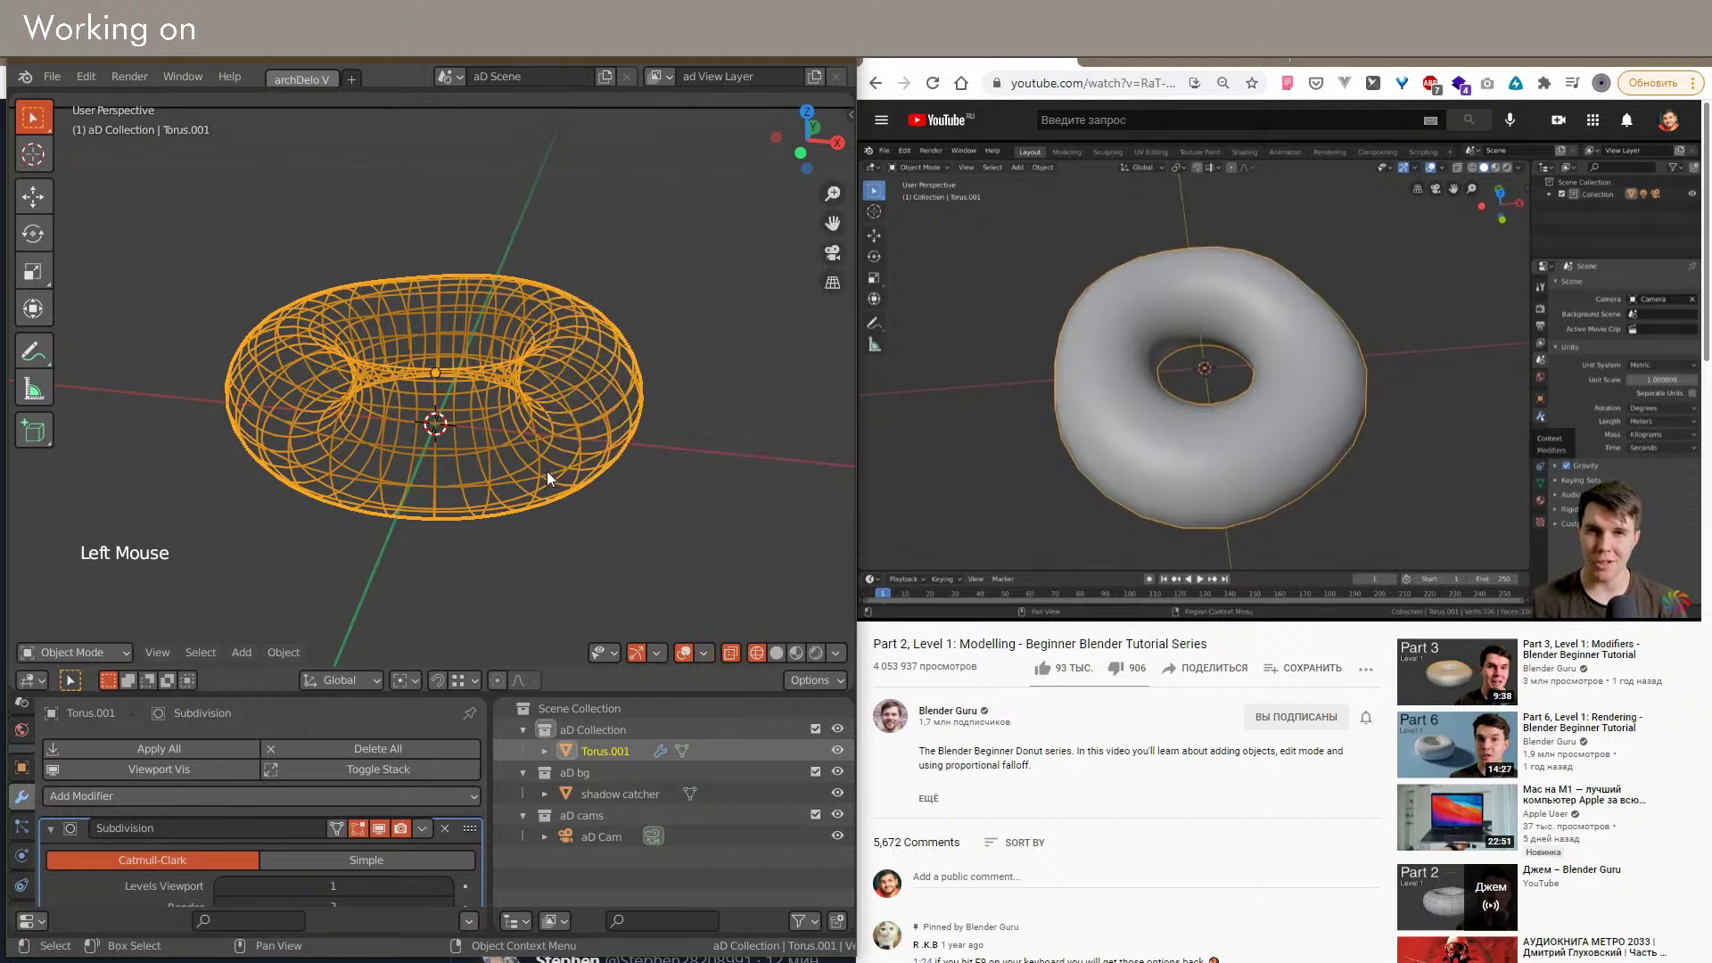
key("shift+z")
left_click(657, 652)
mouse_move(705, 654)
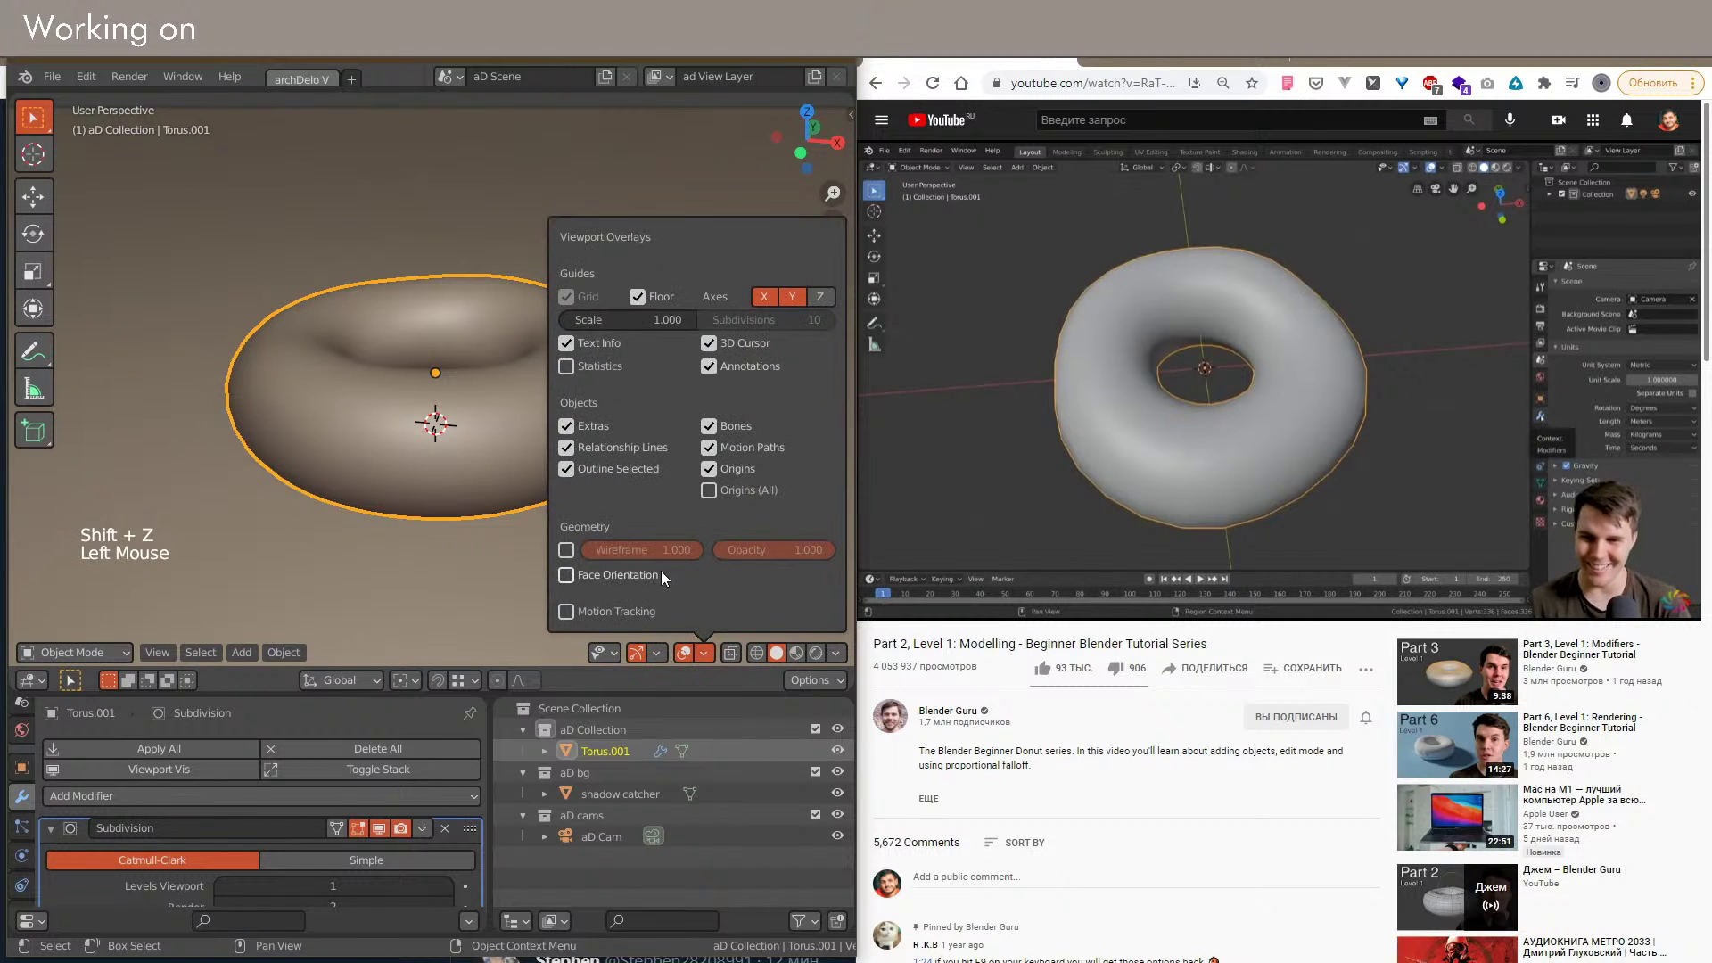
left_click(565, 549)
left_click_drag(686, 545, 647, 549)
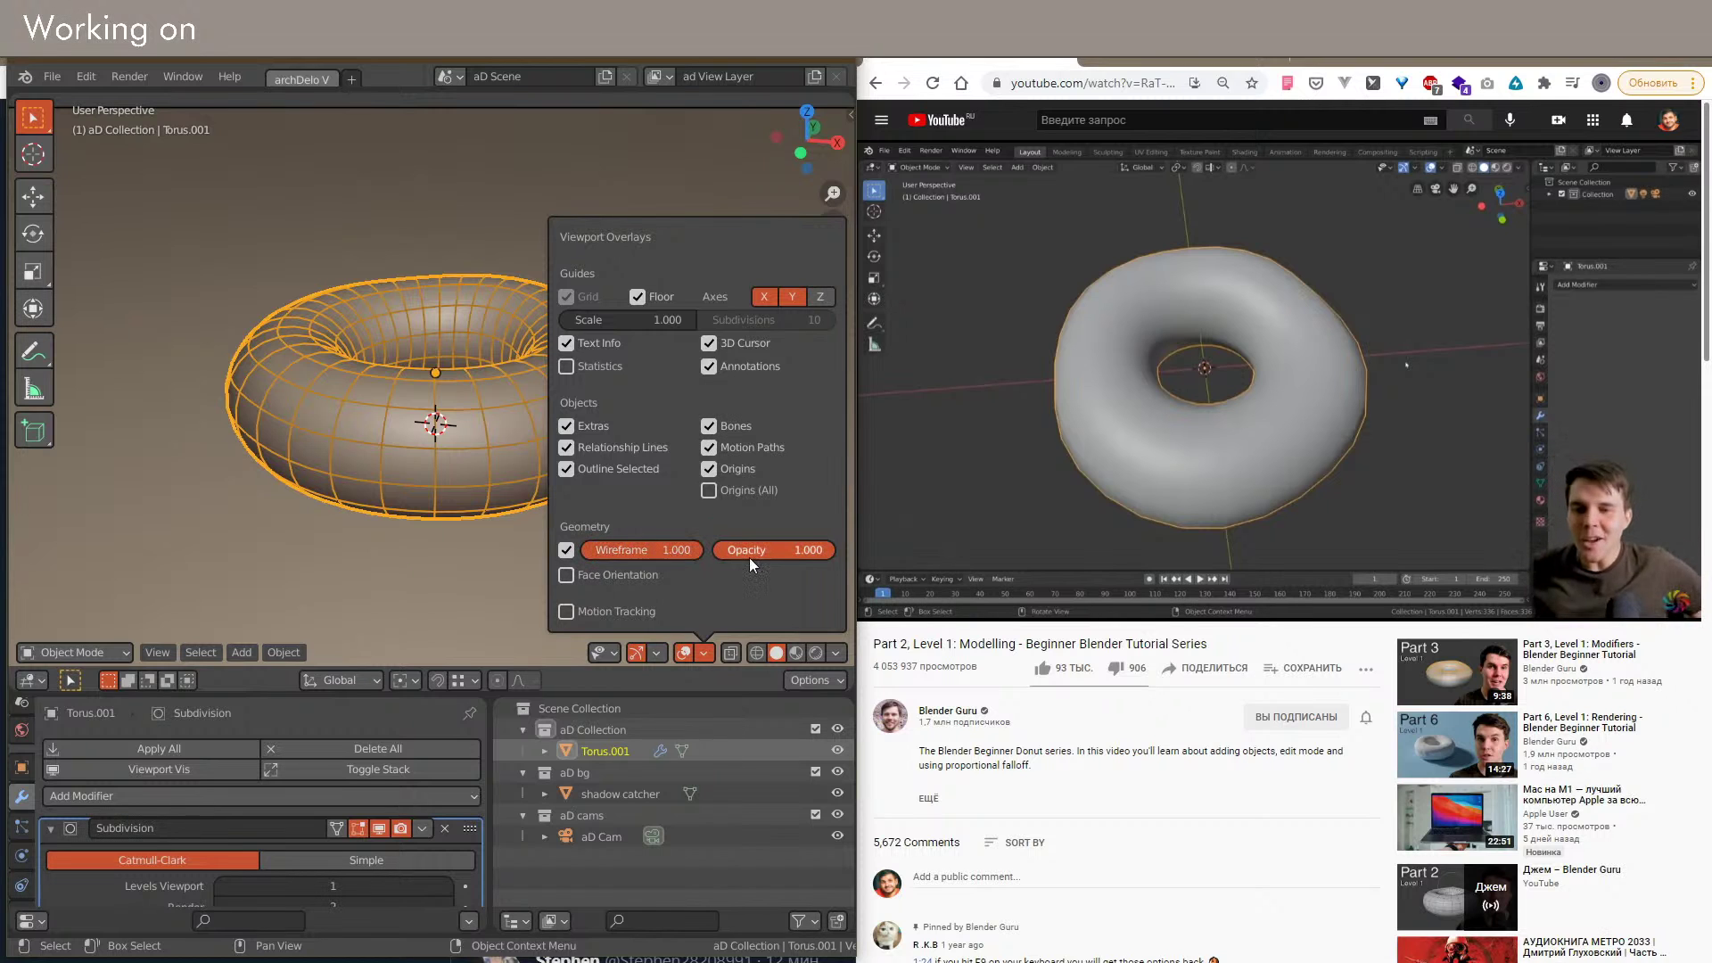
left_click_drag(829, 549, 766, 549)
middle_click_drag(335, 423, 527, 474, "shift")
scroll(499, 457, "up", 1)
scroll(475, 442, "down", 2)
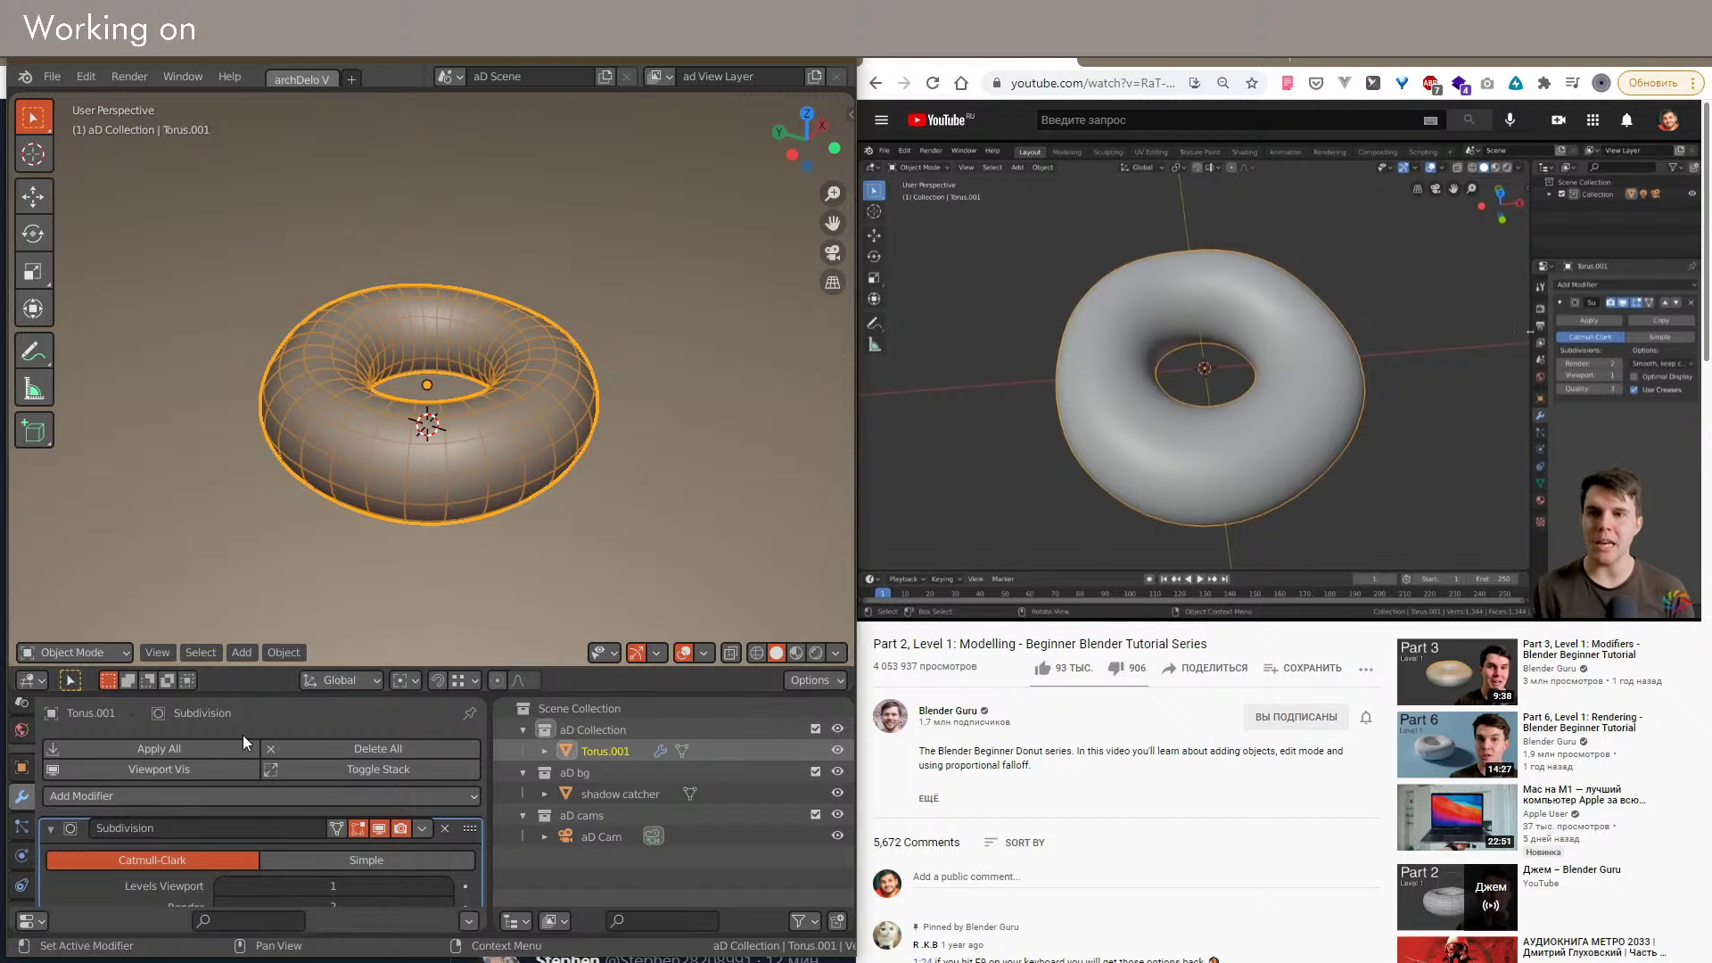
Step: Examine the torus's face geometry in Edit Mode and its subdivided outline up close in Object Mode
middle_click_drag(272, 821, 272, 752)
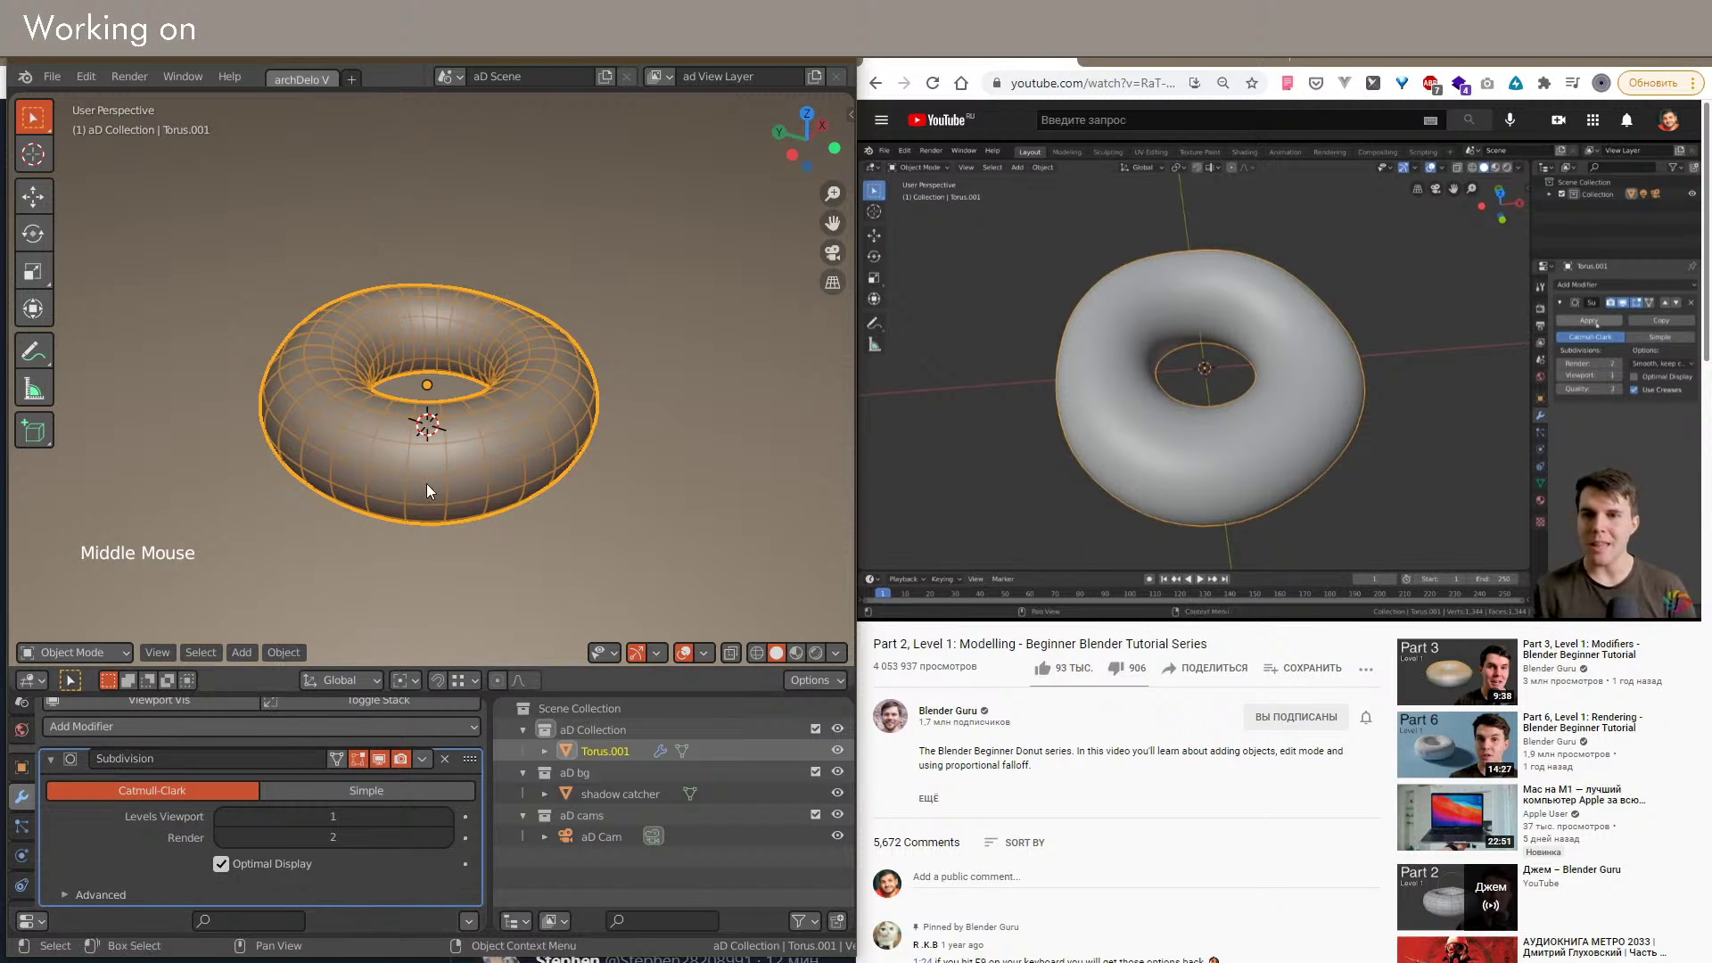
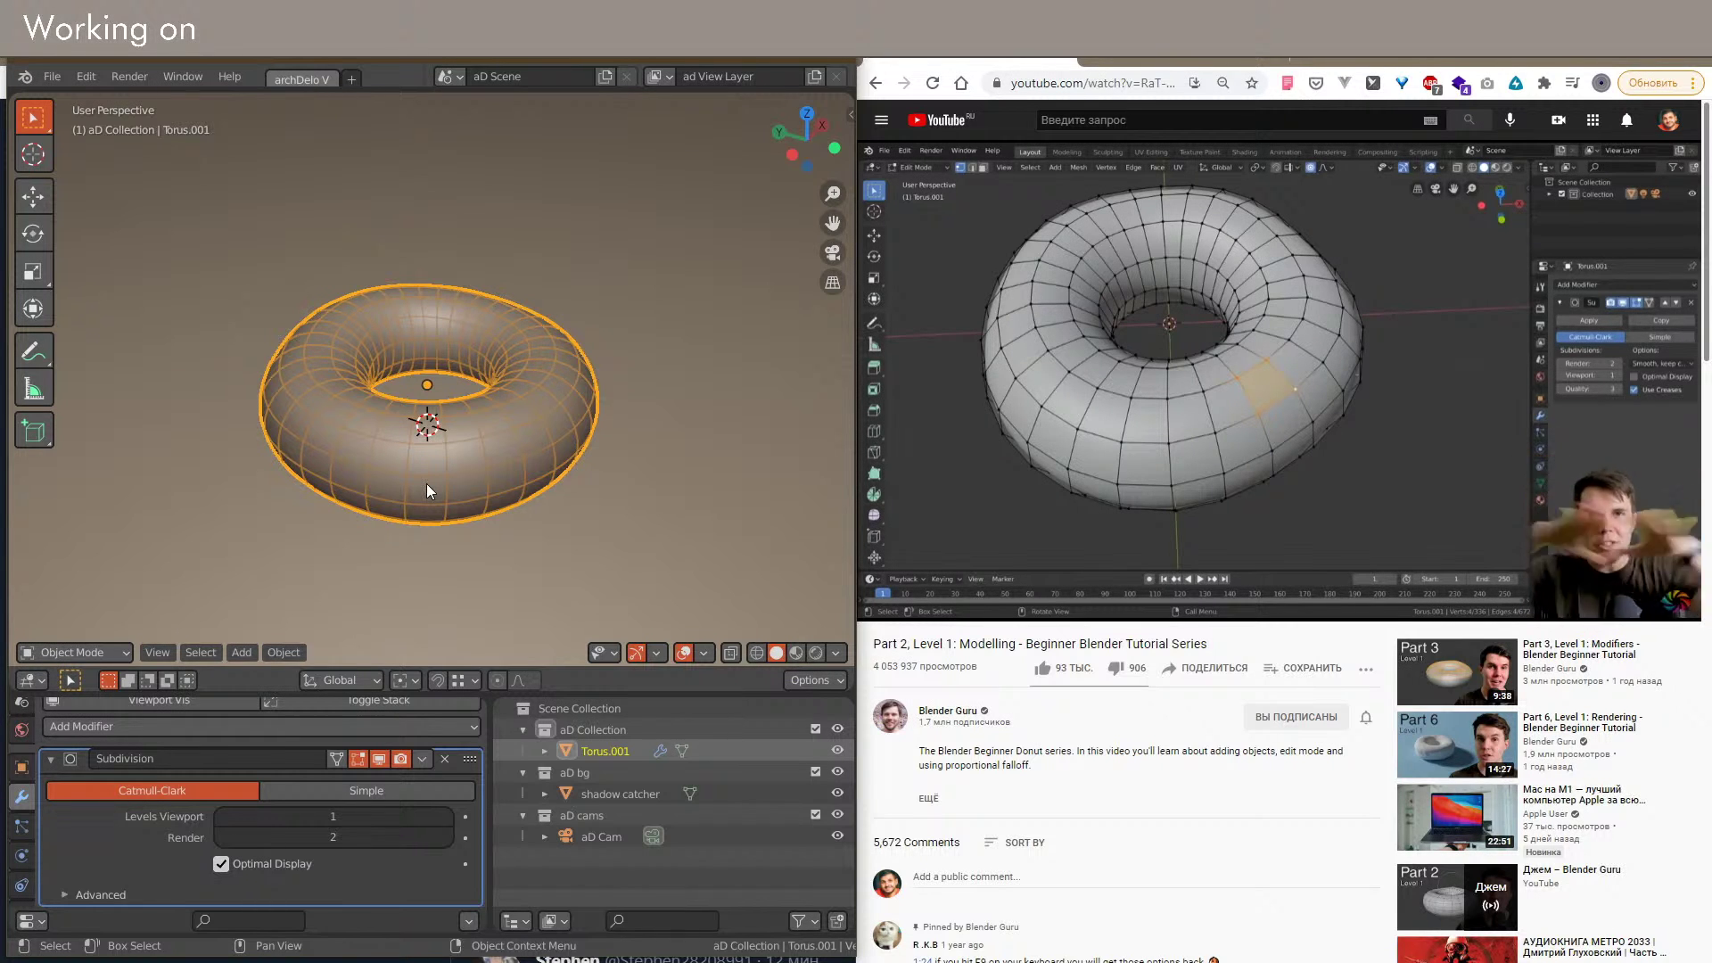
key("Tab")
key("3")
left_click(519, 446)
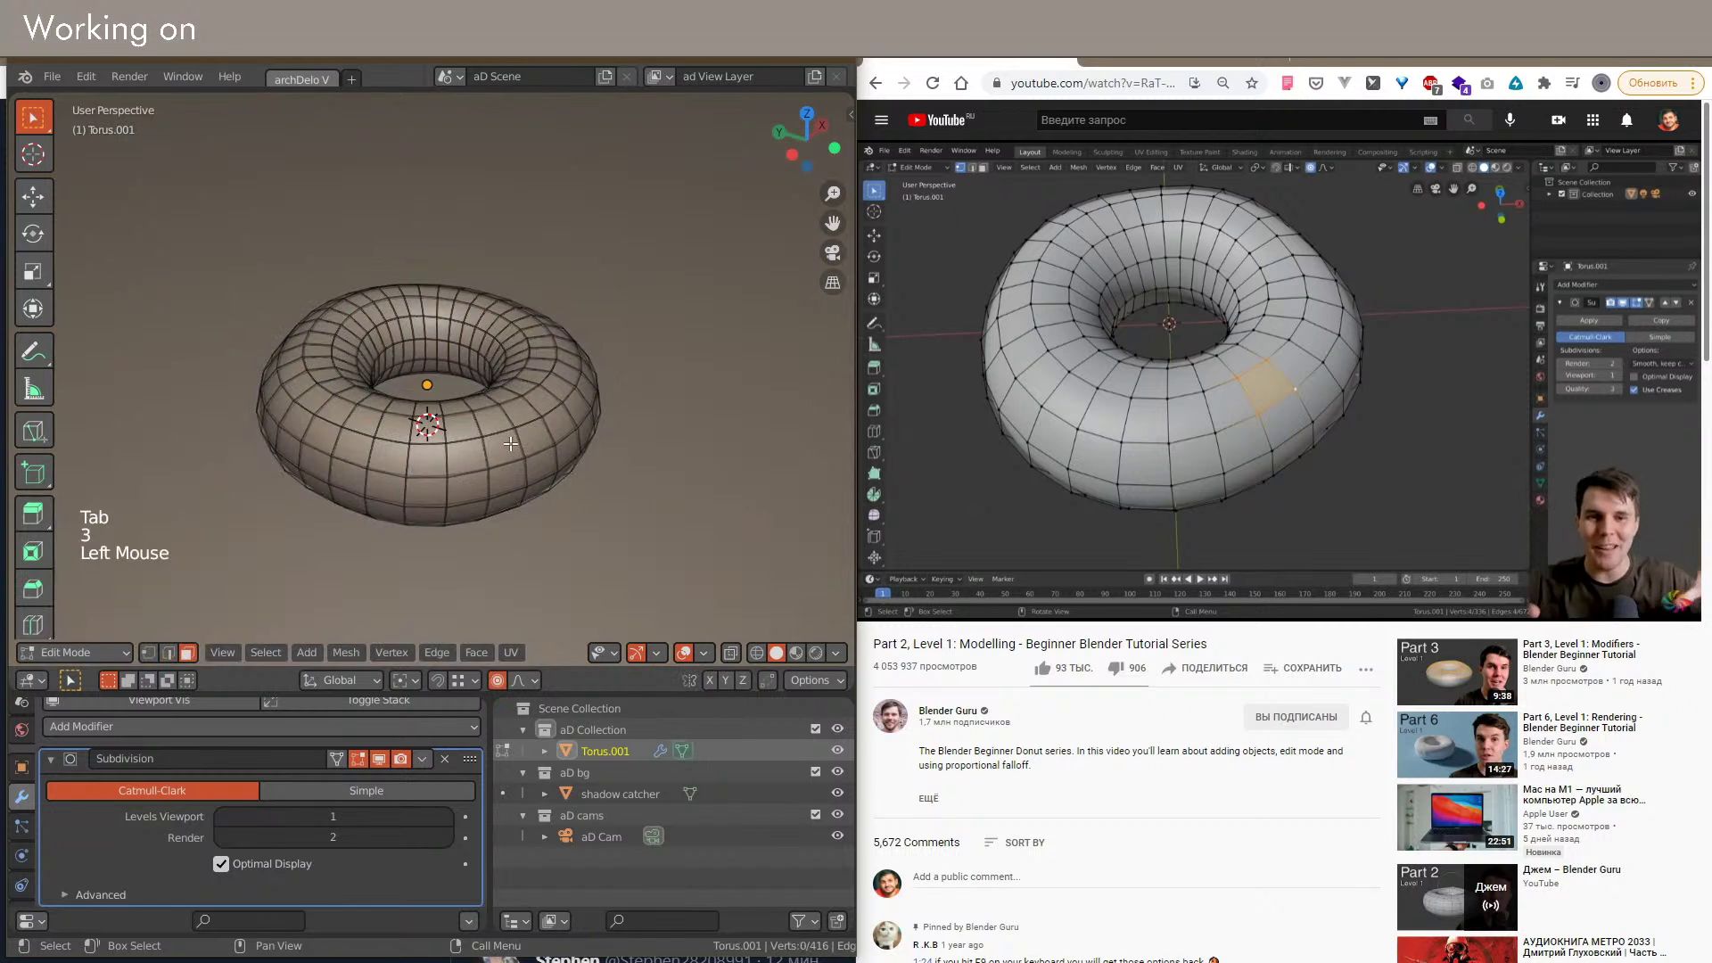
key("z")
middle_click_drag(531, 504, 307, 464, "shift")
scroll(288, 409, "down", 4)
key("Tab")
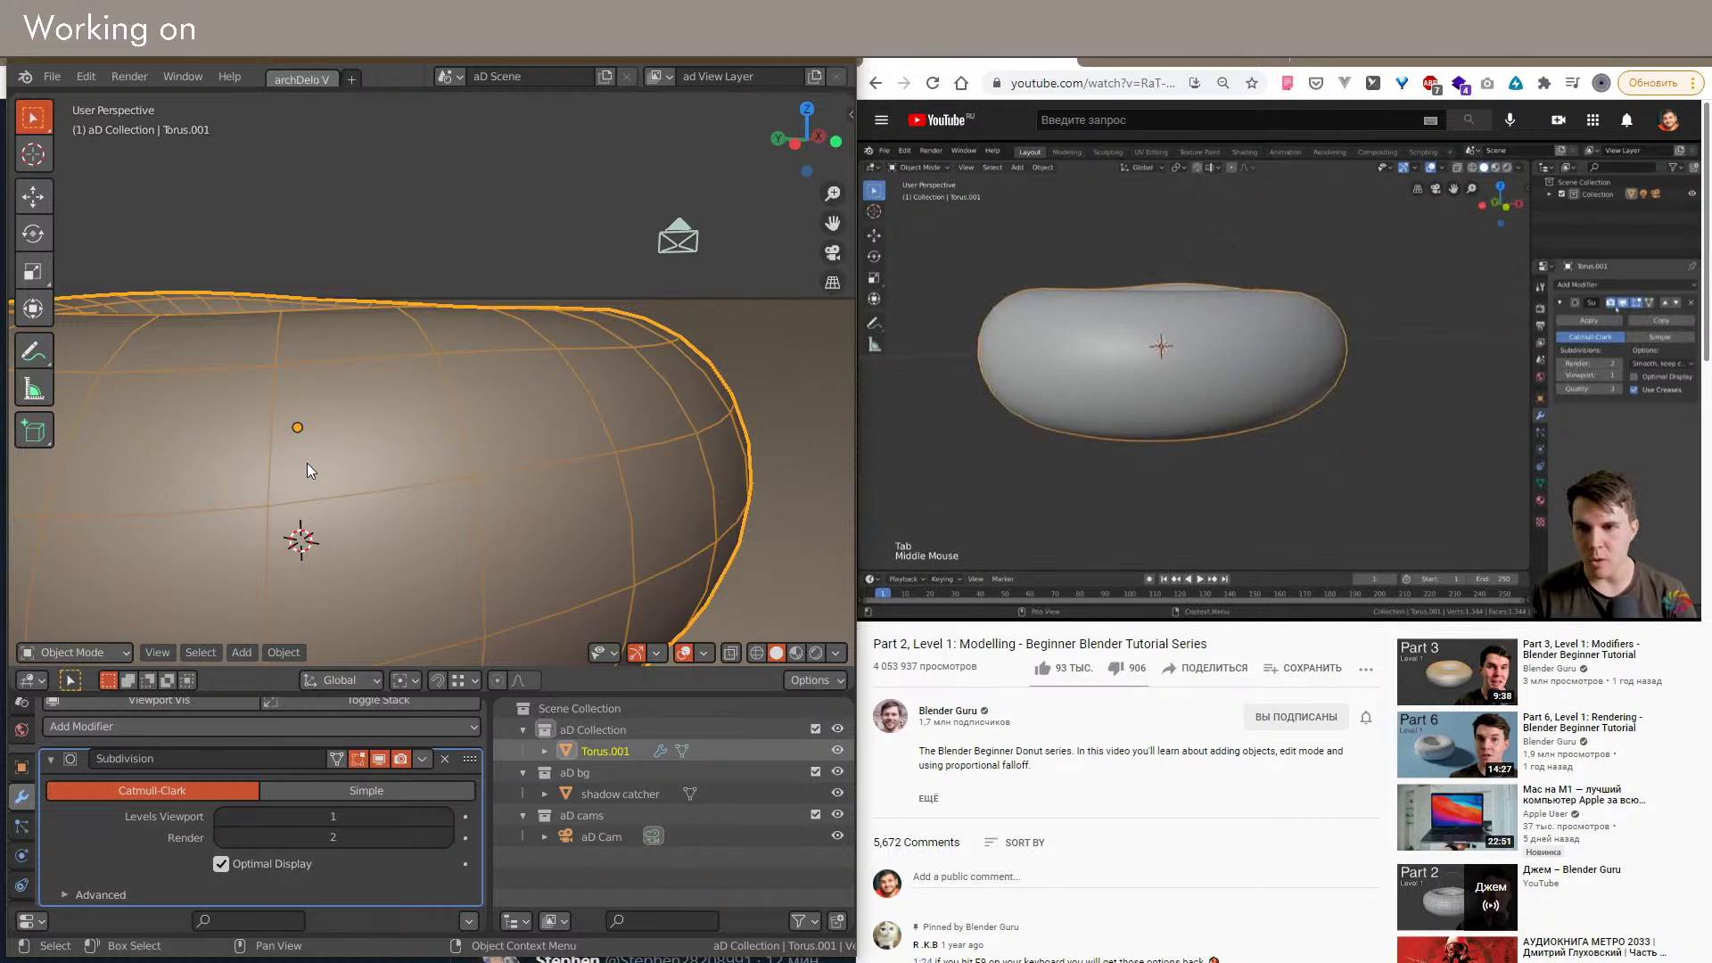
Step: Set the Subdivision modifier's viewport level to 2 and hide the overlays to check the donut's smoothness
left_click(446, 821)
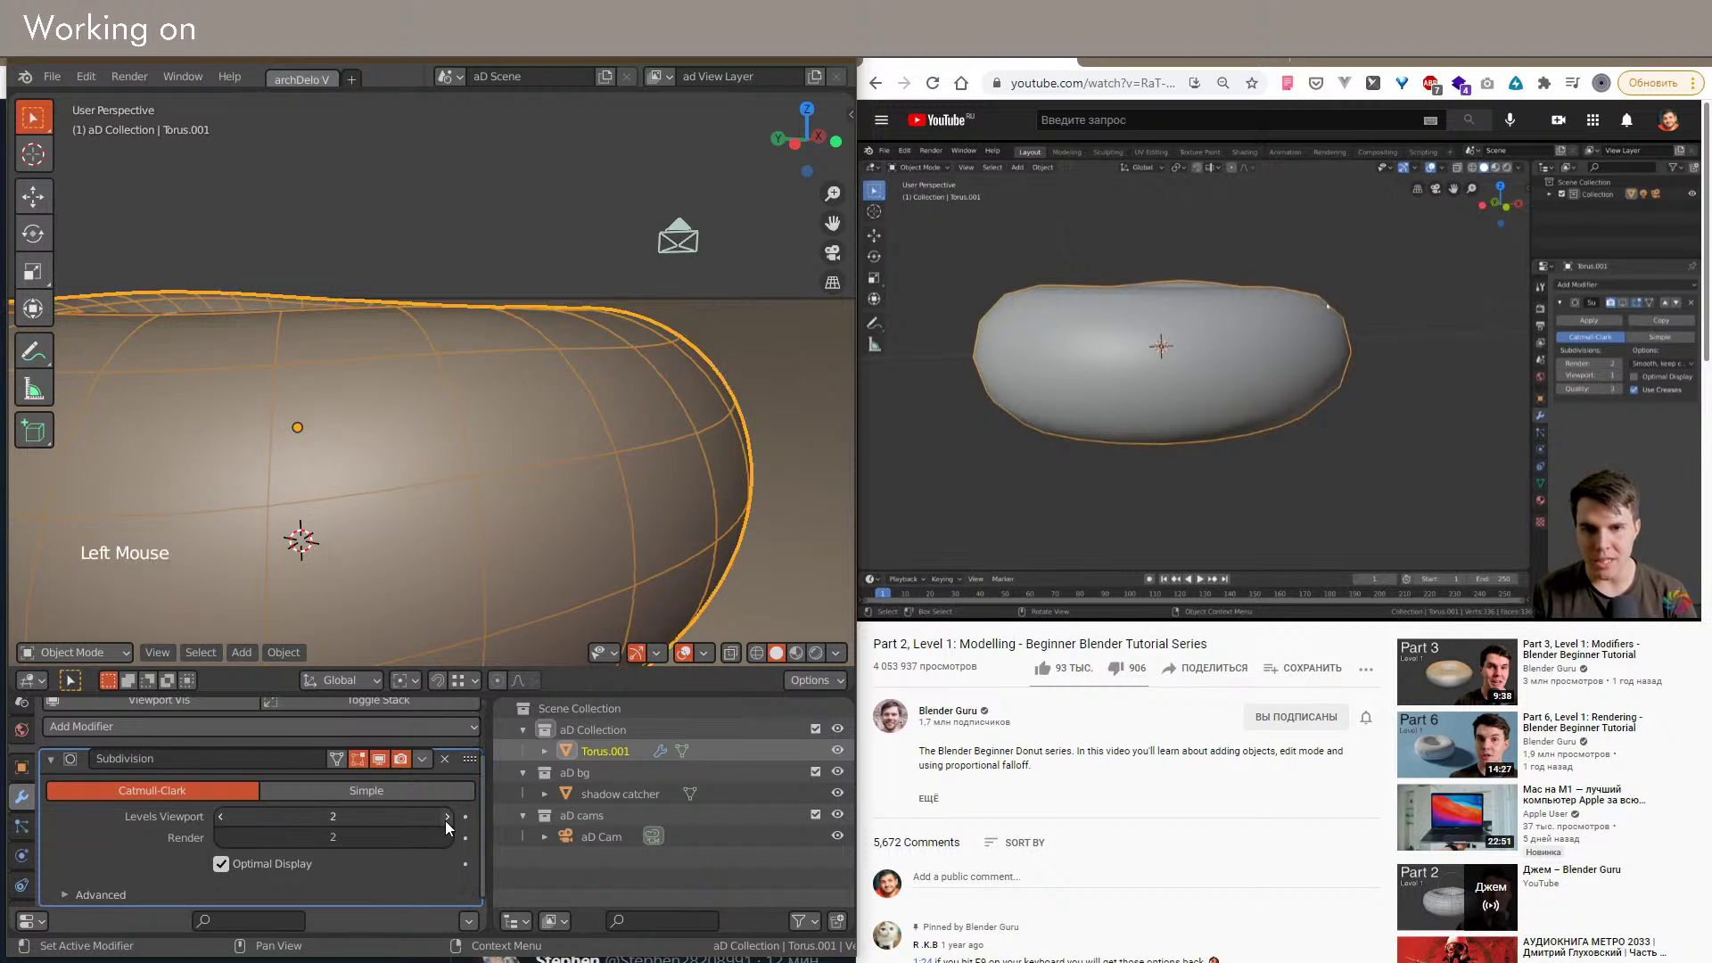
scroll(544, 416, "down", 4)
key("shift+alt+z")
middle_click_drag(508, 487, 551, 494, "shift")
scroll(469, 532, "down", 3)
middle_click_drag(469, 532, 580, 482)
scroll(637, 469, "up", 1)
middle_click_drag(579, 481, 495, 481, "shift")
scroll(432, 481, "down", 2)
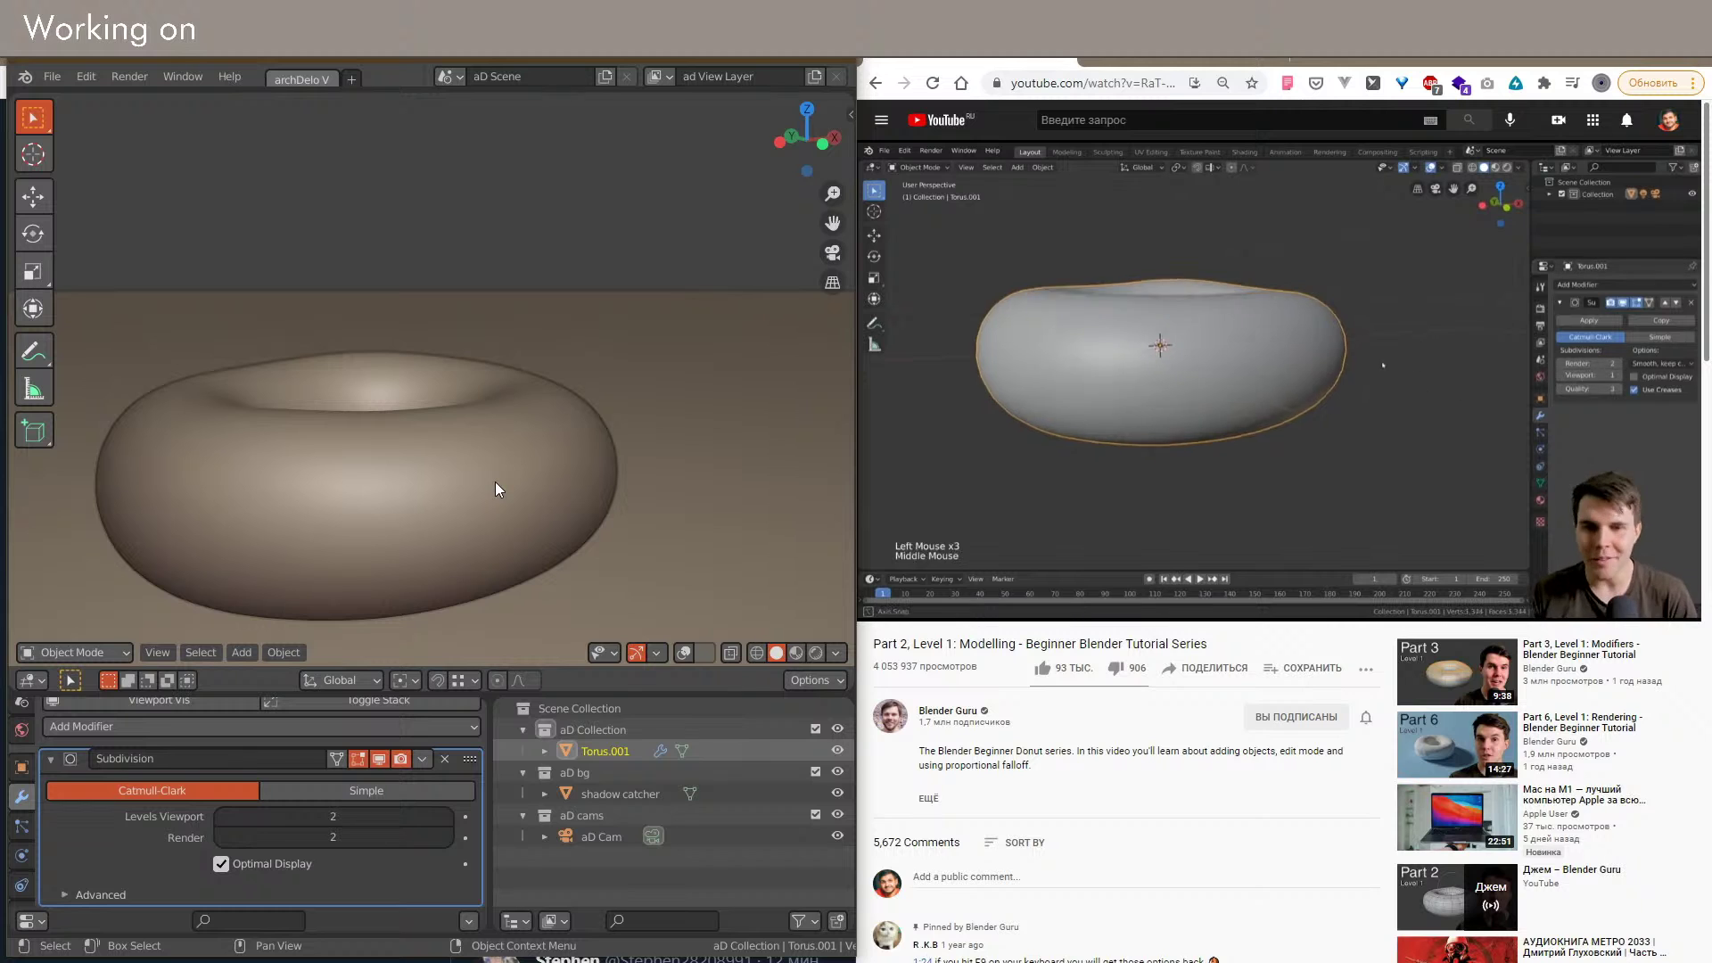
Step: Set the Subdivision modifier's viewport level to 1 and start playing the Part 3 Modifiers tutorial in the browser
left_click(221, 817)
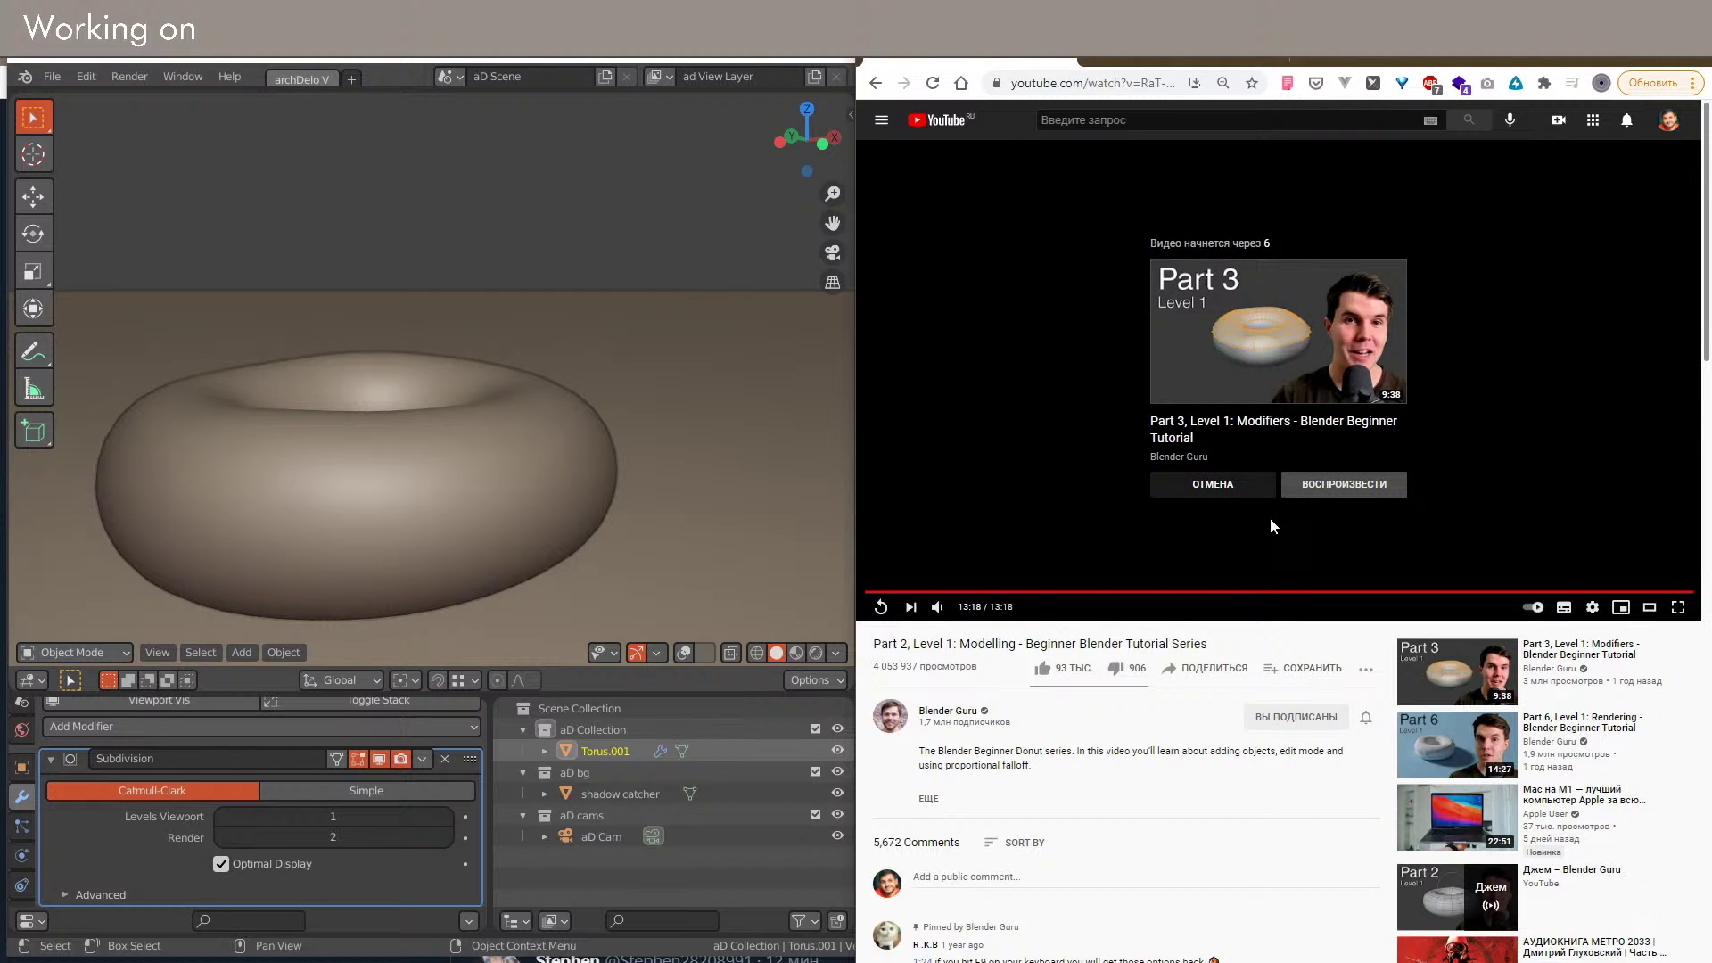
left_click(1352, 488)
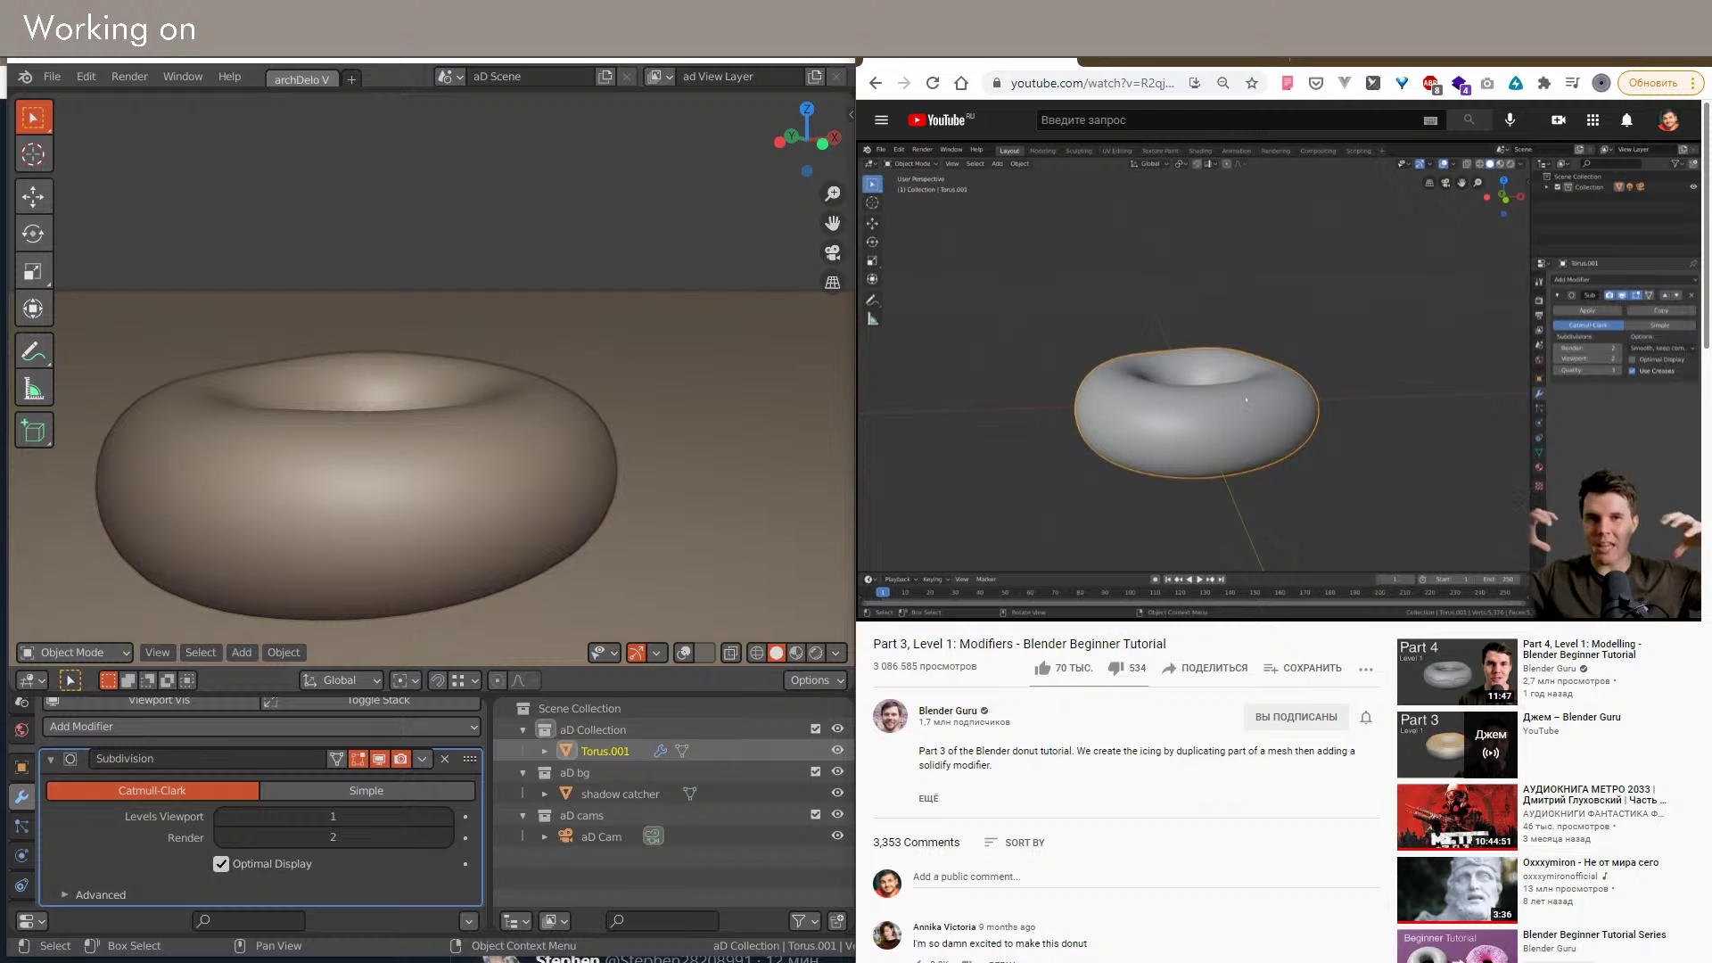
Step: Show the overlays and display the torus in wireframe from the side, in Edit Mode with face selection
middle_click_drag(715, 501, 427, 489)
key("shift+alt+z")
key("Tab")
key("3")
key("shift+z")
left_click_drag(128, 270, 823, 398)
key("g")
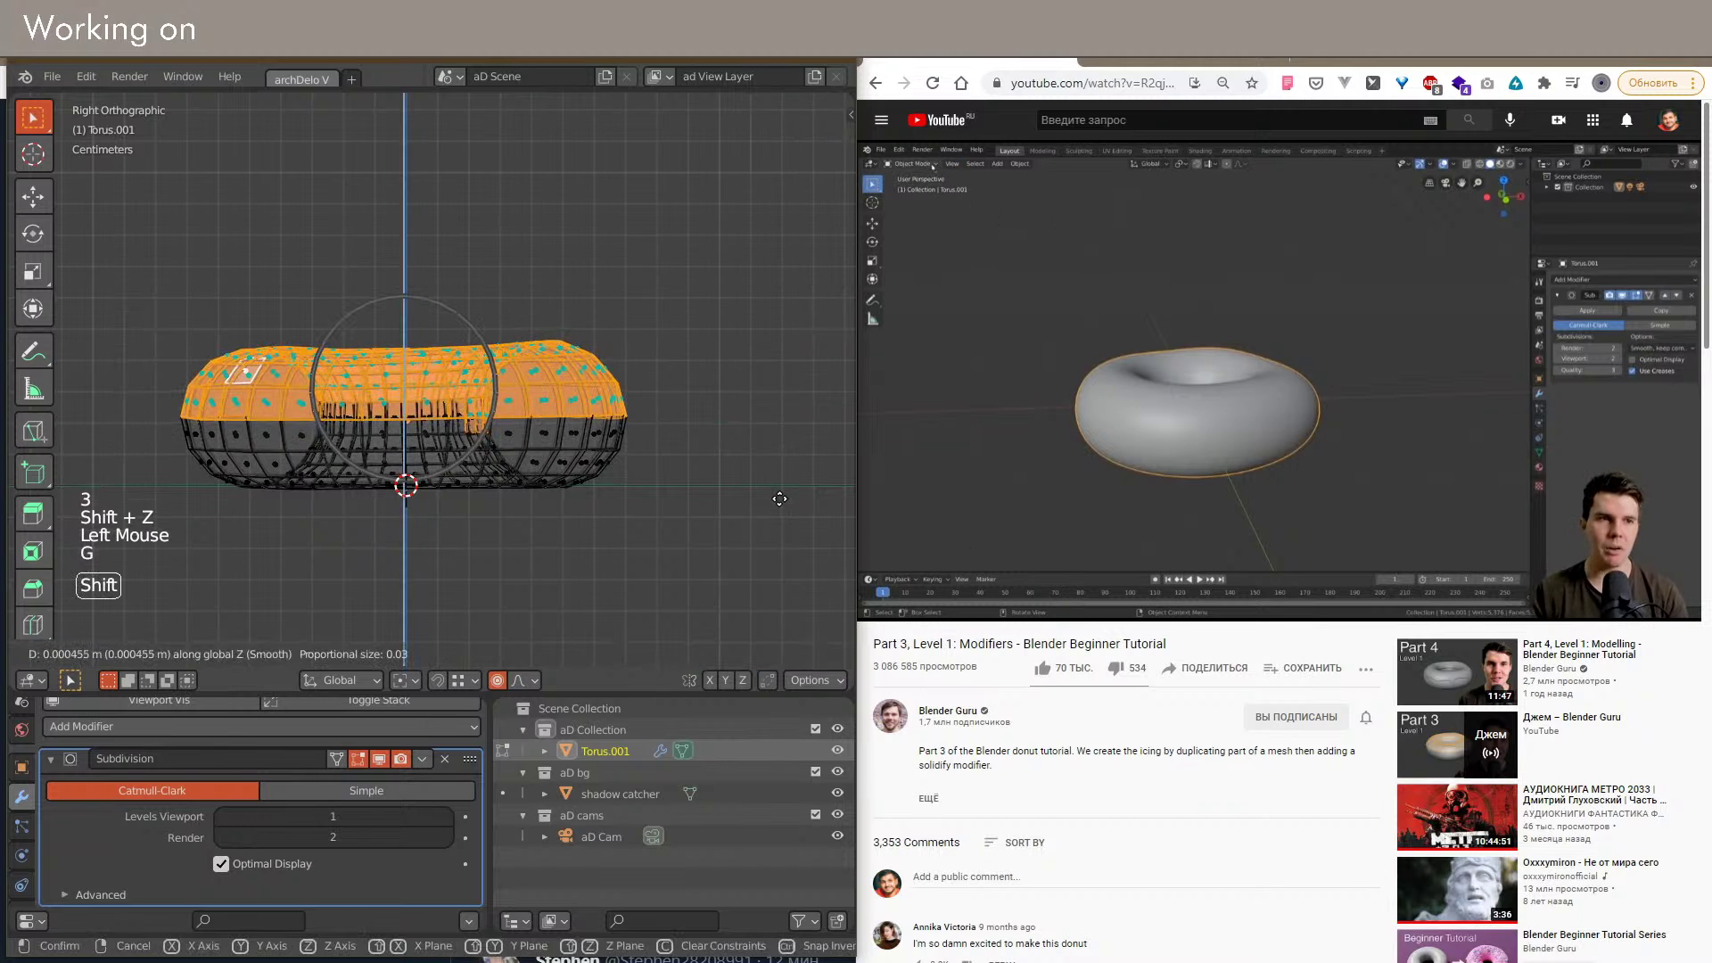
right_click(779, 484)
key("ctrl+z")
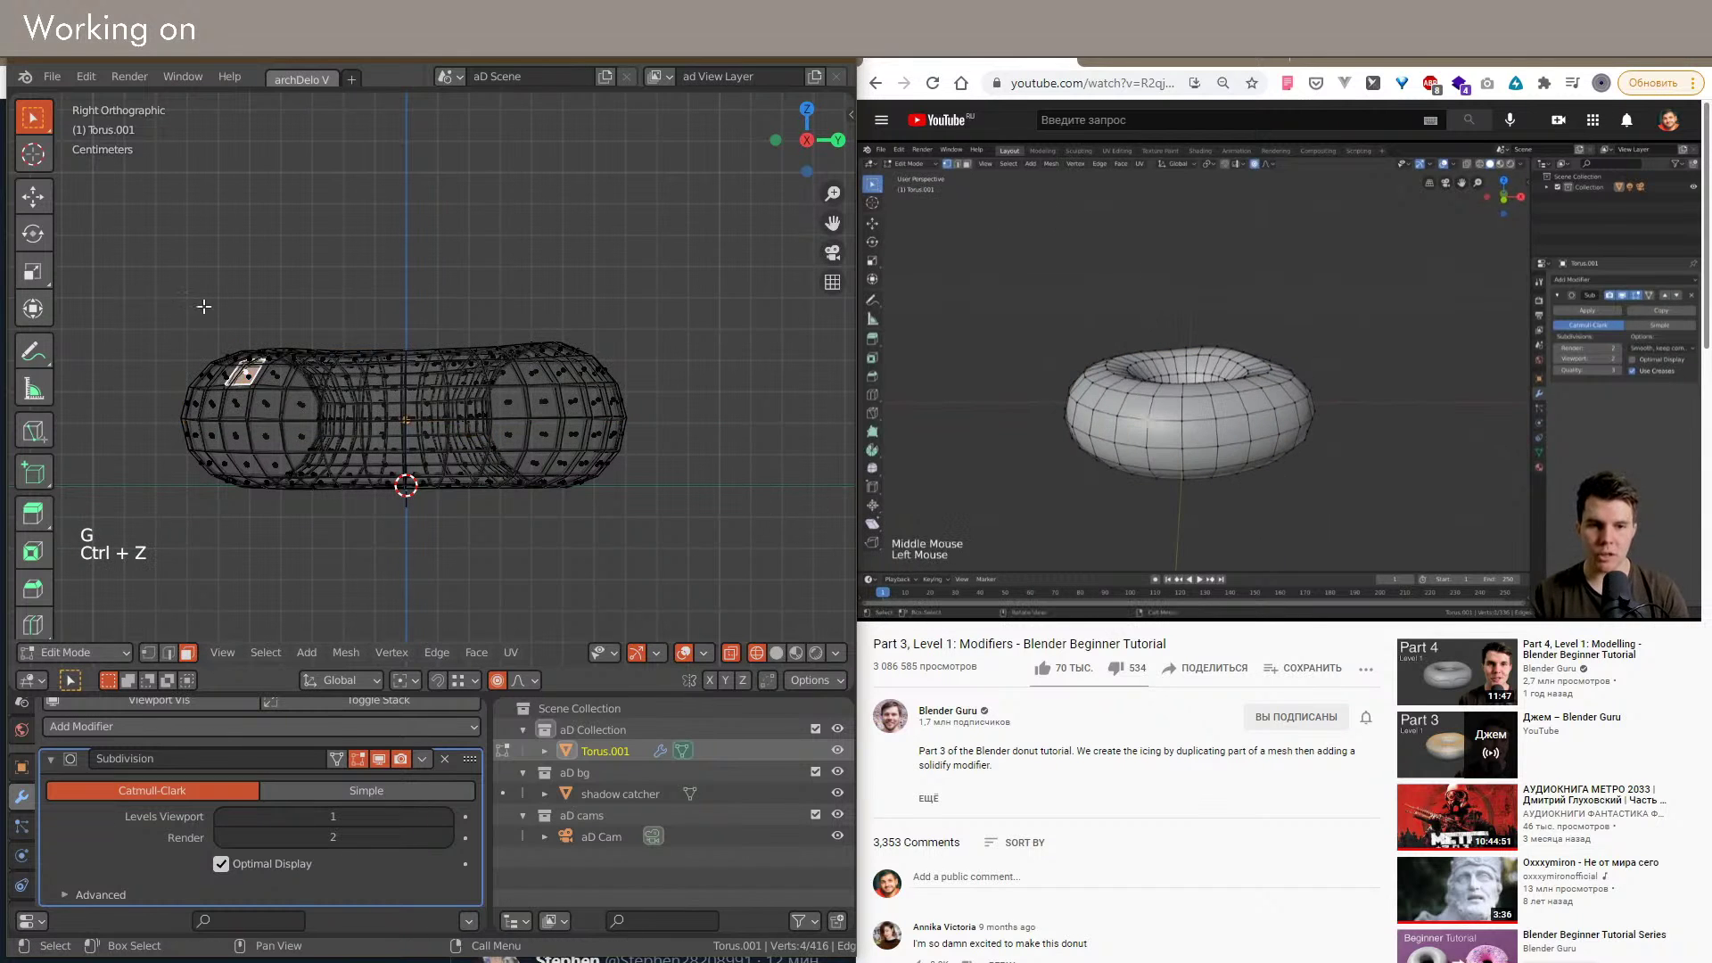
key("ctrl+z")
left_click(267, 365)
key("Tab")
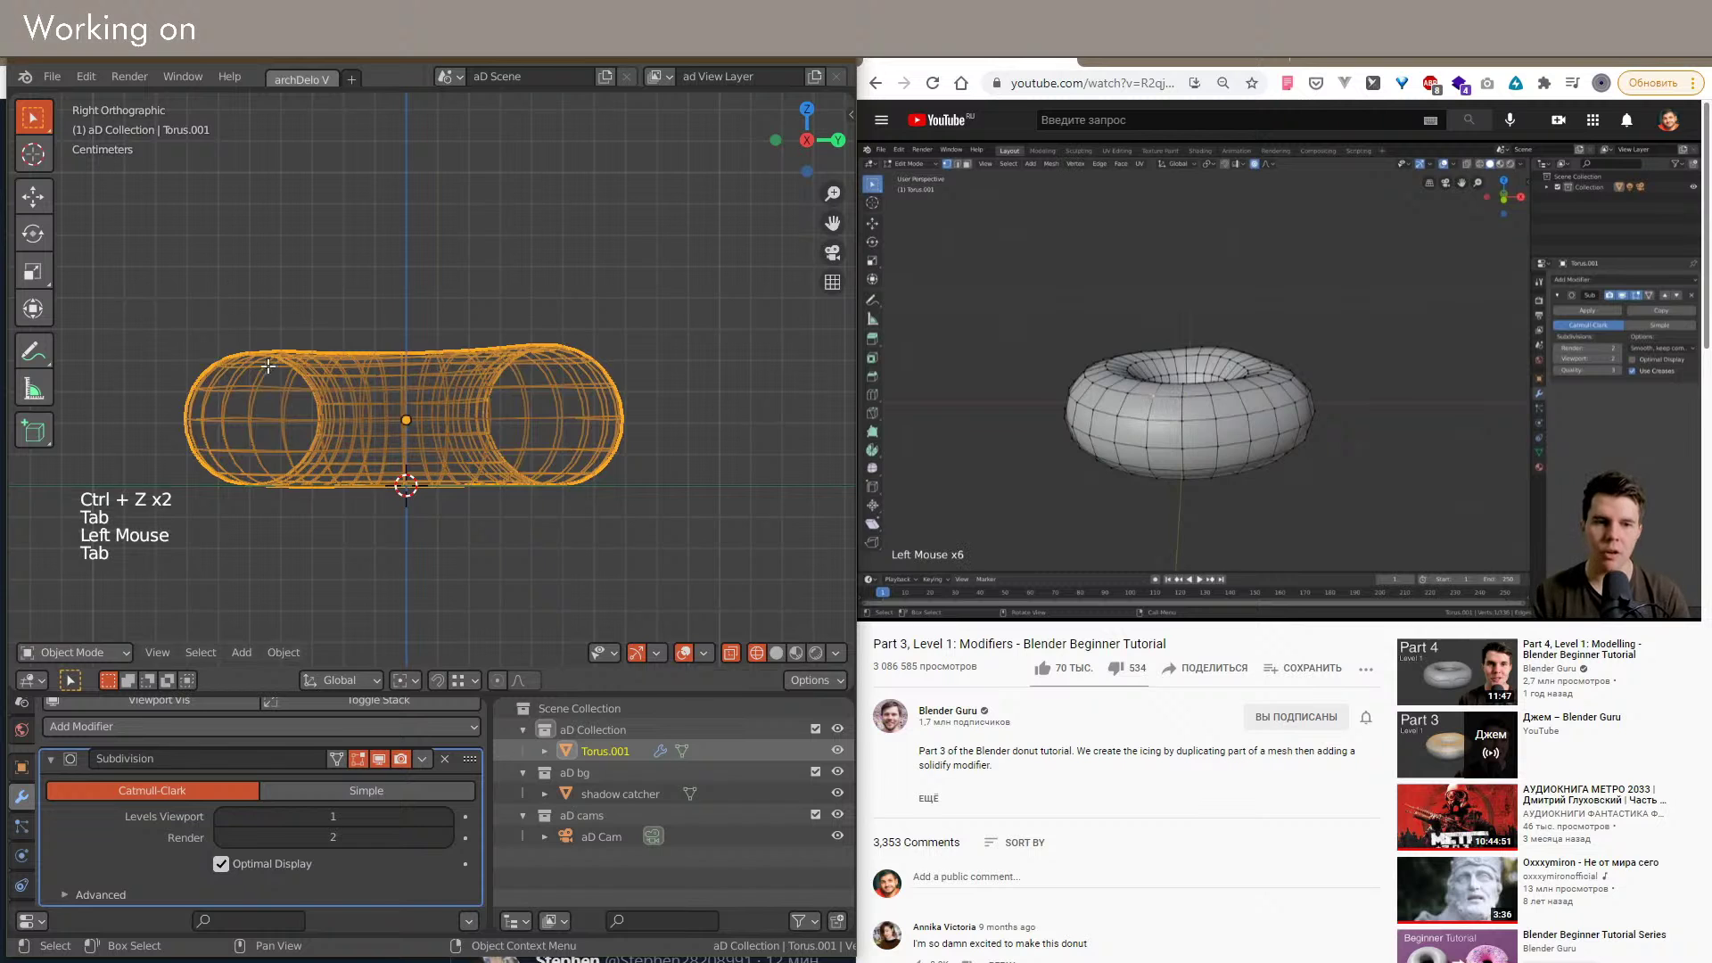
Step: Select all faces of the torus's upper half and duplicate them, moved 0.003074 m up along Z
left_click_drag(112, 267, 699, 407)
middle_click_drag(695, 464, 517, 500, "alt")
middle_click_drag(518, 500, 526, 473, "shift")
middle_click_drag(670, 476, 658, 473, "alt")
key("shift+d")
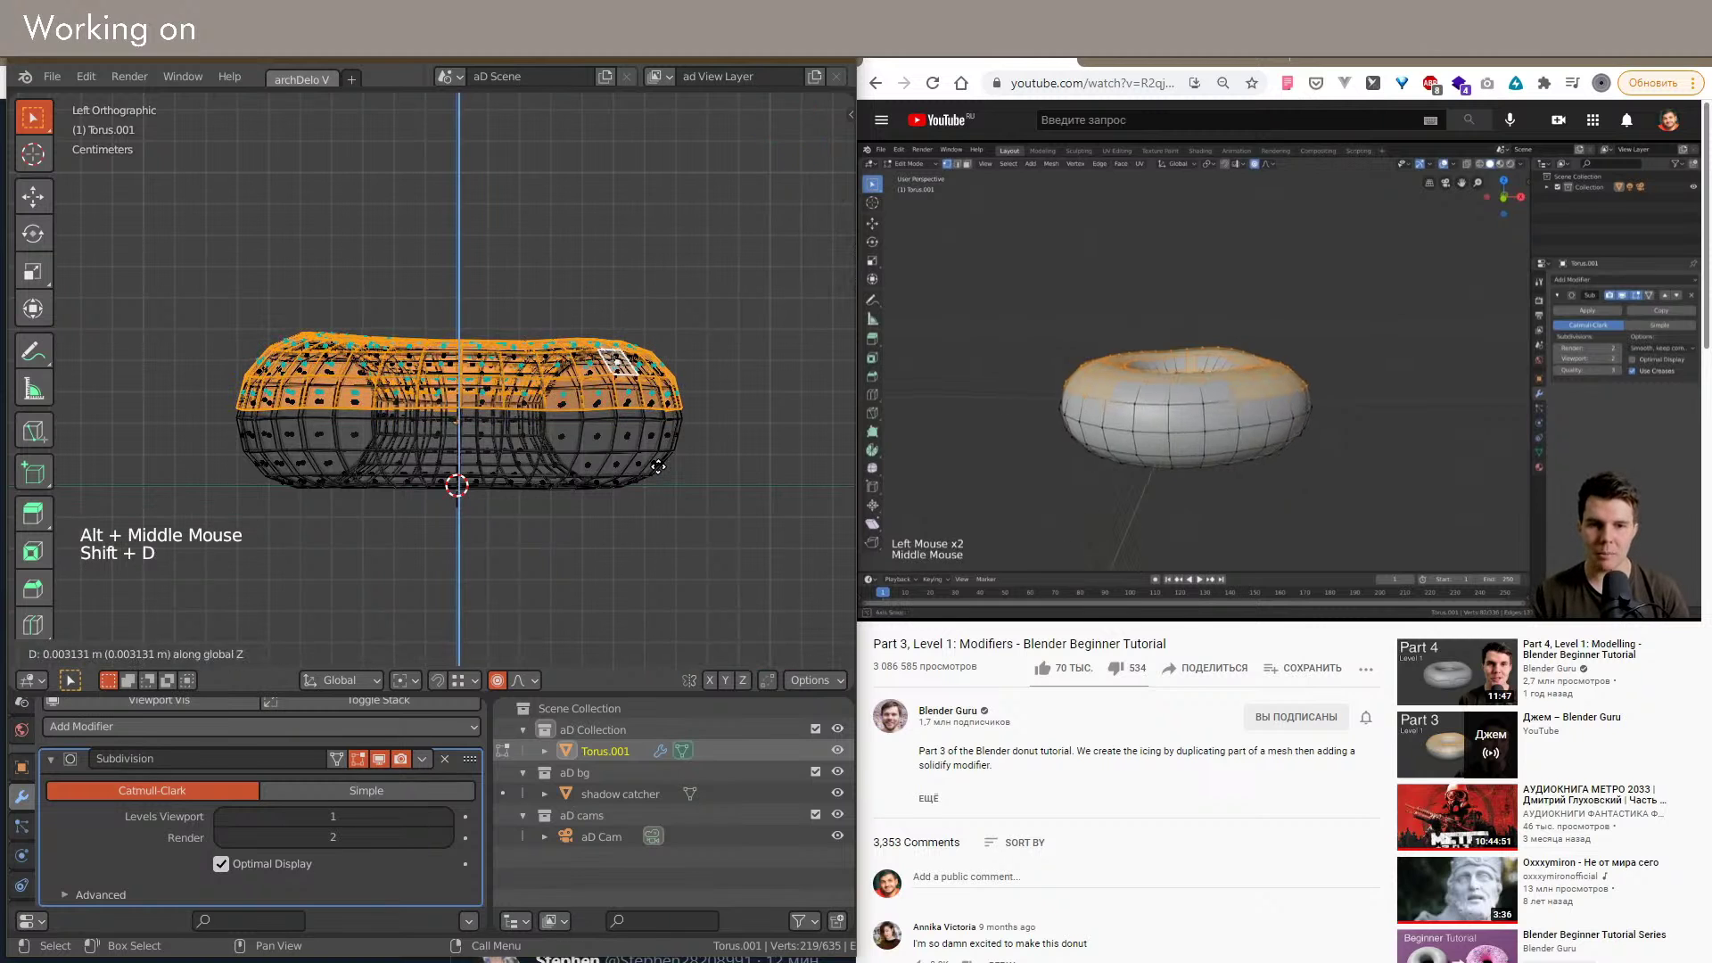
left_click(657, 468)
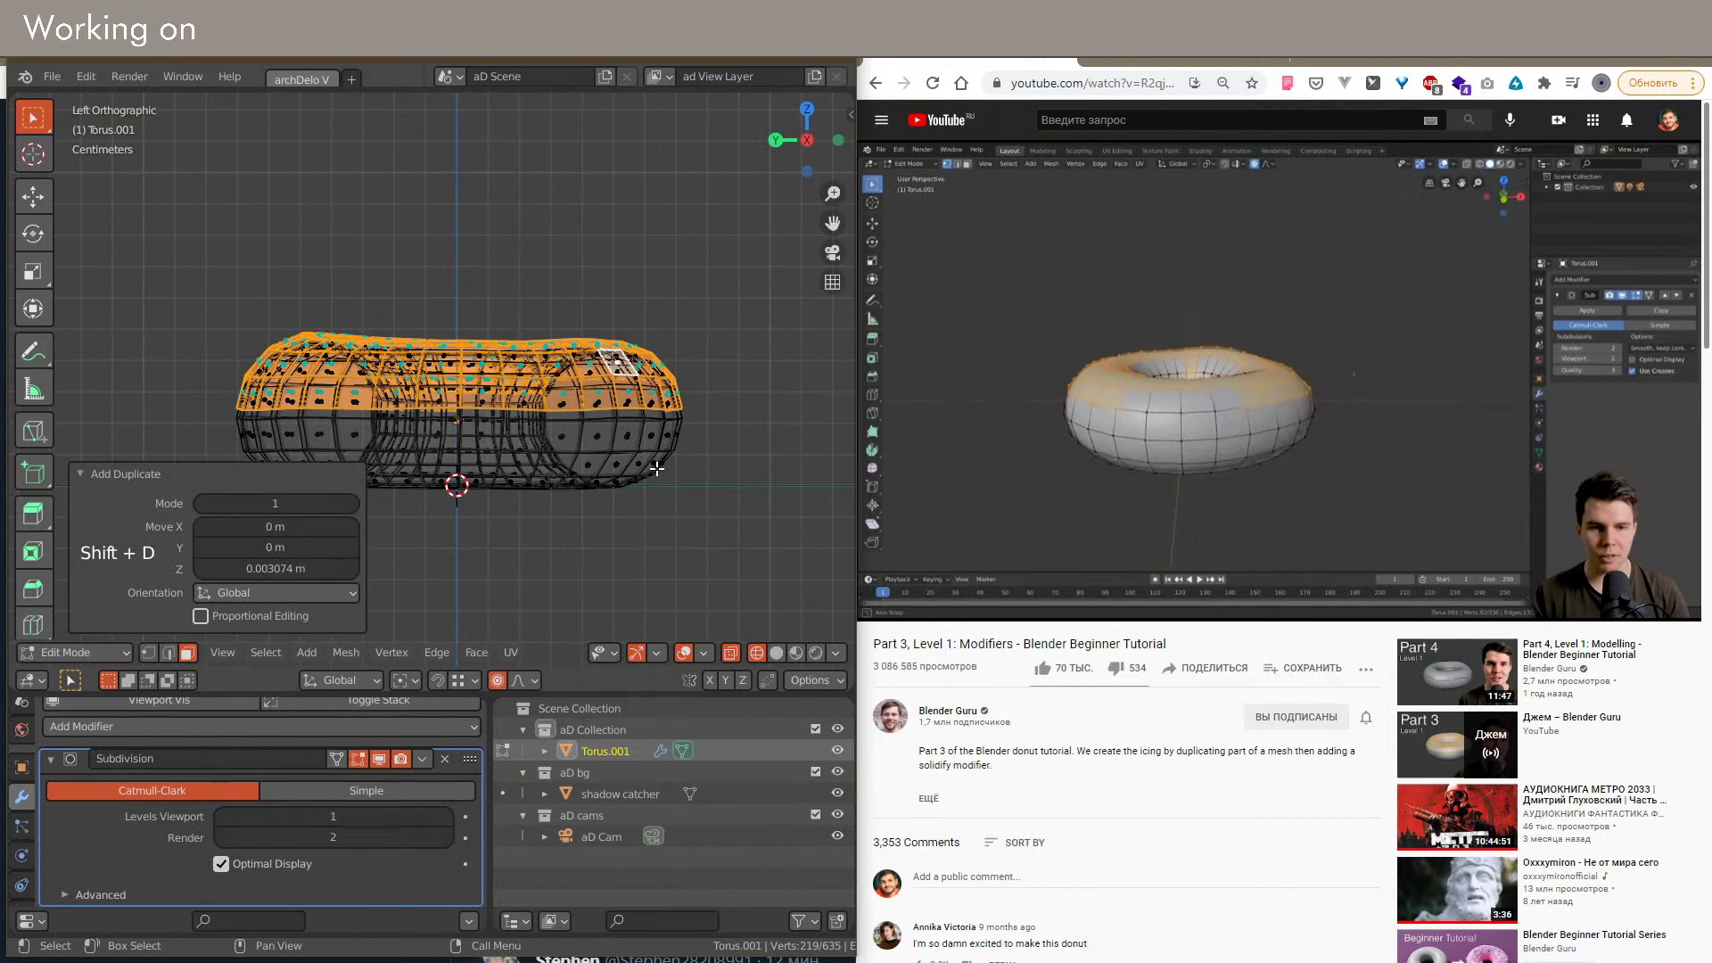
Step: Separate the duplicated upper half into its own object and select it in Object Mode
key("p")
key("Tab")
left_click(610, 343)
key("ctrl+space")
middle_click_drag(610, 352, 651, 398, "shift")
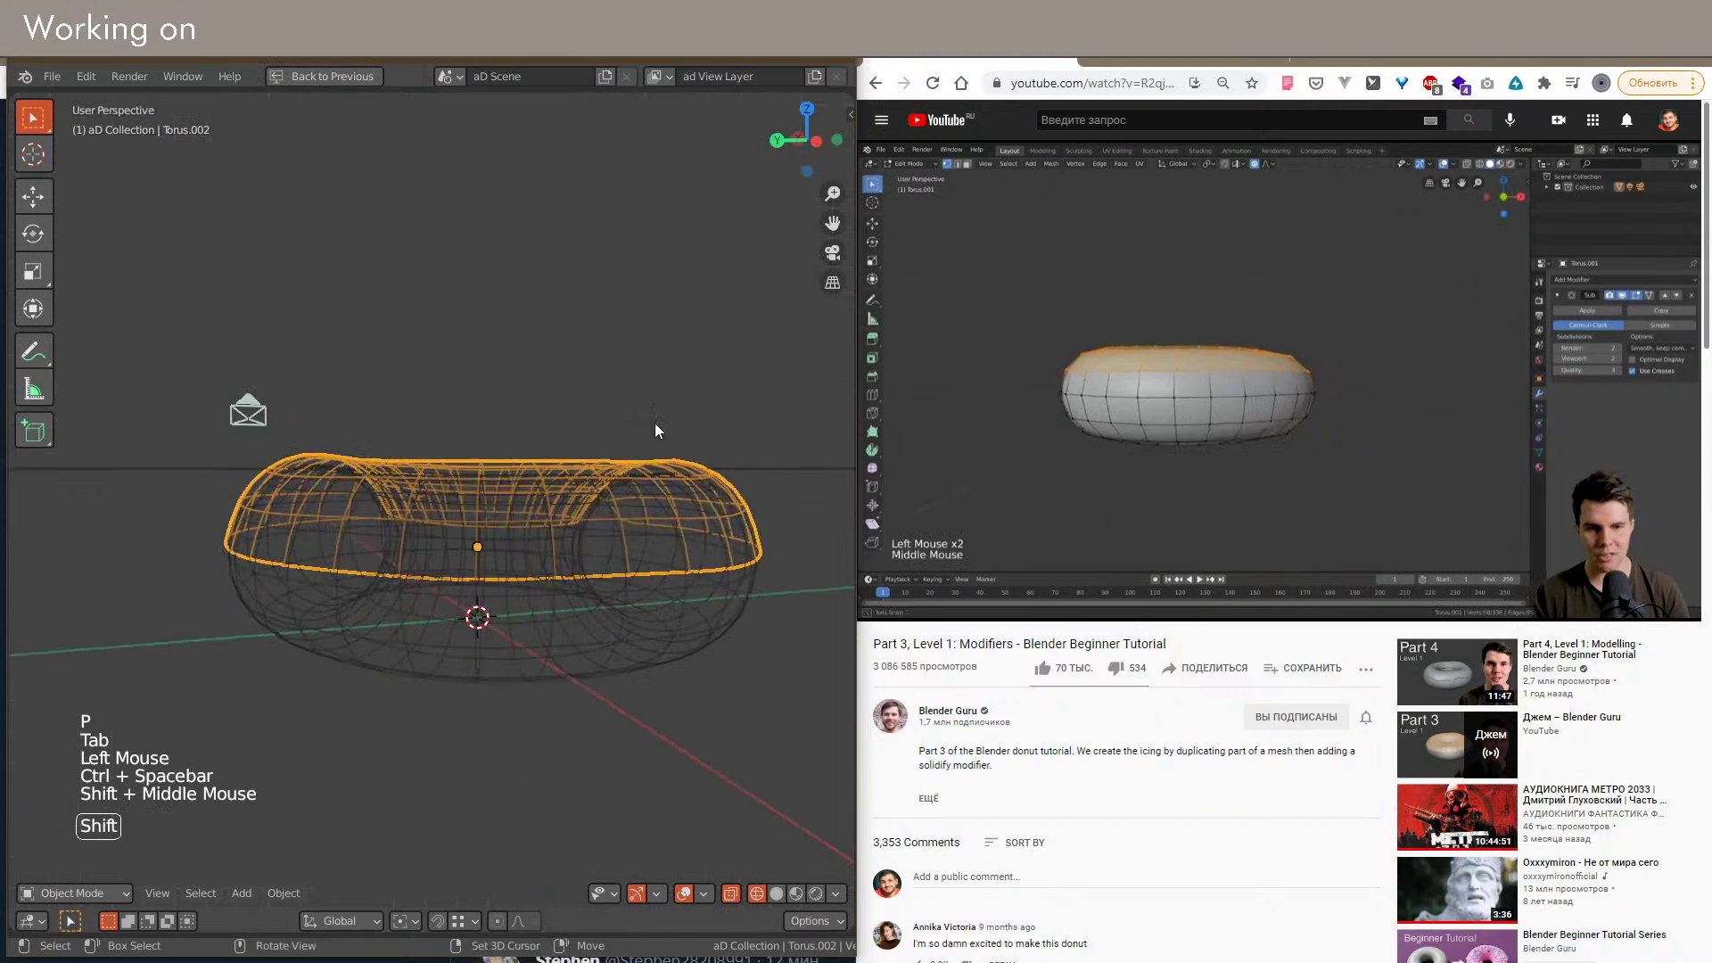
key("ctrl+space")
Step: Add a Solidify modifier to the separated icing piece and return the viewport to solid shading
left_click(85, 765)
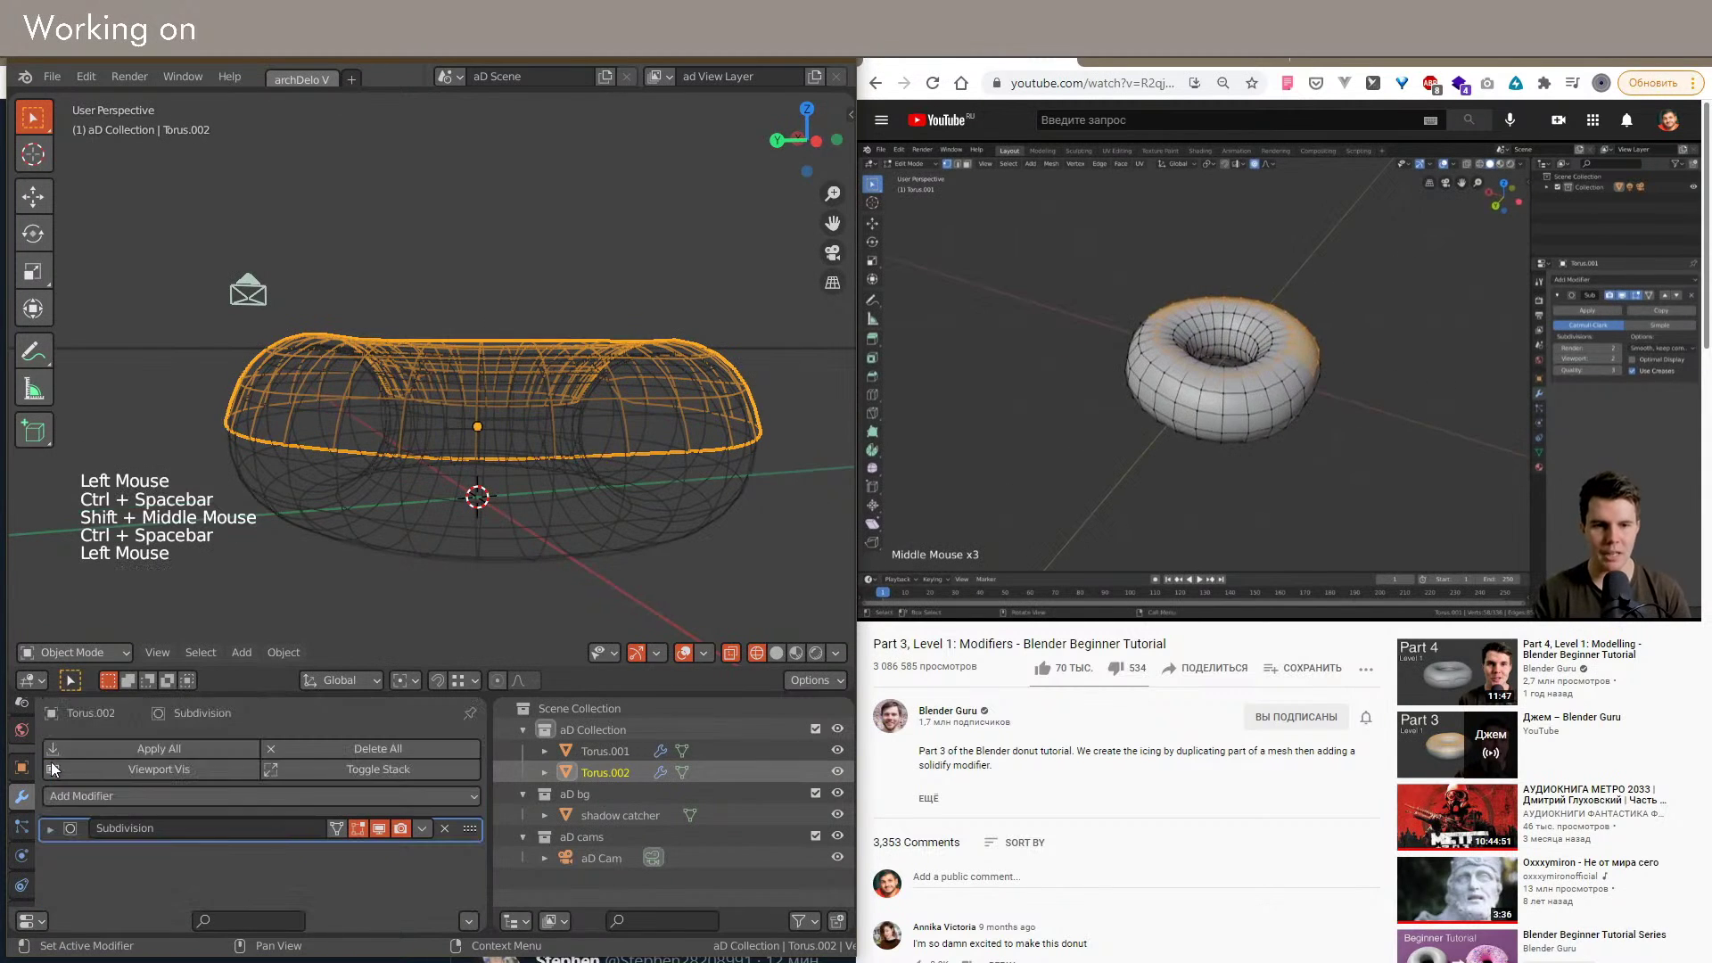
left_click(98, 803)
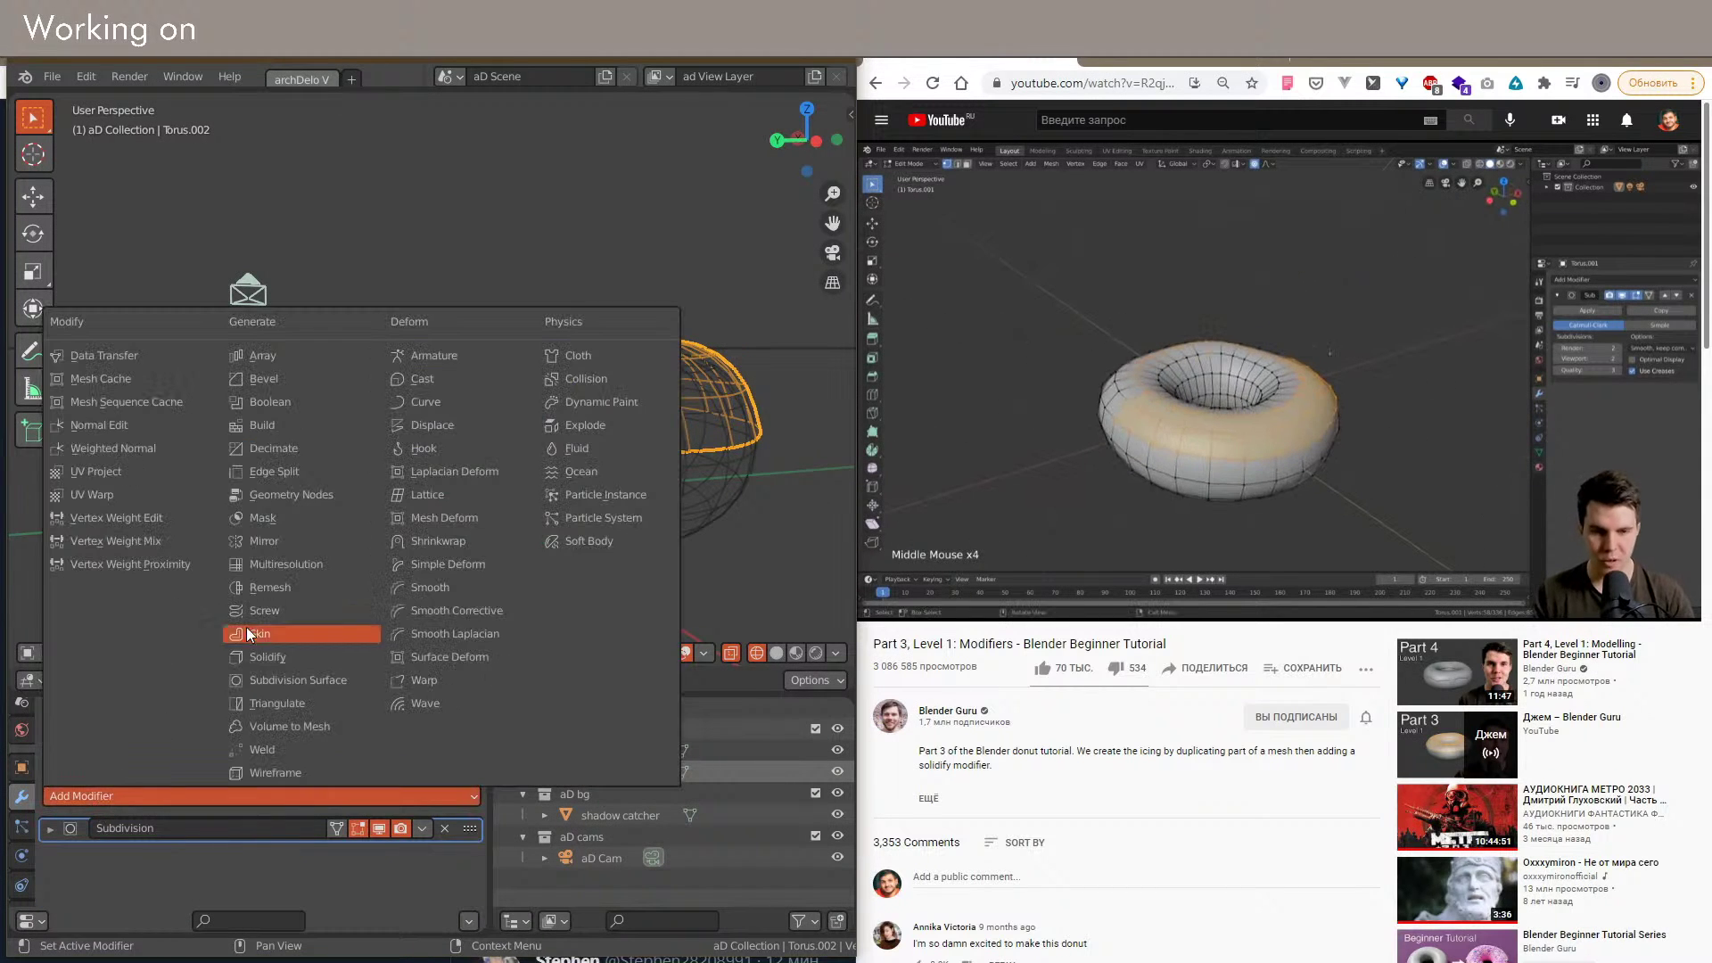
left_click(269, 657)
key("shift+z")
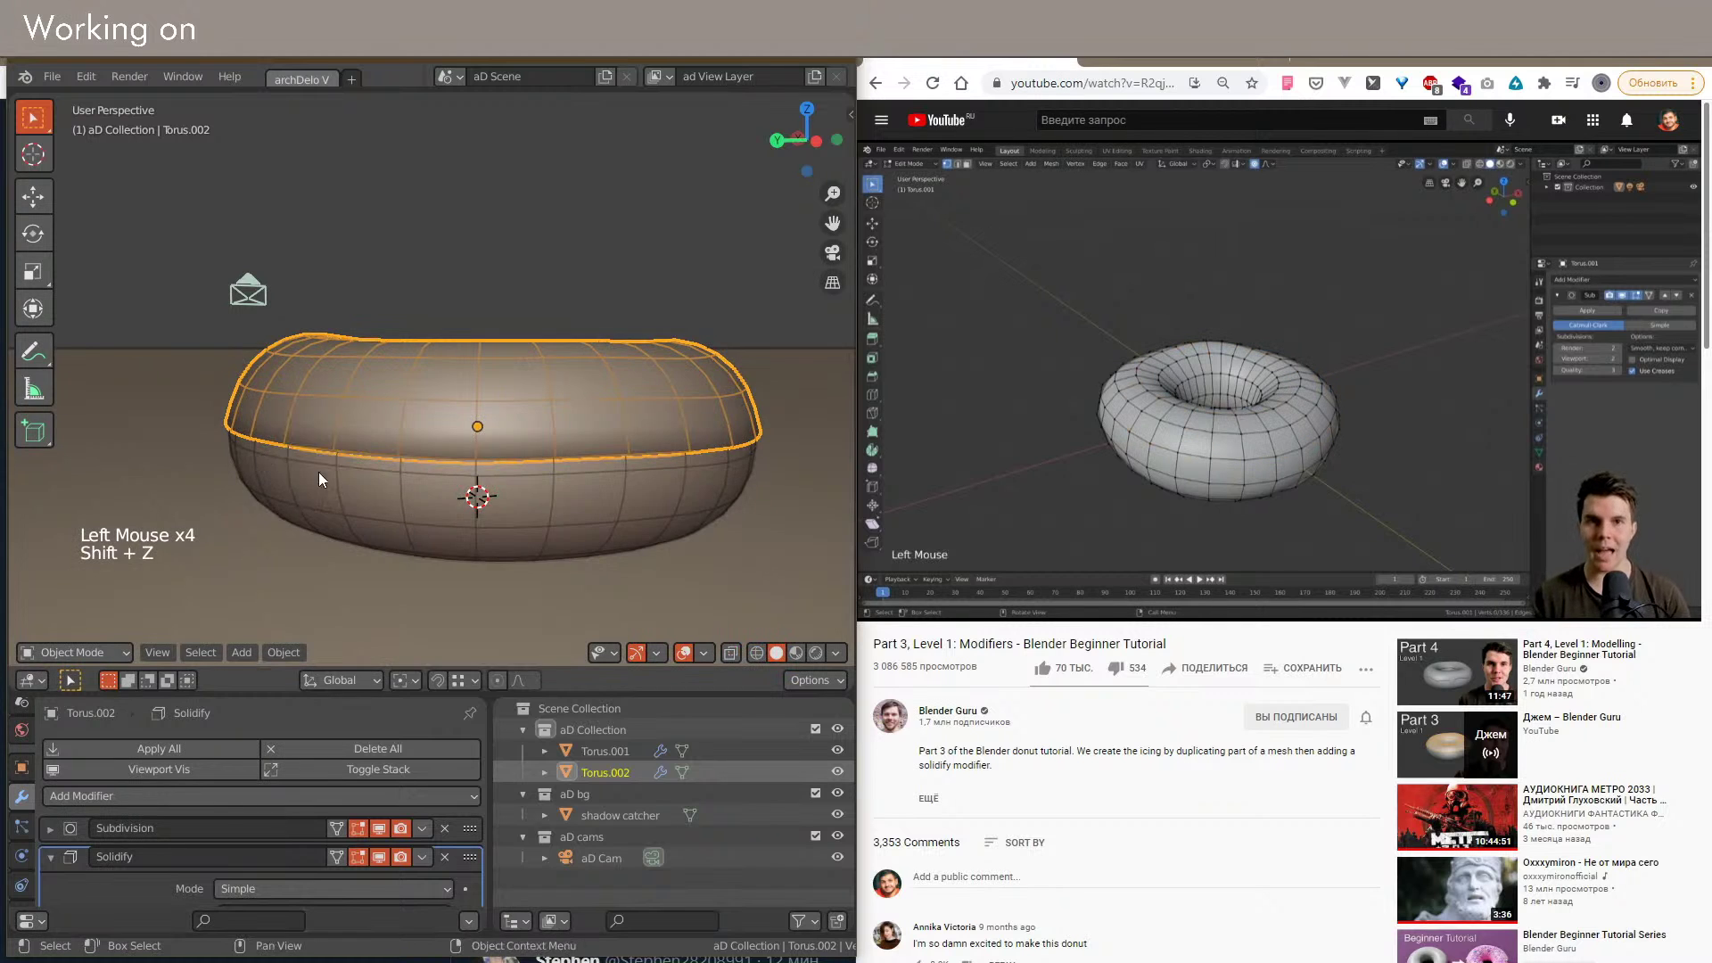
Step: Set the thickness of the icing's Solidify modifier to 0.002 m
scroll(306, 472, "up", 2)
key("z")
middle_click_drag(354, 483, 287, 430, "shift")
key("shift+b")
left_click_drag(239, 389, 312, 496)
middle_click_drag(256, 427, 243, 479, "shift")
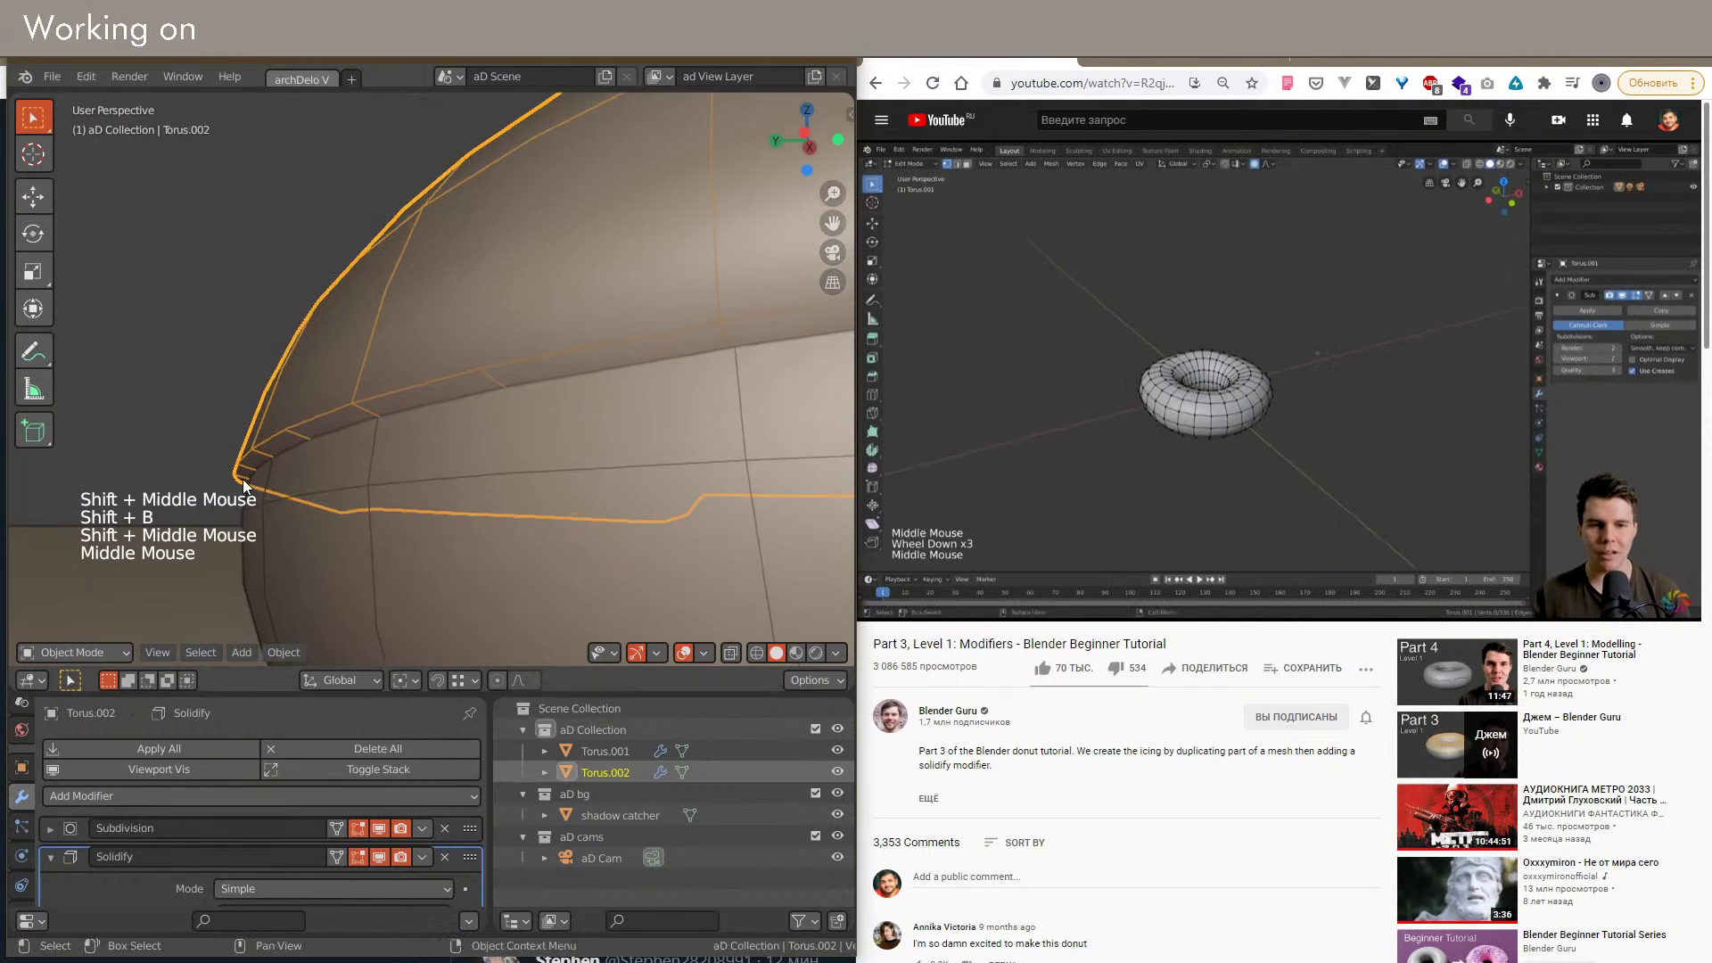
middle_click_drag(206, 832, 143, 765)
left_click(50, 751)
left_click(217, 824)
left_click(55, 749)
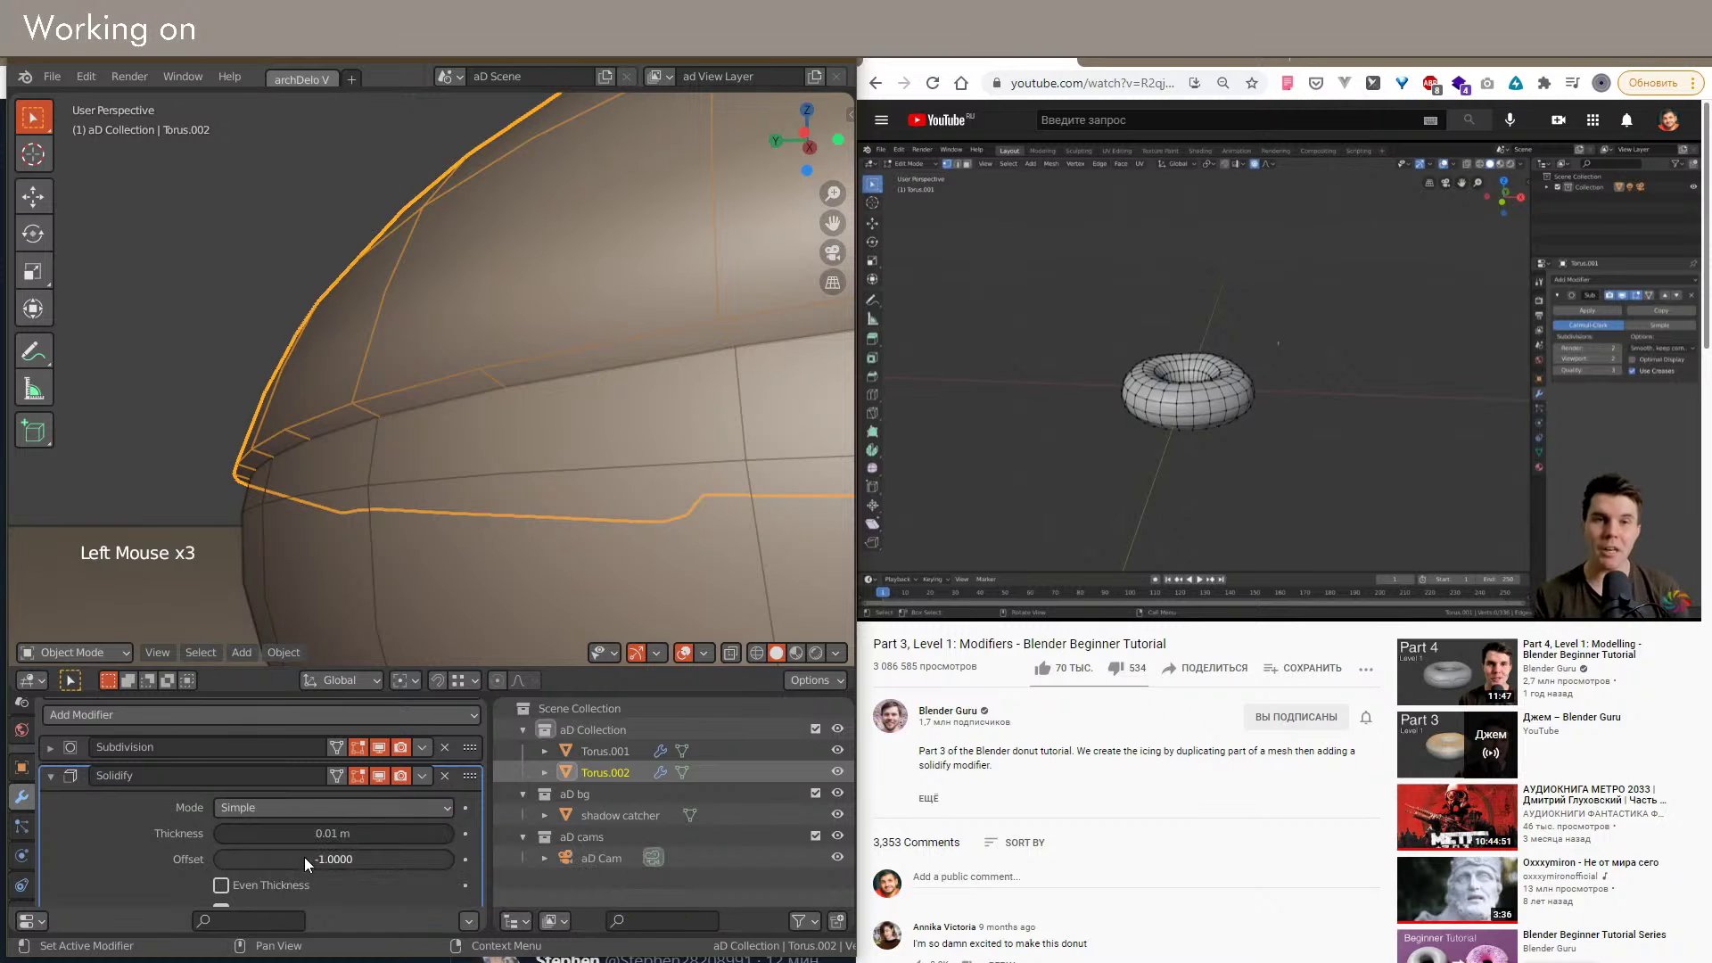
left_click_drag(316, 834, 314, 836)
key("BackSpace")
left_click(322, 836, "shift")
middle_click_drag(236, 894, 234, 838)
middle_click_drag(115, 726, 84, 799)
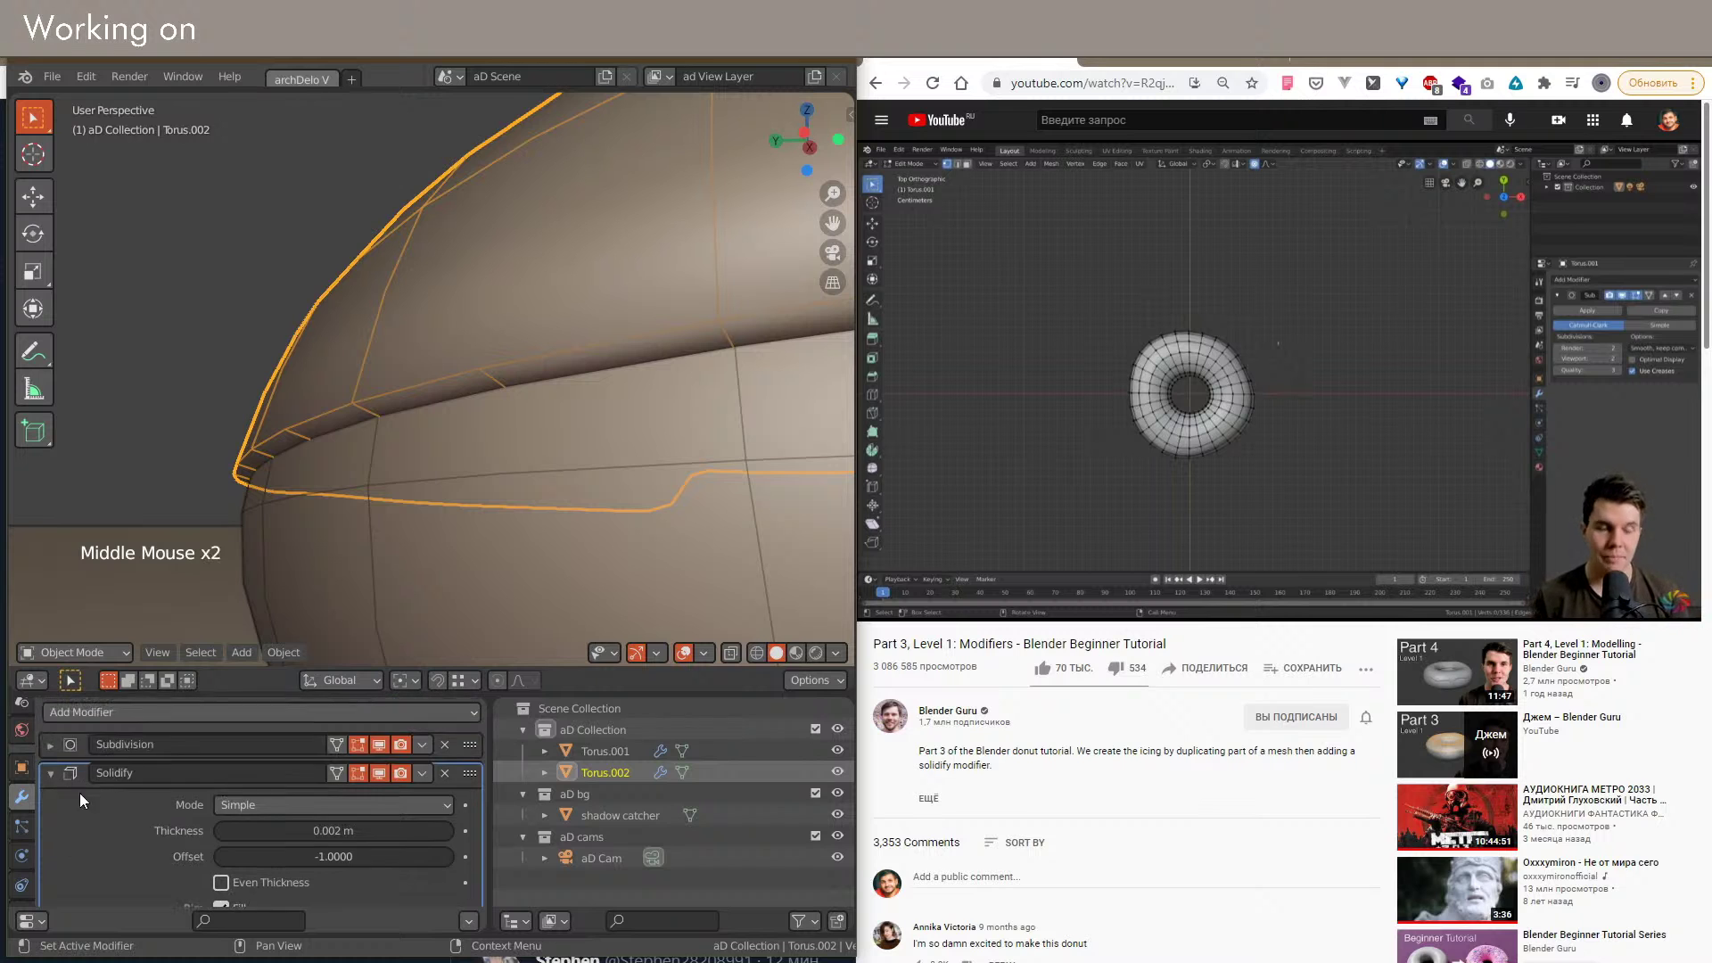
Step: Collapse the Solidify settings and add a second Subdivision Surface modifier after it
left_click(51, 795)
left_click(112, 792)
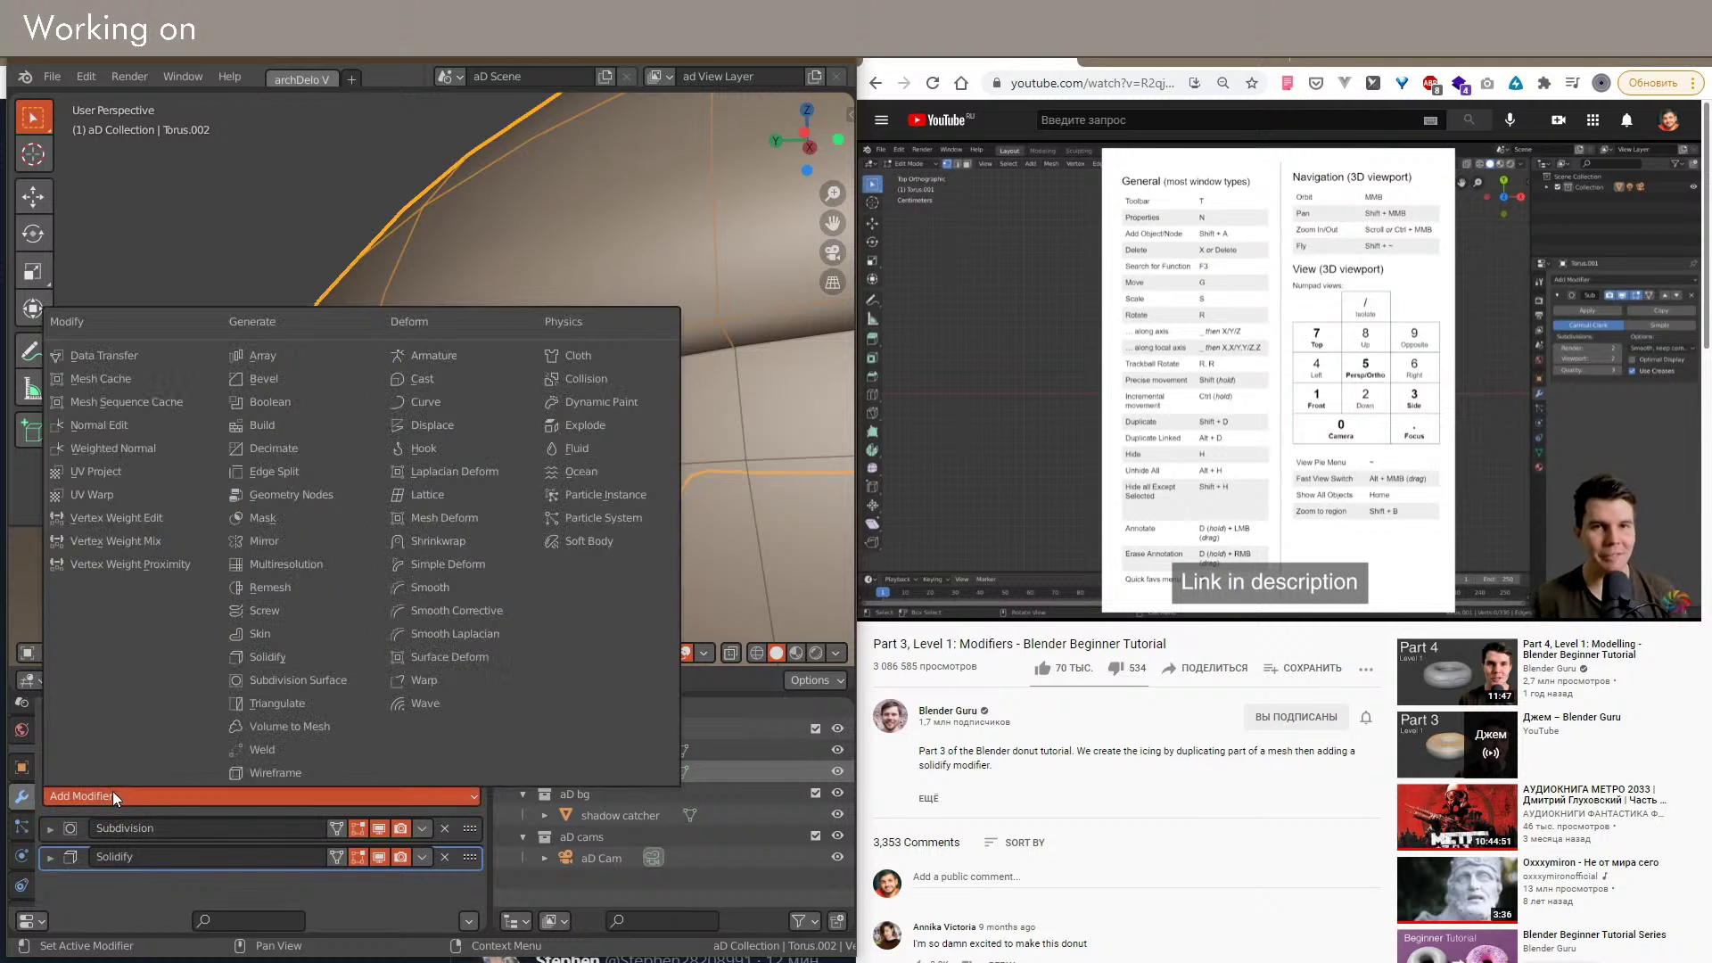
left_click(243, 677)
Step: Hide the overlays and show the whole donut in material preview shading
middle_click_drag(259, 616, 382, 567, "shift")
key("shift+alt+z")
scroll(249, 441, "down", 4)
scroll(250, 440, "down", 4)
middle_click_drag(249, 441, 500, 464, "shift")
scroll(540, 507, "down", 2)
middle_click_drag(500, 463, 790, 656, "shift")
scroll(581, 559, "down", 2)
scroll(377, 523, "down", 1)
left_click(795, 654)
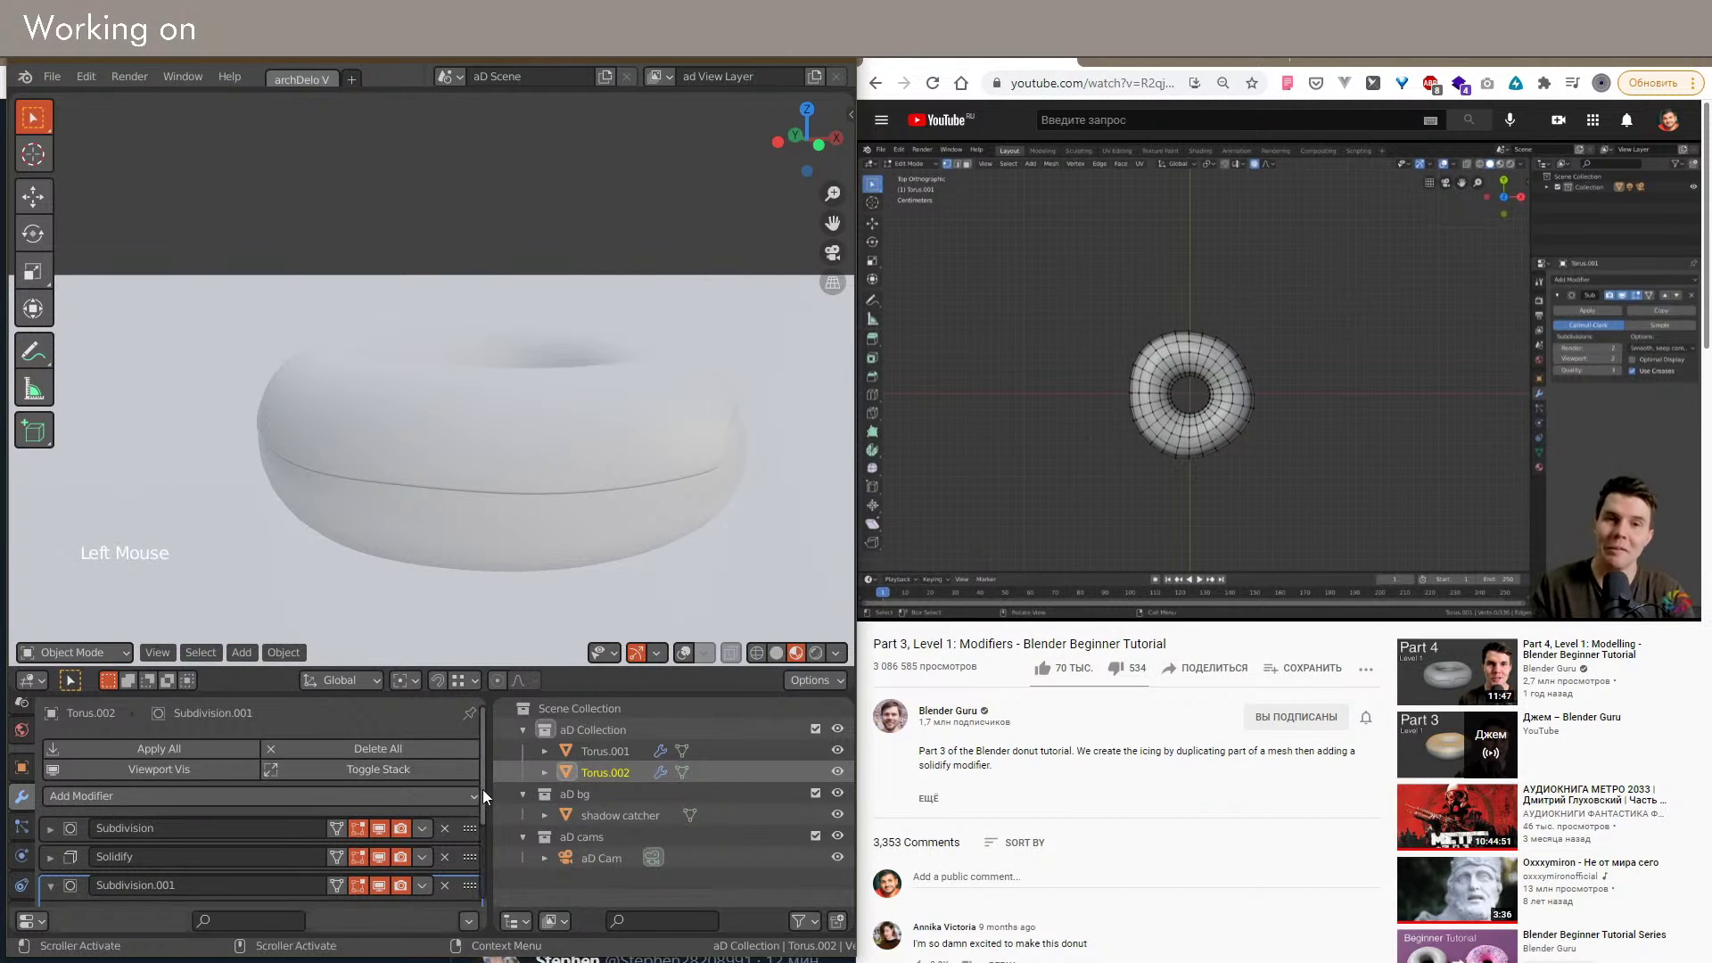
Step: Narrow the modifier area and turn the Outliner into a Shader Editor with its sidebar hidden
left_click_drag(488, 793, 364, 796)
left_click(387, 922)
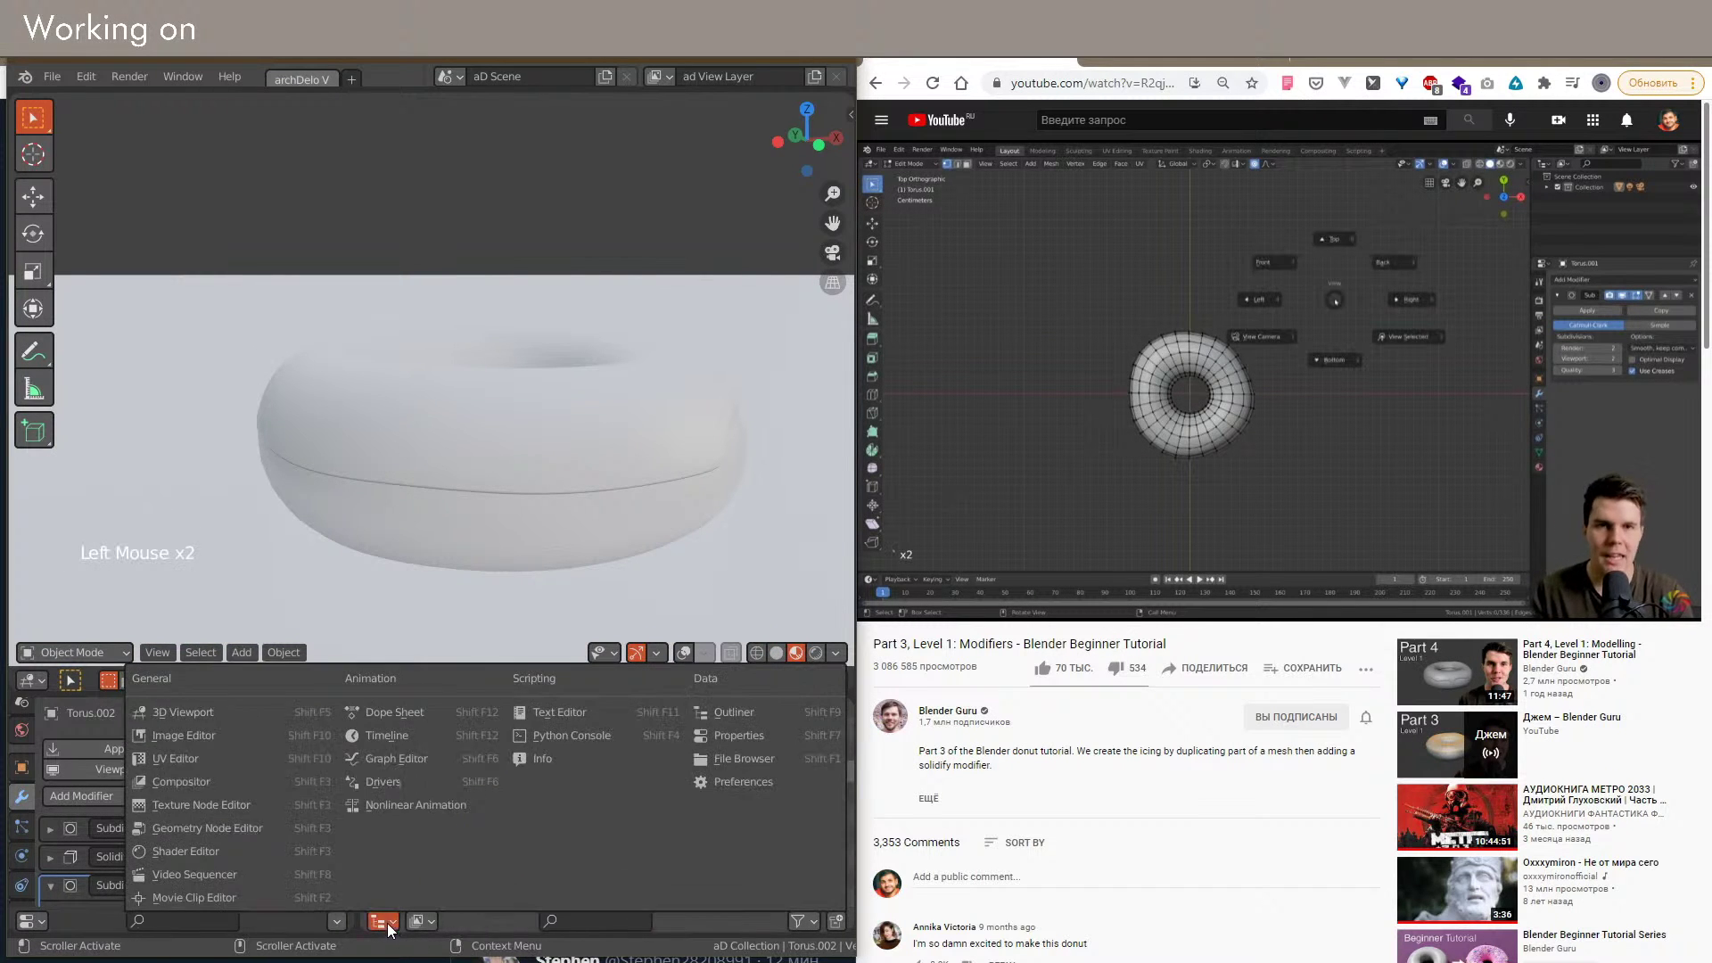
left_click(245, 852)
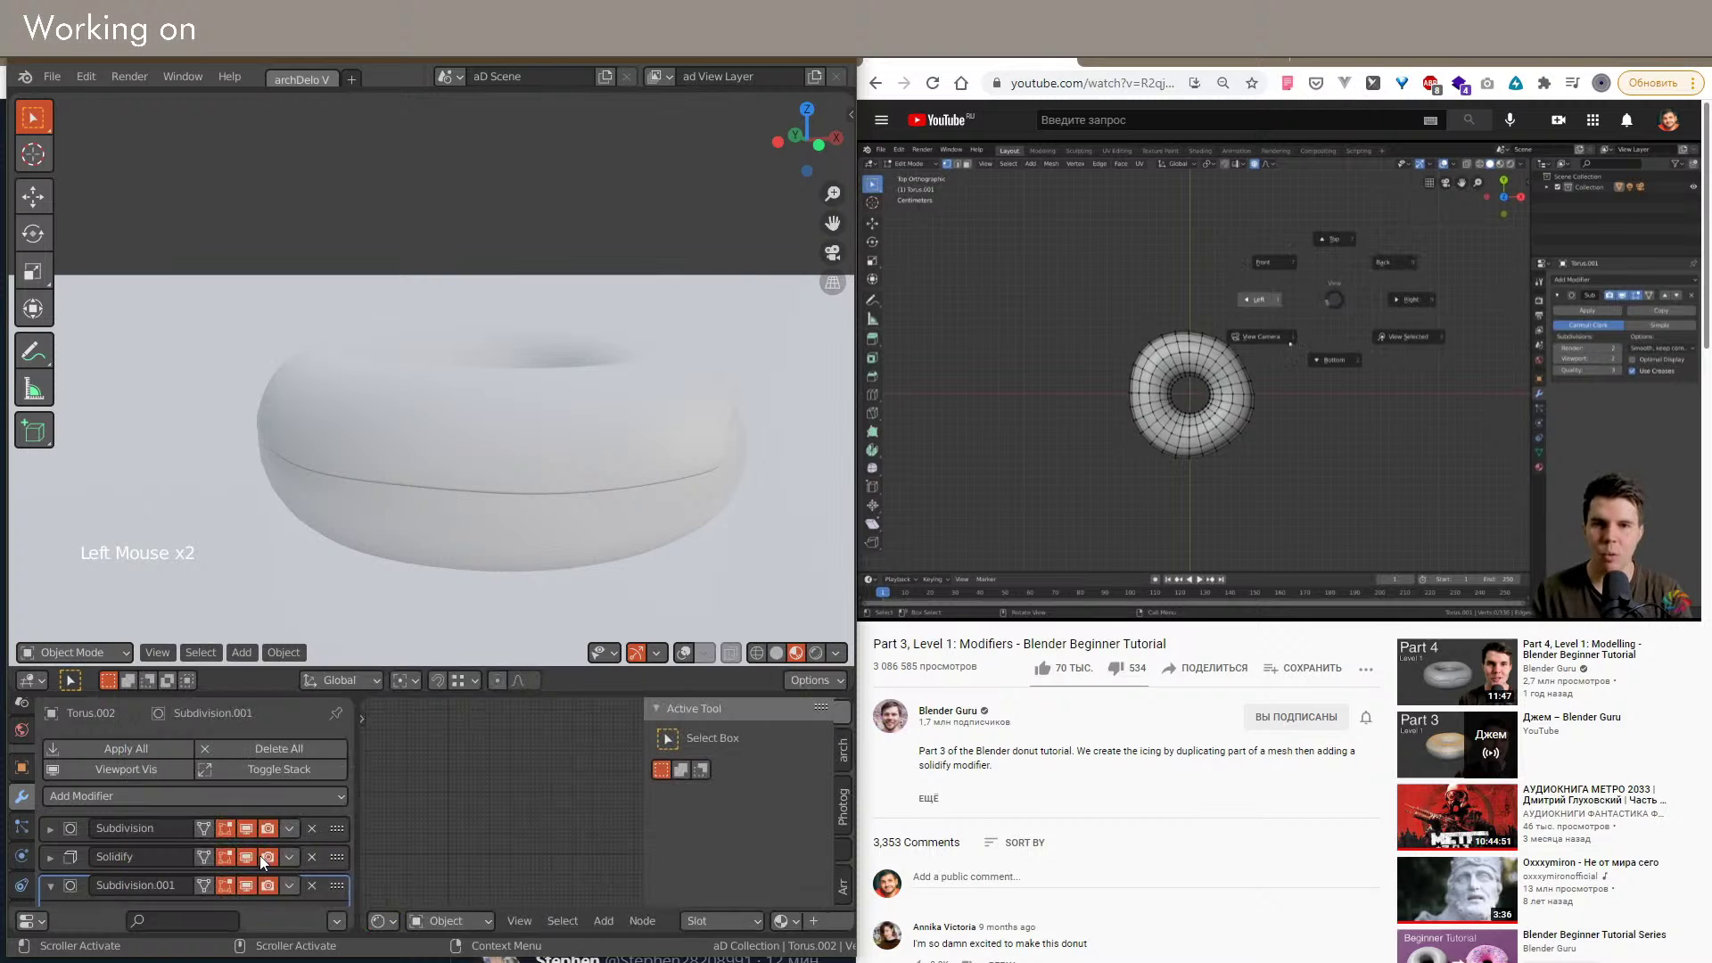
key("n")
middle_click_drag(615, 785, 499, 829)
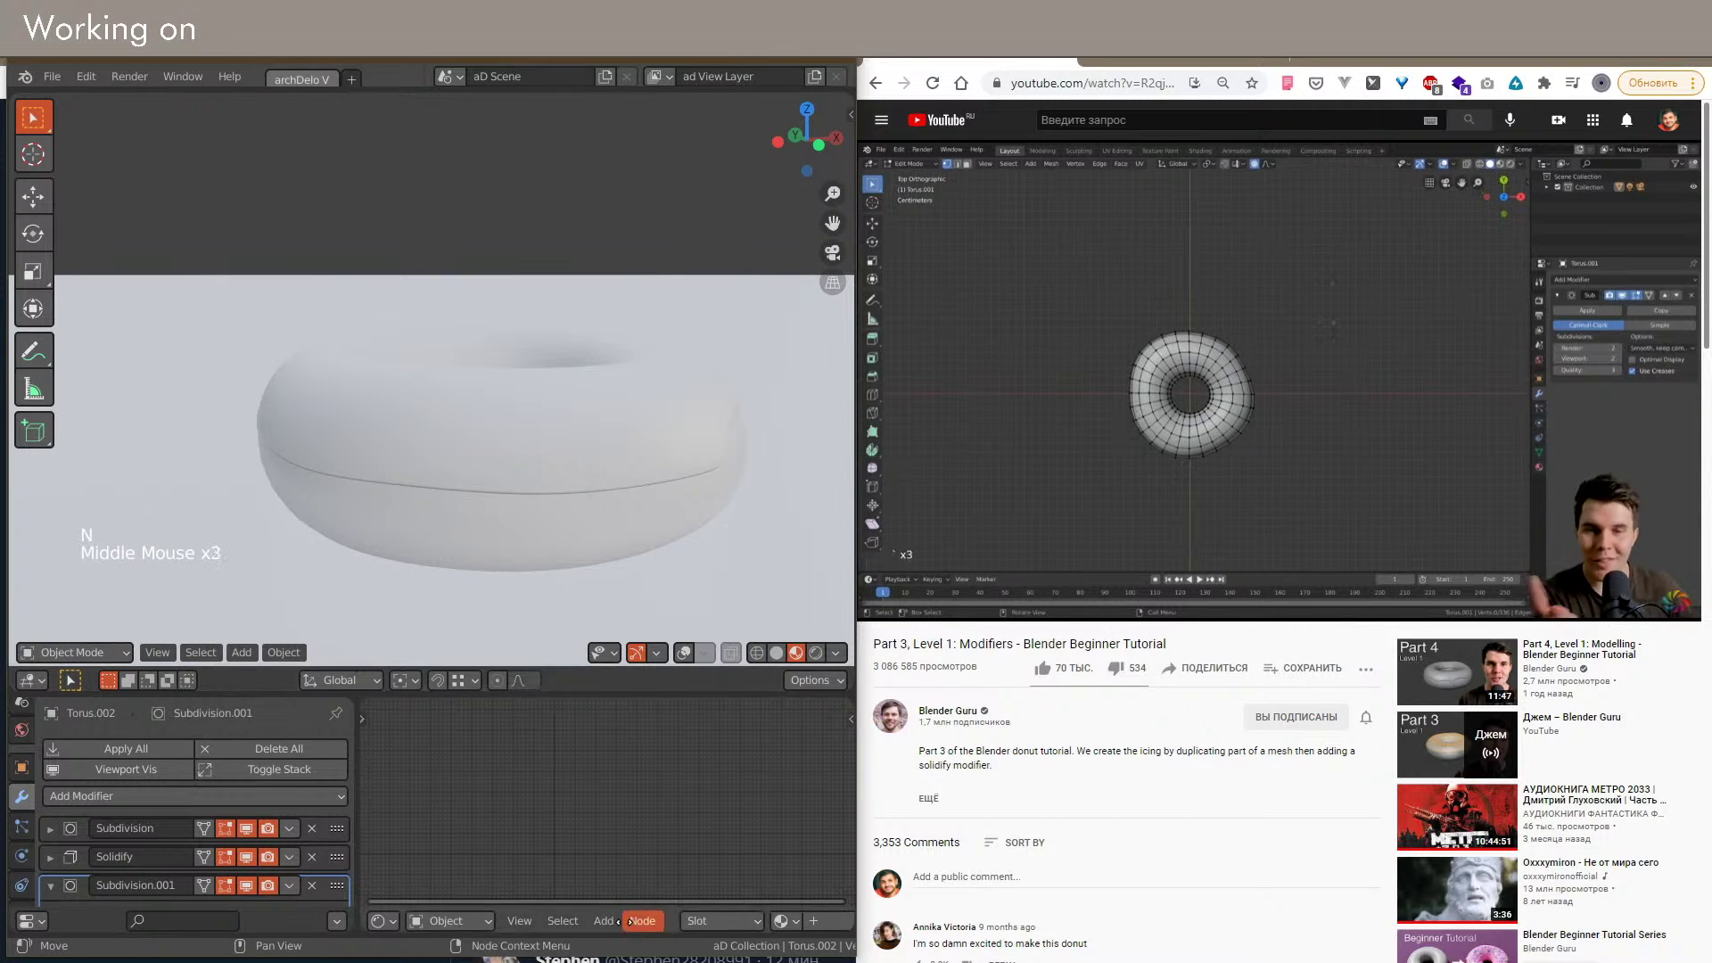
Step: Create a new material for the icing and set its Base Color to dark brown, with the overlays shown again
left_click(748, 924)
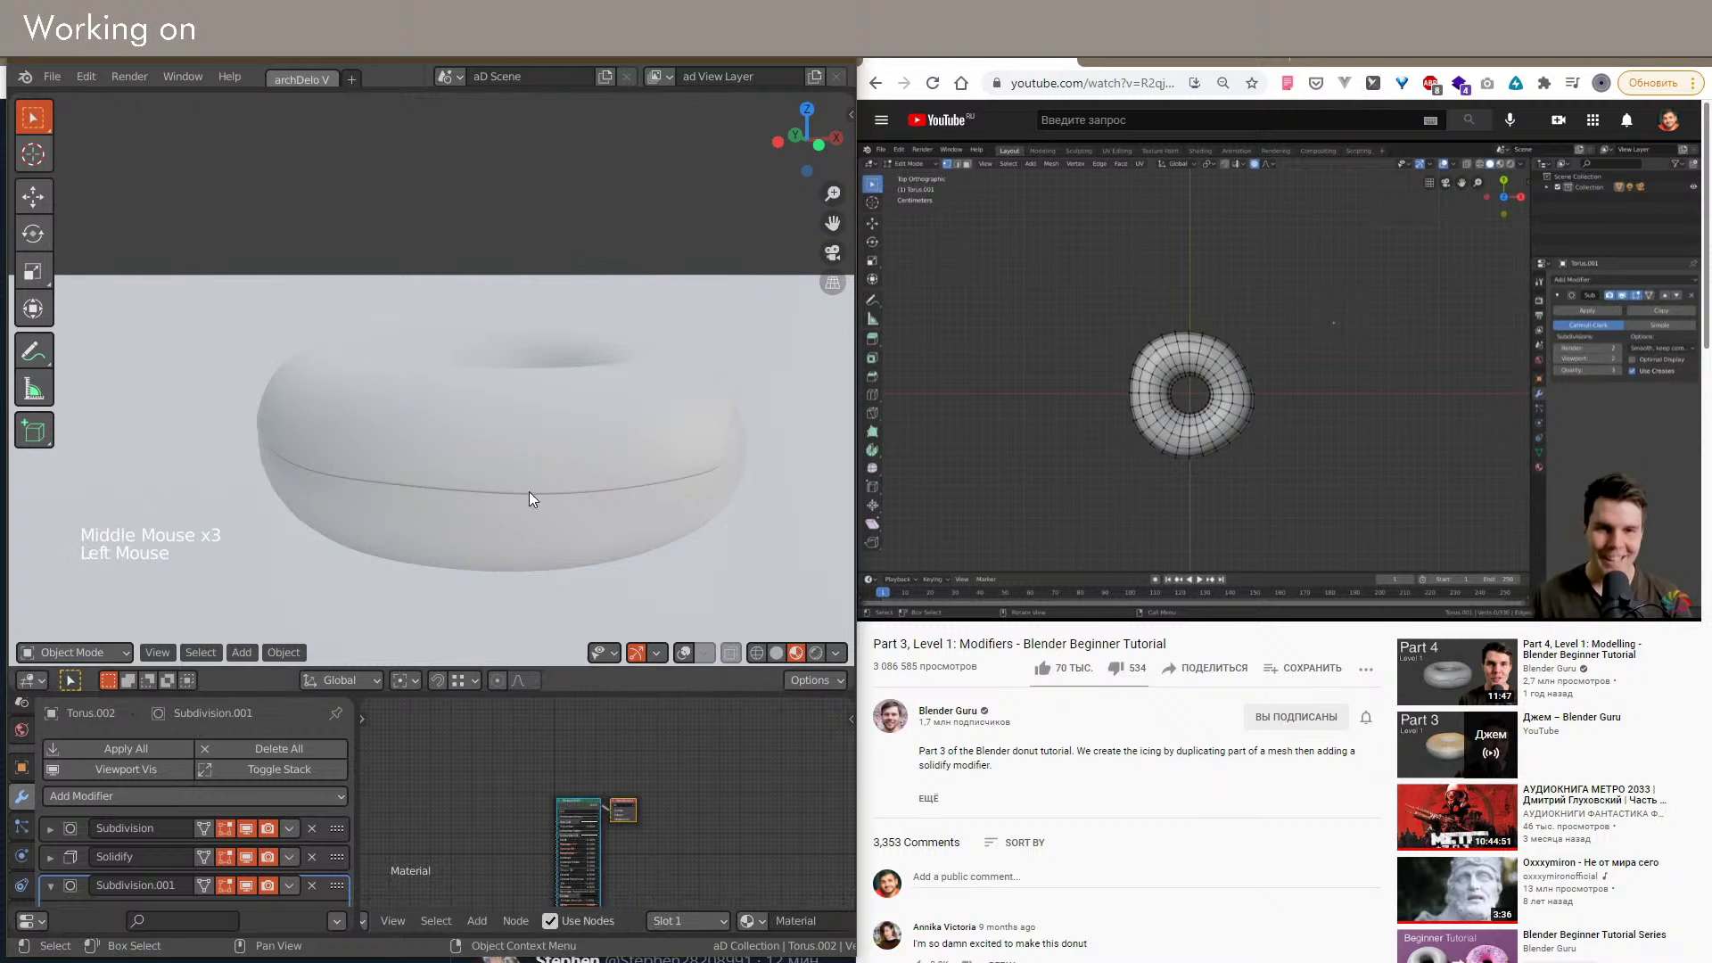
key("shift+alt+z")
scroll(619, 870, "up", 15)
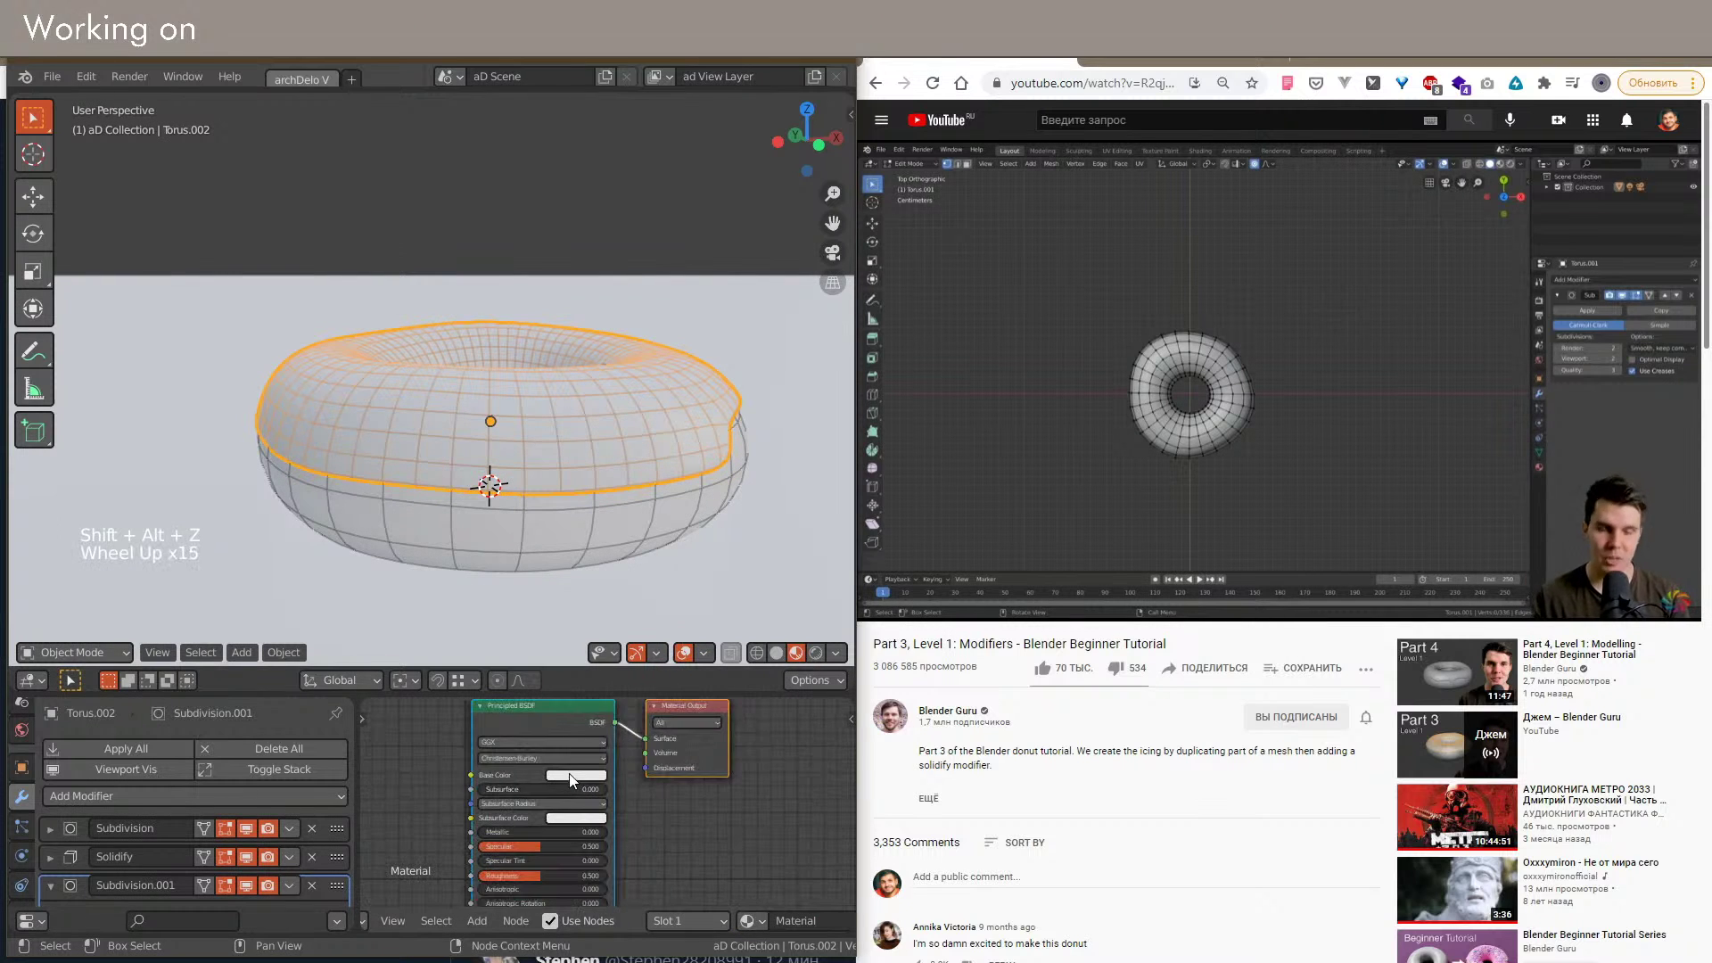
left_click(567, 780)
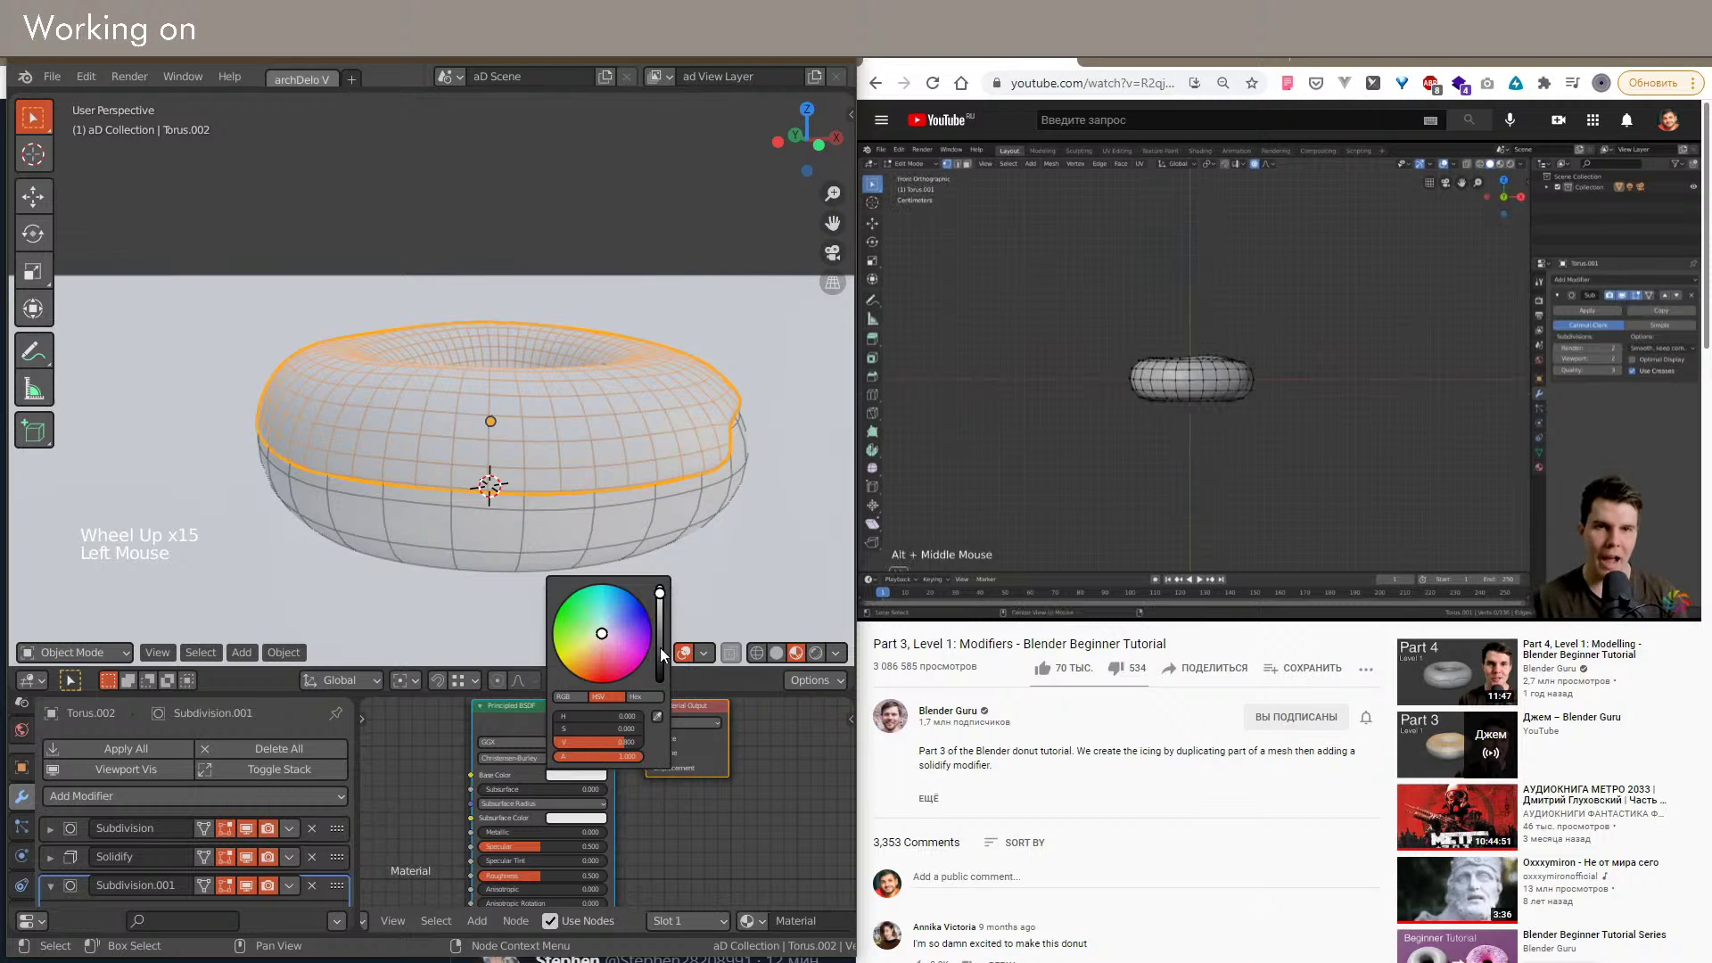
left_click_drag(660, 630, 593, 667)
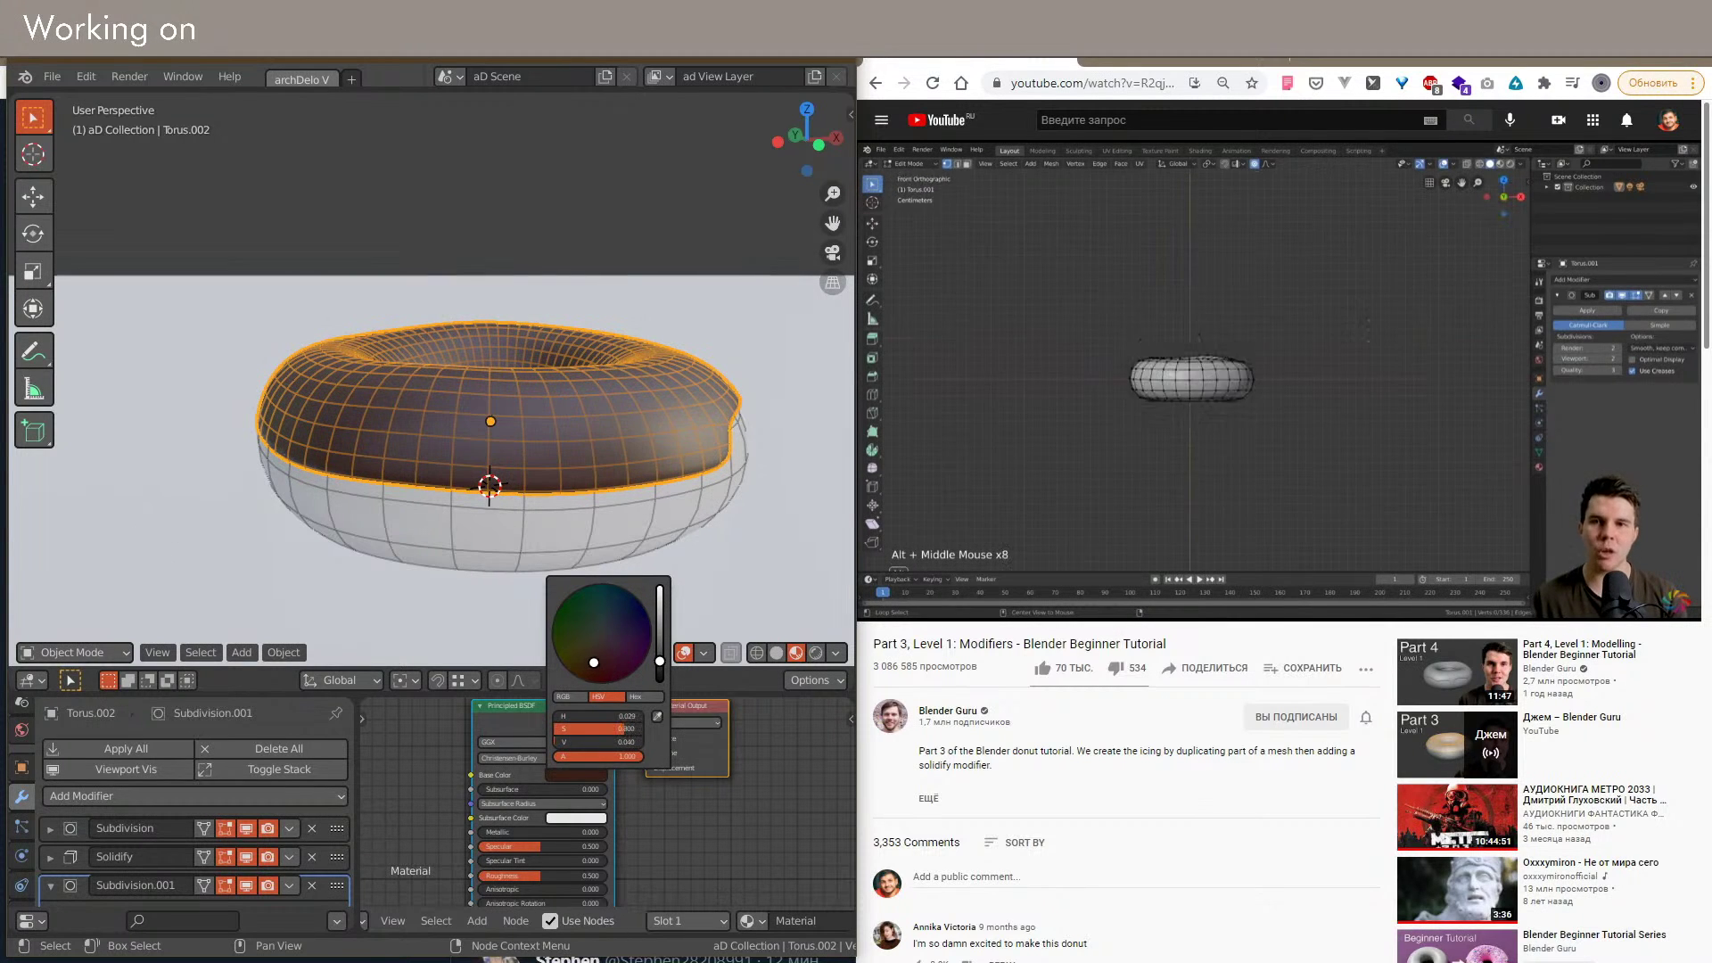
Step: Enter Edit Mode on the icing in vertex selection and select a vertex on its lower edge
middle_click_drag(540, 486, 459, 497, "shift")
key("alt+shift+z")
key("alt+shift+z")
middle_click_drag(639, 503, 579, 545, "shift")
scroll(596, 565, "down", 1)
key("Tab")
scroll(462, 556, "up", 2)
key("1")
scroll(538, 545, "down", 2)
key("1")
left_click(536, 542)
scroll(531, 533, "up", 3)
left_click(457, 679)
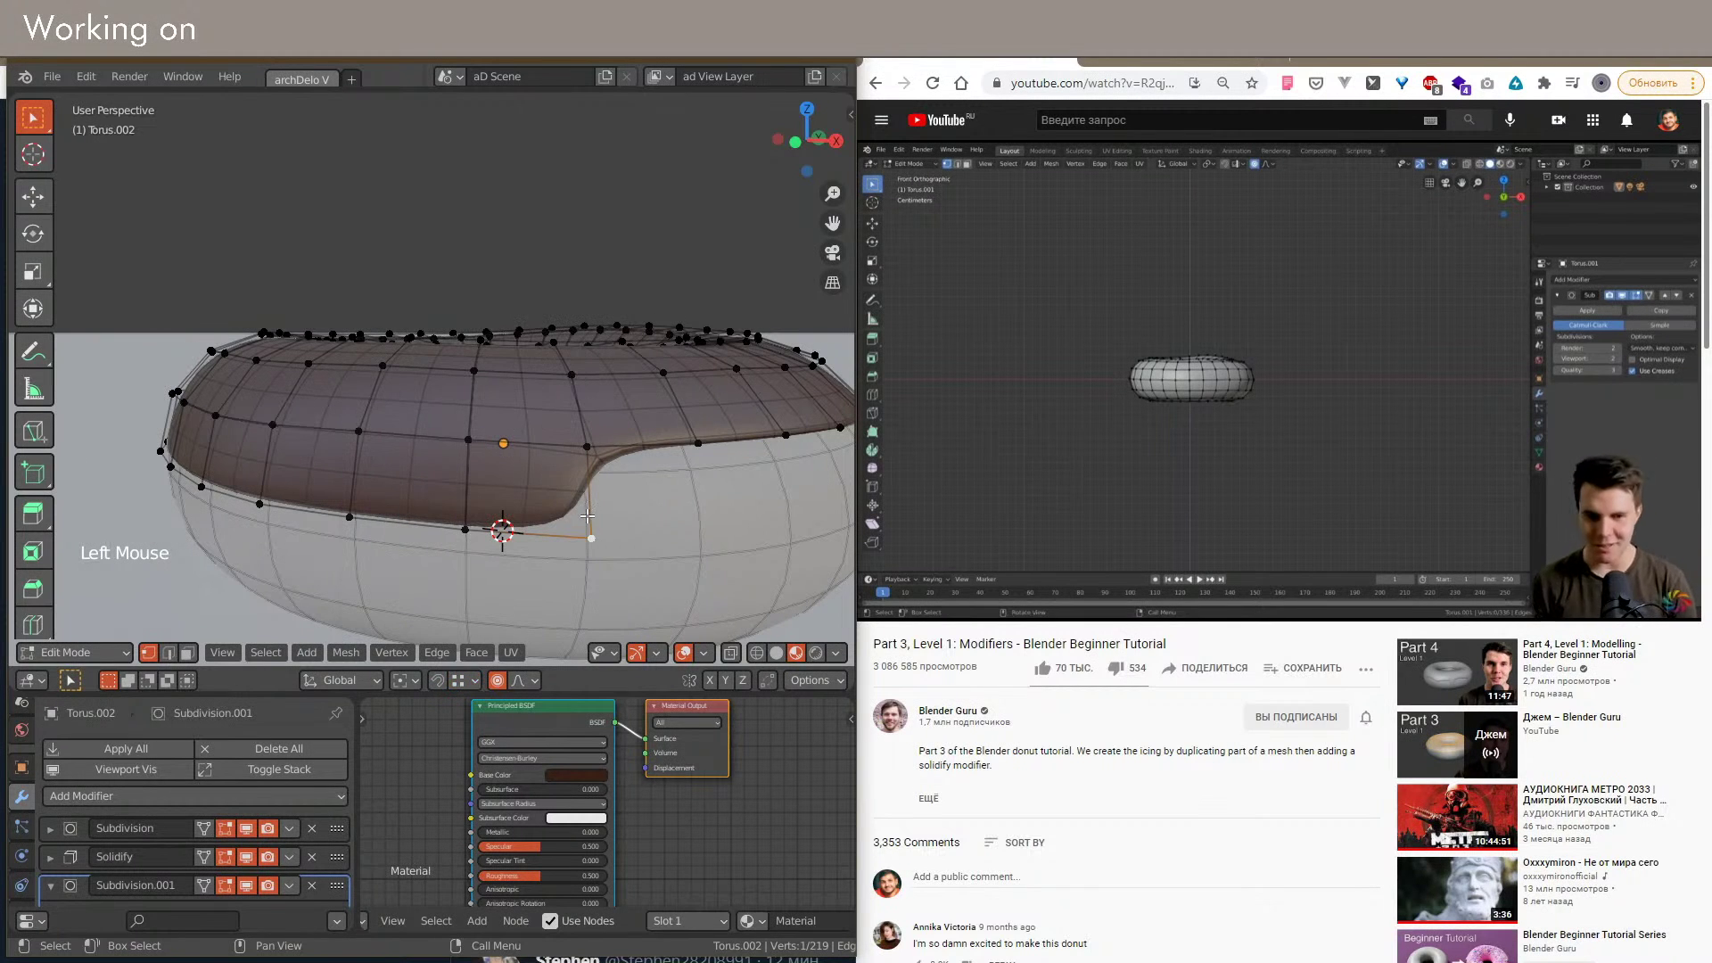
Step: Select all vertices of the icing and move them down 0.002754 m along Z
mouse_move(588, 516)
middle_mouse_down("shift")
mouse_move(553, 544)
mouse_move(597, 516)
mouse_move(571, 500)
middle_mouse_up("shift")
scroll(598, 516, "down", 2)
key("a")
scroll(569, 490, "up", 3)
key("g")
key("shift")
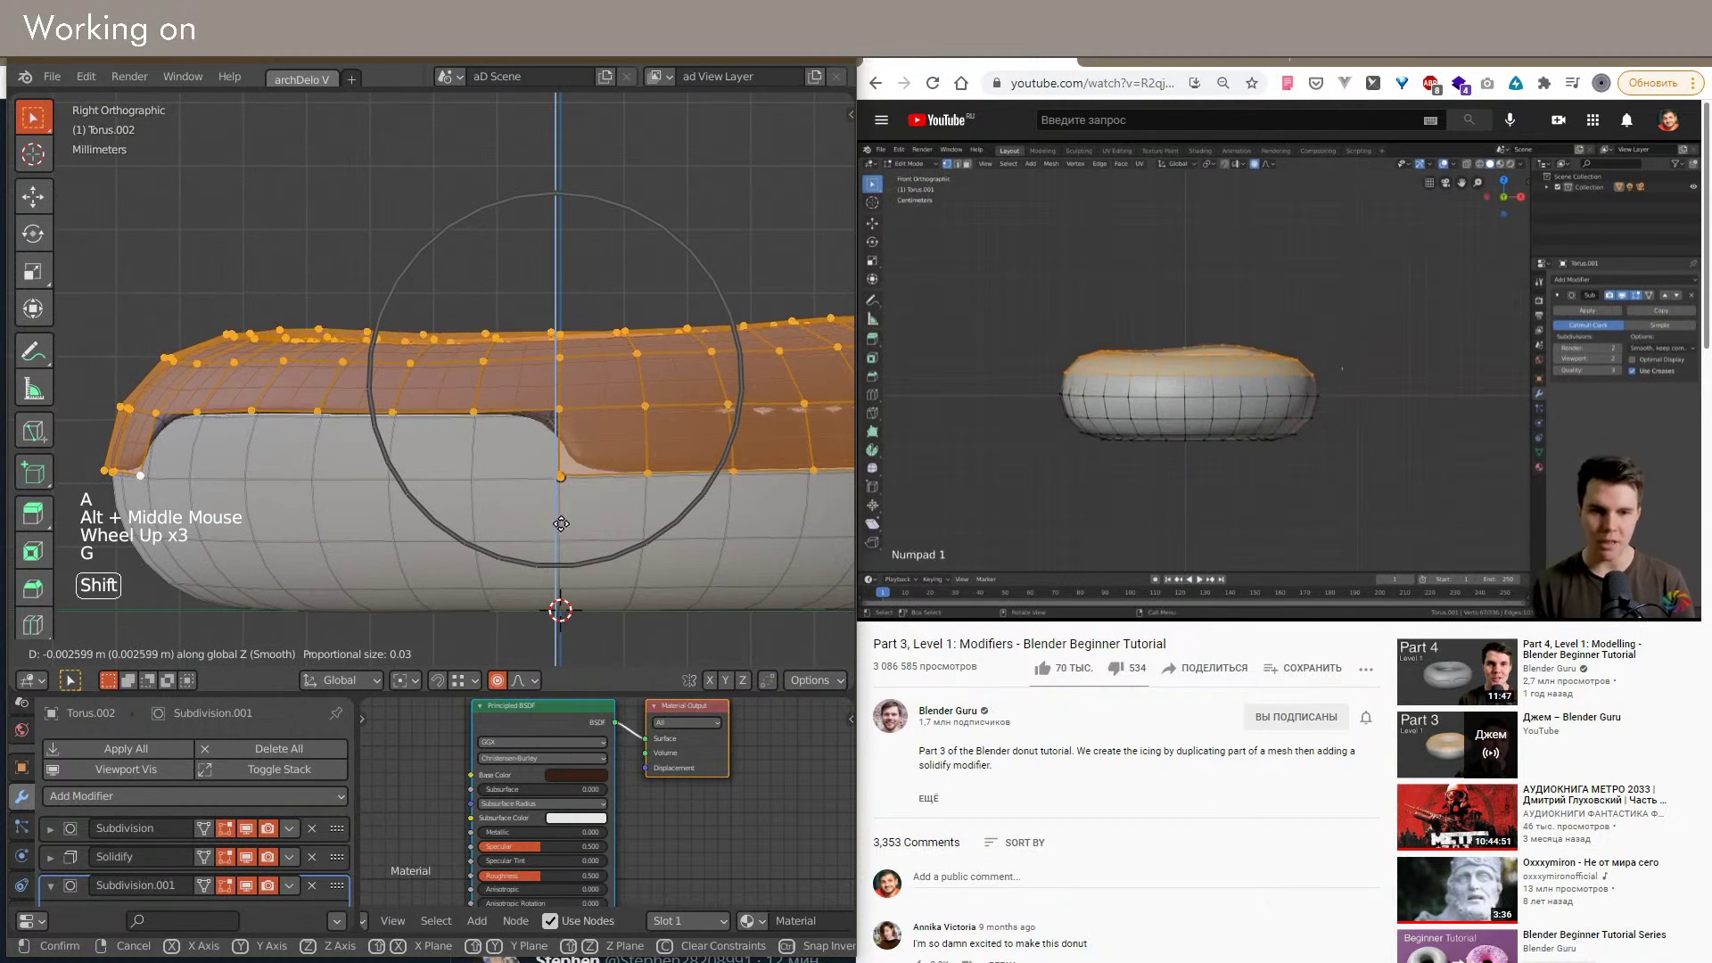
left_click(556, 528)
Step: Examine close up how the icing's edge fits against the donut, with and without overlays
middle_click_drag(535, 500, 431, 467, "shift")
scroll(493, 566, "up", 2)
key("z")
scroll(493, 566, "up", 1, "shift")
scroll(677, 415, "up", 4)
key("shift+alt+z")
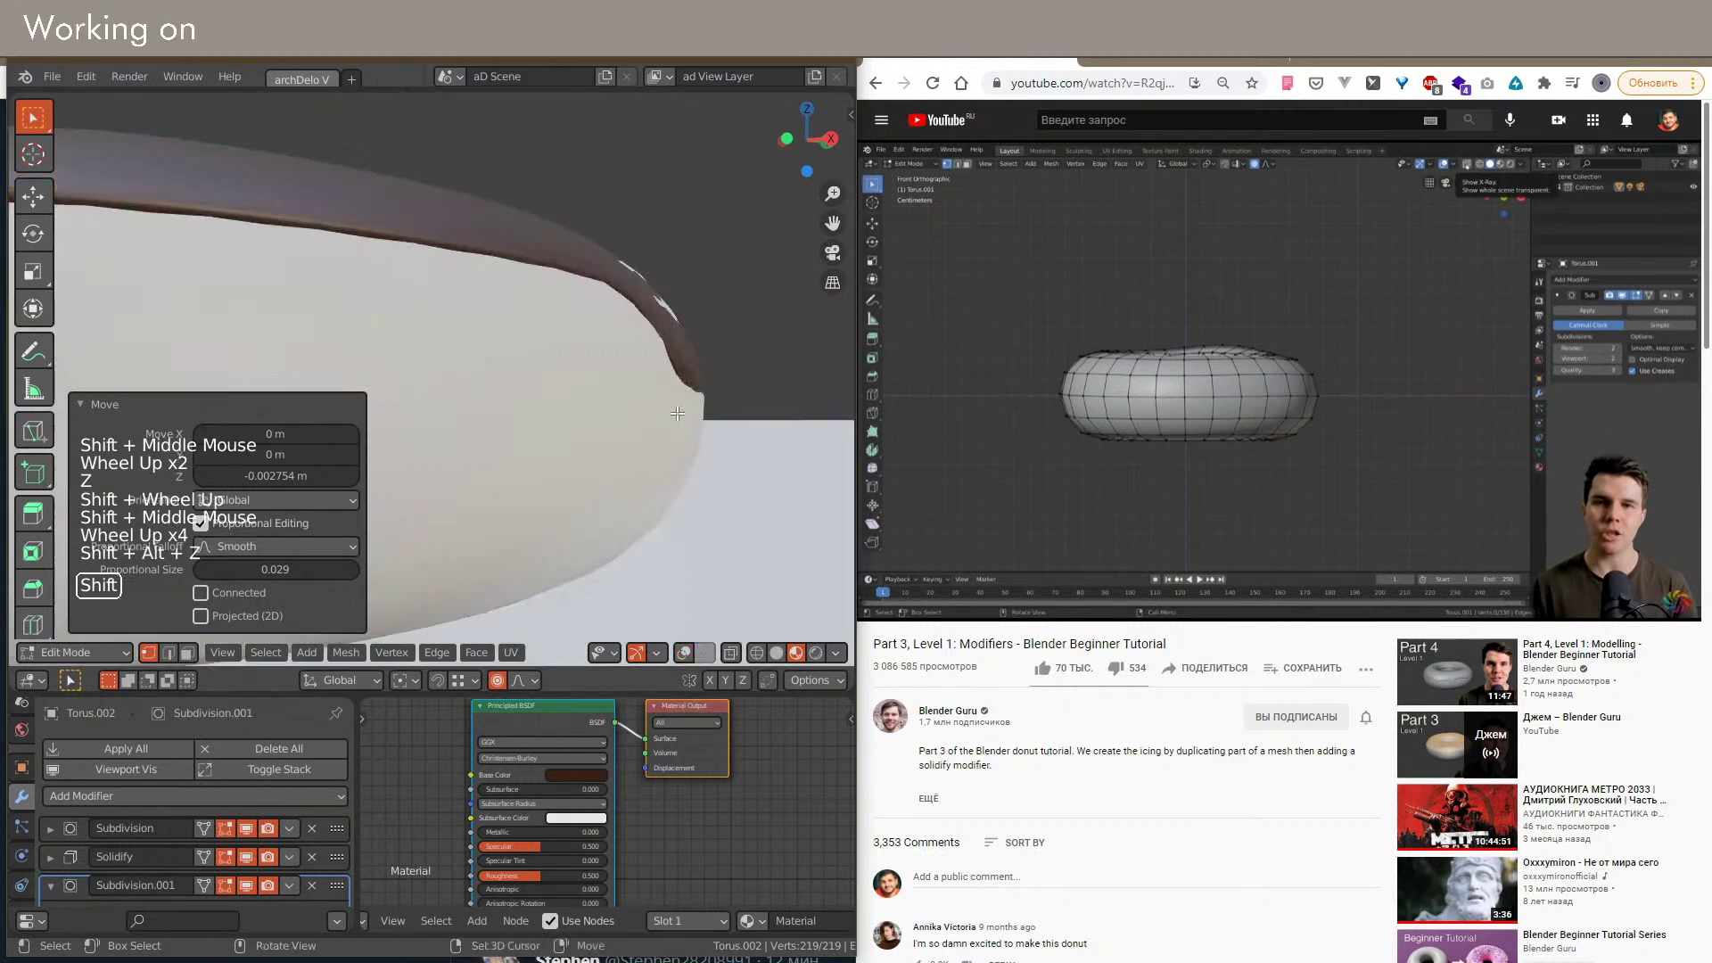
middle_click_drag(678, 415, 584, 438)
scroll(585, 438, "up", 3)
scroll(584, 438, "down", 1)
key("shift+alt+z")
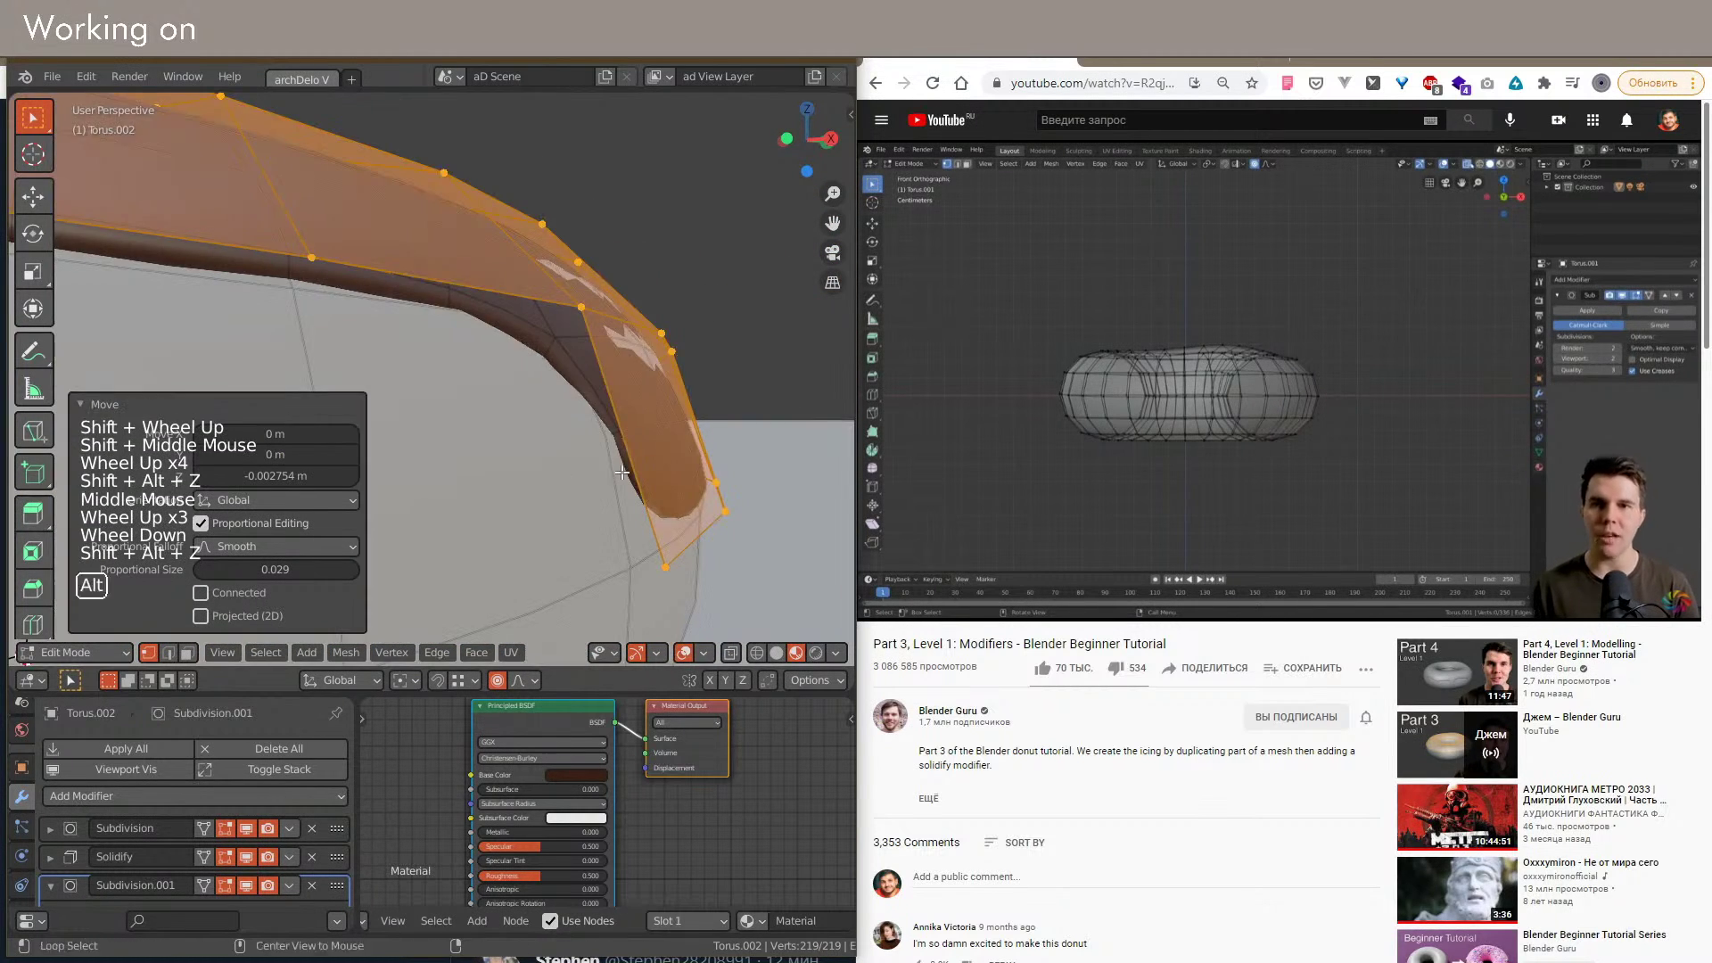
middle_click(553, 473, "alt")
scroll(571, 464, "down", 3)
scroll(579, 459, "up", 4)
middle_click_drag(579, 459, 602, 453, "shift")
scroll(602, 453, "down", 3)
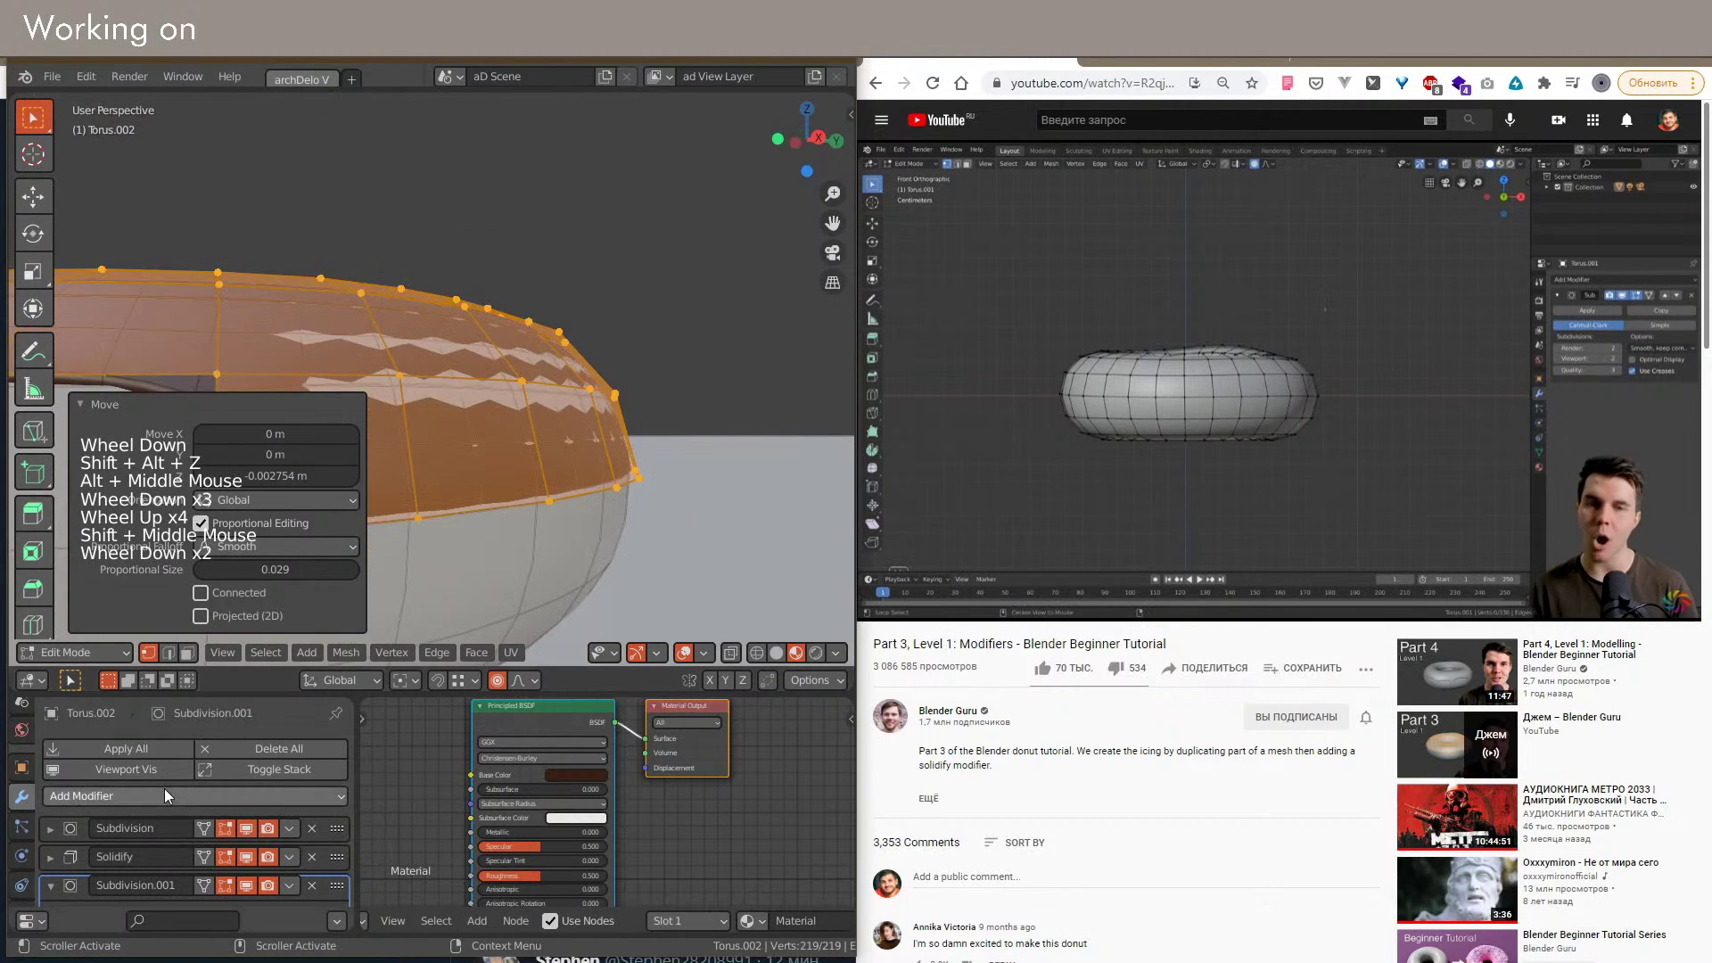
Step: Expand the Solidify modifier and set its offset to 1
scroll(173, 784, "down", 3)
left_click(49, 733)
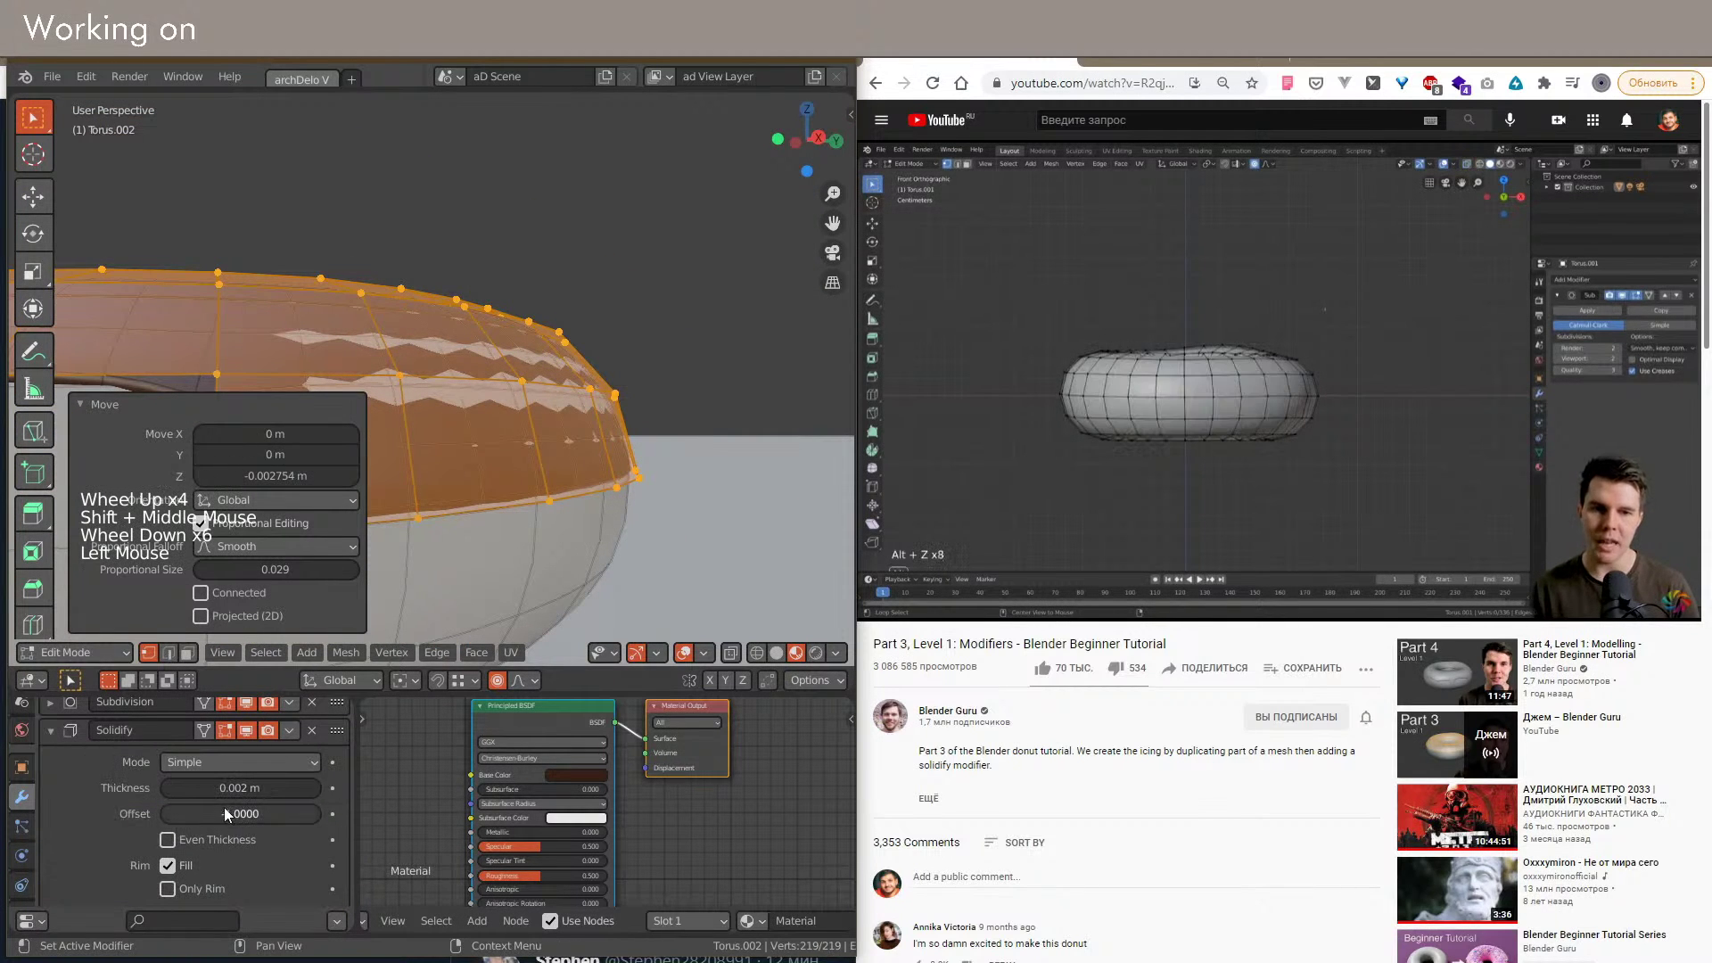
left_click_drag(206, 815, 370, 810)
scroll(551, 338, "down", 2)
middle_click_drag(551, 338, 504, 375)
scroll(517, 428, "down", 2)
middle_click_drag(548, 584, 551, 508, "shift")
scroll(551, 508, "up", 2)
mouse_move(551, 508)
middle_mouse_down()
mouse_move(564, 567)
mouse_move(557, 531)
middle_mouse_up()
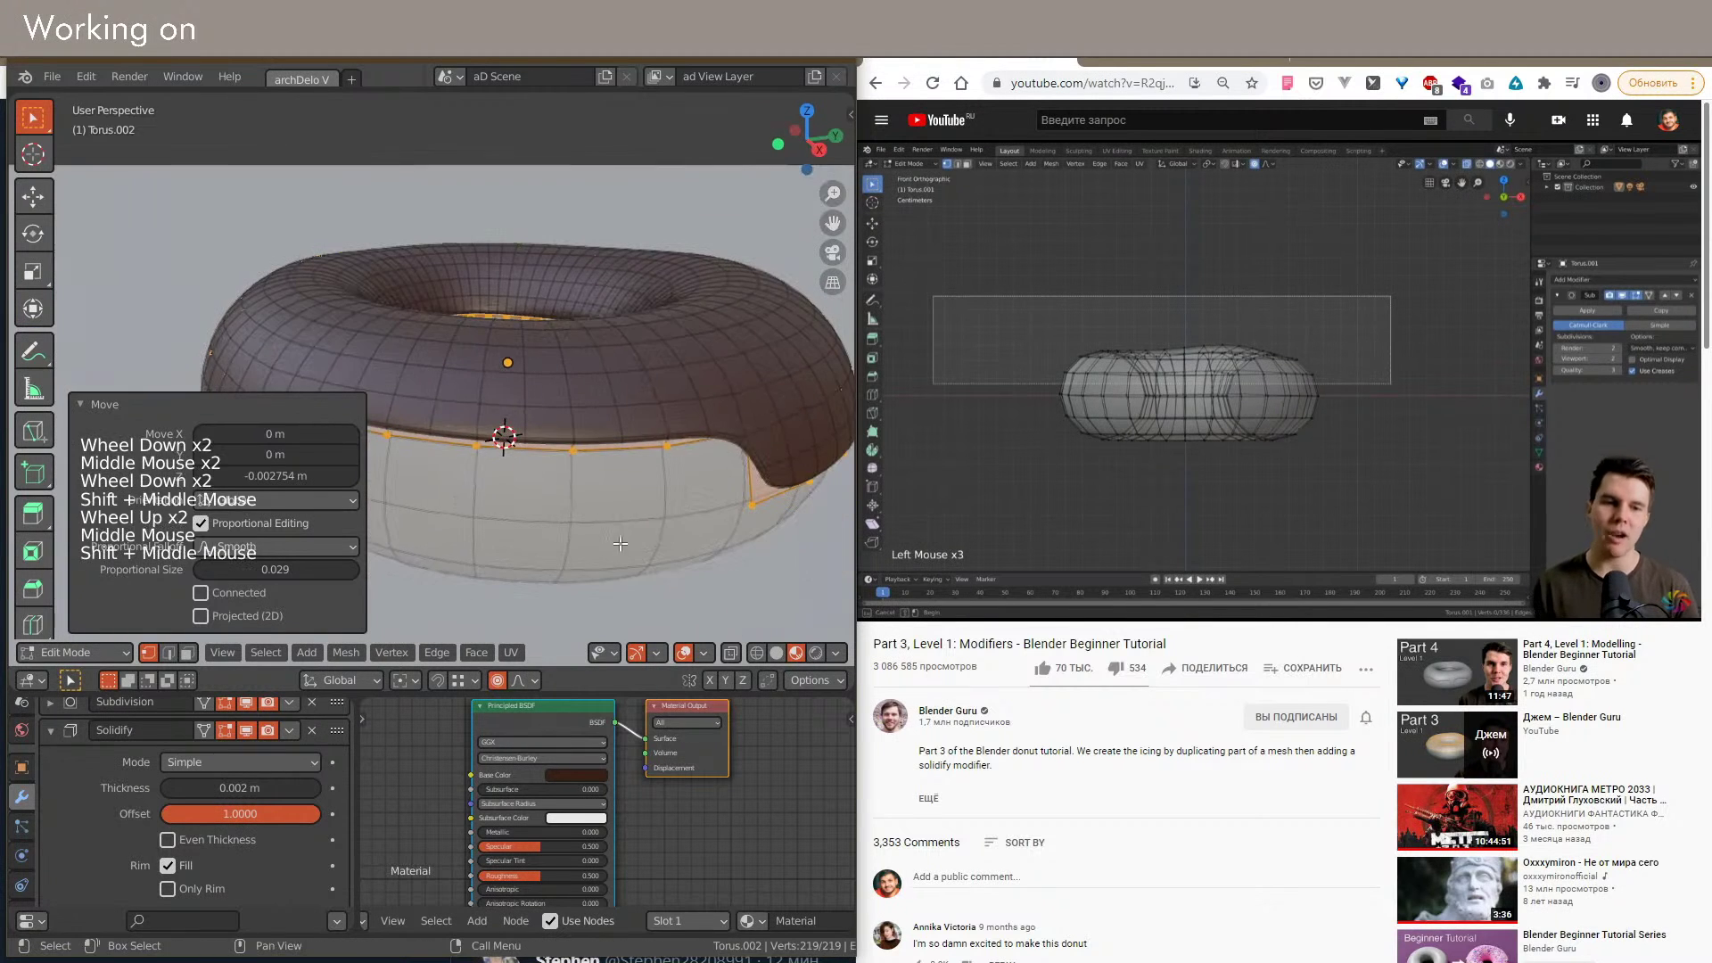
key("1")
left_click(555, 401)
middle_click_drag(555, 401, 575, 451, "shift")
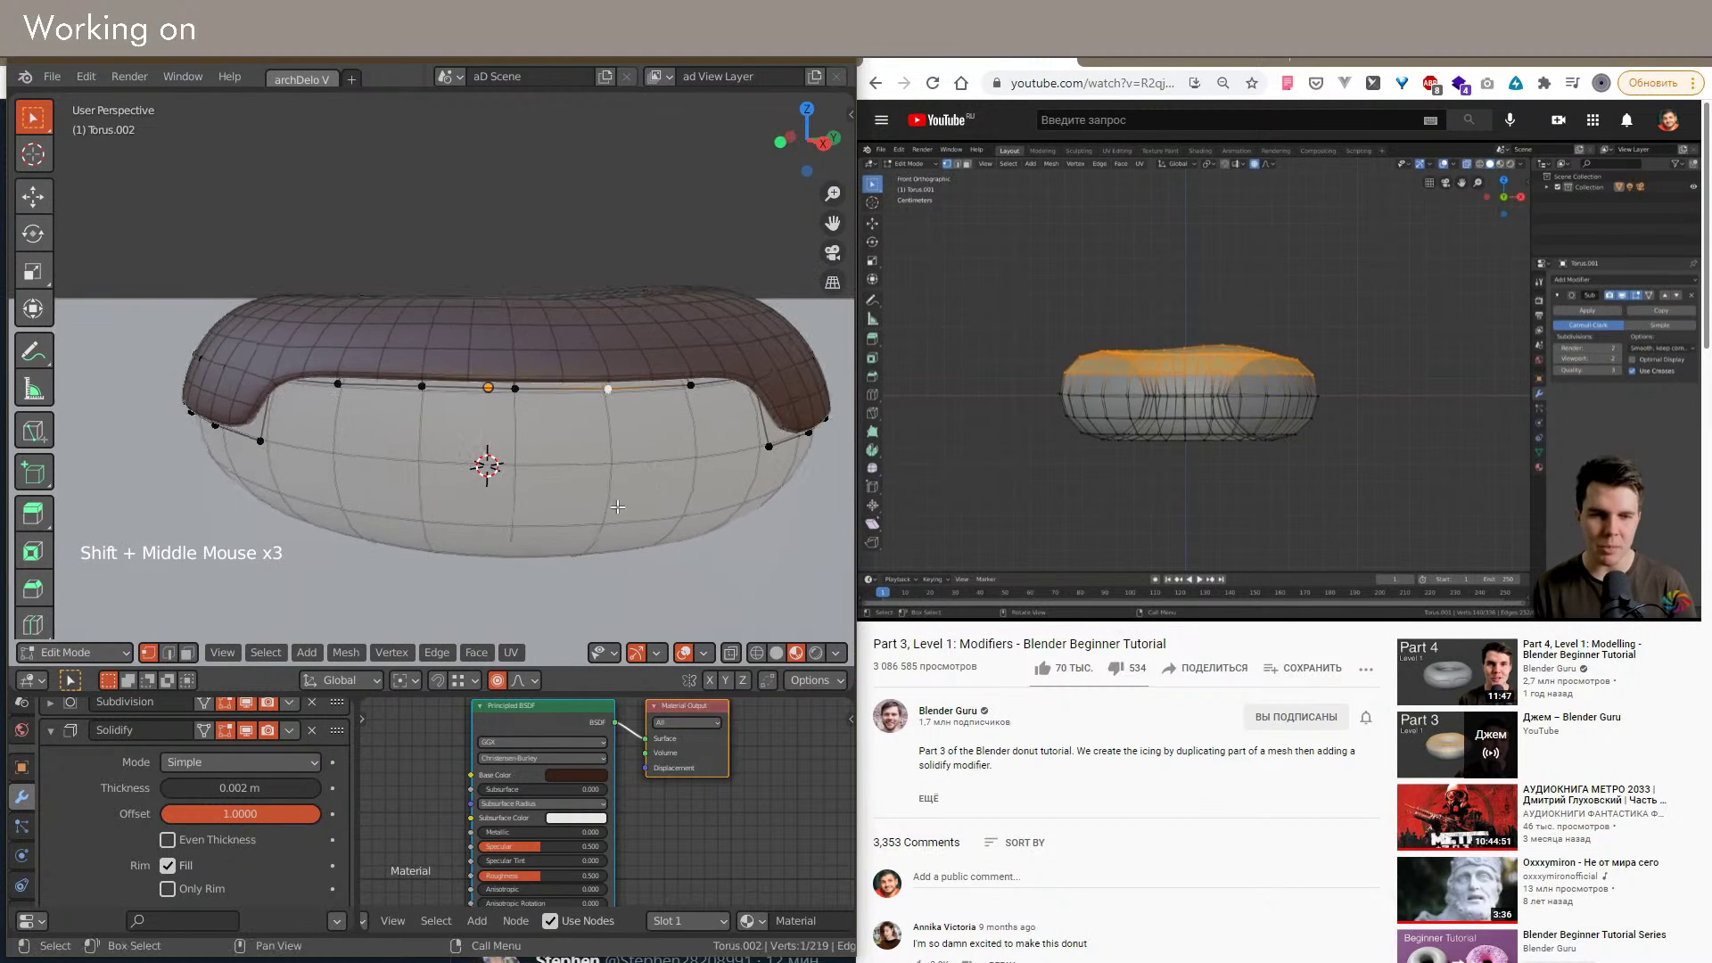
left_click(522, 683)
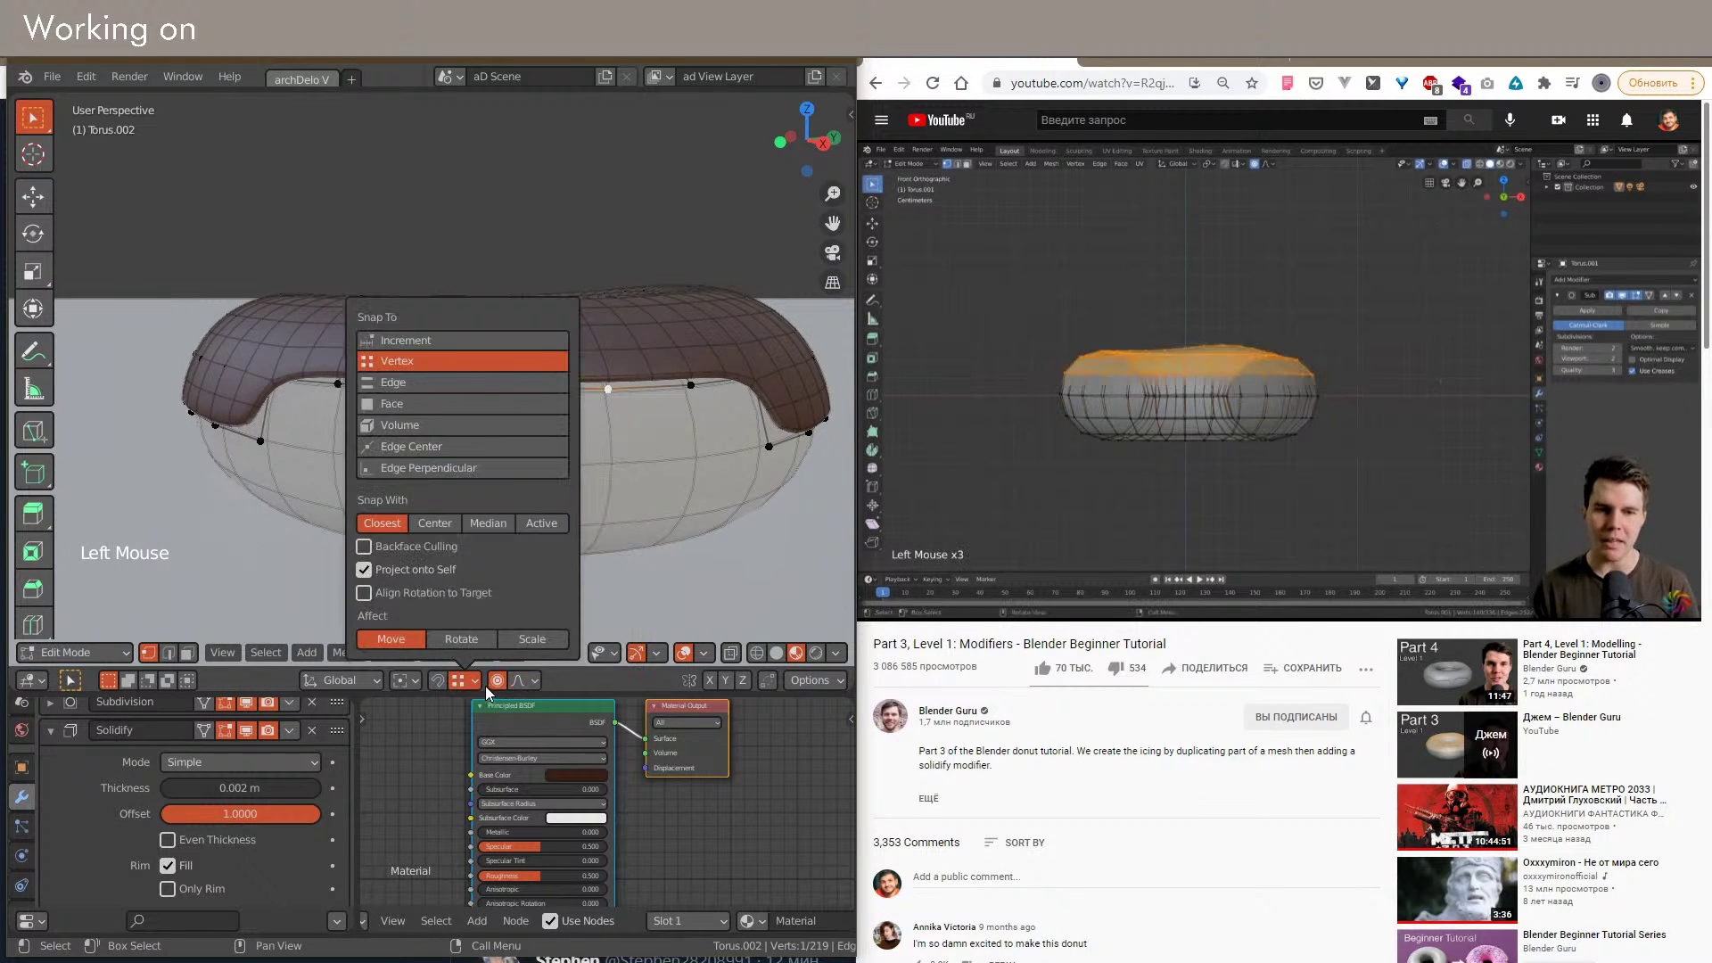
scroll(691, 477, "down", 1)
middle_click_drag(713, 412, 535, 499, "shift")
scroll(526, 490, "down", 1)
middle_click_drag(483, 445, 459, 458, "shift")
key("1")
left_click(496, 513)
middle_click_drag(621, 490, 516, 459)
middle_click_drag(515, 457, 459, 470, "shift")
left_click(337, 465, "shift")
middle_click_drag(338, 465, 624, 464, "shift")
Step: Select the ring of vertices along the icing's lower outer edge, using wireframe shading
key("shift+z")
middle_click(505, 473, "alt")
left_click(630, 388, "alt")
left_click_drag(757, 429, 118, 382)
middle_click_drag(118, 382, 356, 490)
key("shift+z")
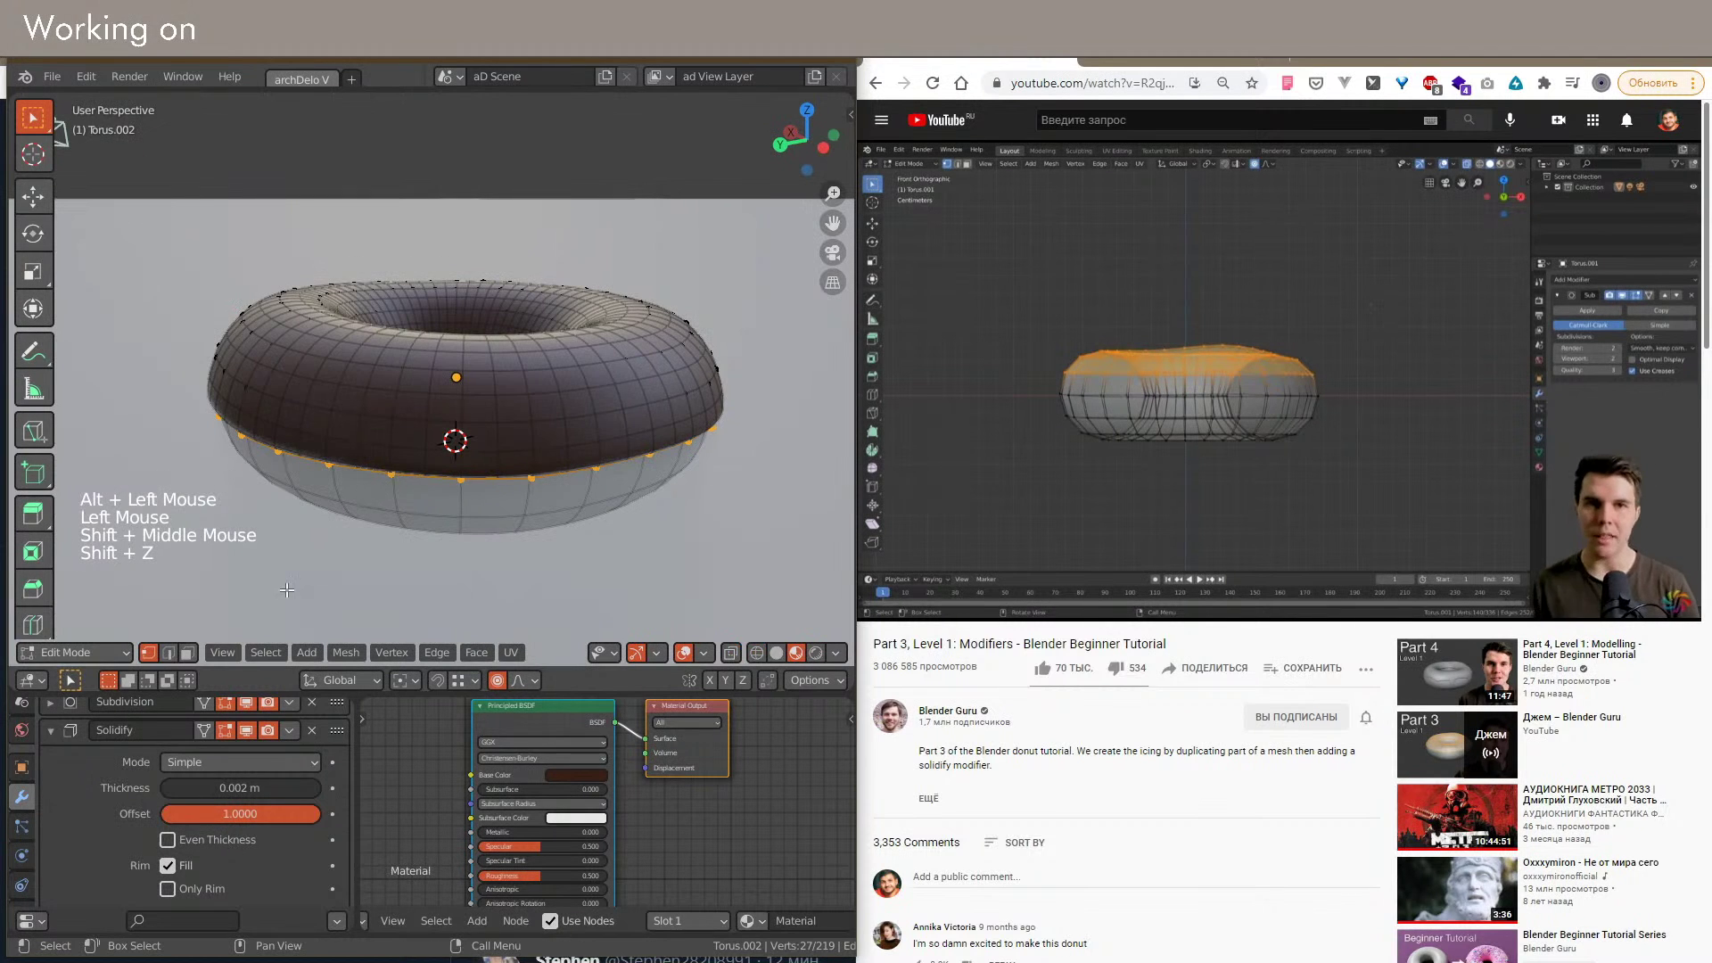
Step: Randomly deselect 50% of the lower edge vertices and delete those still selected to leave irregular gaps
left_click(259, 653)
left_click(300, 509)
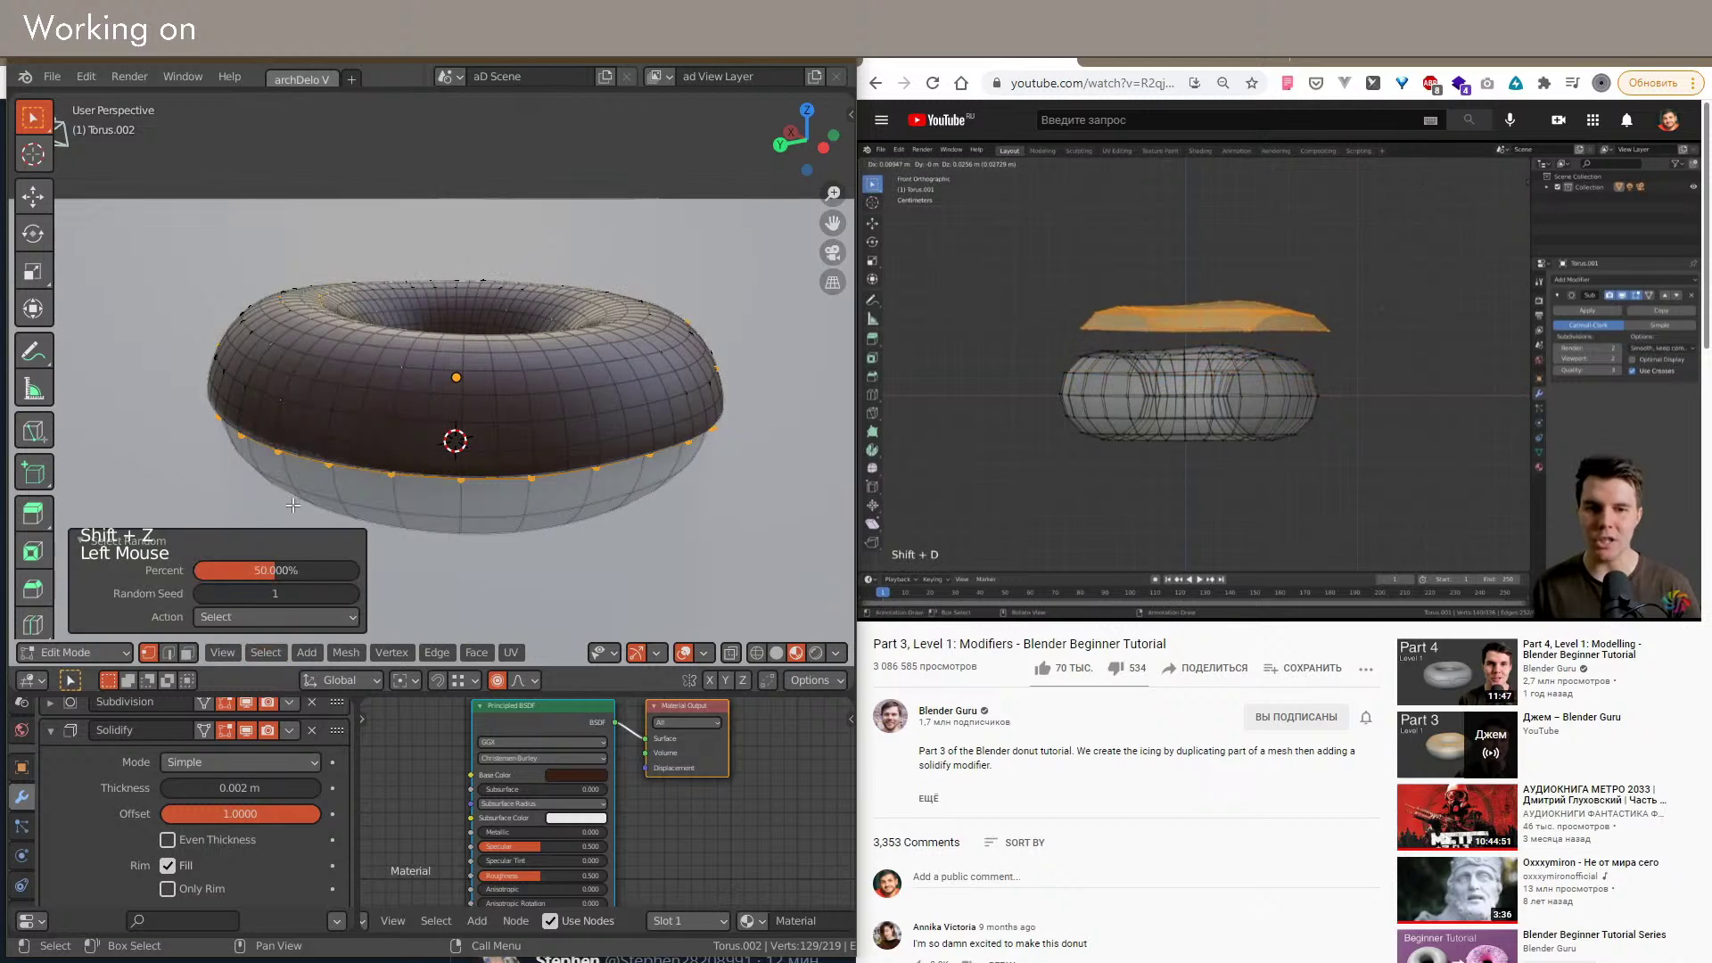
left_click(210, 617)
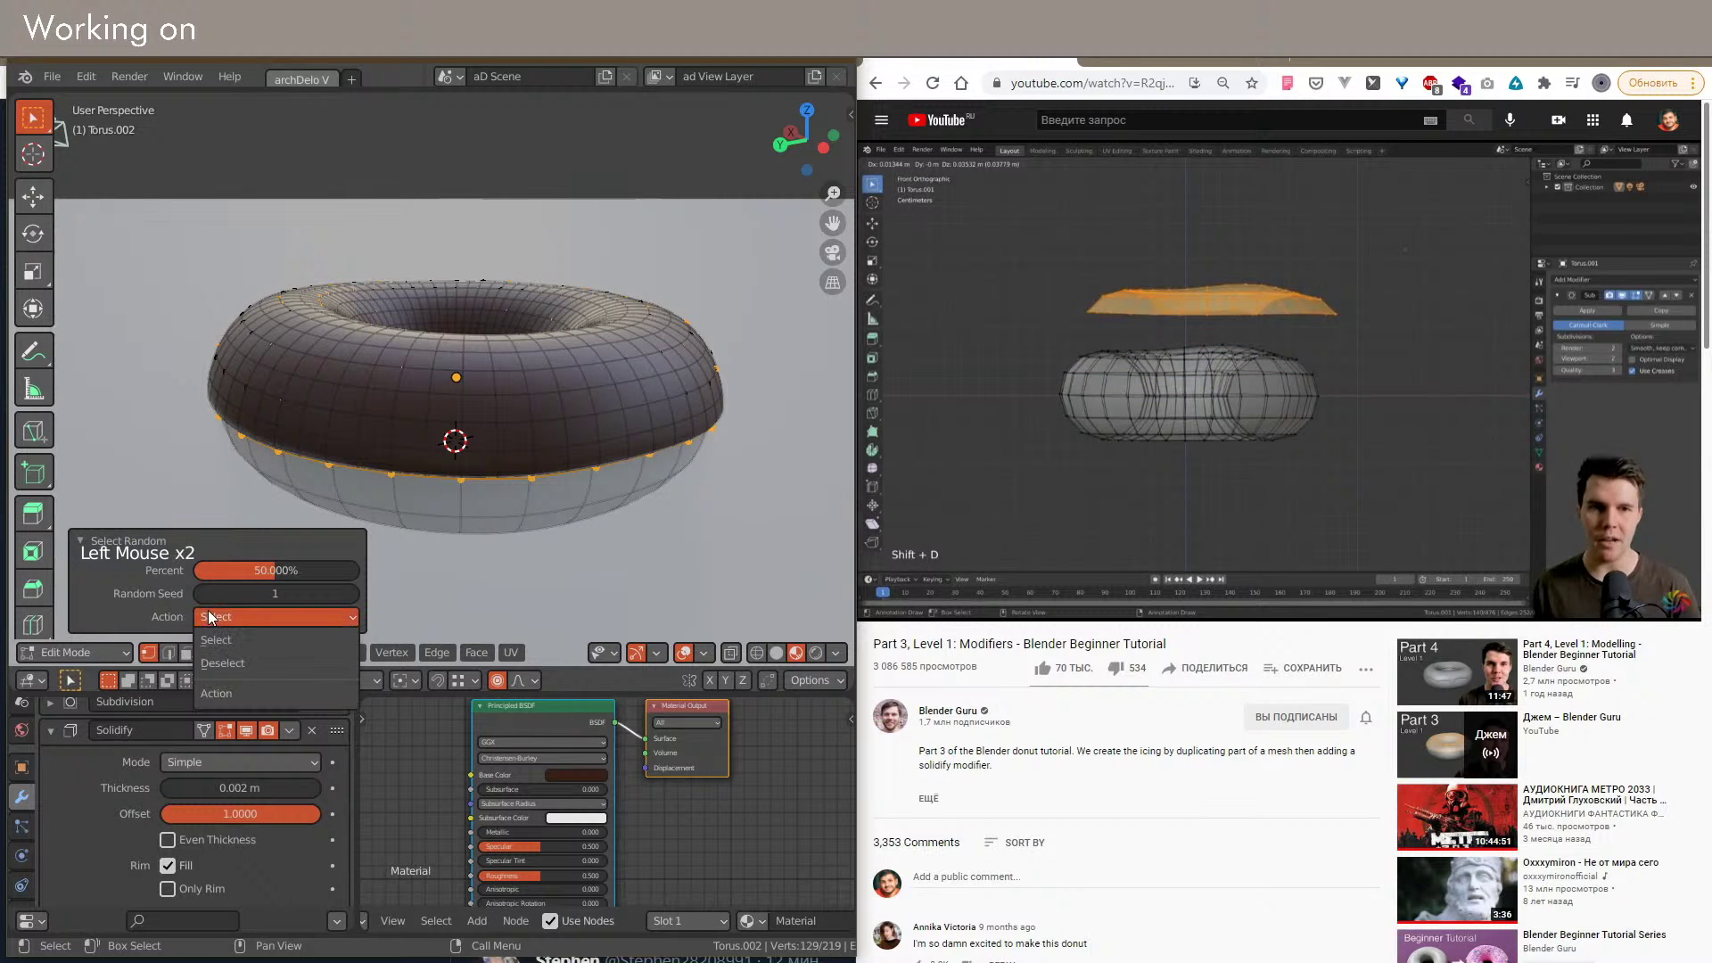
left_click(207, 662)
key("x")
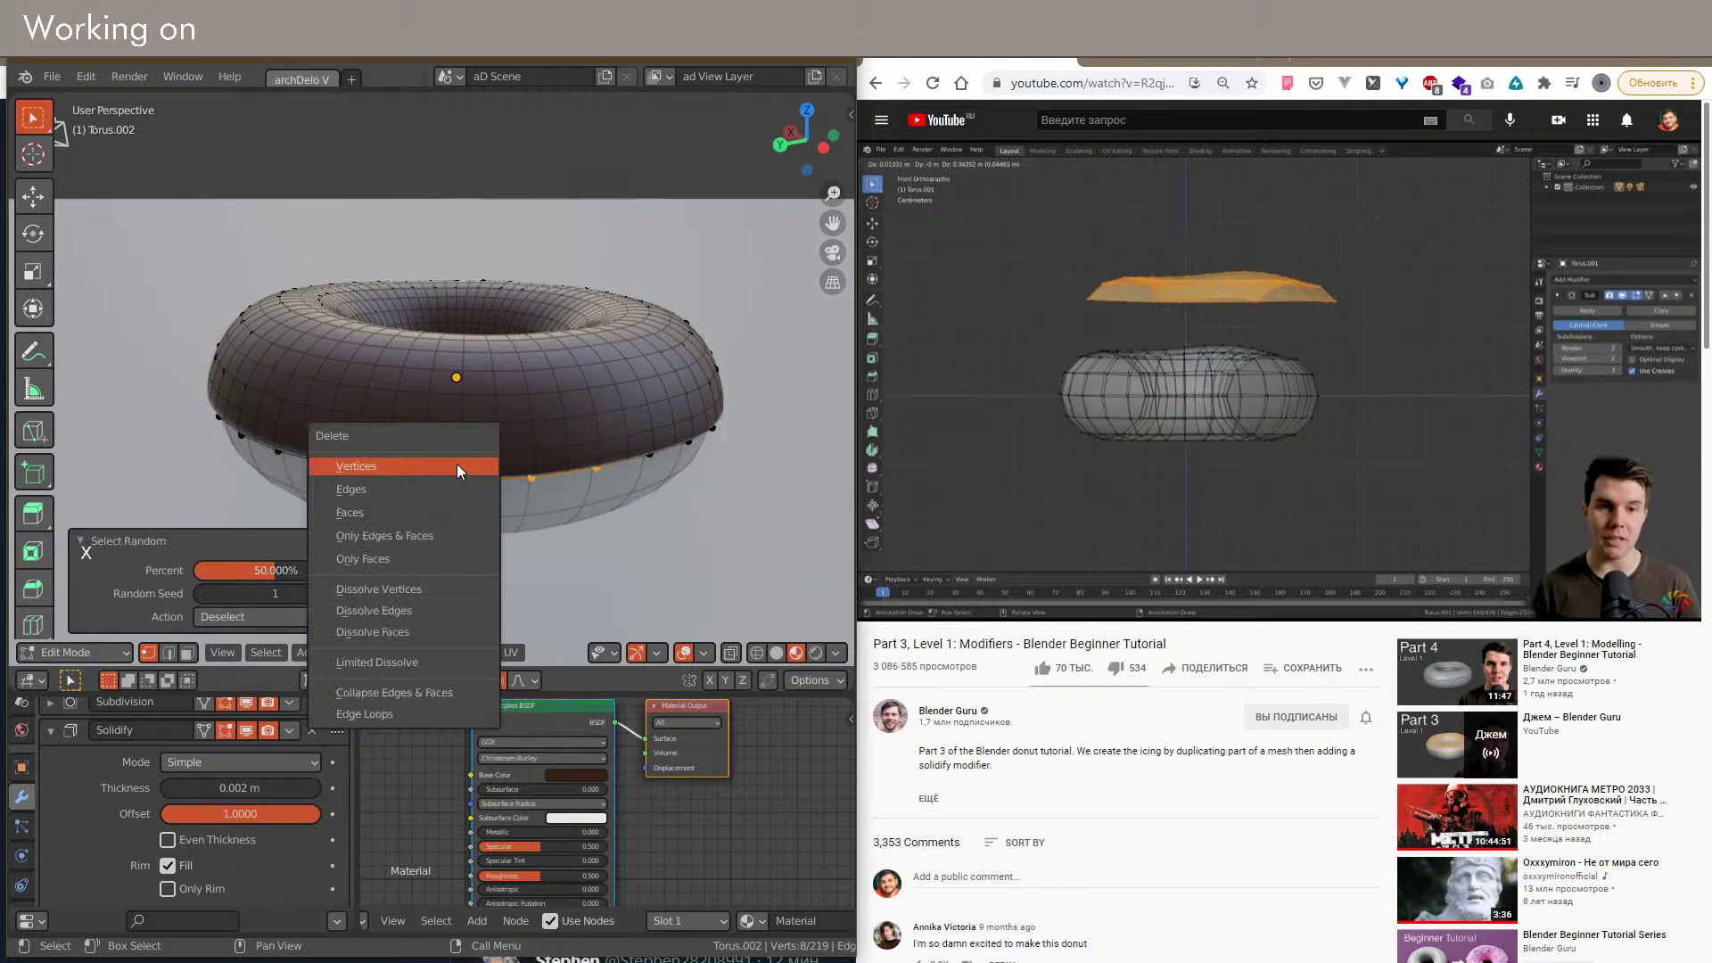
left_click(456, 464)
Step: Try to delete another vertex on the icing's lower edge
middle_click_drag(456, 464, 427, 472, "shift")
left_click(562, 482)
middle_click_drag(562, 482, 507, 479, "shift")
left_click(276, 467)
key("x")
left_click(521, 463)
scroll(516, 468, "up", 1)
key("ctrl+z")
Step: Fill a triangular face between the edges beside a gap in the icing's rim to form a pointed drip
scroll(439, 410, "up", 3)
middle_click_drag(490, 401, 523, 508, "shift")
scroll(470, 409, "down", 2)
left_click(590, 403)
key("2")
left_click(562, 427)
left_click(594, 480, "shift")
left_click(580, 419)
left_click(599, 481, "shift")
key("f")
left_click(655, 415)
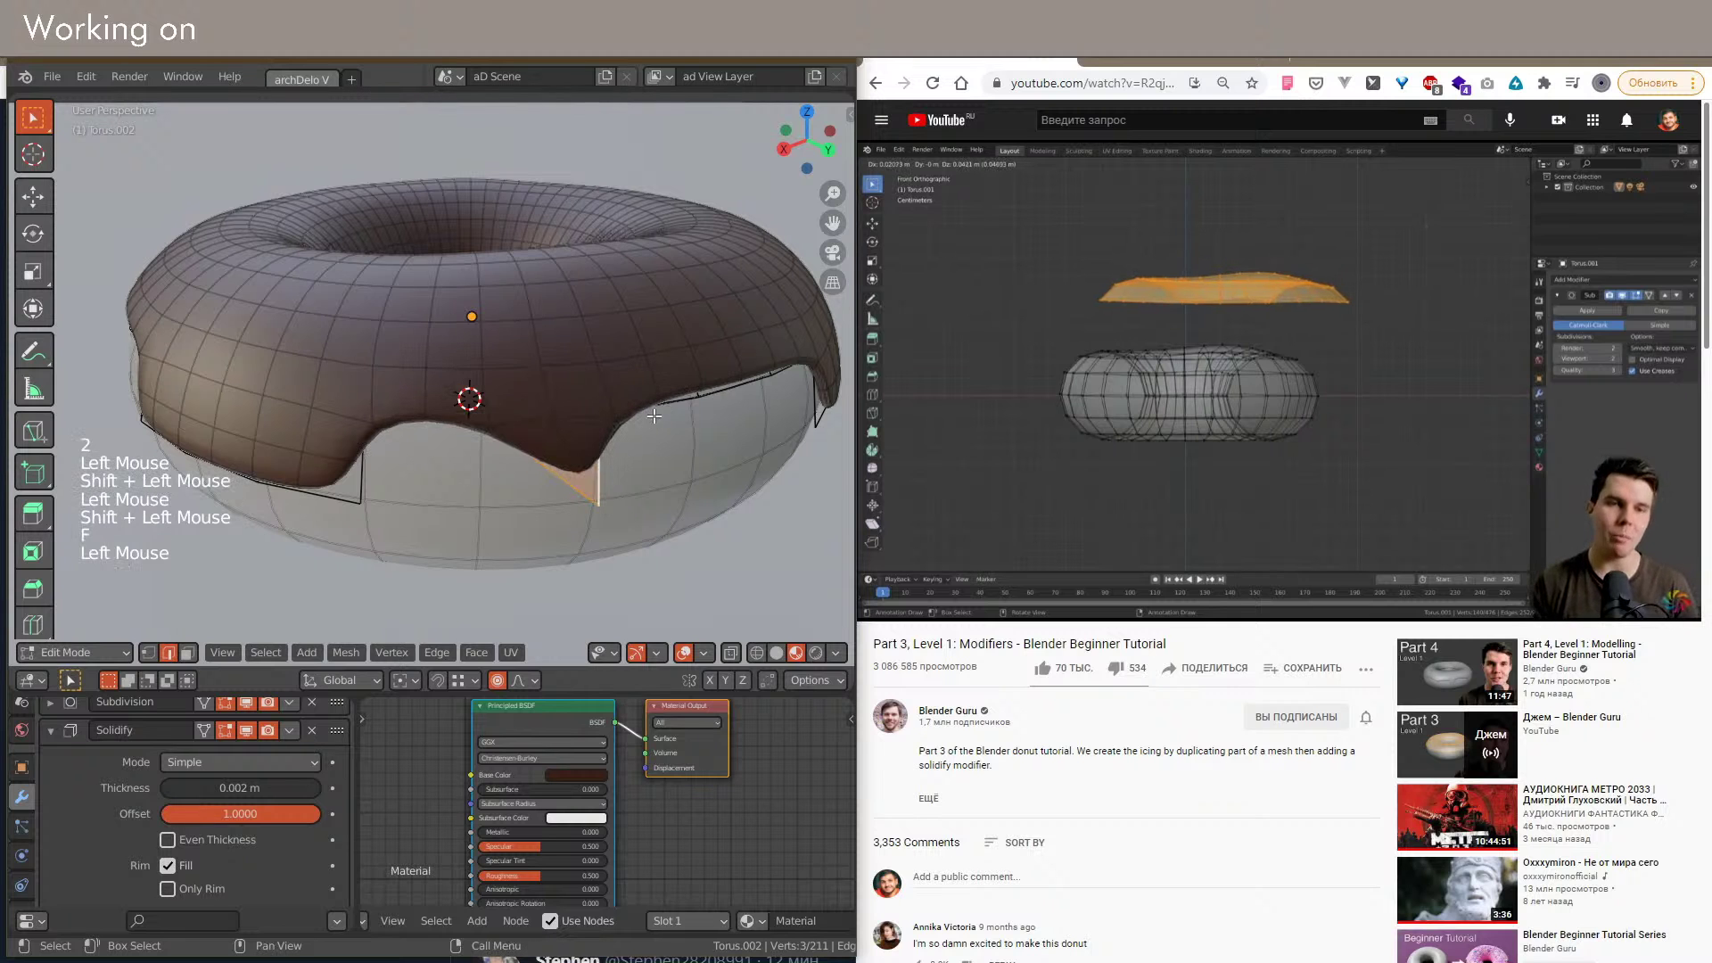
Step: Extrude a vertex on the upper edge of the next wide rim gap downward over the donut's side
middle_click_drag(625, 486, 679, 526, "shift")
scroll(679, 526, "down", 1)
middle_click_drag(554, 478, 513, 508)
scroll(513, 508, "down", 1)
mouse_move(513, 508)
middle_mouse_down()
mouse_move(440, 486)
mouse_move(537, 489)
middle_mouse_up()
scroll(537, 489, "up", 1)
key("1")
left_click(548, 444)
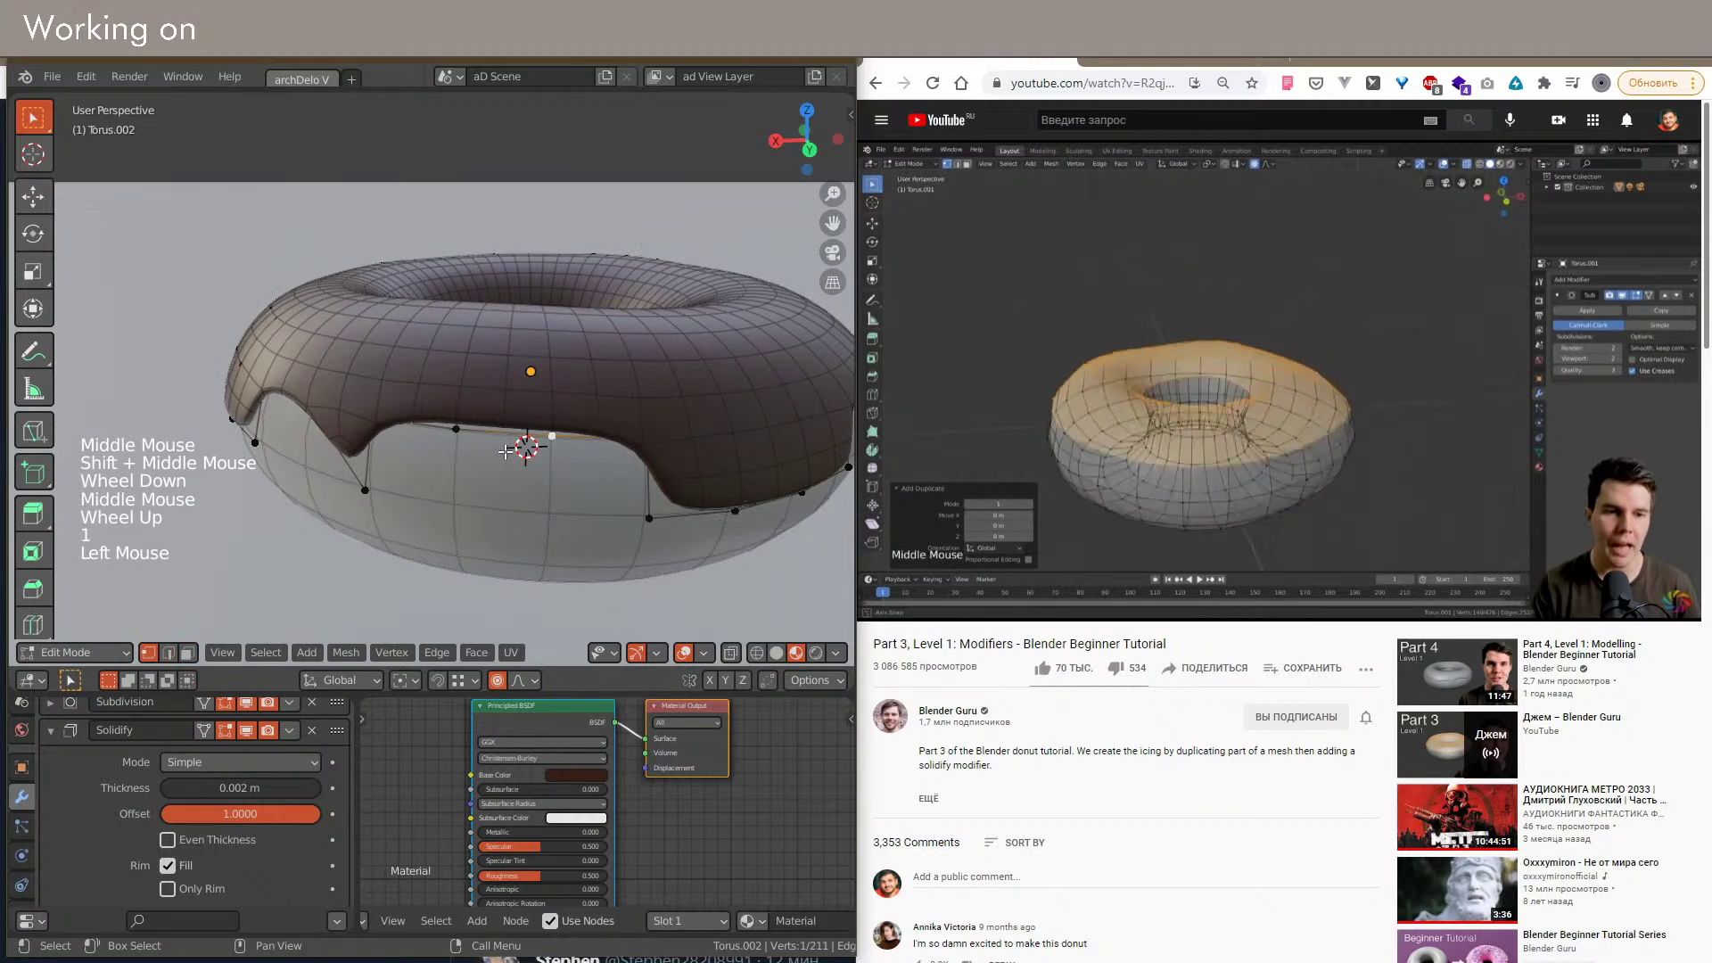
middle_click_drag(547, 493, 565, 528, "shift")
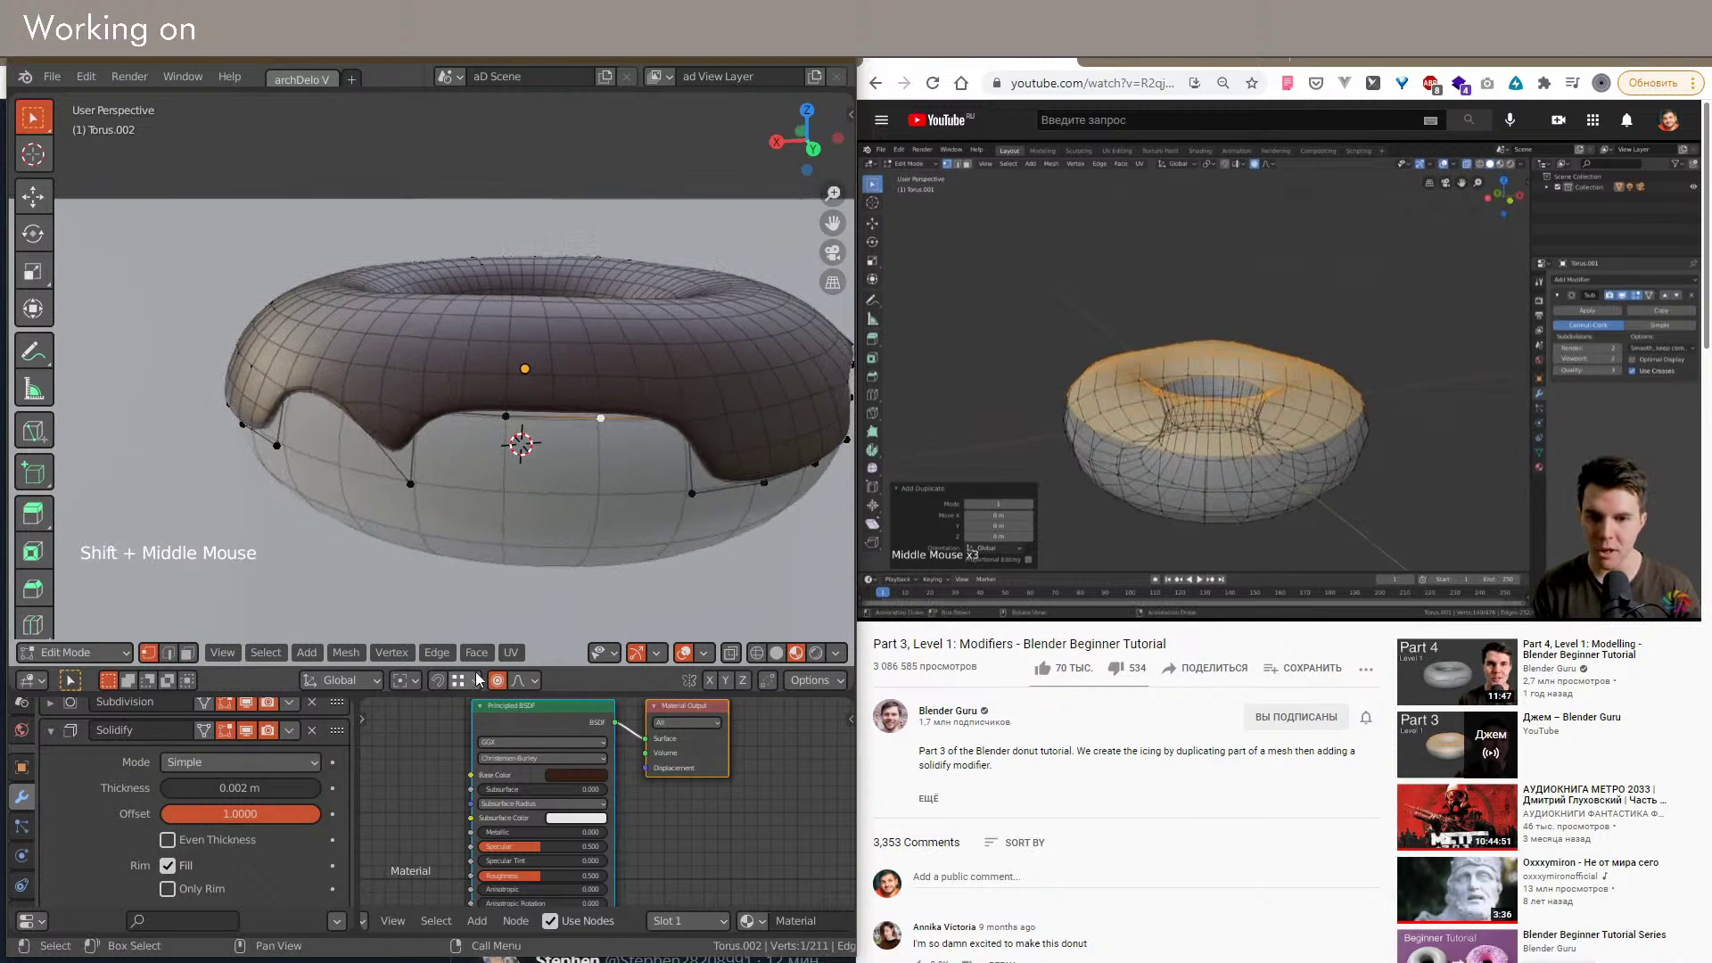
left_click(657, 652)
key("e")
left_click(595, 489)
Step: Connect the extruded vertex to the neighbouring rim vertices and fill the triangular drip face
left_click(505, 417, "shift")
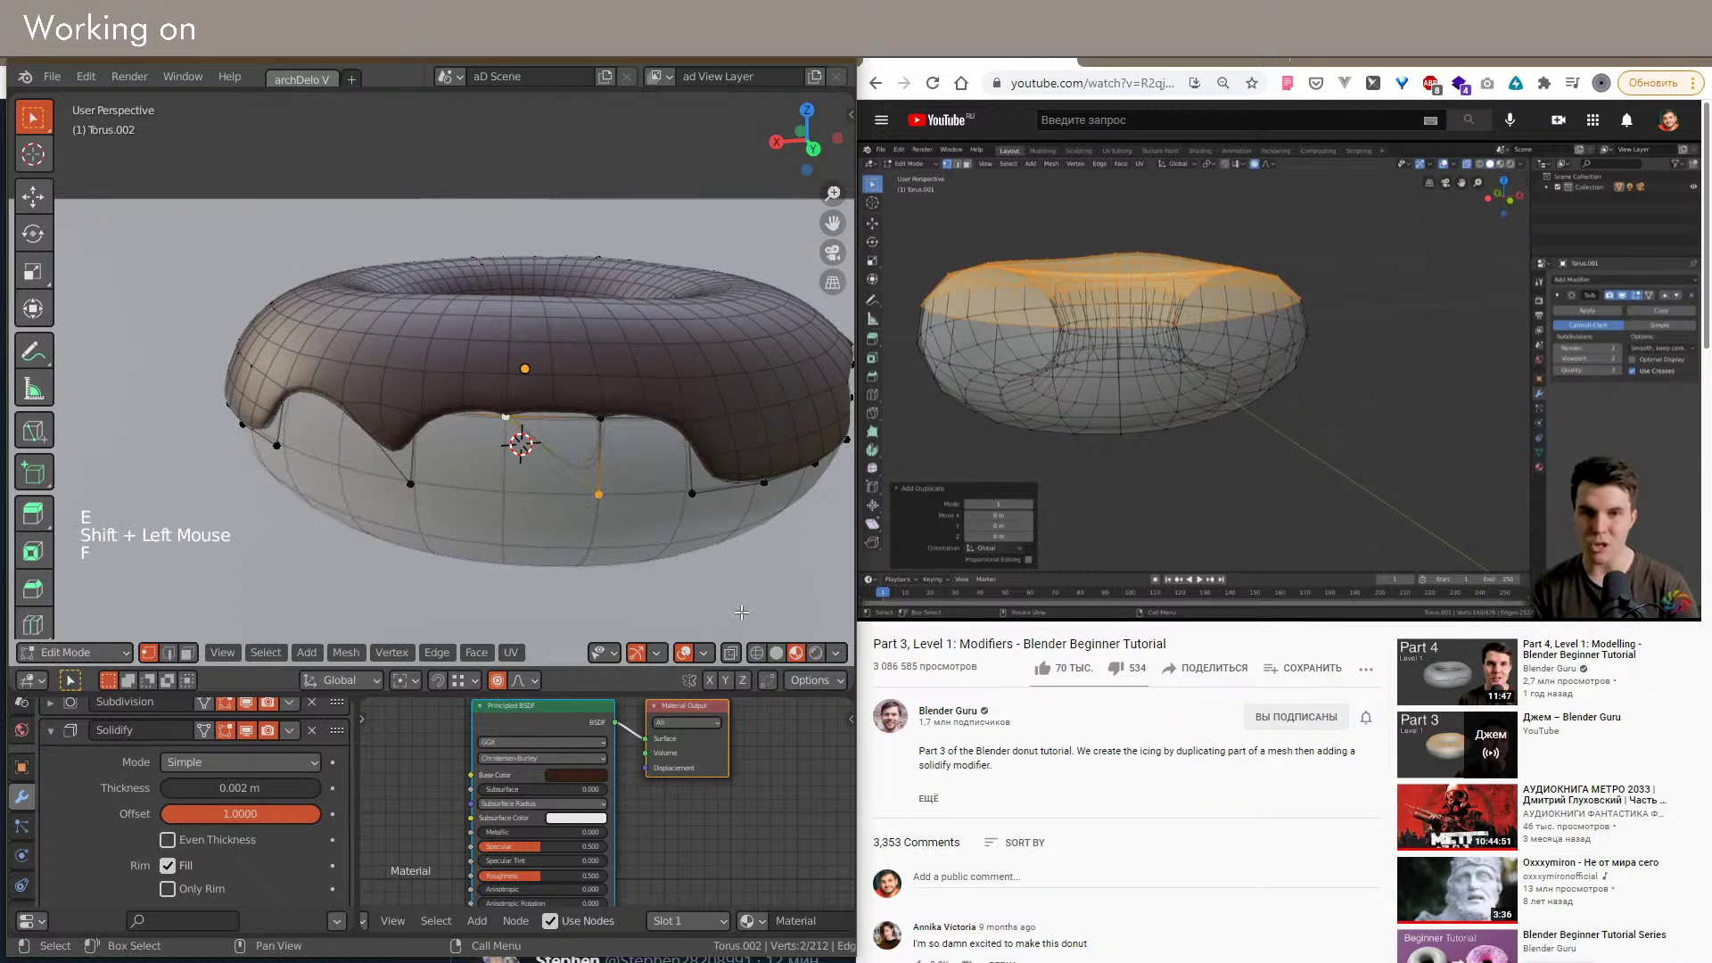
left_click(596, 458, "shift")
key("f")
left_click(605, 467)
mouse_move(615, 476)
middle_mouse_down("shift")
mouse_move(678, 468)
mouse_move(625, 478)
middle_mouse_up("shift")
Step: Select the new drip's tip vertex and set the snapping target to Face
key("1")
left_click(605, 483)
left_click(473, 680)
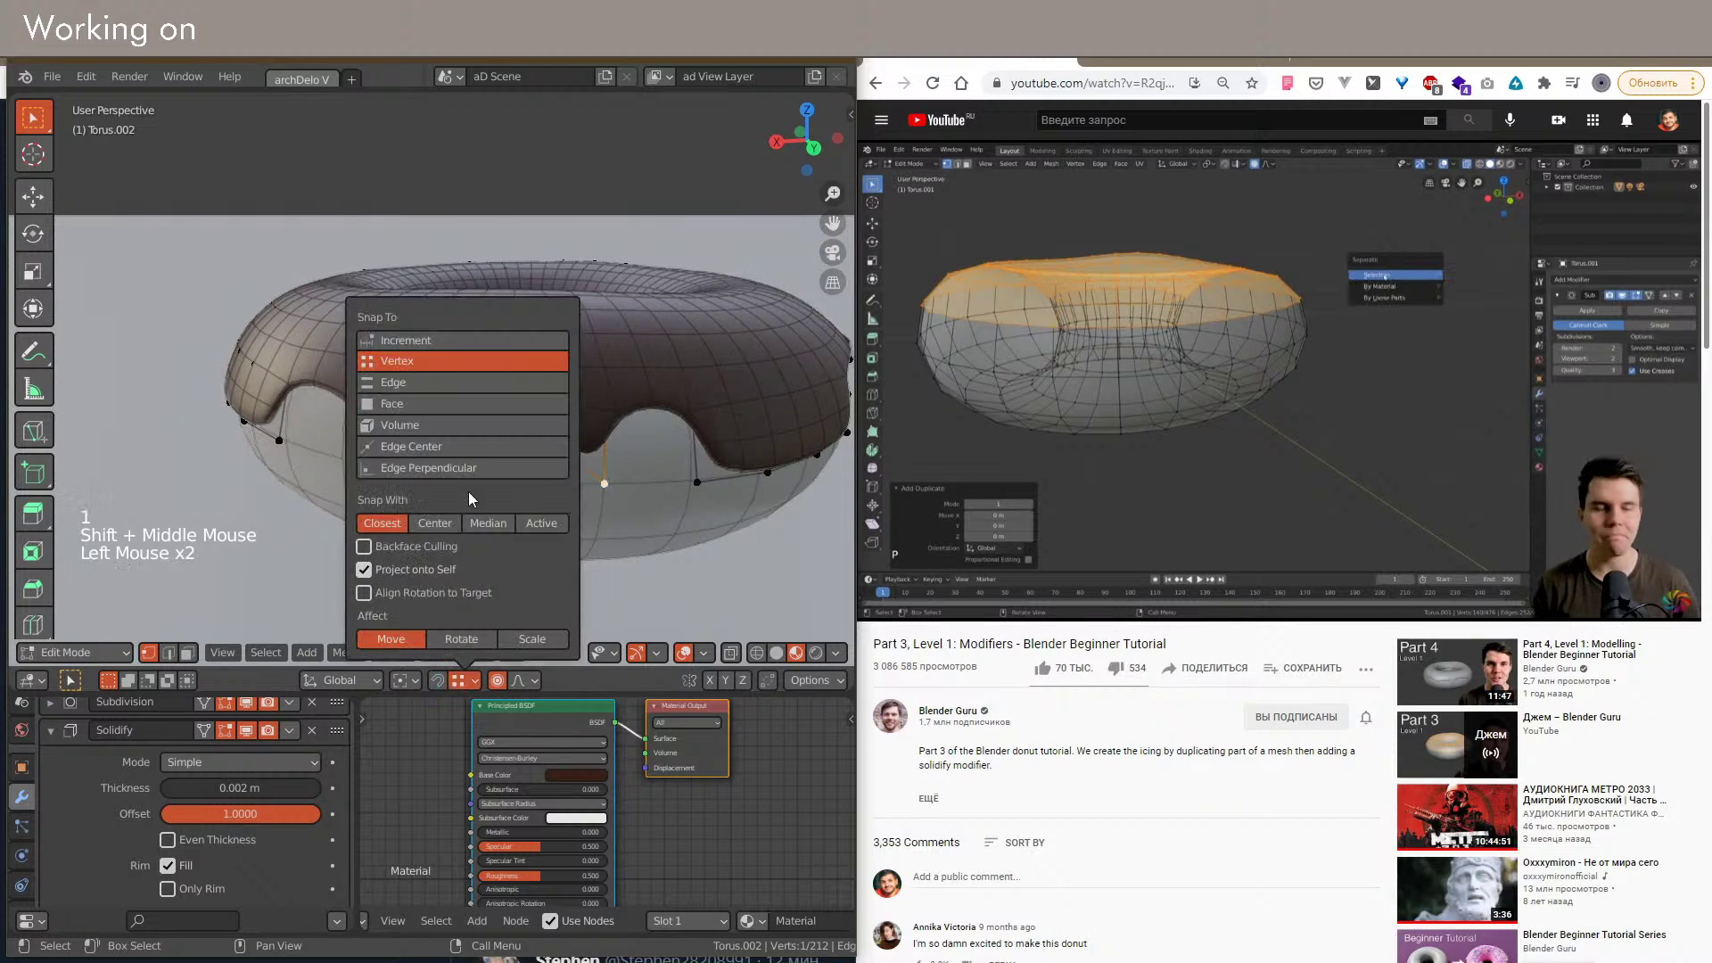
left_click(400, 404)
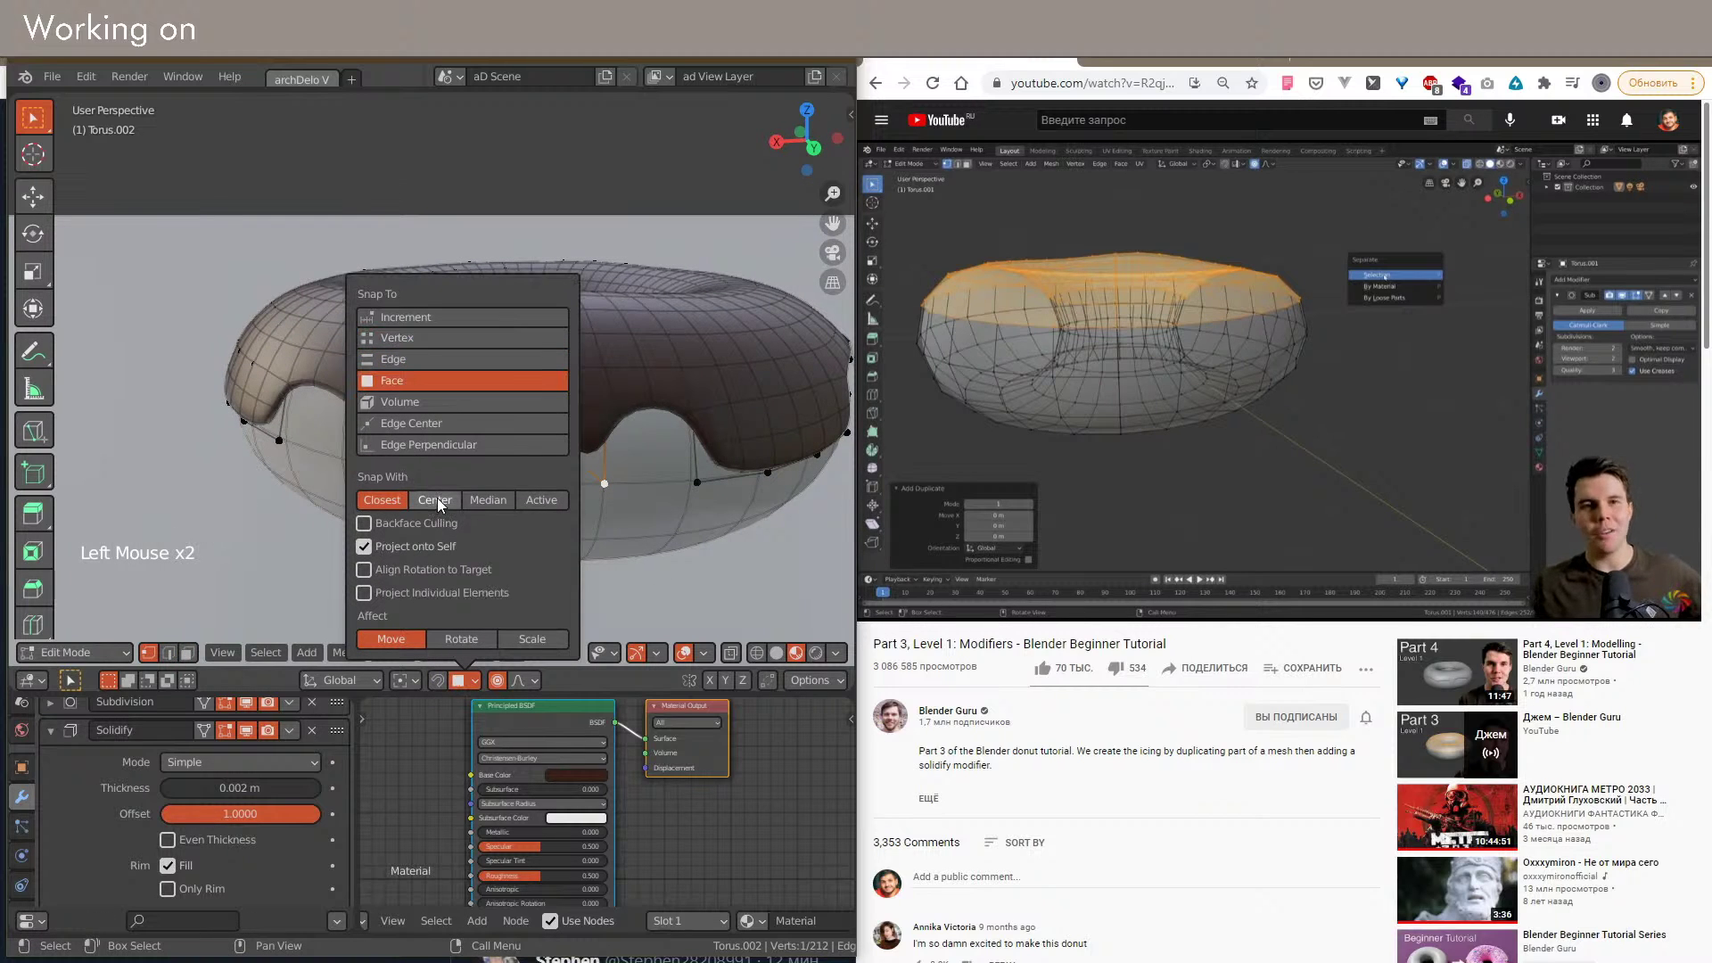
Step: Turn off proportional editing and move the drip's tip sideways and up, snapped to the donut's surface
key("g")
left_click(581, 484)
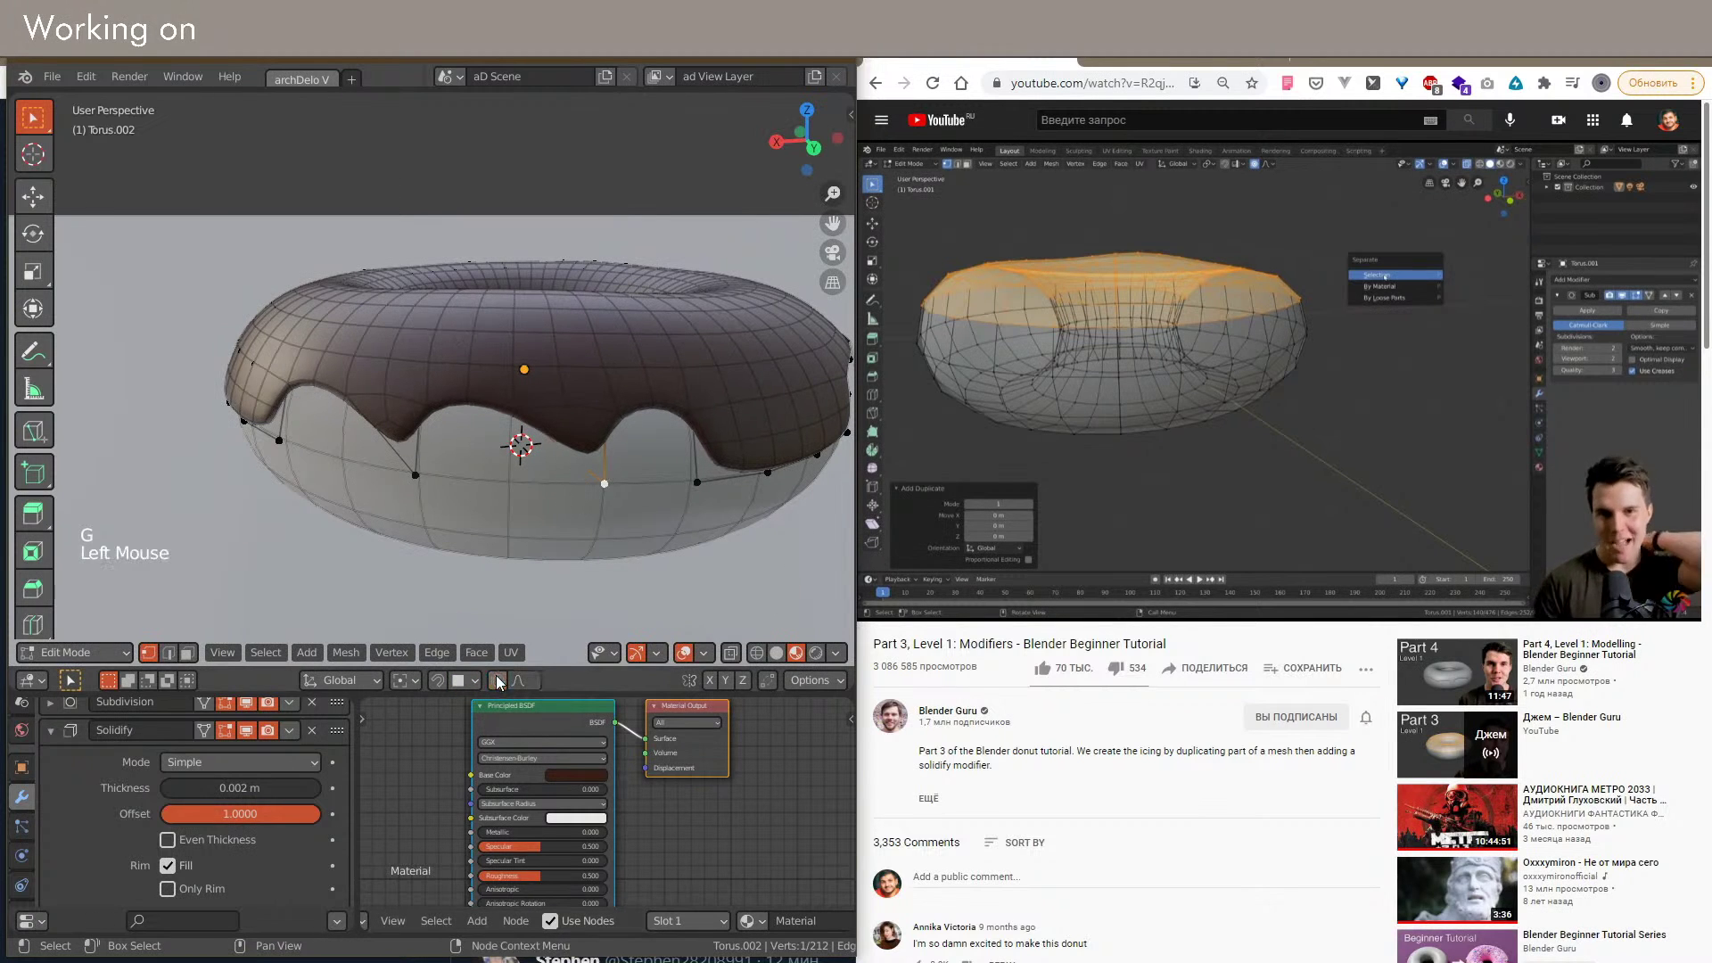
key("g")
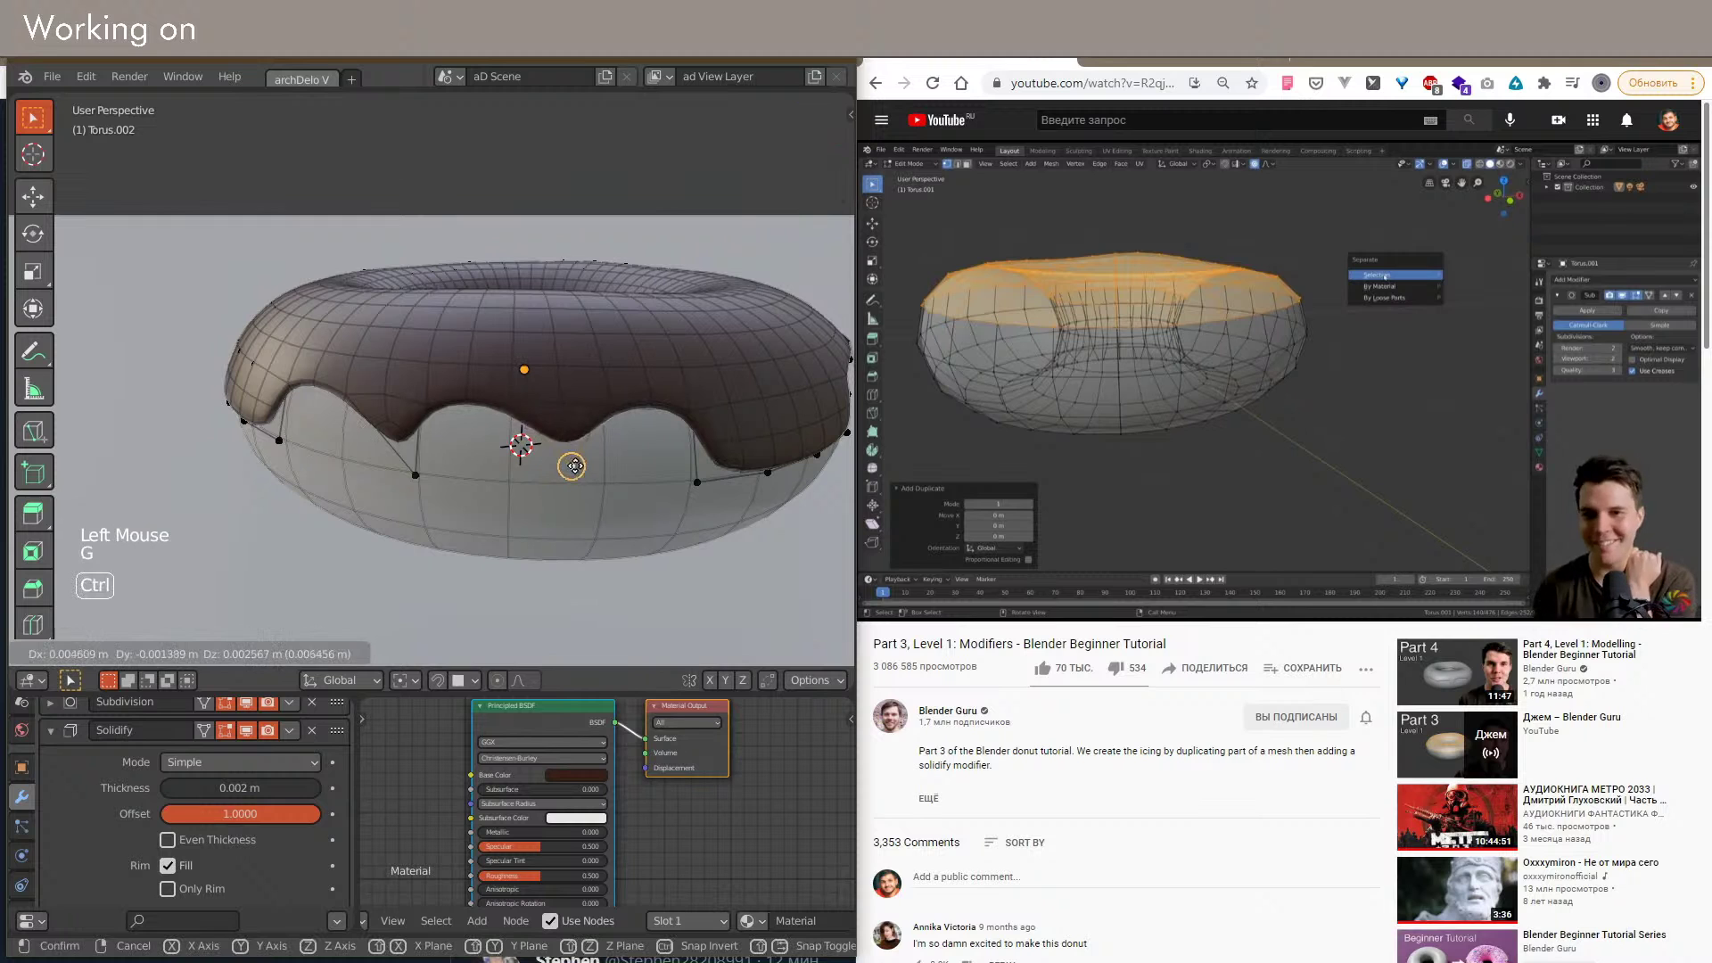
Step: Move two lower vertices of the wide drip up along the donut's side, snapped to its surface
middle_click_drag(646, 499, 584, 508)
middle_click_drag(585, 508, 564, 519, "shift")
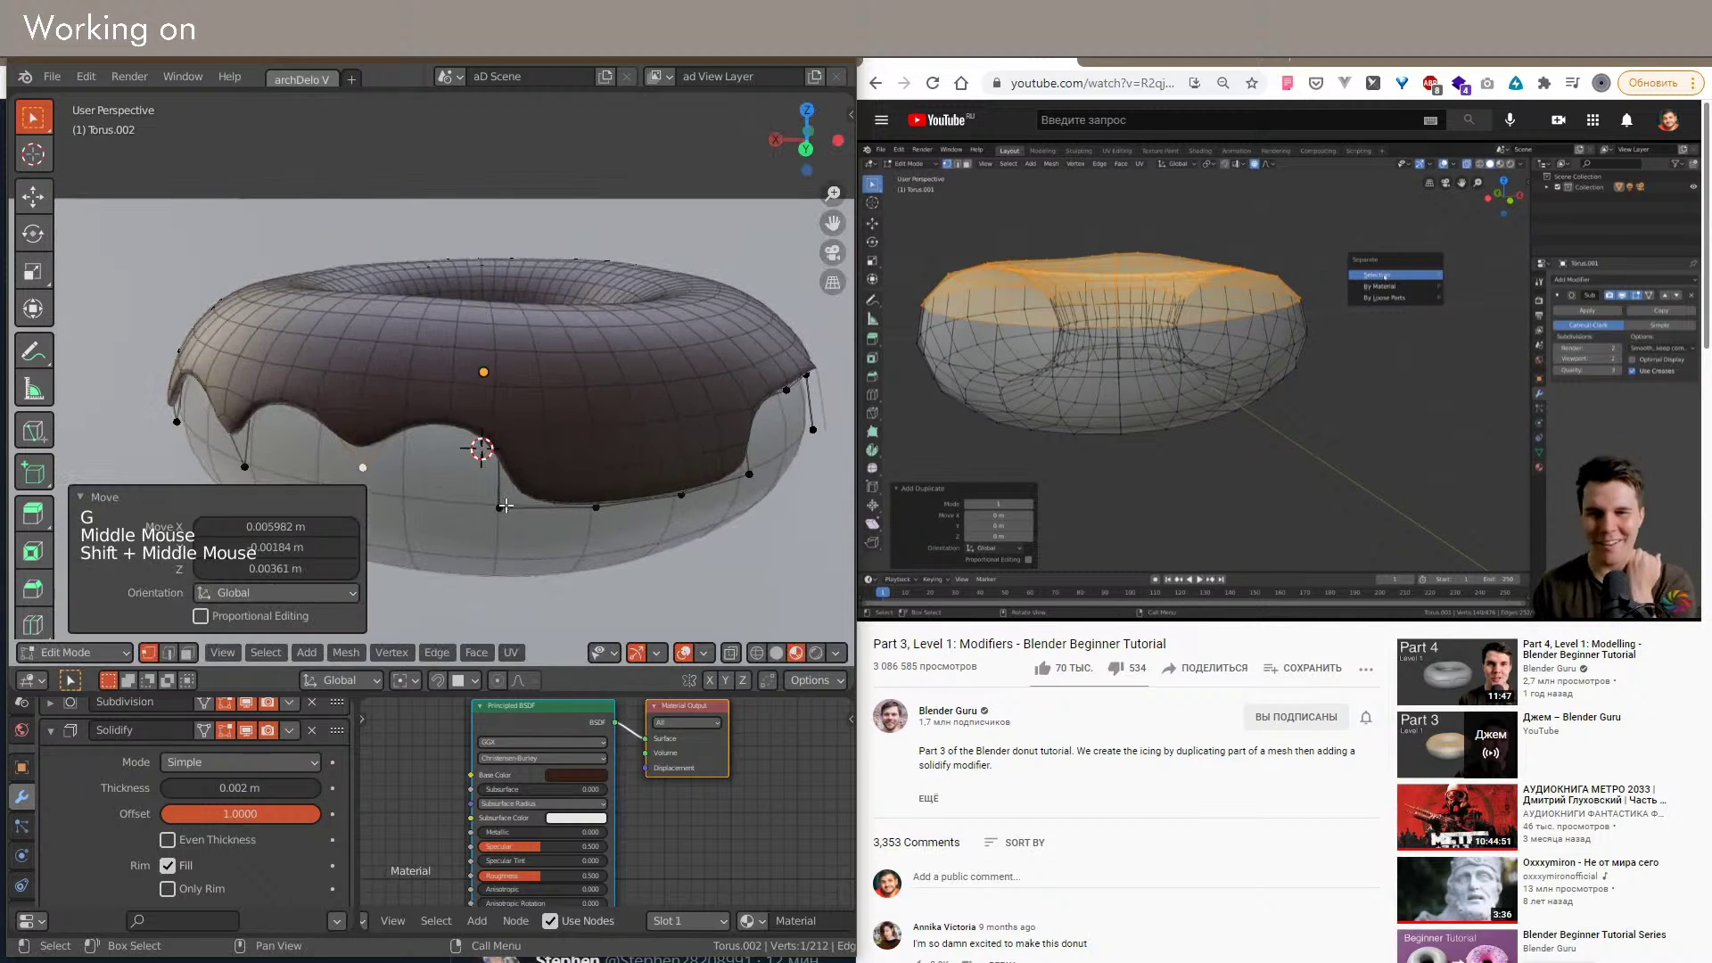
left_click(517, 524)
key("g")
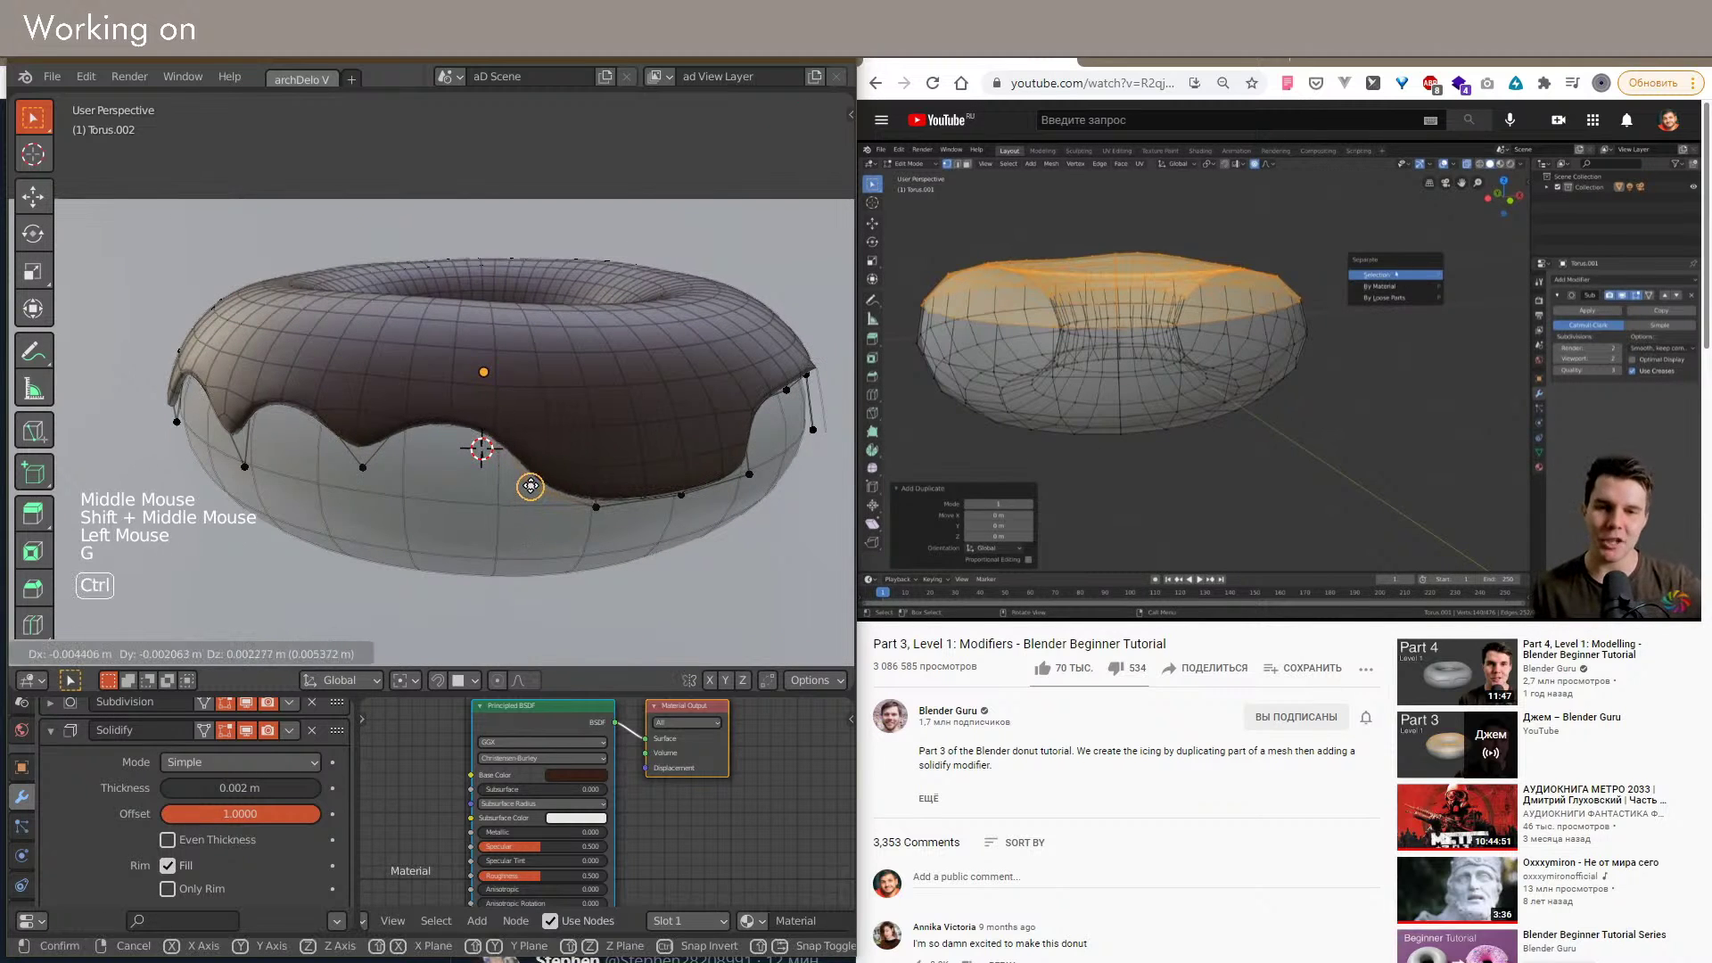
left_click(531, 488)
middle_click_drag(535, 491, 464, 535, "shift")
left_click(558, 546)
middle_click_drag(579, 542, 551, 517)
key("g")
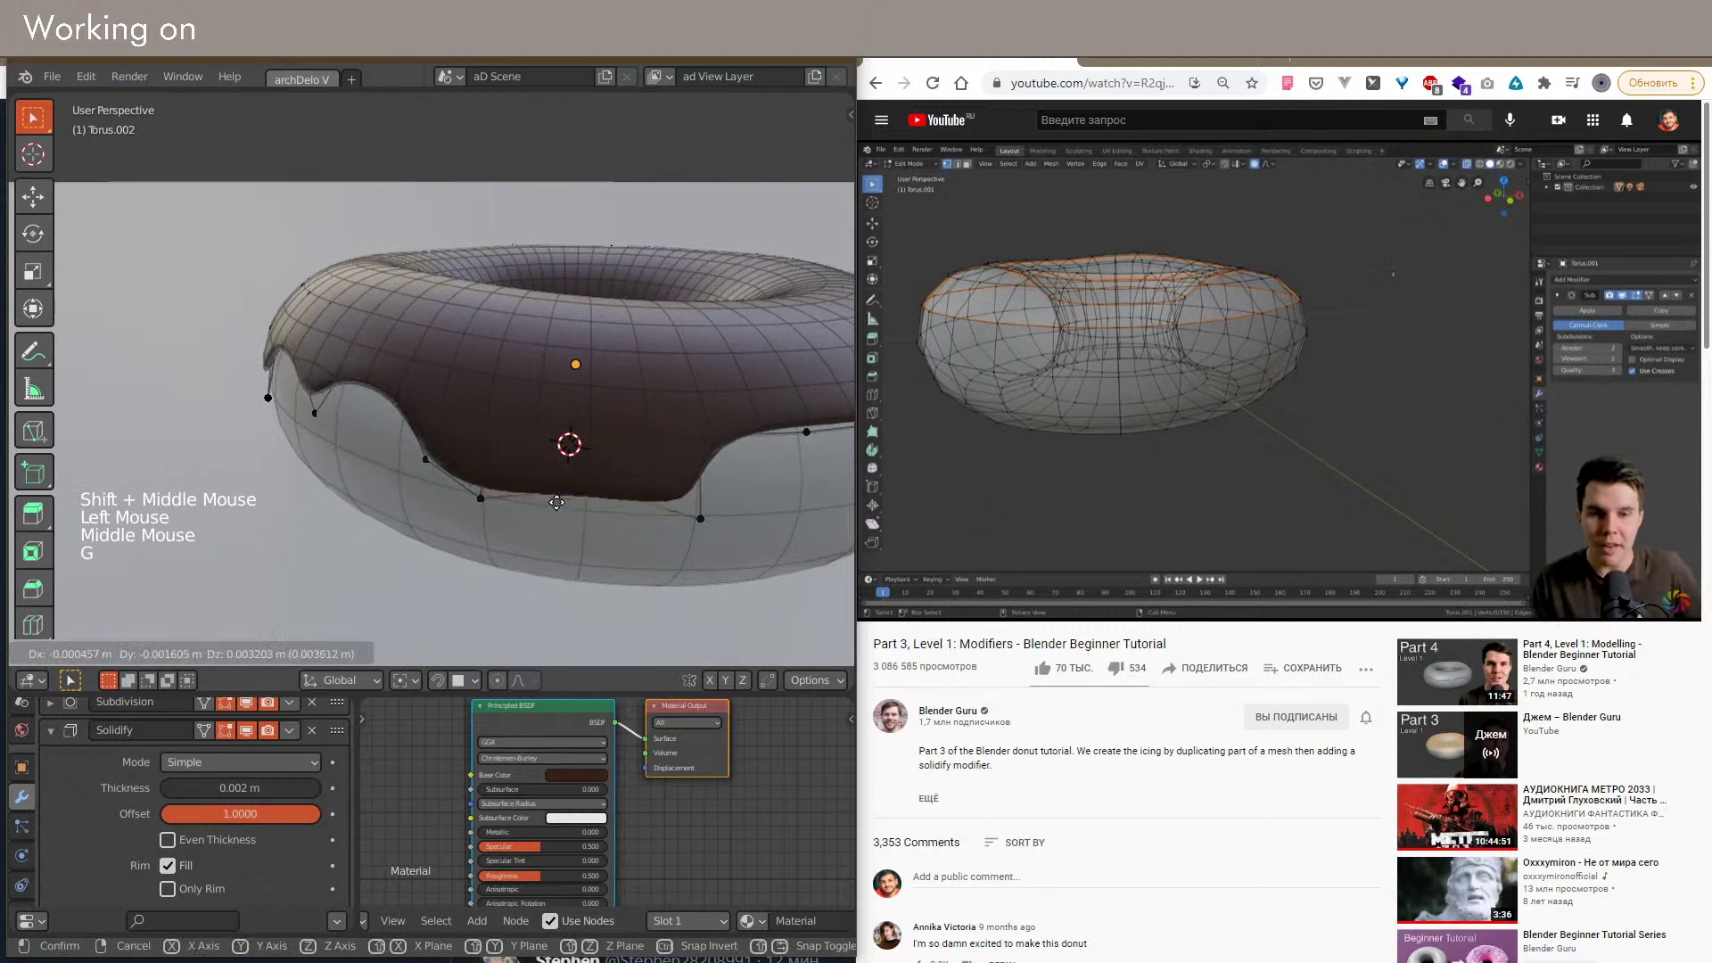
middle_click_drag(577, 461, 575, 463, "shift")
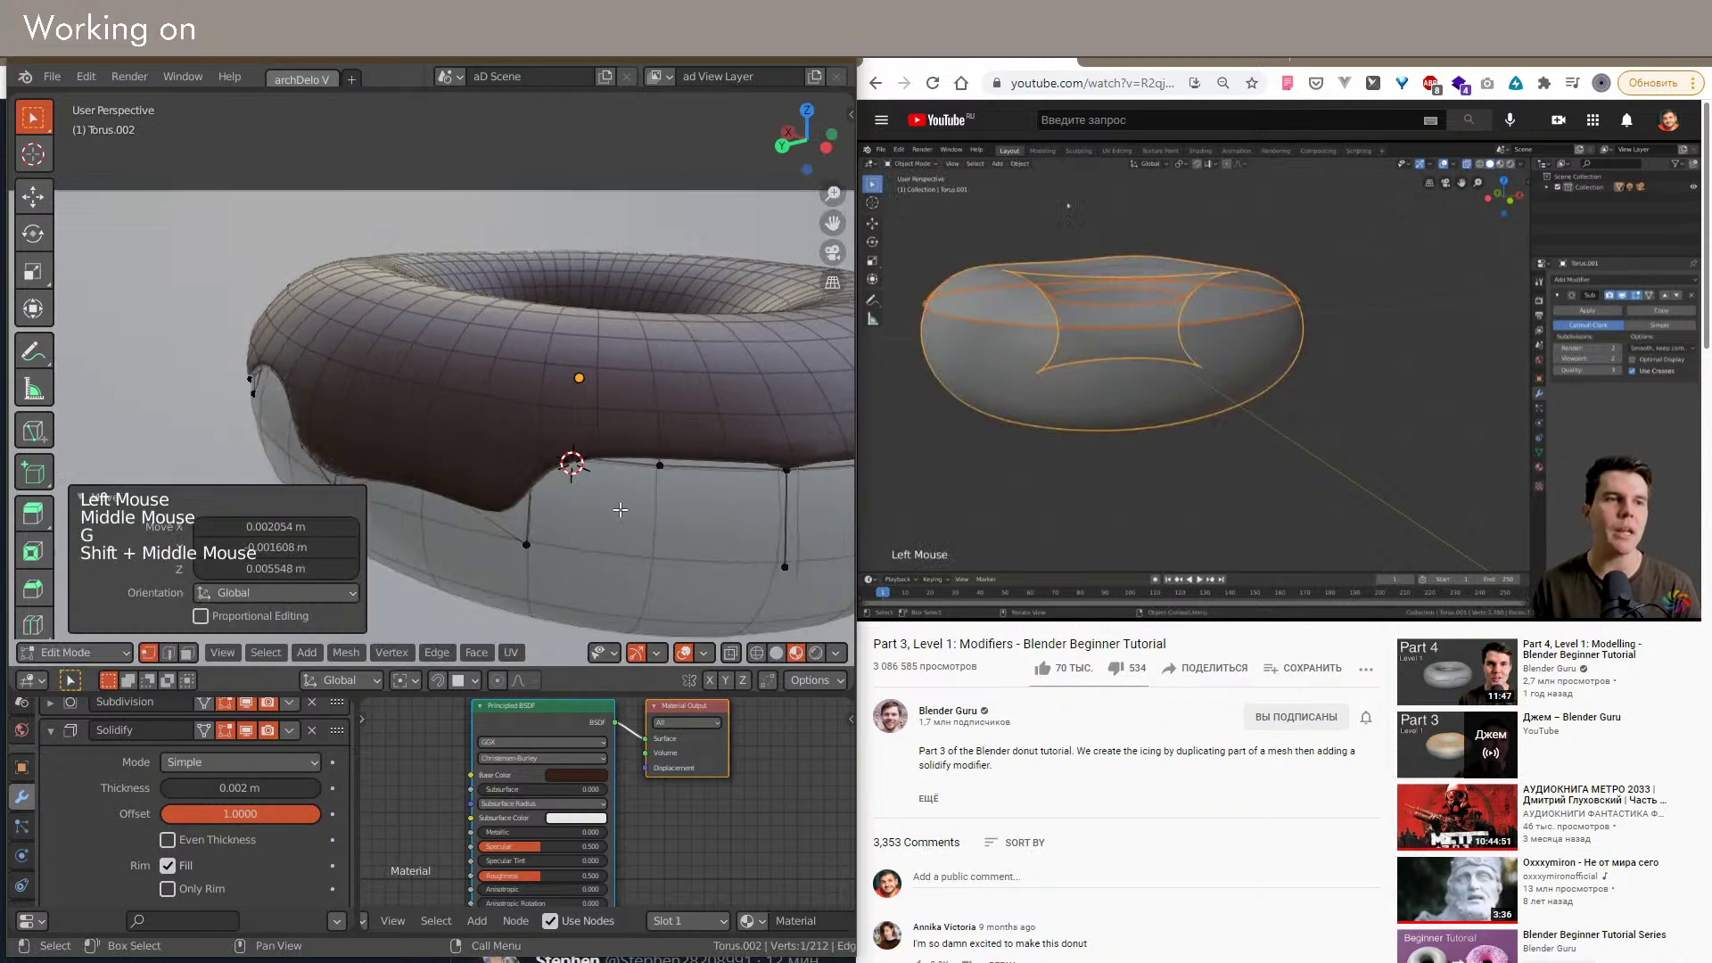
Step: Move the rim vertex between two neighbouring drips slightly down, snapped to the donut's surface
scroll(580, 472, "down", 2)
left_click(656, 506)
key("g")
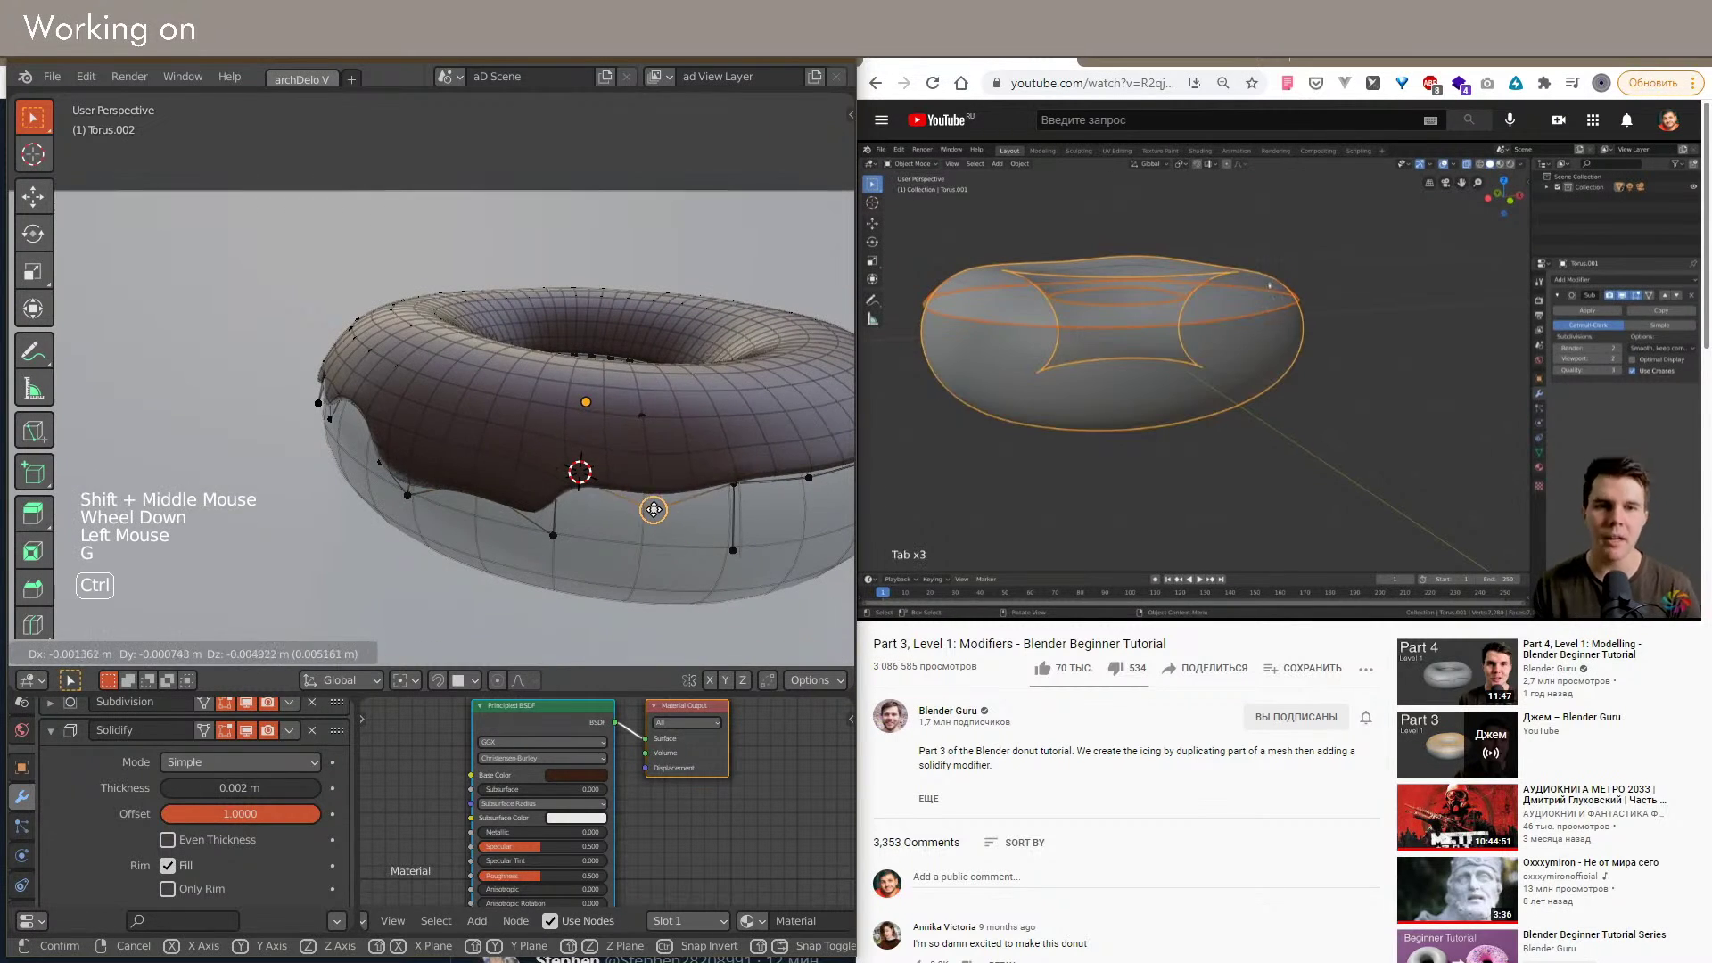
left_click(655, 511)
Step: Raise the middle lower vertex of the next wide drip toward the icing rim, snapped to the donut
middle_click_drag(589, 526, 583, 565, "shift")
scroll(579, 499, "down", 1)
scroll(662, 528, "up", 2)
scroll(665, 525, "down", 3)
scroll(668, 531, "up", 2)
key("g")
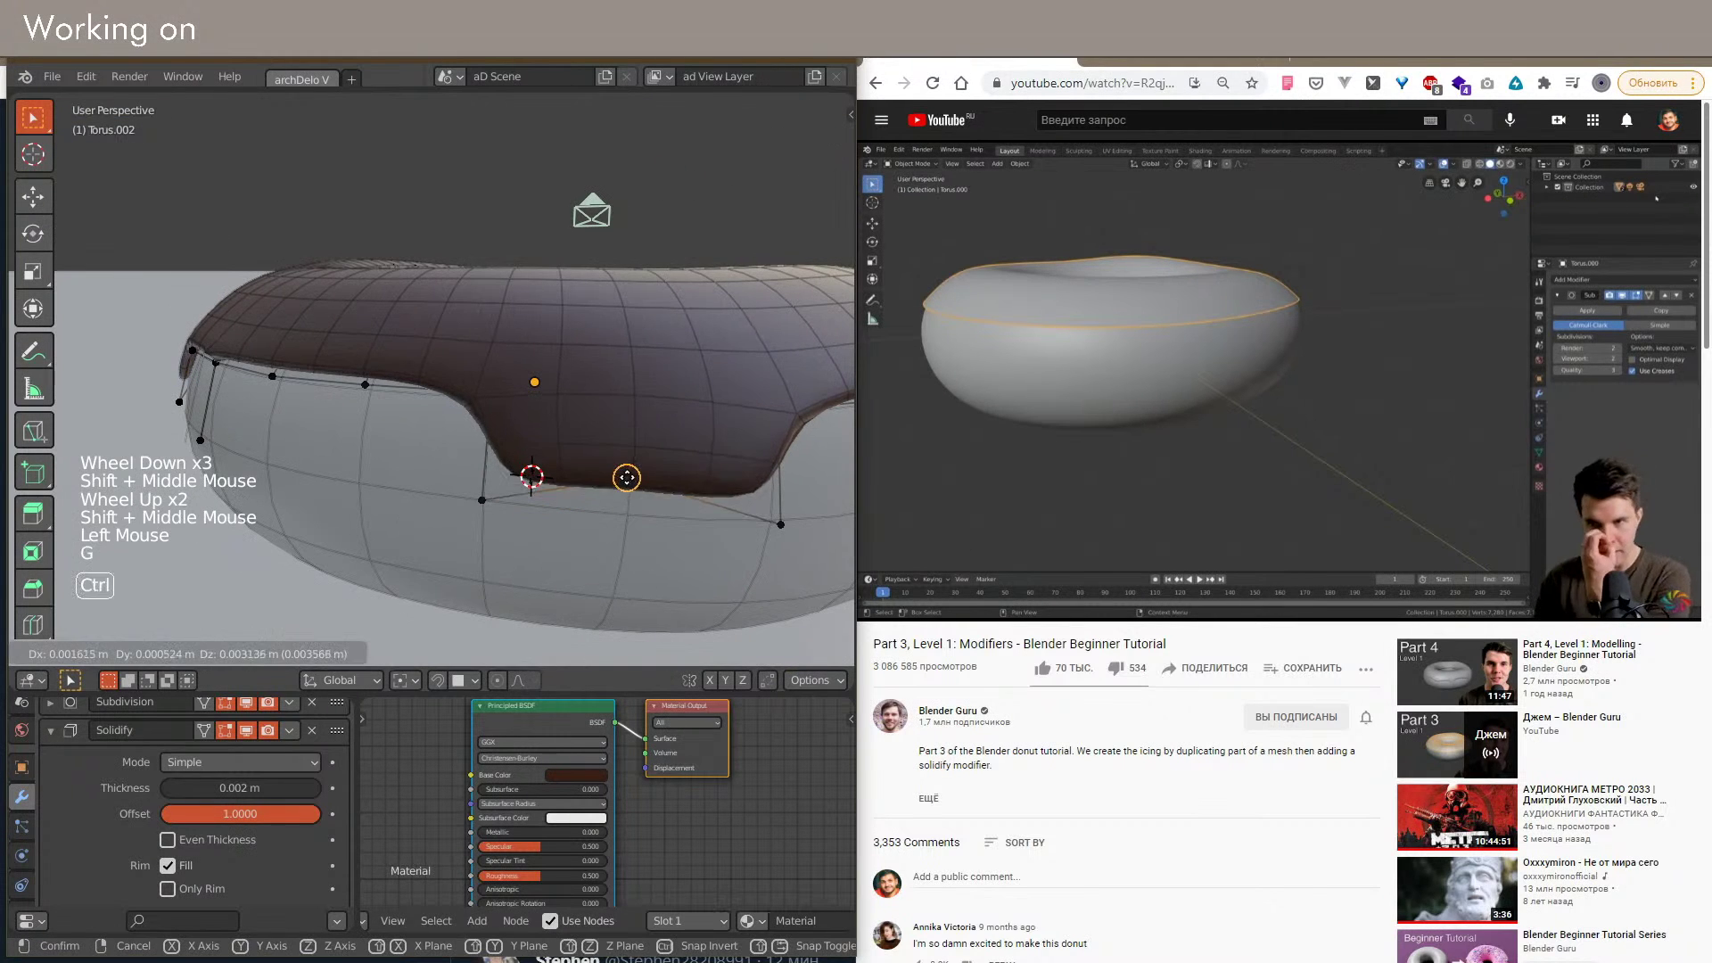
left_click(631, 400)
Step: Extrude the rim edge in the middle of the wide gap downward to form a new drip
middle_click_drag(630, 401, 605, 488, "shift")
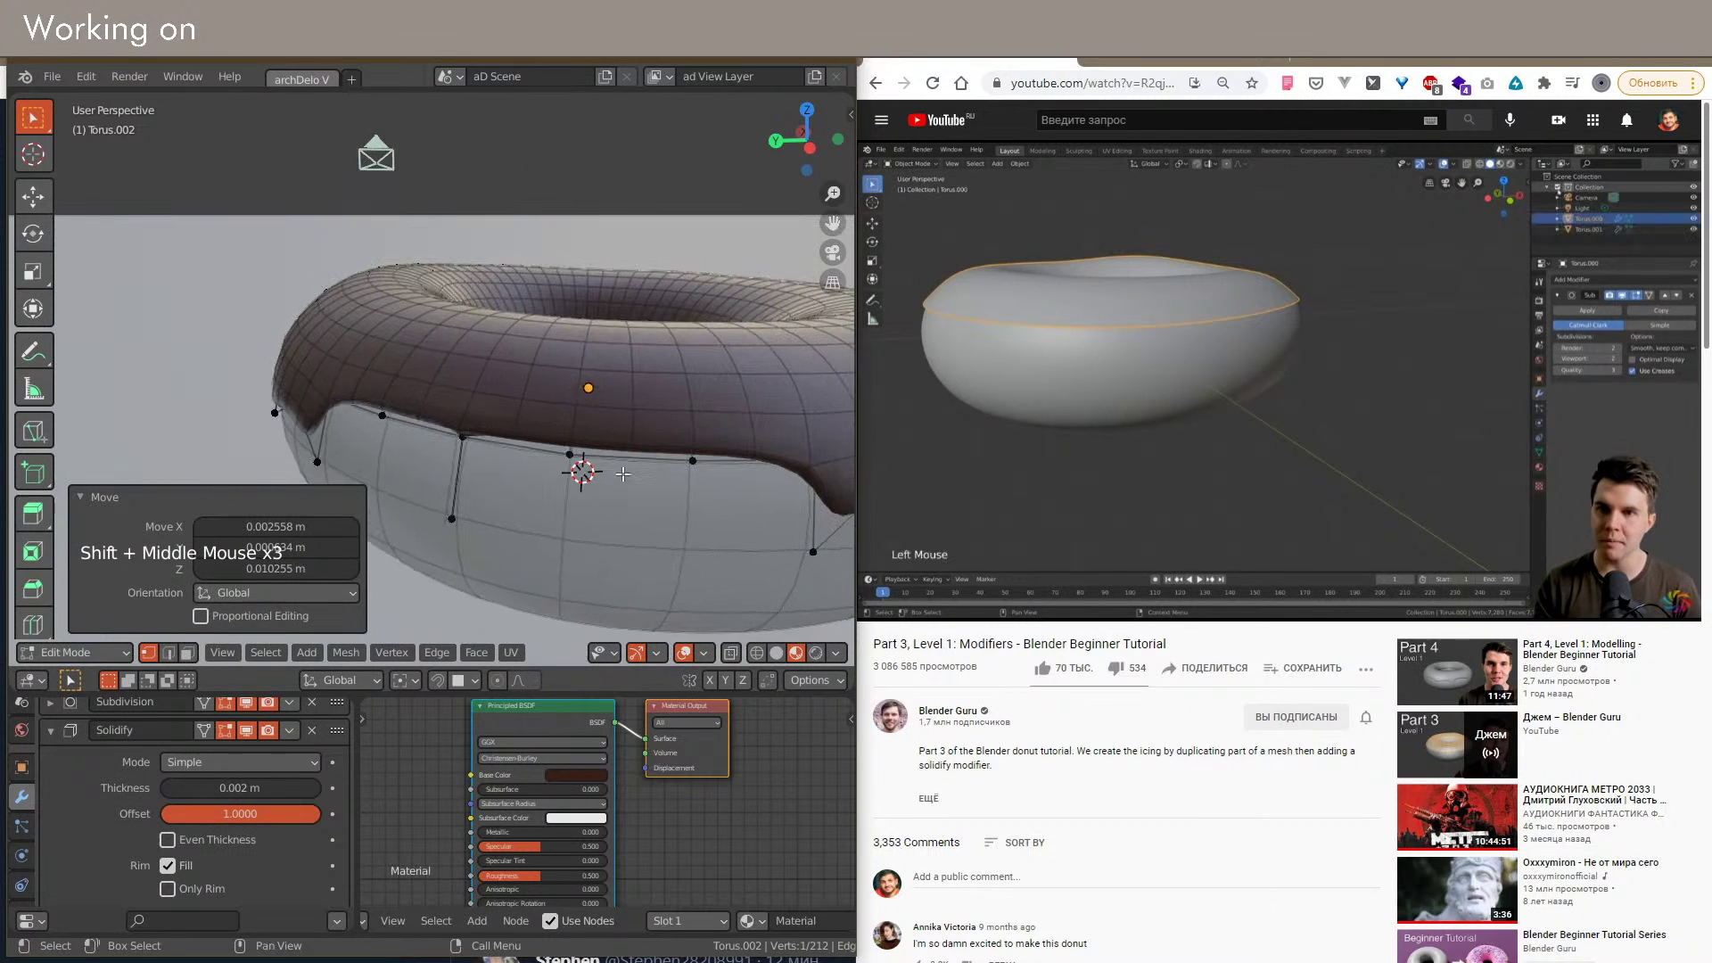
key("2")
left_click(635, 486)
key("e")
left_click(630, 554)
Step: Adjust both bottom corner vertices of the new drip over the donut's side to round its shape
key("1")
left_click(682, 516)
key("g")
left_click(693, 514)
left_click(561, 509)
key("g")
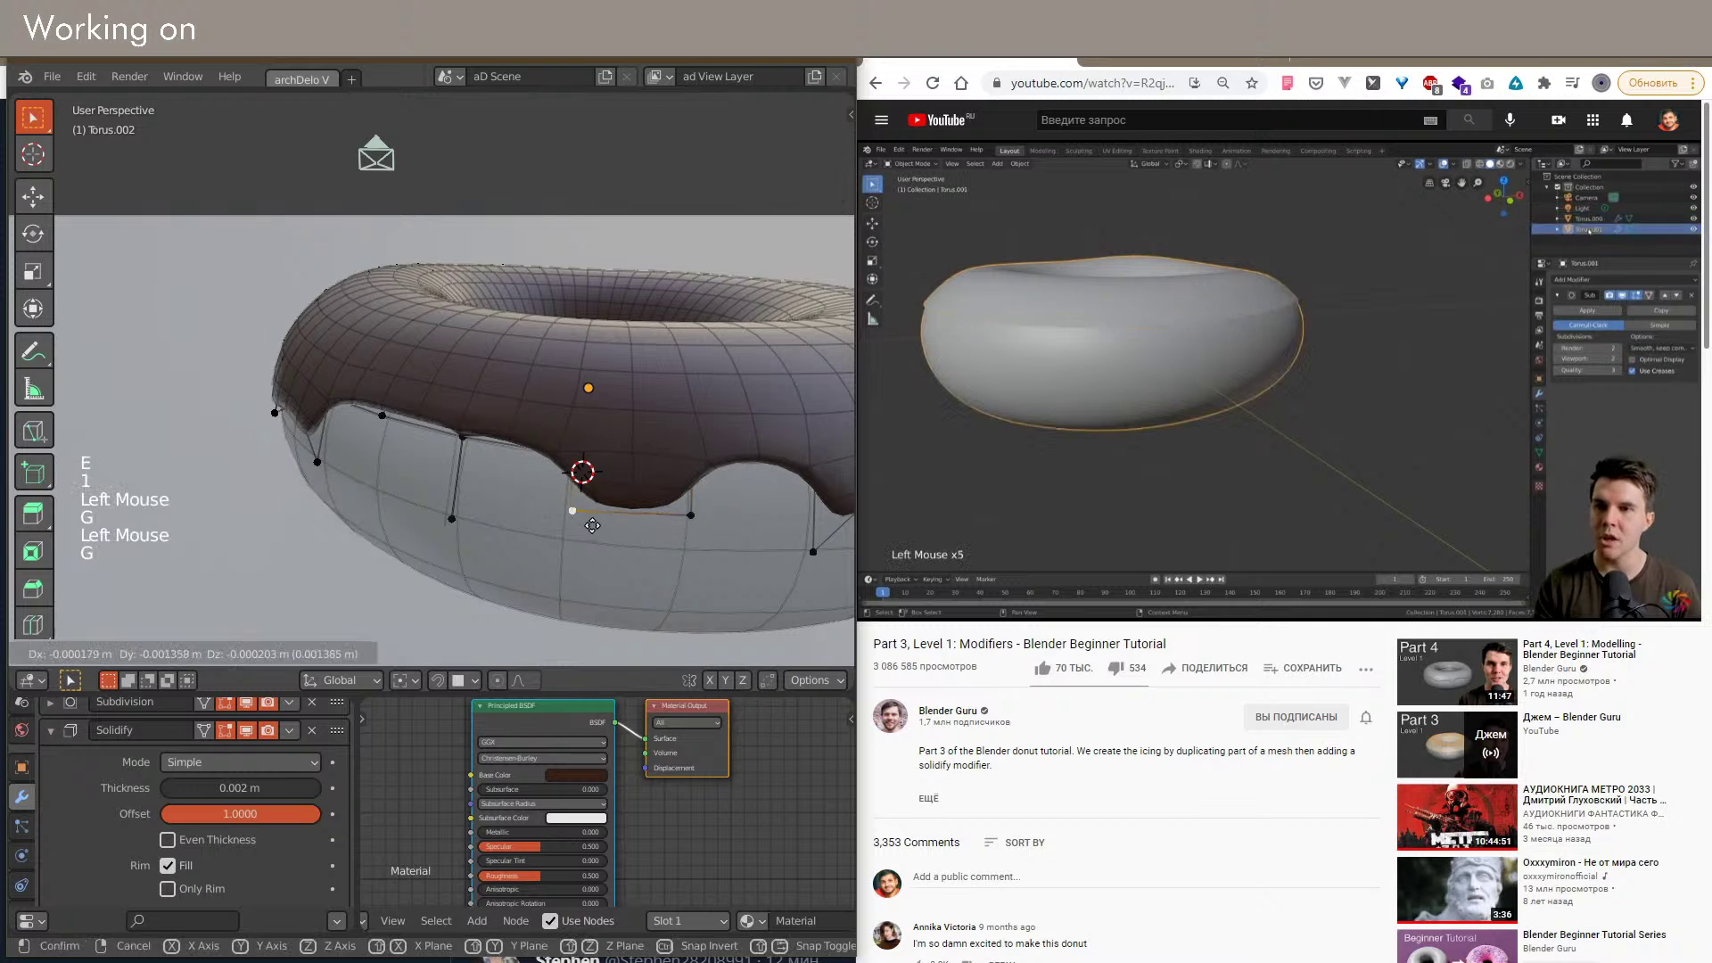
left_click(613, 512)
Step: Move the tip vertex of the pointed drip up and sideways, snapped to the donut's surface
scroll(321, 383, "down", 3)
middle_click_drag(262, 423, 667, 487)
scroll(329, 463, "up", 2)
scroll(625, 454, "up", 2)
scroll(667, 487, "down", 1)
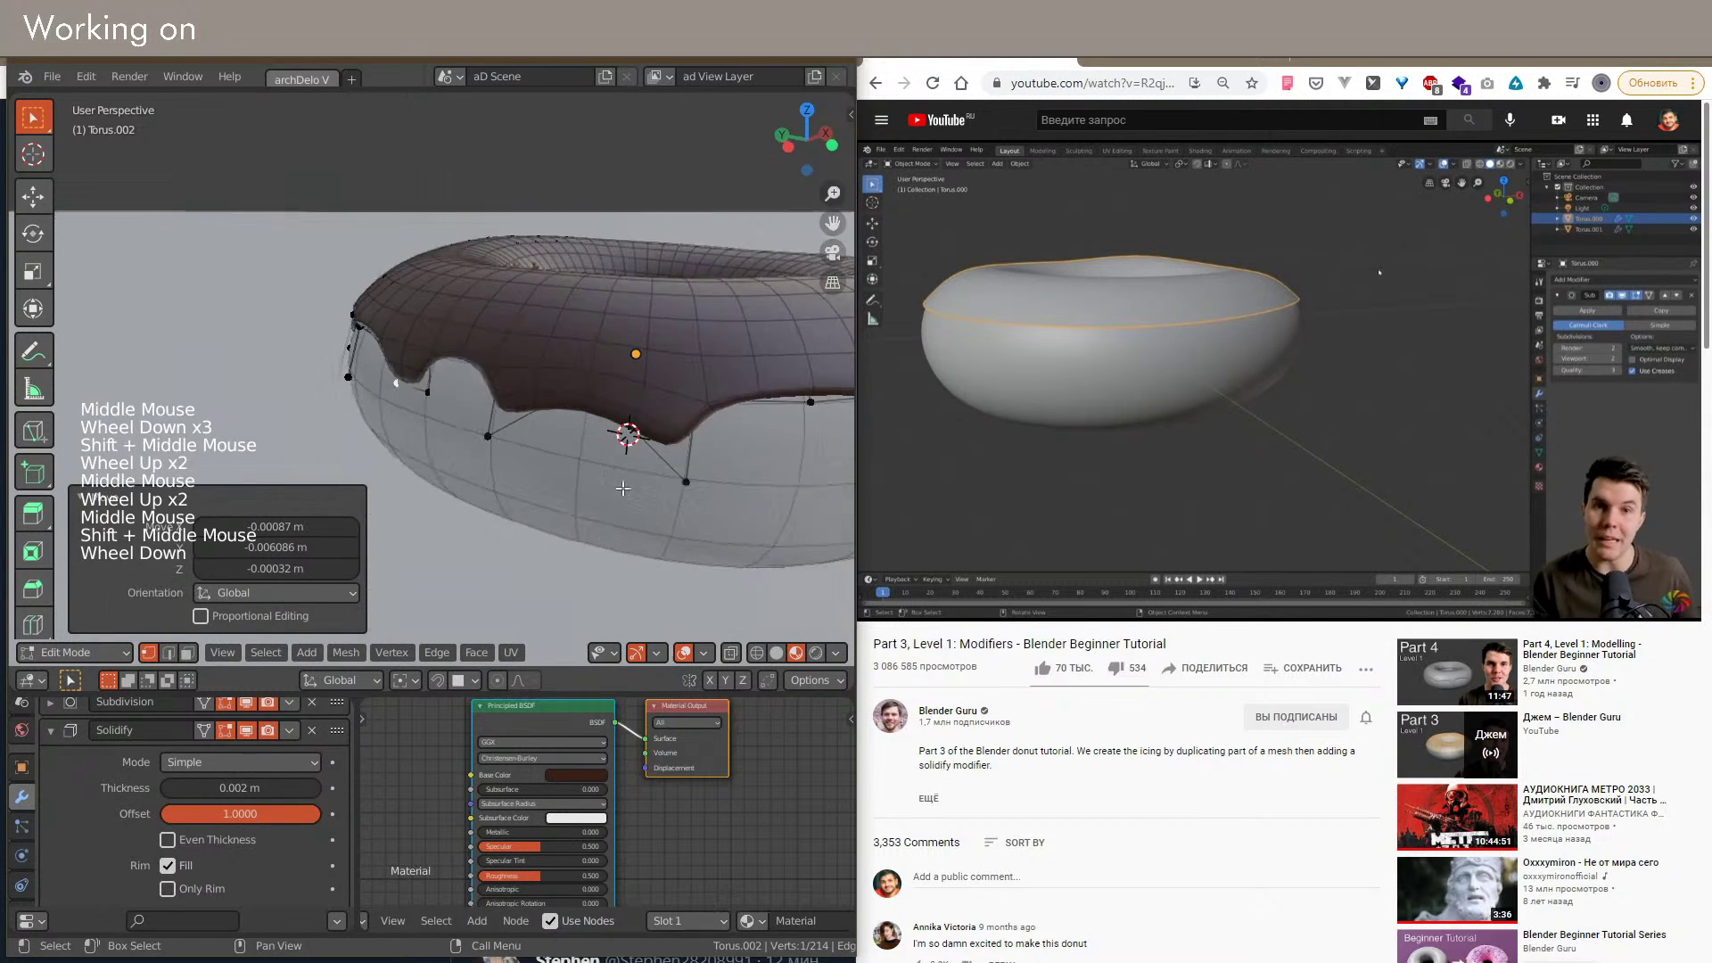
left_click(667, 488)
key("g")
left_click(629, 446)
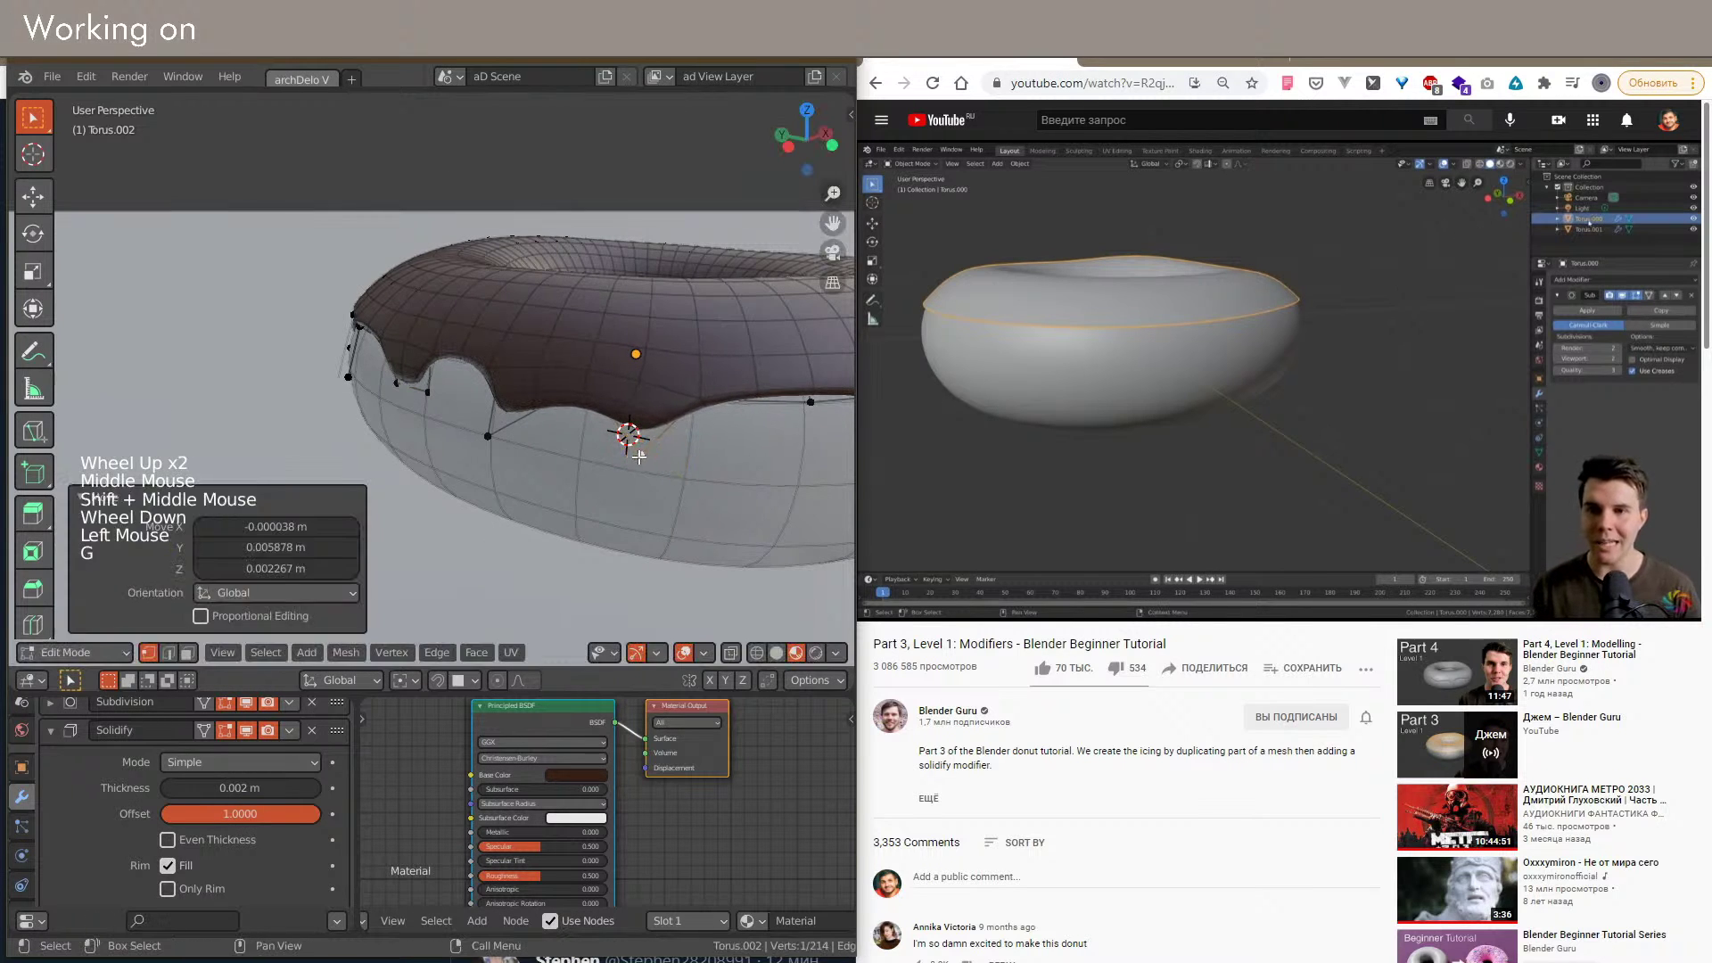
Step: Return to Object Mode and switch the Properties editor to the Outliner
key("Tab")
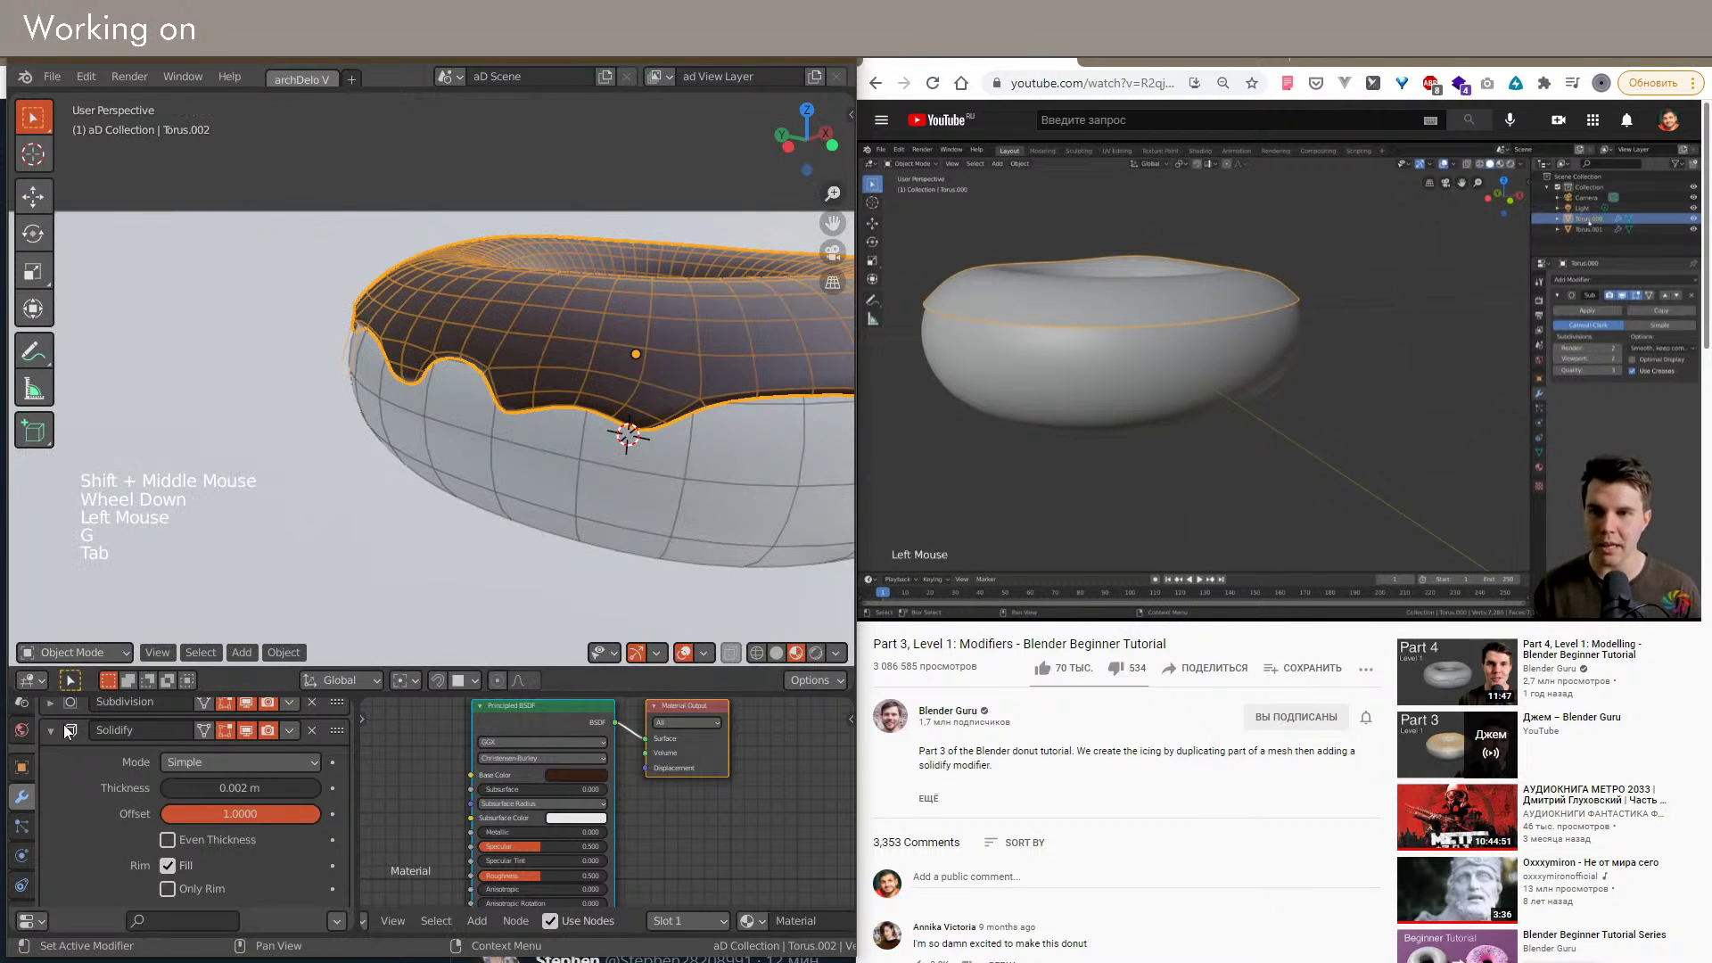
left_click(21, 919)
left_click(590, 713)
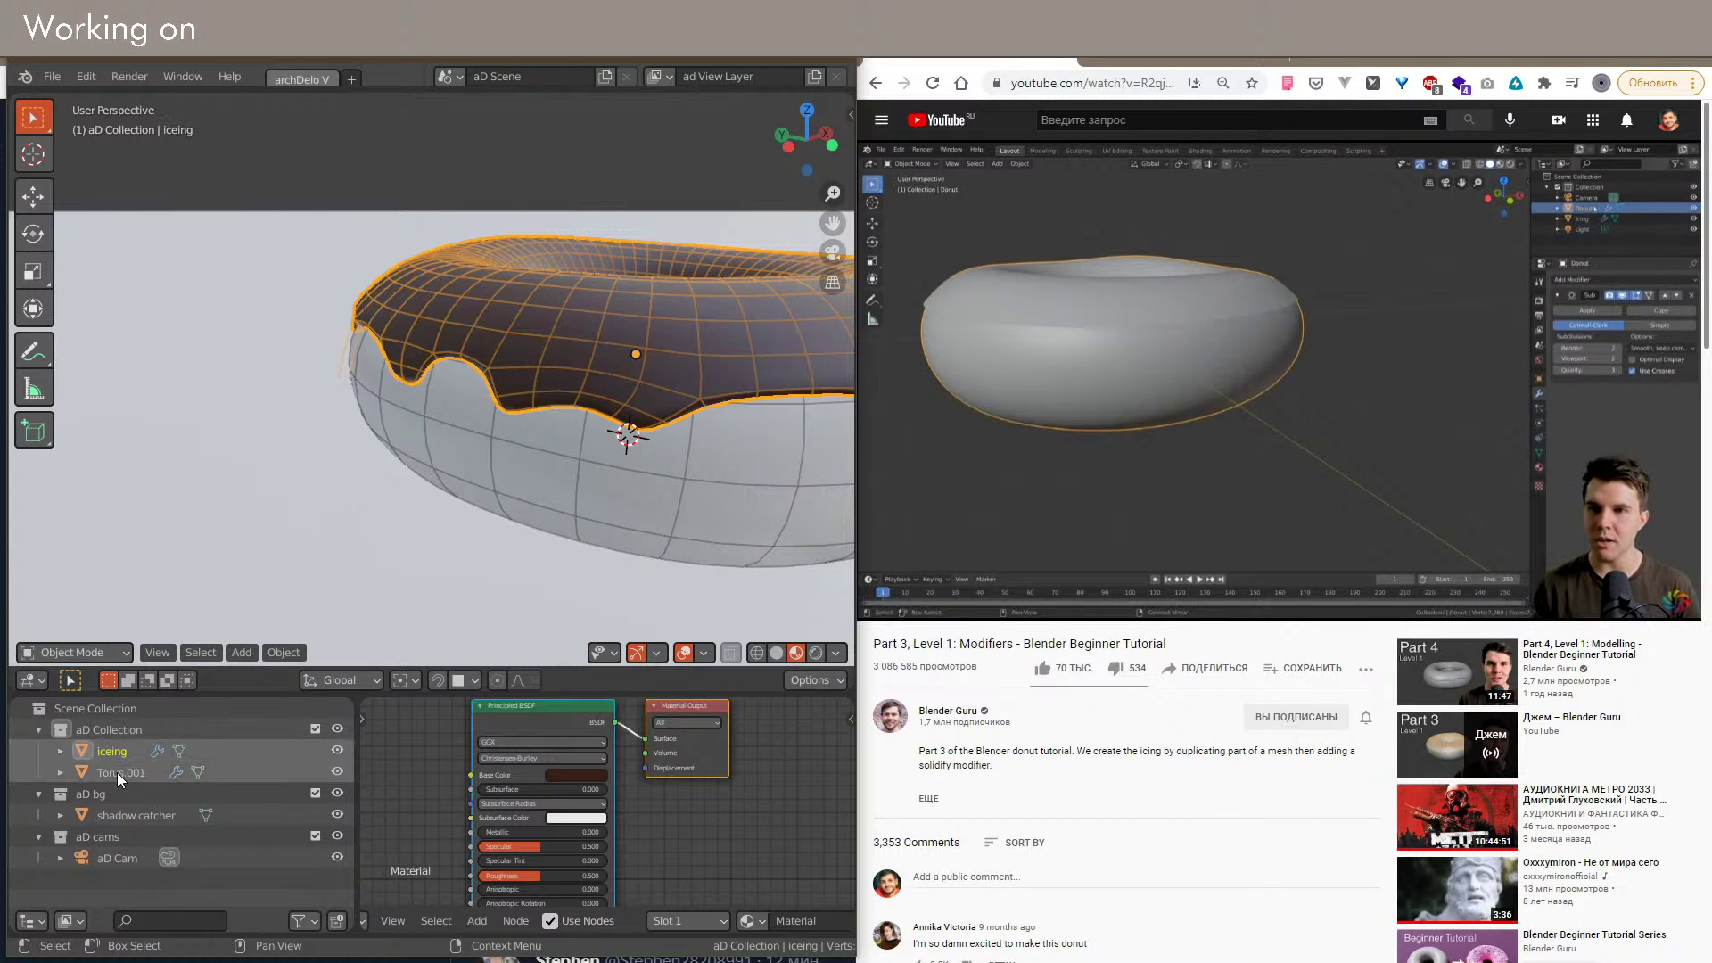
Step: Rename the icing mesh object as icing and the Torus.001 object as donut
key("F2")
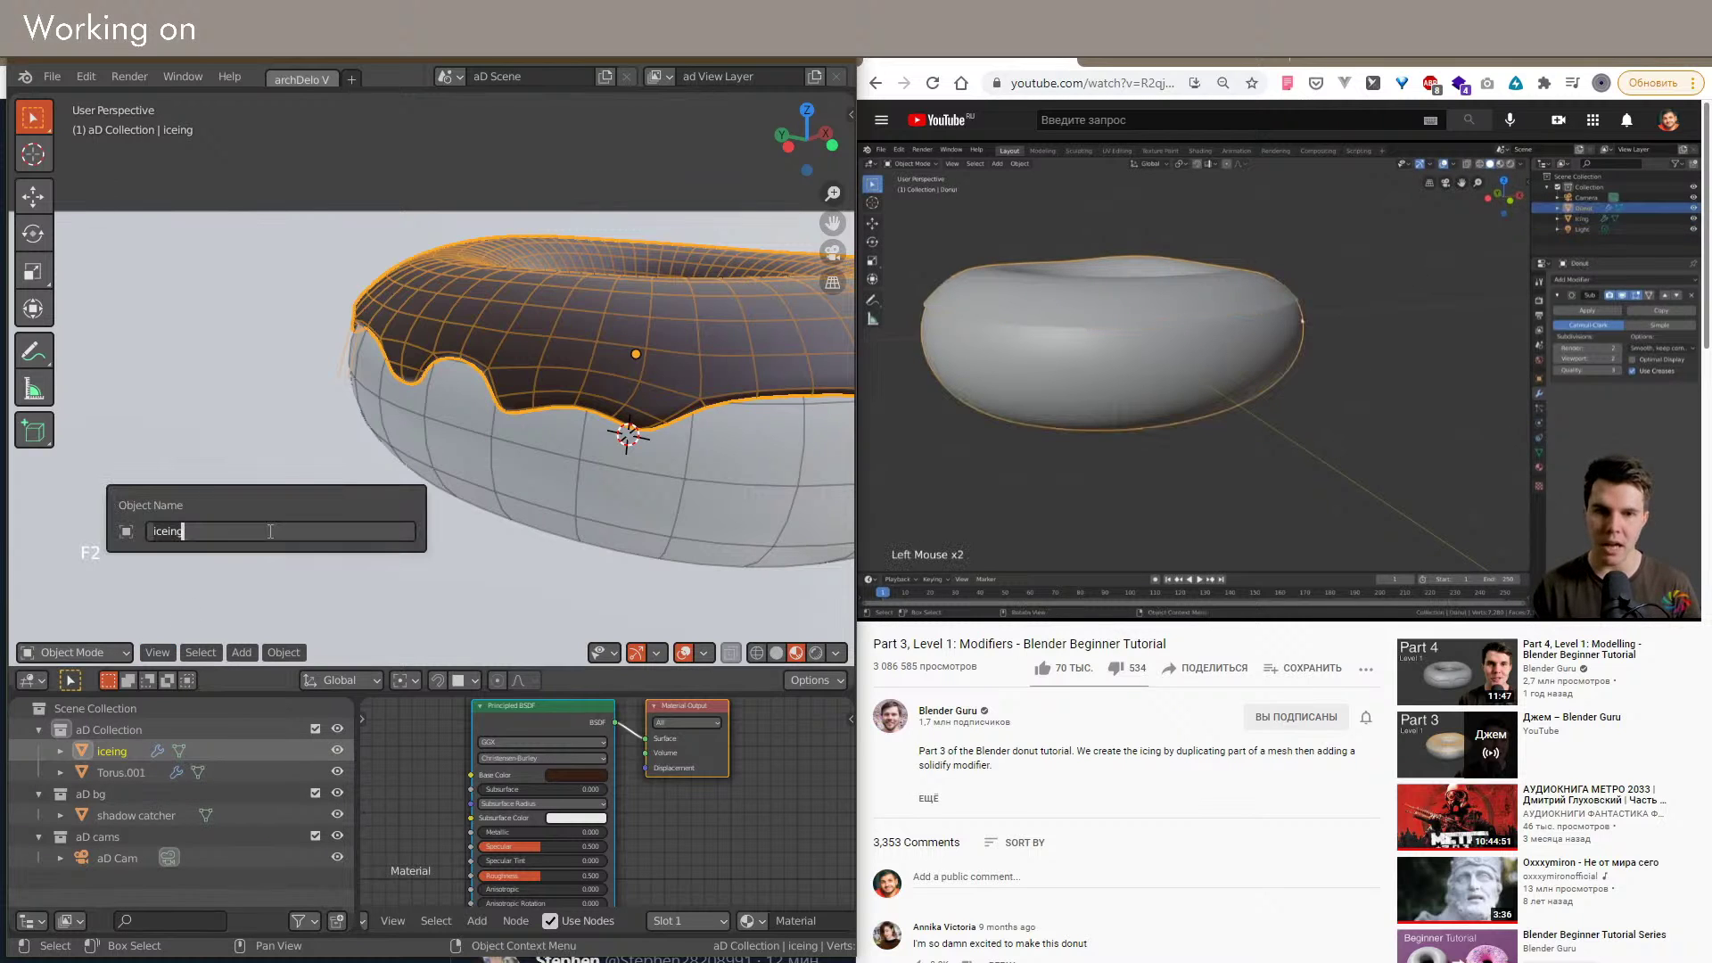
key("BackSpace")
key("Return")
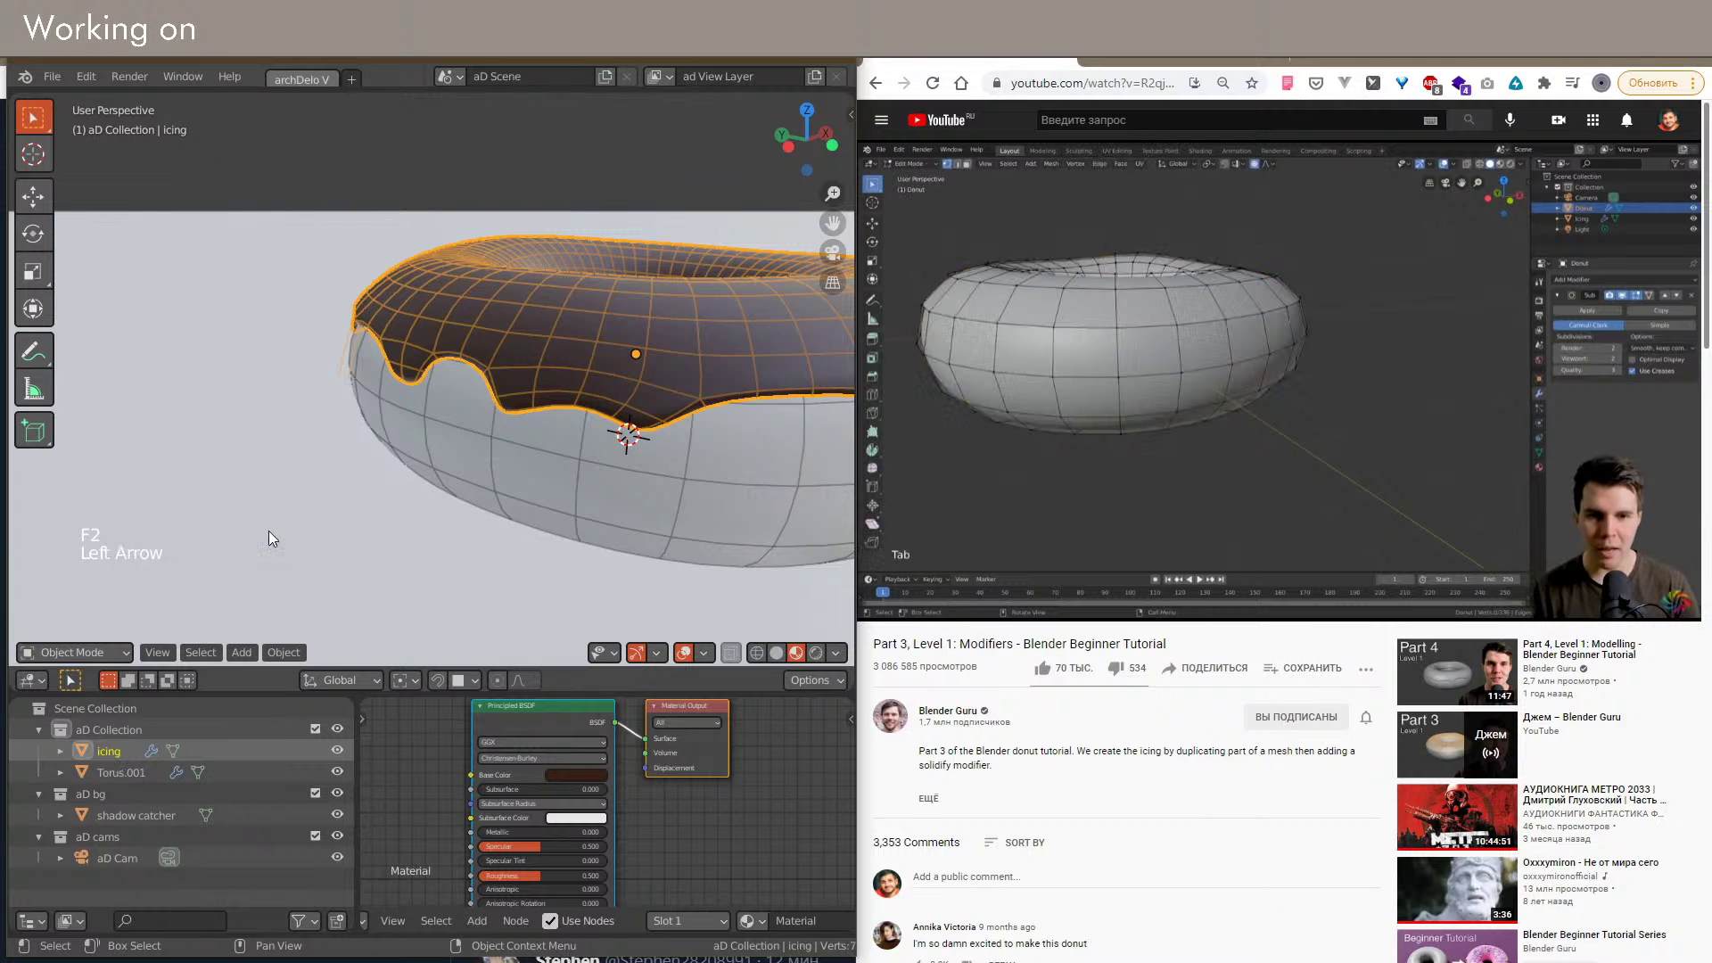
left_click(116, 773)
double_click(115, 772)
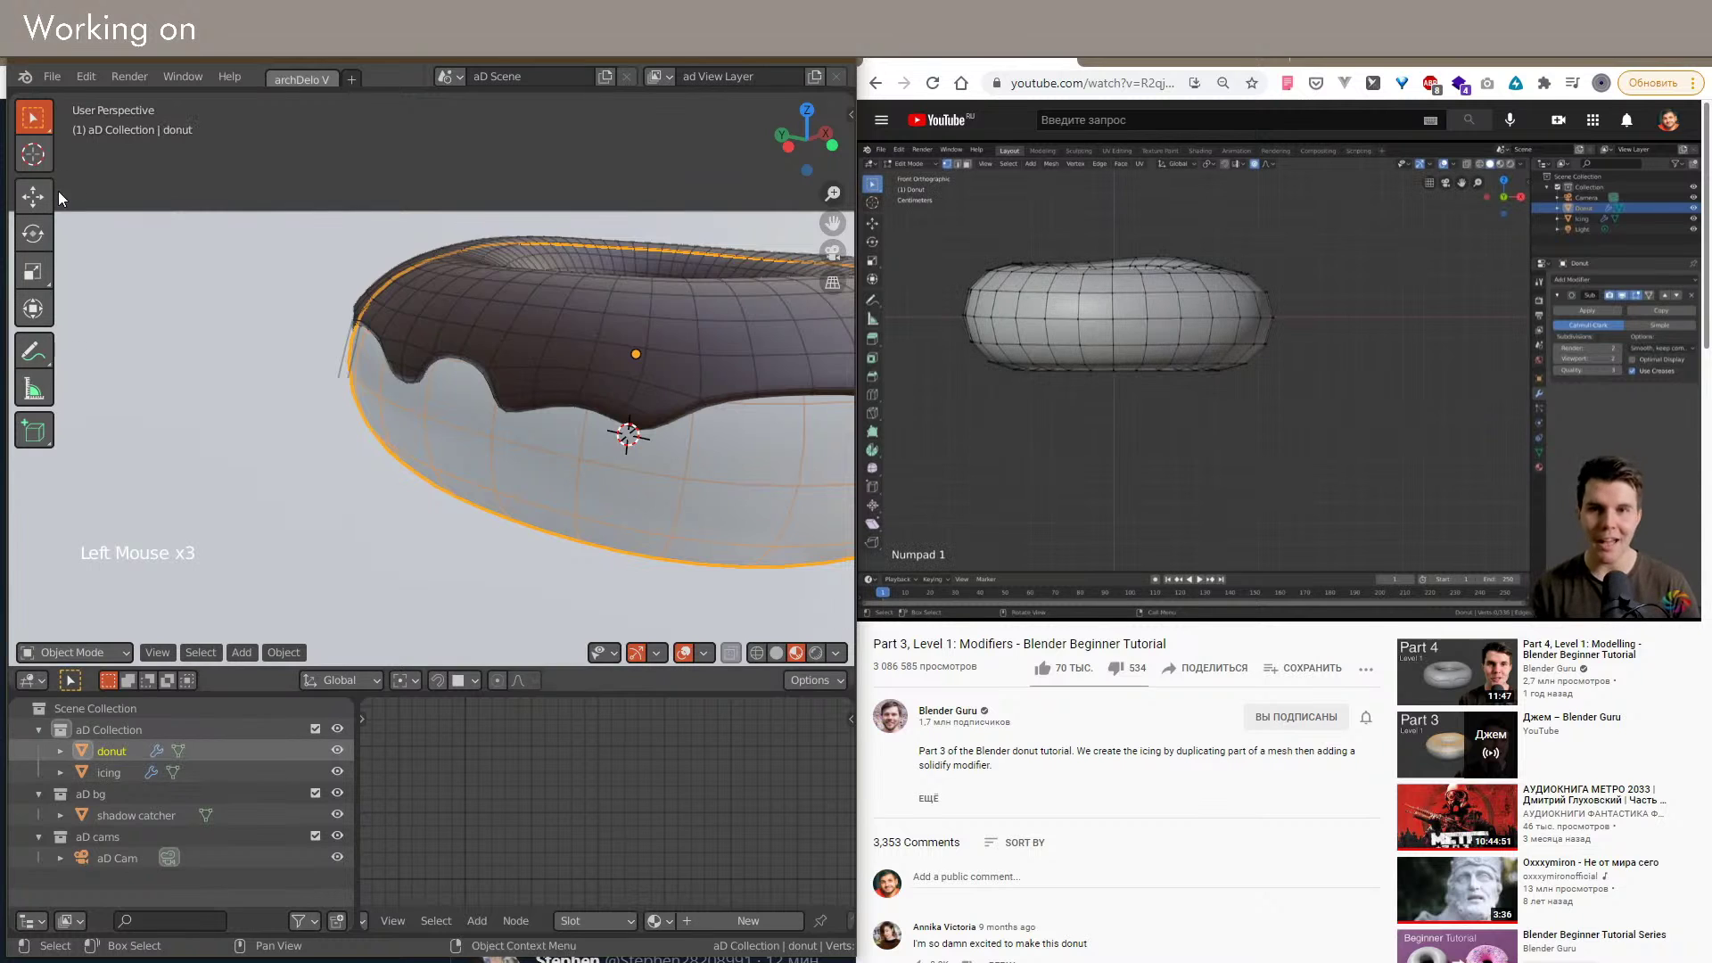
Step: Select the icing object and enter Edit Mode facing its wide front drip
middle_click_drag(57, 191, 498, 301)
scroll(535, 392, "down", 2)
key("z")
middle_click_drag(549, 424, 379, 468, "shift")
key("Tab")
scroll(402, 455, "up", 2)
key("Tab")
left_click(373, 448)
key("Tab")
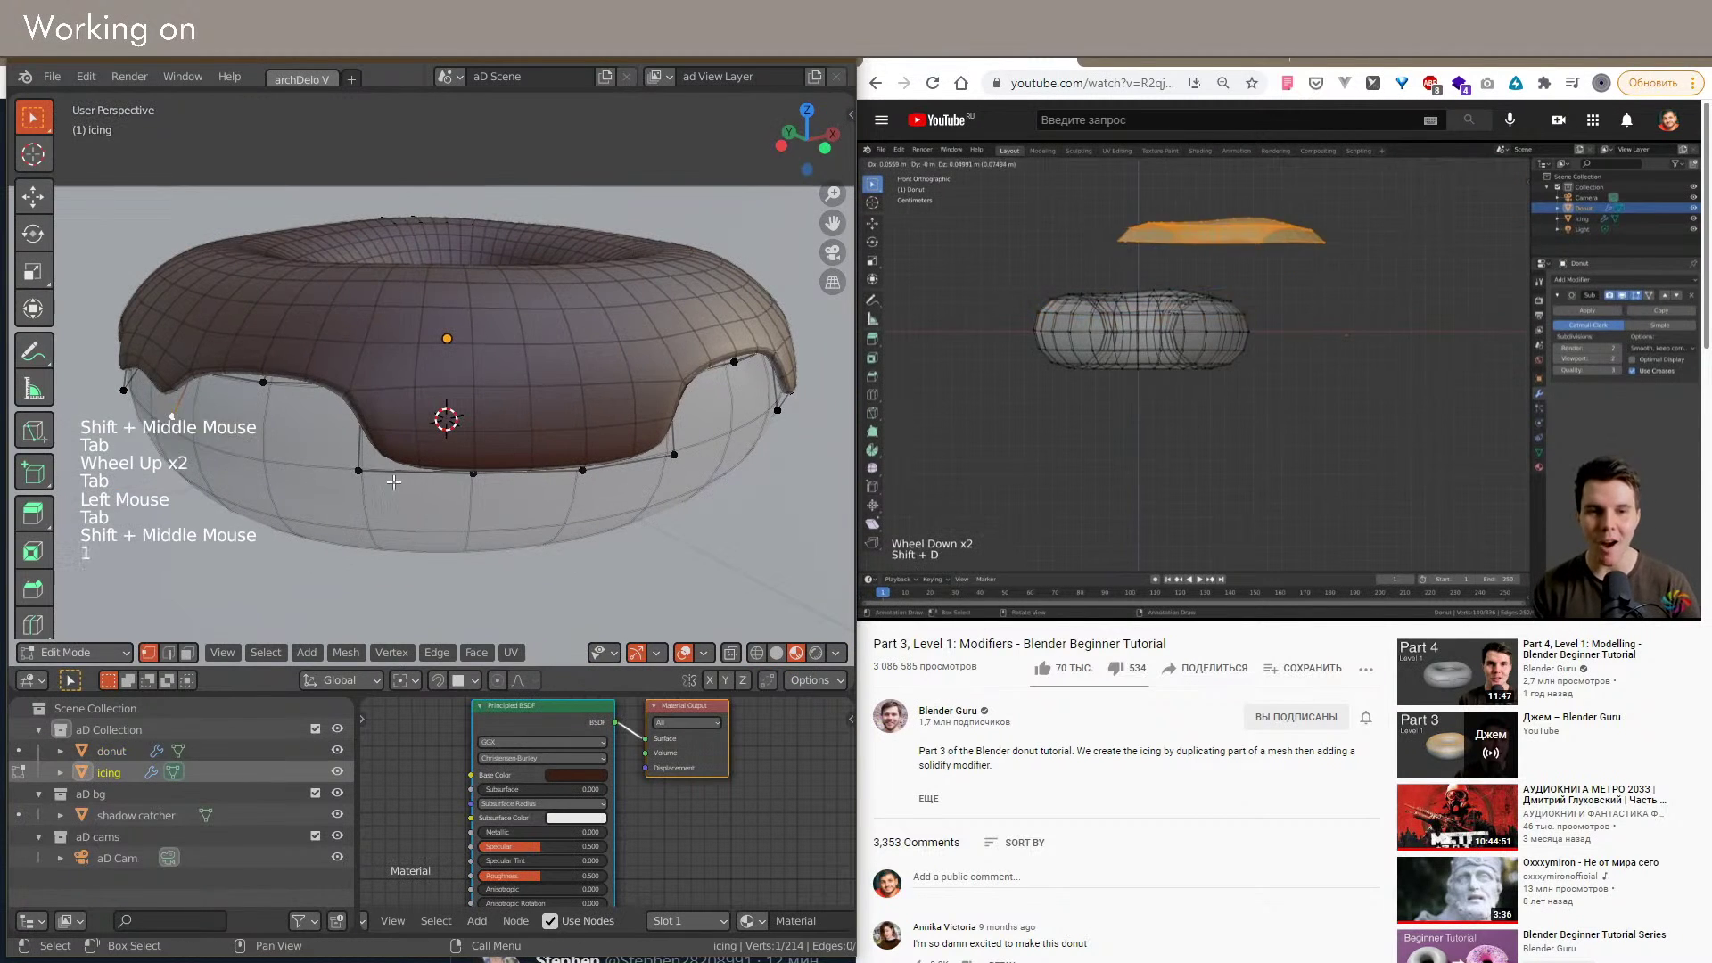
Step: Raise two lower vertices of the wide front drip, one on each side of its middle, snapped to the donut
key("1")
left_click(363, 459)
key("g")
left_click(422, 411)
left_click(583, 470)
key("g")
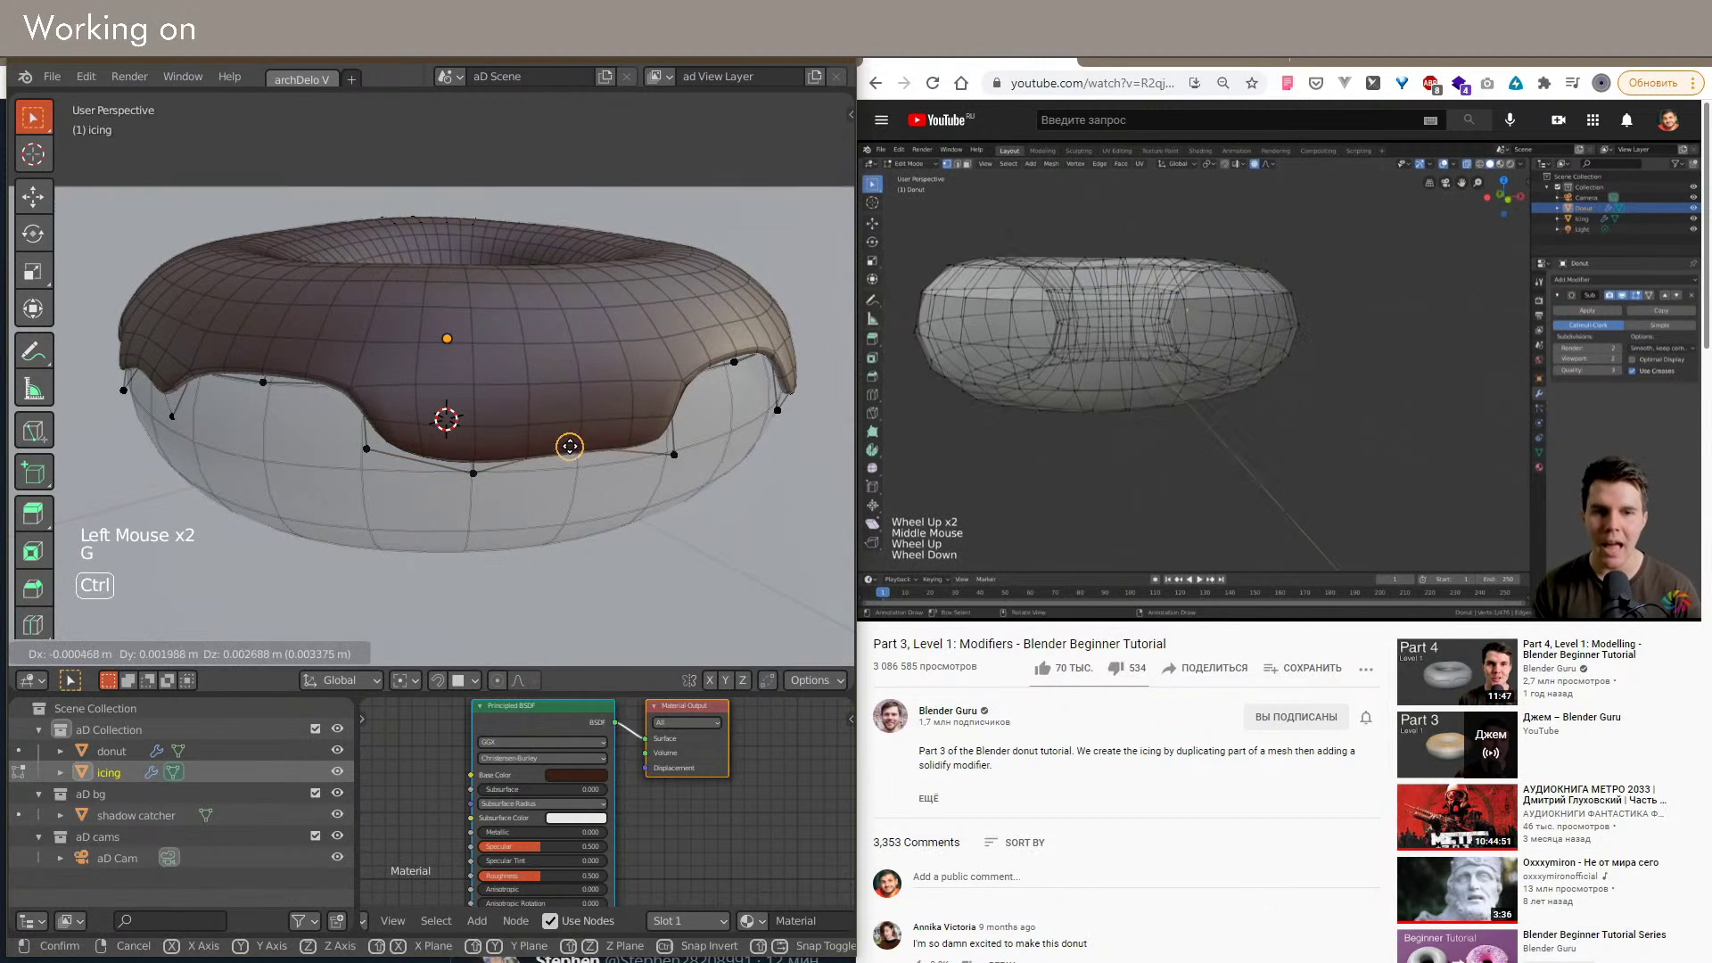
left_click(570, 446)
Step: Move another lower drip vertex up and inward along the donut's surface
middle_click_drag(570, 446, 502, 482, "shift")
left_click(548, 489)
key("g")
left_click(513, 454)
Step: Reposition the next drip's lower vertices closer together to form a narrow tip on the donut's surface
scroll(510, 489, "down", 1)
middle_click_drag(501, 482, 545, 505, "shift")
key("shift+z")
key("shift+z")
left_click(579, 526)
scroll(545, 505, "up", 2)
key("g")
left_click(488, 415)
key("g")
left_click(649, 482)
key("g")
left_click(482, 386)
key("g")
left_click(589, 437)
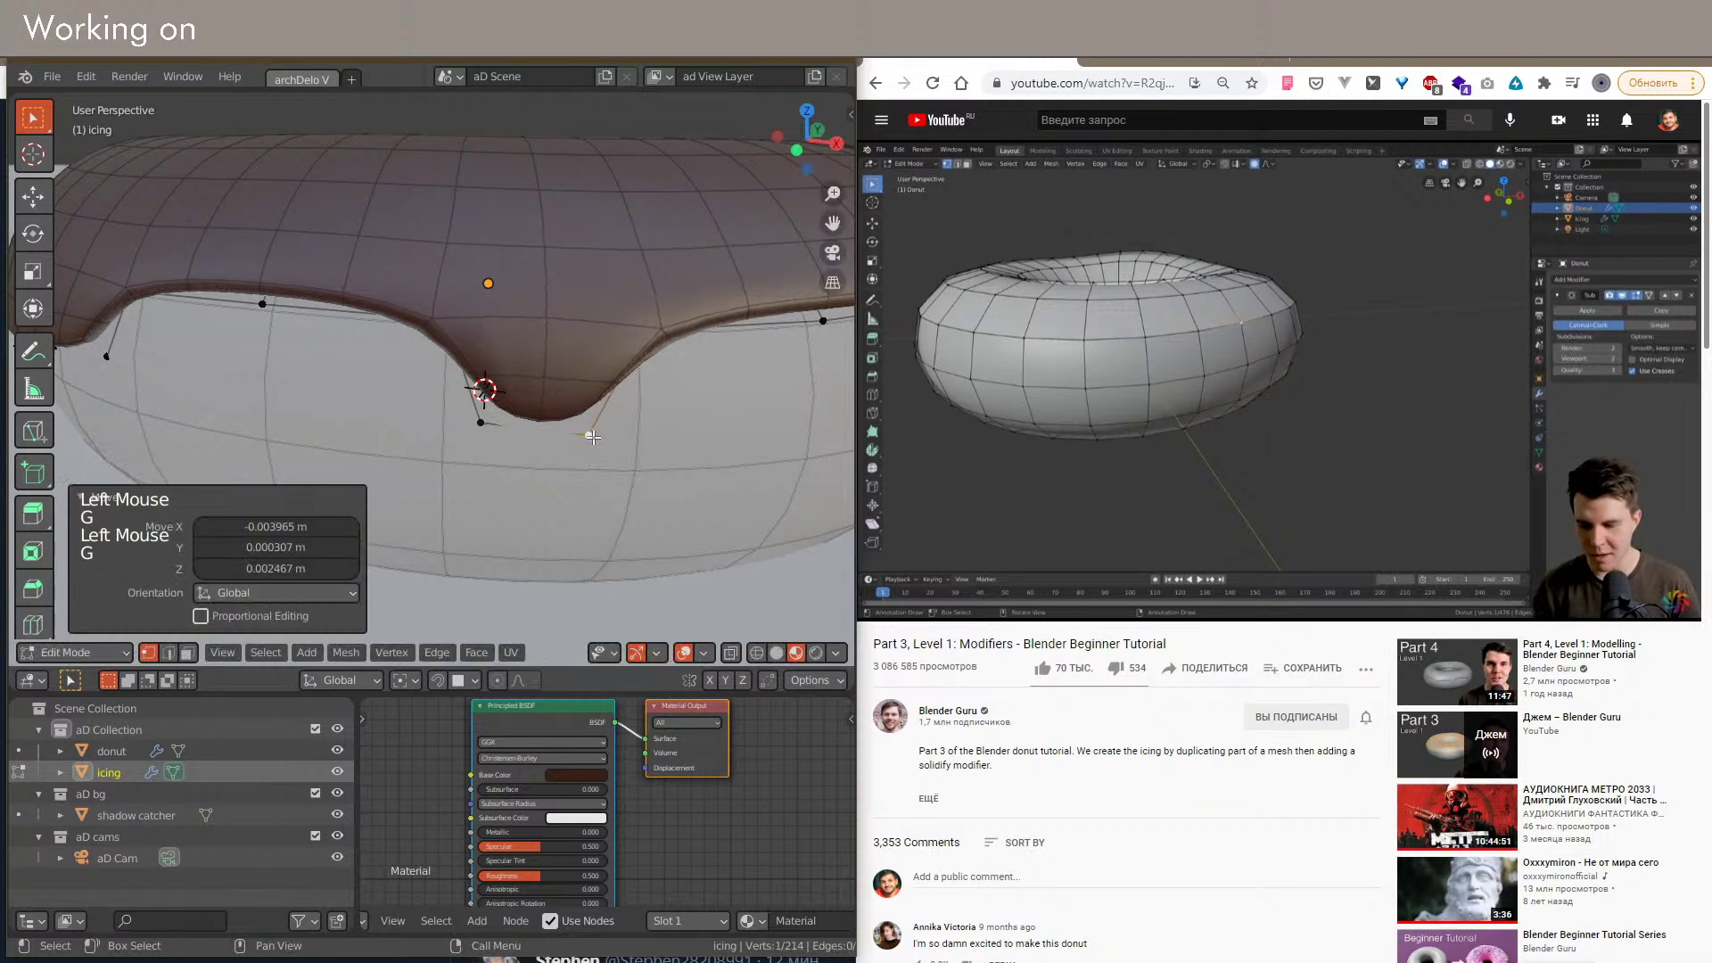
Step: Fill a face between the narrow drip's side edge and the adjacent rim edge
scroll(553, 428, "down", 2)
middle_click_drag(553, 428, 589, 464, "shift")
scroll(593, 479, "up", 1)
key("2")
left_click(518, 419)
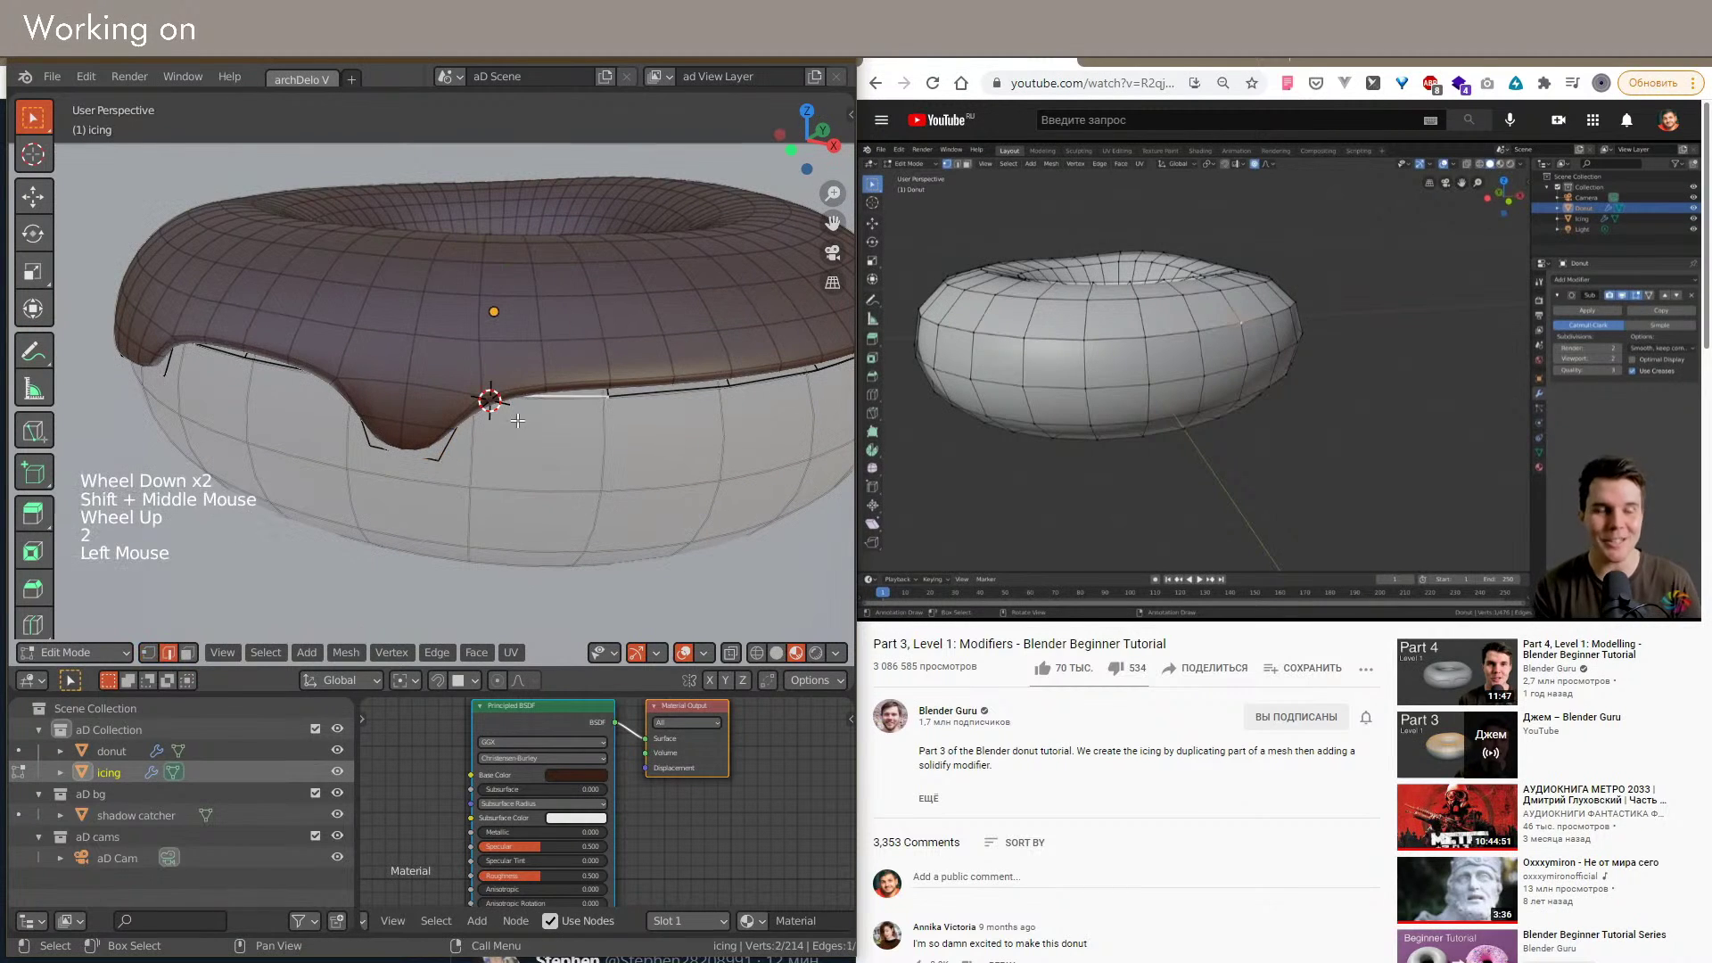
left_click(543, 501)
Step: Try extruding the rim edges beside the tapered drip slightly downward
scroll(543, 502, "down", 2)
middle_click_drag(543, 501, 628, 453, "shift")
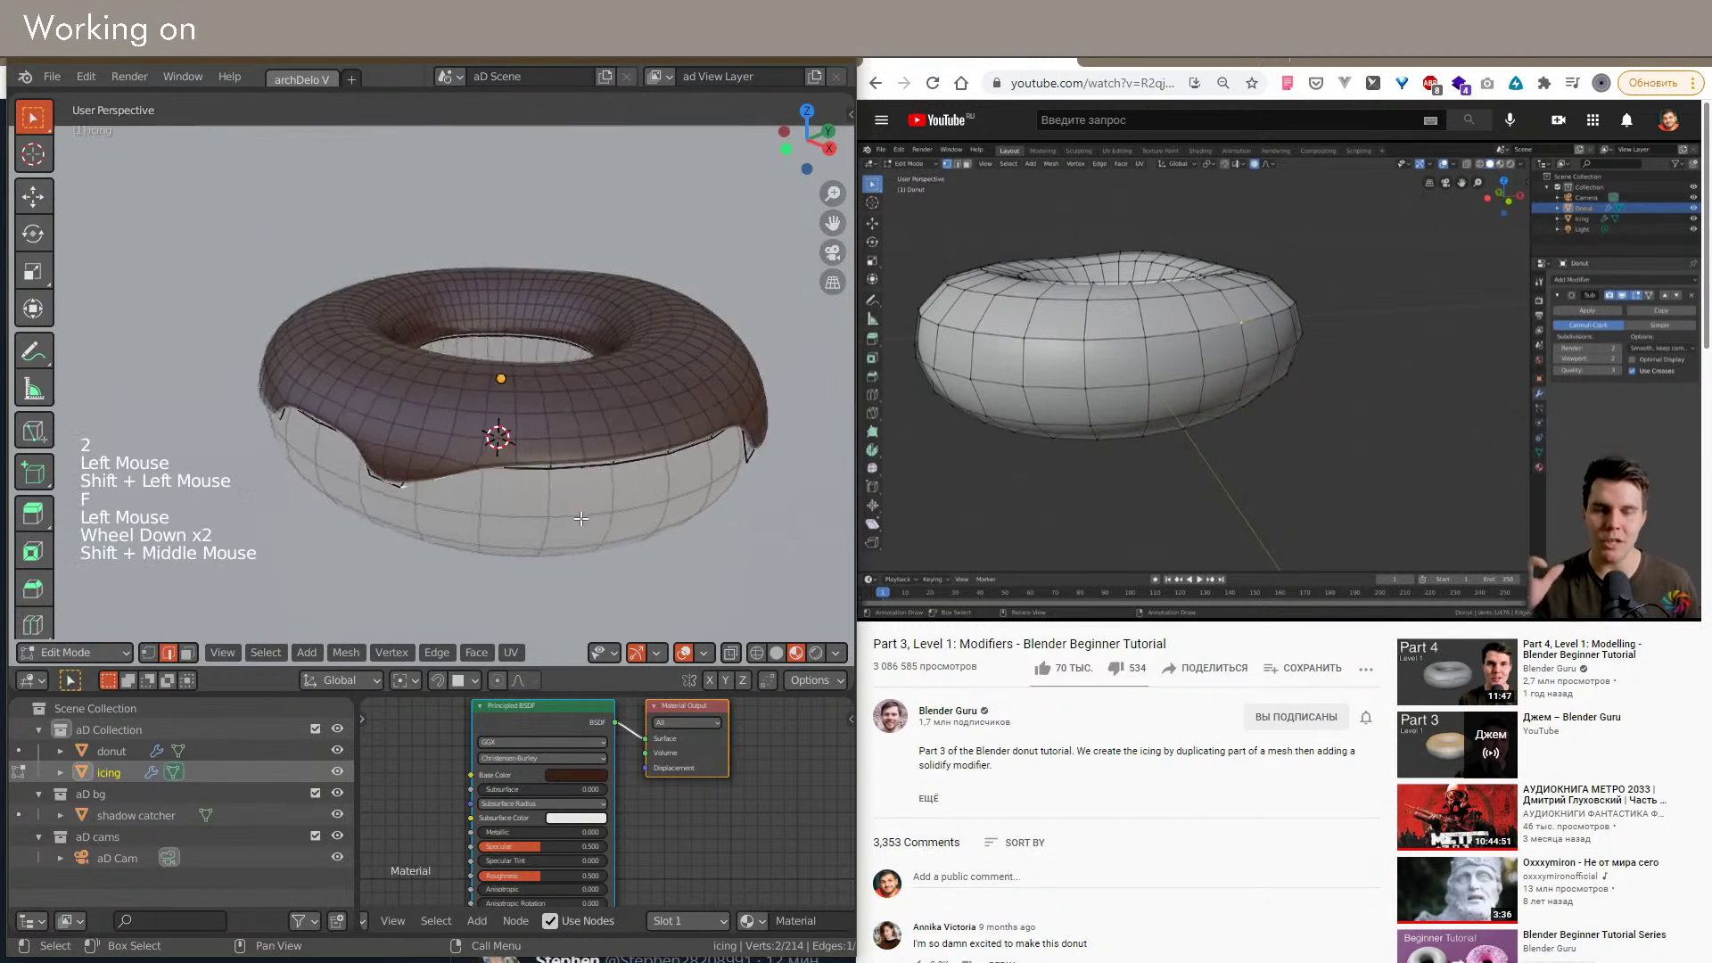
scroll(628, 453, "up", 2)
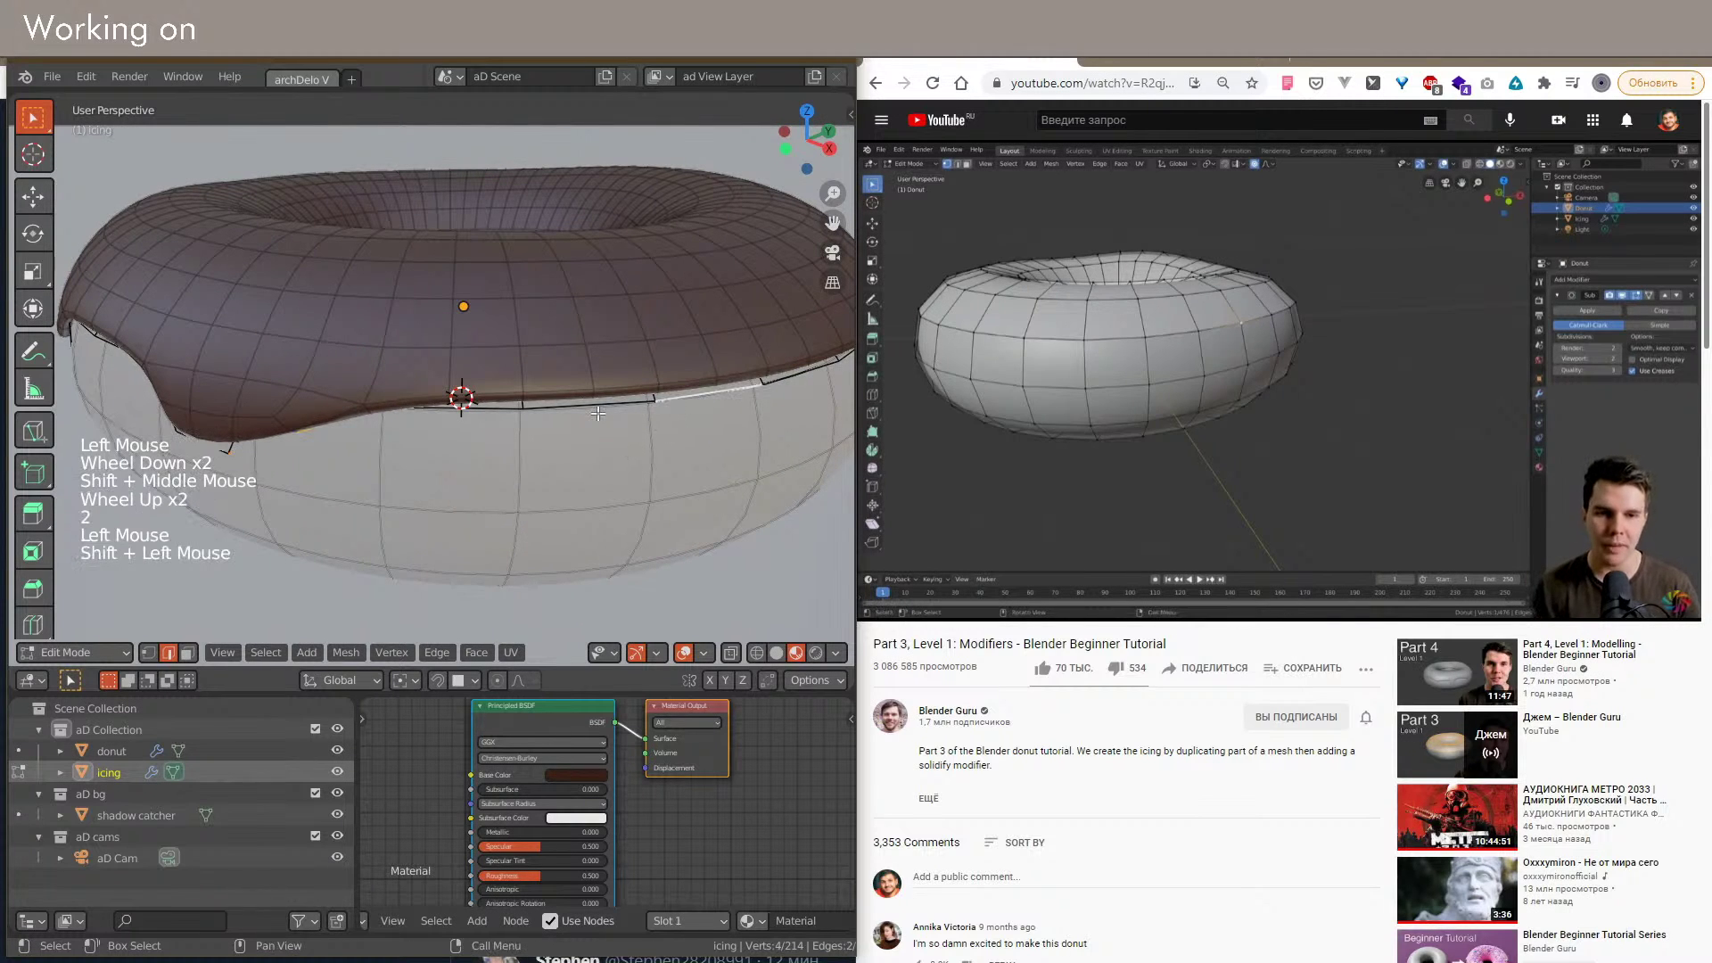
key("e")
left_click(654, 486)
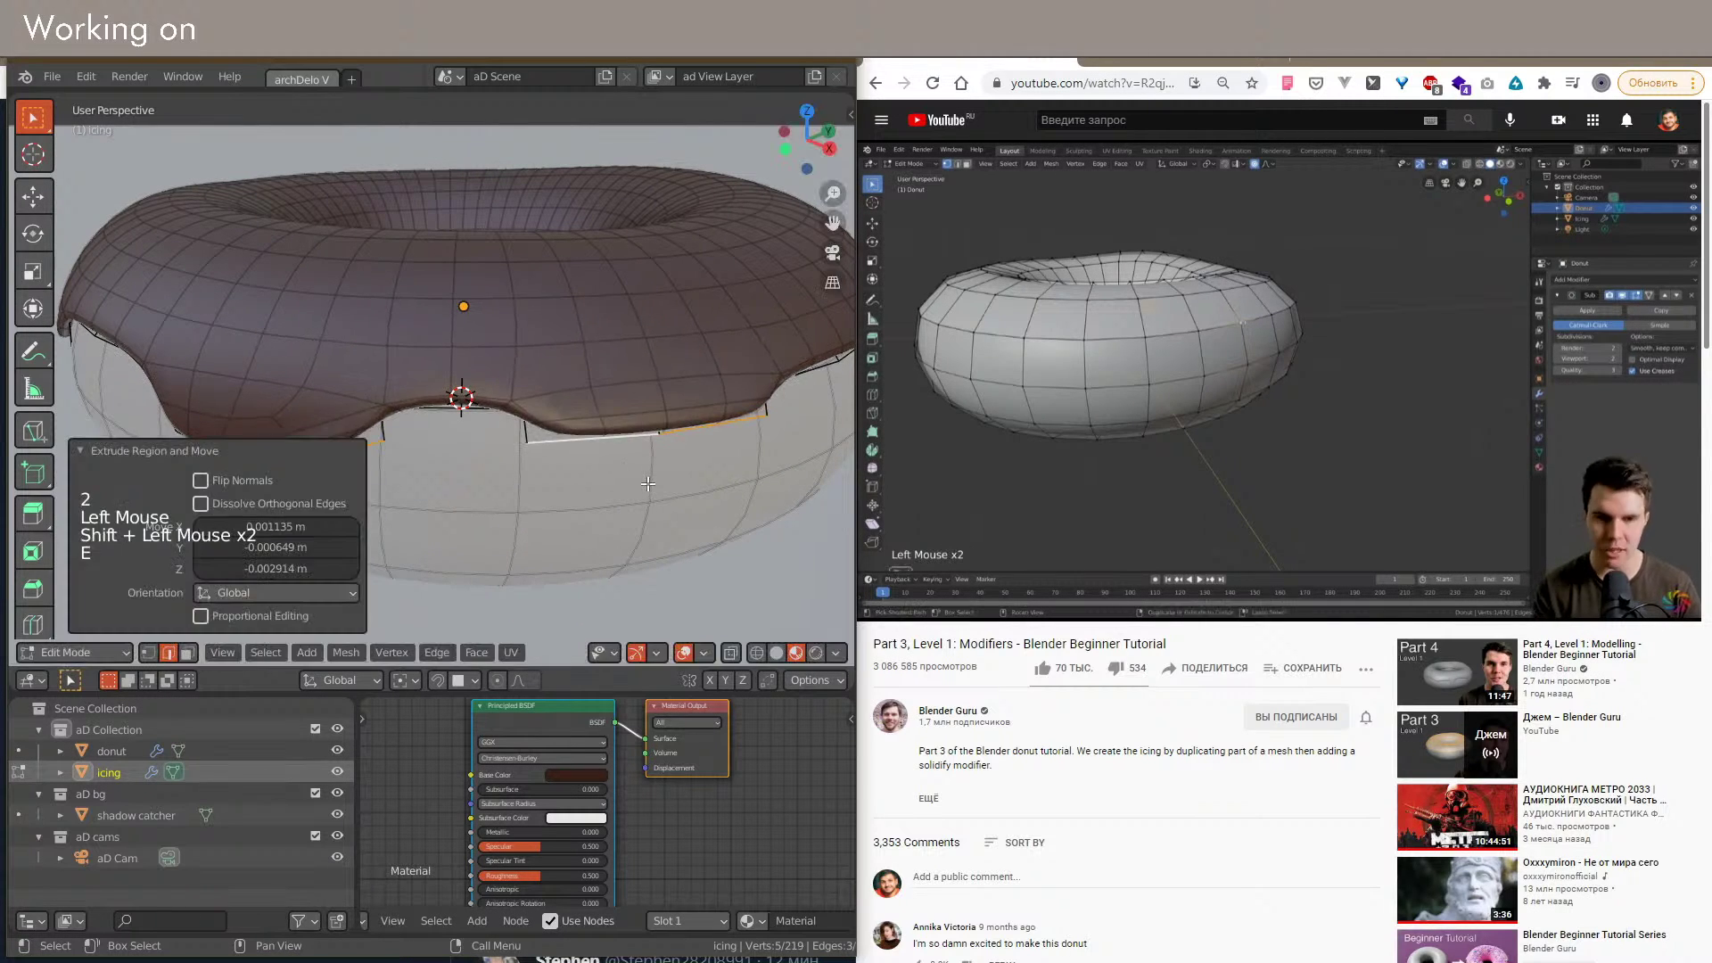
key("ctrl+z")
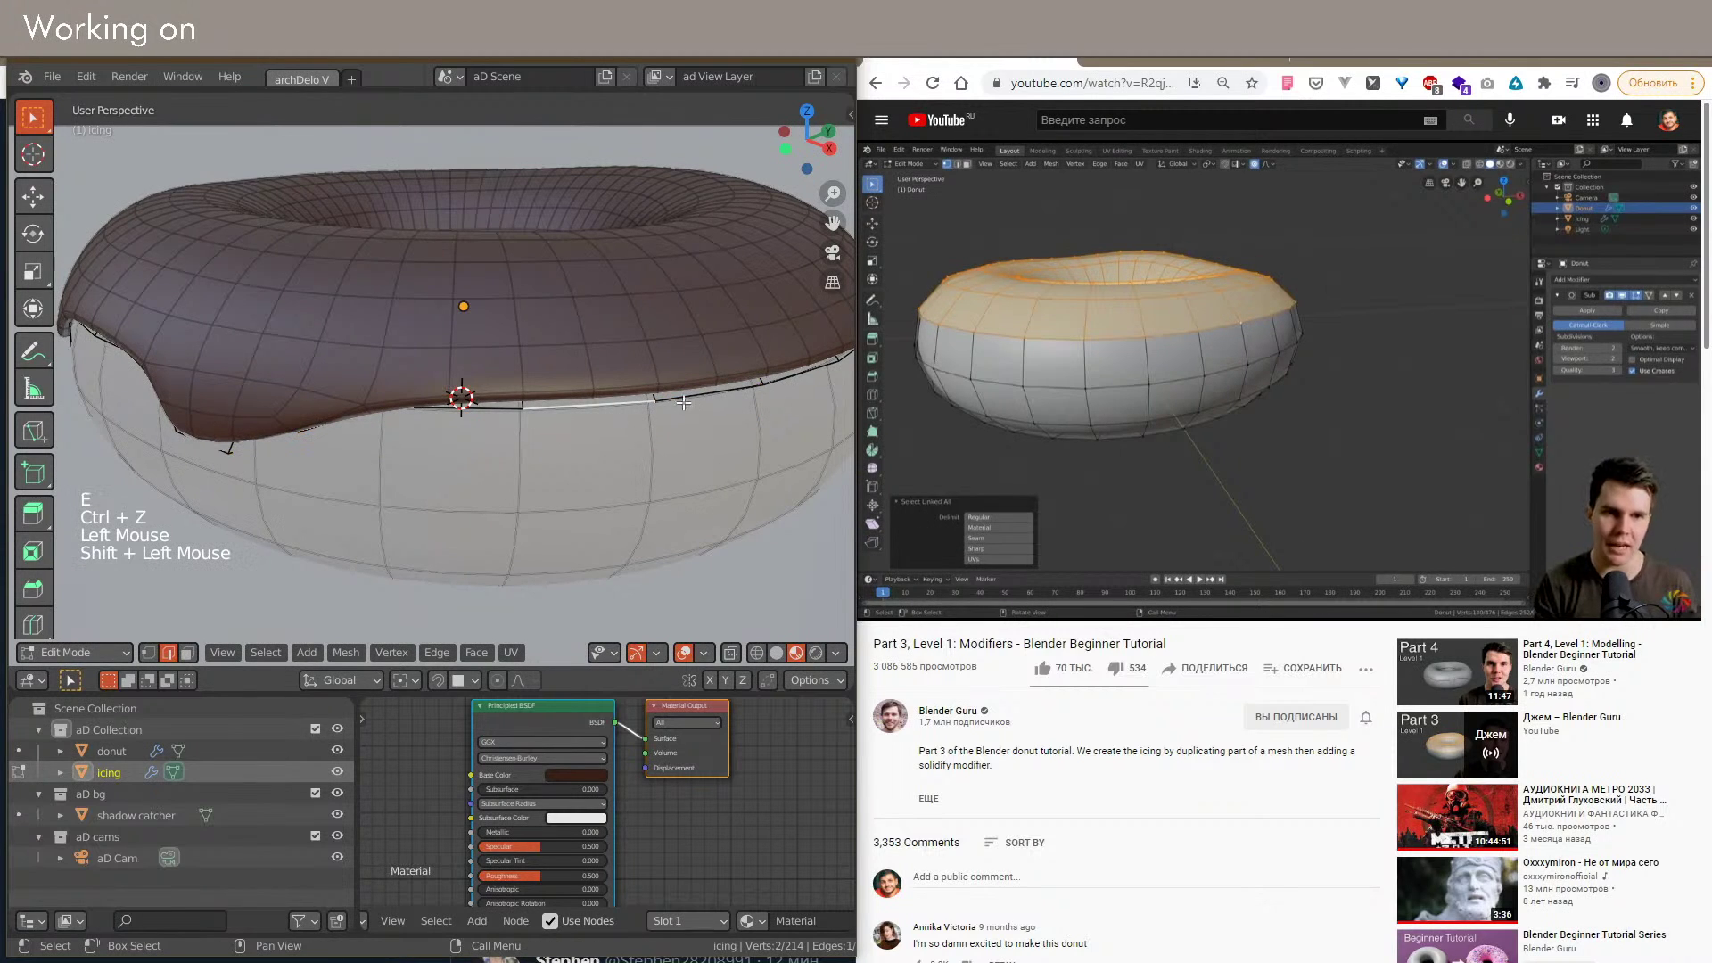
Step: Try lowering two adjacent rim edges by moving them without extruding
key("g")
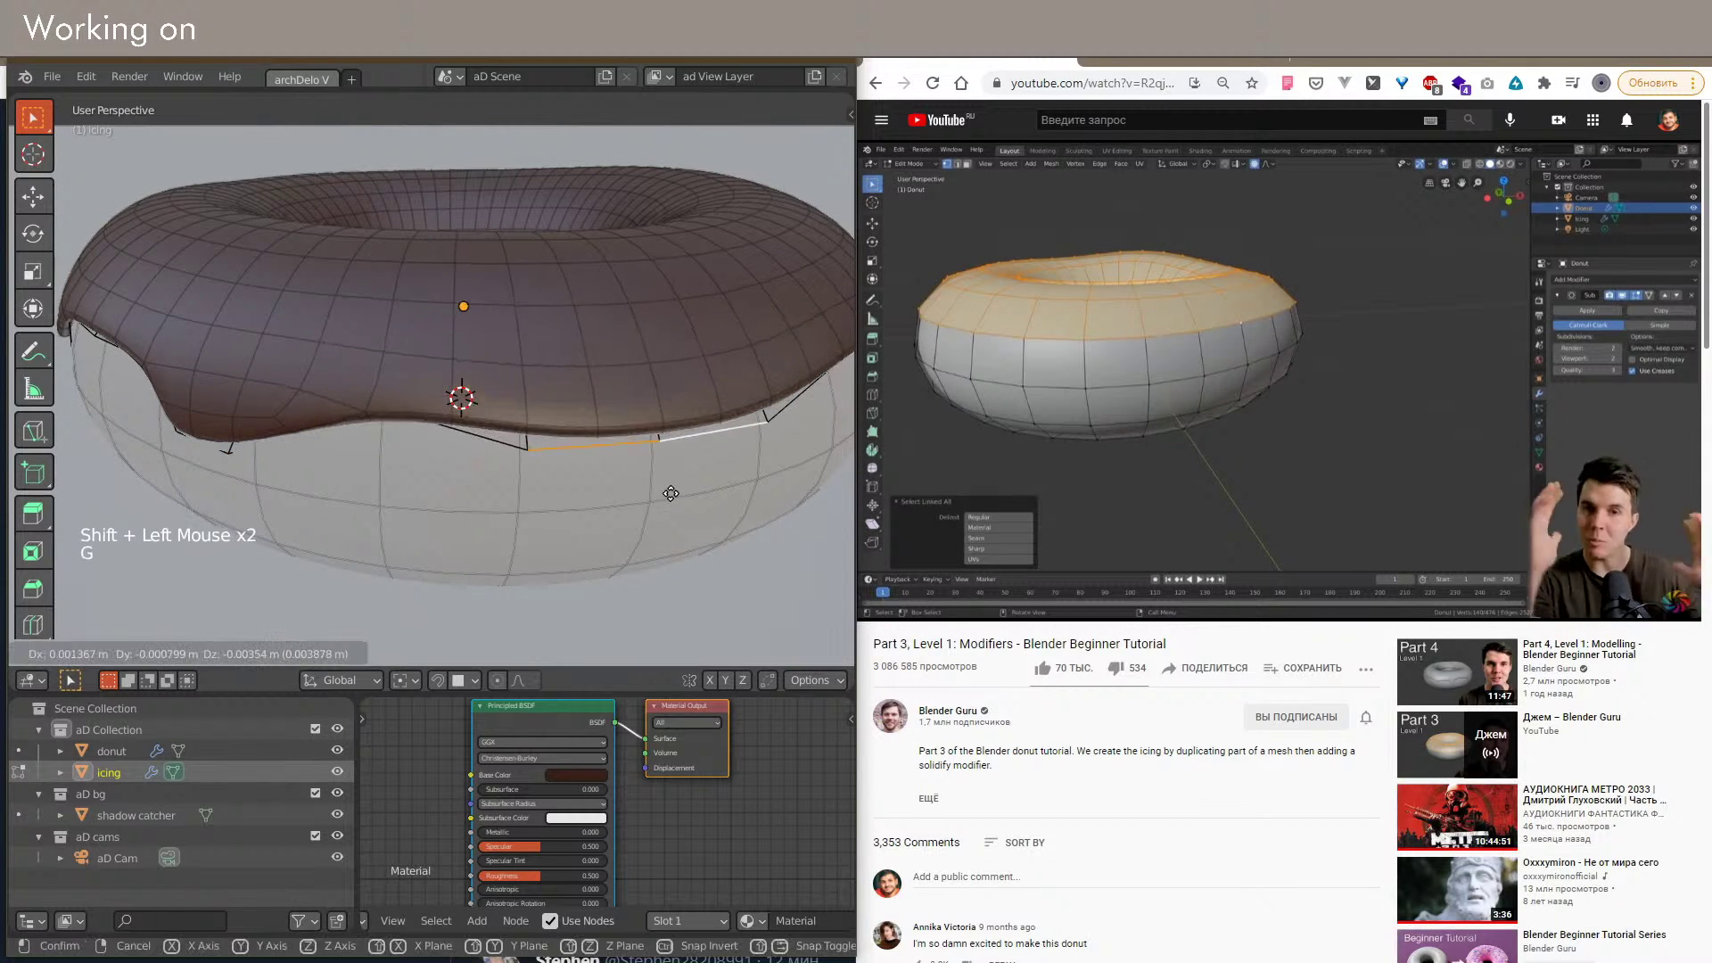
key("g")
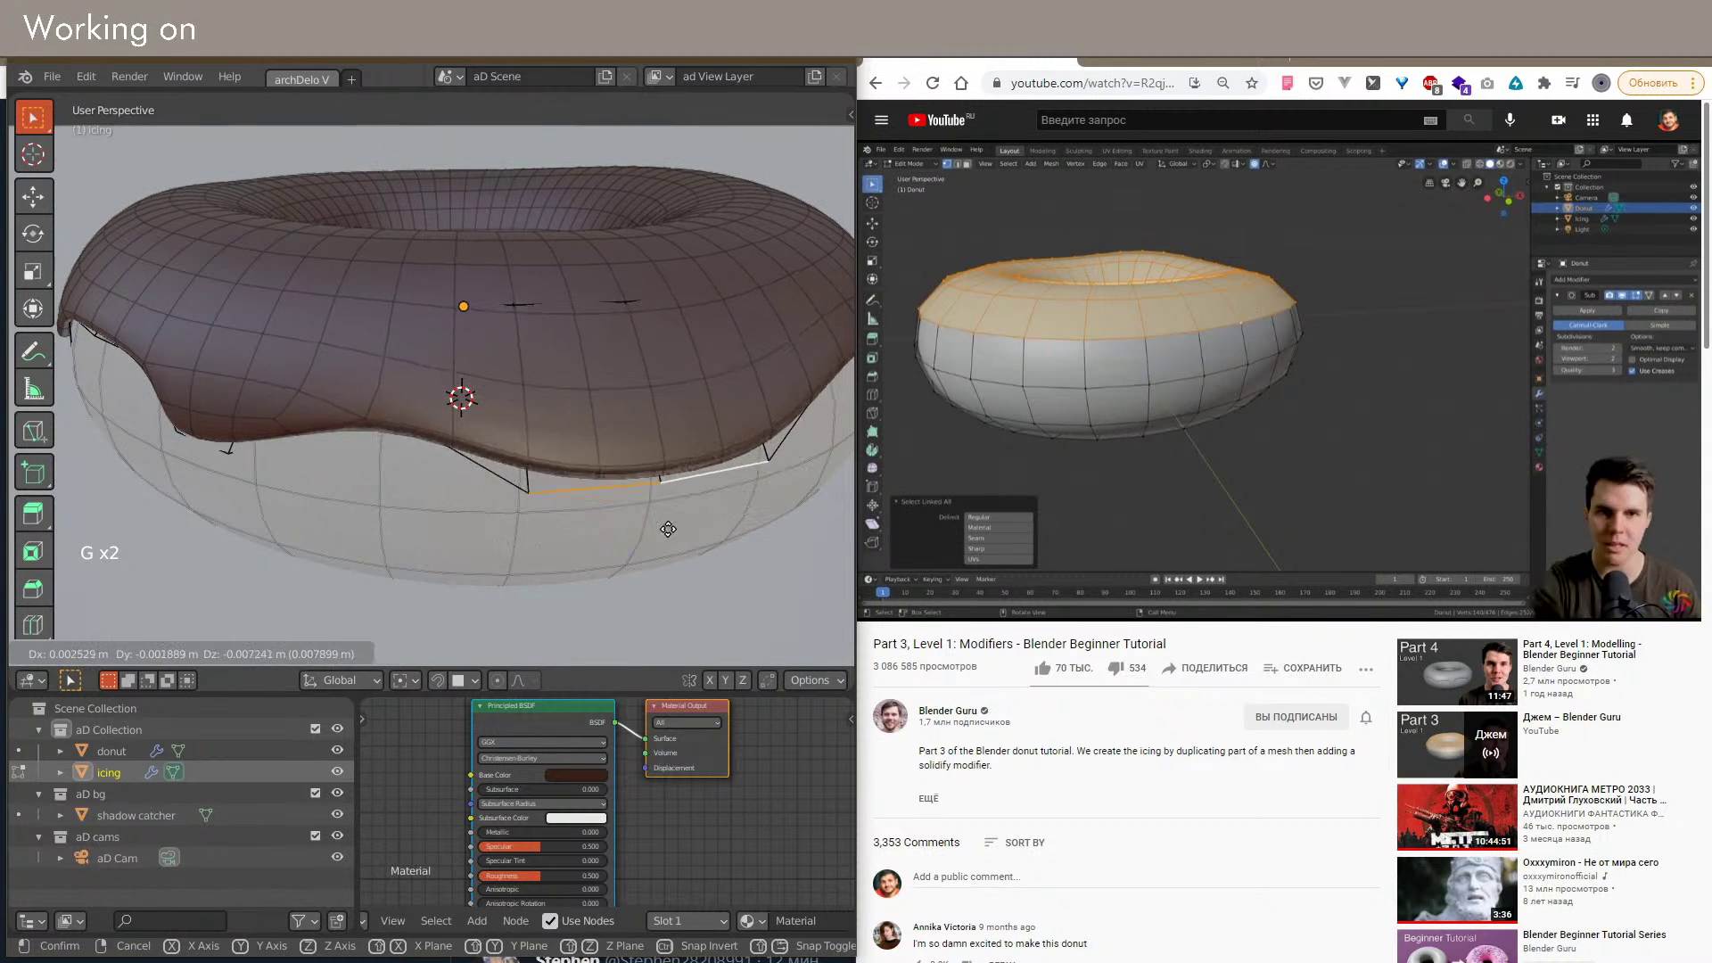
left_click(656, 491)
middle_click_drag(656, 491, 589, 497, "shift")
key("ctrl+z")
Step: Extrude the two adjacent rim edges downward and move the new edges farther down over the donut's side
key("e")
left_click(643, 548)
middle_click_drag(643, 548, 674, 535, "shift")
middle_click_drag(571, 462, 522, 470, "shift")
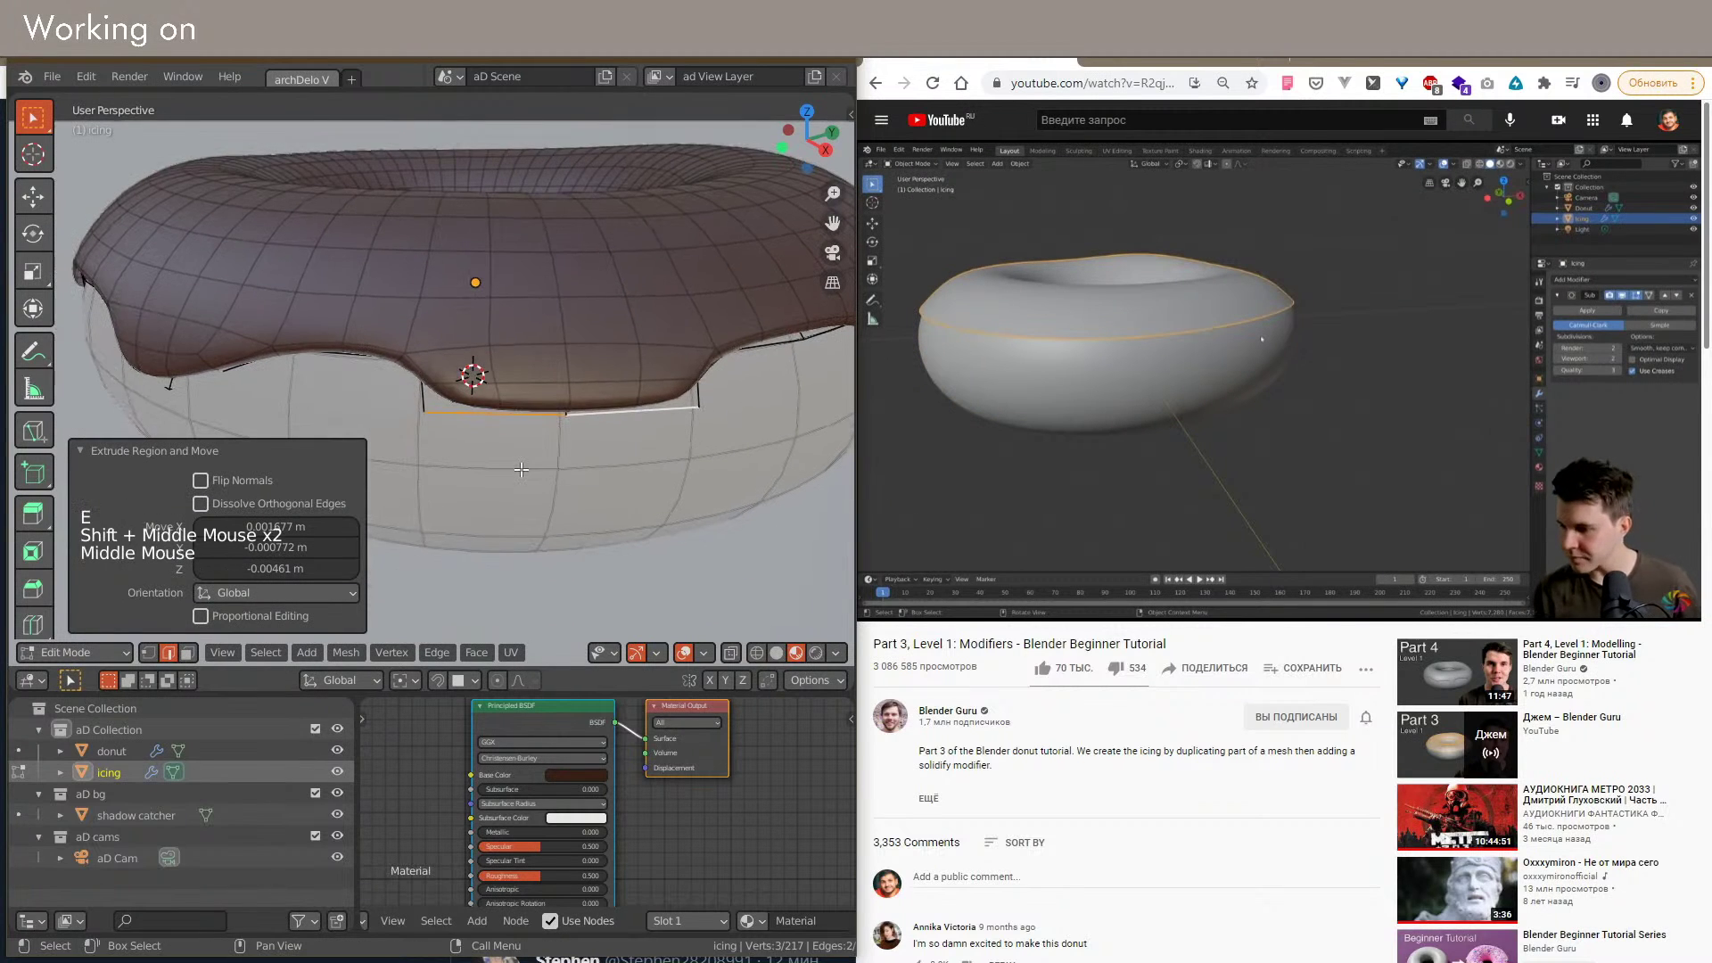
key("g")
left_click(562, 447, "ctrl")
Step: Move both bottom corner vertices of the newly extruded drip inward and up, snapped to the donut's surface
middle_click_drag(561, 446, 473, 370, "shift")
scroll(443, 371, "down", 2)
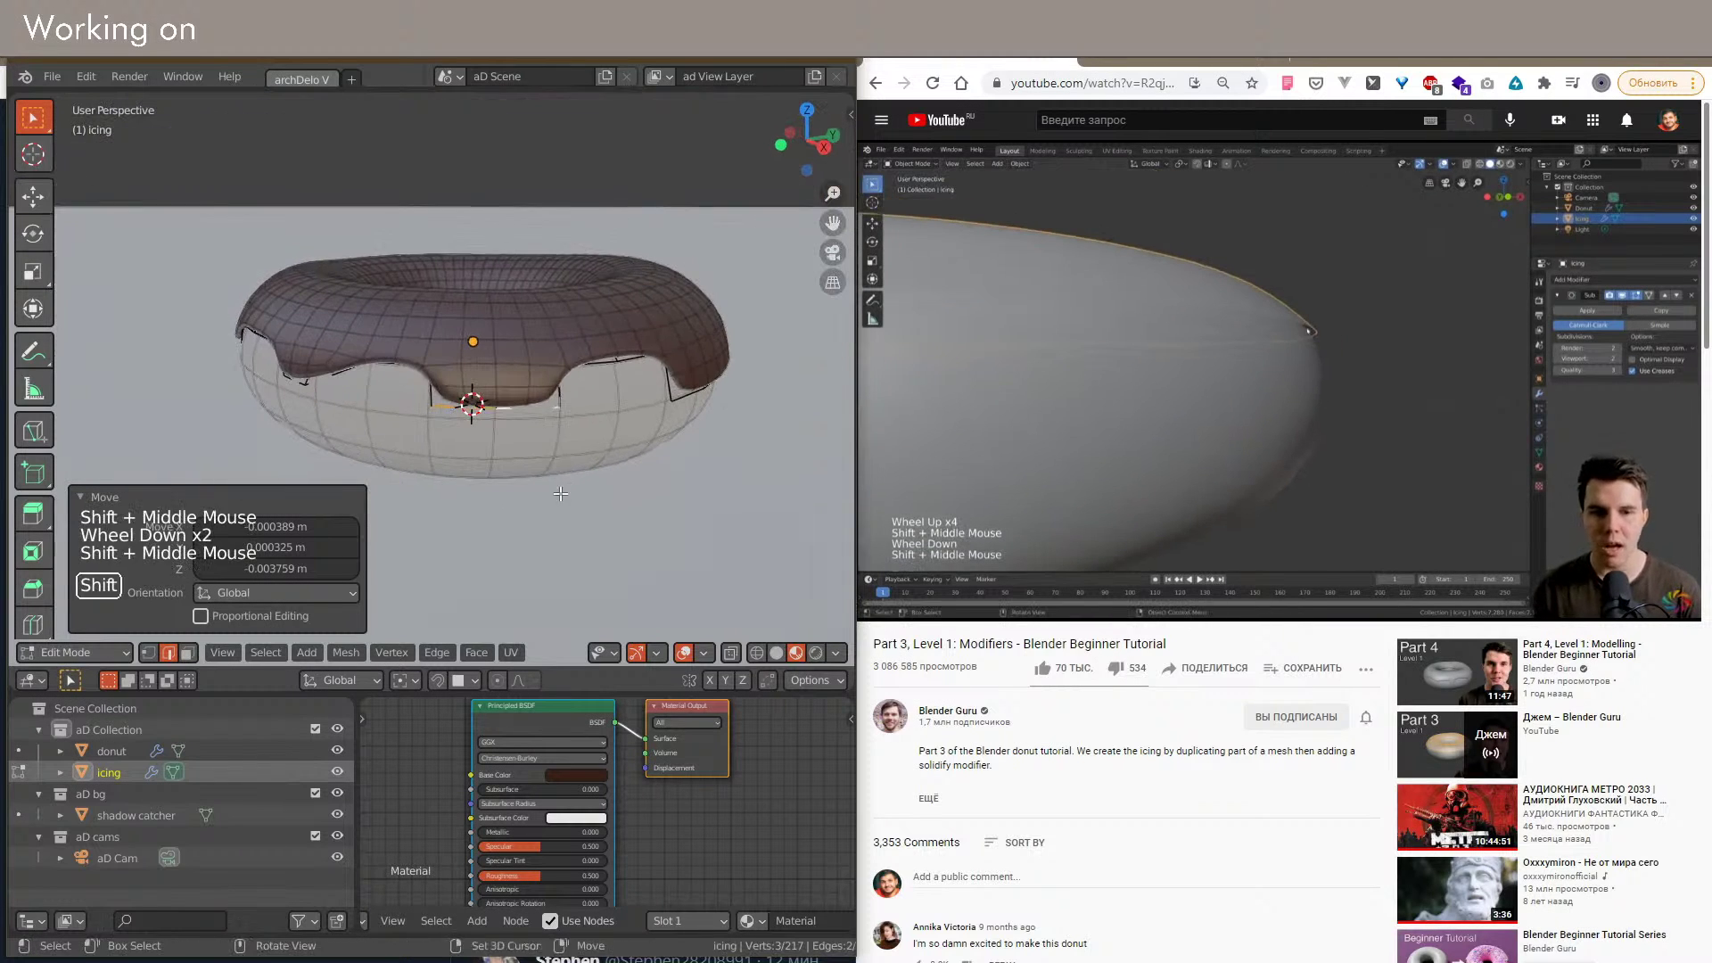
key("1")
scroll(556, 440, "up", 2)
key("g")
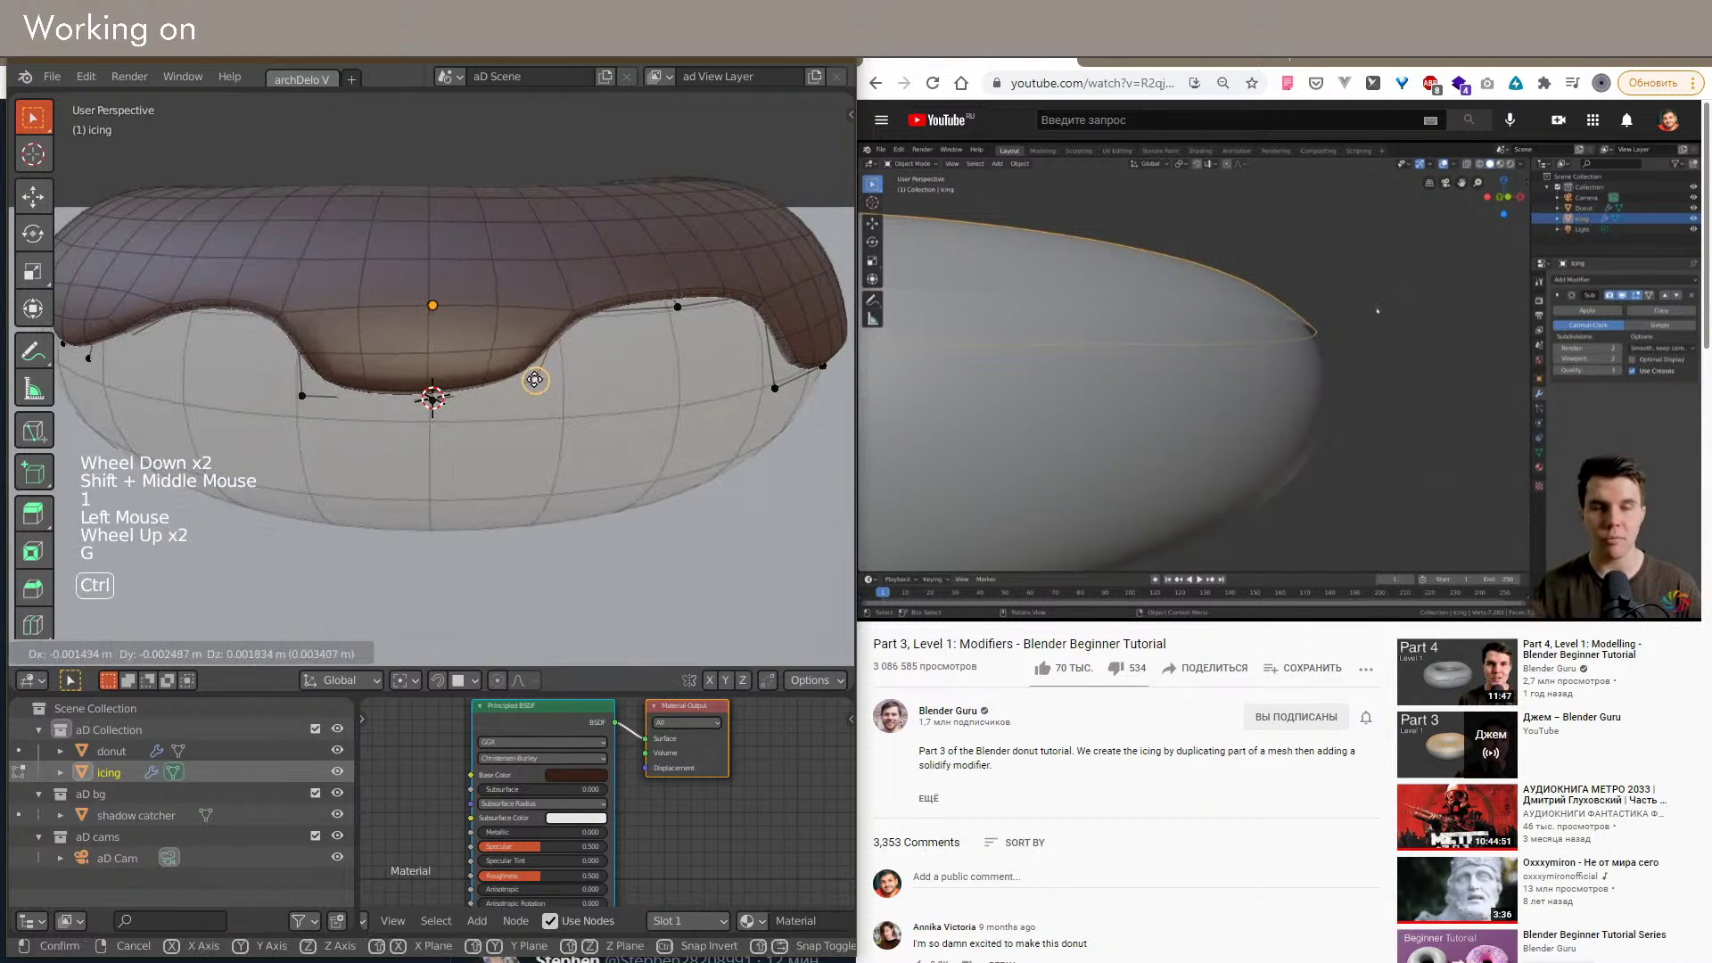
left_click(535, 380)
key("g")
left_click(335, 376)
middle_click_drag(335, 376, 495, 455, "shift")
key("2")
left_click(464, 412)
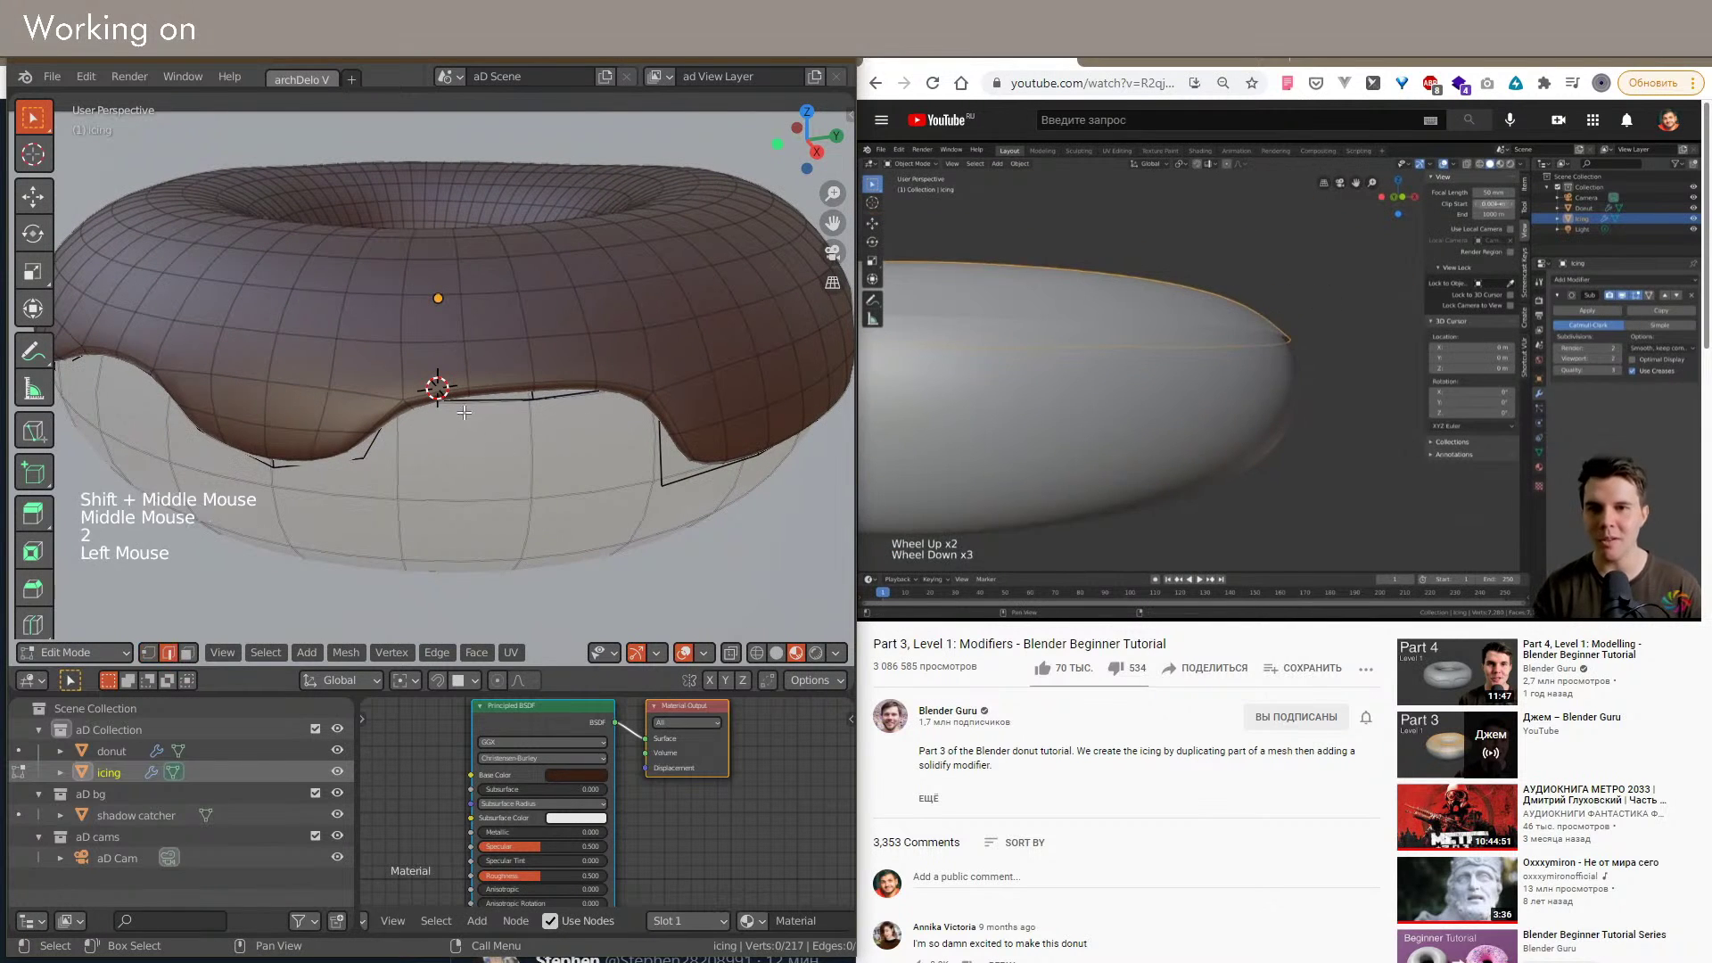
Step: Delete one vertex on the icing's inner rim around the donut hole
scroll(439, 402, "down", 2)
middle_click_drag(431, 465, 455, 528, "shift")
scroll(455, 528, "up", 3)
middle_click_drag(466, 394, 428, 467, "shift")
scroll(423, 306, "up", 4)
key("1")
left_click(446, 293)
key("g")
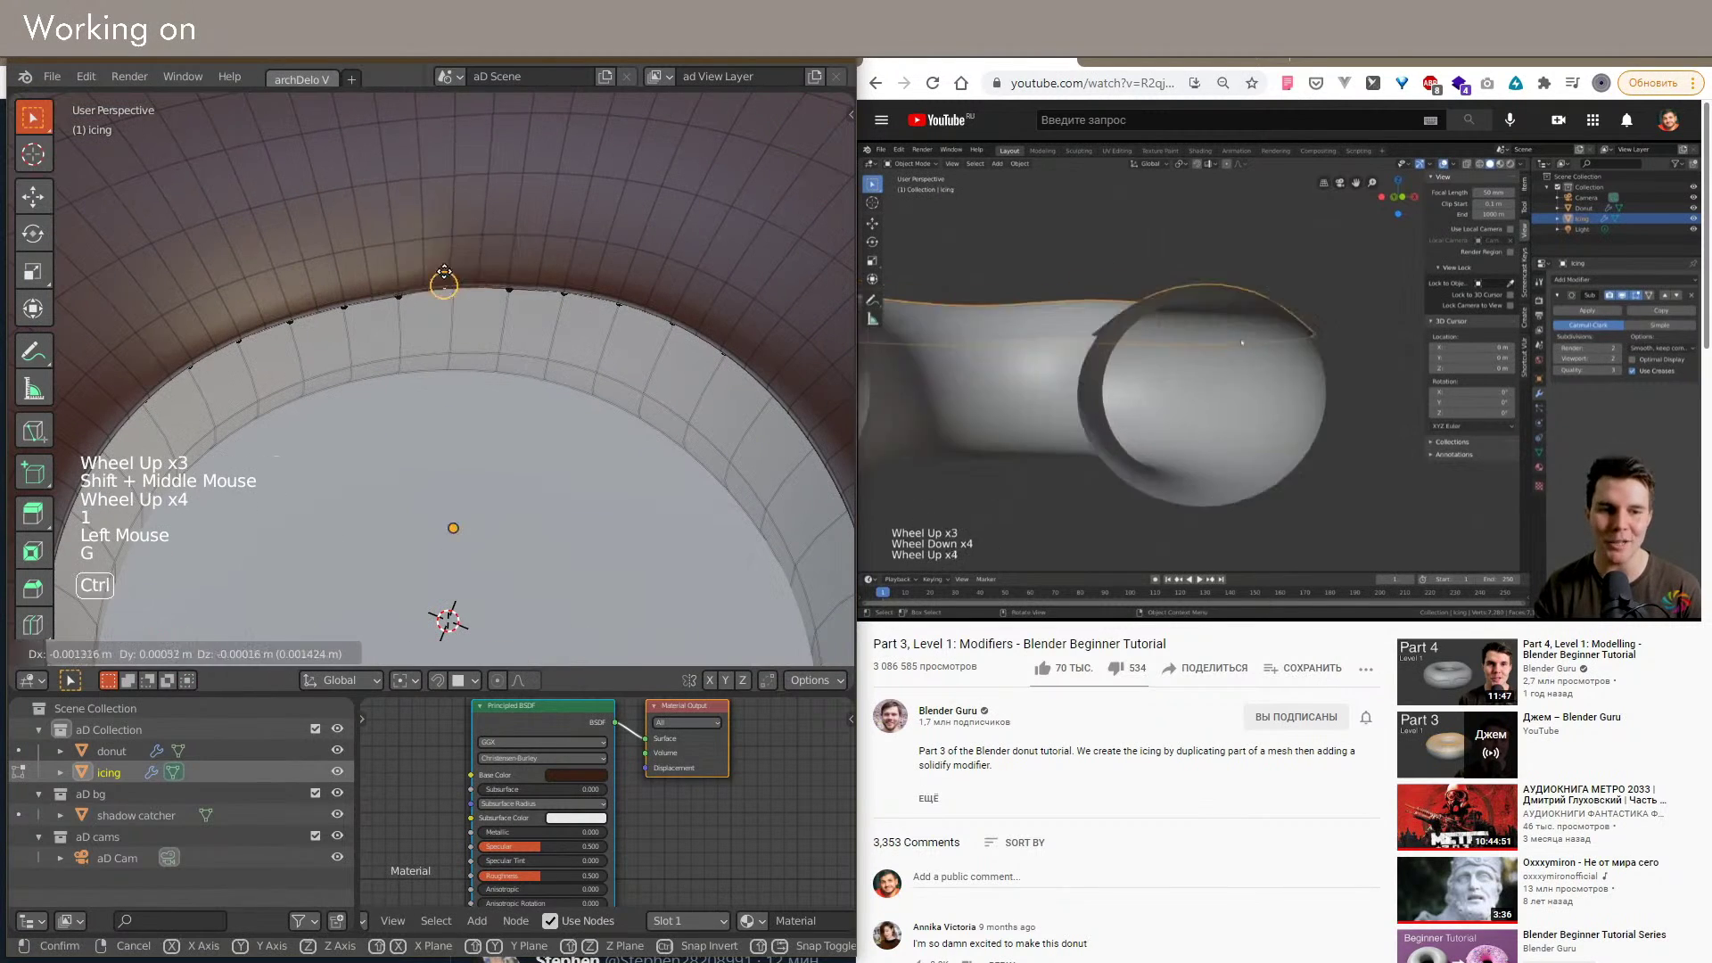
left_click(448, 263)
key("x")
left_click(448, 259)
Step: Select the inner rim loop, randomly deselect 92.021% of its vertices with random seed 2, and delete the vertices left selected
middle_click_drag(448, 258, 536, 347, "shift")
scroll(499, 357, "down", 2)
middle_click_drag(535, 348, 558, 347, "shift")
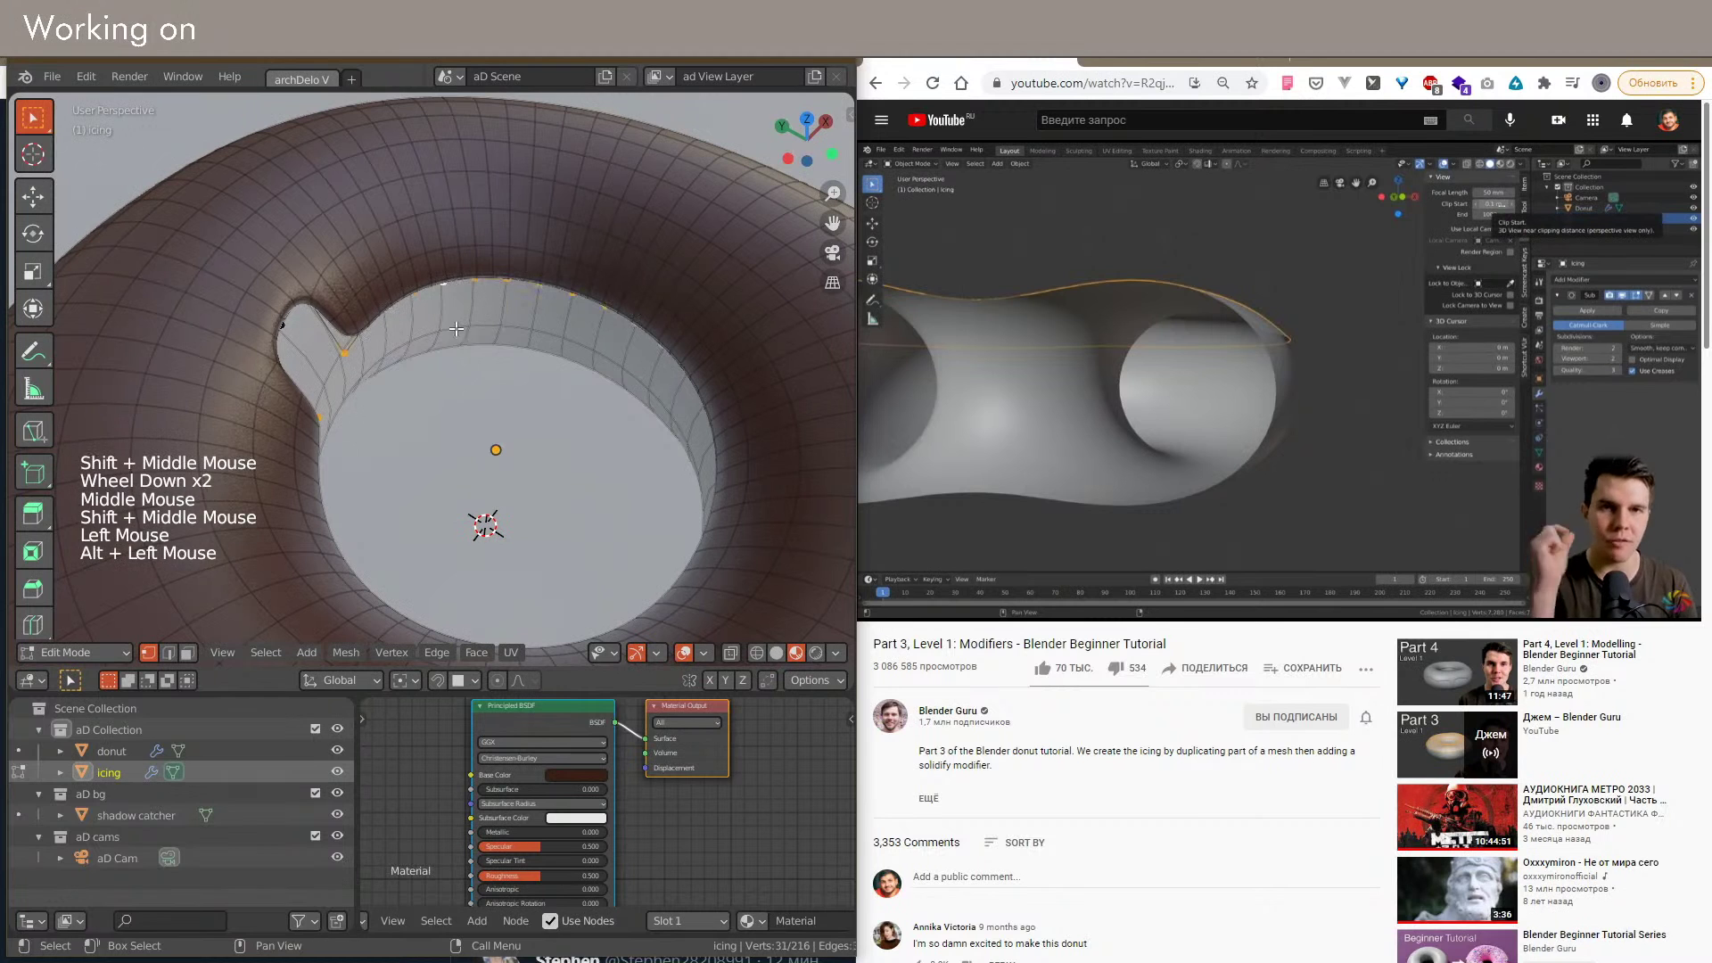
middle_click_drag(323, 562, 555, 430, "shift")
left_click(269, 652)
left_click(341, 505)
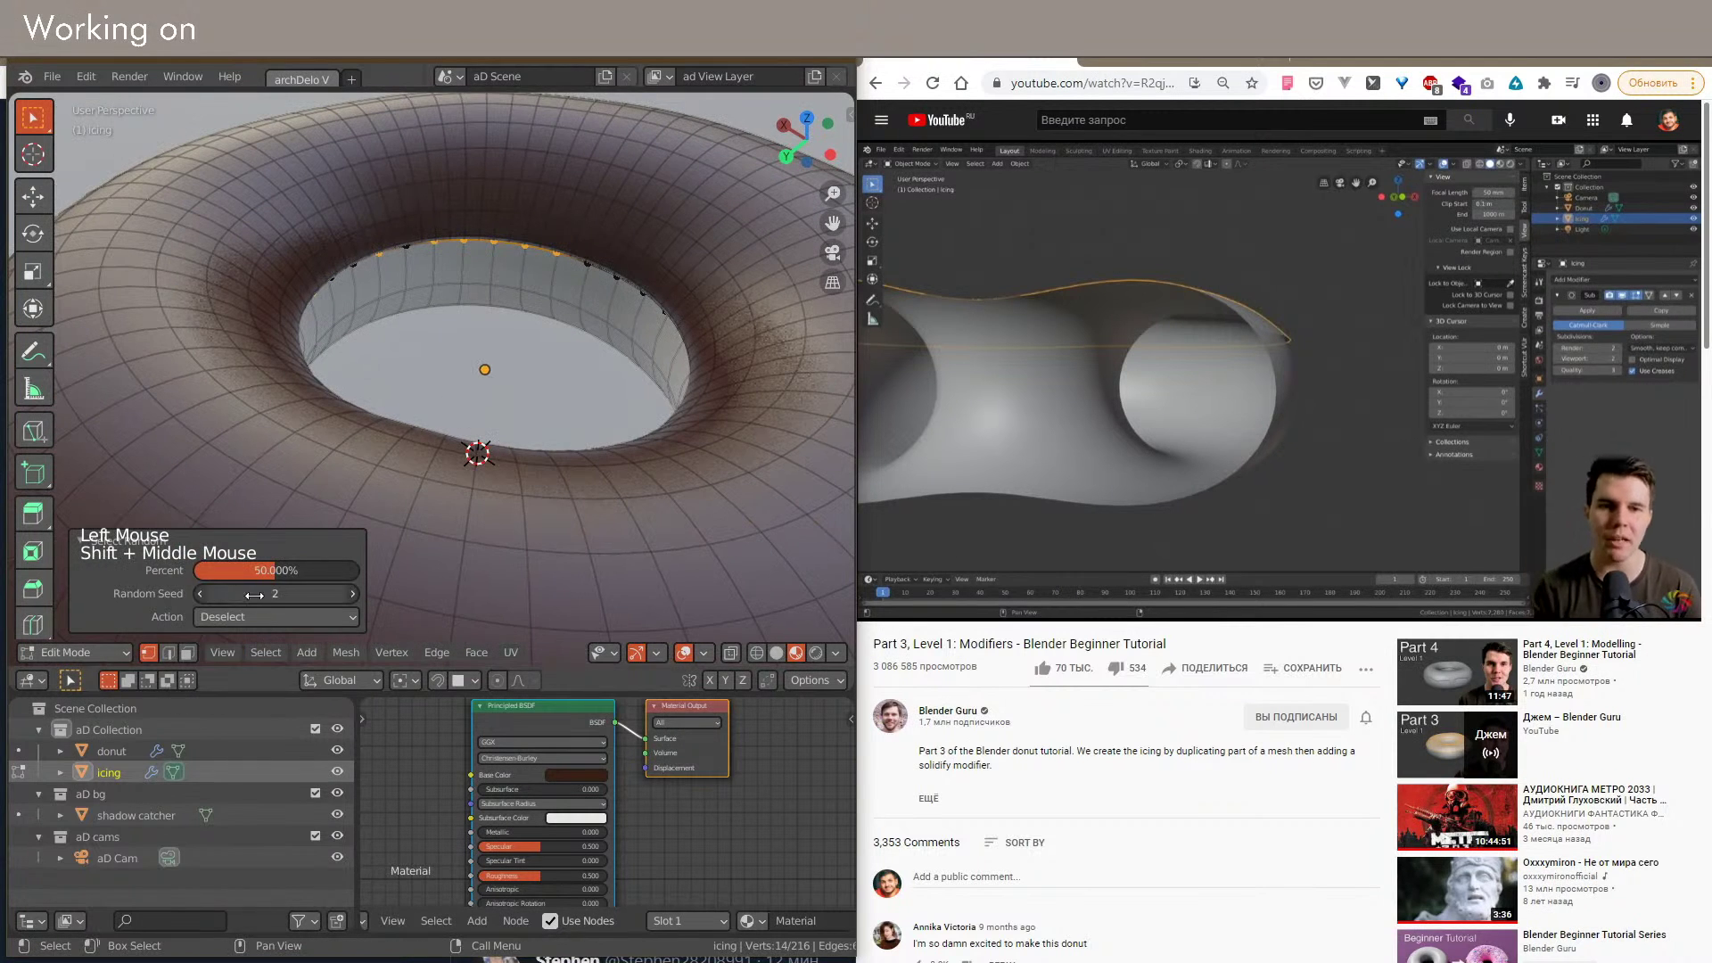
left_click_drag(276, 570, 220, 570)
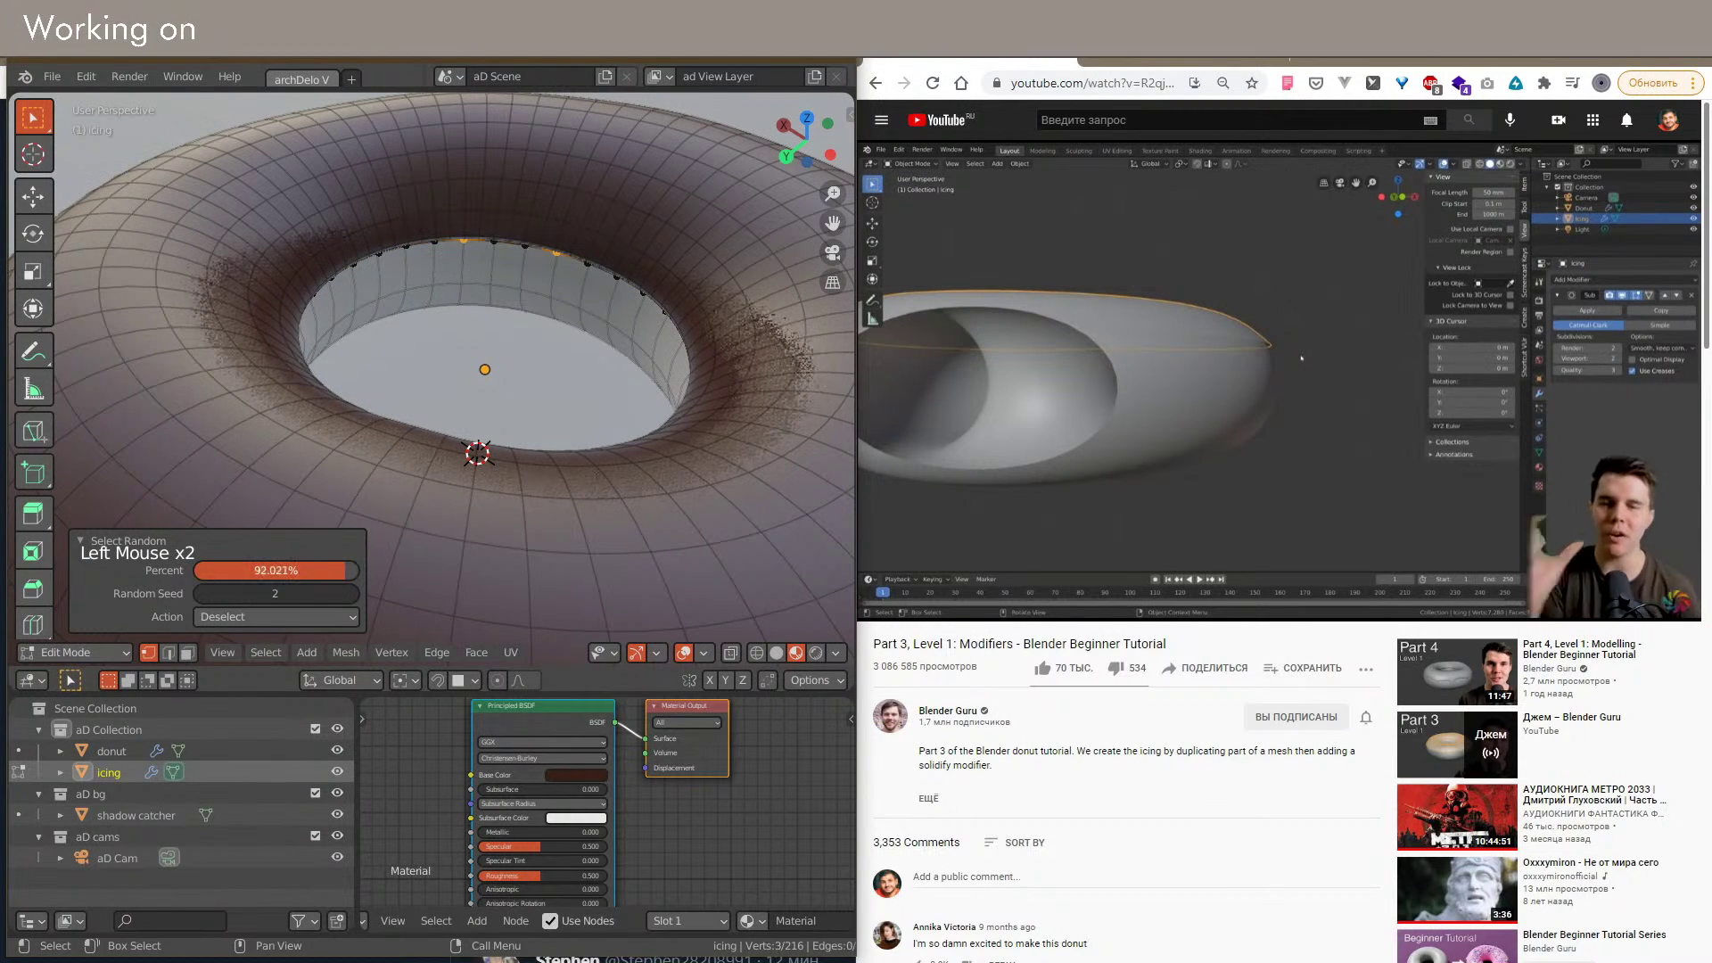
key("x")
left_click(500, 366)
Step: Select three spaced vertices along the remaining intact inner rim and delete them
middle_click_drag(500, 366, 517, 491, "shift")
left_click(405, 359)
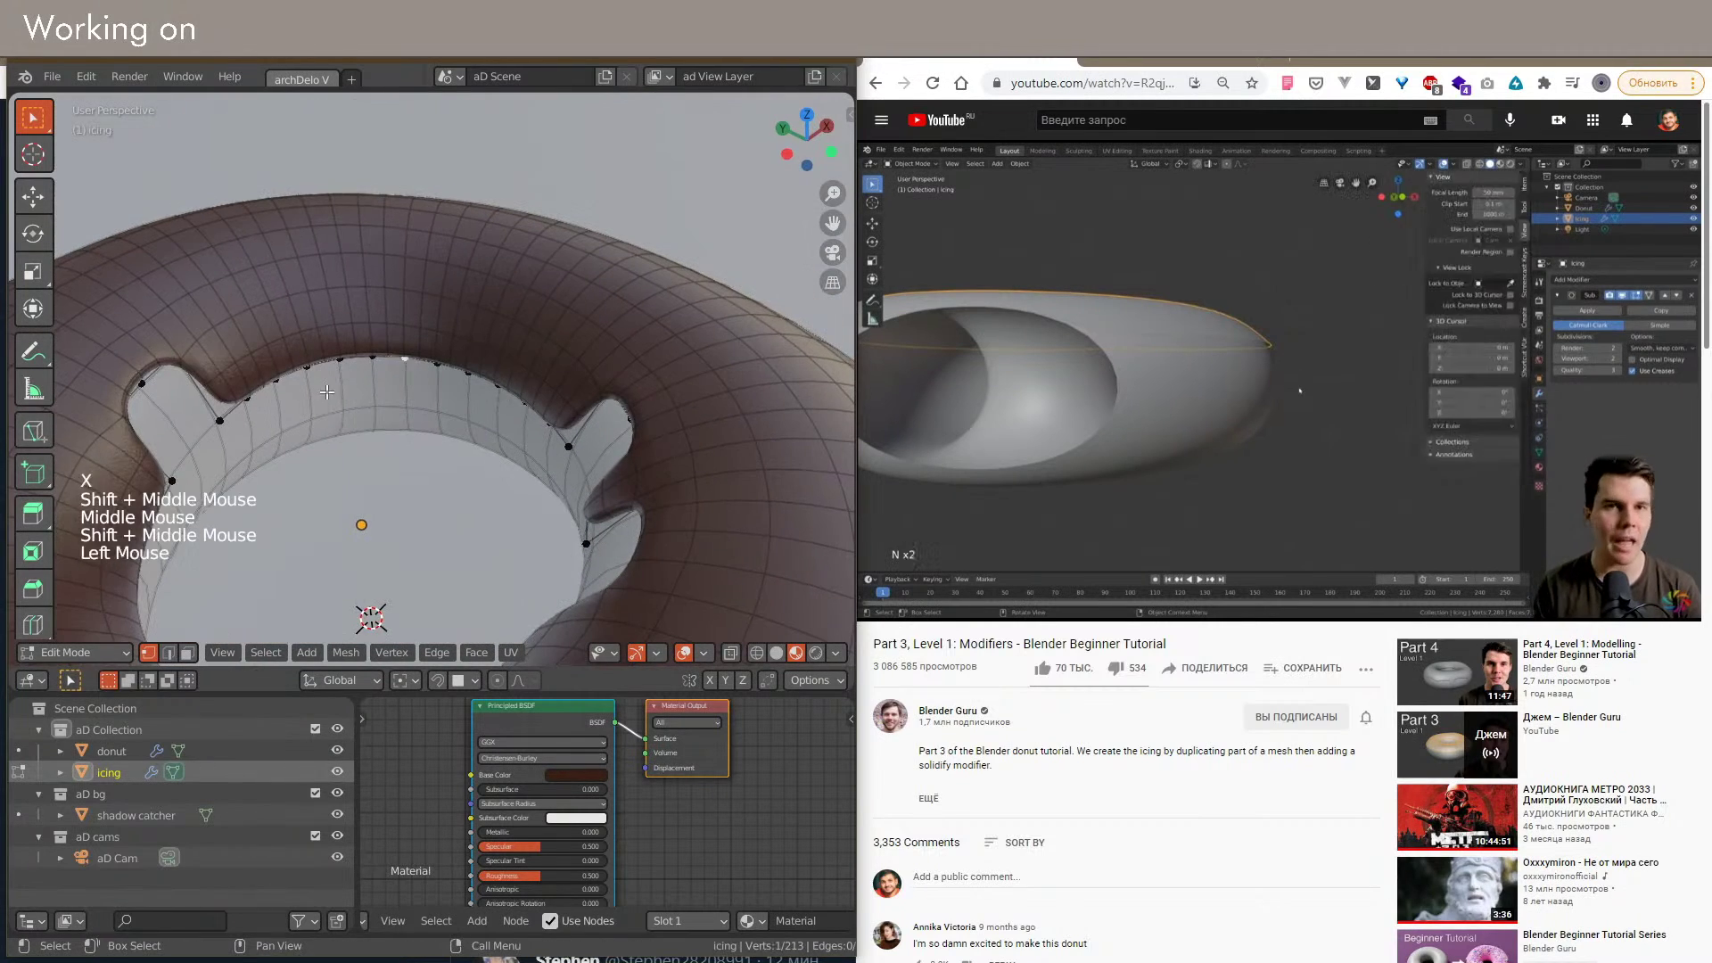
left_click(284, 370, "shift")
left_click(492, 403, "shift")
key("x")
left_click(483, 403)
Step: Delete one more vertex on another intact stretch of the icing's inner rim
middle_click_drag(484, 403, 218, 401, "shift")
left_click(398, 353)
key("x")
left_click(398, 354)
scroll(398, 355, "down", 1, "shift")
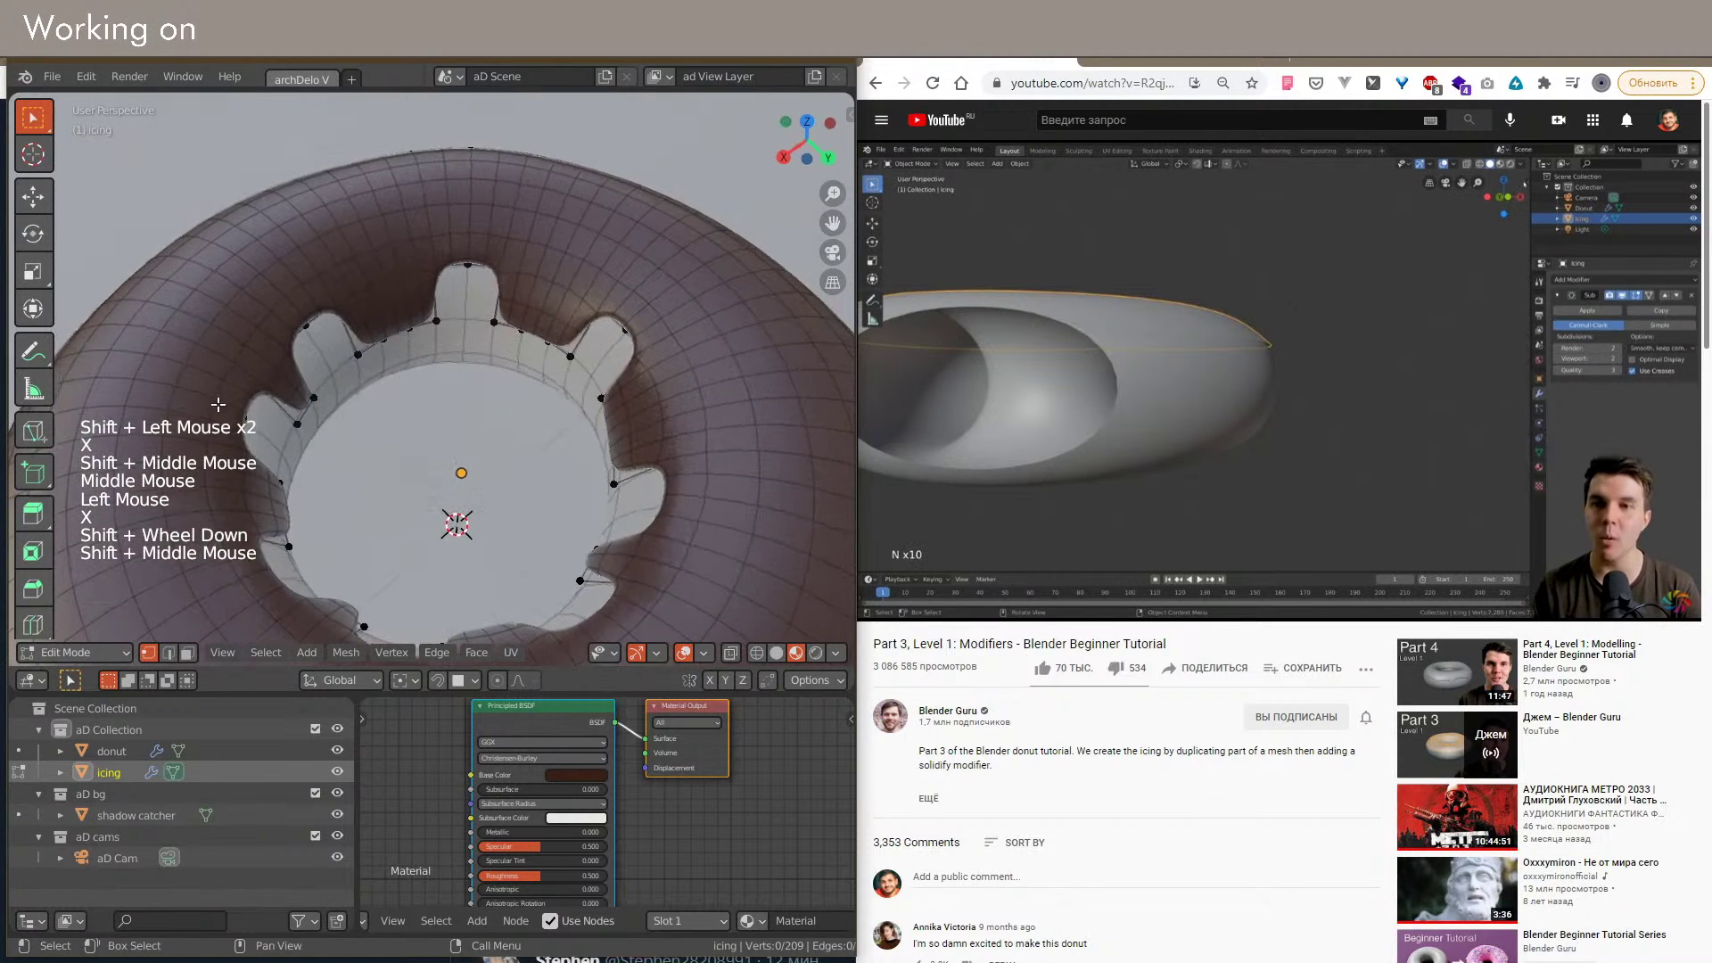
Step: Move two vertices of the drip between the two upper notches up along the icing's inner rim to shorten it
middle_click_drag(393, 350, 511, 323, "shift")
scroll(511, 323, "up", 2)
scroll(511, 322, "up", 2)
left_click(410, 323)
key("g")
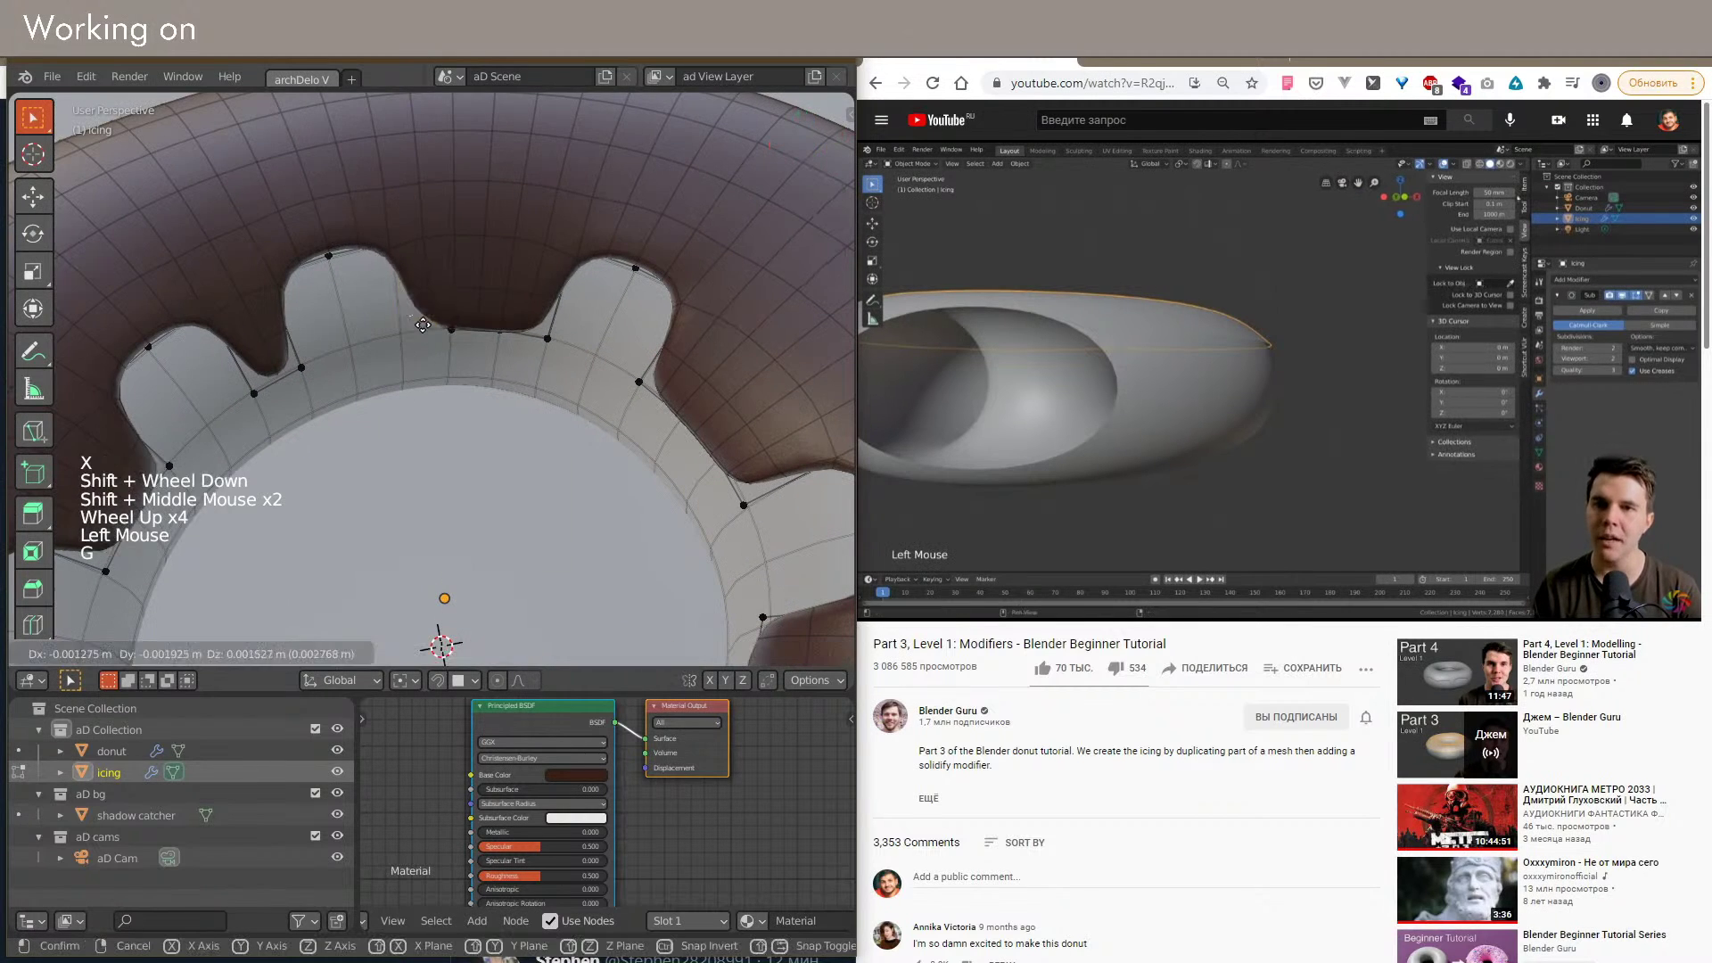
left_click(414, 300)
key("g")
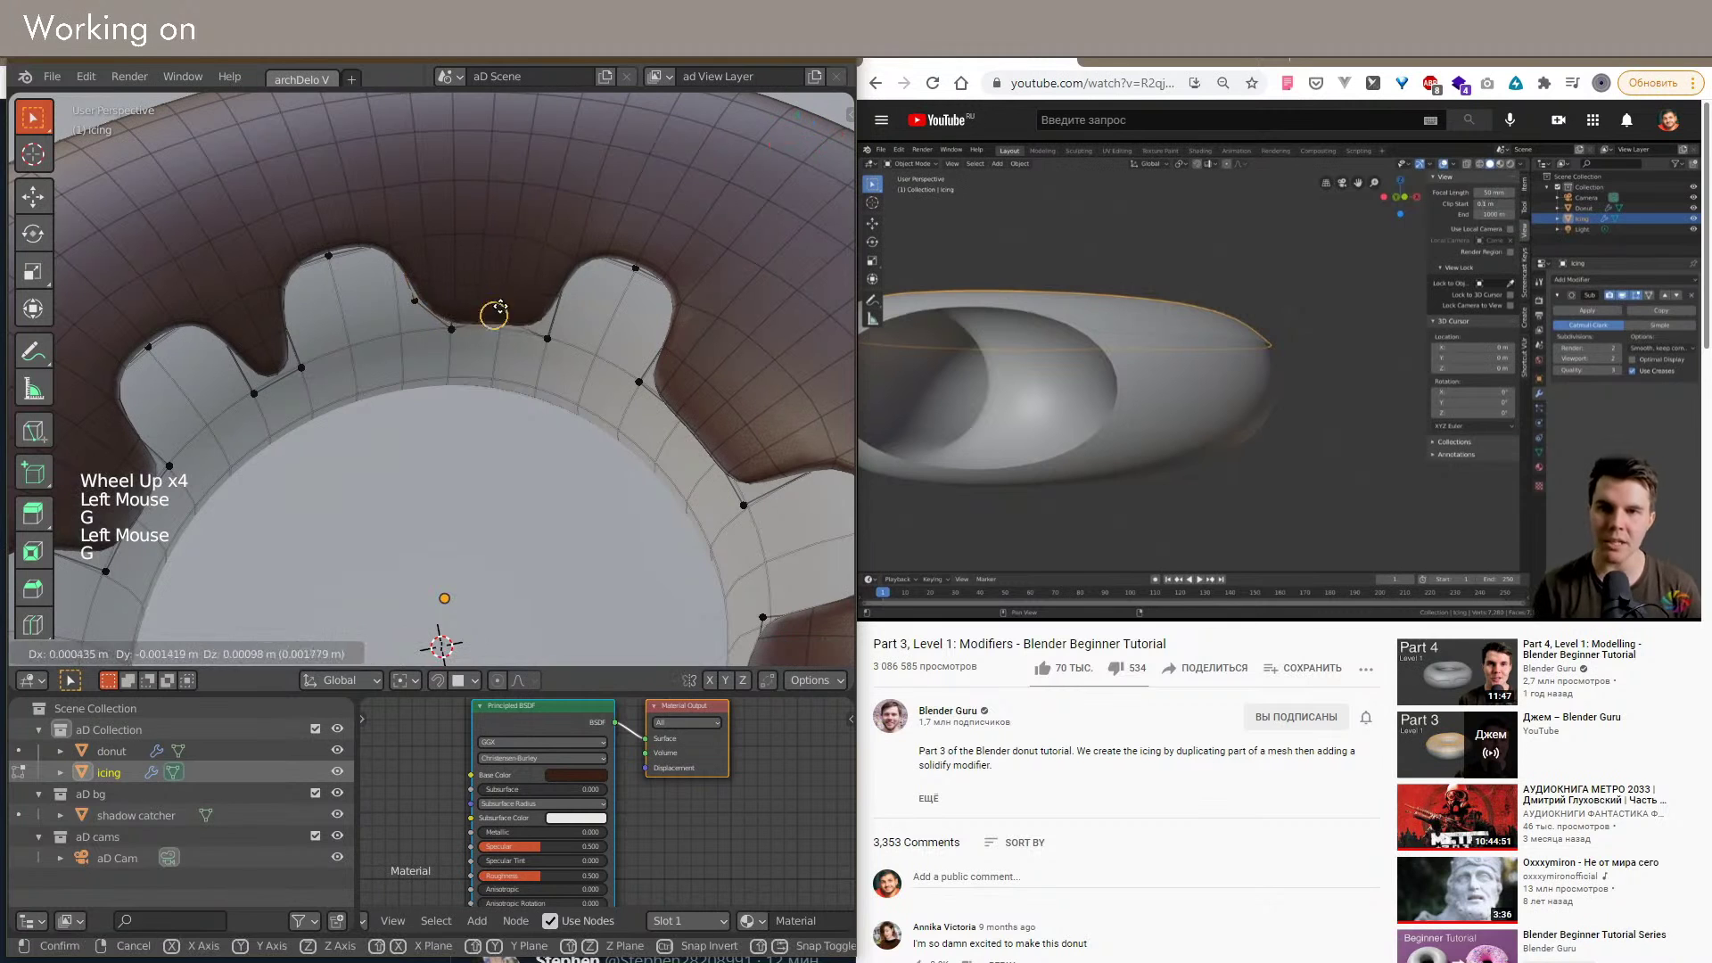
left_click(506, 288)
Step: Reposition the vertex at the top of an inner-rim notch and the corner vertex of the drip beside it
middle_click_drag(506, 288, 481, 290, "shift")
left_click(419, 299)
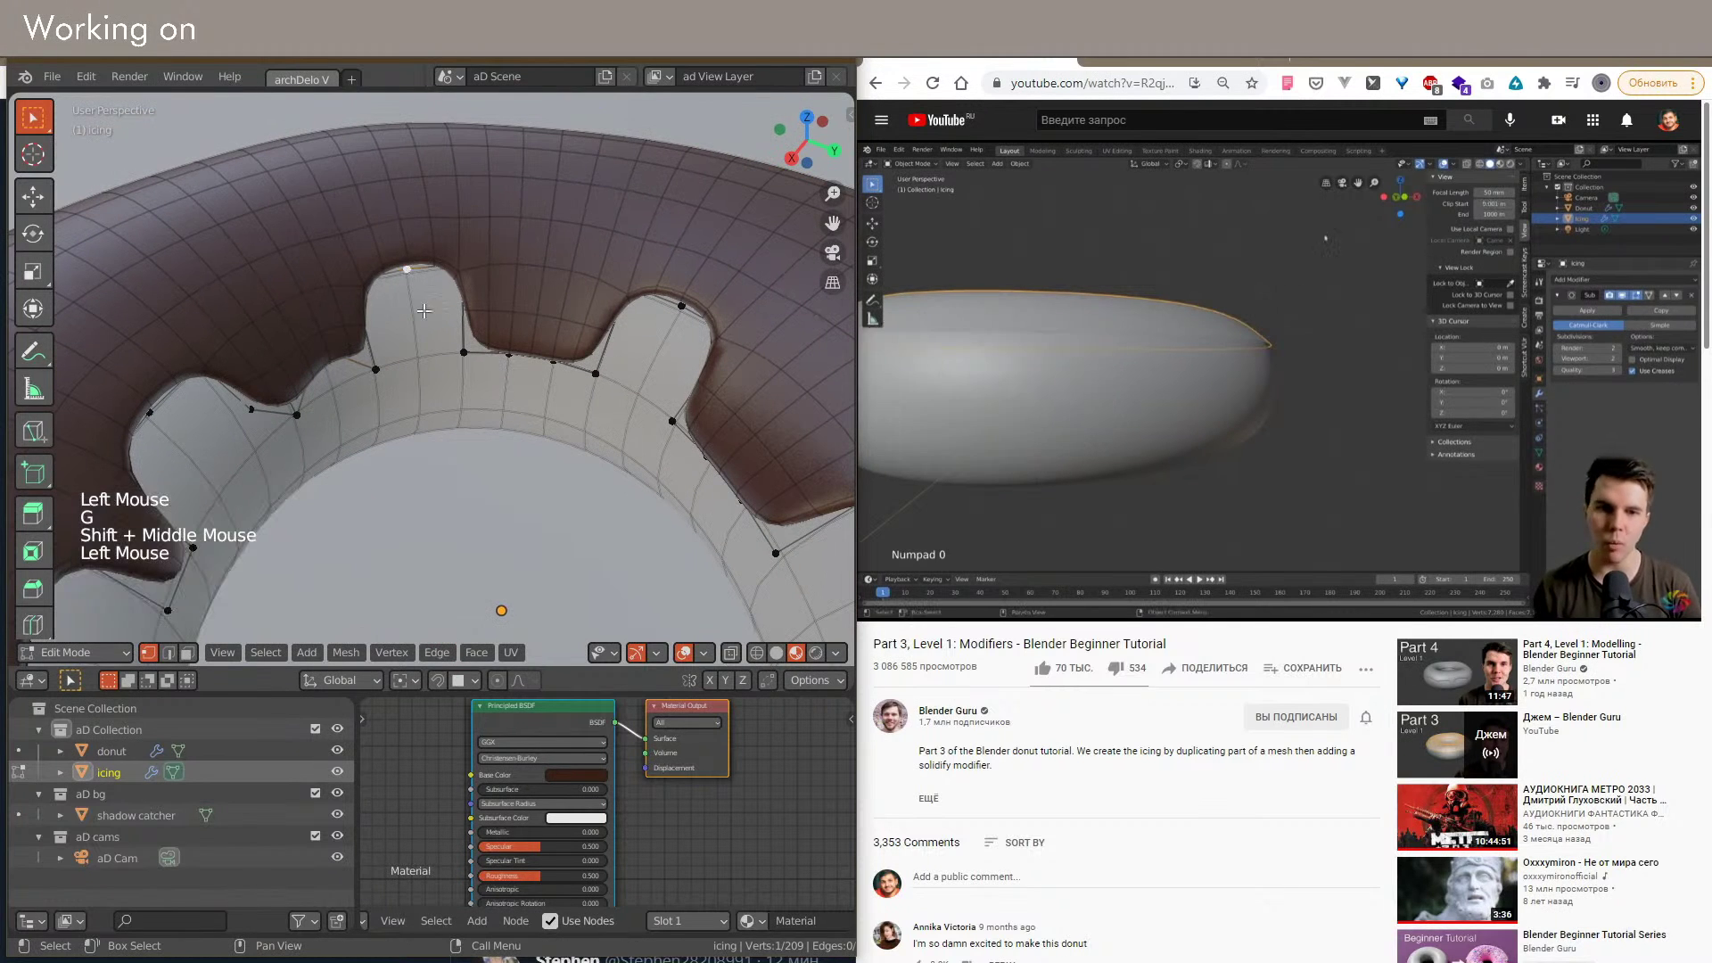
key("g")
left_click(430, 343)
left_click(464, 353)
key("g")
left_click(546, 358)
Step: Raise the middle and corner vertices of the inner-rim drip between two notches to make its edge uneven
middle_click_drag(546, 359, 719, 408, "shift")
scroll(719, 409, "up", 3)
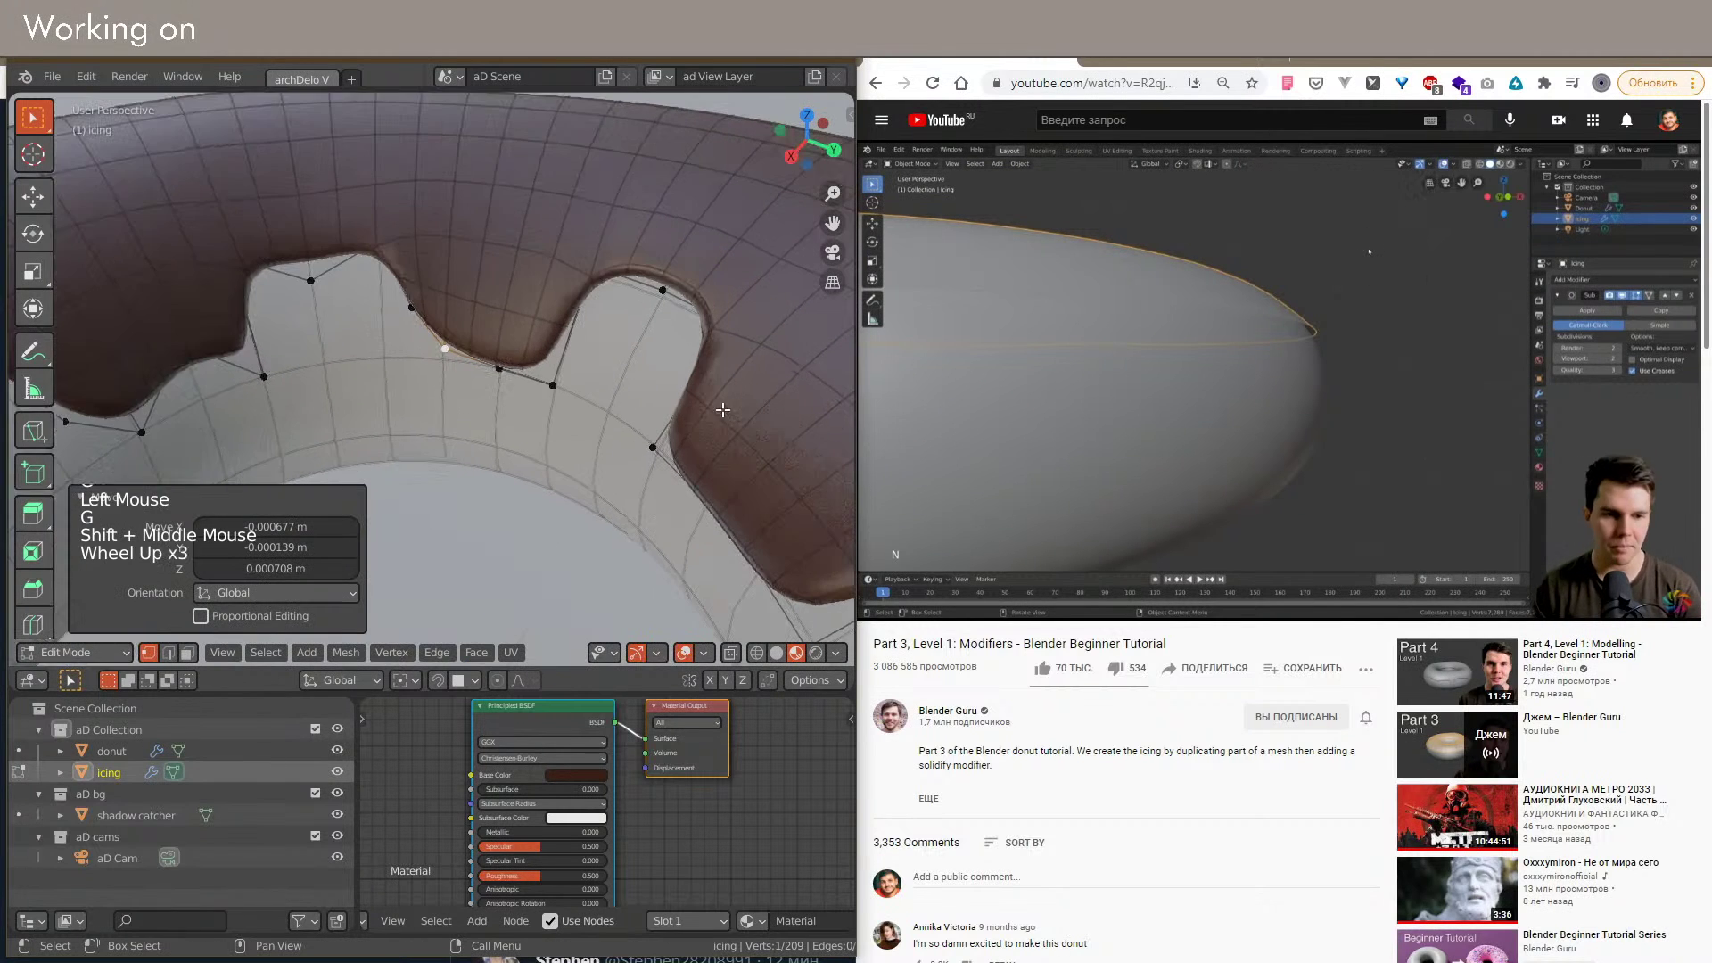
left_click(532, 381)
left_click(532, 382)
key("g")
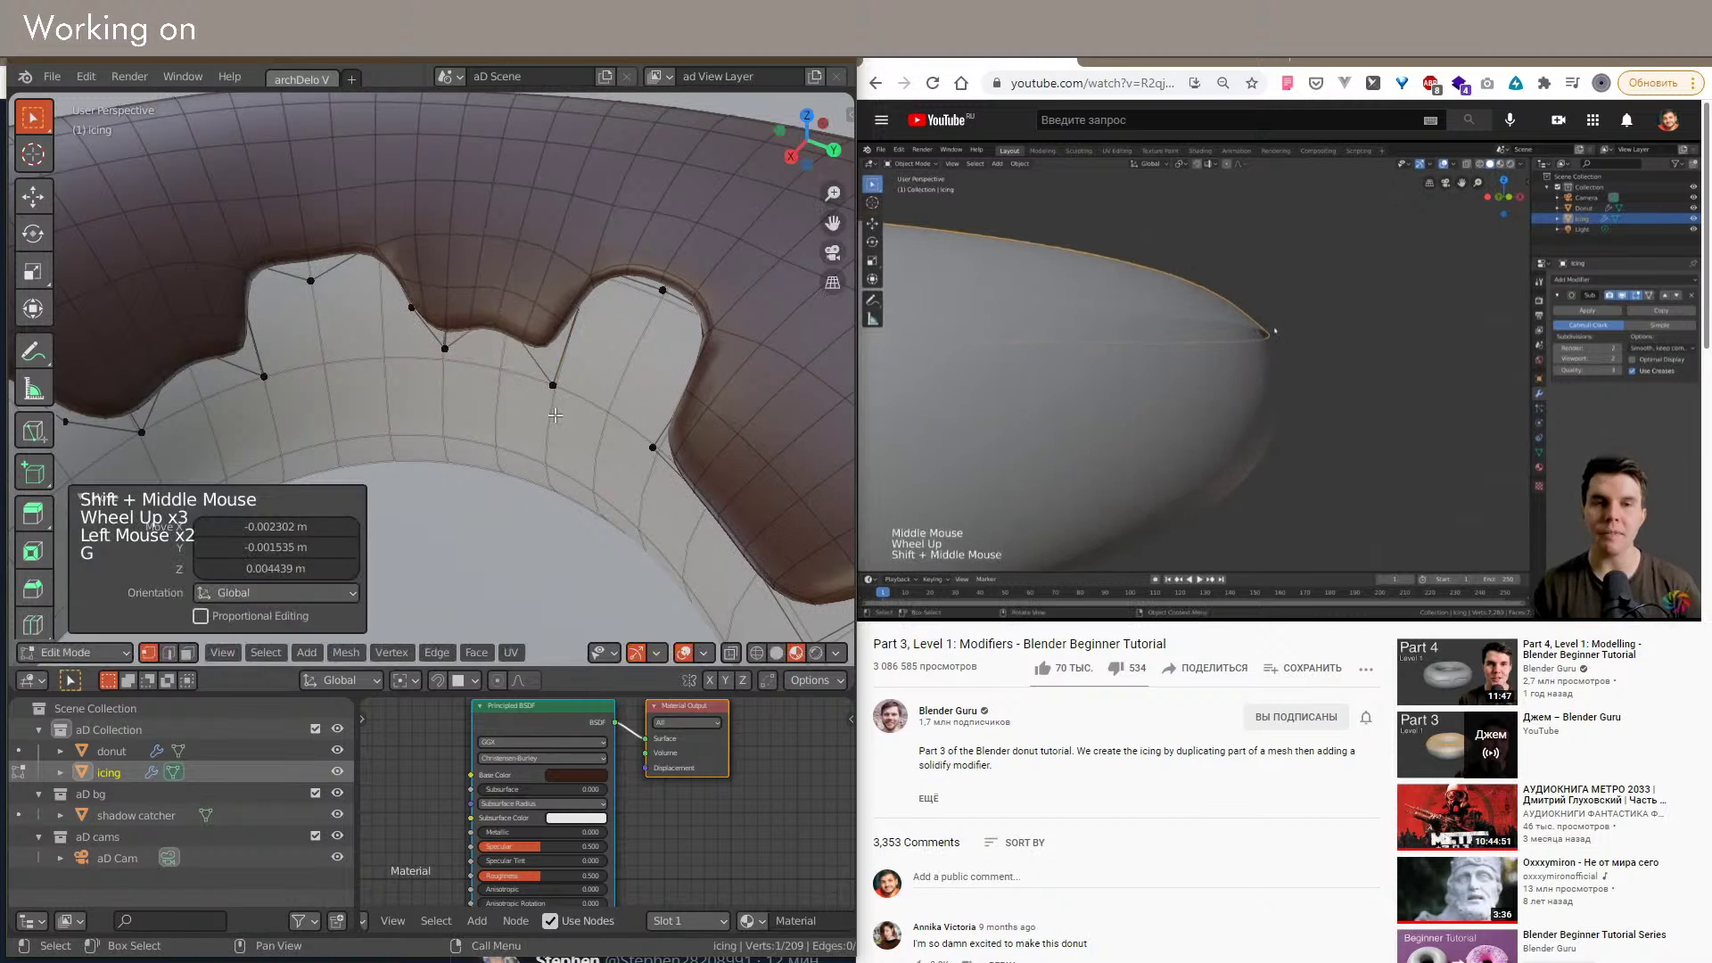
left_click(545, 390)
key("g")
left_click(547, 343)
Step: Raise the first corner vertex of the next wide drip on the inner rim to slope its side
middle_click_drag(546, 343, 346, 323, "shift")
scroll(346, 323, "down", 2)
middle_click_drag(518, 436, 584, 437)
middle_click_drag(585, 437, 401, 442, "shift")
scroll(401, 443, "up", 2)
left_click(397, 442)
key("g")
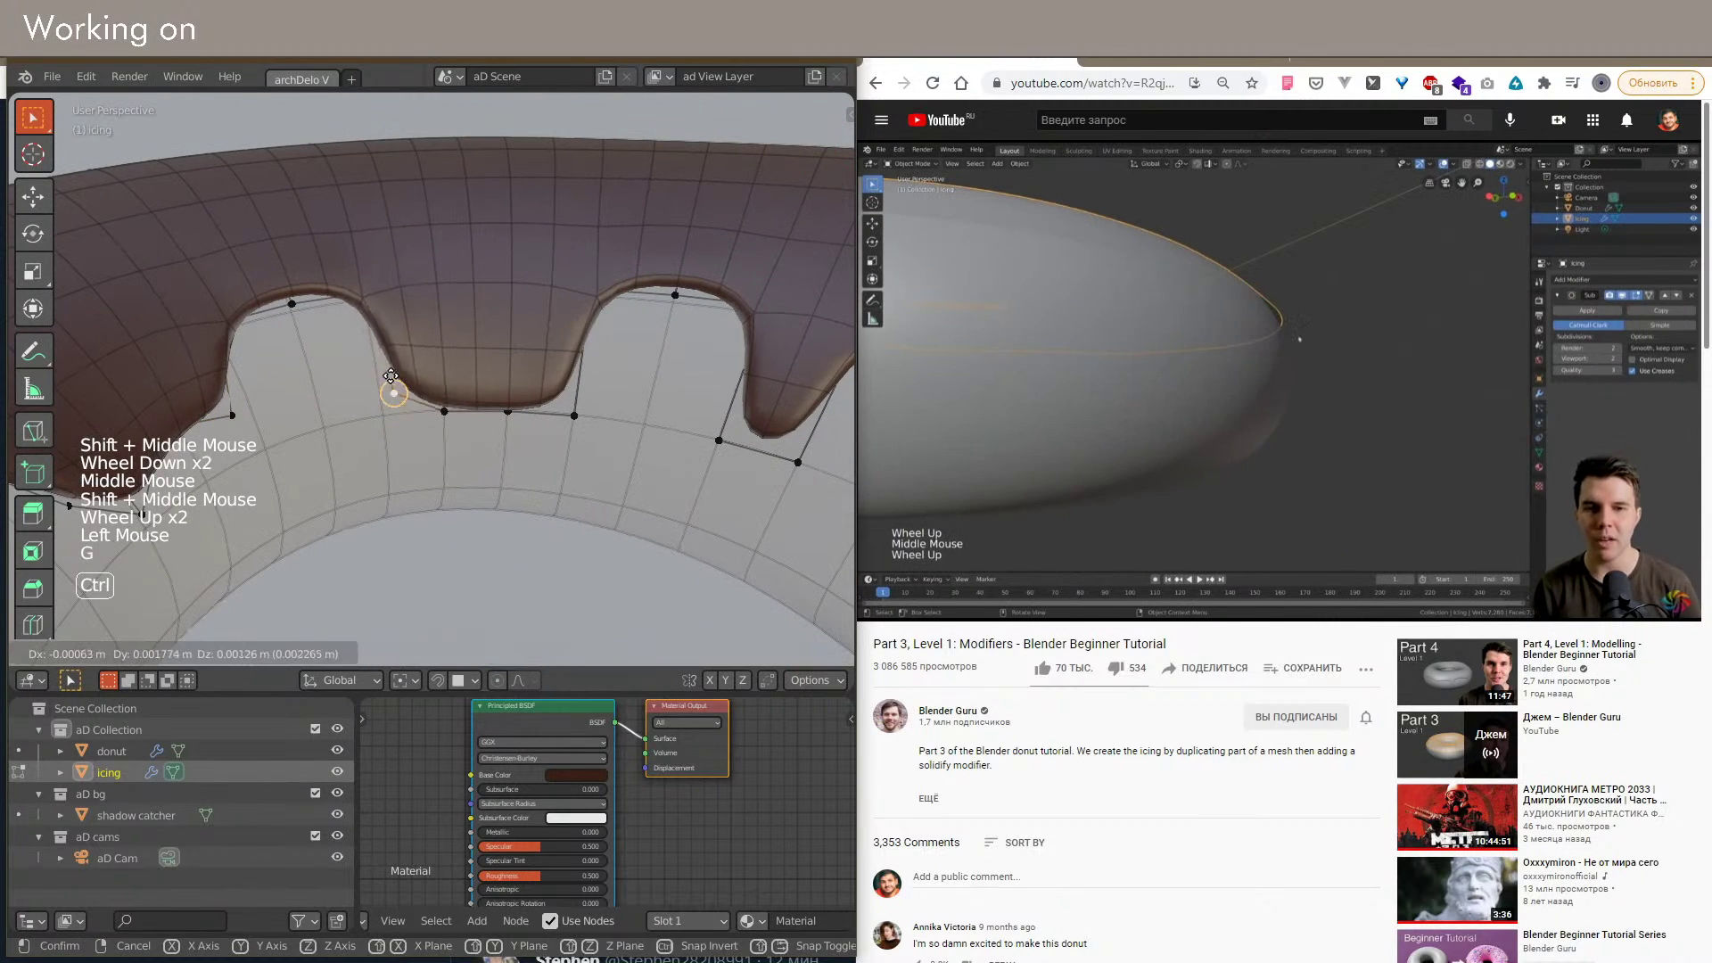
left_click(384, 349, "ctrl")
Step: Raise the middle vertex and the far corner vertex of the same wide inner-rim drip
left_click(491, 409)
key("g")
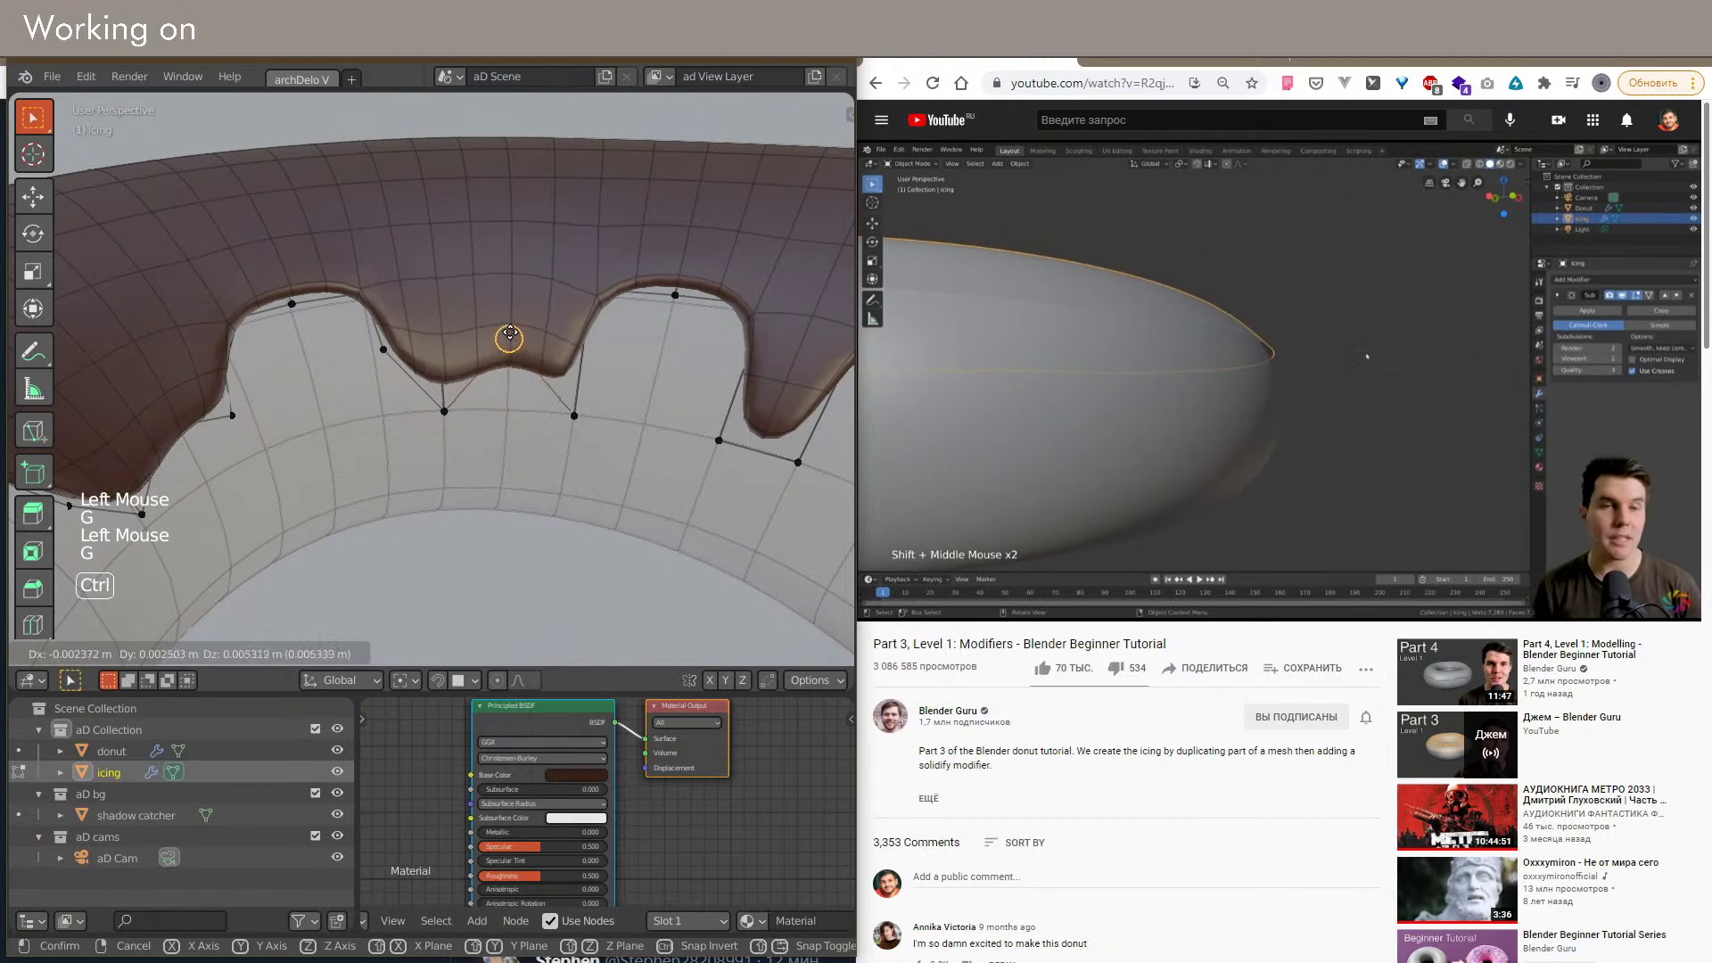
left_click(509, 337, "ctrl")
left_click(582, 420)
key("g")
left_click(619, 333, "ctrl")
Step: Raise one corner vertex of the neighbouring narrow drip and lower the top vertex of the notch beside it
middle_click_drag(674, 382, 570, 379, "shift")
mouse_move(570, 379)
middle_mouse_down()
mouse_move(622, 385)
mouse_move(568, 399)
middle_mouse_up()
key("g")
left_click(570, 369)
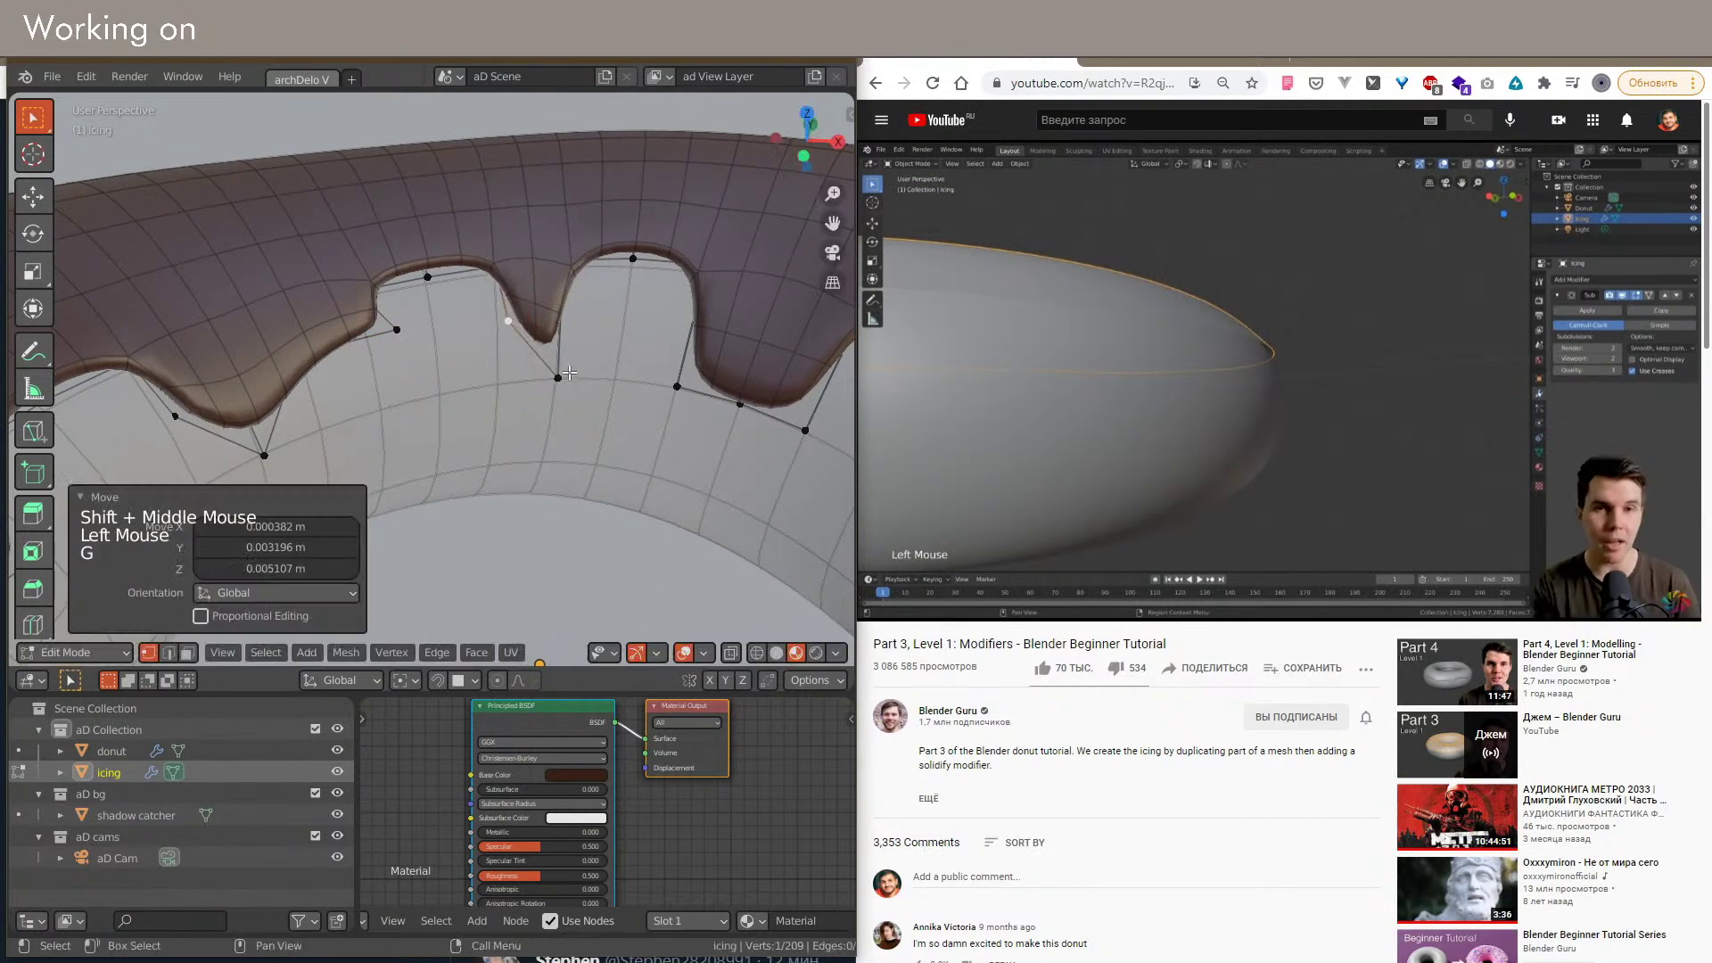
left_click(440, 293)
key("g")
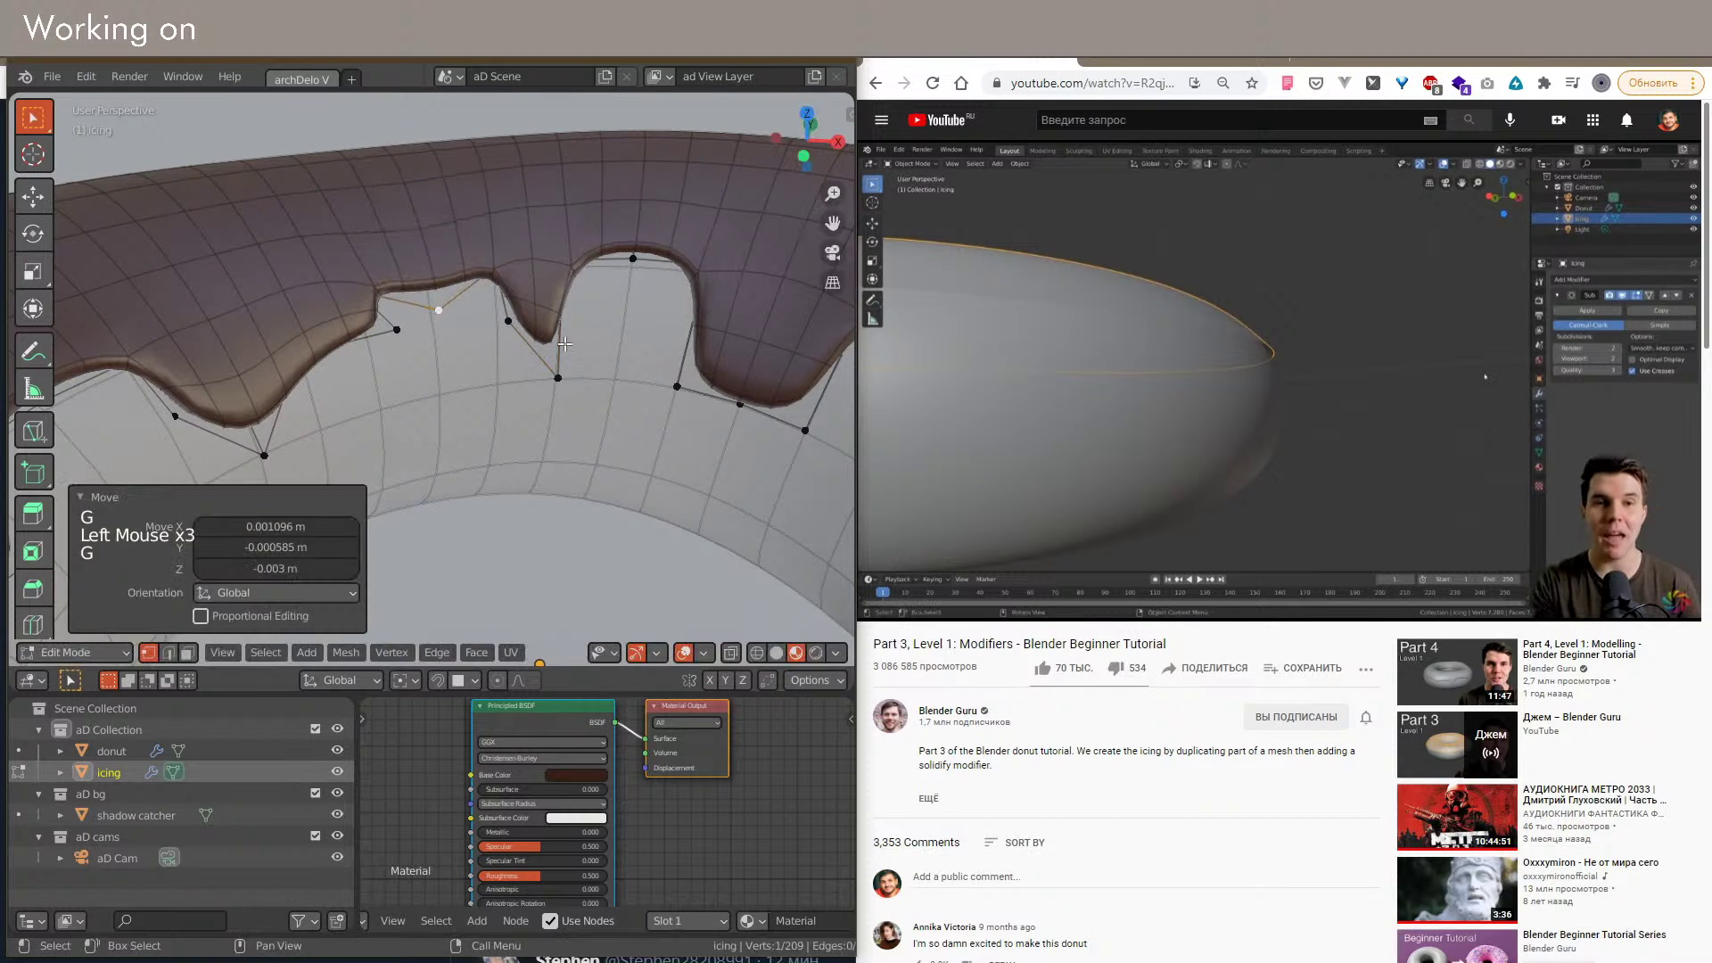
Step: Raise the narrow drip's tip vertex and lower the top vertex of the deep notch on its other side
key("g")
left_click(569, 333)
key("g")
left_click(609, 328)
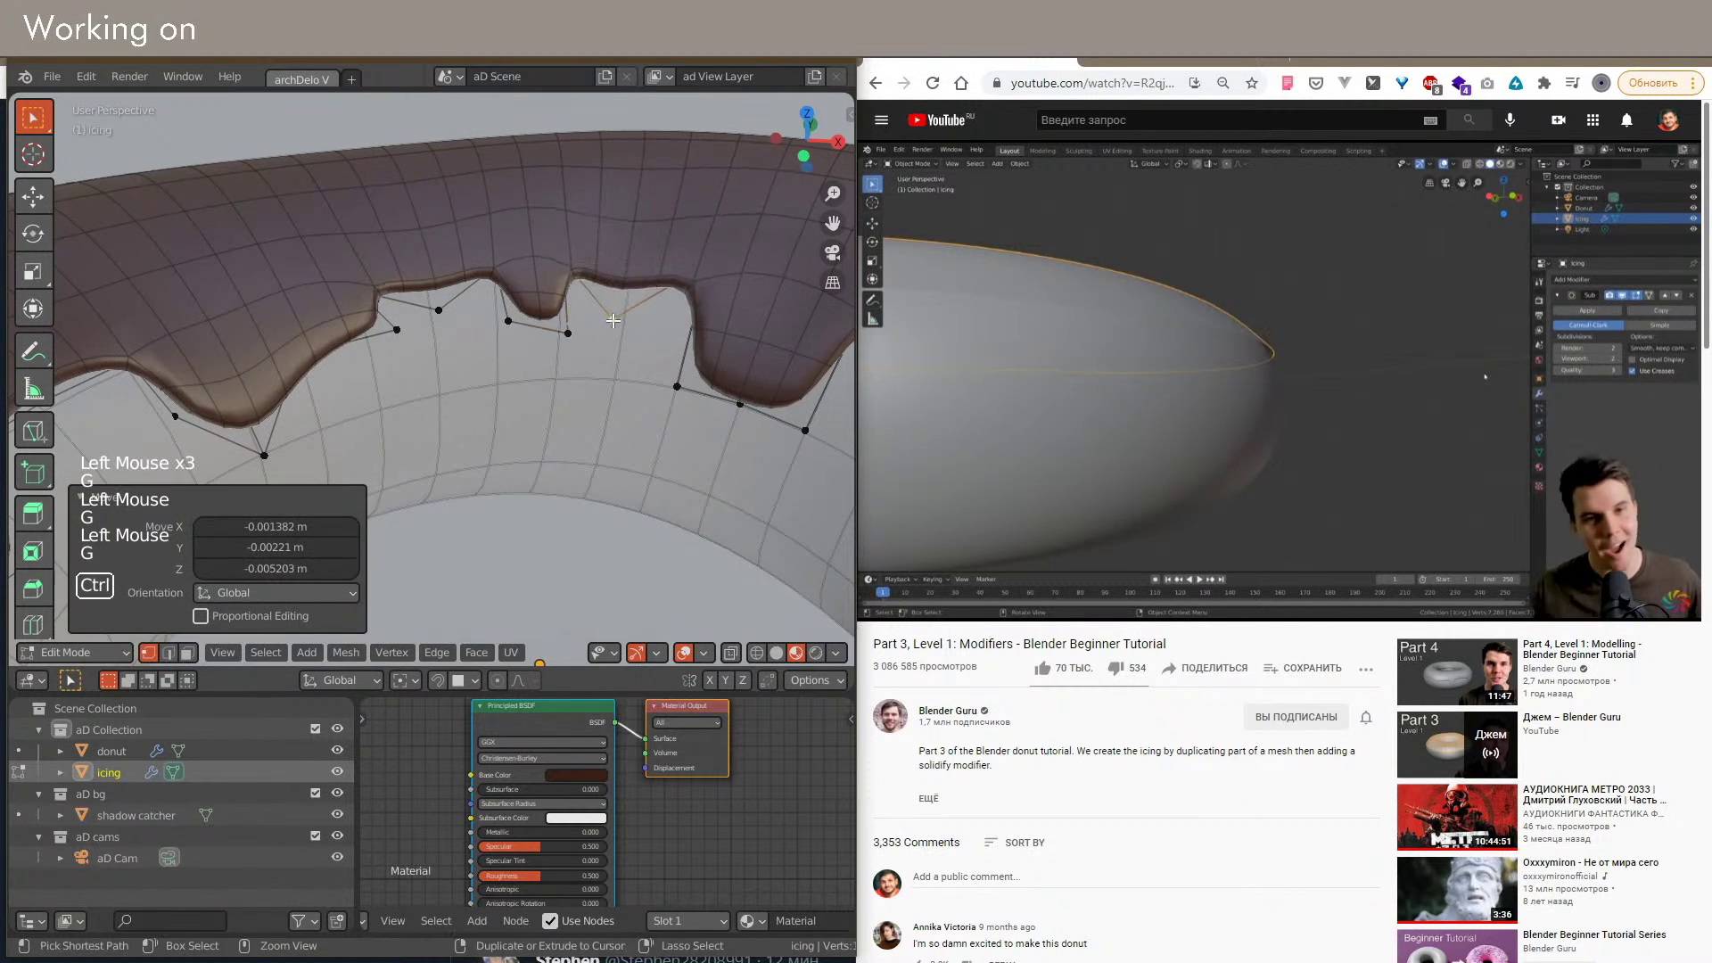
Step: Shorten the broad drip between the two arches on the icing's inner rim by raising its bottom edge vertices
middle_click_drag(566, 349, 653, 385, "shift")
scroll(652, 385, "down", 6)
scroll(466, 371, "down", 5, "shift")
scroll(496, 478, "down", 5)
middle_click_drag(466, 371, 467, 447, "shift")
scroll(482, 297, "up", 5)
scroll(482, 297, "up", 6)
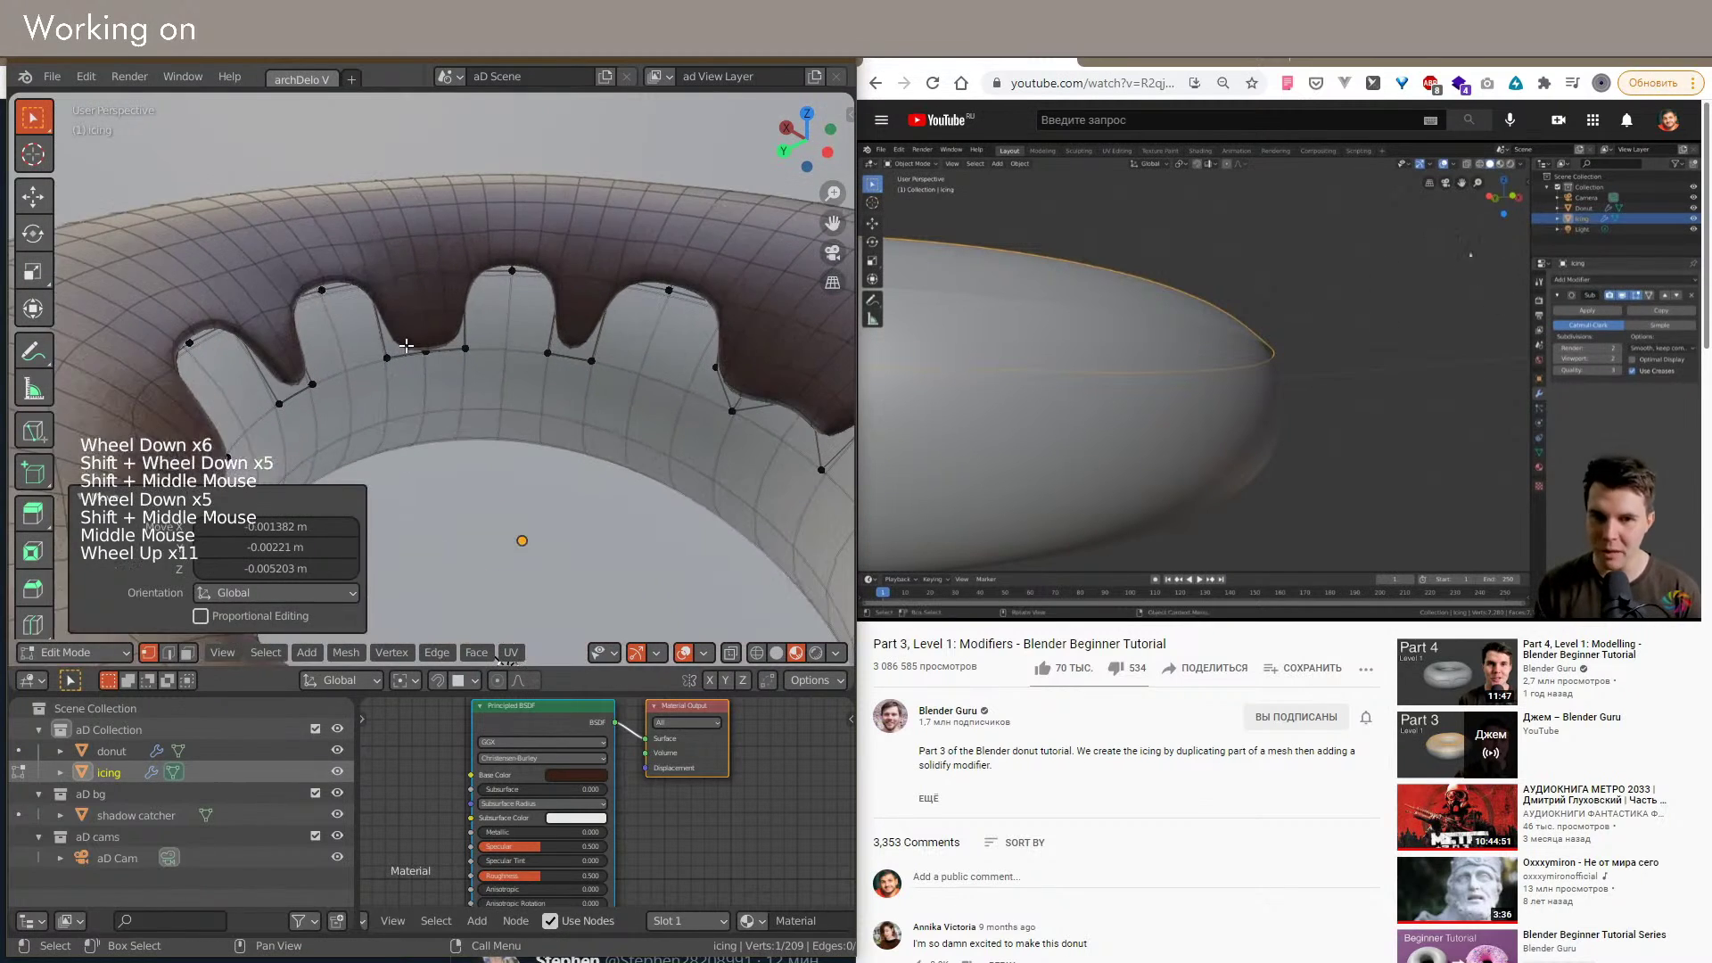
left_click(417, 379)
key("z")
mouse_move(417, 379)
middle_mouse_down()
mouse_move(458, 406)
mouse_move(425, 357)
middle_mouse_up()
scroll(457, 406, "down", 7)
key("g")
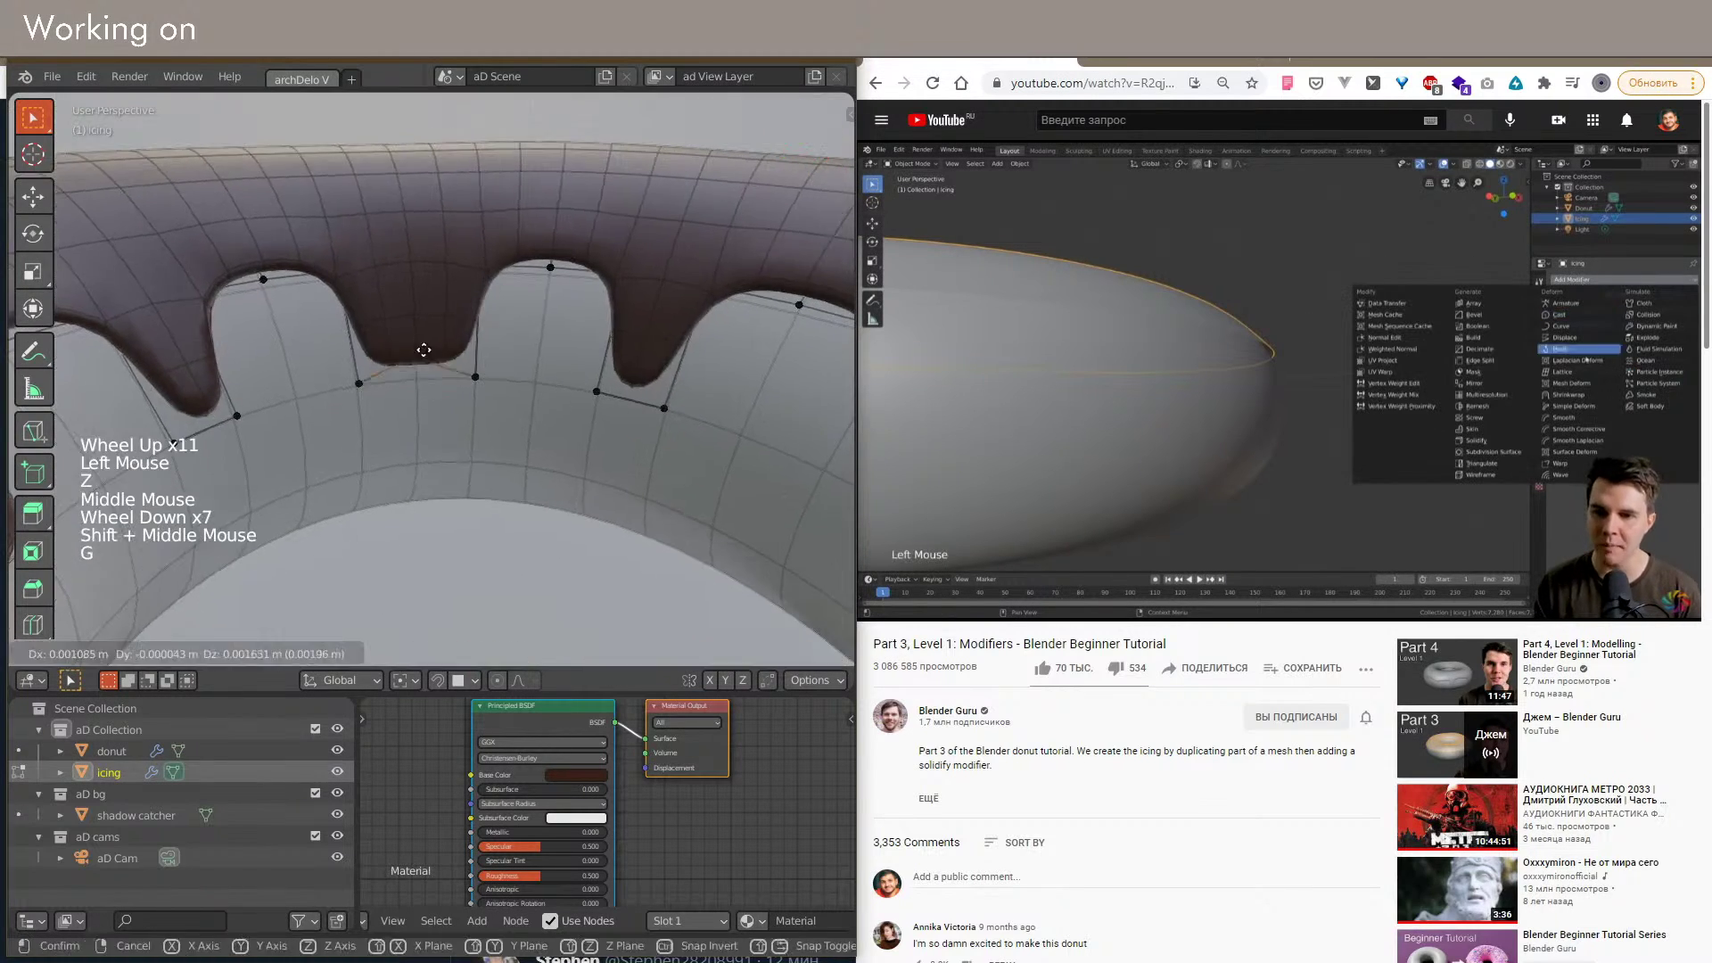
left_click(419, 320)
key("g")
left_click(316, 360)
left_click(476, 377)
key("g")
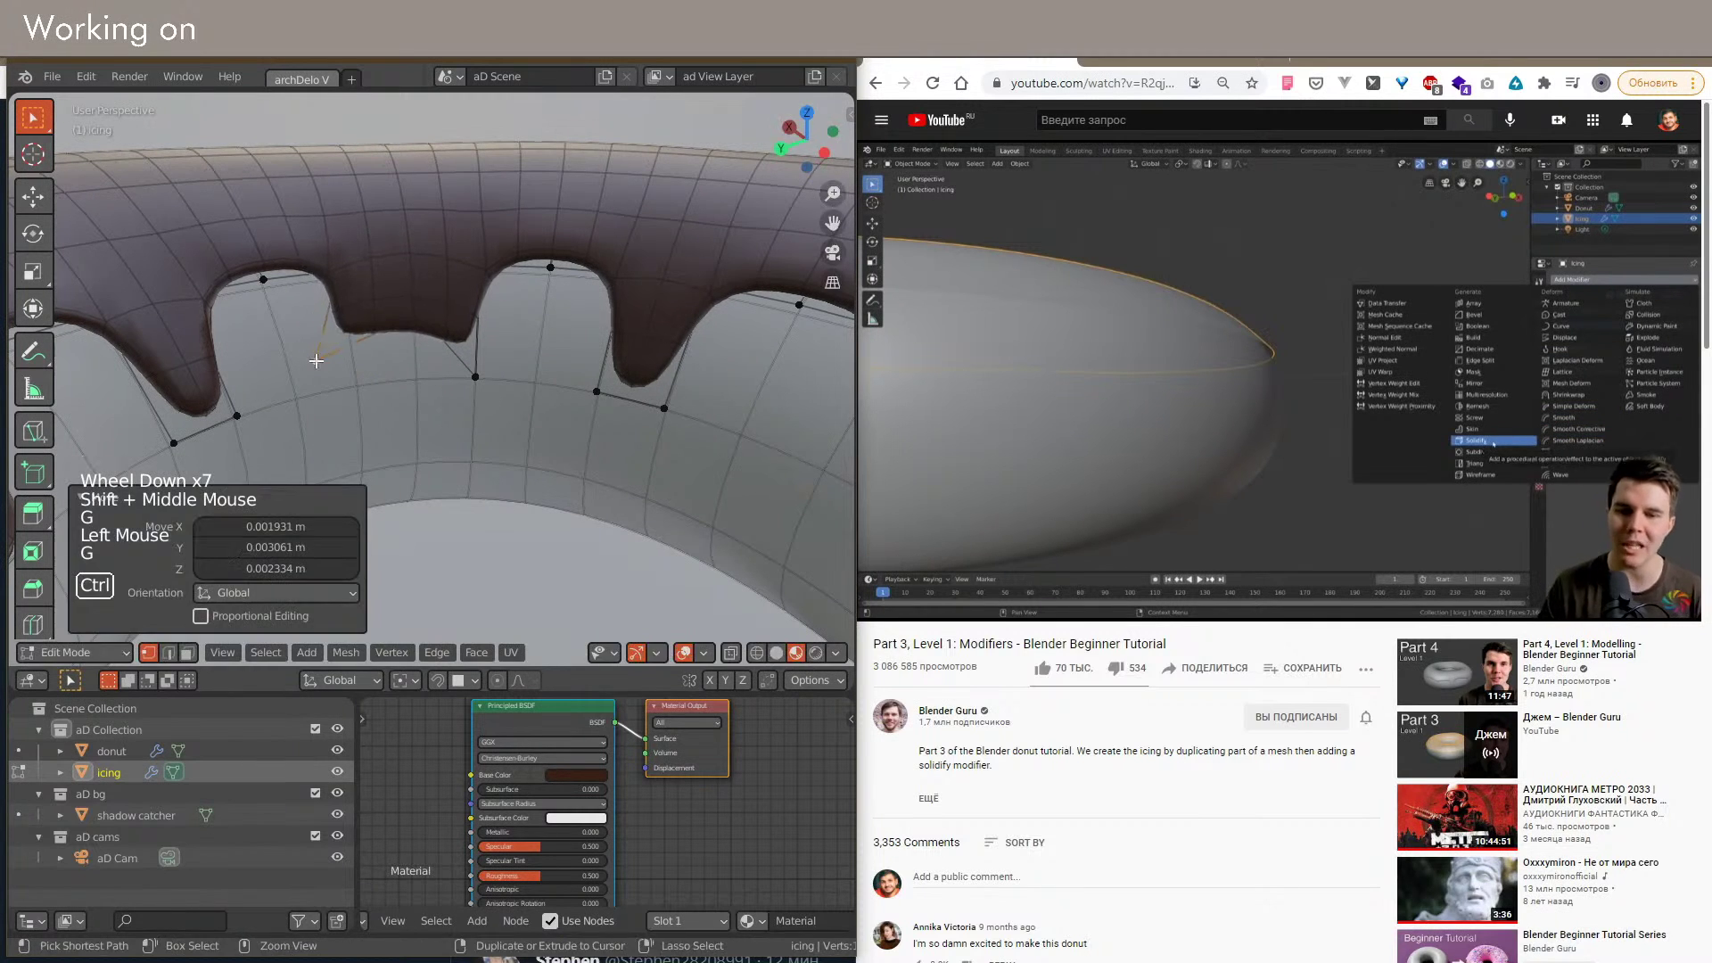
left_click(468, 333)
Step: Lower the top vertices of the arches on both sides of the shortened inner-rim drip
left_click(551, 267)
key("g")
left_click(577, 315)
middle_click_drag(339, 384, 414, 386, "shift")
scroll(214, 344, "down", 1)
scroll(312, 338, "up", 1)
left_click(278, 263)
key("g")
left_click(296, 277)
scroll(482, 341, "down", 1)
key("g")
left_click(472, 334)
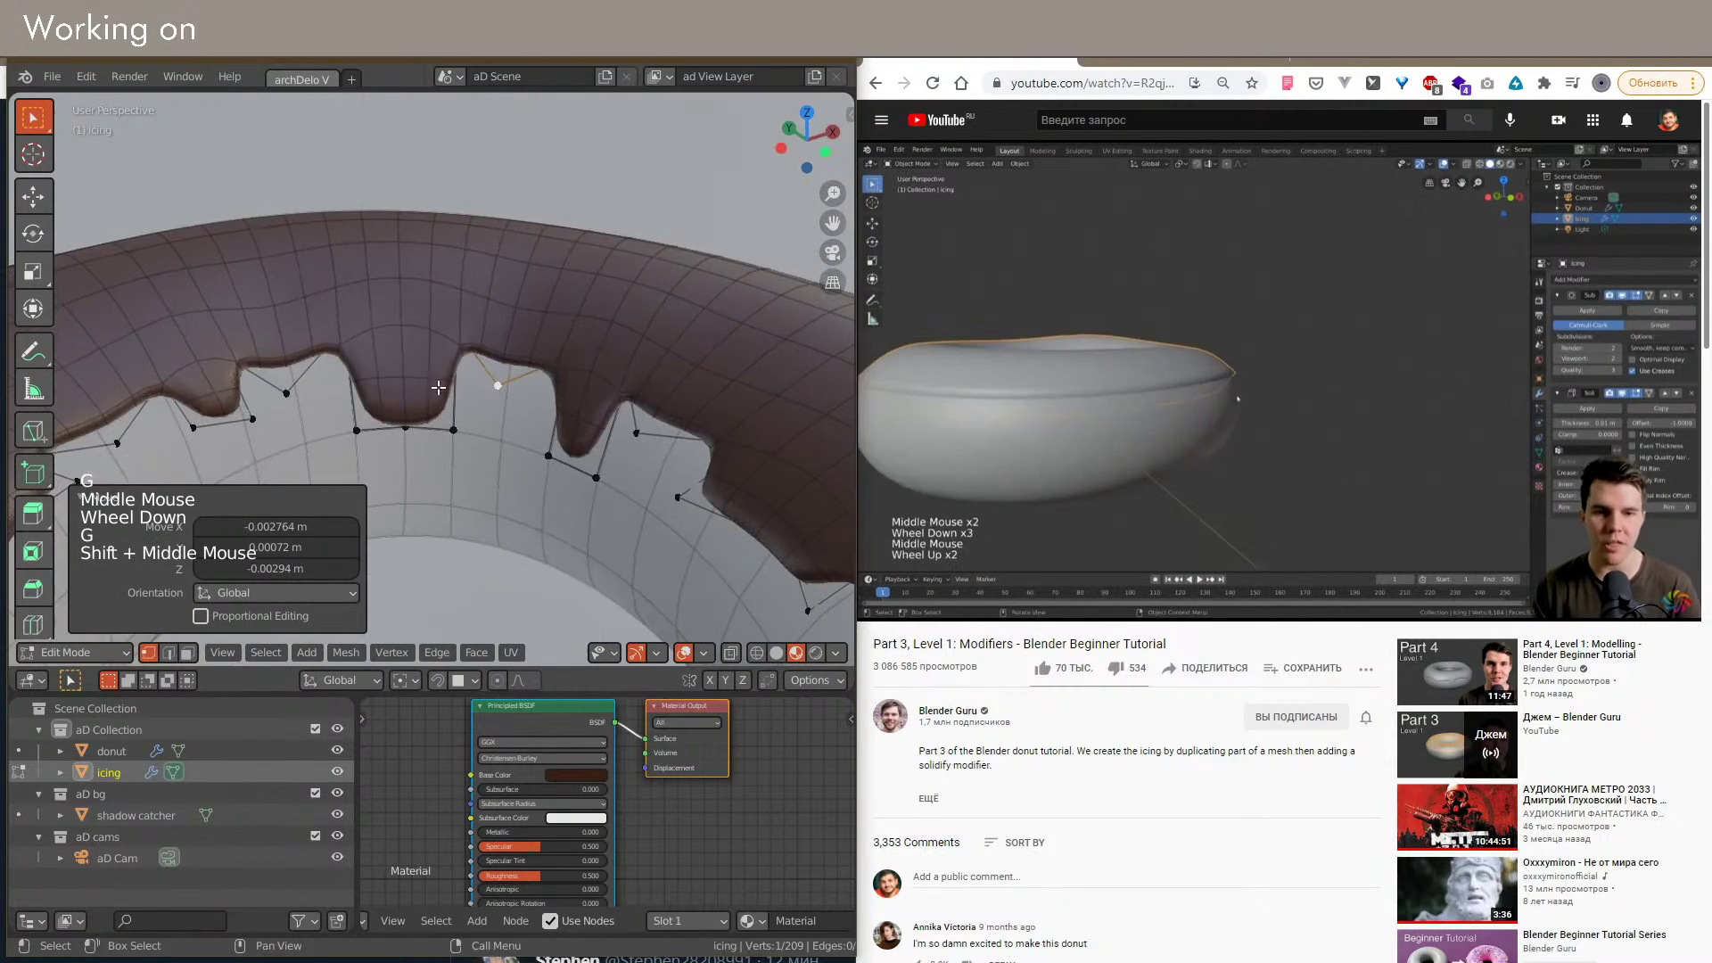
Step: Lower the icing edge vertices in the gaps beside the wide drip on the inner rim
left_click(458, 328)
left_click(458, 326)
key("g")
left_click(451, 386, "ctrl")
left_click(353, 357)
key("g")
left_click(353, 411)
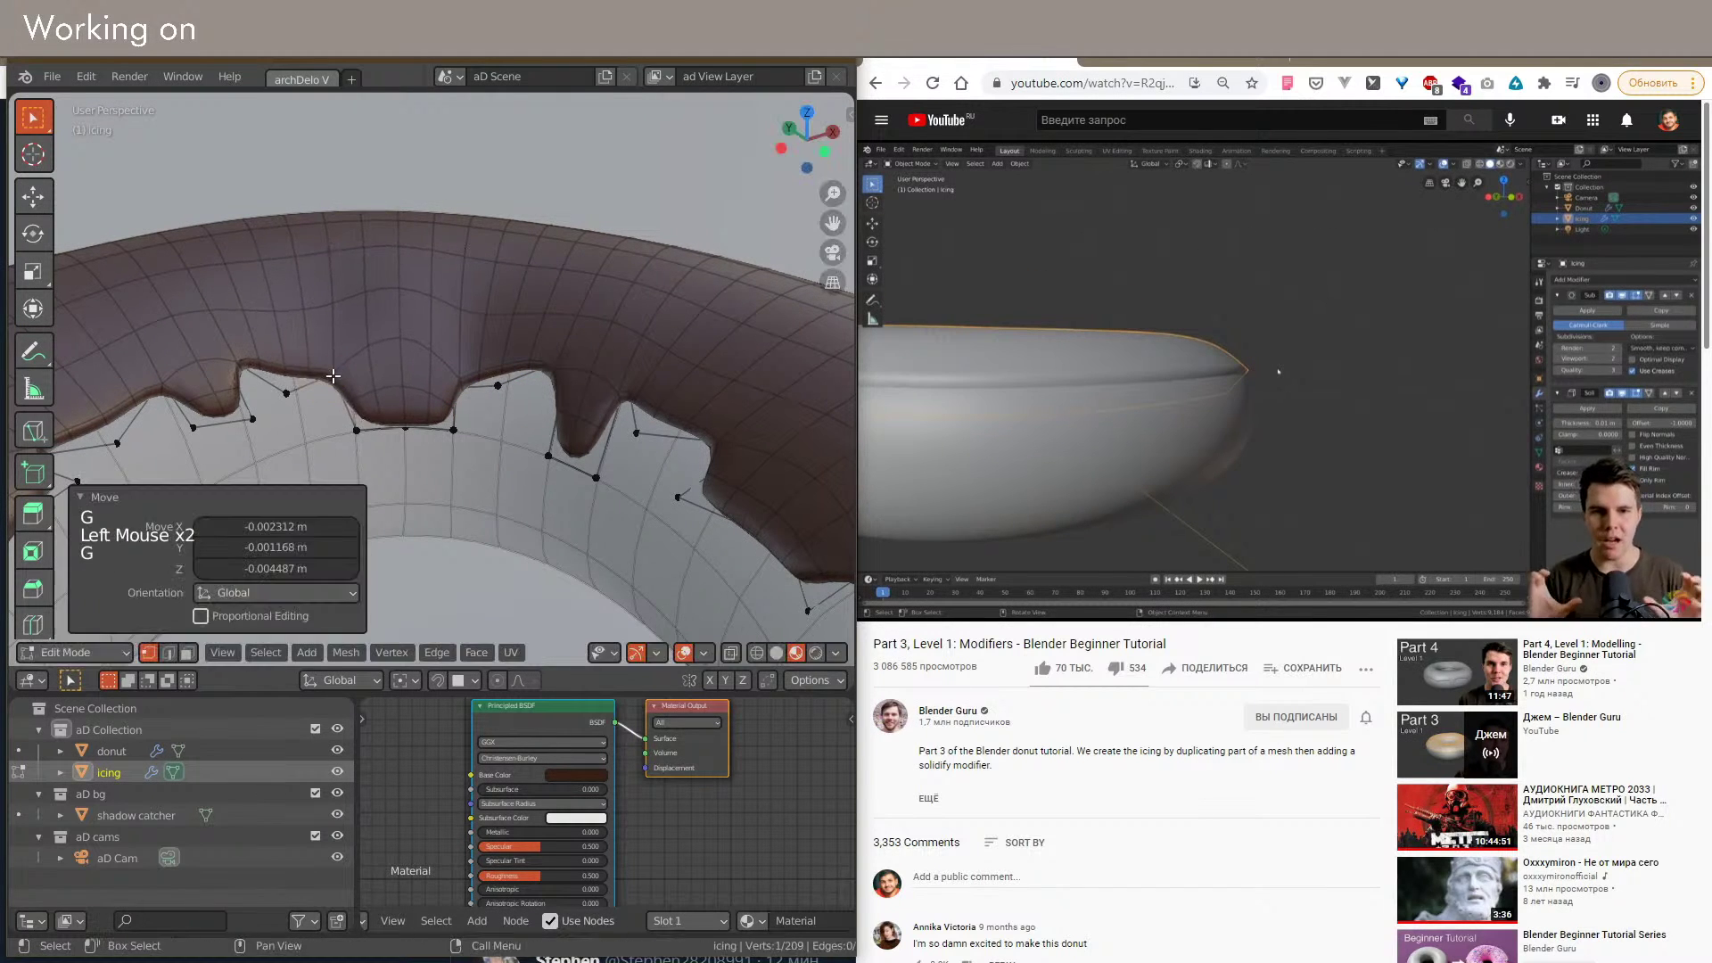
Step: Raise the bottom vertices of the wide inner-rim drip to flatten it into a sloped edge
key("g")
left_click(354, 411)
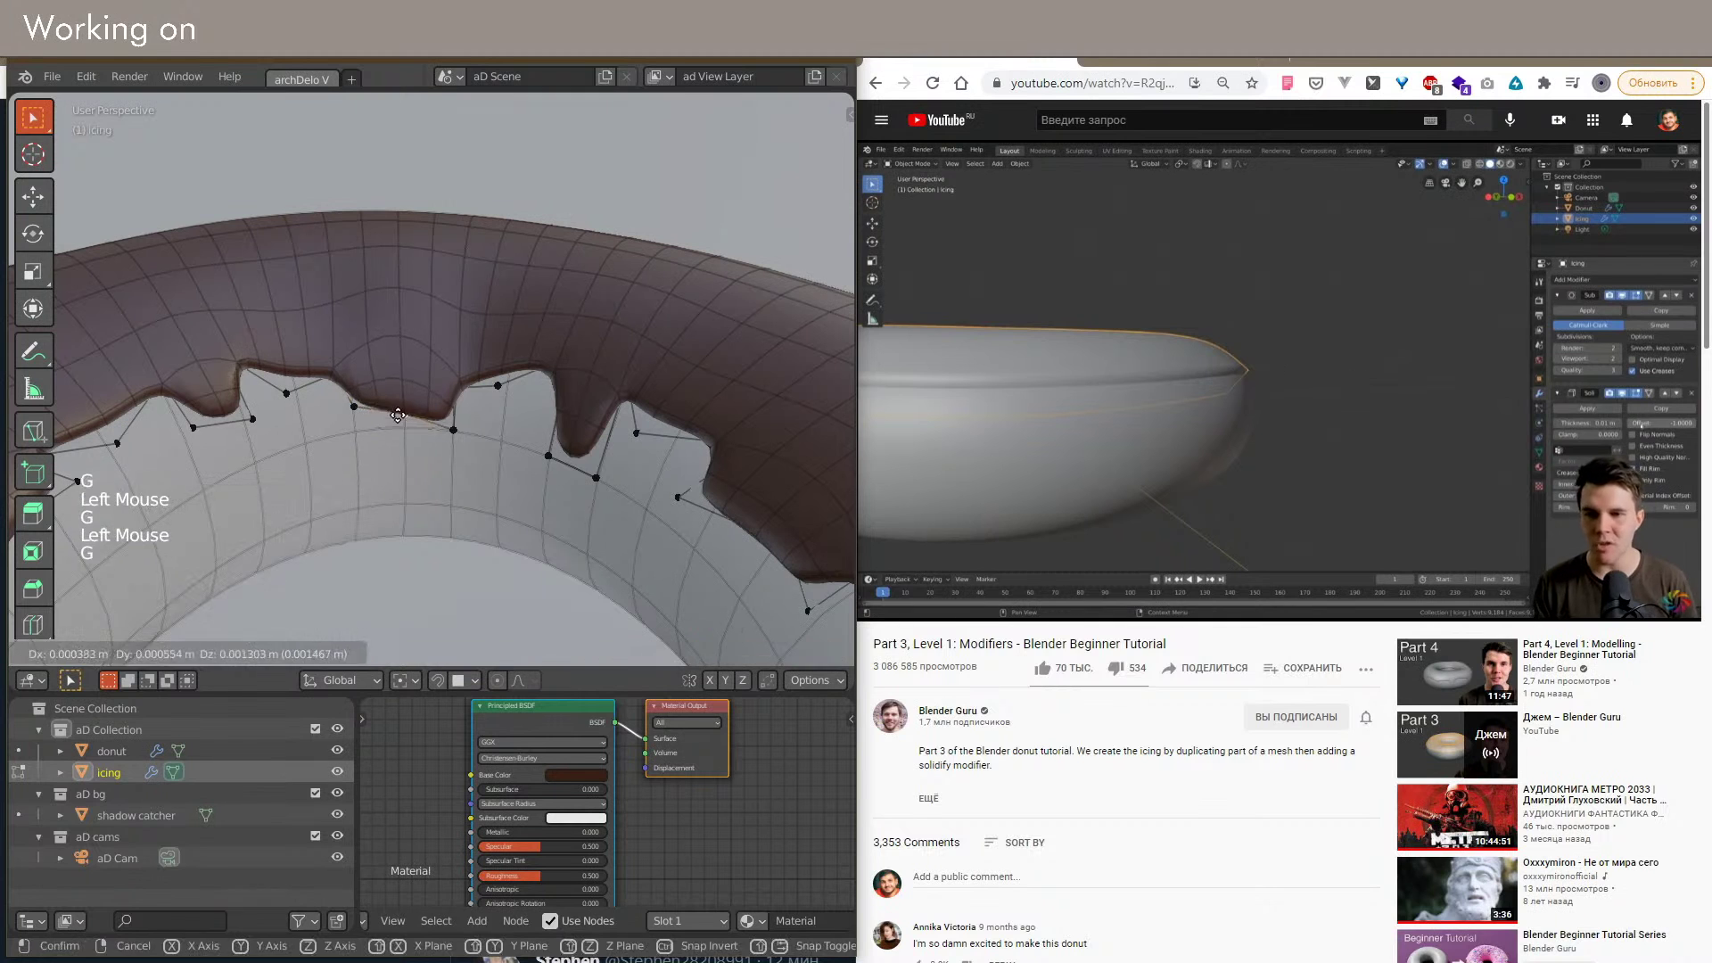
left_click(448, 414)
key("g")
left_click(452, 420)
Step: Examine the icing's overall drip shape with the viewport overlays hidden, then restore the overlays
middle_click_drag(451, 419, 644, 428, "shift")
scroll(306, 396, "down", 2)
key("shift+alt+z")
scroll(357, 375, "down", 5)
scroll(550, 360, "up", 4)
scroll(642, 378, "down", 2)
scroll(642, 378, "down", 2)
key("shift+alt+z")
scroll(584, 426, "up", 4)
Step: Move icing edge vertices slightly upward to refine the drip outline
left_click(567, 431)
key("g")
left_click(562, 423)
left_click(562, 426)
key("g")
left_click(536, 404)
Step: Raise a bottom vertex in the middle of the wide drip on the icing's outer rim
middle_click_drag(535, 404, 580, 397, "shift")
scroll(404, 407, "up", 3)
left_click(420, 409)
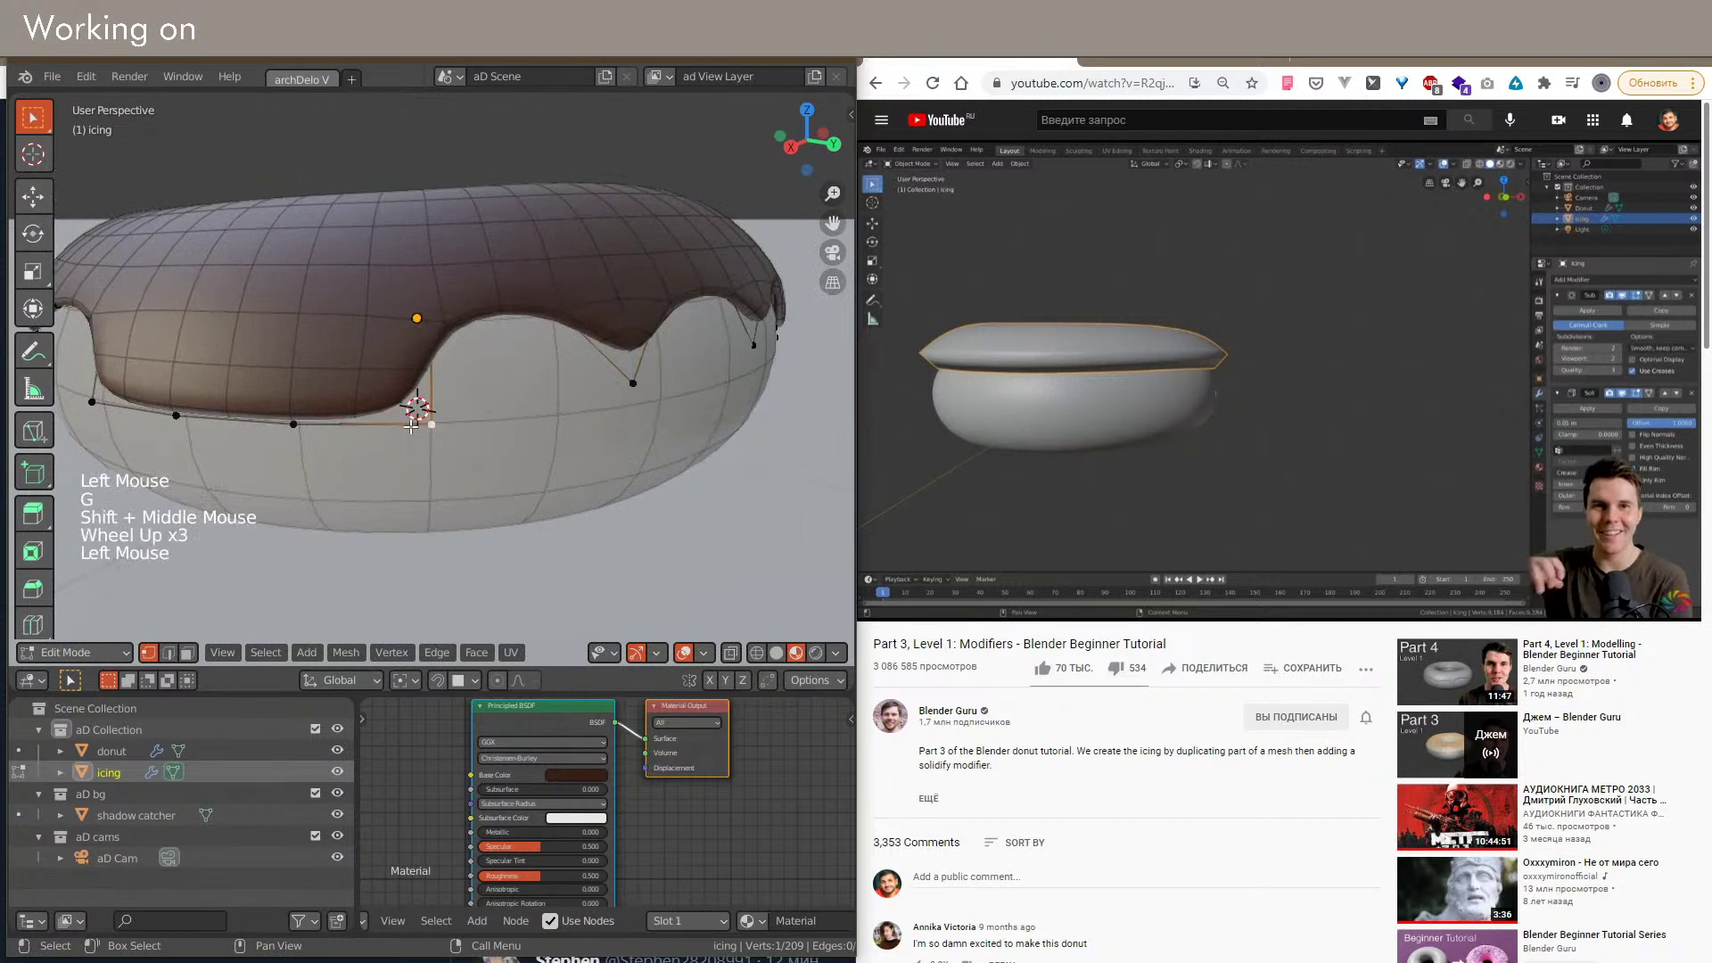
middle_click_drag(420, 409, 490, 397)
key("g")
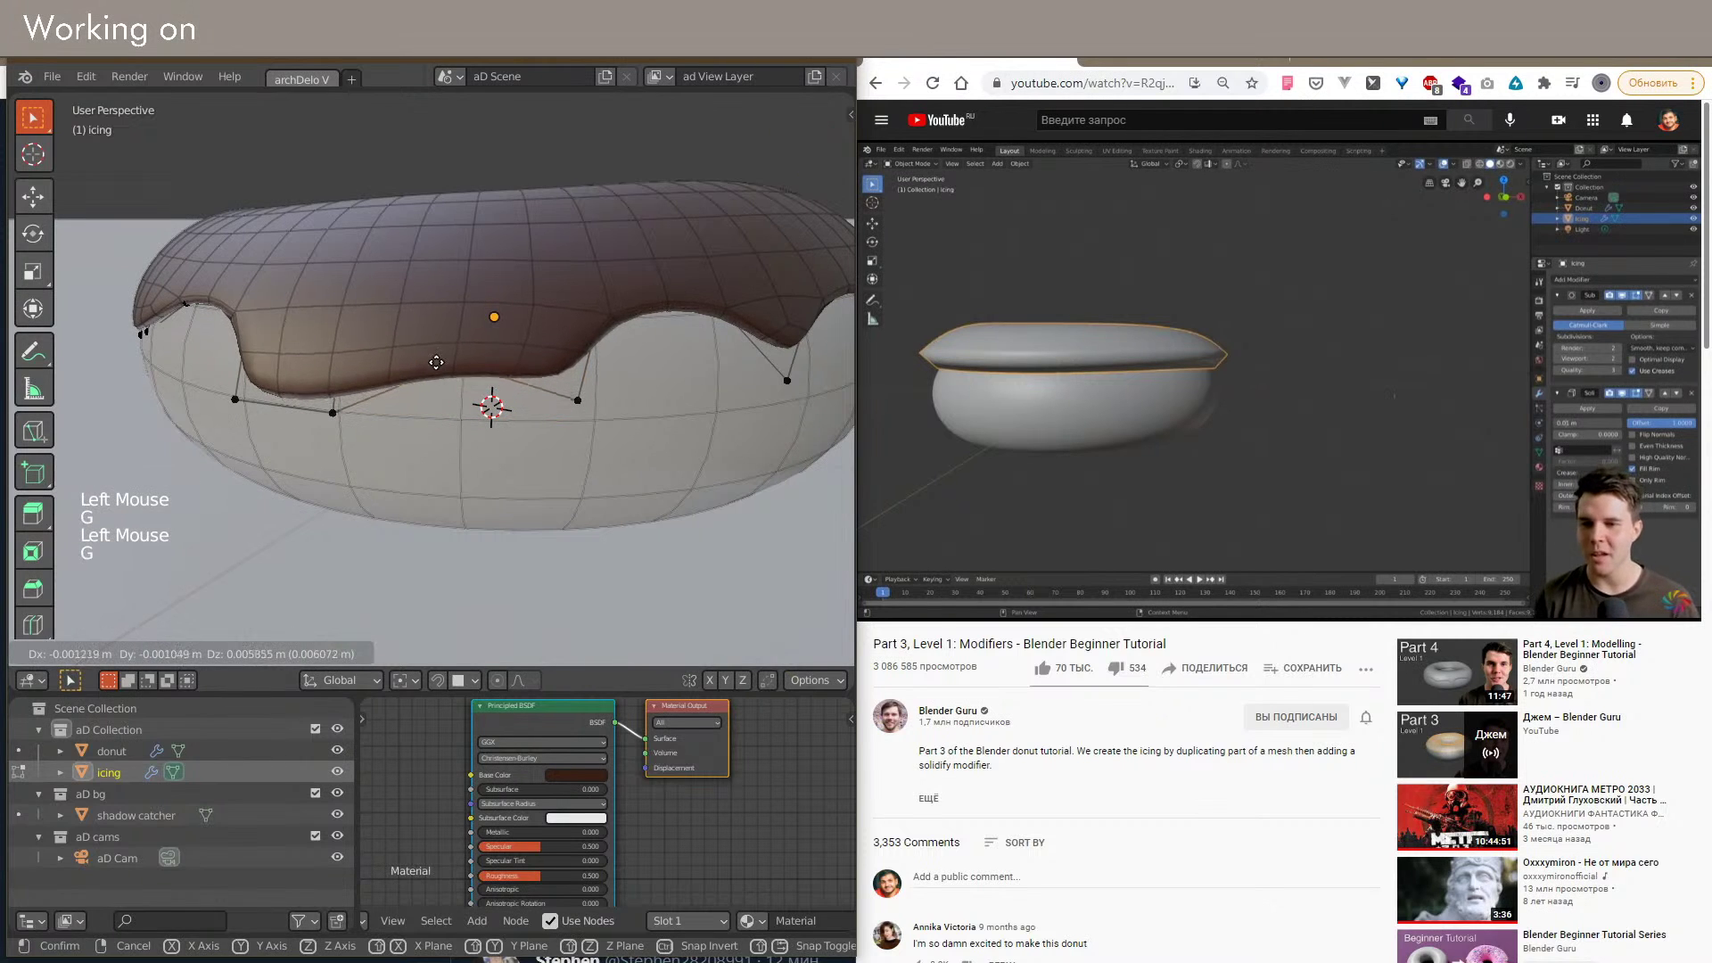
left_click(436, 361)
Step: Reposition the remaining bottom vertices of the outer-rim drip to narrow and reshape its tip
middle_click_drag(436, 360, 424, 363, "shift")
scroll(462, 381, "down", 2)
key("g")
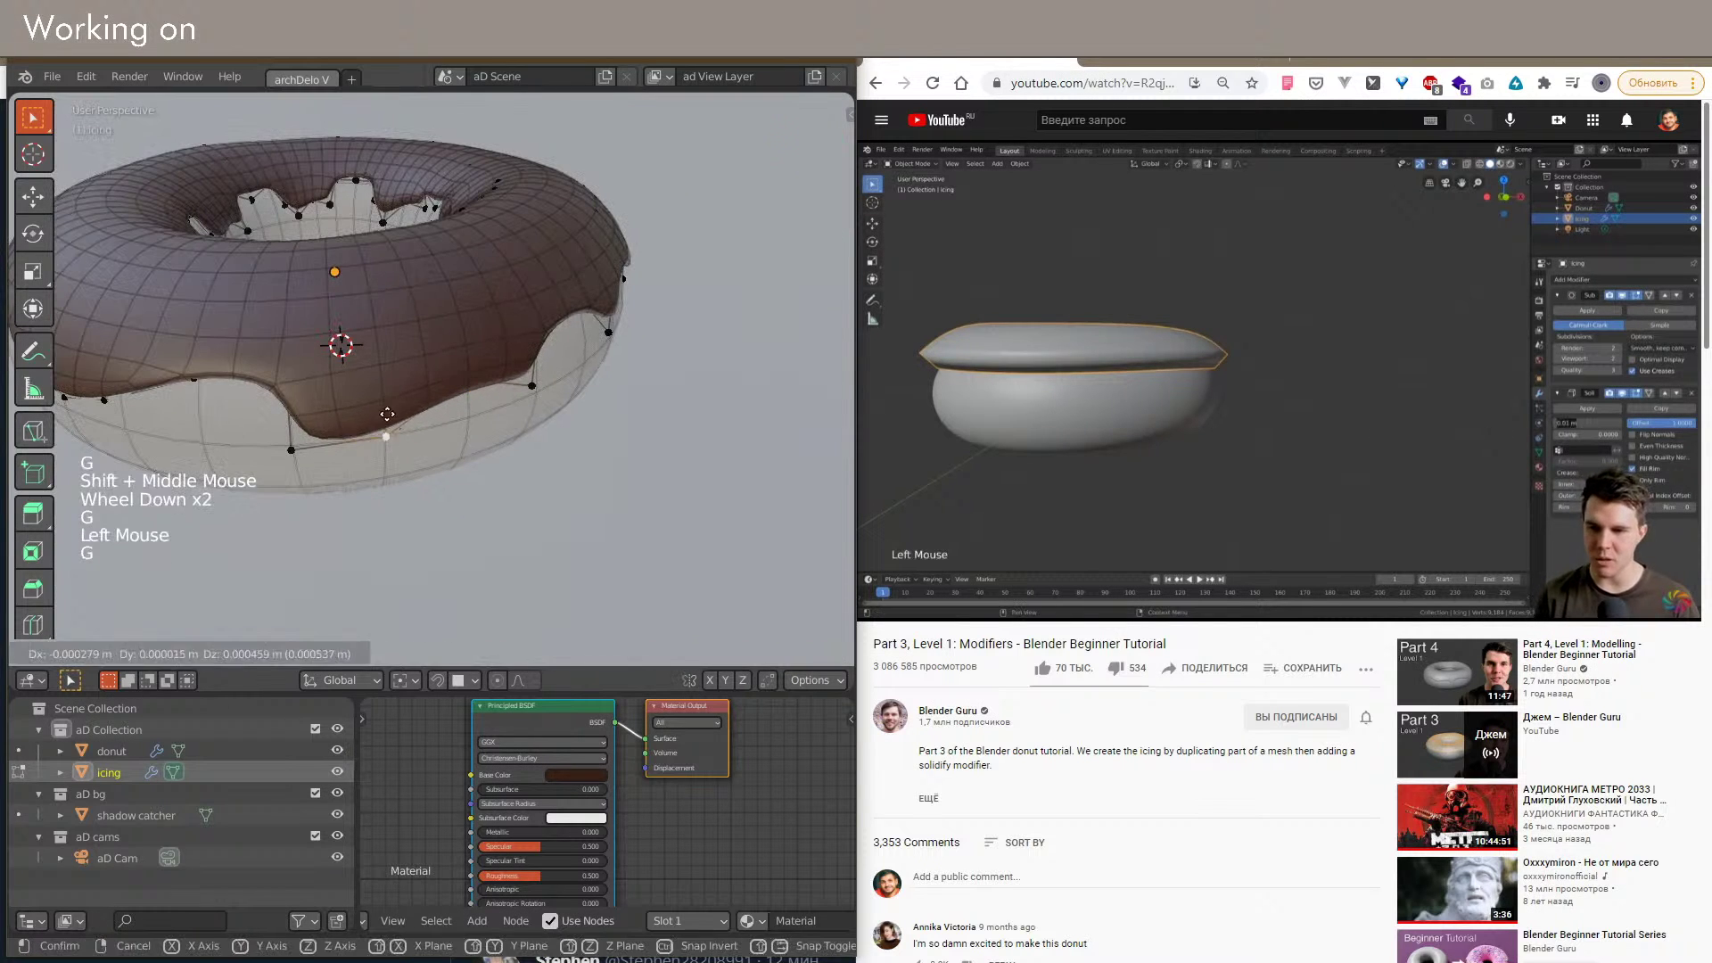
left_click(378, 409)
middle_click_drag(289, 443, 469, 416)
key("g")
left_click(505, 397)
left_click(487, 383)
scroll(486, 417, "down", 1)
scroll(469, 416, "up", 2)
left_click(369, 347)
Step: Examine the drips around the donut's hole with the viewport overlays hidden and in wireframe shading
middle_click_drag(482, 353, 637, 241, "shift")
scroll(428, 348, "down", 1)
middle_click_drag(638, 241, 805, 501, "shift")
key("shift+alt+z")
scroll(688, 417, "down", 4)
scroll(689, 417, "down", 1, "shift")
scroll(806, 501, "up", 9)
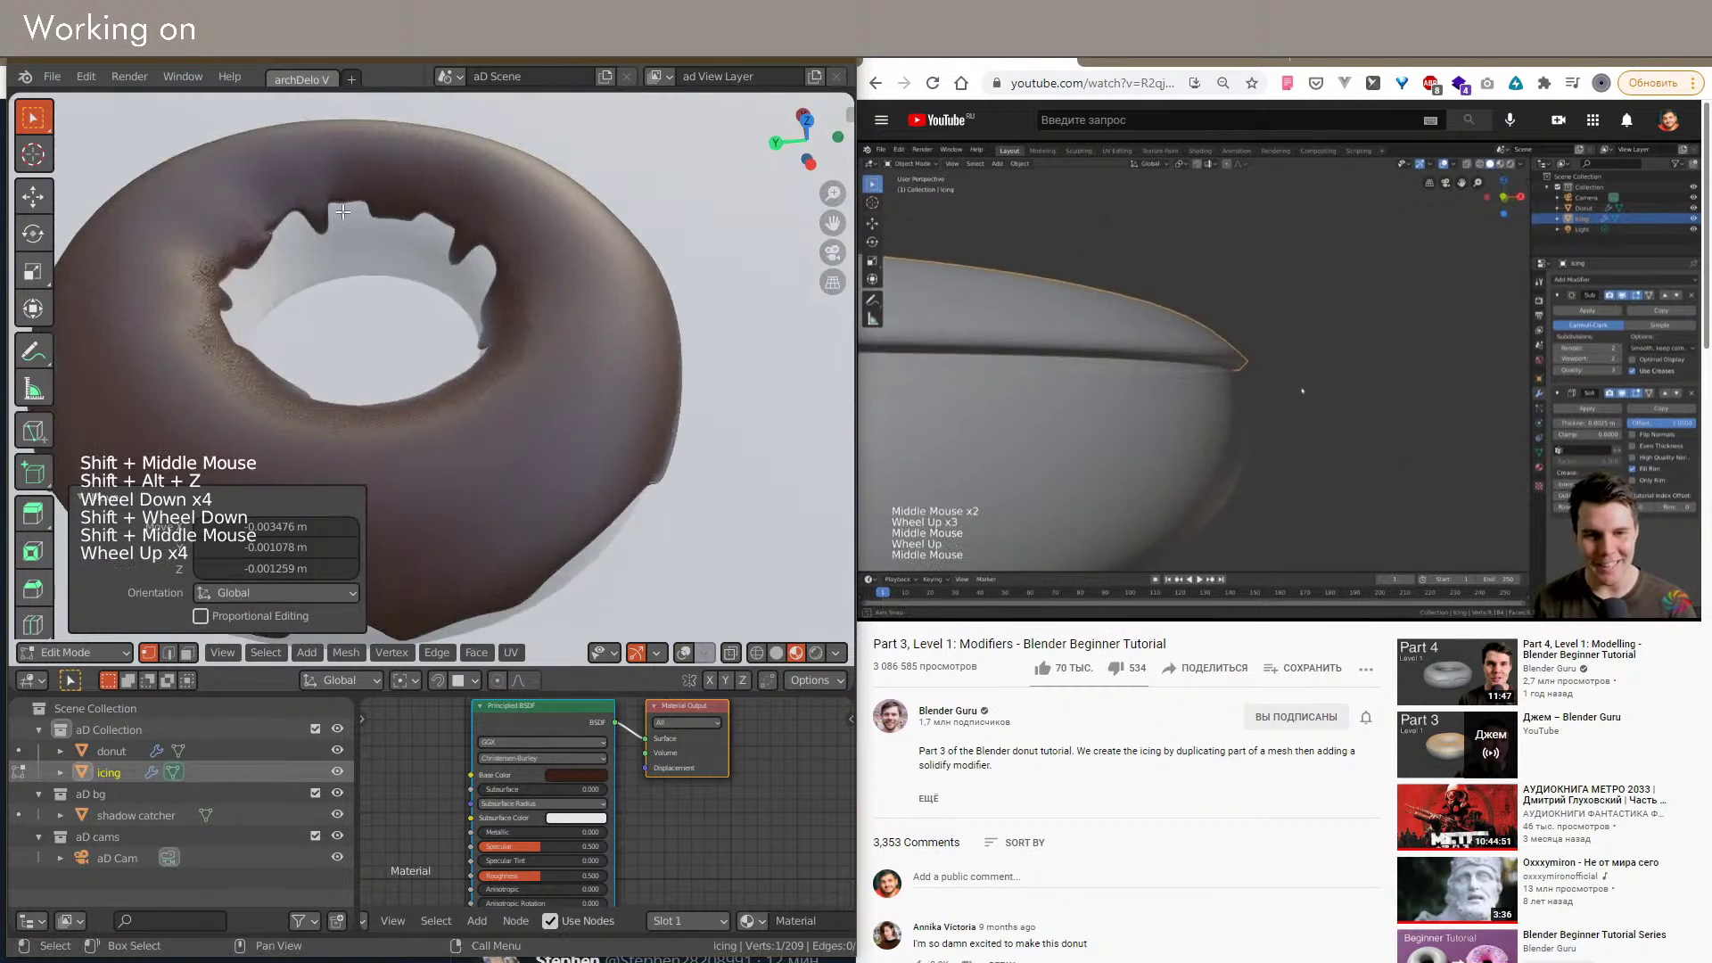
left_click(440, 260)
key("z")
mouse_move(440, 260)
middle_mouse_down("shift")
mouse_move(420, 321)
mouse_move(592, 291)
middle_mouse_up("shift")
scroll(448, 259, "down", 6)
key("shift+z")
key("shift+z")
Step: Select a single vertex on the icing in vertex mode and move it upward
key("1")
left_click(610, 434)
key("shift+z")
middle_click_drag(628, 428, 517, 479, "shift")
key("shift+z")
key("g")
left_click(610, 387)
Step: Shorten the narrow drip on the inner rim by raising its two tip vertices together
key("shift+alt+z")
scroll(562, 453, "down", 1)
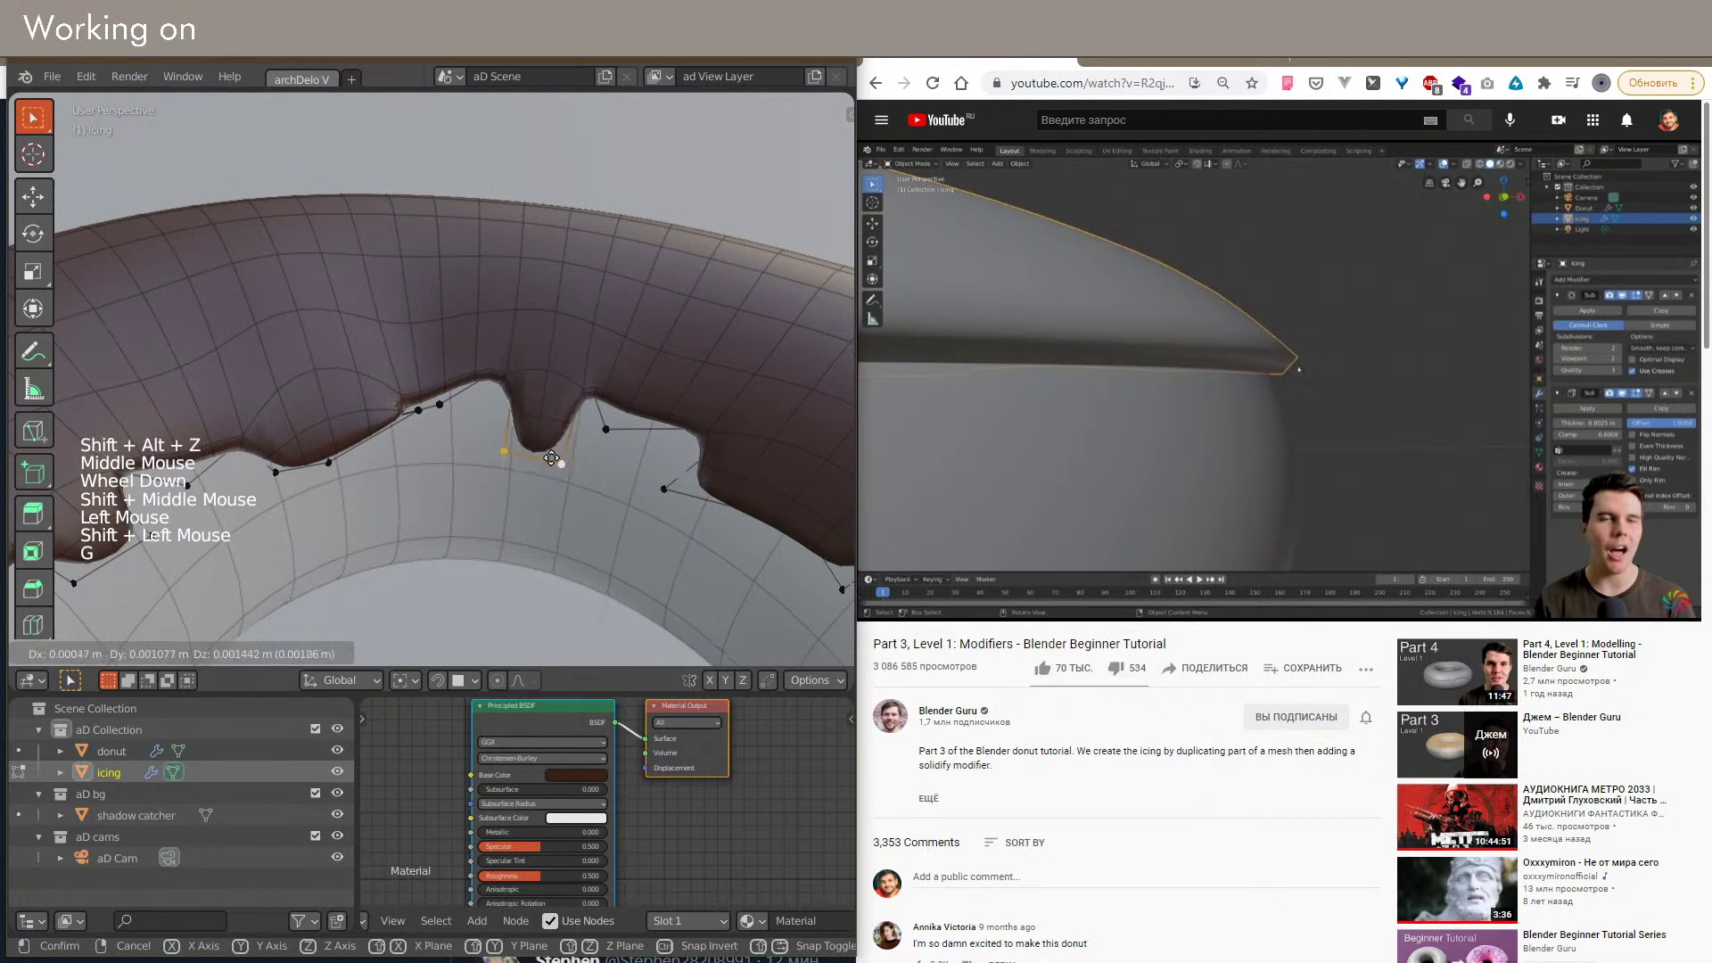
left_click(575, 443)
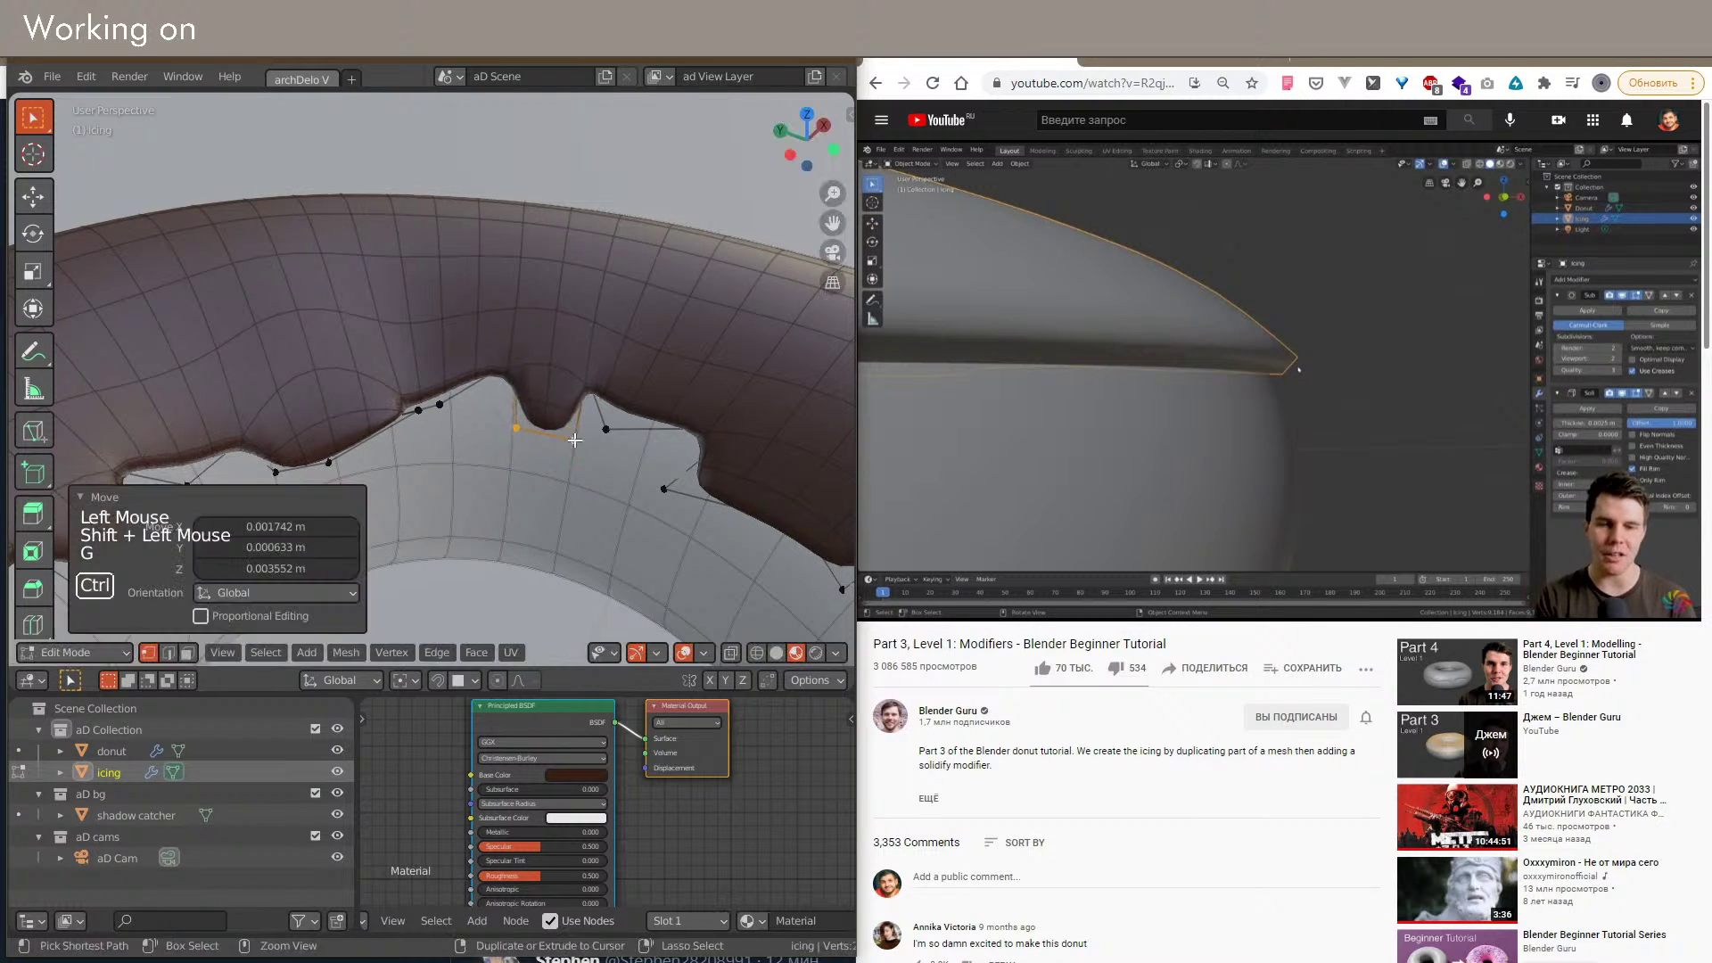
Step: Dissolve the vertex that pinches the icing's inner edge to the left of the shortened drip
middle_click_drag(575, 443, 522, 445, "shift")
left_click(491, 378)
key("shift+alt+z")
key("shift+alt+z")
middle_click_drag(399, 400, 408, 384)
scroll(408, 384, "up", 5)
left_click(412, 381)
key("x")
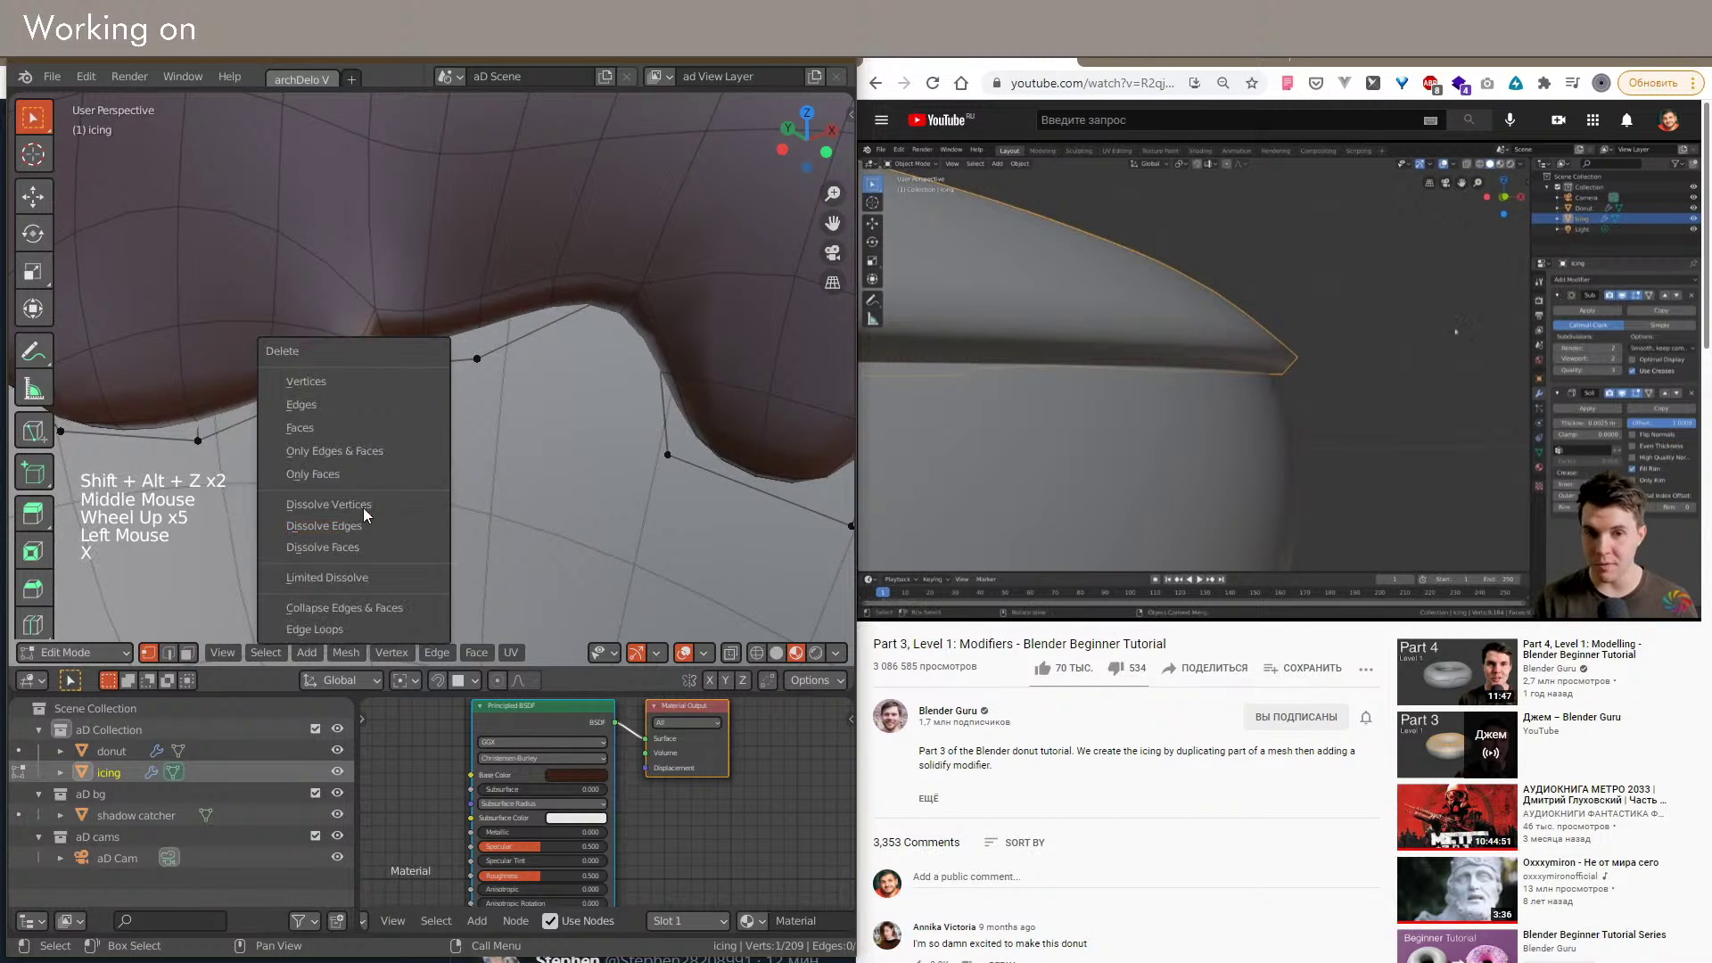
left_click(328, 505)
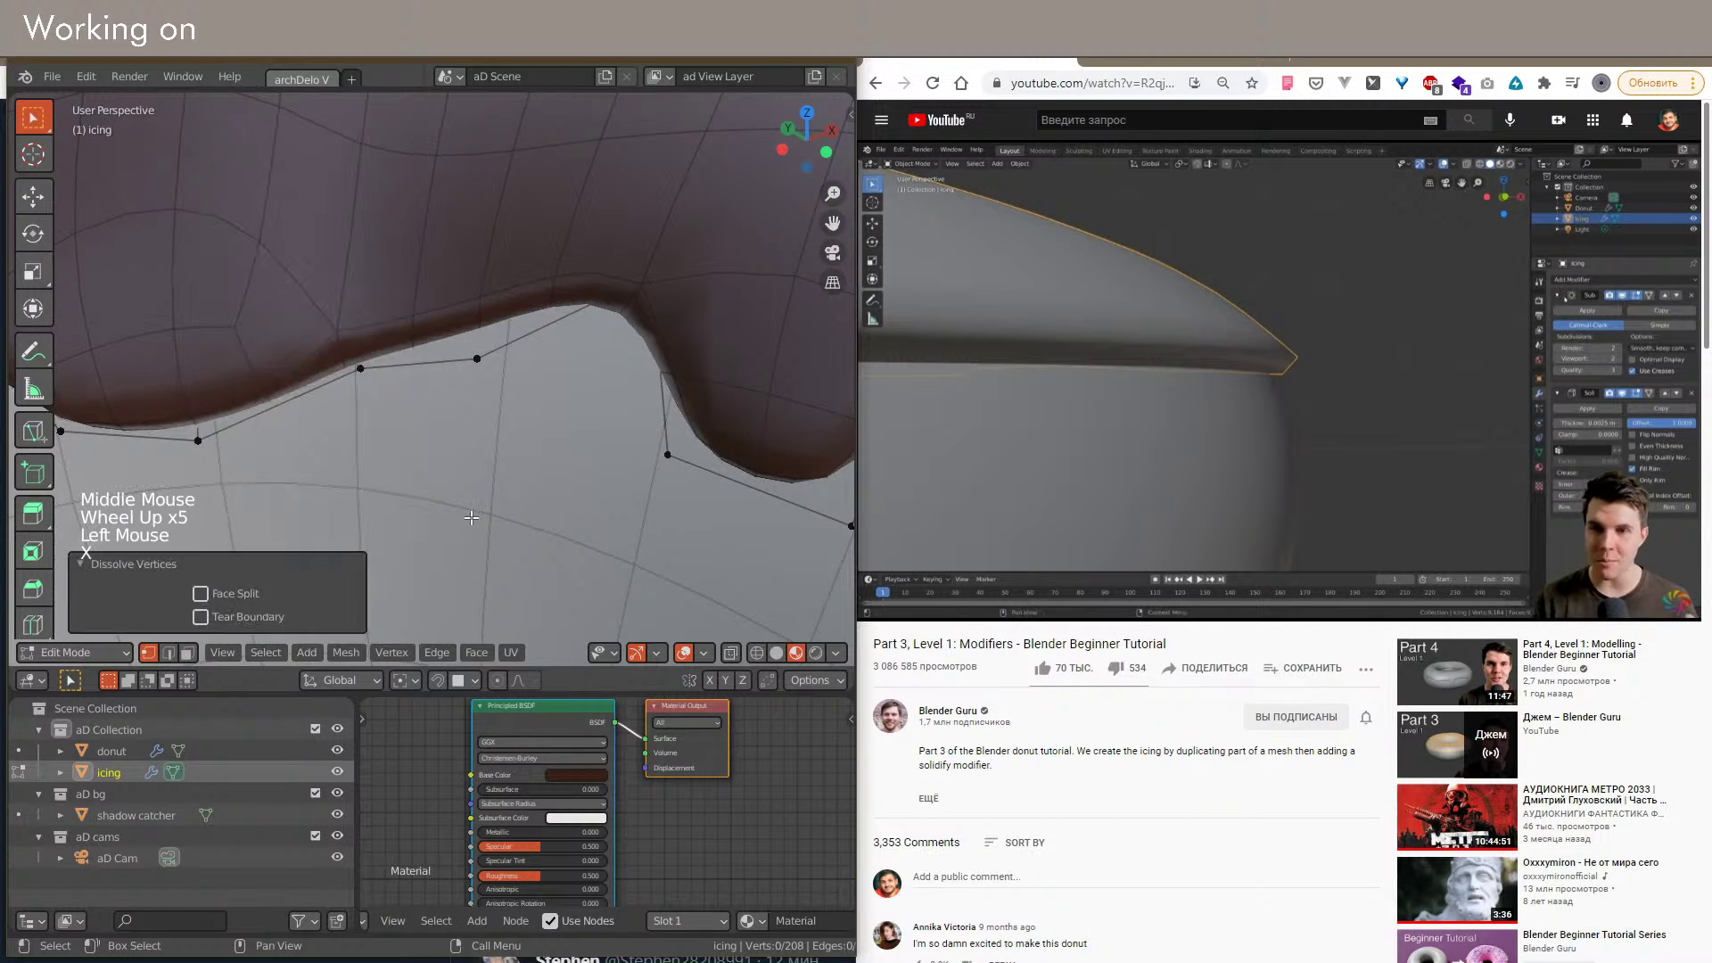
Step: In wireframe shading, adjust the vertex just above the inner rim's edge to the right of the narrow drip, then restore the shaded view
scroll(362, 507, "down", 9)
middle_click_drag(362, 507, 446, 464)
middle_click_drag(446, 464, 571, 428, "shift")
scroll(590, 417, "up", 3)
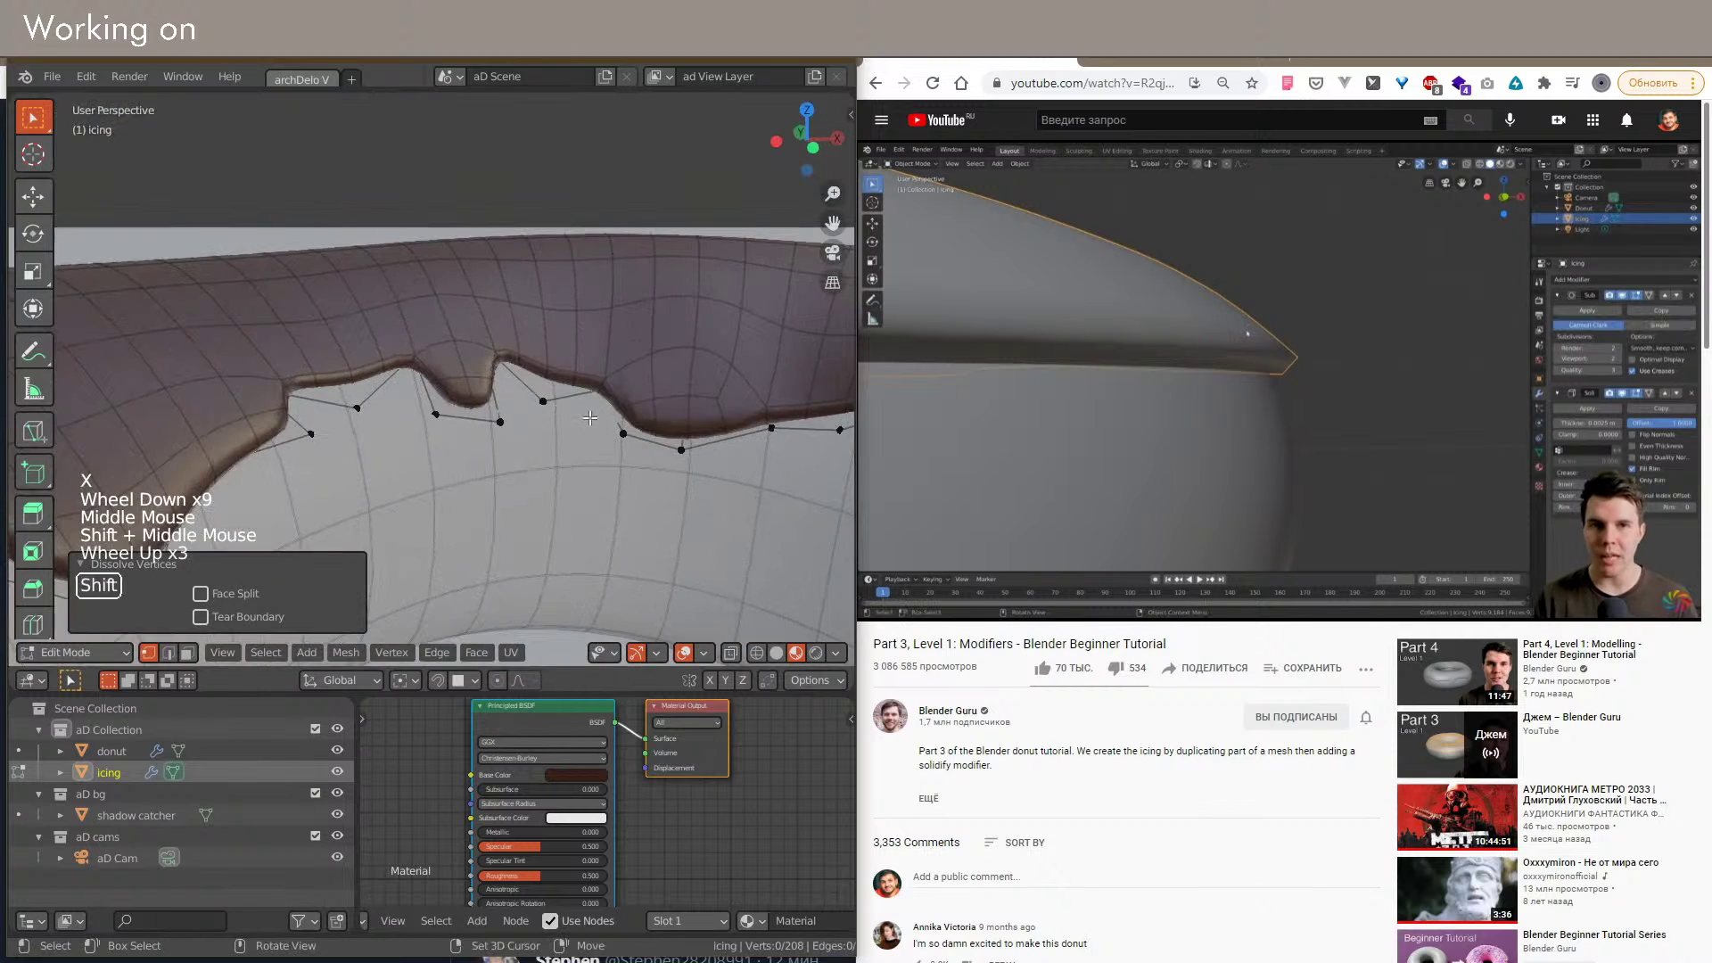
key("shift+z")
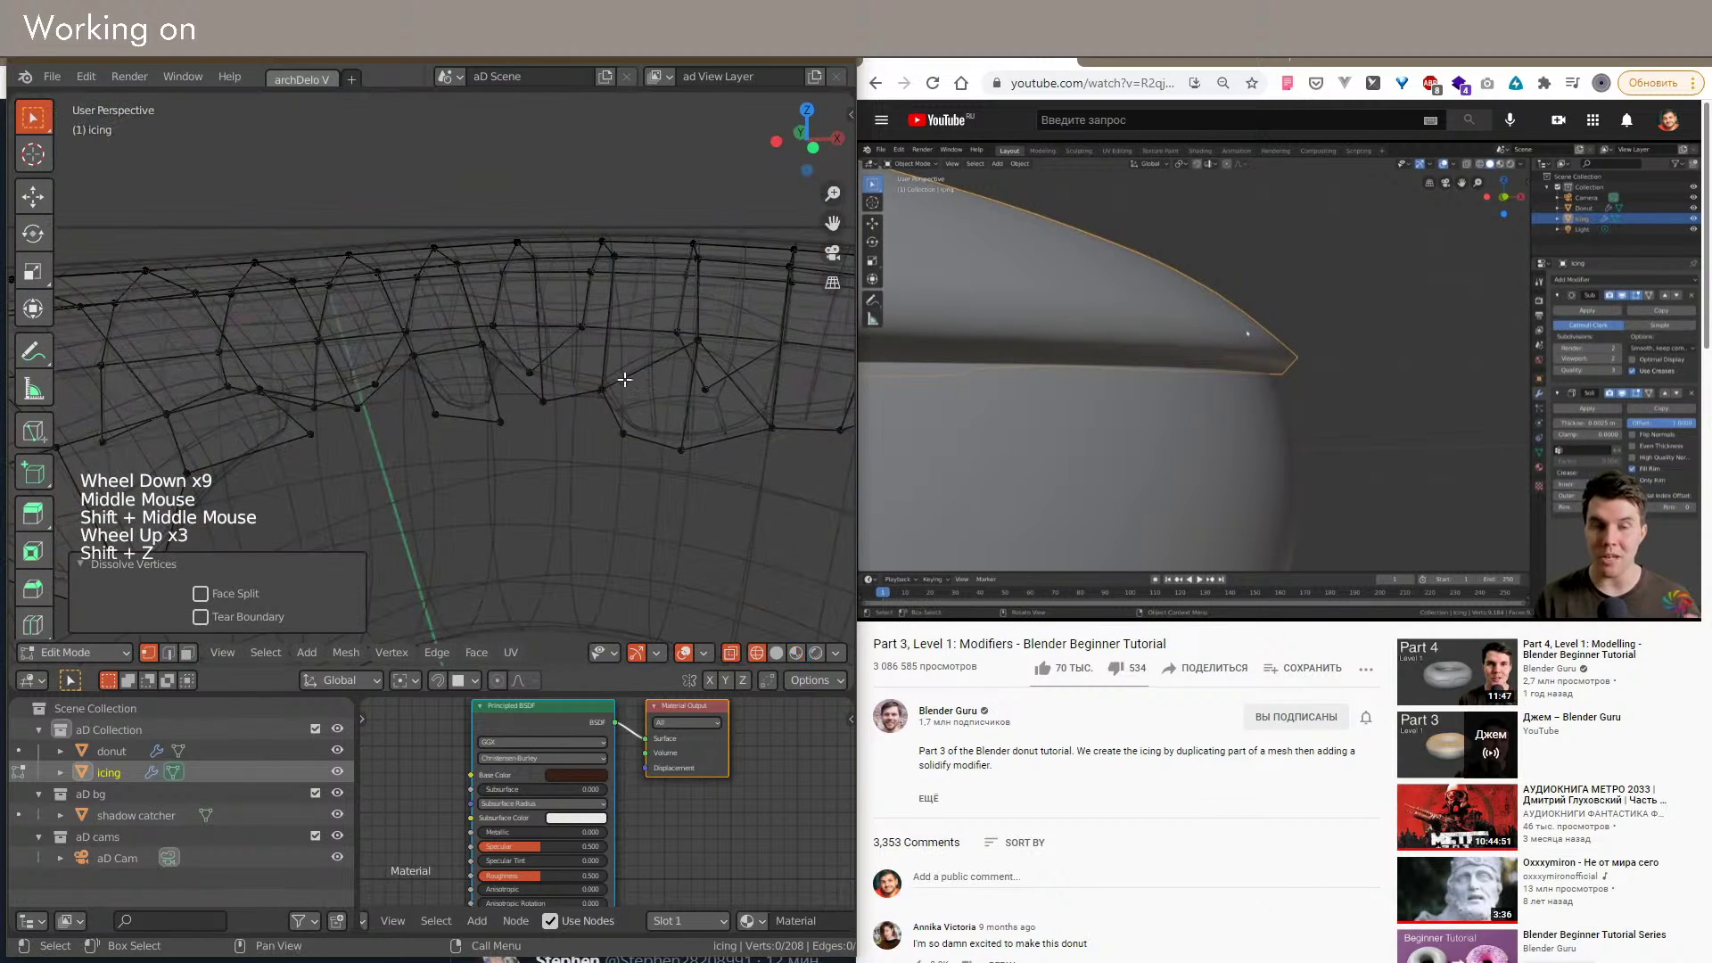
left_click(583, 390)
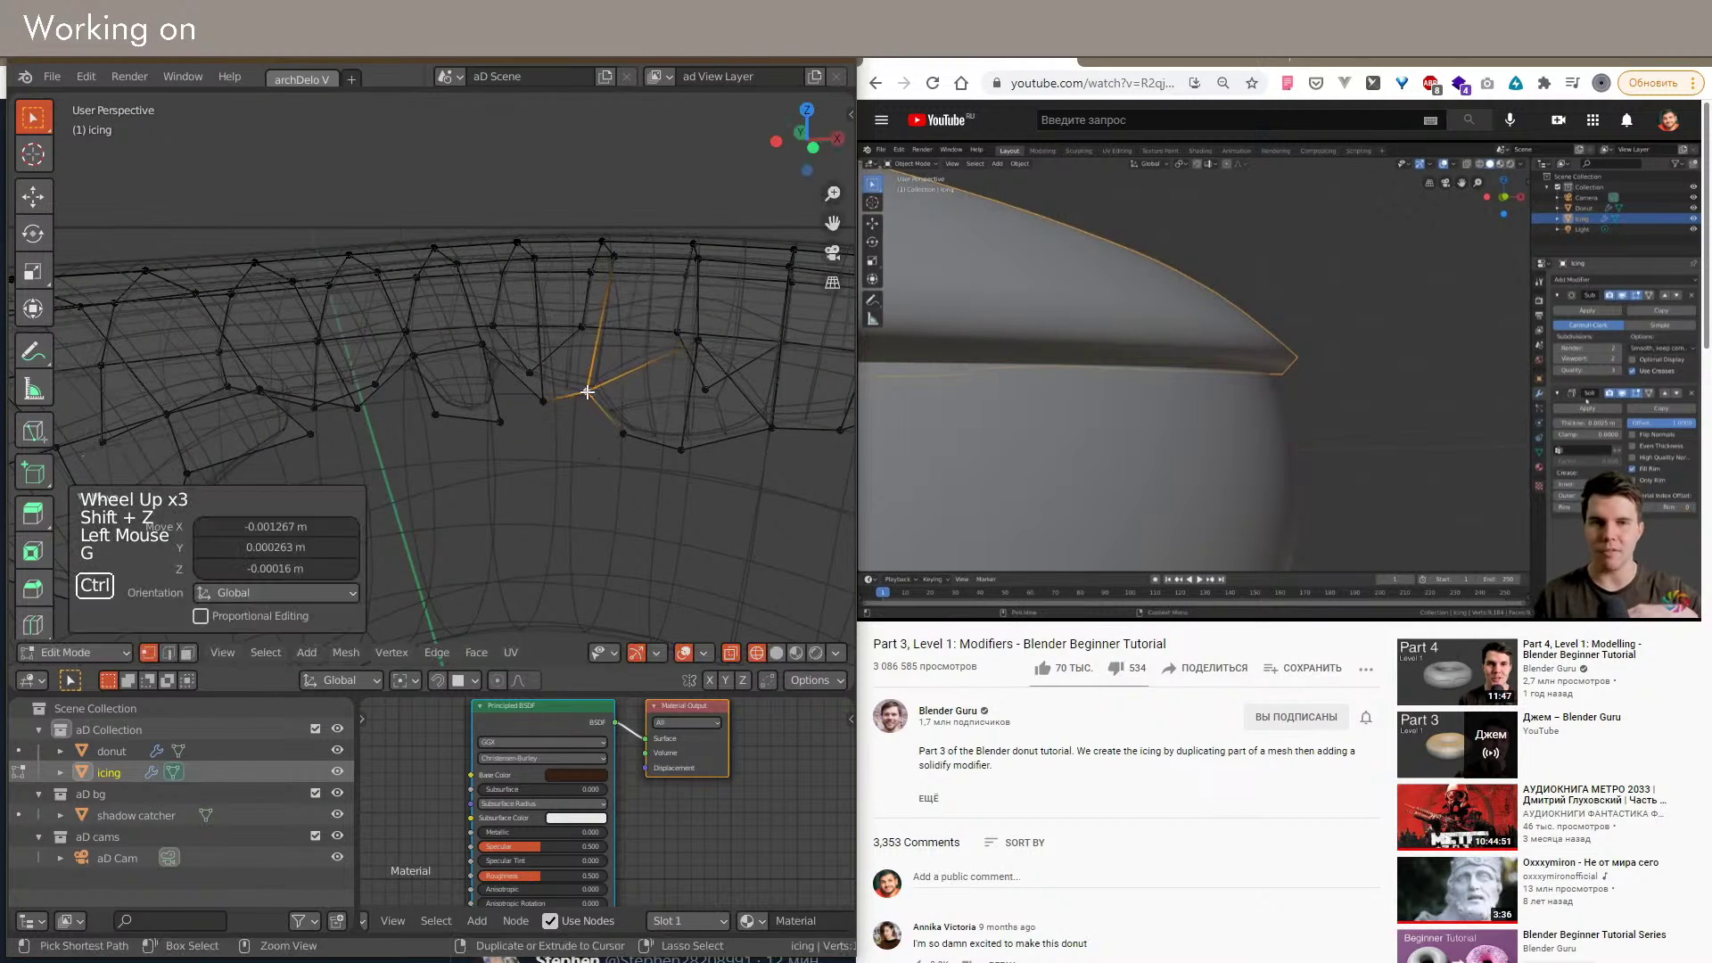
key("shift+z")
Step: Move another vertex near the icing's edge by about 0.0015 m in X, 0.0005 m in Y and 0.001 m in Z
scroll(629, 457, "down", 2)
mouse_move(583, 396)
middle_mouse_down("shift")
mouse_move(630, 457)
mouse_move(574, 474)
mouse_move(616, 474)
mouse_move(607, 500)
mouse_move(550, 419)
mouse_move(601, 490)
mouse_move(464, 437)
middle_mouse_up("shift")
scroll(573, 474, "up", 2)
left_click(574, 474)
key("shift+z")
left_click(586, 451)
scroll(500, 455, "down", 1, "shift")
key("shift+z")
Step: Examine the icing's drips around the outer rim and the hole, with and without viewport overlays
scroll(446, 452, "down", 4)
middle_click_drag(463, 437, 473, 446, "shift")
middle_click_drag(472, 446, 480, 452, "shift")
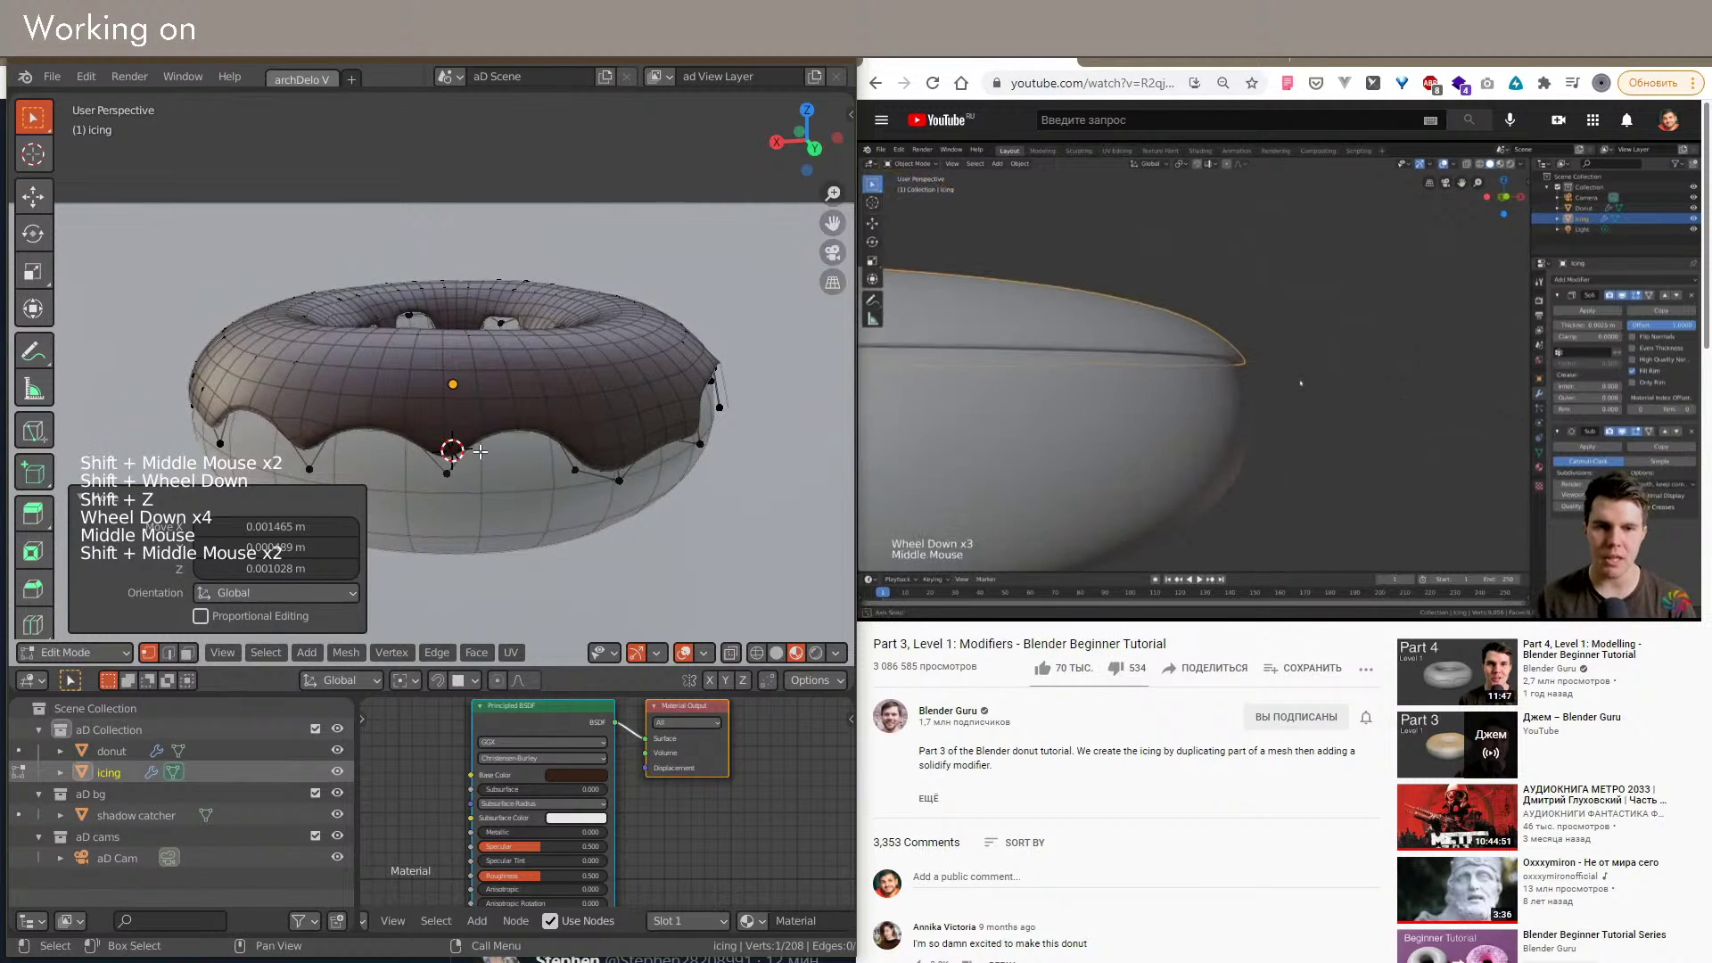
middle_click_drag(477, 452, 403, 429)
scroll(499, 445, "up", 4)
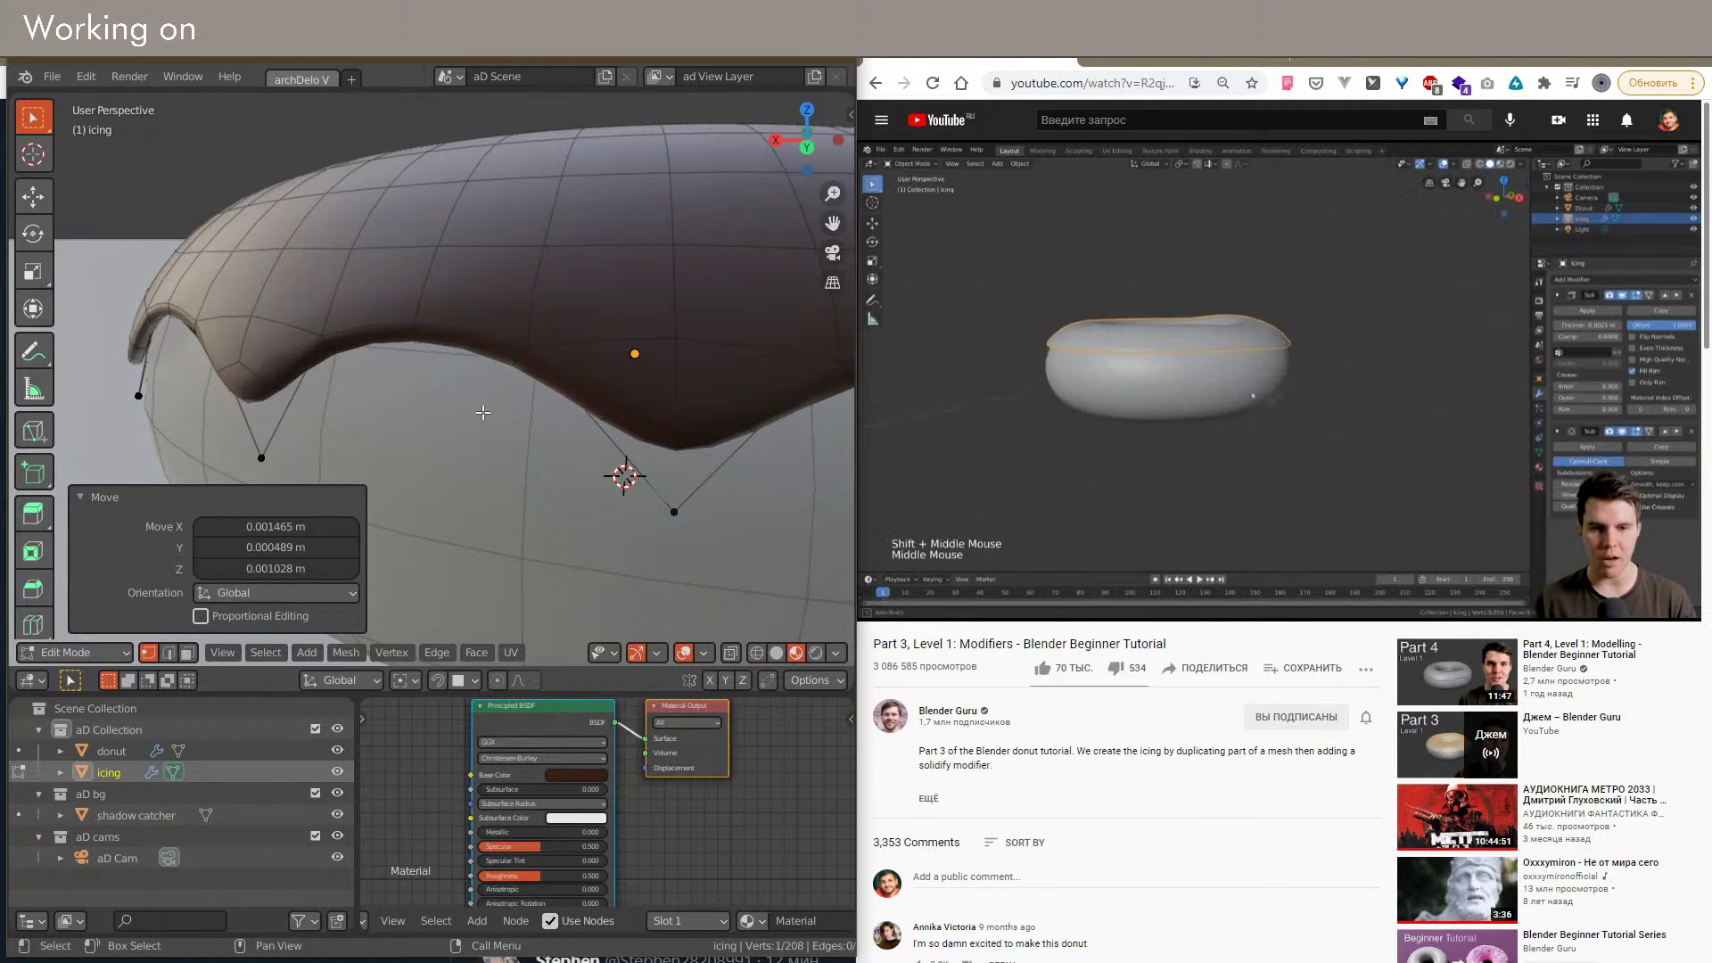
scroll(496, 438, "down", 1)
scroll(496, 439, "down", 2)
key("shift+alt+z")
middle_click_drag(496, 439, 624, 357, "shift")
scroll(496, 442, "down", 6)
scroll(535, 464, "up", 5)
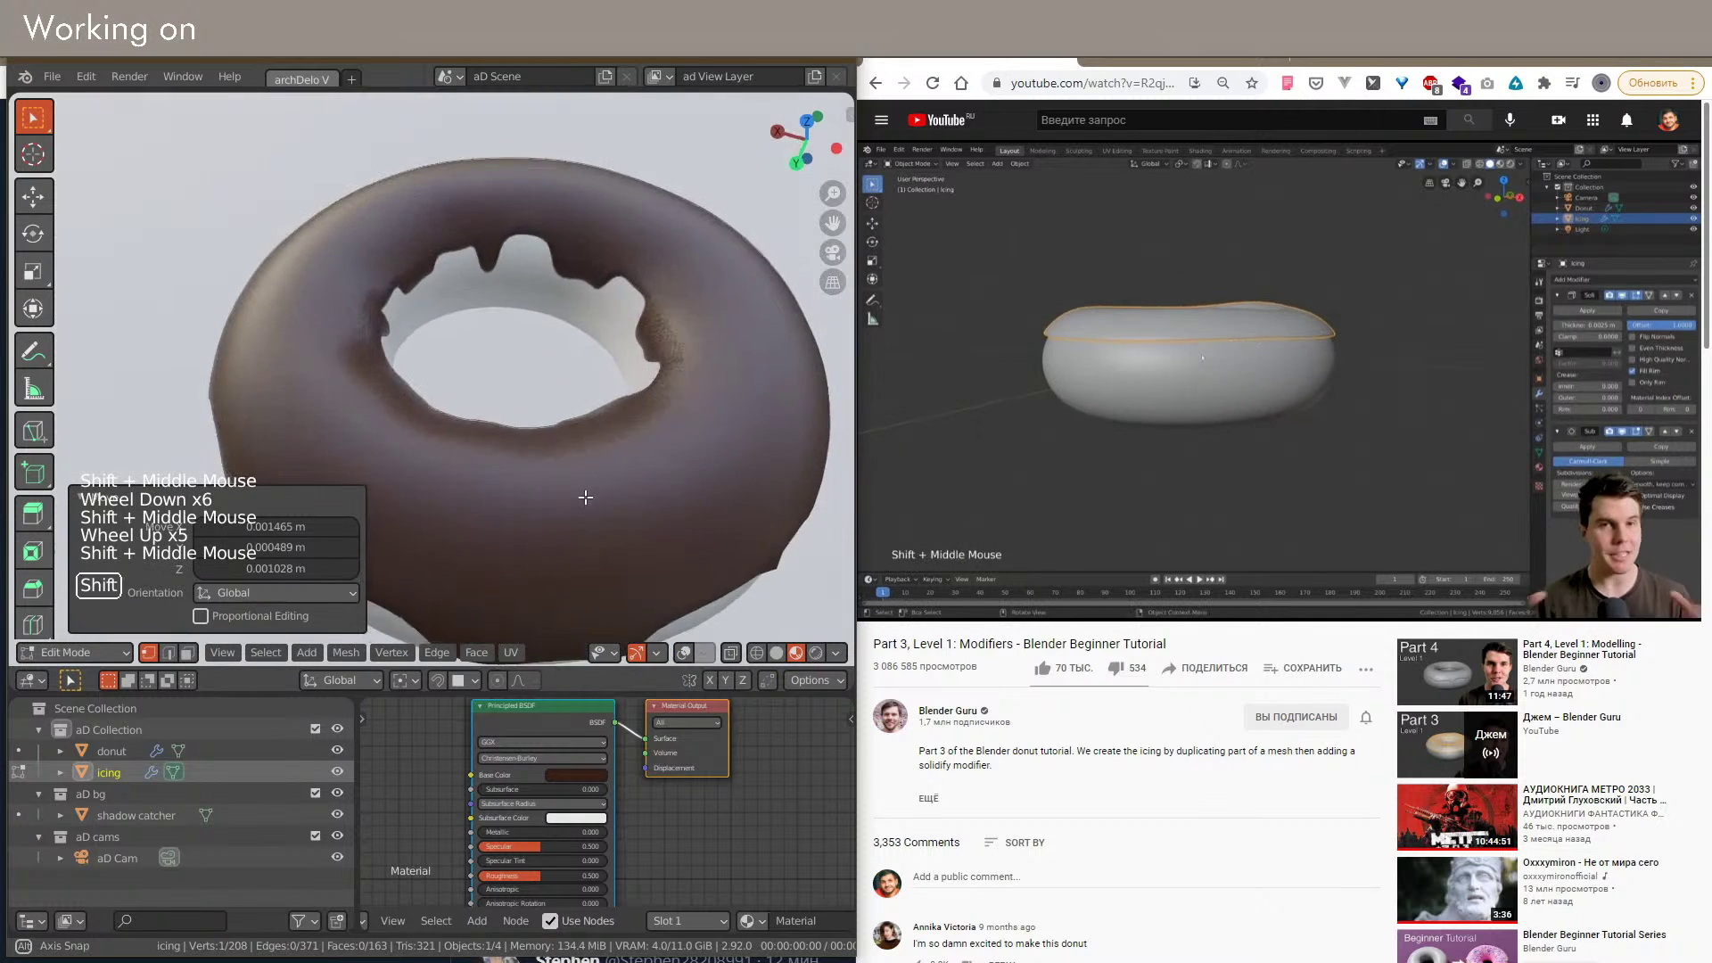
Step: Round off the square arch on the icing's inner rim by lowering its two top corner vertices inward
scroll(657, 255, "up", 4)
scroll(657, 254, "up", 1, "shift")
middle_click_drag(657, 254, 692, 348, "shift")
key("shift+alt+z")
scroll(351, 276, "up", 5)
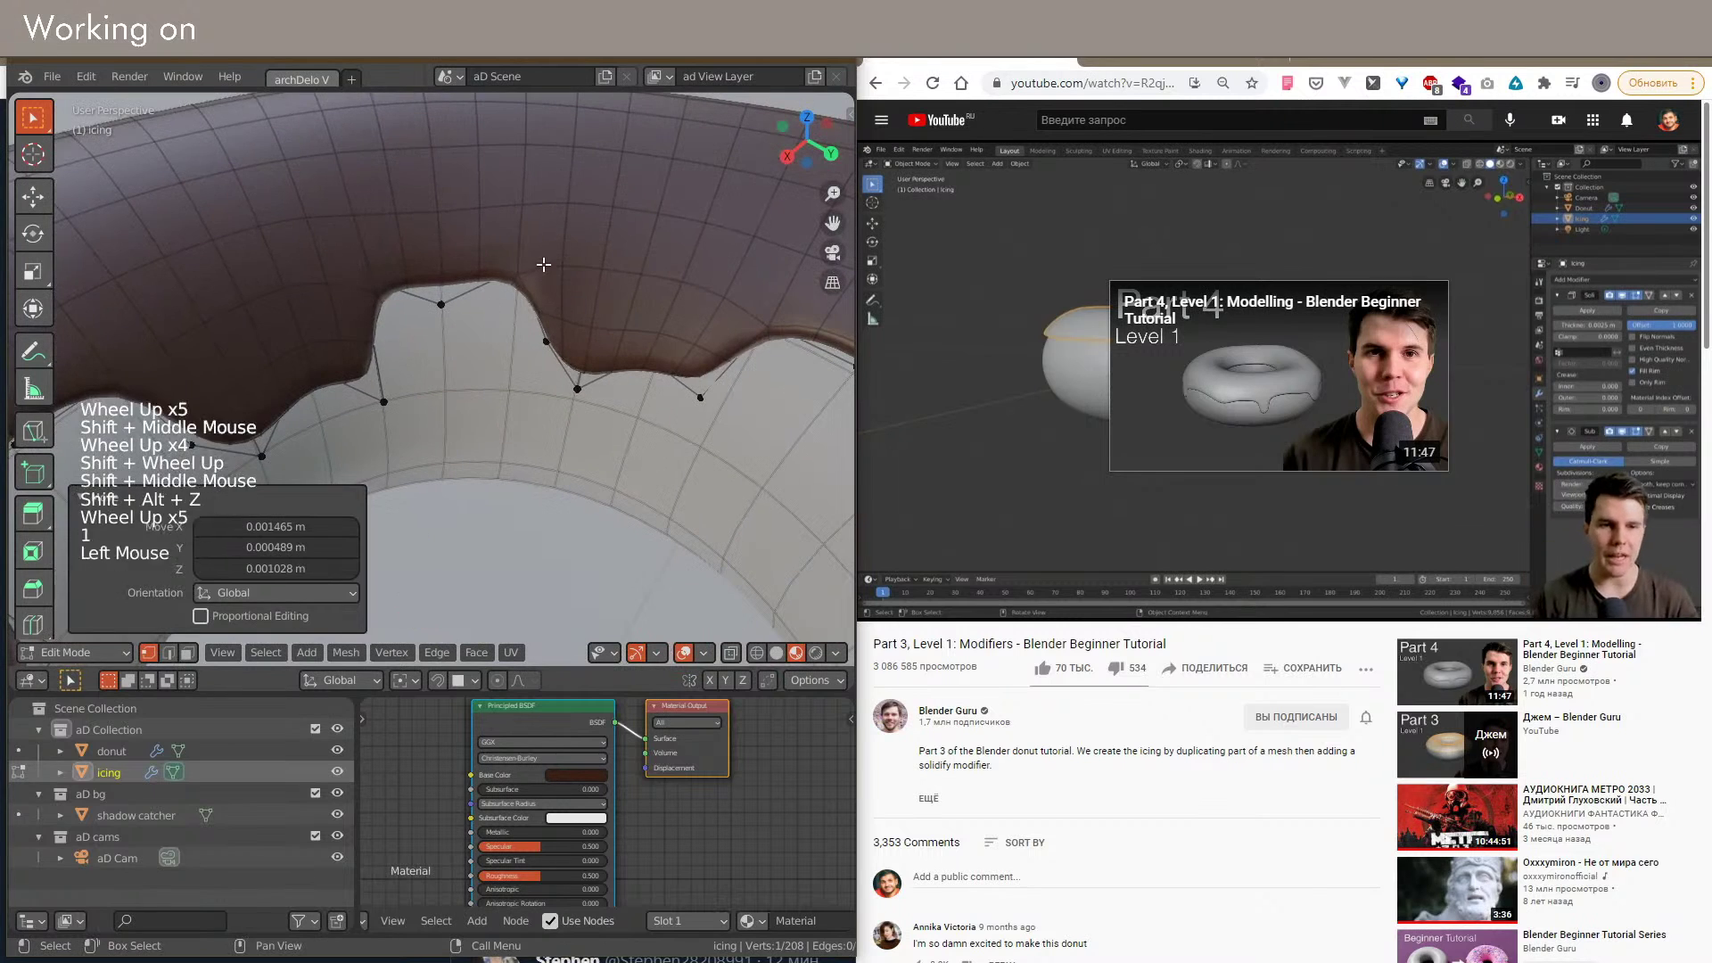
key("1")
left_click(521, 285)
key("g")
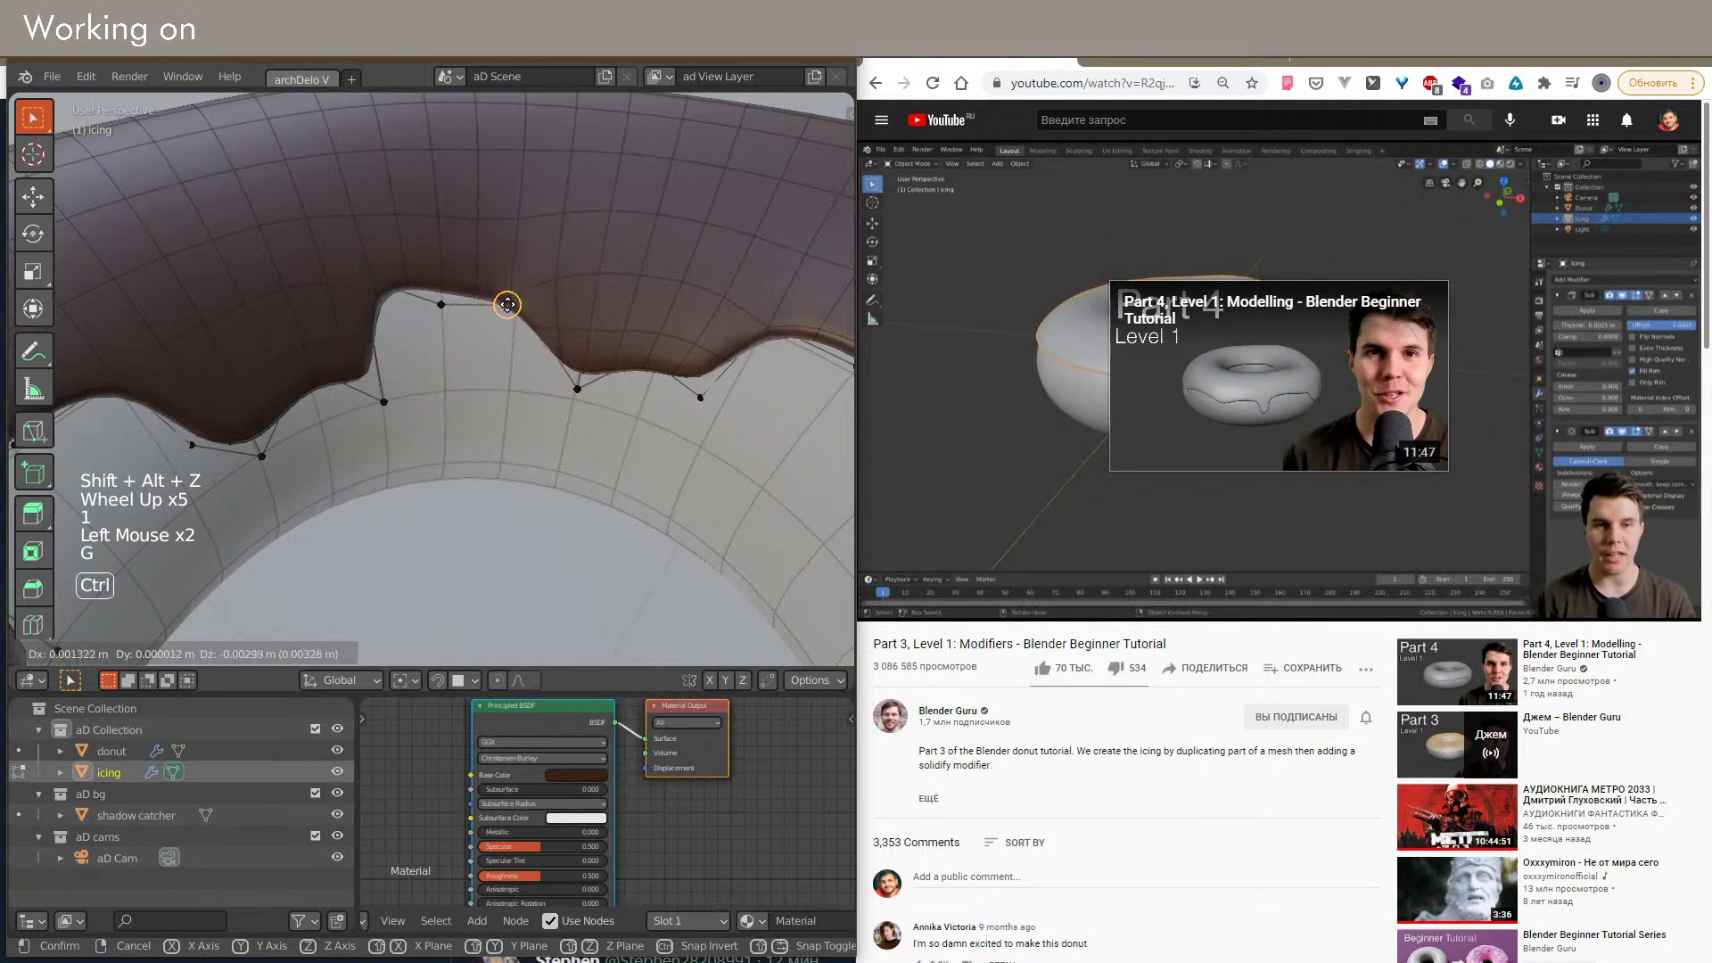
left_click(506, 311, "ctrl")
left_click(379, 277)
key("g")
left_click(389, 305, "ctrl")
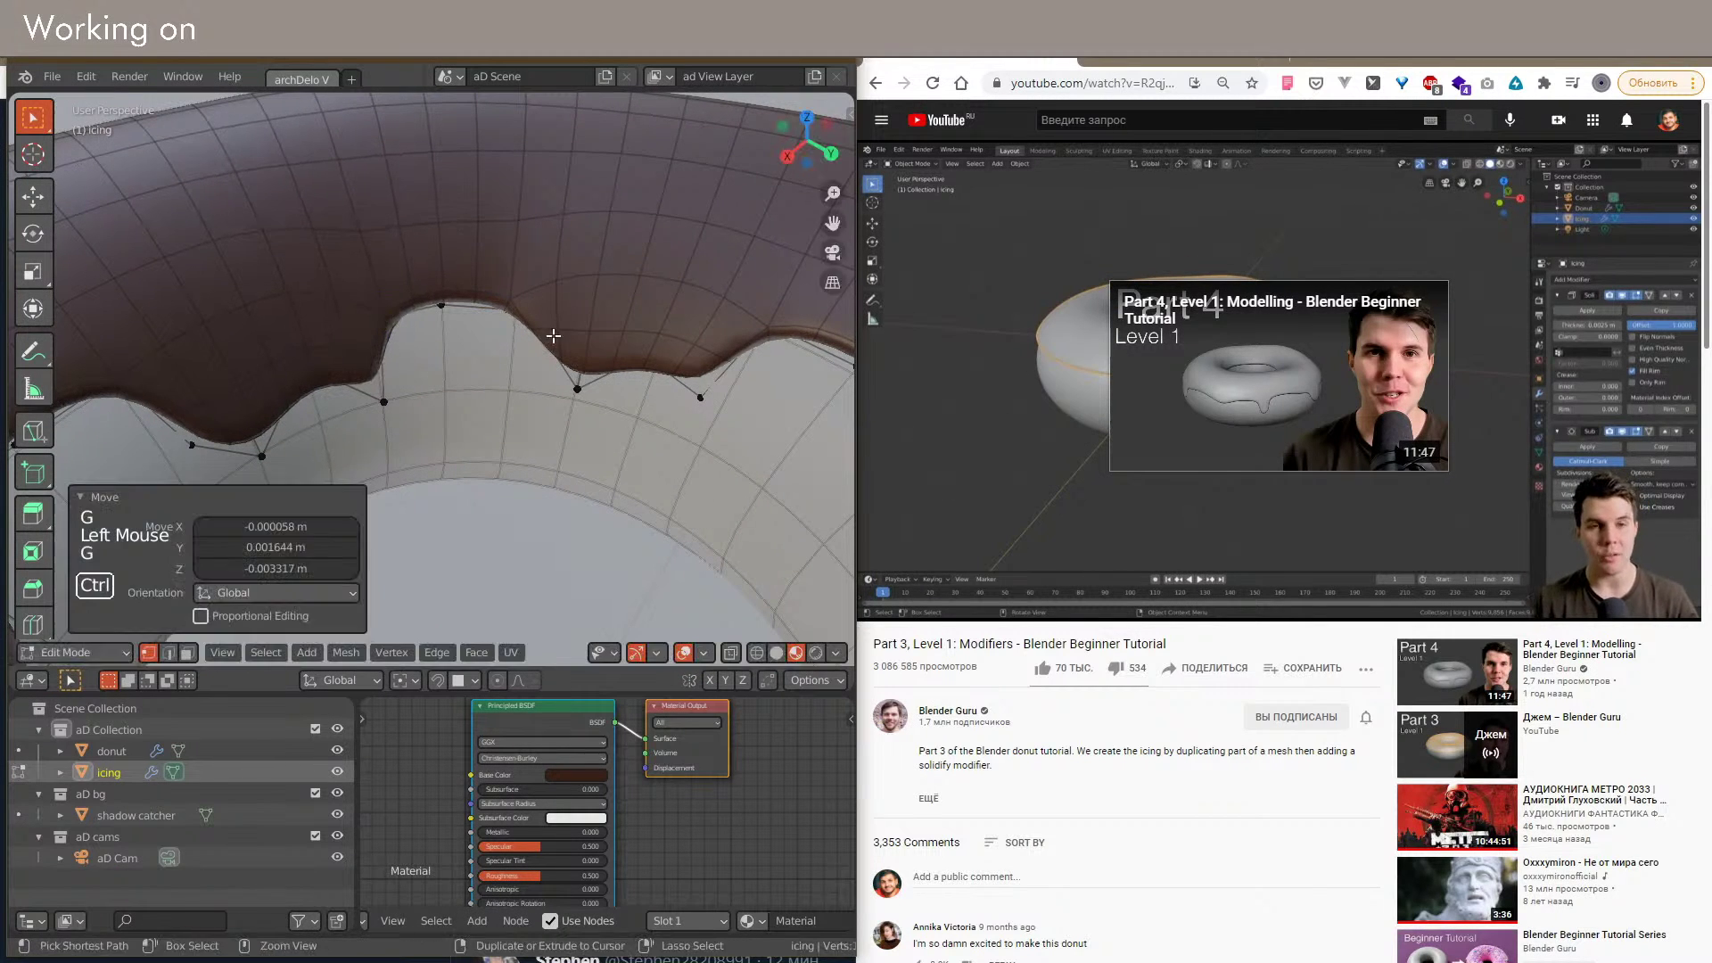
Step: Switch to the browser and open the suggested video "Part 4, Level 1: Modelling - Blender Beginner Tutorial"
left_click(1192, 388)
Step: Back in Blender, raise a bottom vertex of the shallow drip beside the rounded arch on the inner rim
middle_click_drag(629, 353, 589, 380)
middle_click_drag(588, 380, 667, 468, "shift")
left_click(550, 495)
key("g")
left_click(537, 465, "ctrl")
Step: Round the next inner-rim arch, right of the narrow drip, by lowering its two upper corner vertices inward
middle_click_drag(471, 409, 543, 440, "shift")
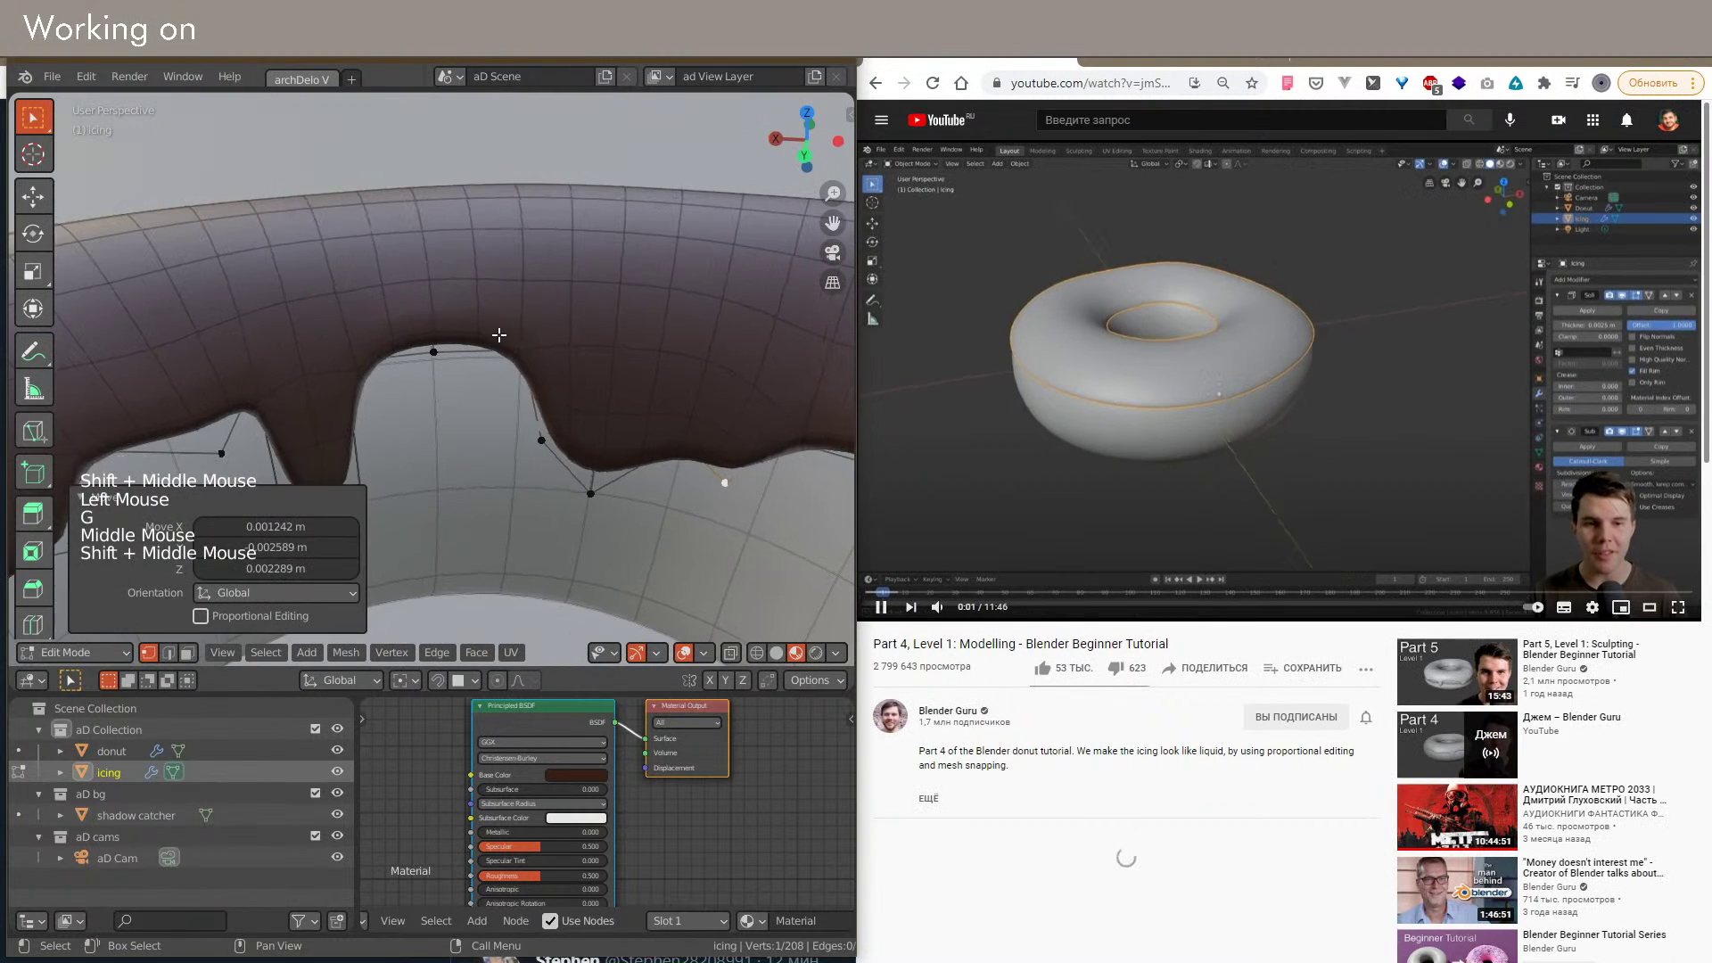
left_click(522, 353)
key("g")
left_click(494, 387, "ctrl")
left_click(359, 375)
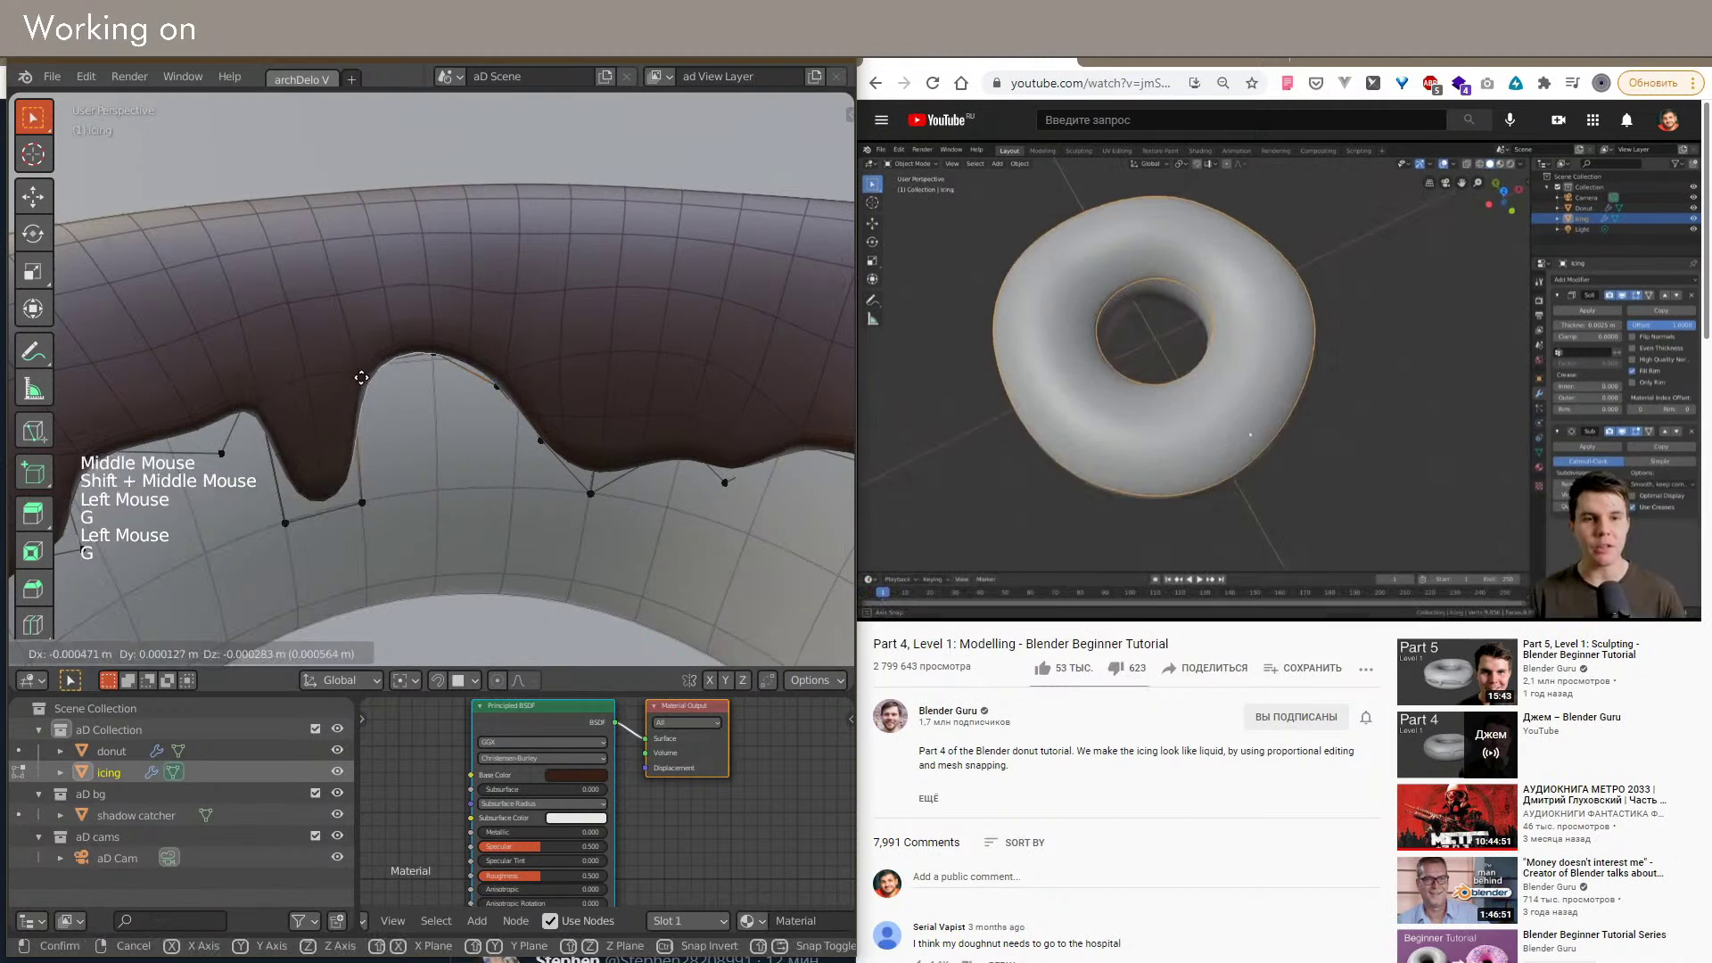
key("g")
left_click(383, 408, "ctrl")
Step: Lower the top vertices of the flat arch left of the narrow inner-rim drip, snapping them onto the donut's surface
middle_click_drag(474, 460, 455, 391, "shift")
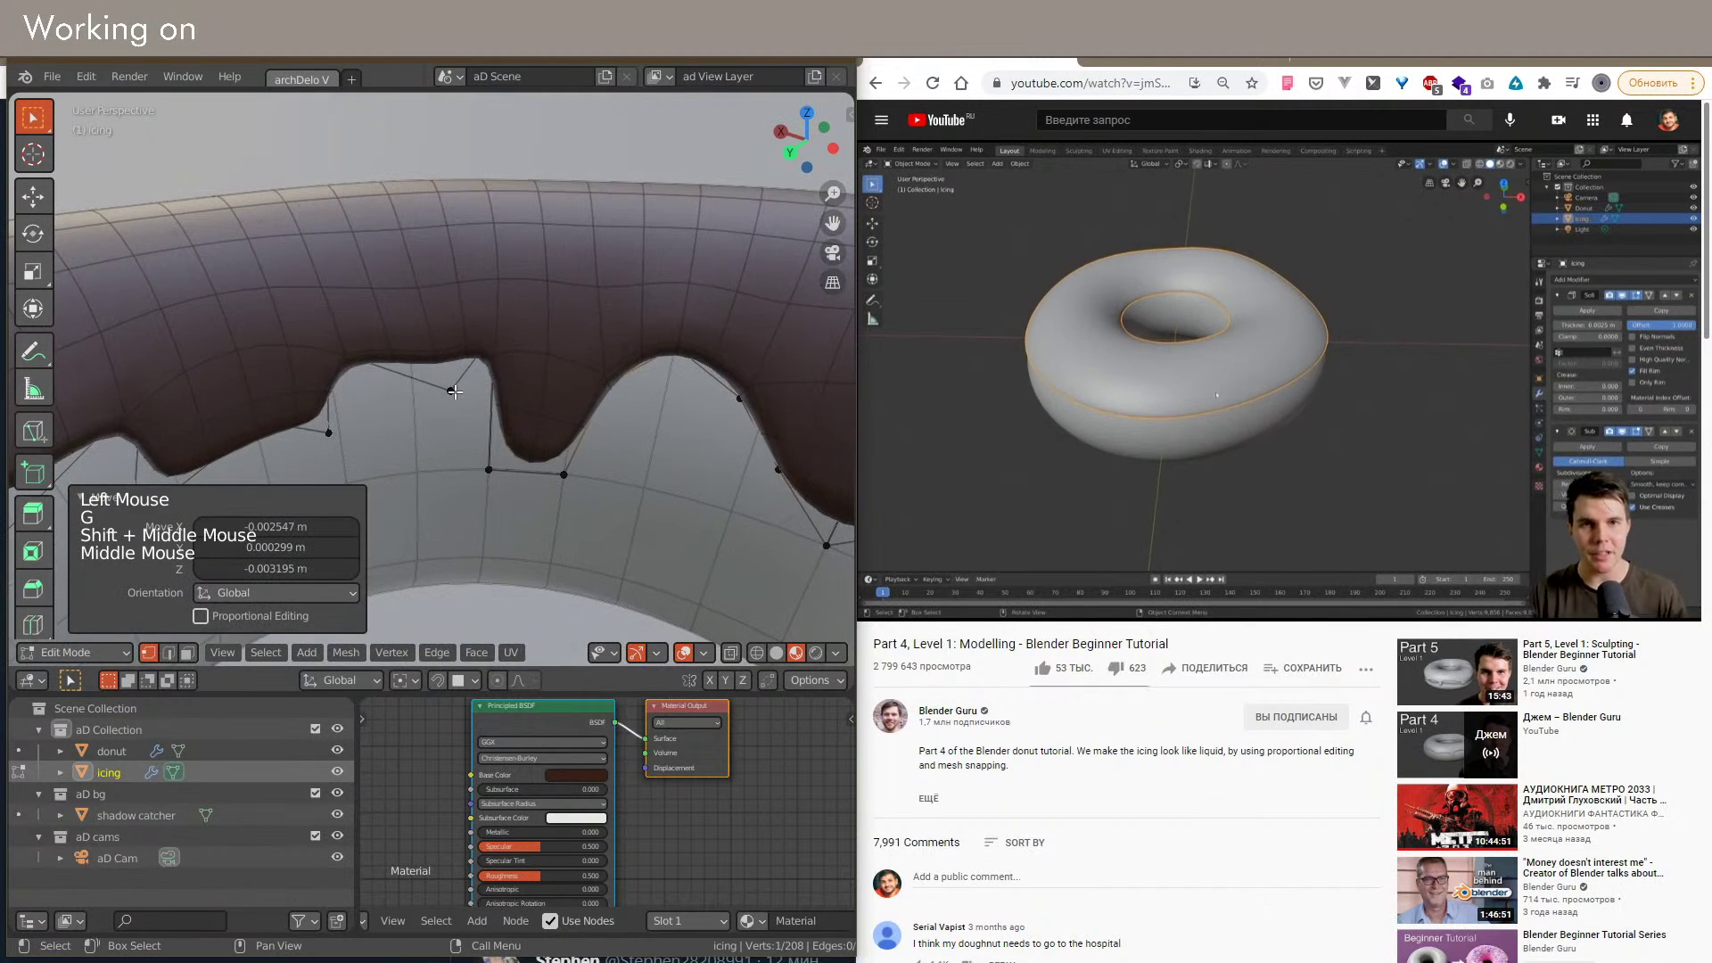
key("shift+z")
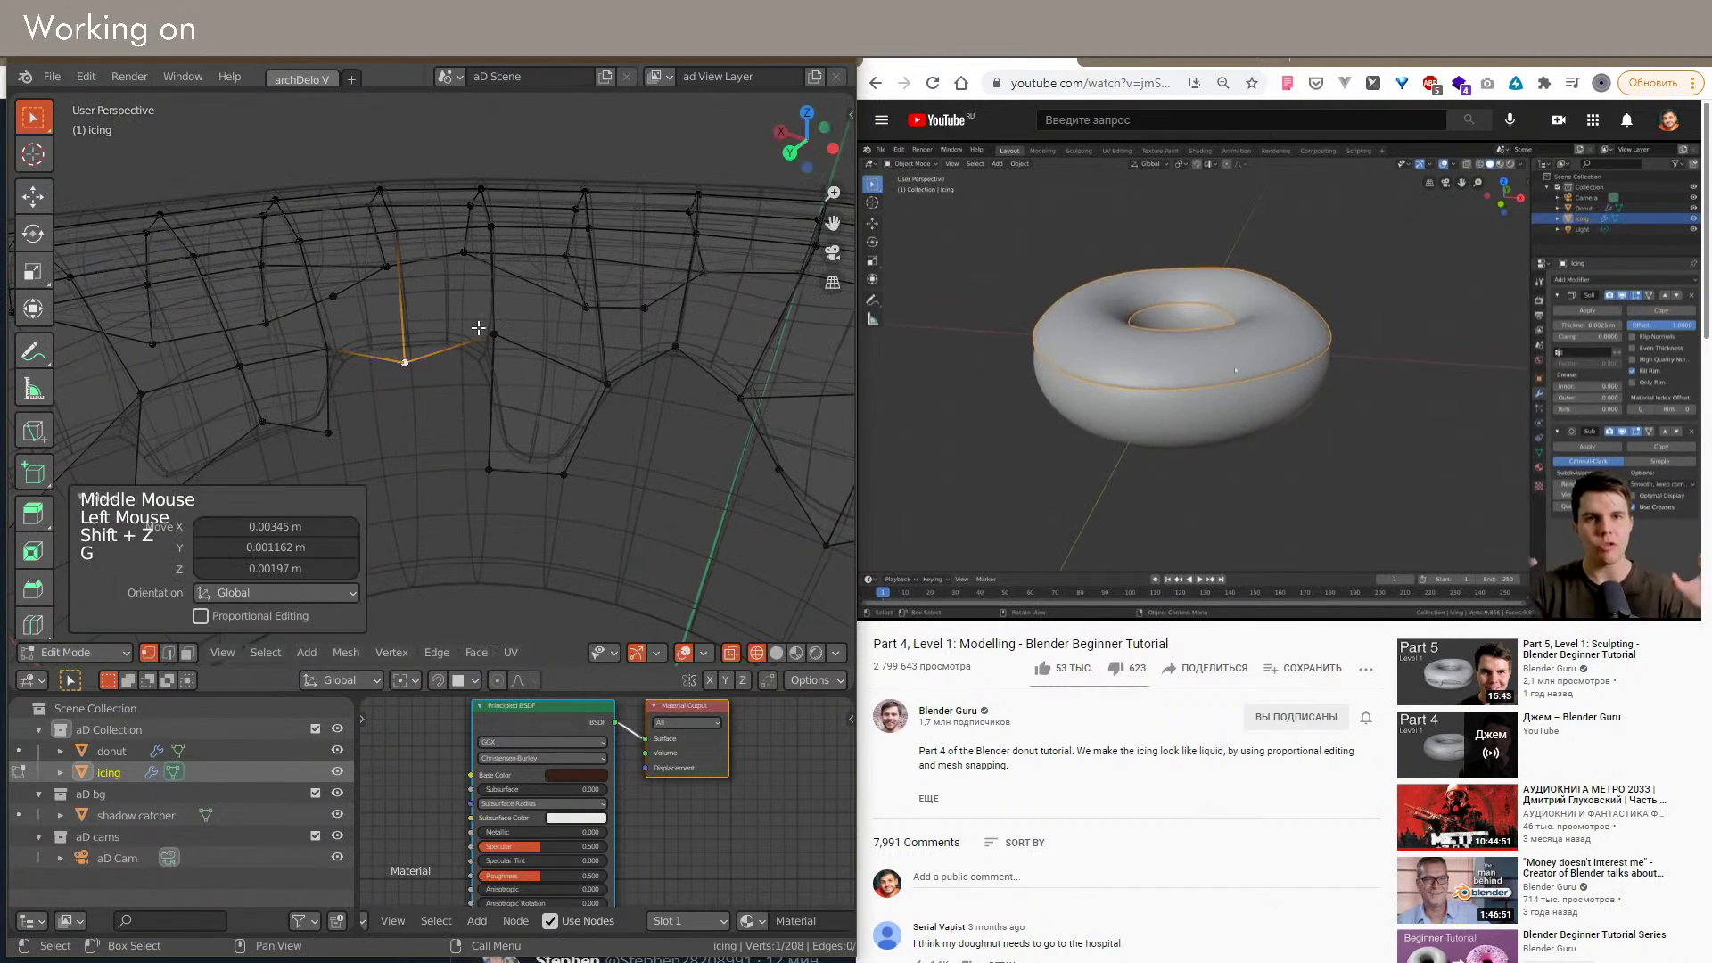
left_click(448, 400, "ctrl")
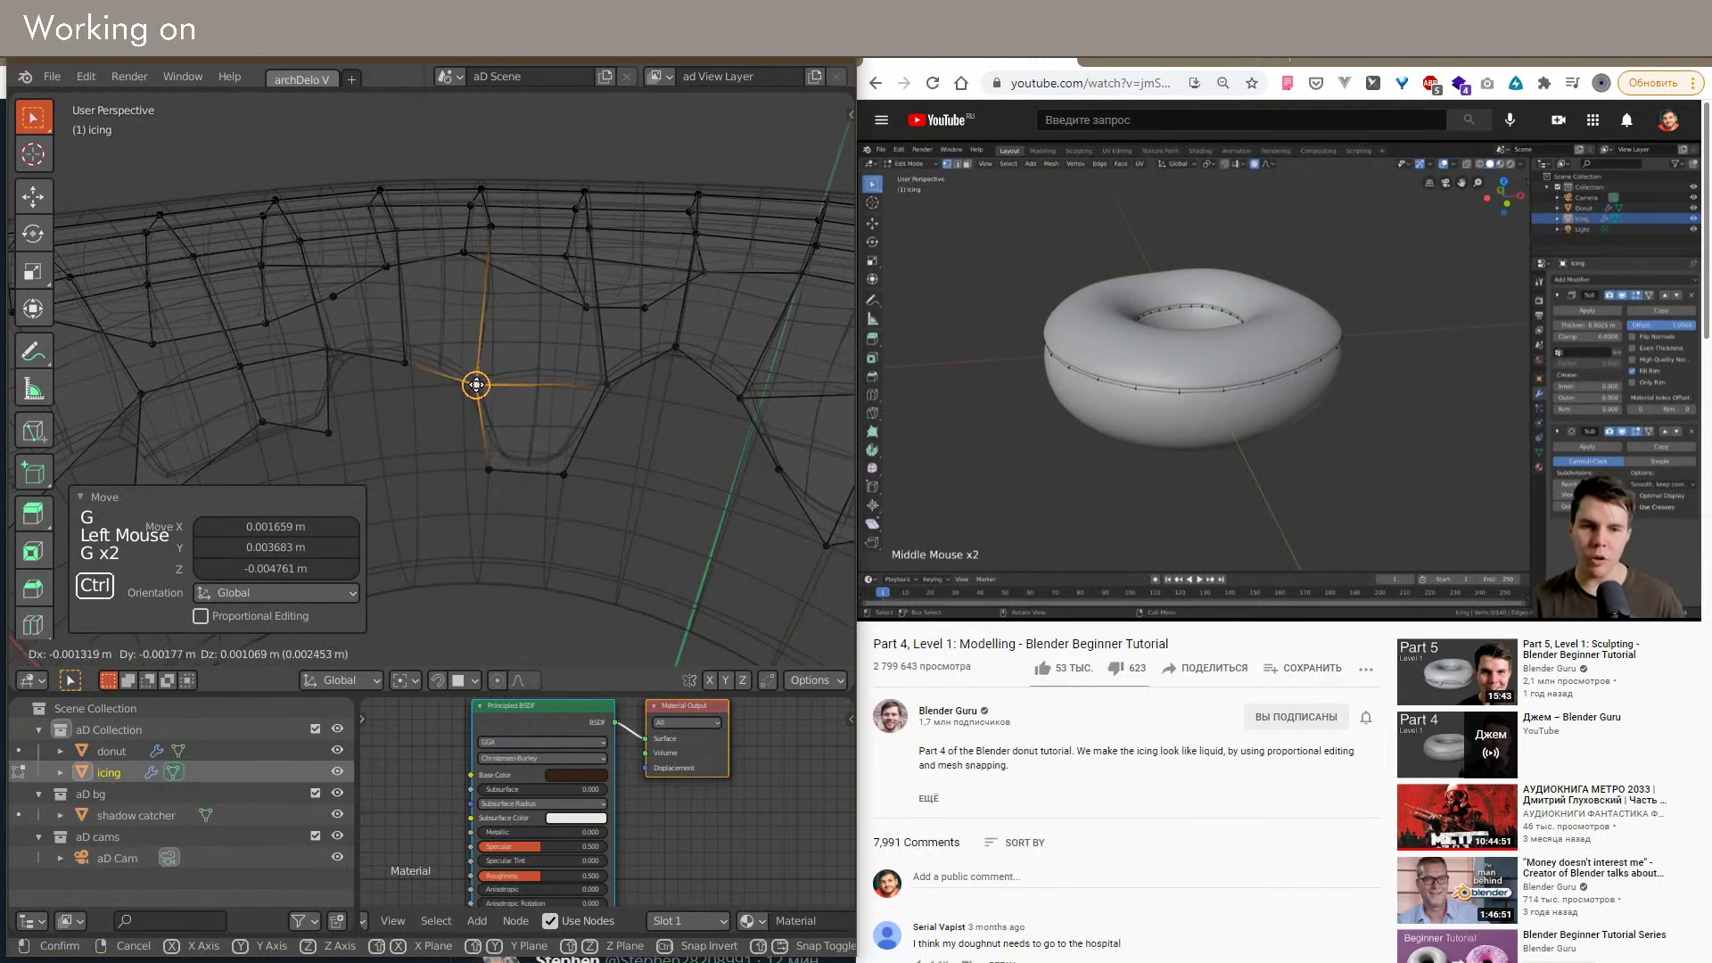
left_click(305, 352)
key("g")
left_click(306, 393, "ctrl")
Step: Smooth the next stretch of the icing's inner rim by repositioning its boundary vertices beside the neighbouring drip
middle_click_drag(308, 393, 660, 339)
middle_click_drag(660, 339, 428, 437, "shift")
scroll(428, 437, "down", 1)
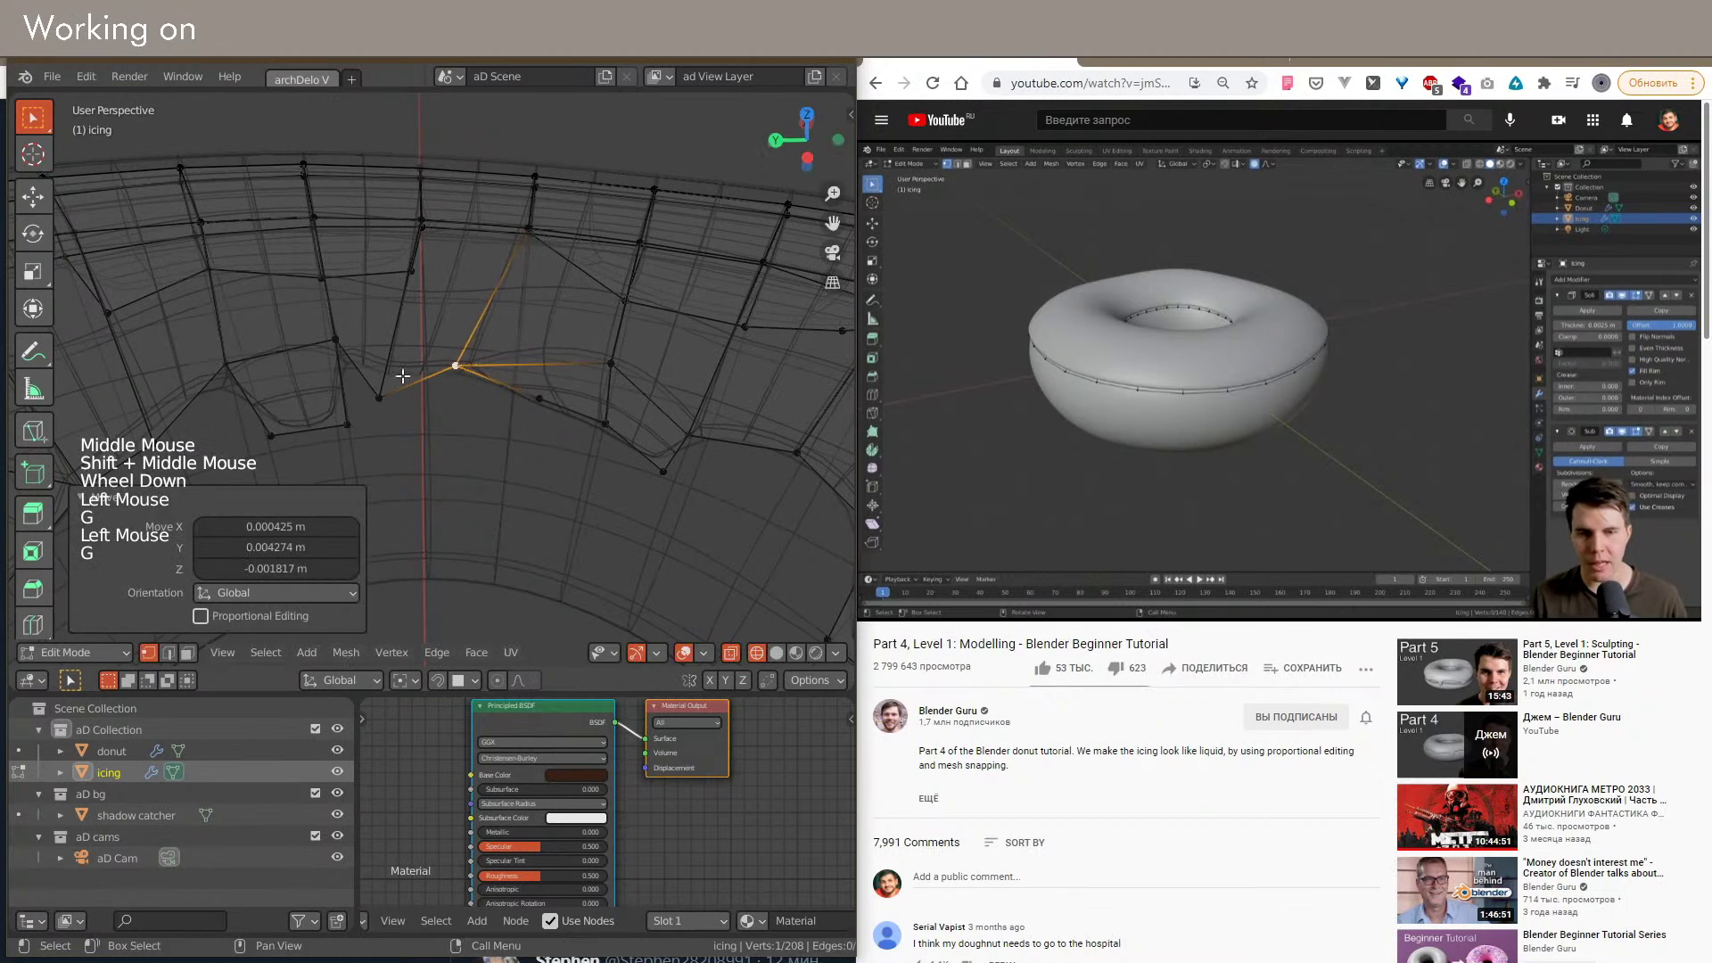
left_click(381, 399)
key("g")
left_click(412, 361)
left_click(337, 356)
key("g")
middle_click_drag(356, 384, 428, 301)
left_click(416, 334, "ctrl")
Step: Examine the icing's drips around the whole donut, comparing the shaded and wireframe displays
key("shift+z")
mouse_move(486, 389)
middle_mouse_down("shift")
mouse_move(389, 371)
mouse_move(634, 324)
mouse_move(535, 393)
middle_mouse_up("shift")
scroll(390, 371, "down", 2)
scroll(554, 346, "down", 2)
scroll(636, 323, "down", 6)
middle_click_drag(535, 393, 693, 418)
mouse_move(693, 418)
middle_mouse_down("shift")
mouse_move(767, 384)
mouse_move(833, 451)
middle_mouse_up("shift")
scroll(696, 340, "up", 4)
scroll(521, 232, "up", 4)
mouse_move(437, 266)
middle_mouse_down("shift")
mouse_move(522, 234)
mouse_move(592, 355)
mouse_move(515, 354)
mouse_move(442, 415)
middle_mouse_up("shift")
key("shift+z")
key("shift+z")
key("shift+z")
key("shift+z")
scroll(514, 354, "down", 2)
scroll(514, 354, "down", 4)
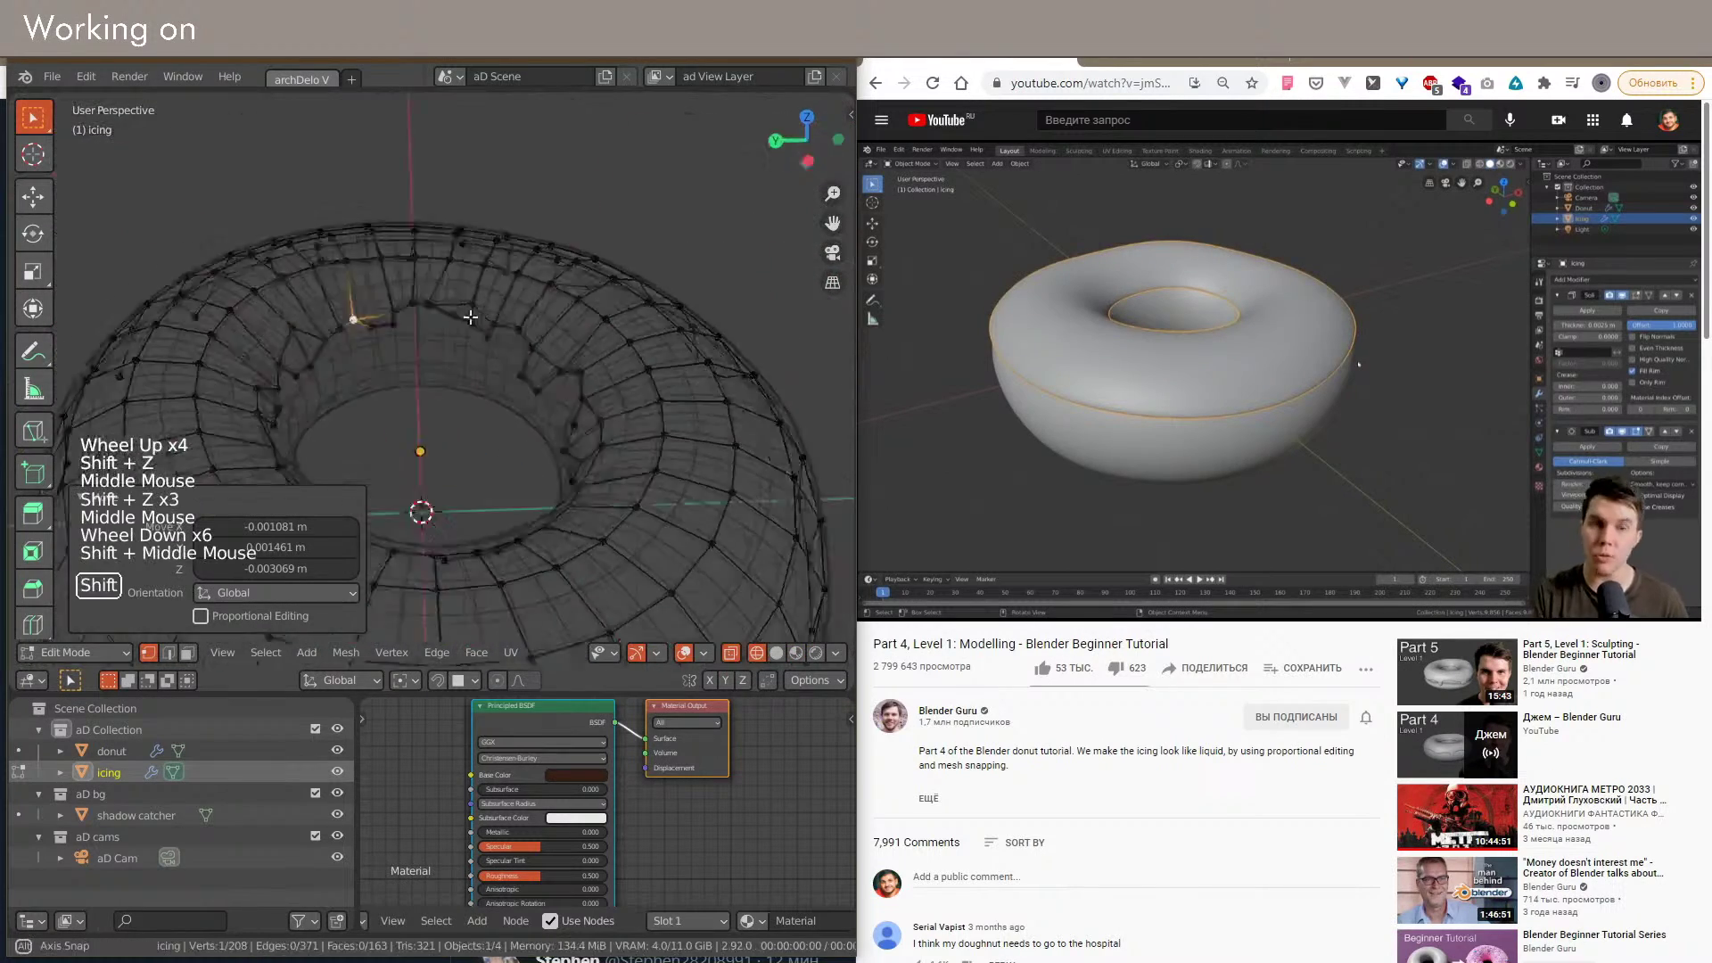
scroll(441, 415, "down", 4)
key("shift+z")
scroll(478, 363, "up", 4)
mouse_move(516, 357)
middle_mouse_down("shift")
mouse_move(478, 363)
mouse_move(533, 322)
mouse_move(504, 365)
middle_mouse_up("shift")
scroll(485, 351, "down", 2)
left_click(521, 341)
key("shift+z")
mouse_move(504, 366)
middle_mouse_down("shift")
mouse_move(496, 399)
mouse_move(410, 371)
mouse_move(575, 348)
mouse_move(466, 323)
mouse_move(537, 352)
mouse_move(464, 339)
middle_mouse_up("shift")
key("shift+z")
scroll(496, 399, "down", 2)
scroll(409, 371, "down", 3)
scroll(419, 375, "up", 3)
Step: Reposition several individual edge vertices of the icing to even out the drip outline
left_click(518, 344)
key("g")
left_click(466, 321)
key("g")
middle_click(445, 347)
left_click(538, 352)
key("g")
left_click(548, 364)
scroll(520, 337, "up", 1)
key("shift+z")
key("g")
left_click(504, 335)
Step: Delete the single surplus vertex on the icing's outer edge
key("shift+z")
key("shift+z")
key("shift+z")
left_click(630, 421)
key("x")
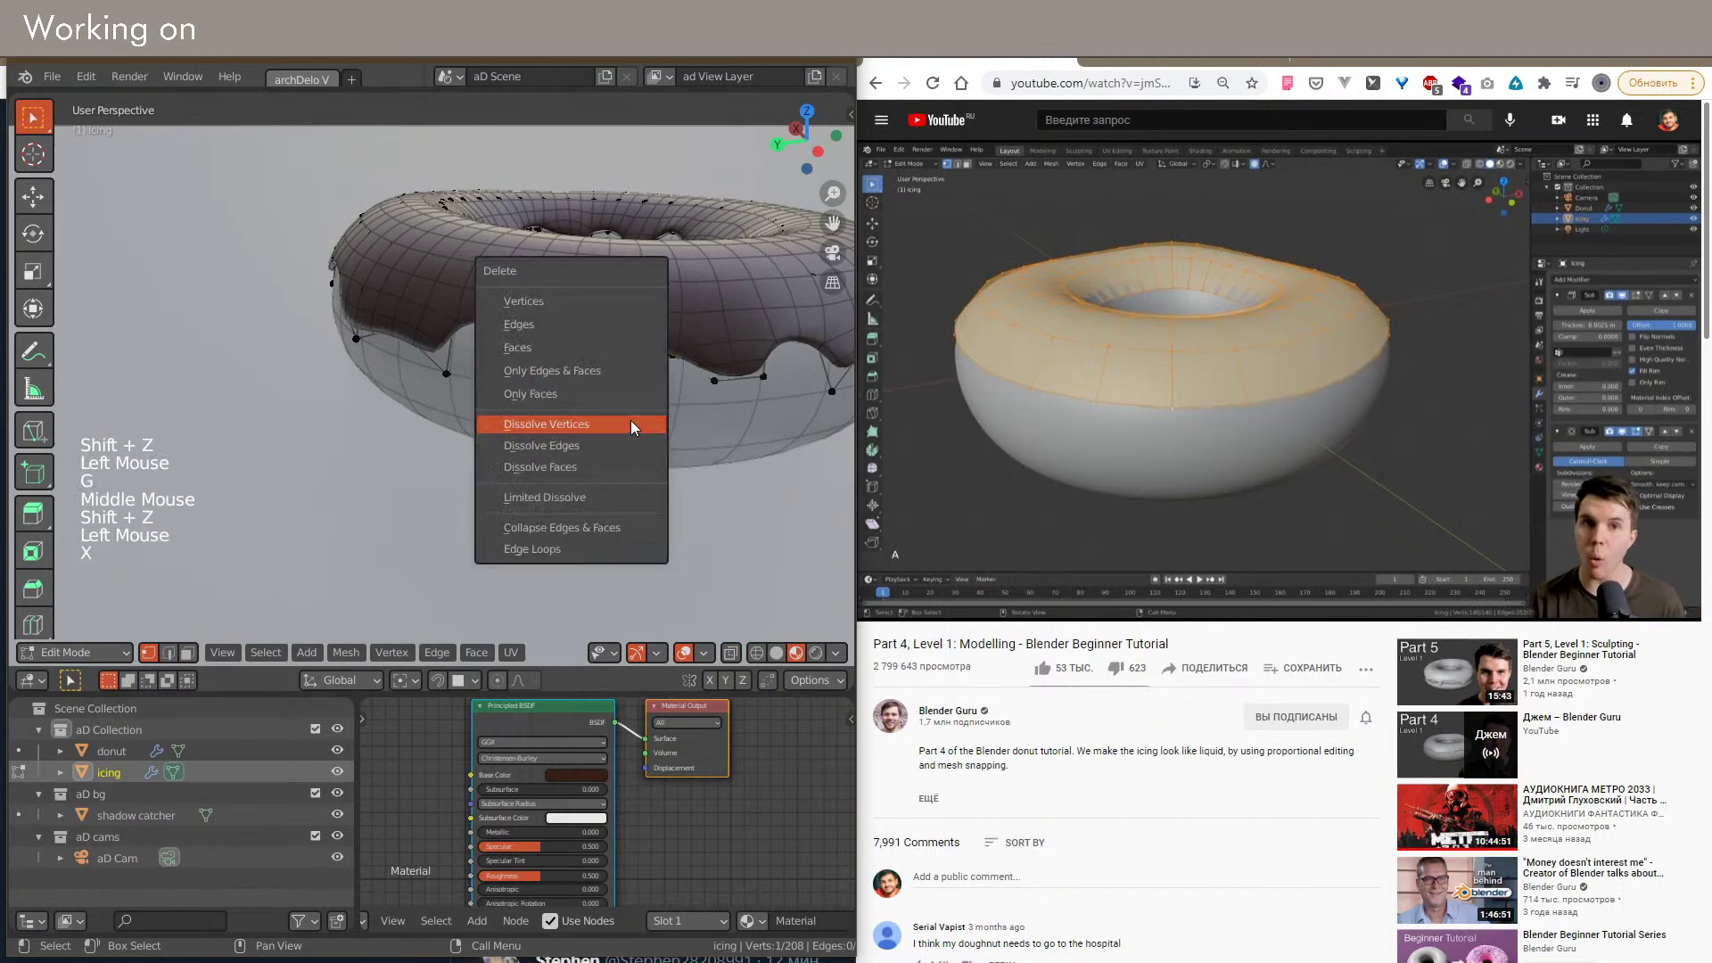
left_click(575, 302)
Step: Lower the outer-edge vertex to the right of the wide rounded arch, snapping it to the donut's surface
middle_click_drag(575, 301, 629, 336, "shift")
scroll(568, 347, "up", 3)
scroll(631, 332, "down", 1)
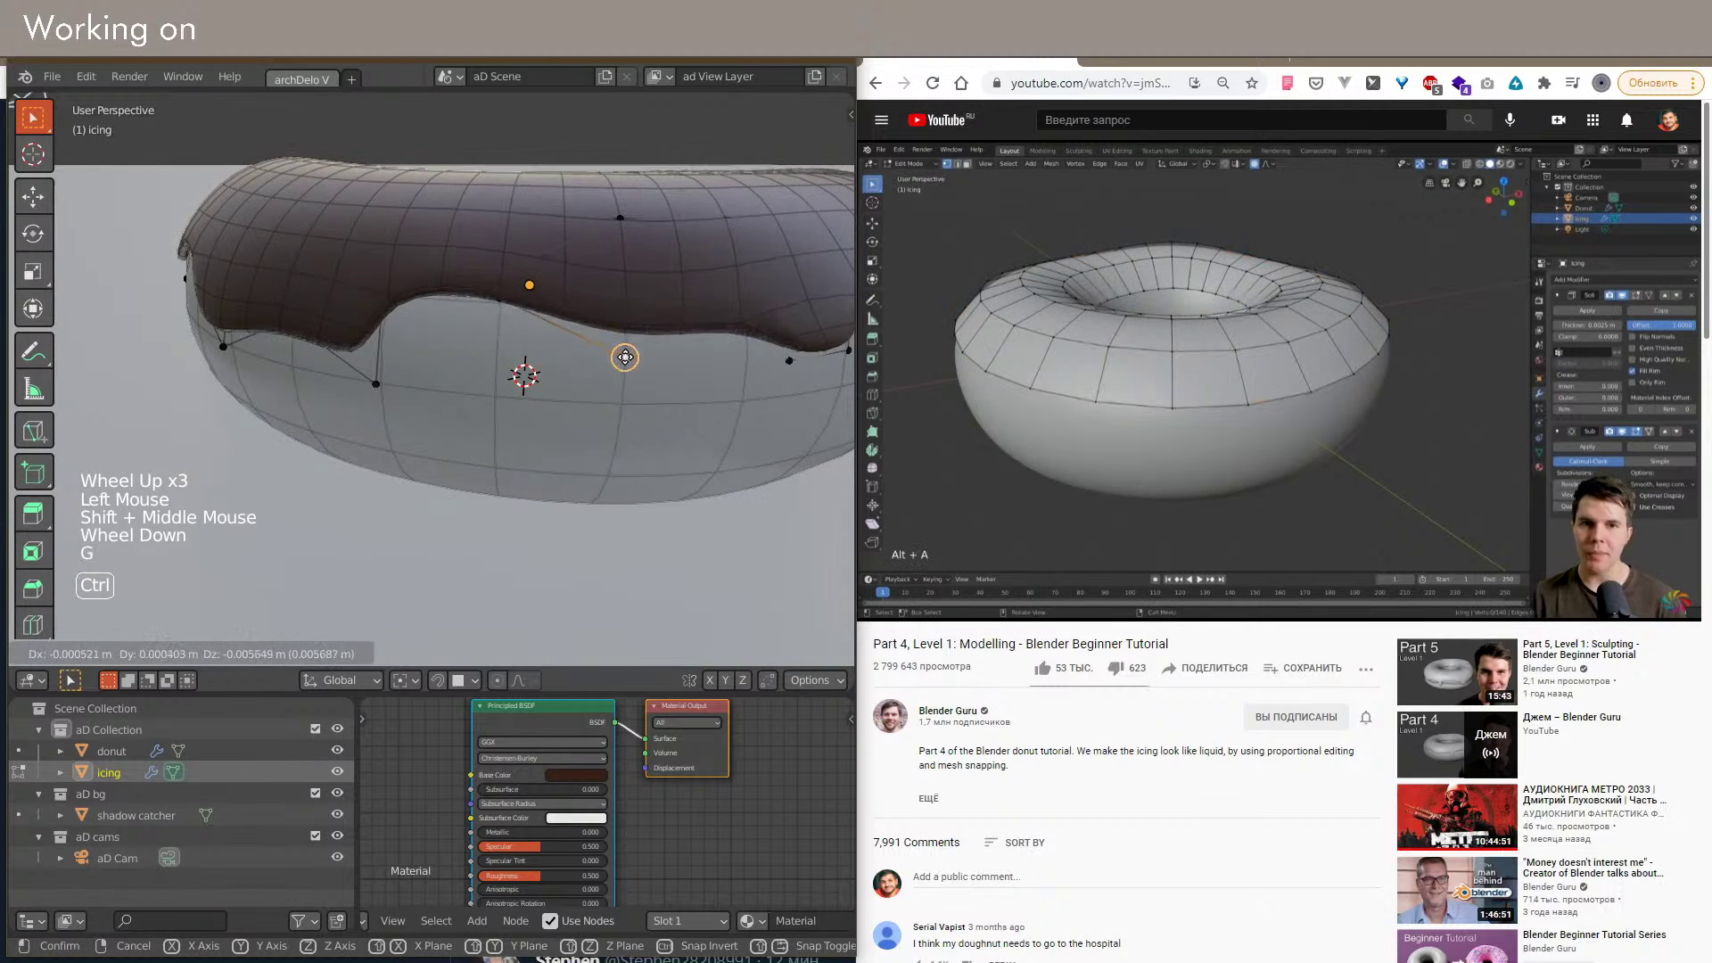
left_click(626, 352)
key("shift+z")
key("shift+z")
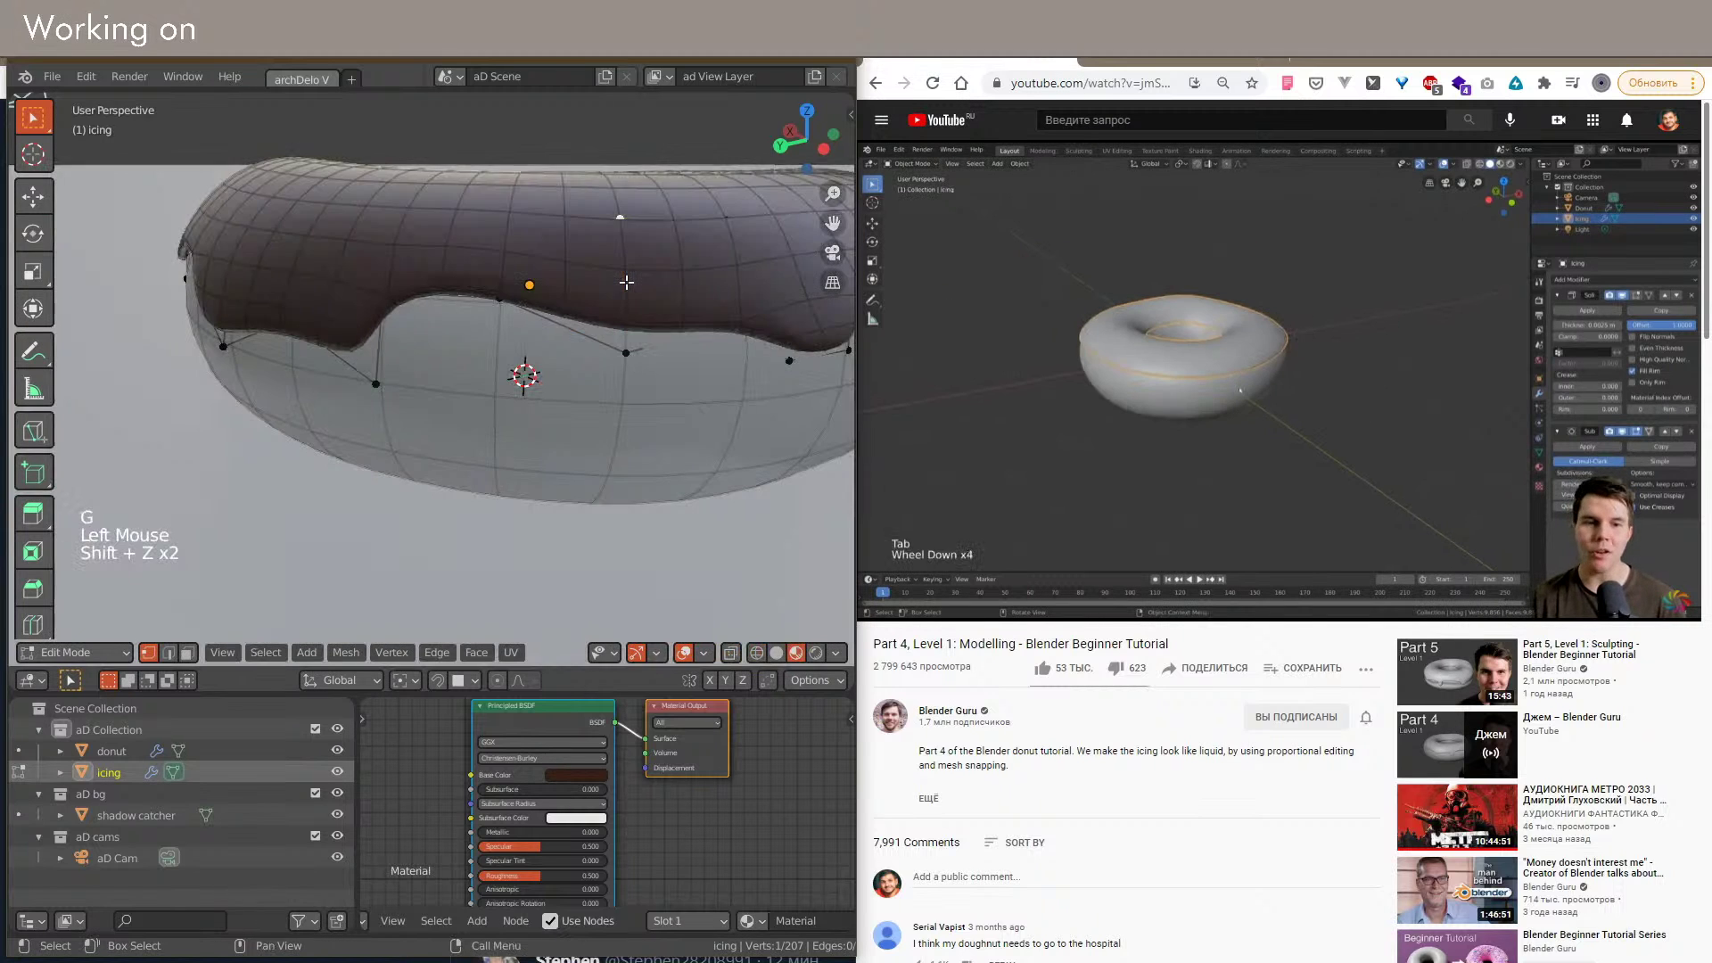
Step: Pull an outer-edge vertex down between two shallow arches to form a pointed drip snapped to the donut's surface
key("shift+alt+z")
middle_click_drag(610, 304, 660, 330, "shift")
scroll(612, 321, "down", 5)
middle_click_drag(660, 330, 712, 343, "shift")
scroll(711, 344, "up", 2)
middle_click_drag(474, 429, 566, 473, "shift")
key("shift+alt+z")
scroll(479, 484, "up", 2)
left_click(470, 457, "ctrl")
mouse_move(566, 473)
middle_mouse_down("shift")
mouse_move(562, 457)
mouse_move(562, 479)
mouse_move(589, 463)
middle_mouse_up("shift")
Step: Try subdividing the entire icing mesh and compare the denser geometry with the drips
key("a")
key("shift+z")
key("shift+z")
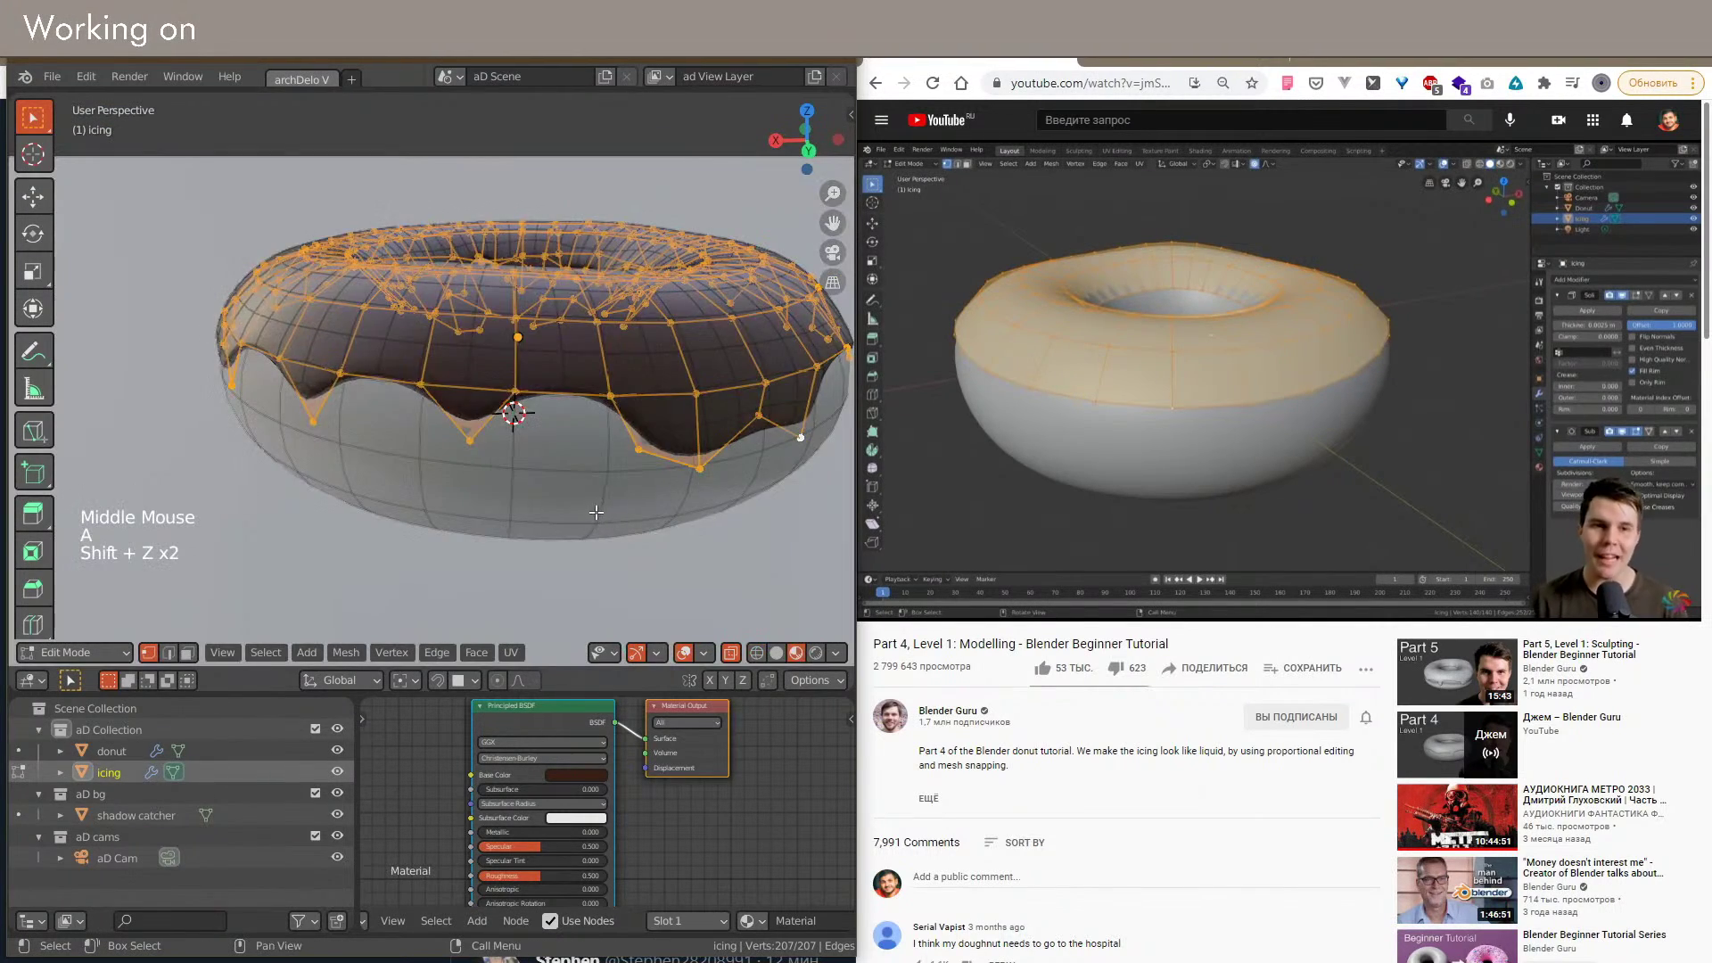
middle_click_drag(599, 501, 511, 464, "shift")
key("q")
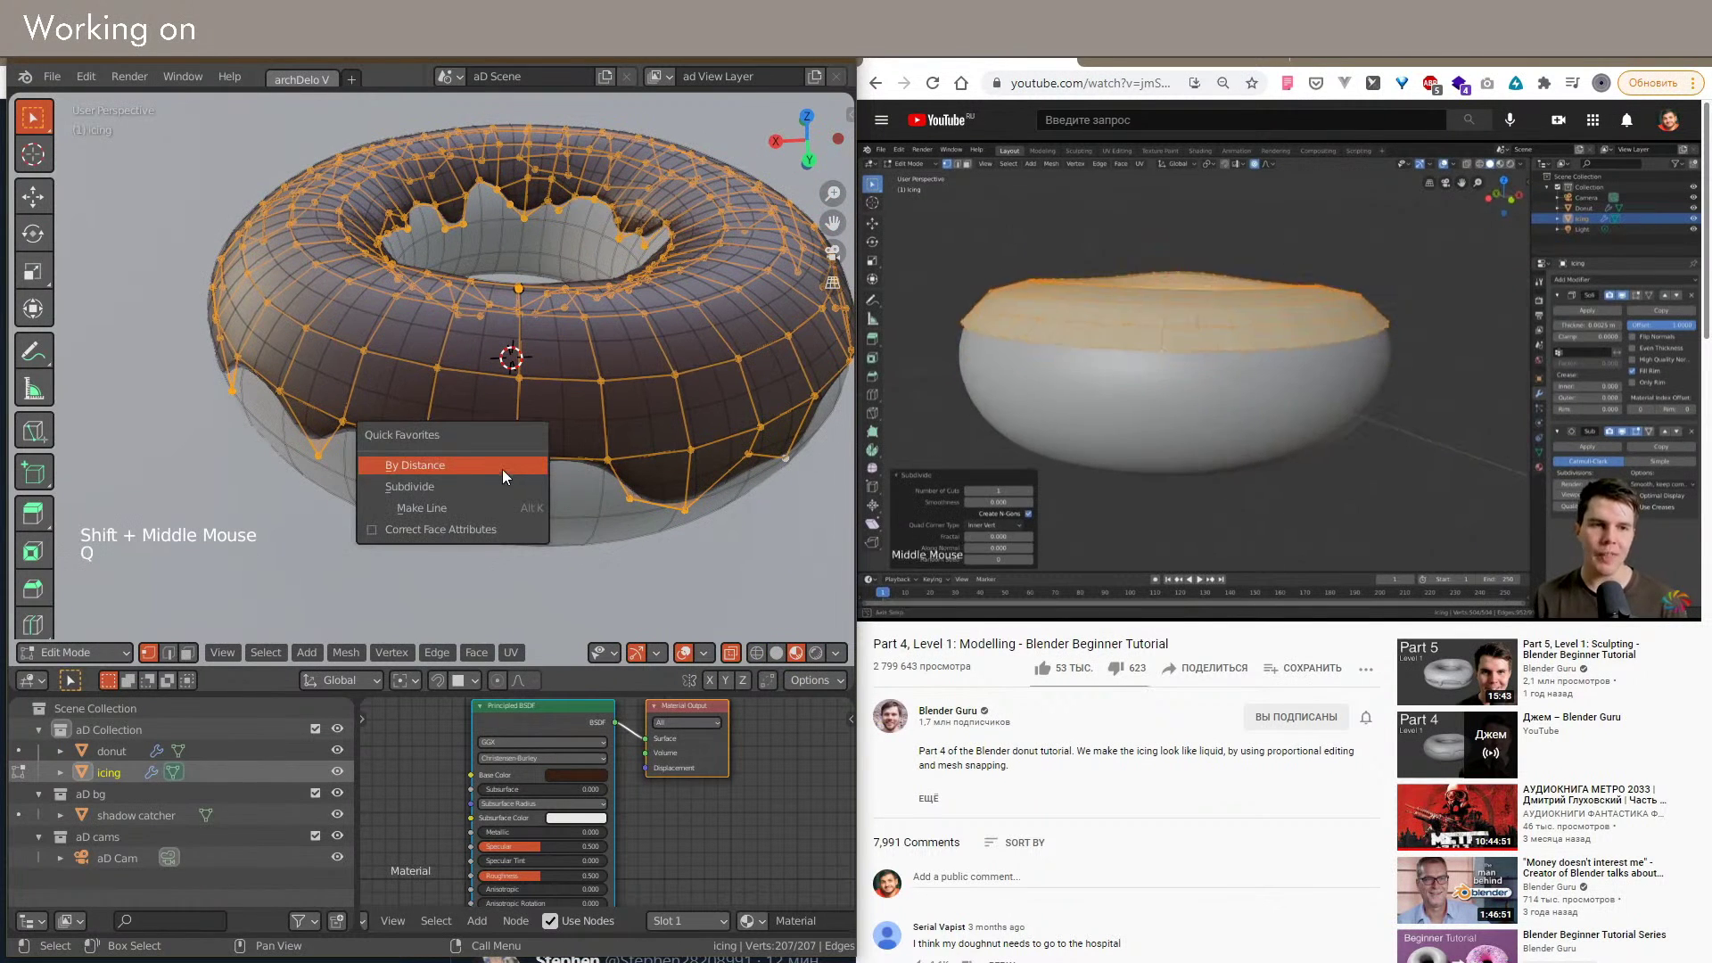
left_click(473, 486)
left_click(561, 465)
mouse_move(561, 473)
middle_mouse_down("shift")
mouse_move(564, 445)
mouse_move(629, 428)
mouse_move(570, 460)
middle_mouse_up("shift")
key("shift+z")
key("shift+z")
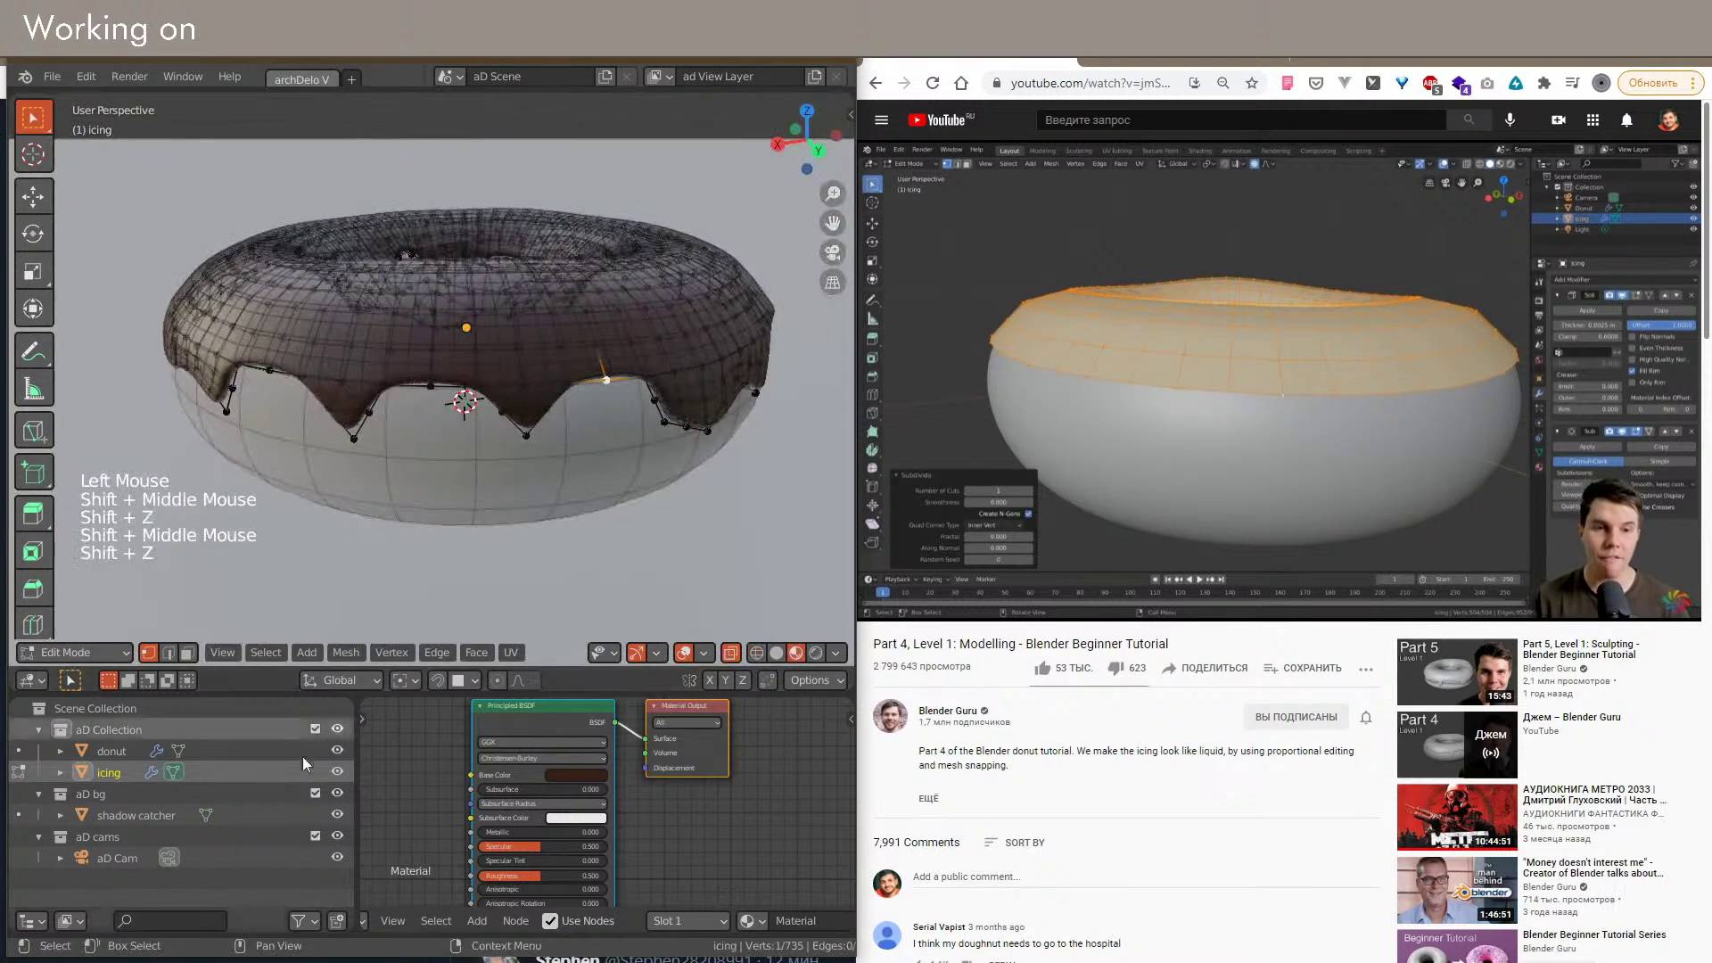
Step: Undo the subdivision of the icing mesh and continue in Edit Mode
middle_click_drag(468, 429, 449, 492)
key("ctrl+z")
key("ctrl+z")
key("Tab")
key("shift+z")
key("shift+z")
key("Tab")
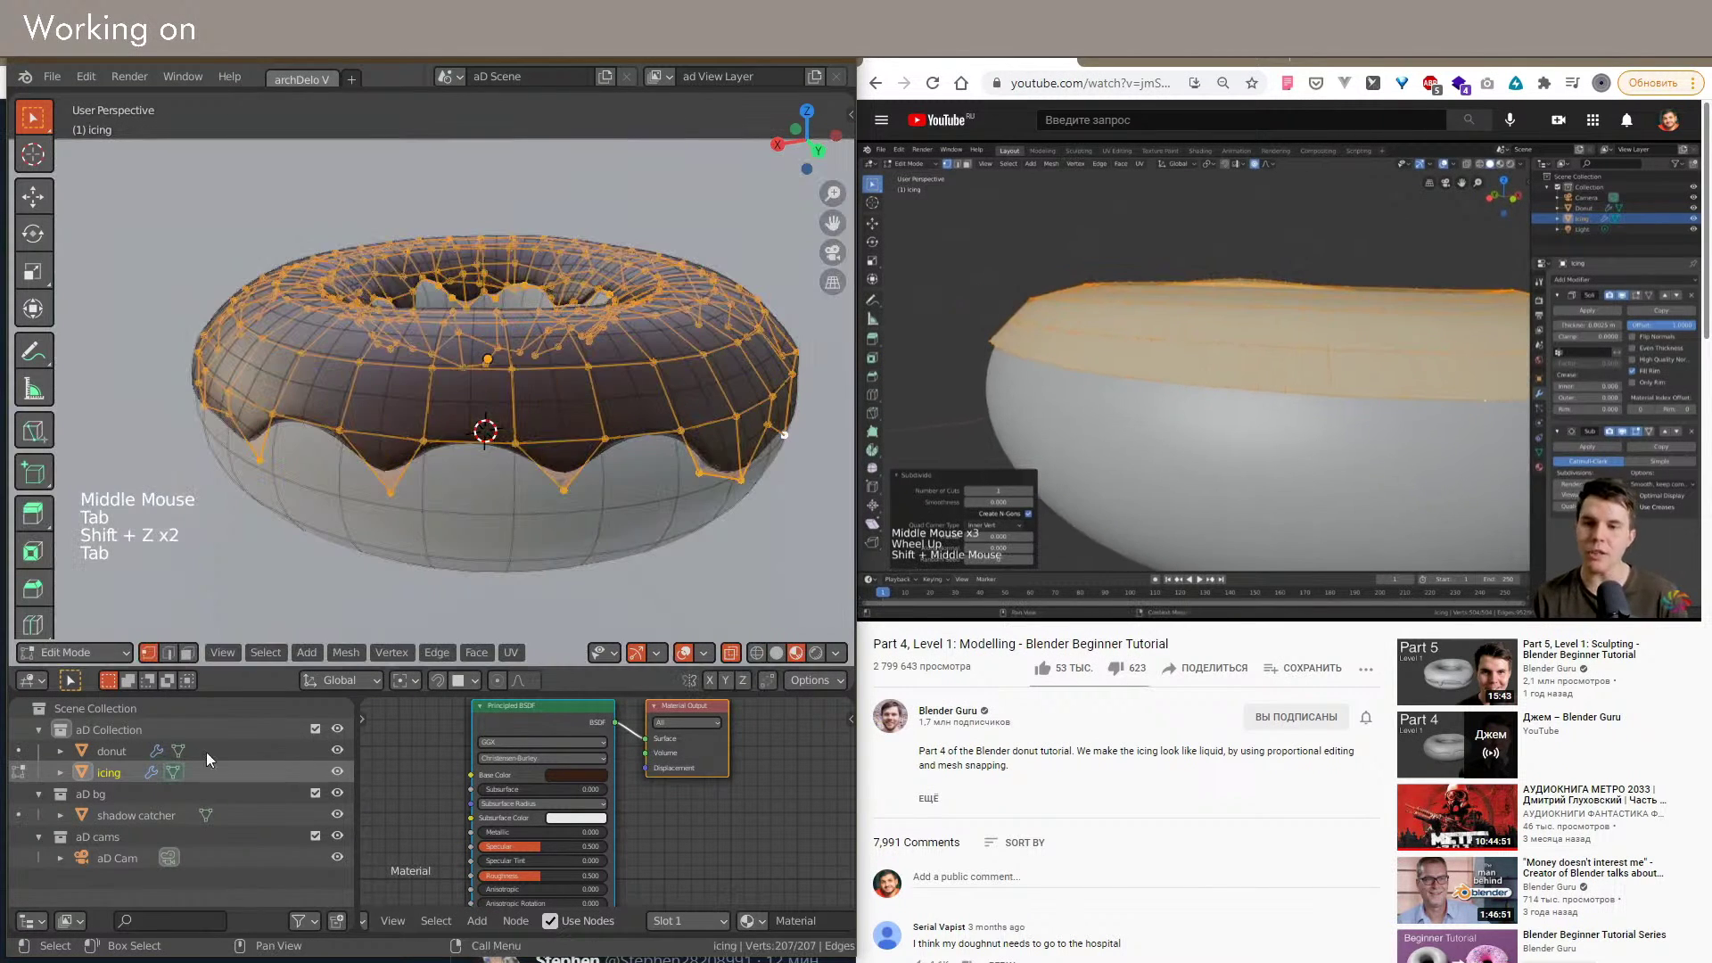
left_click(391, 491)
key("shift+z")
key("shift+z")
mouse_move(526, 482)
middle_mouse_down("shift")
mouse_move(589, 473)
mouse_move(535, 489)
middle_mouse_up("shift")
key("shift+alt+z")
key("shift+alt+z")
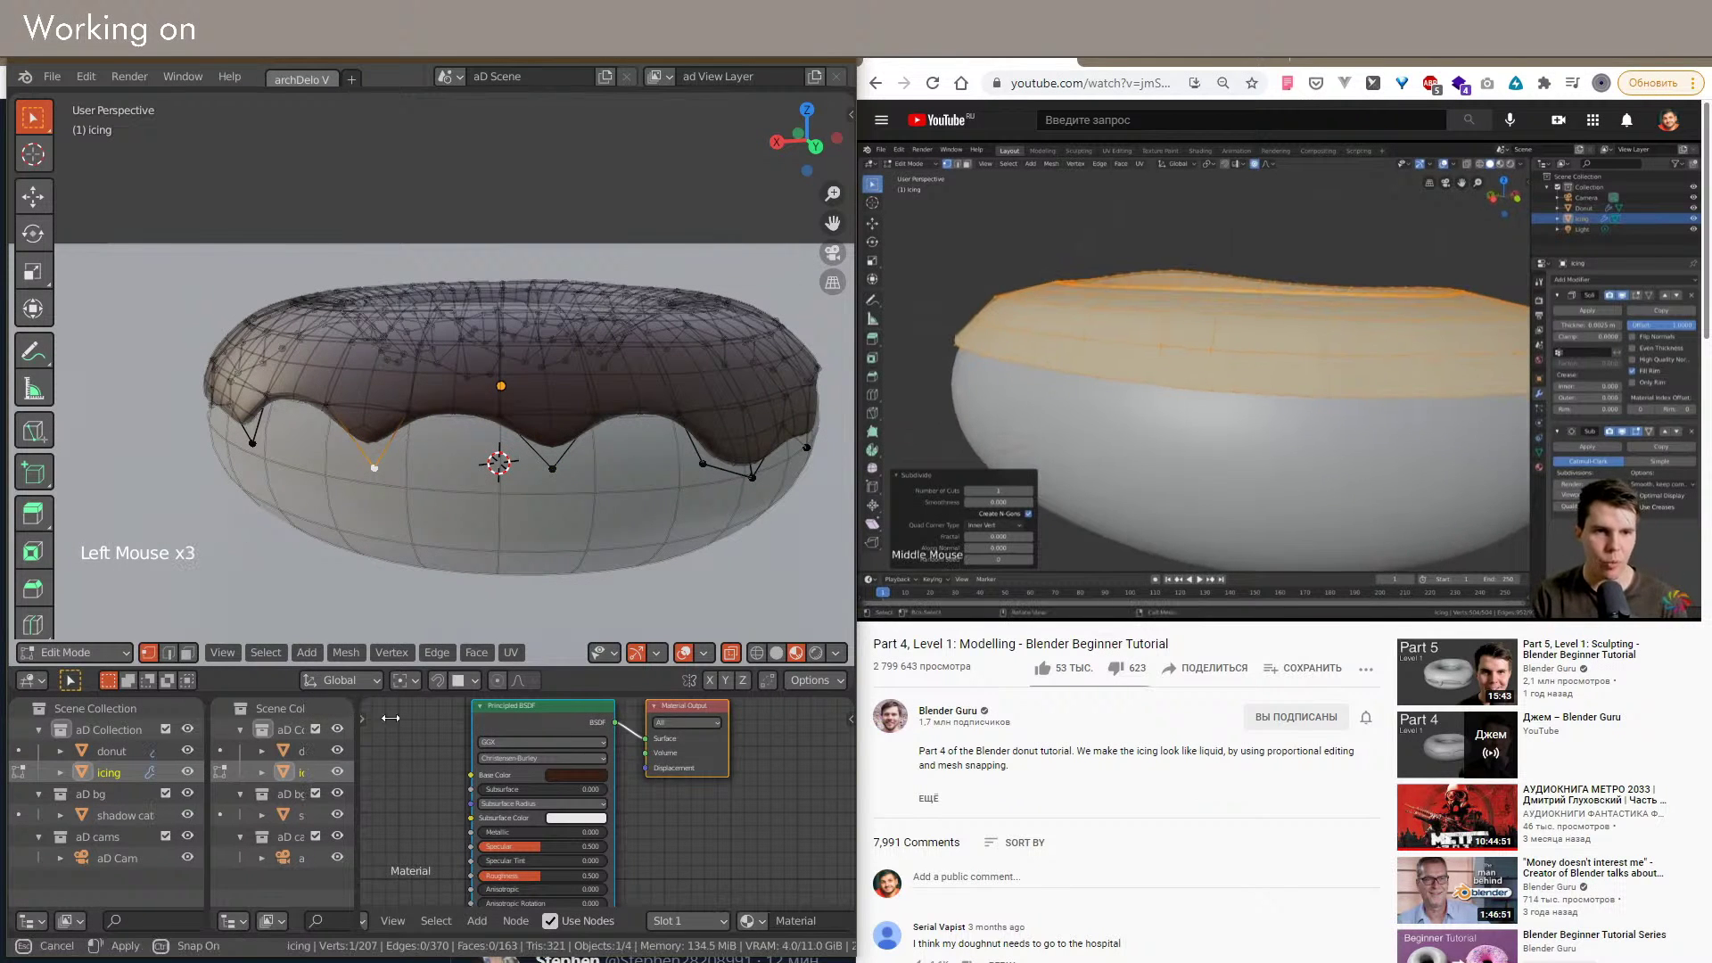
Step: Add a Properties editor beside the Outliner and collapse the Solidify modifier to reach the Subdivision.001 settings
left_click_drag(357, 714, 608, 745)
left_click(230, 921)
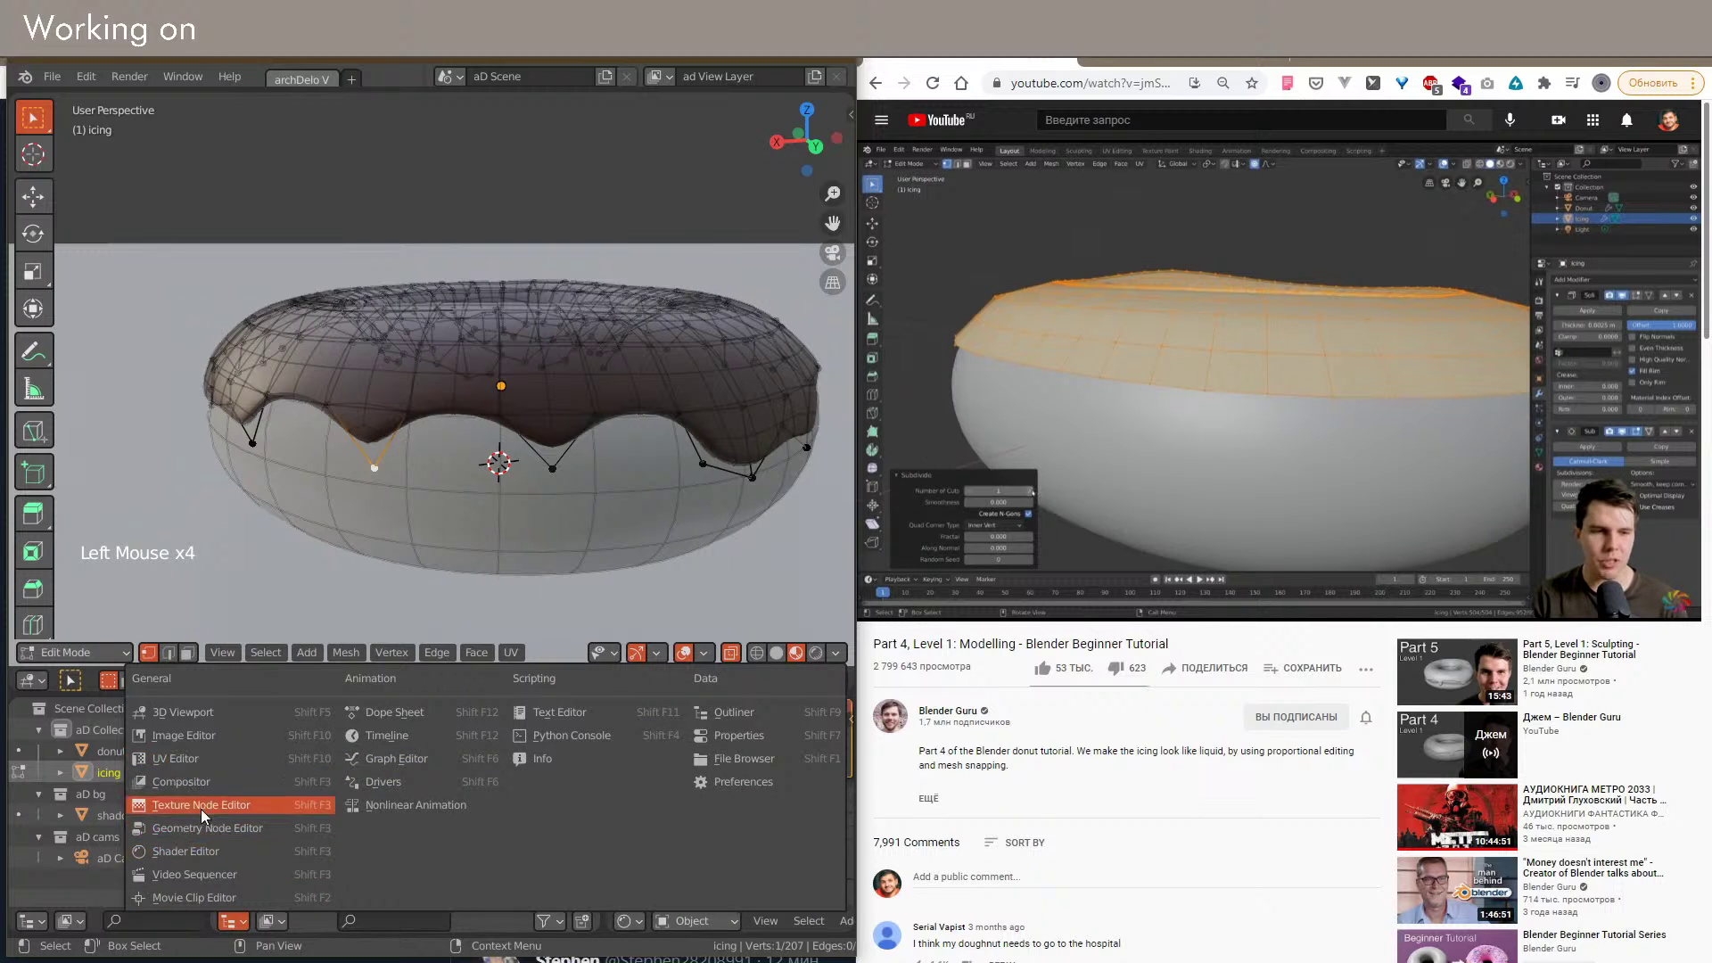
left_click(719, 735)
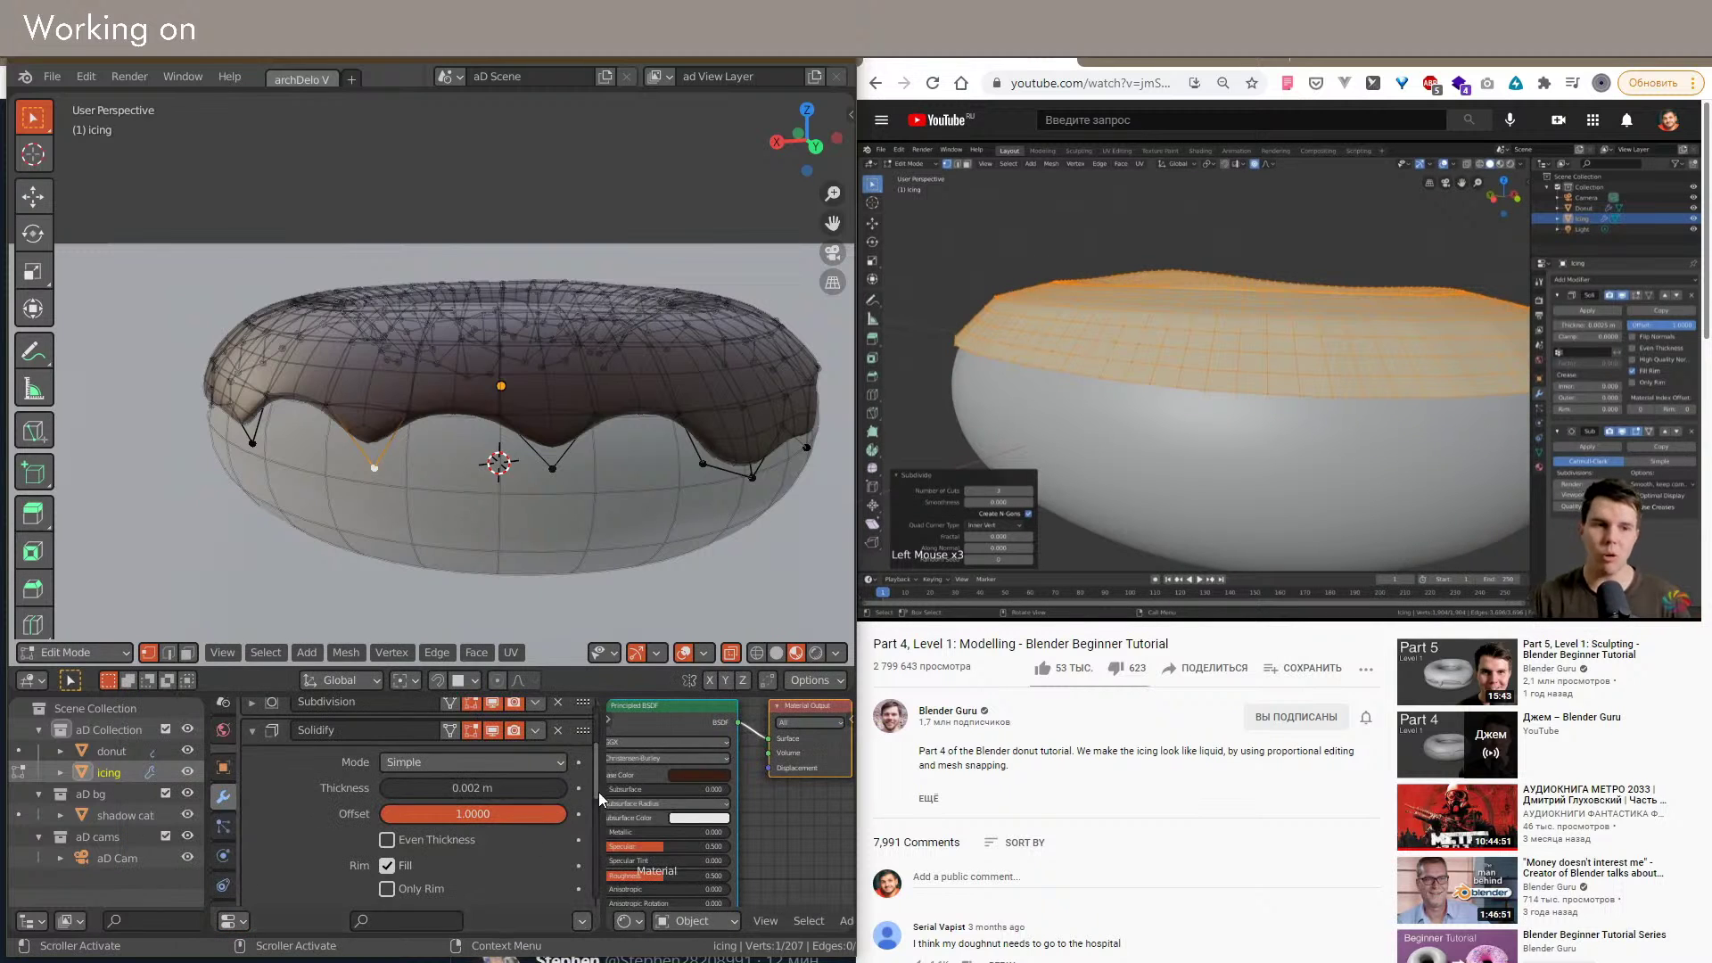
scroll(476, 842, "up", 3)
left_click(253, 835)
scroll(305, 865, "down", 2)
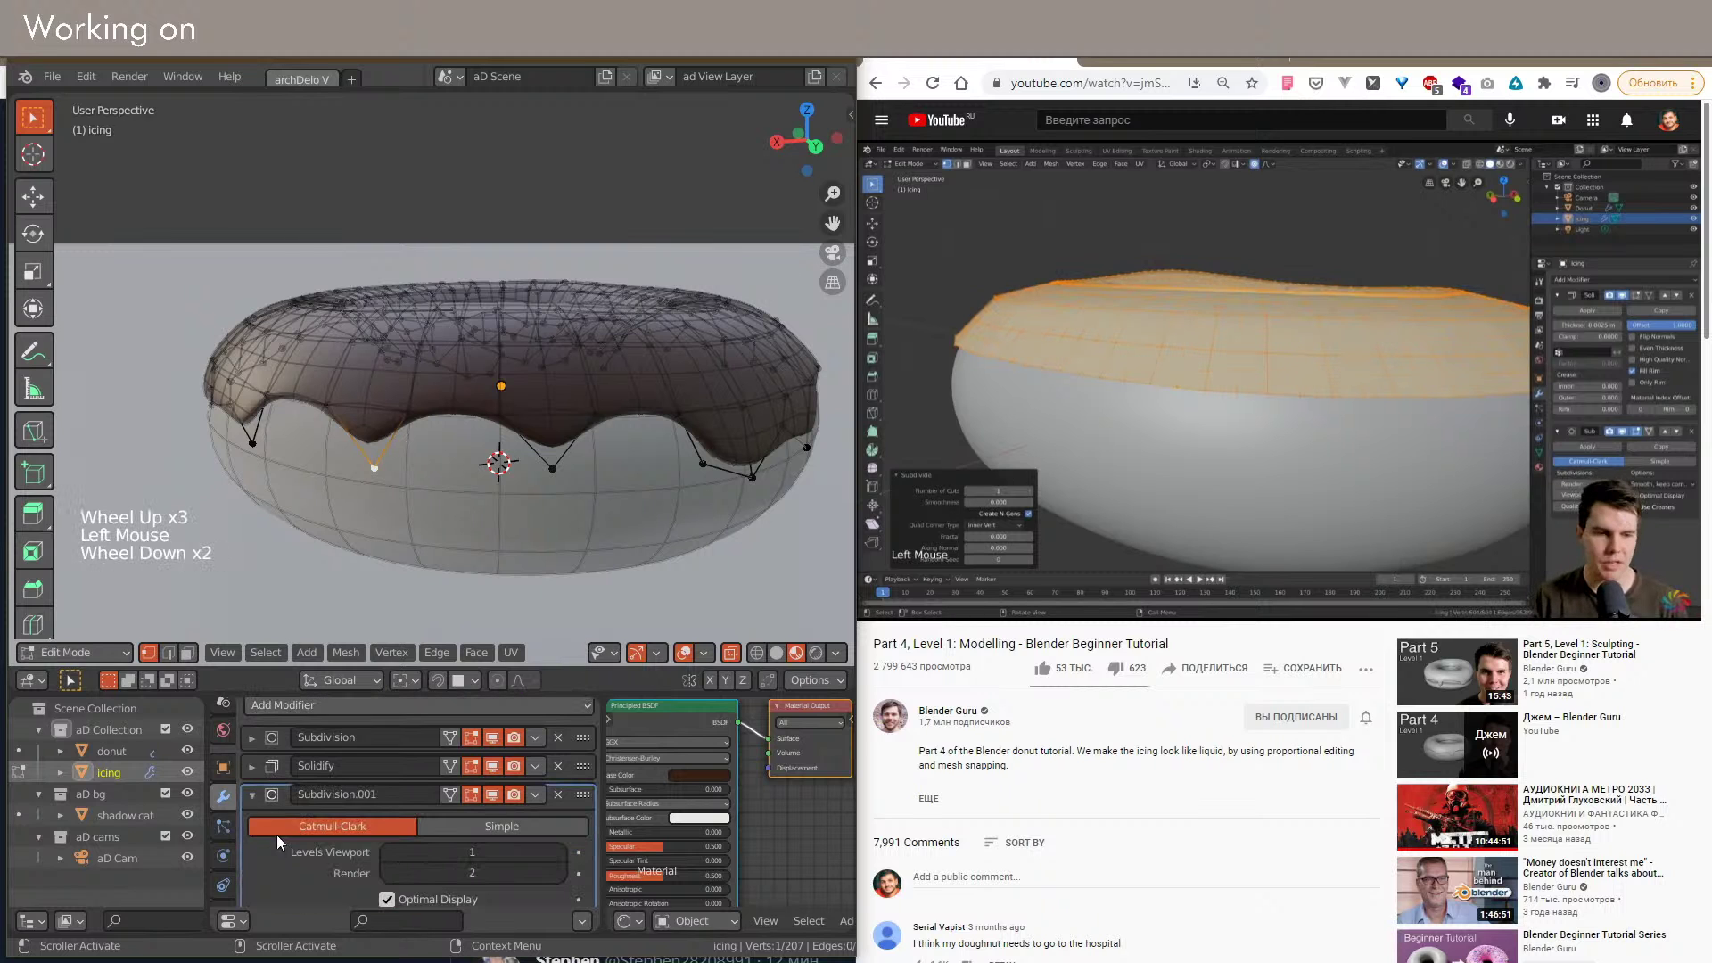
Step: Examine the outer drips and inner rim of the icing with the overlays hidden and shown
middle_click_drag(488, 471, 457, 477)
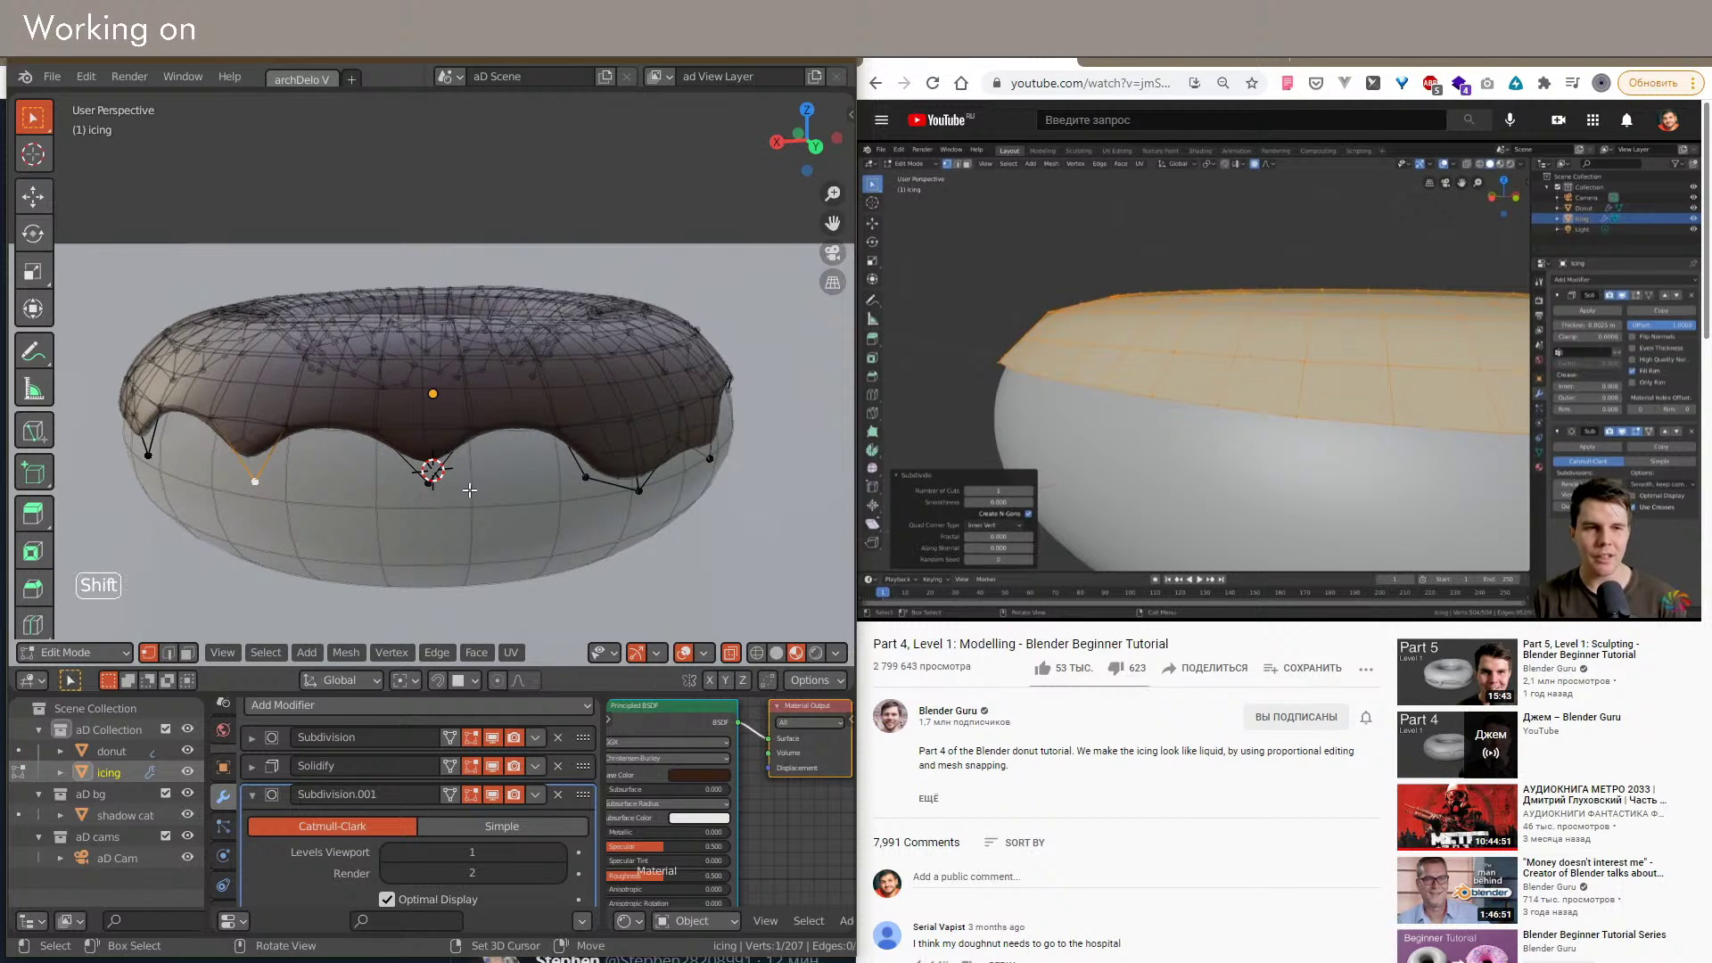
middle_click_drag(470, 489, 501, 560, "shift")
left_click(501, 560)
scroll(469, 443, "up", 2)
middle_click_drag(461, 396, 497, 387, "shift")
key("shift+alt+z")
scroll(409, 530, "down", 3)
scroll(409, 530, "down", 2)
scroll(625, 555, "up", 2)
key("shift+alt+z")
key("shift+alt+z")
key("shift+z")
scroll(504, 390, "up", 4)
key("shift+alt+z")
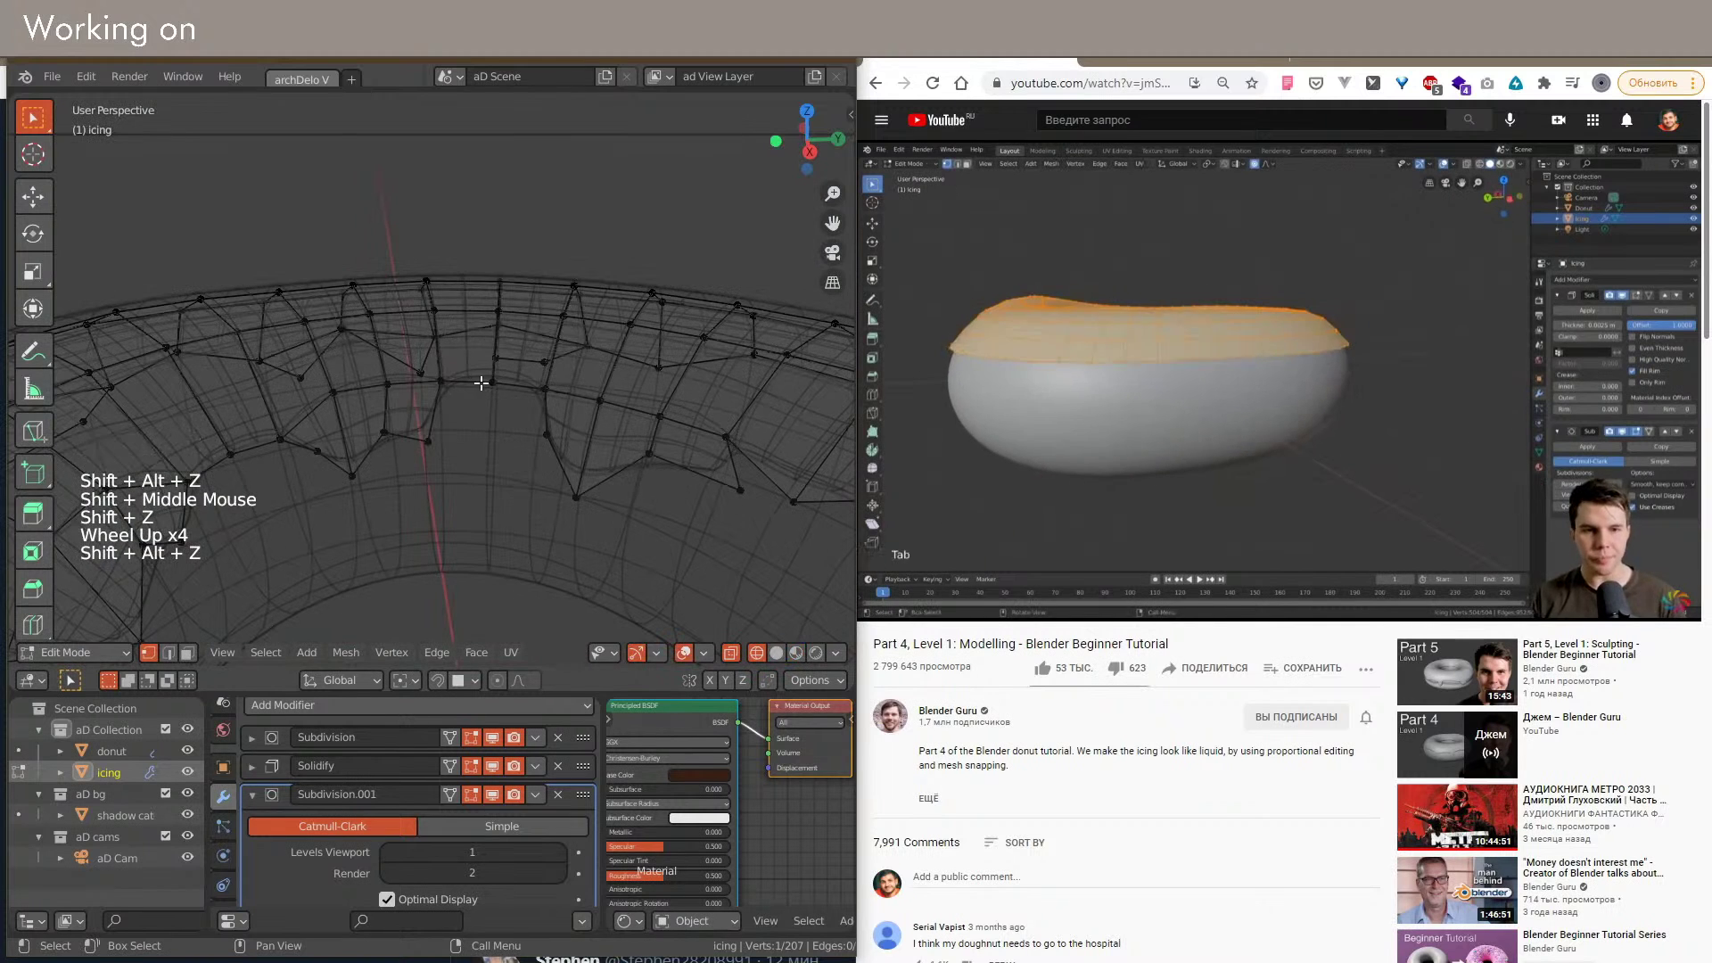
Step: Lower the top vertices of the tall square arch on the inner rim, snapping them to the donut's surface
double_click(439, 381)
key("shift+z")
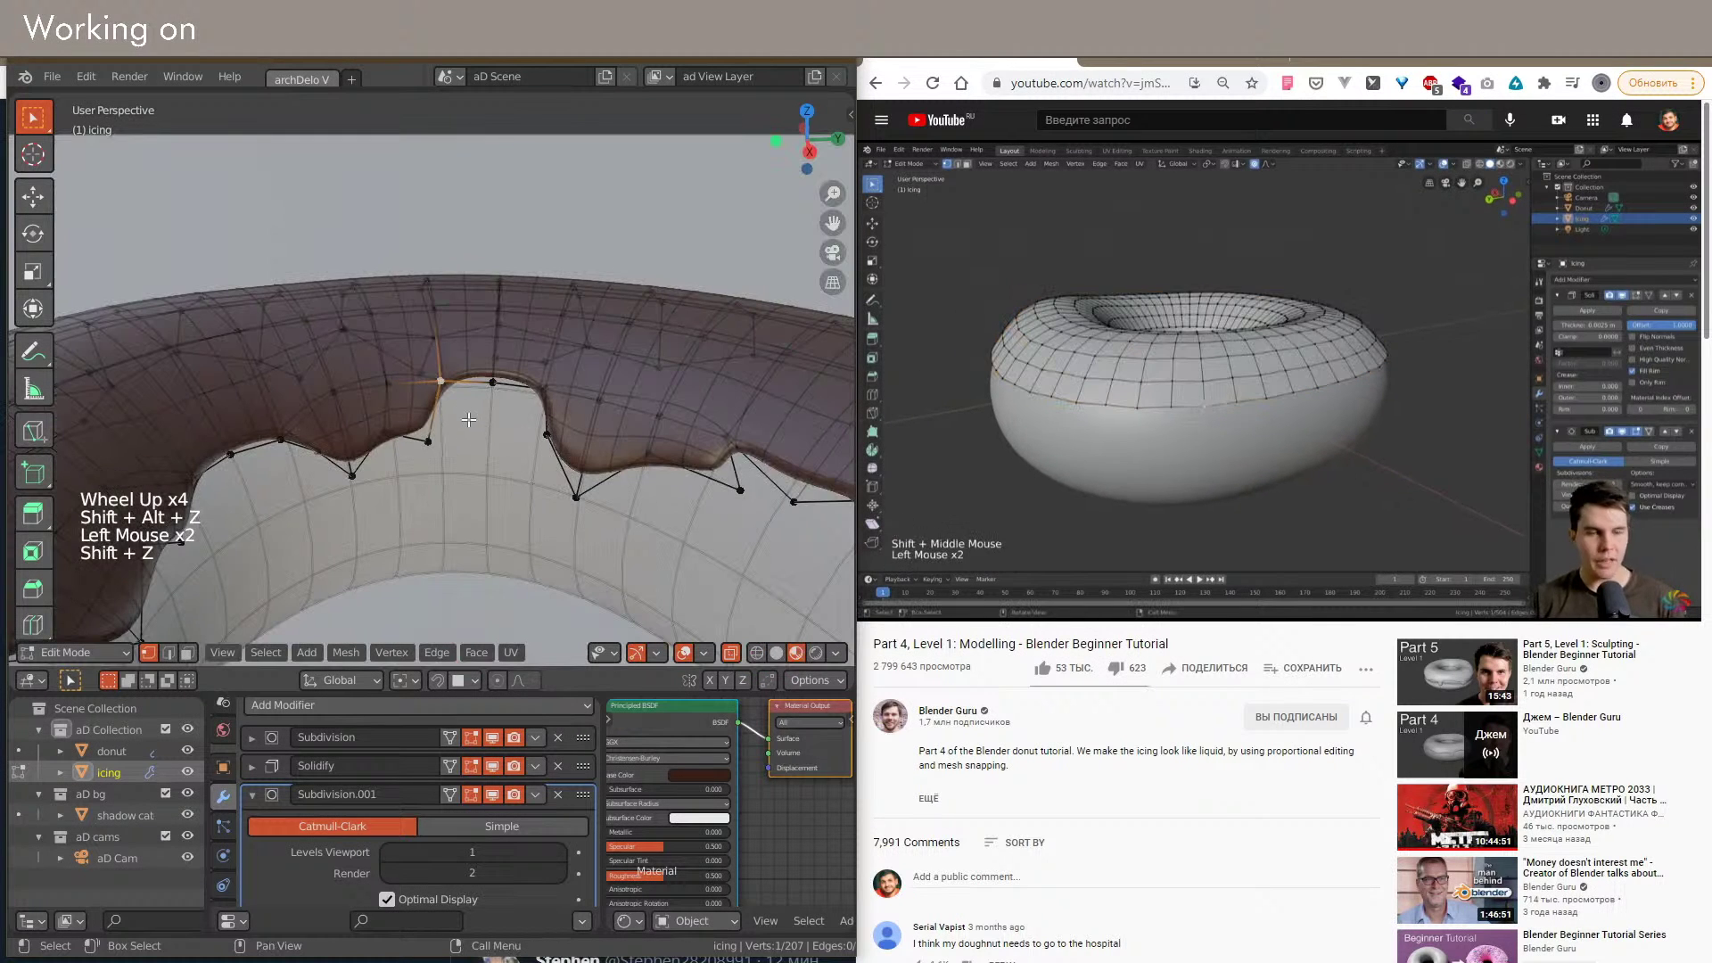
key("g")
left_click(470, 409, "ctrl")
left_click(499, 415, "ctrl")
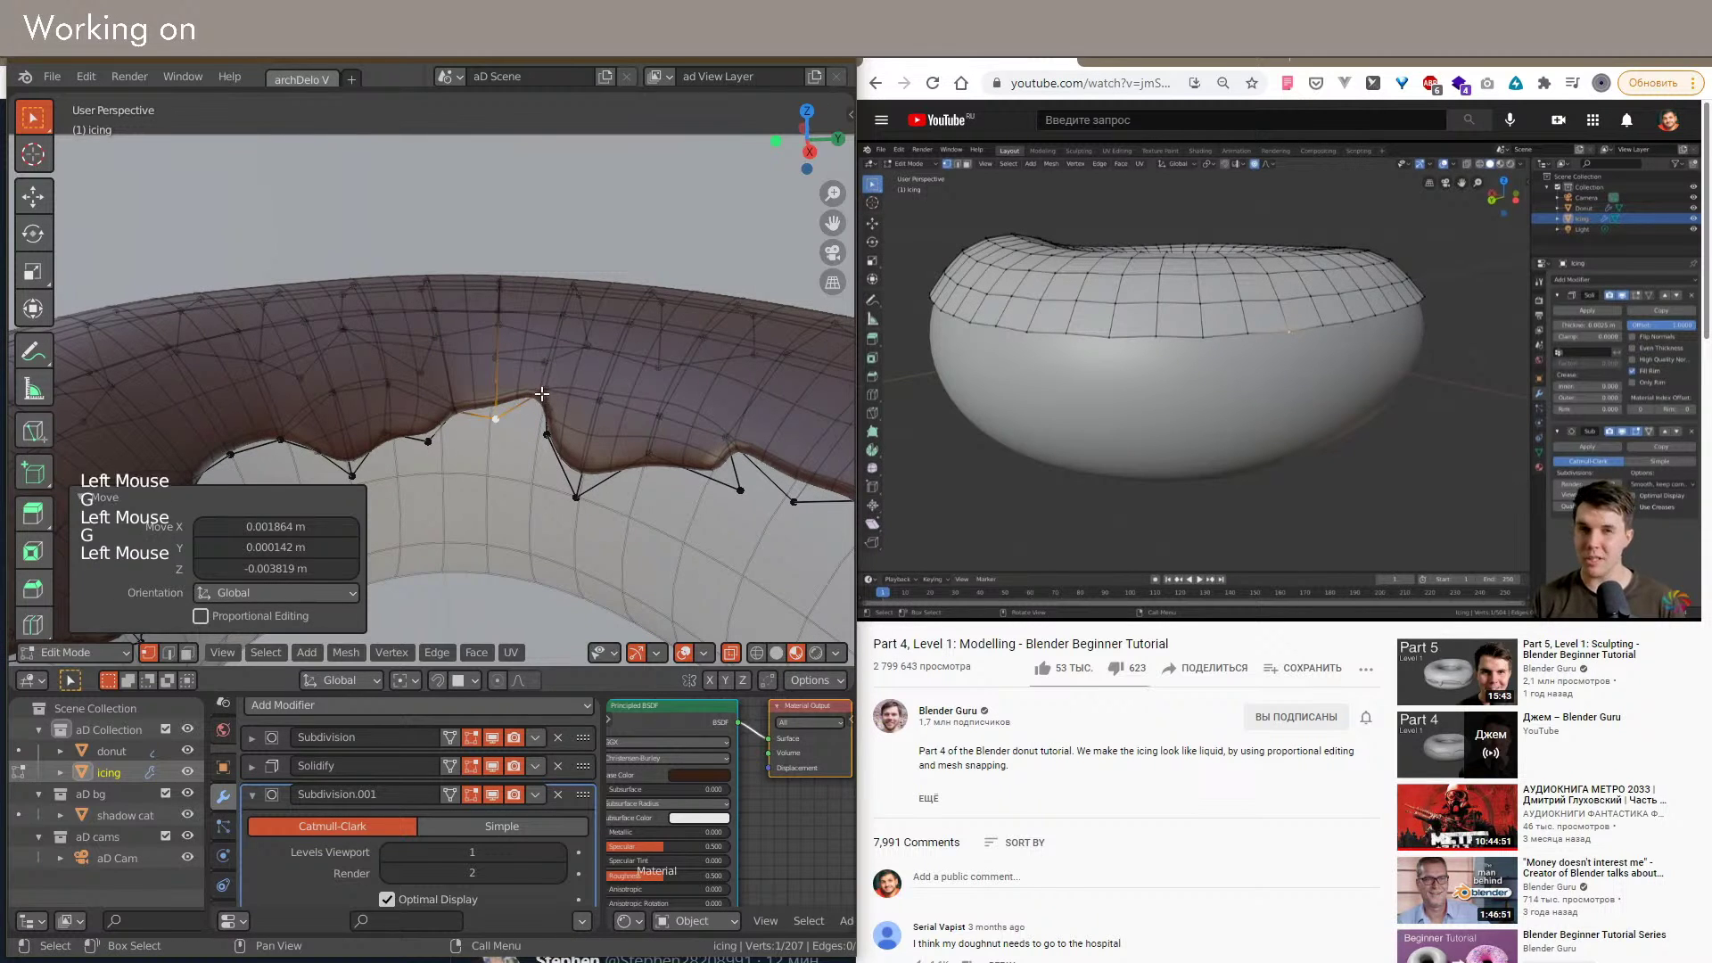
left_click(528, 436, "ctrl")
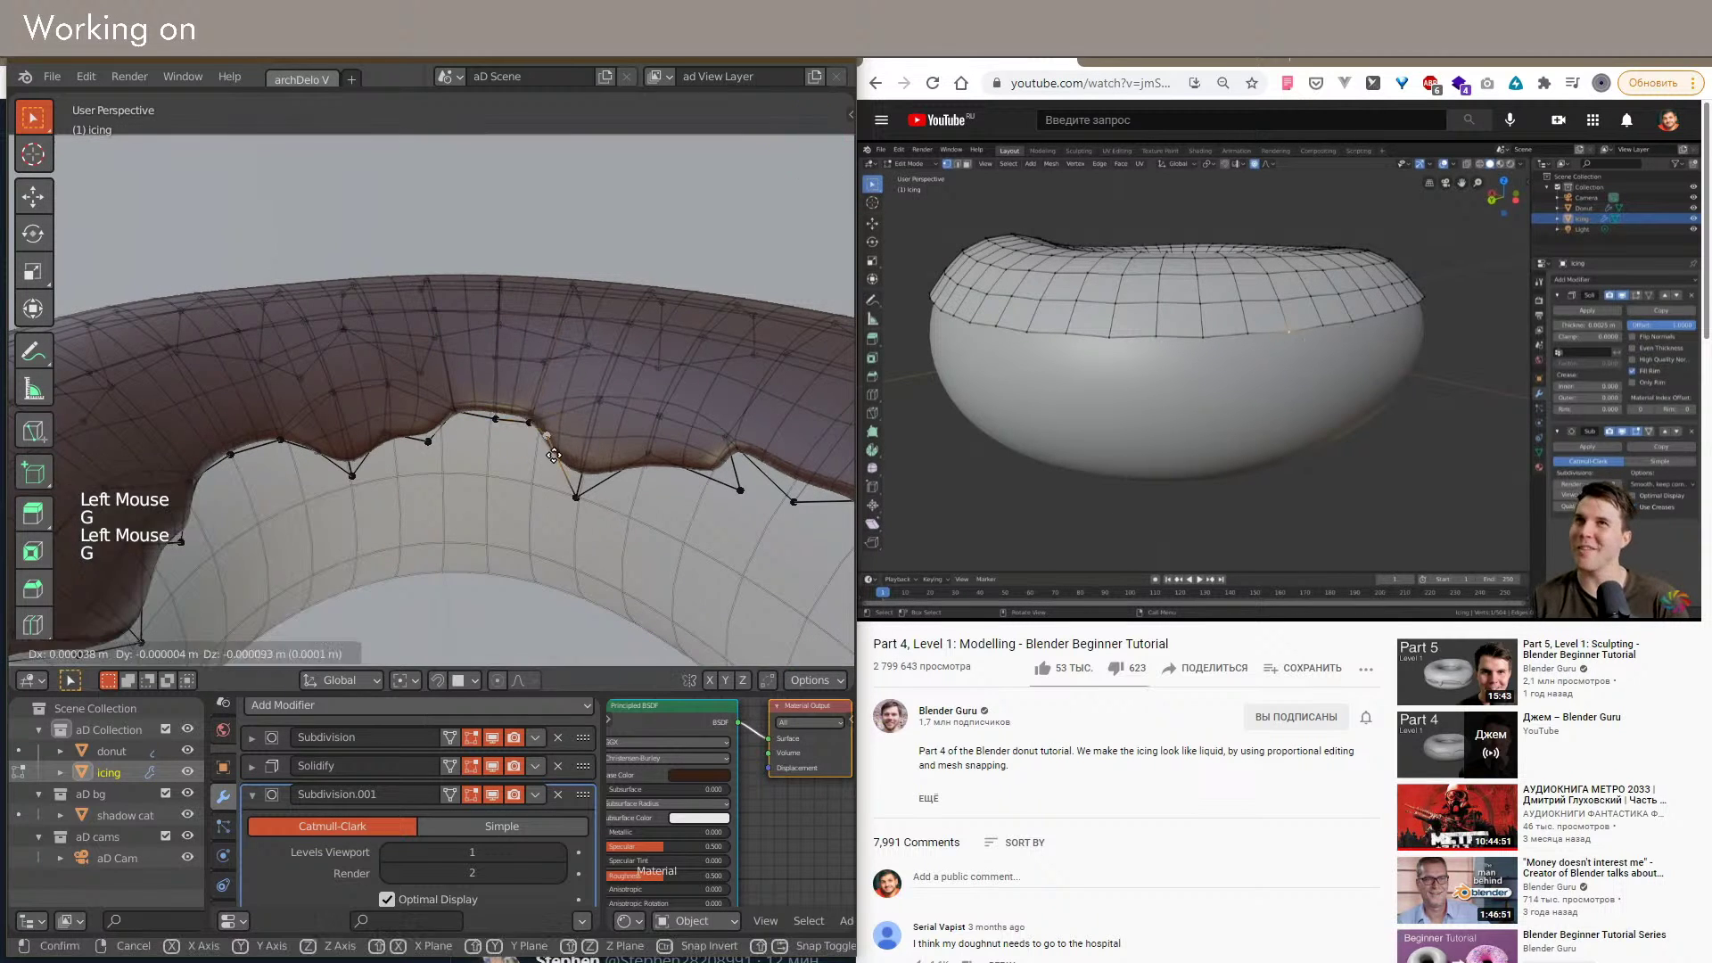
Step: Dissolve the side vertex of the lowered inner-rim arch, just above the neighbouring drip's tip
left_click(556, 479, "ctrl")
key("x")
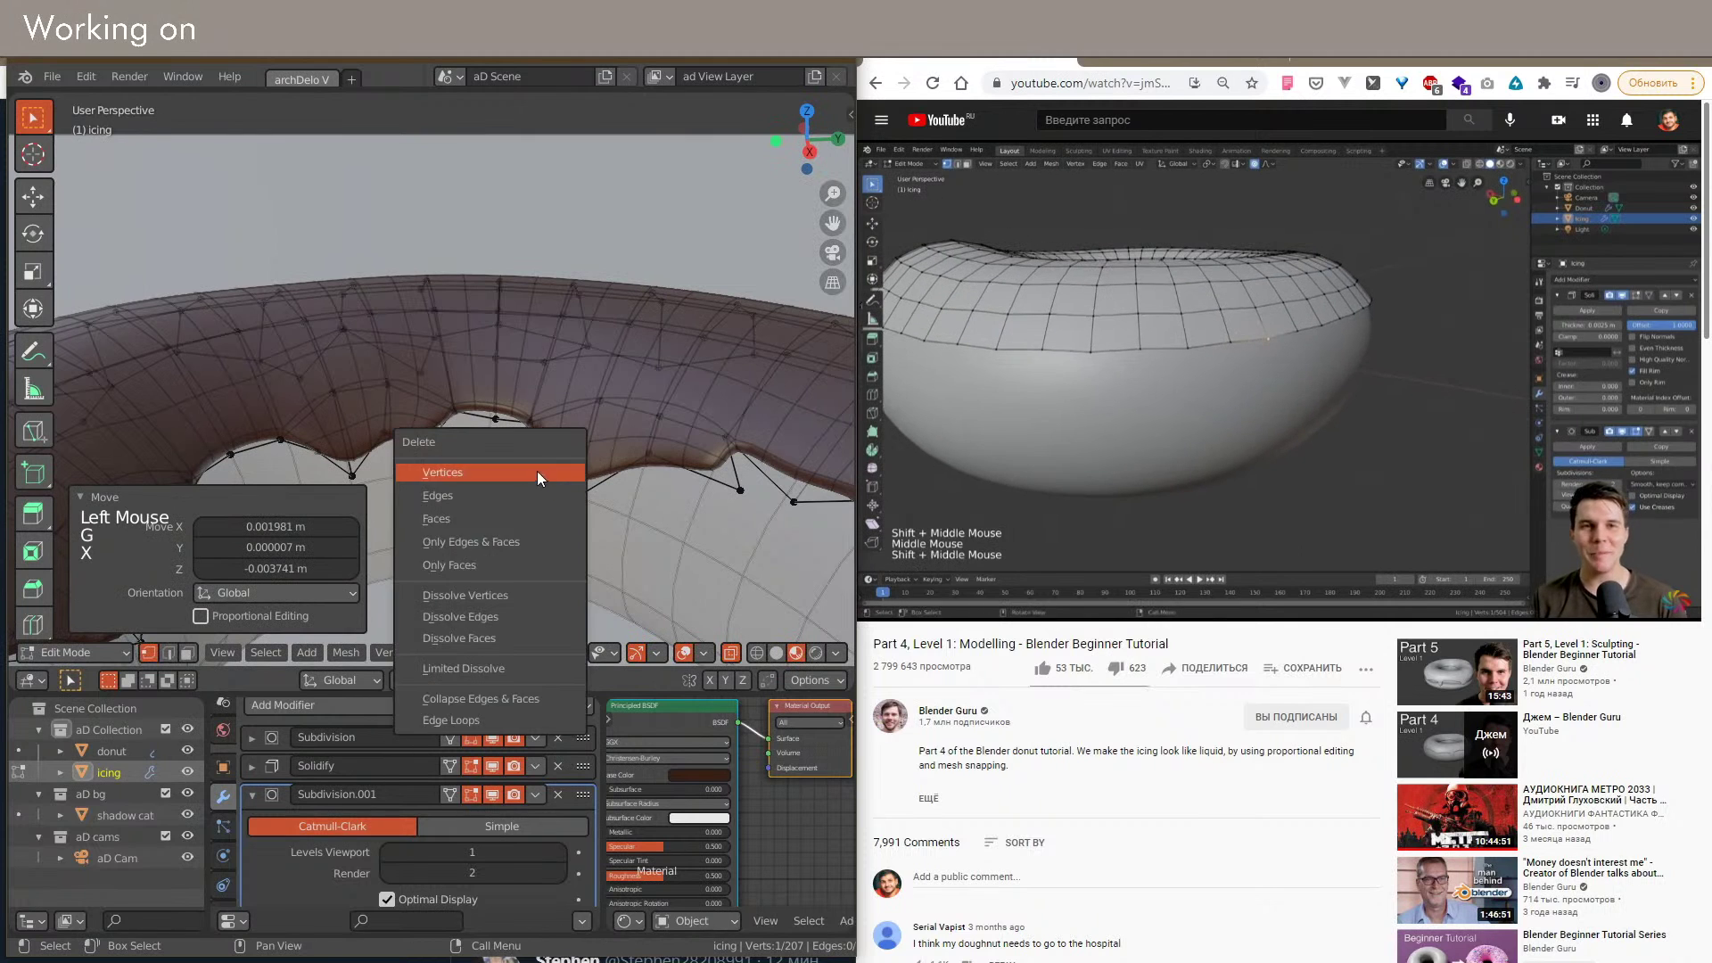
left_click(496, 592)
mouse_move(495, 592)
middle_mouse_down("shift")
mouse_move(496, 526)
mouse_move(638, 385)
middle_mouse_up("shift")
scroll(496, 527, "down", 2)
key("shift+z")
key("shift+z")
key("shift+z")
key("shift+alt+z")
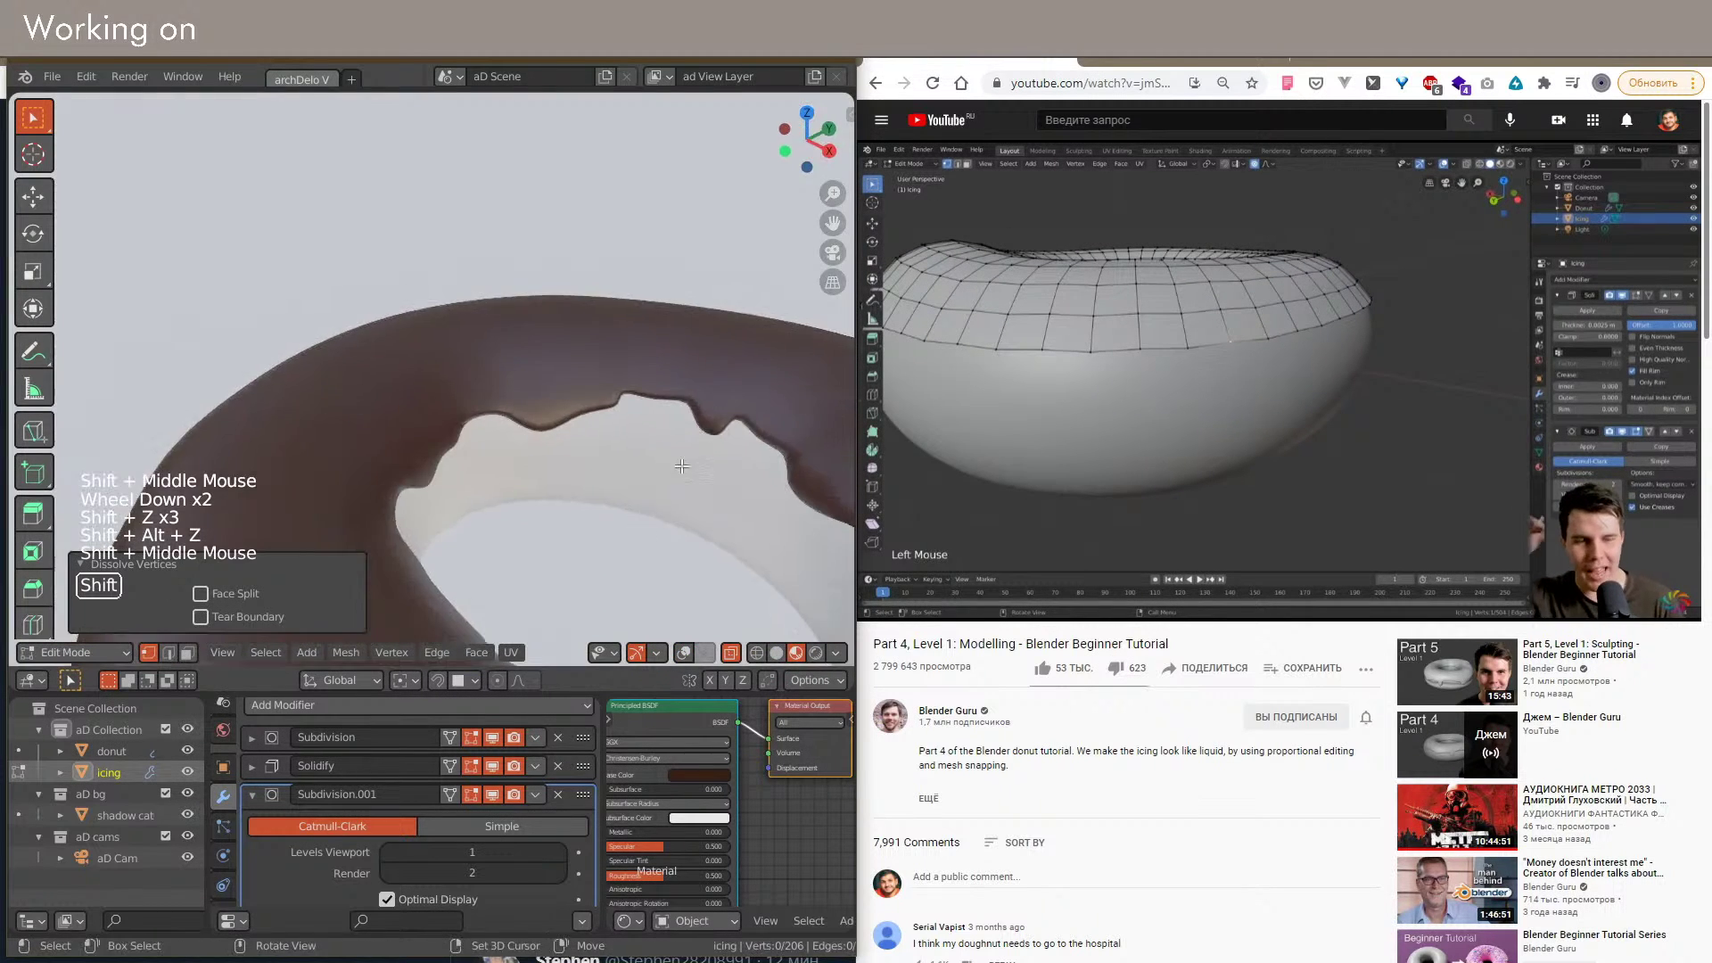
Step: Dissolve the vertex at the sharp notch in the inner rim between the broad drip and the next arch
key("shift+alt+z")
scroll(639, 384, "up", 4)
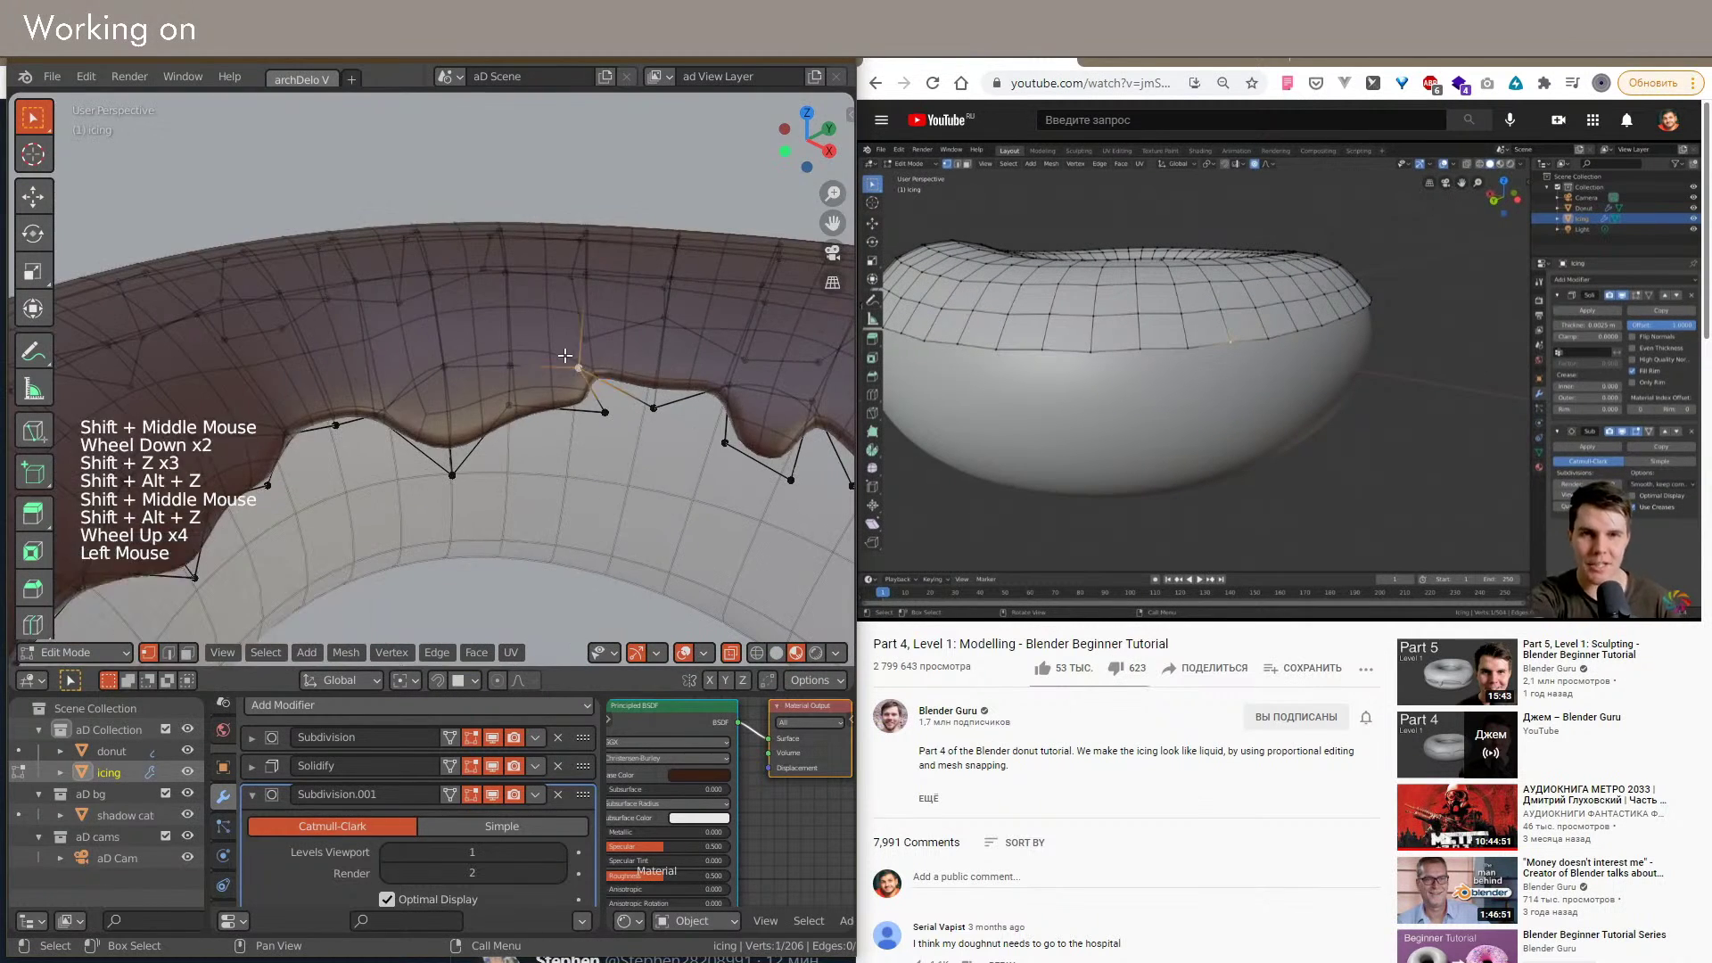
scroll(614, 390, "up", 3)
left_click(629, 435)
scroll(616, 441, "down", 3)
key("shift+alt+z")
middle_click_drag(589, 419, 553, 419, "shift")
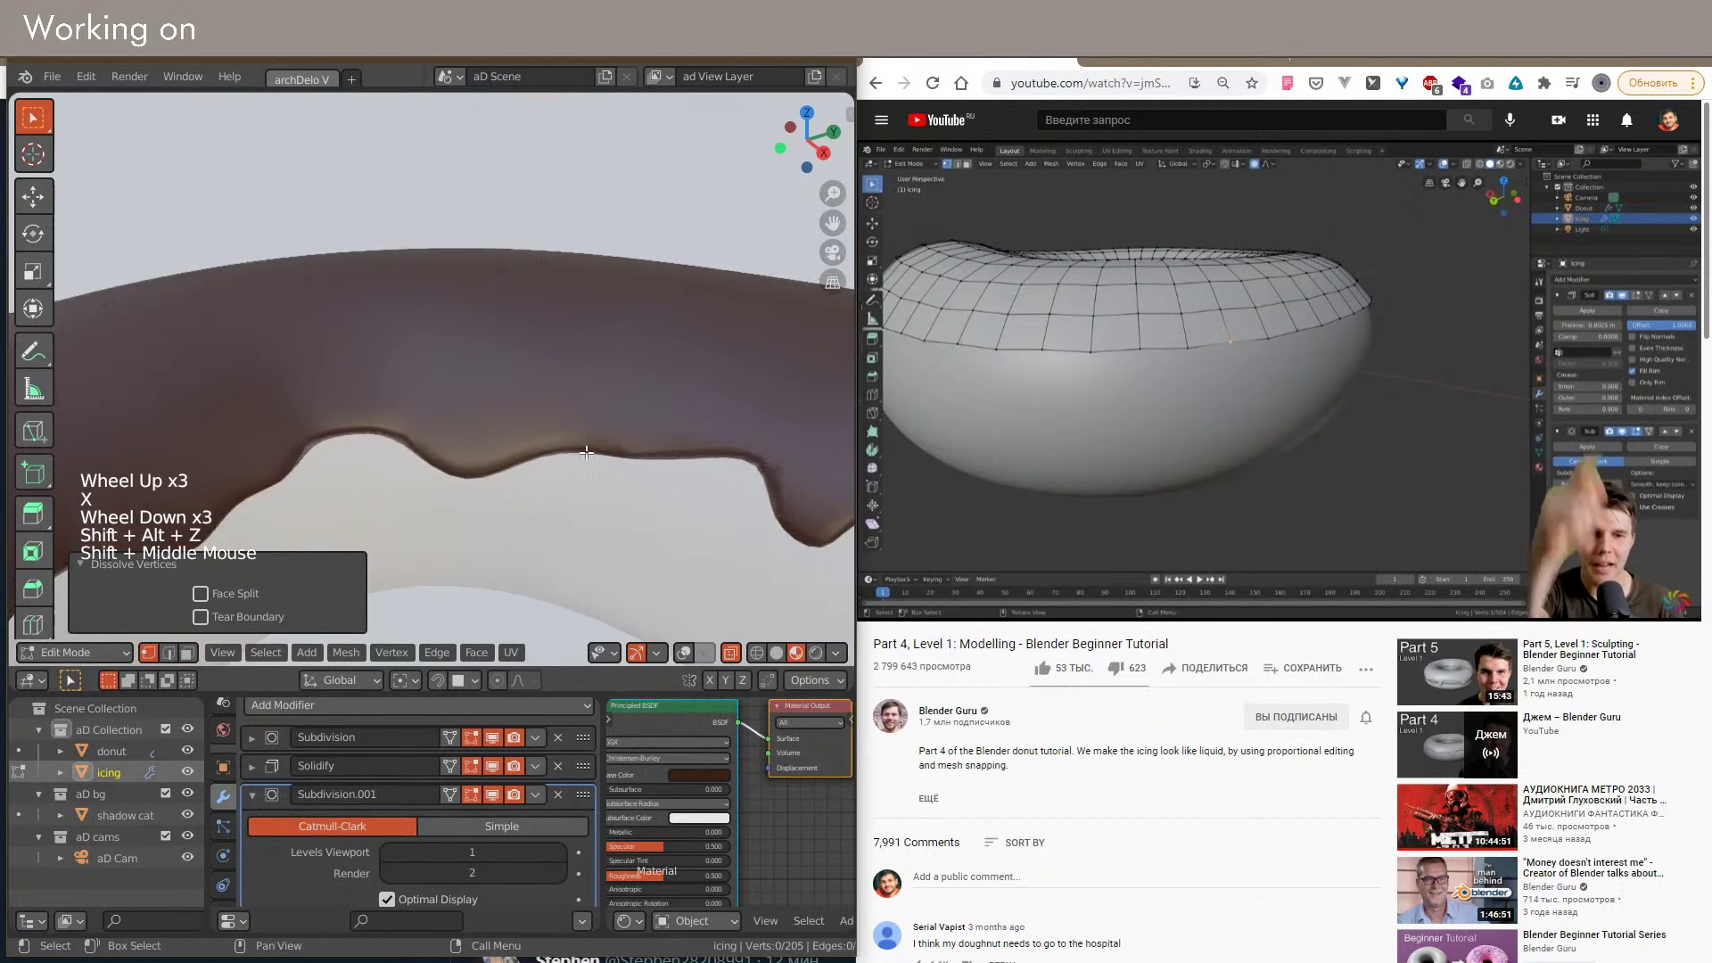
Step: Lower the notch vertices on the right side of the small narrow drip on the inner rim
scroll(586, 453, "down", 3)
middle_click_drag(553, 419, 535, 383, "shift")
key("shift+alt+z")
scroll(519, 358, "up", 3)
left_click(520, 358)
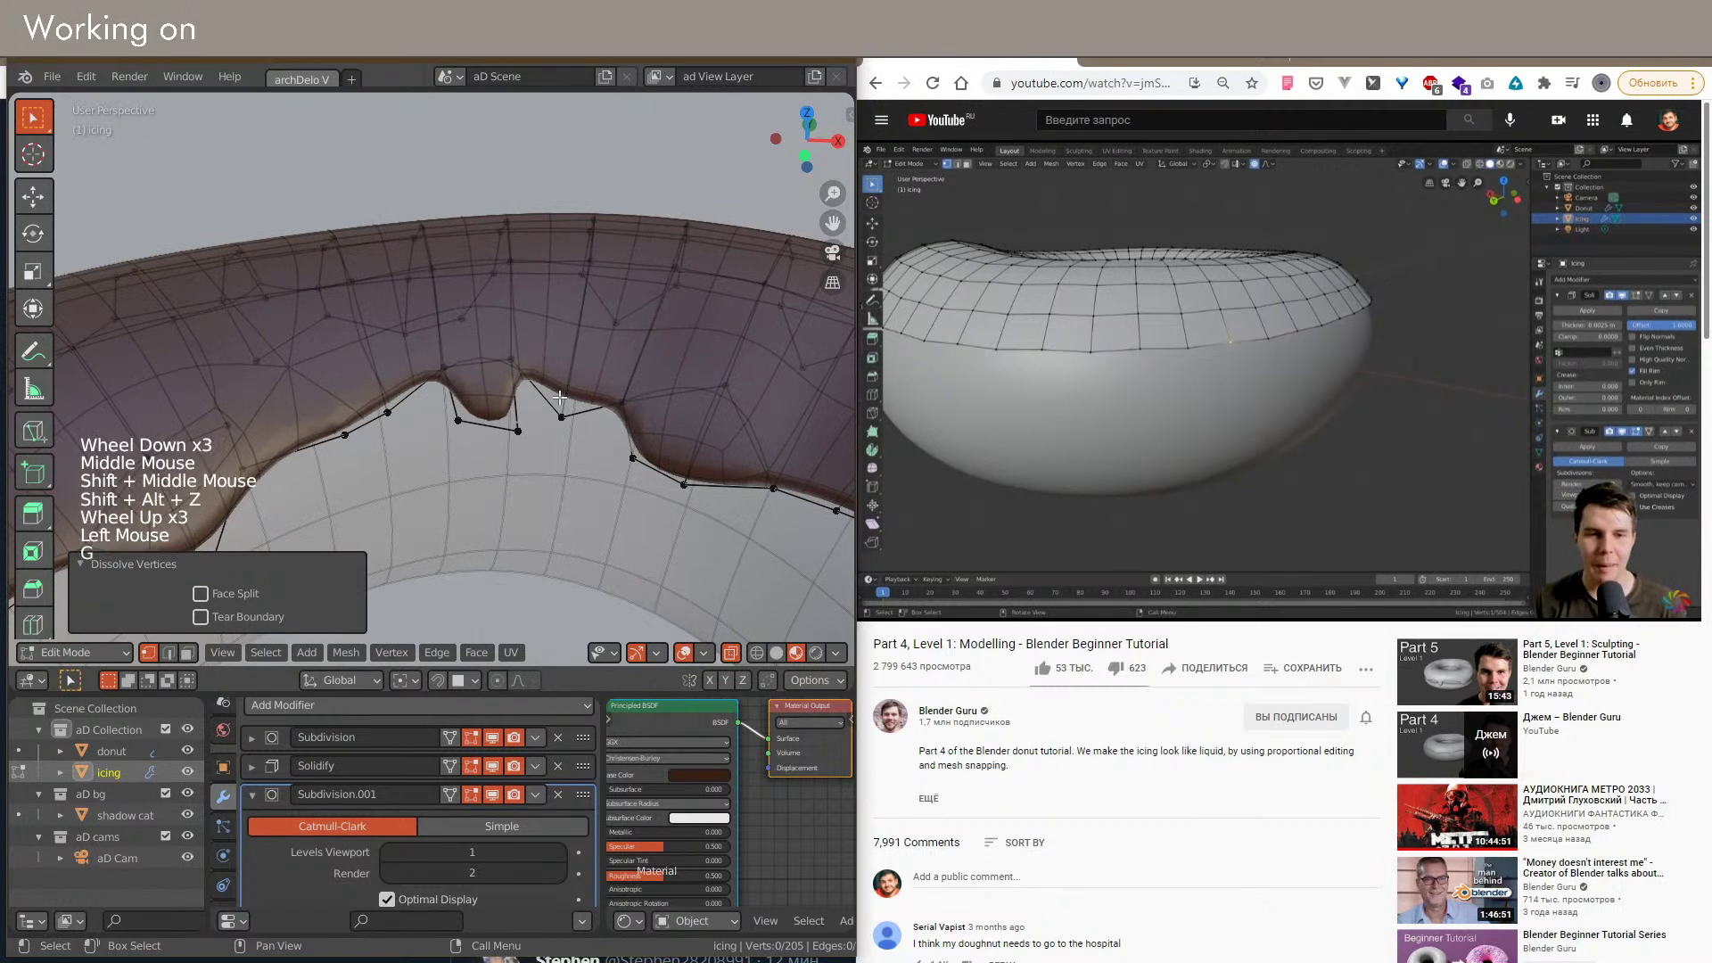
left_click(514, 360)
key("g")
left_click(595, 442)
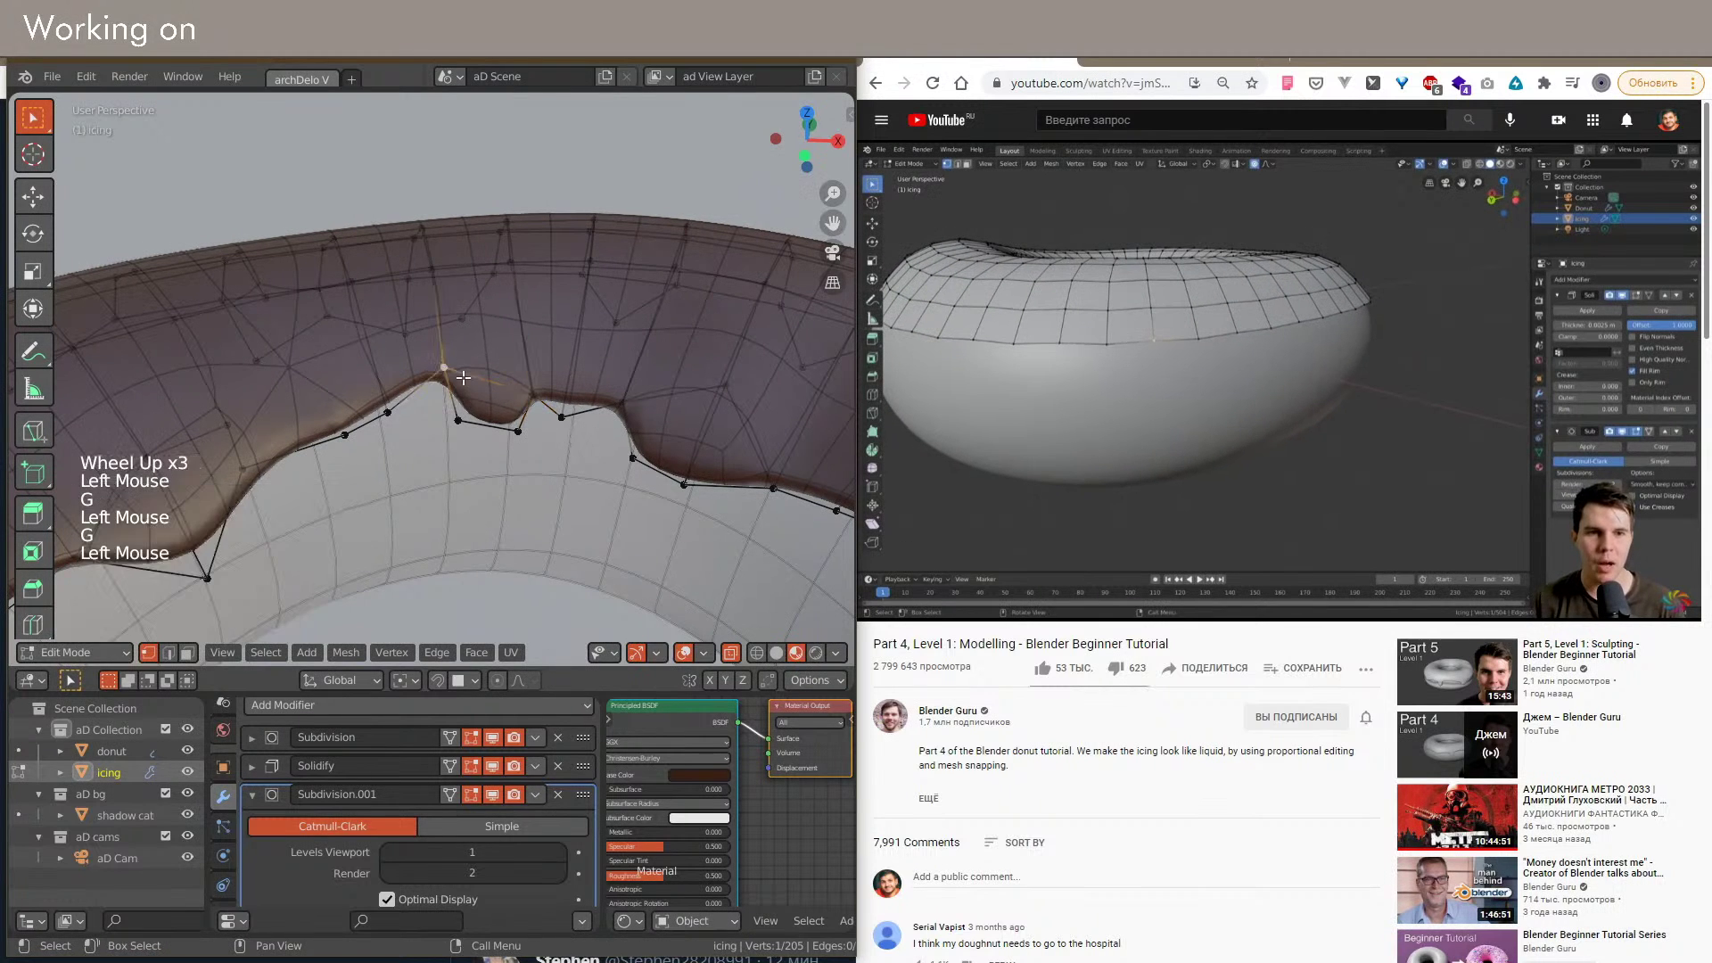
Step: Lower the notch vertex on the left side of the small inner-rim drip to make the drip shallower
key("g")
left_click(452, 406)
key("shift+z")
key("shift+z")
middle_click_drag(512, 443, 482, 374, "shift")
scroll(478, 377, "down", 1)
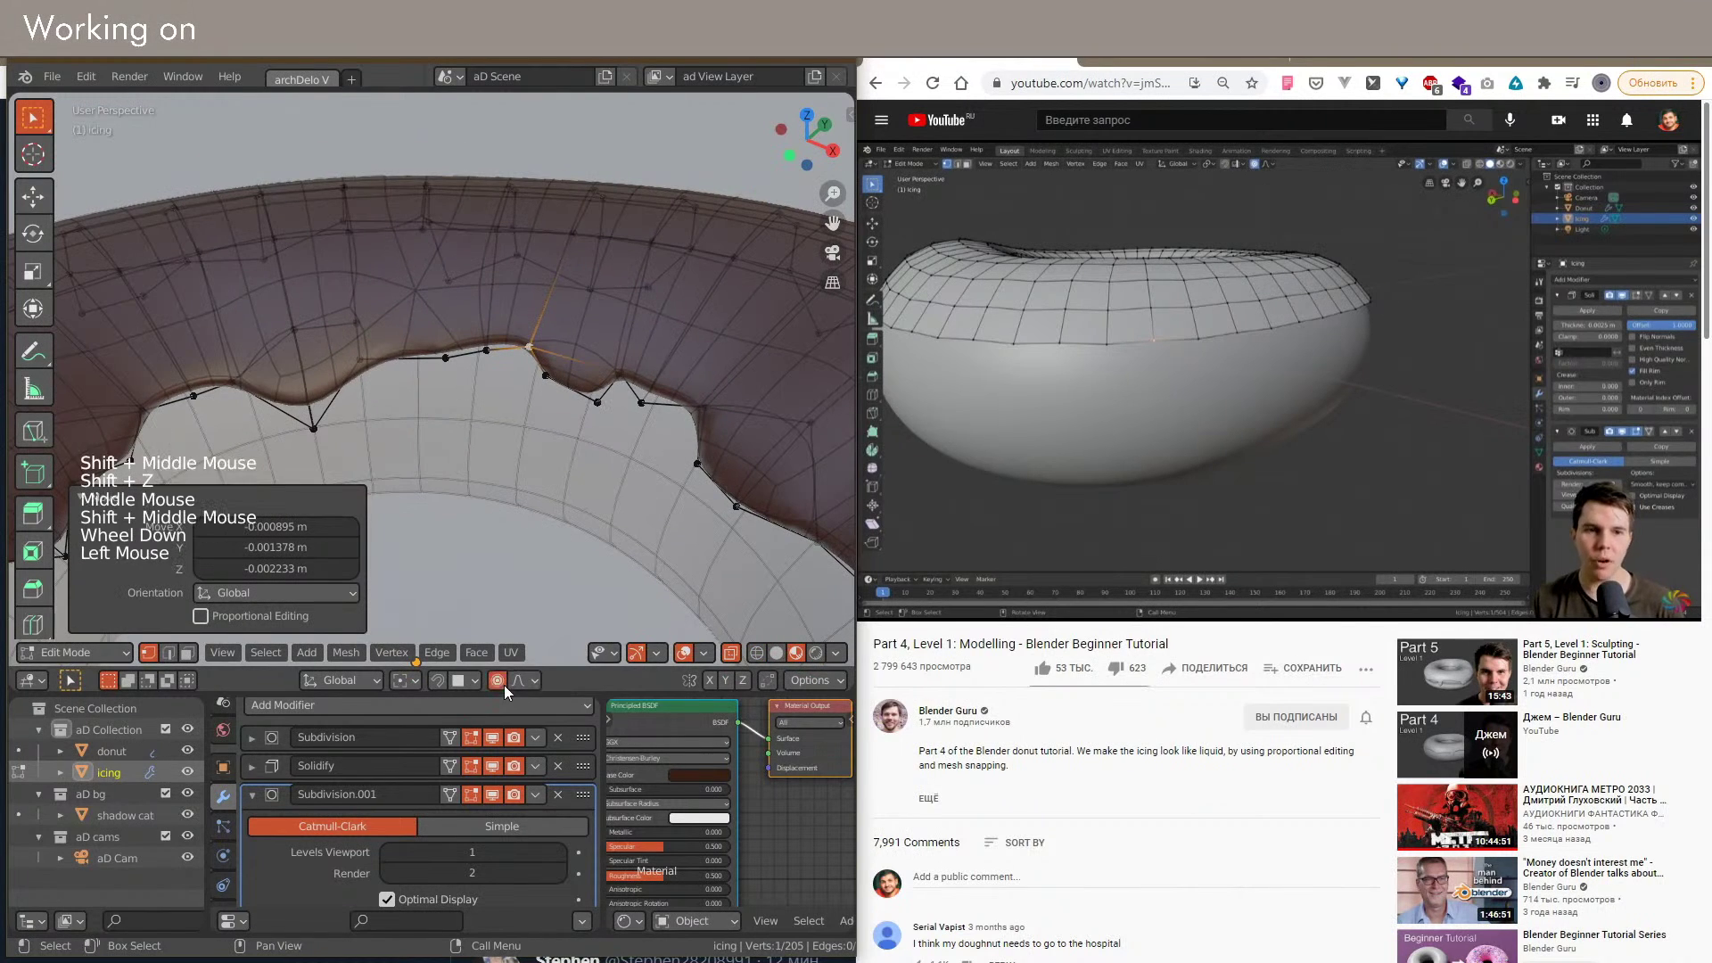
Step: Lower the selected inner-rim vertex beside the small narrow drip with proportional editing to soften the surrounding edge
key("g")
left_click(583, 516)
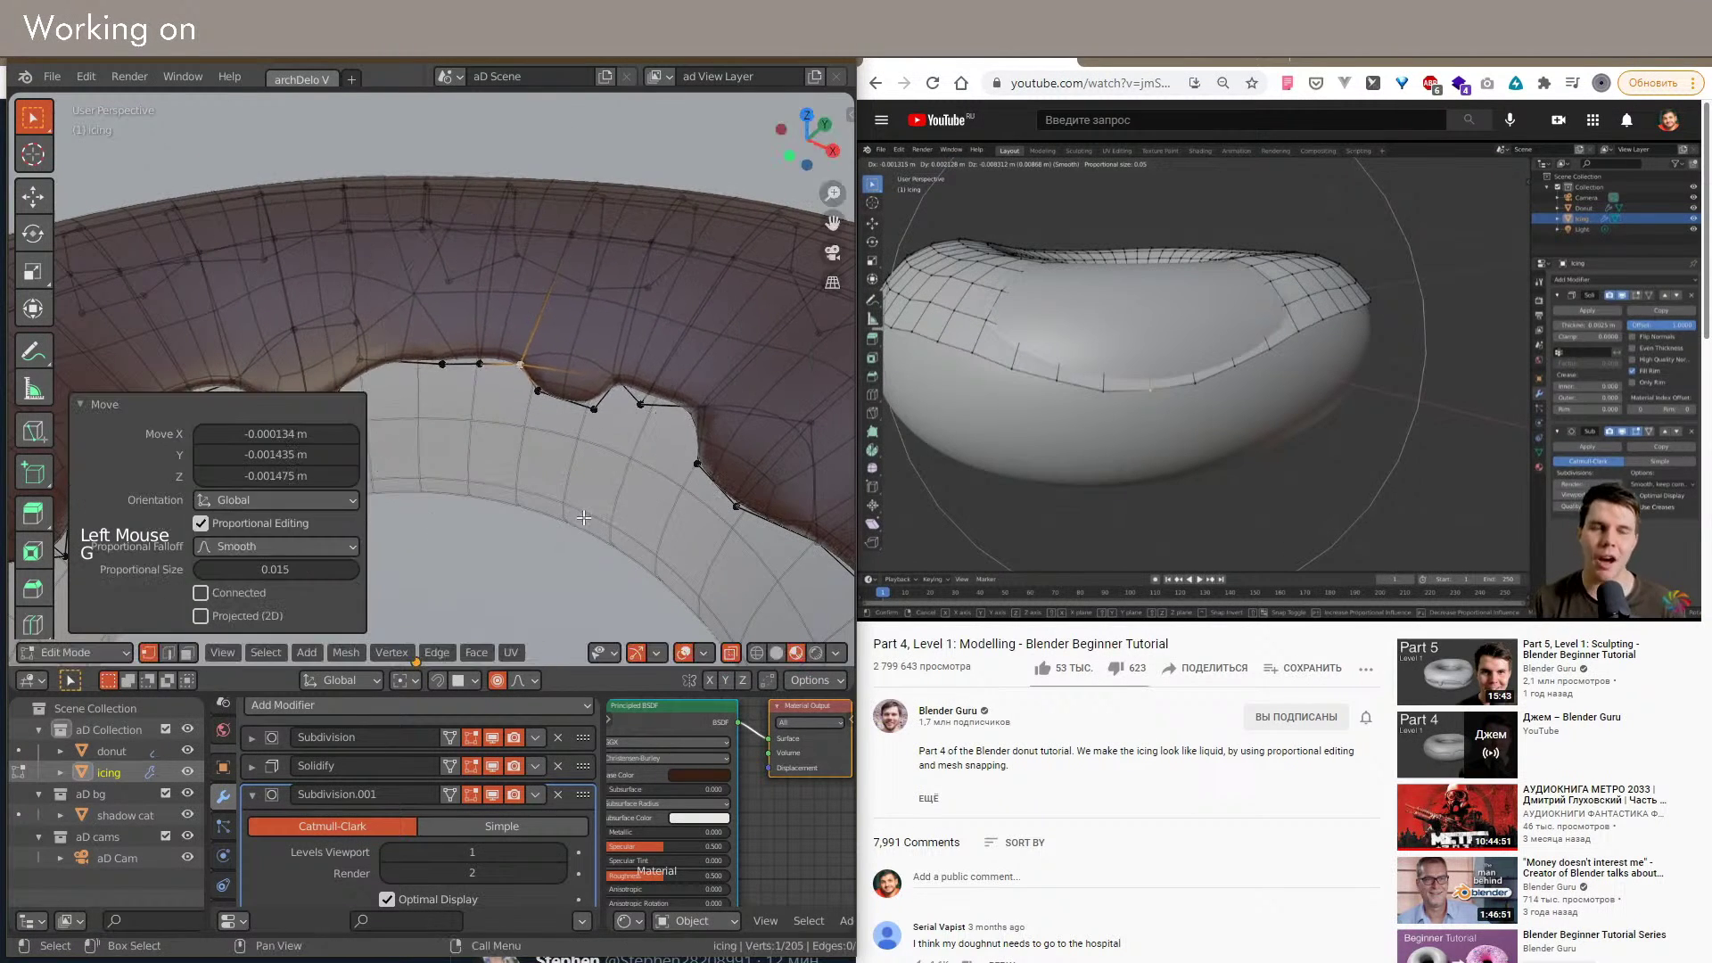
key("shift+z")
key("shift+z")
middle_click_drag(573, 521, 533, 453, "shift")
scroll(606, 506, "down", 3)
key("shift+alt+z")
scroll(511, 482, "down", 5)
middle_click_drag(613, 492, 694, 466, "shift")
scroll(678, 453, "up", 2)
Step: Try randomizing all of the icing's vertices, varying the Randomize amount between 0.003 m and -0.004 m
key("a")
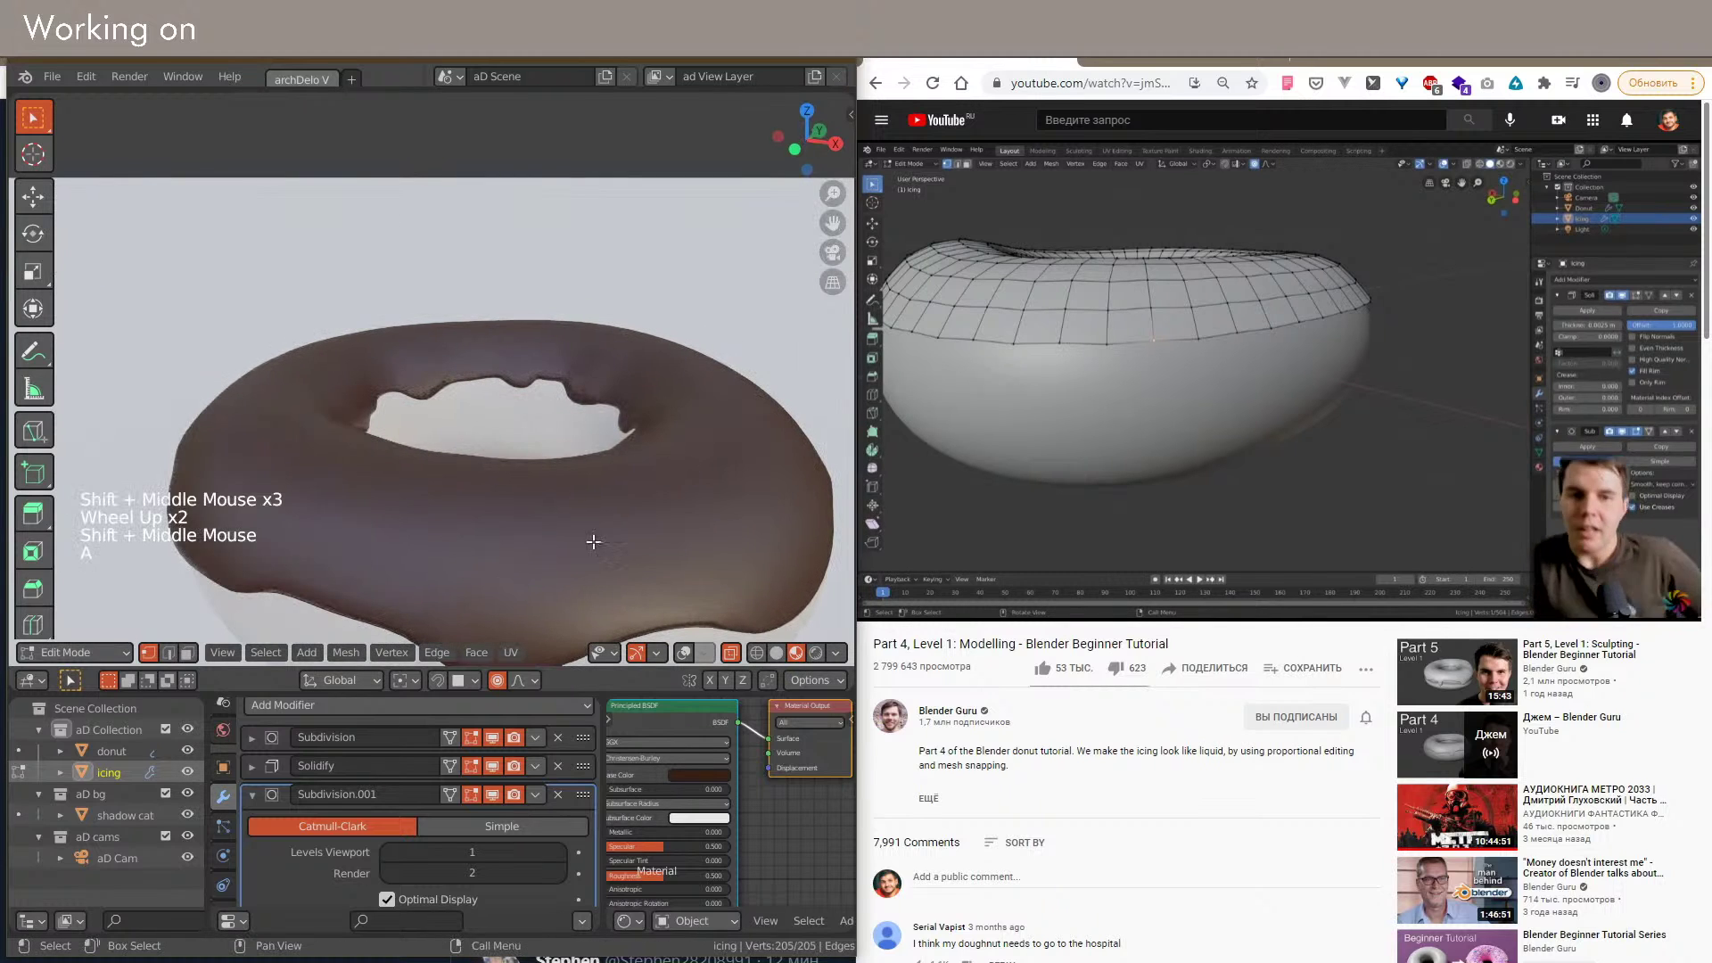
left_click(390, 653)
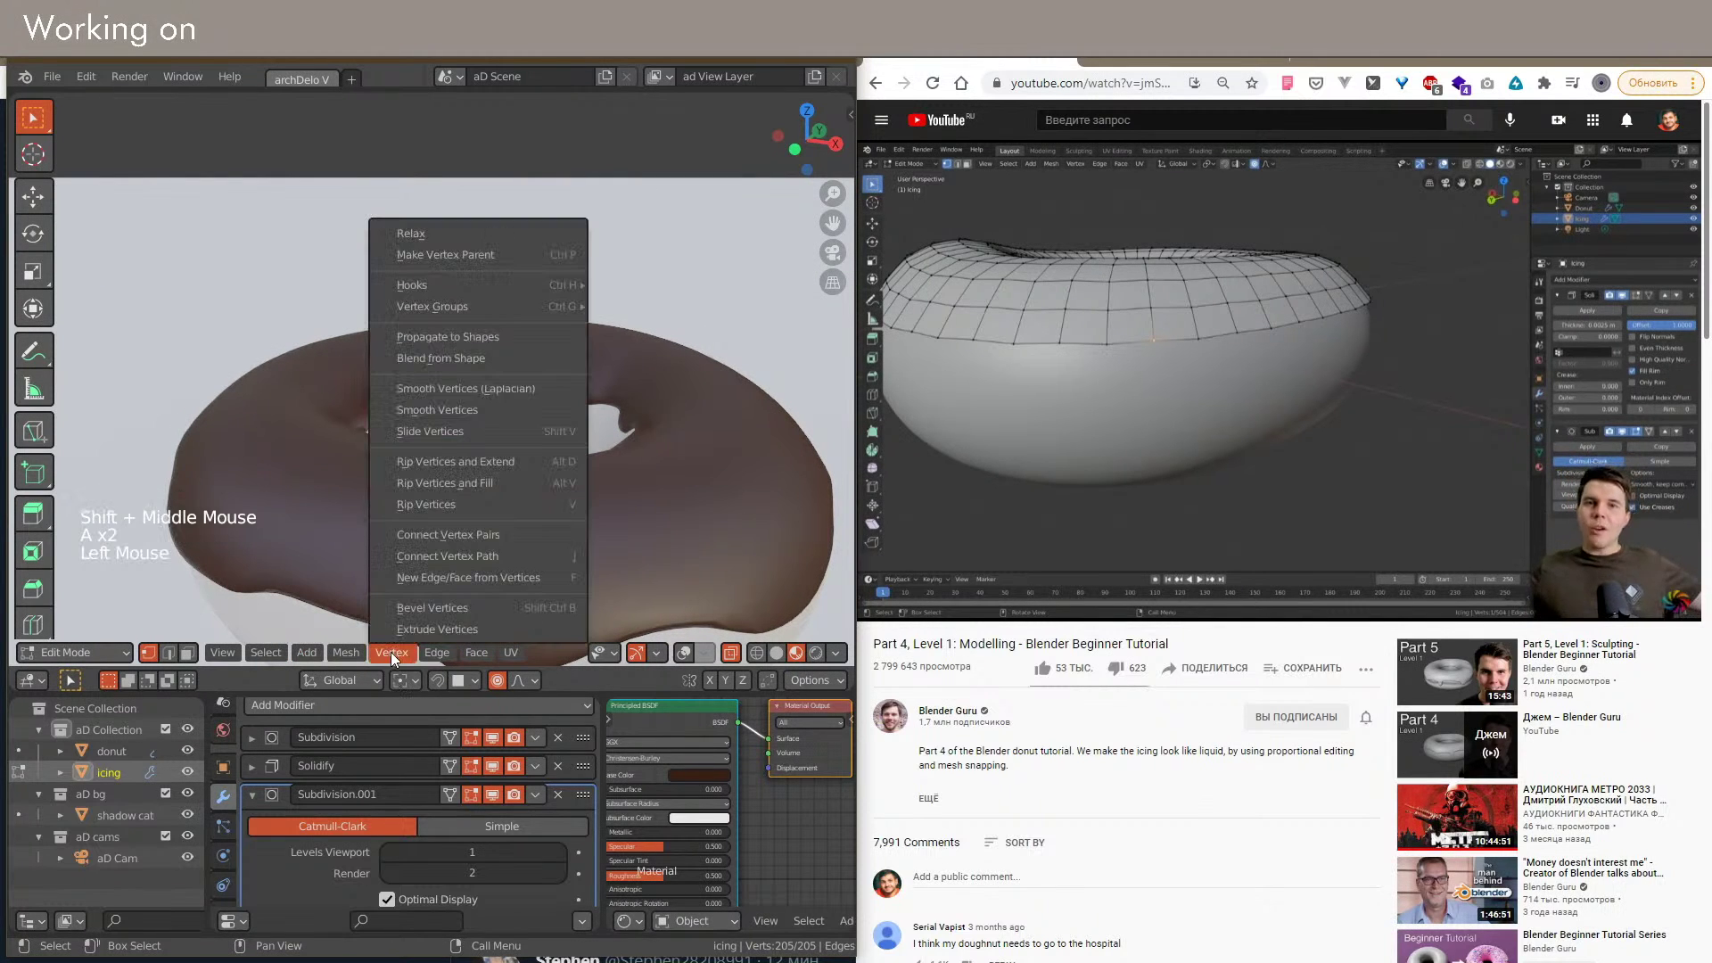
left_click(347, 653)
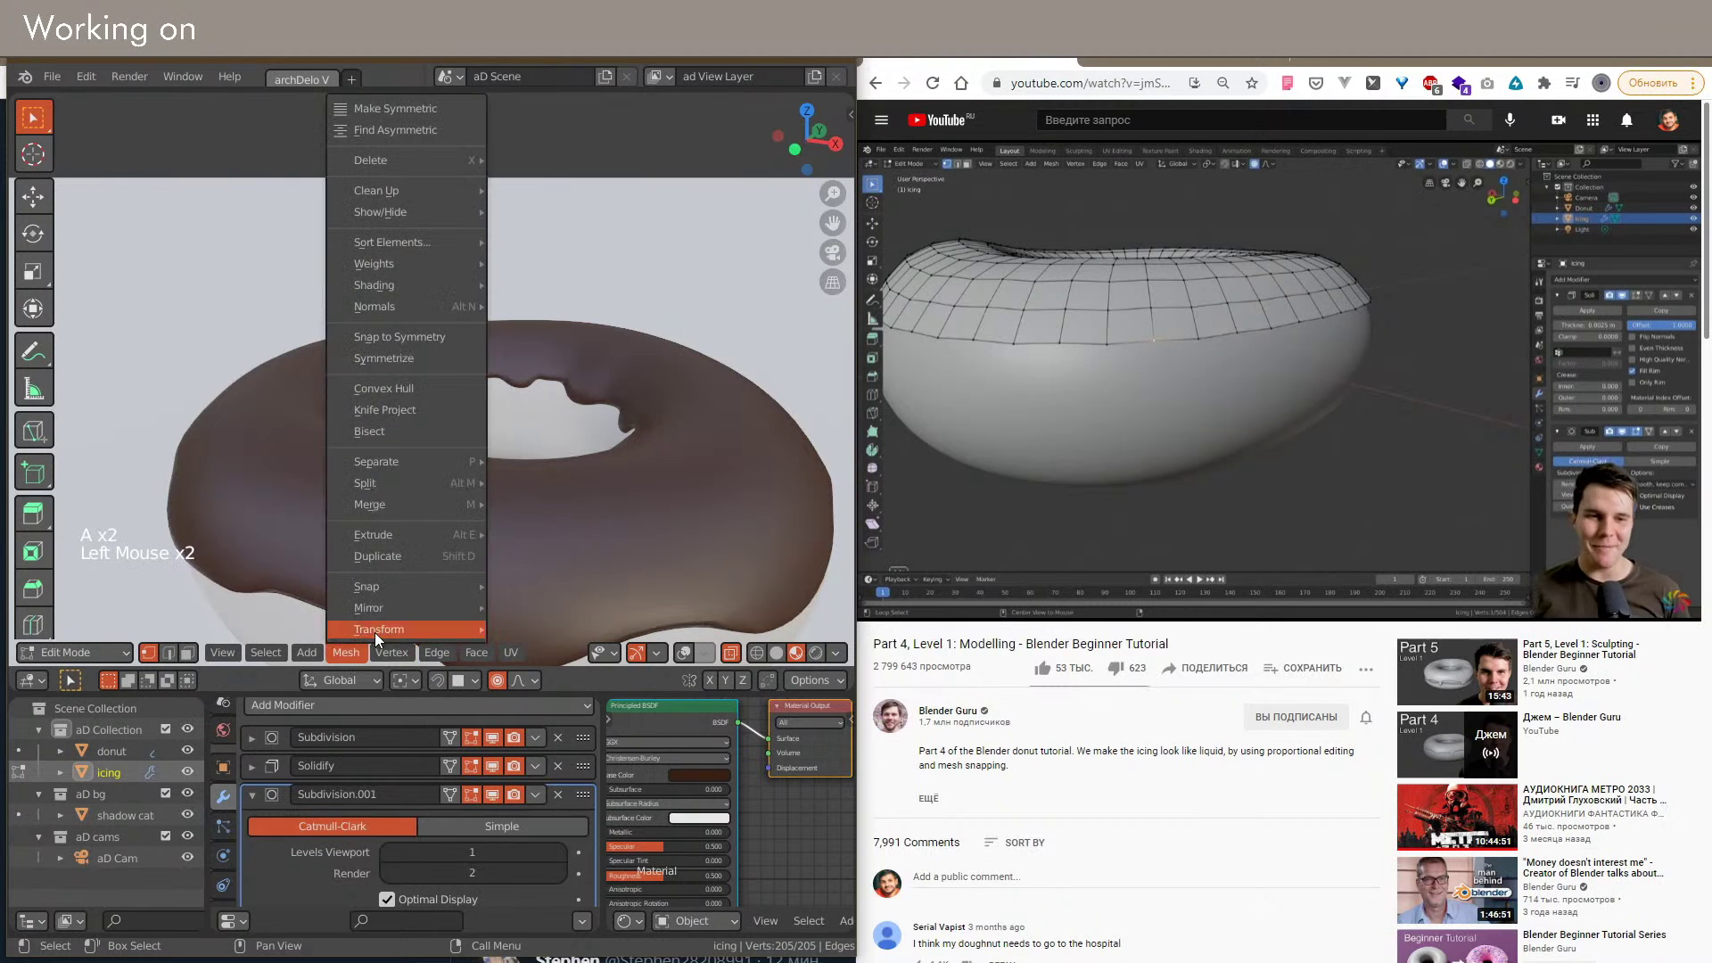
mouse_move(435, 633)
left_click(542, 808)
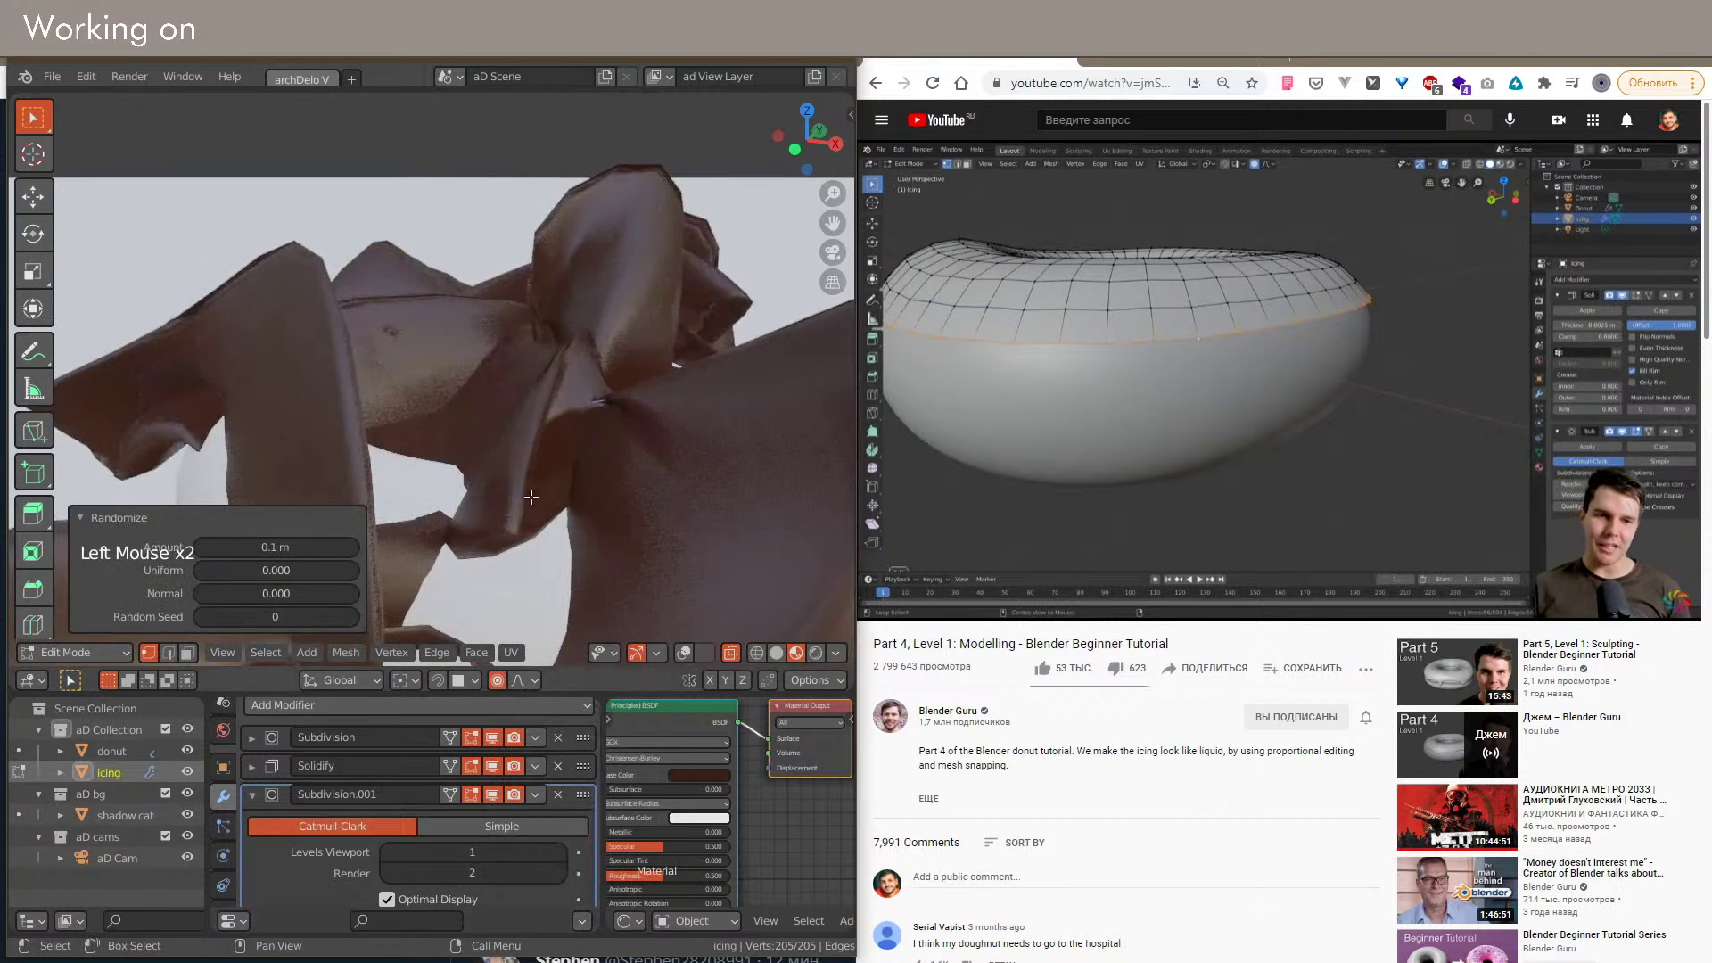
scroll(268, 606, "down", 2)
mouse_move(293, 550)
left_mouse_down()
mouse_move(267, 549)
mouse_move(296, 555)
left_mouse_up()
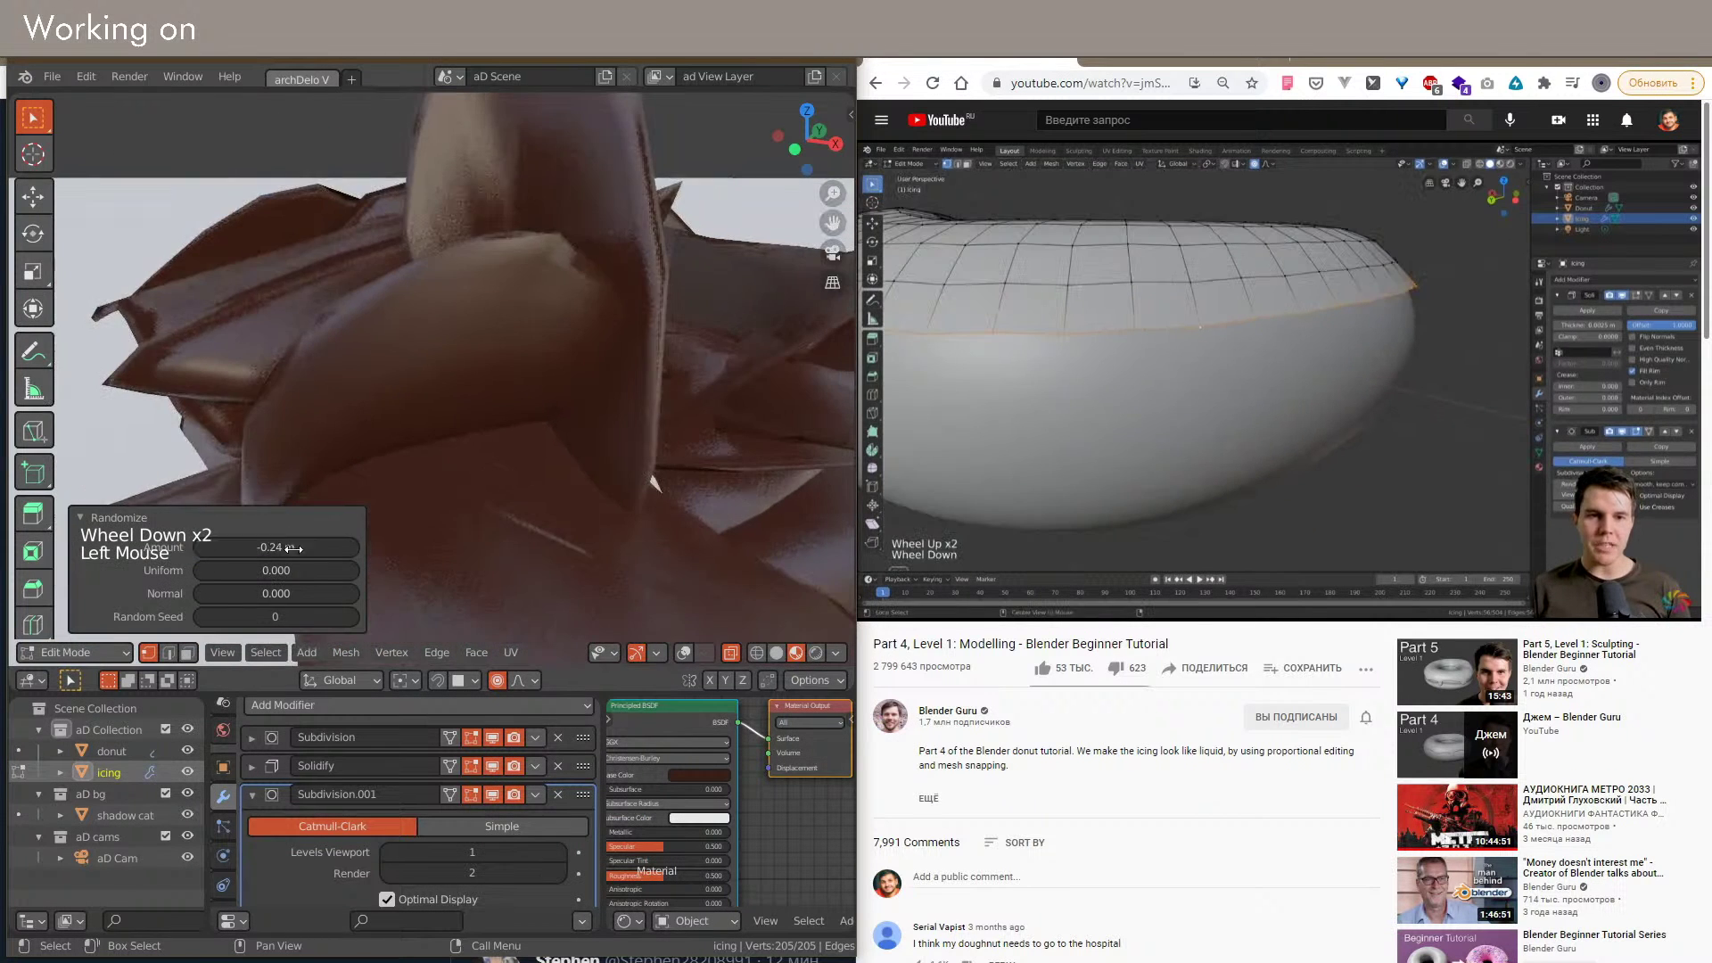
key("Return")
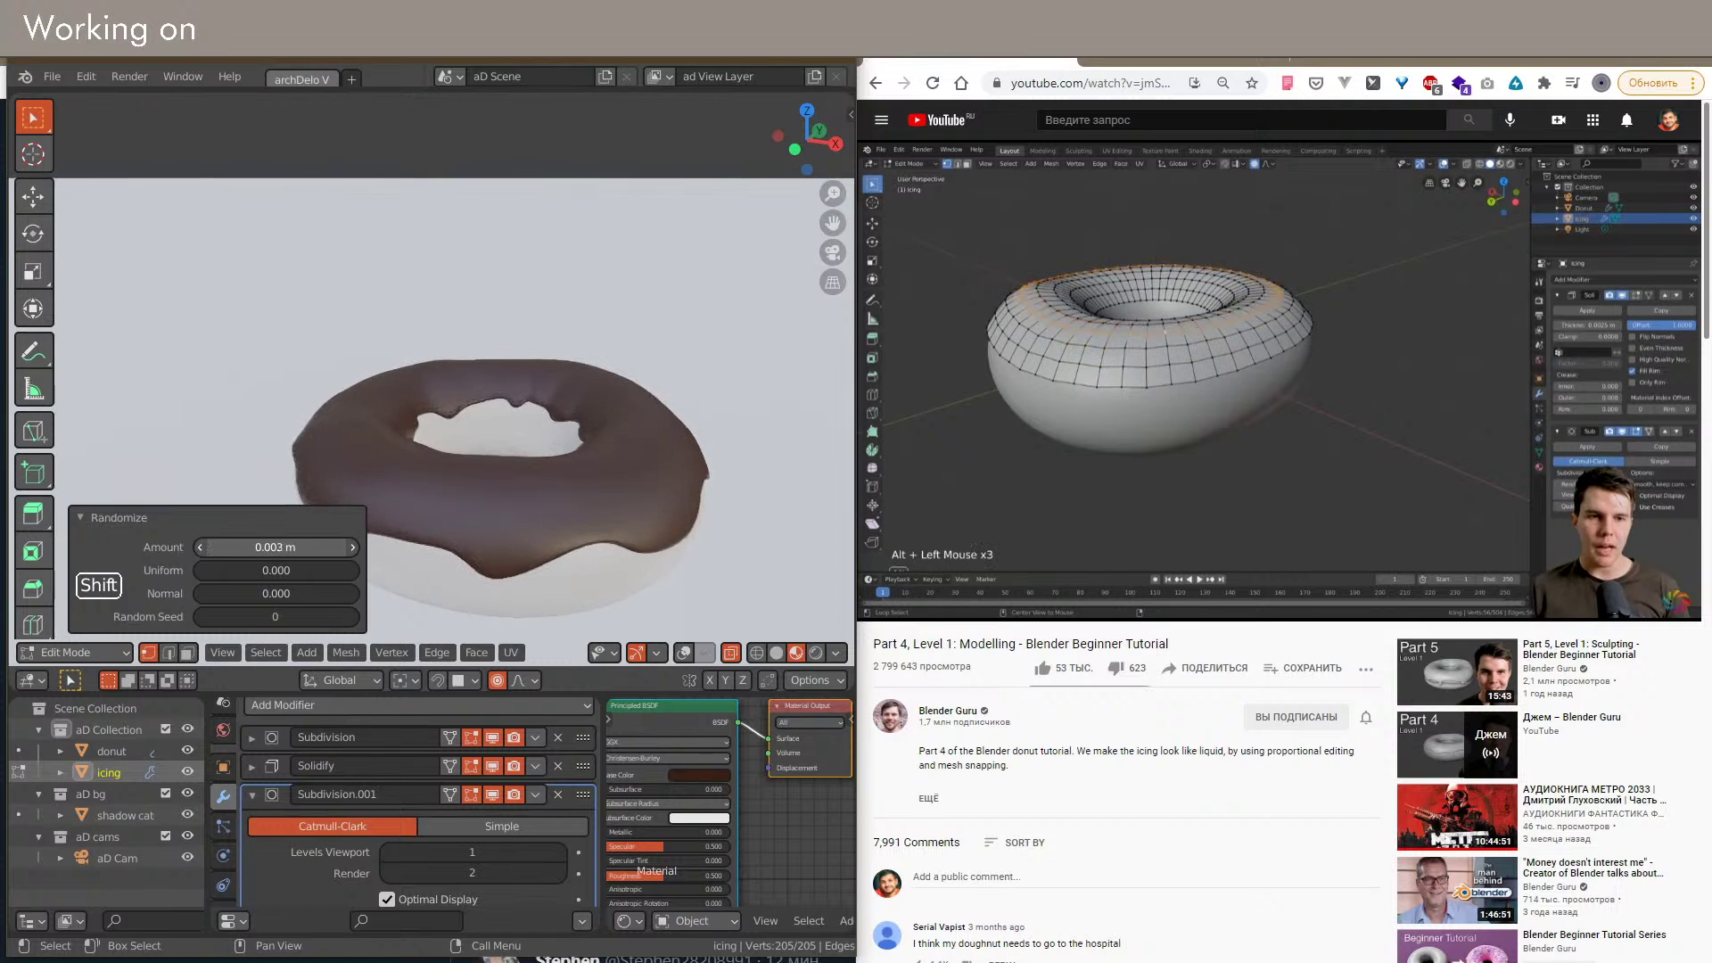
left_click_drag(277, 546, 262, 547, "shift")
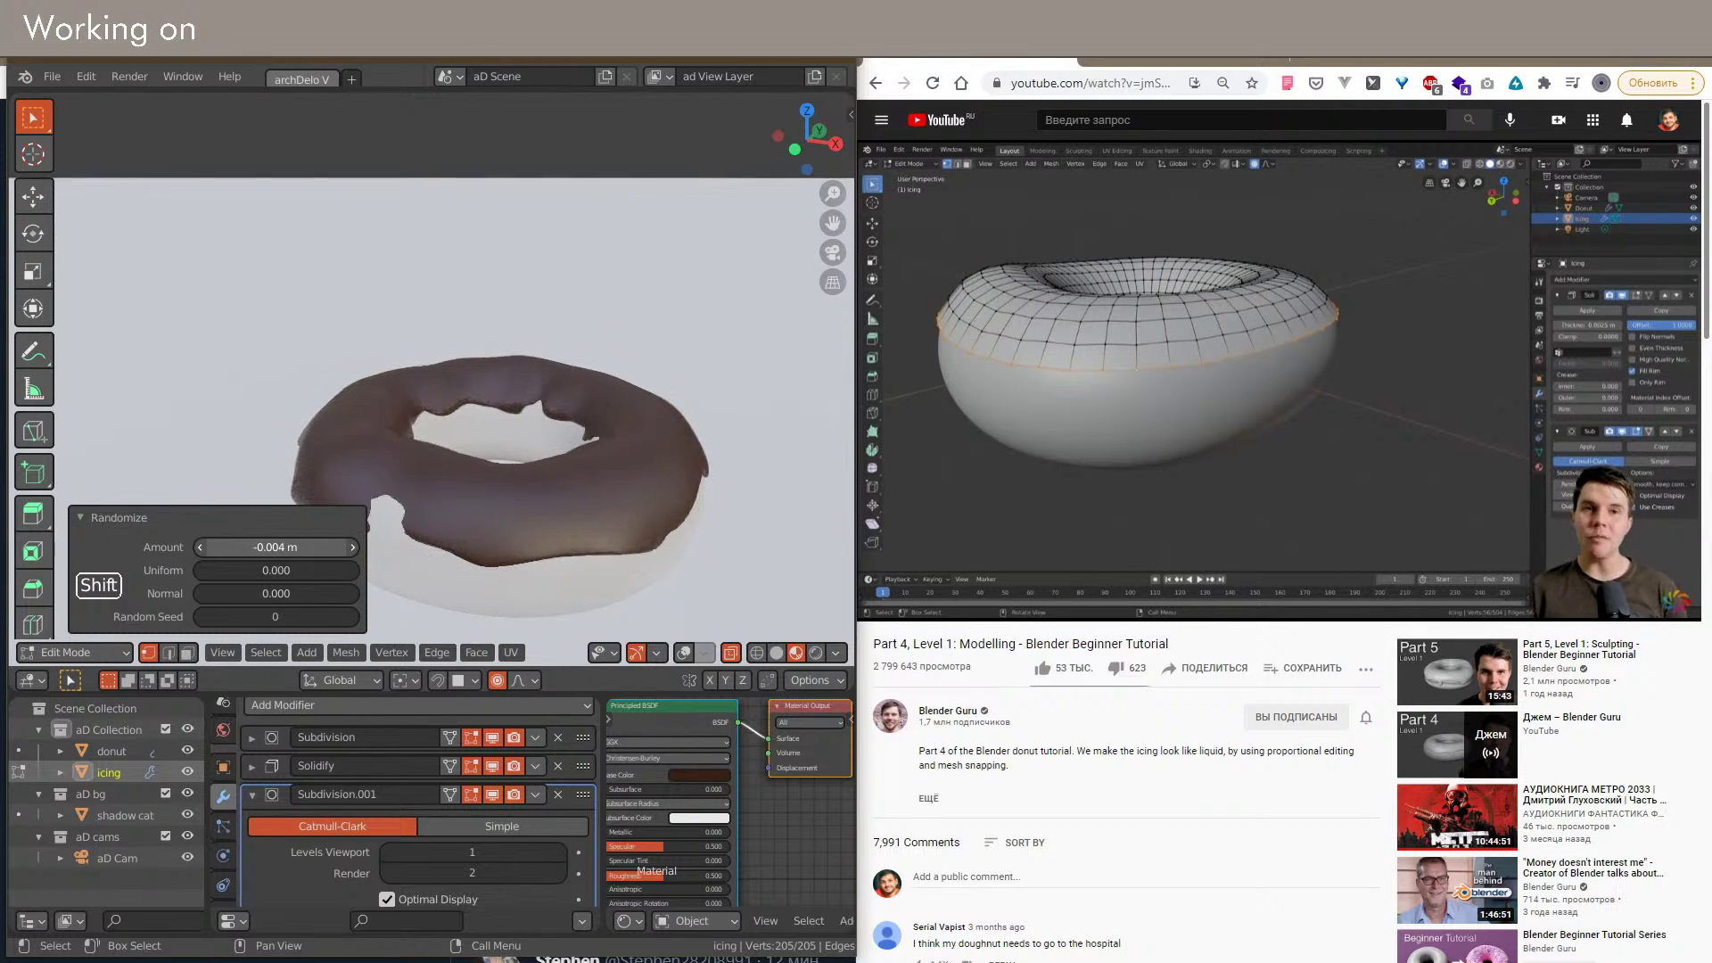
Step: Lower the peak of the tall inner-rim arch in two proportional moves to make the arch shallower
scroll(592, 490, "up", 2)
middle_click_drag(592, 490, 447, 359)
scroll(623, 409, "down", 2)
scroll(559, 435, "up", 4)
key("shift+alt+z")
key("shift+alt+z")
scroll(569, 464, "down", 3)
scroll(553, 455, "up", 9)
key("shift+alt+z")
left_click(451, 335)
key("z")
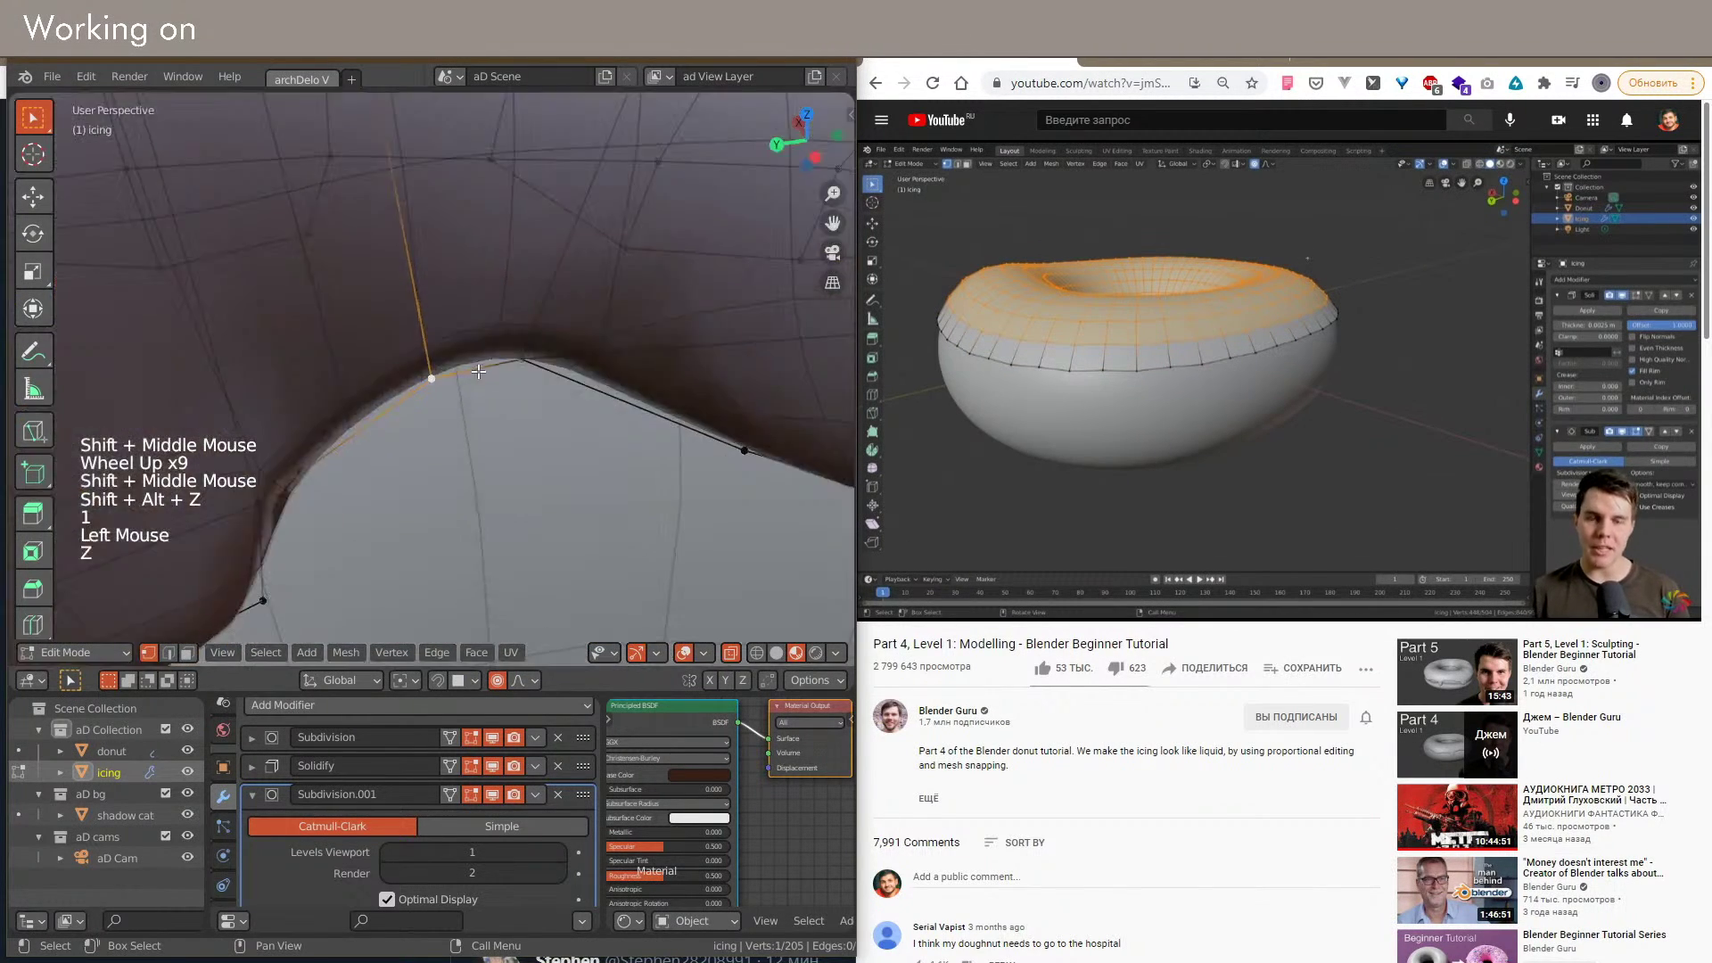
scroll(472, 375, "down", 7)
middle_click_drag(490, 417, 489, 407, "shift")
scroll(488, 406, "up", 2)
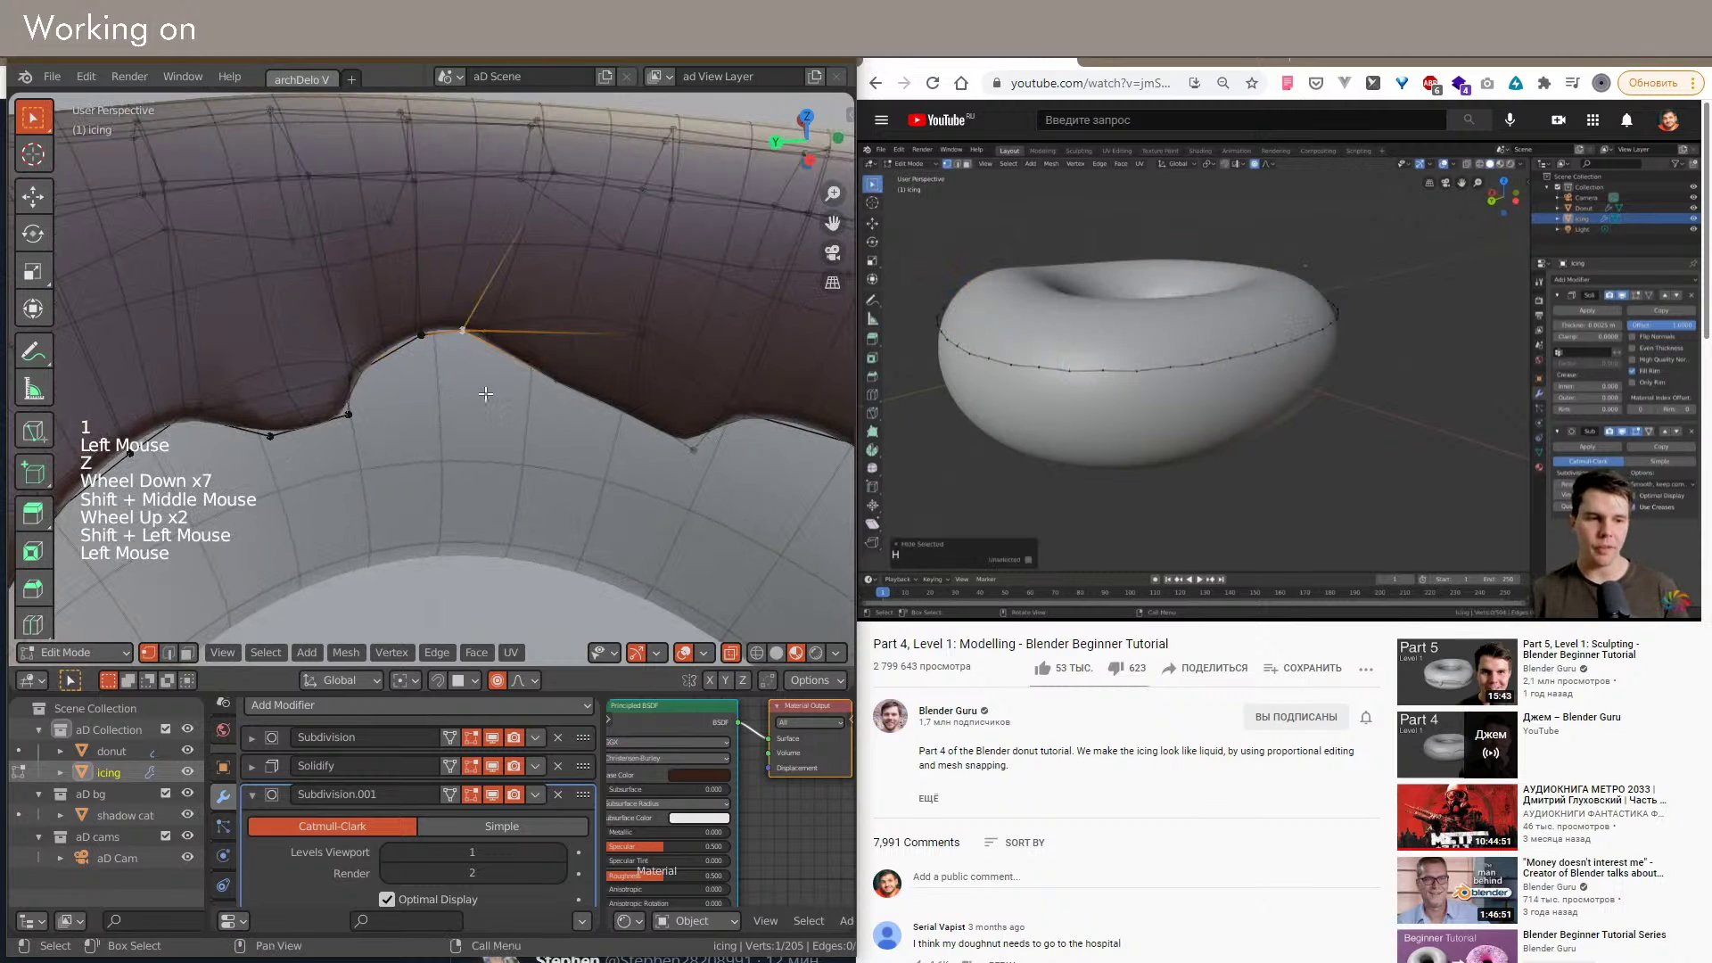
key("g")
left_click(505, 415)
key("g")
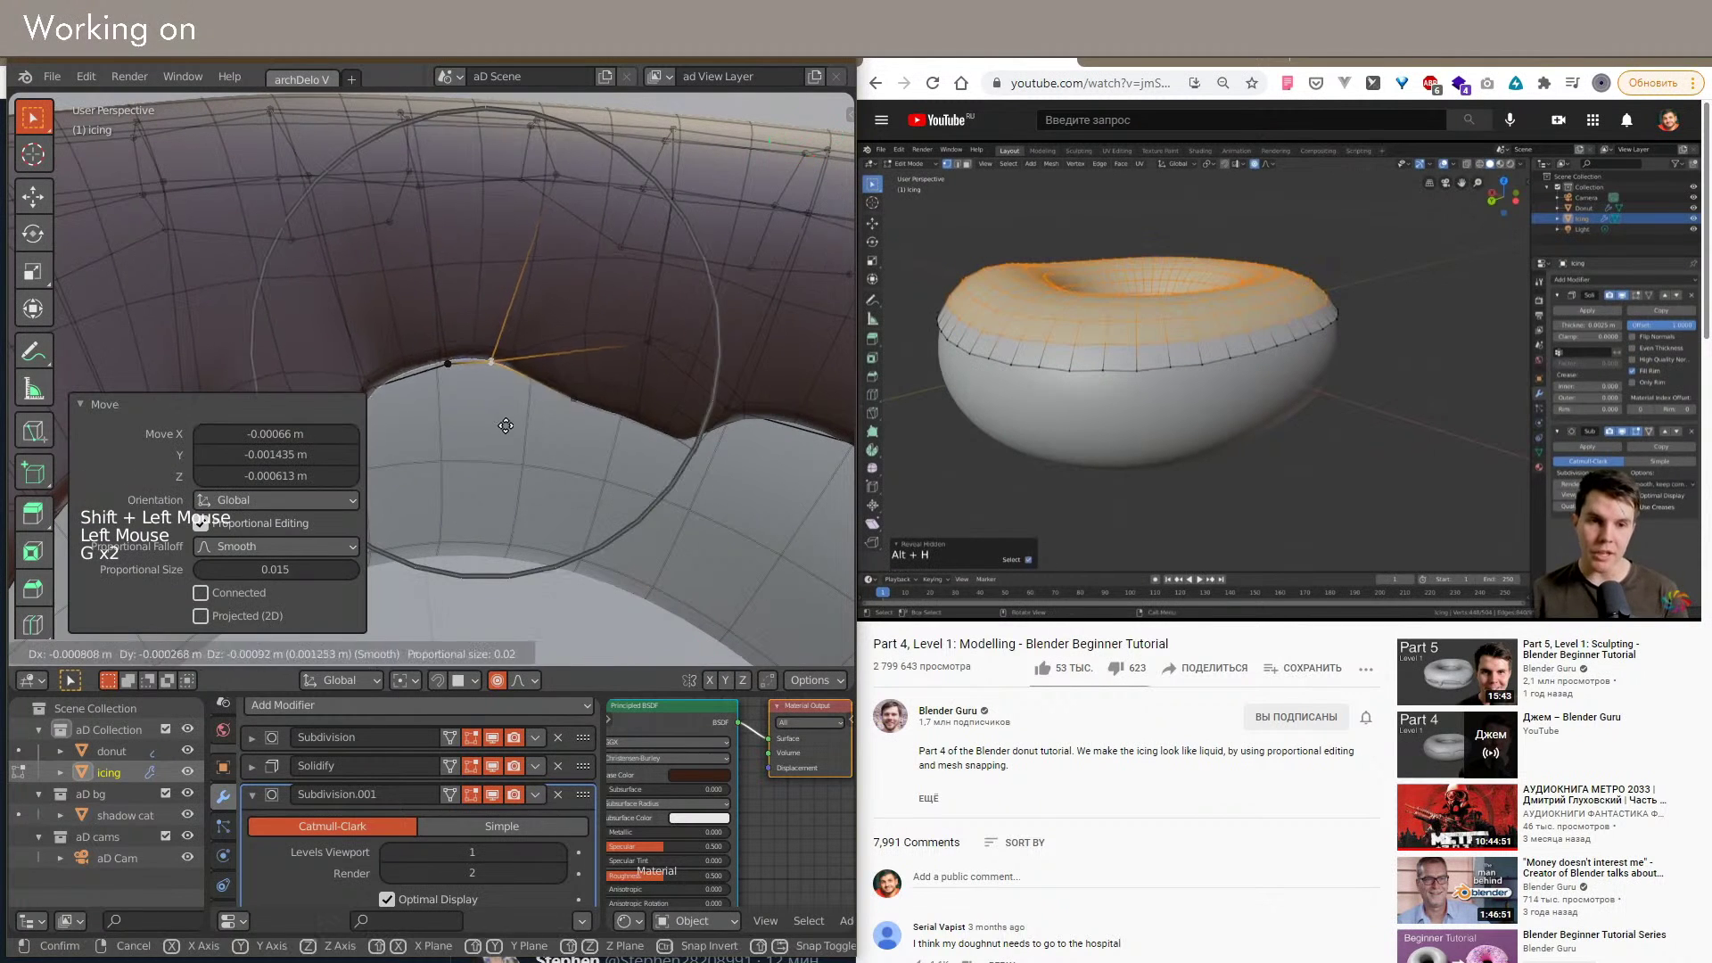
left_click(507, 444)
Step: Lower the top vertex of the next inner-rim arch, beside the long drip, with proportional editing
scroll(508, 444, "down", 3)
middle_click_drag(507, 440, 570, 410, "shift")
key("shift+alt+z")
scroll(679, 414, "up", 2)
key("shift+alt+z")
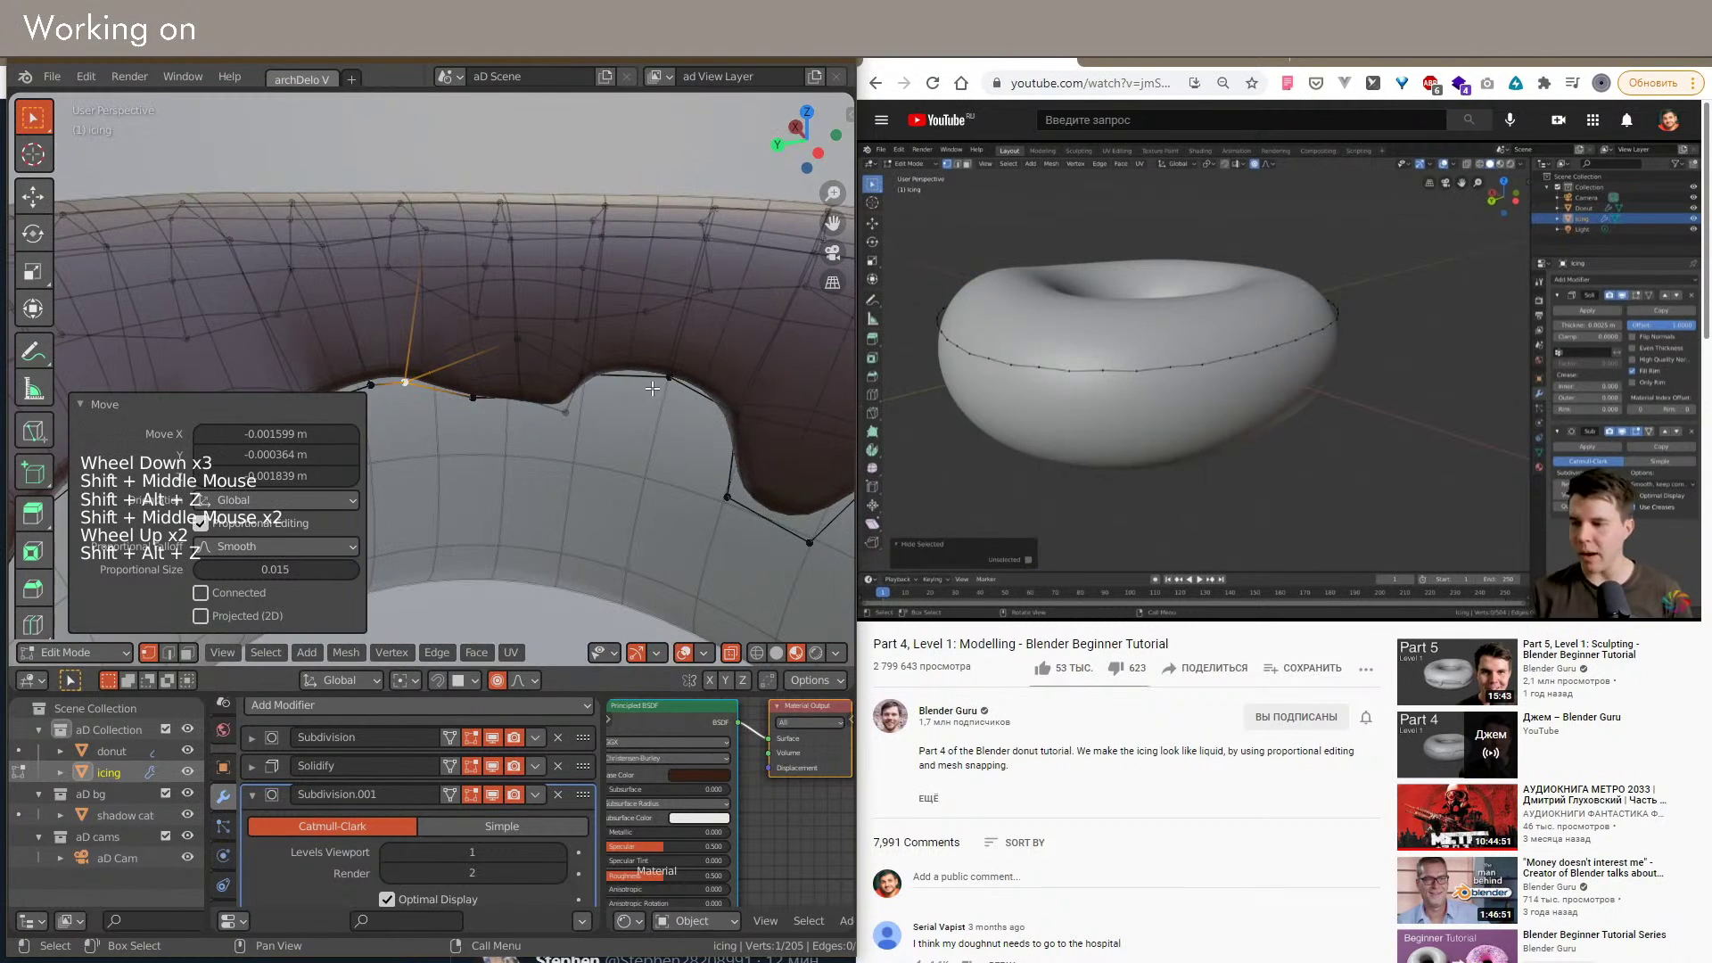
left_click(623, 379)
key("g")
left_click(638, 408)
Step: Pull down another arch-top vertex farther along the icing's inner rim with proportional editing
scroll(640, 409, "down", 1)
middle_click_drag(660, 412, 593, 451)
mouse_move(785, 450)
middle_mouse_down("shift")
mouse_move(636, 423)
mouse_move(689, 397)
mouse_move(520, 402)
mouse_move(705, 327)
mouse_move(579, 313)
mouse_move(526, 258)
mouse_move(392, 331)
mouse_move(473, 350)
mouse_move(557, 335)
middle_mouse_up("shift")
key("1")
left_click(629, 350)
key("g")
left_click(623, 403)
Step: Lower the inner-rim vertex on the near side of the small pointed drip to even out its notch
key("shift+z")
scroll(520, 402, "down", 1, "shift")
key("shift+z")
scroll(589, 410, "down", 1)
left_click(661, 356)
key("shift+z")
key("shift+z")
left_click(392, 331)
key("g")
left_click(398, 368)
Step: Lower the vertices of the wide inner-rim arch next to the small pointed drip to flatten the arch
left_click(534, 336)
key("g")
left_click(592, 330)
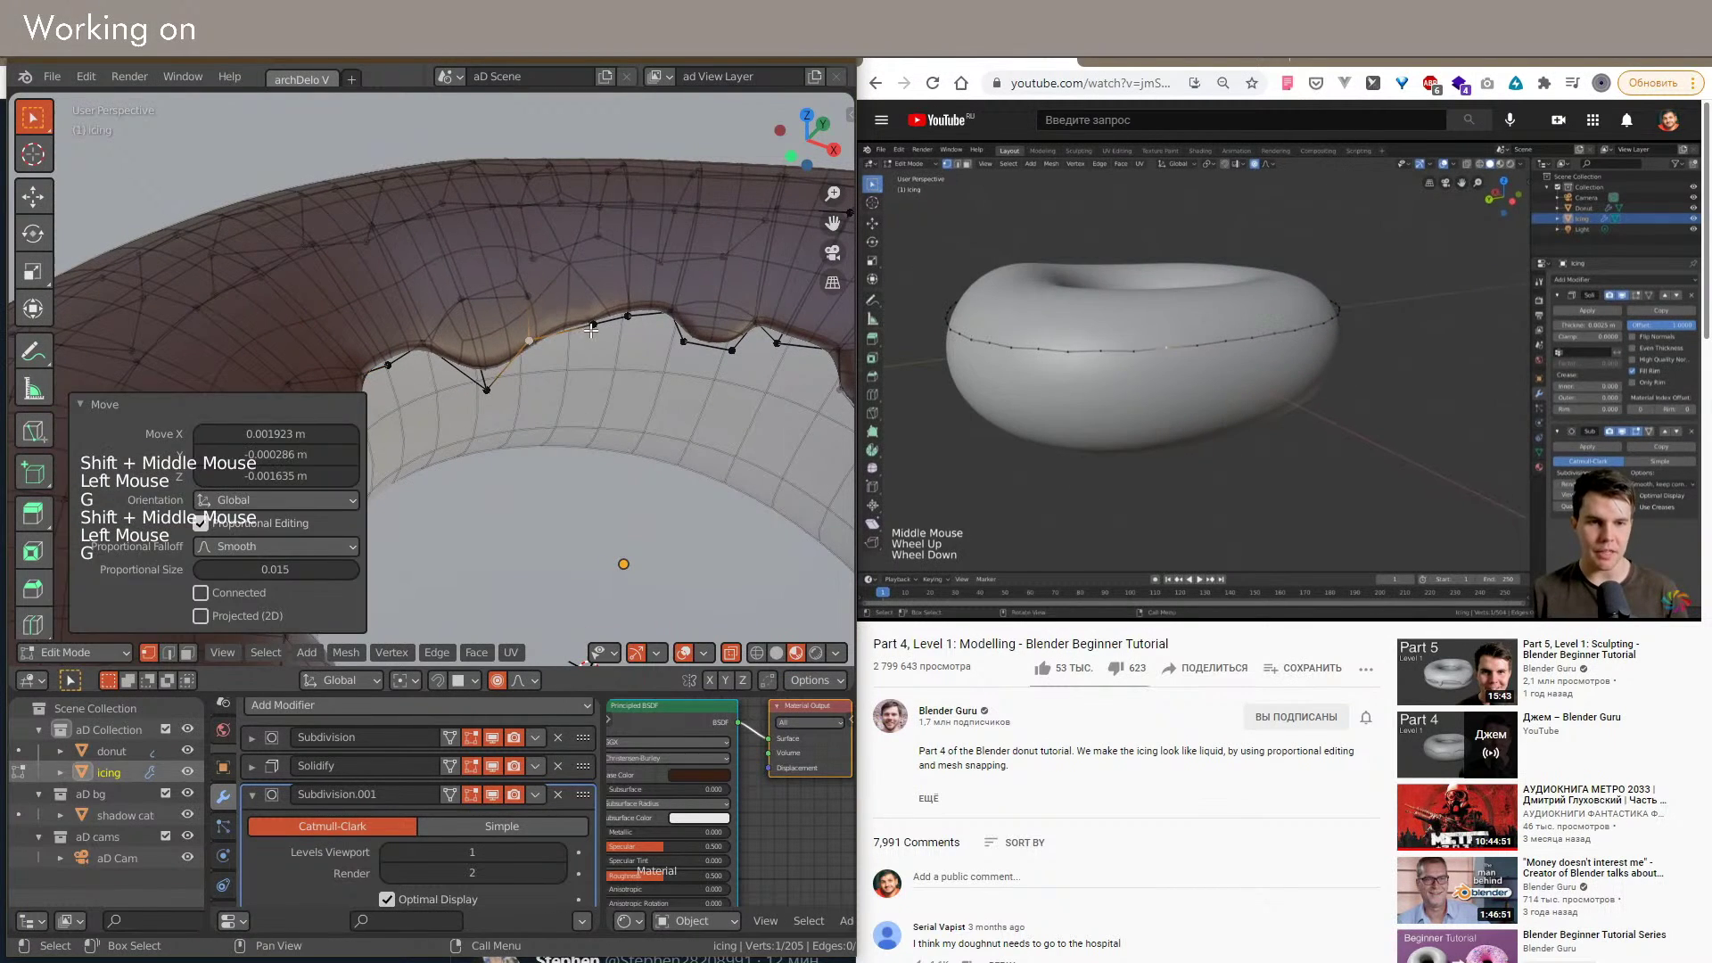
key("g")
left_click(653, 344)
middle_click_drag(325, 321, 522, 296)
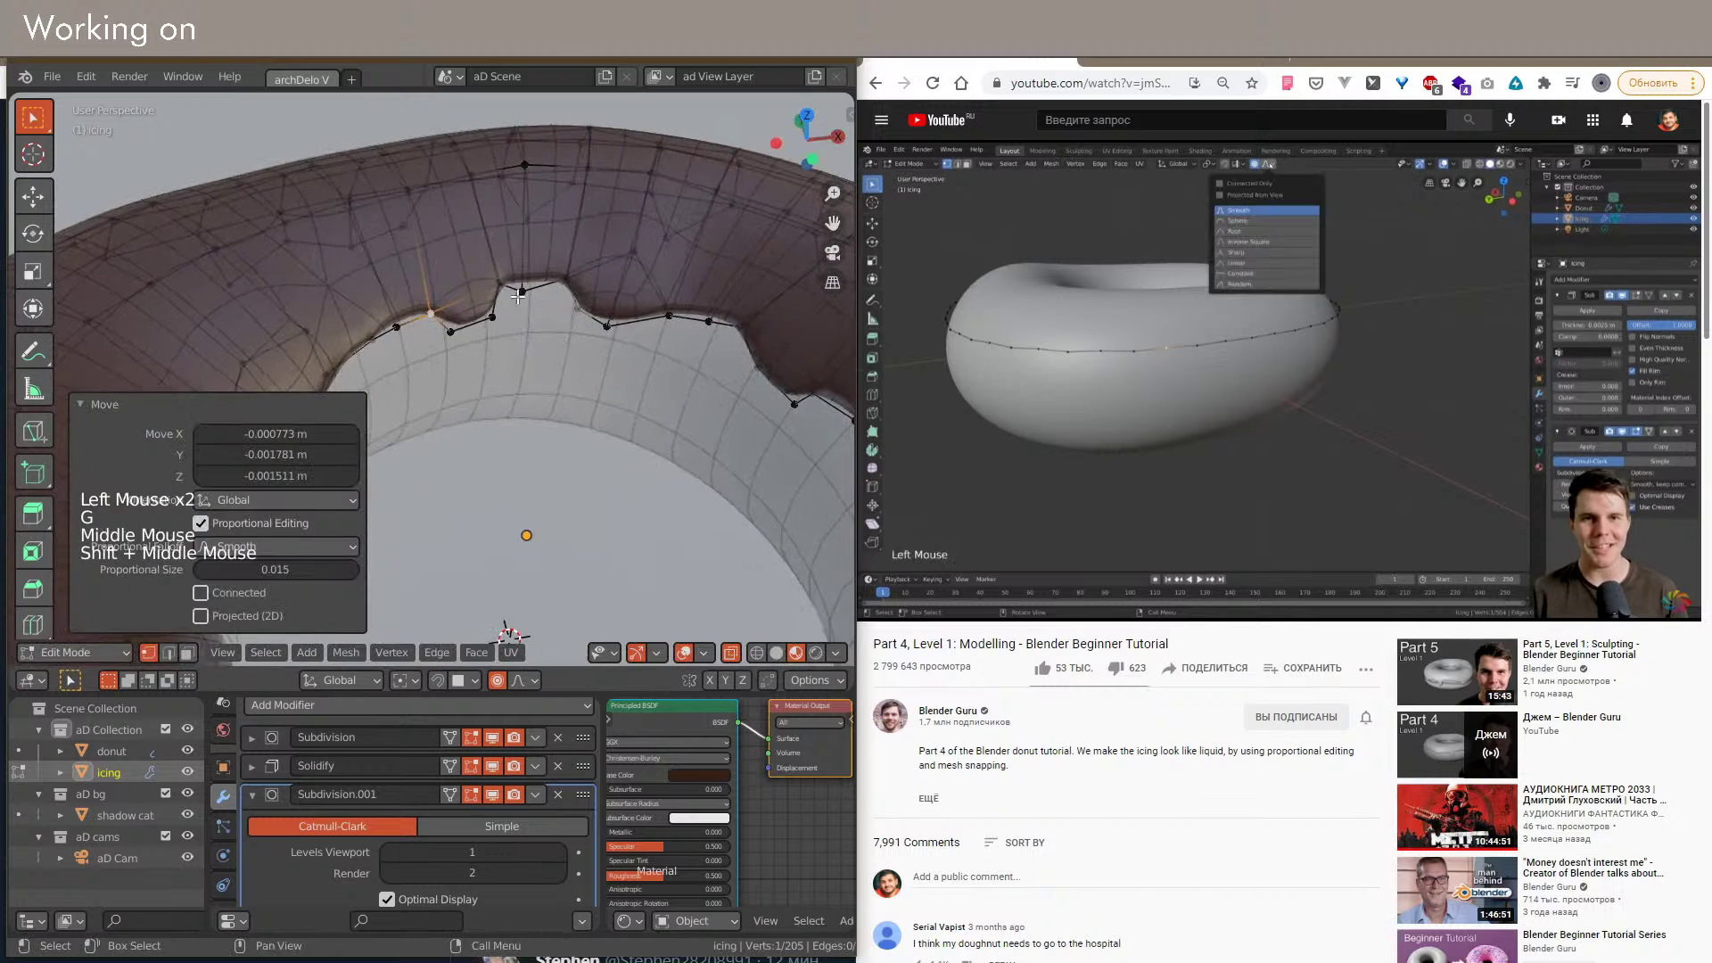
left_click(528, 299)
Step: Examine the reshaped inner-rim drips from several angles, with and without the mesh overlay
middle_click_drag(339, 310, 383, 308)
middle_click_drag(383, 307, 479, 337, "shift")
mouse_move(479, 337)
middle_mouse_down("shift")
mouse_move(536, 289)
mouse_move(490, 268)
middle_mouse_up("shift")
key("shift+z")
key("shift+z")
key("shift+alt+z")
scroll(526, 307, "down", 7)
scroll(535, 288, "up", 4)
scroll(535, 288, "up", 1, "shift")
scroll(367, 409, "down", 2)
scroll(401, 366, "down", 1)
Step: Nudge the notch vertices around the small inner-rim drip downward to smooth its transition into the neighbouring arch
middle_click_drag(367, 410, 615, 393, "shift")
scroll(412, 356, "up", 5)
key("shift+z")
key("shift+z")
key("shift+alt+z")
left_click(562, 319)
key("g")
left_click(555, 337)
scroll(615, 392, "up", 2)
middle_click_drag(615, 392, 550, 404)
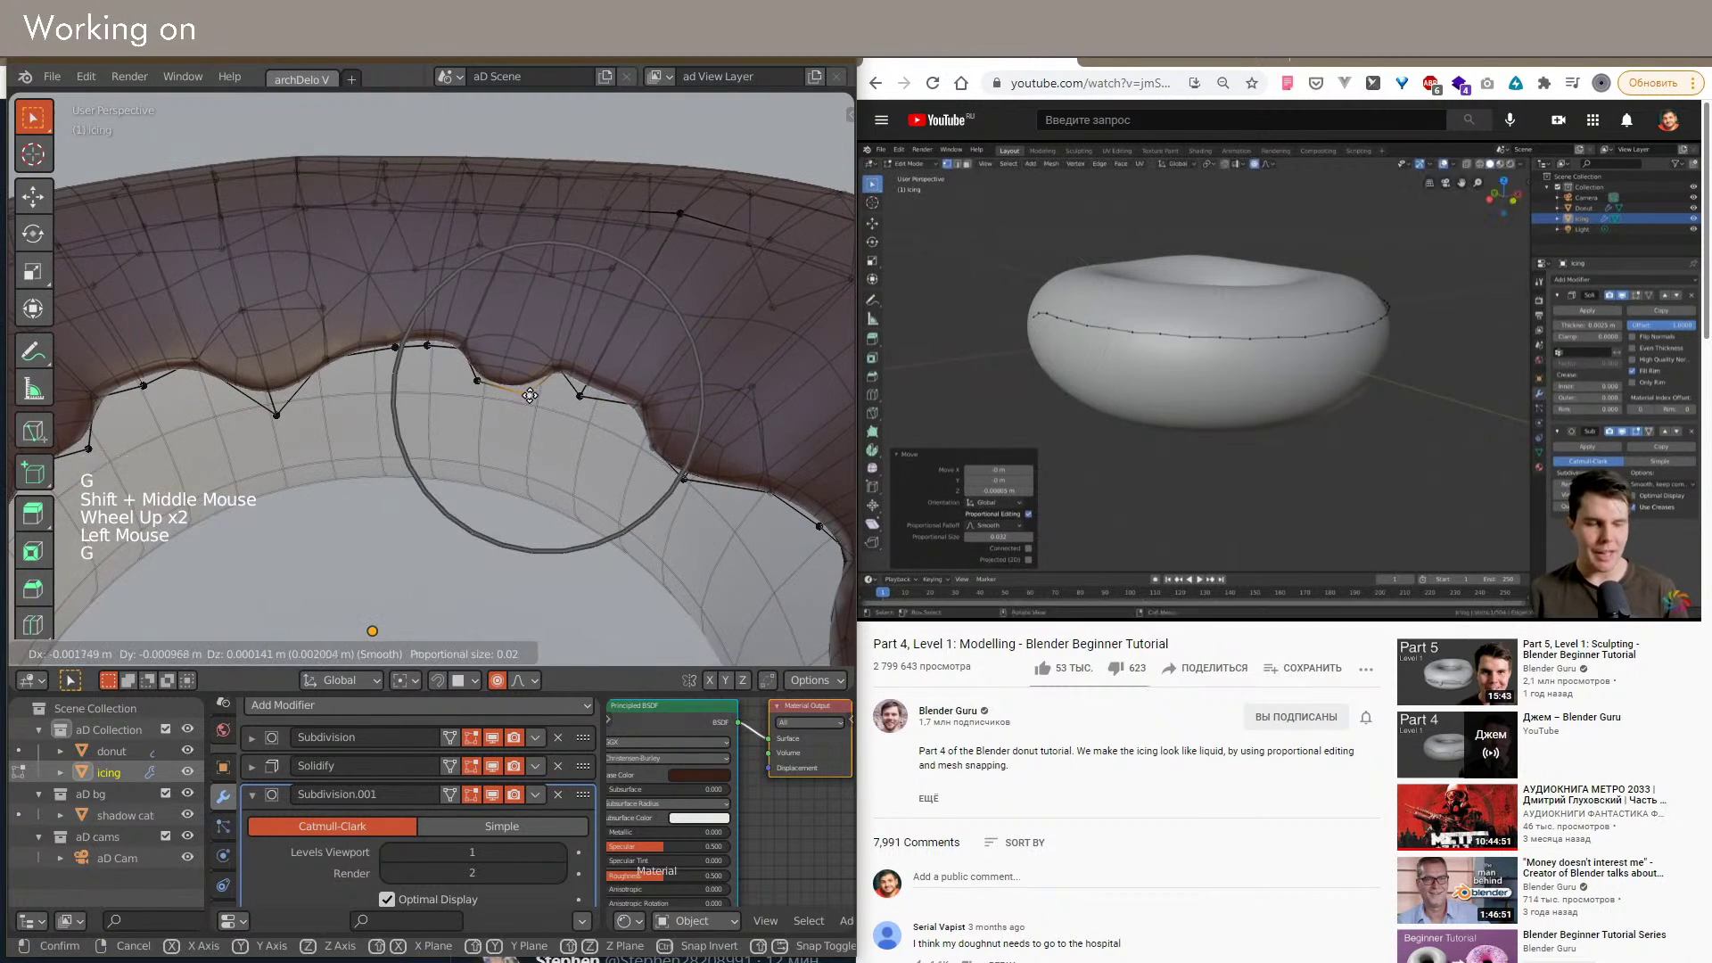
left_click(529, 394)
Step: Shift the far top vertex of the wide inner-rim arch sideways and slightly down
left_click(423, 345)
key("g")
left_click(394, 354)
Step: Move the notch vertex between two small inner-rim drips down toward the adjacent drip tip
middle_click_drag(394, 354, 628, 467, "shift")
scroll(628, 467, "down", 3)
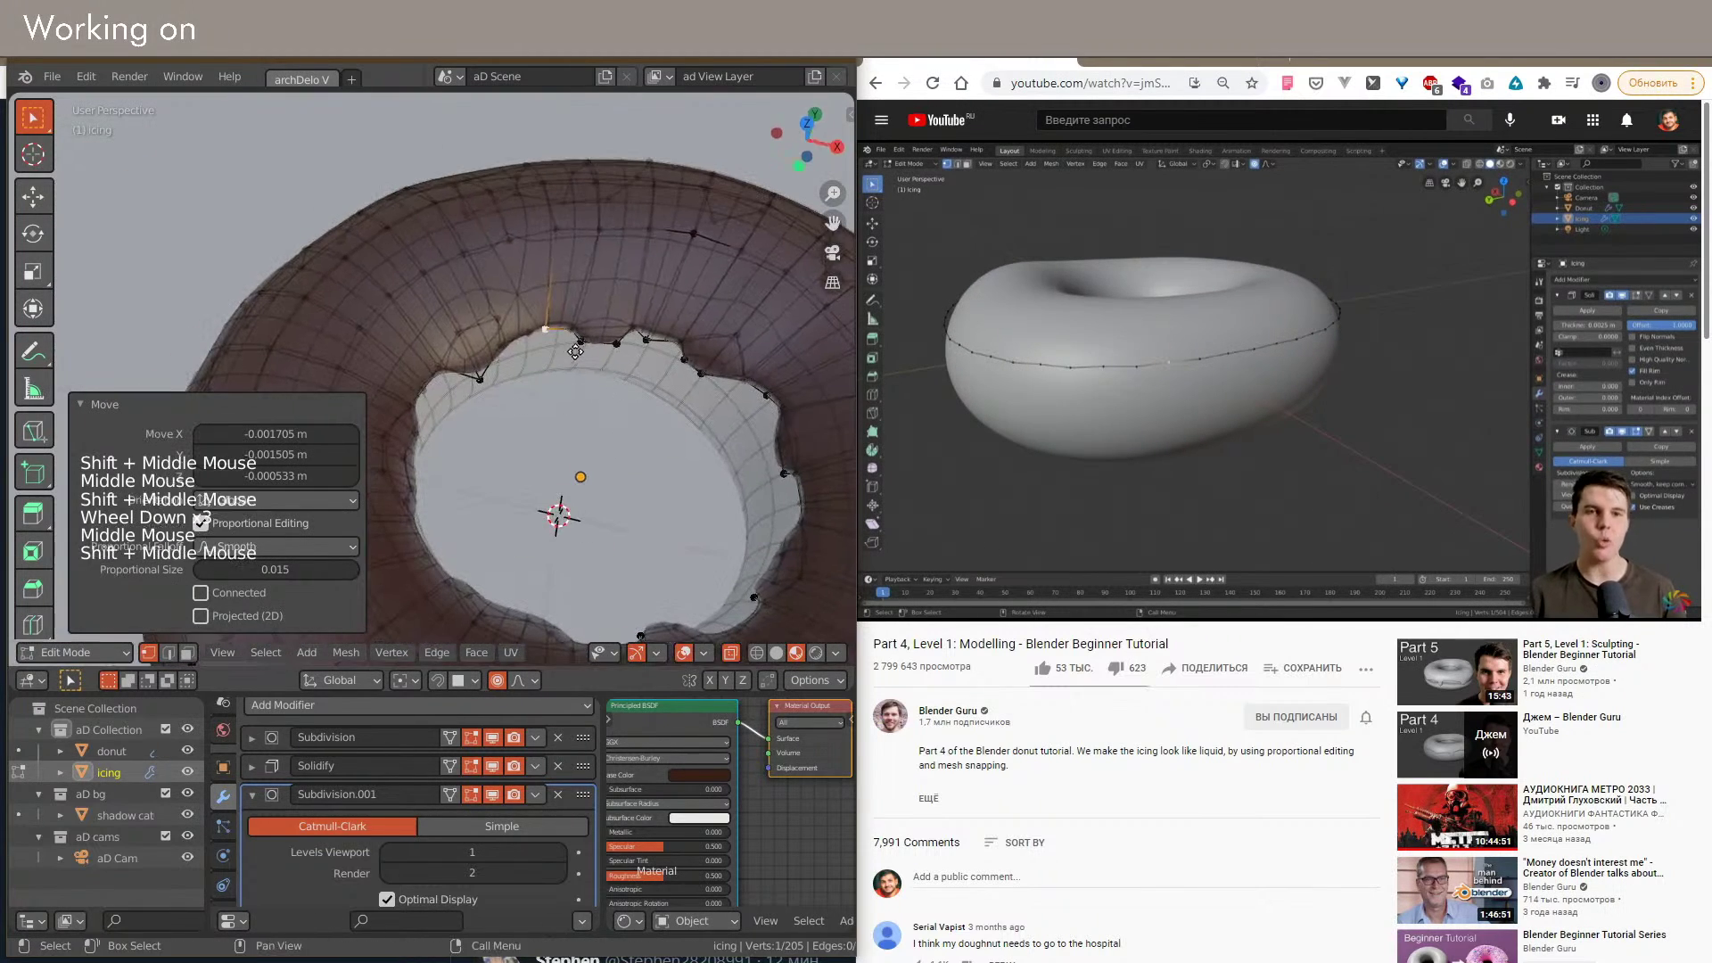
scroll(501, 374, "up", 3)
middle_click_drag(503, 395, 500, 339, "shift")
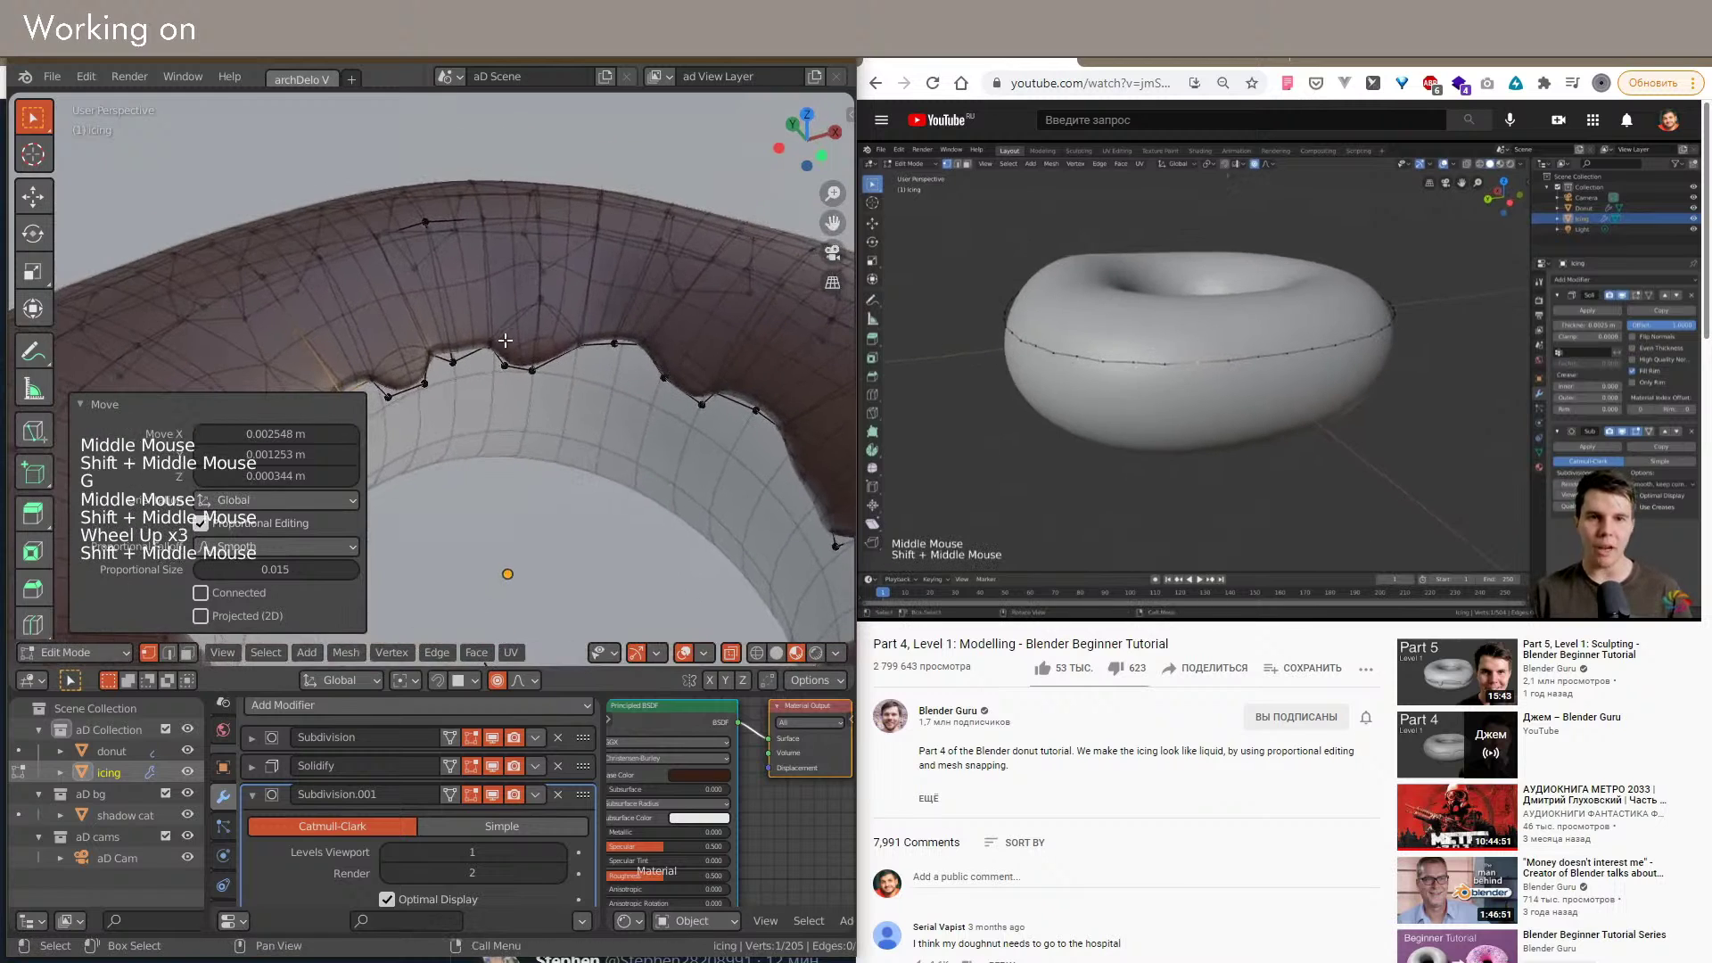
key("g")
left_click(535, 385)
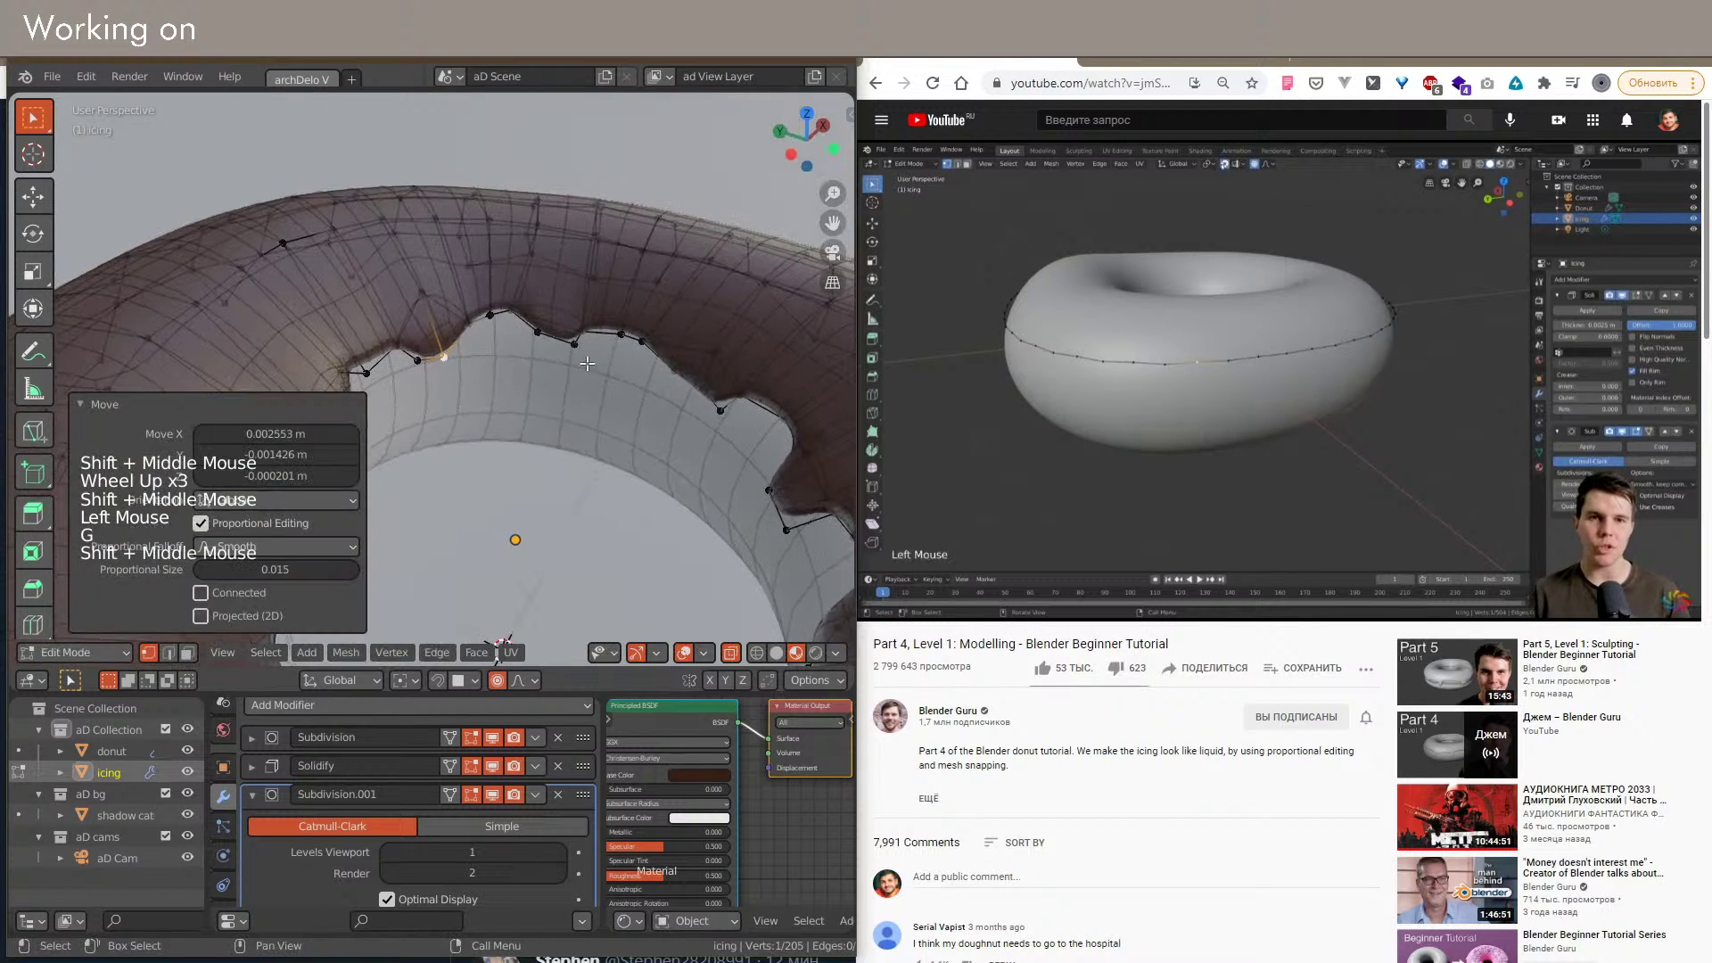
Step: Lower the remaining high arch vertices on this side of the inner rim with proportional editing
middle_click_drag(688, 384, 464, 272)
left_click(447, 306)
key("g")
scroll(617, 417, "up", 2)
middle_click_drag(517, 330, 499, 446, "shift")
key("g")
scroll(499, 446, "up", 2)
left_click(455, 448)
key("g")
left_click(457, 456)
Step: Inspect the whole donut's inner and outer icing edges from above and from the side without the mesh overlay
scroll(481, 472, "down", 2)
key("shift+z")
mouse_move(618, 535)
middle_mouse_down("shift")
mouse_move(749, 413)
mouse_move(678, 419)
mouse_move(665, 354)
mouse_move(624, 410)
middle_mouse_up("shift")
key("shift+z")
key("shift+z")
scroll(676, 392, "down", 5)
key("shift+alt+z")
scroll(678, 419, "down", 2)
key("shift+alt+z")
middle_click_drag(581, 570, 655, 484, "shift")
key("shift+alt+z")
scroll(615, 437, "down", 5)
scroll(654, 432, "up", 3)
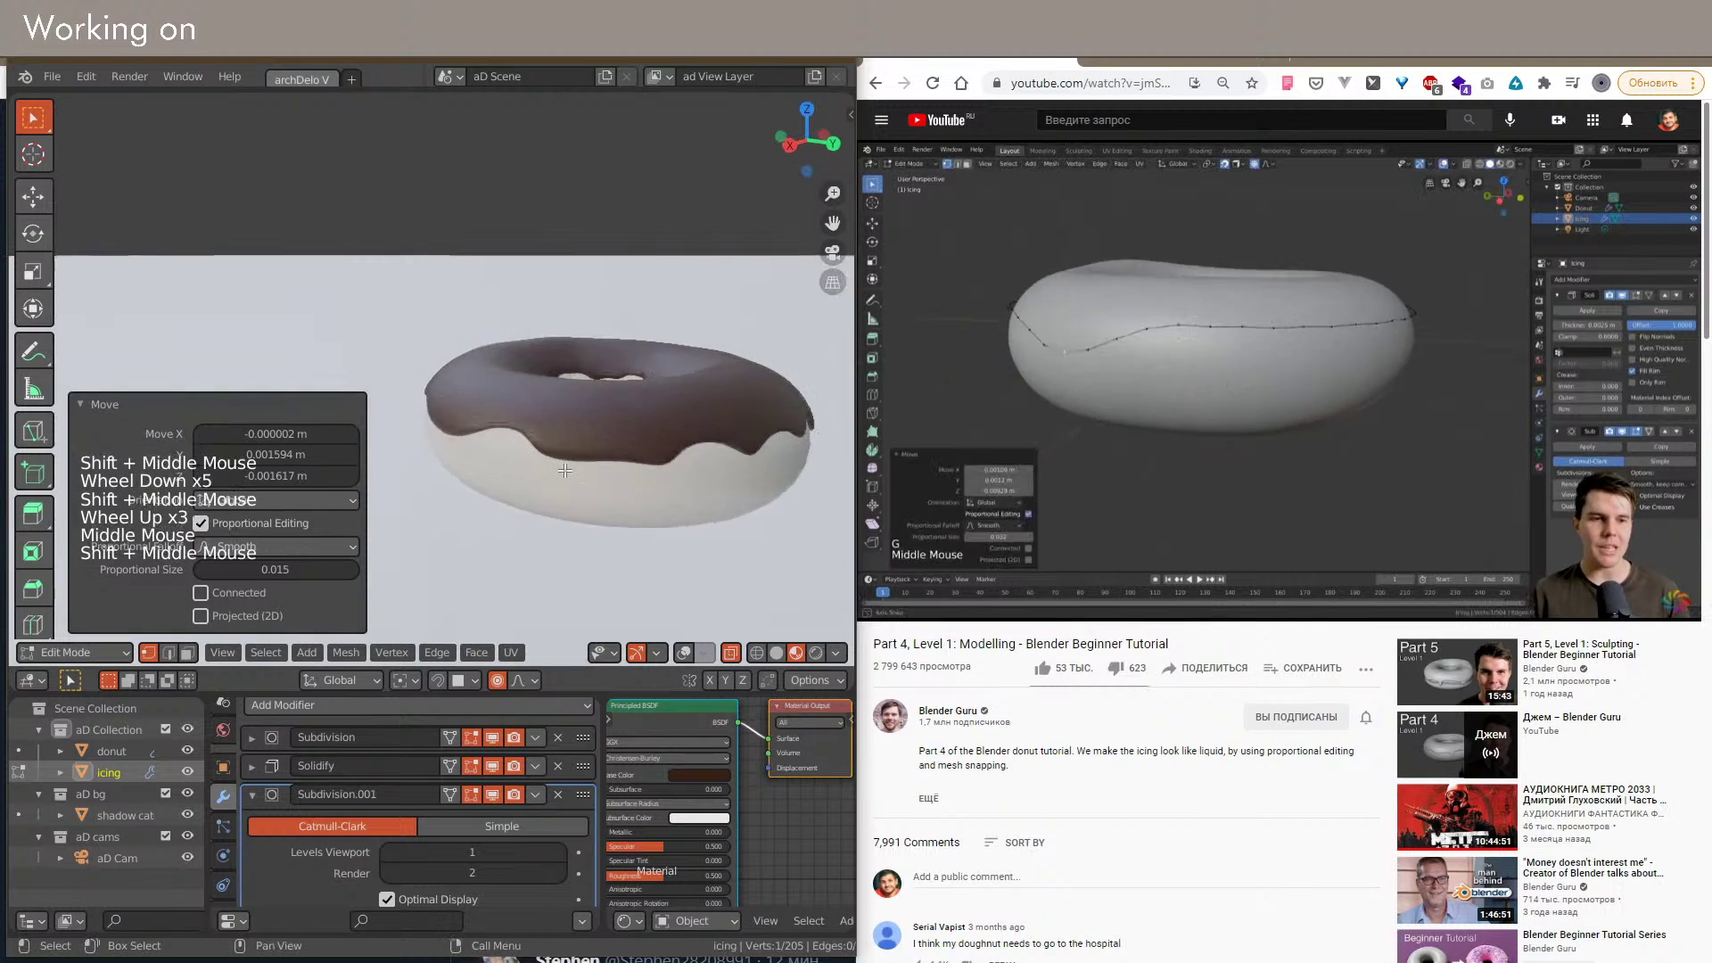
scroll(654, 483, "up", 3)
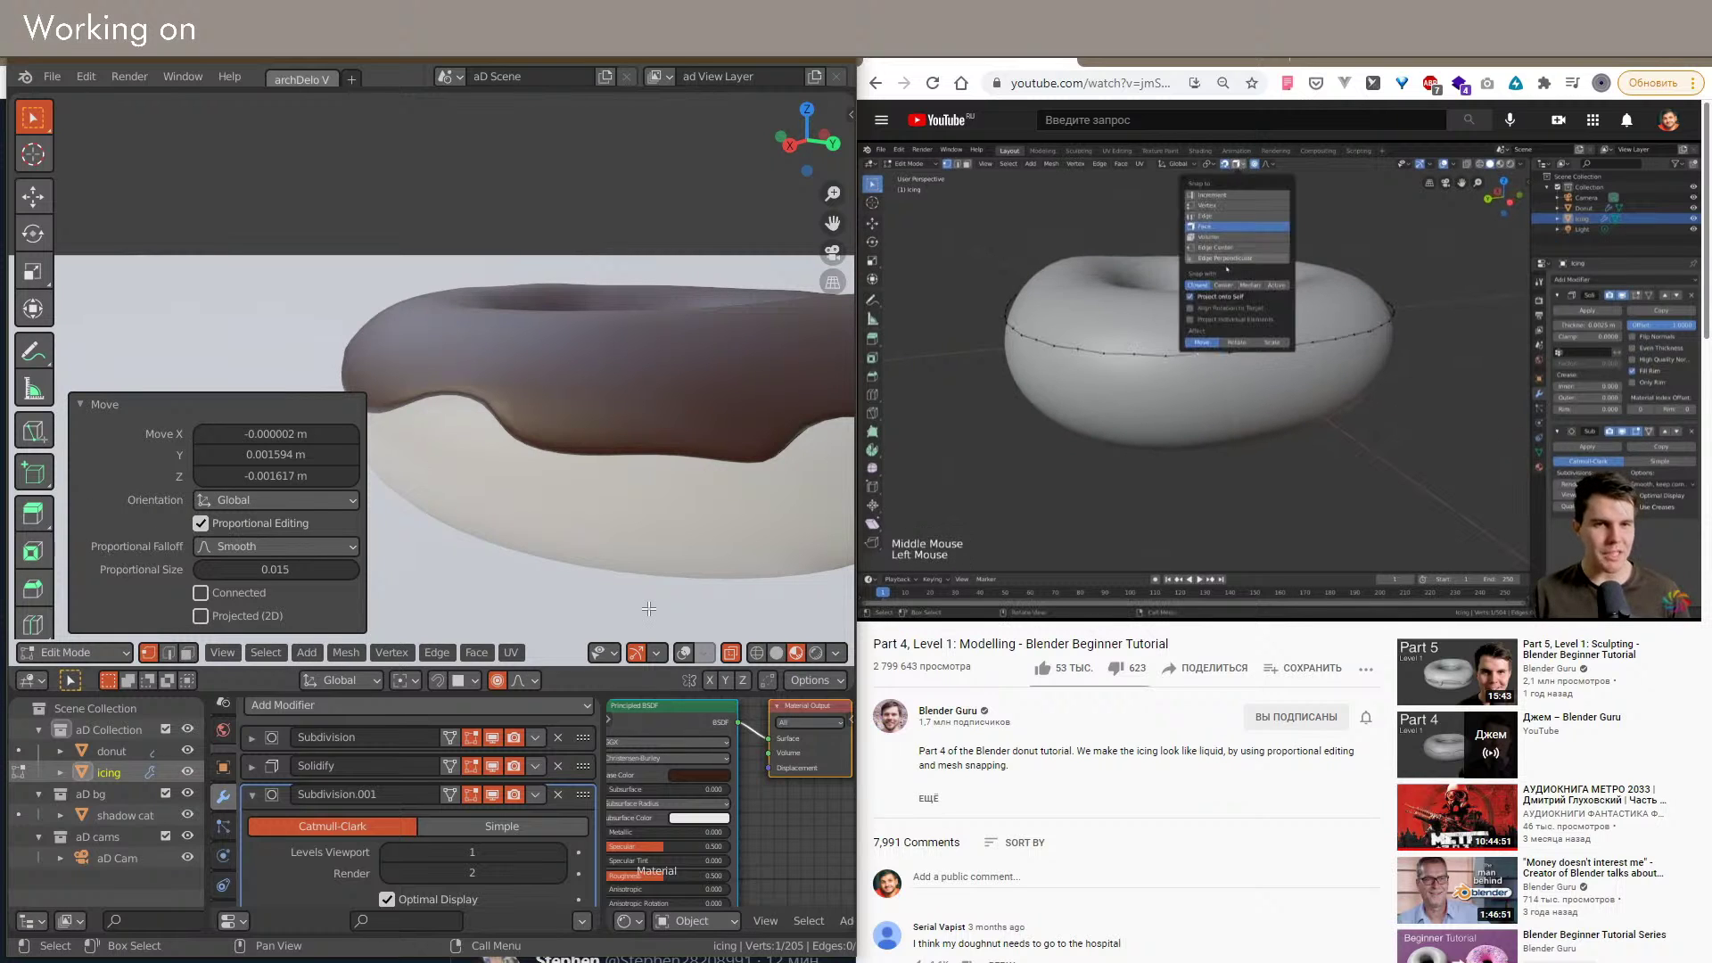
Step: Widen the Outliner, duplicate it into a separate window, and fit that window beneath the tutorial video
left_click_drag(207, 809, 301, 807)
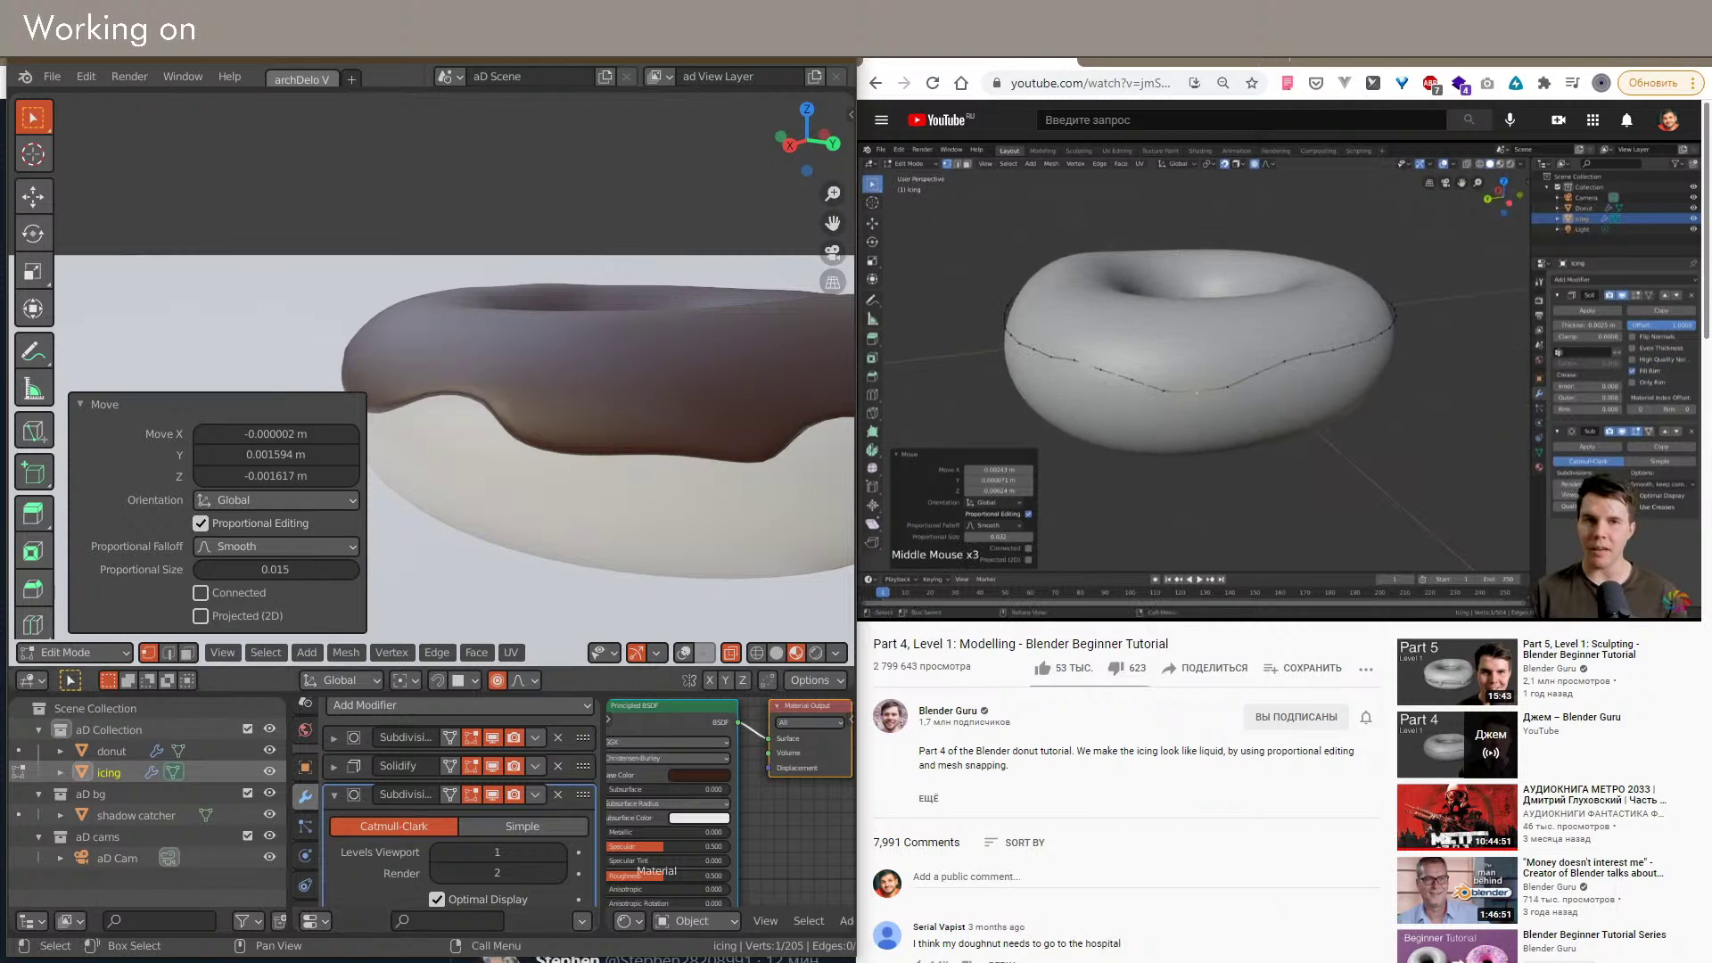
left_click_drag(14, 708, 91, 510, "shift")
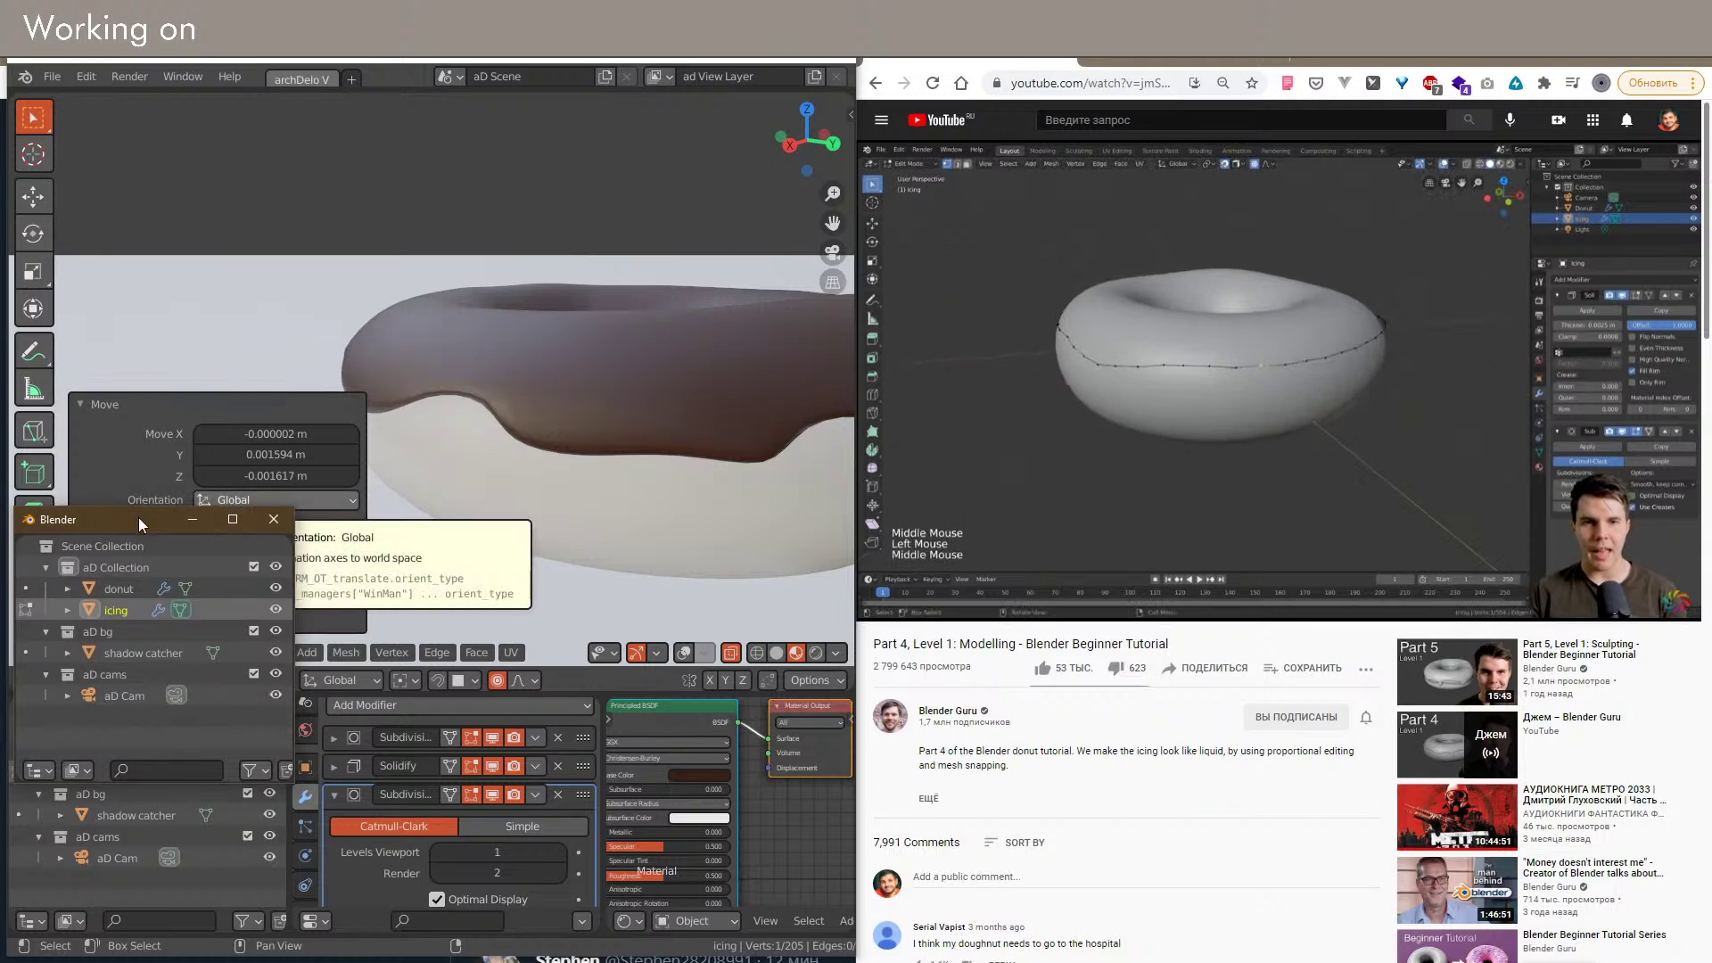
key("super+Right")
key("Return")
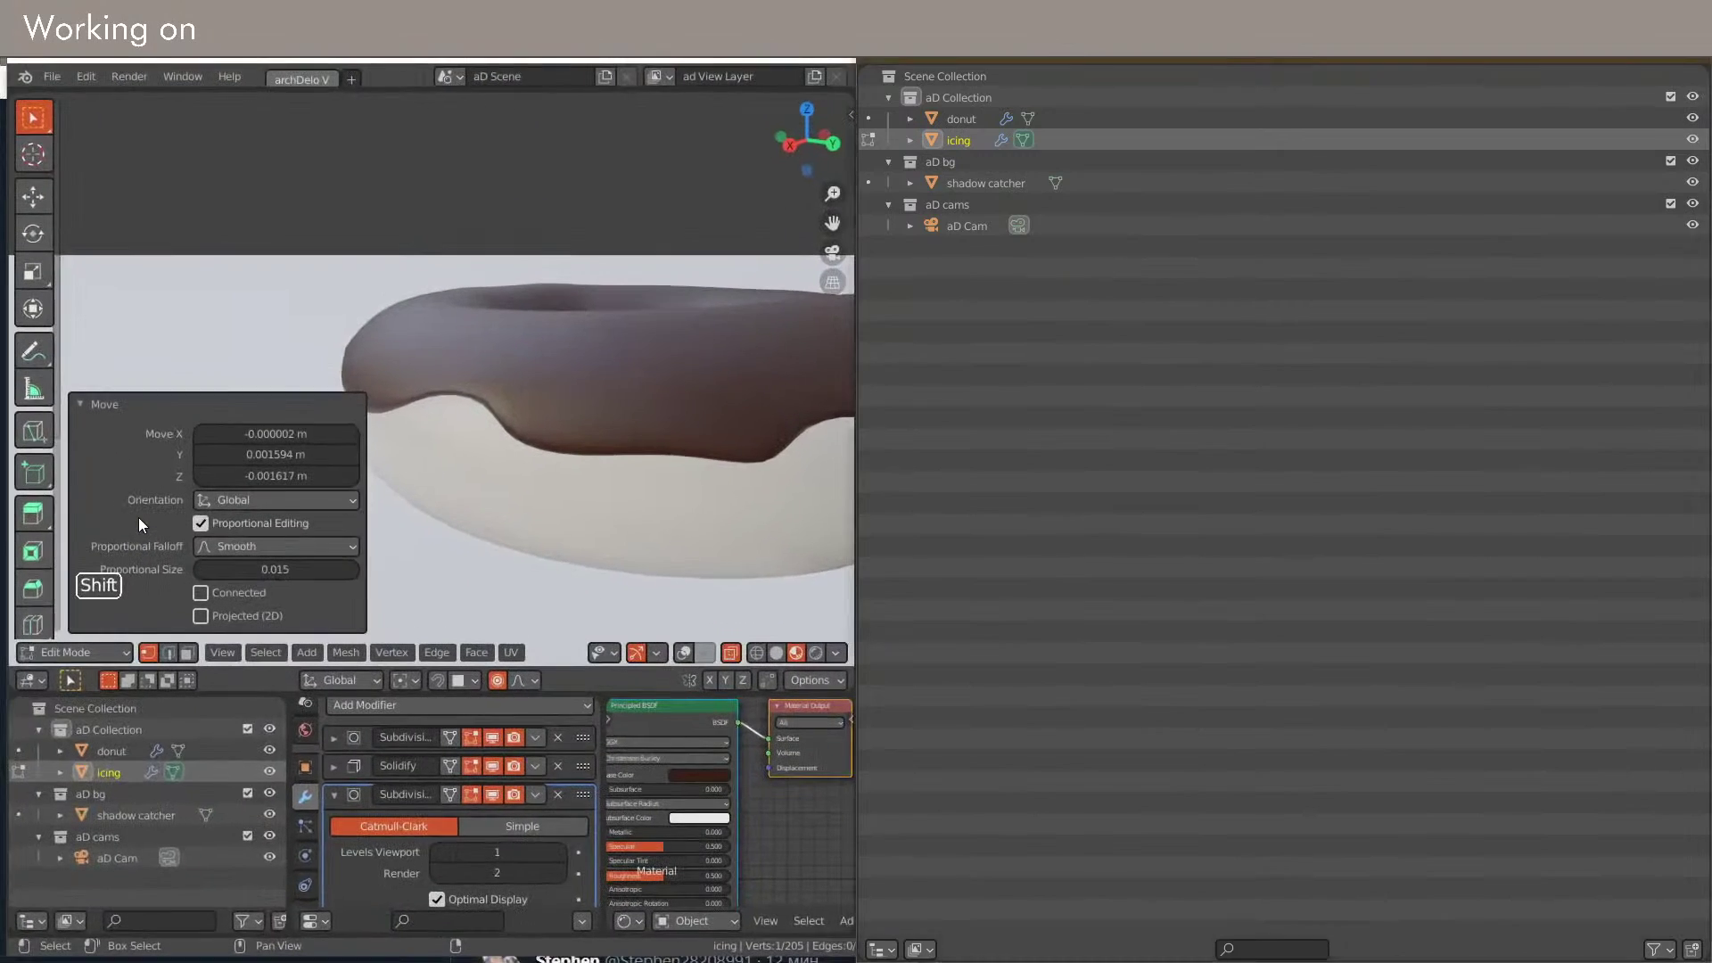
key("super+Down")
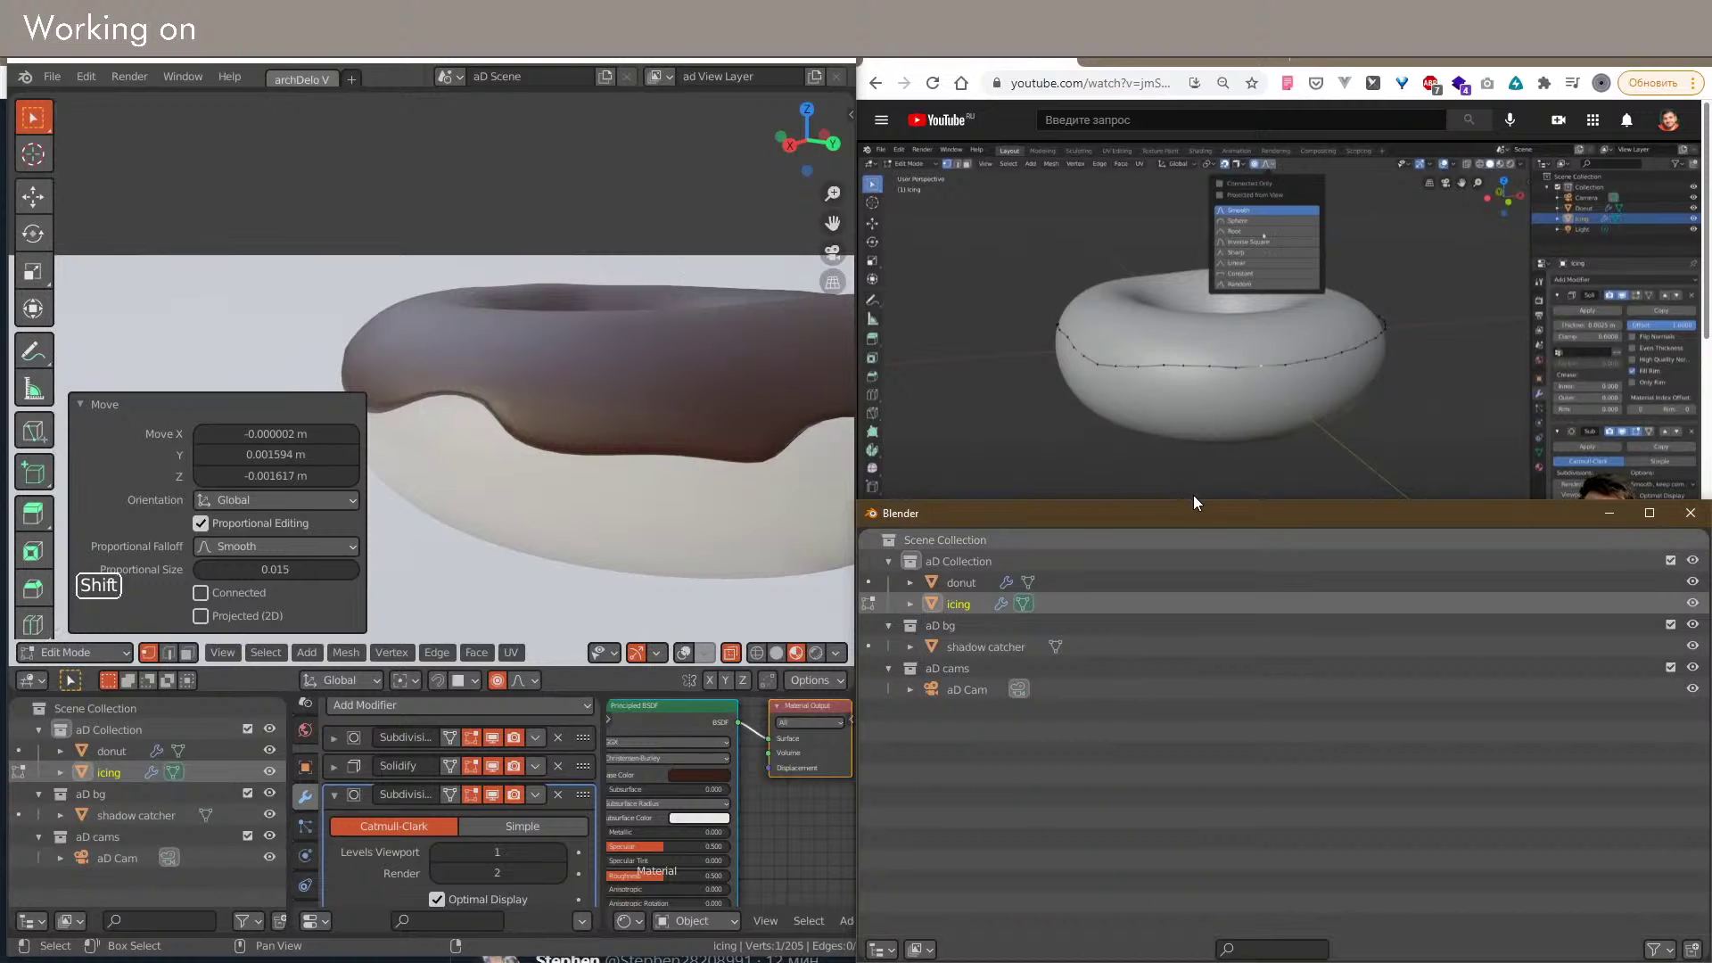
left_click_drag(1194, 510, 1189, 625)
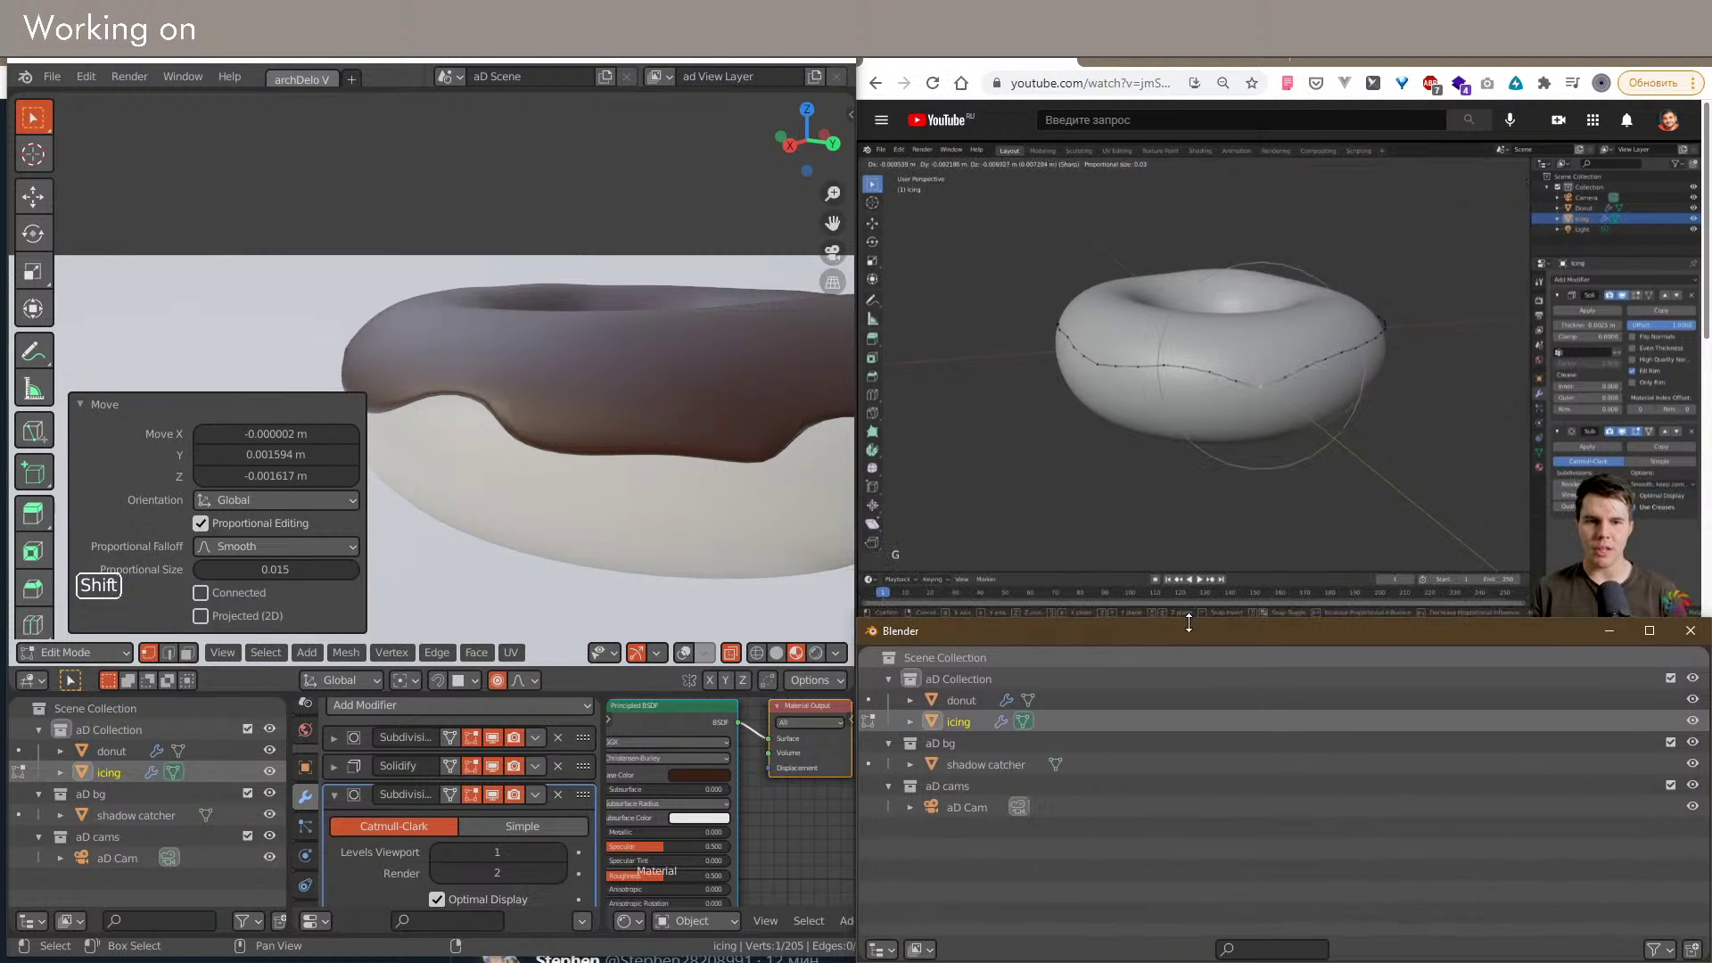
Step: Examine the icing's outer drips around the donut with the mesh overlay shown and an outer drip vertex selected
middle_click_drag(397, 442, 427, 447)
scroll(423, 449, "down", 2)
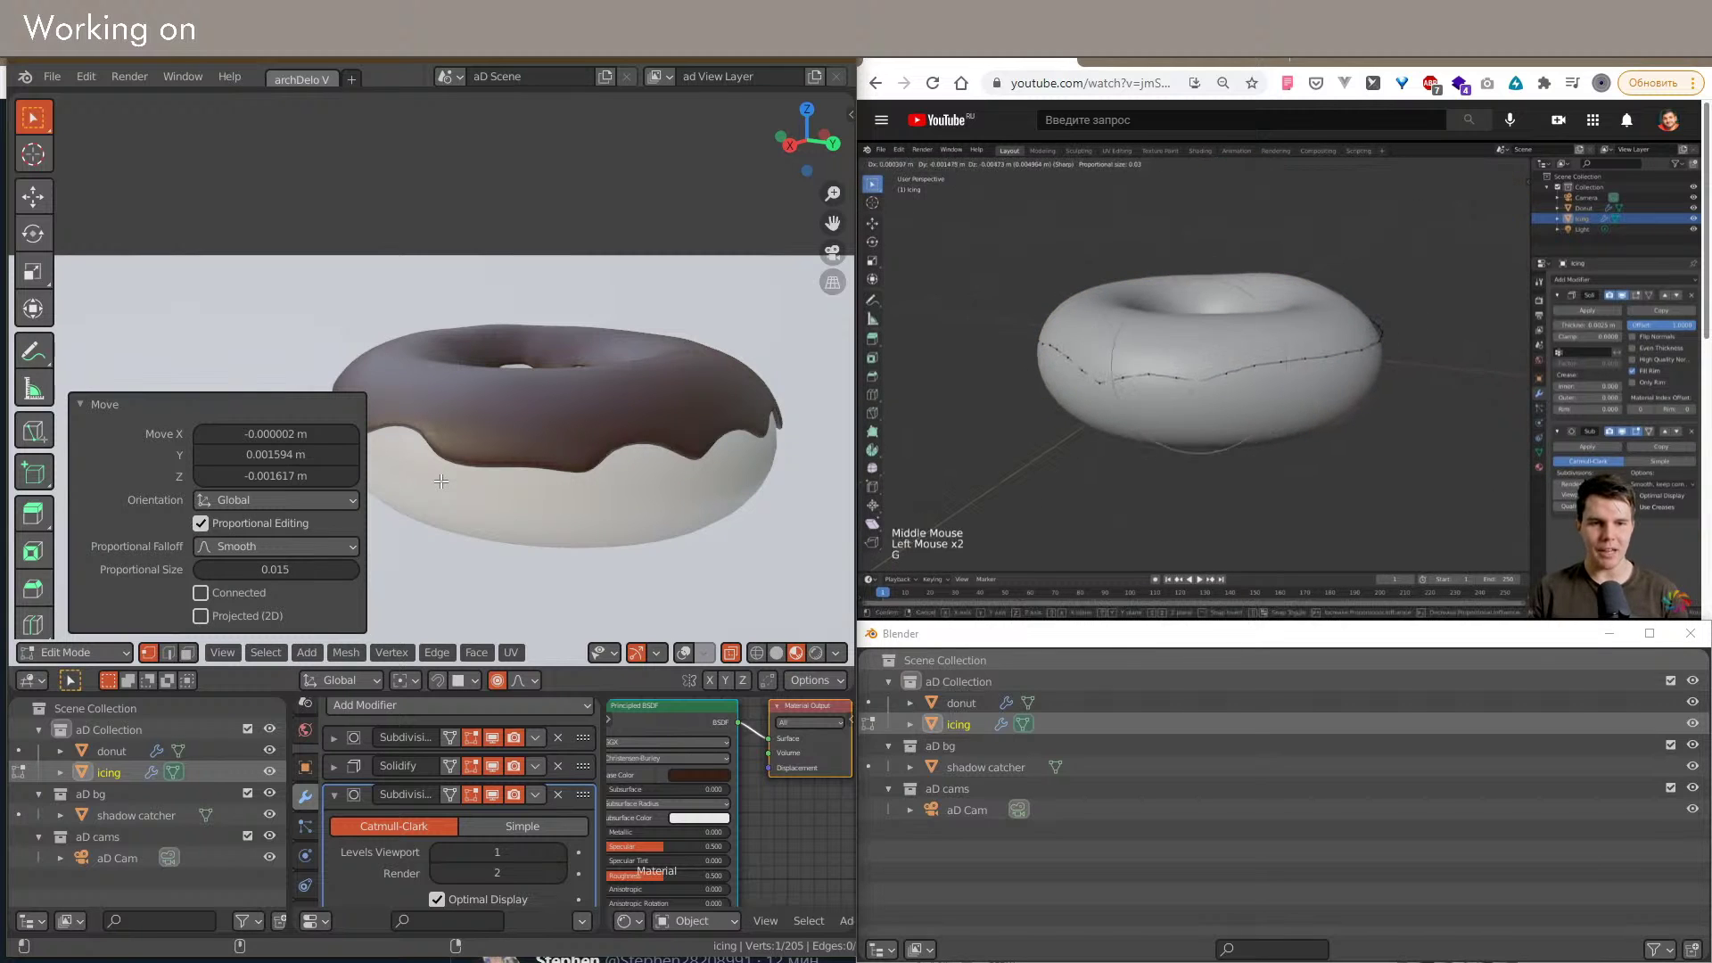
middle_click_drag(592, 445, 527, 454, "shift")
middle_click_drag(528, 453, 553, 523, "shift")
key("shift+alt+z")
left_click(625, 480)
scroll(629, 477, "up", 2)
scroll(557, 519, "down", 1)
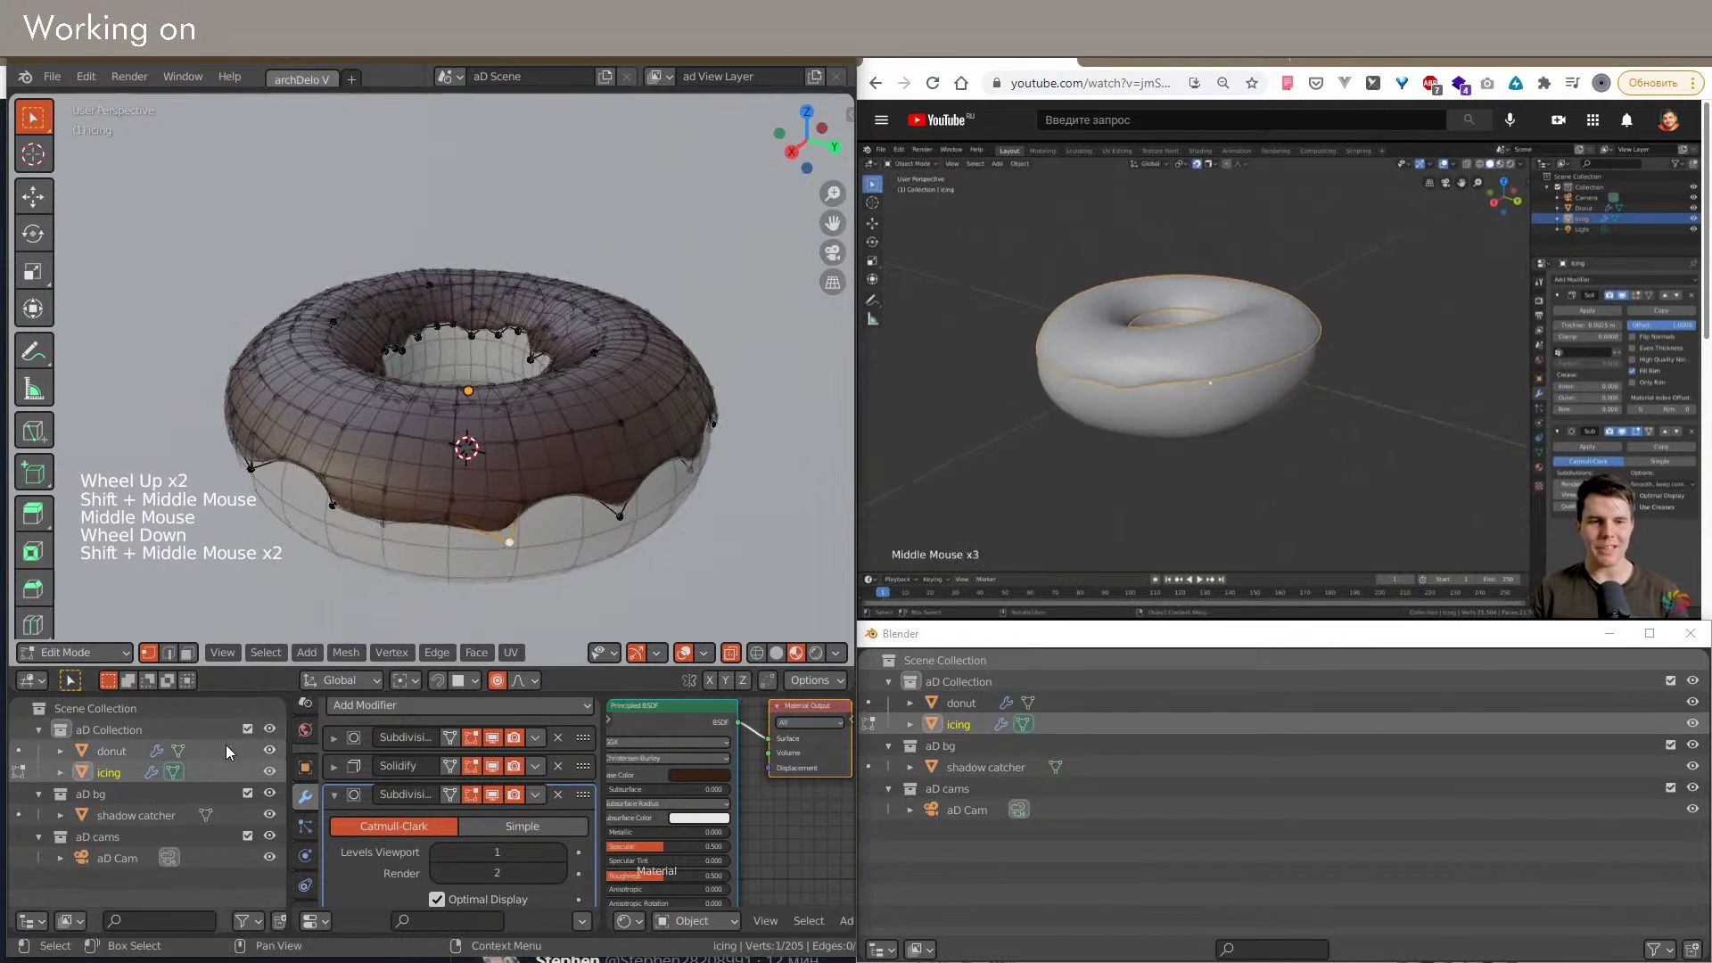
Step: Return the icing to Object Mode and apply its first Subdivision modifier, above Solidify
left_click(337, 744)
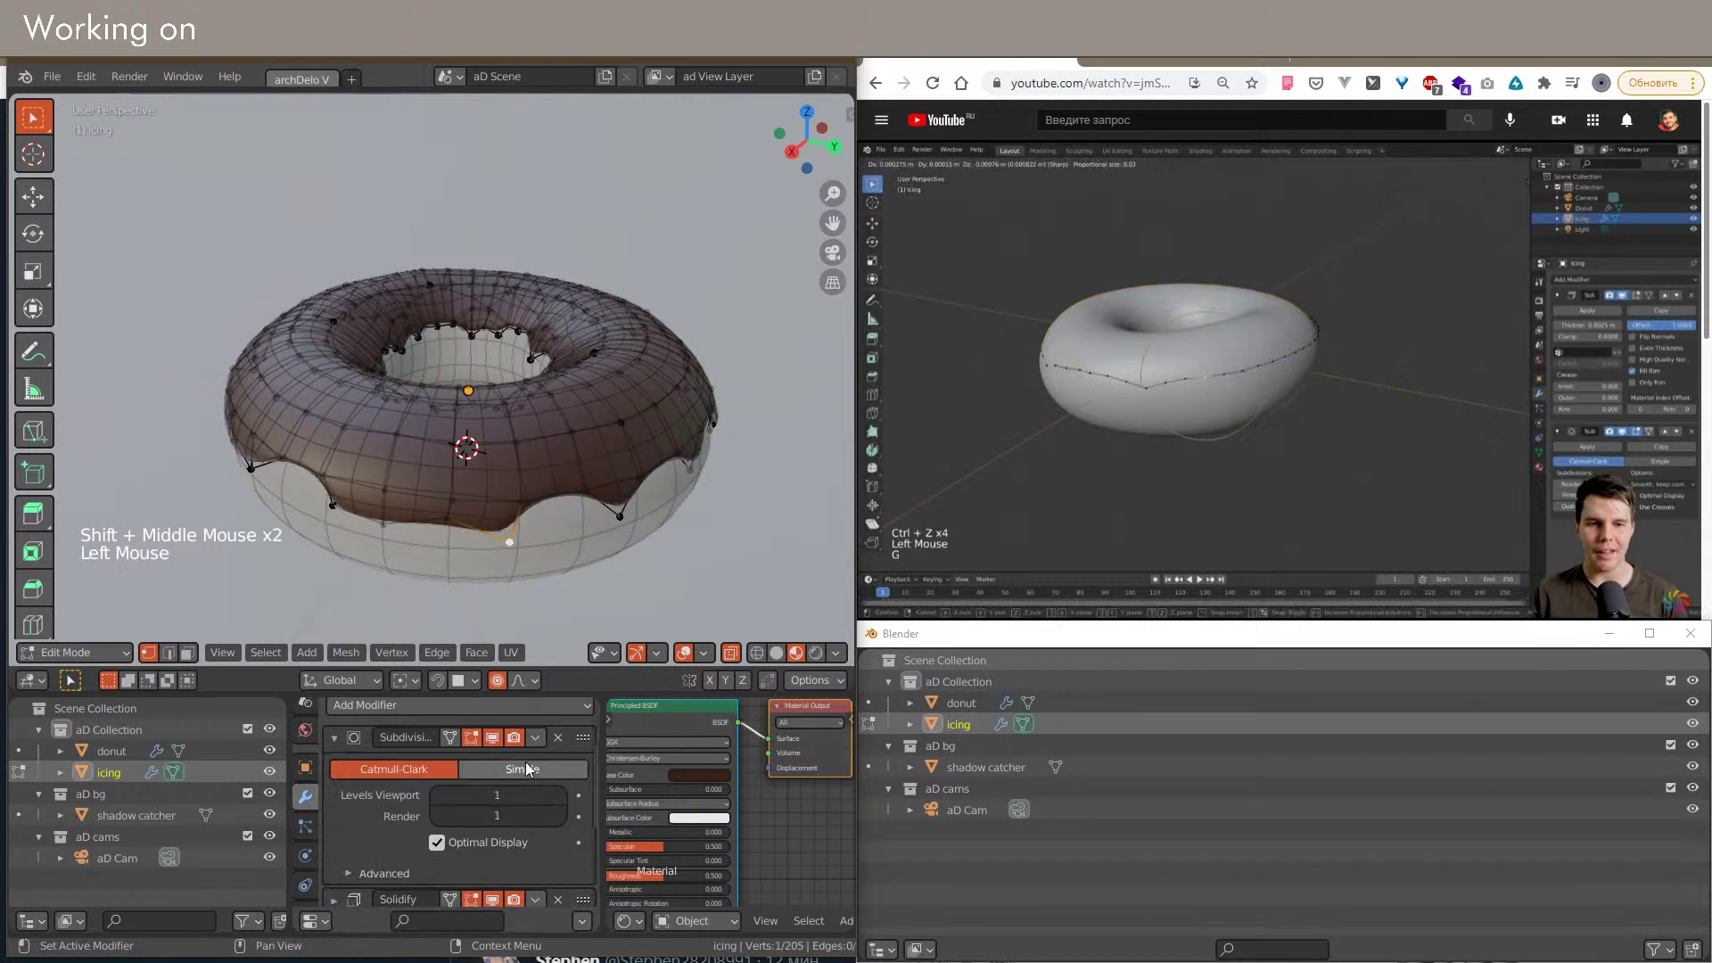
left_click(535, 740)
key("Tab")
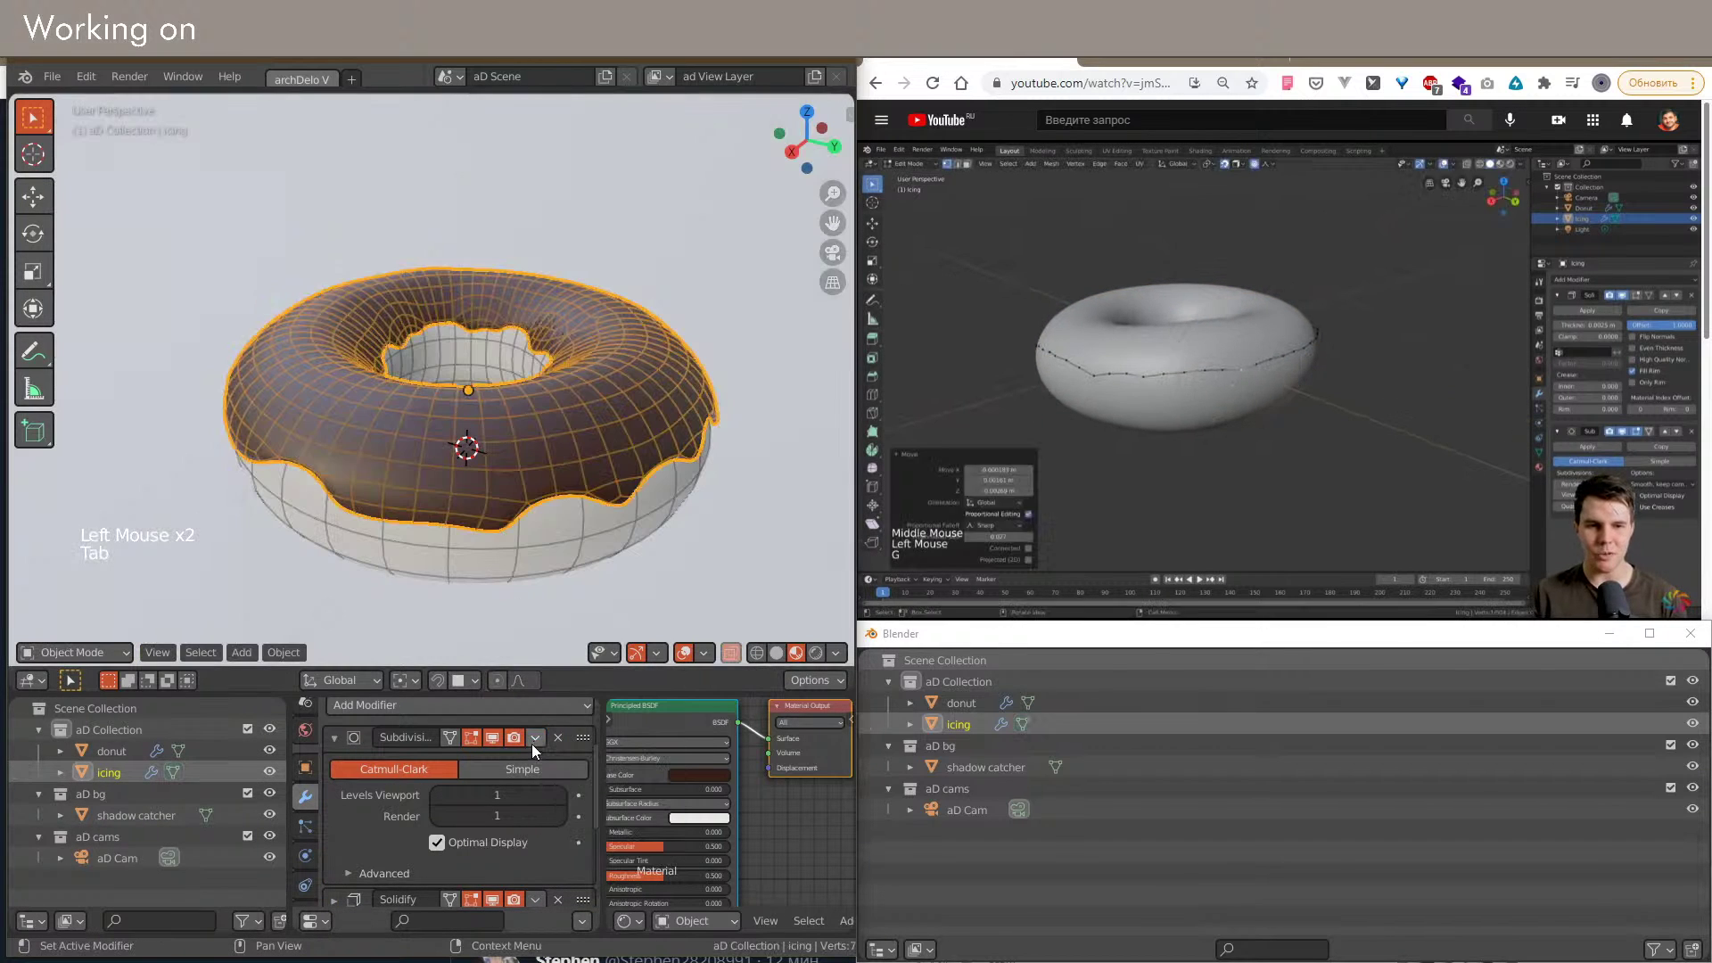
left_click(535, 739)
left_click(554, 762)
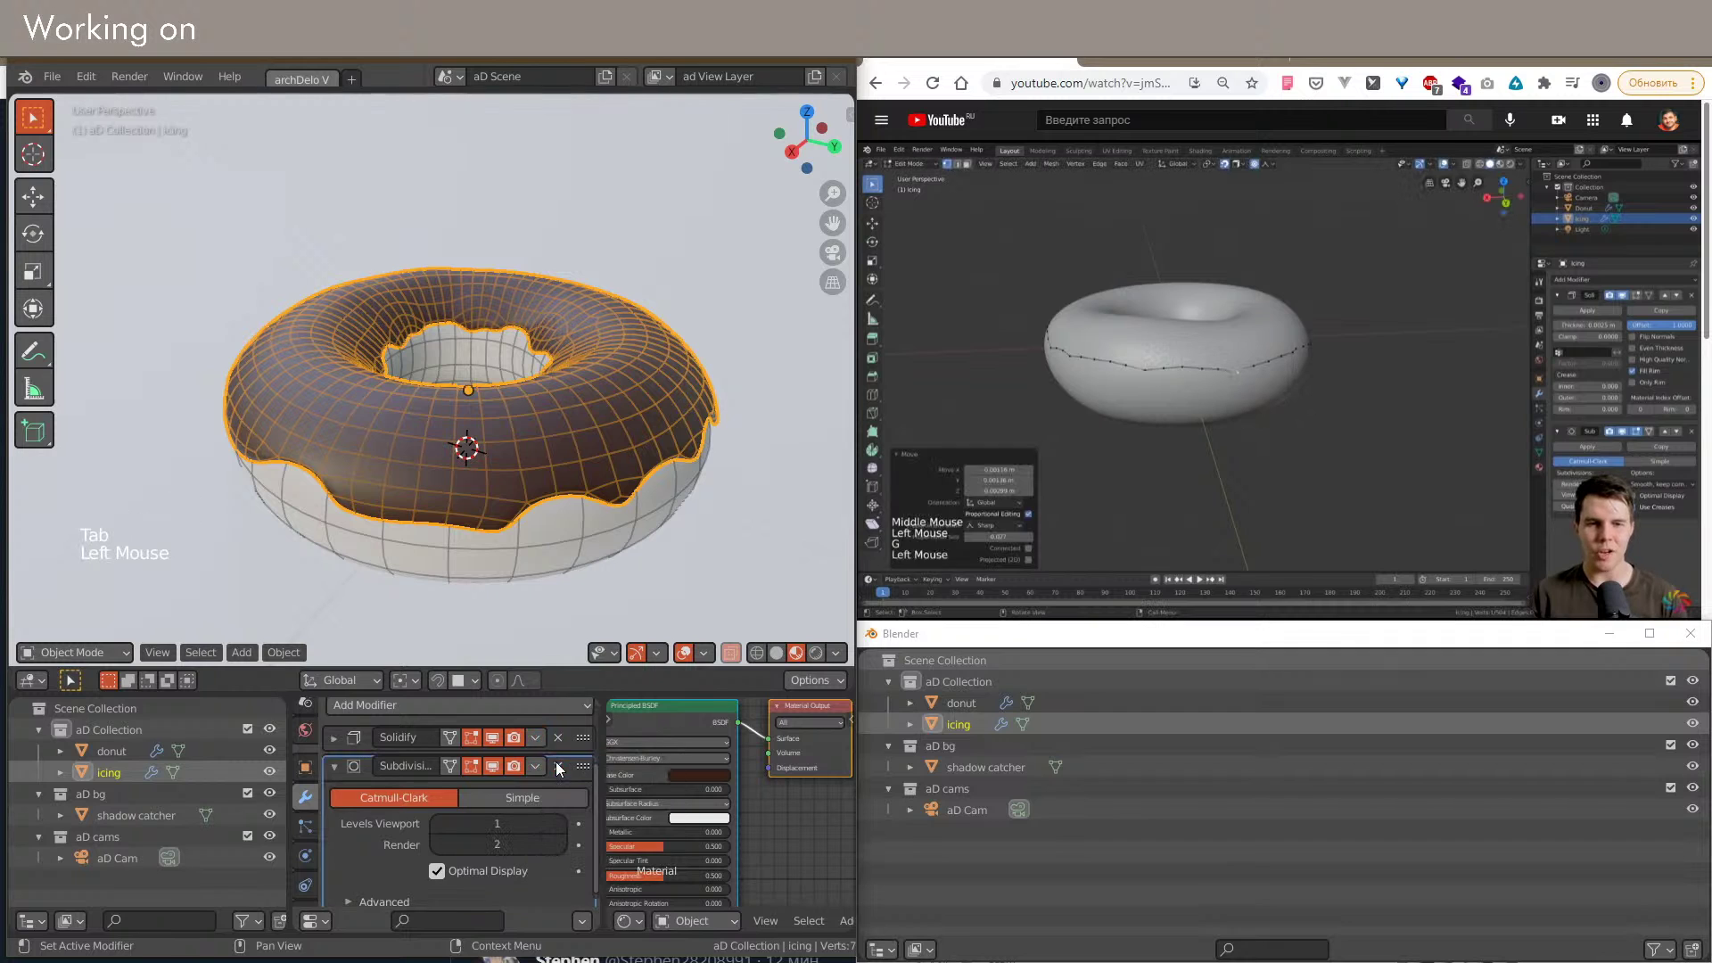
Step: Enter Edit Mode on the icing and pull two vertices of the front drip's outer edge lower with proportional editing
key("Tab")
middle_click_drag(499, 433, 555, 511, "shift")
scroll(509, 478, "up", 2)
left_click(510, 486)
left_click(534, 540)
key("g")
left_click(539, 539)
left_click(540, 468)
key("g")
left_click(547, 518)
Step: Reshape the wide drip by lowering a bottom-edge vertex and nudging the vertices along its side shoulder
middle_click_drag(678, 513, 459, 377, "shift")
left_click(619, 524)
key("g")
left_click(617, 543)
scroll(482, 488, "down", 1)
left_click(493, 408)
key("g")
left_click(456, 375)
key("g")
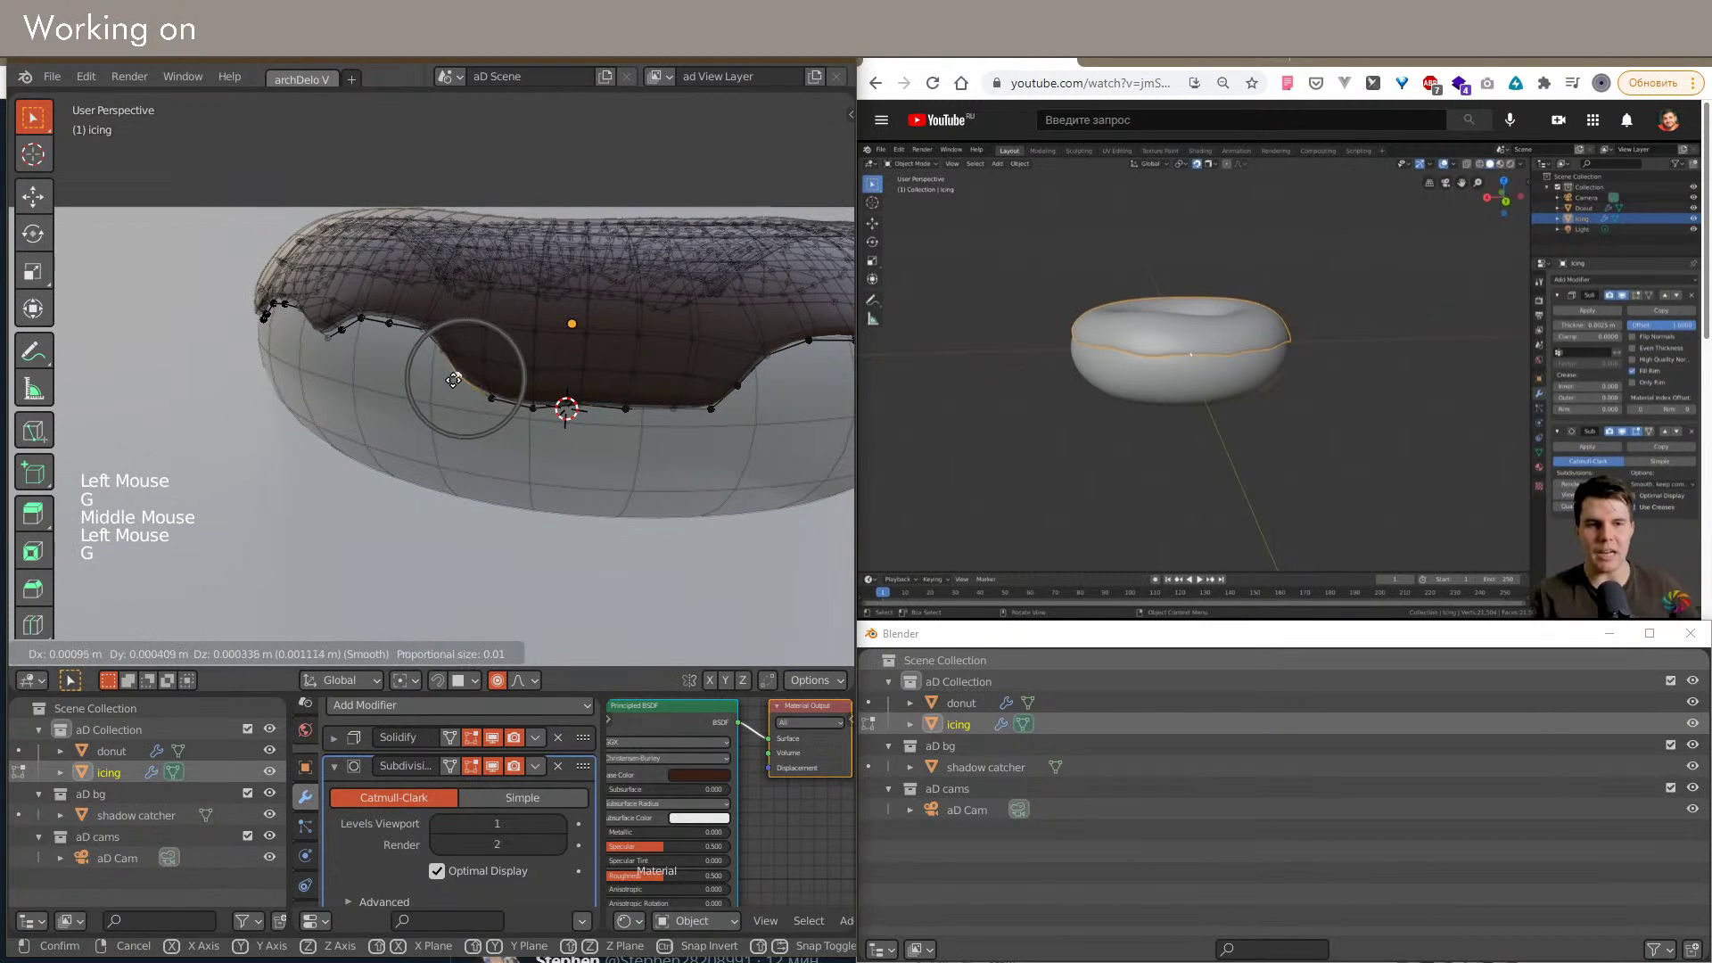
left_click(454, 381)
key("g")
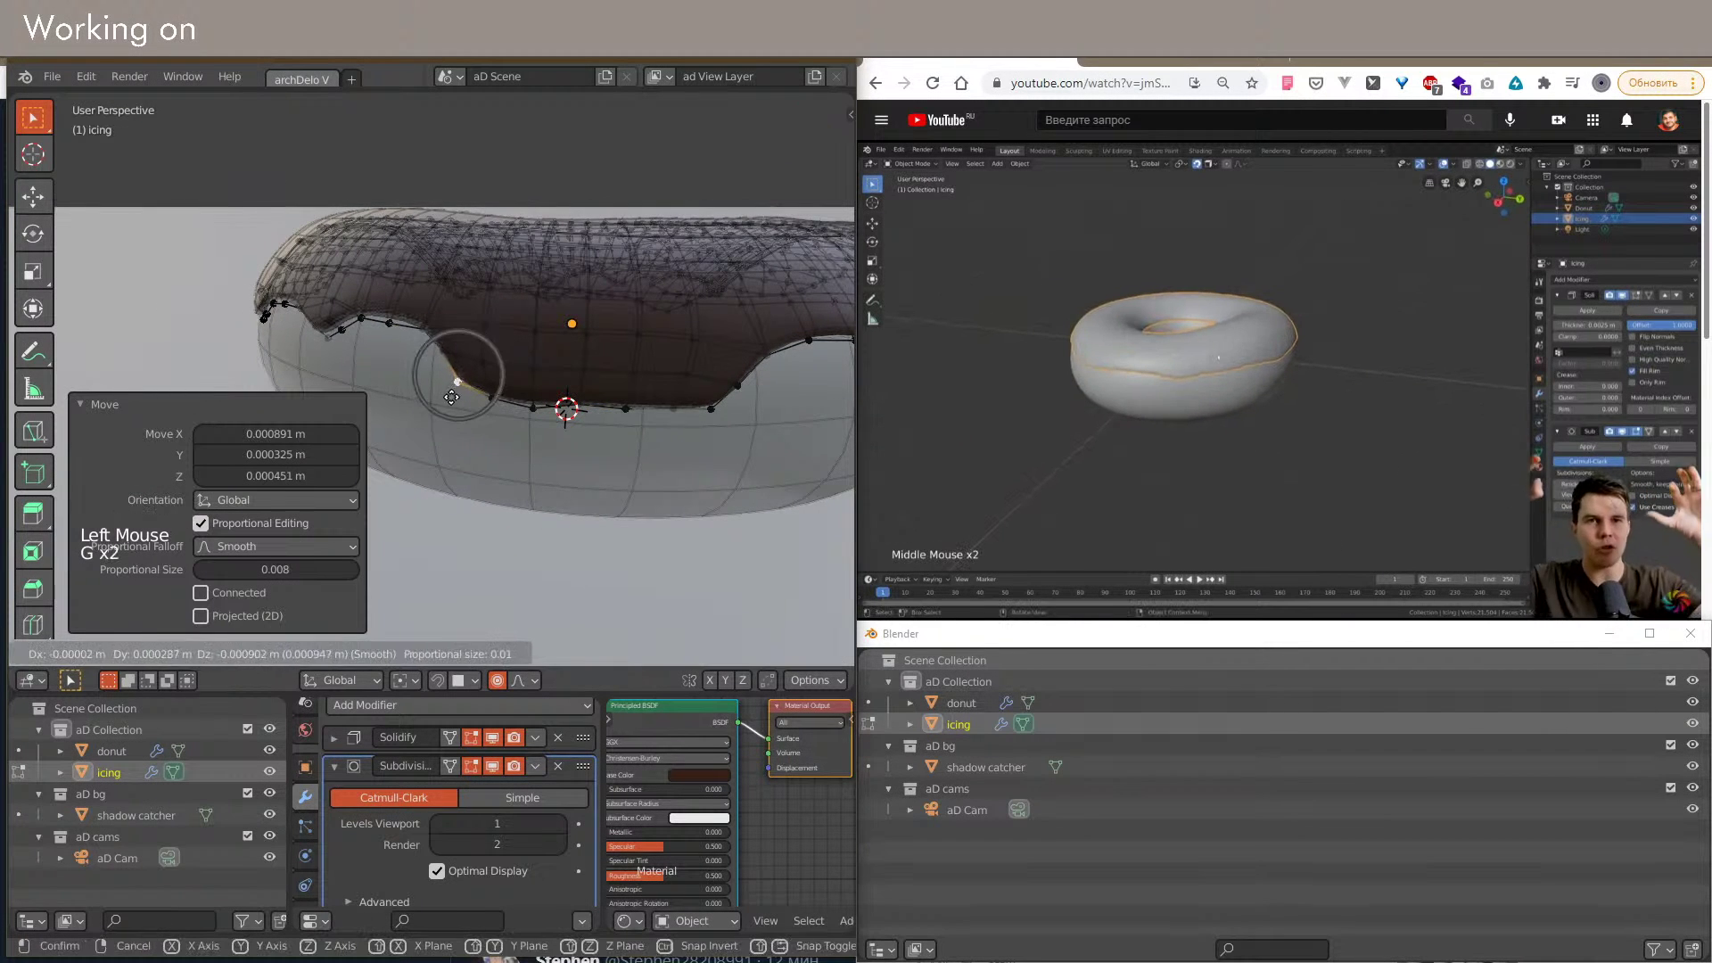
left_click(449, 395)
Step: Lower a vertex in the arched gap beside the wide drip and another along the drip's bottom edge
middle_click_drag(449, 395, 599, 455)
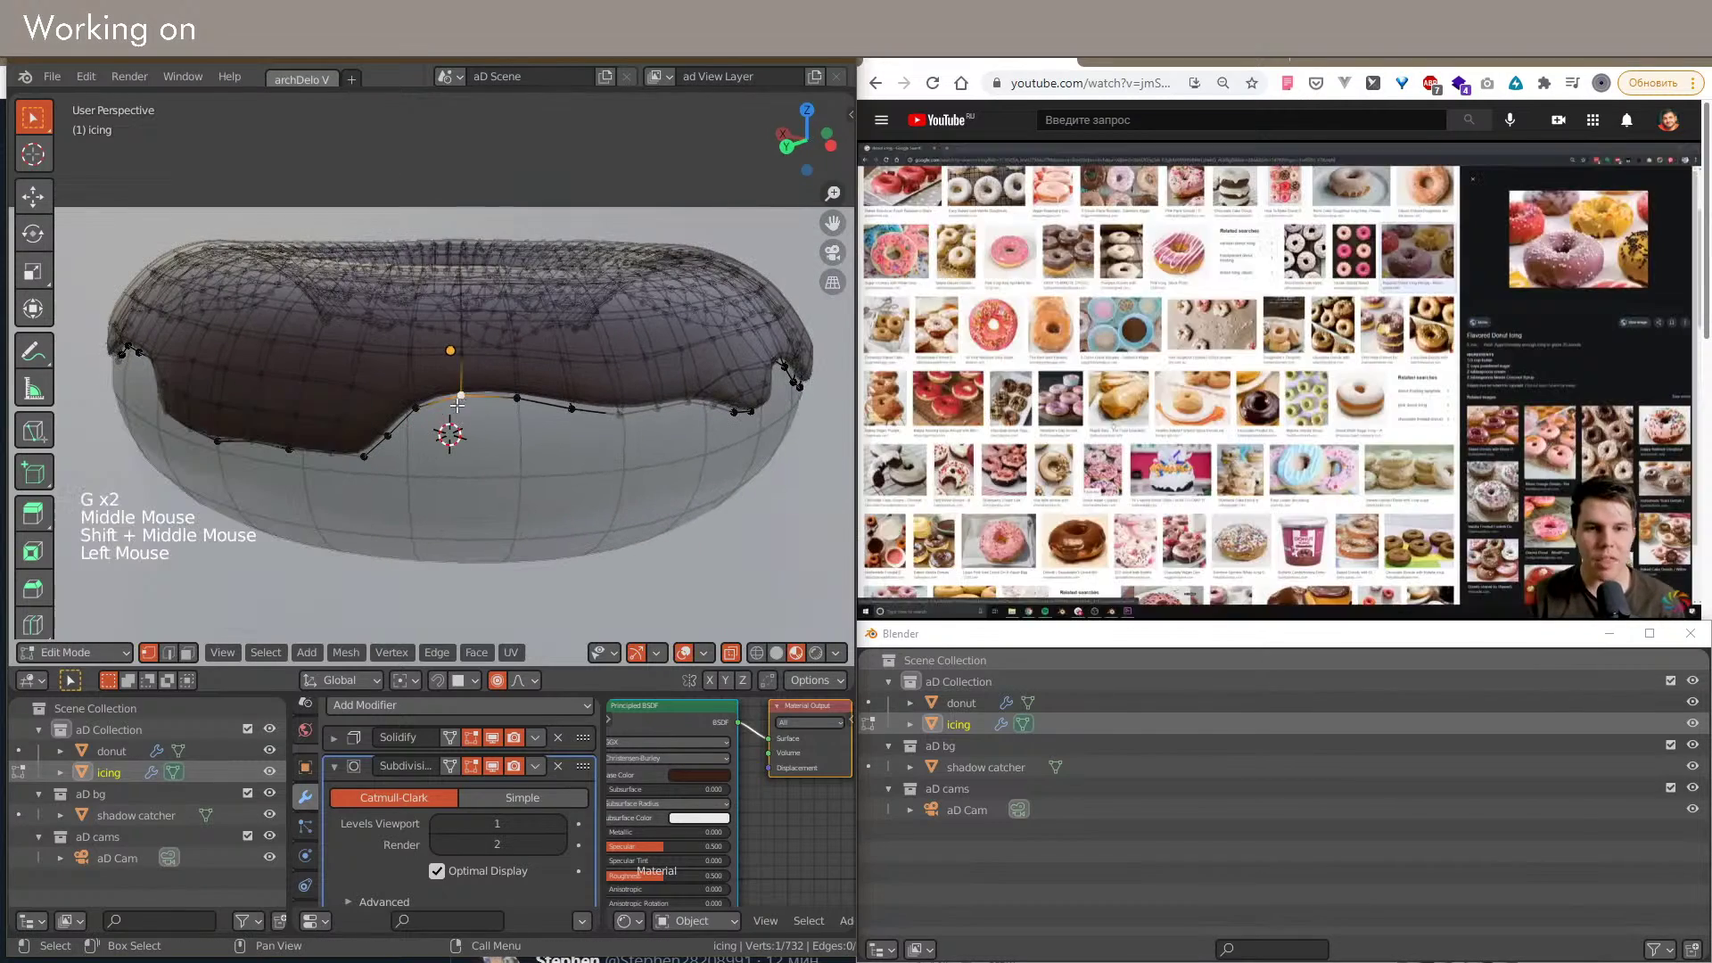
key("g")
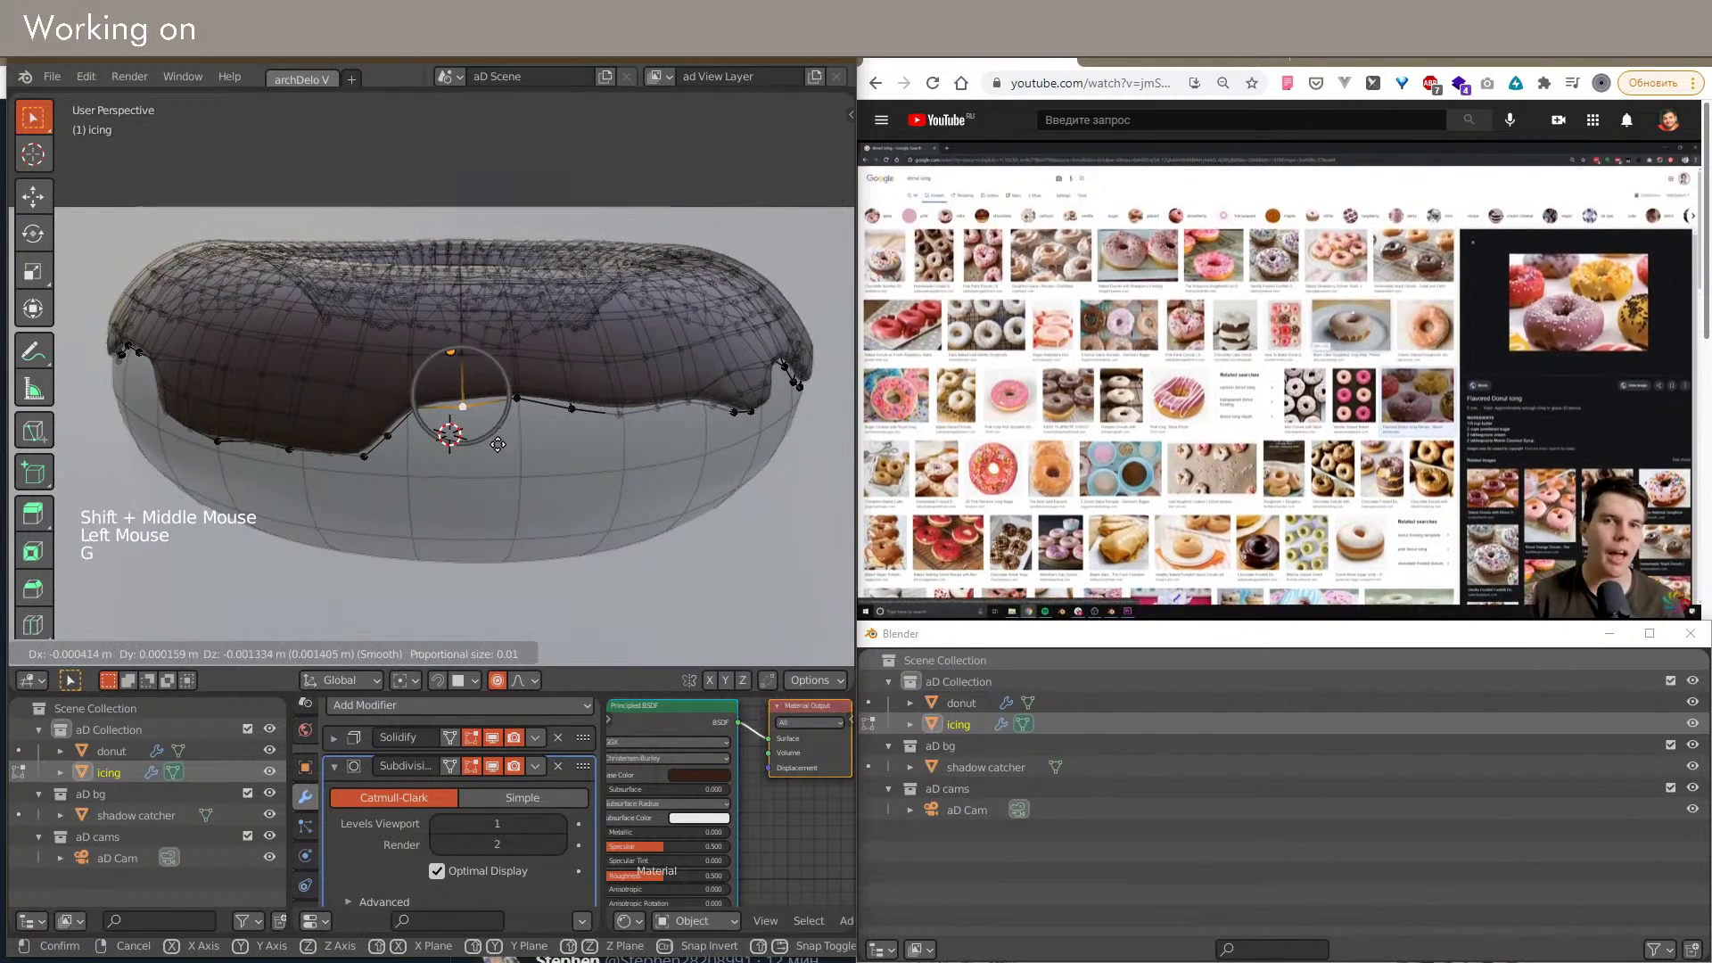
left_click(498, 443)
scroll(499, 428, "up", 2)
middle_click_drag(498, 444, 623, 478, "shift")
scroll(499, 428, "down", 1)
left_click(571, 502)
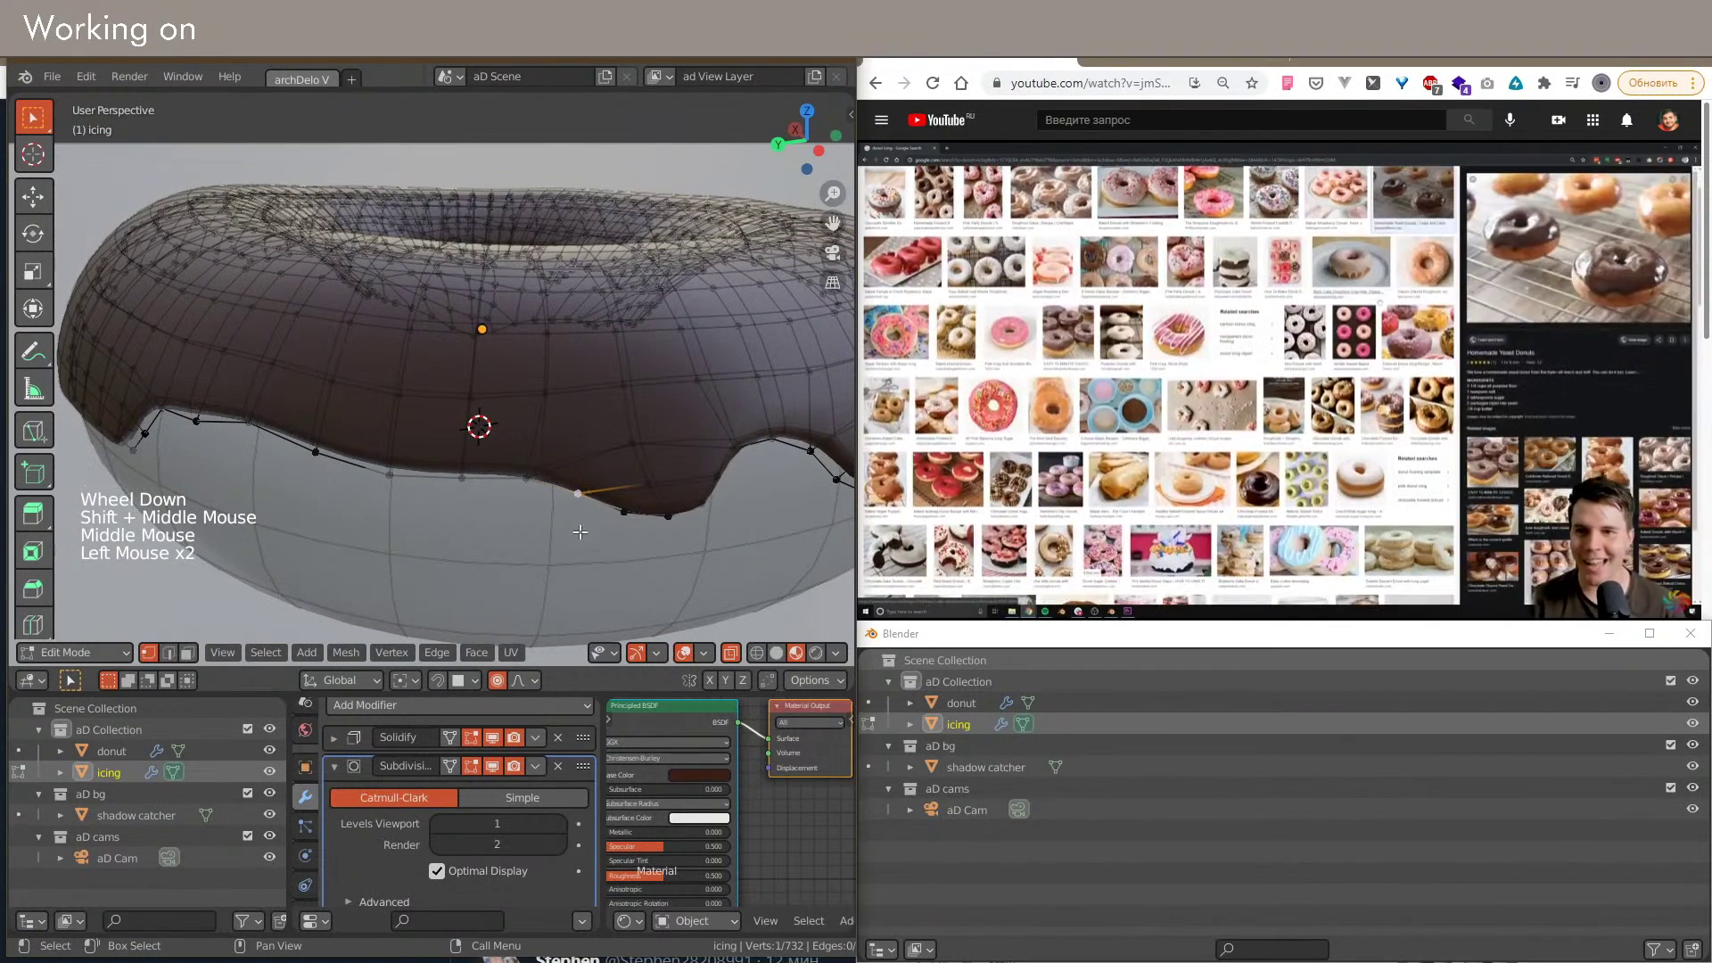
left_click(621, 530)
key("g")
left_click(623, 544)
Step: Move two outer-edge vertices on the following icing section to smooth its wavy outline, lowering the second about 1.2 mm
middle_click_drag(552, 515, 624, 486)
middle_click_drag(558, 482, 625, 451, "shift")
middle_click_drag(625, 450, 535, 478, "shift")
left_click(621, 476)
scroll(607, 468, "down", 2)
key("g")
left_click(547, 449)
scroll(575, 473, "up", 1)
left_click(568, 474)
key("g")
left_click(569, 491)
scroll(544, 481, "down", 1)
scroll(526, 474, "up", 1)
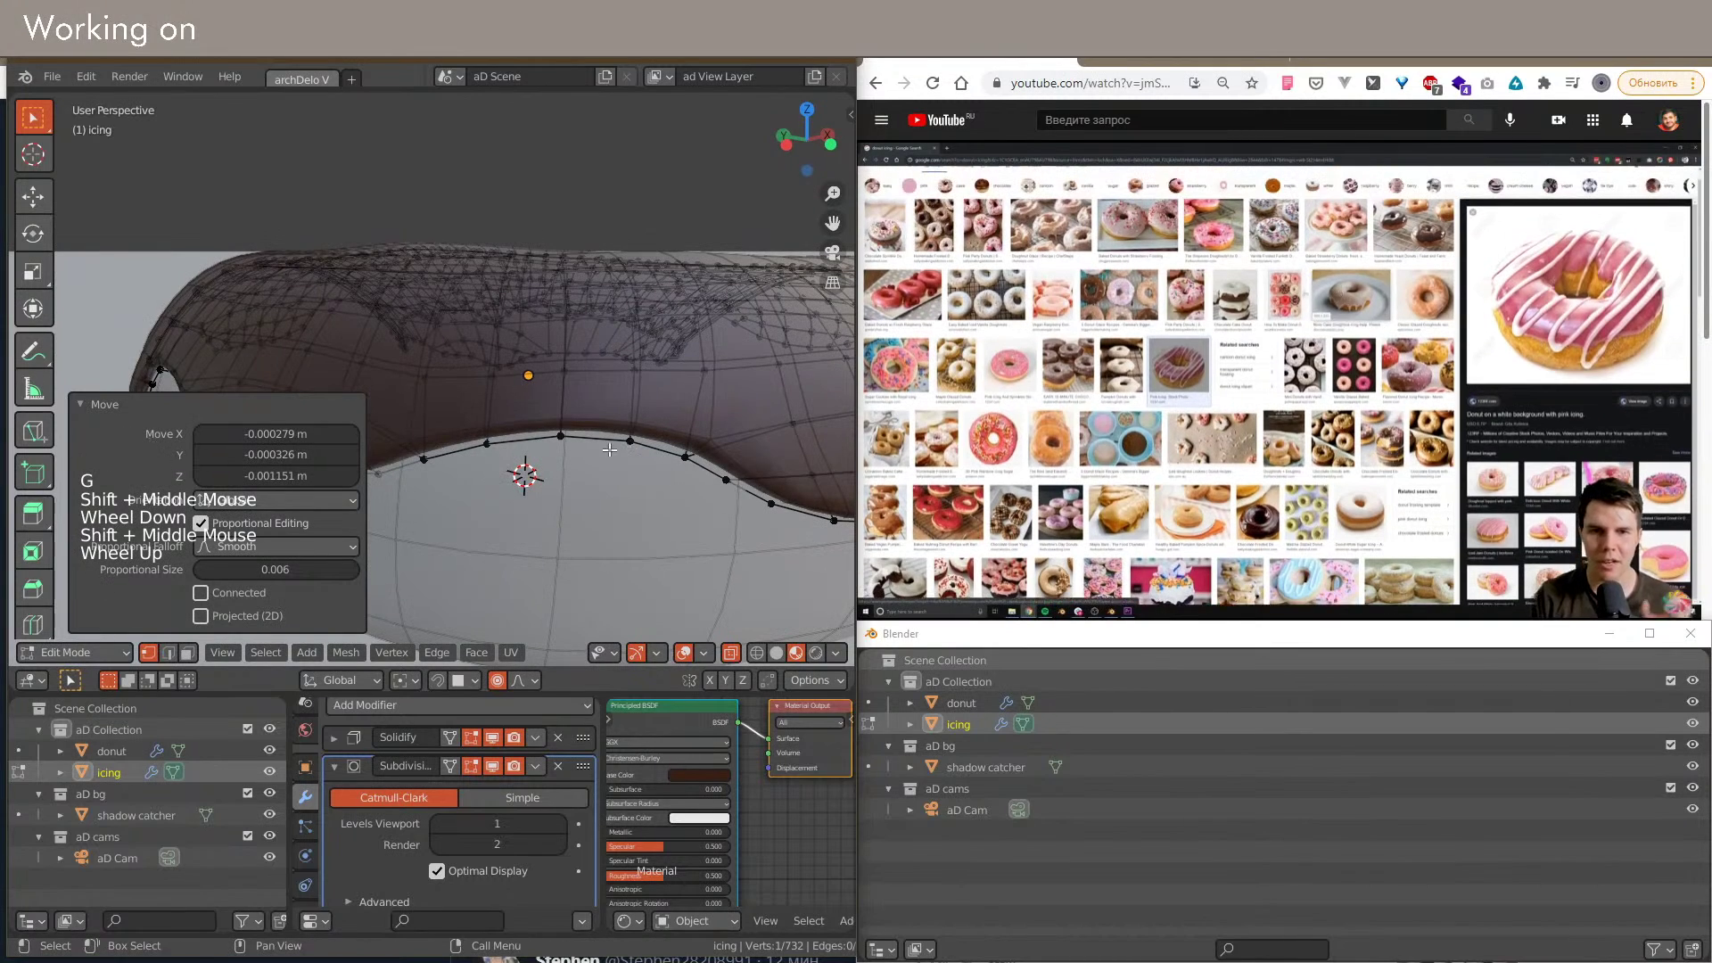
Step: Pull down one vertex in each of two neighbouring gaps of the outer icing edge, the first about 3.7 mm
scroll(553, 471, "down", 1)
middle_click_drag(537, 473, 542, 456, "shift")
left_click(539, 459)
key("g")
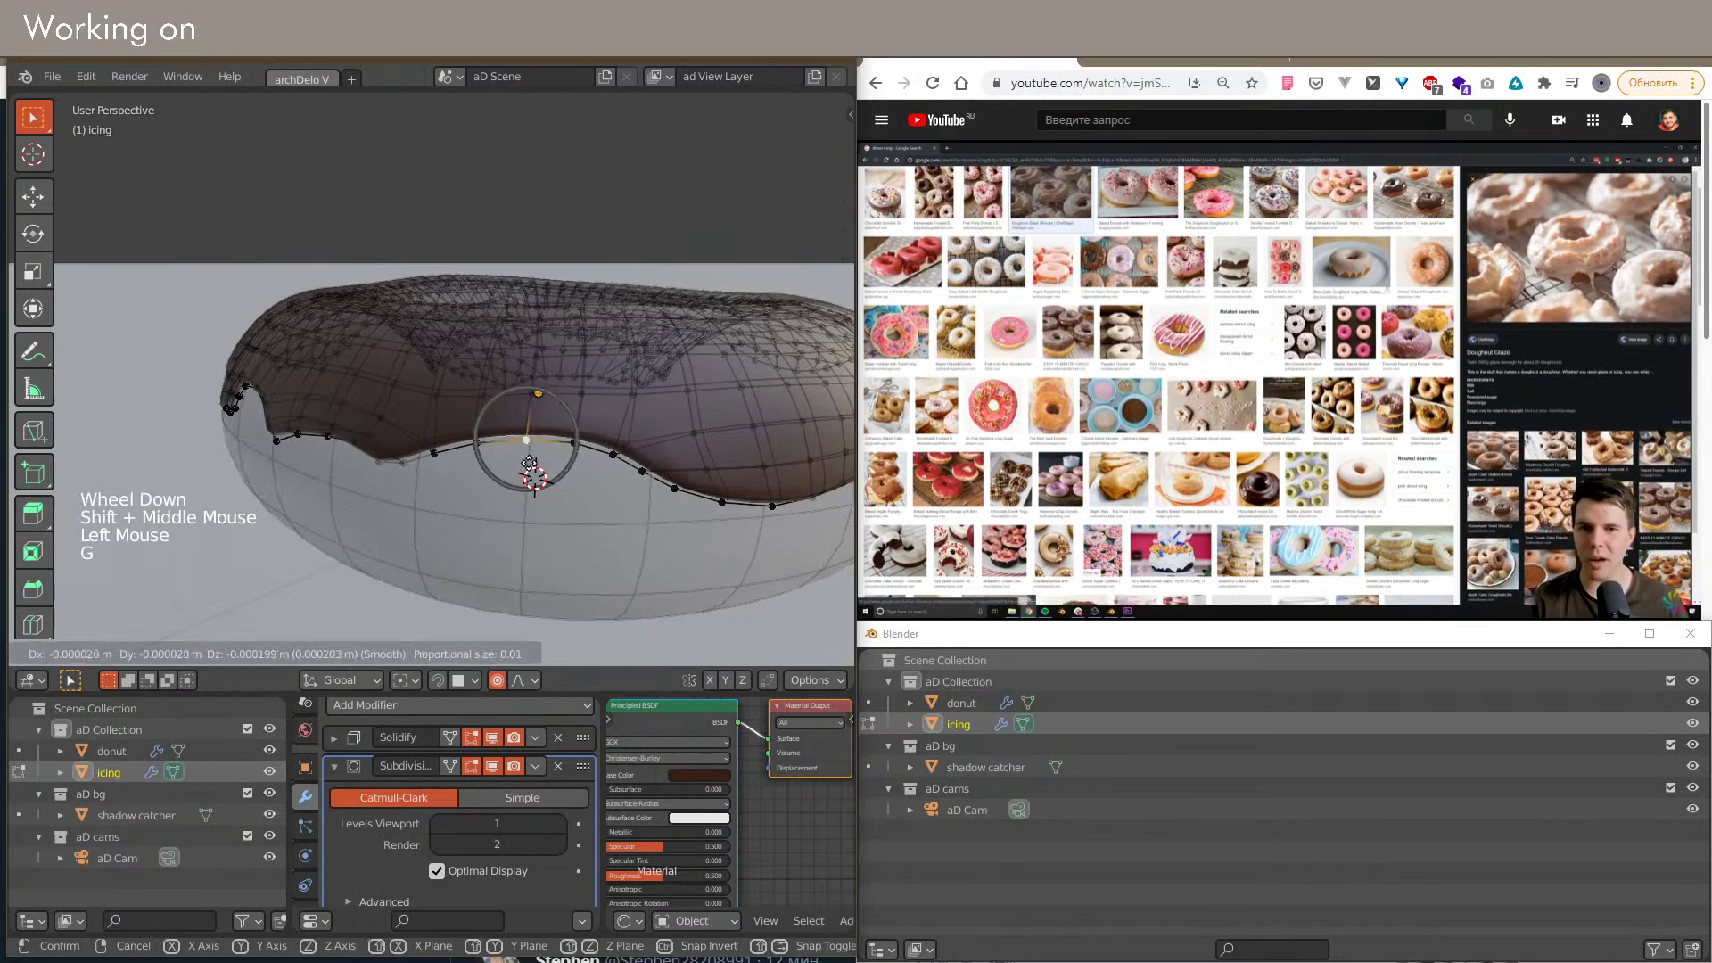
left_click(527, 487)
scroll(503, 480, "down", 1)
middle_click_drag(616, 477, 546, 423)
middle_click_drag(490, 434, 607, 462)
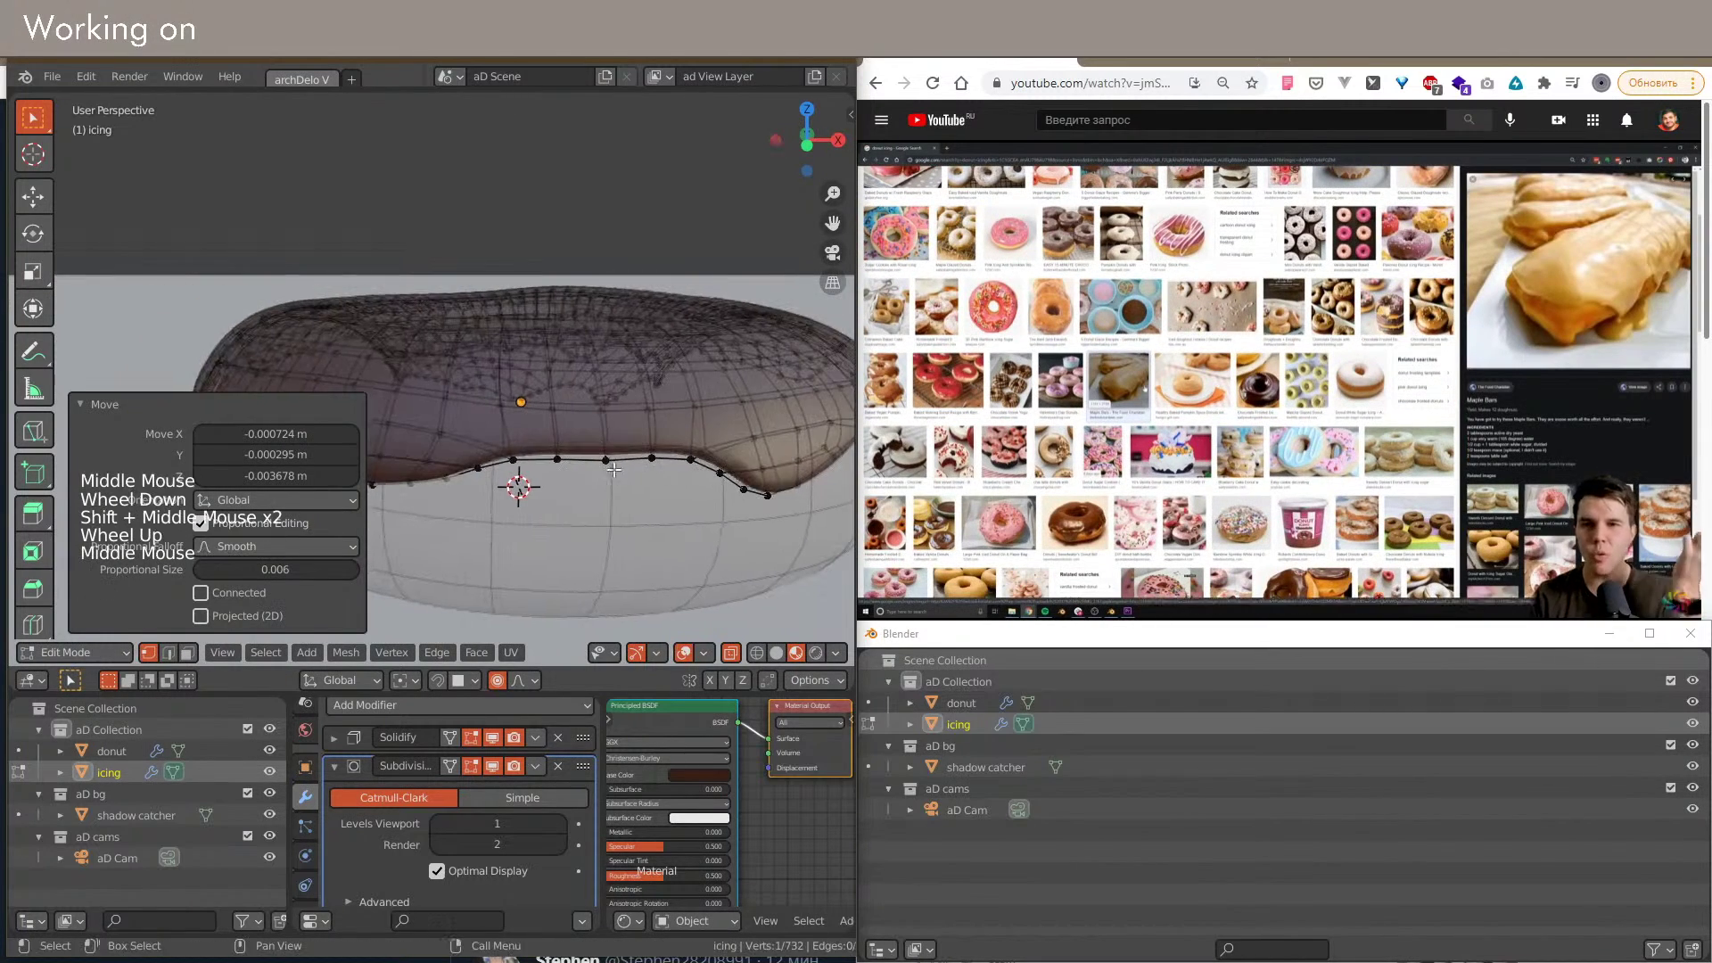
left_click(651, 460)
left_click(608, 462)
key("g")
left_click(611, 504)
Step: Raise one vertex beside the next drip and lower another on the adjoining edge about 1.1 mm
mouse_move(499, 504)
middle_mouse_down()
mouse_move(536, 511)
mouse_move(494, 478)
mouse_move(512, 496)
middle_mouse_up()
left_click(477, 498)
key("g")
left_click(478, 478)
middle_click_drag(517, 499, 615, 517)
left_click(582, 486)
left_click(559, 477)
key("g")
left_click(566, 487)
Step: Pull the neighbouring drip's tip vertex down about 2.5 mm to make the drip more pronounced
scroll(660, 514, "down", 1)
middle_click_drag(703, 514, 667, 514)
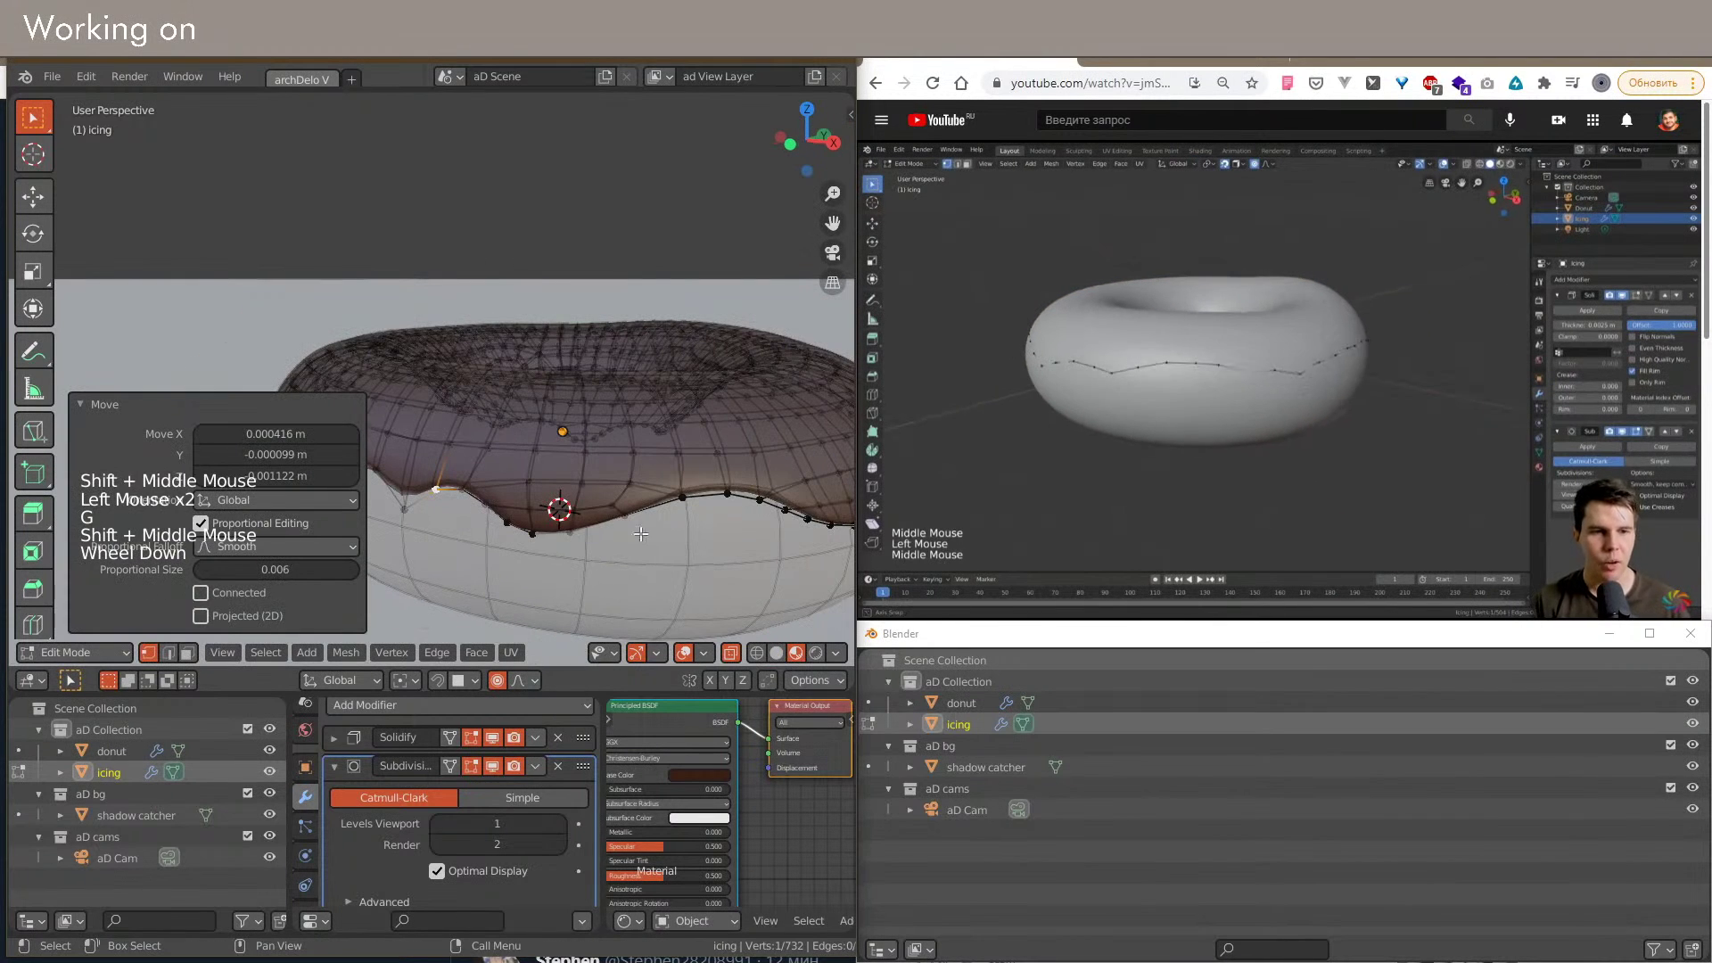
left_click(577, 536)
key("g")
left_click(582, 553)
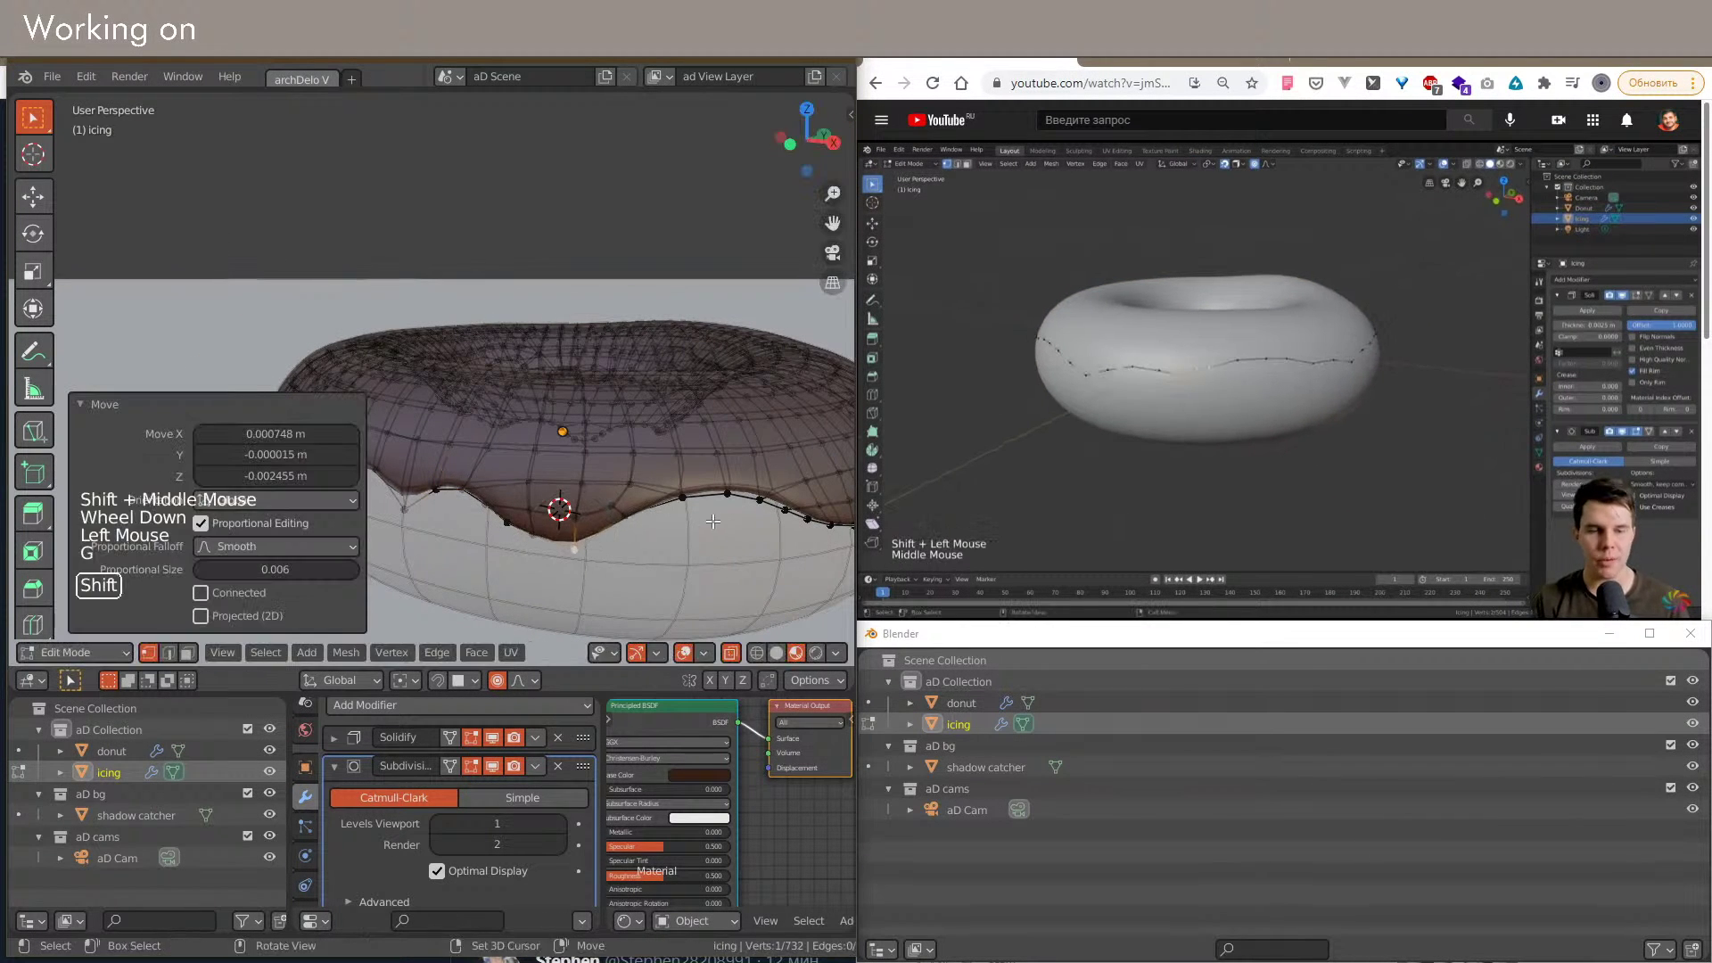
Step: Extrude an edge from the high gap between two drips into a long narrow drip and add one centred loop cut across it
middle_click_drag(692, 524, 653, 525, "shift")
left_click(633, 533)
key("2")
left_click(608, 517)
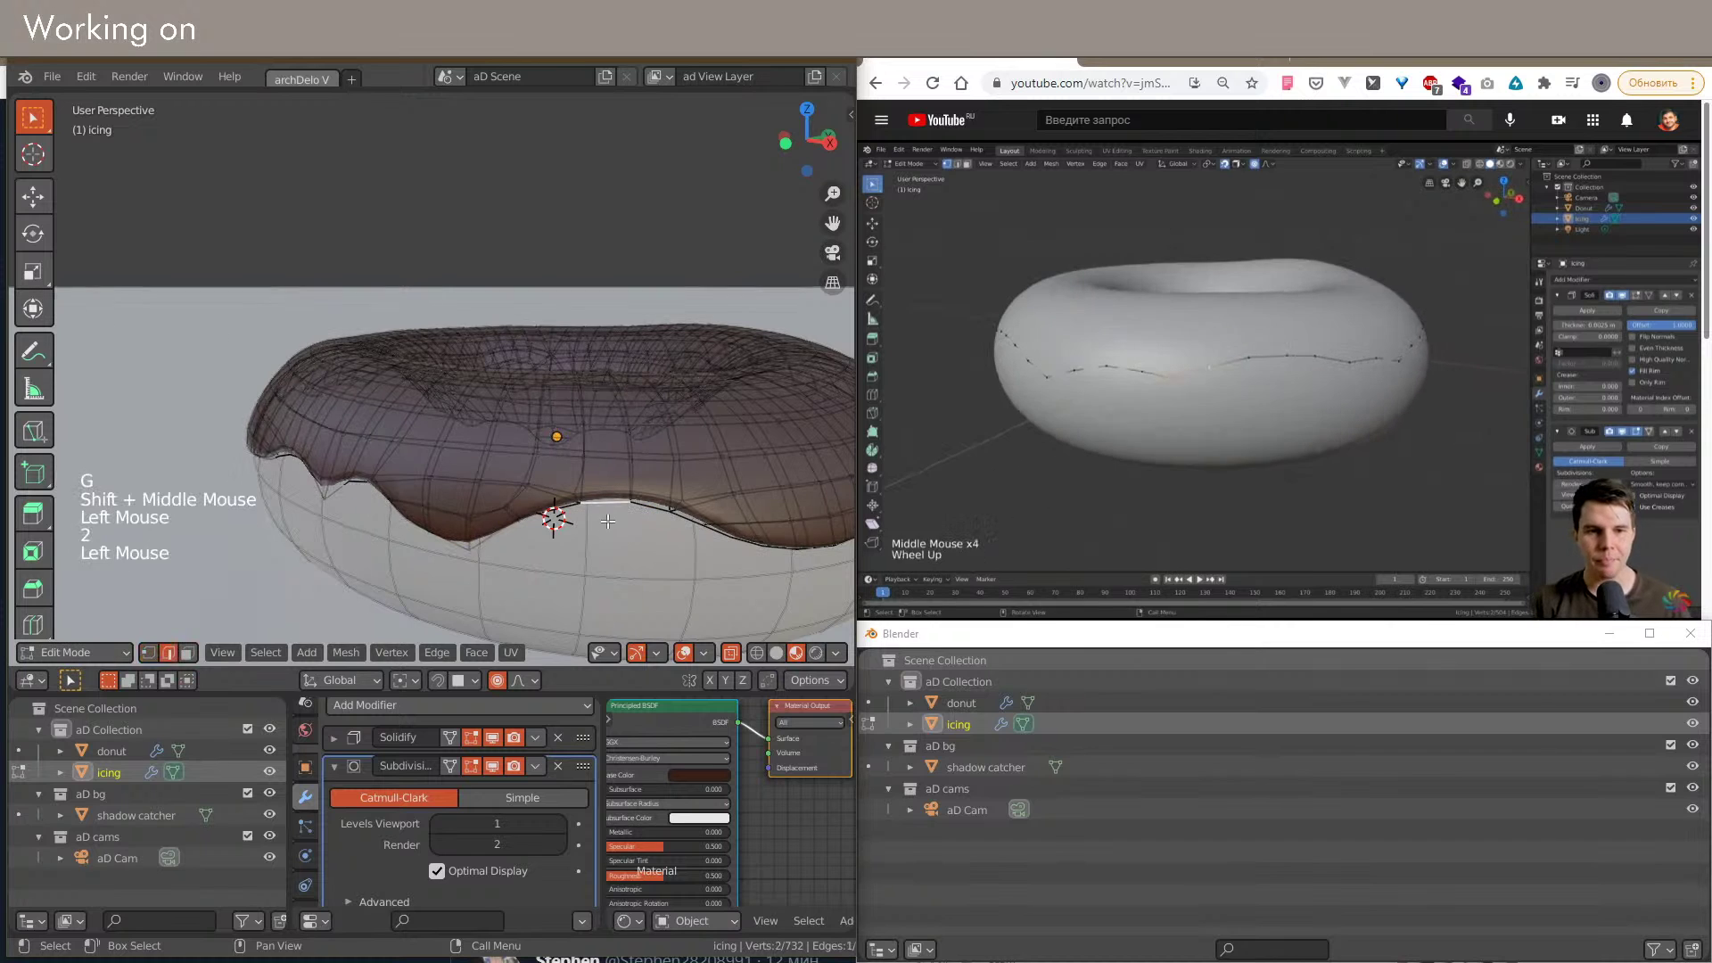
left_click(632, 636)
middle_click_drag(652, 623, 700, 532, "shift")
scroll(636, 580, "down", 1)
key("ctrl+r")
left_click(536, 551)
scroll(785, 505, "up", 2)
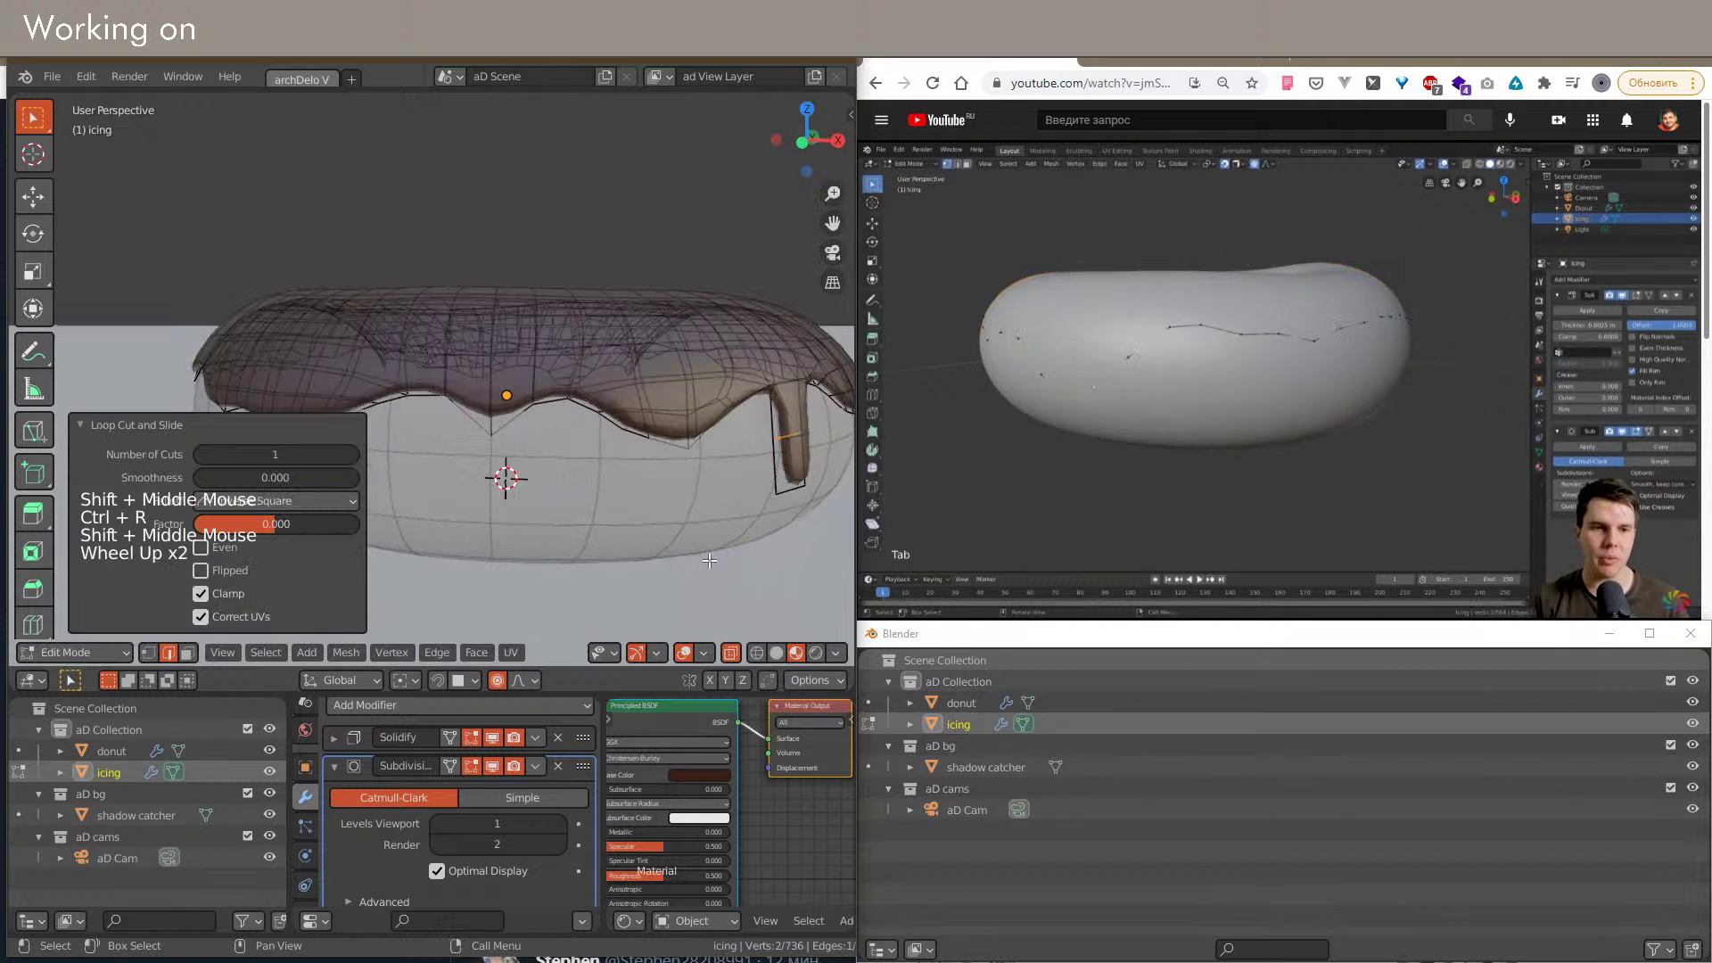
Step: Move the long drip's end edge inward so it follows the donut's curved side
left_click(785, 503)
key("2")
key("z")
middle_click_drag(615, 491, 722, 478, "shift")
scroll(664, 486, "down", 5)
key("g")
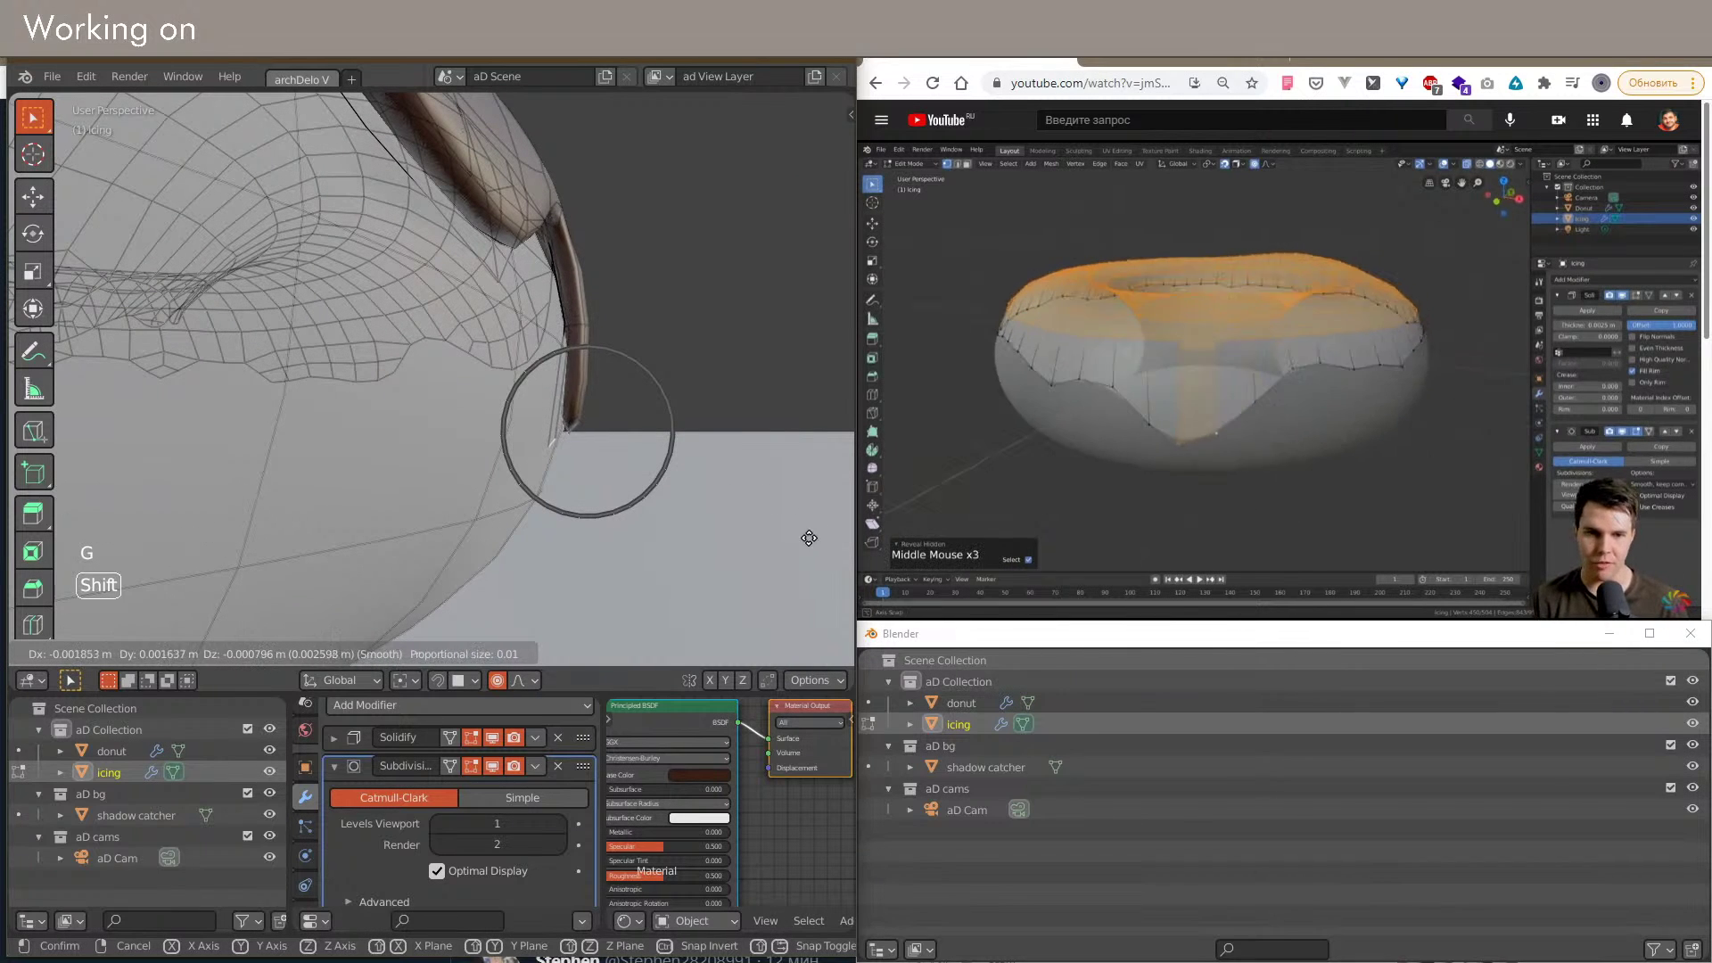
left_click(720, 532)
Step: Add another loop cut across the lower part of the long drip
middle_click_drag(651, 401, 547, 489, "shift")
scroll(454, 393, "down", 2)
scroll(457, 397, "down", 3)
left_click(473, 394)
scroll(482, 392, "up", 3)
key("ctrl+r")
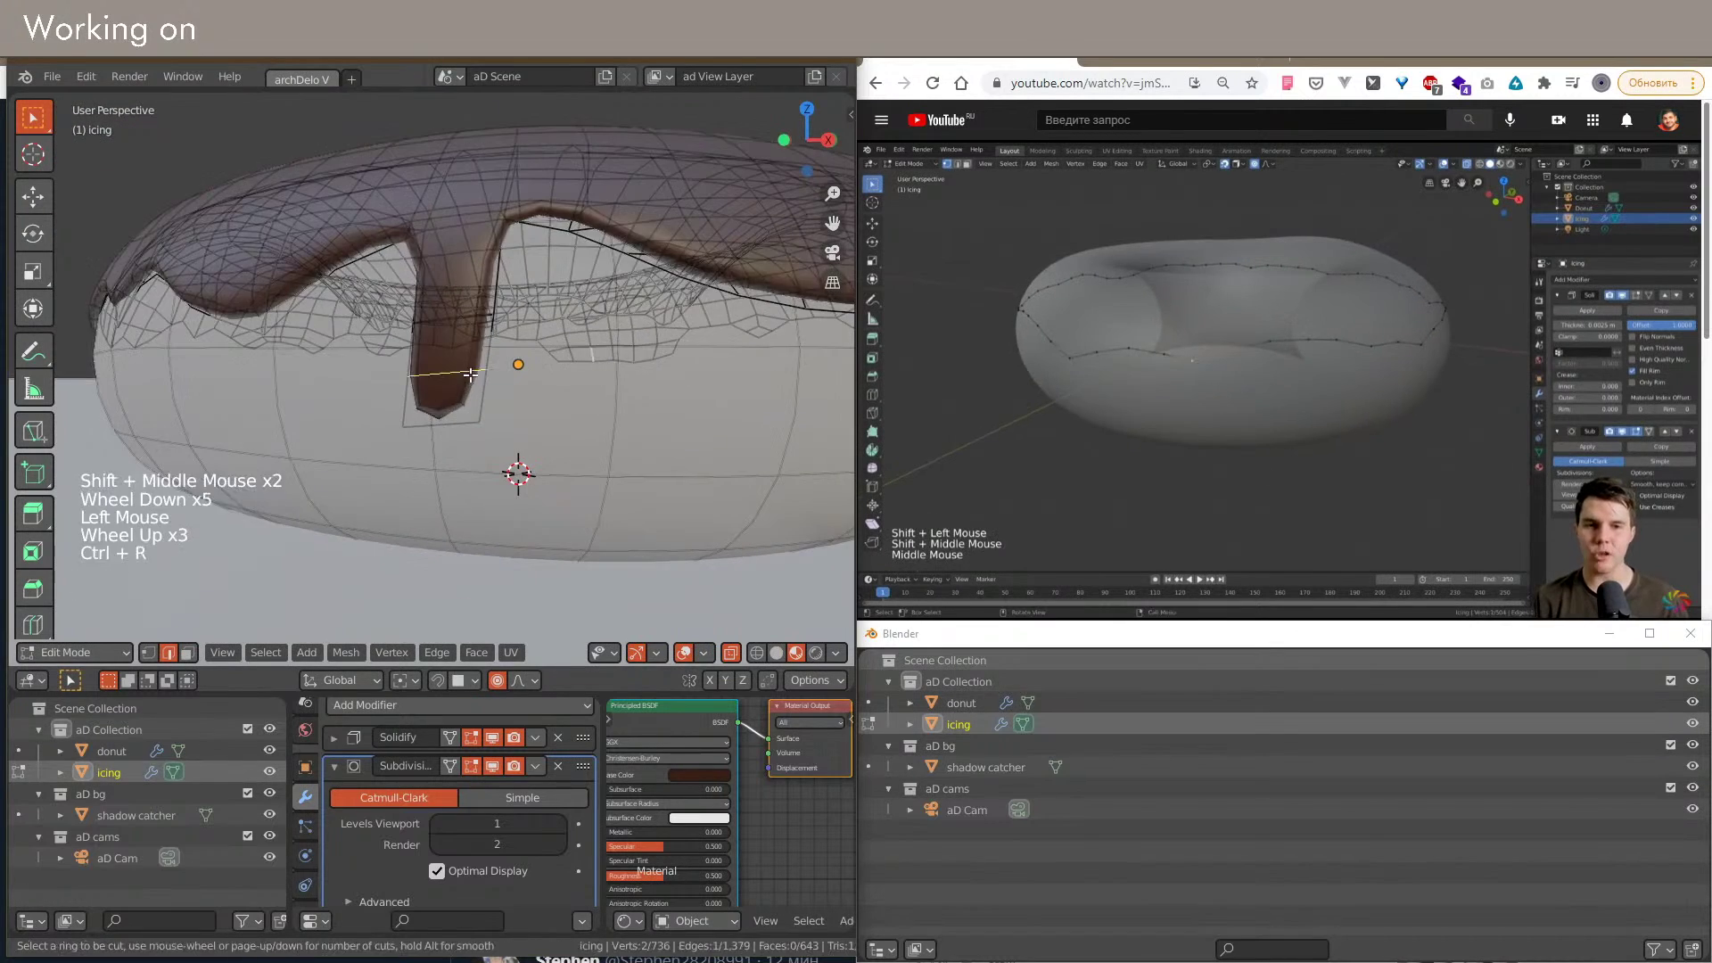
double_click(482, 393)
left_click_drag(513, 410, 553, 451, "shift")
scroll(552, 452, "down", 1)
left_click(553, 451)
middle_click_drag(553, 452, 485, 382, "shift")
scroll(791, 485, "down", 3)
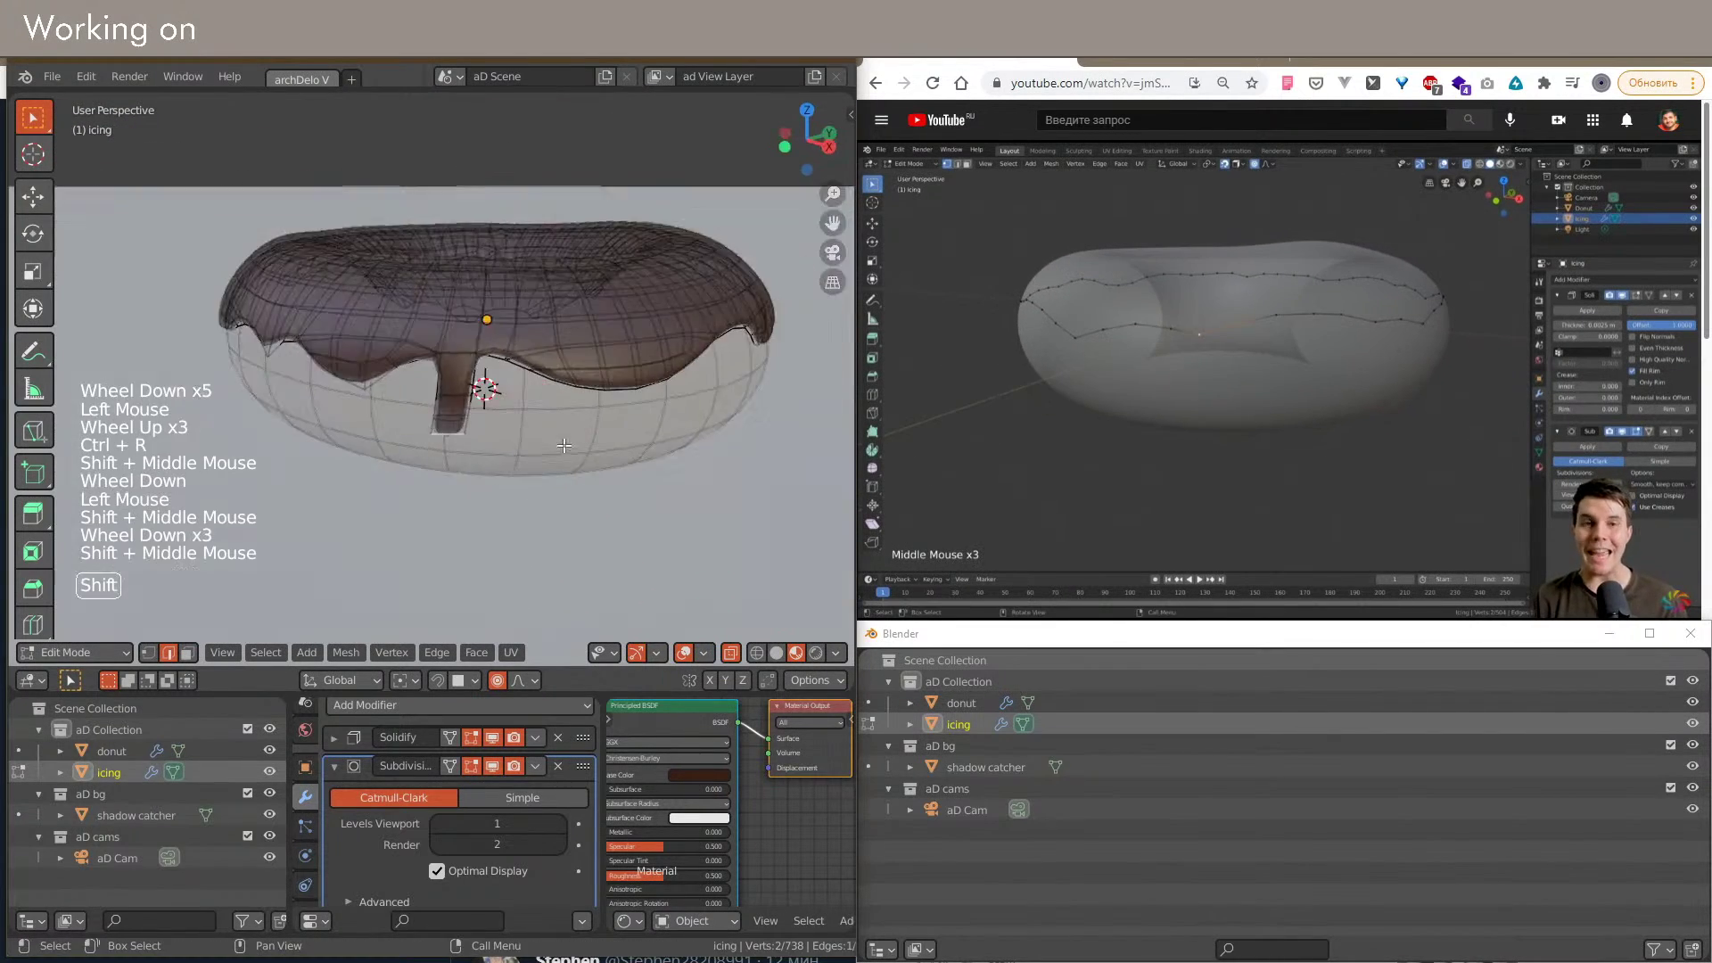
Step: Nudge the edge vertices where the long drip meets the icing to blend its root into the neighbouring gaps
scroll(475, 347, "up", 3)
left_click(498, 396)
left_click(384, 334)
key("g")
left_click(382, 345)
middle_click_drag(381, 345, 470, 472)
middle_click_drag(470, 473, 506, 477, "shift")
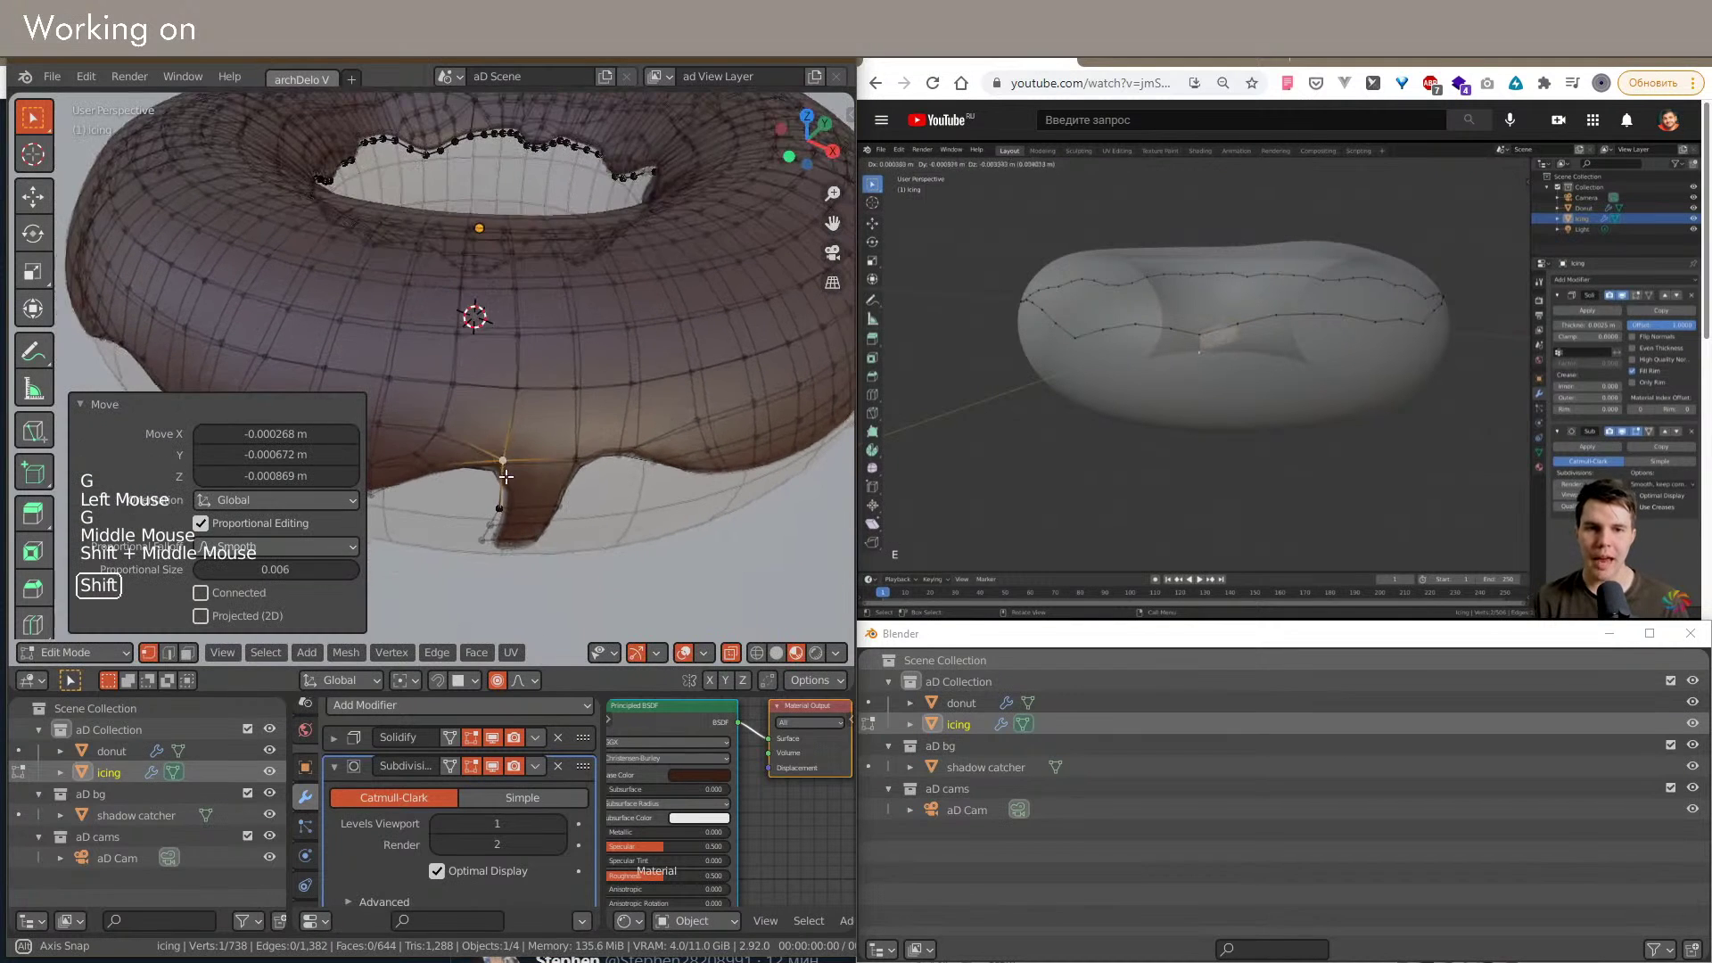
left_click(514, 392)
key("g")
left_click(523, 406)
left_click(573, 391)
key("g")
left_click(573, 402)
Step: Inspect the long drip and surrounding icing with the viewport overlays hidden, then show the overlays again
scroll(562, 419, "down", 3)
middle_click_drag(580, 432, 425, 486, "shift")
scroll(553, 464, "up", 3)
key("2")
left_click(553, 487)
left_click(586, 497)
scroll(535, 491, "down", 3)
key("shift+alt+z")
scroll(535, 490, "down", 4)
scroll(482, 463, "up", 3)
key("shift+alt+z")
Step: Extrude an edge in another high gap twice to form a second long drip, and move its end edge against the donut
middle_click_drag(531, 481, 570, 404)
key("2")
left_click(495, 462)
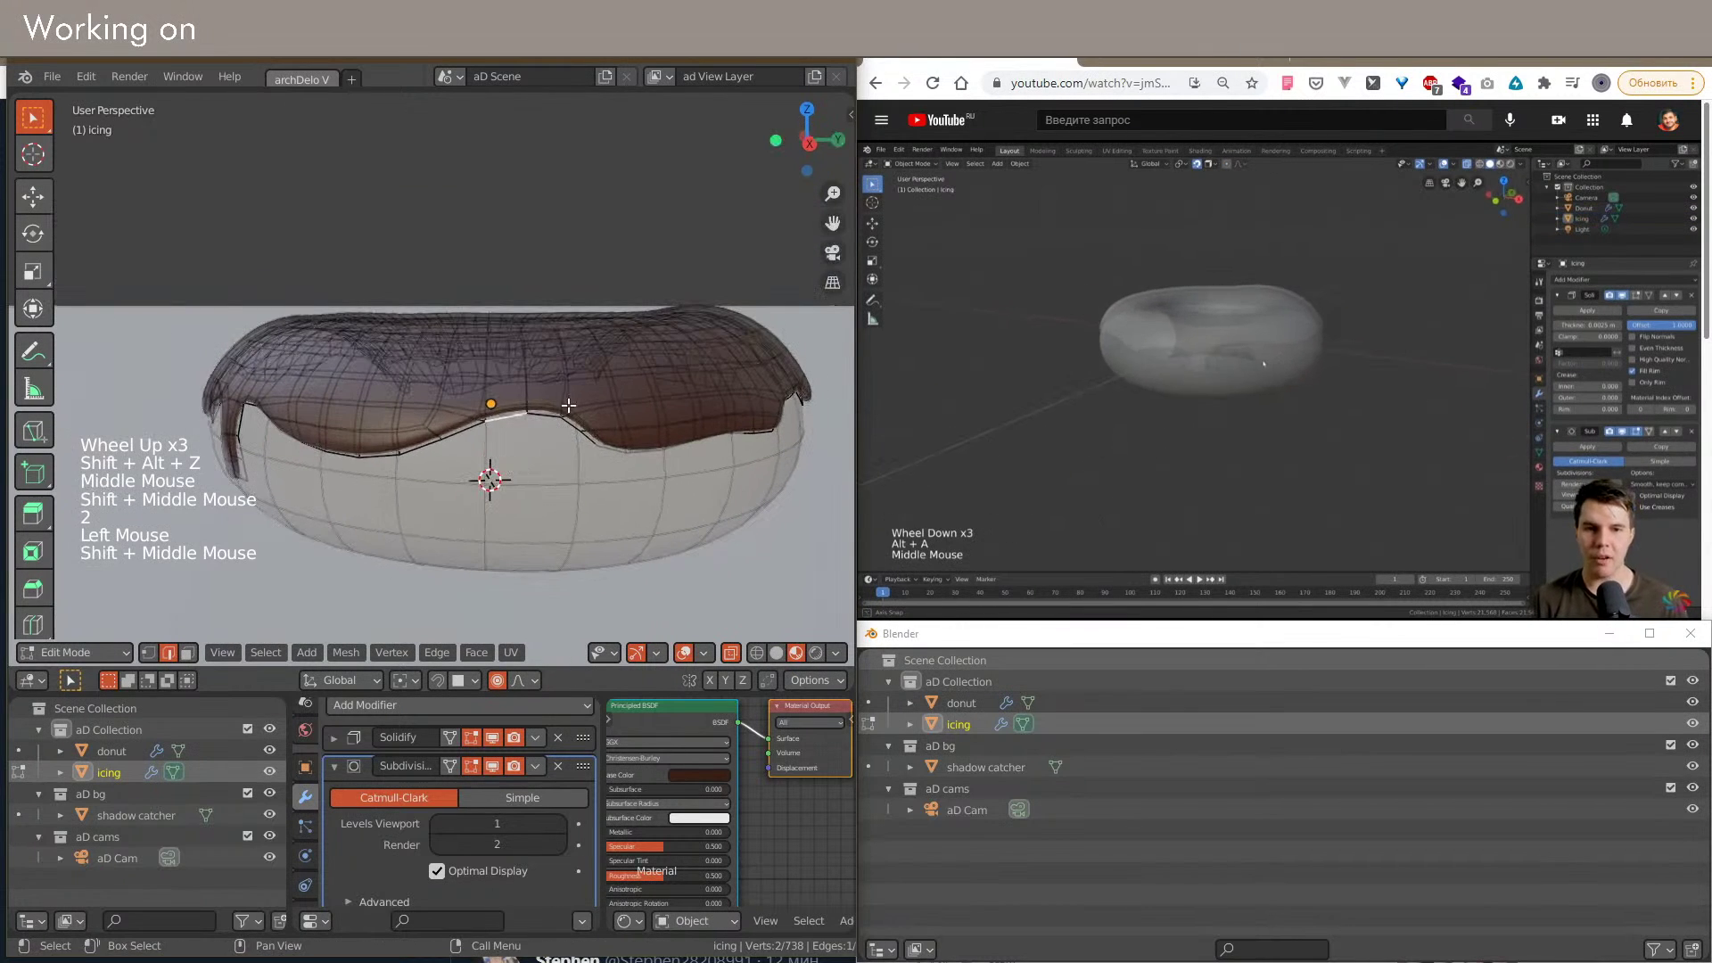
key("e")
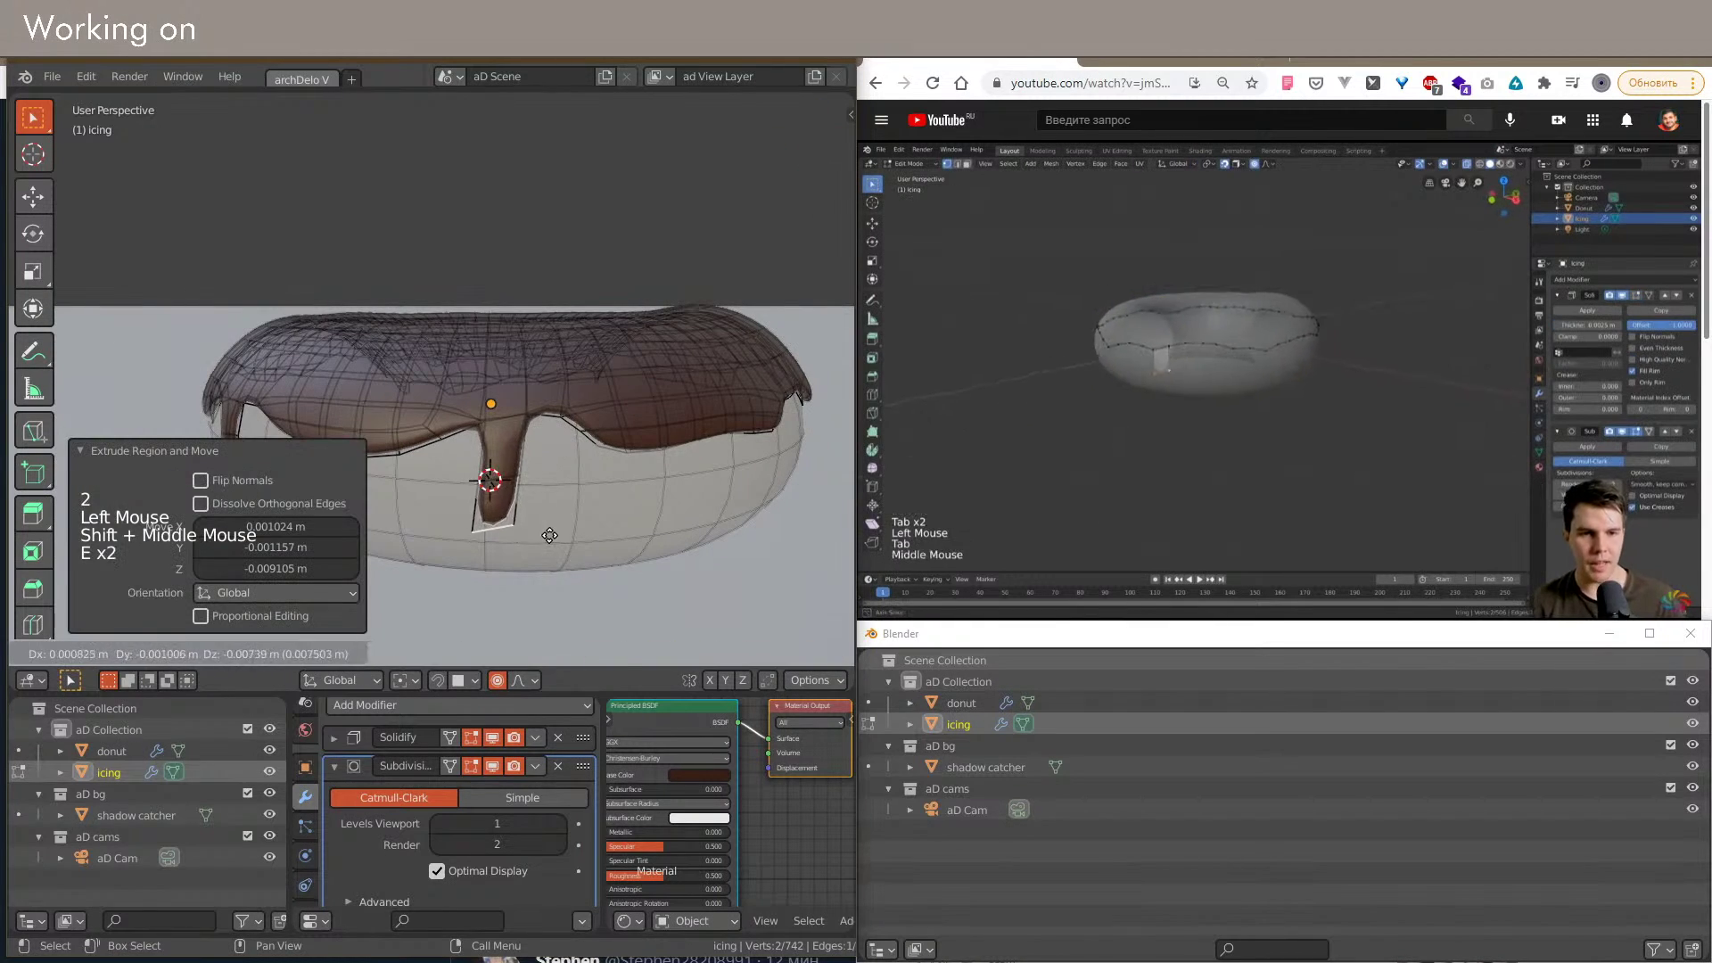
key("z")
scroll(592, 466, "down", 5)
middle_click_drag(474, 413, 462, 330, "shift")
key("g")
left_click(508, 442)
Step: Enable the Move object gizmo and shift the second drip's middle edge to follow the donut's side
left_click(461, 330)
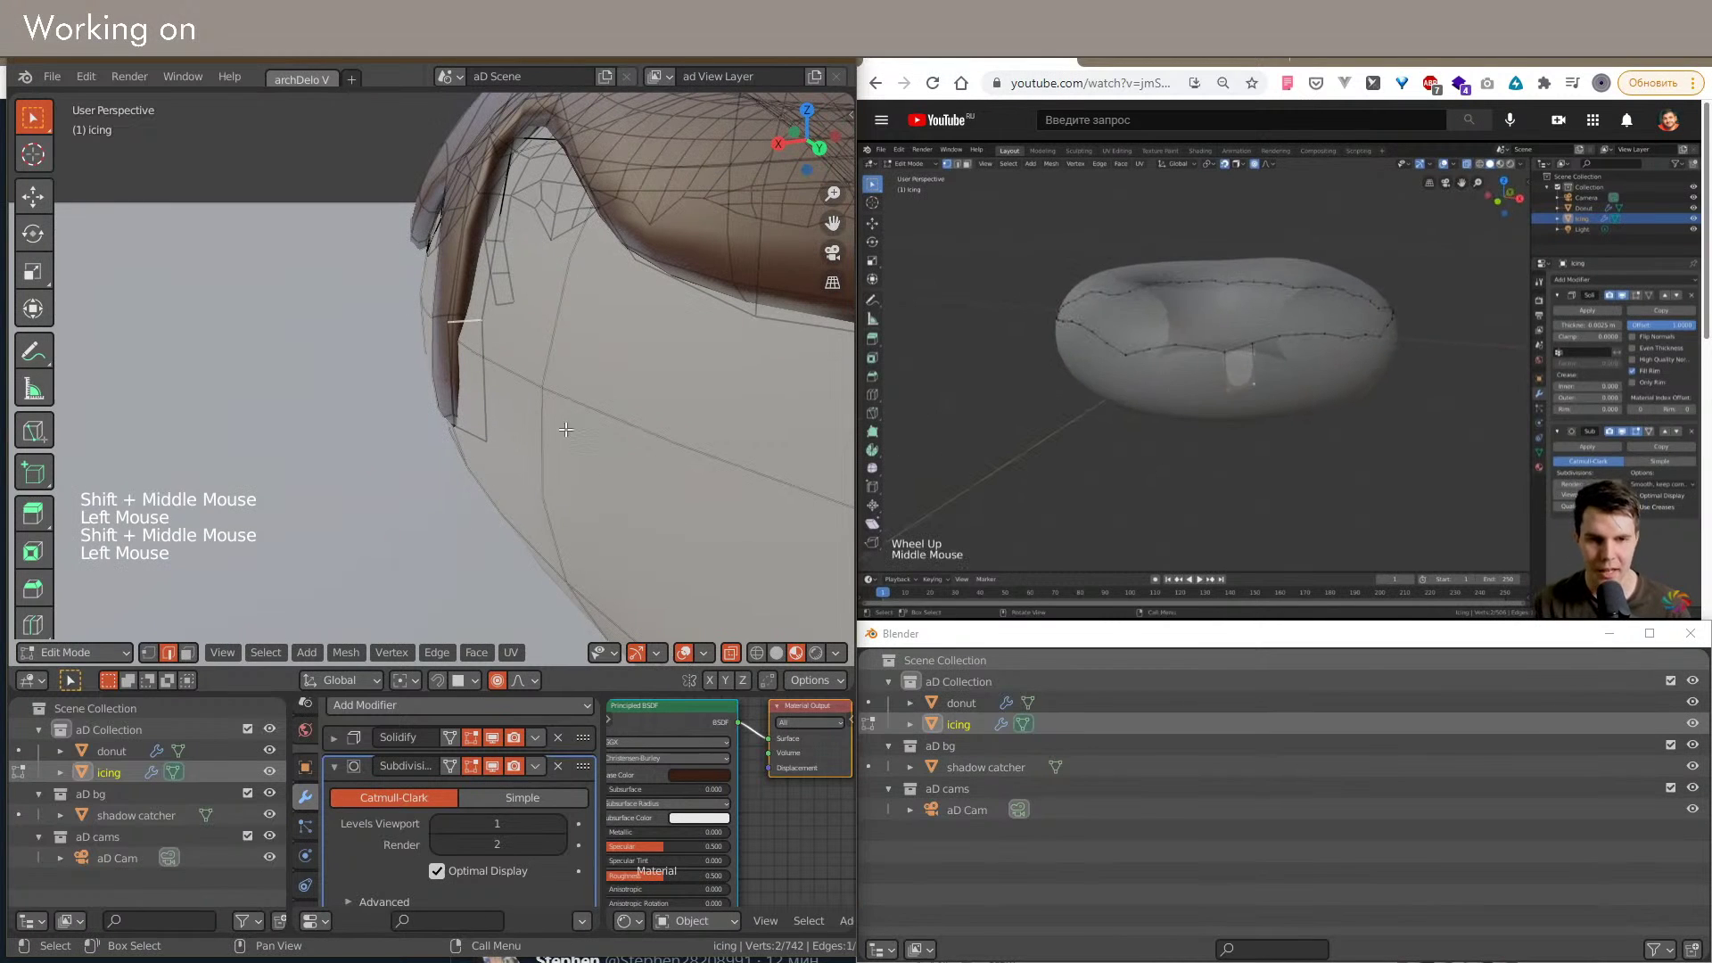
left_click(657, 652)
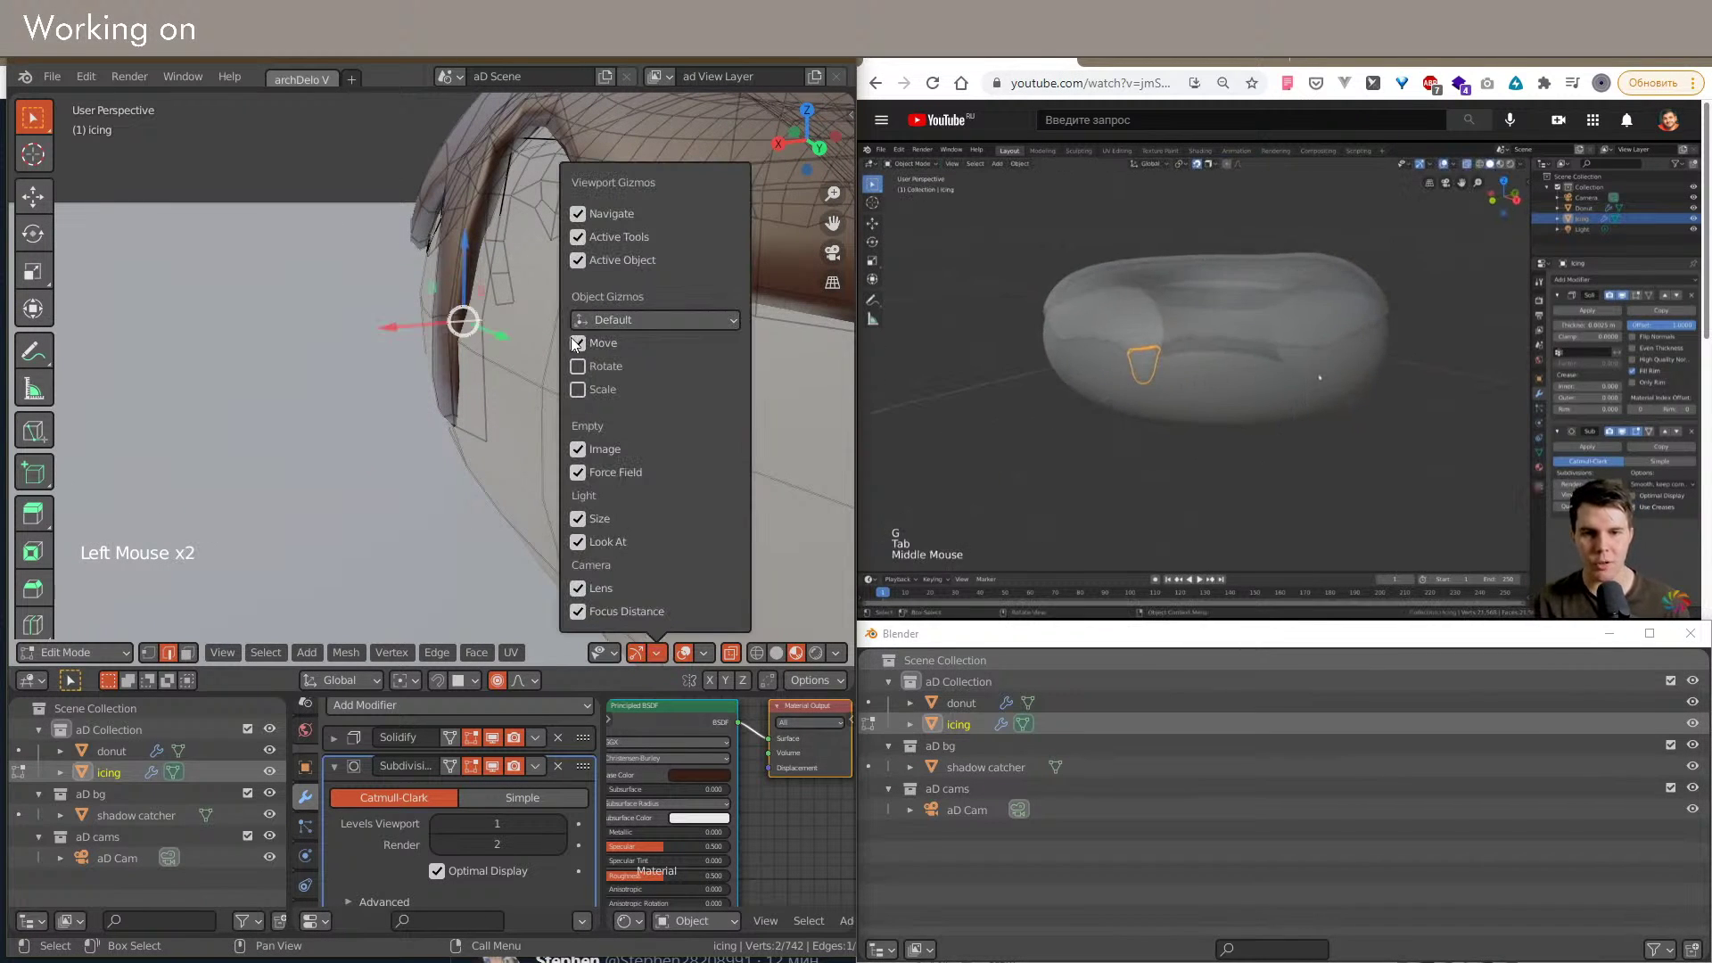
middle_click_drag(499, 374, 470, 321, "shift")
key("g")
left_click(416, 347)
Step: Add a centred loop cut across the second long drip and adjust its position against the donut
middle_click_drag(470, 321, 512, 416, "shift")
middle_click_drag(512, 416, 660, 419, "shift")
left_click(537, 437)
key("ctrl+r")
left_click(546, 388)
right_click(546, 388)
middle_click_drag(546, 388, 513, 340, "shift")
left_click(534, 396)
left_click_drag(484, 361, 482, 360)
middle_click_drag(482, 360, 324, 344, "shift")
Step: Move the second long drip's end edge with proportional editing so it follows the donut's side
scroll(446, 357, "down", 3)
scroll(324, 344, "up", 3)
key("2")
left_click(517, 361)
middle_click_drag(522, 326, 535, 451, "shift")
key("1")
scroll(587, 356, "down", 4)
key("g")
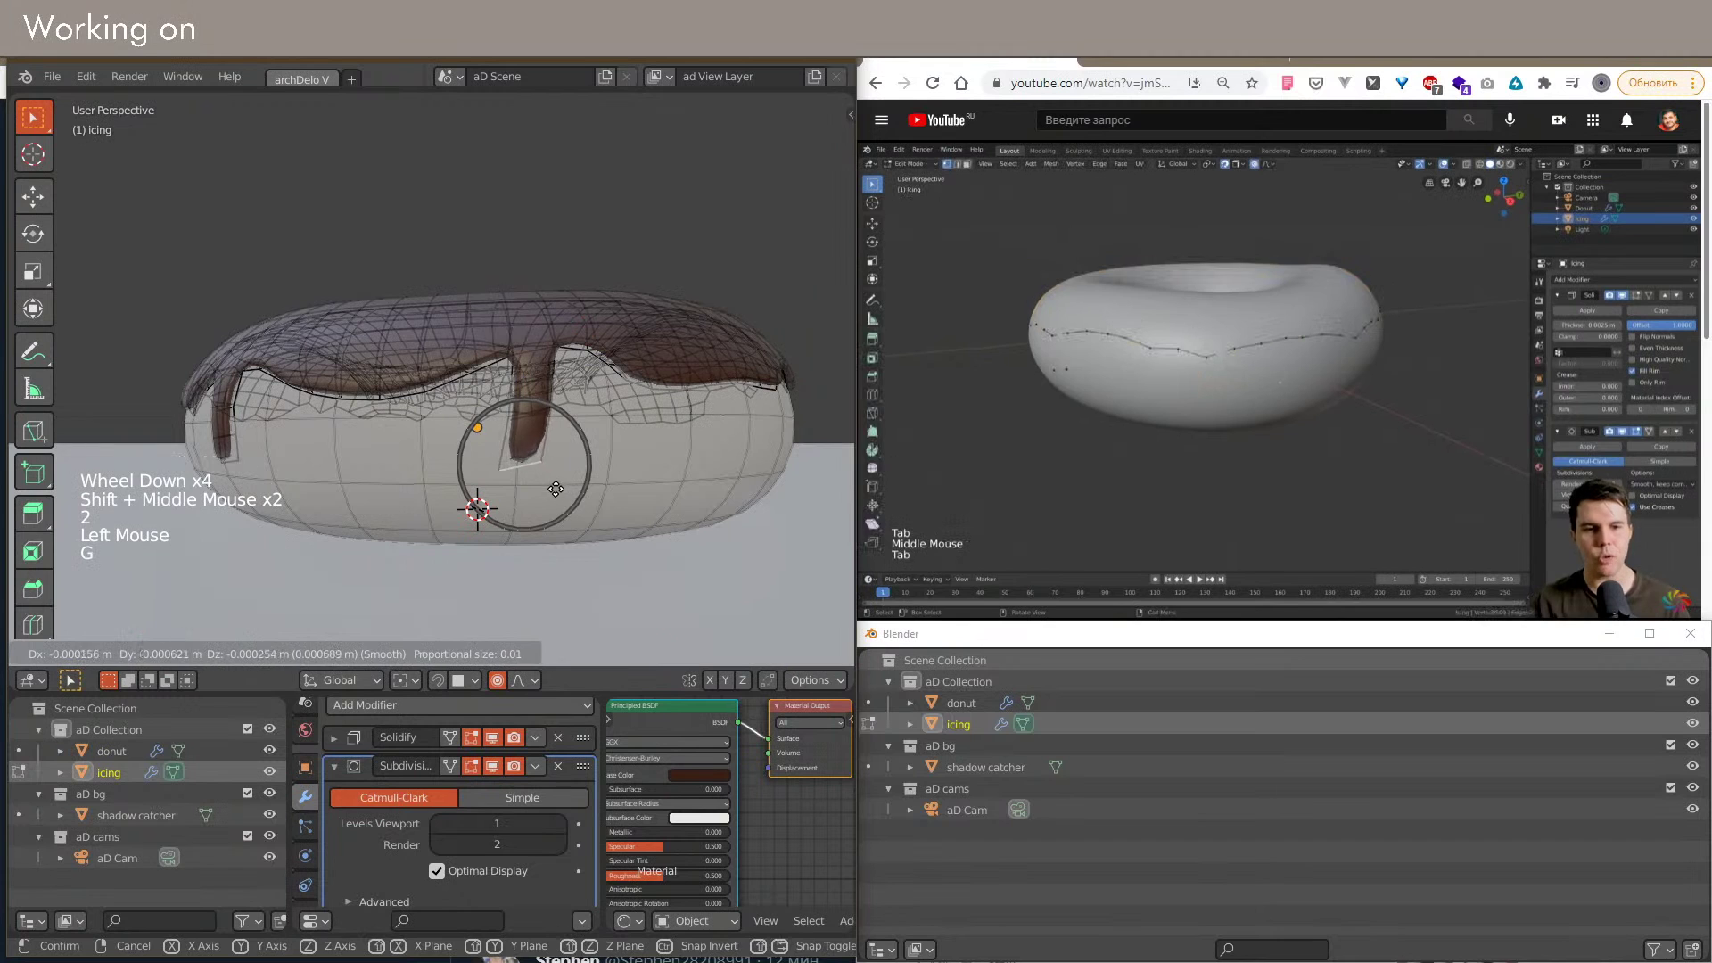
middle_click_drag(570, 390, 524, 515, "shift")
Step: Check the drip with the overlays hidden, show them again, and move the vertex at the drip's upper corner outward along the icing edge
key("shift+alt+z")
middle_click(584, 428, "alt")
middle_click(584, 428, "alt")
scroll(535, 446, "up", 3)
key("shift+alt+z")
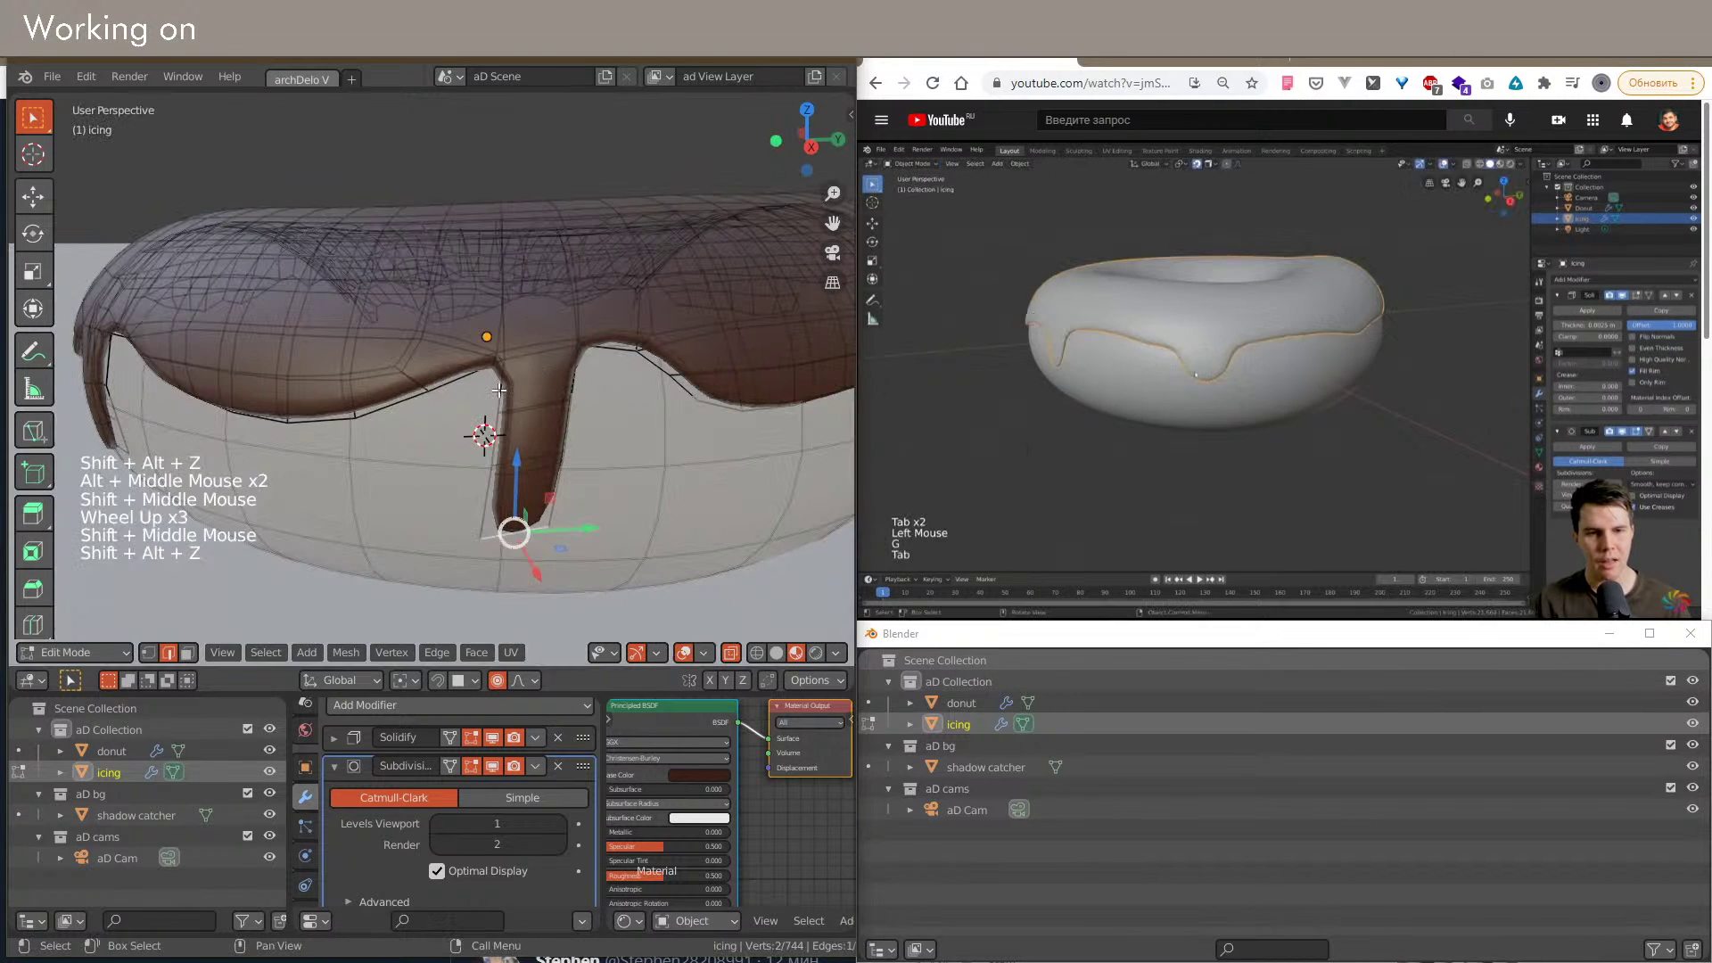
key("1")
left_click(495, 371)
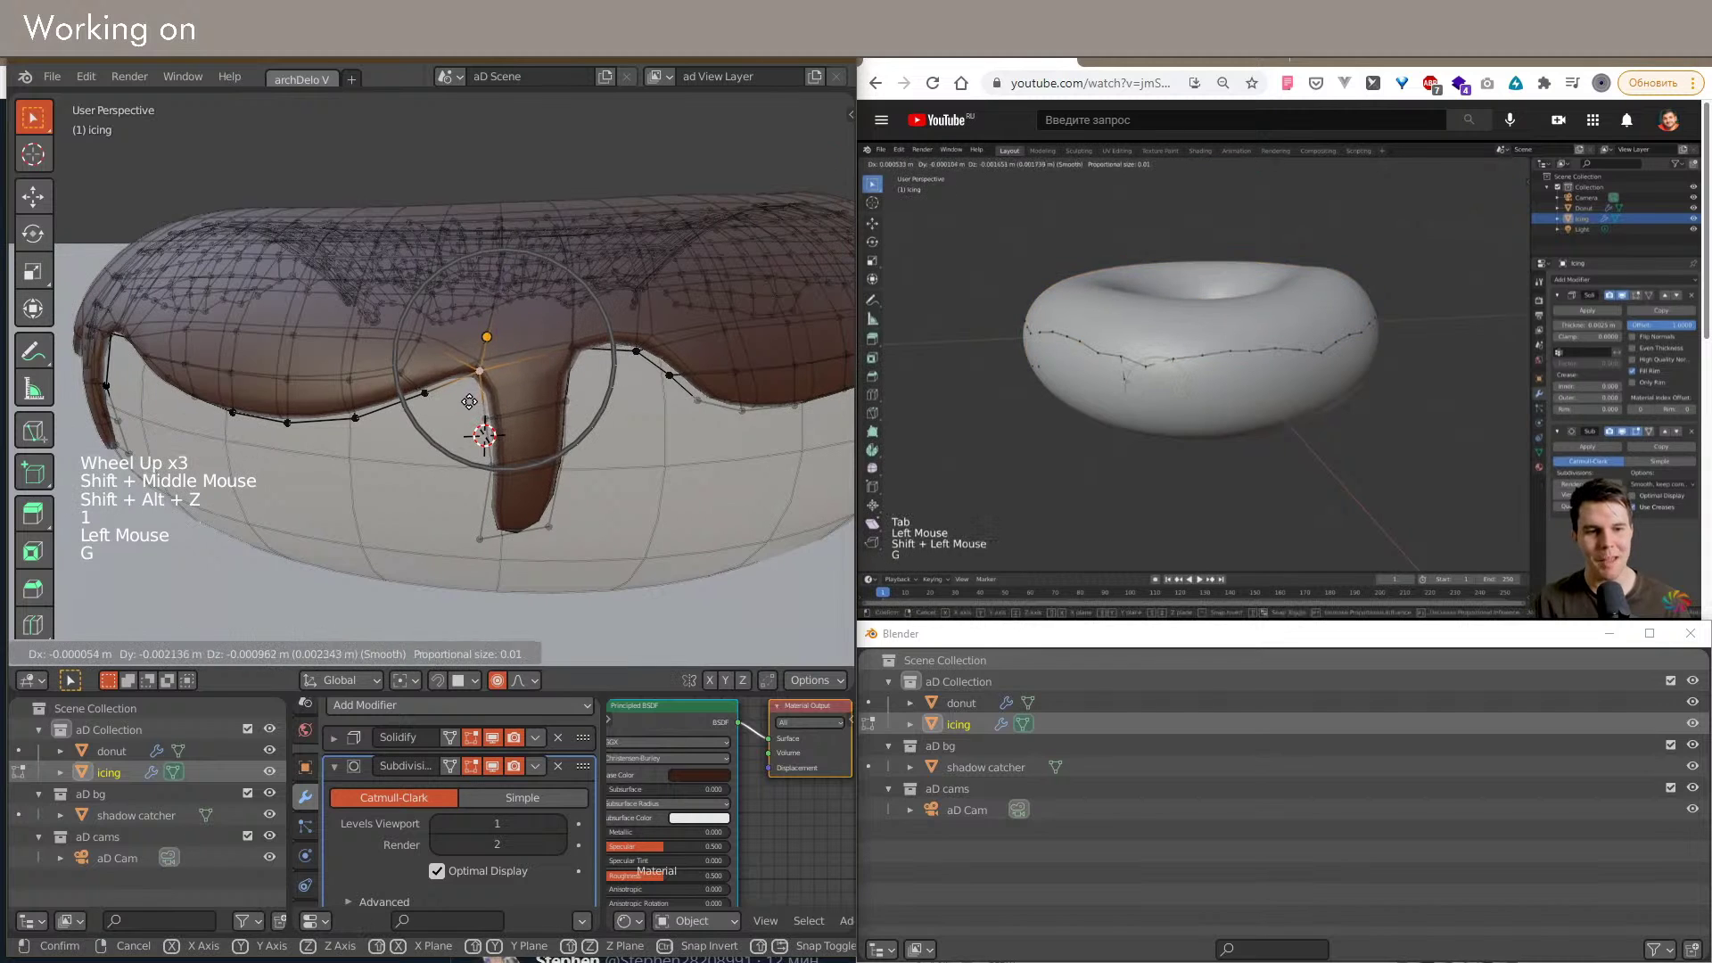
left_click(467, 408)
Step: Lower vertices on the icing's edge between the two long drips with proportional editing
scroll(455, 371, "down", 2)
mouse_move(478, 374)
middle_mouse_down("shift")
mouse_move(454, 371)
mouse_move(531, 336)
mouse_move(465, 390)
middle_mouse_up("shift")
left_click(395, 379)
key("g")
left_click(396, 394)
key("g")
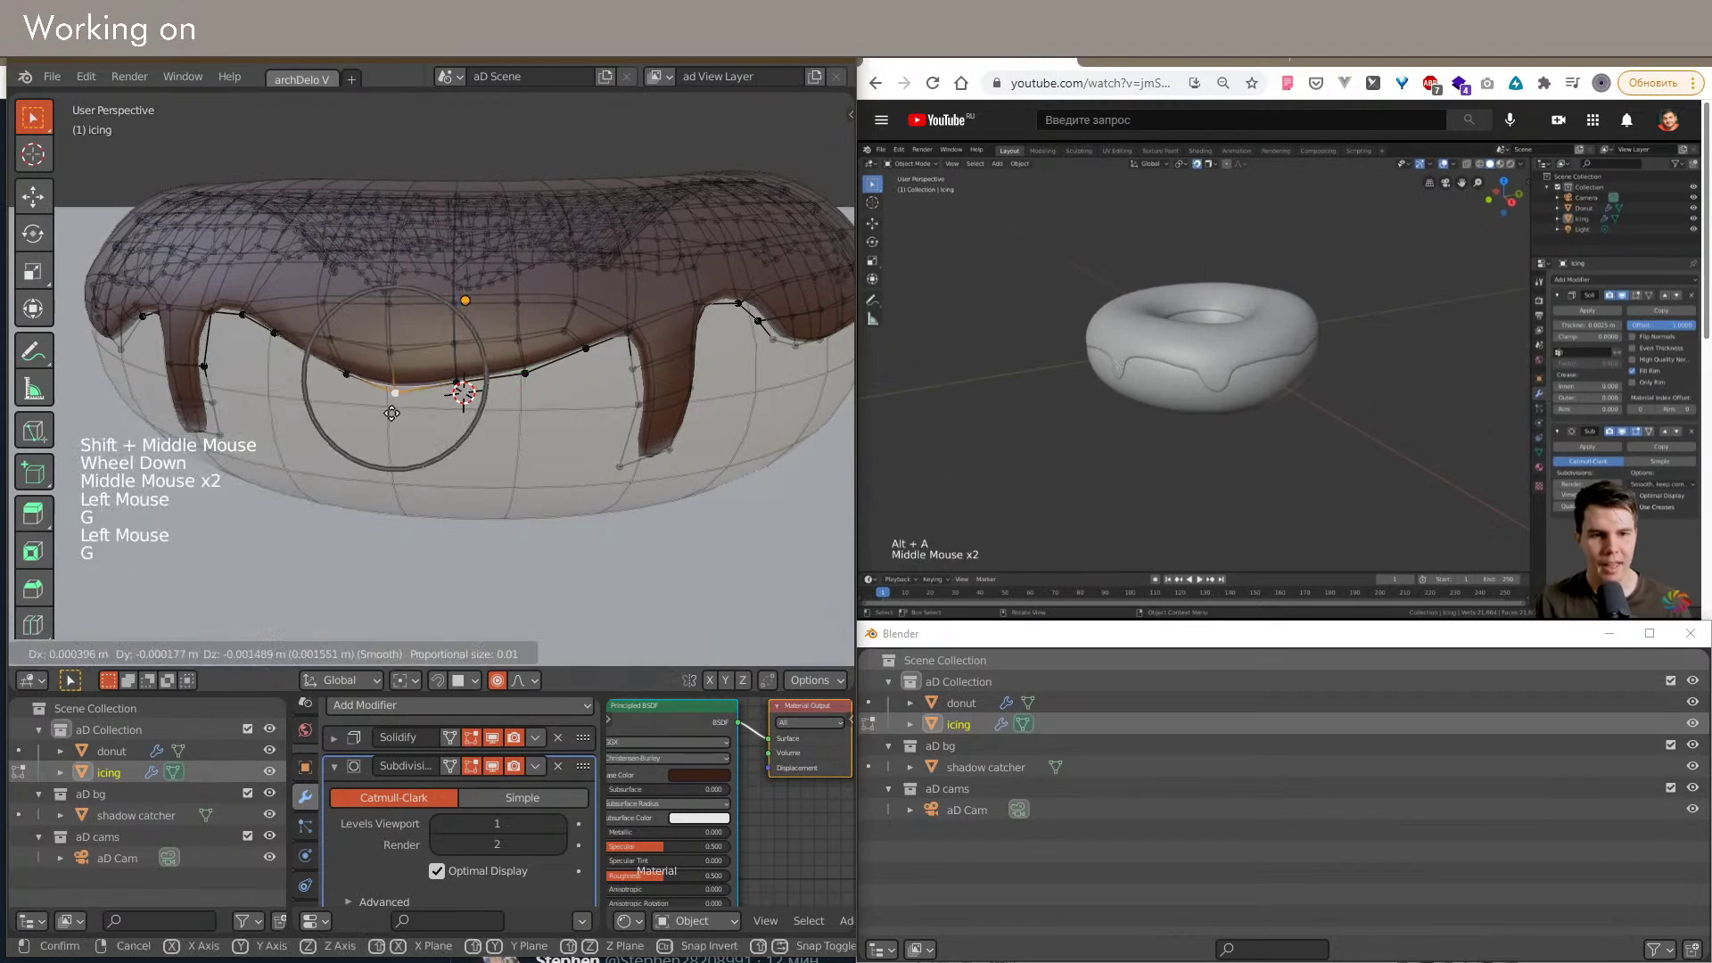
Step: Try to extrude an icing edge downward beside the long drip, and undo the extrusion
scroll(615, 428, "down", 3)
middle_click_drag(574, 416, 680, 483, "shift")
scroll(642, 420, "down", 3)
scroll(622, 395, "down", 1, "shift")
scroll(622, 395, "up", 4)
scroll(554, 382, "up", 3)
key("2")
left_click(562, 383)
scroll(562, 383, "down", 1)
scroll(670, 393, "down", 4)
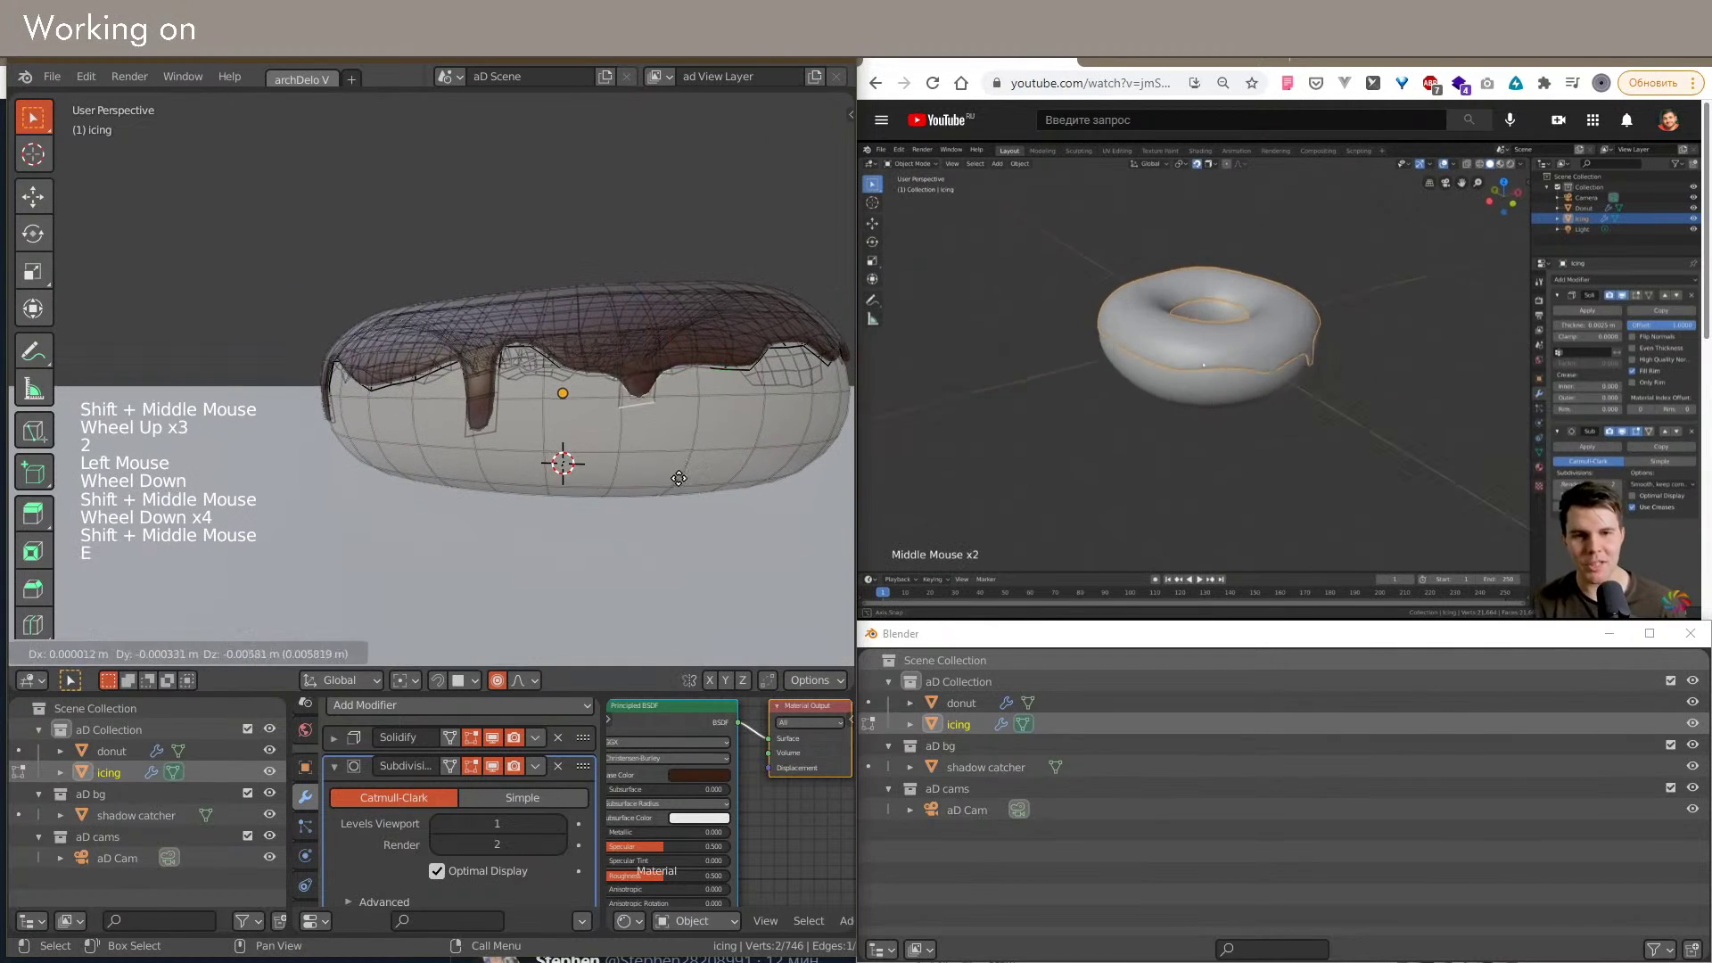
key("e")
left_click(679, 483)
key("ctrl+z")
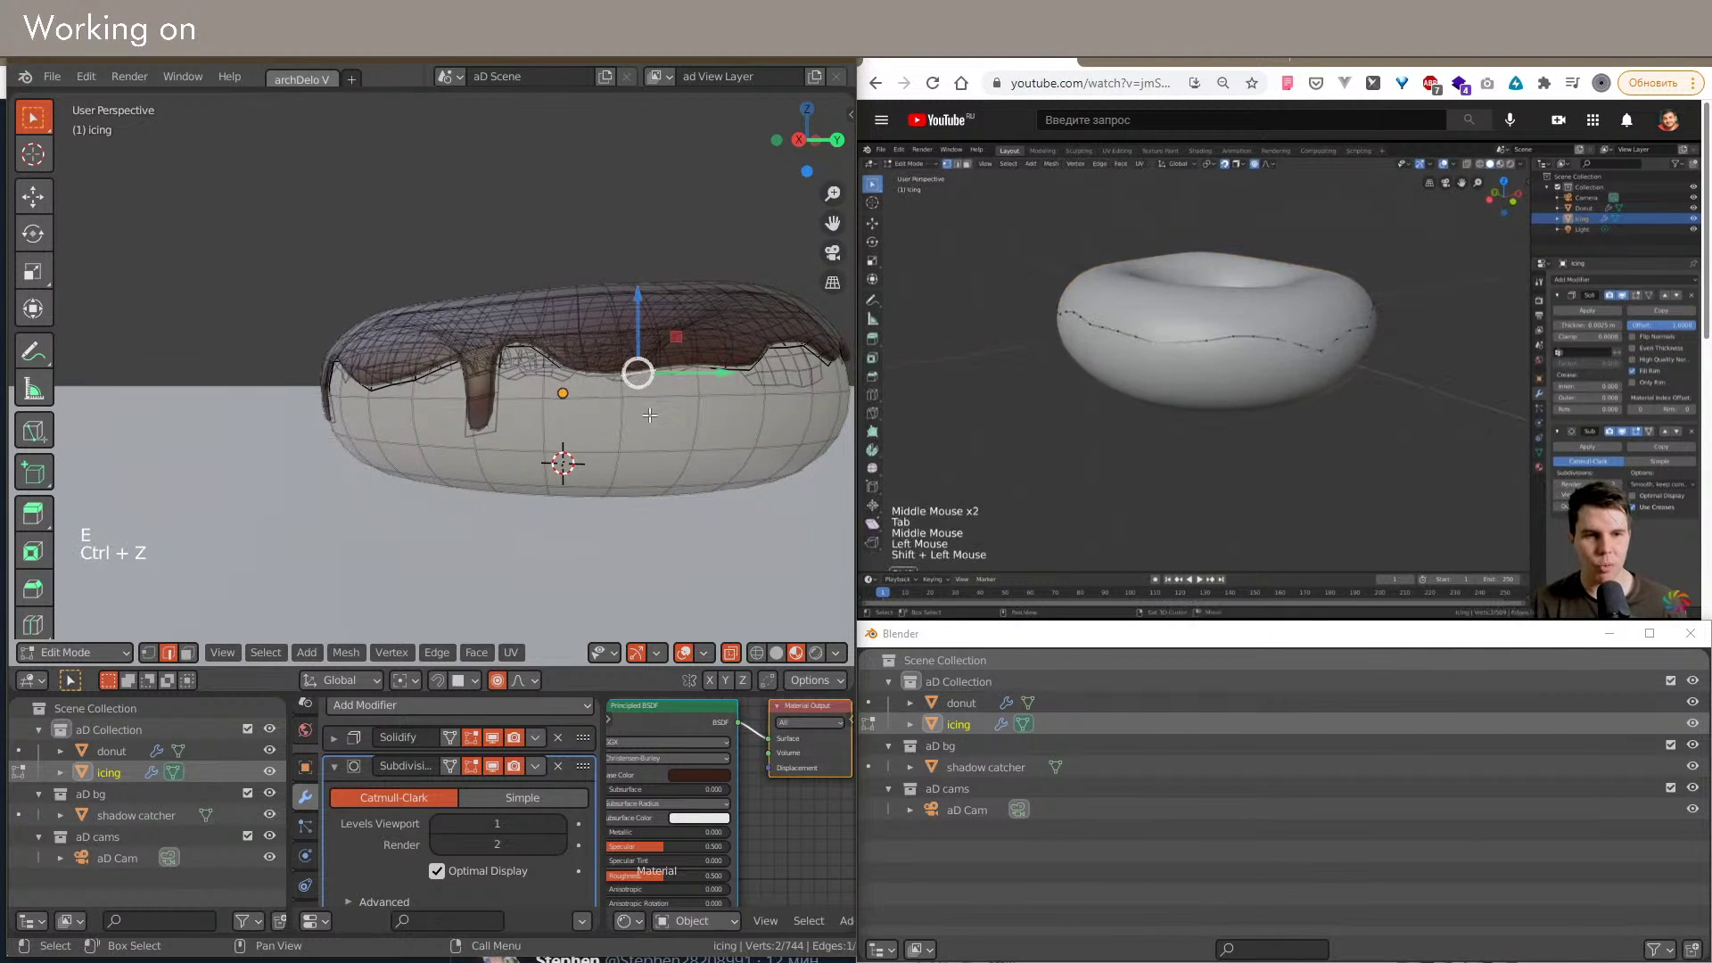
left_click(641, 408)
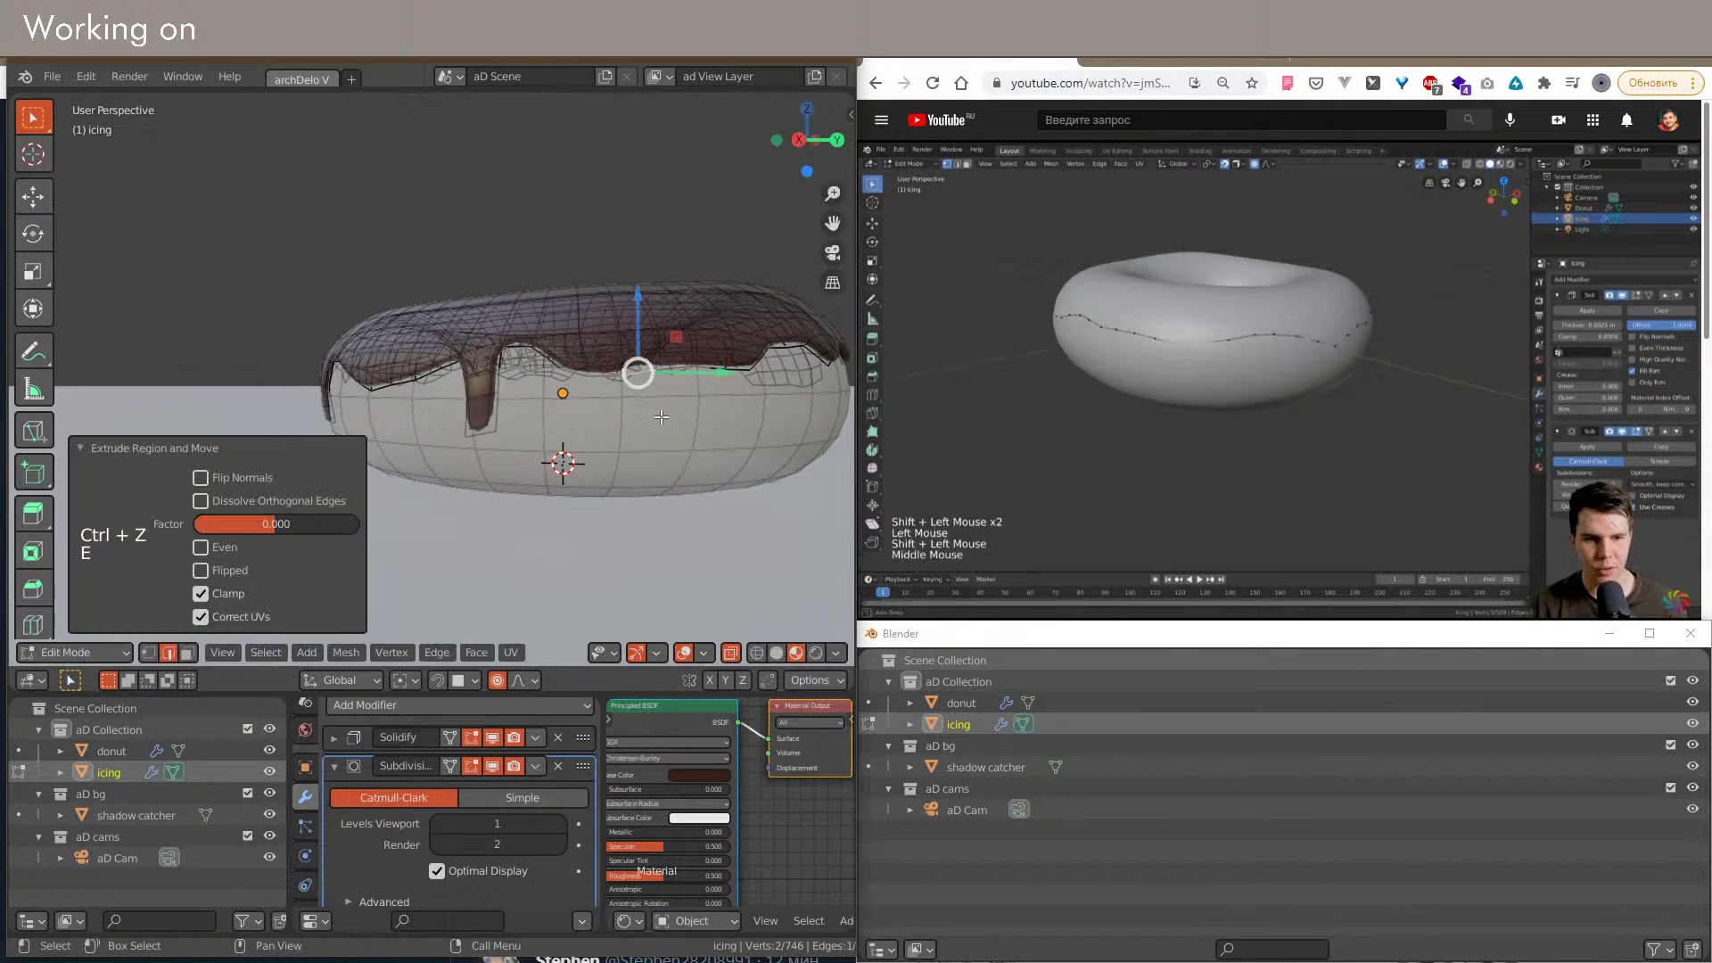
scroll(683, 466, "up", 2)
key("g")
right_click(653, 452)
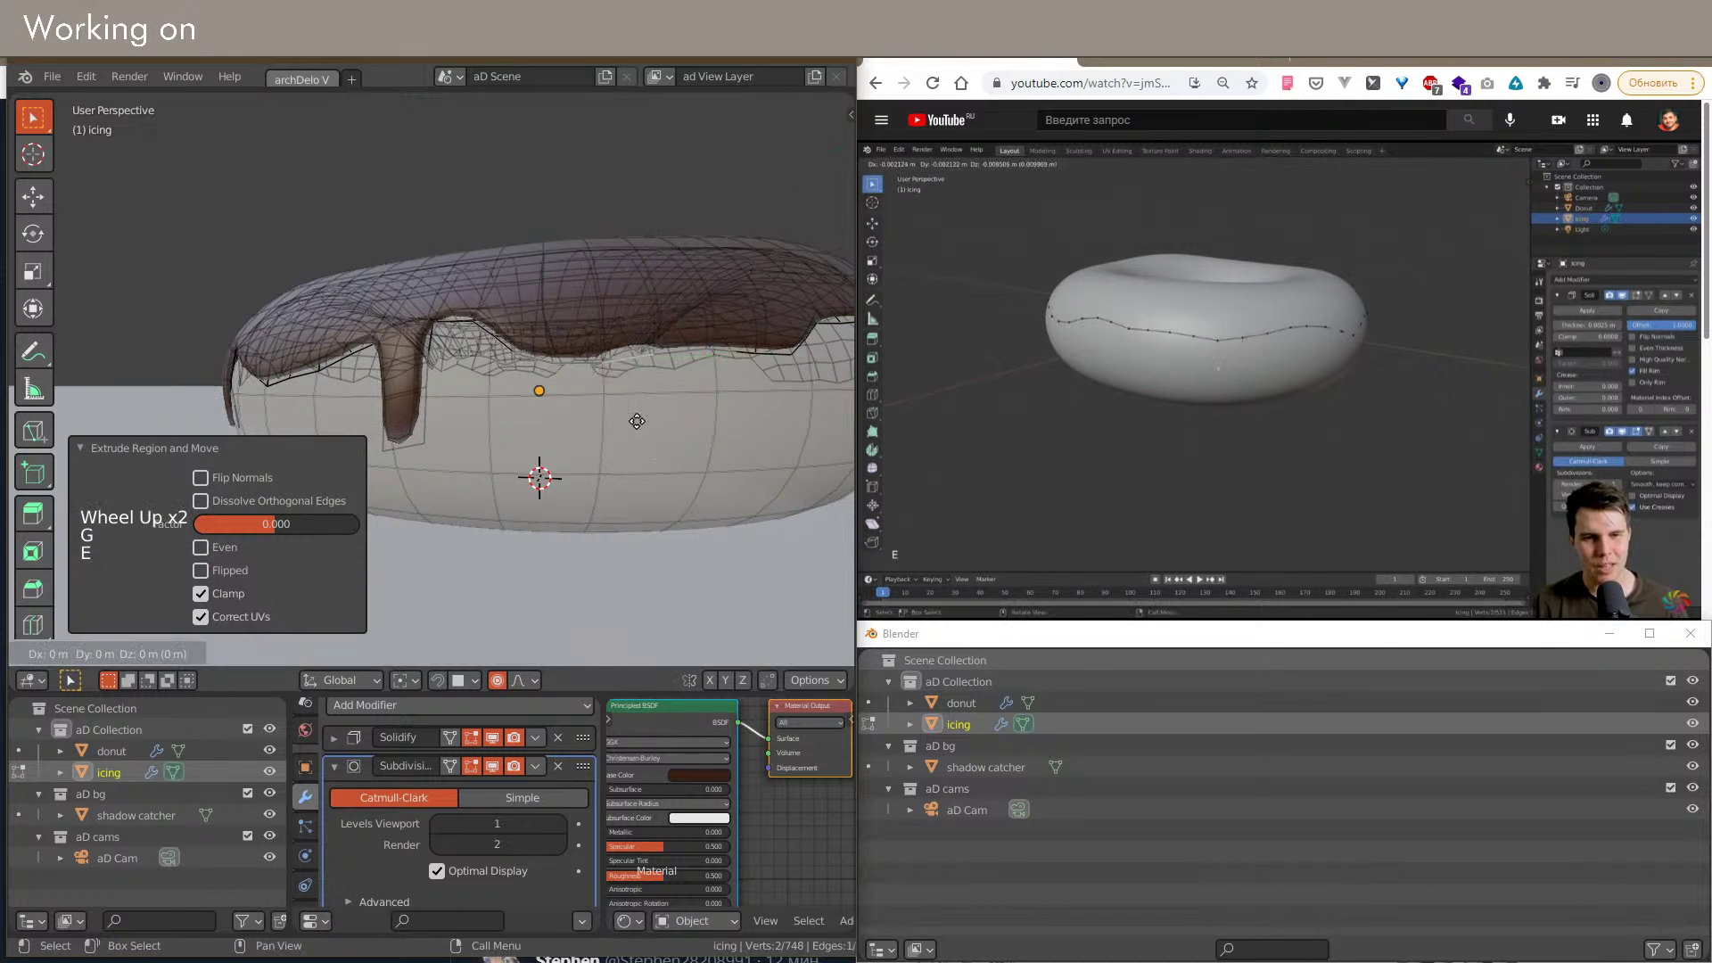
right_click(620, 412)
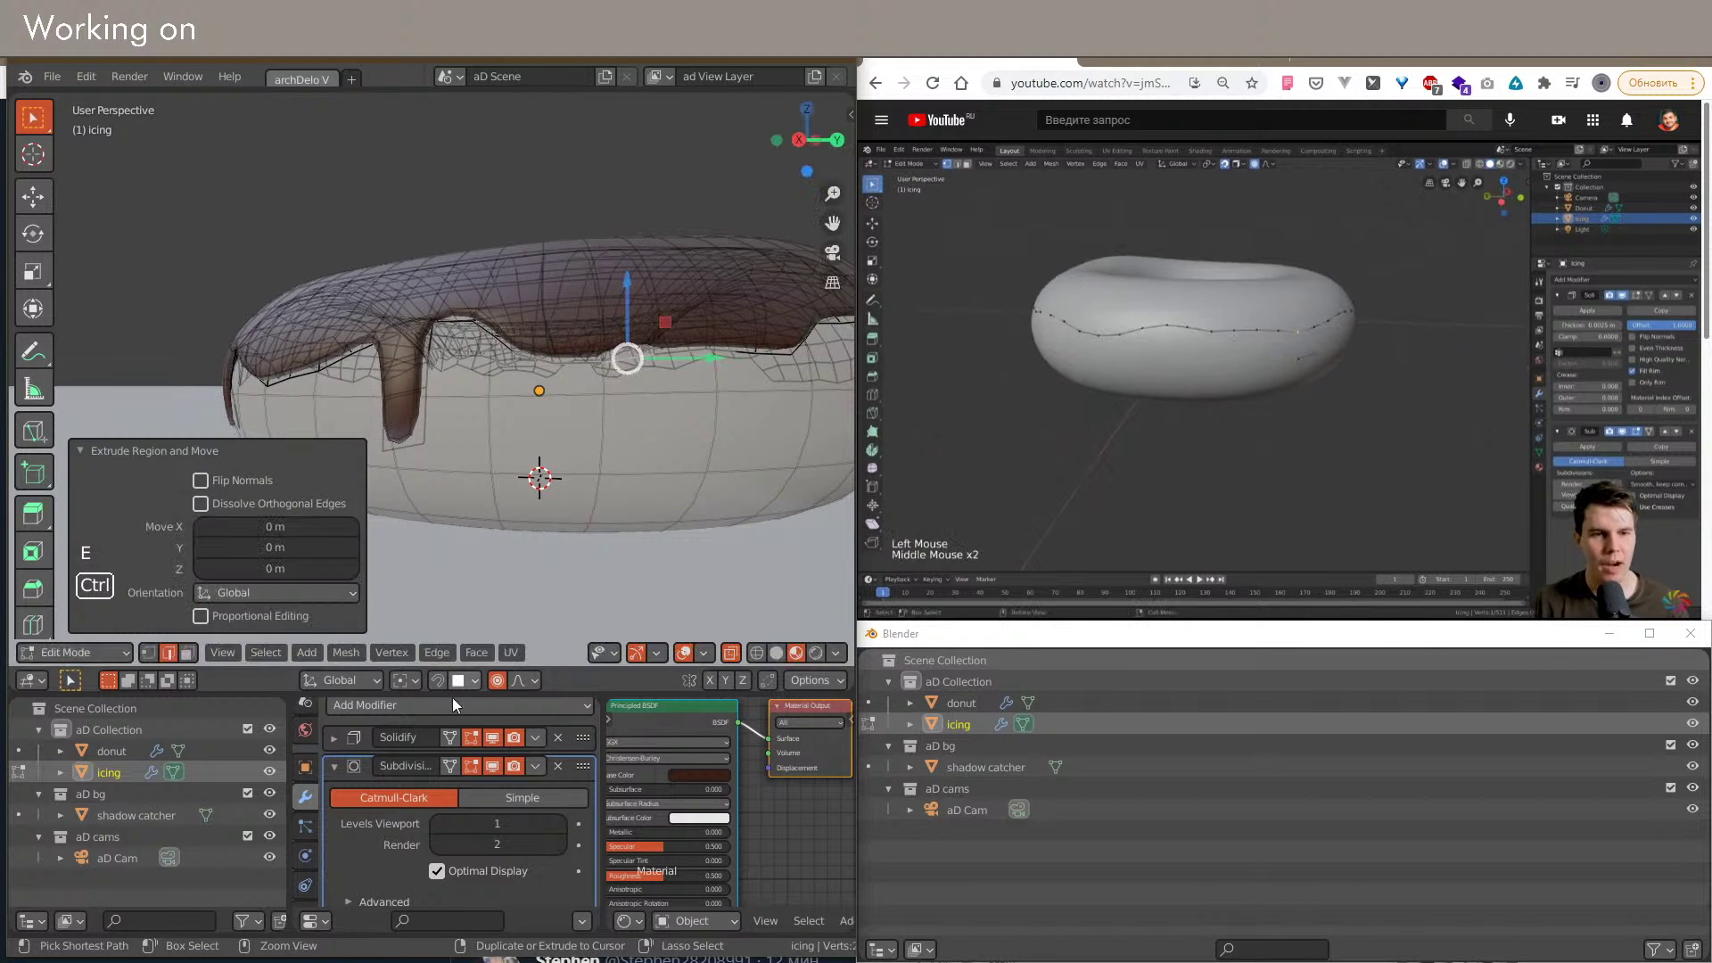
key("ctrl+z")
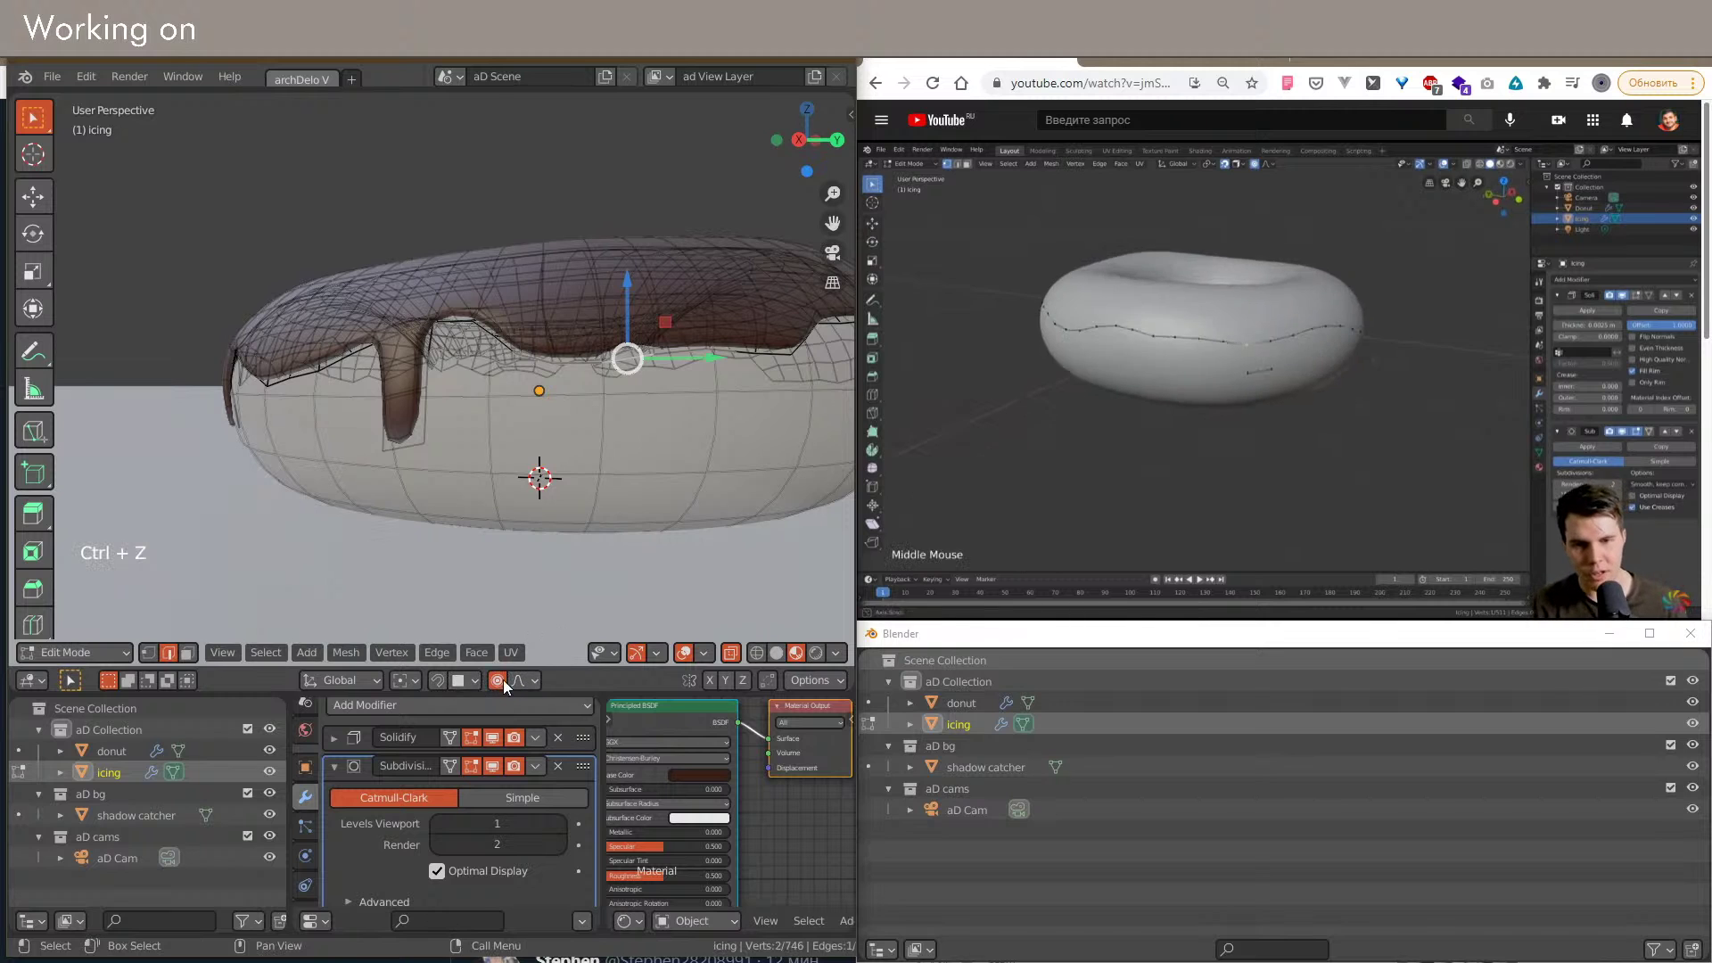
Step: Extrude the selected icing edge downward twice, snapping to faces with Center, to form a third drip
left_click(462, 681)
left_click(460, 502)
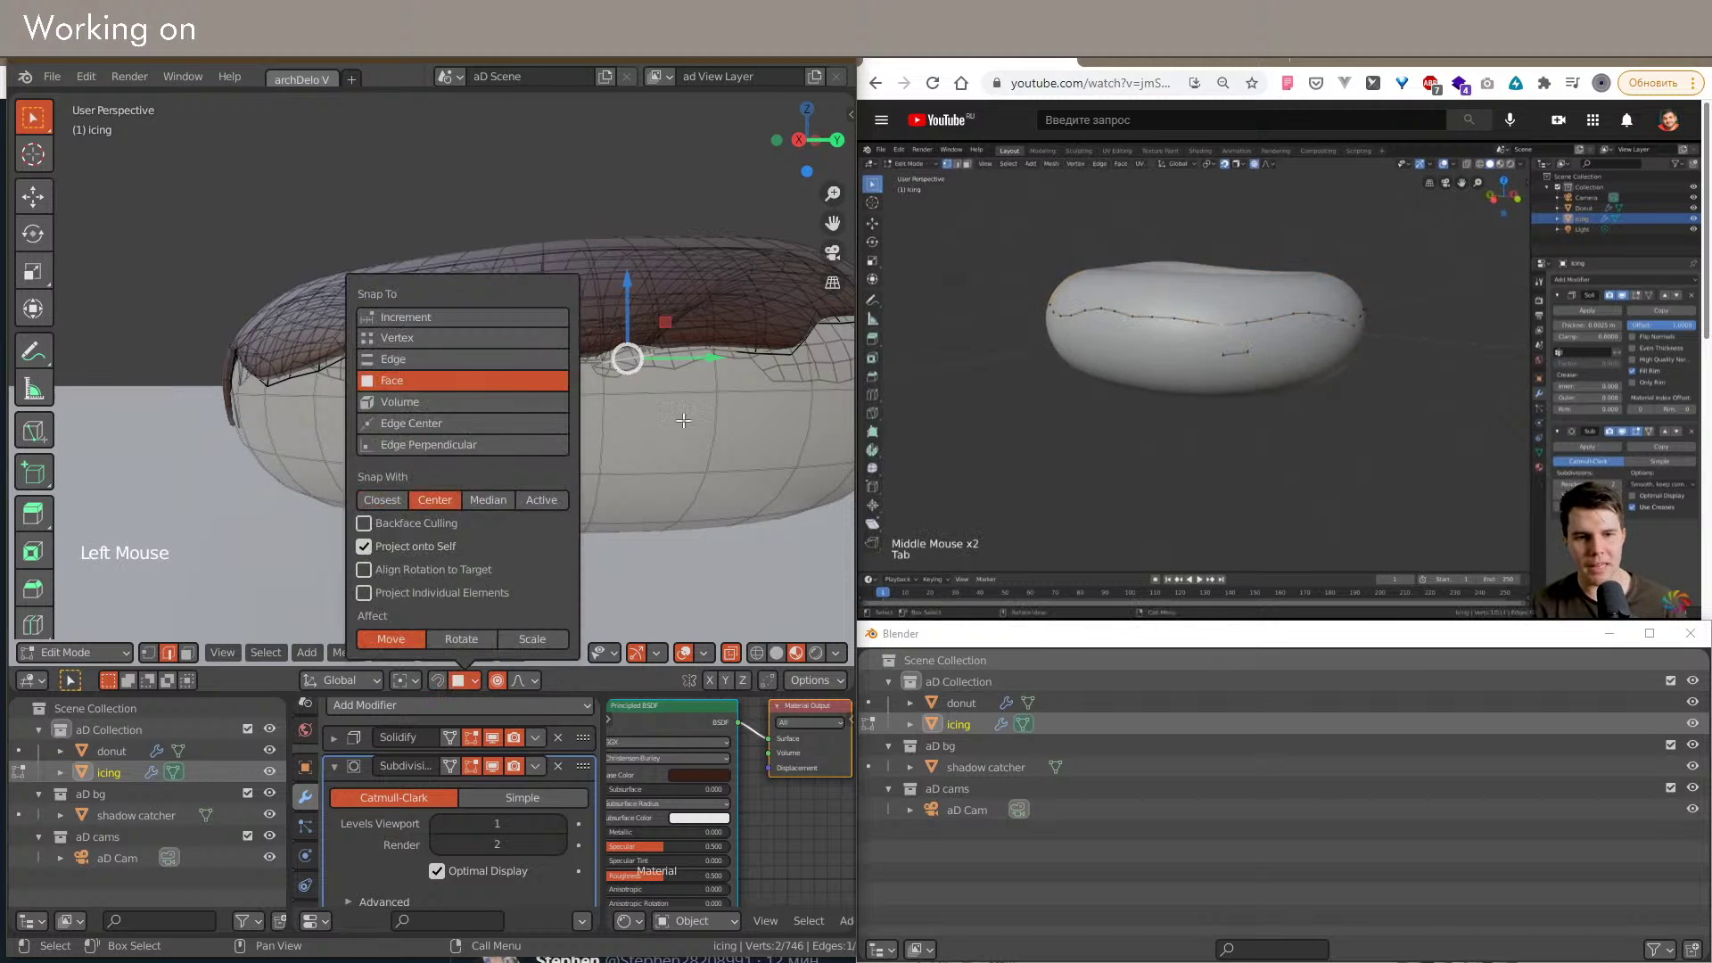
key("e")
left_click(625, 409)
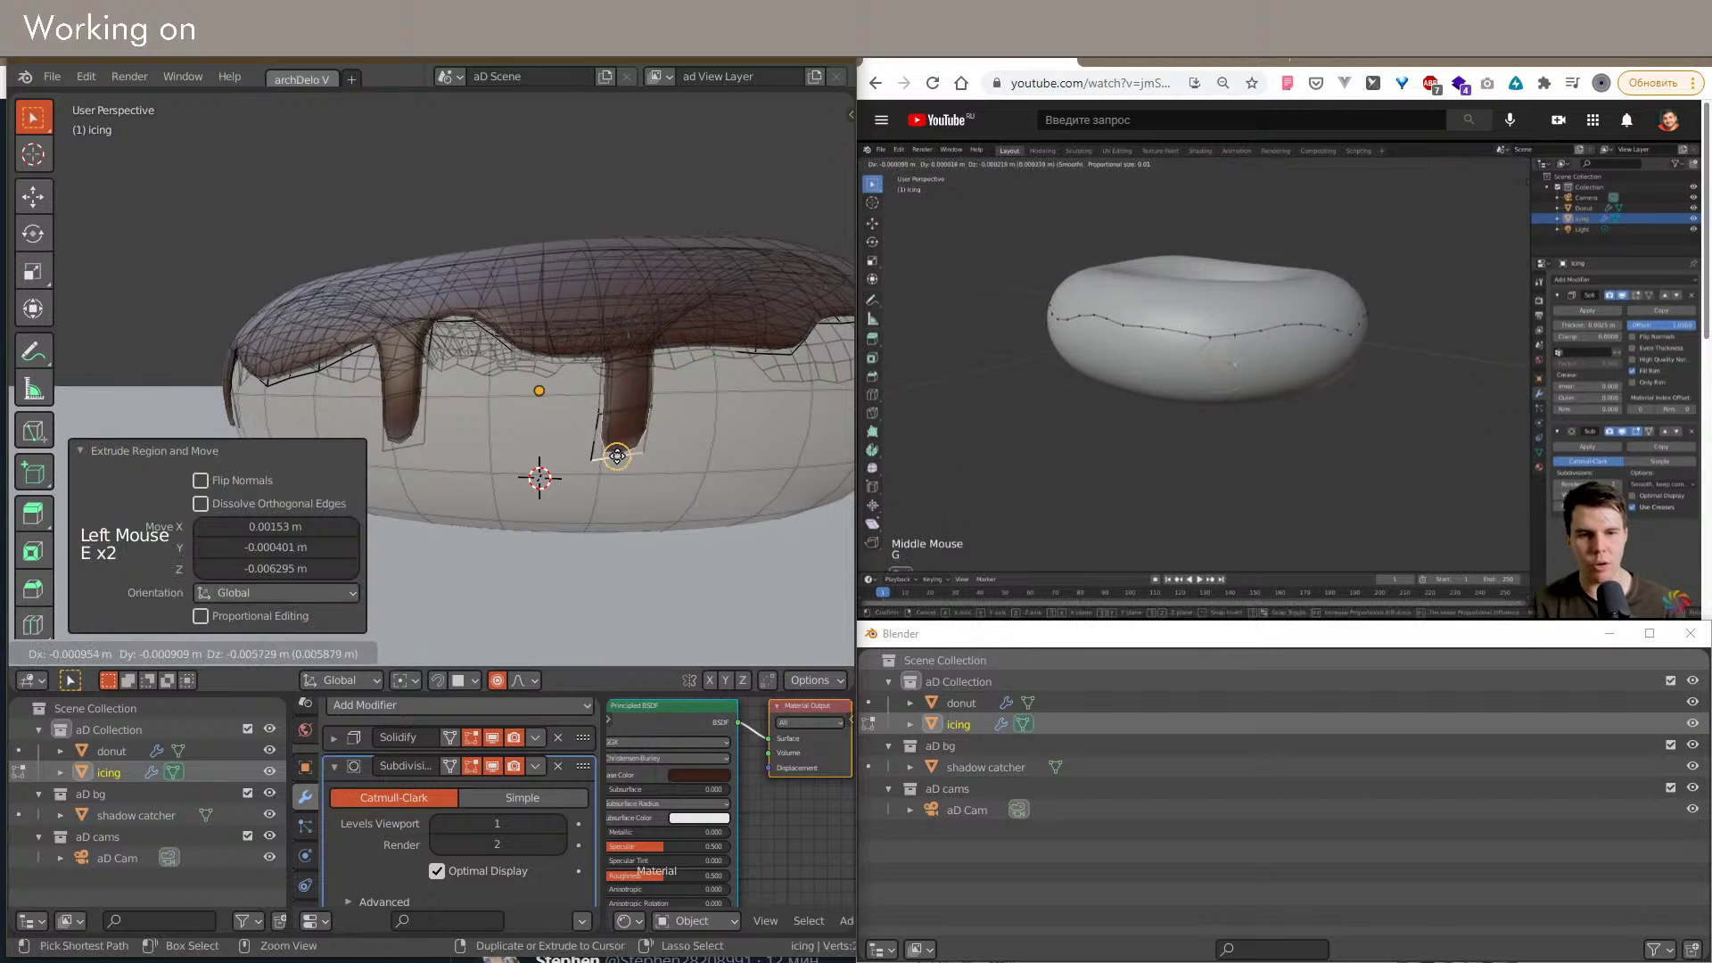
left_click(616, 467)
Step: Move two vertices around the third drip with proportional editing to reshape it
key("z")
middle_click_drag(473, 432, 562, 435, "shift")
scroll(535, 464, "down", 10)
scroll(531, 475, "up", 2)
key("1")
left_click(535, 405)
key("g")
left_click(534, 455)
left_click(664, 385)
key("g")
left_click(684, 405)
Step: Shift another vertex near the third drip to refine its outline
left_click(506, 396)
middle_click_drag(470, 404, 527, 433)
middle_click_drag(527, 432, 520, 388, "shift")
scroll(530, 410, "up", 1, "shift")
left_click(529, 390)
key("g")
left_click(566, 433)
scroll(612, 474, "down", 1)
Step: Move the vertices on both sides of the third drip's middle to narrow the drip
left_click(606, 399)
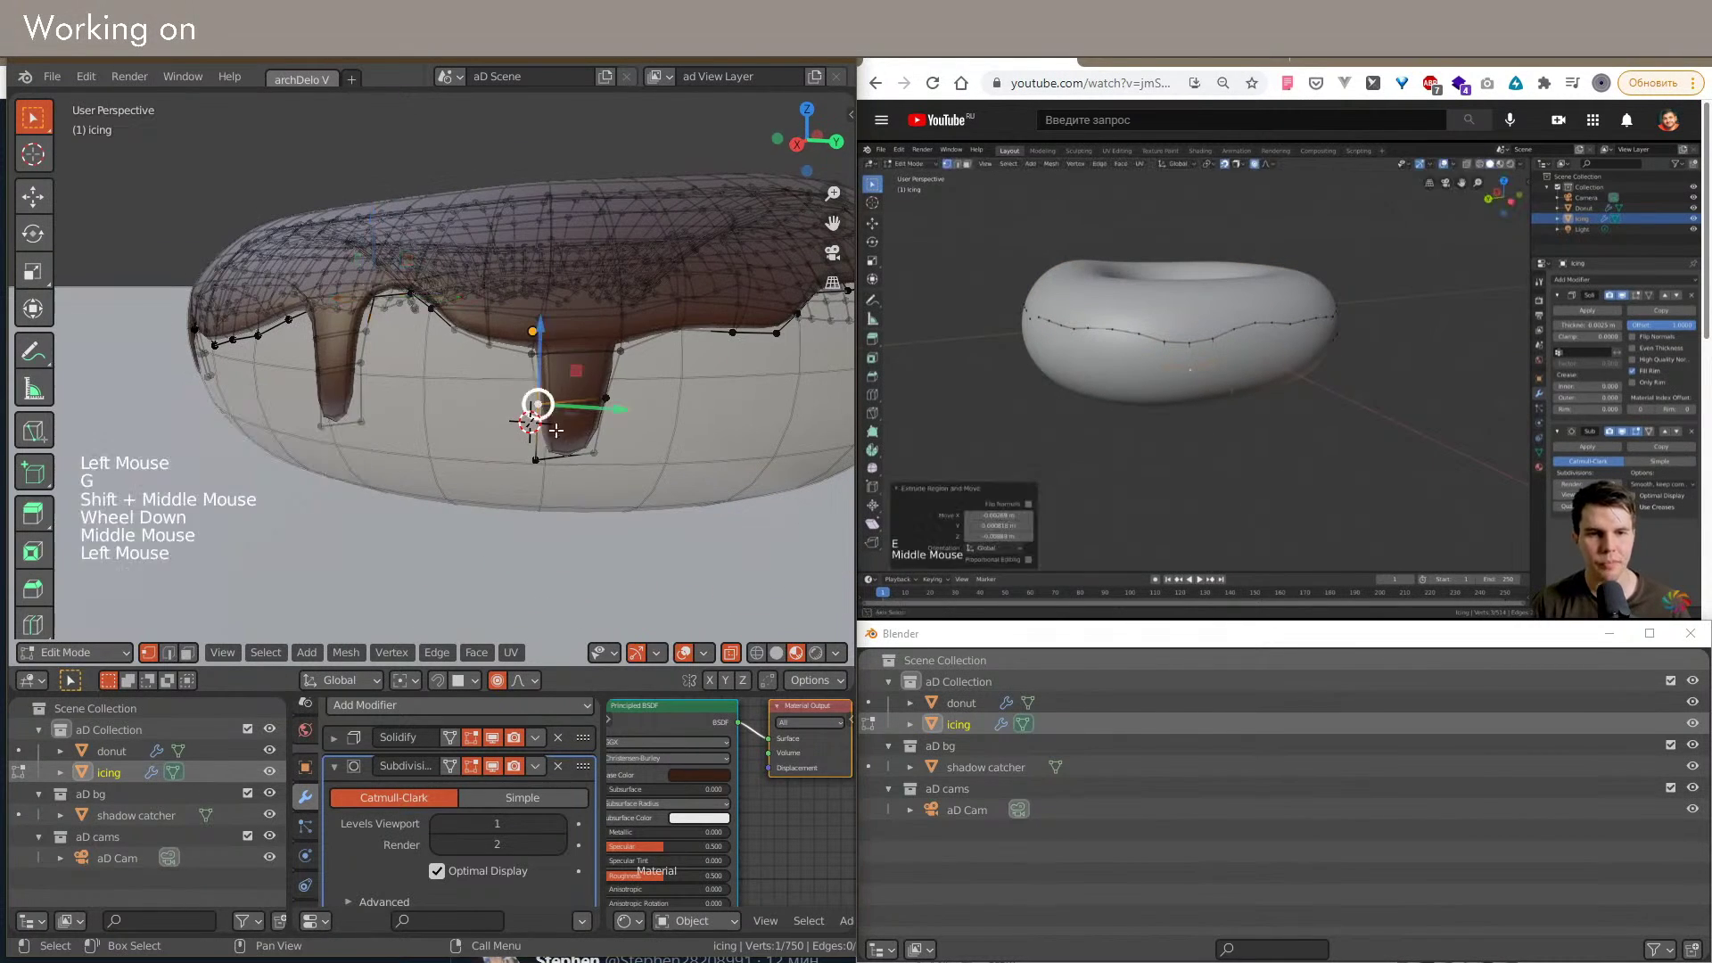
key("g")
left_click(555, 395)
key("g")
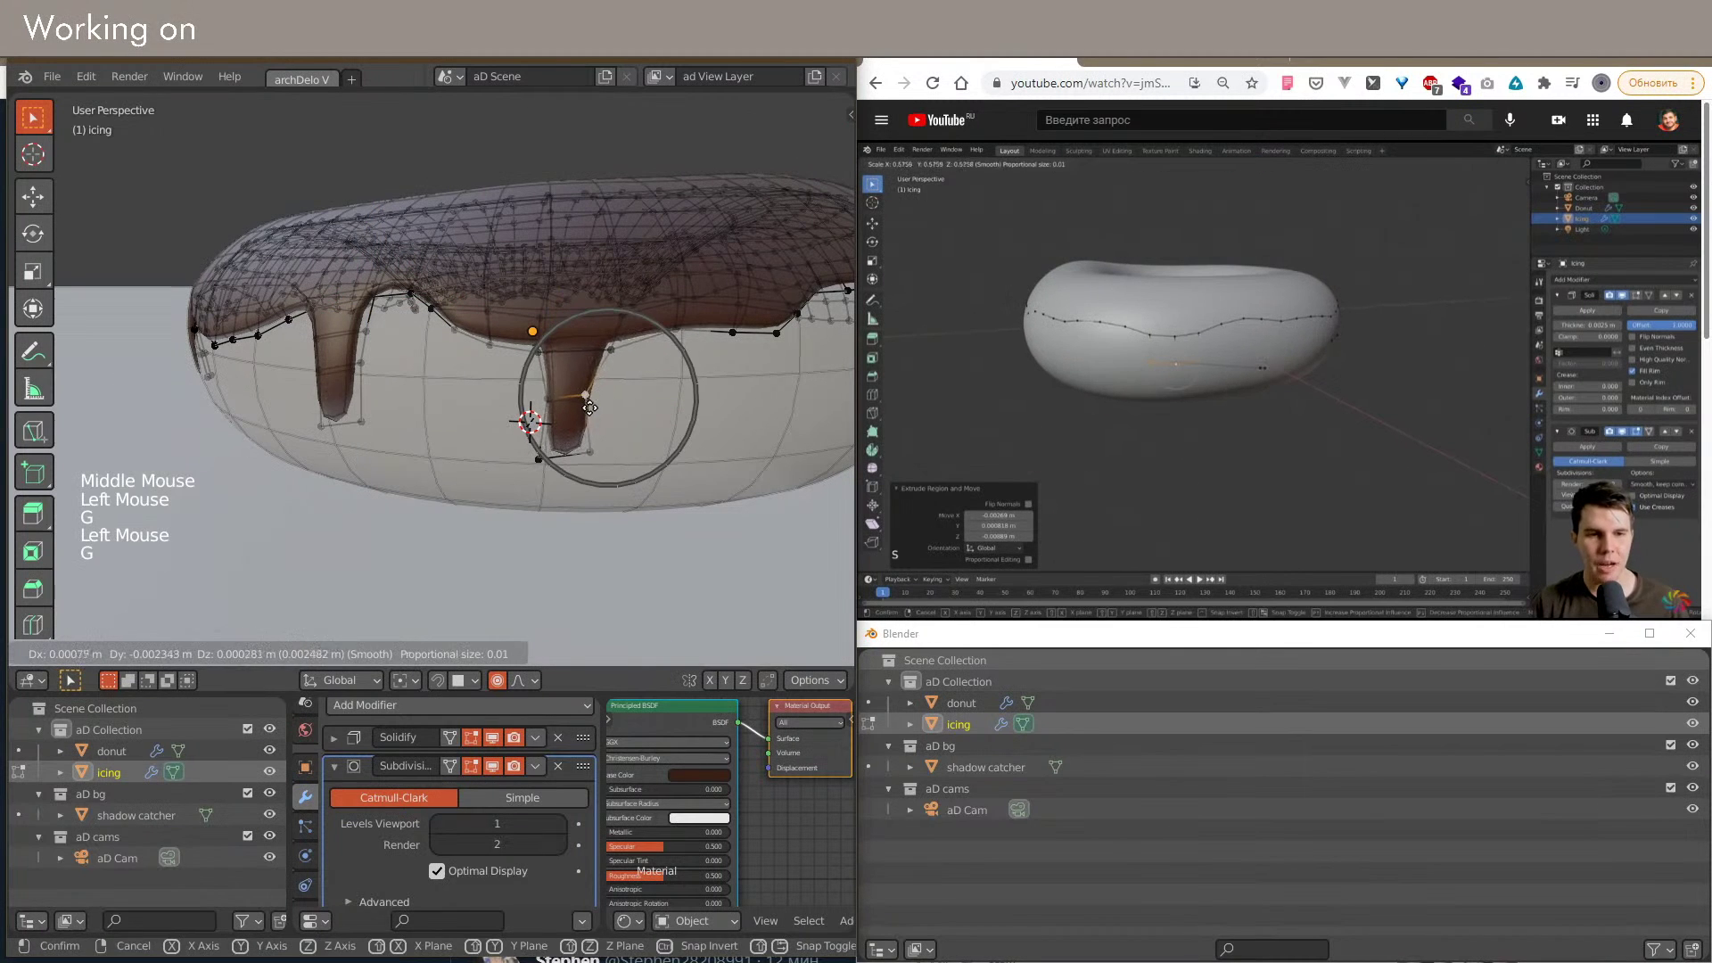
left_click(580, 410)
left_click(540, 403)
mouse_move(540, 403)
middle_mouse_down("shift")
mouse_move(559, 422)
mouse_move(540, 425)
middle_mouse_up("shift")
scroll(548, 412, "down", 3)
scroll(559, 422, "up", 2)
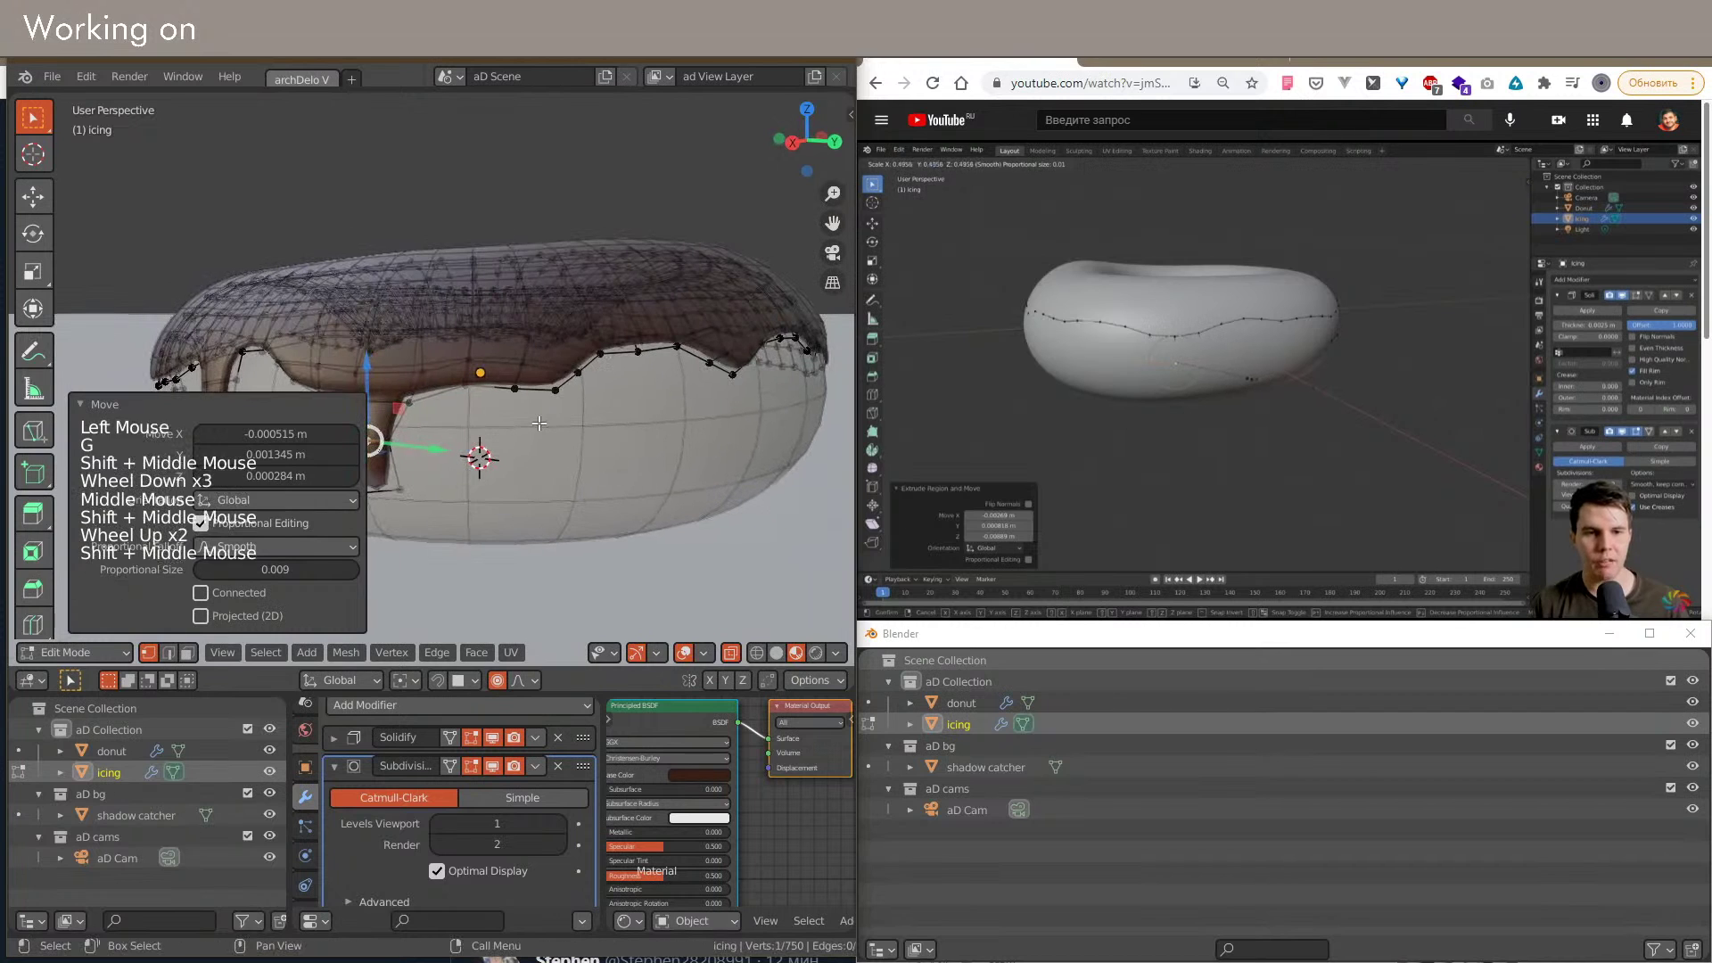
Step: Extrude another icing edge next to the third drip downward twice, snapped onto the donut, to form a shorter drip
key("2")
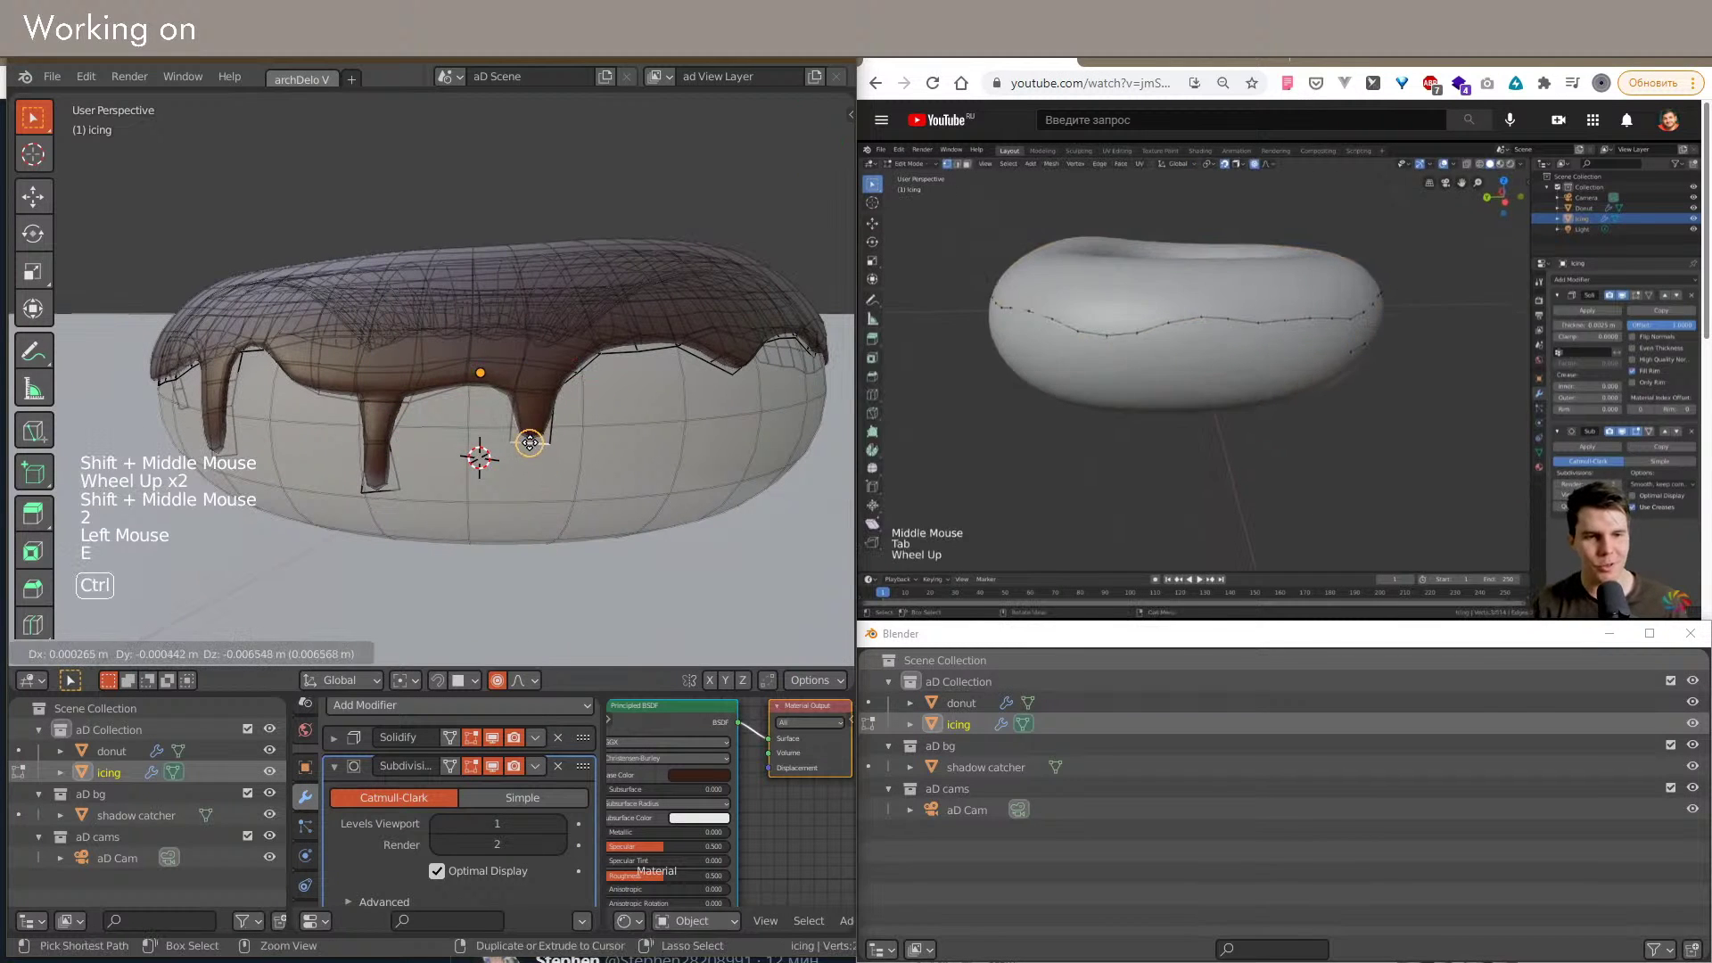
key("e")
left_click(529, 504)
middle_click_drag(559, 530, 527, 505, "shift")
scroll(524, 501, "down", 1, "shift")
scroll(522, 500, "up", 2)
mouse_move(437, 426)
middle_mouse_down("shift")
mouse_move(553, 478)
mouse_move(499, 472)
mouse_move(524, 489)
mouse_move(558, 459)
mouse_move(503, 464)
mouse_move(487, 545)
mouse_move(506, 467)
mouse_move(446, 453)
middle_mouse_up("shift")
scroll(553, 478, "down", 1)
Step: Switch to Object Mode and hide the overlays to examine how the drips sit on the donut
key("1")
scroll(499, 472, "down", 1)
key("Tab")
scroll(430, 458, "down", 3)
key("shift+alt+z")
scroll(502, 470, "up", 2)
scroll(348, 421, "up", 4)
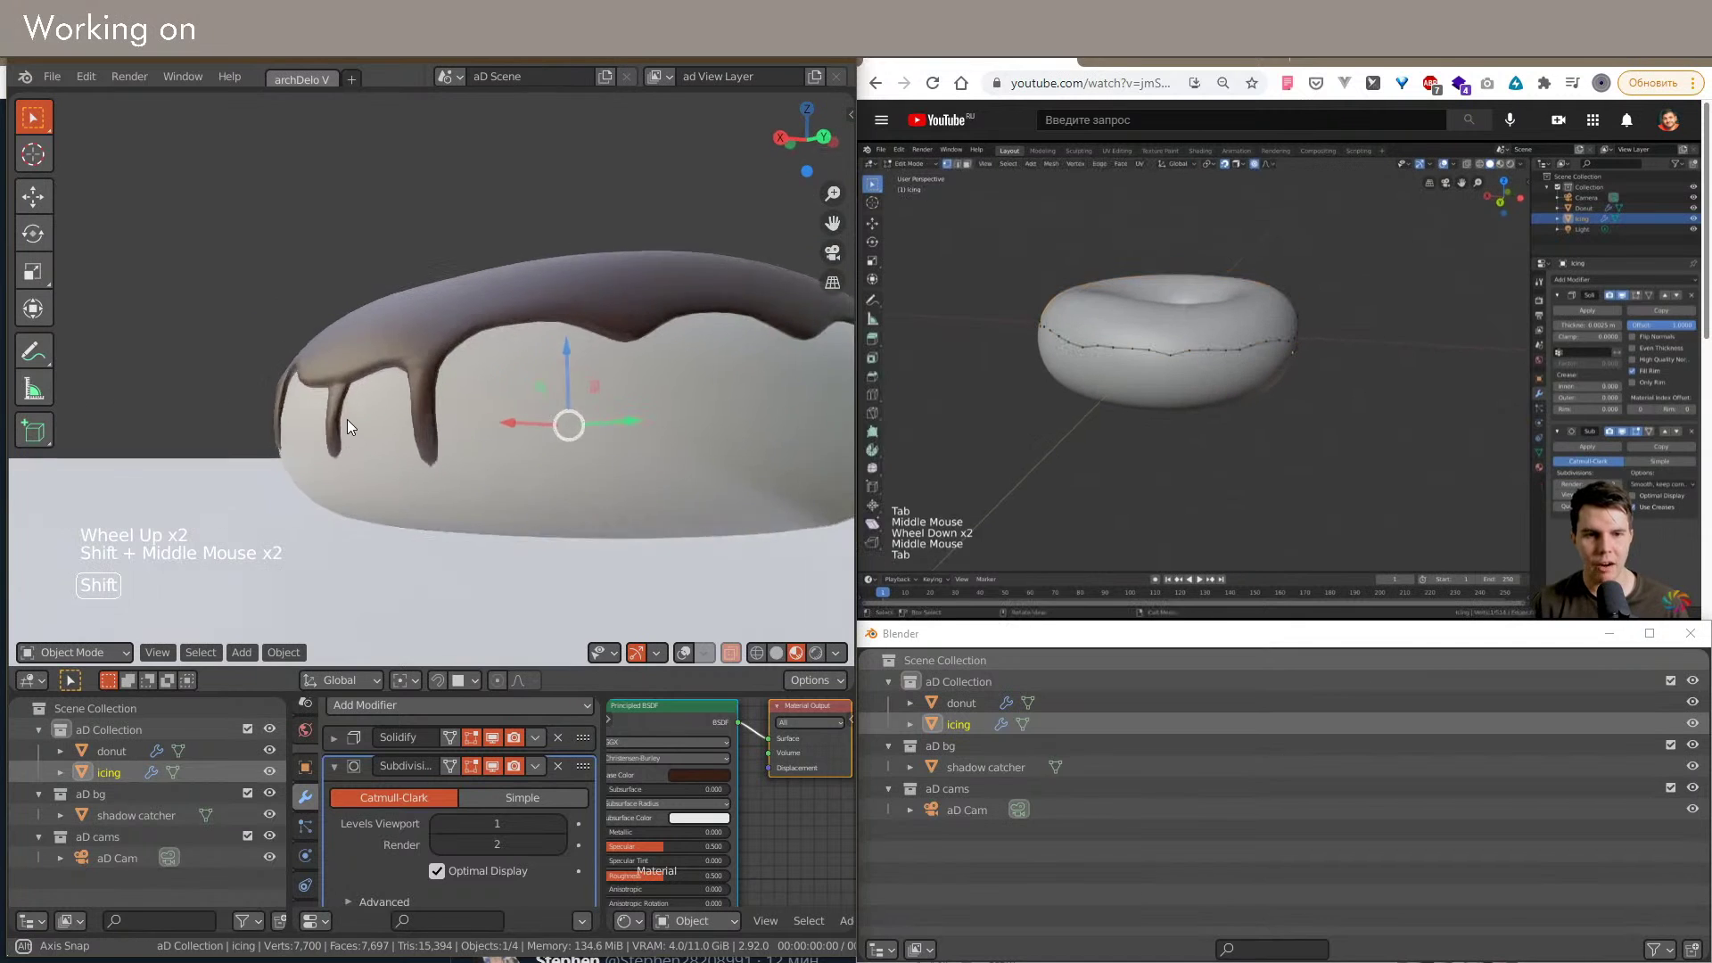
middle_click_drag(318, 382, 403, 446, "shift")
Step: Show the overlays, return to Edit Mode, and raise the new drip's middle edge about 0.0005 m along Z in wireframe
key("shift+alt+z")
key("Tab")
scroll(481, 393, "up", 2)
key("2")
left_click(481, 392)
key("z")
mouse_move(675, 476)
middle_mouse_down("shift")
mouse_move(571, 450)
mouse_move(507, 465)
middle_mouse_up("shift")
scroll(625, 462, "down", 4)
key("shift+z")
scroll(571, 451, "up", 3)
key("g")
right_click(507, 467)
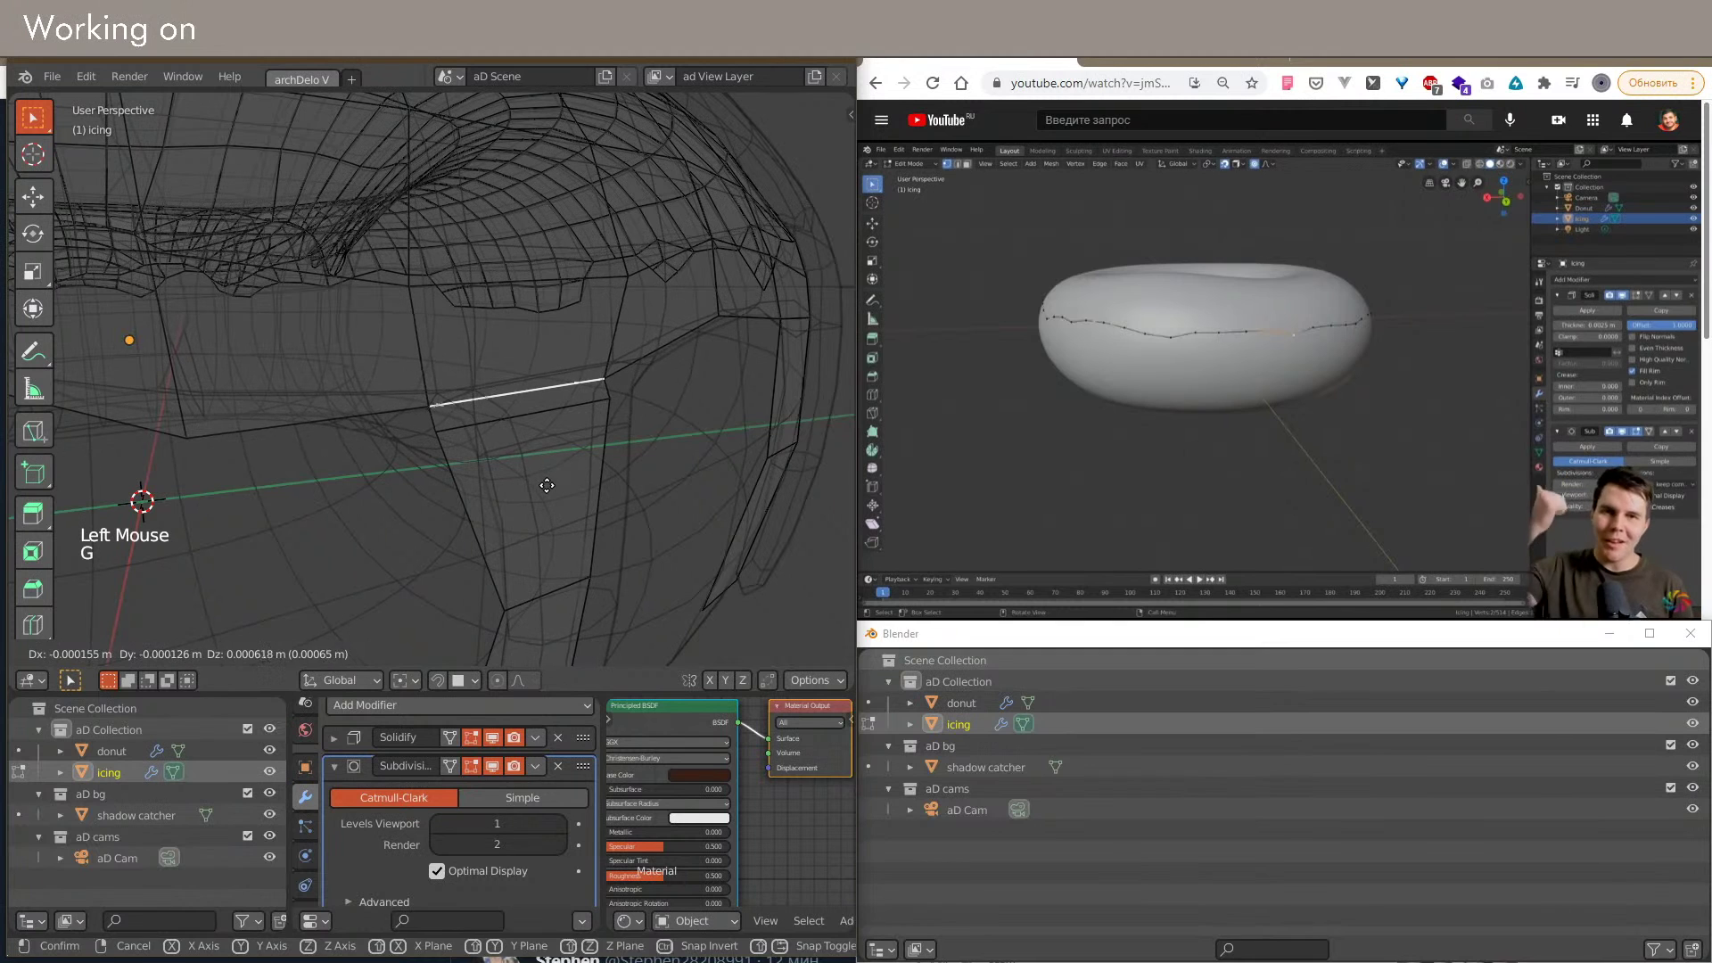
left_click(544, 316)
Step: Move a corner vertex of the new drip's middle edge in wireframe, using a proportional size of 0.006
key("shift+alt+z")
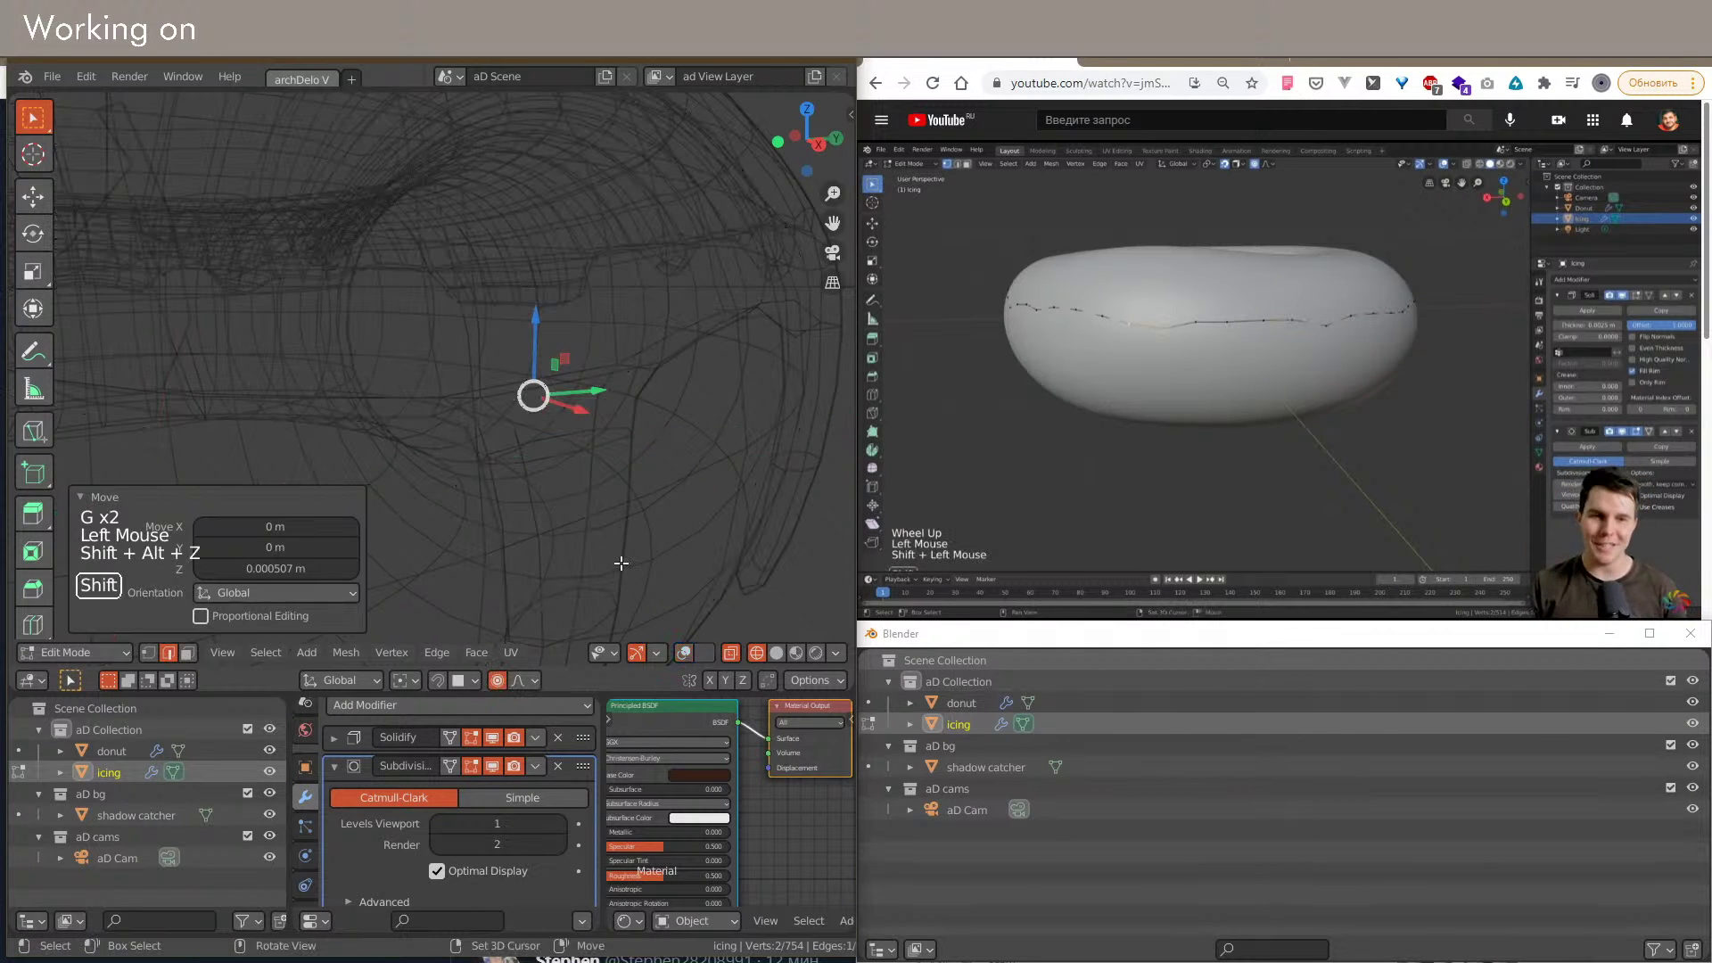
key("shift+alt+z")
key("shift+z")
scroll(534, 537, "down", 2)
middle_click_drag(617, 560, 372, 423)
scroll(530, 535, "down", 2, "shift")
key("shift+z")
key("1")
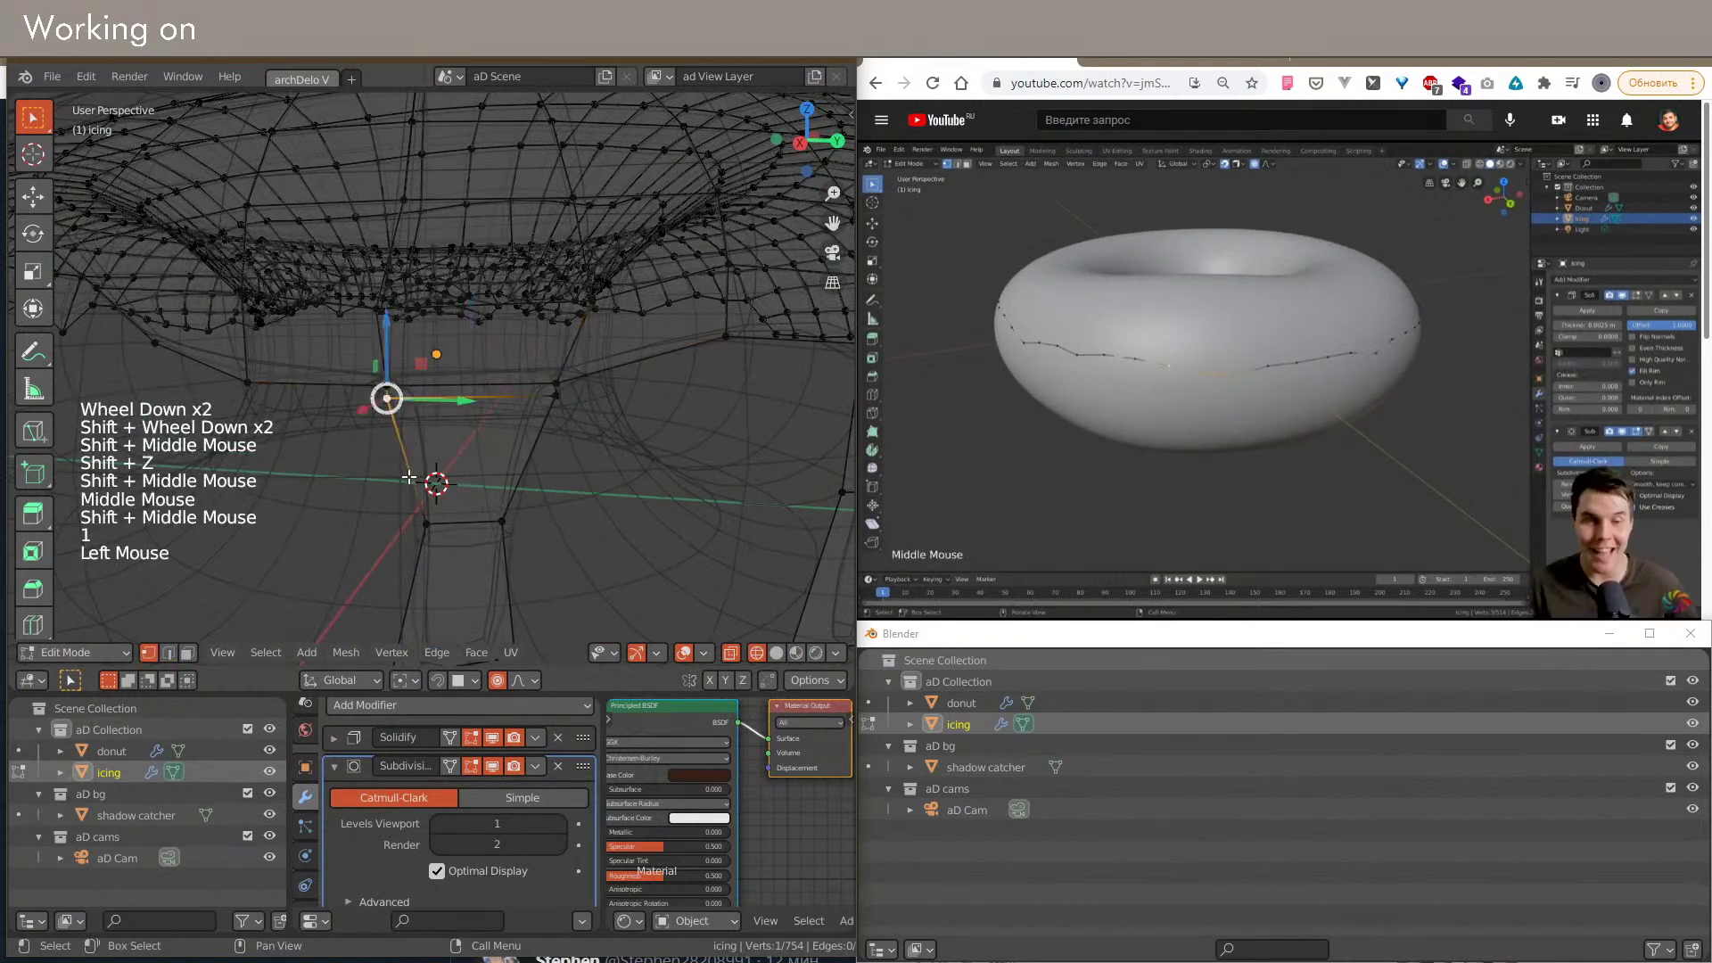
scroll(430, 472, "up", 4)
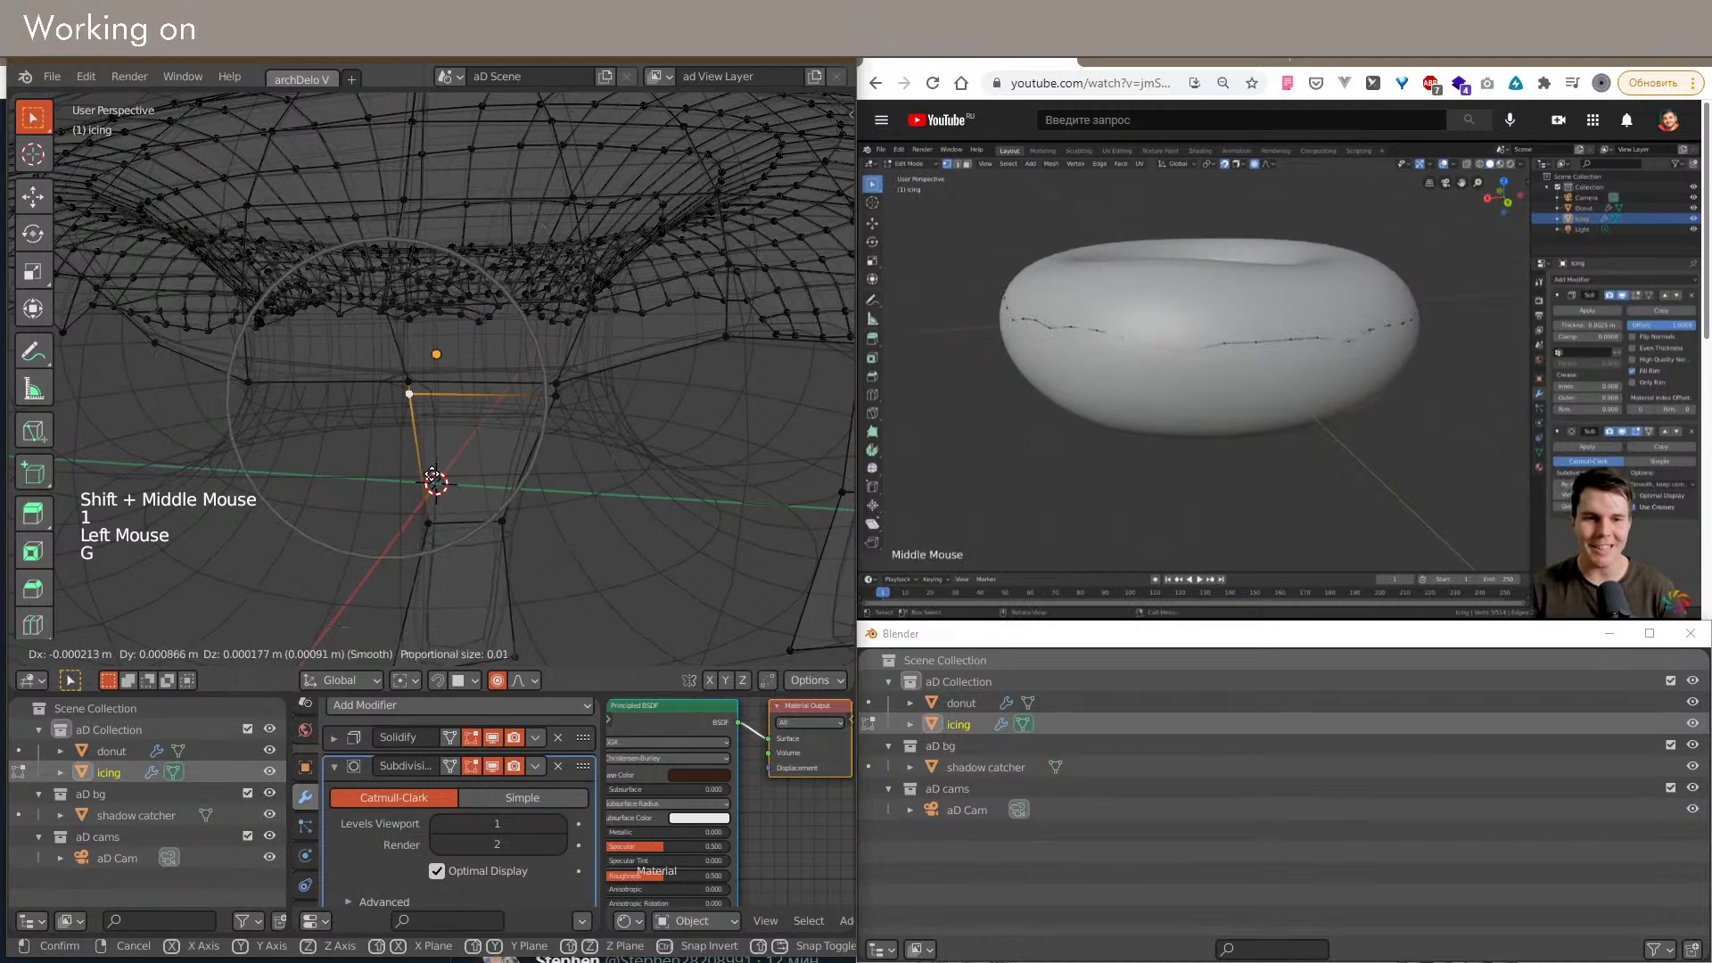
left_click(413, 488)
Step: Return to the material view, add one centred loop cut across a long drip's lower part, and check it without overlays
scroll(421, 510, "down", 3)
key("shift+alt+z")
middle_click_drag(464, 557, 455, 459, "shift")
key("shift+z")
scroll(468, 442, "down", 4)
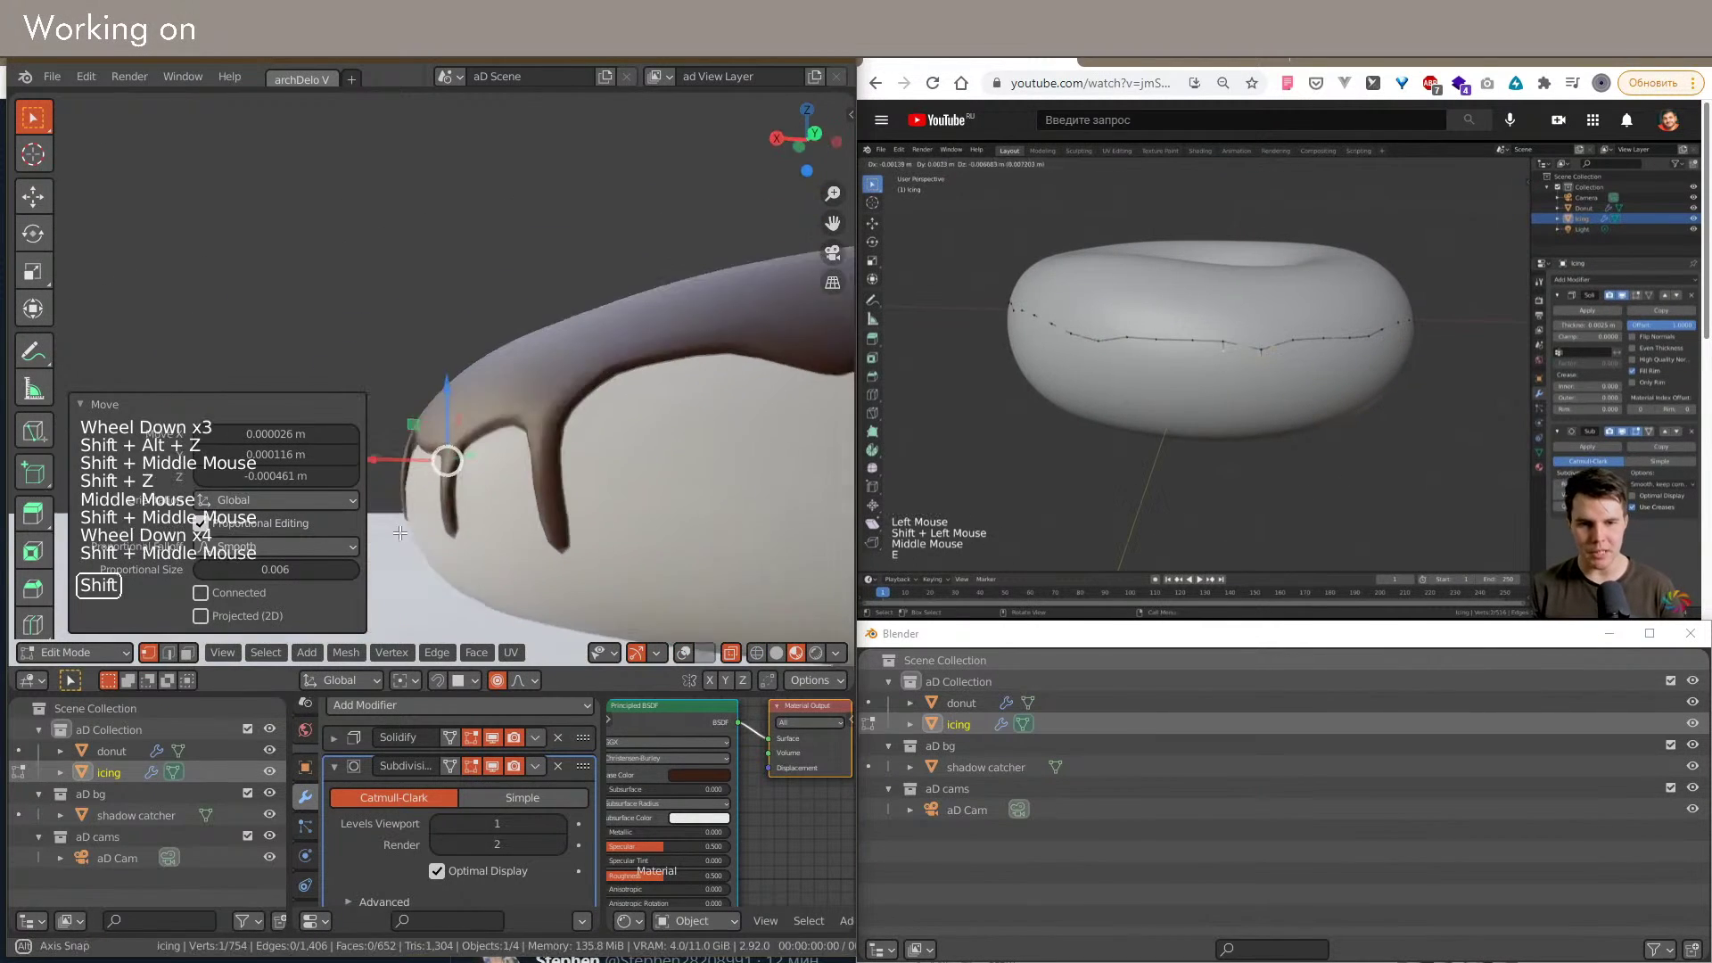
scroll(473, 362, "up", 4)
key("shift+alt+z")
middle_click_drag(472, 361, 468, 533, "shift")
scroll(486, 543, "up", 2)
key("ctrl+r")
key("shift+alt+z")
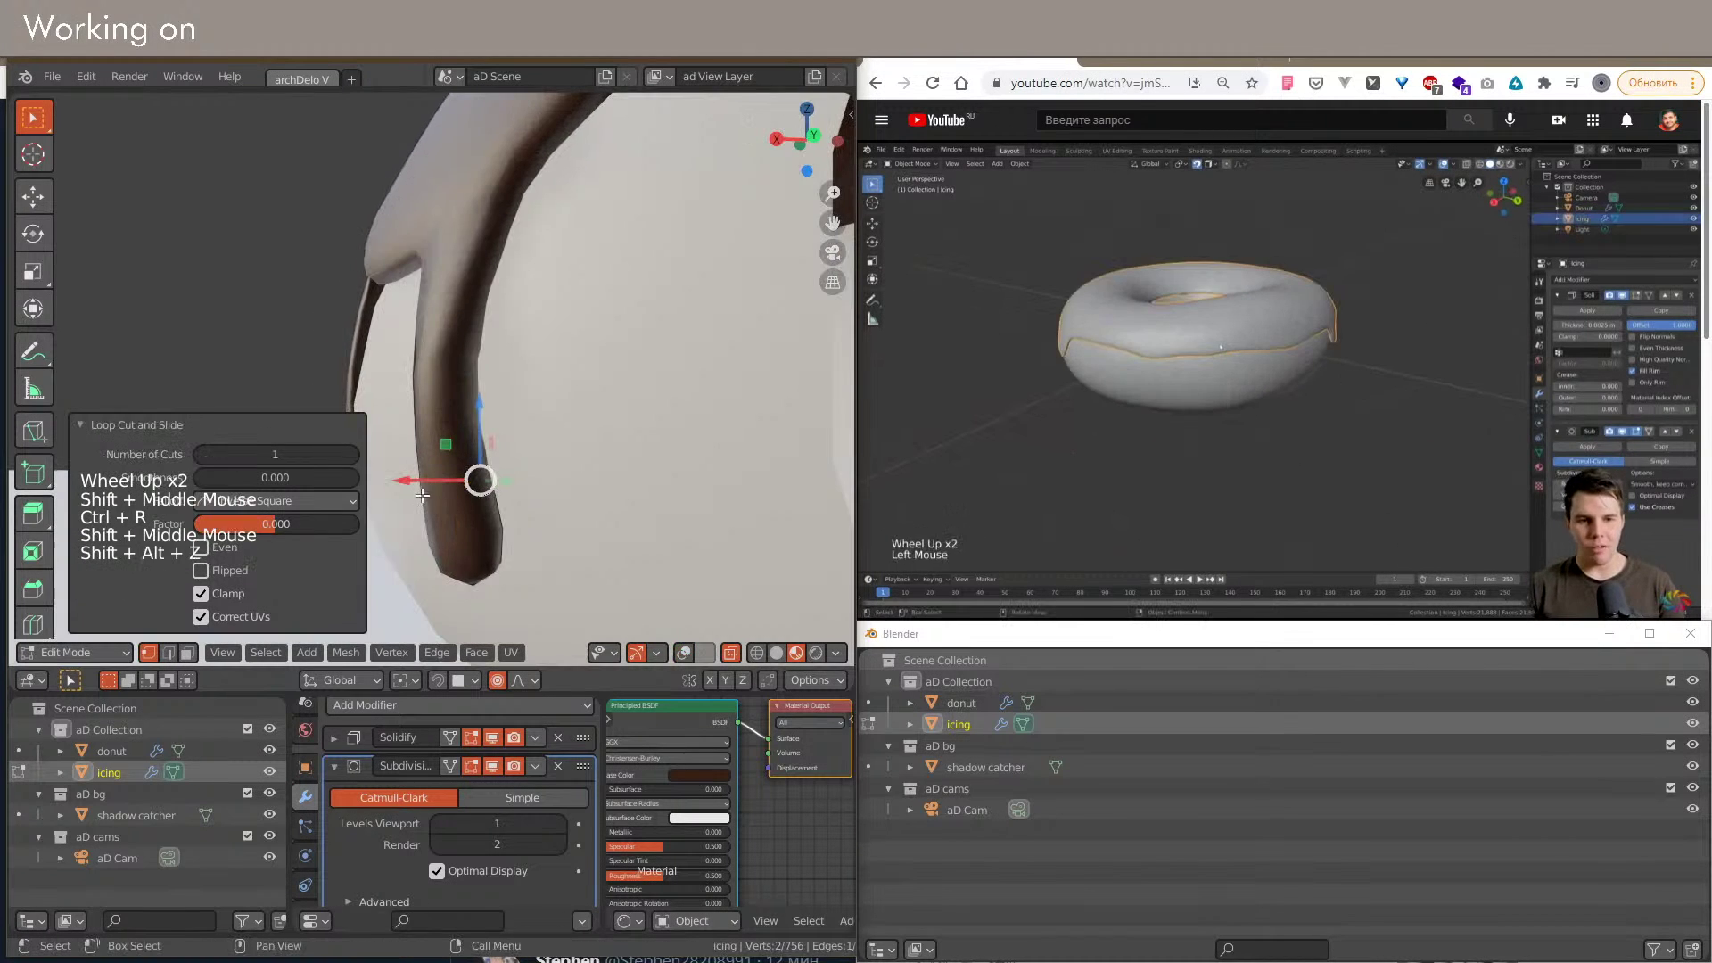
Step: Show the overlays and adjust the long drip's lower end against the donut's side
middle_click_drag(459, 500, 470, 568, "shift")
key("shift+alt+z")
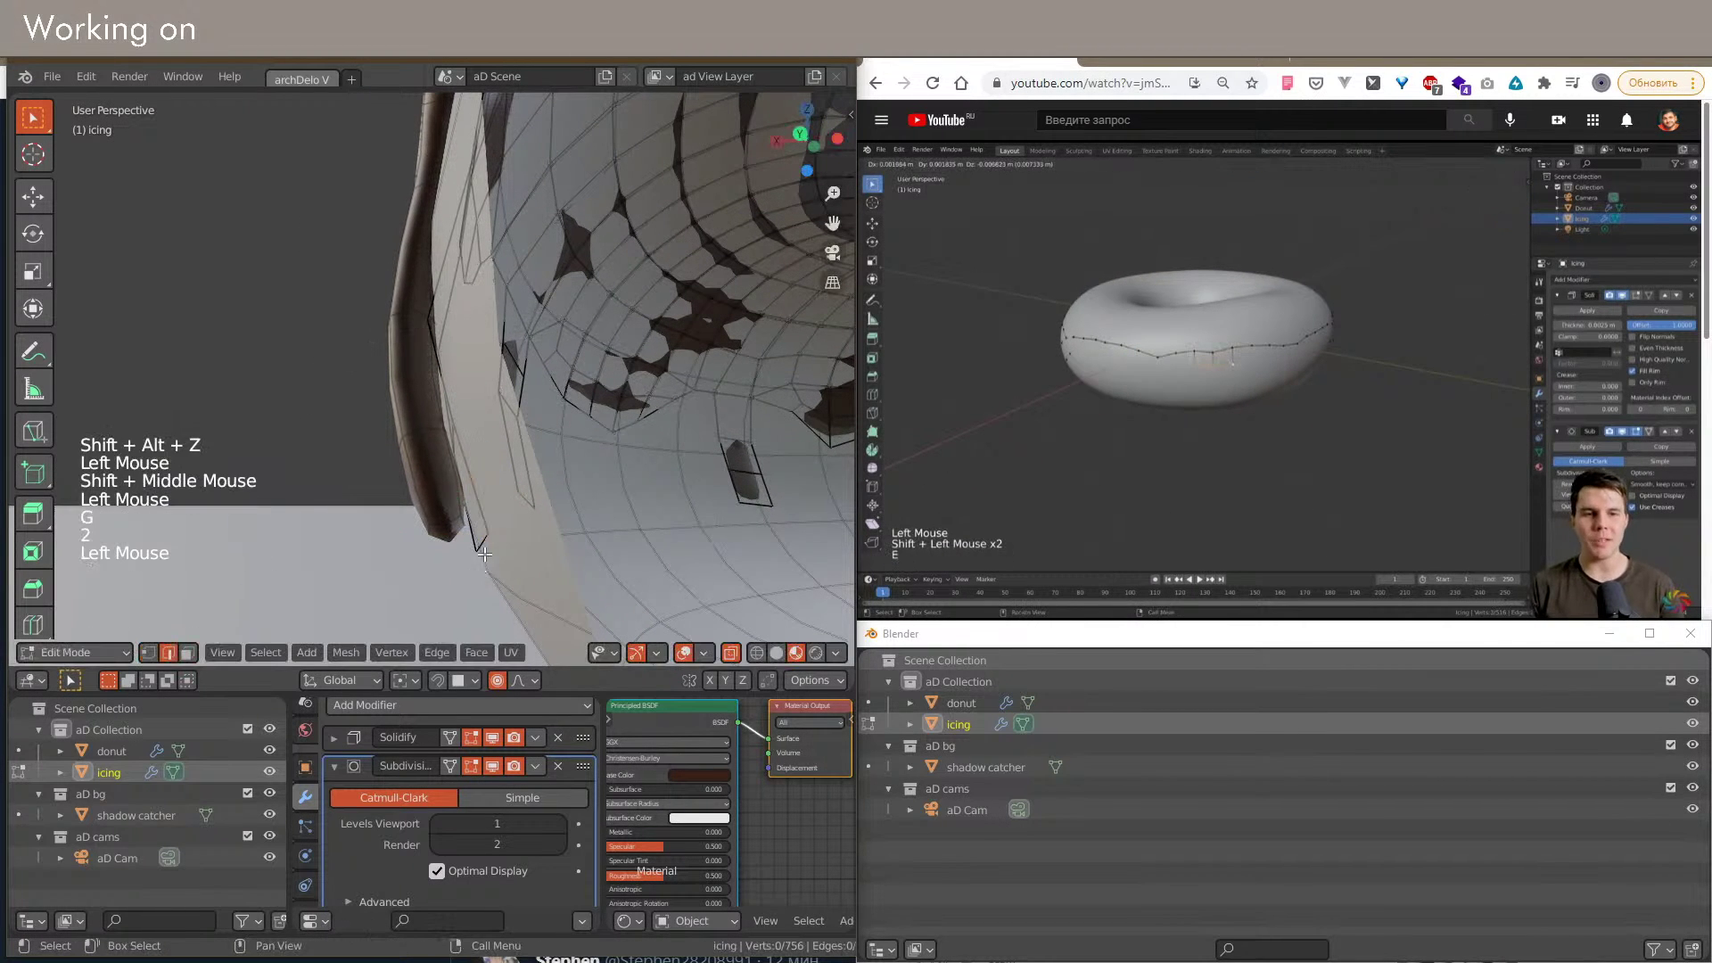
left_click(550, 577)
middle_click_drag(550, 577, 472, 481, "shift")
Step: Hide the overlays and examine the drips and icing edge around the whole donut
scroll(571, 553, "down", 4)
key("shift+alt+z")
scroll(584, 575, "down", 3)
scroll(472, 482, "down", 4)
left_click(627, 431)
middle_click_drag(592, 558, 383, 535, "shift")
scroll(566, 527, "down", 2)
scroll(567, 527, "down", 1)
Step: Extrude an edge of the icing's rim downward in two segments to form a new drip on the donut's side
middle_click_drag(566, 527, 479, 424, "shift")
scroll(407, 506, "up", 4)
key("shift+alt+z")
scroll(402, 499, "up", 2)
key("2")
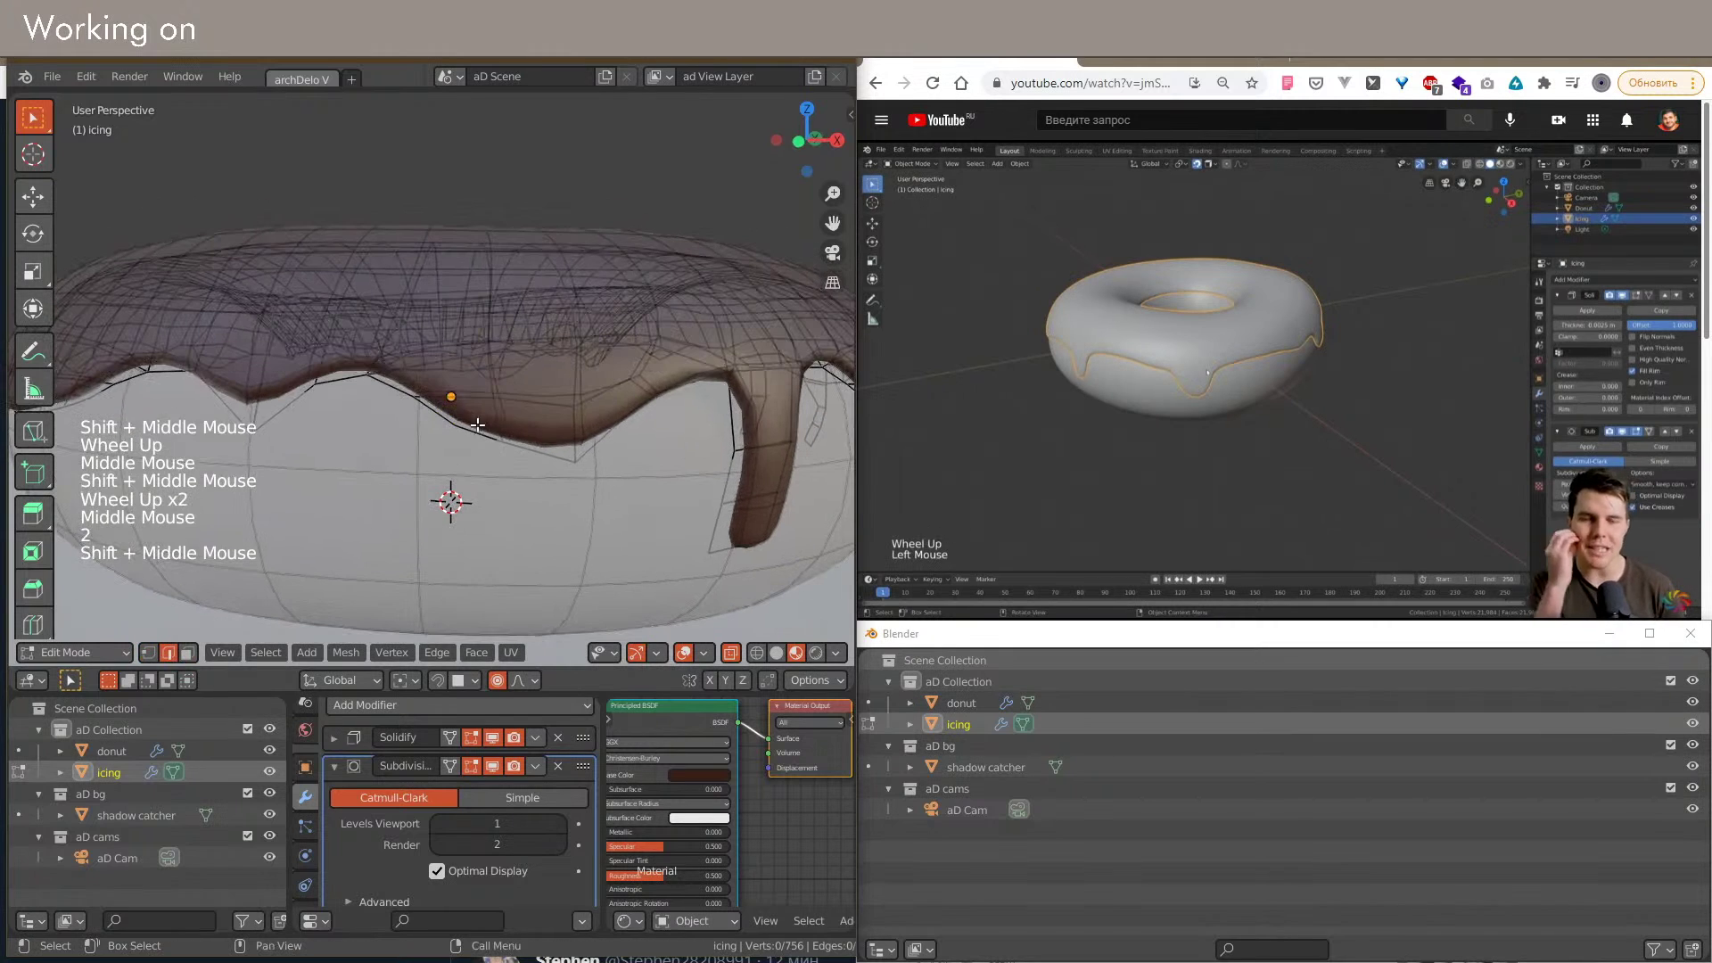
key("e")
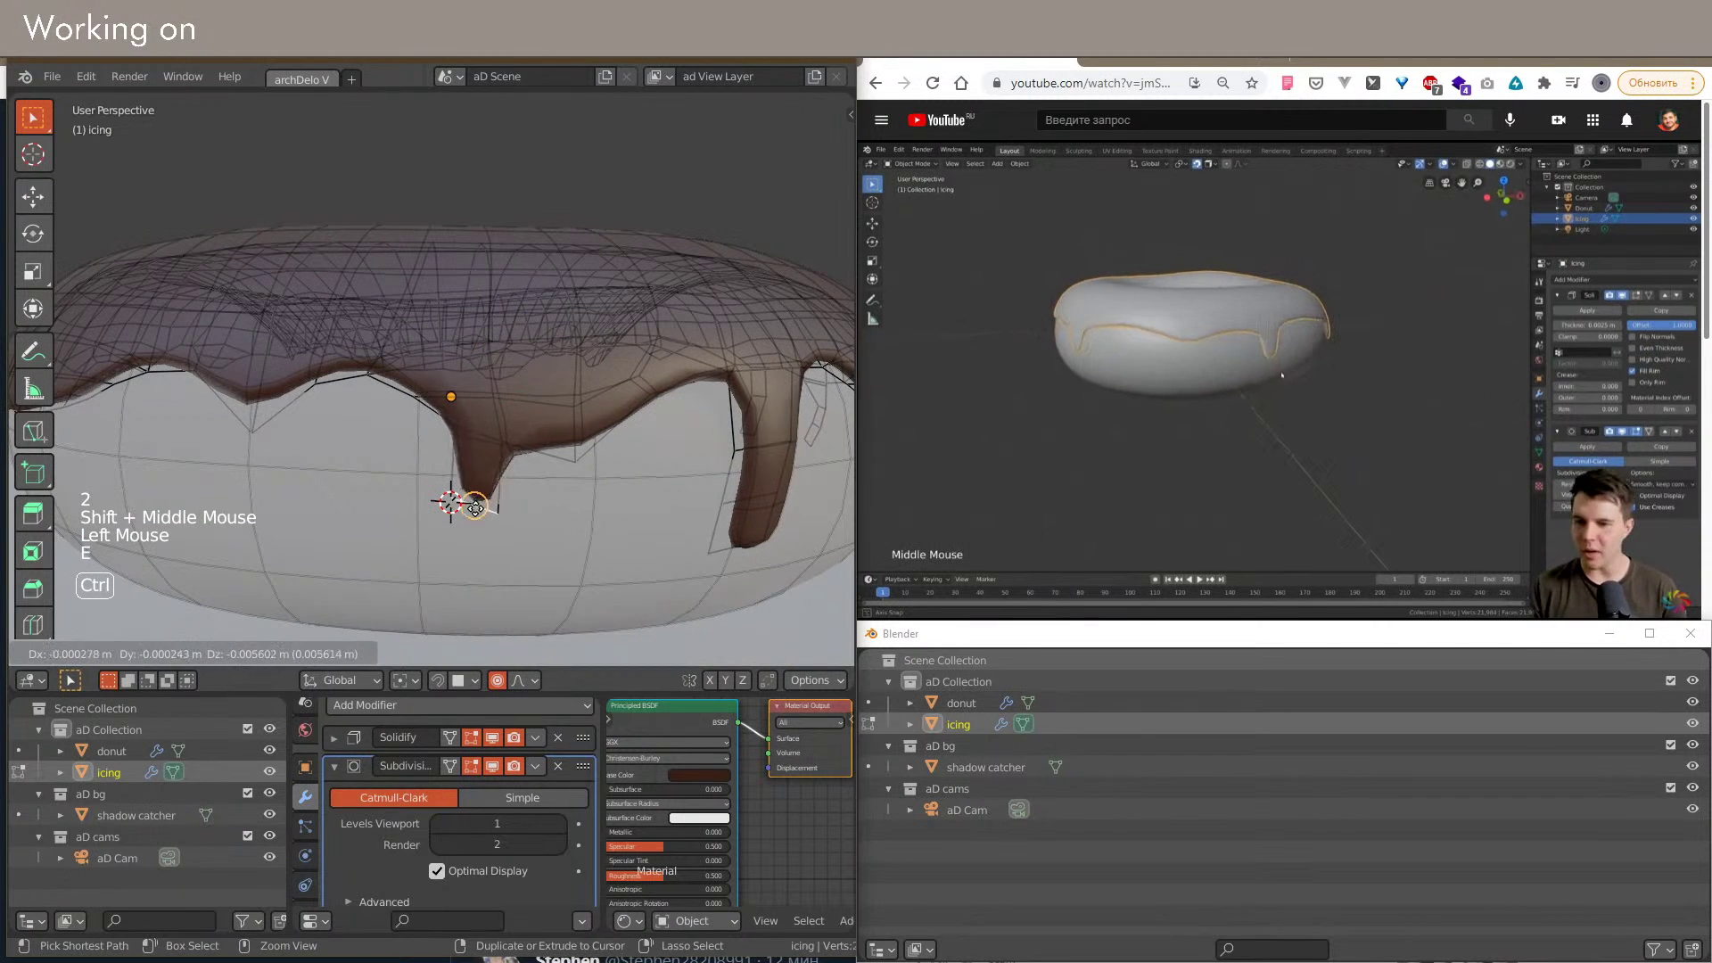
left_click(480, 509, "ctrl")
left_click(480, 598, "ctrl")
Step: Hide the overlays, examine the new drip against the donut's side from several angles, and show the overlays again
middle_click_drag(483, 596, 367, 505, "shift")
key("z")
scroll(629, 572, "down", 3)
key("shift+alt+z")
scroll(535, 561, "down", 7)
scroll(565, 529, "down", 4)
middle_click_drag(450, 470, 644, 457)
scroll(661, 478, "up", 2)
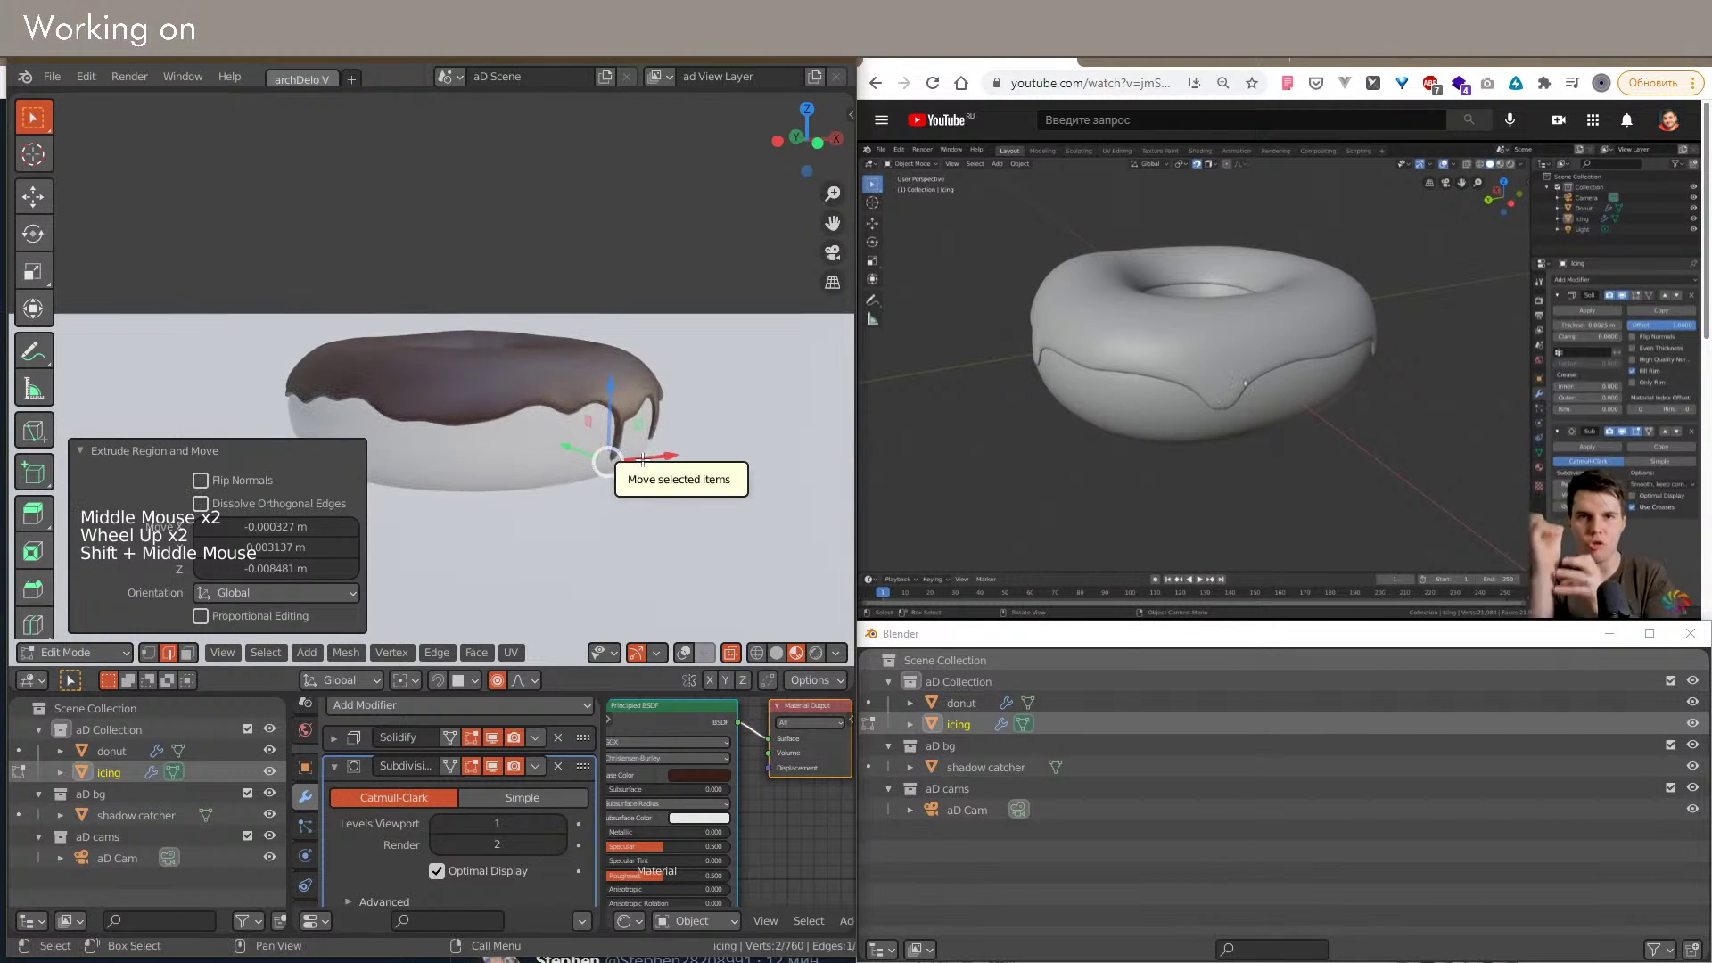
middle_click_drag(640, 465, 518, 450, "shift")
key("shift+alt+z")
scroll(502, 443, "up", 5)
scroll(470, 453, "down", 4)
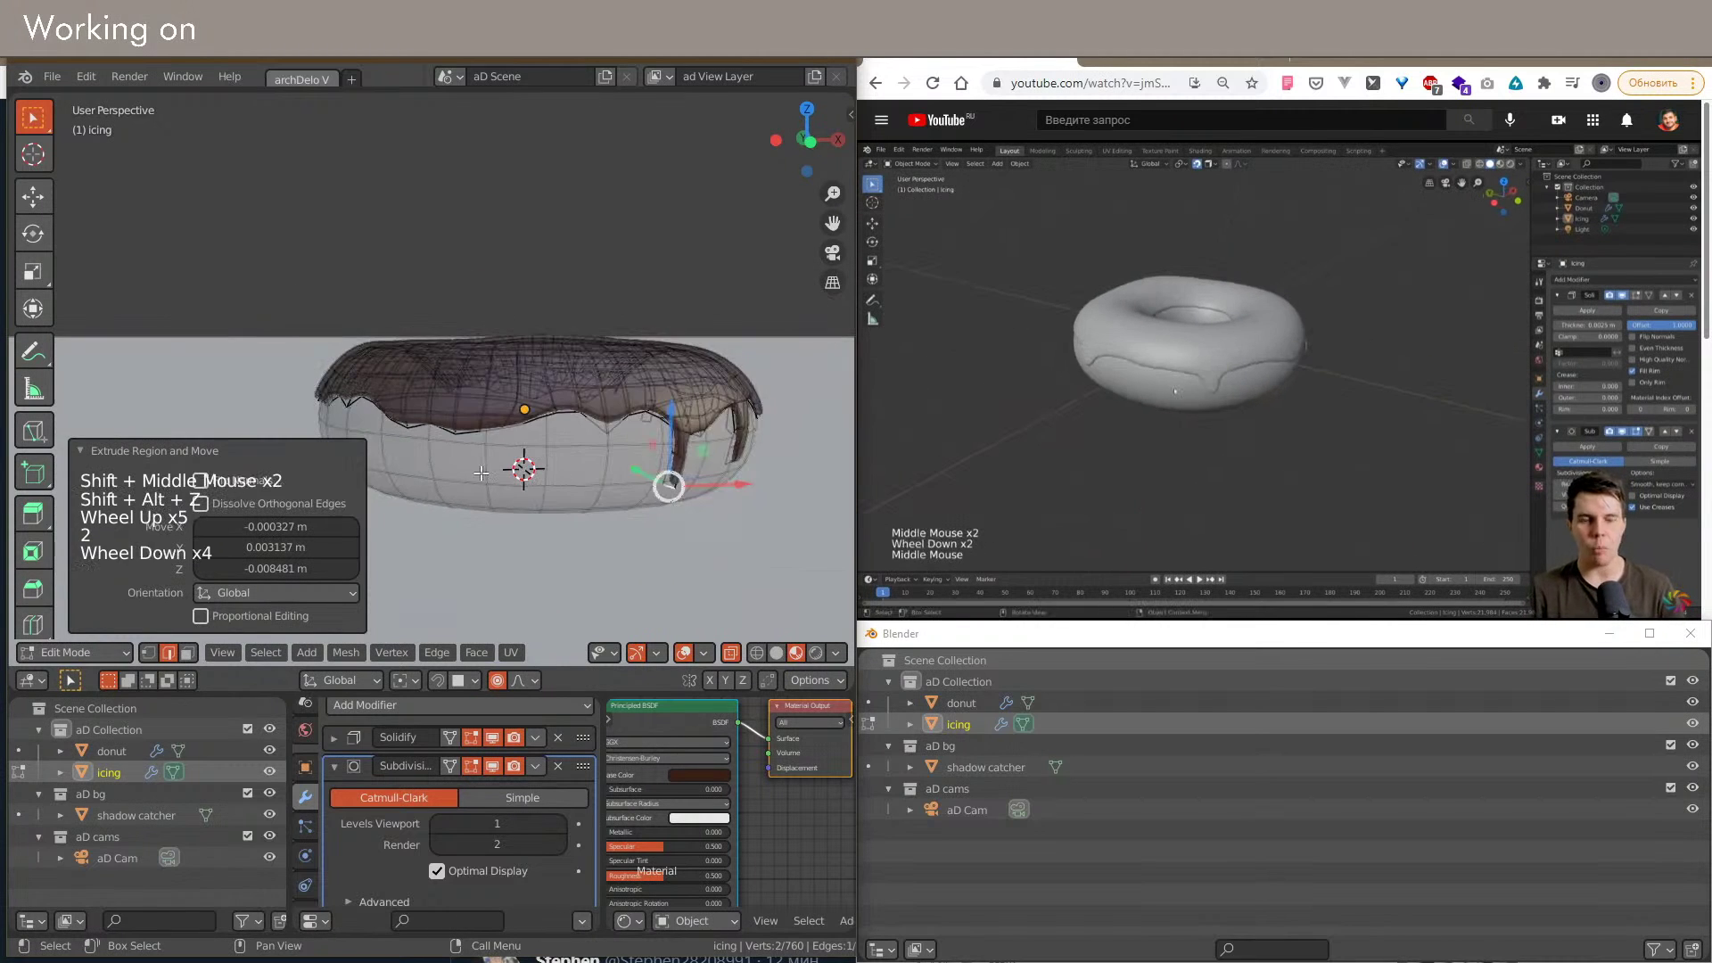
Step: Pick the vertex at a drip's lower end in wireframe and move it against the donut's surface in the material view
key("shift+t")
scroll(481, 437, "down", 7)
middle_click_drag(481, 437, 743, 386, "alt")
key("shift+z")
key("shift+z")
key("alt+z")
scroll(524, 508, "up", 2)
key("z")
key("shift+z")
middle_click_drag(515, 318, 429, 435)
key("1")
left_click(620, 357)
left_click(447, 348)
middle_click_drag(446, 348, 440, 366, "shift")
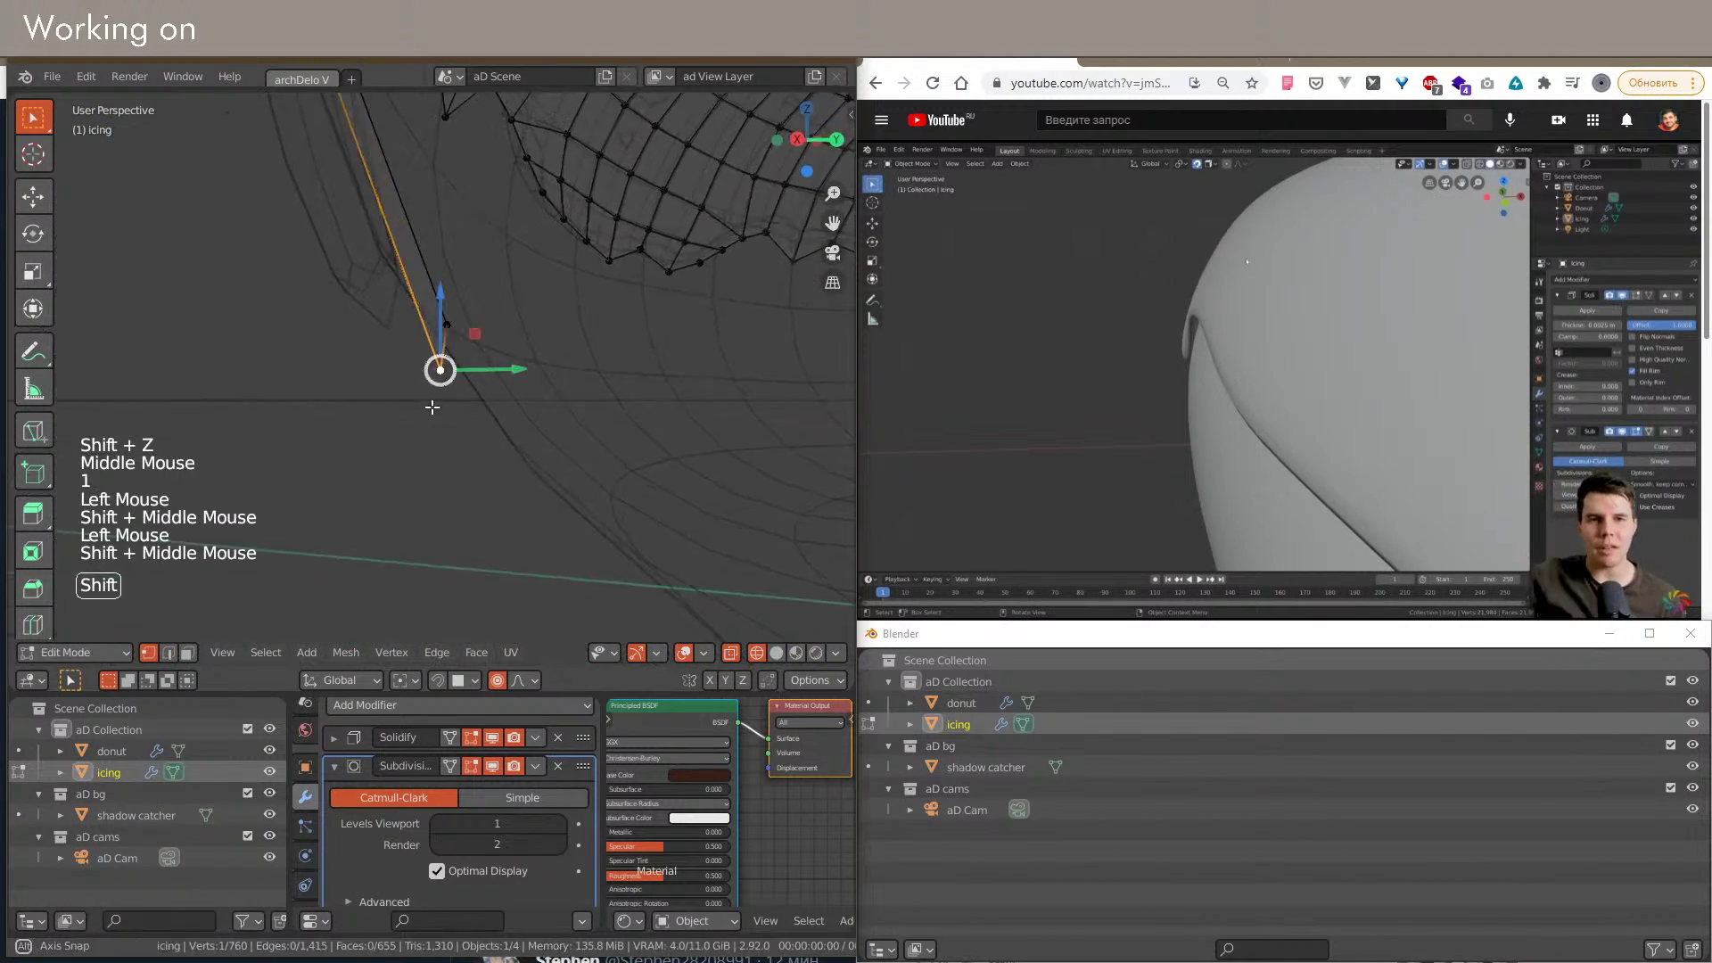
key("shift+z")
scroll(440, 367, "down", 4)
mouse_move(478, 422)
middle_mouse_down("shift")
mouse_move(493, 438)
mouse_move(528, 408)
mouse_move(642, 413)
mouse_move(635, 500)
mouse_move(509, 486)
mouse_move(528, 450)
mouse_move(465, 435)
middle_mouse_up("shift")
key("g")
left_click(500, 410)
Step: Extrude another edge of the icing's front rim downward in two segments to form a long drip
scroll(616, 481, "down", 2)
key("shift+alt+z")
key("shift+alt+z")
left_click(476, 473)
key("shift+z")
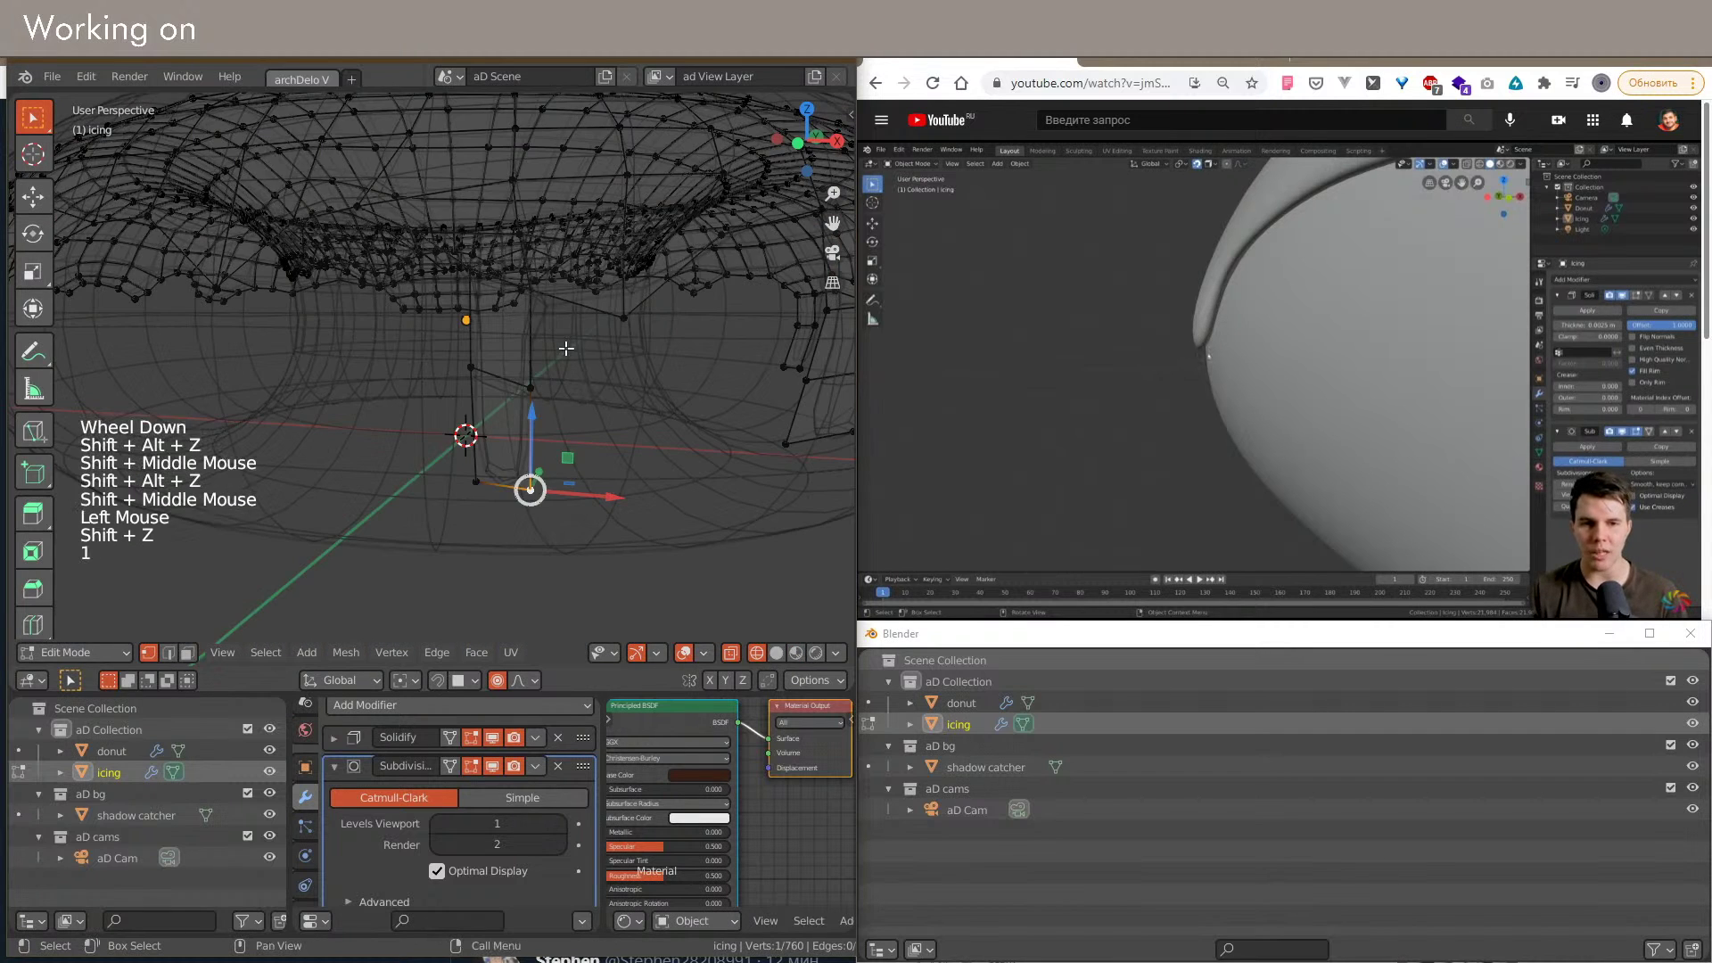
scroll(566, 348, "down", 3)
key("shift+z")
left_click(544, 313)
scroll(543, 313, "down", 1)
middle_click_drag(543, 313, 462, 406)
key("2")
left_click(461, 379)
key("e")
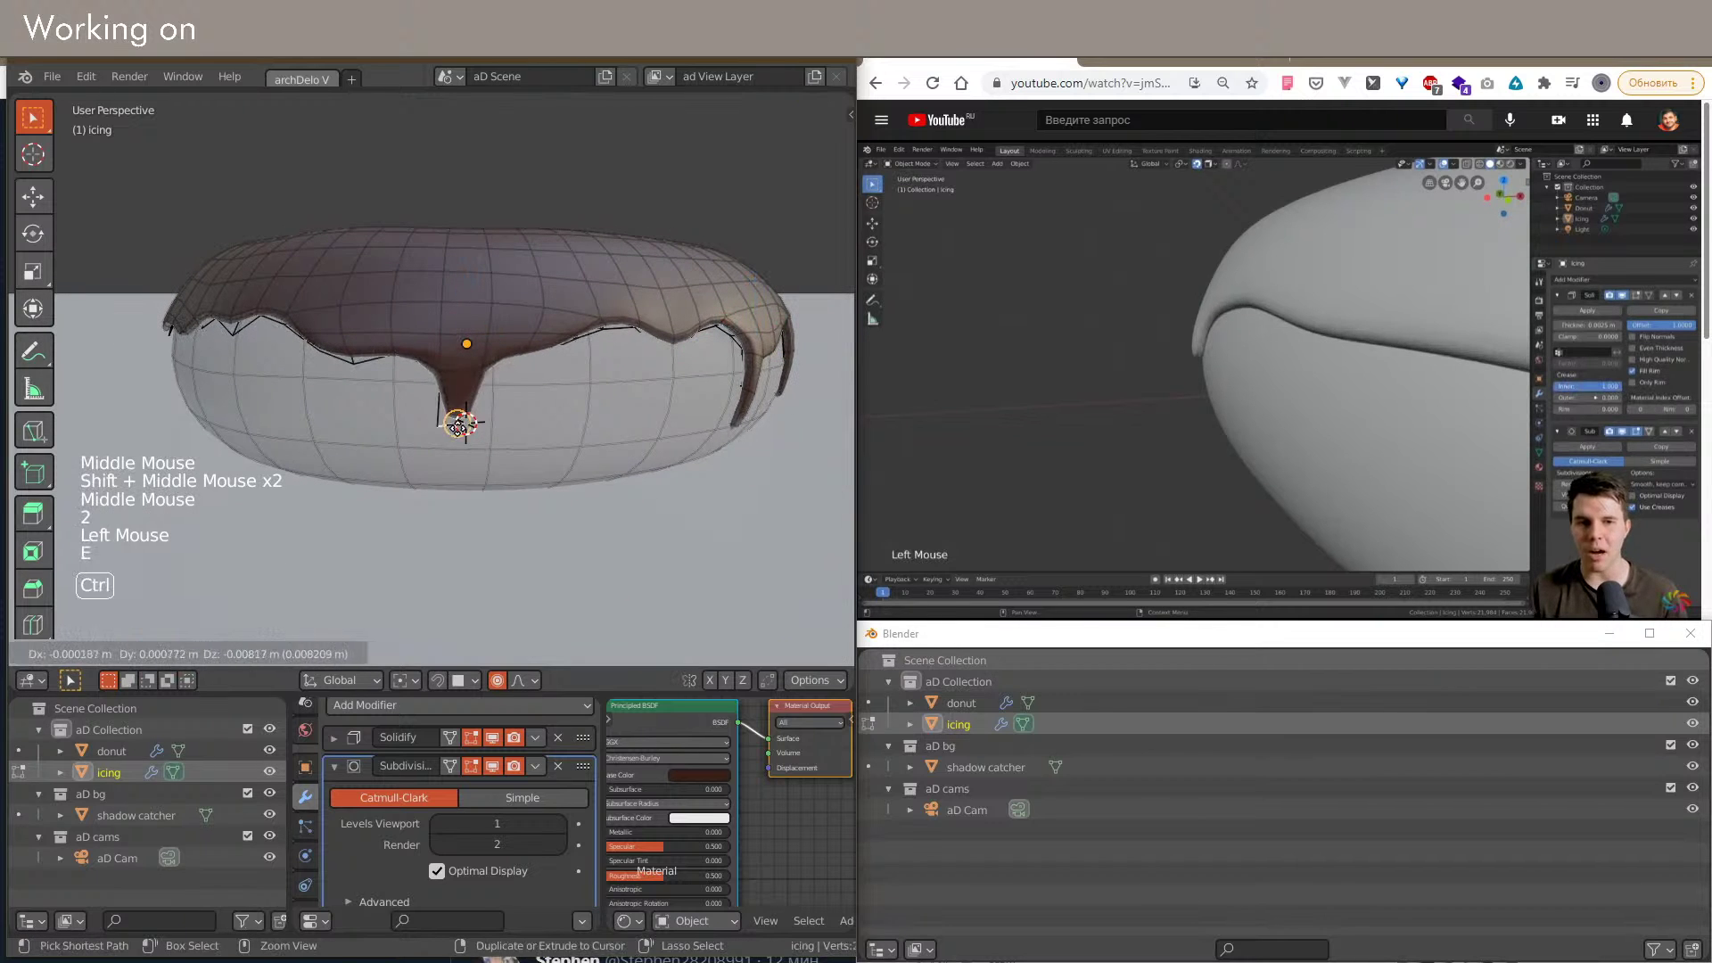
left_click(458, 425, "ctrl")
key("e")
left_click(455, 471, "ctrl")
Step: Expand the Subdivision modifier's advanced options and compare the long drip with Use Creases off and on
middle_click_drag(456, 471, 519, 437)
mouse_move(518, 437)
middle_mouse_down("shift")
mouse_move(474, 444)
mouse_move(577, 463)
middle_mouse_up("shift")
key("z")
scroll(577, 462, "down", 5)
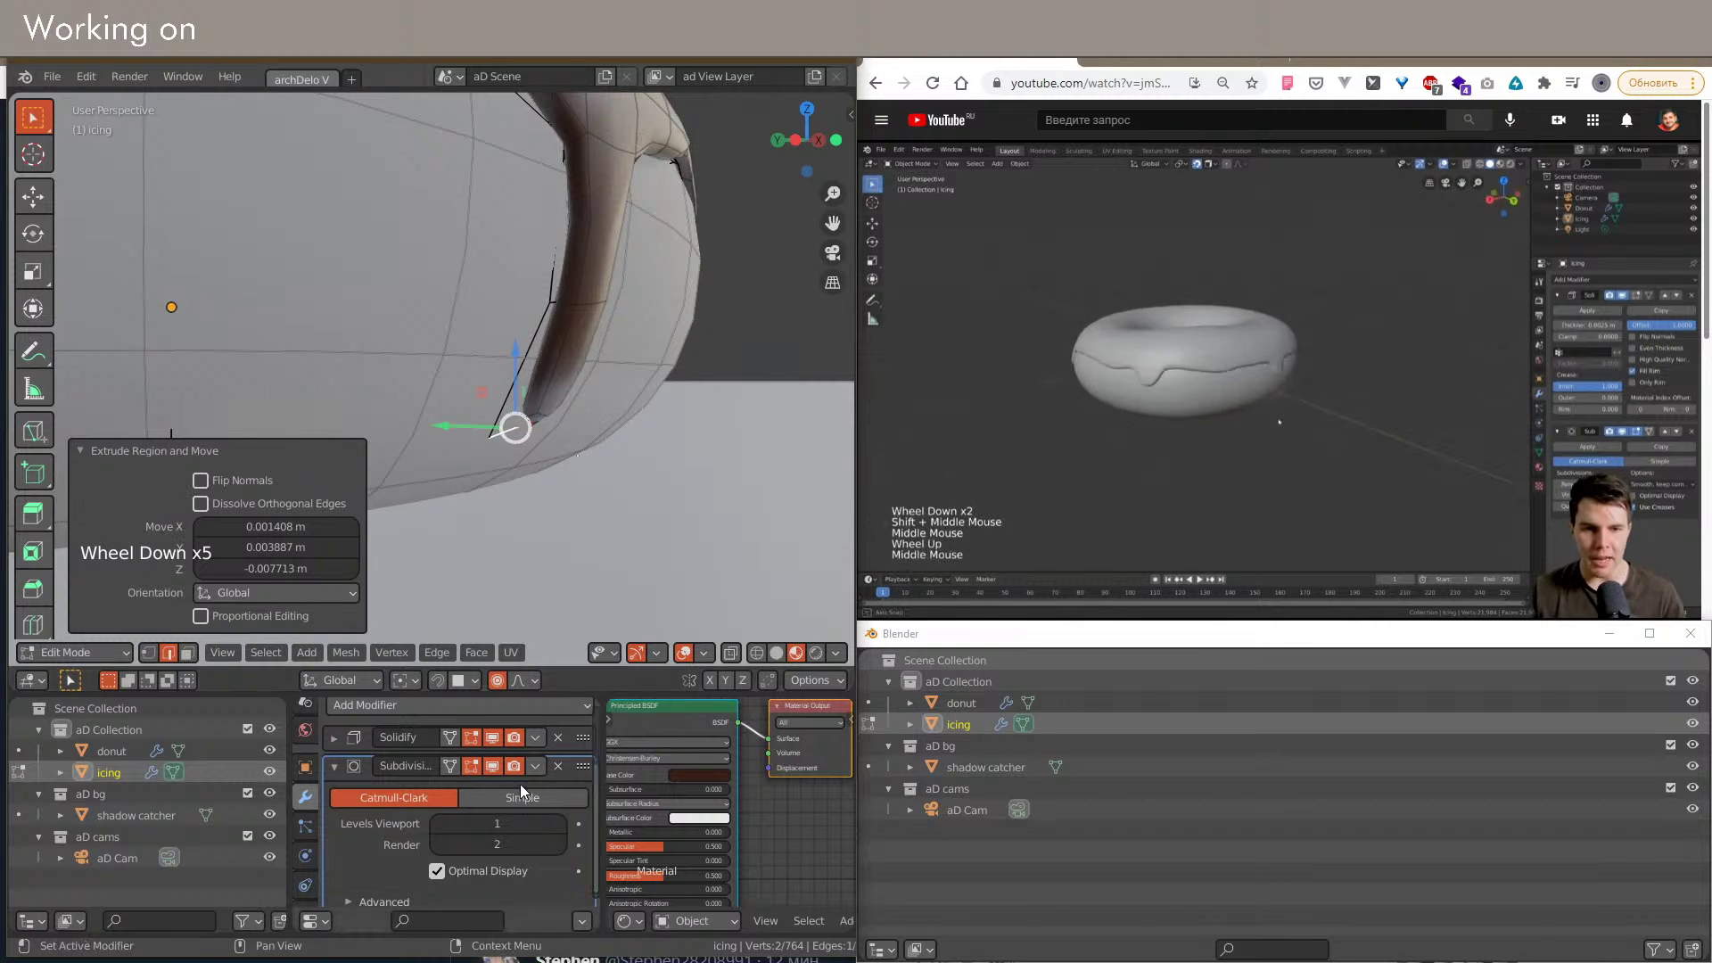
left_click(368, 899)
scroll(373, 897, "down", 3)
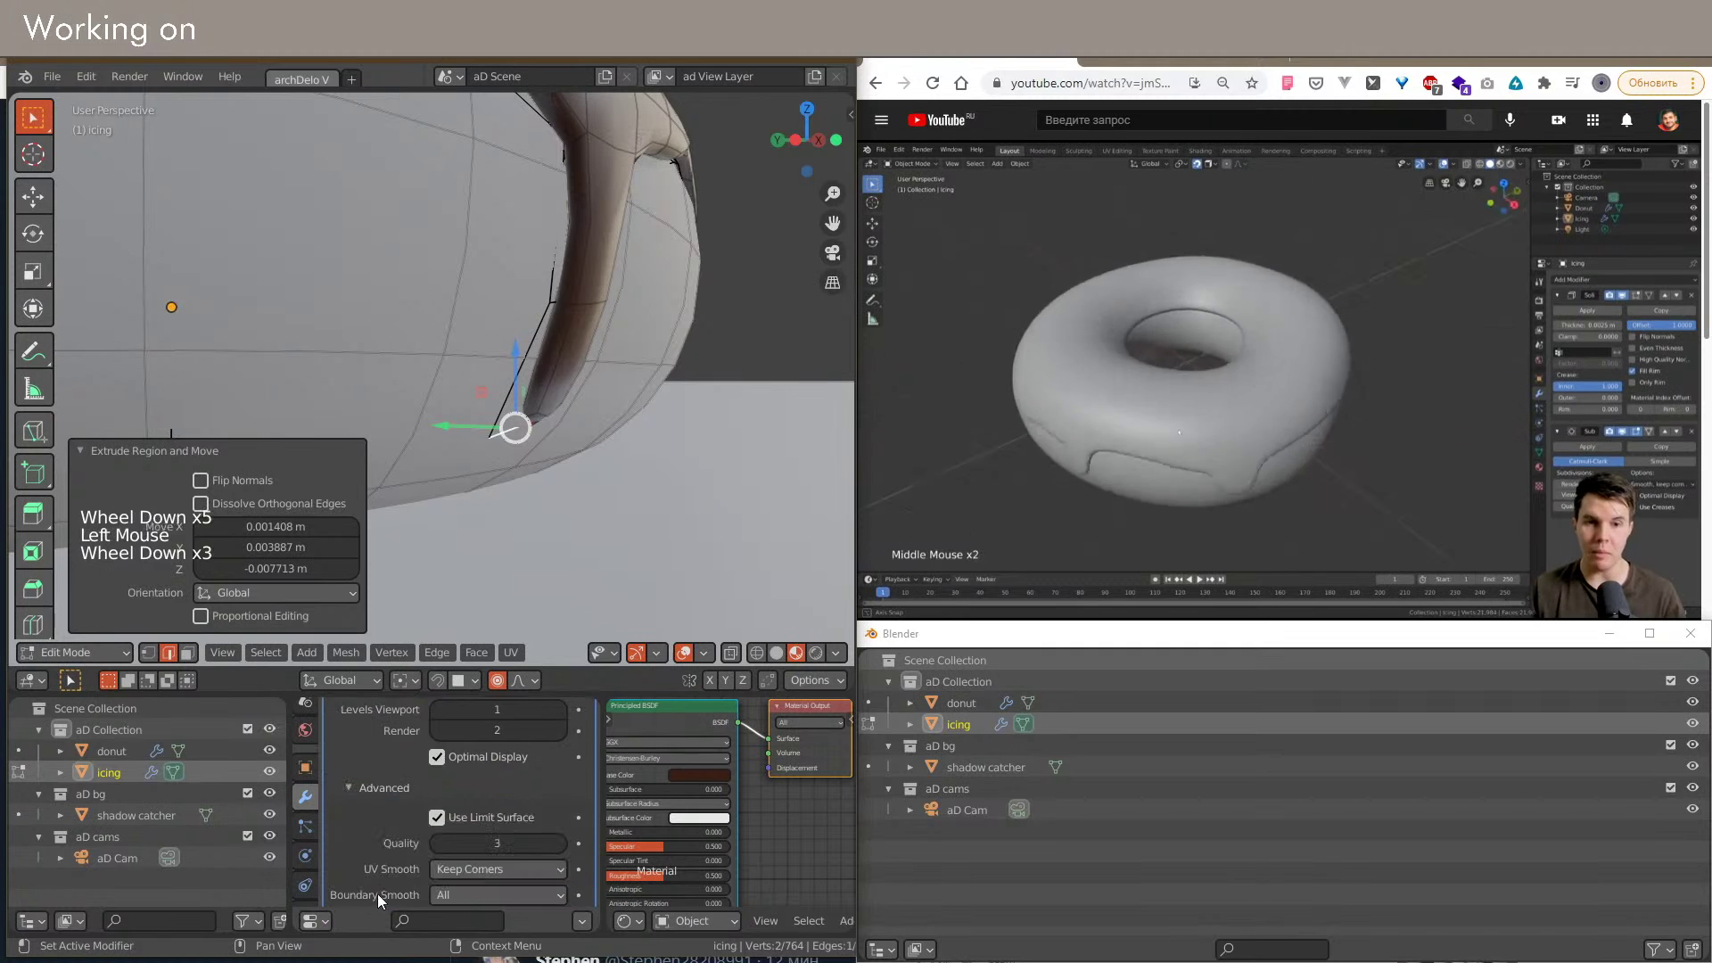
scroll(374, 900, "down", 3)
left_click(457, 865)
left_click(457, 864)
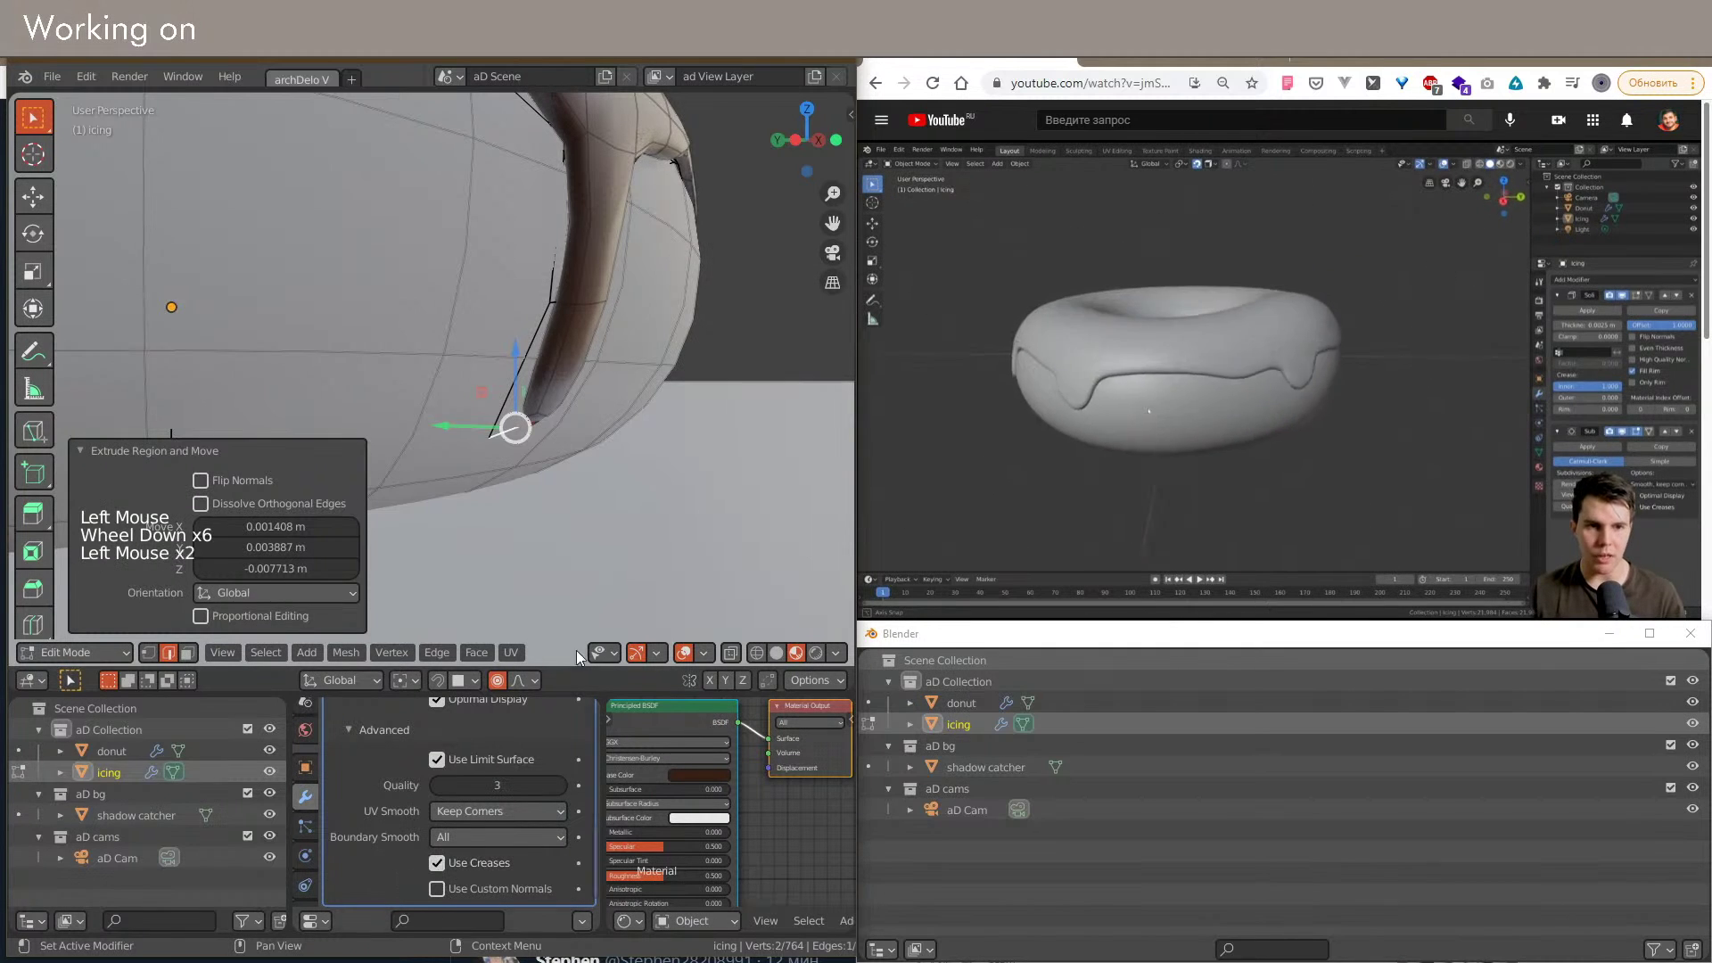
key("Tab")
left_click(437, 863)
left_click(440, 860)
key("Tab")
Step: Try a Mean Crease of 0.32 on all the icing's edges, check a drip, and reset the crease to 0.00
left_click(647, 549)
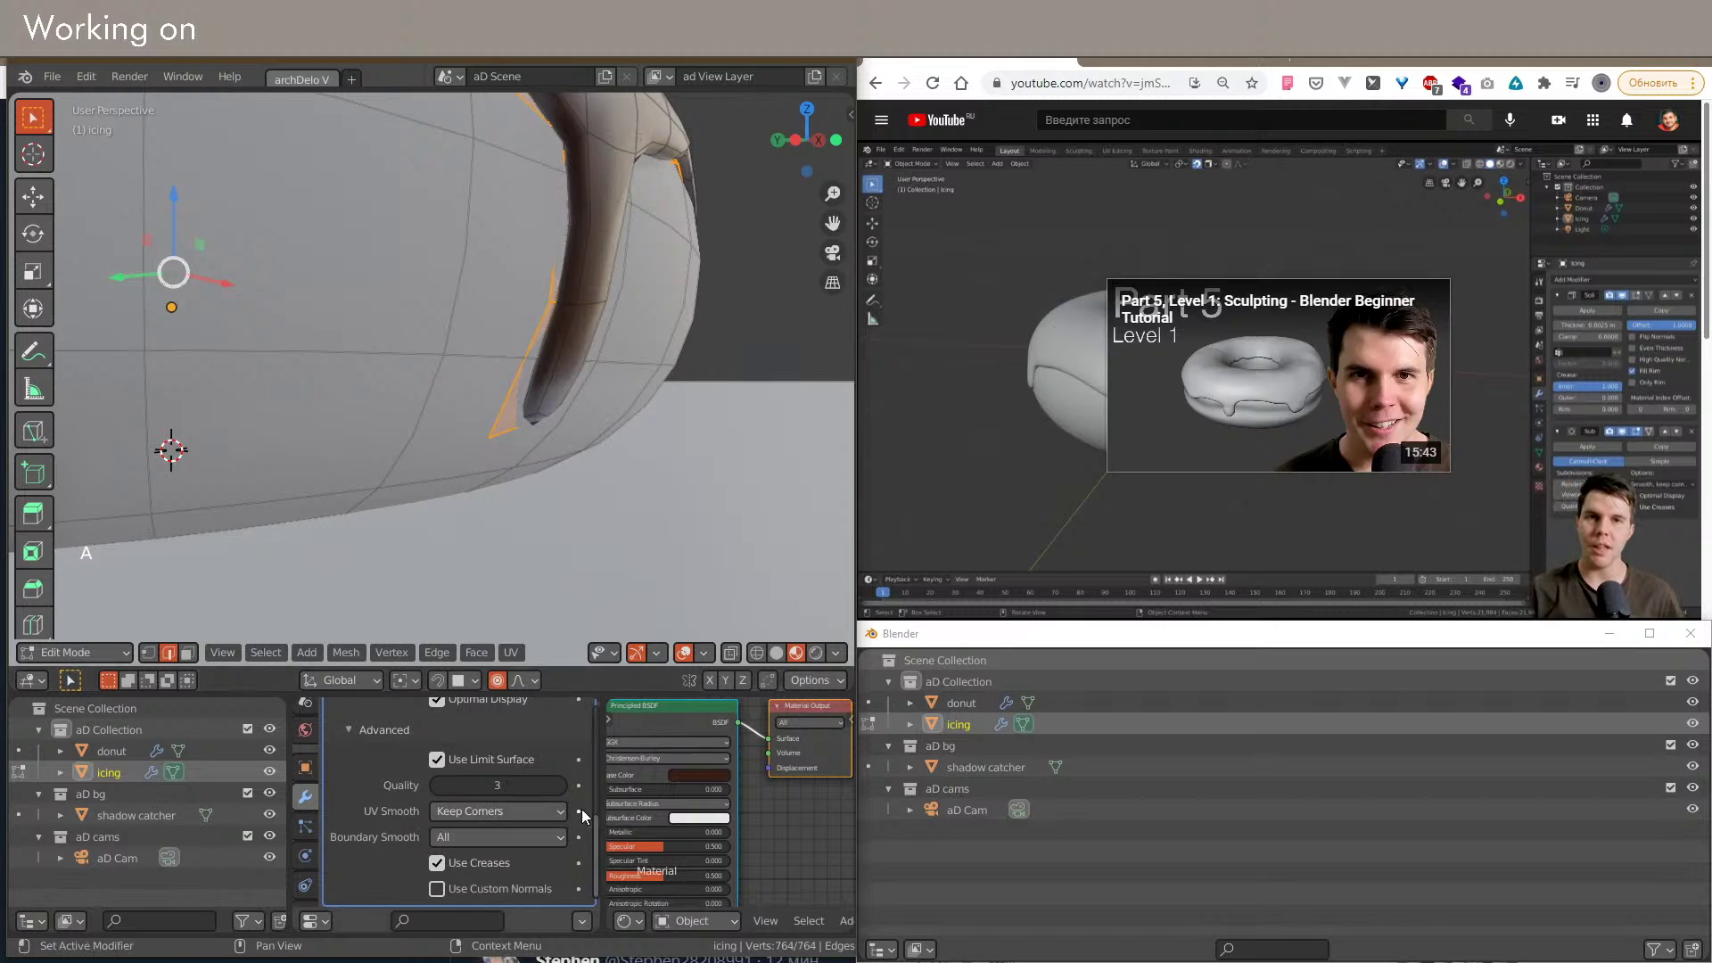
scroll(482, 785, "up", 5)
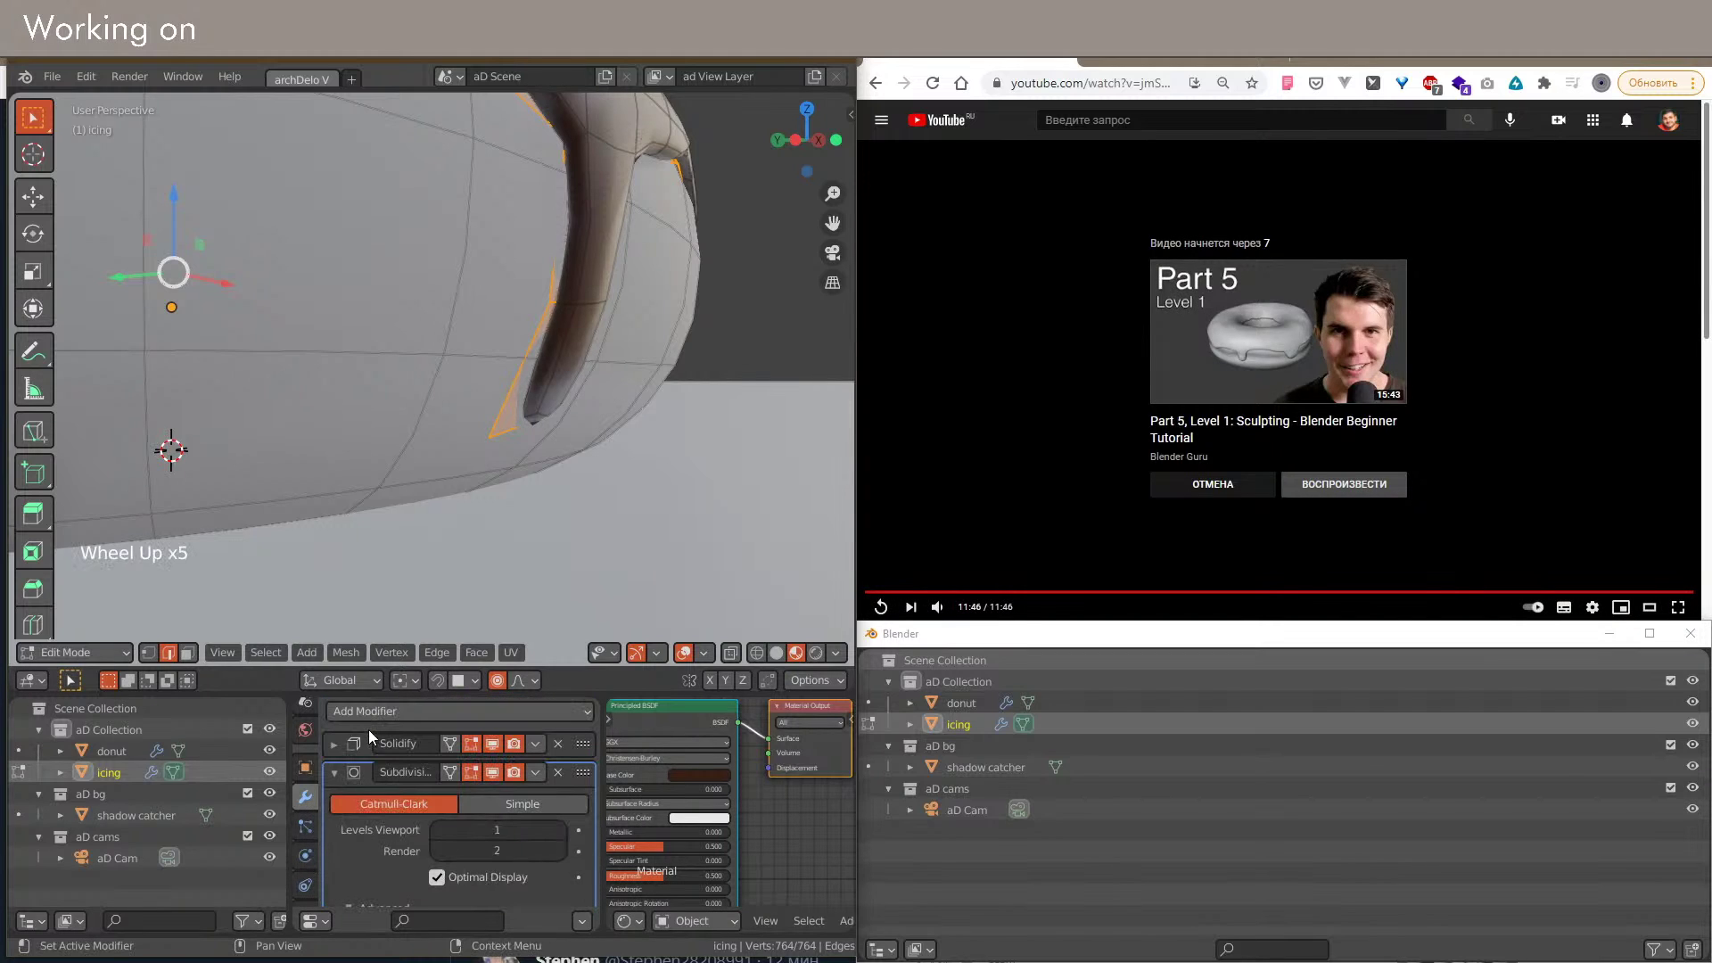
key("n")
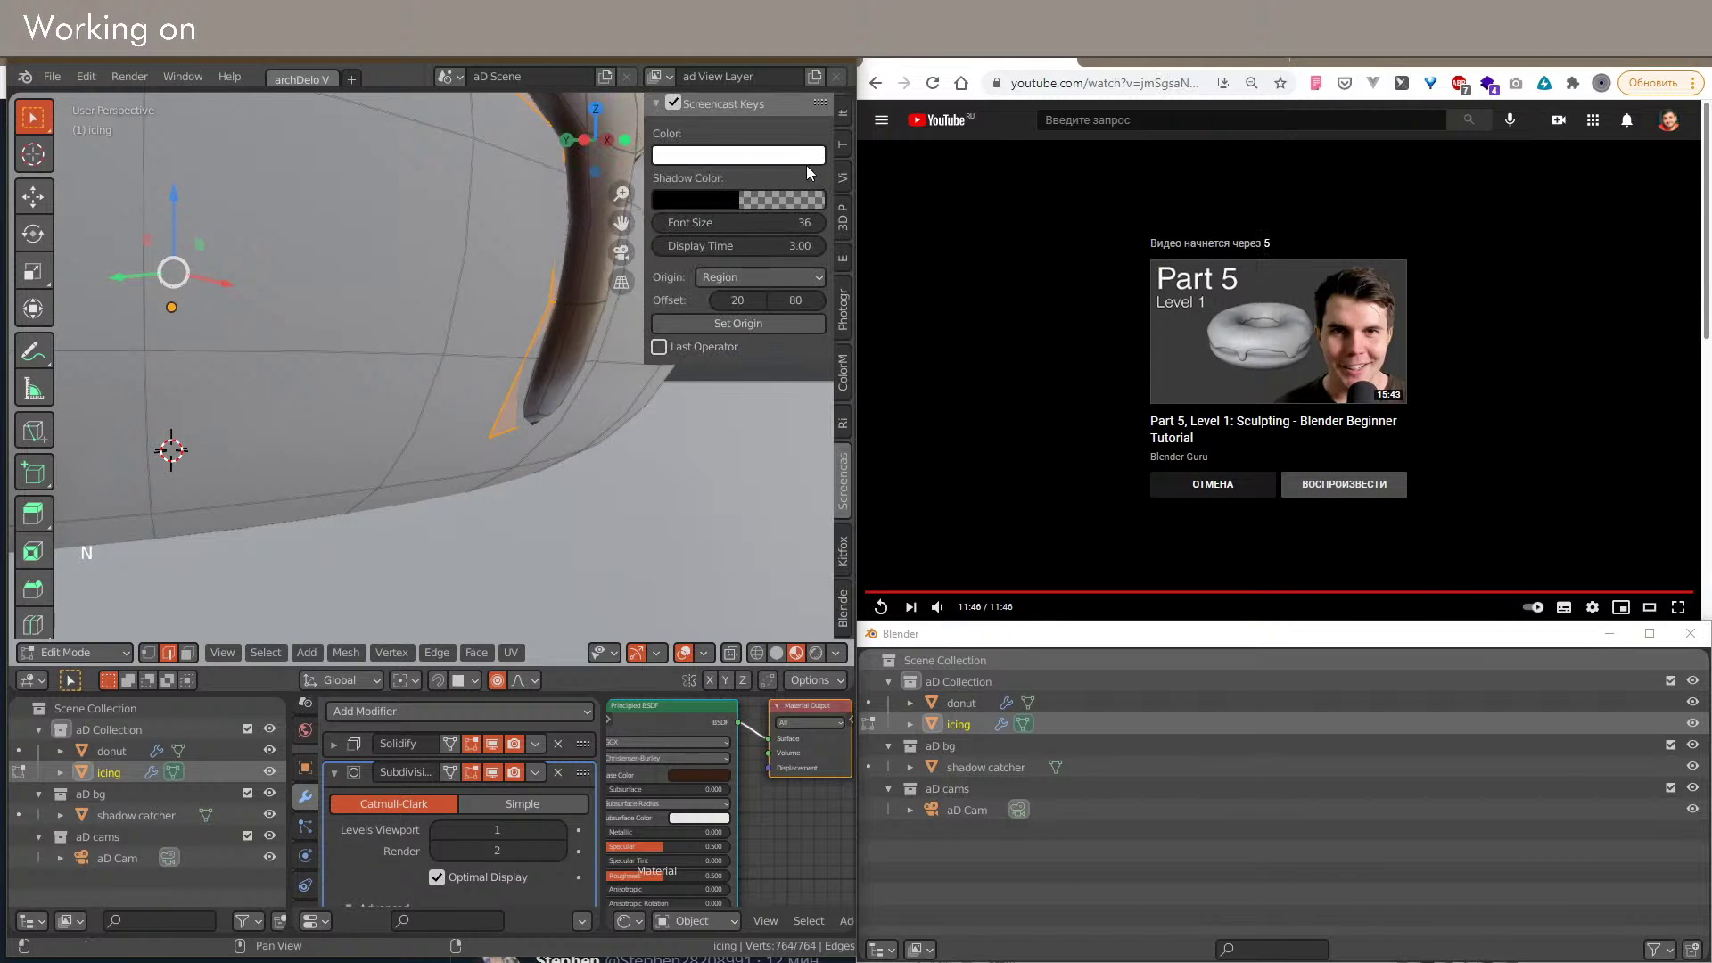
left_click(844, 117)
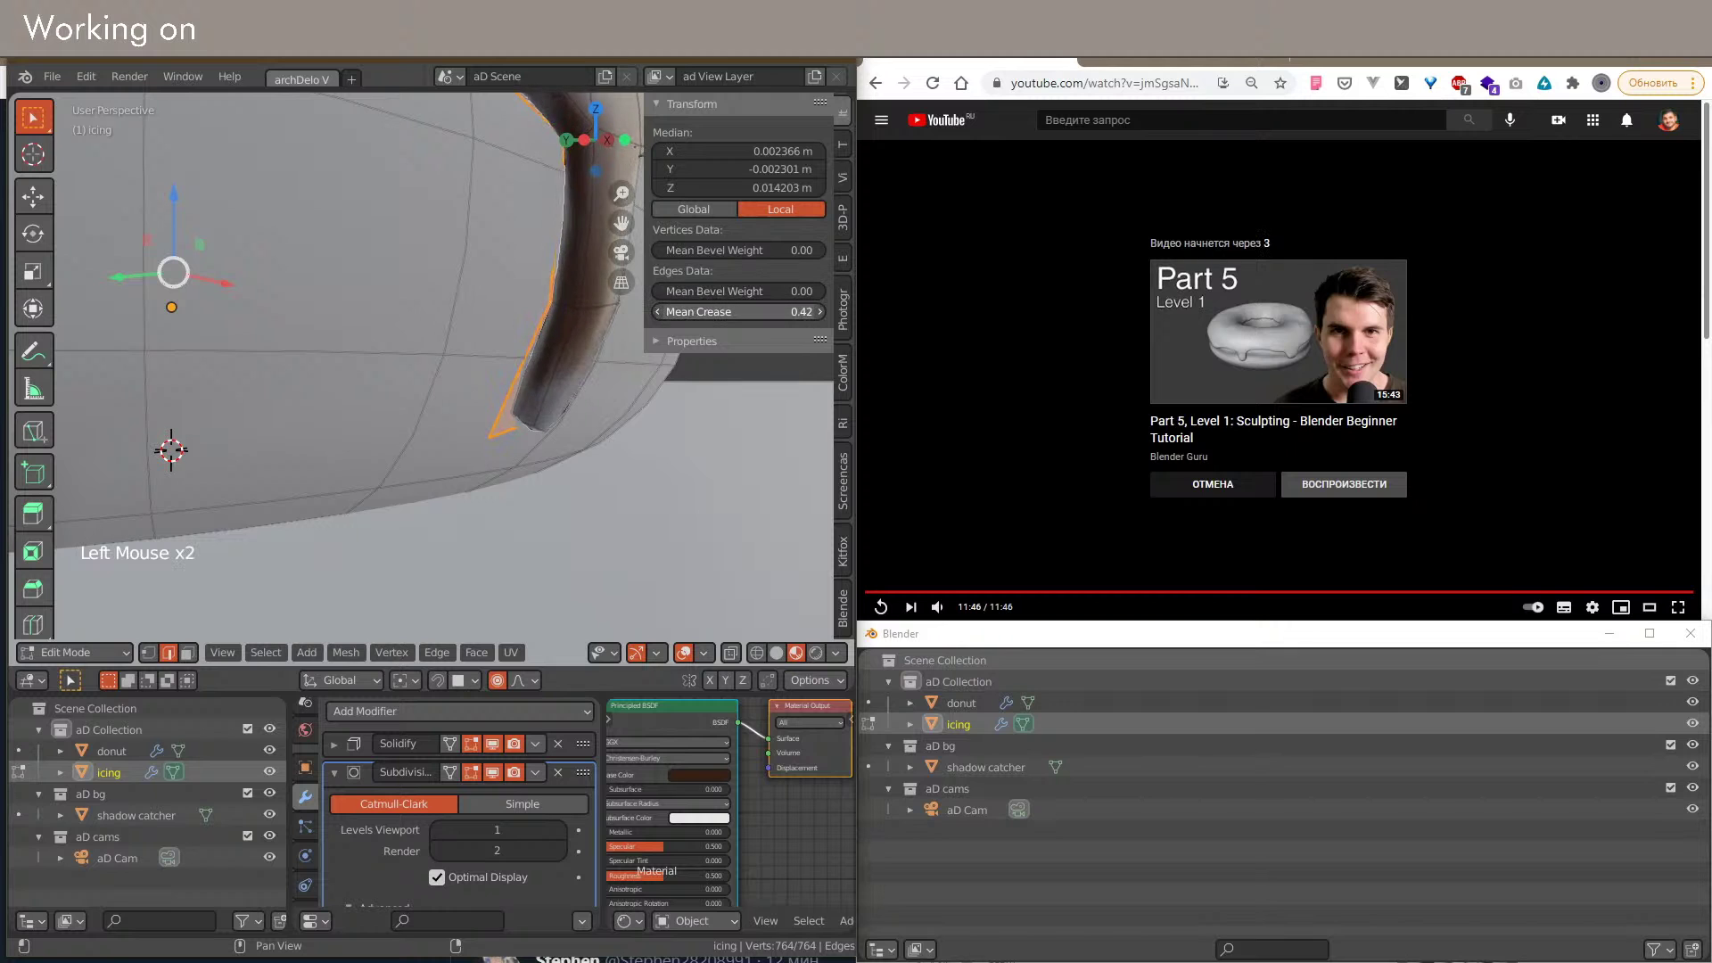
left_click_drag(740, 311, 793, 312)
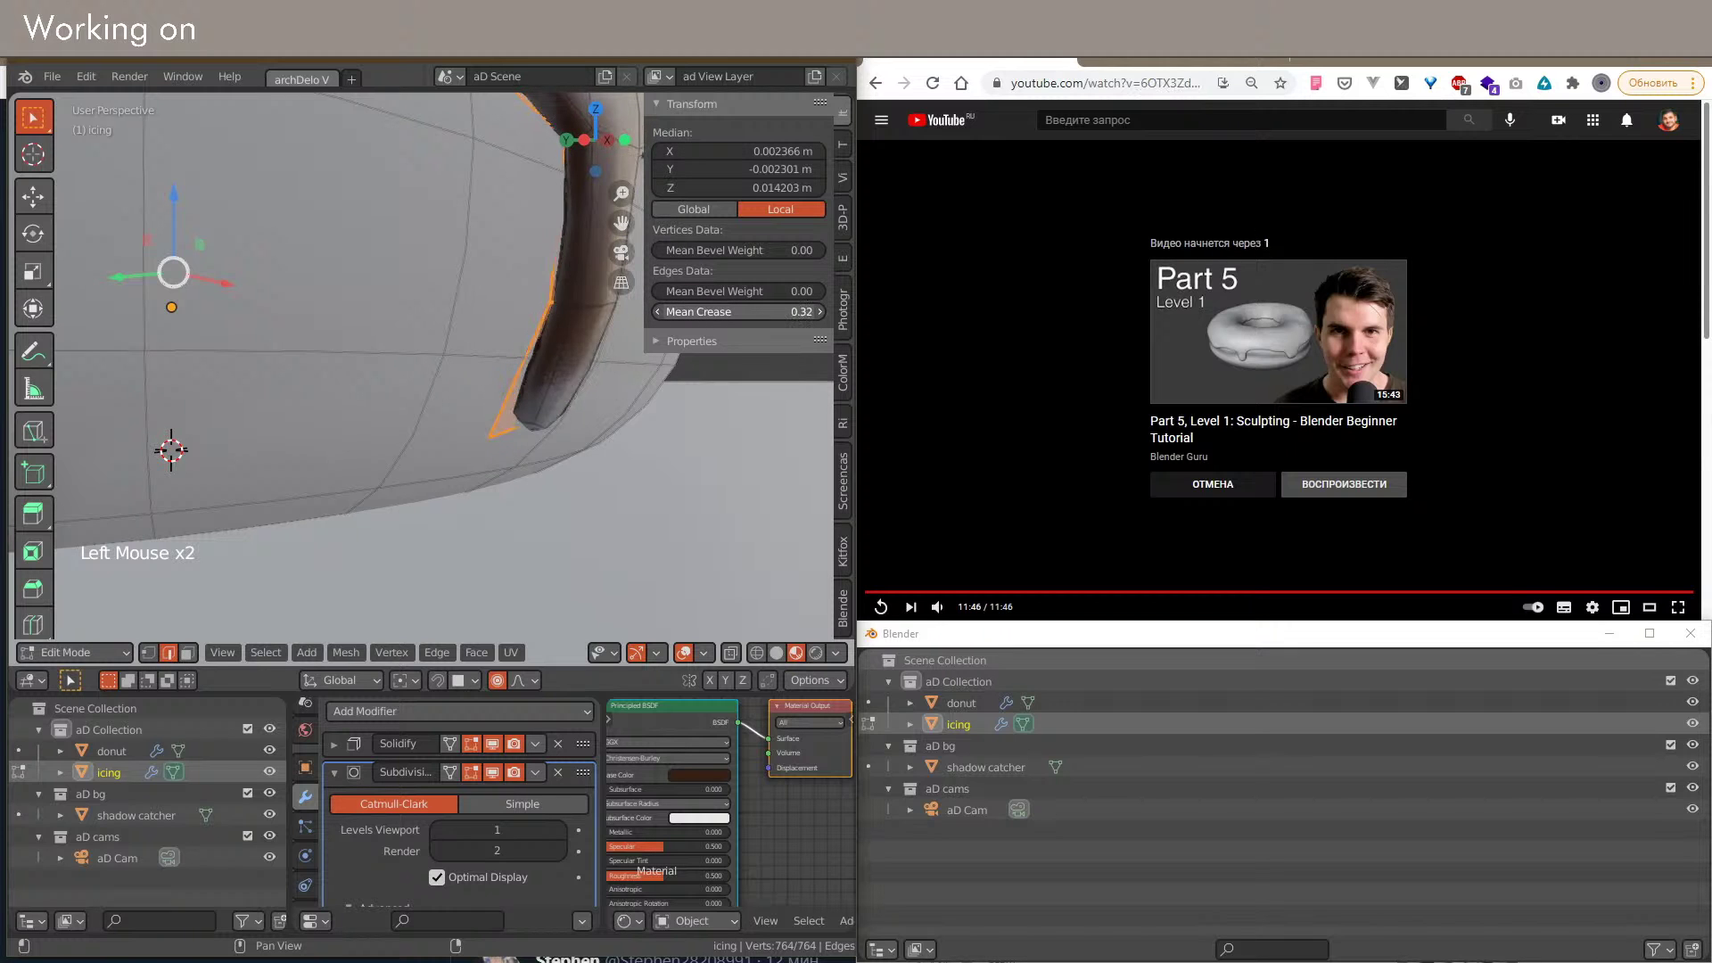
scroll(452, 389, "down", 2)
scroll(452, 390, "down", 2)
middle_click_drag(452, 390, 382, 436)
scroll(382, 436, "down", 1)
key("shift+alt+z")
middle_click_drag(519, 379, 747, 353, "shift")
scroll(452, 435, "up", 3)
left_click_drag(750, 316, 678, 315)
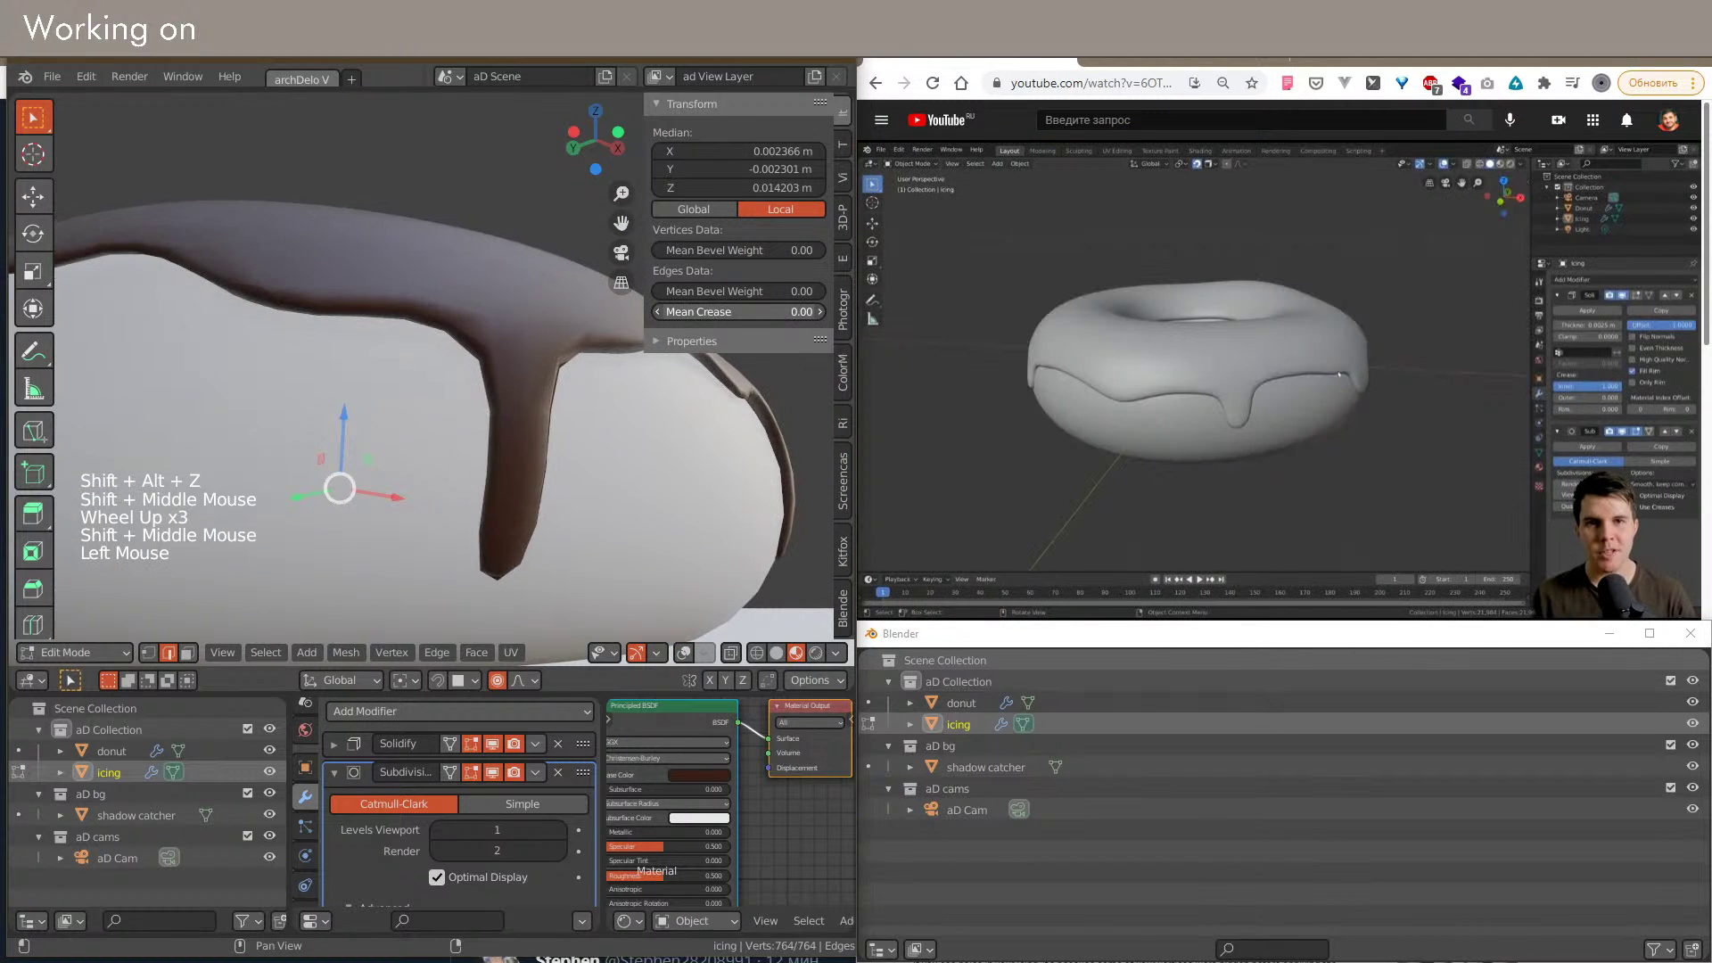
Step: Select only the end edge of a long drip and try raising its Crease
middle_click_drag(558, 553, 468, 486)
key("shift+alt+z")
key("2")
key("shift+z")
key("2")
left_click(312, 517)
key("shift+z")
middle_click_drag(417, 554, 629, 535, "shift")
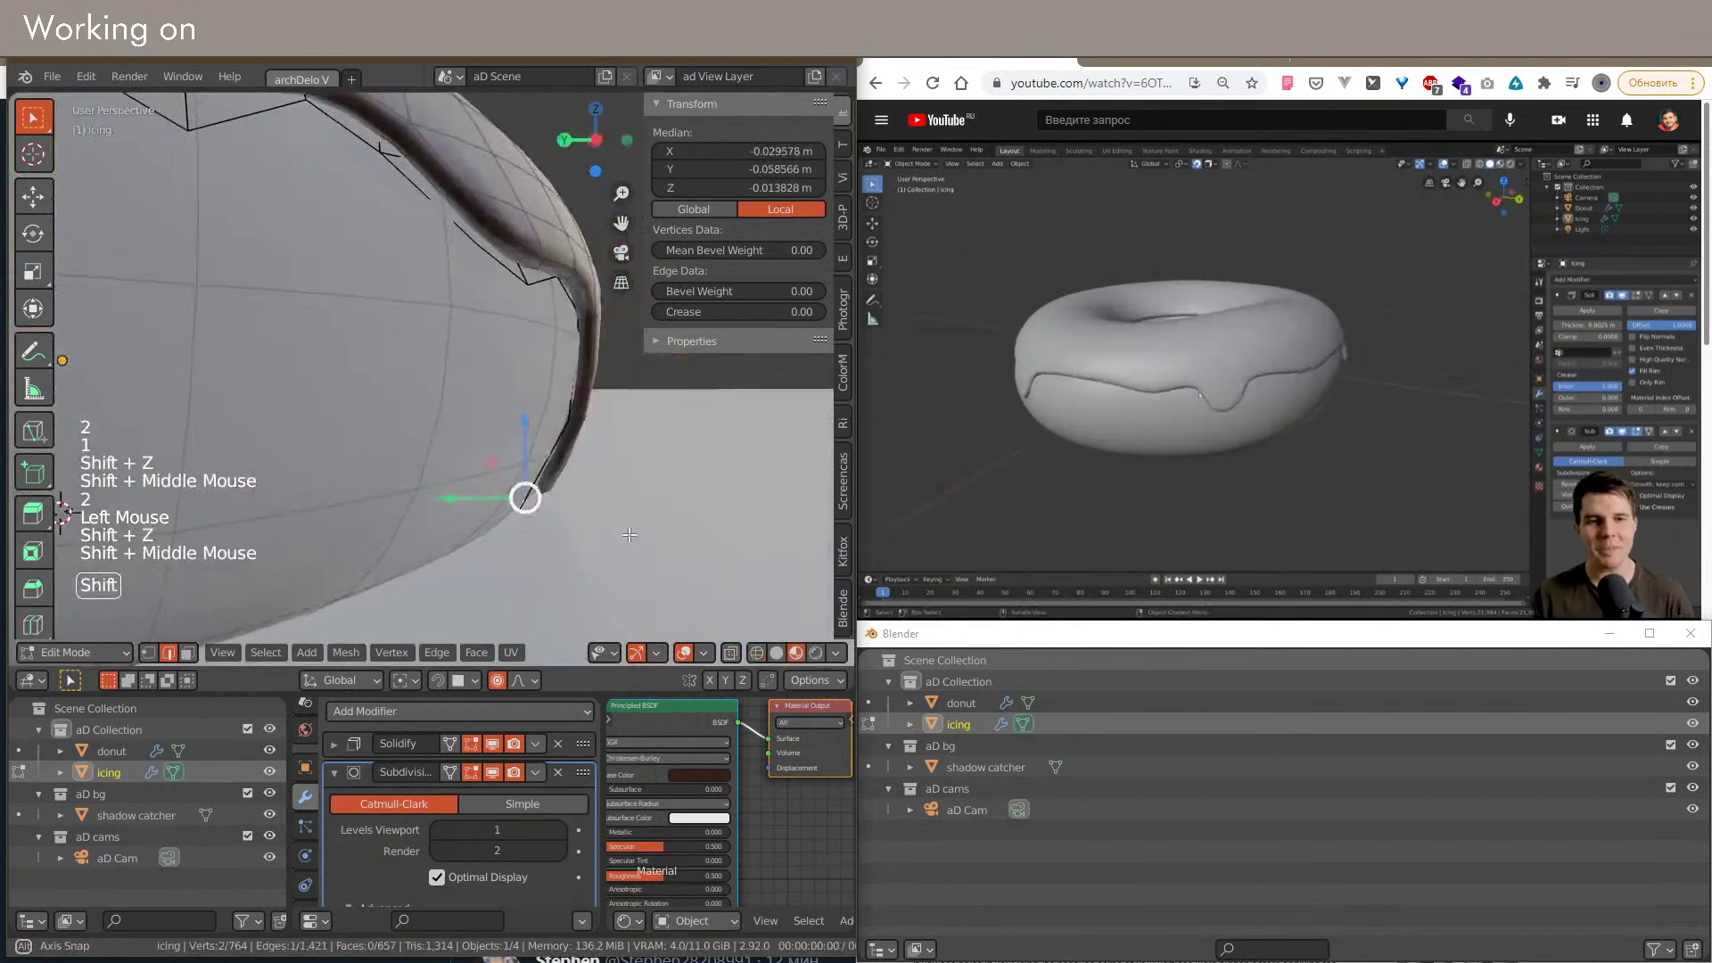
left_click_drag(707, 312, 798, 312)
Step: Set the icing's Subdivision viewport level to 2 and check the long drip without overlays
middle_click_drag(624, 551, 536, 478, "shift")
scroll(589, 515, "up", 4)
scroll(590, 515, "up", 1)
mouse_move(437, 423)
middle_mouse_down("shift")
mouse_move(515, 411)
mouse_move(401, 420)
mouse_move(429, 428)
middle_mouse_up("shift")
scroll(515, 411, "down", 1)
scroll(429, 428, "down", 1)
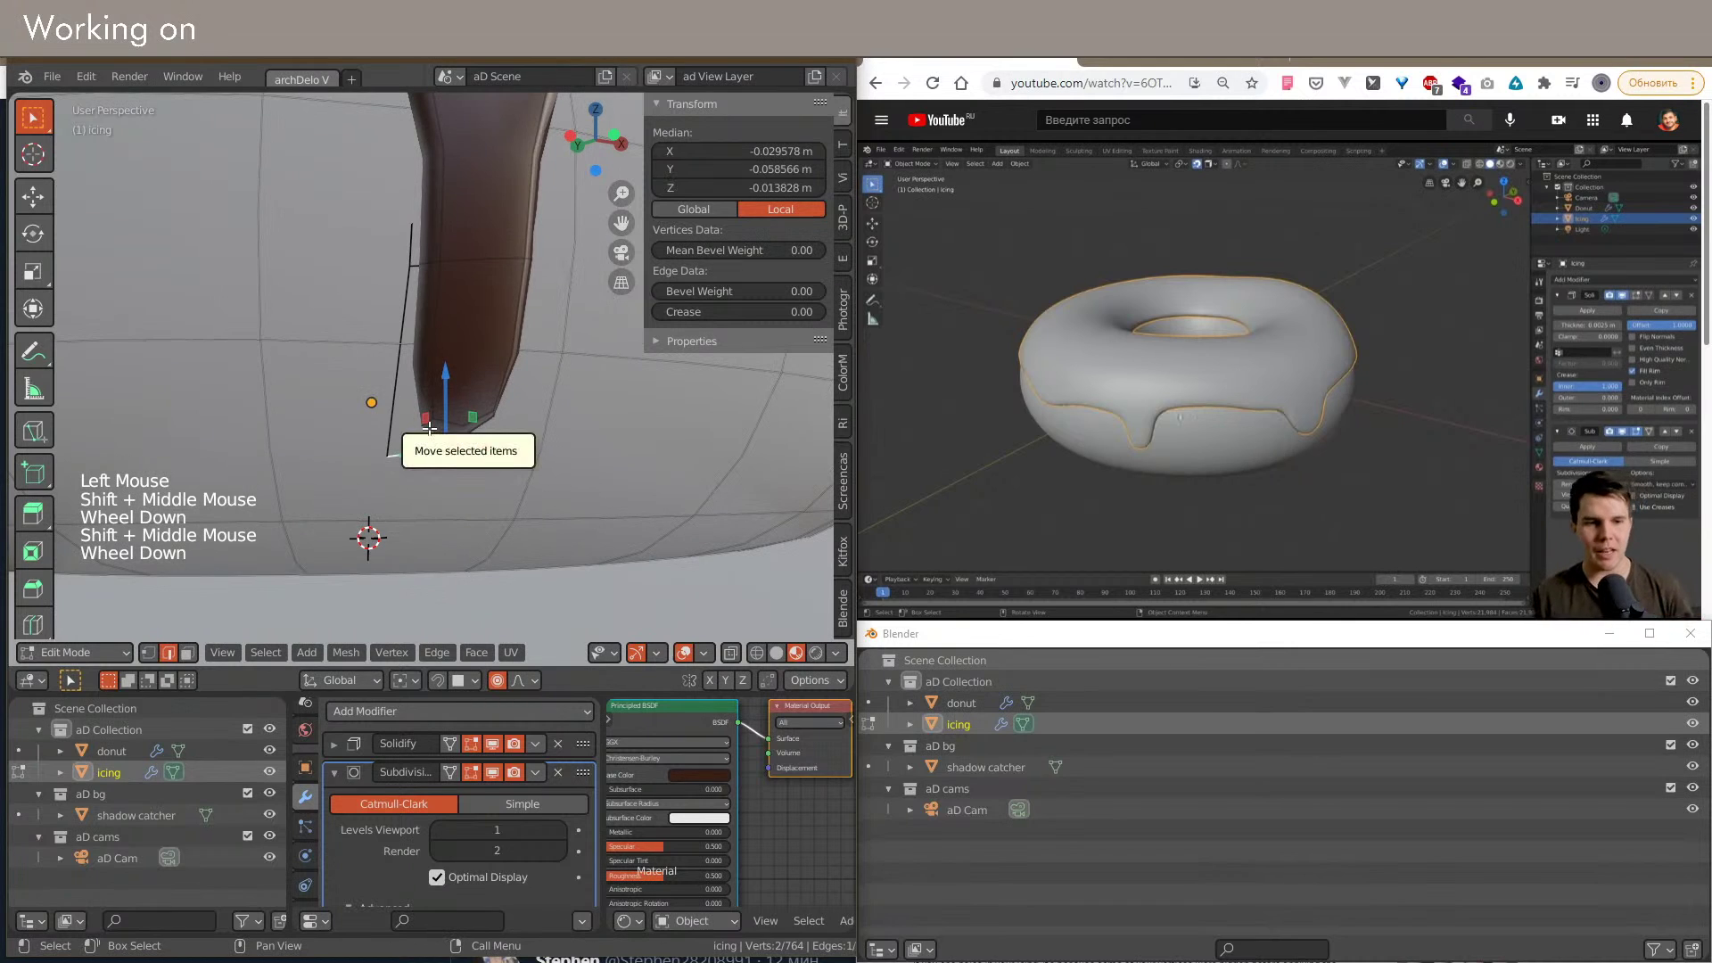
scroll(429, 428, "down", 3)
middle_click_drag(429, 429, 531, 529, "shift")
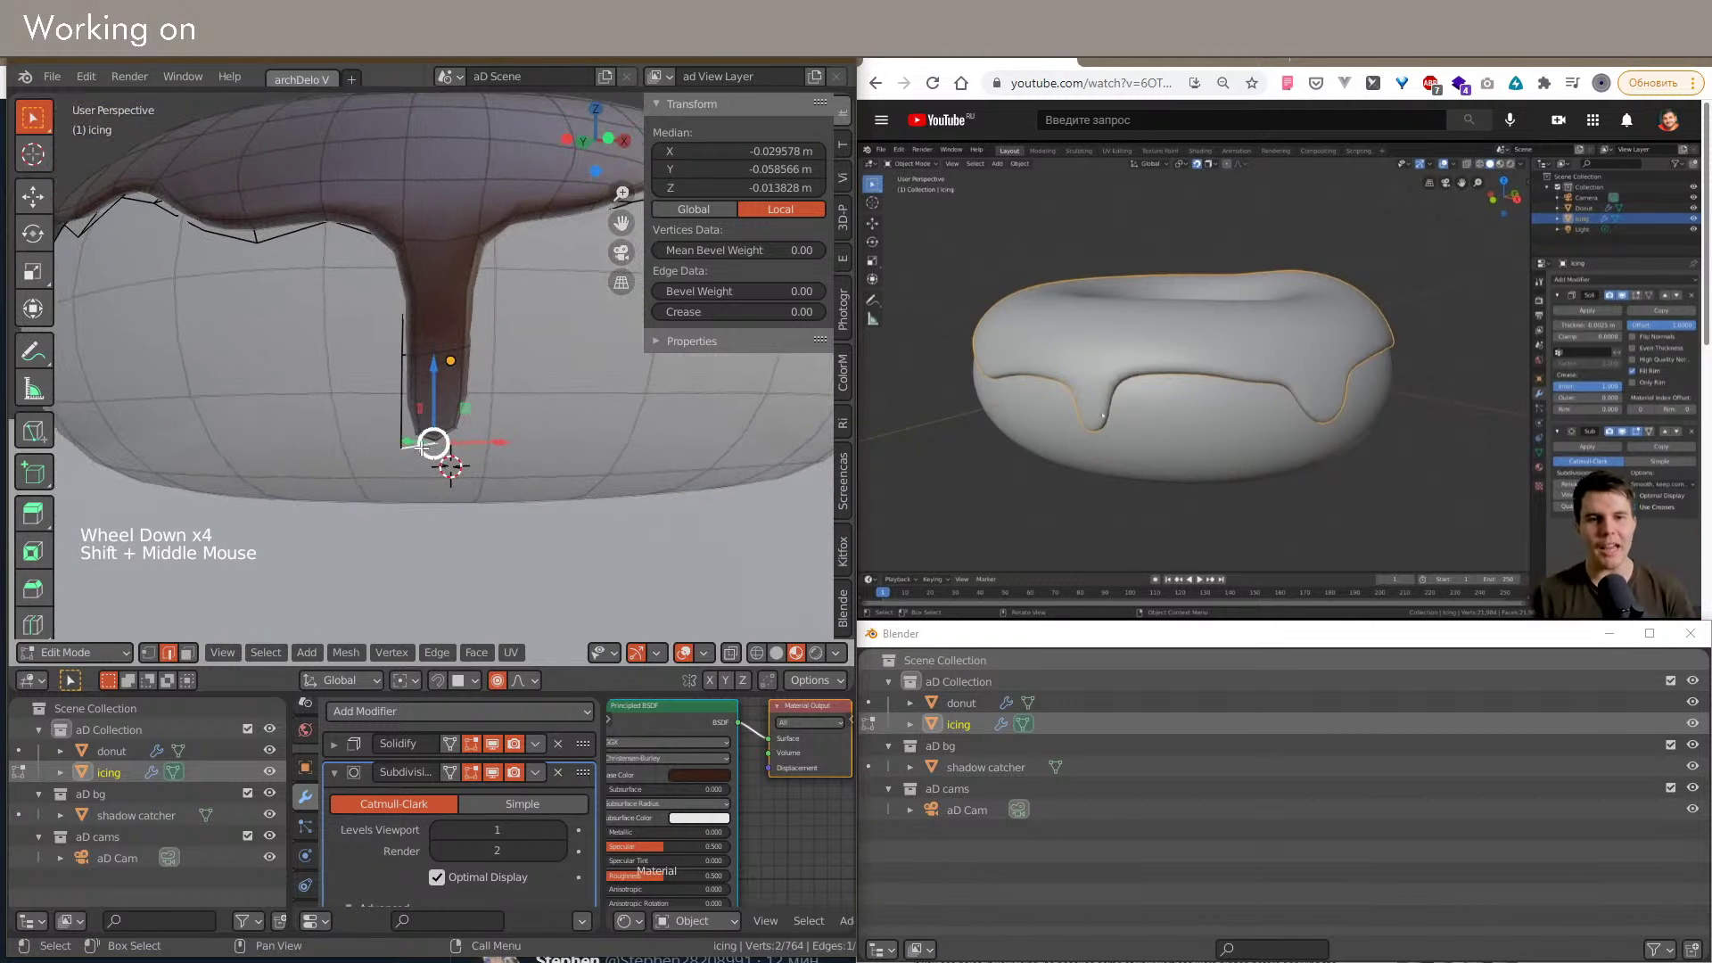
left_click(559, 830)
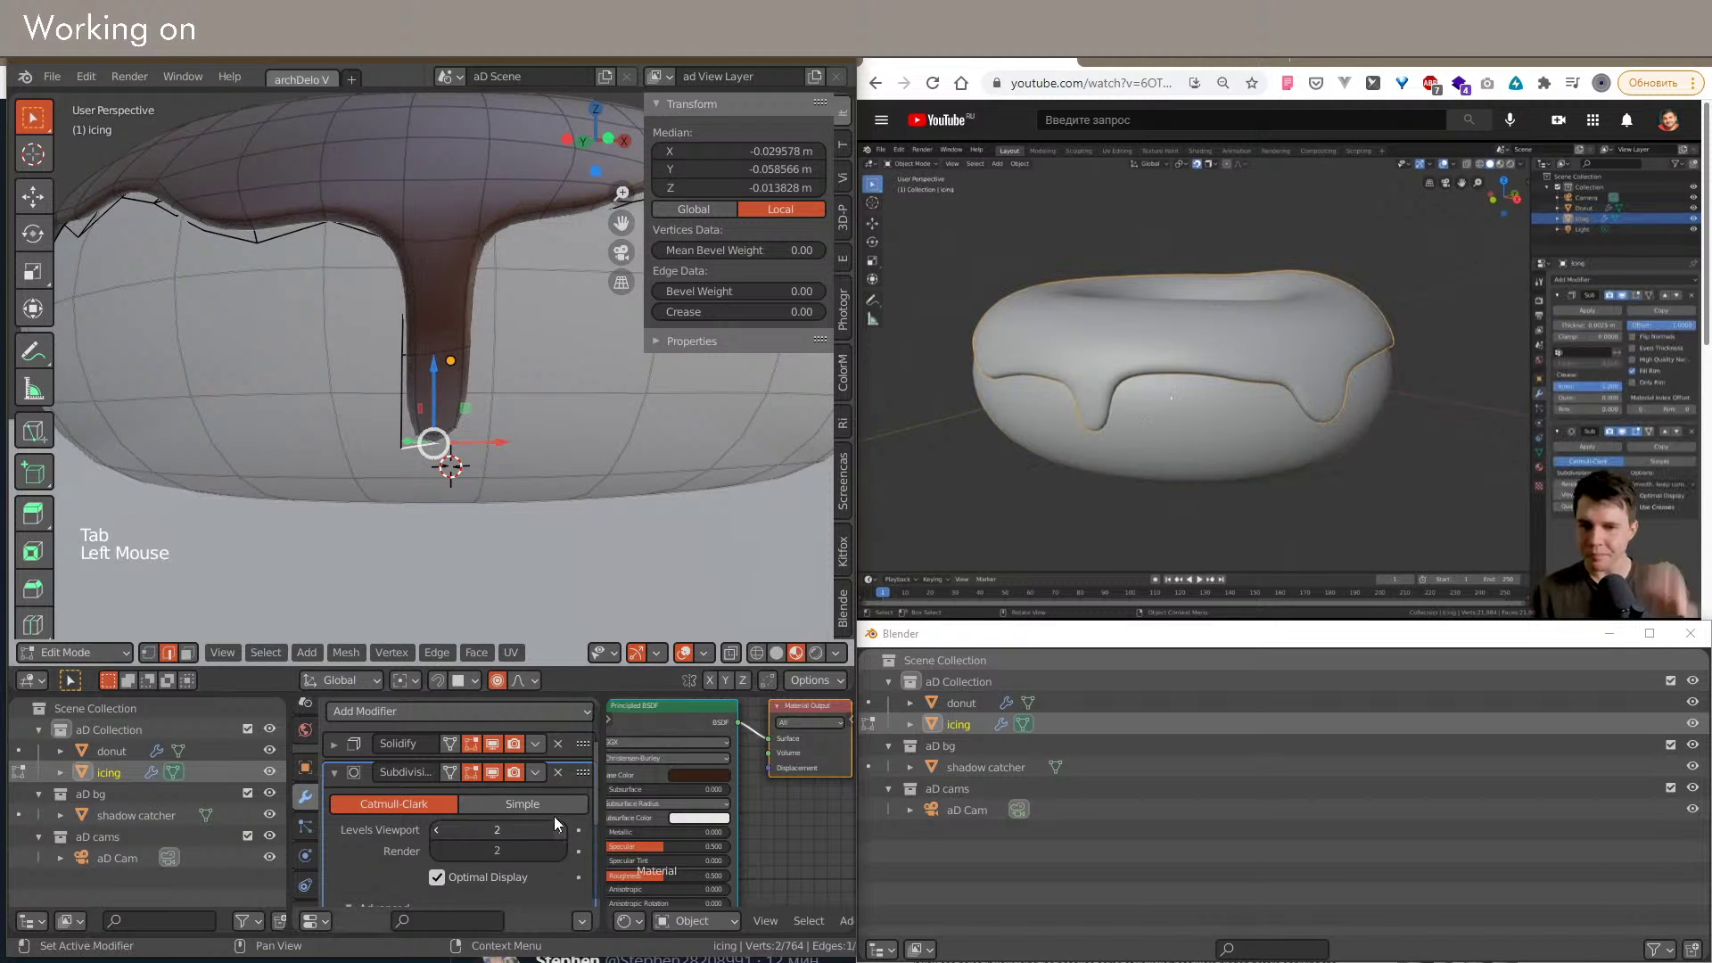
key("shift+alt+z")
middle_click_drag(540, 460, 607, 453, "shift")
Step: Show the overlays and move the corner vertex at the long drip's lower end closer to the donut's surface
middle_click_drag(571, 449, 700, 406, "alt")
scroll(479, 439, "up", 4)
key("shift+alt+z")
key("1")
left_click(441, 437)
key("g")
left_click(428, 475)
Step: Select the long drip's end edge in wireframe and move it slightly, using a proportional size of 0.006
key("shift+z")
key("2")
left_click(477, 426)
key("shift+z")
key("g")
left_click(465, 448)
Step: Hide the overlays and examine the icing and its drips from farther away and around the donut
scroll(341, 483, "down", 1)
scroll(341, 483, "down", 12)
key("shift+alt+z")
scroll(482, 428, "down", 5)
scroll(700, 406, "down", 3)
middle_click_drag(701, 405, 610, 453)
scroll(610, 453, "up", 3)
middle_click_drag(610, 453, 589, 385, "shift")
scroll(357, 419, "down", 3)
scroll(453, 392, "up", 5)
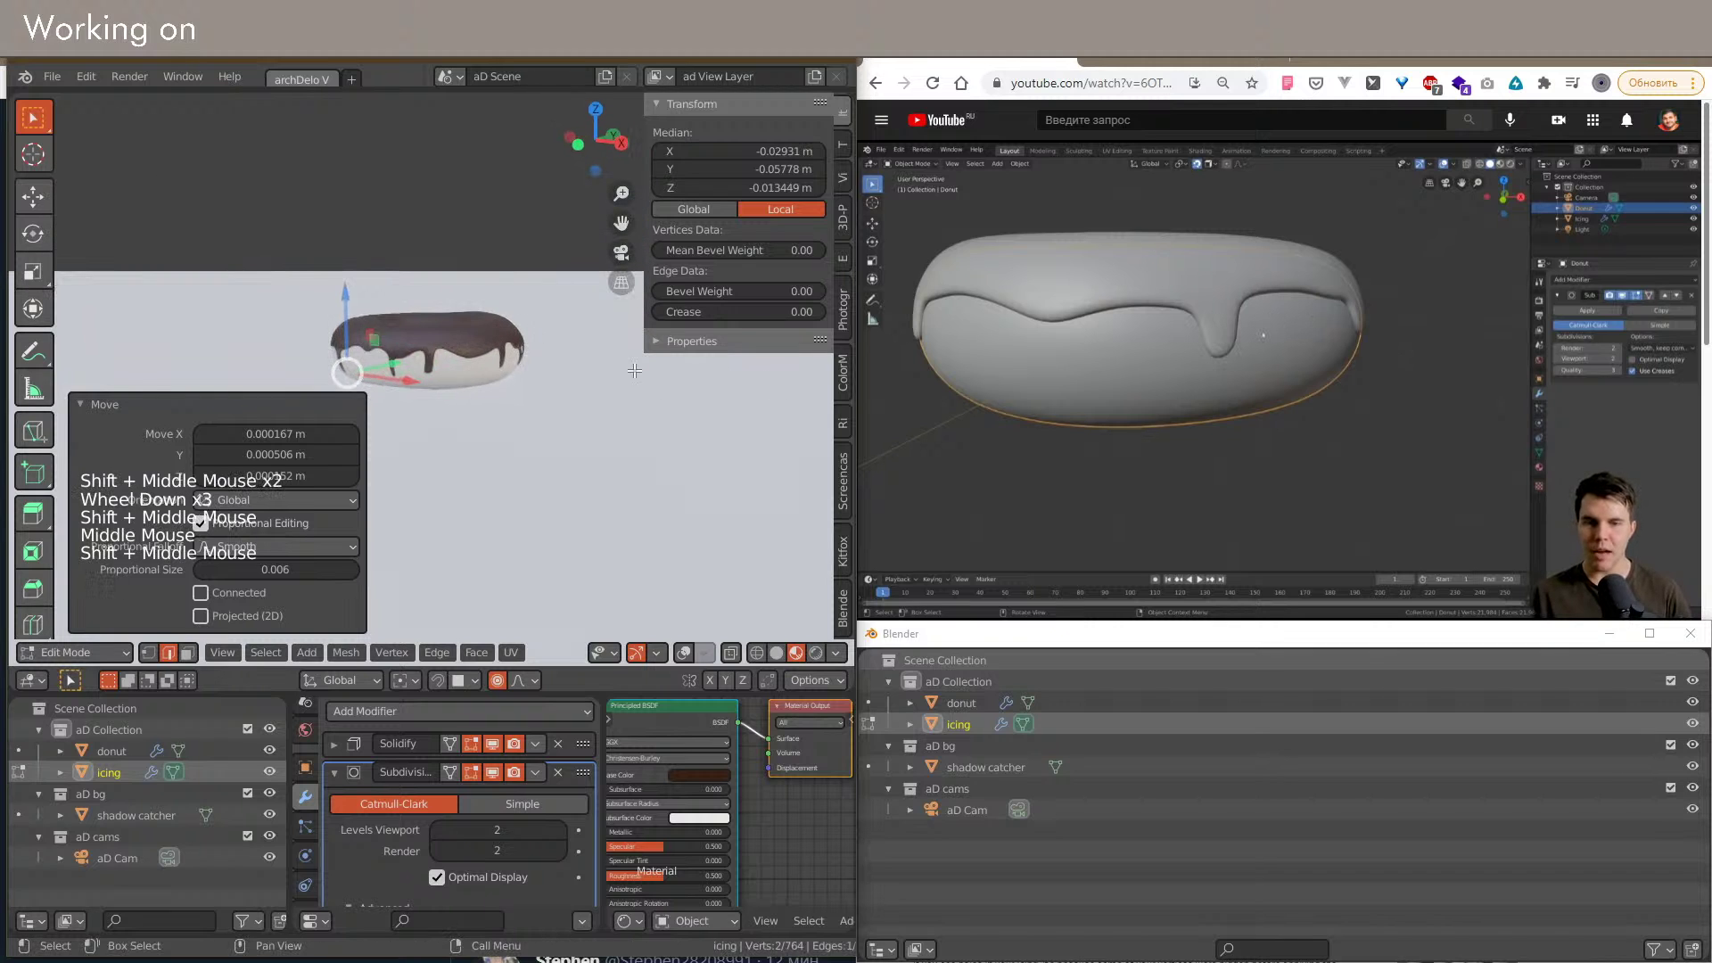
mouse_move(452, 392)
middle_mouse_down()
mouse_move(591, 429)
mouse_move(504, 451)
middle_mouse_up()
scroll(535, 410, "up", 3)
Step: Select the end edge of another drip in wireframe and shift it sideways, using a proportional size of 0.01
key("shift+alt+z")
key("shift+z")
scroll(505, 450, "up", 1)
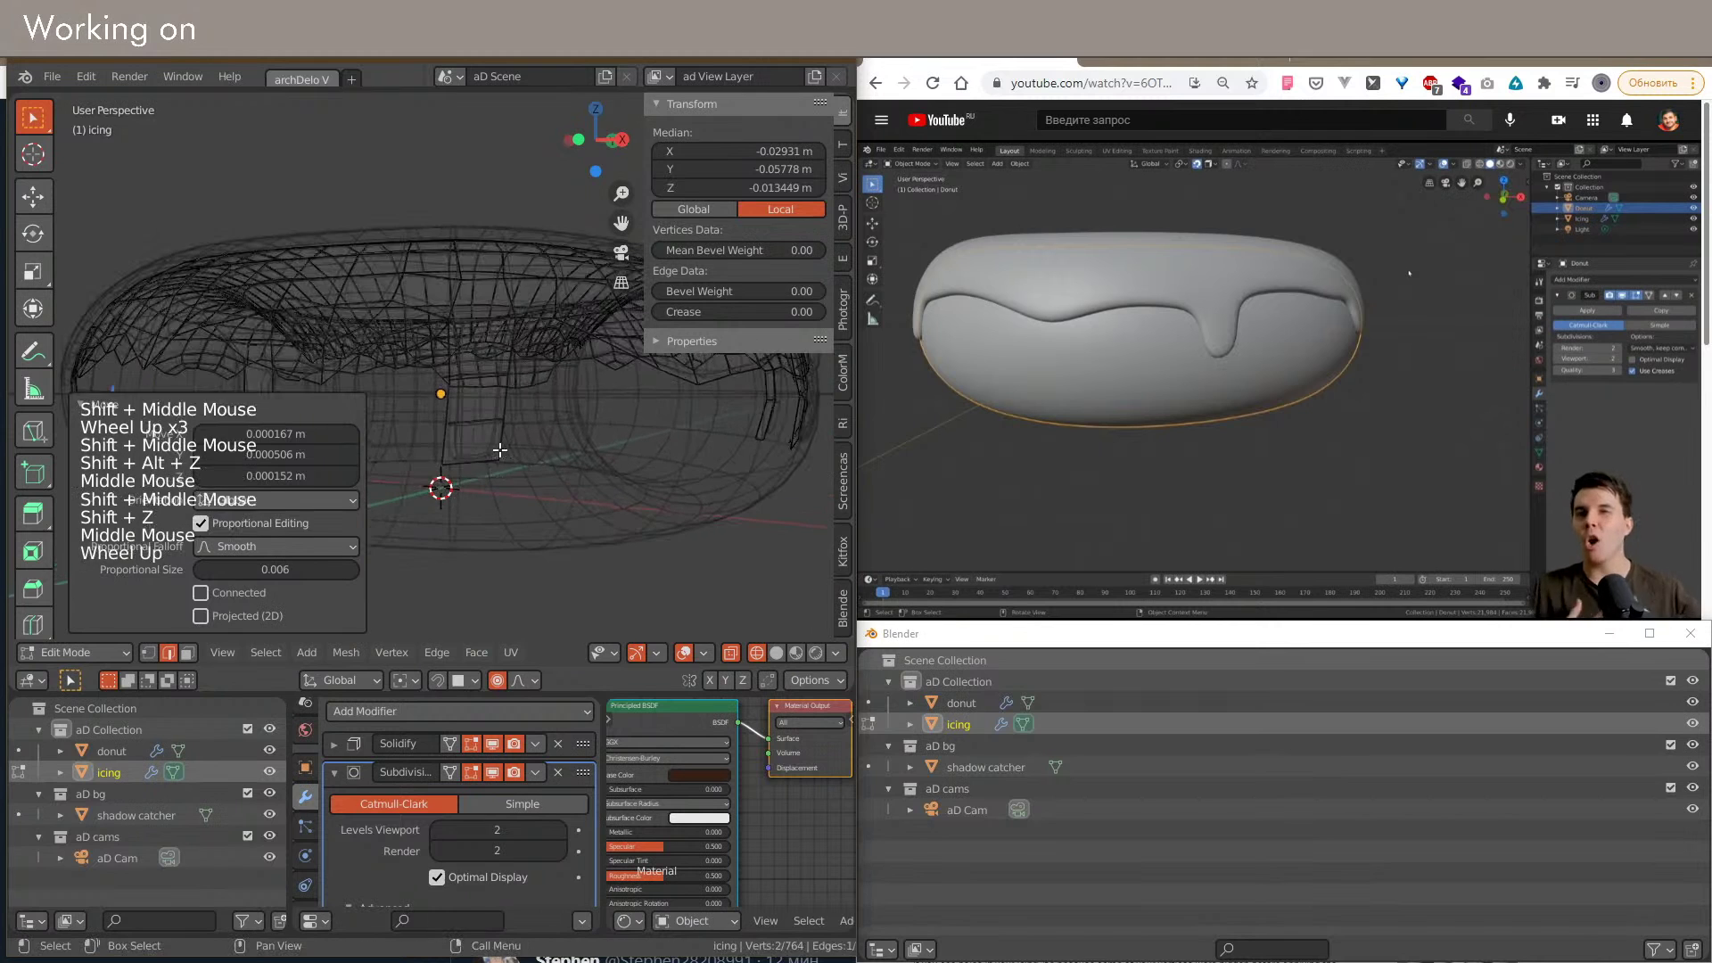
key("shift+z")
key("g")
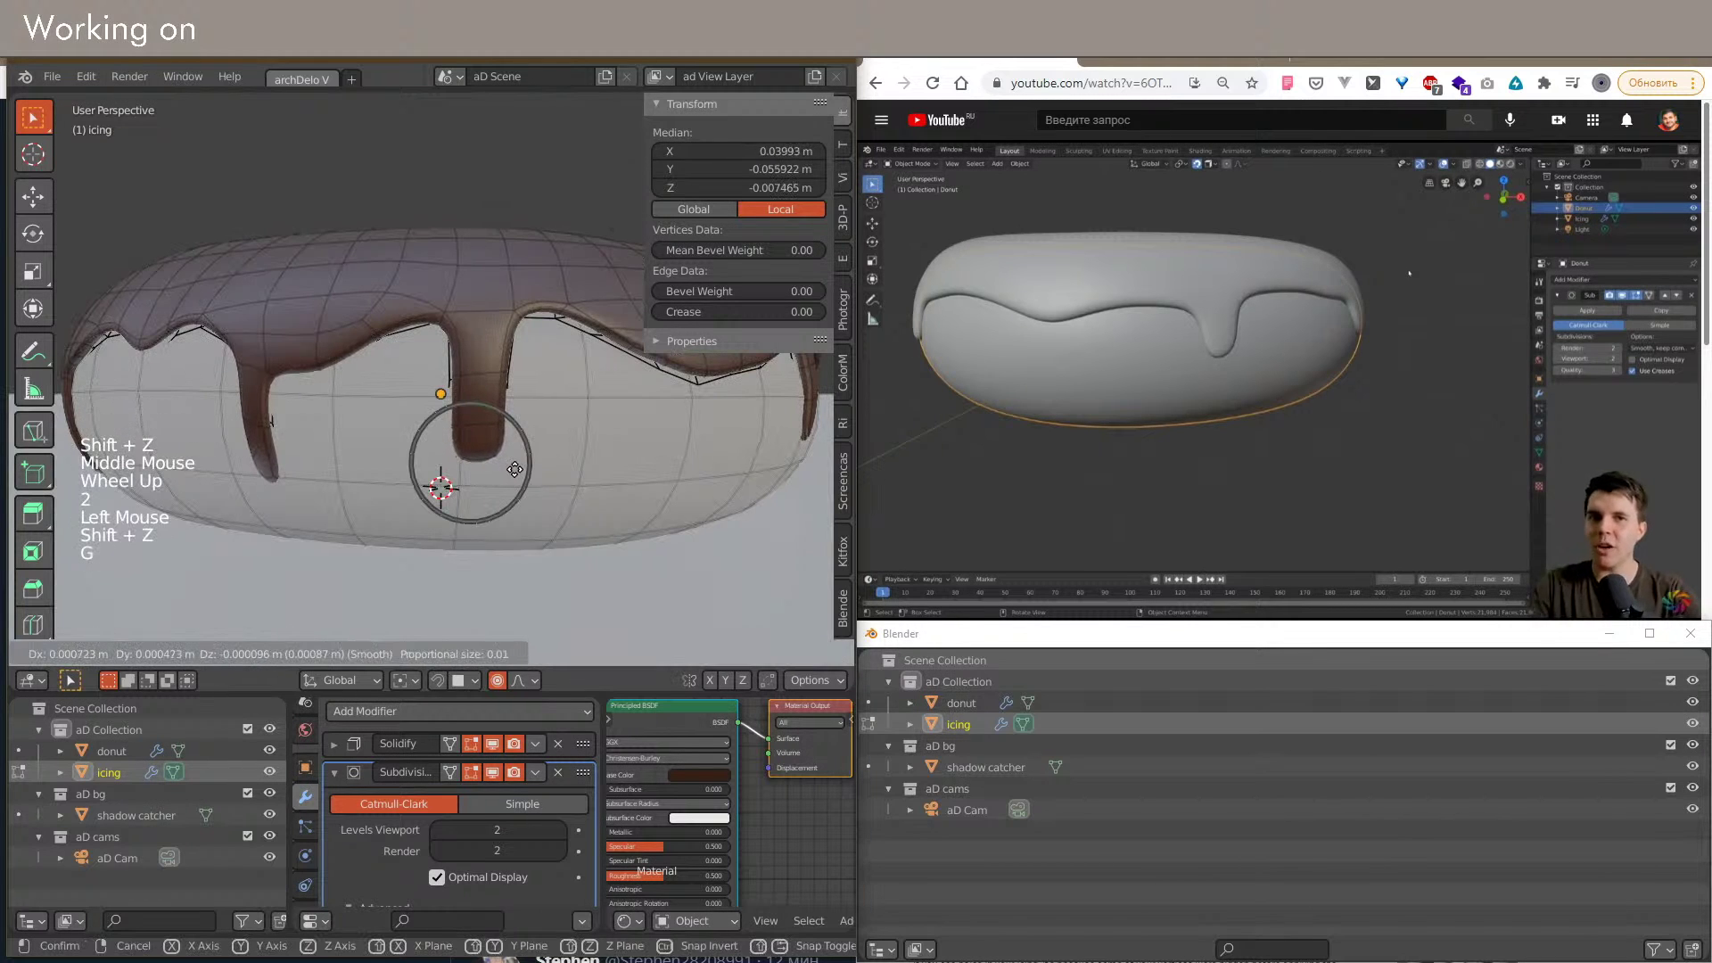
left_click(521, 473)
Step: Extrude an edge at a low point of the icing's rim downward in two segments to form another drip
middle_click_drag(521, 472, 547, 435, "shift")
scroll(499, 464, "down", 2)
key("2")
left_click(549, 423)
key("e")
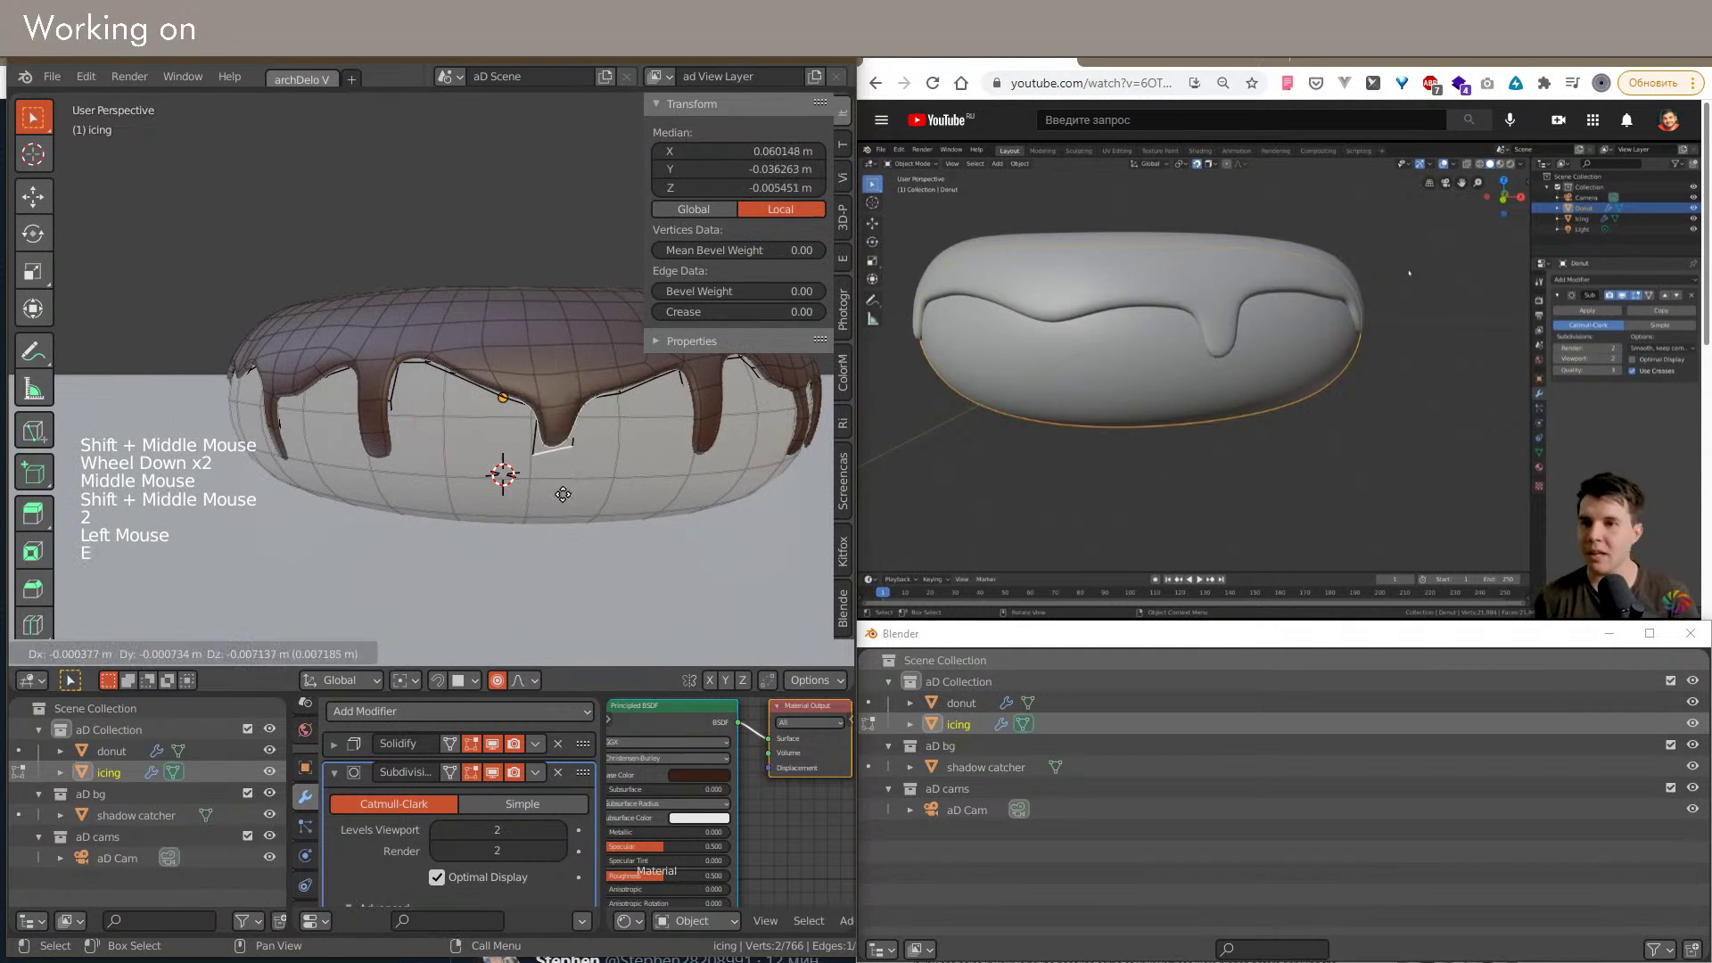
left_click(550, 451)
key("e")
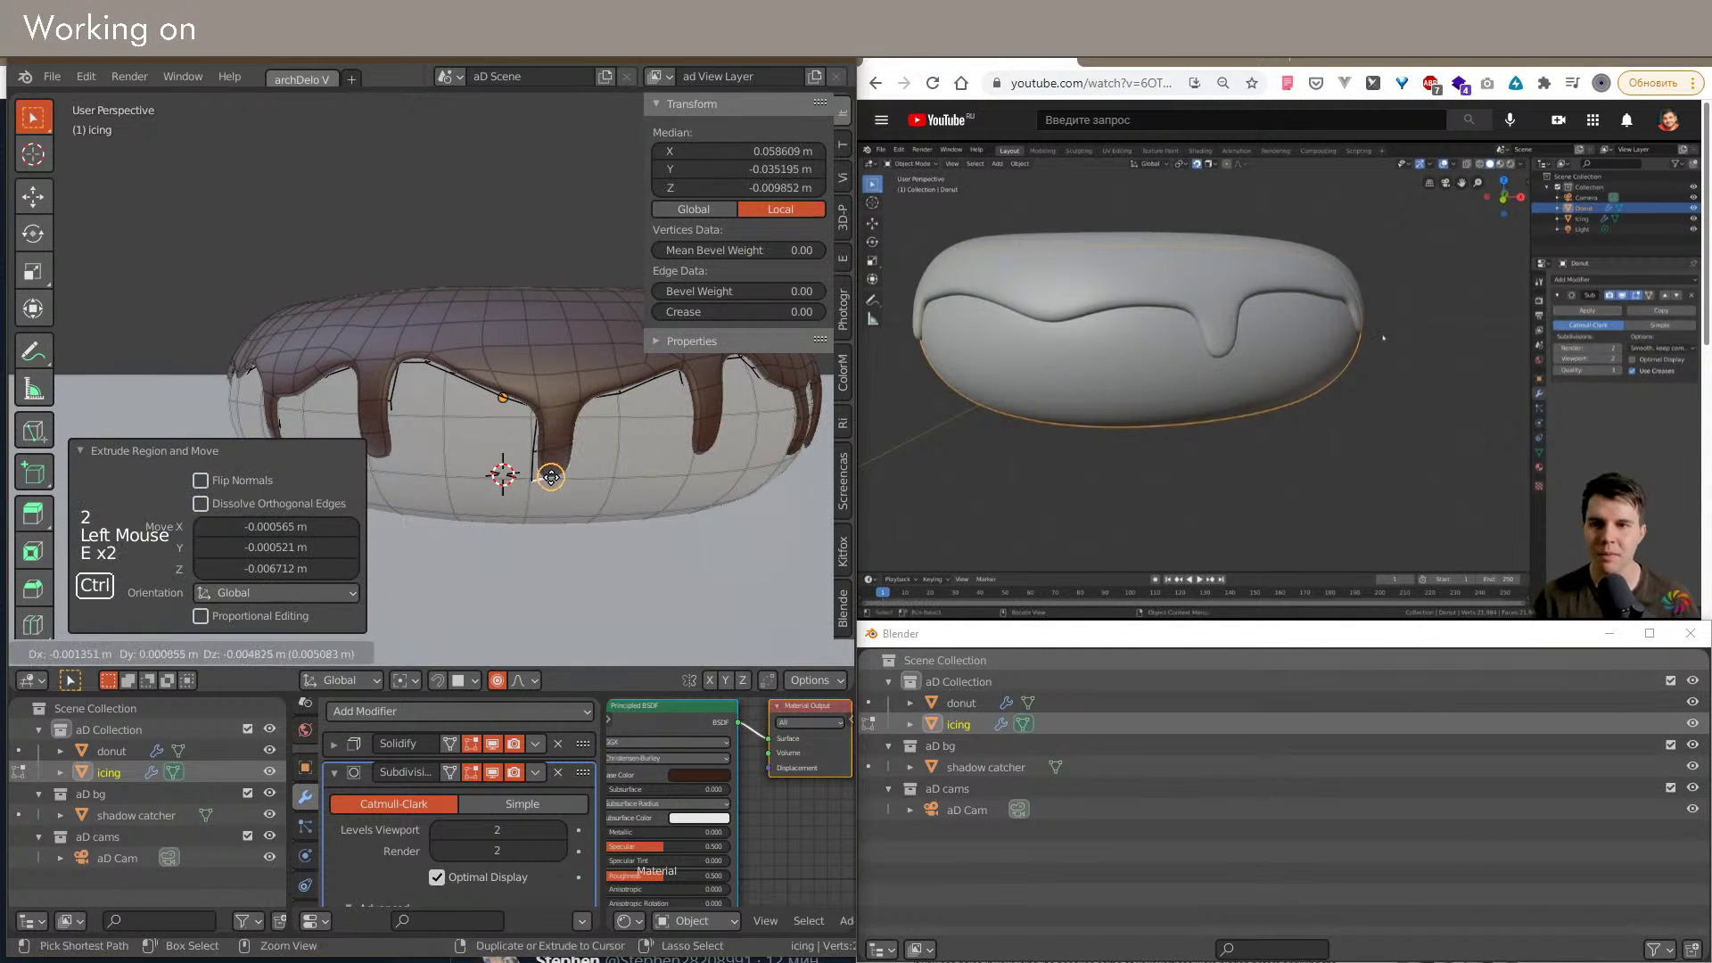
key("x")
key("ctrl+z")
Step: Reshape the root of the newly extruded drip by moving single icing vertices around it, using a proportional size of 0.01
middle_click_drag(548, 448, 455, 369, "shift")
scroll(495, 356, "down", 2)
scroll(464, 402, "down", 2)
scroll(460, 378, "up", 4)
key("1")
left_click(456, 368)
key("g")
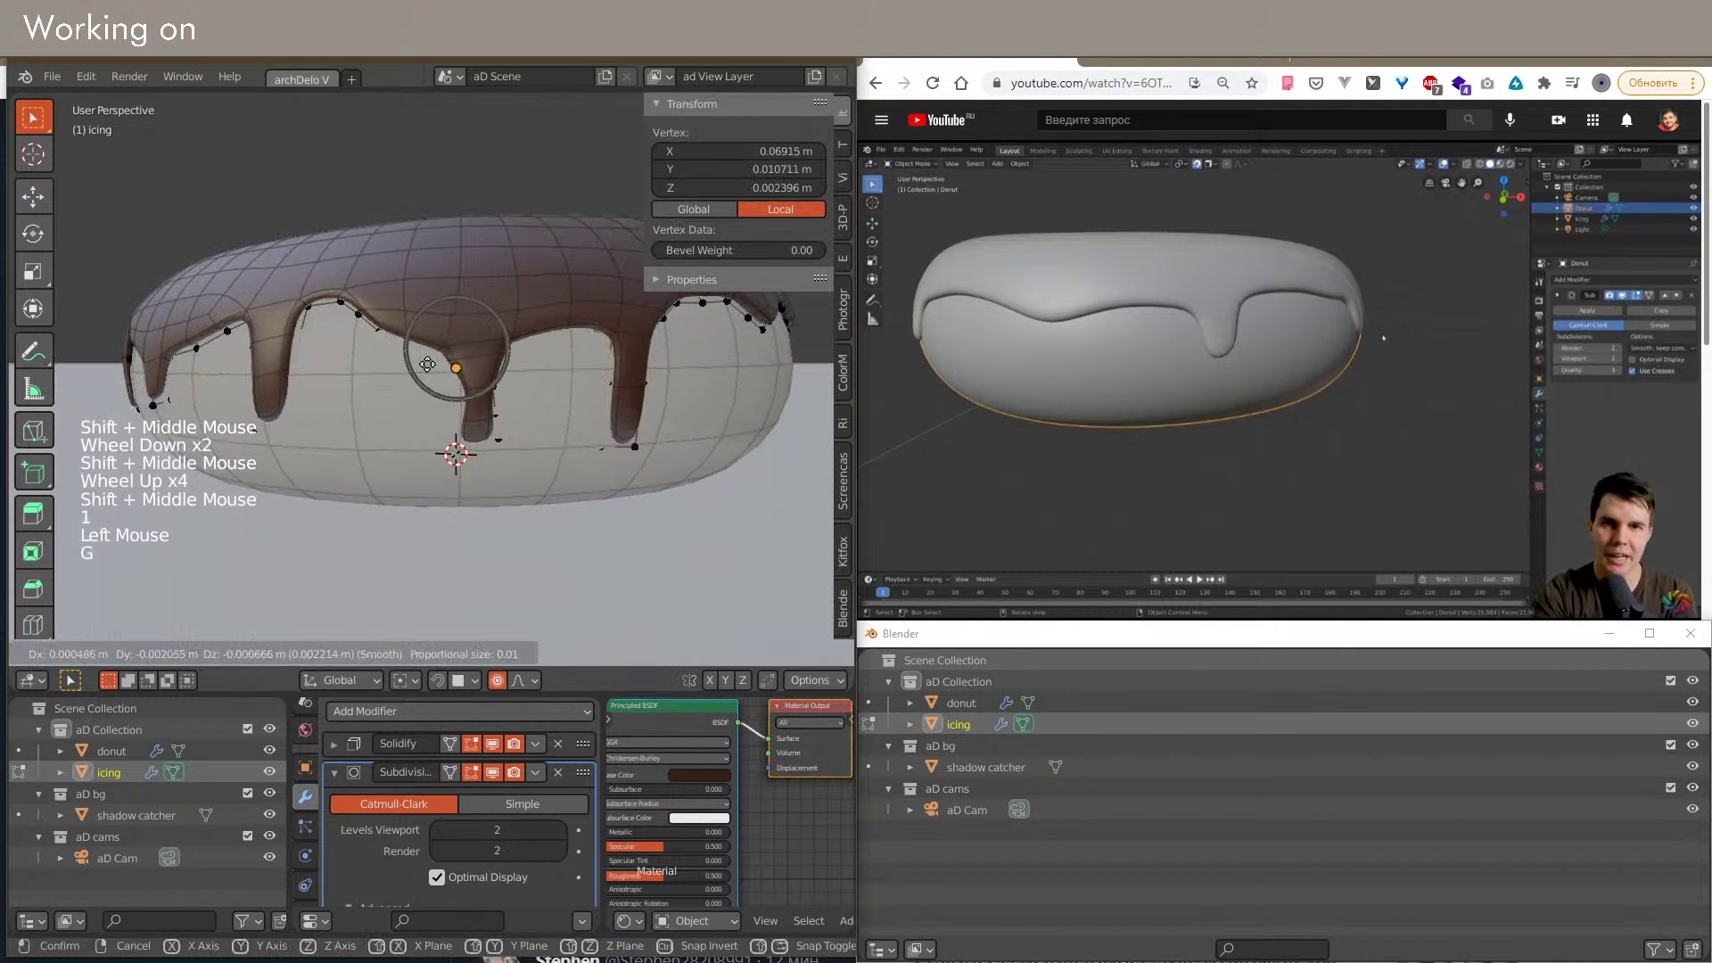
left_click(428, 364)
key("g")
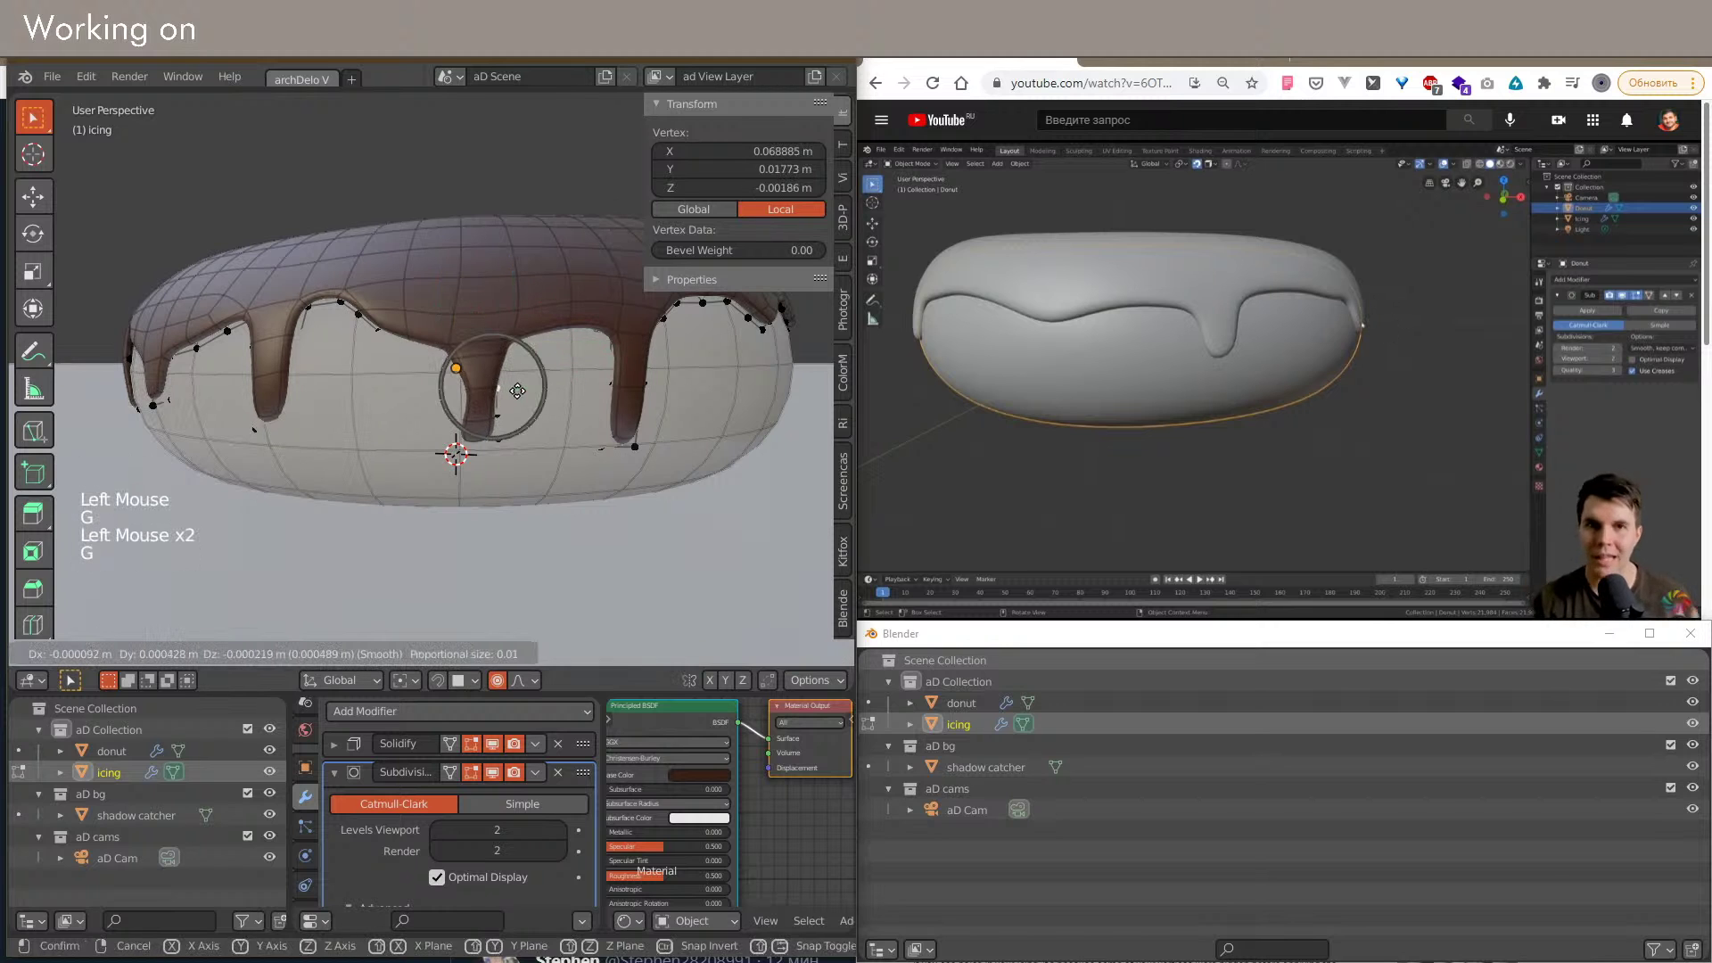
left_click(517, 391)
Step: Select one more icing vertex beside the drip's root and nudge it slightly with proportional editing
left_click(449, 394)
key("g")
left_click(445, 393)
scroll(445, 393, "down", 2)
middle_click_drag(448, 393, 544, 411, "shift")
scroll(571, 392, "up", 4)
scroll(531, 396, "down", 2)
Step: Leave Edit Mode, select the donut together with the icing, and show the archDelo add-on's tools
key("Tab")
scroll(511, 398, "down", 3)
key("z")
left_click(541, 458, "shift")
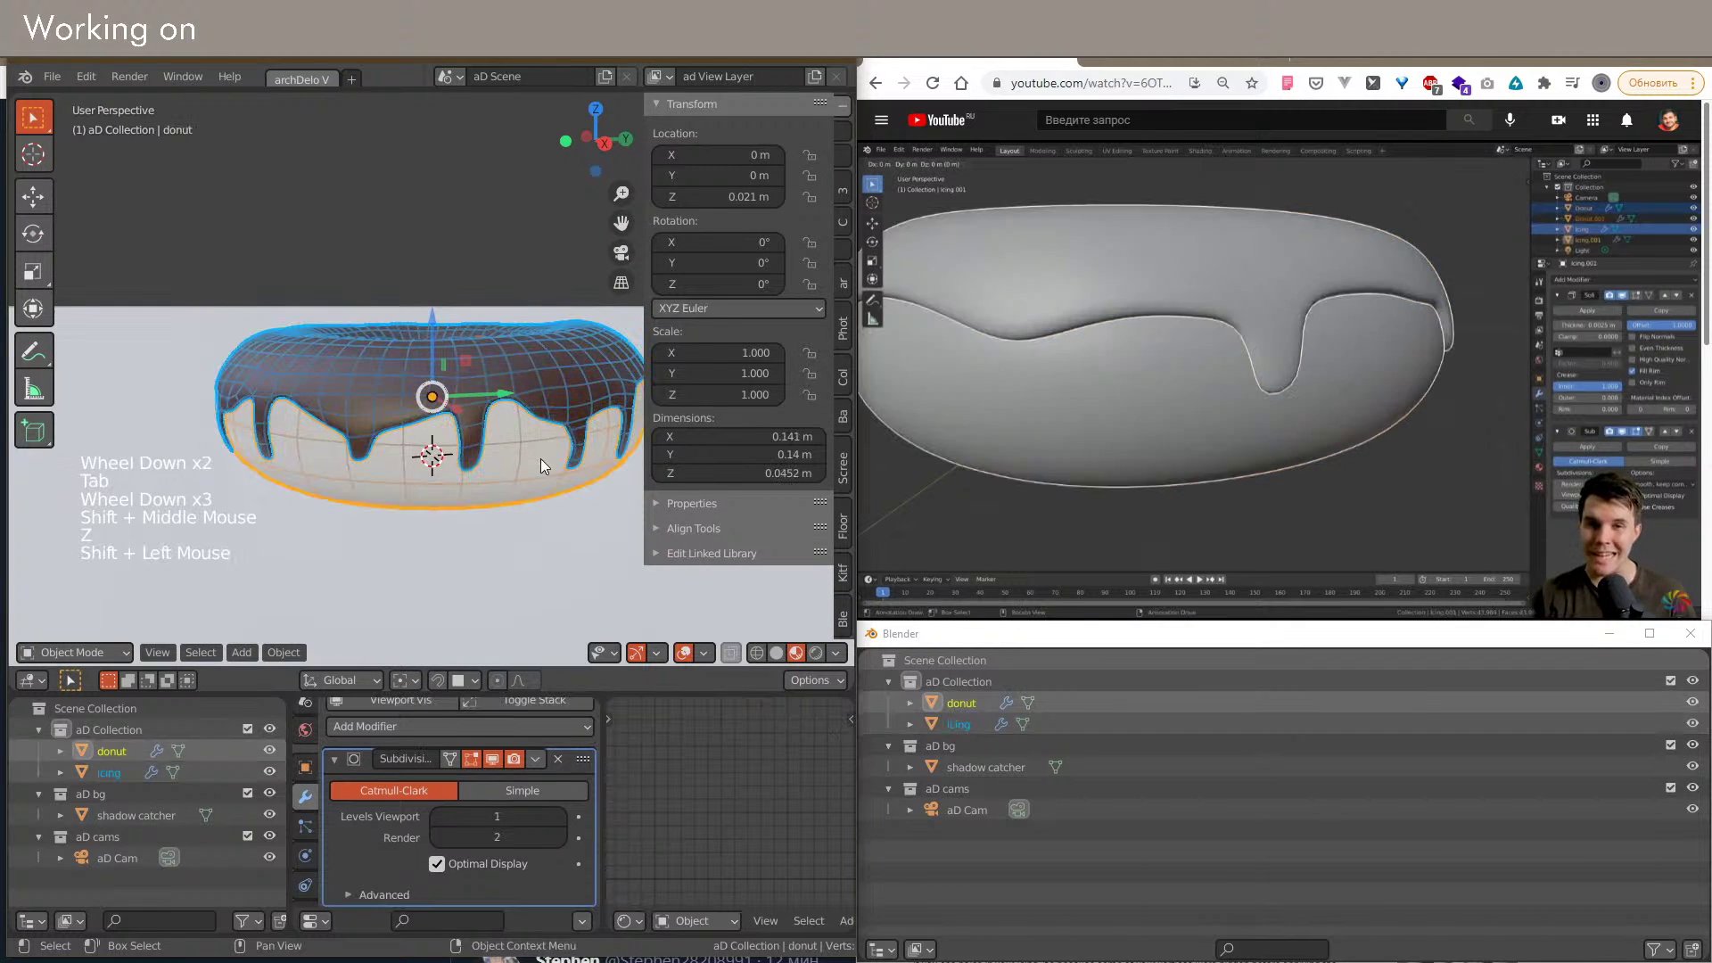
scroll(844, 468, "down", 5)
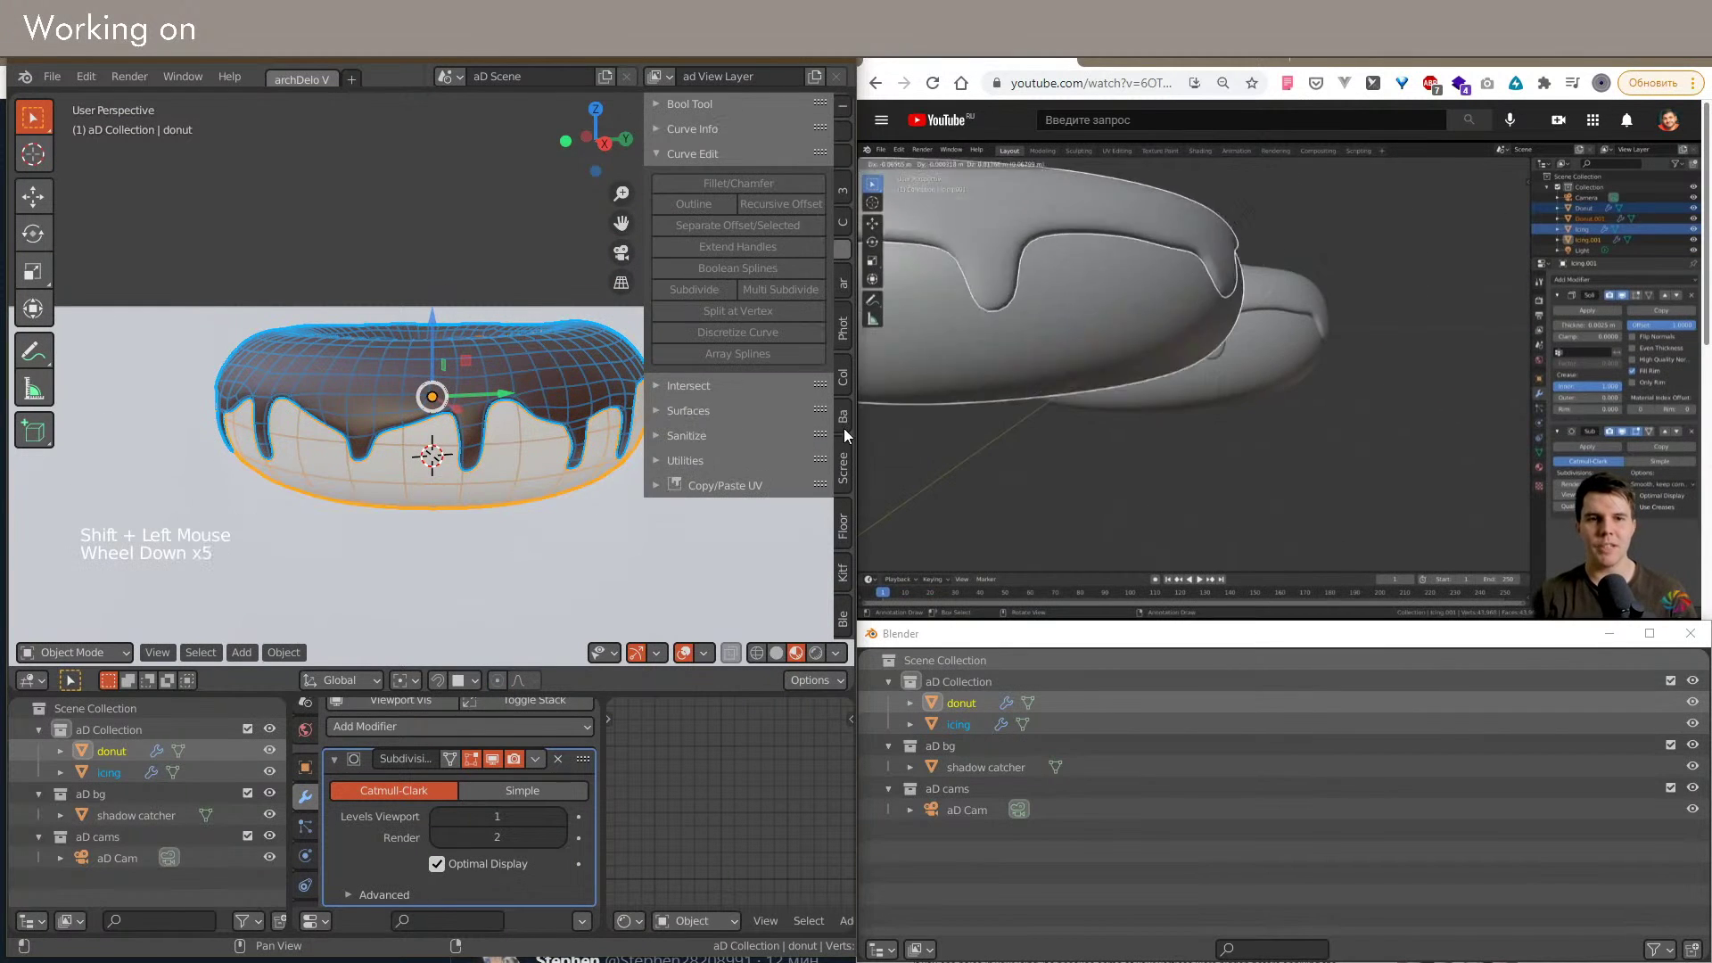
left_click(843, 431)
left_click(843, 284)
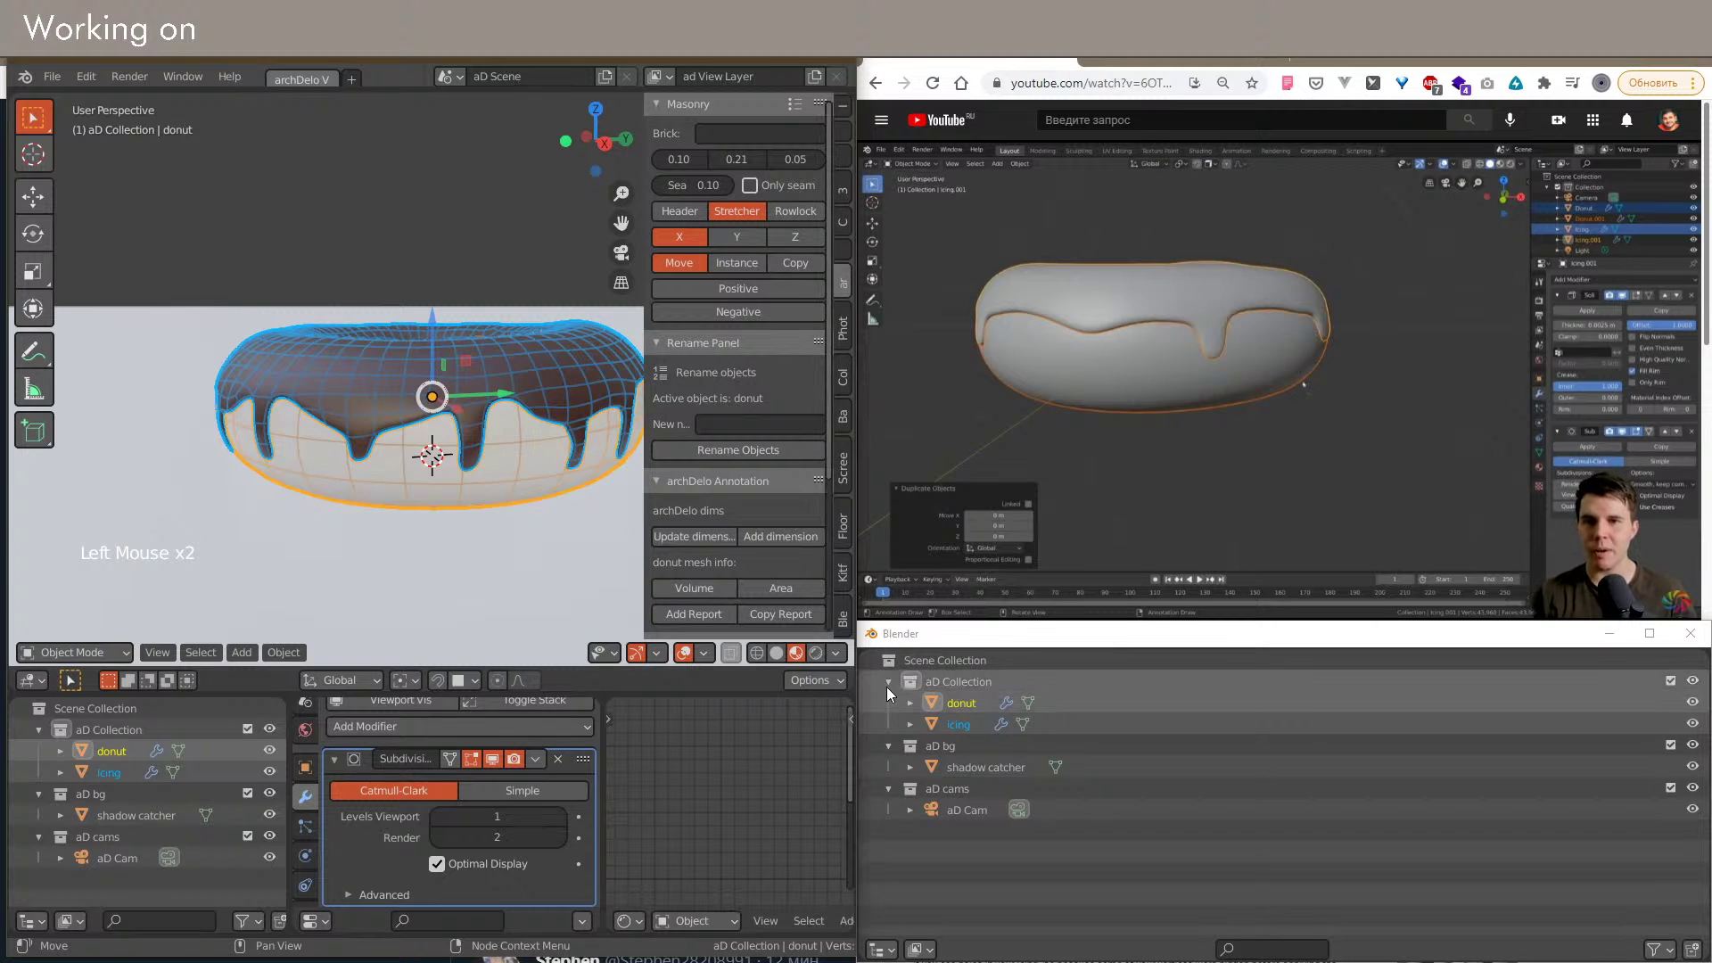
Step: Replace the node editor with a text editor, load the archDelo Single Mesh script from the archDelo folder, and run it
left_click(624, 922)
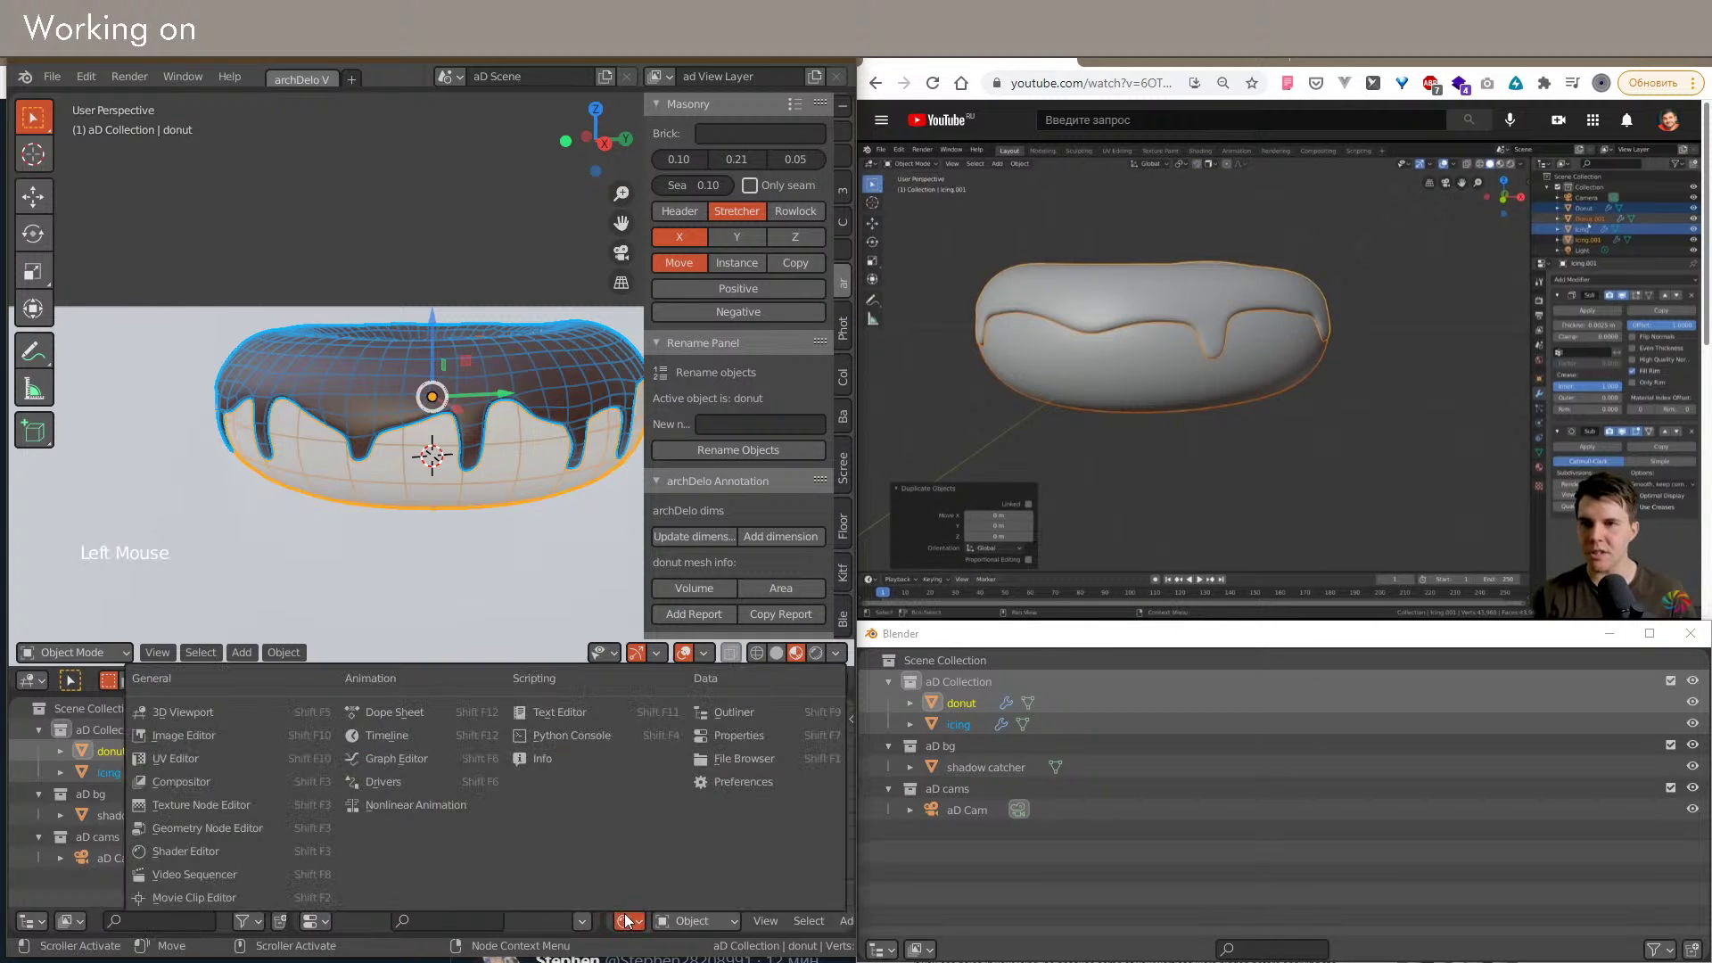
left_click(562, 734)
middle_click_drag(678, 921, 613, 911)
left_click(764, 921)
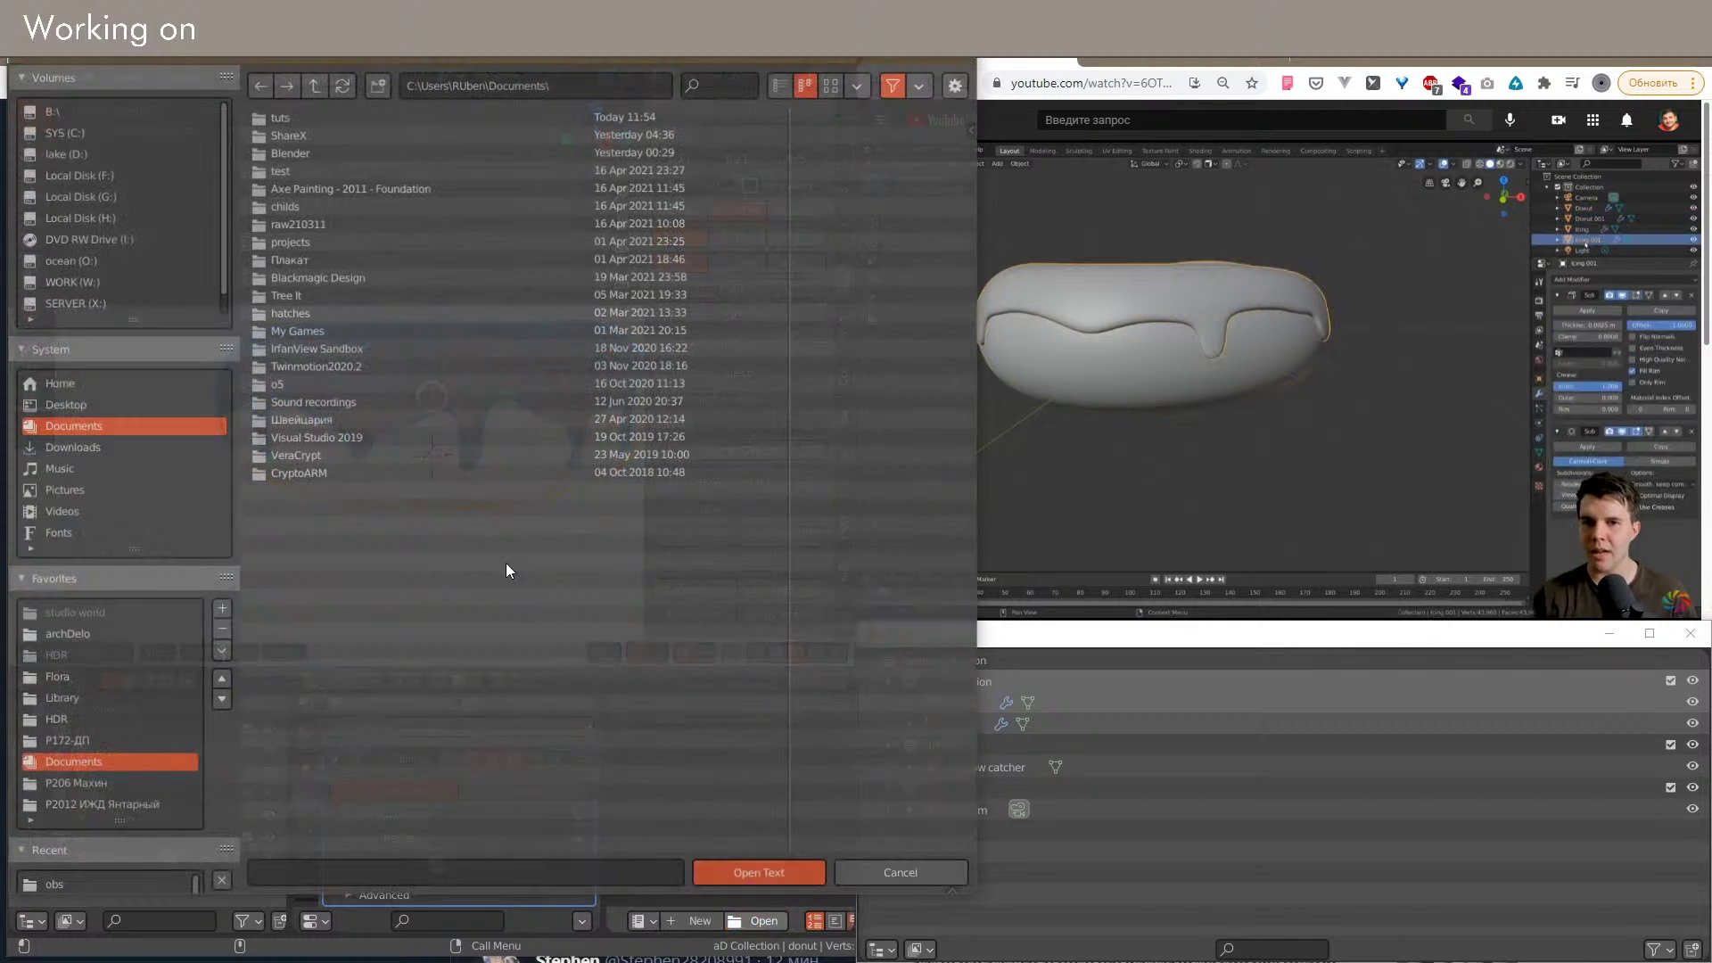
left_click(79, 633)
double_click(307, 242)
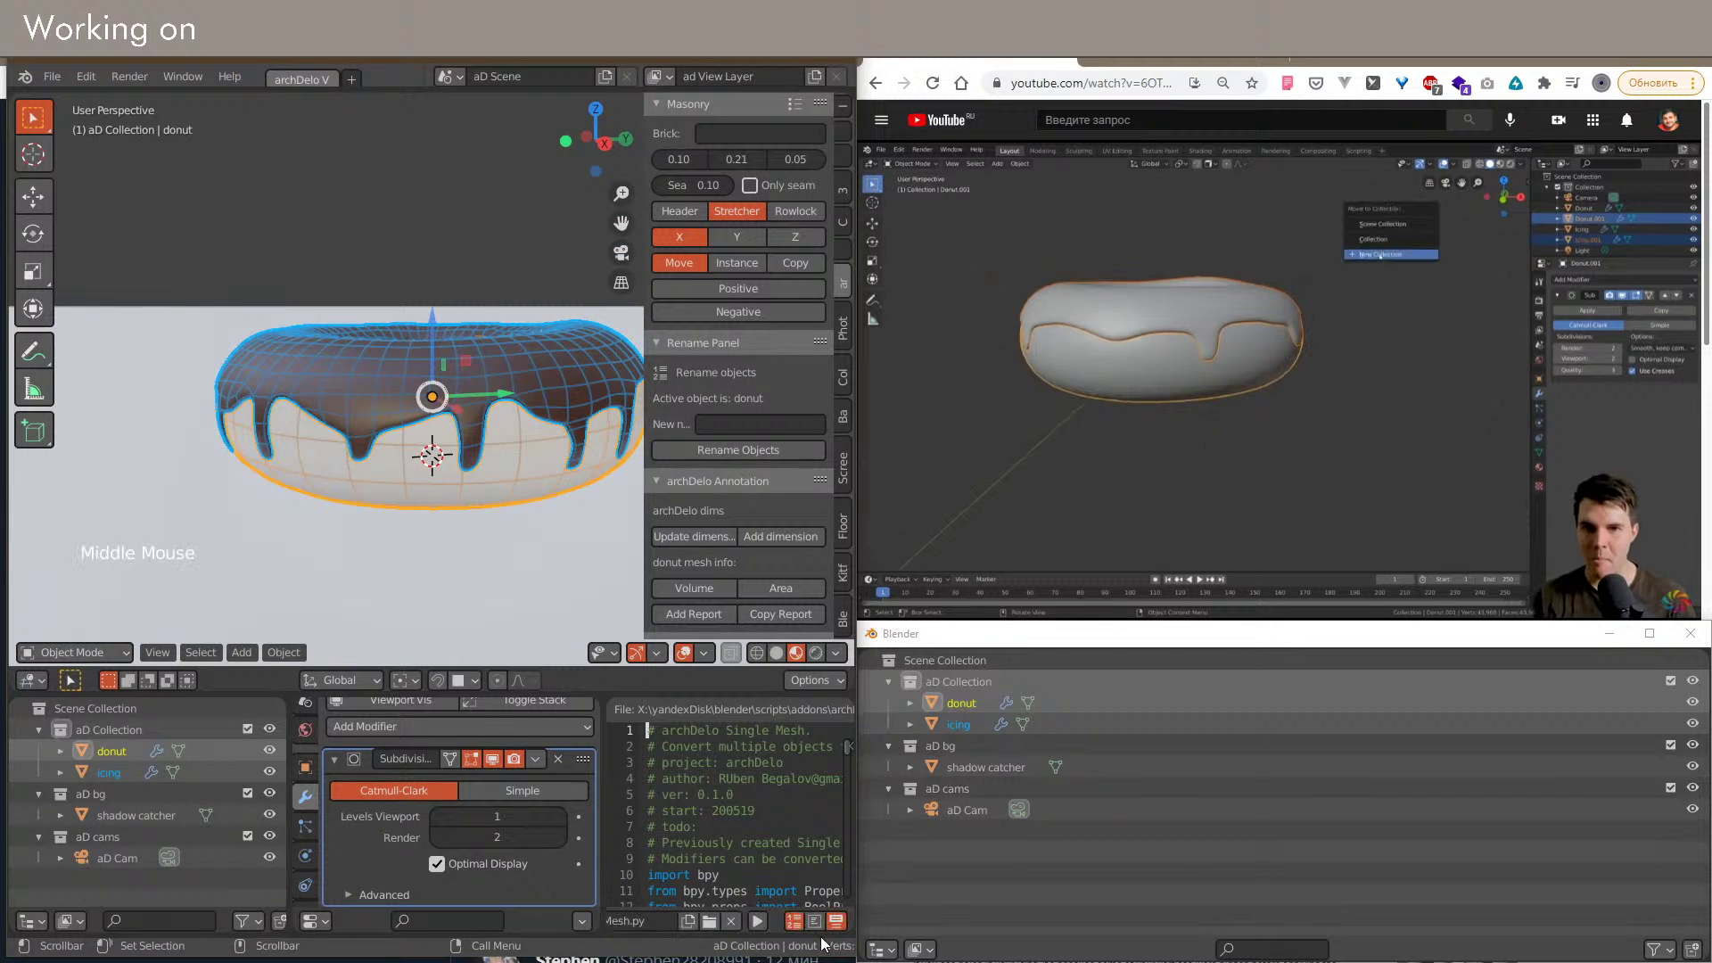
left_click(757, 923)
Step: Find the Single Mesh tool and select the donut plus the icing, with the icing as the active object
scroll(749, 557, "down", 15)
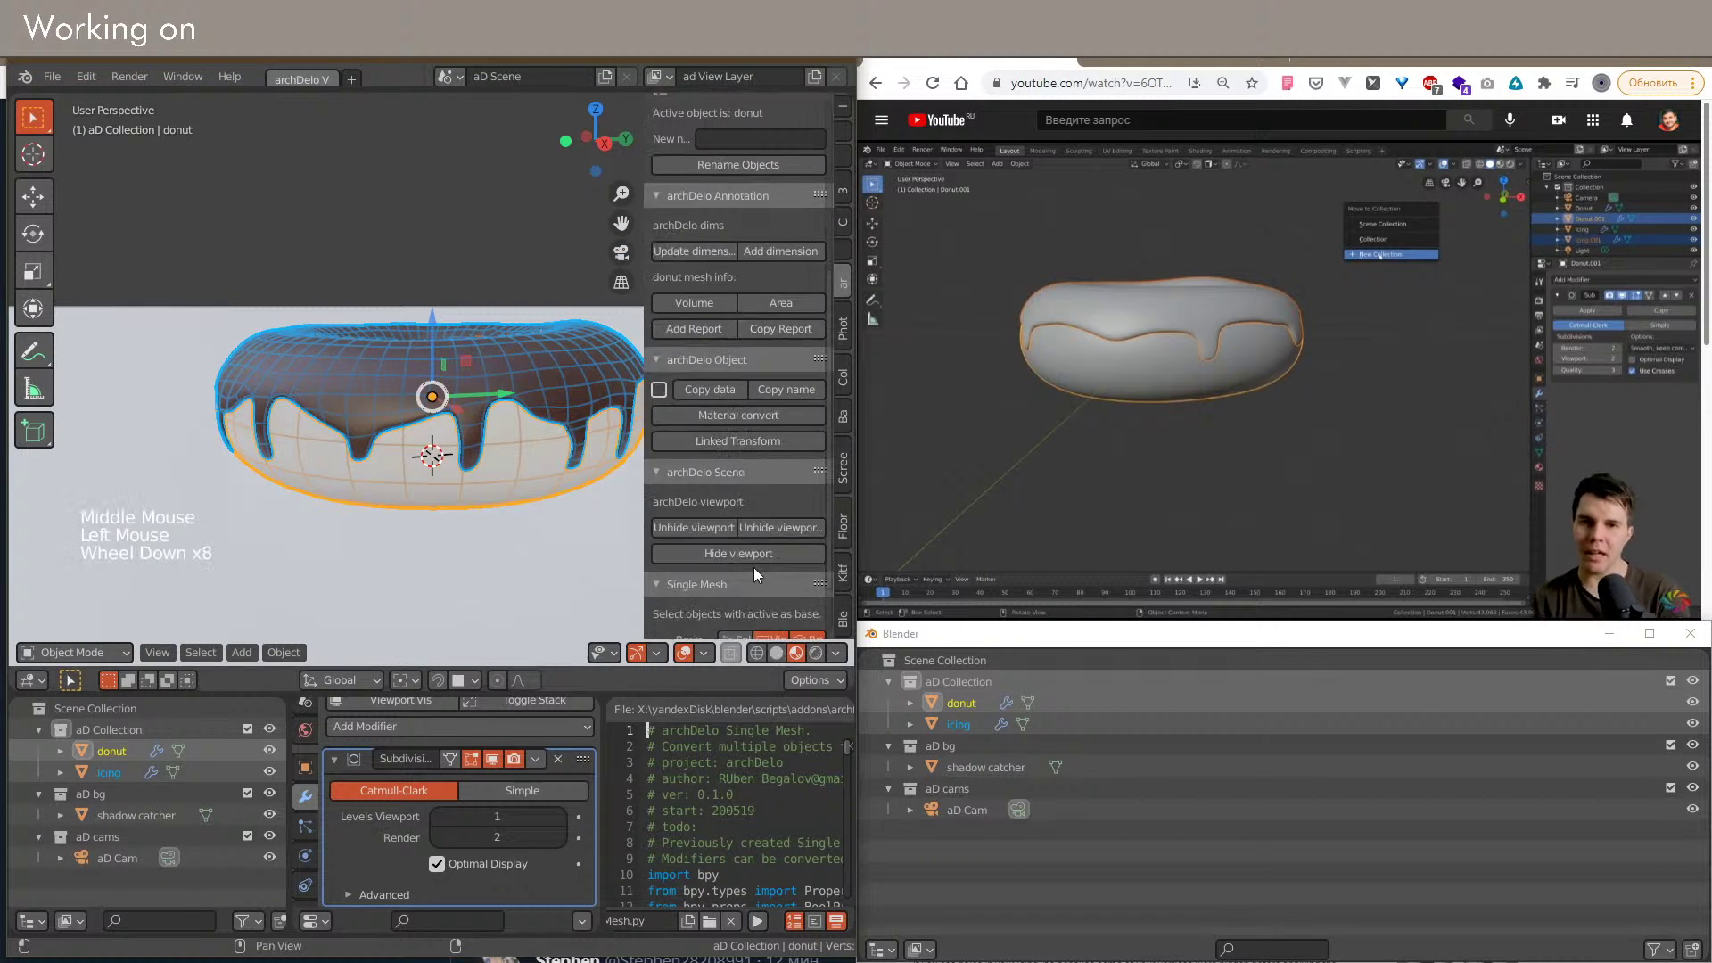
scroll(753, 564, "down", 3)
left_click(539, 467)
left_click(567, 415, "shift")
left_click(536, 467)
left_click(560, 385, "shift")
scroll(712, 566, "down", 4)
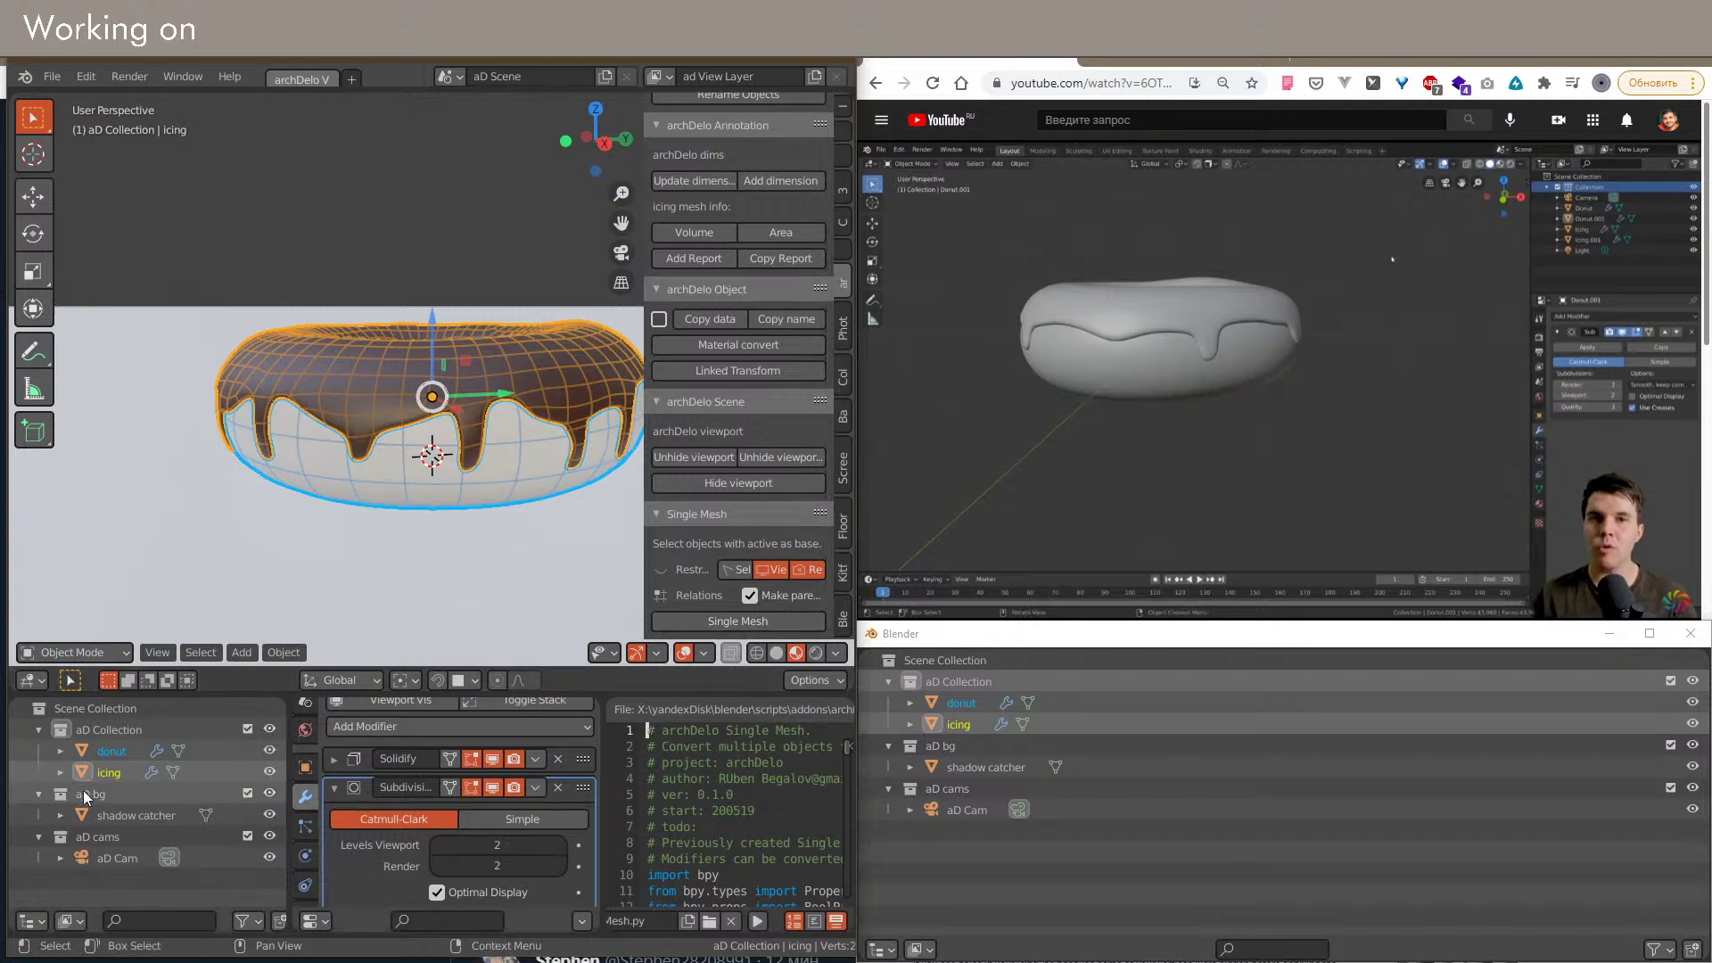
Step: Add the selectable, viewport and render restriction toggles to the outliner and widen it
left_click(245, 921)
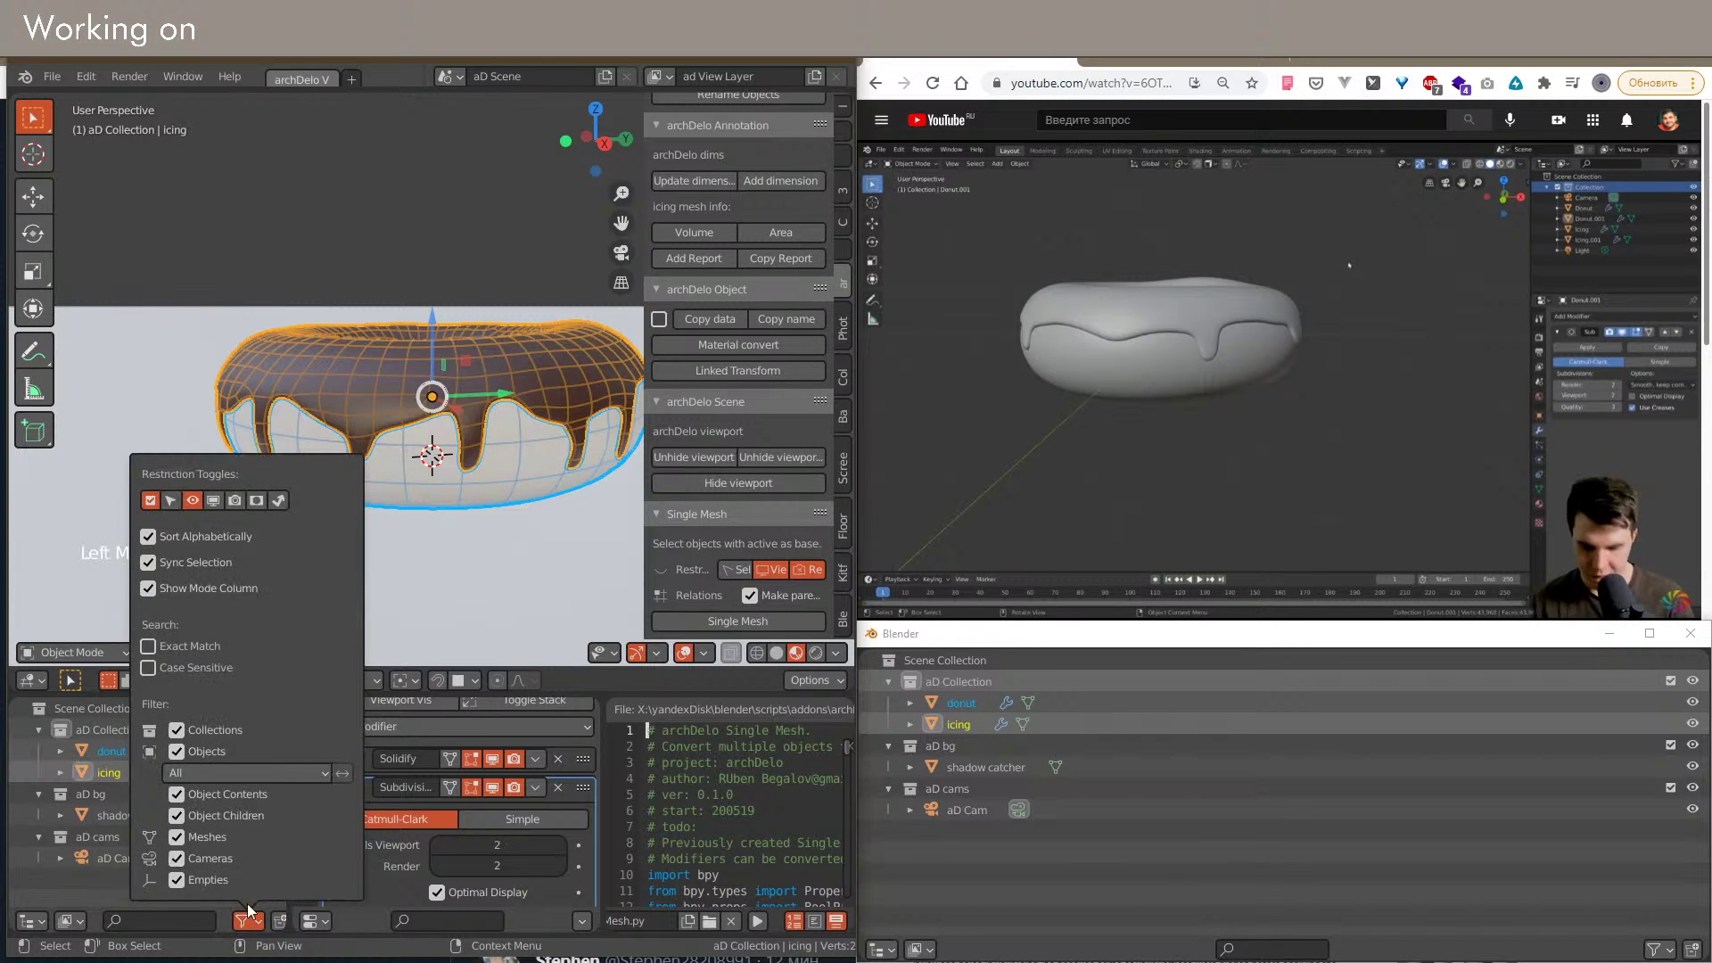
left_click(230, 506)
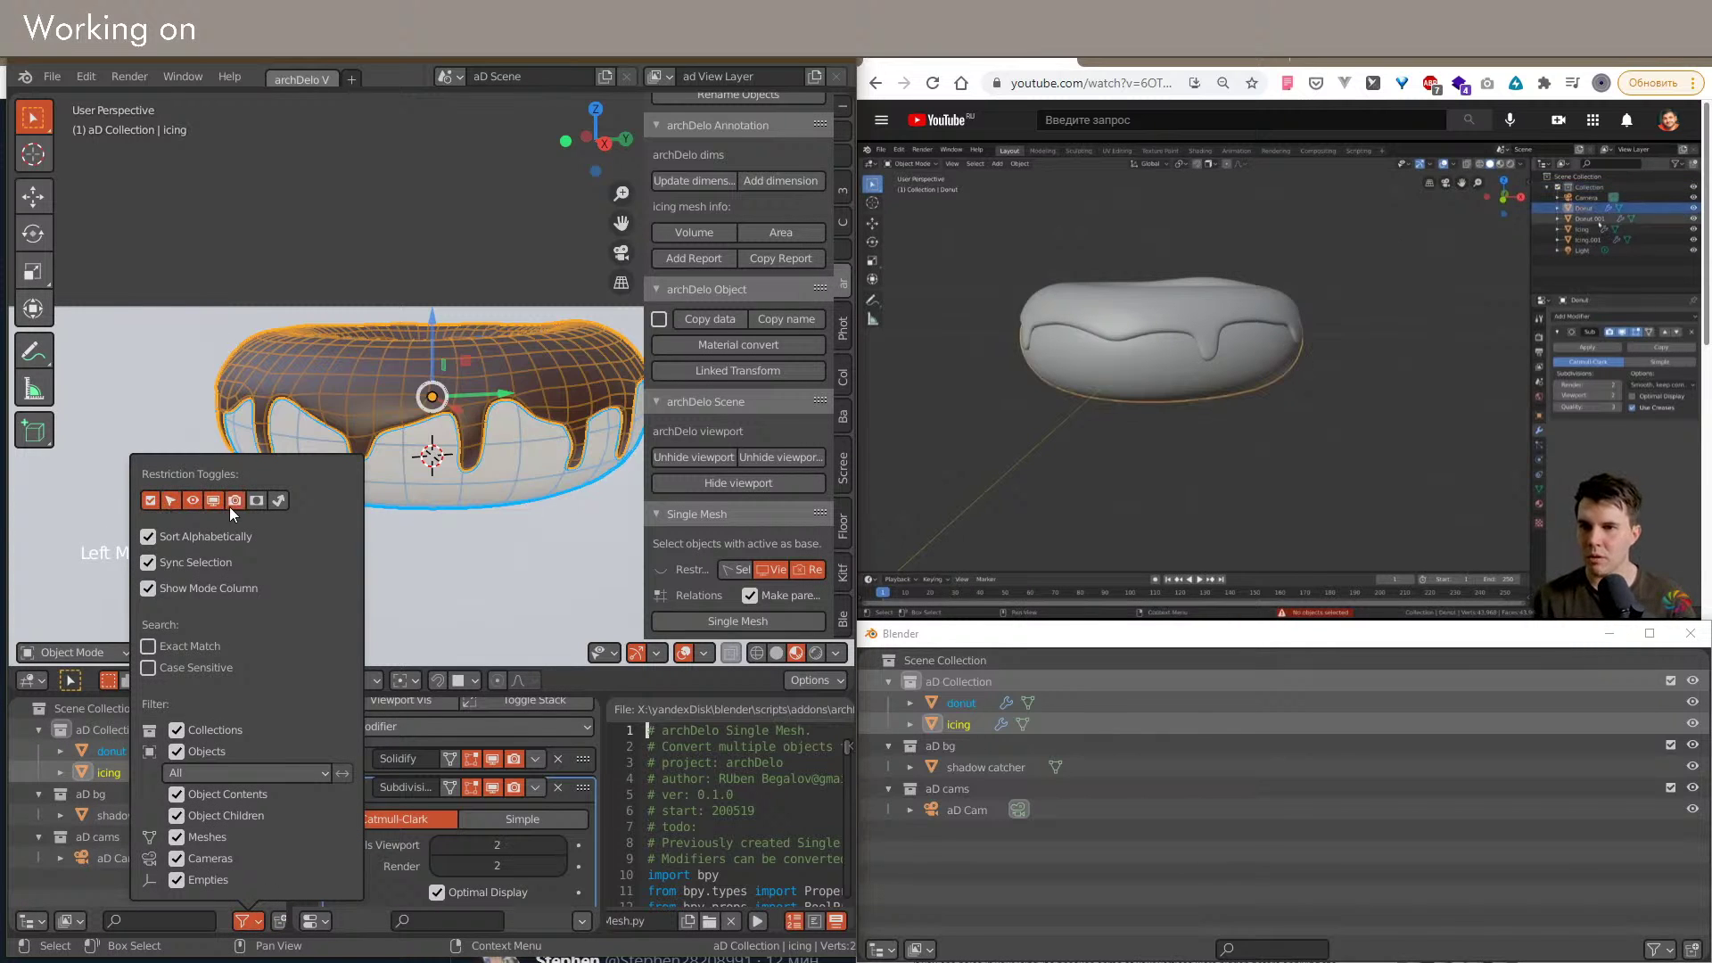
left_click_drag(599, 705, 459, 707)
Step: Combine the donut and the icing into one mesh with the Single Mesh tool, and expand the resulting object in the outliner
left_click(701, 619)
left_click(485, 475)
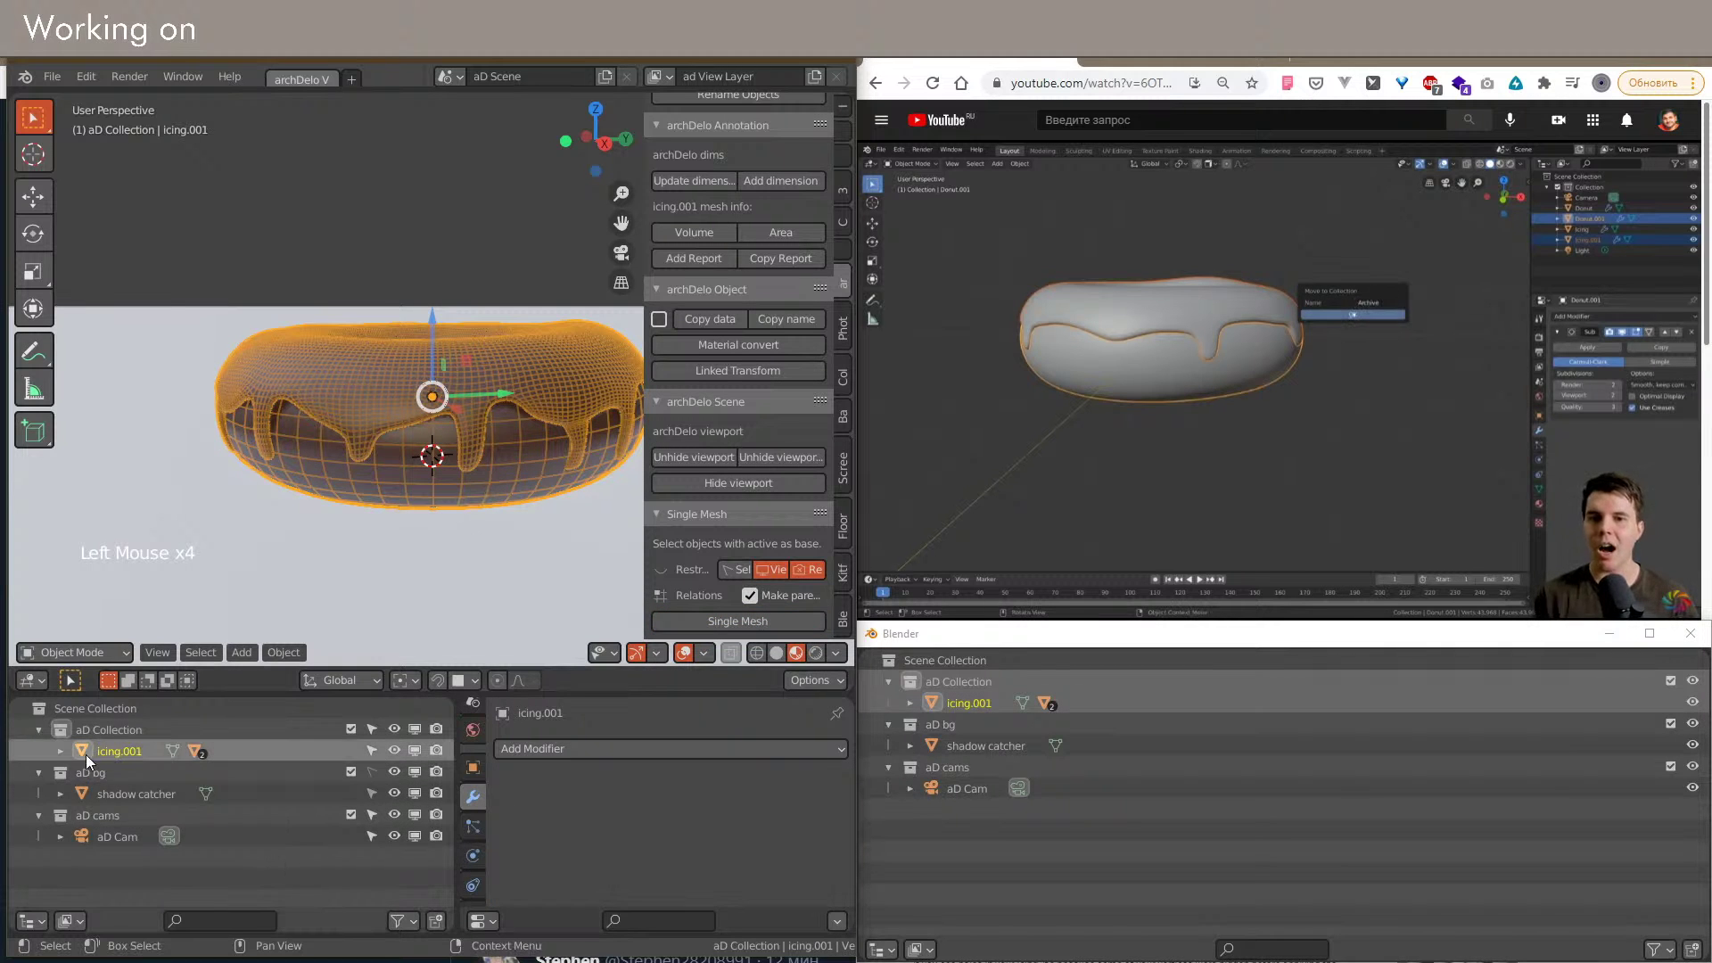
left_click(60, 751)
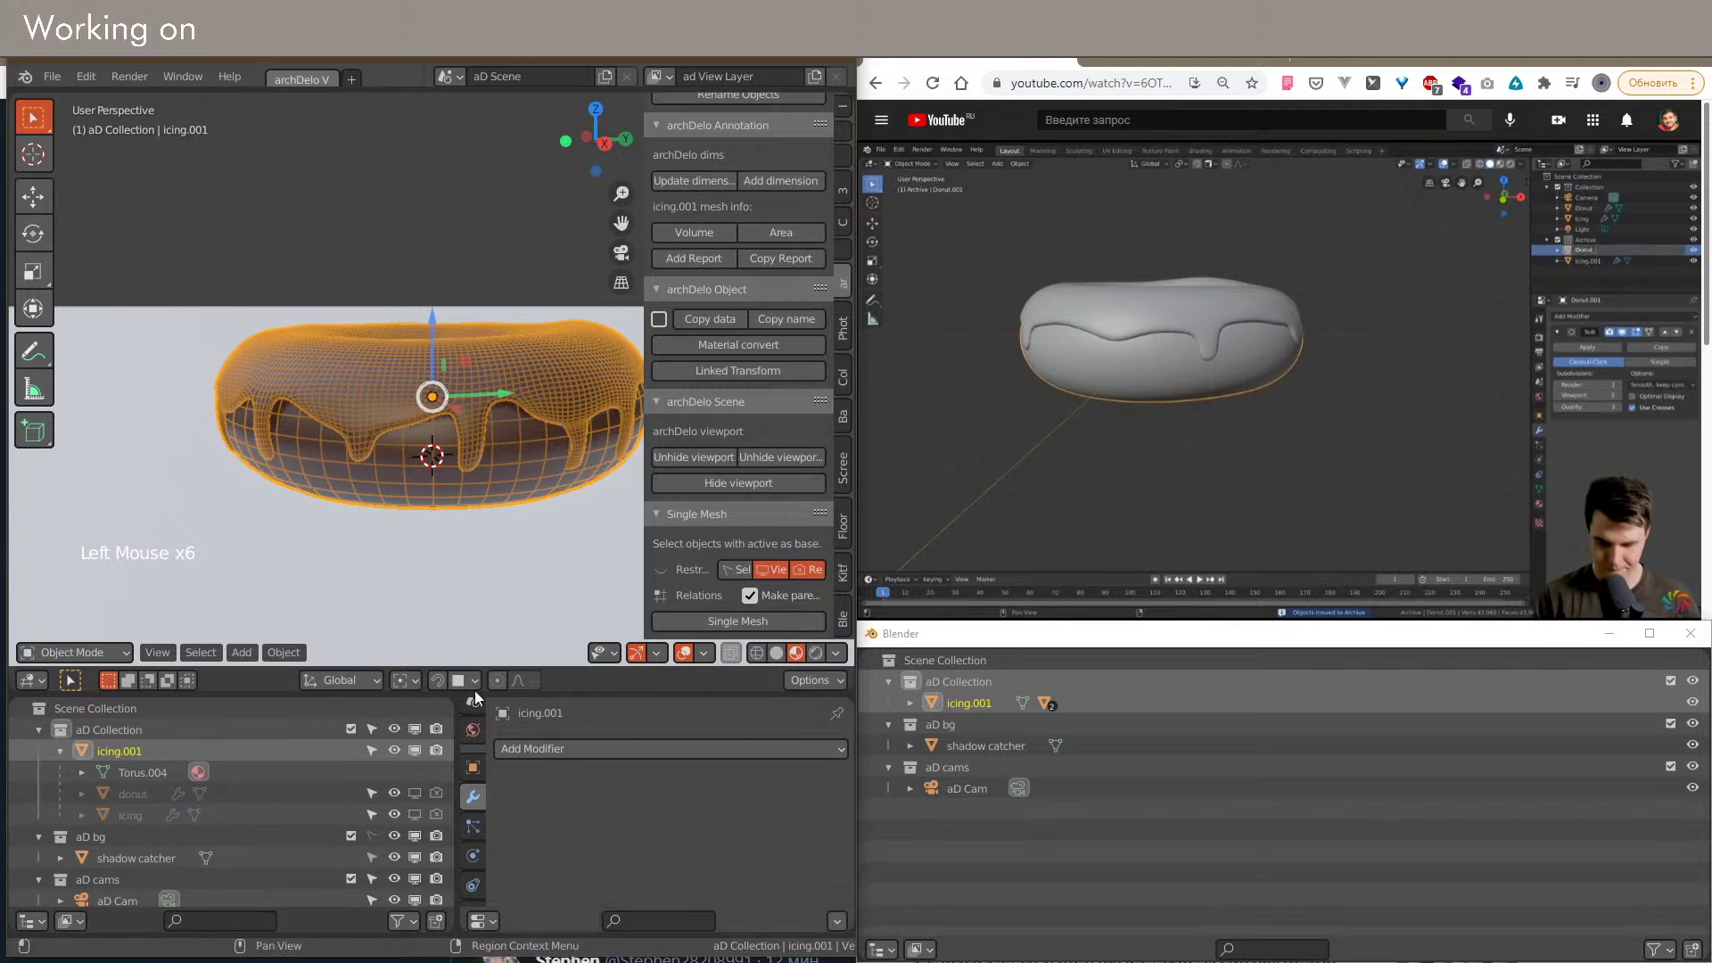
Step: Deselect the combined donut mesh and examine its surface and drips up close and from several angles
scroll(398, 490, "down", 3)
double_click(398, 501)
scroll(468, 401, "up", 1)
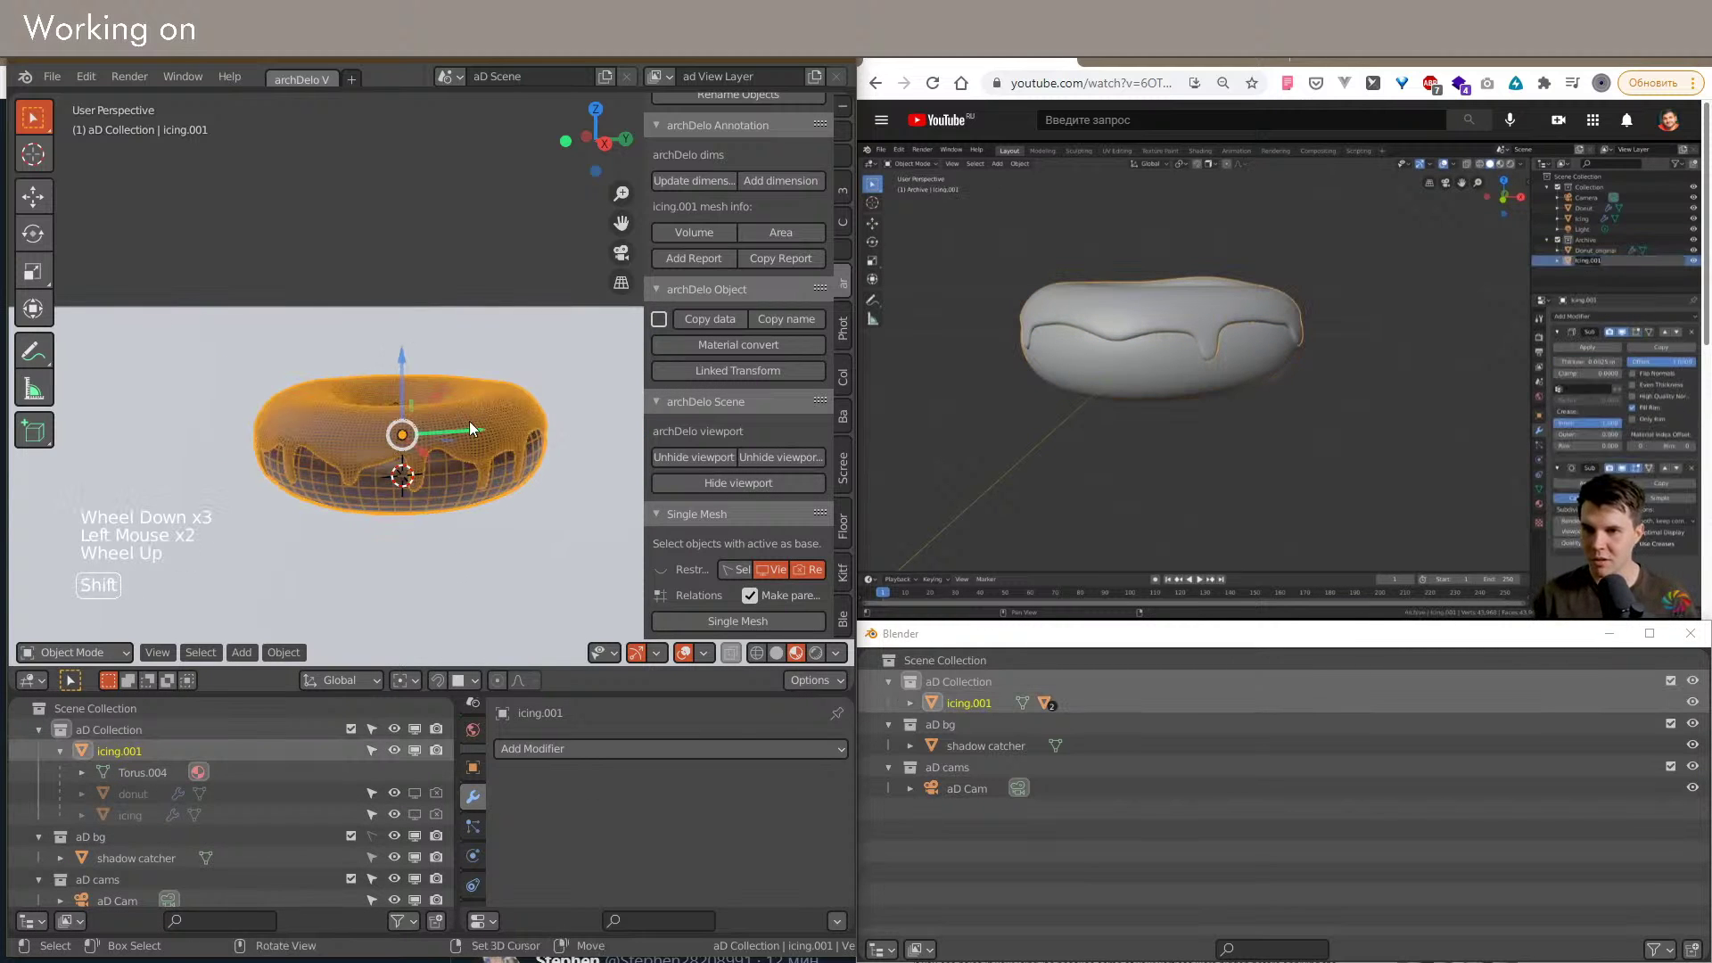
middle_click_drag(472, 420, 455, 451, "shift")
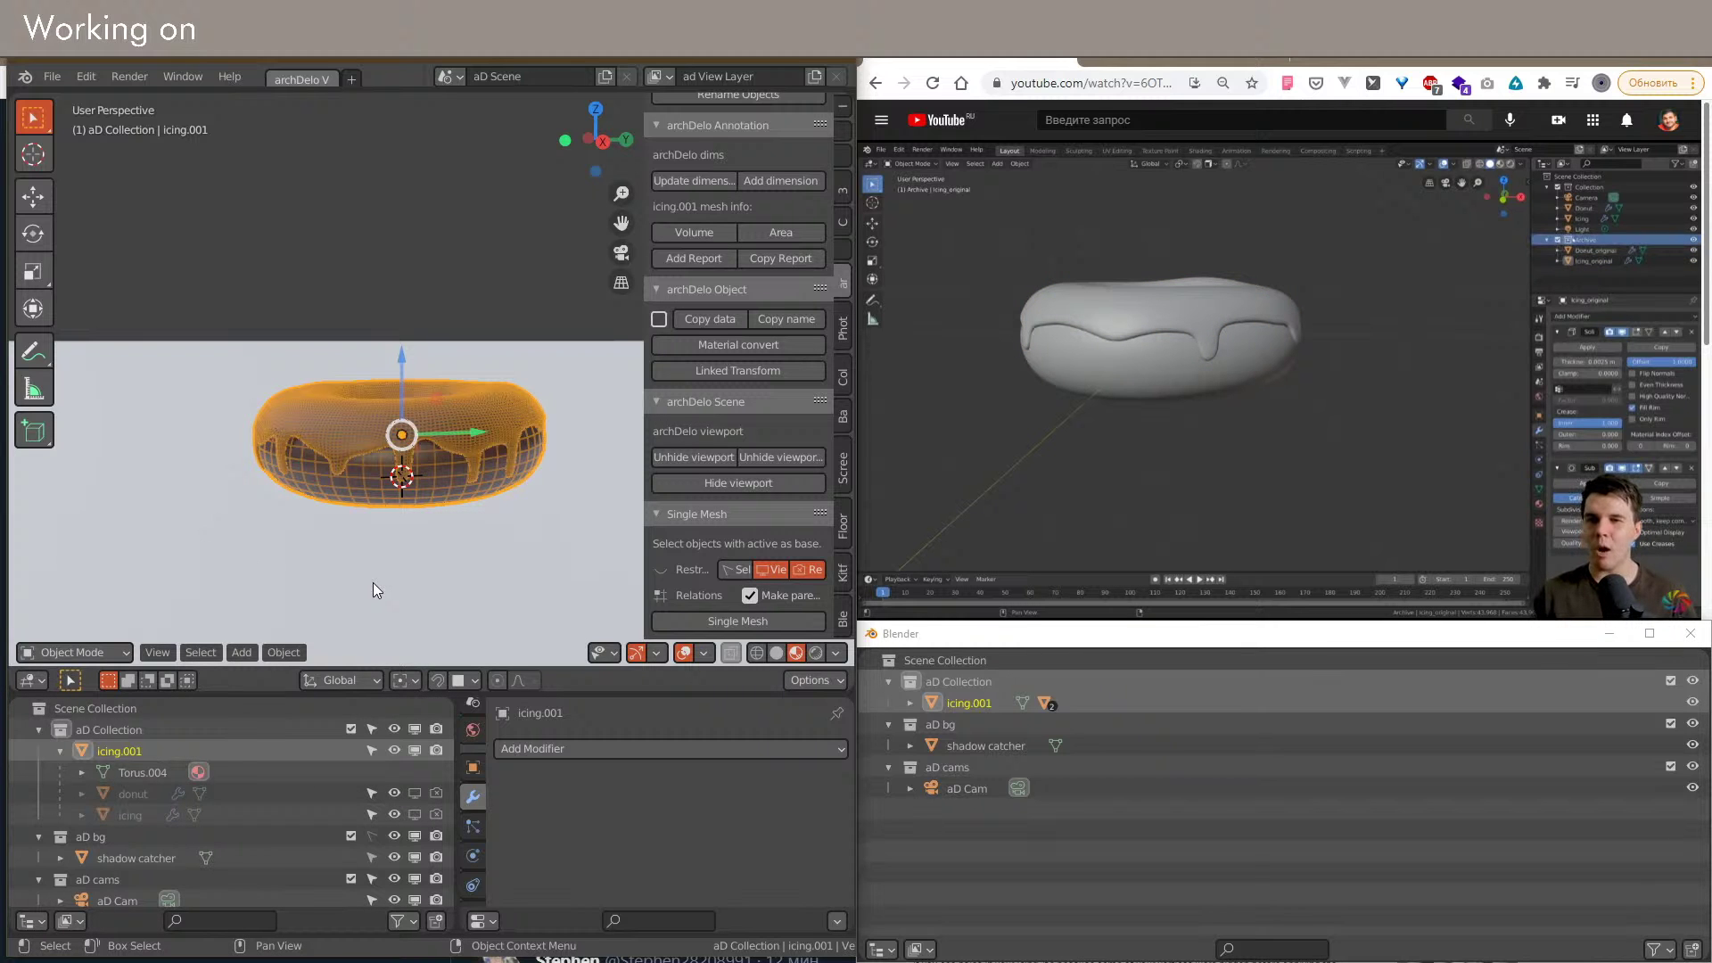
scroll(383, 579, "up", 5)
left_click(375, 282)
scroll(376, 294, "down", 1)
middle_click_drag(376, 294, 329, 472, "shift")
scroll(380, 428, "down", 2)
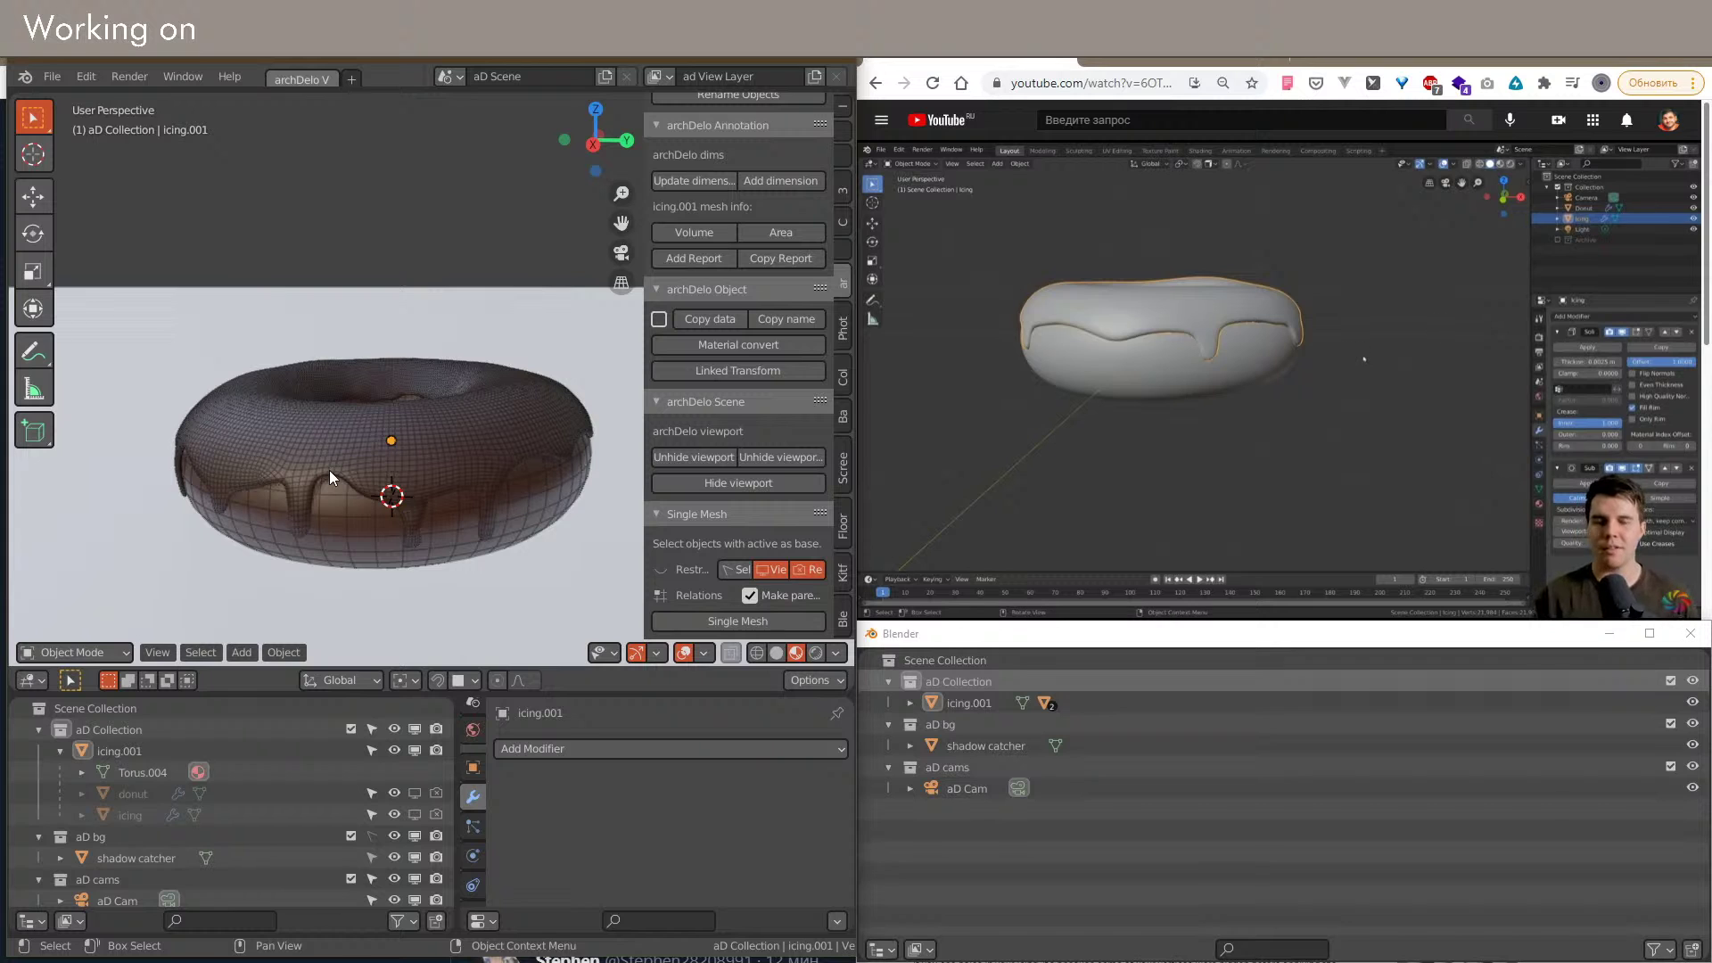
scroll(300, 485, "up", 4)
middle_click_drag(284, 478, 322, 464, "shift")
scroll(339, 477, "down", 2)
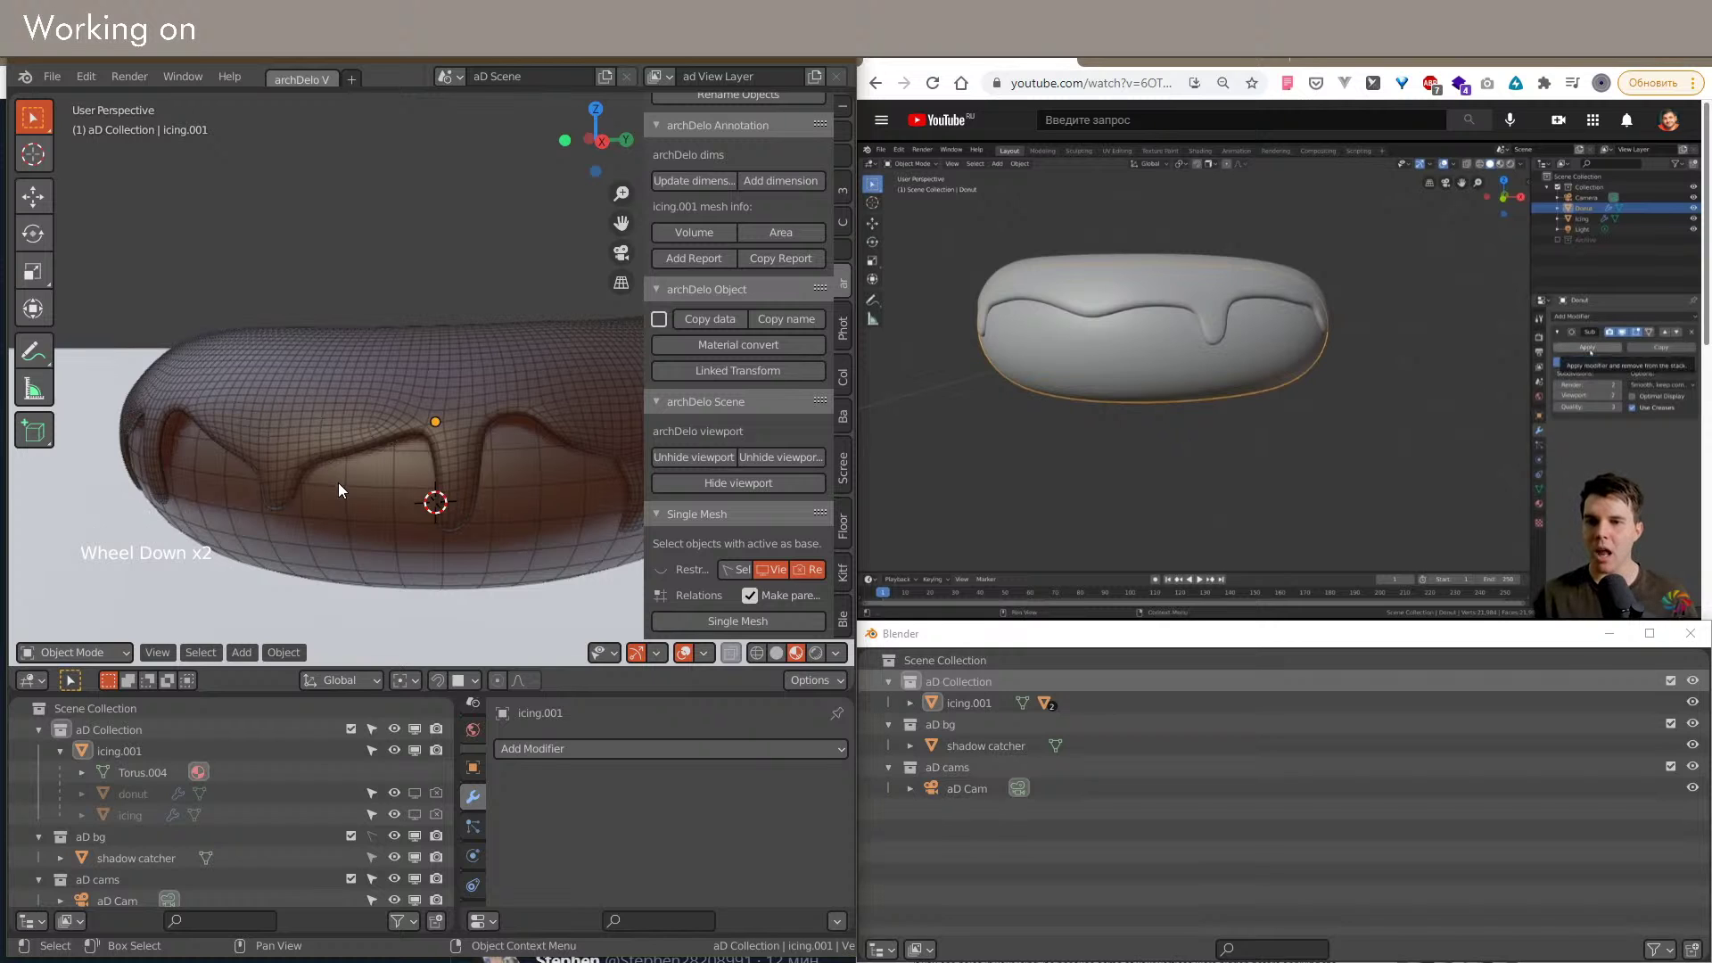
middle_click_drag(287, 446, 414, 456, "shift")
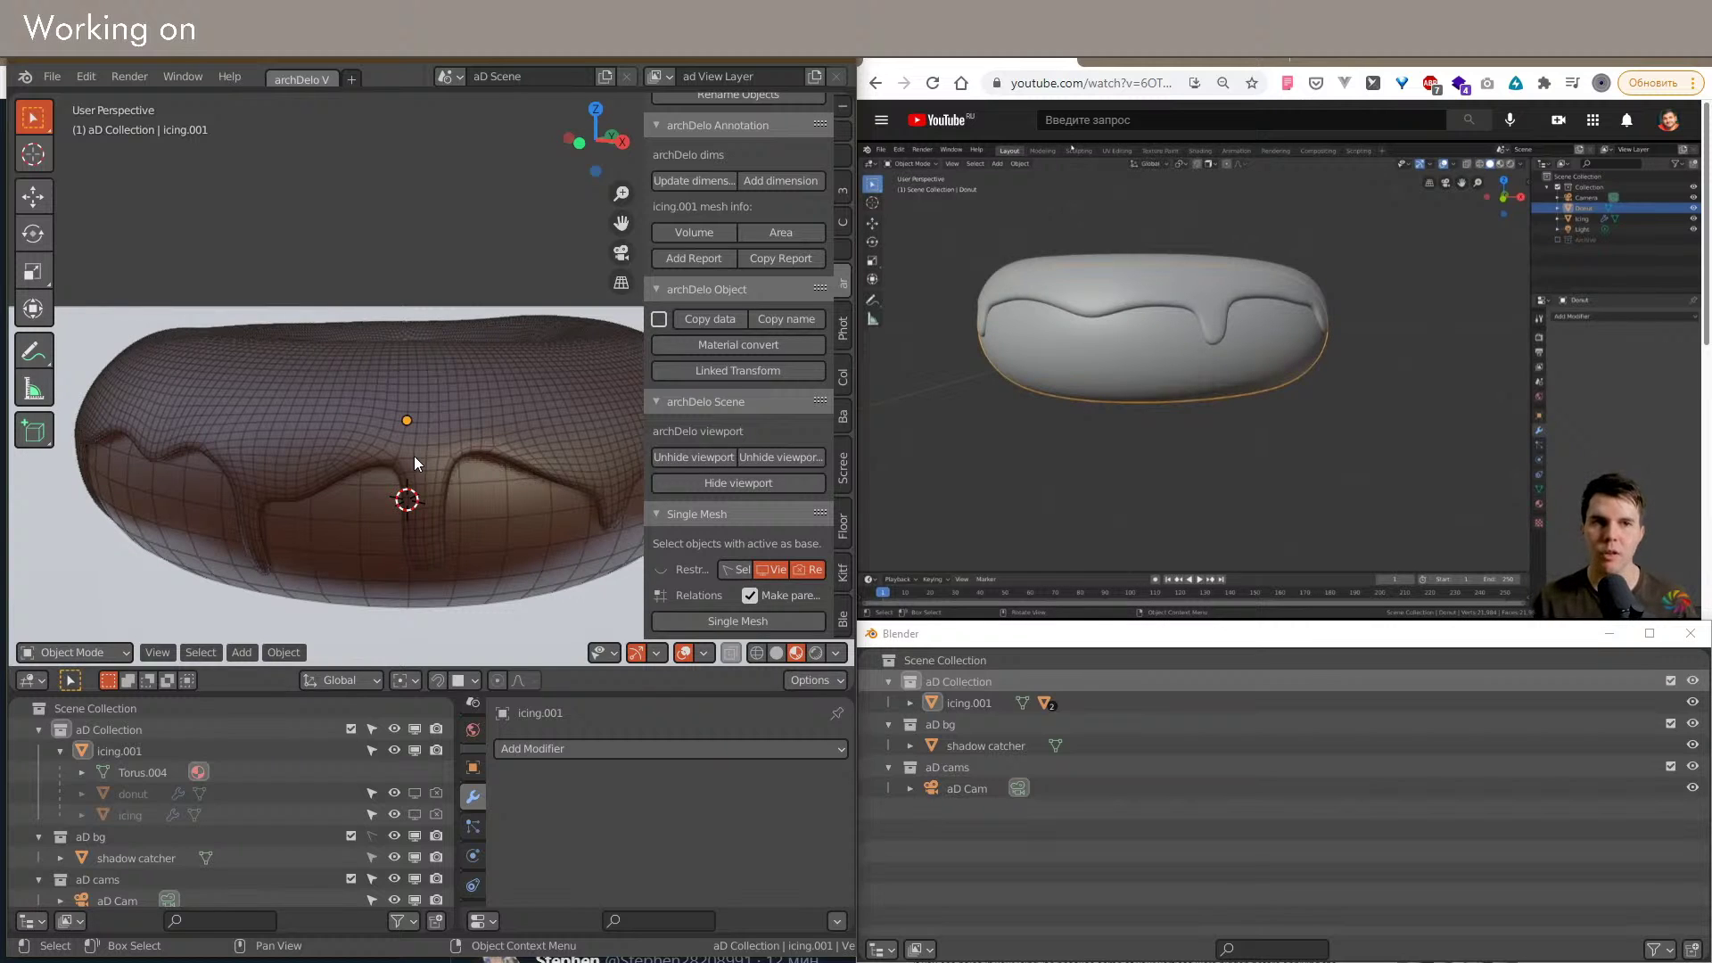
Step: Select all linked faces of the icing in the combined mesh and separate the selection into its own object
left_click(411, 451)
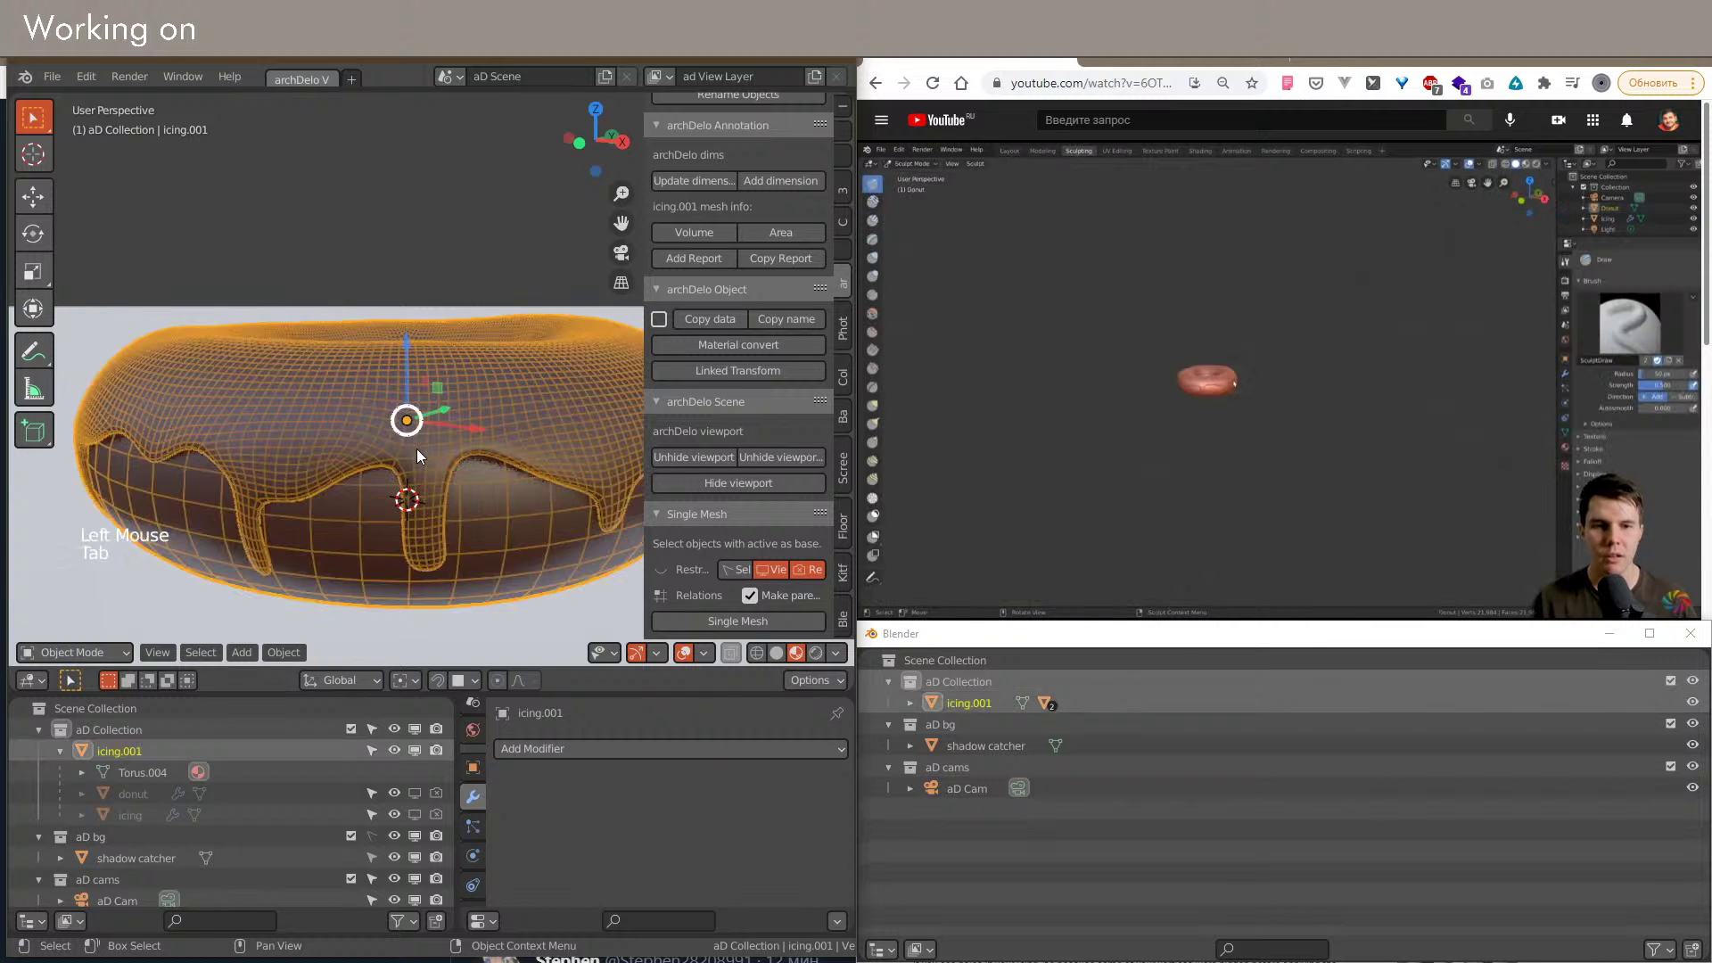
key("Tab")
key("3")
left_click(482, 501)
key("1")
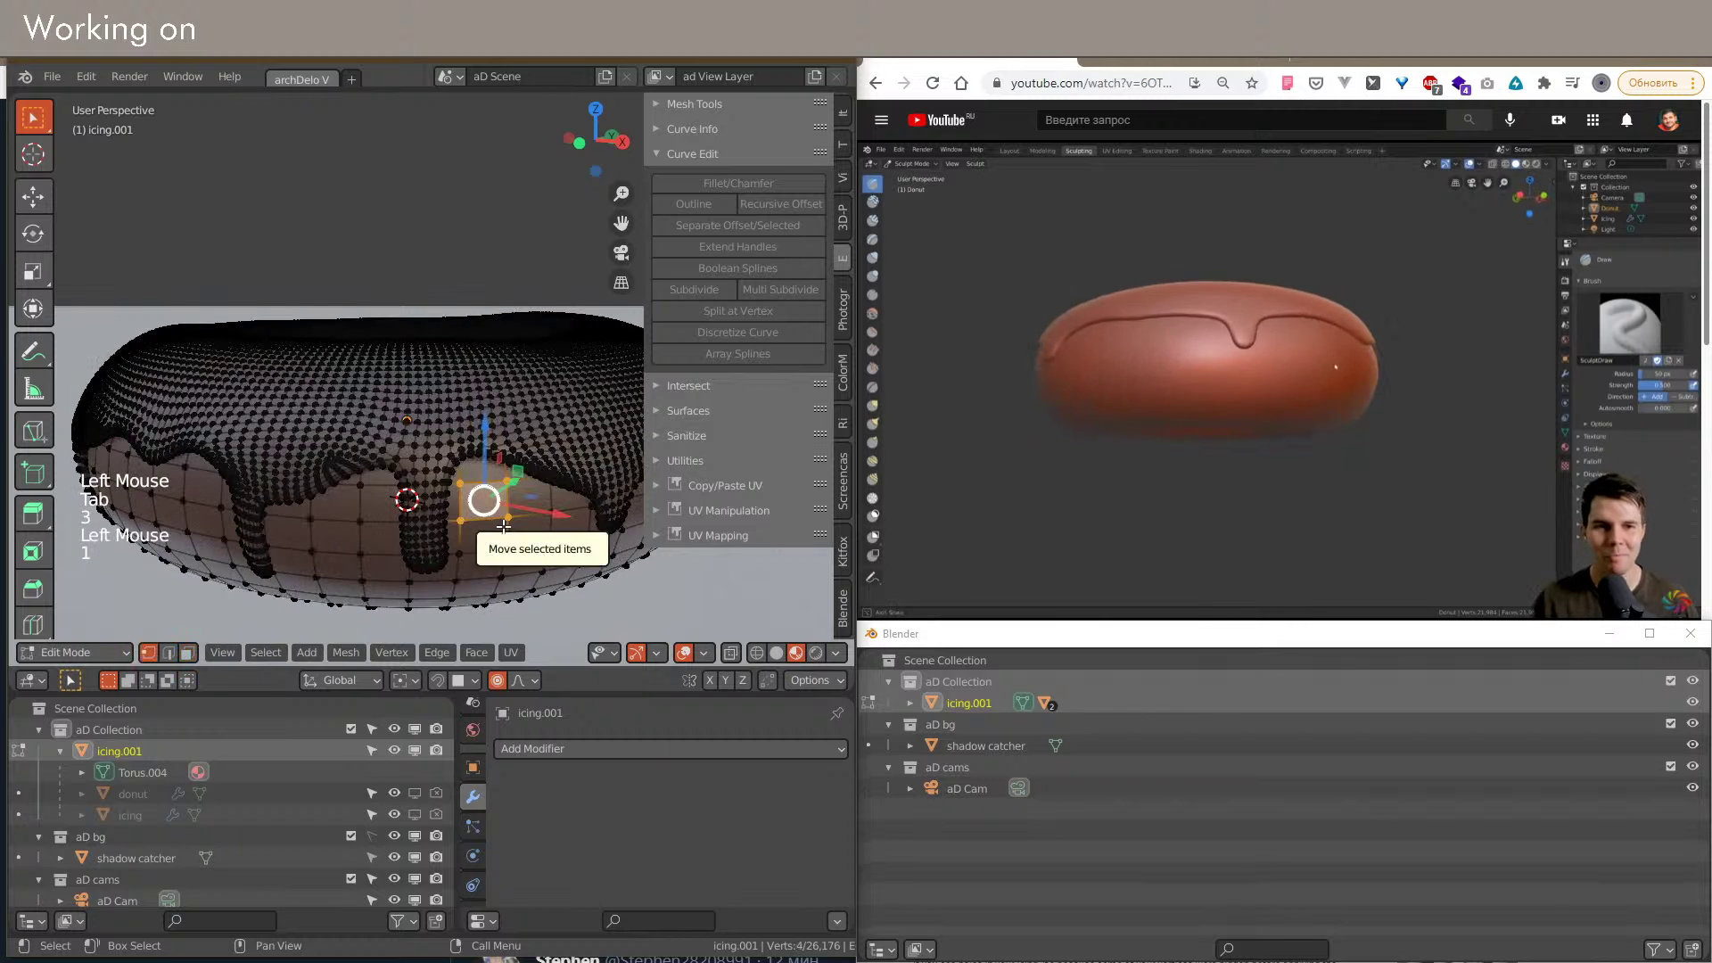
key("3")
left_click(526, 435)
key("ctrl+l")
key("p")
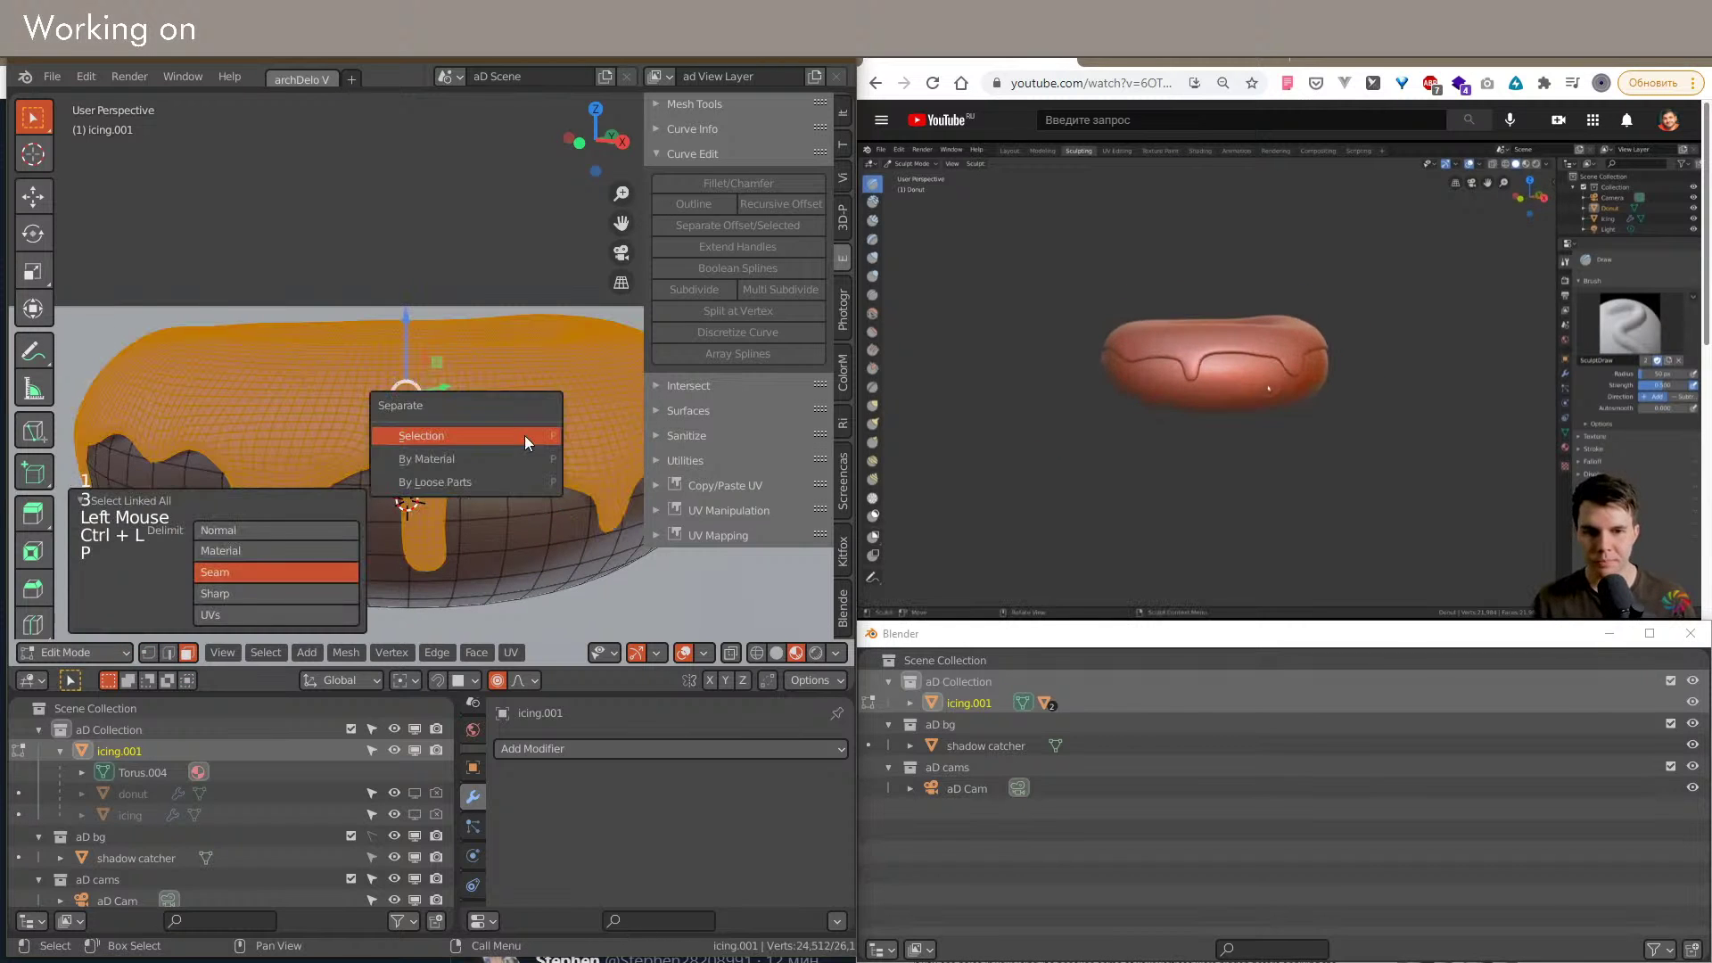
left_click(525, 435)
key("Tab")
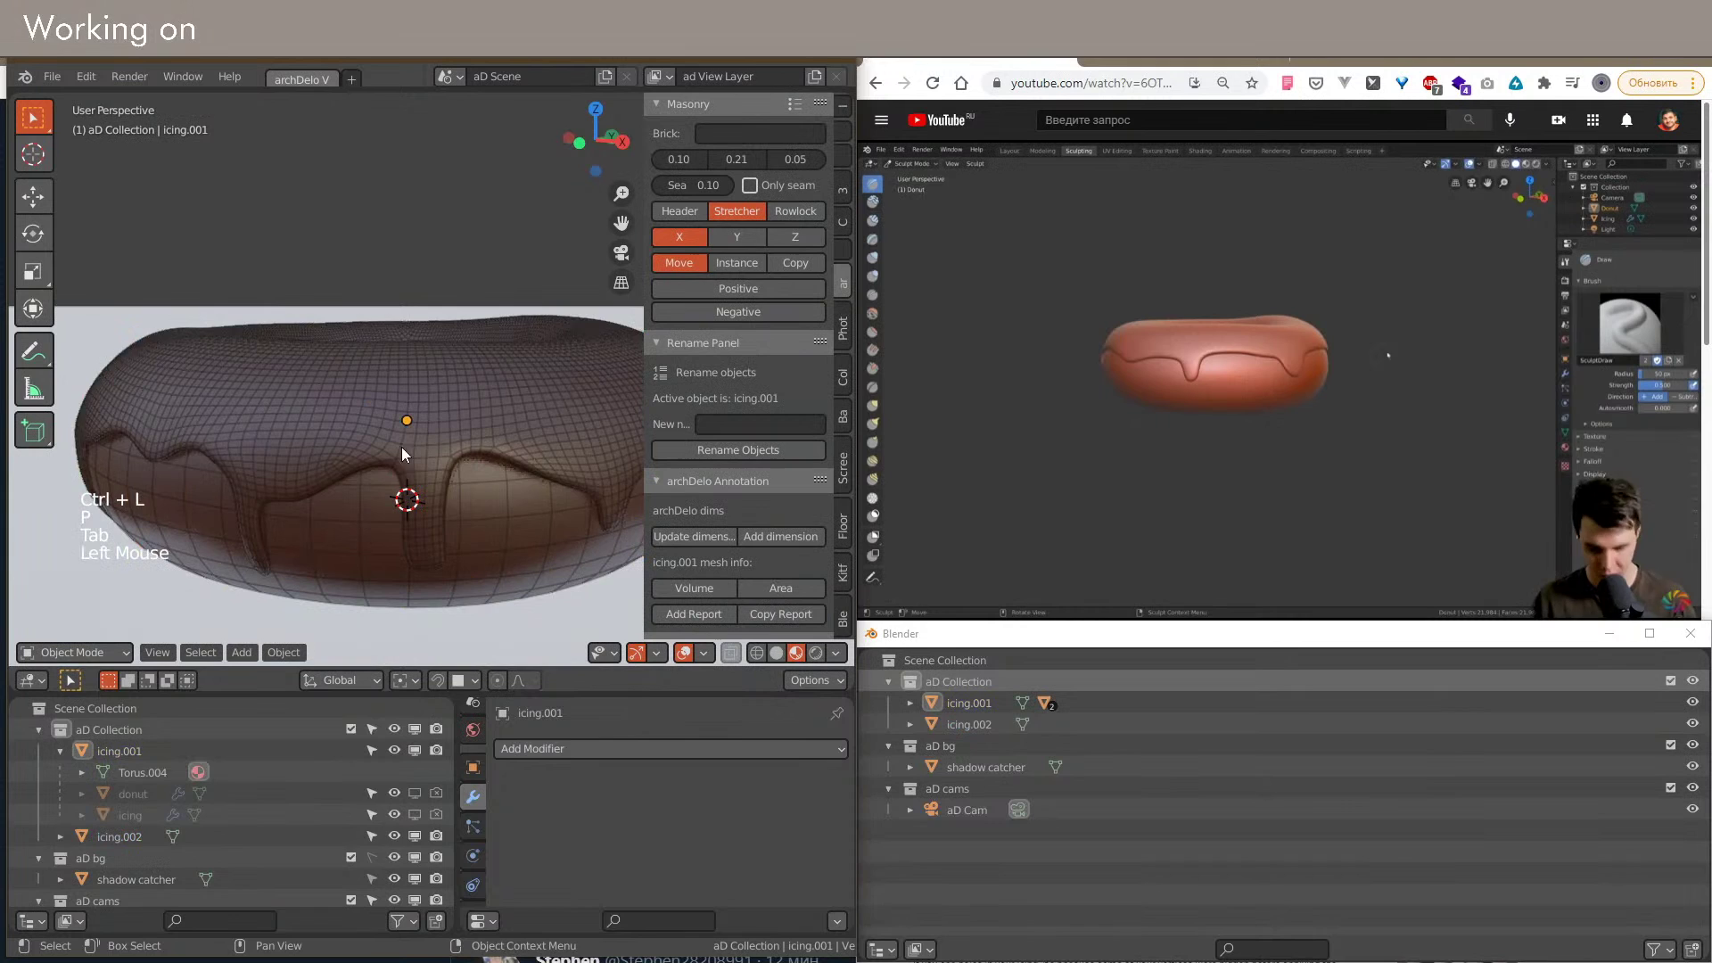
Step: Select the separated icing object and assign the chocolate material to it
left_click(393, 472)
scroll(473, 871, "down", 4)
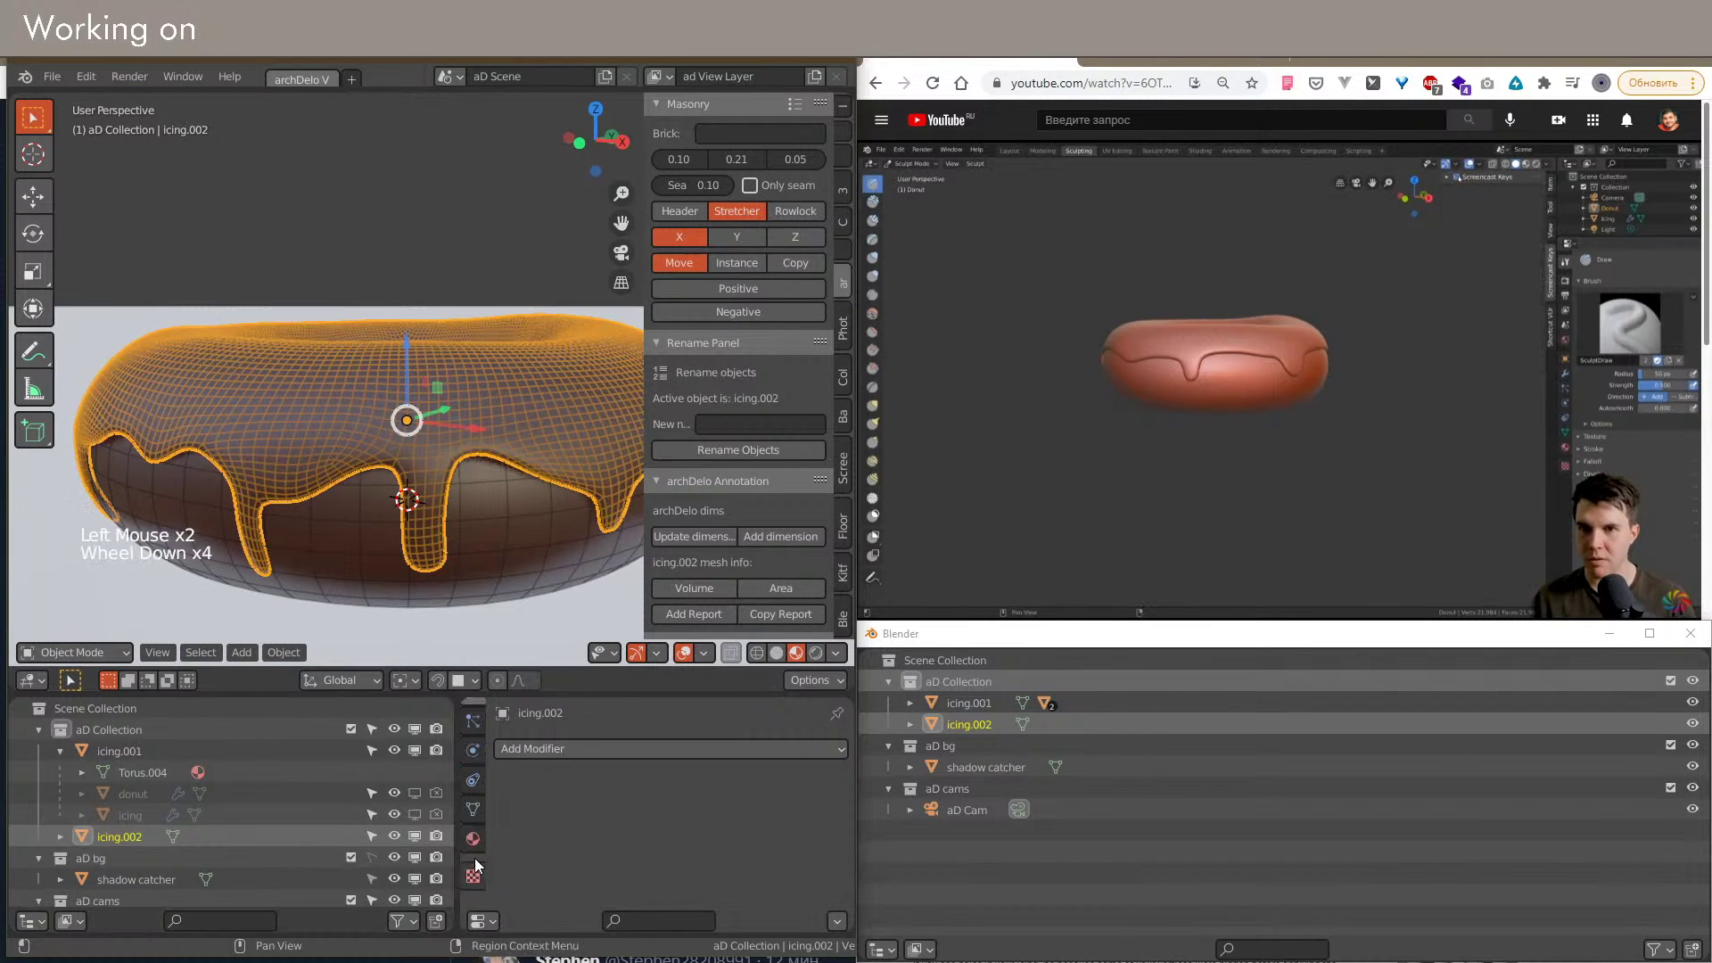
left_click(472, 838)
double_click(565, 817)
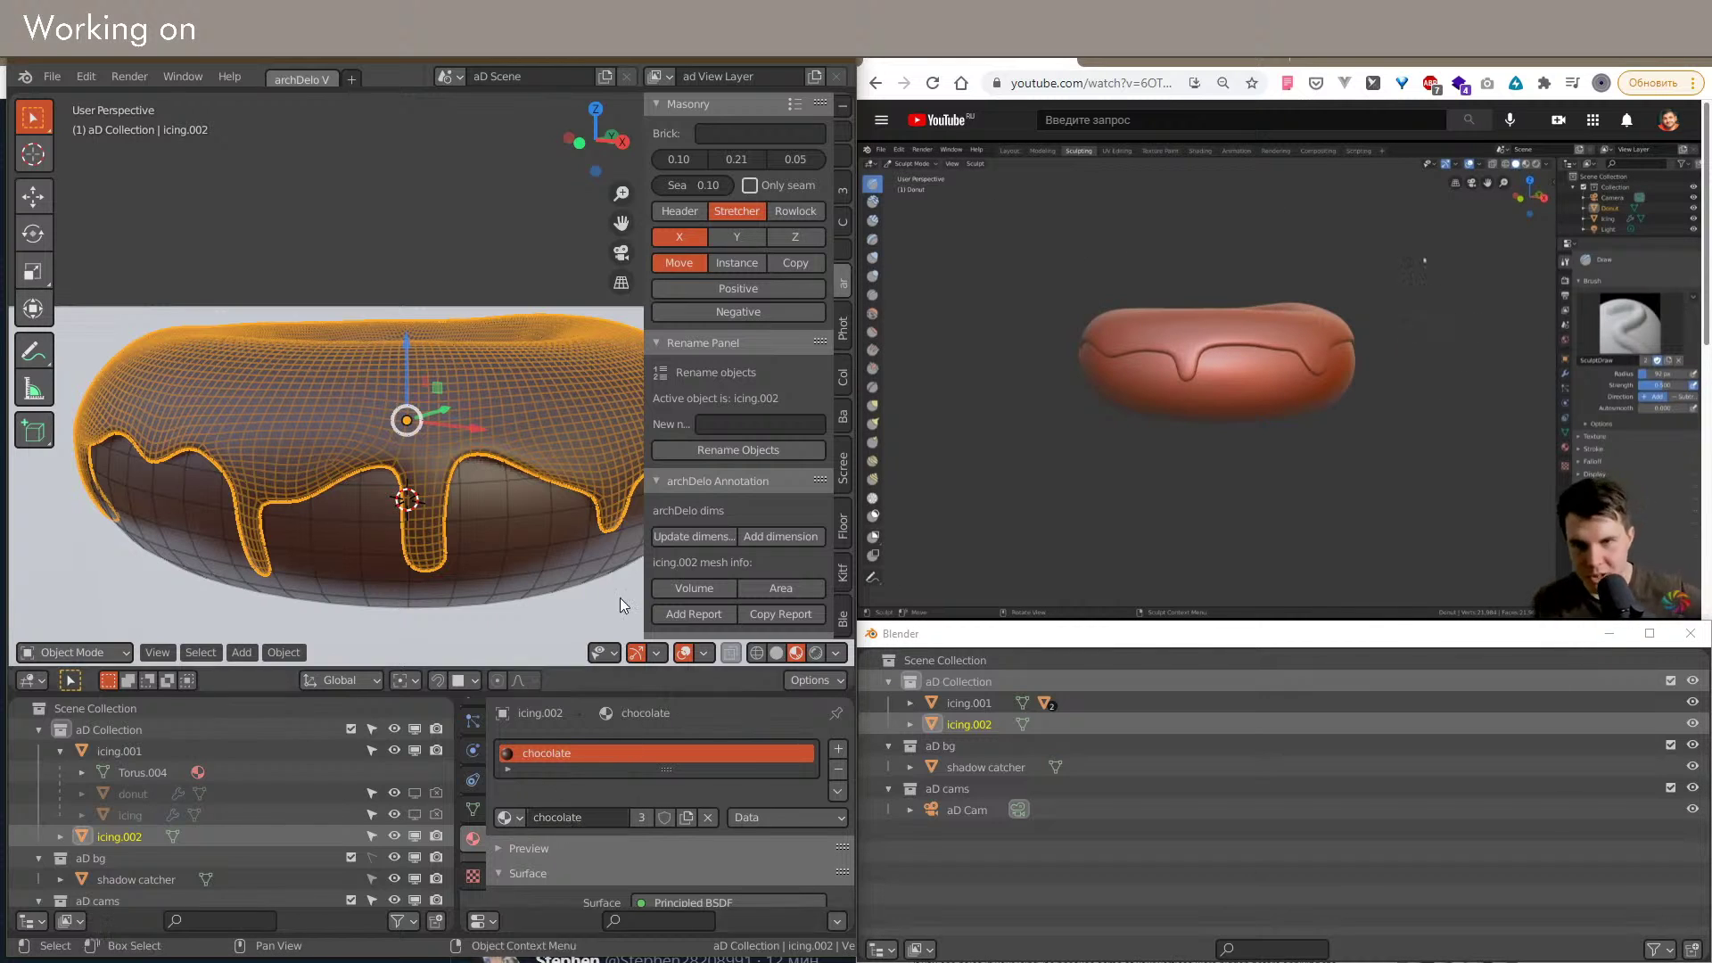
Step: Select the donut body and make its chocolate material an independent copy
middle_click_drag(443, 496, 486, 531)
left_click(486, 530)
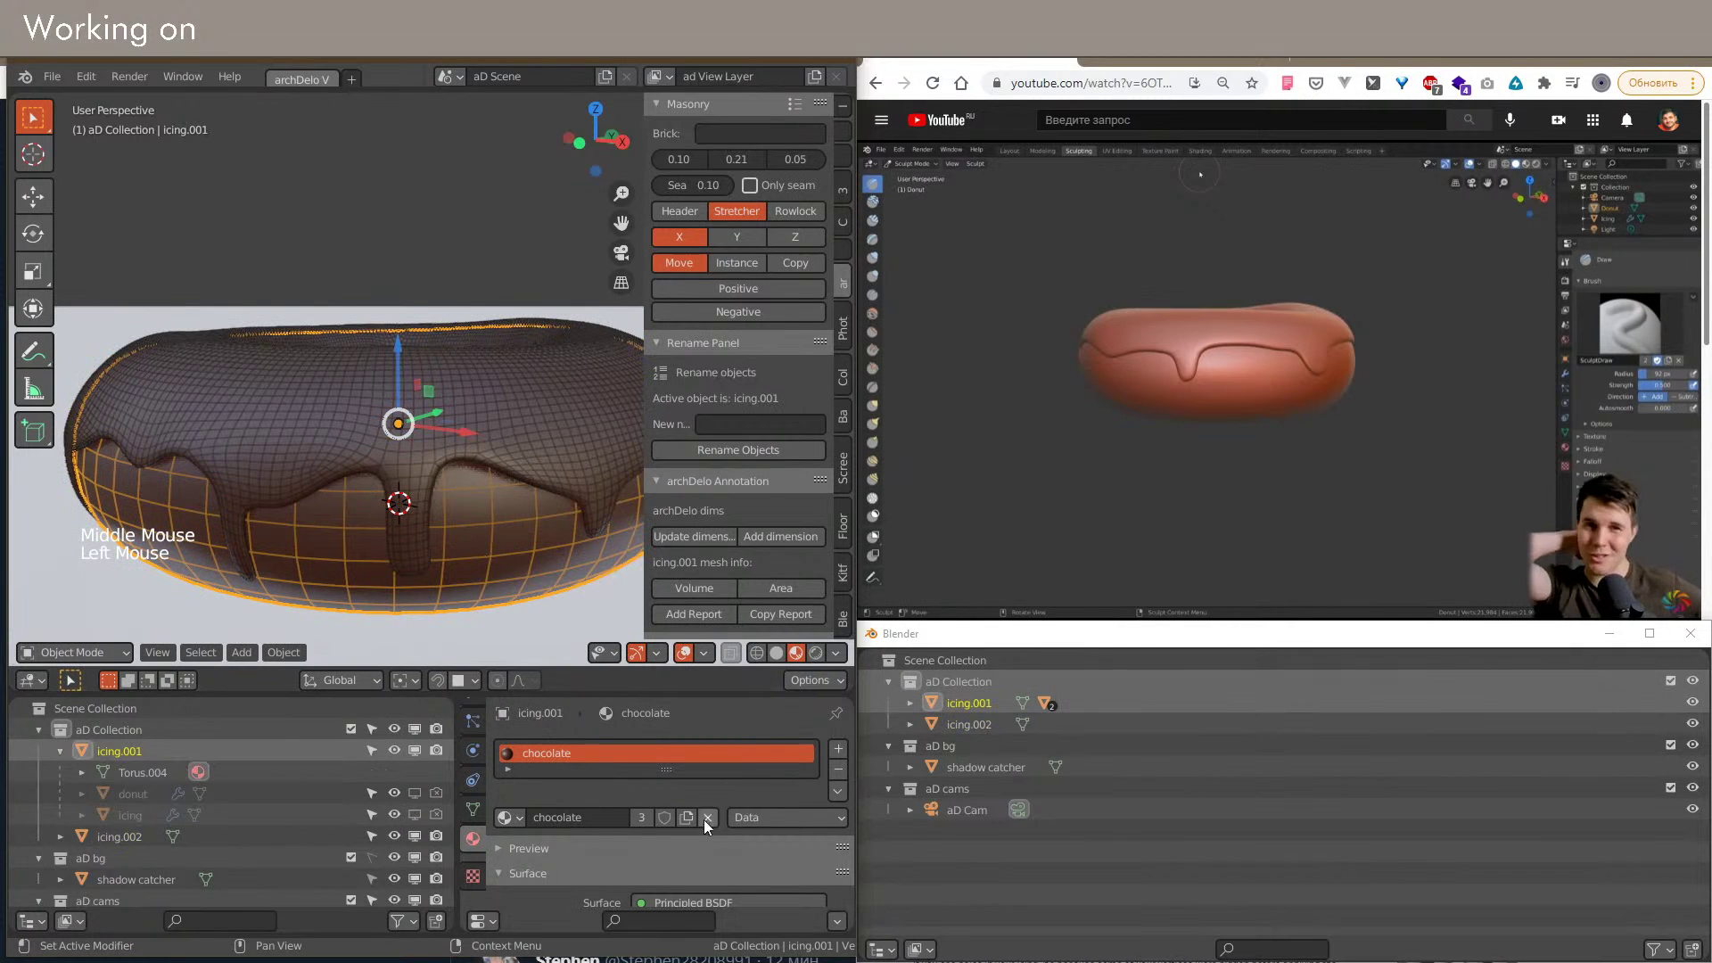
middle_click_drag(597, 856, 682, 769)
left_click_drag(732, 822, 790, 874)
Step: Set the donut body's base color to a light tan with HSV values 0.075, 0.544 and 0.230
scroll(770, 847, "down", 3)
middle_click(764, 838)
scroll(763, 837, "up", 8)
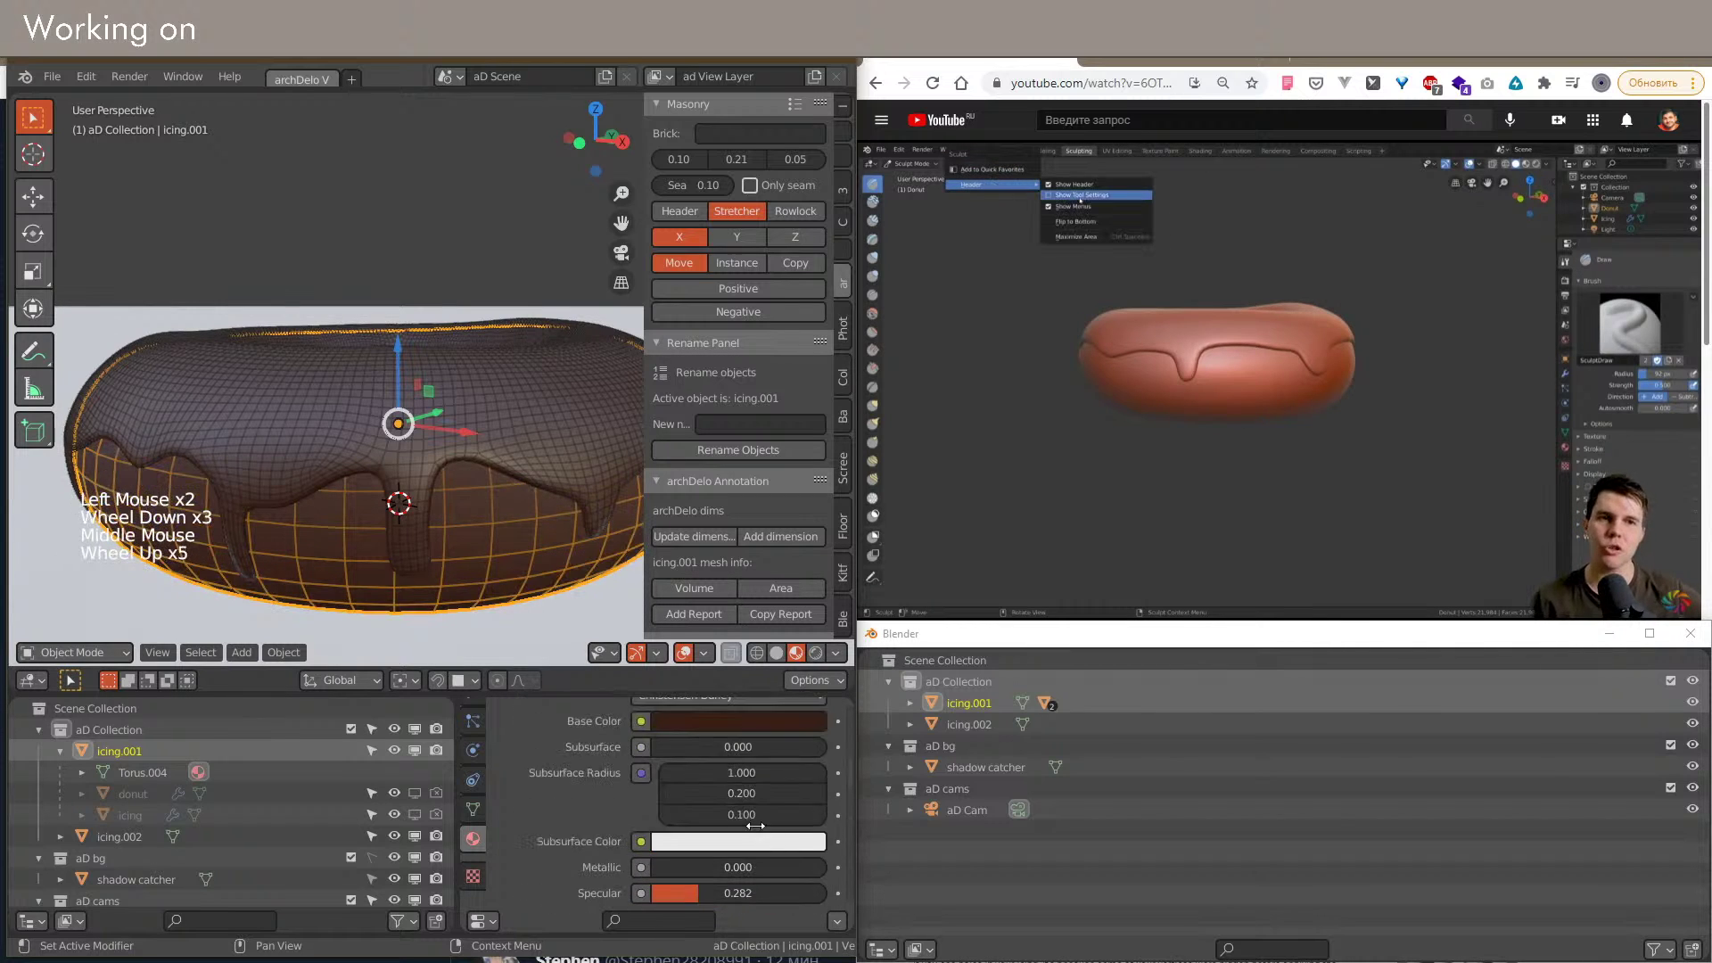
left_click(724, 829)
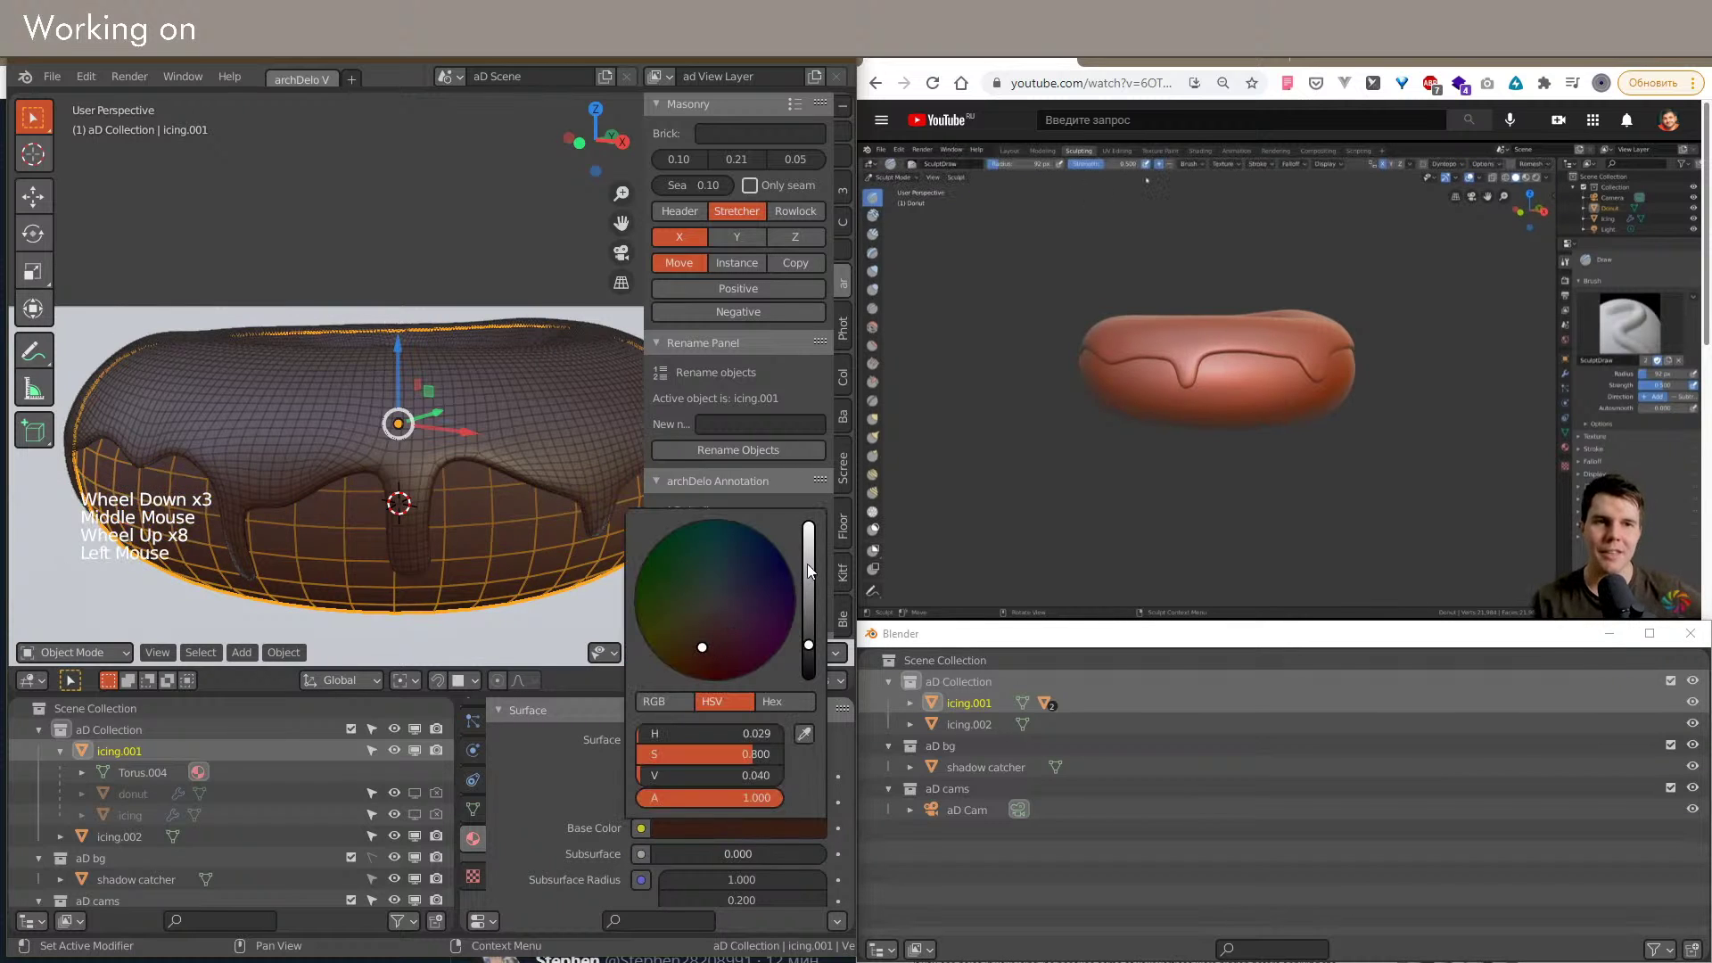
left_click_drag(806, 613, 711, 609)
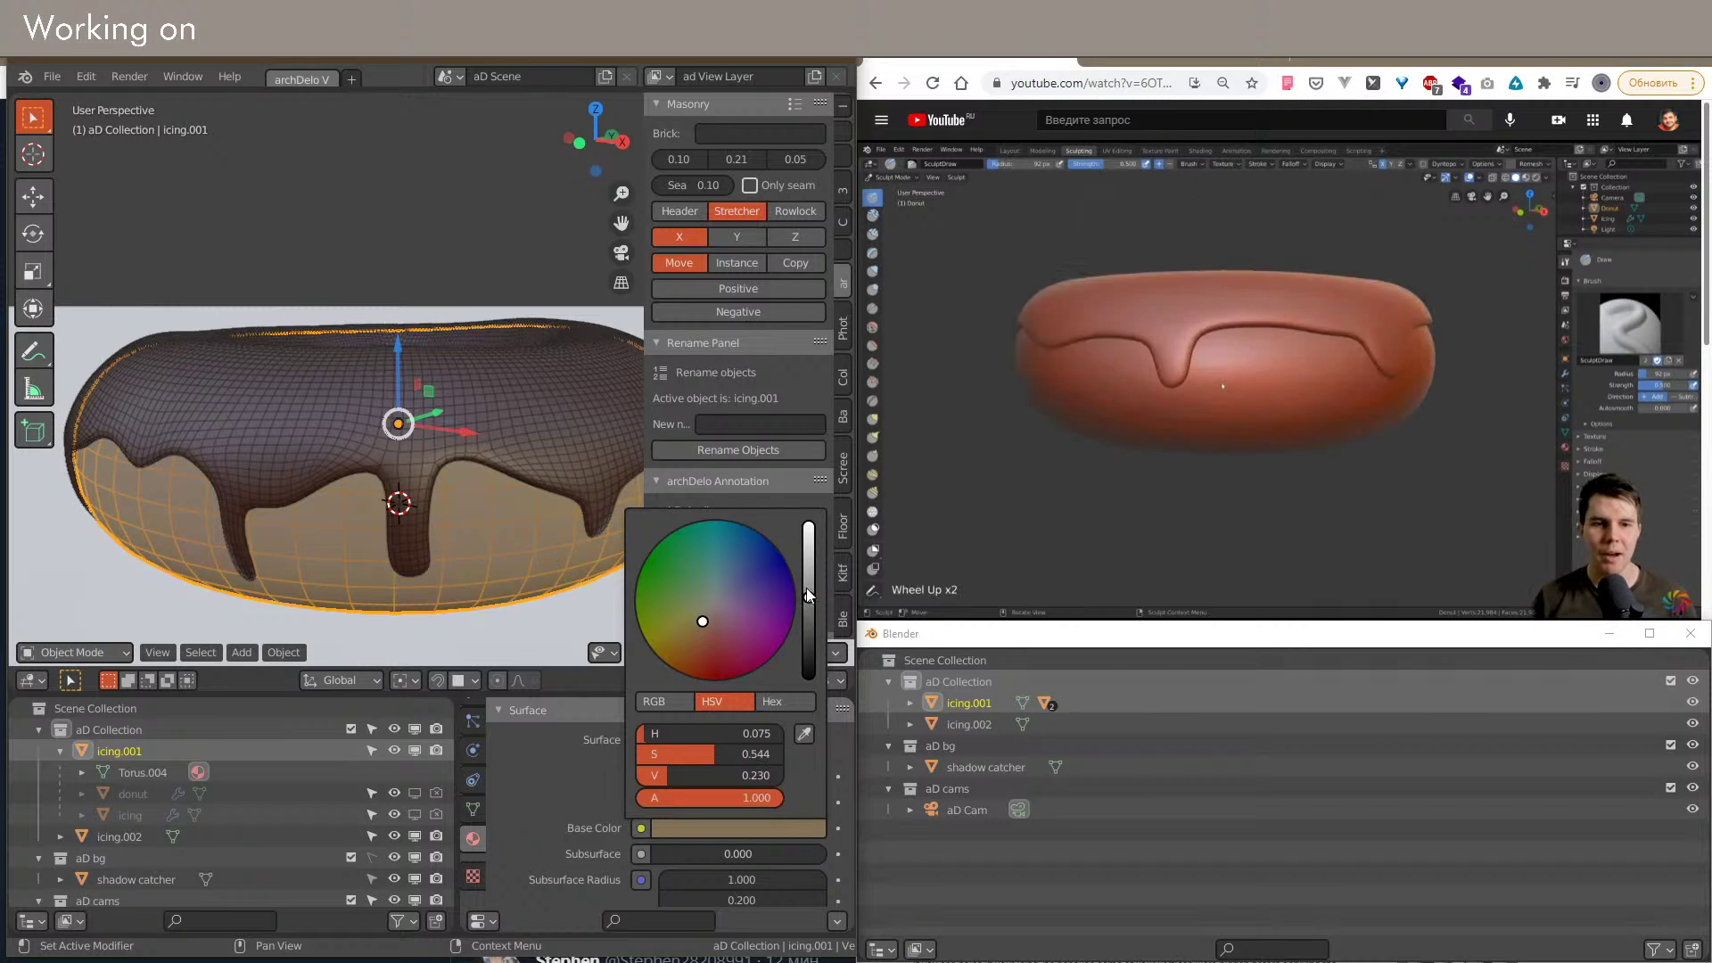
Step: Select the icing and lower its chocolate material's roughness to 0.277
left_click(435, 415)
scroll(435, 416, "down", 2)
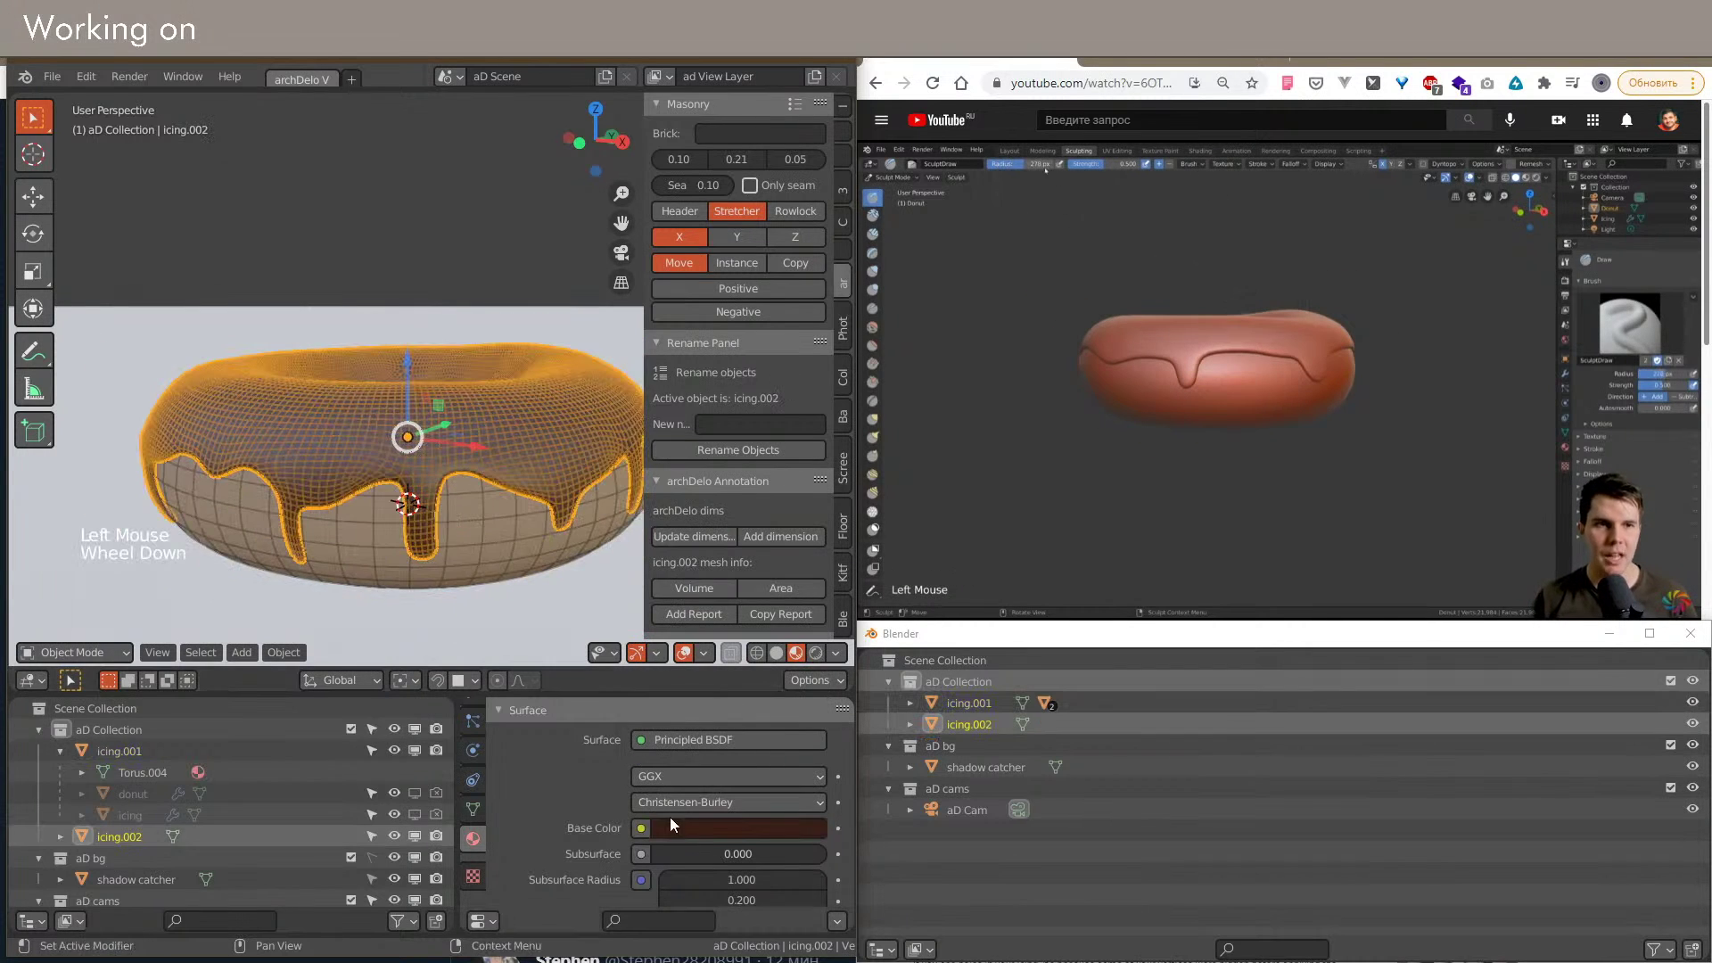
middle_click_drag(665, 810, 697, 731)
scroll(676, 784, "down", 4)
scroll(676, 831, "up", 2)
left_click_drag(731, 871, 692, 870)
scroll(383, 283, "down", 1)
Step: Hide the overlays and examine the glossy icing and tan donut from different distances and angles
key("shift+alt+z")
middle_click_drag(425, 409, 296, 416, "shift")
scroll(420, 441, "down", 2)
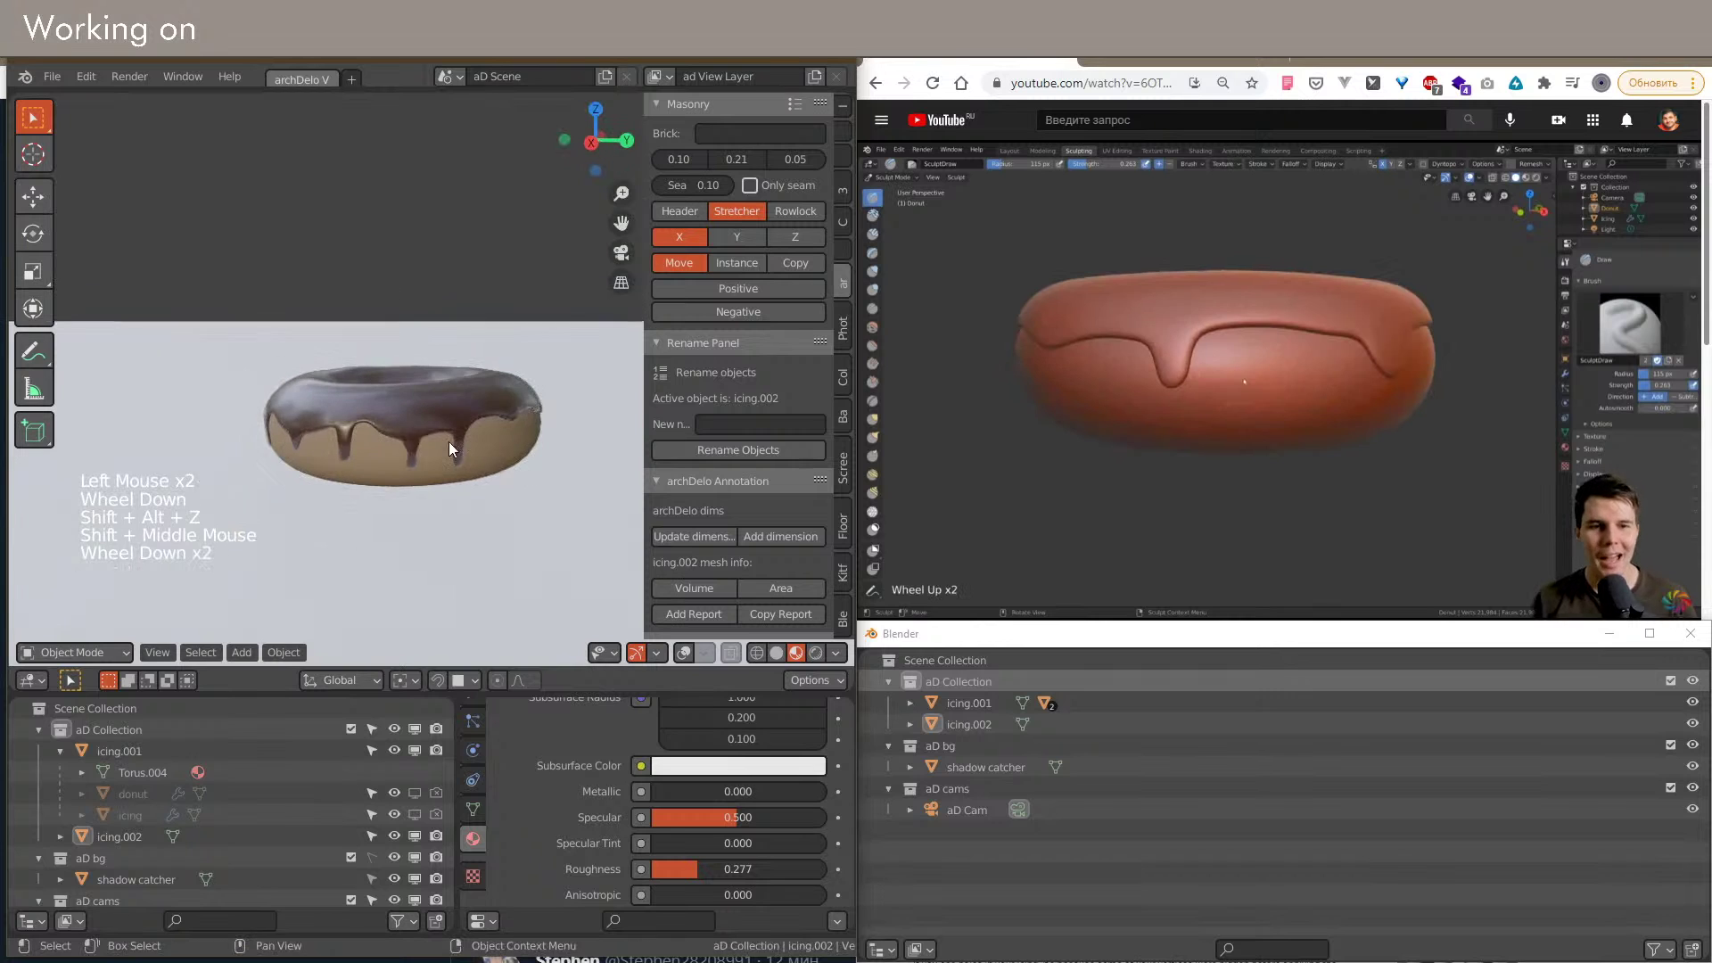
middle_click_drag(437, 442, 417, 482, "shift")
scroll(446, 430, "up", 2)
scroll(216, 437, "down", 3)
scroll(404, 472, "up", 3)
middle_click_drag(417, 482, 411, 463, "shift")
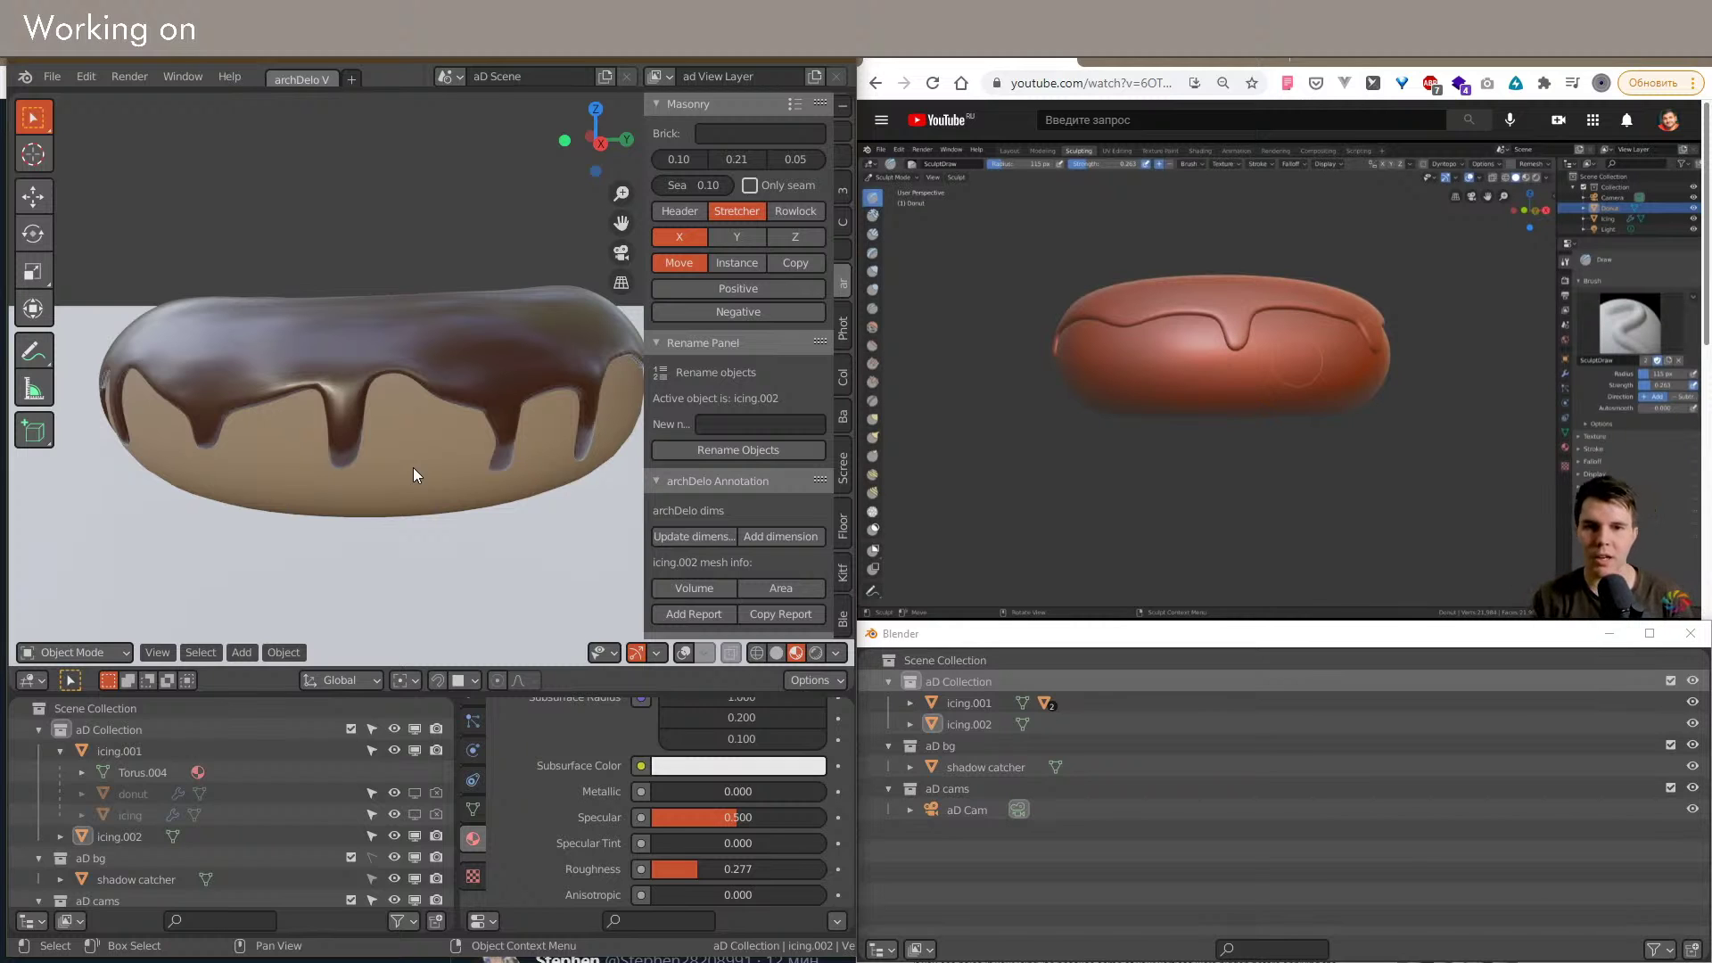
Step: Minimize the separate outliner window and check the live stream dashboard in the browser before returning to the tutorial video
left_click(1609, 633)
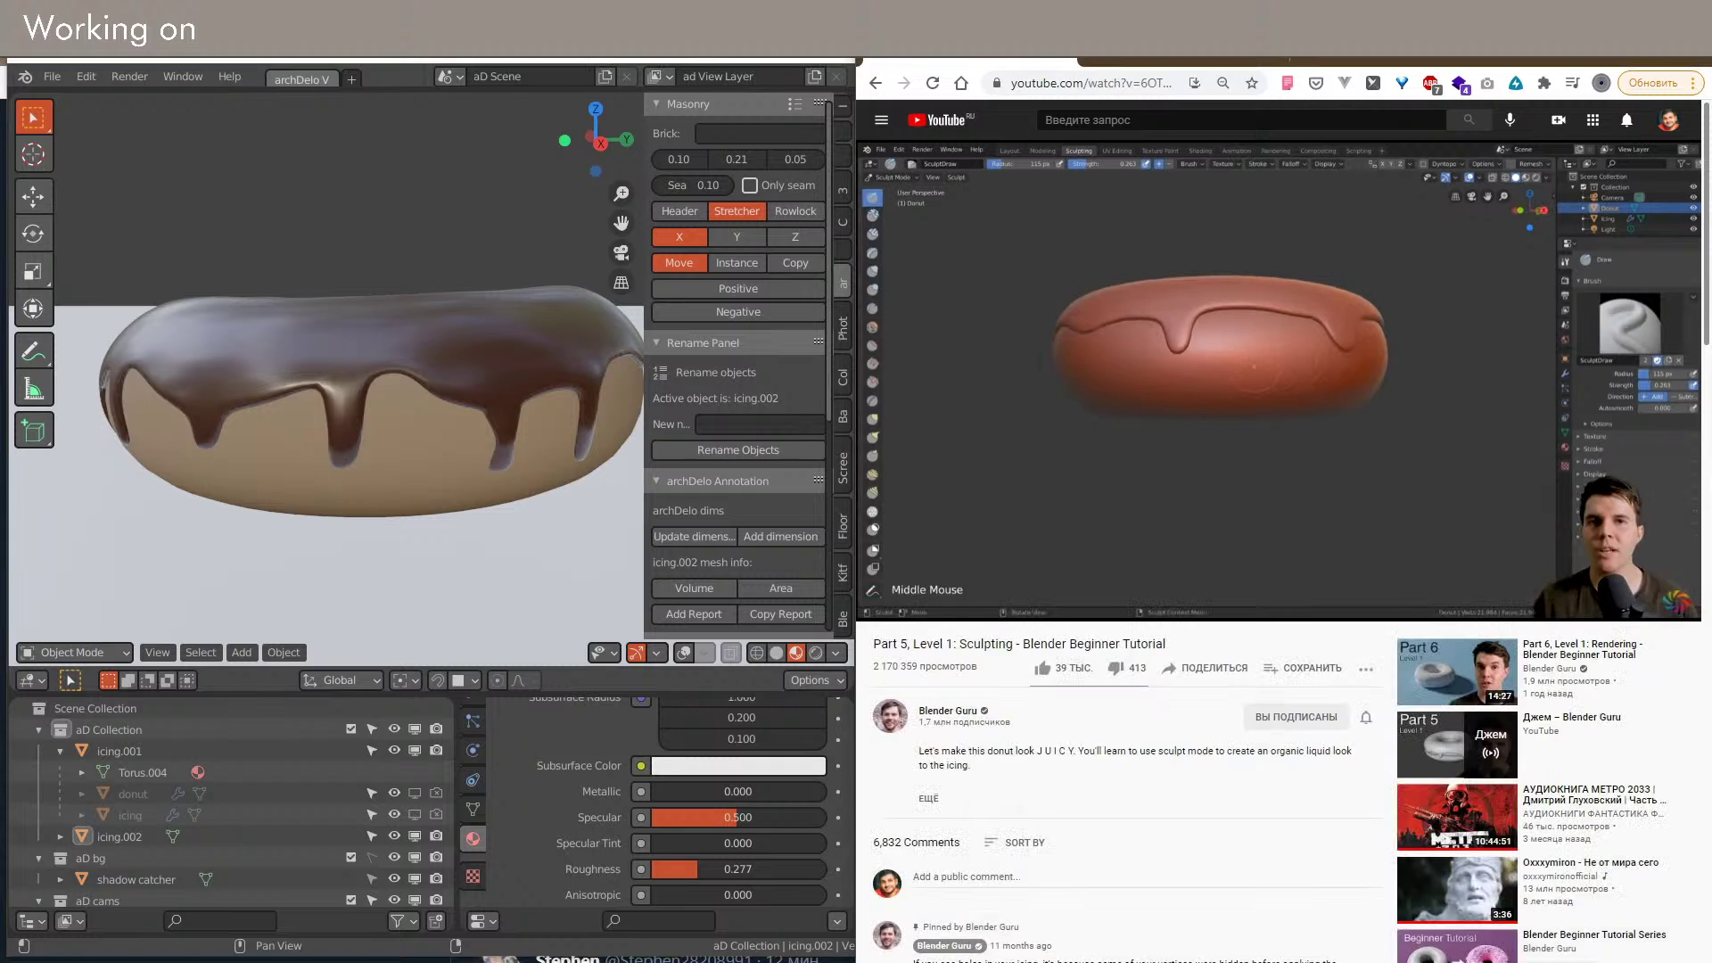
left_click(1095, 66)
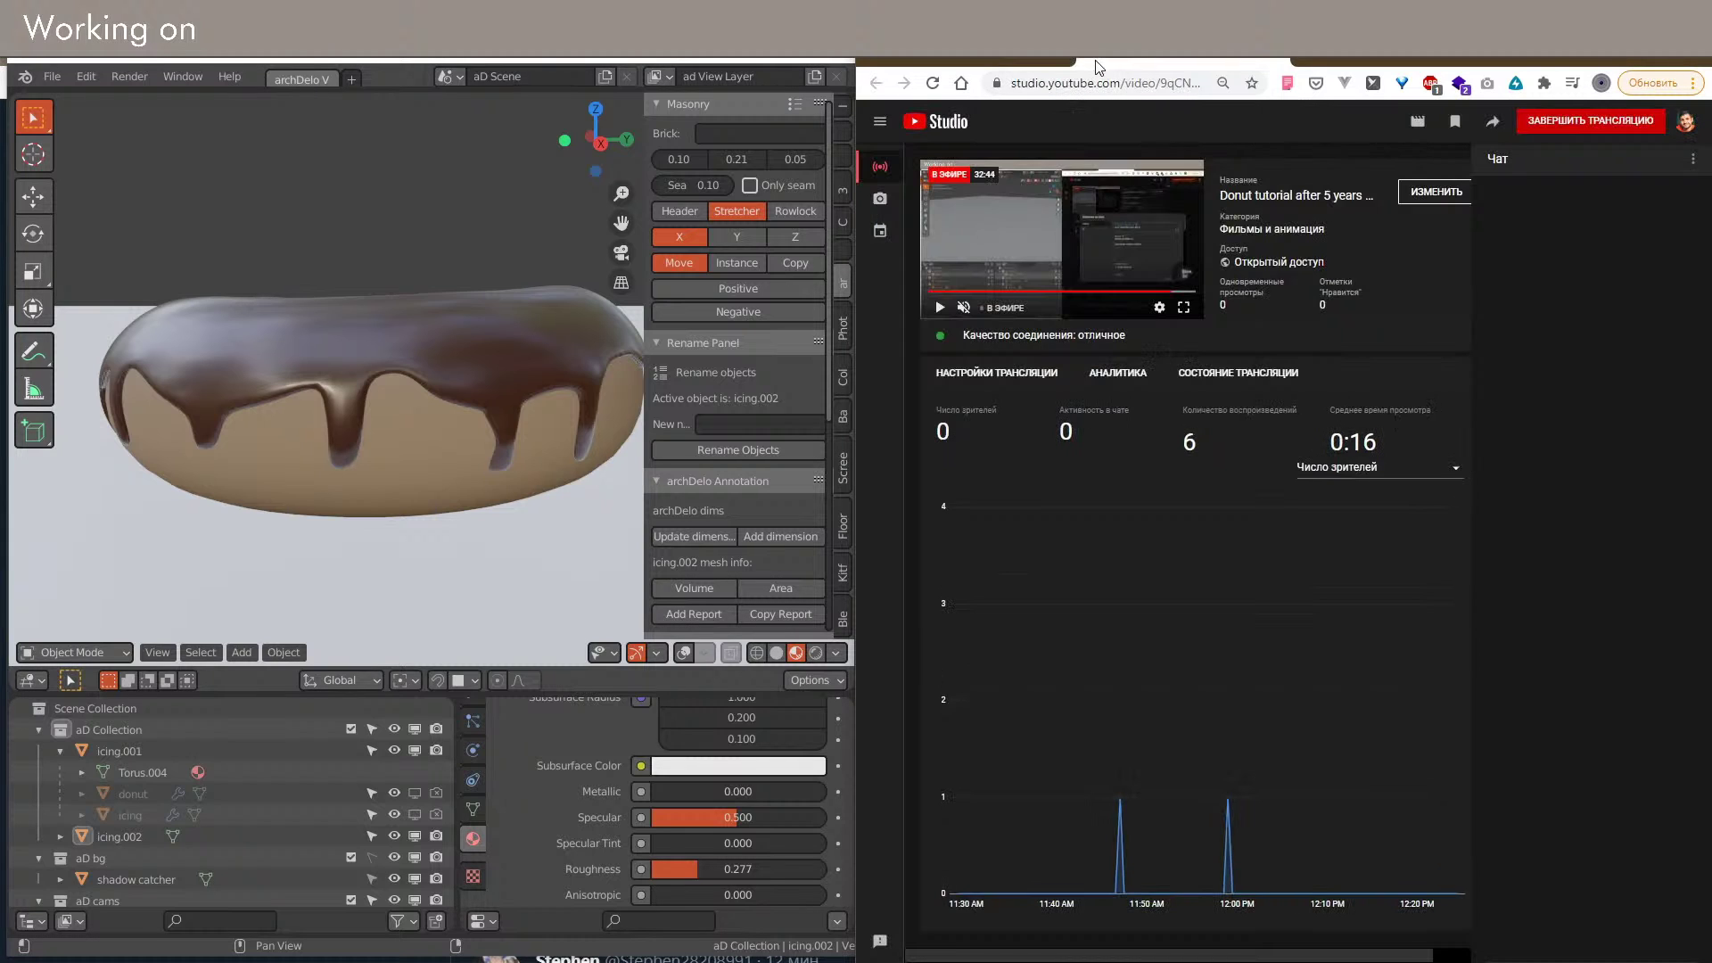
left_click(998, 59)
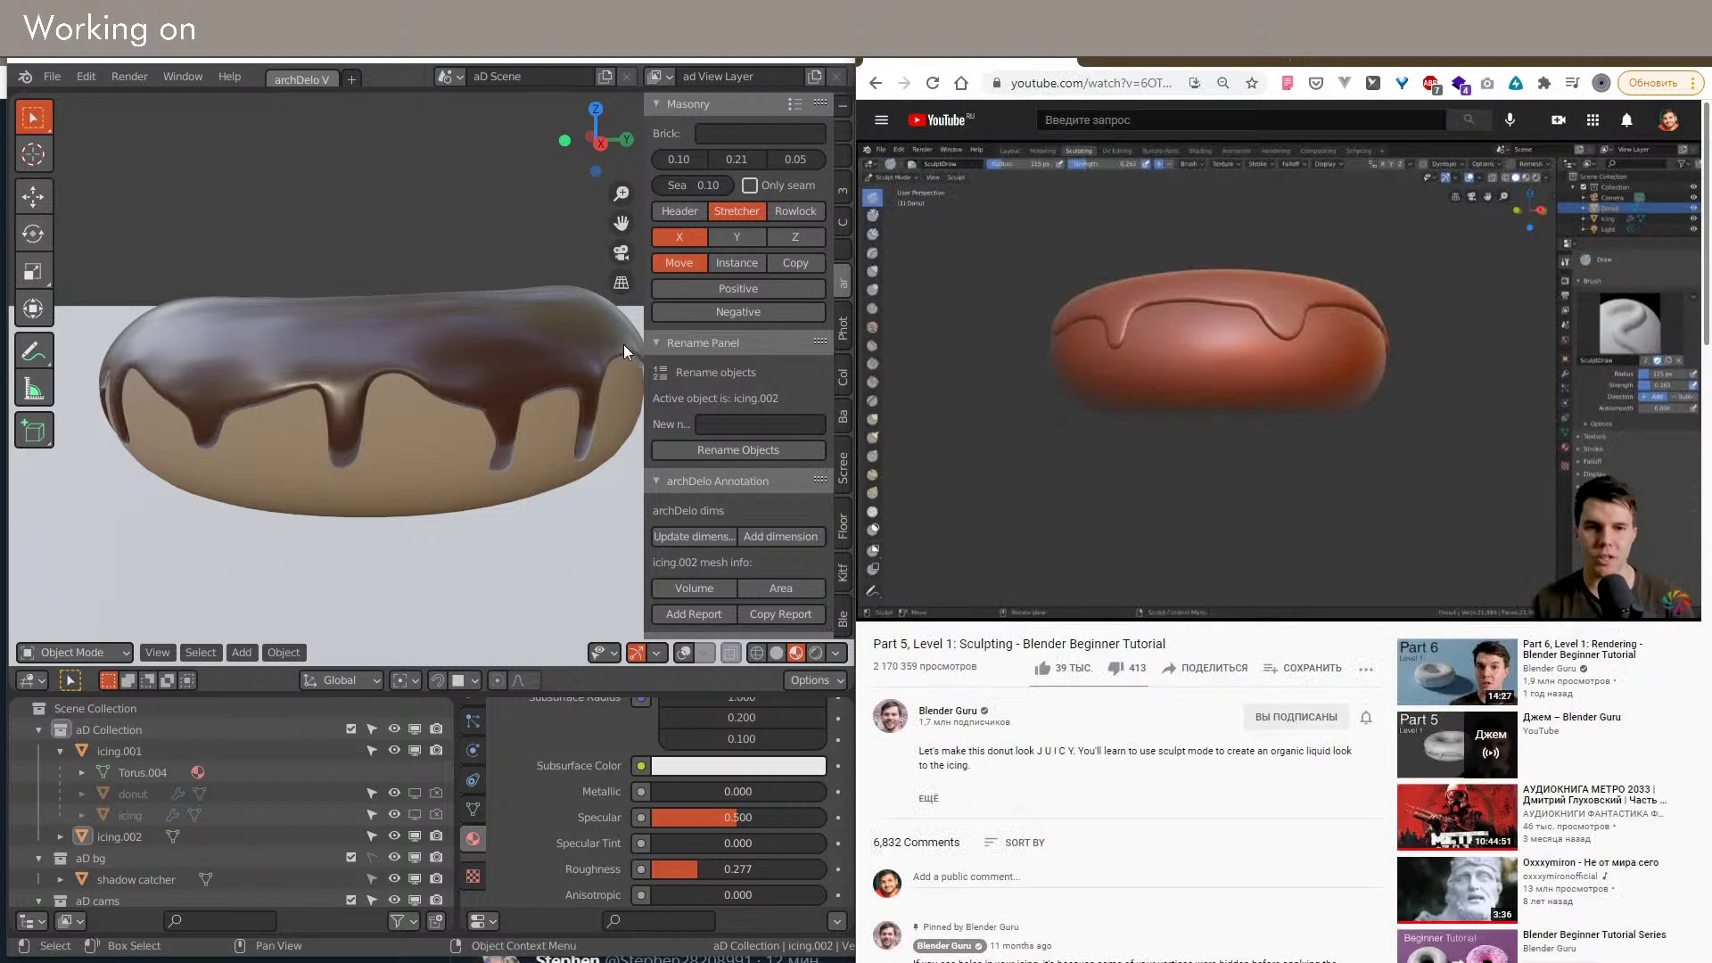
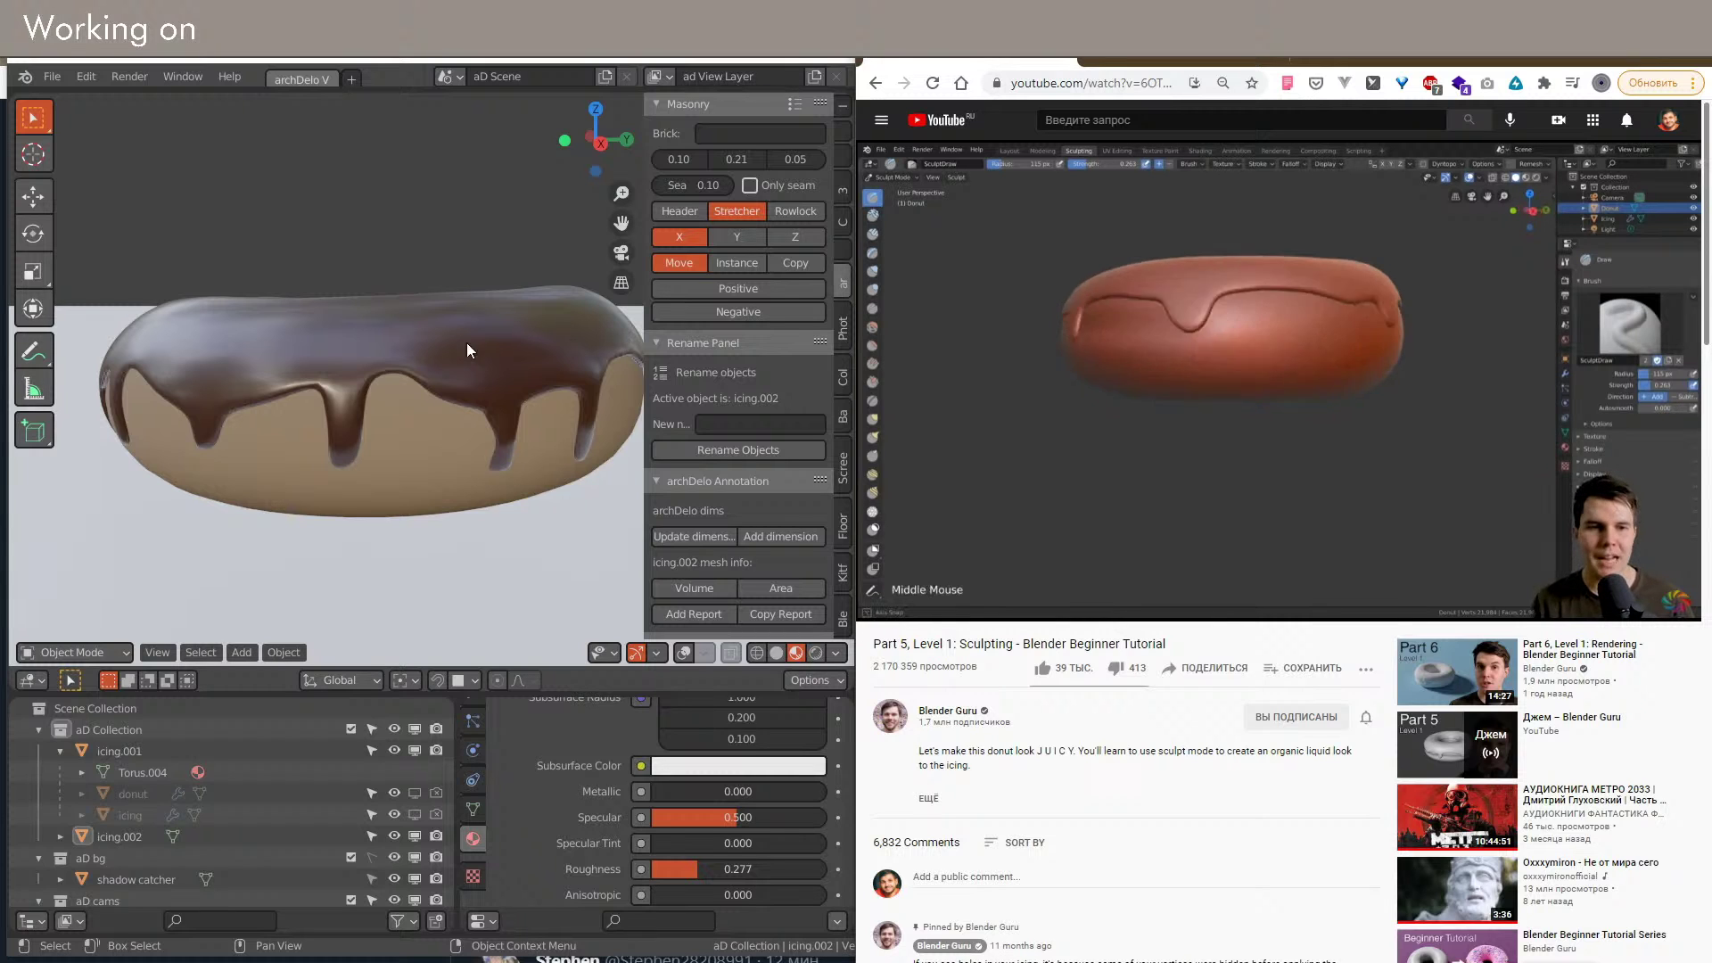
Step: Select the donut body, show the overlays and switch the object to Sculpt Mode
left_click(393, 467)
key("shift+alt+z")
left_click(76, 652)
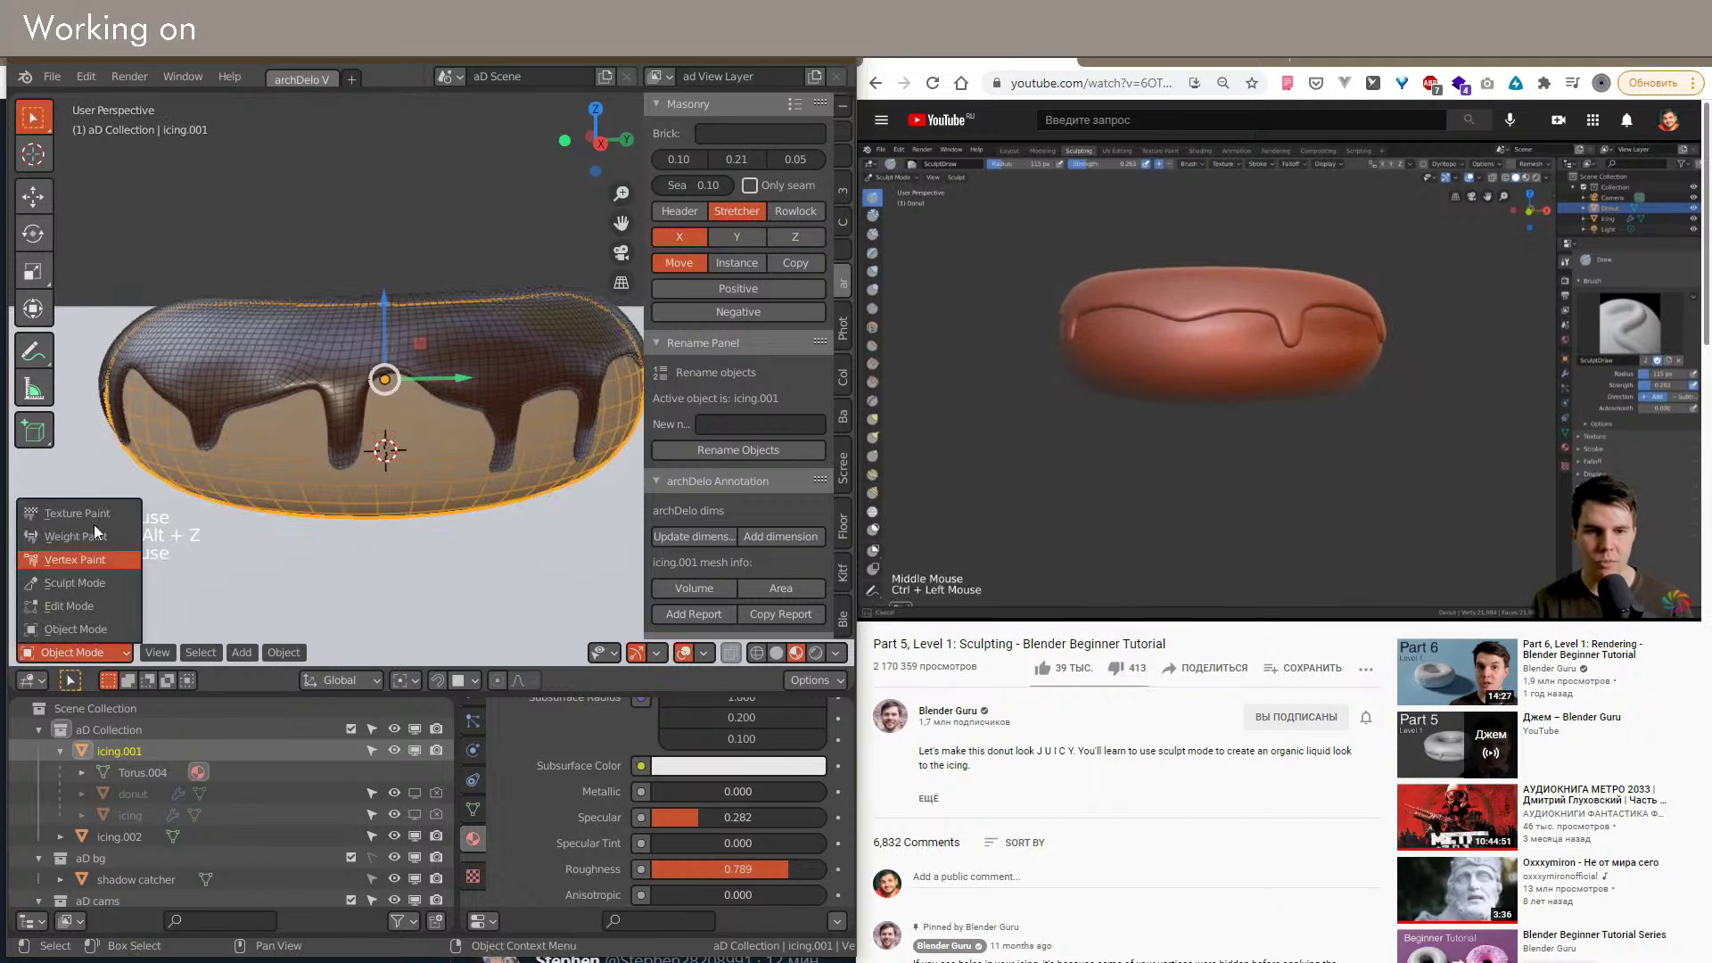
left_click(80, 580)
middle_click_drag(303, 456, 529, 236, "shift")
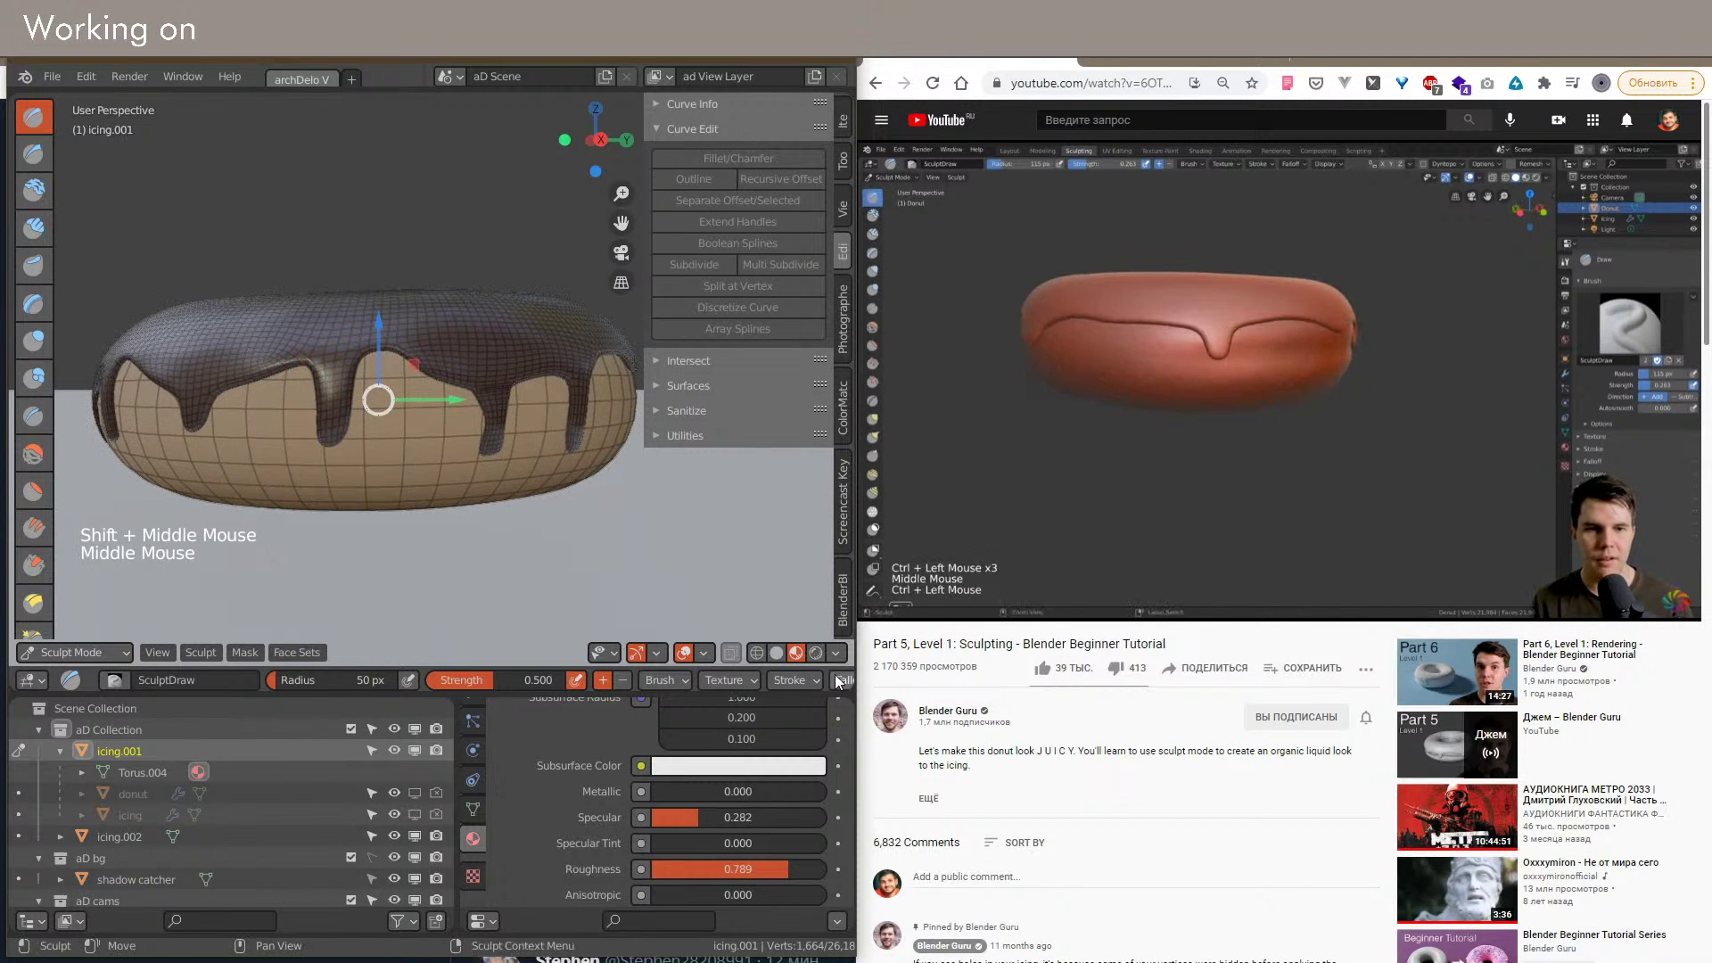
Step: Show the Draw brush's tool settings and expand the Symmetry options
middle_click_drag(748, 66, 742, 75)
middle_click_drag(773, 635, 771, 649)
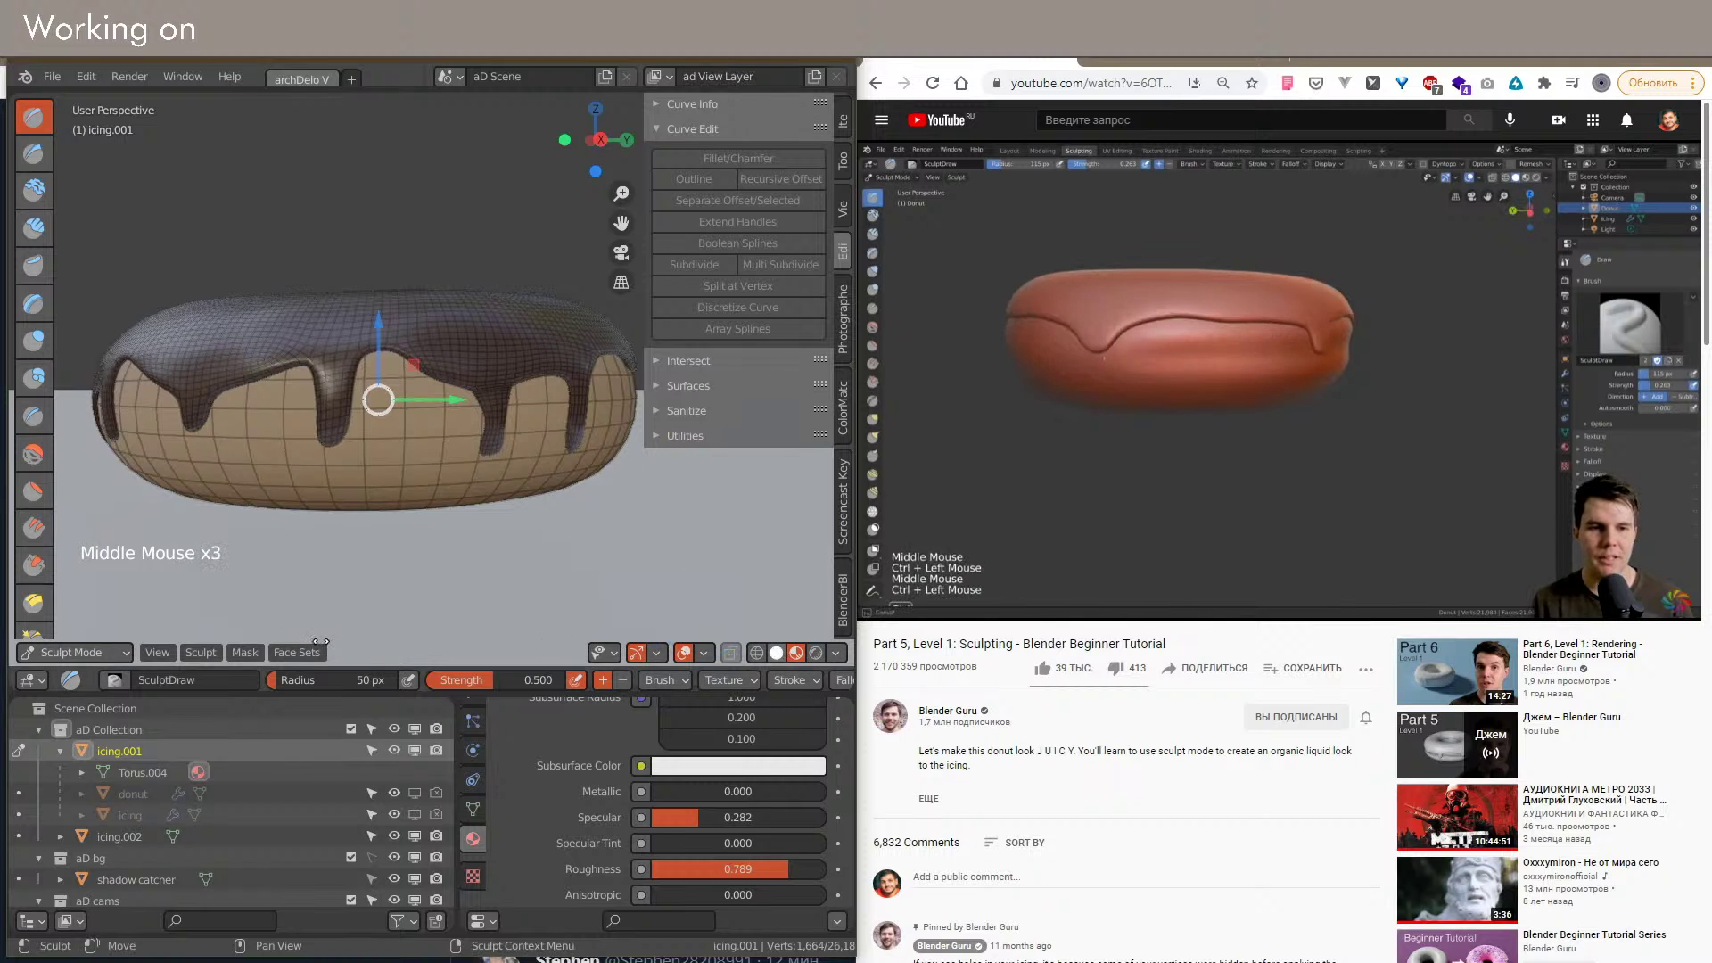
left_click(845, 121)
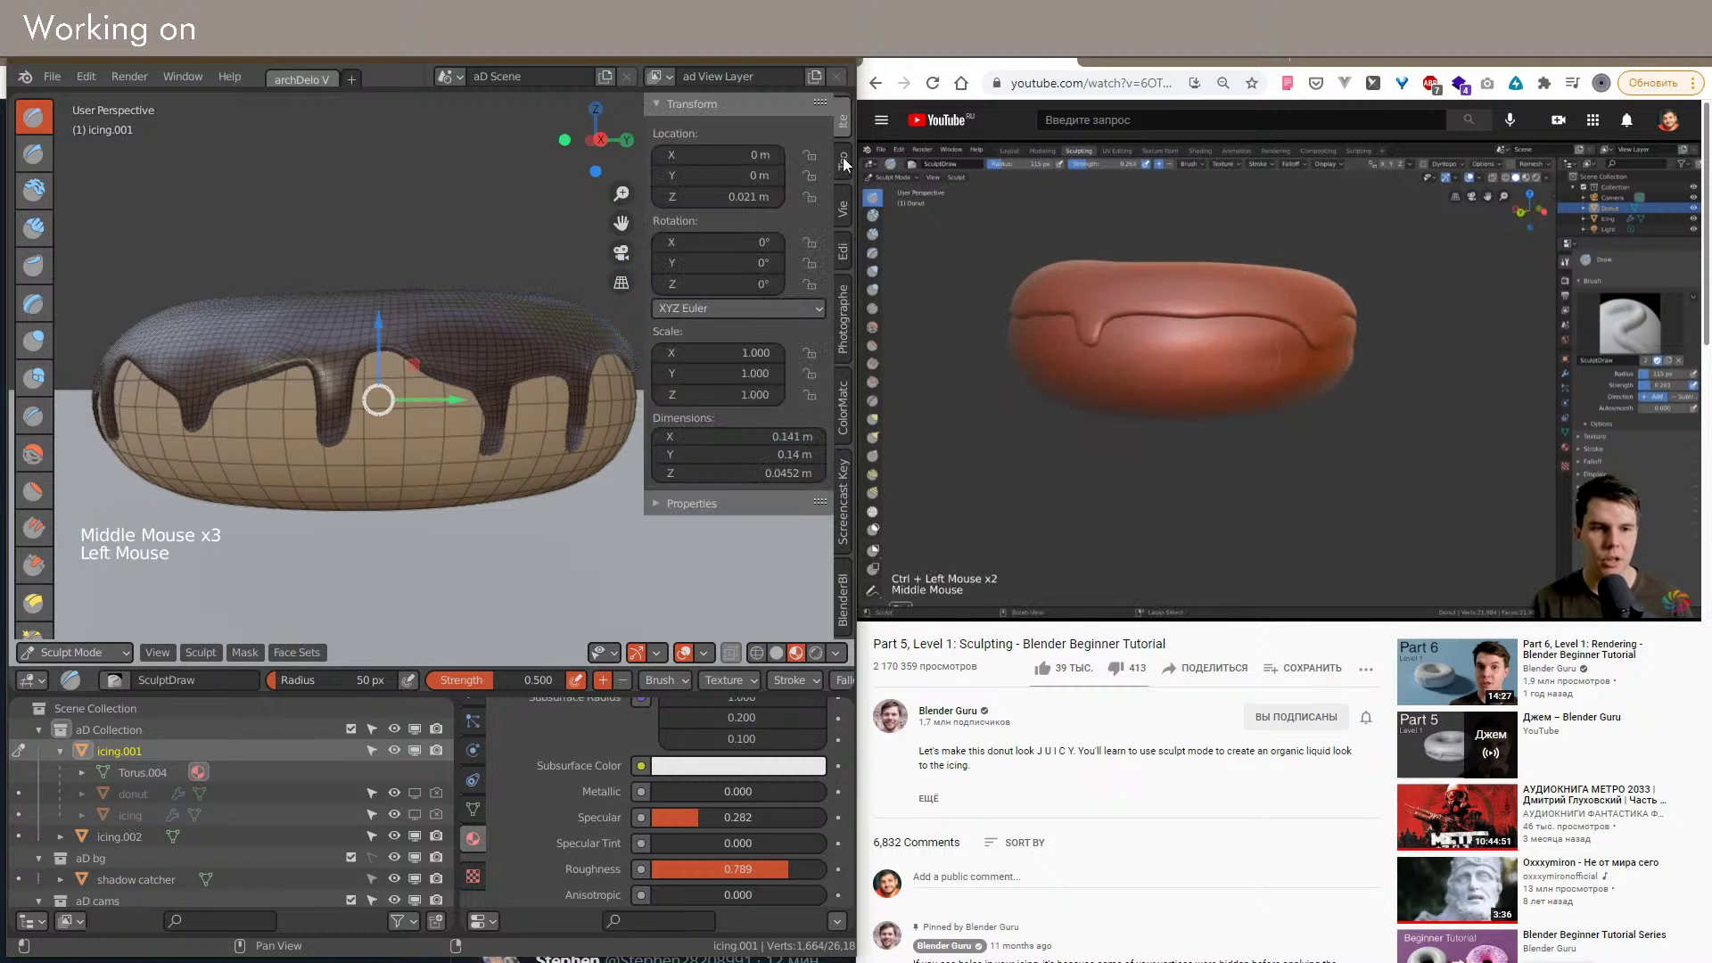
left_click(843, 156)
scroll(765, 426, "down", 9)
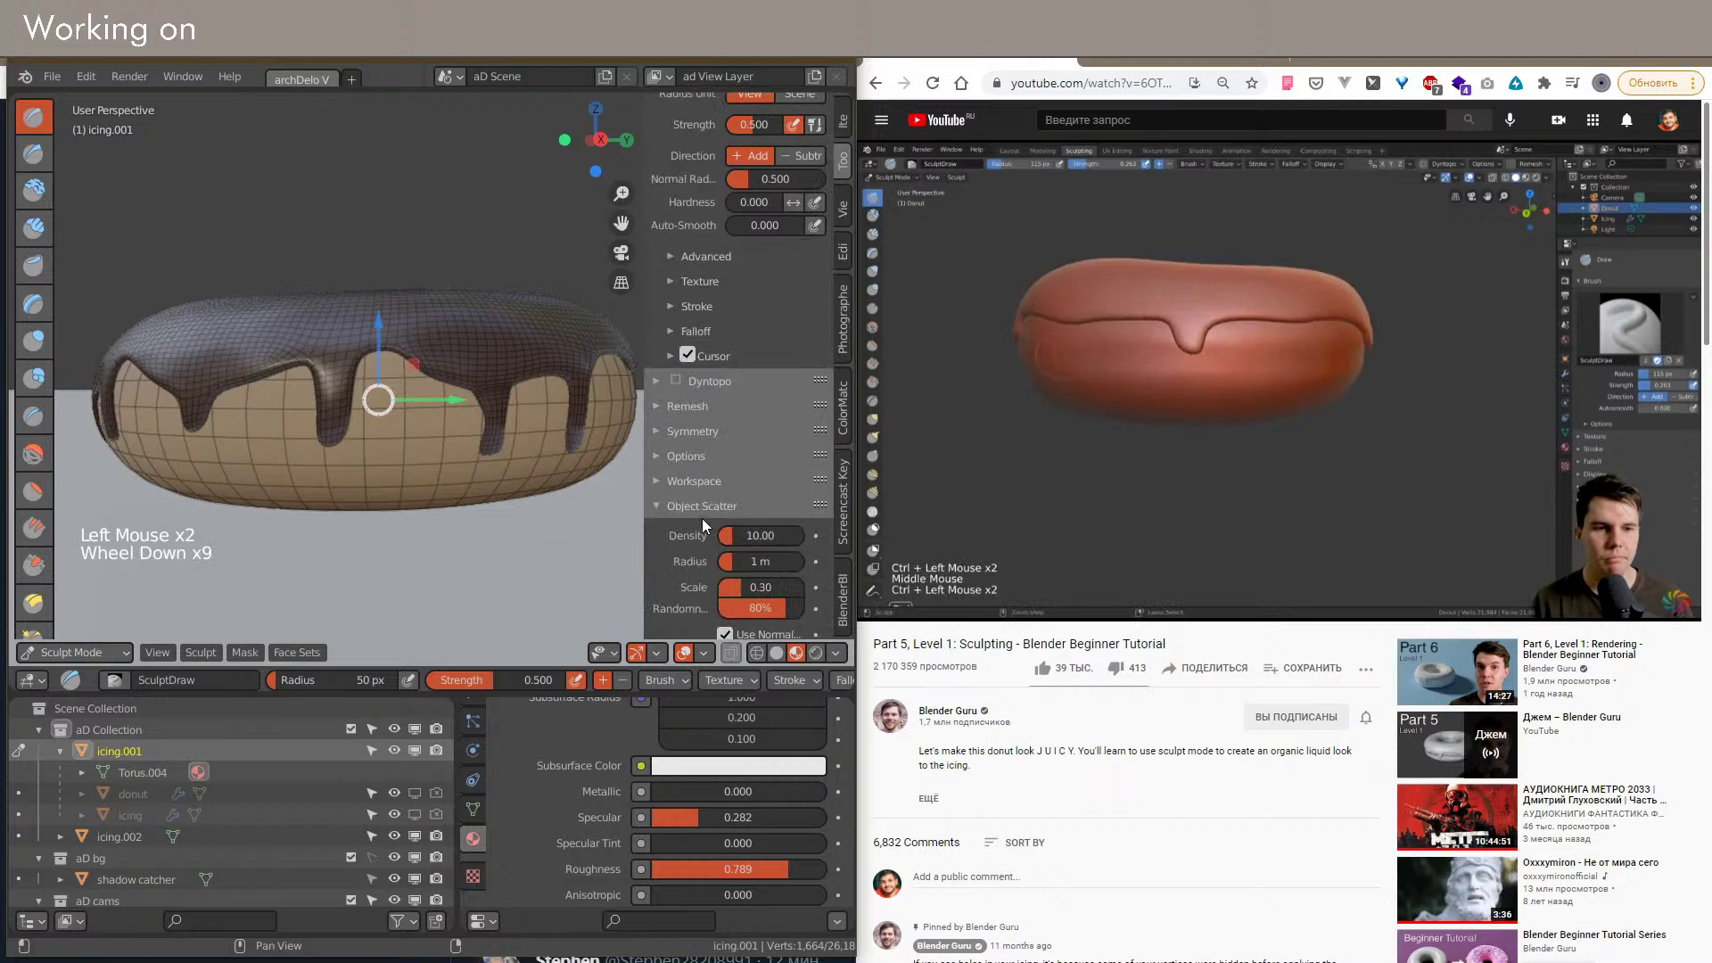
left_click(689, 431)
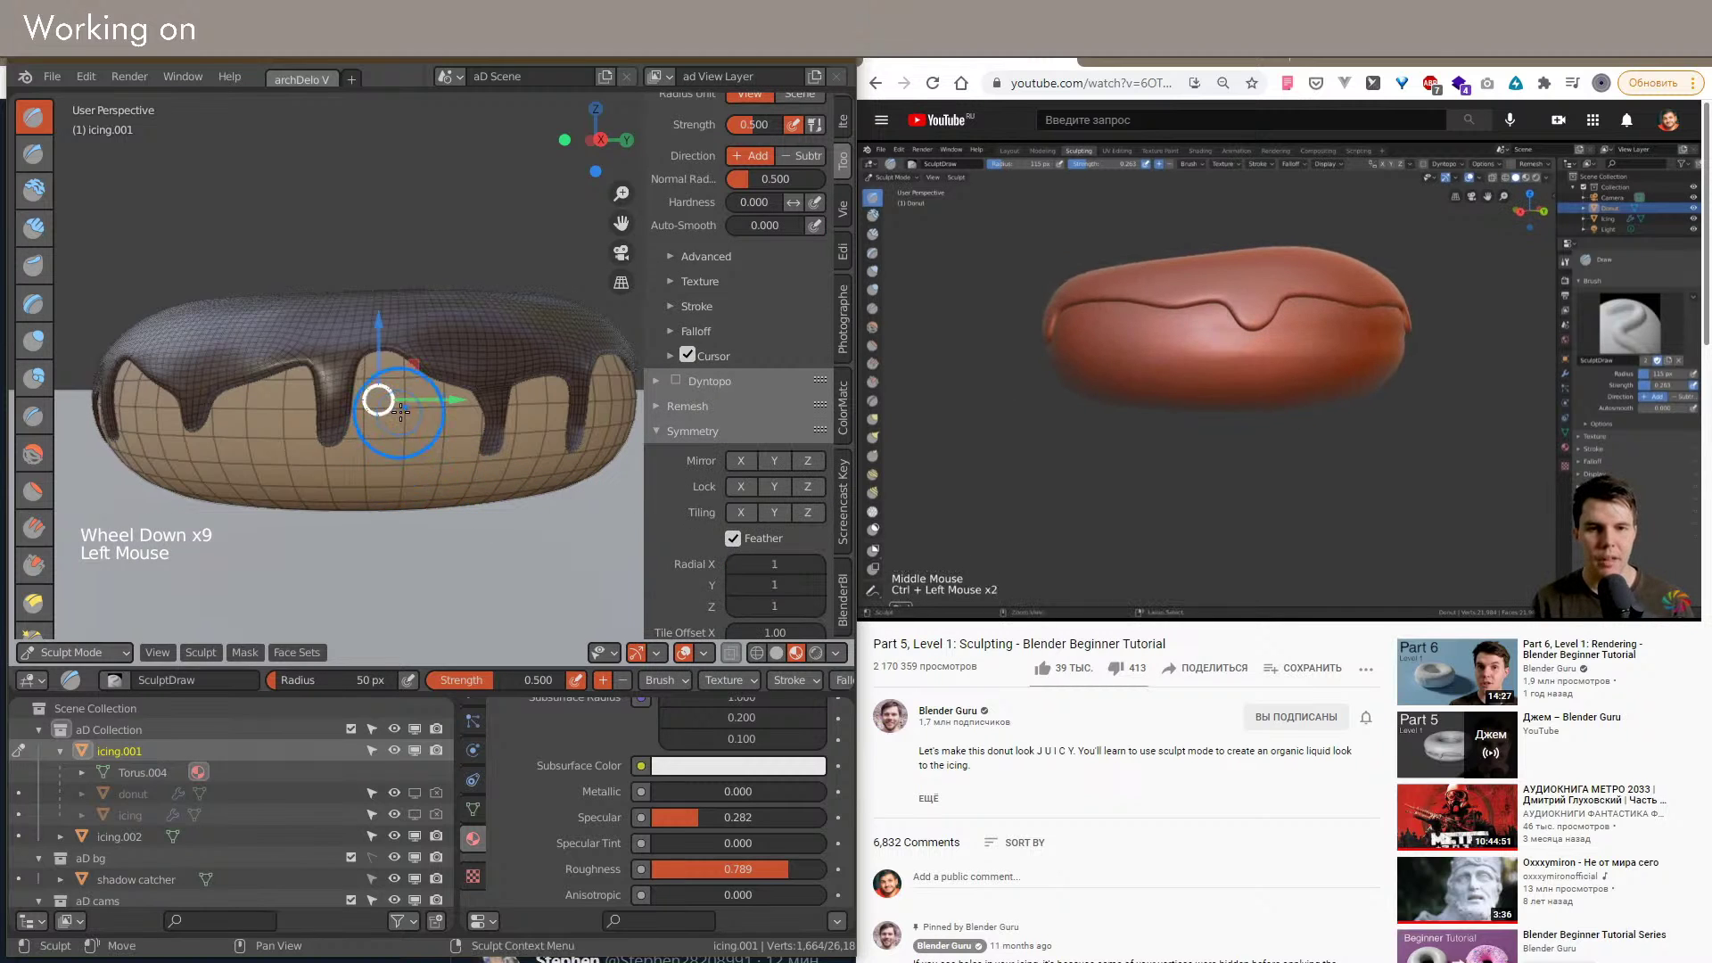
Step: Turn off the viewport gizmos and try a subtractive Draw stroke across the donut body
left_click(636, 653)
mouse_move(378, 404)
left_mouse_down("ctrl")
mouse_move(528, 409)
mouse_move(470, 478)
left_mouse_up("ctrl")
key("ctrl+z")
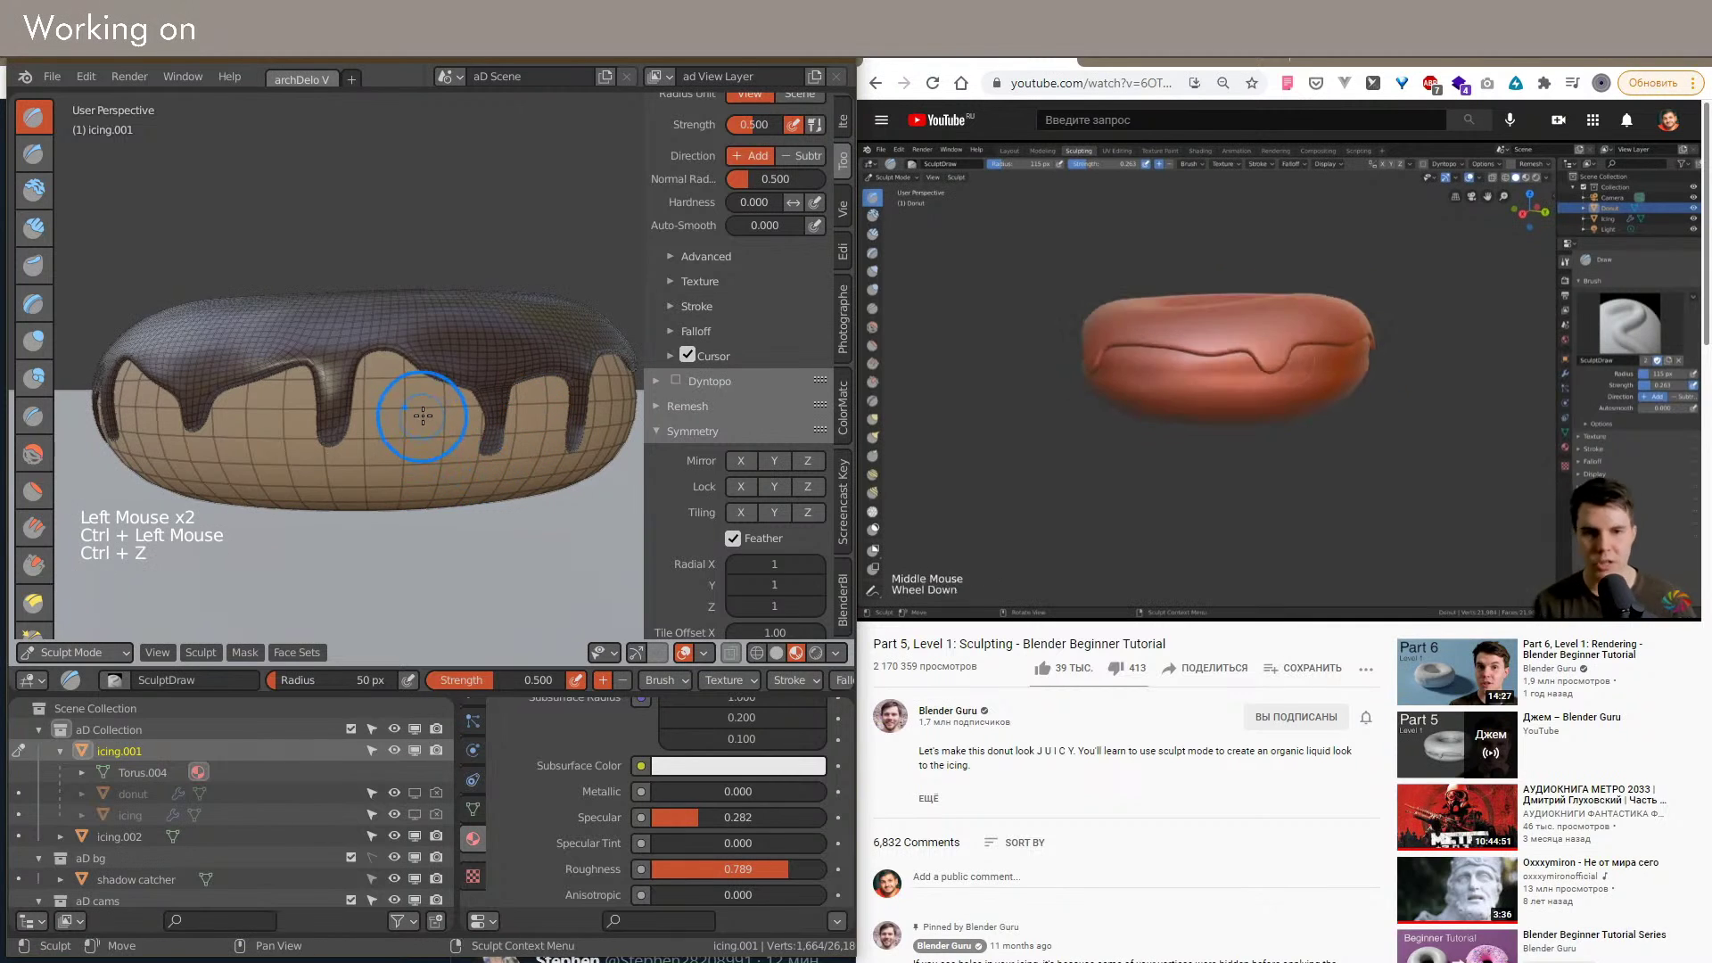
Step: Hide the overlays and try carving and raising Draw strokes on the donut body beneath the icing drips
middle_click_drag(458, 408, 443, 428, "shift")
scroll(481, 453, "up", 1)
key("shift+alt+z")
middle_click_drag(367, 385, 372, 391, "shift")
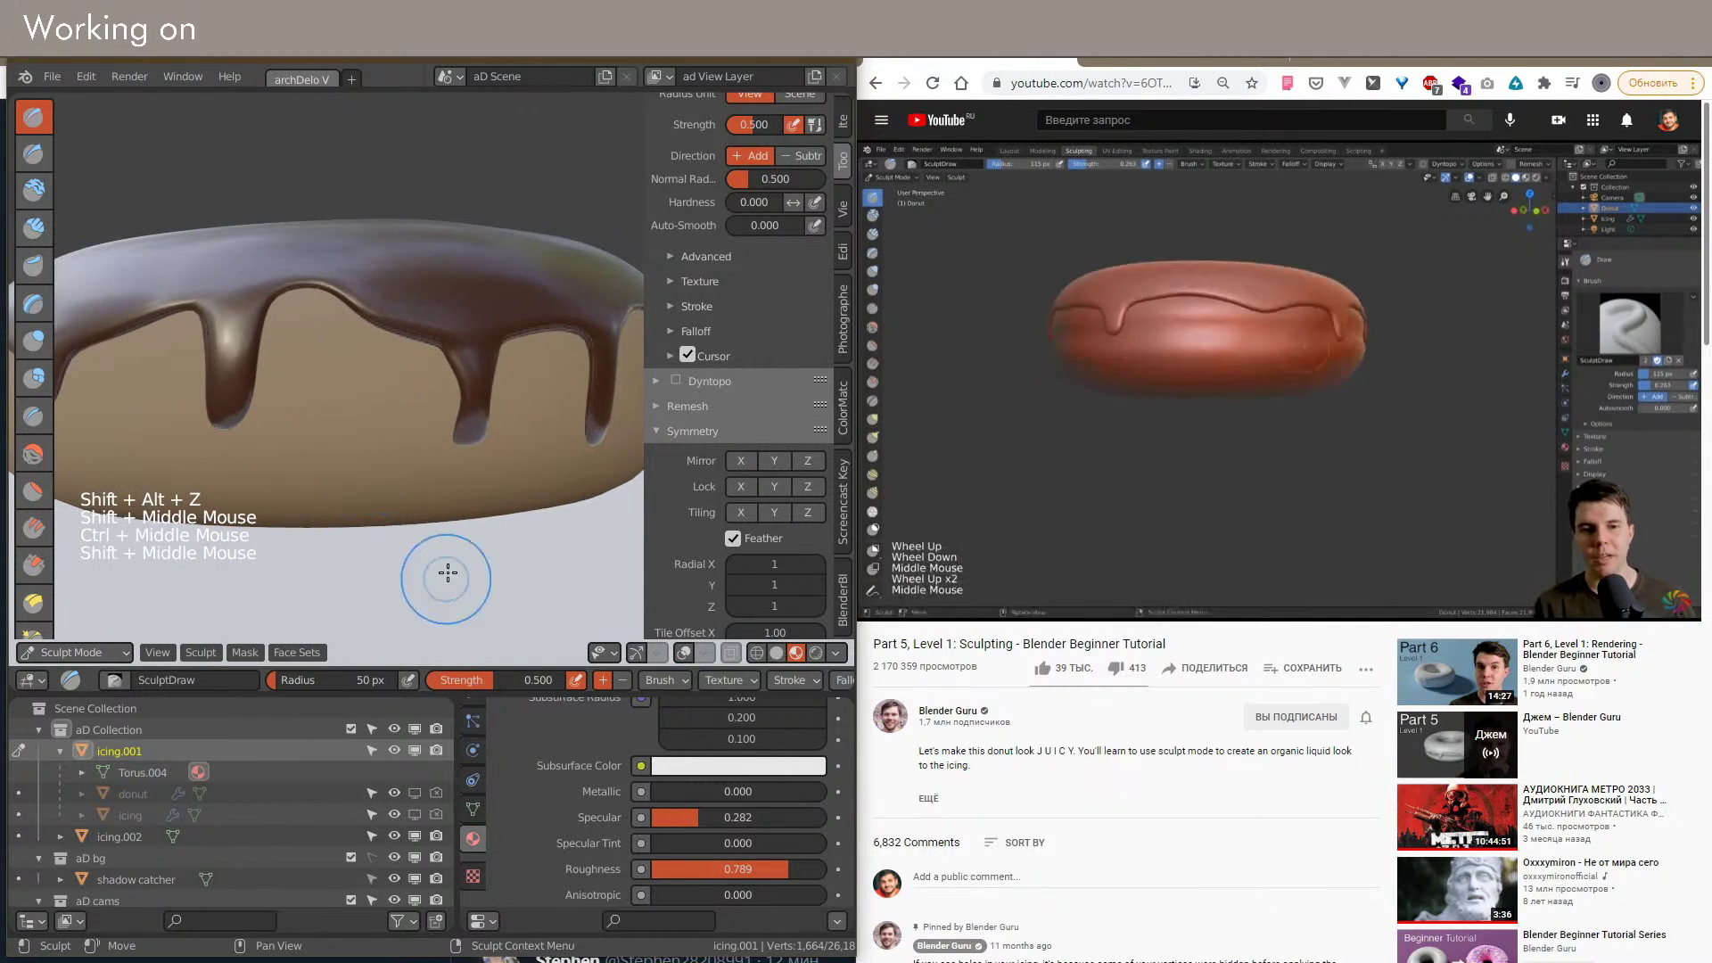
left_click_drag(295, 382, 414, 376, "ctrl")
left_click_drag(217, 382, 218, 383, "ctrl")
mouse_move(218, 383)
middle_mouse_down("shift")
mouse_move(538, 432)
mouse_move(325, 356)
middle_mouse_up("shift")
scroll(234, 387, "down", 2)
scroll(538, 433, "up", 4)
mouse_move(325, 356)
left_mouse_down()
mouse_move(249, 356)
mouse_move(337, 330)
left_mouse_up()
key("ctrl+z")
scroll(409, 459, "down", 1)
scroll(801, 248, "up", 4)
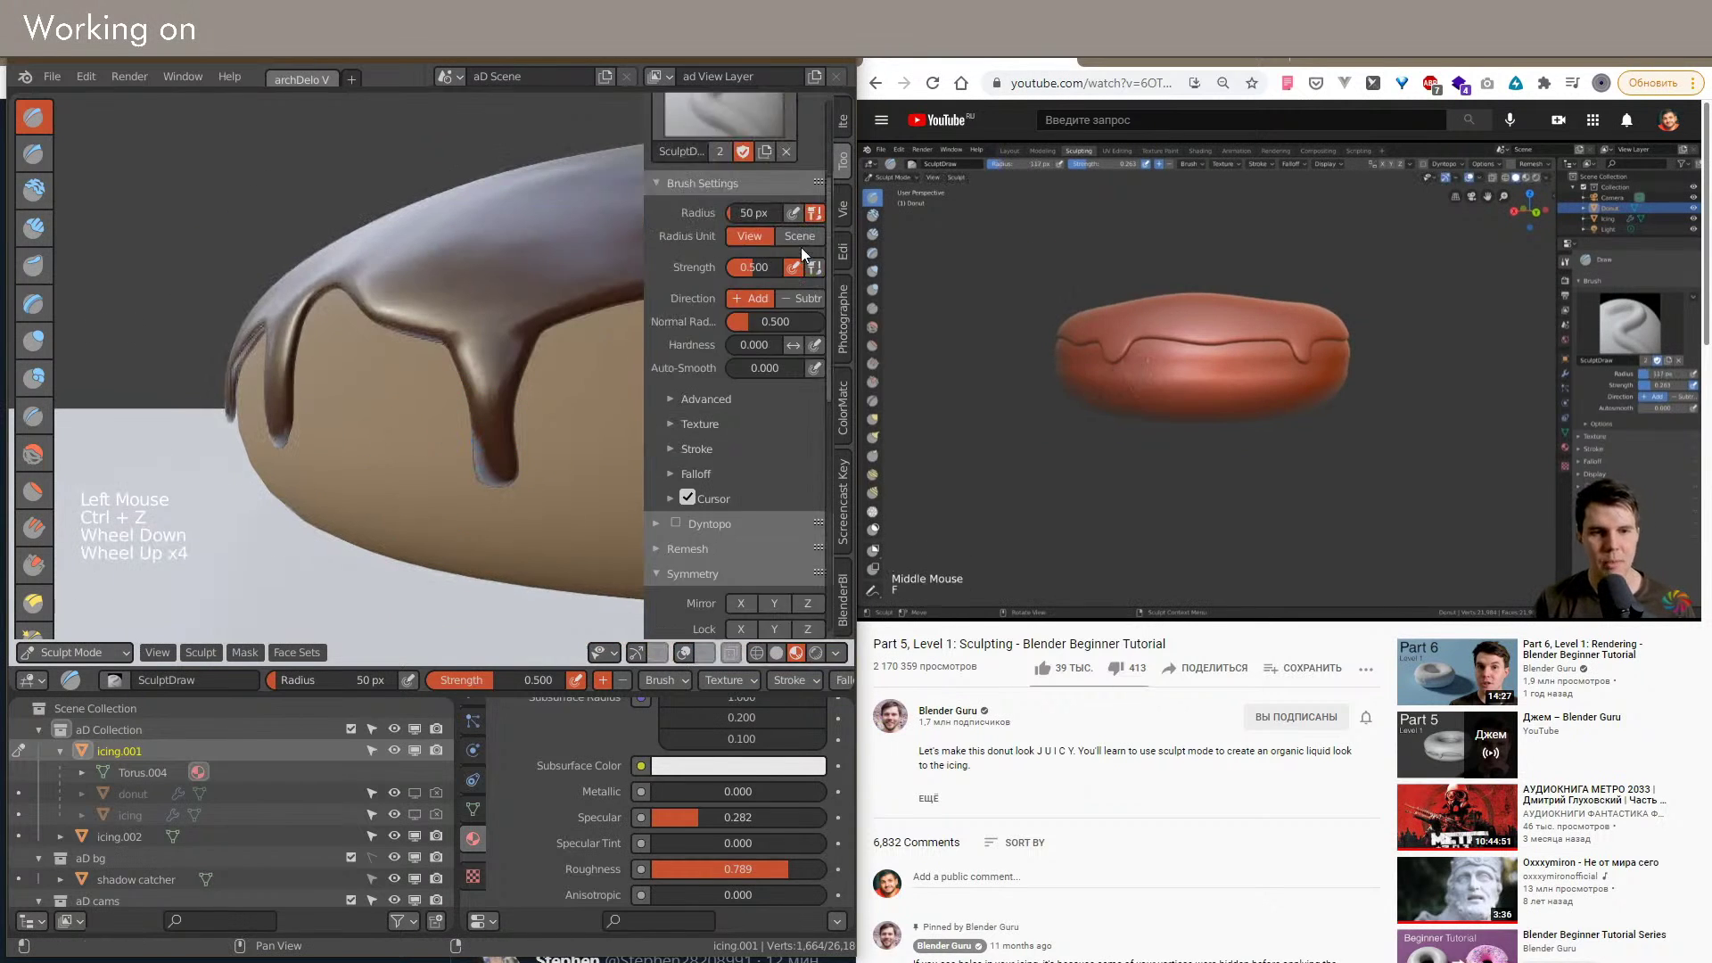
Step: Raise the Draw brush's strength to 0.697 and try a stroke across the donut body
scroll(798, 277, "up", 6)
scroll(709, 535, "down", 7)
scroll(712, 535, "up", 6)
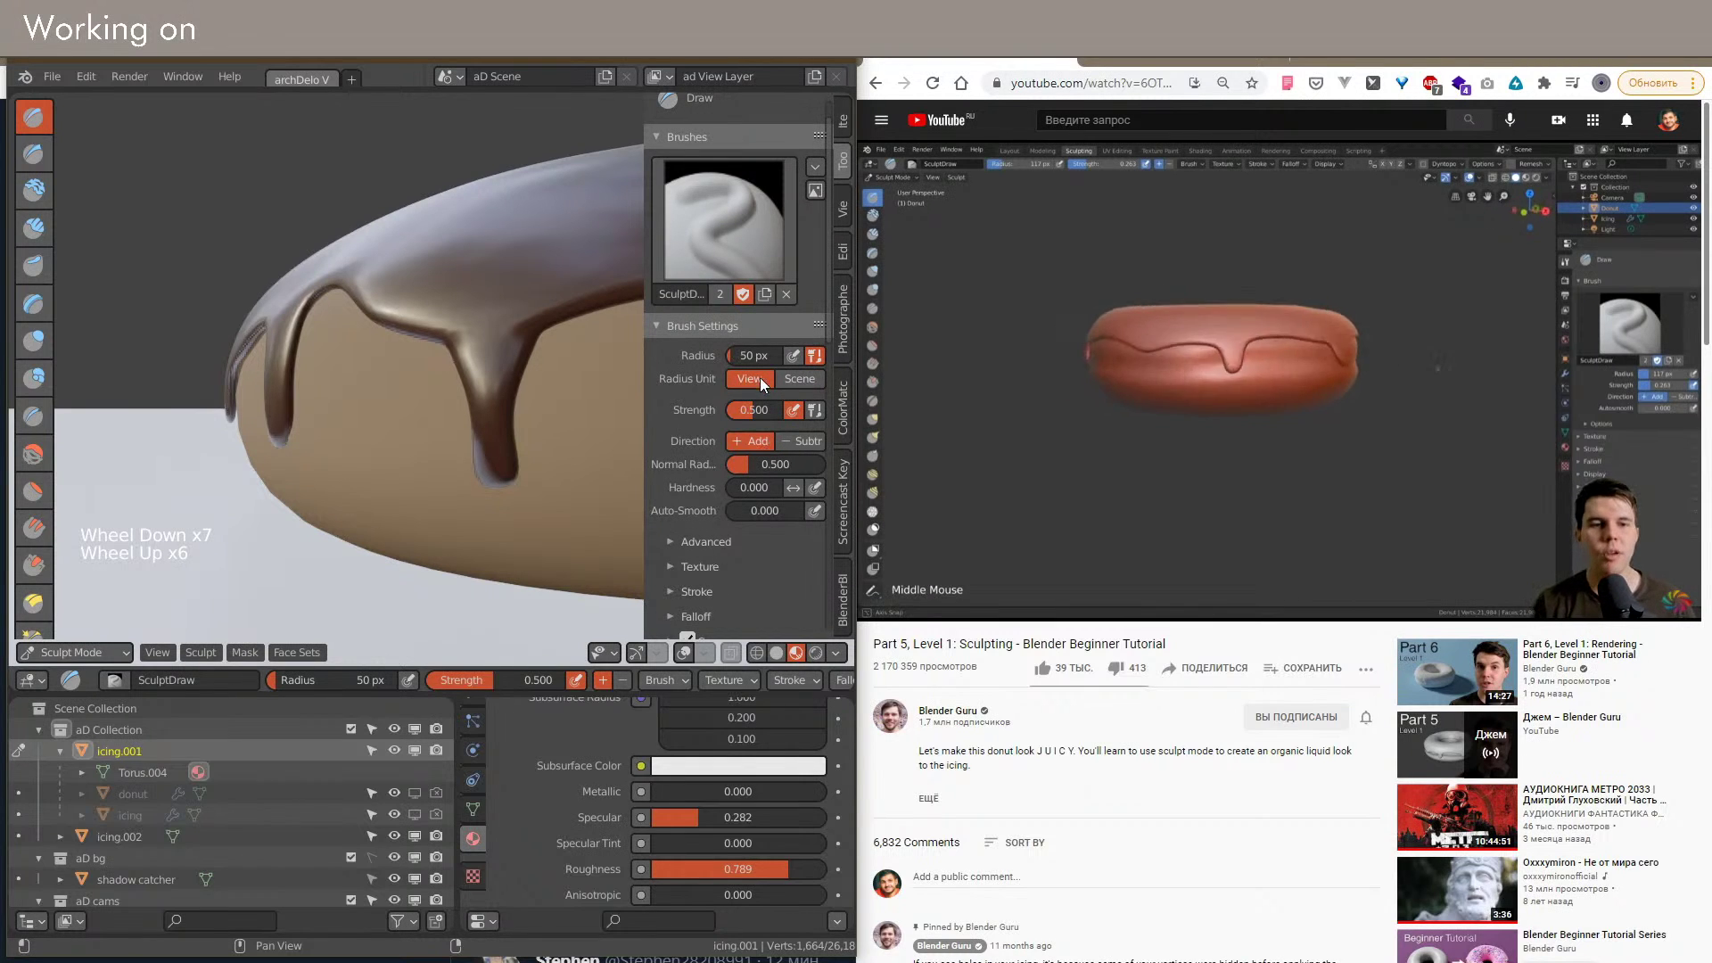
left_click_drag(747, 411, 767, 411)
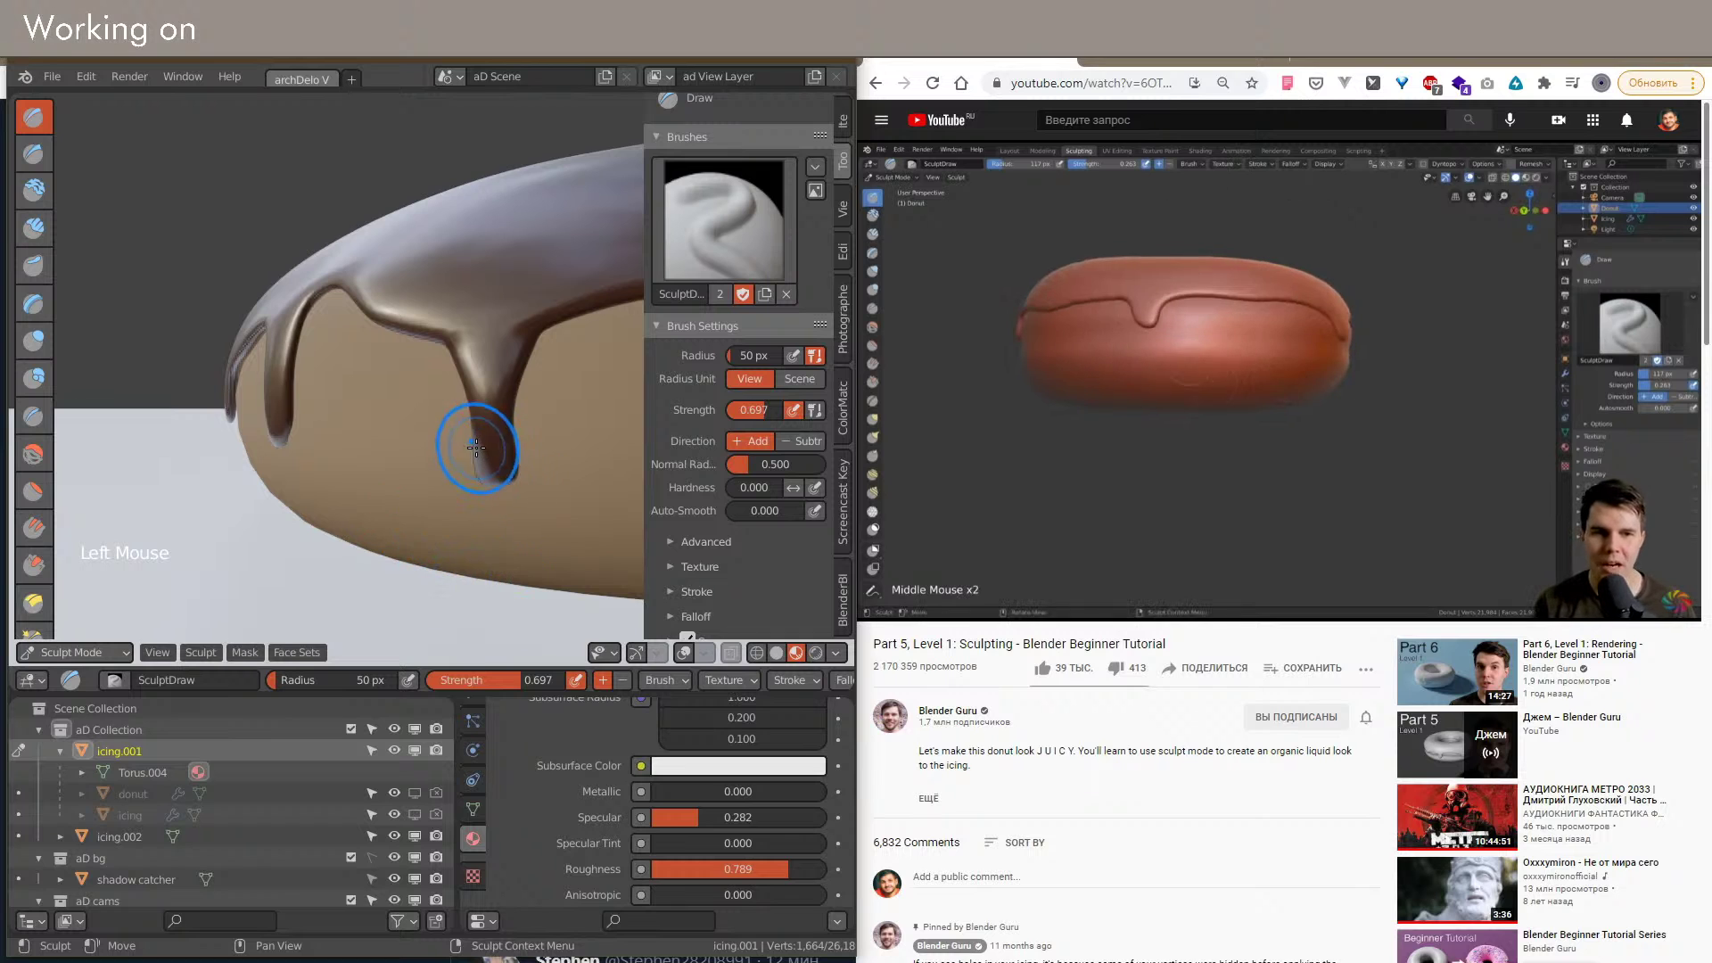
left_click_drag(476, 448, 382, 420)
key("ctrl+z")
Step: Return to Object Mode and rename the donut body object as donut
key("Tab")
left_click(142, 751)
double_click(169, 751)
type("do")
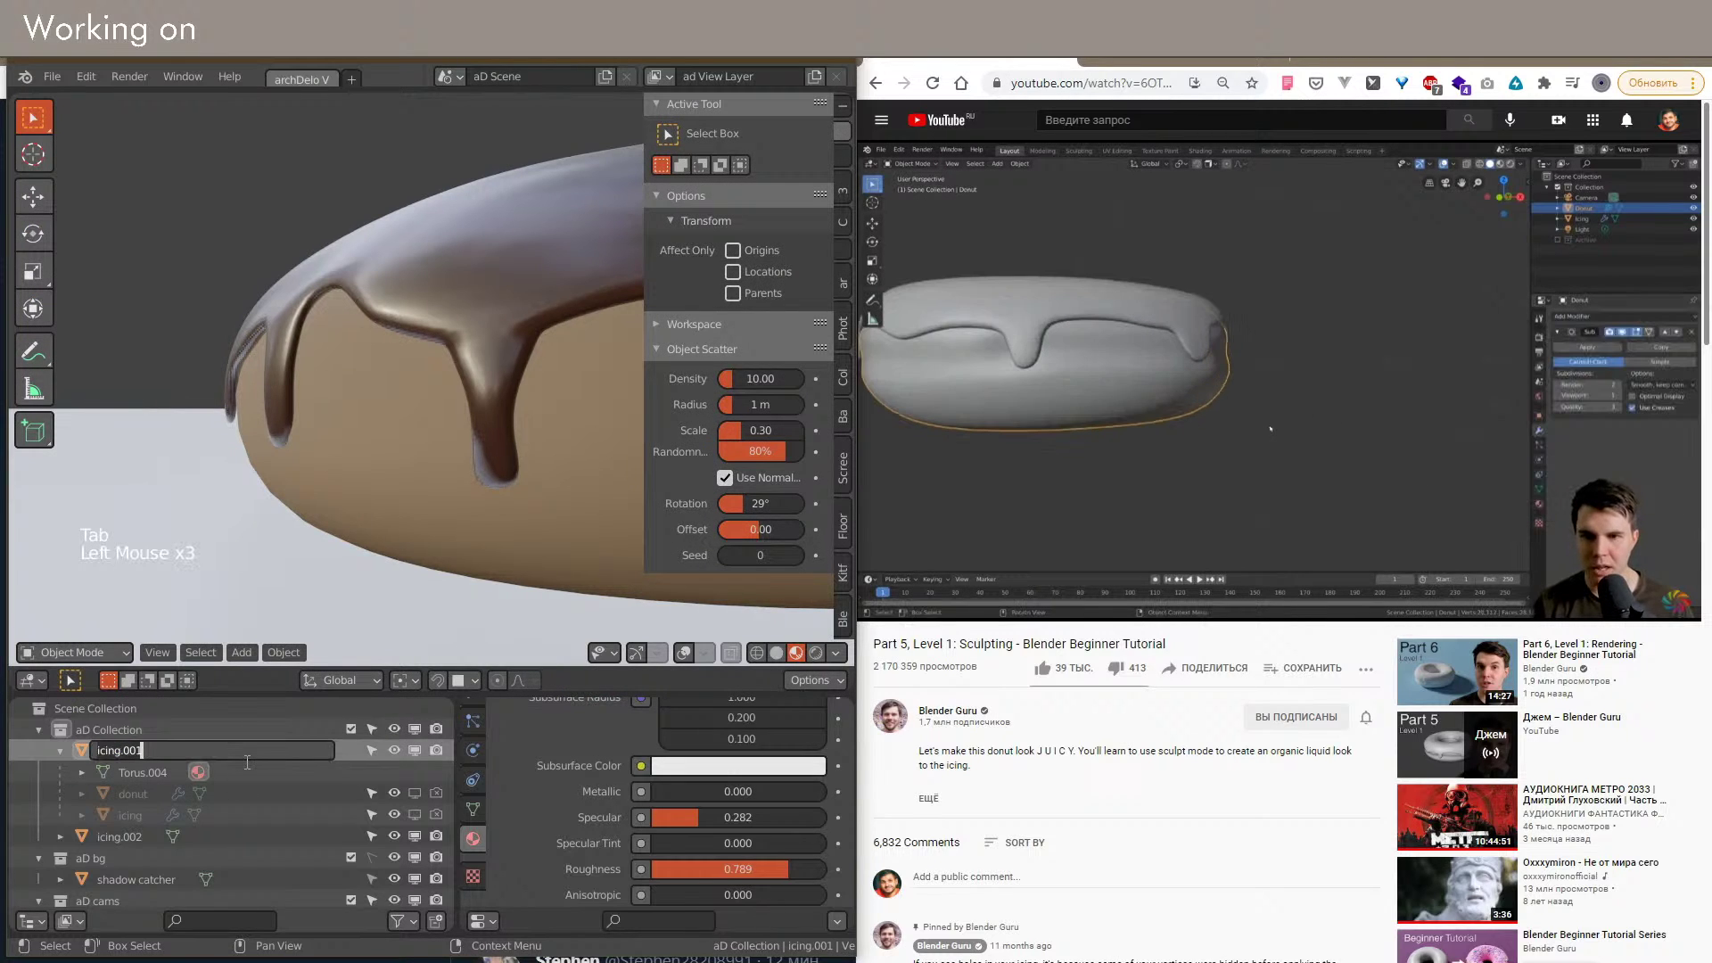
type("nut")
key("Return")
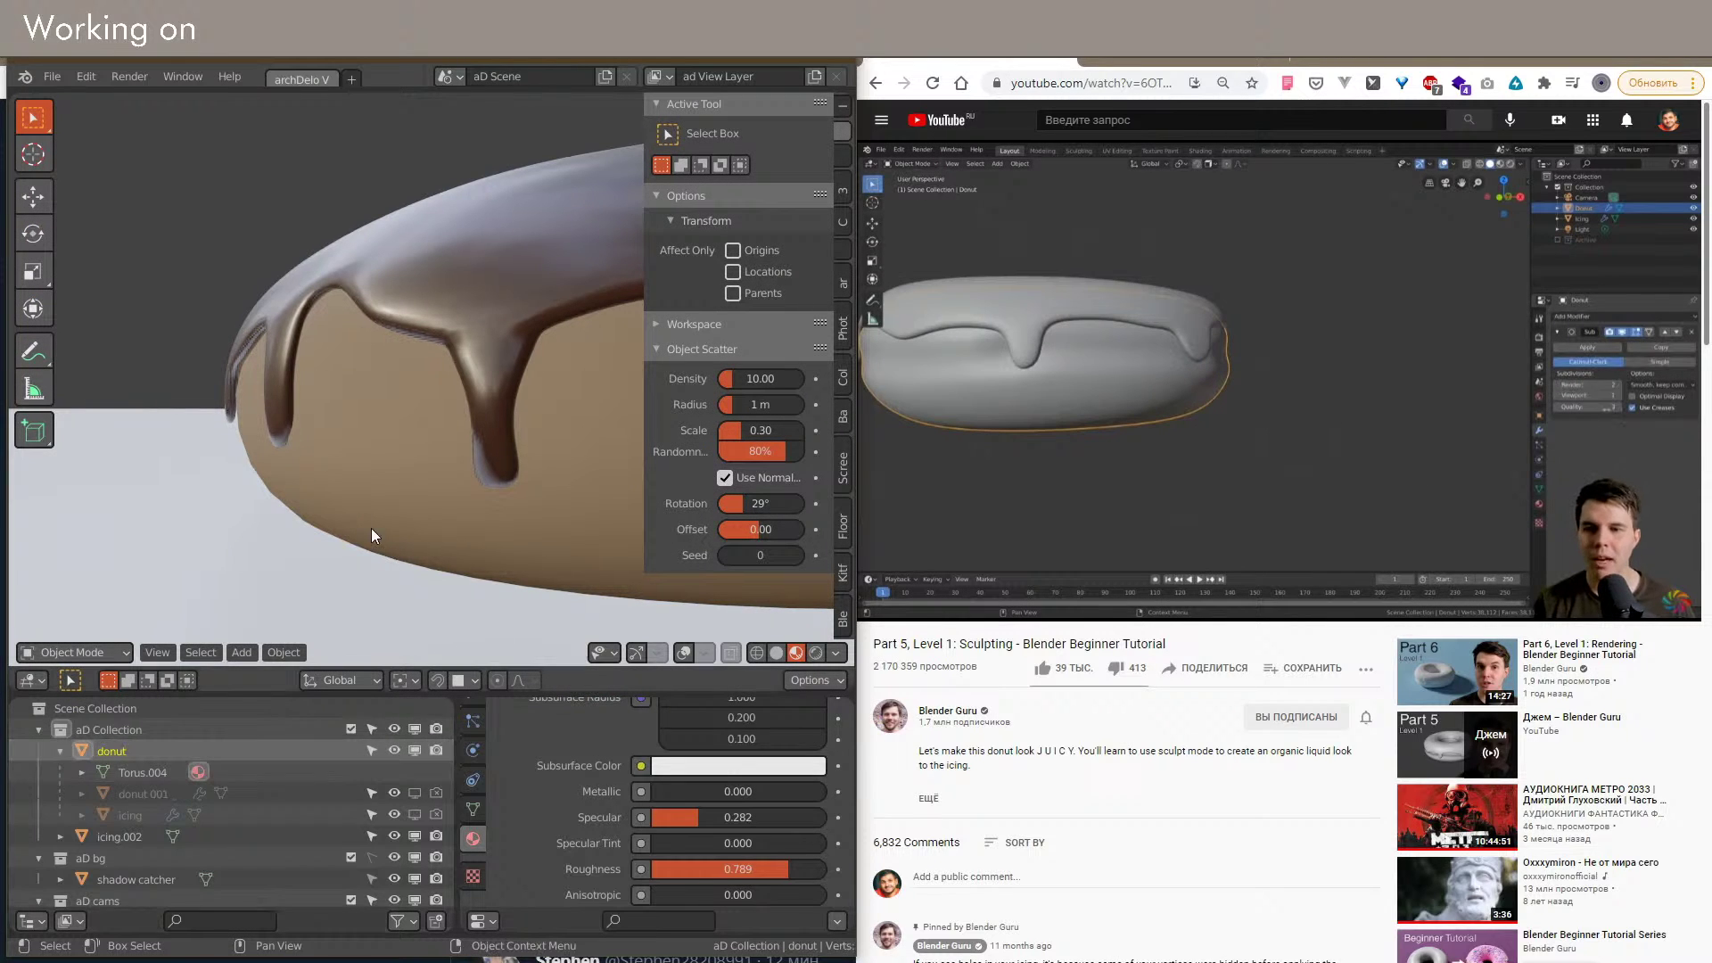
Step: Show the overlays and inspect the donut body's mesh density in Edit Mode, ending in Object Mode
middle_click_drag(410, 486, 412, 480)
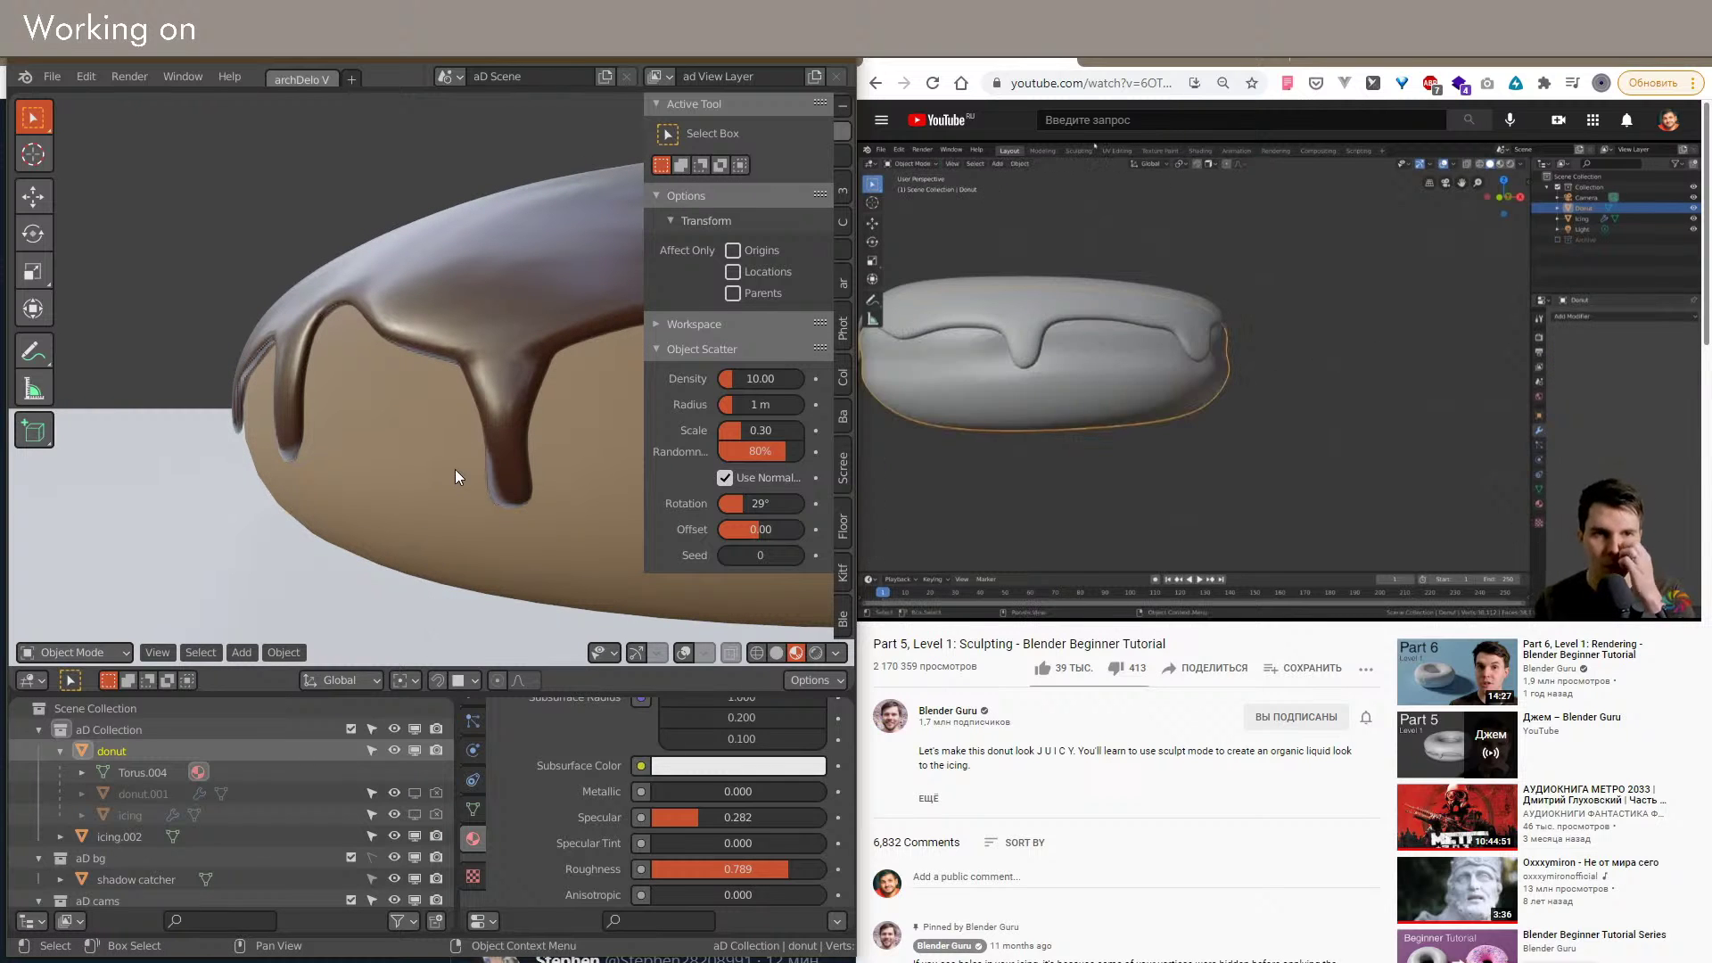
key("Tab")
key("shift+alt+z")
scroll(493, 512, "down", 3)
key("1")
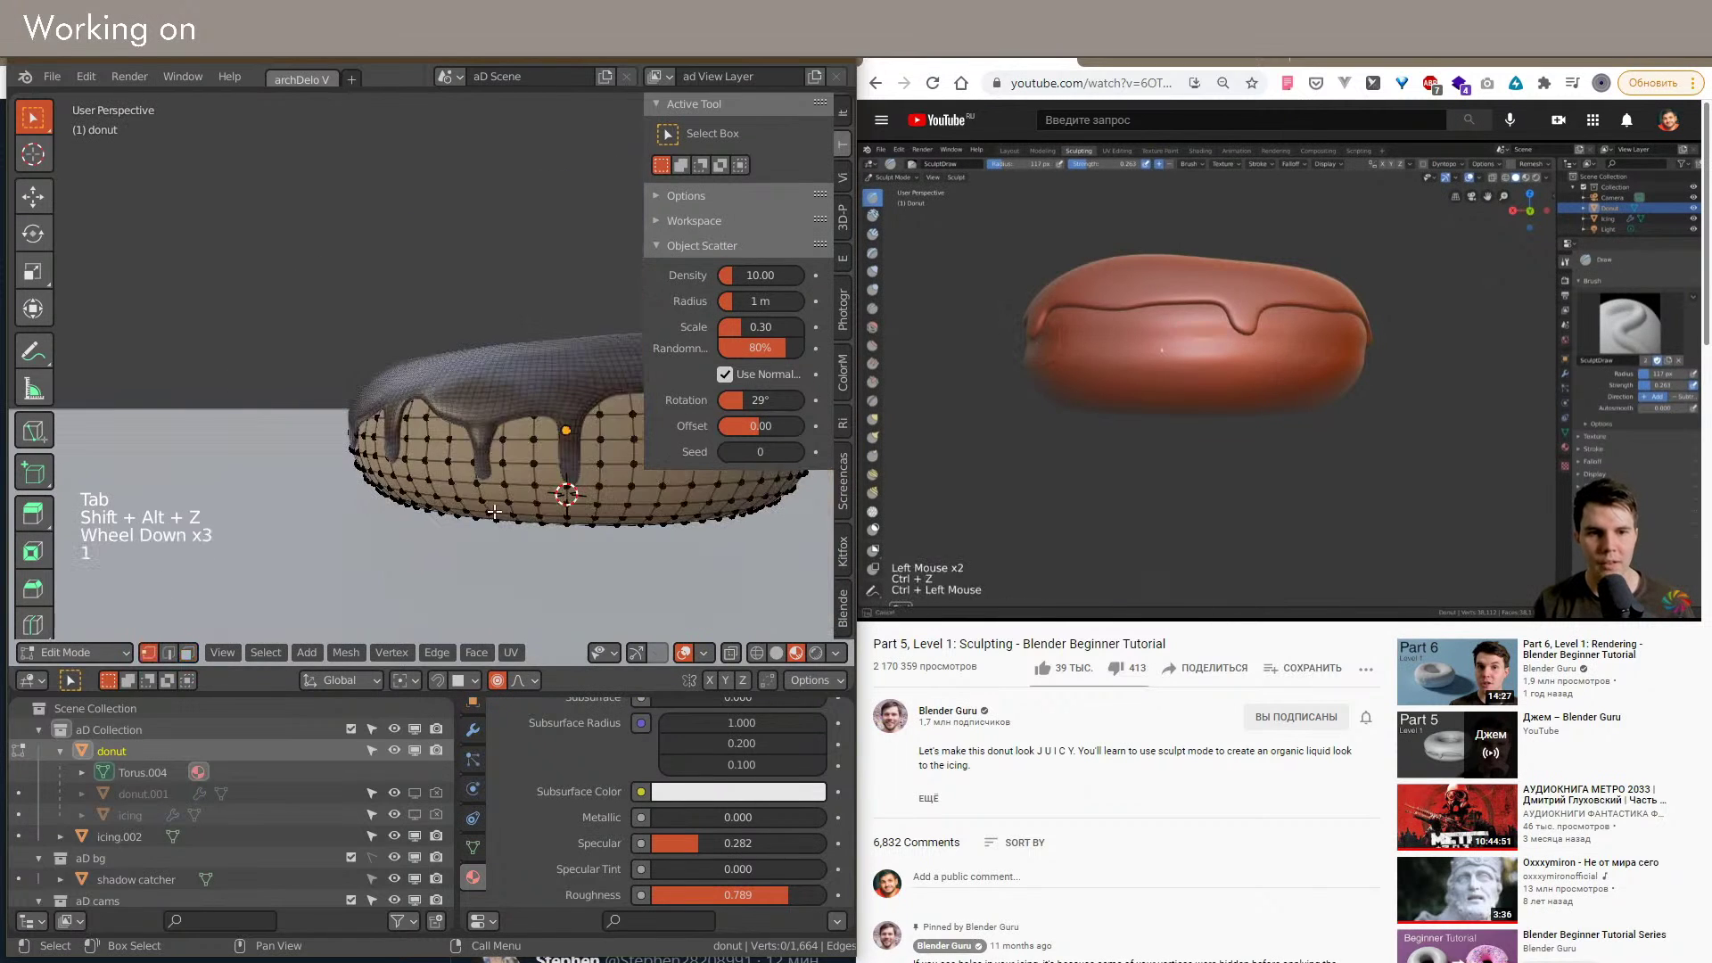
key("Tab")
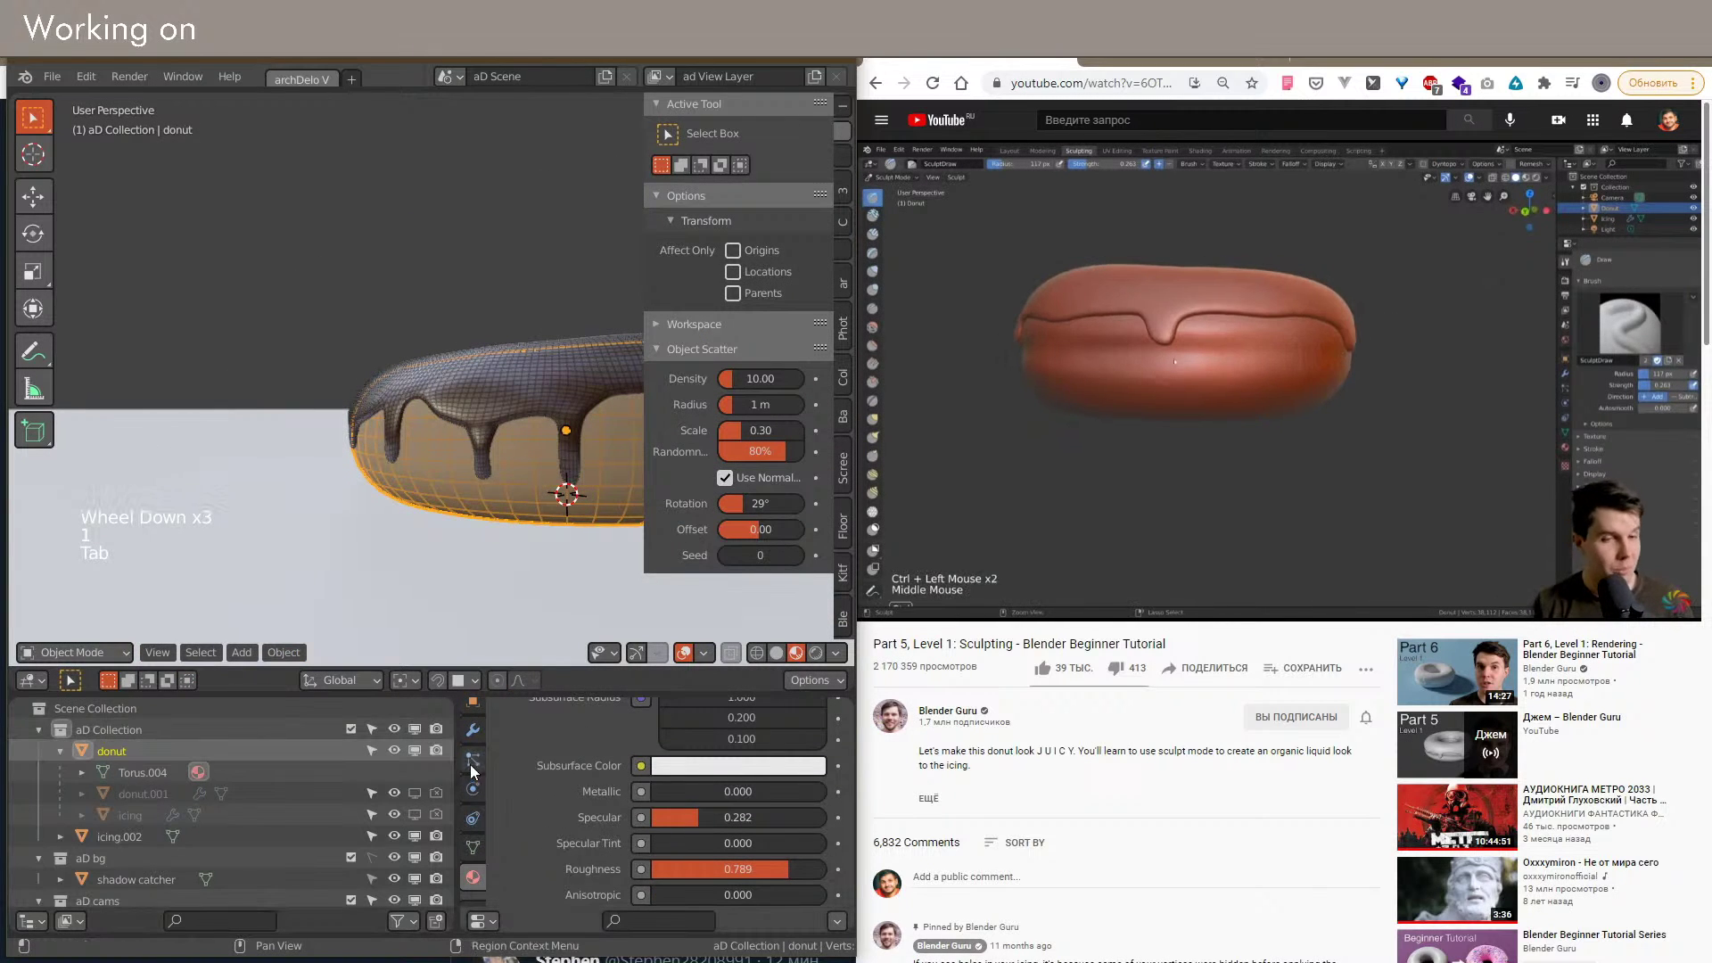
Step: Check the modifier stacks of the donut and the hidden donut.001 for their subdivision settings
left_click(473, 730)
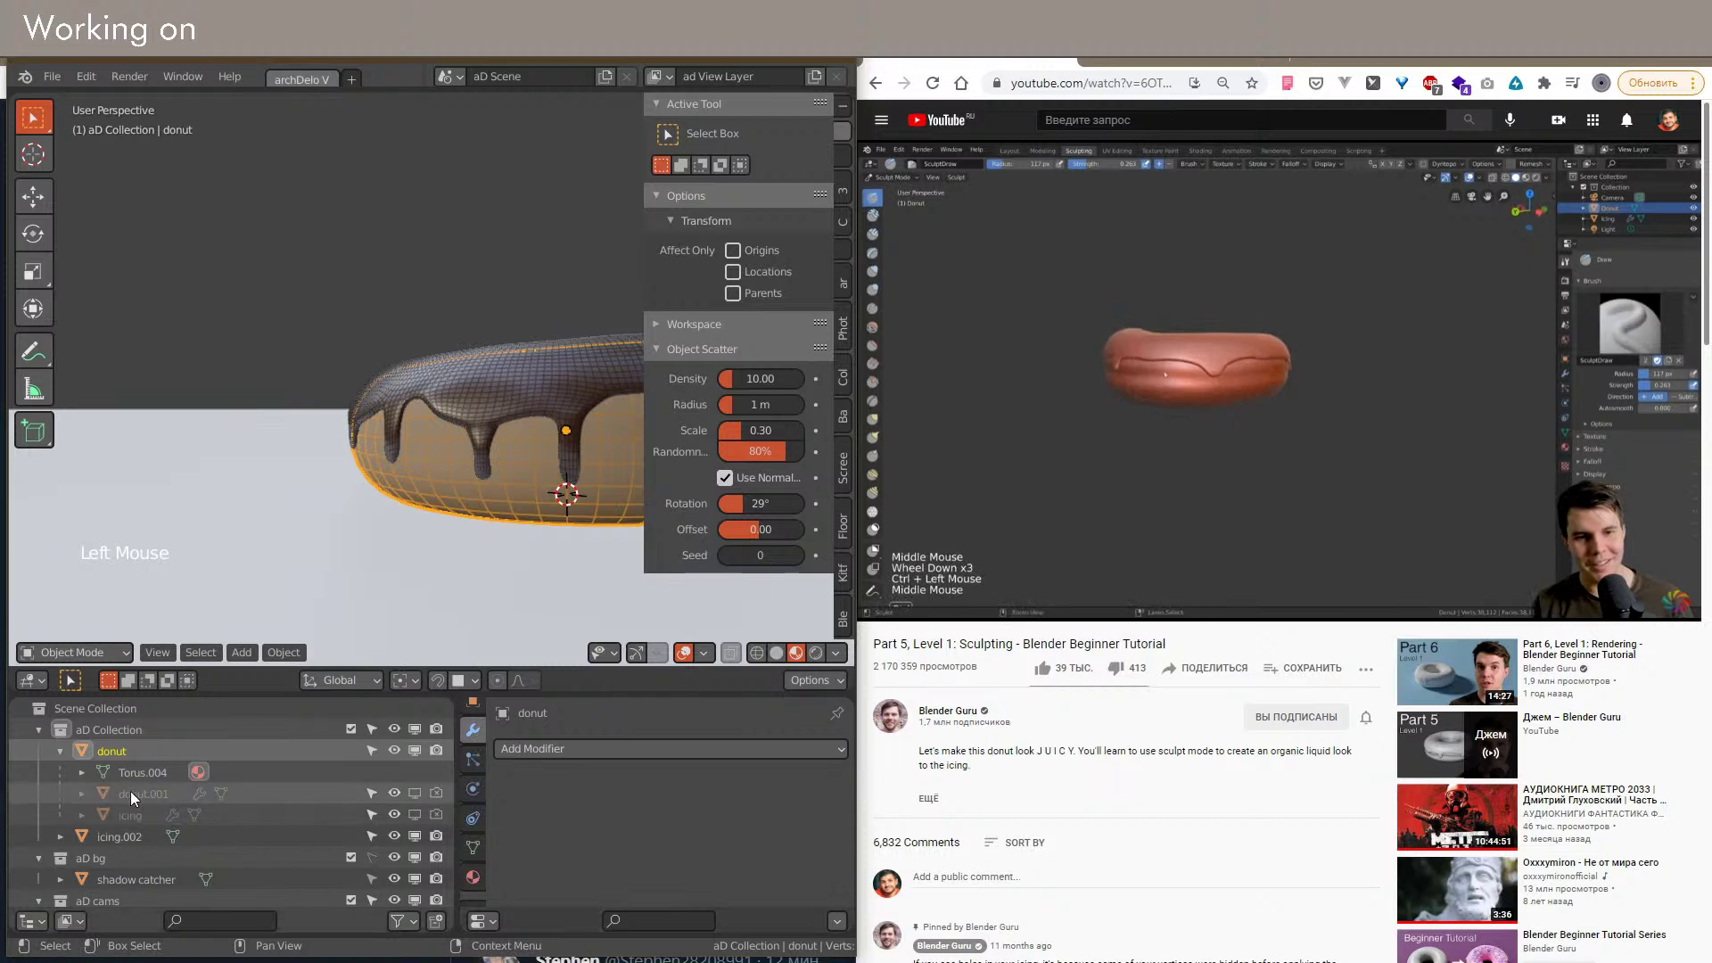
left_click(116, 836)
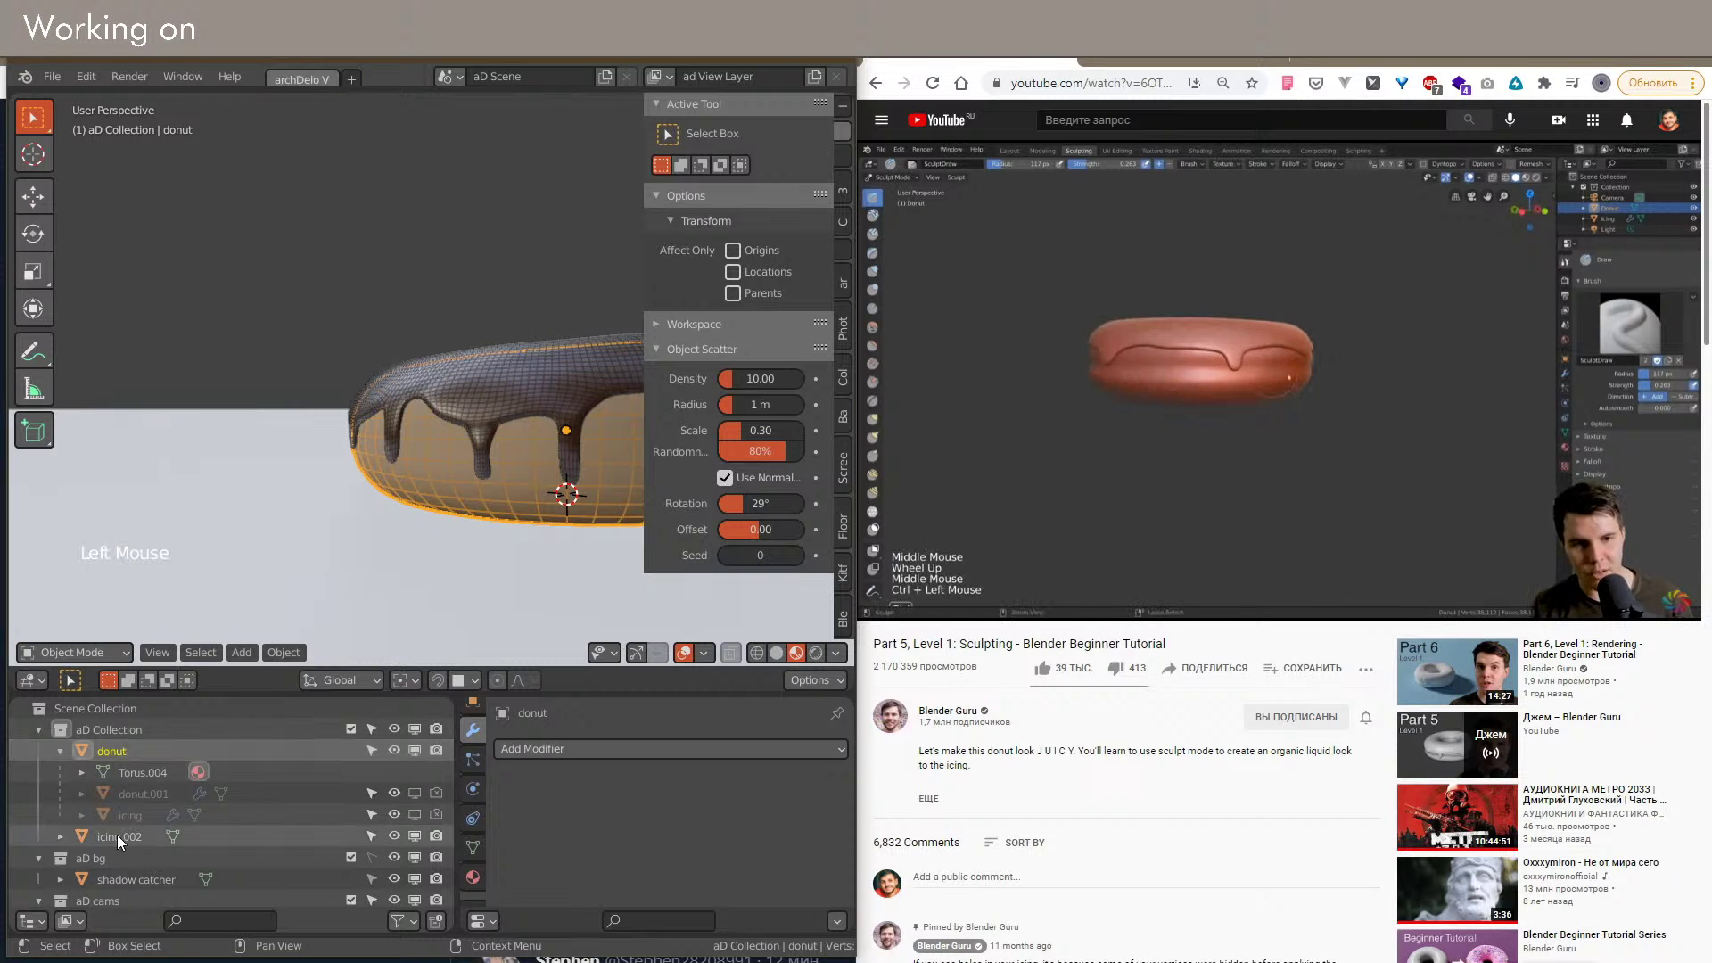
left_click(134, 752)
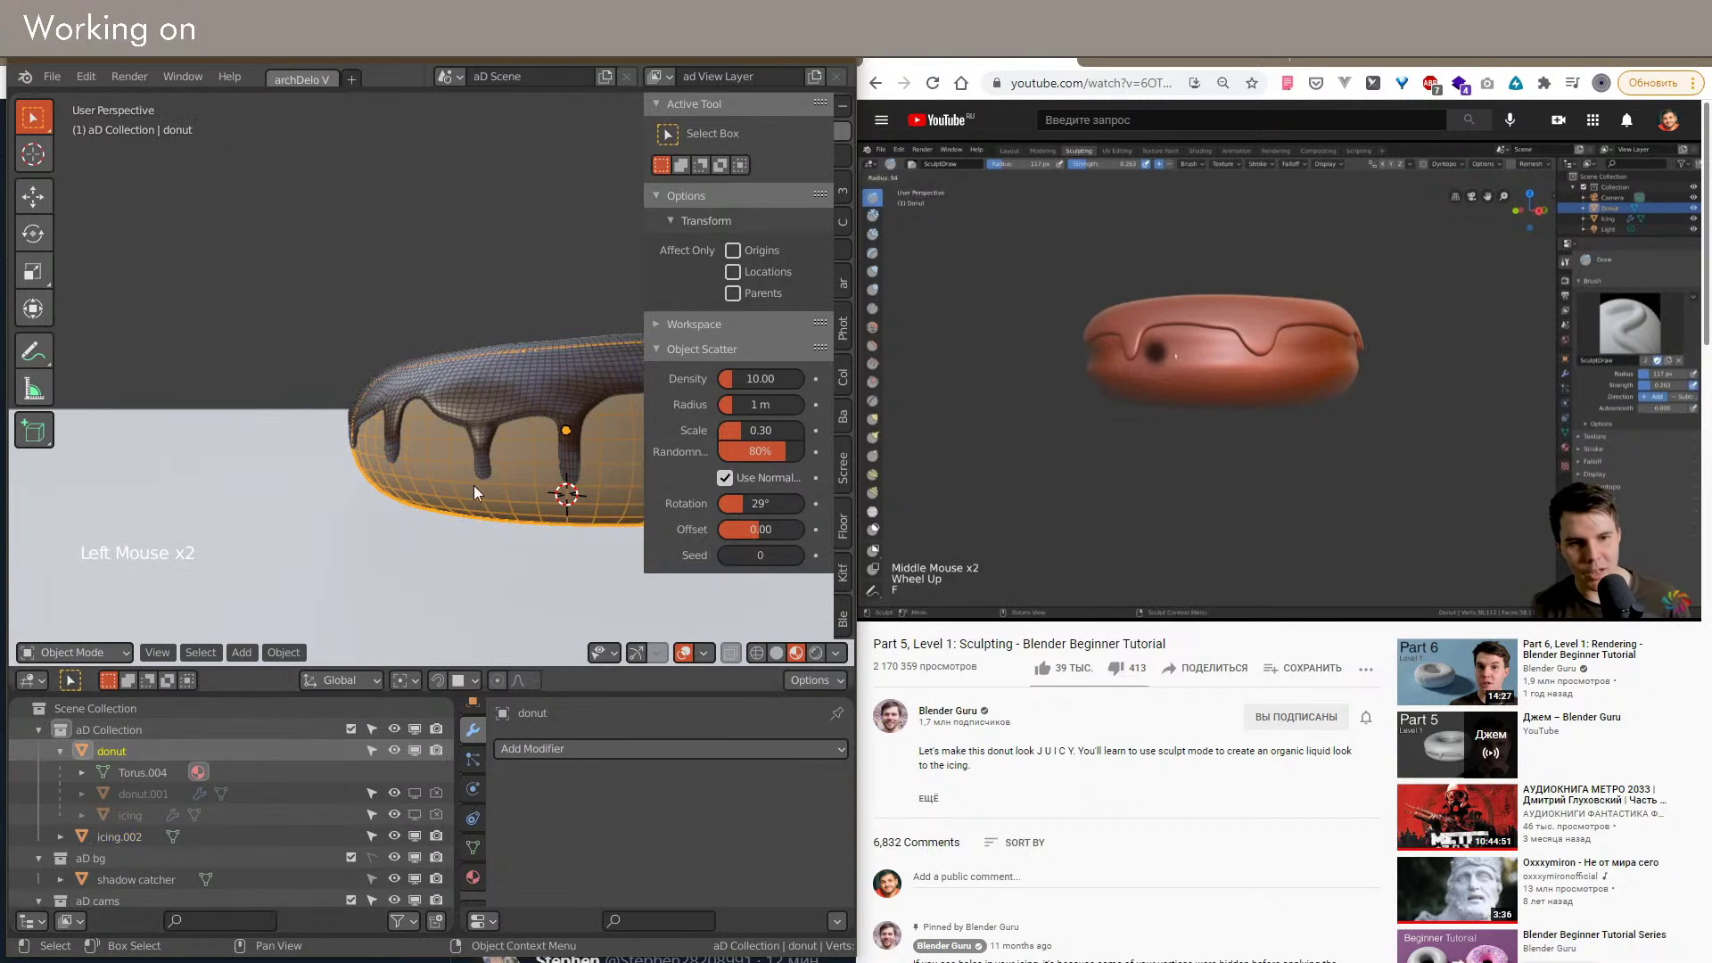
scroll(511, 424, "up", 1)
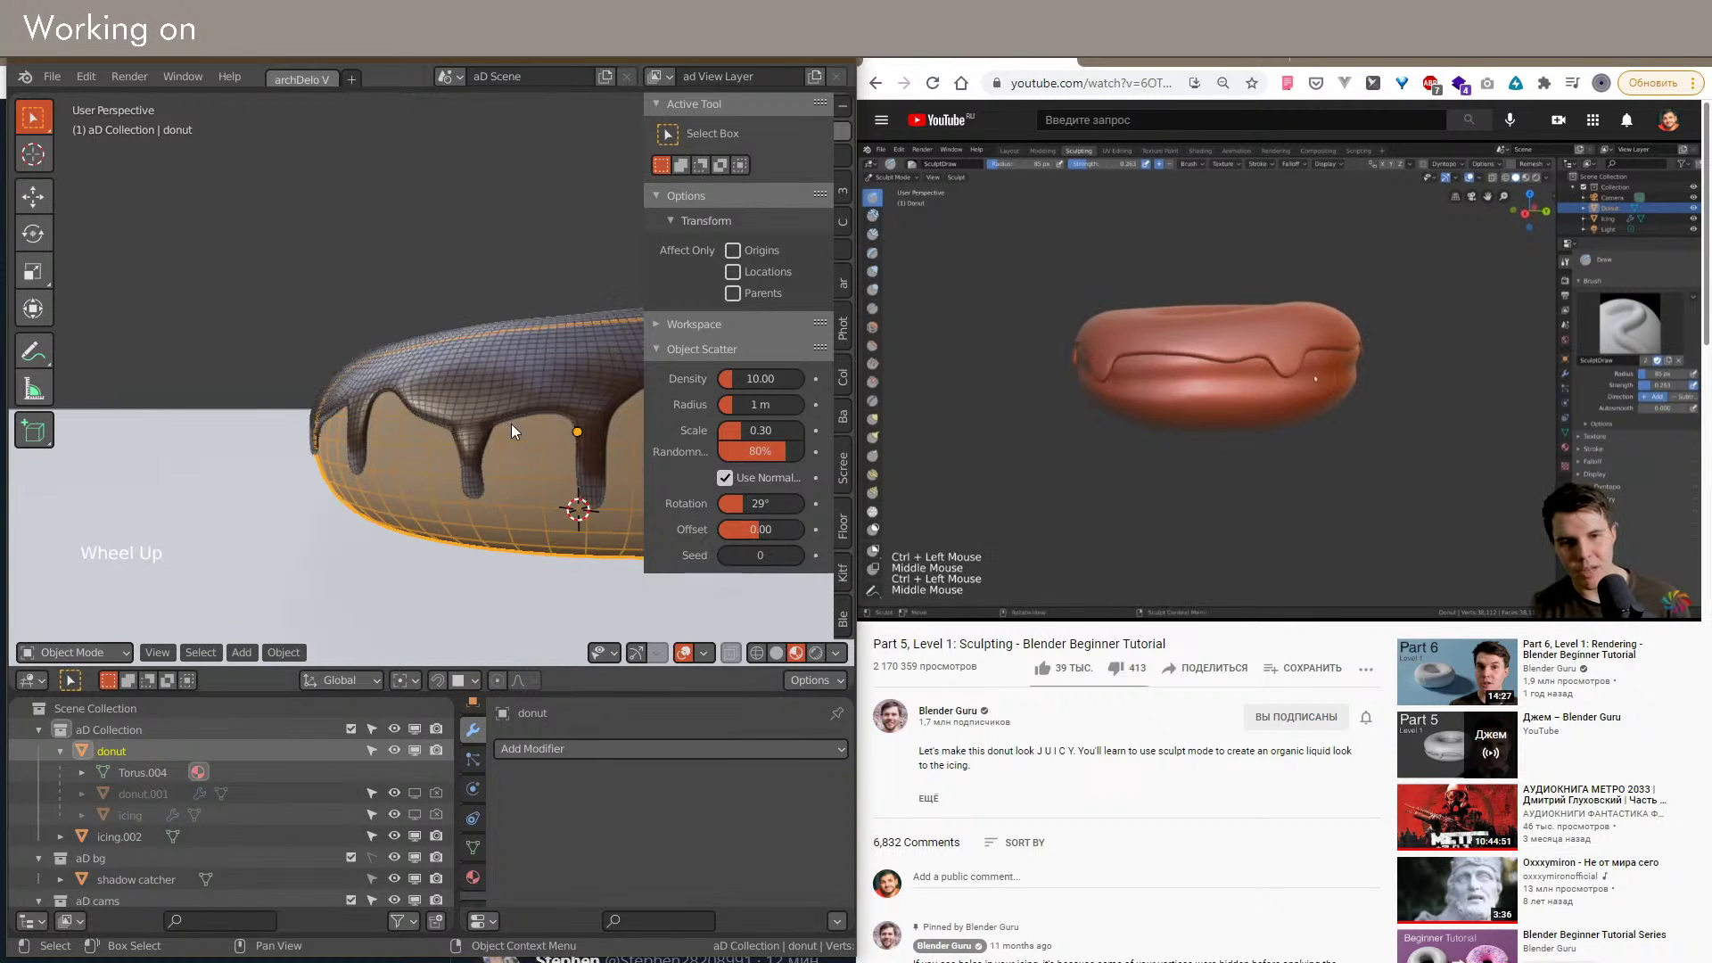
scroll(485, 469, "up", 1, "shift")
middle_click_drag(486, 469, 506, 466, "shift")
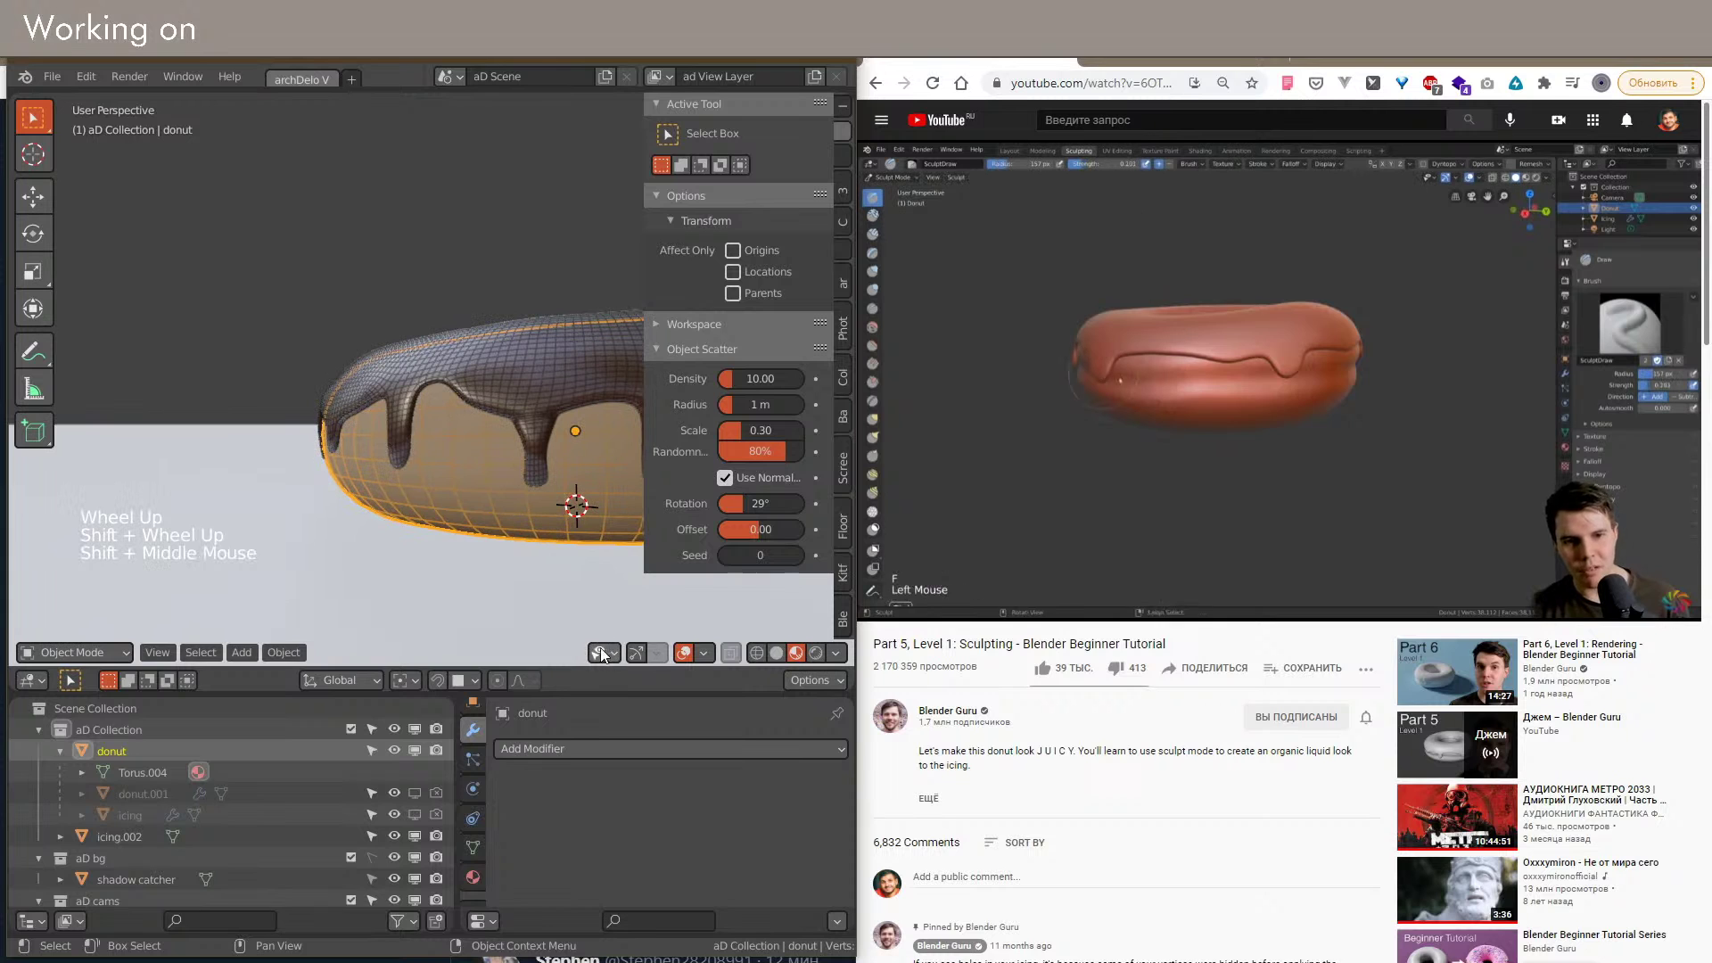
left_click(551, 749)
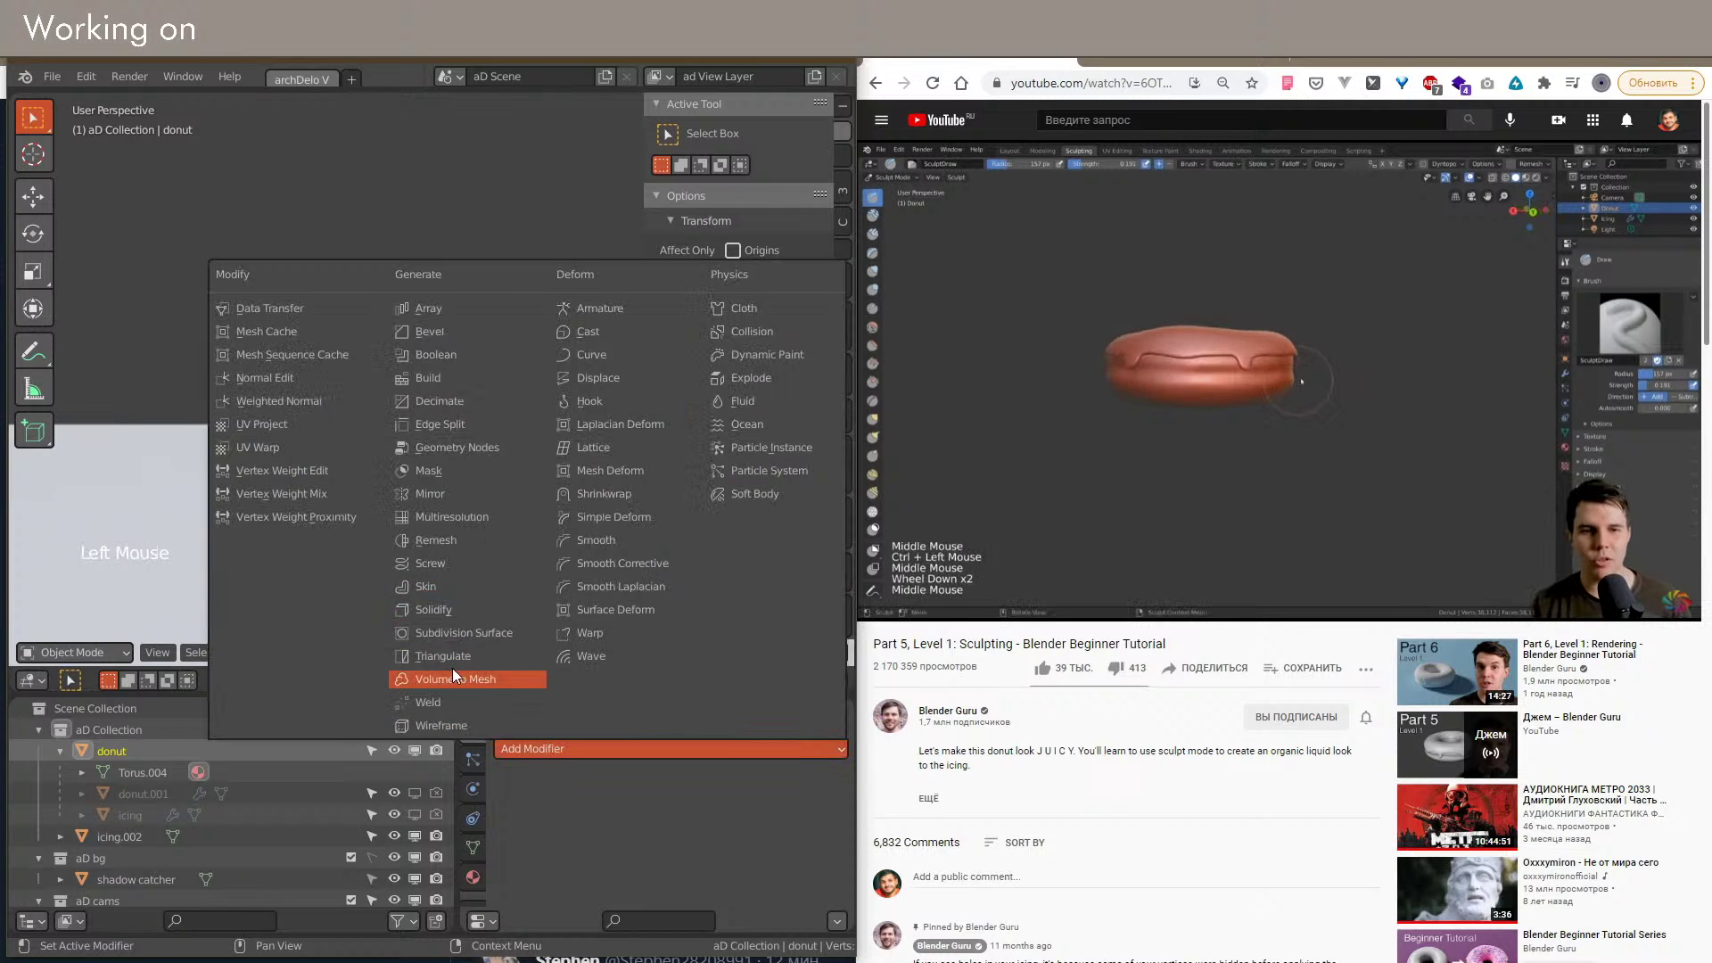
left_click(114, 791)
scroll(538, 843, "down", 2)
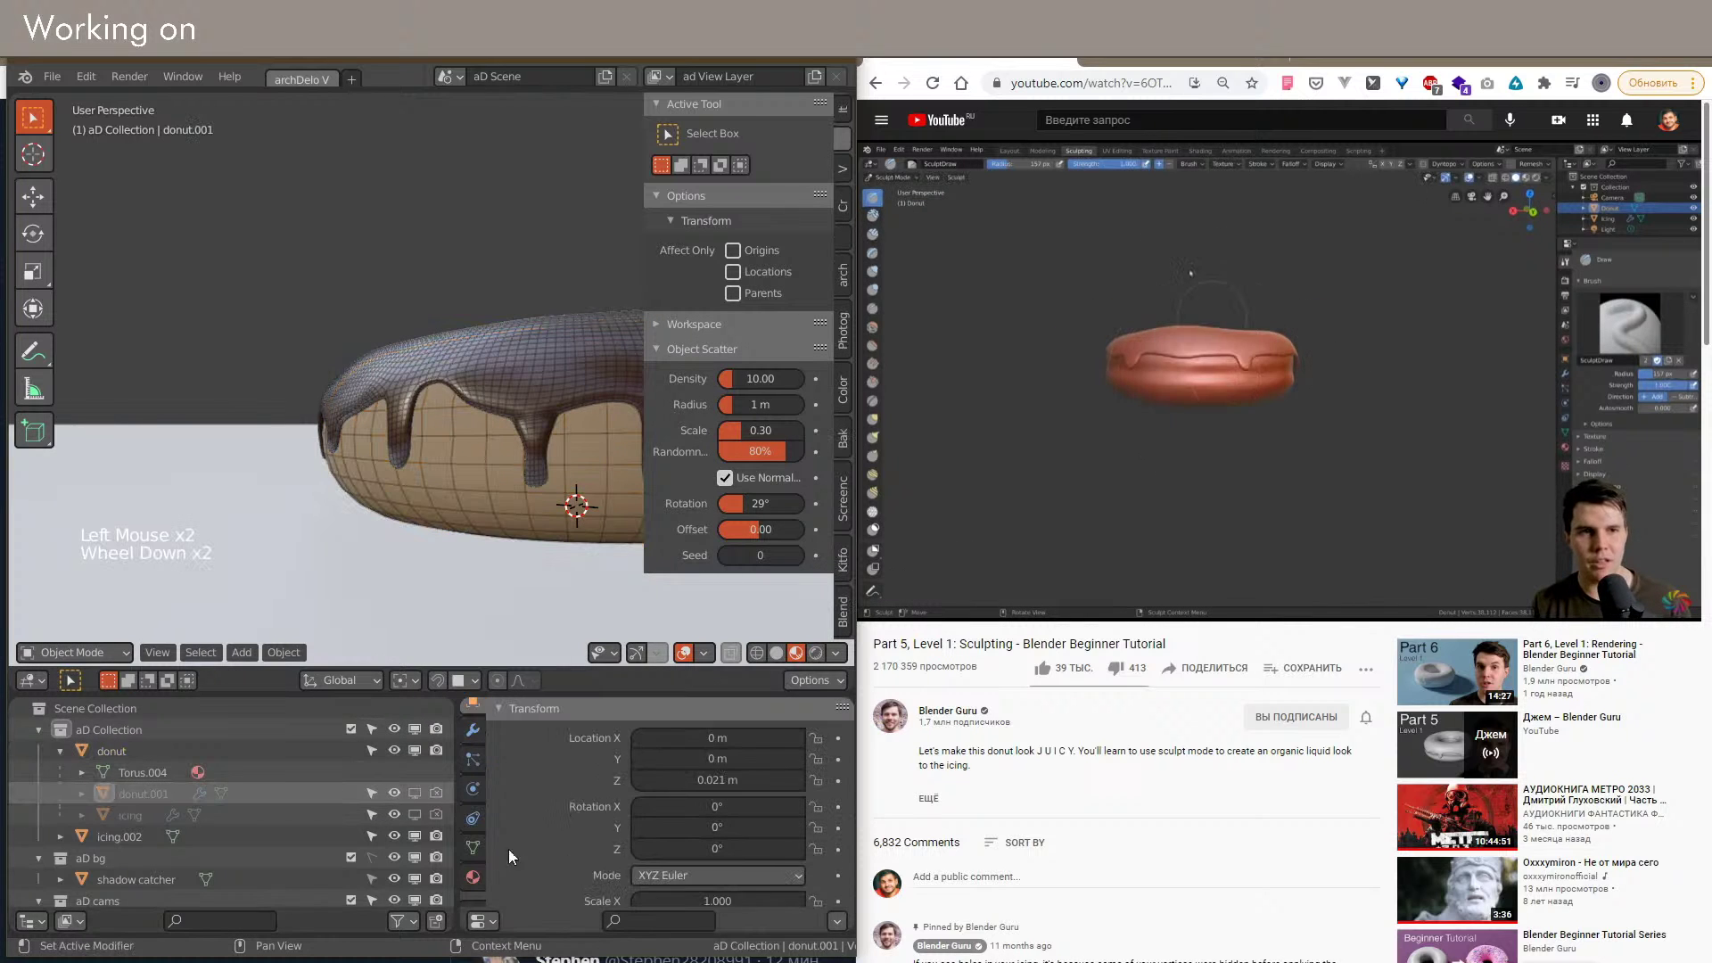
left_click(474, 738)
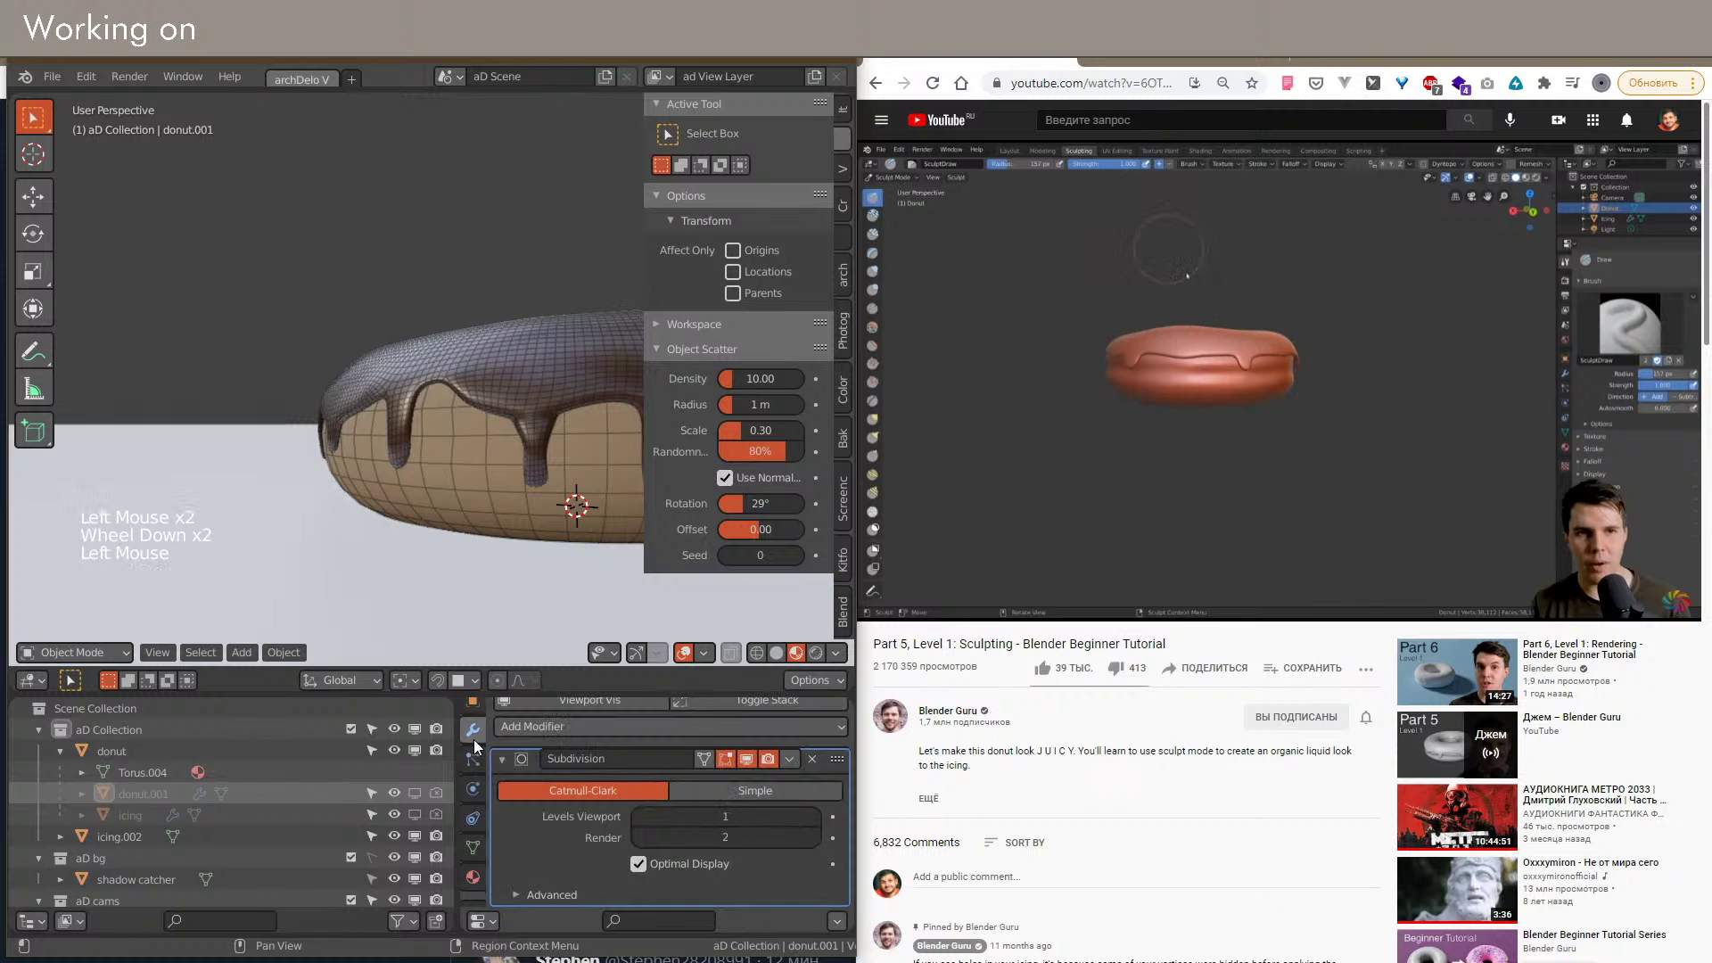
Step: Add a Subdivision Surface modifier to the donut and apply it
left_click(136, 750)
left_click(544, 747)
left_click(462, 633)
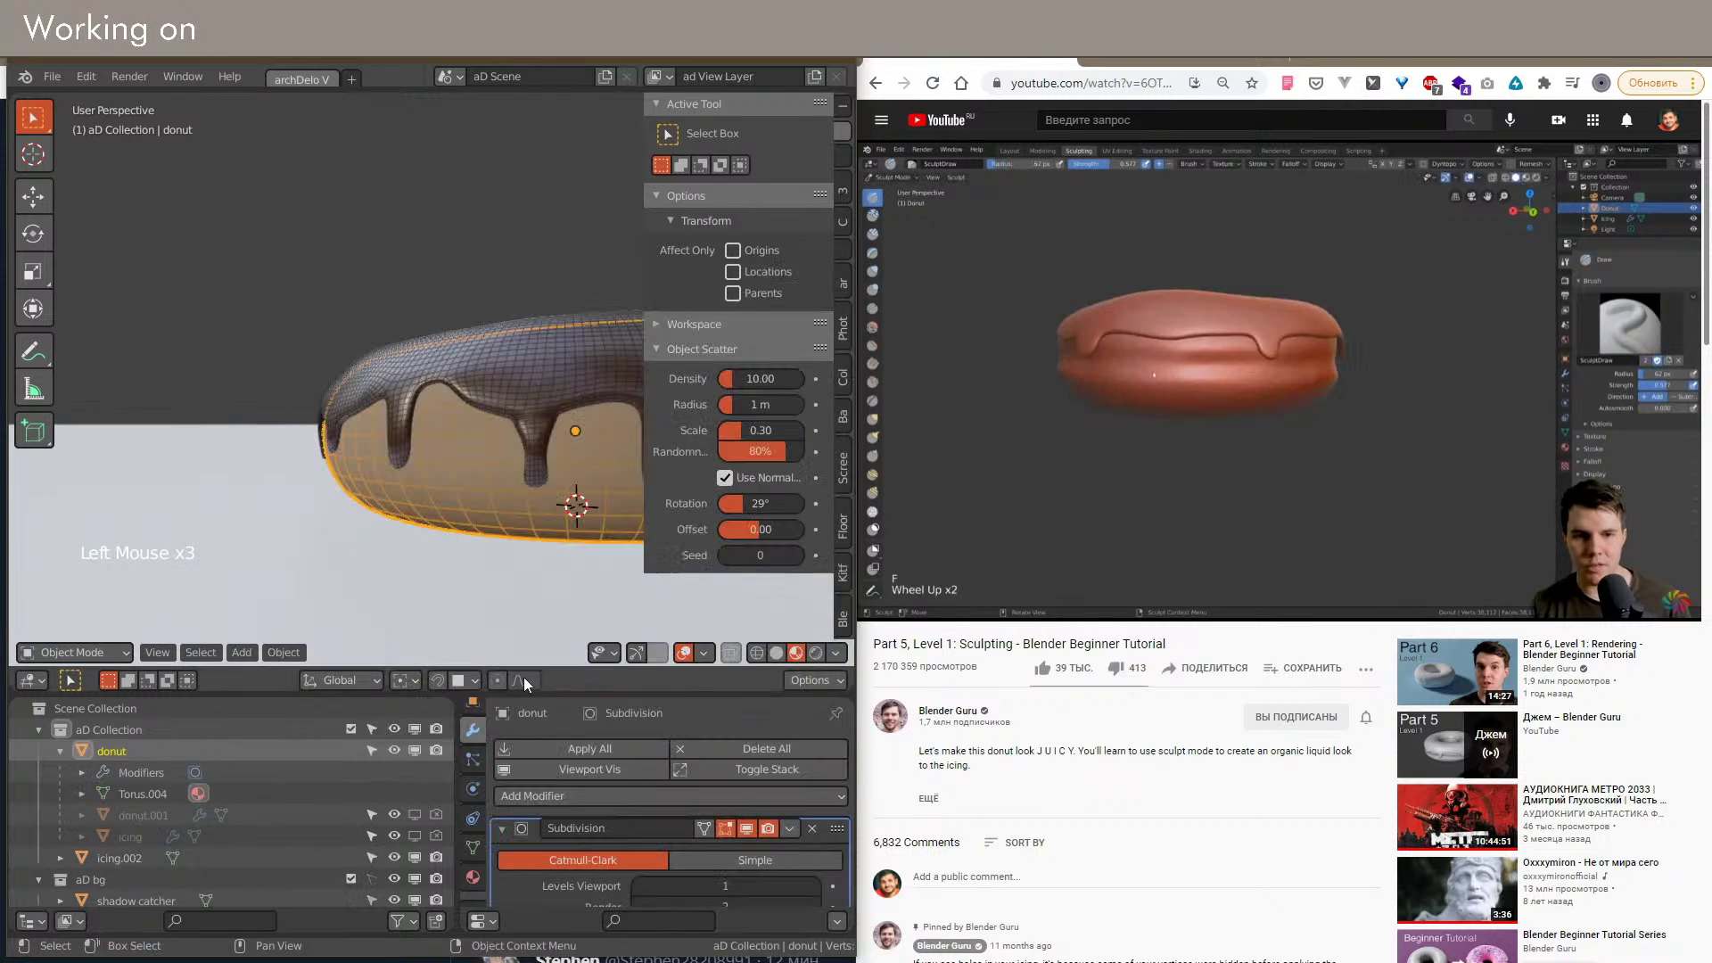
left_click(797, 827)
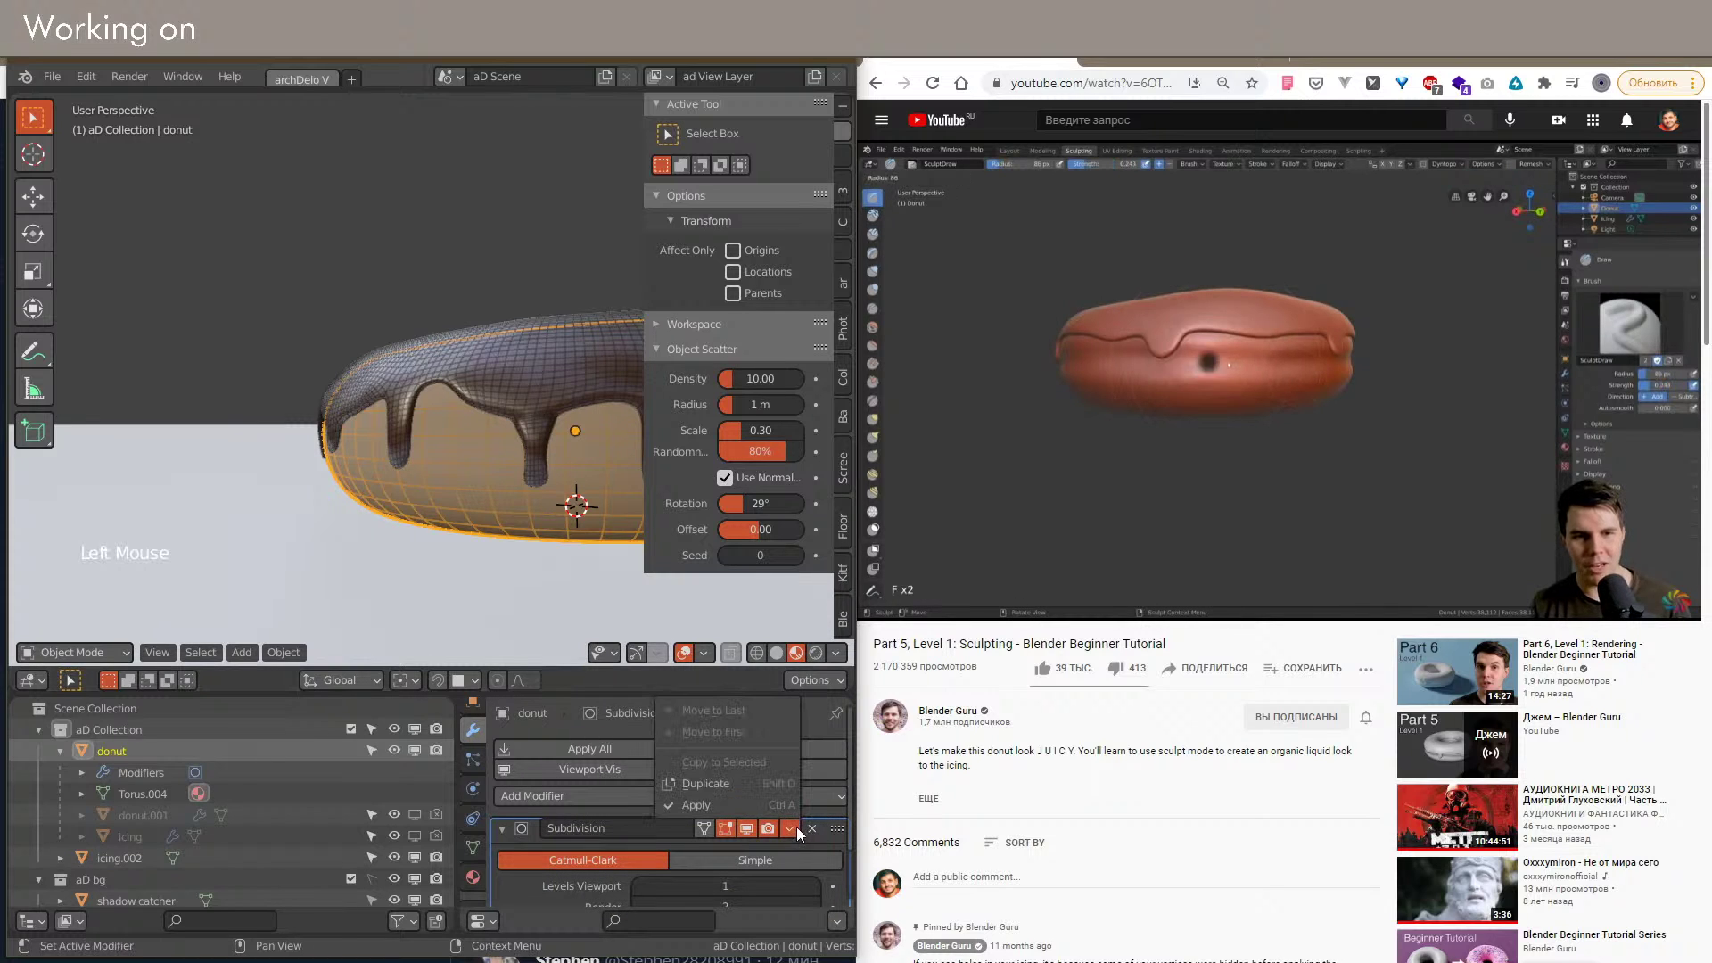
left_click(703, 801)
Step: Check the donut's subdivided mesh in Edit Mode and switch it to Sculpt Mode
key("Tab")
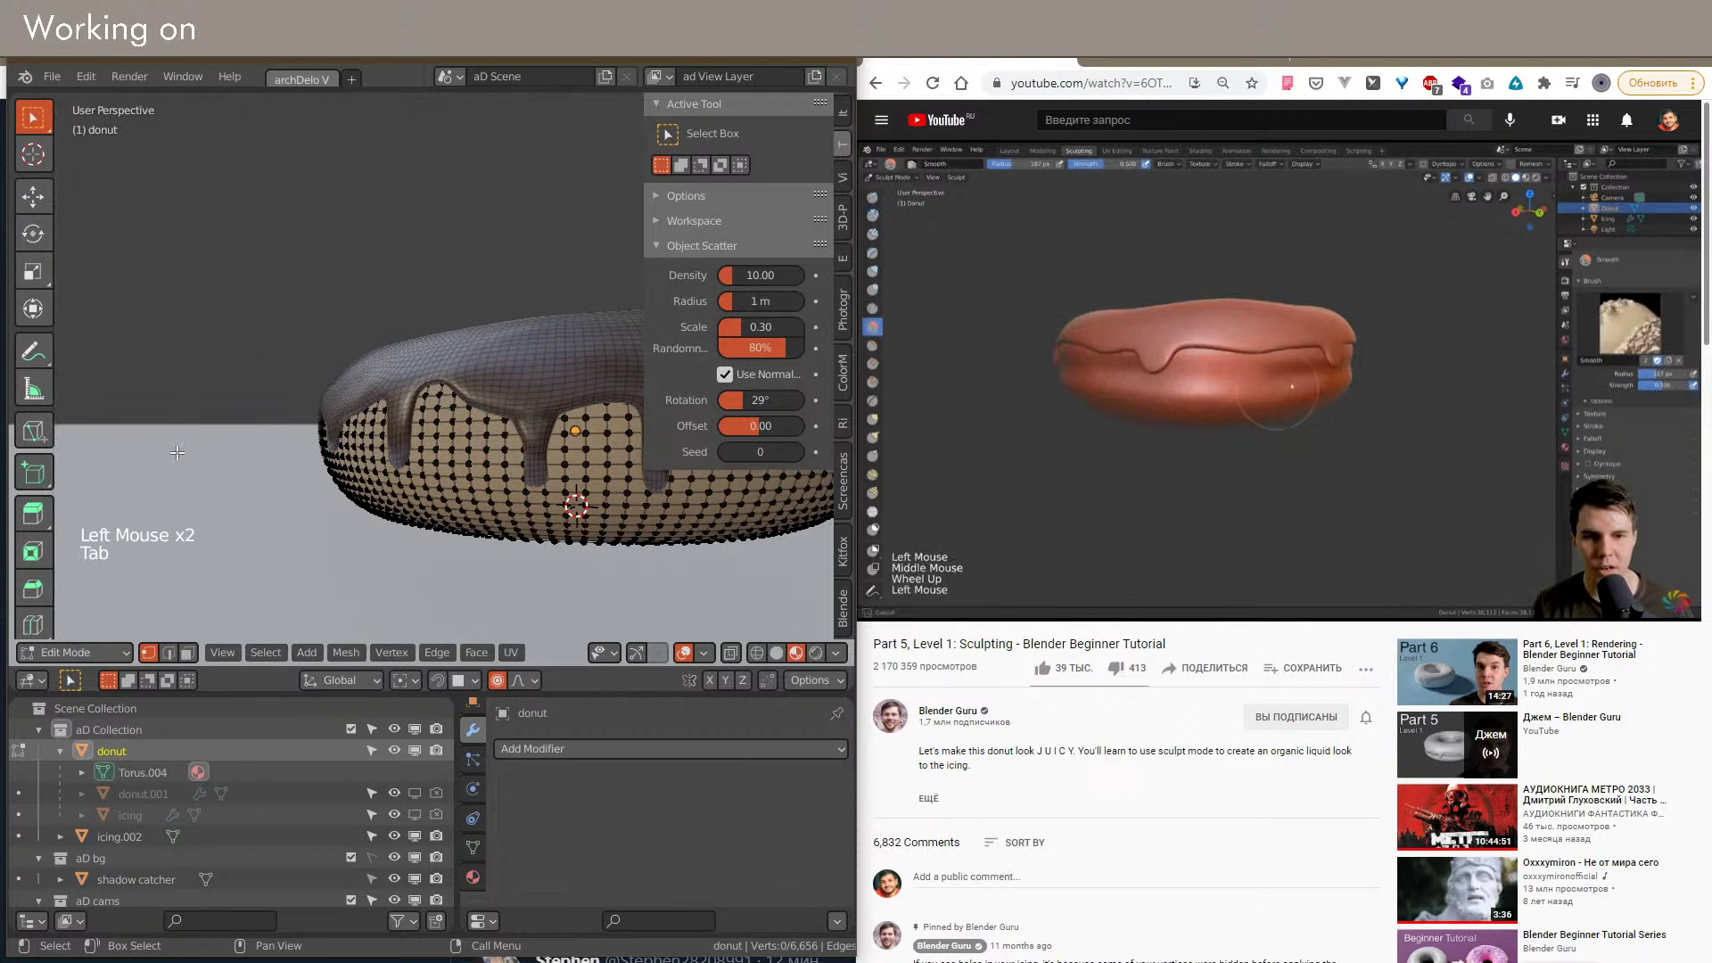
key("Tab")
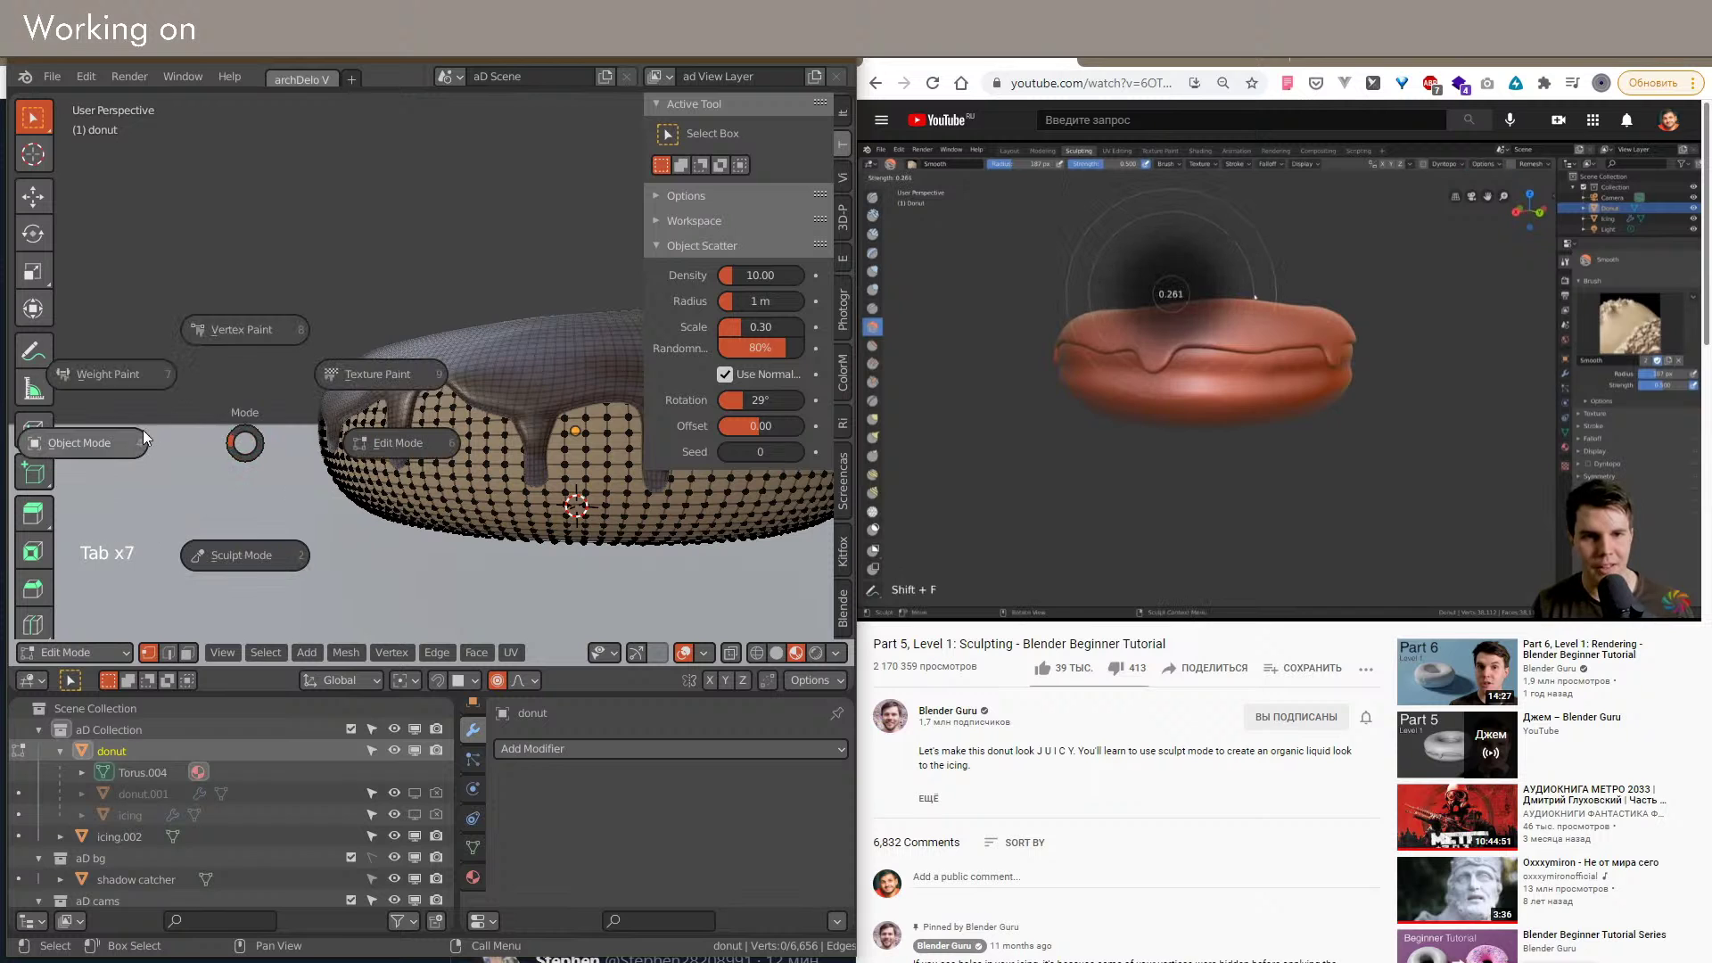
left_click(264, 556)
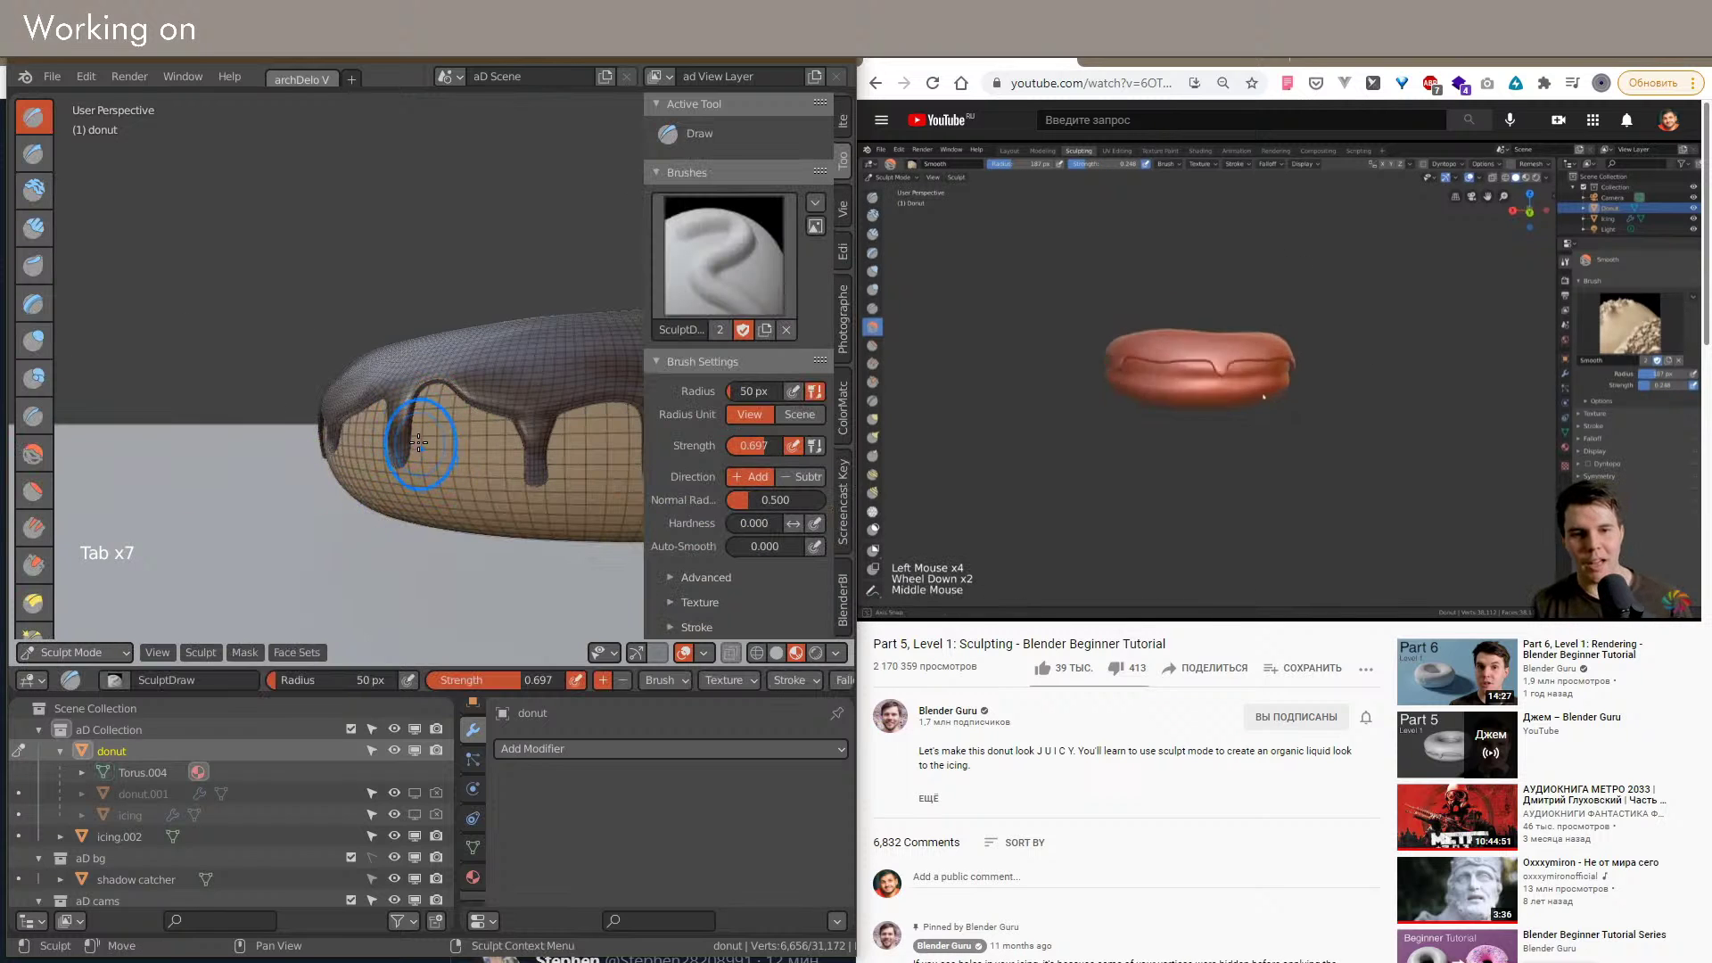
Step: Carve a horizontal groove around the donut's side below the icing with subtractive Draw strokes
left_click(453, 445, "ctrl")
middle_click_drag(531, 448, 371, 446)
left_click(402, 500, "ctrl")
scroll(371, 446, "down", 1)
left_click_drag(371, 443, 551, 456, "ctrl")
middle_click_drag(550, 456, 351, 447, "shift")
left_click_drag(352, 447, 575, 454, "ctrl")
scroll(431, 473, "down", 2)
middle_click_drag(575, 454, 419, 471, "shift")
scroll(396, 446, "up", 2)
left_click_drag(396, 446, 625, 449, "ctrl")
middle_click_drag(615, 448, 214, 385, "shift")
left_click_drag(360, 432, 555, 437, "ctrl")
mouse_move(555, 437)
middle_mouse_down("shift")
mouse_move(484, 447)
mouse_move(238, 371)
middle_mouse_up("shift")
scroll(389, 439, "up", 1)
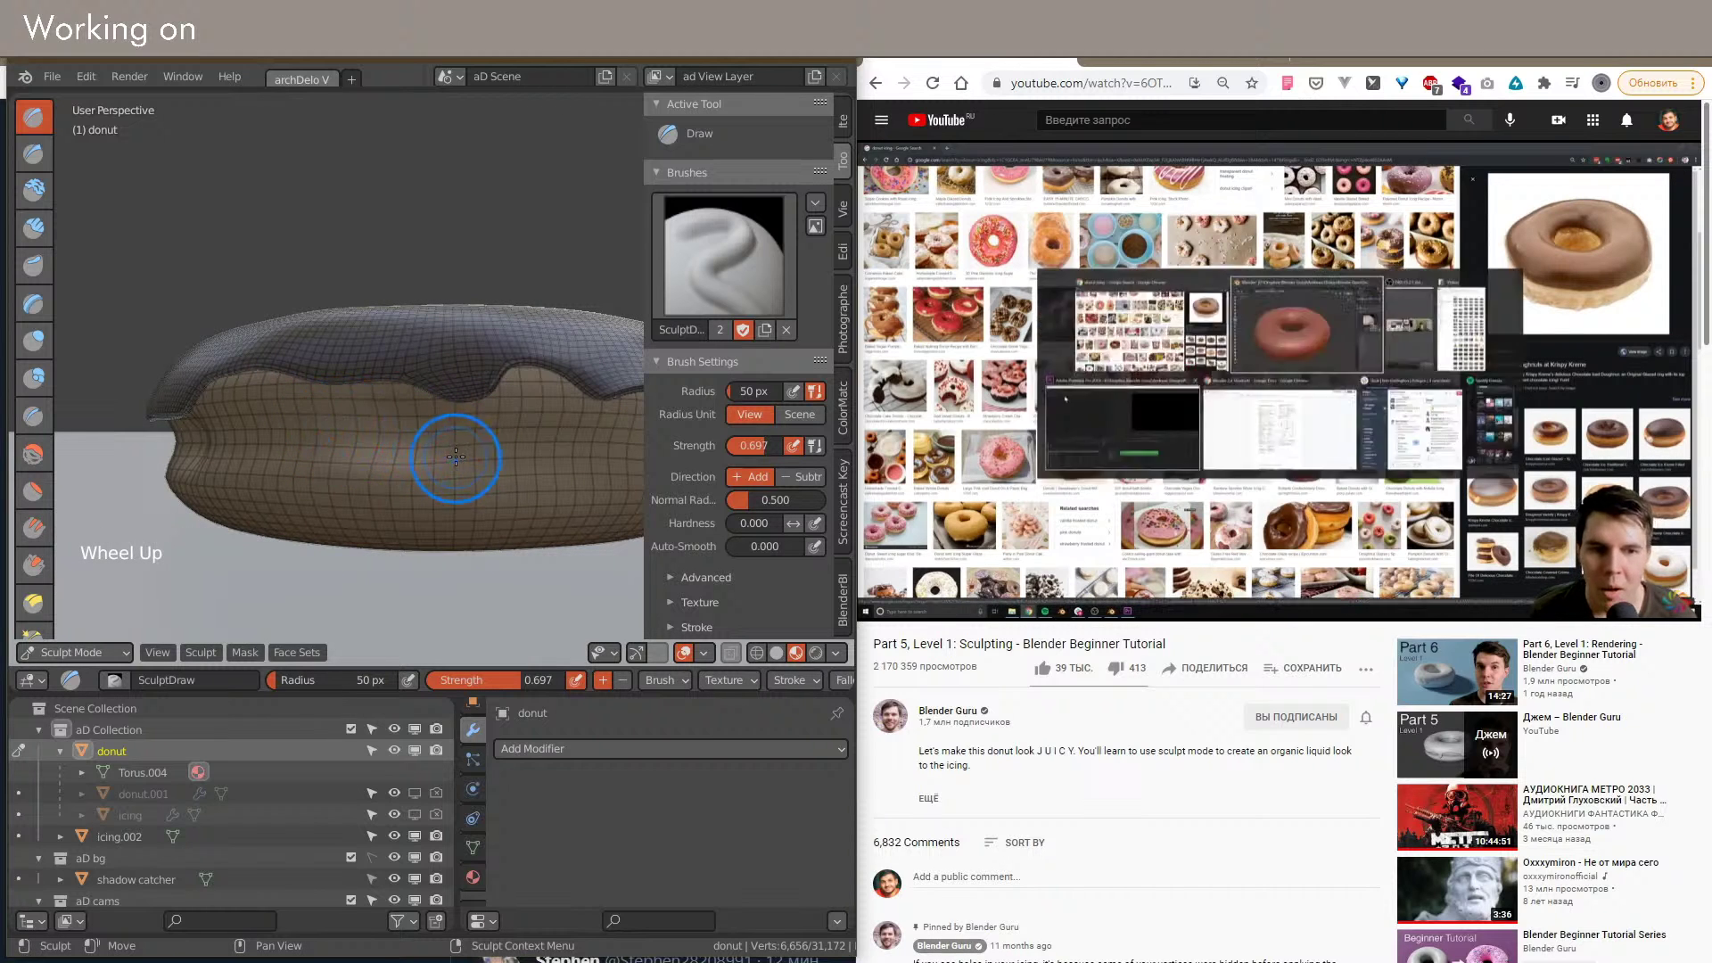
Step: Lower the Draw brush's strength to 0.297 and undo the groove strokes around the donut's side
key("shift+f")
left_click(317, 432)
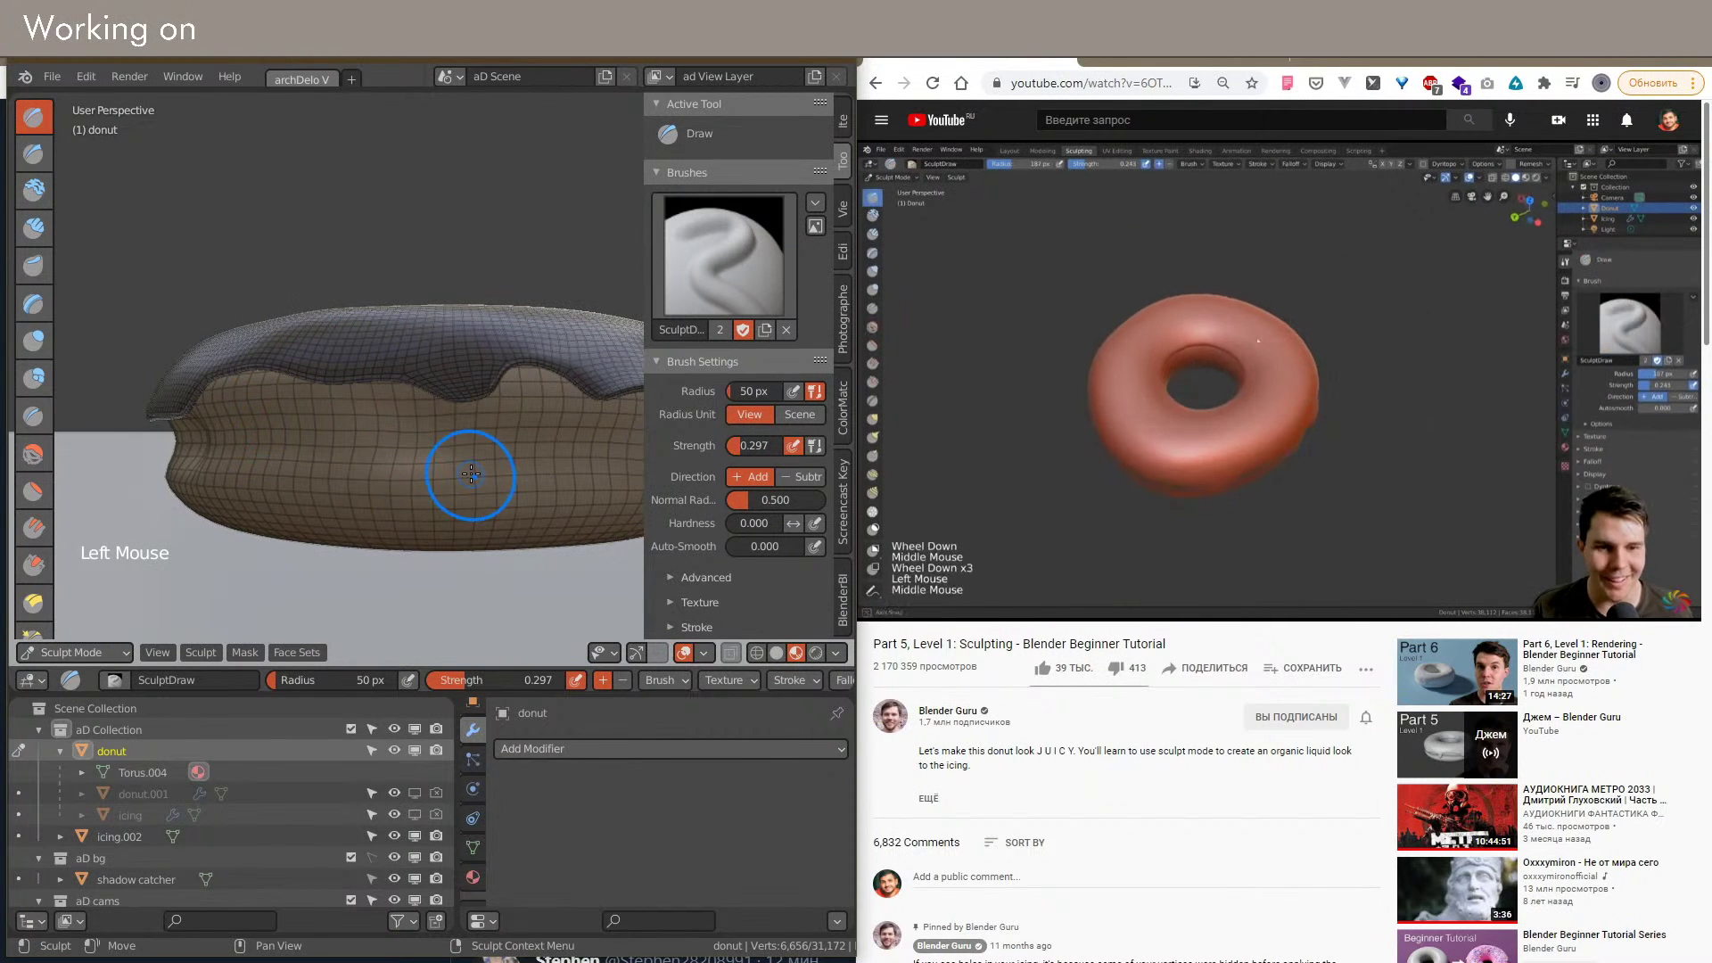
key("ctrl+z")
key("ctrl+z")
key("ctrl+z")
mouse_move(471, 474)
middle_mouse_down("shift")
mouse_move(364, 435)
mouse_move(451, 458)
middle_mouse_up("shift")
key("ctrl+z")
scroll(392, 446, "down", 2)
key("ctrl+z")
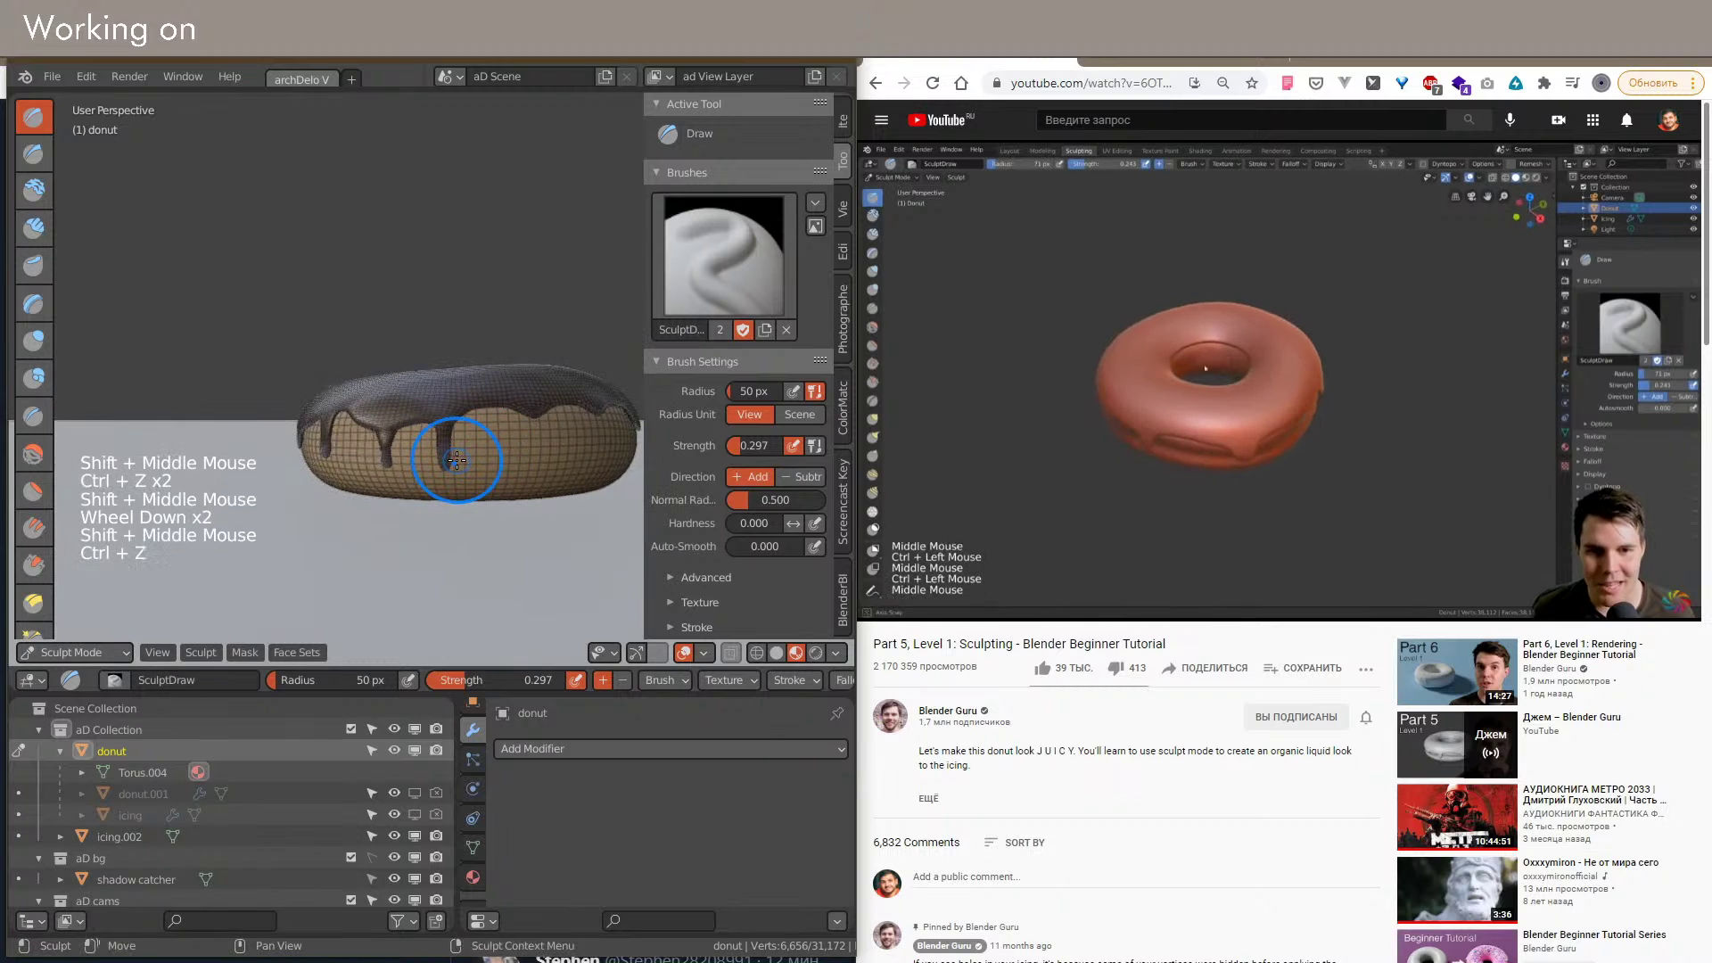
Step: Lower the Draw brush's strength to 0.263 and carve a shallow groove around the donut's side below the icing with subtractive strokes
scroll(434, 463, "up", 3)
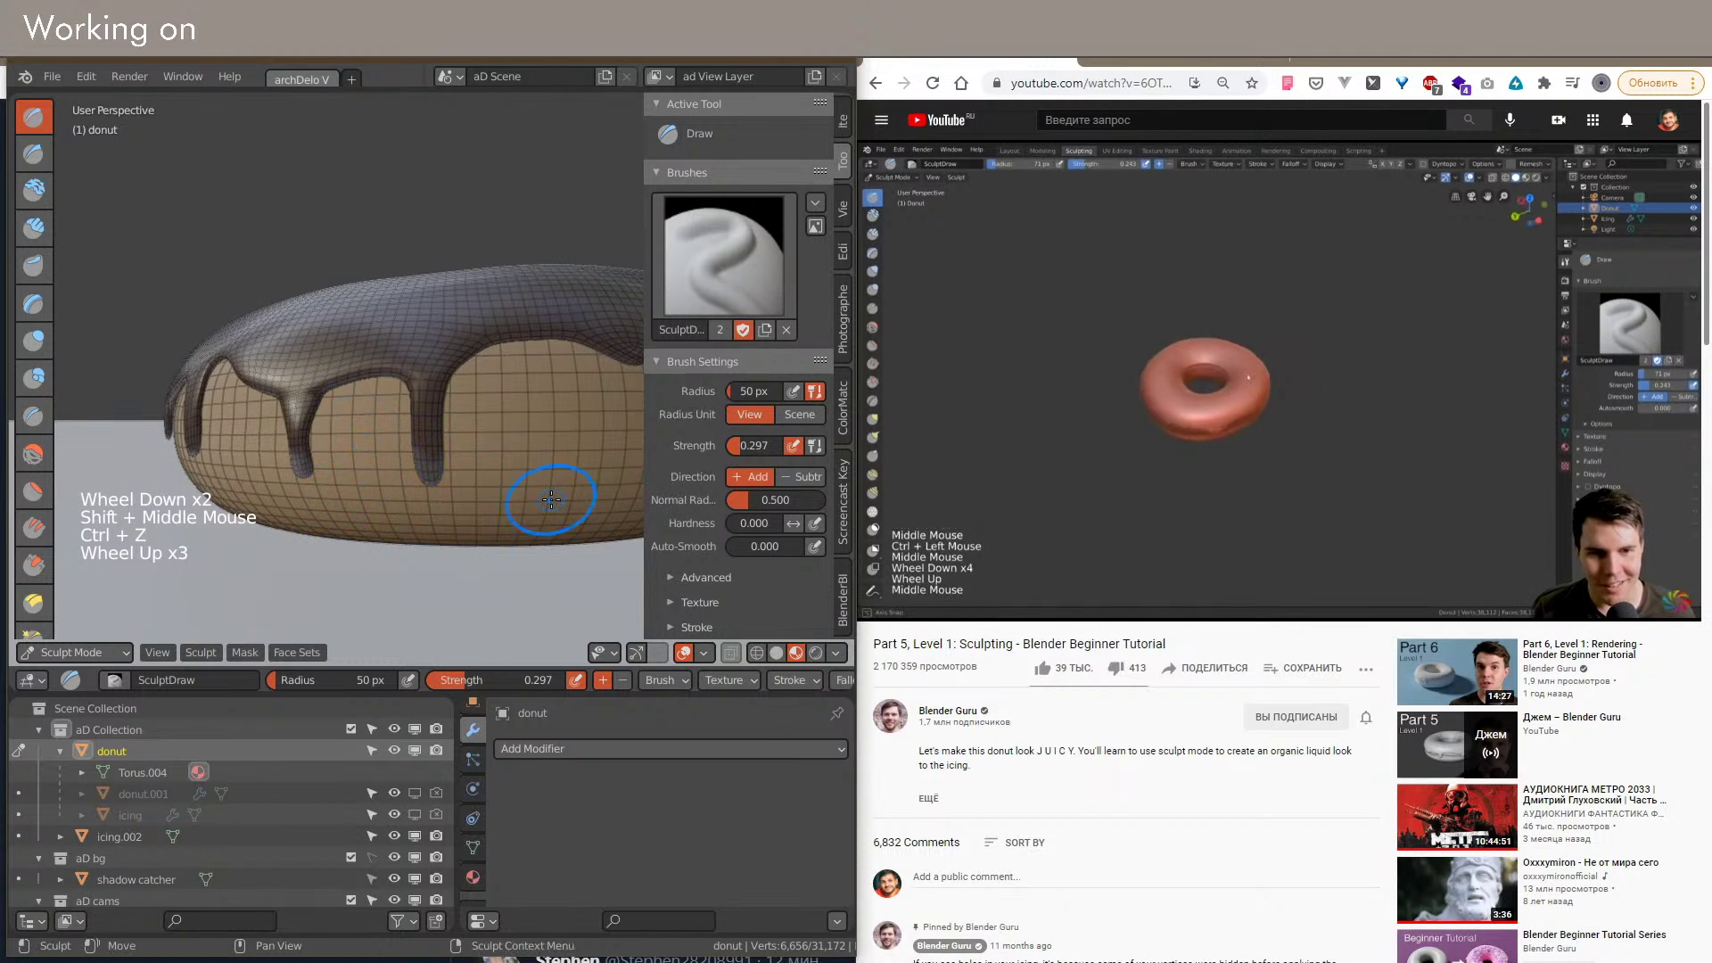
key("shift+f")
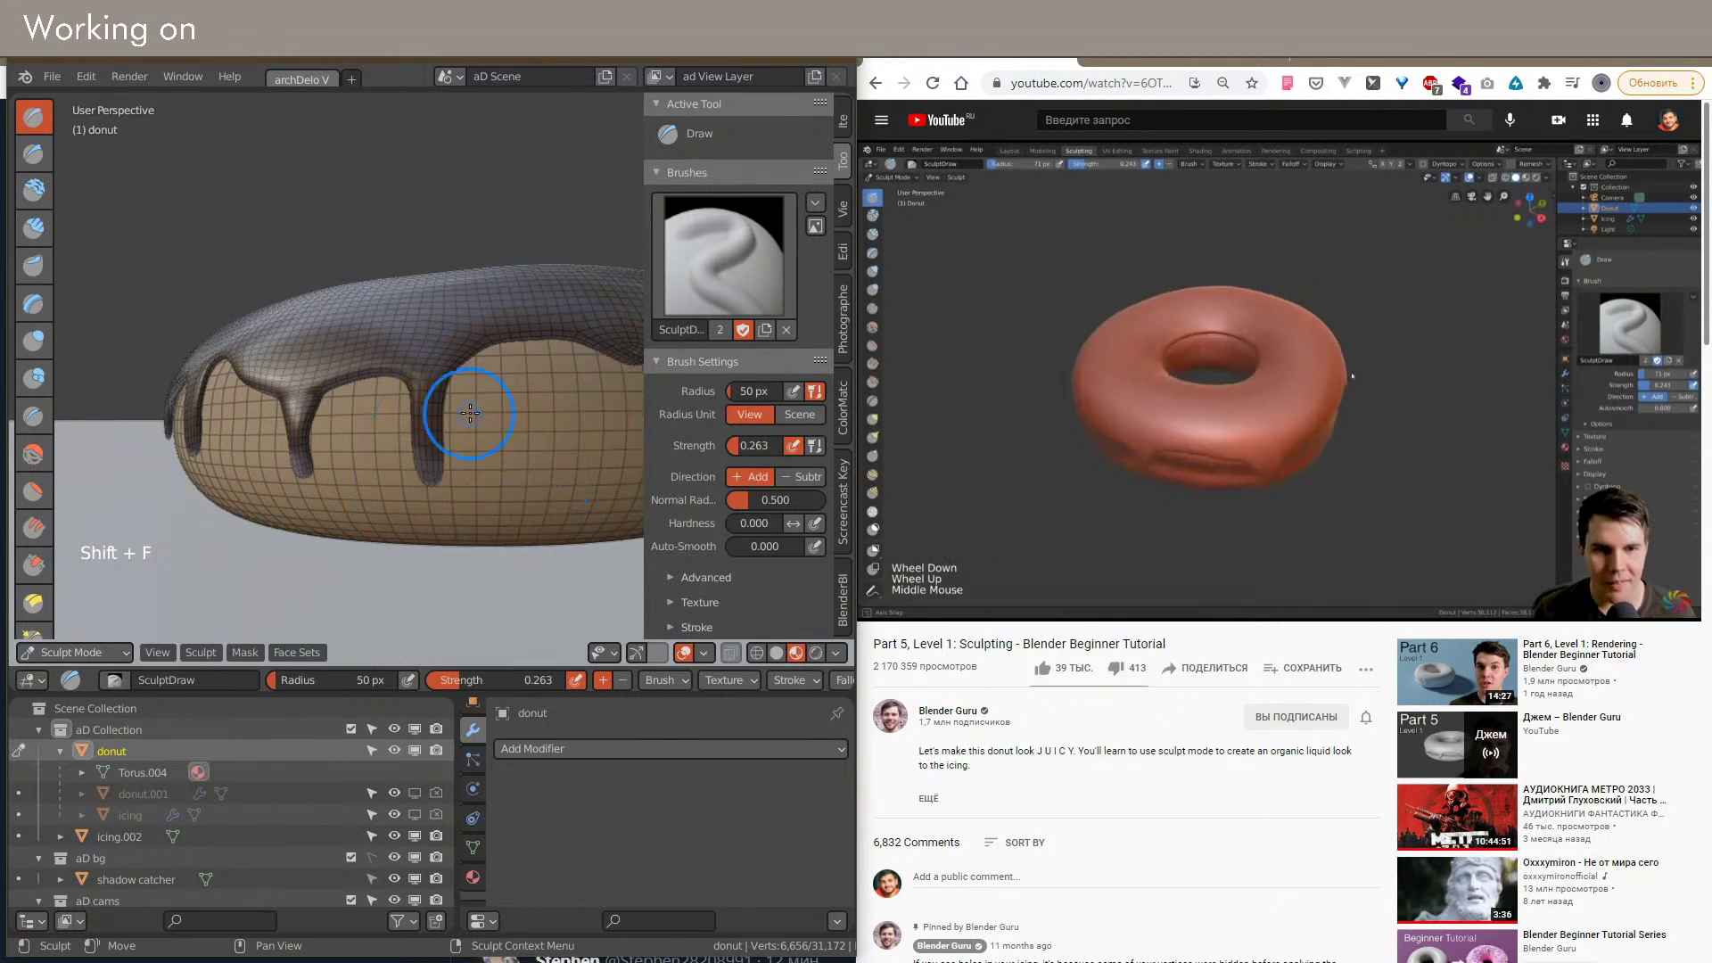
left_click(546, 496, "ctrl")
middle_click_drag(209, 419, 470, 422, "shift")
left_click(470, 422, "ctrl")
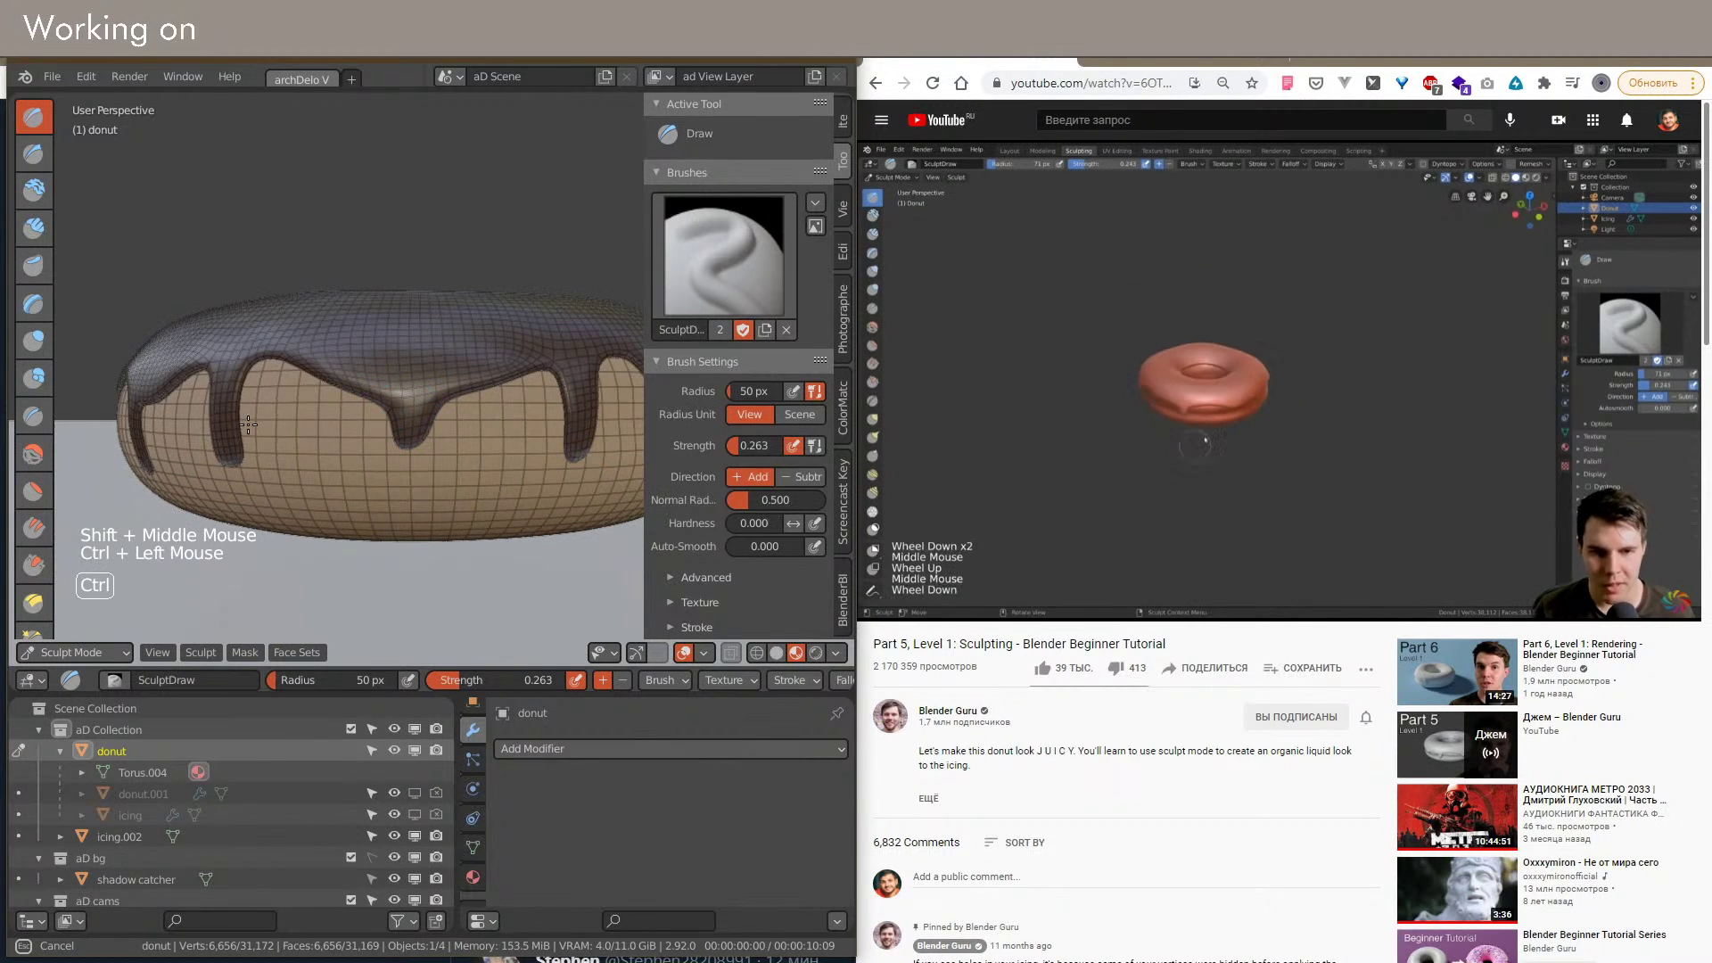
middle_click_drag(214, 424, 374, 426, "shift")
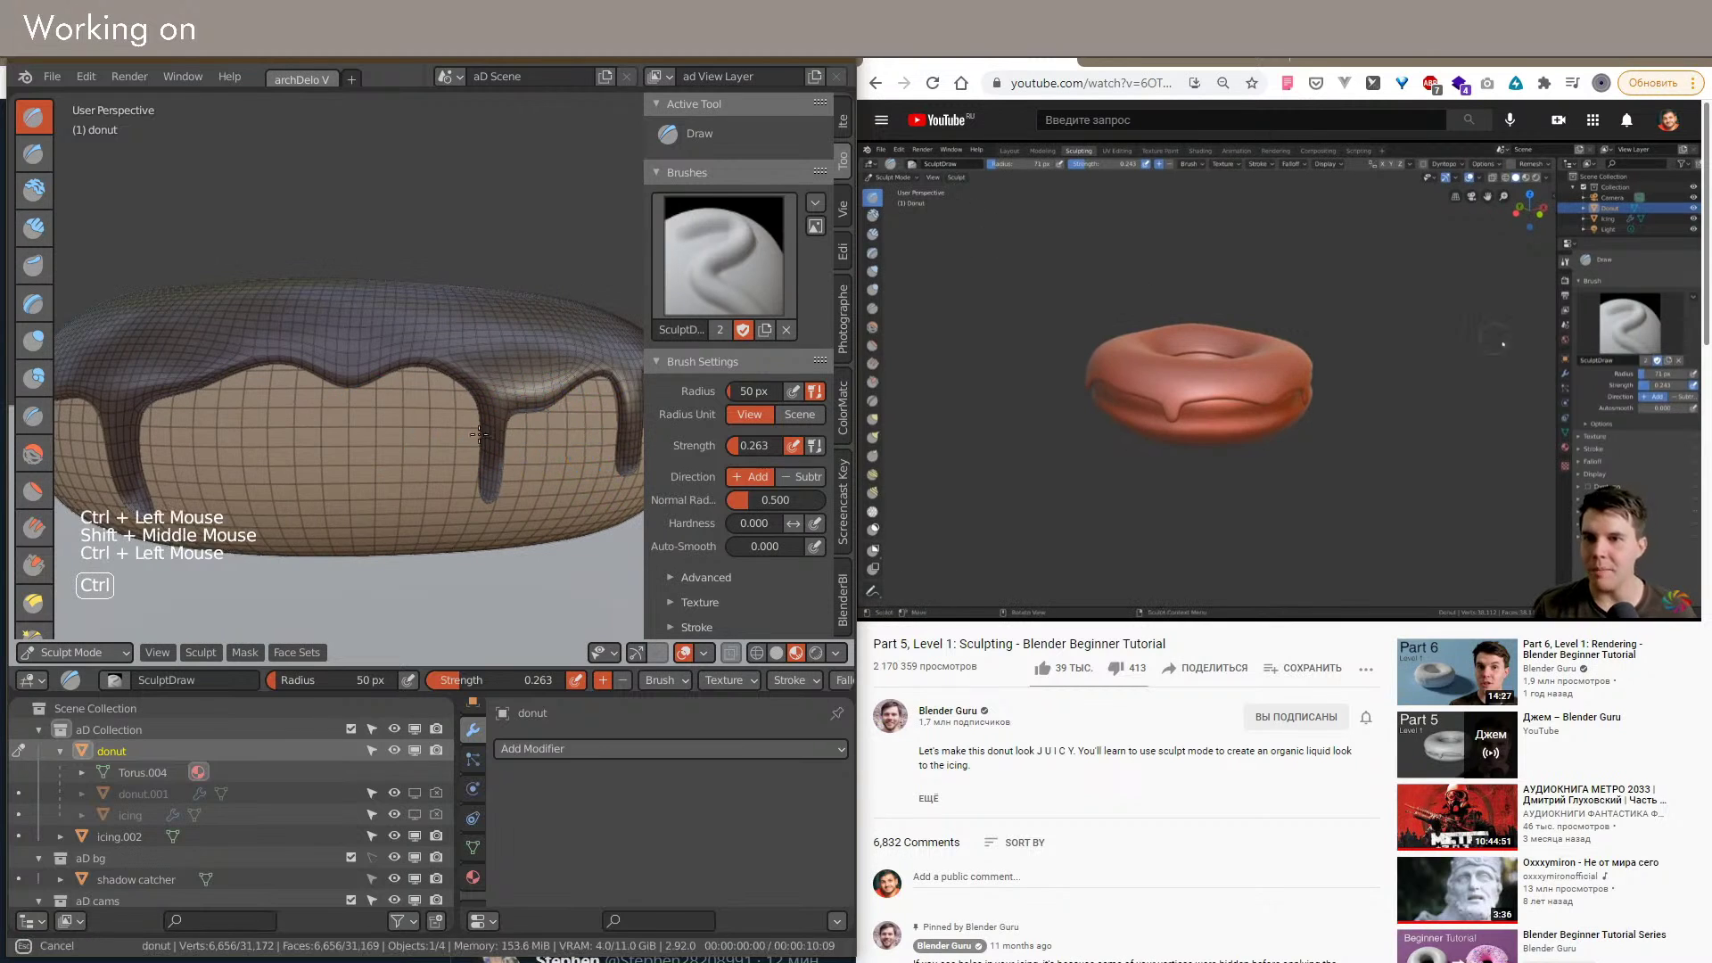
middle_click_drag(153, 428, 356, 430)
middle_click_drag(357, 430, 617, 433, "shift")
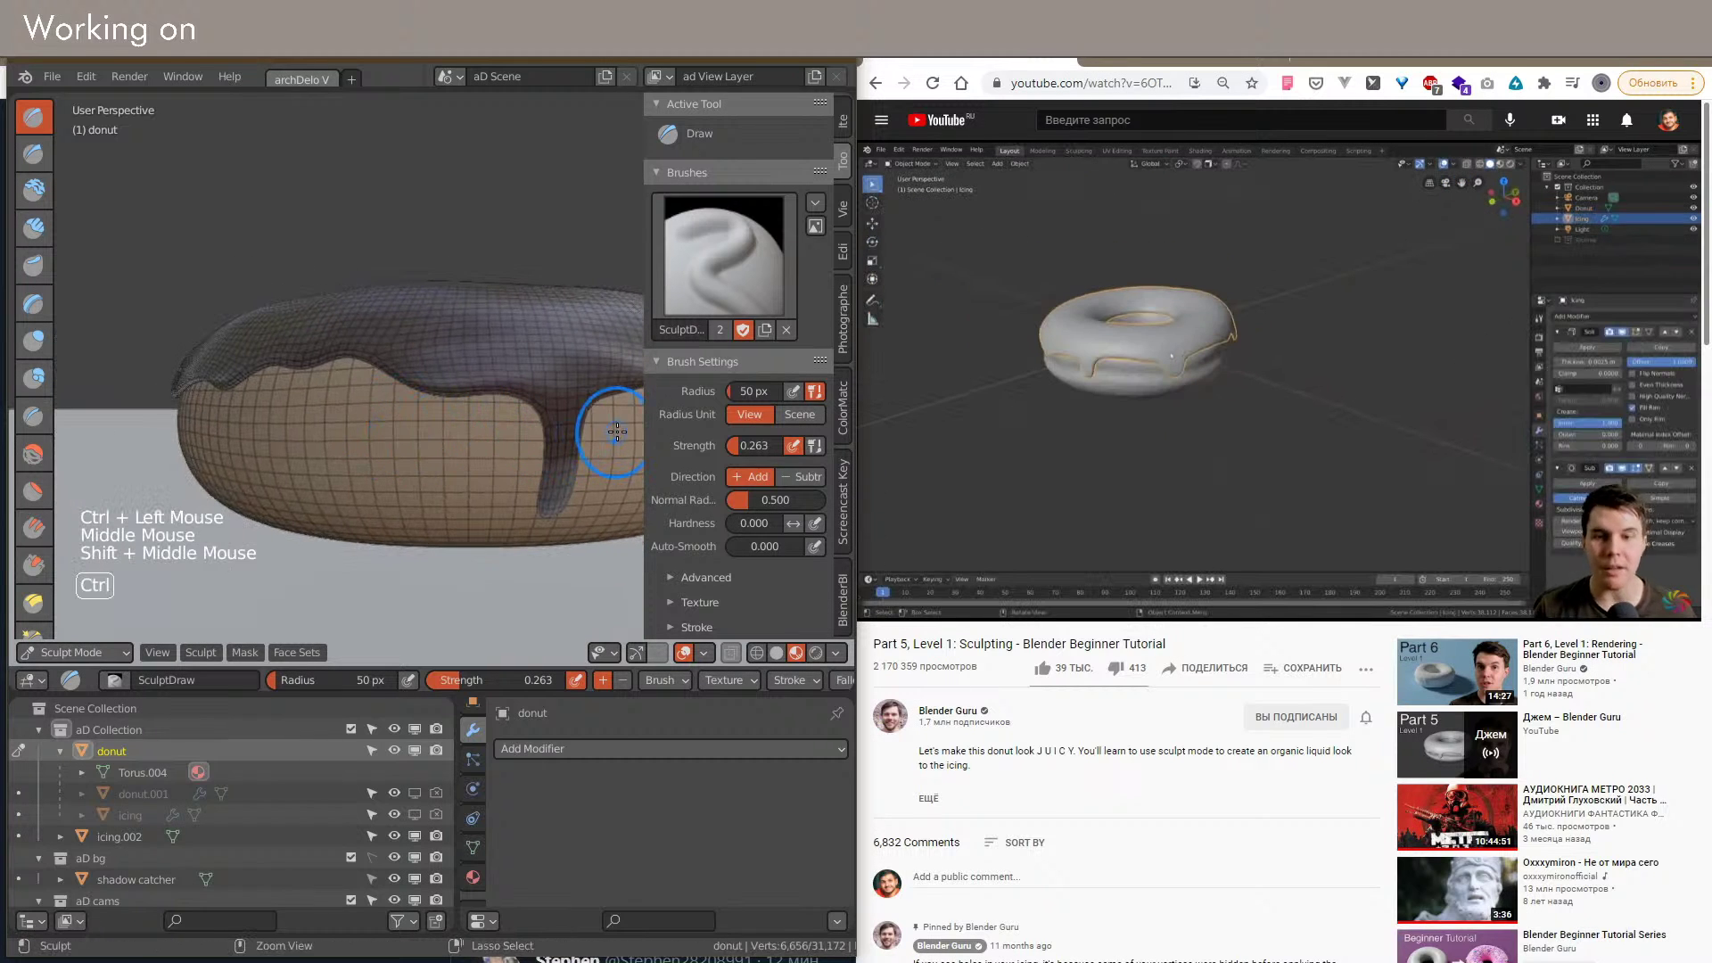
middle_click_drag(208, 412, 444, 424, "shift")
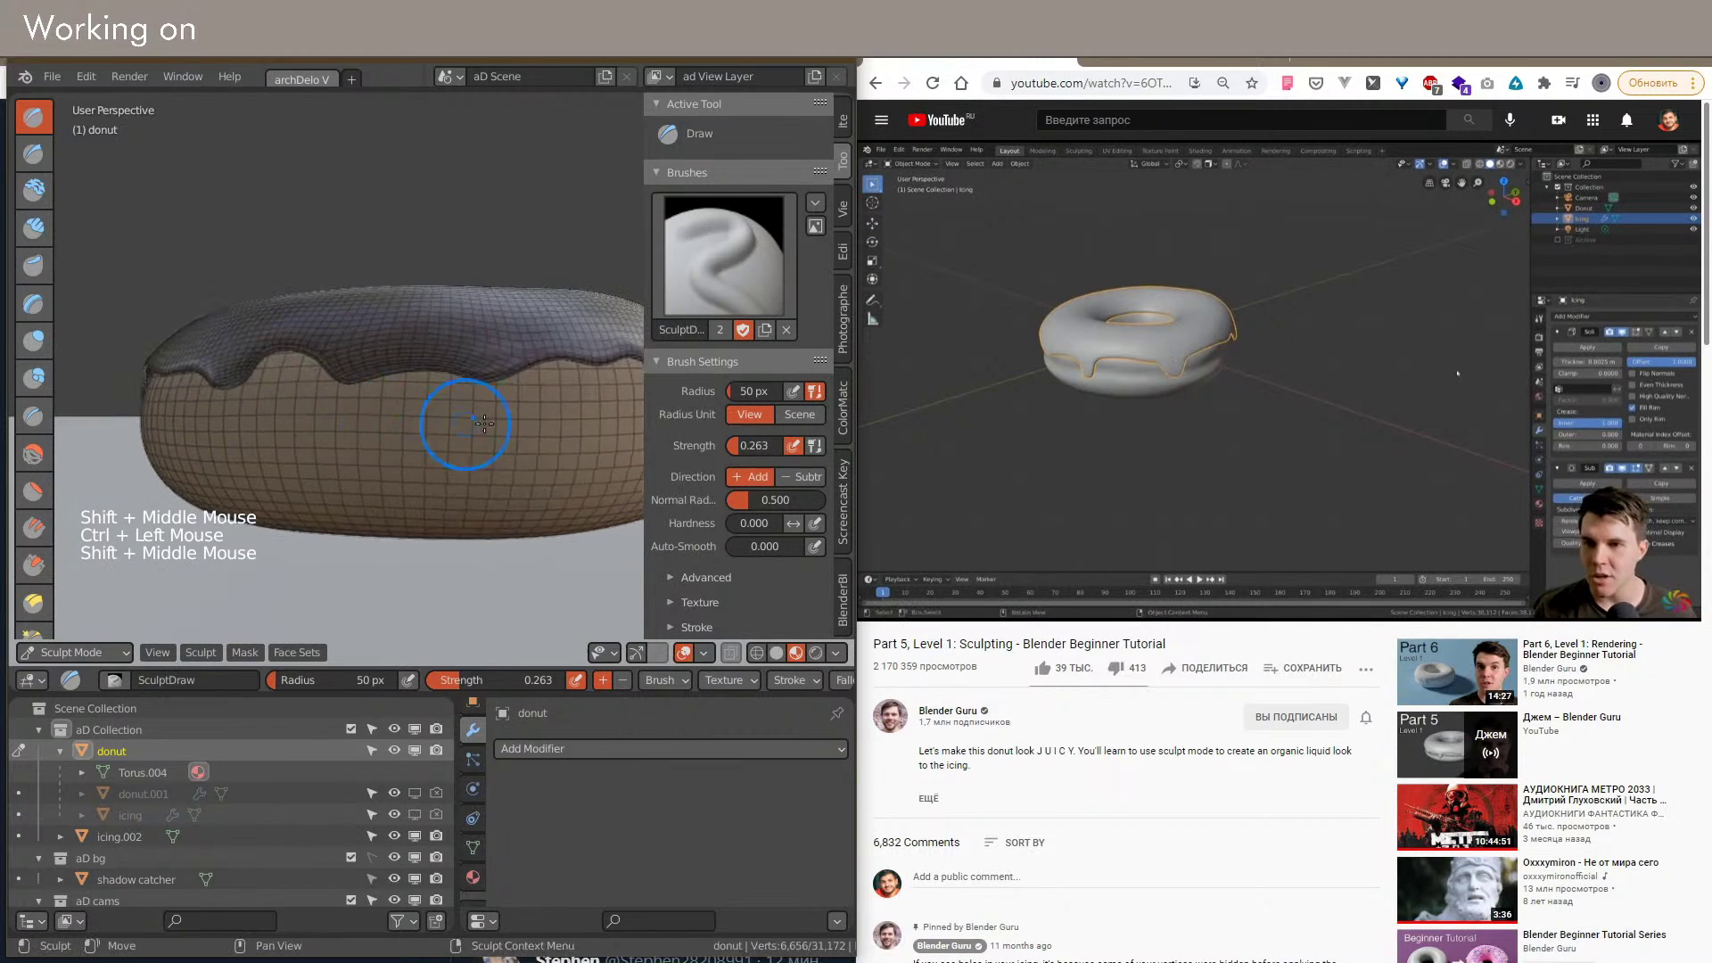
middle_click_drag(167, 416, 377, 421, "shift")
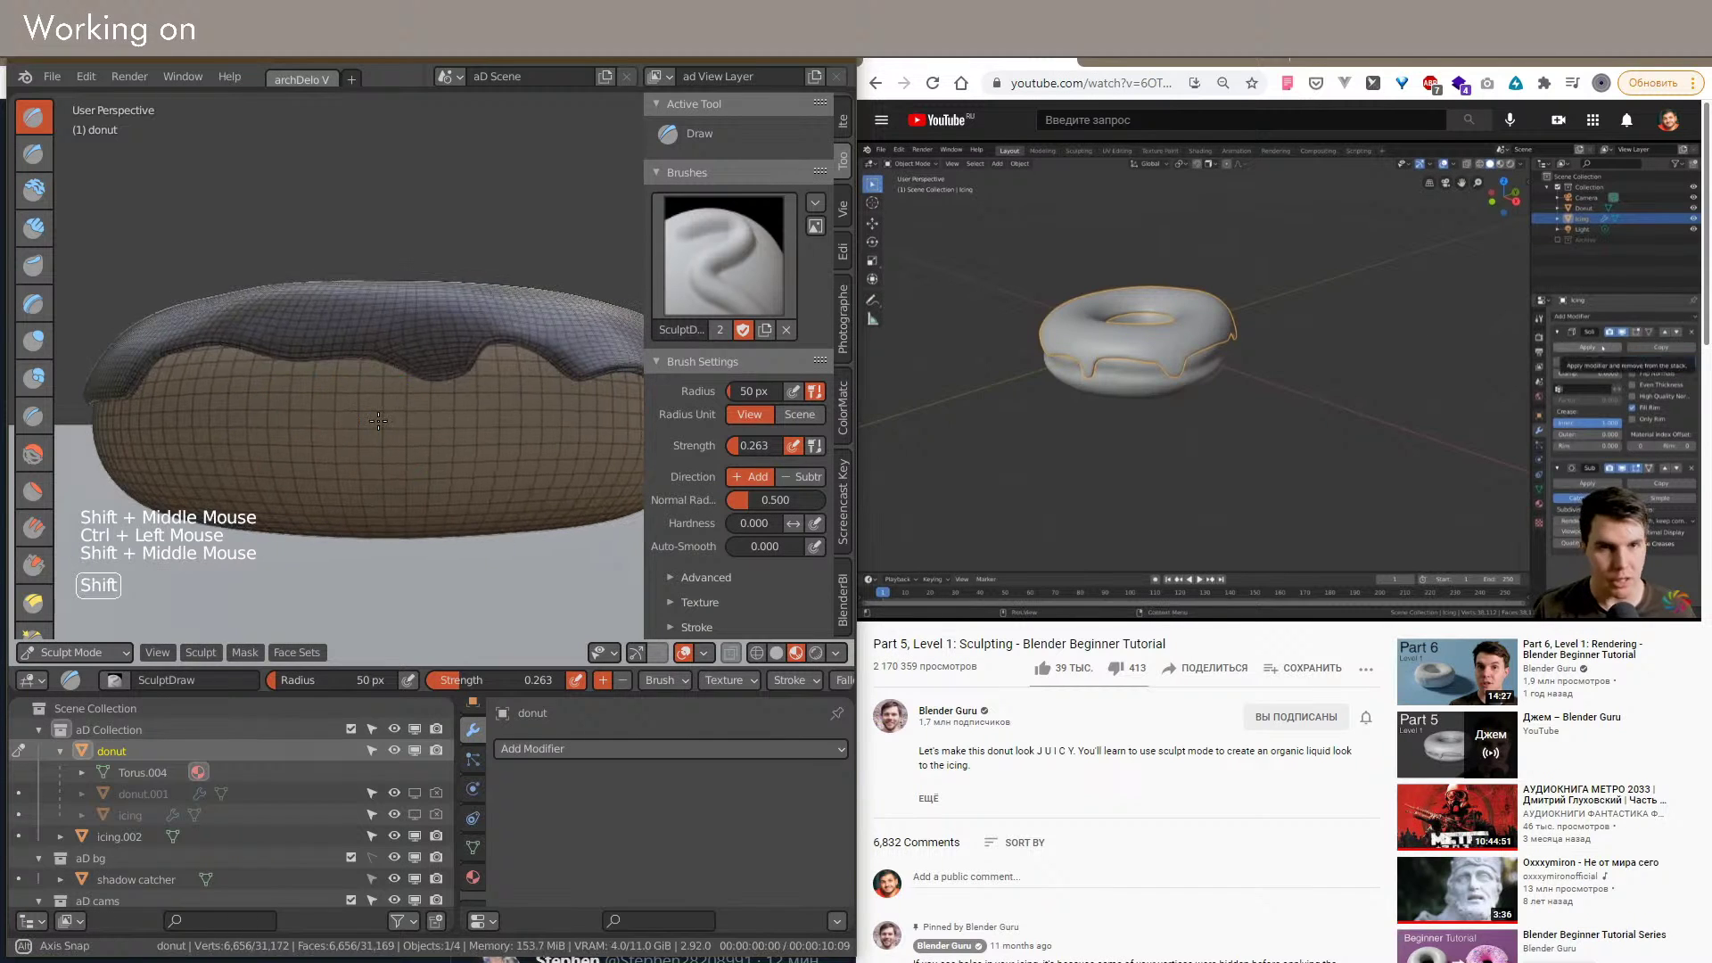
left_click_drag(148, 404, 141, 412, "ctrl")
middle_click_drag(141, 415, 419, 435, "shift")
left_click_drag(426, 436, 105, 432, "ctrl")
middle_click_drag(105, 431, 306, 425)
left_click_drag(464, 439, 219, 414, "ctrl")
middle_click_drag(219, 414, 374, 423, "shift")
left_click_drag(401, 428, 179, 432, "ctrl")
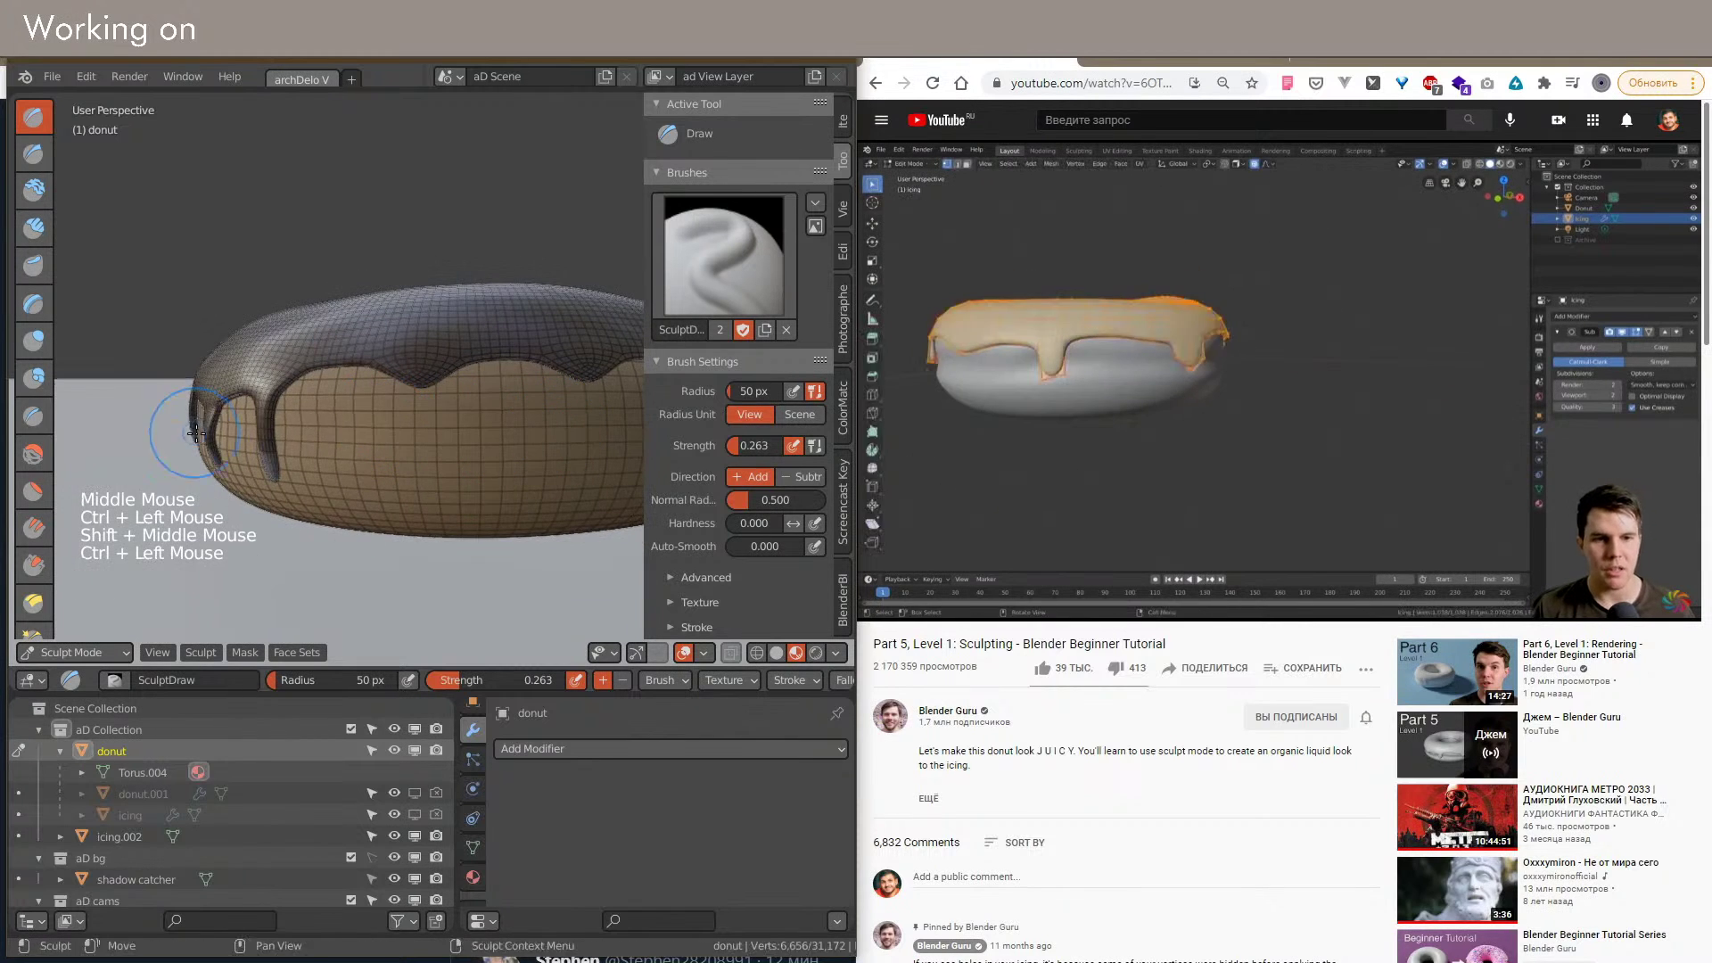
middle_click_drag(179, 432, 405, 445, "shift")
Step: Leave Sculpt Mode on the donut, select the icing object and subdivide its entire mesh in Edit Mode
key("Tab")
left_click(373, 418)
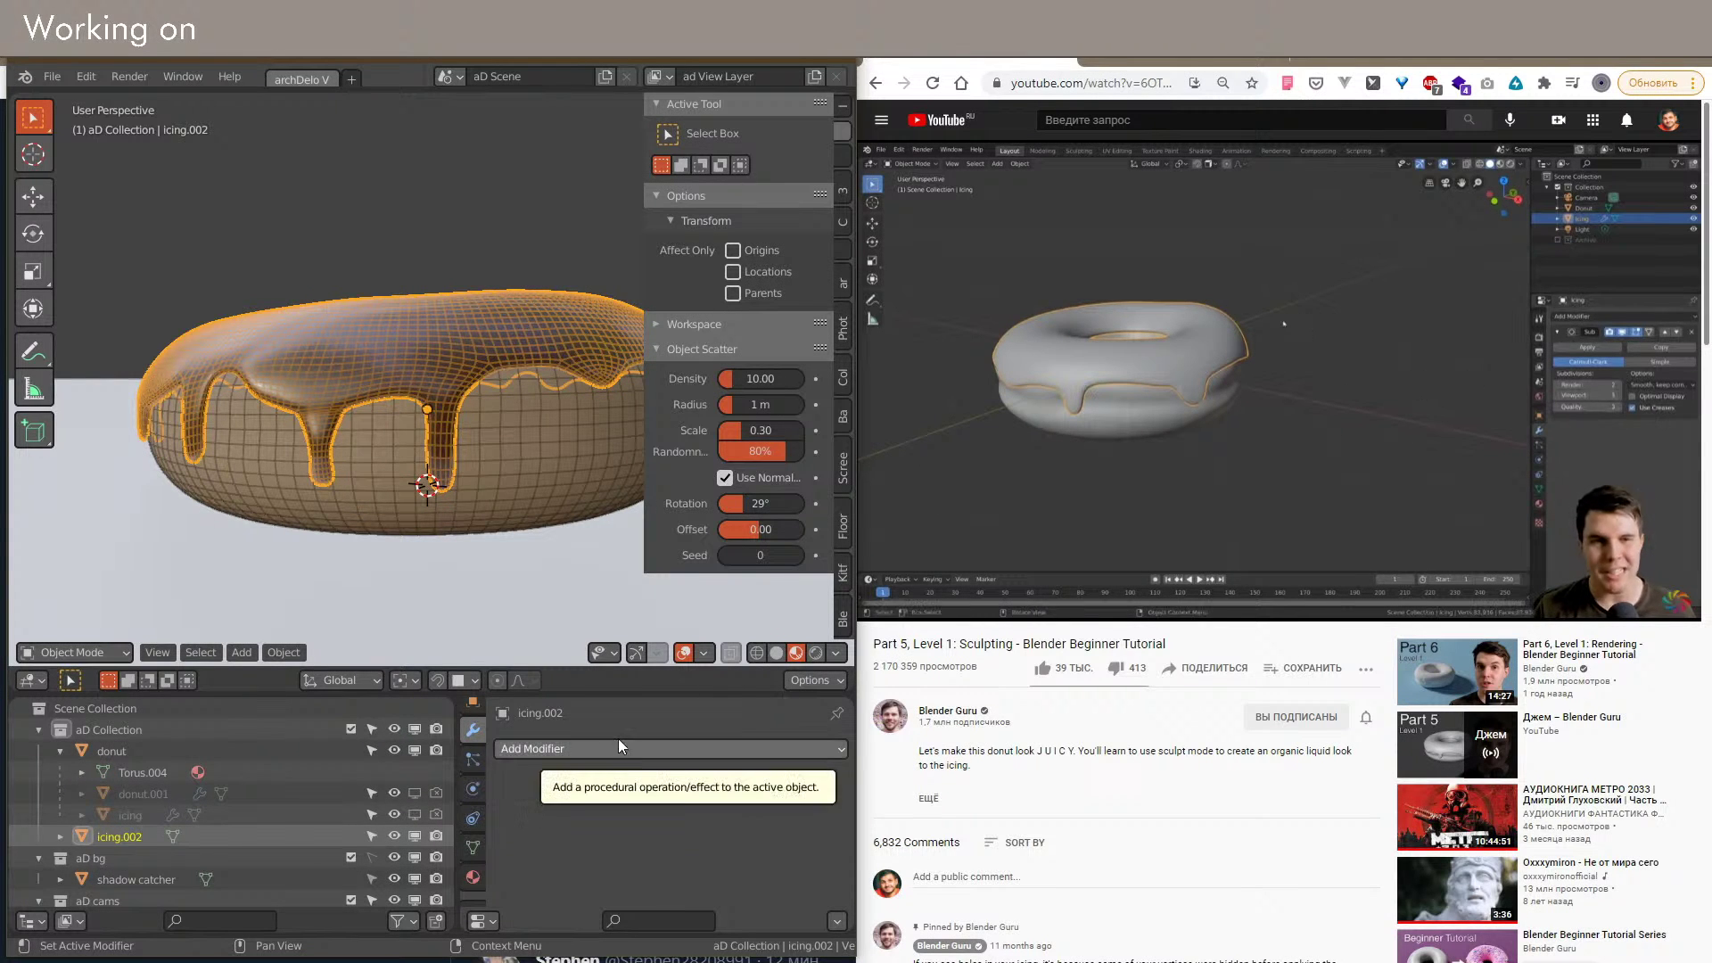
middle_click_drag(383, 499, 319, 494, "shift")
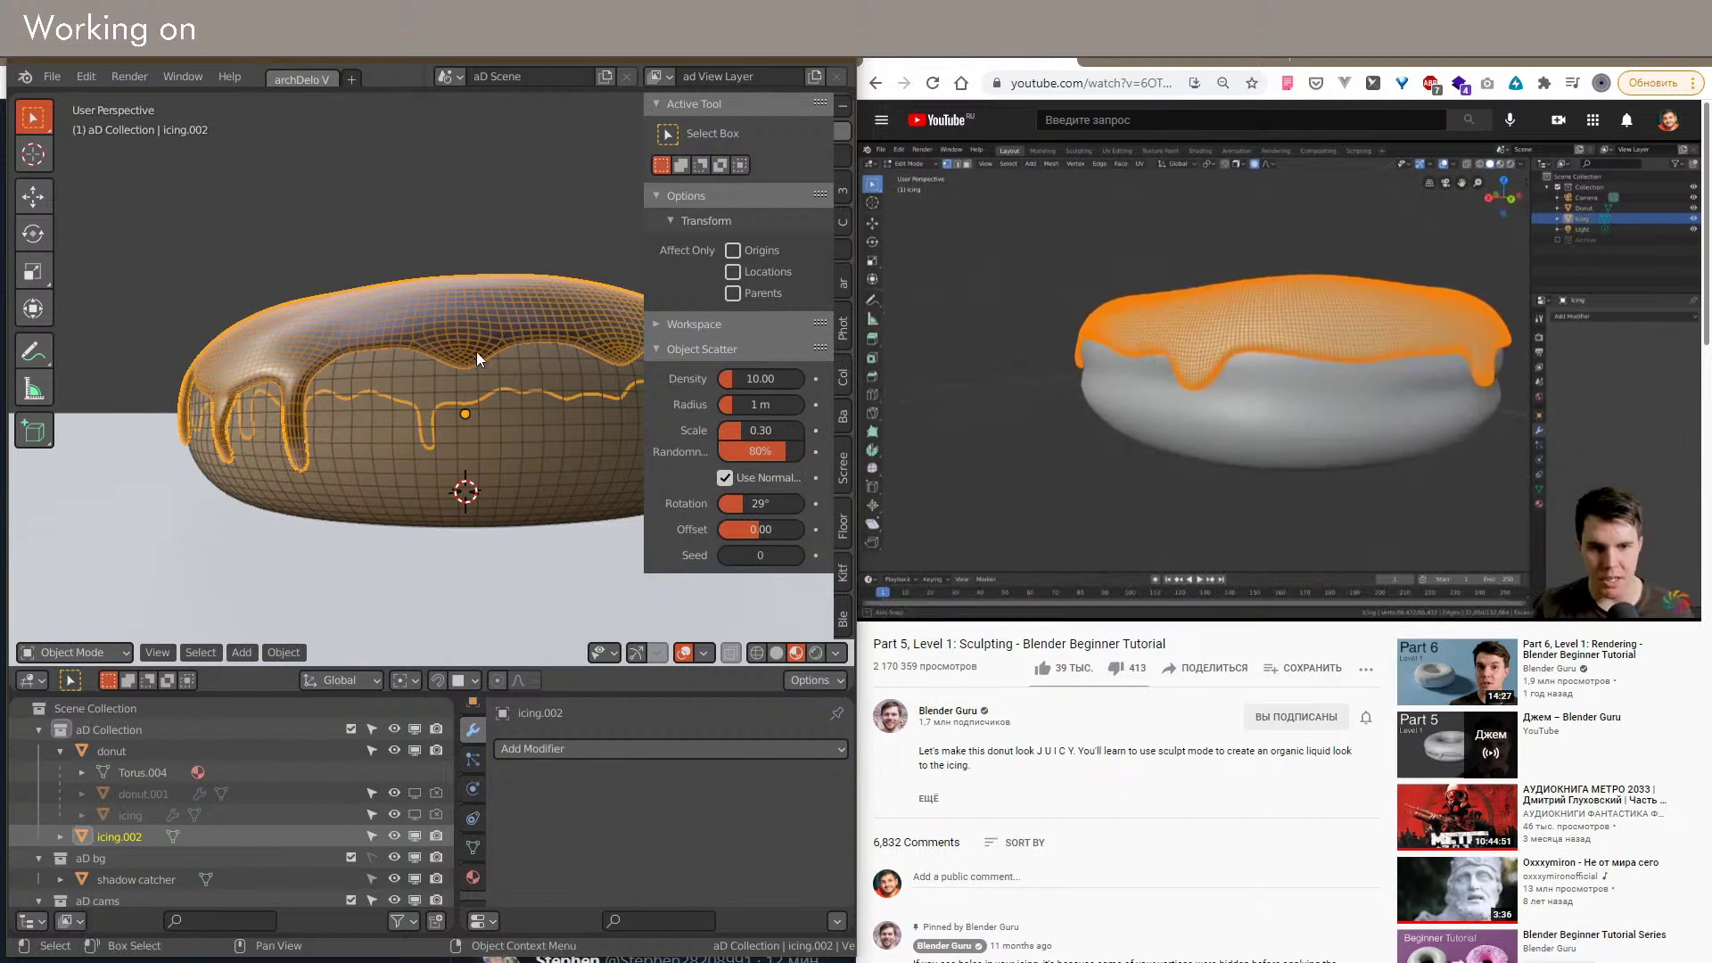
left_click(530, 746)
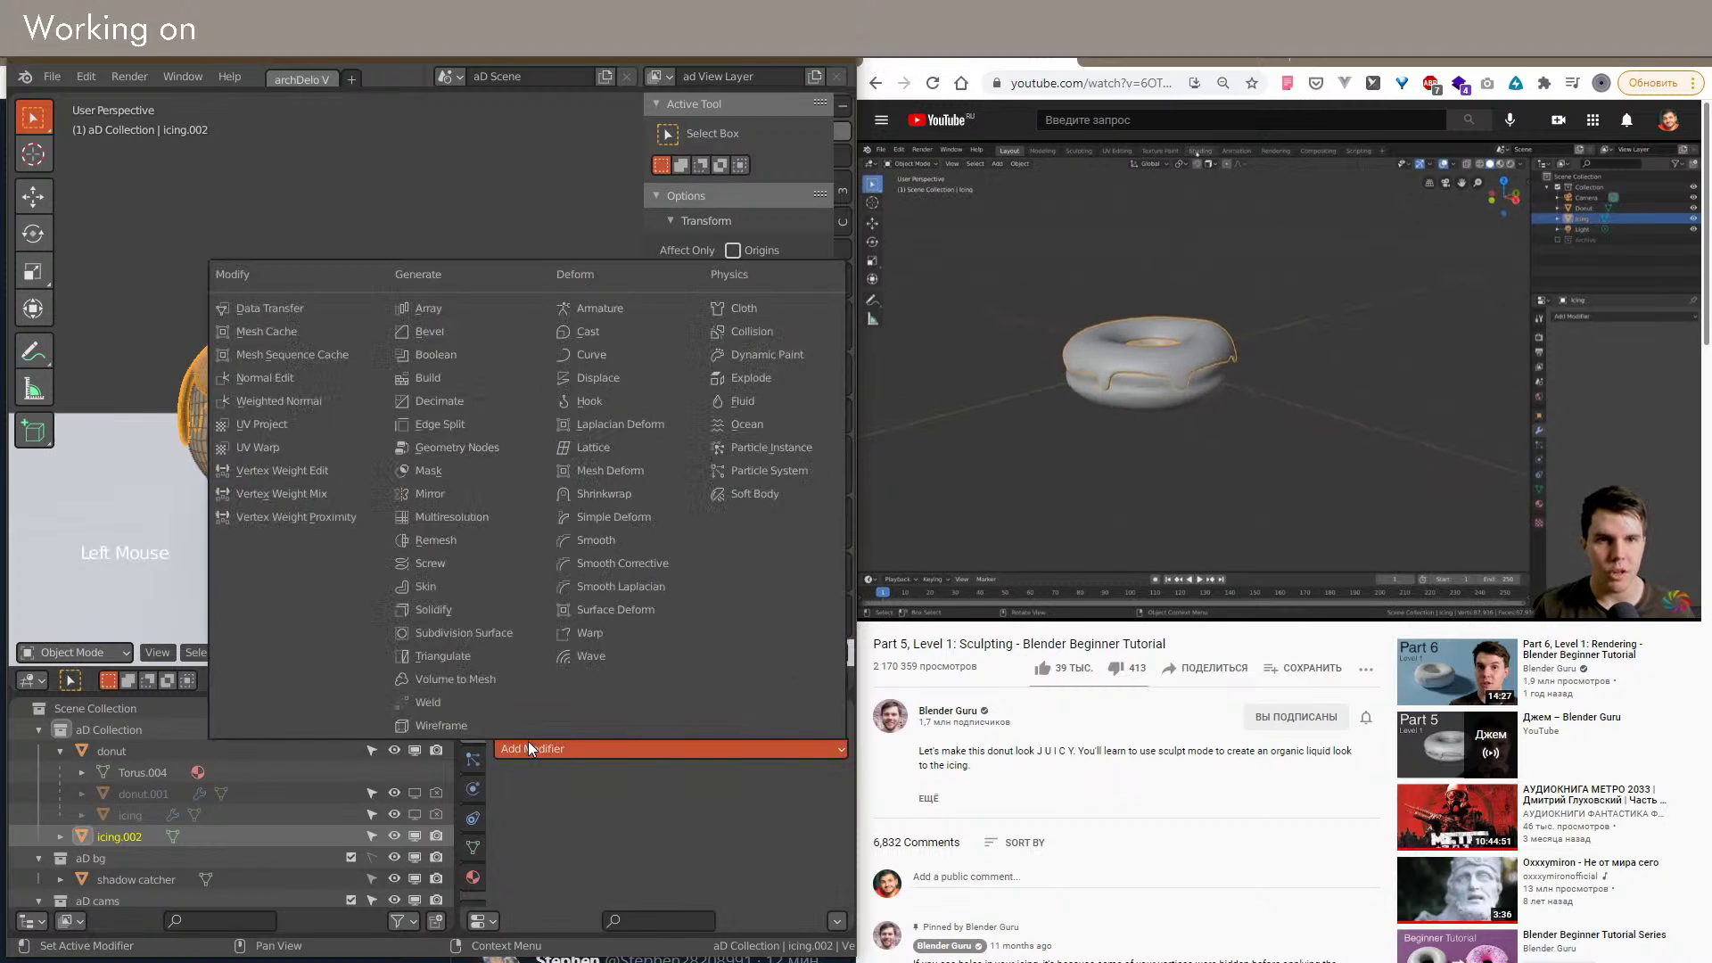
key("Tab")
key("a")
key("q")
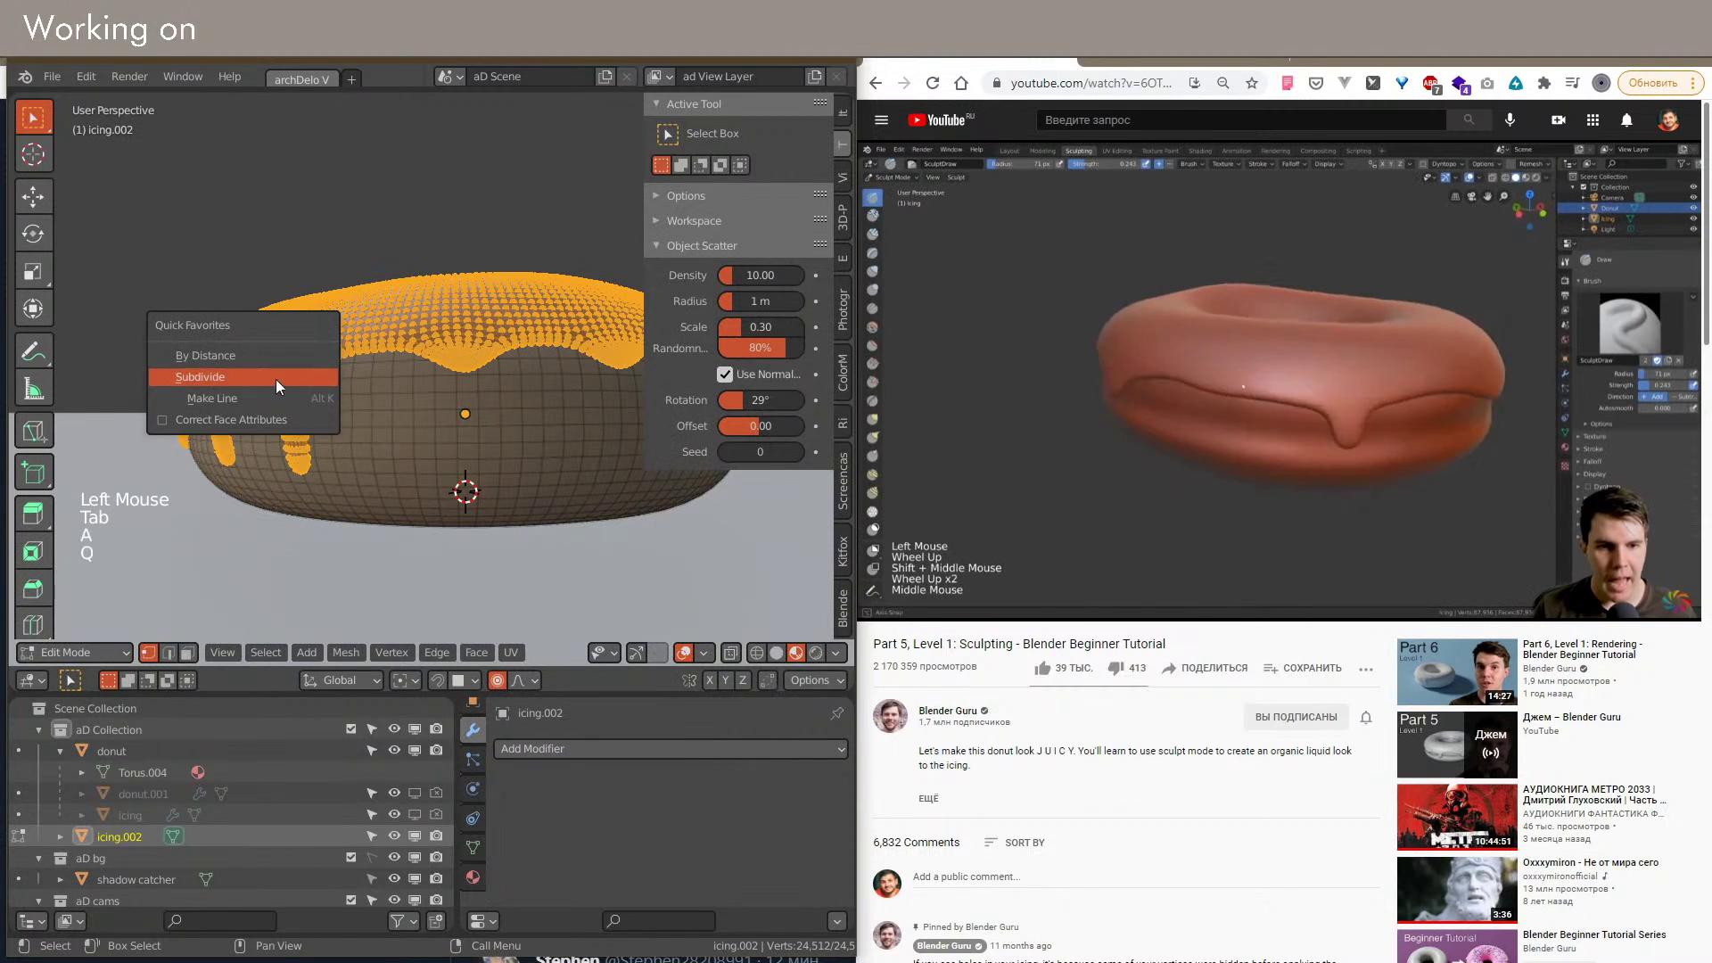
left_click(250, 376)
left_click(419, 500)
Step: Hide the viewport overlays and switch the icing to Sculpt Mode
mouse_move(402, 449)
middle_mouse_down()
mouse_move(430, 452)
mouse_move(413, 432)
middle_mouse_up()
scroll(430, 452, "up", 1)
key("shift+alt+z")
key("shift+alt+z")
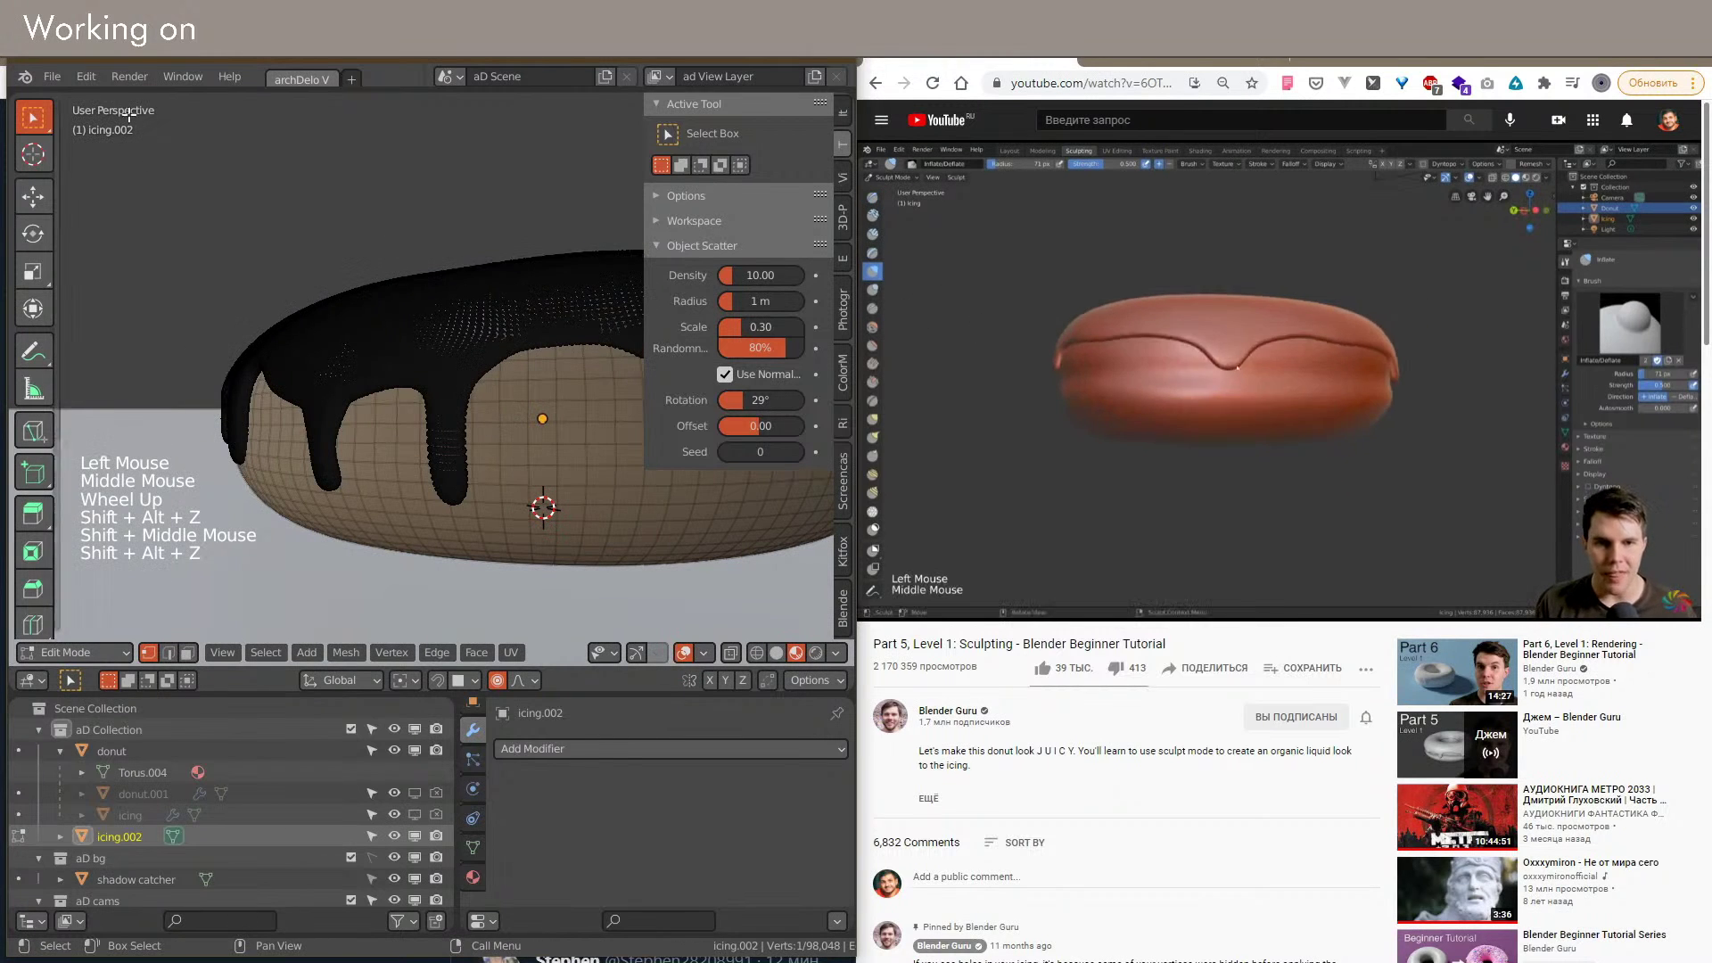
key("q")
left_click(162, 398)
key("shift+alt+z")
middle_click_drag(489, 455, 512, 449, "shift")
scroll(504, 446, "up", 1)
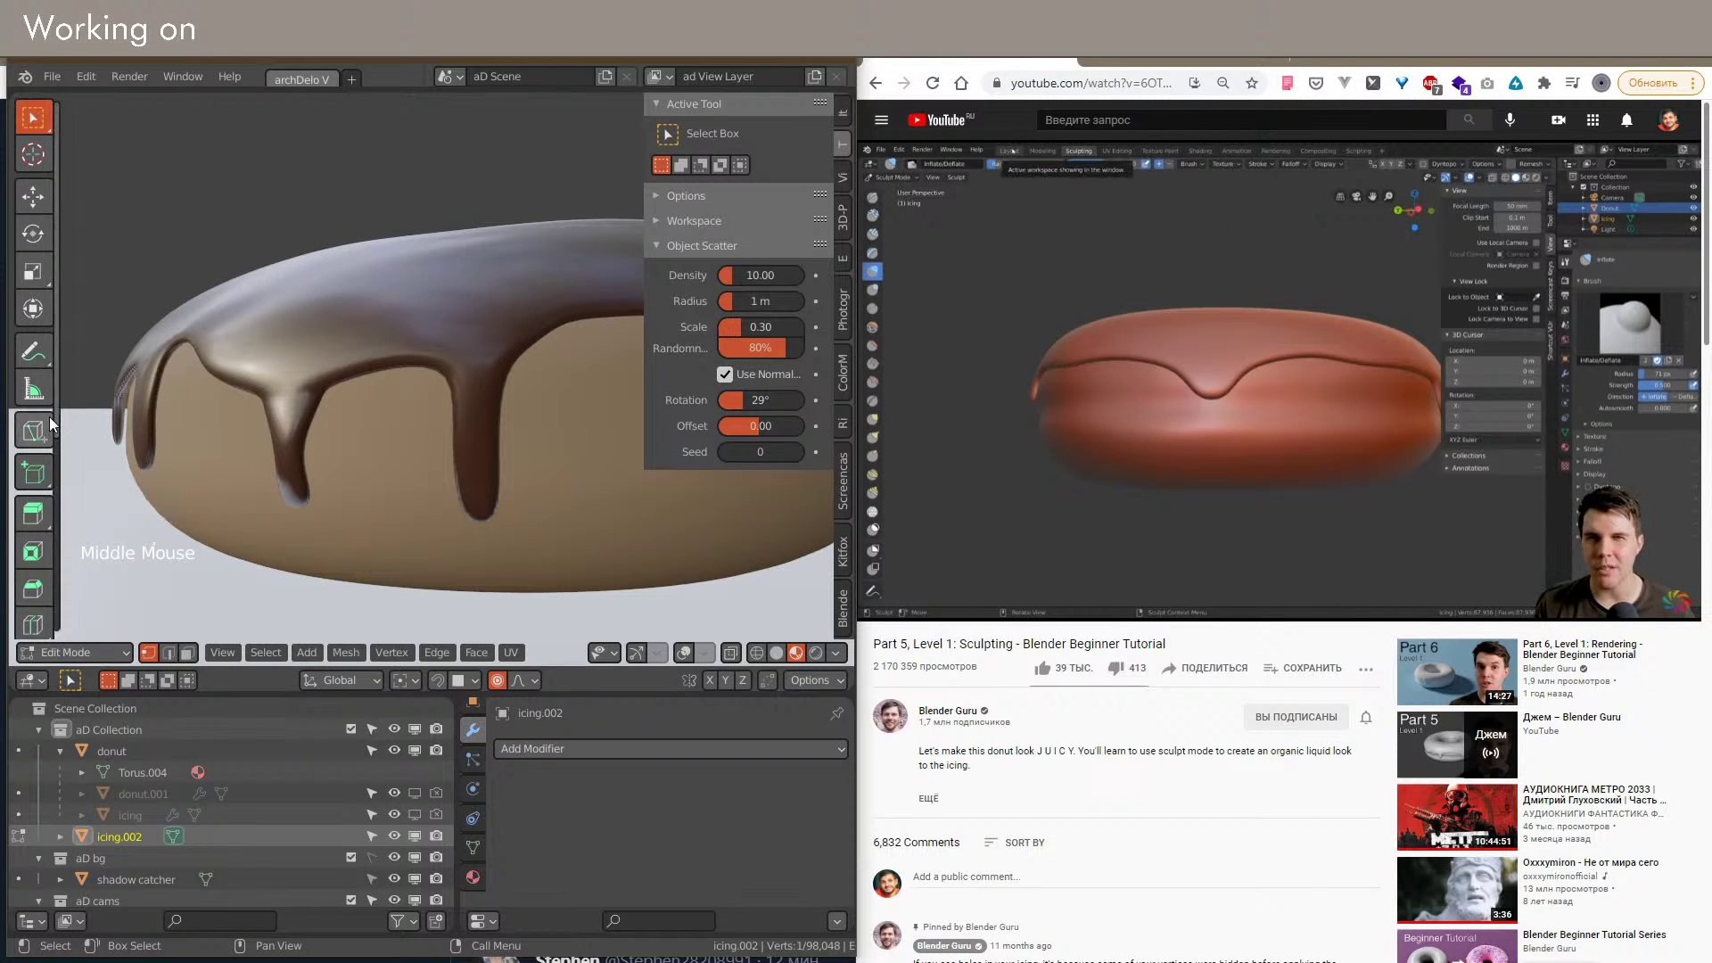
key("Tab")
left_click(724, 254)
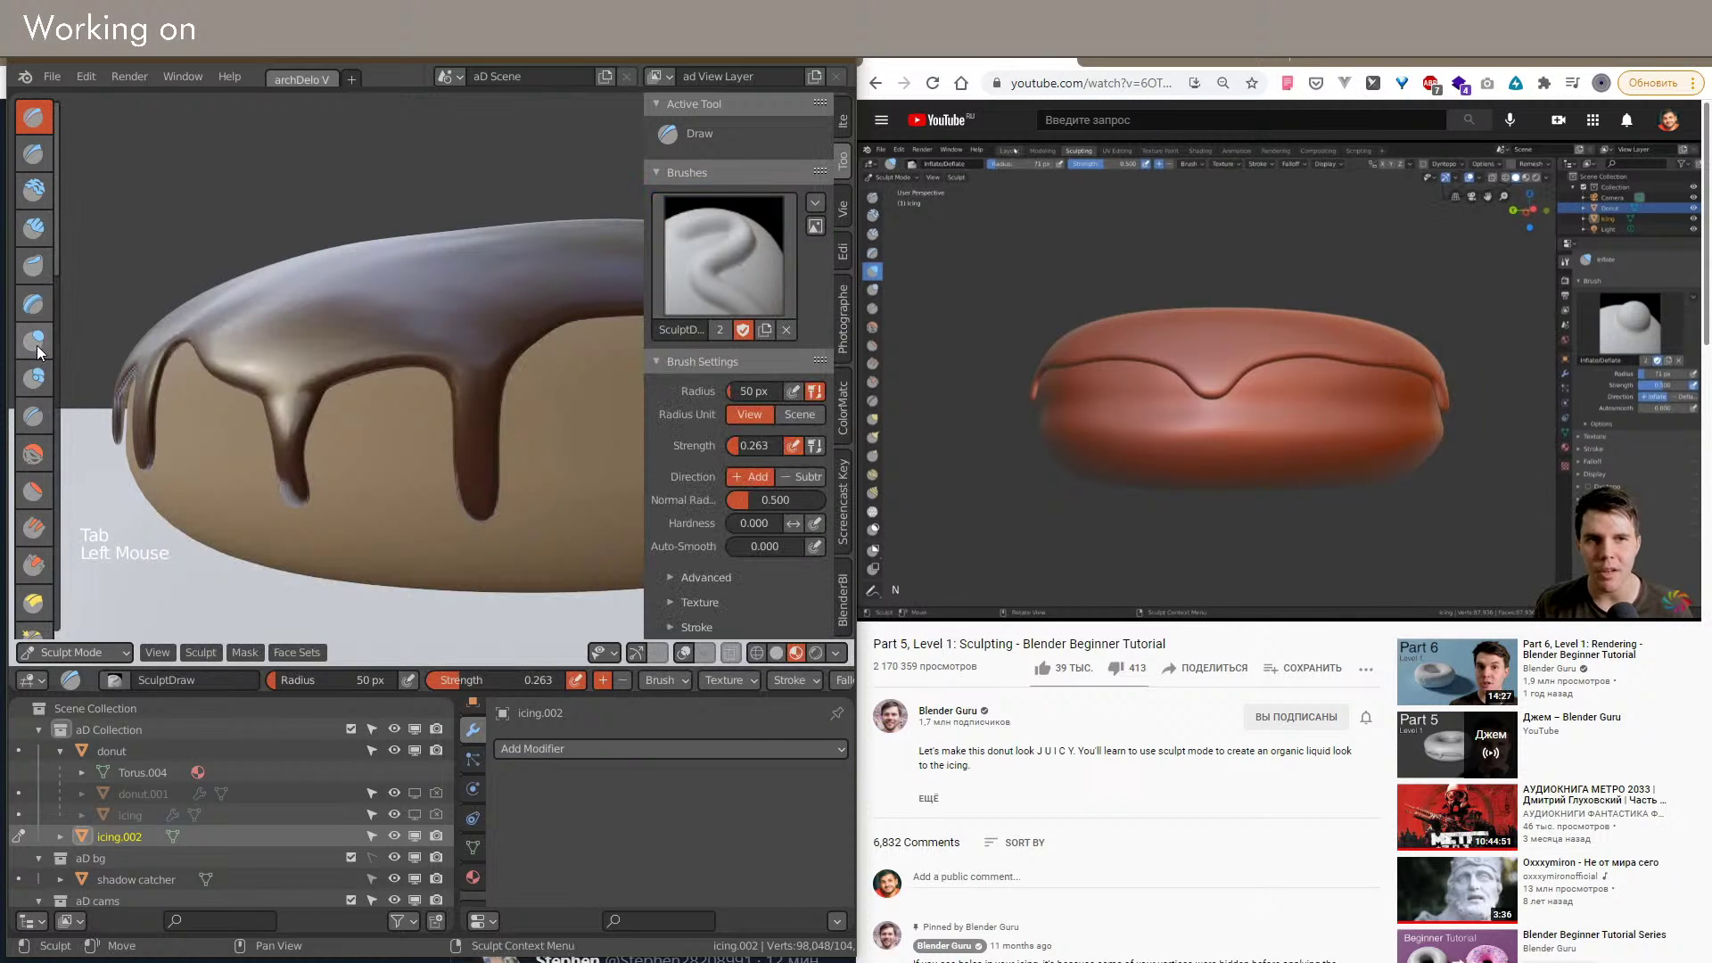
Step: Press in the icing's drips and the rim between them with subtractive Draw strokes
left_click_drag(476, 411, 478, 458, "ctrl")
mouse_move(478, 459)
middle_mouse_down("shift")
mouse_move(346, 458)
mouse_move(412, 451)
mouse_move(506, 403)
middle_mouse_up("shift")
middle_click_drag(499, 496, 356, 386, "shift")
left_click_drag(339, 402, 337, 446, "ctrl")
middle_click_drag(347, 474, 396, 434, "shift")
left_click_drag(399, 428, 404, 416, "ctrl")
mouse_move(408, 409)
middle_mouse_down("shift")
mouse_move(425, 459)
mouse_move(387, 446)
middle_mouse_up("shift")
scroll(423, 457, "down", 1)
left_click_drag(396, 401, 382, 412, "ctrl")
mouse_move(353, 445)
middle_mouse_down("shift")
mouse_move(310, 459)
mouse_move(299, 444)
middle_mouse_up("shift")
left_click_drag(368, 408, 458, 398, "ctrl")
middle_click_drag(462, 407, 371, 446, "shift")
Step: Carve subtractive Draw strokes just above the wavy, drip-free stretch of the icing's outer rim
scroll(368, 447, "down", 2)
middle_click_drag(366, 449, 347, 457)
scroll(347, 458, "up", 1)
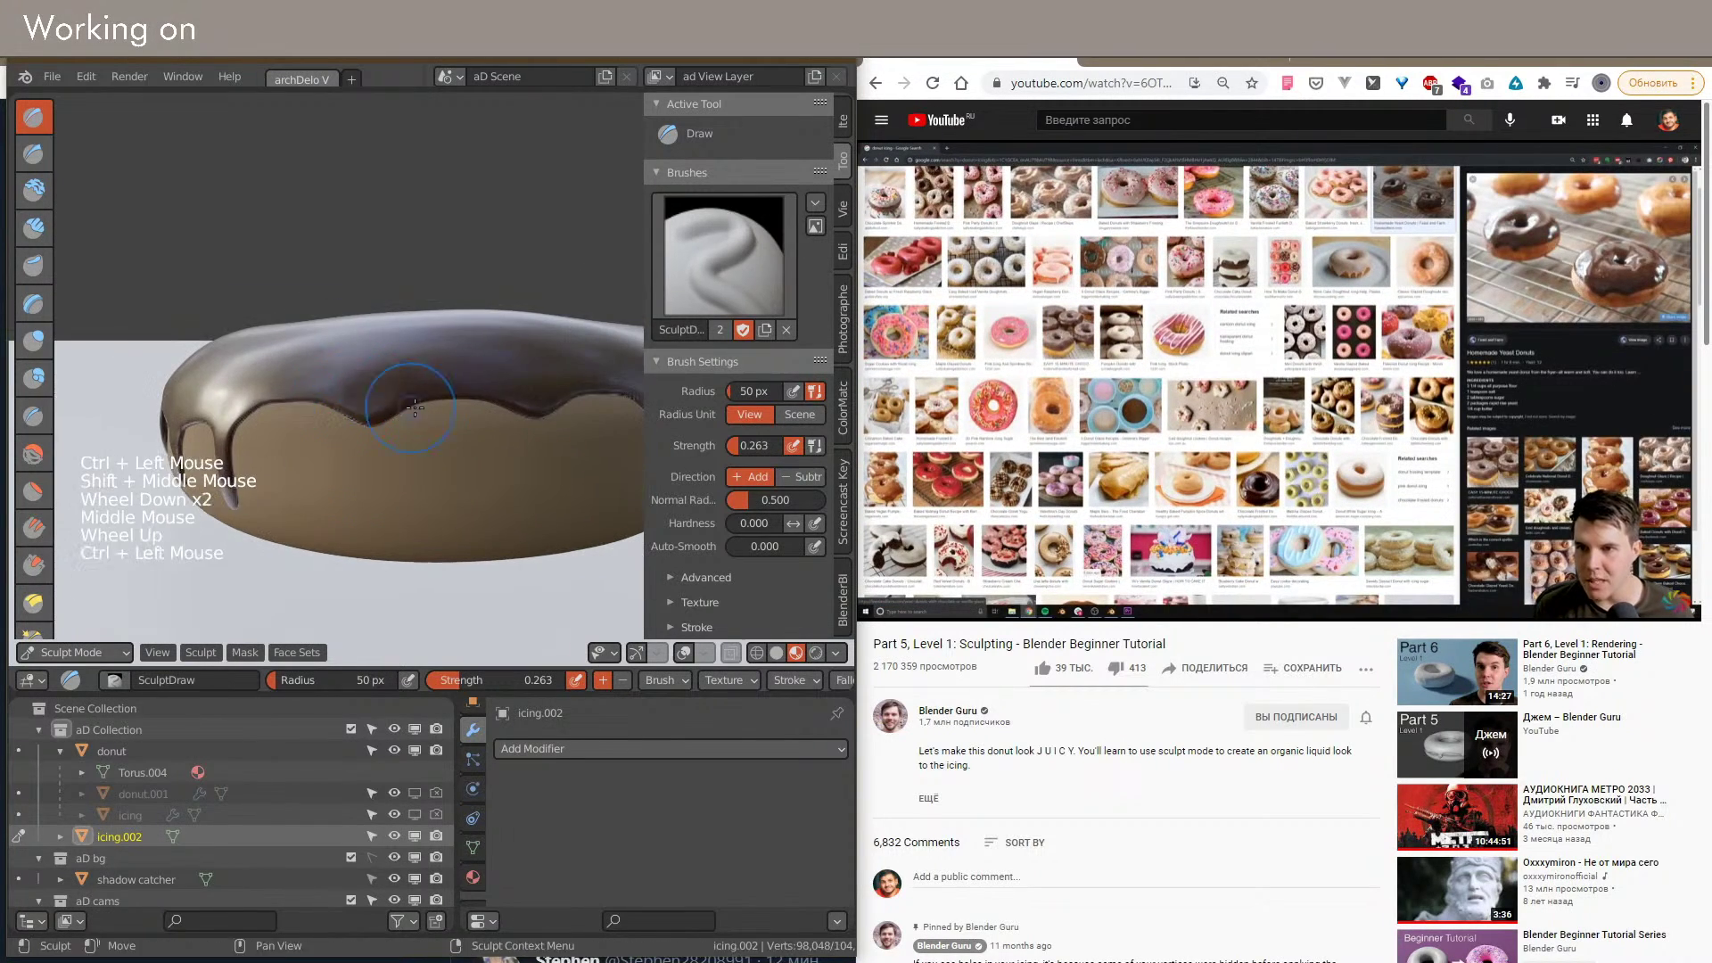
left_click_drag(409, 407, 406, 412, "ctrl")
middle_click_drag(407, 412, 395, 432, "shift")
left_click_drag(337, 405, 413, 398, "ctrl")
middle_click_drag(412, 398, 481, 464, "shift")
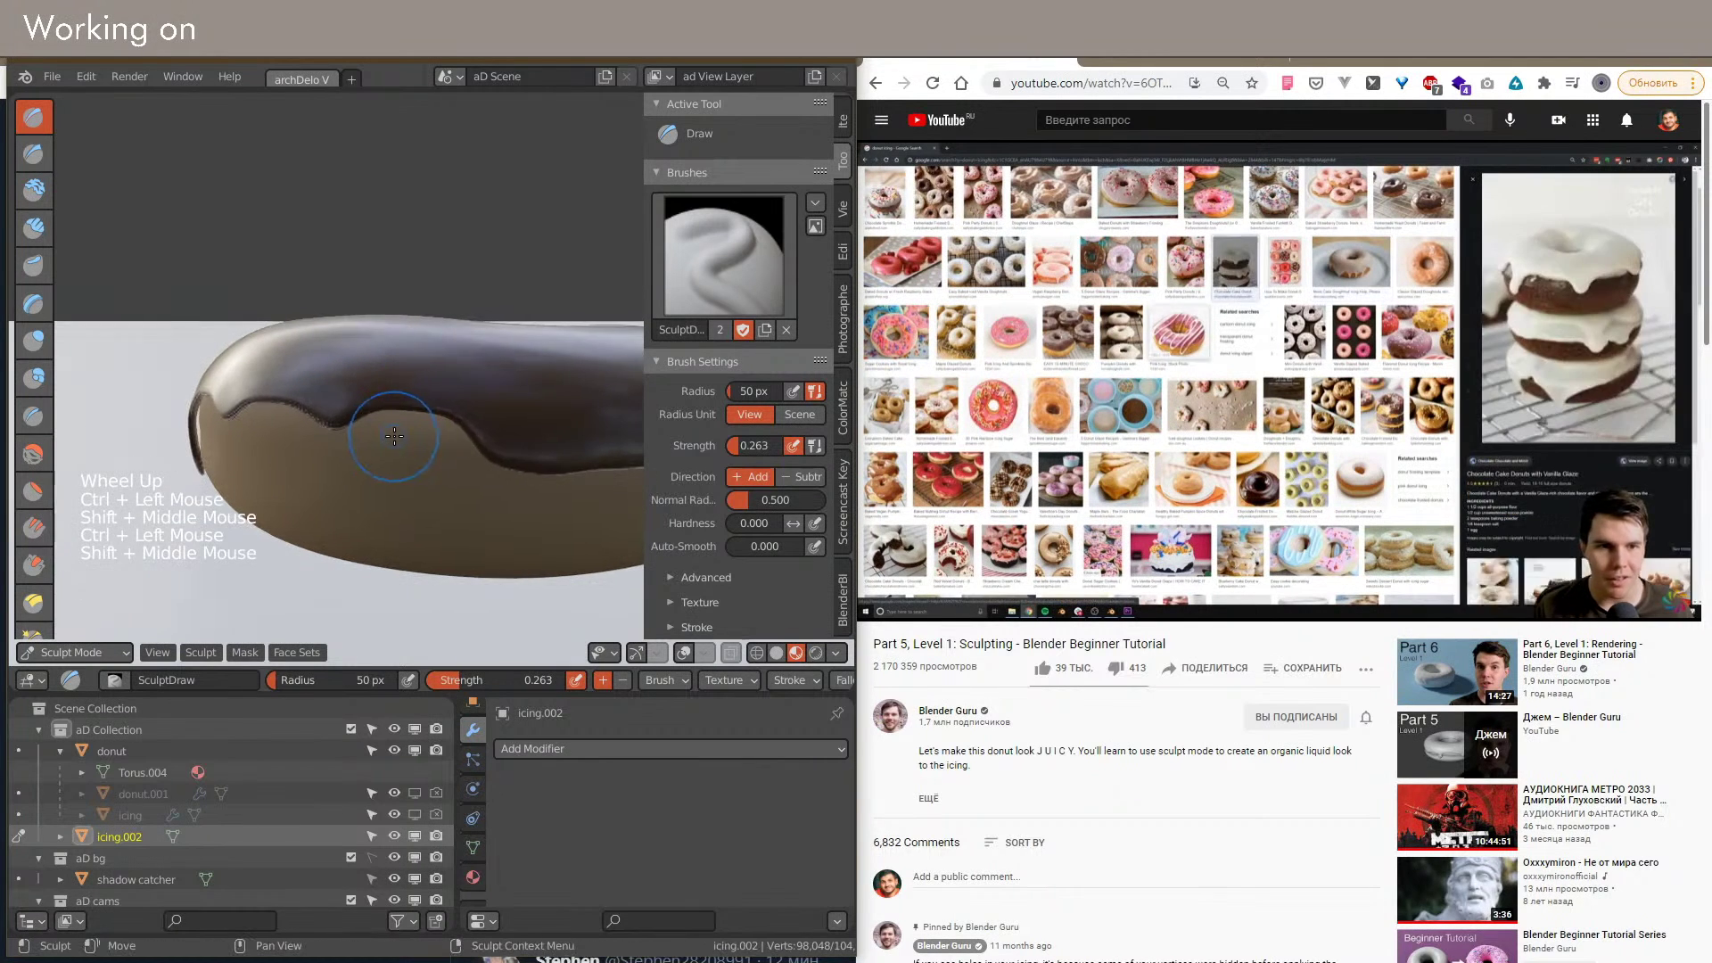
scroll(500, 470, "up", 2)
left_click(837, 653)
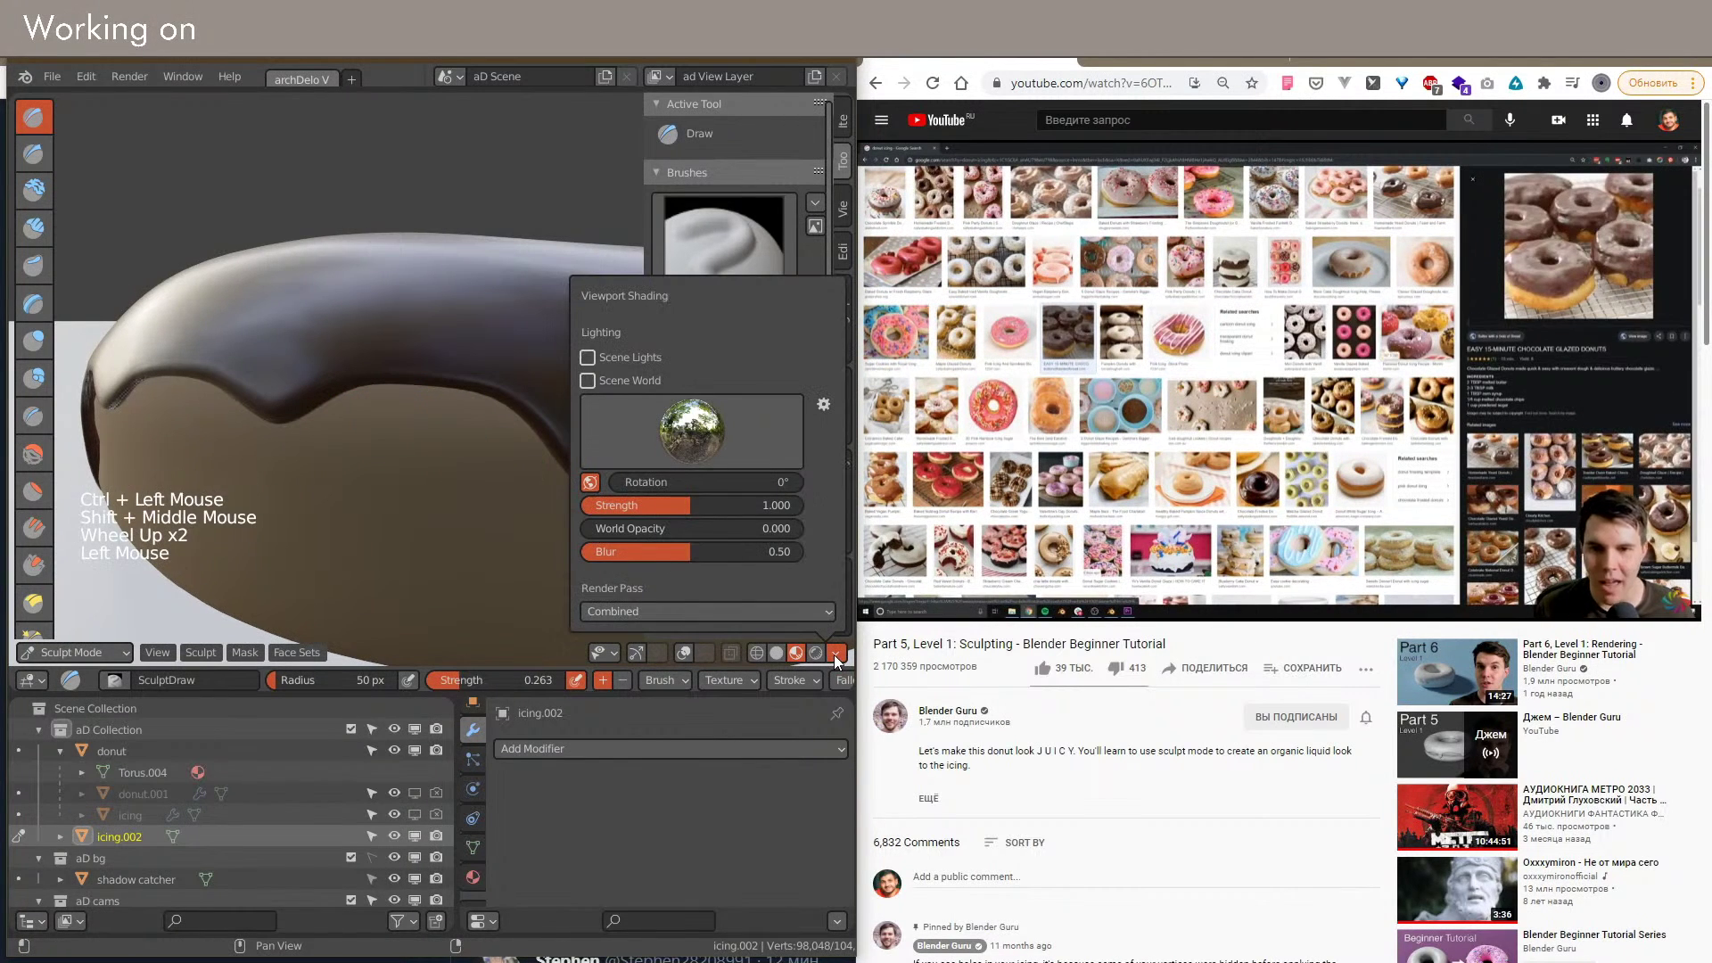
mouse_move(585, 566)
middle_mouse_down("shift")
mouse_move(347, 401)
mouse_move(366, 438)
middle_mouse_up("shift")
scroll(348, 401, "down", 1)
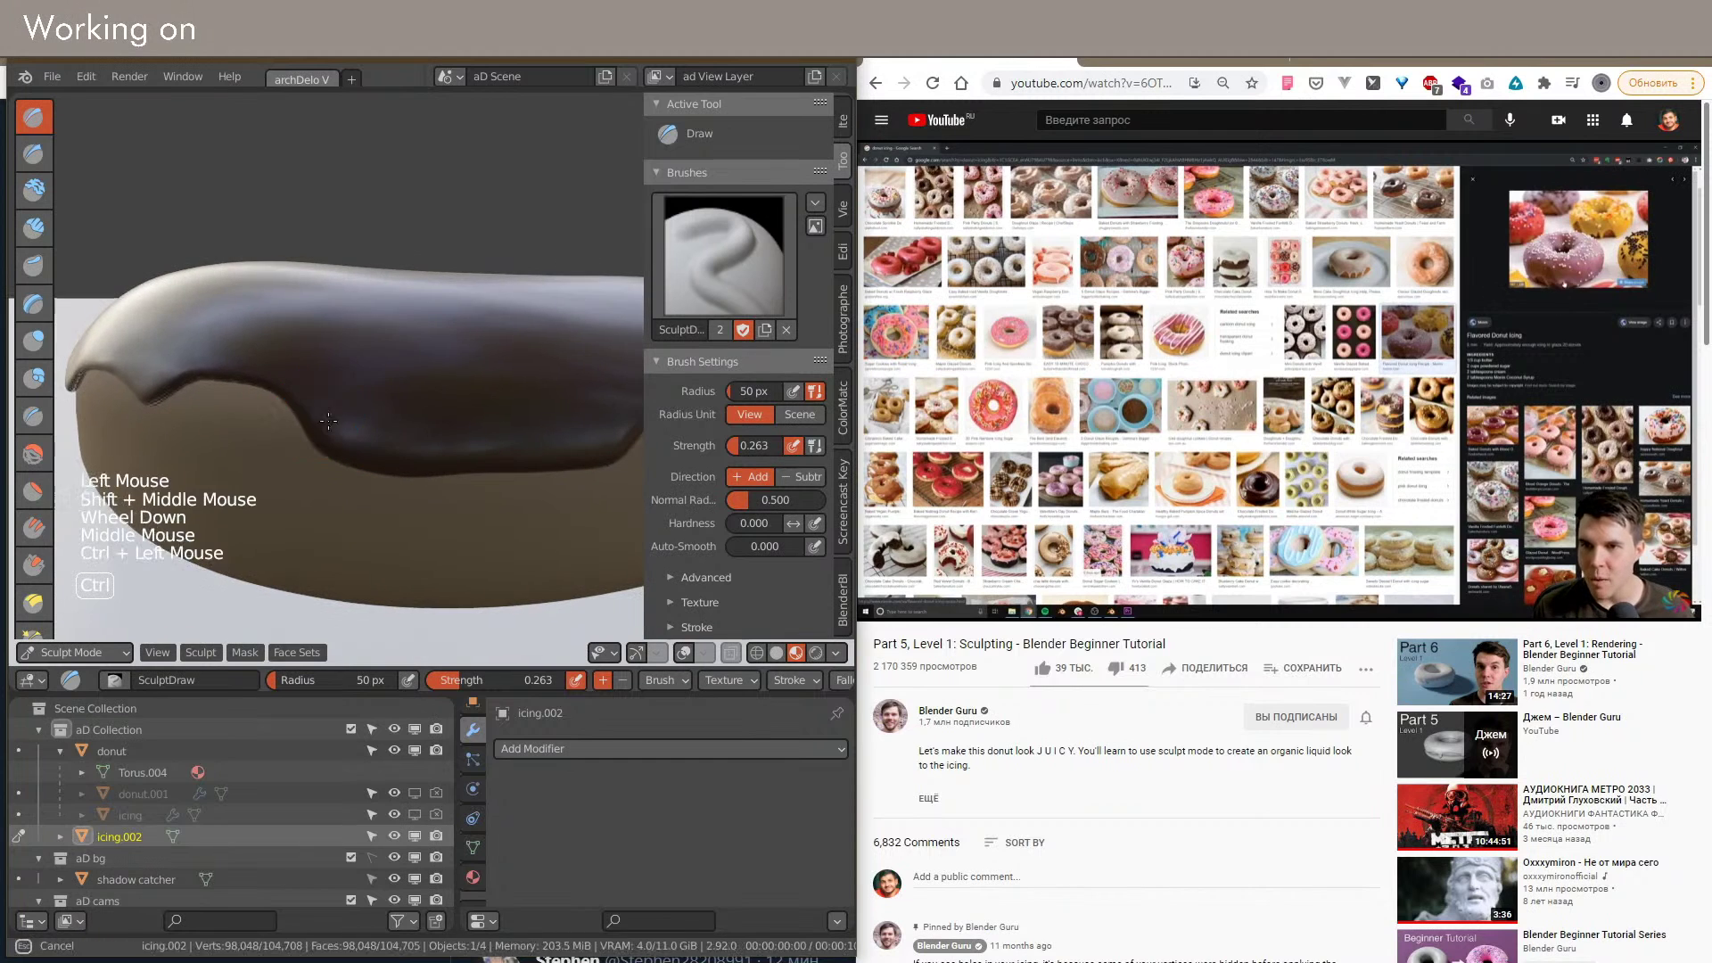
left_click_drag(321, 414, 428, 444, "ctrl")
middle_click_drag(481, 473, 401, 467, "shift")
Step: Set the viewport to solid shading and continue the subtractive Draw strokes along the icing's rim
left_click(777, 652)
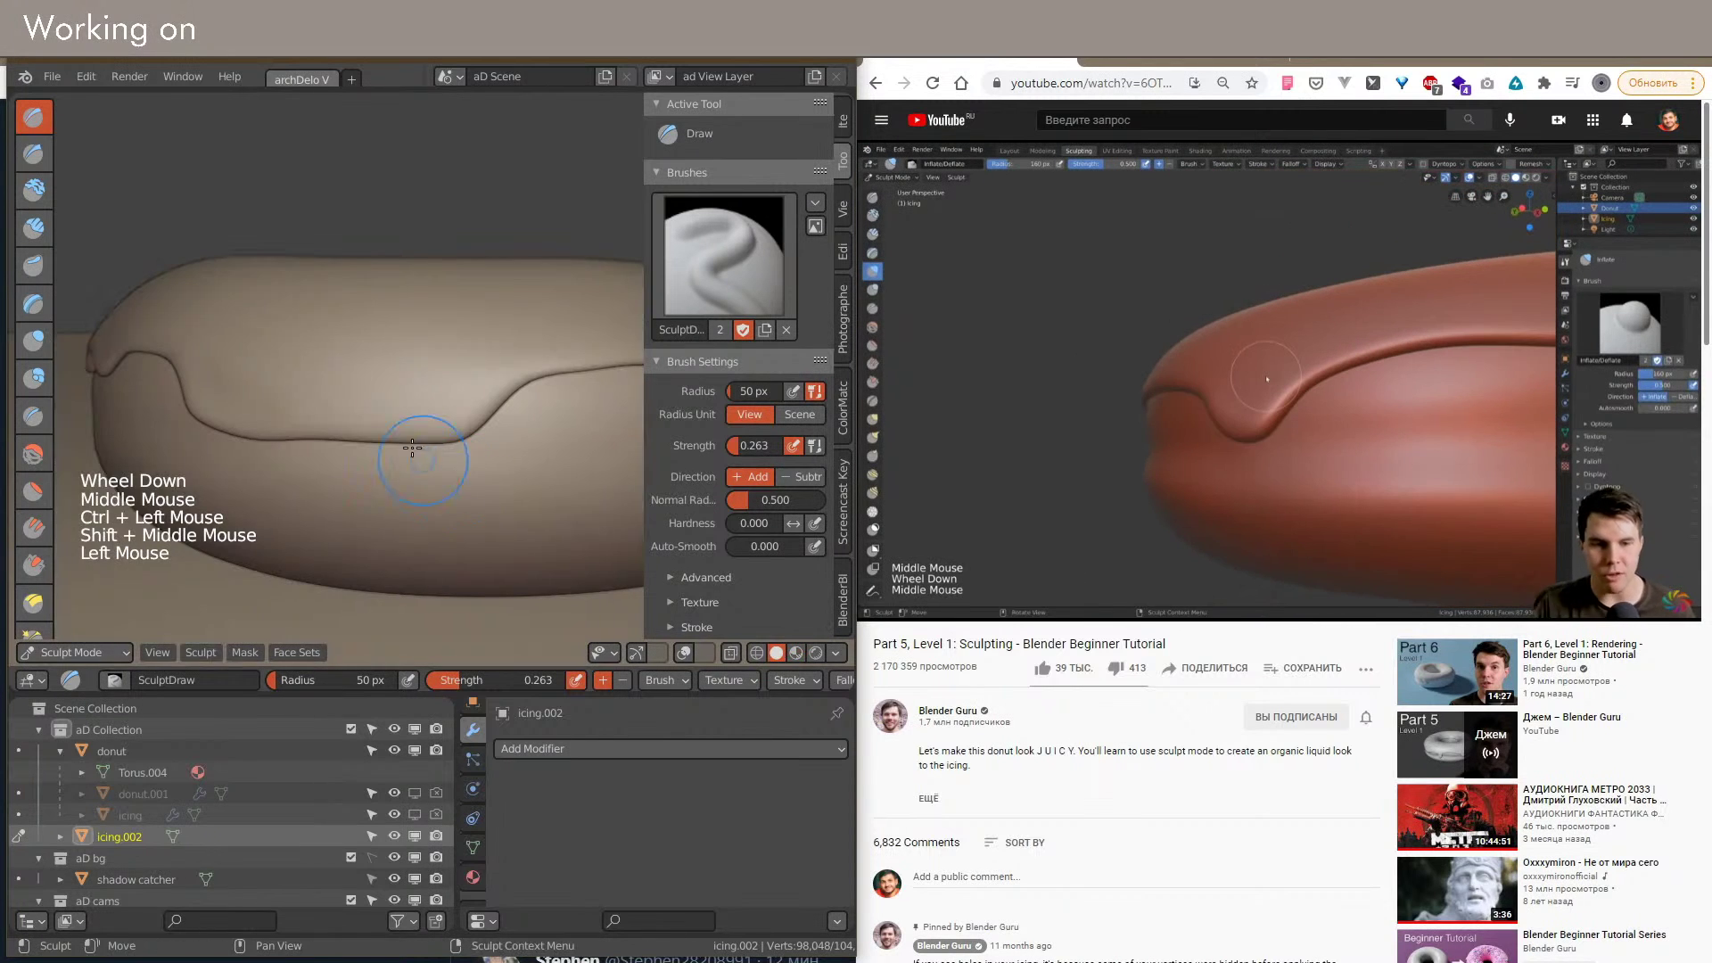
left_click_drag(298, 401, 452, 413, "ctrl")
middle_click_drag(452, 413, 382, 420, "shift")
left_click_drag(383, 420, 339, 385, "ctrl")
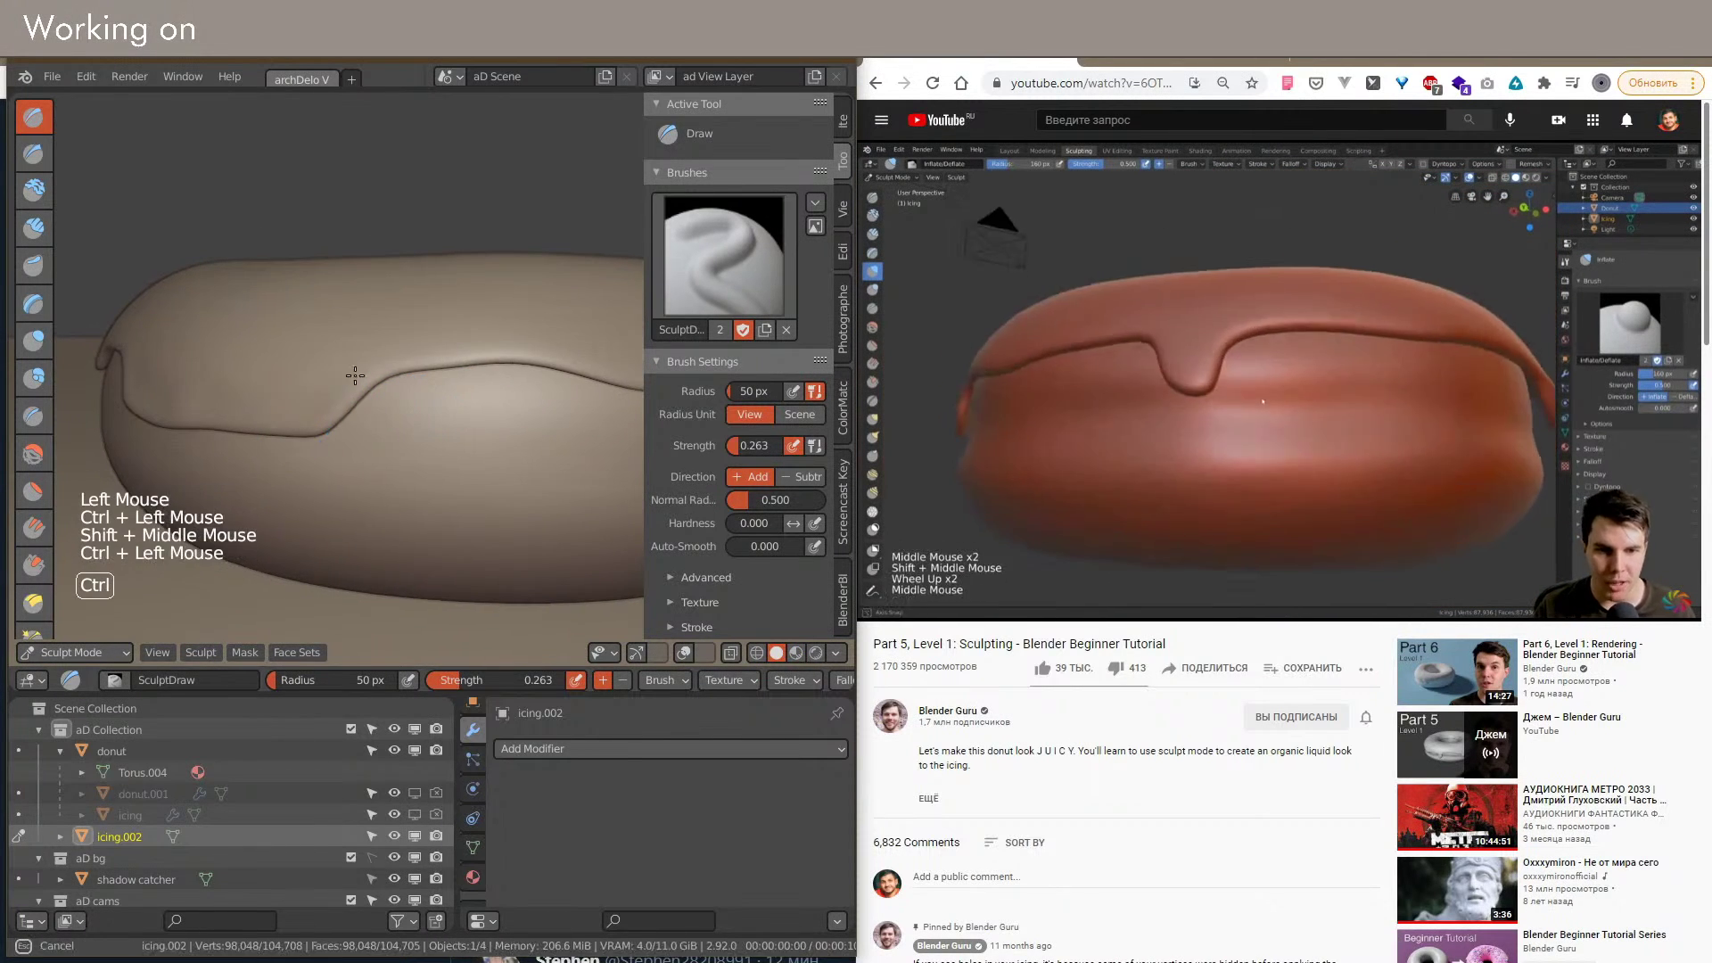
mouse_move(419, 395)
middle_mouse_down("shift")
mouse_move(440, 438)
mouse_move(355, 431)
middle_mouse_up("shift")
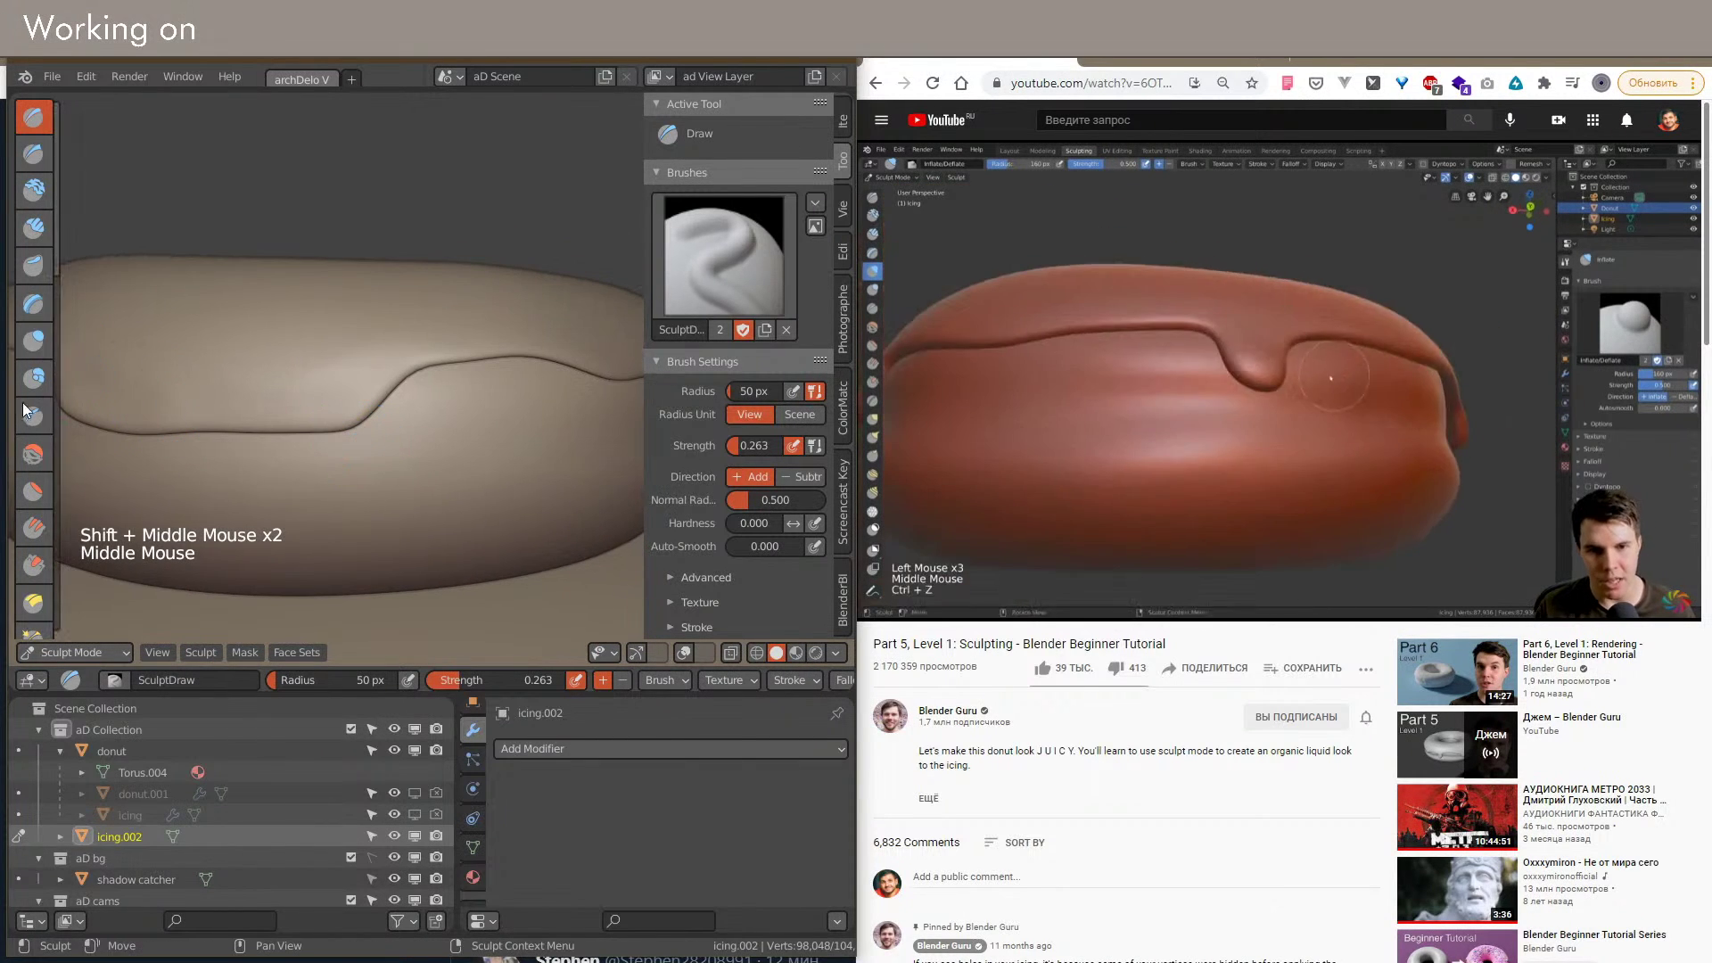
Step: Puff out the icing's lower rim and drip ends around the donut with the Inflate brush
left_click(33, 340)
mouse_move(332, 356)
middle_mouse_down("shift")
mouse_move(333, 395)
mouse_move(440, 459)
mouse_move(446, 446)
middle_mouse_up("shift")
scroll(332, 395, "down", 1)
left_click_drag(440, 401, 437, 408)
middle_click_drag(420, 439, 551, 440, "shift")
scroll(360, 511, "up", 1)
mouse_move(360, 511)
middle_mouse_down("shift")
mouse_move(401, 467)
mouse_move(409, 397)
mouse_move(367, 440)
middle_mouse_up("shift")
left_click_drag(368, 473, 374, 496)
mouse_move(374, 496)
middle_mouse_down()
mouse_move(273, 456)
mouse_move(405, 504)
middle_mouse_up()
left_click(357, 481)
middle_click_drag(267, 479, 285, 482, "shift")
middle_click_drag(285, 482, 374, 495)
left_click(336, 504)
mouse_move(374, 495)
middle_mouse_down("shift")
mouse_move(401, 489)
mouse_move(383, 453)
mouse_move(420, 480)
mouse_move(396, 455)
mouse_move(254, 497)
middle_mouse_up("shift")
scroll(383, 453, "up", 1)
left_click(383, 483)
left_click(382, 483)
left_click_drag(253, 497, 297, 513)
middle_click_drag(321, 504, 383, 490)
mouse_move(383, 490)
middle_mouse_down("shift")
mouse_move(447, 478)
mouse_move(447, 432)
mouse_move(348, 363)
middle_mouse_up("shift")
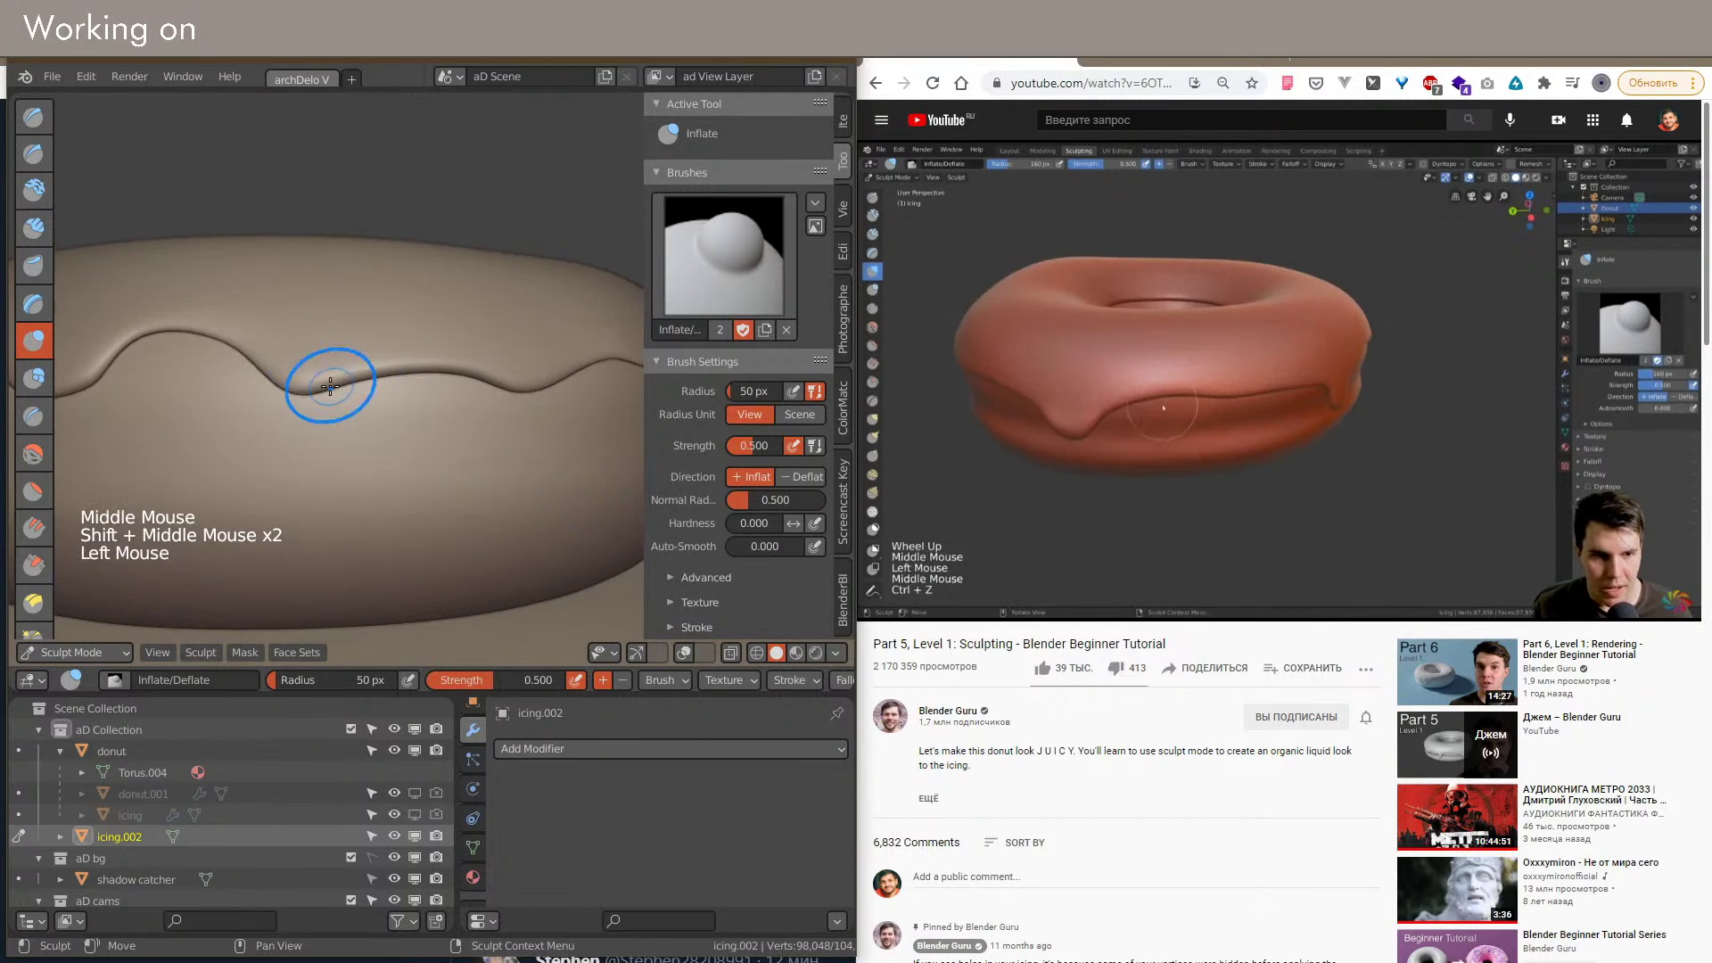
Step: Switch to the Grab brush with a 94 px radius and reshape the waves of the icing's outer rim
scroll(43, 517, "down", 4)
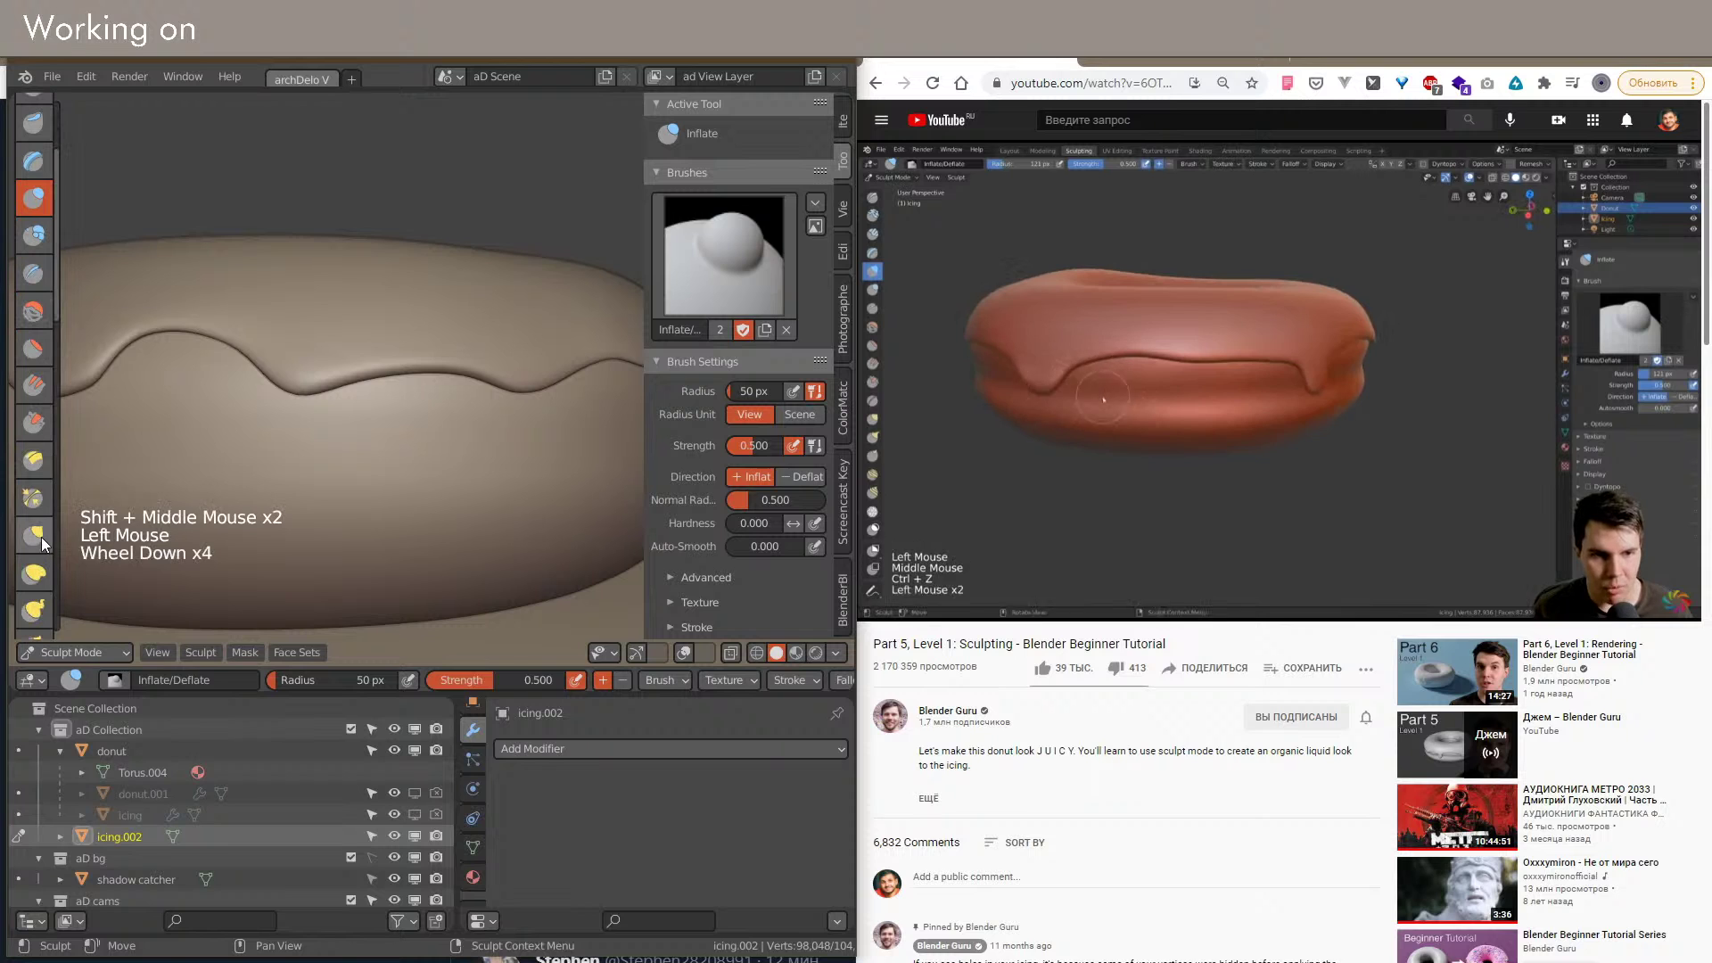
left_click(41, 539)
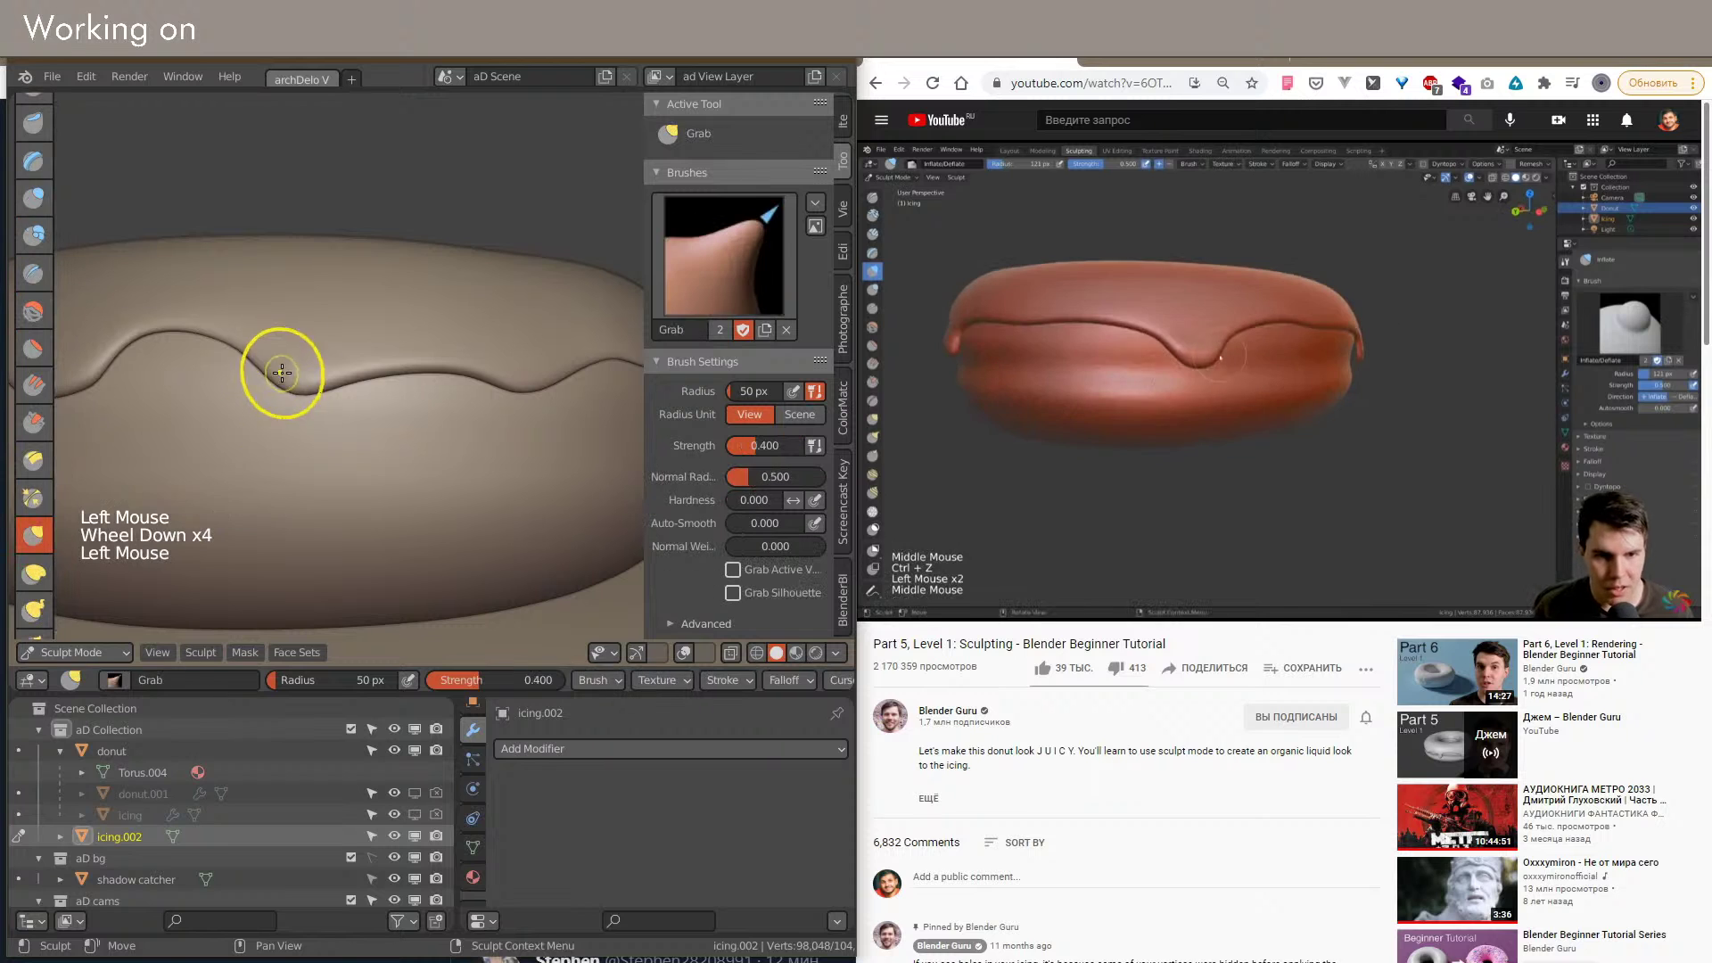
left_click(321, 417)
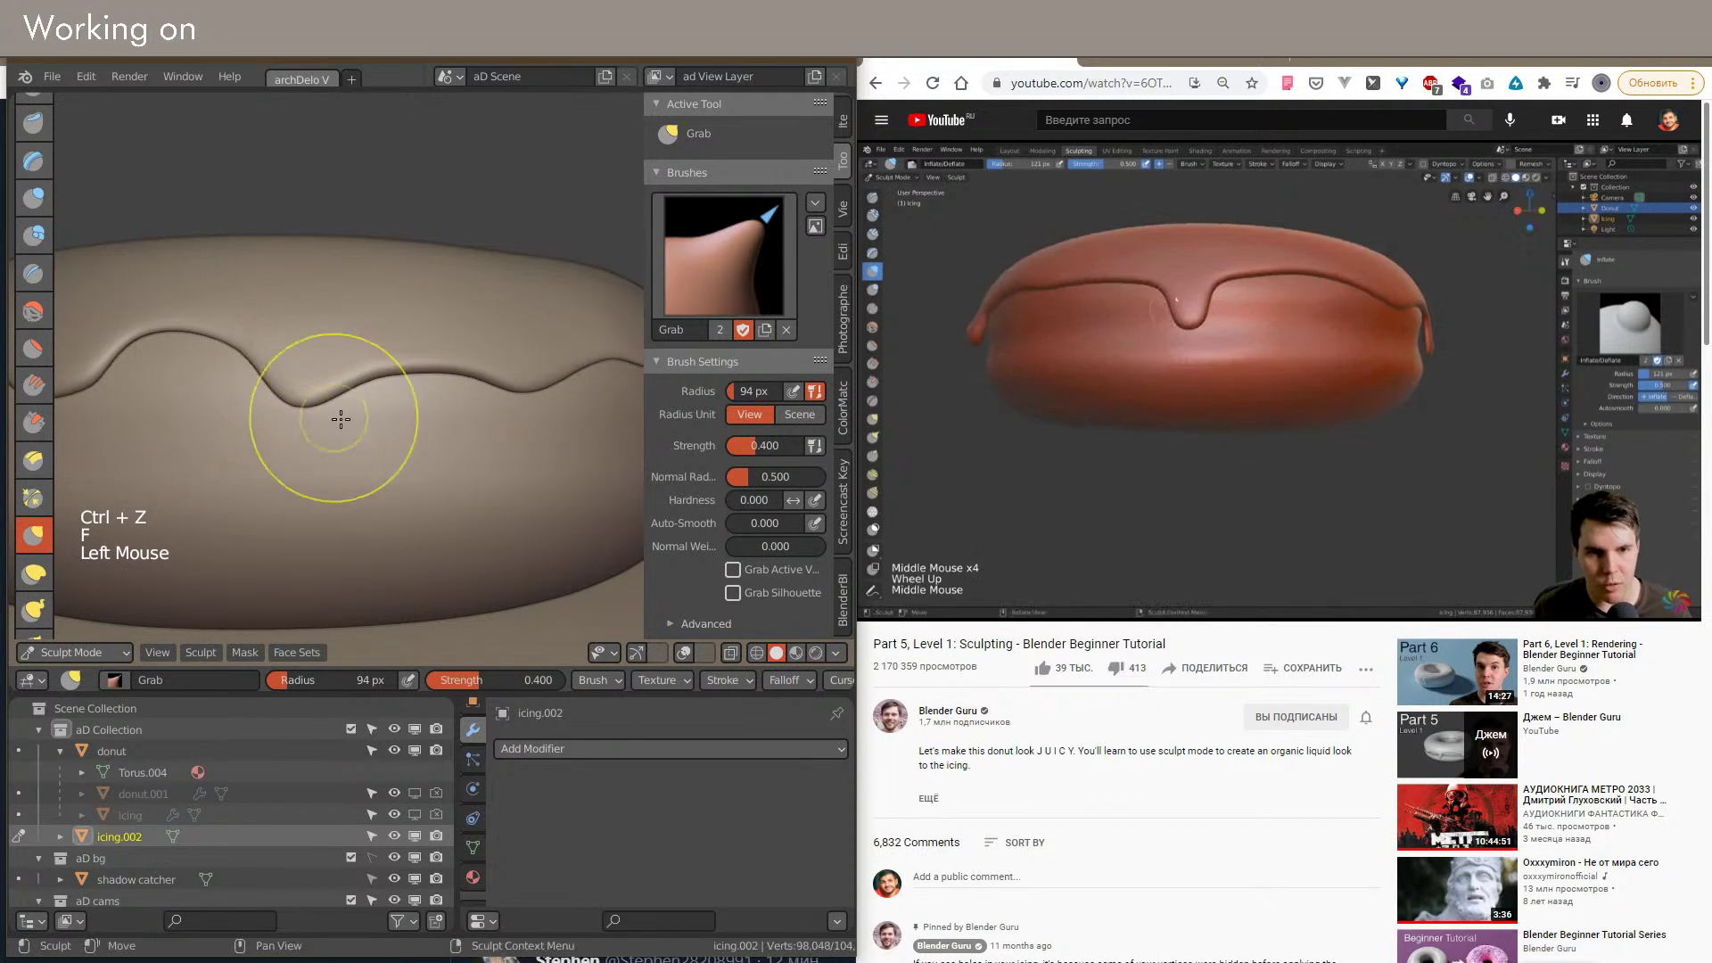
middle_click_drag(296, 423, 474, 476)
middle_click_drag(352, 473, 383, 485, "shift")
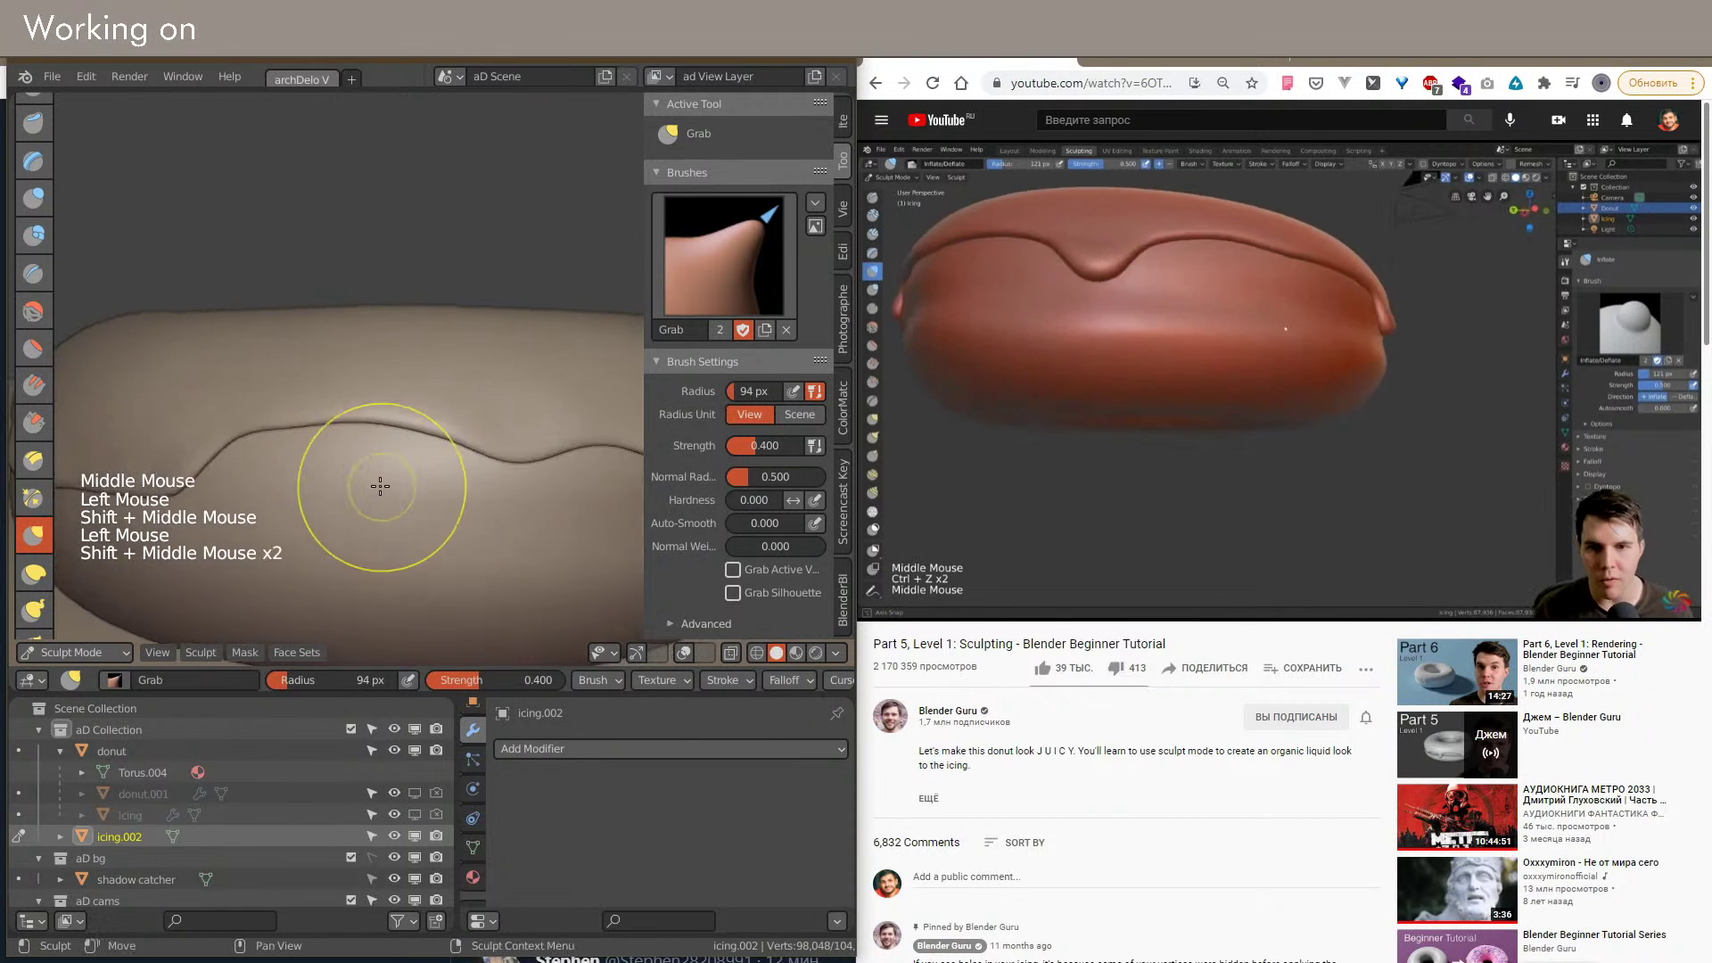
left_click_drag(409, 420, 373, 424)
left_click(372, 425)
left_click(373, 425)
Step: Reshape the icing's edge inside the donut hole with Grab strokes
mouse_move(373, 425)
middle_mouse_down()
mouse_move(383, 402)
mouse_move(396, 443)
mouse_move(382, 393)
middle_mouse_up()
scroll(383, 402, "down", 1, "shift")
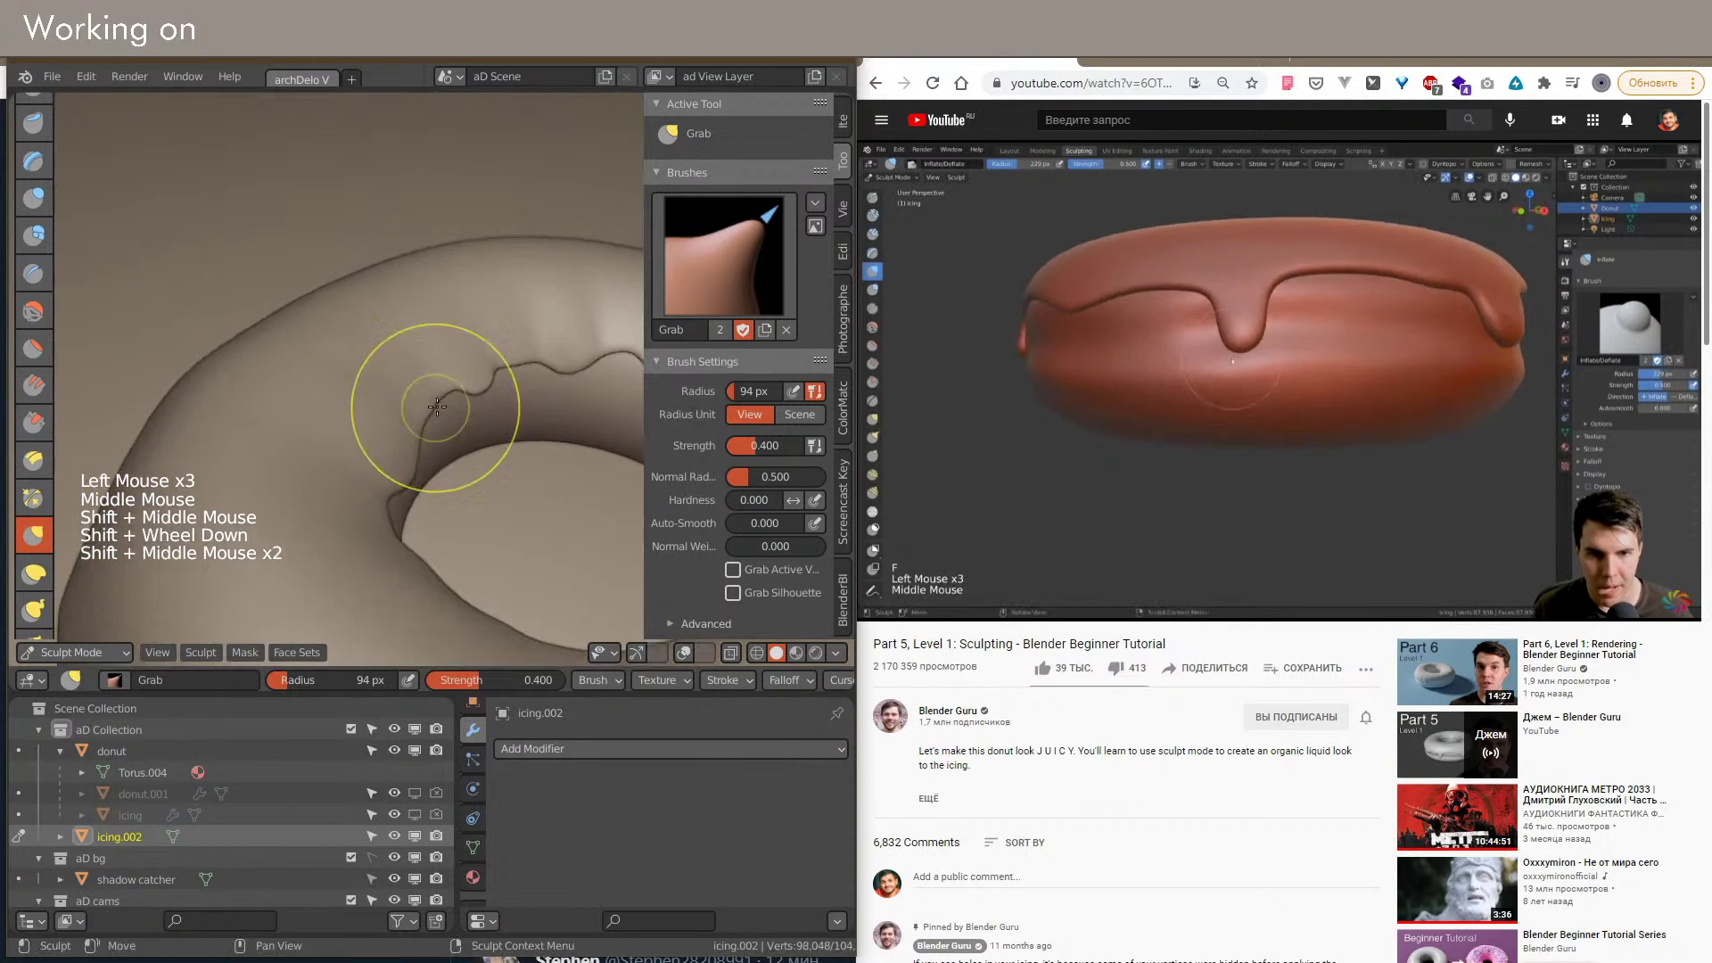
scroll(553, 393, "up", 4)
middle_click_drag(554, 393, 410, 393, "shift")
left_click_drag(411, 393, 421, 383)
mouse_move(421, 383)
middle_mouse_down("shift")
mouse_move(211, 402)
mouse_move(487, 405)
middle_mouse_up("shift")
middle_click_drag(305, 384, 375, 383, "shift")
middle_click_drag(374, 383, 506, 378)
mouse_move(567, 372)
left_mouse_down()
mouse_move(573, 357)
mouse_move(497, 382)
left_mouse_up()
mouse_move(497, 383)
middle_mouse_down("shift")
mouse_move(528, 368)
mouse_move(311, 366)
middle_mouse_up("shift")
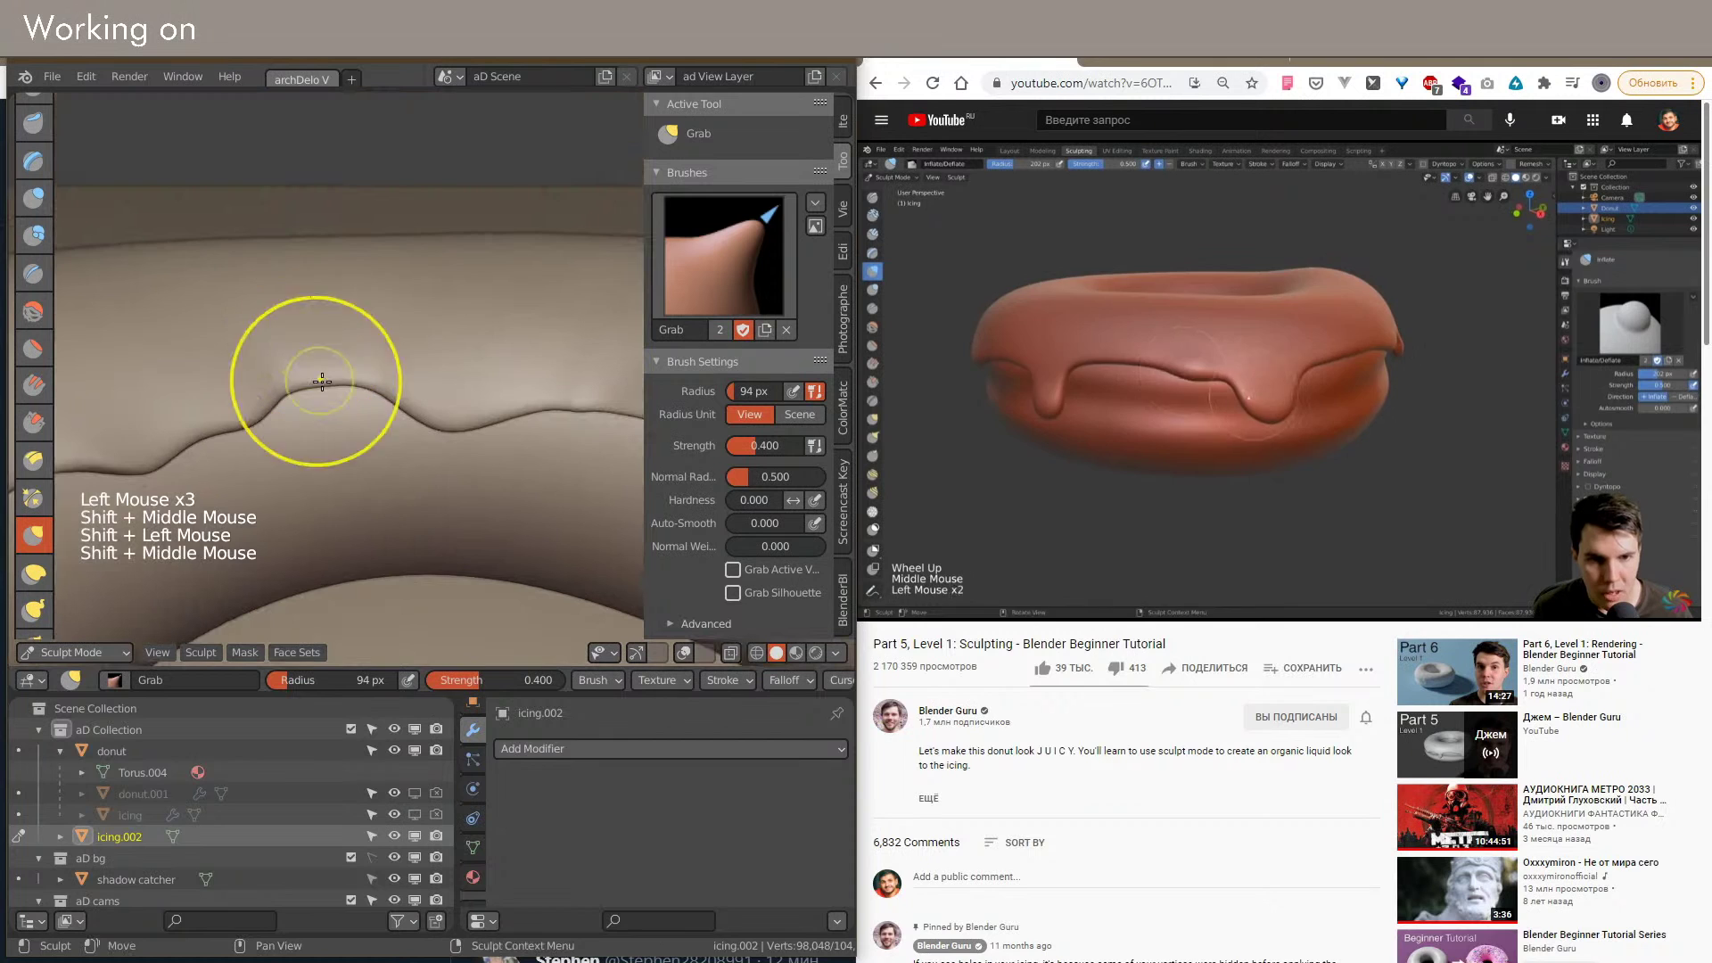
Step: Pull further waves into the remaining stretches of the icing's inner edge around the hole with the Grab brush
left_click_drag(482, 422, 475, 409)
middle_click_drag(475, 409, 295, 408, "shift")
scroll(294, 409, "down", 1)
middle_click_drag(294, 409, 470, 371)
scroll(470, 371, "up", 1)
left_click_drag(508, 384, 369, 382)
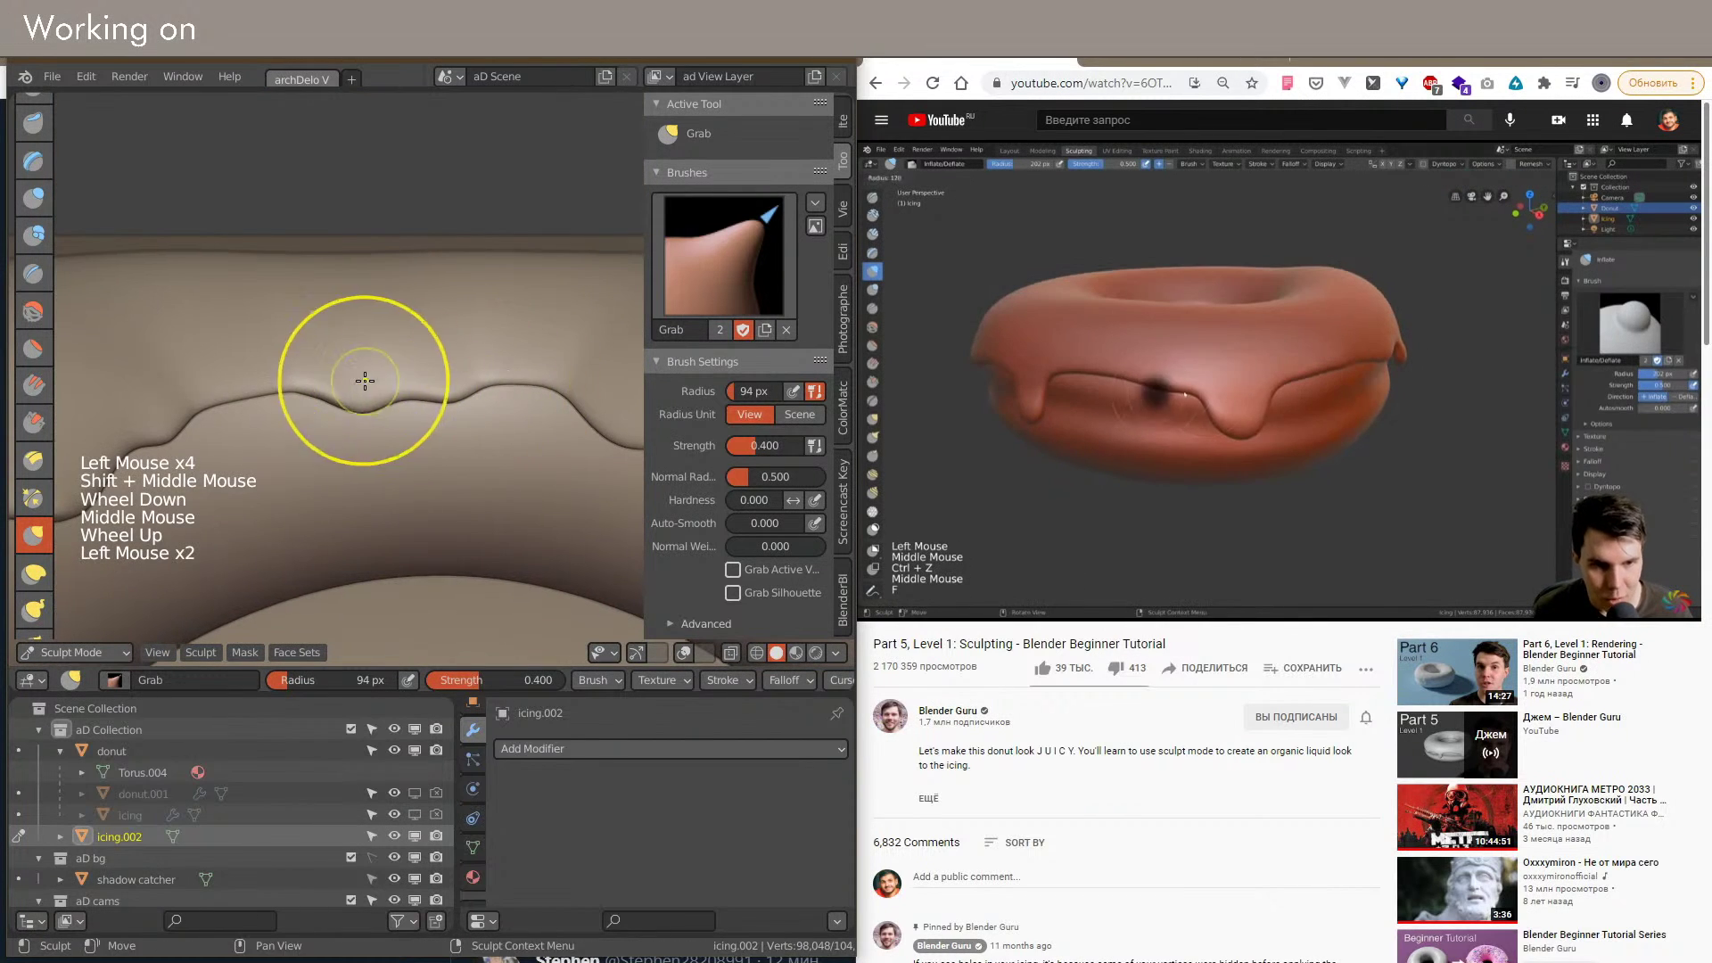
middle_click_drag(327, 401, 401, 406)
middle_click_drag(402, 405, 474, 413, "shift")
left_click_drag(487, 387, 425, 409)
middle_click_drag(424, 409, 397, 408, "shift")
mouse_move(397, 409)
middle_mouse_down()
mouse_move(363, 402)
mouse_move(375, 430)
mouse_move(451, 413)
middle_mouse_up()
left_click_drag(306, 363, 383, 369)
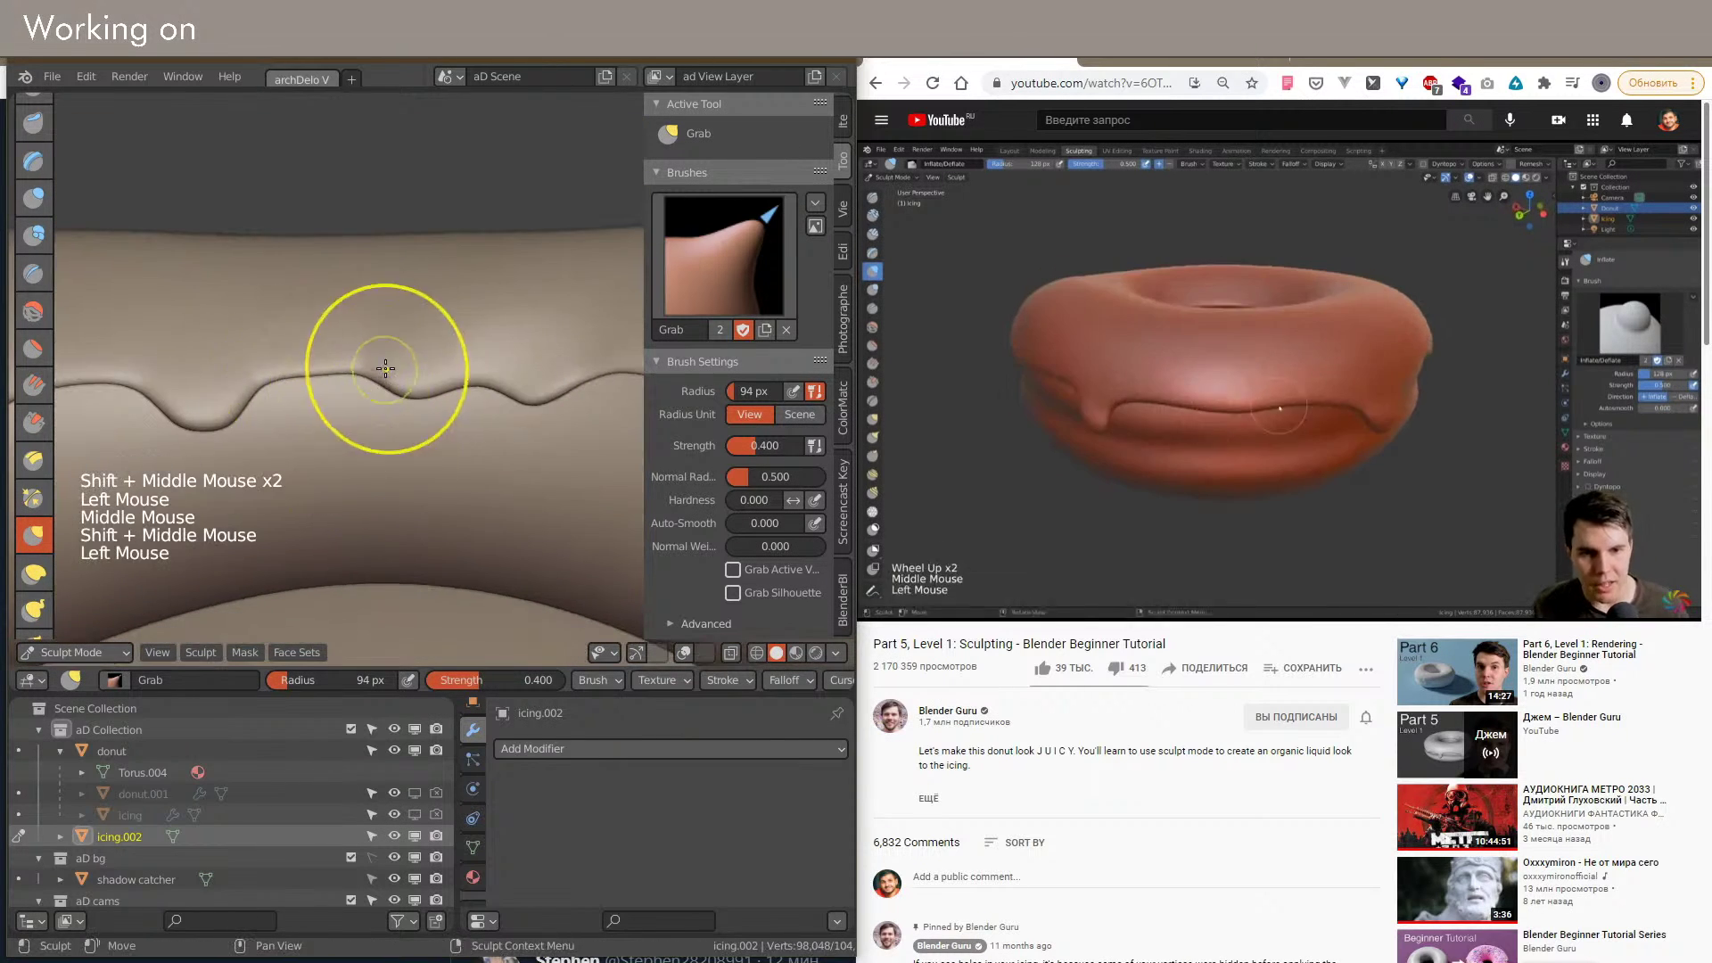
middle_click_drag(346, 426, 378, 430)
middle_click_drag(377, 430, 407, 433, "shift")
left_click(424, 361)
Step: Adjust the wavy icing rim on the donut's outer side with small Grab strokes
mouse_move(424, 361)
middle_mouse_down()
mouse_move(440, 401)
mouse_move(571, 402)
mouse_move(446, 392)
mouse_move(428, 428)
mouse_move(410, 403)
middle_mouse_up()
scroll(446, 428, "down", 8)
scroll(446, 392, "up", 2)
scroll(445, 422, "down", 2)
left_click(425, 393)
scroll(383, 402, "up", 2)
mouse_move(410, 403)
middle_mouse_down("shift")
mouse_move(470, 413)
mouse_move(381, 335)
mouse_move(440, 413)
mouse_move(490, 410)
mouse_move(497, 428)
middle_mouse_up("shift")
left_click(414, 381)
left_click(414, 381)
scroll(440, 413, "down", 1)
middle_click_drag(497, 428, 505, 449, "shift")
mouse_move(506, 449)
middle_mouse_down("shift")
mouse_move(513, 470)
mouse_move(445, 429)
middle_mouse_up("shift")
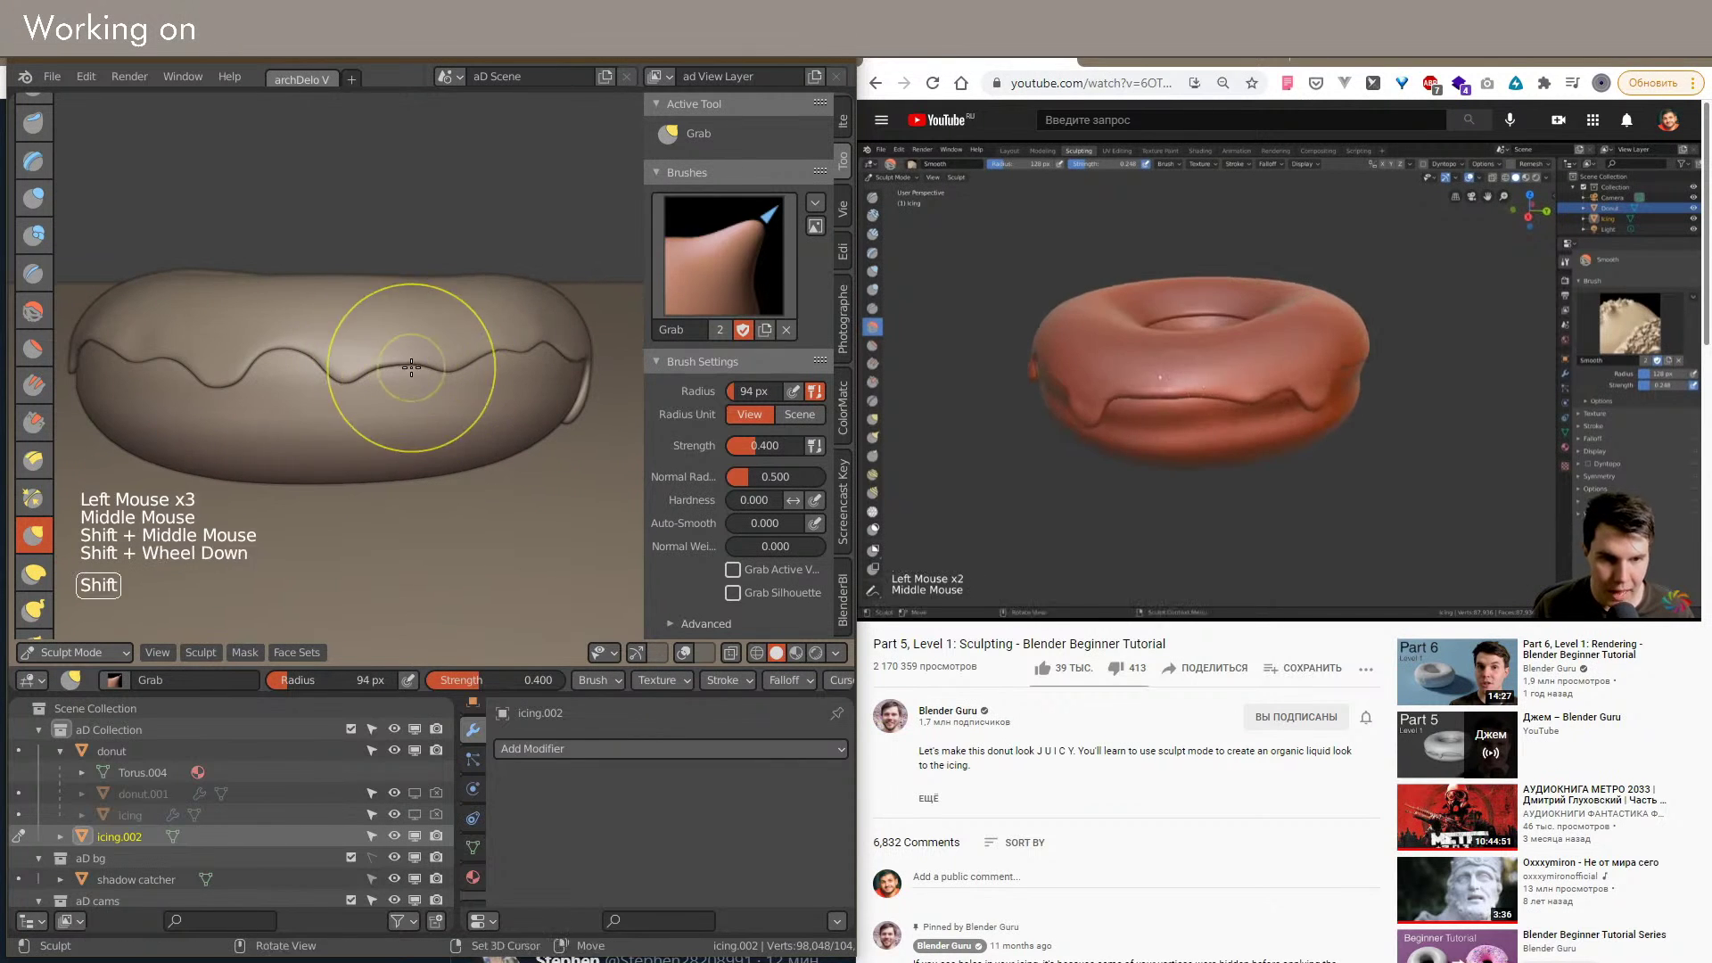
middle_click_drag(413, 366, 393, 386, "shift")
left_click_drag(394, 387, 385, 401)
Step: Reshape the long rounded icing drip and the rim beside it with the Grab brush
mouse_move(386, 402)
middle_mouse_down("shift")
mouse_move(463, 424)
mouse_move(455, 352)
mouse_move(573, 382)
mouse_move(455, 383)
middle_mouse_up("shift")
scroll(463, 425, "up", 2)
scroll(574, 383, "up", 3)
middle_click_drag(384, 359, 352, 382, "shift")
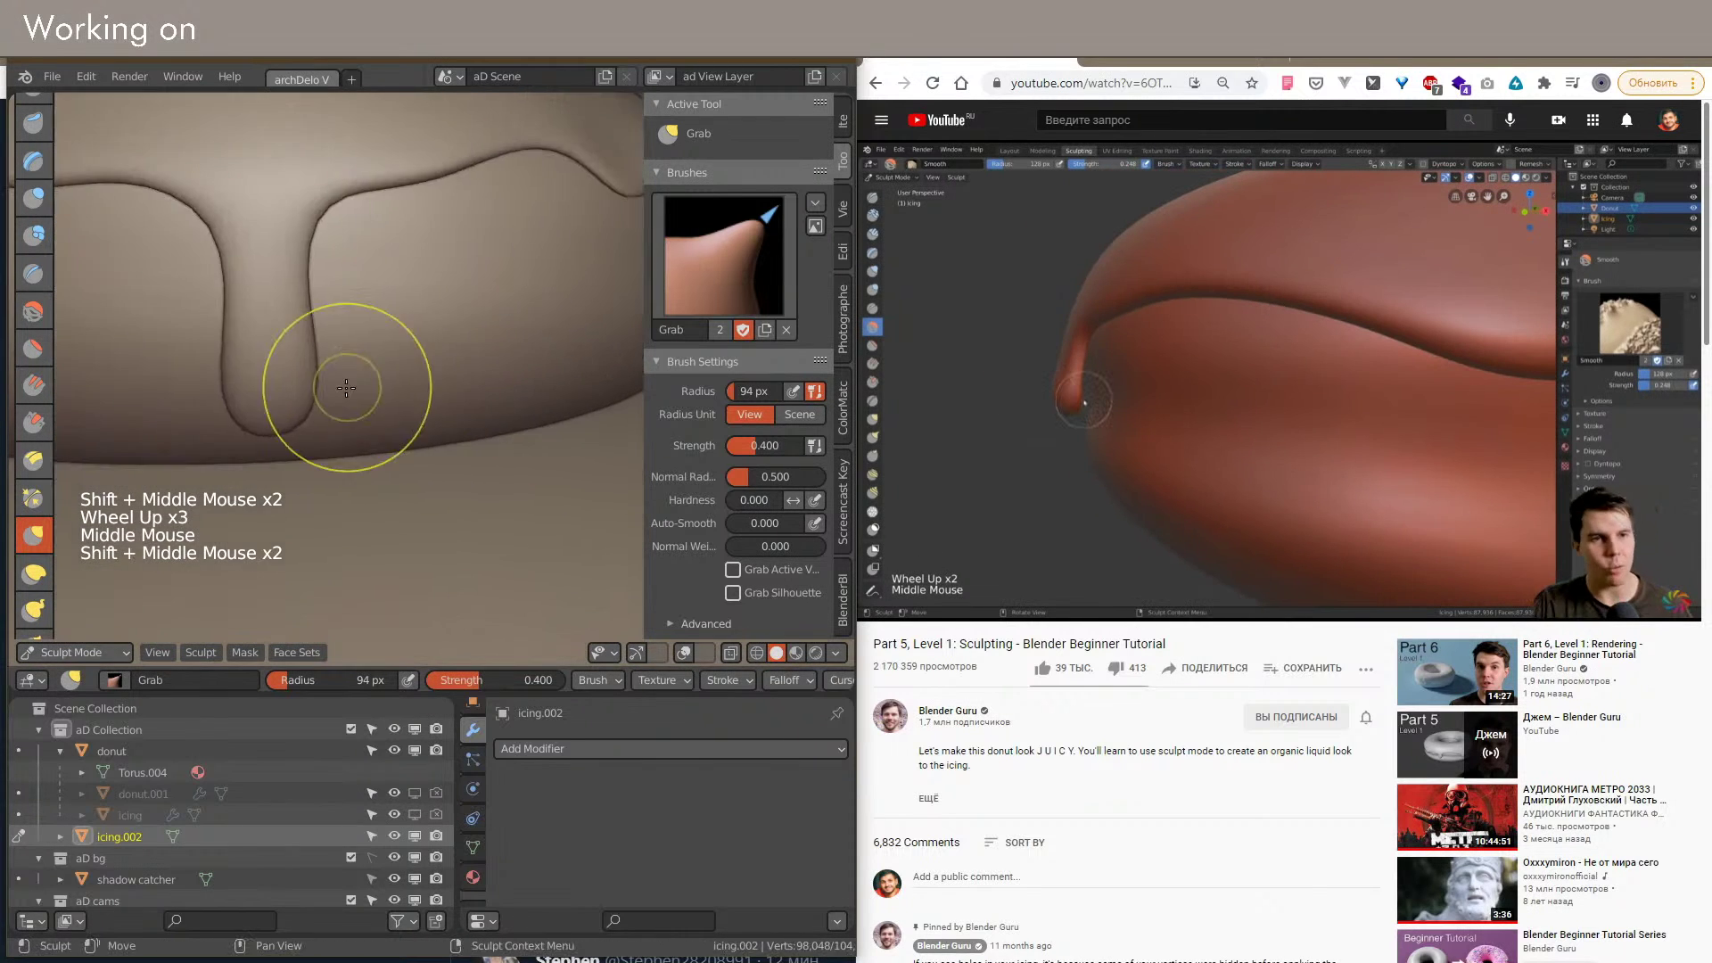
scroll(348, 373, "down", 2)
left_click_drag(333, 286, 336, 276)
scroll(346, 283, "down", 1, "shift")
middle_click_drag(398, 320, 379, 287, "shift")
left_click_drag(389, 275, 492, 271)
middle_click_drag(600, 274, 493, 251, "shift")
left_click_drag(477, 267, 476, 275)
left_click_drag(537, 257, 533, 264)
Step: Refine the rim and drips next to the long rounded drip on the icing's outer side with short Grab strokes
middle_click_drag(535, 269, 409, 267)
left_click_drag(416, 273, 421, 283)
left_click_drag(453, 278, 456, 287)
middle_click_drag(468, 296, 407, 318)
left_click_drag(407, 312, 449, 291)
middle_click_drag(495, 303, 443, 301, "shift")
left_click_drag(441, 300, 447, 293)
middle_click_drag(537, 295, 401, 298)
scroll(401, 298, "down", 1)
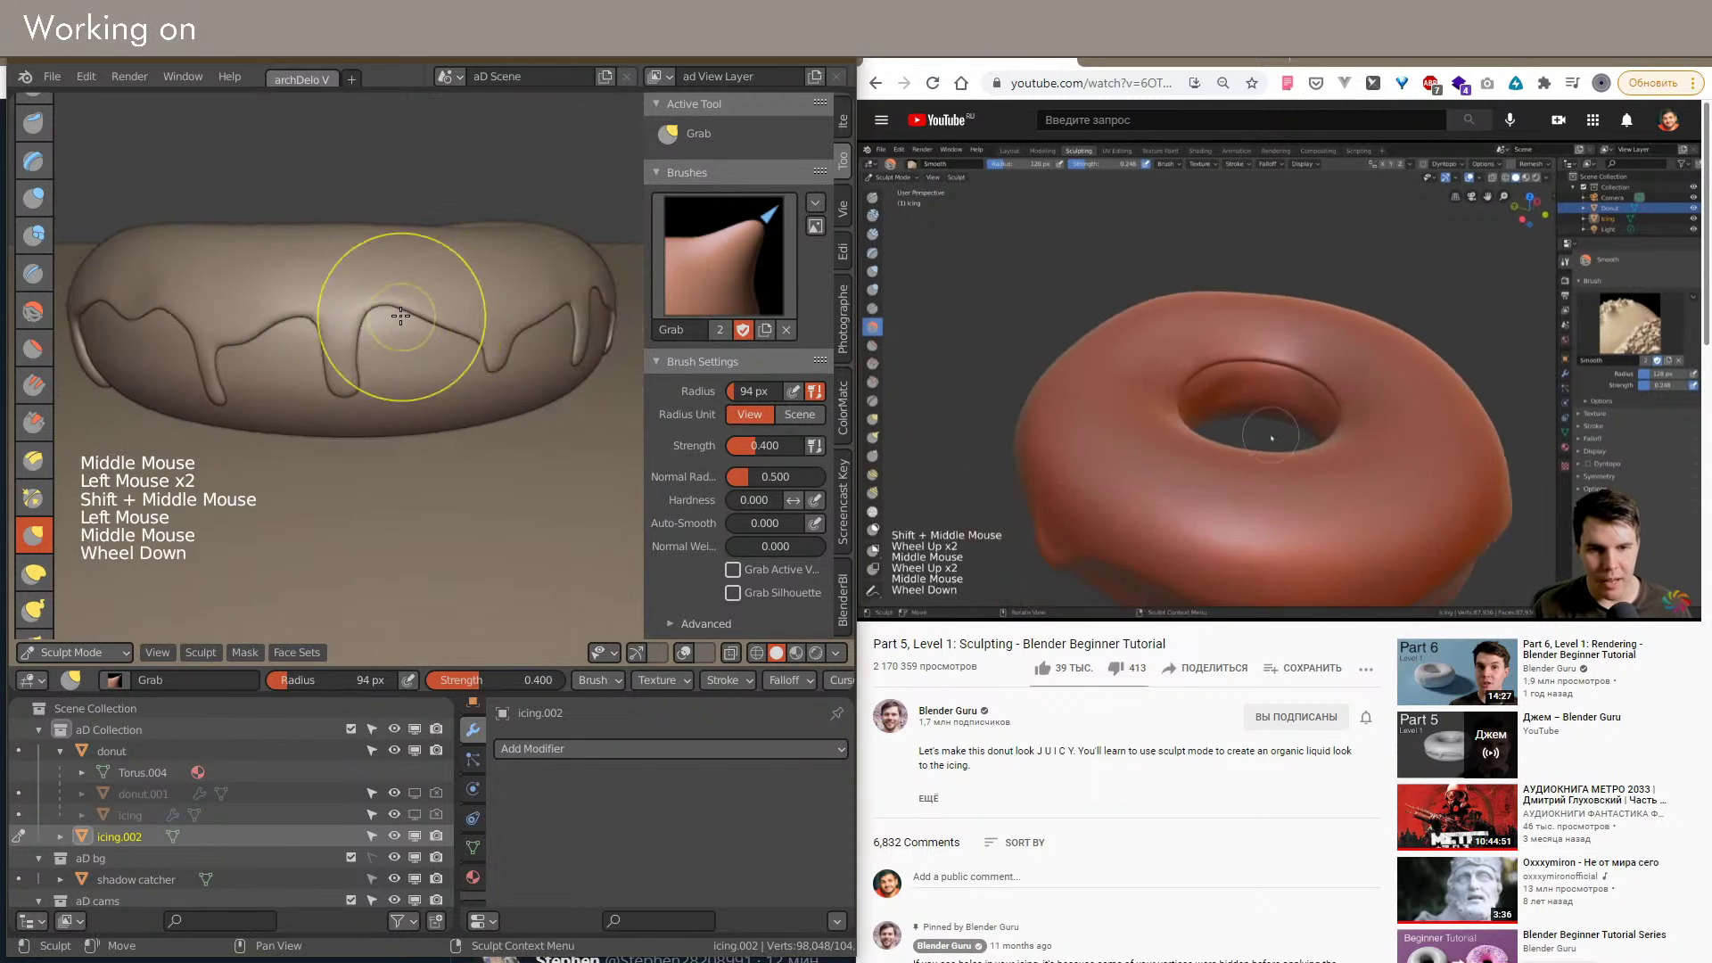
Step: Reduce the Grab brush radius to 69 px and adjust the waves and short drip along the icing's outer rim
left_click_drag(399, 299, 397, 306)
scroll(409, 344, "up", 1)
middle_click_drag(398, 306, 434, 328, "shift")
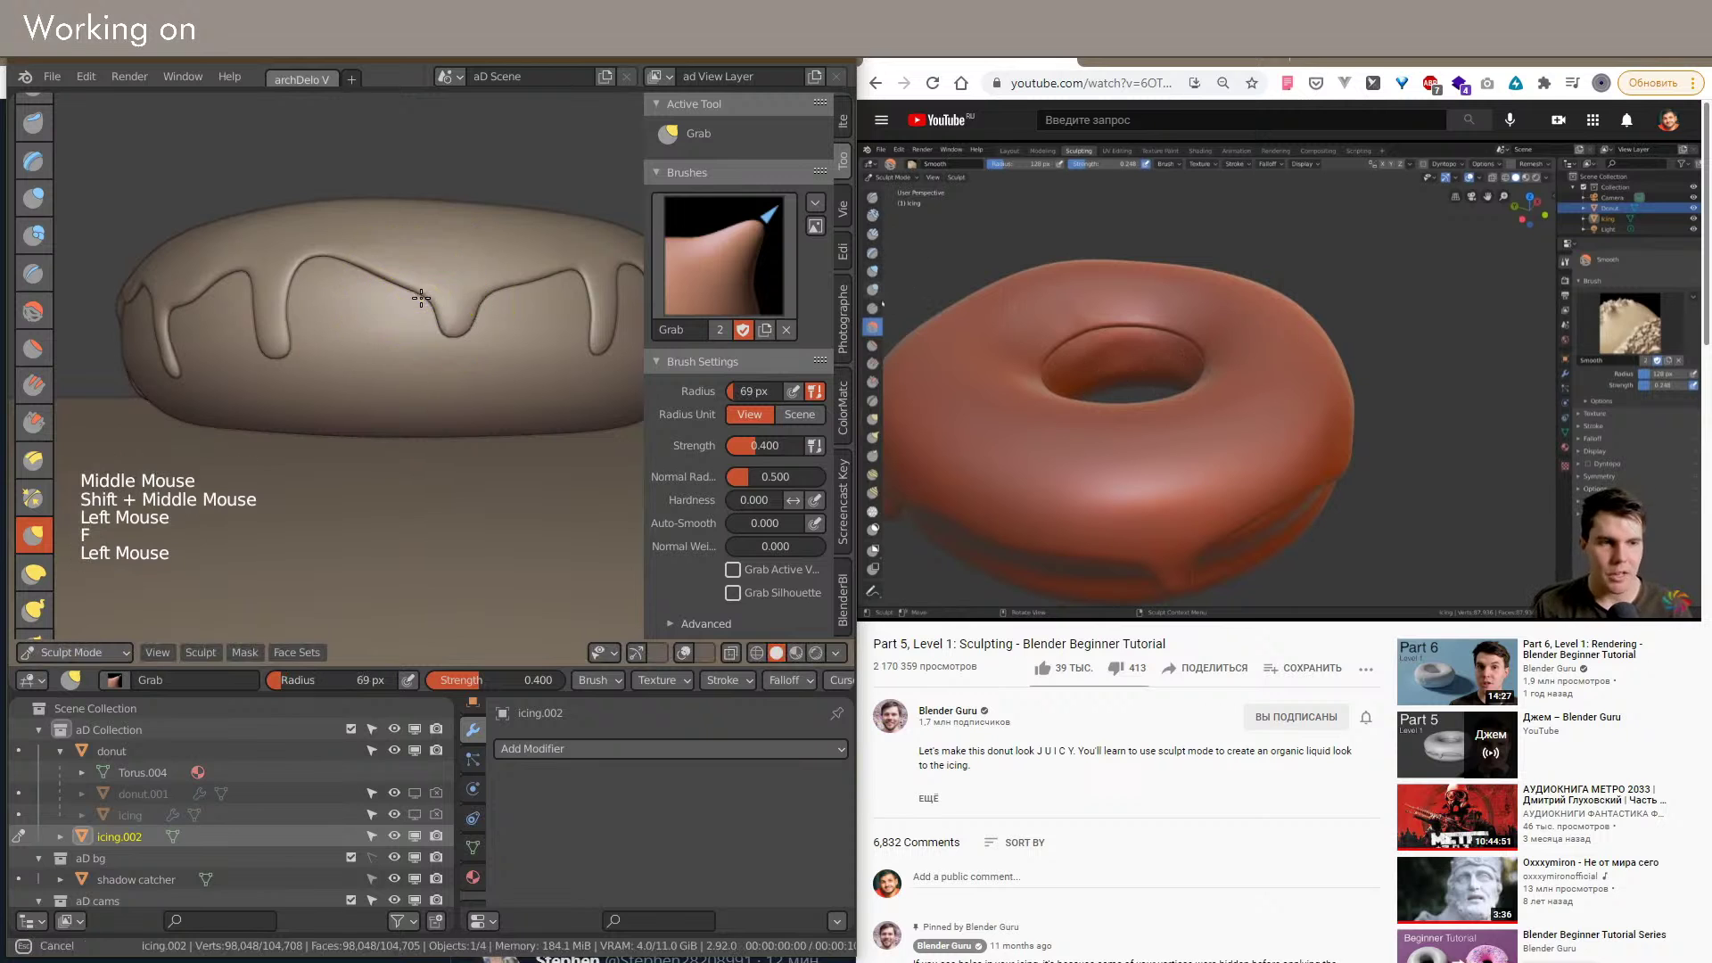
mouse_move(437, 310)
middle_mouse_down("shift")
mouse_move(513, 303)
mouse_move(470, 306)
middle_mouse_up("shift")
scroll(507, 291, "up", 1)
left_click(507, 291)
middle_click_drag(469, 306, 569, 321, "shift")
mouse_move(436, 344)
left_mouse_down()
mouse_move(480, 328)
mouse_move(476, 346)
left_mouse_up()
middle_click_drag(477, 365, 516, 401, "shift")
scroll(516, 401, "up", 3)
middle_click_drag(408, 359, 183, 299, "shift")
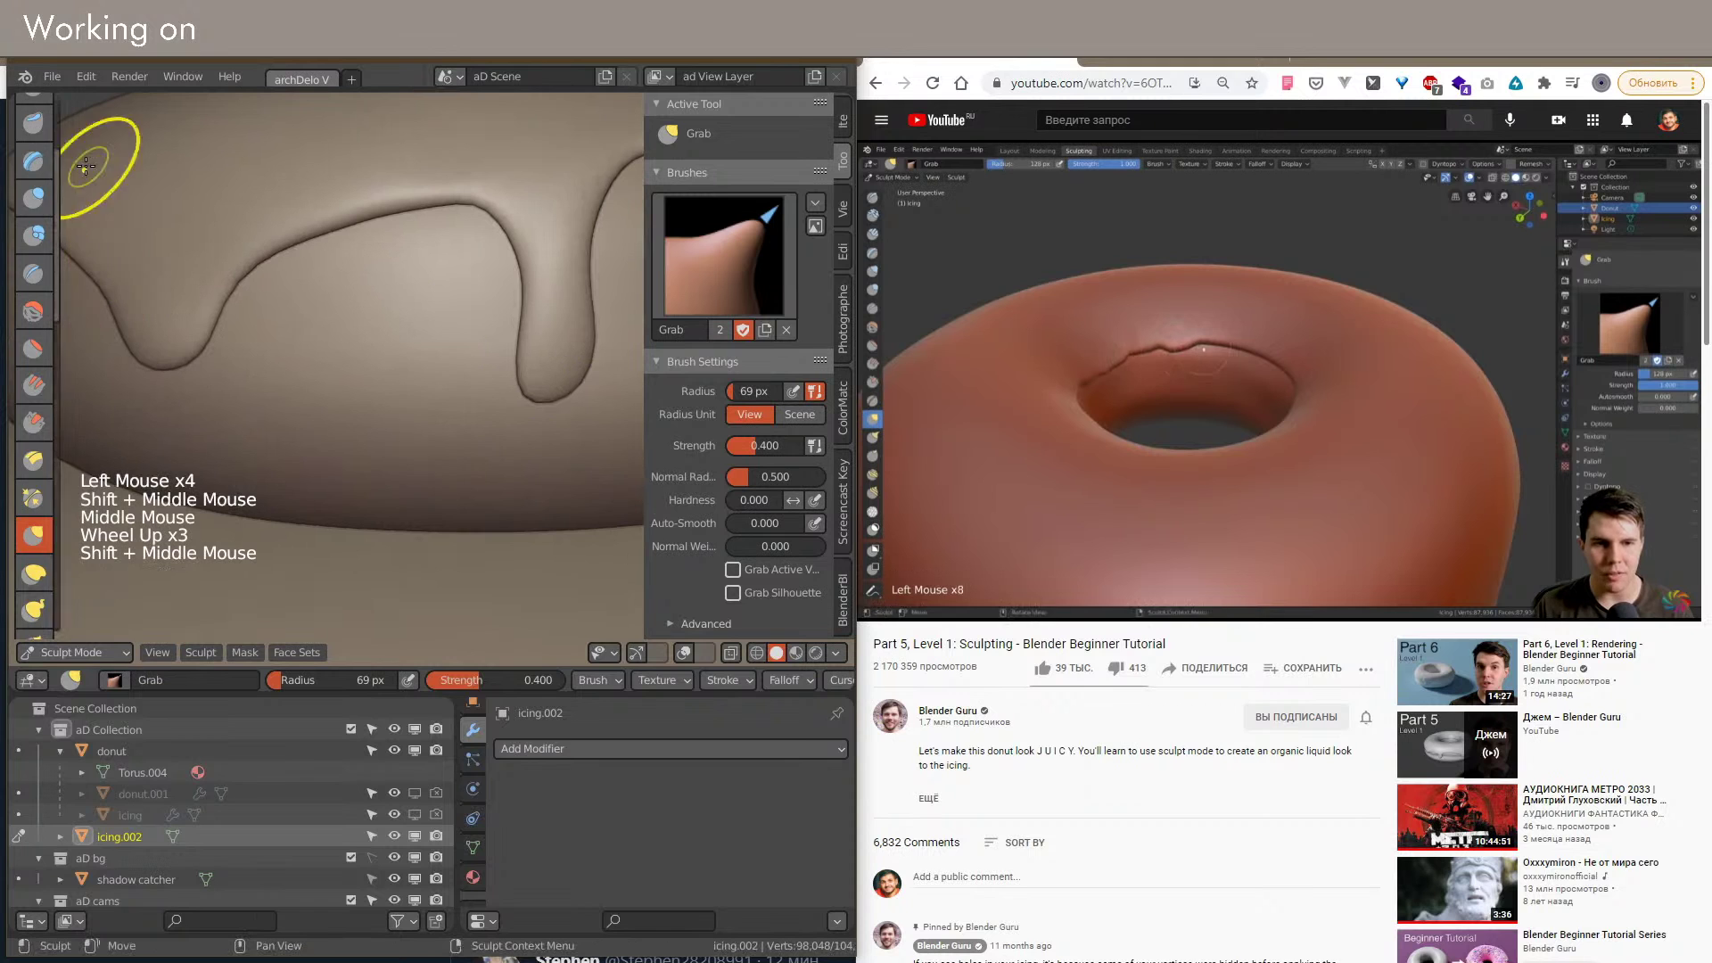
Step: Carve down the length of the long icing drip with an inverted Draw brush stroke at 69 px radius
left_click(34, 117)
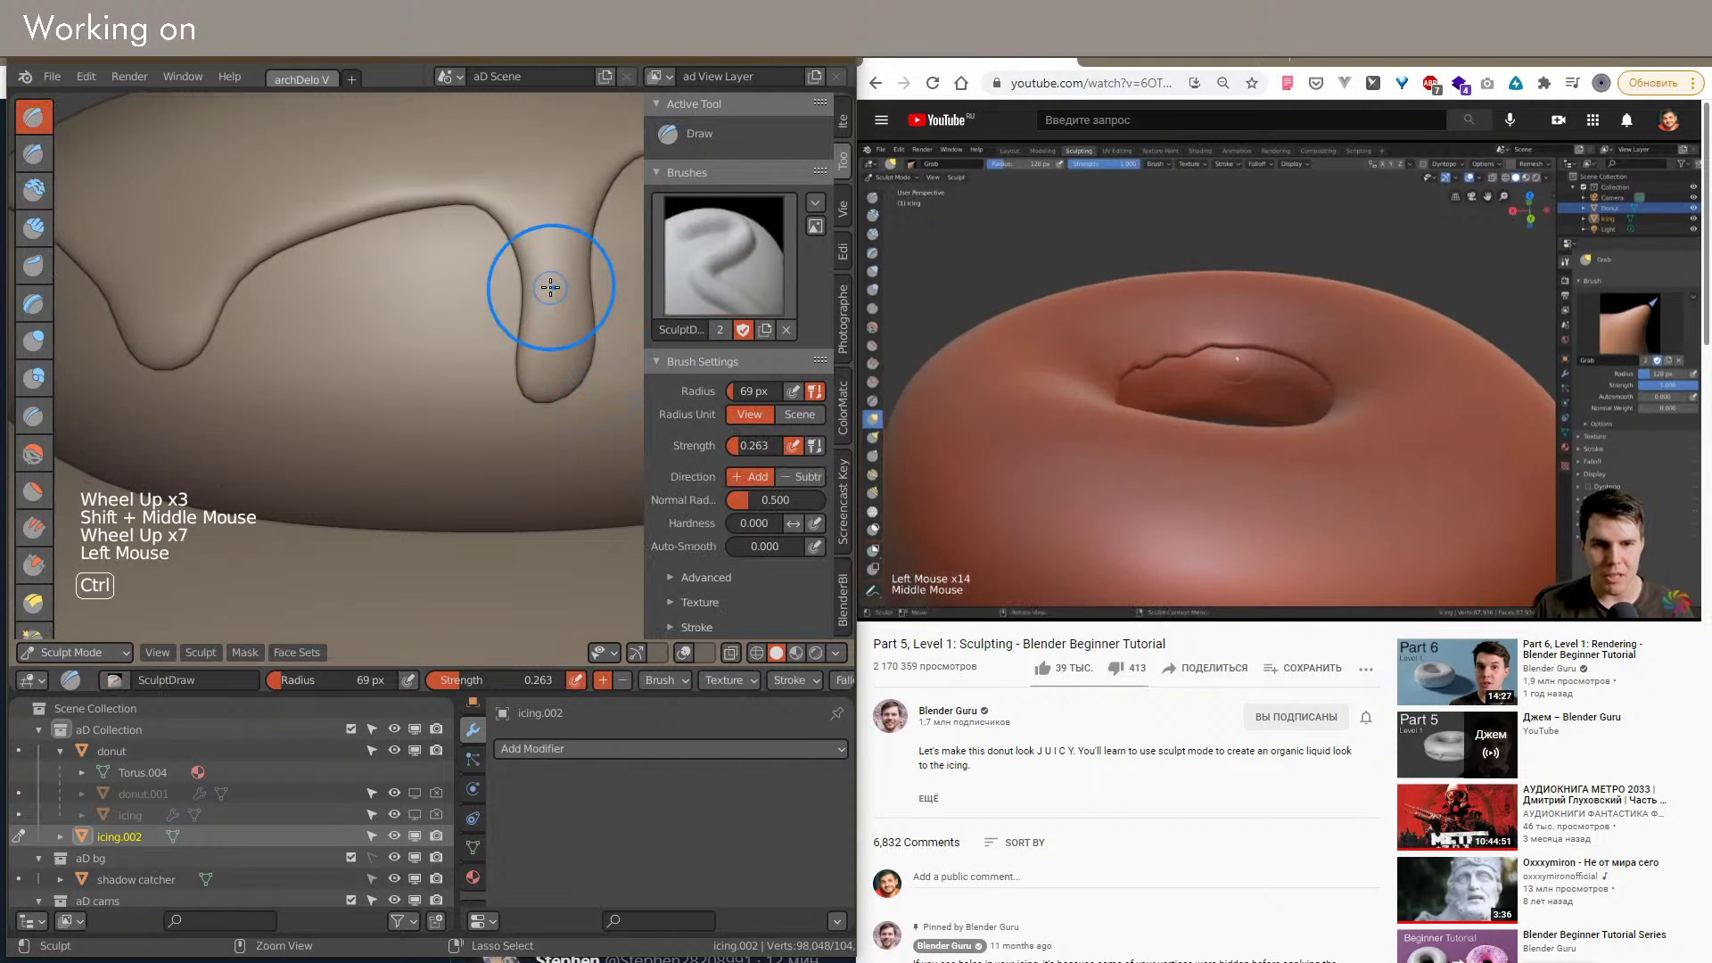
left_click_drag(554, 286, 558, 371, "ctrl")
mouse_move(559, 371)
middle_mouse_down()
mouse_move(421, 435)
mouse_move(393, 336)
mouse_move(396, 383)
middle_mouse_up()
Step: Press dents into the icing along its wavy edge inside the donut hole with inverted Draw strokes
scroll(393, 336, "down", 5)
middle_click_drag(396, 384, 398, 426, "shift")
scroll(398, 426, "up", 6)
left_click(383, 310)
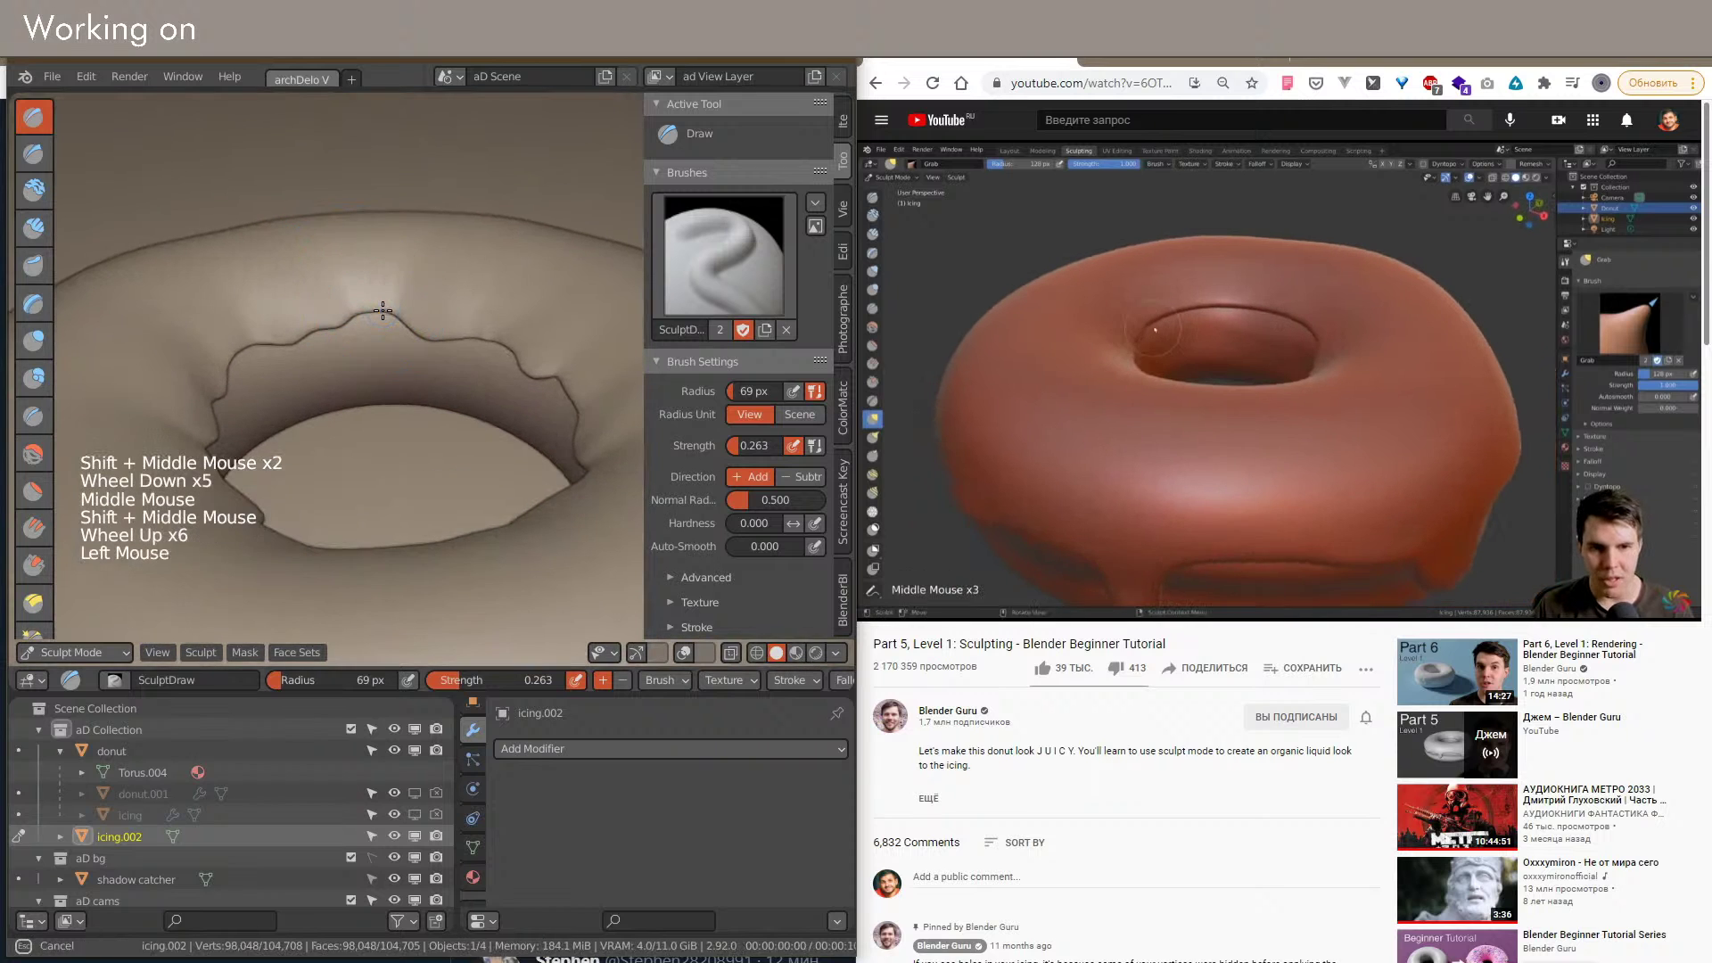
scroll(381, 287, "up", 2)
middle_click_drag(395, 307, 574, 495, "shift")
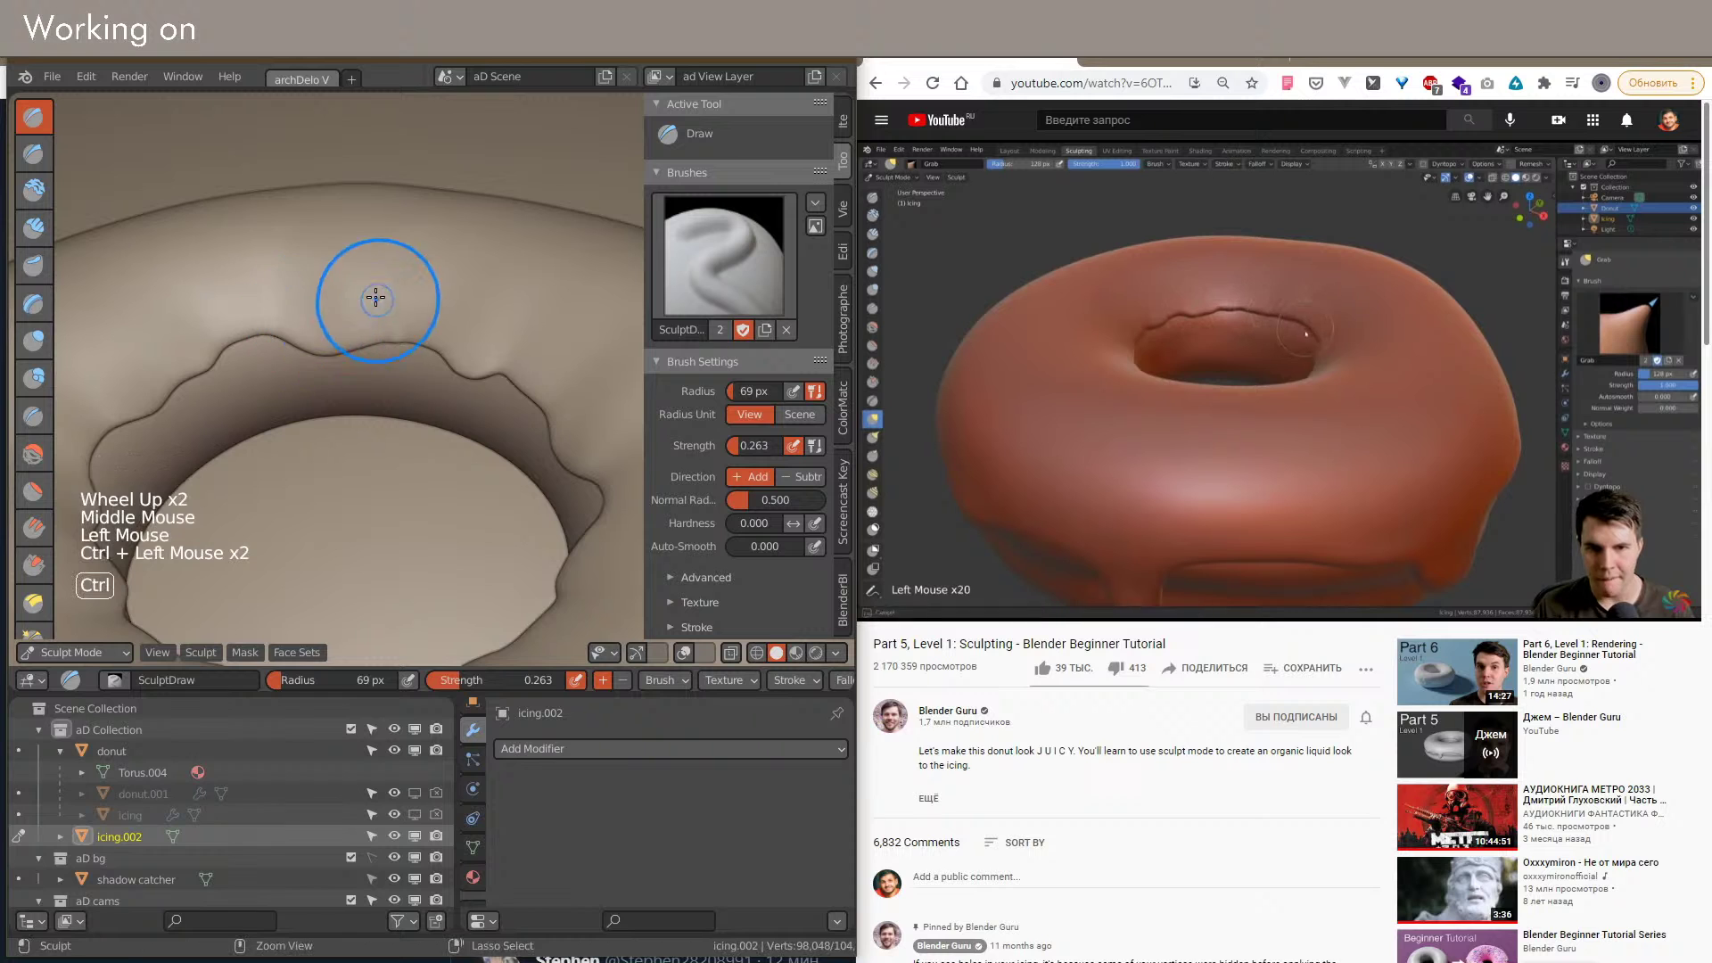
middle_click_drag(435, 307, 500, 363, "shift")
scroll(243, 289, "down", 1)
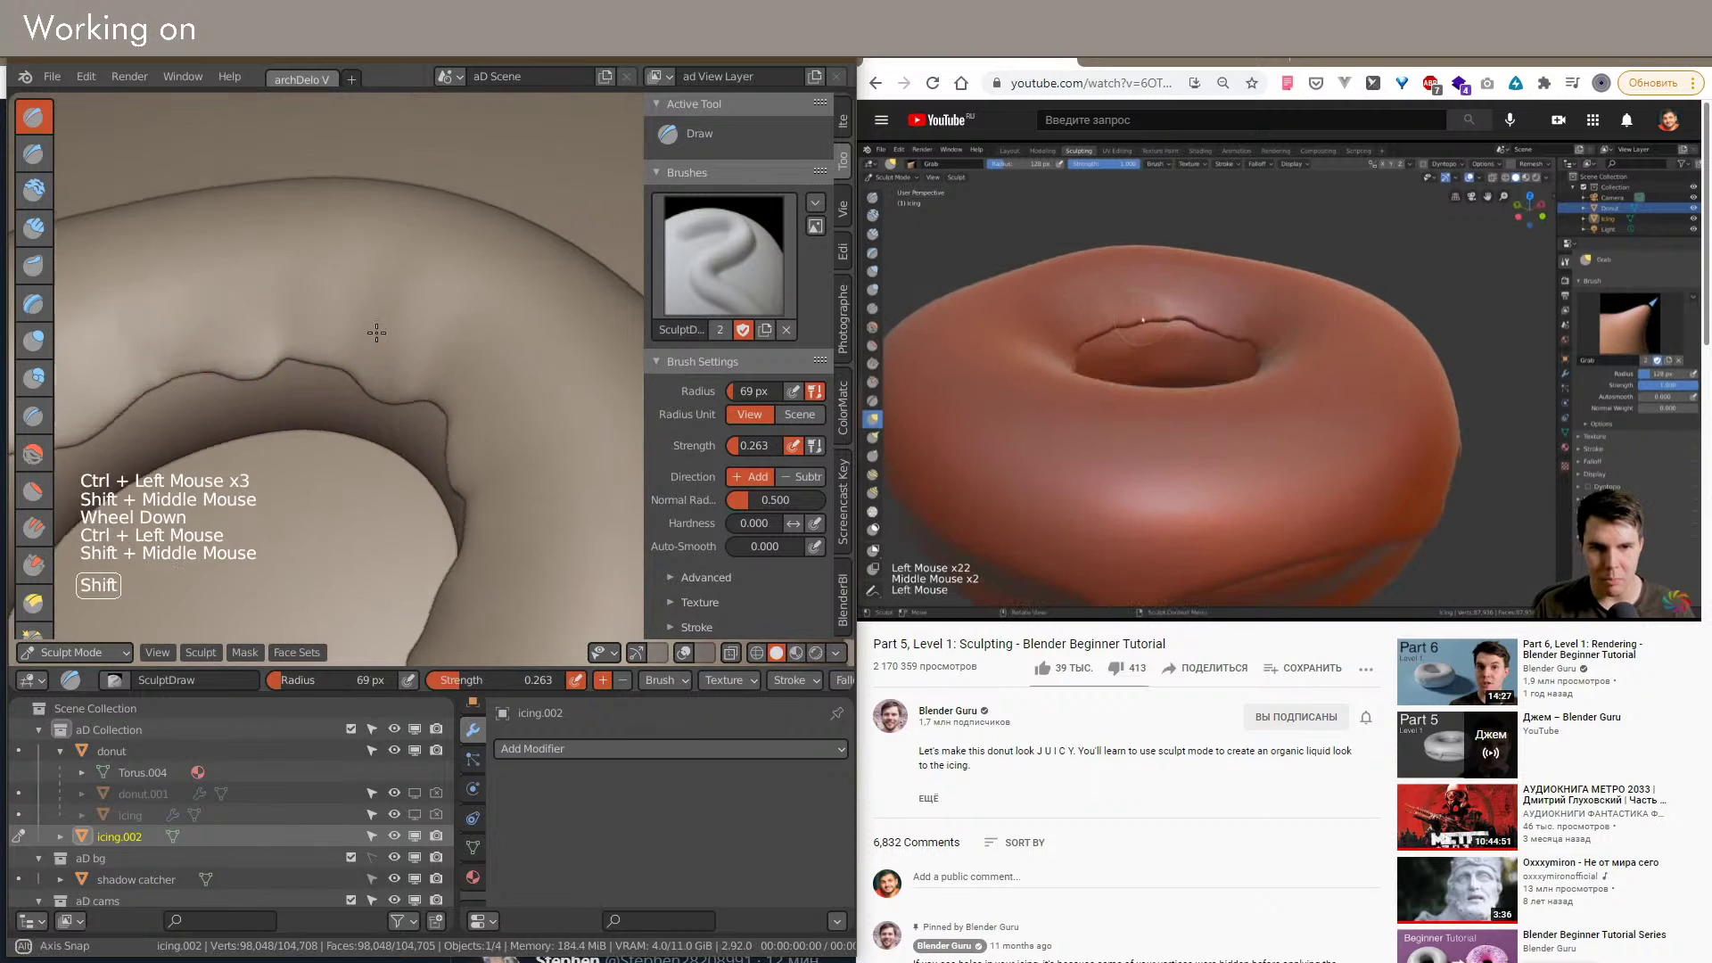
middle_click_drag(249, 306, 541, 259)
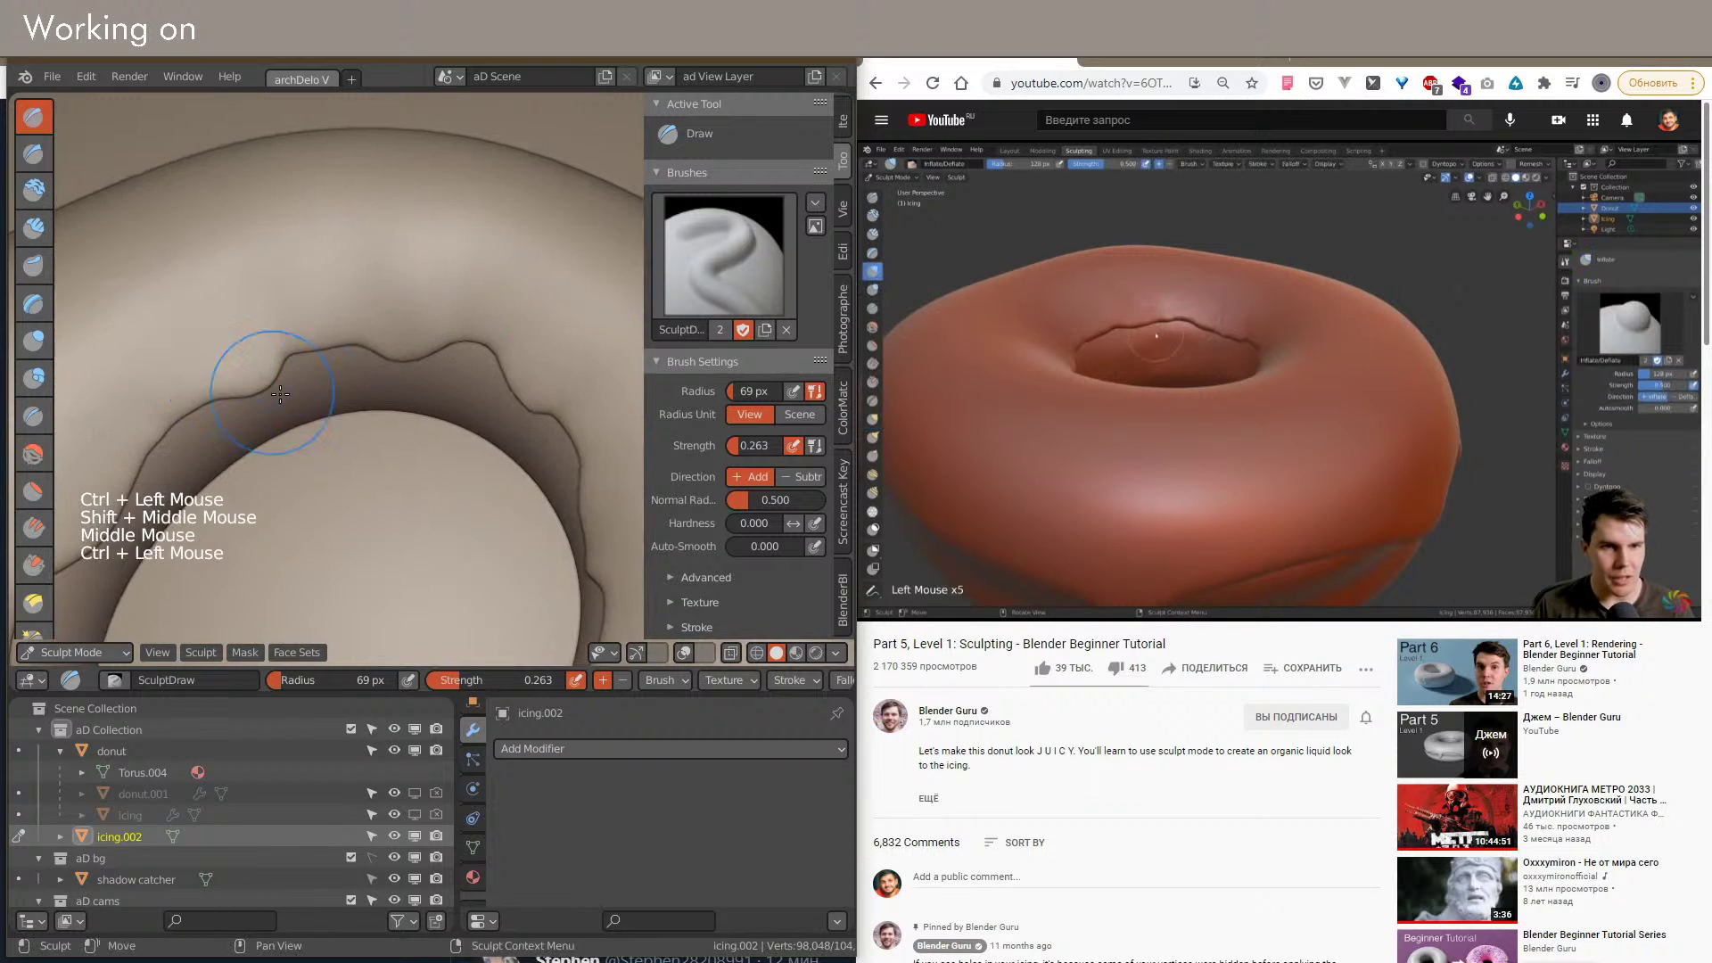
left_click_drag(263, 389, 376, 335, "ctrl")
Step: Carve between the waves along the rest of the icing's far inner edge with inverted Draw strokes
scroll(326, 434, "down", 2)
middle_click_drag(385, 366, 370, 464, "shift")
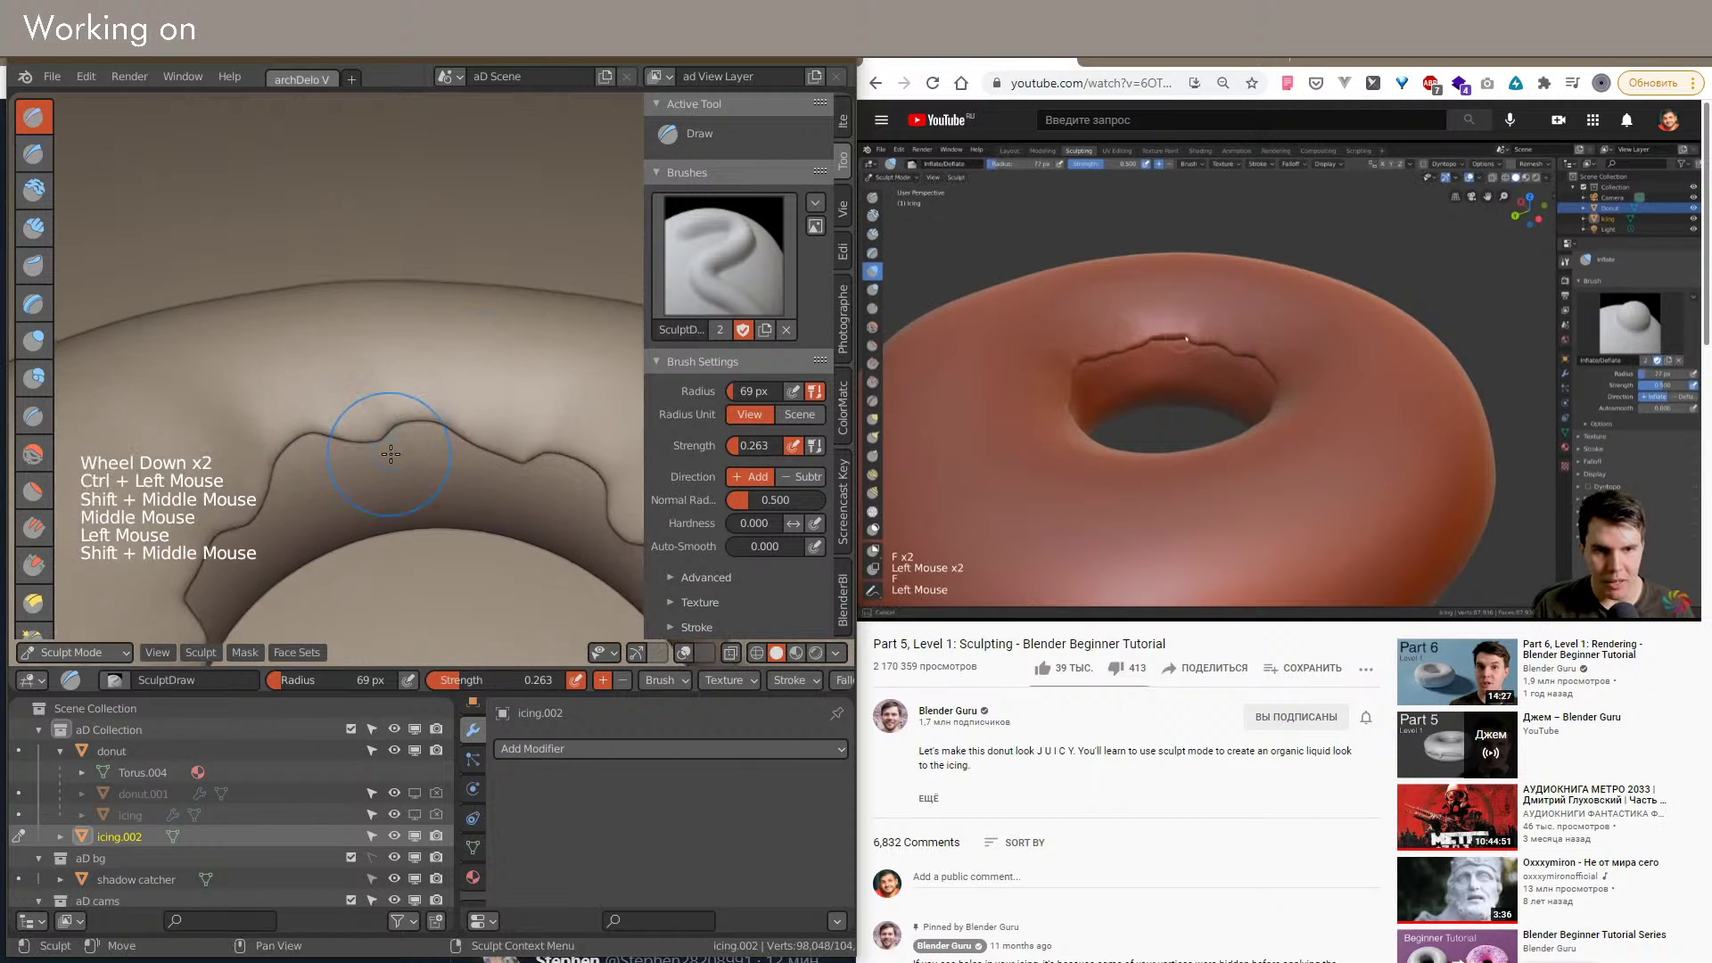
left_click_drag(345, 442, 385, 449, "ctrl")
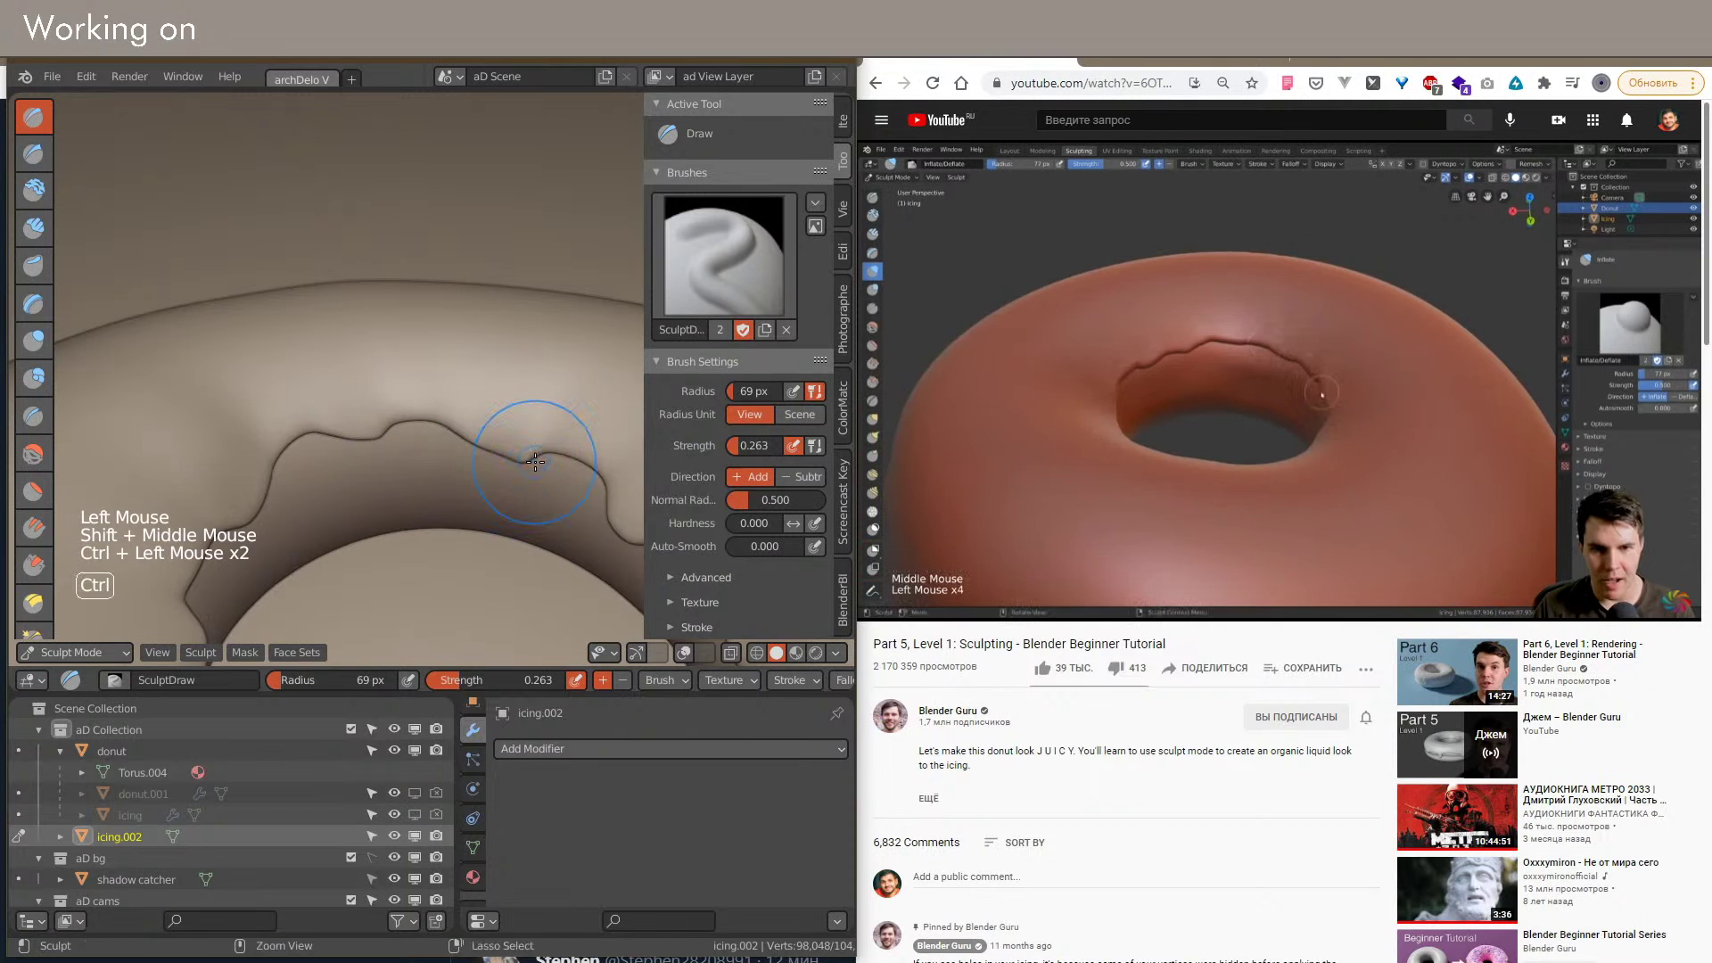
left_click_drag(535, 461, 531, 462, "ctrl")
middle_click_drag(530, 462, 529, 465, "shift")
scroll(529, 465, "down", 3)
left_click_drag(512, 402, 573, 425, "ctrl")
Step: Examine the overall shape of the icing and its drips around the donut's outer side
scroll(553, 437, "down", 6)
middle_click_drag(539, 448, 508, 500)
middle_click_drag(508, 499, 328, 475, "shift")
scroll(478, 534, "up", 2)
scroll(465, 500, "down", 2)
scroll(454, 427, "up", 3)
middle_click_drag(561, 500, 544, 463, "shift")
middle_click_drag(544, 463, 455, 451, "shift")
middle_click_drag(455, 450, 487, 463, "shift")
scroll(355, 440, "down", 1)
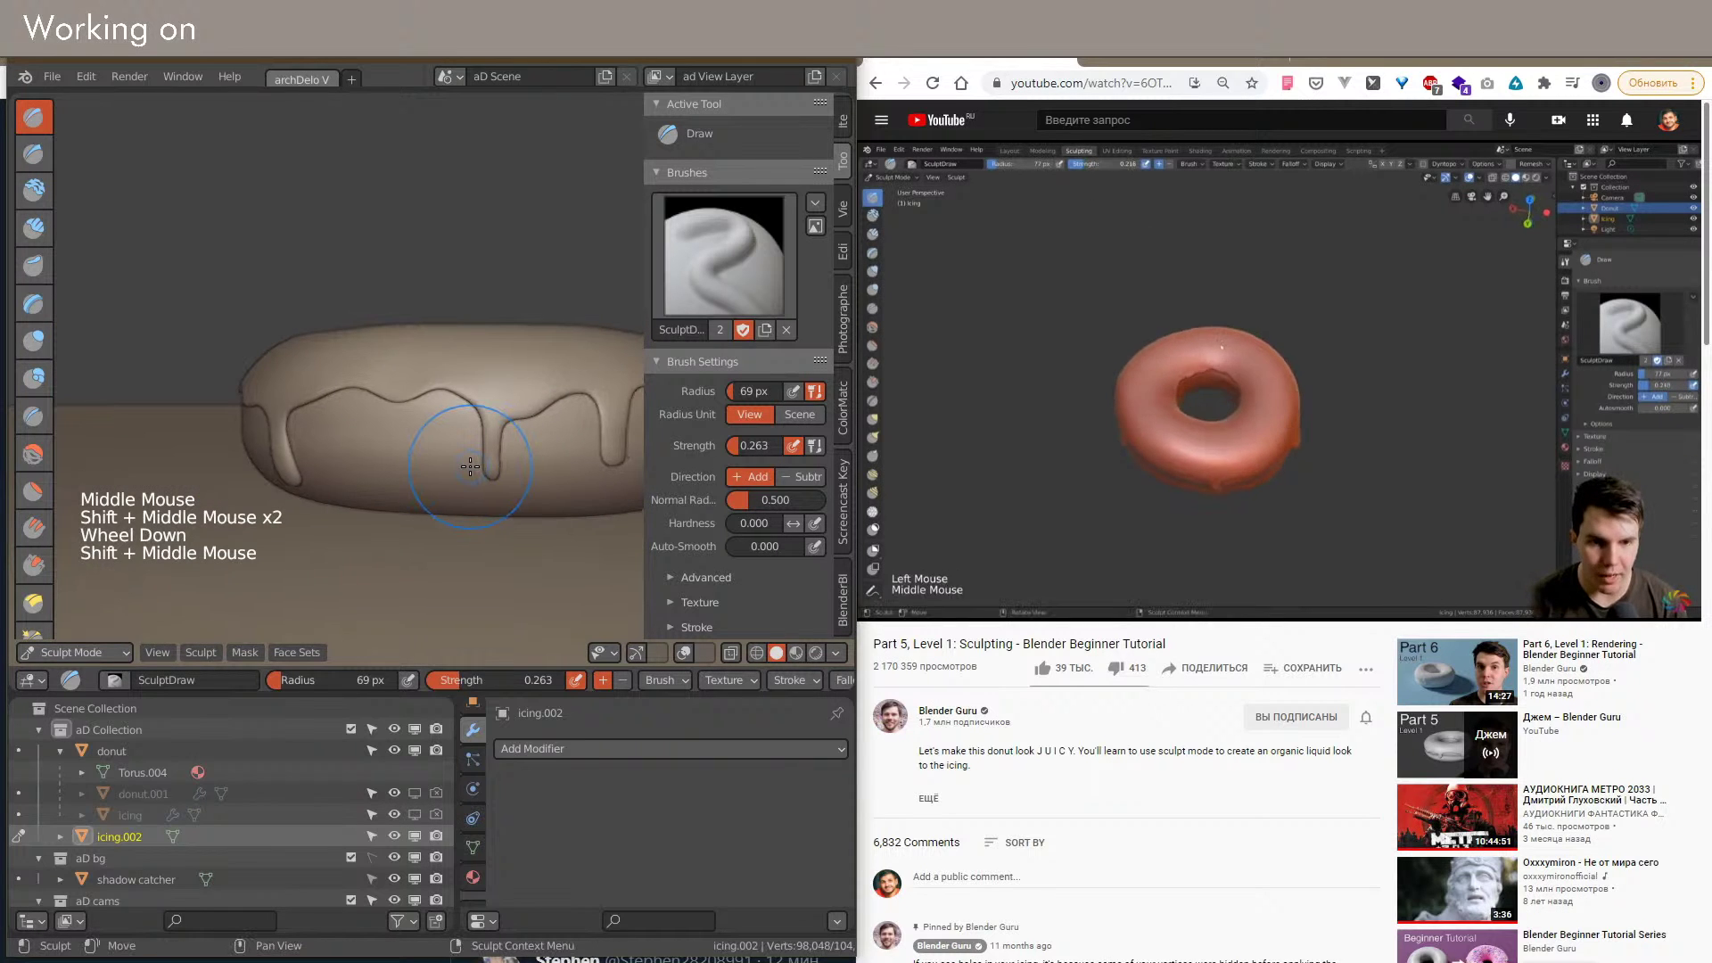
Step: Set the Draw brush radius to 24 px and carve fine creases between the waves of the icing's inner edge
middle_click_drag(485, 378, 223, 367)
scroll(440, 446, "up", 2)
scroll(220, 365, "up", 5)
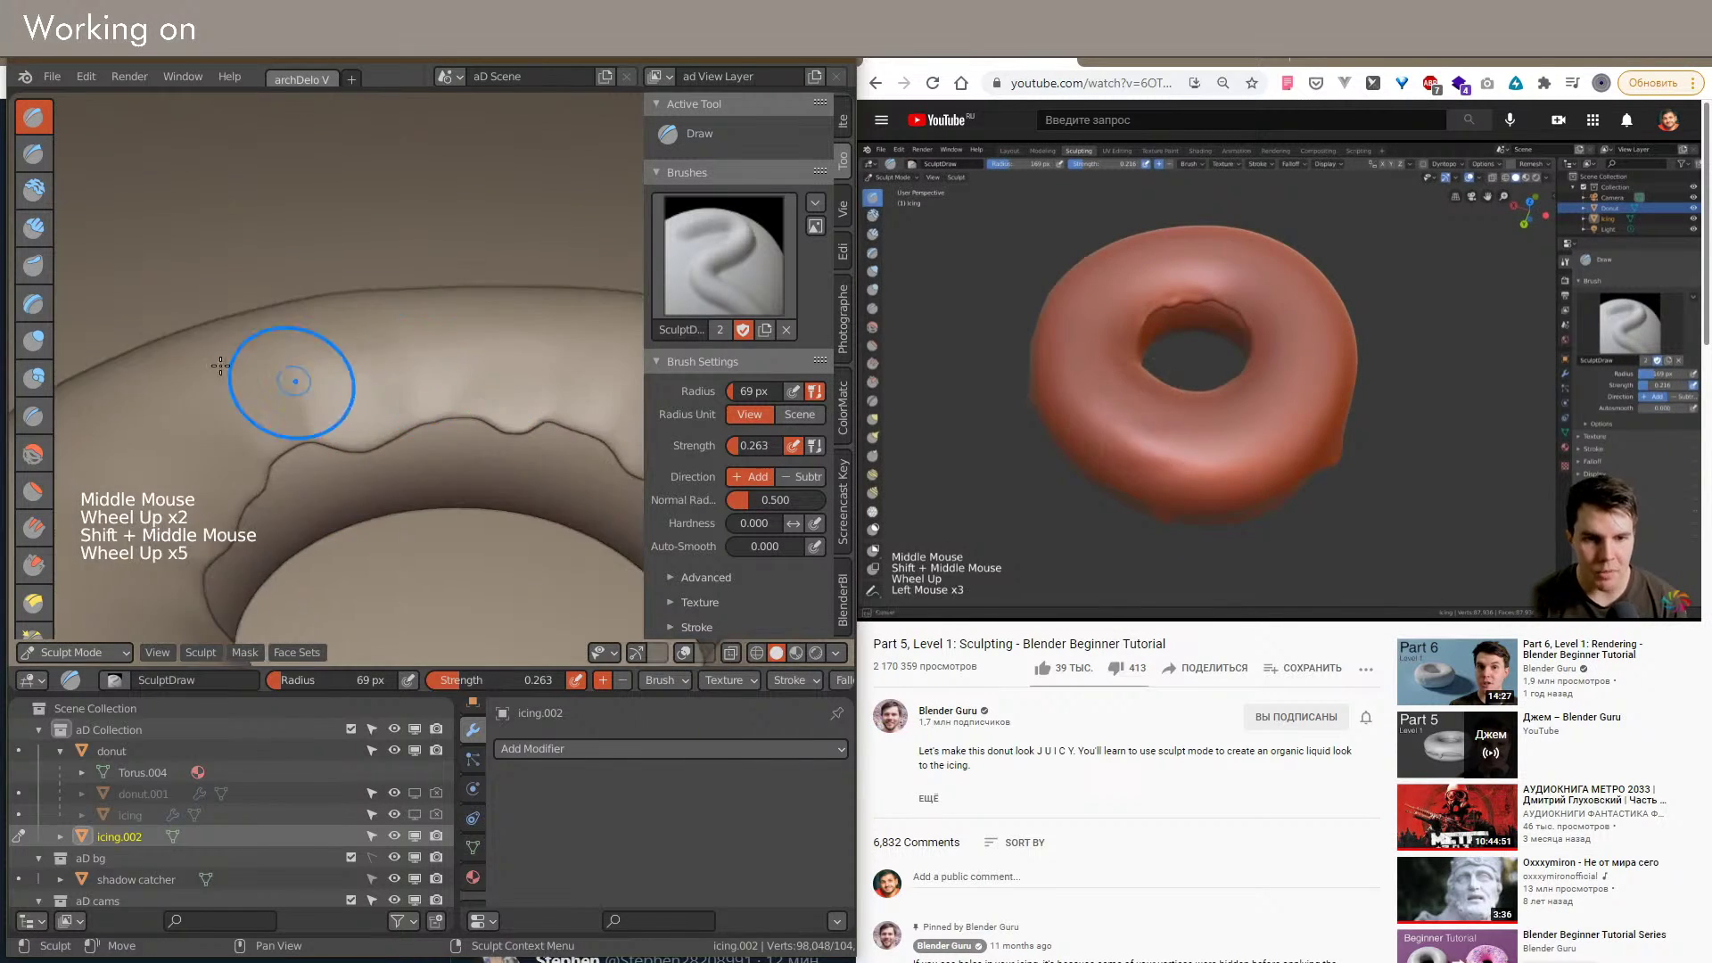
left_click(329, 447)
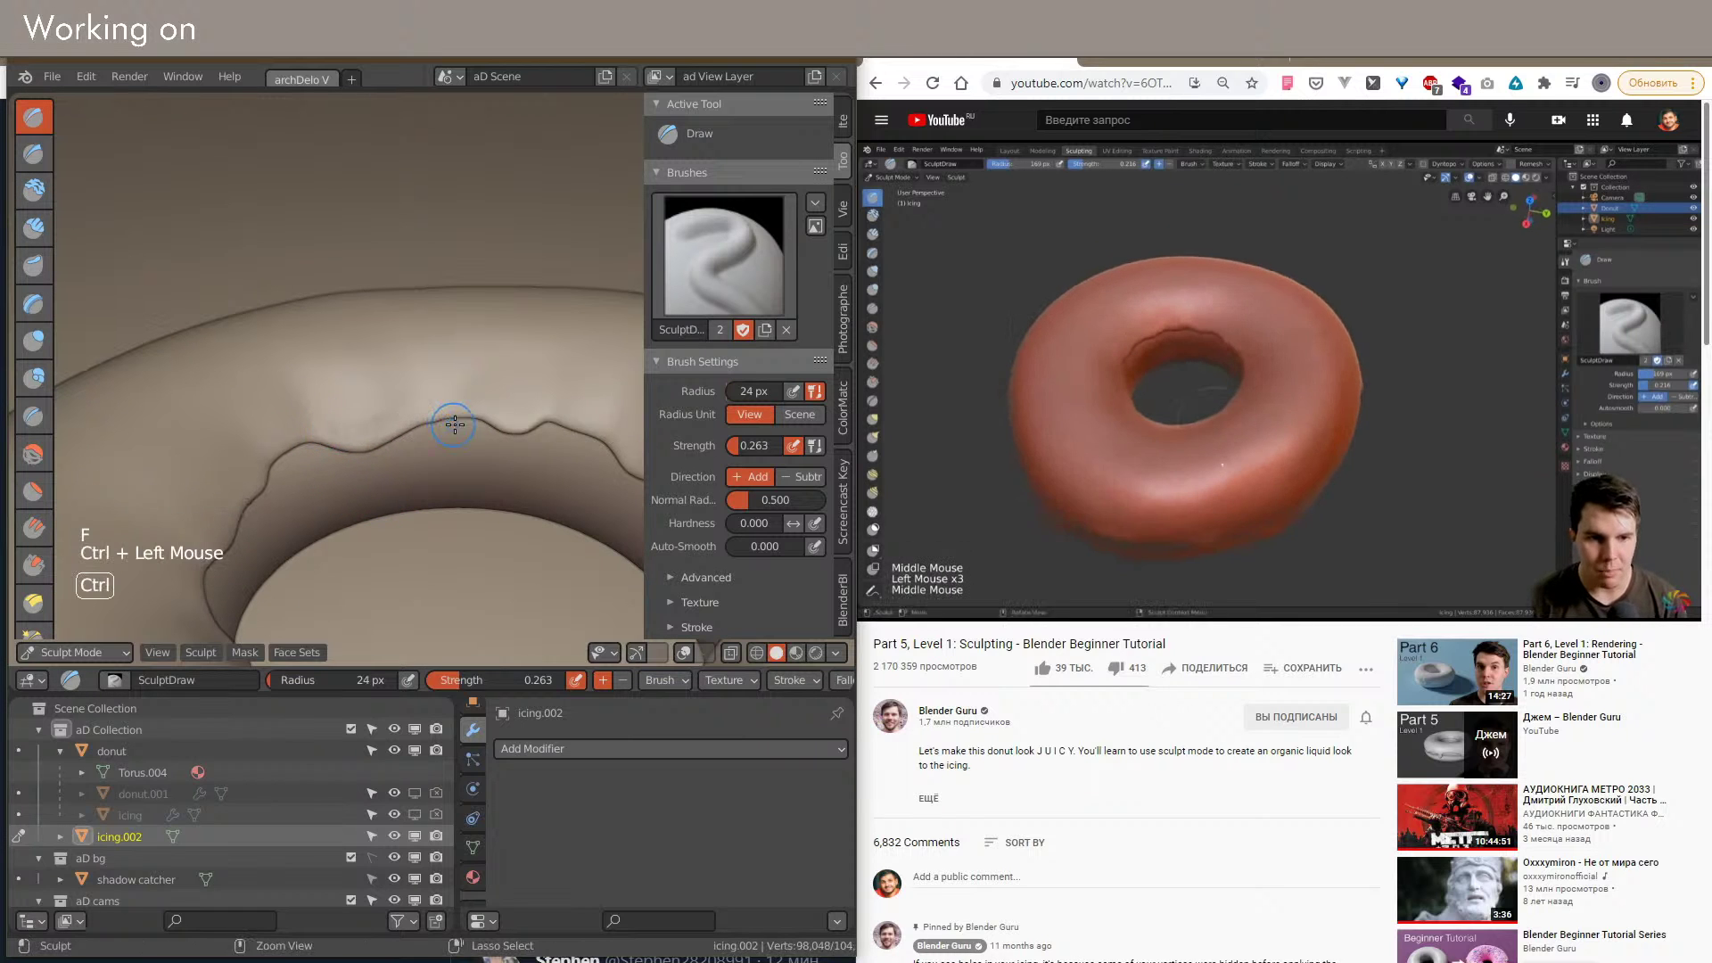
middle_click_drag(535, 405, 581, 418, "shift")
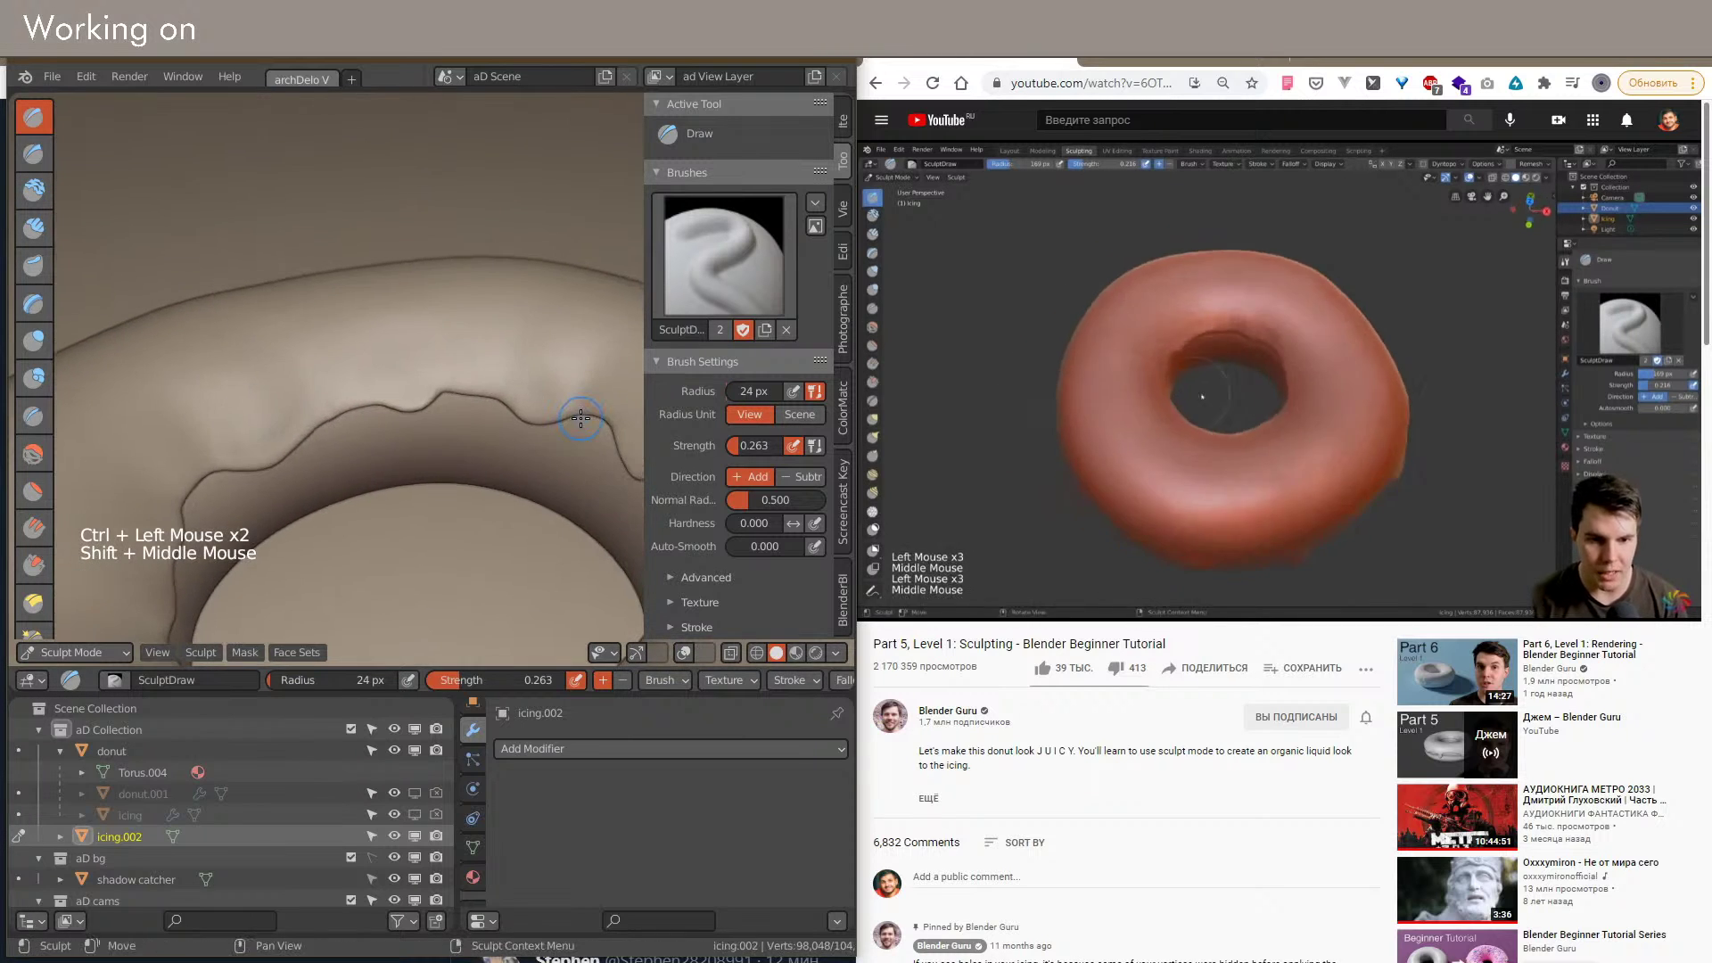
left_click(501, 385, "ctrl")
middle_click_drag(501, 384, 454, 418, "shift")
left_click_drag(499, 431, 515, 445, "ctrl")
middle_click_drag(538, 463, 466, 507, "shift")
left_click_drag(349, 471, 450, 511, "ctrl")
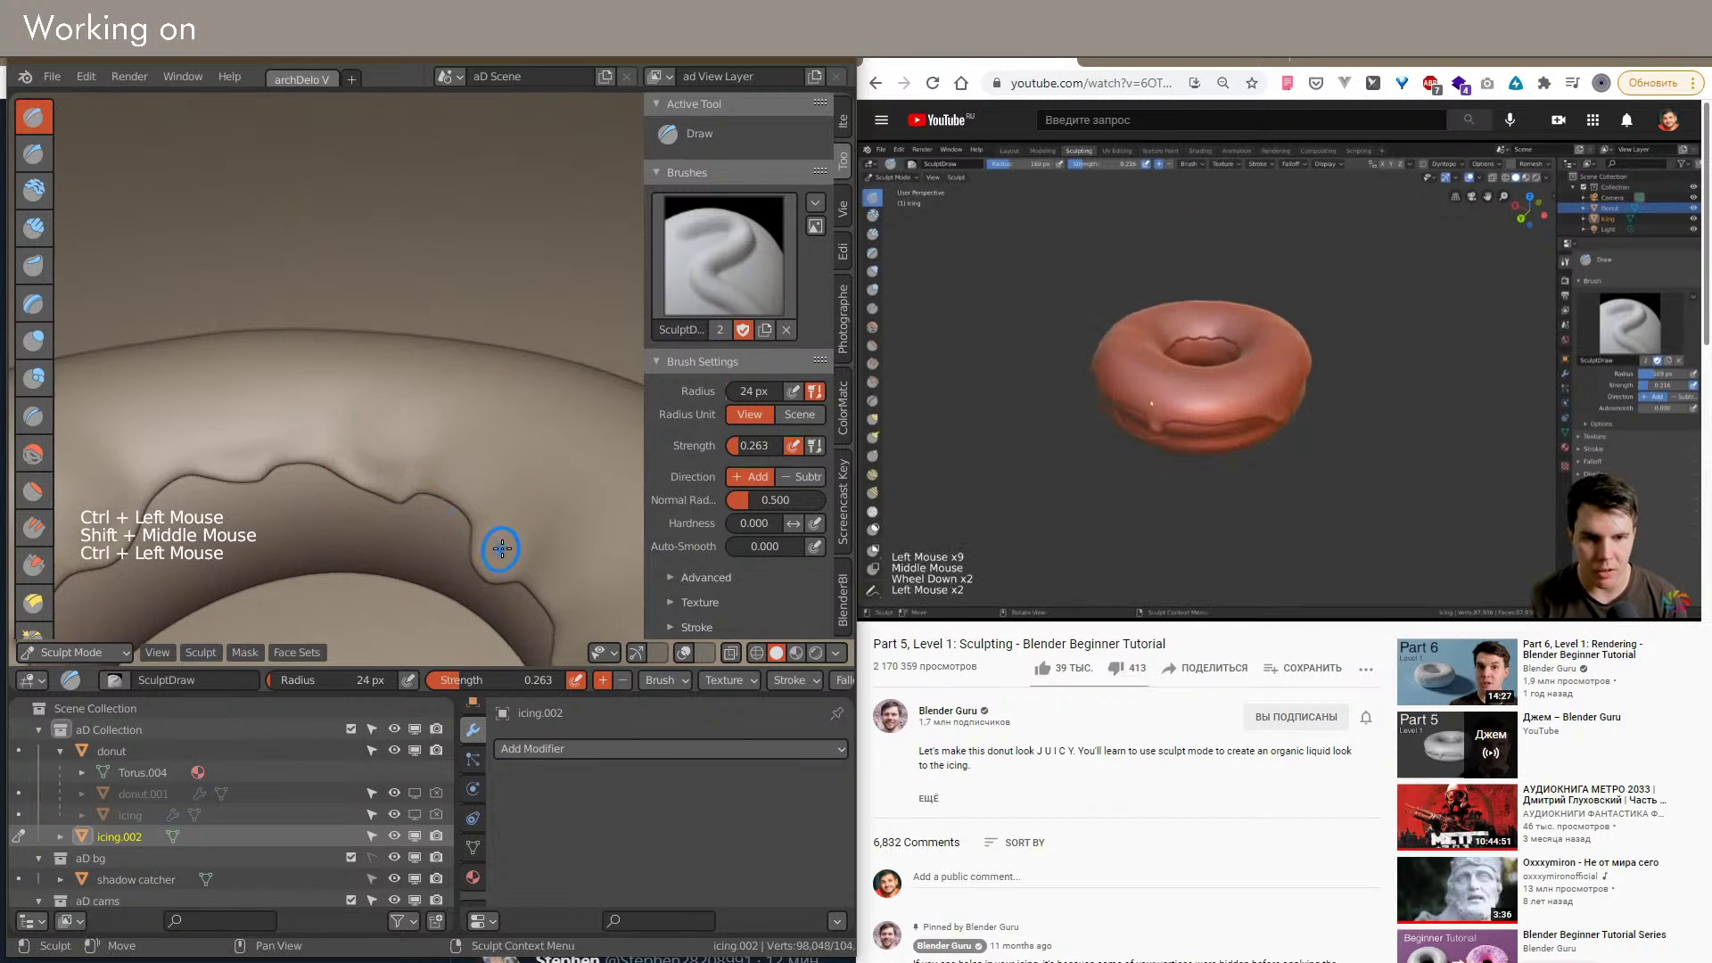
Step: Carve fine dents near the end of the wavy inner edge with inverted Draw strokes and undo the last stroke
scroll(464, 500, "down", 4)
middle_click_drag(464, 499, 420, 427)
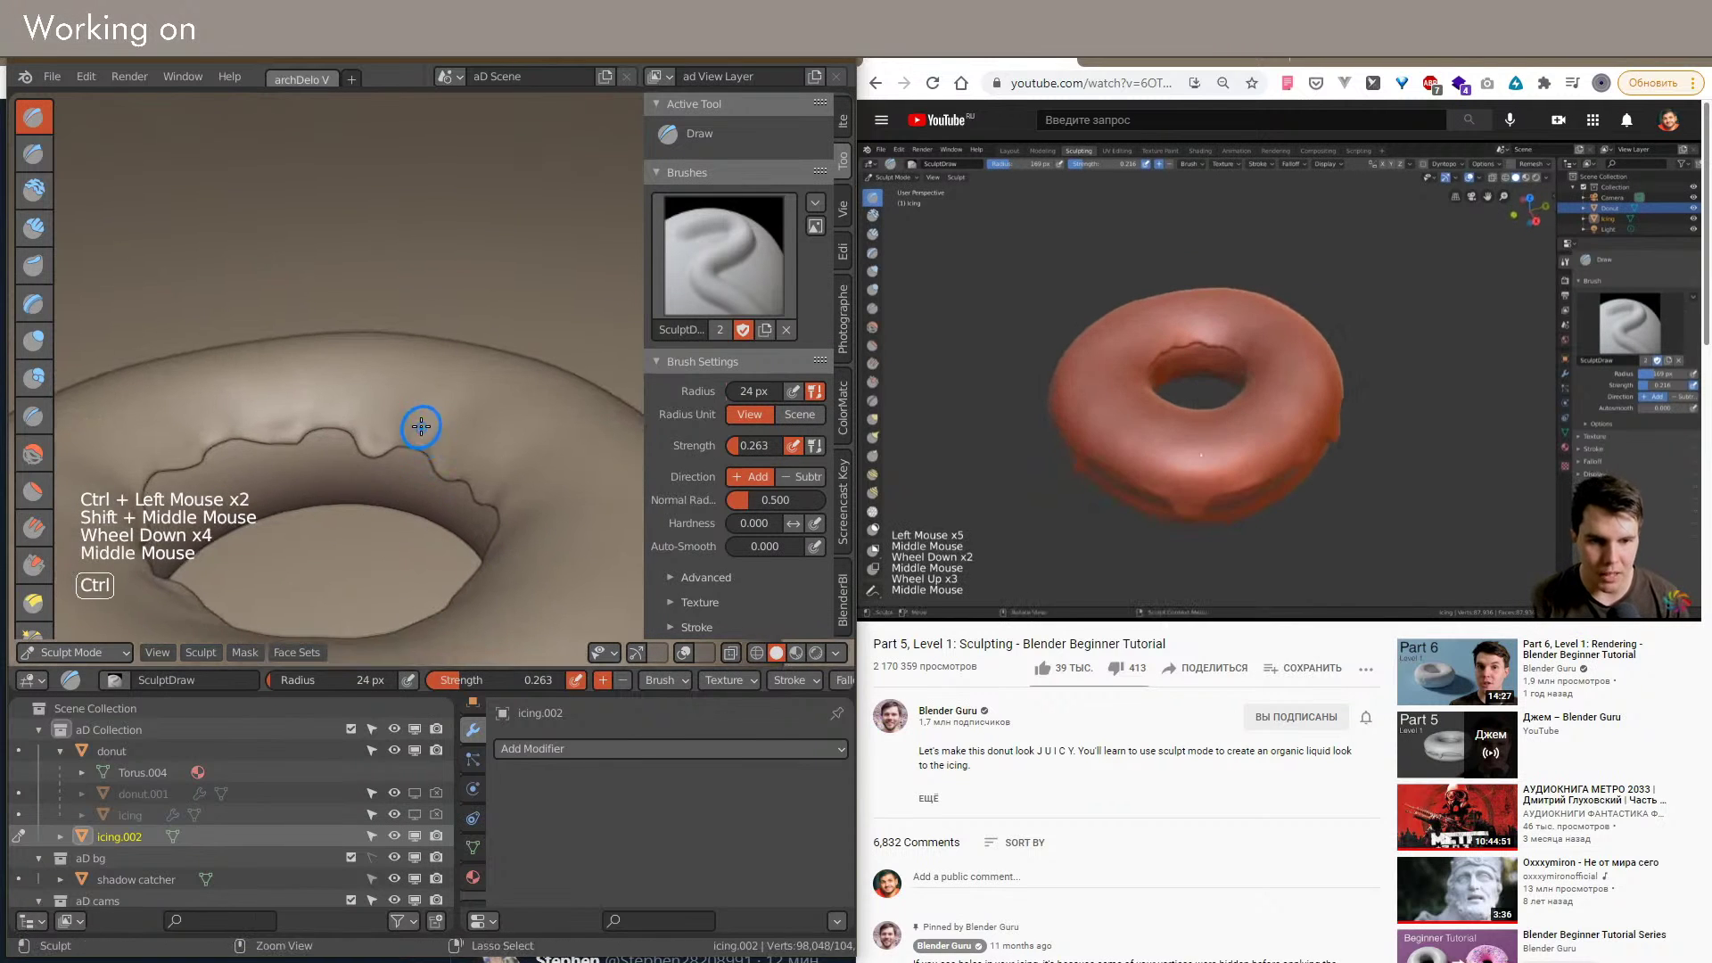
left_click_drag(478, 468, 499, 517, "ctrl")
mouse_move(533, 509)
middle_mouse_down("shift")
mouse_move(569, 558)
mouse_move(513, 498)
mouse_move(500, 405)
middle_mouse_up("shift")
scroll(569, 560, "down", 1)
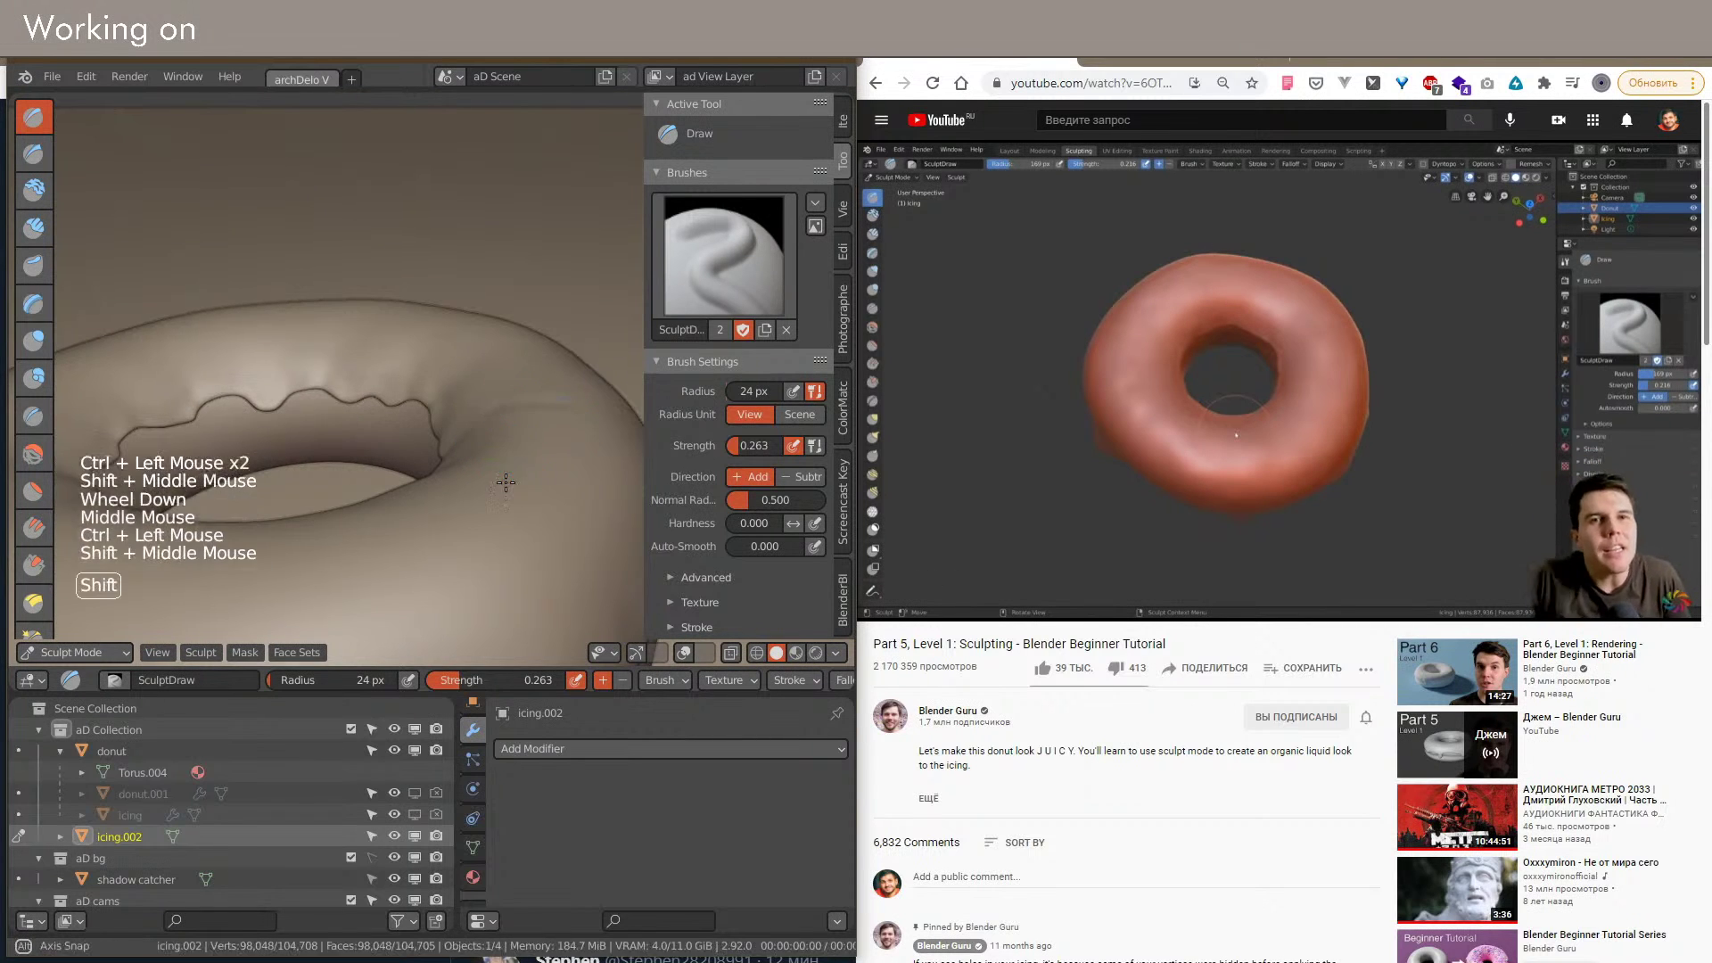
middle_click_drag(521, 478, 466, 501, "shift")
scroll(467, 500, "down", 1)
key("ctrl+z")
Step: Set the Draw brush radius to 53 px and carve broad shallow hollows into the icing's upper surface
key("f")
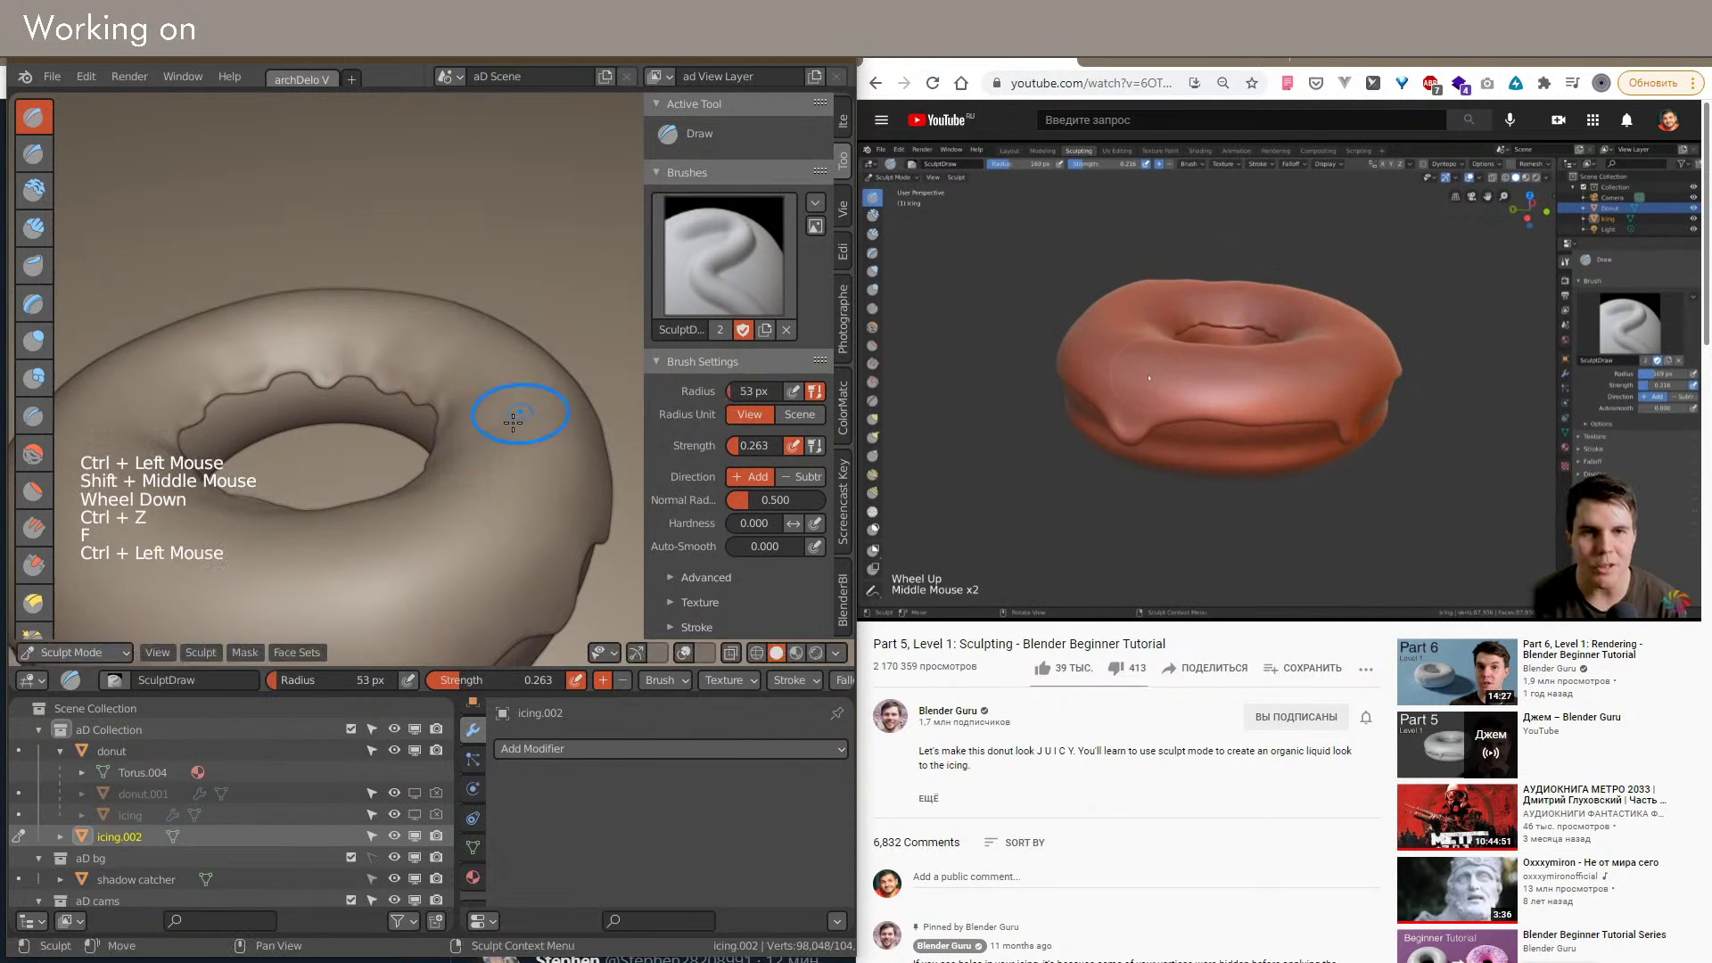
middle_click_drag(513, 423, 455, 531)
mouse_move(381, 517)
left_mouse_down("ctrl")
mouse_move(312, 546)
mouse_move(332, 580)
left_mouse_up("ctrl")
middle_click_drag(334, 579, 352, 490)
middle_click_drag(357, 491, 499, 499, "shift")
left_click_drag(495, 481, 428, 476, "ctrl")
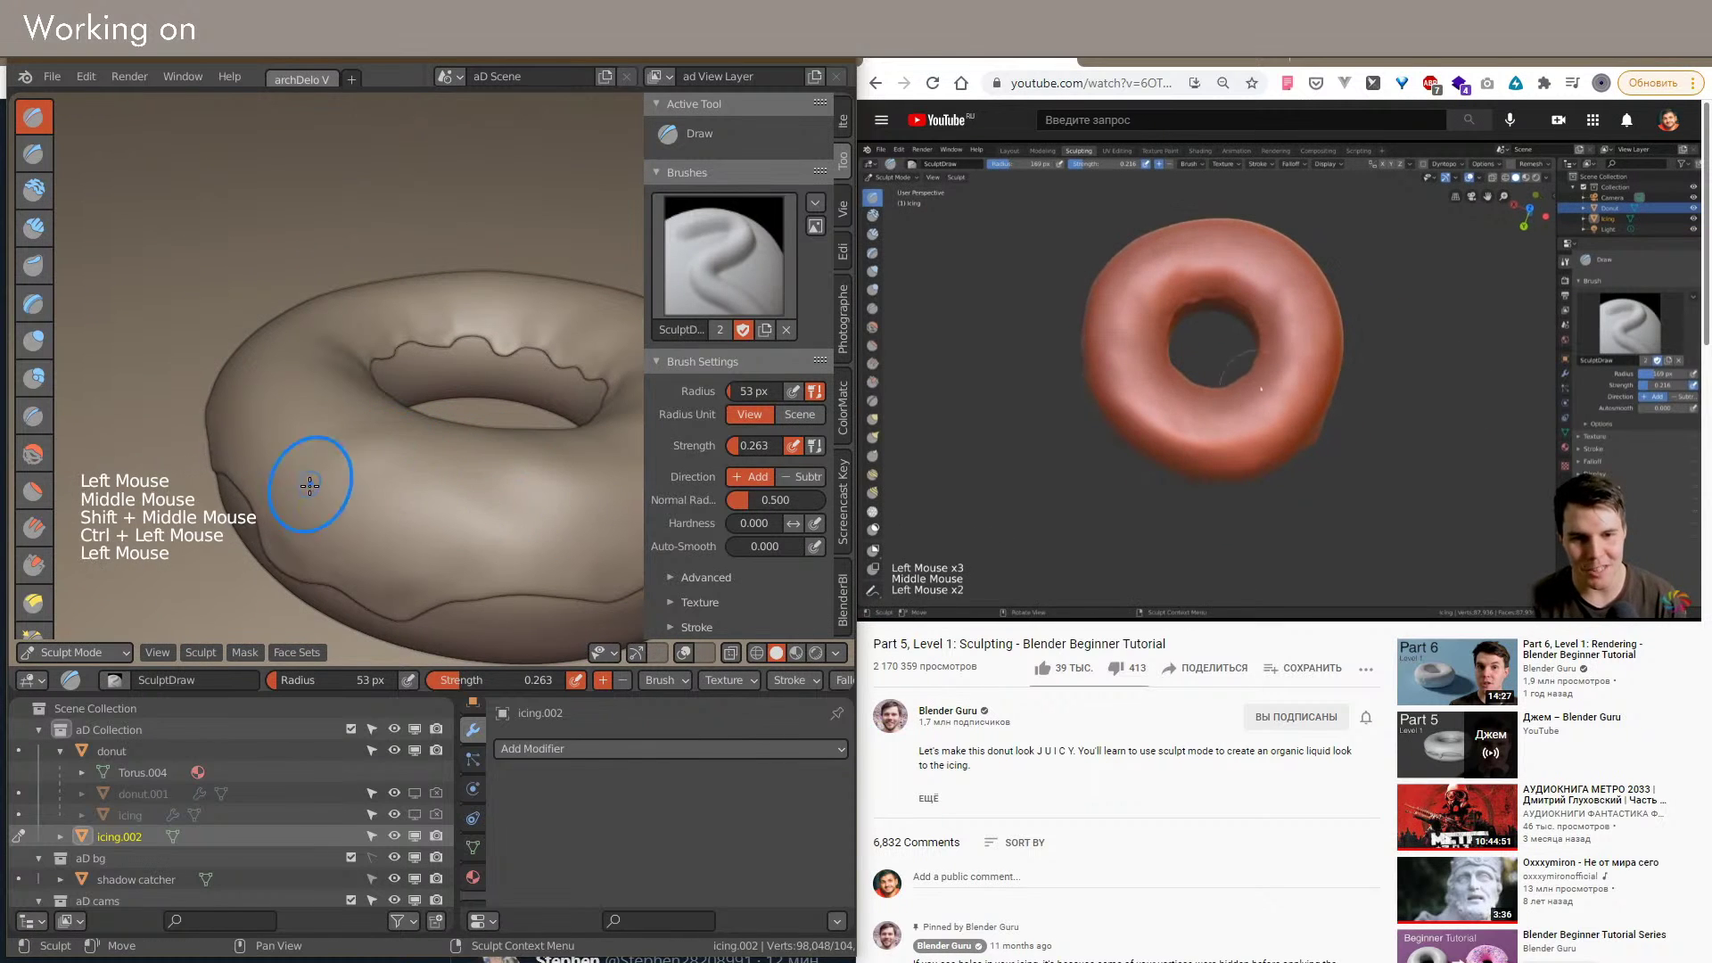
Step: Make the icing's front upper surface uneven by building up and carving areas with the Draw brush
middle_click_drag(313, 470, 343, 532, "shift")
middle_click_drag(339, 449, 312, 430, "shift")
left_click_drag(306, 432, 343, 454)
mouse_move(343, 454)
middle_mouse_down("shift")
mouse_move(348, 474)
mouse_move(339, 451)
middle_mouse_up("shift")
middle_click_drag(339, 451, 366, 461)
left_click_drag(383, 462, 461, 439, "ctrl")
middle_click_drag(481, 438, 420, 447, "shift")
left_click_drag(420, 448, 383, 497, "ctrl")
Step: Add more soft bumps and hollows around the top of the icing ring with raised and inverted Draw strokes
mouse_move(408, 474)
middle_mouse_down("shift")
mouse_move(348, 486)
mouse_move(466, 482)
middle_mouse_up("shift")
scroll(348, 486, "down", 1, "shift")
left_click_drag(466, 482, 337, 463, "ctrl")
middle_click_drag(337, 463, 384, 455, "shift")
left_click_drag(383, 455, 405, 468, "ctrl")
mouse_move(405, 469)
middle_mouse_down()
mouse_move(412, 502)
mouse_move(394, 390)
mouse_move(337, 352)
mouse_move(351, 326)
middle_mouse_up()
left_click(351, 327)
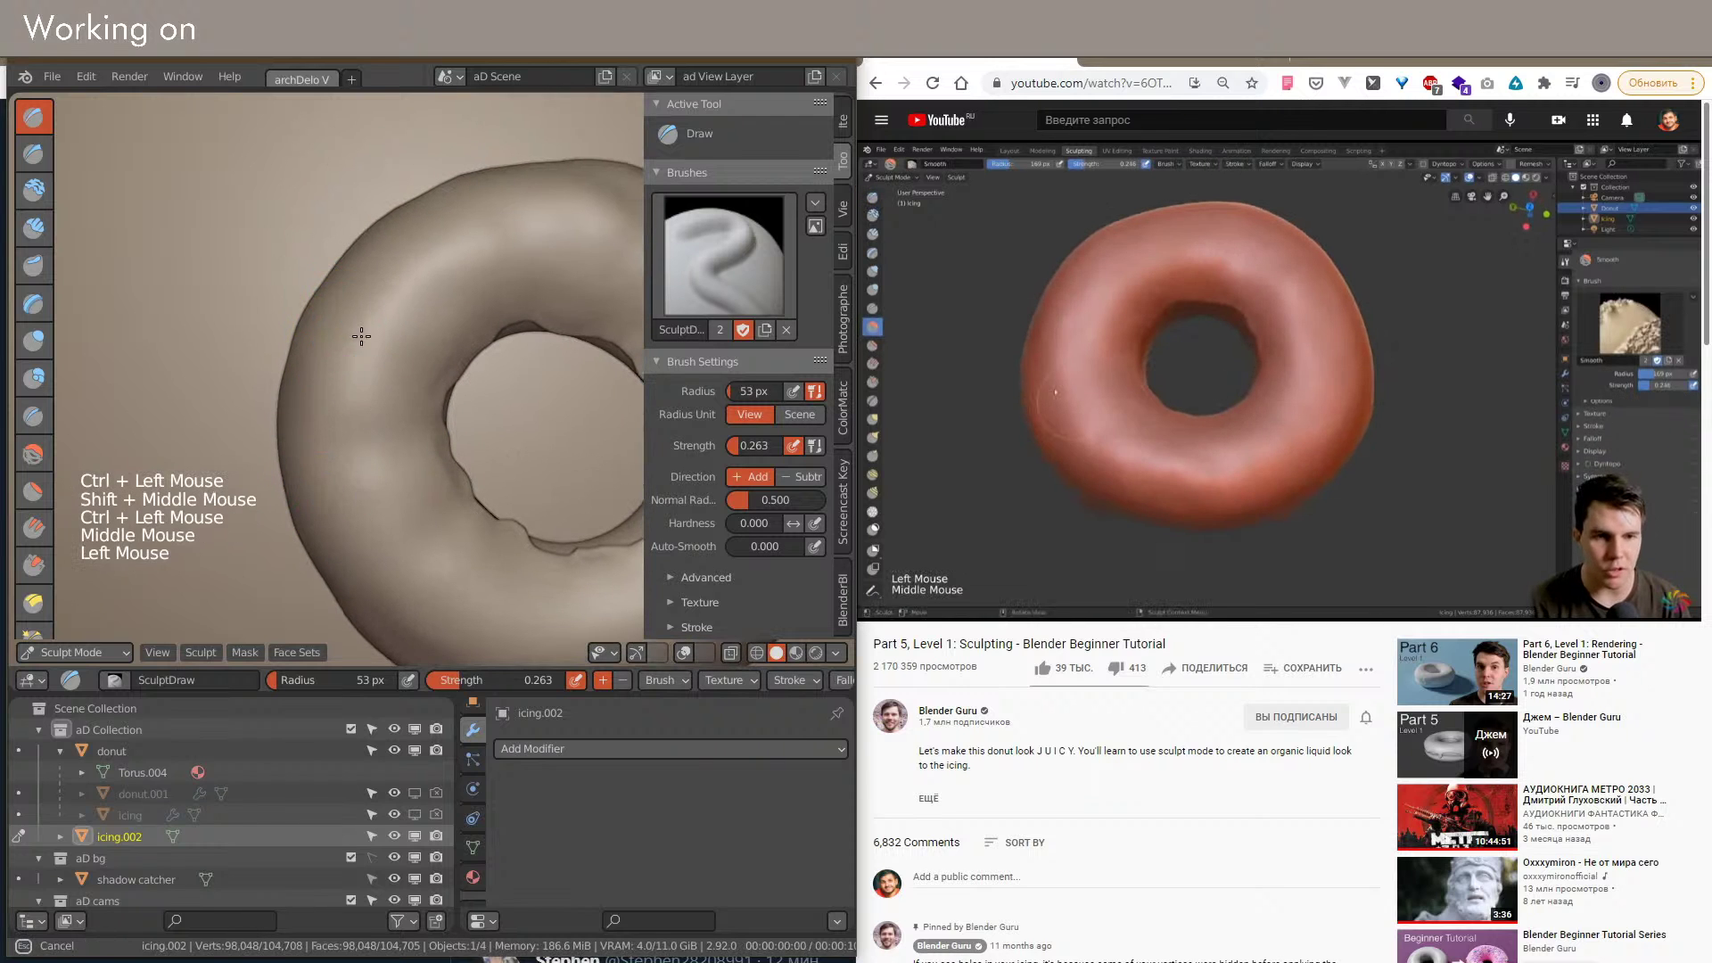
middle_click_drag(435, 259, 352, 402)
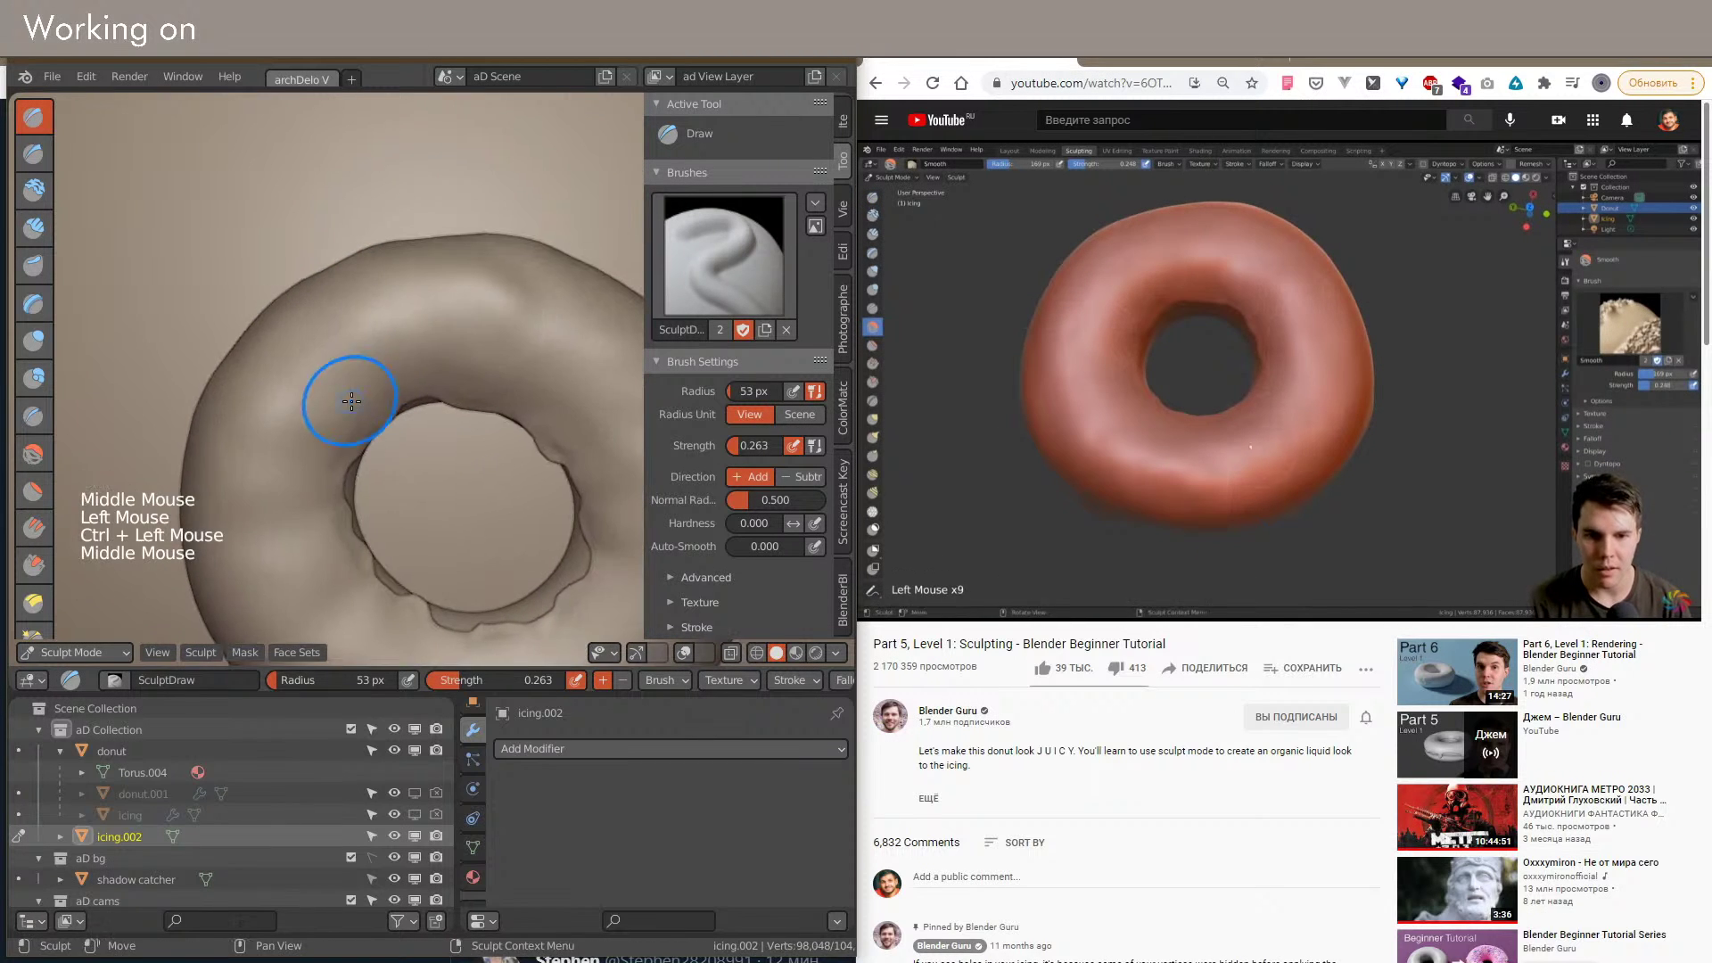
left_click(383, 348)
left_click_drag(393, 318, 478, 367, "ctrl")
Step: Set the Draw brush radius to 41 px and build up volume along the icing's outer side and drips
mouse_move(444, 457)
middle_mouse_down("shift")
mouse_move(463, 424)
mouse_move(458, 274)
mouse_move(512, 397)
mouse_move(459, 401)
mouse_move(463, 425)
middle_mouse_up("shift")
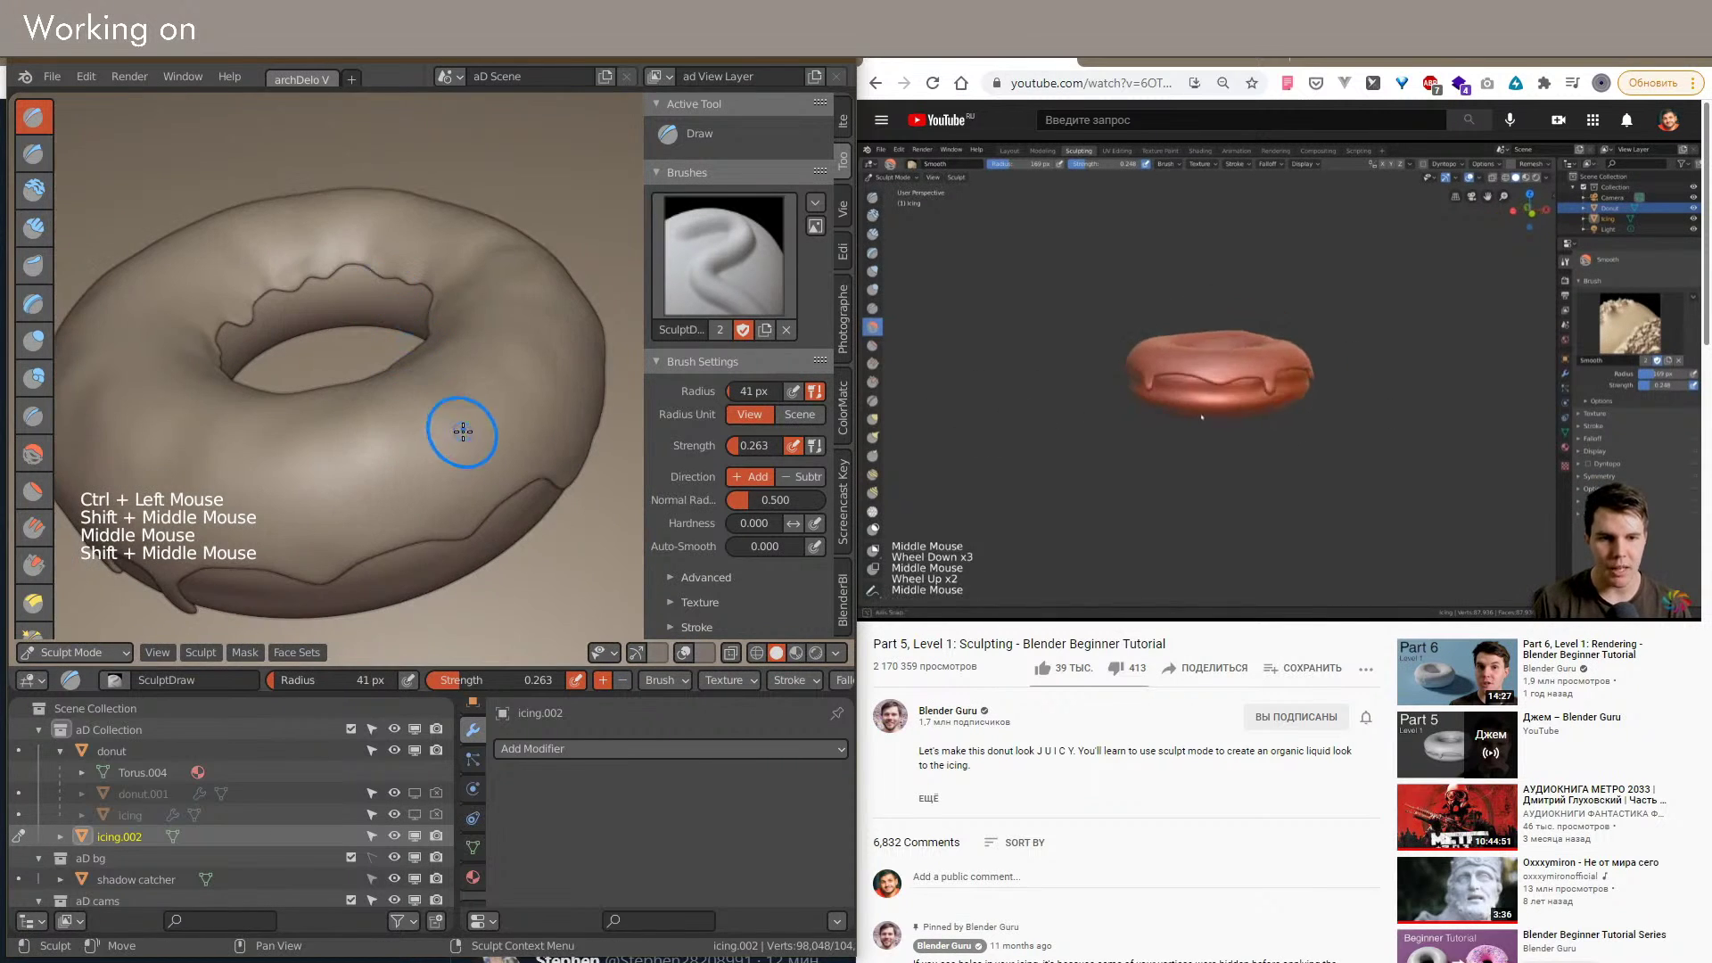
left_click(374, 508)
middle_click_drag(374, 509, 283, 382, "shift")
left_click_drag(294, 375, 348, 401)
middle_click_drag(357, 401, 392, 423, "shift")
scroll(393, 428, "down", 2)
mouse_move(394, 432)
middle_mouse_down("shift")
mouse_move(401, 447)
mouse_move(413, 402)
middle_mouse_up("shift")
scroll(413, 441, "up", 2)
left_click_drag(410, 450, 386, 495)
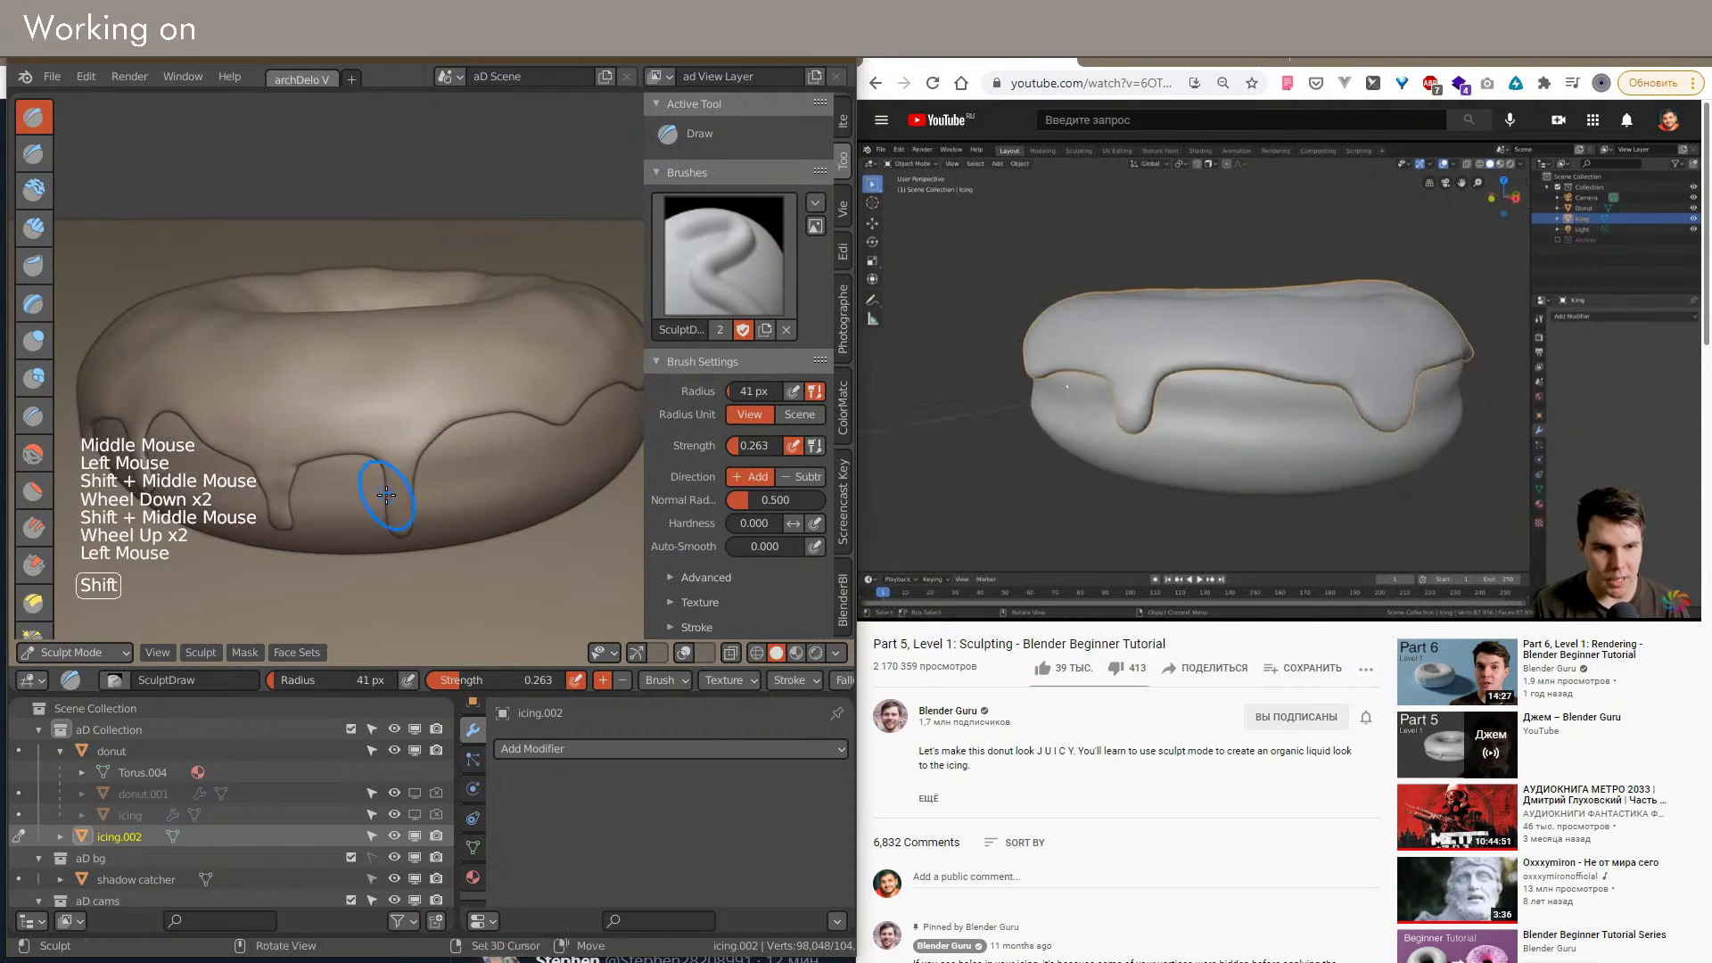
middle_click_drag(387, 494, 375, 419, "shift")
left_click_drag(374, 419, 363, 410)
Step: Dent the top of the icing at several spots around the hole with inverted Draw strokes at 41 px radius
mouse_move(363, 410)
middle_mouse_down()
mouse_move(398, 458)
mouse_move(494, 486)
mouse_move(446, 451)
mouse_move(497, 531)
mouse_move(521, 518)
middle_mouse_up()
scroll(456, 472, "down", 3)
left_click(445, 472)
middle_click_drag(535, 434, 533, 473, "shift")
left_click(451, 489, "ctrl")
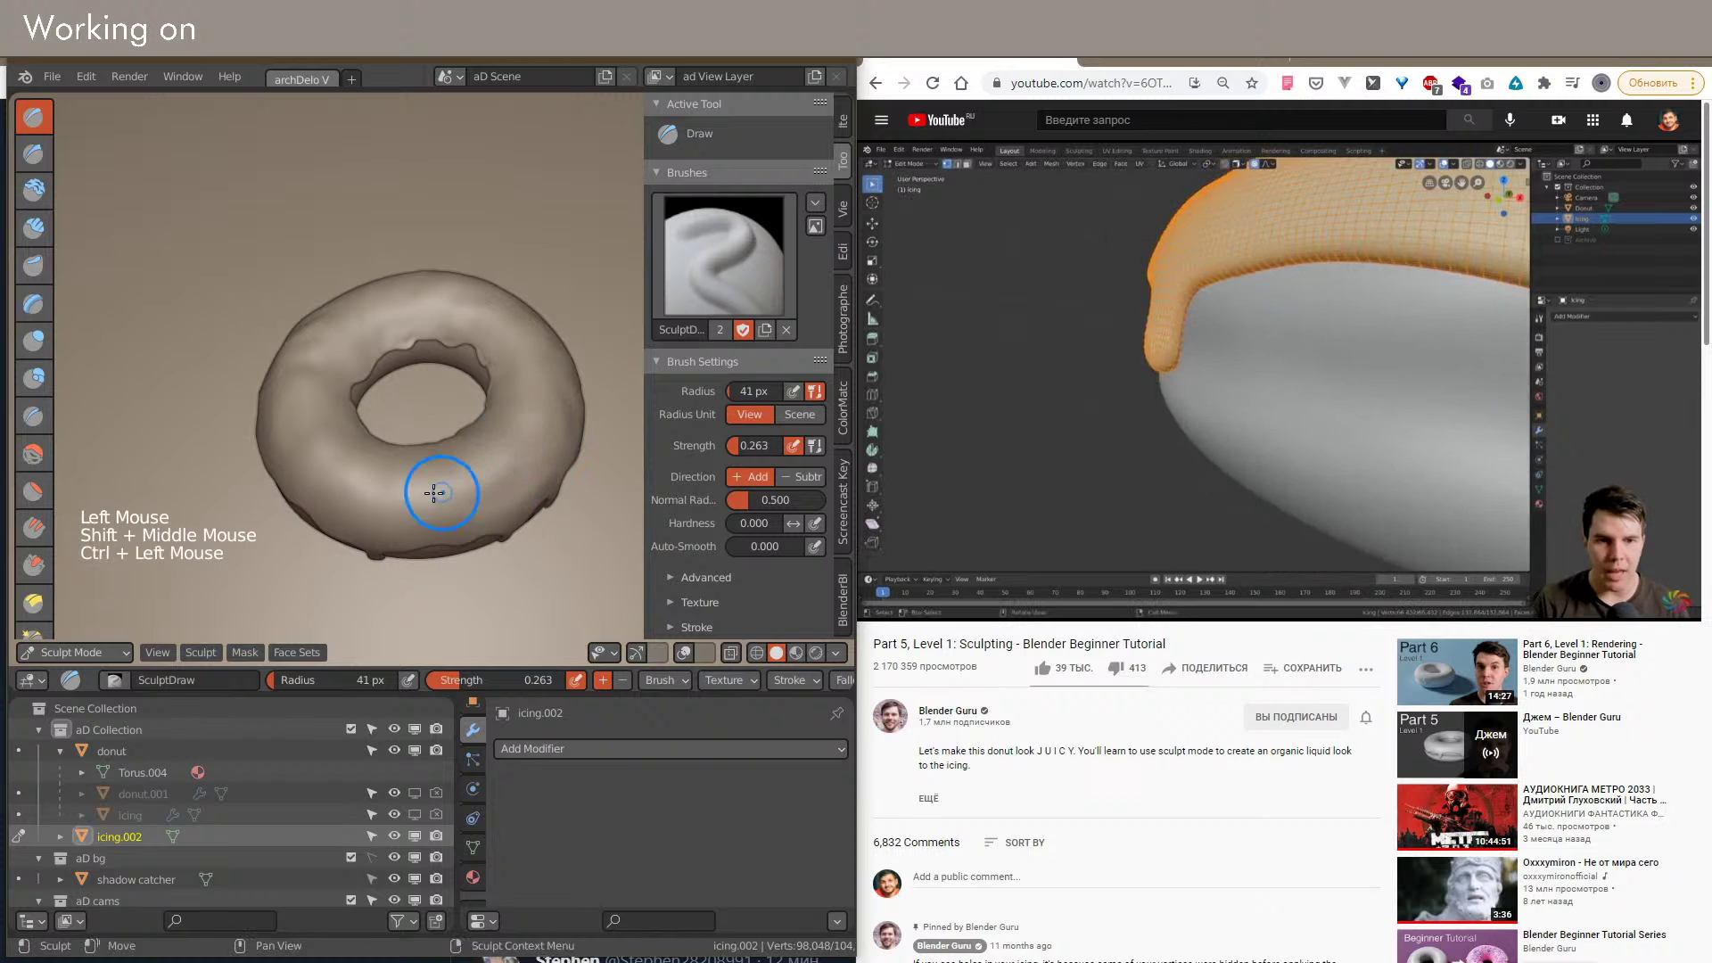
left_click(526, 501, "ctrl")
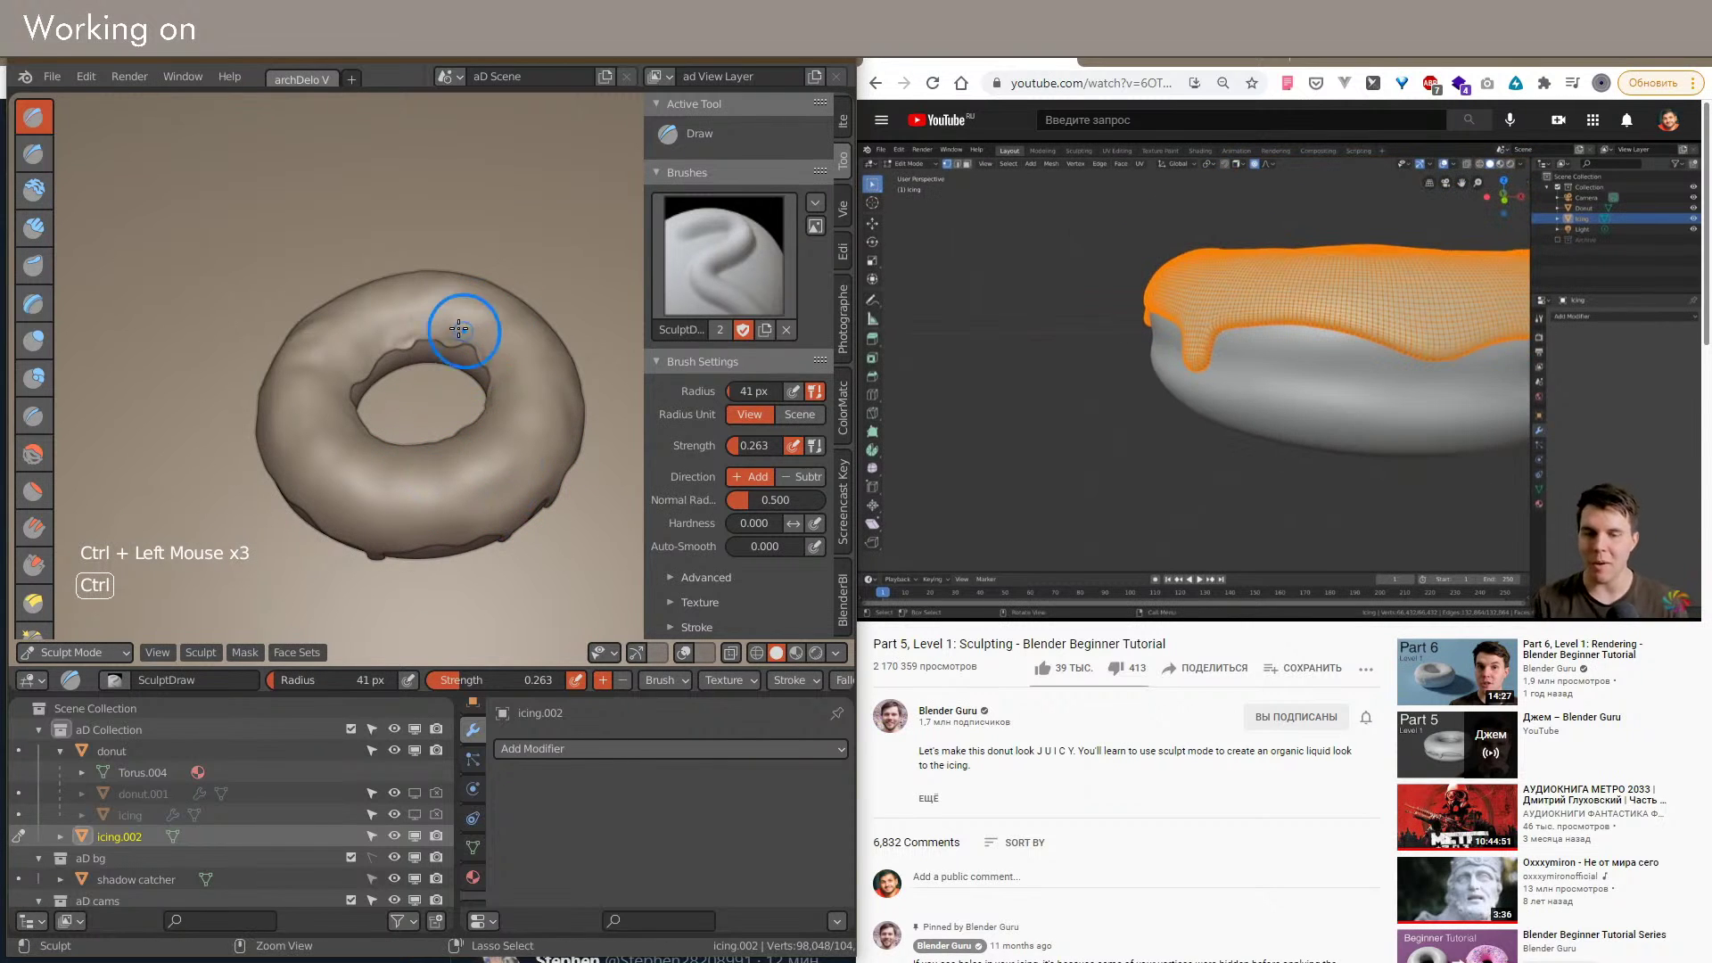
left_click(348, 361, "ctrl")
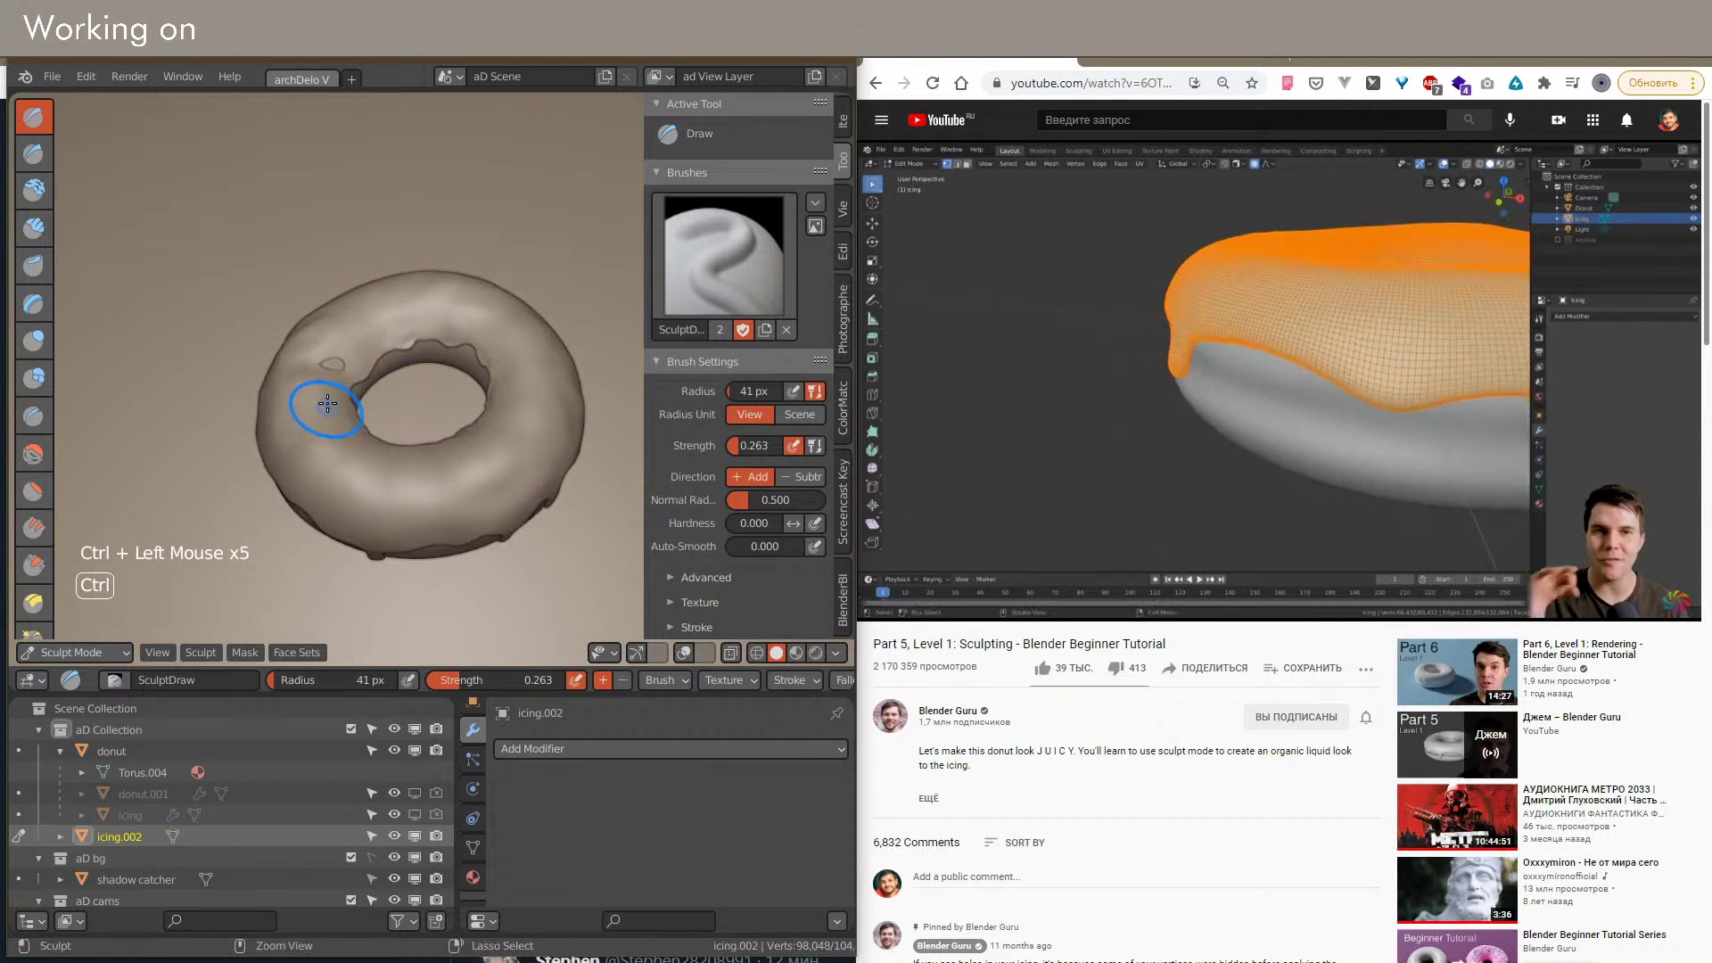
Step: Carve additional shallow hollows between the hole and the icing's outer side with inverted Draw strokes
middle_click_drag(320, 423, 440, 489, "shift")
scroll(448, 475, "up", 1)
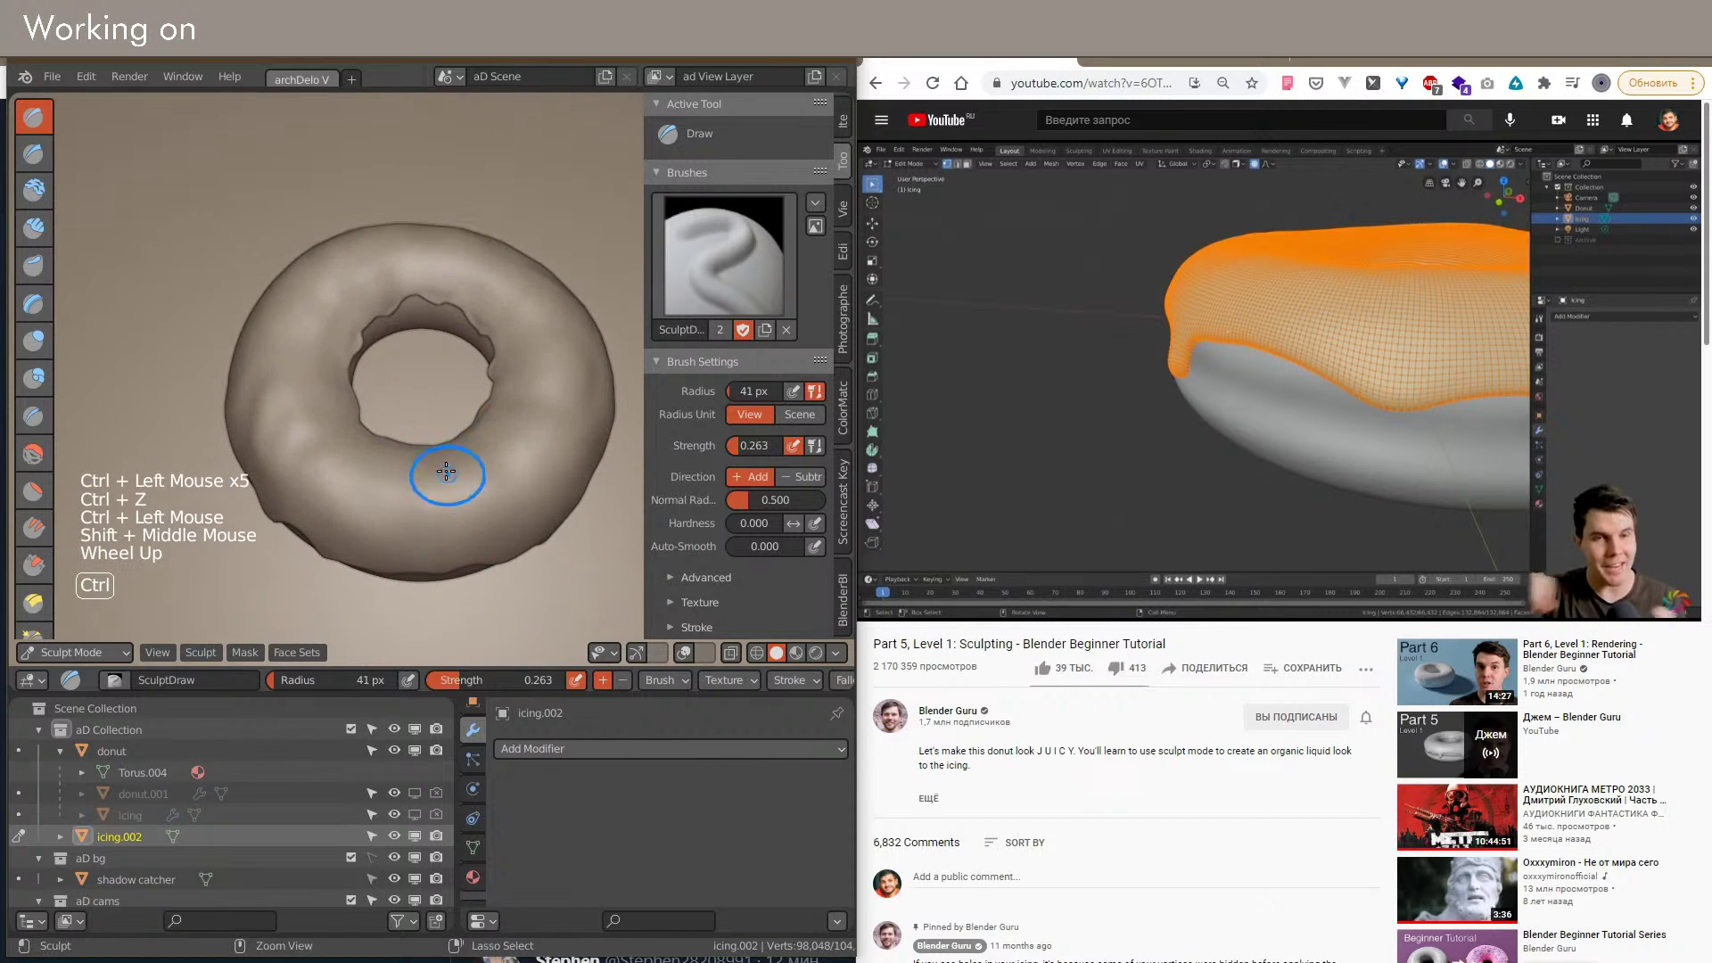
left_click(547, 505, "ctrl")
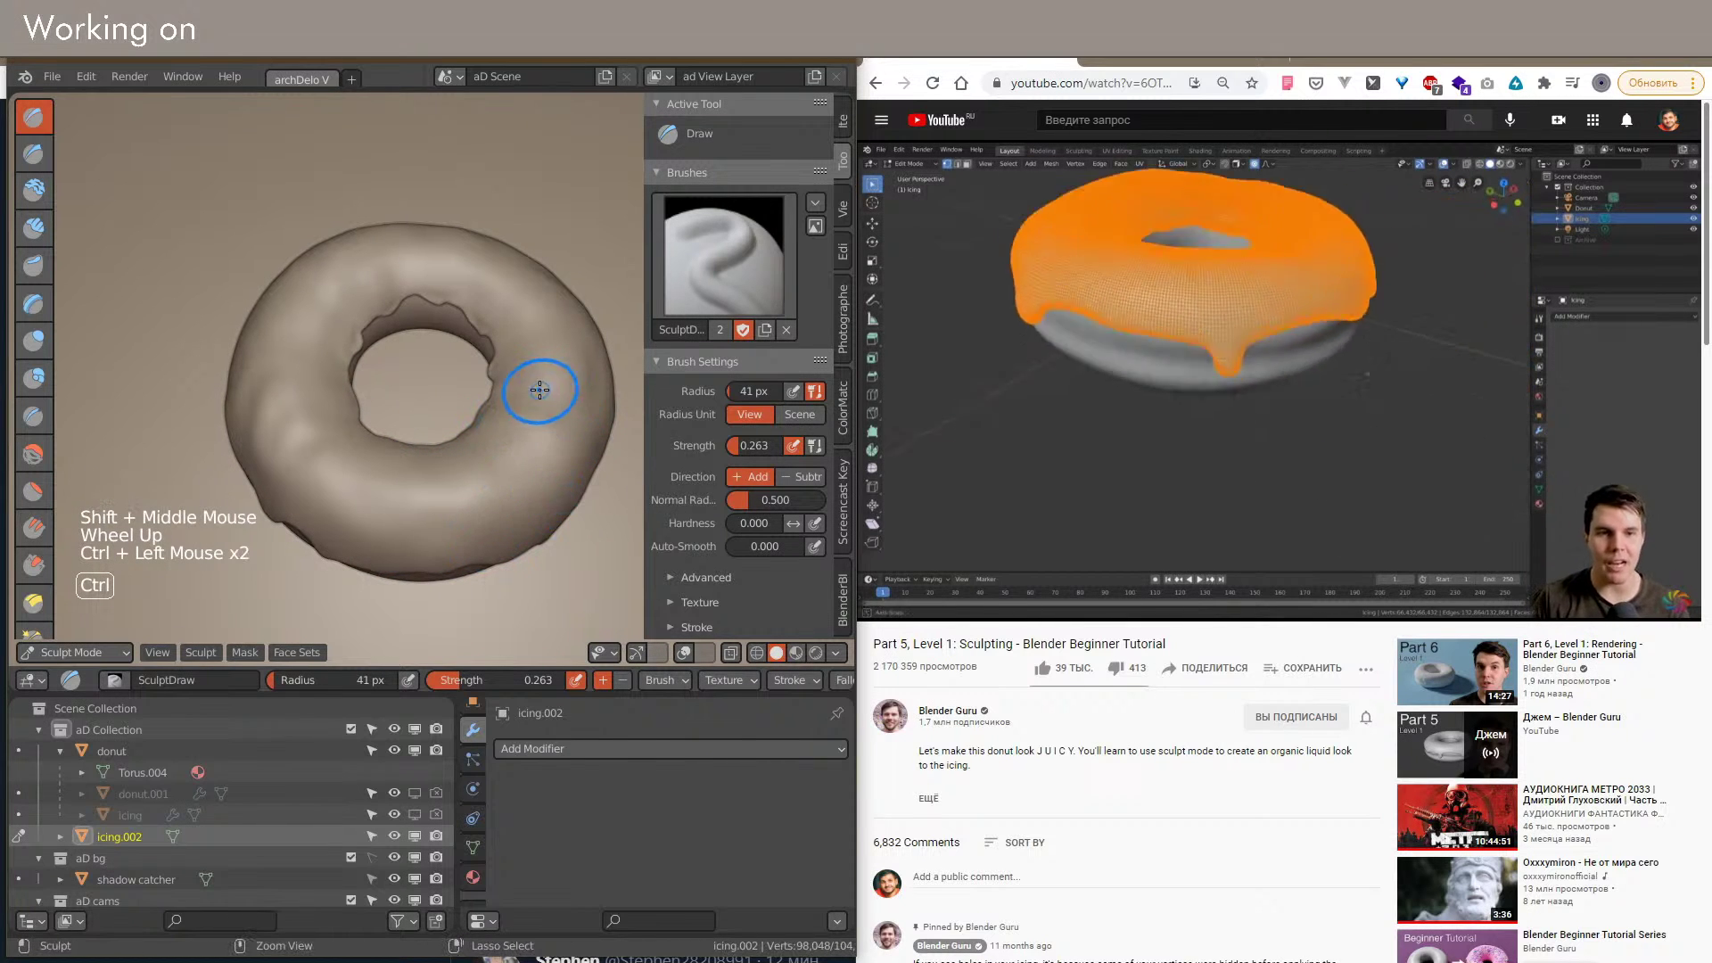
left_click(519, 464, "ctrl")
mouse_move(519, 464)
middle_mouse_down("shift")
mouse_move(391, 476)
mouse_move(451, 496)
mouse_move(436, 517)
middle_mouse_up("shift")
left_click(478, 496, "ctrl")
scroll(453, 470, "up", 3)
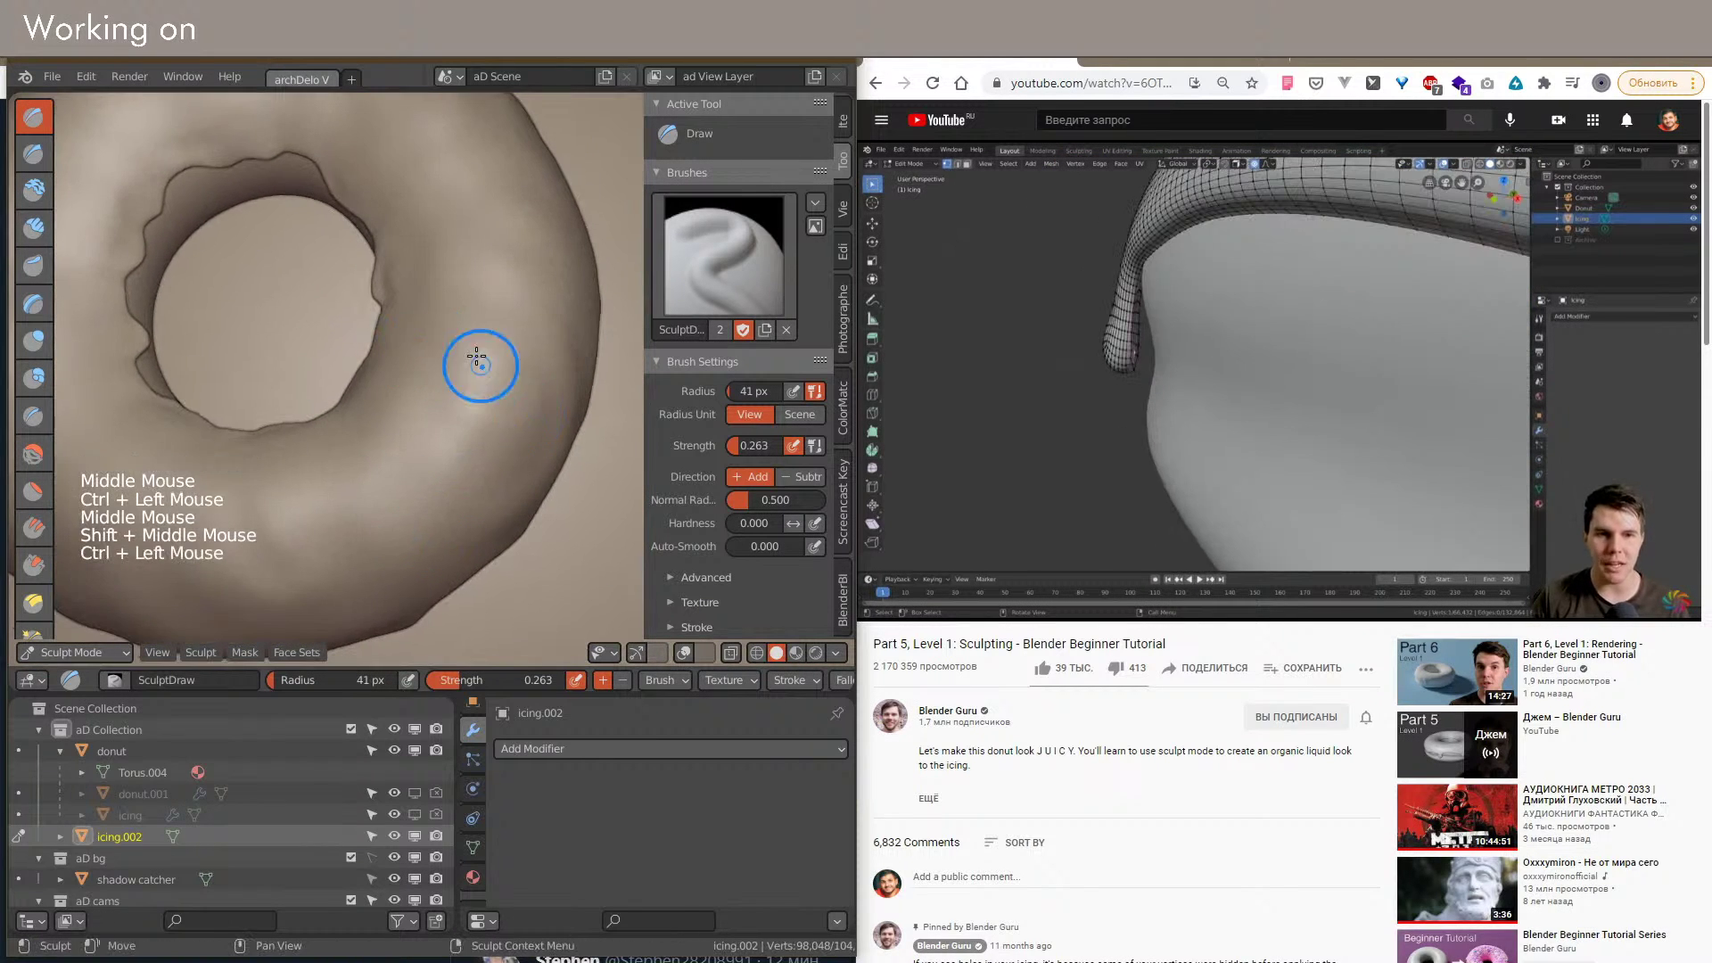
middle_click_drag(488, 382, 489, 439)
mouse_move(491, 353)
middle_mouse_down()
mouse_move(532, 470)
mouse_move(511, 299)
middle_mouse_up()
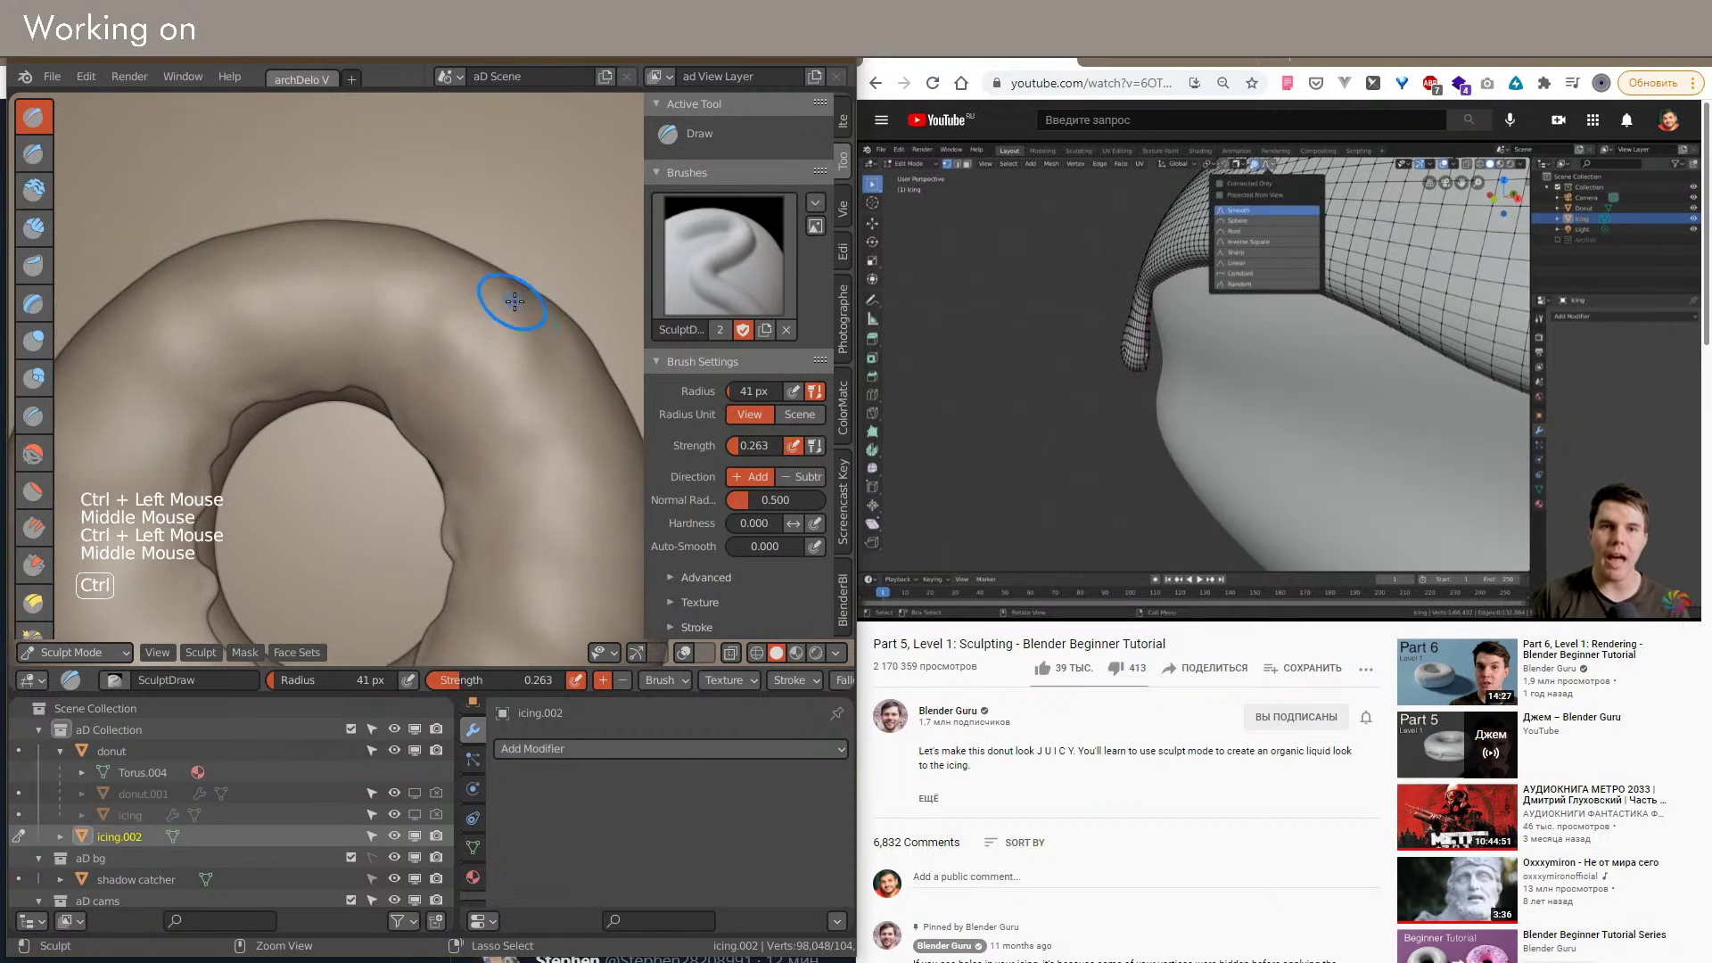
left_click_drag(247, 280, 221, 319, "ctrl")
Step: Switch the icing to Edit Mode and select a vertex at the tip of the drip seen in profile
mouse_move(222, 382)
middle_mouse_down()
mouse_move(352, 375)
mouse_move(335, 376)
middle_mouse_up()
mouse_move(256, 329)
middle_mouse_down("alt")
mouse_move(478, 458)
mouse_move(286, 393)
mouse_move(506, 393)
mouse_move(440, 378)
middle_mouse_up("alt")
scroll(454, 445, "down", 2)
scroll(286, 393, "up", 2)
scroll(507, 392, "up", 4)
scroll(439, 378, "up", 3)
key("Tab")
scroll(395, 431, "up", 3)
middle_click_drag(265, 435, 374, 418)
key("shift+alt+z")
key("shift+alt+z")
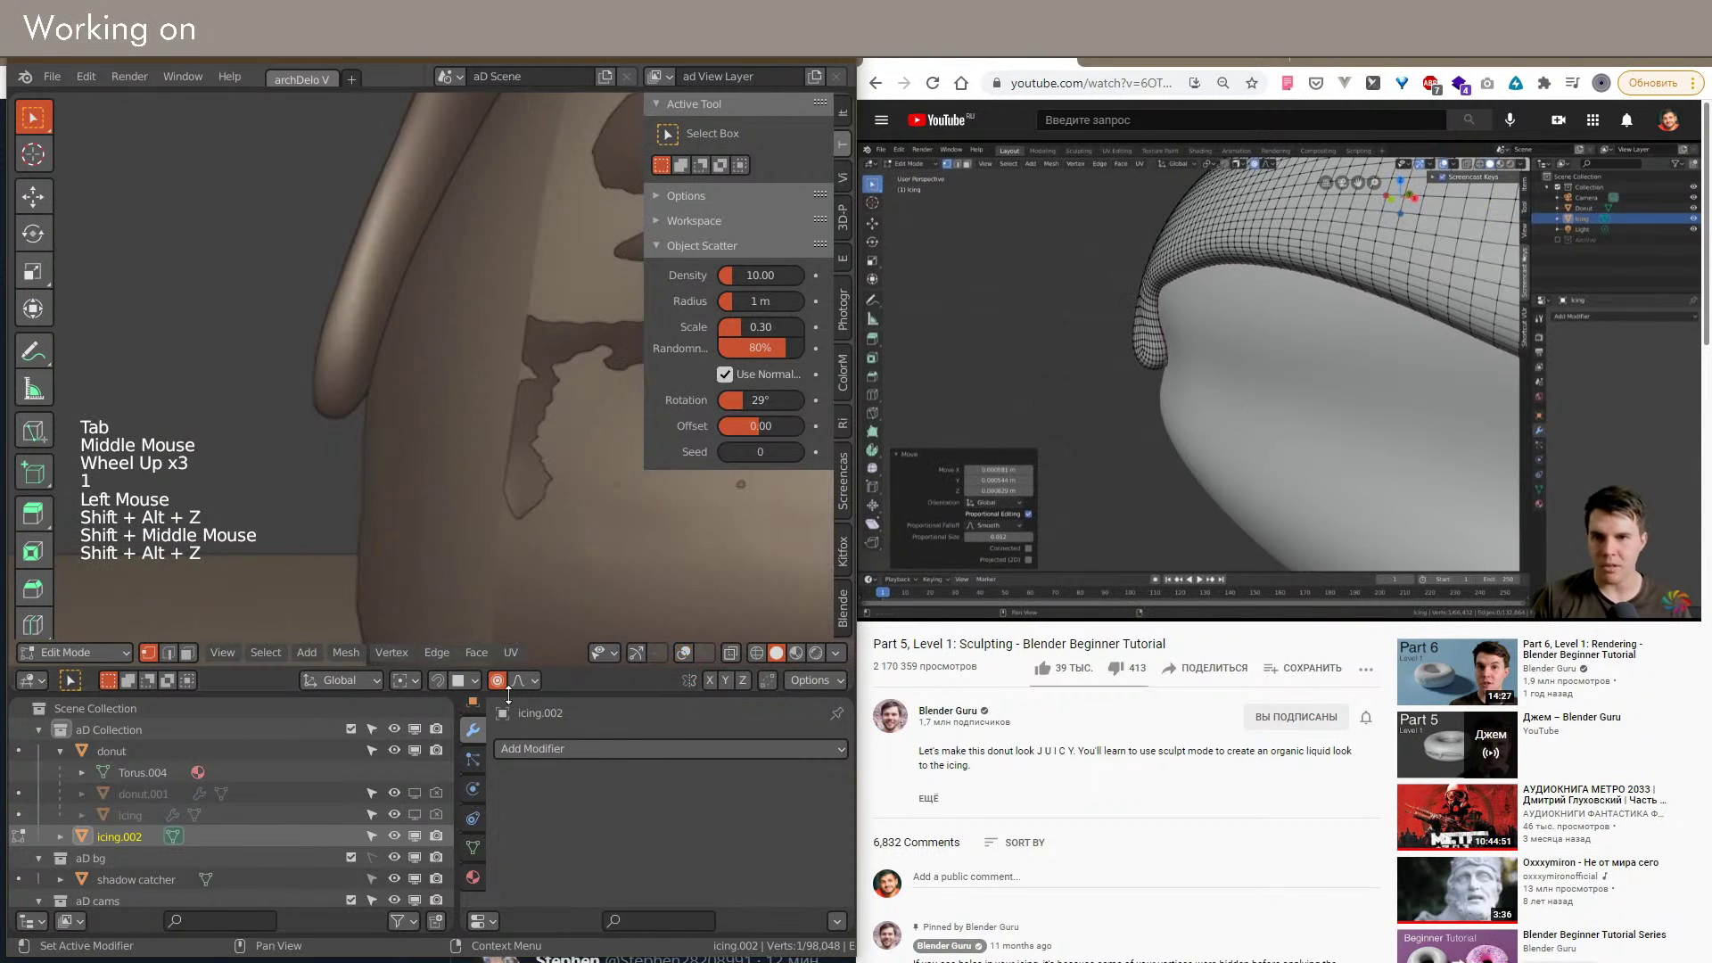
Step: Move the drip tip toward the donut's side using Smooth proportional editing with a size of 0.012
left_click(418, 521)
middle_click_drag(418, 522, 451, 508, "shift")
scroll(437, 512, "down", 4)
middle_click_drag(450, 508, 454, 506, "shift")
middle_click_drag(455, 506, 497, 418, "shift")
scroll(460, 504, "down", 3)
scroll(451, 490, "up", 3)
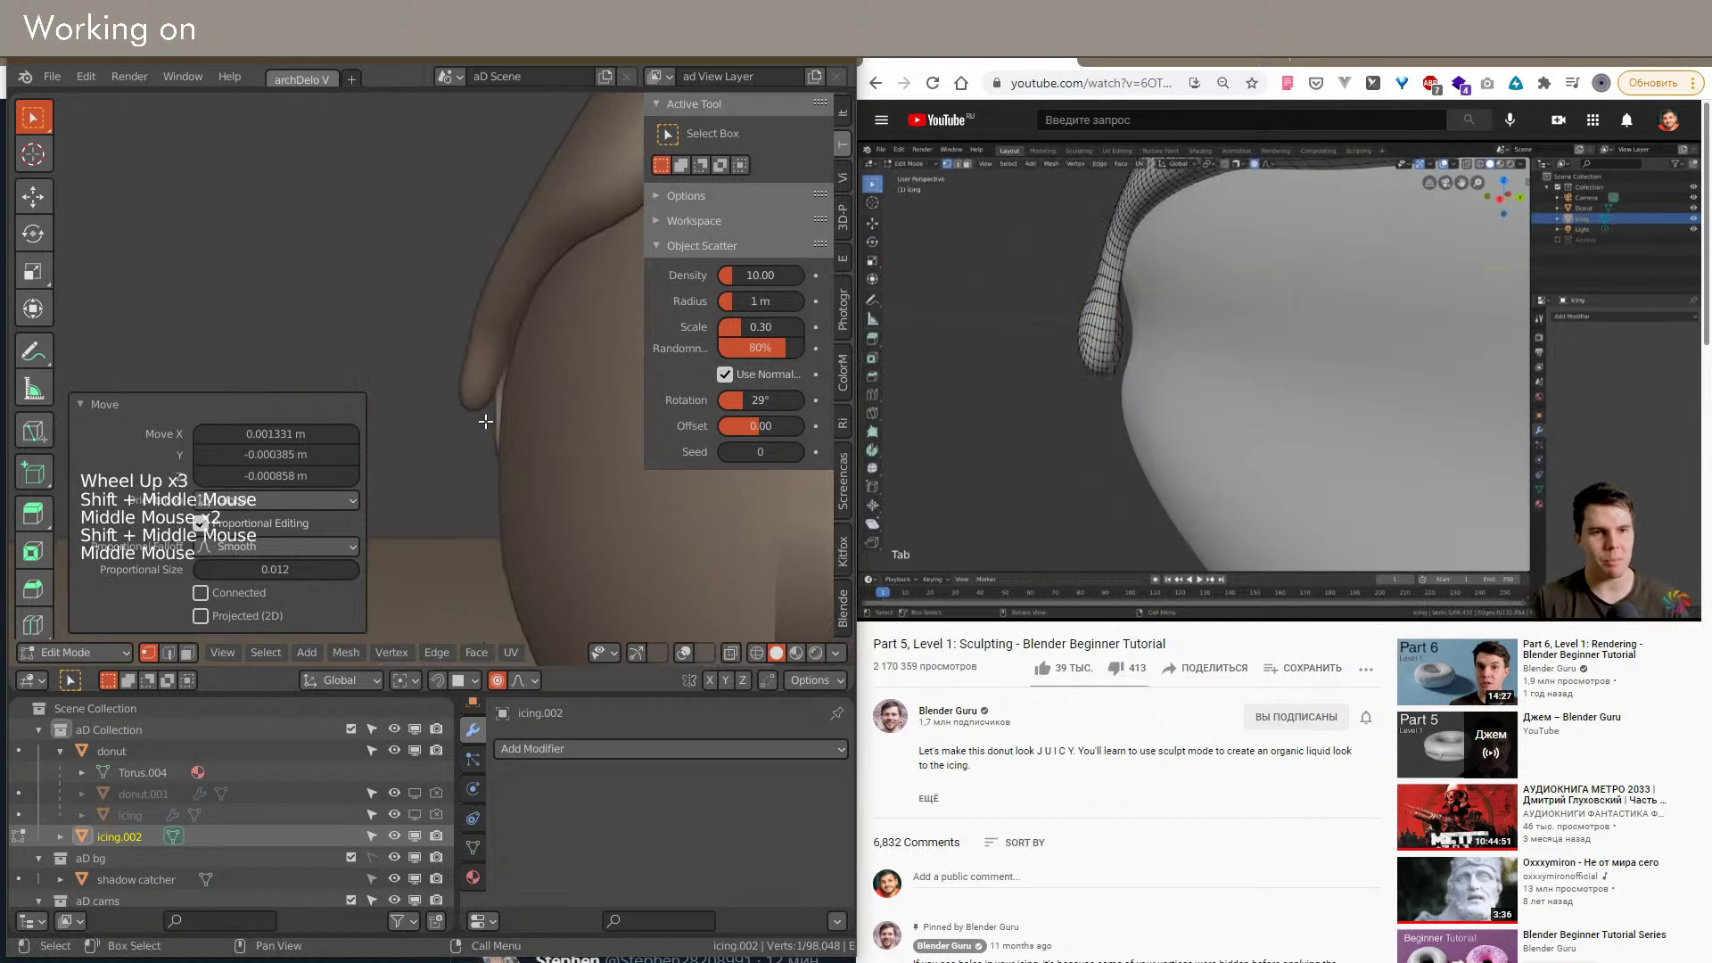
Step: Try to move the drip tip closer to the donut's side with Smooth proportional editing at a size of 0.01
left_click(524, 477)
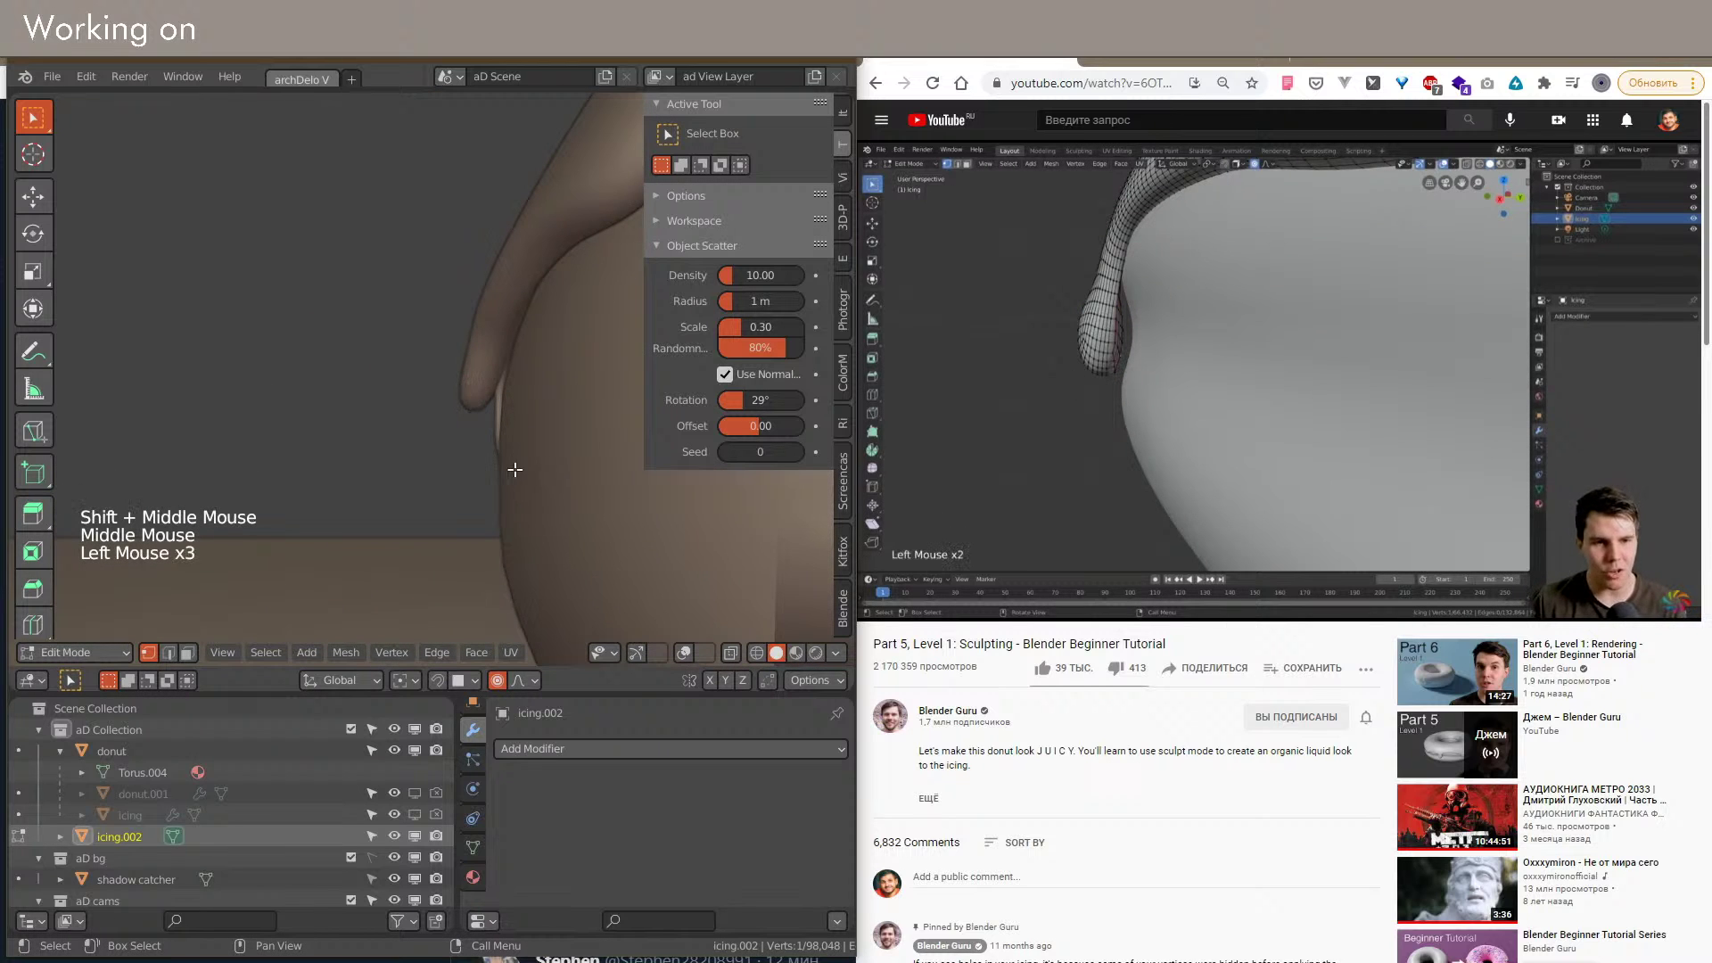
key("g")
scroll(530, 473, "up", 2)
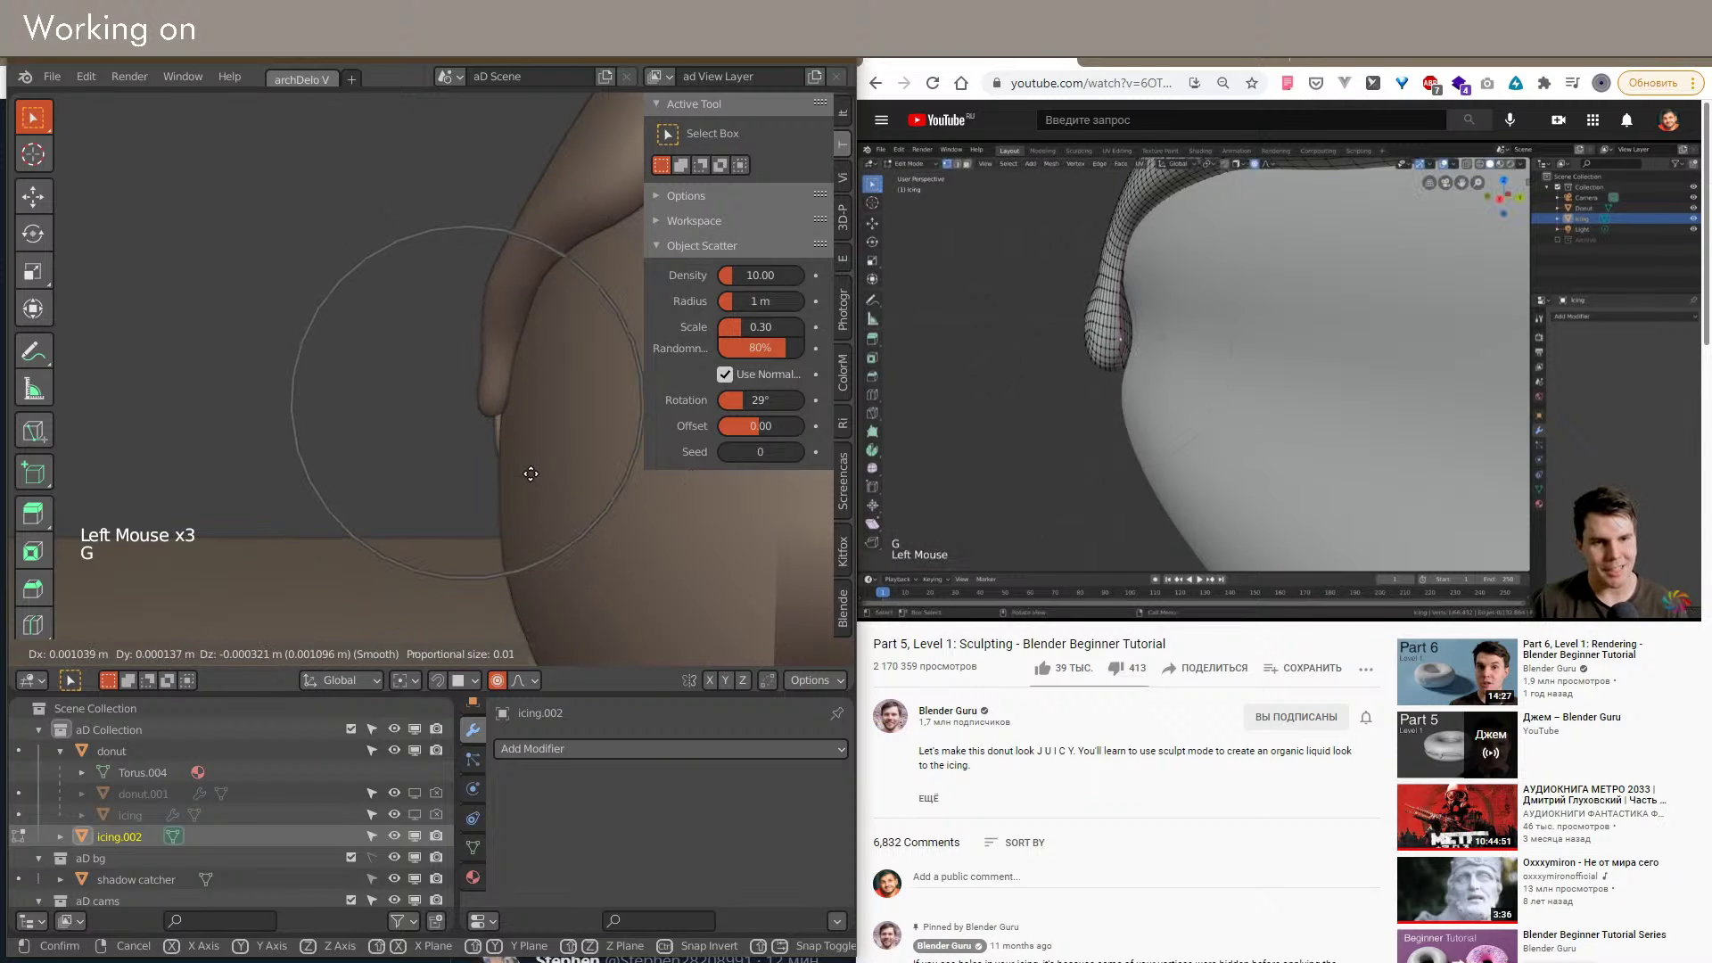
left_click(531, 474)
Step: Try moving the drip tip with the Sharp, Inverse Square and Sphere proportional editing falloffs
left_click(521, 683)
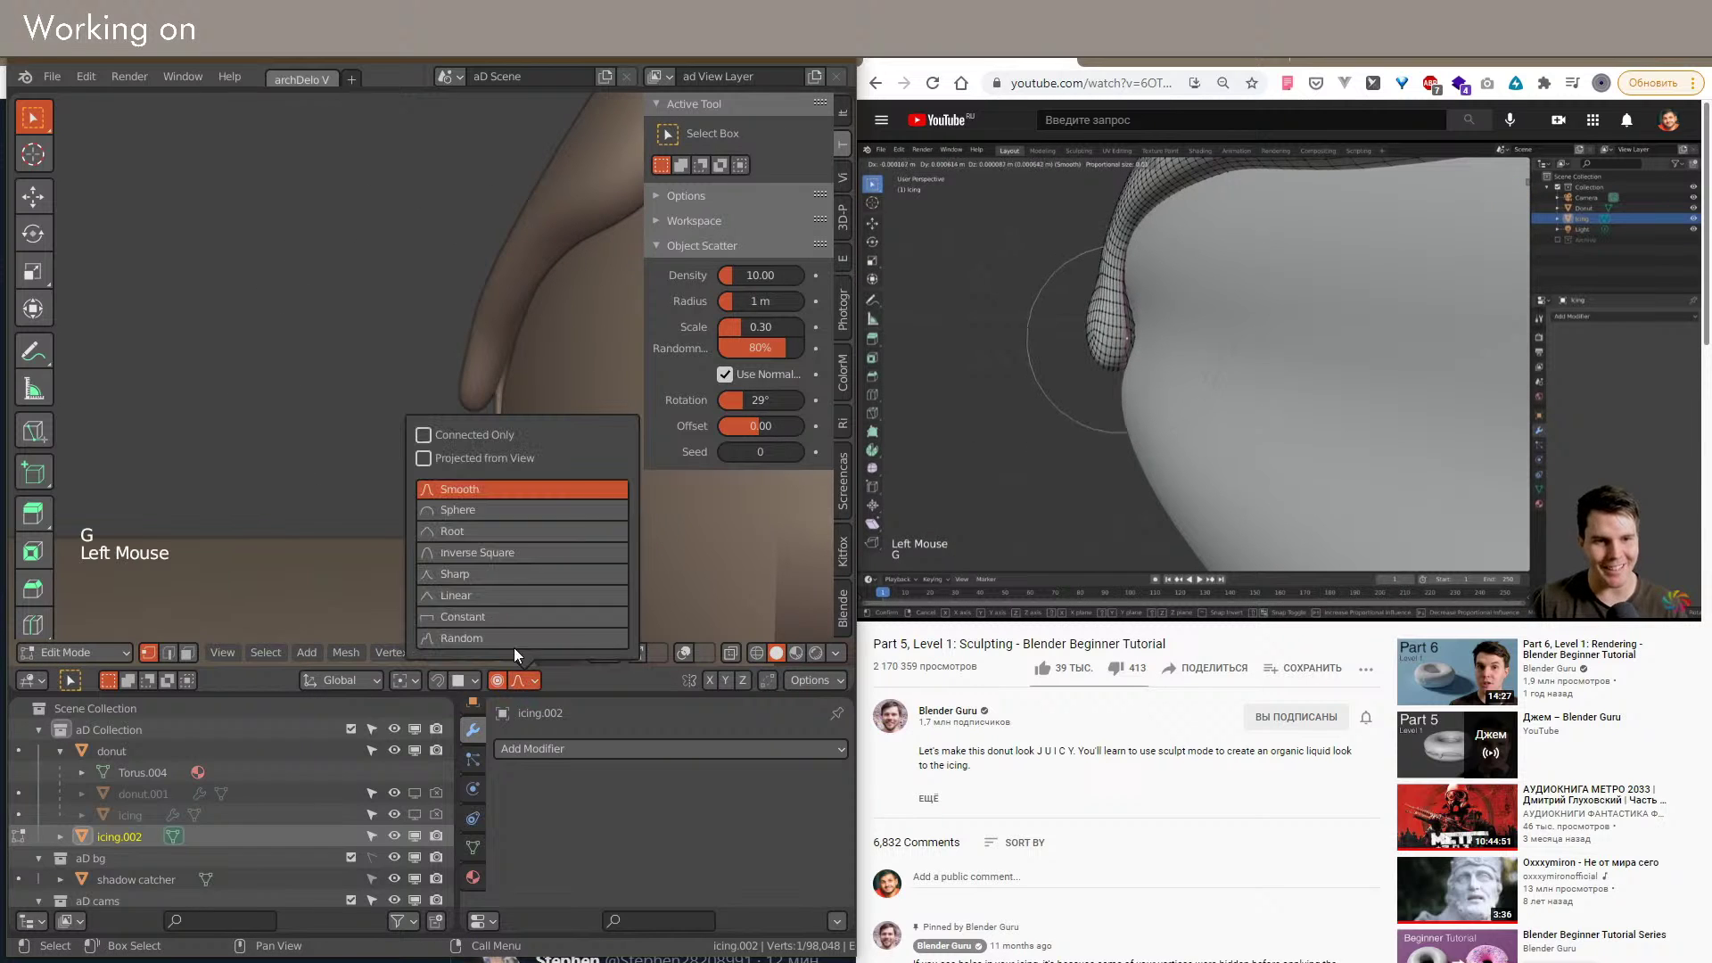
key("g")
left_click(394, 475)
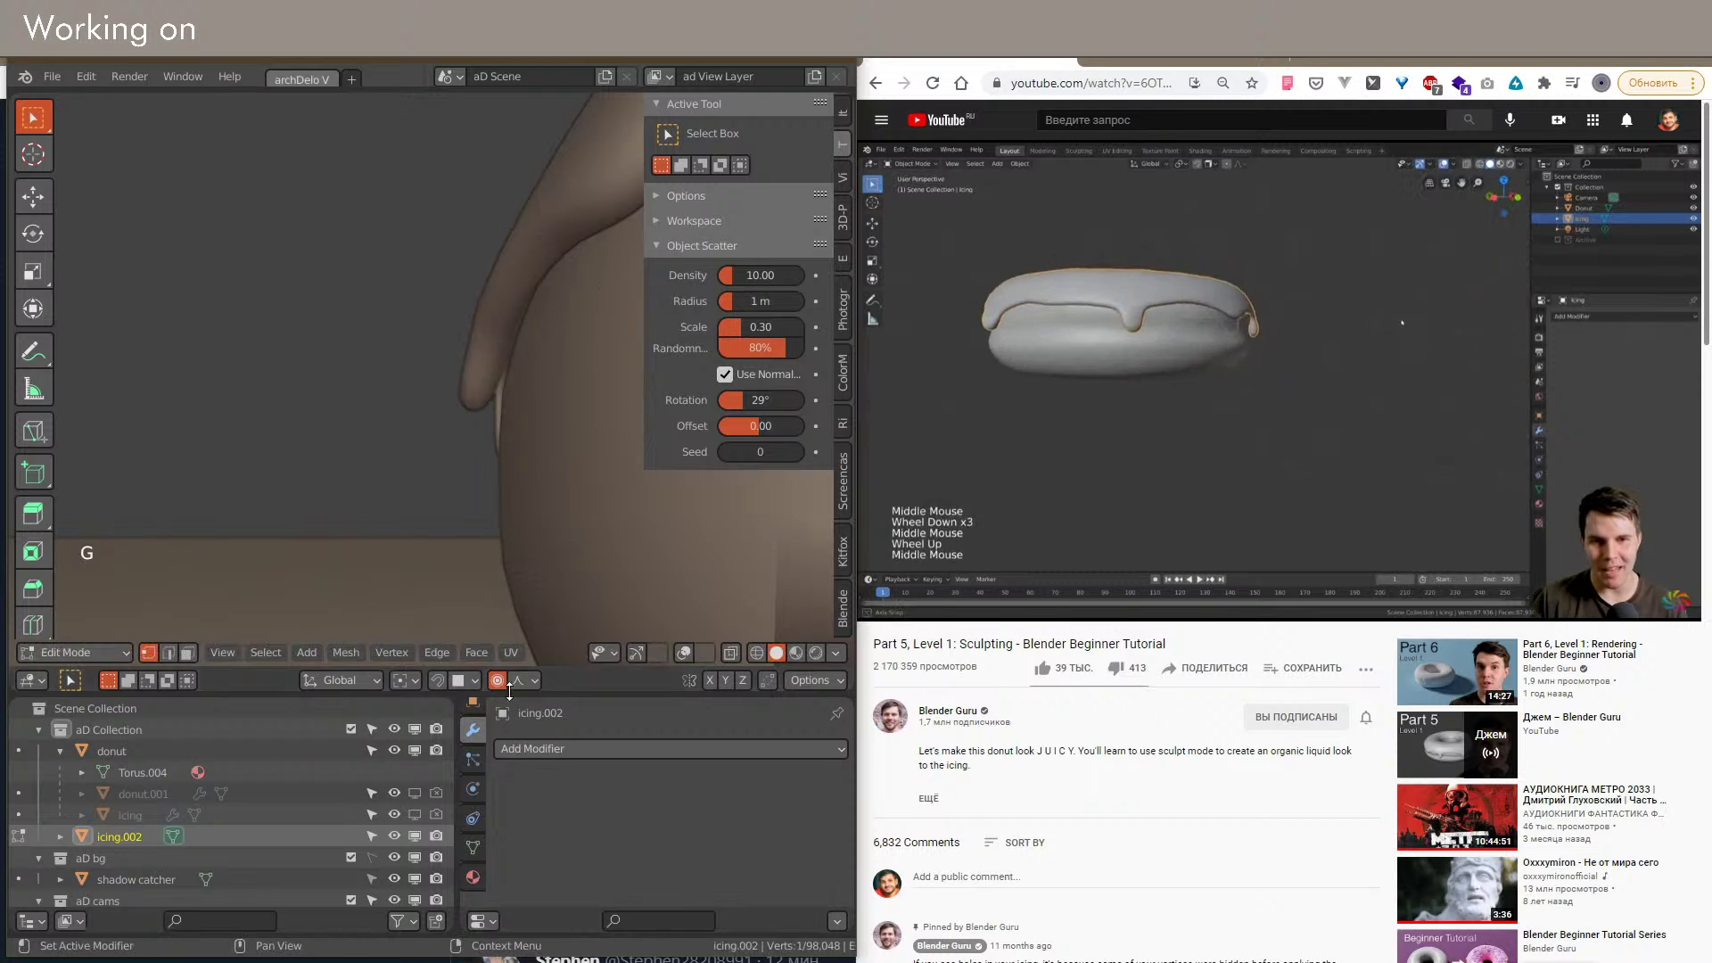
left_click(525, 682)
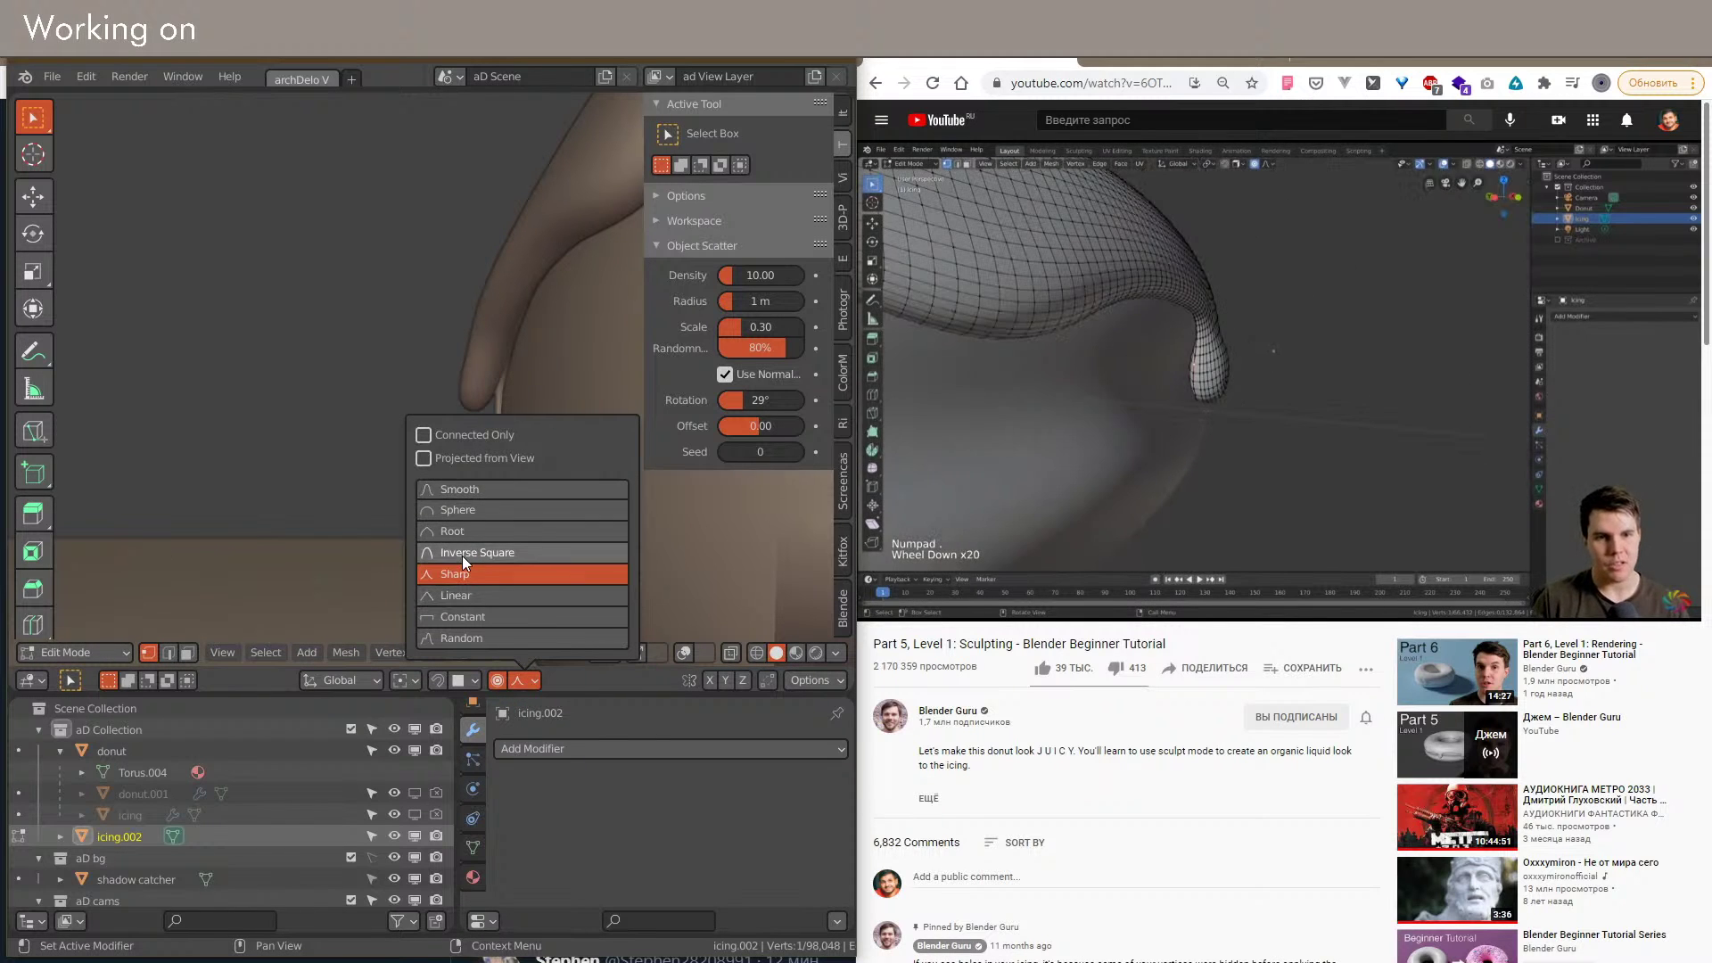
left_click(462, 530)
key("g")
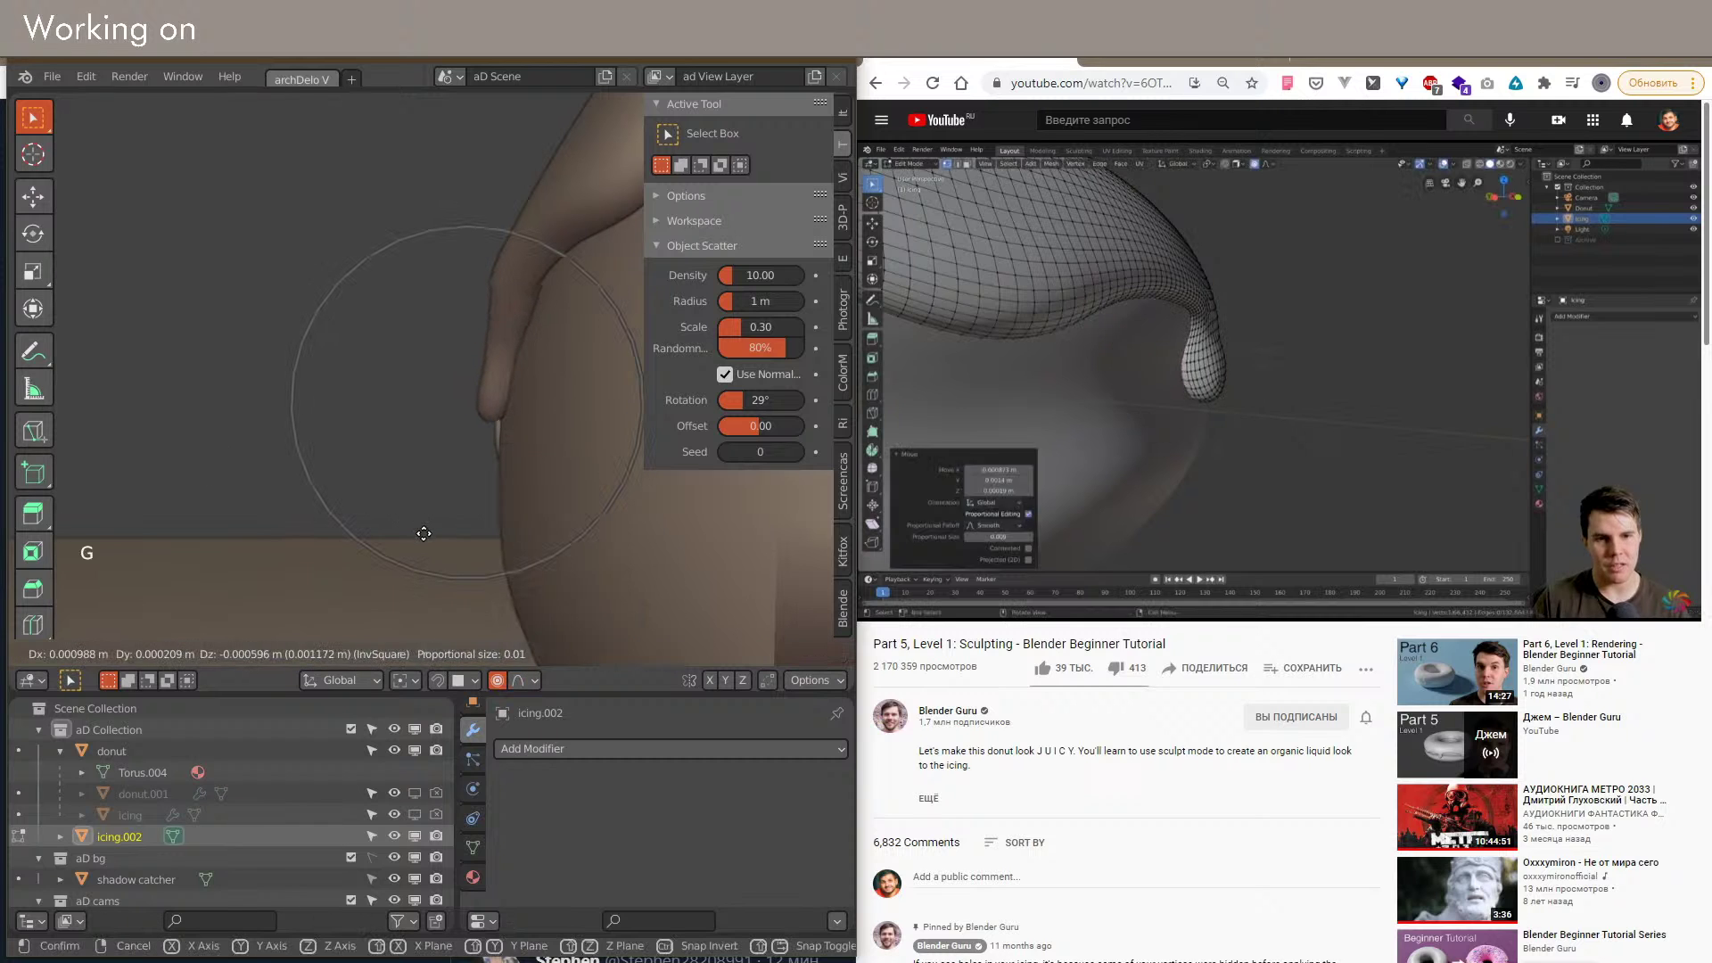
left_click(526, 682)
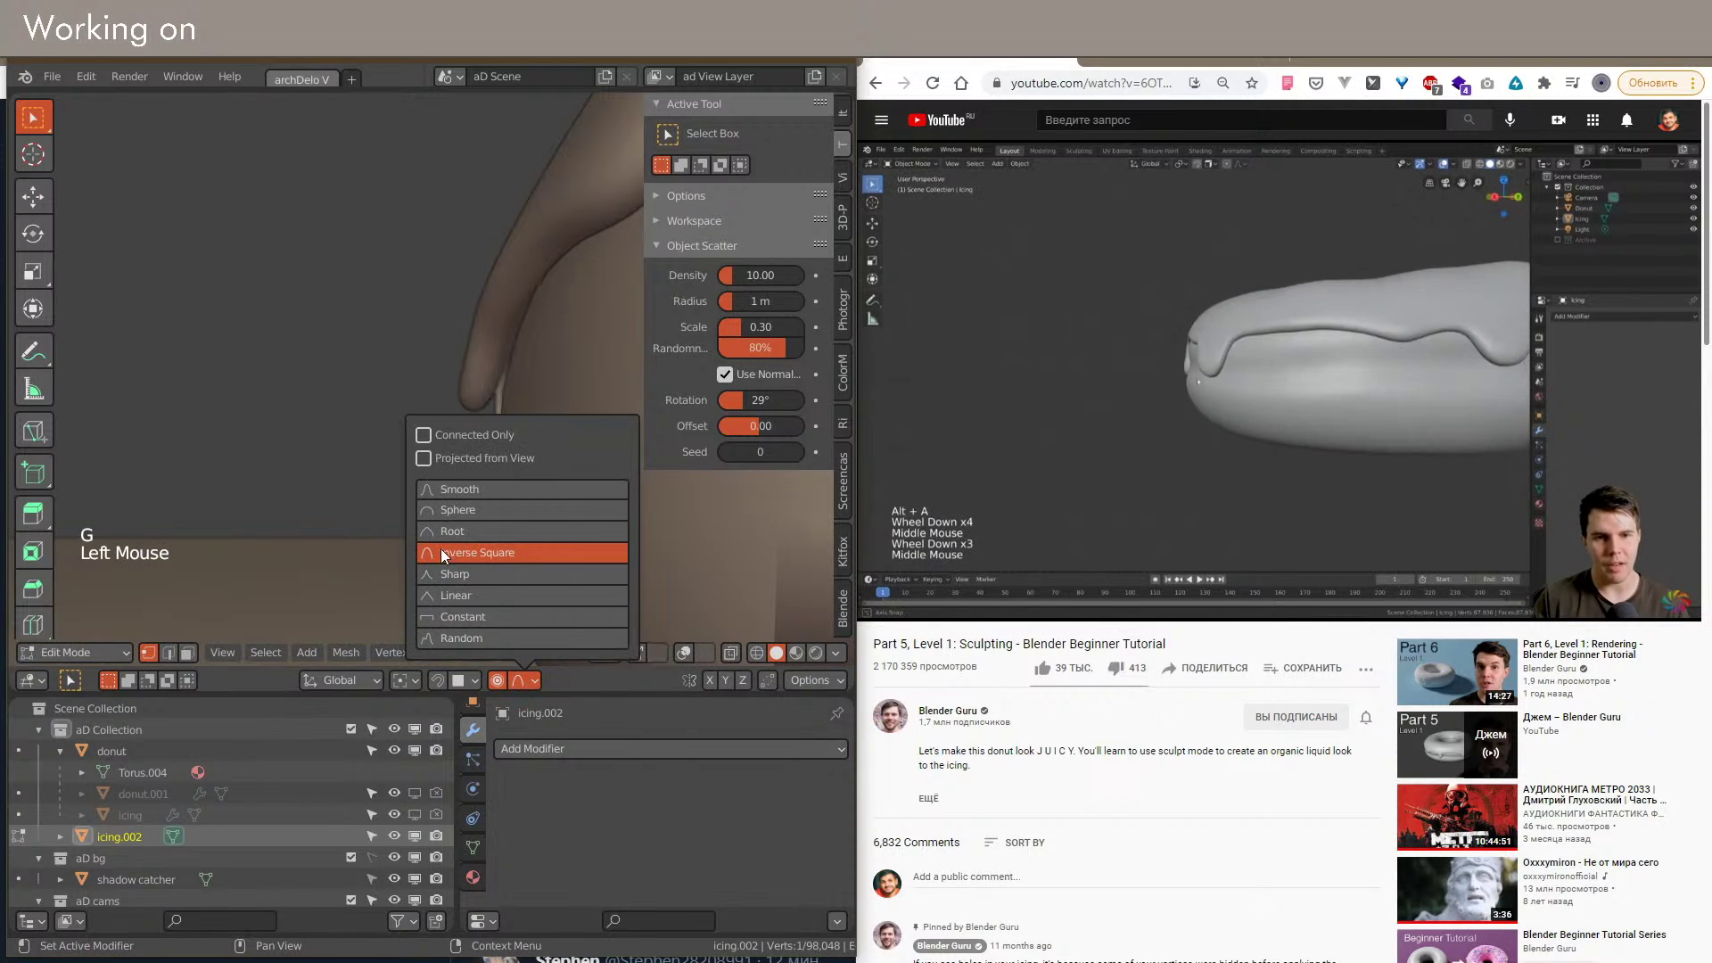
left_click(447, 515)
key("g")
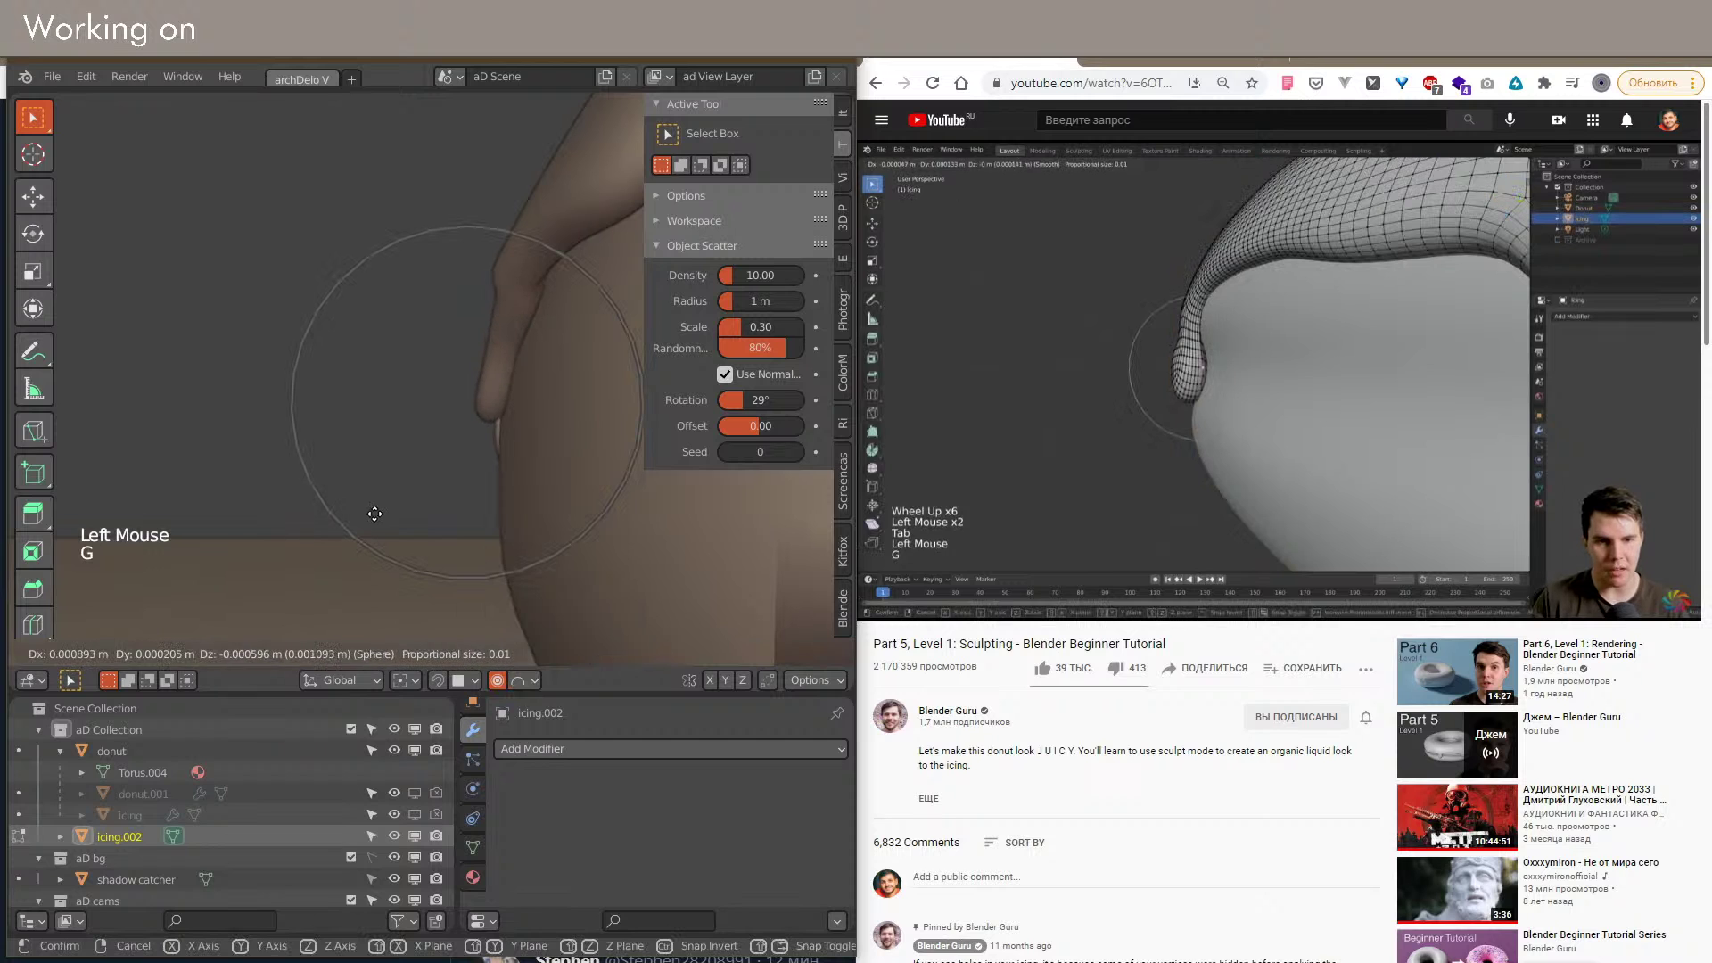
Step: Set the proportional falloff to Sharp and move the drip tip against the donut's side with a size of 0.018
left_click(528, 682)
left_click(528, 681)
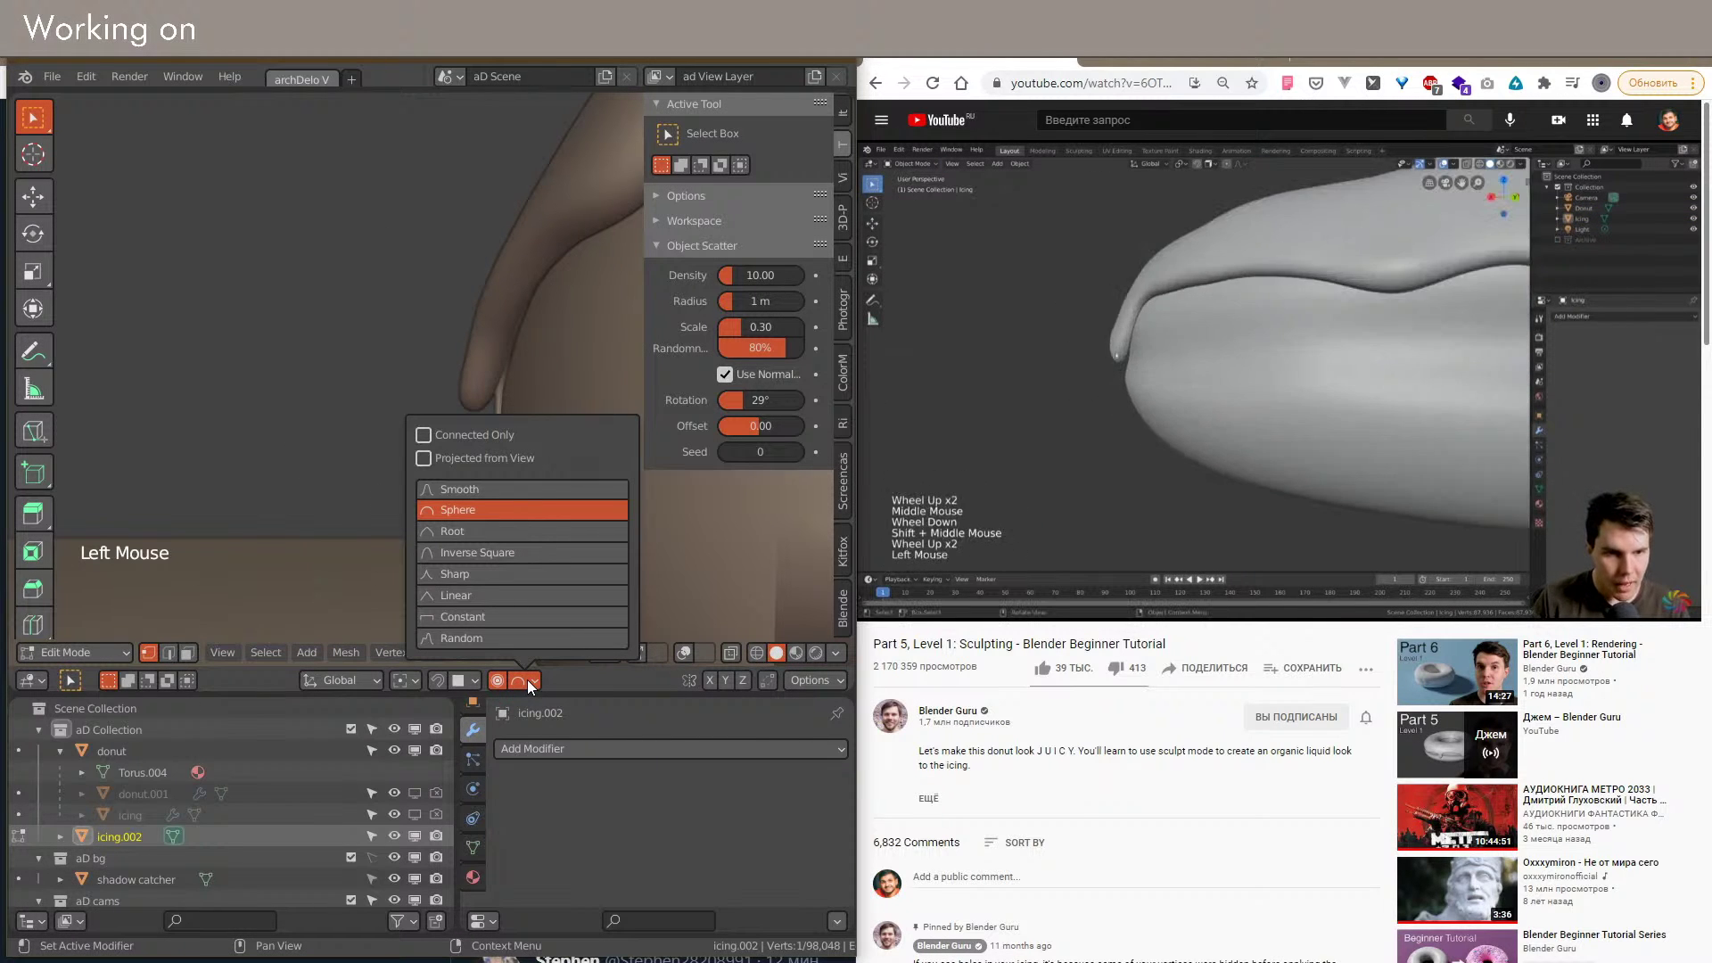
left_click(452, 575)
key("g")
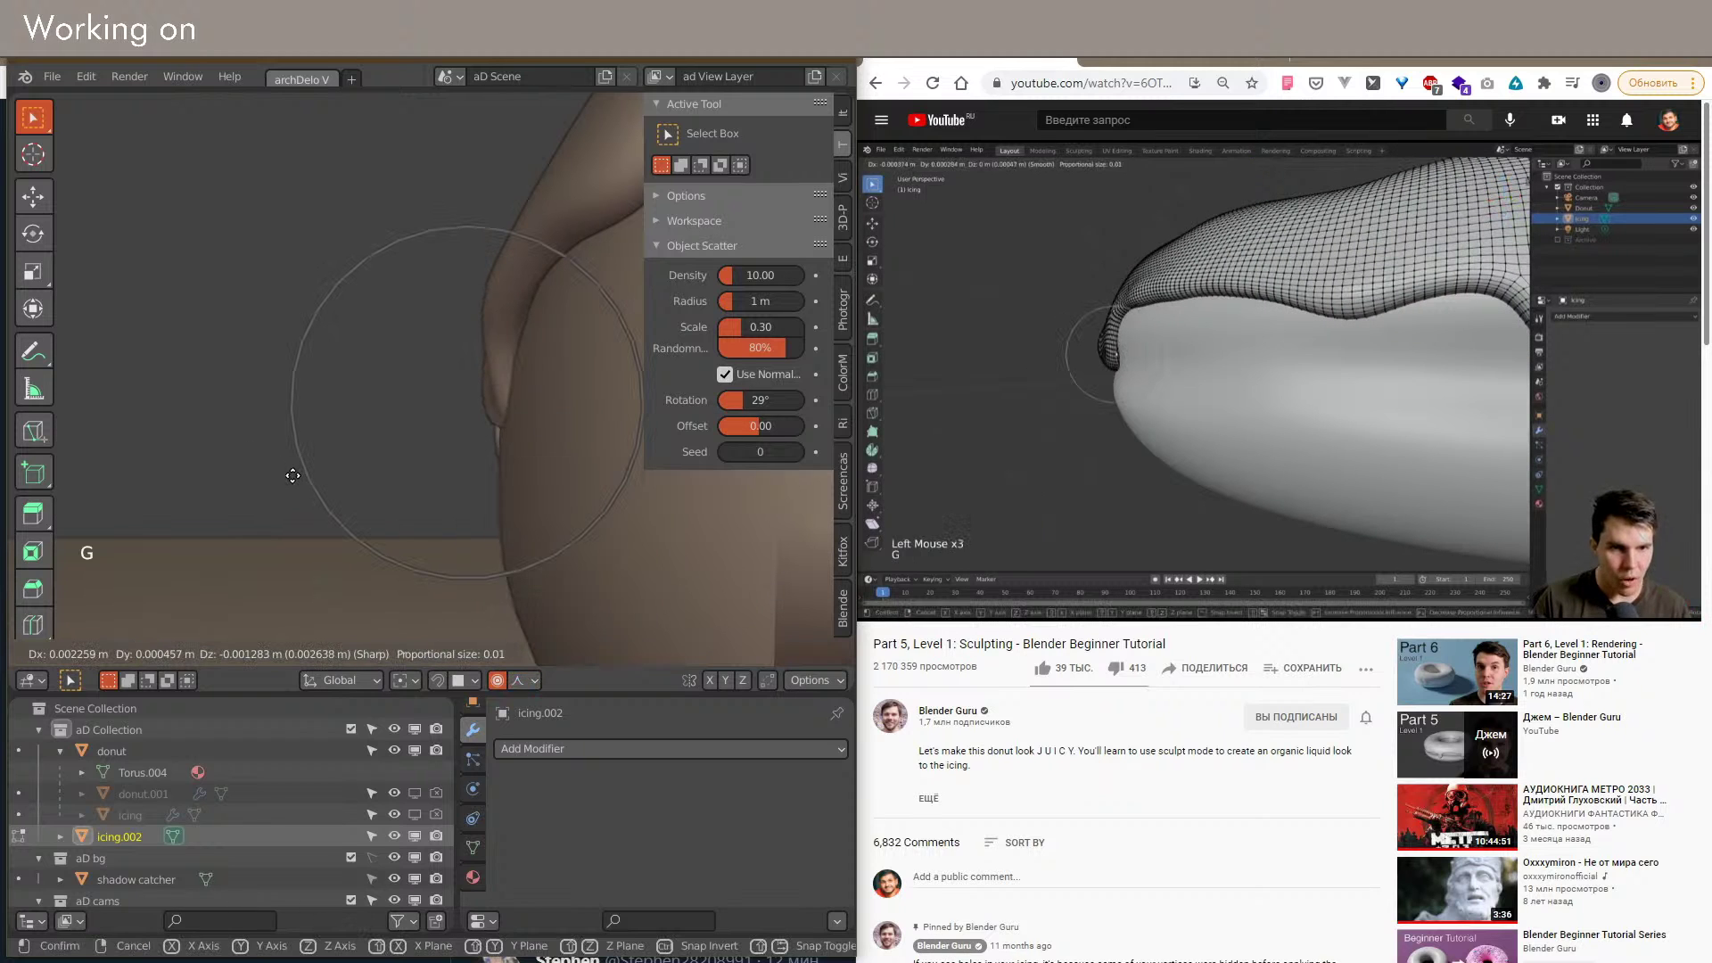
scroll(292, 477, "down", 7)
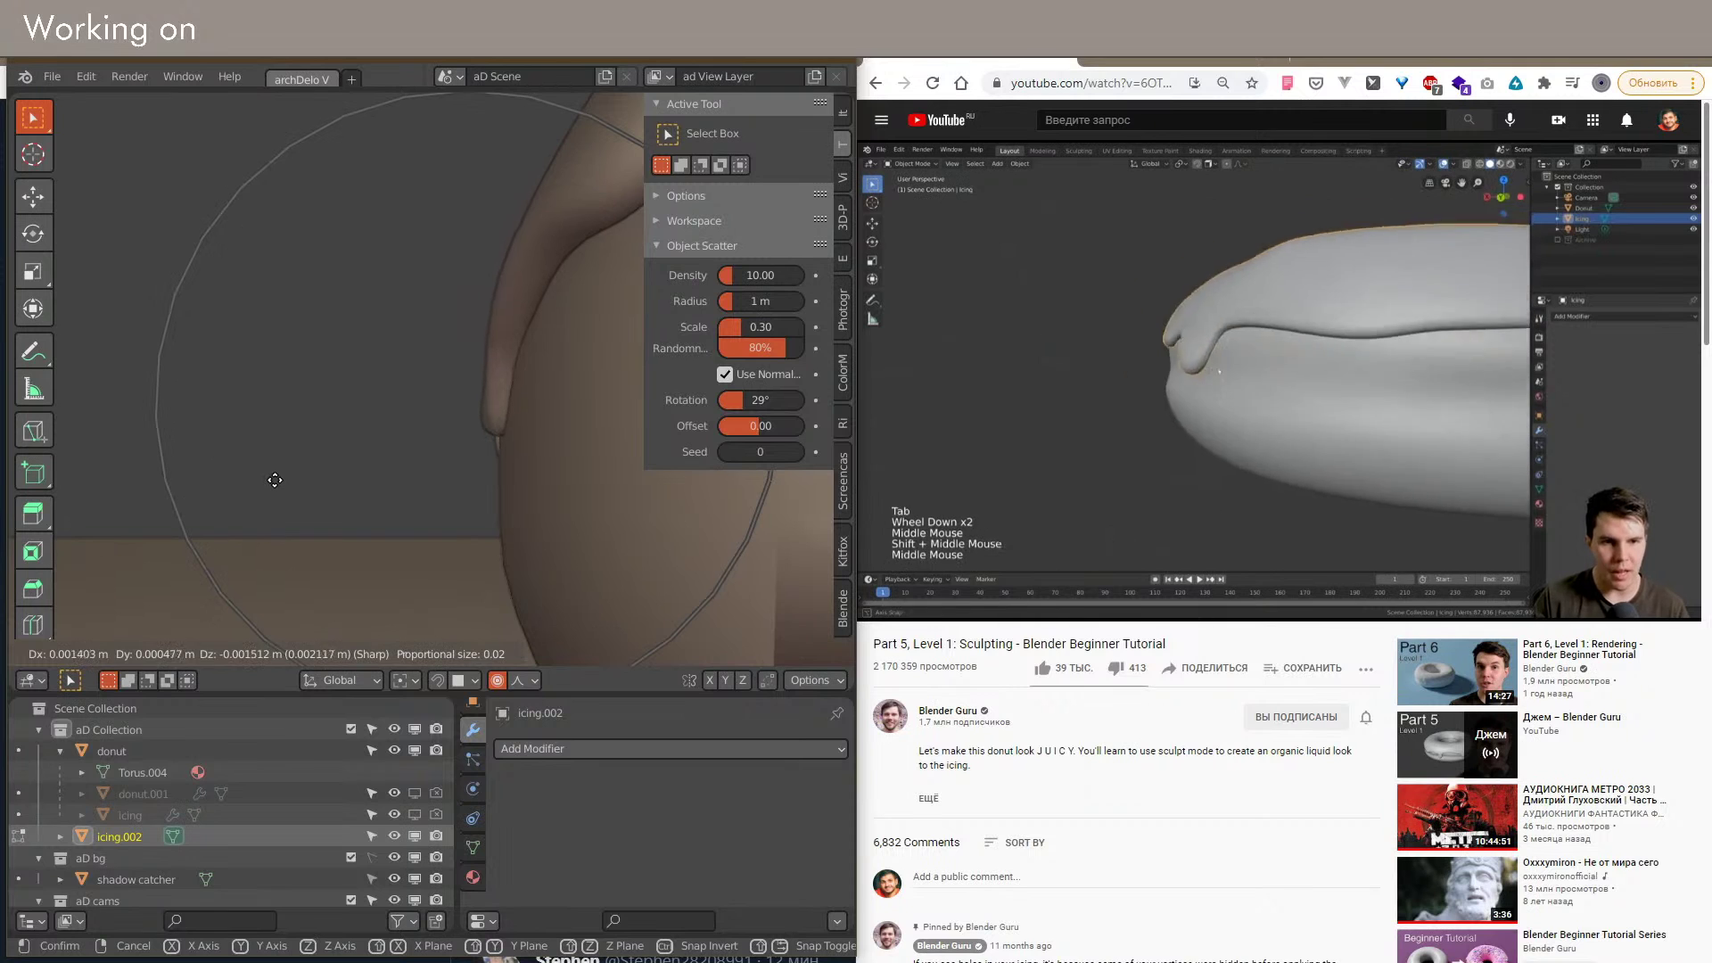
left_click(274, 479)
scroll(482, 486, "down", 4)
Step: Select another vertex on the drip and move it toward the donut's side with a Sharp proportional size of 0.018
middle_click_drag(482, 486, 406, 402, "shift")
scroll(466, 499, "down", 2)
scroll(406, 402, "up", 2)
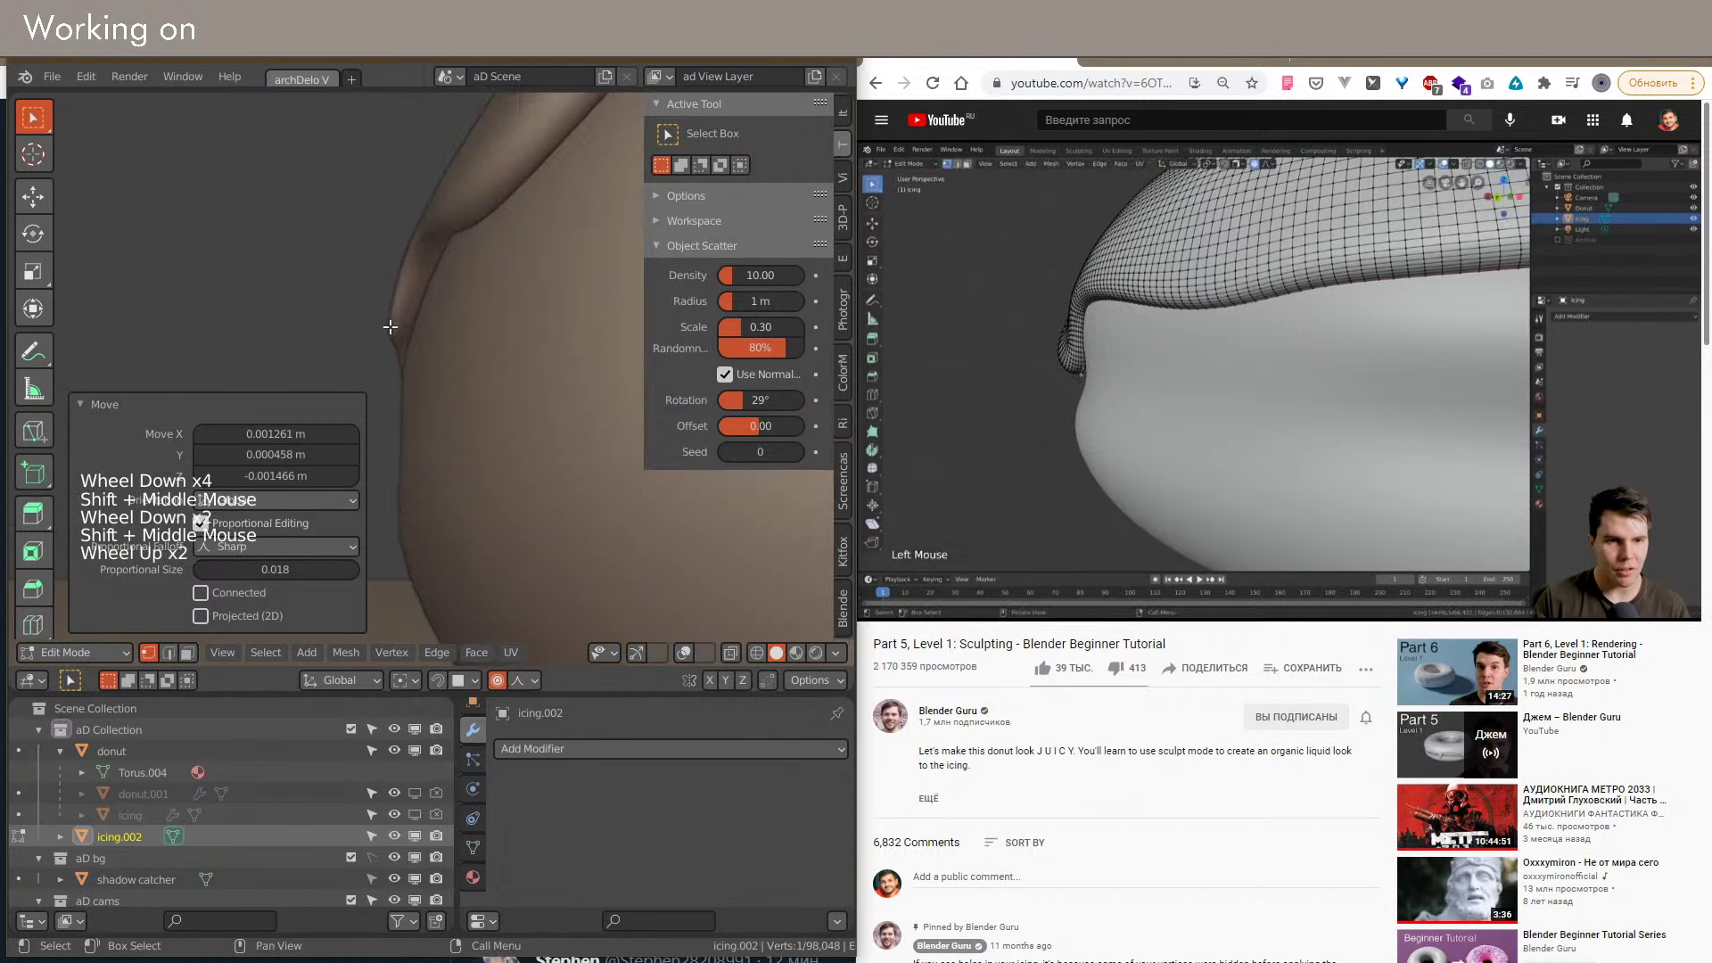
left_click(408, 405)
key("g")
left_click(473, 221)
Step: Nudge the drip tip seen in profile closer to the body with a Sharp proportional size of 0.022
middle_click_drag(479, 213, 390, 276, "shift")
scroll(413, 313, "up", 1)
scroll(321, 230, "down", 1)
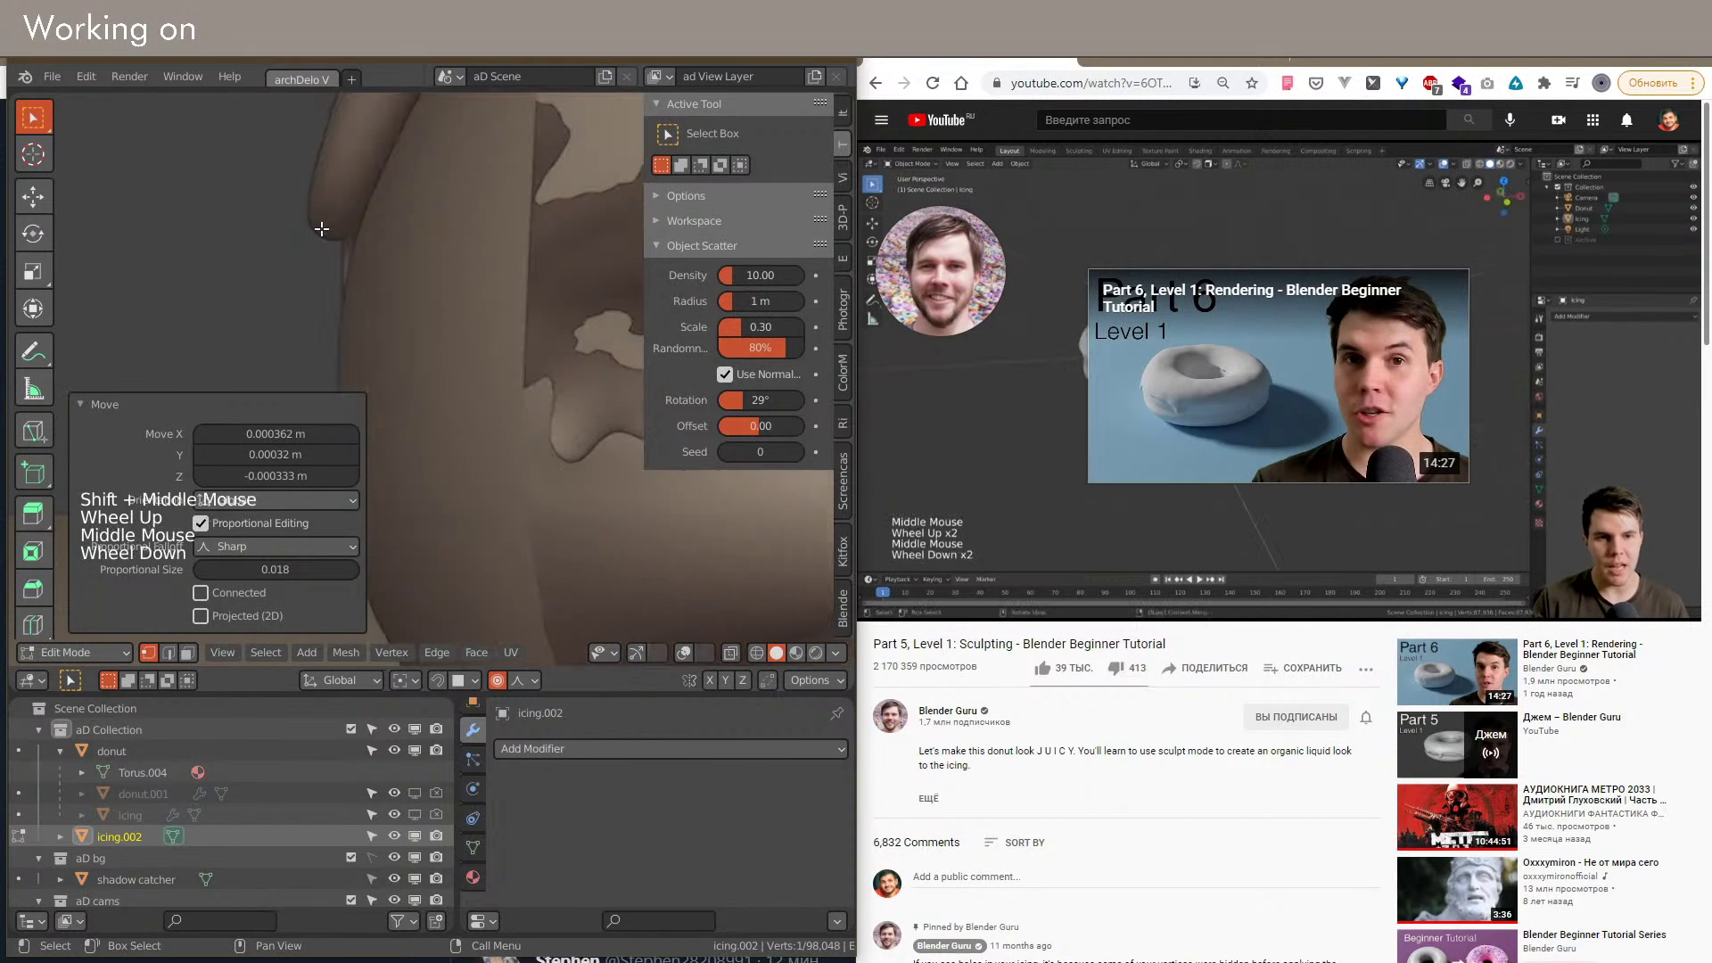
key("g")
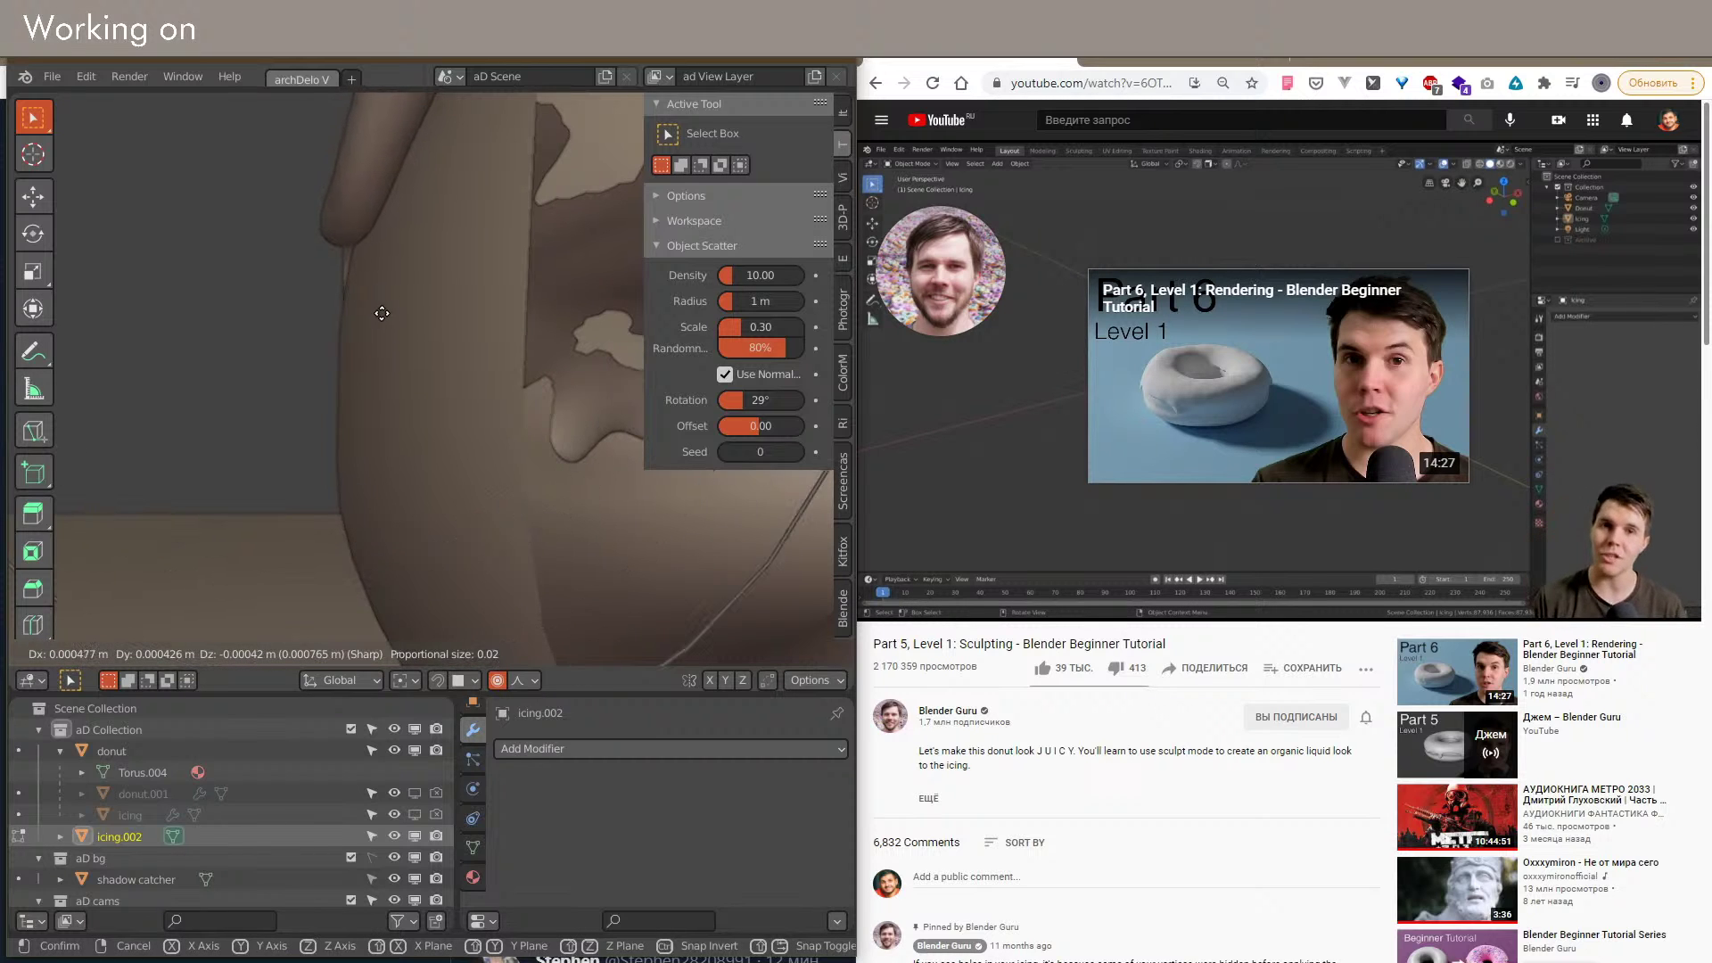
left_click(382, 313)
Step: Examine from several angles how the drips around the donut's side fit against the body
scroll(387, 344, "down", 4)
middle_click_drag(386, 345, 369, 391, "shift")
middle_click_drag(402, 465, 448, 389, "shift")
scroll(448, 388, "up", 3)
scroll(444, 420, "down", 2)
middle_click_drag(449, 403, 453, 421)
scroll(452, 417, "down", 4)
scroll(455, 434, "up", 3)
middle_click_drag(453, 421, 429, 426)
key("1")
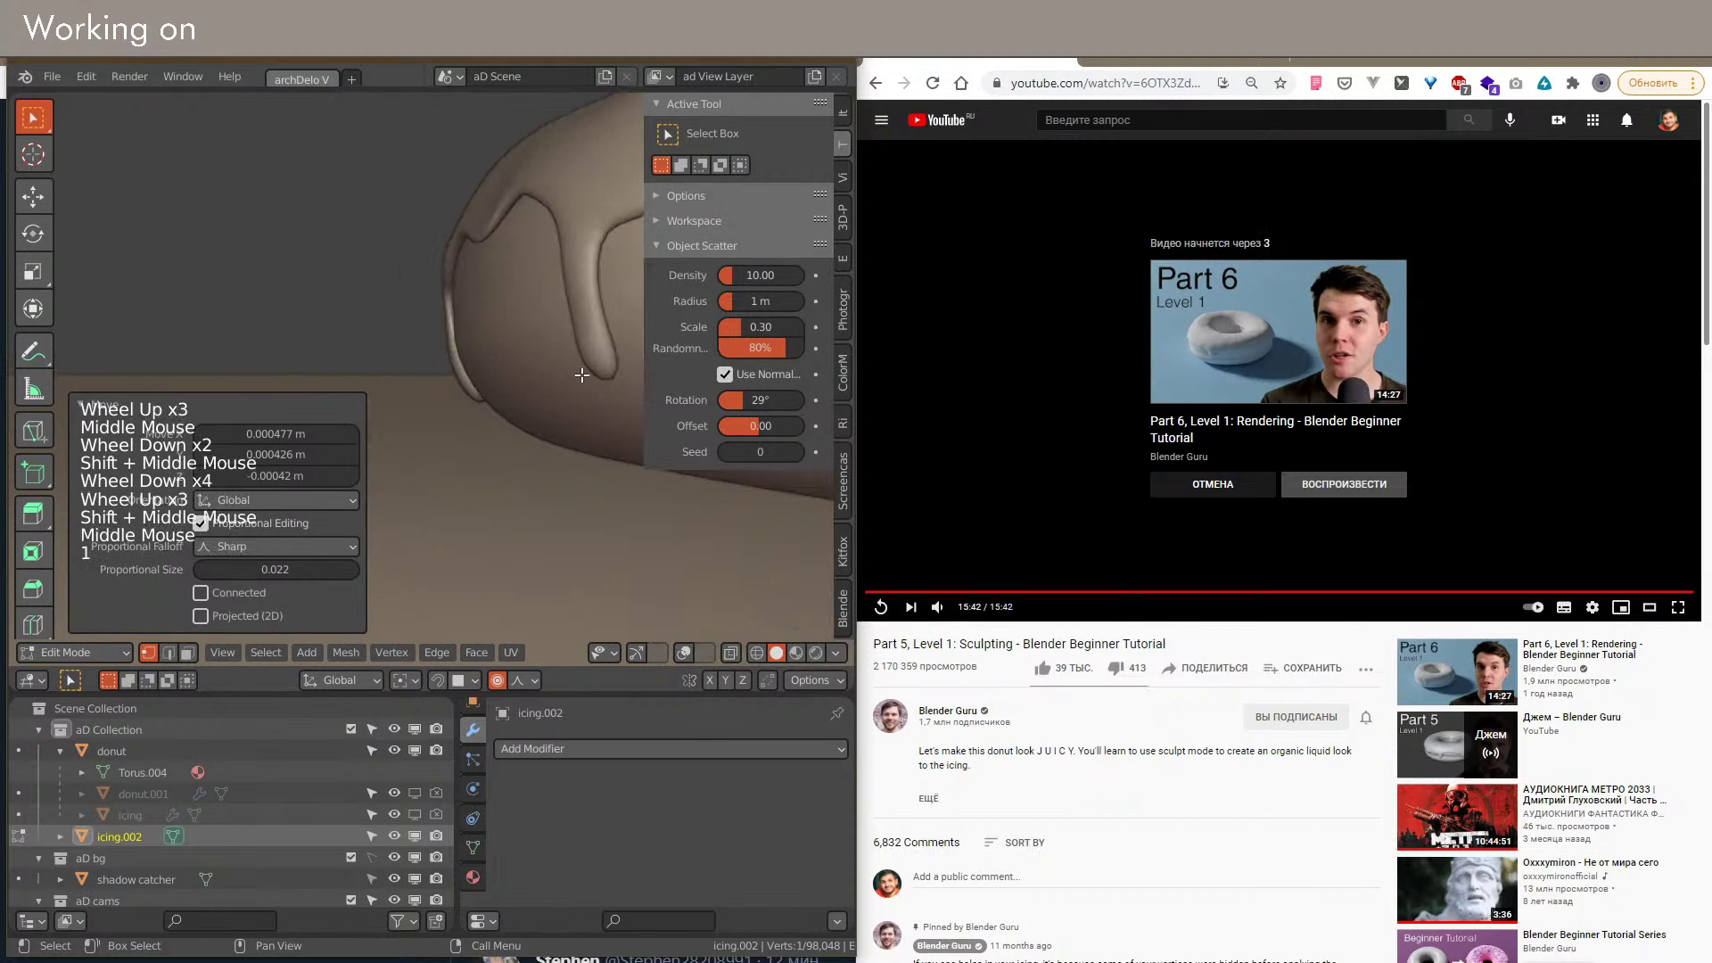
key("z")
Step: Select a vertex on the next loose drip and move it toward the donut's side using Sharp proportional editing
middle_click_drag(267, 343, 283, 383, "shift")
scroll(285, 383, "down", 2)
middle_click_drag(392, 378, 473, 379, "shift")
scroll(384, 414, "down", 3)
left_click(430, 434)
key("g")
scroll(450, 442, "down", 2)
scroll(428, 419, "up", 3)
scroll(410, 348, "up", 3)
scroll(443, 374, "down", 4)
Step: Reselect a vertex near the long thin drip's tip and move it in against the donut's lower side
mouse_move(473, 379)
middle_mouse_down("shift")
mouse_move(503, 371)
mouse_move(344, 396)
mouse_move(393, 414)
mouse_move(253, 437)
mouse_move(297, 387)
mouse_move(352, 398)
mouse_move(454, 377)
middle_mouse_up("shift")
scroll(345, 396, "down", 3)
left_click(457, 369)
middle_click_drag(454, 377, 430, 308, "shift")
key("g")
left_click(493, 414)
scroll(489, 455, "down", 2)
key("g")
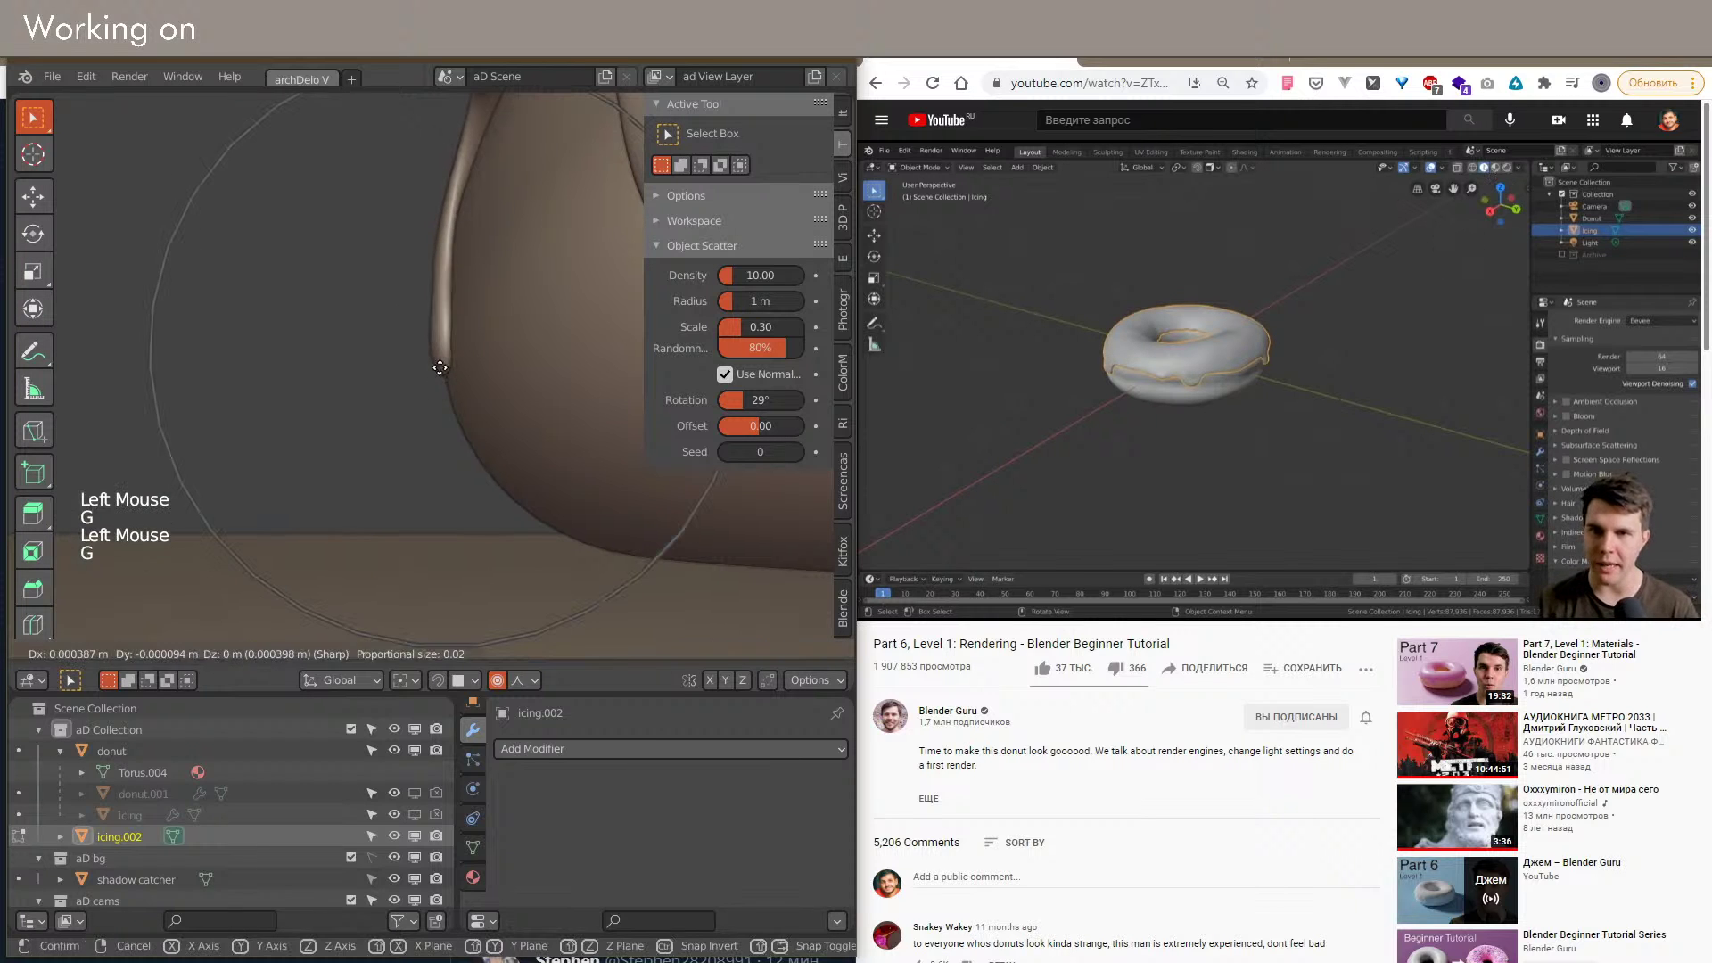
Step: Move the middle of the long thin drip inward with a Sharp proportional size of 0.022
scroll(446, 357, "down", 3)
middle_click_drag(446, 356, 431, 310, "shift")
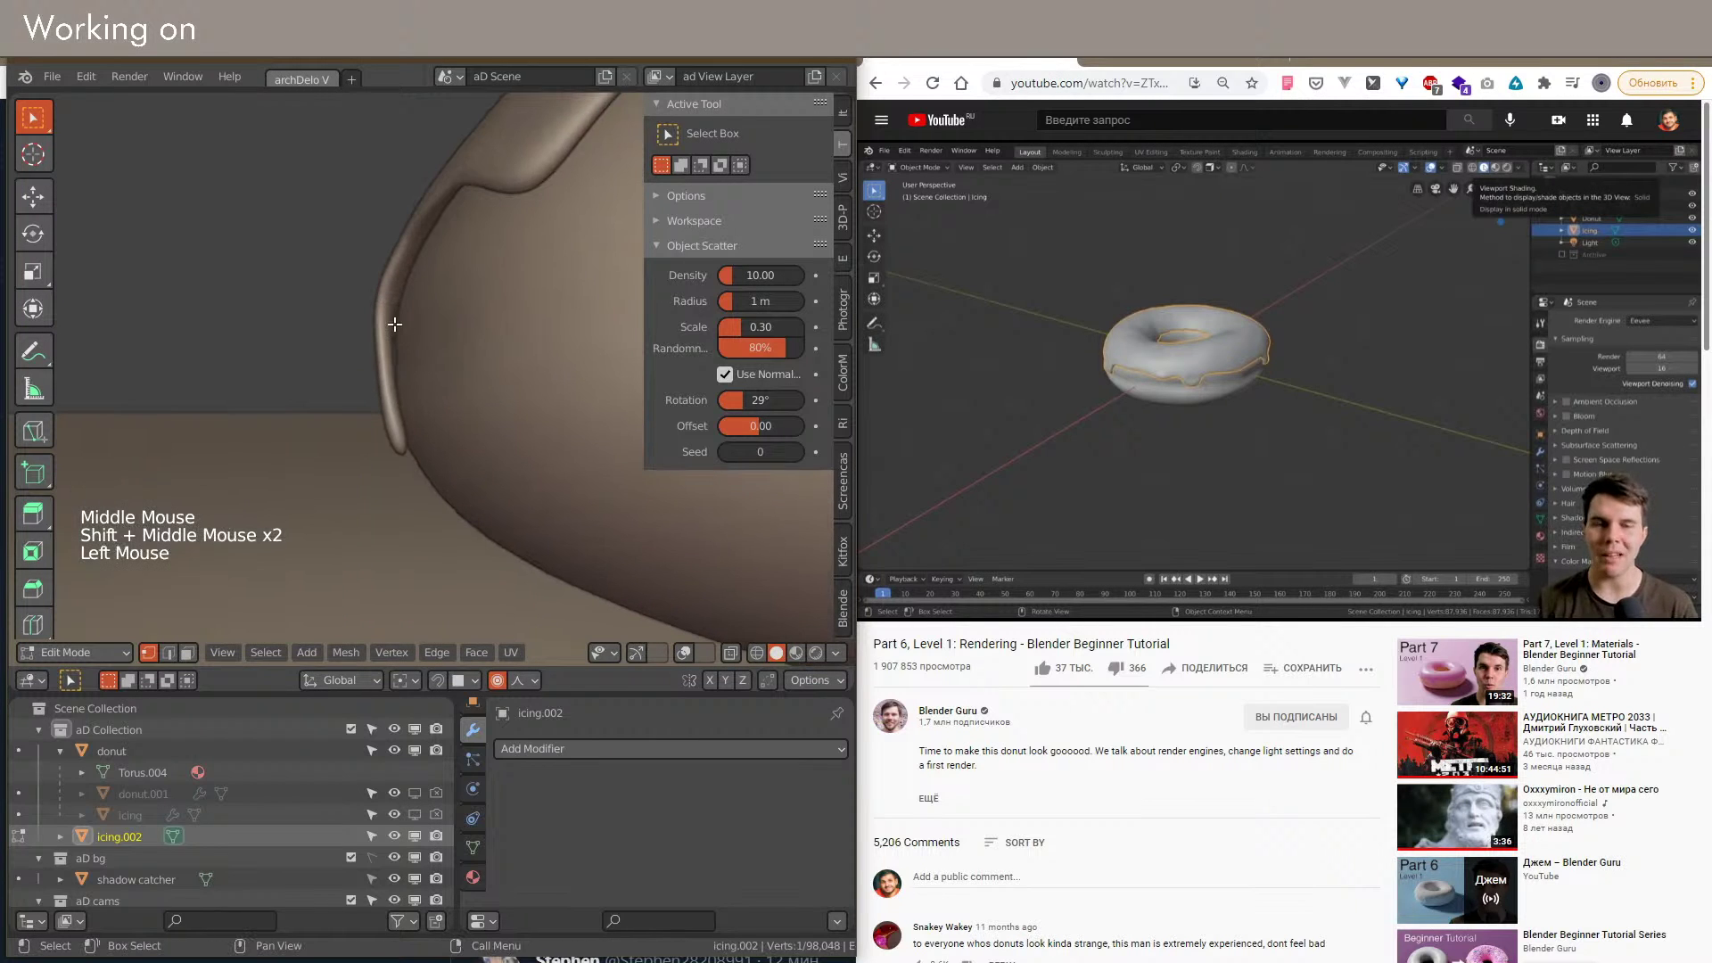
key("g")
left_click(444, 349)
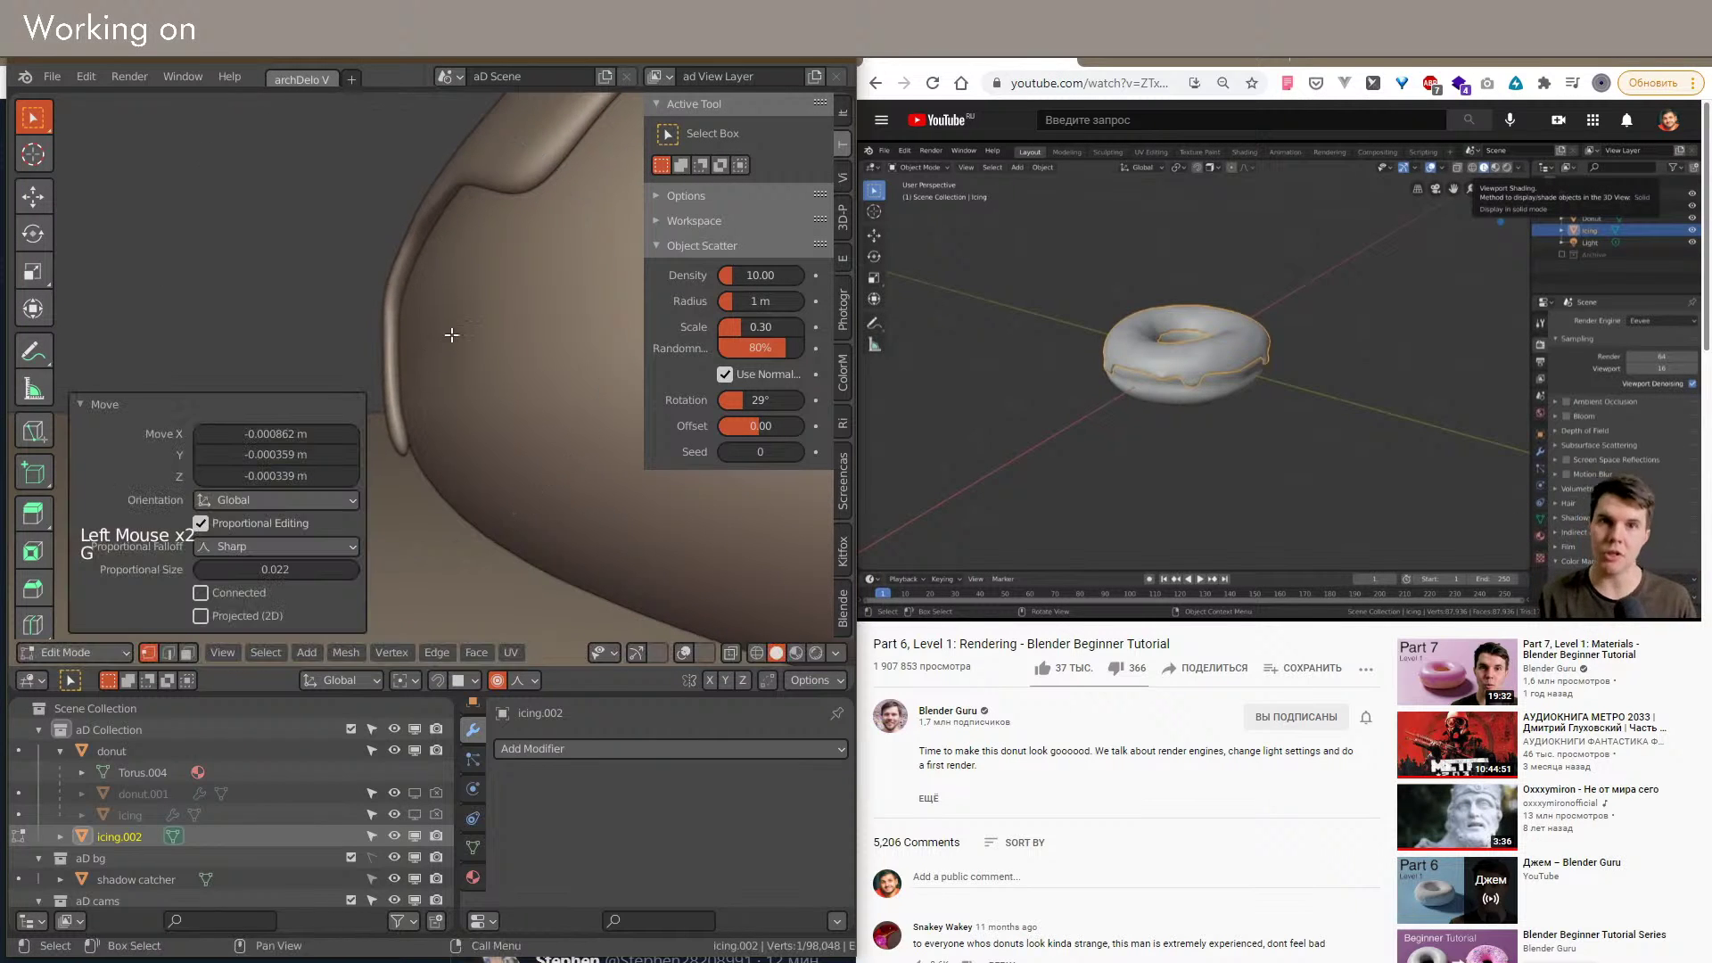
Step: Select a further vertex on the icing drip and move it toward the body with a Sharp proportional size of 0.022
scroll(445, 349, "down", 2)
middle_click_drag(445, 348, 385, 323, "shift")
scroll(385, 324, "up", 2)
middle_click_drag(238, 259, 512, 398)
left_click(431, 316)
key("g")
left_click(462, 379)
Step: Exclude the aD bg collection from the view layer
scroll(462, 379, "down", 2)
middle_click_drag(511, 398, 478, 396, "shift")
middle_click_drag(475, 320, 363, 295, "shift")
middle_click_drag(243, 236, 411, 321, "shift")
scroll(466, 359, "down", 11)
scroll(411, 320, "up", 3)
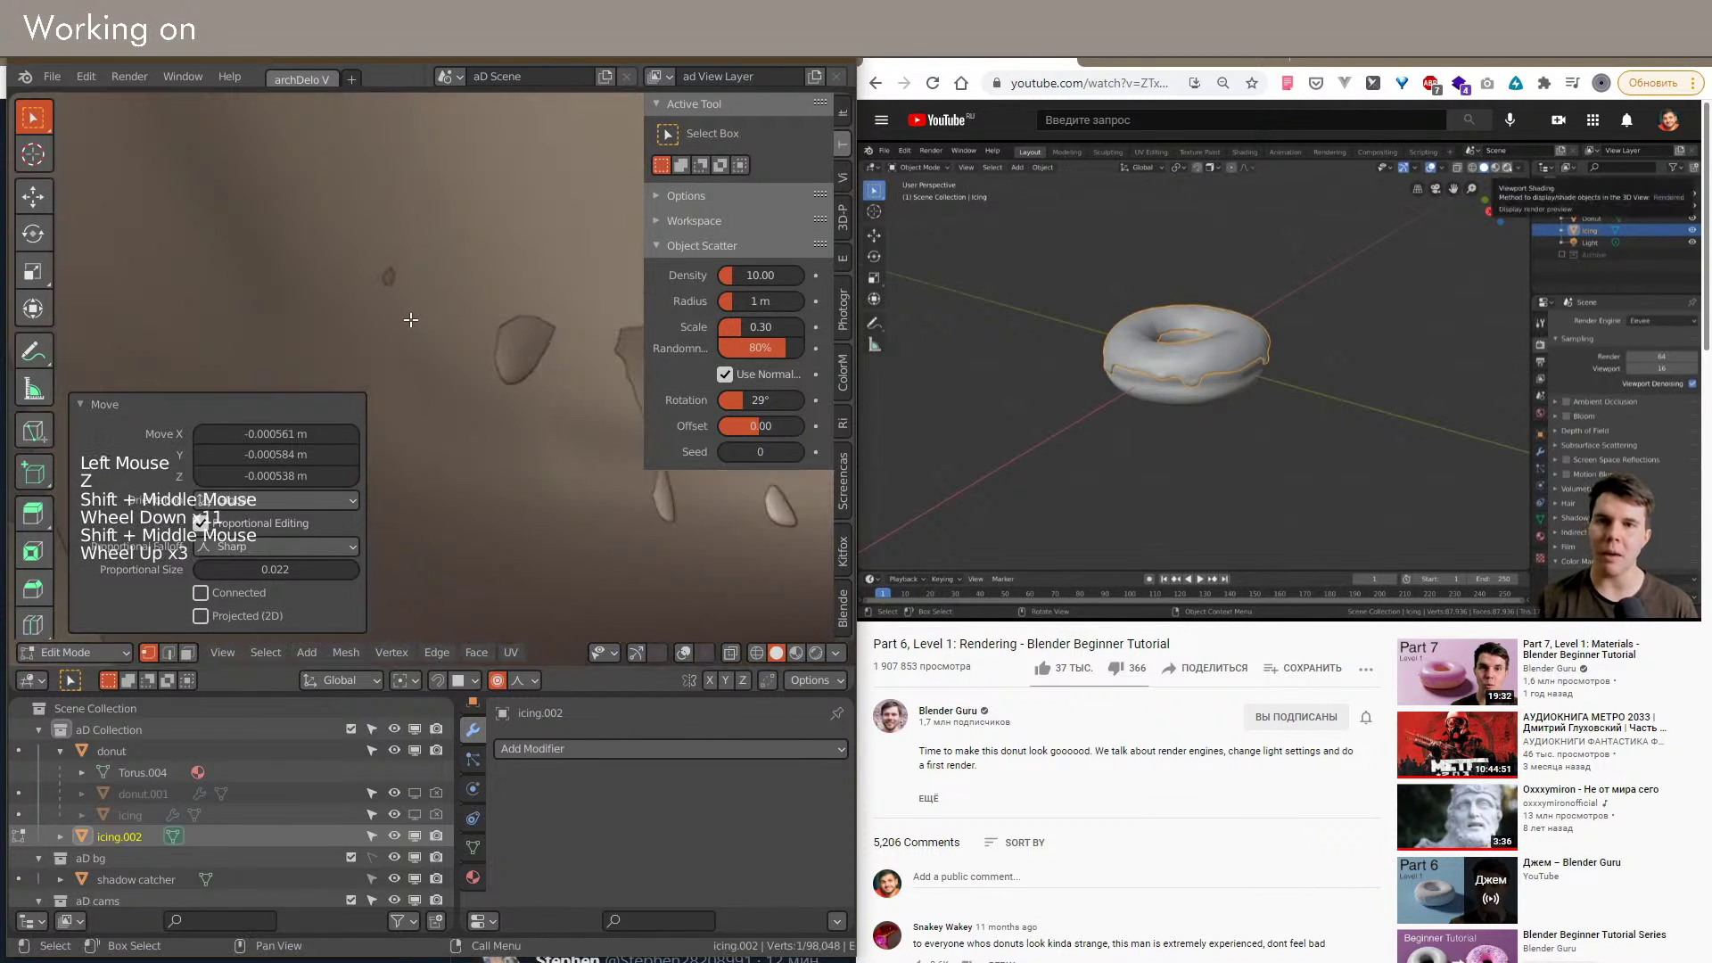
key("z")
scroll(411, 319, "down", 8)
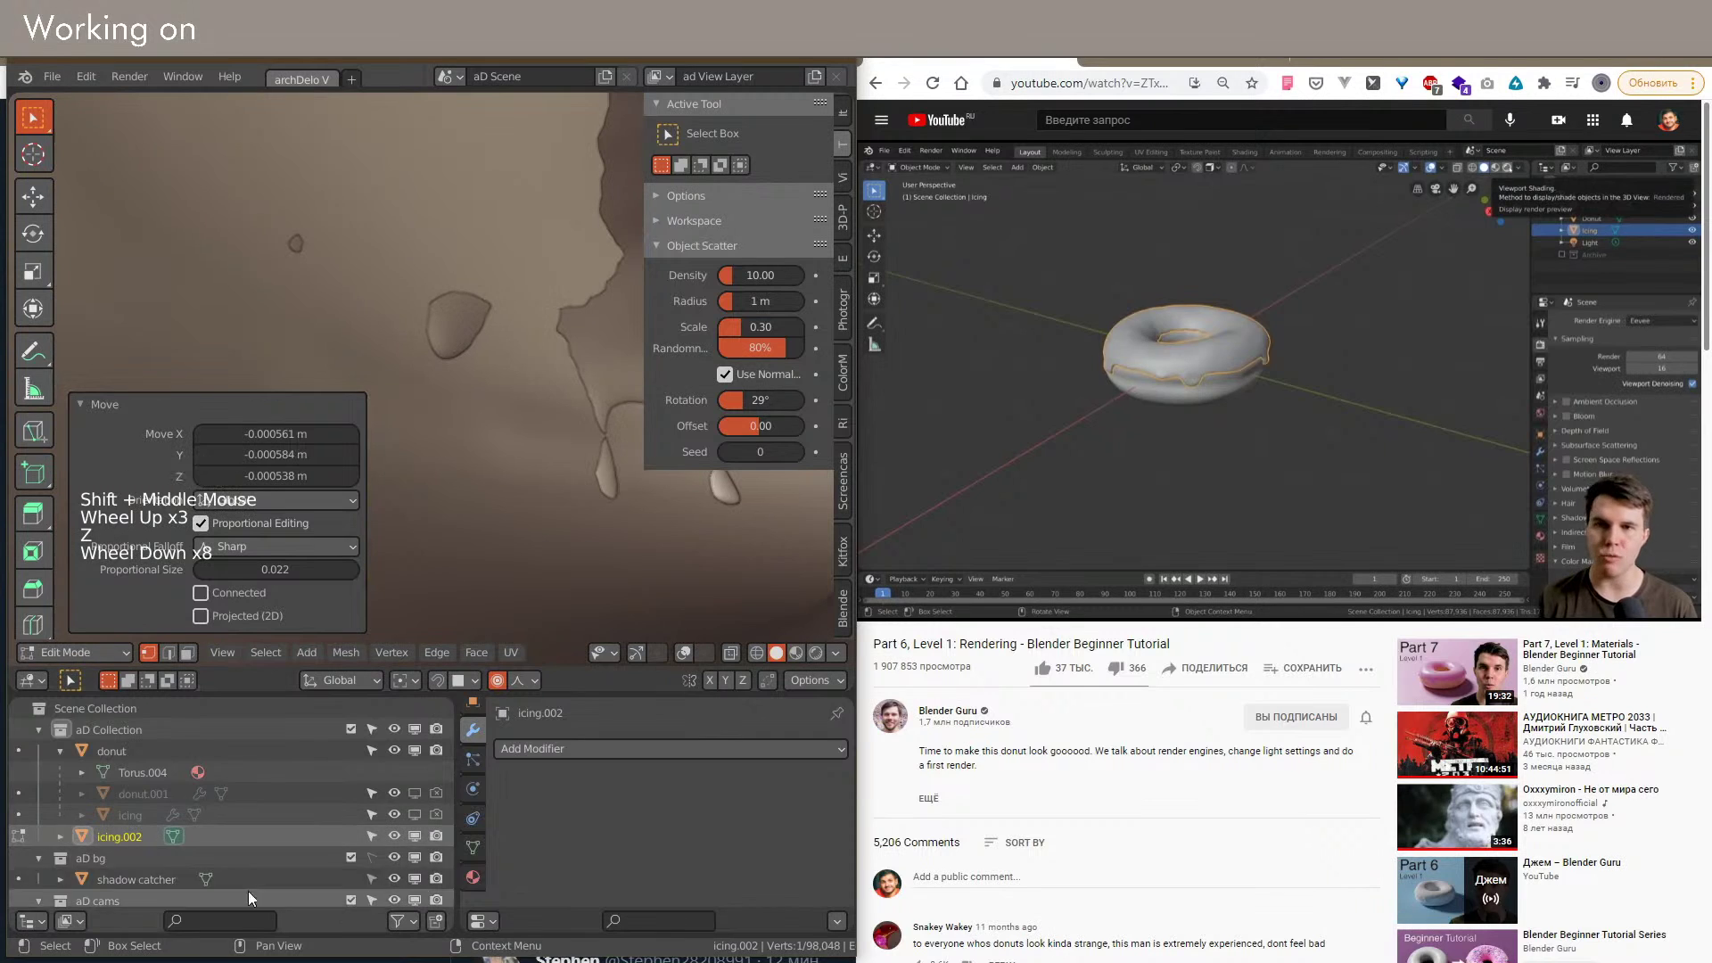
left_click(350, 857)
scroll(420, 464, "down", 4)
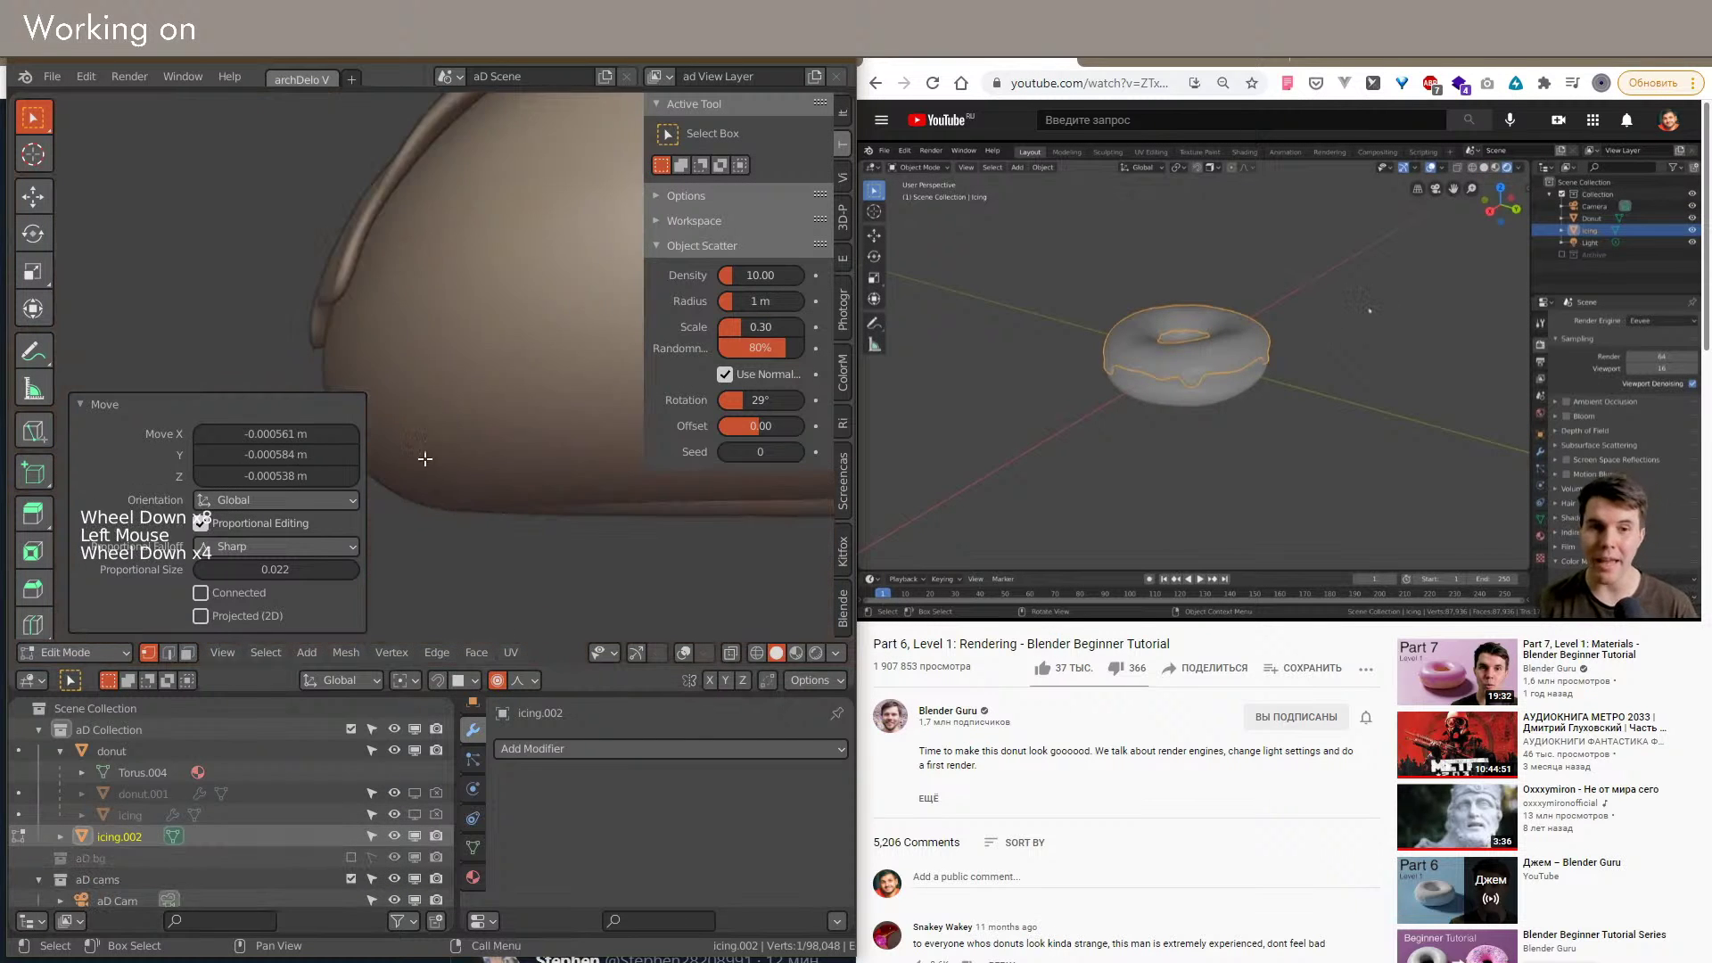
Step: Select the tip of the drip standing off the donut's side and move it closer using Sharp proportional editing
middle_click_drag(419, 463, 549, 466)
middle_click_drag(523, 365, 419, 314, "shift")
scroll(510, 354, "up", 3)
left_click(418, 313)
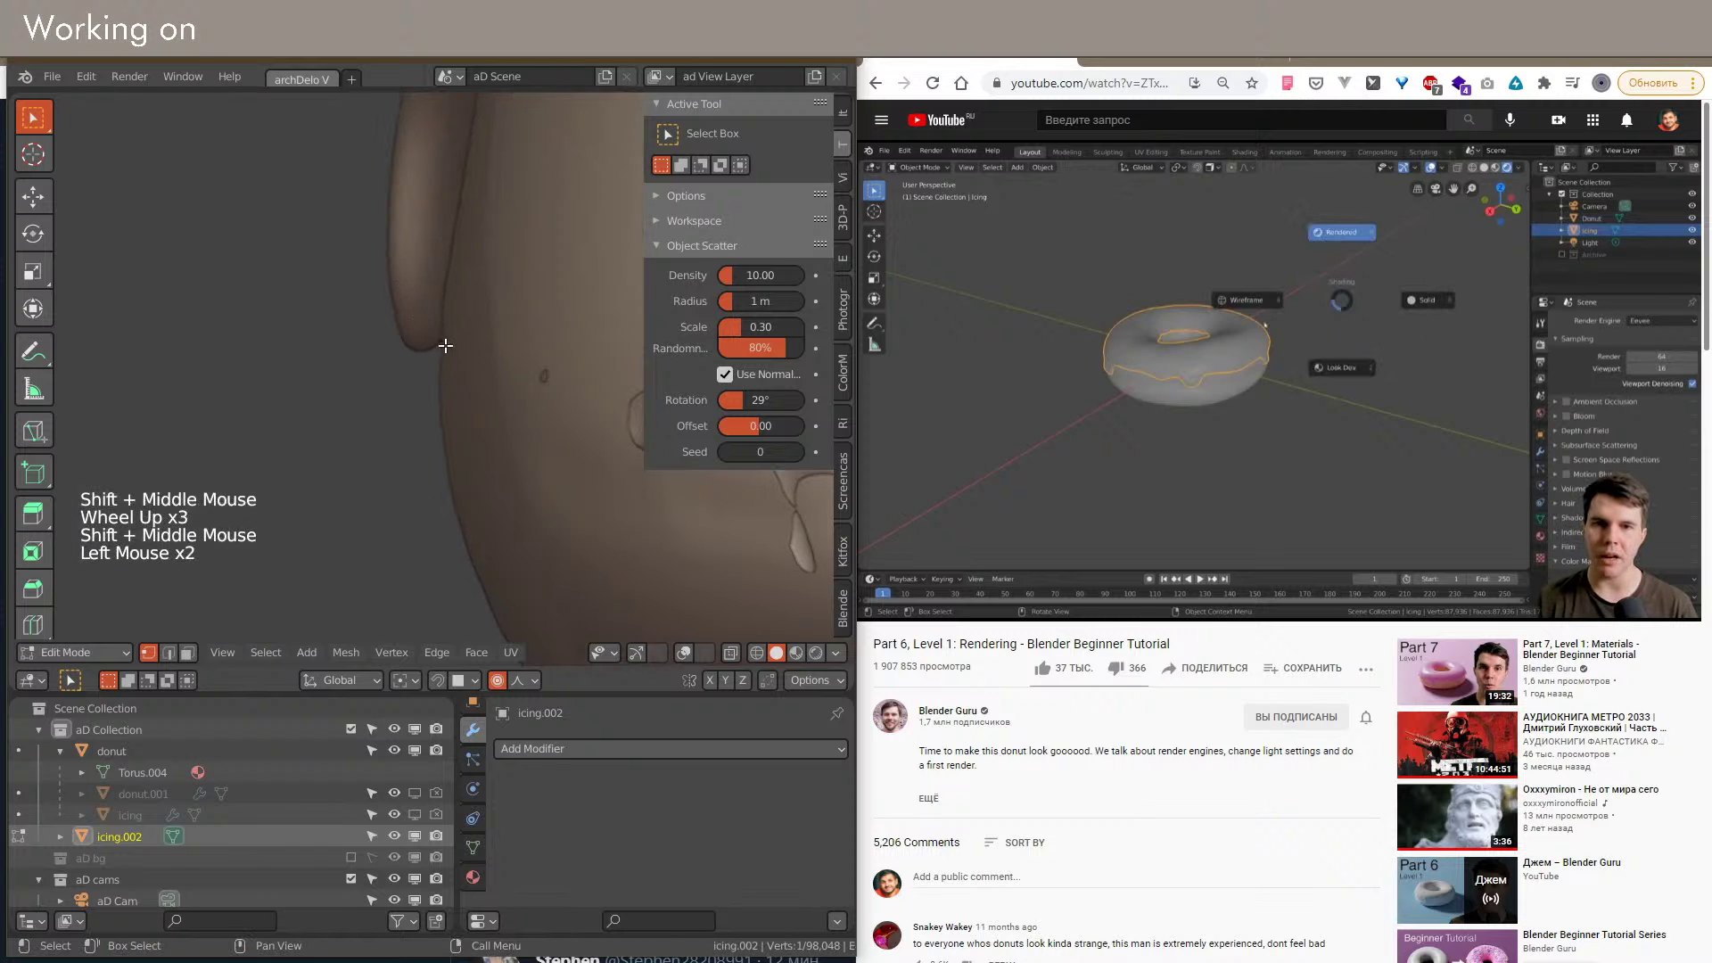
key("g")
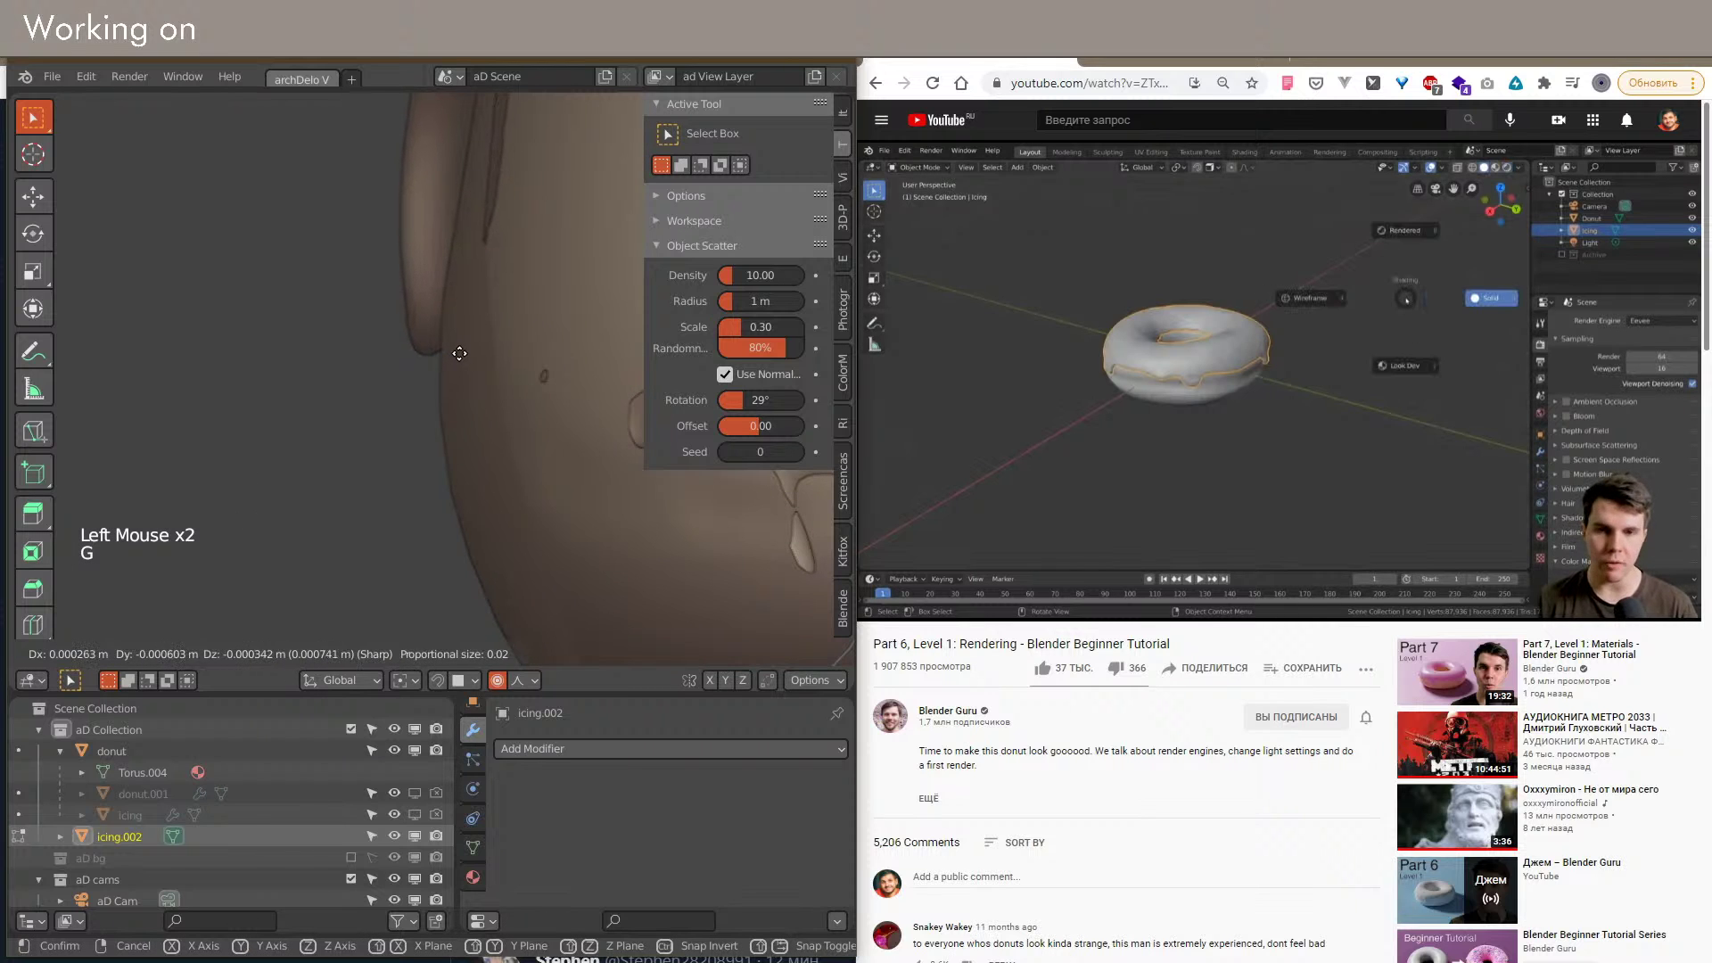
left_click(459, 354)
Step: View the same side in profile, reselect the protruding drip's tip and move it in toward the body
scroll(460, 354, "down", 1)
middle_click_drag(457, 353, 469, 357, "shift")
key("g")
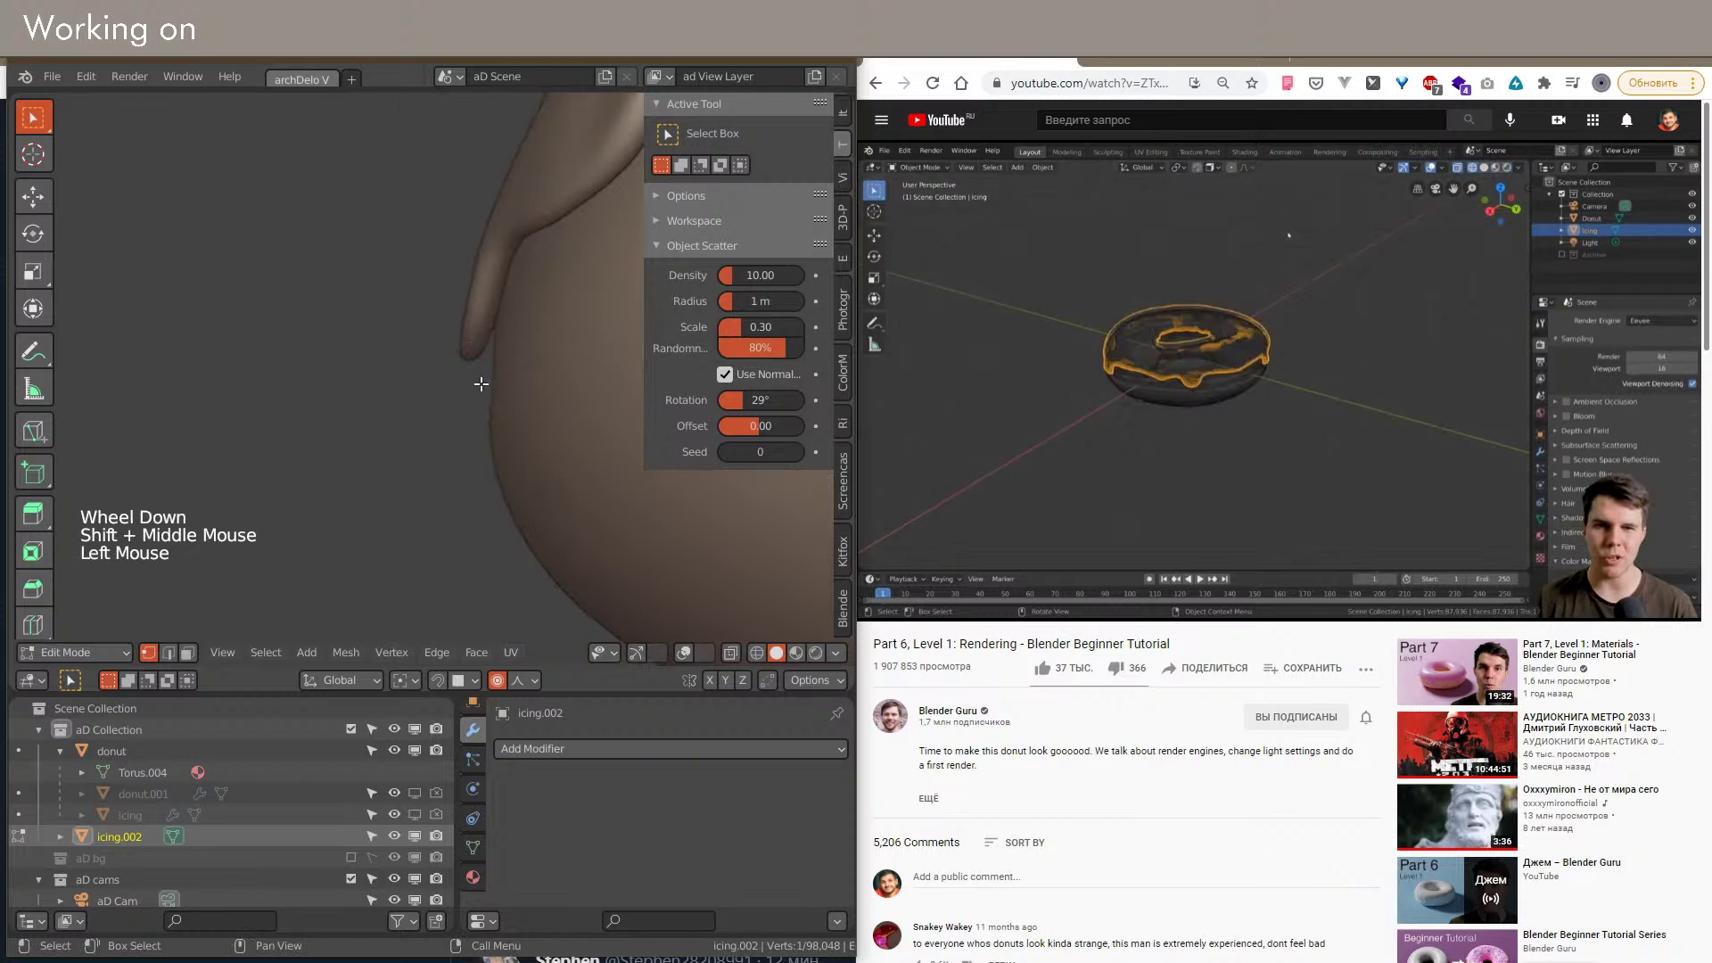
left_click(464, 362)
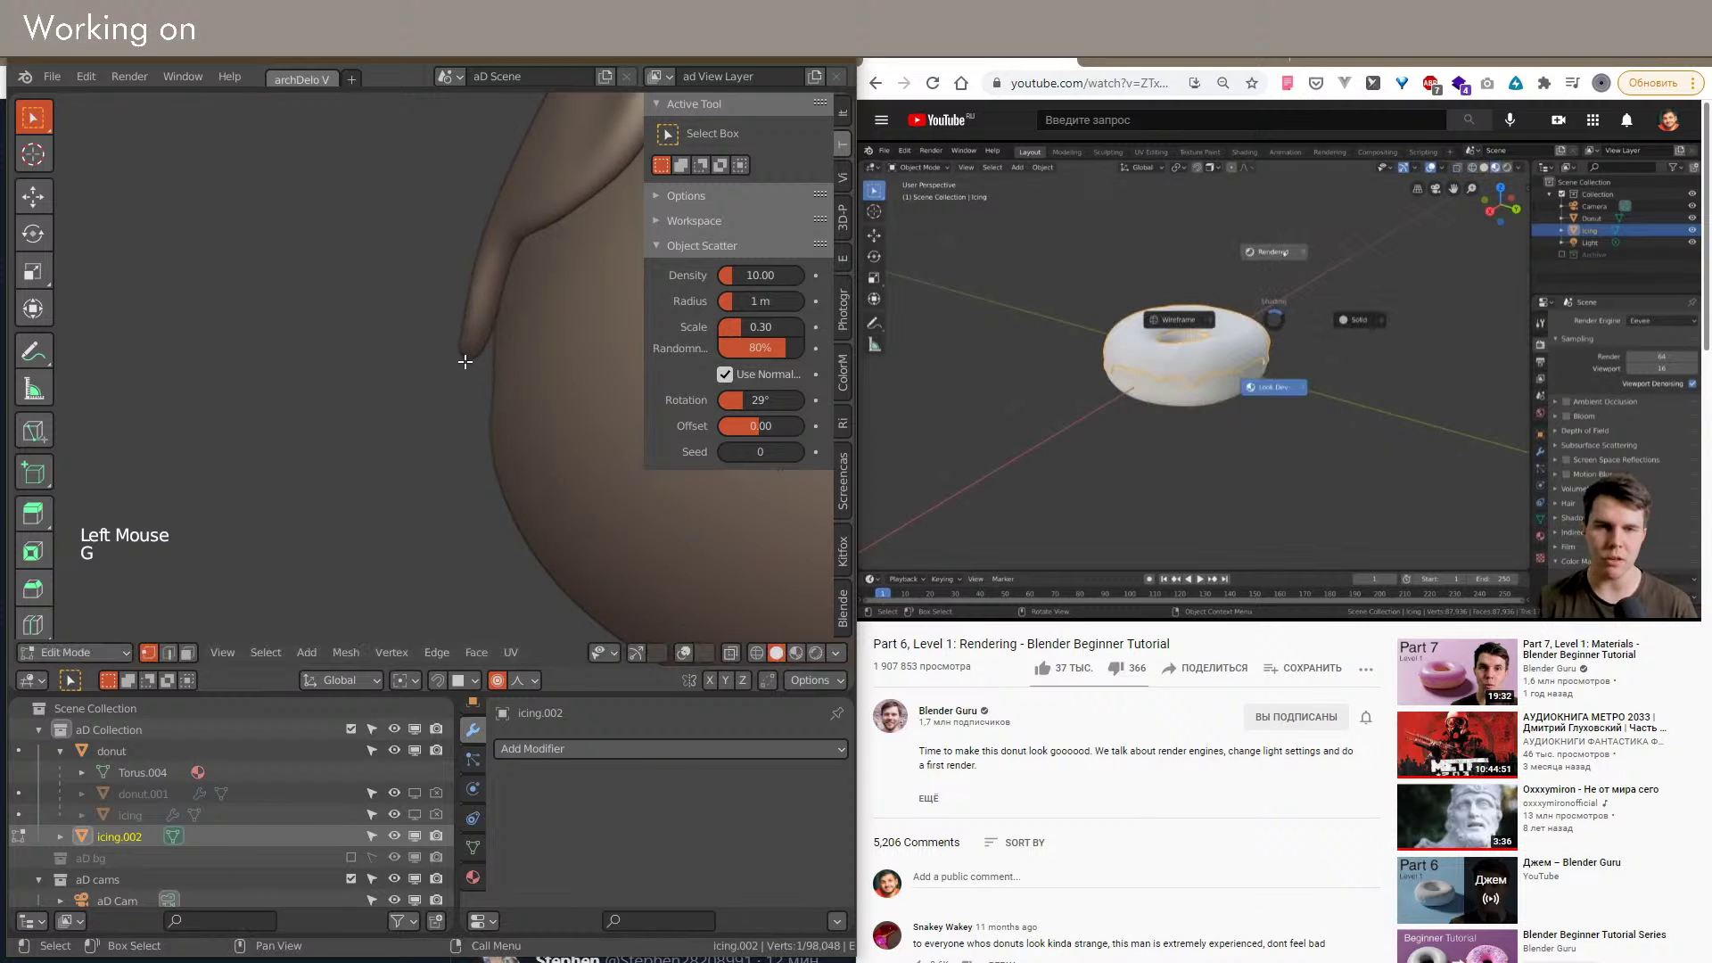
left_click(465, 358)
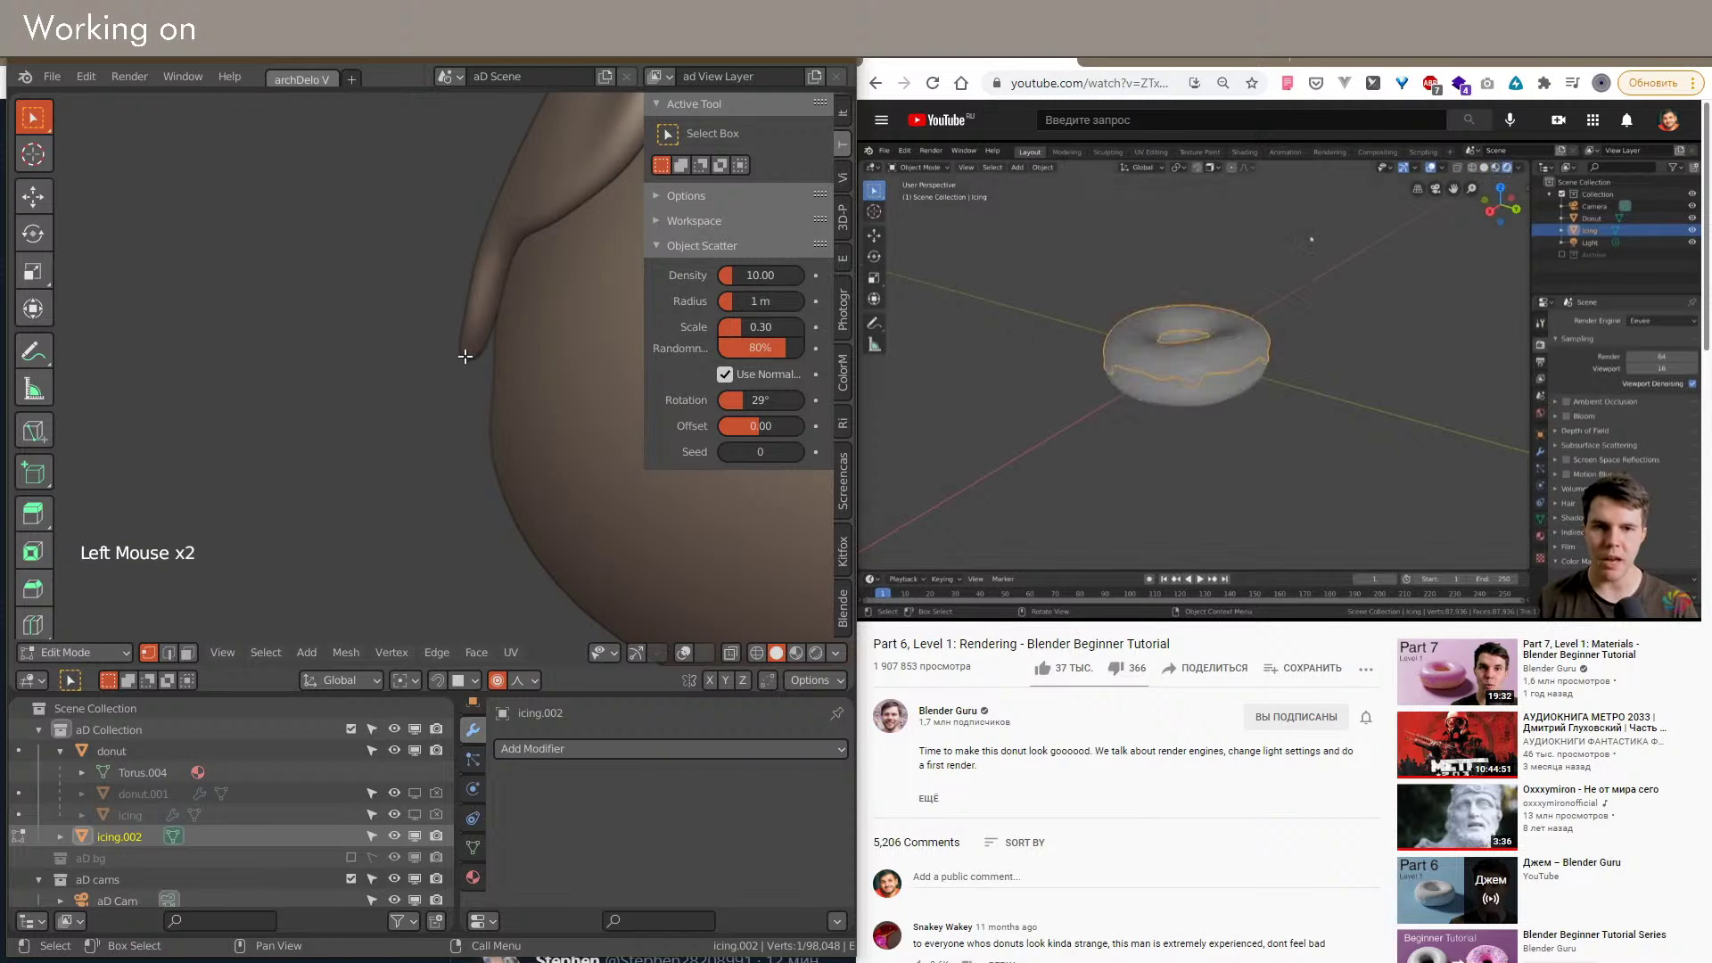
key("g")
left_click(483, 403)
Step: Select a vertex on the icing's lower rim from the underside and move it against the body with a reduced proportional size
middle_click_drag(482, 401, 450, 306, "shift")
key("z")
scroll(501, 359, "down", 8)
scroll(472, 275, "up", 2)
left_click(450, 305)
key("g")
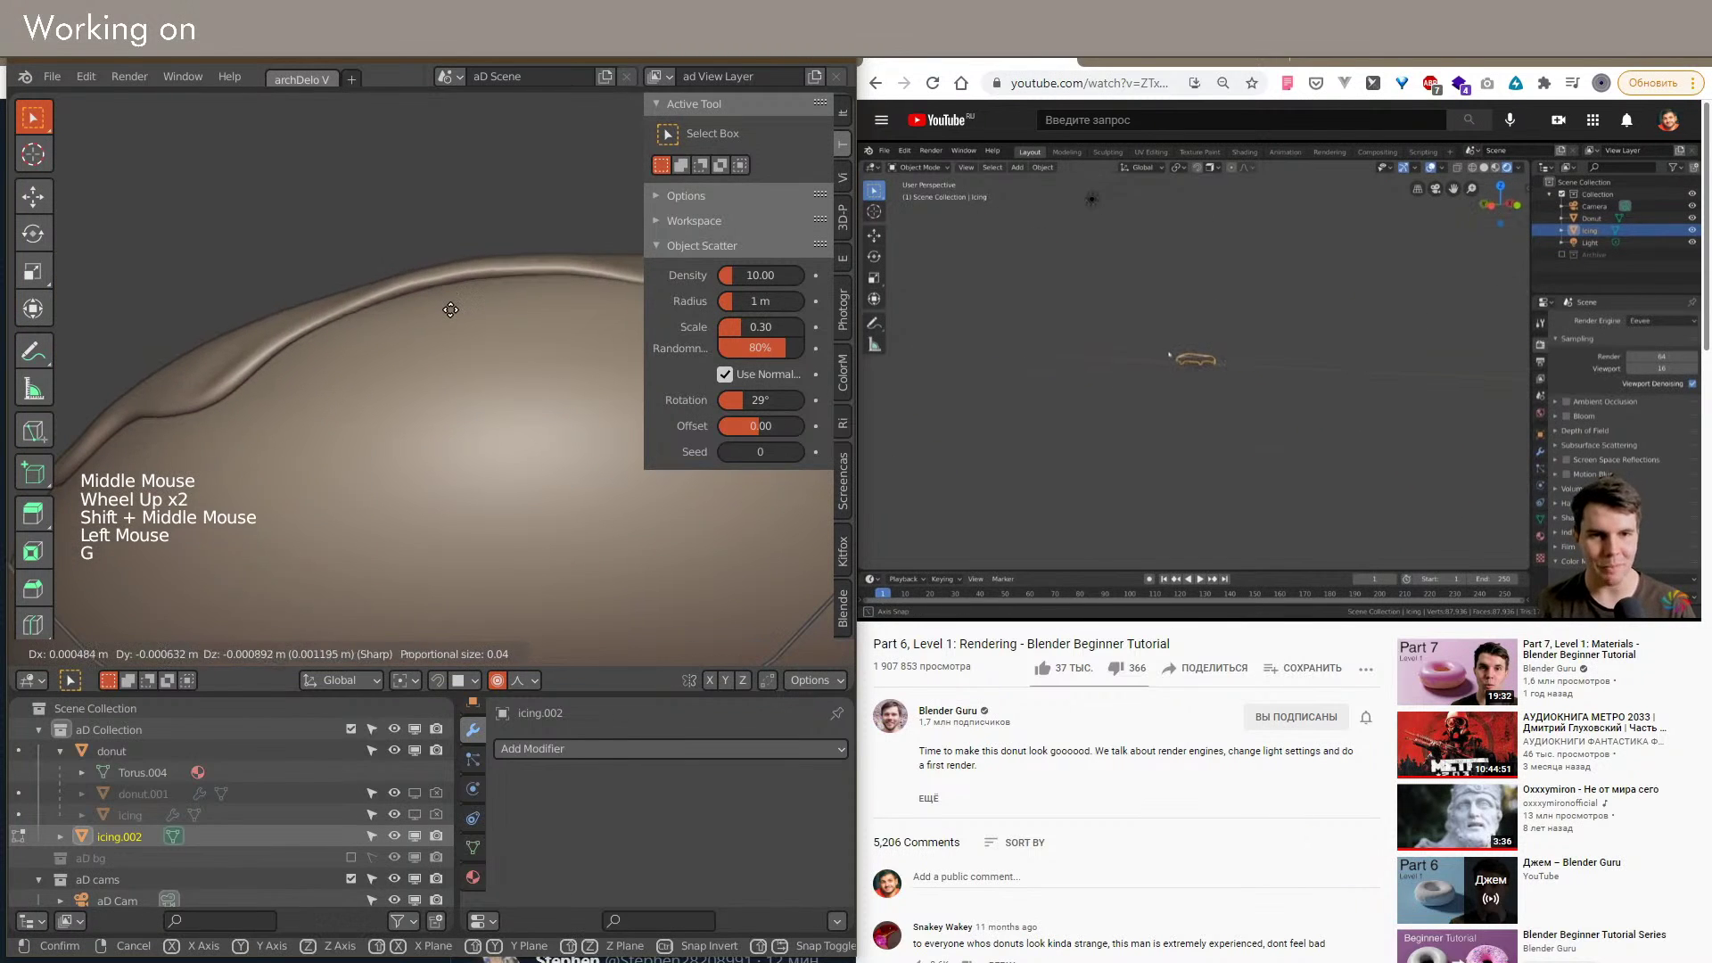
scroll(451, 310, "up", 3)
left_click(453, 312)
Step: Adjust the neighbouring stretch of the icing's lower rim with two Sharp proportional moves, using a size of 0.022 for the second
middle_click_drag(453, 312, 408, 238)
left_click(340, 216)
key("g")
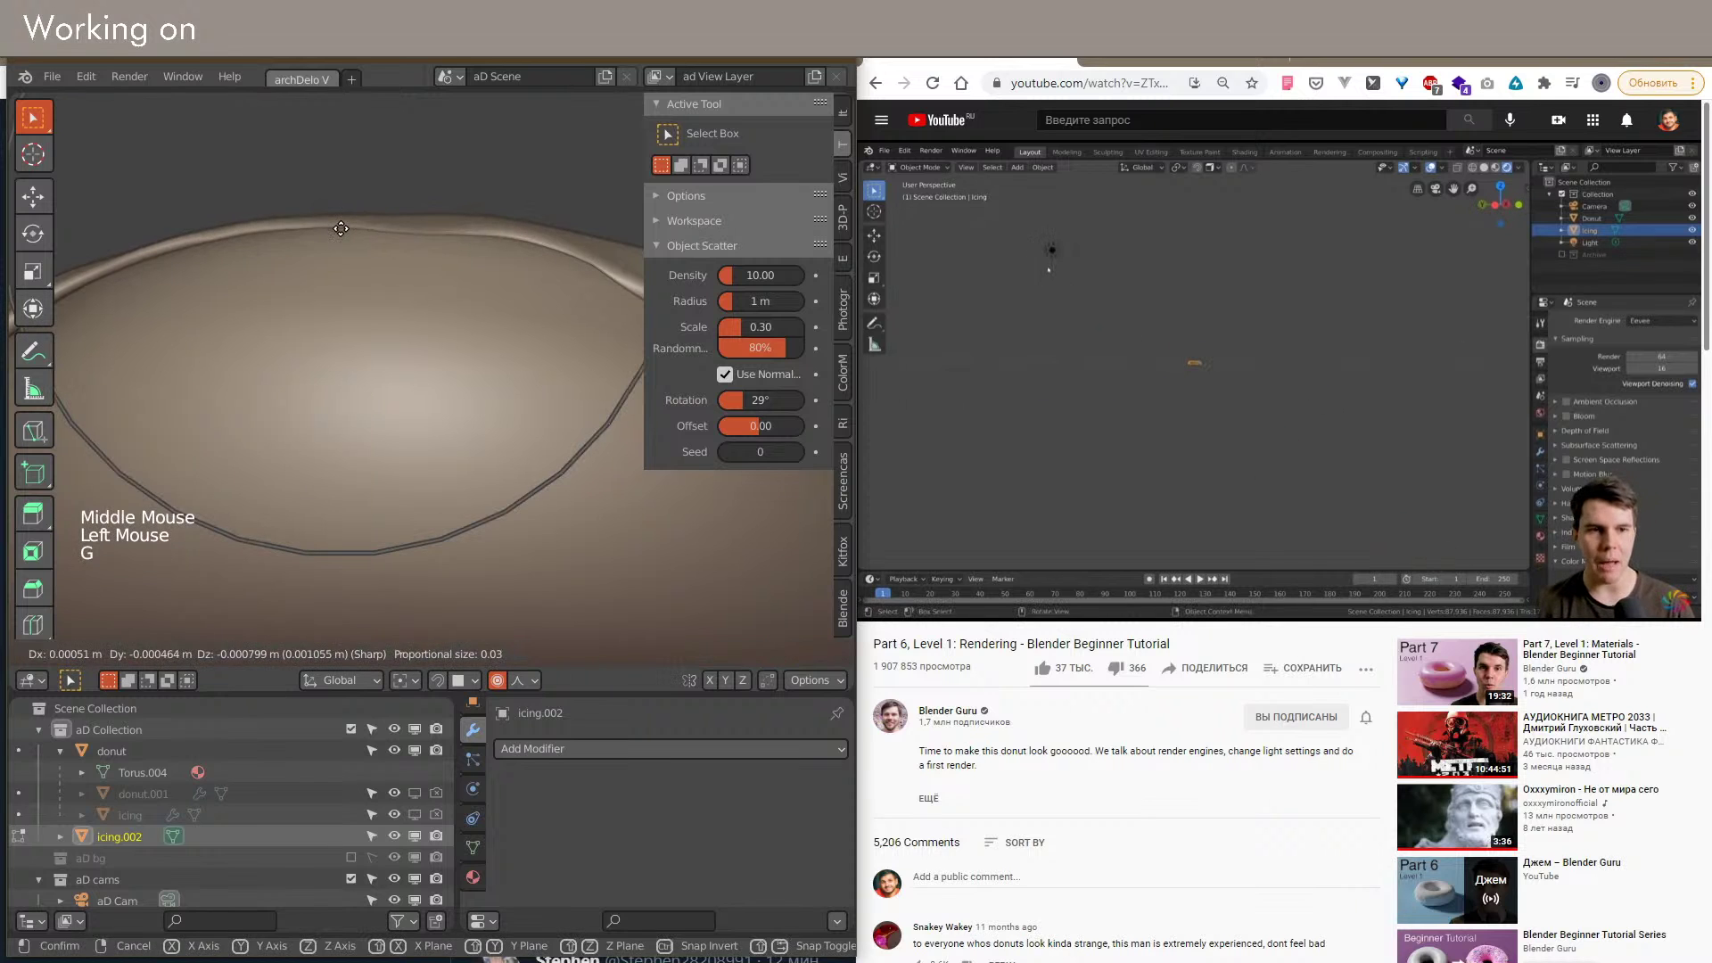
left_click(342, 229)
scroll(414, 239, "up", 2)
scroll(418, 279, "down", 3)
key("g")
left_click(419, 286)
Step: Select a vertex on the rim's raised wave and move it toward the body with a Sharp proportional size of 0.012
middle_click_drag(419, 286, 347, 259)
middle_click_drag(348, 259, 303, 268)
middle_click_drag(304, 268, 264, 279)
middle_click_drag(214, 218, 235, 272, "shift")
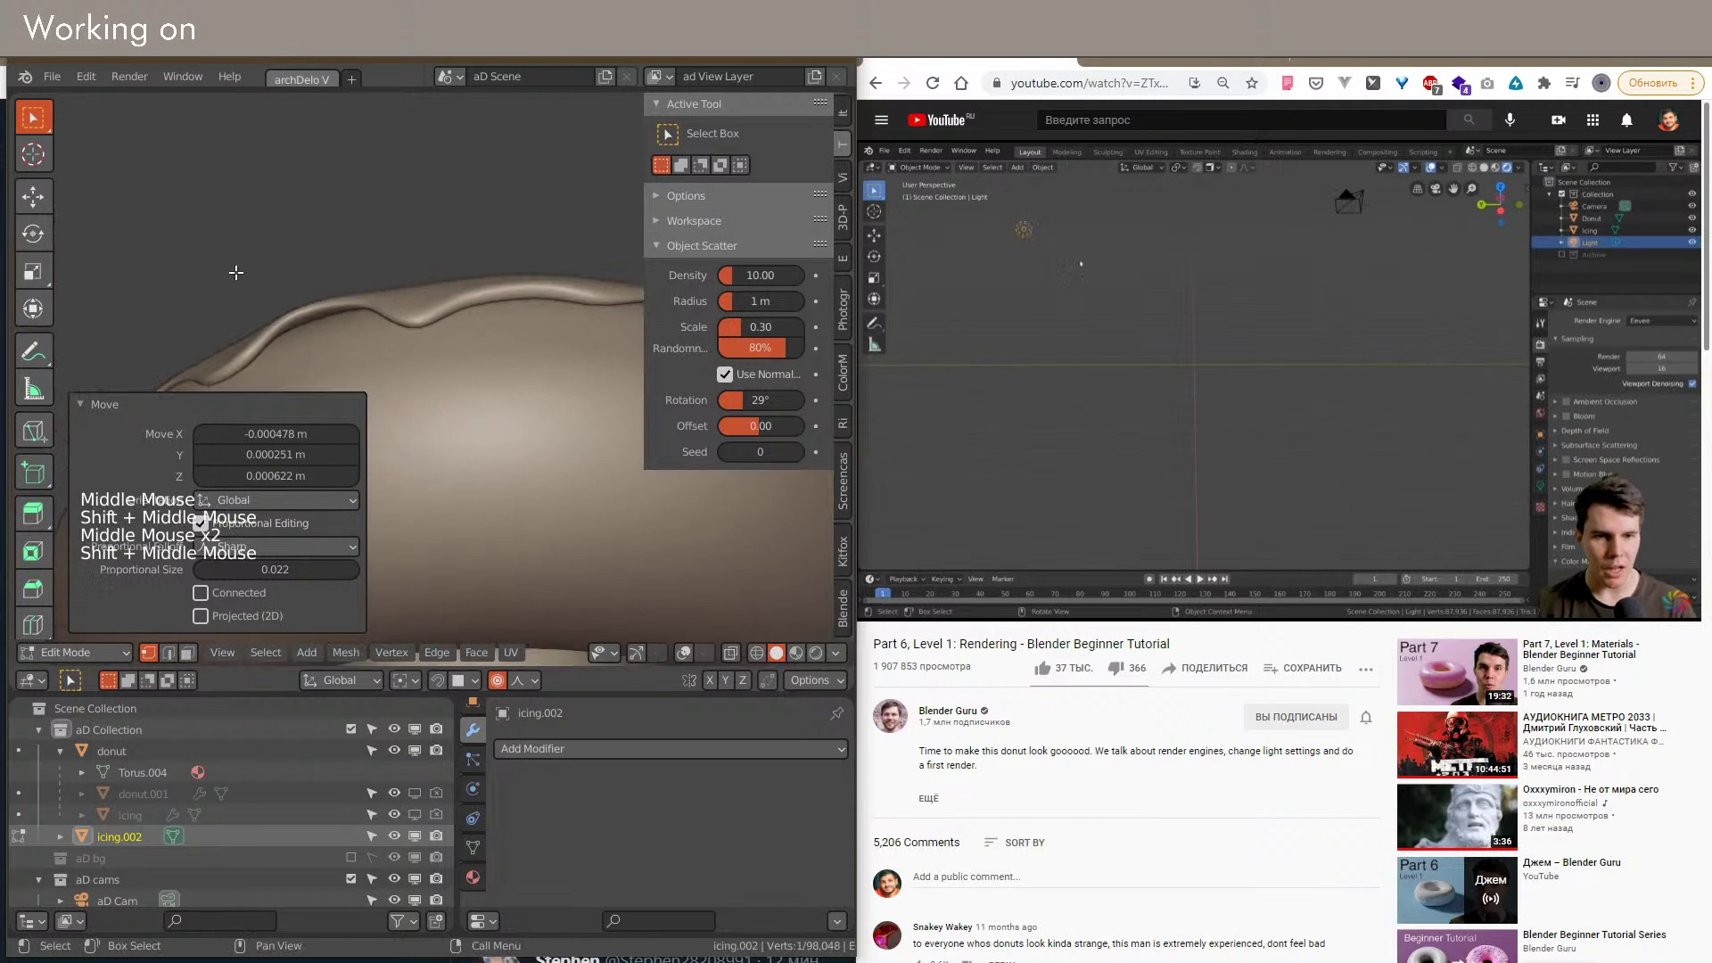
left_click(285, 317)
key("g")
key("Escape")
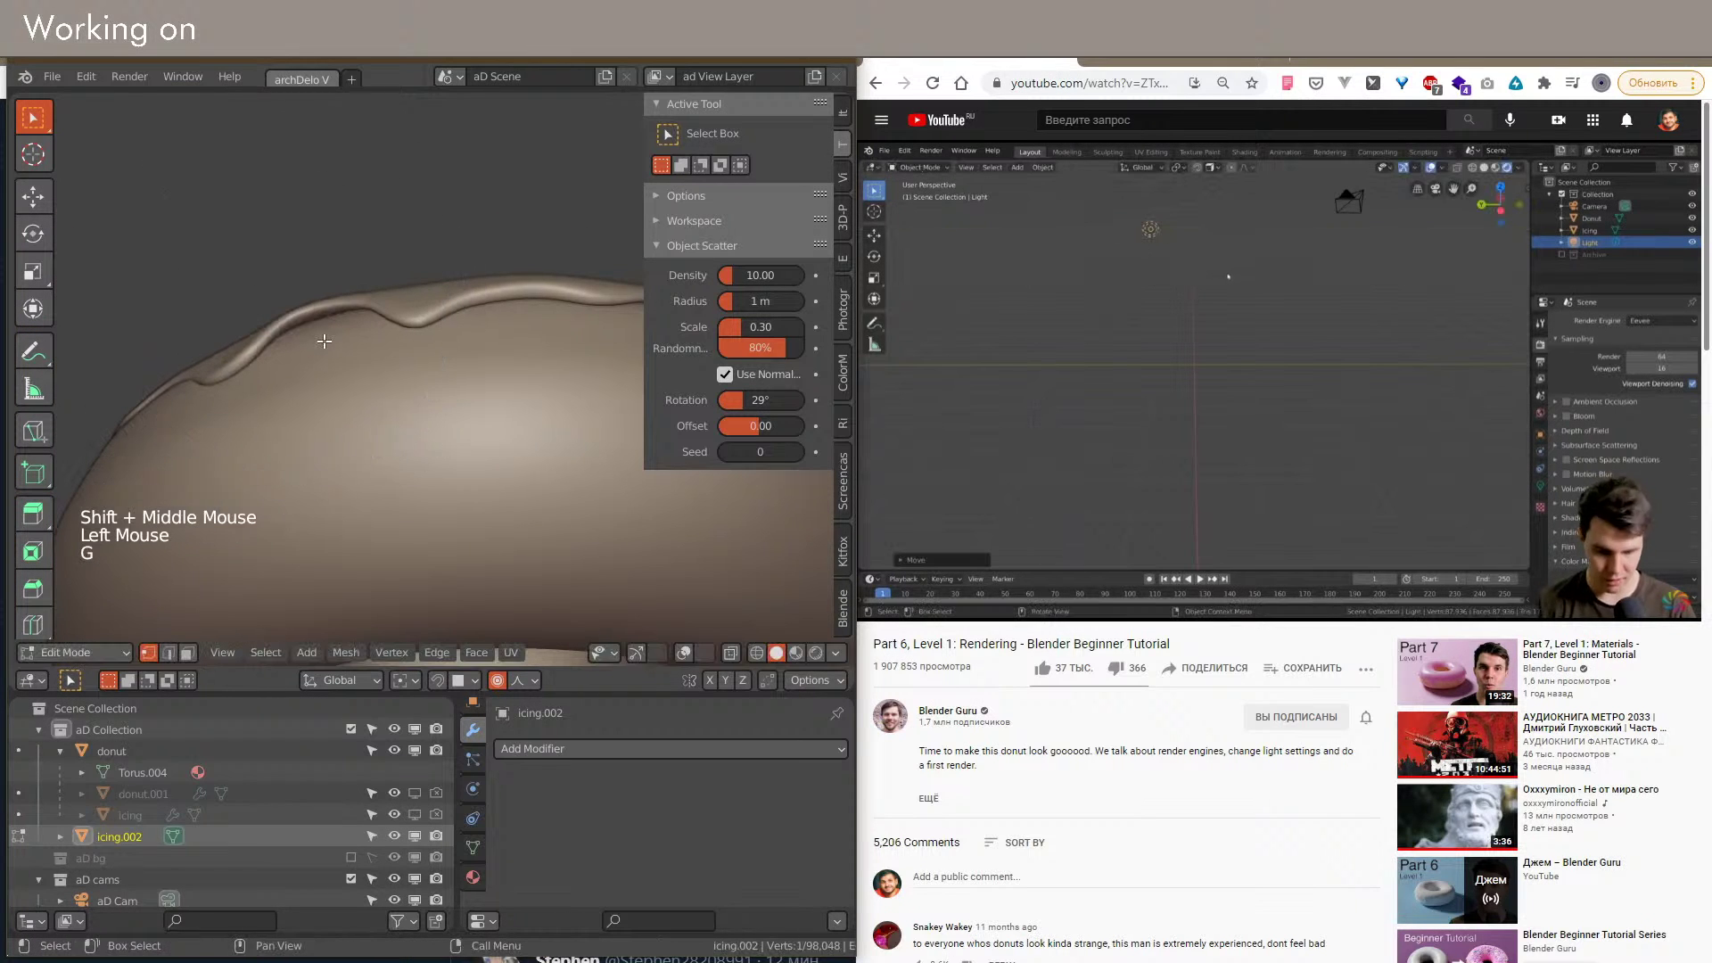
key("g")
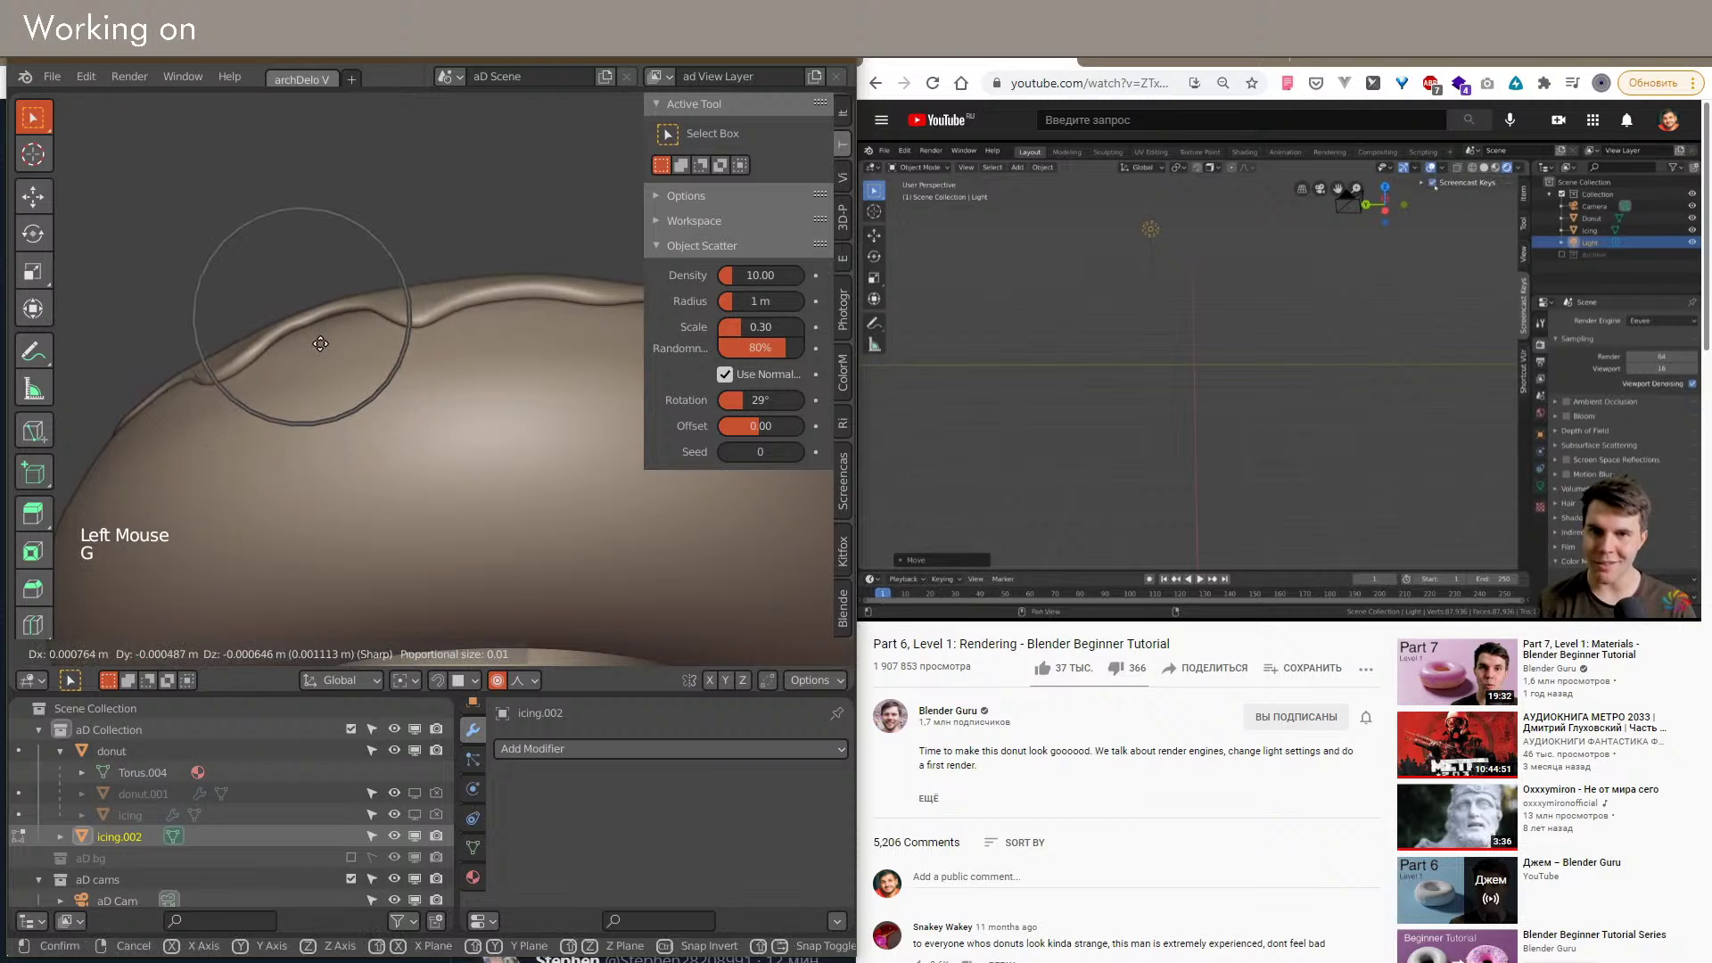
left_click(321, 344)
Step: Select a vertex farther along the lower rim and move it inward with a Sharp proportional size of 0.012
middle_click_drag(510, 289, 357, 328, "shift")
scroll(356, 328, "down", 2)
middle_click_drag(357, 329, 329, 328)
middle_click_drag(321, 232, 314, 267, "shift")
scroll(314, 268, "up", 1)
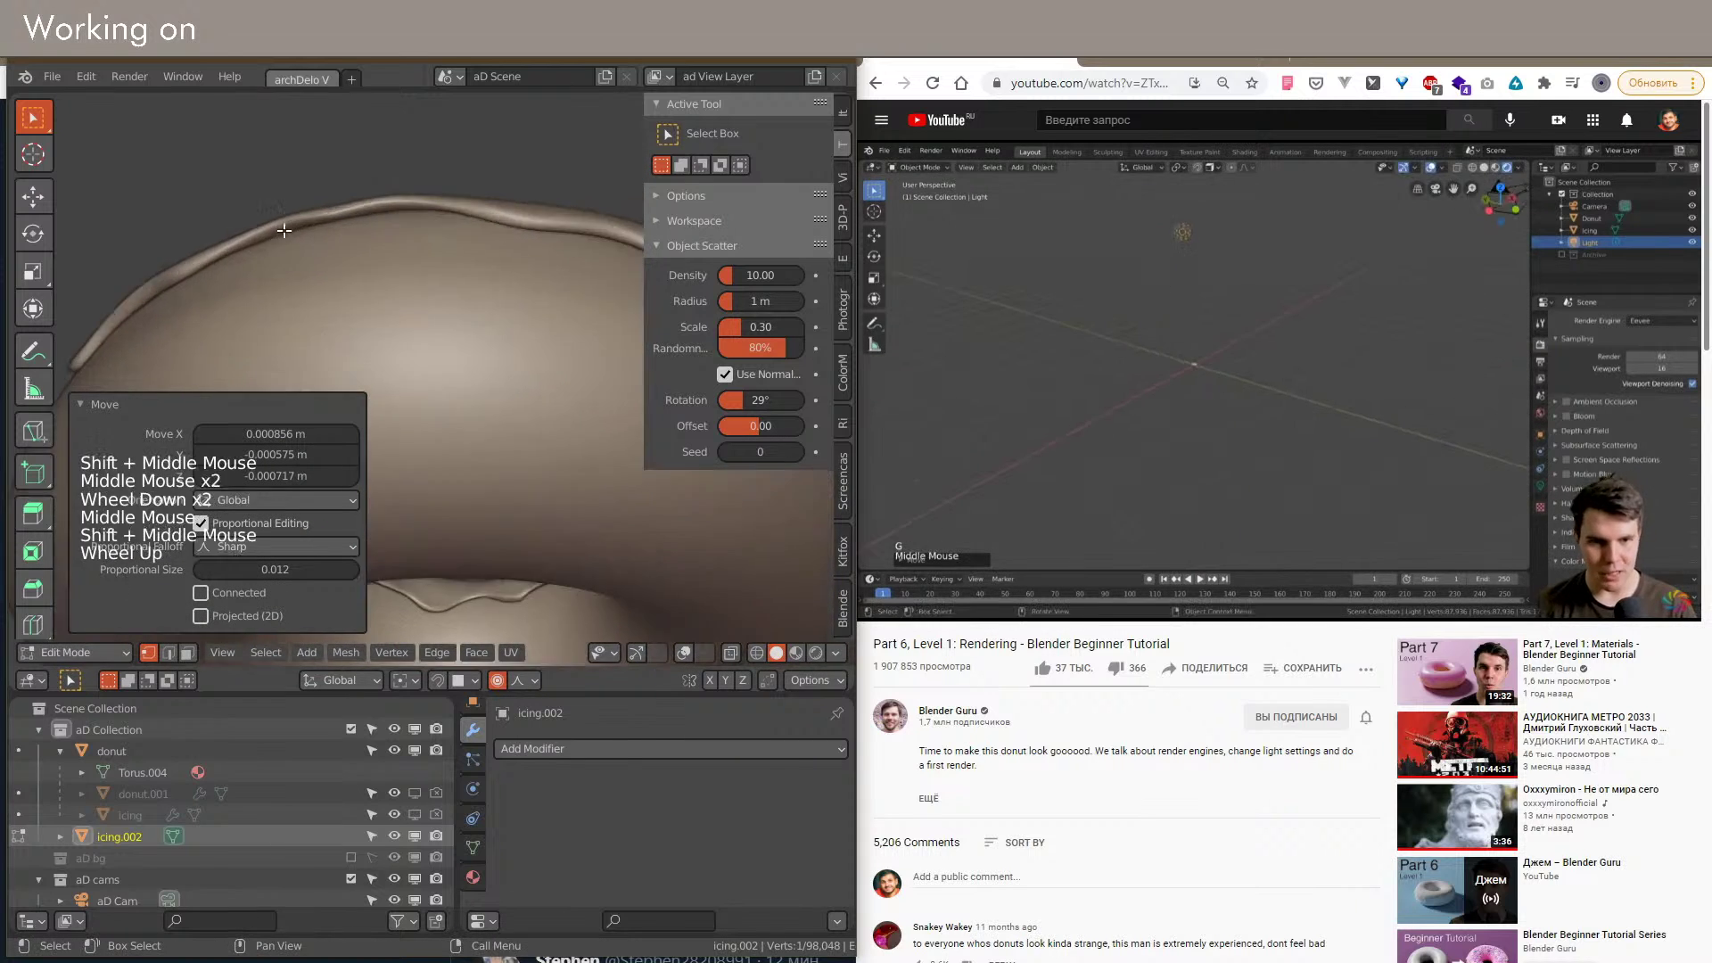
left_click(312, 273)
key("g")
scroll(314, 277, "down", 2)
left_click(241, 272)
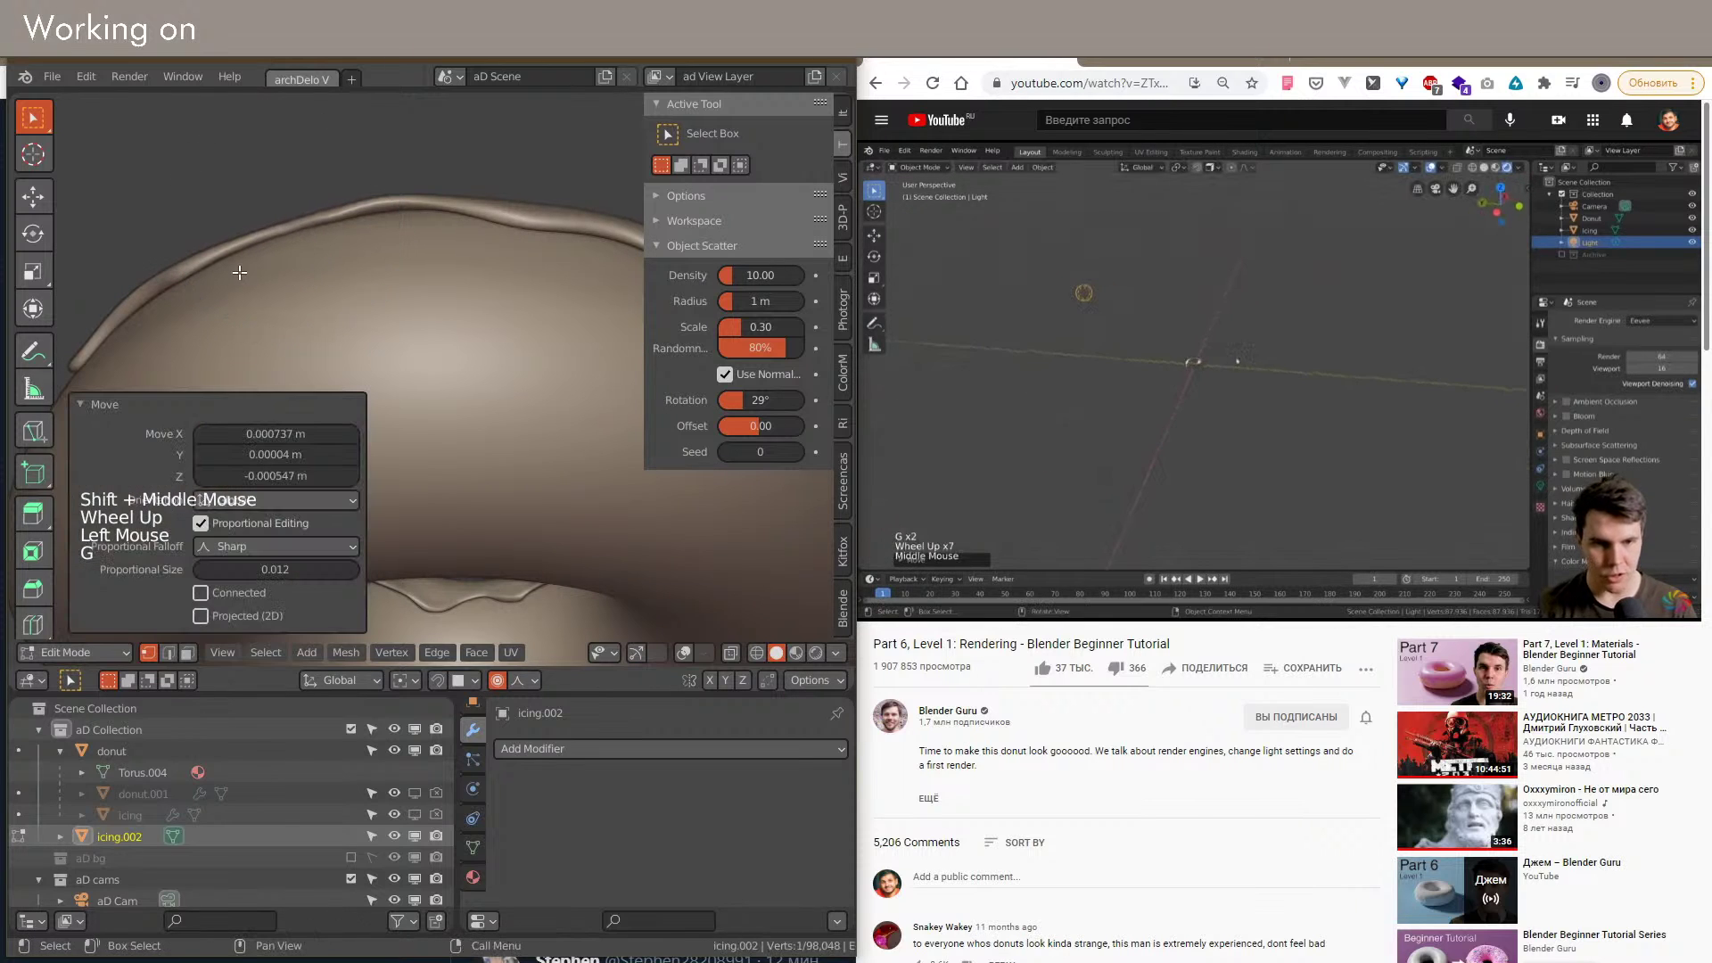
Step: Move the adjacent outer rim vertex toward the body with a Sharp proportional size of 0.024
left_click(146, 287)
key("g")
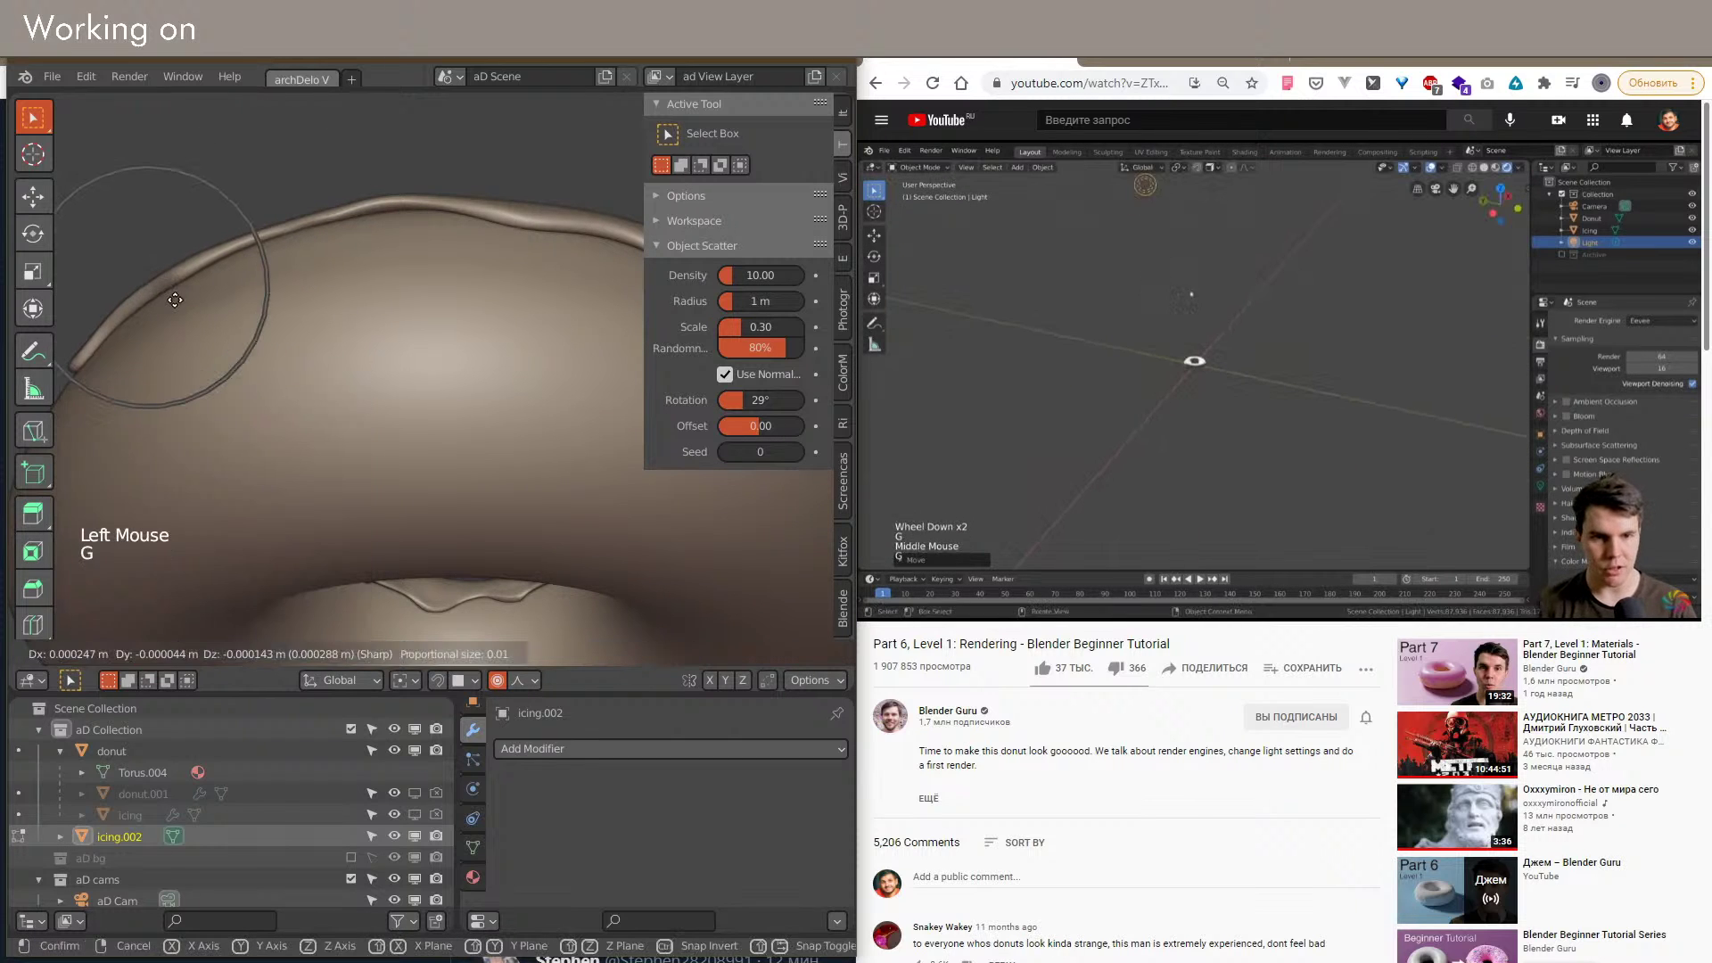
scroll(178, 304, "down", 2)
left_click(181, 303)
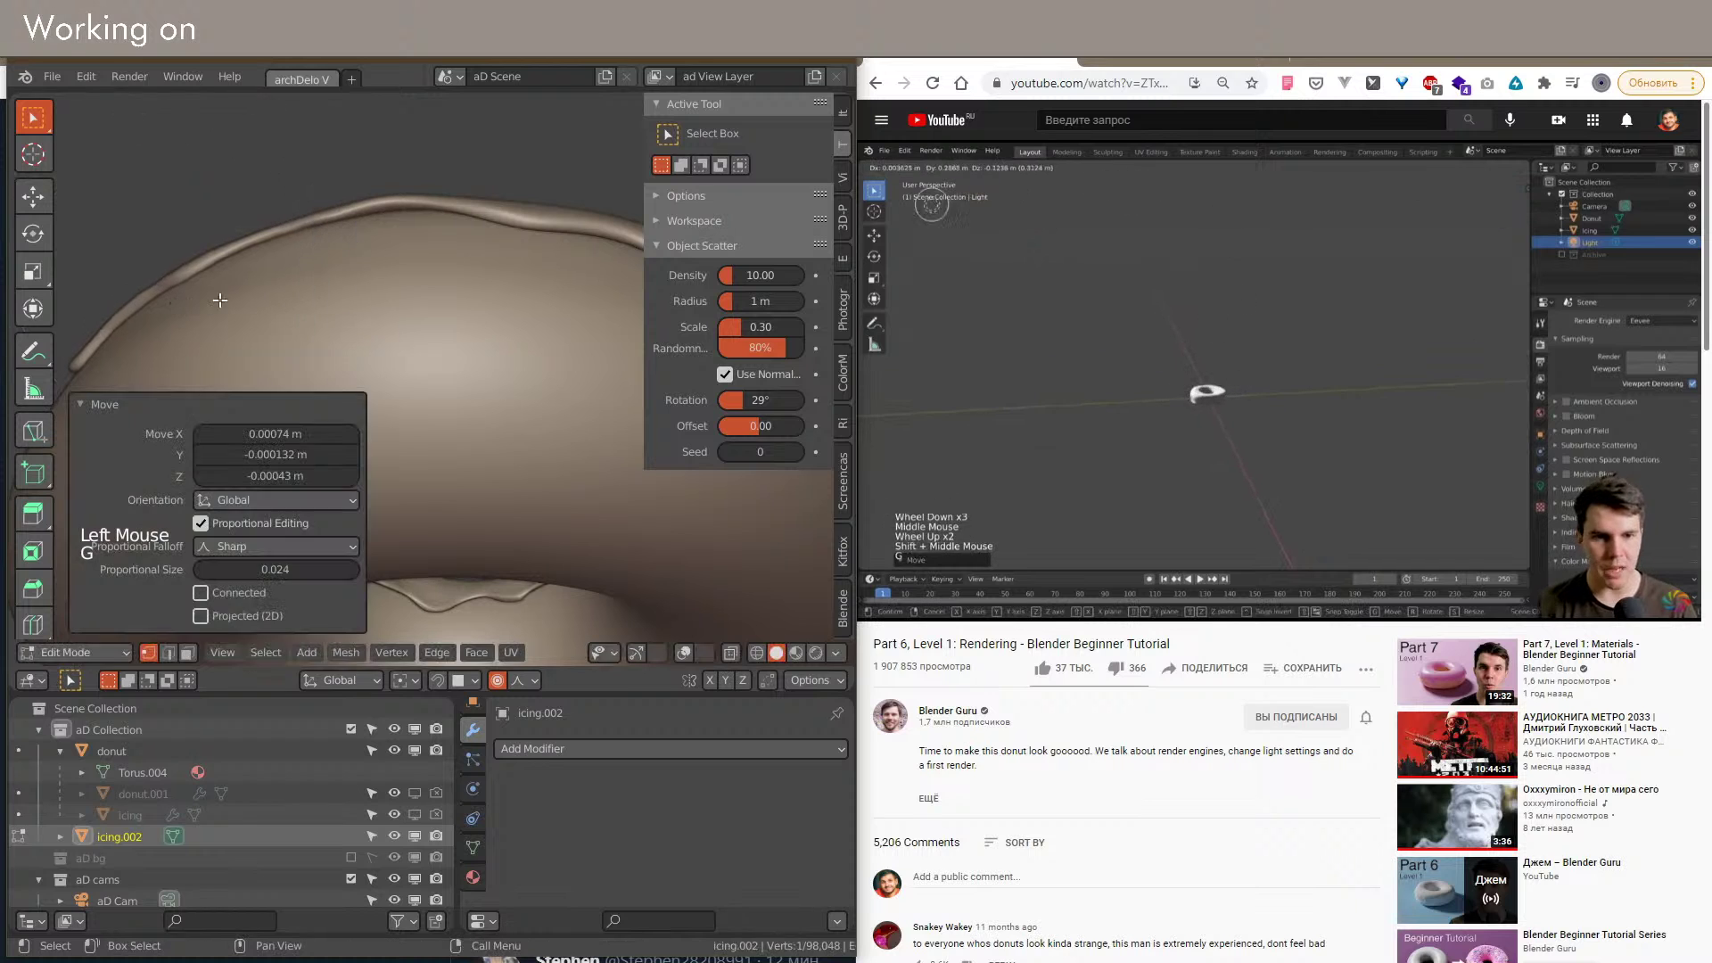
Step: Move two neighbouring vertices along the crest of the icing's lower rim toward the body with Sharp proportional editing
left_click(382, 201)
key("g")
left_click(398, 234)
middle_click_drag(401, 236, 408, 282)
left_click(432, 196)
key("g")
left_click(445, 224)
key("g")
left_click(435, 236)
Step: Press the adjacent stretch of the icing's rim closer to the body with two more proportional vertex moves
left_click(409, 281)
key("g")
left_click(407, 297)
left_click(411, 296)
key("g")
left_click(505, 313)
Step: Refine the same part of the rim from another viewing angle with further proportional vertex moves
middle_click_drag(505, 313, 499, 500)
key("g")
left_click(402, 349)
left_click(412, 313)
key("g")
left_click(409, 315)
Step: Select the last protruding vertex on the icing's rim and move it slightly toward the body
scroll(370, 302, "up", 5)
scroll(347, 290, "down", 3)
scroll(272, 257, "up", 3)
left_click(272, 258)
key("g")
left_click(279, 270)
Step: Return to Object Mode and check how the icing sits on the whole donut
scroll(294, 268, "down", 6)
scroll(513, 209, "down", 5)
middle_click_drag(500, 499, 499, 415, "shift")
key("Tab")
scroll(428, 374, "down", 2)
middle_click_drag(499, 415, 621, 340, "shift")
key("z")
scroll(507, 401, "down", 4)
scroll(437, 334, "up", 8)
middle_click_drag(437, 334, 562, 403, "shift")
scroll(345, 372, "down", 4)
scroll(419, 365, "down", 3)
middle_click_drag(562, 403, 421, 425)
scroll(335, 400, "up", 3)
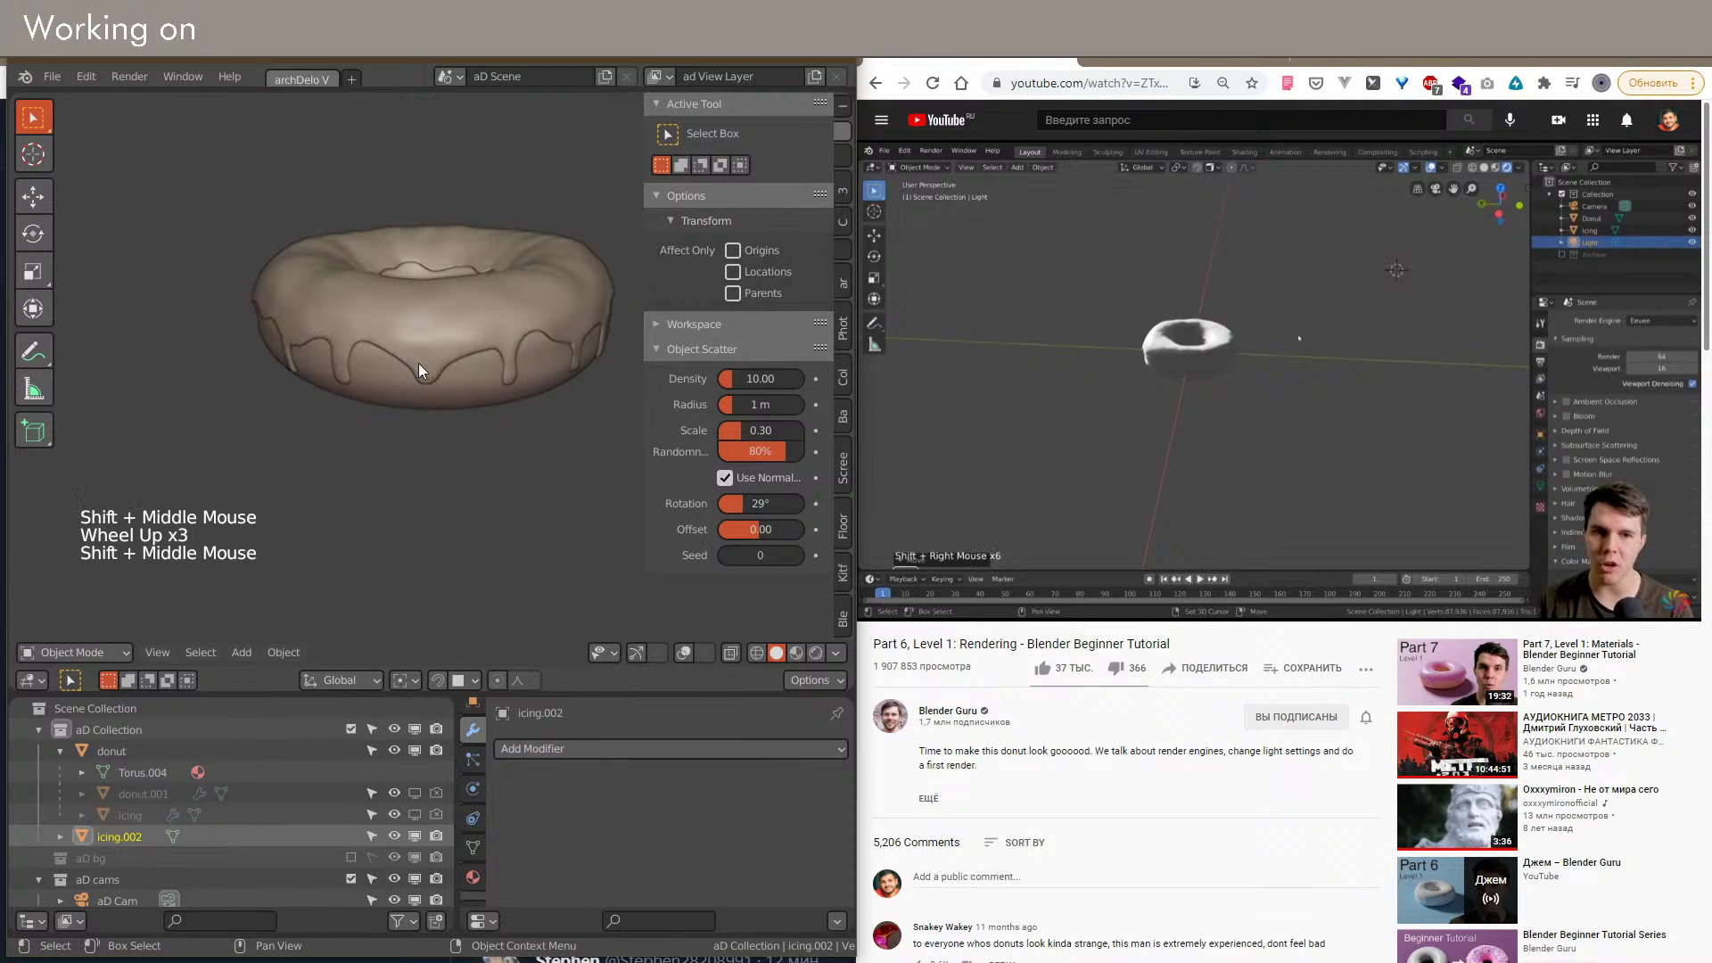
scroll(417, 377, "down", 3)
scroll(417, 377, "down", 1)
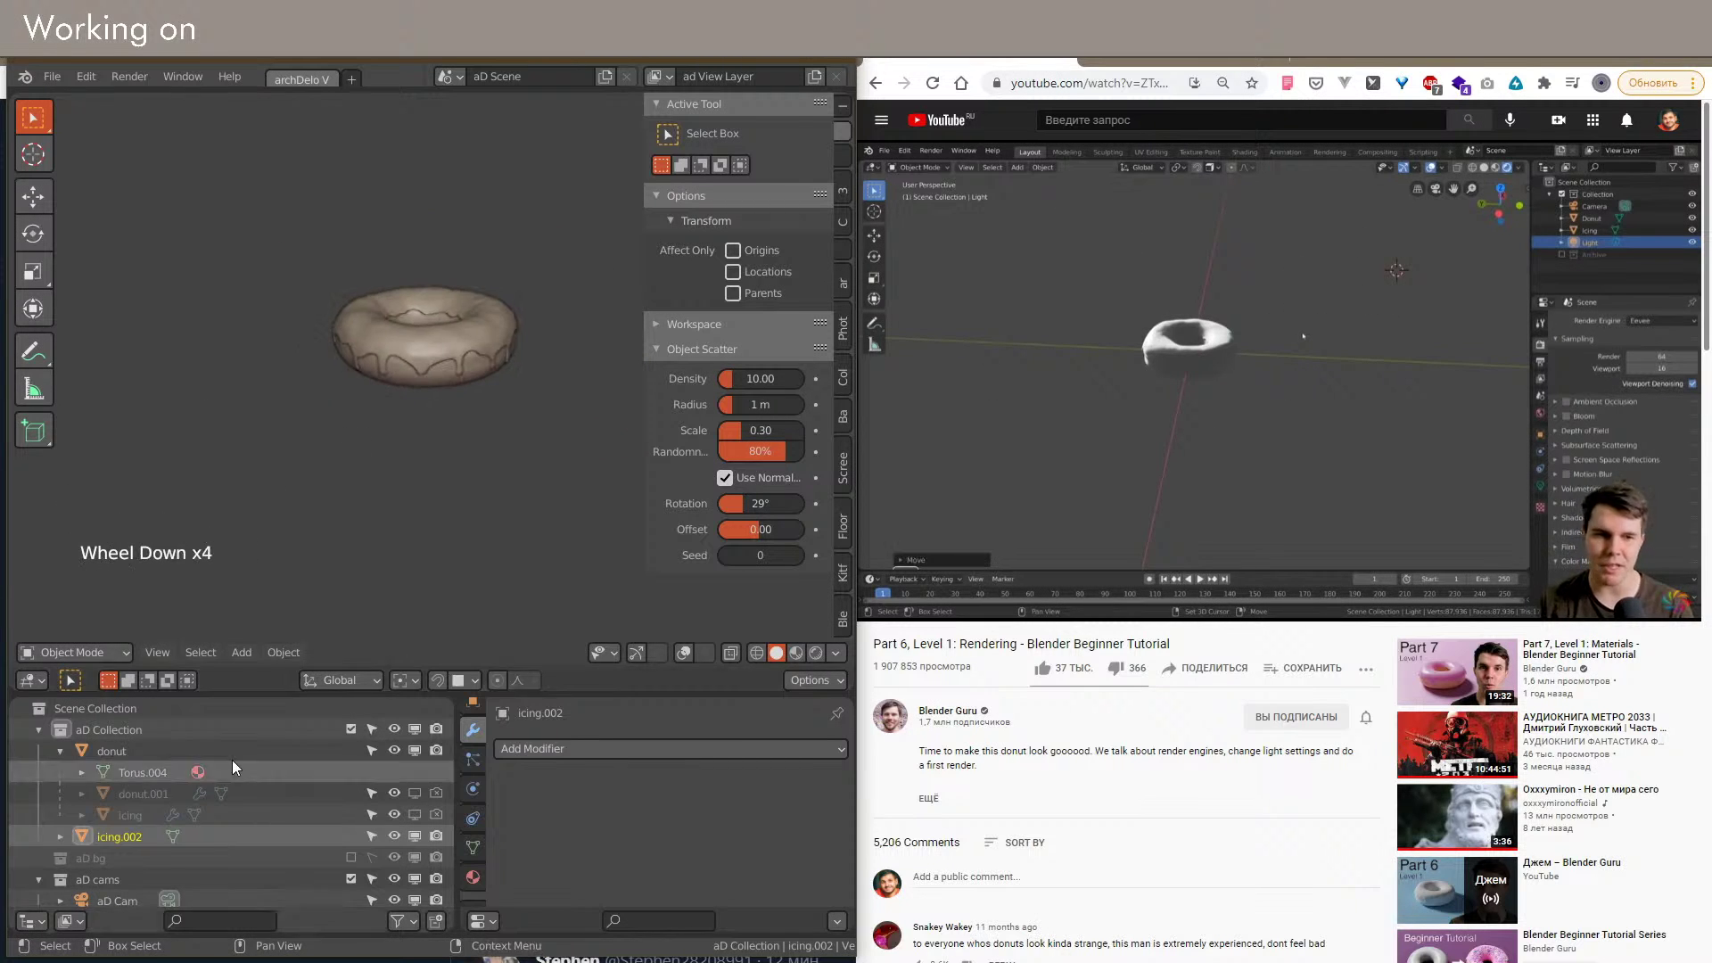
Step: Show the viewport overlays and add a plane to the aD Collection at a 3D cursor placed near the donut
left_click(59, 752)
left_click(104, 731)
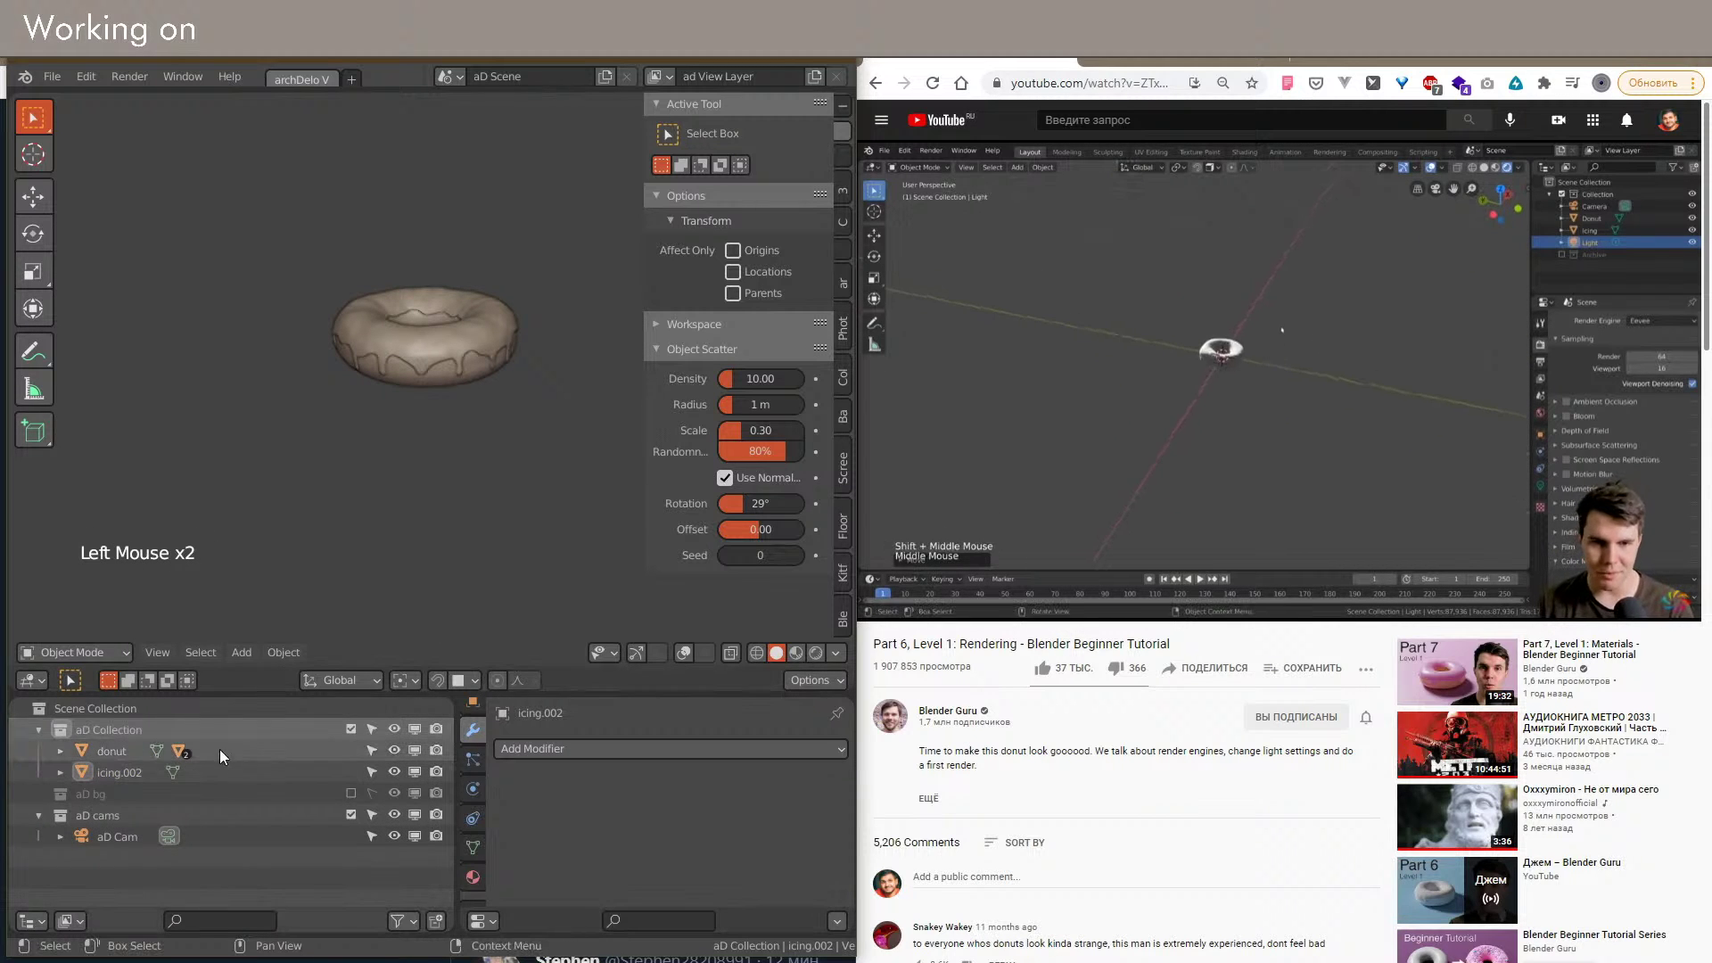
middle_click_drag(250, 453, 269, 490)
right_click(269, 489, "shift")
key("shift+alt+z")
scroll(308, 507, "down", 1)
key("shift+a")
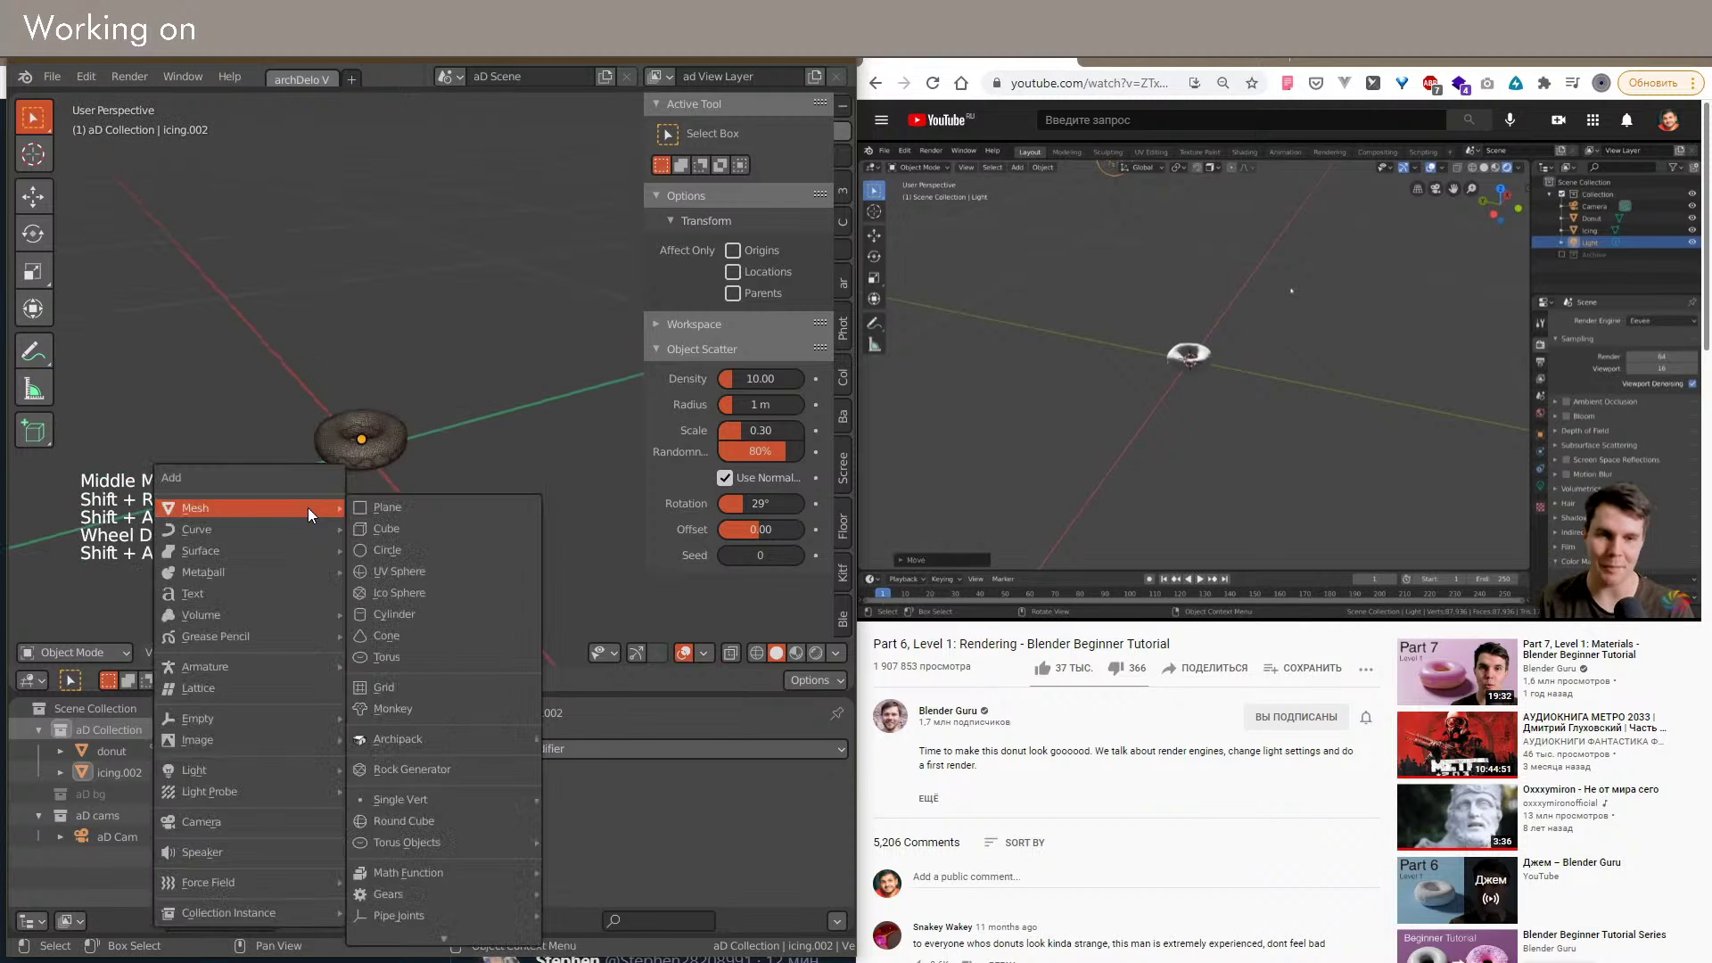
left_click(379, 506)
Step: Set the plane's Z location to 0 m and check its contact with the donut's underside
middle_click_drag(361, 492, 482, 375)
scroll(508, 429, "up", 3)
key("z")
scroll(481, 369, "up", 2)
scroll(329, 372, "up", 7)
middle_click(496, 357)
scroll(496, 357, "up", 5)
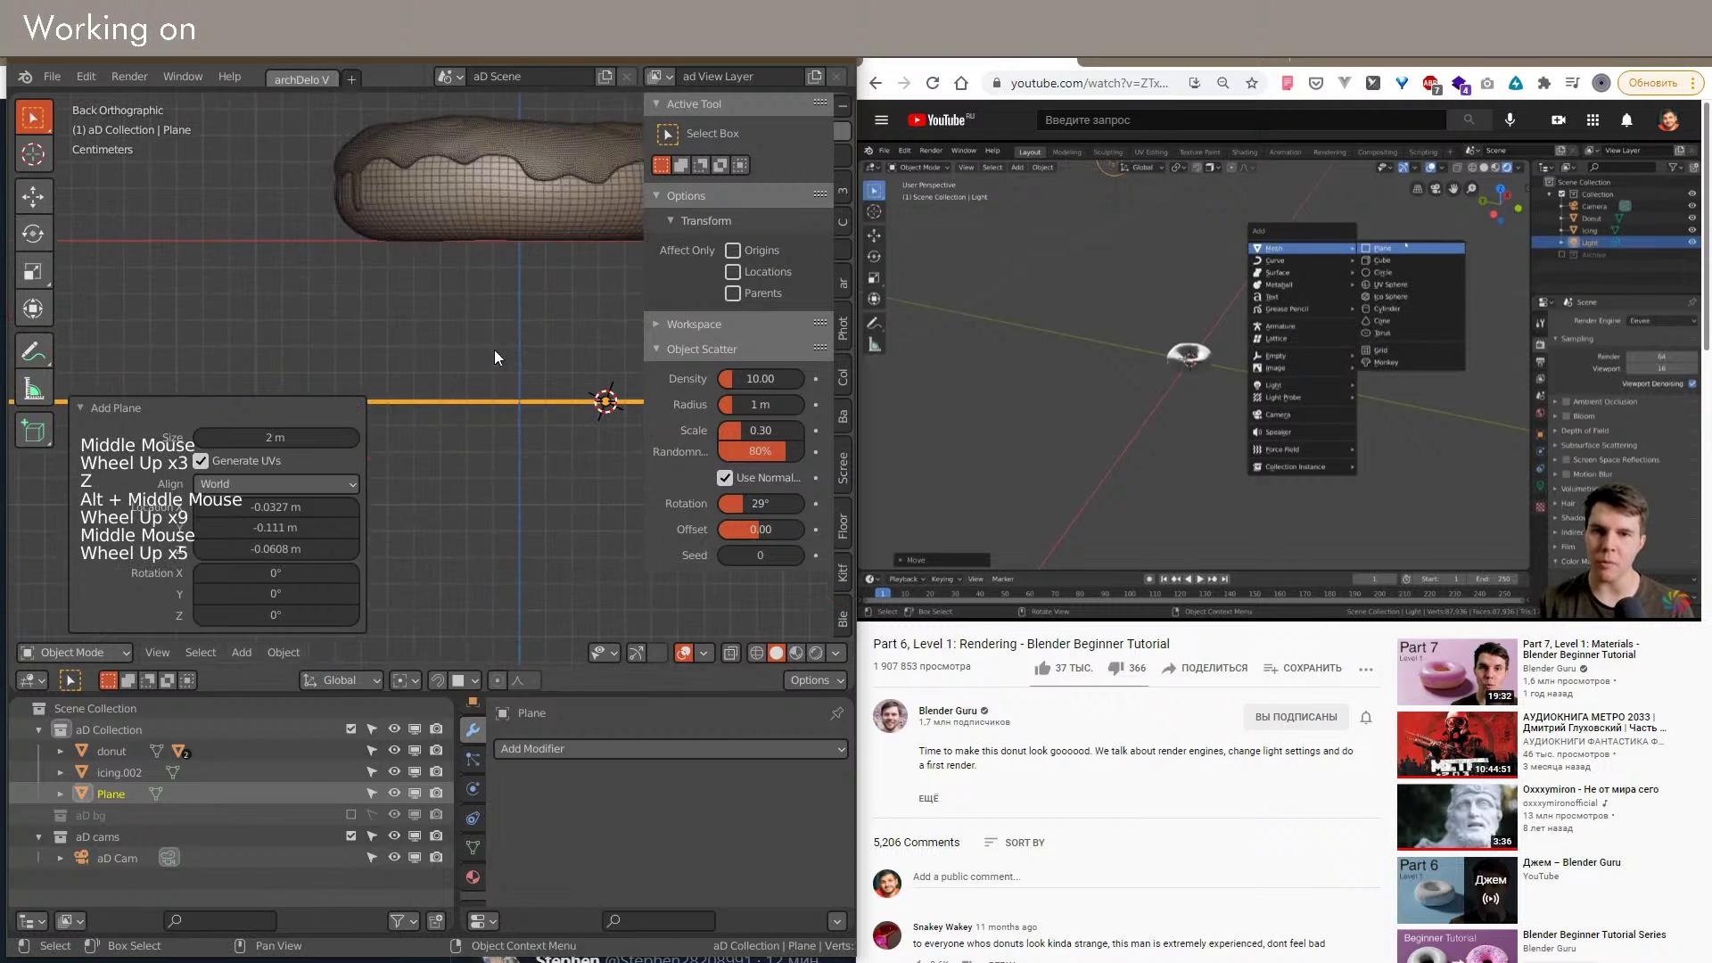
left_click(842, 106)
left_click(750, 201)
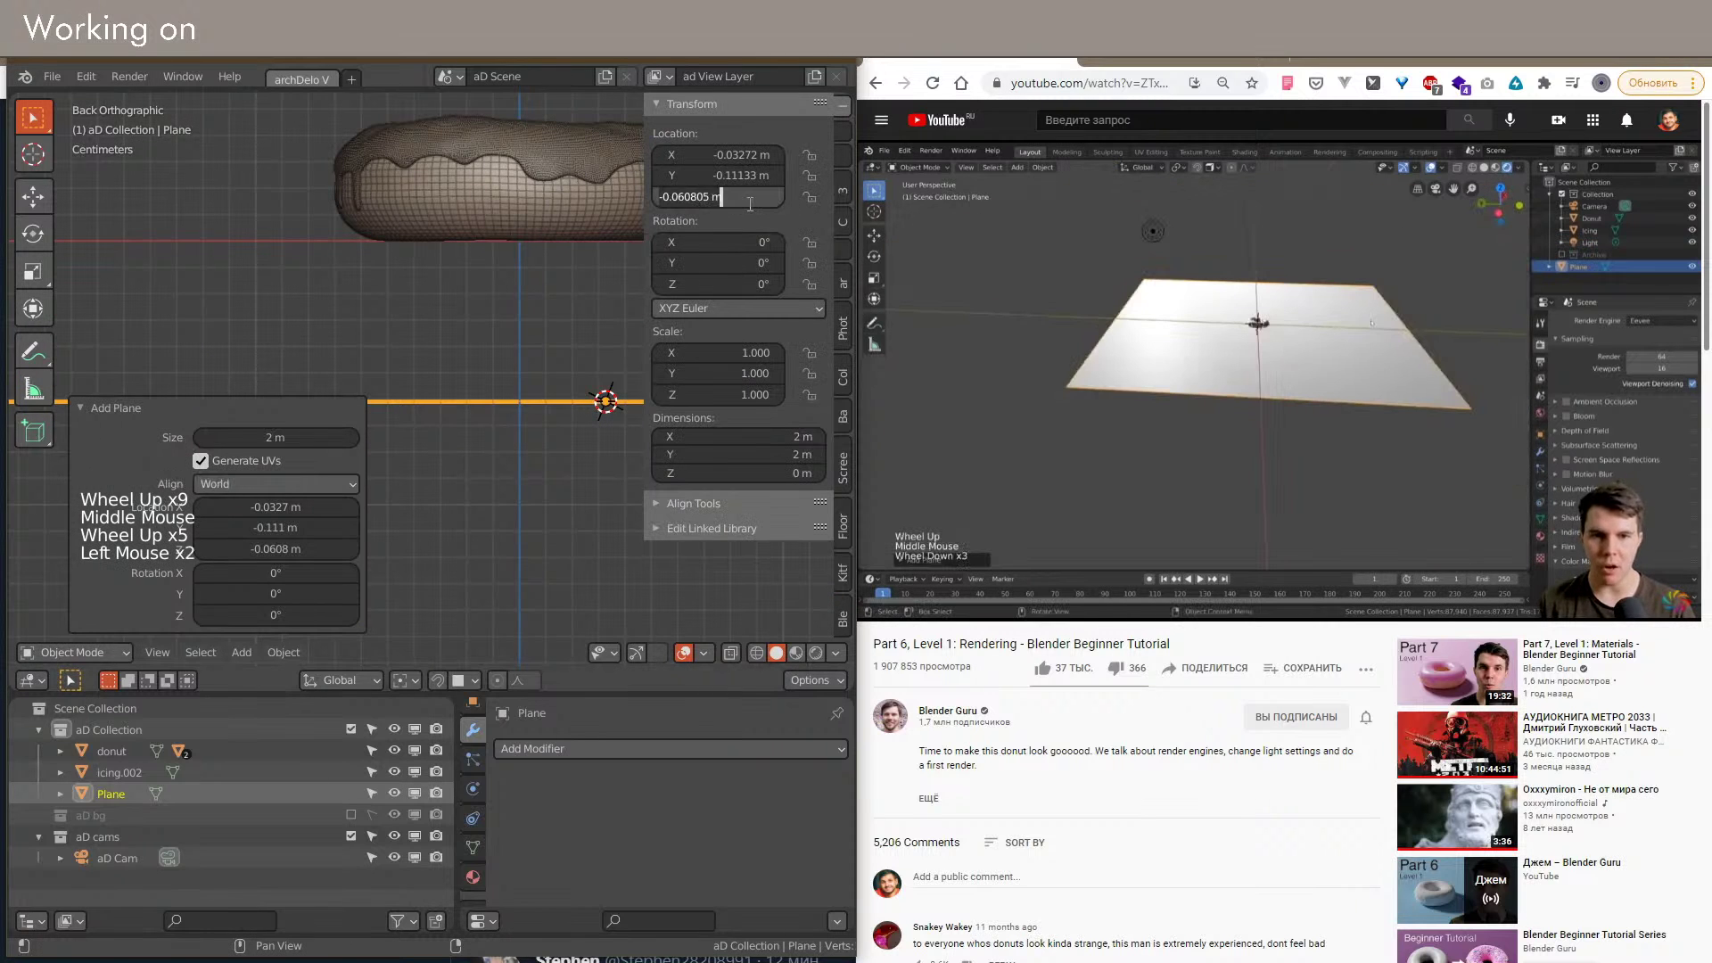
scroll(481, 223, "up", 11)
middle_click(425, 244)
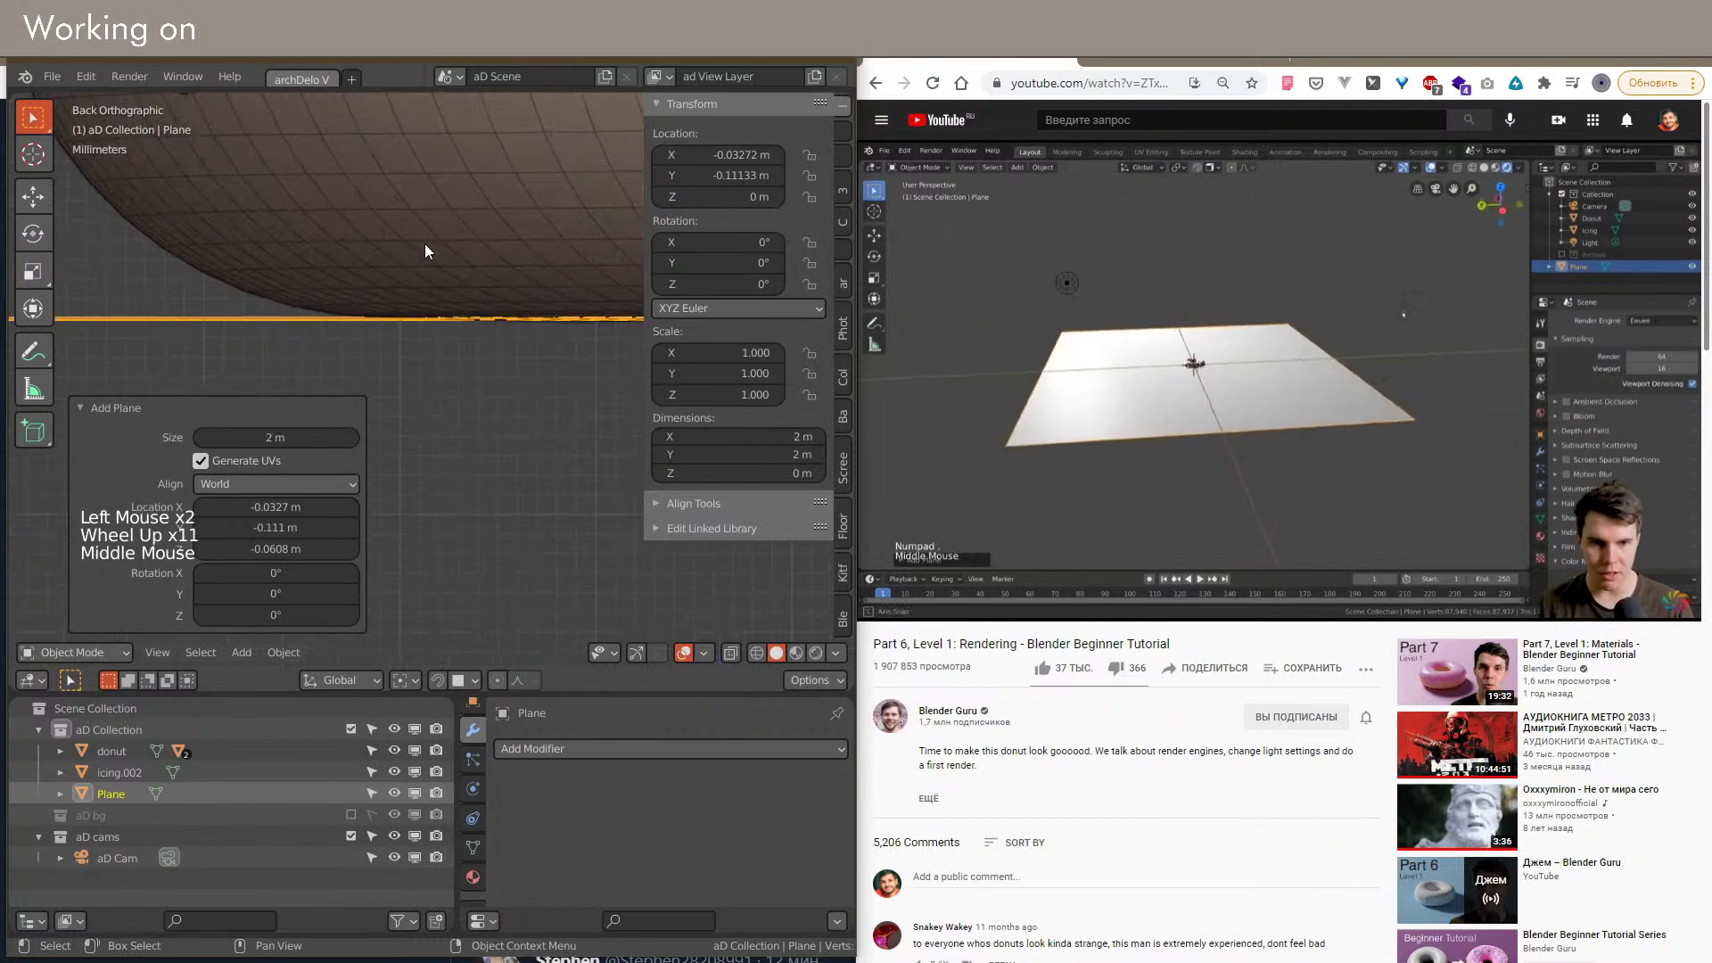
Step: Select the donut body and switch the viewport to material preview shading
left_click(341, 347)
scroll(270, 340, "down", 7)
middle_click_drag(269, 337, 375, 425, "shift")
scroll(292, 357, "down", 7)
left_click(796, 651)
scroll(306, 480, "down", 5)
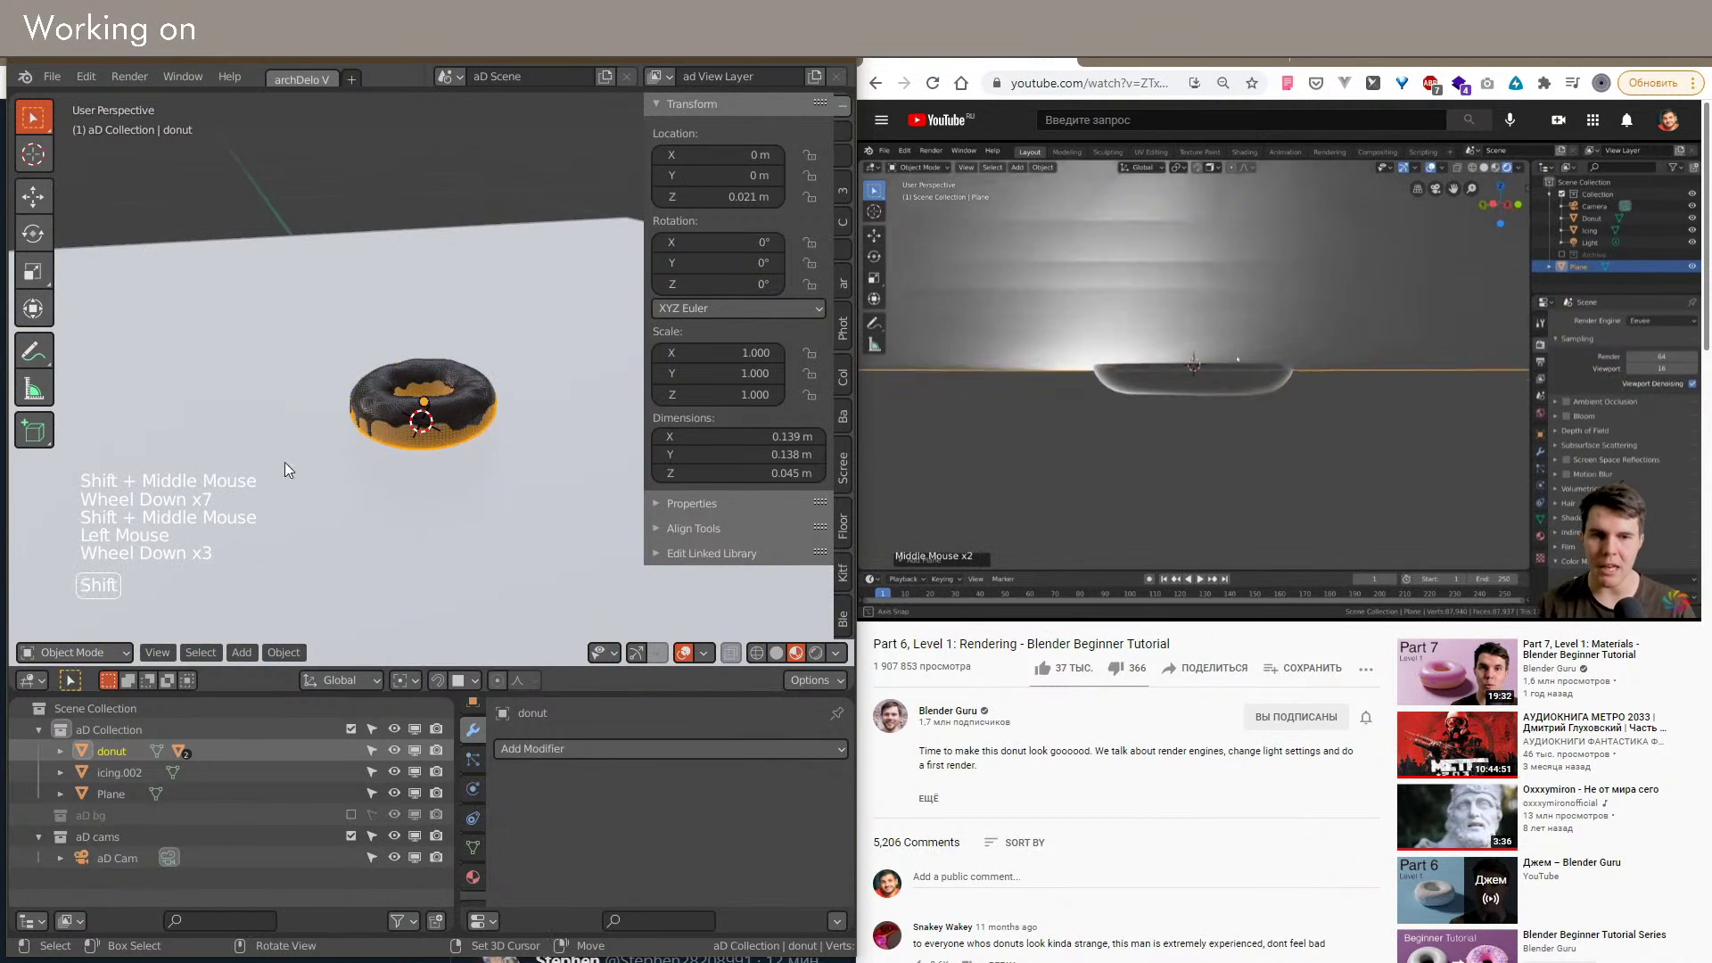
Step: Add a point light on the plane beside the donut
middle_click_drag(307, 480, 333, 377, "shift")
key("shift+a")
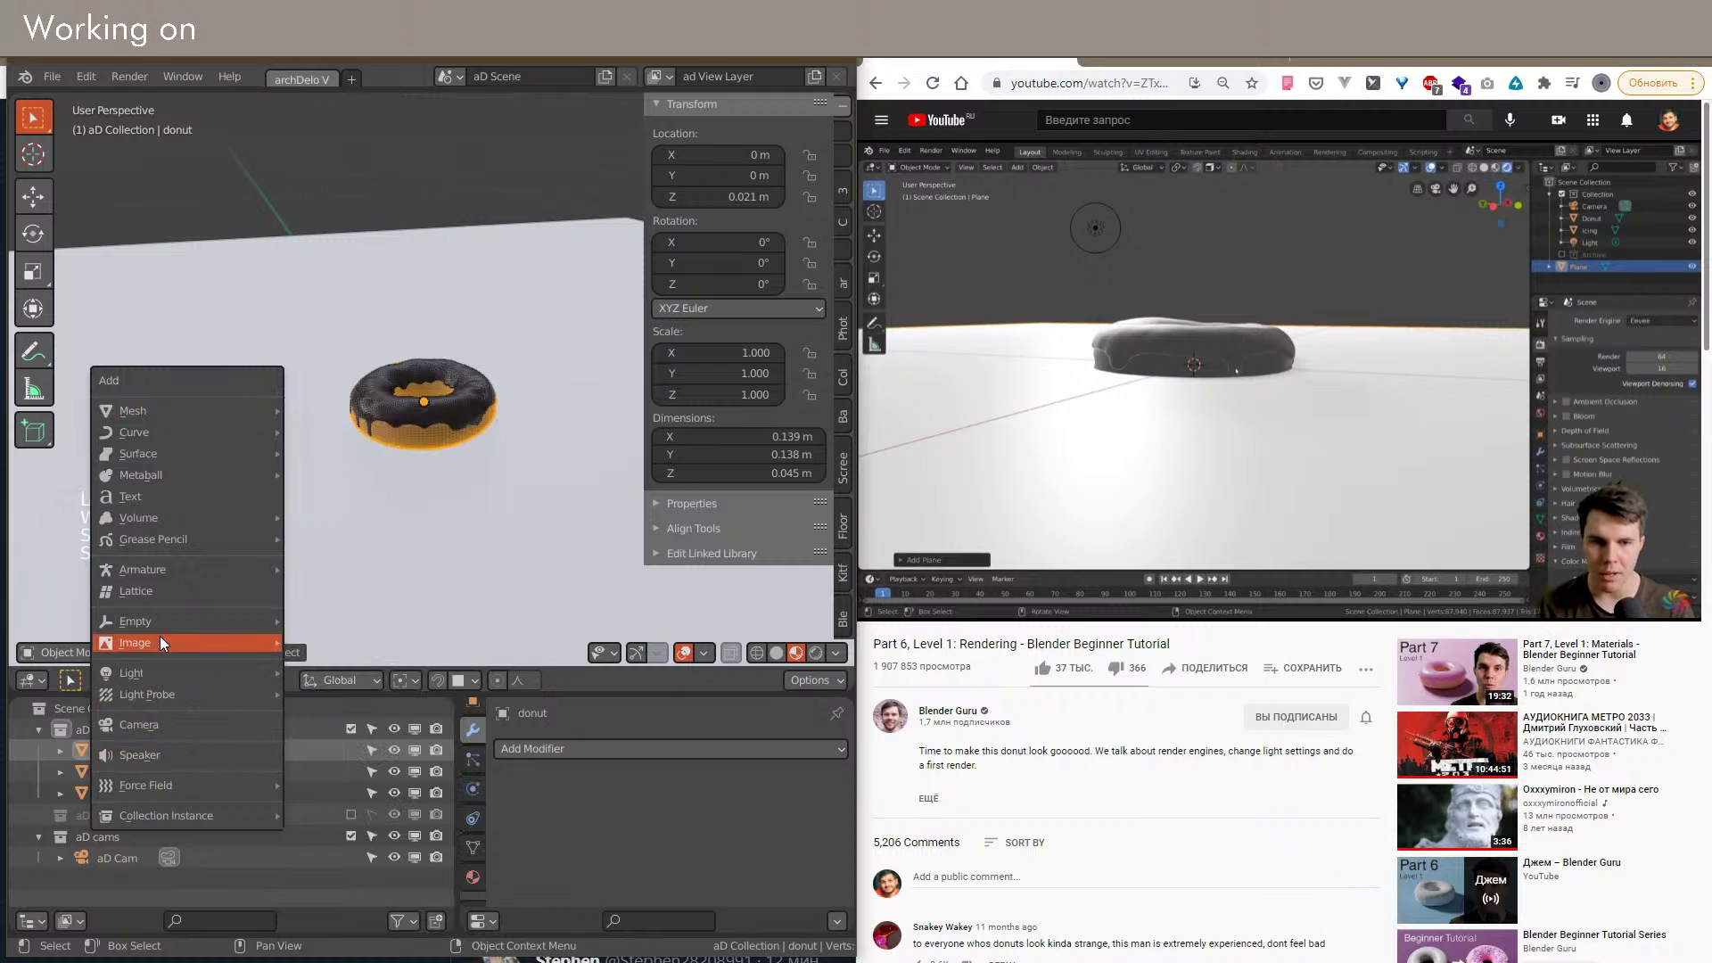
mouse_move(151, 673)
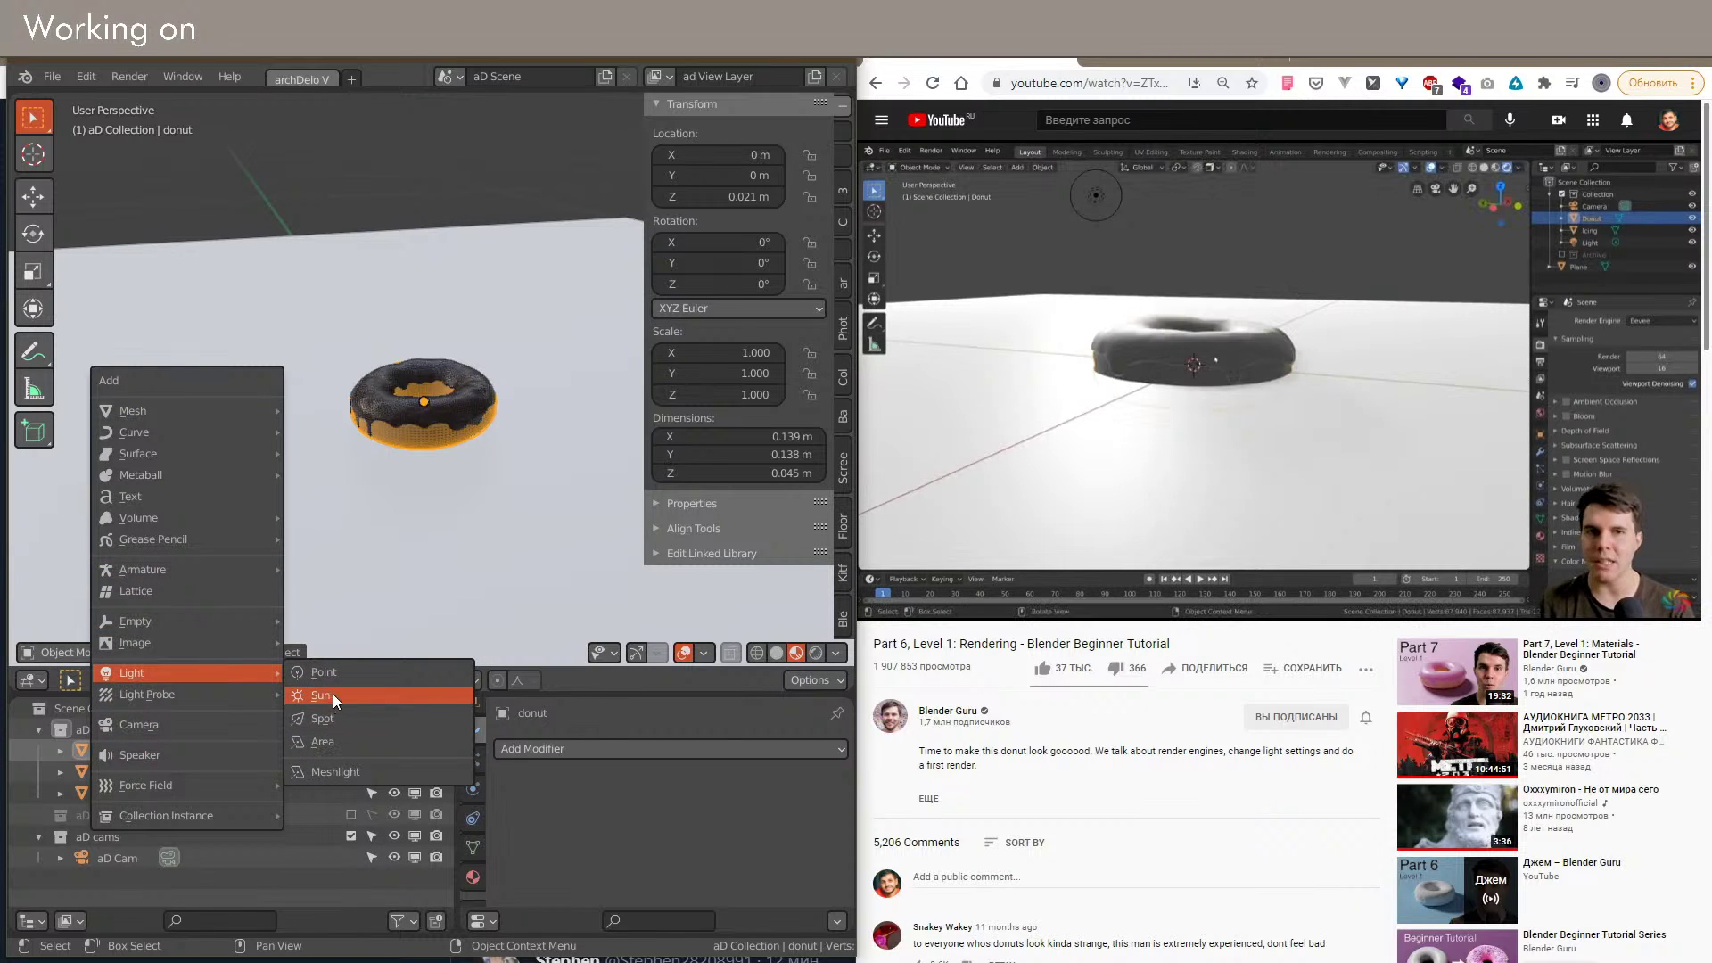
left_click(339, 673)
scroll(389, 414, "down", 2)
middle_click_drag(388, 414, 613, 490)
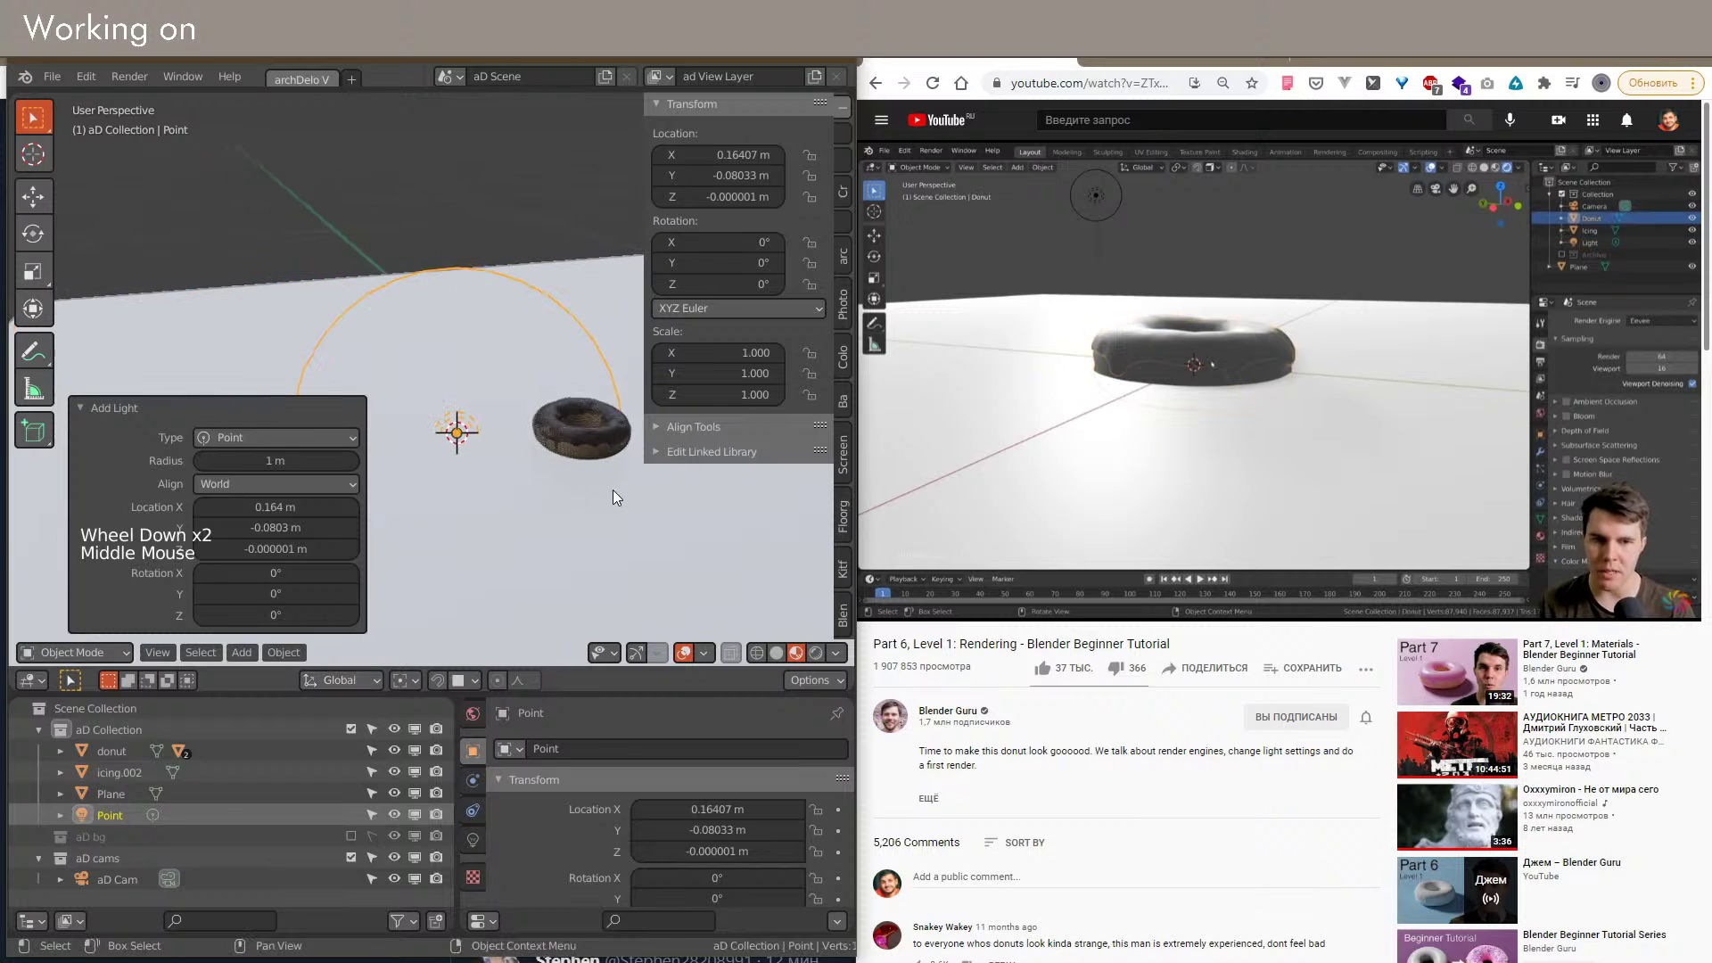
Step: Adjust the material preview's lighting options so the scene's point light illuminates the plane and donut
left_click(836, 654)
left_click(635, 381)
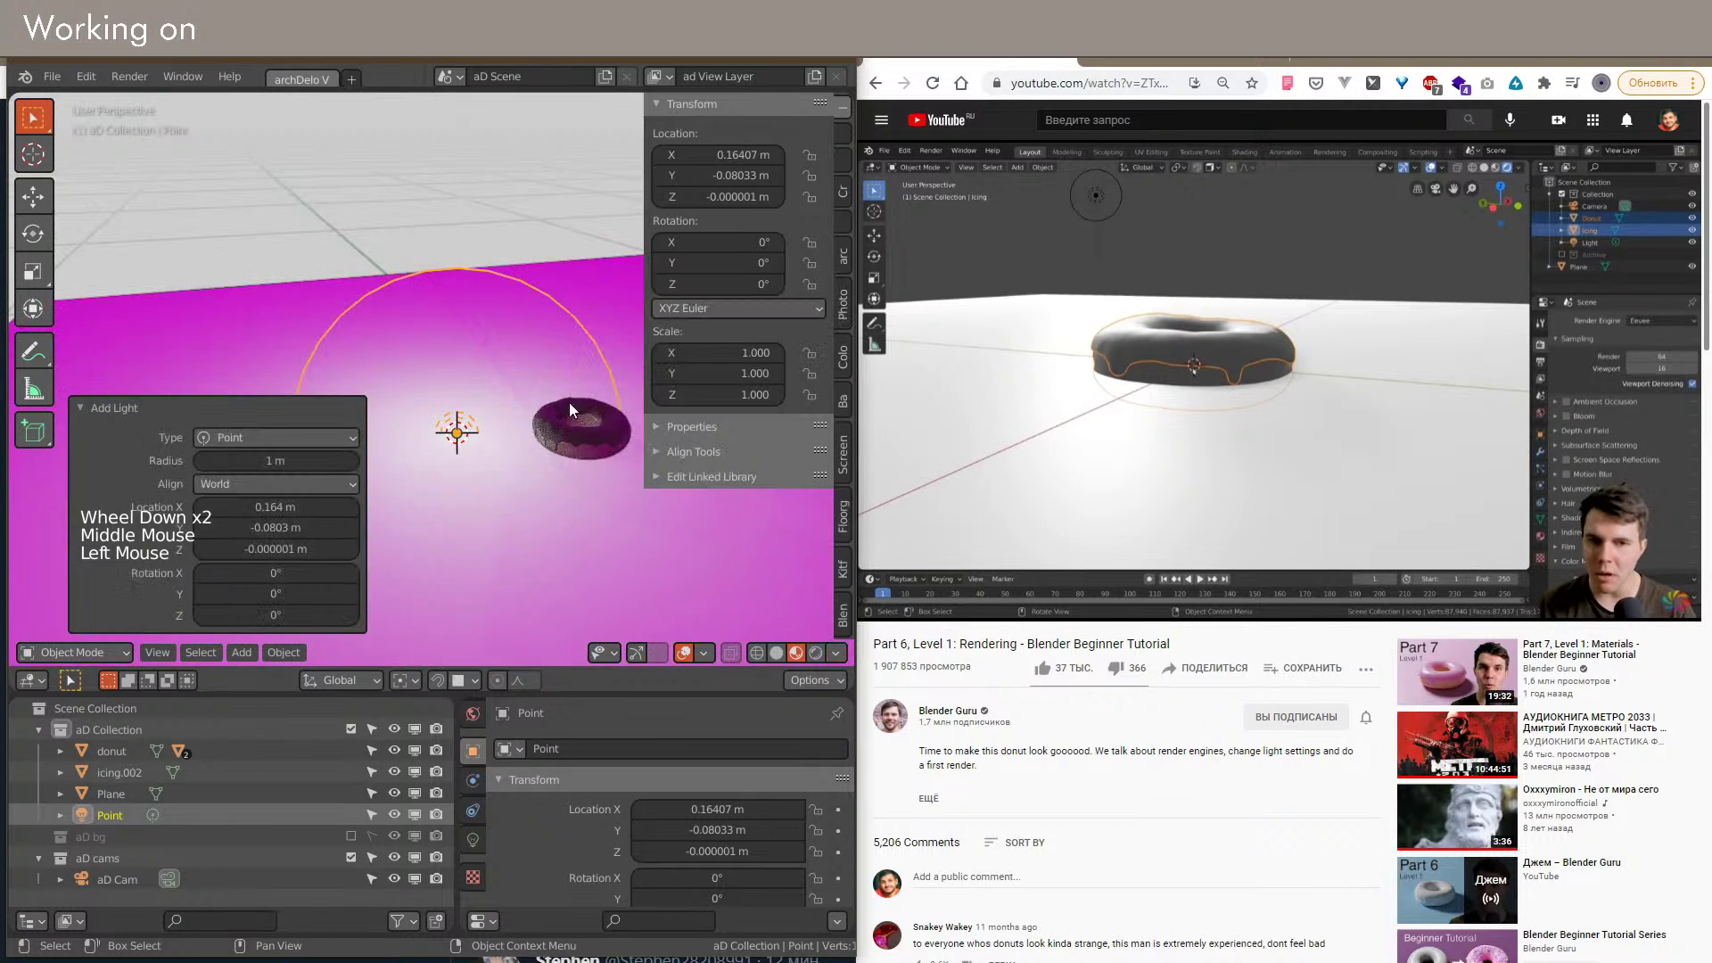
left_click(836, 652)
left_click(835, 652)
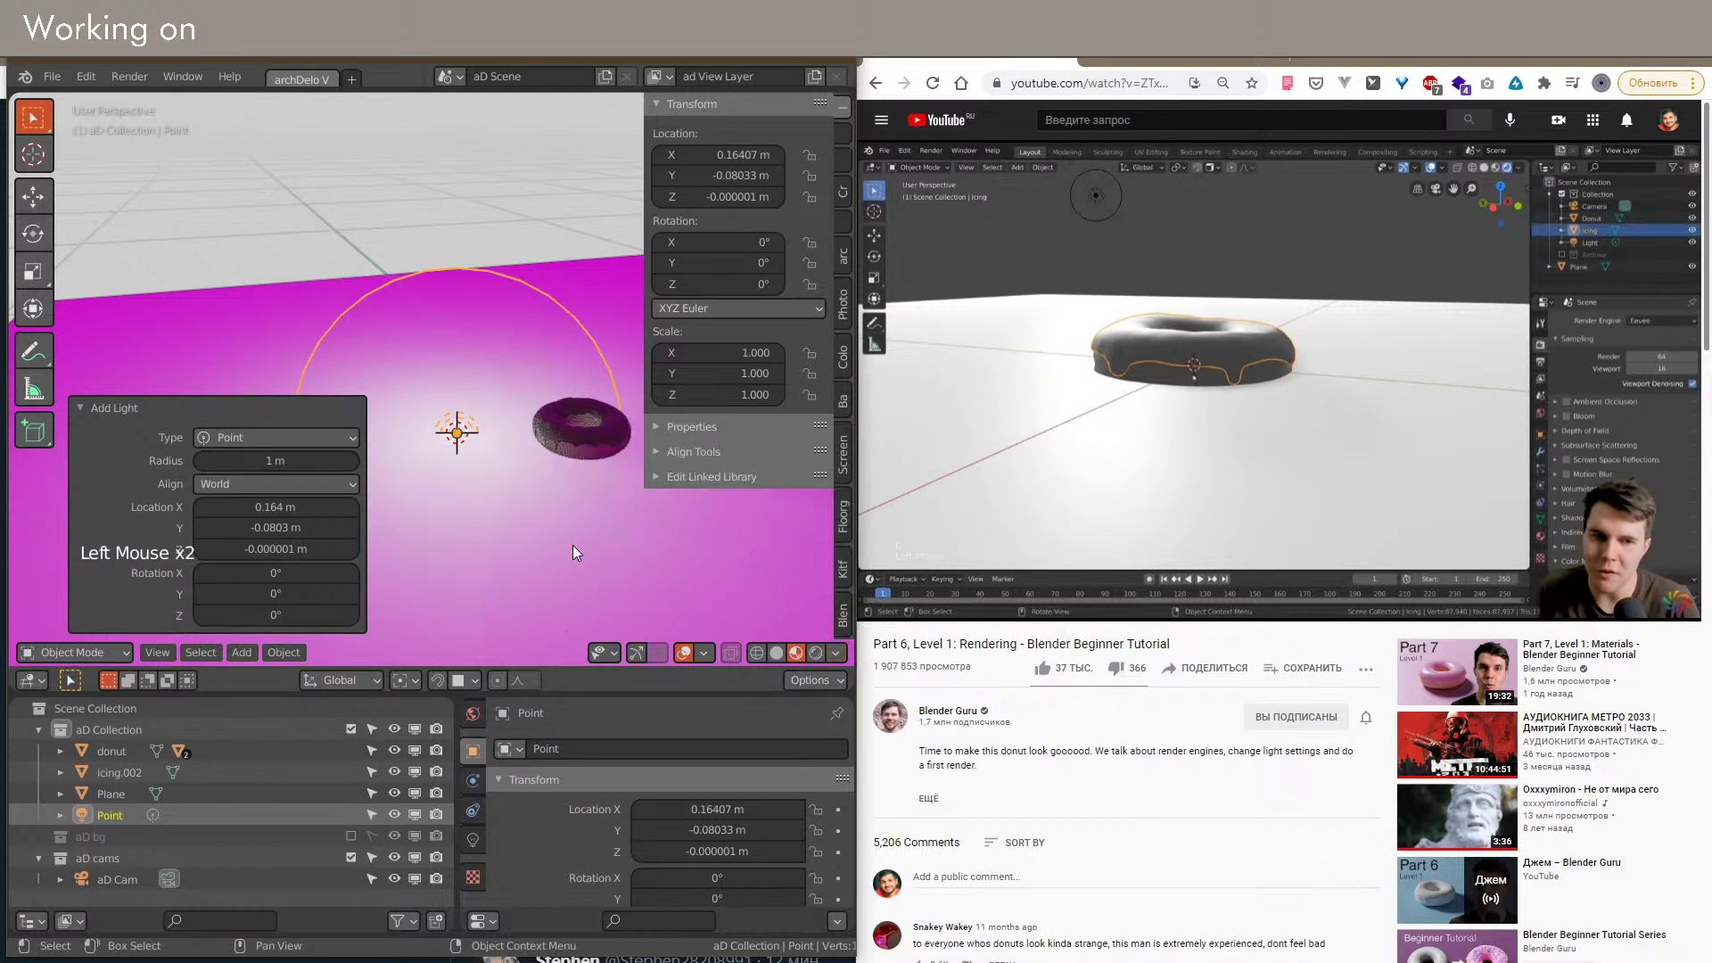
left_click(836, 652)
Step: Raise the point light about 0.286 m along the Z axis
scroll(544, 413, "up", 2)
middle_click_drag(544, 414, 538, 435, "shift")
scroll(538, 435, "down", 1)
key("g")
key("z")
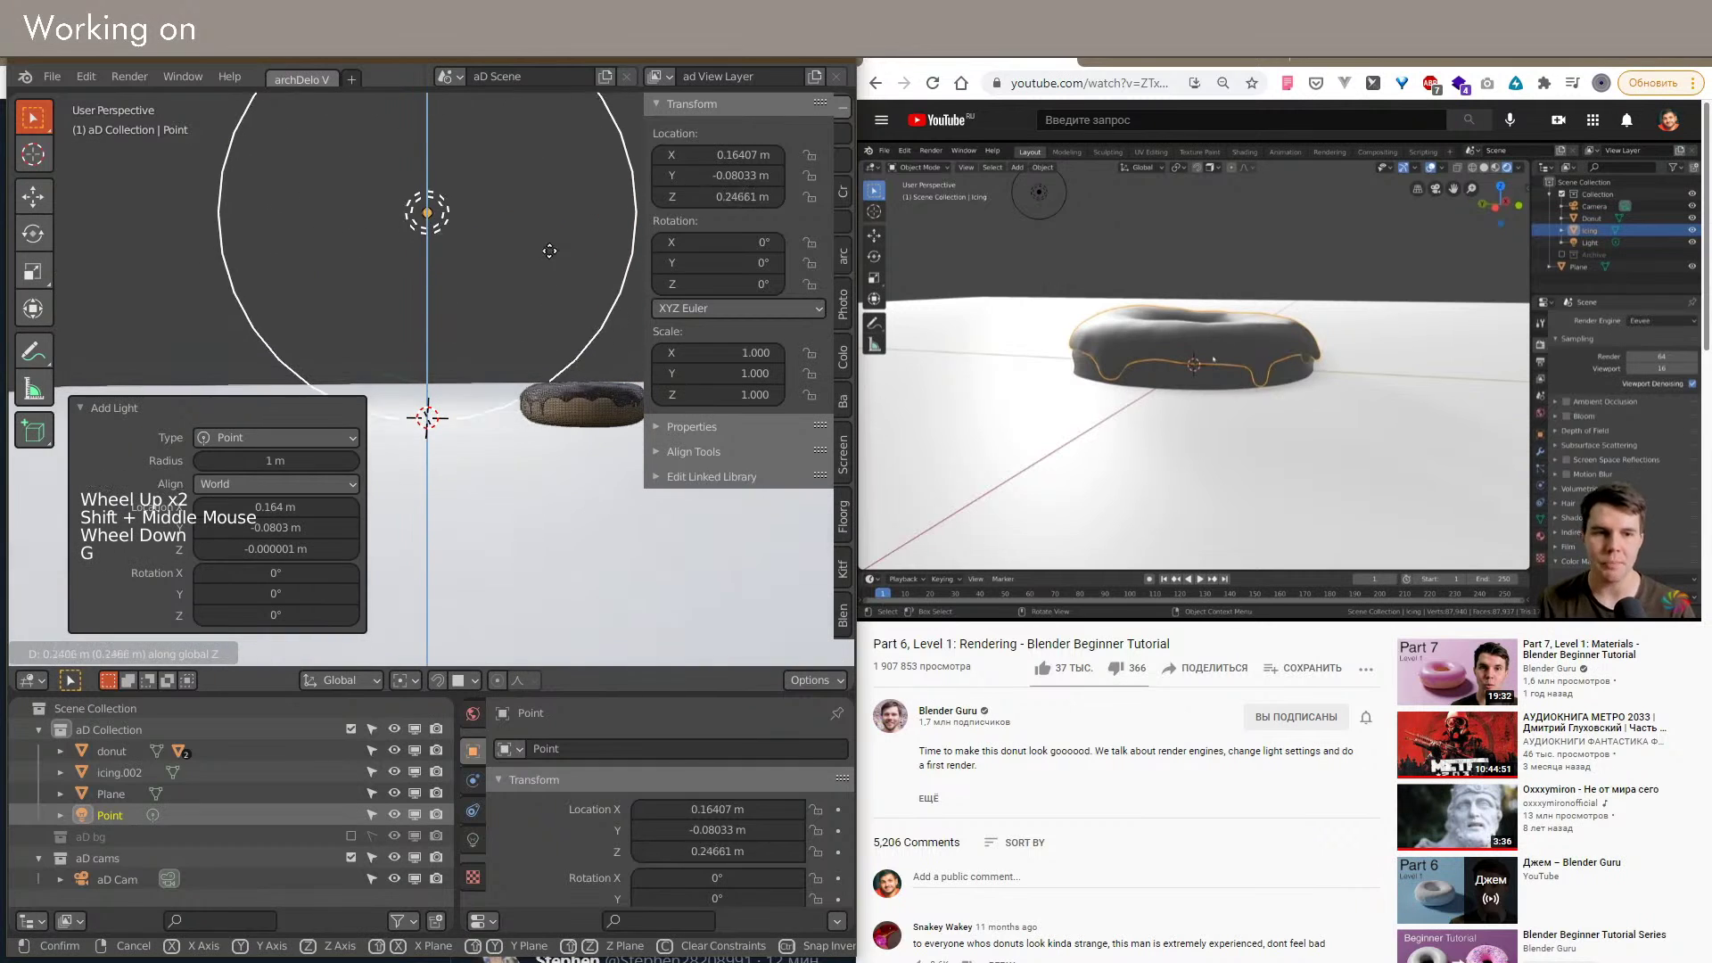
left_click(551, 217)
middle_click_drag(607, 351, 609, 424, "shift")
scroll(609, 423, "down", 2)
middle_click_drag(610, 424, 591, 592)
scroll(513, 453, "up", 2)
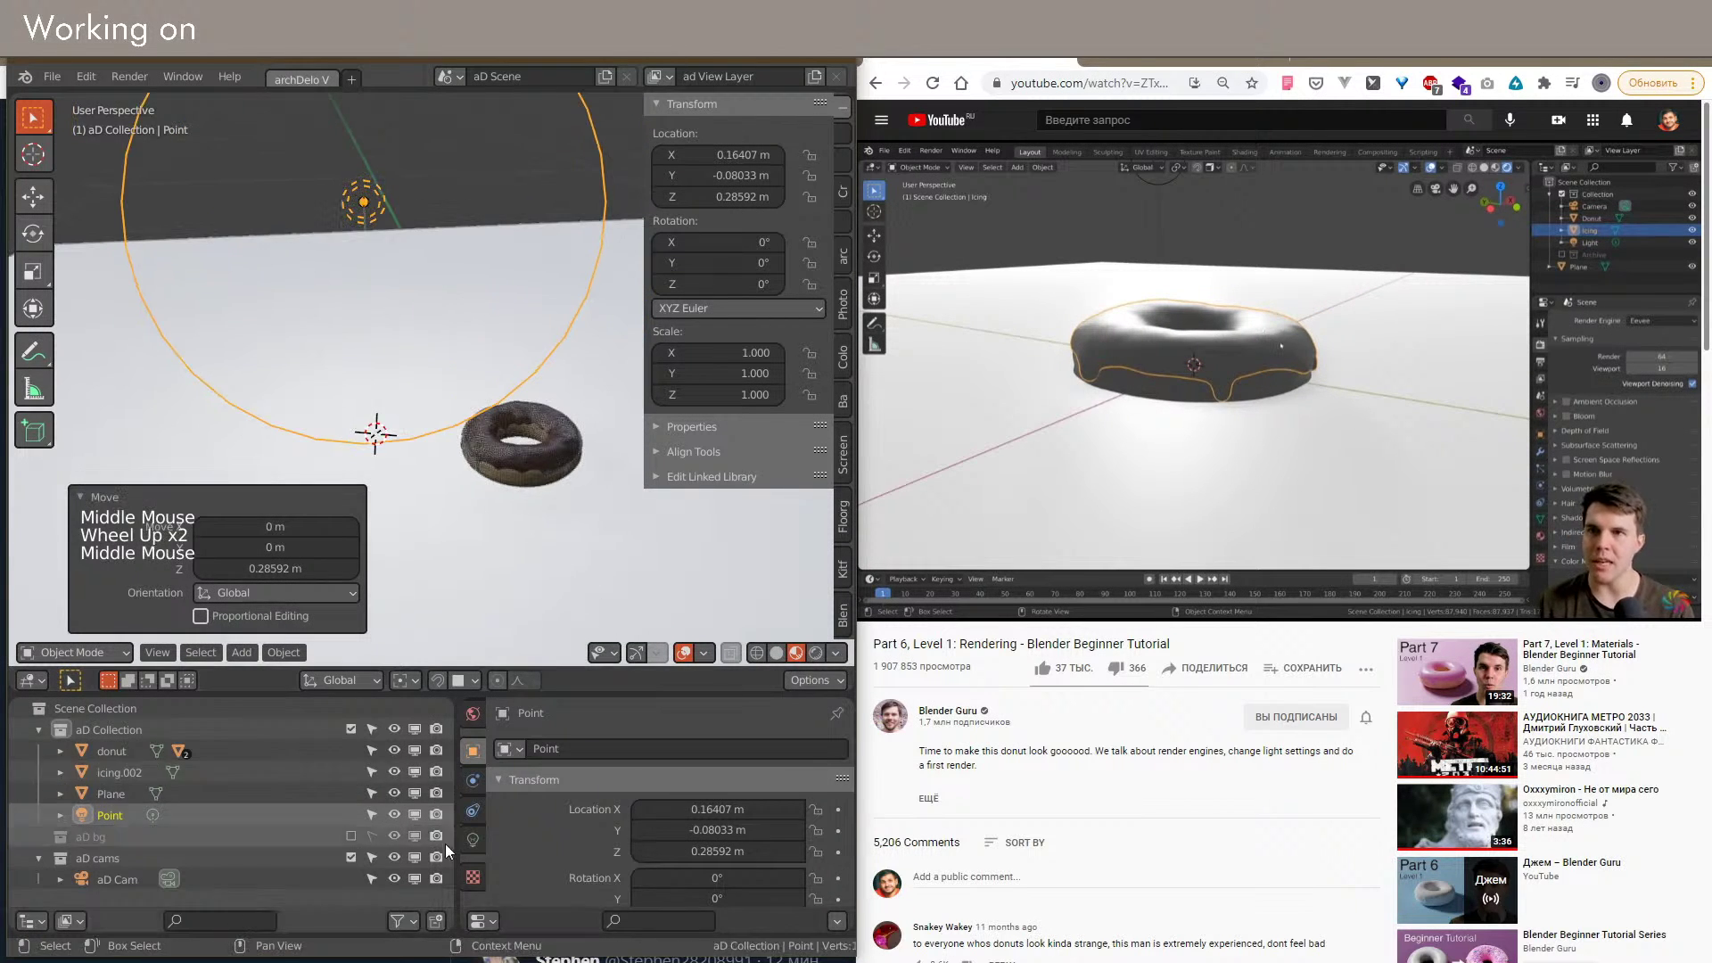
Step: Parent the icing to the donut body as Object with Keep Transform
left_click(532, 468)
scroll(532, 462, "up", 7)
middle_click_drag(526, 482, 500, 494, "shift")
scroll(499, 494, "down", 1)
left_click(483, 451, "shift")
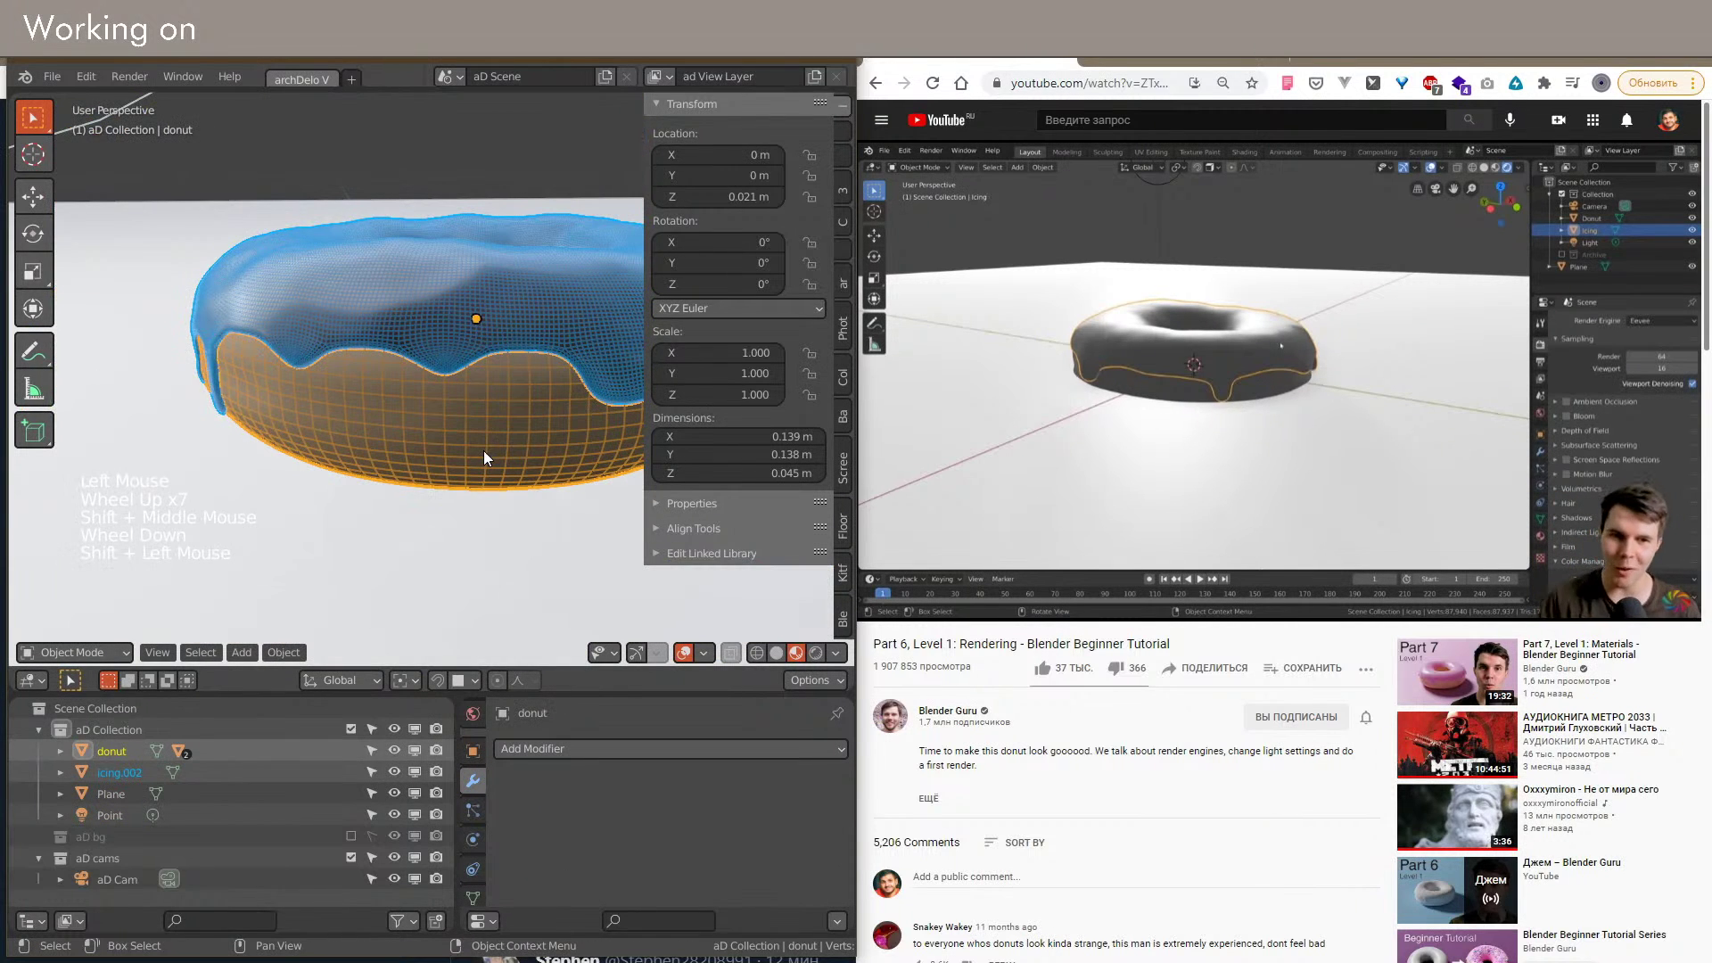
key("ctrl+p")
left_click(474, 468)
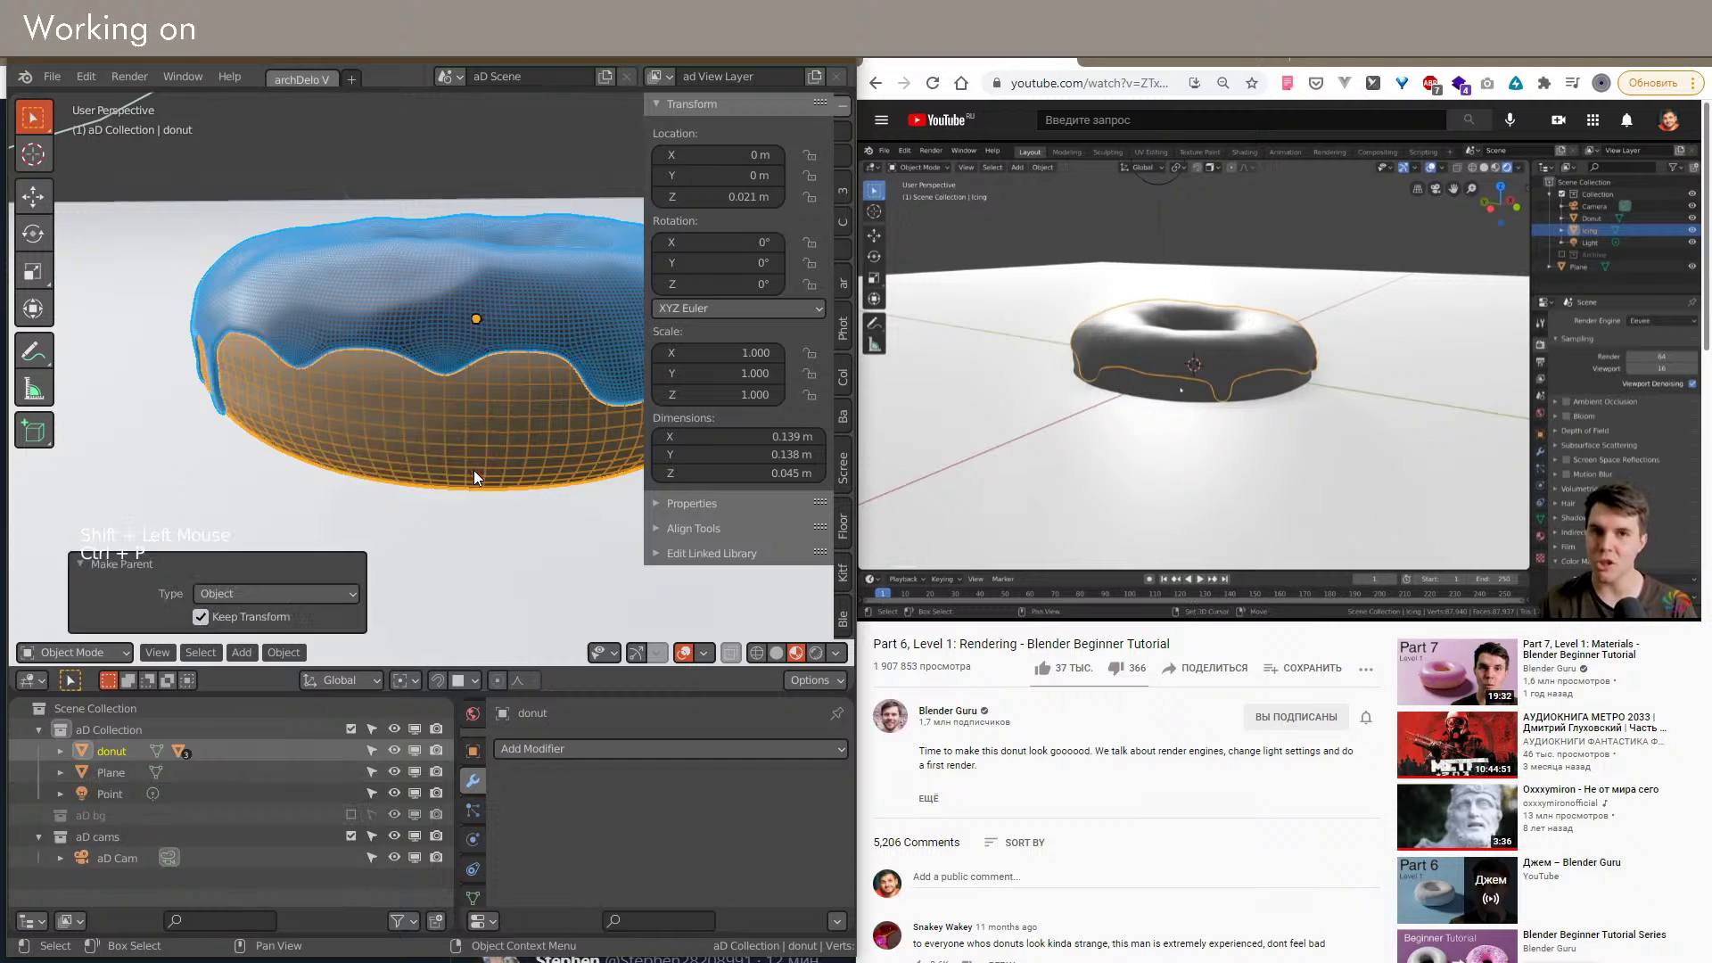
Step: Select the point light and reduce its size to 0.04 m in the light settings
scroll(473, 469, "down", 5)
left_click(271, 118)
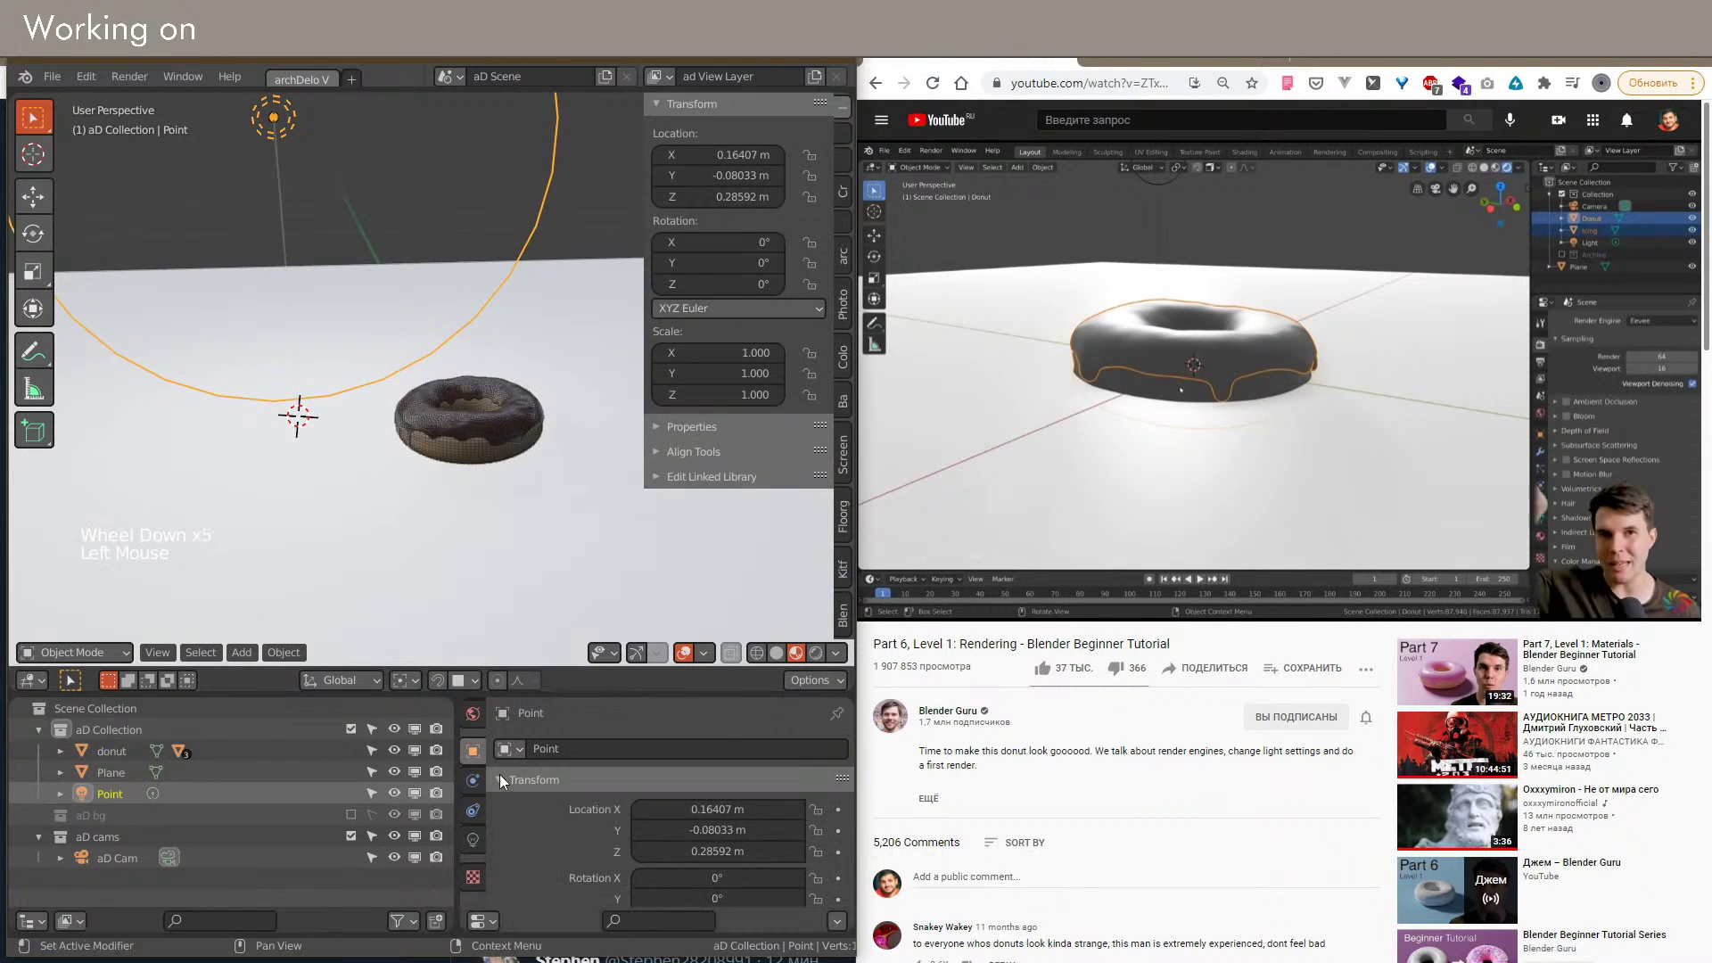
left_click(472, 841)
left_click(505, 435)
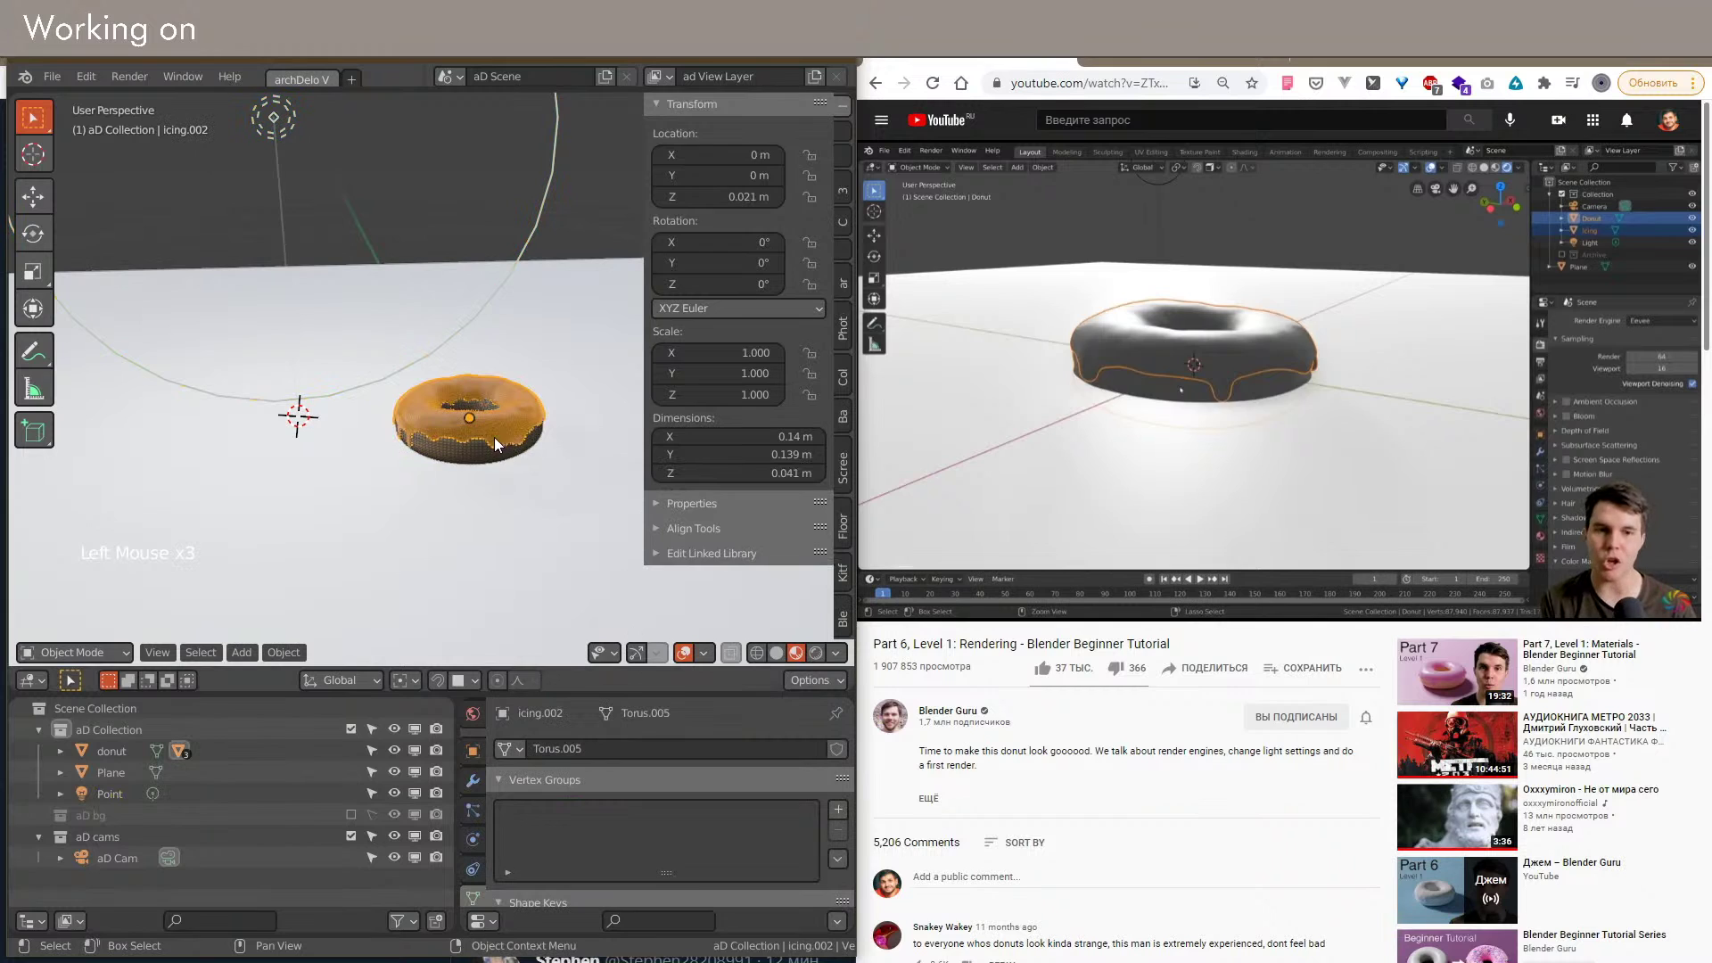
left_click(275, 404)
scroll(596, 794, "down", 4)
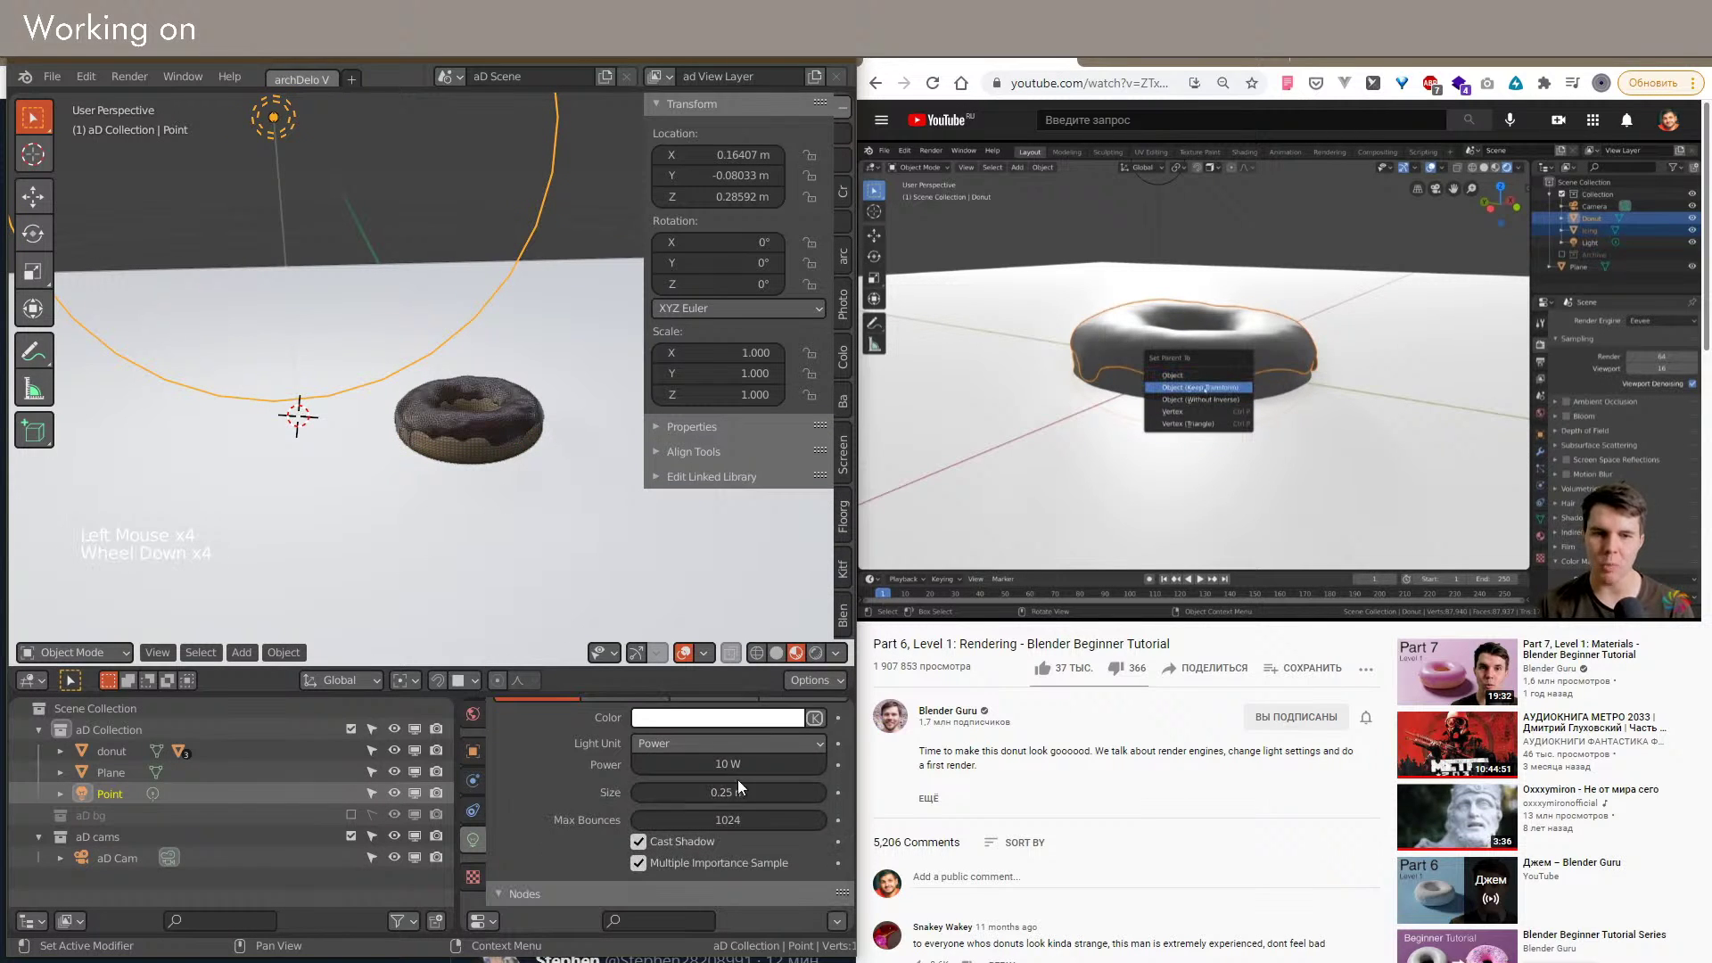
left_click_drag(756, 801, 713, 802)
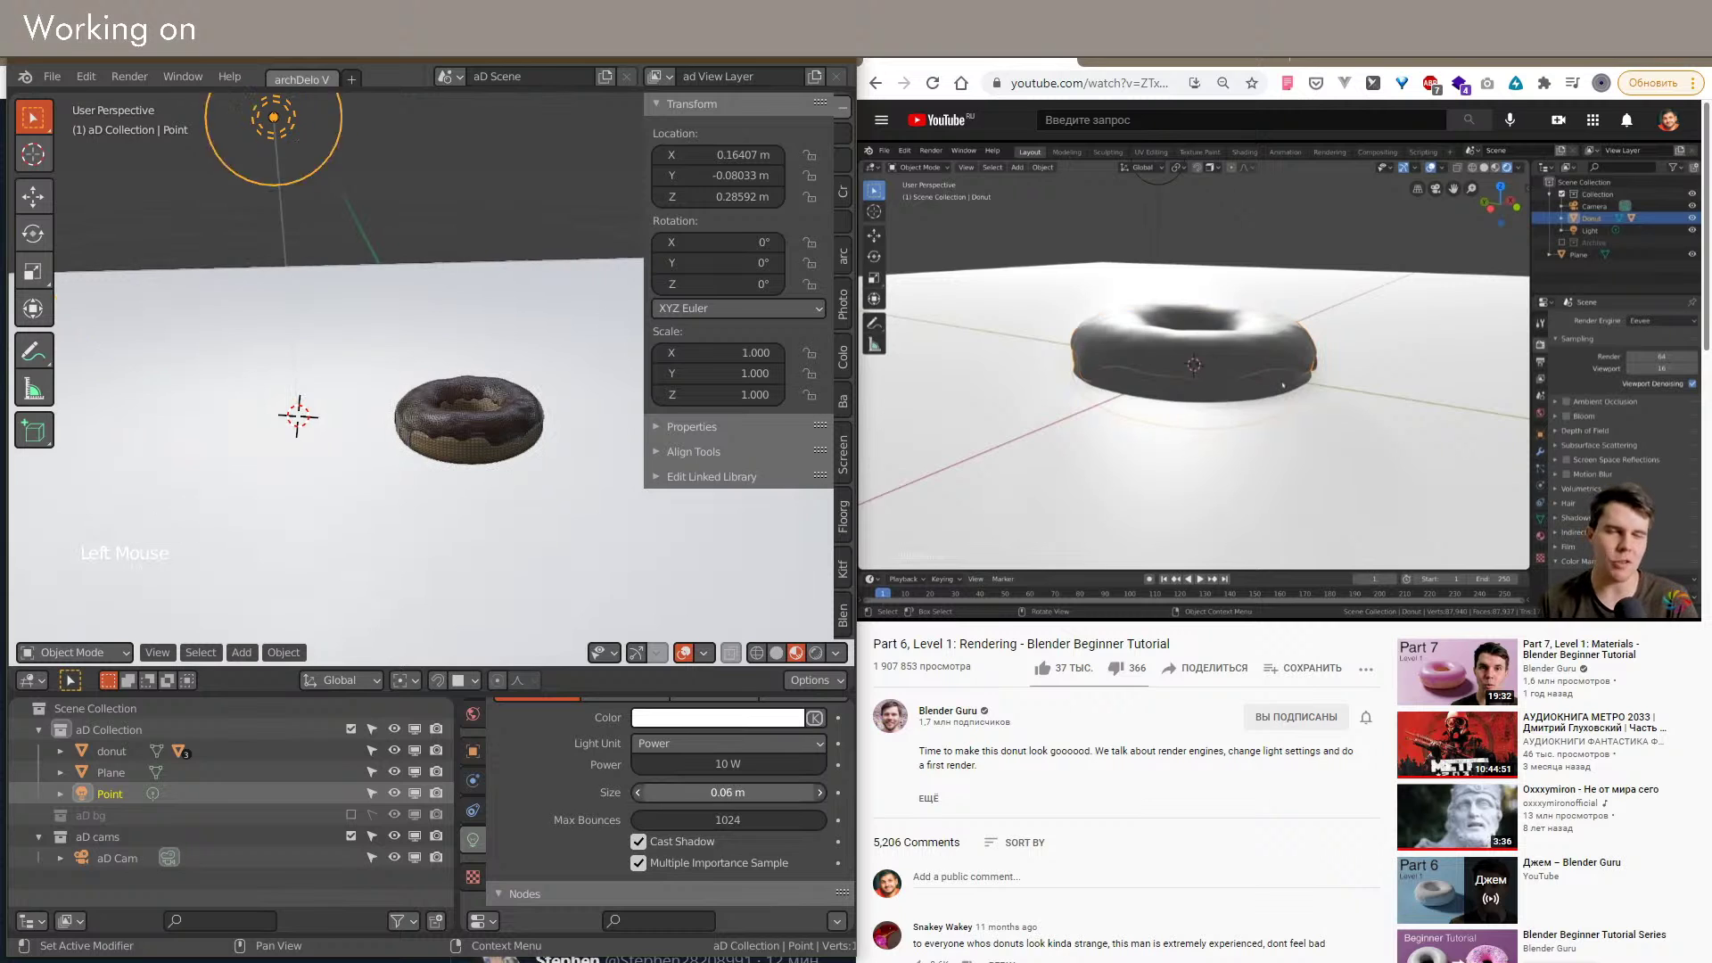
left_click(501, 442)
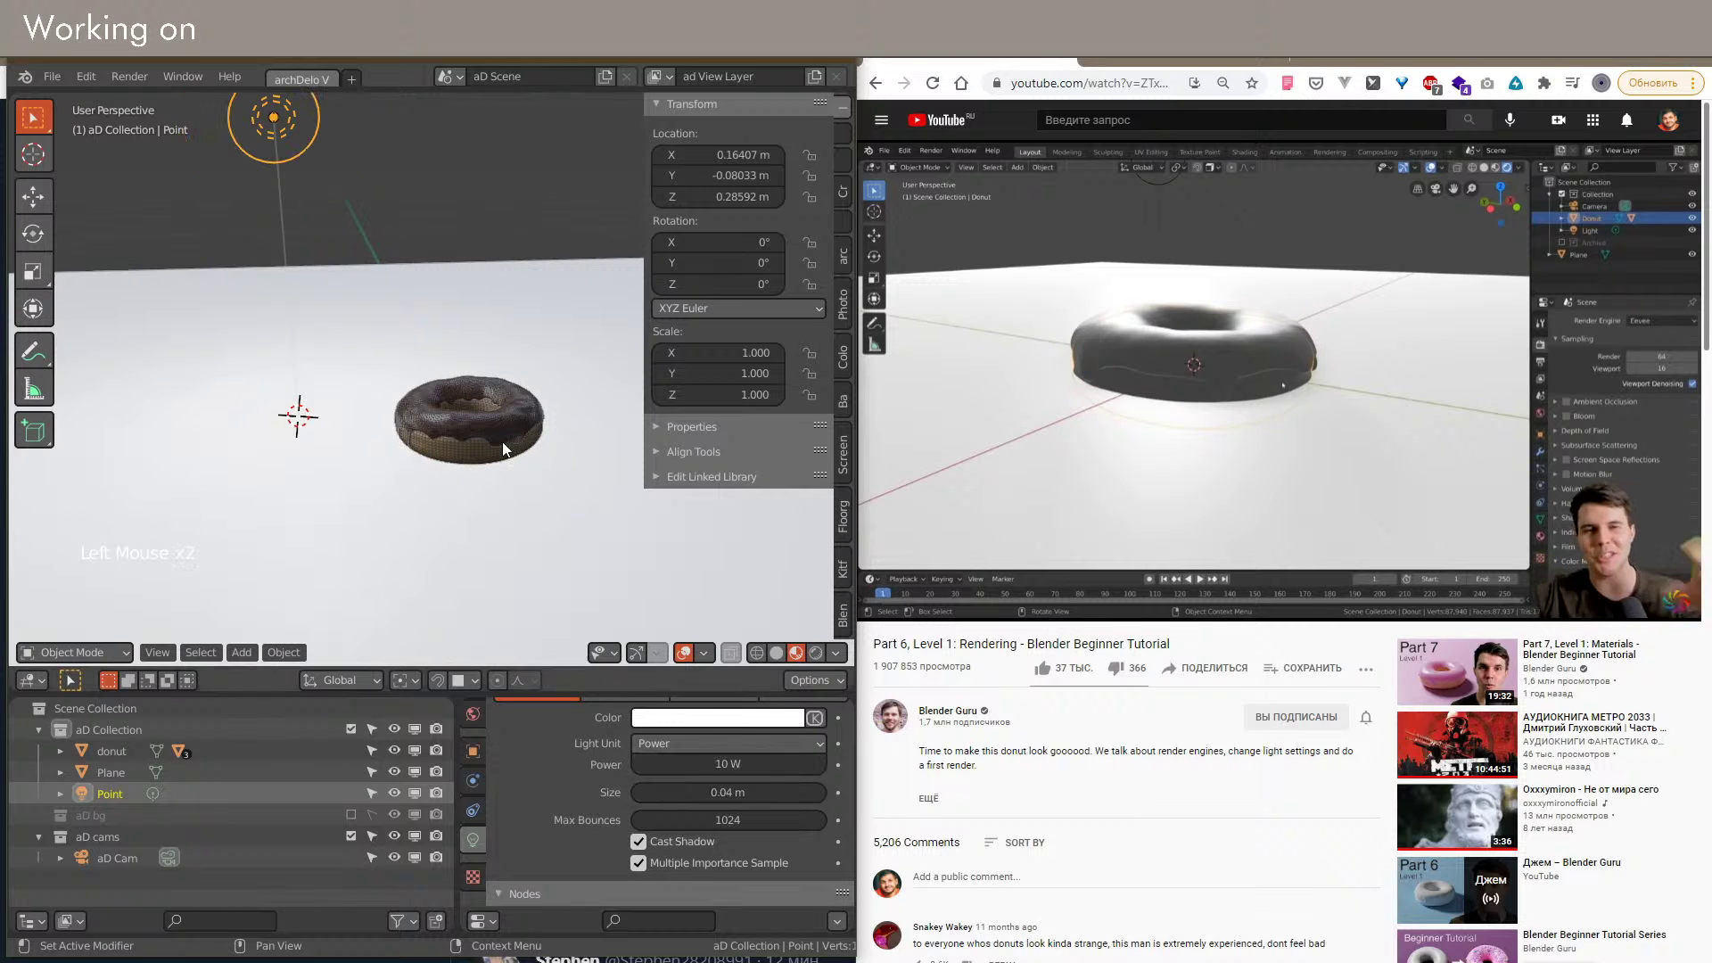
Step: Try selecting the donut body together with the plane
left_click(473, 426)
scroll(471, 444, "down", 2)
middle_click_drag(462, 501, 462, 537)
scroll(464, 541, "up", 2)
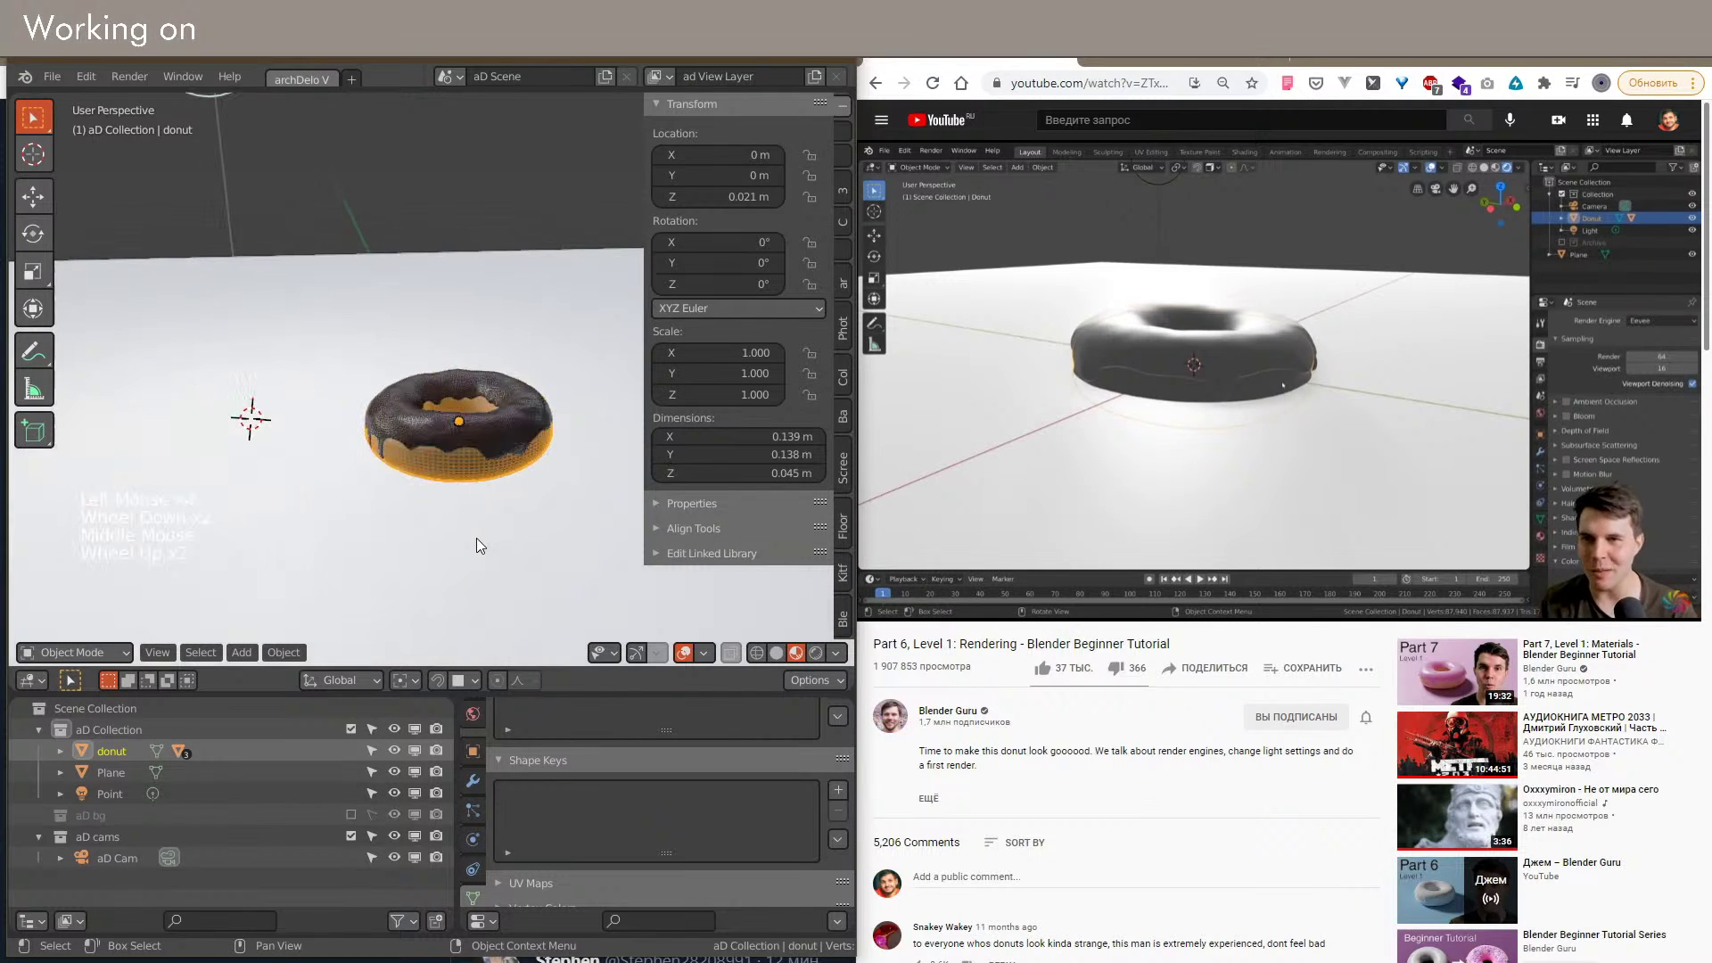
left_click(462, 462, "shift")
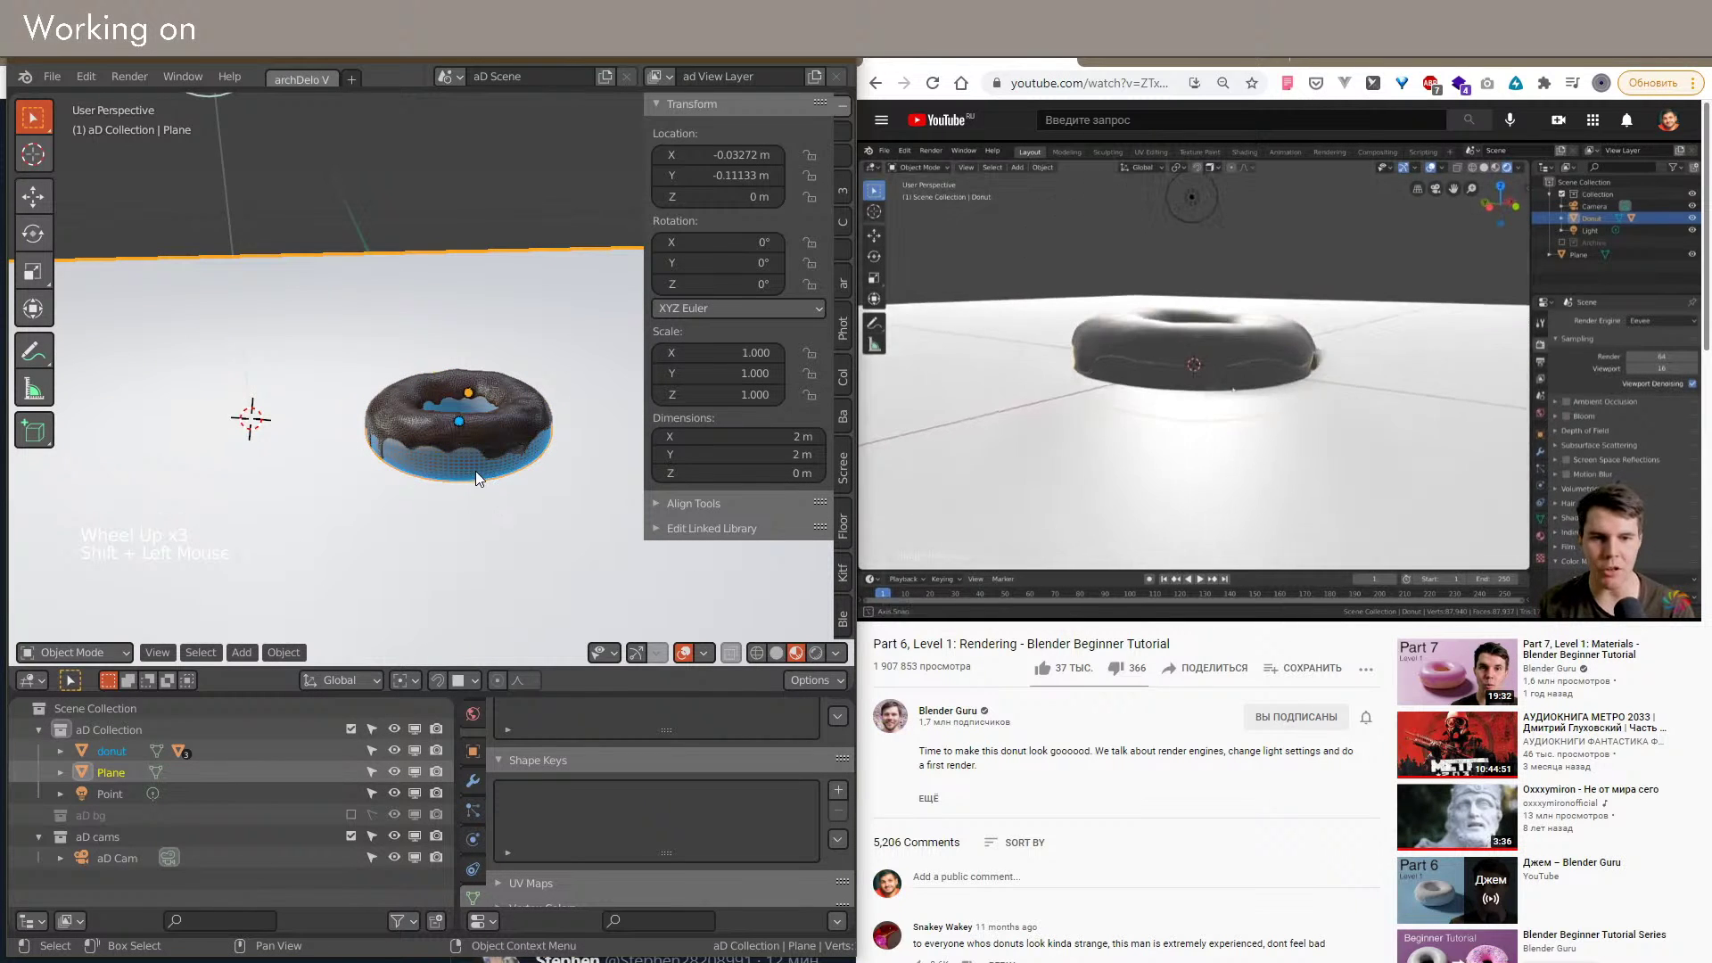
left_click(475, 471)
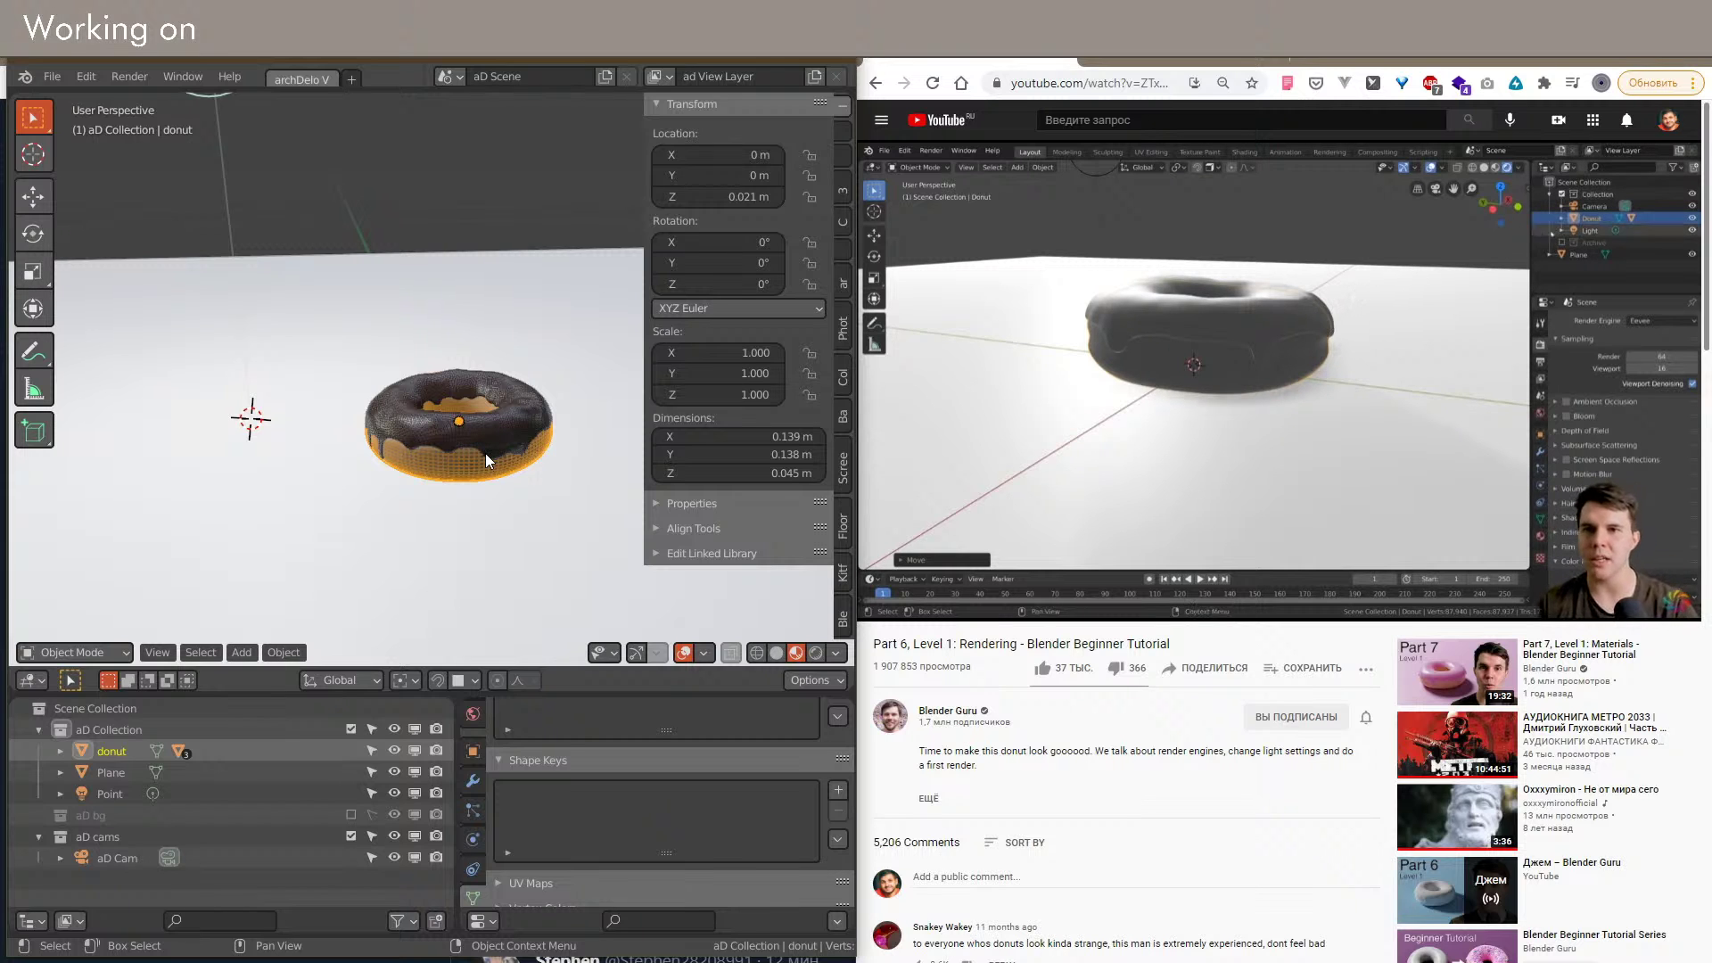
Step: Select the point light and reposition it relative to the donut
scroll(487, 455, "down", 3)
left_click(348, 275)
middle_click_drag(349, 275, 348, 319, "shift")
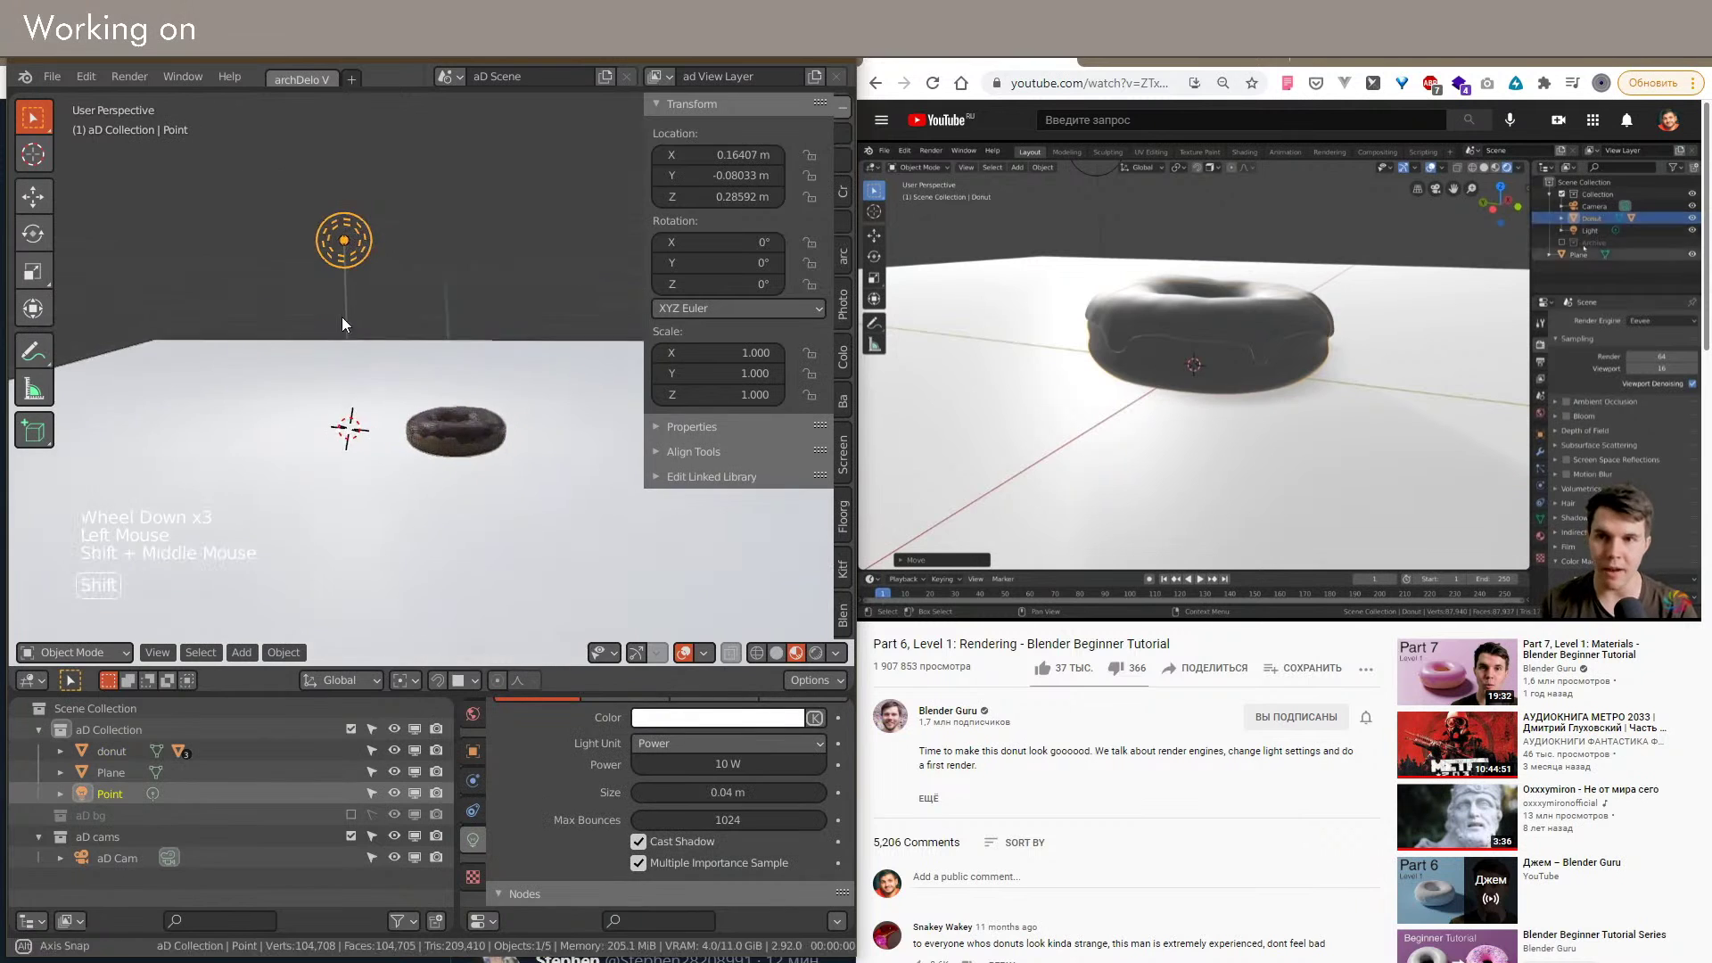
key("g")
right_click(530, 427)
middle_click_drag(530, 426, 553, 495, "alt")
key("g")
left_click(435, 446)
Step: Hide the viewport overlays and select the plane
scroll(478, 501, "up", 2)
scroll(547, 430, "up", 3)
key("shift+alt+z")
scroll(553, 495, "down", 2)
left_click(553, 500)
middle_click_drag(549, 559, 334, 371)
scroll(501, 525, "down", 2)
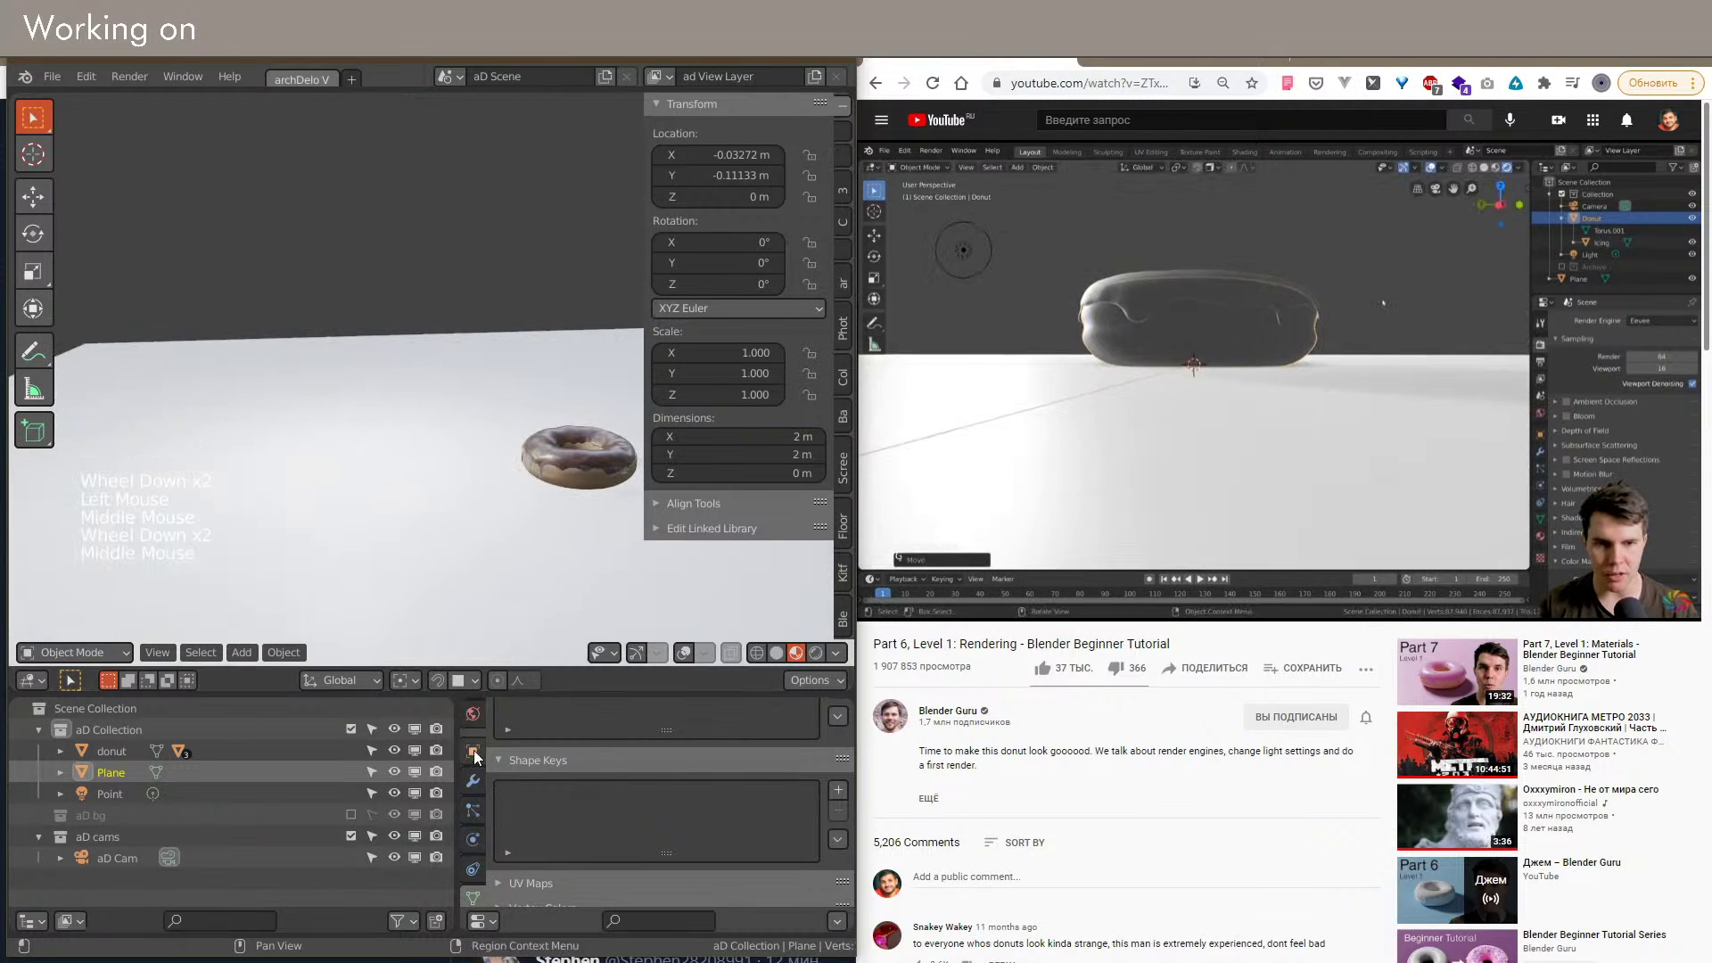
Step: Open the scene's render settings and switch the viewport to rendered shading focused on the donut
scroll(472, 803, "up", 3)
left_click(472, 705)
scroll(642, 740, "up", 6)
scroll(665, 756, "up", 3)
left_click(835, 652)
left_click(827, 651)
left_click(817, 653)
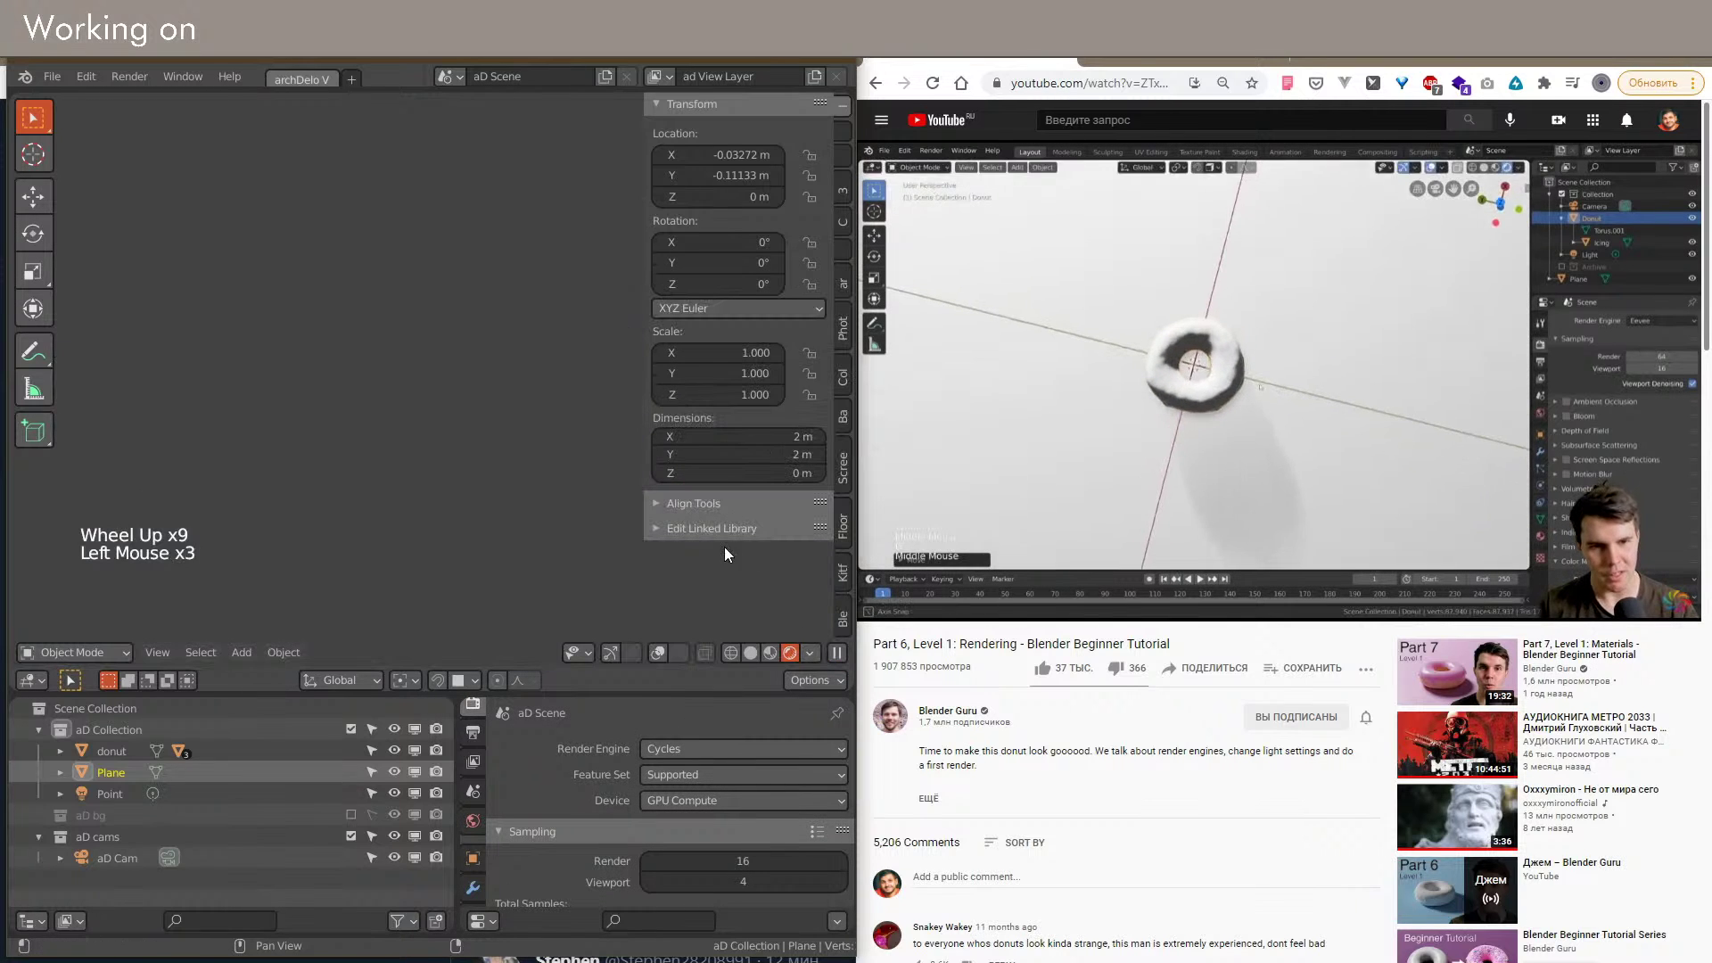
middle_click_drag(683, 514, 516, 482)
scroll(516, 482, "up", 4)
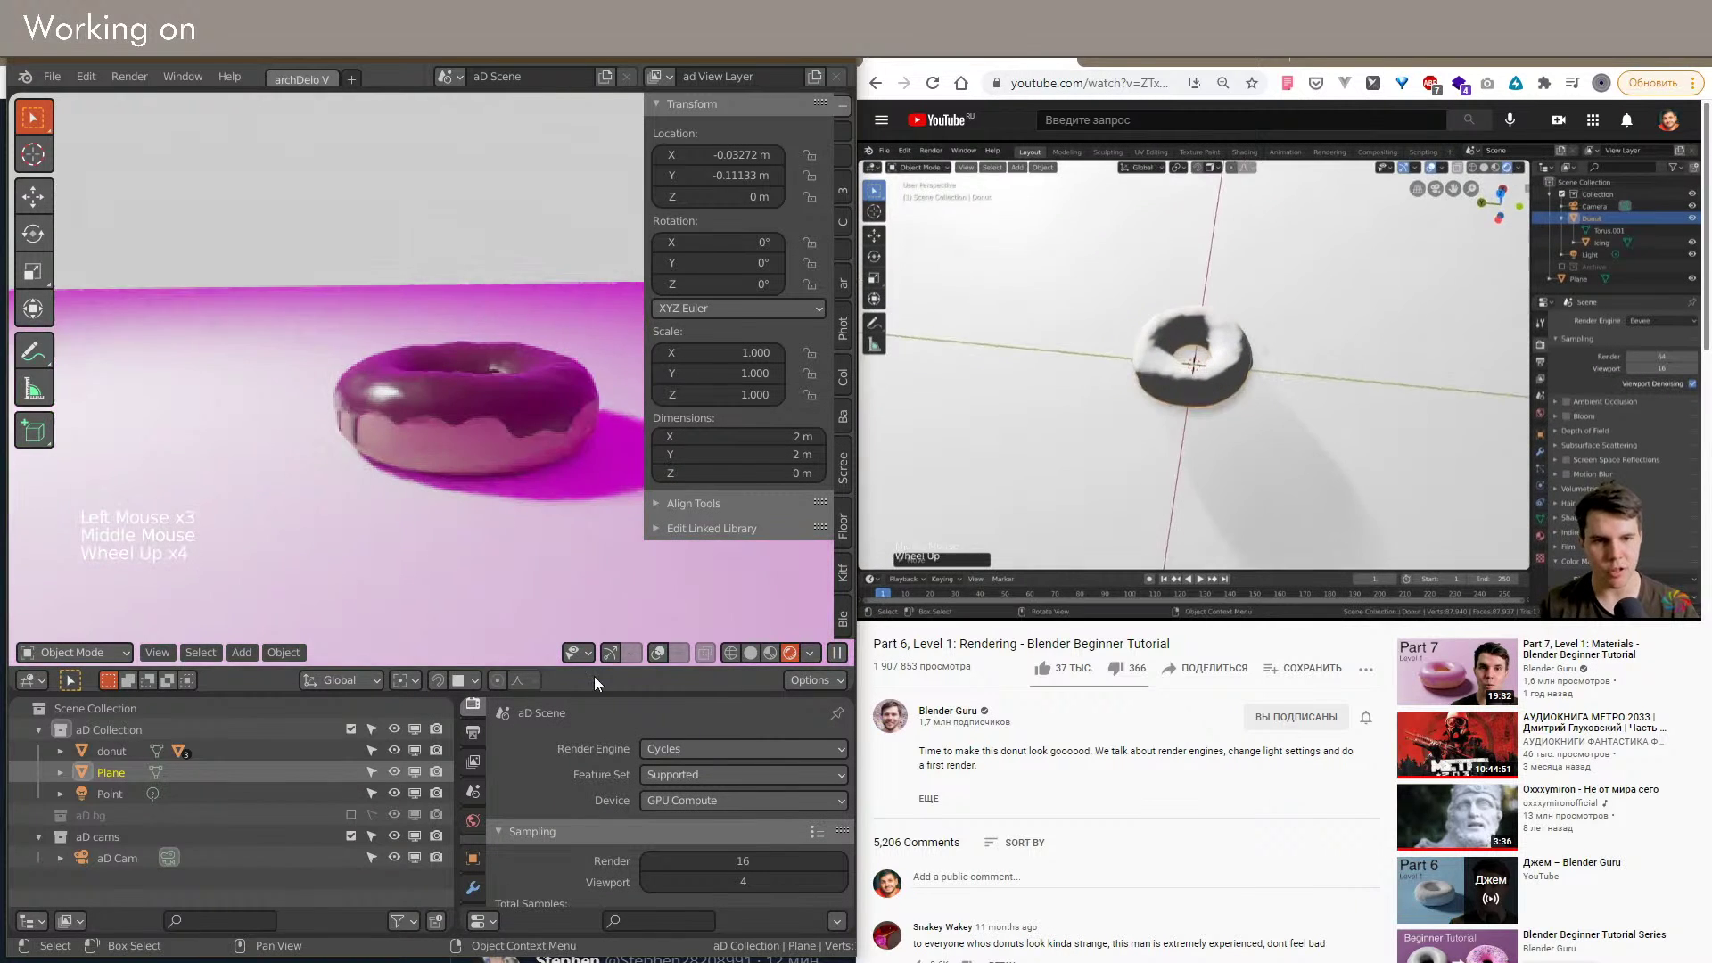
Step: Load interior.exr from the HDR library's studio folder as the color image of the world's first Background shader
left_click(473, 821)
scroll(569, 819, "down", 3)
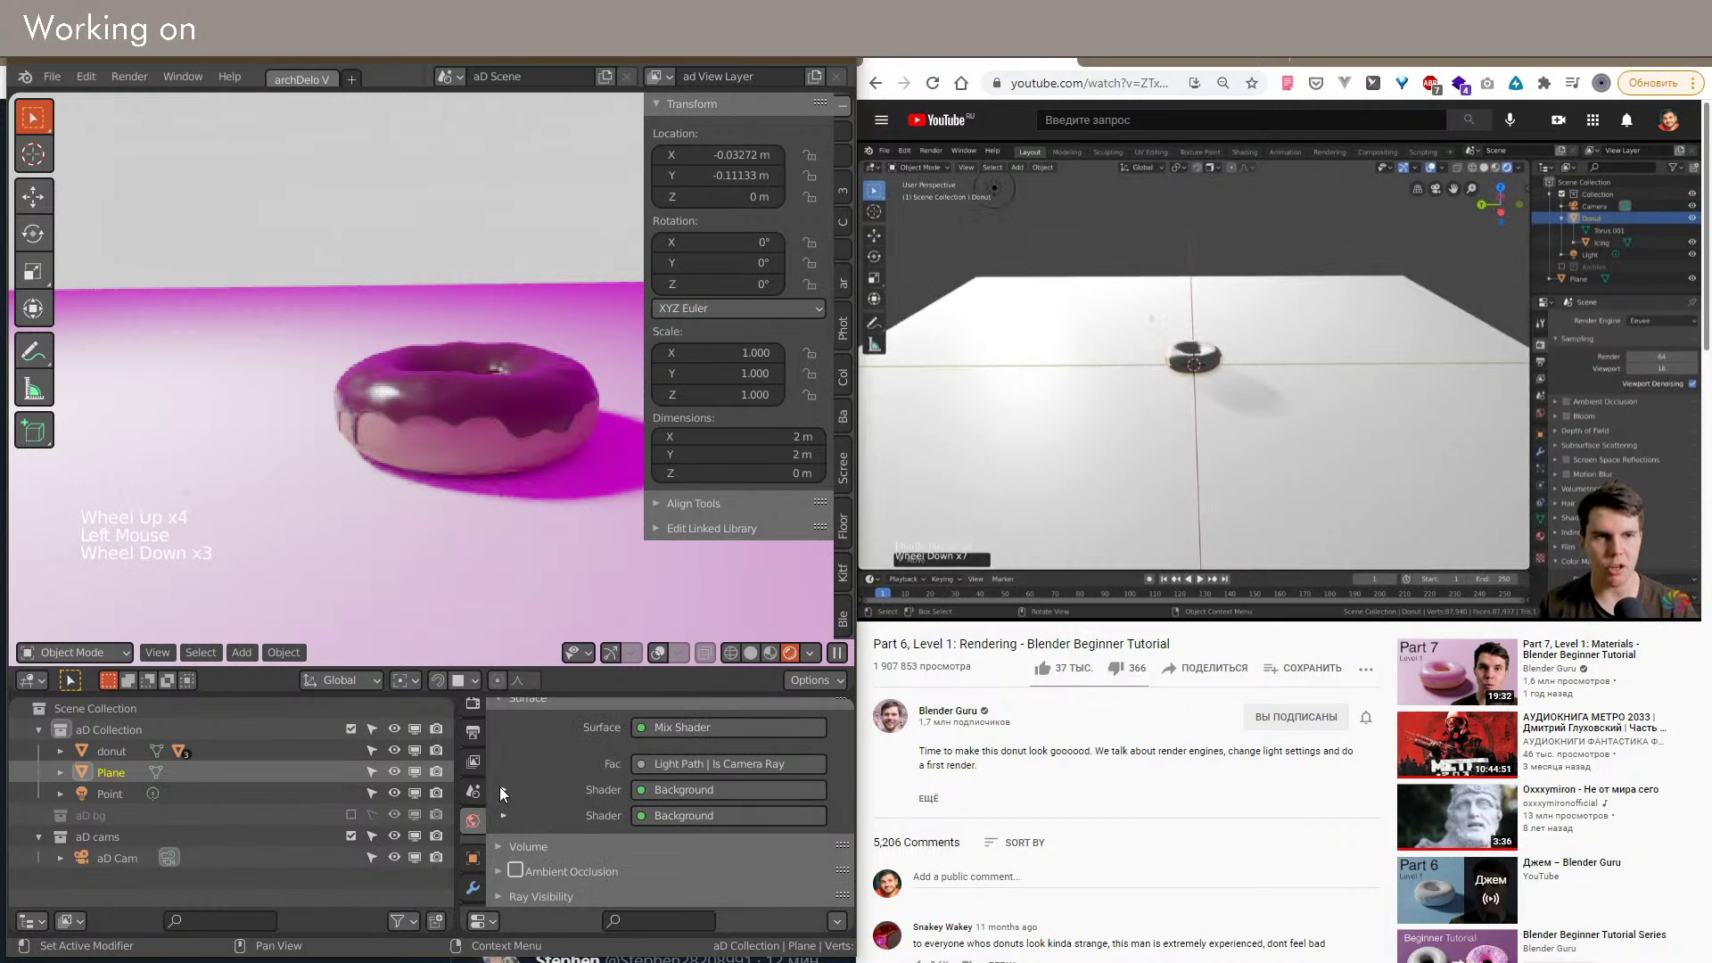
left_click(502, 789)
left_click(814, 842)
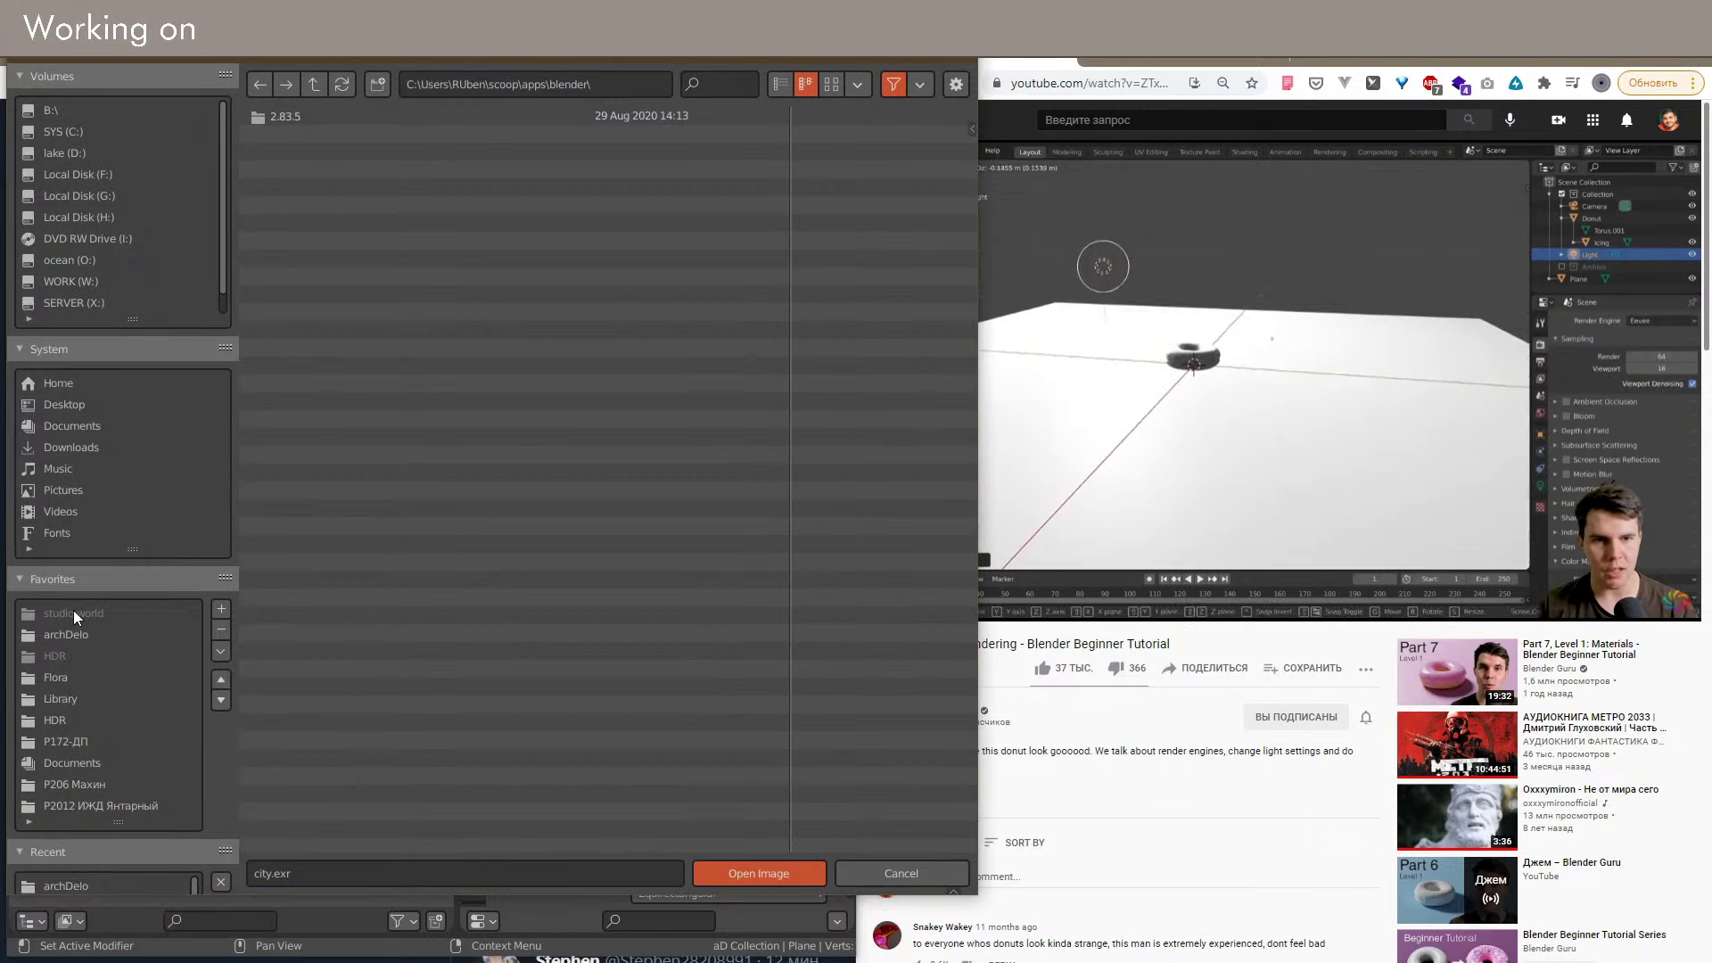
left_click(62, 720)
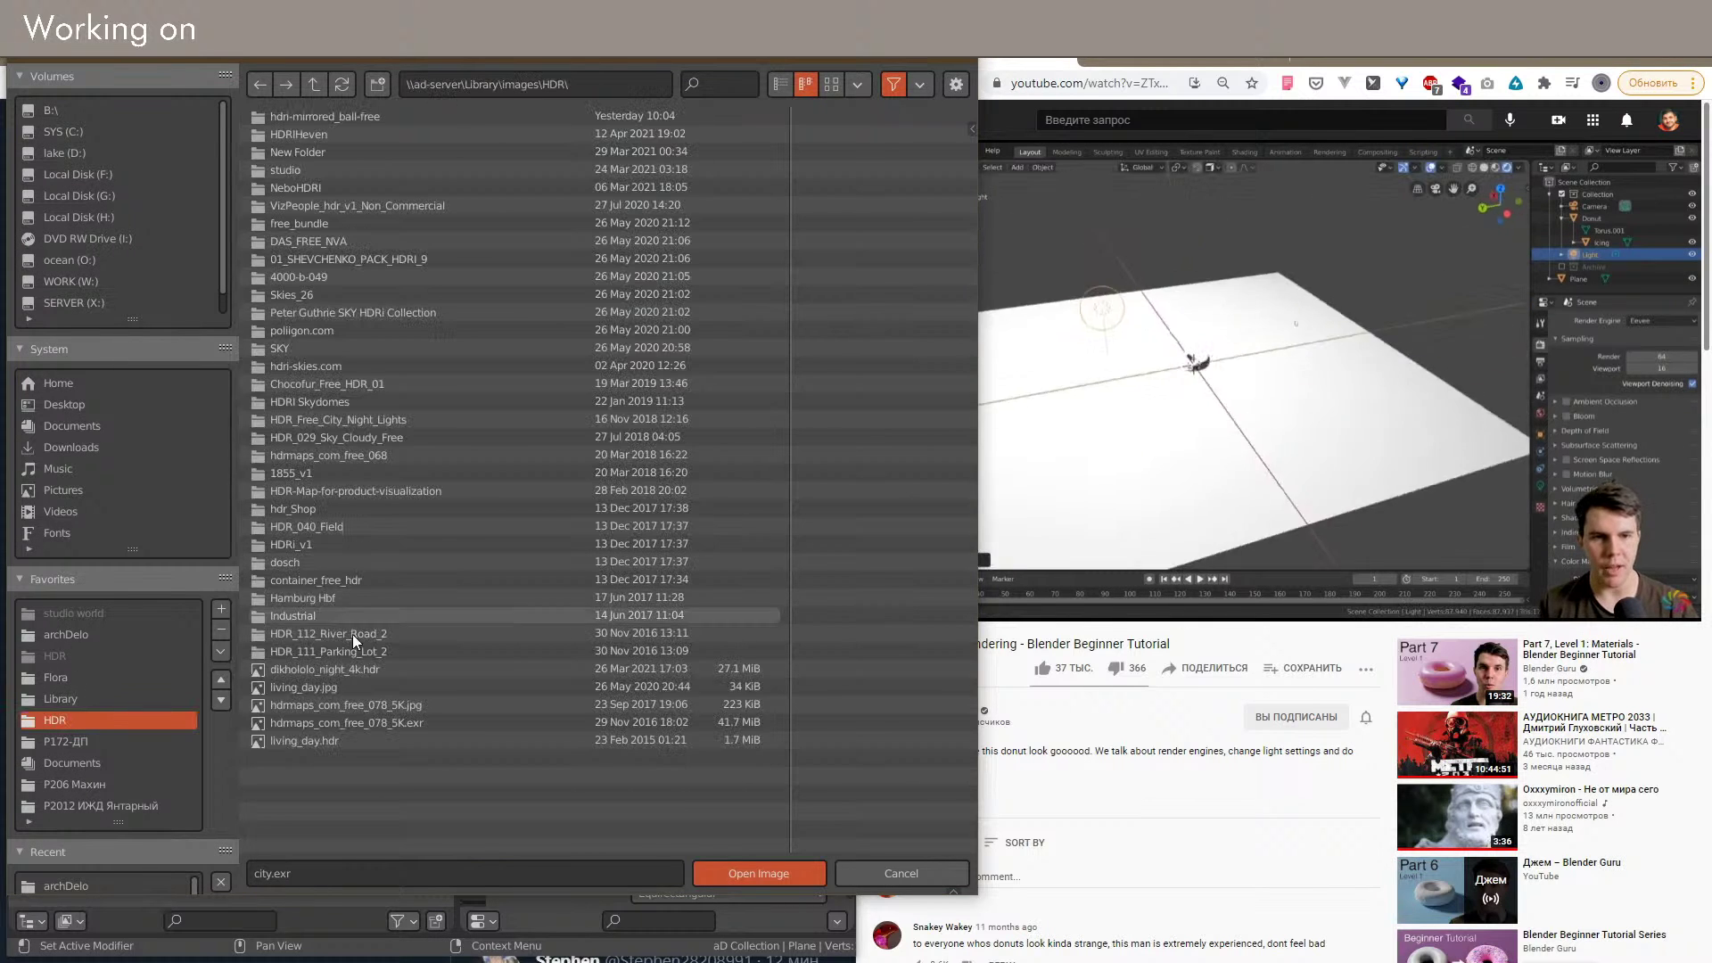
double_click(316, 169)
left_click(842, 83)
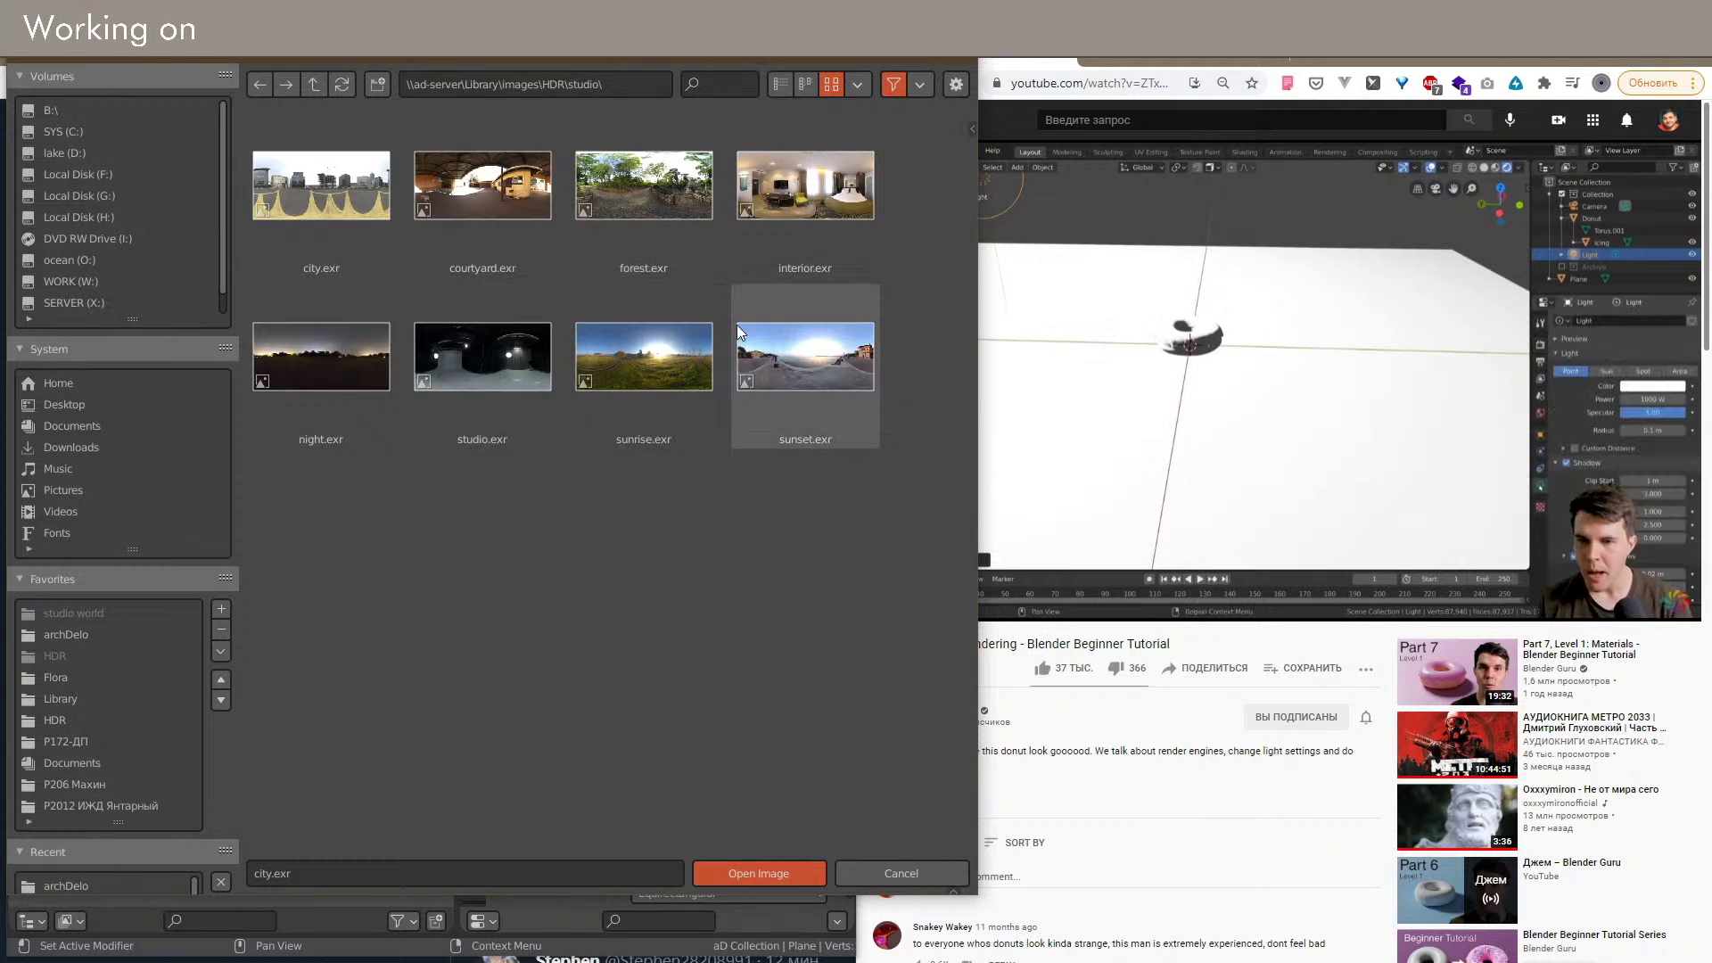
double_click(794, 198)
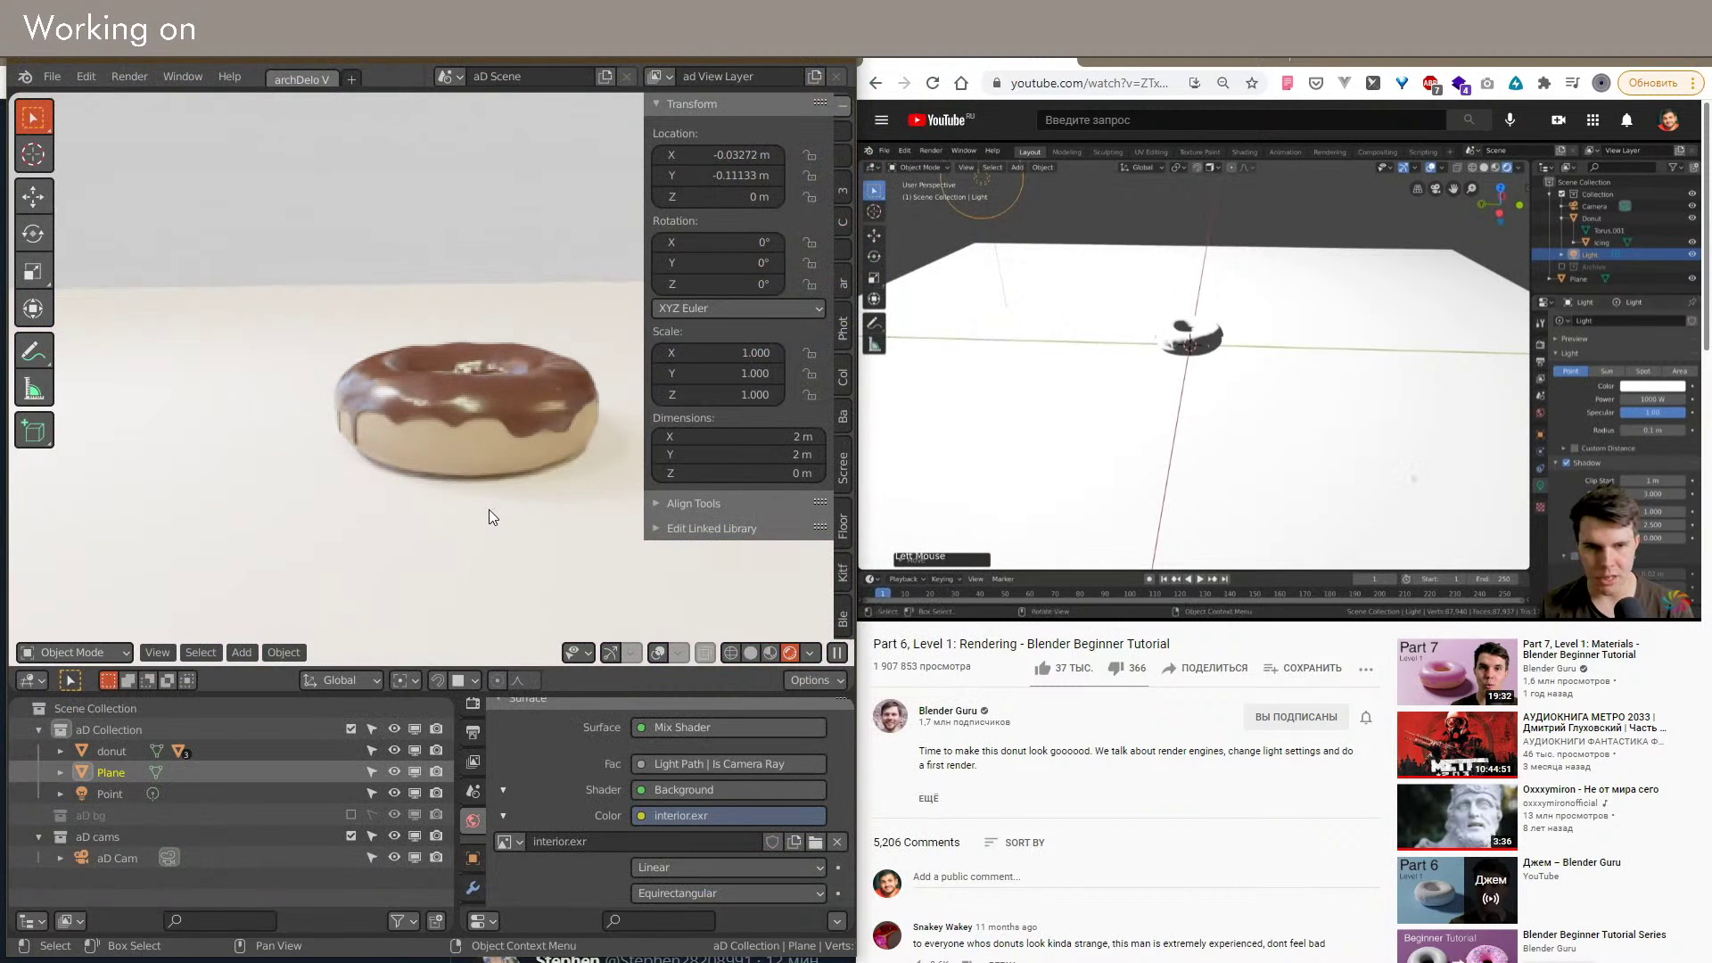
Step: Inspect the rendered donut up close under the new environment lighting and return the viewport to material preview shading
scroll(485, 505, "down", 2)
middle_click_drag(486, 505, 411, 446, "shift")
scroll(452, 469, "up", 4)
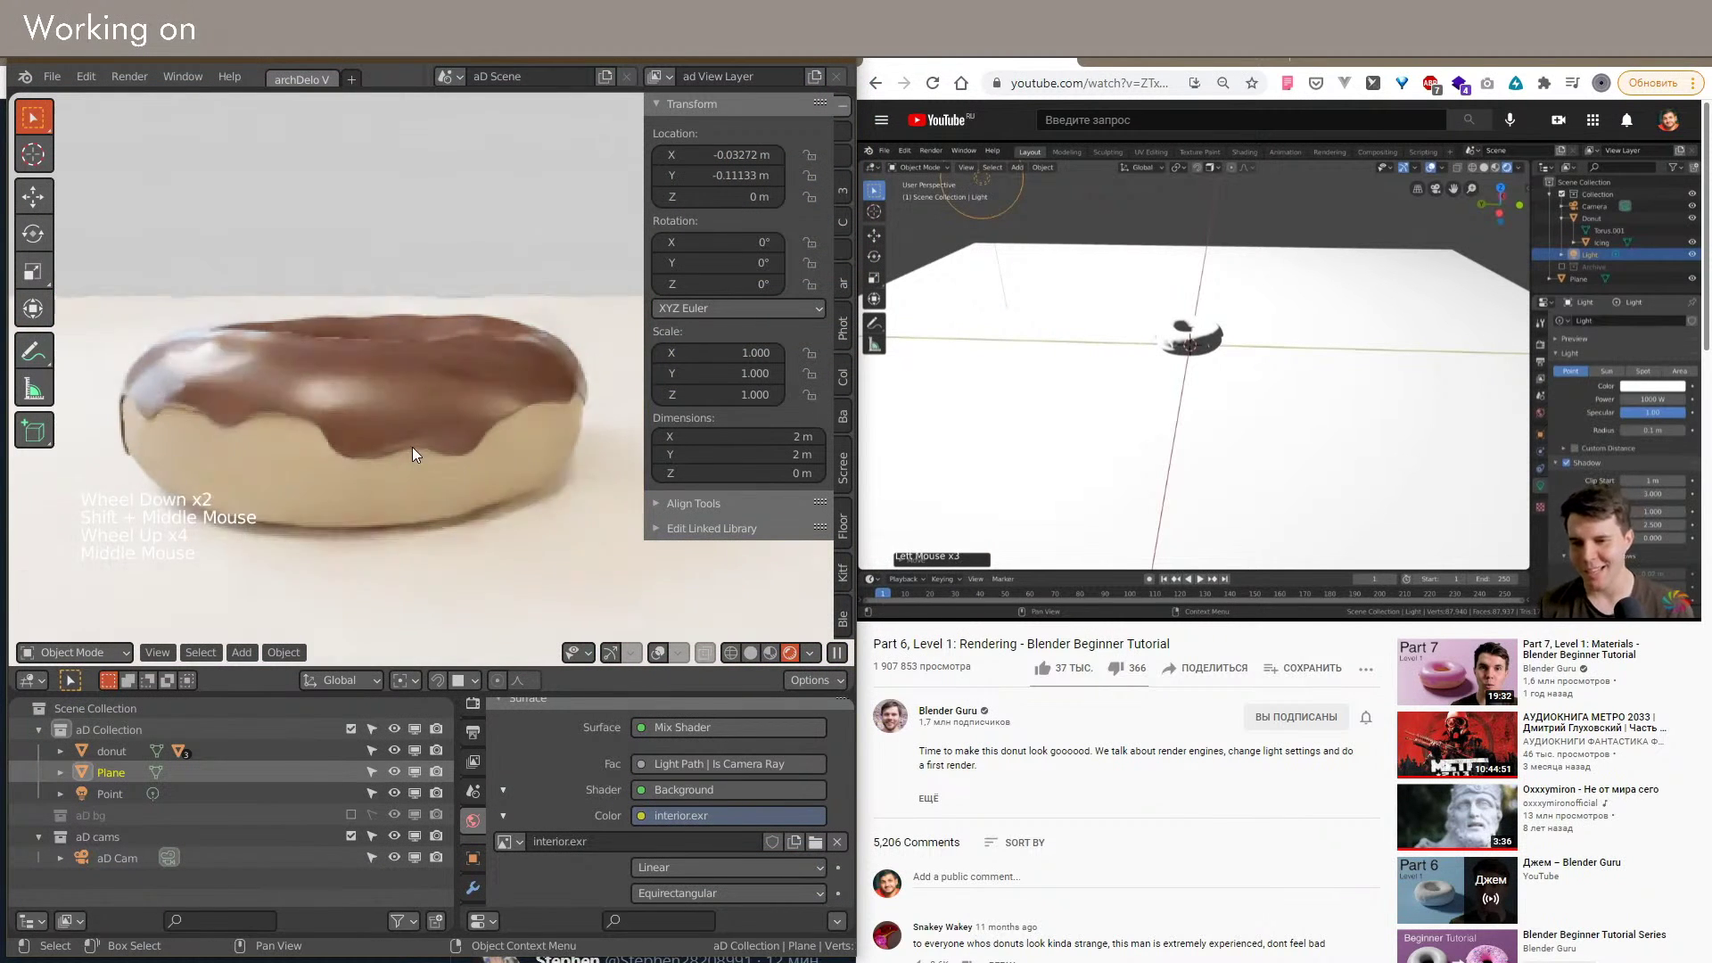
scroll(424, 491, "down", 1)
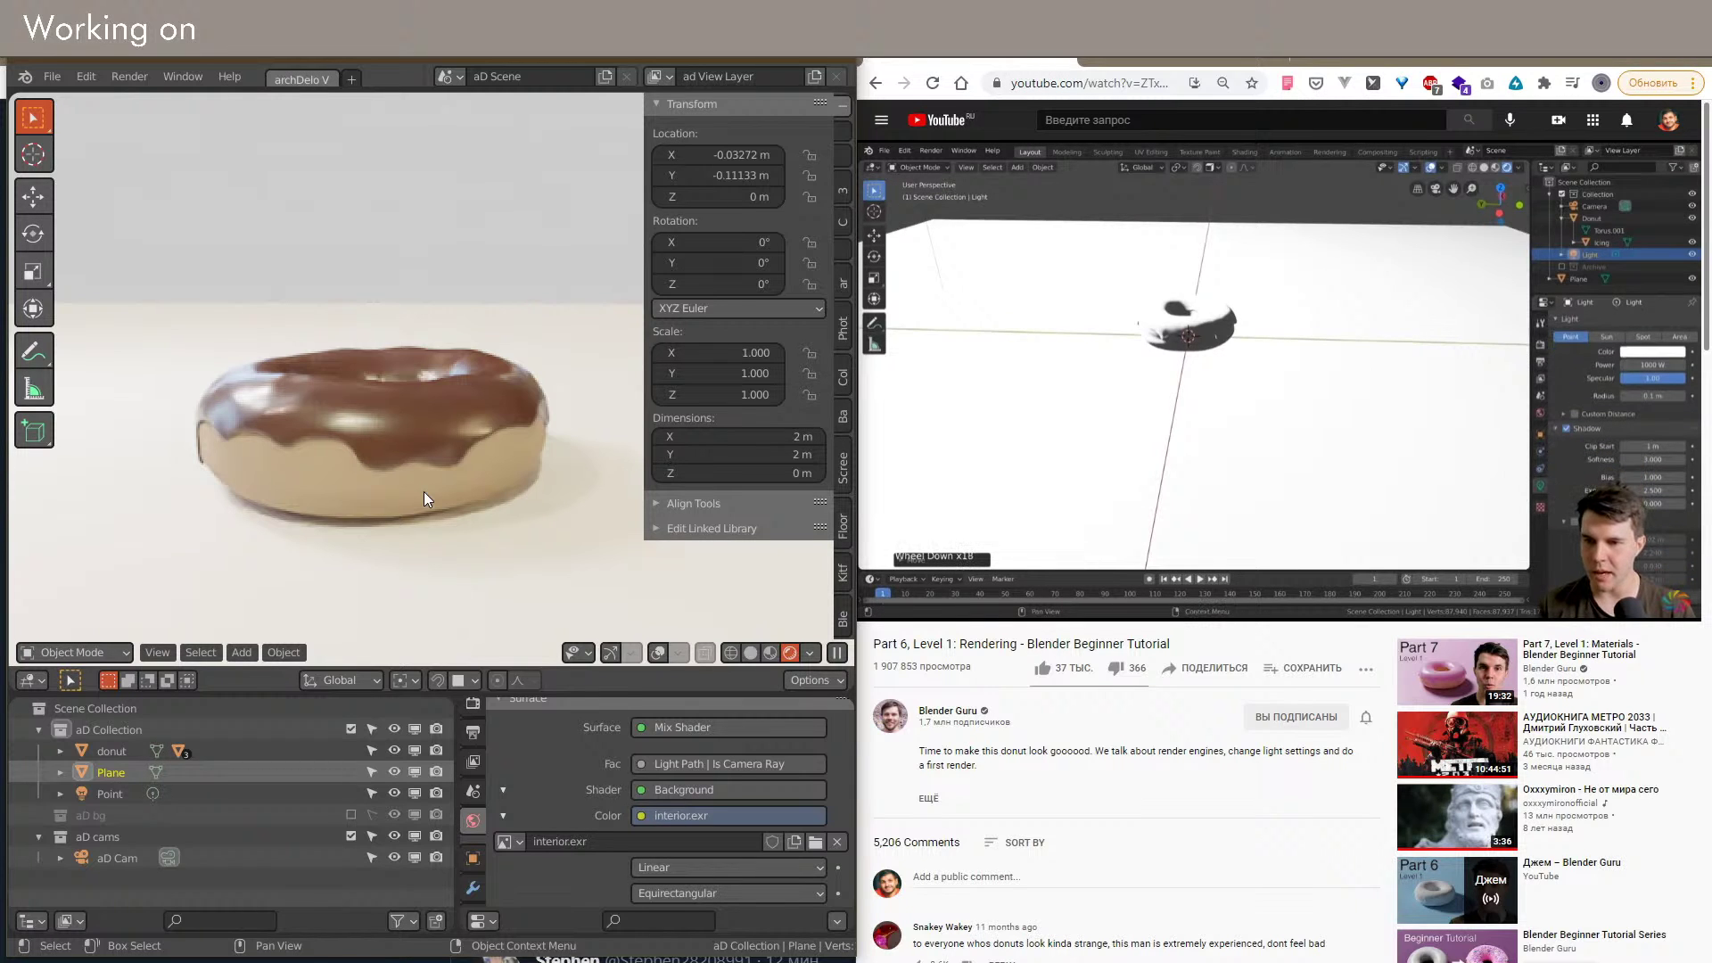
left_click(771, 653)
scroll(491, 461, "down", 3)
mouse_move(490, 460)
middle_mouse_down()
mouse_move(495, 503)
mouse_move(379, 544)
middle_mouse_up()
scroll(379, 544, "down", 1)
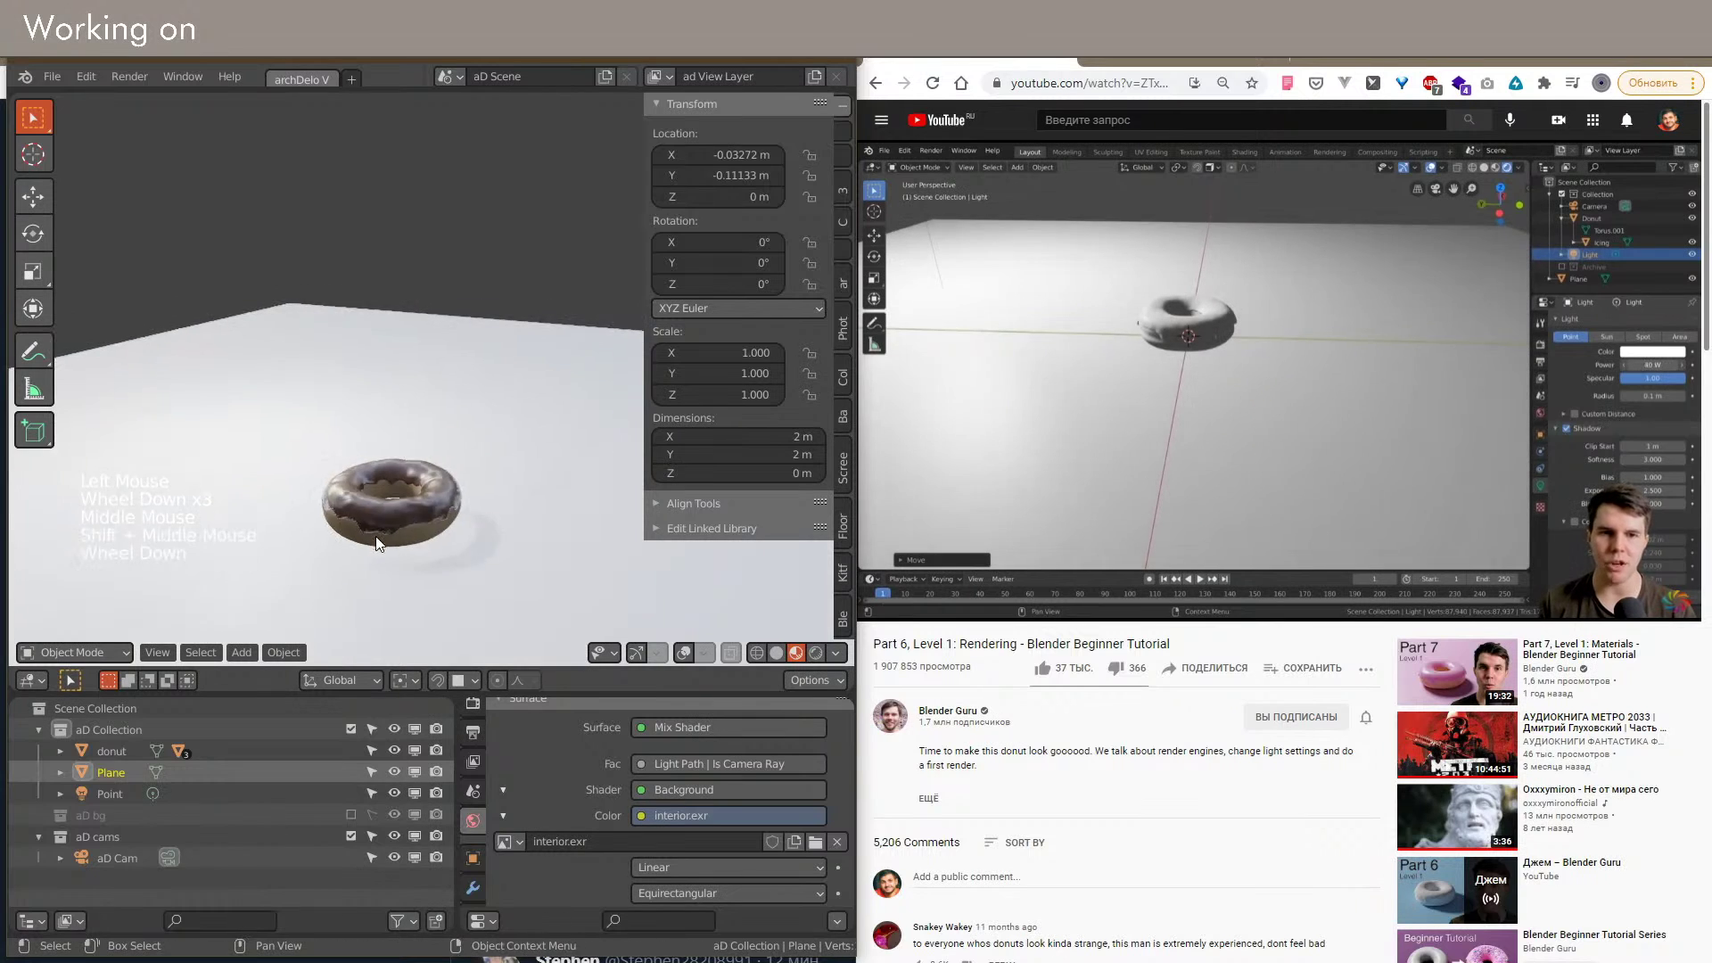
Step: Show the viewport overlays again while viewing the donut on the plane
scroll(379, 544, "down", 2)
key("shift+alt+z")
scroll(303, 443, "up", 2)
scroll(478, 870, "down", 4)
middle_click(590, 749)
scroll(590, 749, "up", 7)
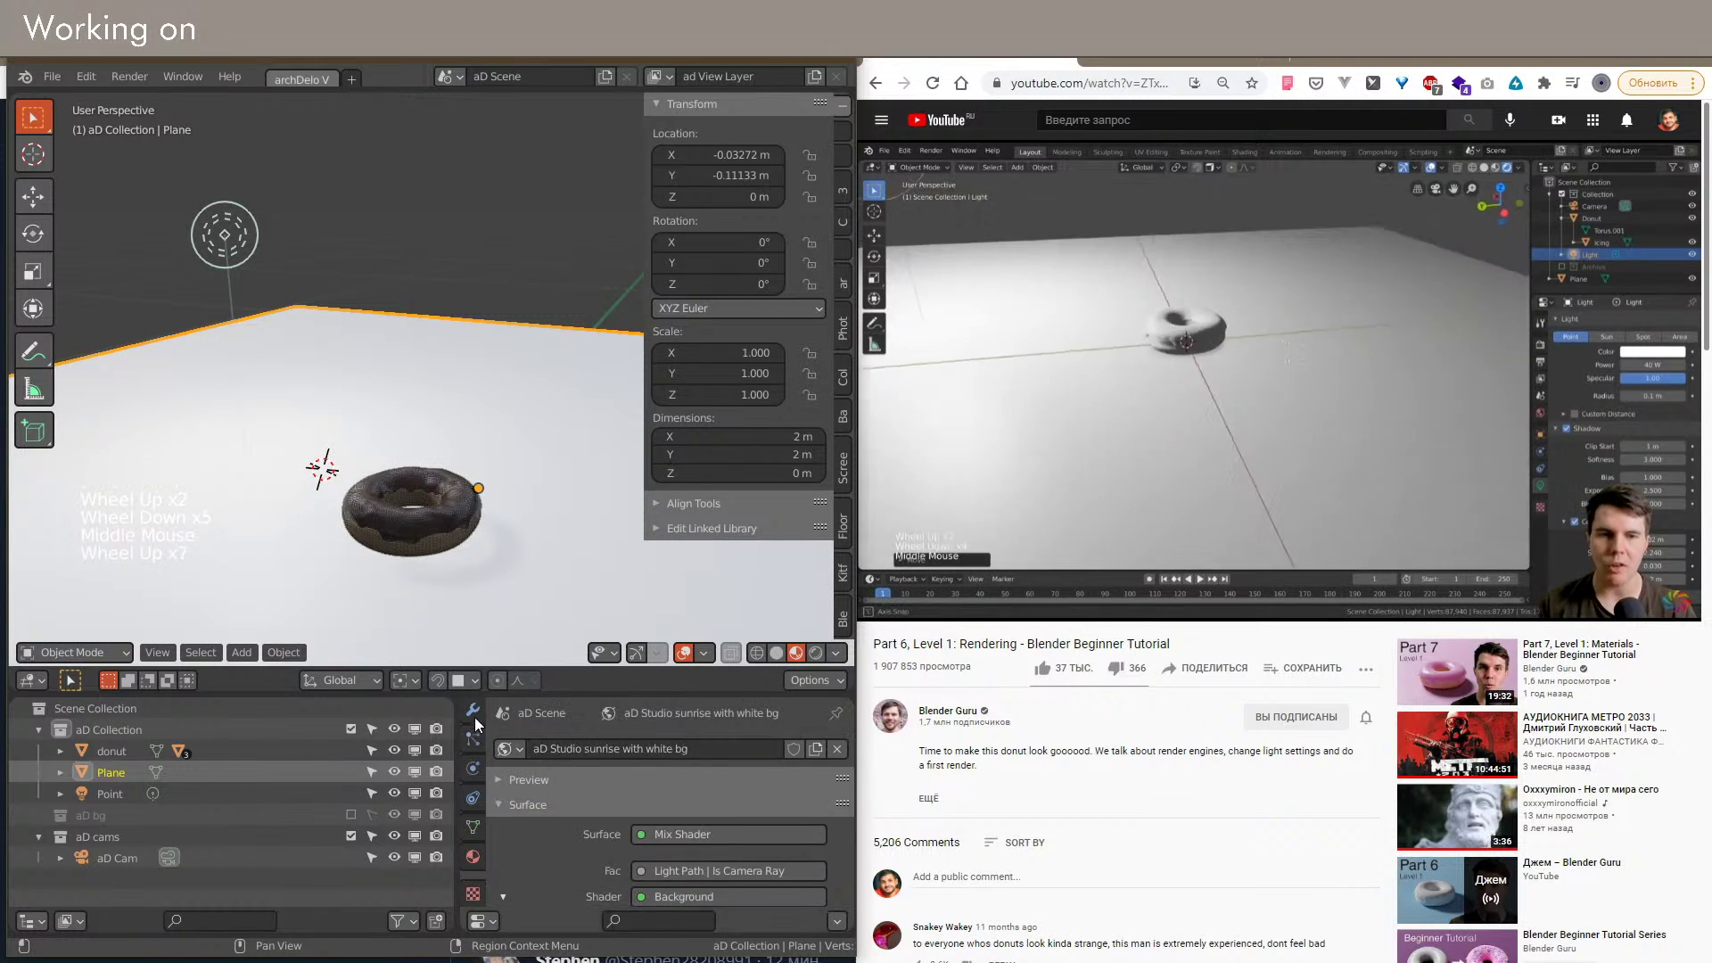
Step: Open the scene's Eevee render settings and expand the Shadows section to examine its options
left_click(473, 714)
scroll(474, 746, "up", 3)
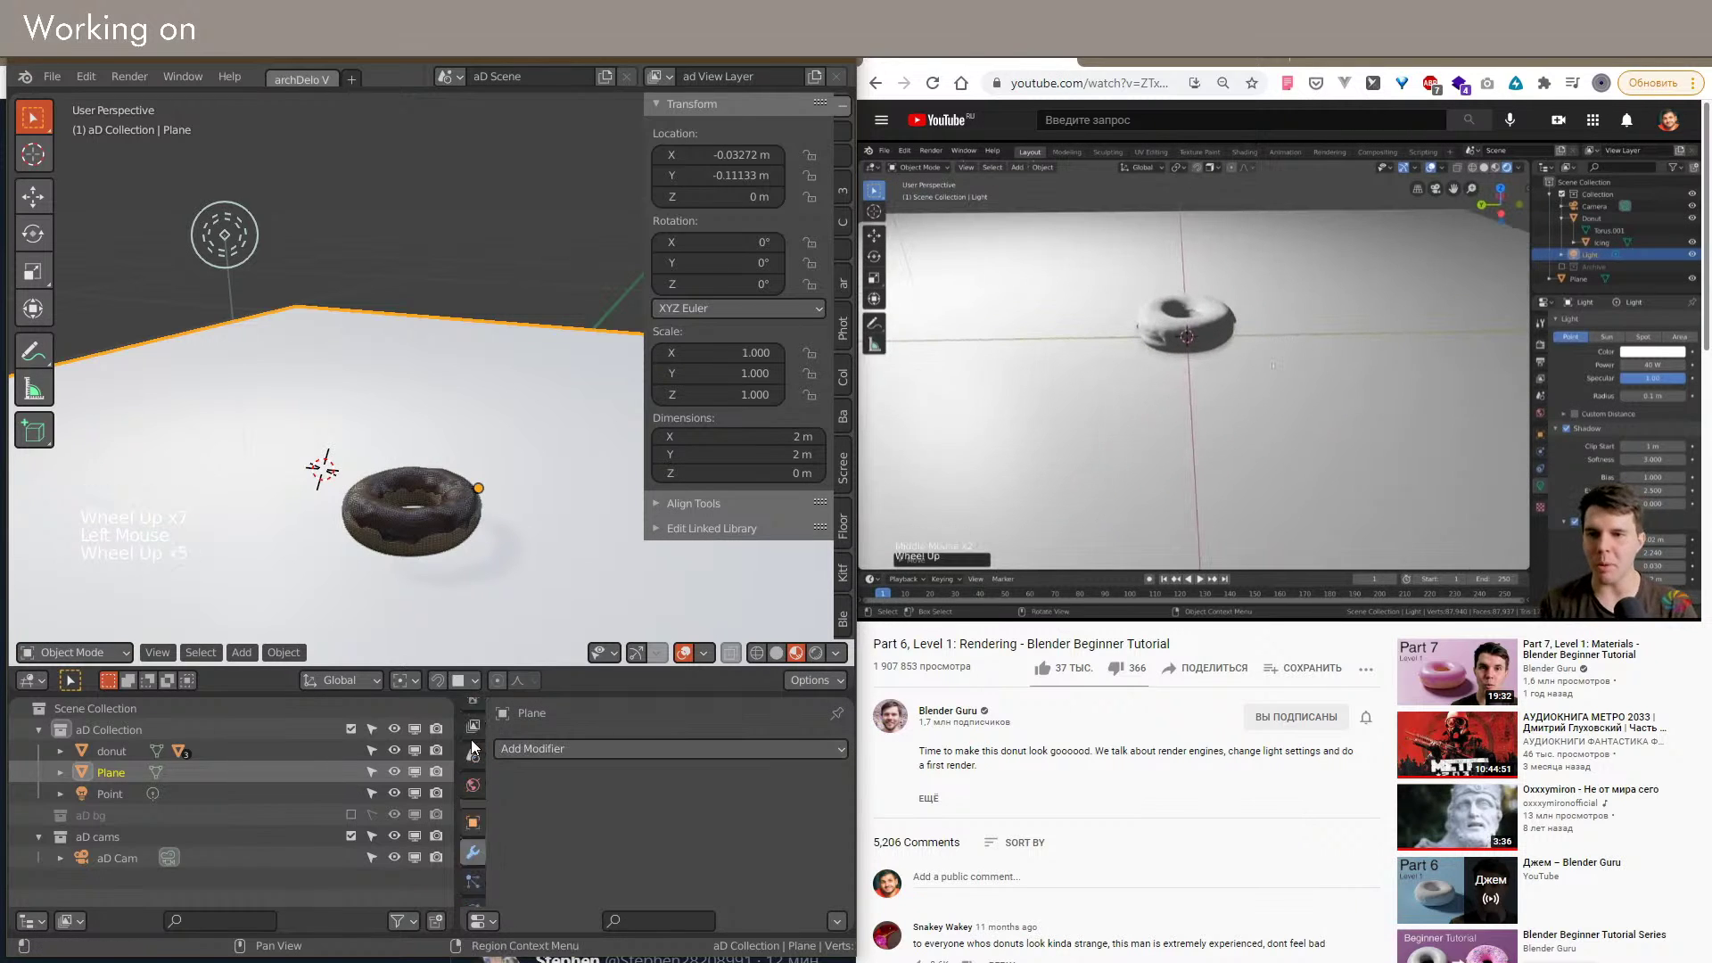
left_click(475, 713)
scroll(501, 824, "down", 2)
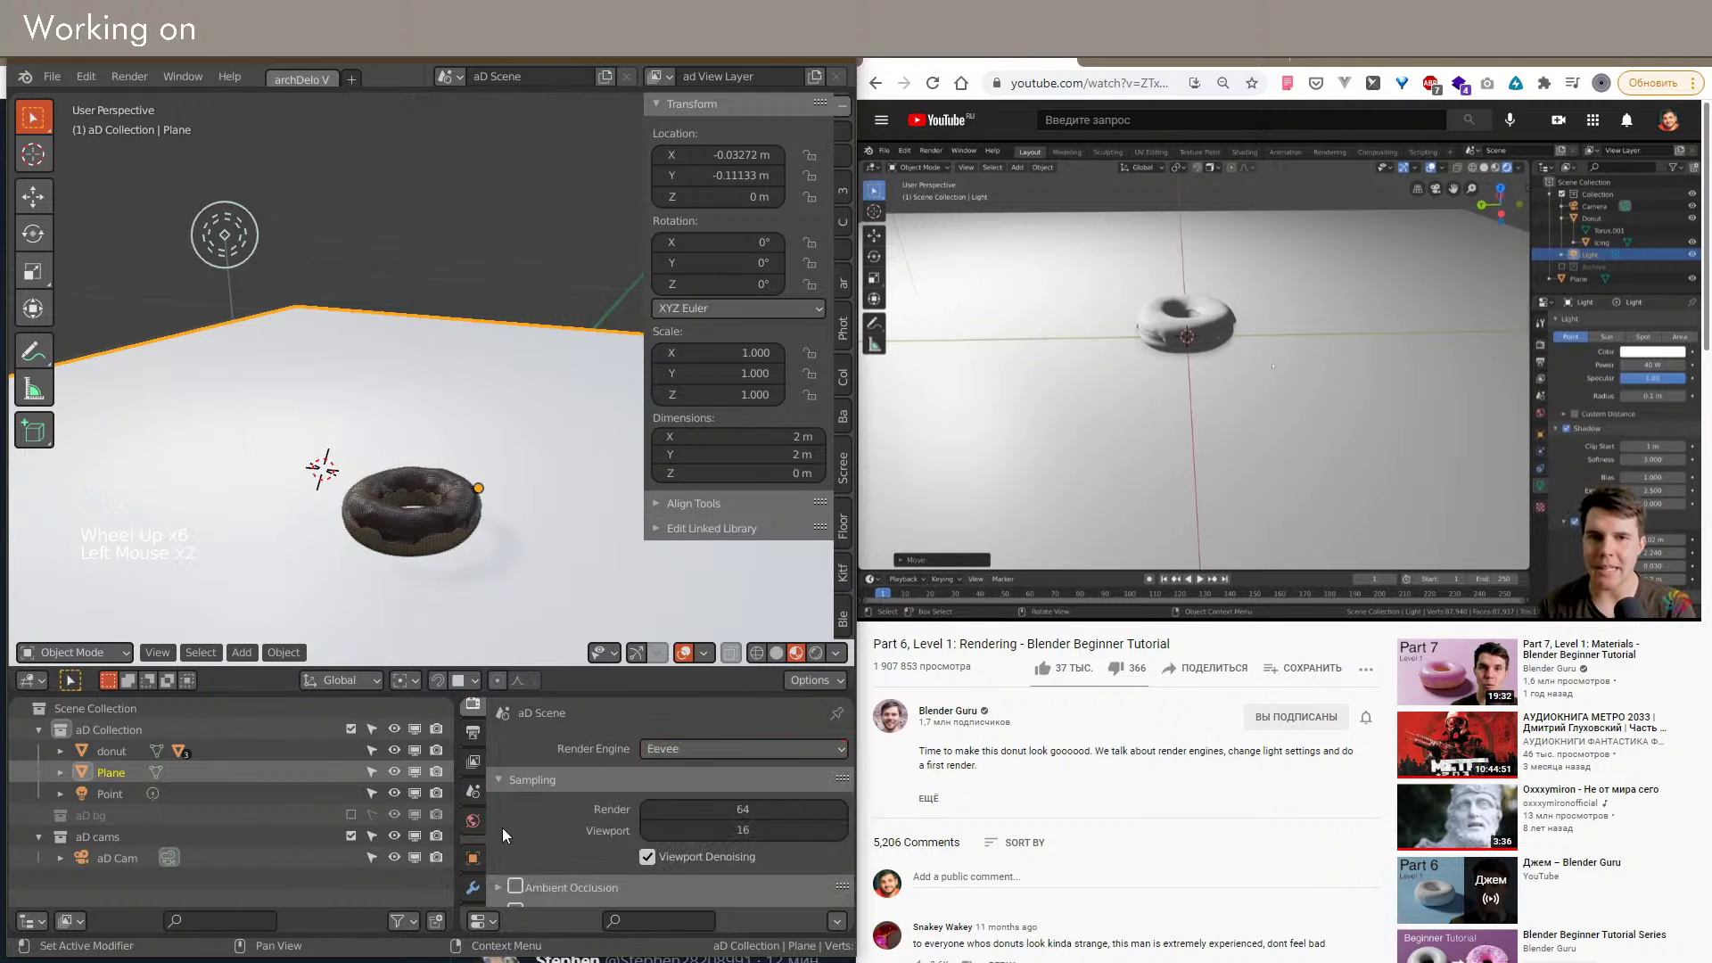
scroll(571, 847, "down", 8)
scroll(540, 778, "down", 4)
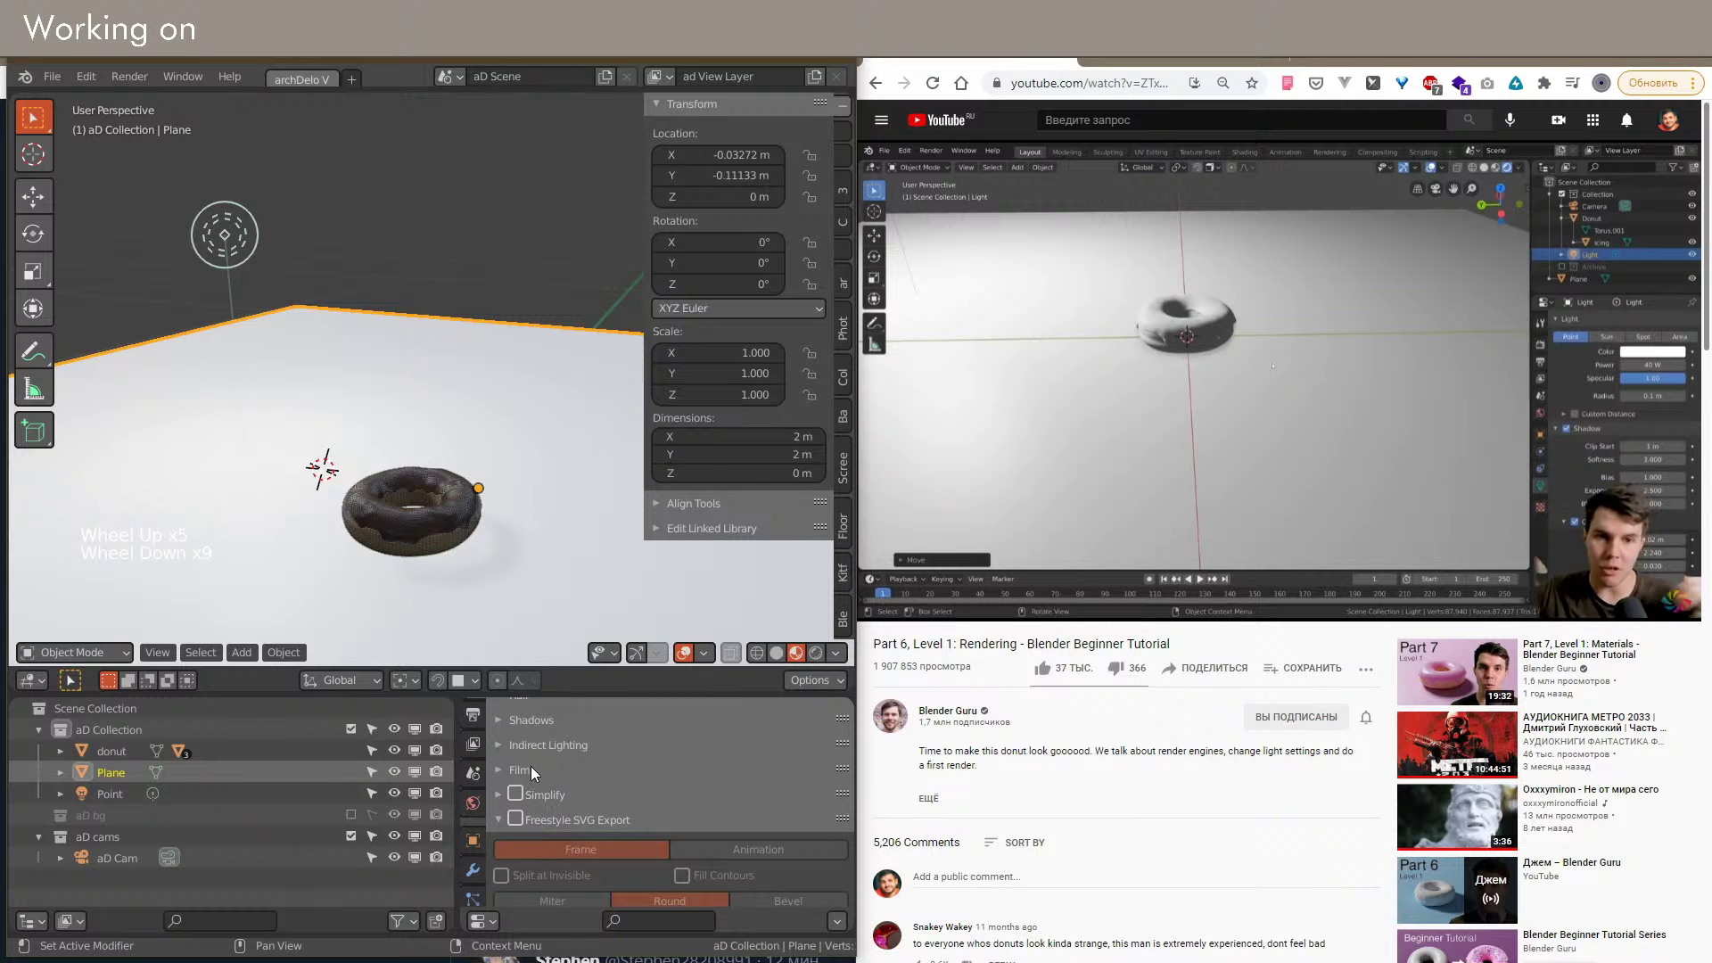
scroll(532, 767, "up", 3)
left_click(541, 742)
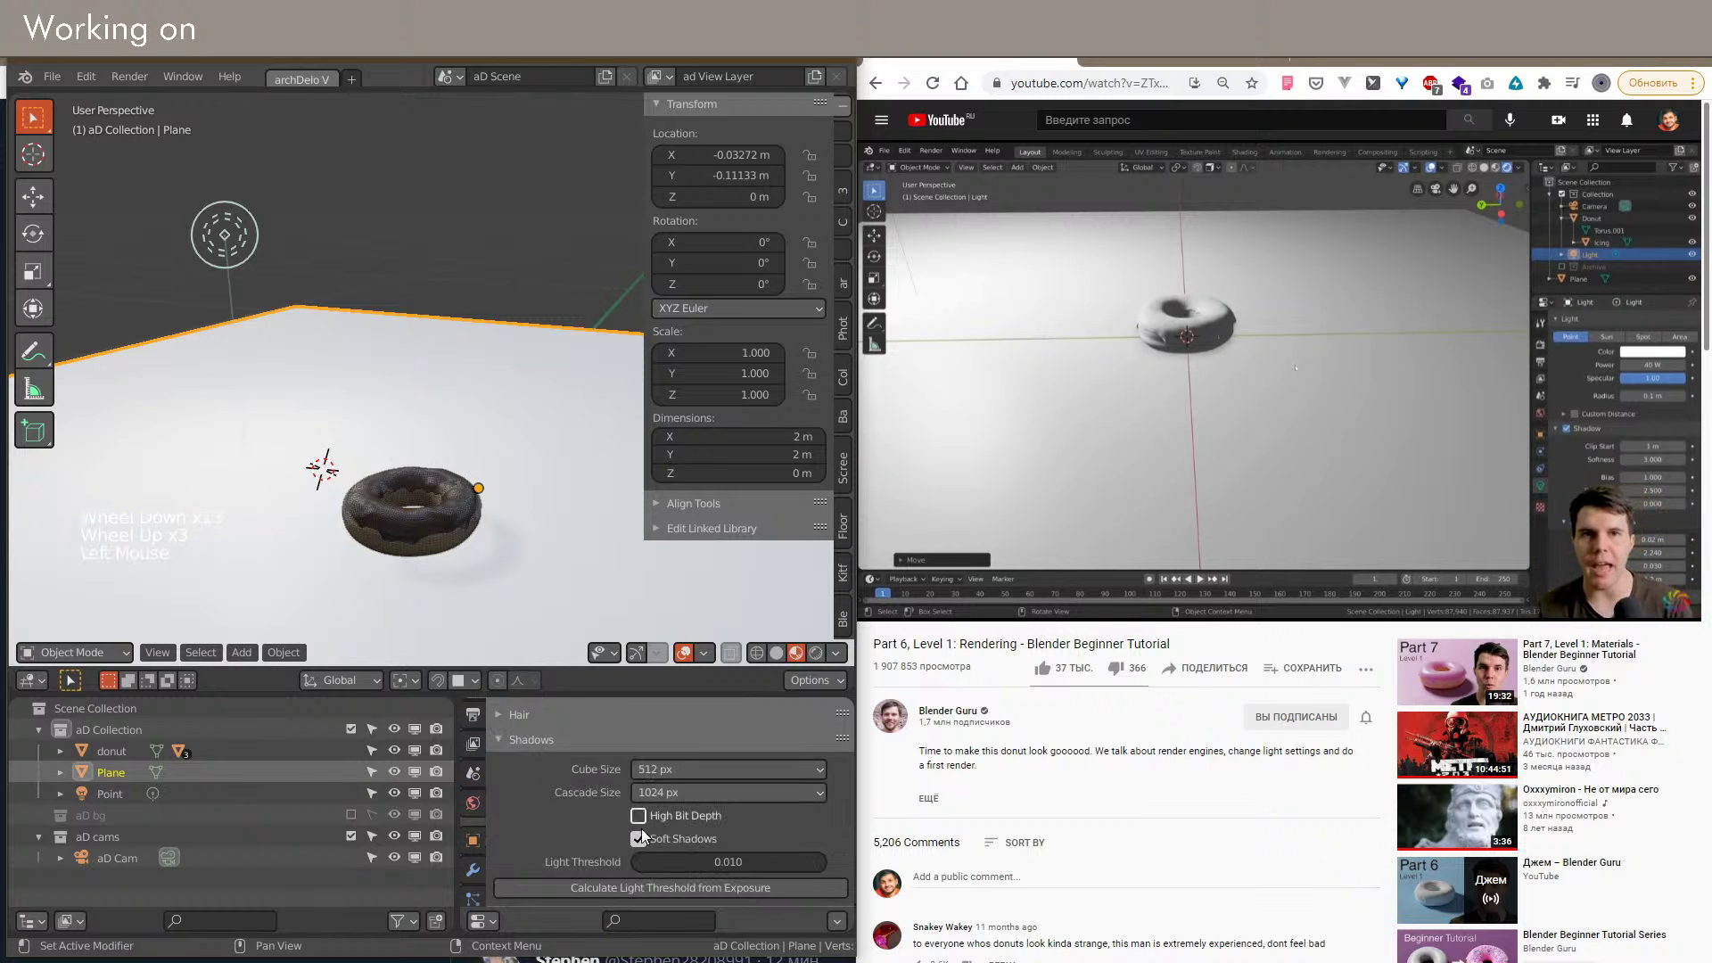
scroll(651, 805, "down", 1)
scroll(465, 883, "down", 3)
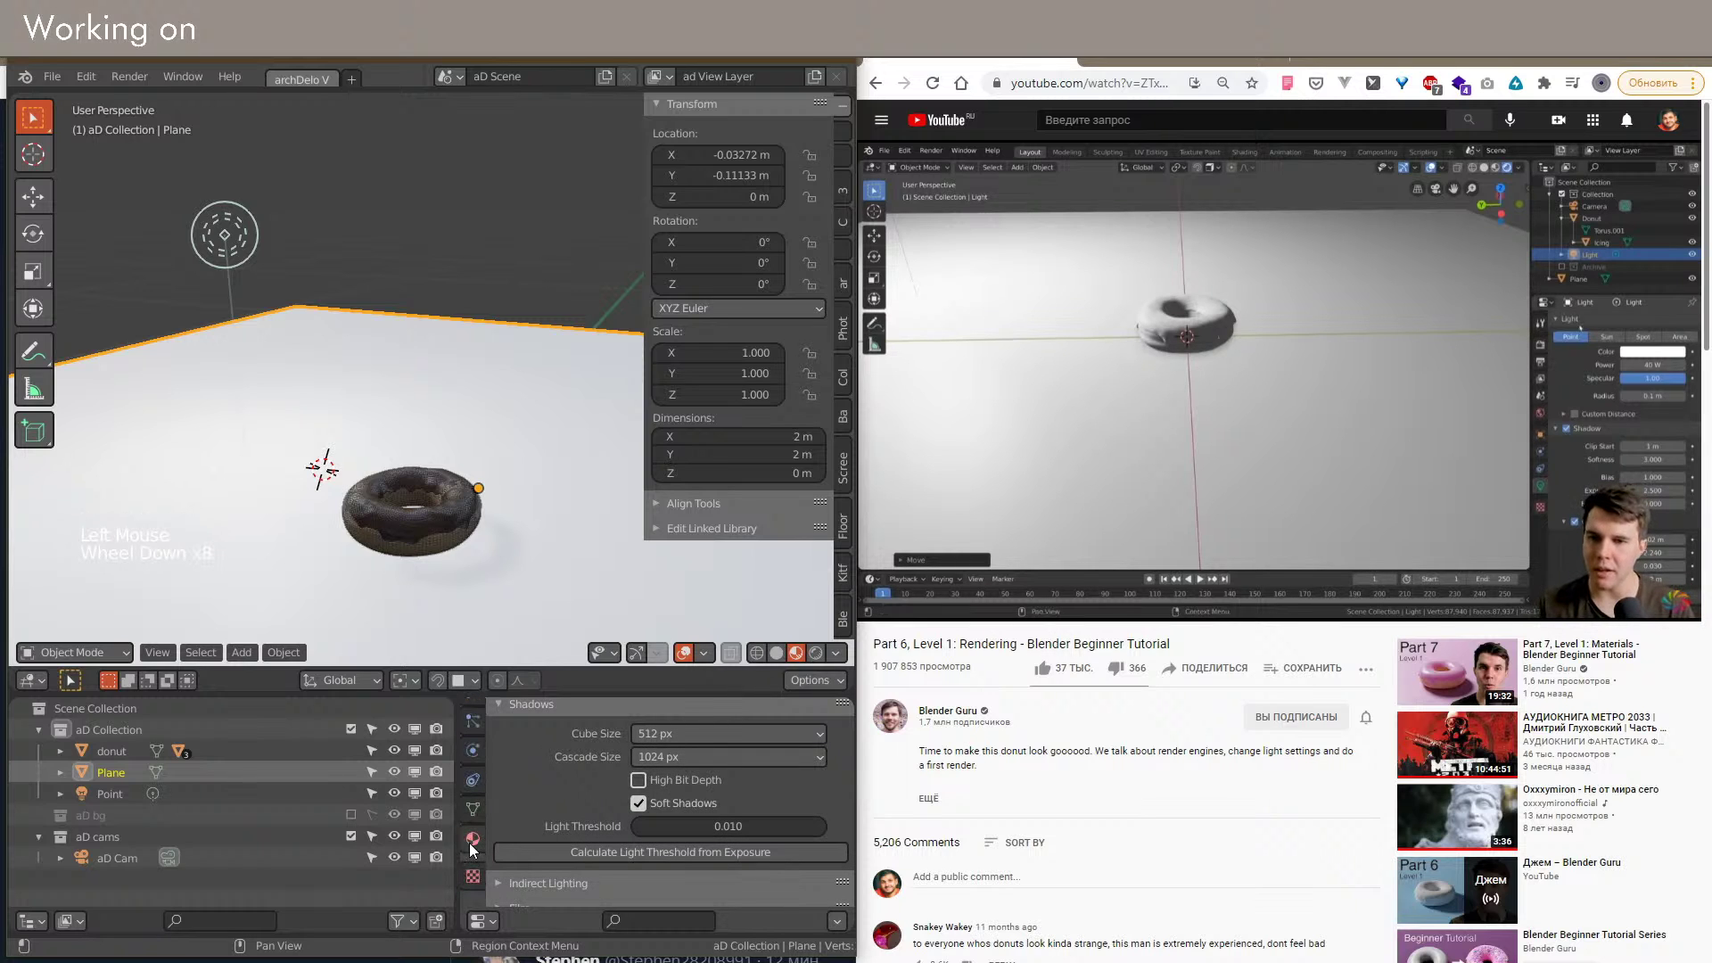
Step: Enable Contact Shadows in the Shadow settings of the Point light
left_click(446, 794)
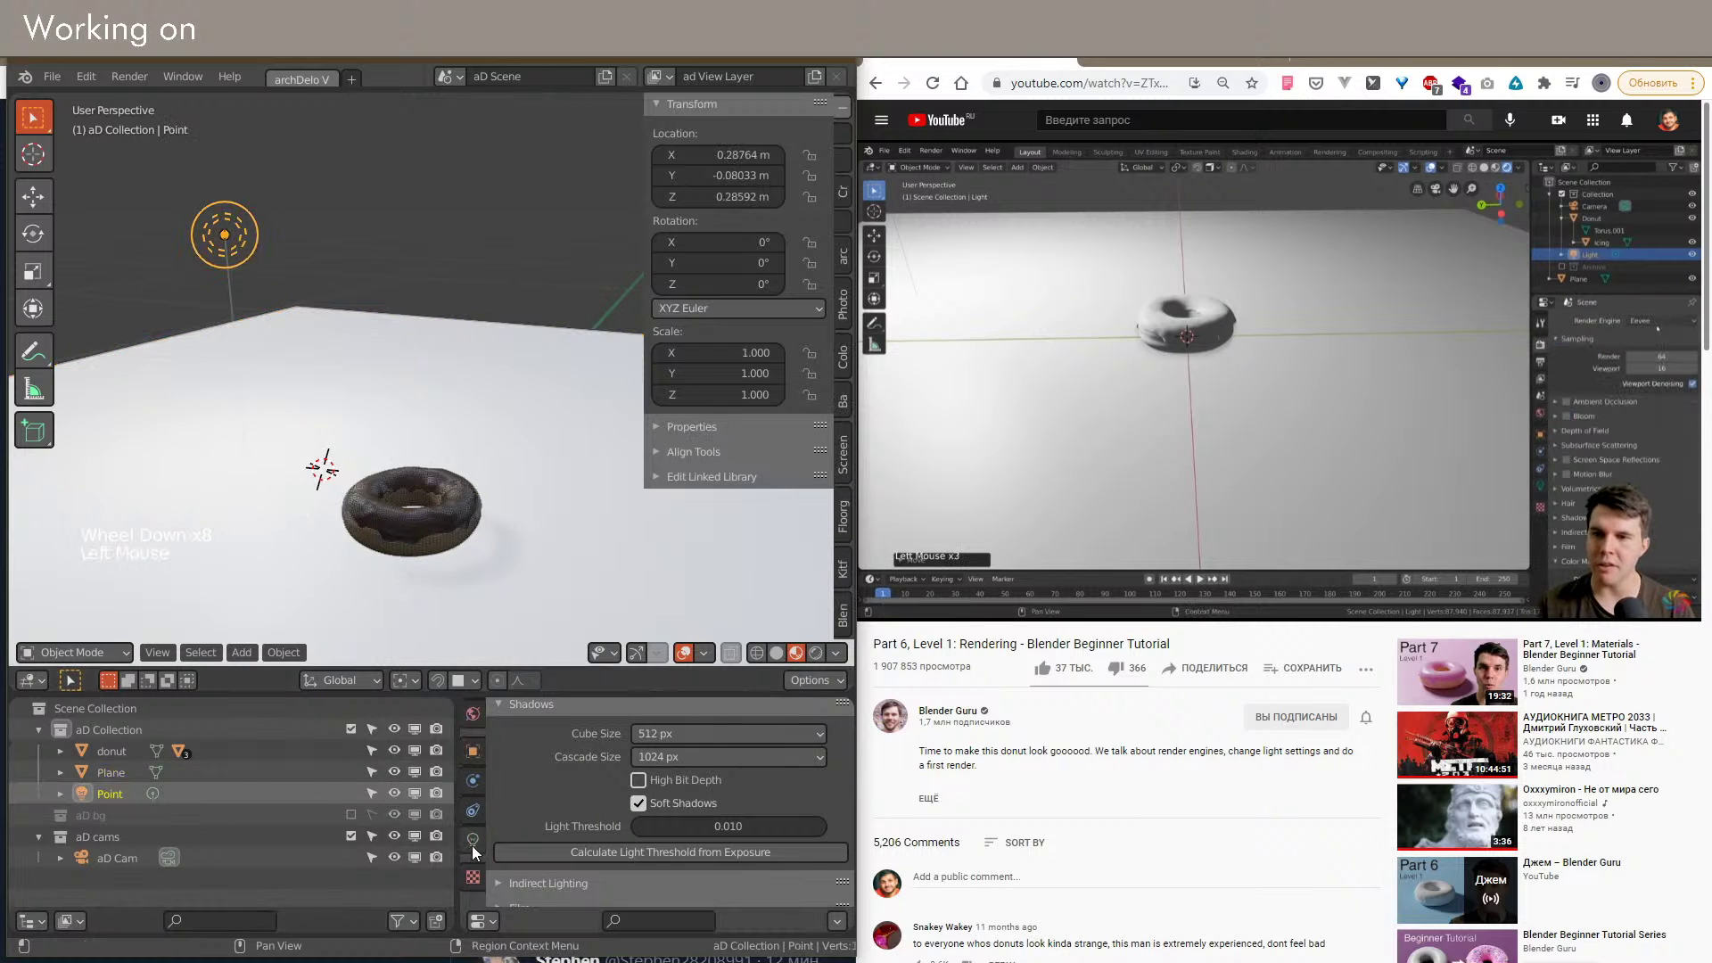
left_click(472, 843)
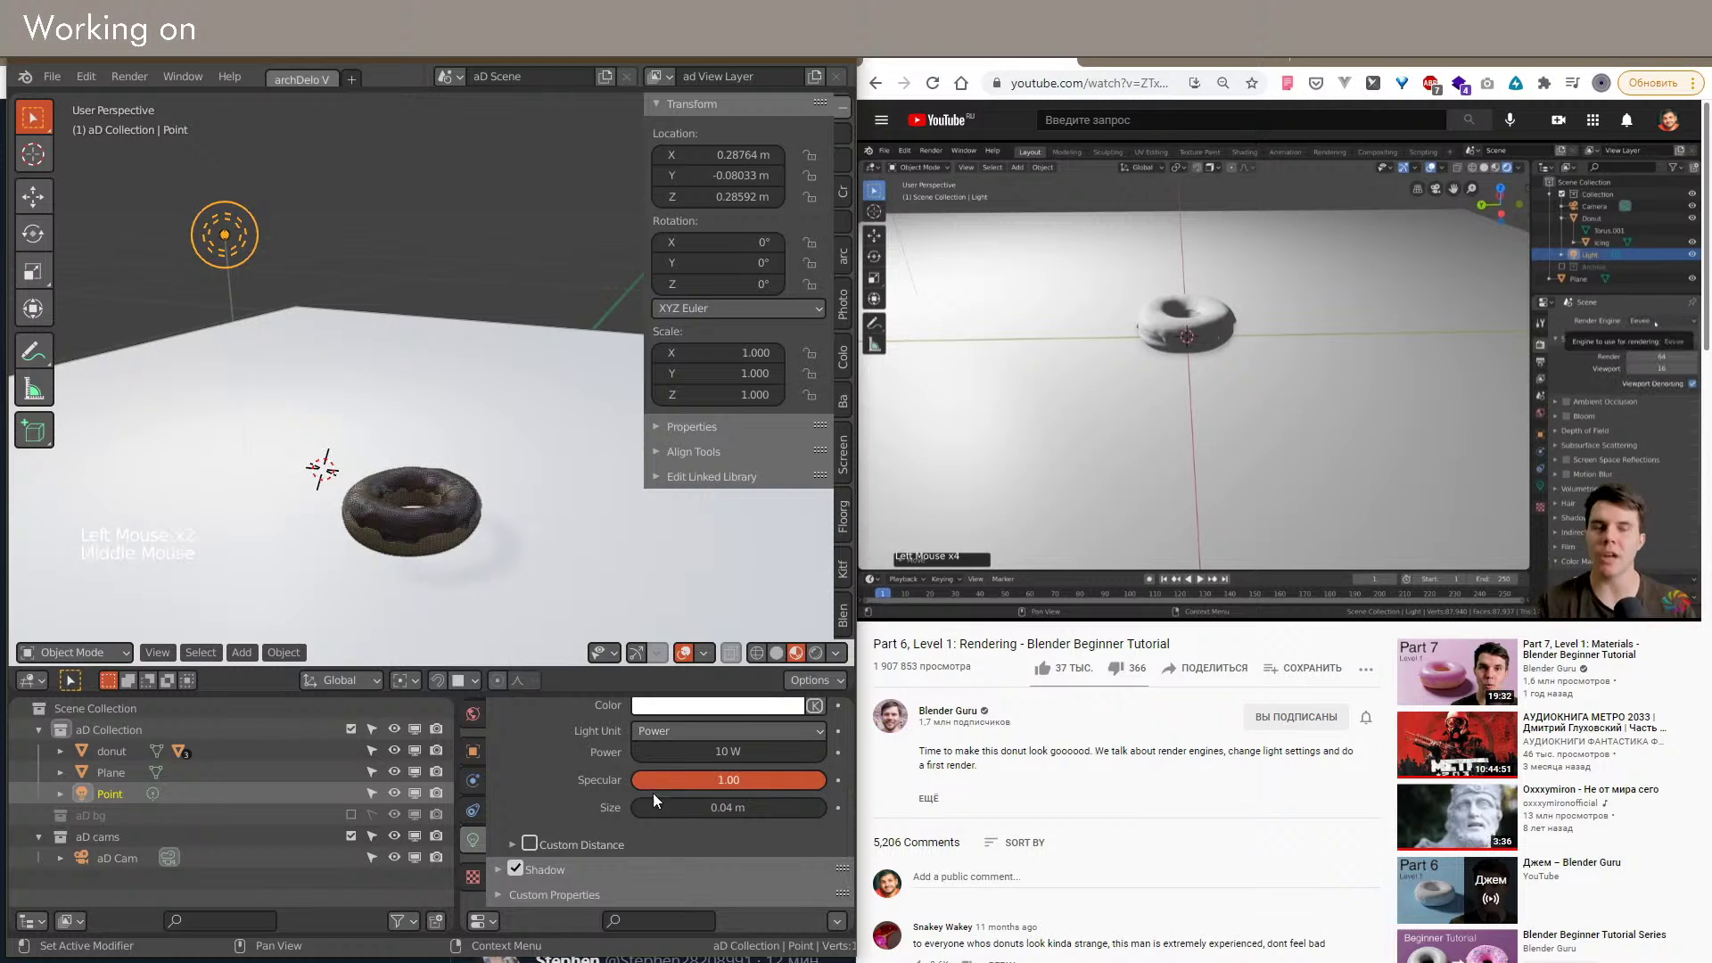
left_click(548, 870)
scroll(552, 867, "down", 4)
left_click(529, 809)
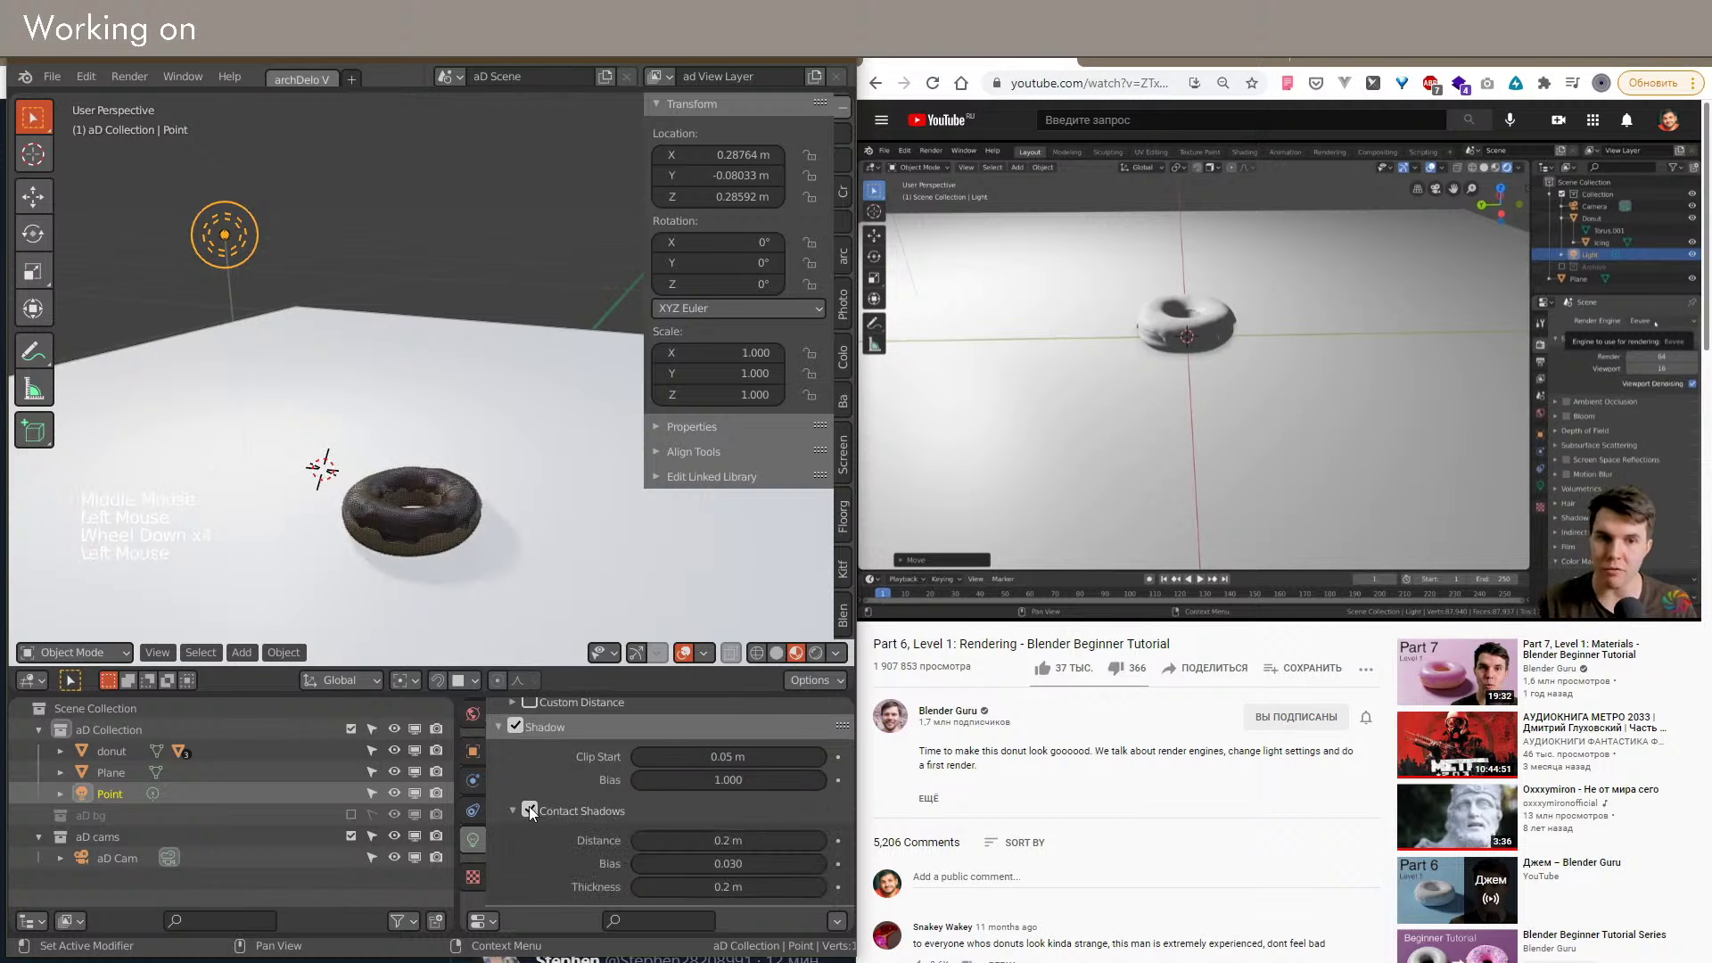
Step: Inspect the donut's shadow on the plane from a low angle with the viewport overlays hidden
scroll(453, 501, "up", 1)
left_click(442, 548)
key("z")
middle_click_drag(446, 581, 303, 503, "shift")
key("shift+alt+z")
scroll(373, 563, "down", 3)
scroll(356, 330, "down", 2)
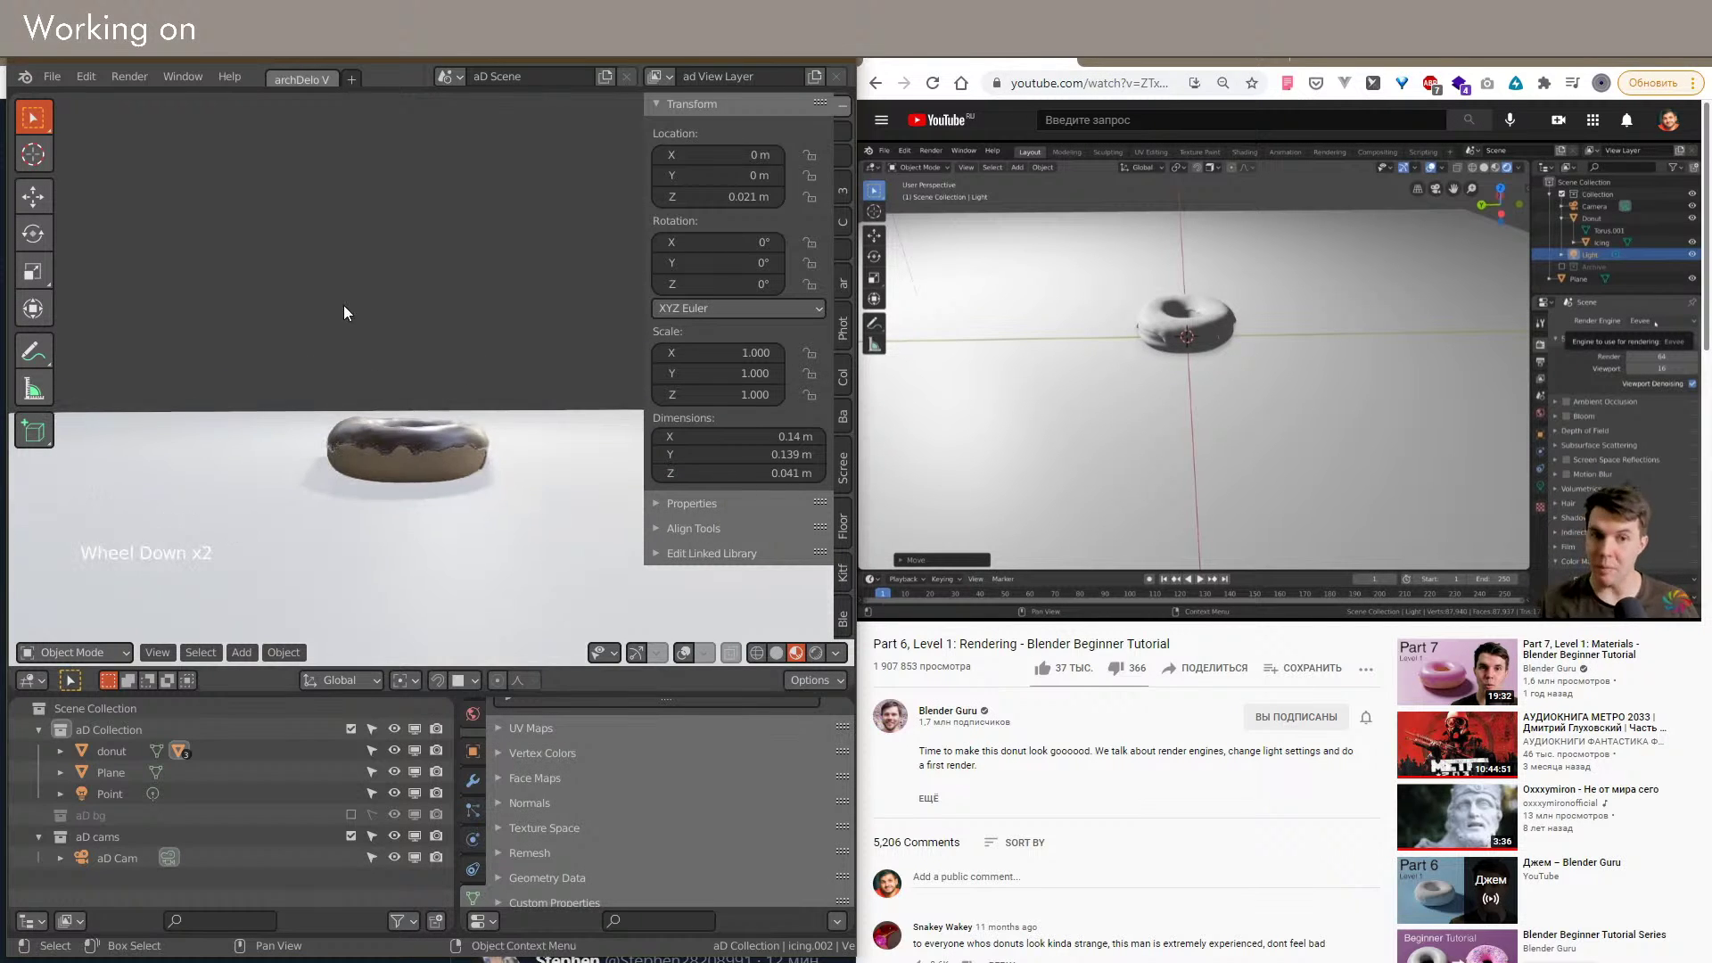
Step: Restore the overlays, reselect the Point light and try other values for its contact shadow Distance, including 0 m, and its Clip Start
key("shift+alt+z")
left_click(438, 250)
scroll(414, 405, "up", 2)
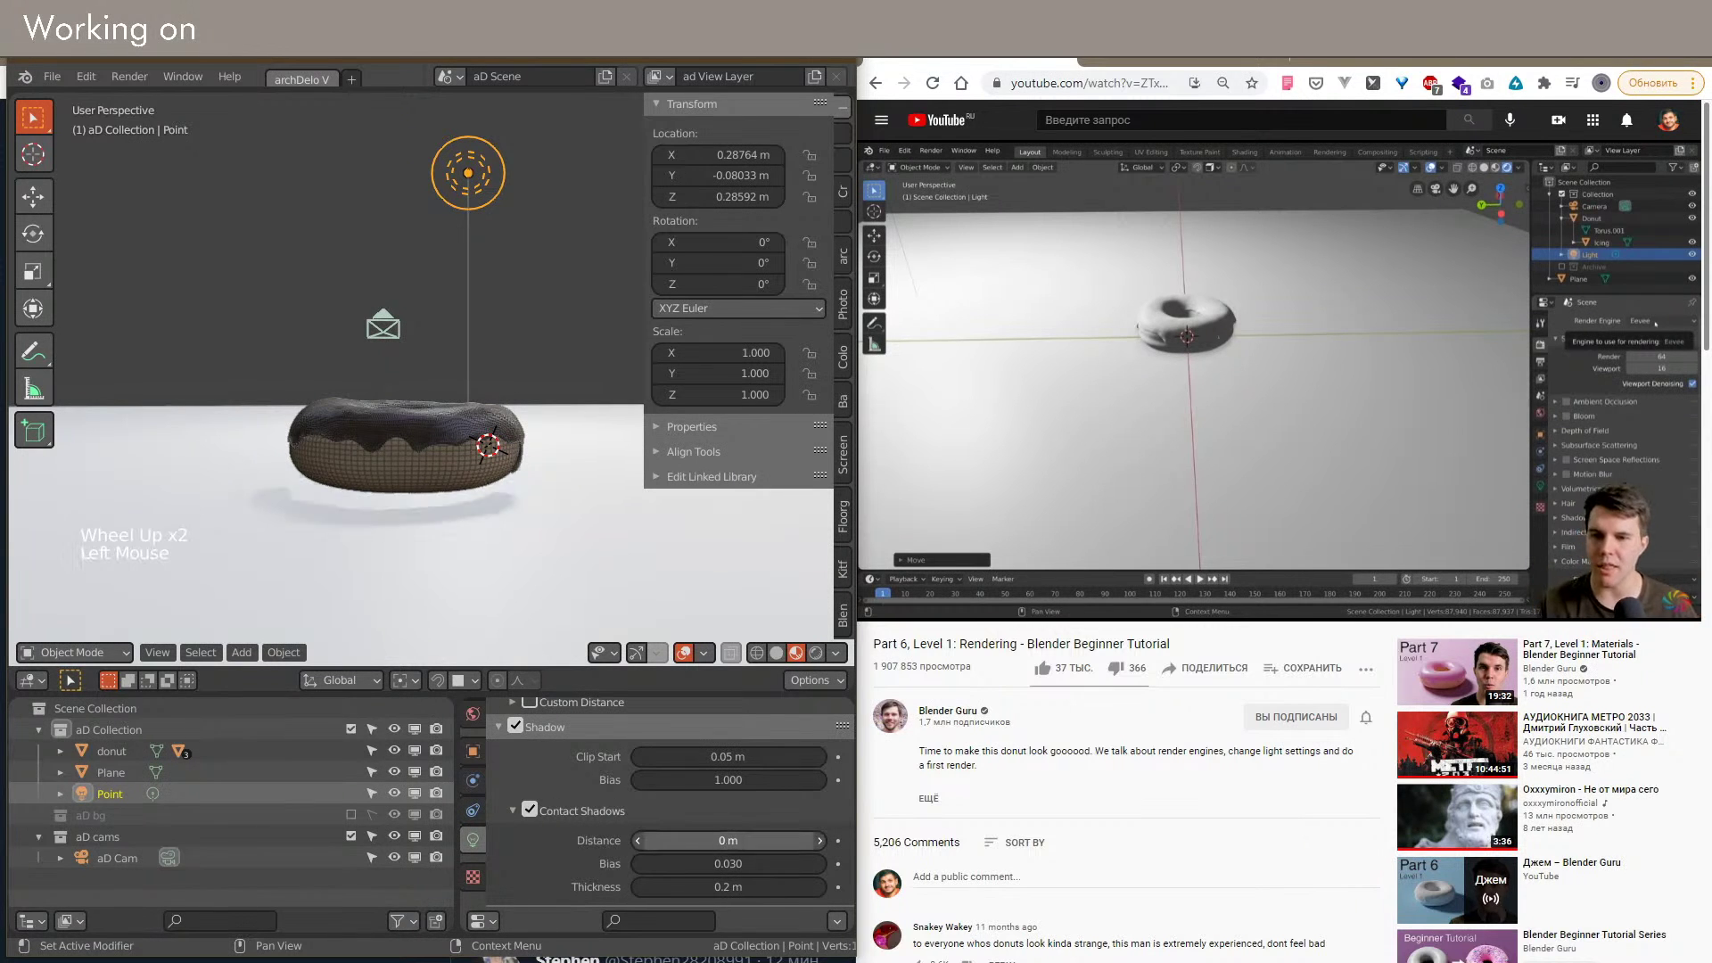
scroll(725, 799, "up", 1)
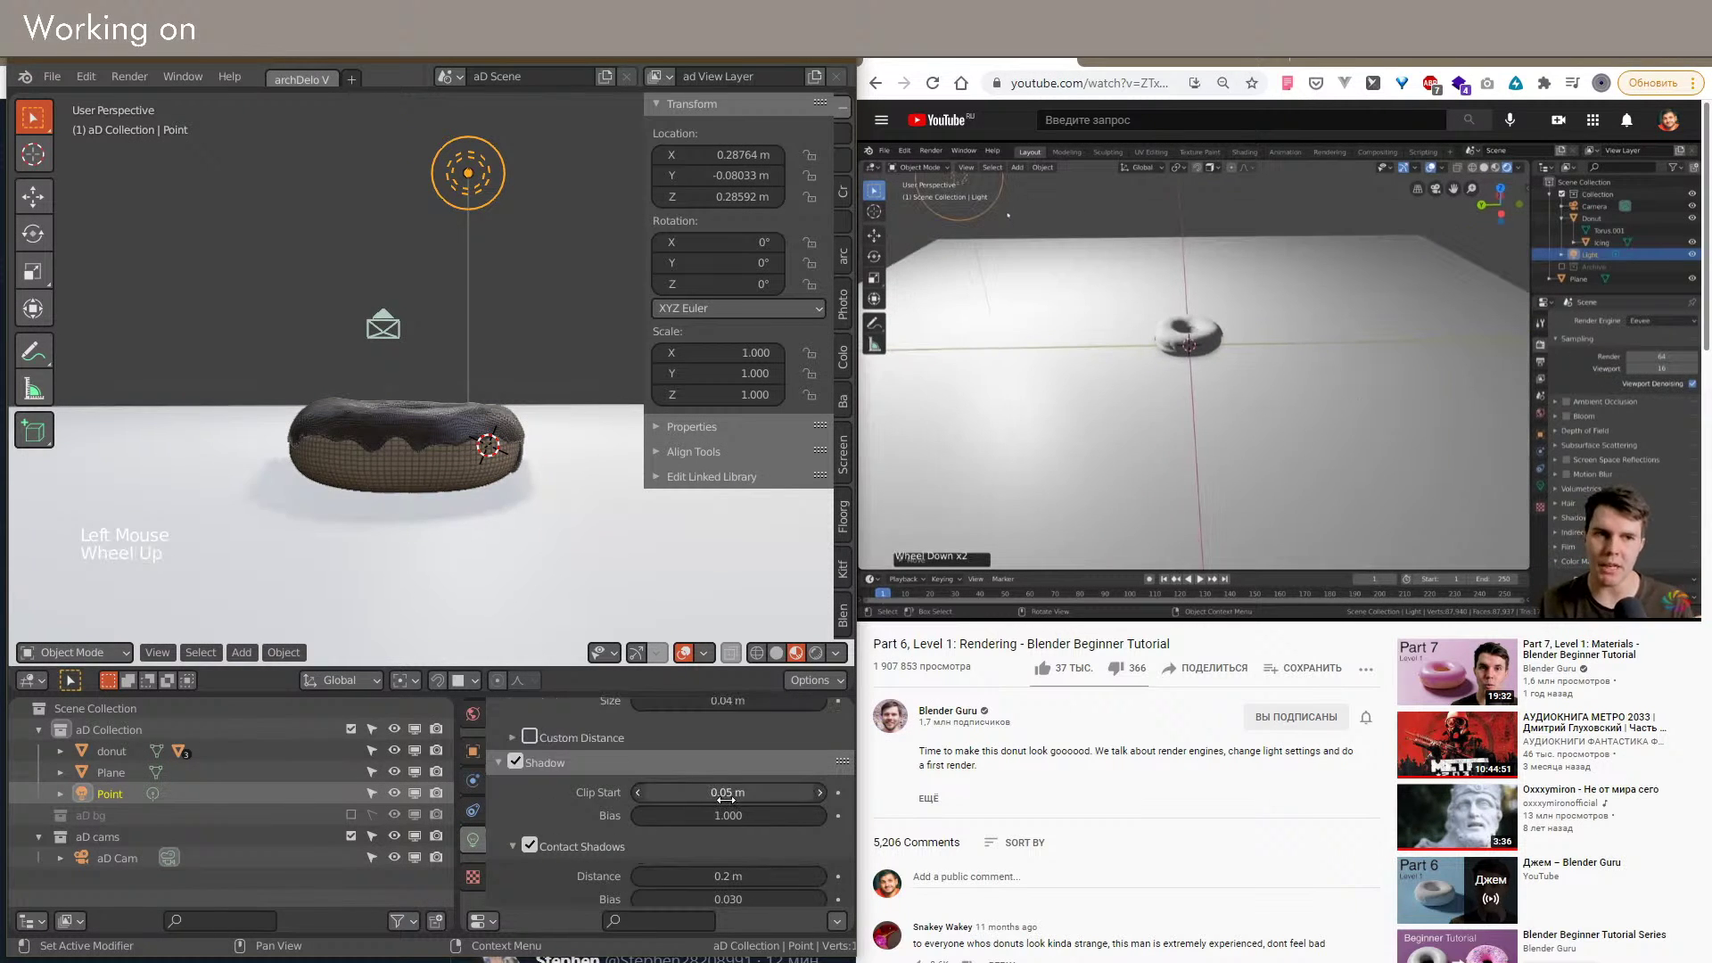
scroll(715, 827, "up", 2)
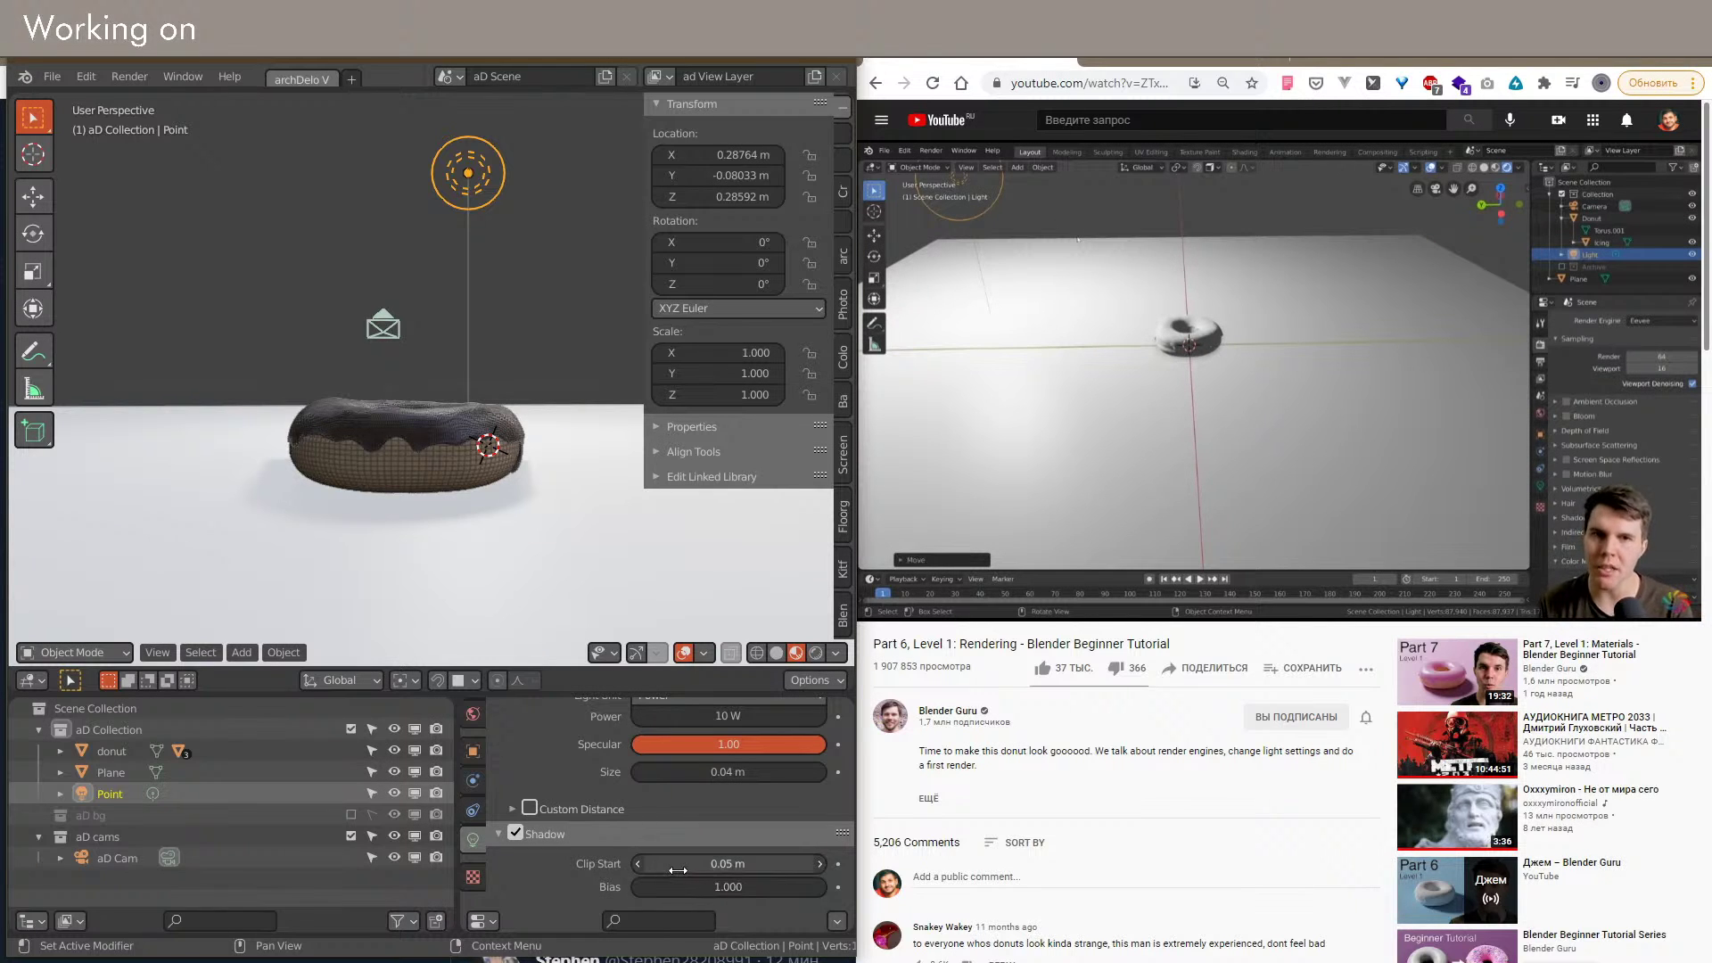
mouse_move(714, 863)
left_mouse_down()
mouse_move(749, 863)
mouse_move(728, 864)
left_mouse_up()
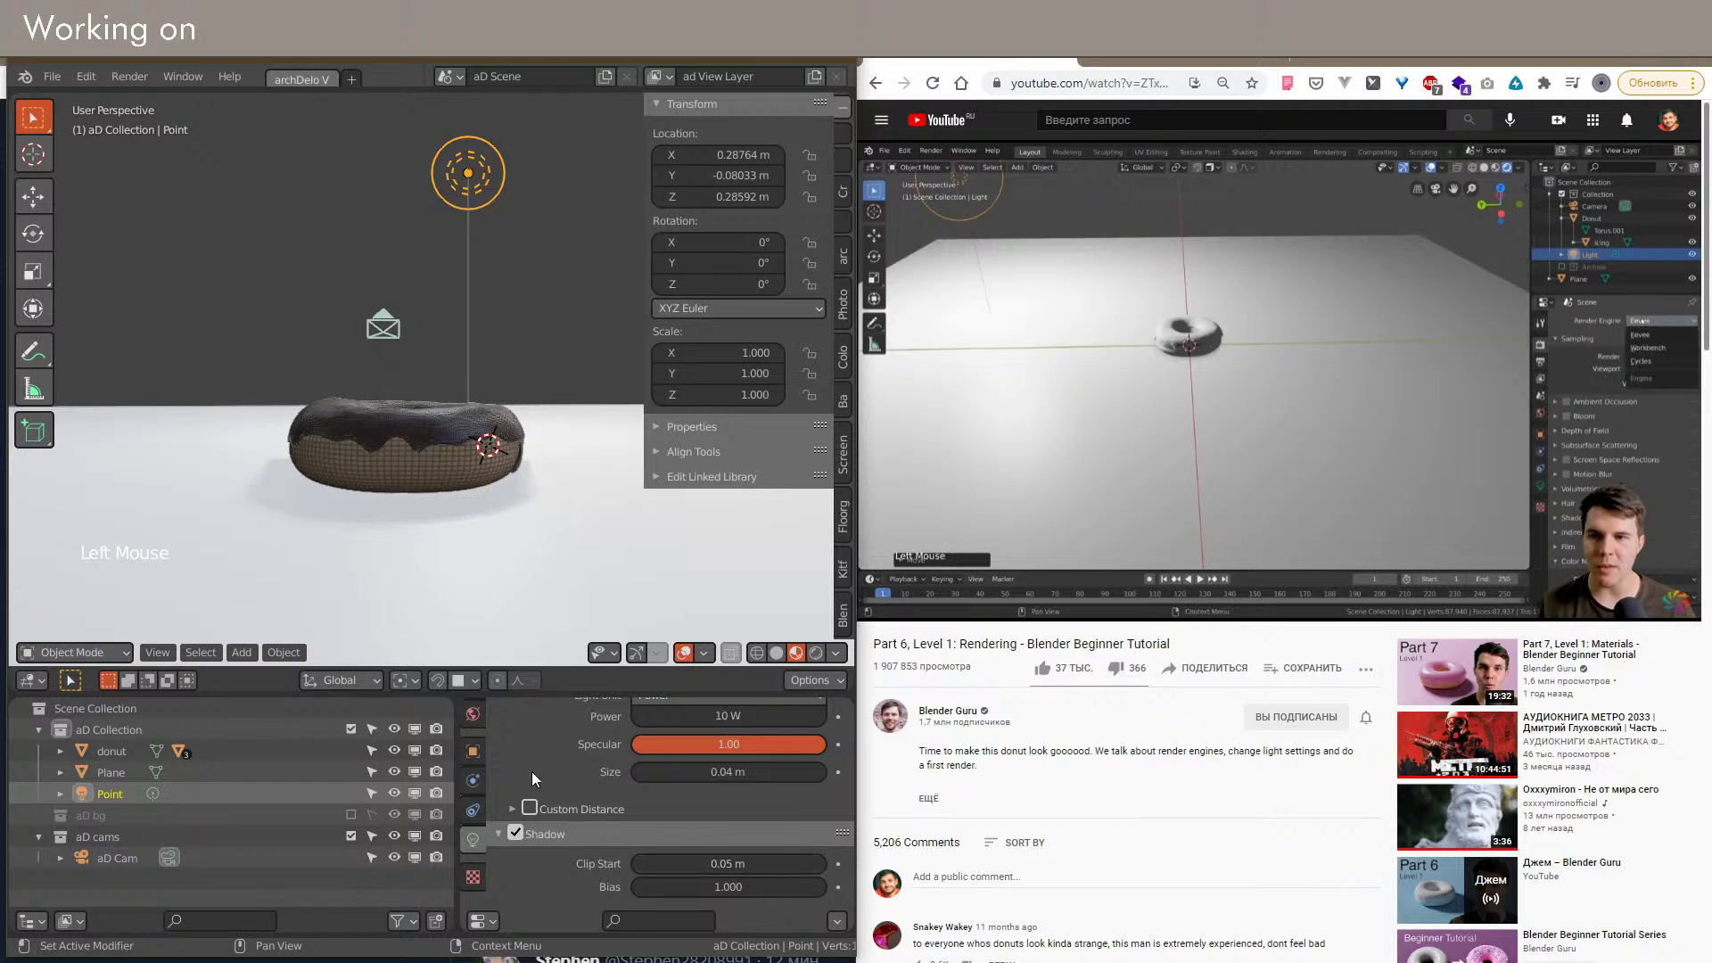
scroll(553, 789, "down", 3)
scroll(574, 807, "down", 5)
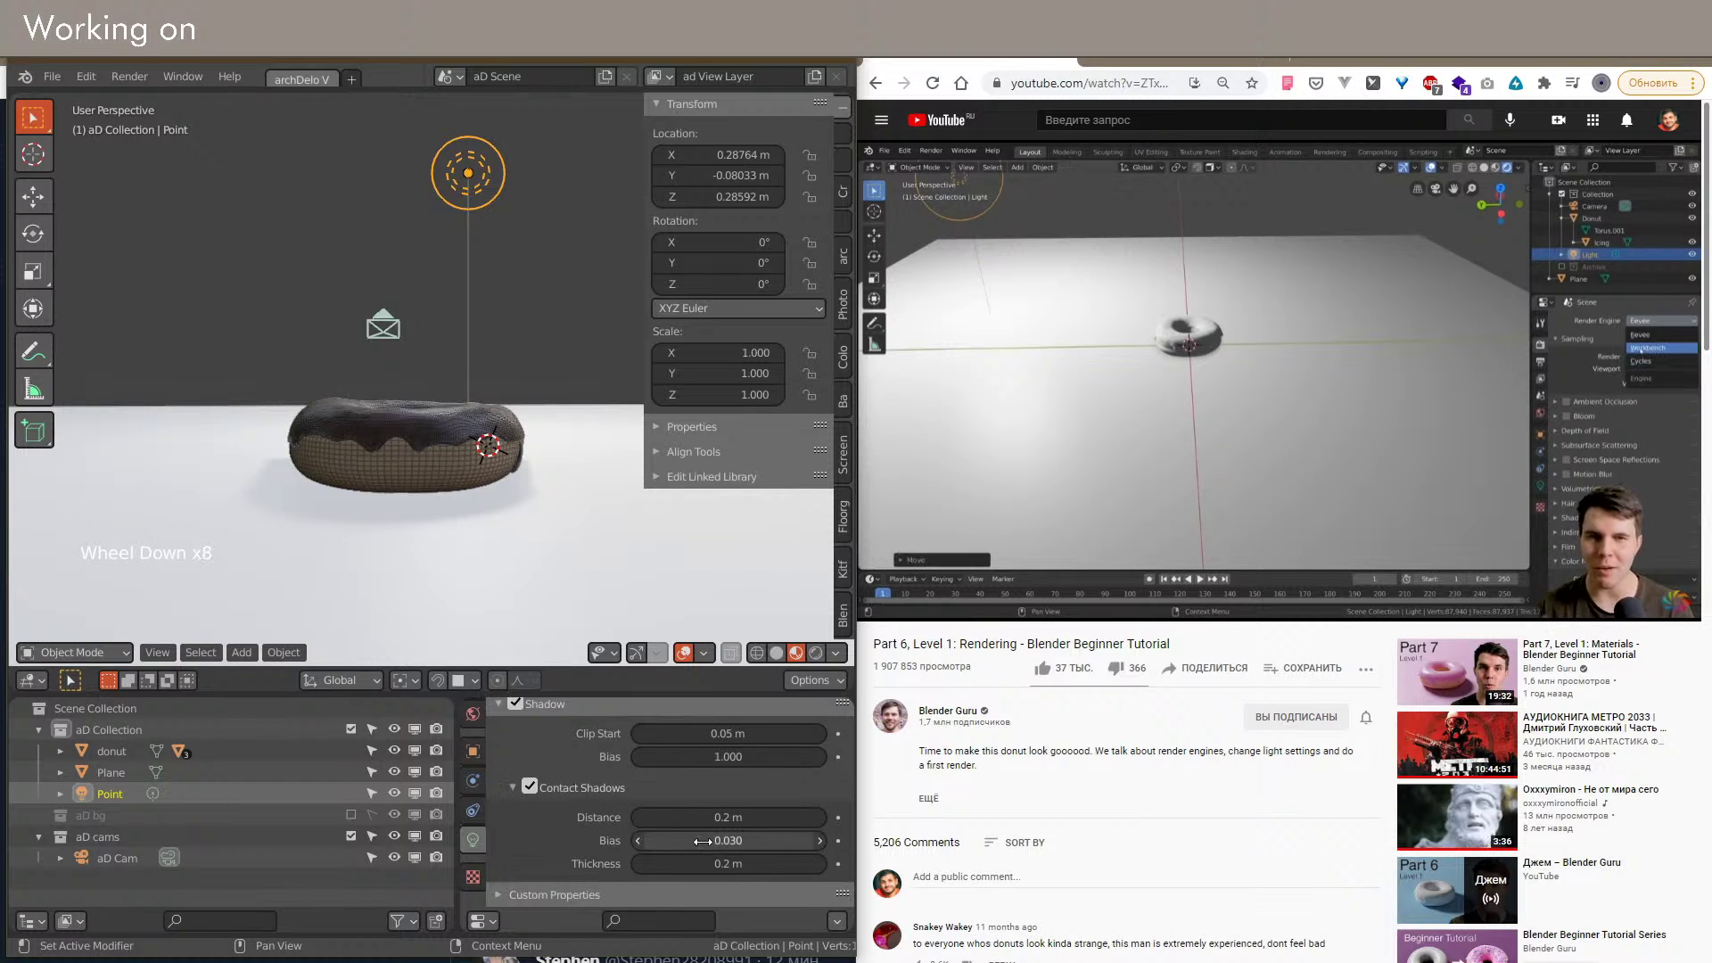
mouse_move(721, 819)
left_mouse_down()
mouse_move(694, 820)
mouse_move(789, 841)
mouse_move(740, 841)
left_mouse_up()
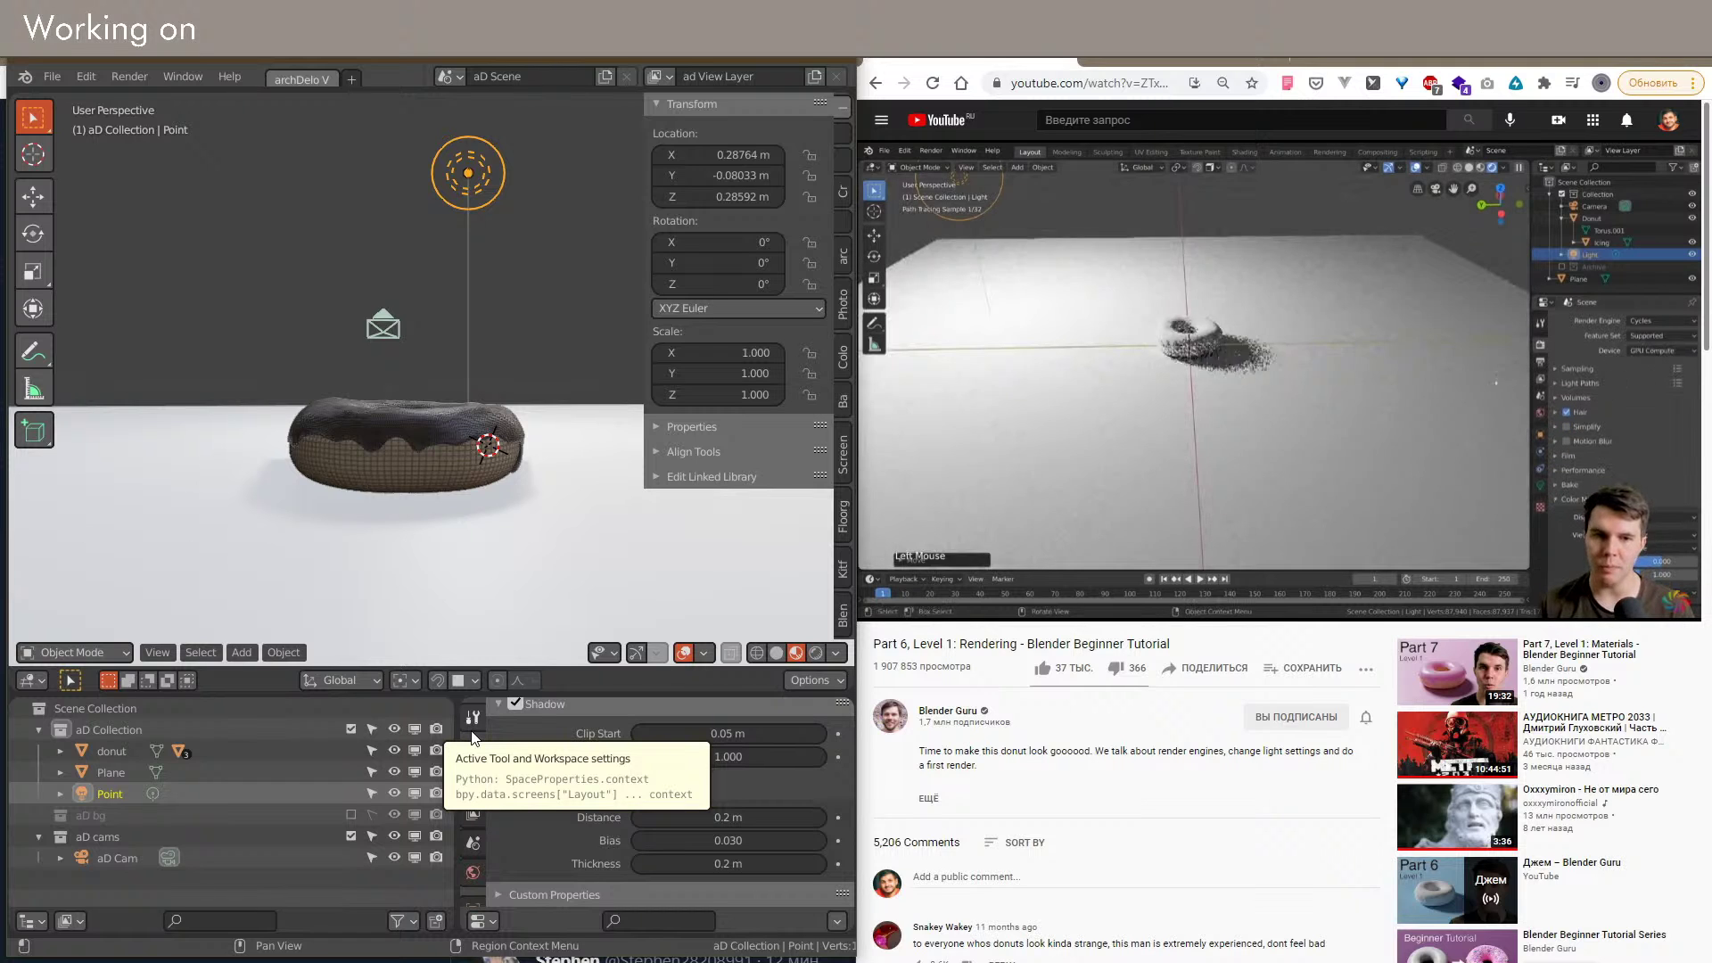
Step: Examine the scene's render Shadows settings and the donut's shadow from another angle
left_click(472, 751)
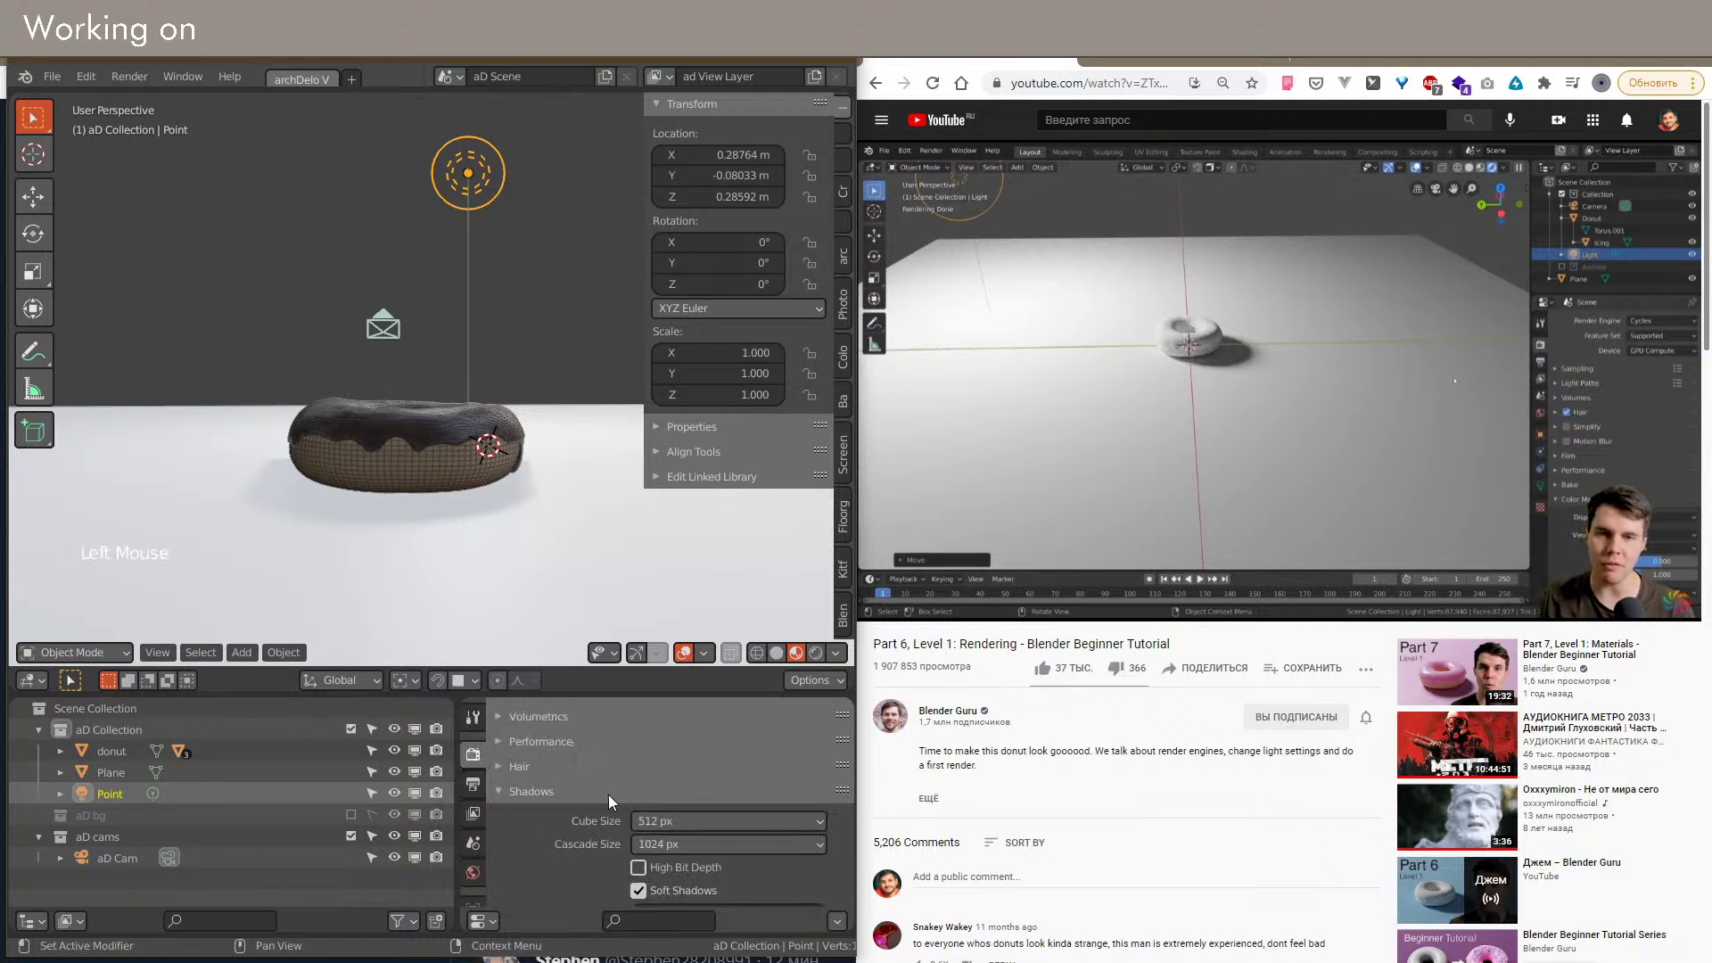
scroll(654, 838, "down", 2)
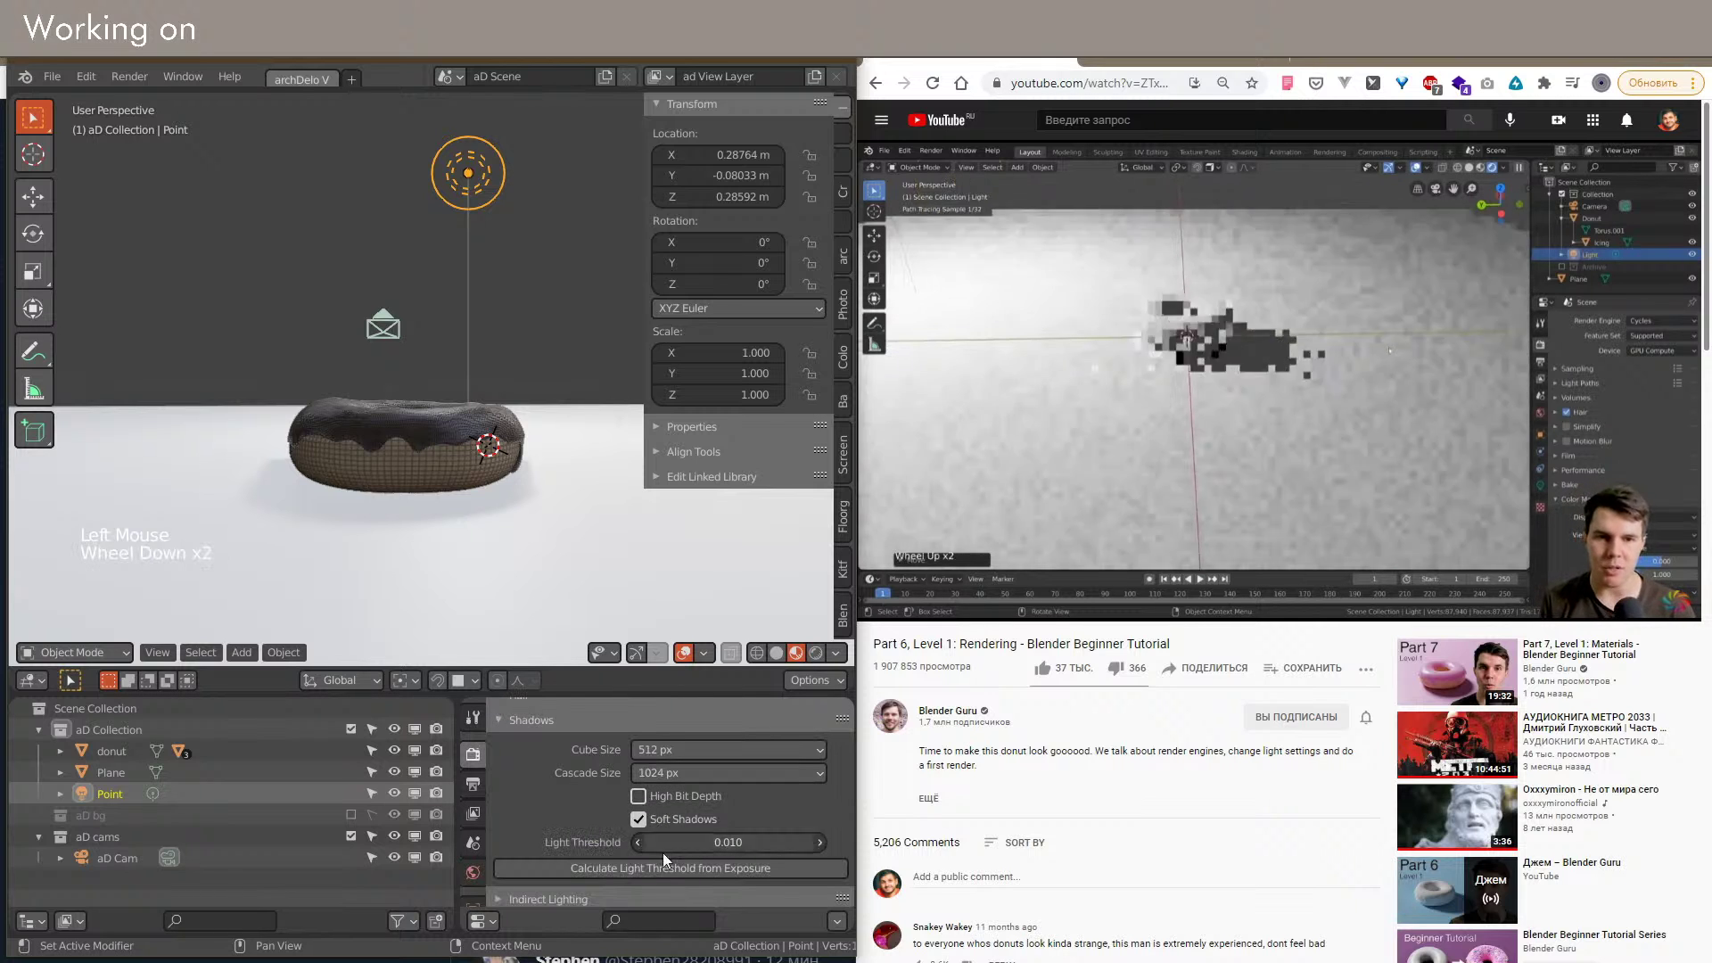
scroll(460, 502, "down", 1)
middle_click_drag(469, 601, 337, 497)
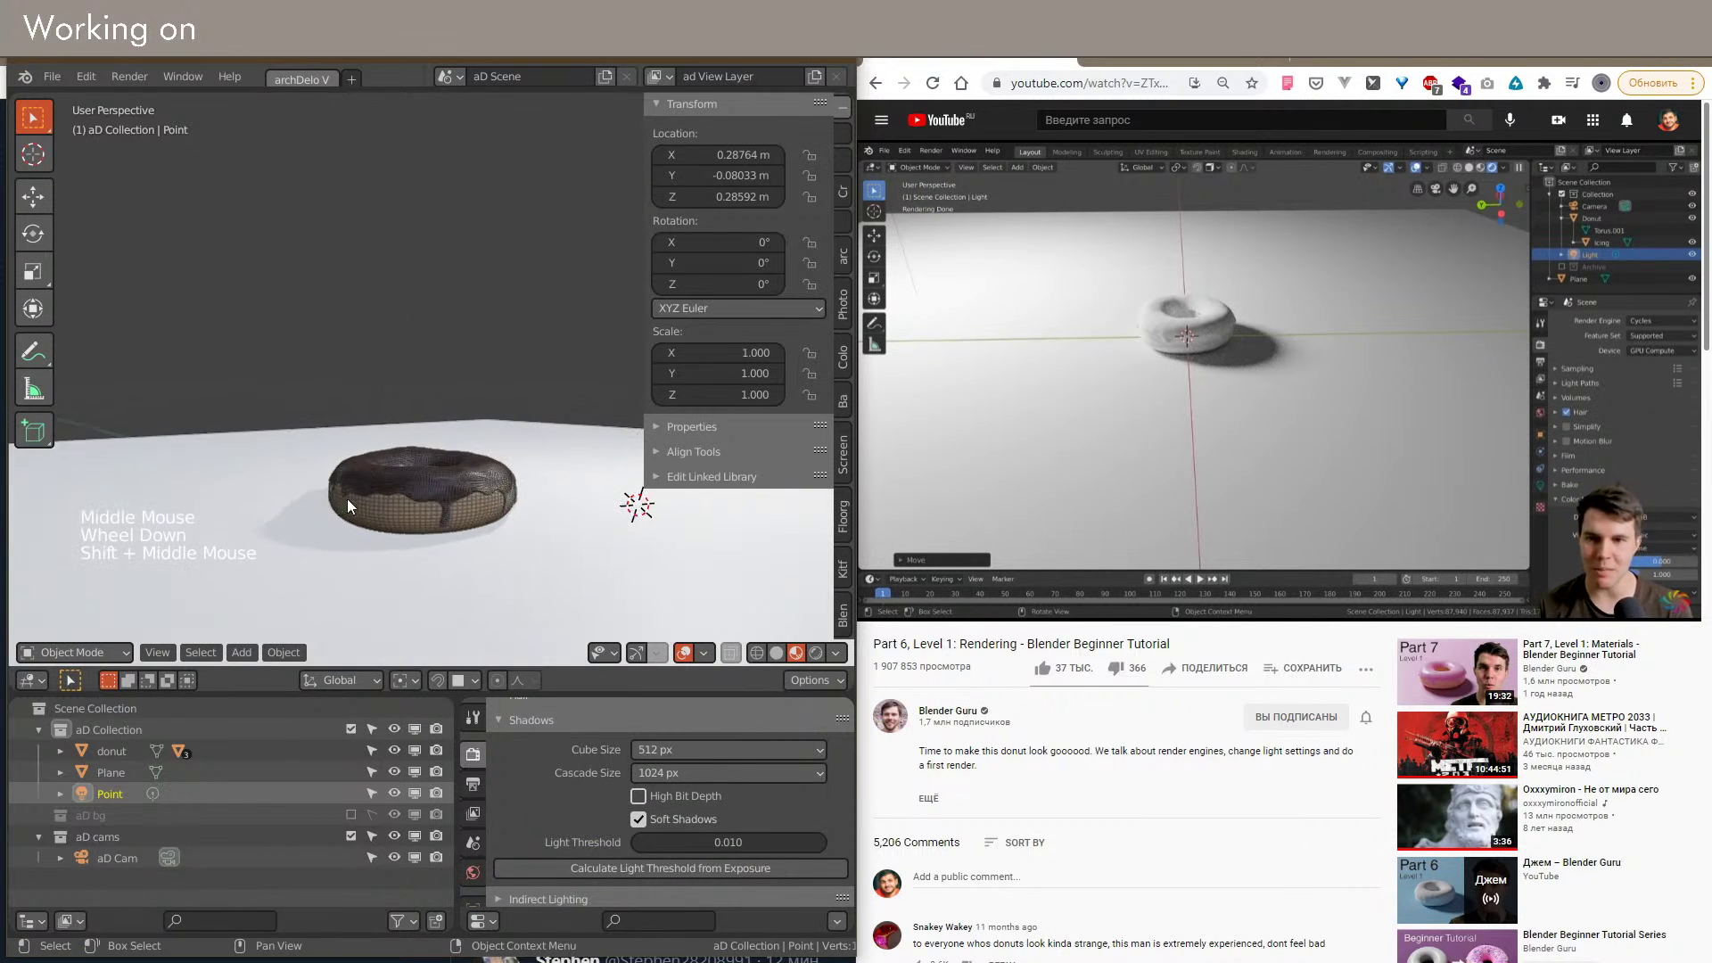
middle_click_drag(531, 555, 580, 623, "shift")
scroll(472, 874, "down", 6)
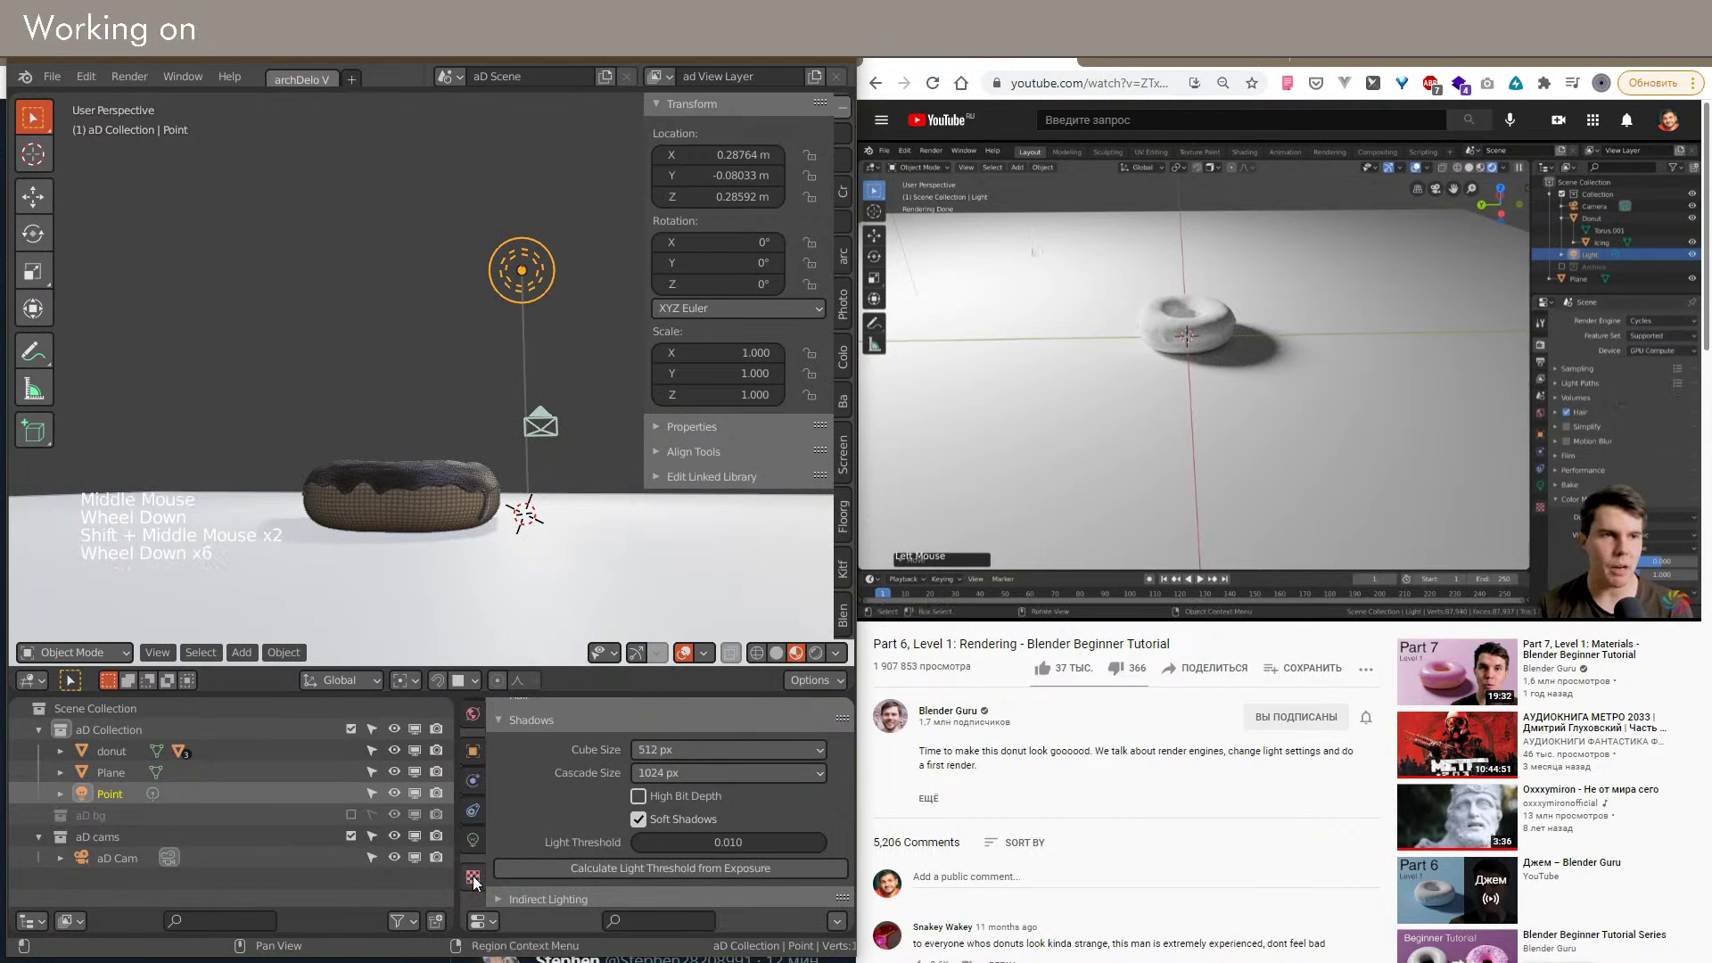
Step: Set the Point light's Size to 0 m
left_click(473, 838)
scroll(734, 756, "up", 7)
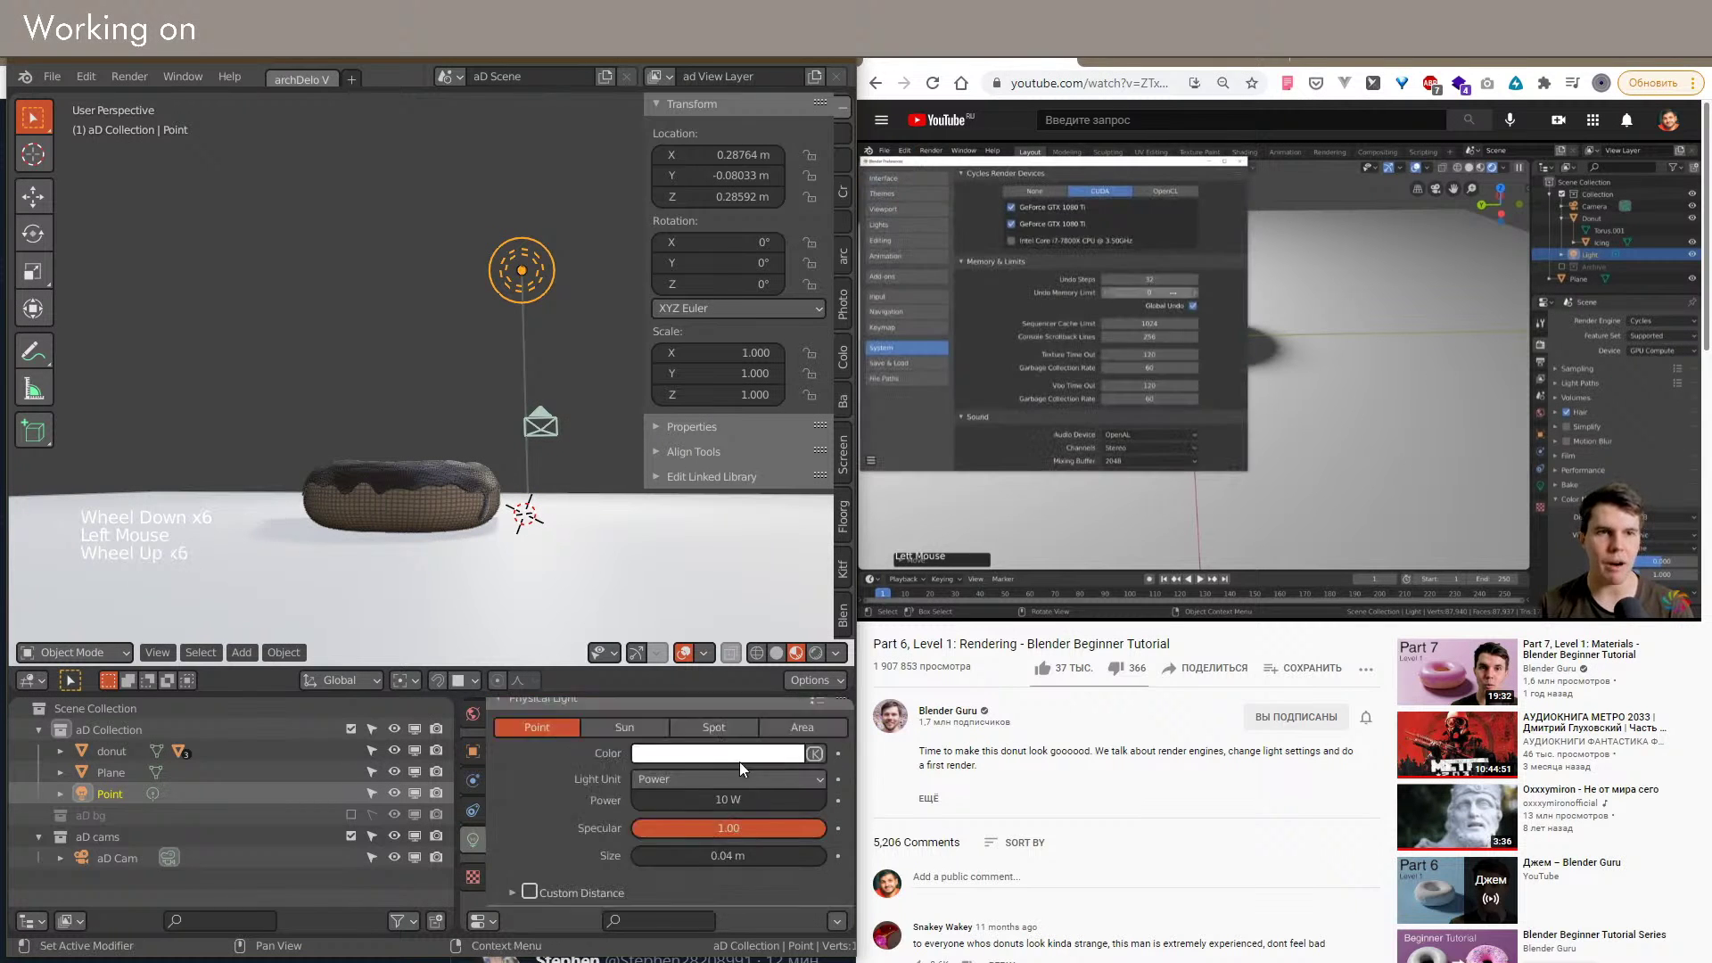
key("BackSpace")
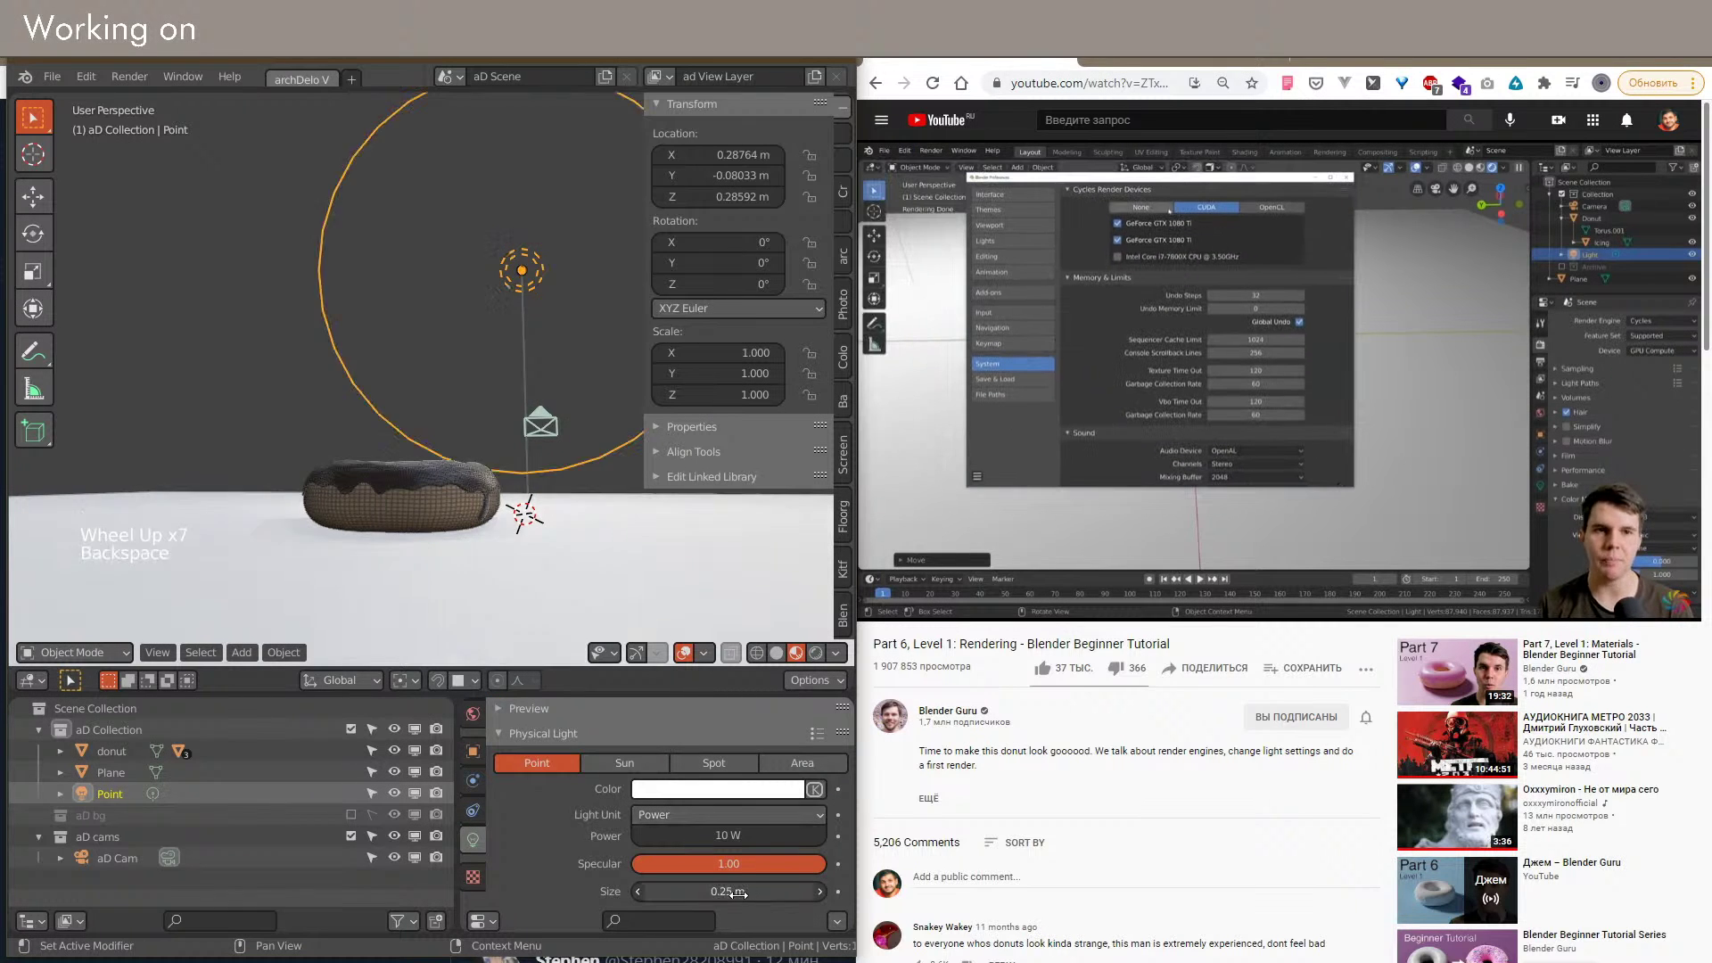
left_click(745, 892)
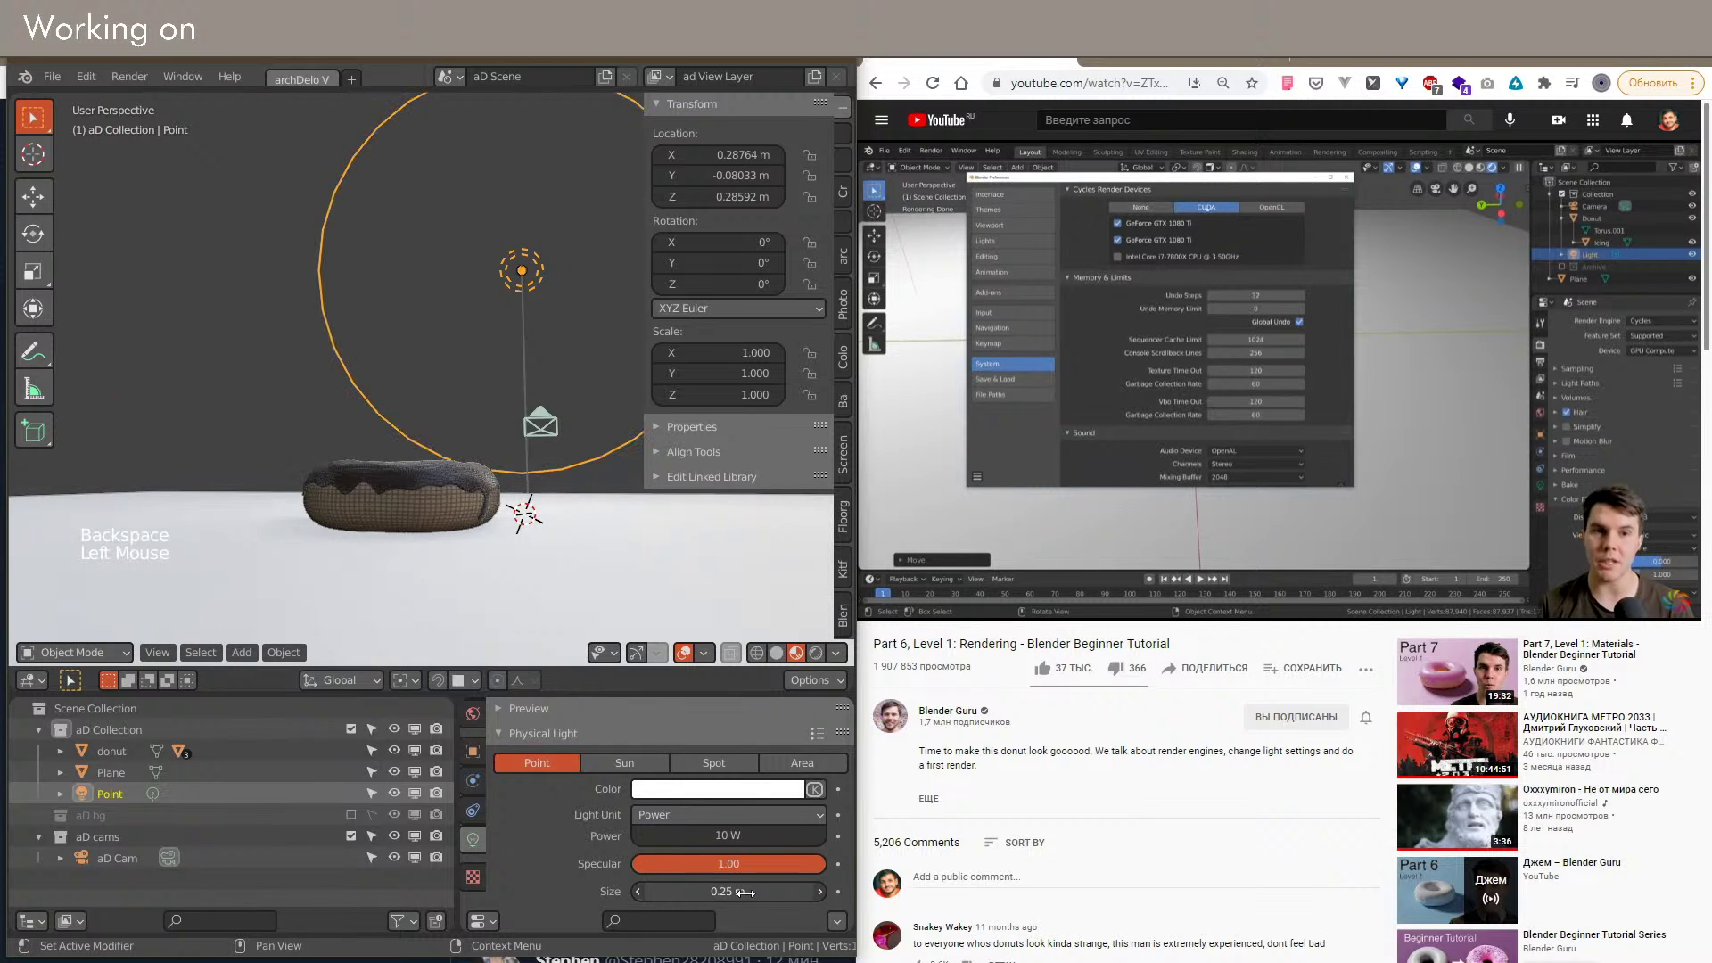
left_click_drag(749, 892, 642, 892)
middle_click_drag(553, 589, 633, 548, "shift")
scroll(564, 554, "down", 3)
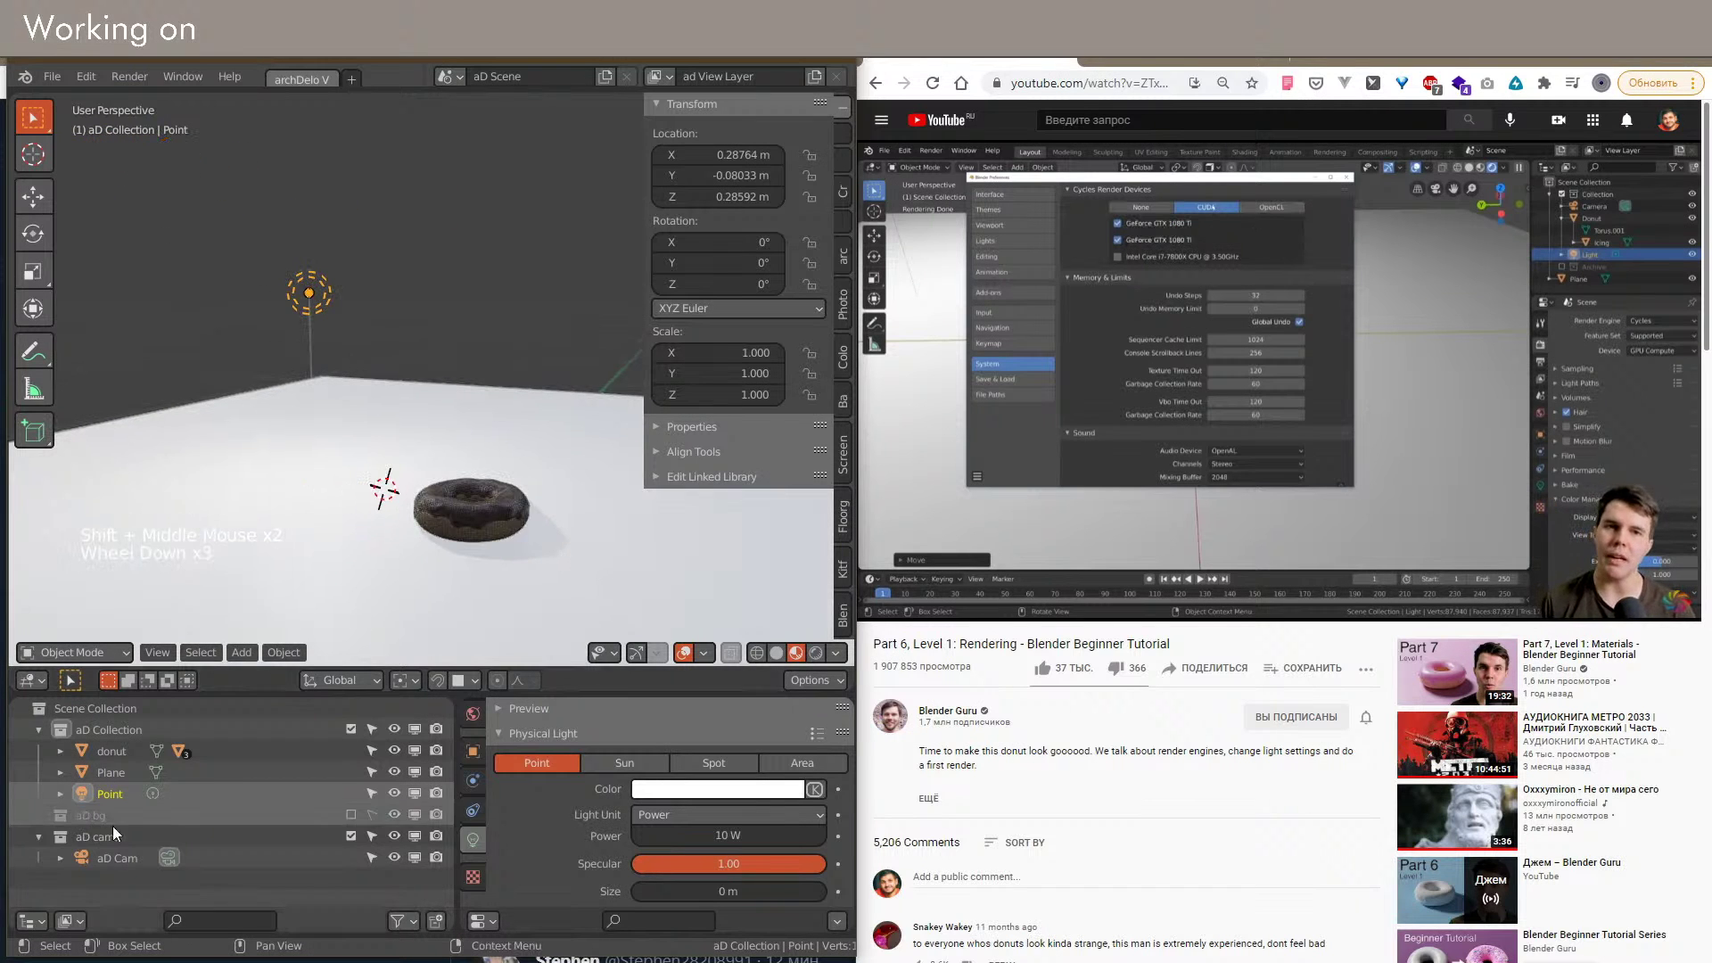
Step: Check the donut's shadow on the plane up close and reselect the Point light
left_click(109, 772)
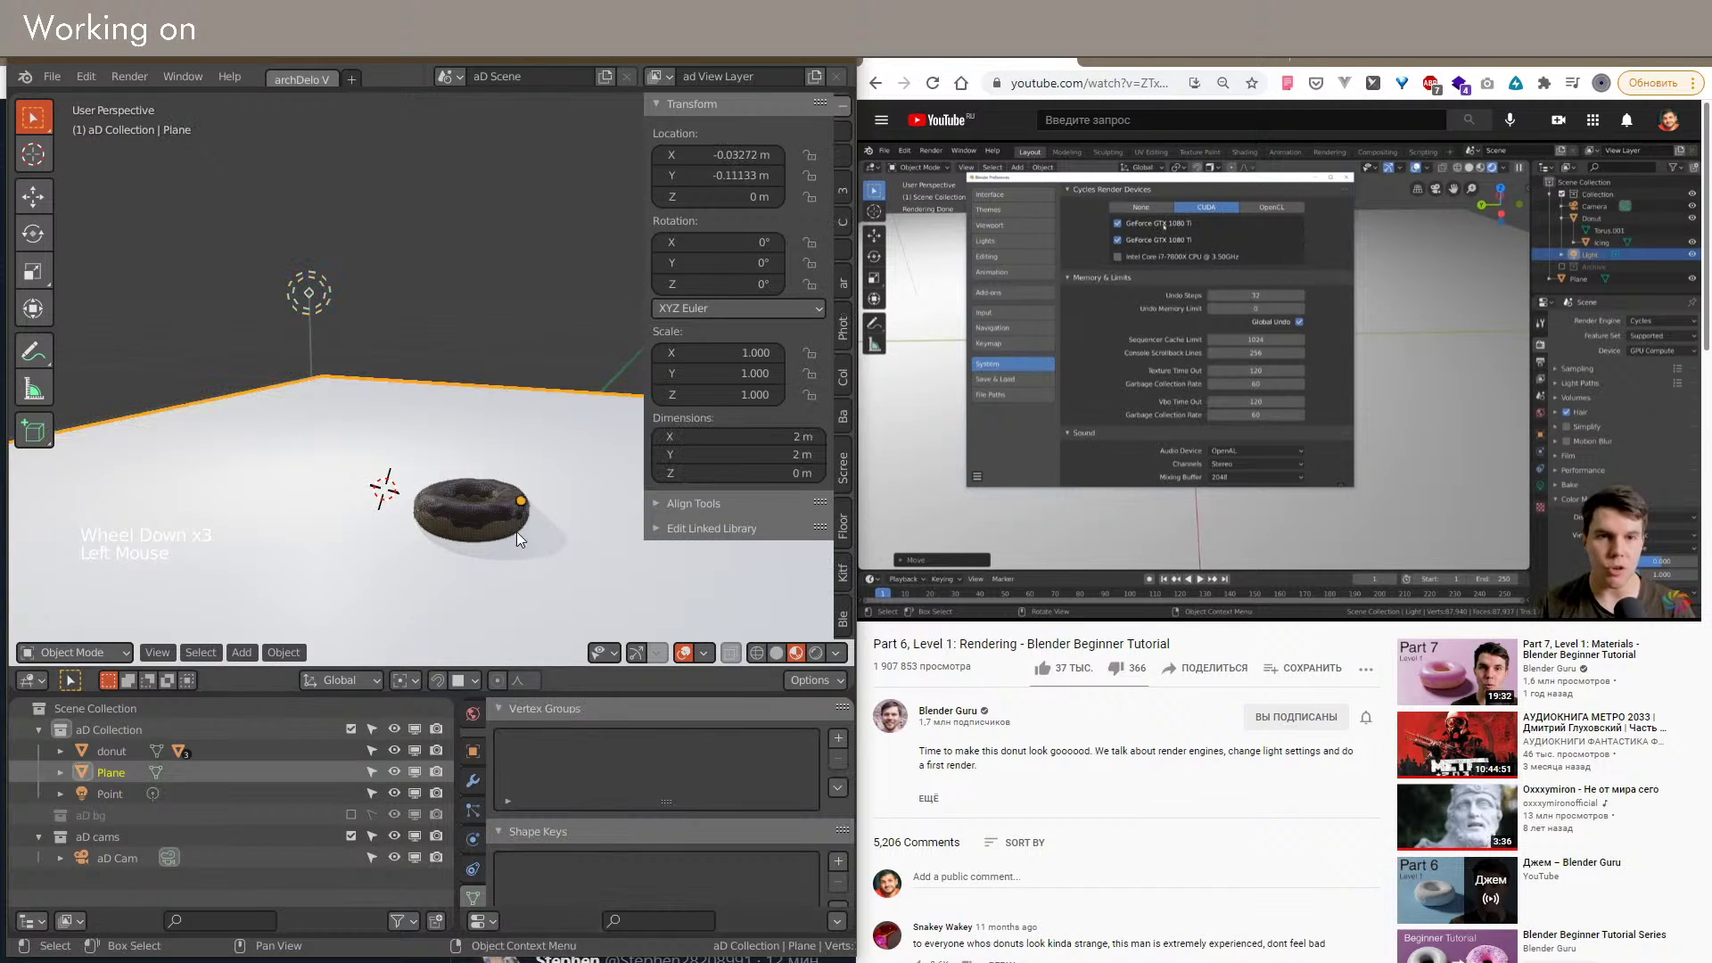
scroll(517, 542, "up", 2)
middle_click_drag(448, 540, 321, 356, "shift")
left_click(324, 271)
middle_click_drag(385, 564, 434, 565, "shift")
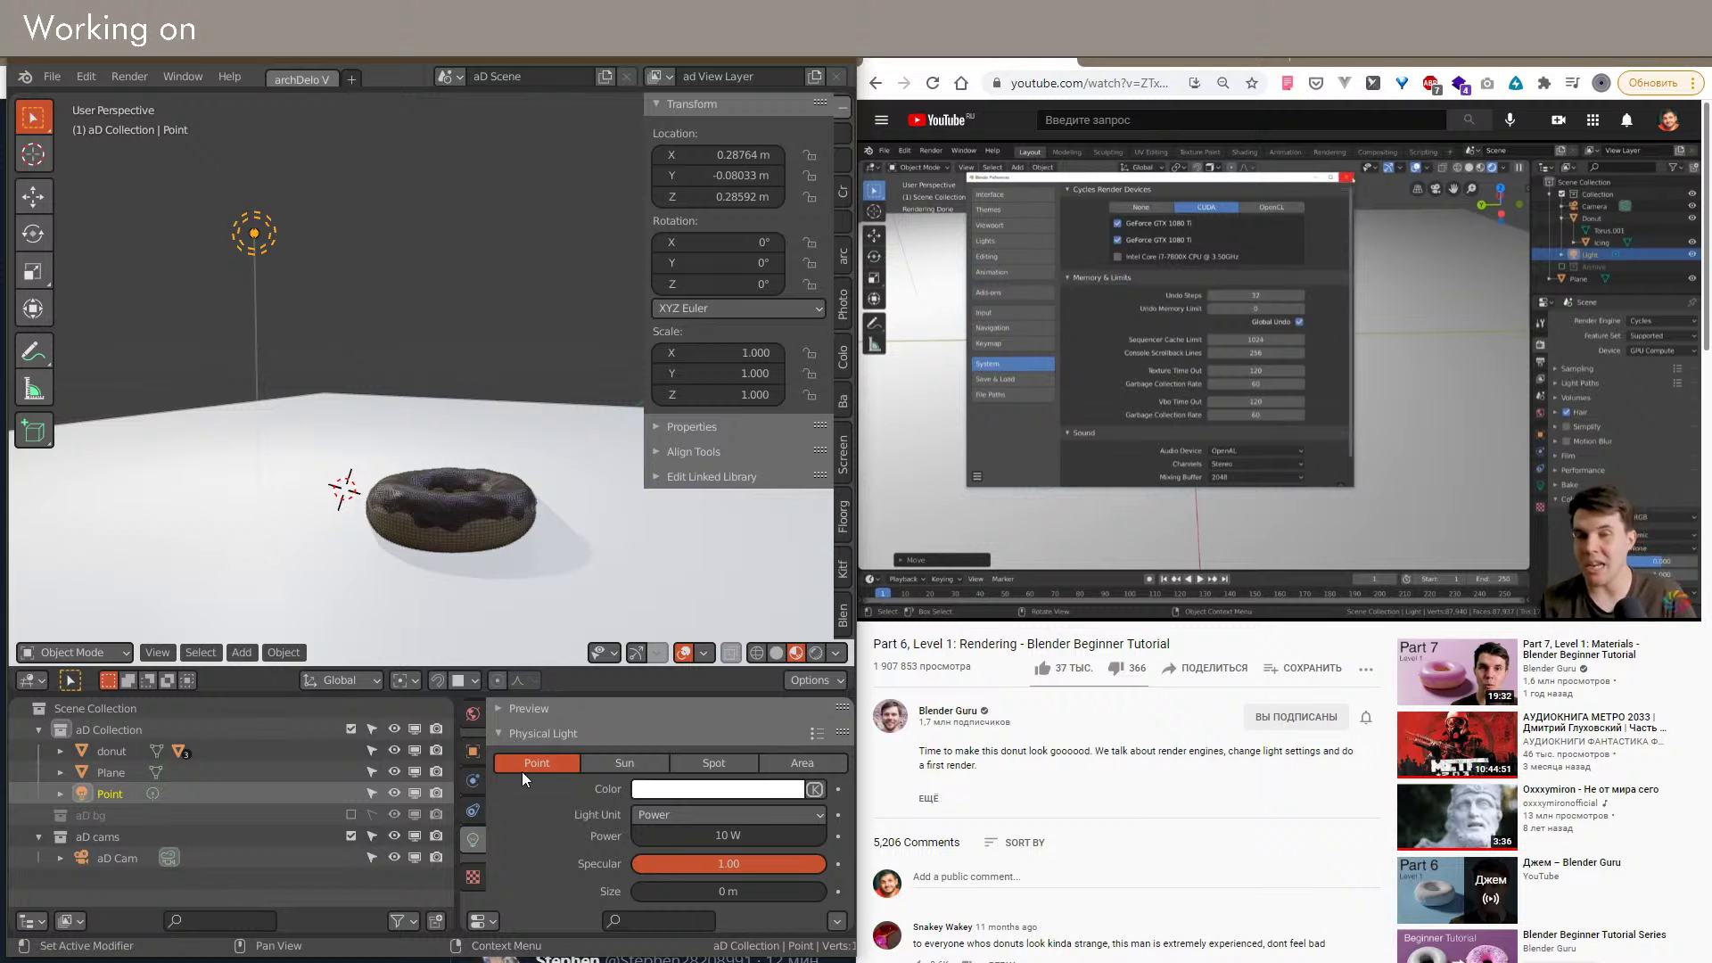
Step: Set both the Cube Size and the Cascade Size of the Eevee render shadows to 2048 px
scroll(601, 784, "up", 3)
scroll(473, 754, "up", 2)
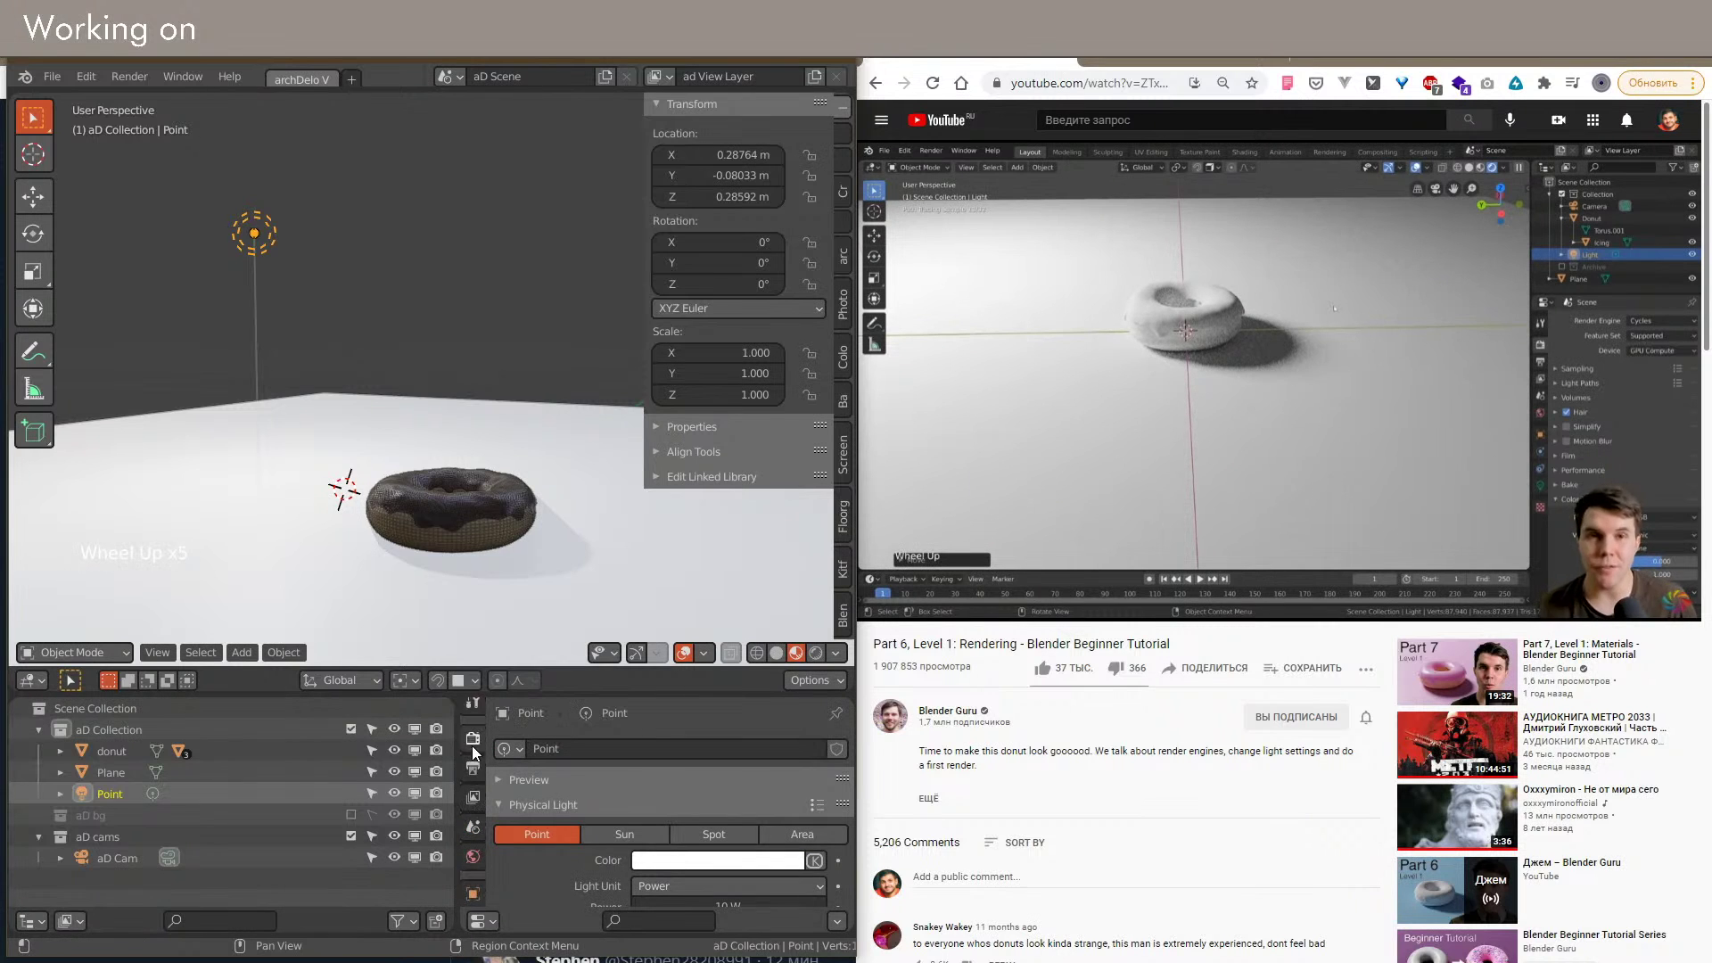
left_click(473, 754)
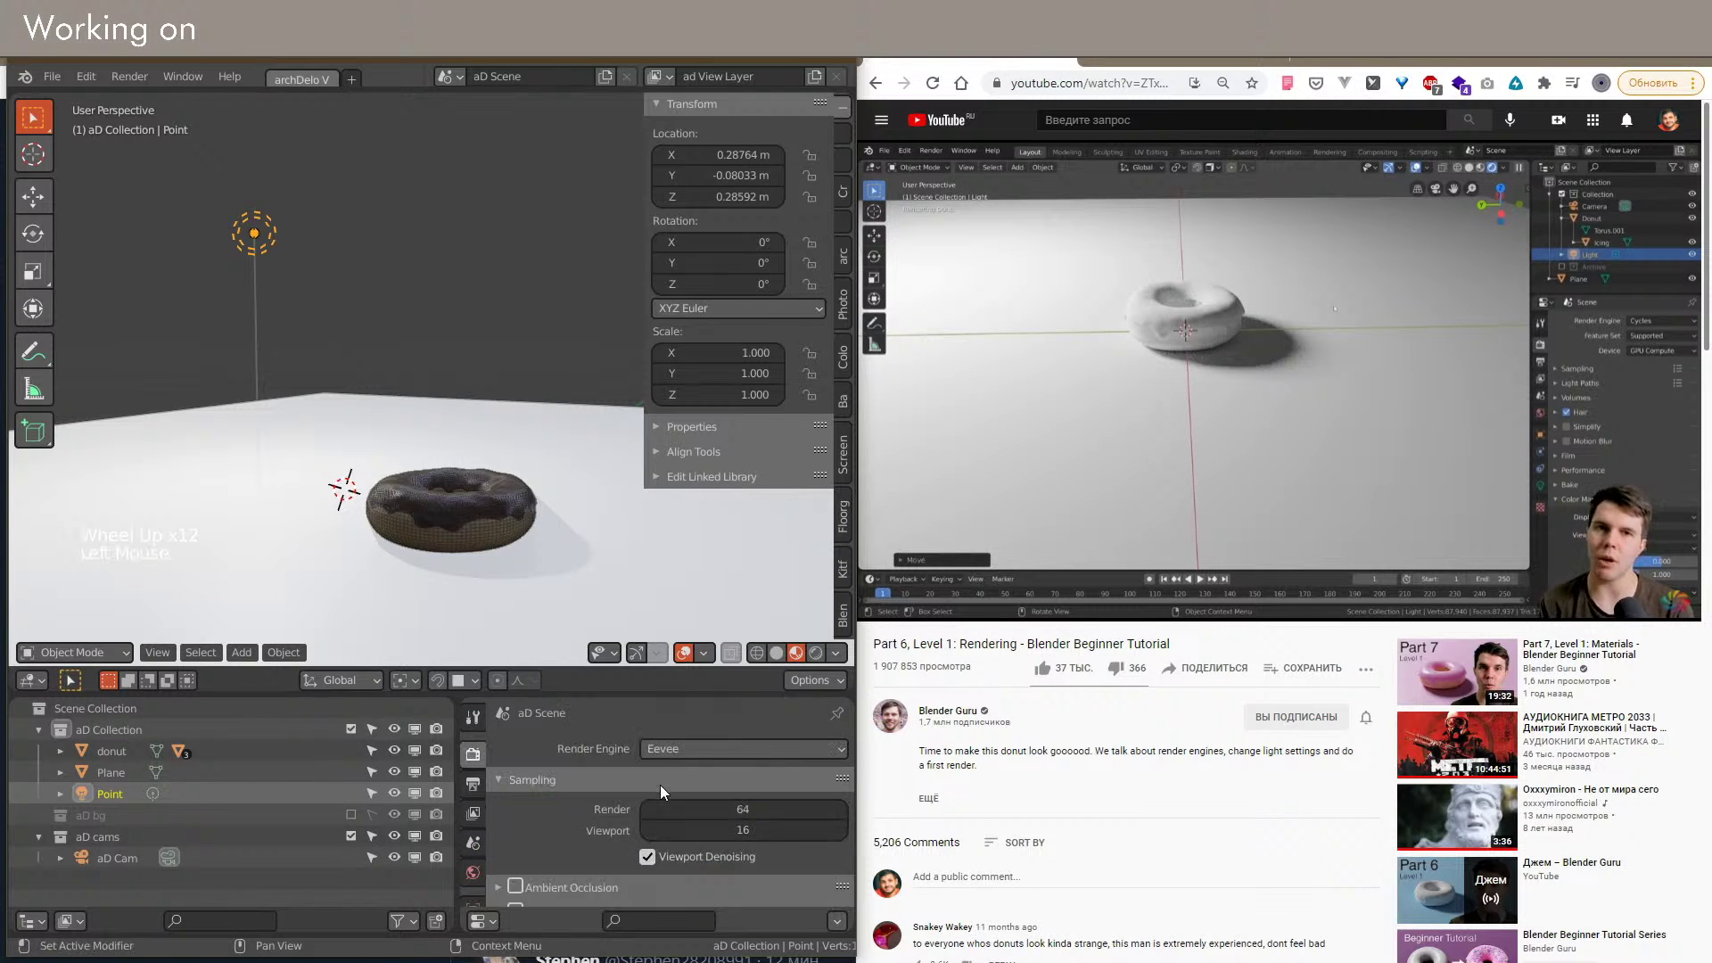
scroll(660, 814, "down", 3)
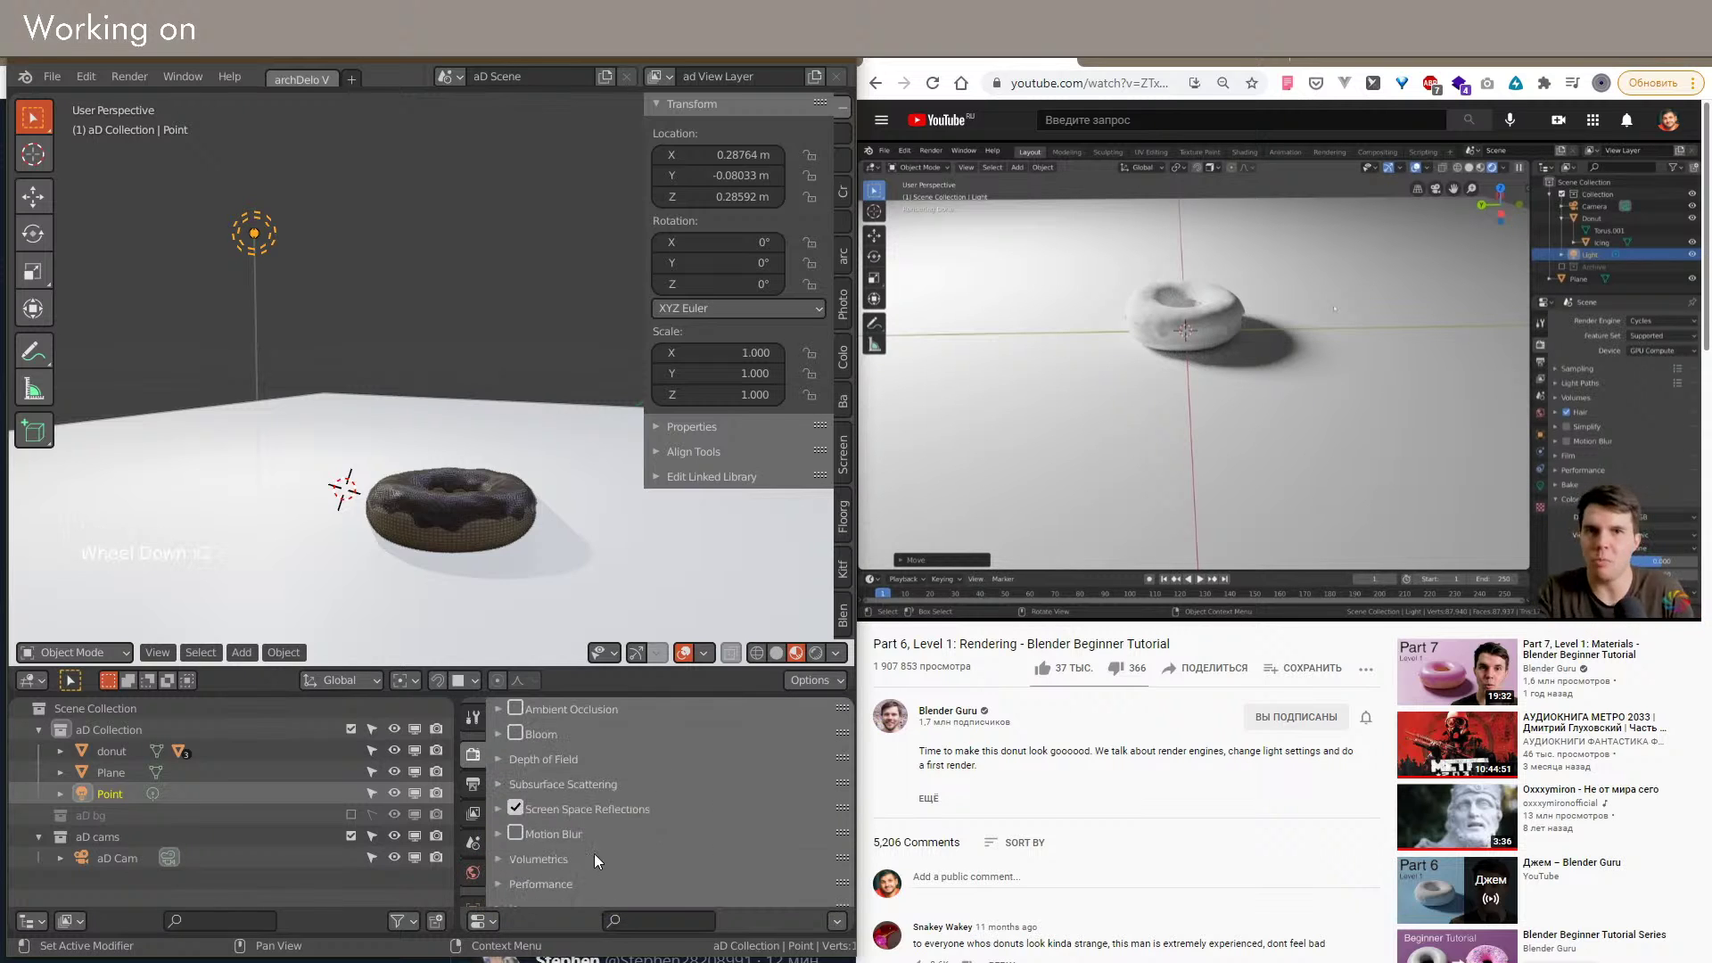
scroll(585, 820, "down", 5)
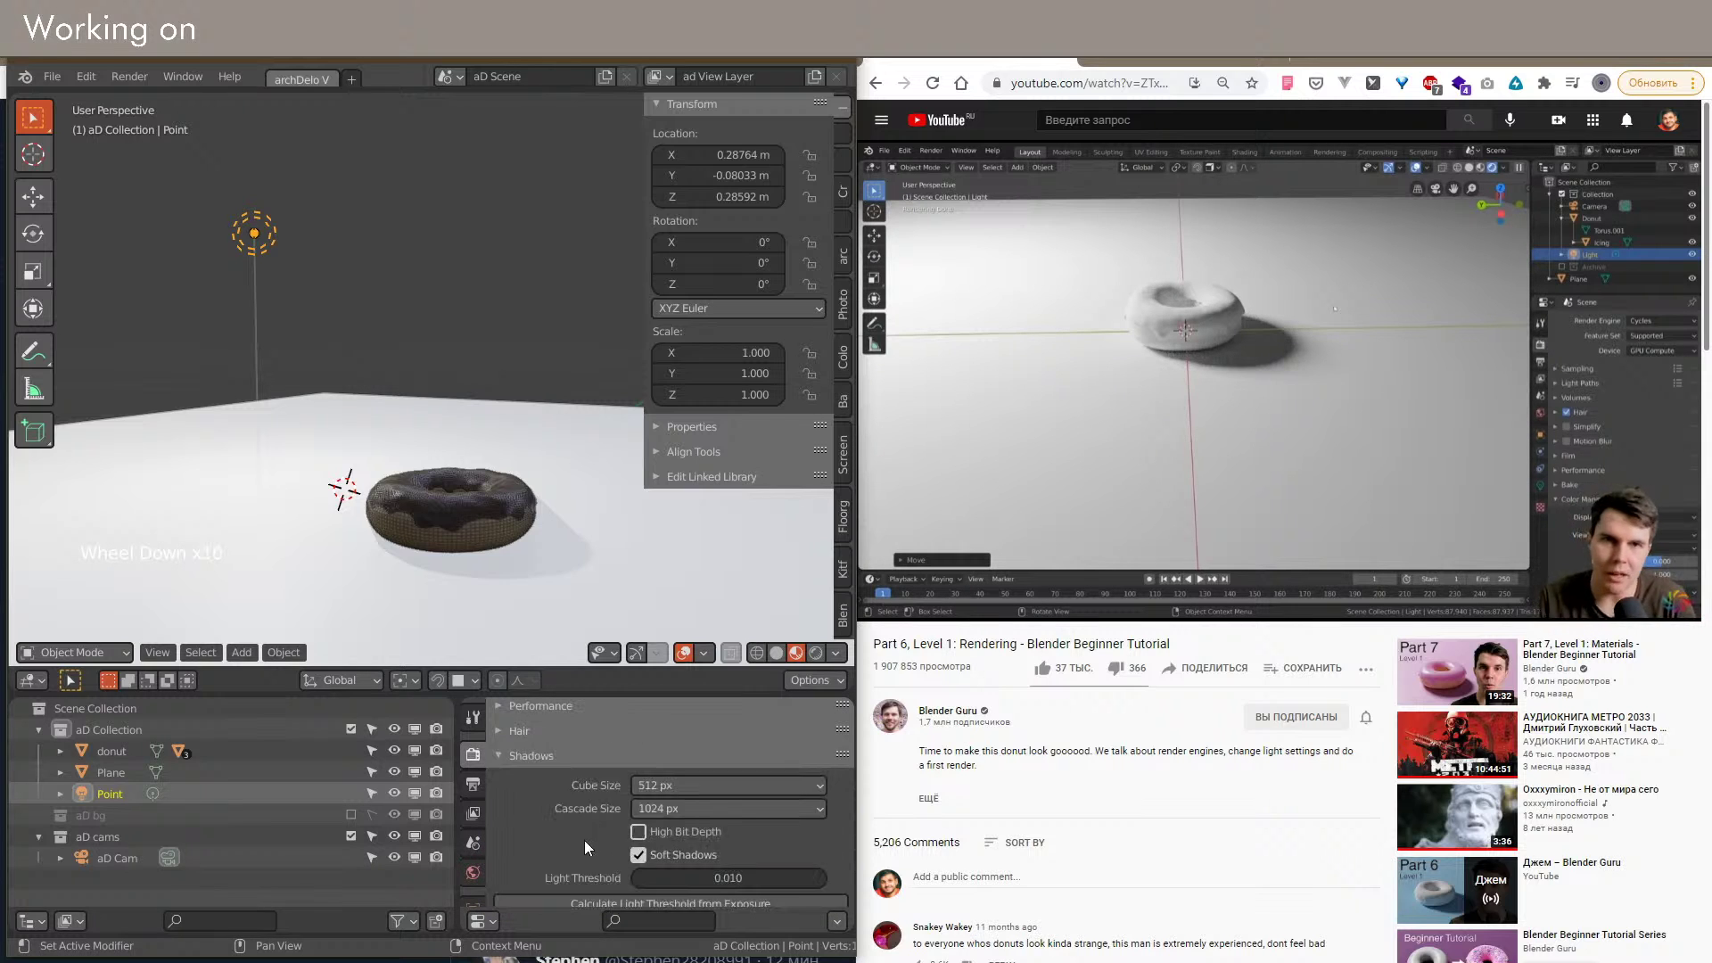
scroll(585, 840, "up", 1)
scroll(586, 842, "down", 2)
left_click_drag(671, 776, 621, 631)
left_click_drag(681, 751, 651, 606)
middle_click_drag(651, 614, 475, 867, "shift")
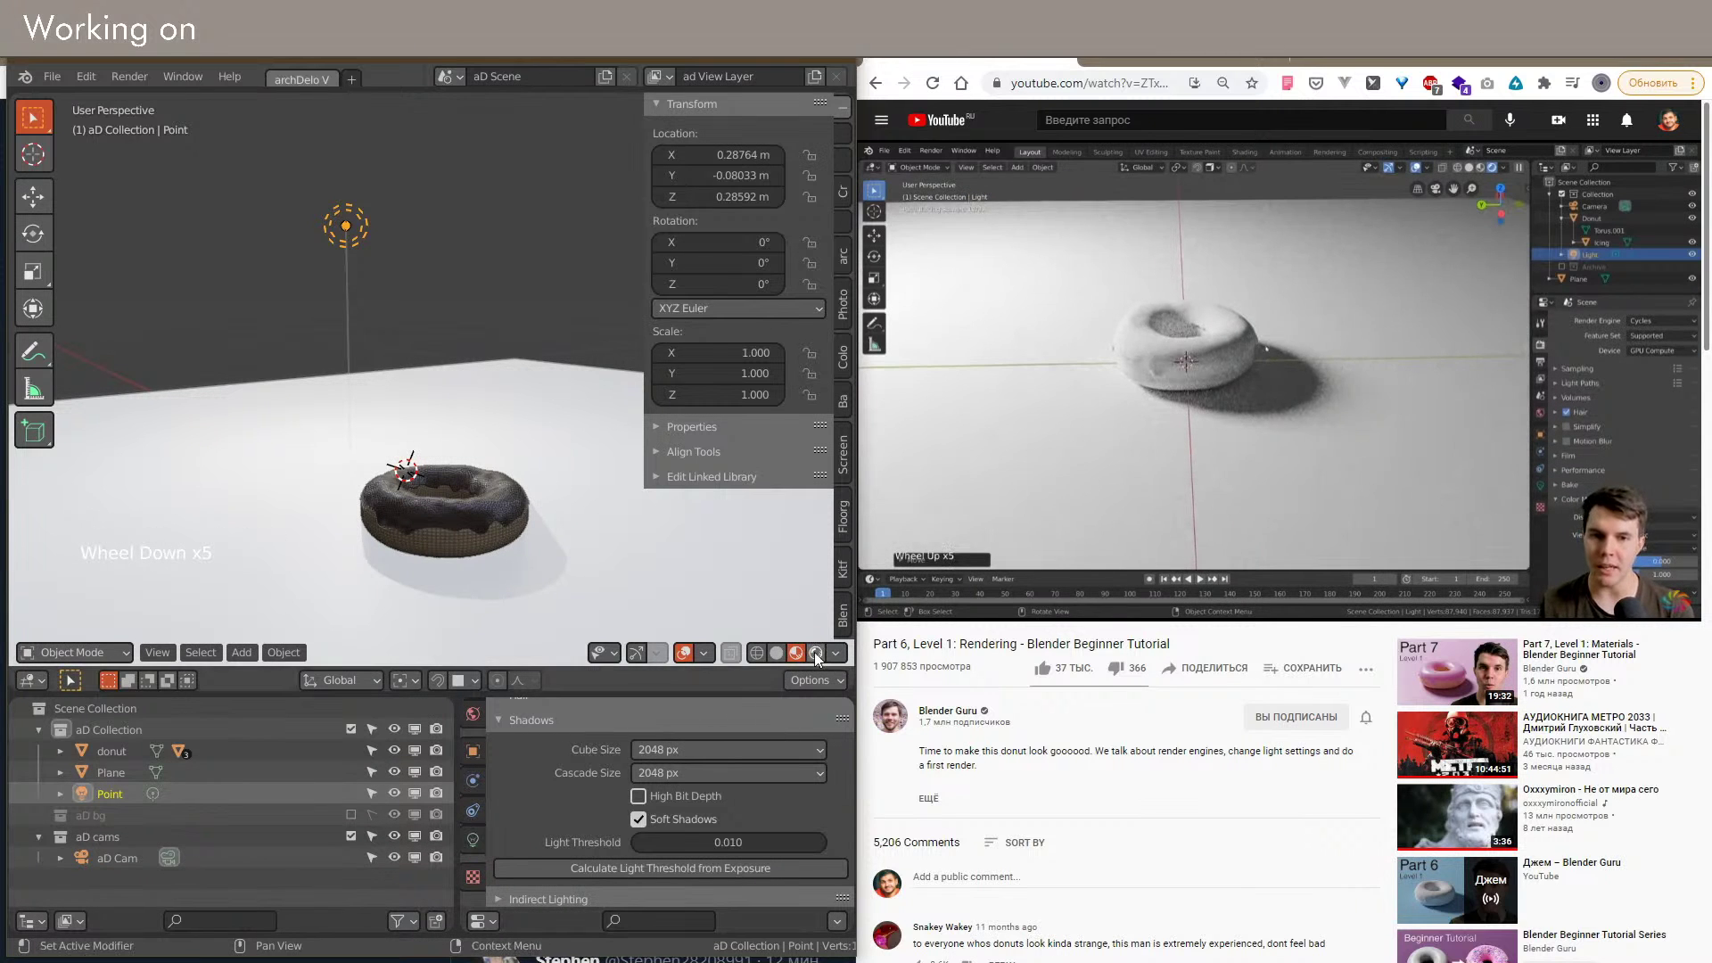
Step: Switch the viewport to Rendered shading and set the render engine to Cycles
left_click(815, 651)
middle_click_drag(776, 635, 725, 579, "shift")
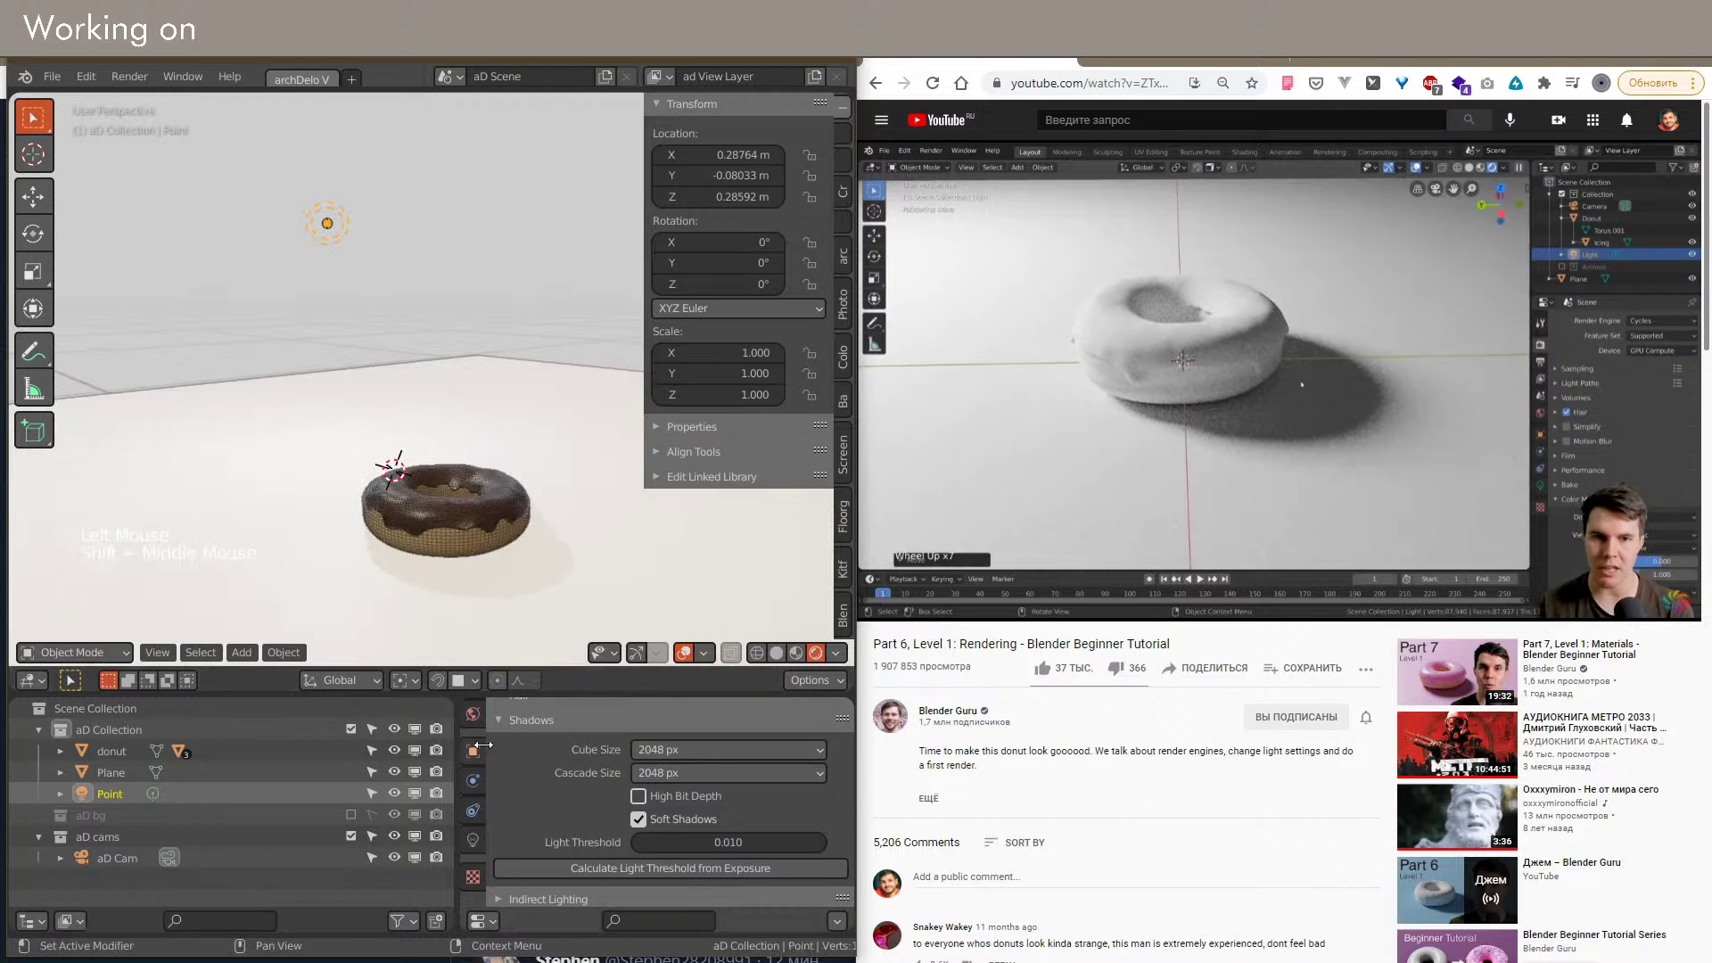
scroll(480, 751, "up", 4)
scroll(618, 767, "up", 17)
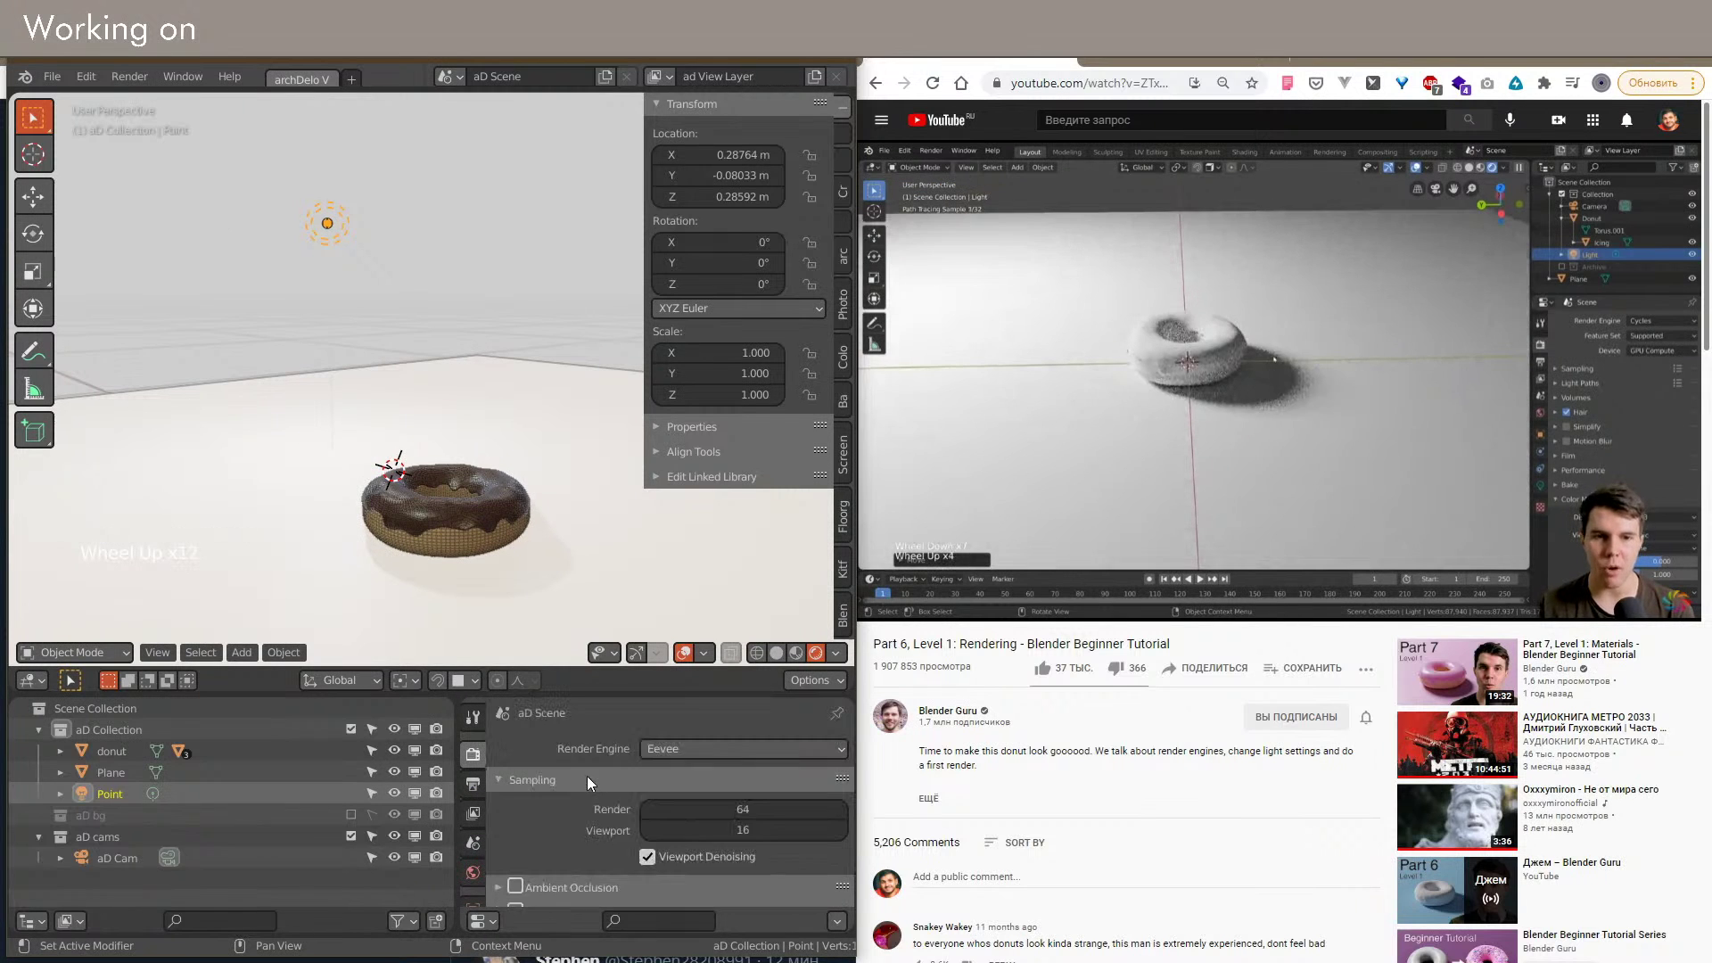
scroll(612, 764, "up", 1)
left_click_drag(667, 748, 655, 819)
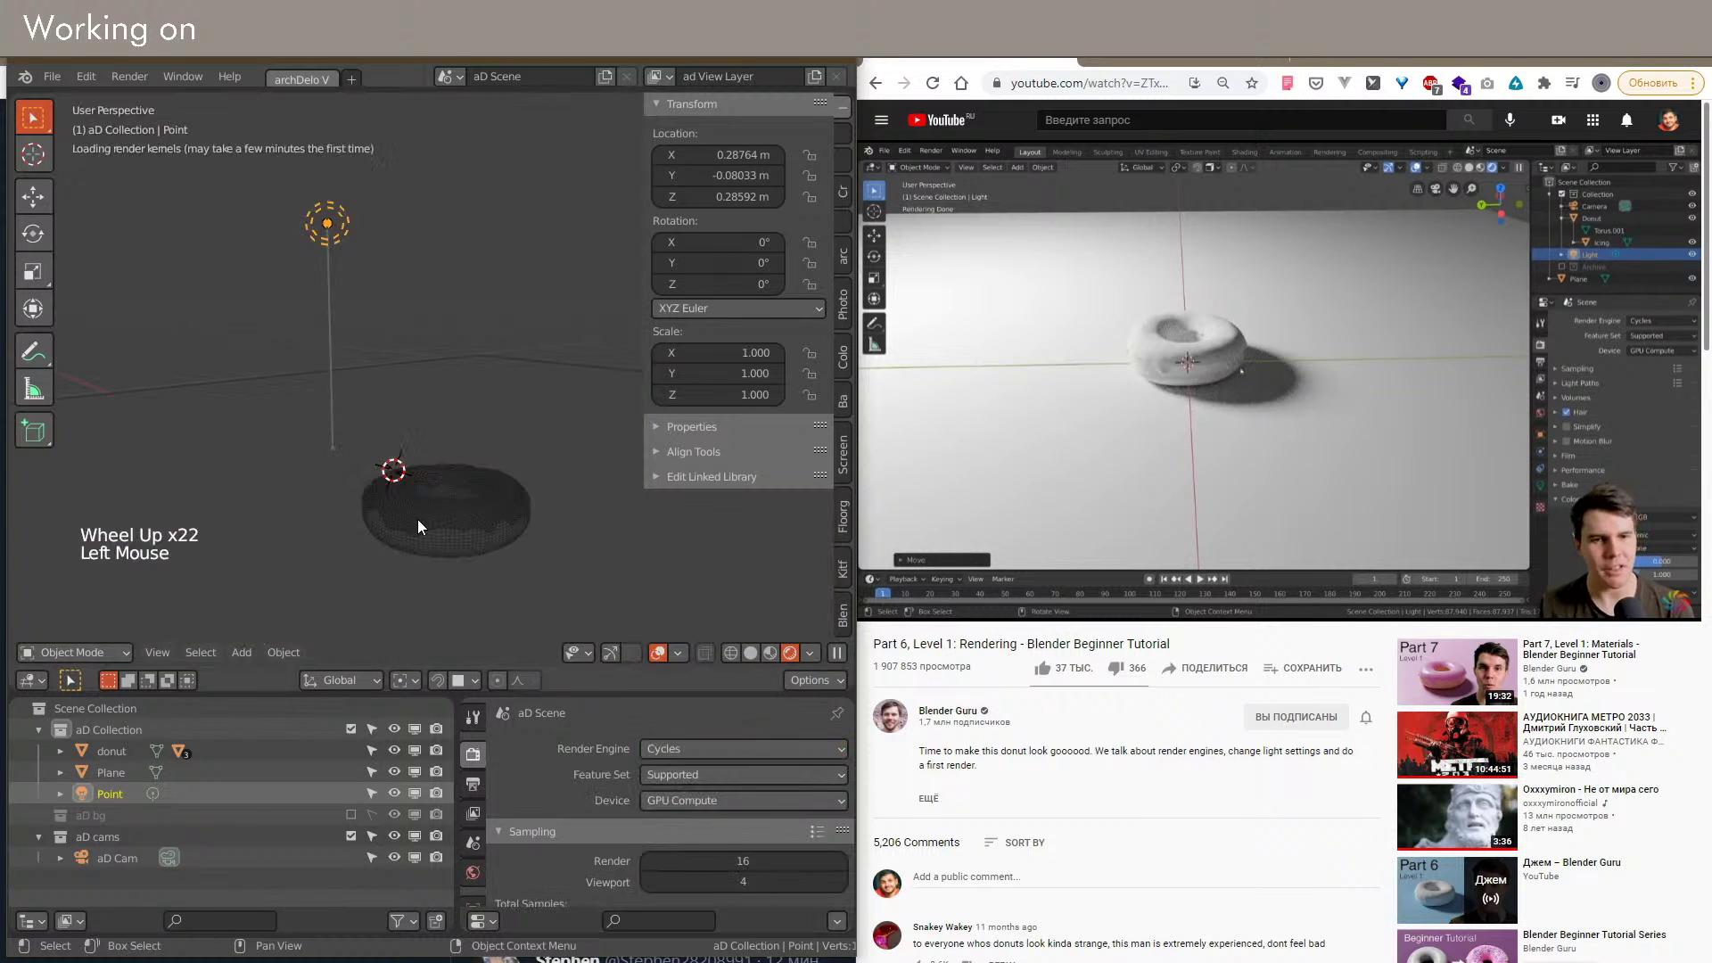
middle_click_drag(505, 601, 446, 535, "shift")
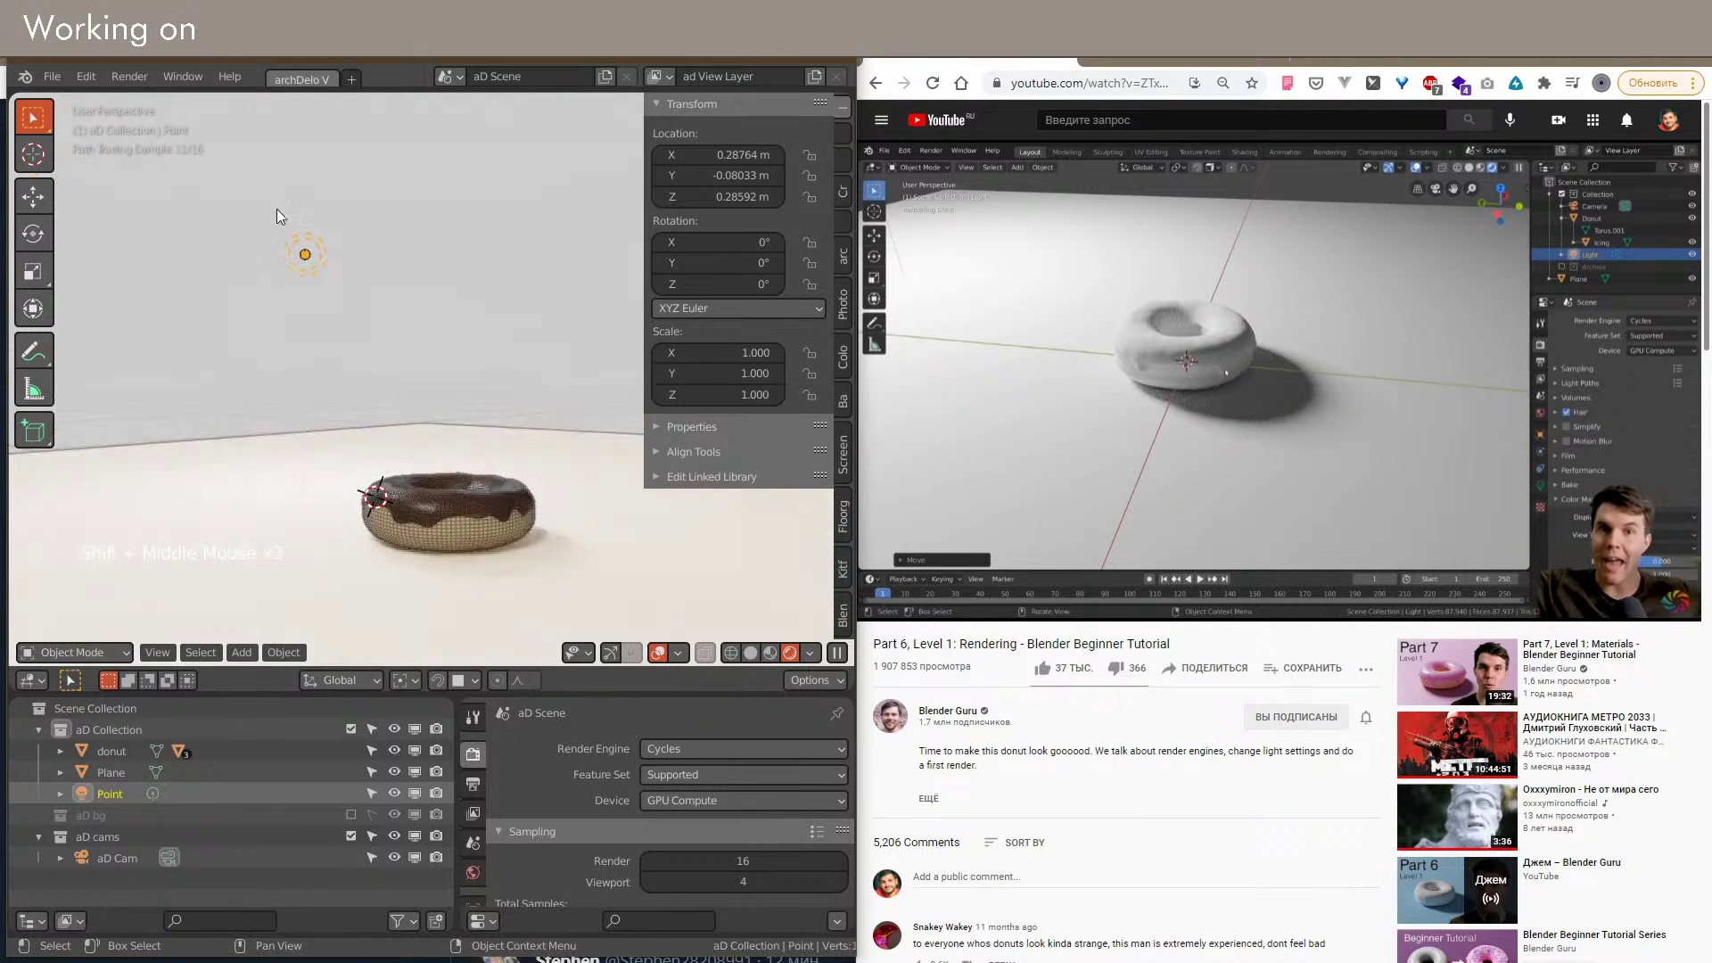
Step: Set the Point light's Power to 50 W
scroll(464, 878, "down", 6)
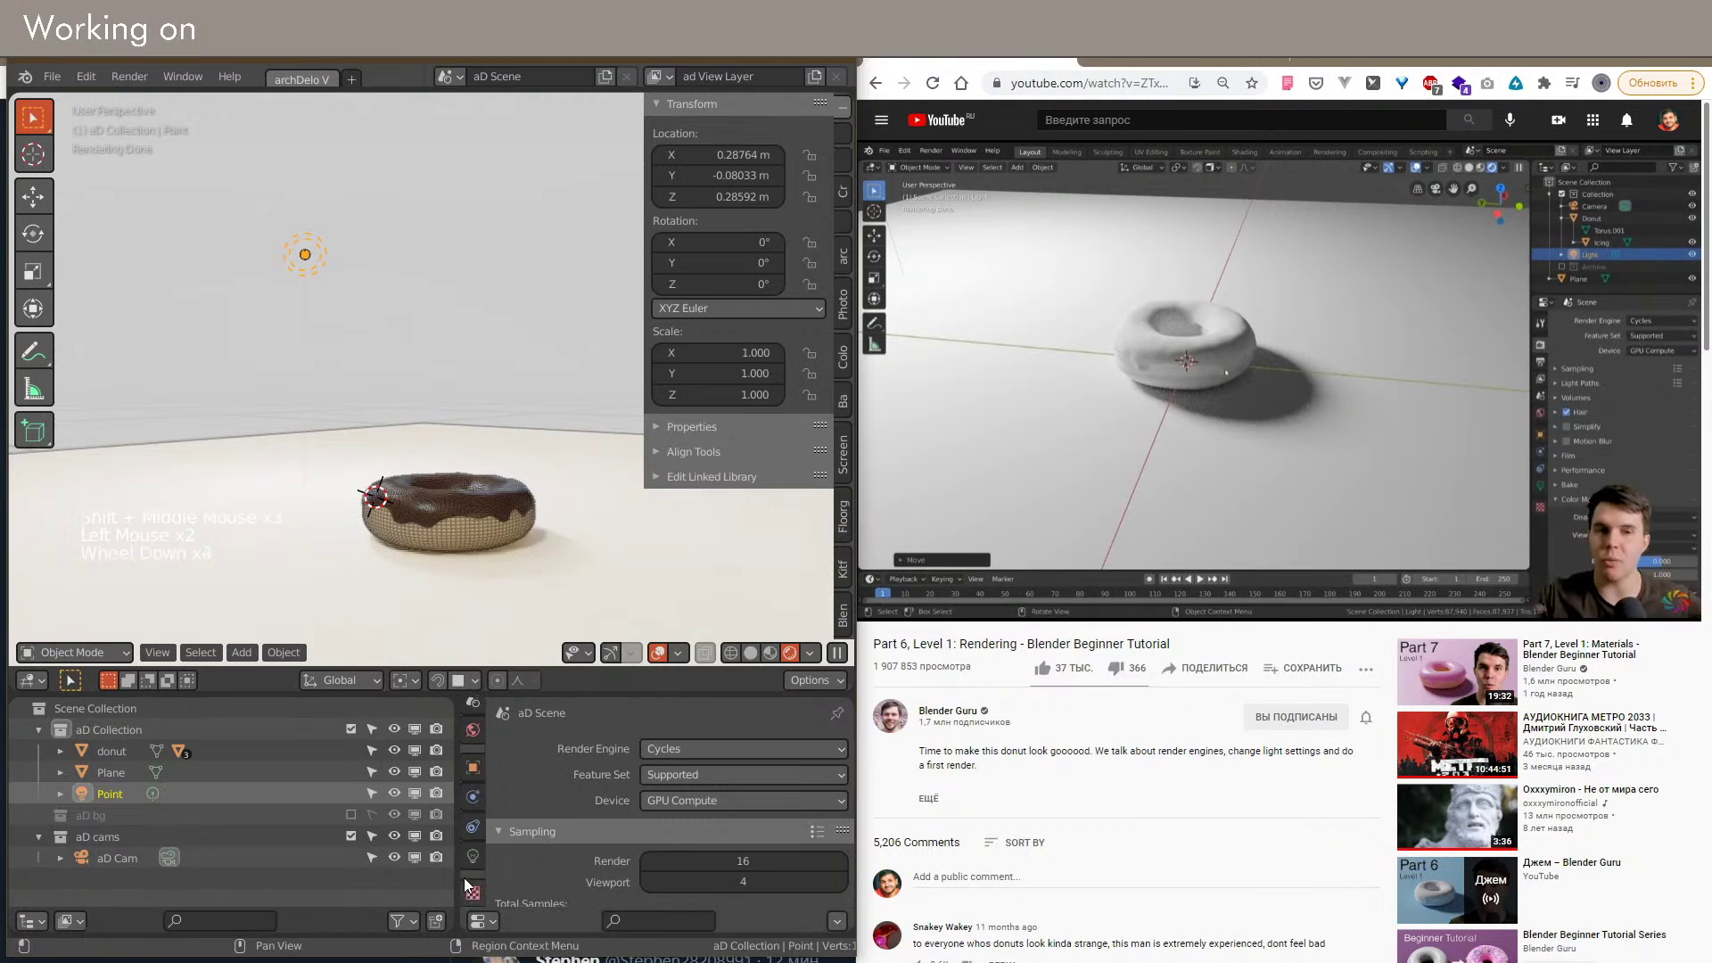
left_click(473, 839)
scroll(729, 856, "down", 1)
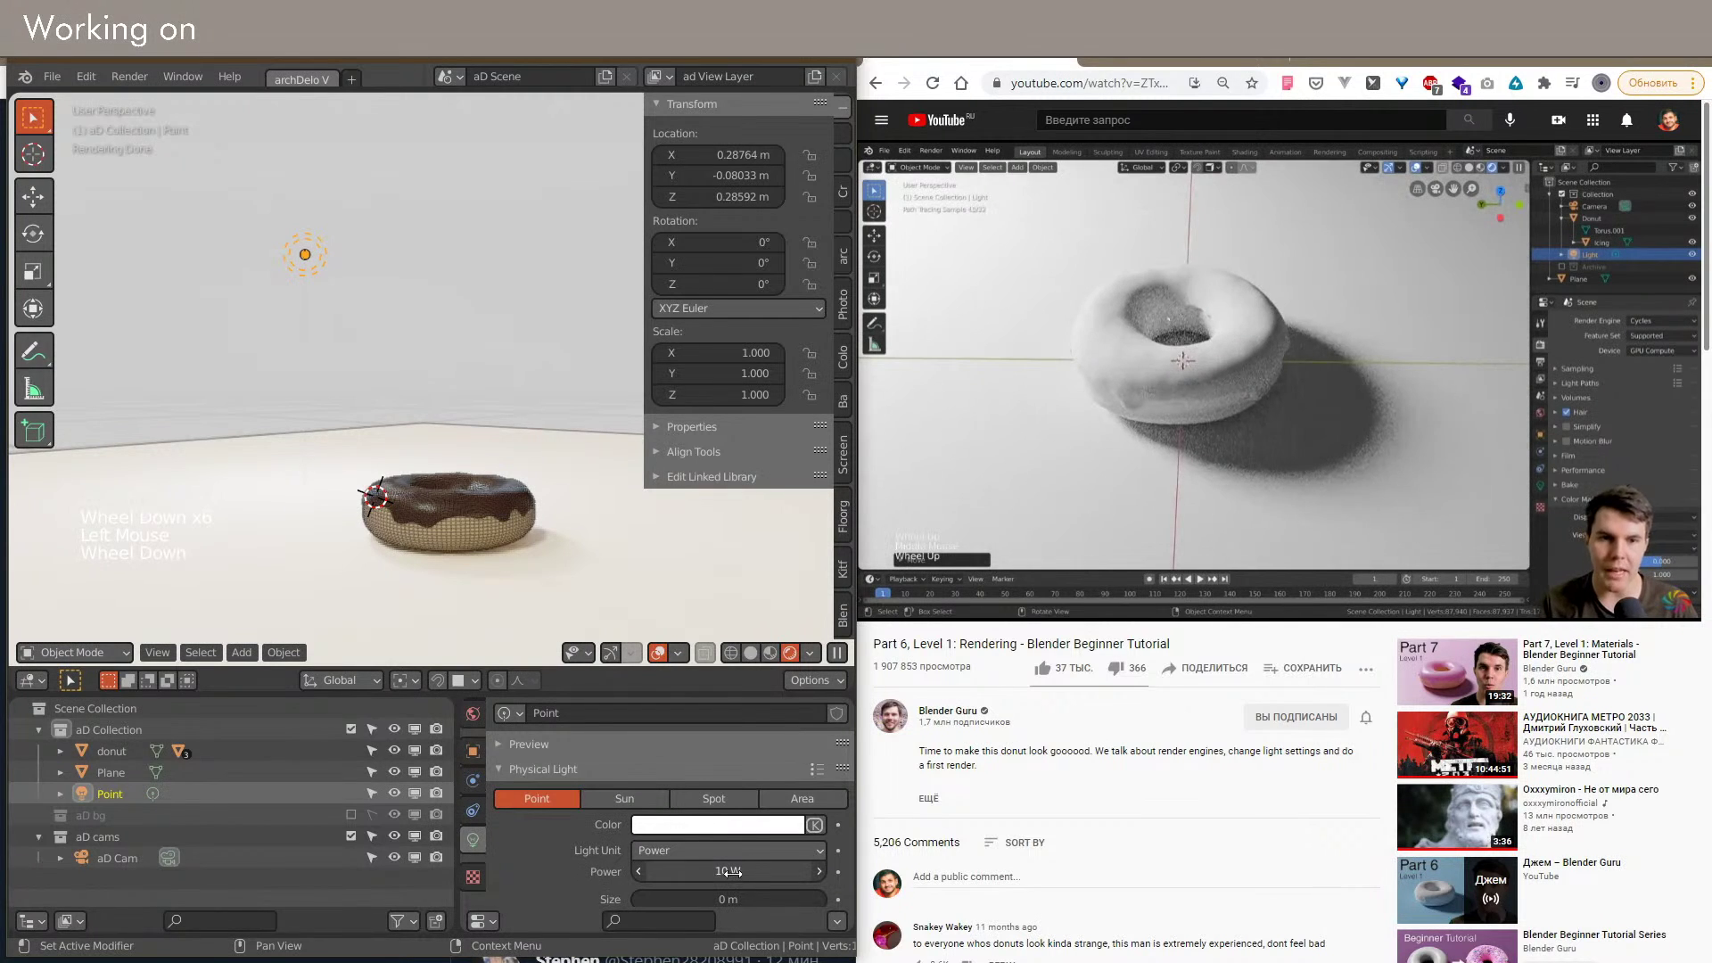
left_click_drag(728, 871, 776, 871)
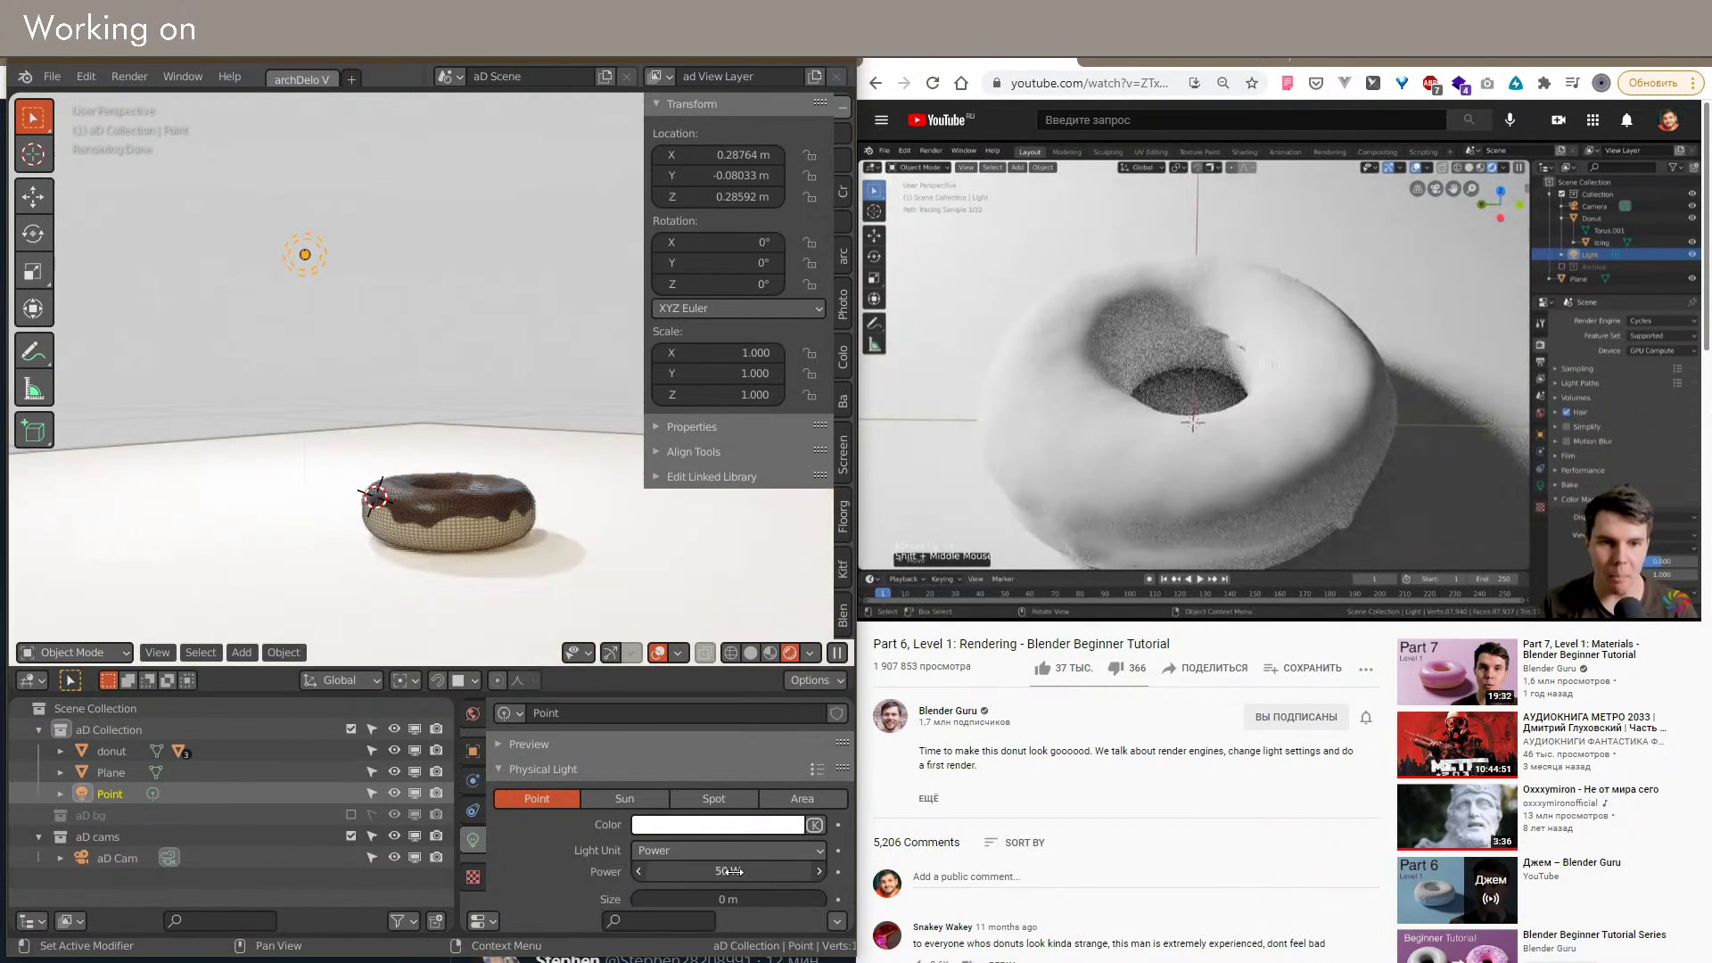
Step: Hide the viewport overlays to judge the lighting on the donut, and set the Point light's Power back to 10 W
middle_click_drag(542, 580, 614, 580)
scroll(611, 580, "down", 1)
key("shift+alt+z")
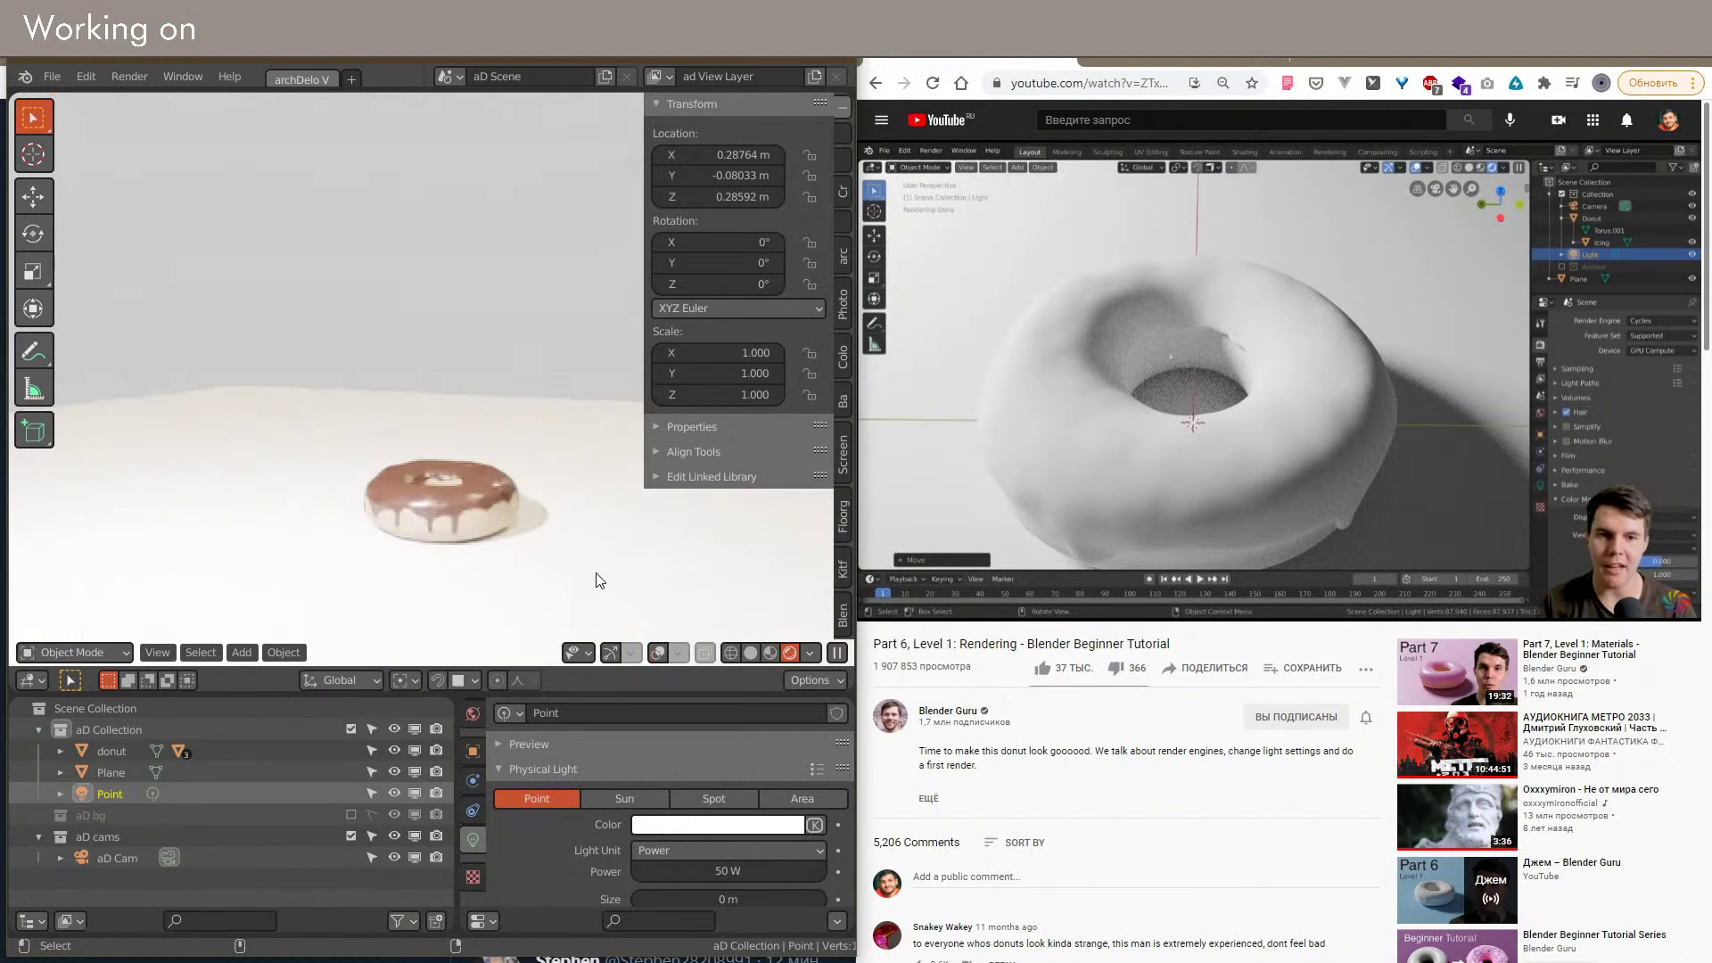
middle_click_drag(448, 541, 378, 524)
scroll(379, 527, "up", 2)
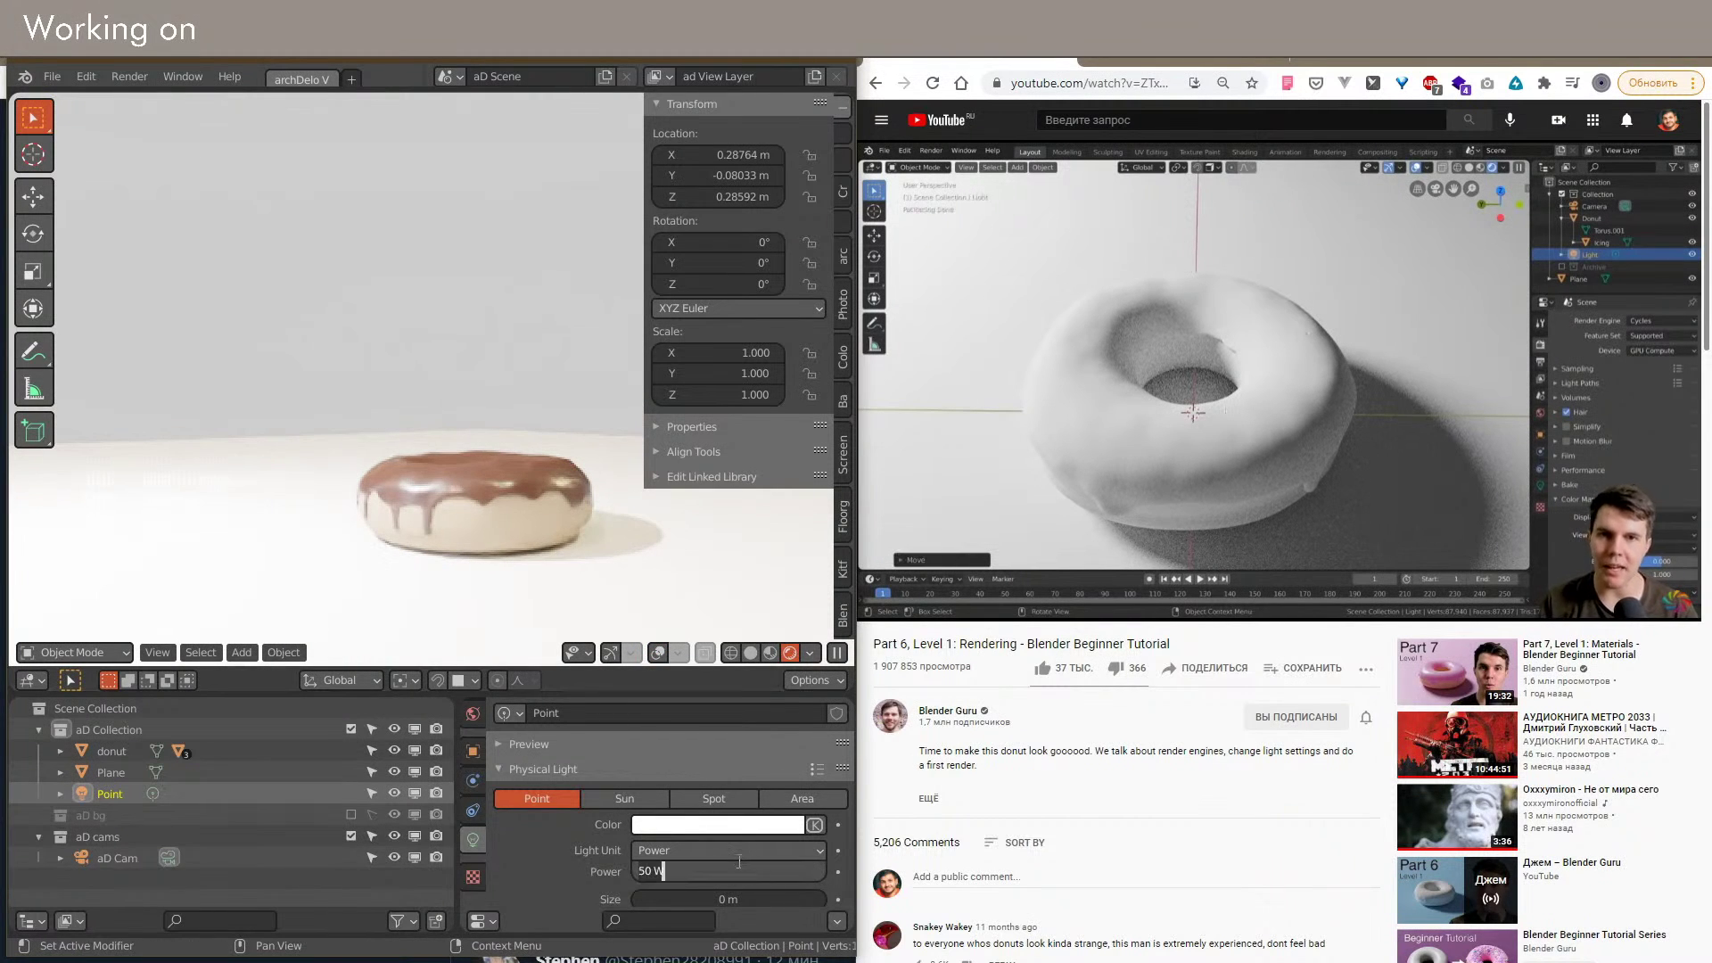
type("10")
key("Return")
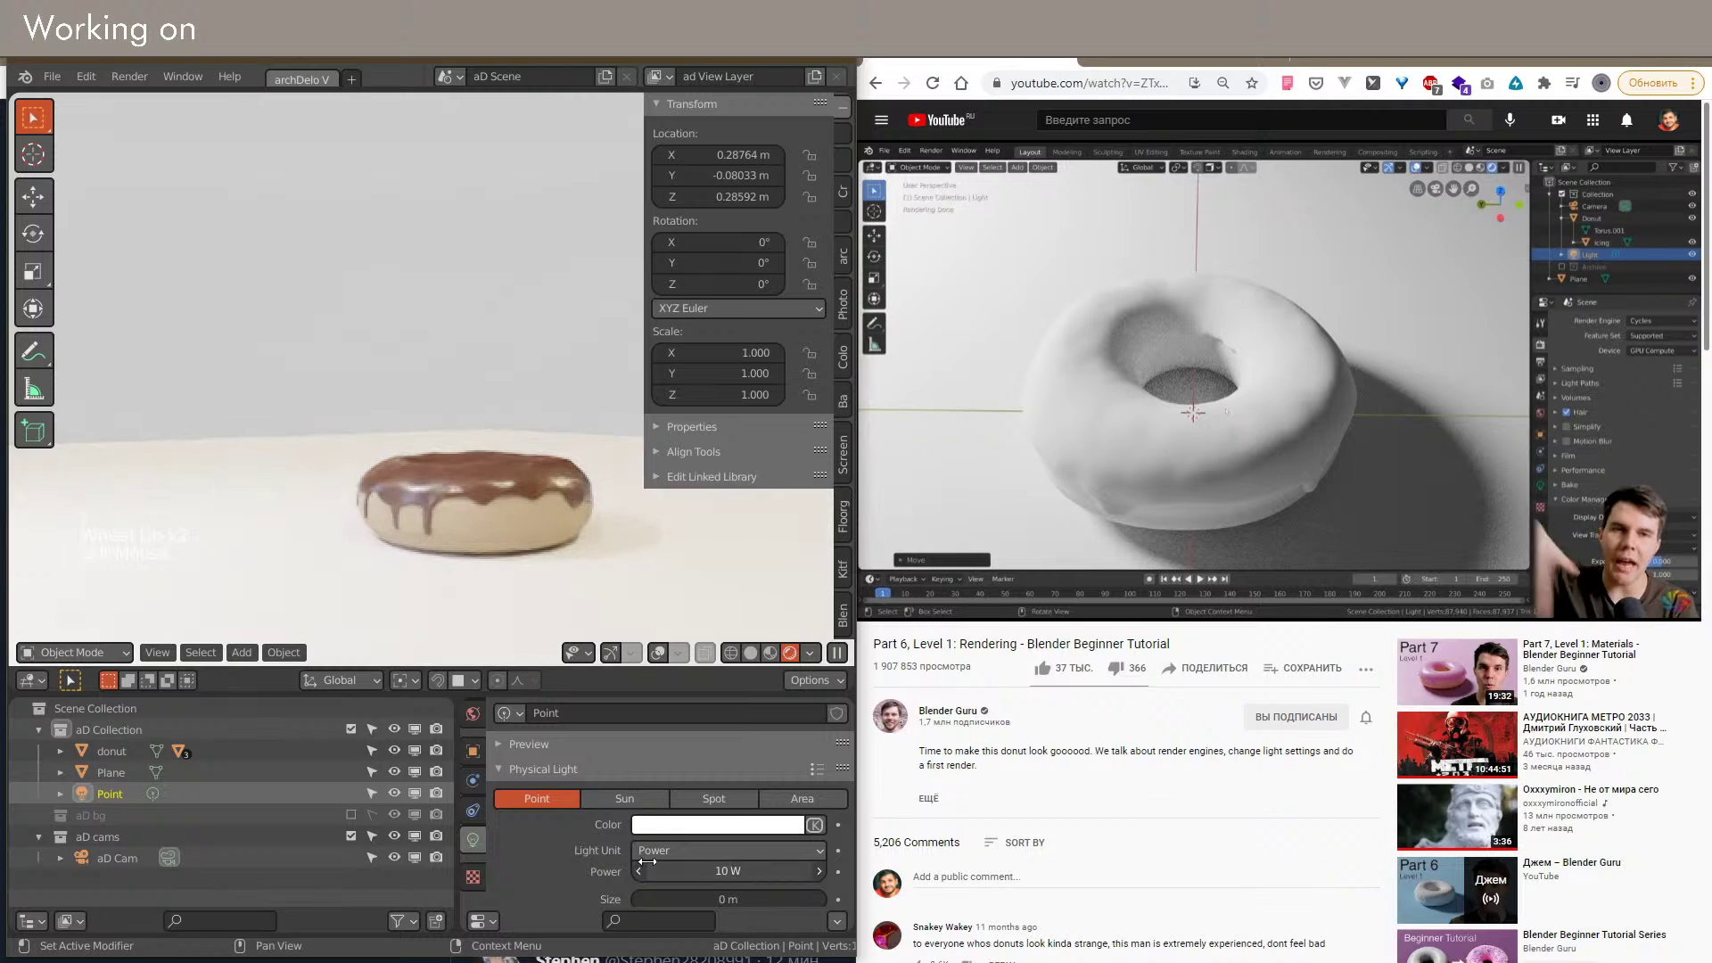
Step: In the World surface settings, collapse the interior.exr texture's details and set its Background's Strength to 0.5
scroll(479, 765, "up", 4)
left_click(473, 856)
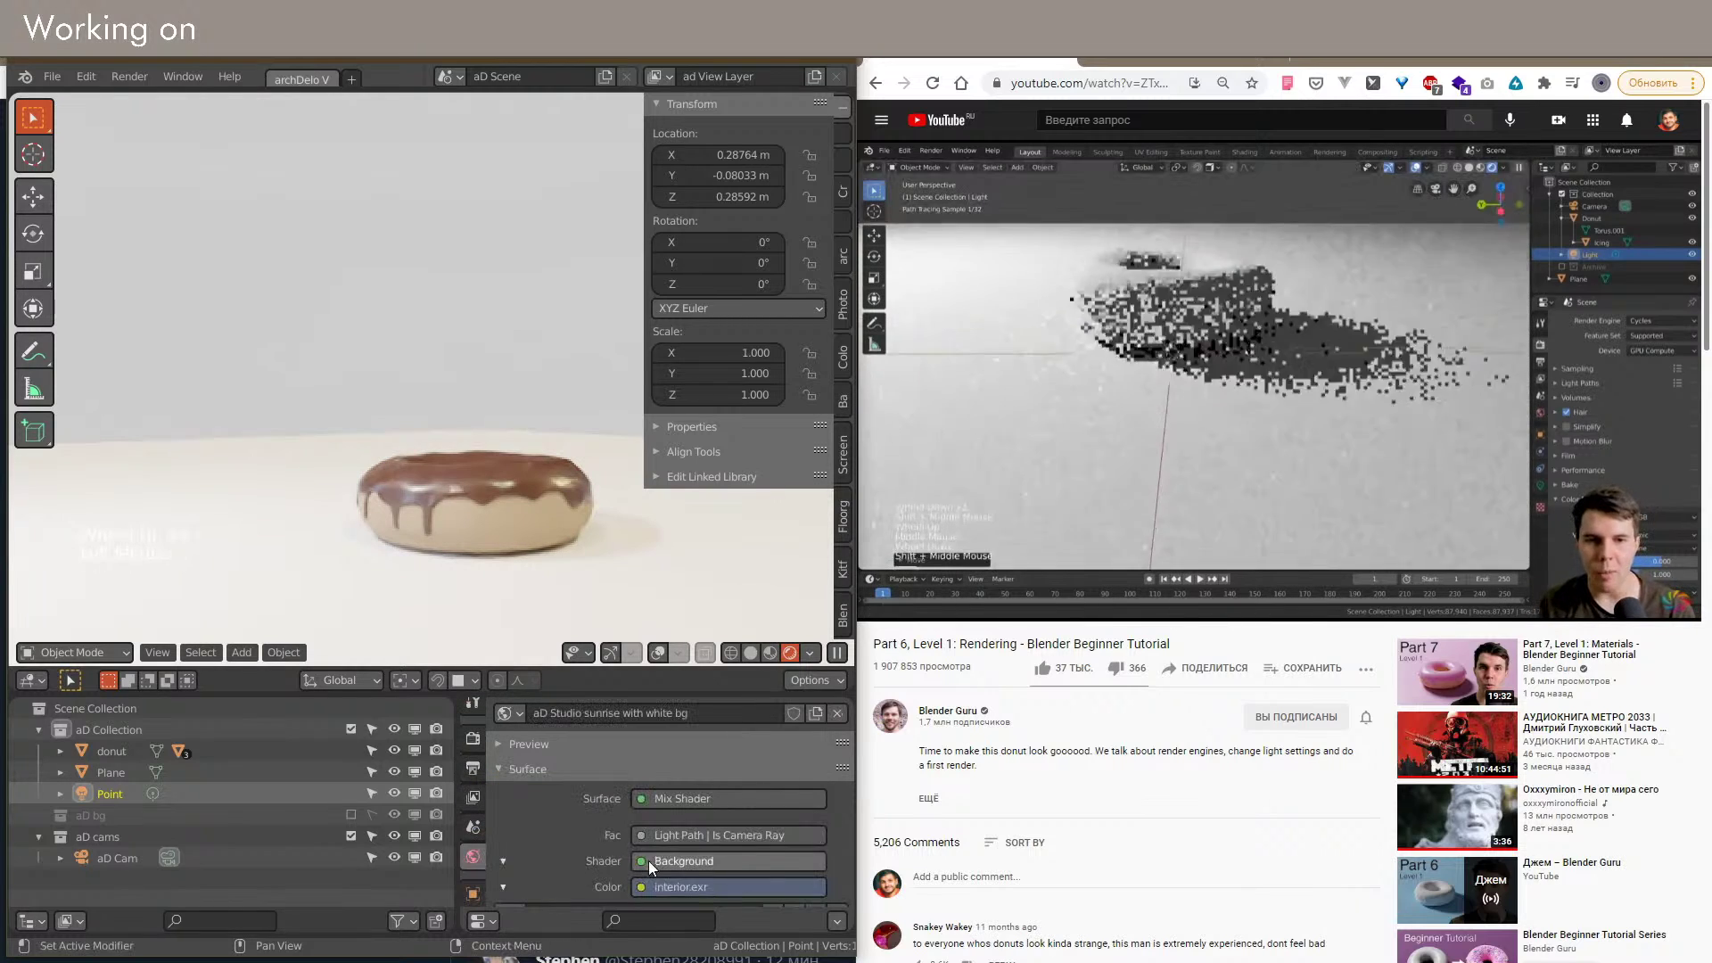
scroll(541, 869, "down", 8)
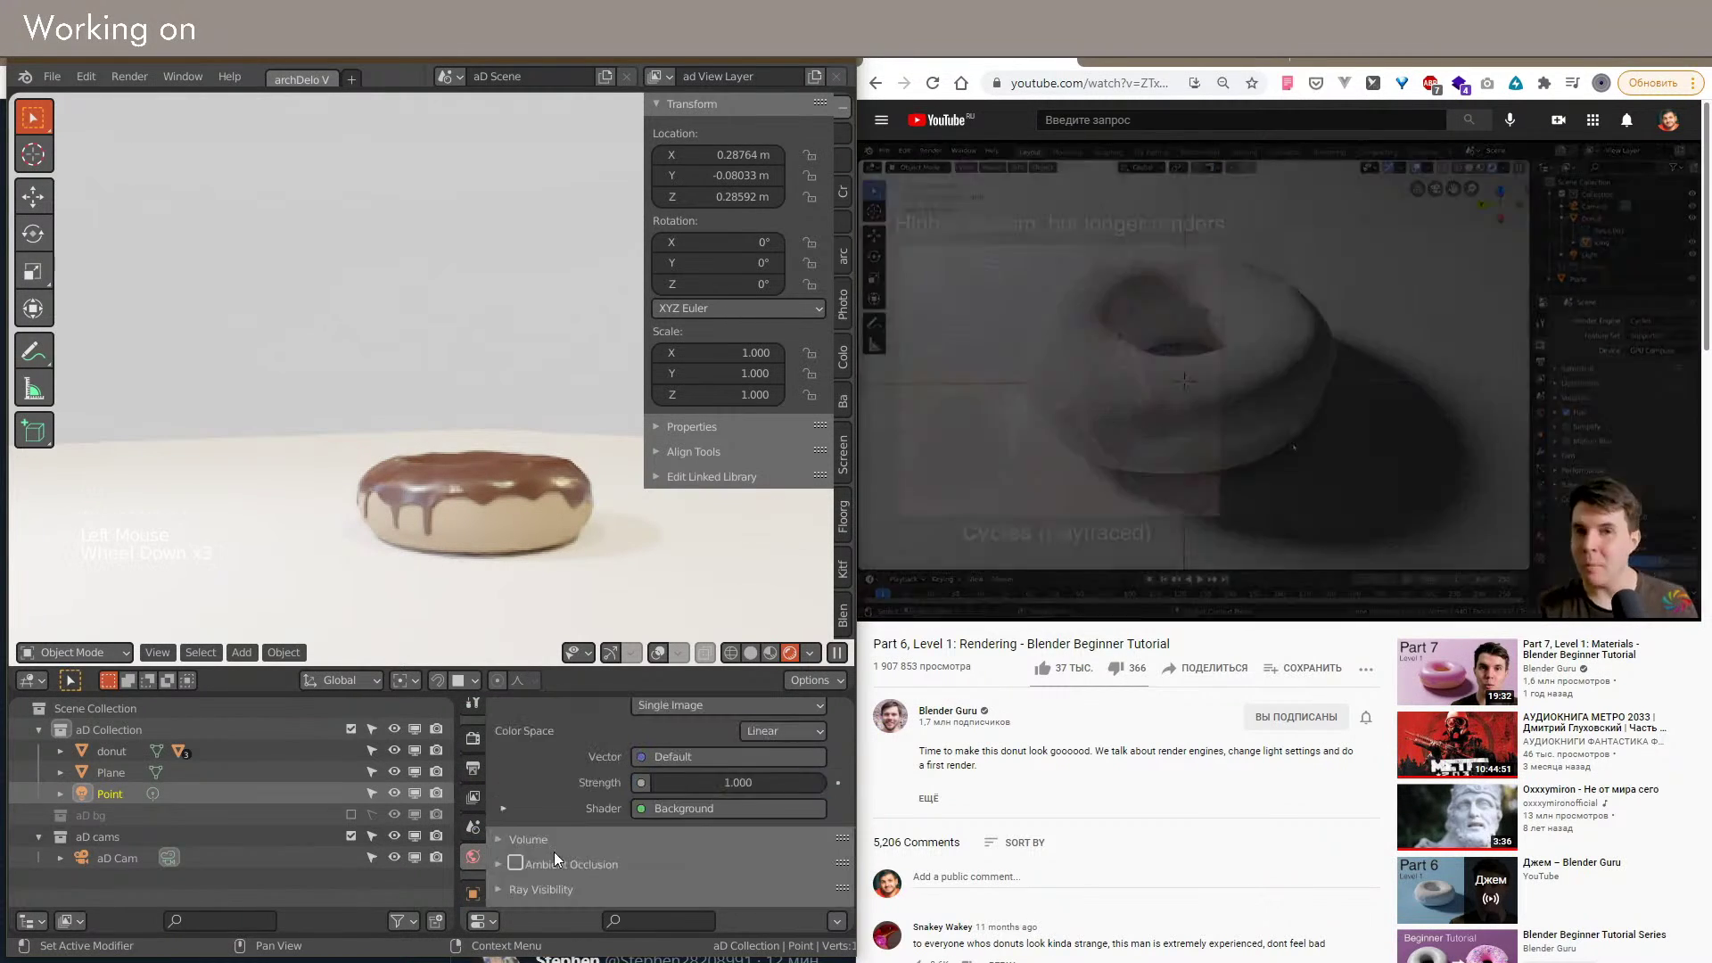
scroll(549, 838, "up", 6)
left_click(503, 788)
left_click(501, 789)
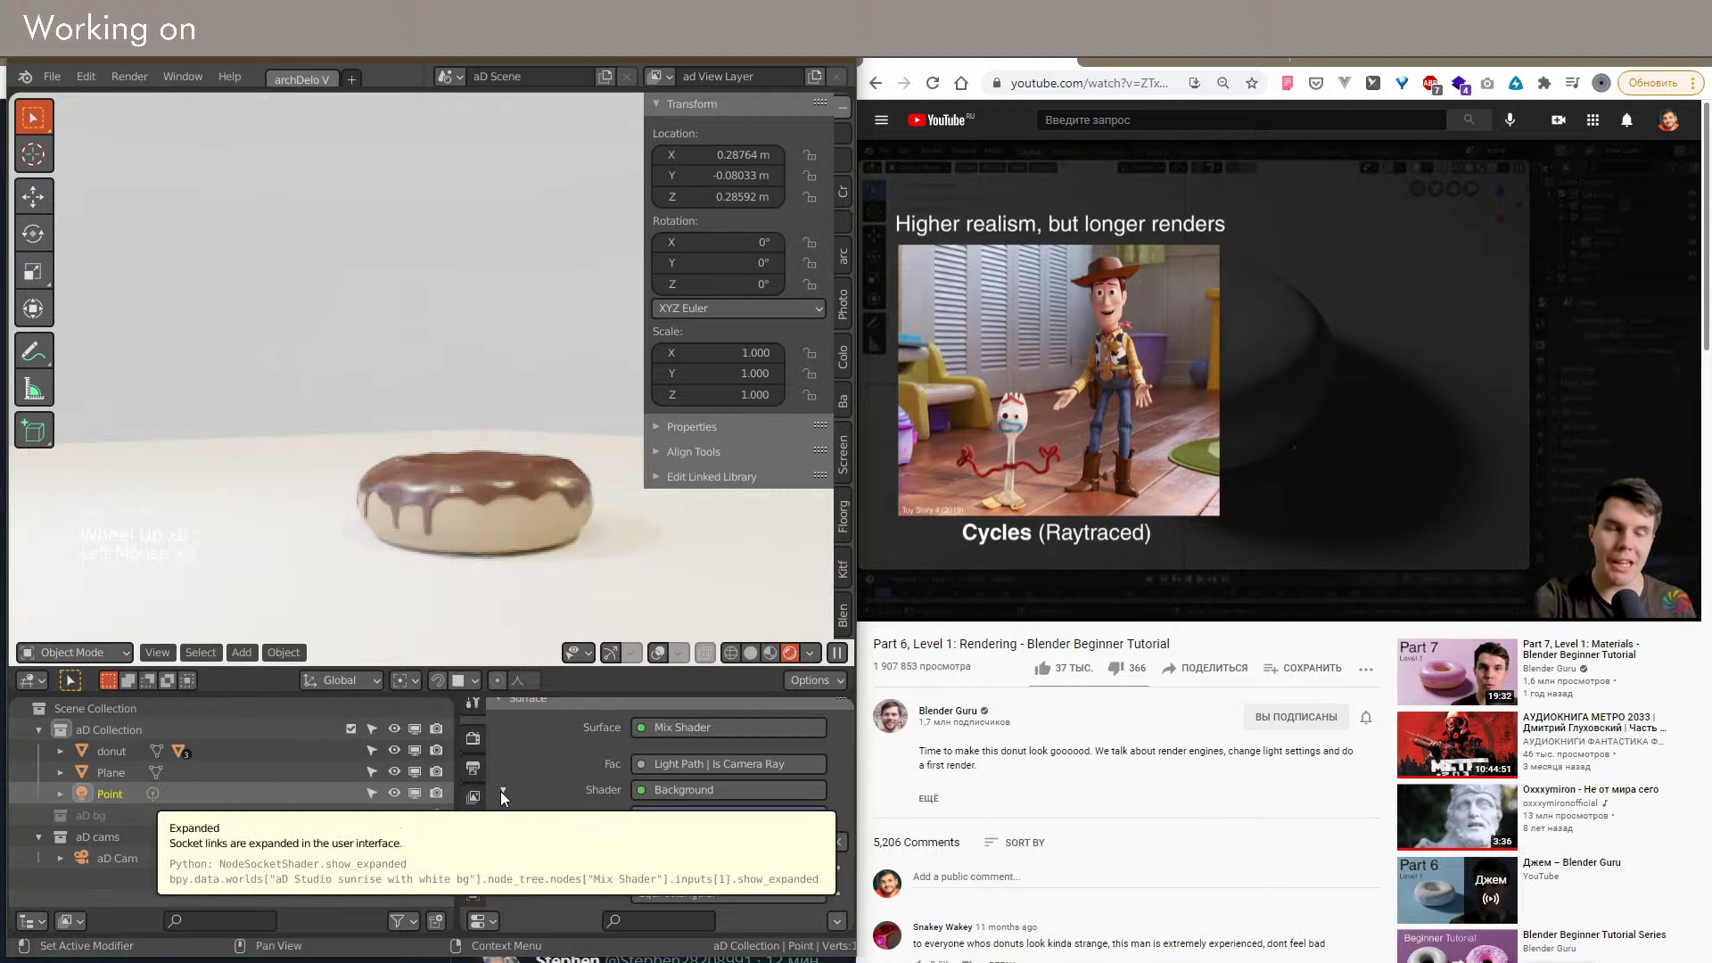
left_click(499, 813)
left_click(499, 813)
left_click(499, 813)
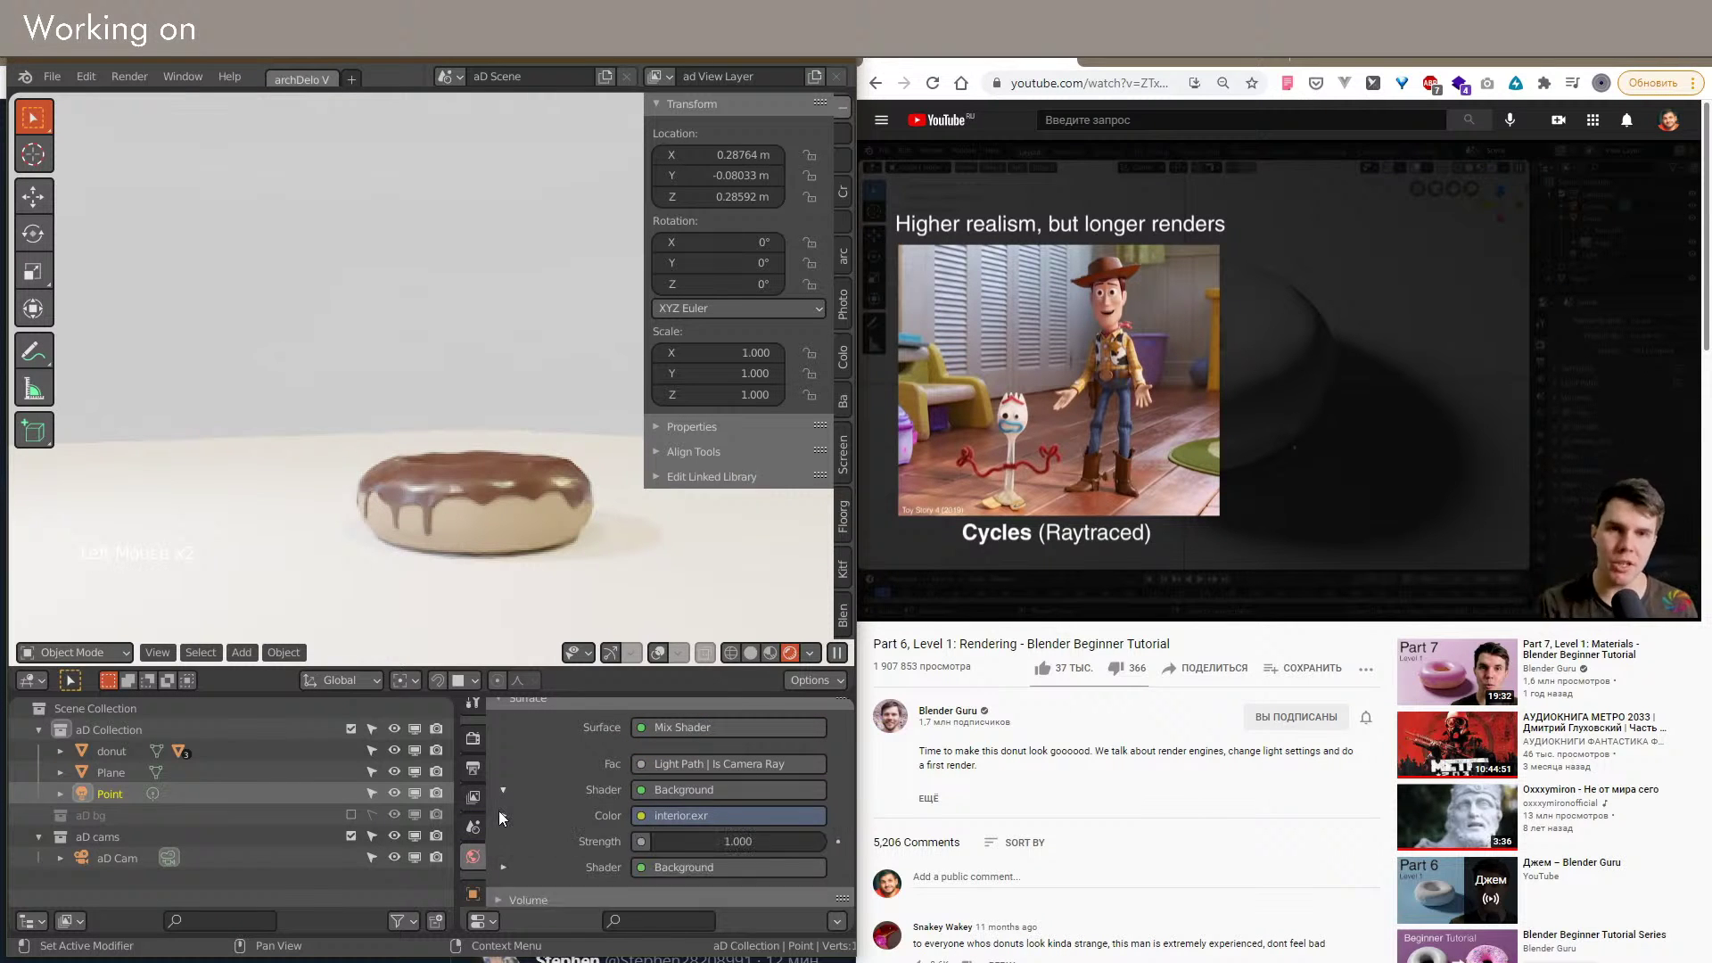
left_click(767, 863)
left_click(768, 863)
left_click(763, 847)
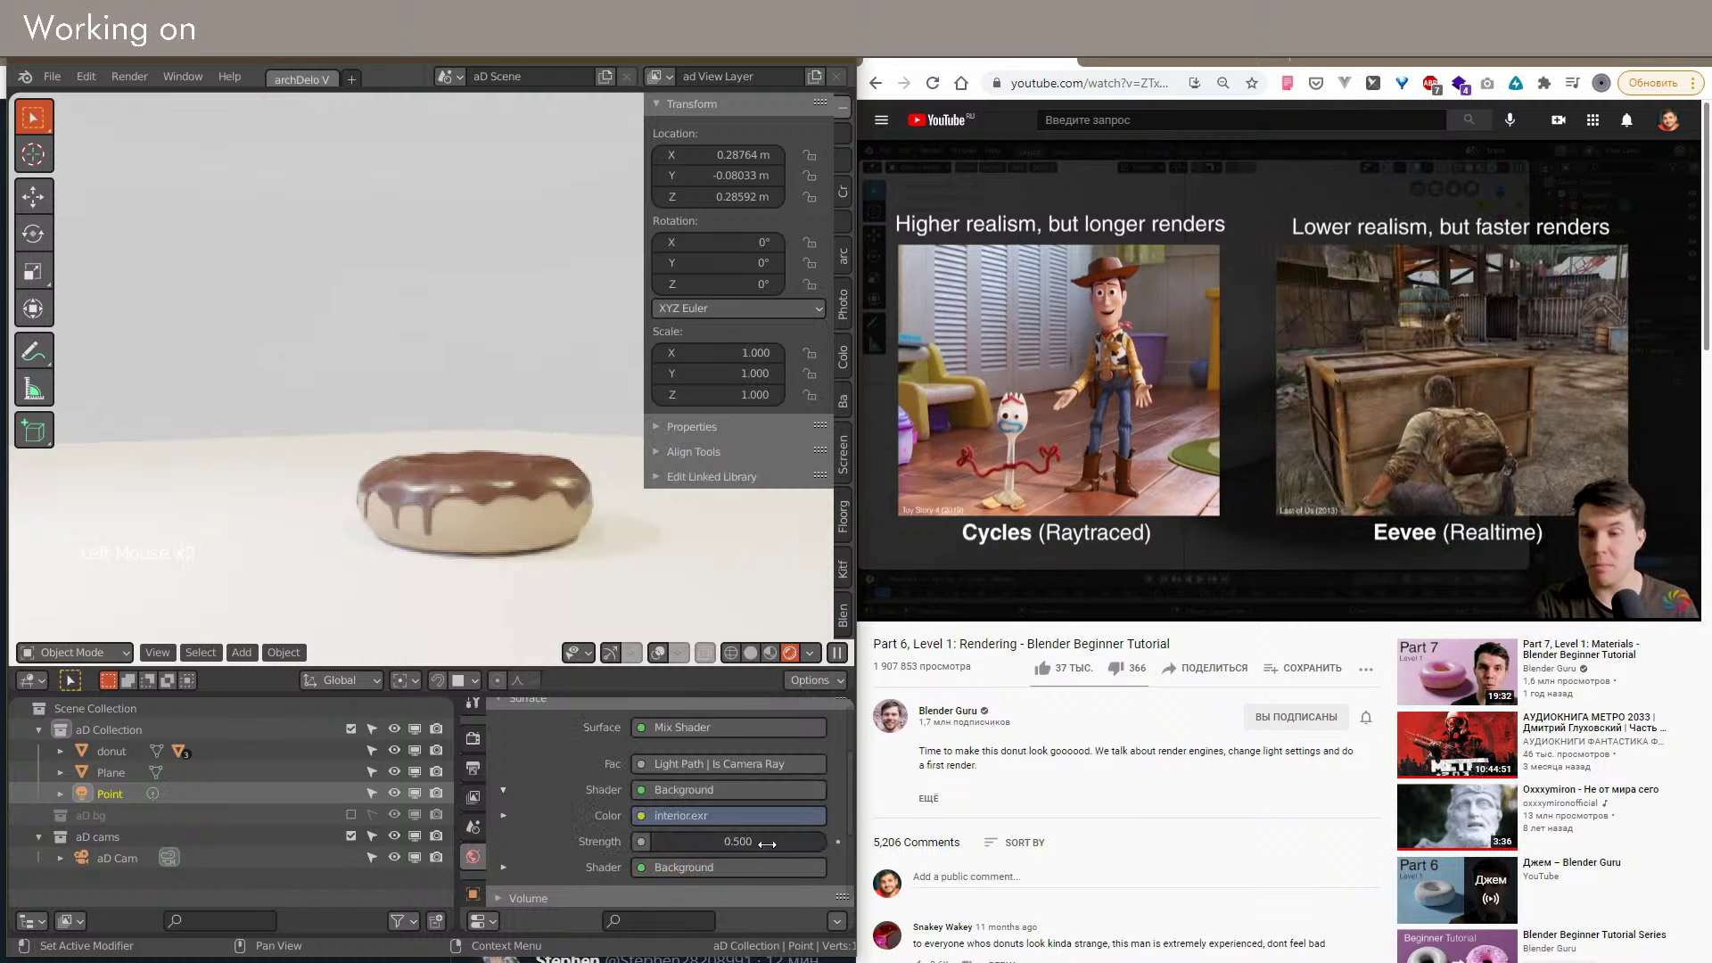
key("Return")
Step: Examine the donut's shading and its shadow on the plane from close up and farther away
scroll(555, 570, "up", 3)
middle_click_drag(527, 502, 475, 525, "shift")
scroll(554, 570, "up", 1, "shift")
scroll(474, 525, "down", 3)
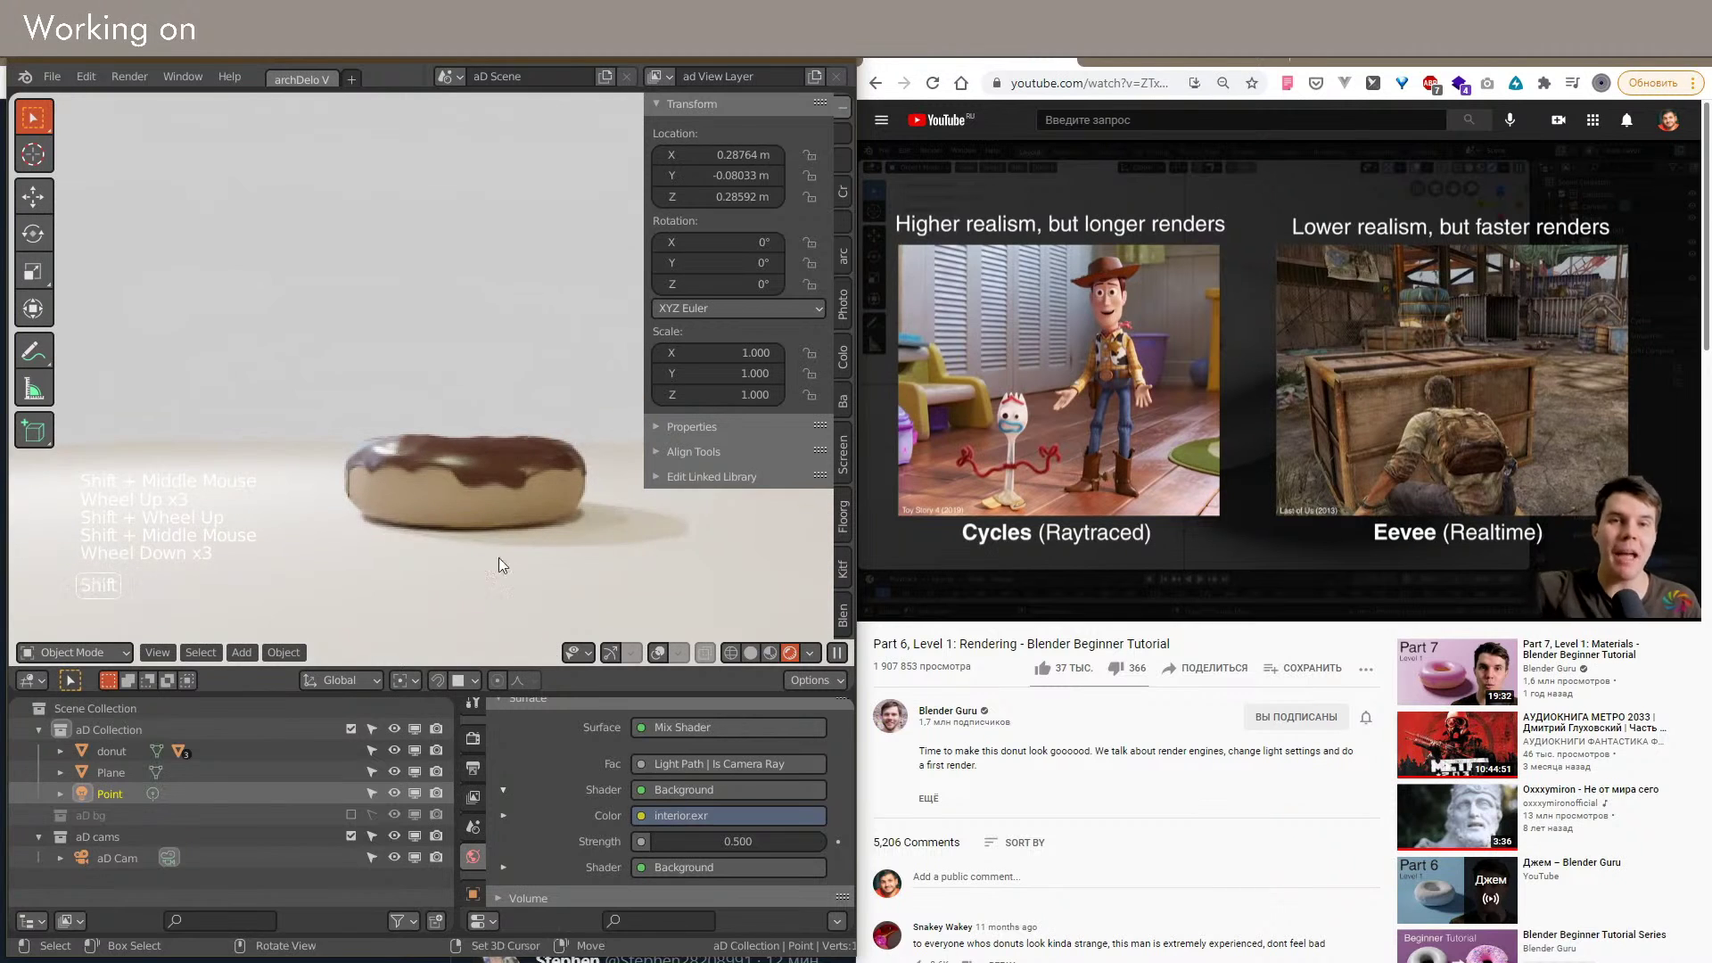
middle_click_drag(531, 607, 463, 554, "shift")
scroll(404, 465, "up", 3)
middle_click_drag(404, 465, 463, 539, "shift")
scroll(463, 539, "down", 3)
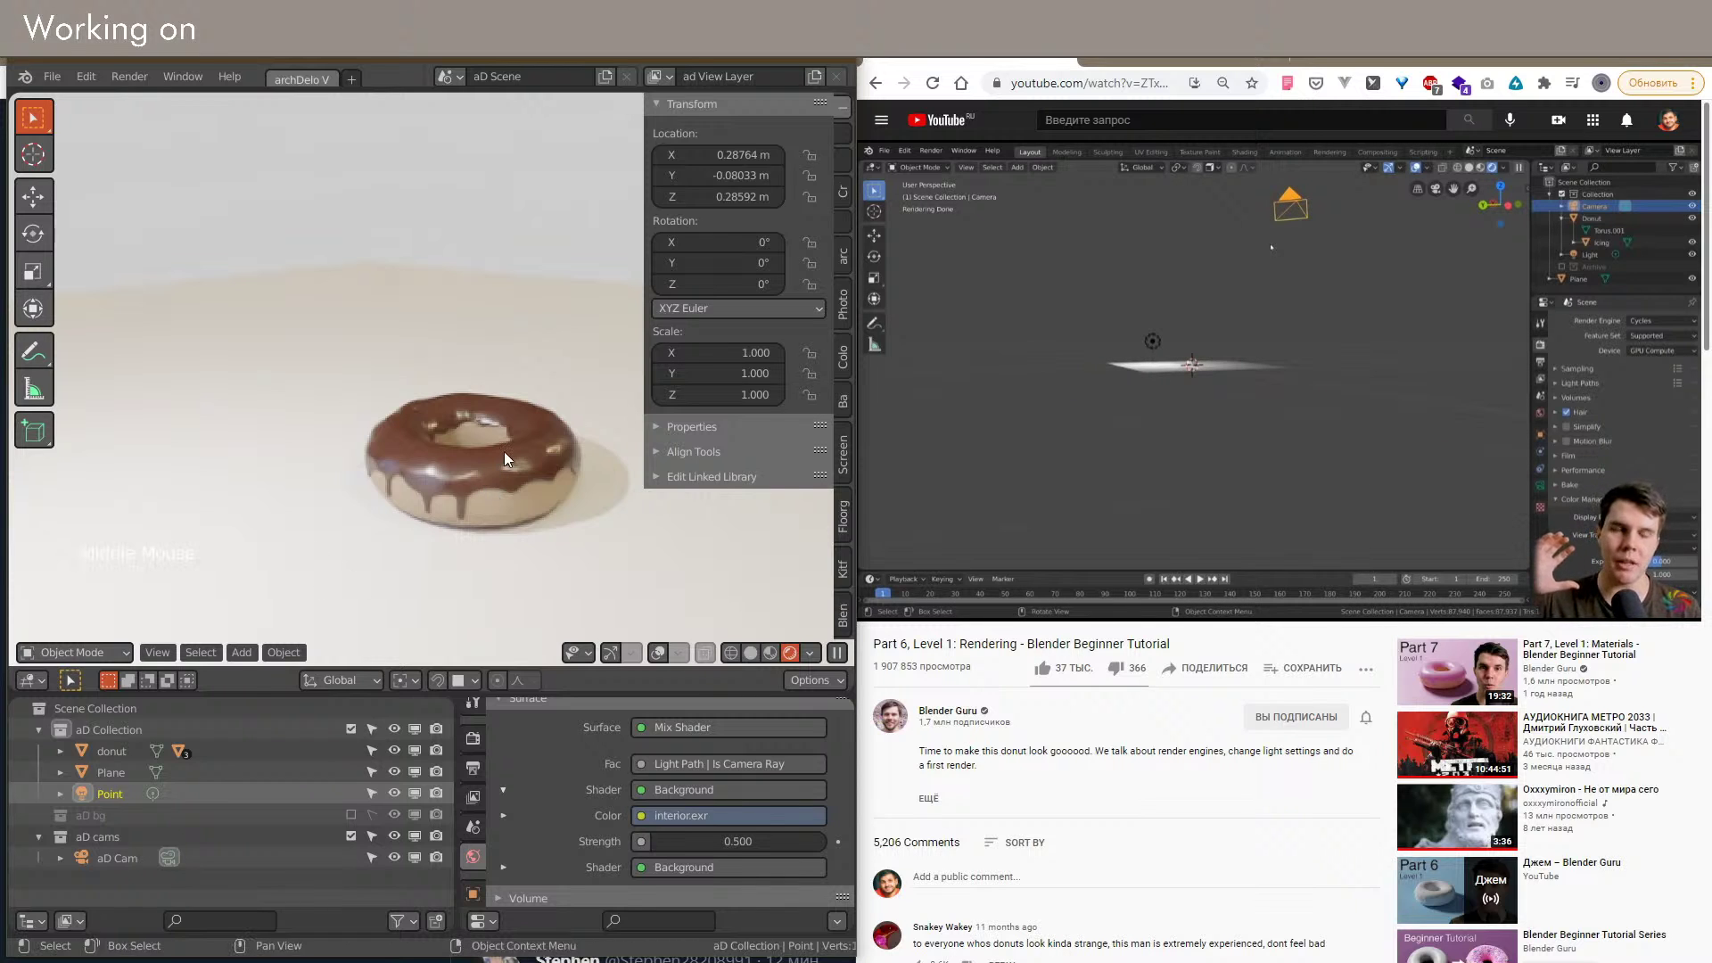
Step: Show the viewport overlays again and look through aD Cam as the active camera
key("shift+alt+z")
left_click(114, 858)
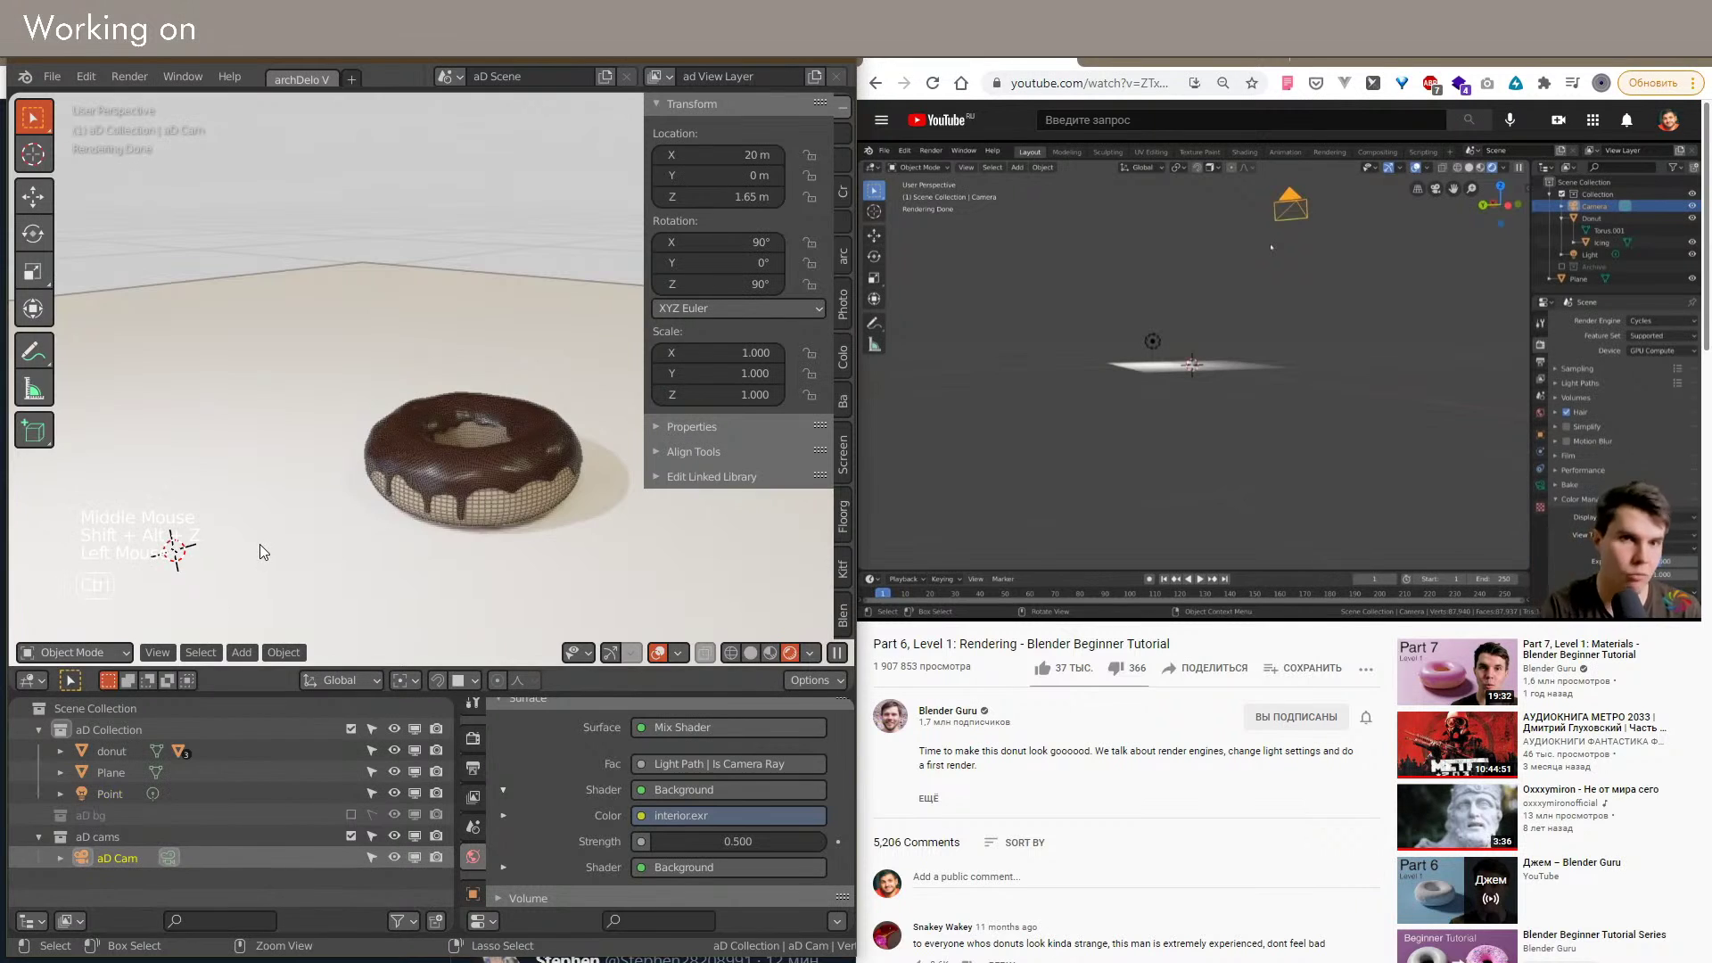
key("ctrl+KP_0")
Step: Walk aD Cam in to frame the donut from slightly above, at about X 0.38 m, Y 0.01 m, Z 0.16 m
key("shift+ctrl+f")
key("shift+w")
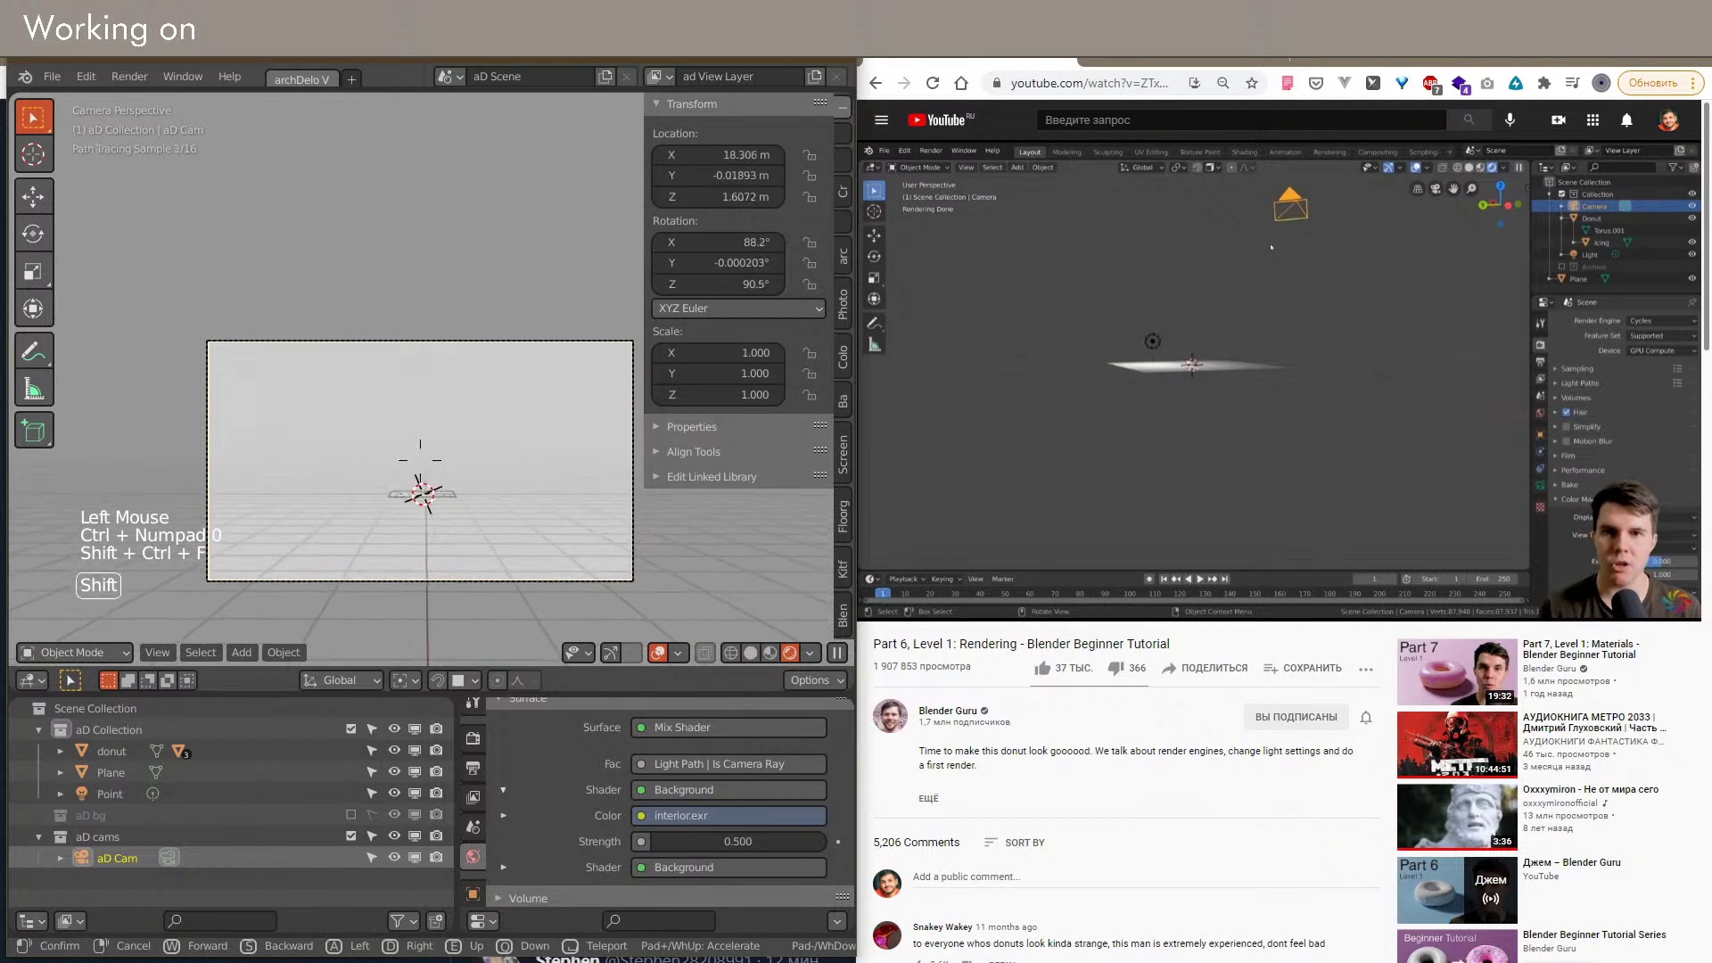
key("s")
key("d")
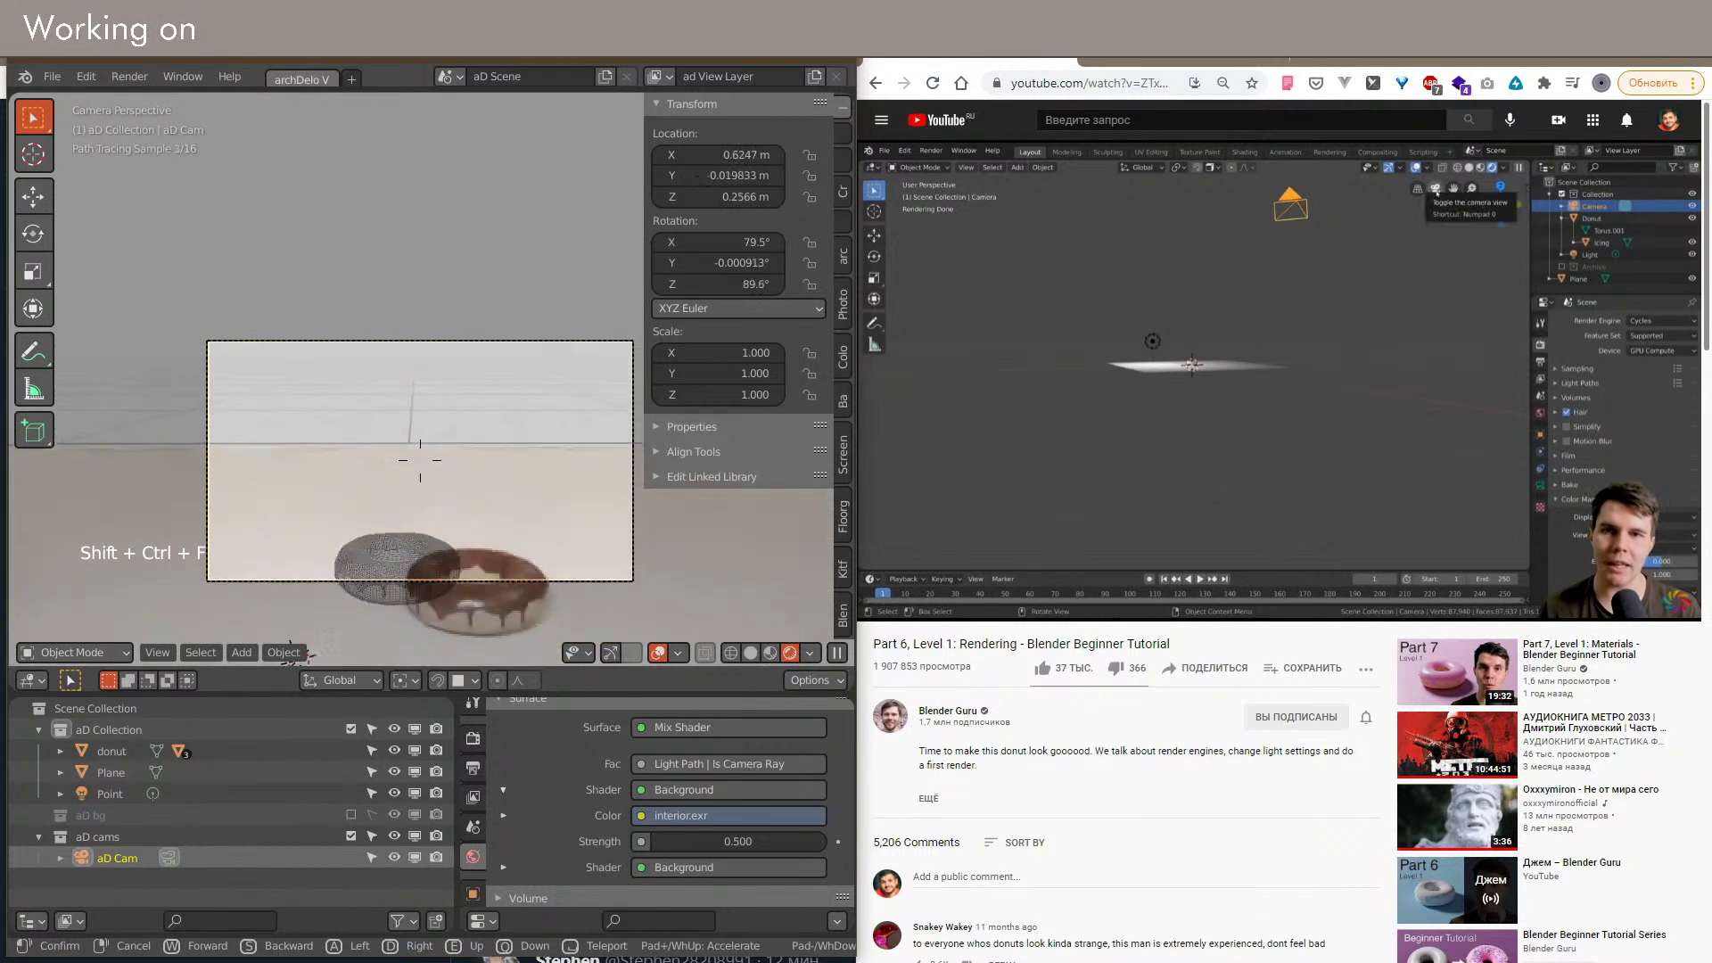
key("q")
key("w")
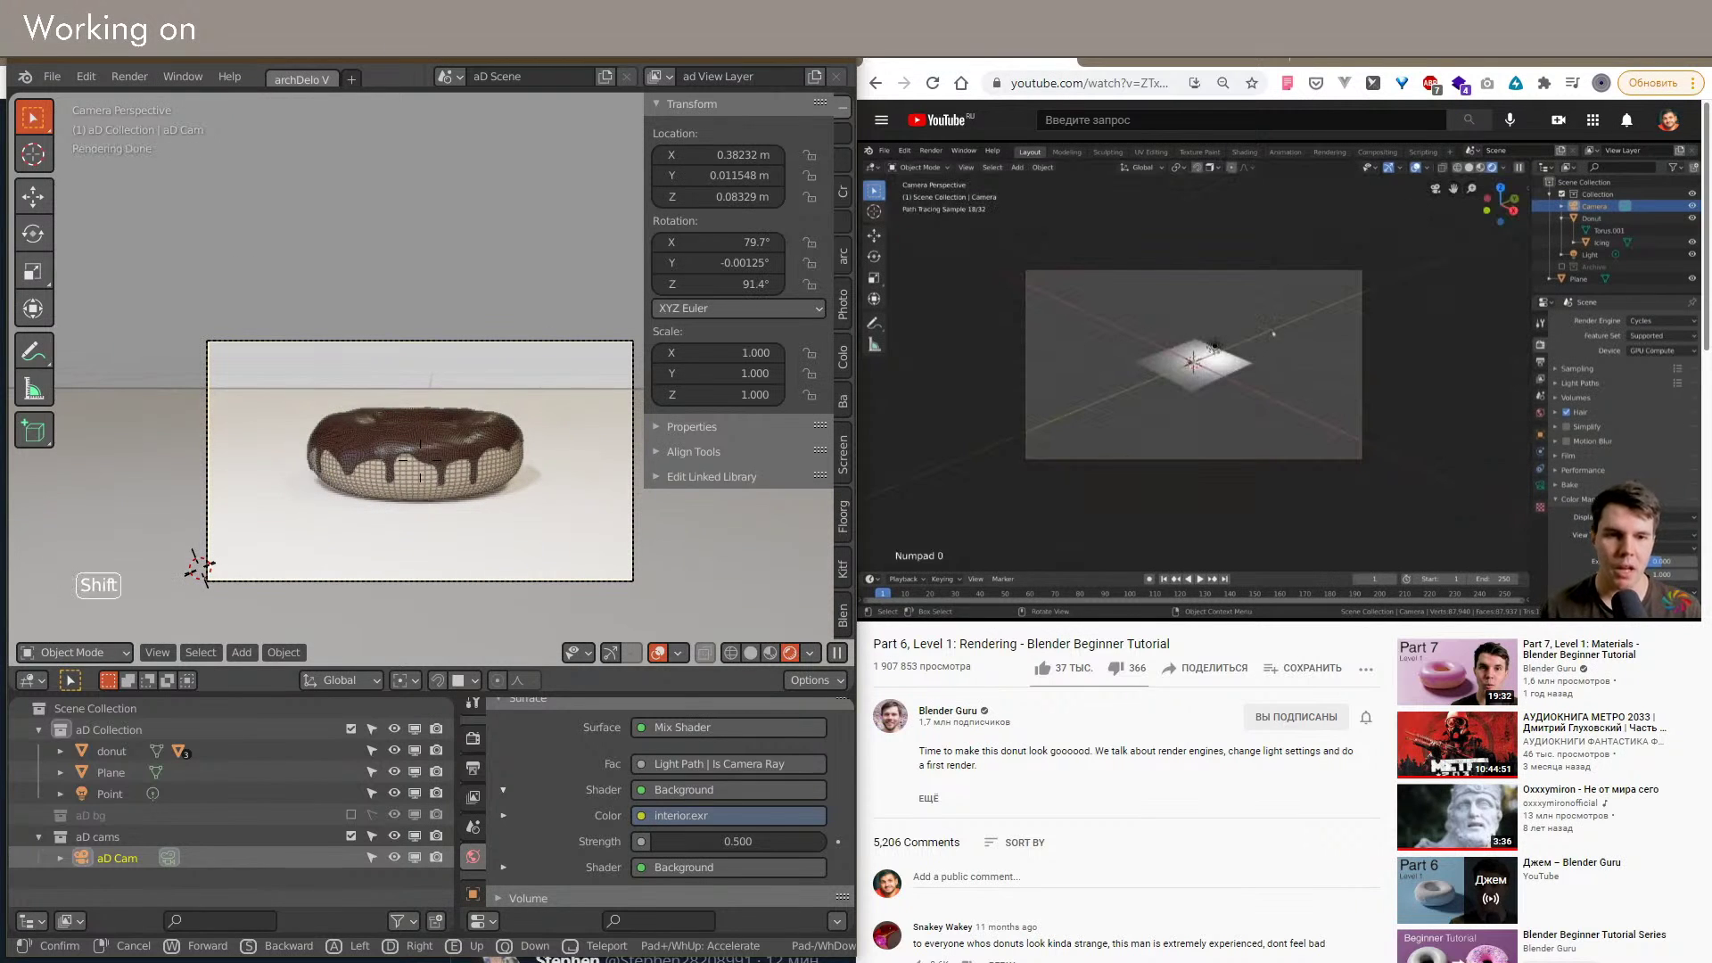
key("e")
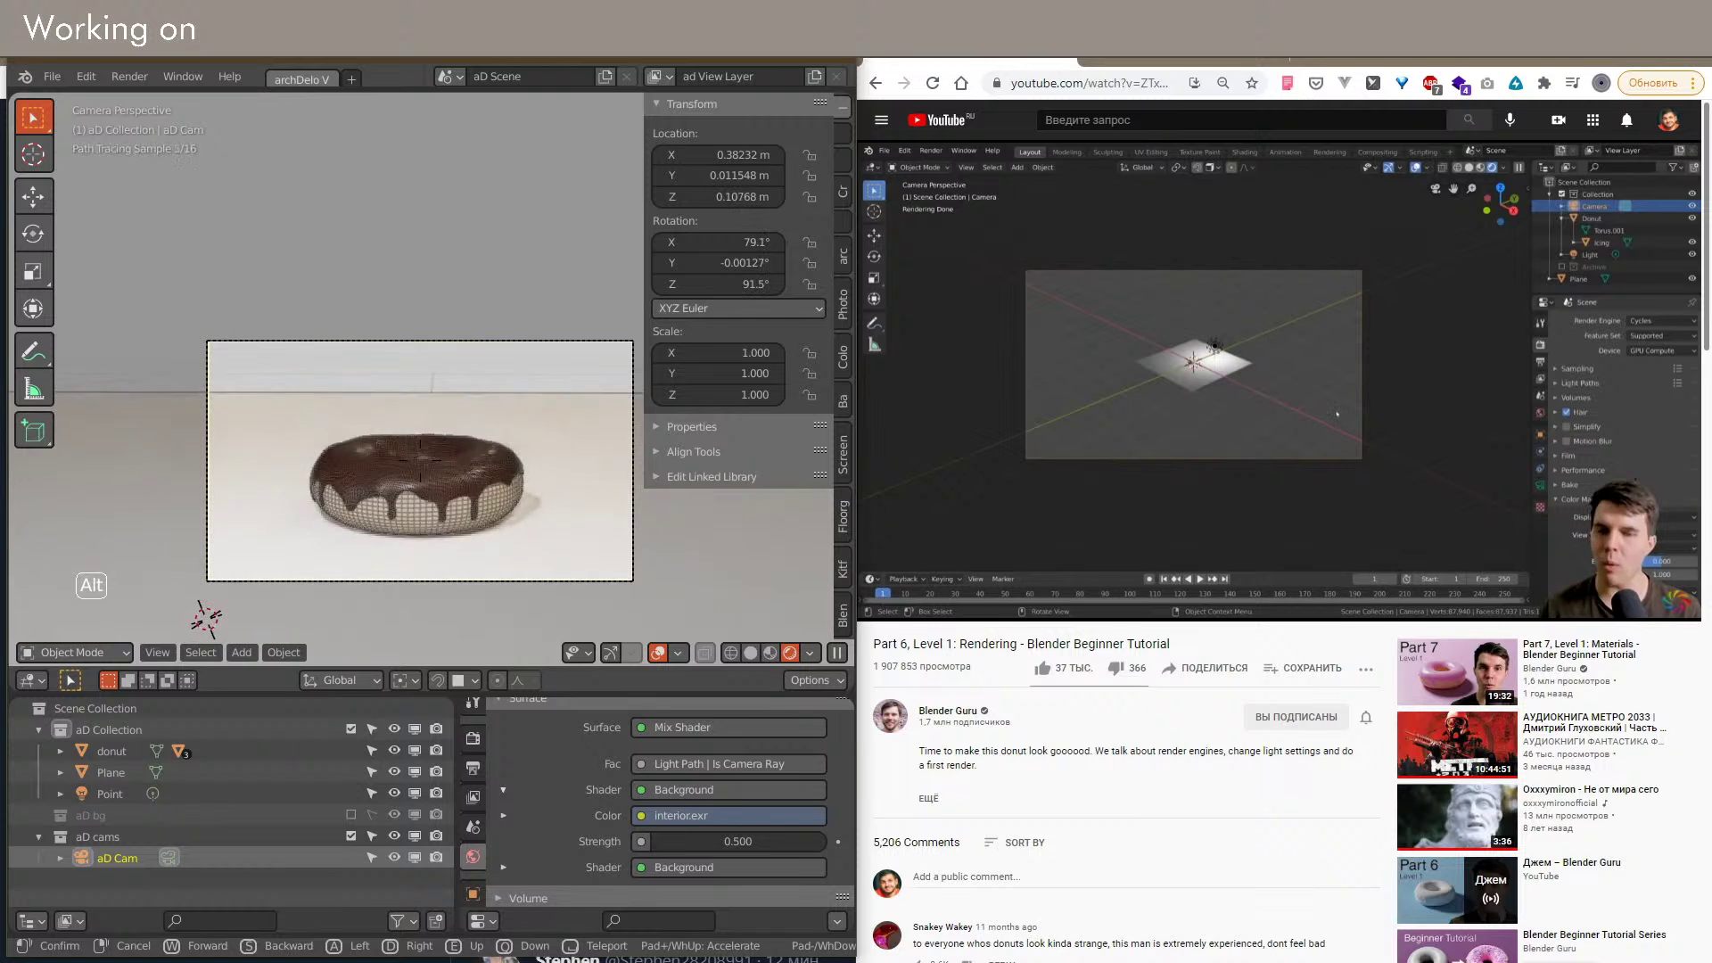
key("e")
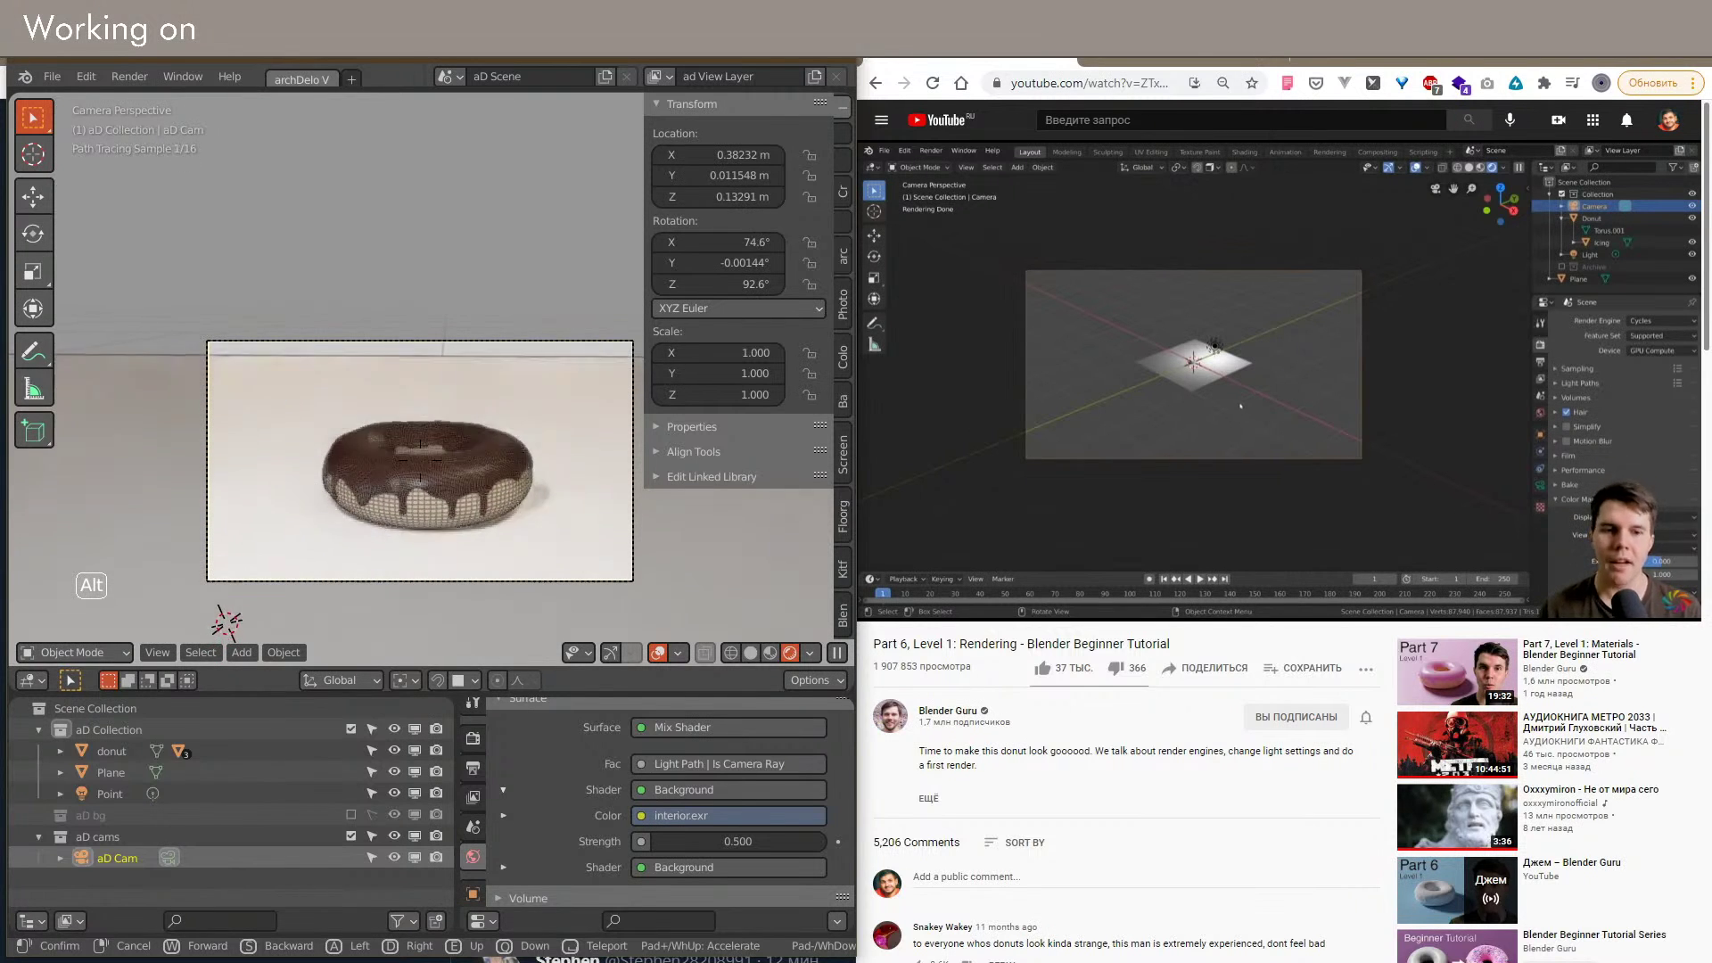
left_click(431, 378)
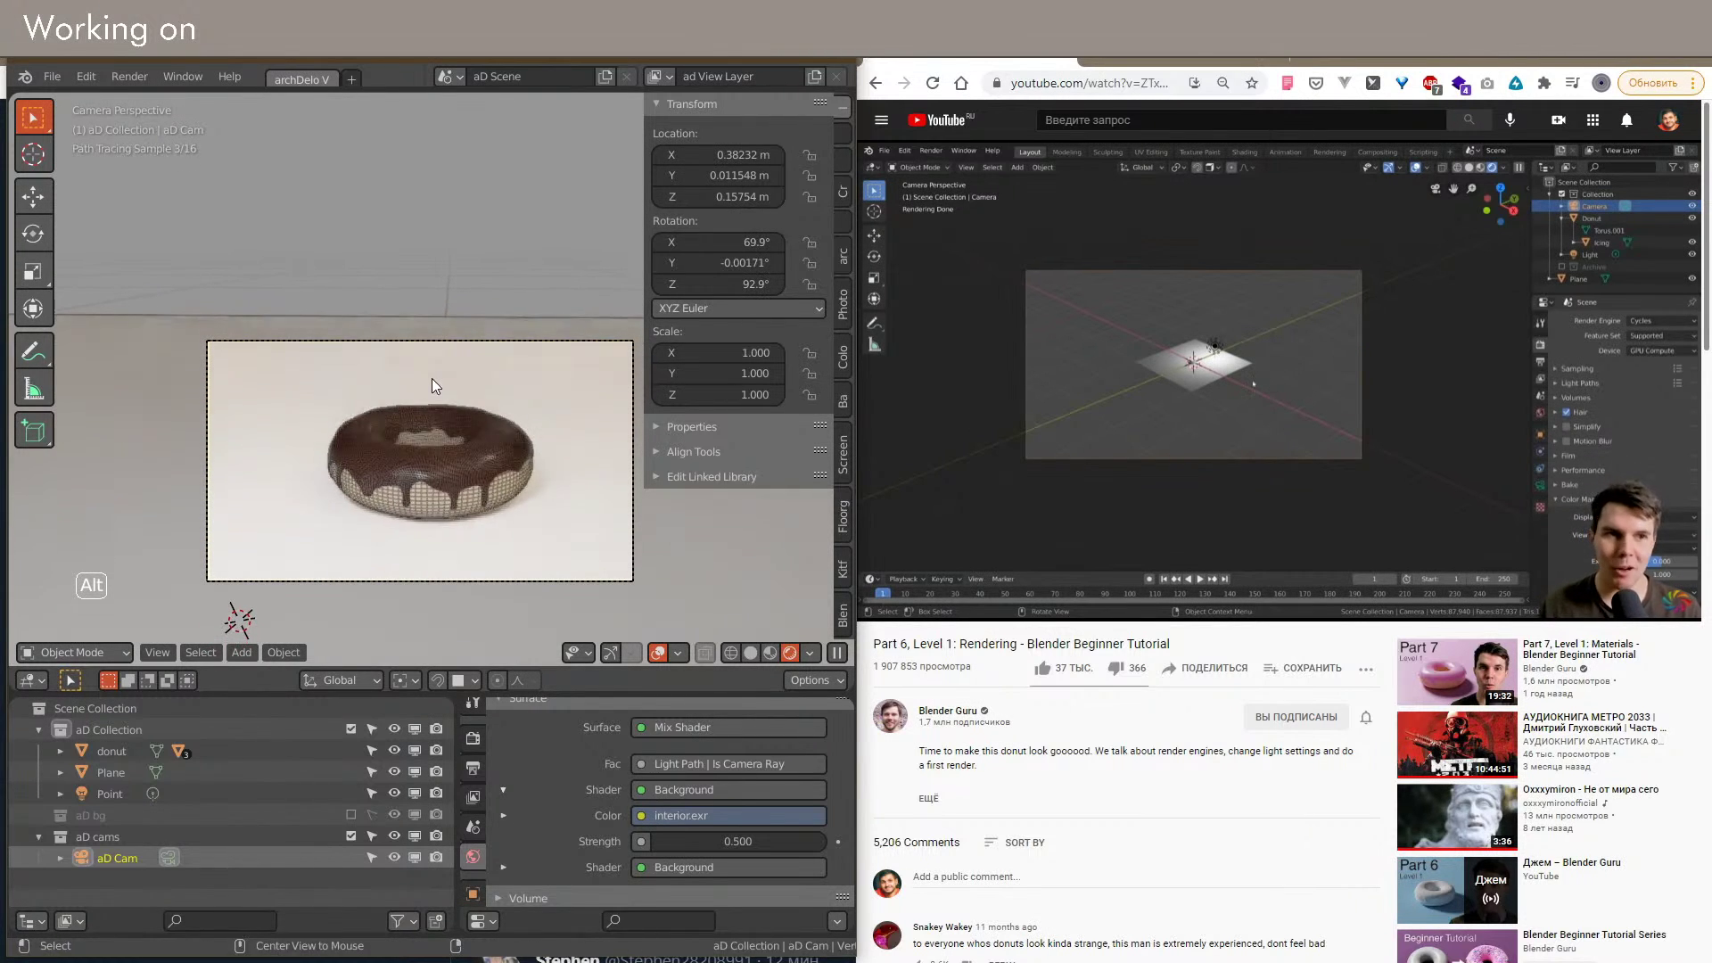
Step: Hide the overlays, re-aim the camera to about 92.4° Z rotation, and inspect and select the donut's icing up close
key("shift+alt+z")
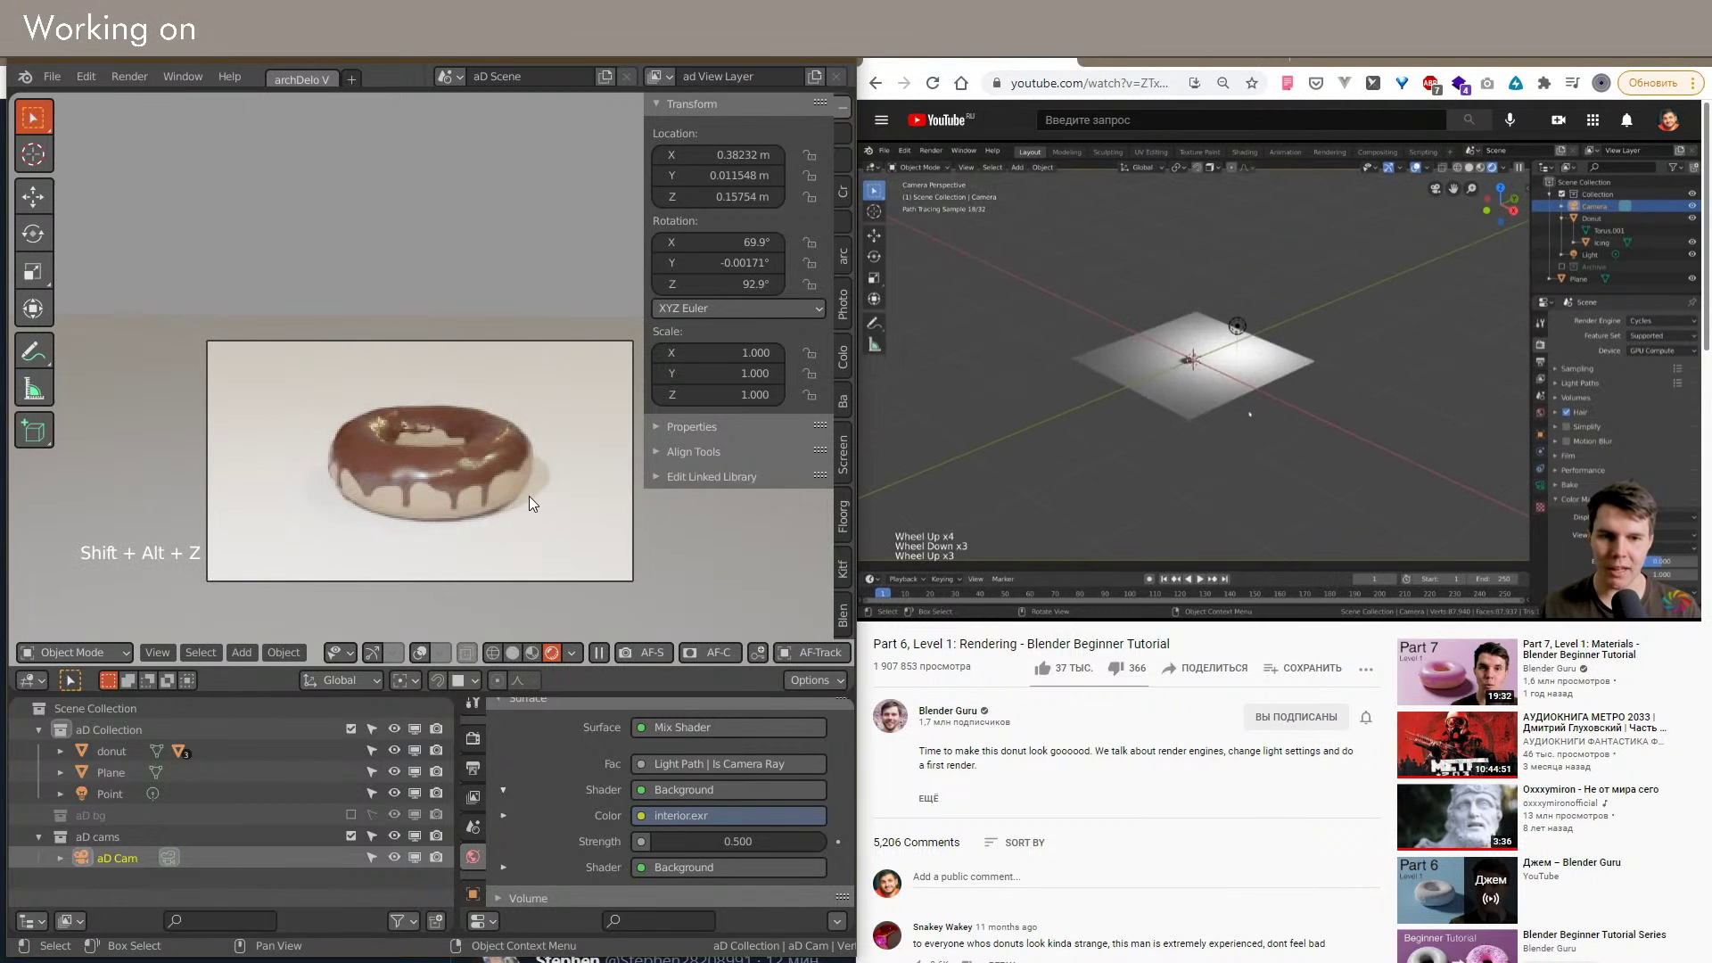
key("shift+ctrl+f")
scroll(383, 428, "up", 8)
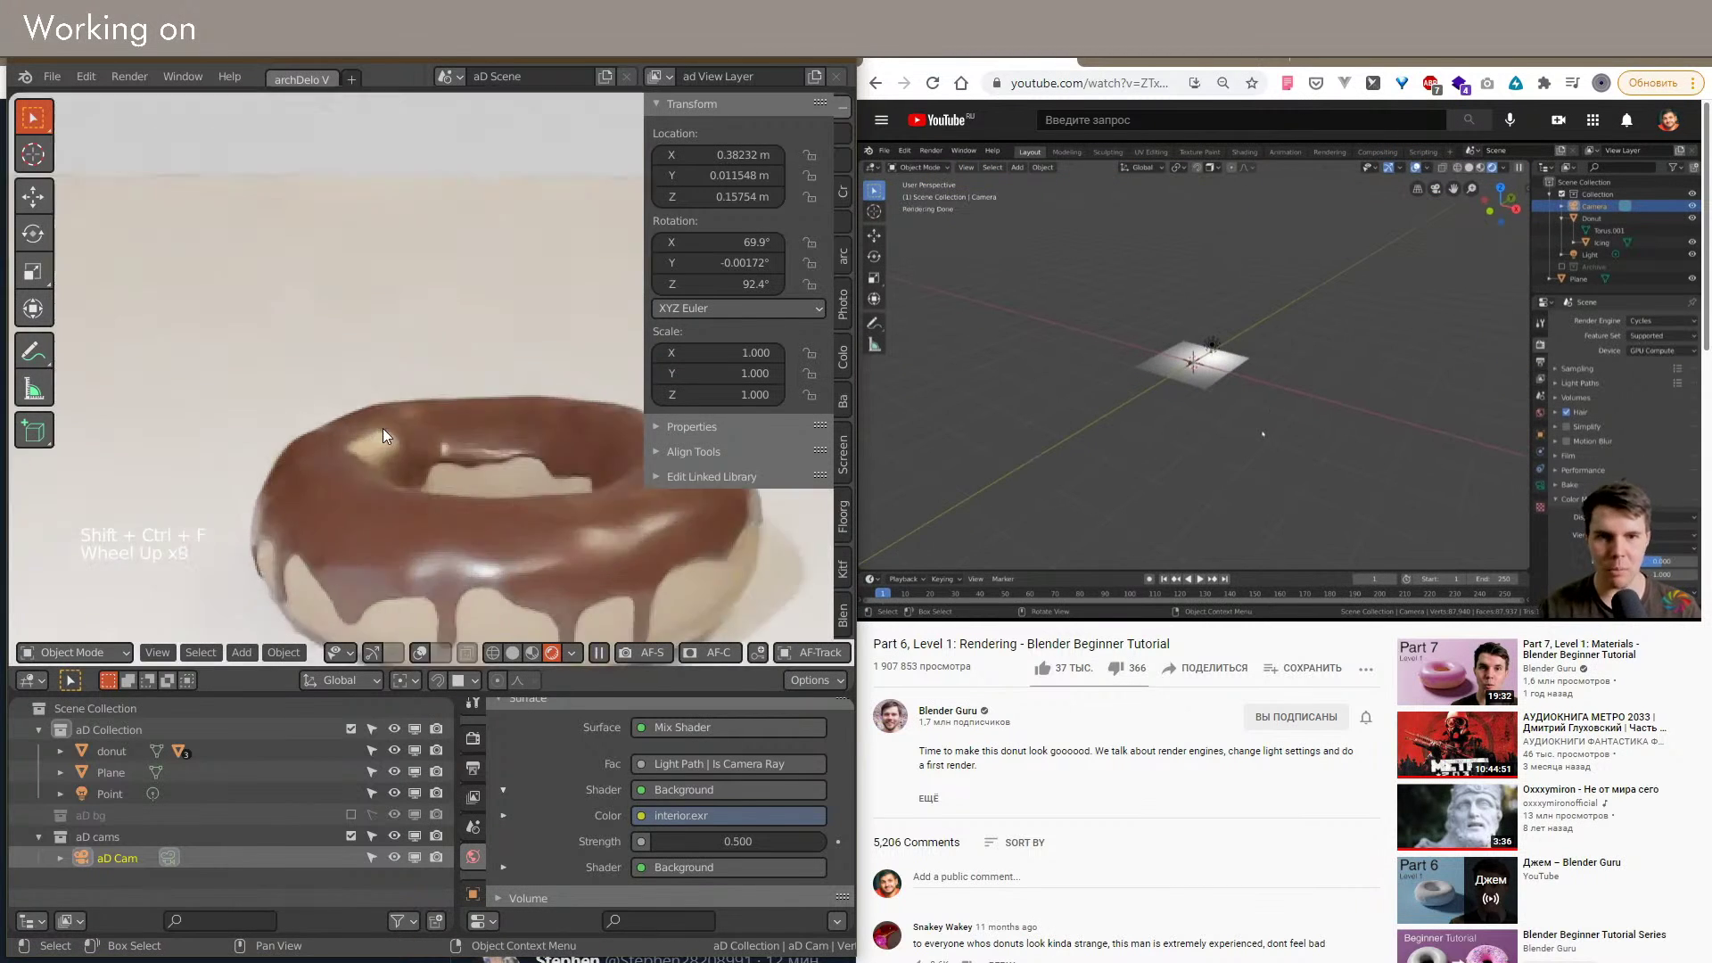
scroll(392, 442, "up", 5)
scroll(383, 434, "down", 2)
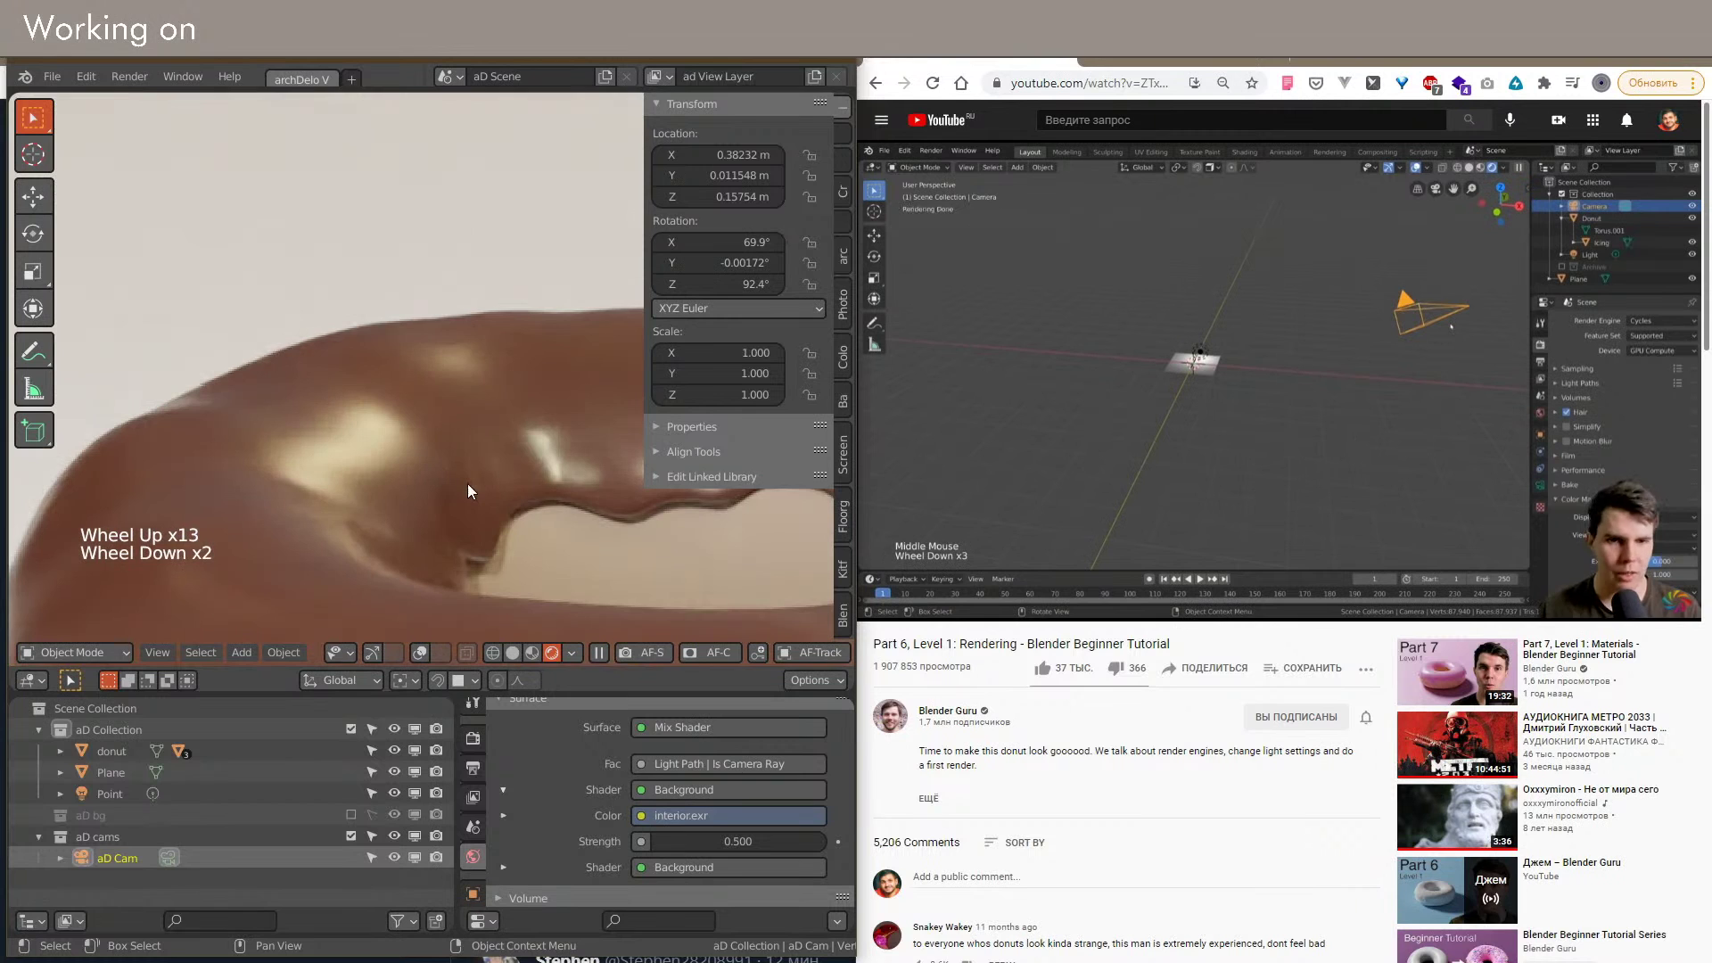
scroll(302, 370, "down", 8)
left_click(409, 463)
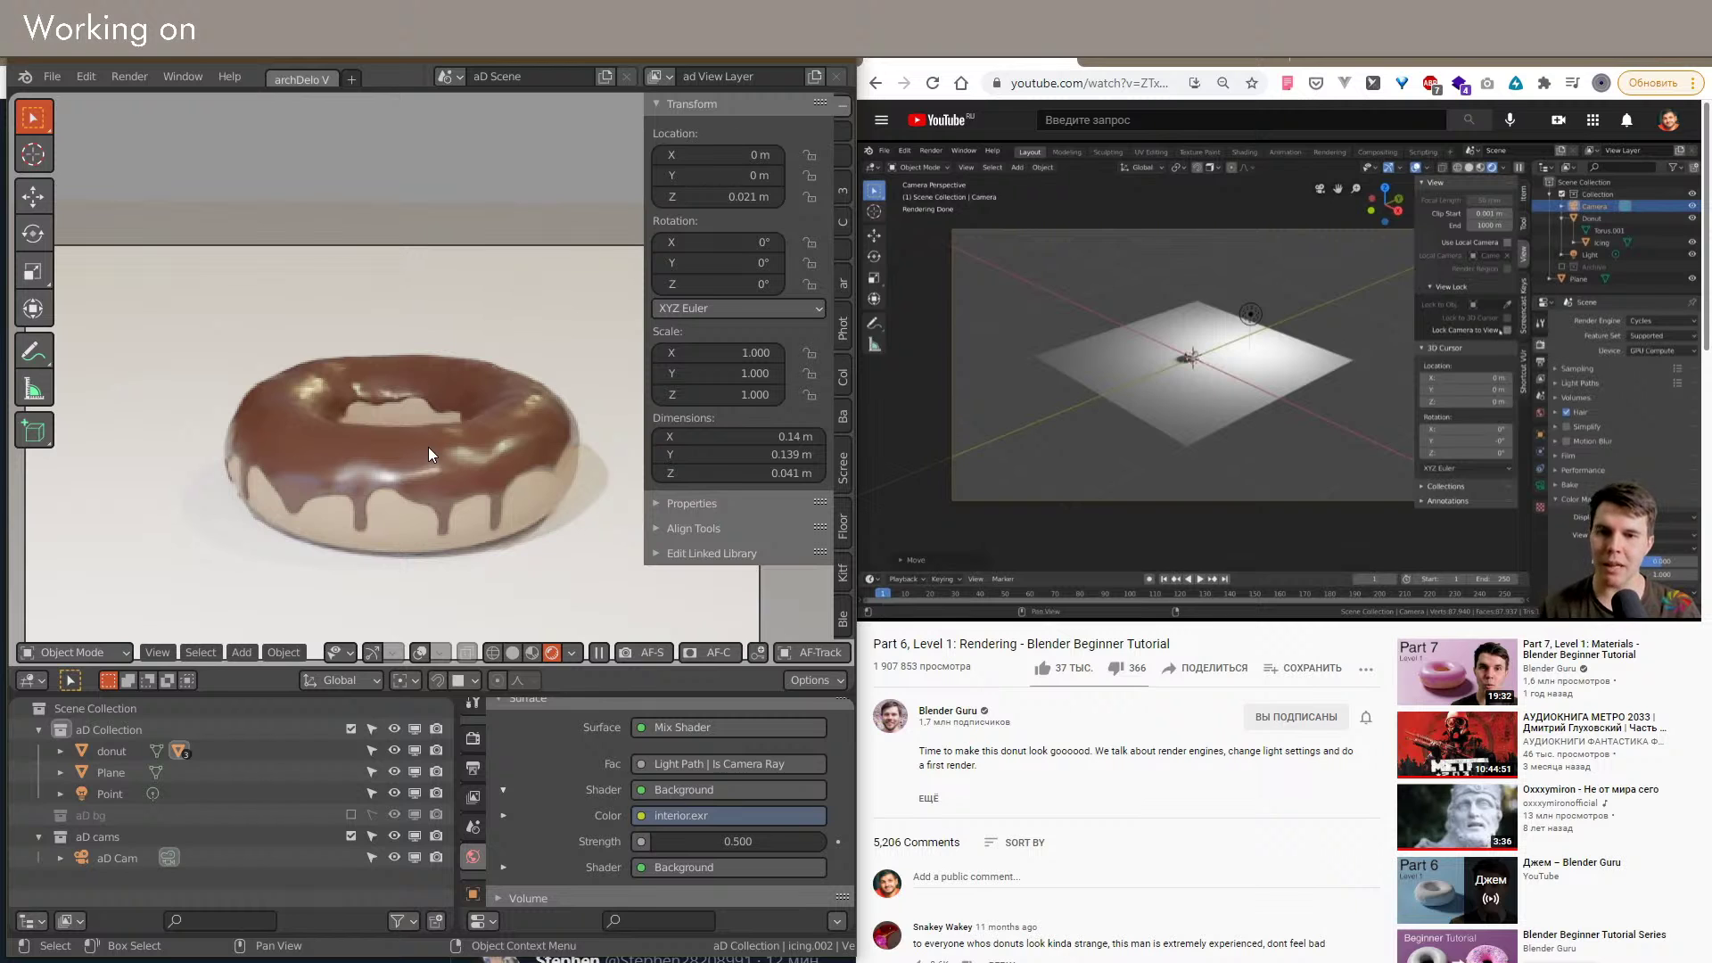
left_click(1030, 62)
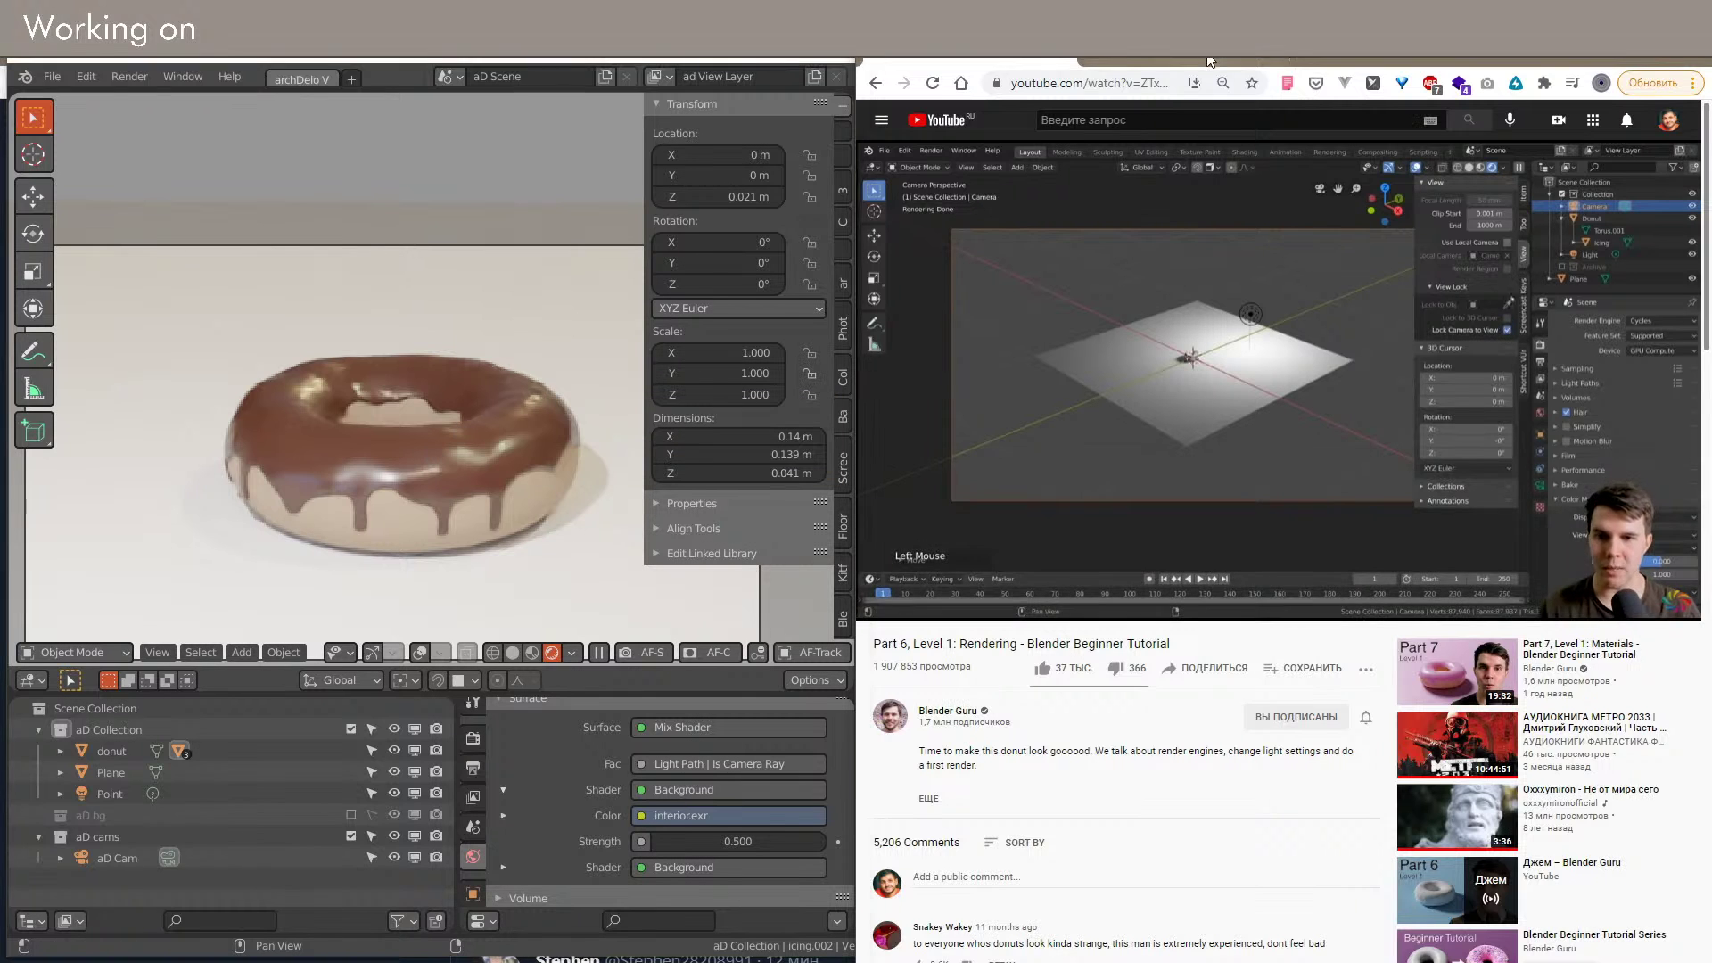
left_click(1010, 62)
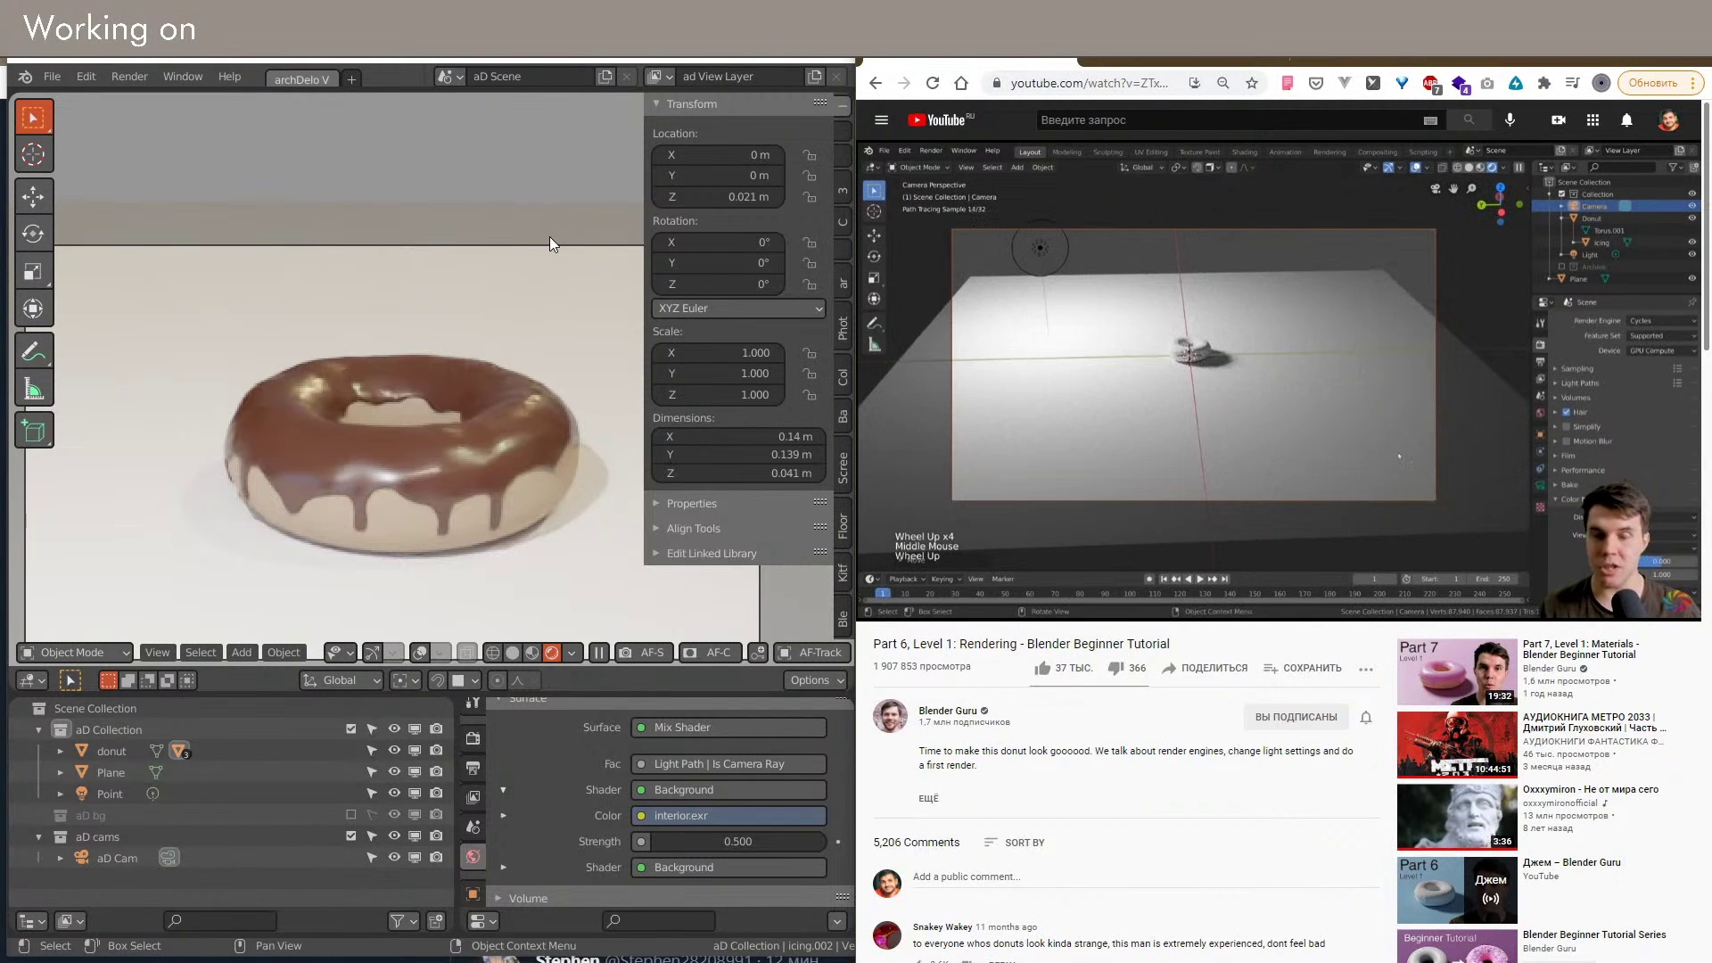
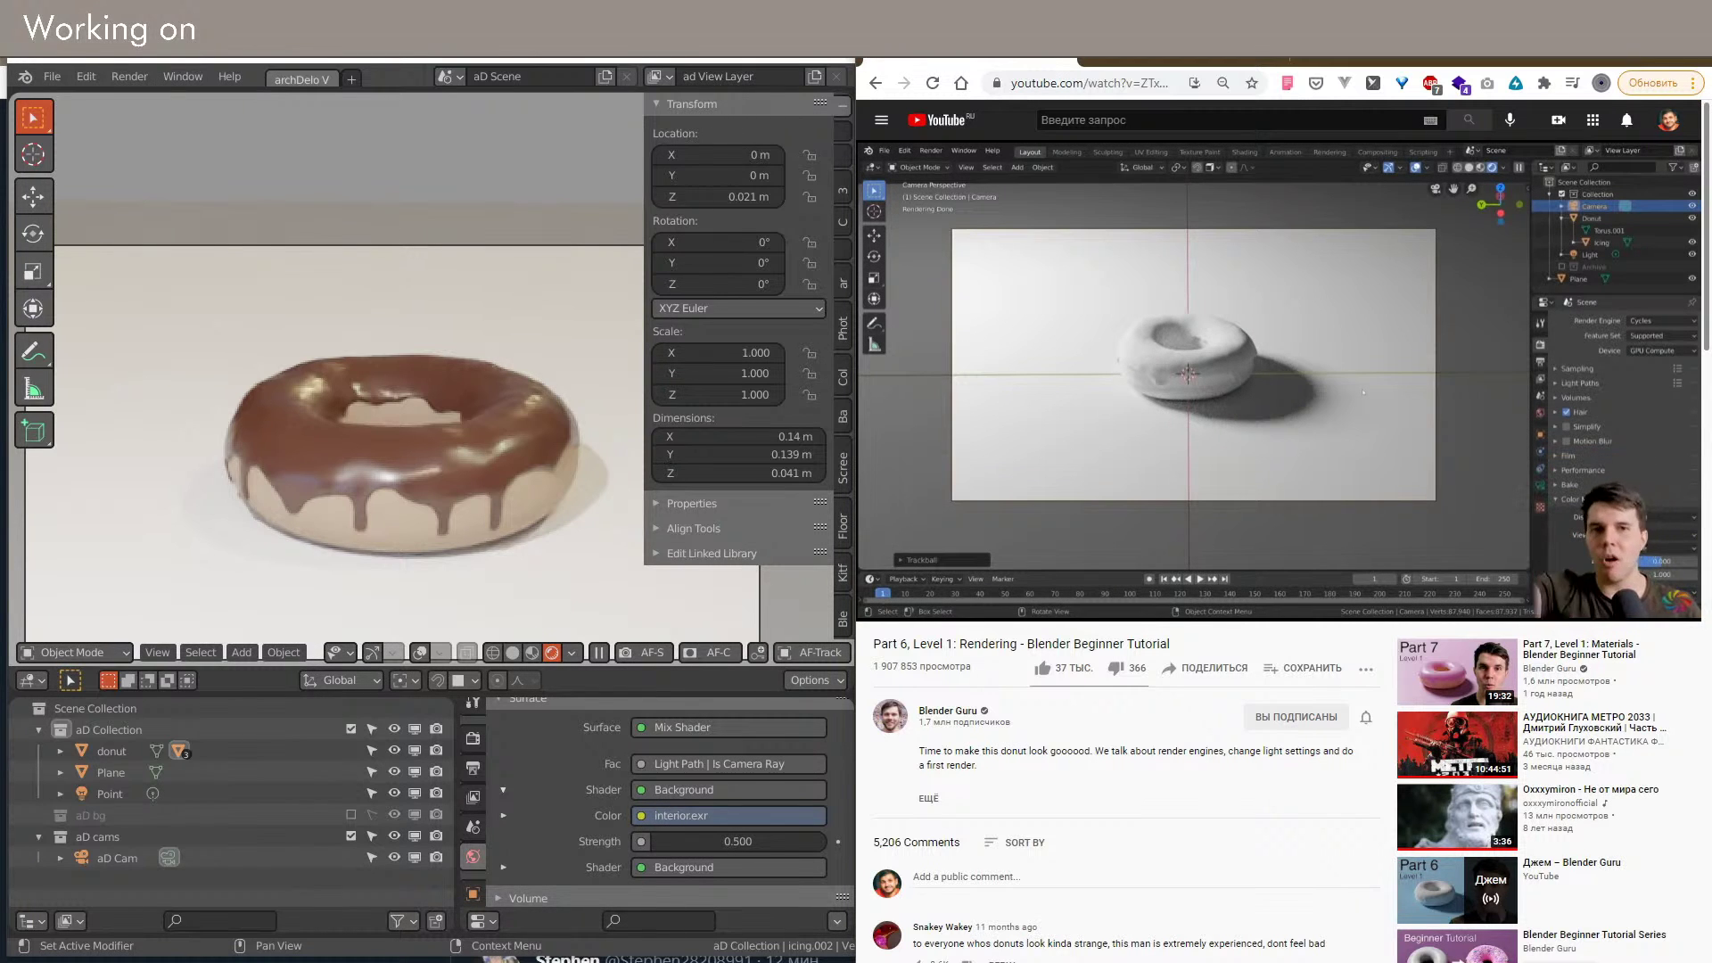
Step: Bring up the second Blender window and switch it to a Shader Editor showing the World nodes
key("alt+Tab")
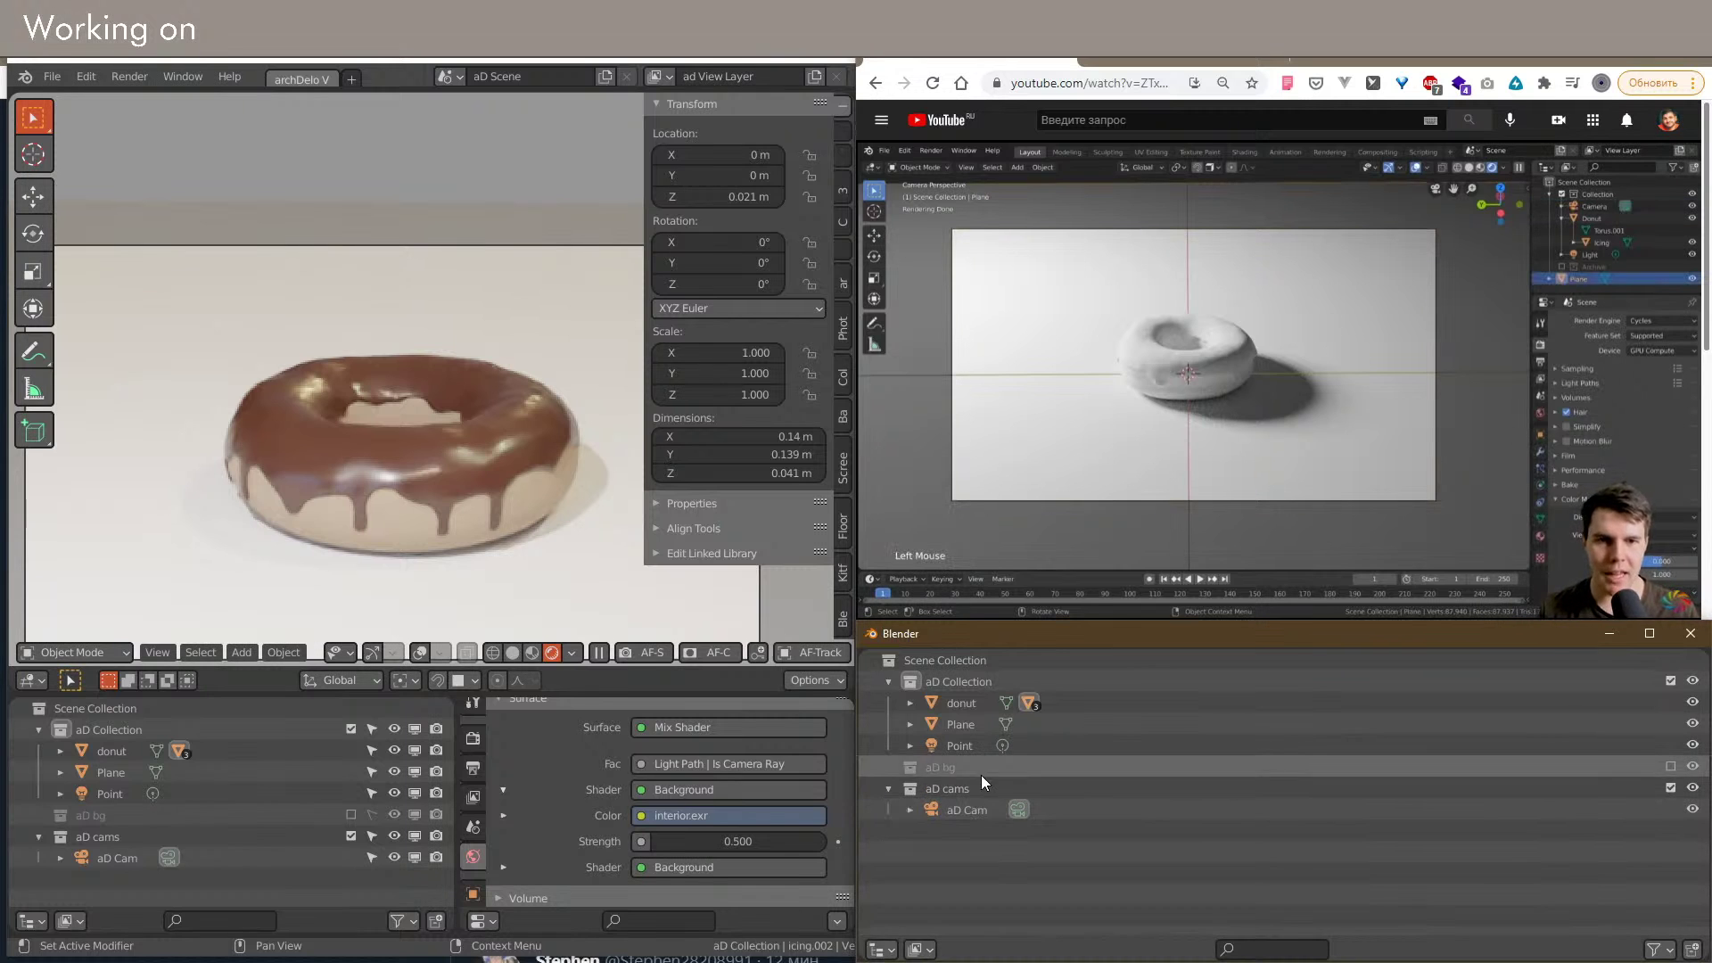
left_click(882, 950)
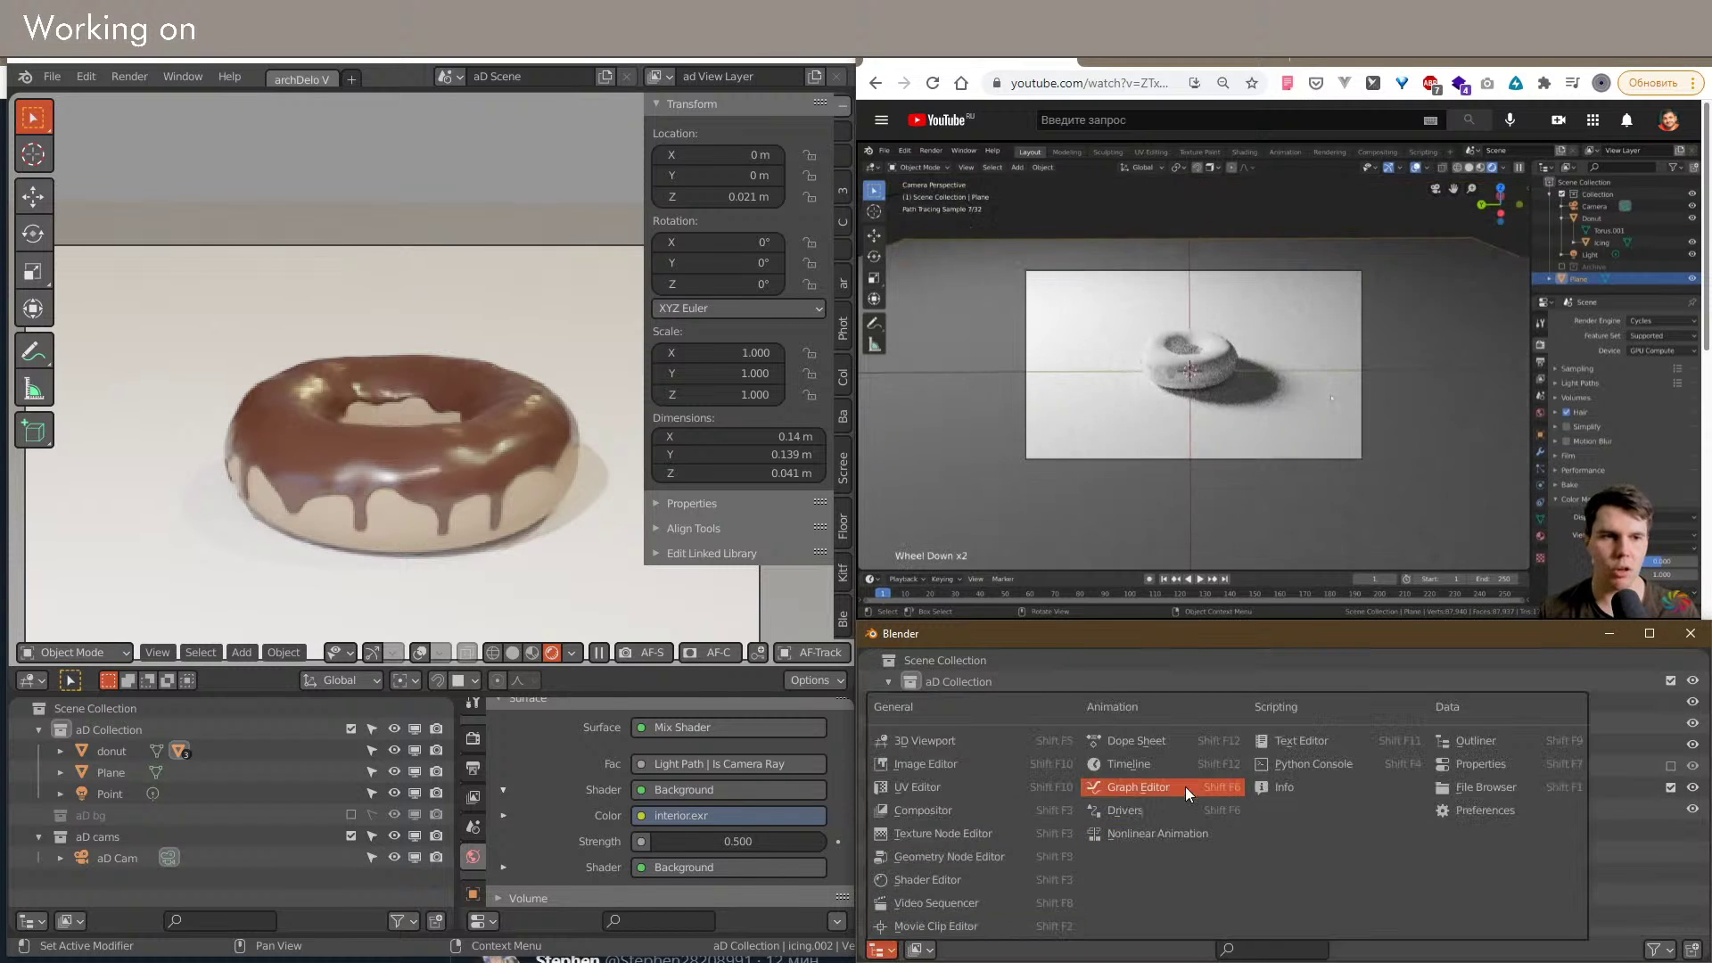
left_click(943, 880)
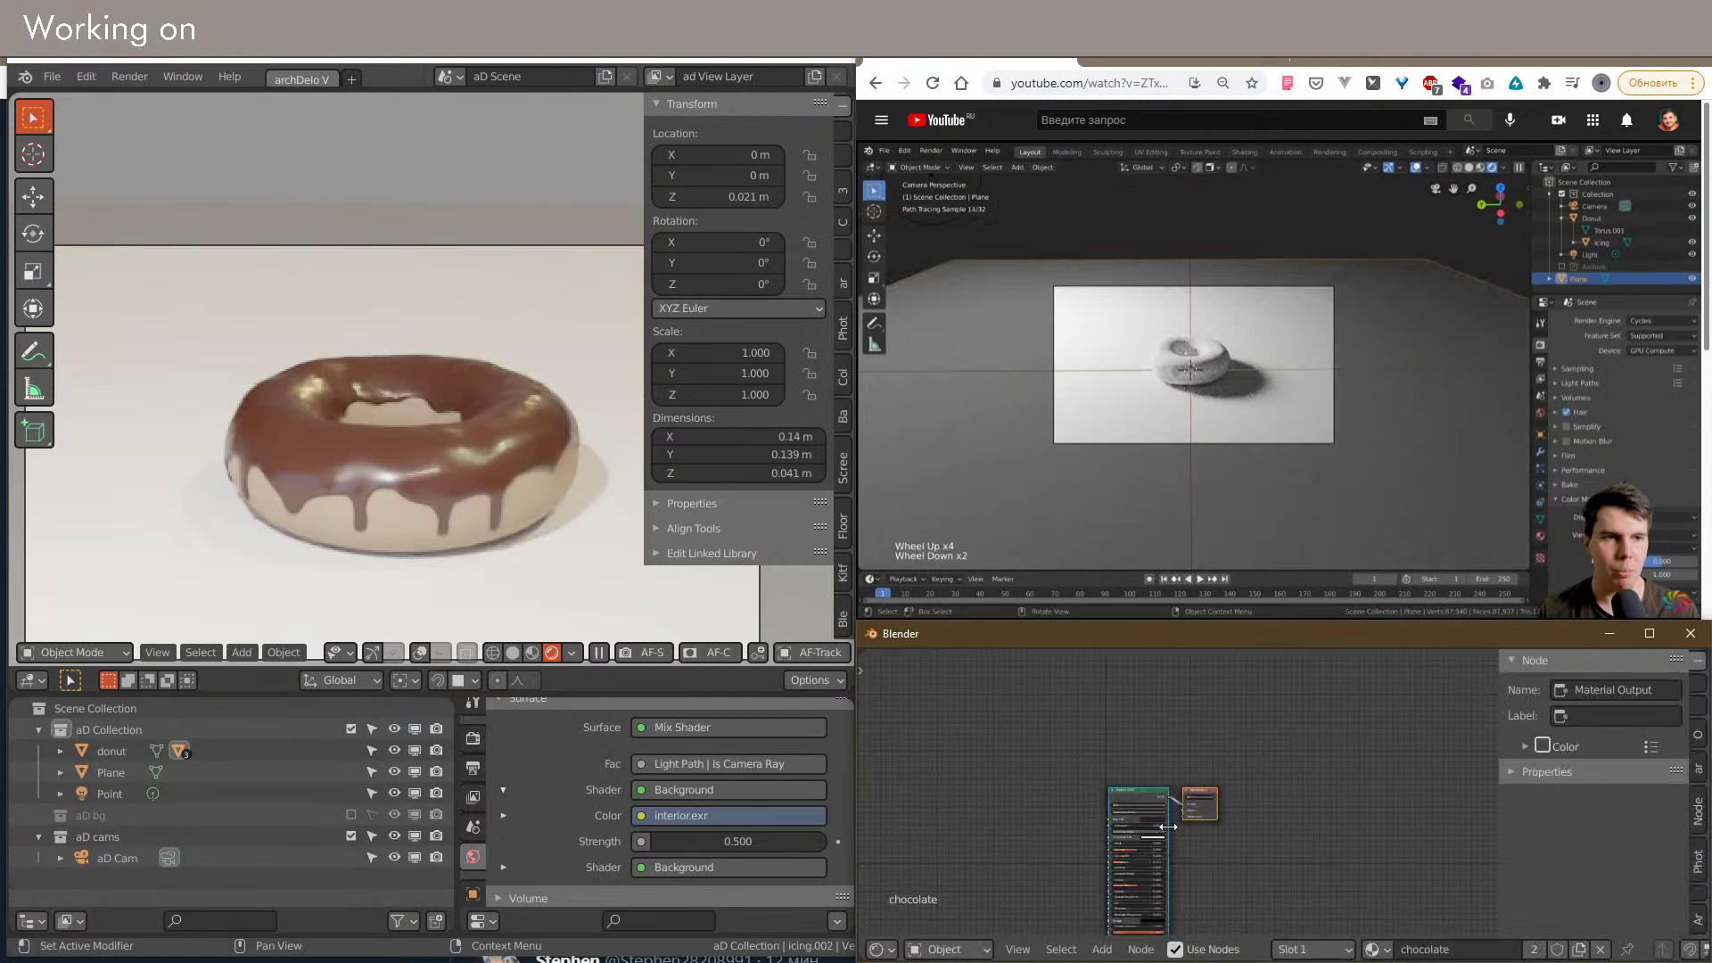
left_click(948, 950)
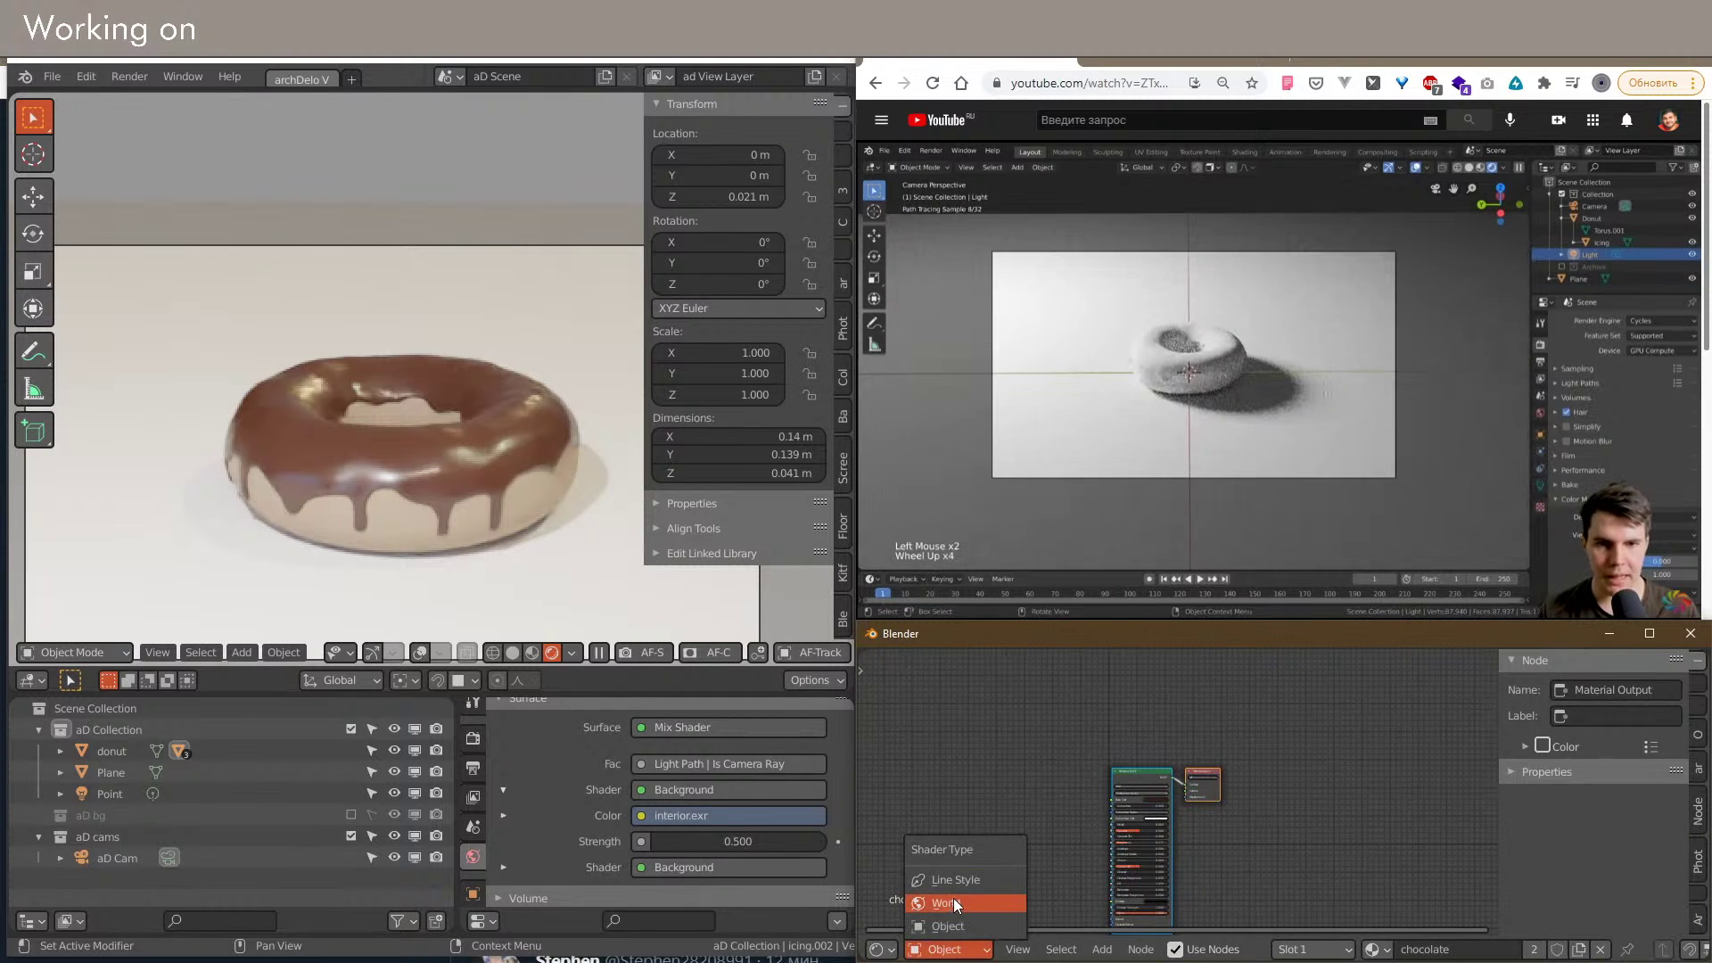
left_click(948, 903)
Step: Connect the white Background node directly to the World Output's Surface, bypassing the Mix Shader
scroll(1083, 801, "up", 3)
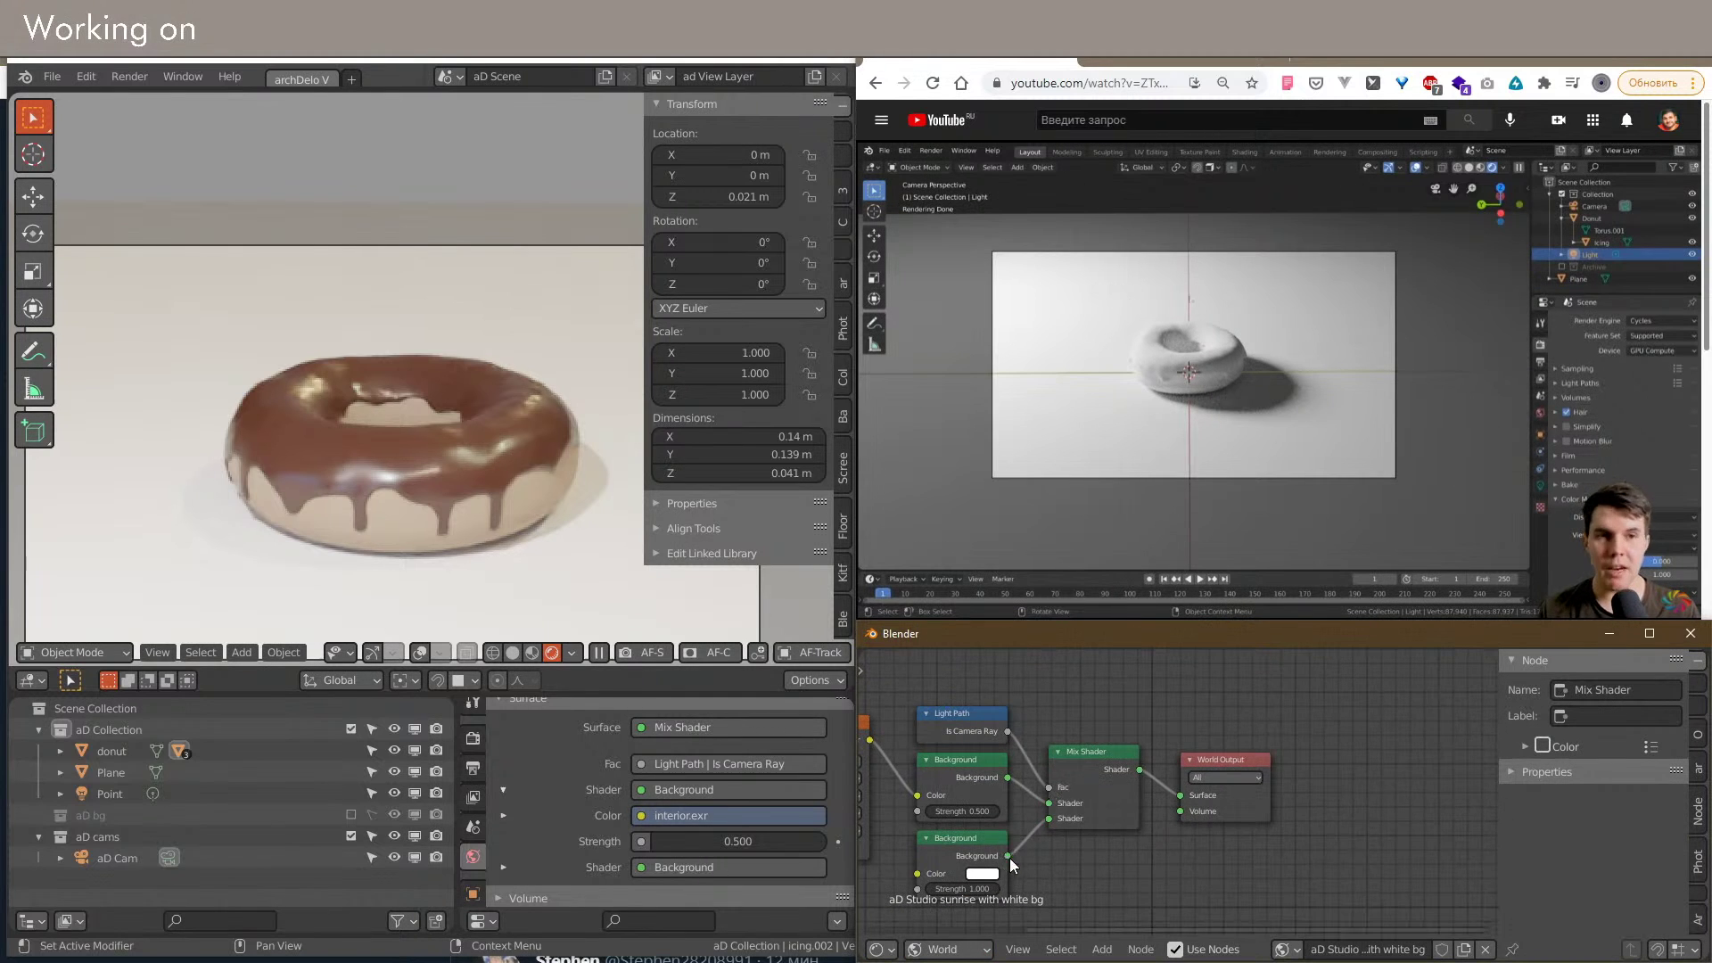
left_click_drag(1185, 797, 1184, 800)
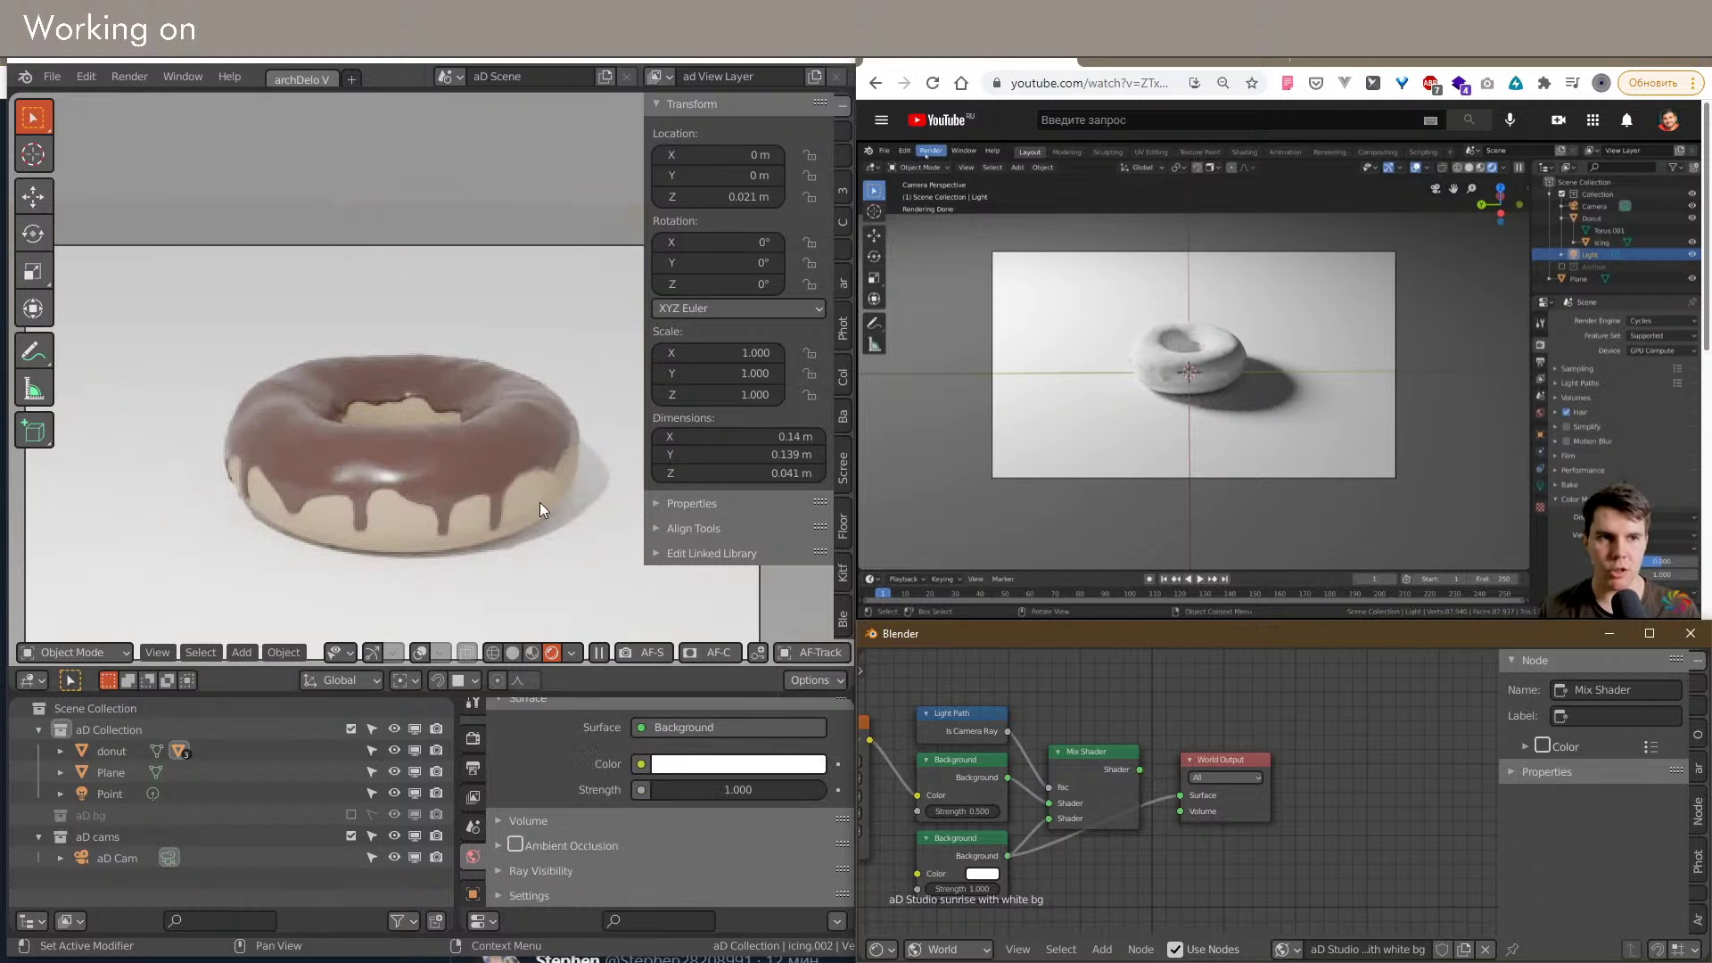
scroll(535, 501, "down", 2)
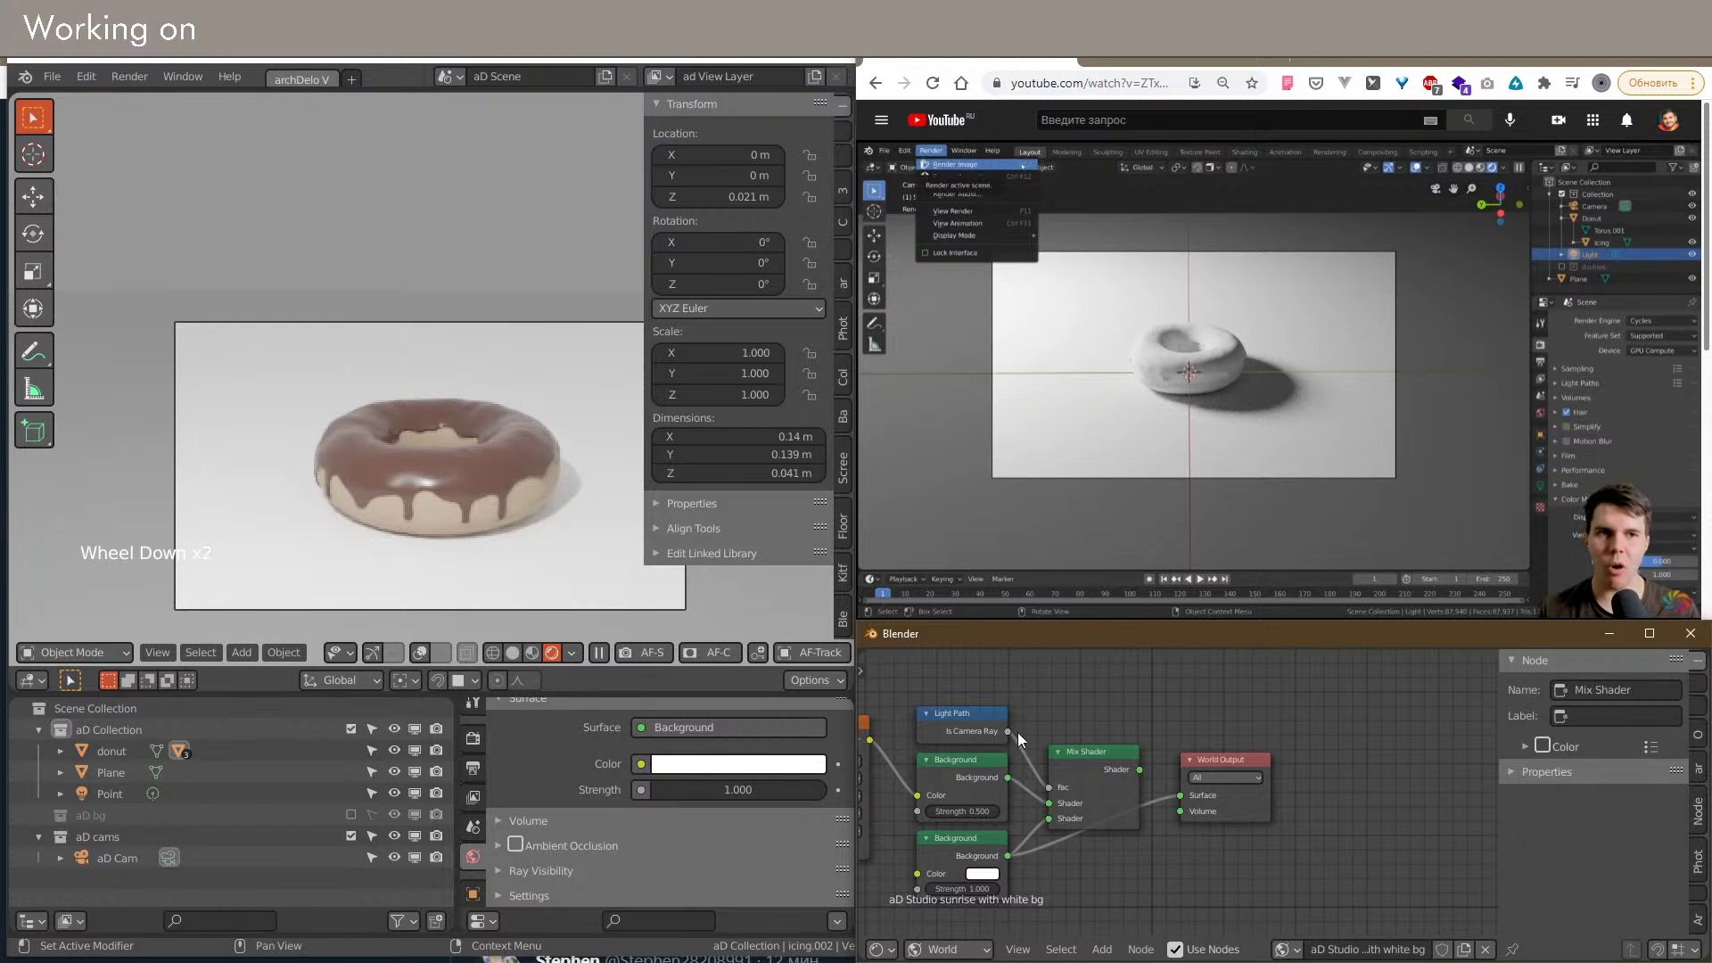
Step: Switch the second window's editor from the World nodes to a 3D Viewport
left_click(879, 949)
left_click(899, 737)
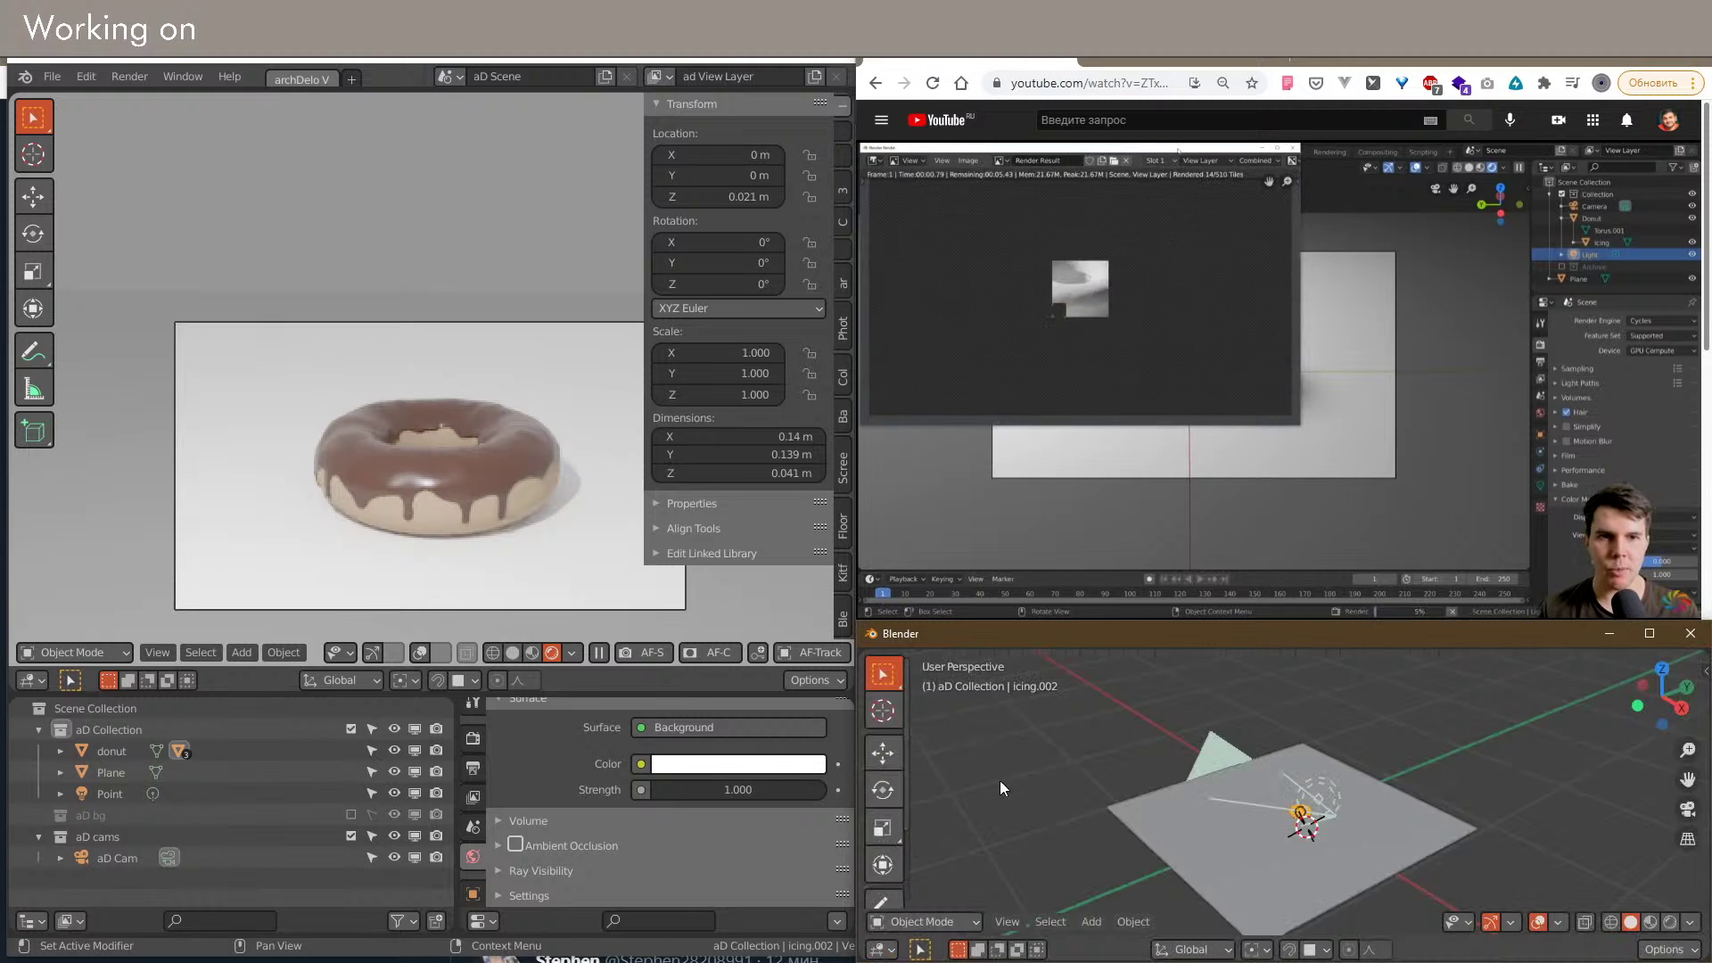
Step: Select the point light in a top view and reposition it beside the donut at about X -0.015 m, Y -0.413 m
key("KP_7")
scroll(1226, 856, "up", 5)
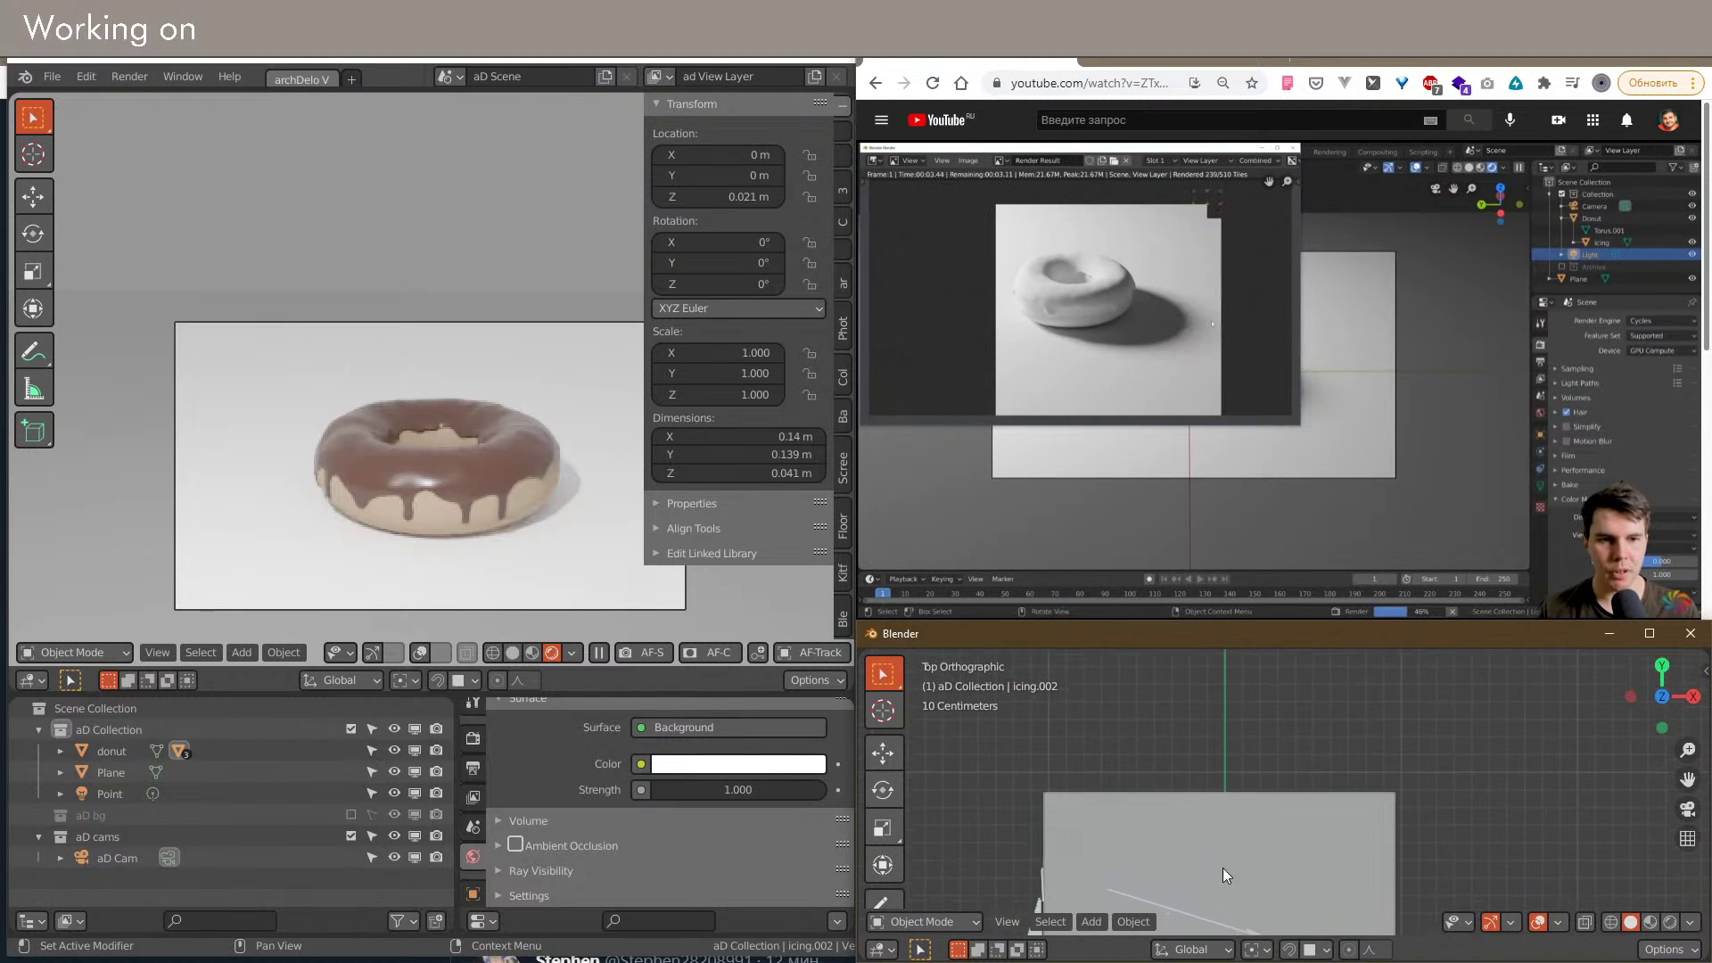
middle_click_drag(1175, 811, 1206, 767, "shift")
scroll(1208, 809, "down", 2)
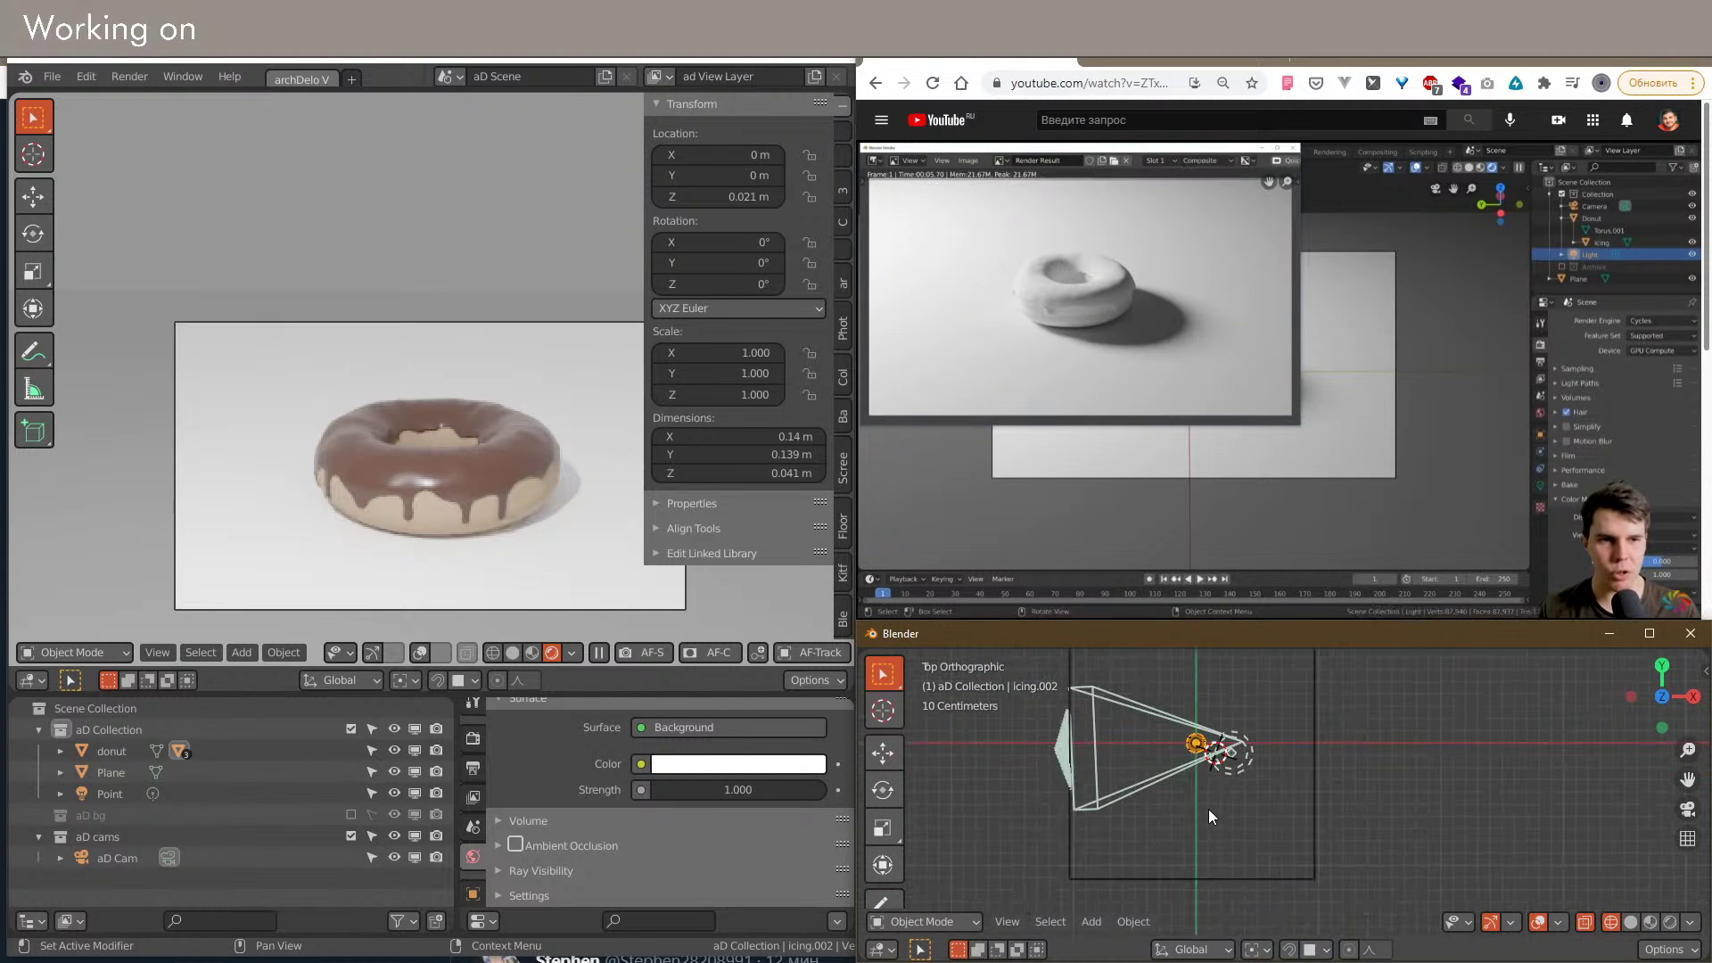
left_click(1234, 777)
scroll(1223, 813, "down", 2)
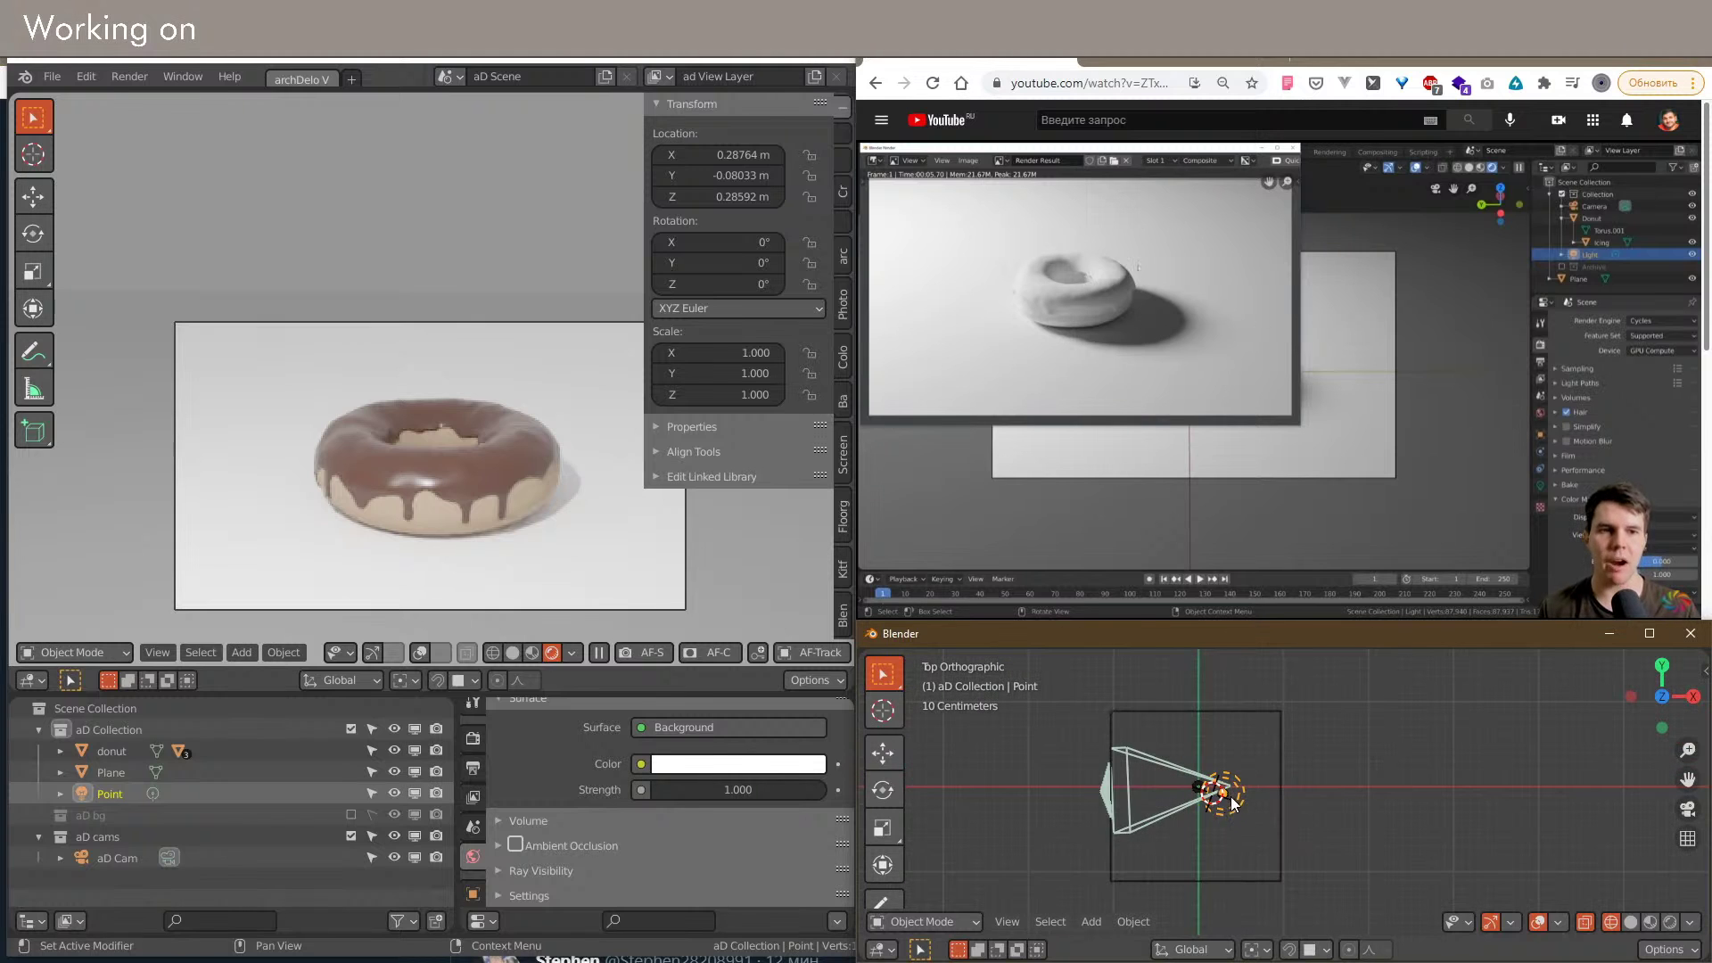
key("g")
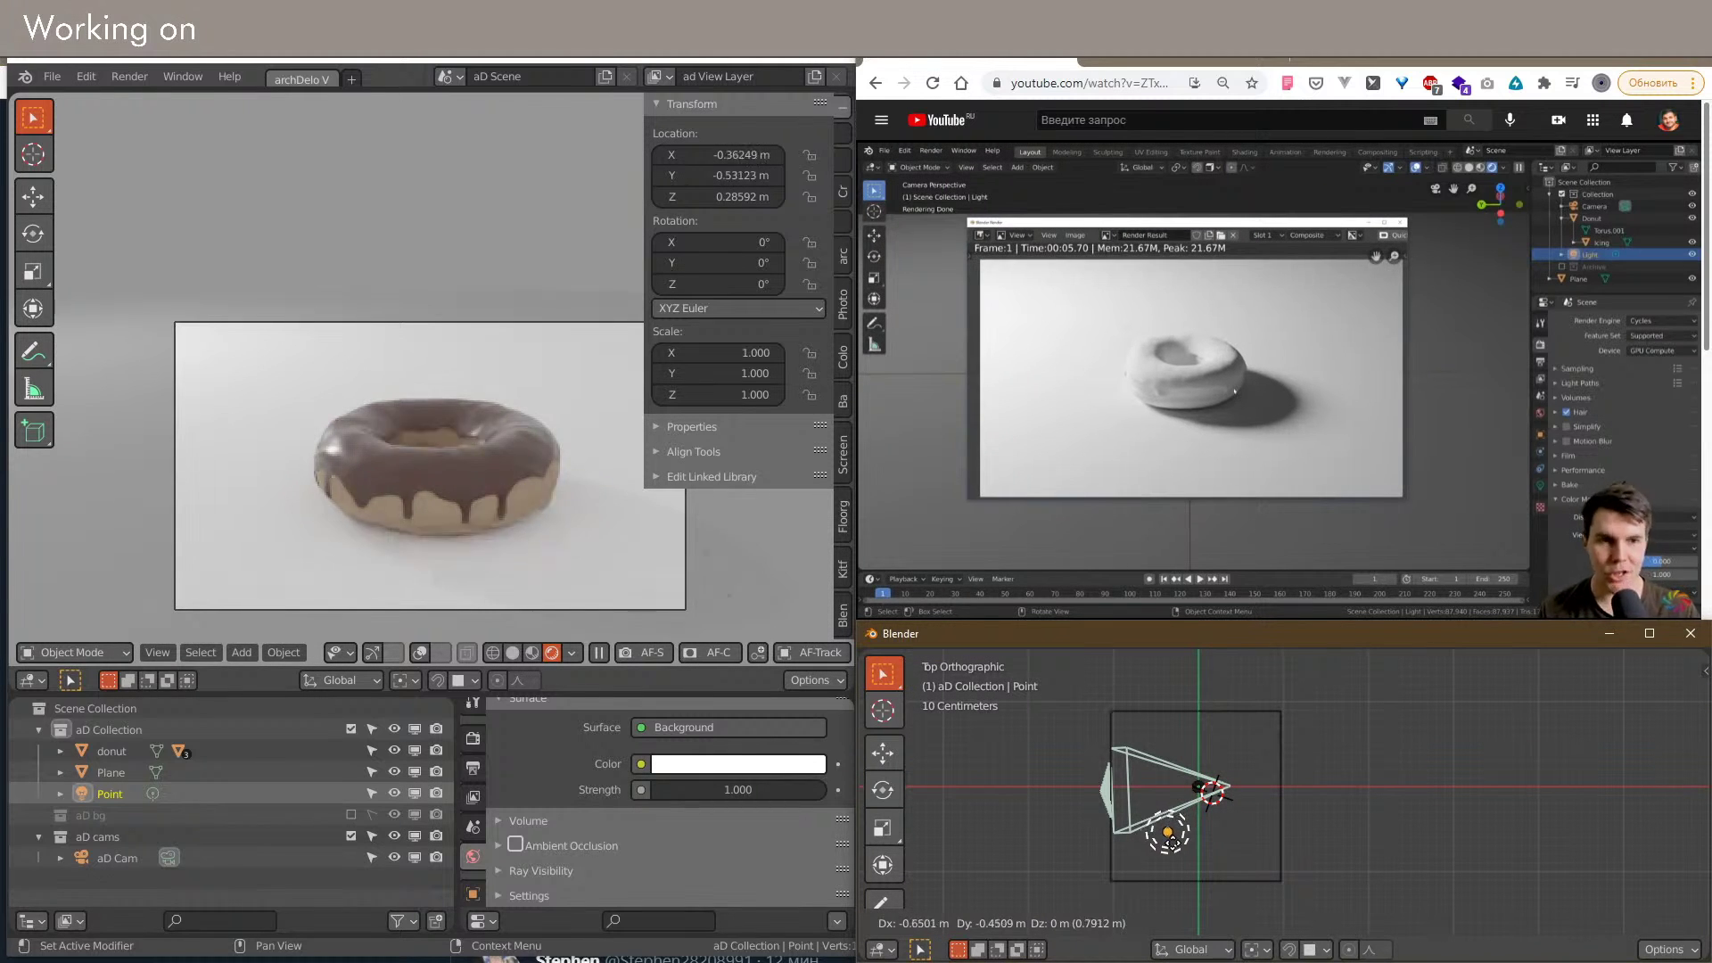
left_click(1206, 838)
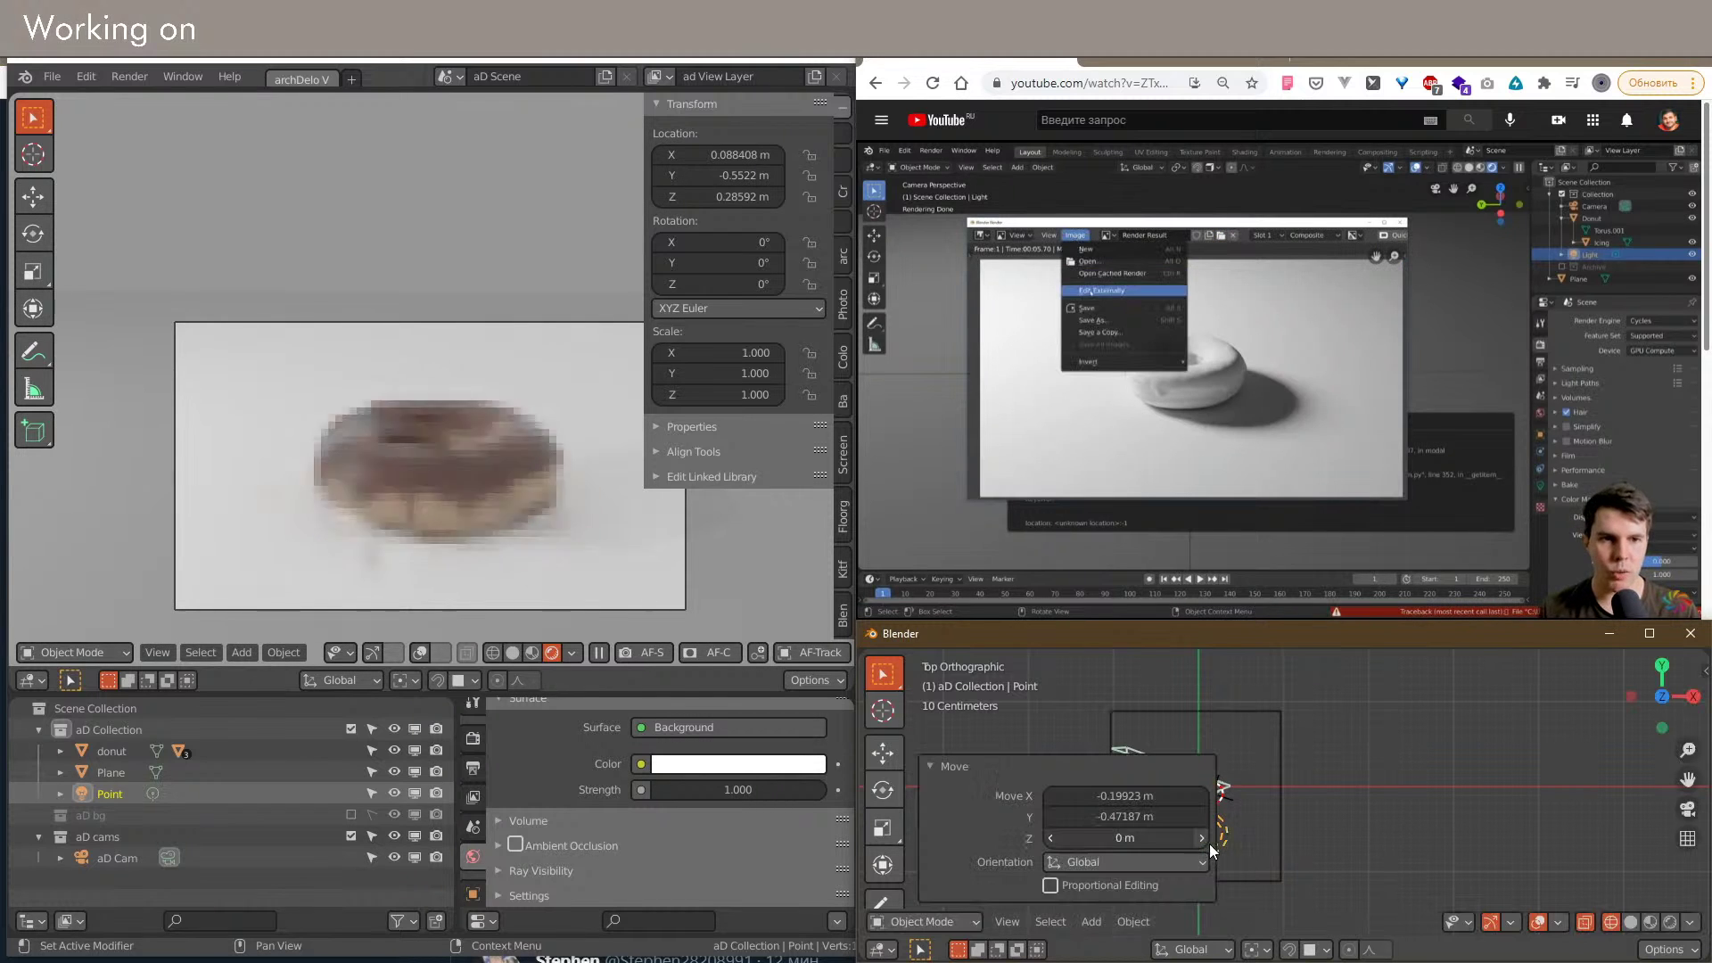
scroll(1398, 803, "up", 4)
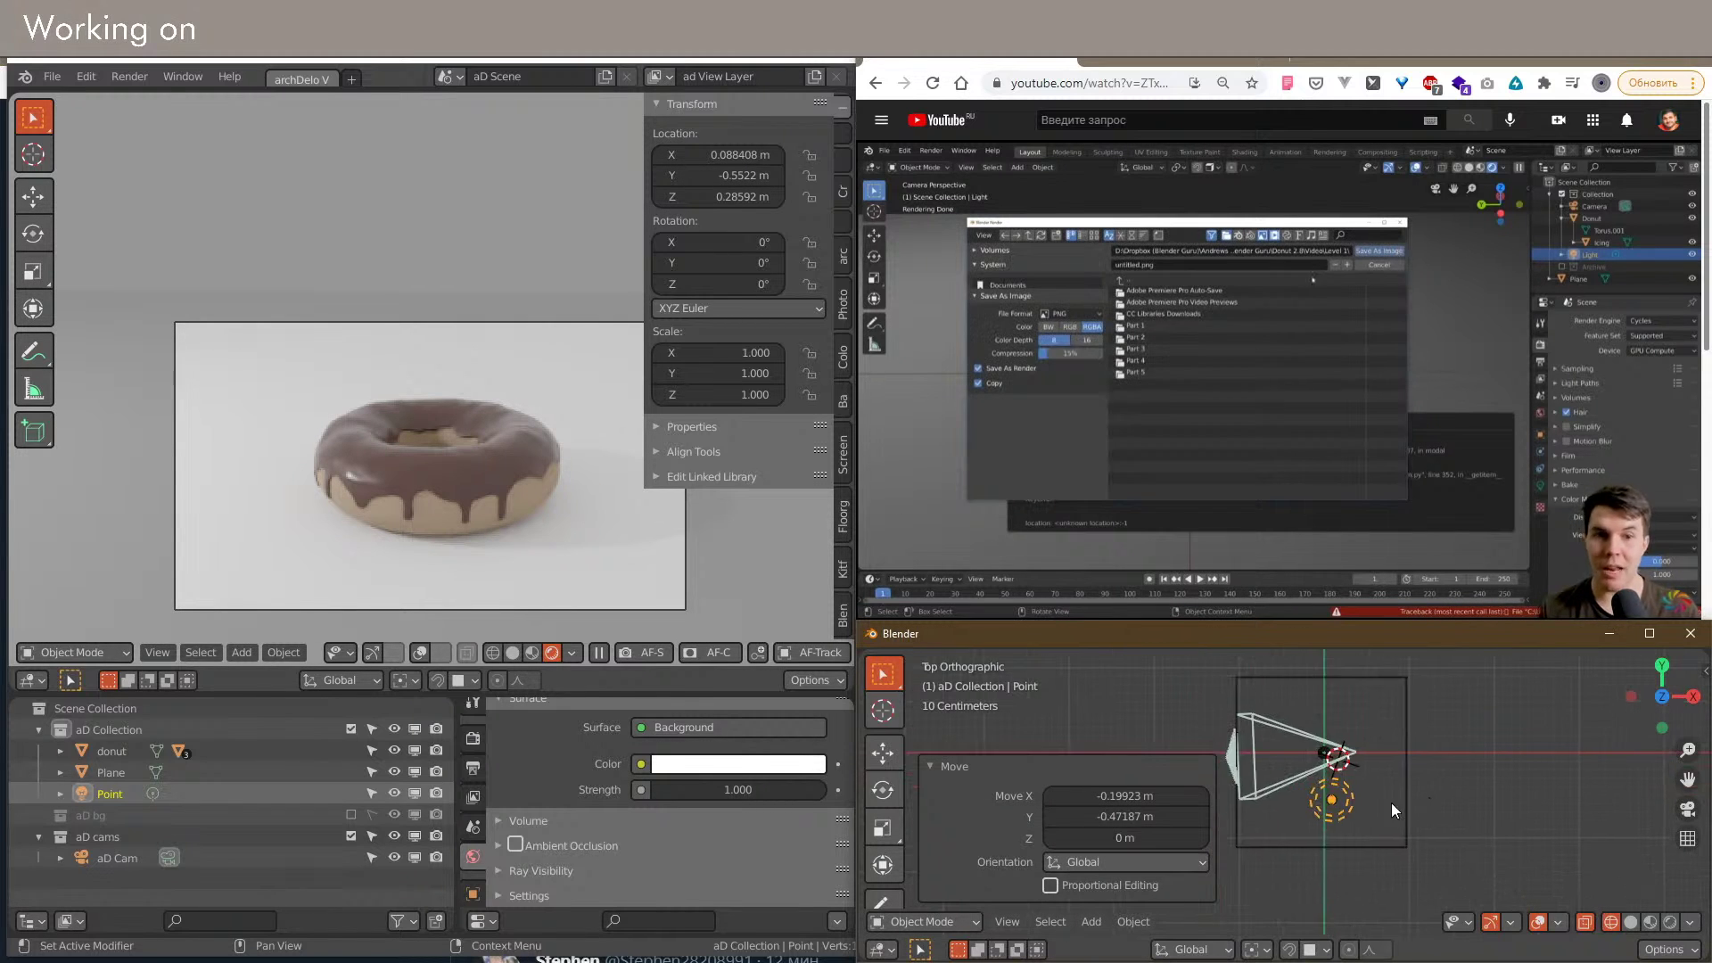
key("g")
left_click(1337, 790)
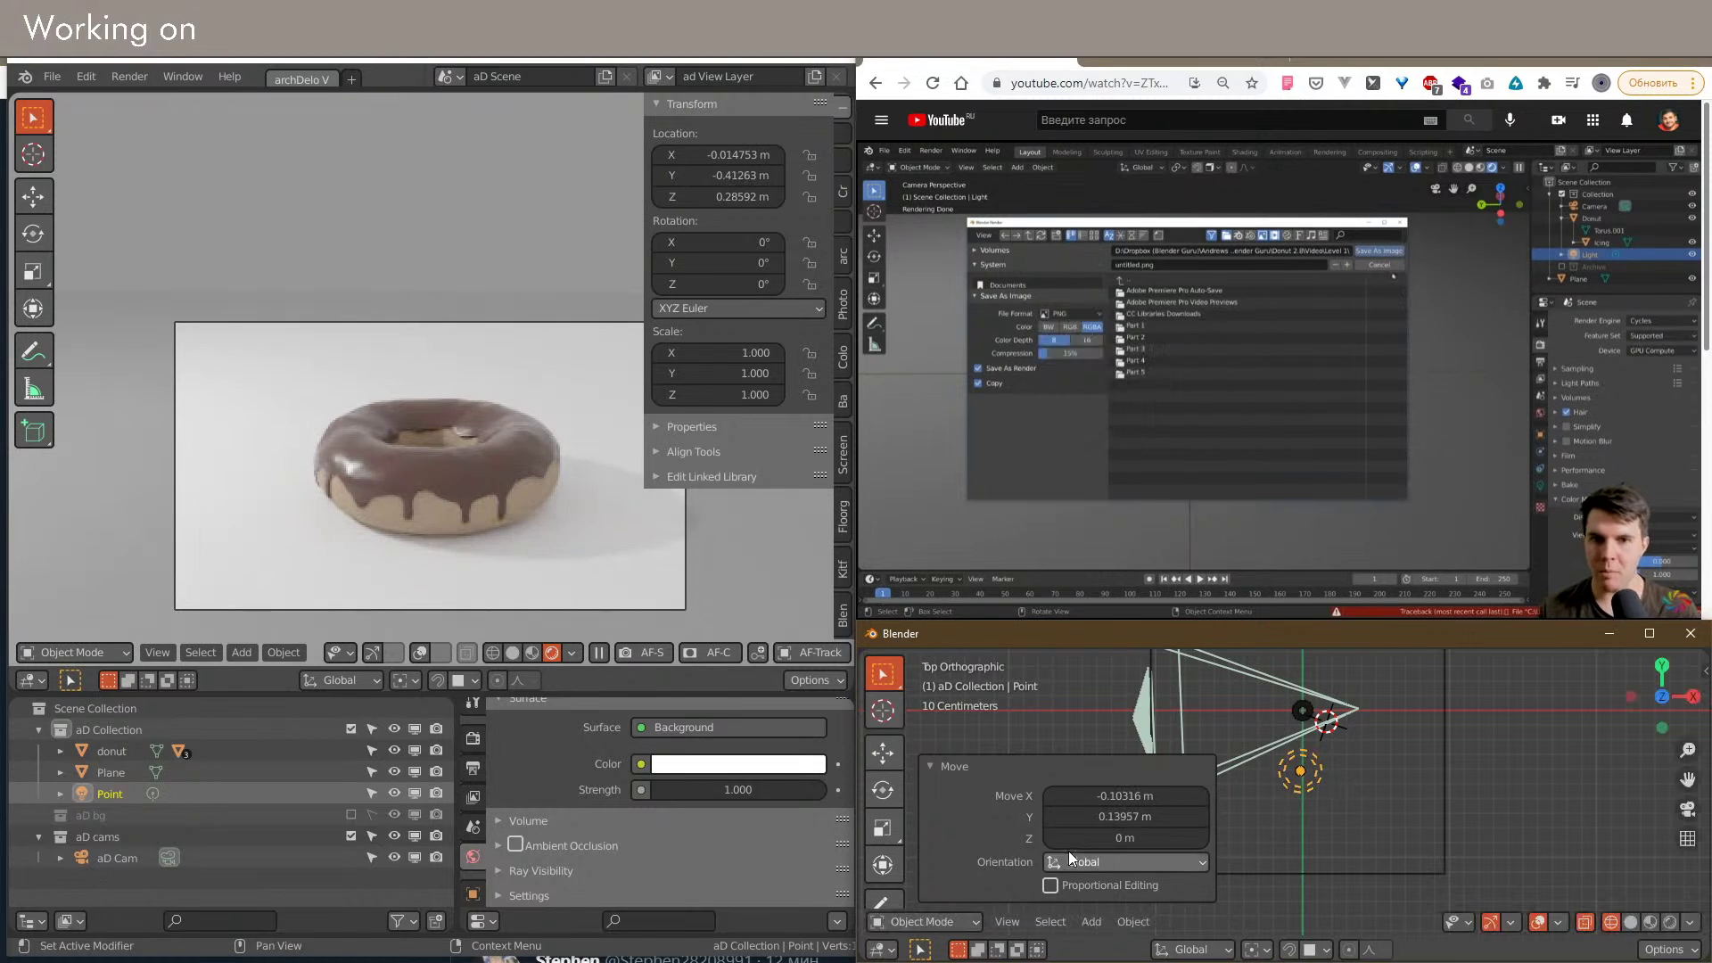
Step: Set the world background strength to 0.5
scroll(473, 794, "up", 5)
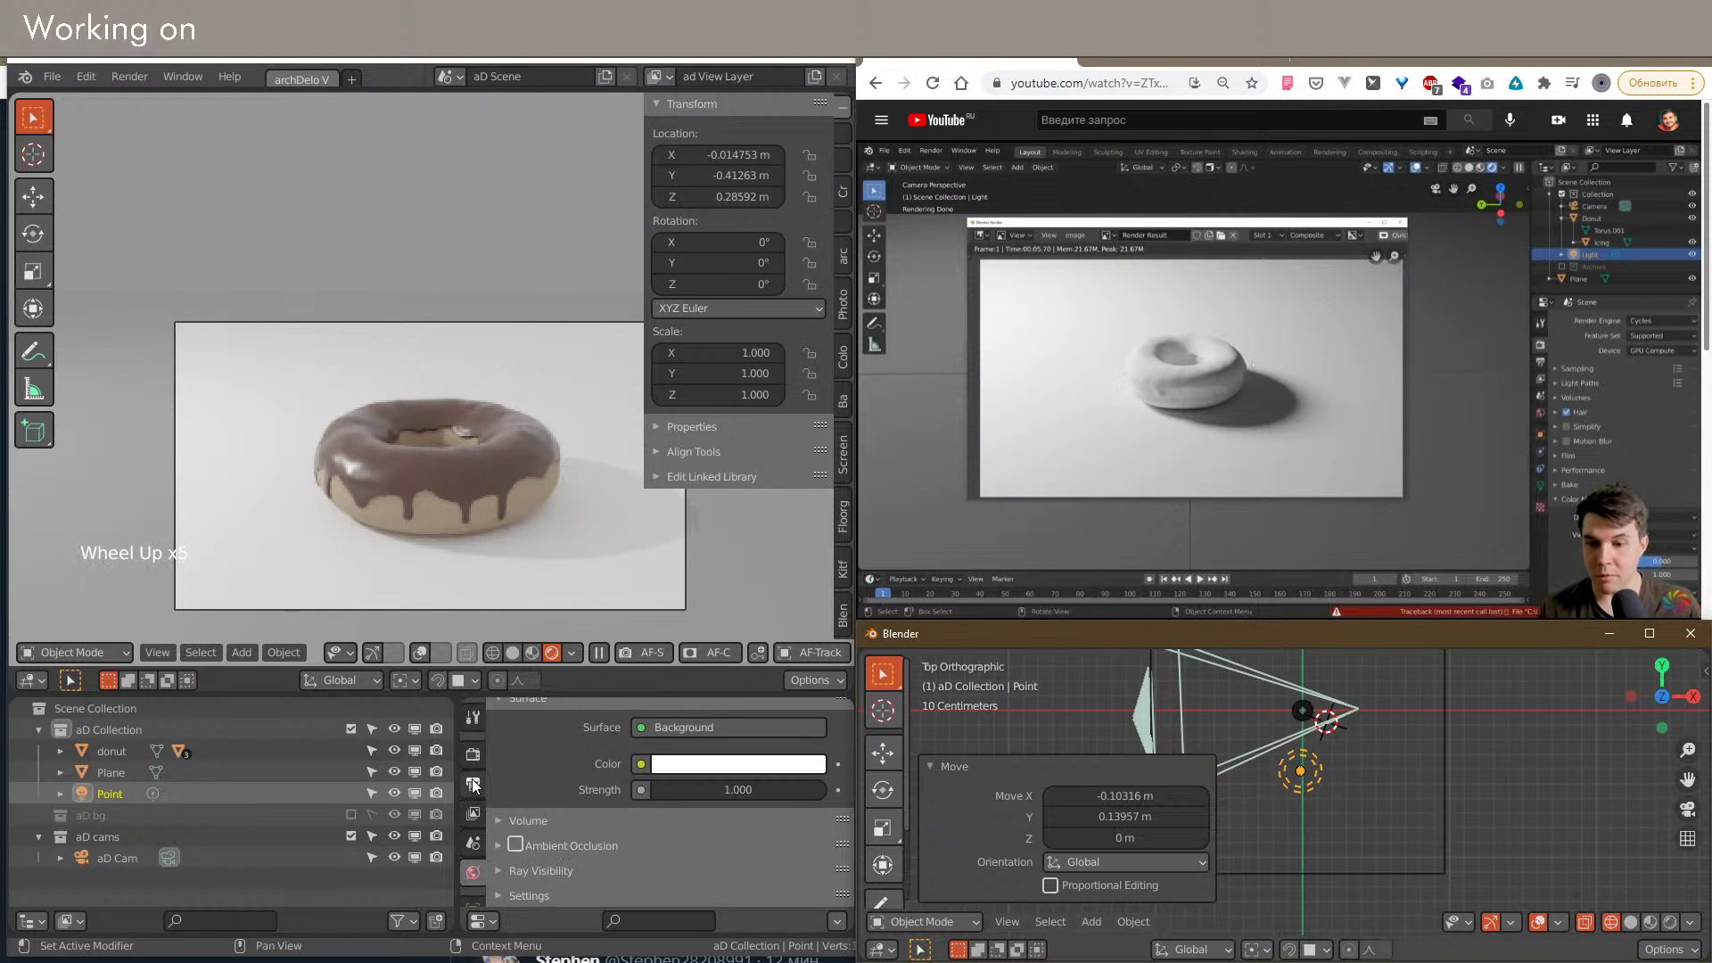
left_click(475, 870)
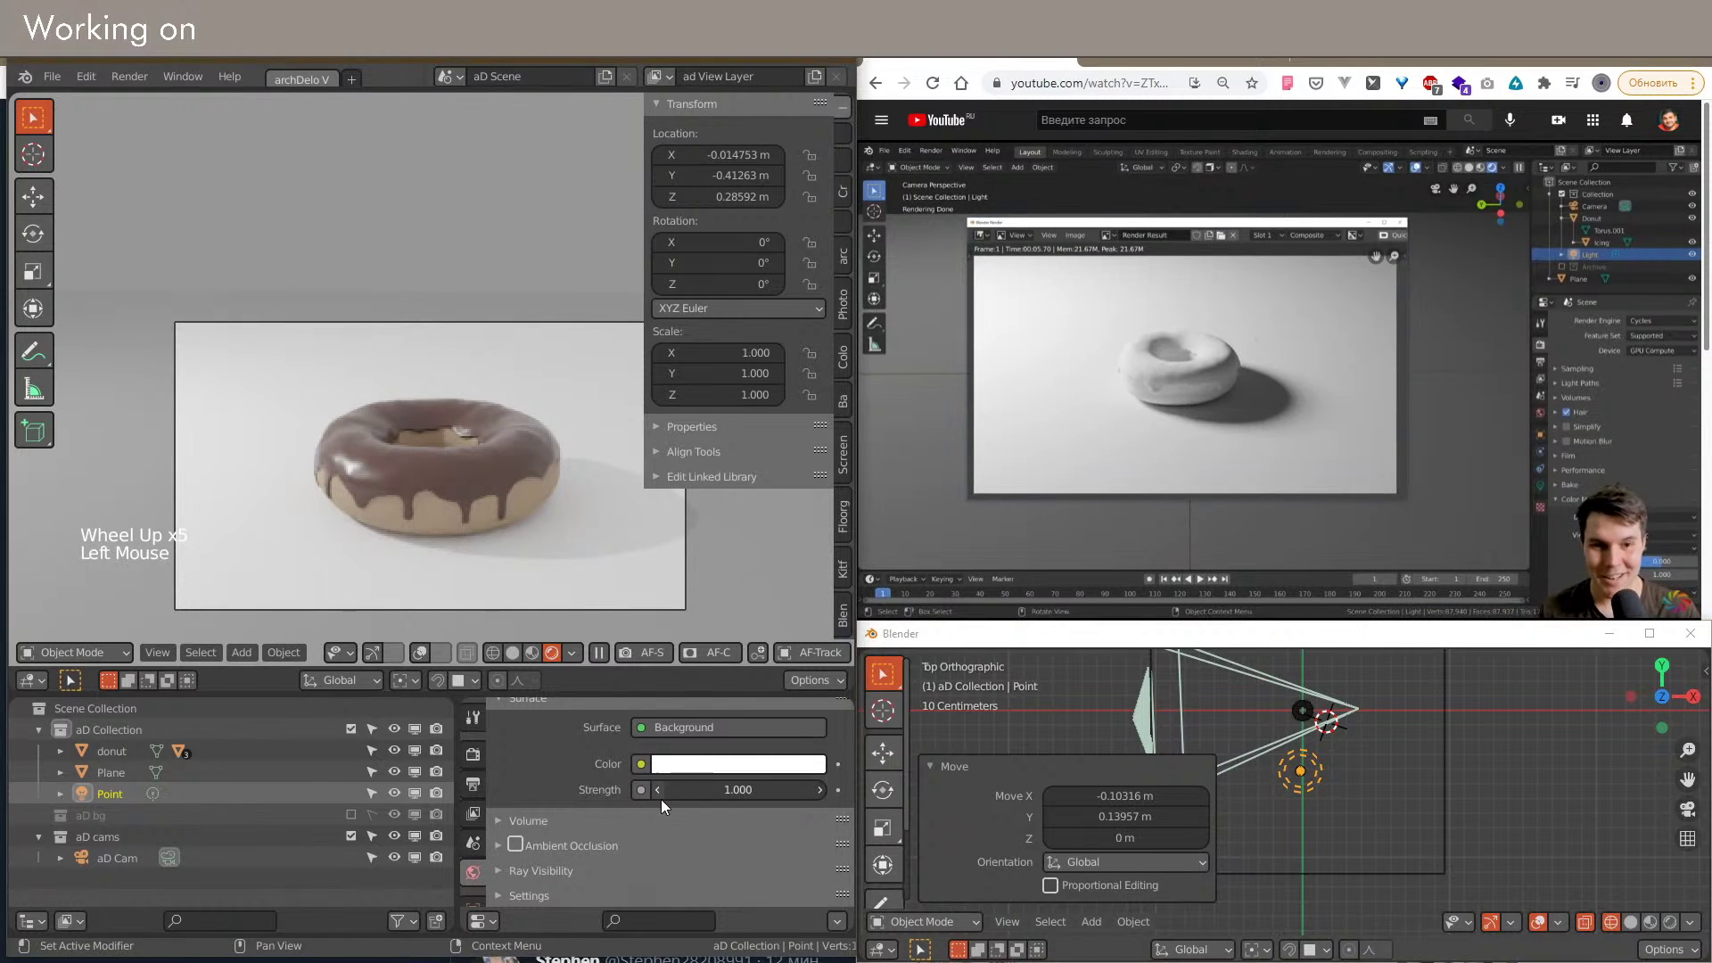
left_click(719, 791)
type(".5")
key("Return")
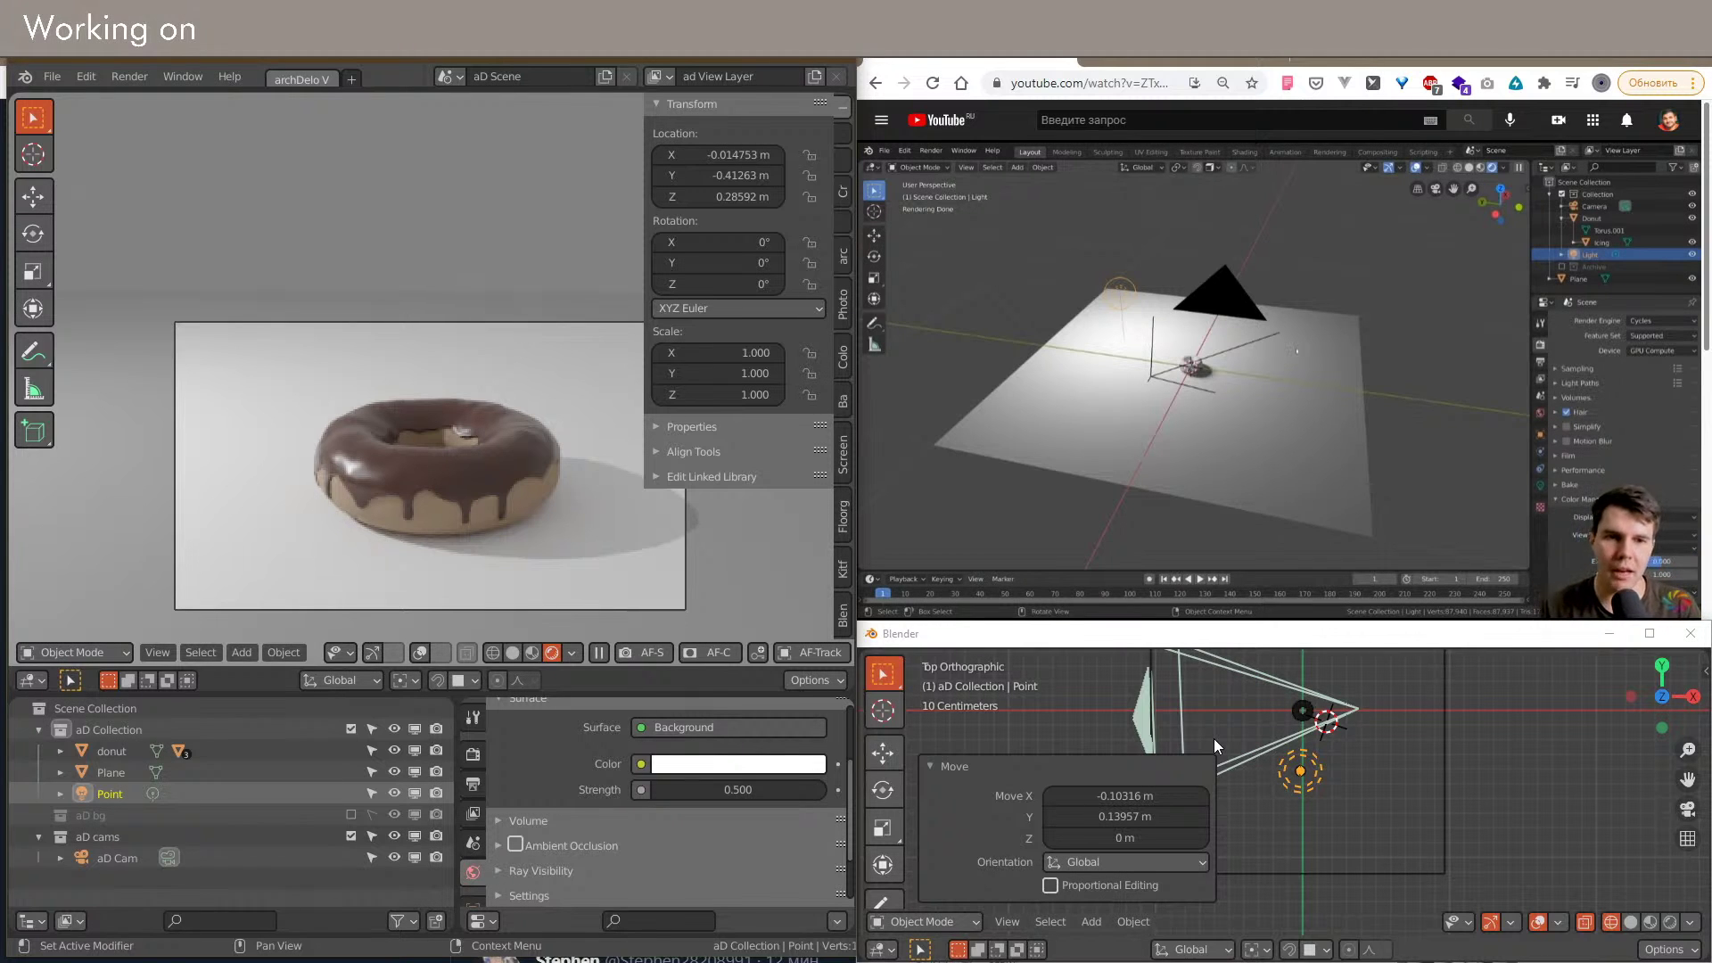
Step: Show the point light's data settings and increase its size to about 0.134 m
scroll(588, 834, "down", 3)
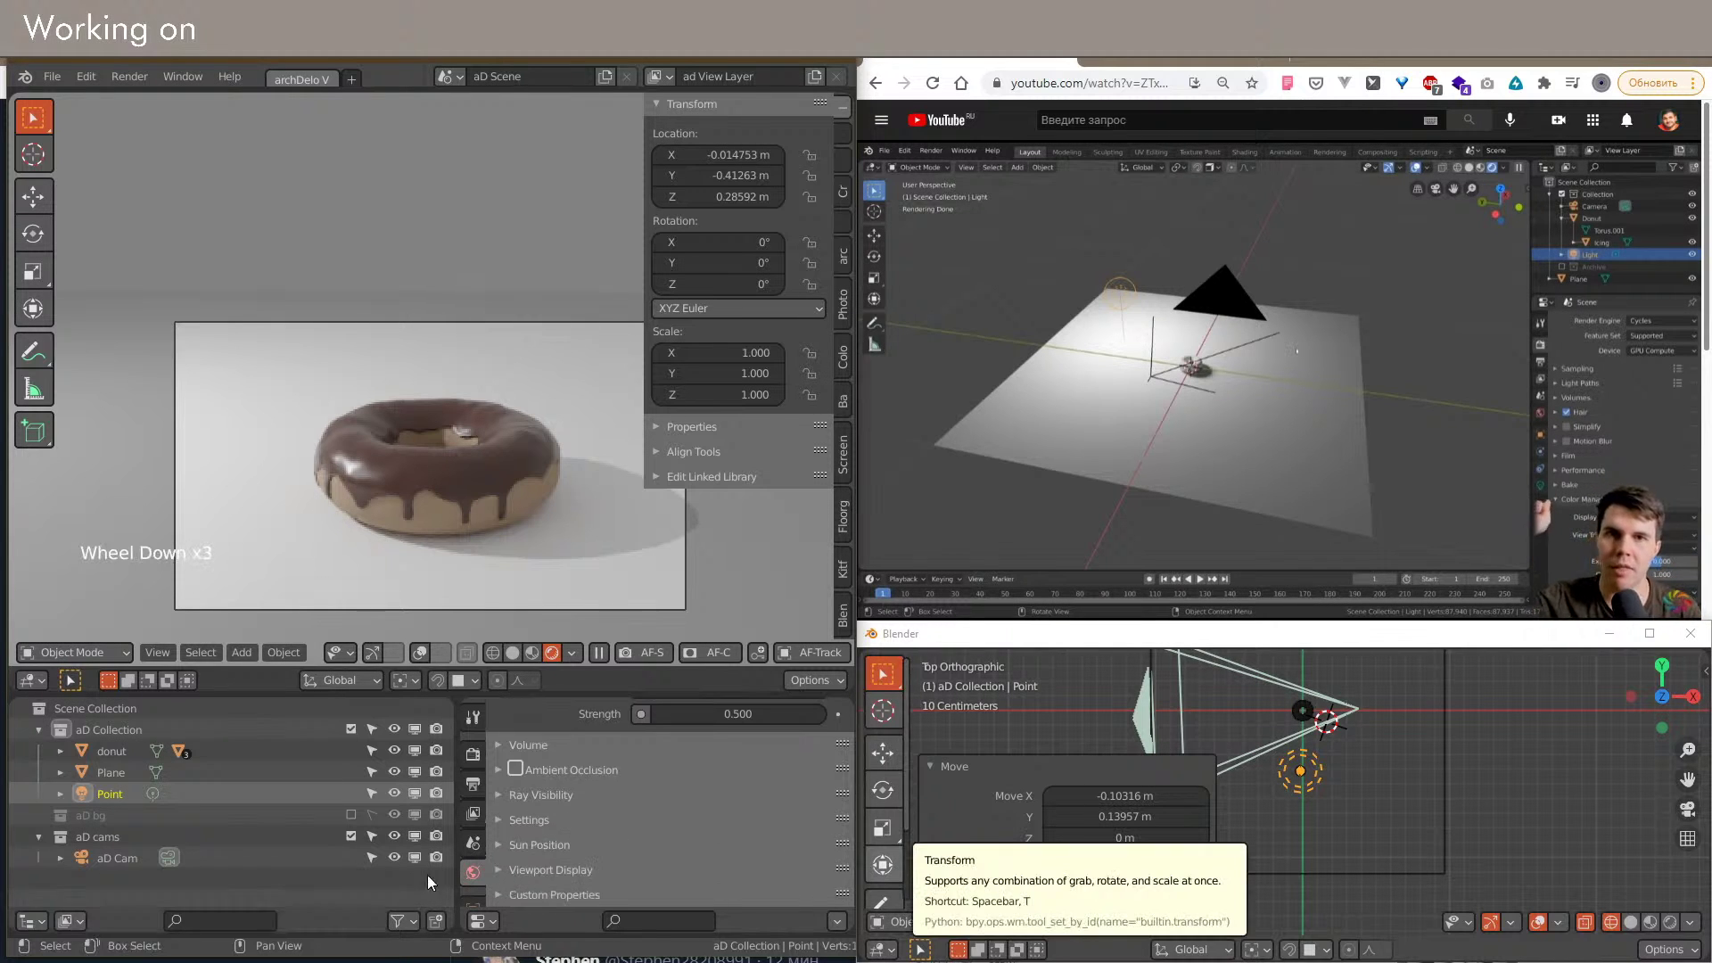
scroll(467, 883, "down", 5)
double_click(472, 841)
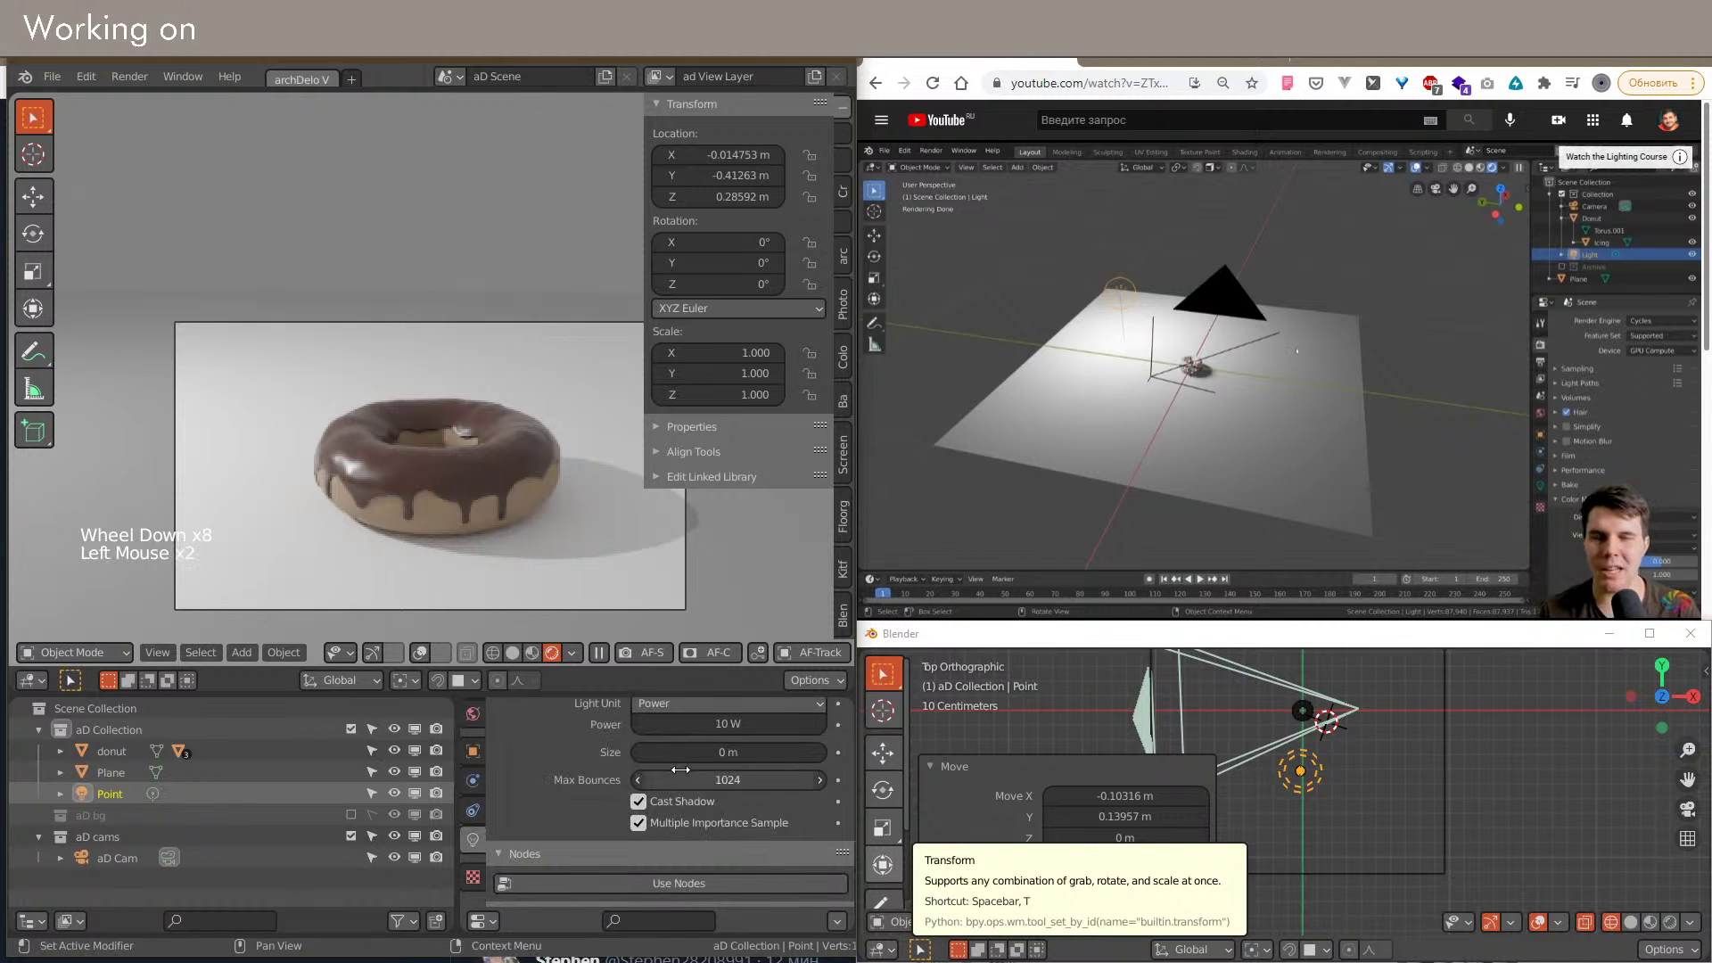
left_click_drag(707, 761, 742, 754, "shift")
Step: Move the point light closer to the donut, to about X 0.026 m, Y -0.357 m
middle_click_drag(1271, 784, 1257, 812, "shift")
scroll(1276, 803, "up", 4)
key("g")
left_click(1319, 808)
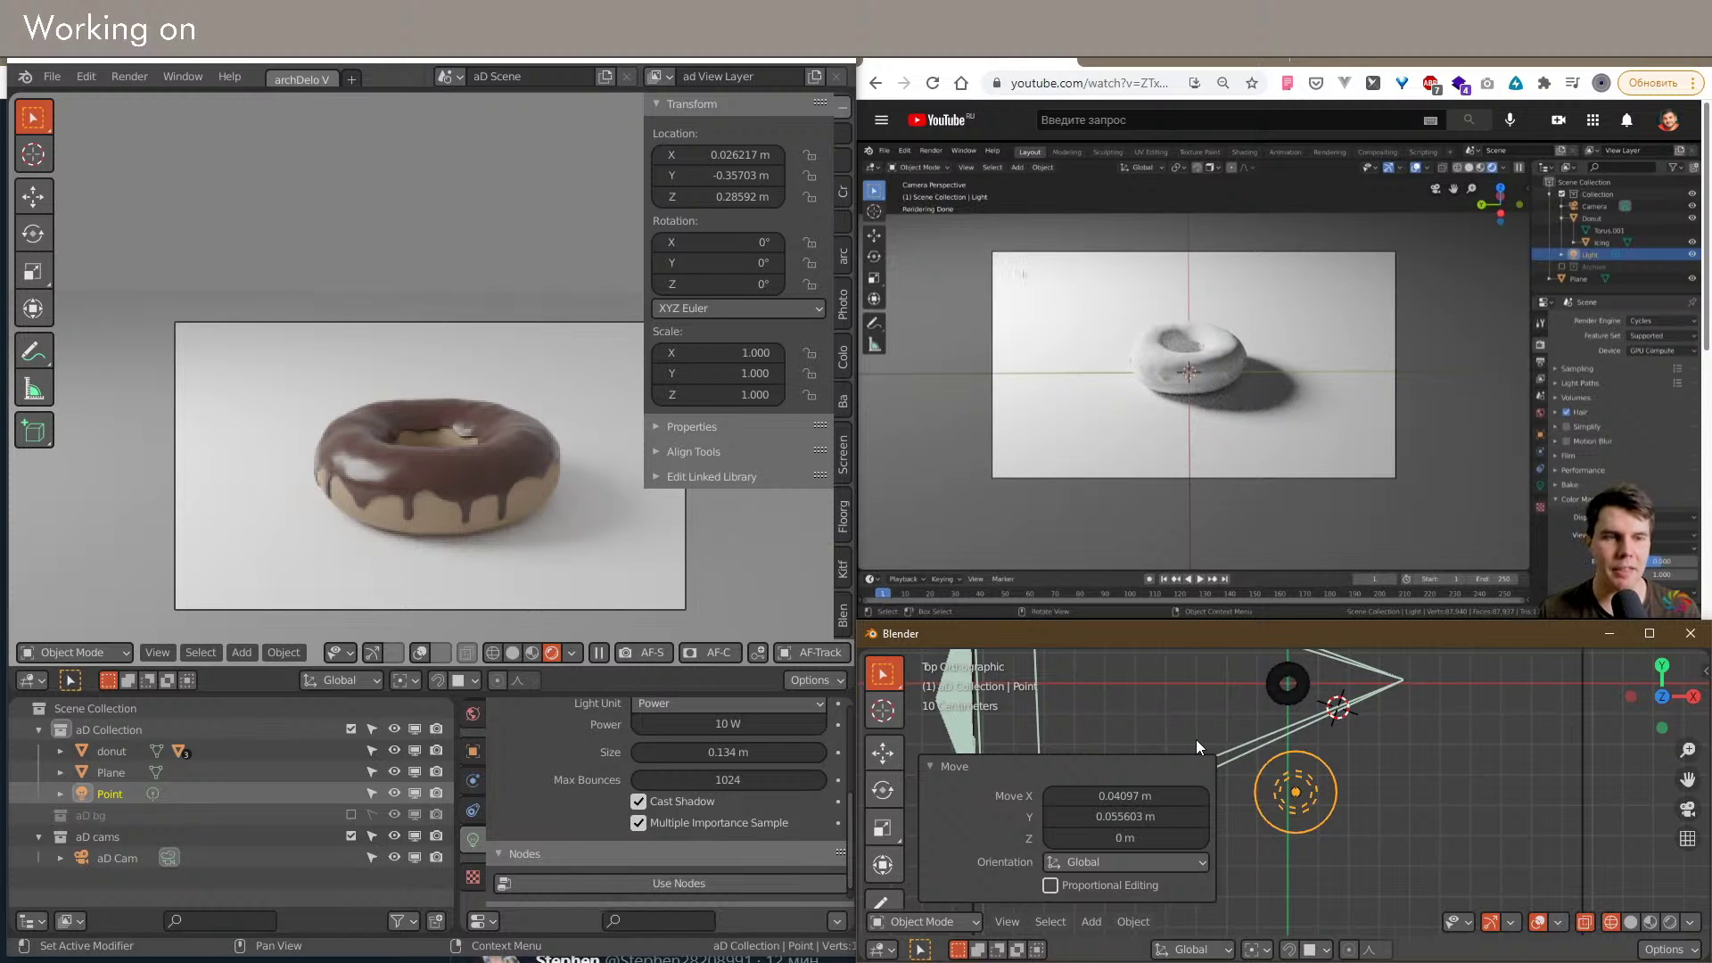
Step: Inspect the donut's lighting up close, turn the main viewport's overlays back on and return to the camera view
scroll(357, 544, "up", 11)
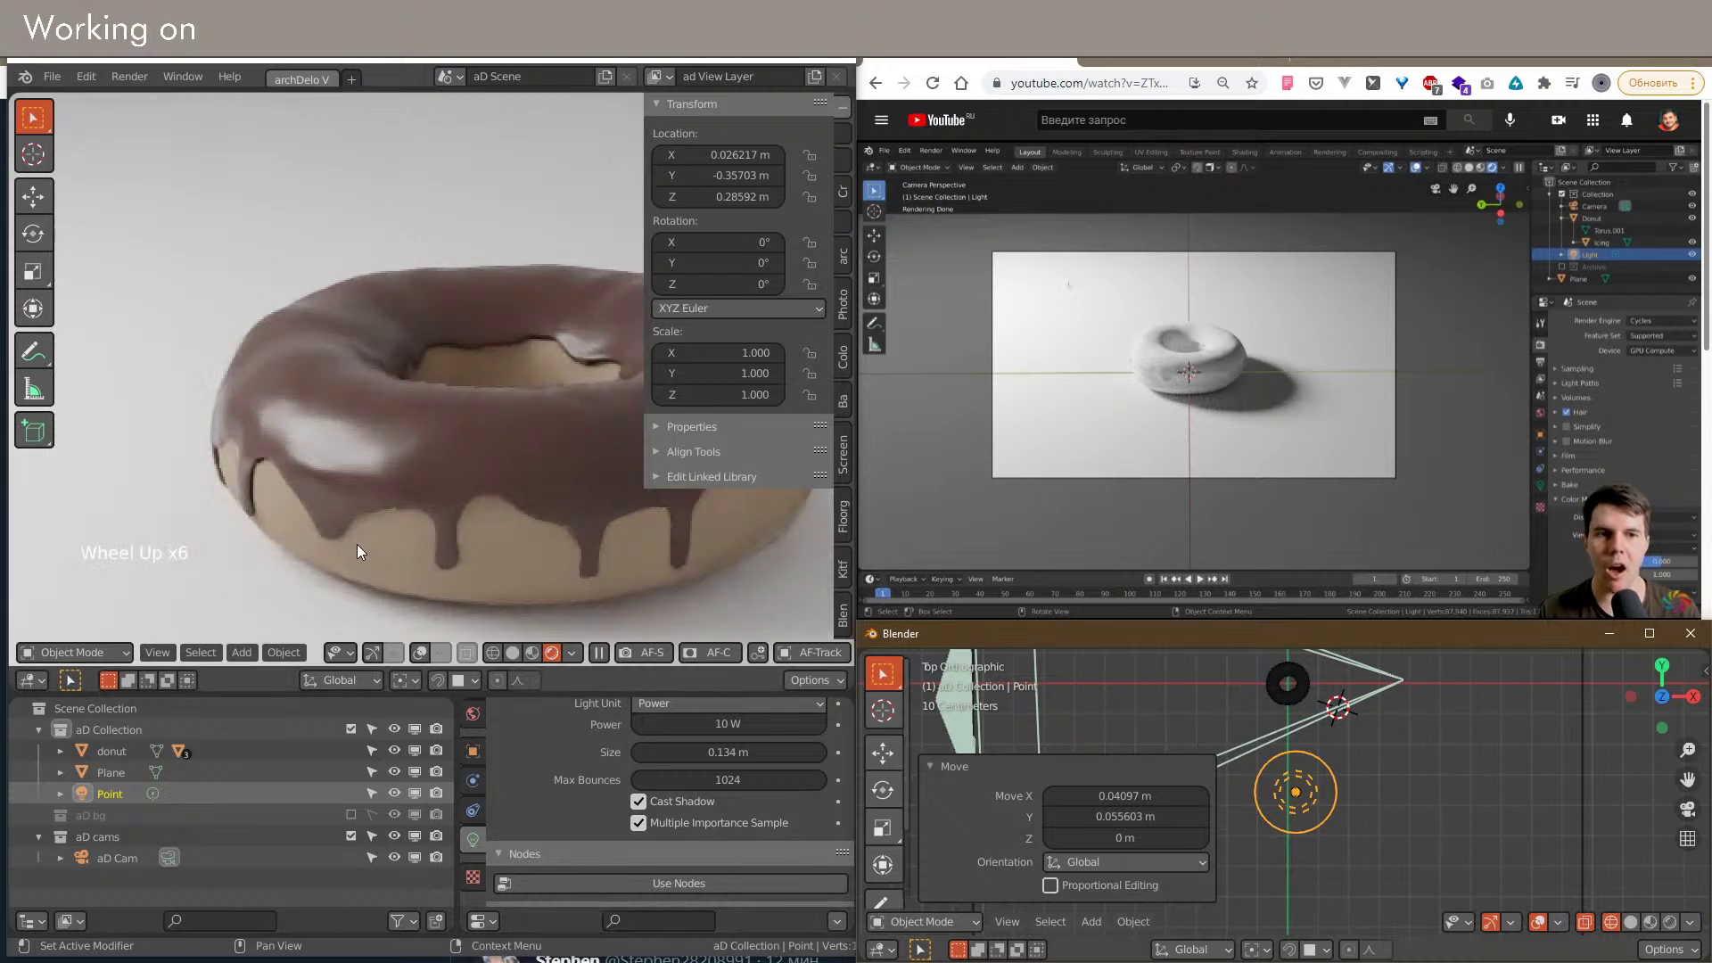
scroll(309, 585, "up", 9)
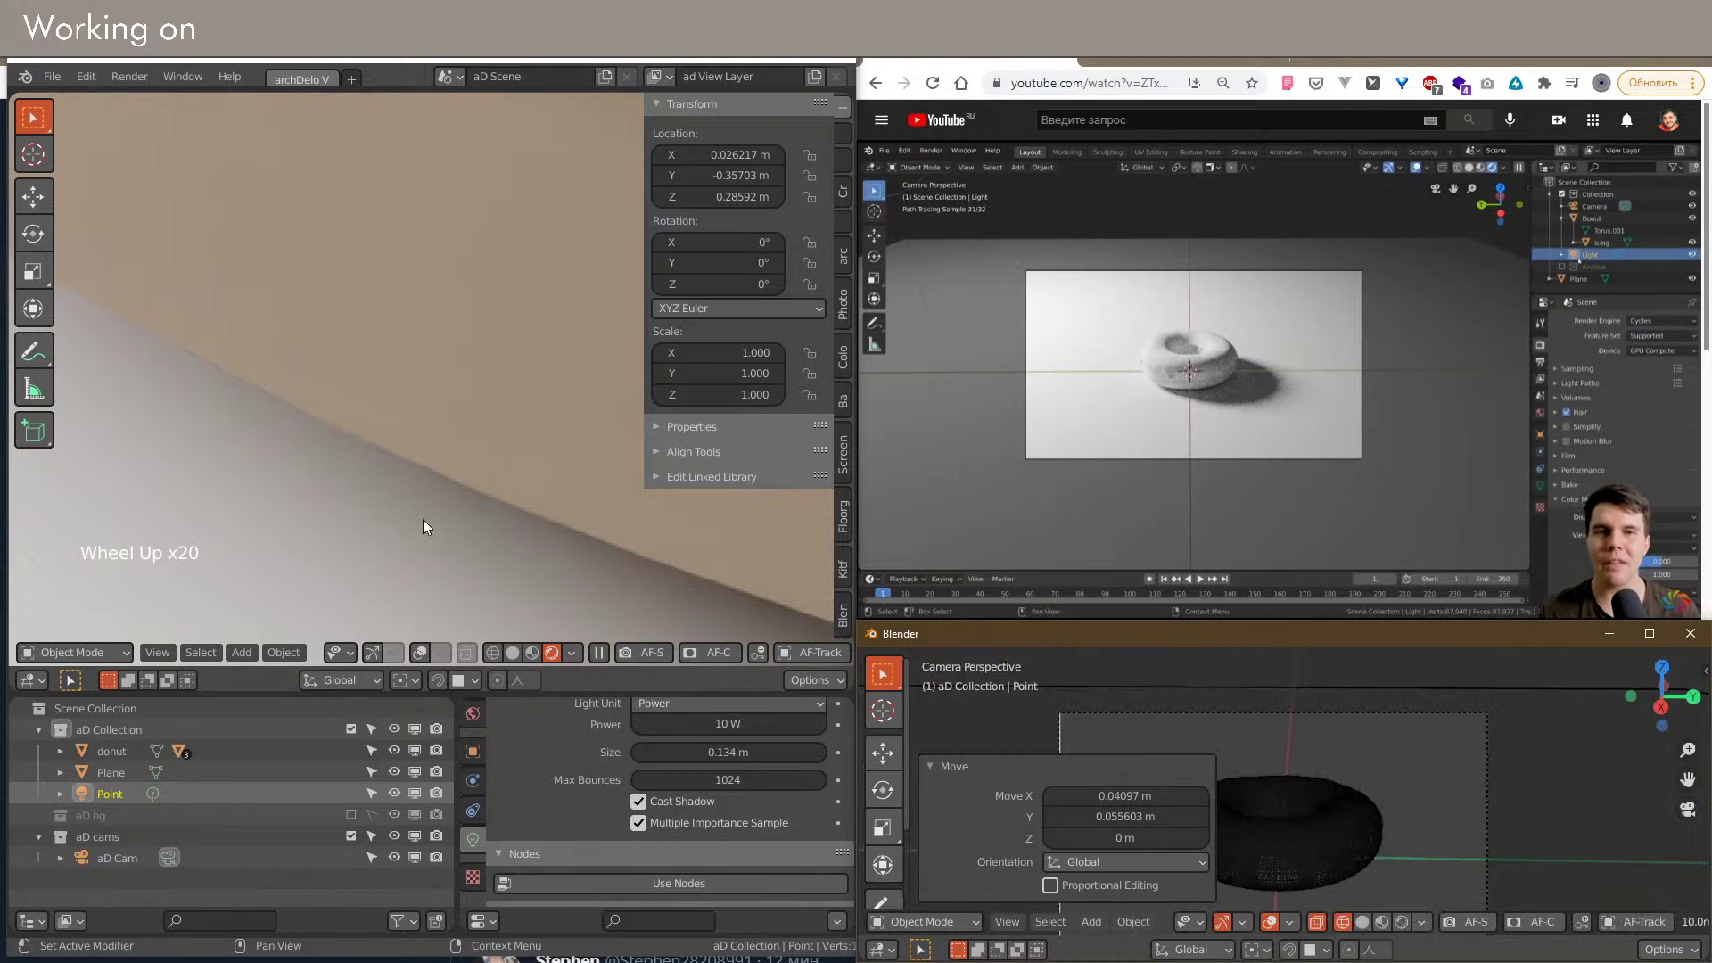
middle_click(443, 361)
key("KP_0")
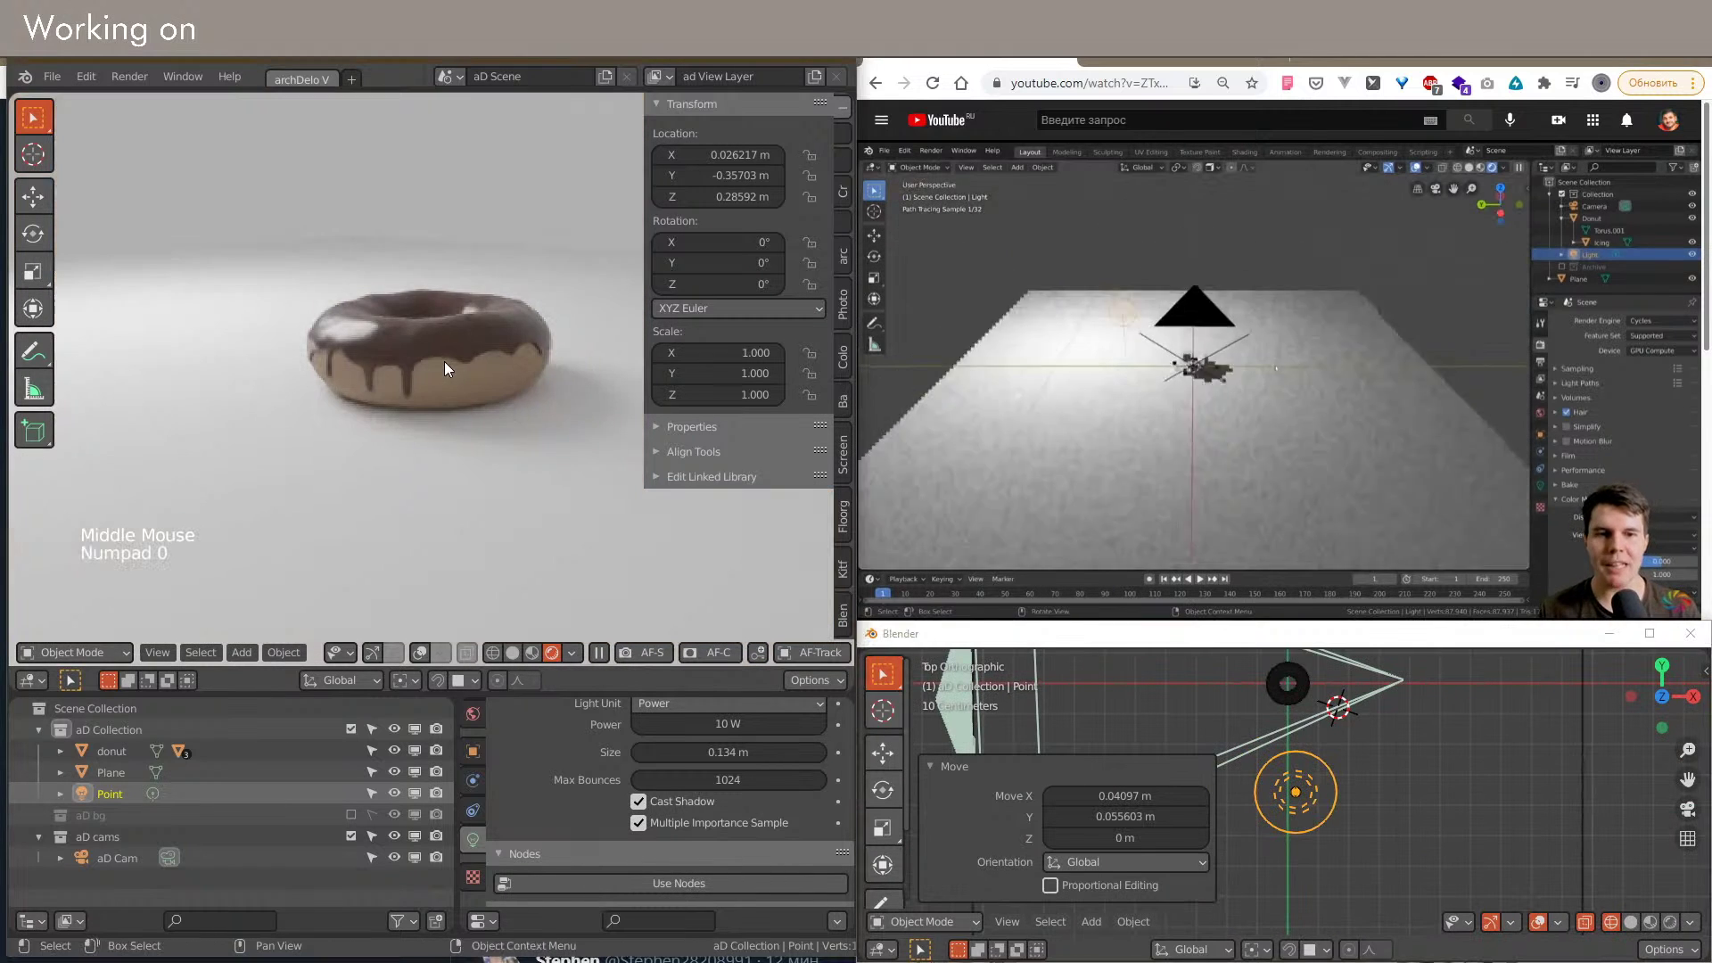
scroll(426, 421, "down", 10)
key("shift+alt+z")
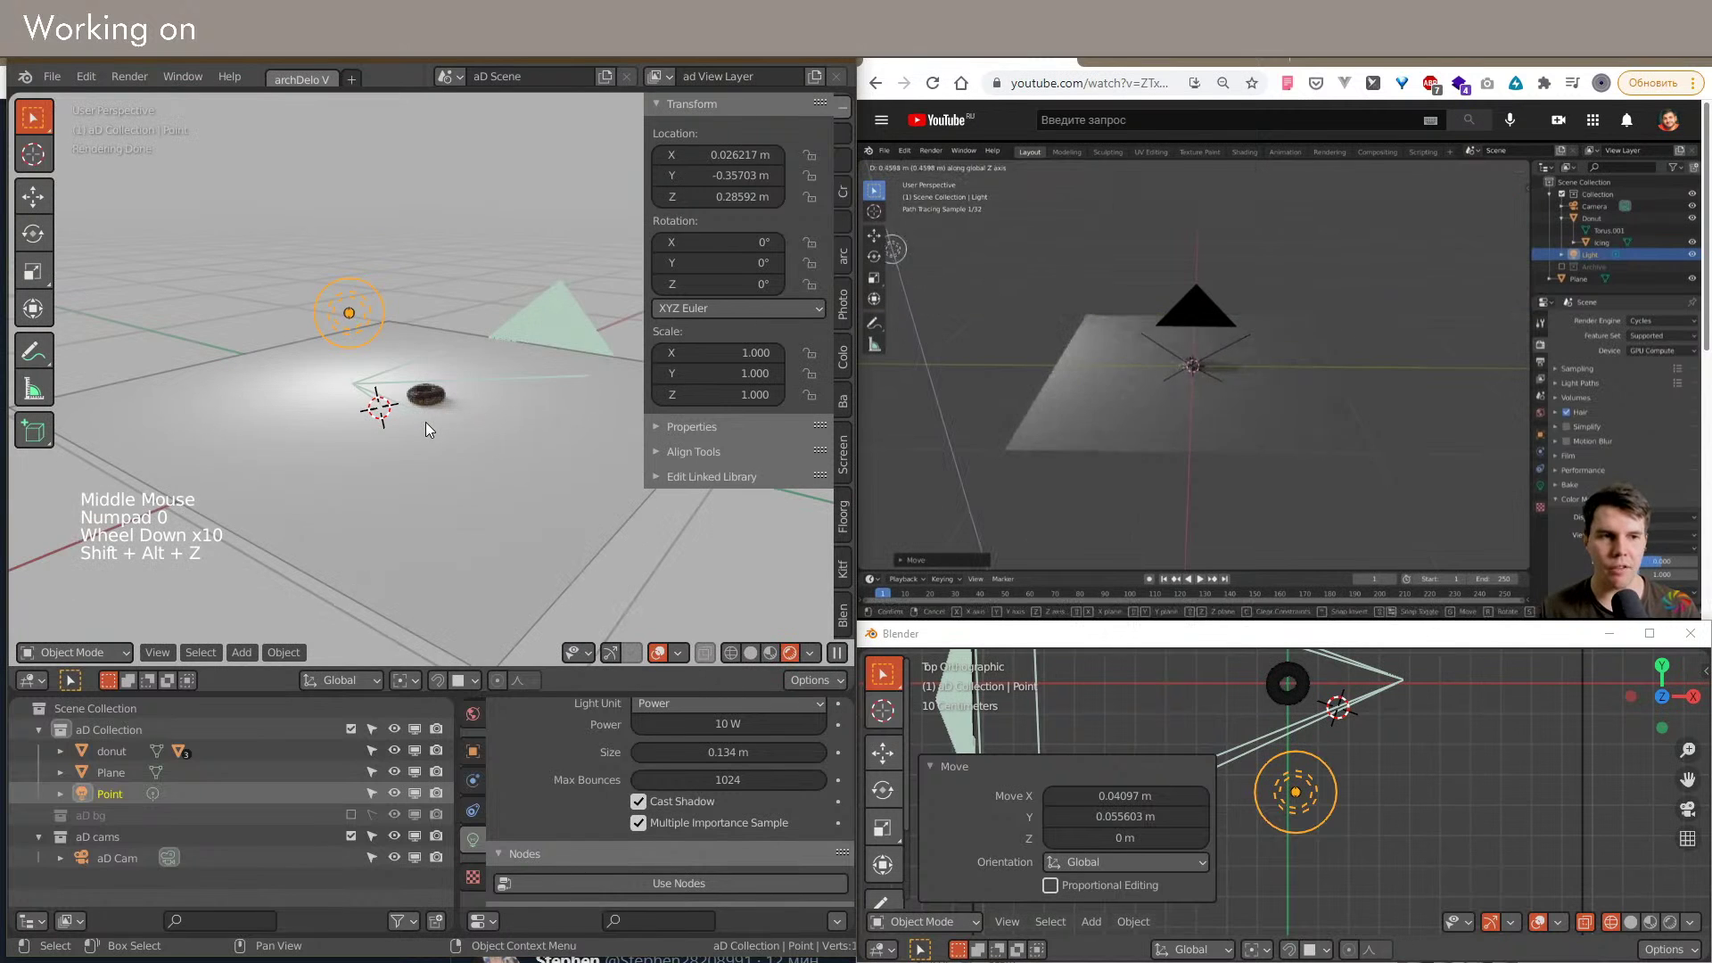
key("KP_0")
scroll(426, 421, "down", 20)
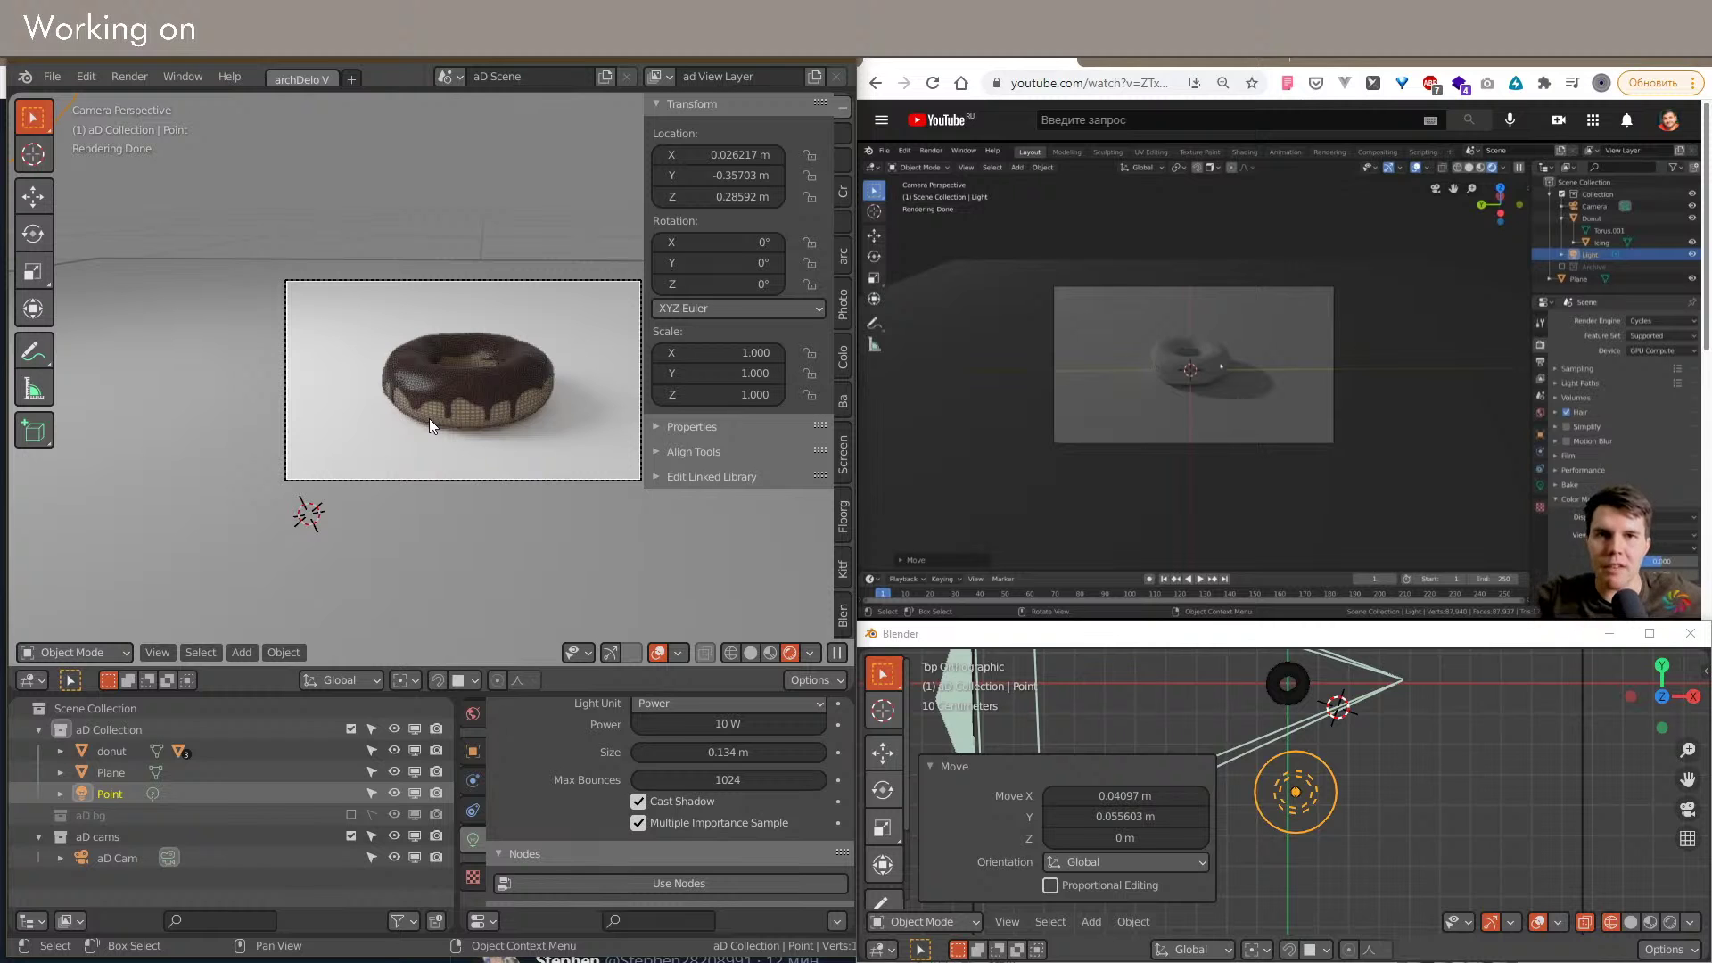
Step: Move the point light several metres away along negative Y, and about 52.8 m down along Z
scroll(1385, 854, "down", 8)
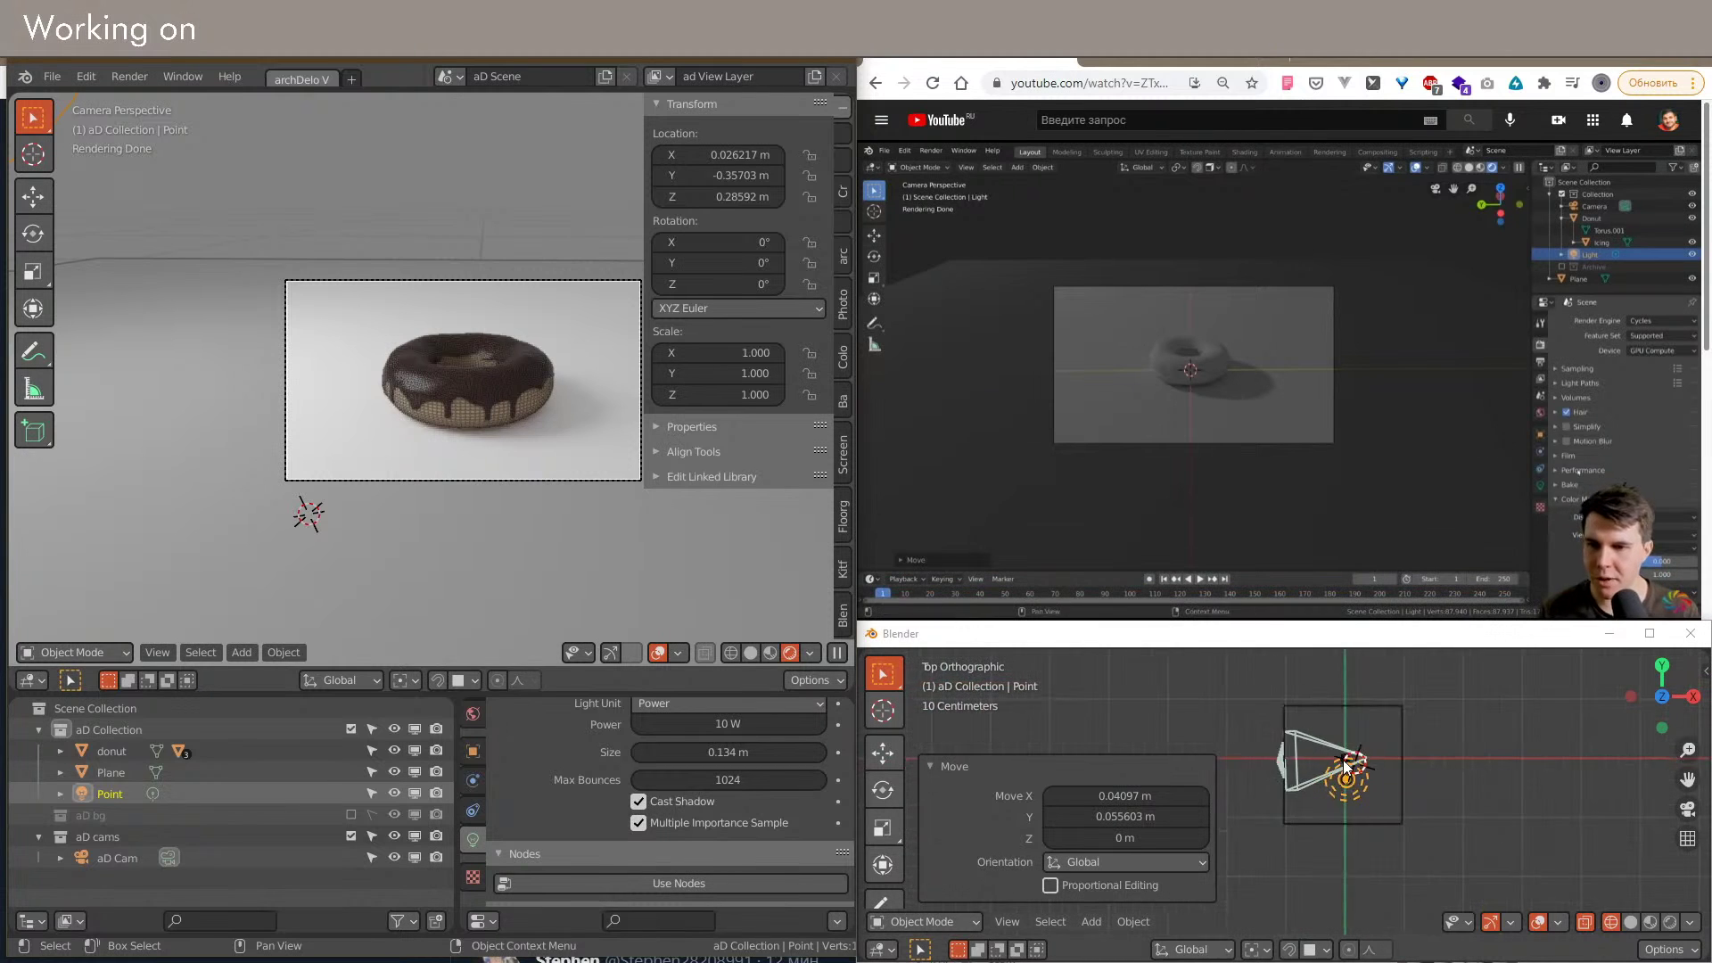
key("g")
right_click(543, 295)
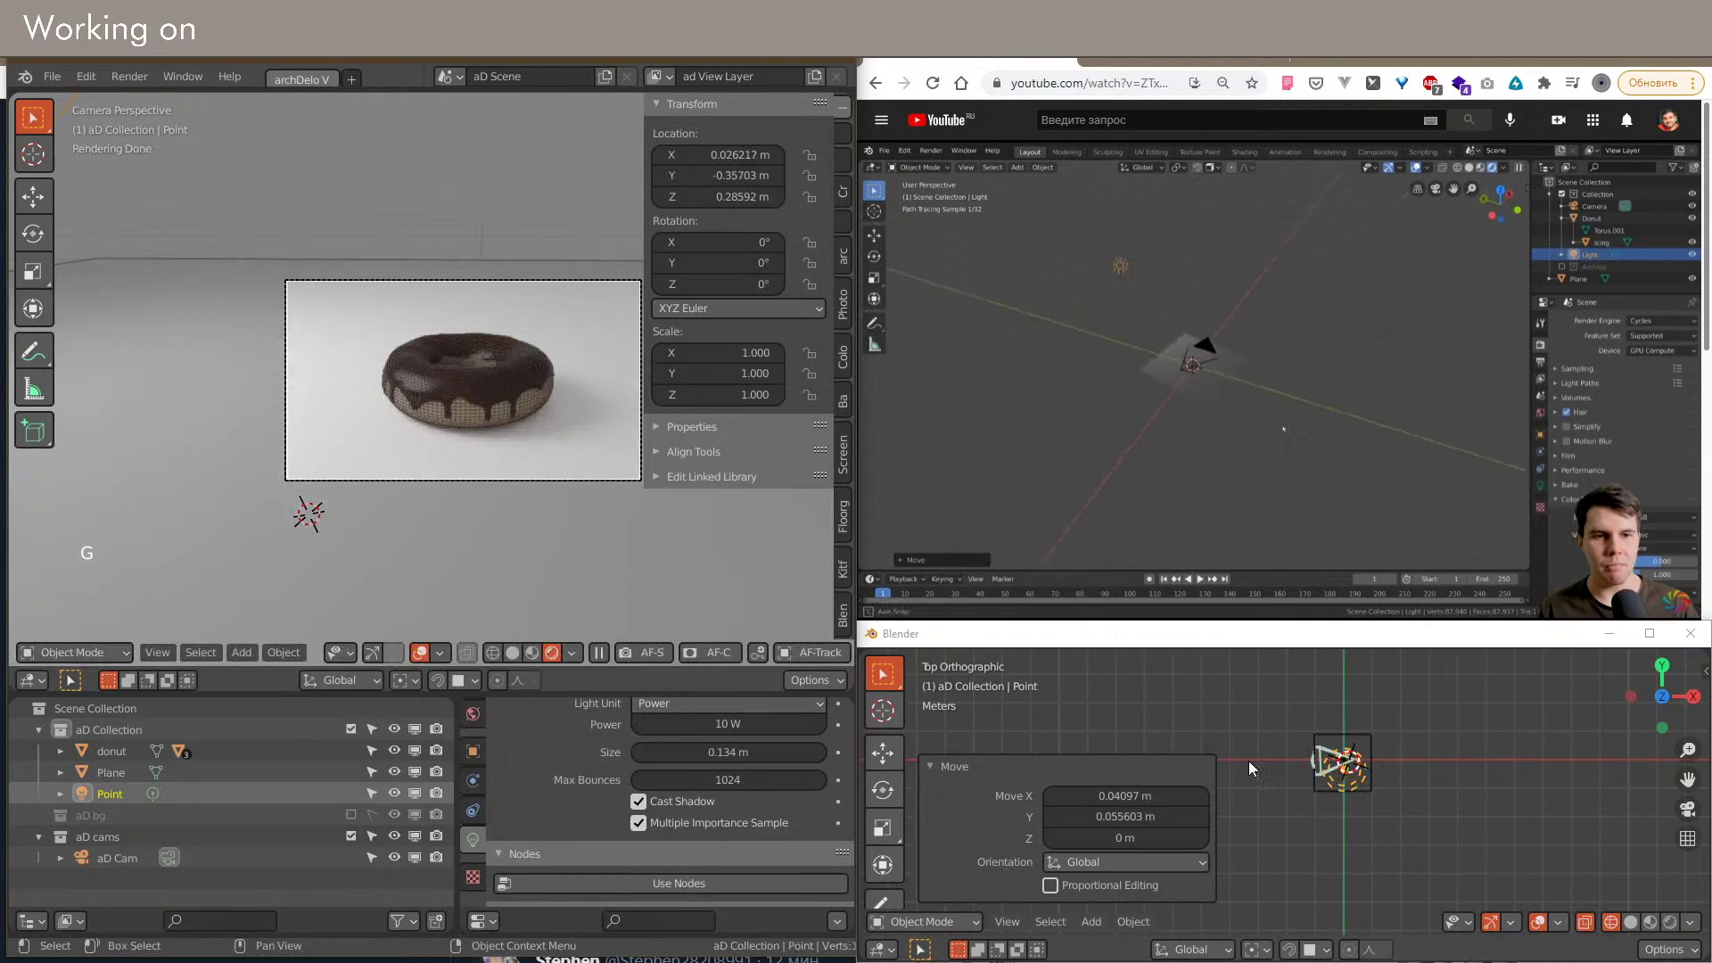
key("g")
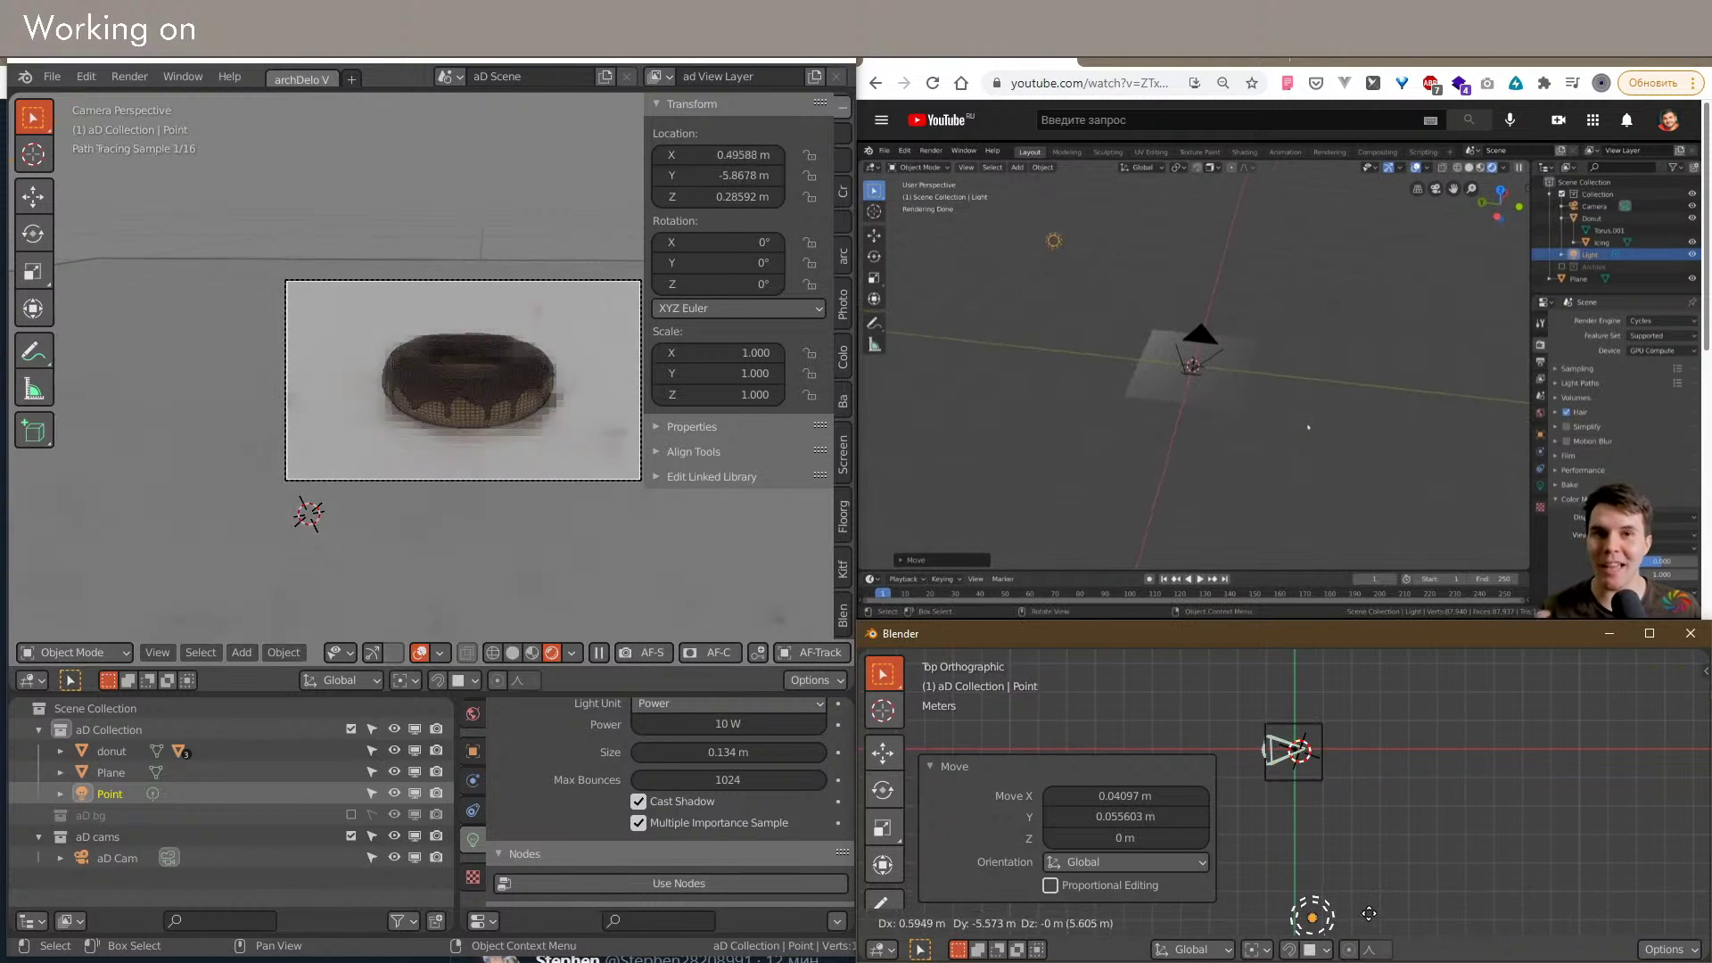
key("z")
left_click(1377, 788)
Step: In a right side view, move the point light above the plane to about Y -38.9 m, Z 25.6 m
middle_click_drag(1390, 792, 1373, 863, "shift")
scroll(1432, 797, "down", 10)
key("KP_3")
key("KP_Decimal")
scroll(1387, 822, "down", 20)
key("g")
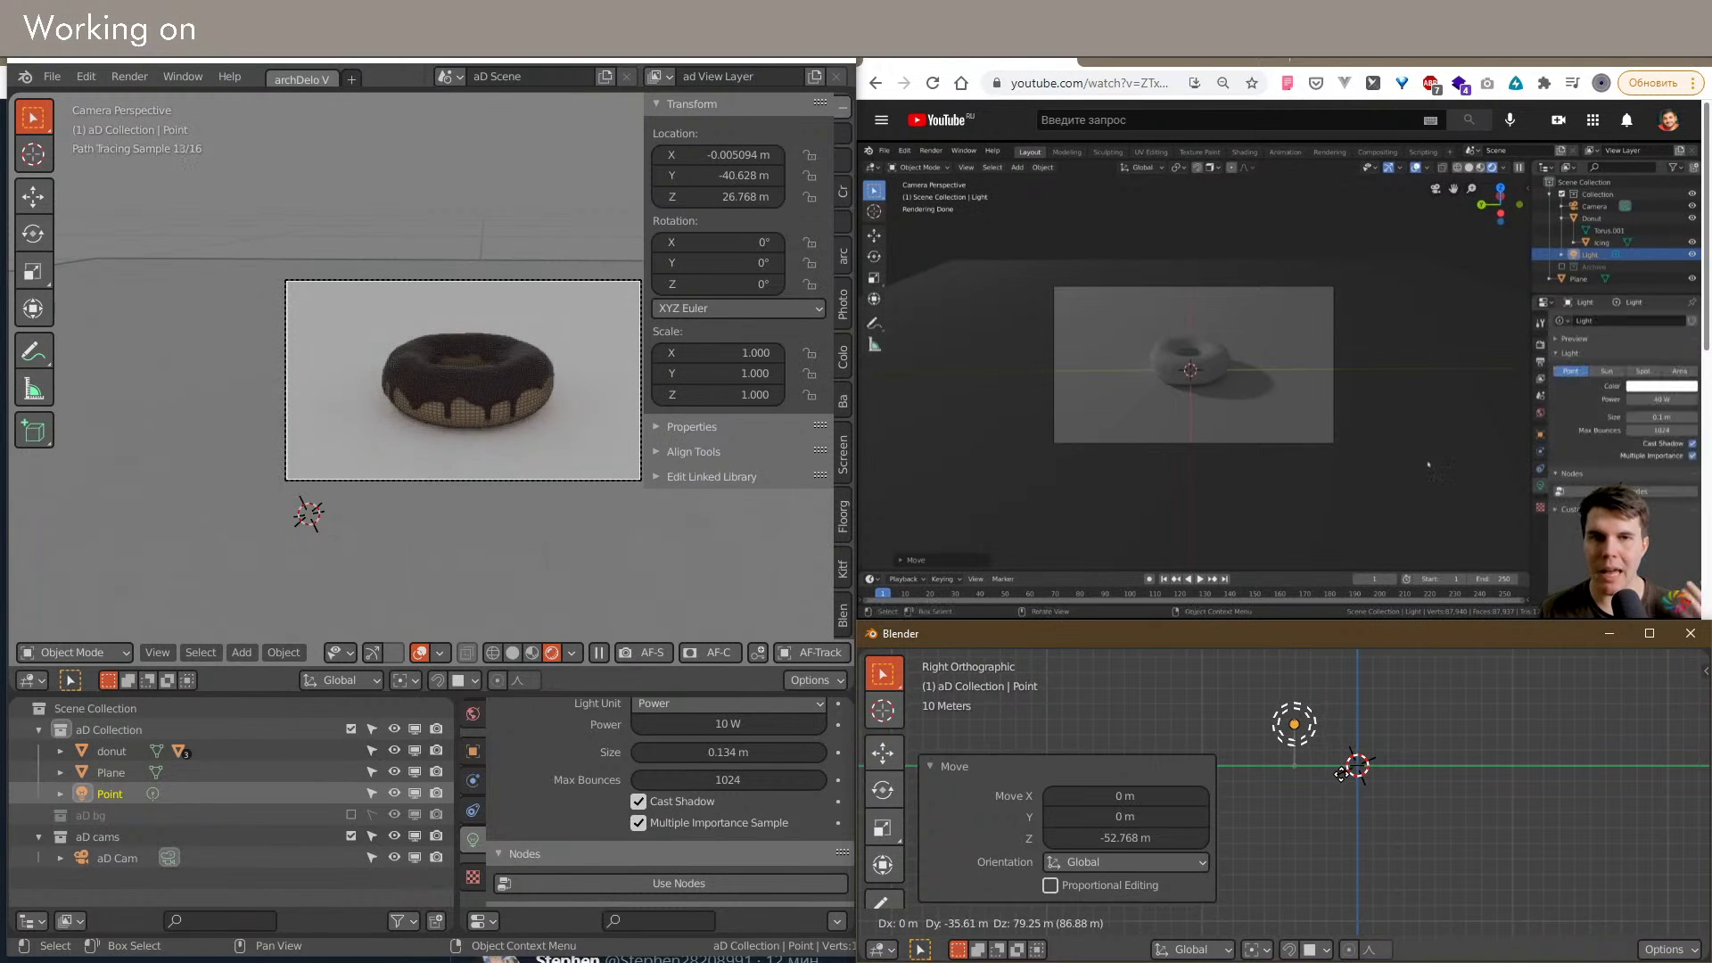
left_click(1347, 775)
Step: Try the point light's power at 100 W and at 200 W
scroll(669, 856, "down", 12)
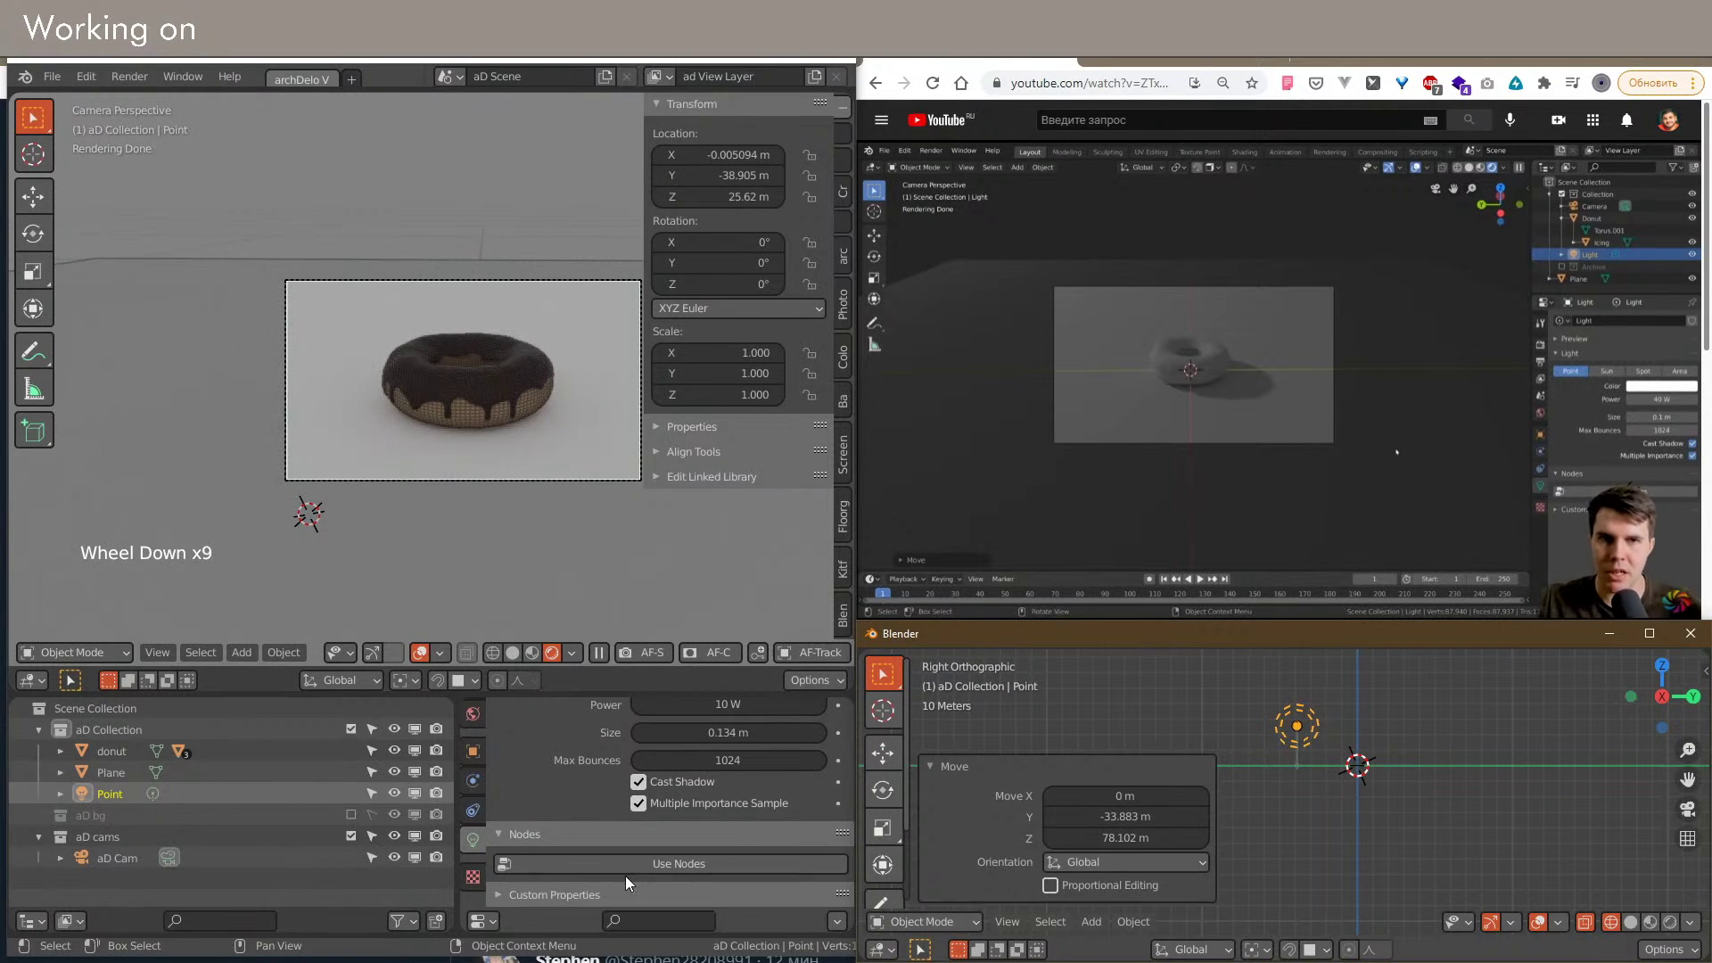
scroll(668, 863, "up", 4)
left_click_drag(690, 853, 694, 854)
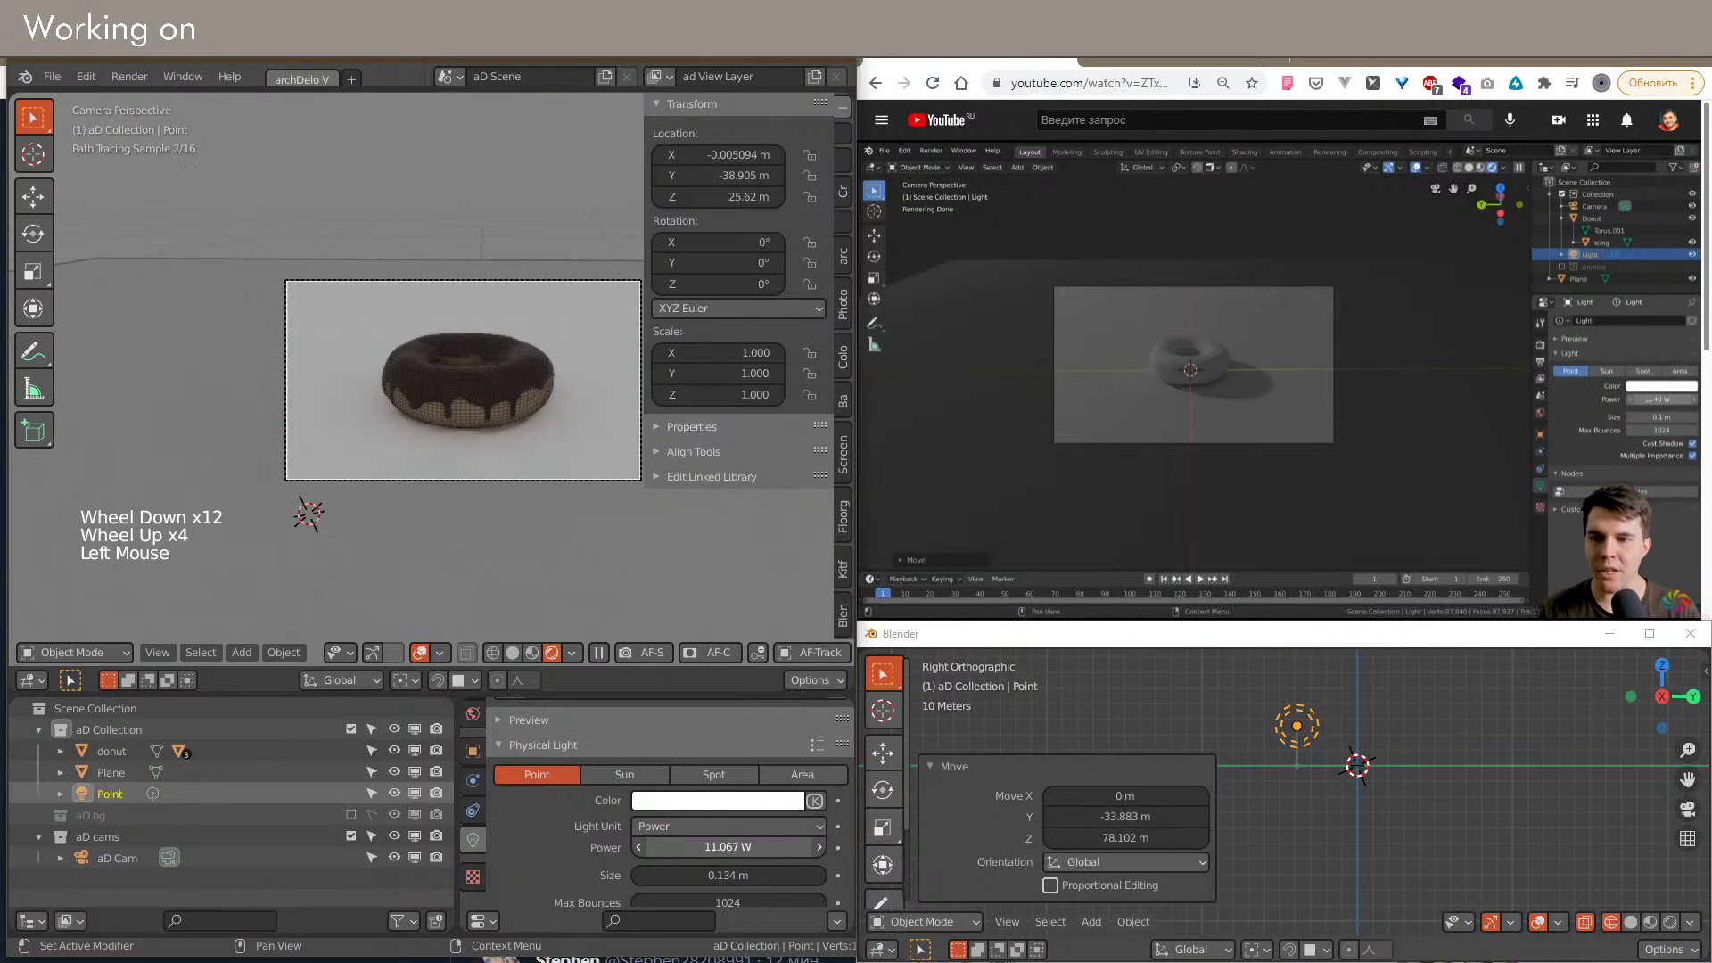
type("100")
key("Return")
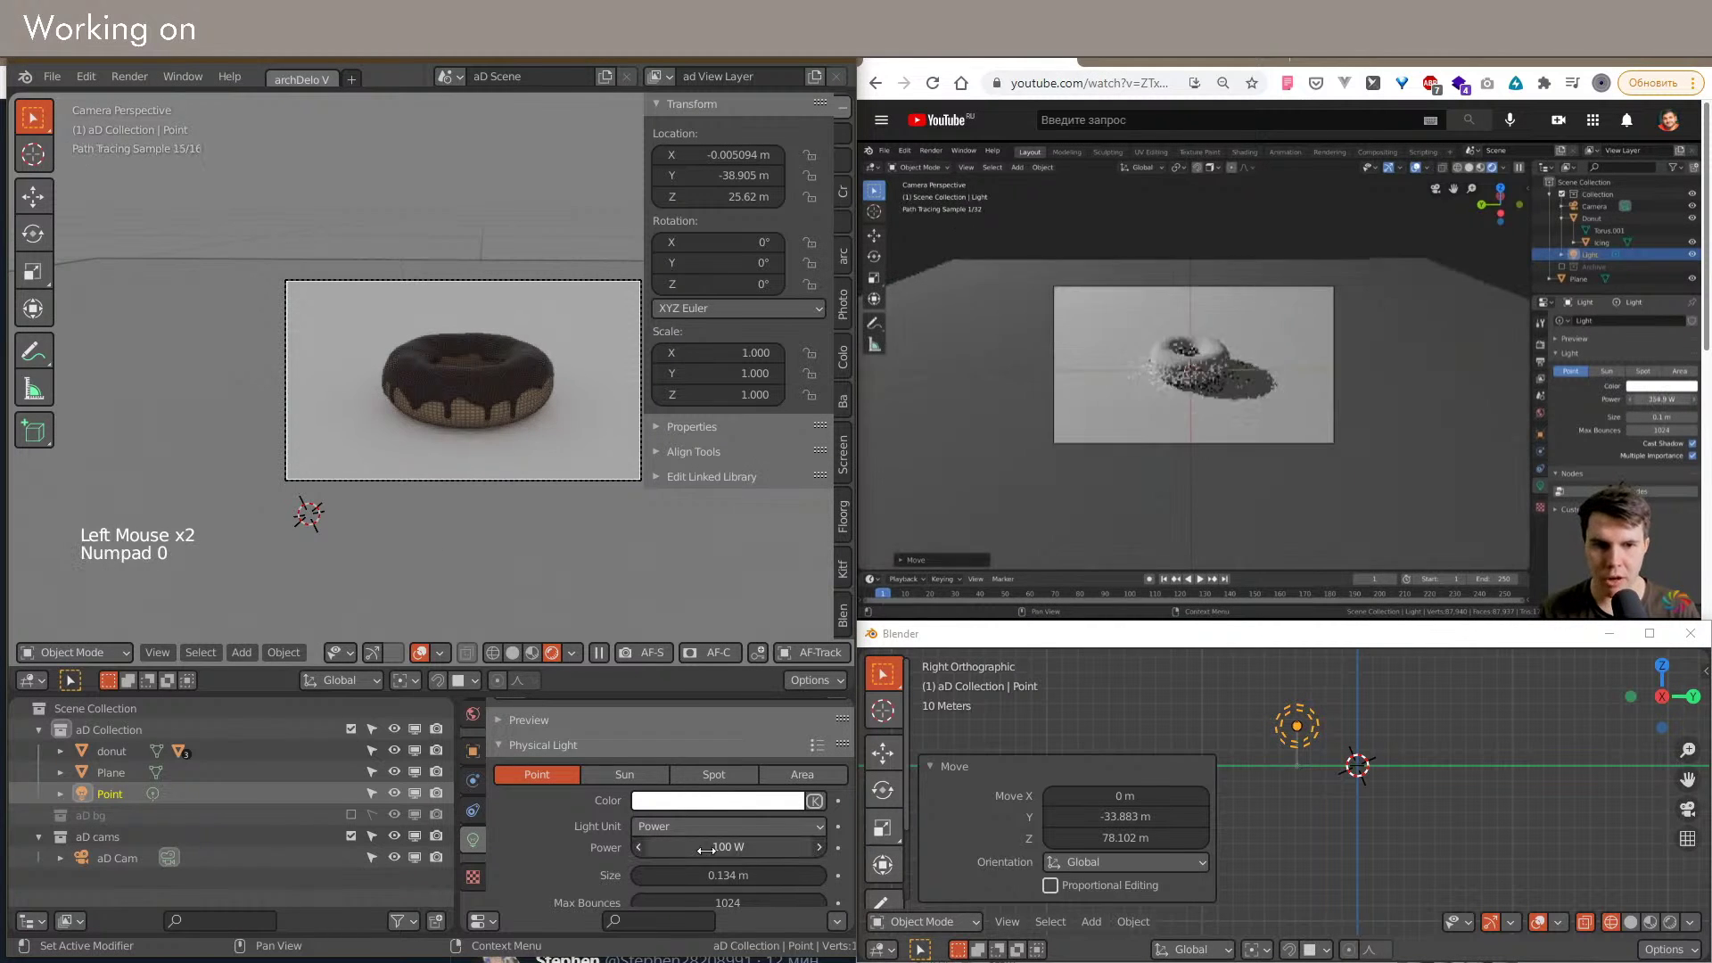
left_click(706, 848)
type("200")
key("Return")
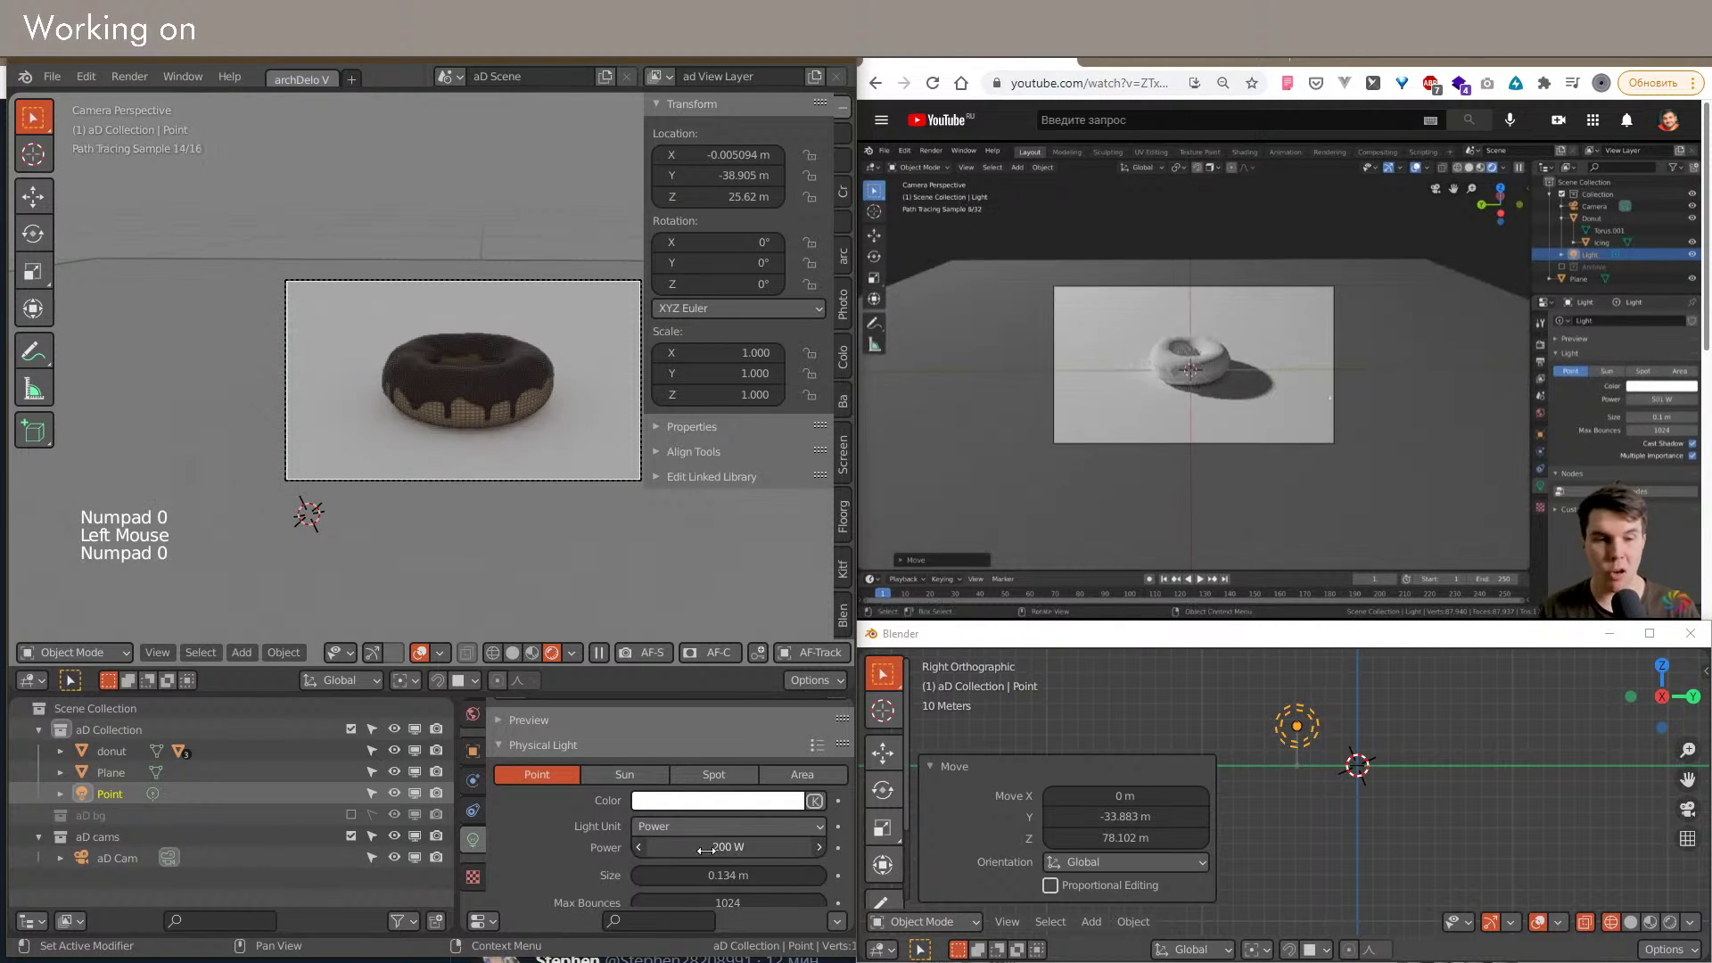
Step: Set the point light's power to 1000 W
left_click(706, 848)
type("1")
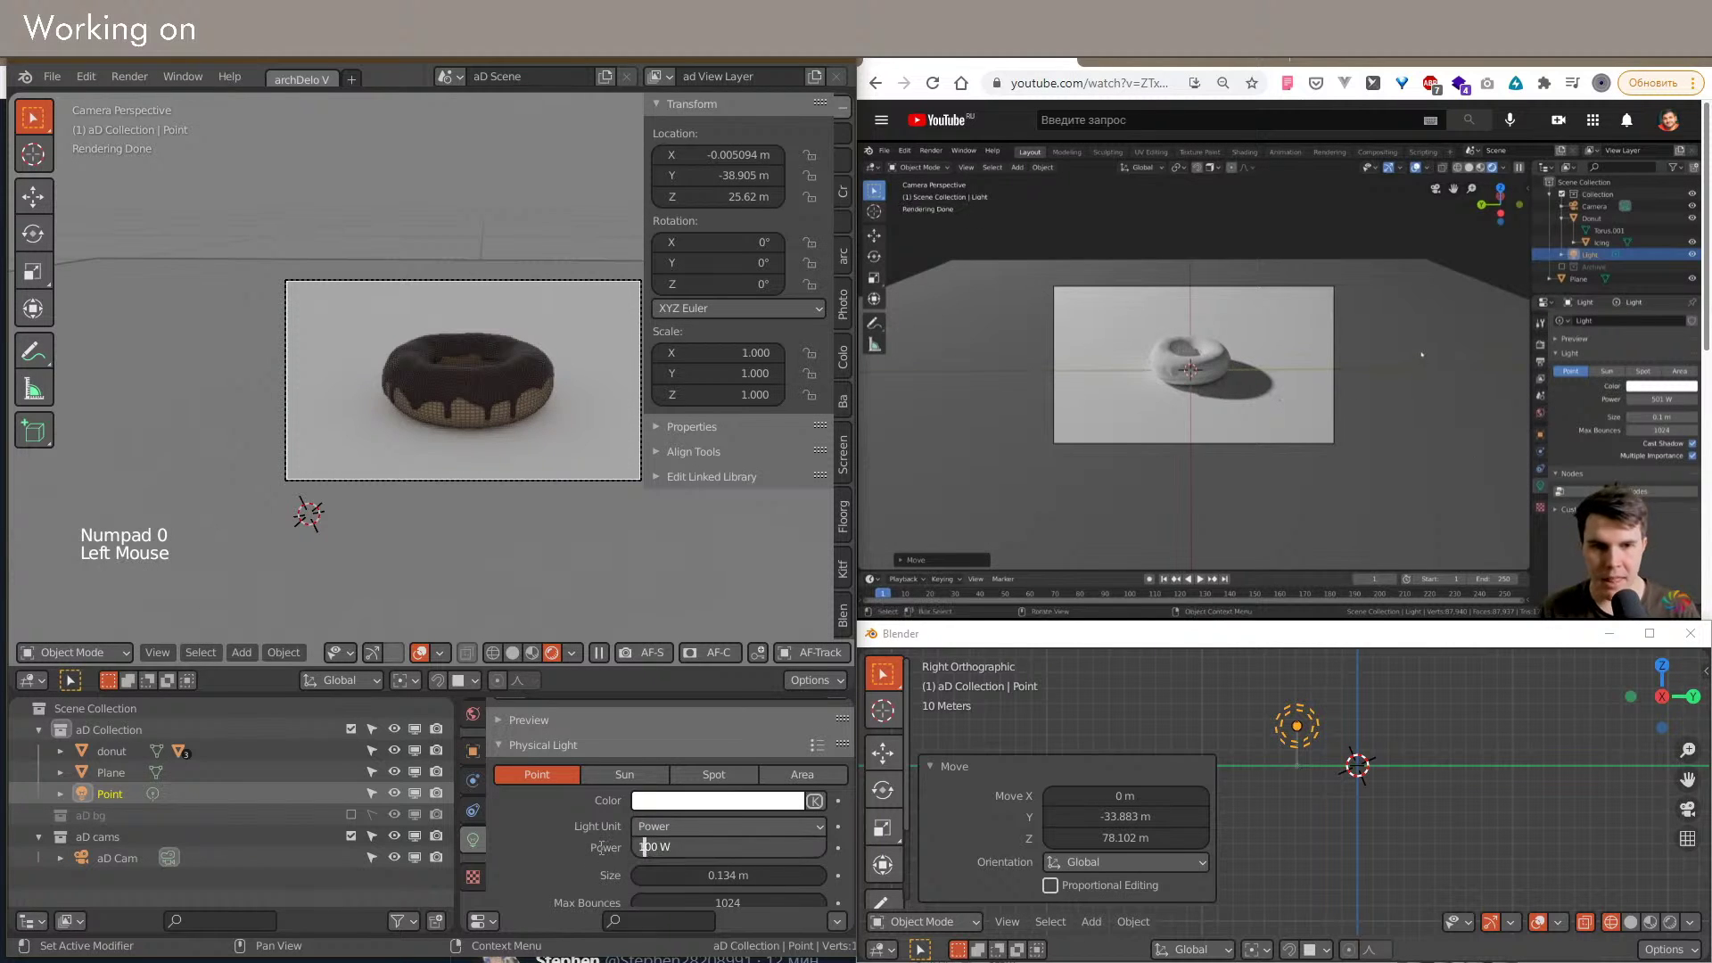
type("0")
key("Return")
Step: Bring the point light nearer to the donut in the right side view, to about Y -9.9 m, Z 4.94 m
scroll(1400, 796, "up", 6)
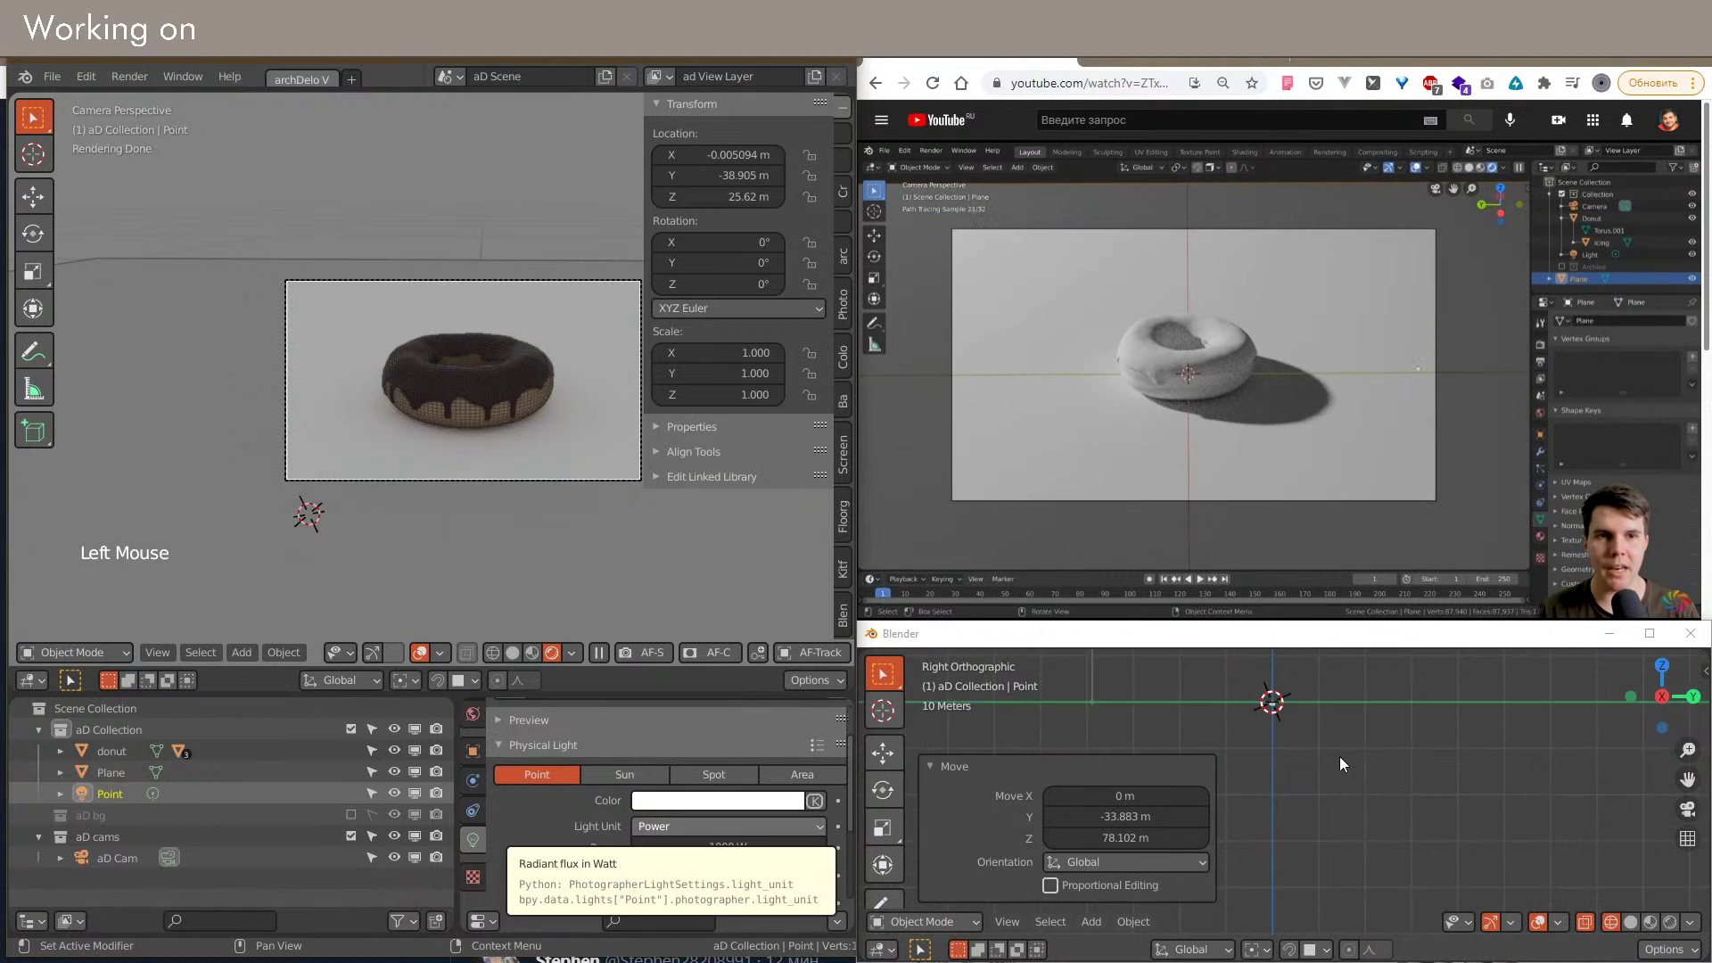
key("shift+t")
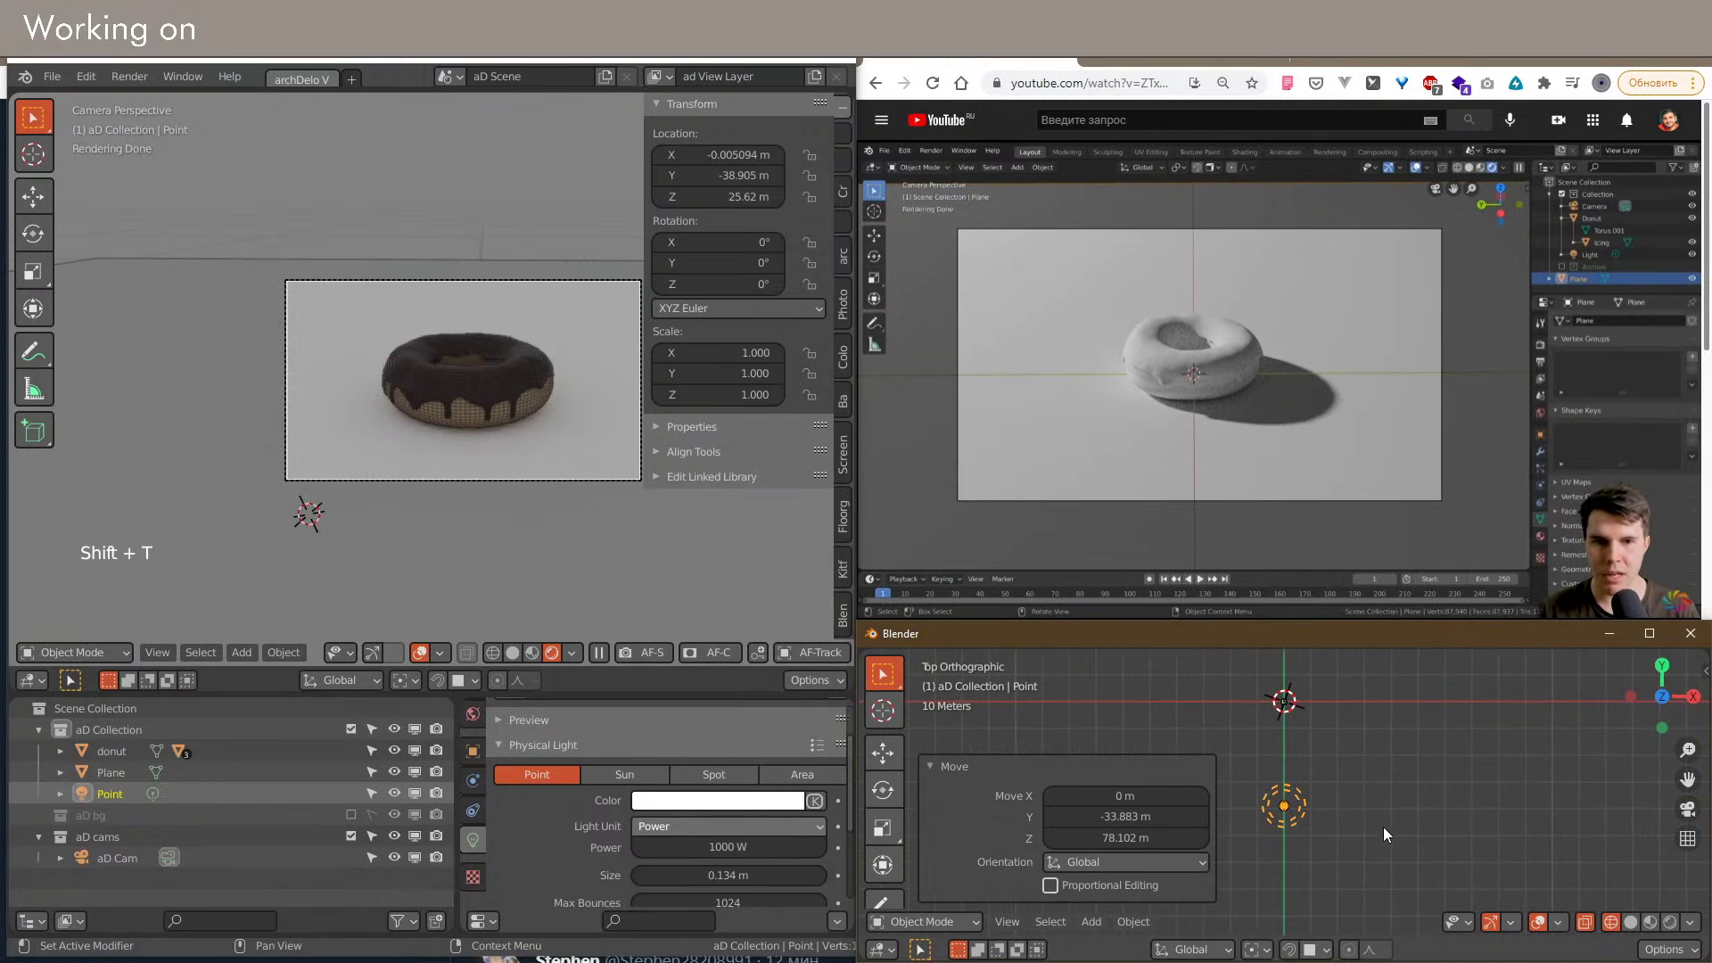
key("KP_3")
key("g")
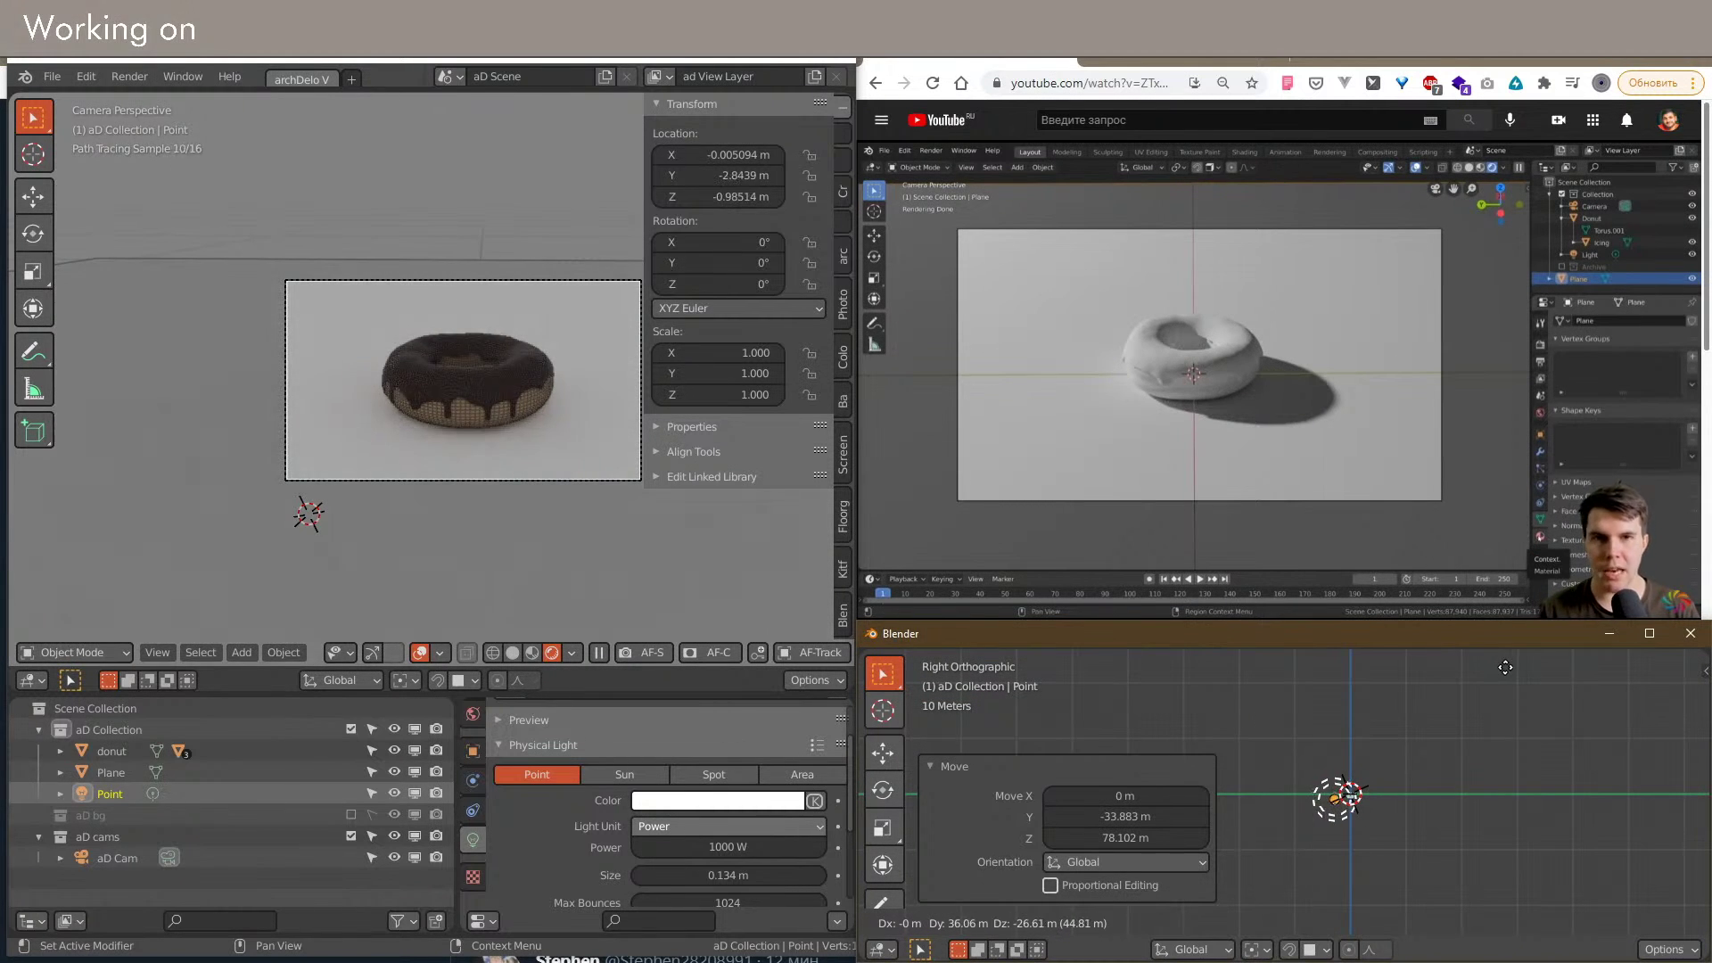
left_click(1466, 917)
Step: Move the point light still closer to the donut, to about Y -2.8 m, Z 1.58 m
scroll(1345, 779, "up", 5)
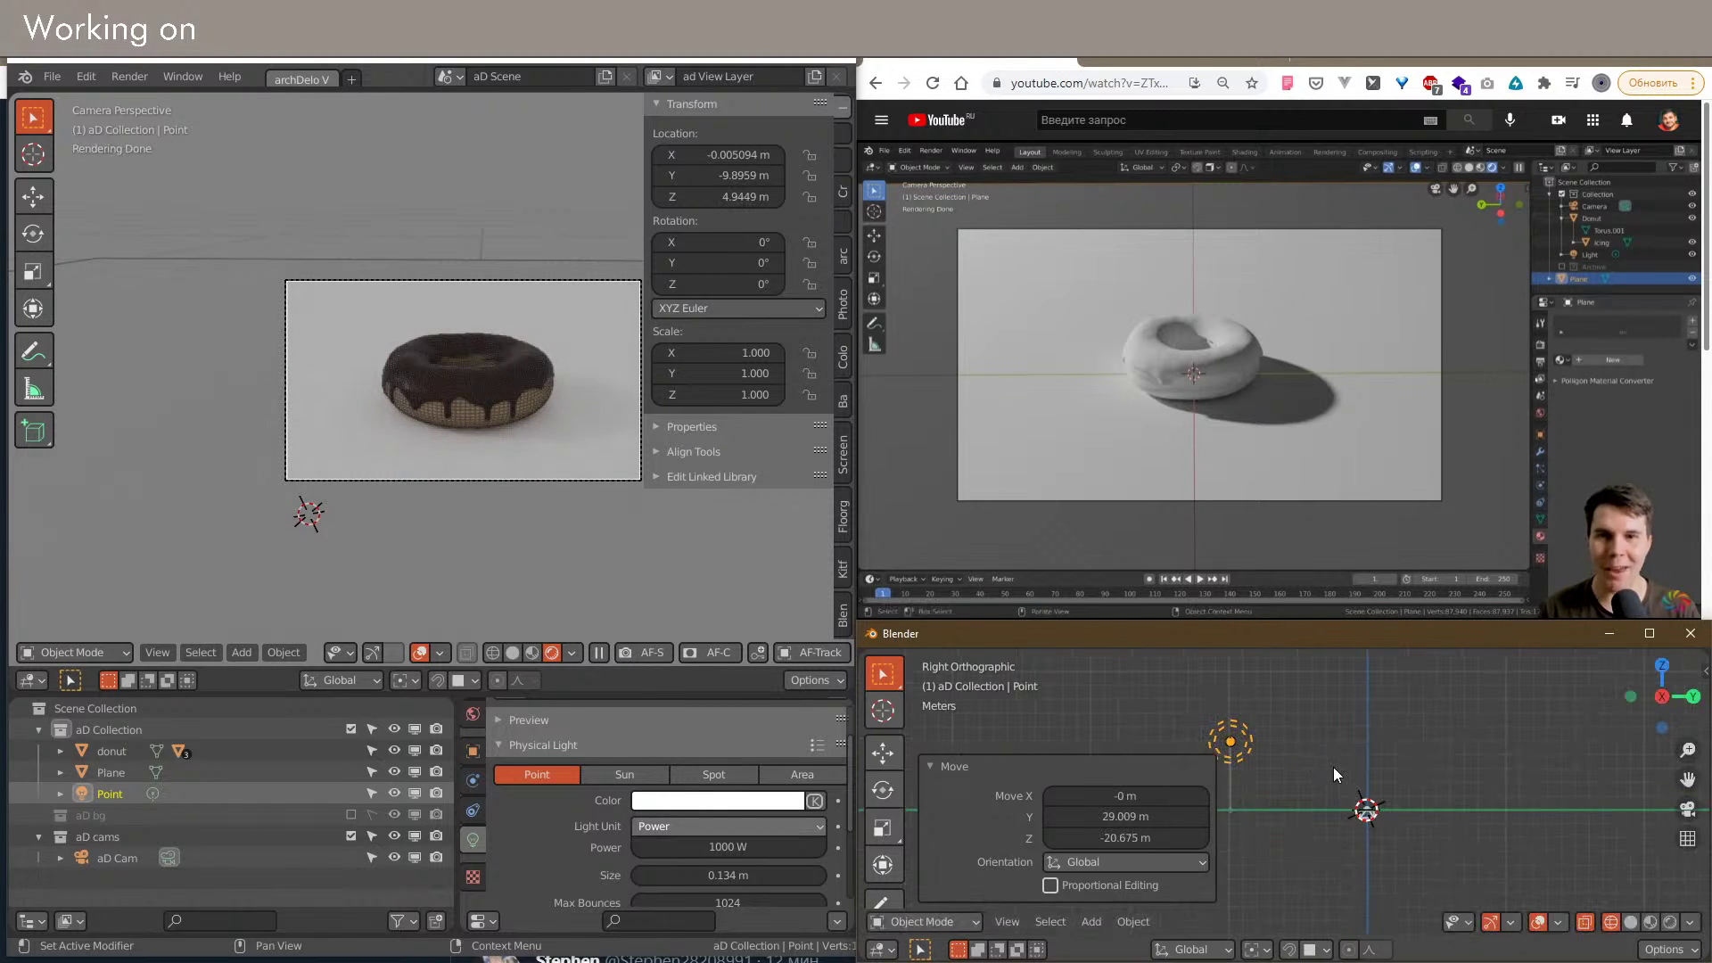
scroll(1402, 813, "up", 3)
scroll(1400, 805, "up", 2)
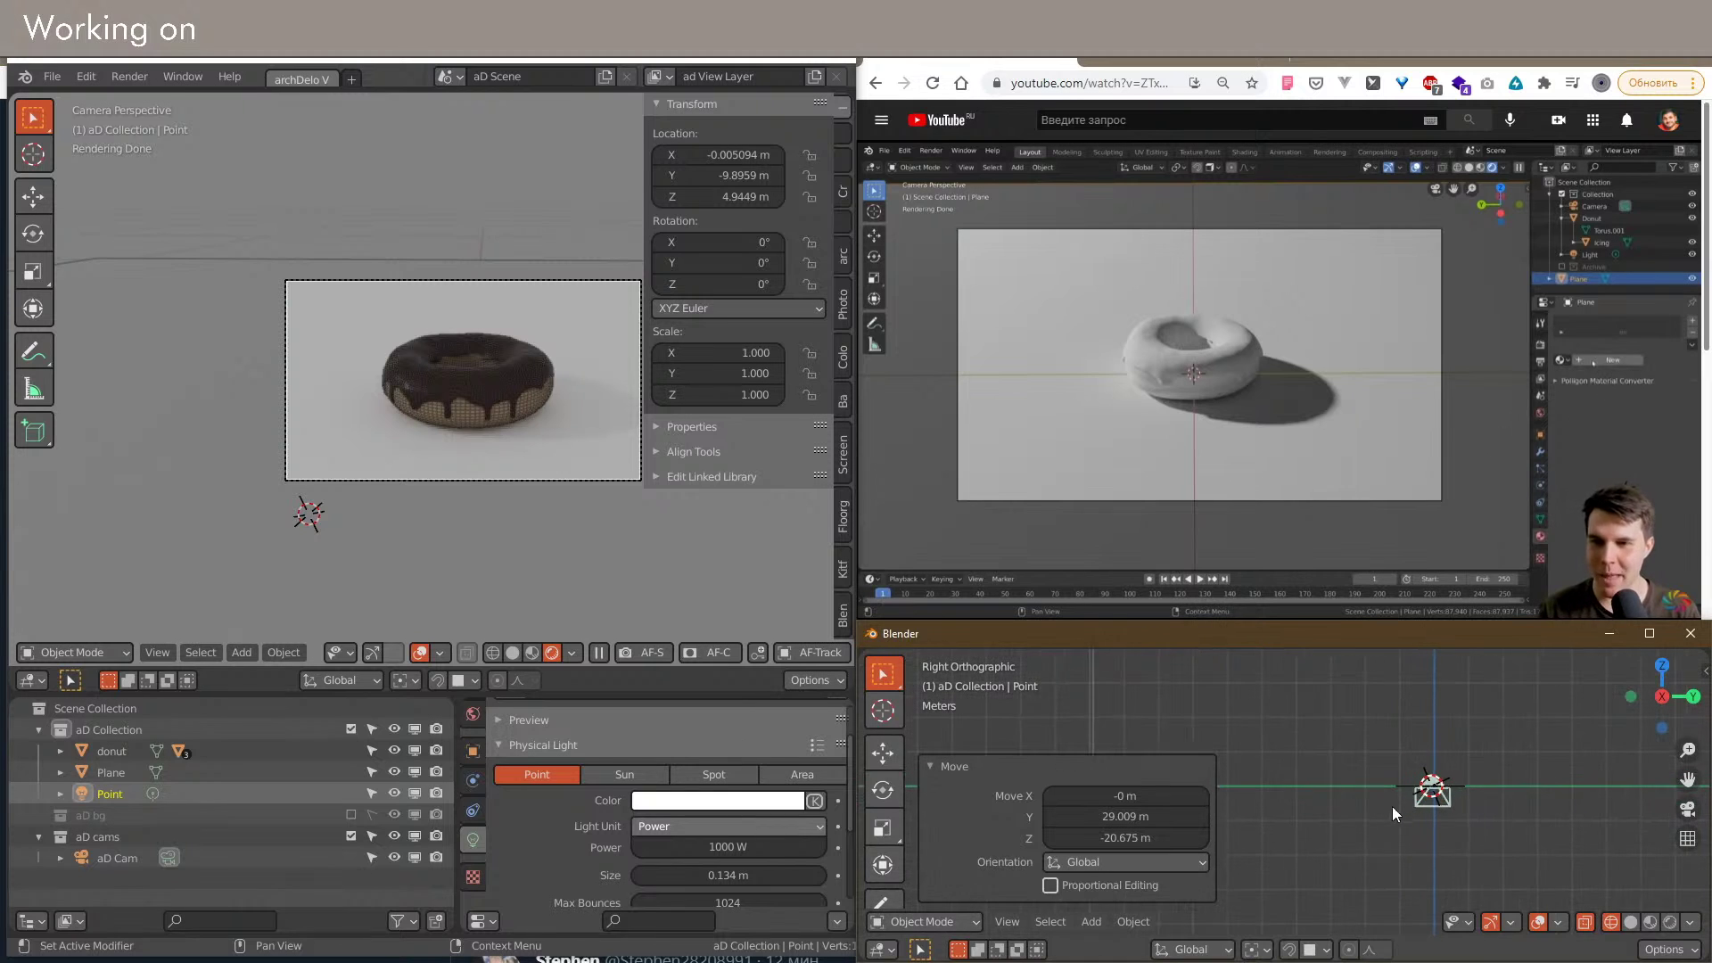
key("g")
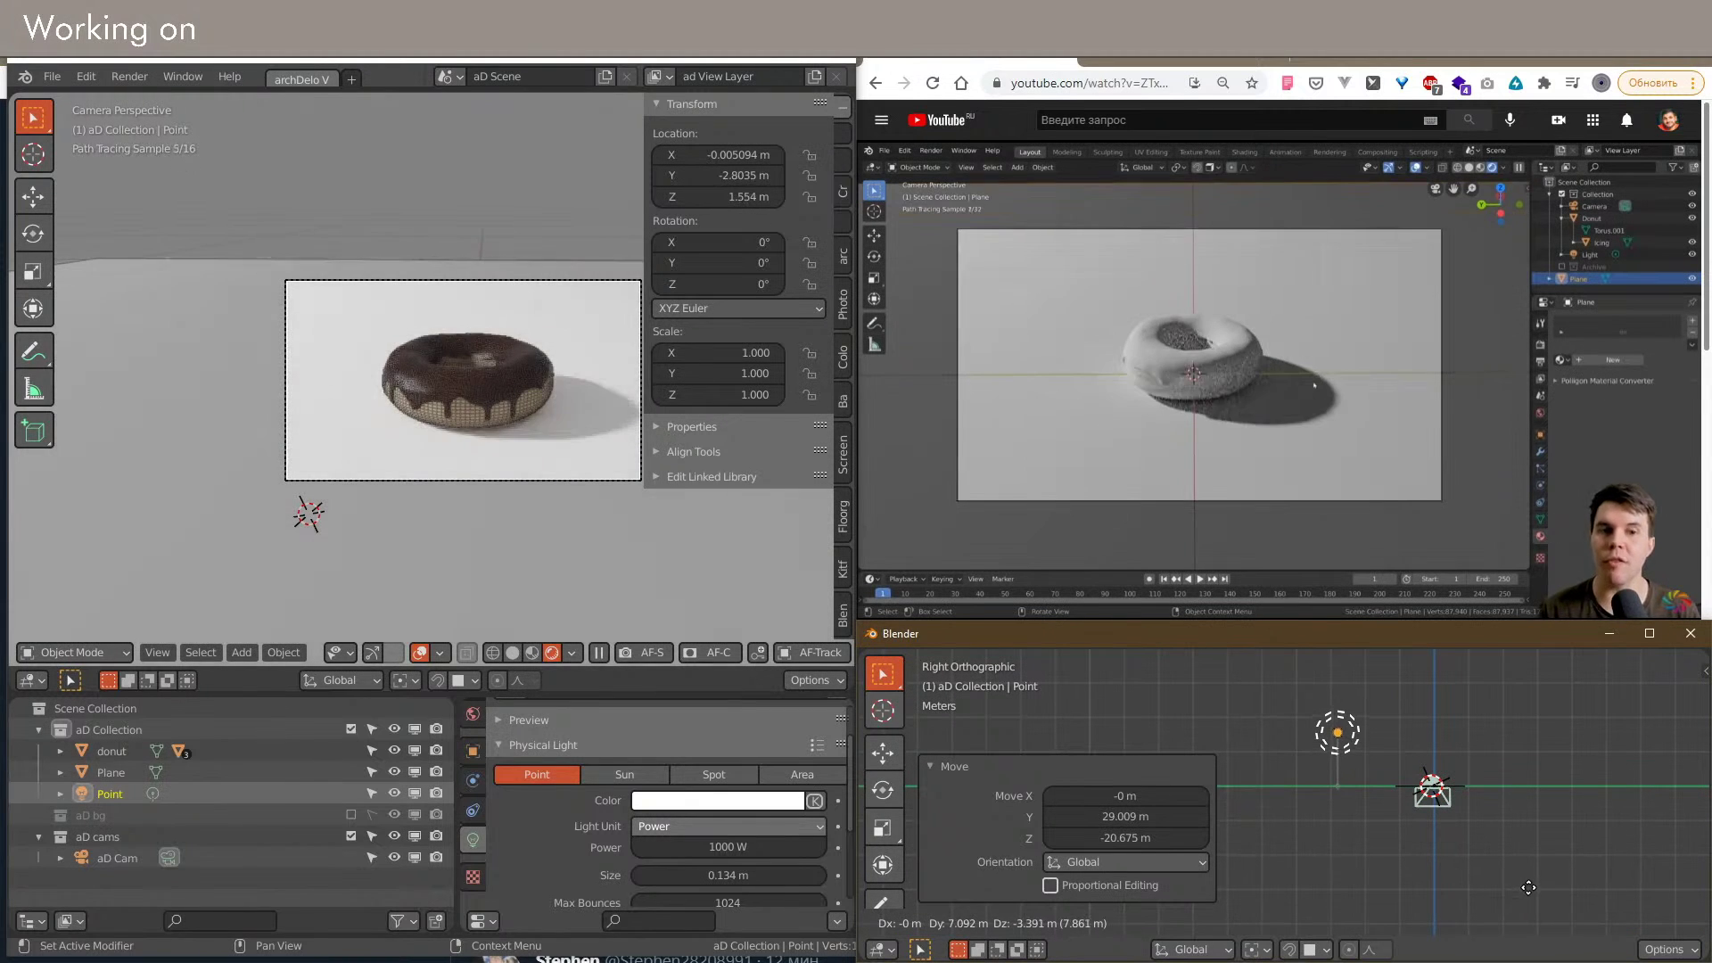
left_click(1529, 887)
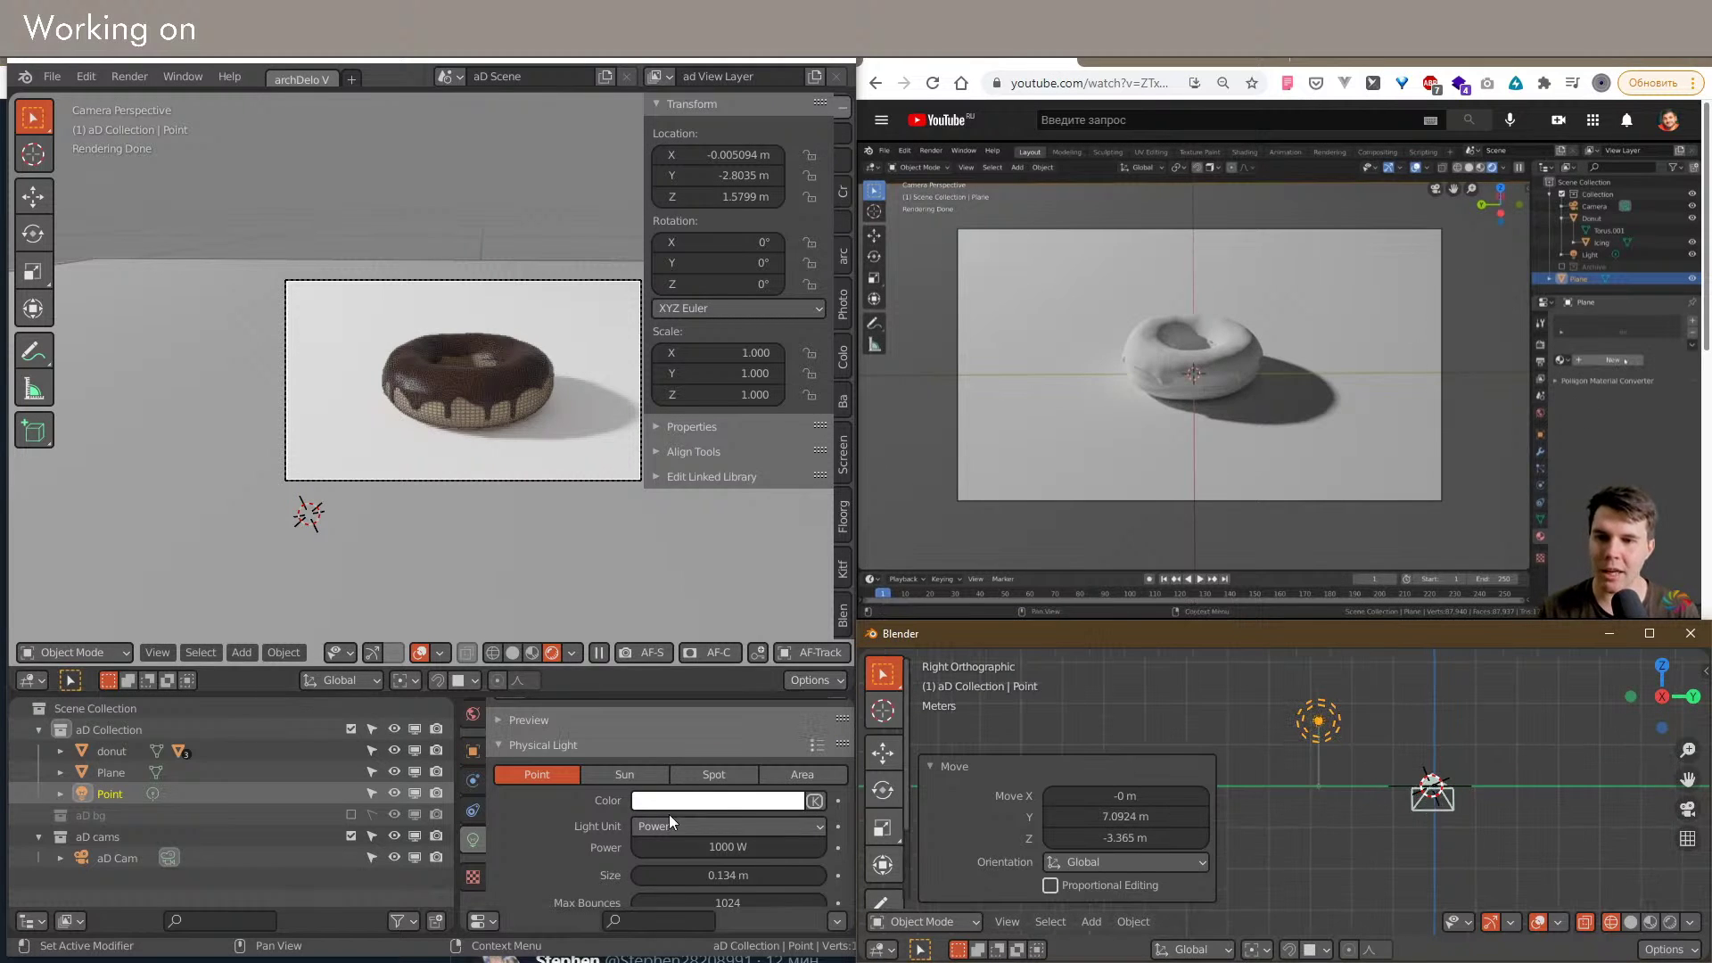
Step: Reduce the point light's power to 100 W
double_click(687, 847)
key("BackSpace")
key("Return")
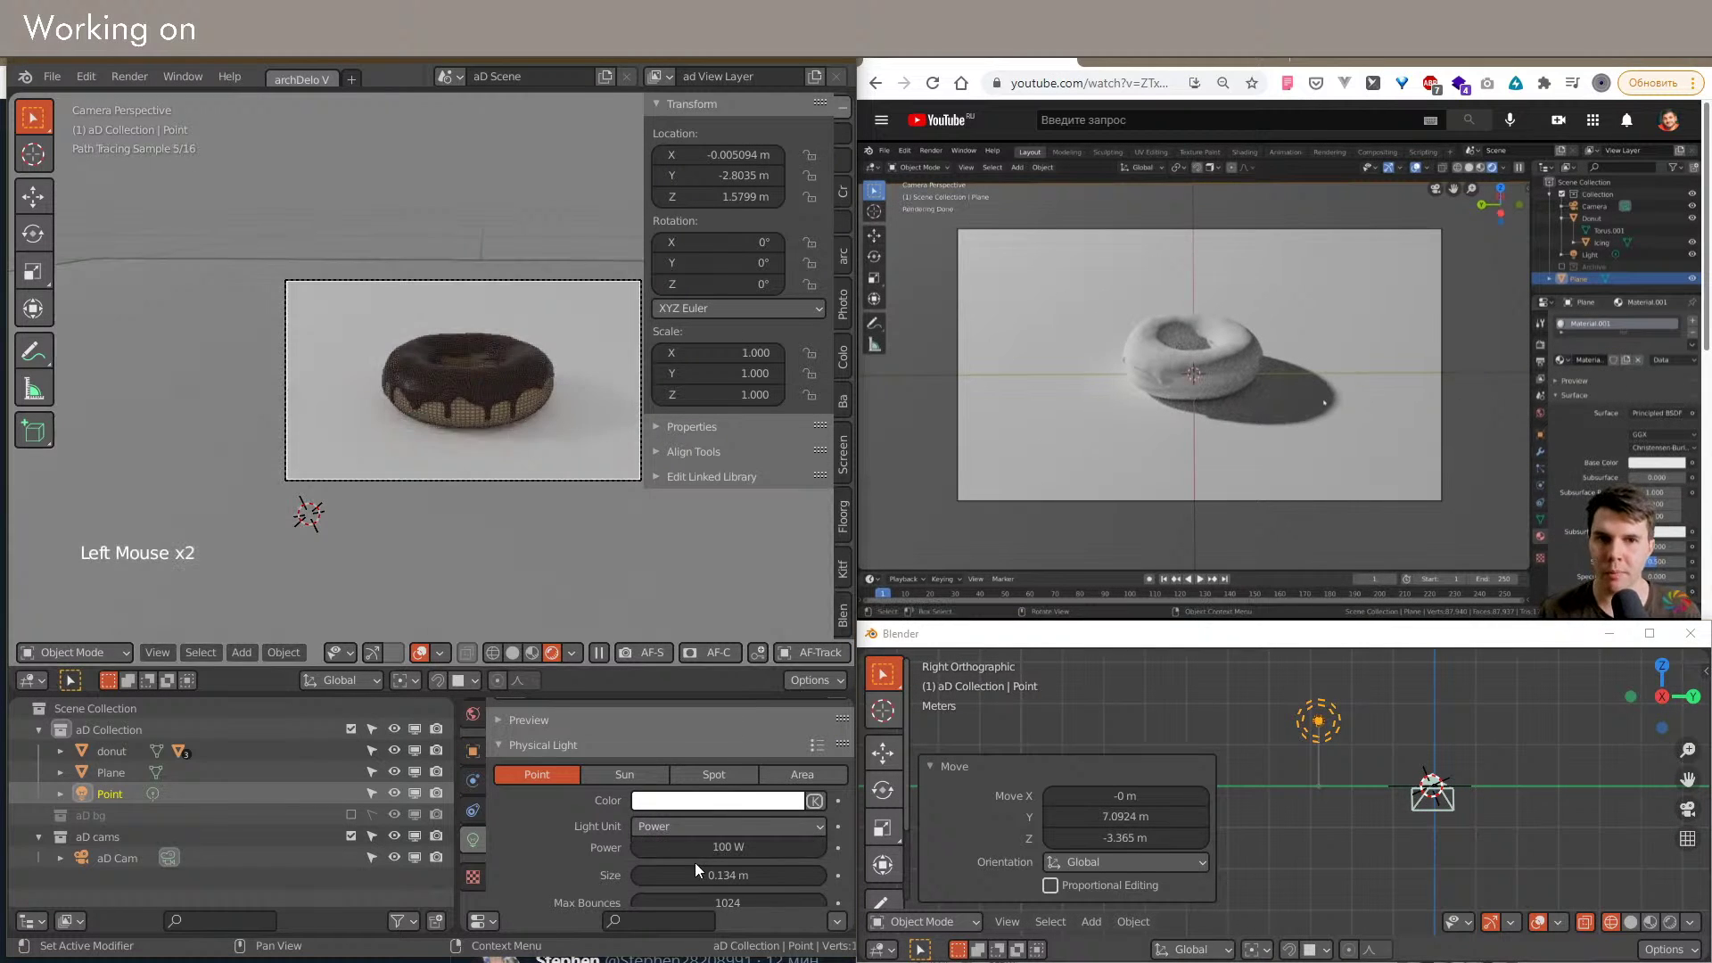
Step: Move the point light closer to the donut in the right side view, to about Y -1.26 m, Z 0.95 m
key("g")
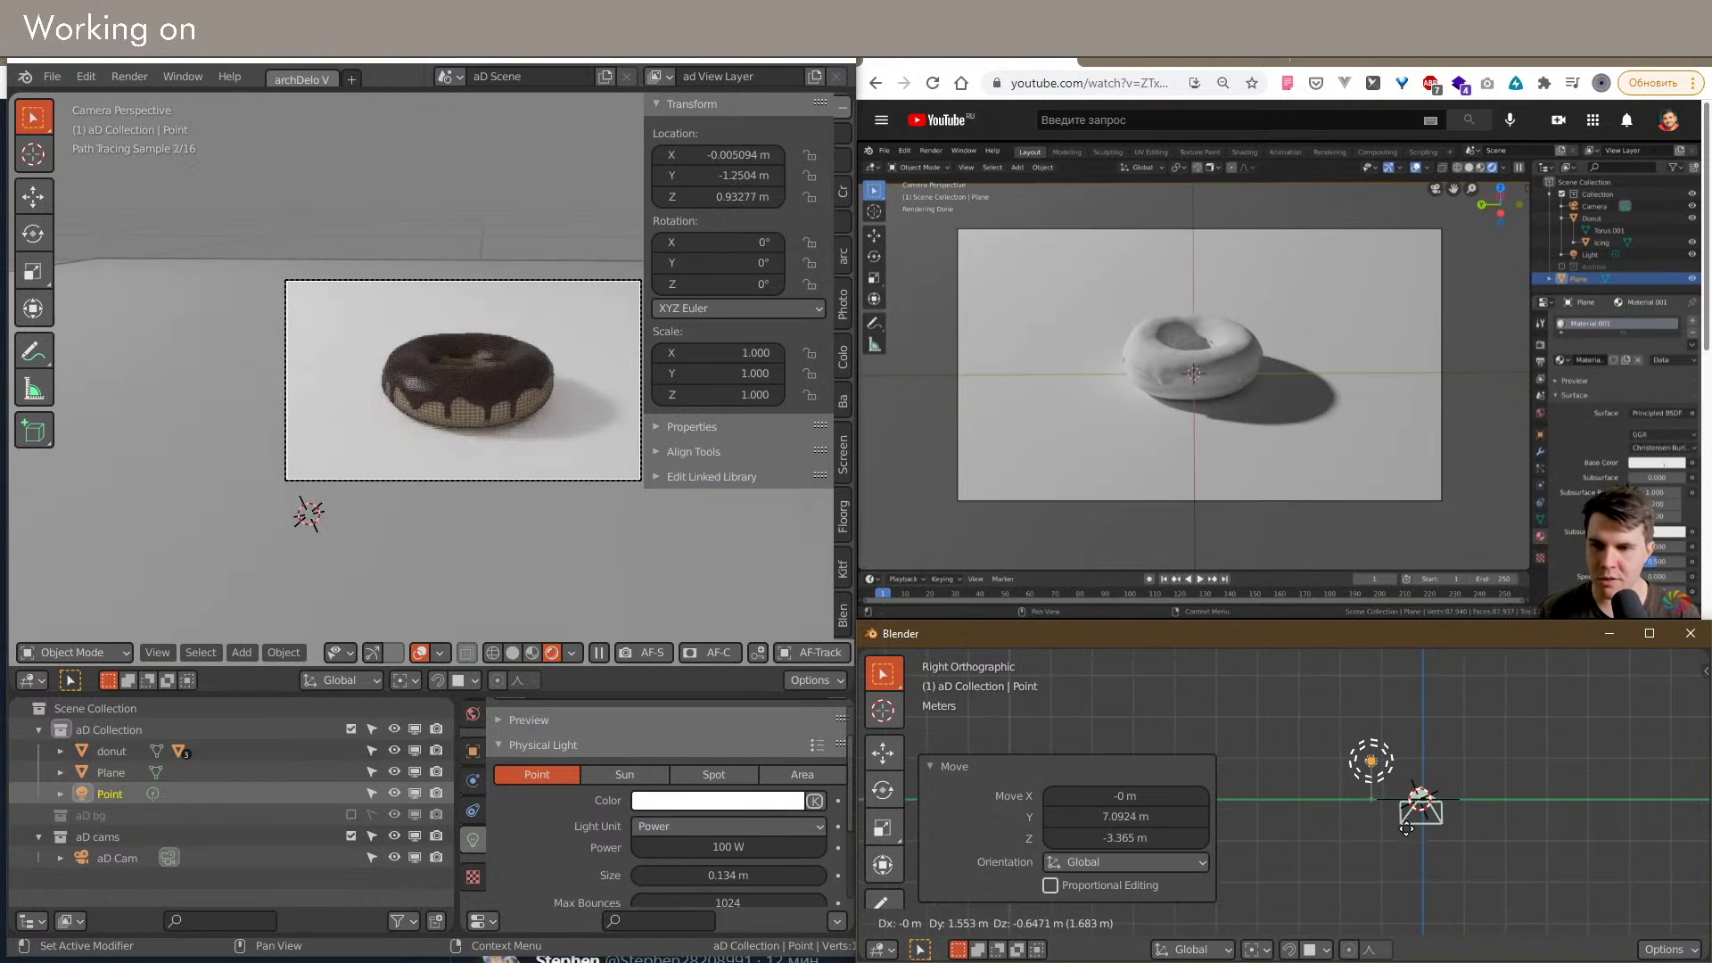
left_click(1406, 829)
scroll(1406, 828, "up", 3)
key("g")
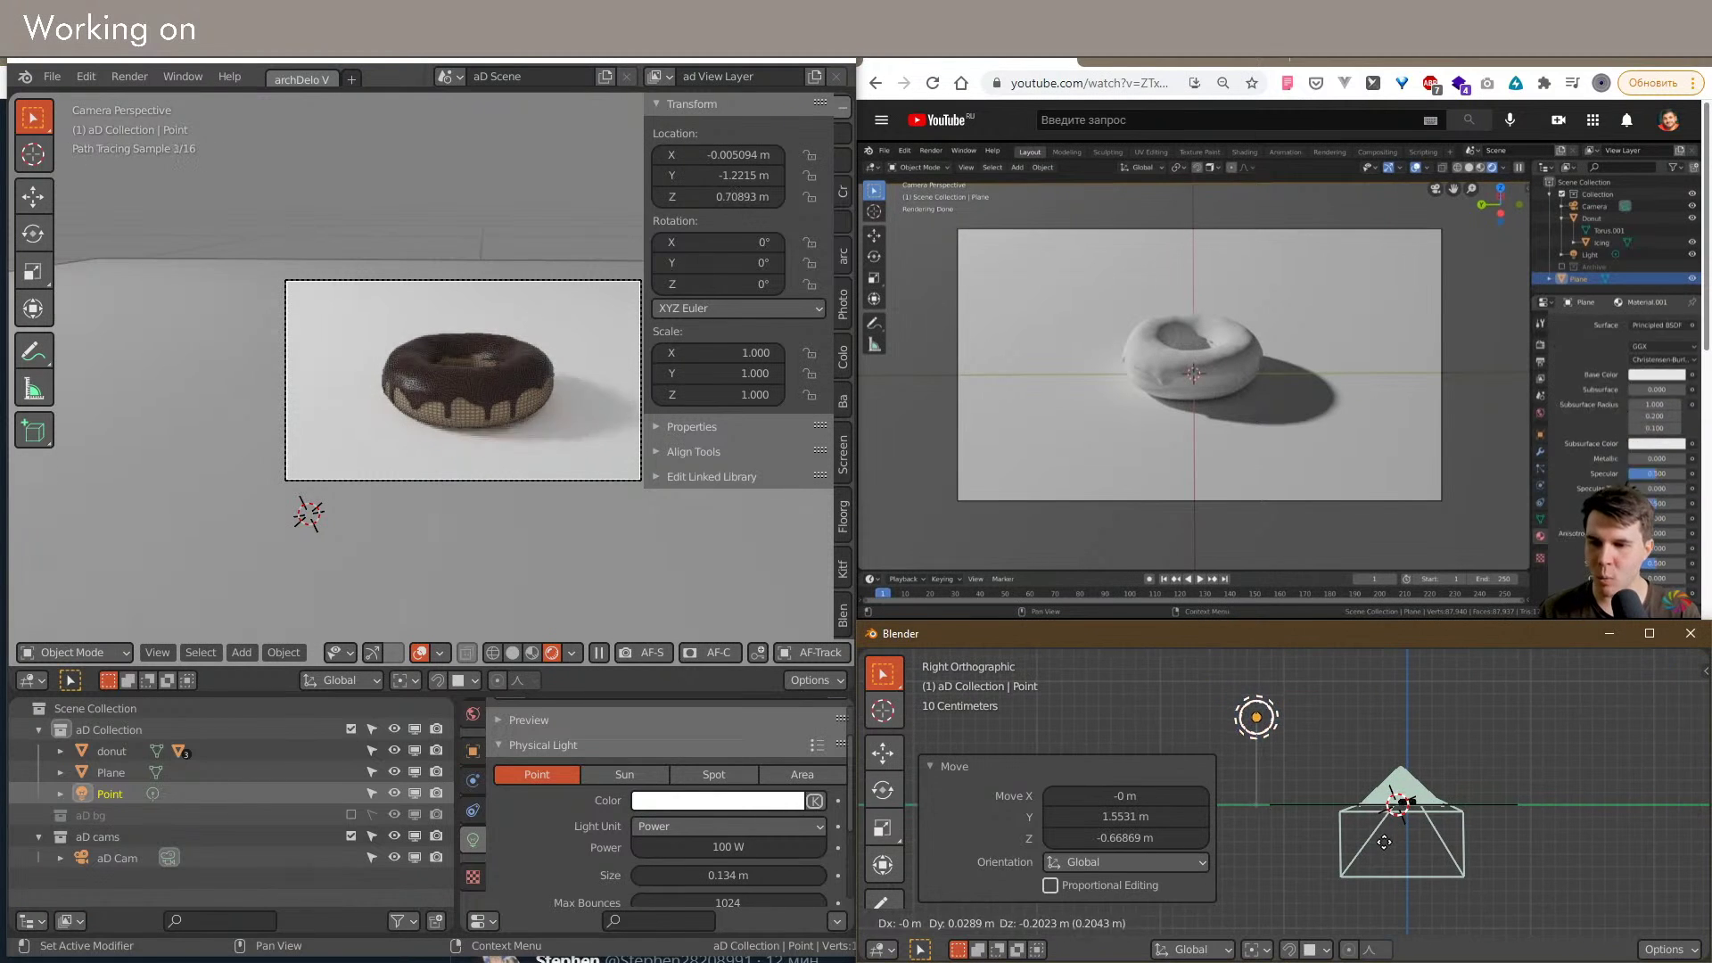
left_click(1379, 812)
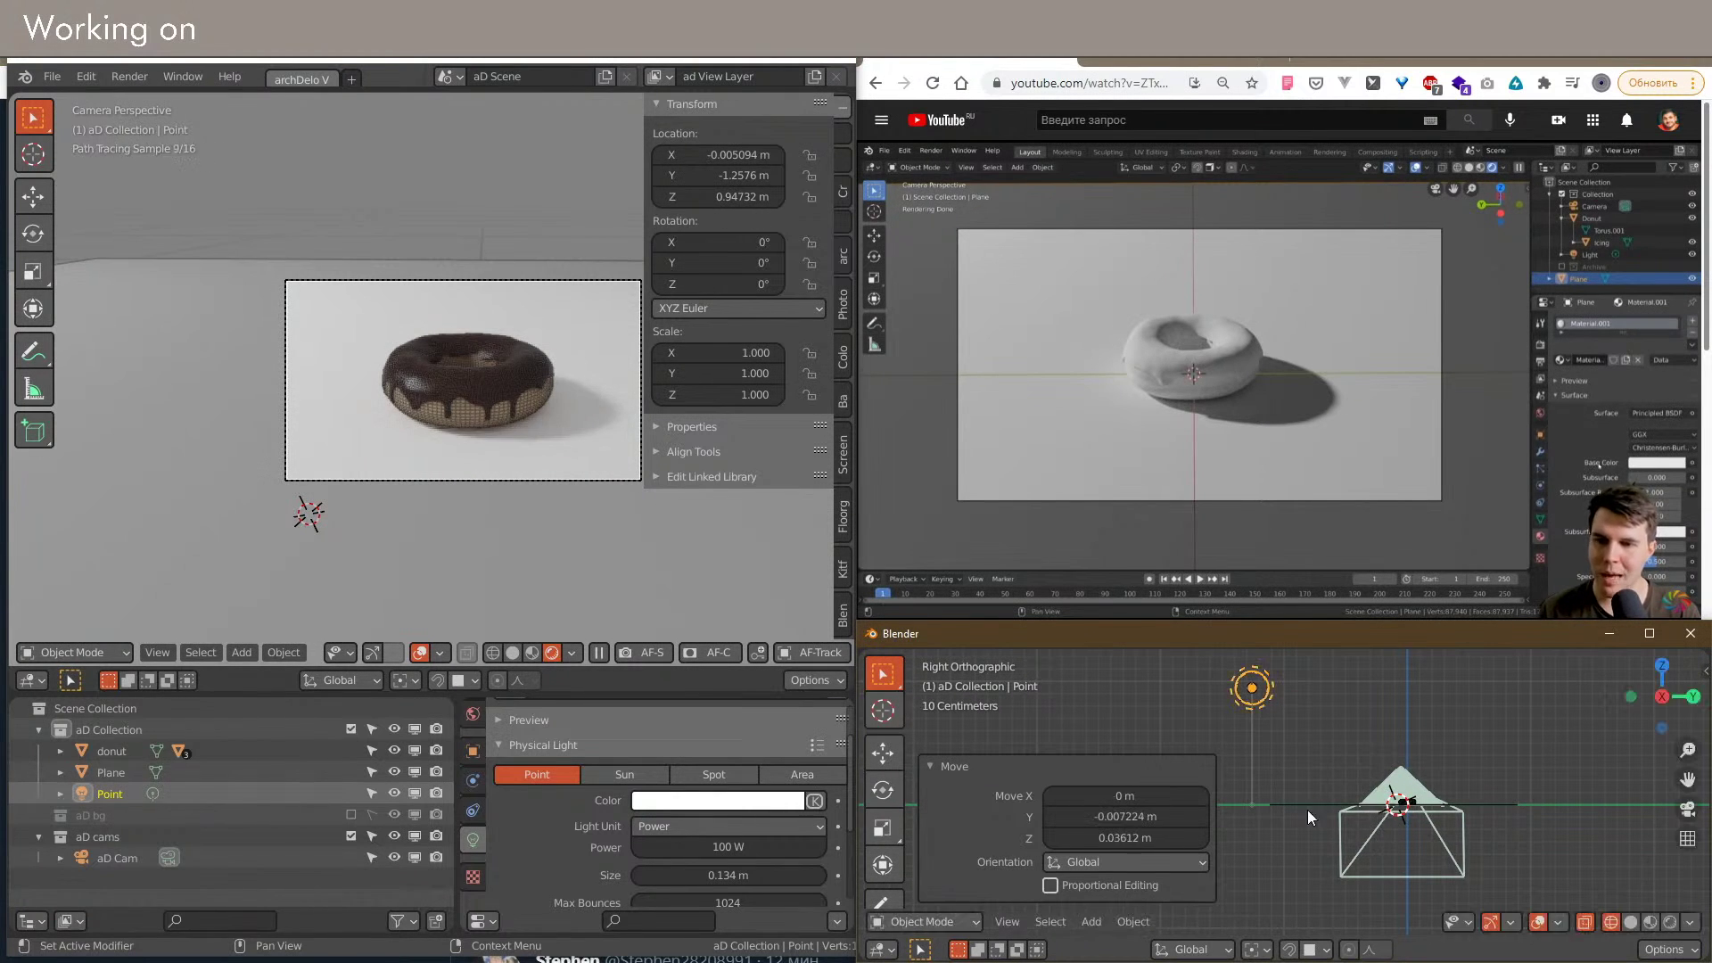
Step: Set the base color of the plane's Principled BSDF material to light blue in the Shader Editor
left_click(881, 949)
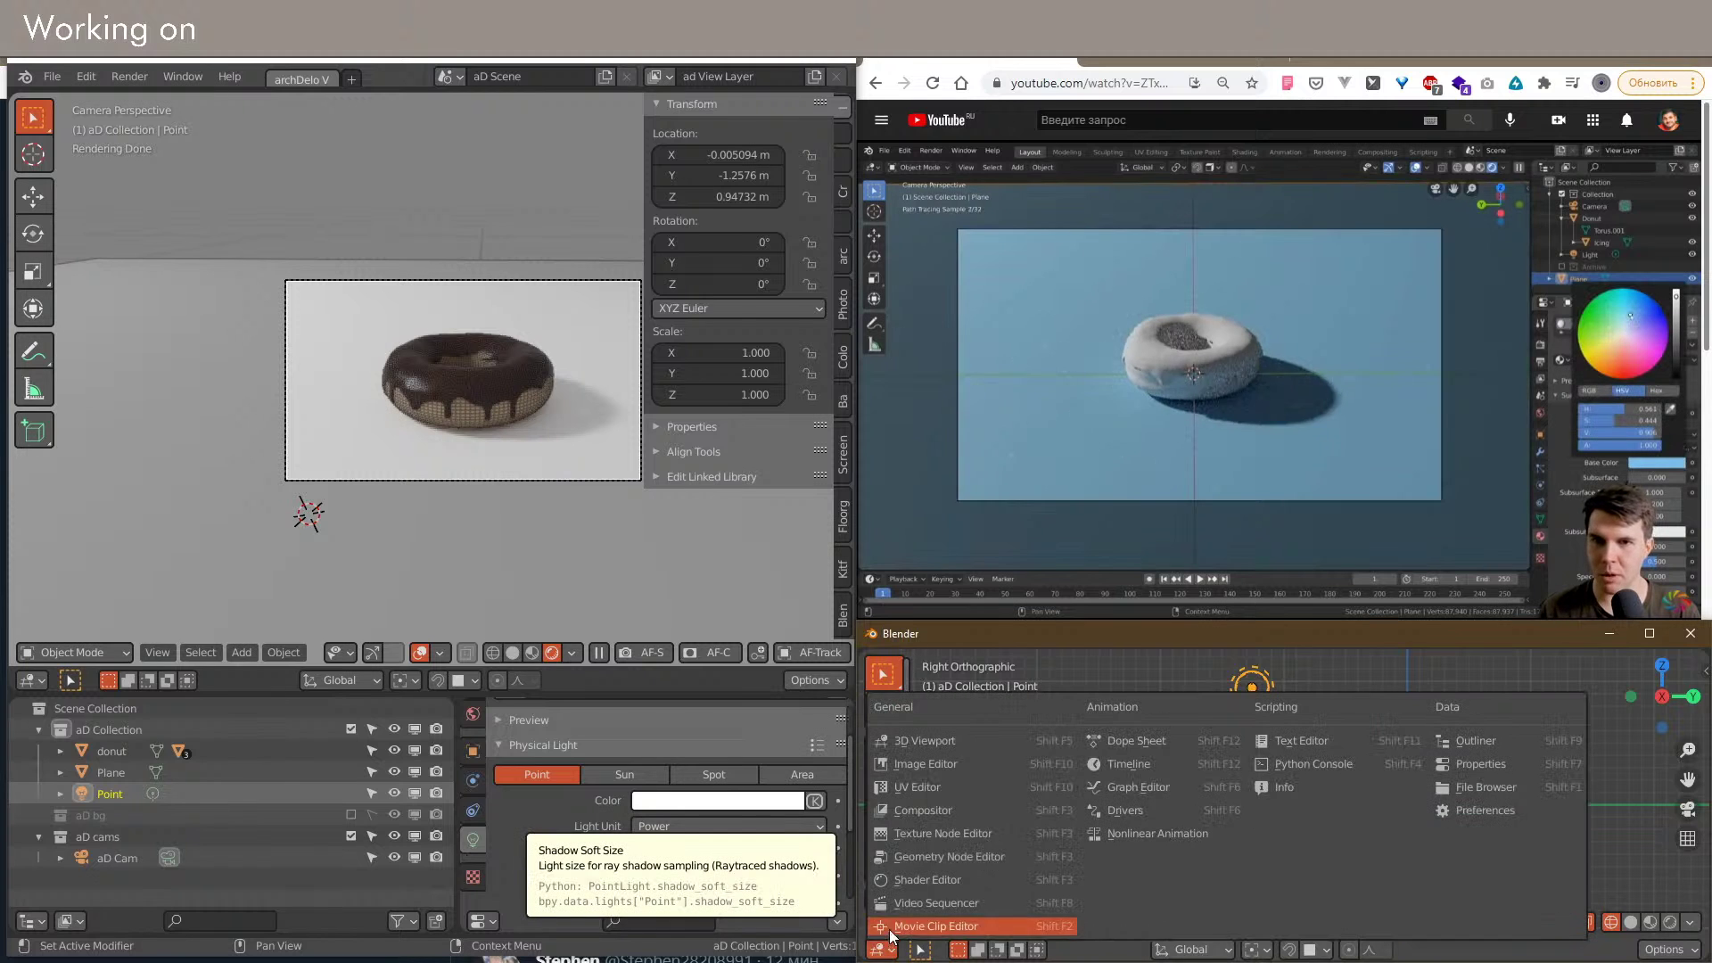
left_click(913, 881)
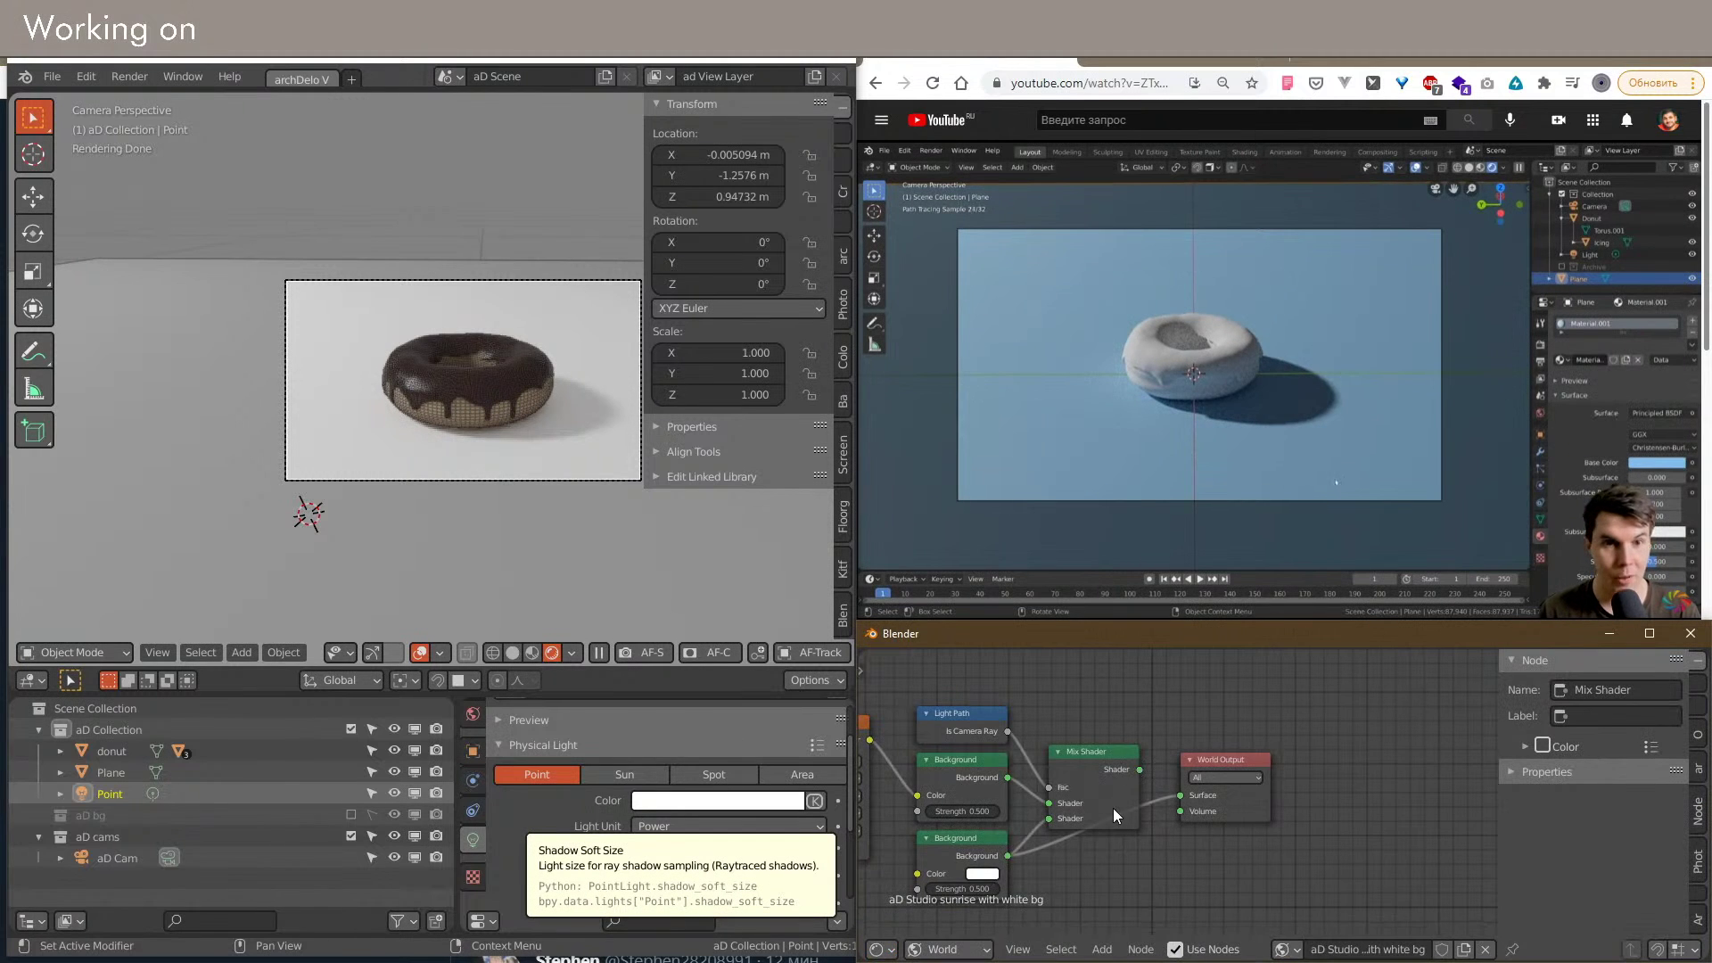
double_click(548, 433)
middle_click_drag(1111, 812, 1196, 812)
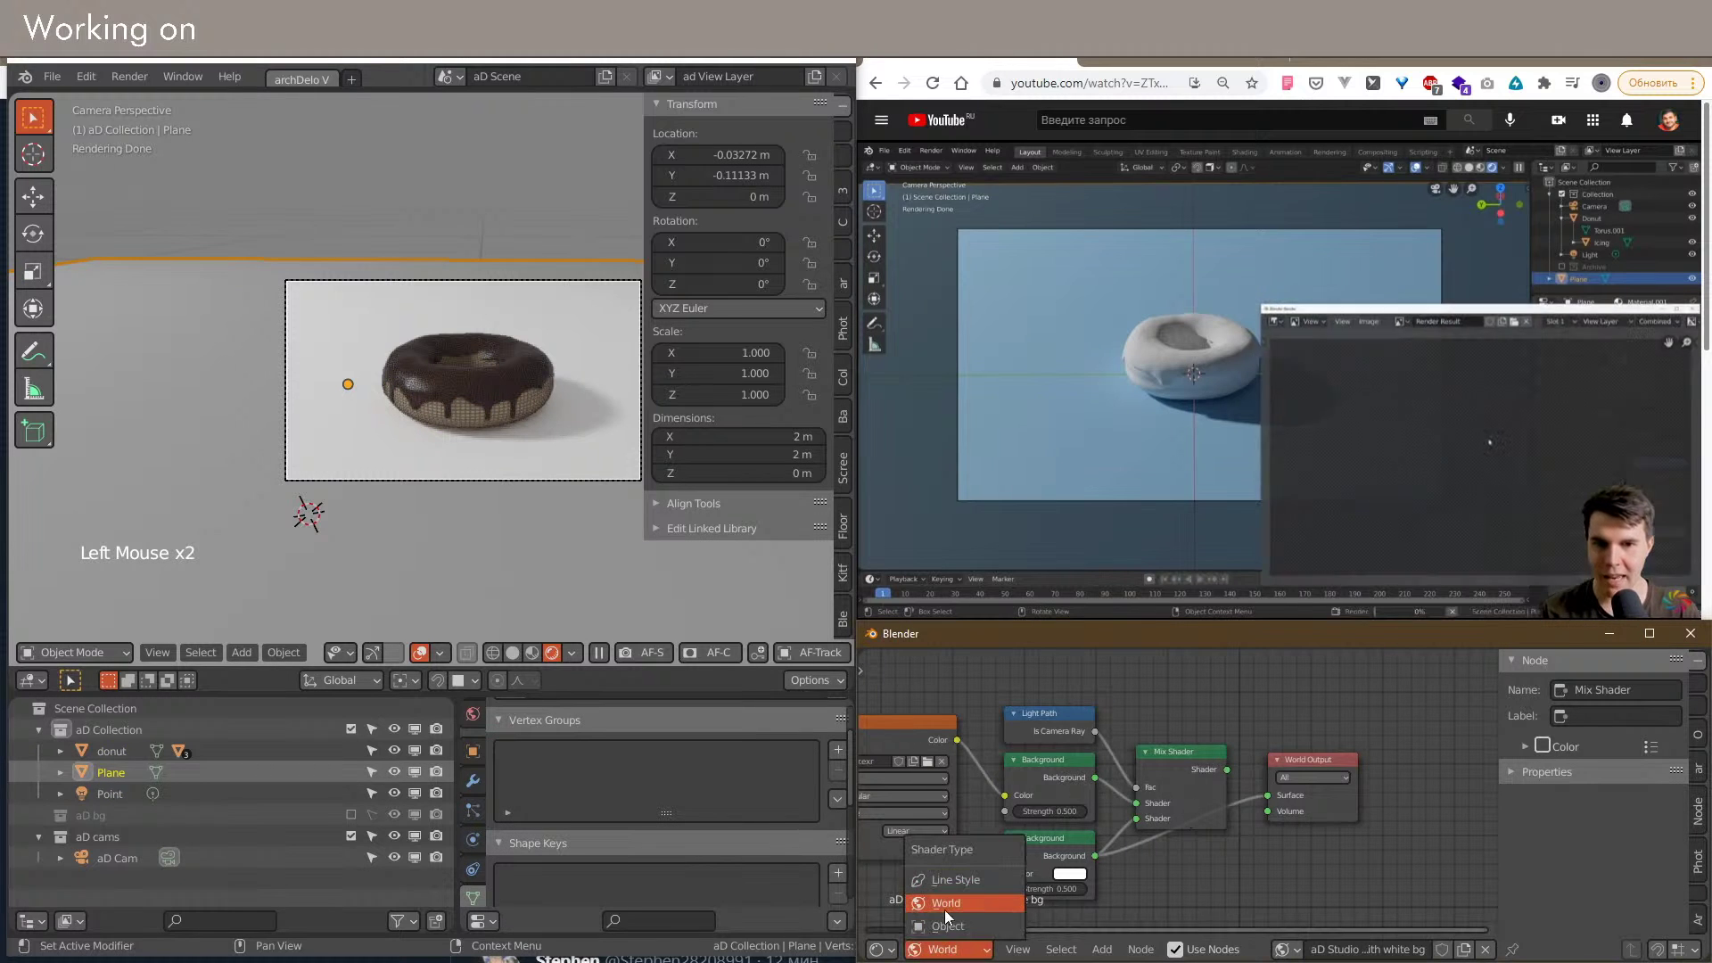
left_click(948, 925)
left_click(1335, 953)
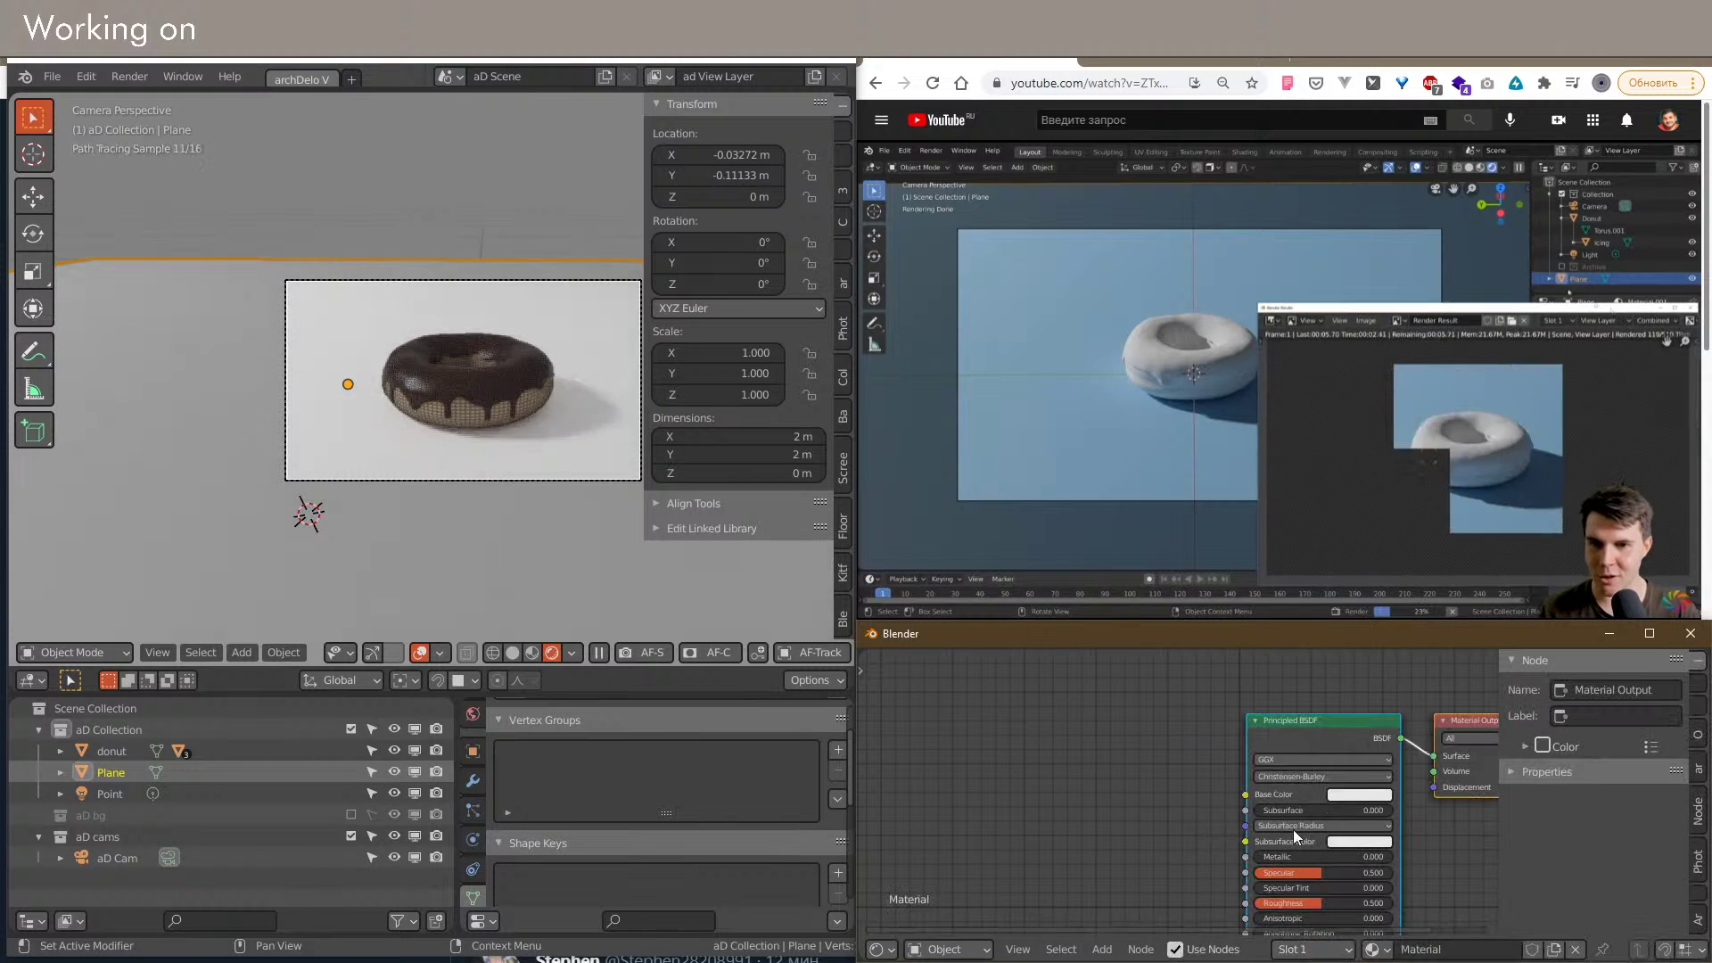
left_click(1358, 796)
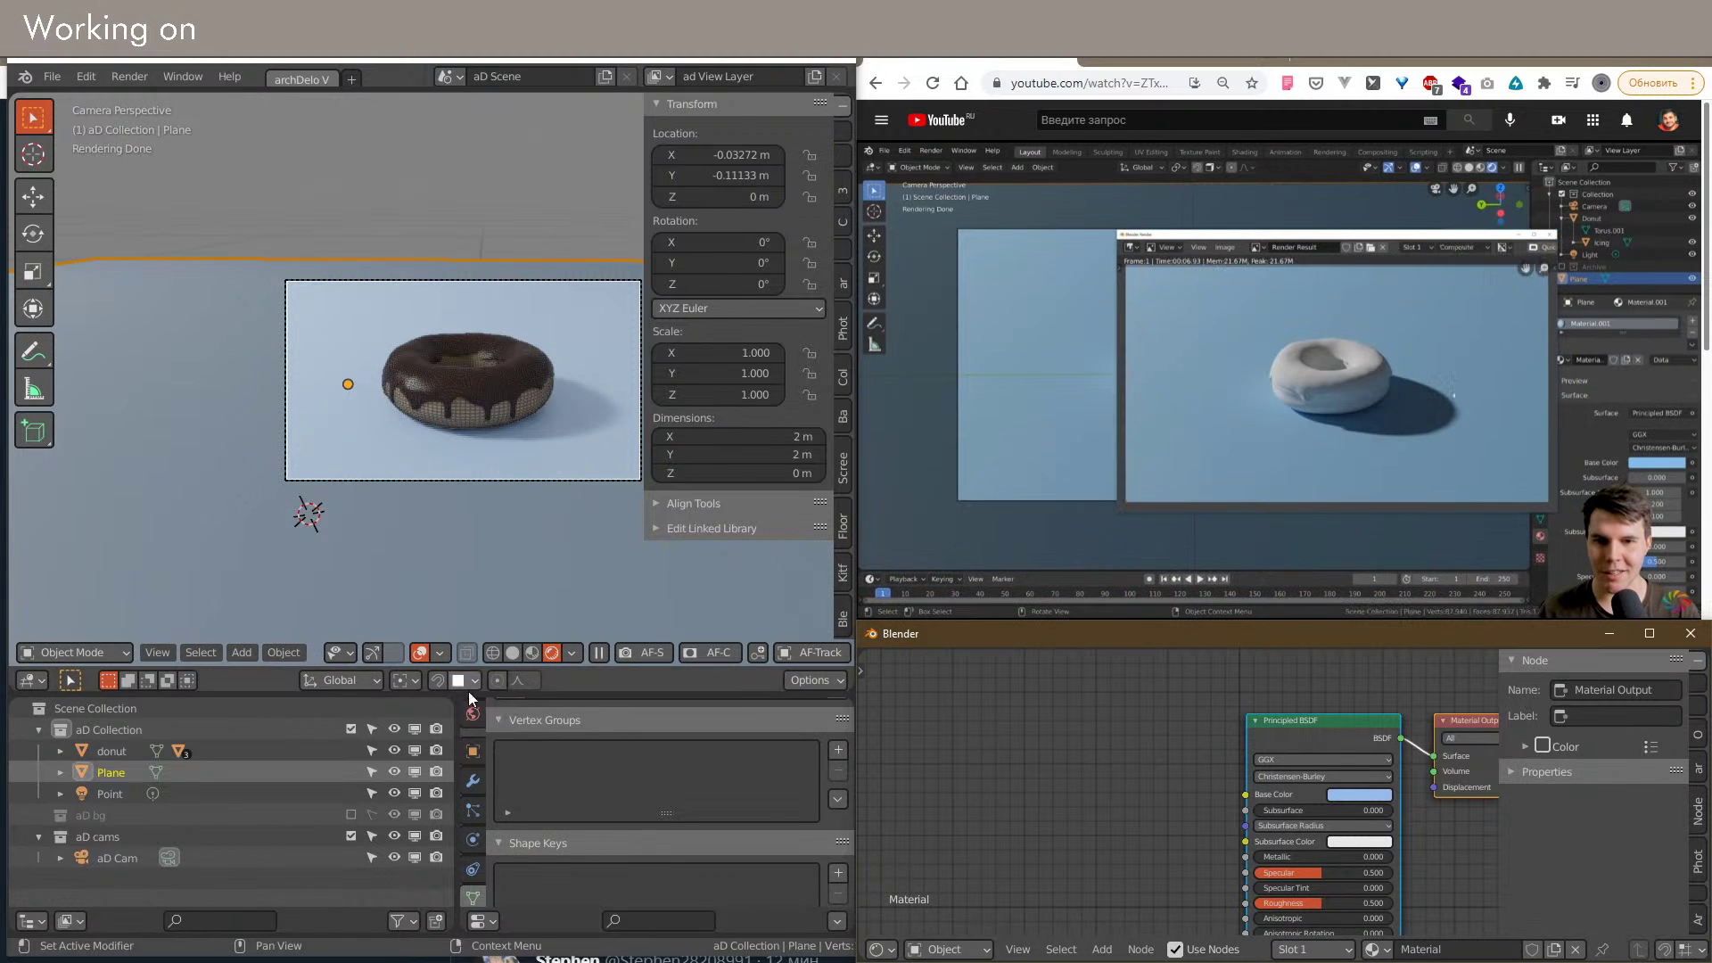
Step: Switch the viewport to solid shading and render a still image from the camera
left_click(514, 652)
left_click(119, 79)
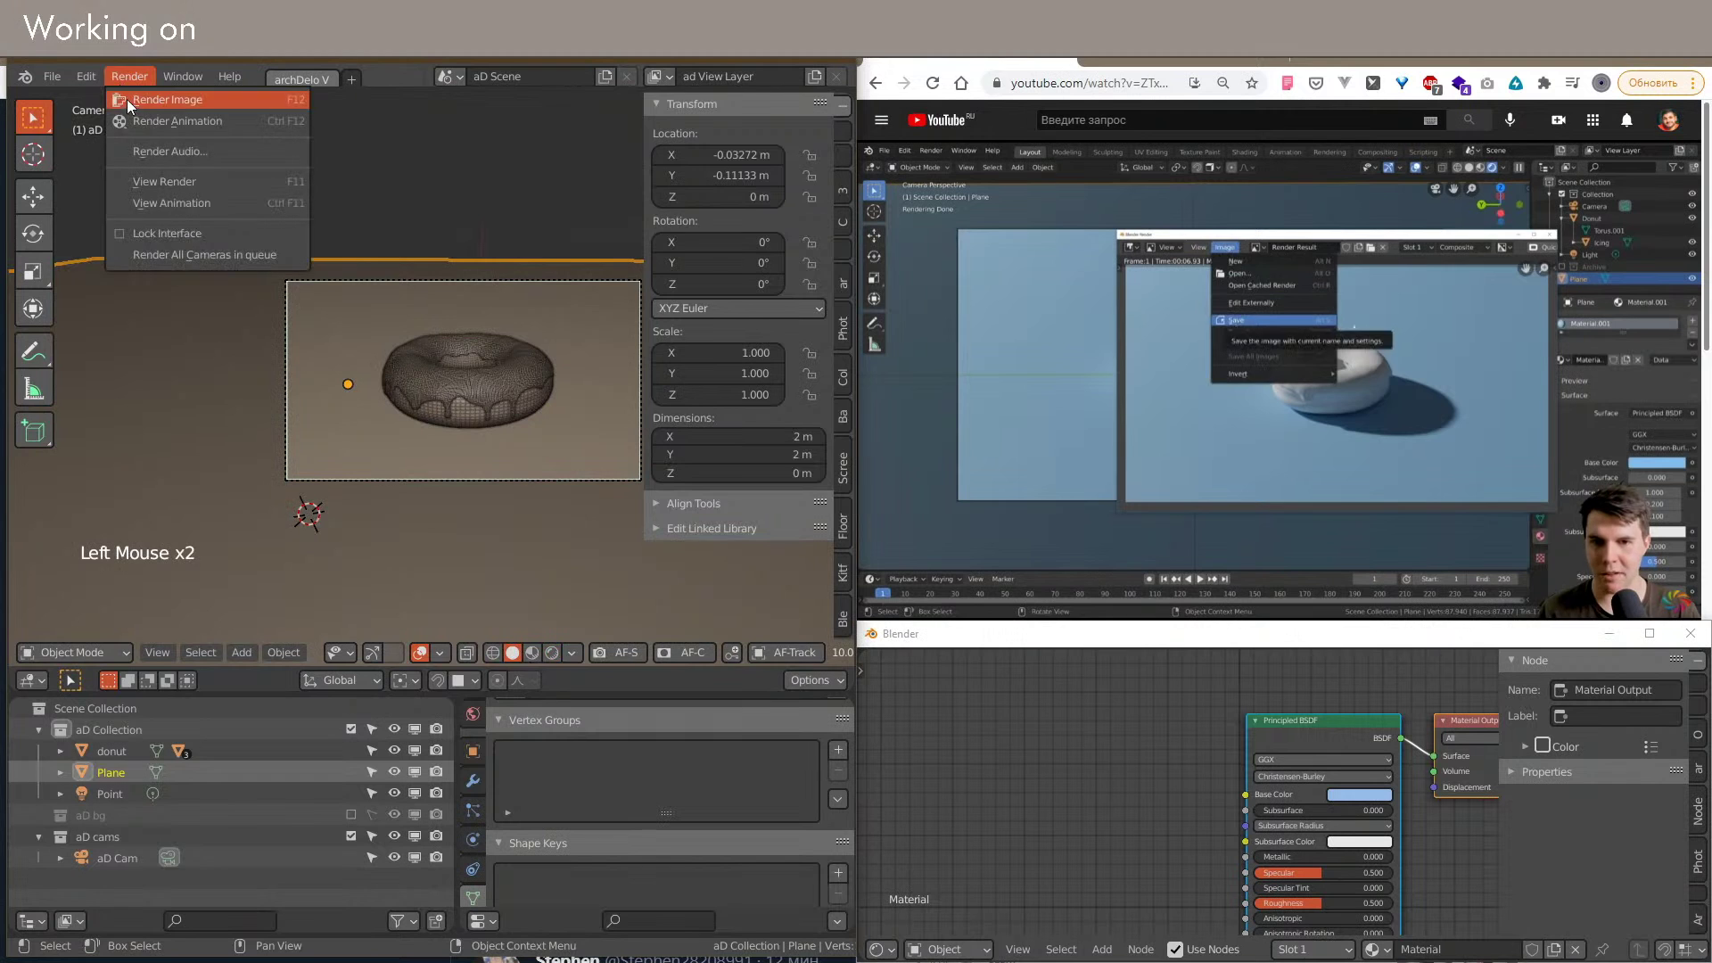
left_click(125, 94)
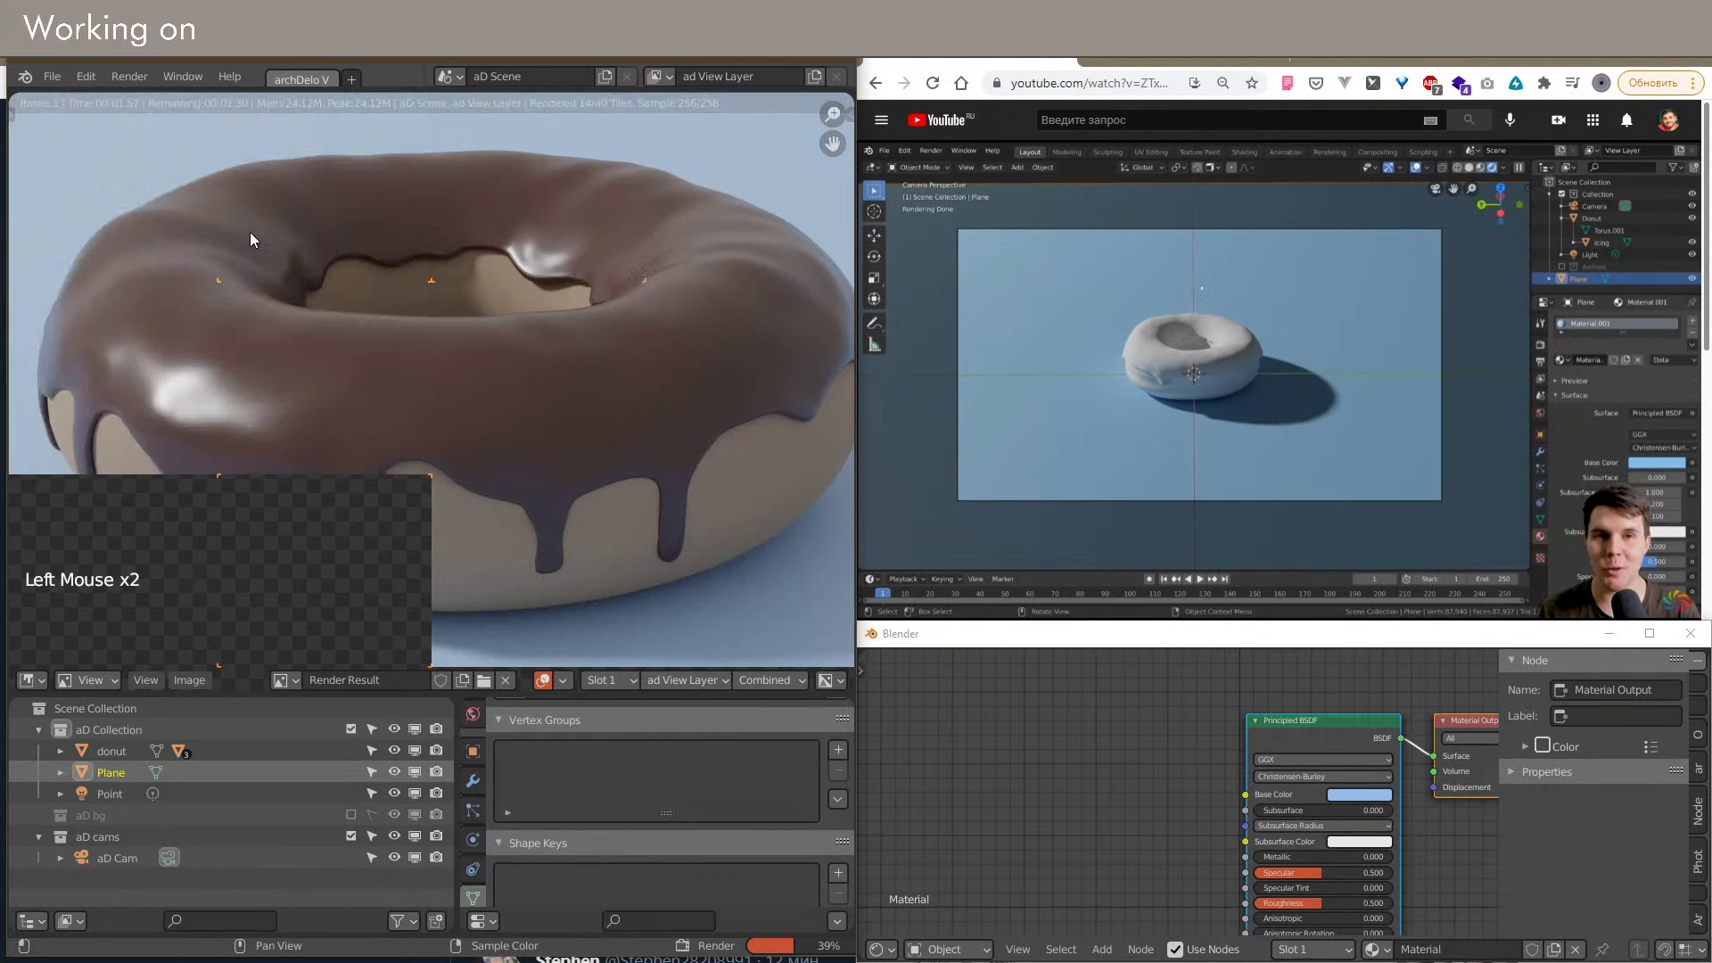
Step: Examine the rendered donut's icing, drips and shadow up close and as a whole, and close the render
scroll(268, 348, "down", 2)
scroll(295, 366, "down", 4)
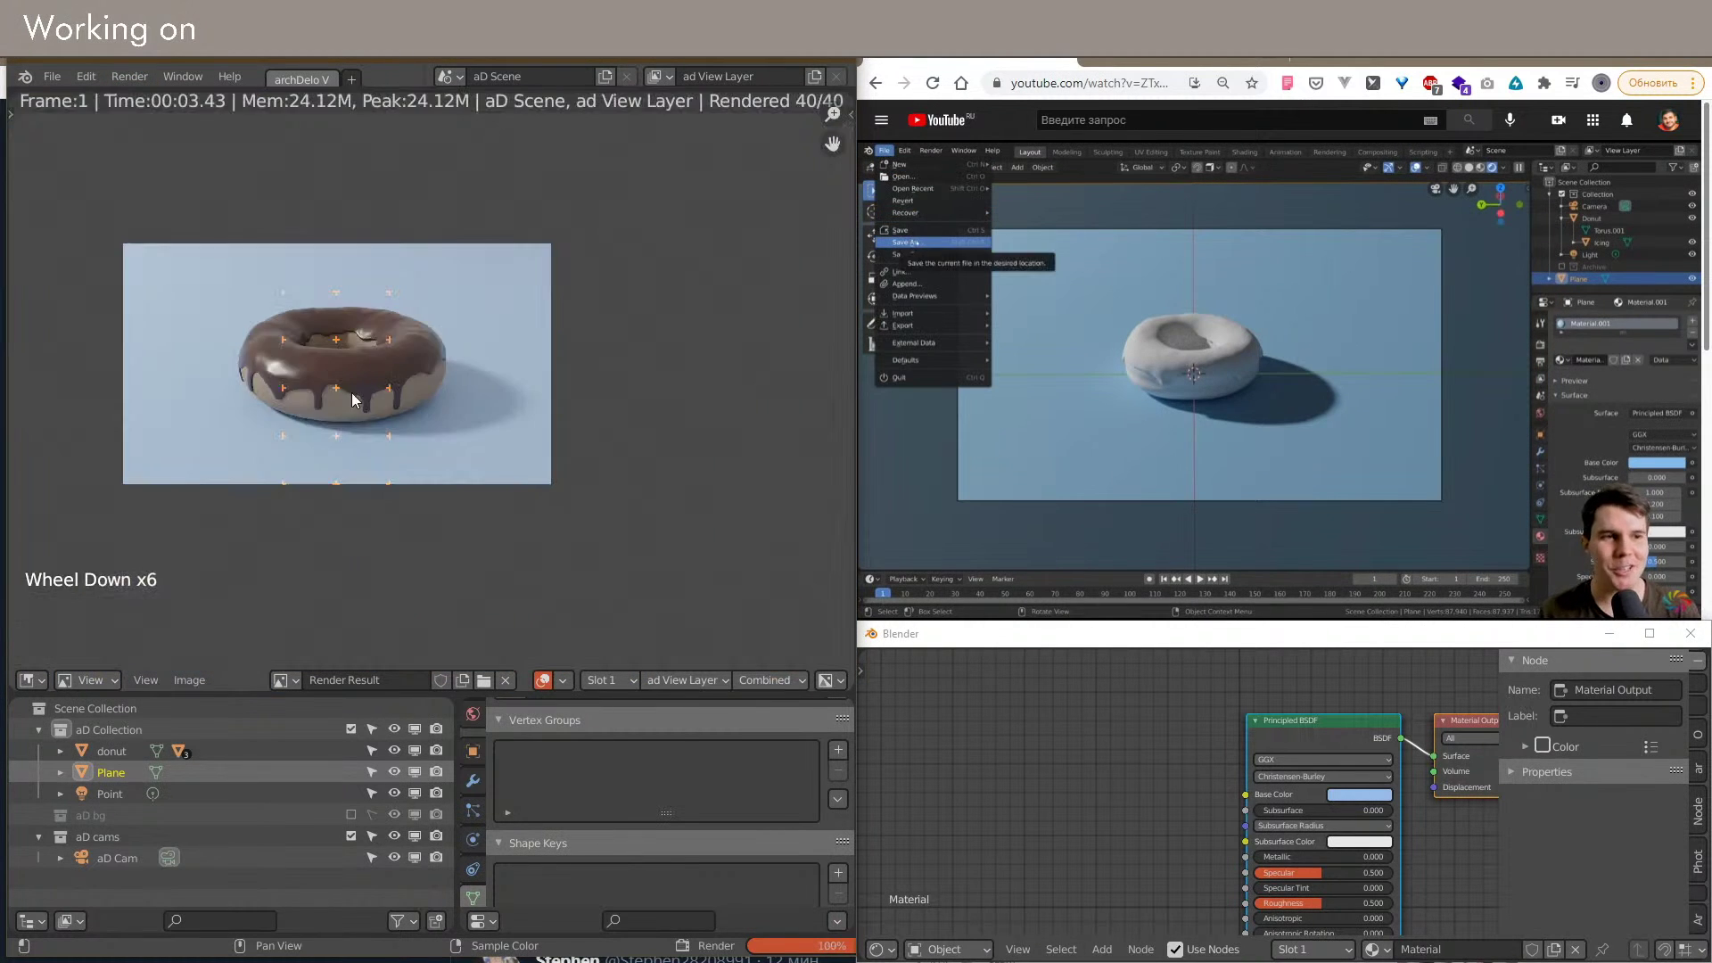
scroll(365, 357, "up", 8)
scroll(437, 389, "down", 3)
scroll(428, 392, "down", 4)
scroll(430, 411, "up", 2)
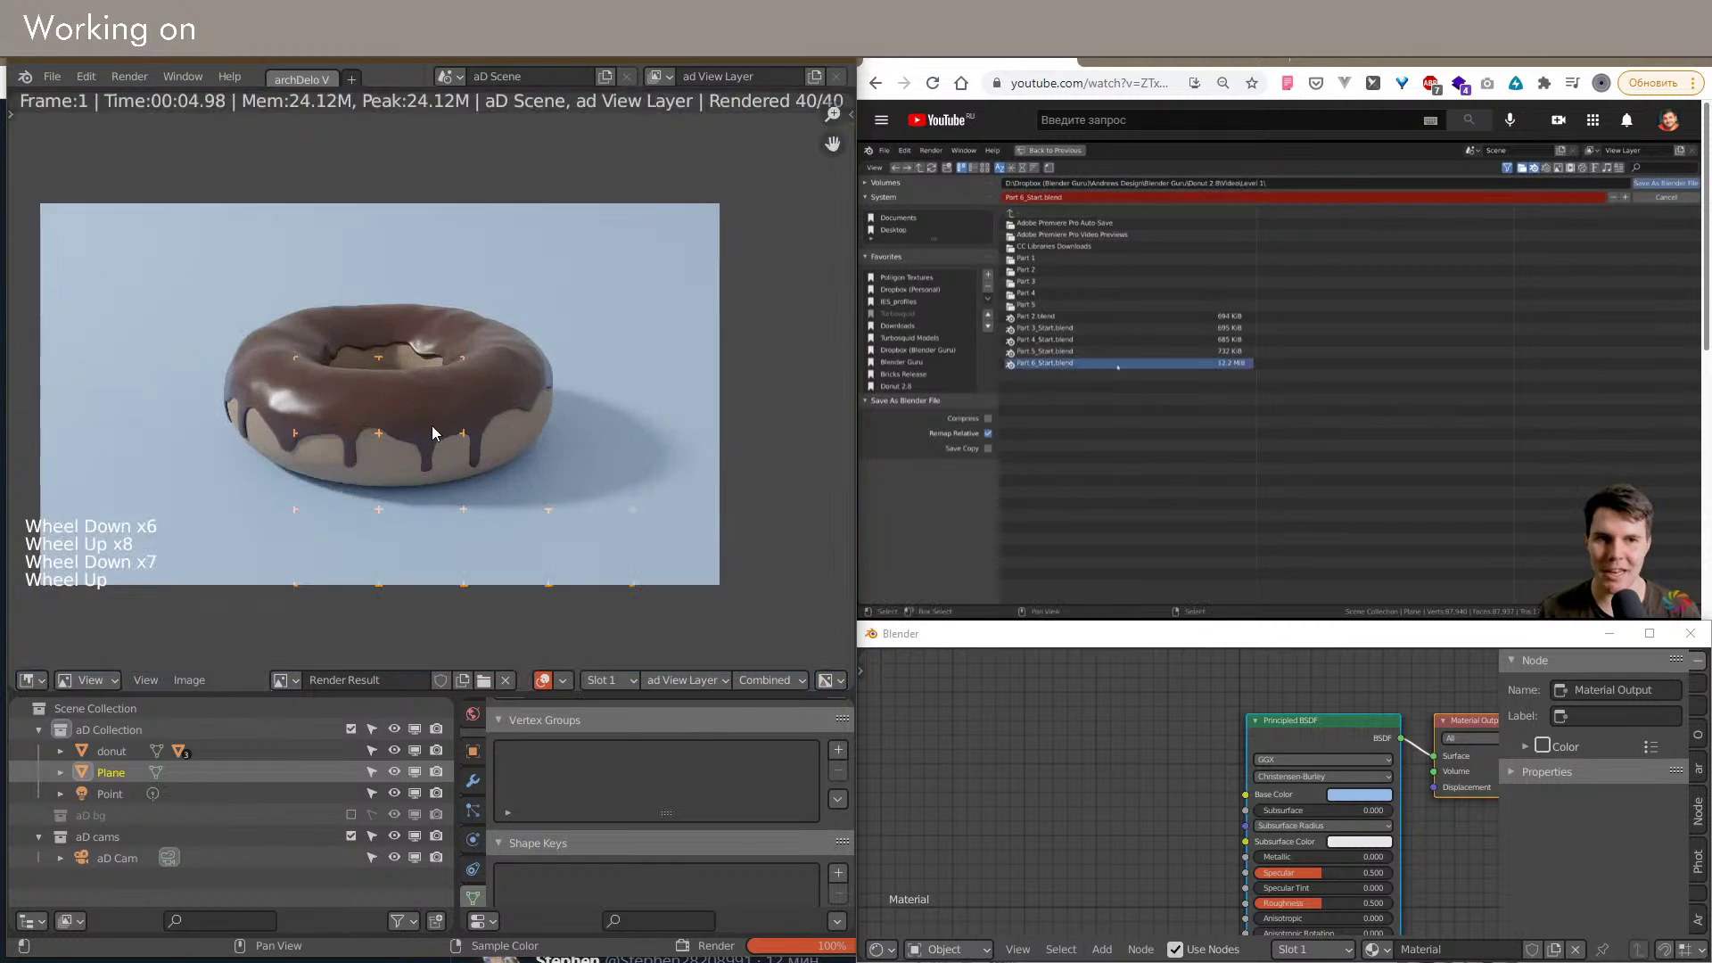
scroll(430, 425, "down", 2)
scroll(431, 430, "up", 1)
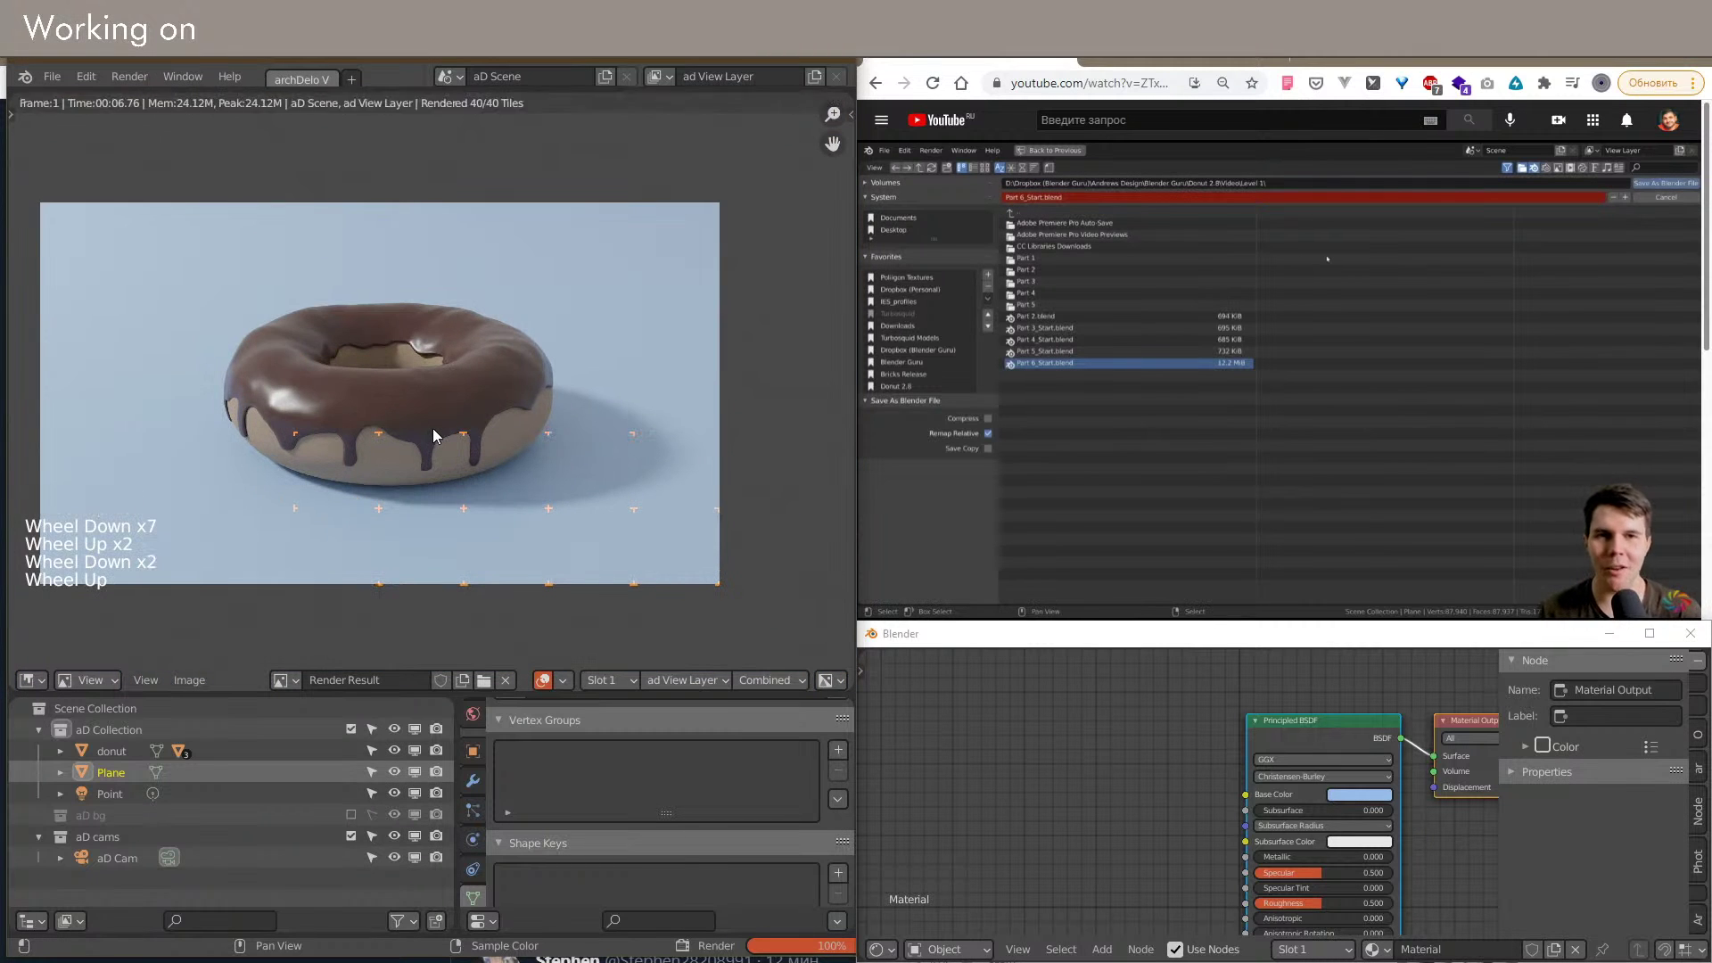
scroll(437, 432, "up", 4)
scroll(563, 463, "down", 4)
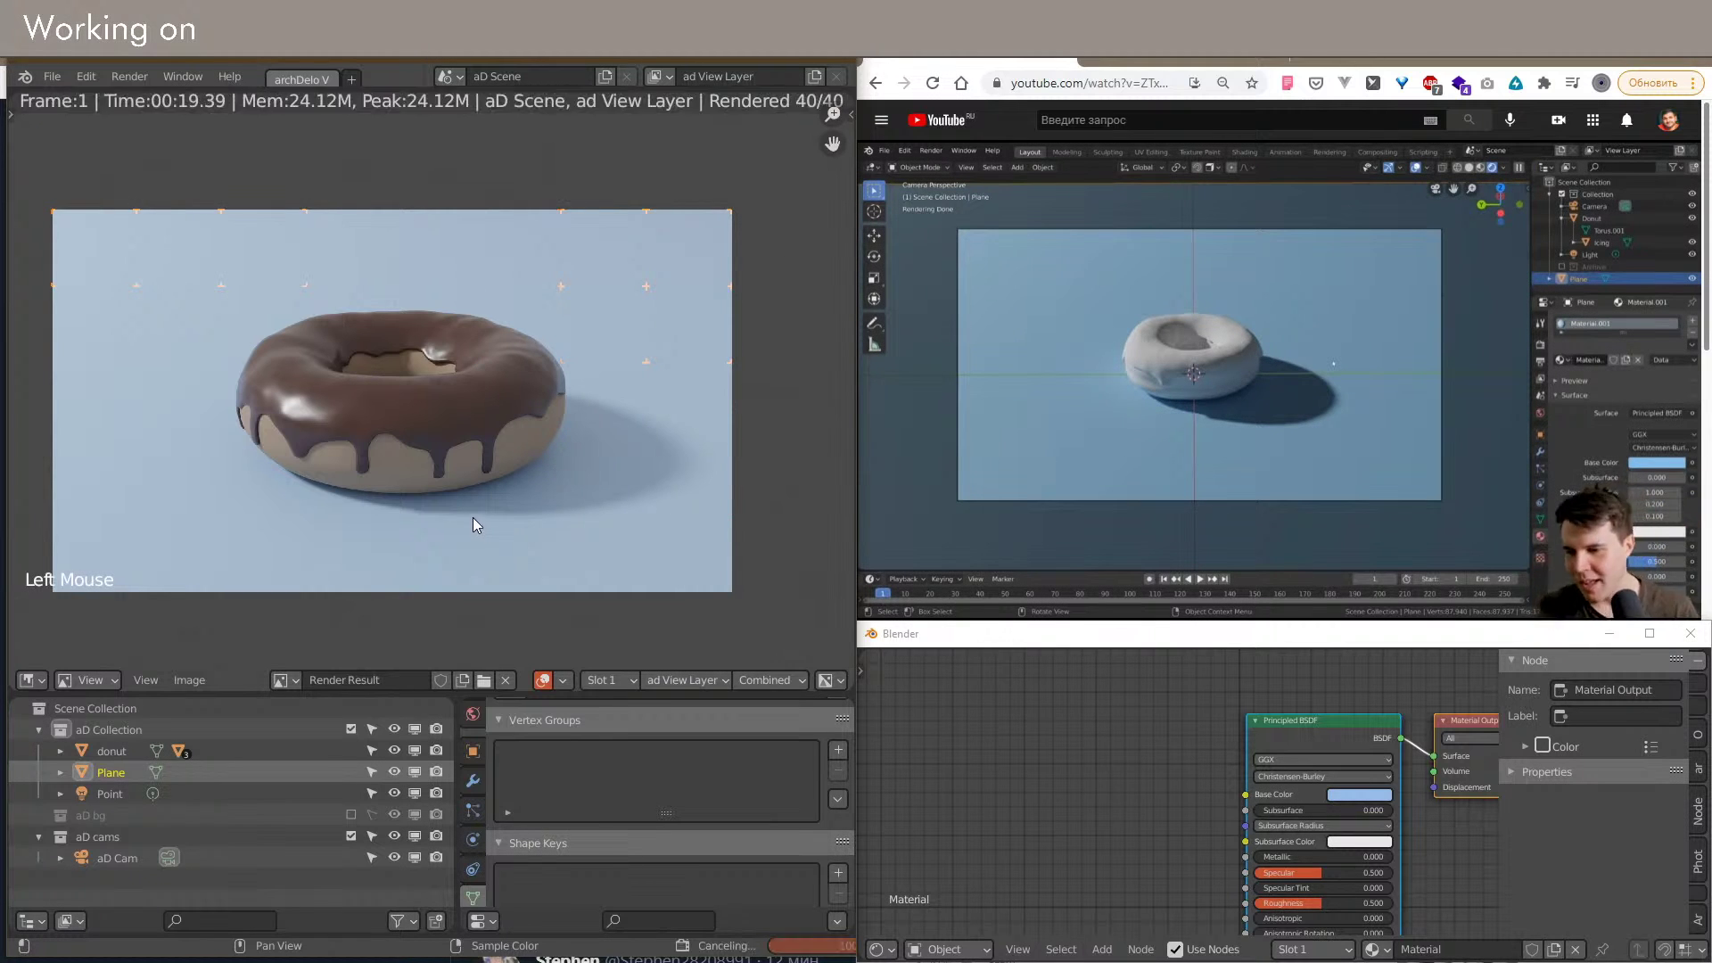
scroll(267, 424, "up", 4)
scroll(303, 441, "down", 5)
left_click(355, 478)
key("Escape")
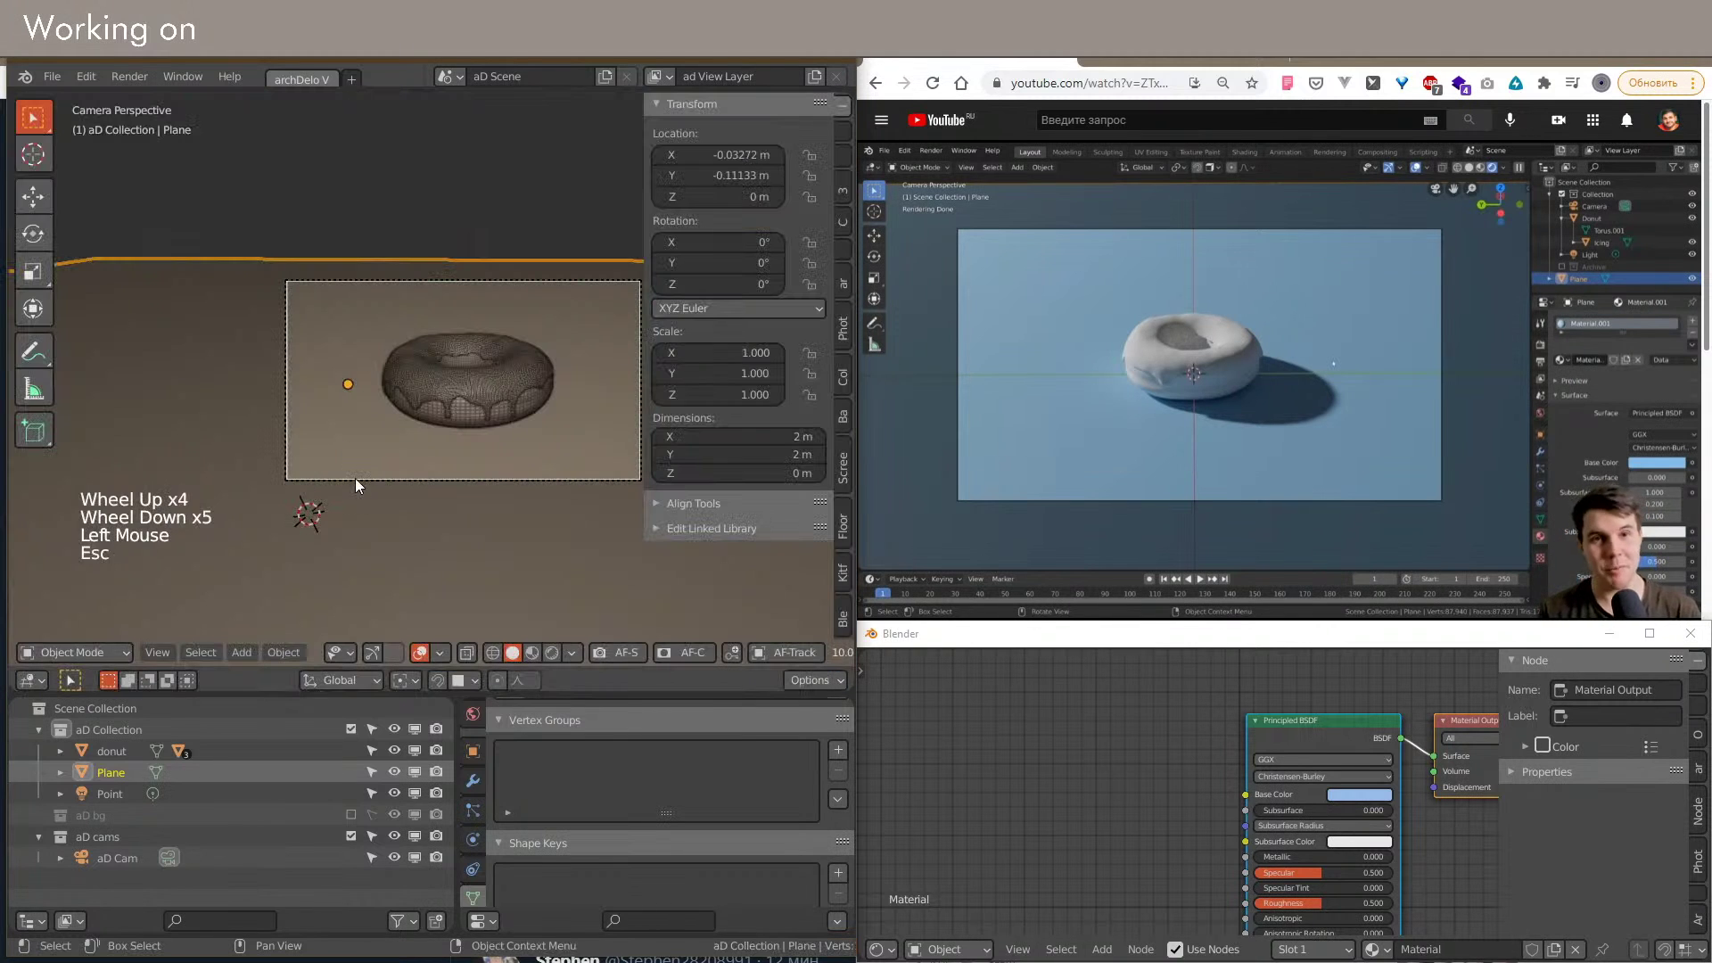
Step: Save the scene over the existing donut.blend in the tuts folder
key("ctrl+s")
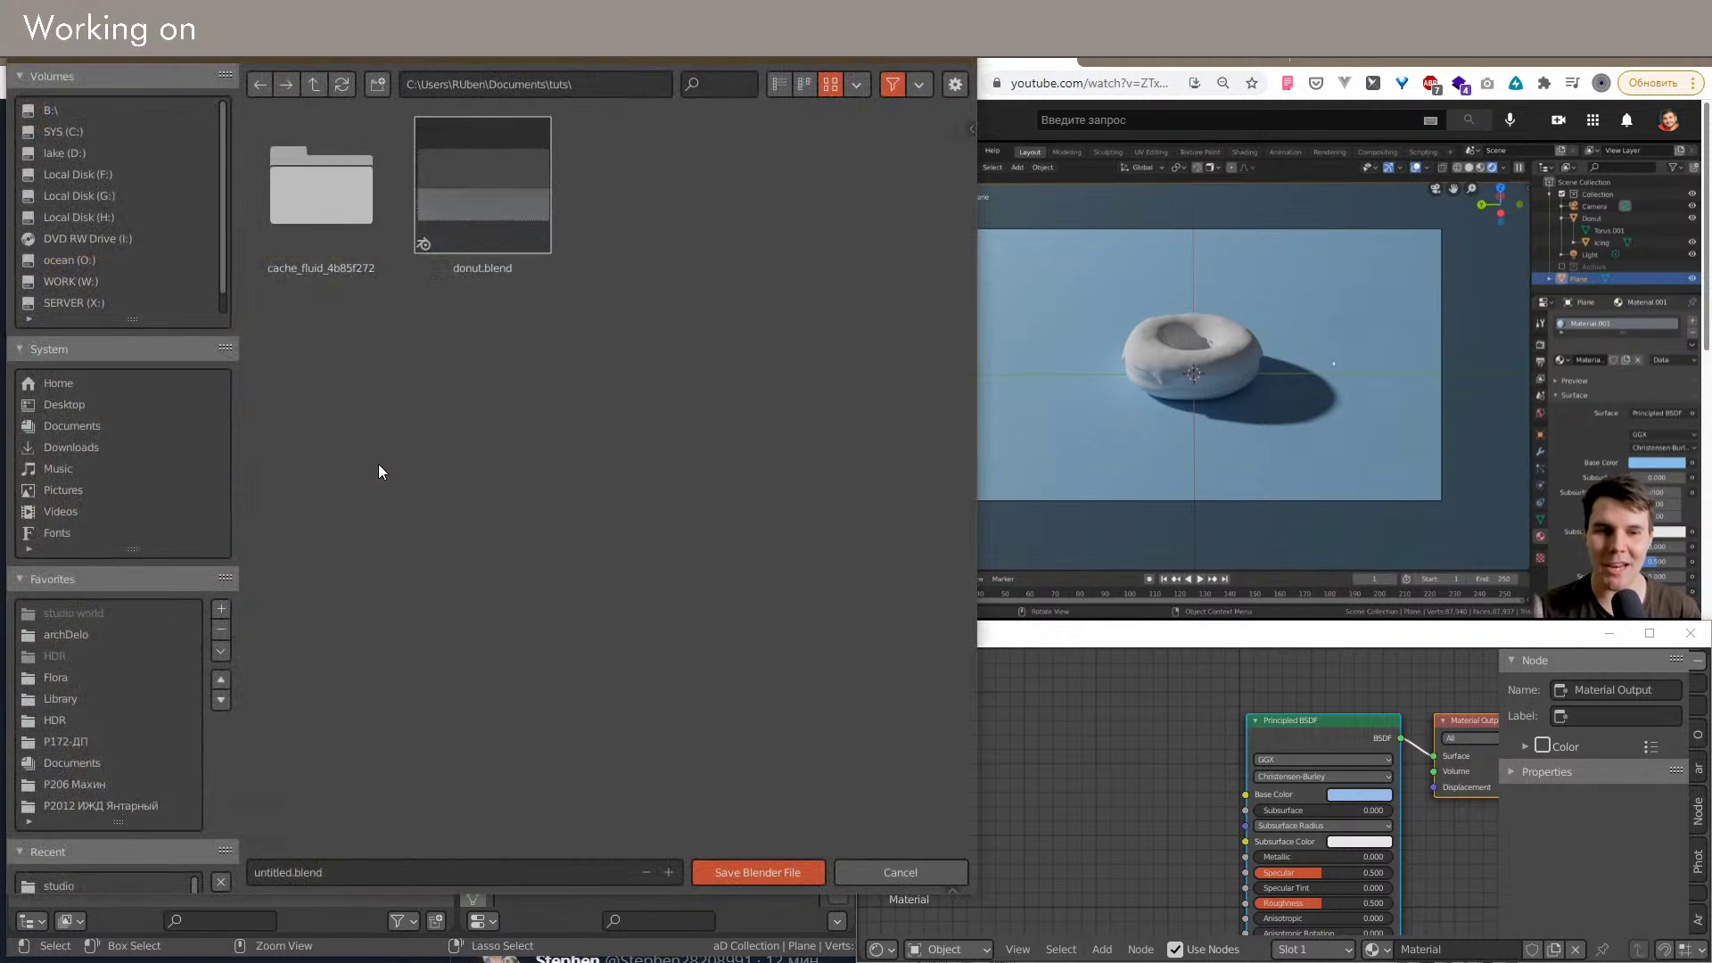
left_click(453, 202)
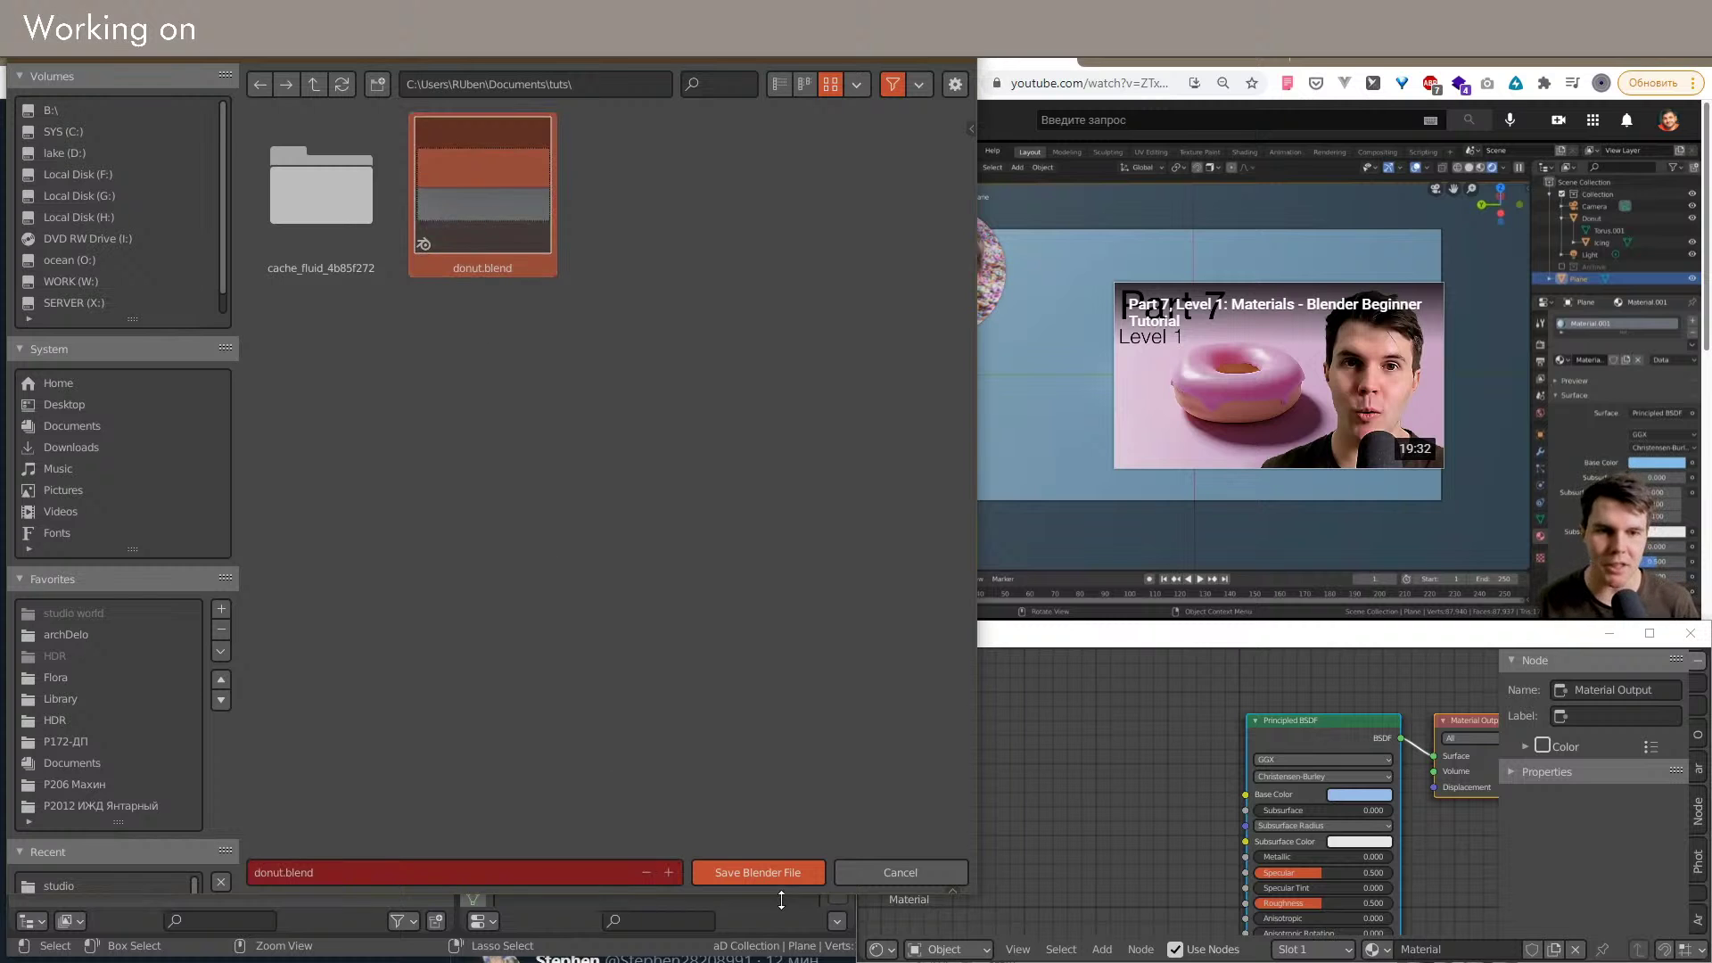
left_click(758, 872)
Step: Open the tutorial video "Part 7, Level 1: Materials" and switch Blender's viewport to material preview shading
scroll(442, 419, "up", 2)
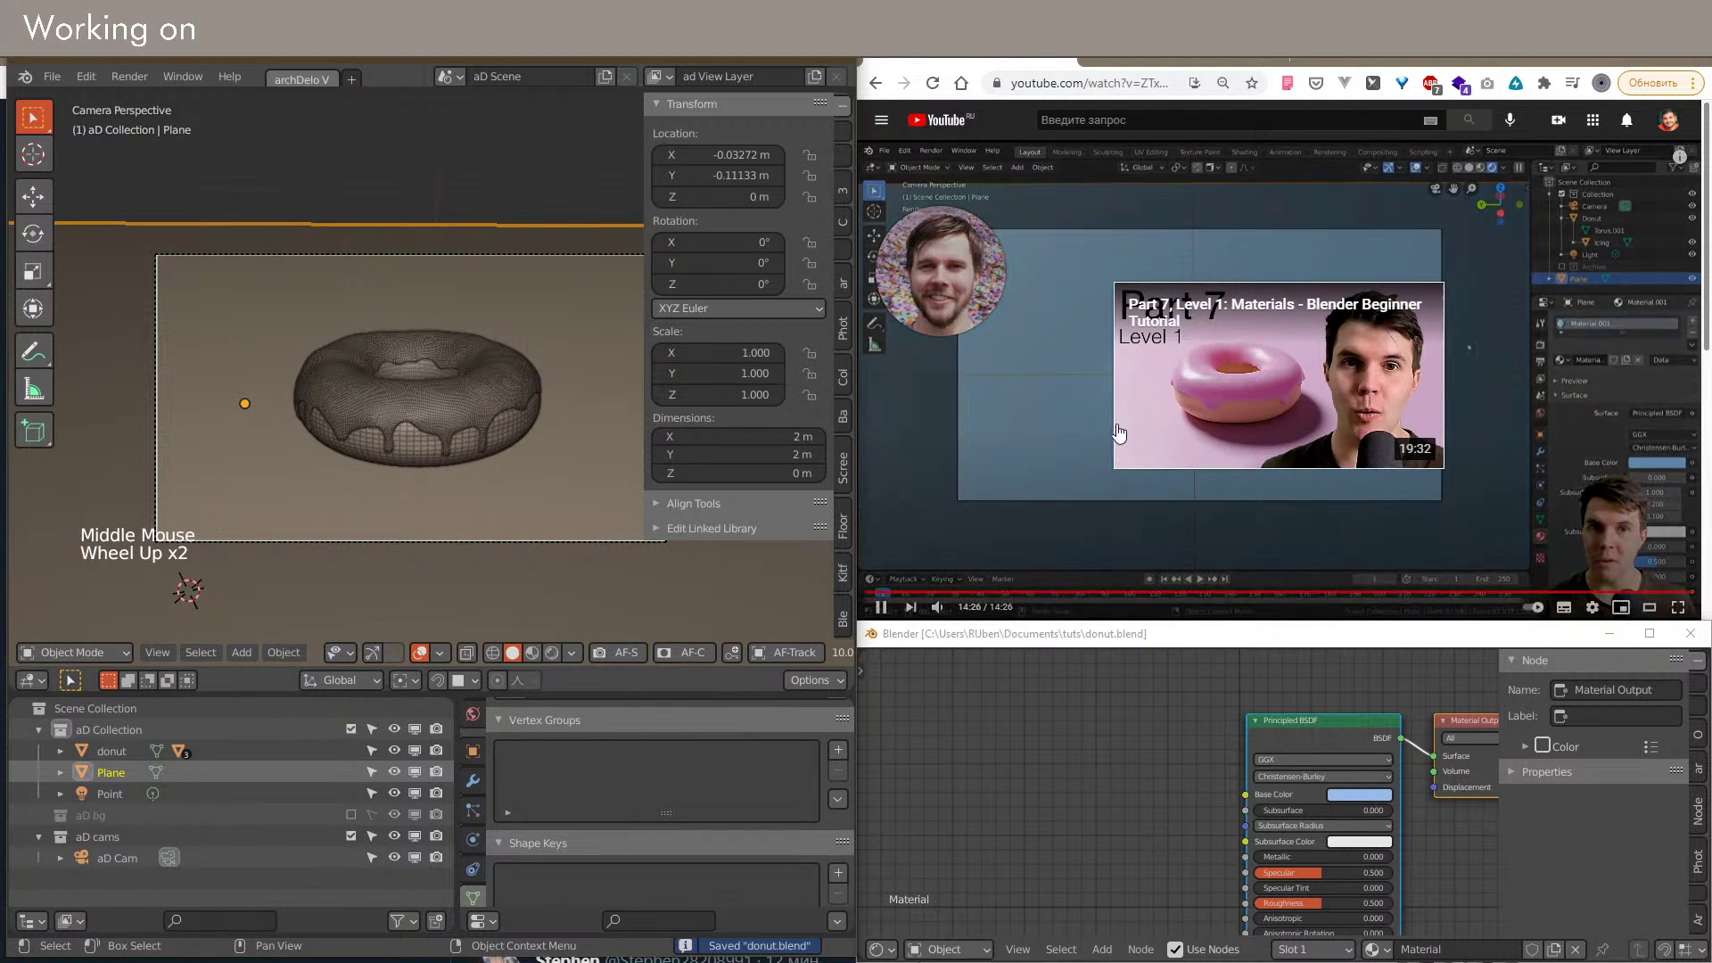
left_click(1159, 467)
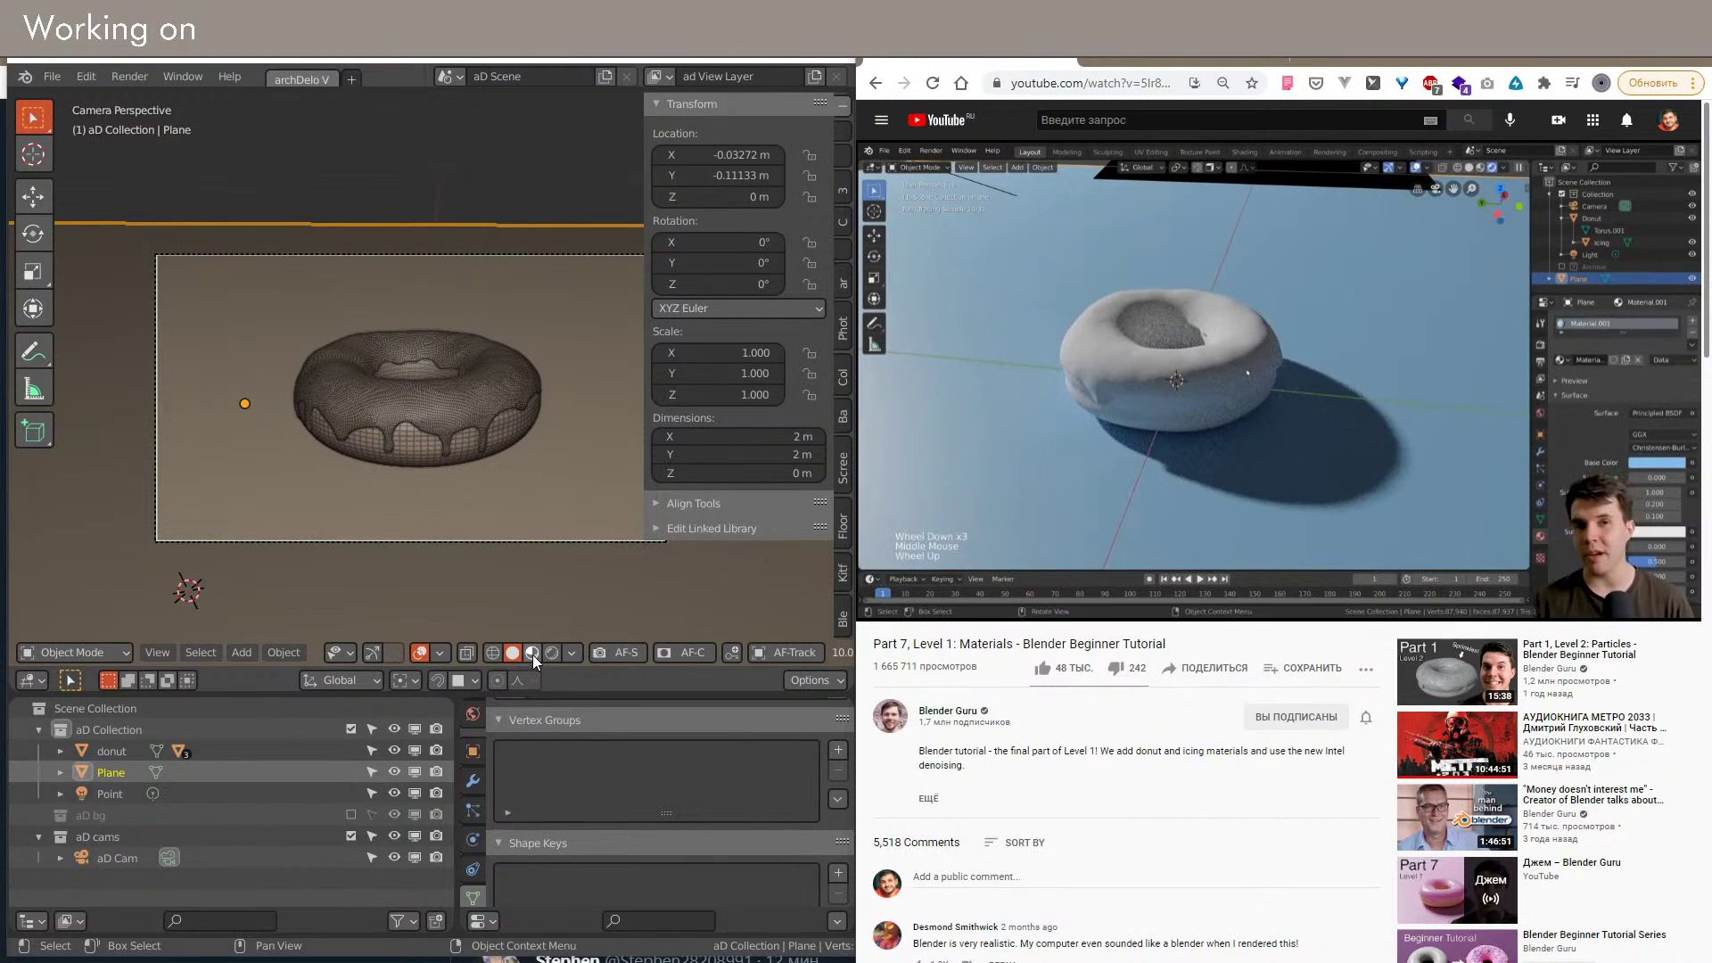
left_click(532, 652)
scroll(466, 469, "down", 3)
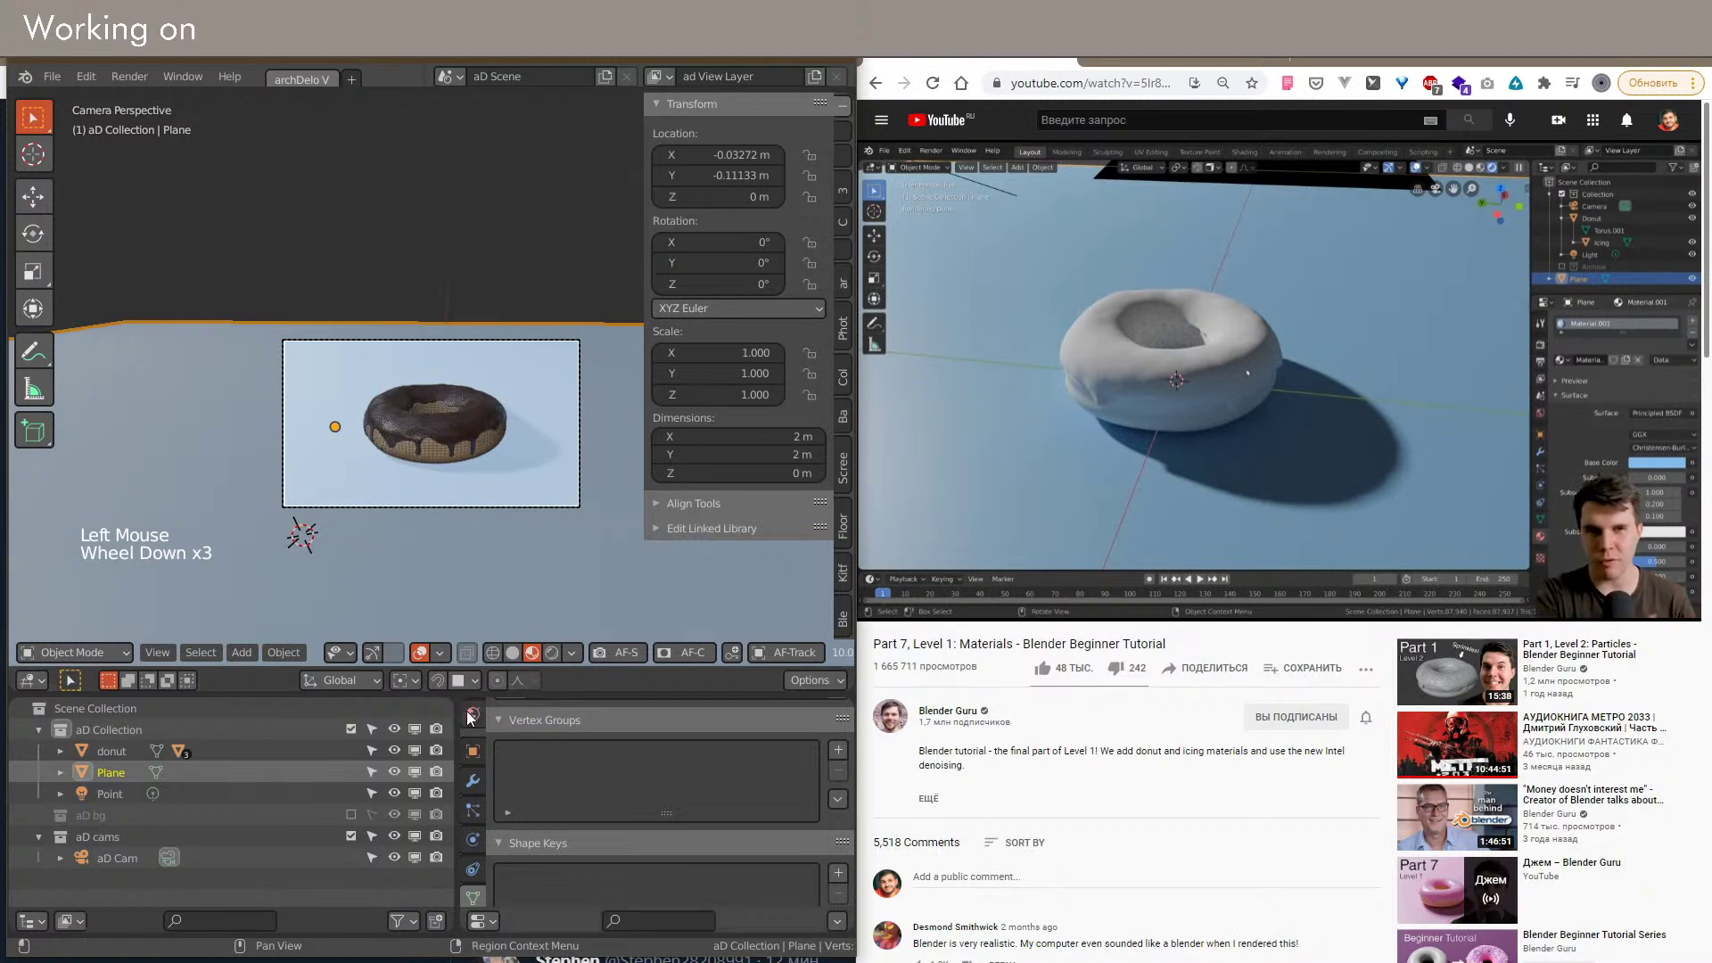
Step: Toggle the point light's Multiple Importance Sample and Cast Shadow options off and on again to compare the lighting
left_click(100, 794)
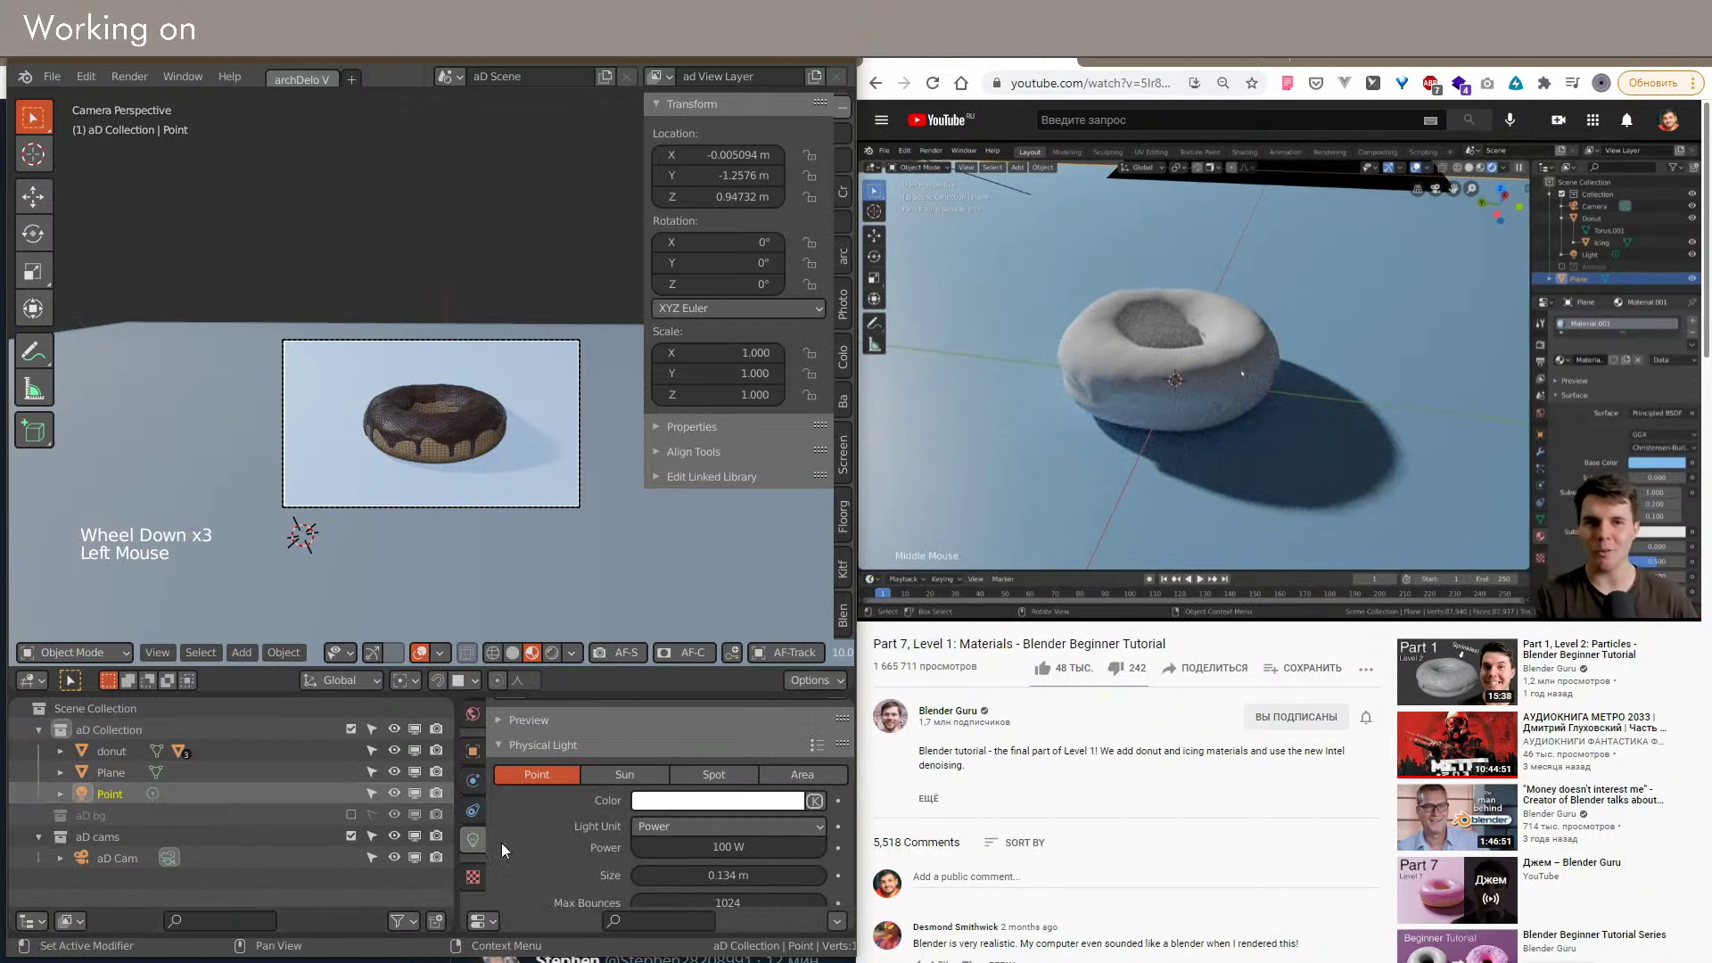
scroll(517, 849, "down", 4)
scroll(615, 839, "up", 2)
left_click(648, 876)
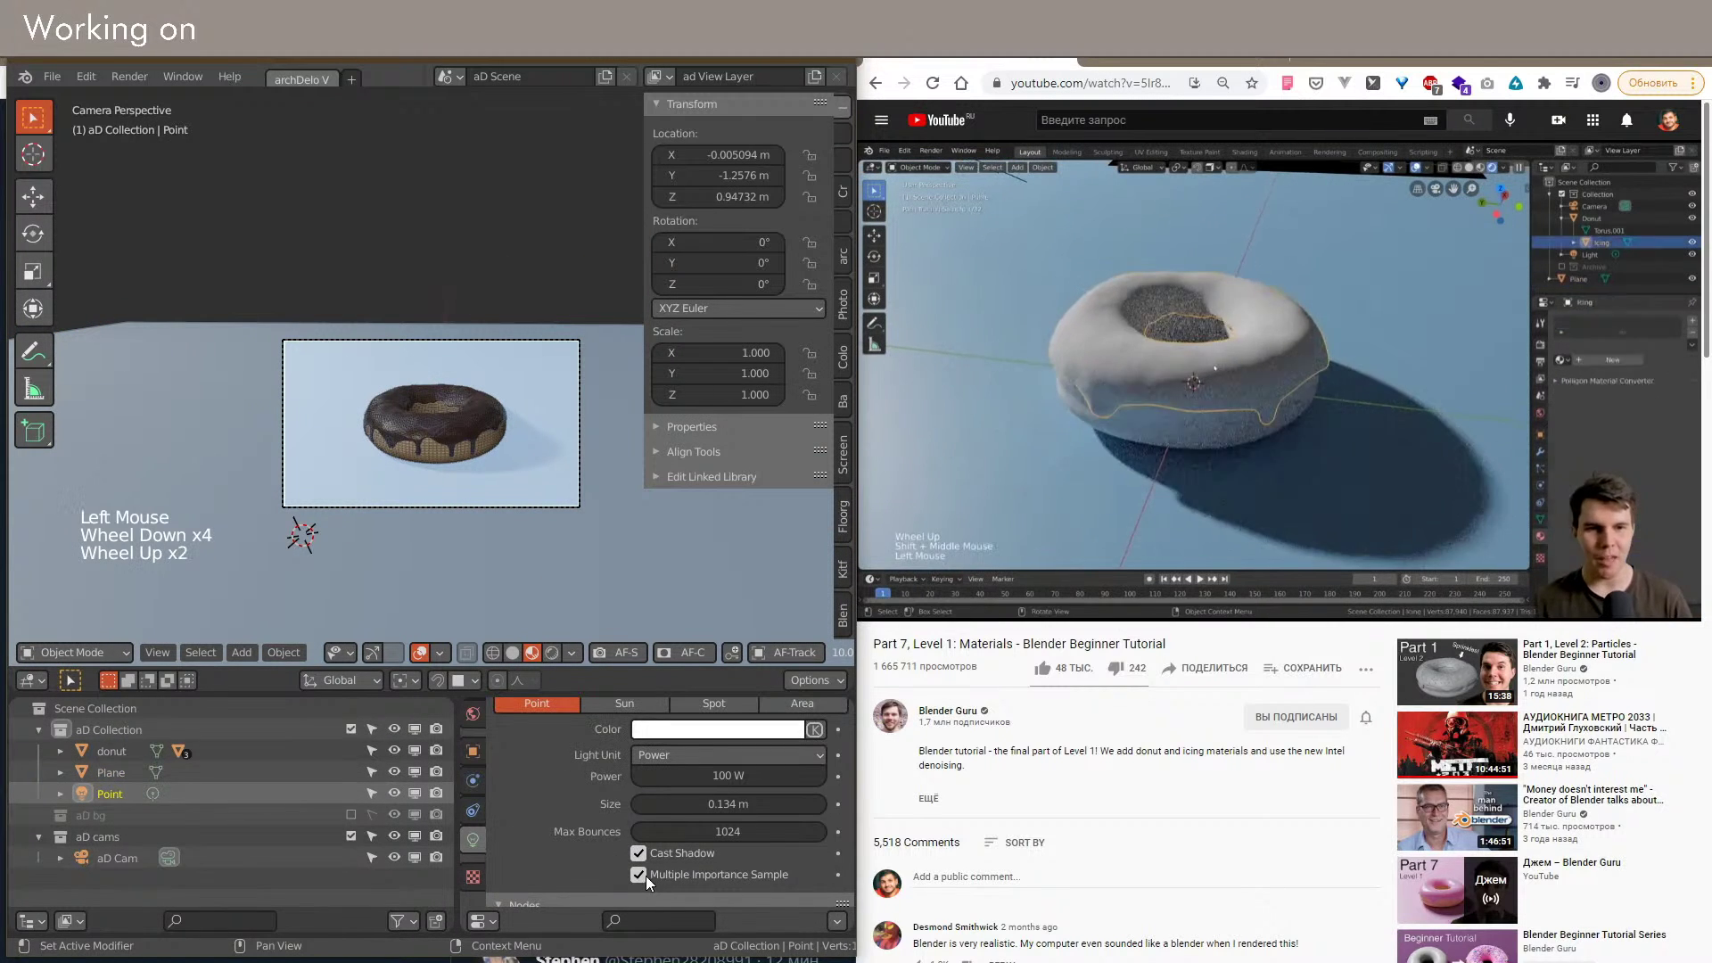
left_click(646, 876)
left_click(646, 854)
left_click(645, 854)
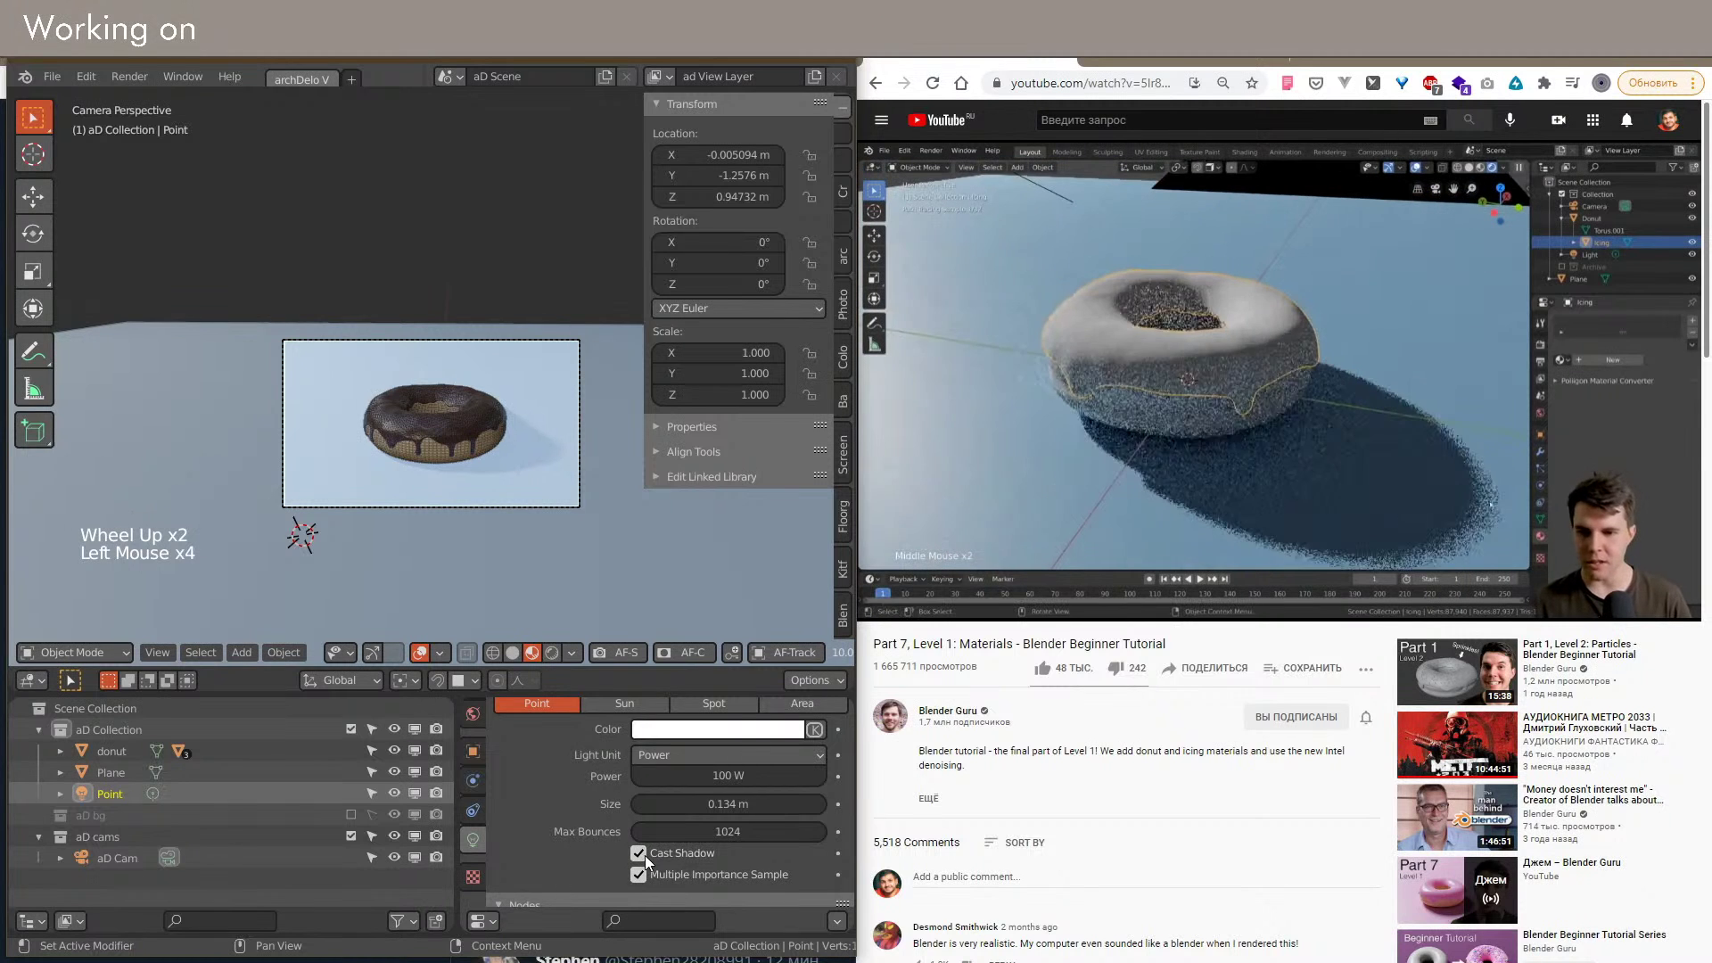
scroll(645, 854, "up", 1)
scroll(660, 842, "down", 8)
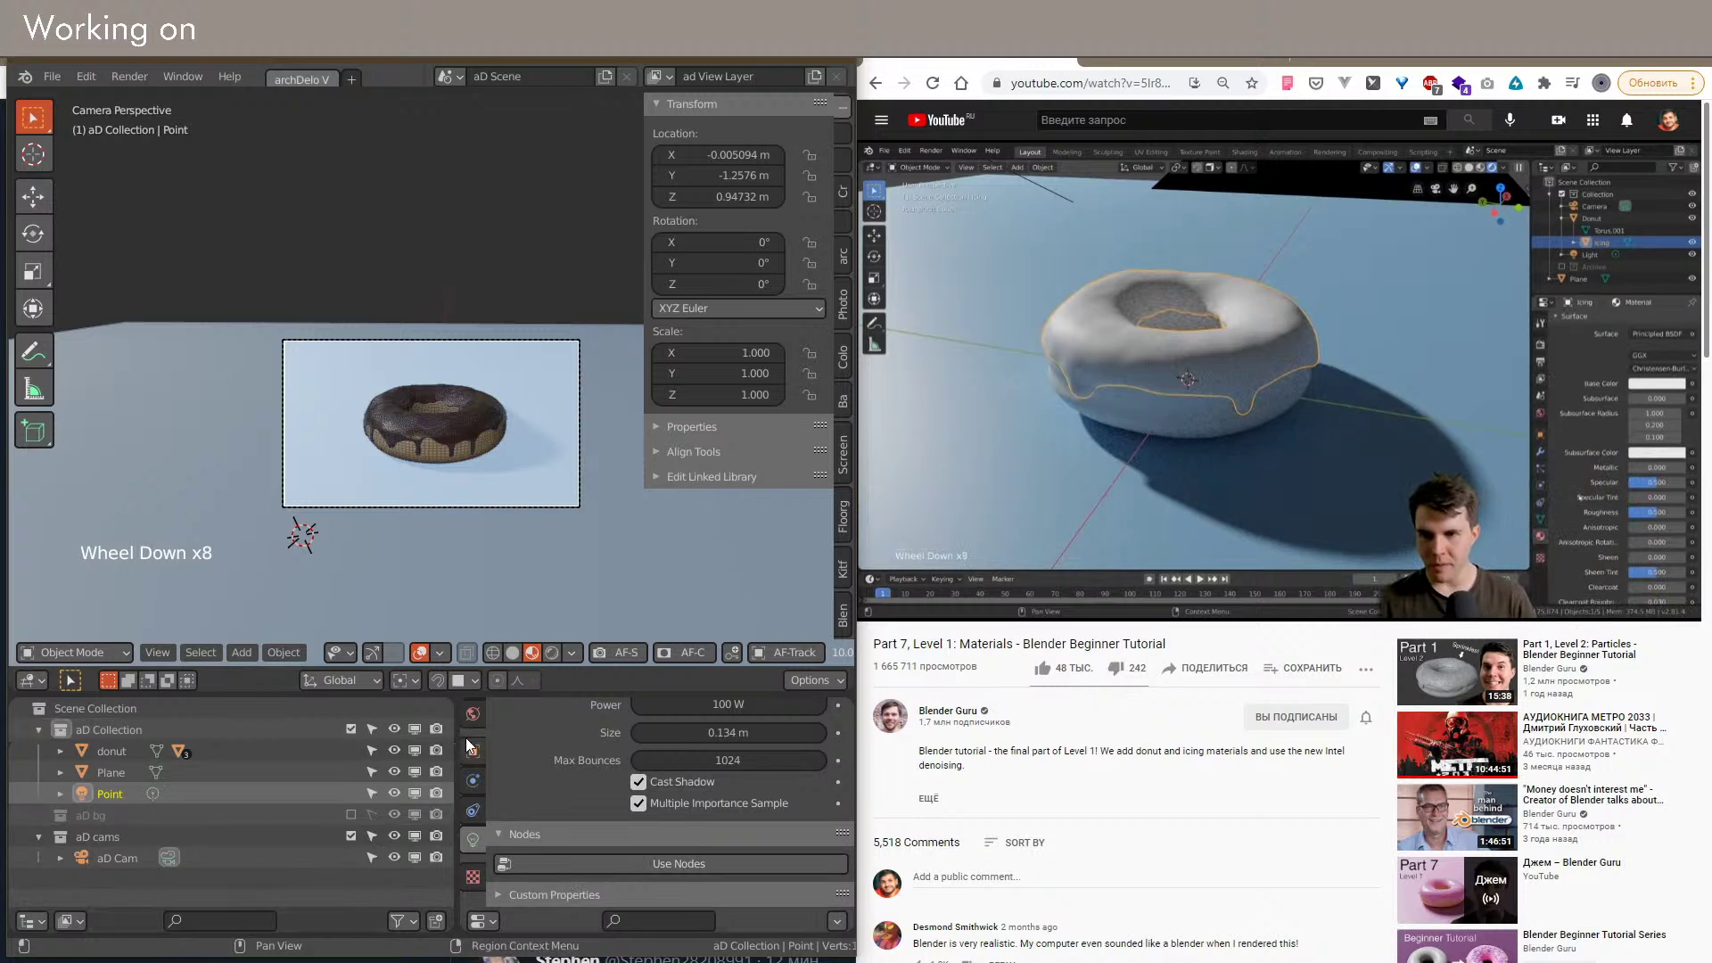
scroll(446, 444, "up", 7)
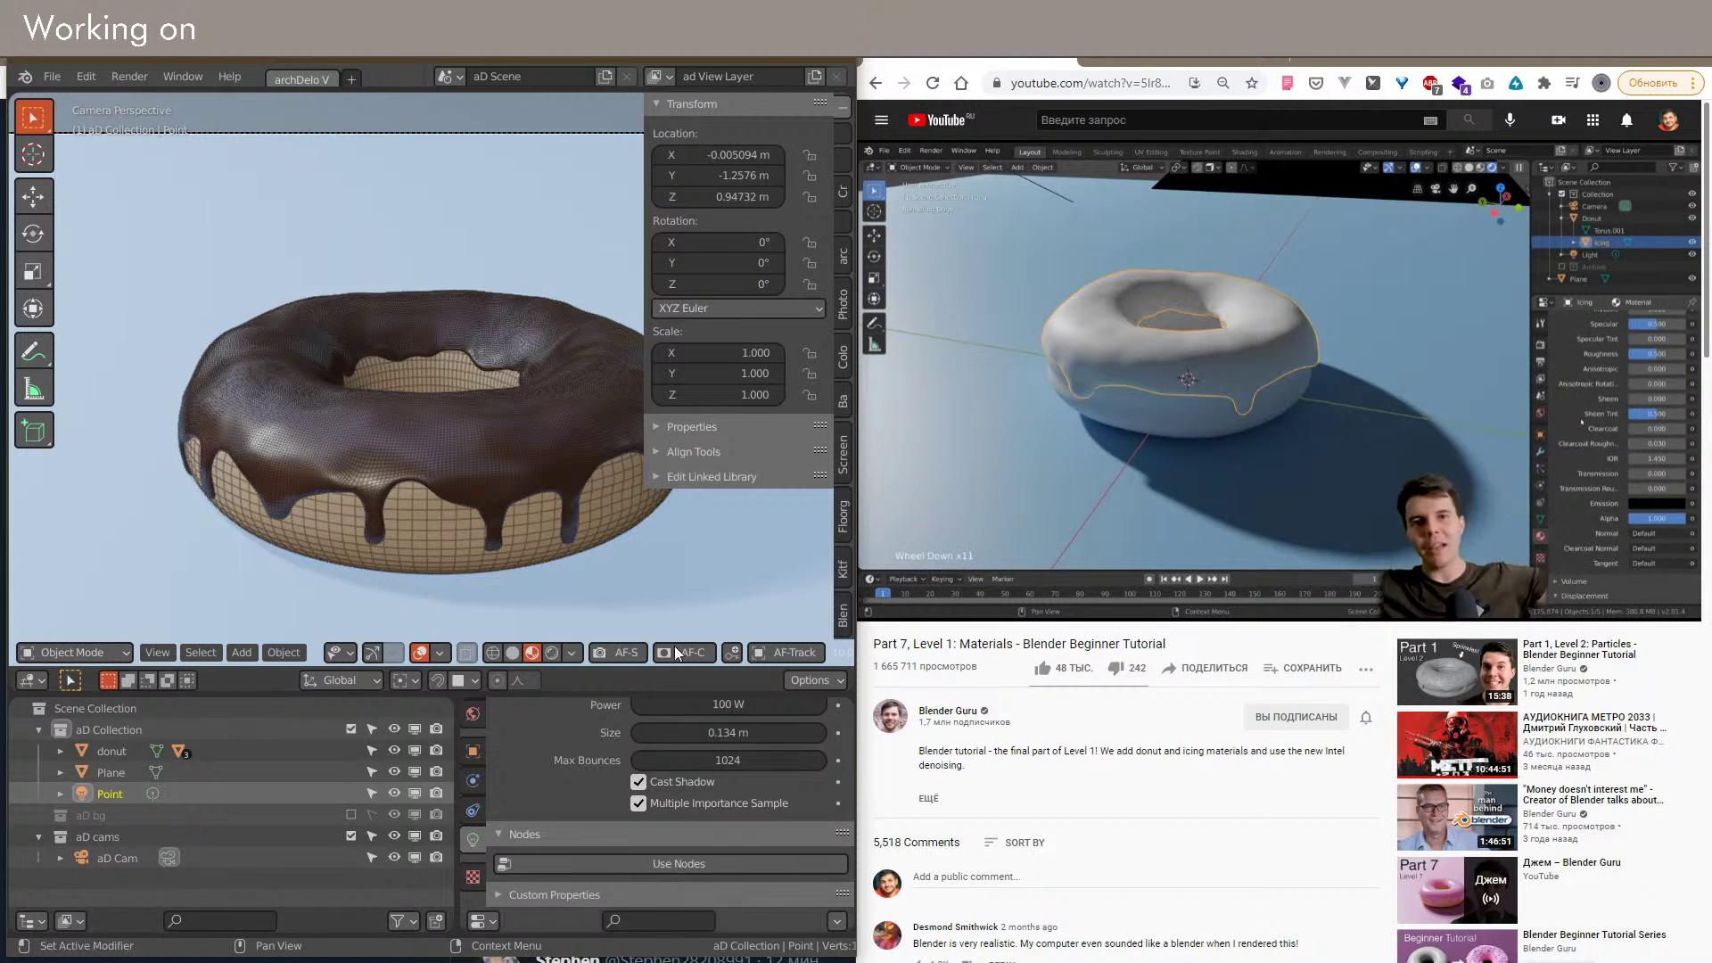
Step: Open a new Google Chrome window beside the tutorial video, ready for a web search
left_click(1313, 62)
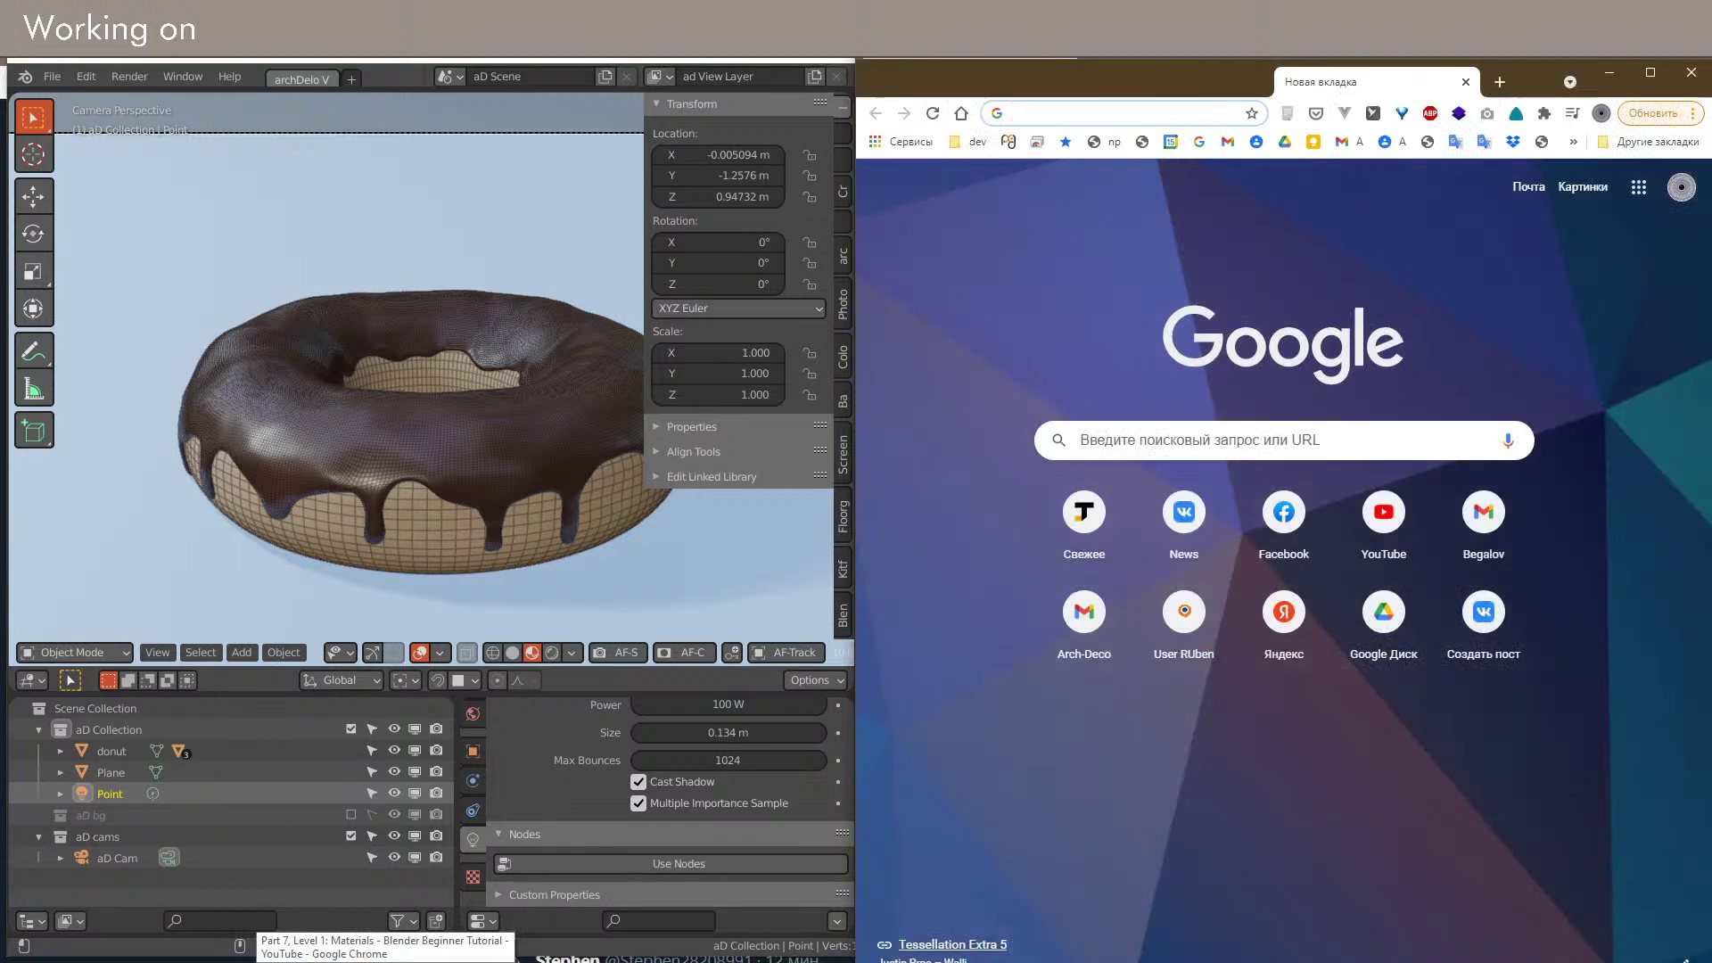
left_click_drag(1313, 62, 2, 187)
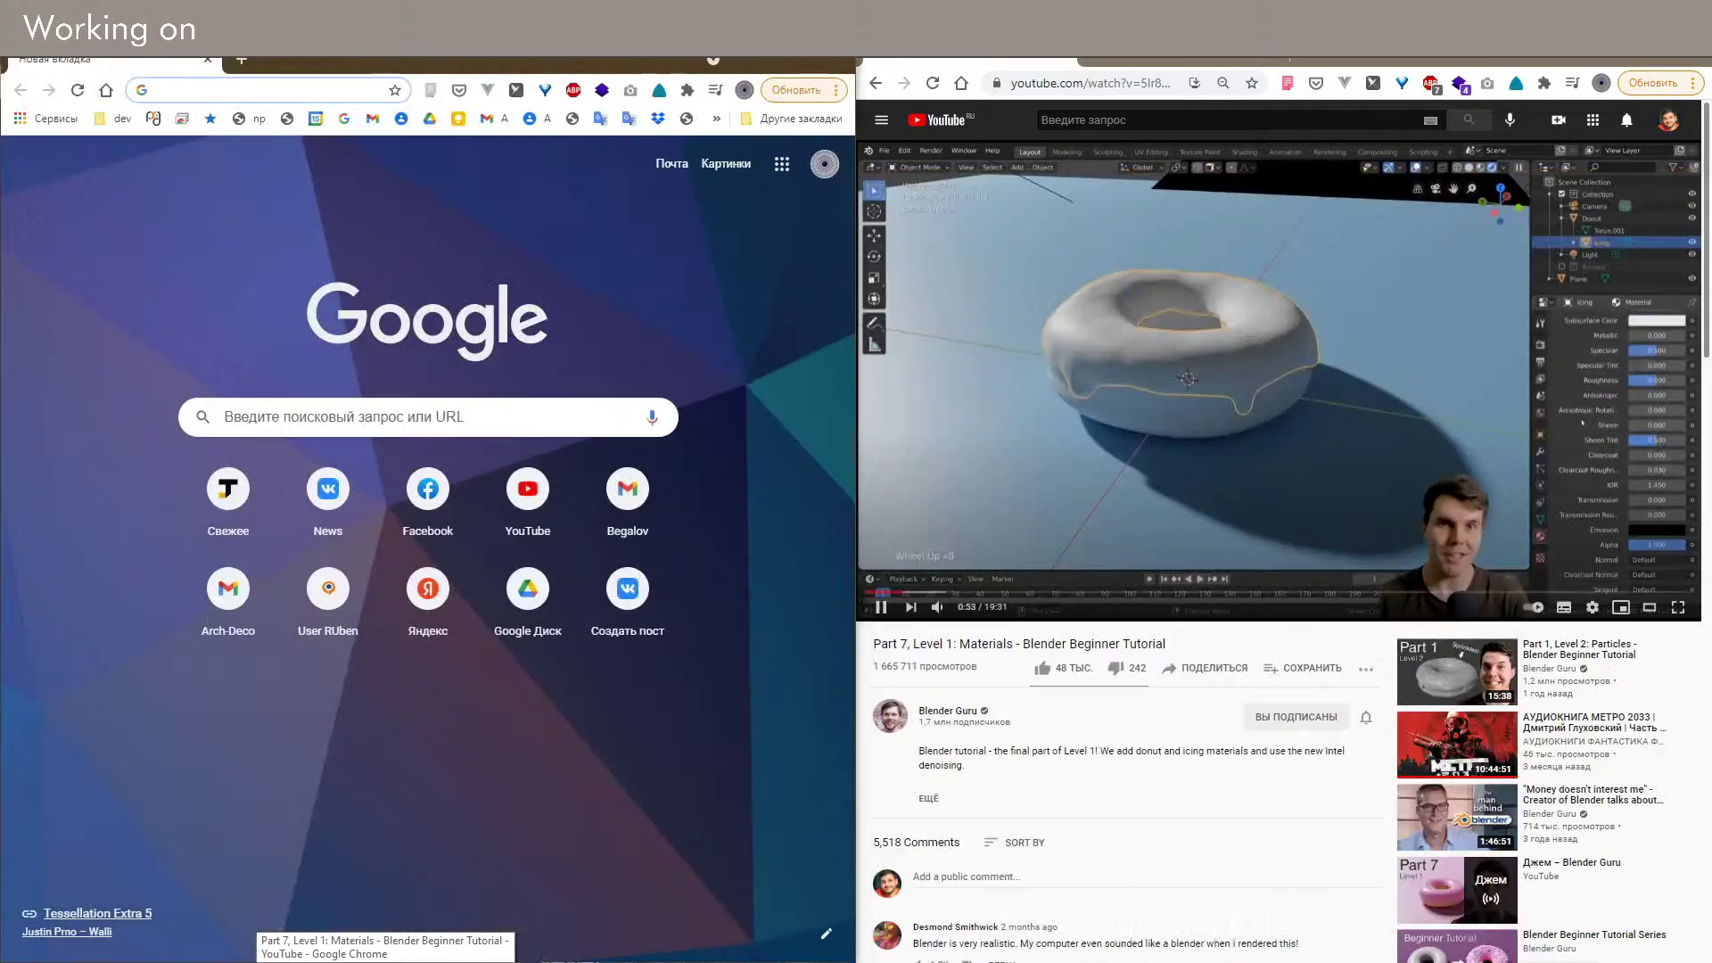
key("Return")
left_click(273, 92)
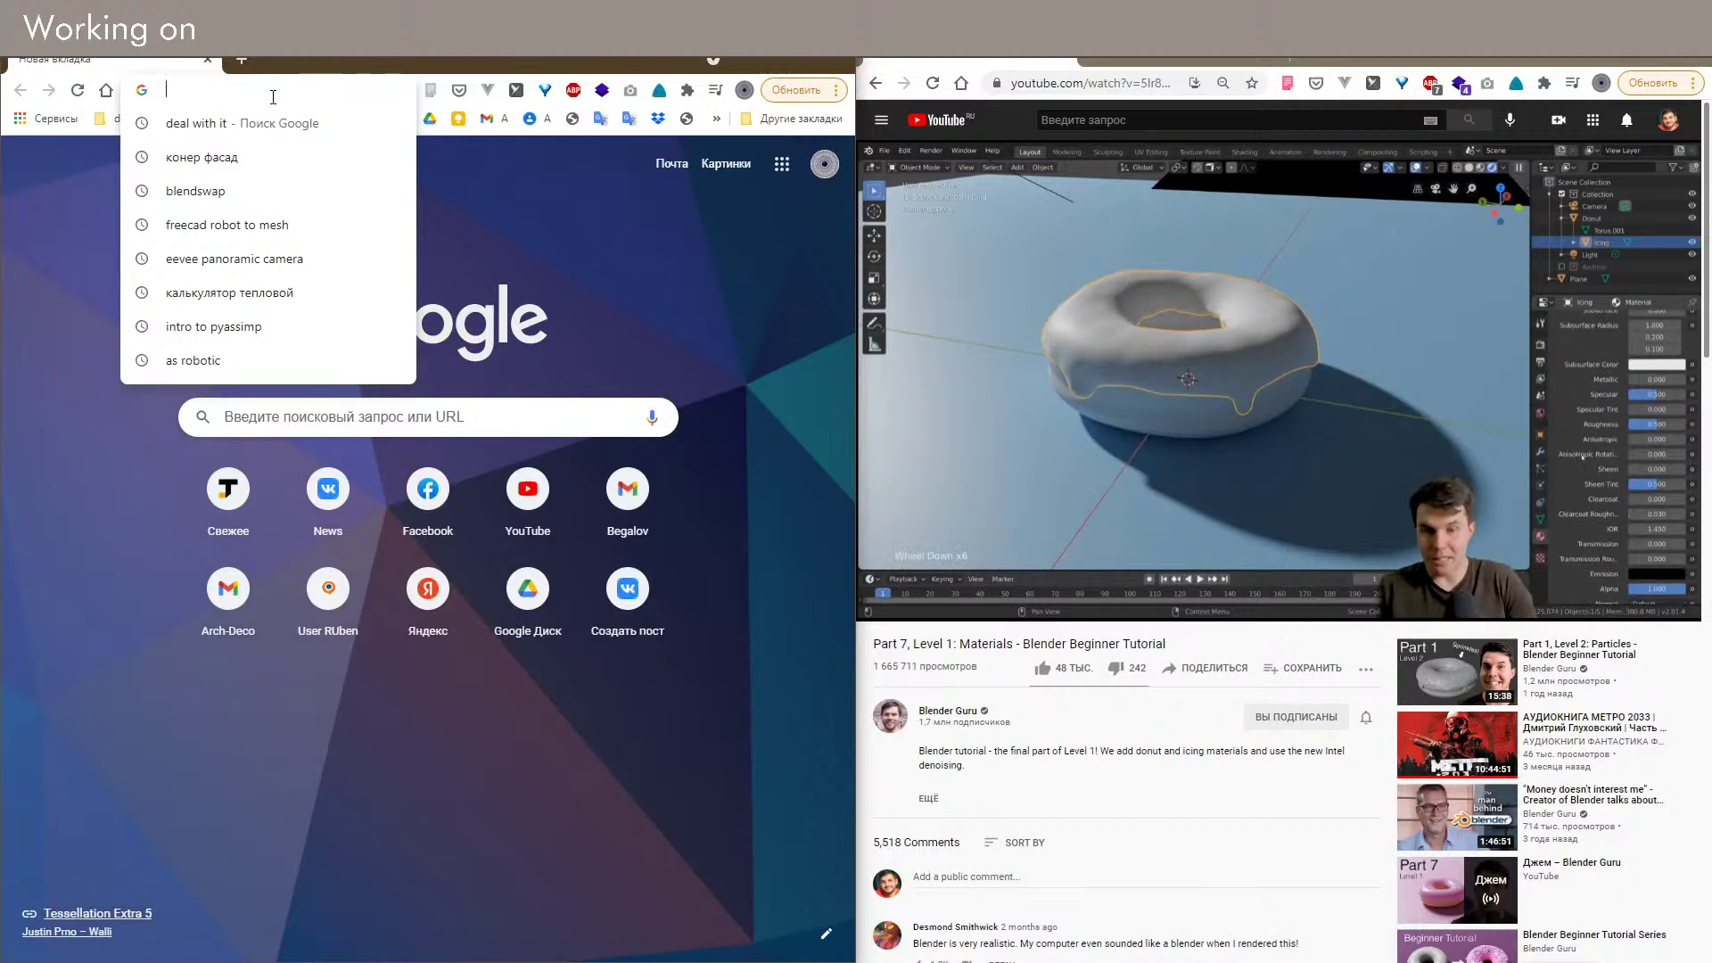
type("donolate")
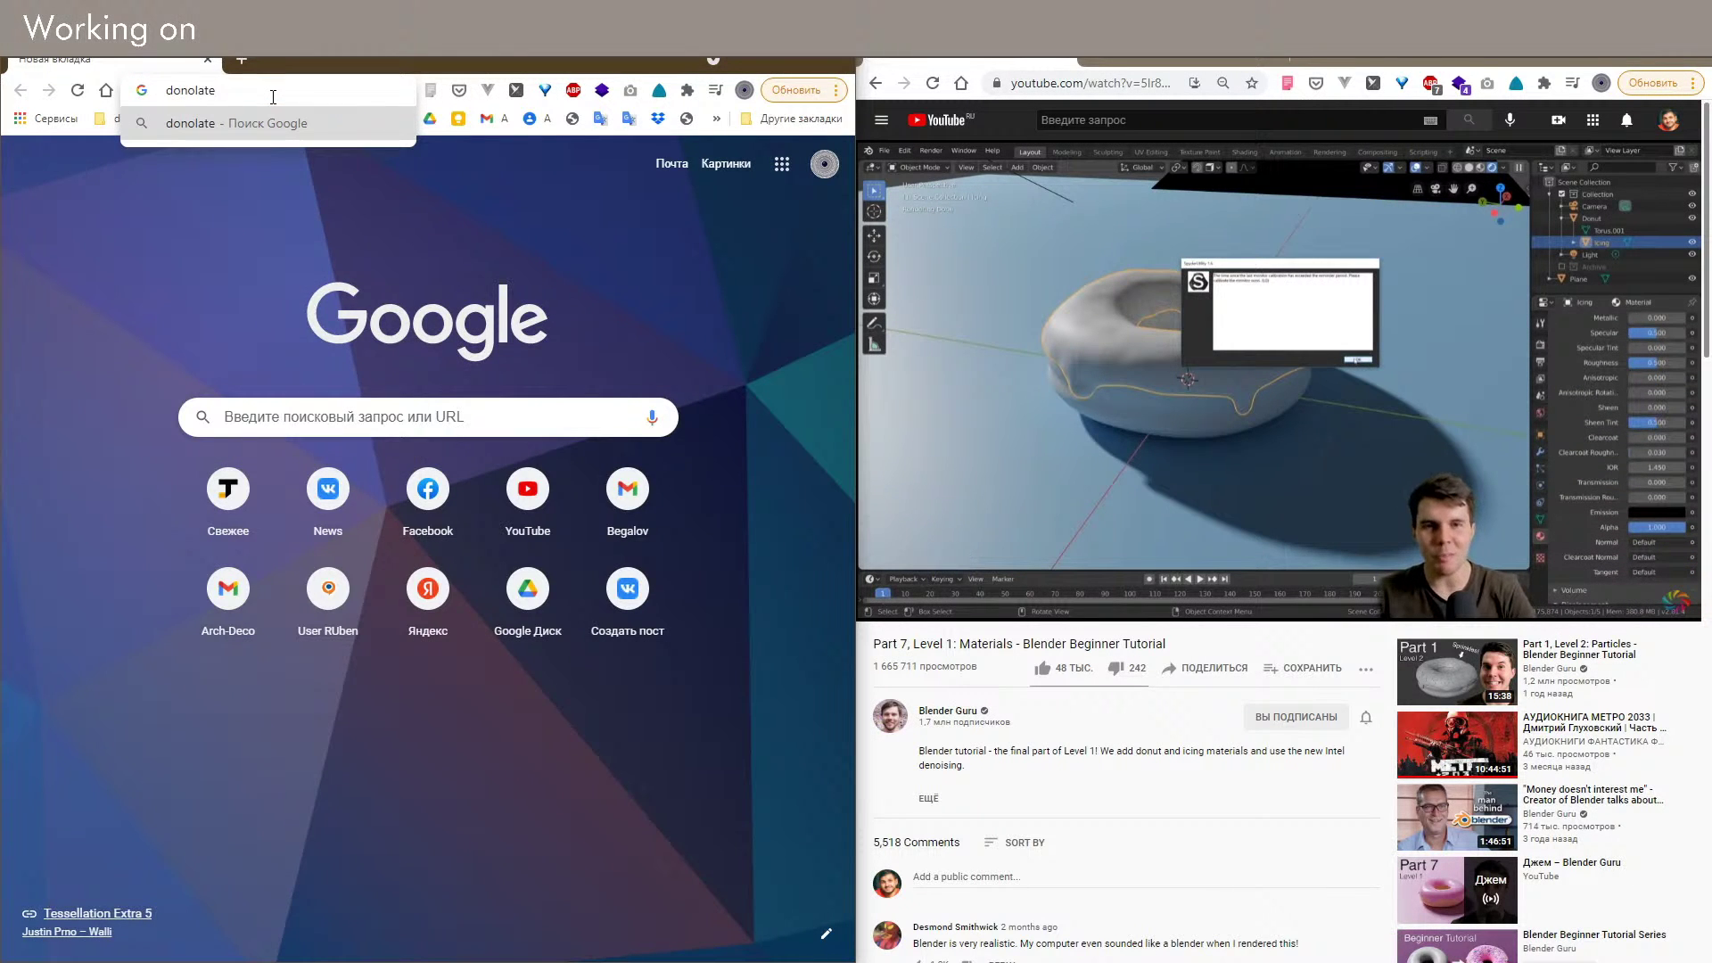
key("ctrl+a")
key("BackSpace")
Step: Search Google Images for "donut with chocolate icing" and open the first chocolate-glazed donut picture as a reference
type("do")
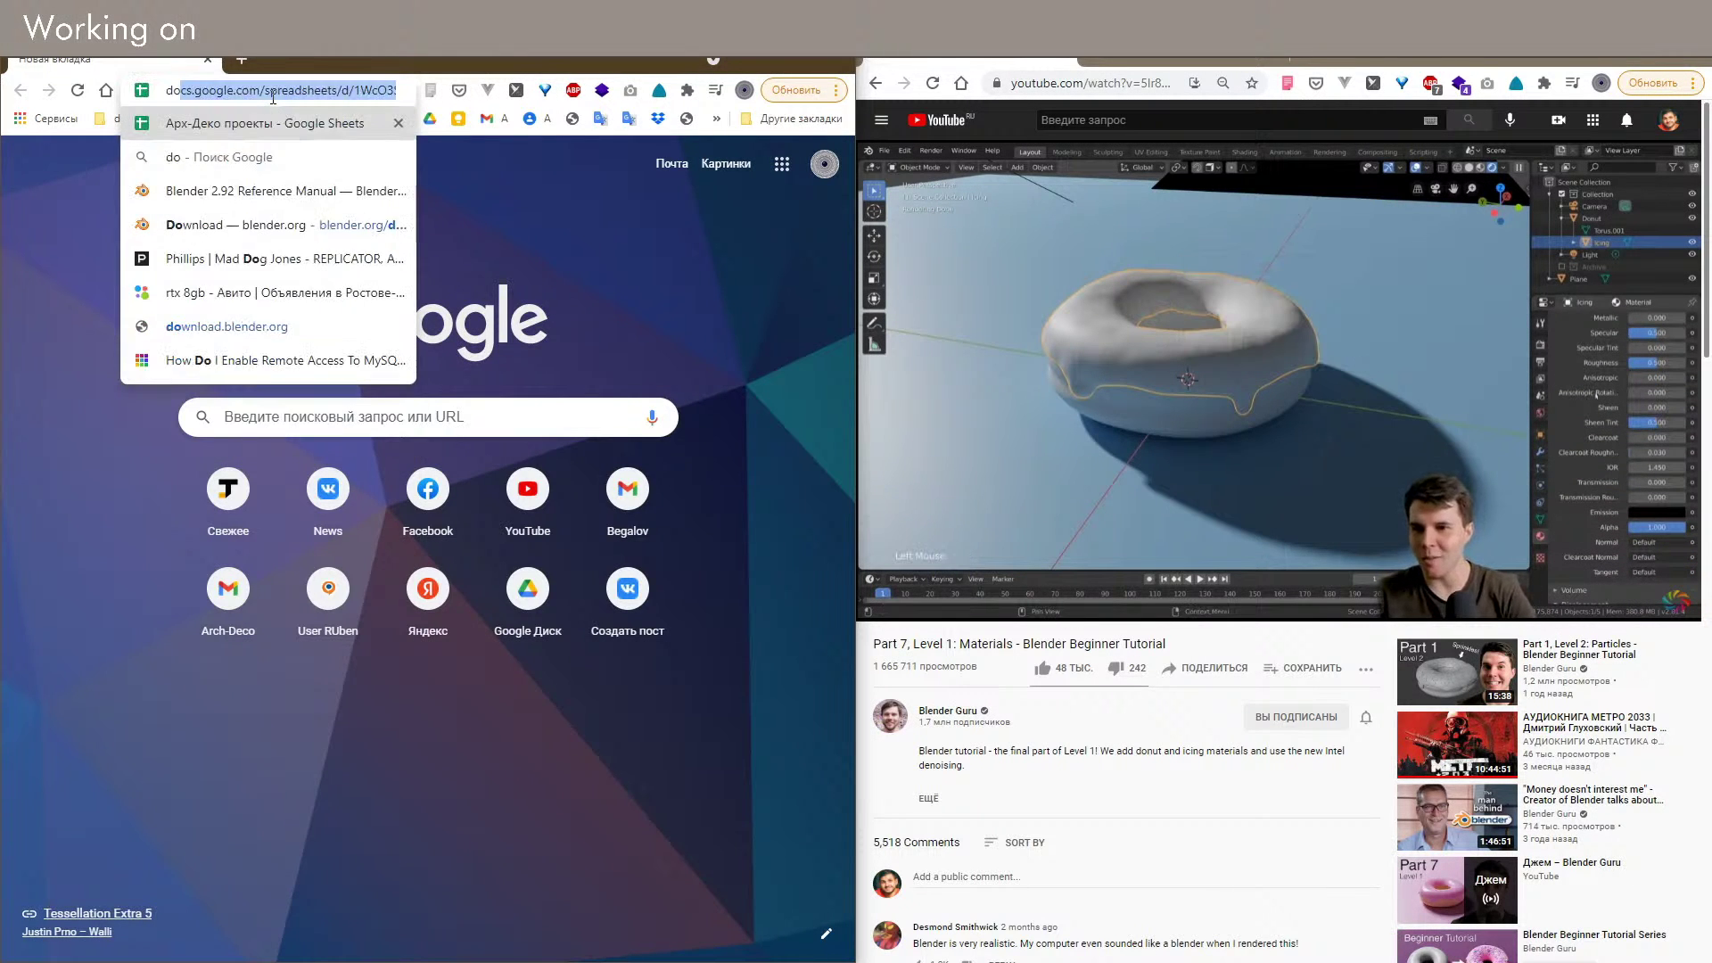
type("nut wi")
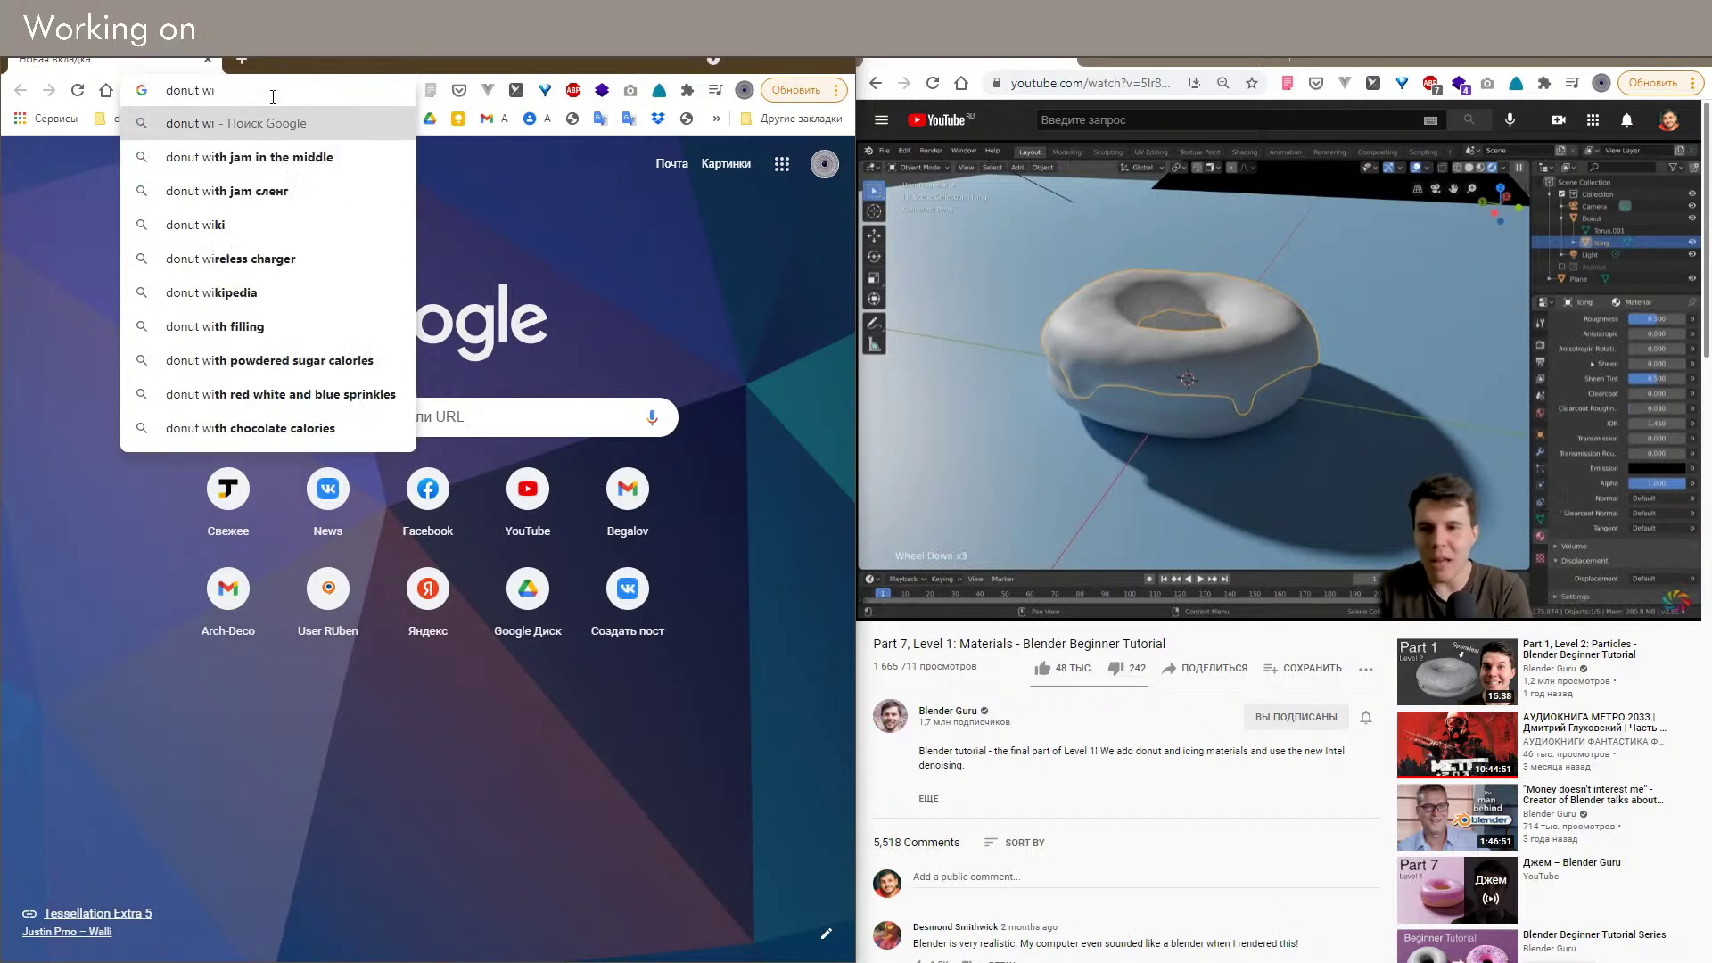
type("th ch")
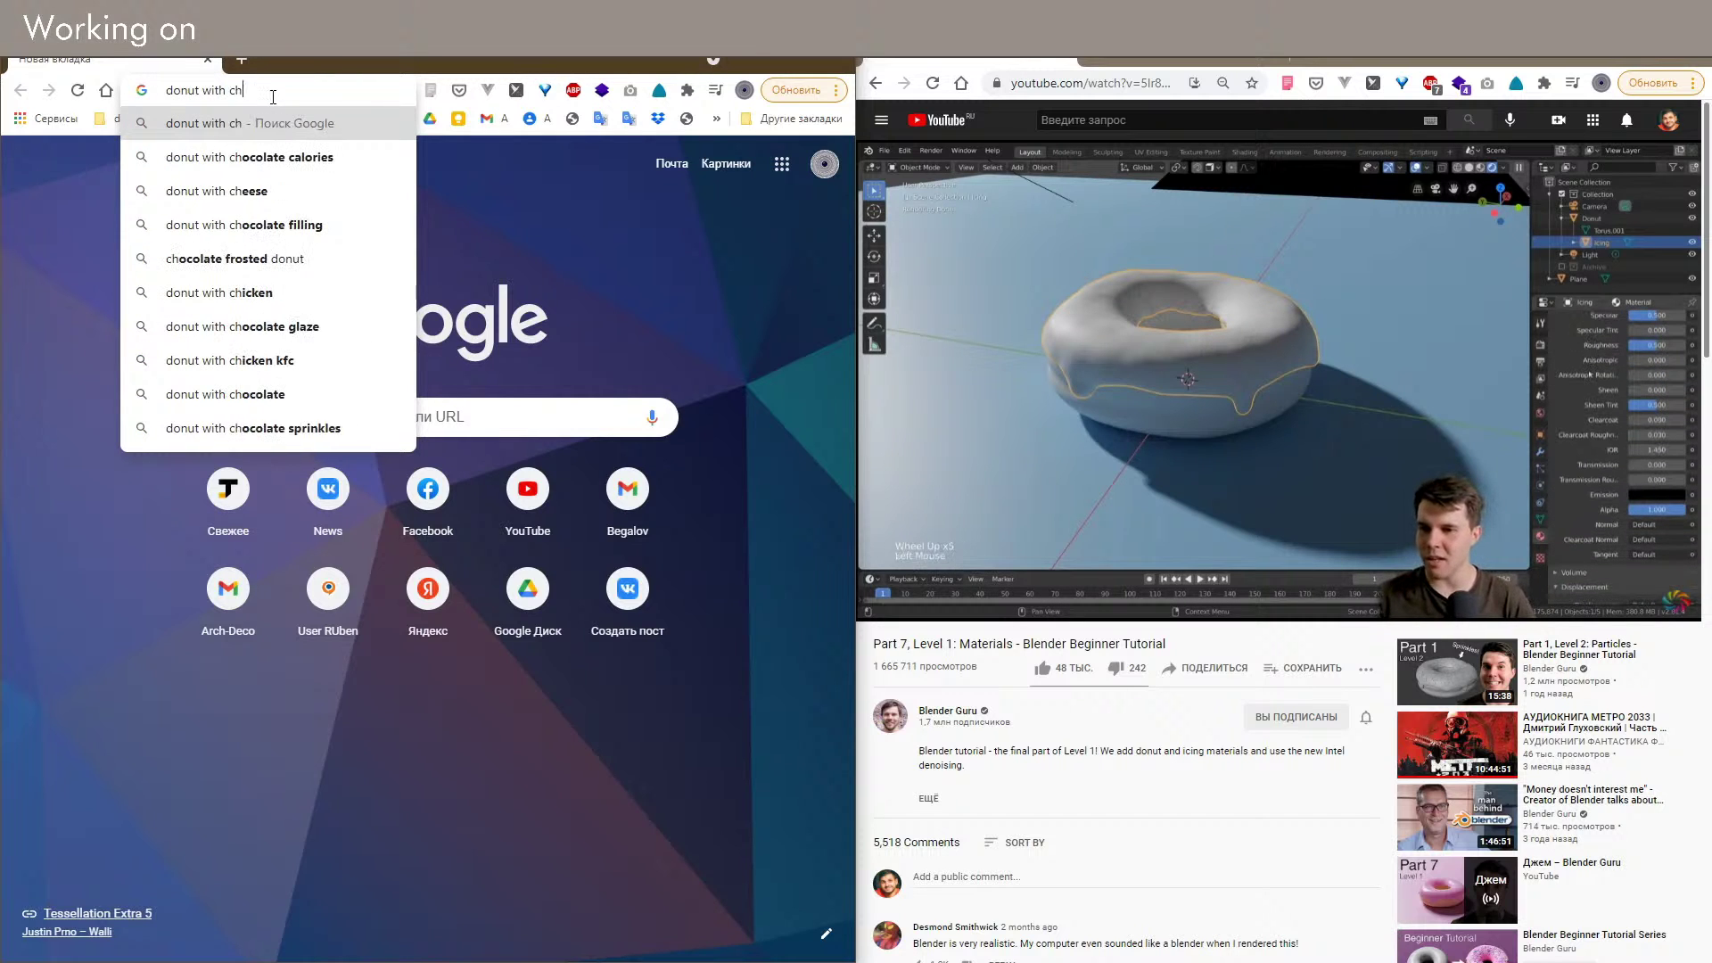
type("ocolate icing")
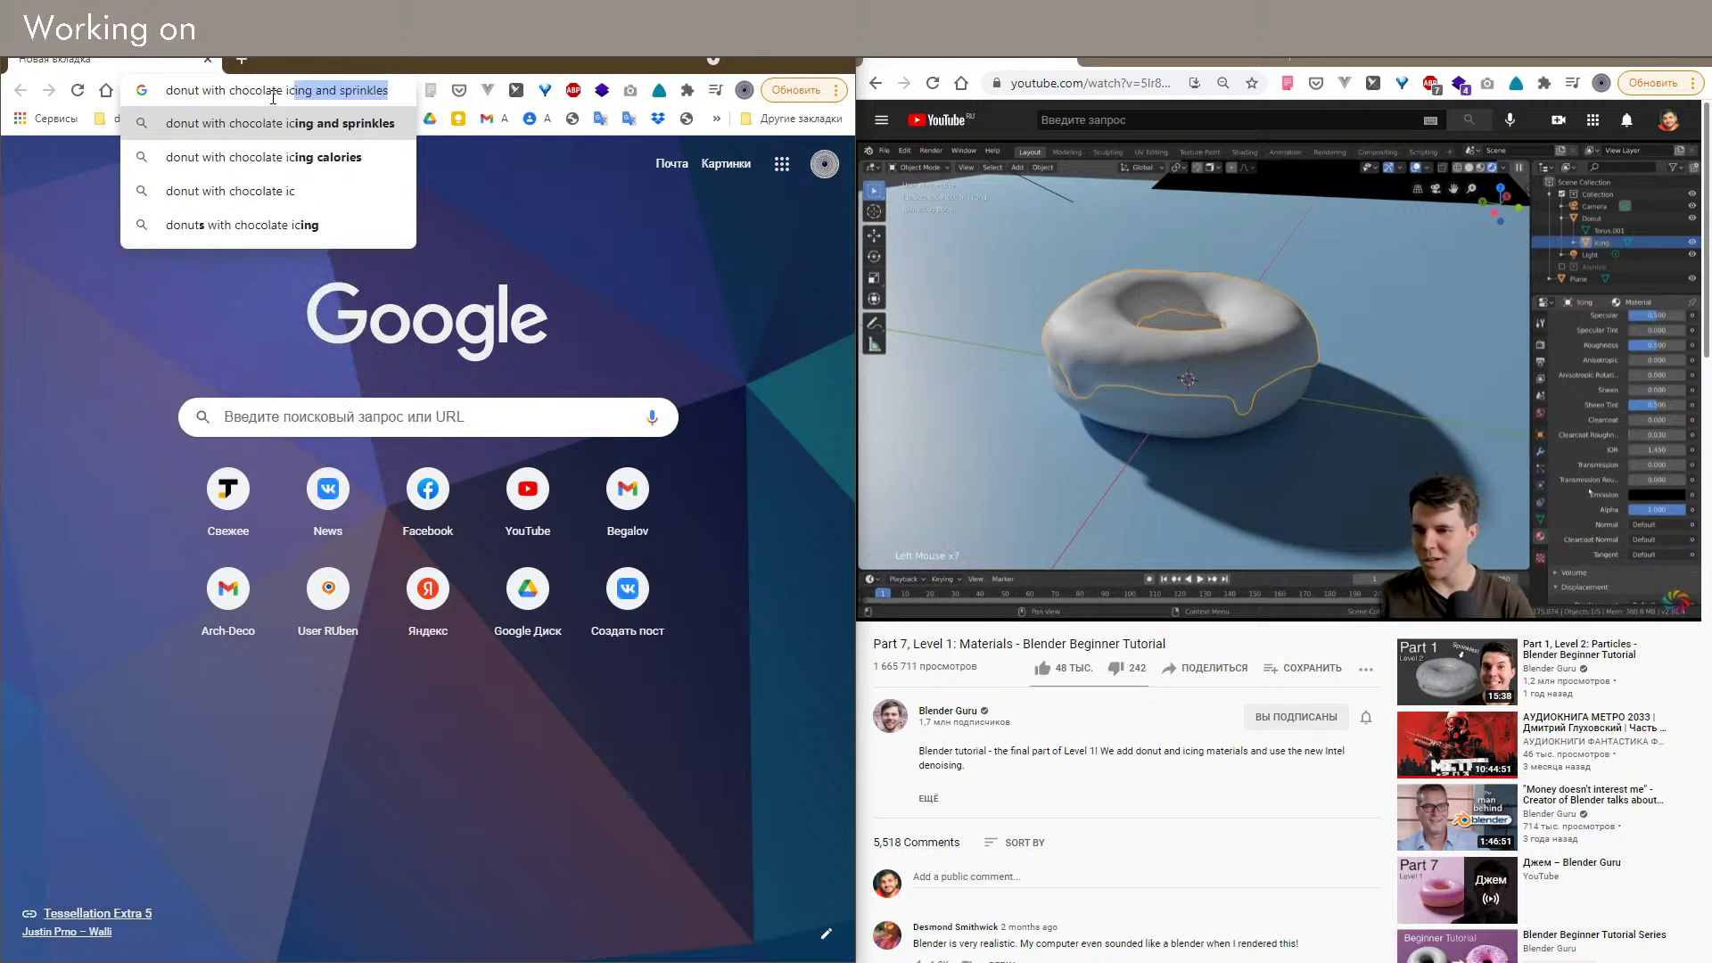
key("Delete")
key("Return")
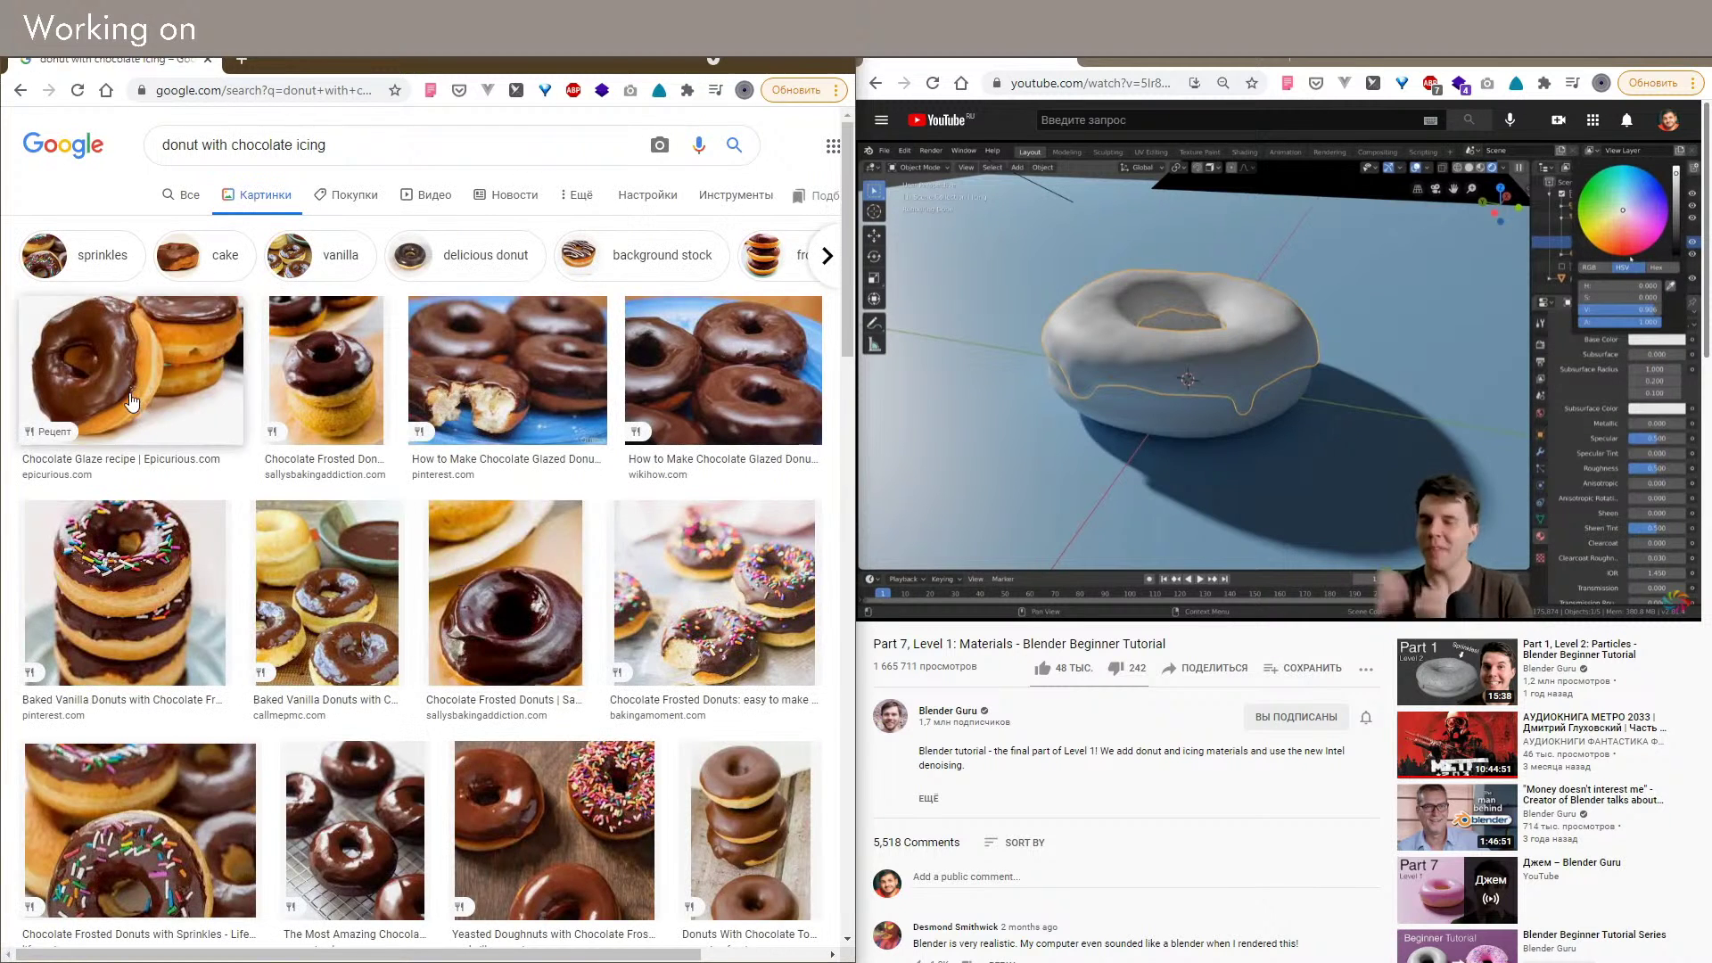
left_click(147, 385)
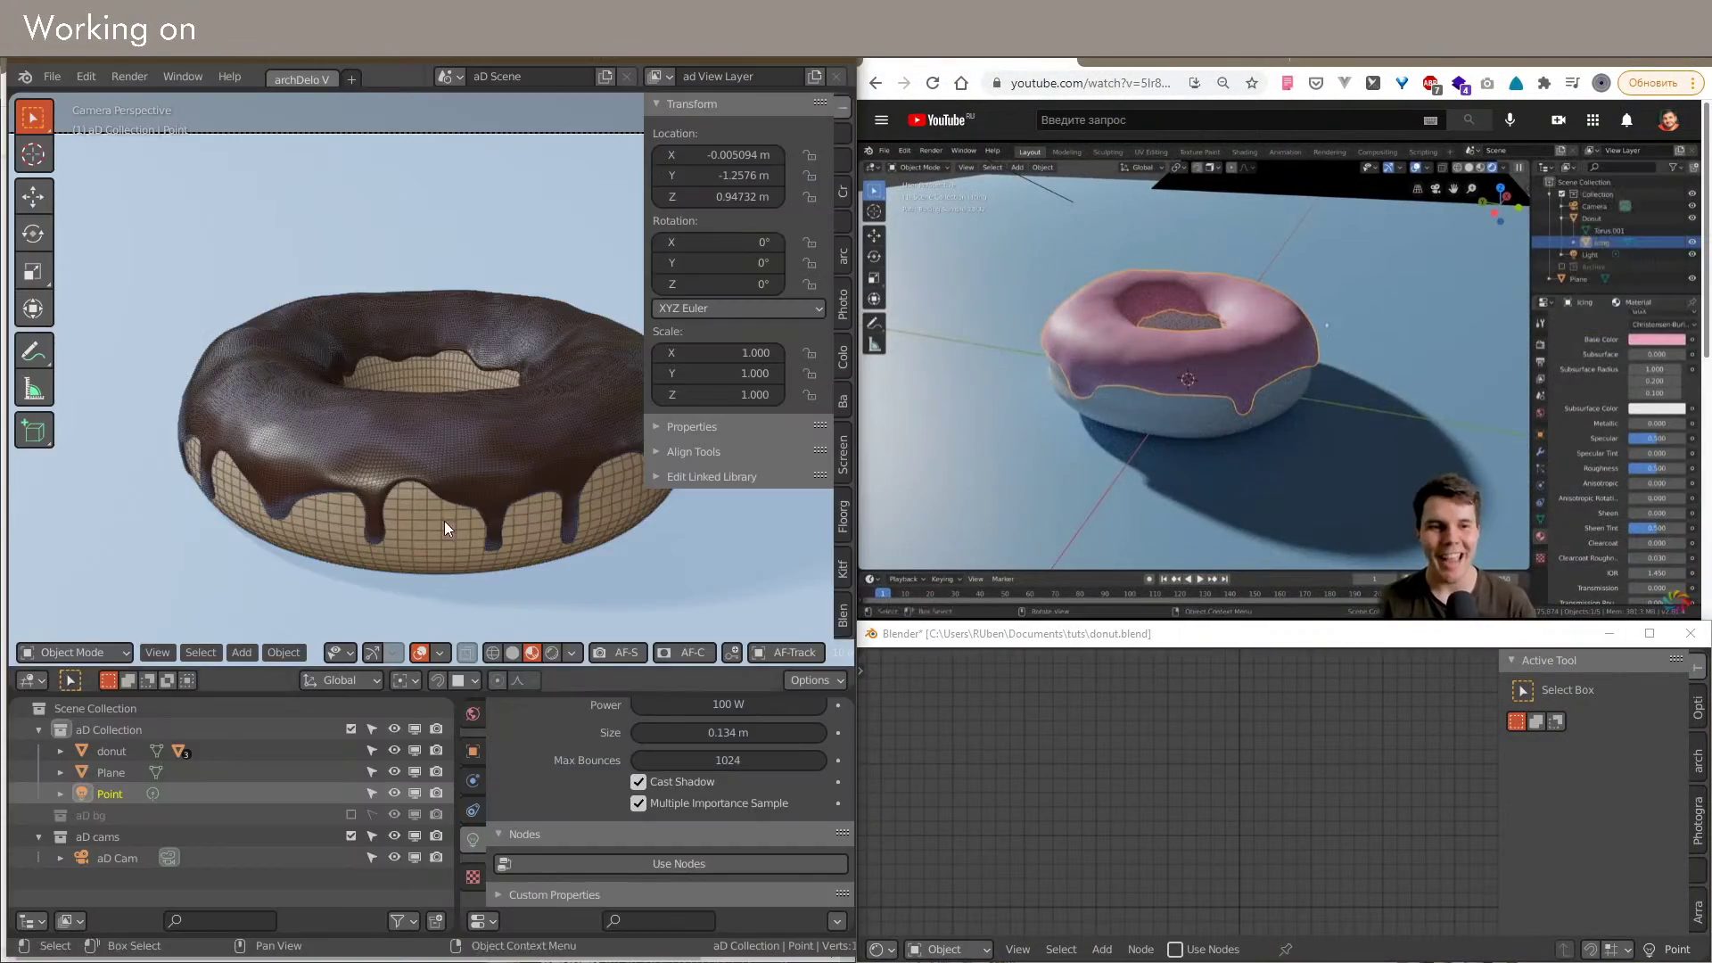
Step: Select the chocolate icing and switch it to Sculpt Mode
left_click(469, 442)
scroll(357, 474, "up", 2)
mouse_move(356, 478)
middle_mouse_down("shift")
mouse_move(382, 439)
mouse_move(349, 466)
middle_mouse_up("shift")
key("z")
scroll(366, 450, "up", 3)
scroll(350, 466, "down", 2)
left_click(85, 653)
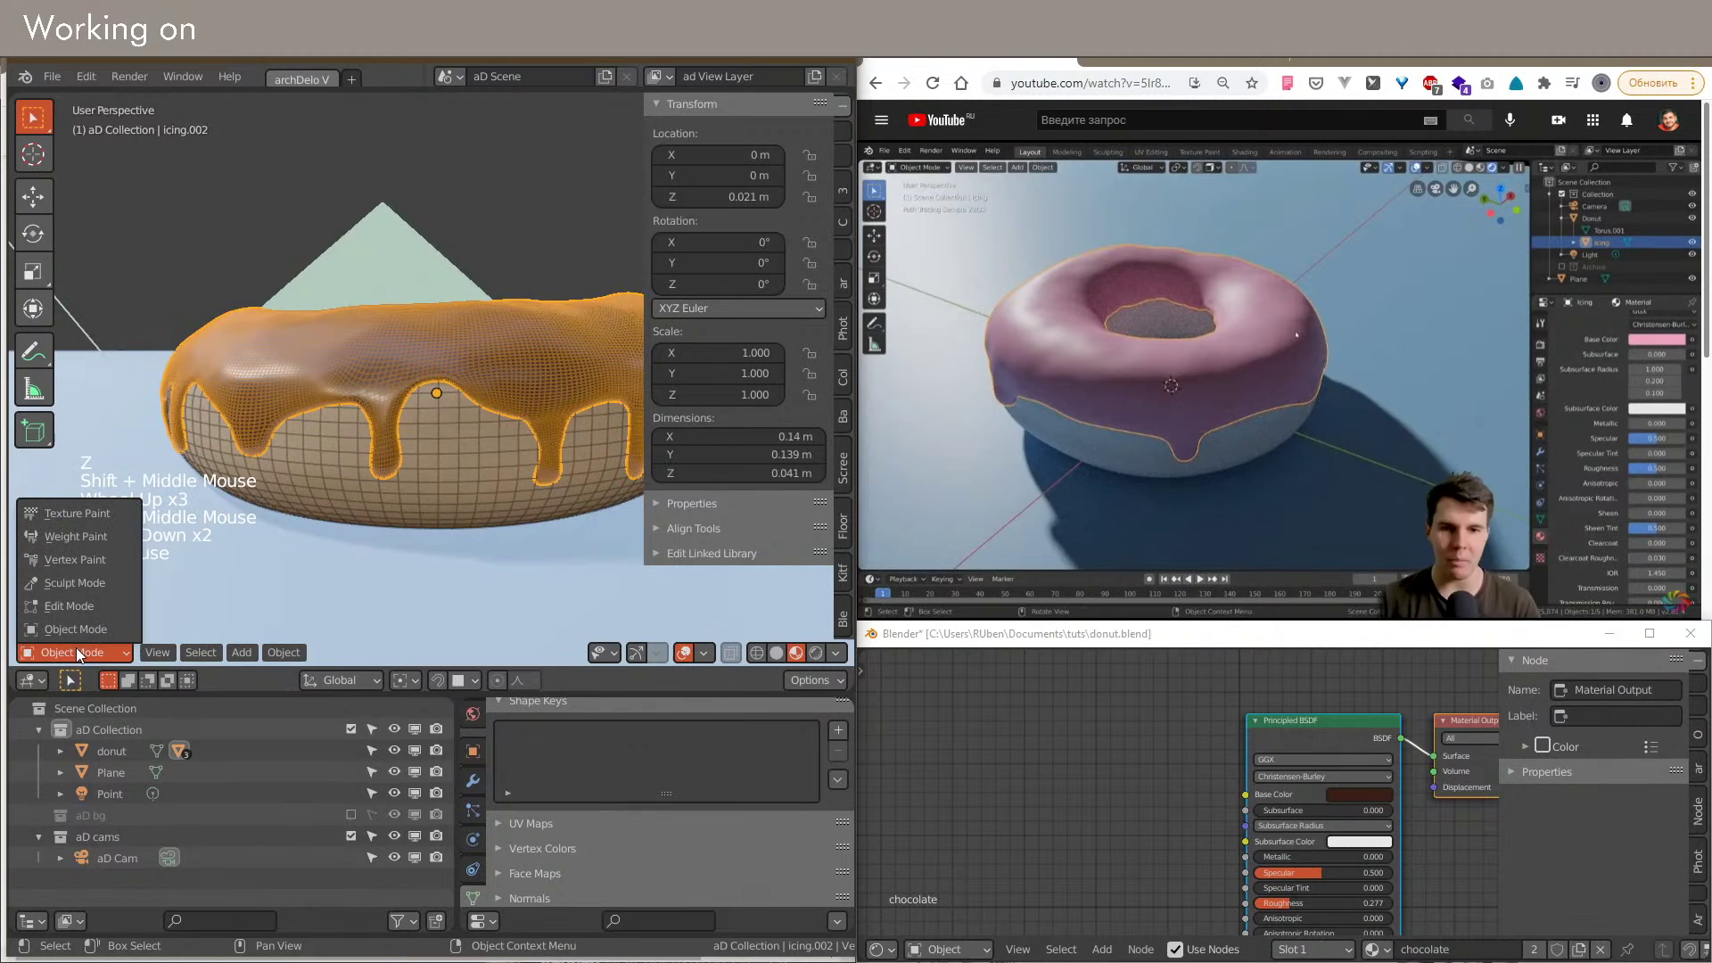
left_click(61, 576)
Step: Set the SculptDraw brush radius to 69 px and build up the icing above the drips on the outer edge
middle_click_drag(411, 392, 392, 362, "shift")
scroll(392, 362, "up", 1)
key("f")
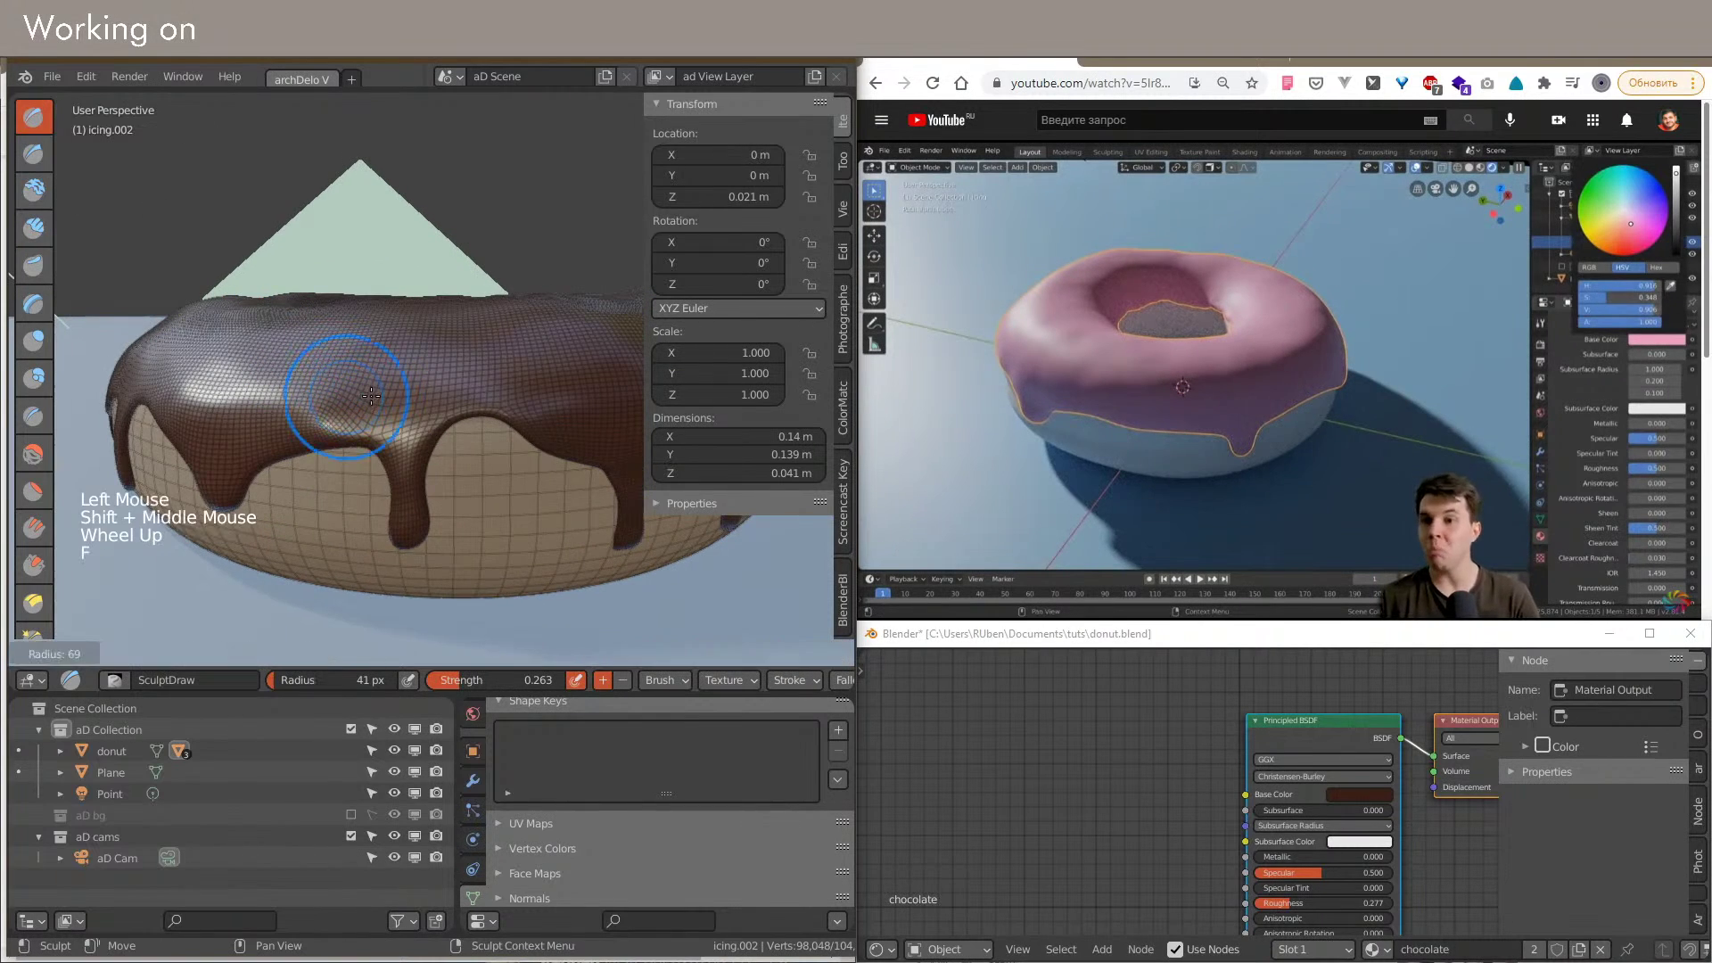
left_click(417, 396)
left_click(418, 396)
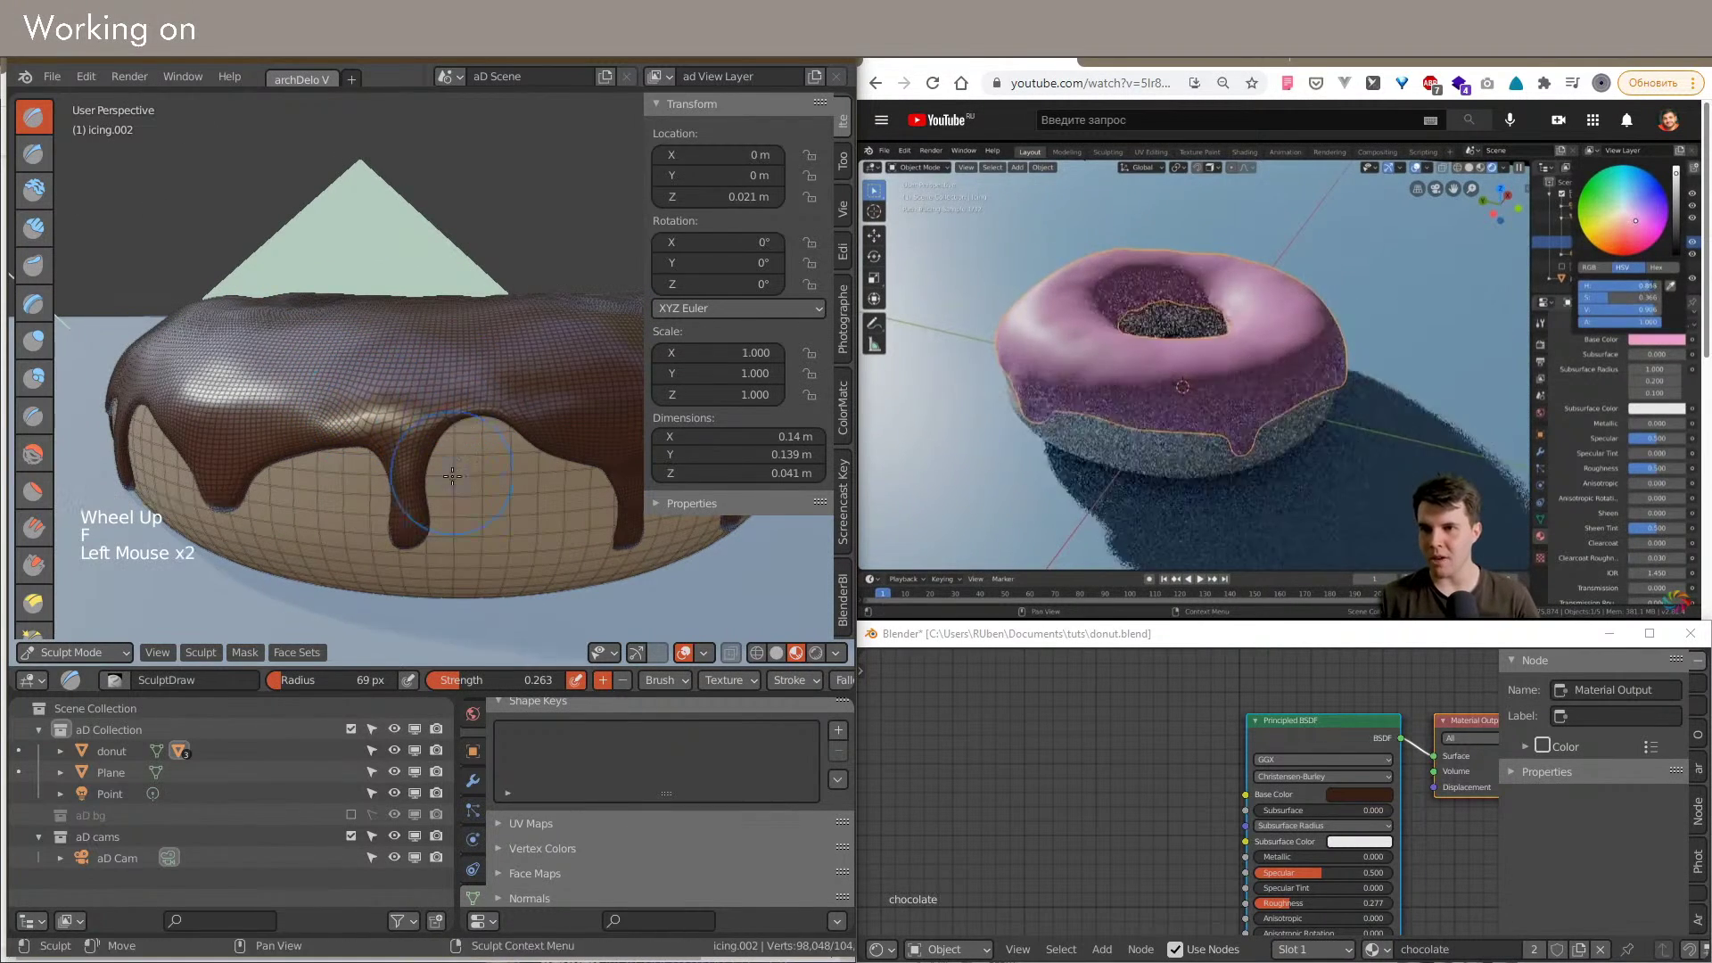
middle_click_drag(409, 542, 424, 443, "shift")
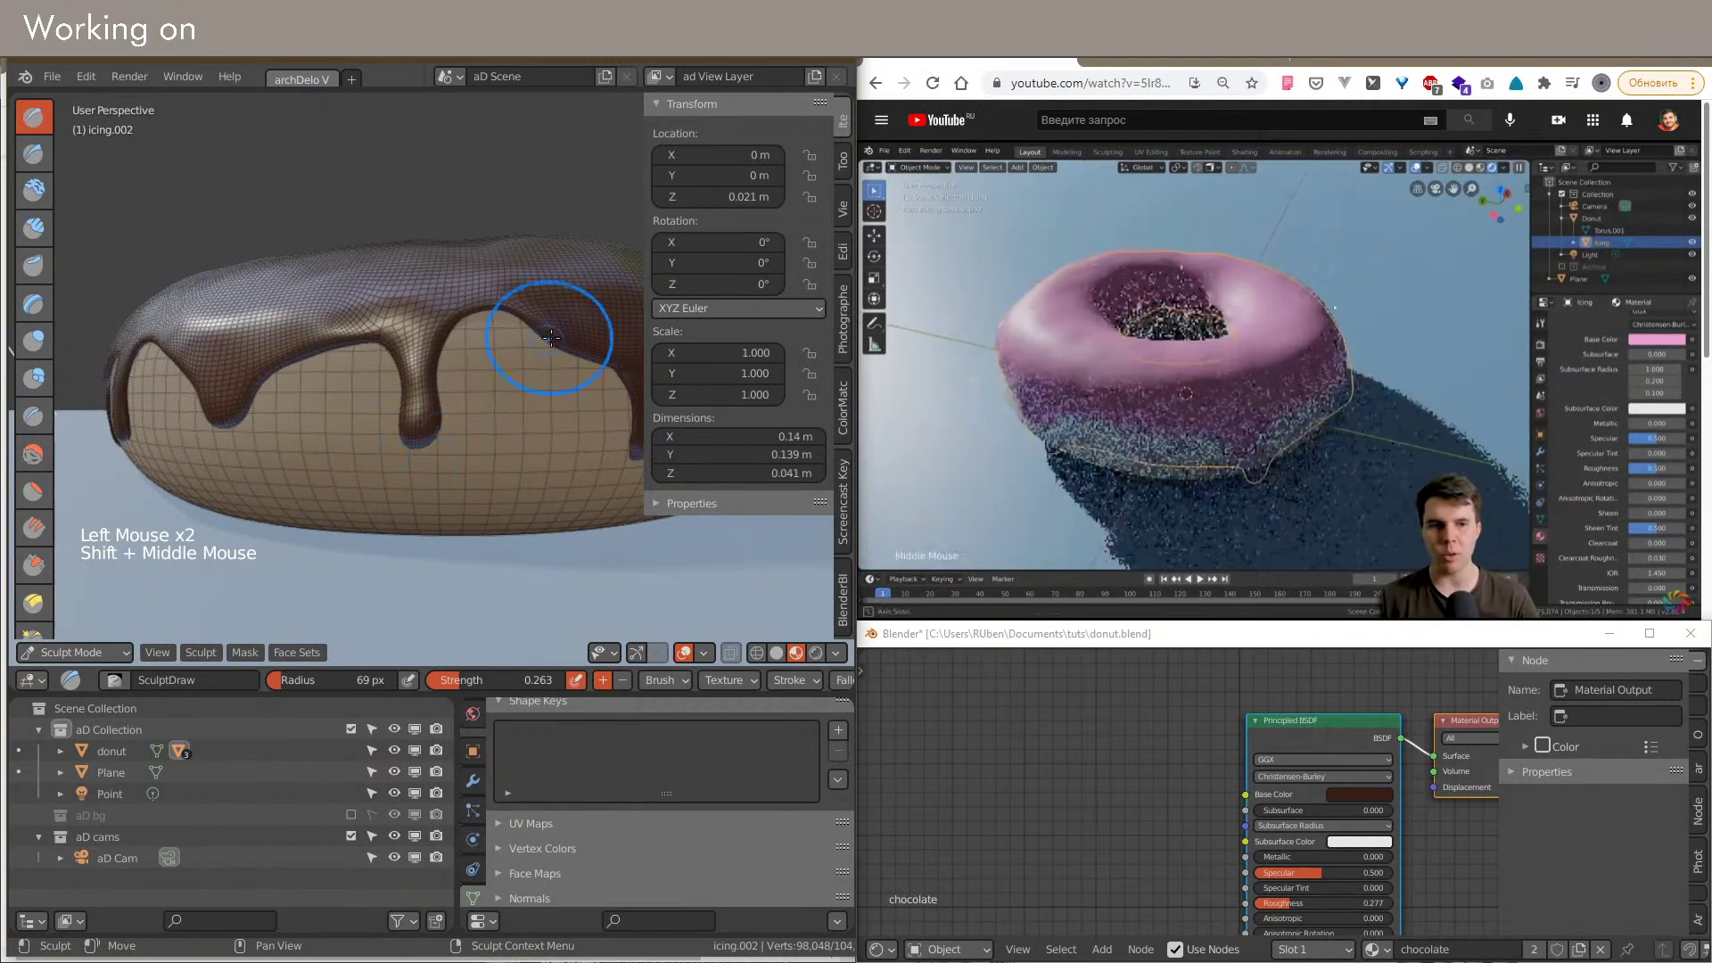
middle_click_drag(515, 363, 447, 382, "shift")
left_click(384, 357)
left_click_drag(383, 357, 384, 374)
middle_click_drag(348, 299, 355, 367, "shift")
left_click_drag(309, 397, 267, 428)
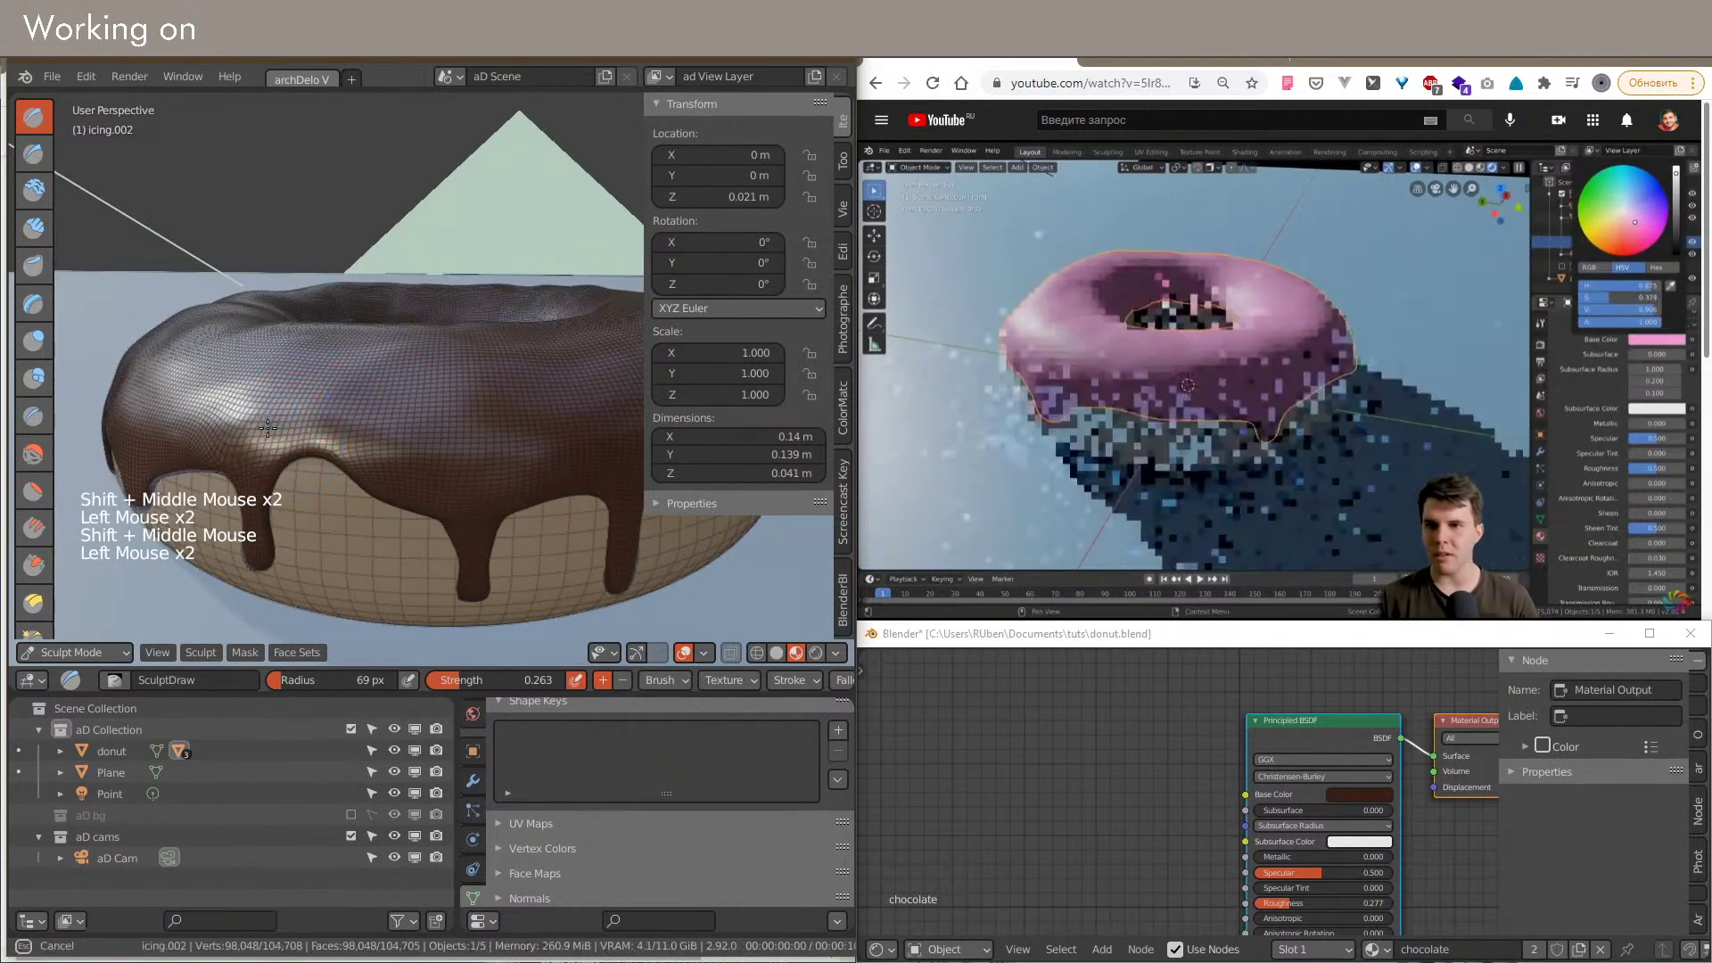
left_click(452, 486)
Step: Continue around the donut, adding SculptDraw volume to the next stretch of the icing's outer edge
middle_click_drag(540, 474, 374, 446, "shift")
scroll(374, 446, "down", 2)
scroll(324, 433, "up", 2)
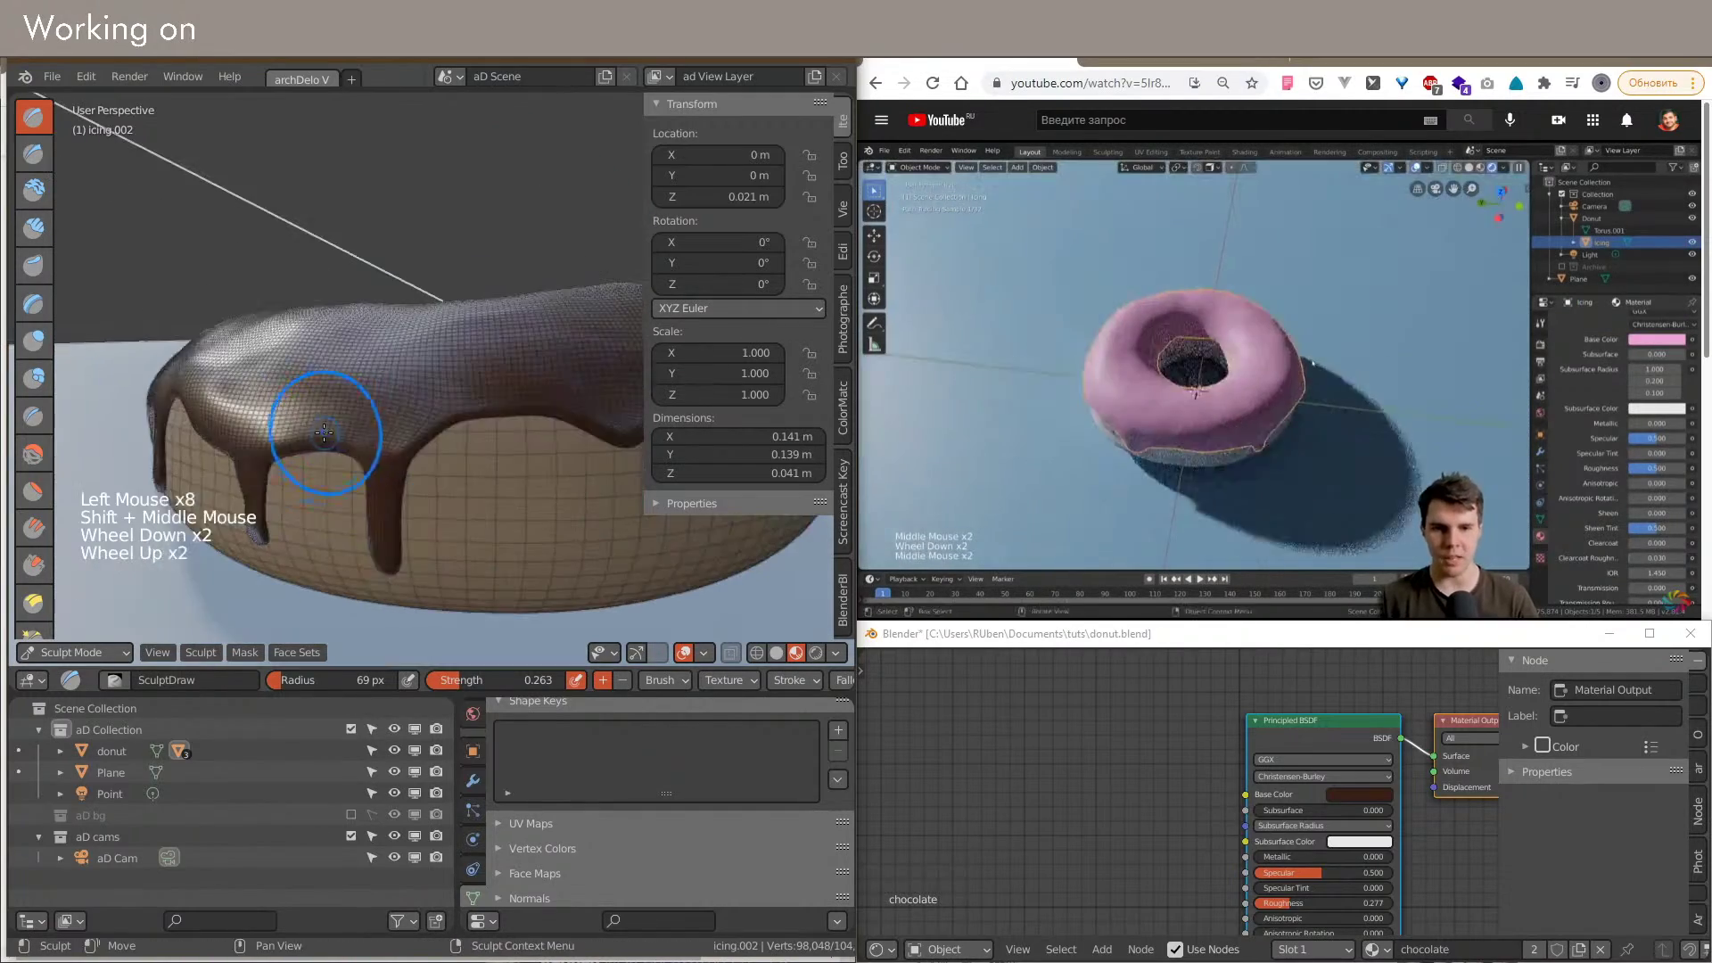
left_click(505, 394)
middle_click_drag(505, 393, 132, 375)
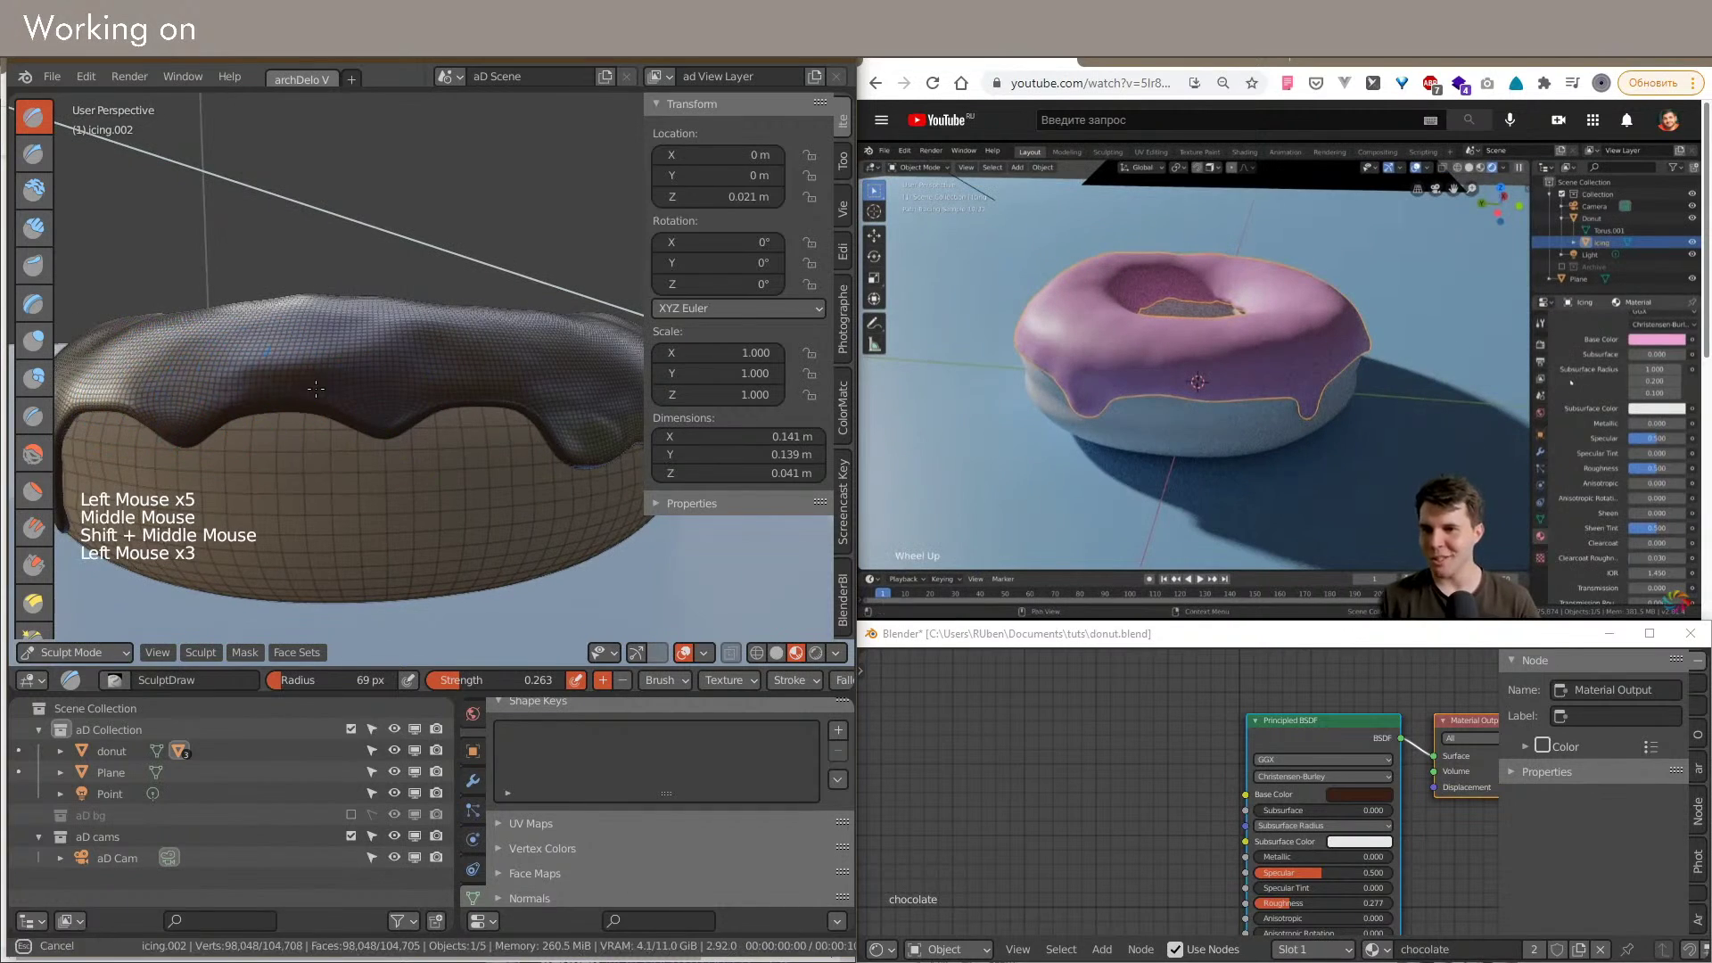
middle_click_drag(559, 429, 325, 383, "shift")
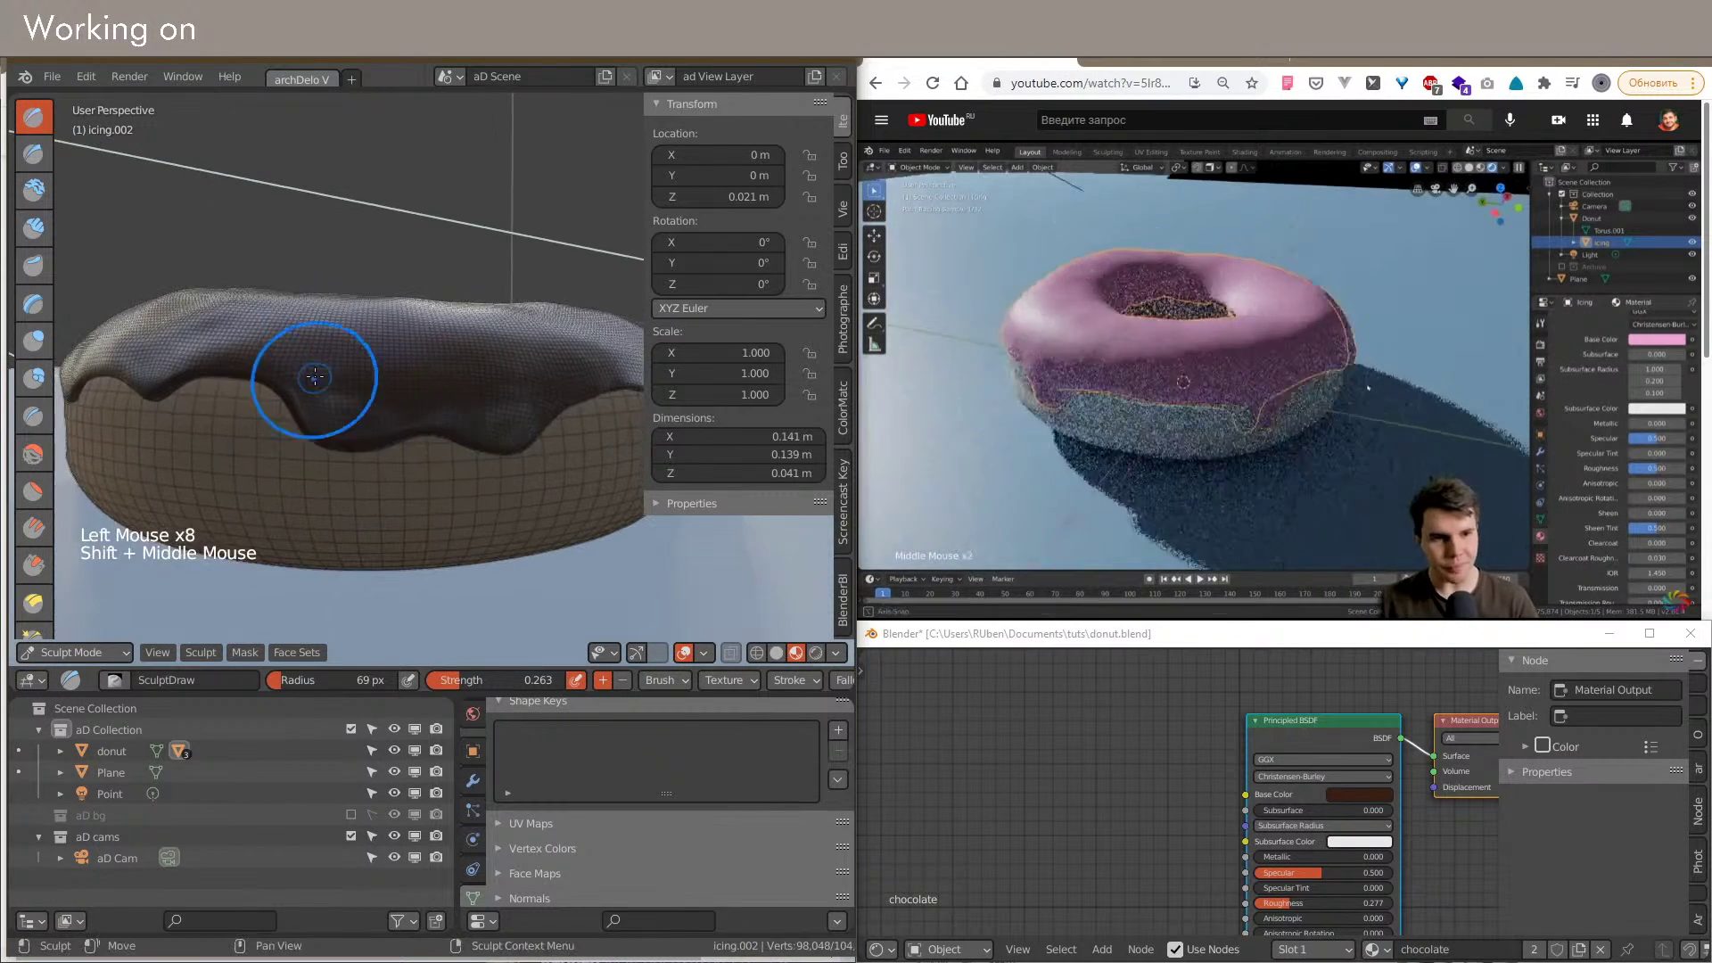
left_click(342, 408)
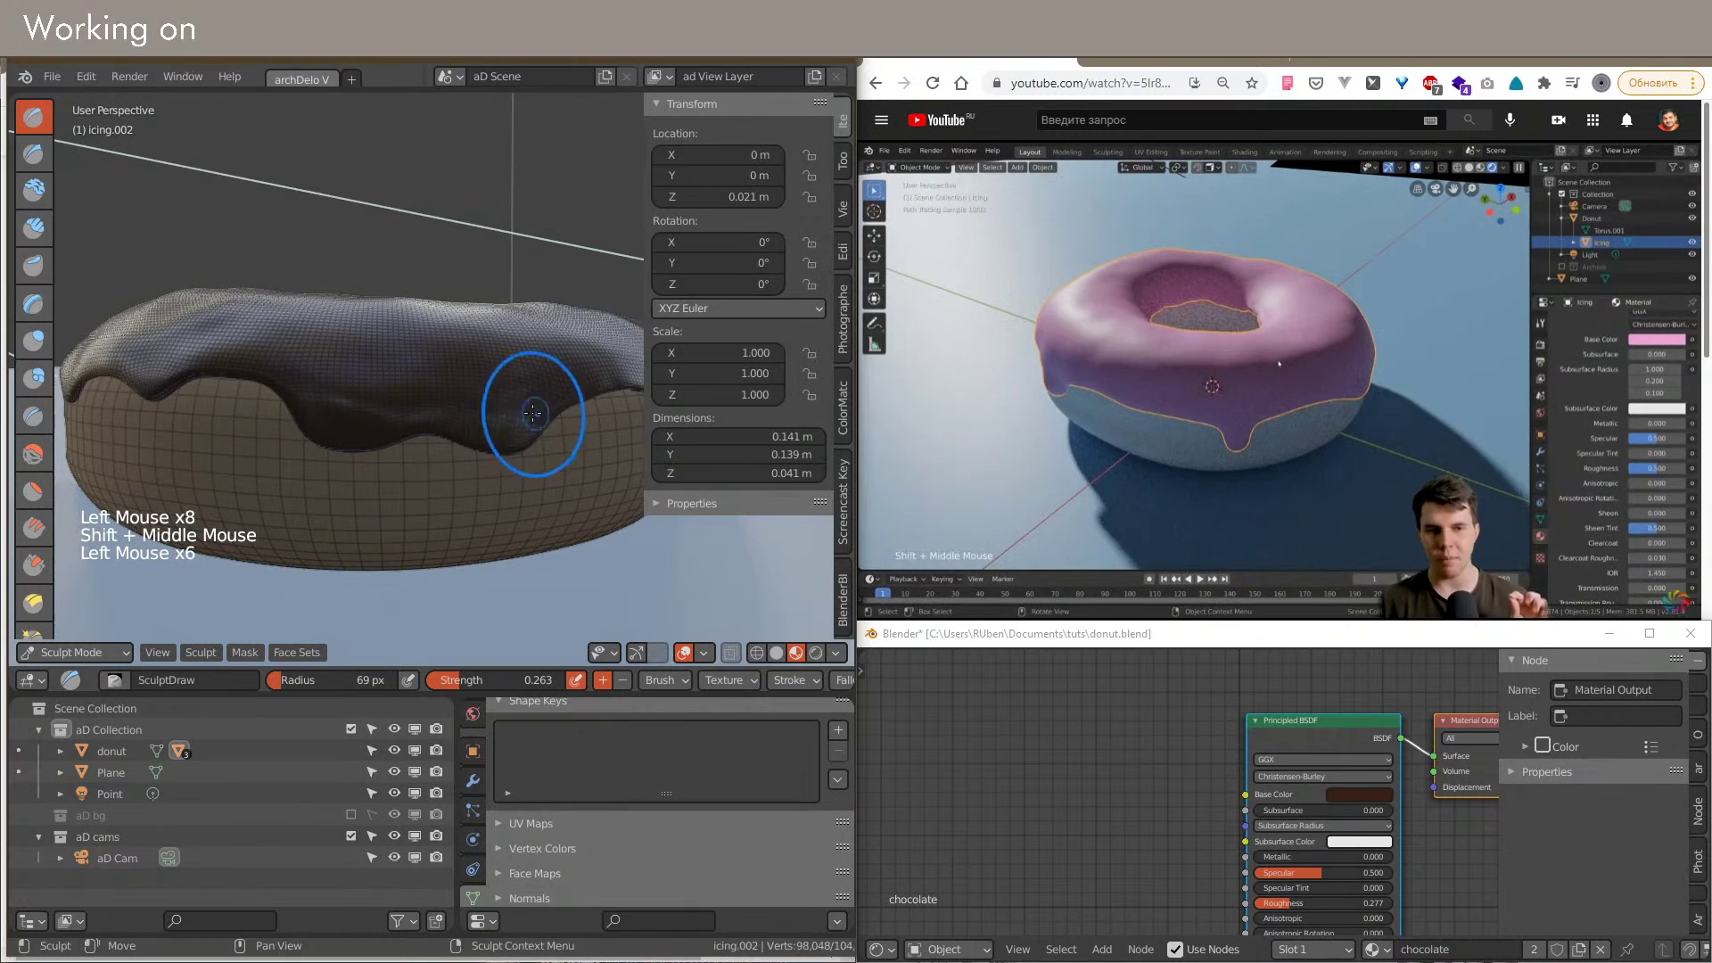
Step: Thicken the wavy lower edge of the icing on the far side of the donut with short SculptDraw strokes
left_click(596, 384)
middle_click_drag(597, 384, 493, 397, "shift")
left_click(517, 432)
left_click(570, 437)
left_click(612, 440)
mouse_move(612, 440)
middle_mouse_down("shift")
mouse_move(401, 383)
mouse_move(478, 404)
middle_mouse_up("shift")
left_click(434, 379)
left_click(436, 385)
left_click(428, 393)
left_click(424, 394)
left_click(420, 392)
scroll(478, 404, "up", 3)
left_click(476, 423)
Step: Turn to the following group of outer drips and raise the icing above them with SculptDraw
middle_click_drag(587, 381, 252, 404)
scroll(393, 401, "down", 1)
mouse_move(499, 389)
middle_mouse_down("shift")
mouse_move(347, 393)
mouse_move(357, 428)
mouse_move(340, 449)
middle_mouse_up("shift")
scroll(347, 394, "up", 2)
left_click(378, 406)
left_click(378, 406)
scroll(340, 448, "down", 1)
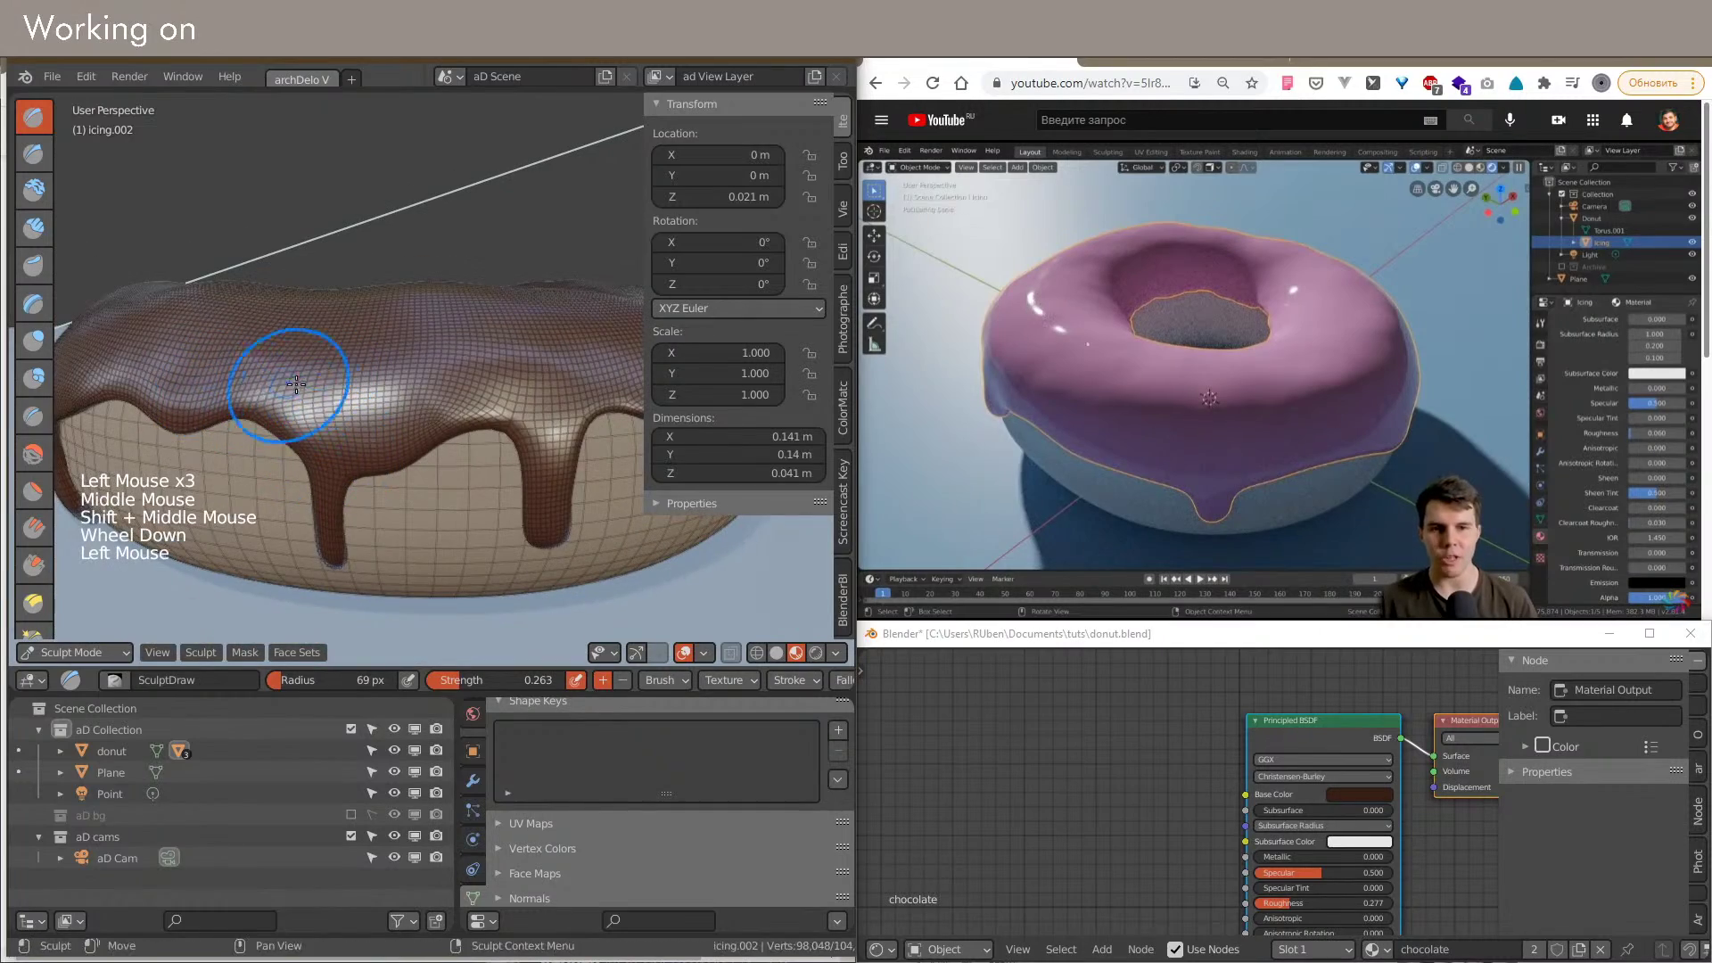
Step: Sculpt longer strokes along the outer icing between the remaining drips to make its surface bulge unevenly
left_click_drag(493, 376, 515, 389)
left_click_drag(473, 392, 517, 396)
middle_click_drag(522, 410, 413, 437, "shift")
scroll(413, 437, "down", 2)
left_click_drag(450, 417, 511, 439)
scroll(419, 410, "up", 2)
middle_click_drag(465, 432, 303, 404)
Step: Try the Clay Strips and Clay brushes on the icing's outer drips
left_click(34, 229)
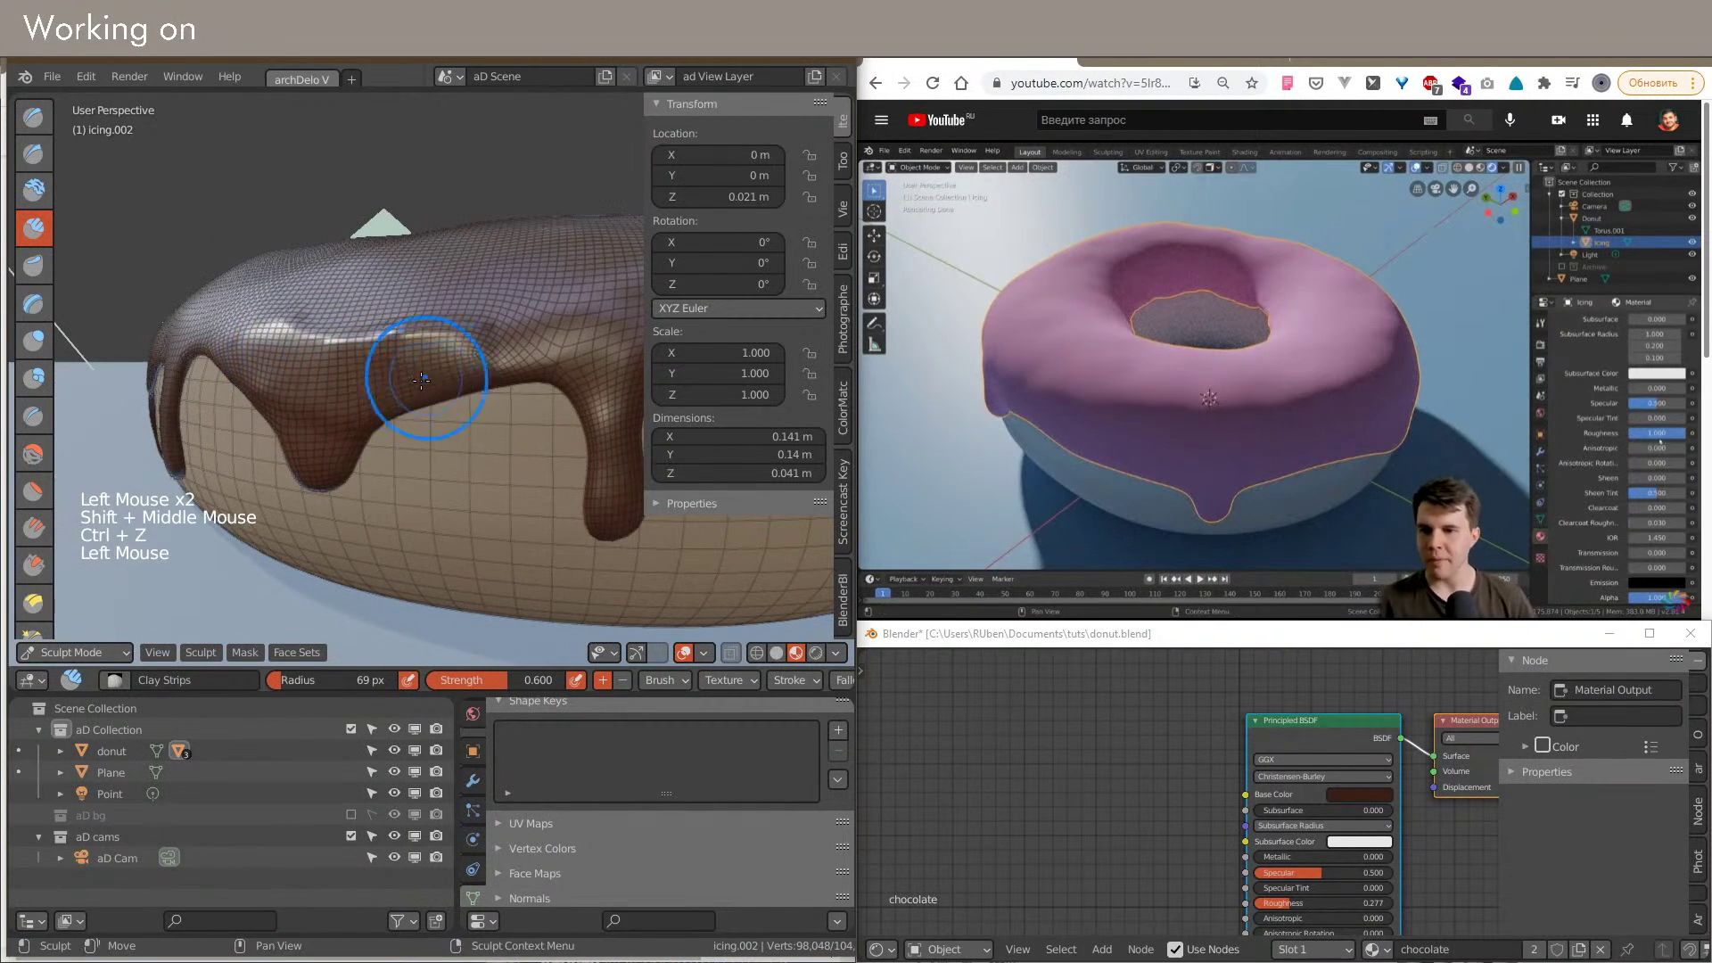
key("ctrl+z")
left_click(34, 190)
left_click(300, 389)
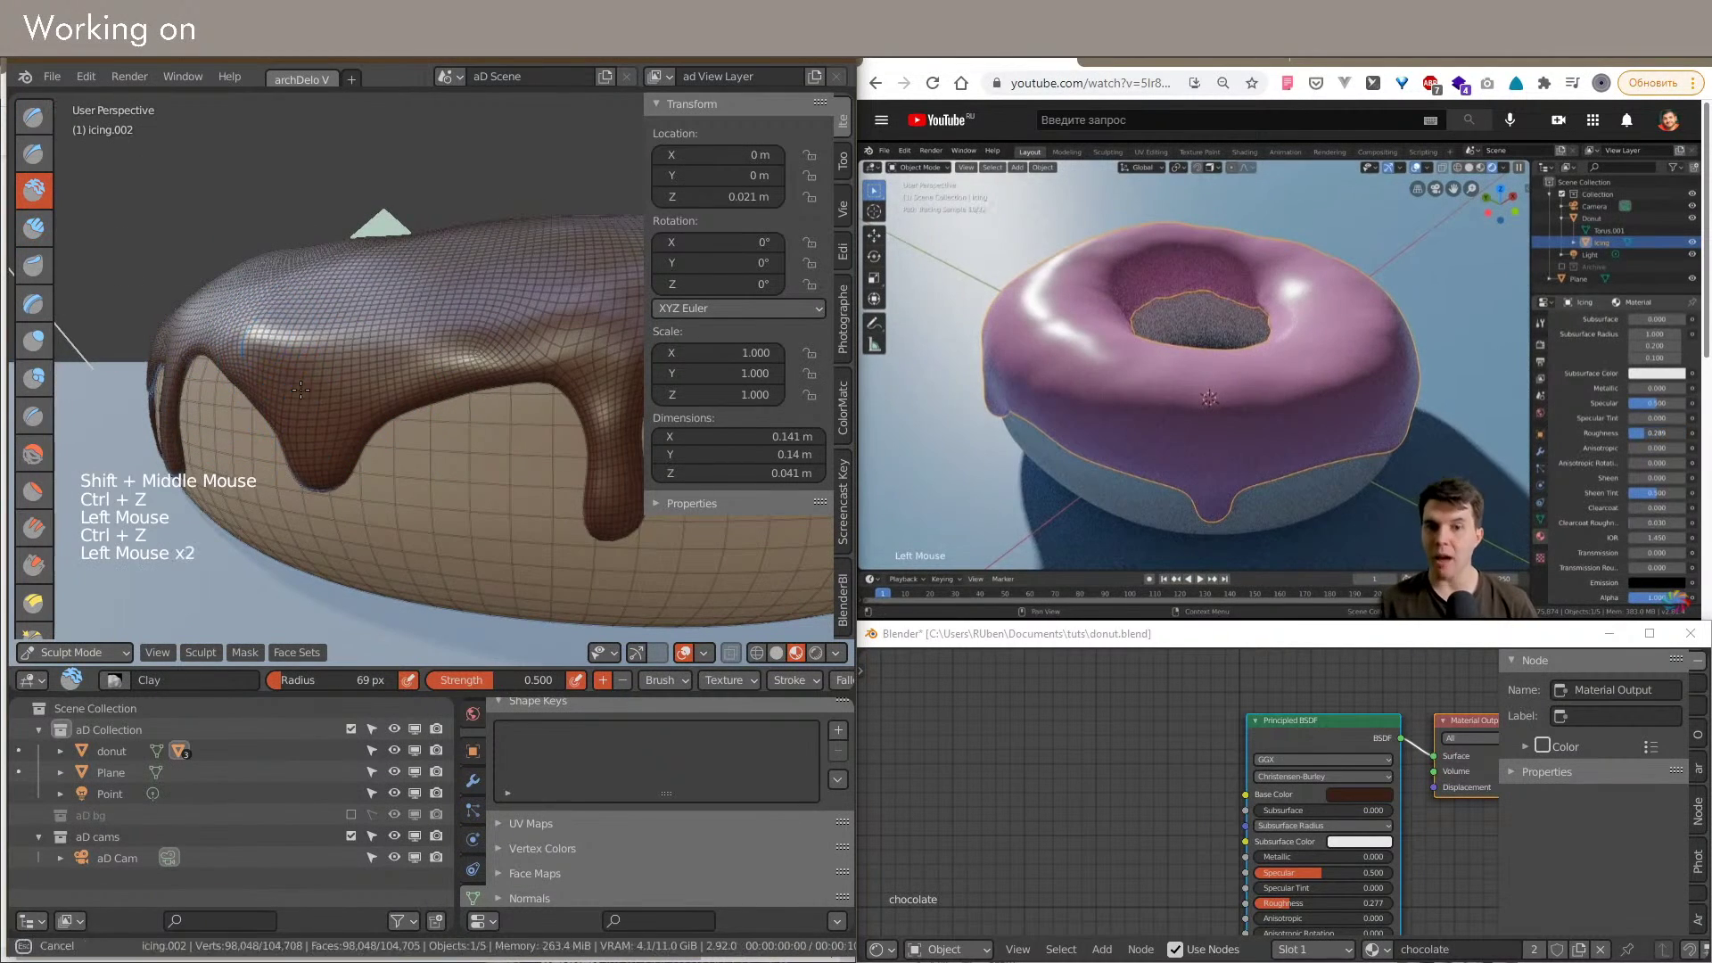
scroll(433, 375, "down", 1)
middle_click_drag(432, 375, 468, 375, "shift")
left_click(371, 371)
middle_click_drag(356, 371, 401, 368)
mouse_move(401, 368)
middle_mouse_down("shift")
mouse_move(378, 368)
mouse_move(400, 388)
middle_mouse_up("shift")
scroll(399, 388, "up", 2)
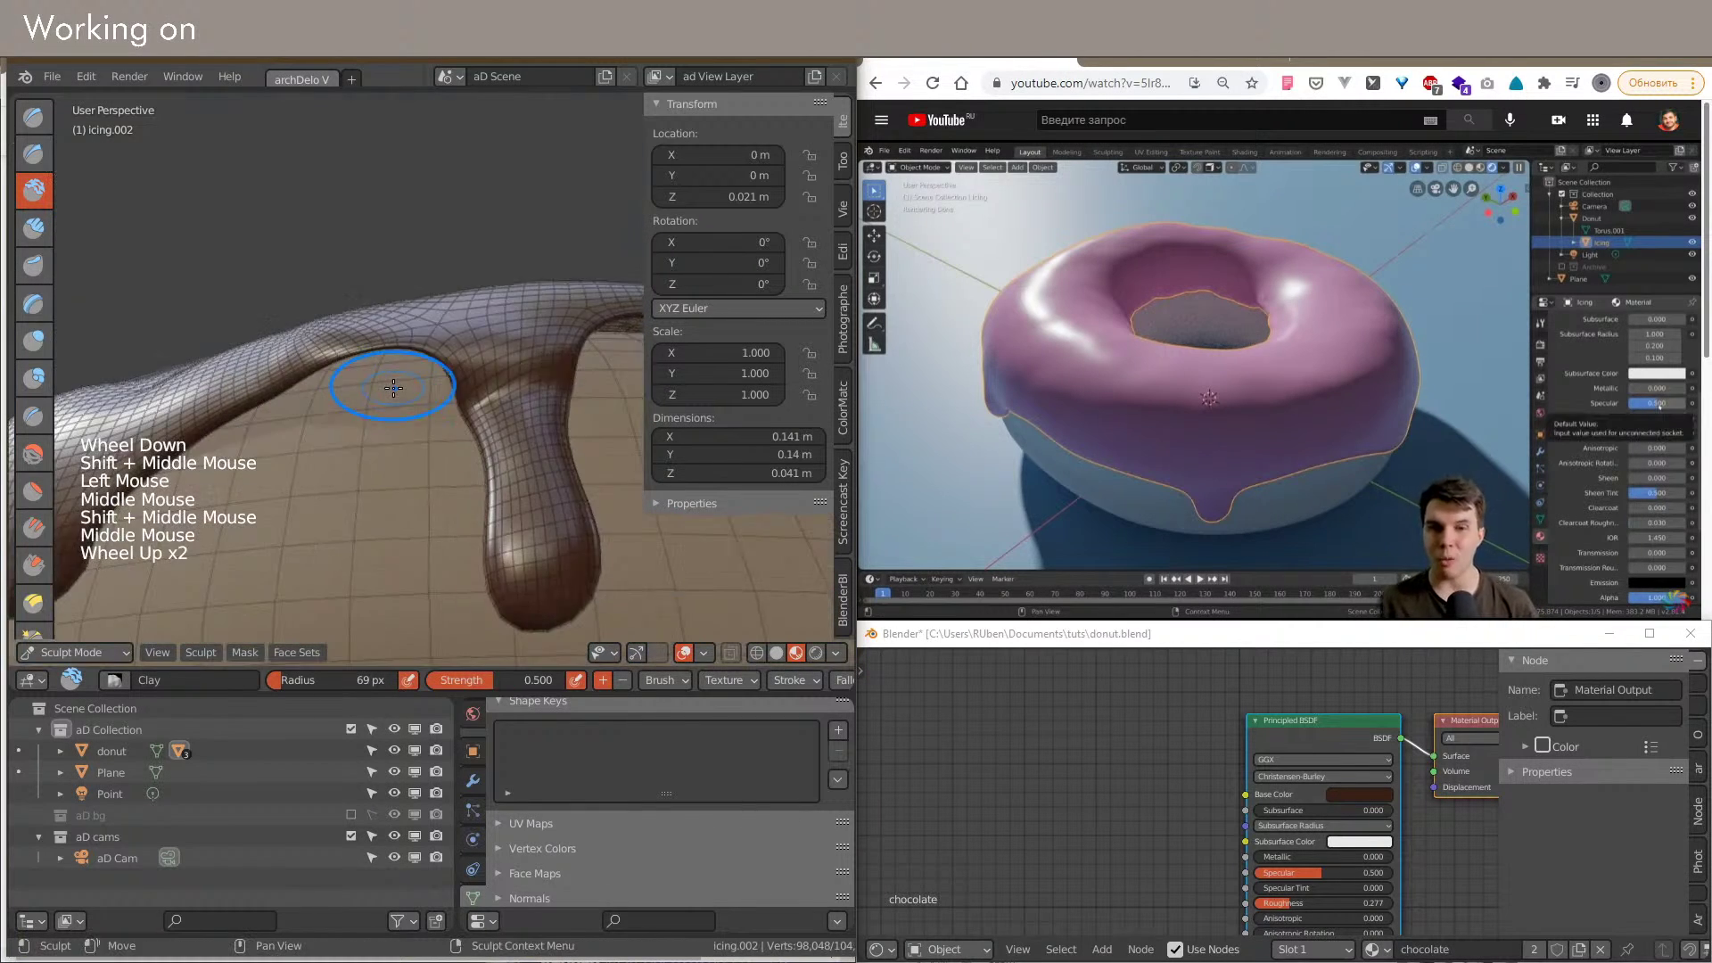
mouse_move(409, 469)
middle_mouse_down()
mouse_move(531, 440)
mouse_move(286, 392)
mouse_move(386, 468)
middle_mouse_up()
Step: Return to the SculptDraw brush and start building up the icing along the edge of the donut hole
left_click(33, 116)
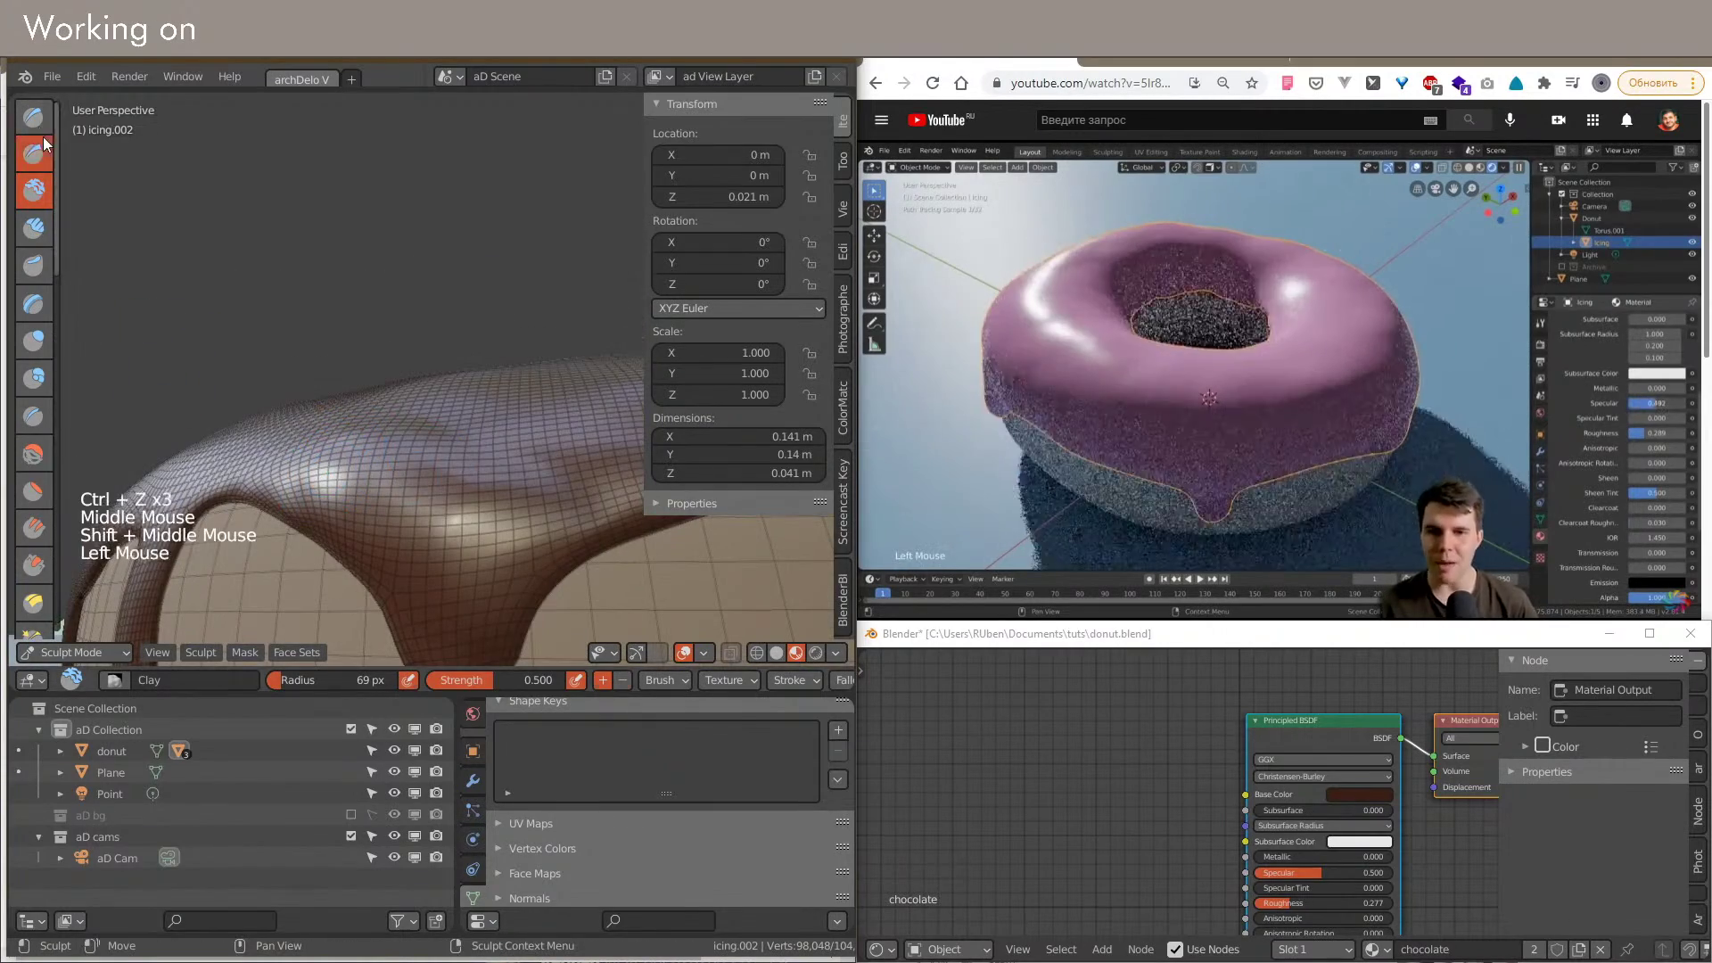
left_click(33, 116)
scroll(432, 432, "down", 1)
mouse_move(152, 325)
middle_mouse_down("shift")
mouse_move(432, 432)
mouse_move(409, 386)
mouse_move(473, 370)
middle_mouse_up("shift")
scroll(536, 357, "up", 3)
mouse_move(473, 371)
middle_mouse_down("shift")
mouse_move(536, 357)
mouse_move(437, 332)
middle_mouse_up("shift")
left_click(422, 332)
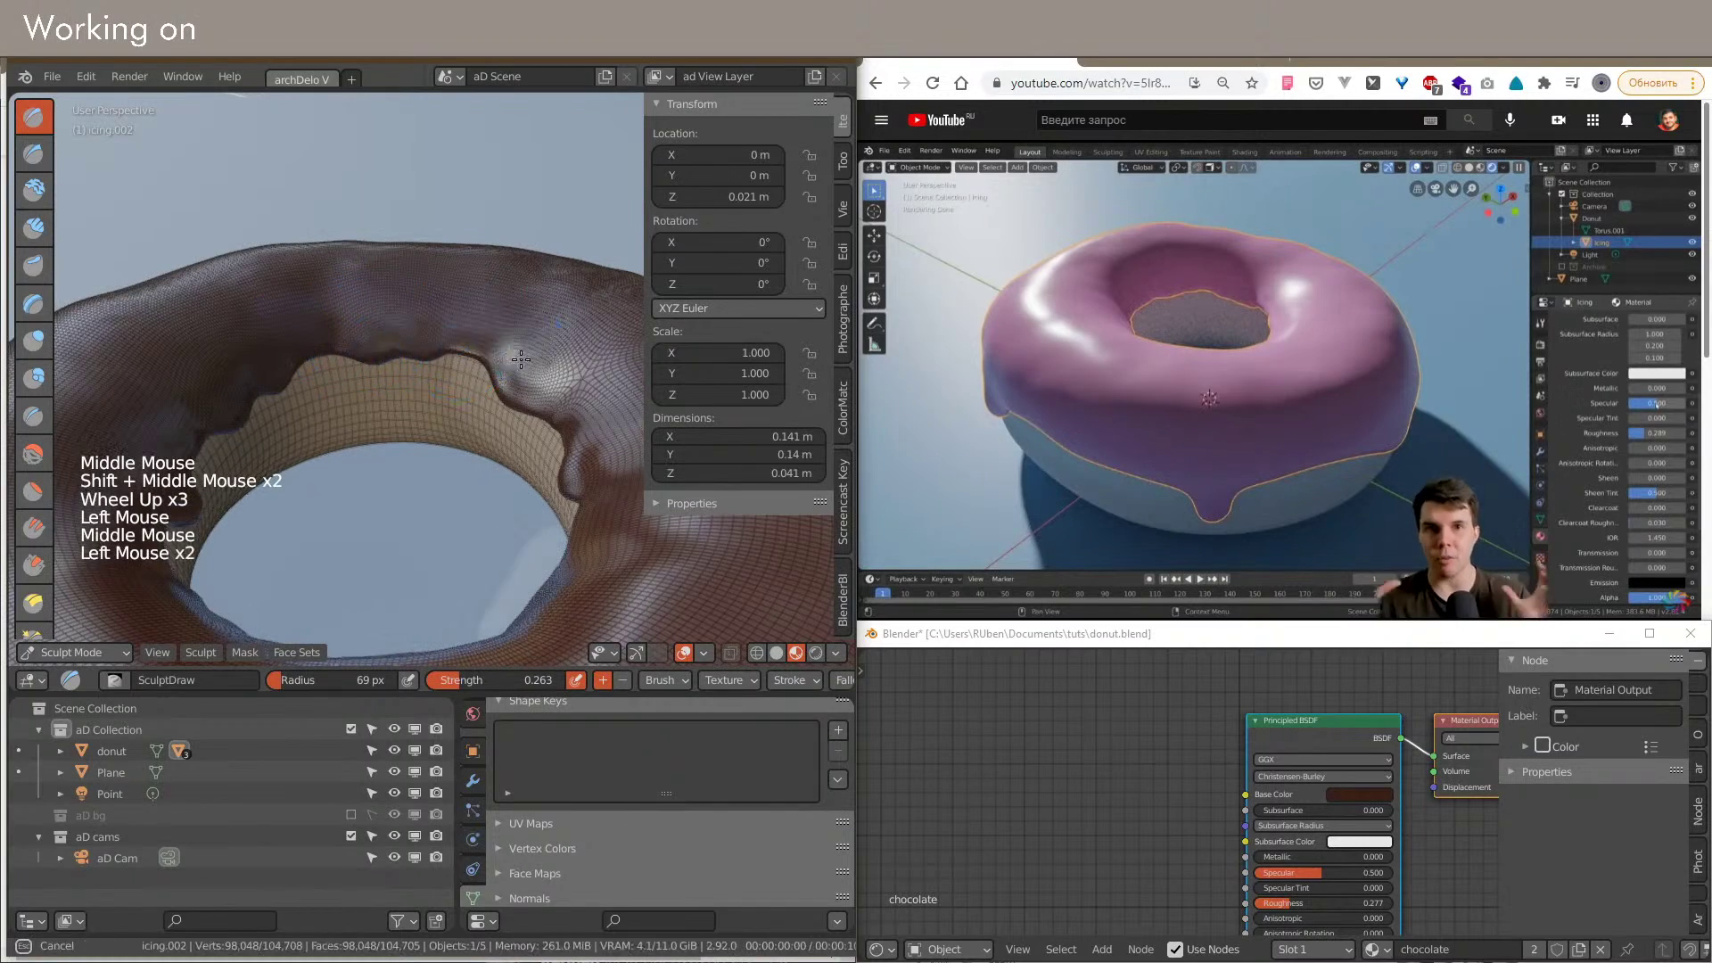
mouse_move(538, 461)
middle_mouse_down("shift")
mouse_move(315, 434)
mouse_move(382, 478)
mouse_move(387, 395)
middle_mouse_up("shift")
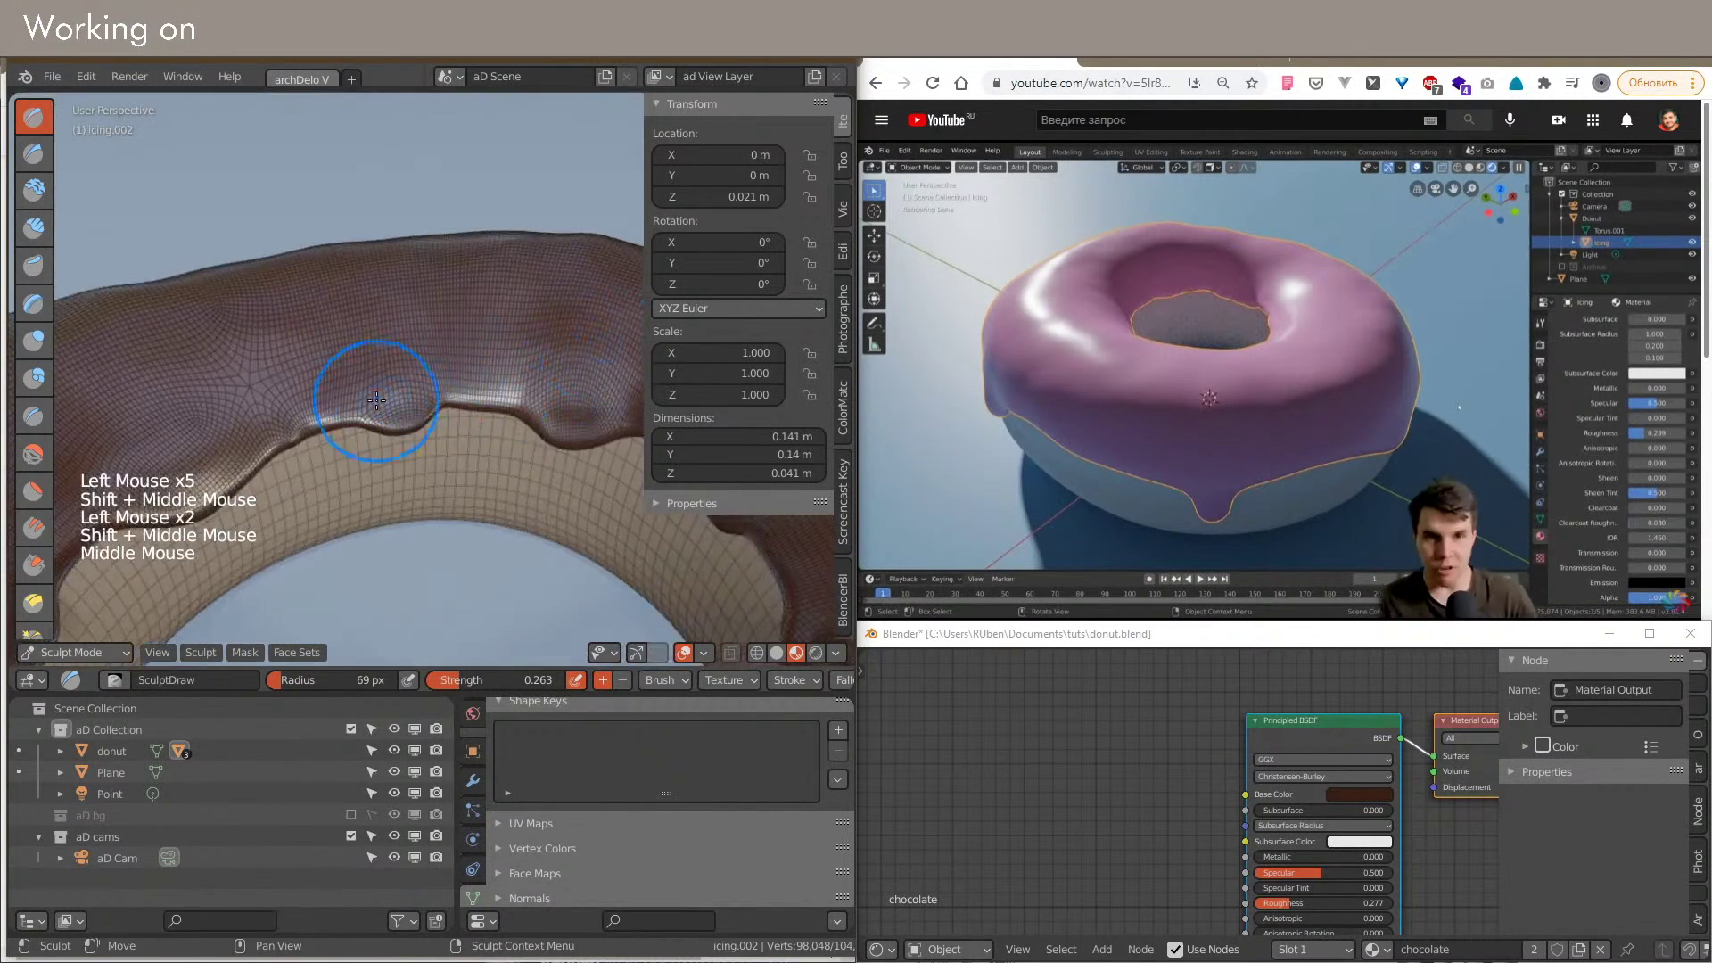
Step: Sculpt raised bumps above the scalloped icing edge inside the donut hole with SculptDraw strokes
middle_click_drag(591, 438, 508, 412)
middle_click_drag(508, 412, 357, 432, "shift")
left_click_drag(267, 415, 260, 437)
middle_click_drag(392, 446, 327, 424, "shift")
scroll(327, 424, "down", 2)
left_click_drag(356, 410, 383, 424)
left_click_drag(312, 410, 249, 433)
mouse_move(241, 437)
left_mouse_down()
mouse_move(260, 409)
mouse_move(397, 424)
left_mouse_up()
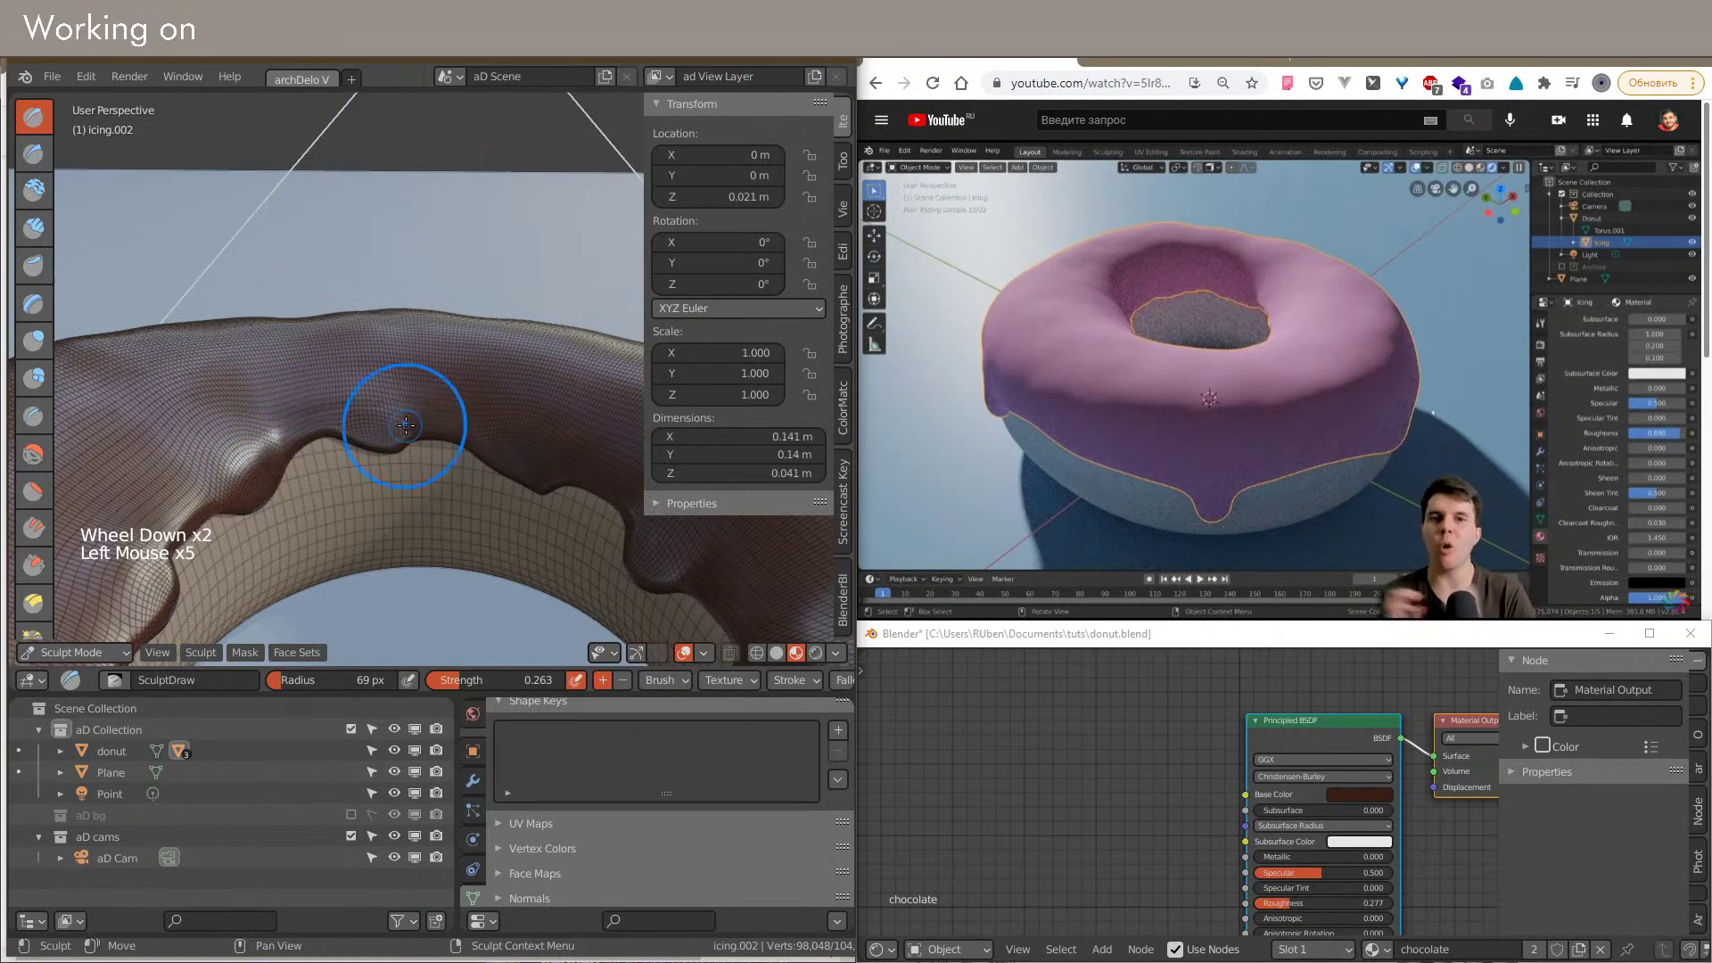
left_click(513, 466)
Step: Carry long SculptDraw strokes along the next section of icing around the donut hole
mouse_move(513, 465)
middle_mouse_down()
mouse_move(514, 397)
mouse_move(371, 390)
mouse_move(436, 390)
middle_mouse_up()
mouse_move(437, 390)
left_mouse_down()
mouse_move(523, 410)
mouse_move(575, 398)
left_mouse_up()
middle_click_drag(576, 398, 509, 379)
middle_click_drag(508, 379, 451, 363, "shift")
mouse_move(451, 363)
left_mouse_down()
mouse_move(593, 344)
mouse_move(638, 406)
left_mouse_up()
mouse_move(637, 407)
middle_mouse_down()
mouse_move(500, 383)
mouse_move(535, 370)
middle_mouse_up()
middle_click_drag(535, 370, 481, 356, "shift")
left_click_drag(482, 356, 554, 356)
scroll(554, 356, "down", 1)
Step: Add volume farther around the icing's inner rim and smooth the sculpted edge
middle_click_drag(554, 356, 446, 379)
mouse_move(446, 379)
middle_mouse_down("shift")
mouse_move(403, 366)
mouse_move(433, 381)
middle_mouse_up("shift")
middle_click_drag(432, 381, 354, 400, "shift")
scroll(606, 427, "down", 2)
mouse_move(605, 426)
middle_mouse_down()
mouse_move(478, 421)
mouse_move(560, 448)
middle_mouse_up()
left_click_drag(611, 410, 622, 412)
mouse_move(622, 412)
middle_mouse_down()
mouse_move(352, 407)
mouse_move(562, 451)
mouse_move(418, 425)
middle_mouse_up()
scroll(562, 451, "up", 2)
left_click_drag(397, 432, 306, 414, "shift")
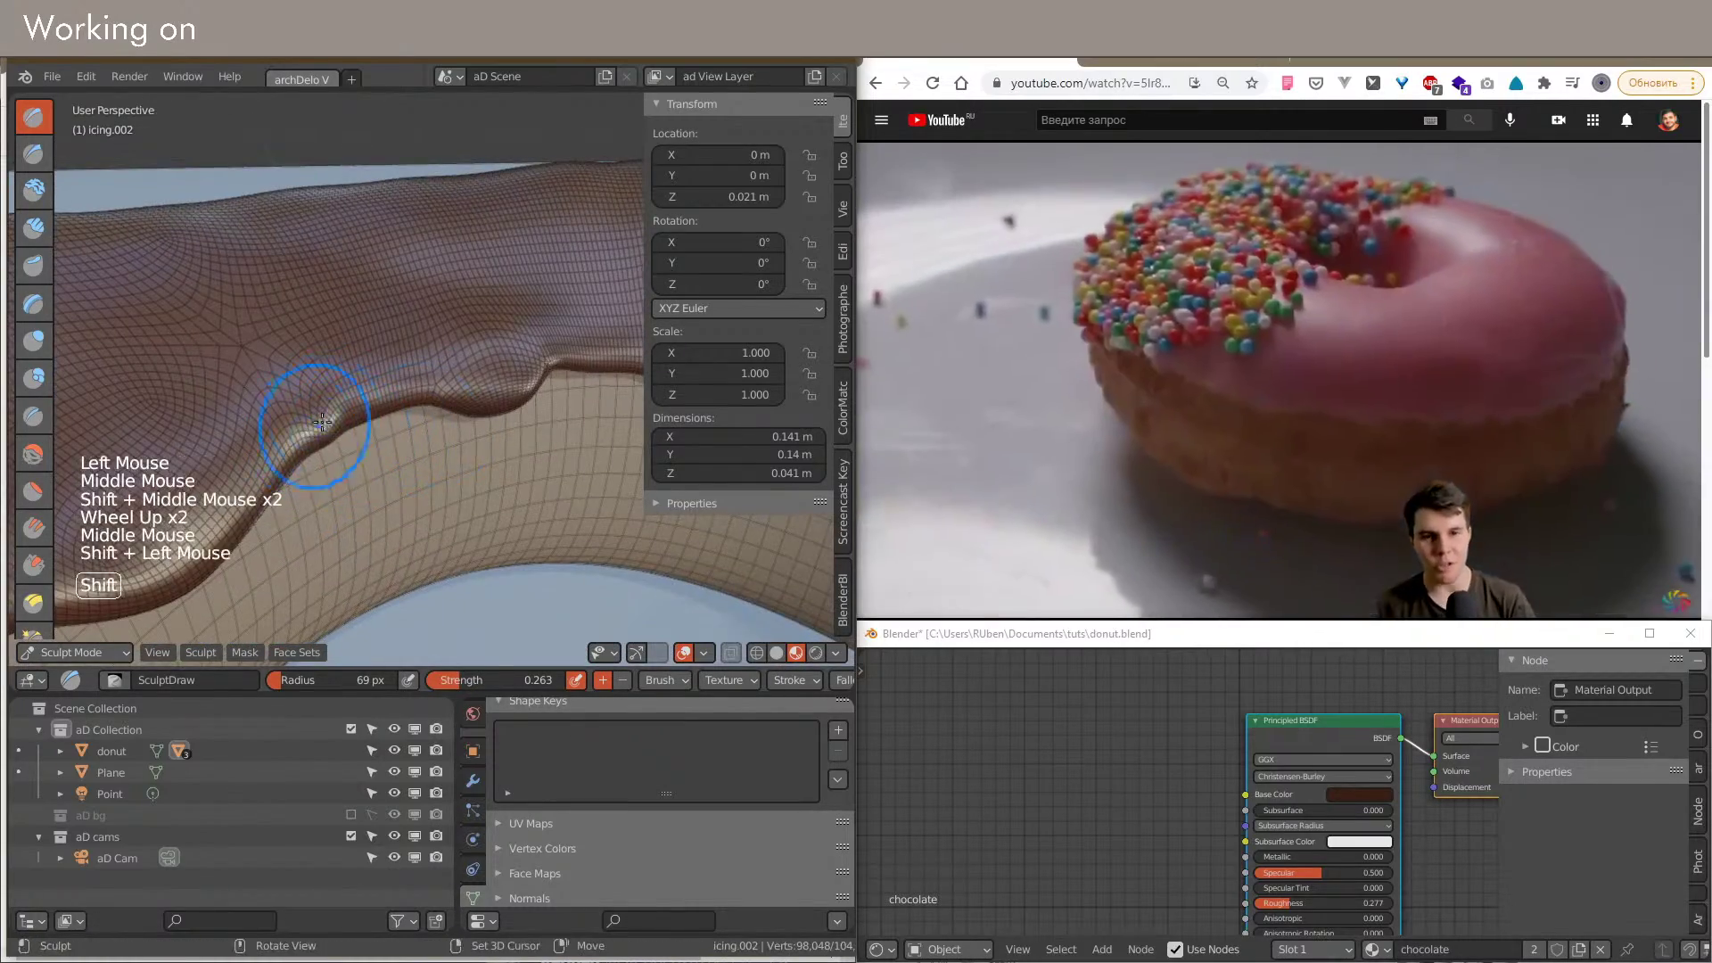
Step: Finish the circuit of the donut hole by sculpting the last bumps along the icing's inner edge
mouse_move(326, 412)
middle_mouse_down("shift")
mouse_move(313, 384)
mouse_move(286, 379)
middle_mouse_up("shift")
scroll(314, 383, "down", 3)
mouse_move(285, 379)
middle_mouse_down()
mouse_move(234, 372)
mouse_move(412, 394)
middle_mouse_up()
scroll(413, 393, "up", 2)
left_click_drag(412, 394, 433, 397)
mouse_move(432, 398)
middle_mouse_down()
mouse_move(549, 392)
mouse_move(415, 381)
mouse_move(466, 366)
middle_mouse_up()
scroll(461, 400, "down", 2)
left_click(477, 381)
scroll(508, 371, "up", 1)
left_click(513, 373)
scroll(481, 384, "down", 1)
scroll(415, 381, "up", 3)
left_click(415, 382)
scroll(415, 381, "down", 1)
mouse_move(564, 401)
middle_mouse_down()
mouse_move(478, 363)
mouse_move(429, 401)
mouse_move(552, 427)
middle_mouse_up()
left_click(478, 363)
scroll(429, 401, "down", 2)
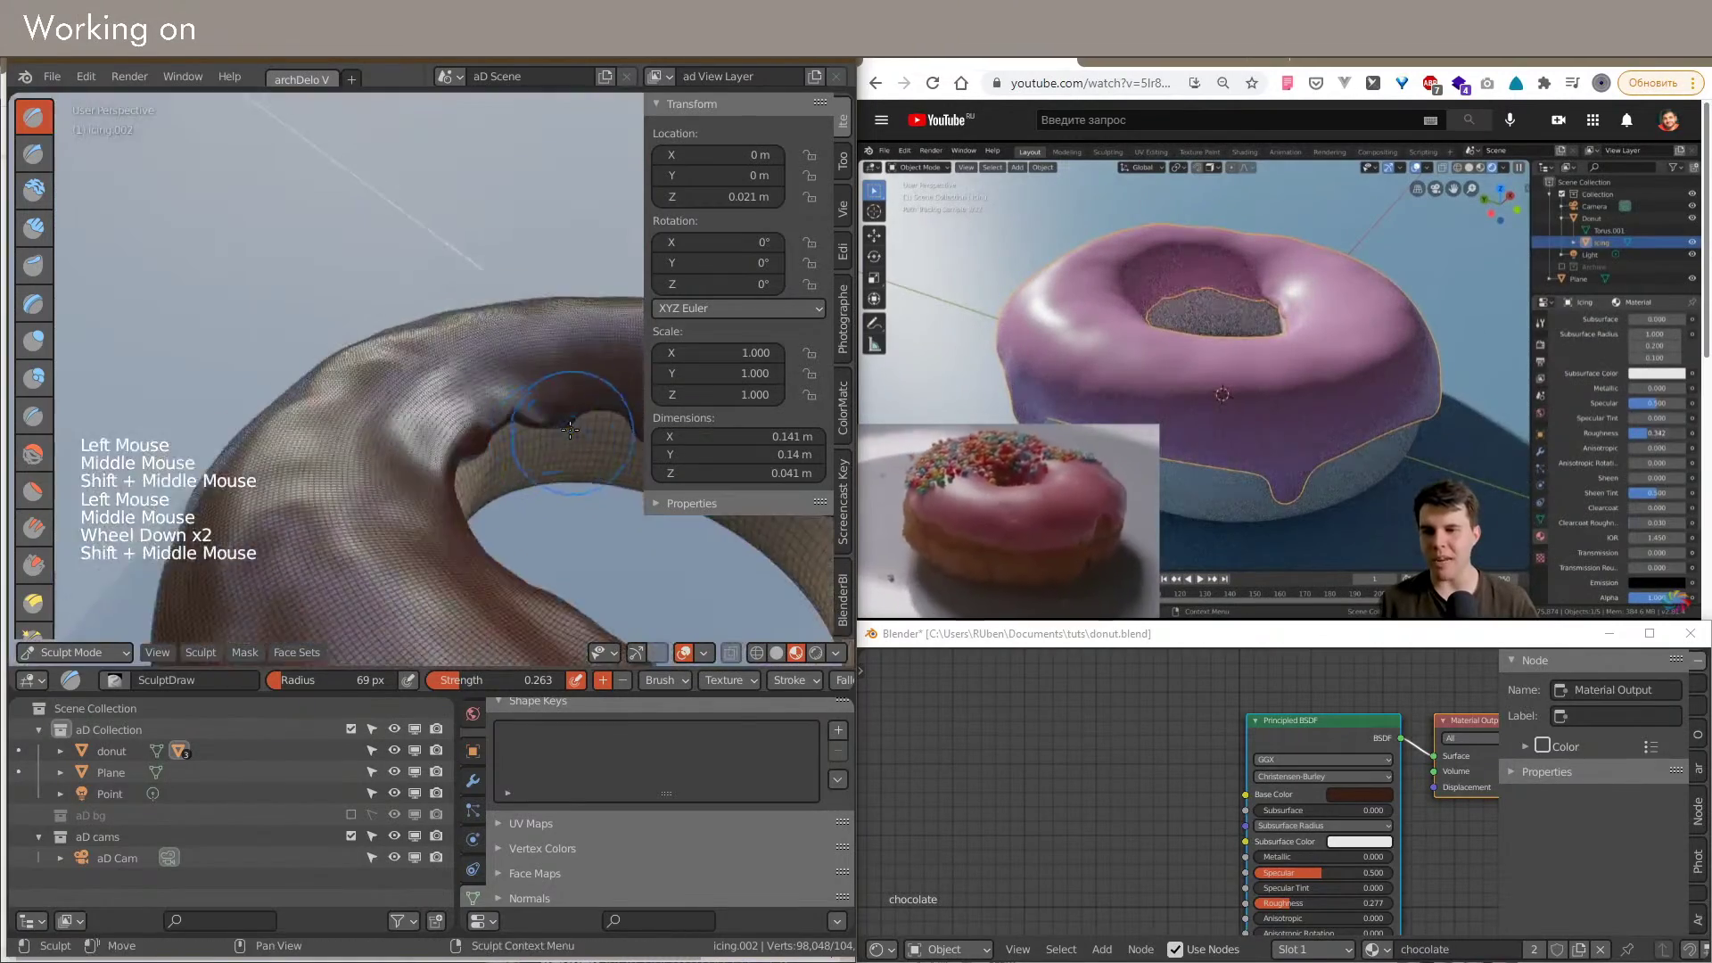
scroll(552, 427, "up", 2)
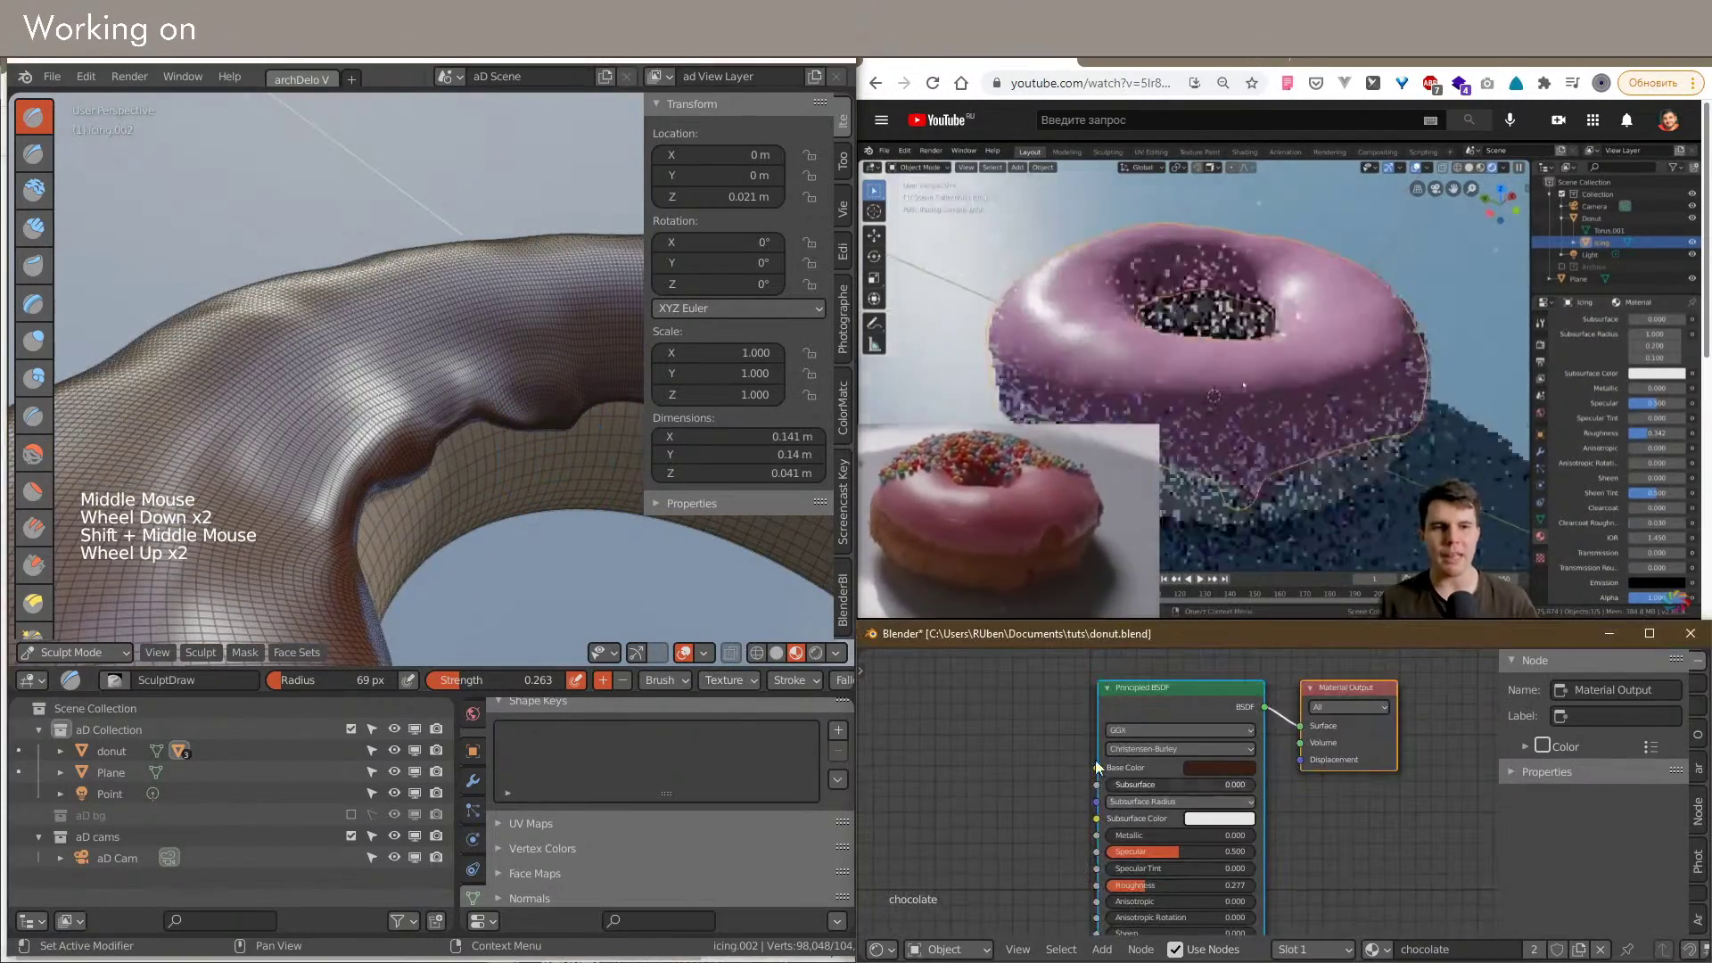
Step: Compare the chocolate icing material with the chocolate-glazed donut picture in Chrome and return to Blender
middle_click_drag(1117, 736, 1139, 713)
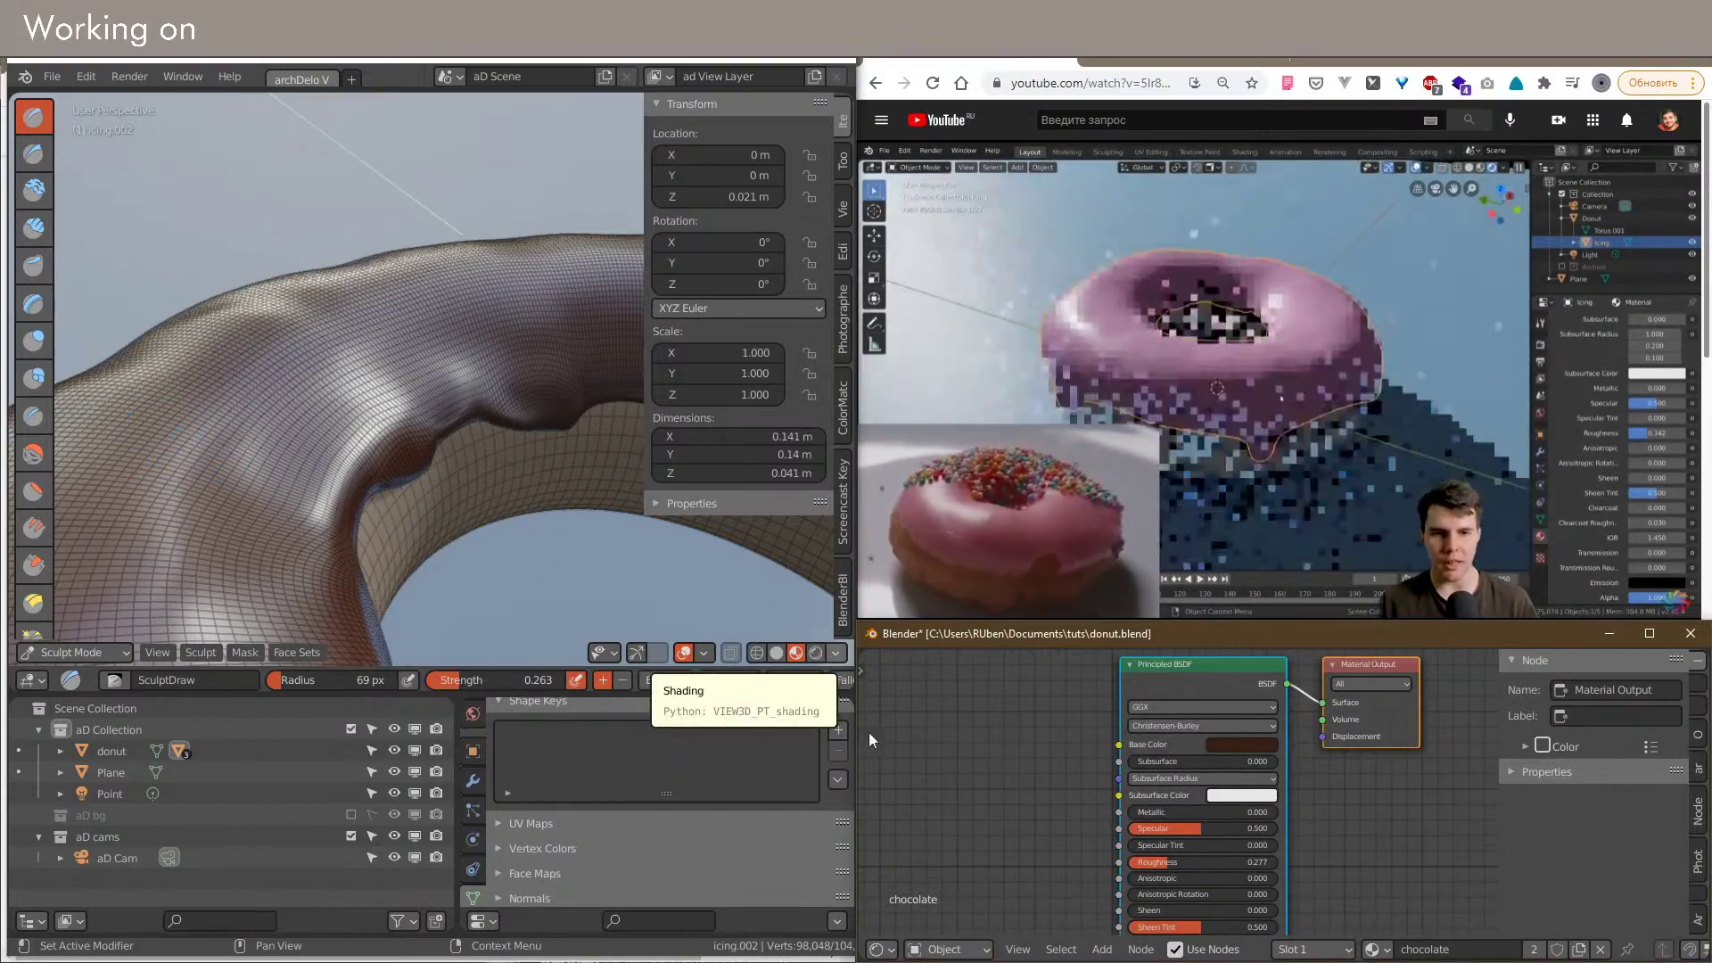
key("alt")
key("alt+Tab")
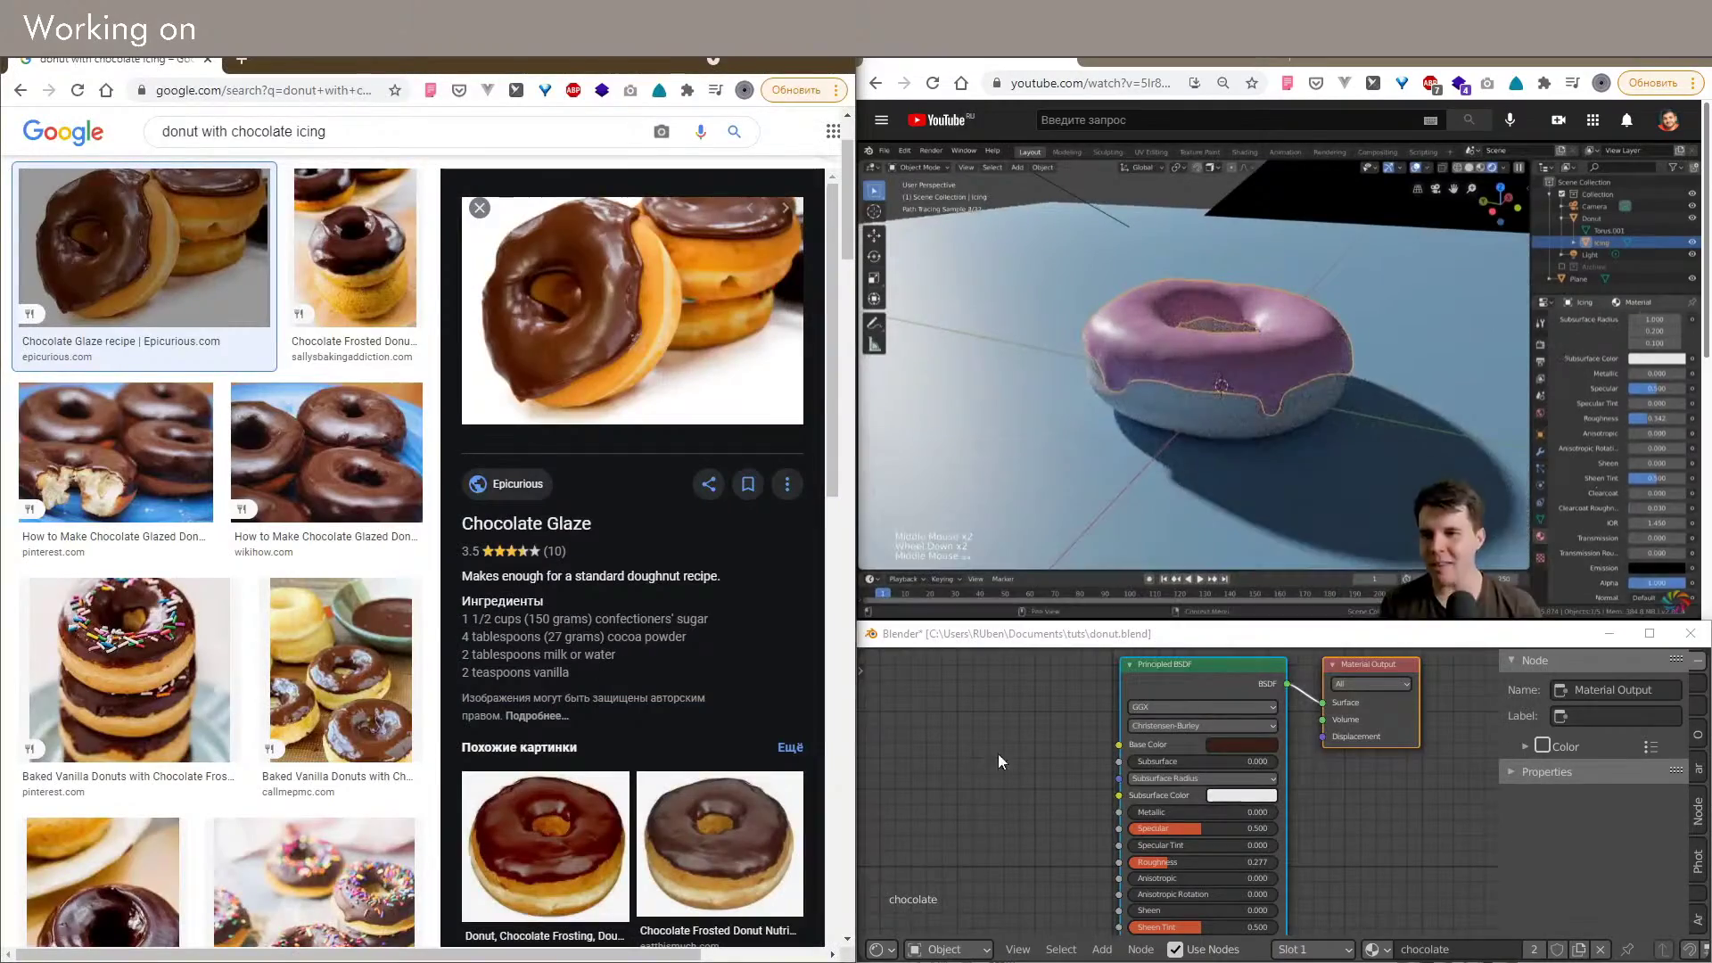
middle_click_drag(1011, 745, 997, 758)
key("alt+Tab")
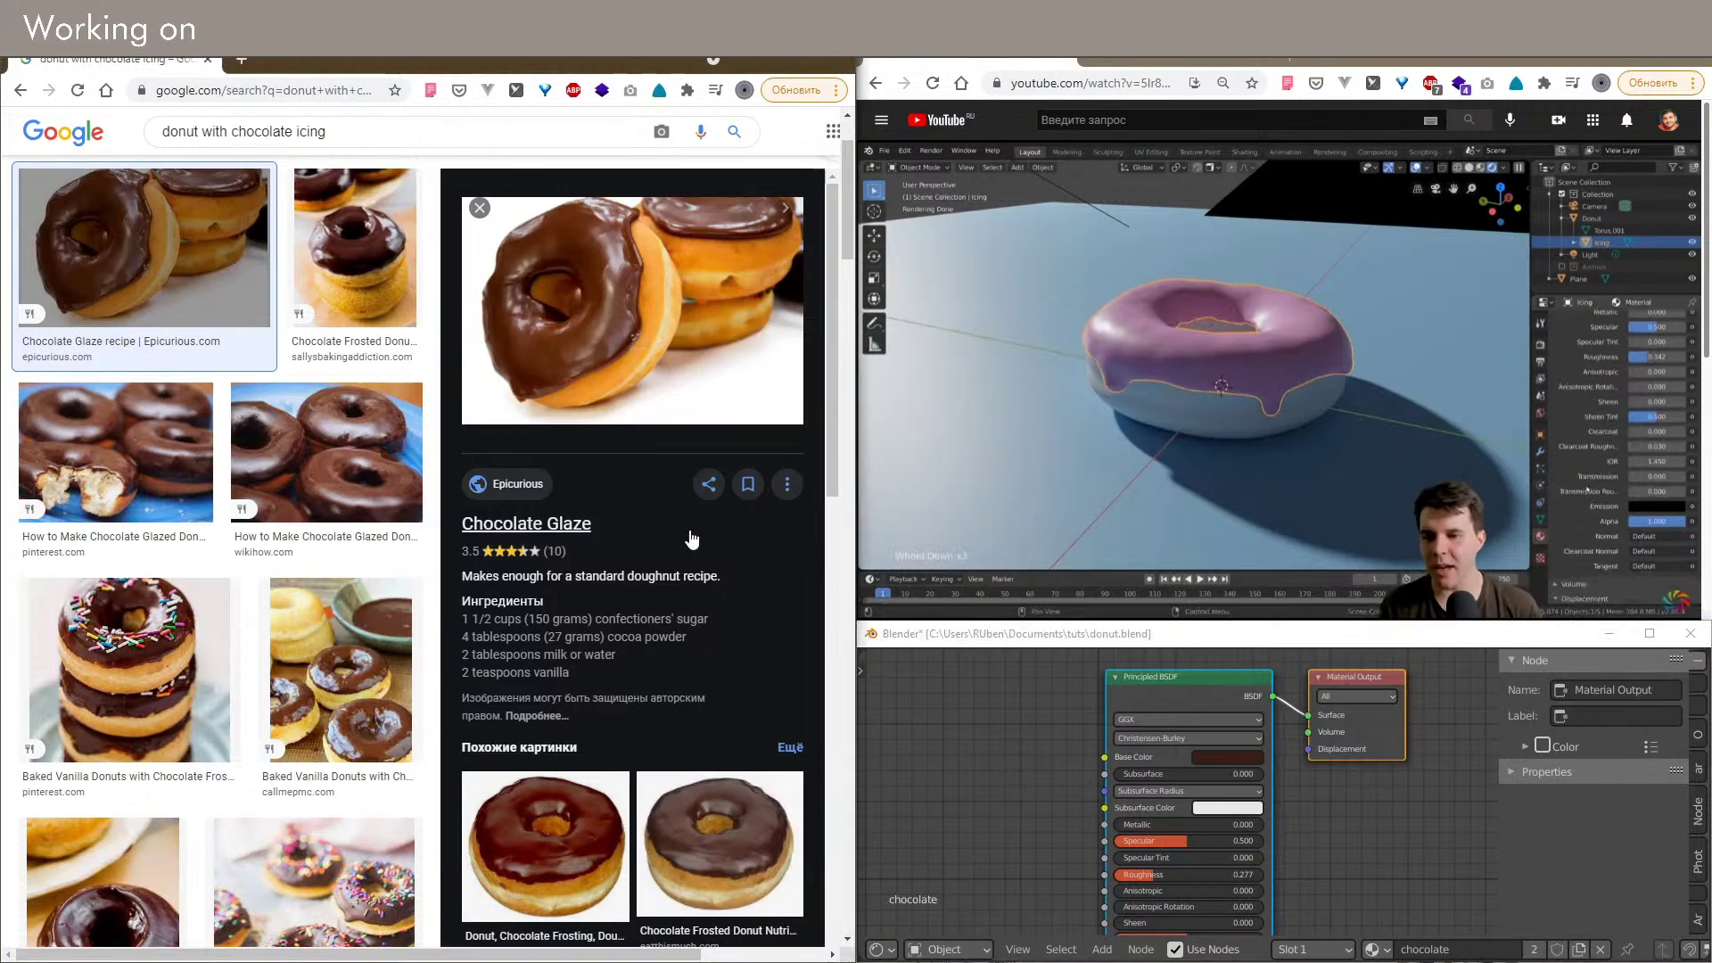
key("alt+Tab")
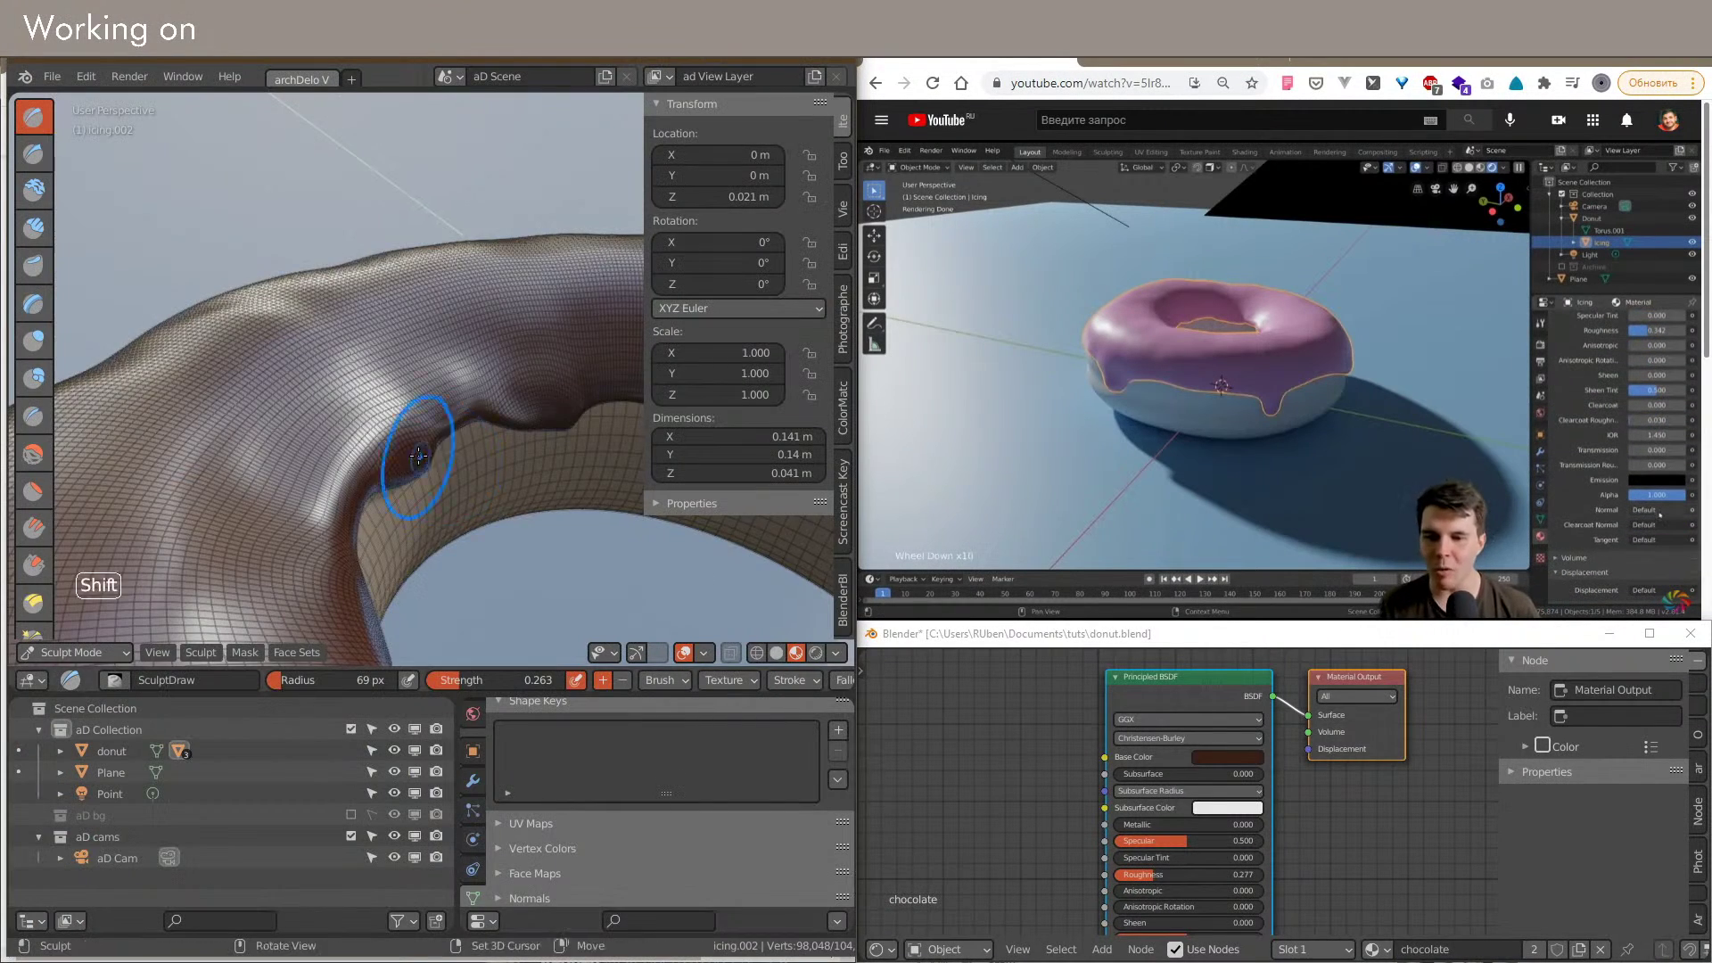
Step: Hide the viewport overlays and set the chocolate material's Roughness to 0.391
middle_click_drag(420, 458, 446, 500, "shift")
key("shift+alt+z")
scroll(446, 499, "down", 2)
scroll(1153, 851, "up", 1)
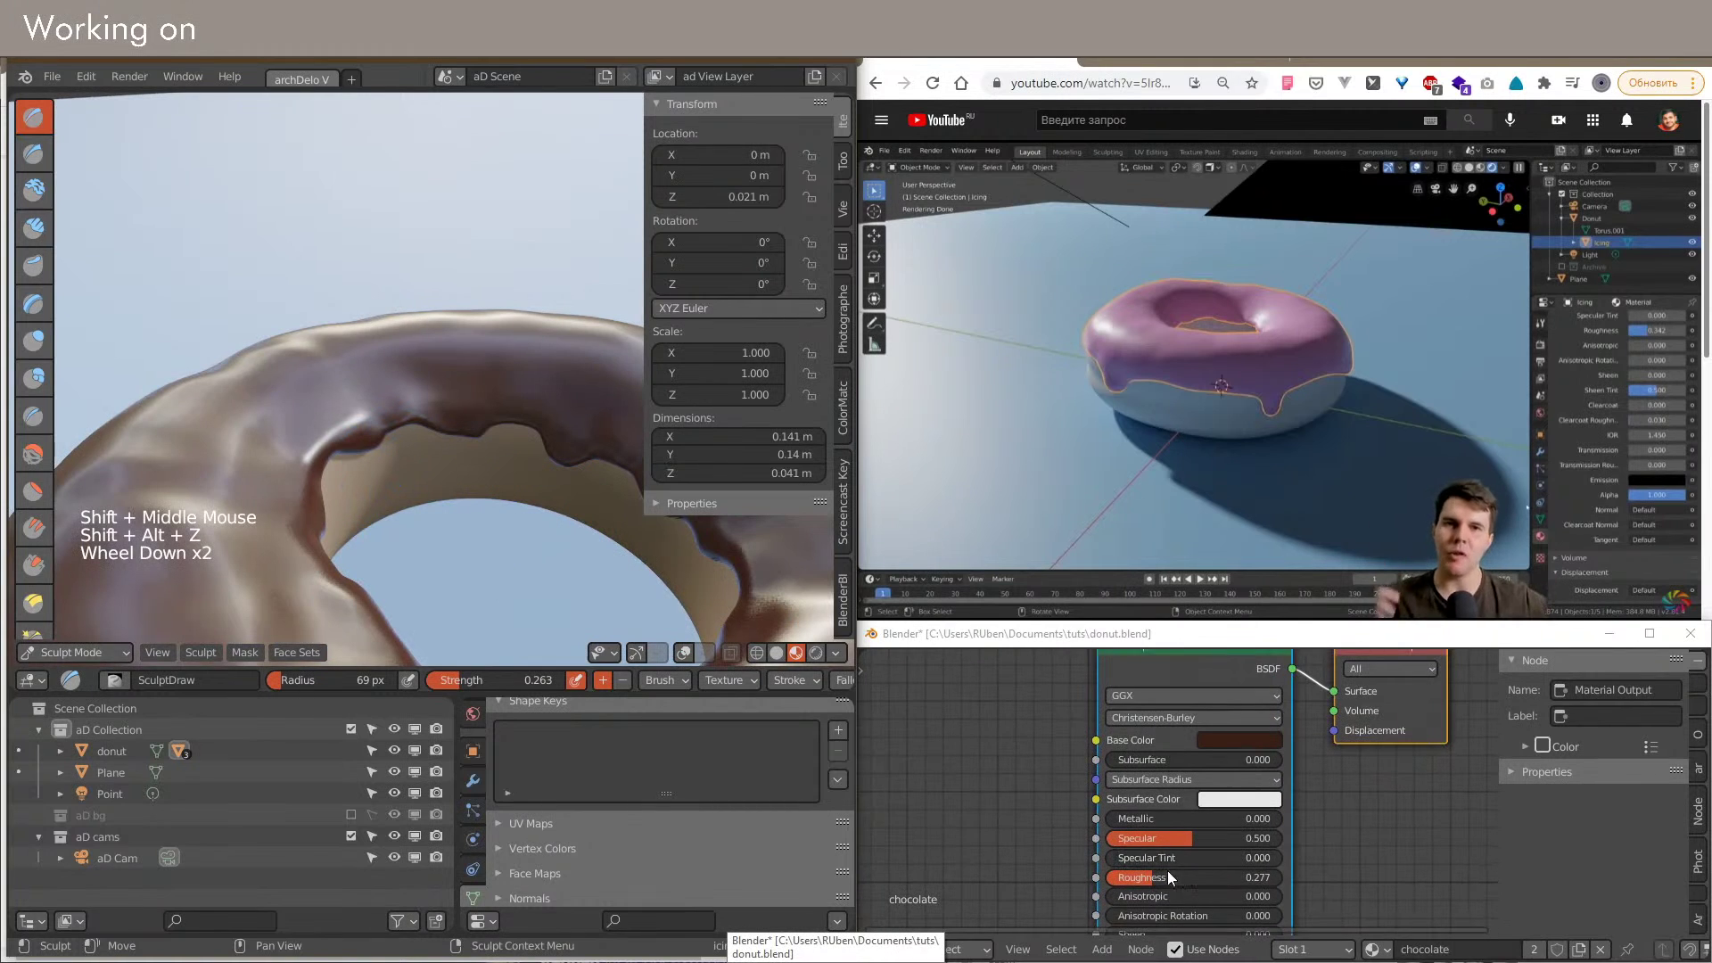
left_click_drag(1157, 877, 1161, 878)
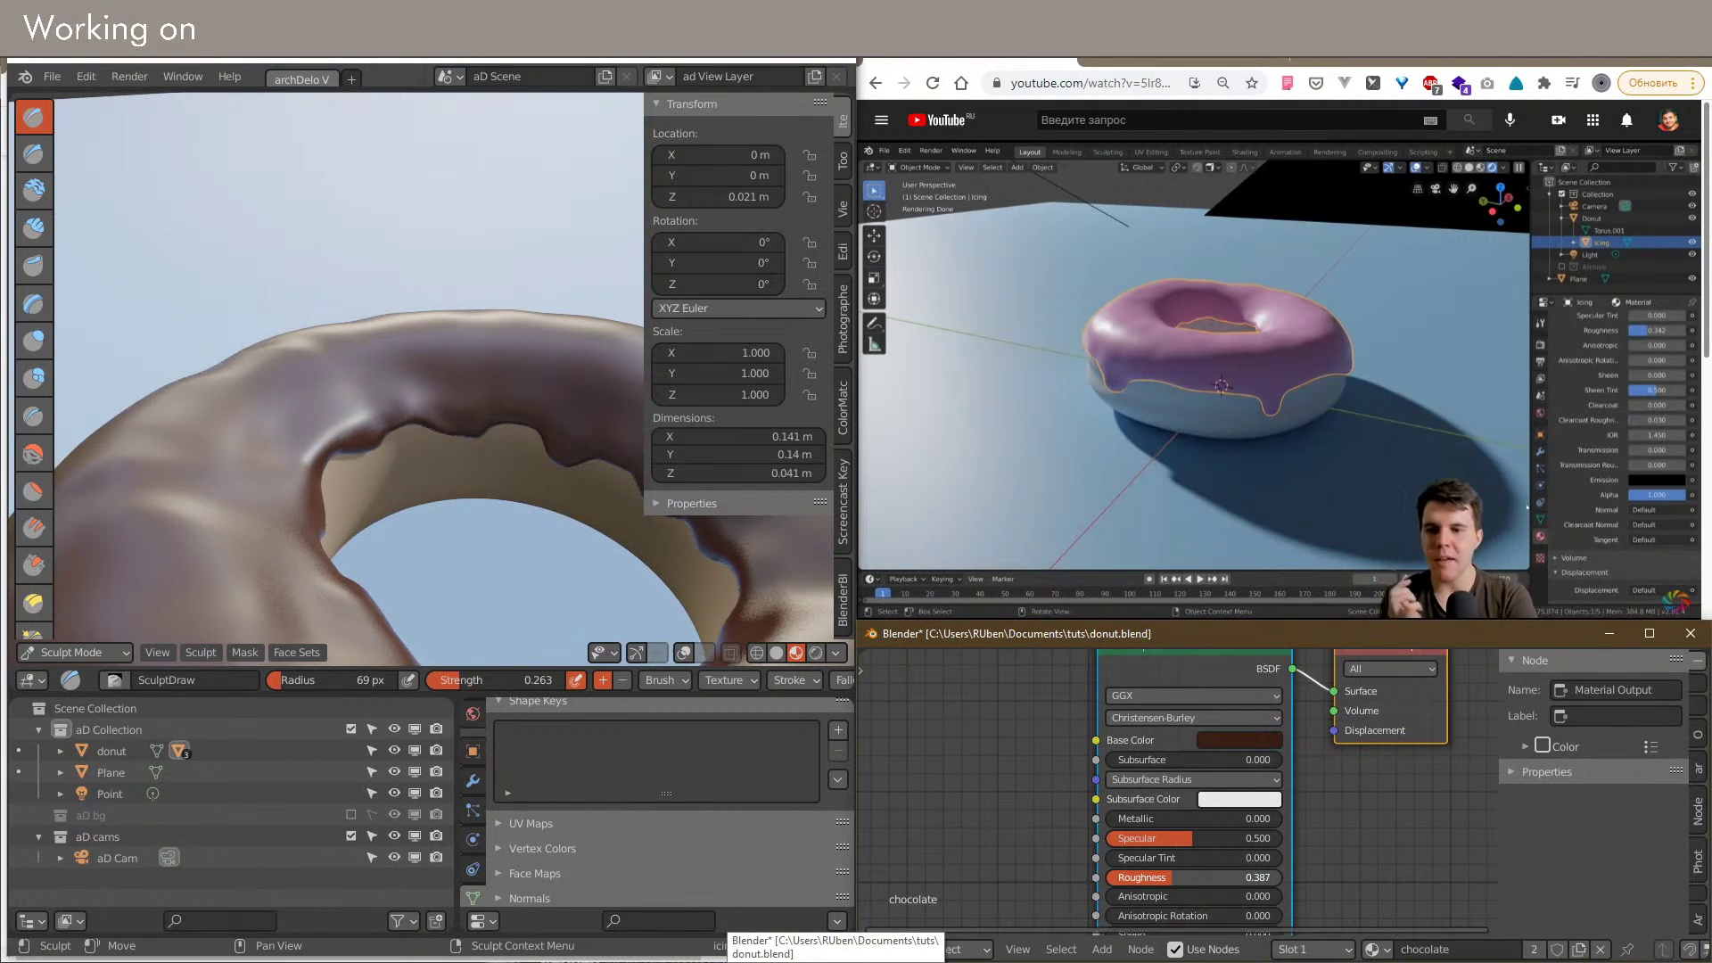
Step: Put the icing into Edit Mode with overlays shown again and display it in wireframe shading from the top
scroll(480, 451, "down", 1)
mouse_move(480, 451)
middle_mouse_down()
mouse_move(363, 434)
mouse_move(330, 379)
mouse_move(384, 464)
middle_mouse_up()
scroll(363, 434, "up", 4)
scroll(363, 433, "up", 1, "shift")
key("Tab")
scroll(331, 441, "down", 2)
key("shift+alt+z")
scroll(337, 463, "down", 4)
left_click(360, 455)
scroll(360, 455, "up", 1)
scroll(360, 455, "up", 1, "shift")
middle_click_drag(383, 464, 412, 483)
key("shift+t")
key("shift+z")
middle_click_drag(355, 374, 456, 406)
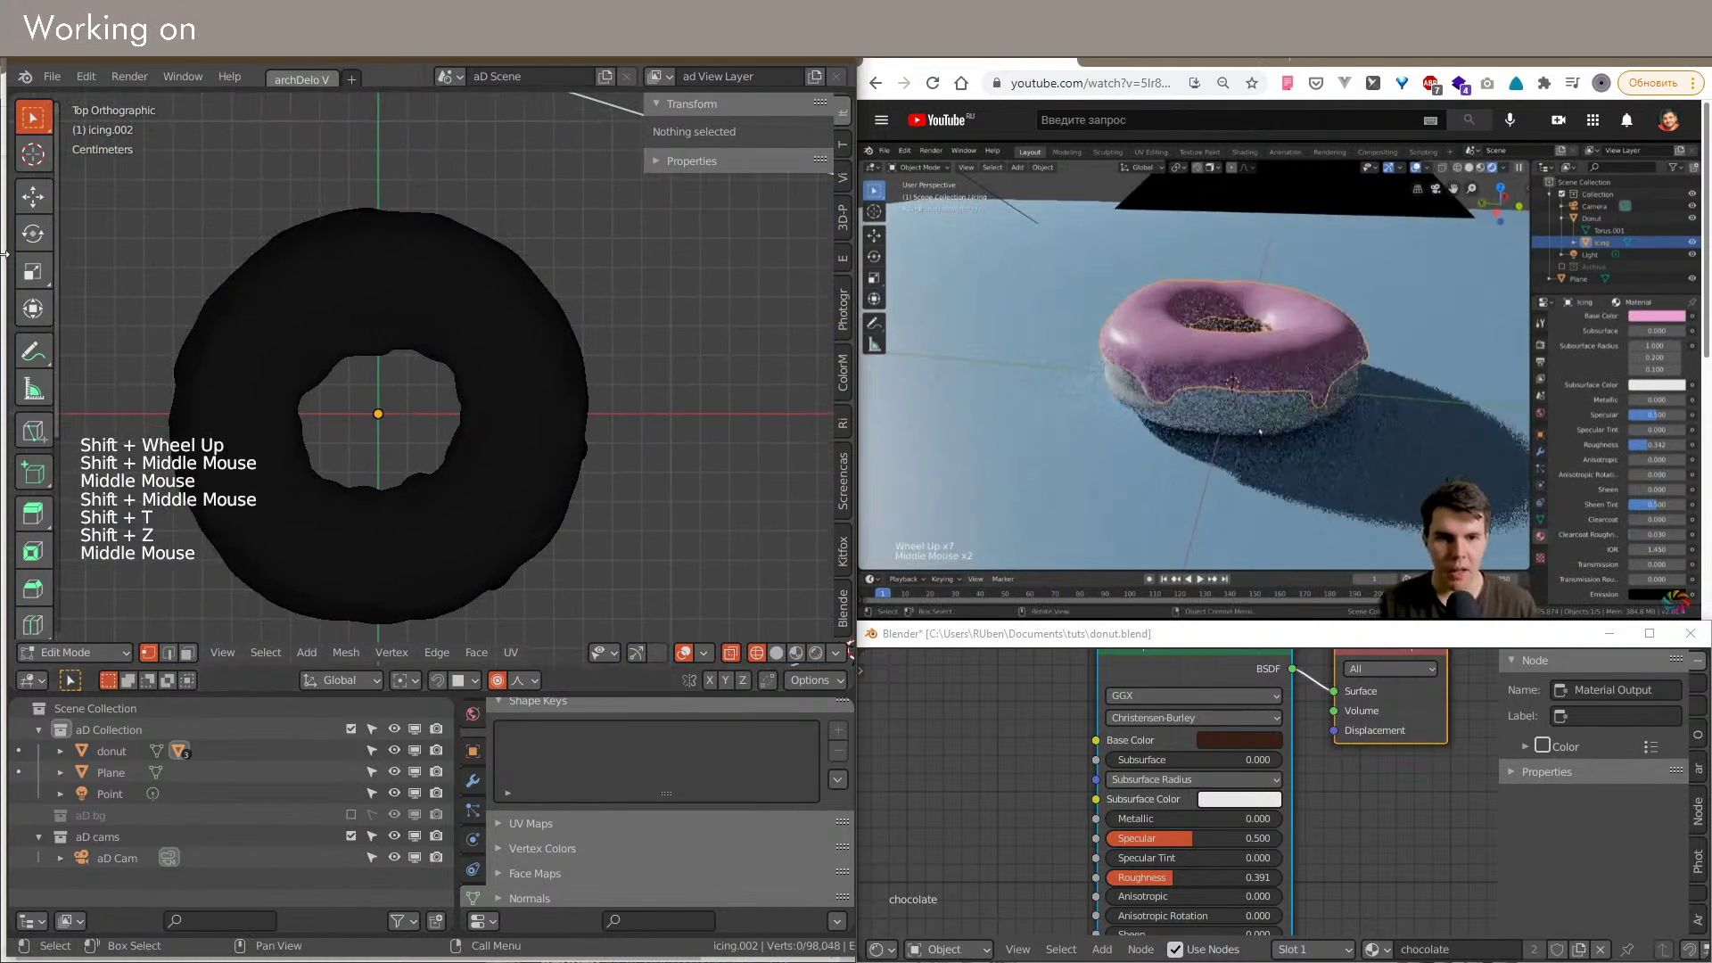
Step: Circle-select the icing vertices around the donut hole
key("c")
scroll(377, 419, "down", 3)
key("Escape")
key("c")
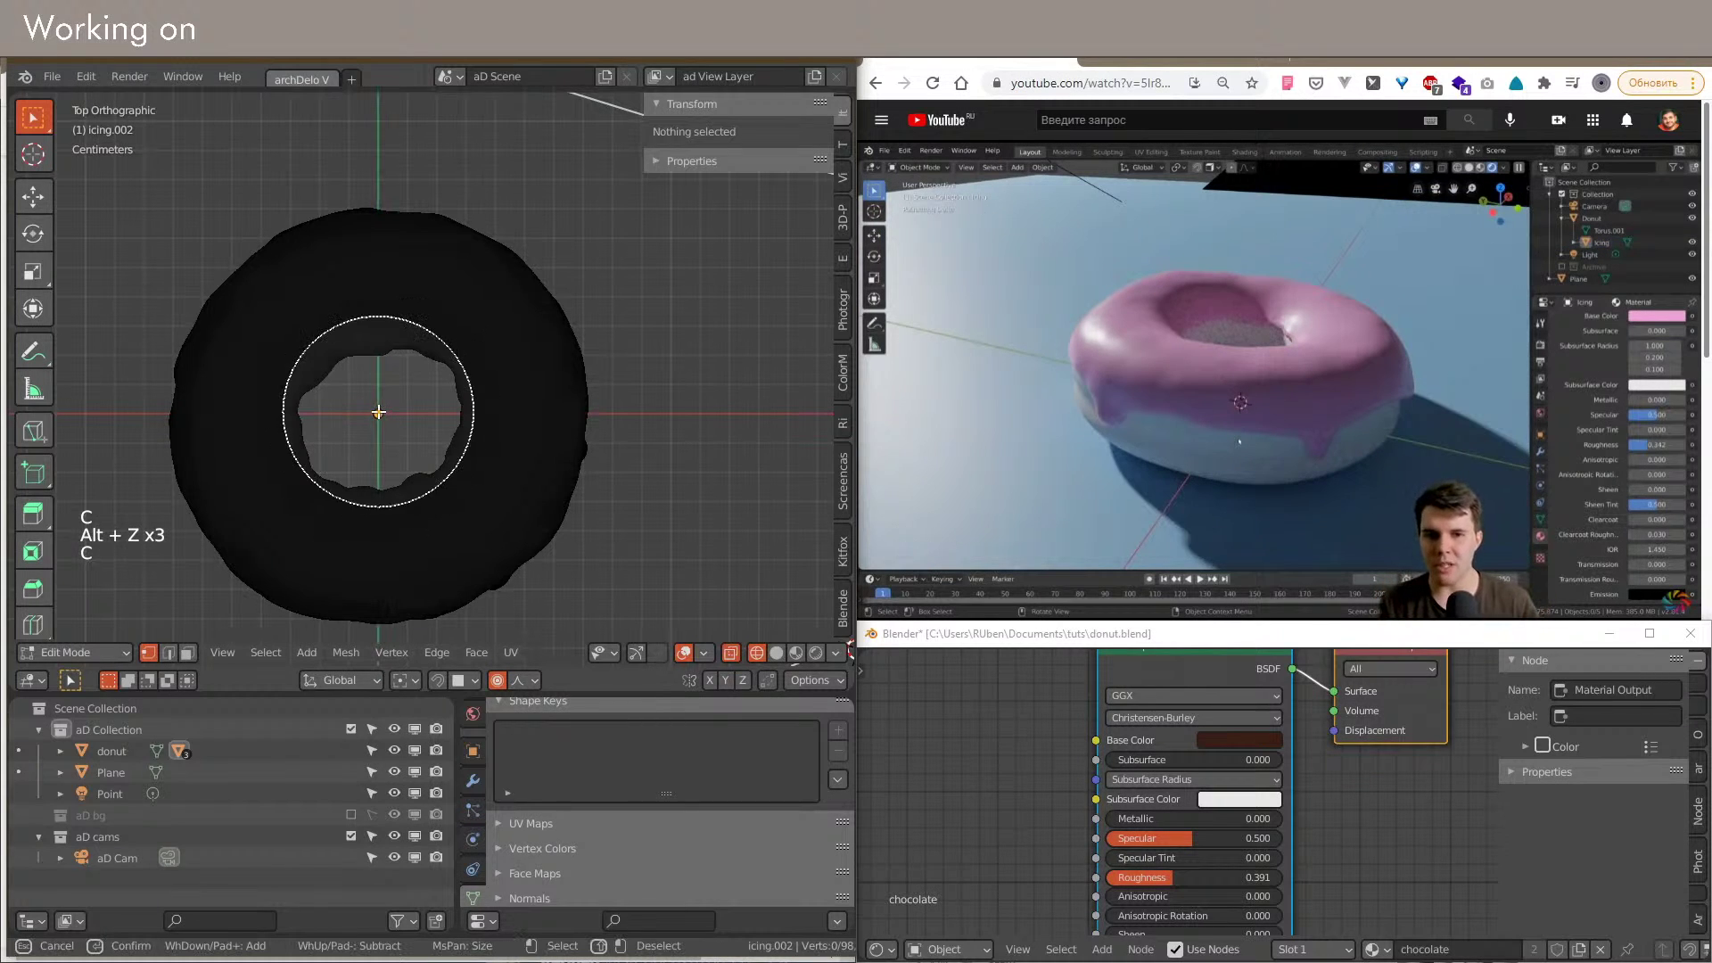
left_click(379, 412)
key("Escape")
Step: Return the viewport to material preview with overlays hidden, close up on the icing's inner edge
key("z")
scroll(388, 449, "up", 1, "shift")
scroll(405, 379, "up", 5)
middle_click_drag(388, 450, 426, 331, "shift")
key("shift+z")
key("shift+alt+z")
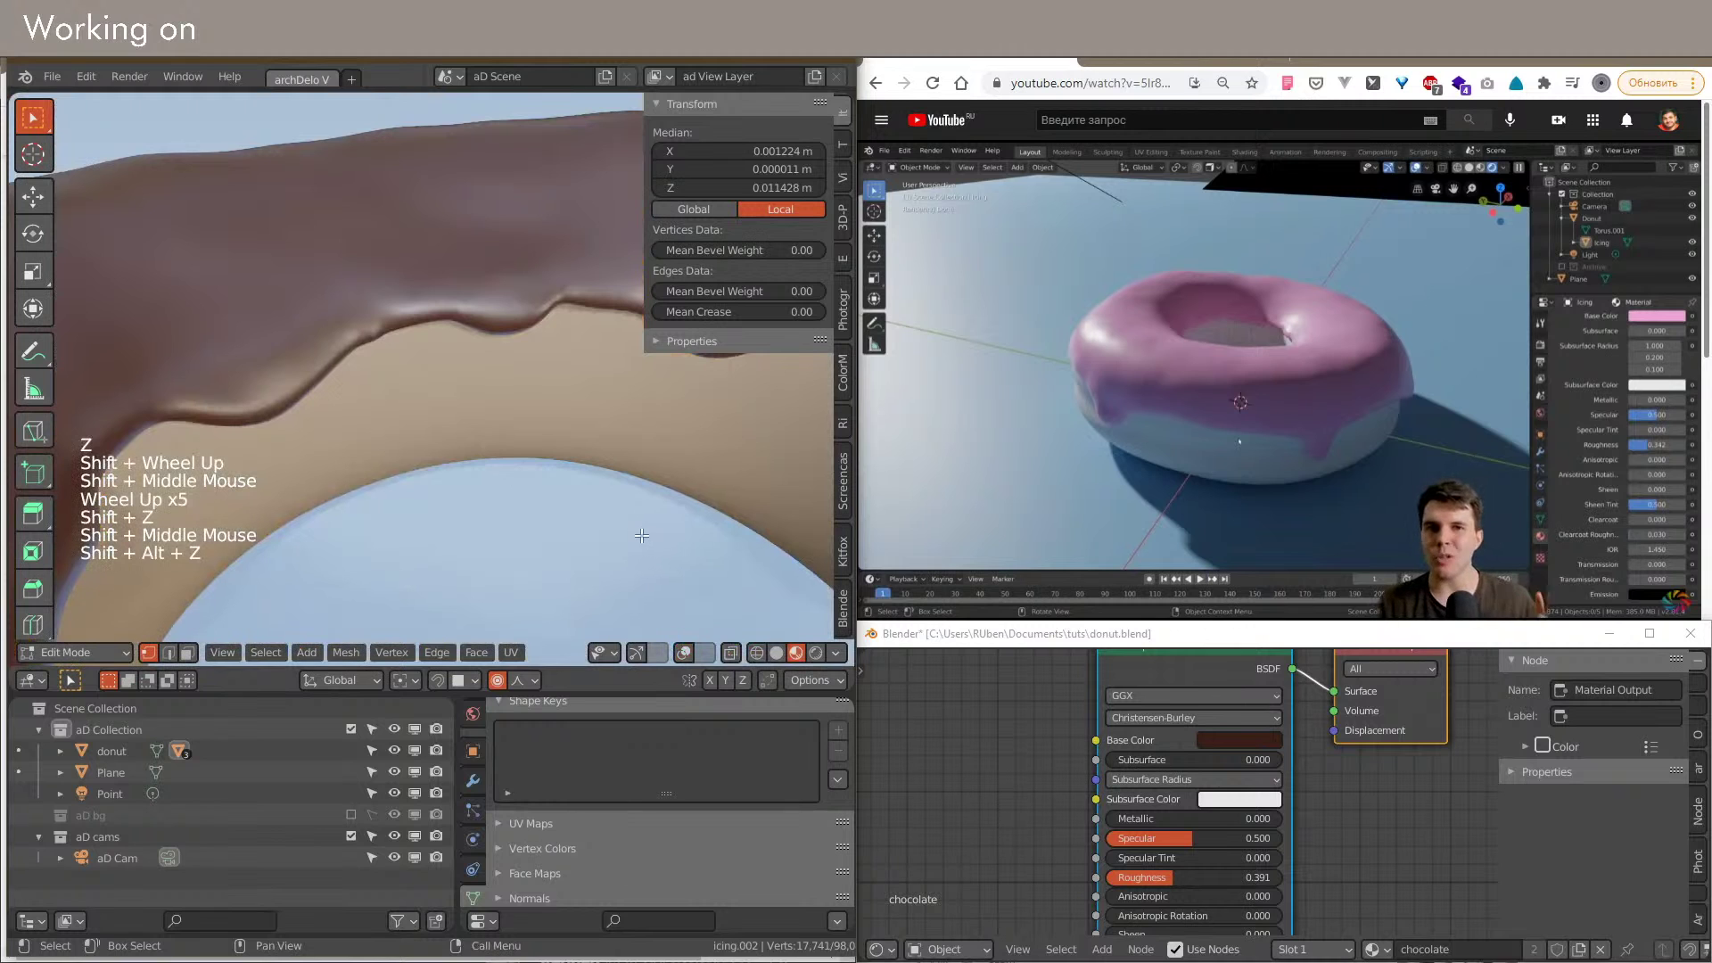
scroll(532, 423, "up", 1)
middle_click_drag(532, 424, 528, 454)
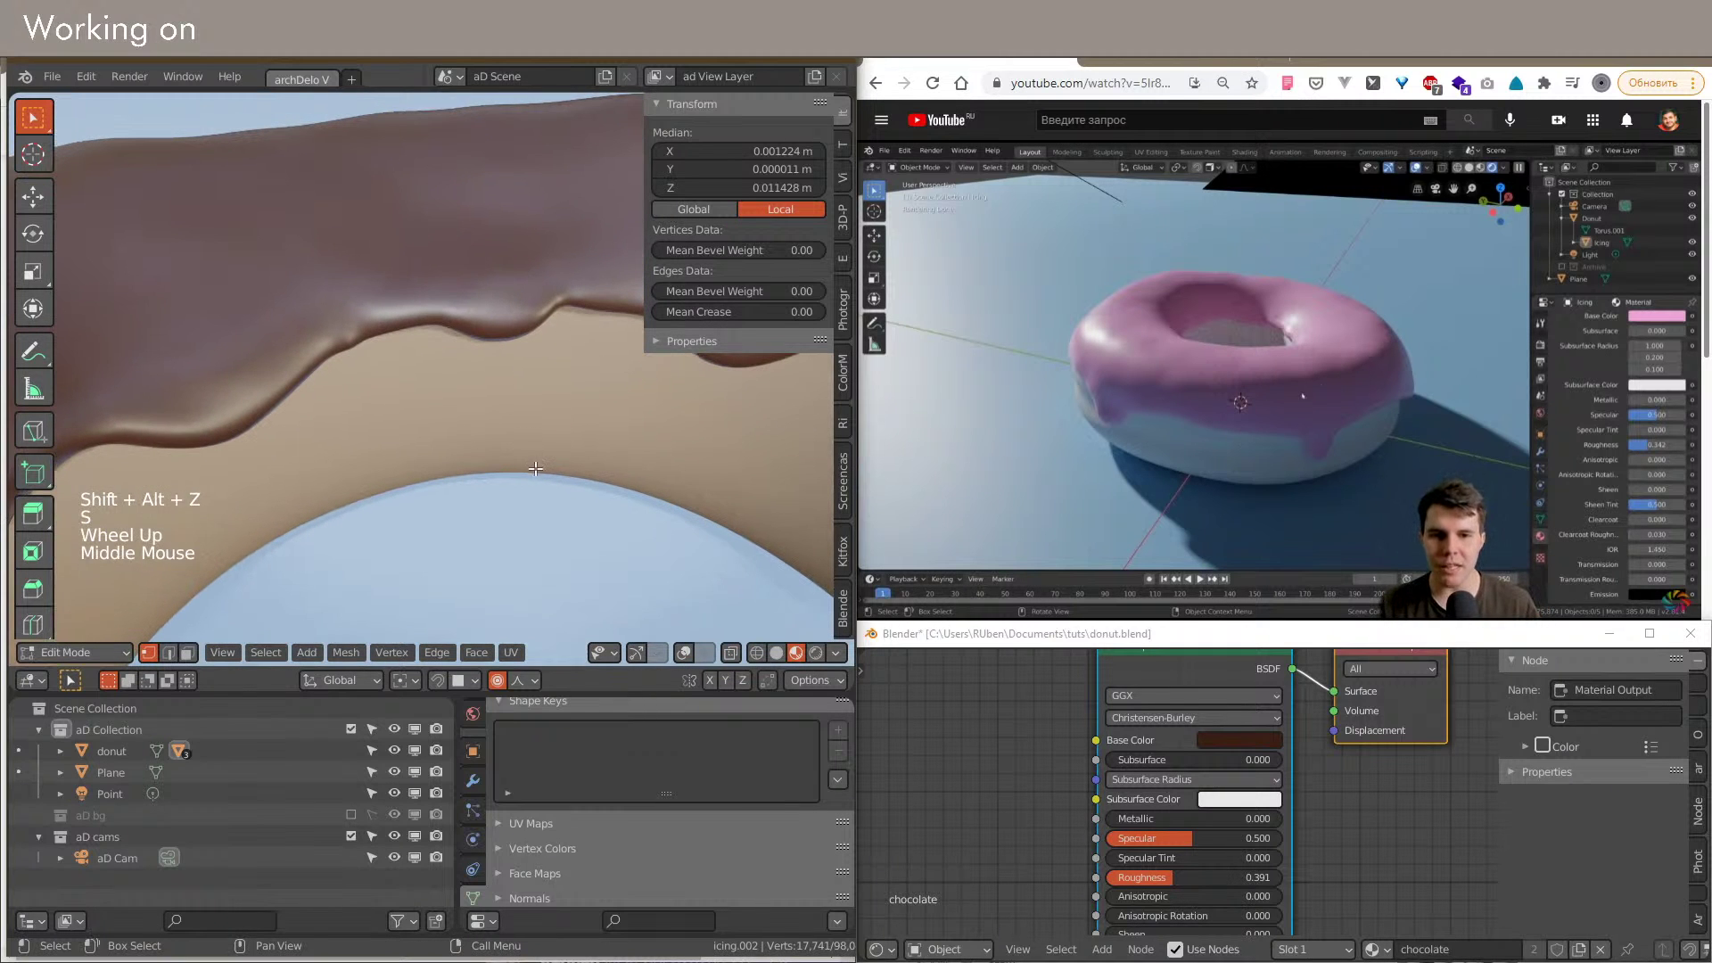
key("g")
key("z")
left_click(535, 479)
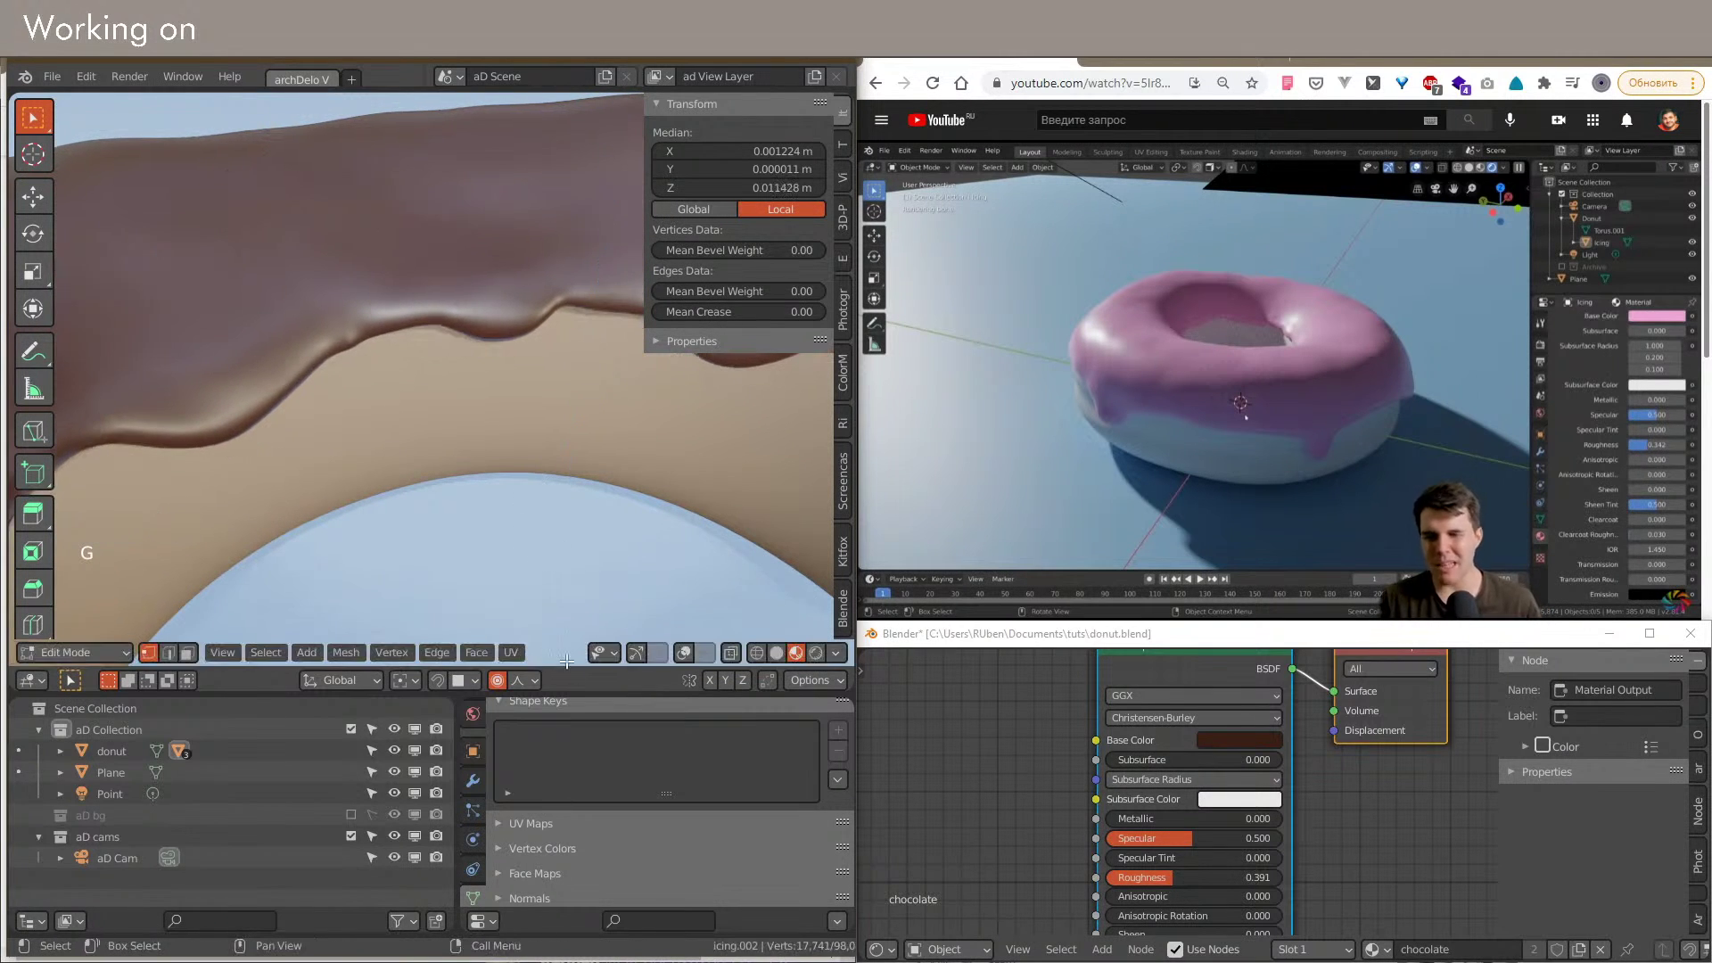
key("g")
key("z")
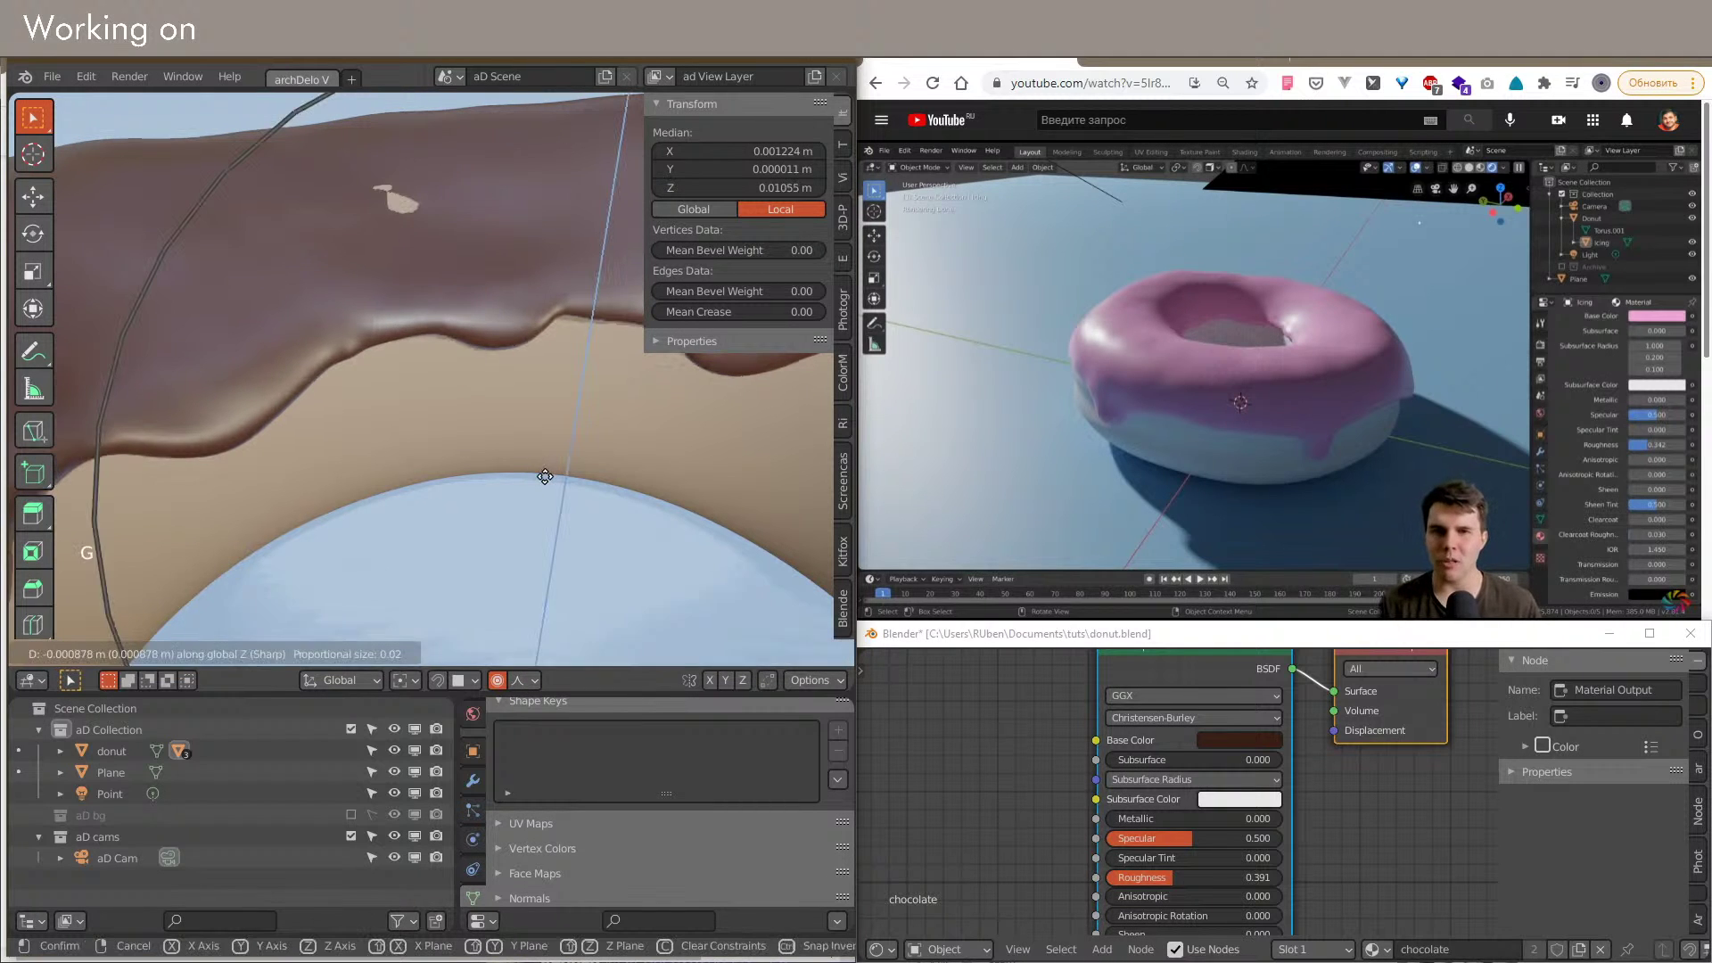
scroll(545, 477, "up", 3)
right_click(545, 475)
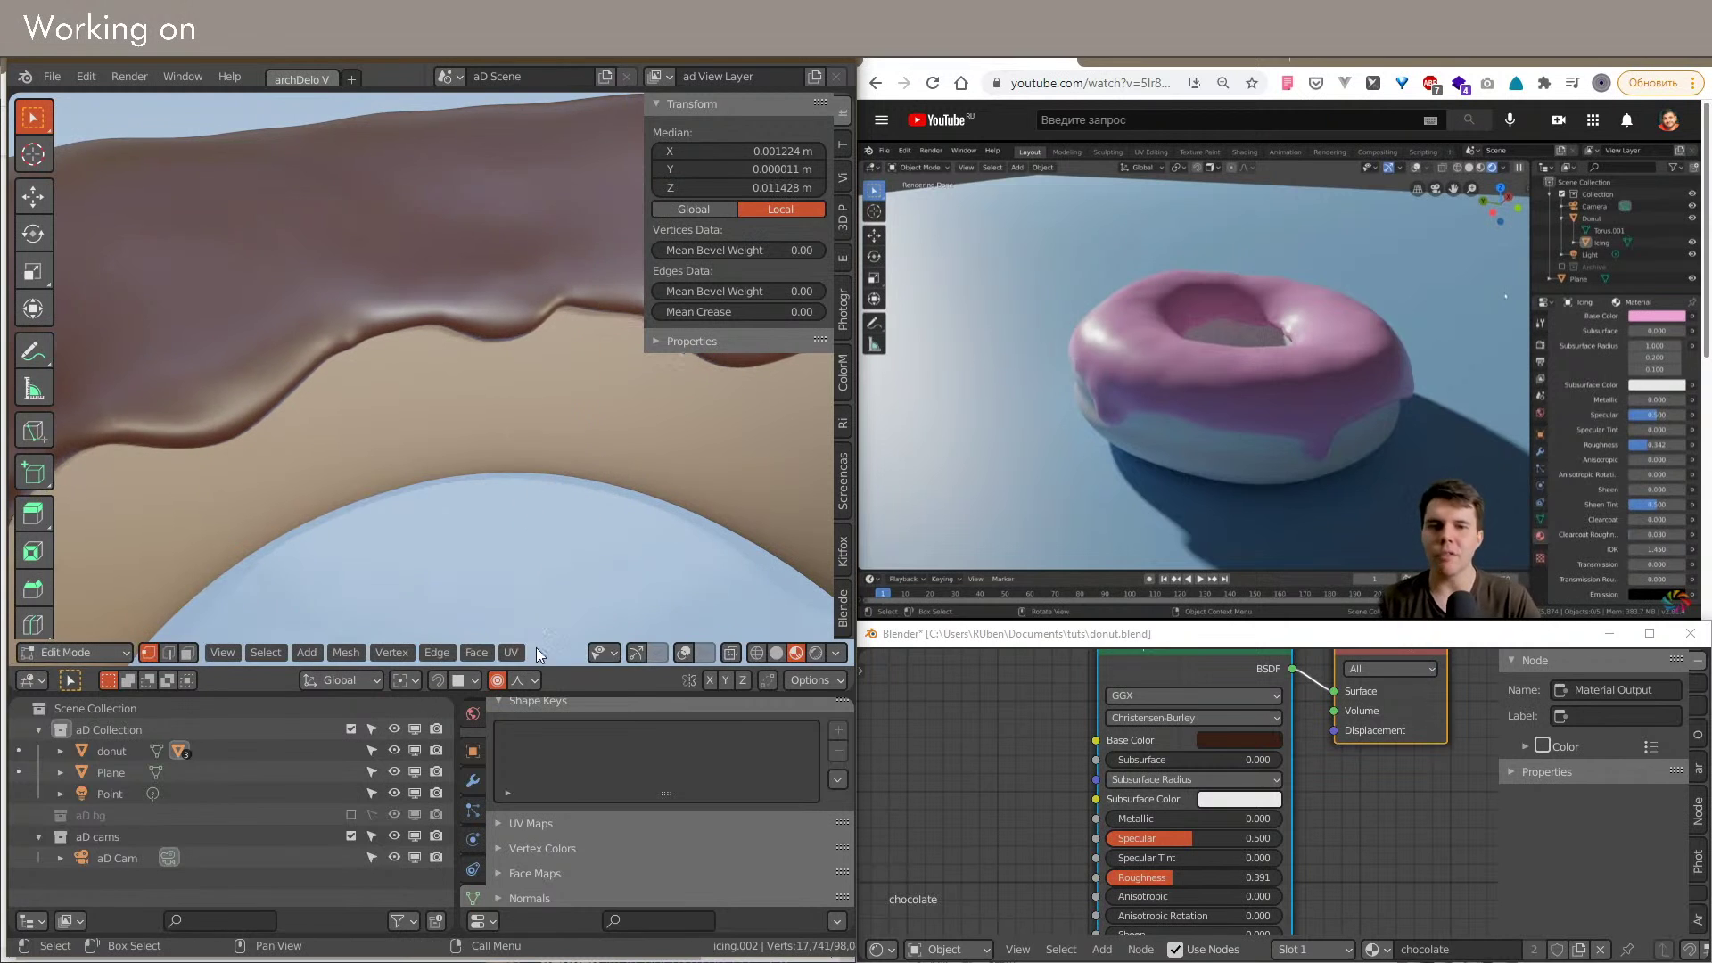
Step: Set the proportional editing falloff to Smooth and try moving the selected vertices around the hole along Z
left_click(526, 680)
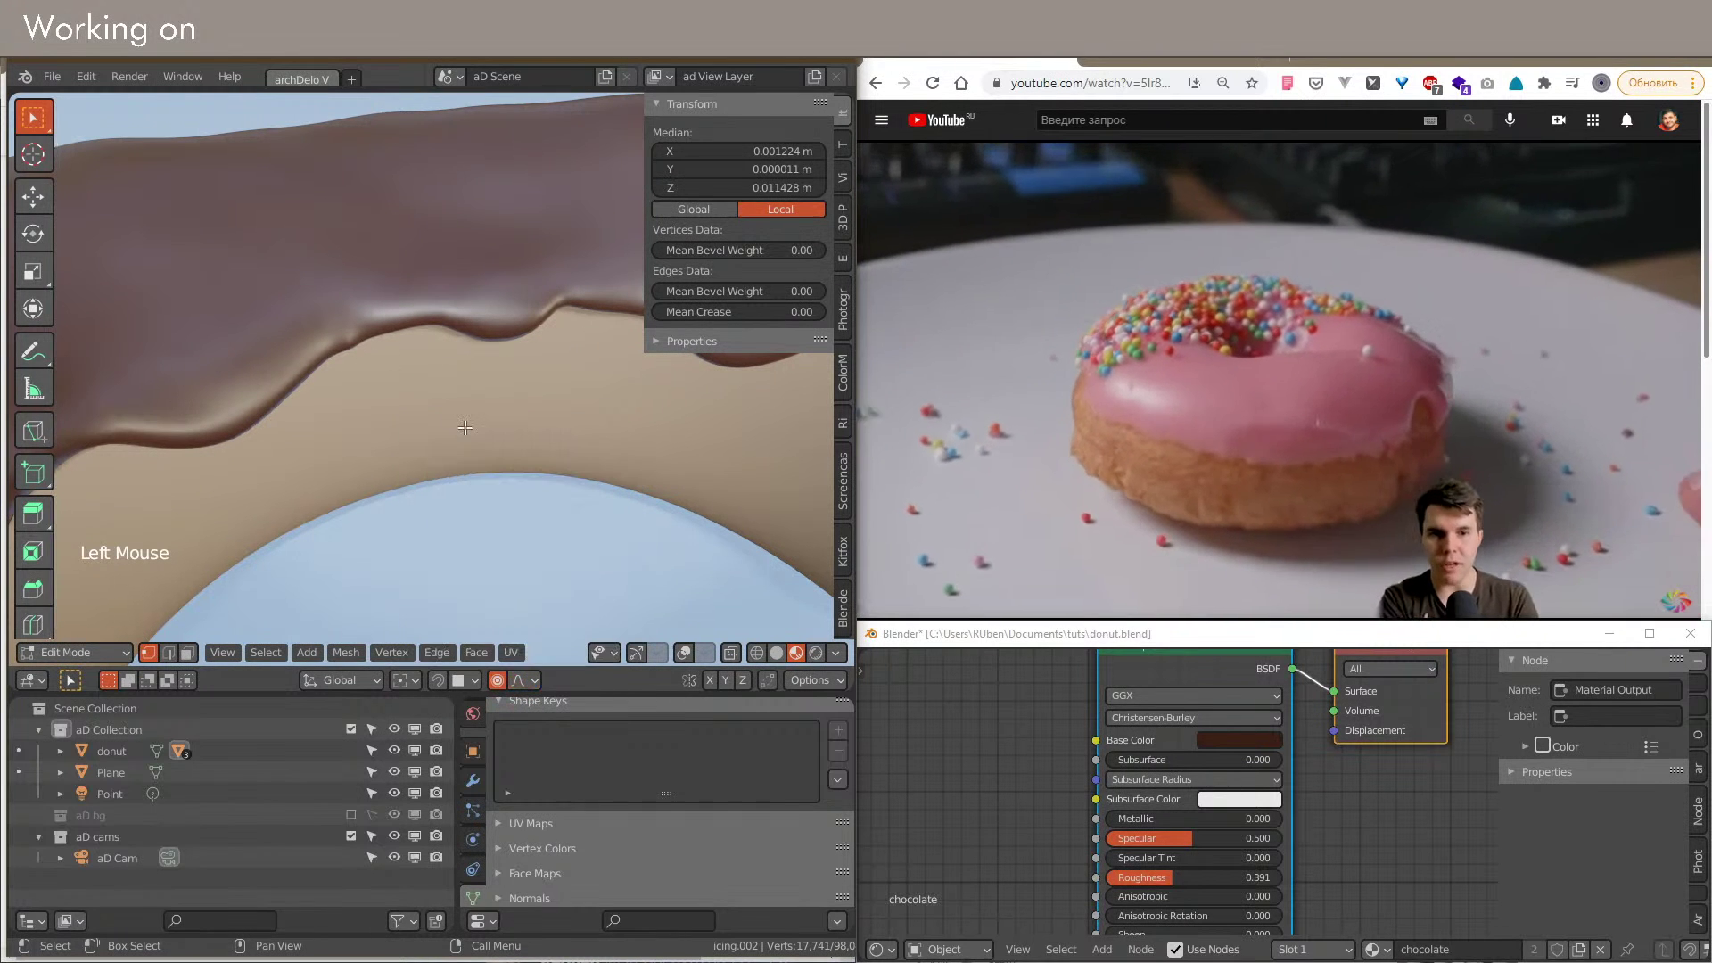
key("g")
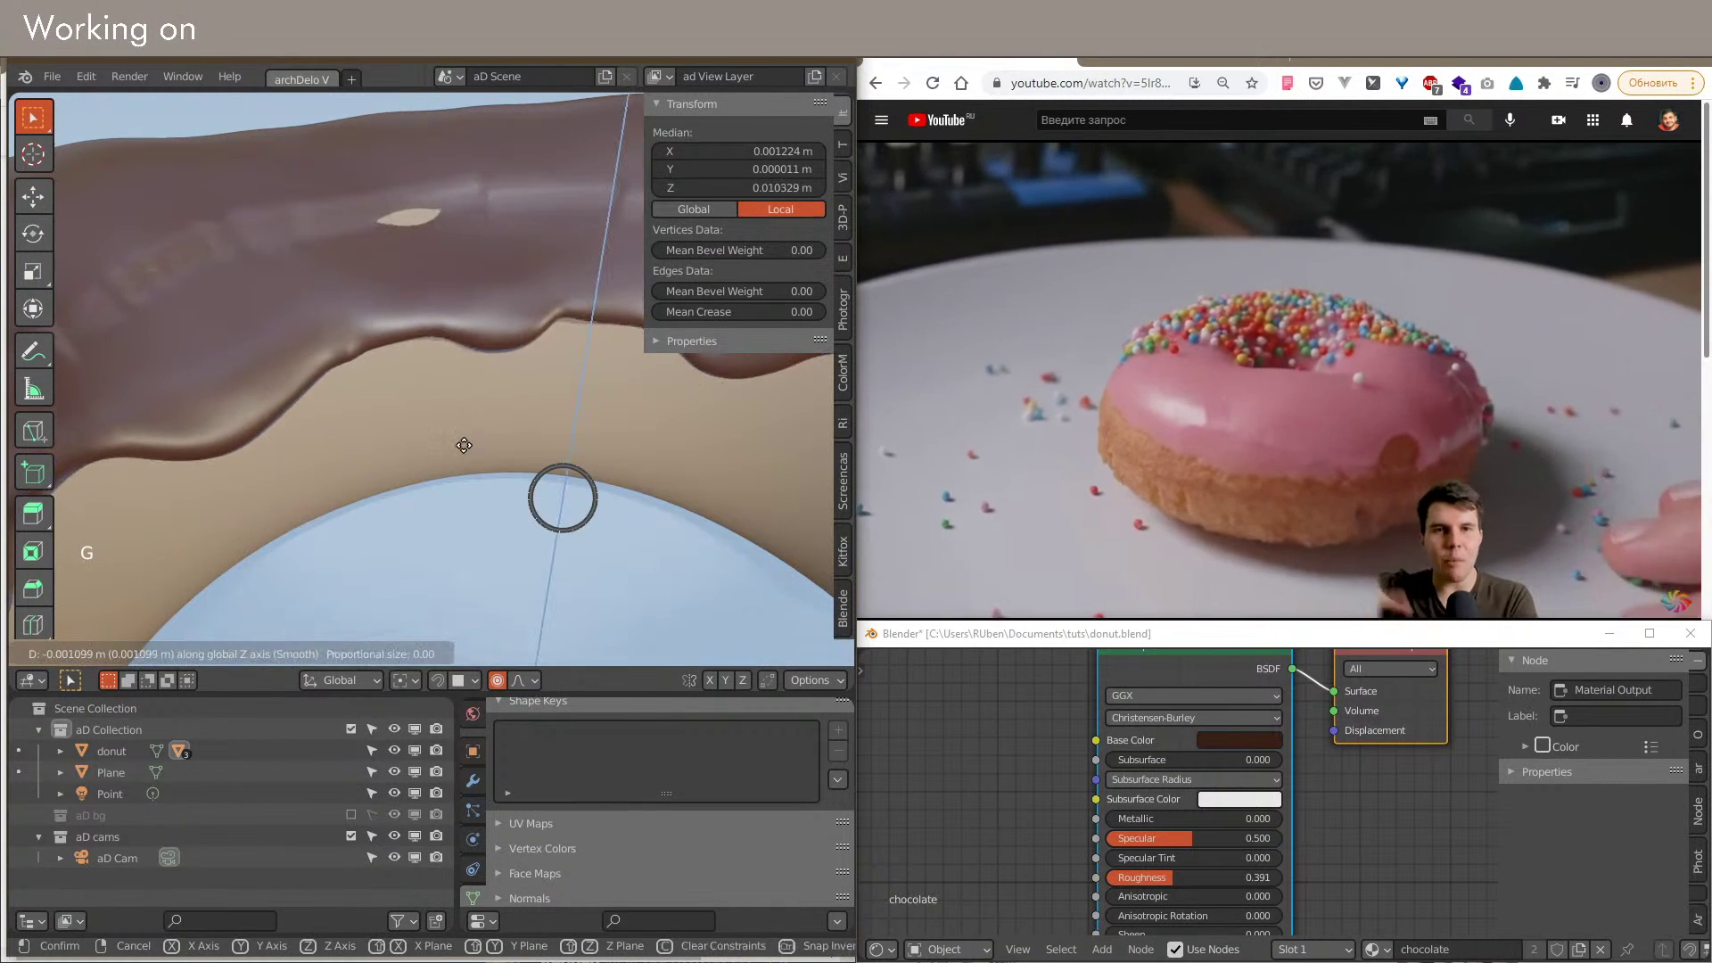
right_click(476, 590)
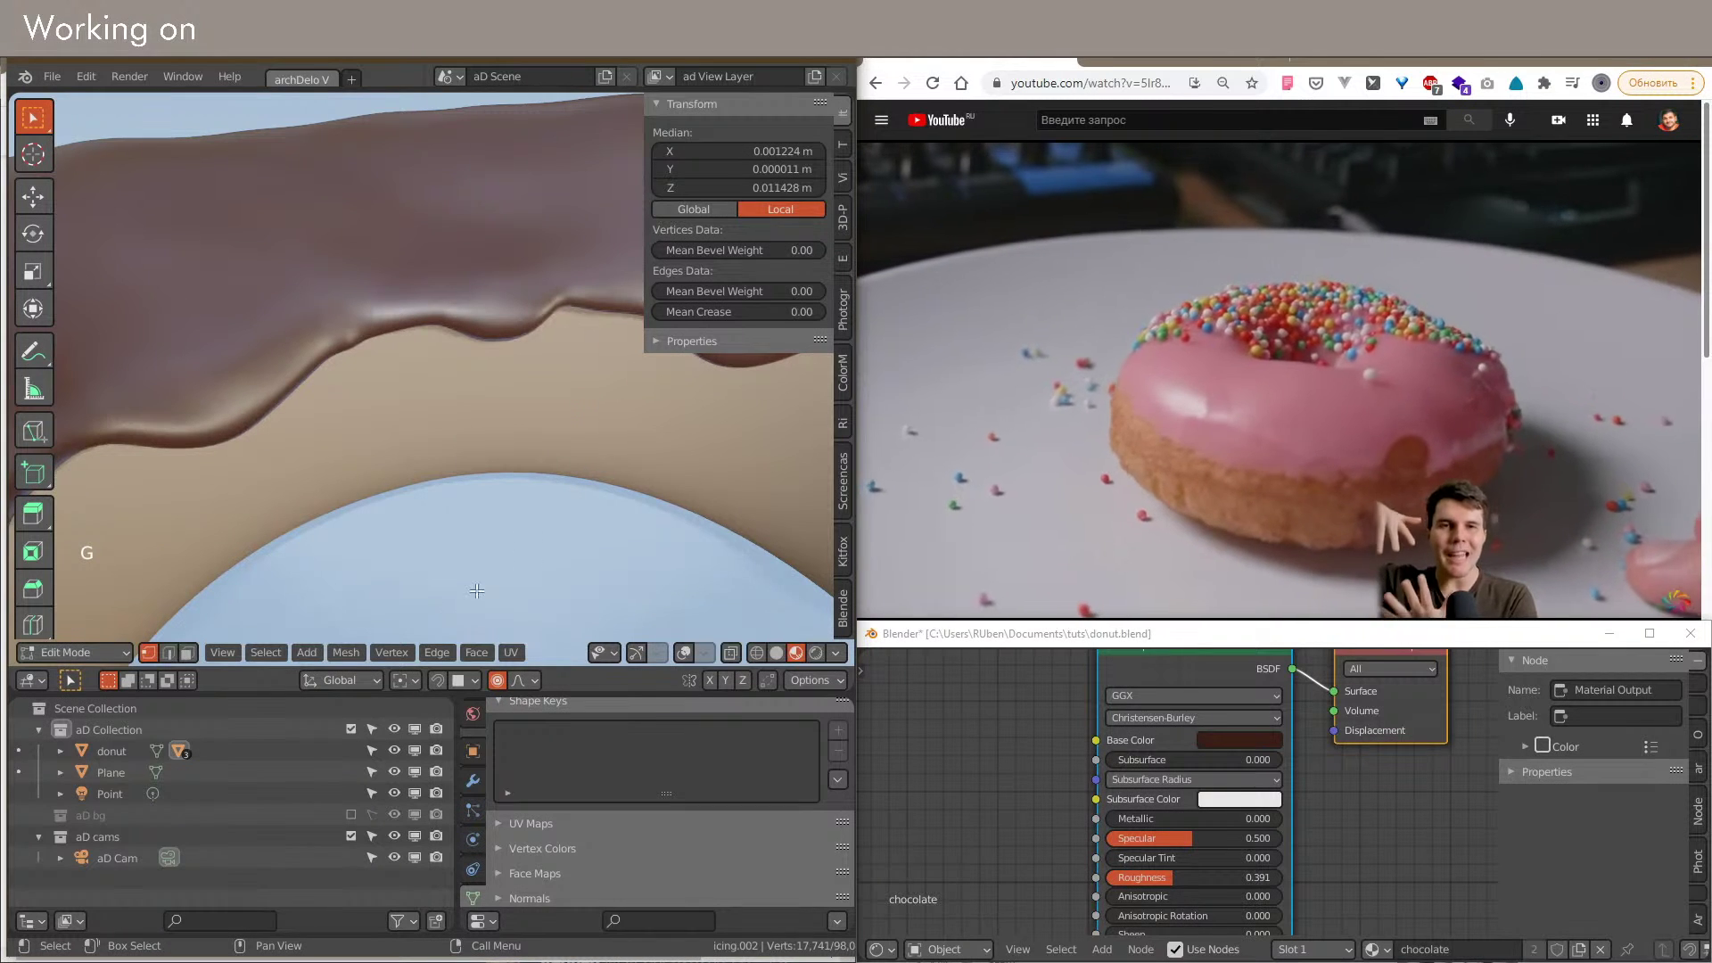
key("g")
right_click(506, 487)
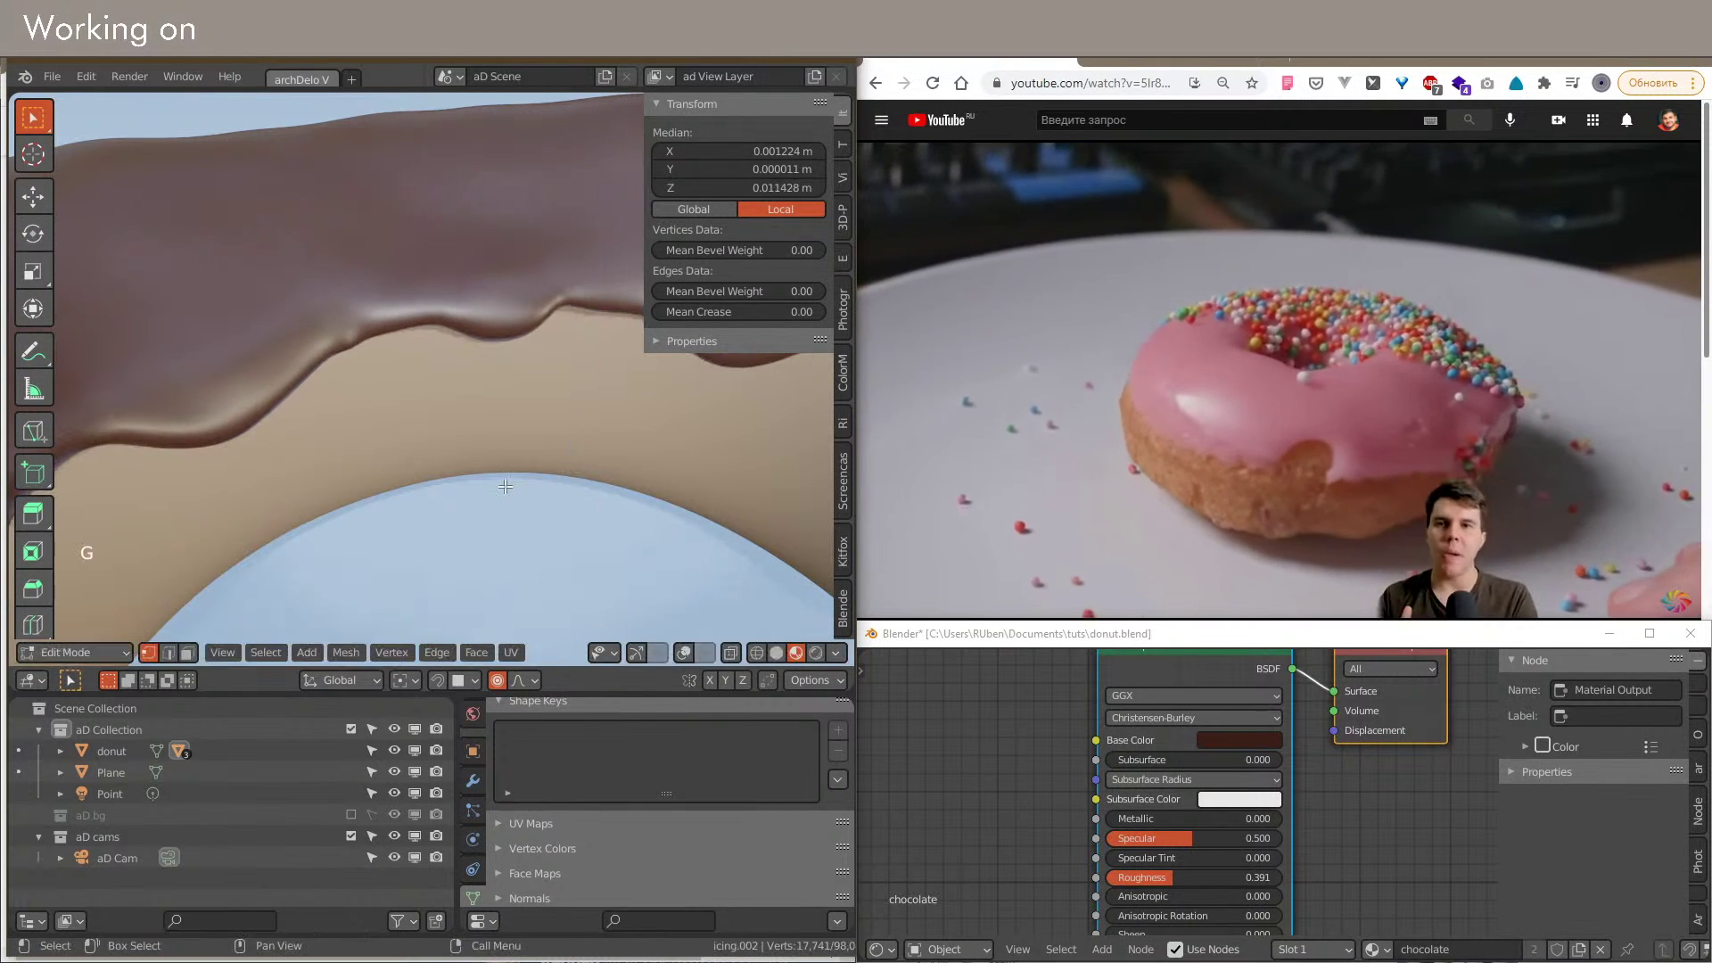
key("shift+z")
key("shift+t")
key("shift+z")
scroll(482, 436, "down", 8)
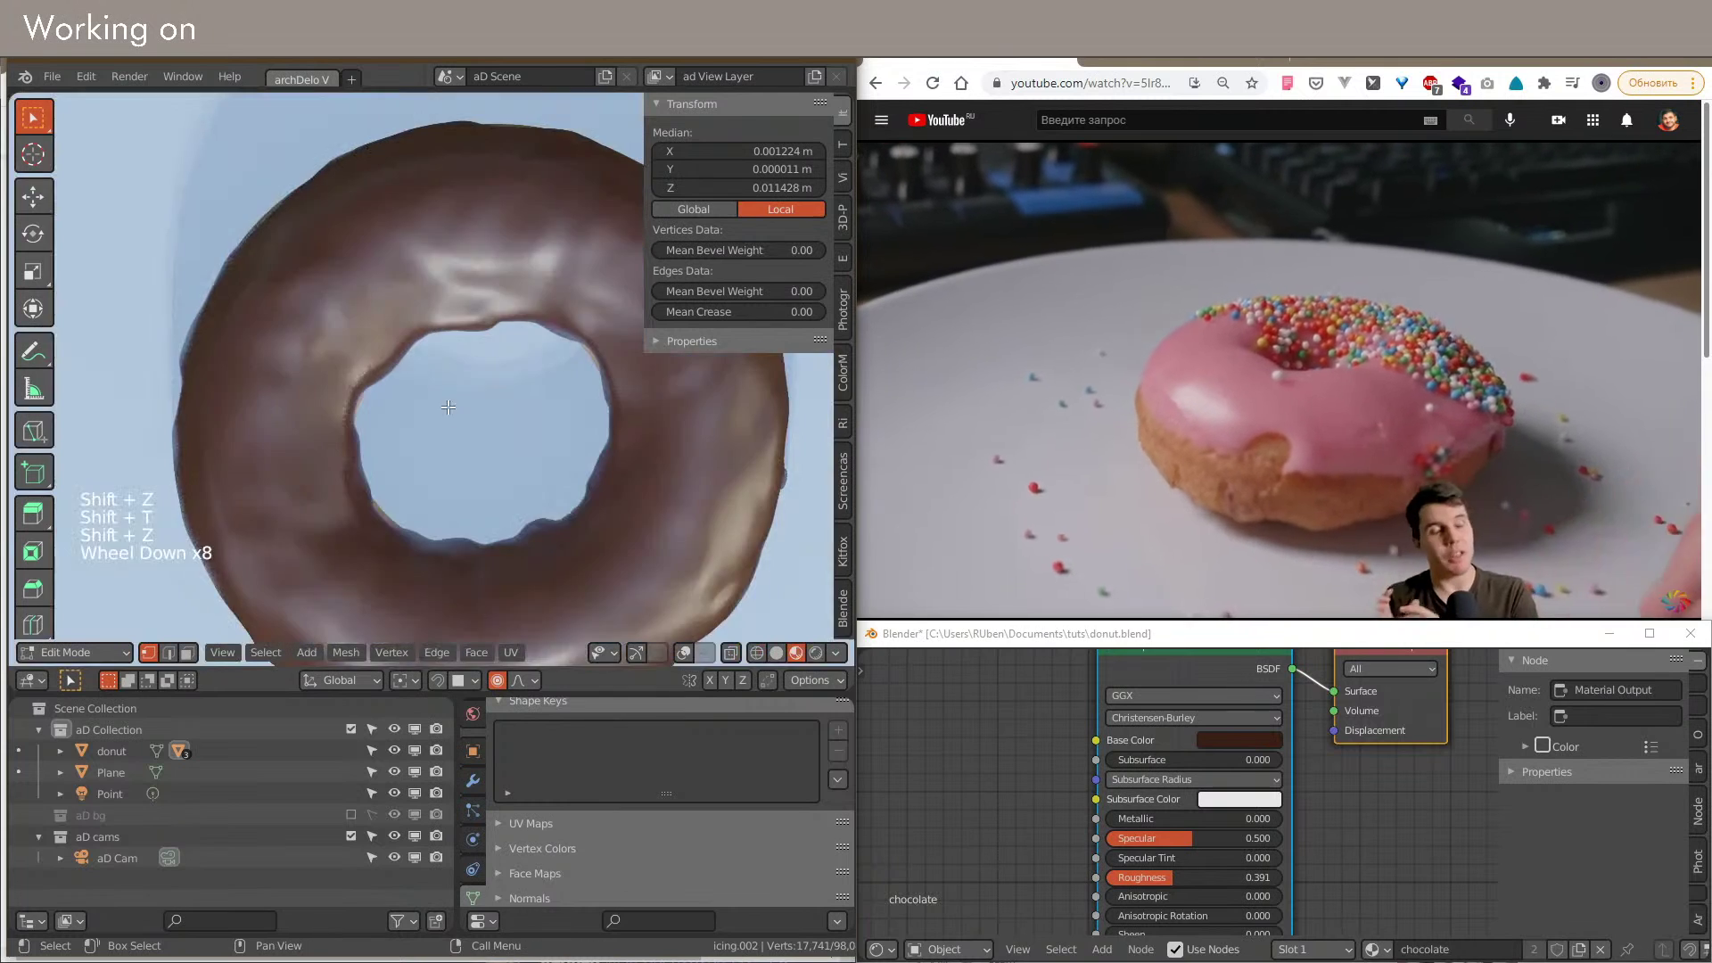
key("shift+z")
key("shift+alt+z")
key("shift+alt+z")
scroll(485, 370, "up", 3)
key("1")
scroll(497, 467, "down", 2)
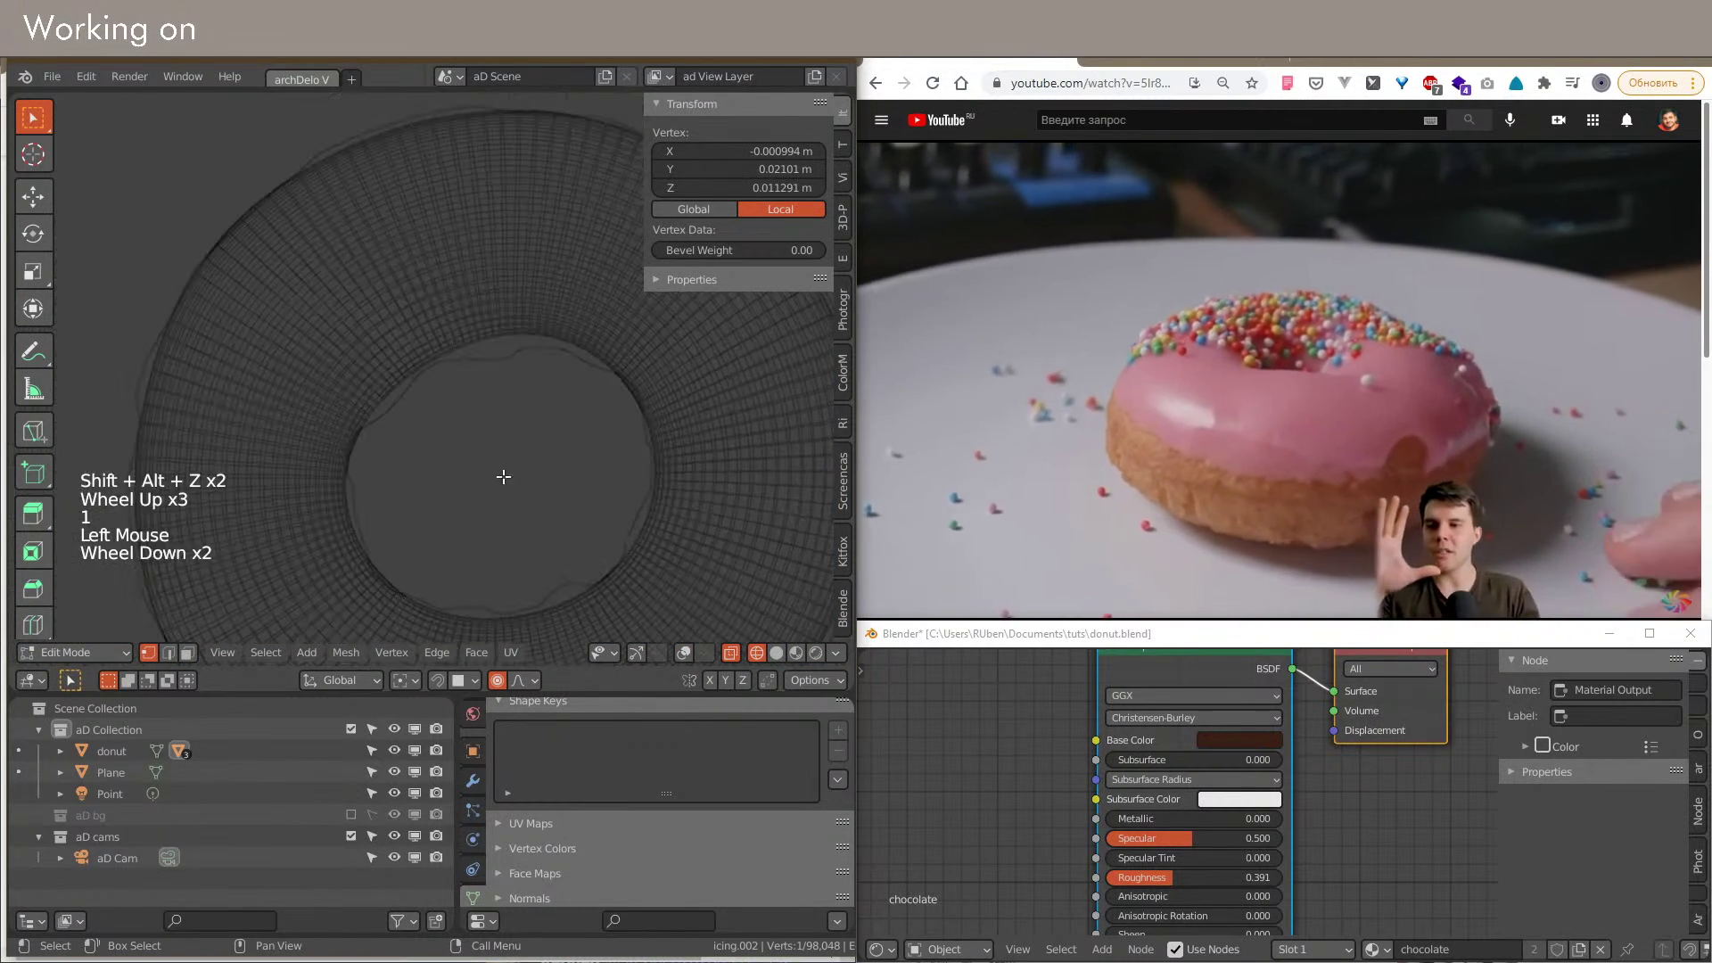
key("shift+alt+z")
scroll(500, 474, "down", 4)
key("c")
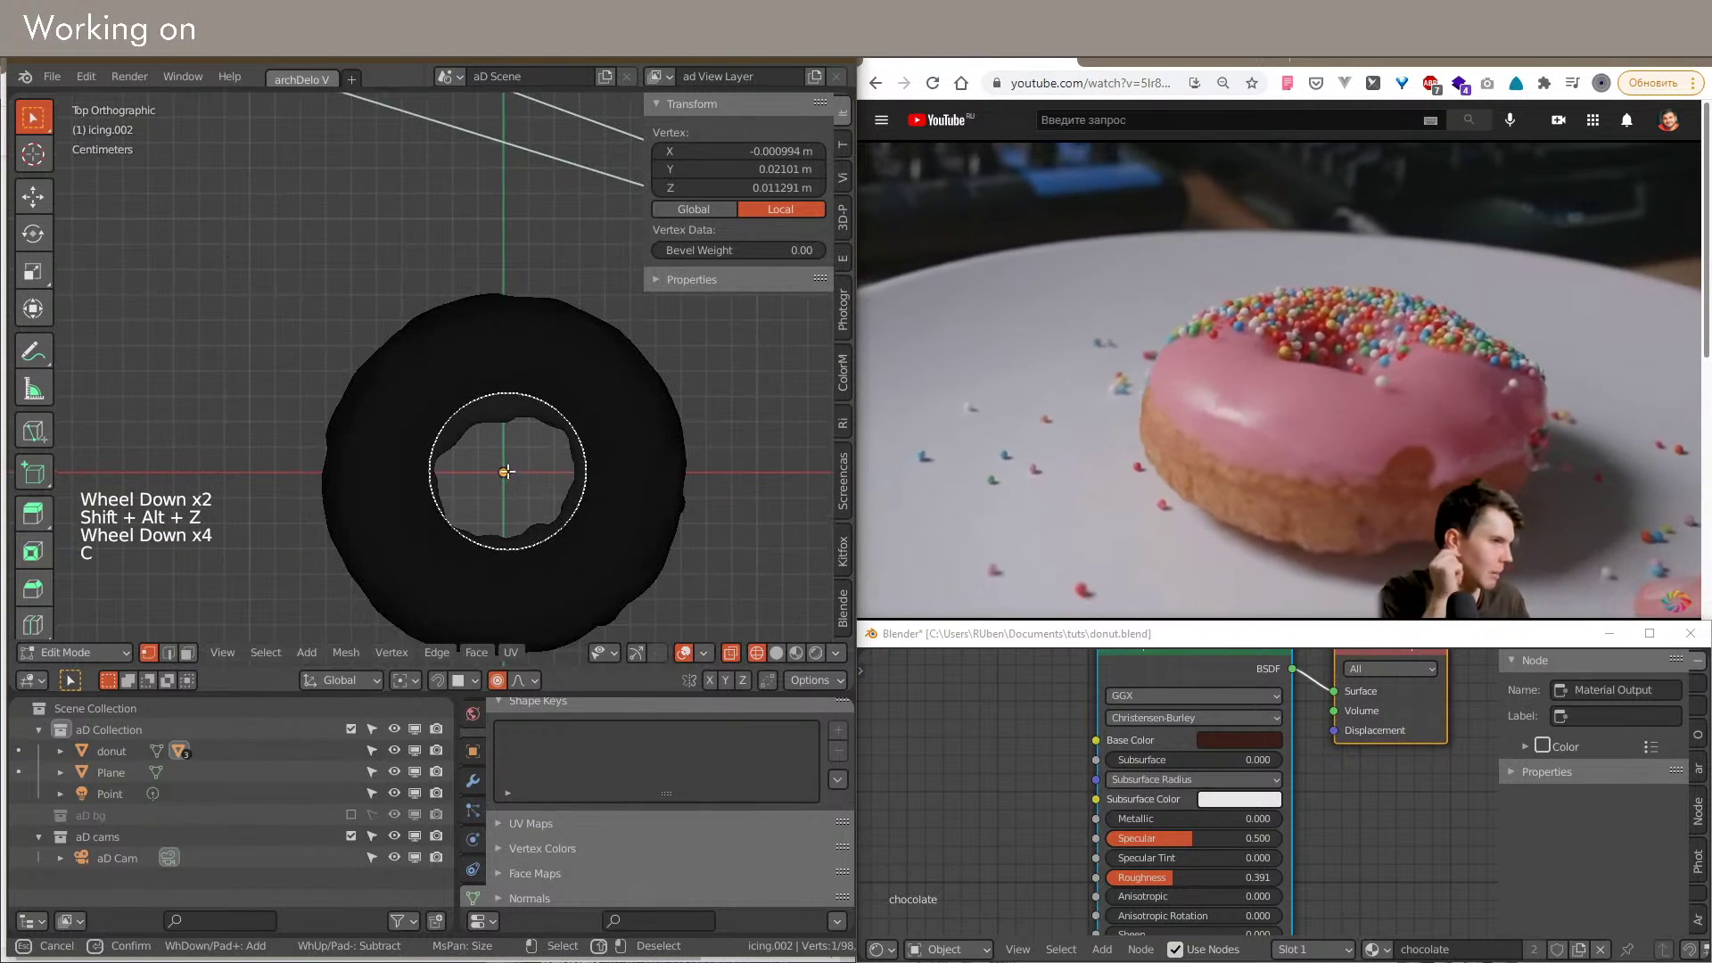
left_click(505, 471)
Step: In material preview without overlays, pull a vertex on the icing's inner edge about 0.005 m down over the dough with proportional editing
key("shift+z")
mouse_move(505, 473)
middle_mouse_down("shift")
mouse_move(570, 438)
mouse_move(535, 355)
mouse_move(524, 365)
middle_mouse_up("shift")
scroll(515, 486, "up", 4)
key("shift+z")
key("shift+z")
key("shift+z")
scroll(514, 486, "up", 5)
key("shift+alt+z")
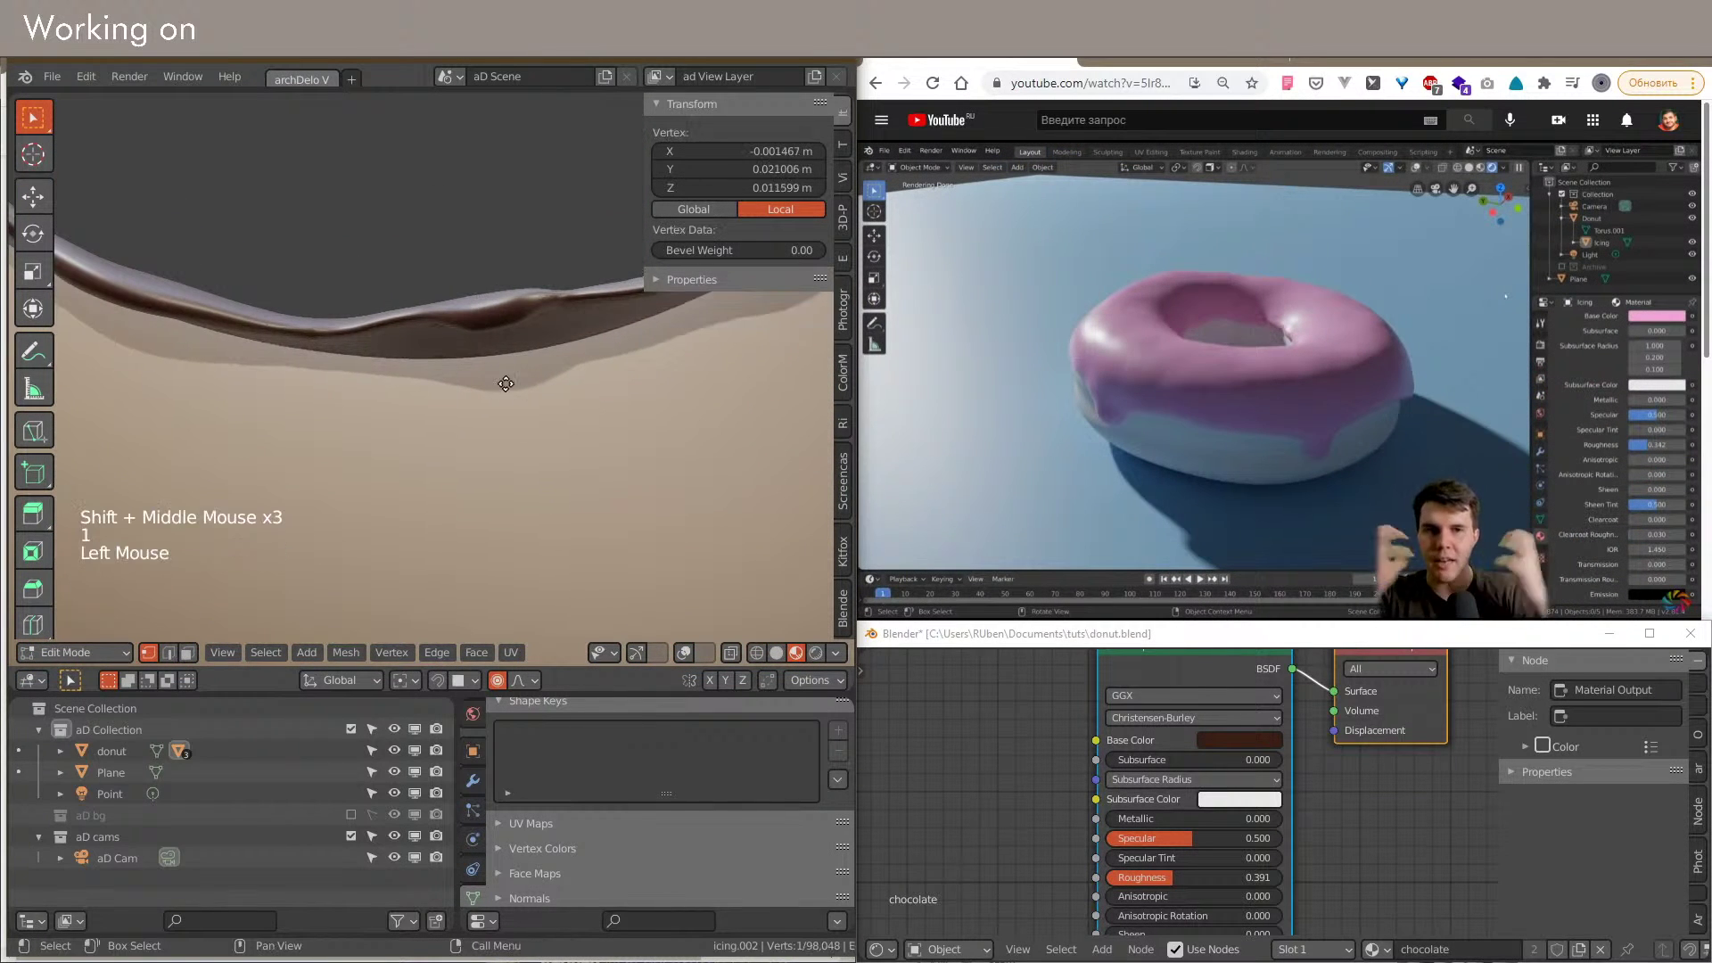
key("g")
scroll(504, 396, "down", 9)
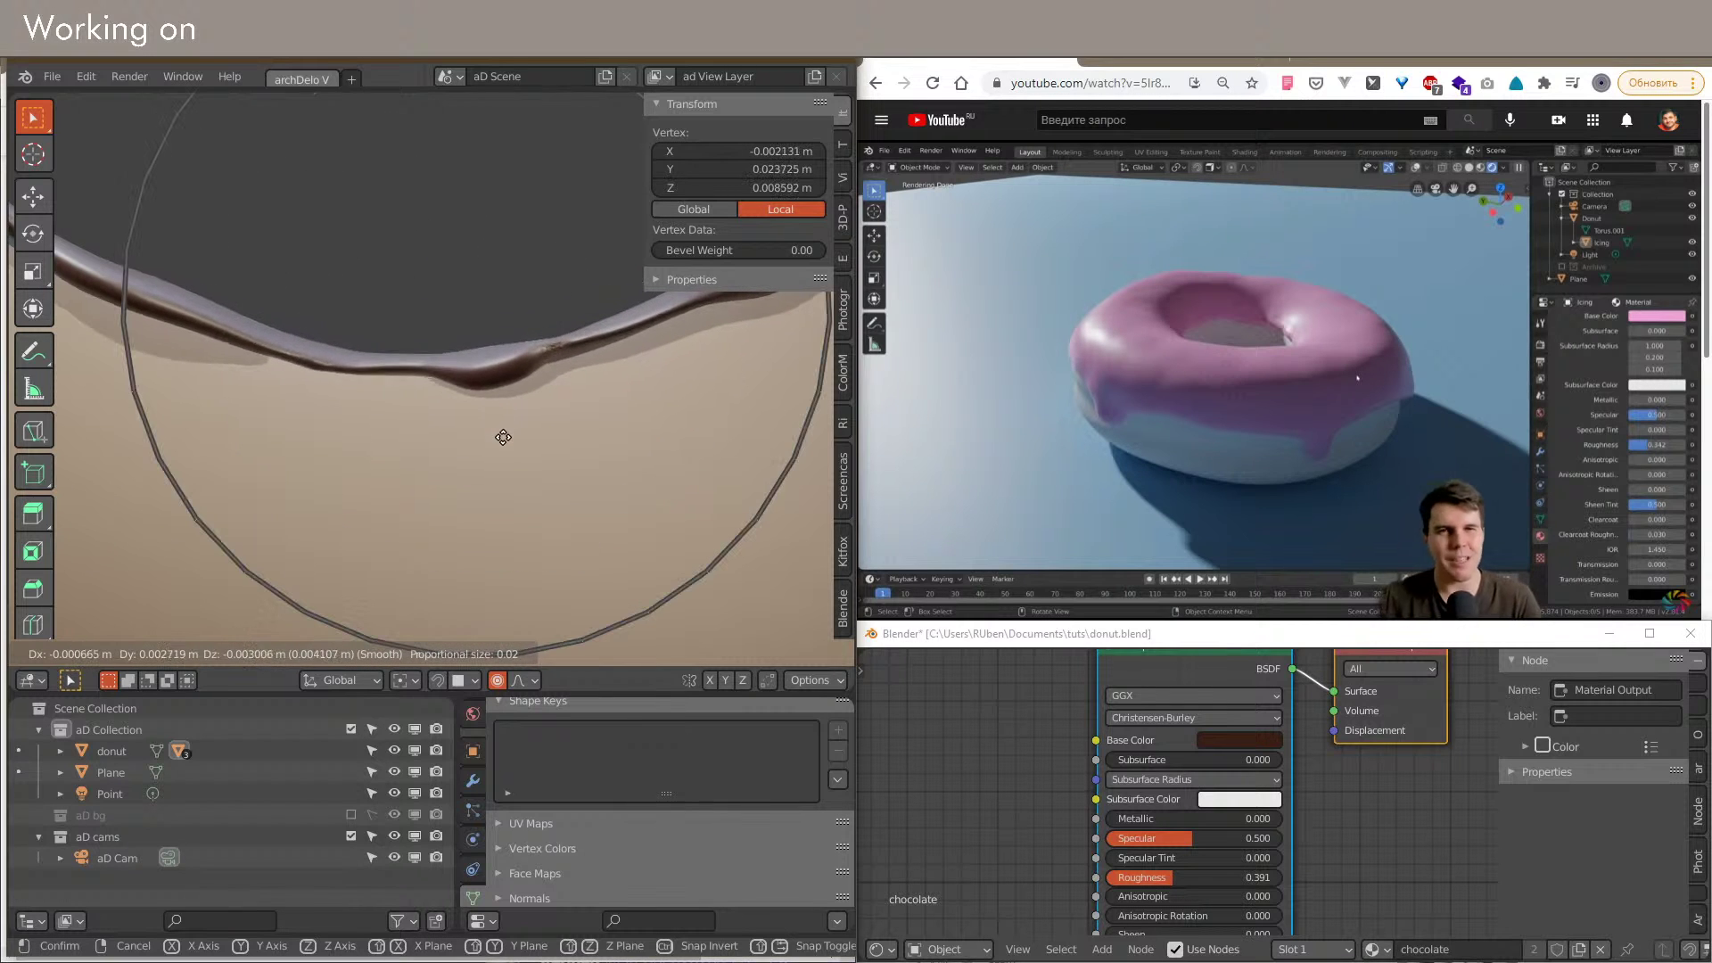
scroll(501, 451, "up", 2)
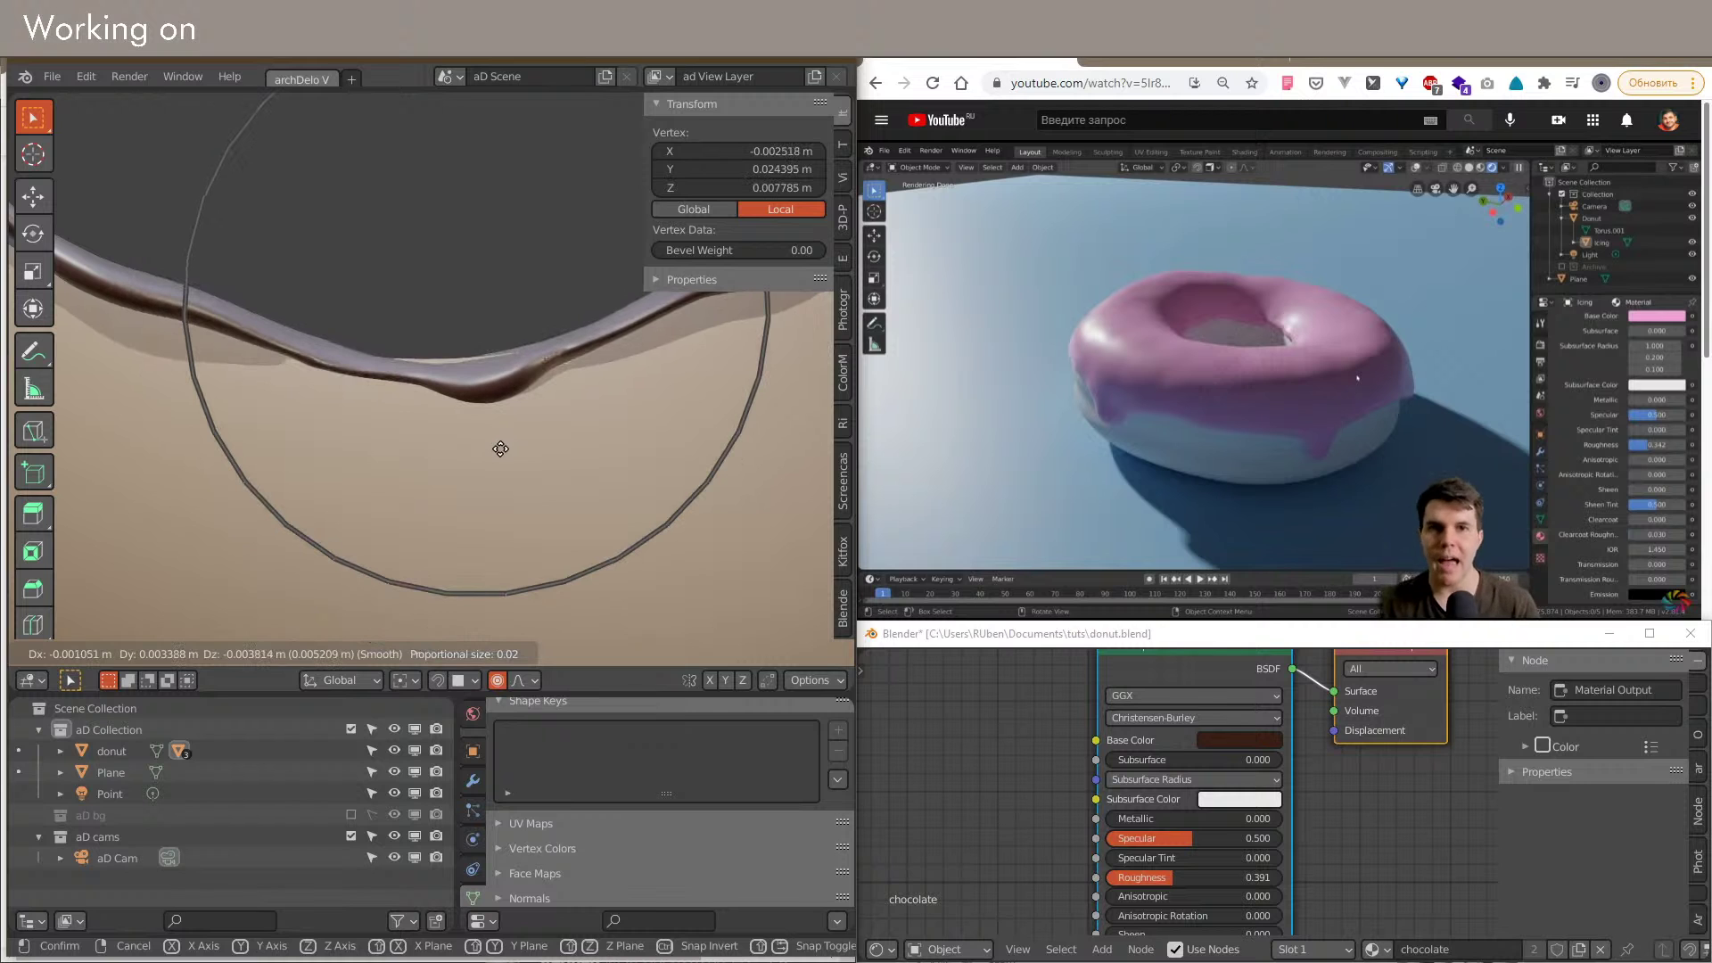
scroll(499, 444, "up", 2)
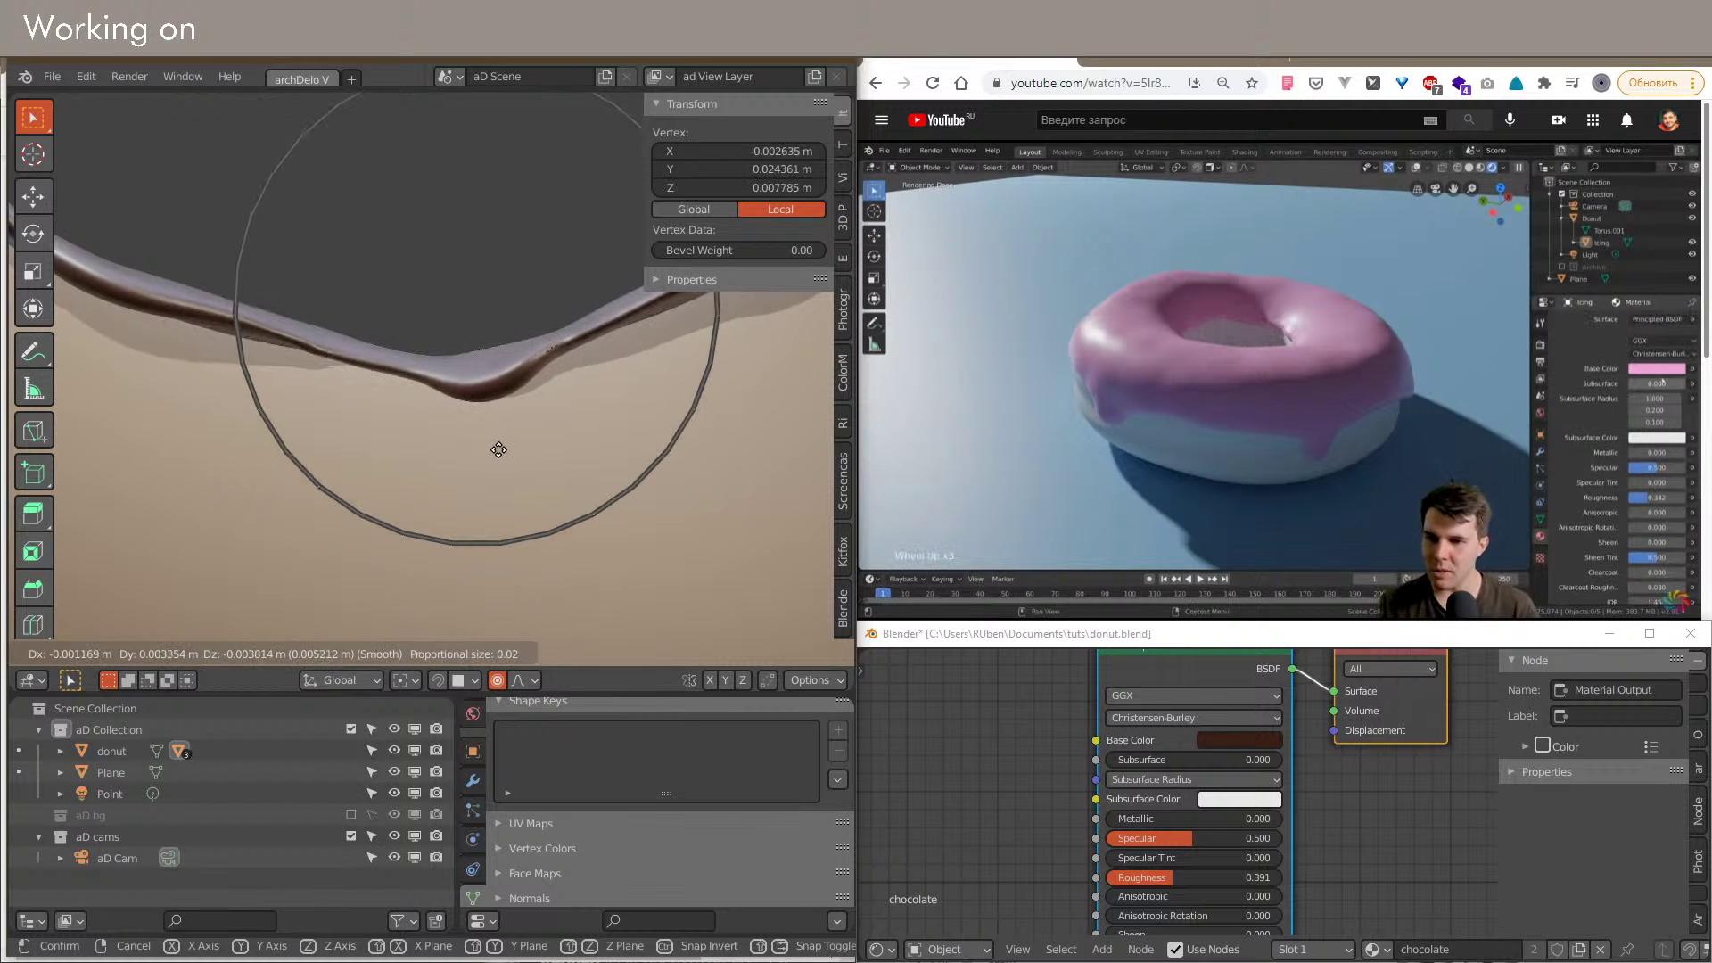
left_click(498, 451)
Step: Leave Edit Mode and inspect the reshaped icing edge around the donut hole
middle_click_drag(498, 451, 473, 513, "shift")
scroll(494, 481, "down", 2)
scroll(488, 489, "down", 3)
key("Tab")
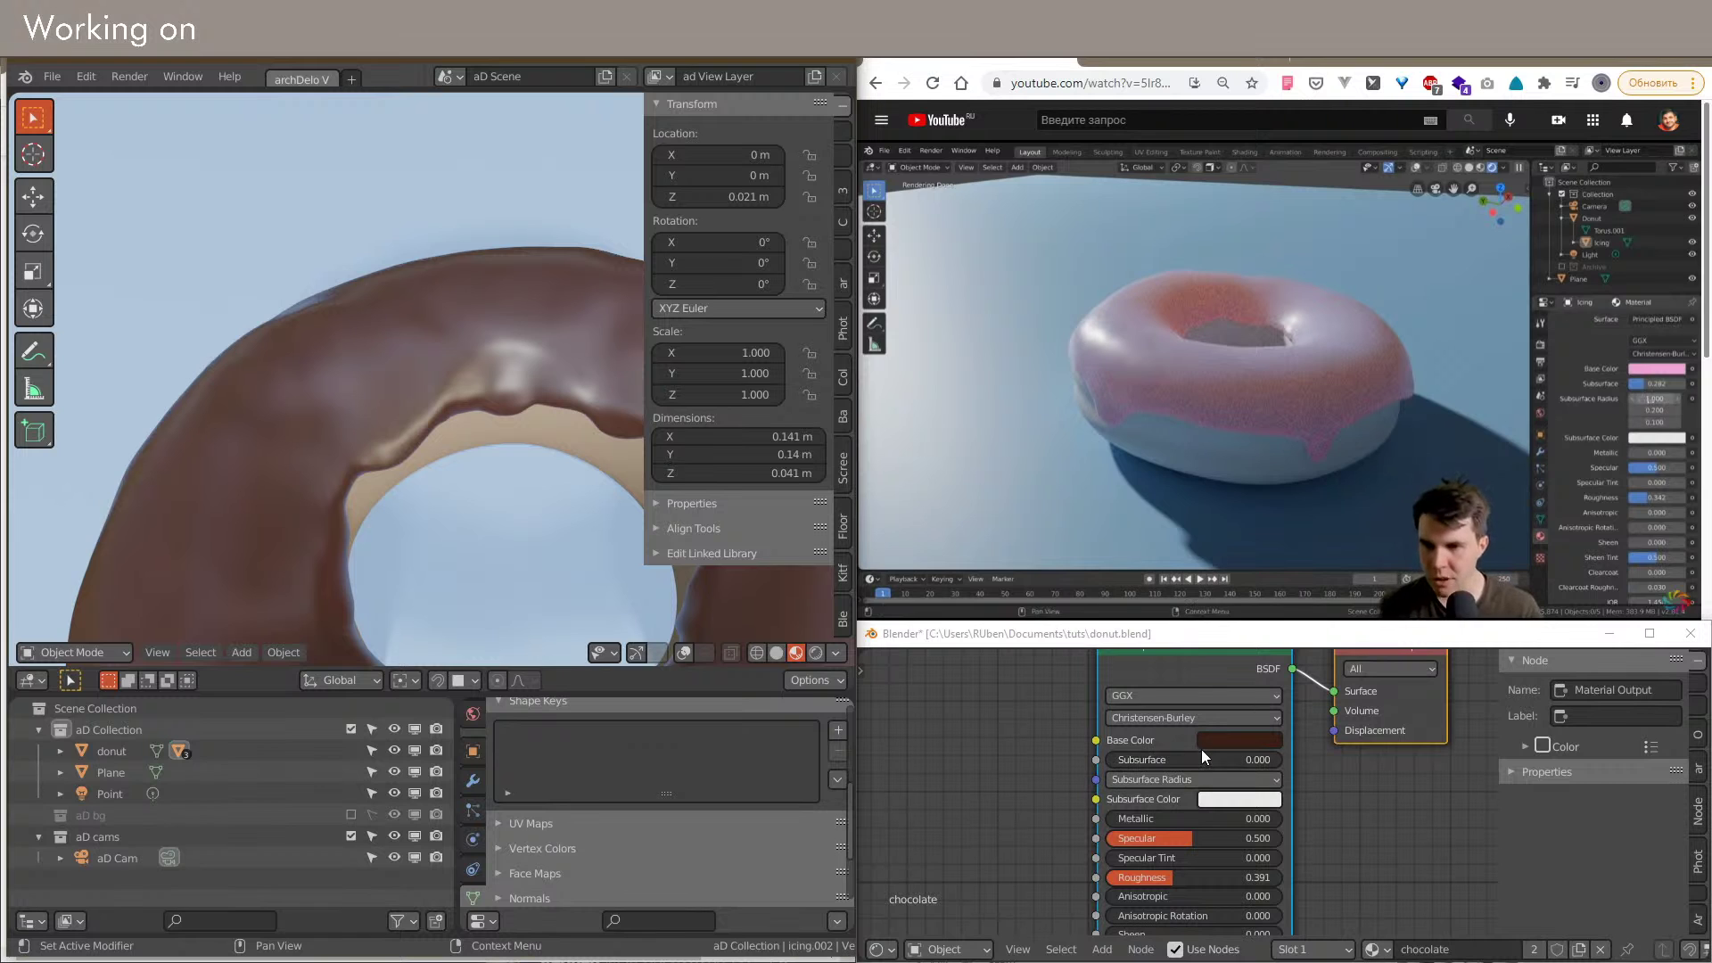
middle_click_drag(489, 408, 403, 286)
scroll(436, 429, "up", 4)
scroll(447, 370, "up", 3)
scroll(431, 420, "up", 1, "shift")
Step: Return the icing to Edit Mode and pull another inner-edge vertex on the hole's +Y side down over the dough
key("Tab")
middle_click_drag(456, 475, 486, 428, "shift")
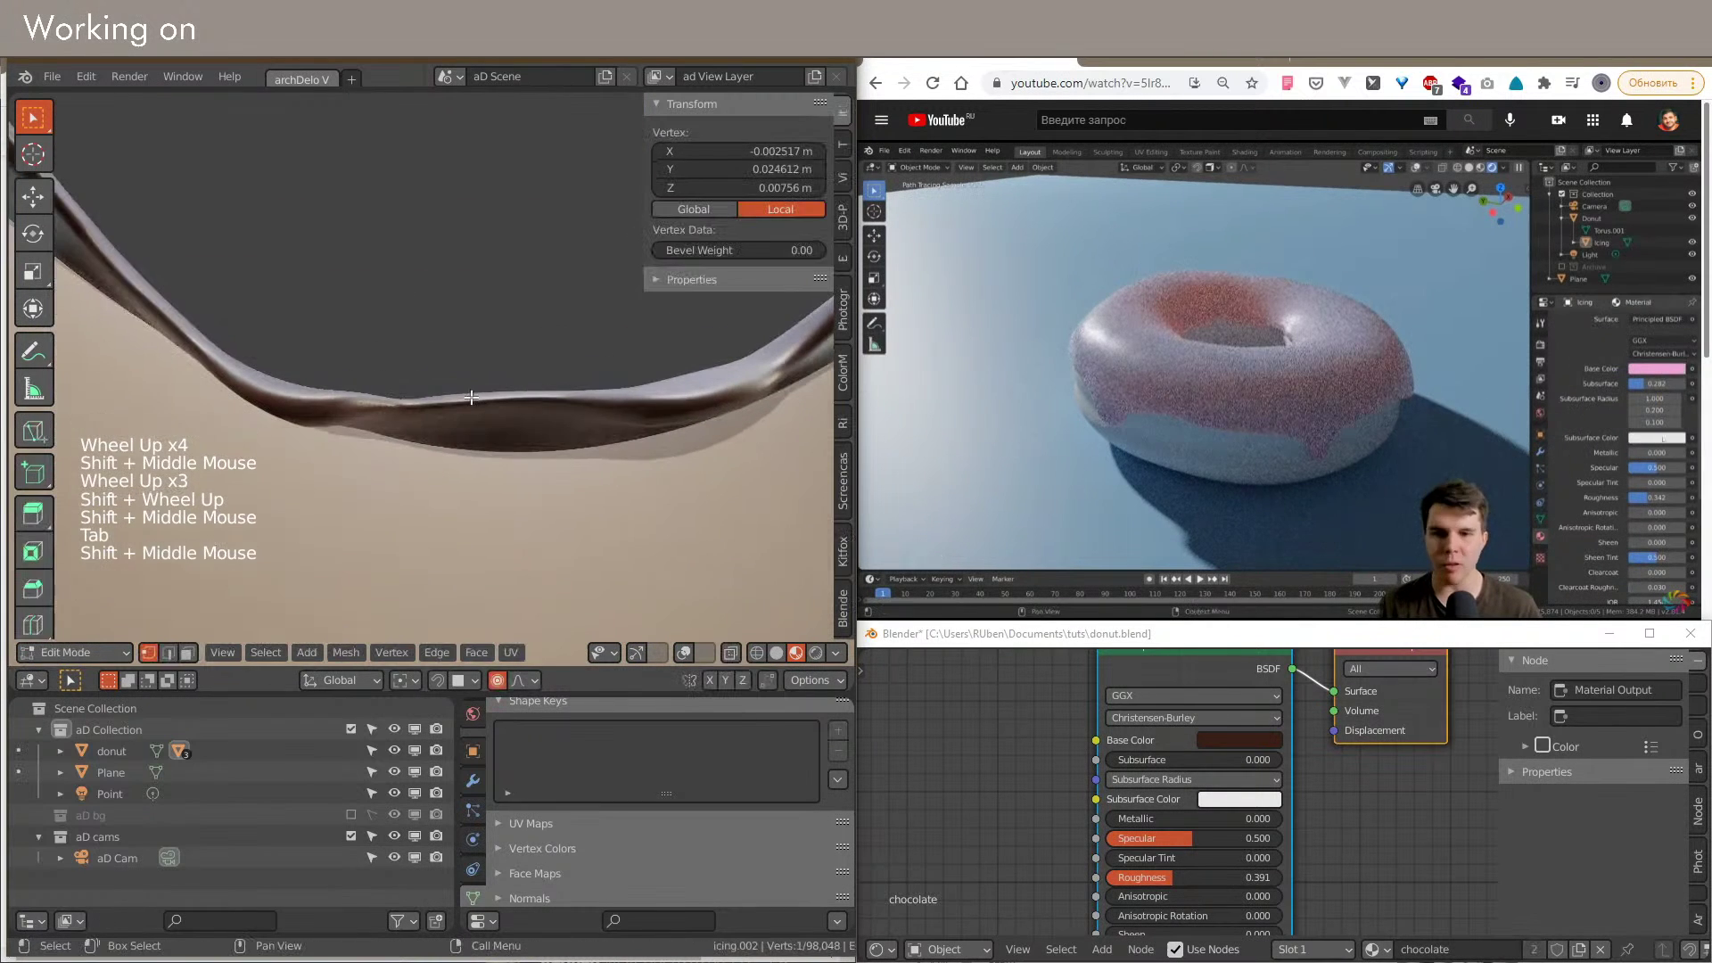
key("1")
left_click(501, 410)
key("g")
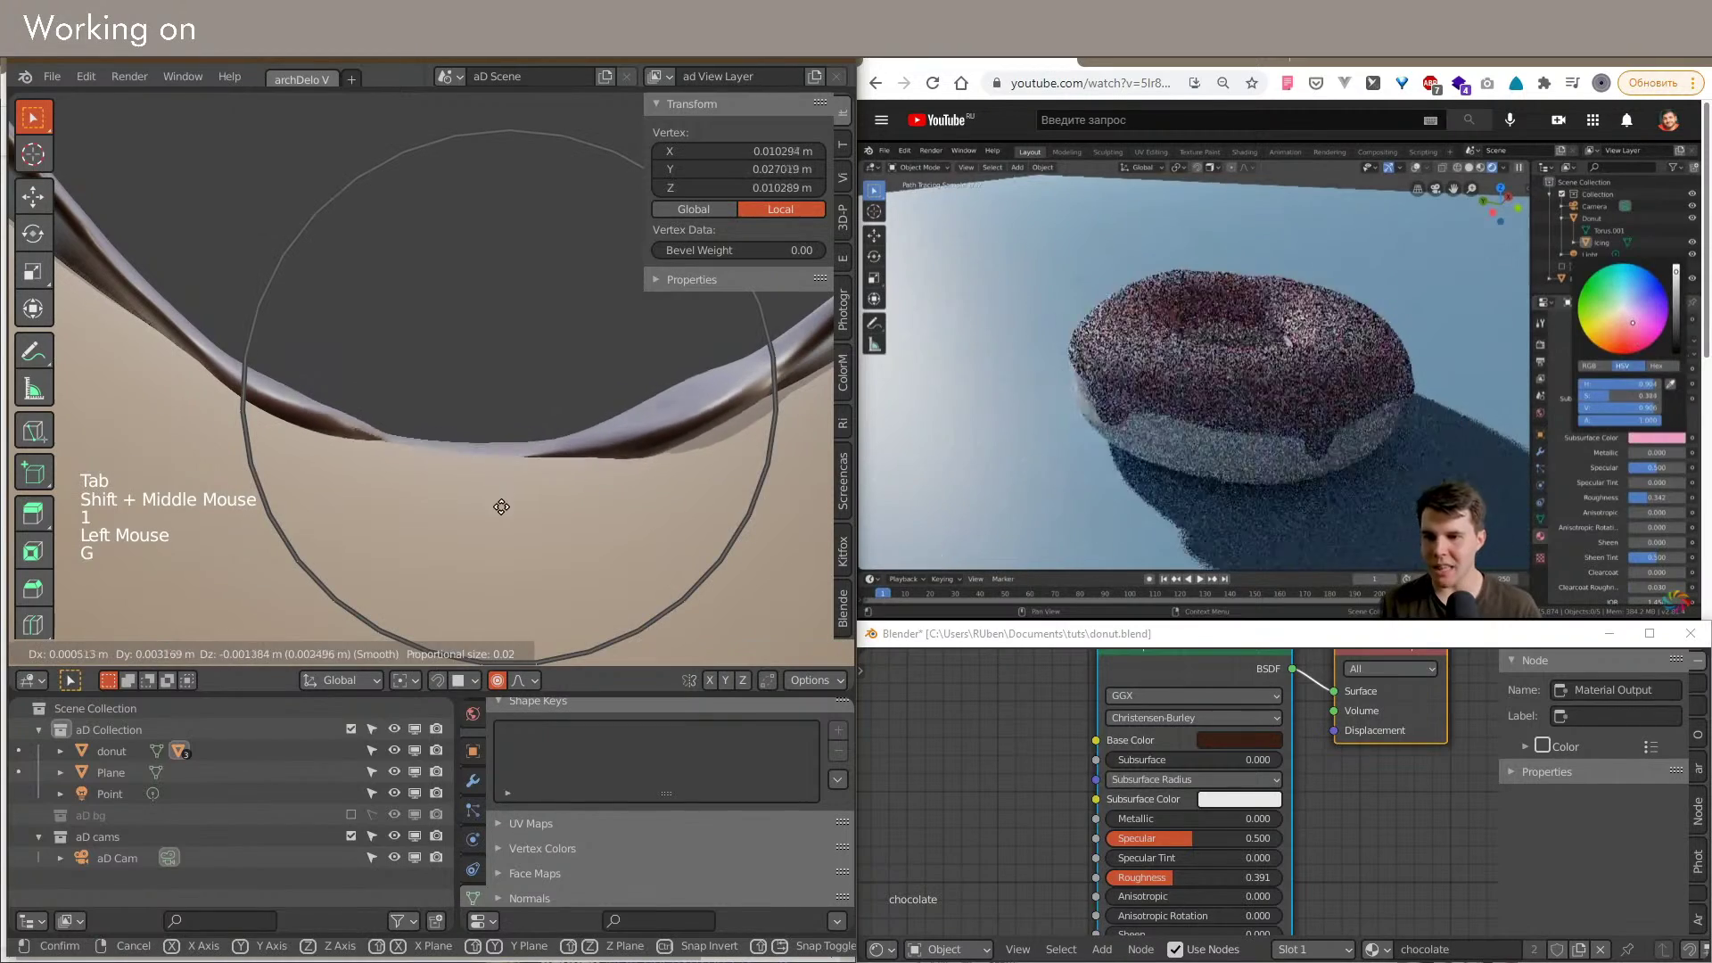
left_click(501, 489)
Step: Pull two more inner-edge vertices downward between the hole's +Y and +X sides, using proportional editing
middle_click_drag(742, 463, 642, 428)
mouse_move(642, 428)
middle_mouse_down("shift")
mouse_move(526, 385)
mouse_move(660, 446)
middle_mouse_up("shift")
left_click(527, 429)
key("g")
left_click(532, 439)
middle_click_drag(535, 437, 473, 406)
left_click(464, 403)
key("g")
scroll(468, 425, "up", 6)
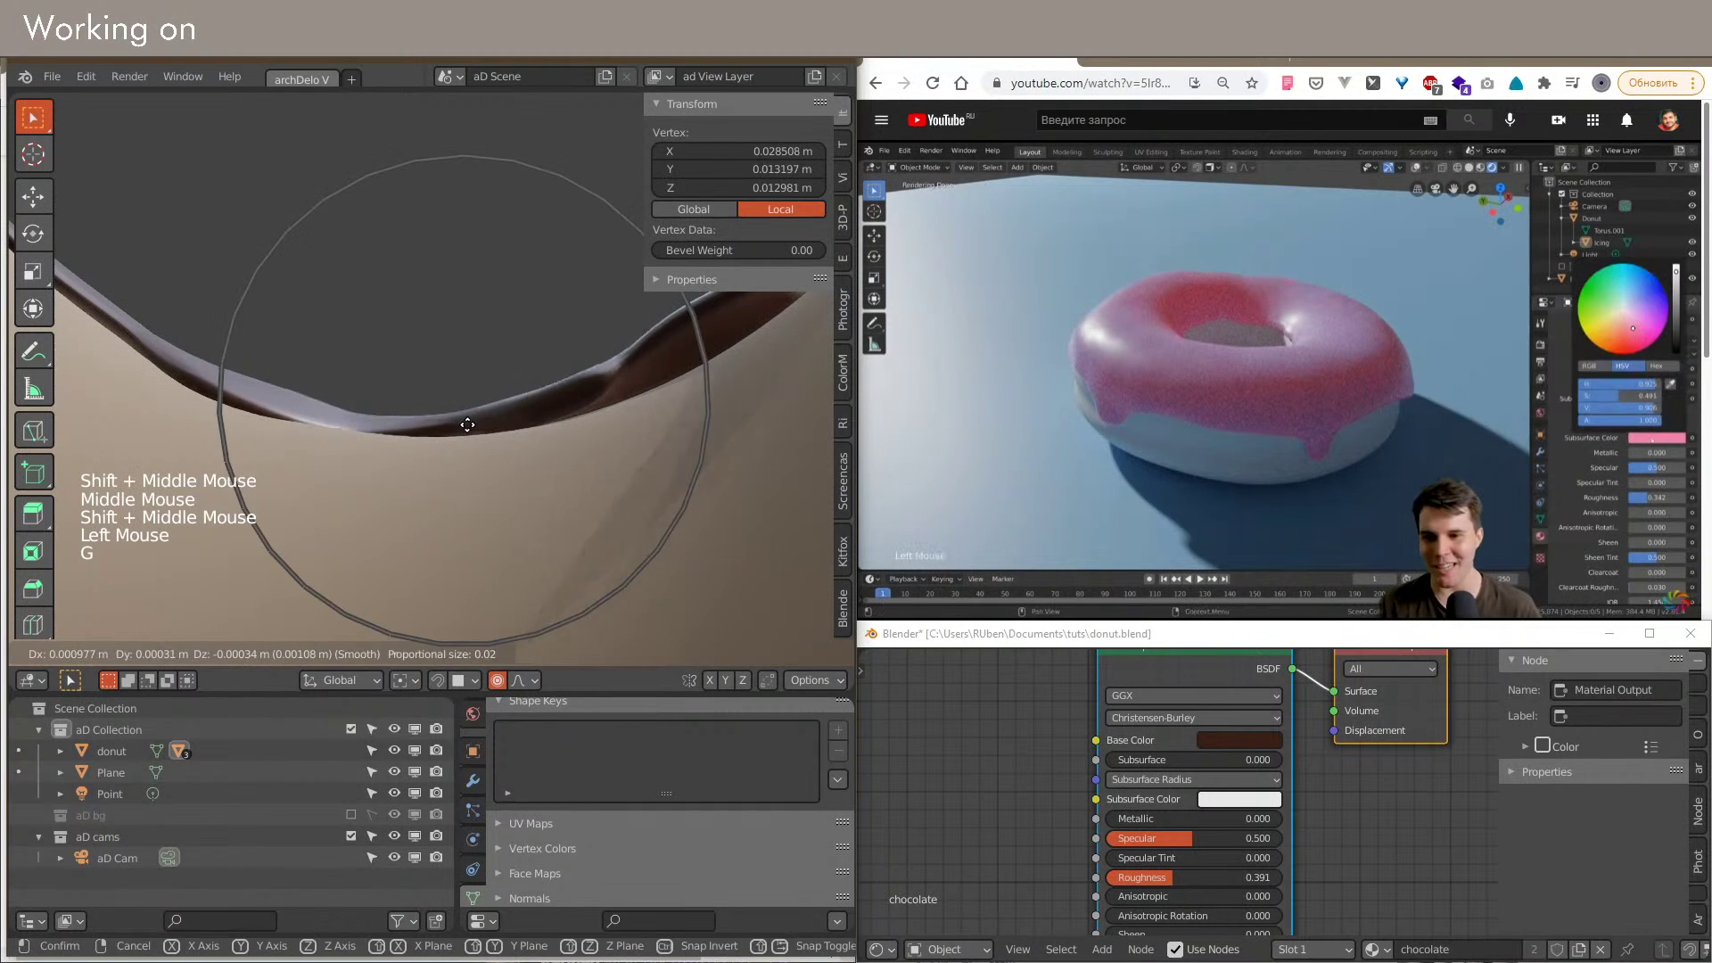
left_click(467, 429)
Step: Lower two icing edge vertices on the hole's +X side by small amounts with proportional editing
left_click(582, 403)
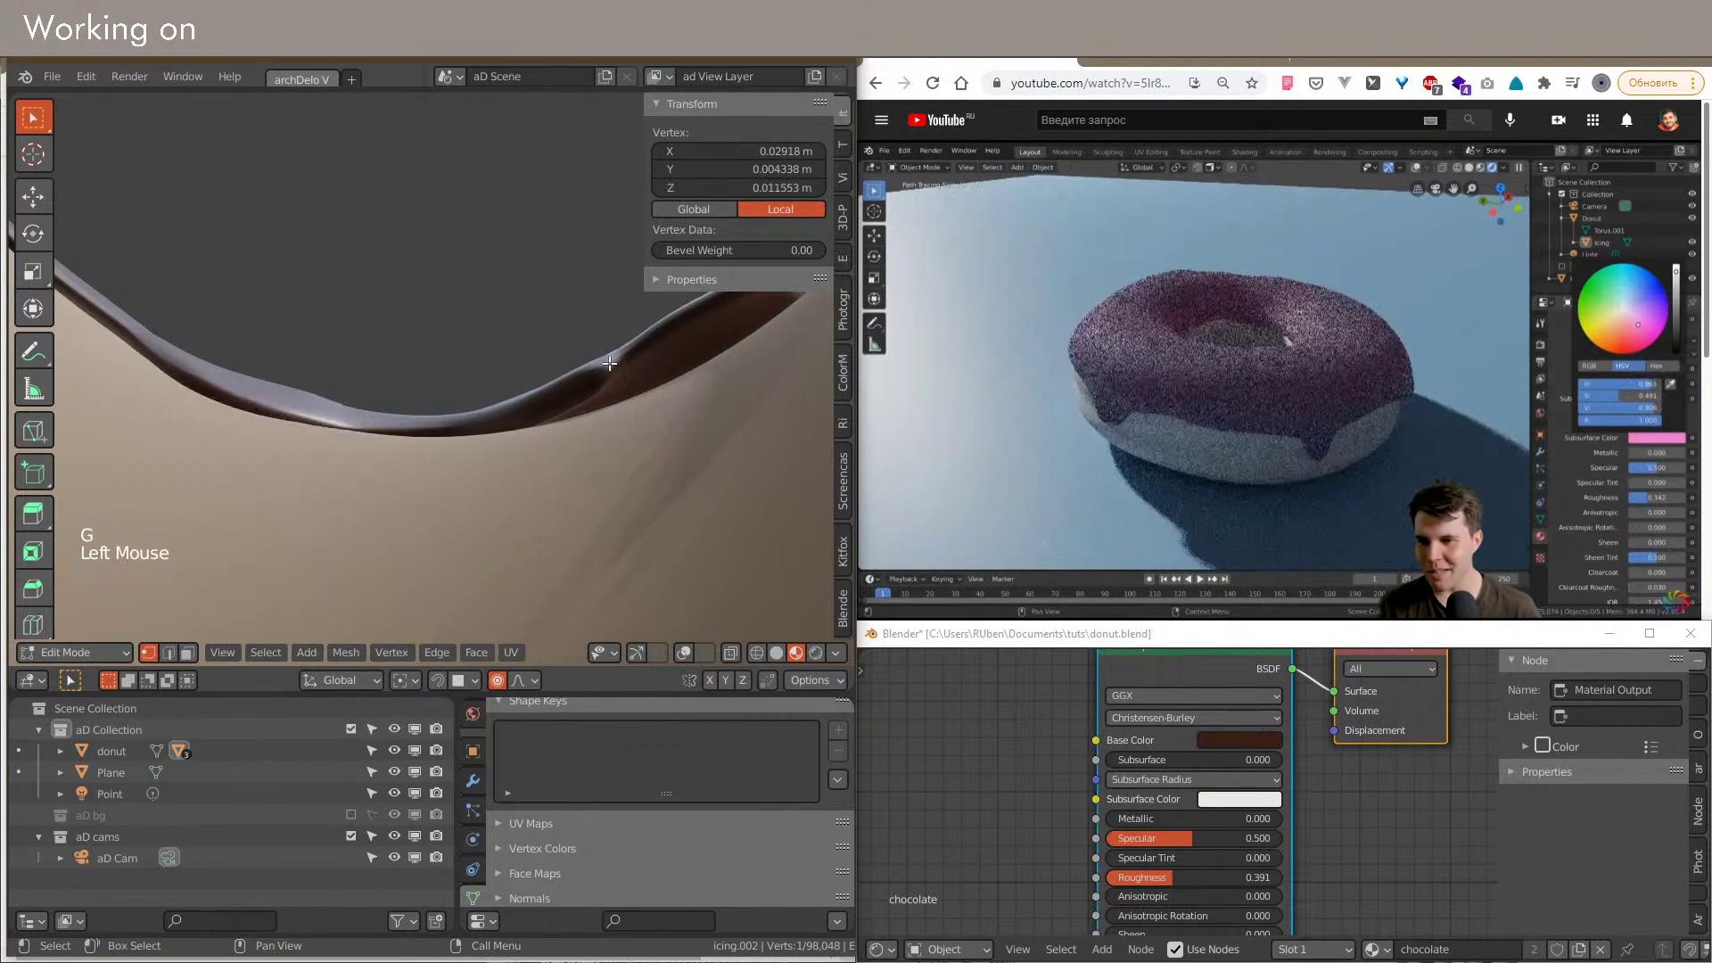
key("g")
left_click(588, 406)
middle_click_drag(589, 407, 650, 489, "shift")
left_click(642, 469)
key("g")
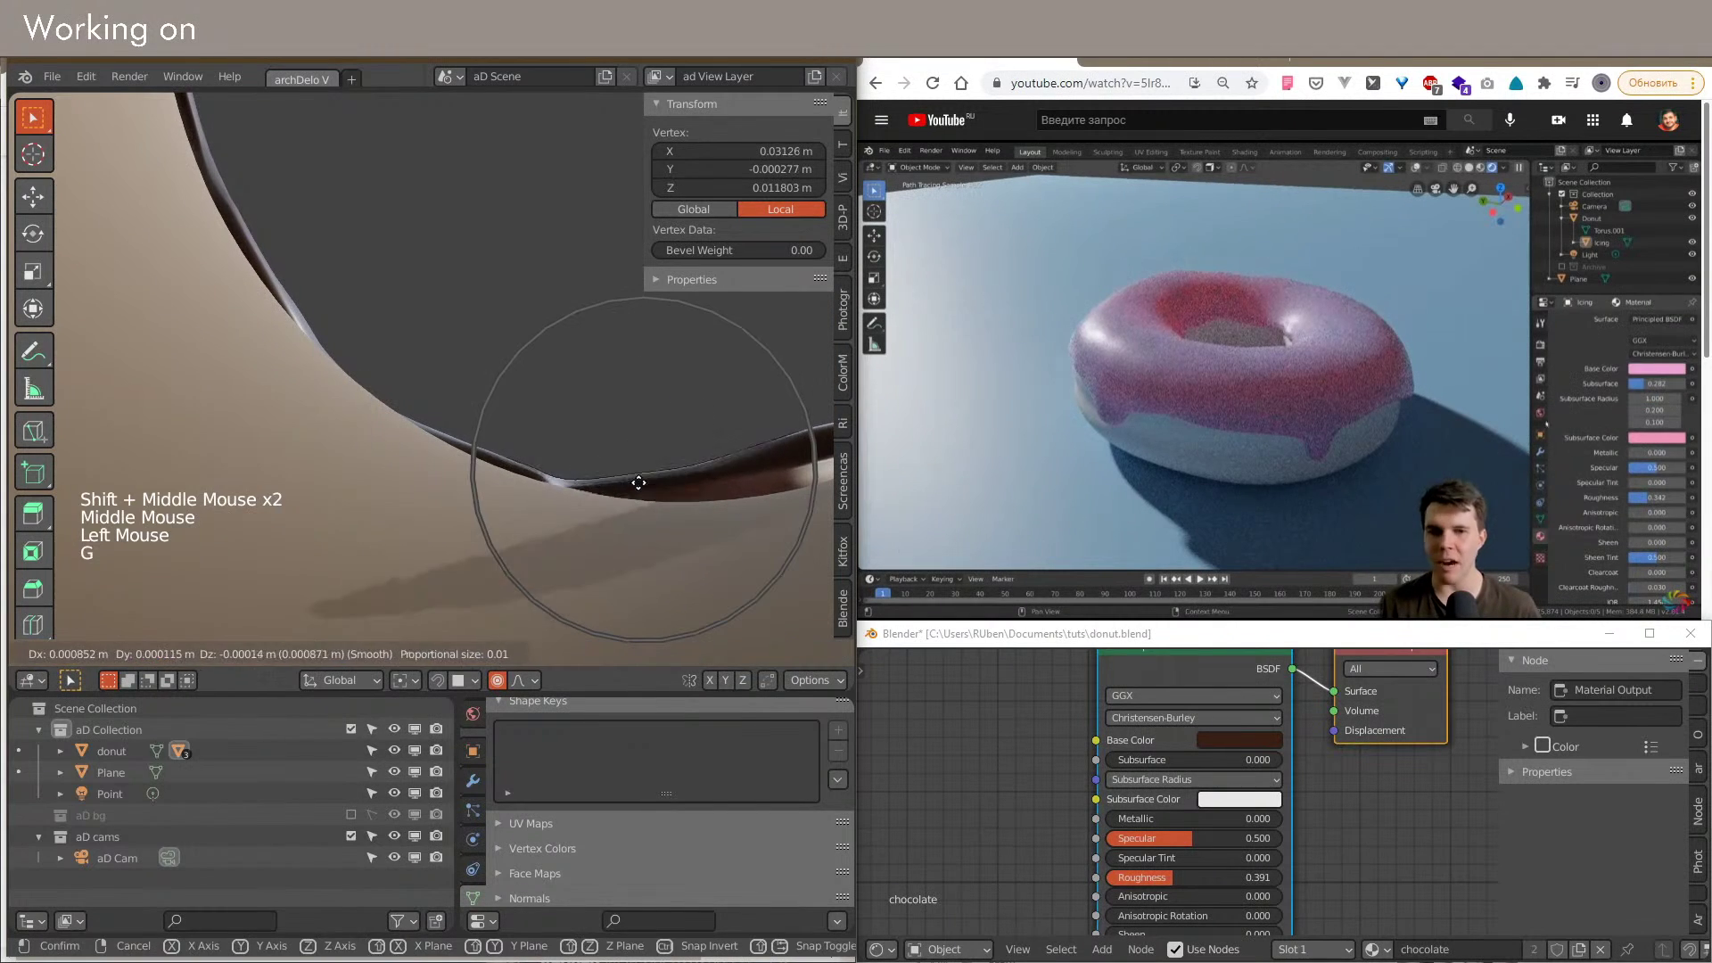
left_click(642, 486)
Step: Continue around the hole from +X toward −Y, pulling two further icing edge vertices down over the dough
middle_click_drag(681, 562, 660, 464, "shift")
middle_click_drag(660, 464, 603, 409)
left_click(591, 441)
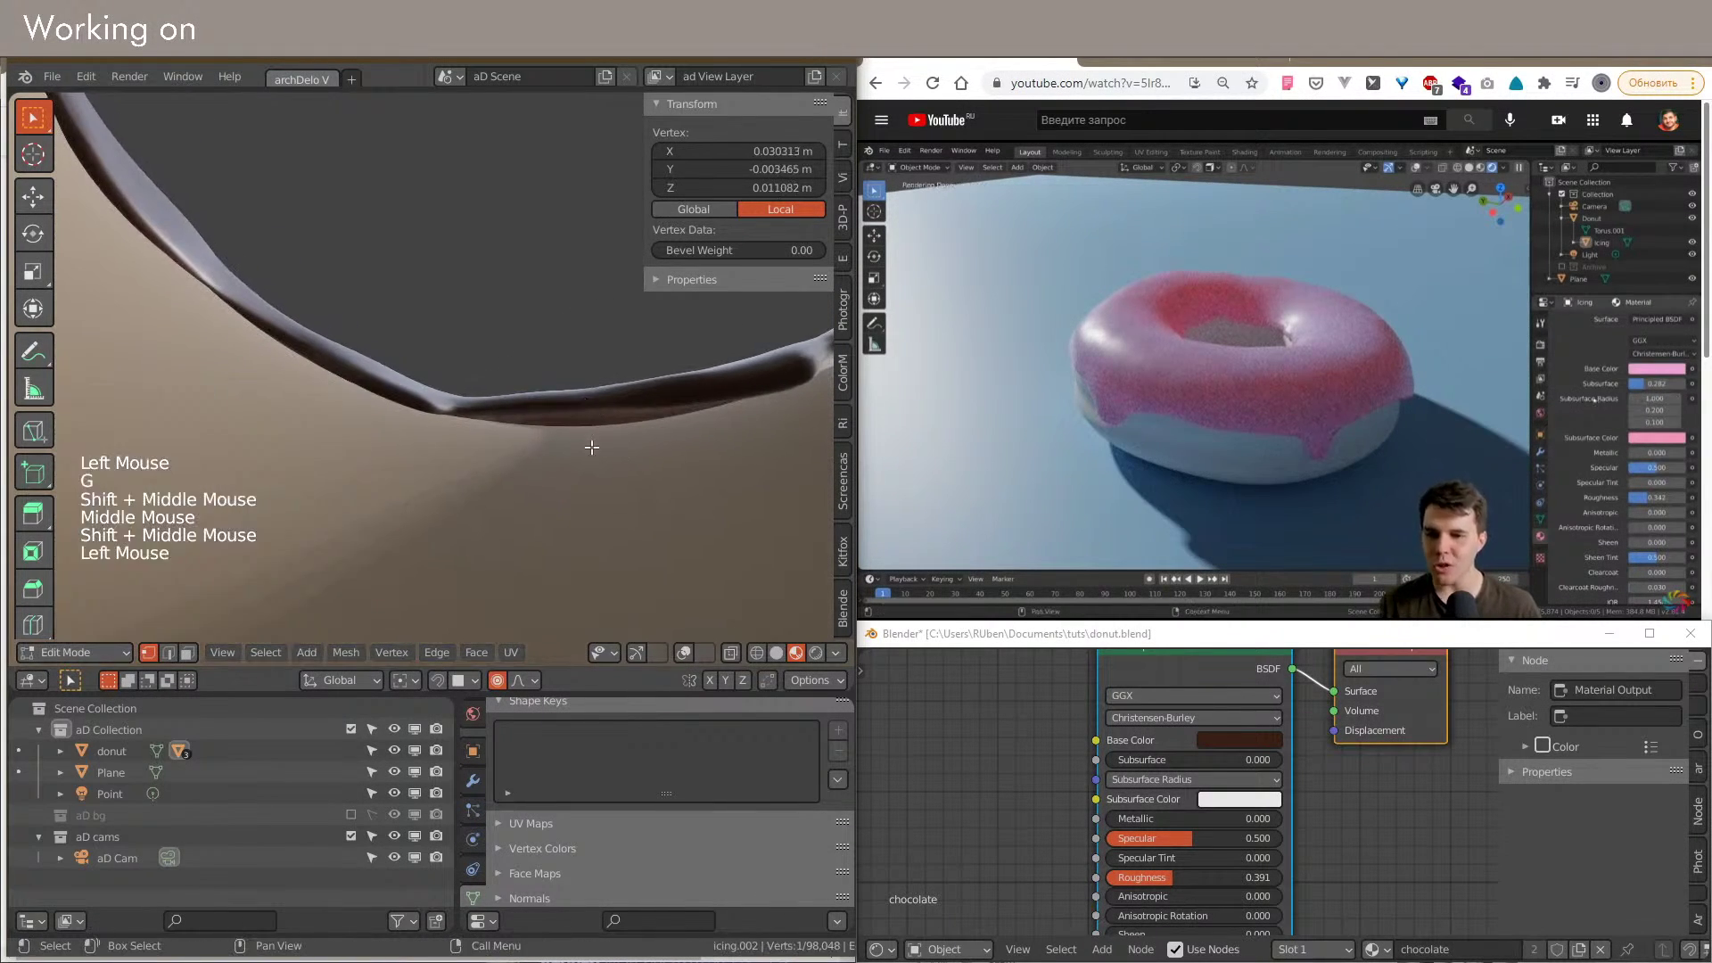
key("g")
left_click(781, 394)
key("g")
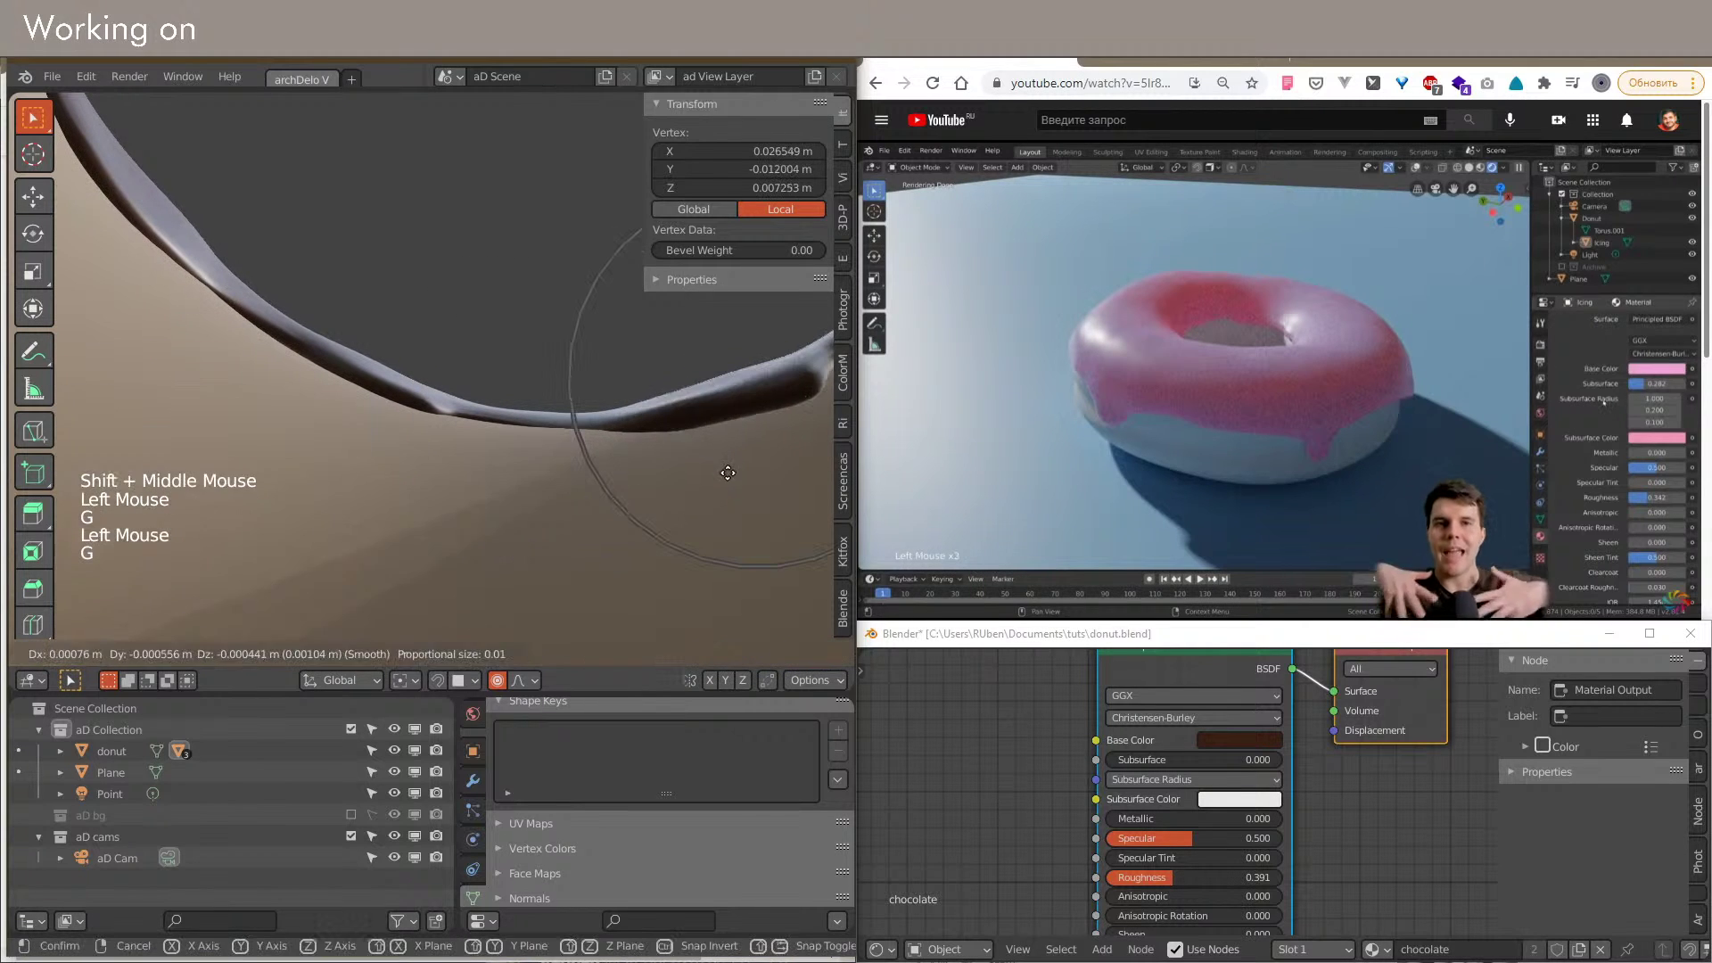
left_click(720, 486)
Step: Lower two inner-edge vertices in the hole's +X/−Y quadrant to make the icing border uneven
middle_click_drag(720, 486, 678, 508)
middle_click_drag(677, 509, 600, 464, "shift")
middle_click_drag(600, 464, 546, 411, "shift")
left_click(546, 413)
key("g")
left_click(554, 436)
left_click(686, 372)
key("g")
left_click(688, 387)
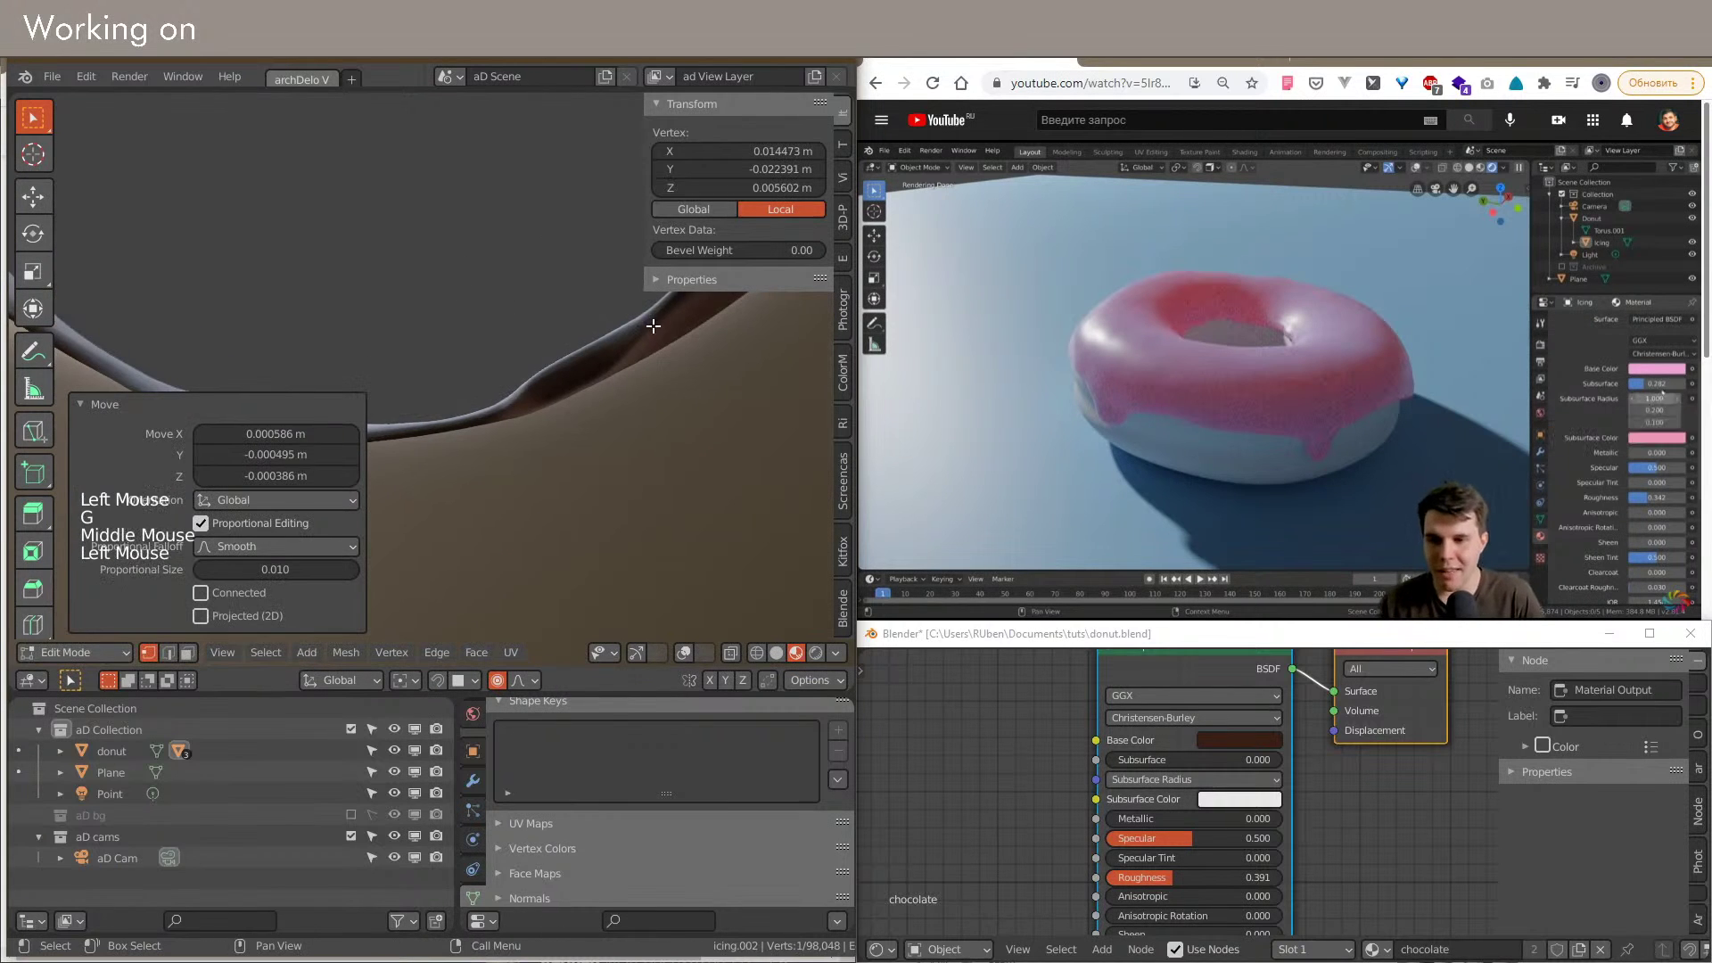
Step: Pull down two more icing edge vertices approaching the hole's −Y side
key("g")
left_click(662, 364)
left_click(551, 407)
key("g")
left_click(560, 423)
Step: Nudge the bulging drip on the inner edge near the −Y side slightly upward in two small moves
middle_click_drag(564, 424, 593, 478, "shift")
left_click(566, 465)
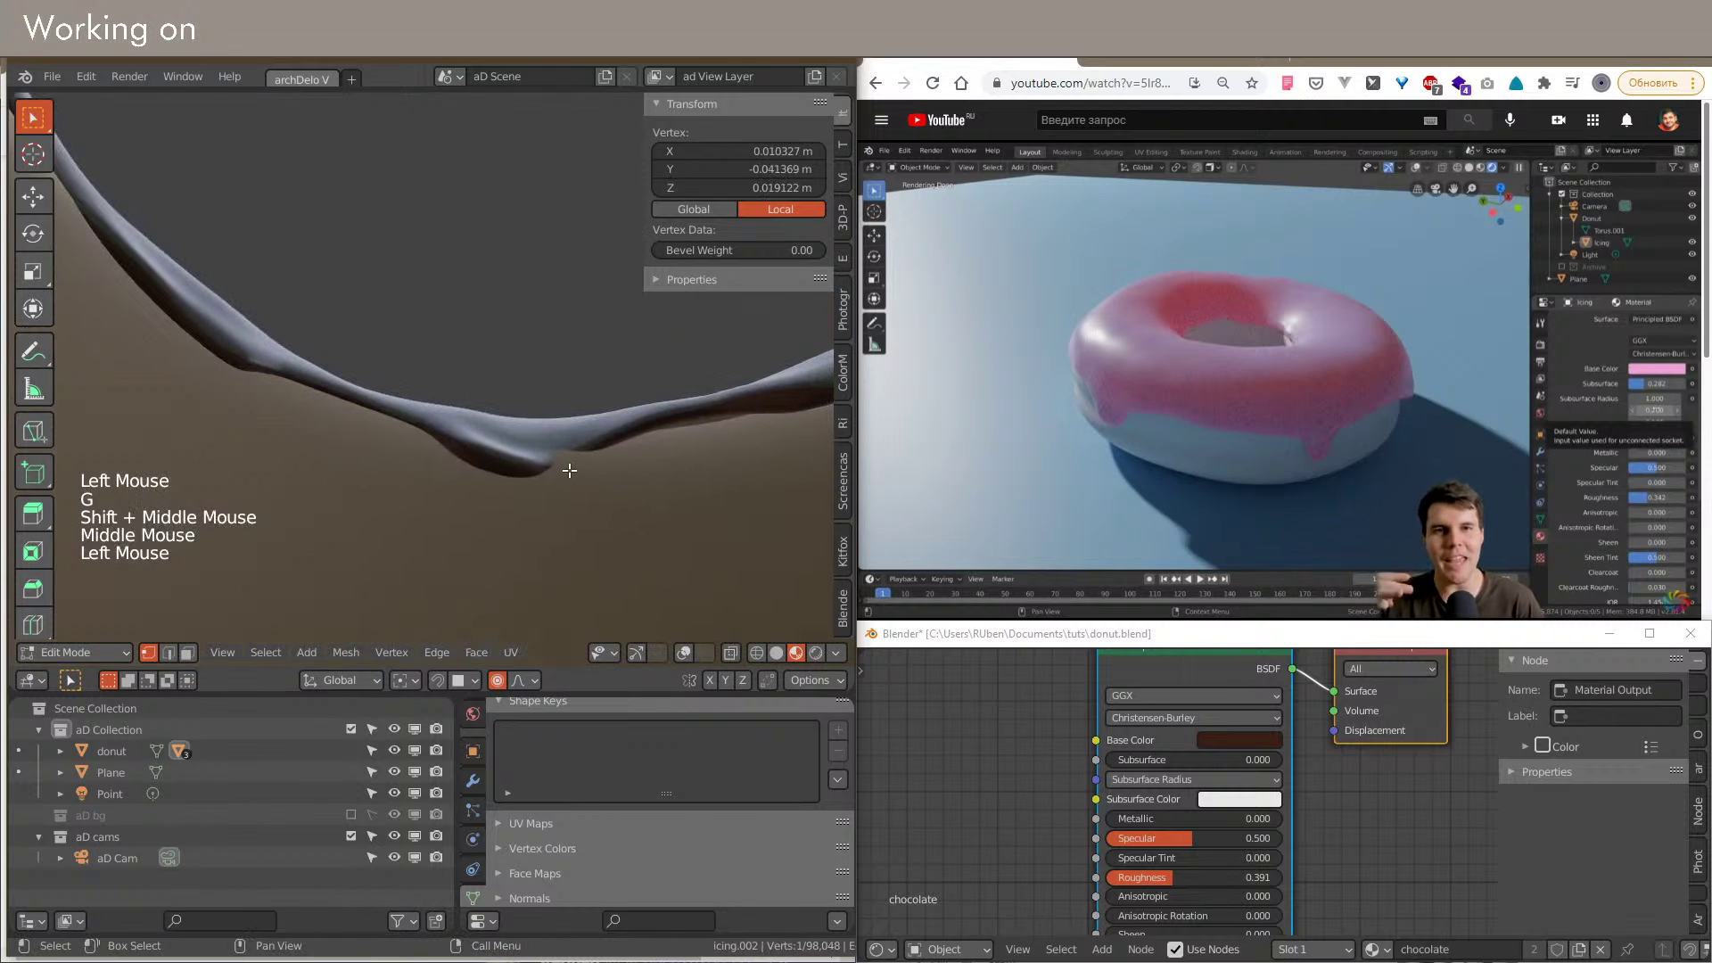
key("g")
left_click(564, 452)
key("g")
left_click(559, 449)
Step: Lower two icing edge vertices on the hole's −Y side and fine-tune the one between them
middle_click_drag(559, 448, 483, 440)
left_click(482, 440)
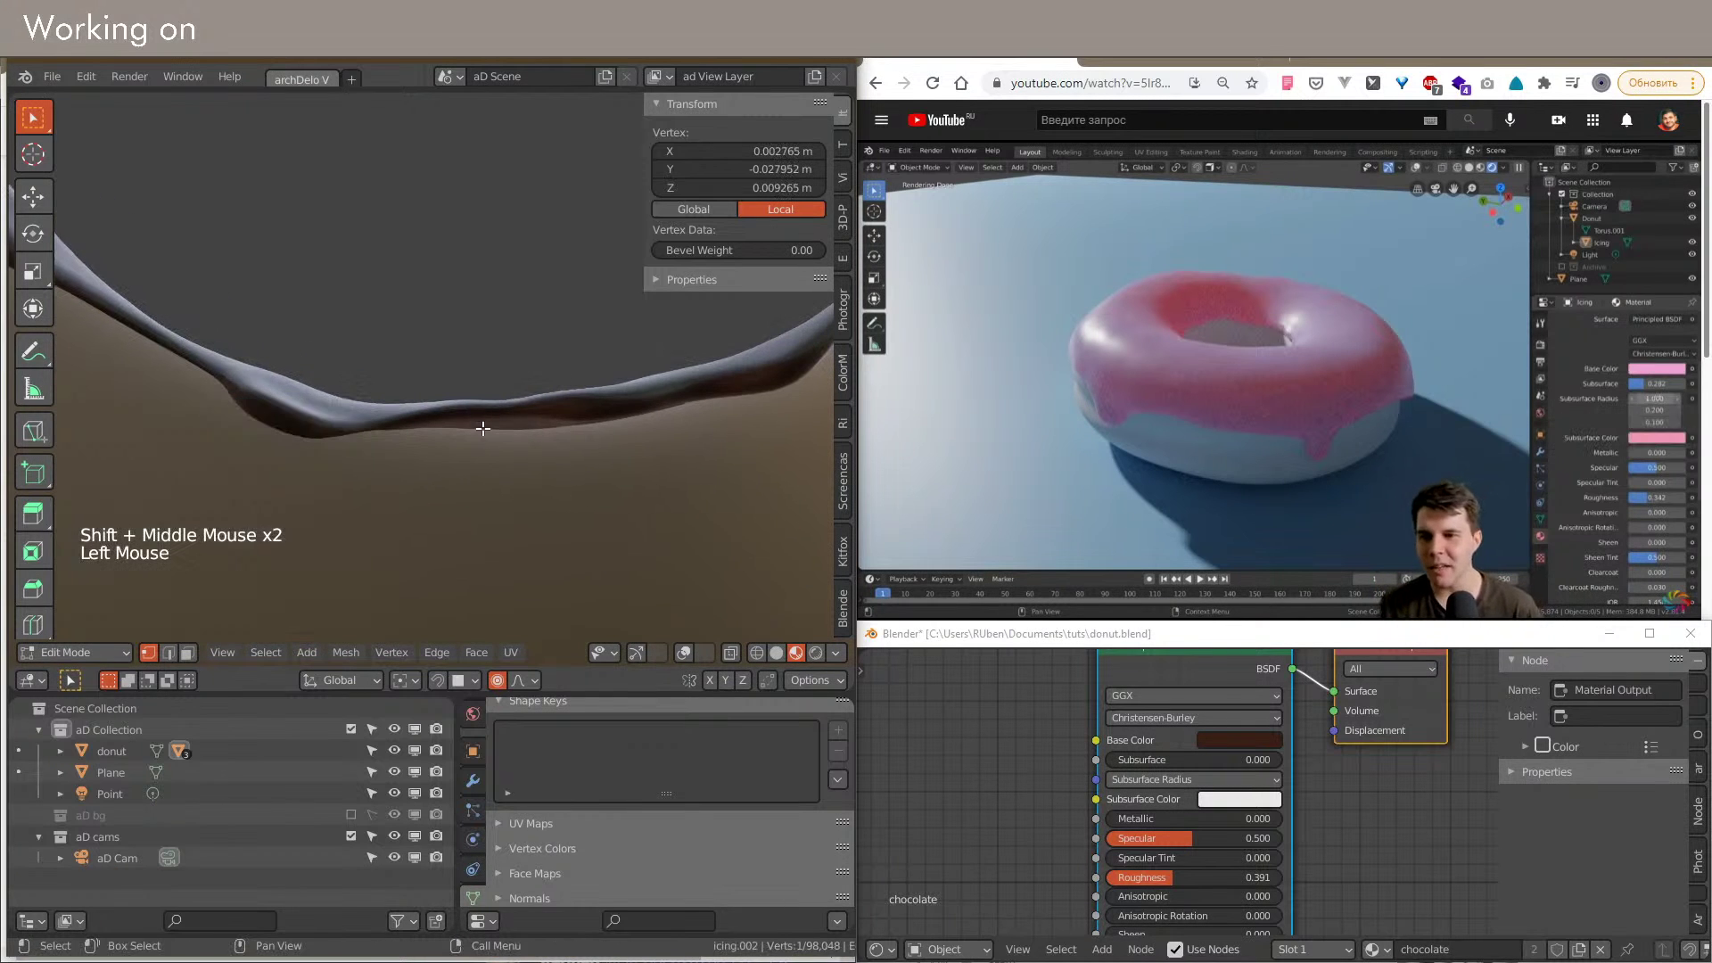
key("g")
left_click(483, 440)
left_click(594, 425)
key("g")
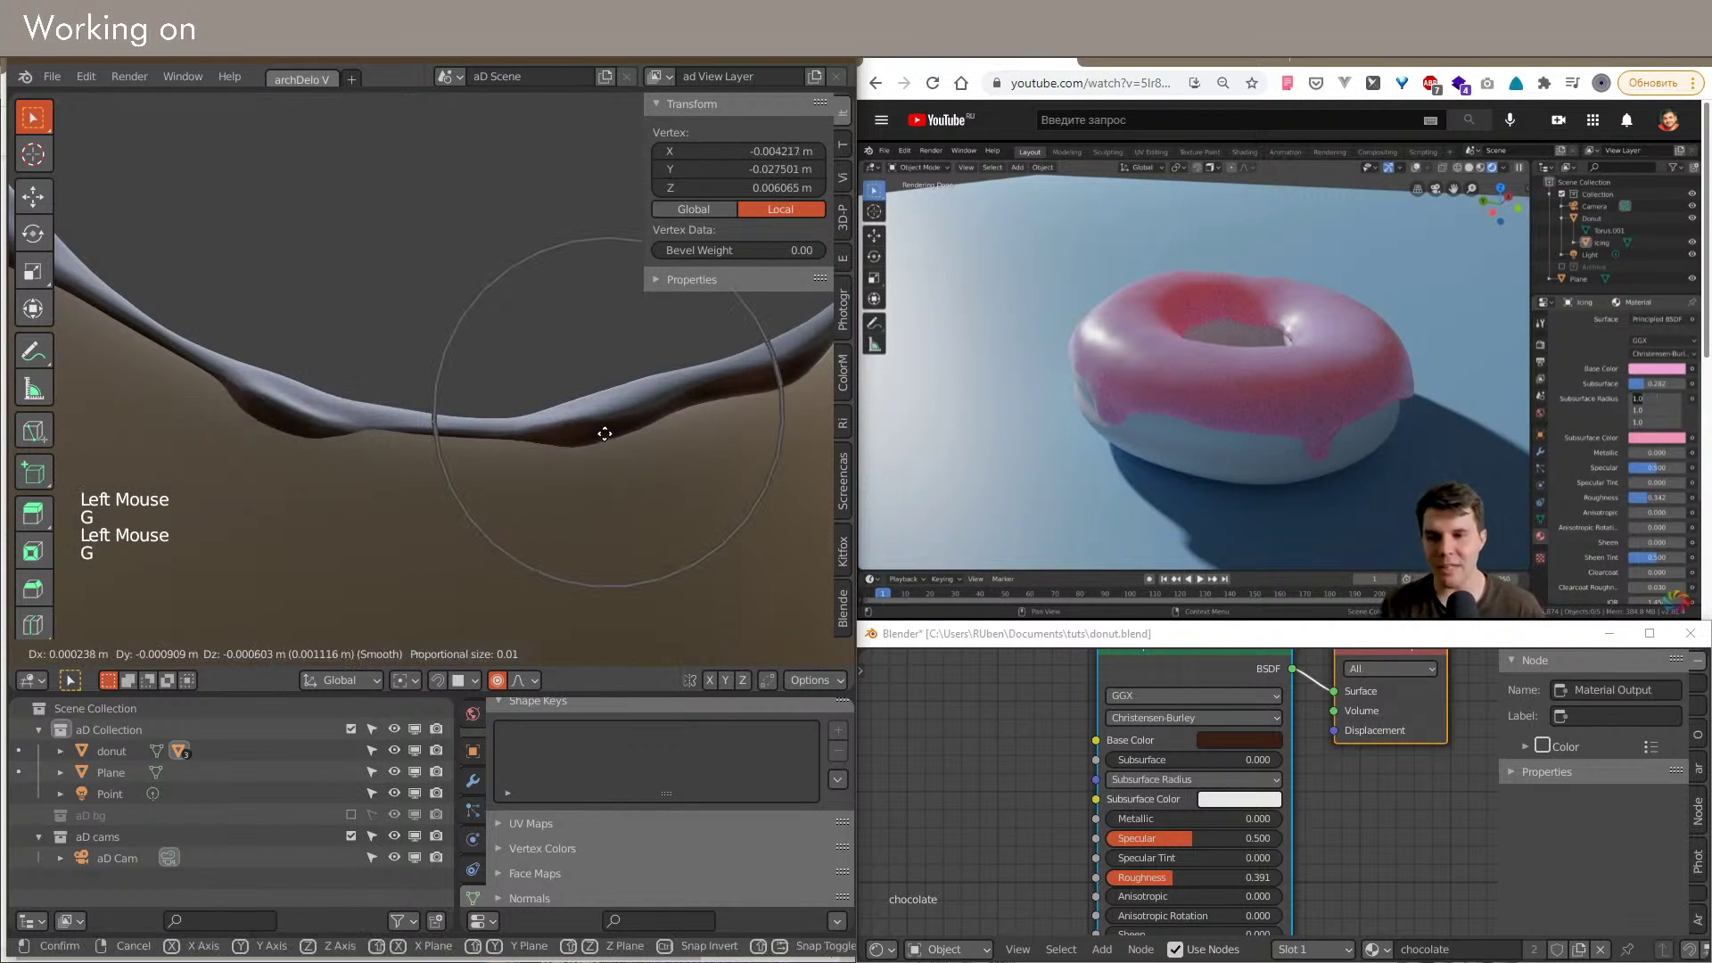
left_click(603, 448)
left_click(520, 432)
key("g")
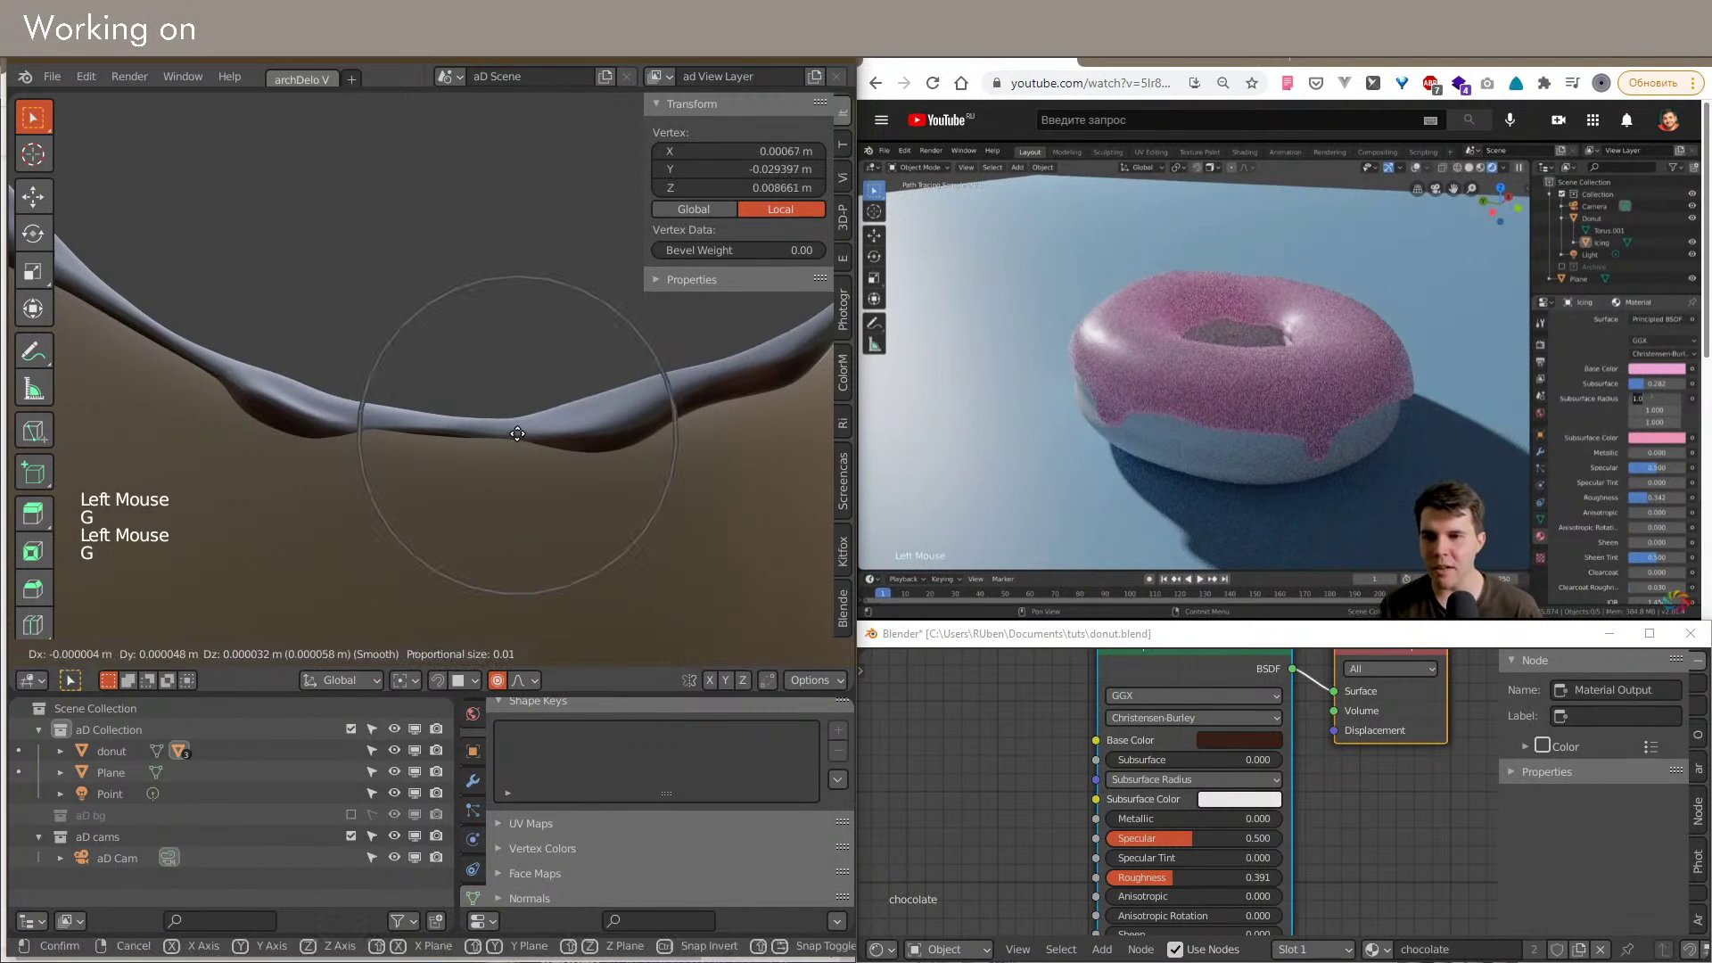
left_click(517, 431)
Step: Raise one edge vertex slightly on the −Y side and pull a neighbouring vertex toward −X down into a soft drip
middle_click_drag(517, 431, 577, 443, "shift")
left_click(474, 423)
key("g")
left_click(476, 403)
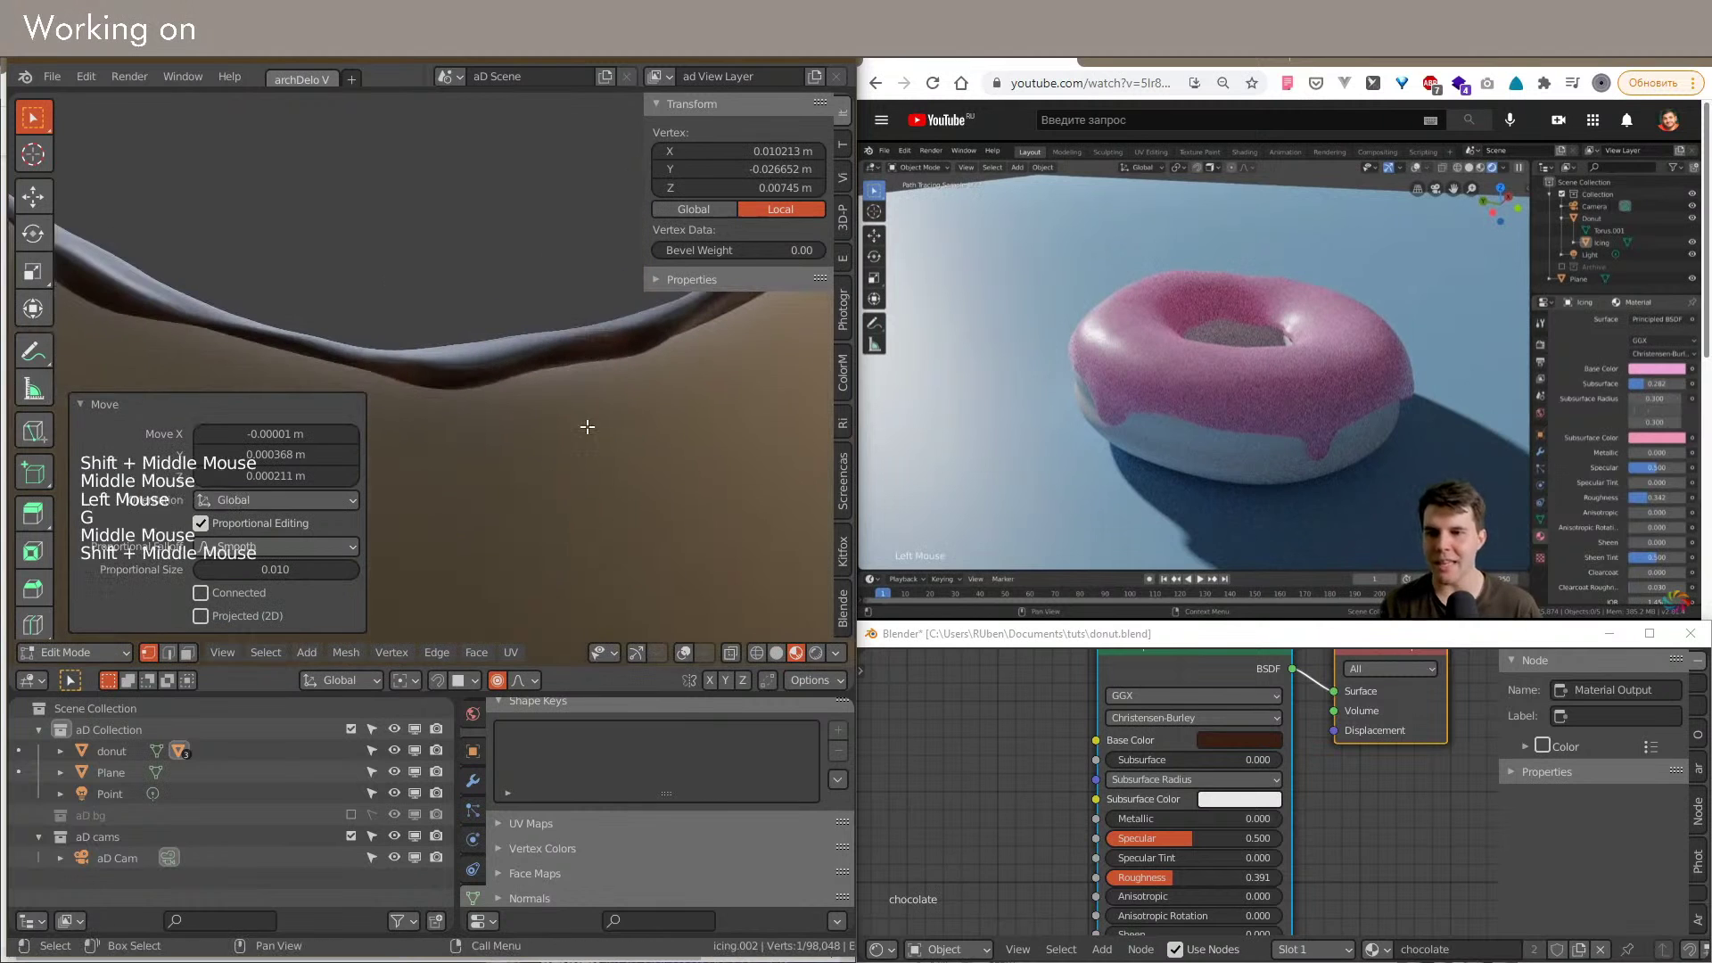
left_click(578, 358)
key("g")
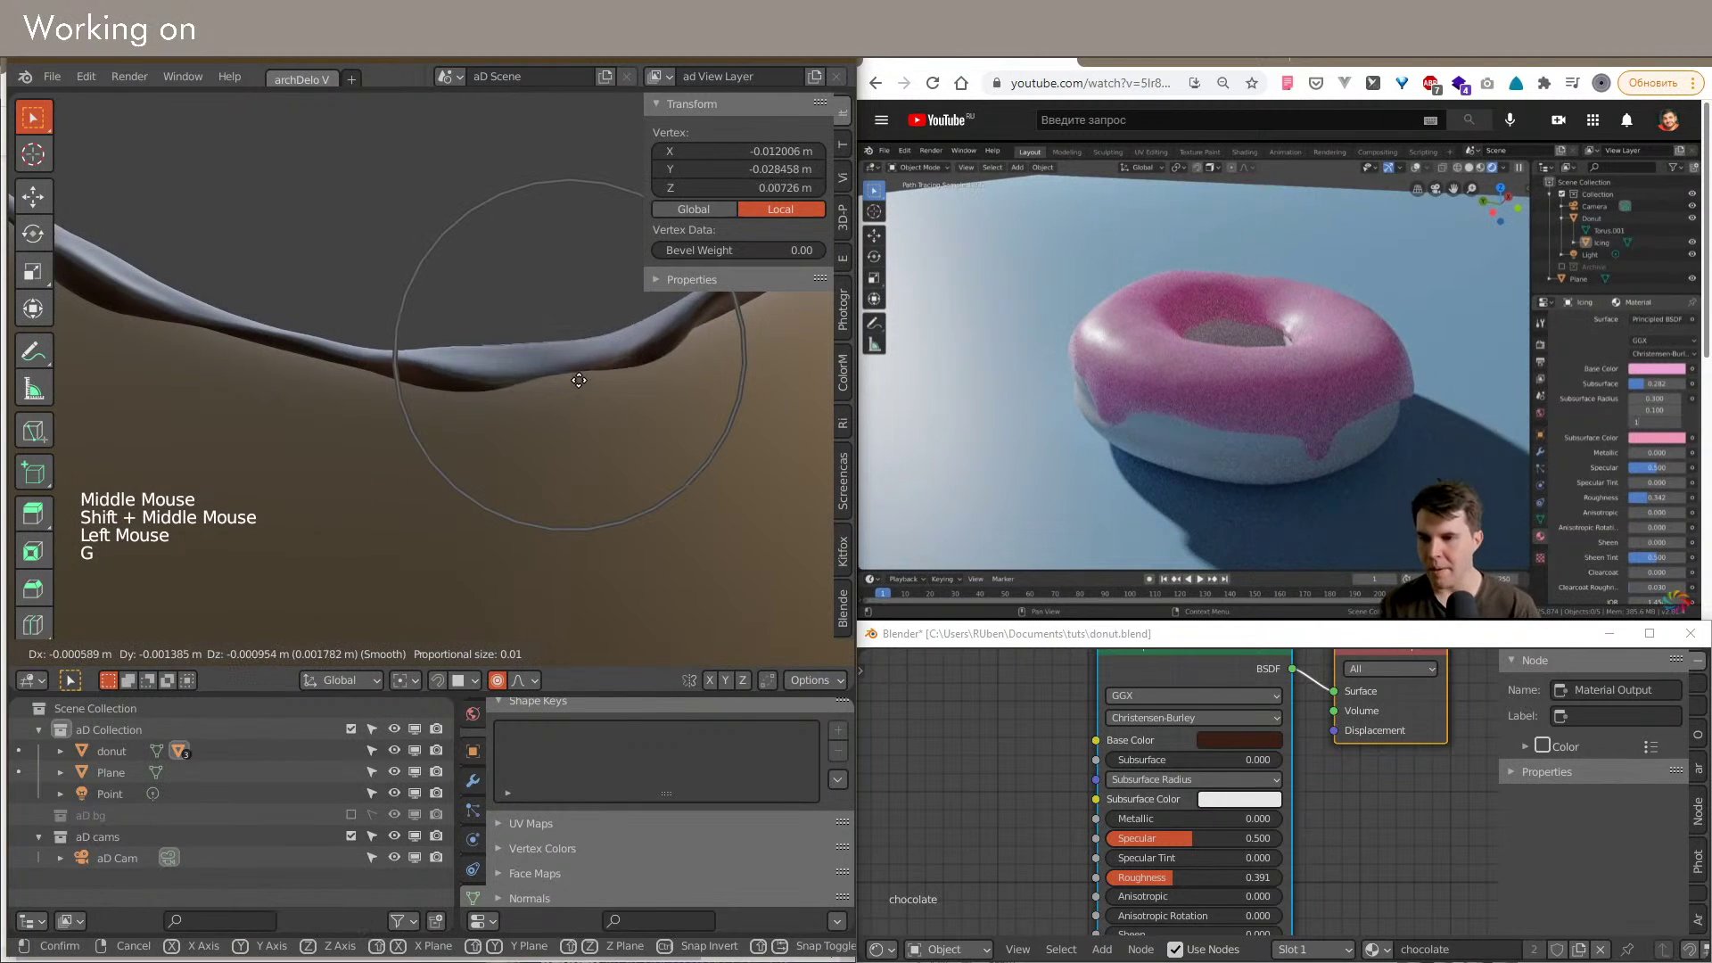
left_click(575, 379)
Step: Reshape the icing edge in the hole's −X/−Y quadrant by moving two vertices with proportional editing
middle_click_drag(575, 379, 492, 466)
left_click(586, 365)
key("g")
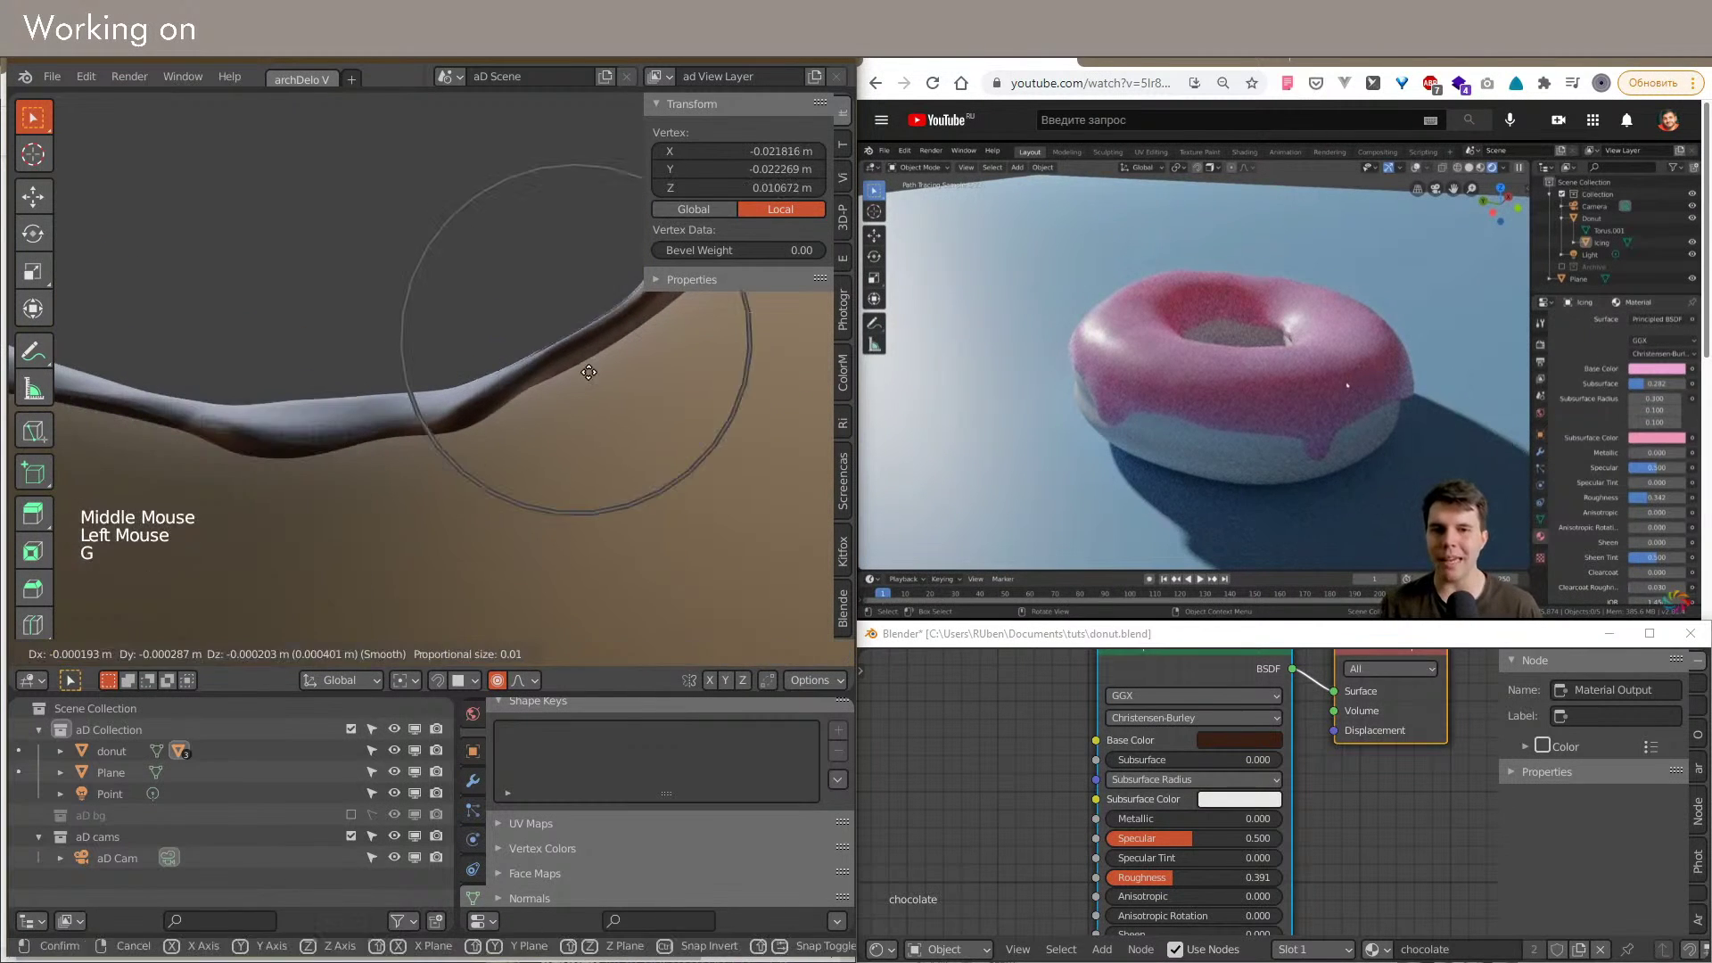
left_click(586, 367)
middle_click_drag(586, 367, 486, 410)
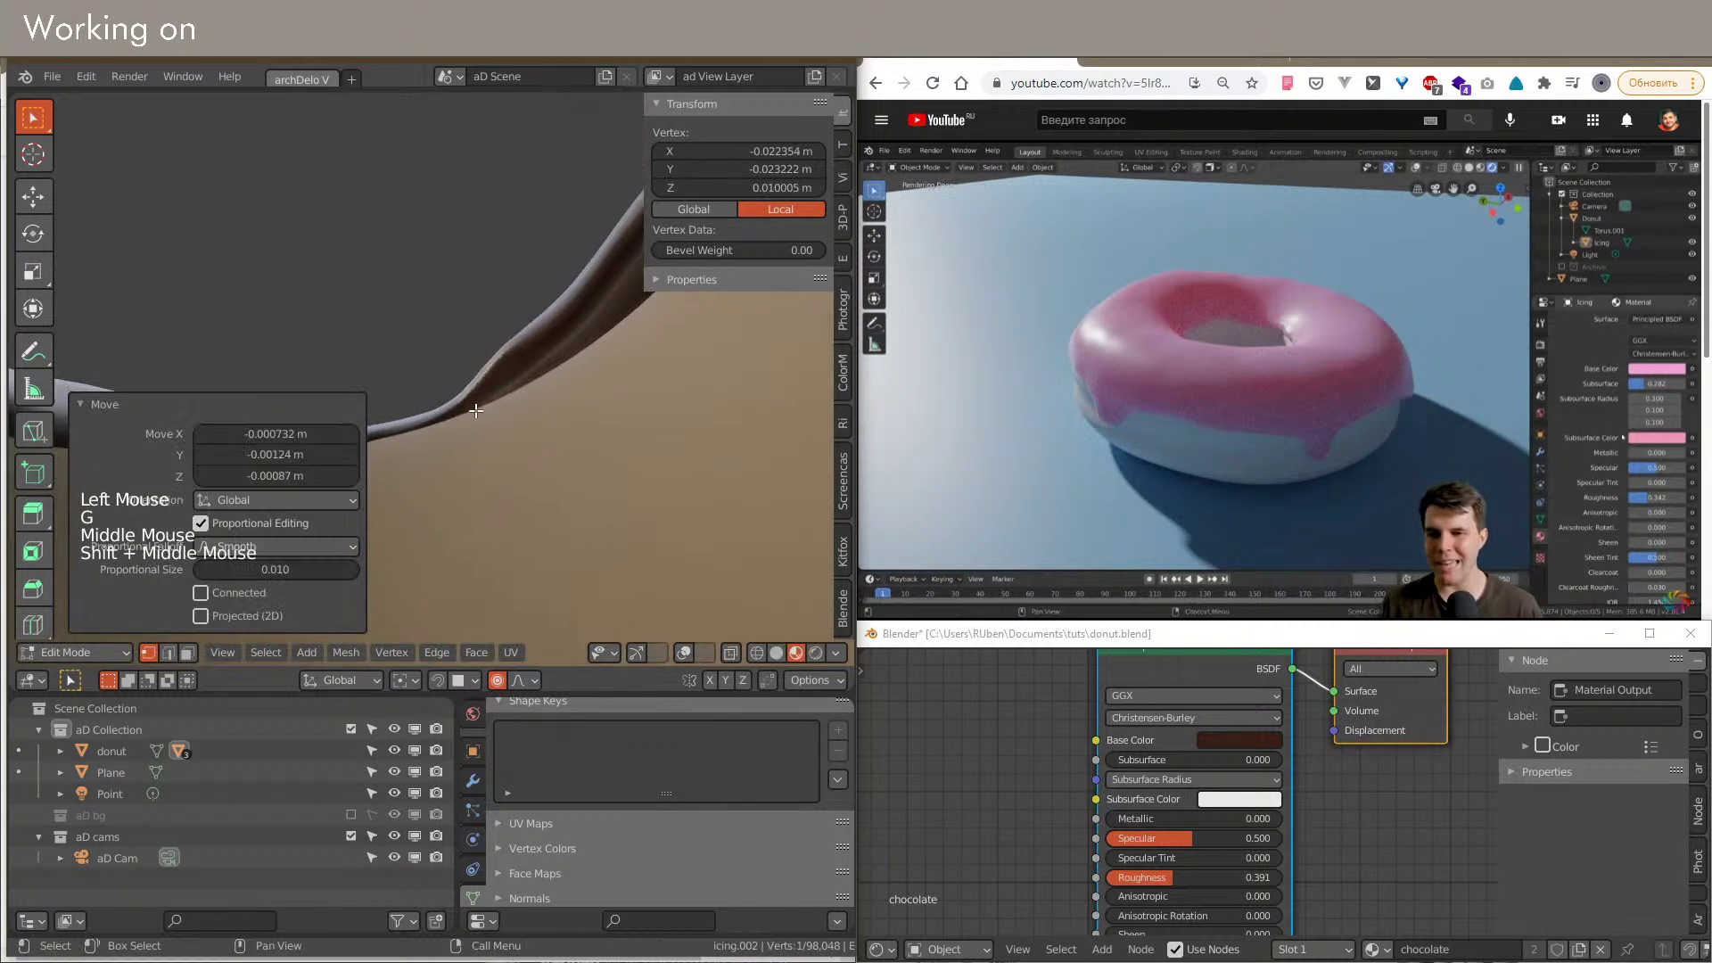
left_click(528, 356)
key("g")
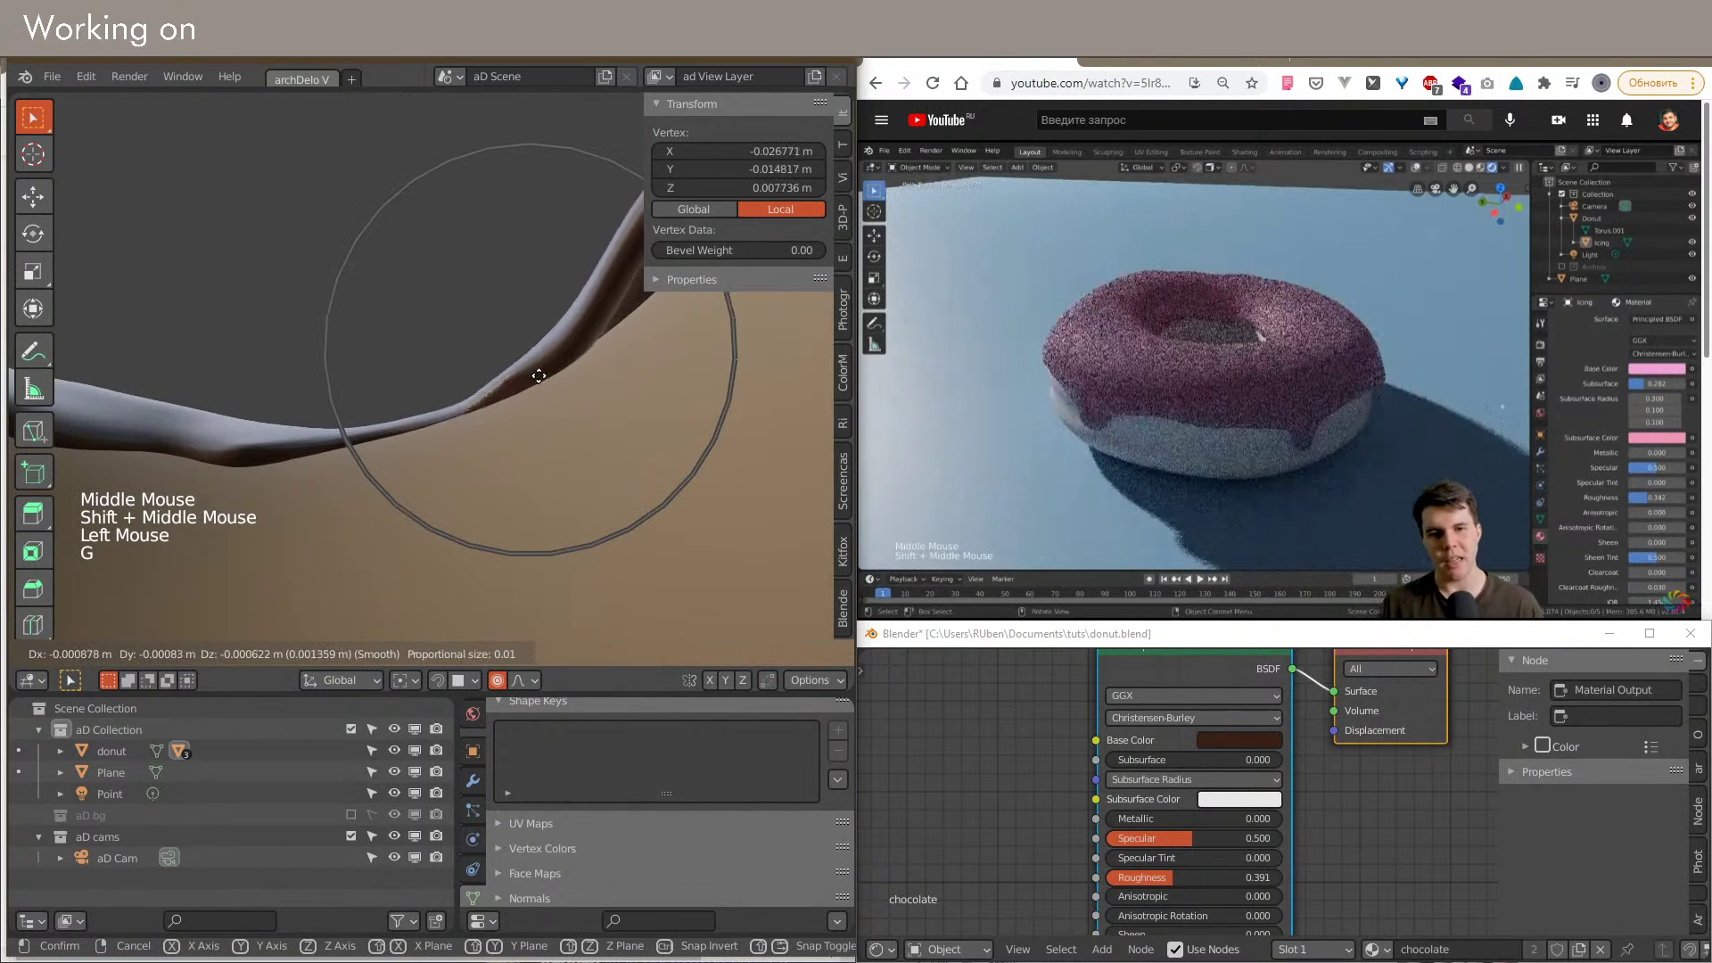
left_click(606, 255)
Step: Adjust two more inner-edge vertices on the hole's −X side with small proportional moves
middle_click_drag(555, 335, 576, 382, "shift")
left_click(545, 468)
key("g")
left_click(544, 474)
left_click(599, 380)
key("g")
left_click(599, 378)
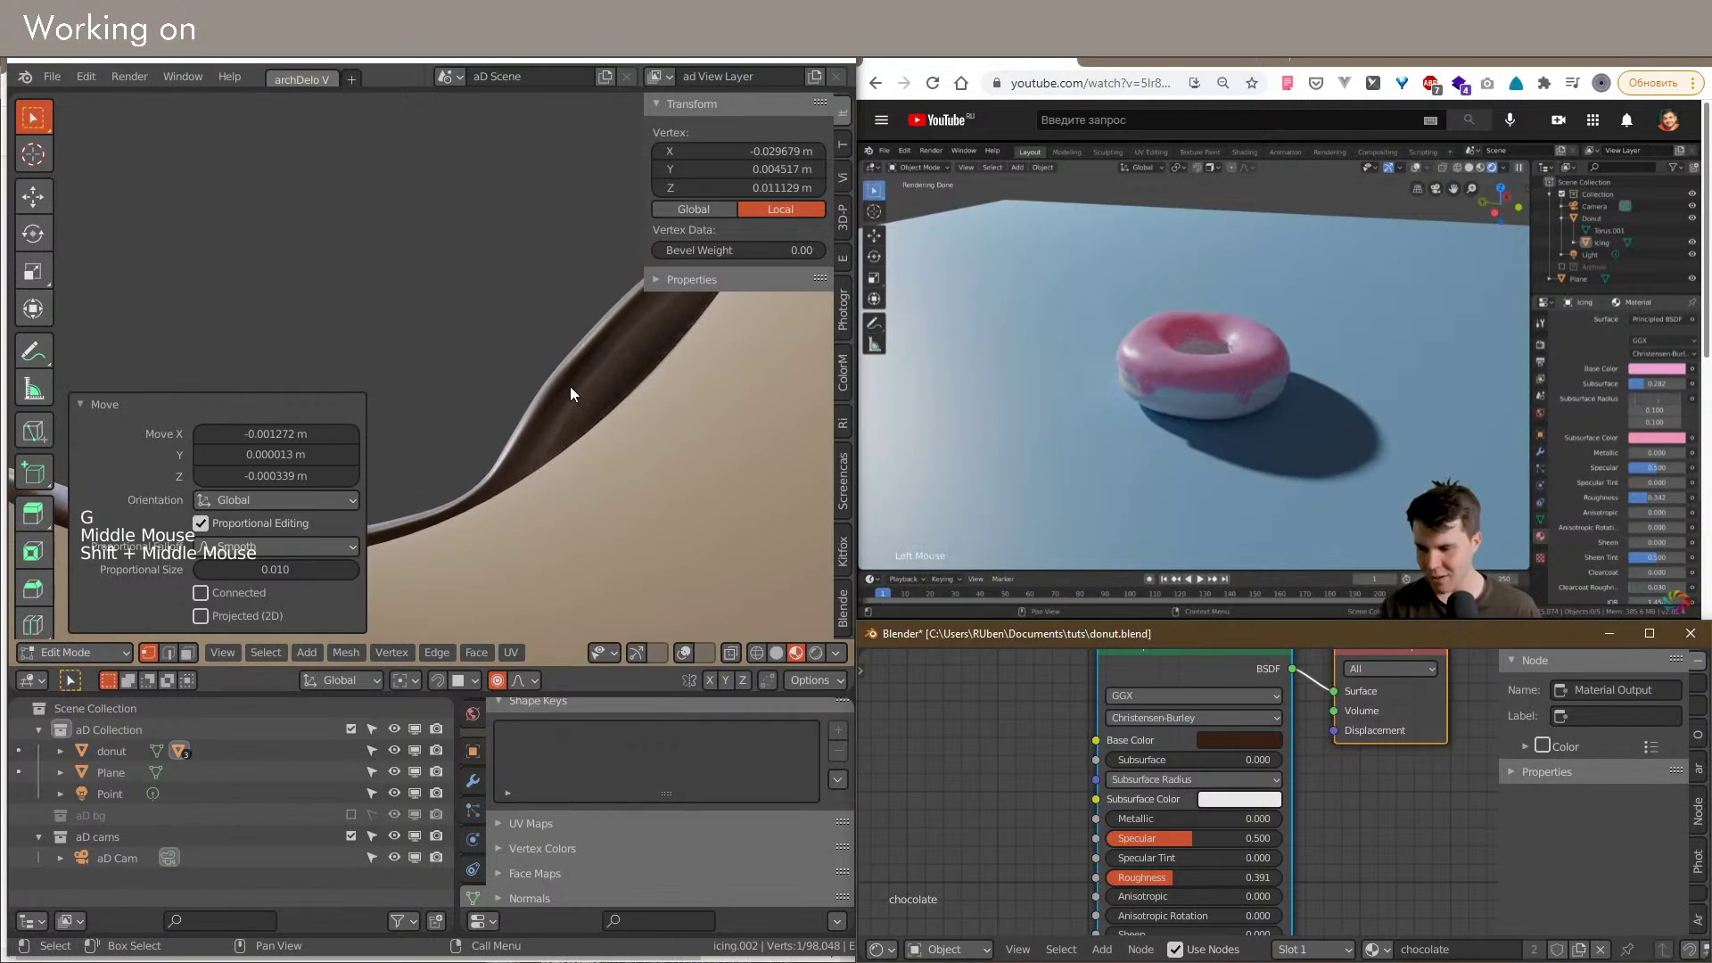
Step: Switch to the browser's Google Images results and examine the chocolate glaze donut reference photo
key("alt+Tab")
key("alt+Tab")
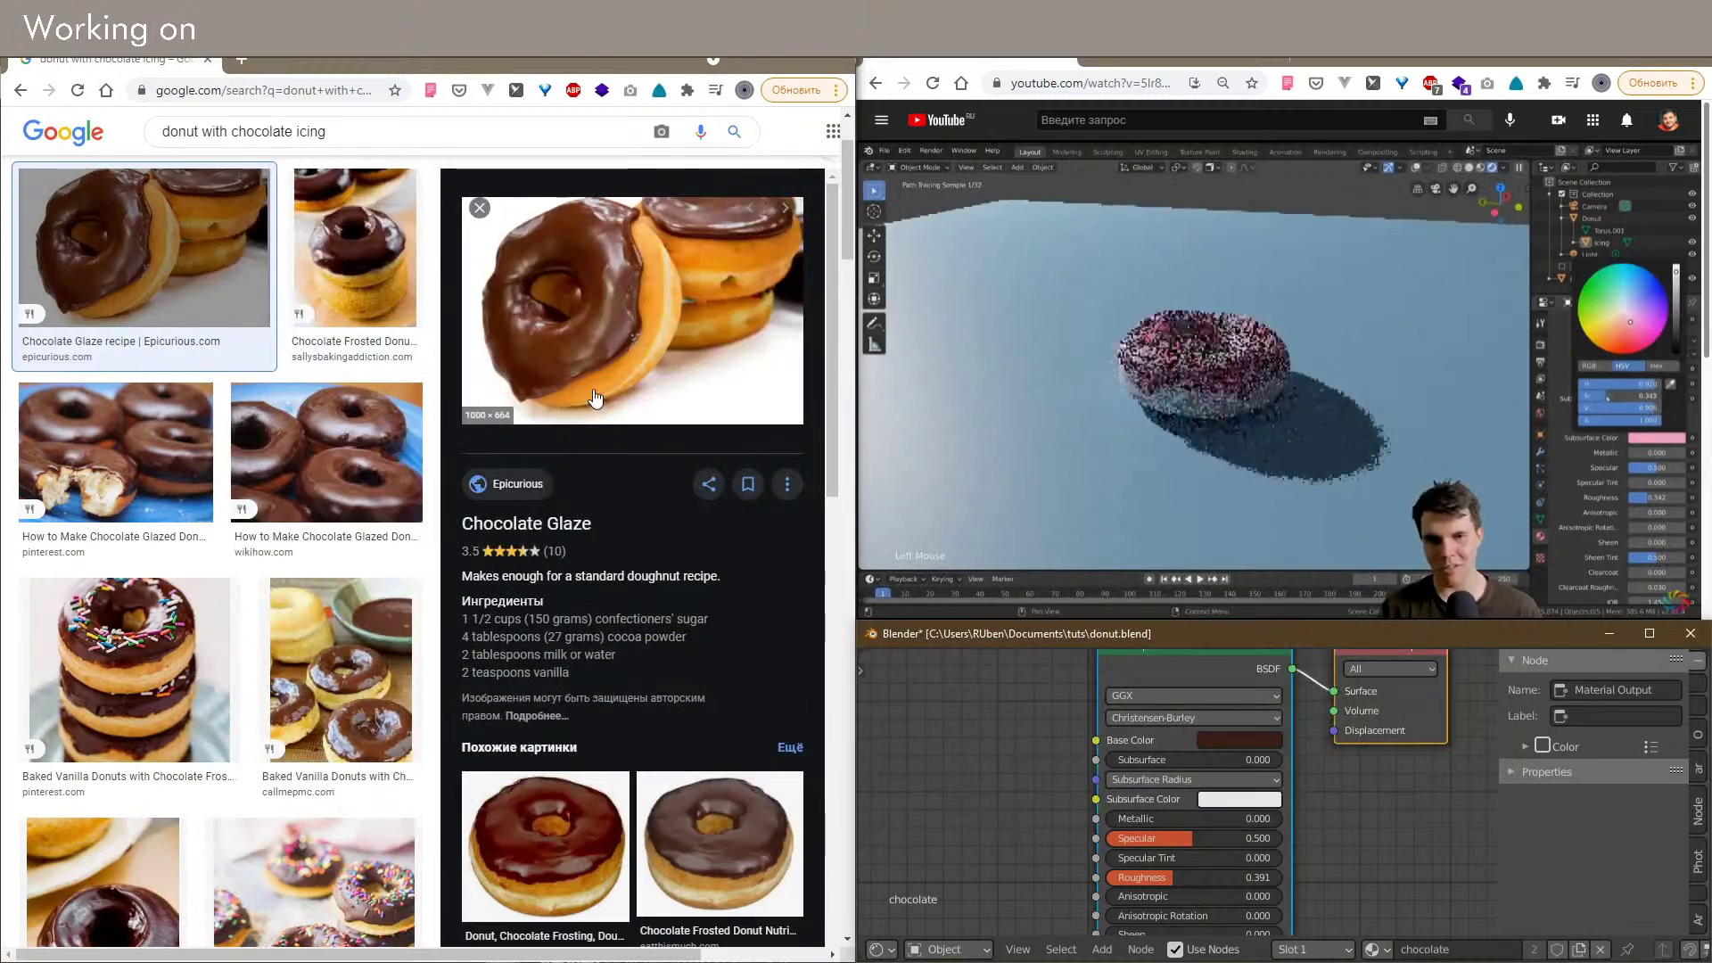
key("alt+Tab")
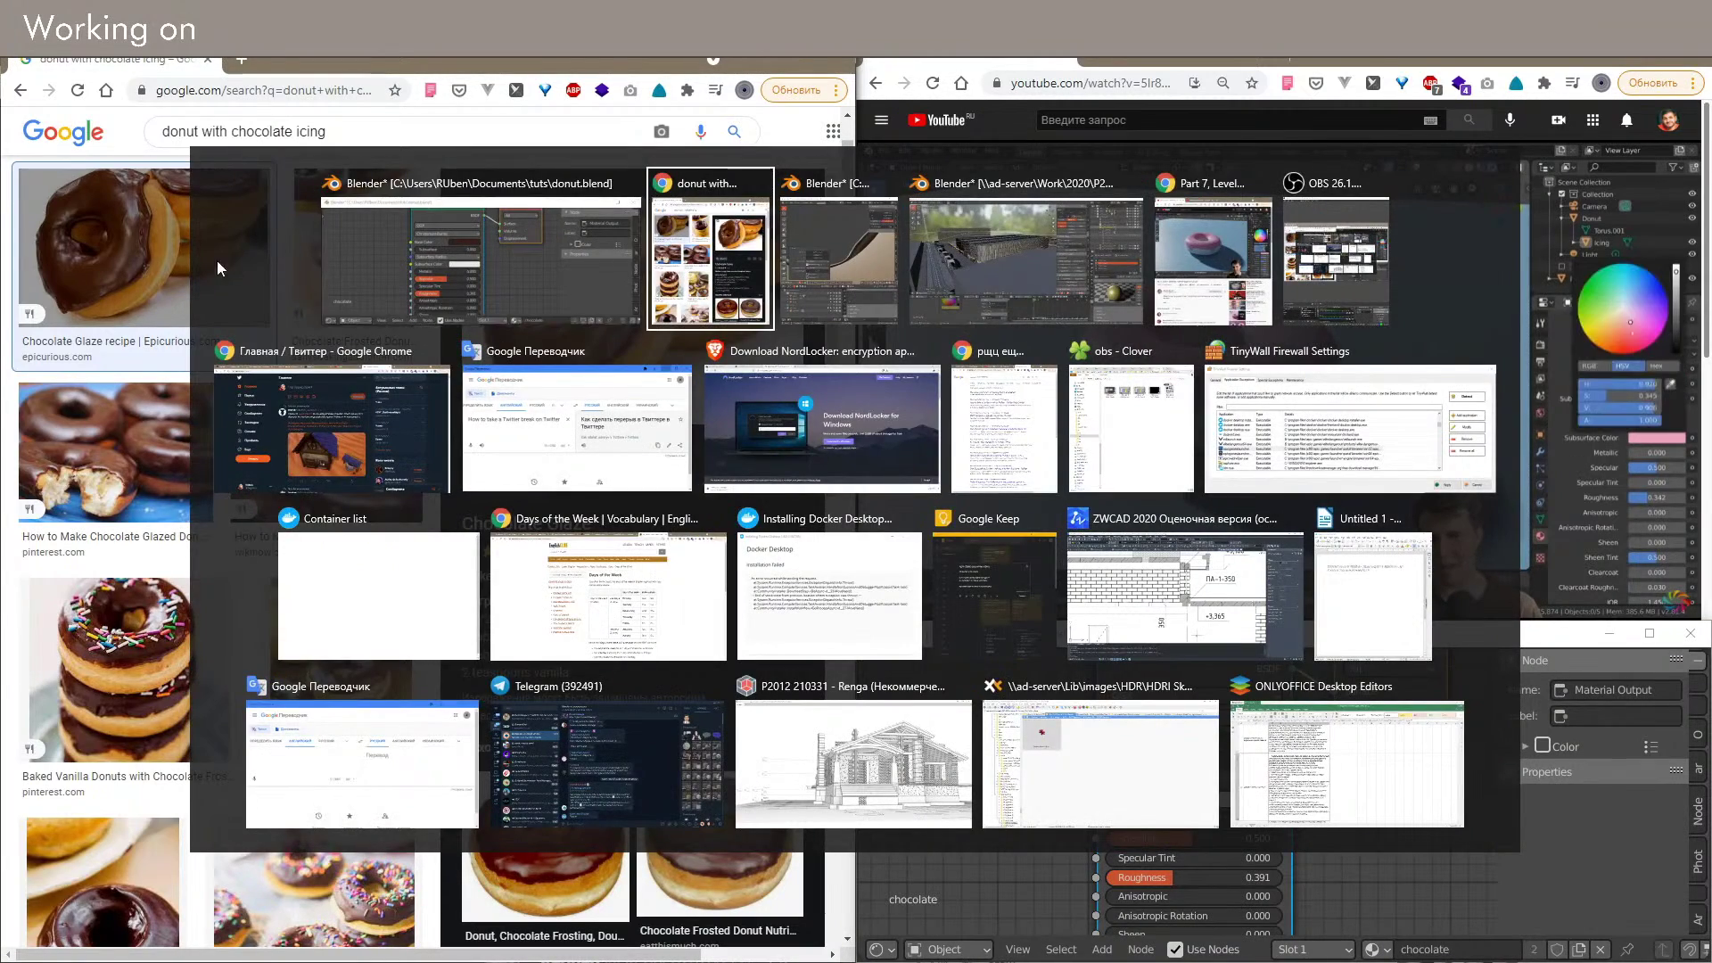
Step: Switch back to the Blender viewport and reshape the icing's inner edge by moving two vertices with proportional editing
key("alt+Tab")
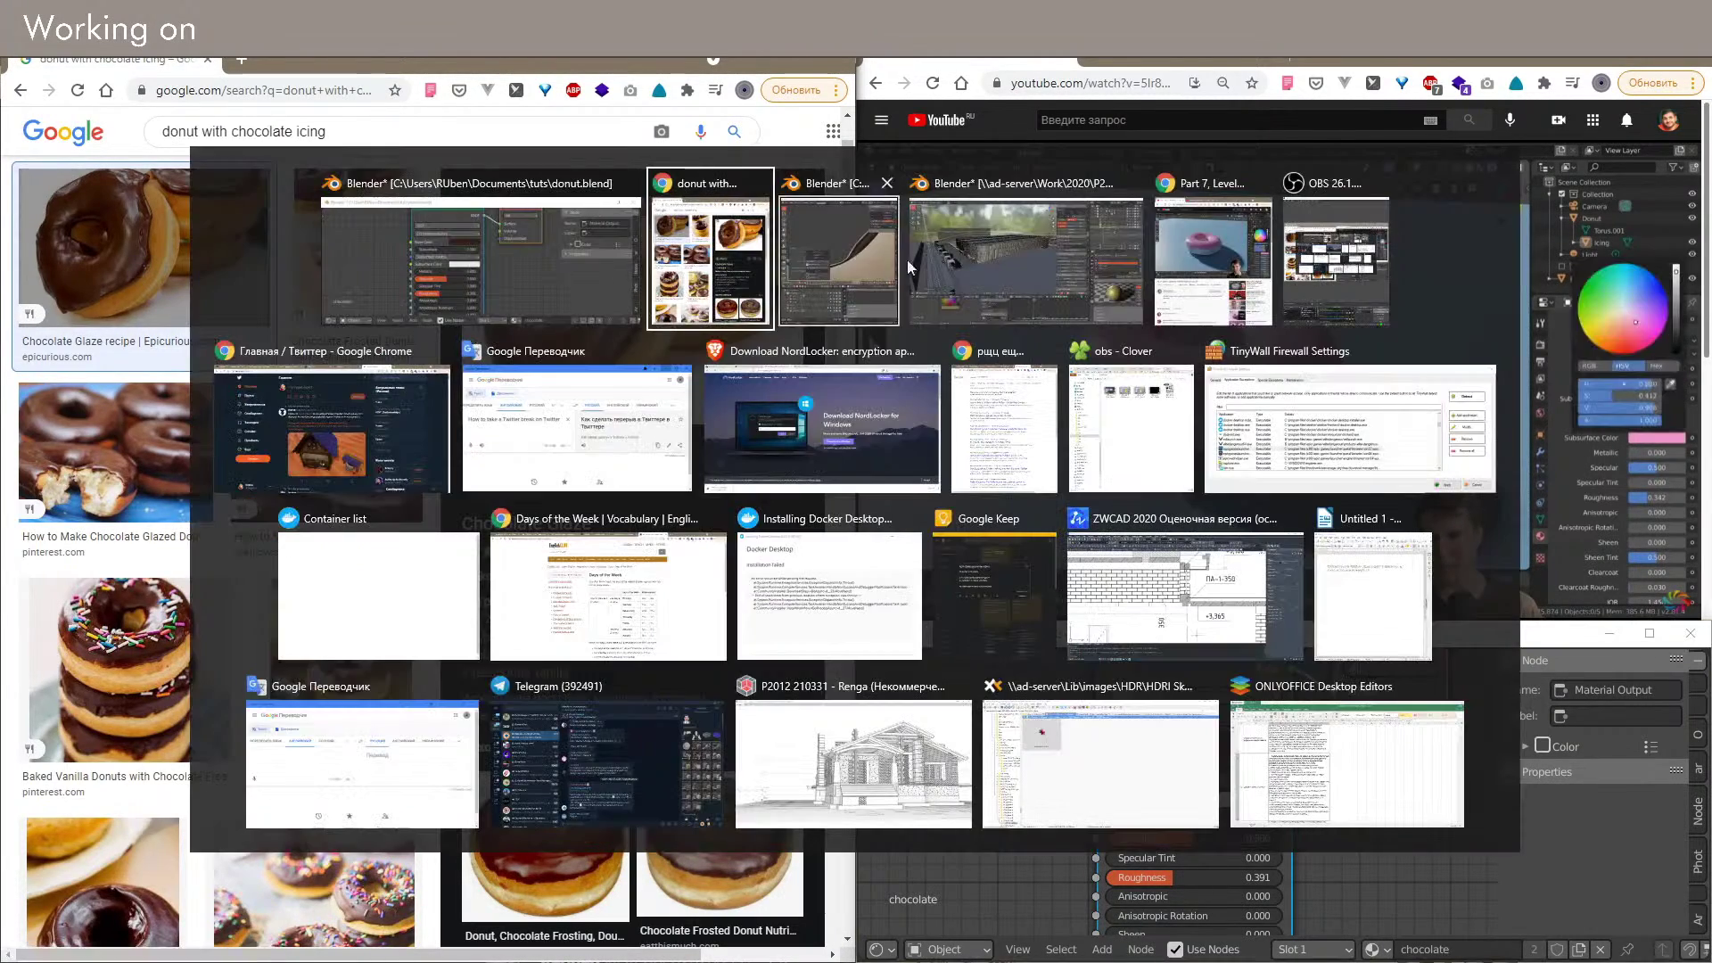
left_click(865, 266)
middle_click_drag(747, 312, 584, 355, "shift")
scroll(592, 441, "down", 3)
scroll(64, 556, "down", 1)
scroll(571, 375, "up", 5)
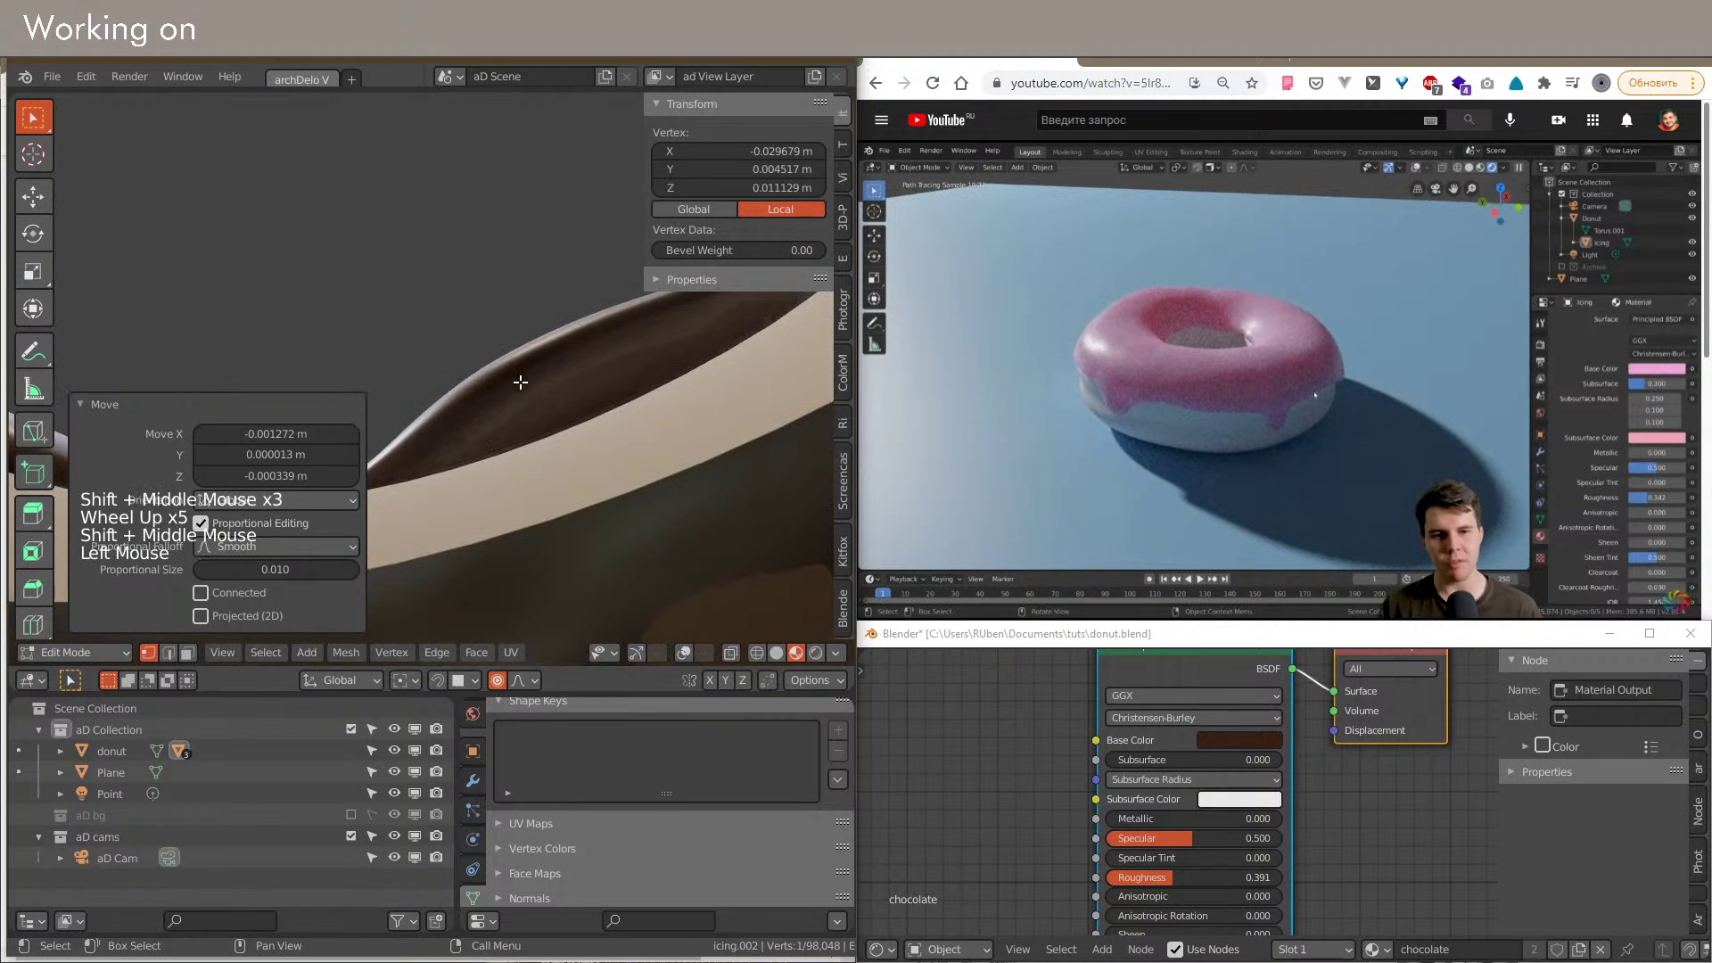
key("g")
left_click(458, 486)
middle_click_drag(458, 486, 463, 486)
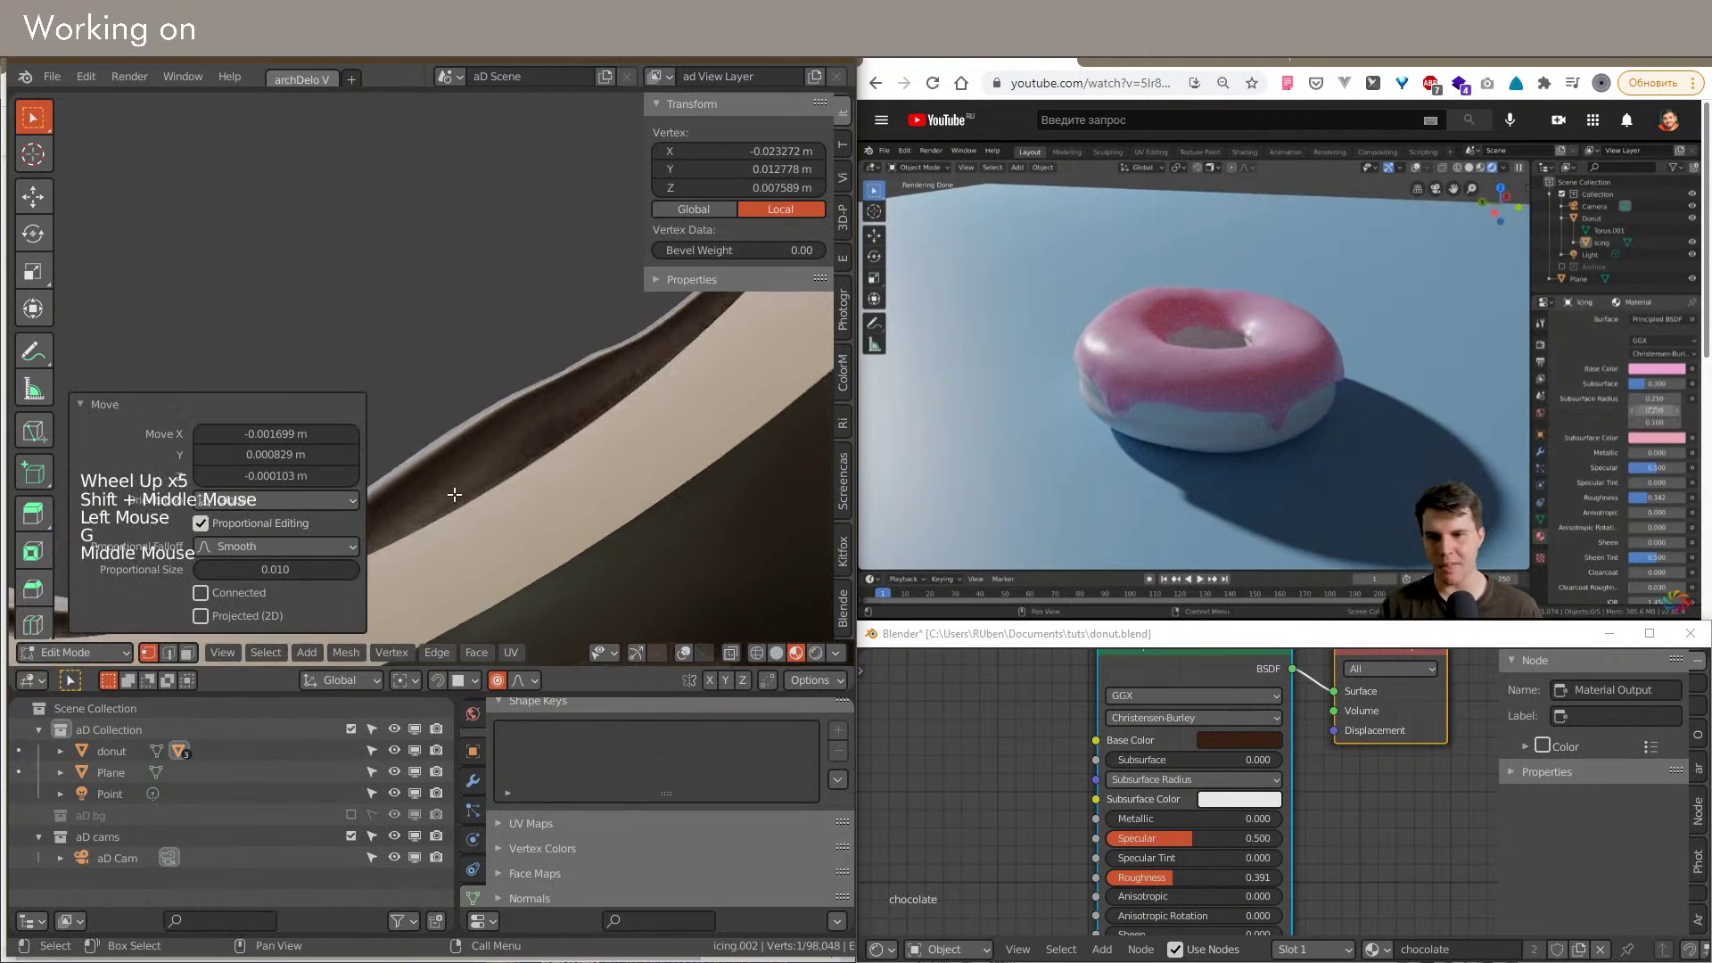
left_click(531, 426)
key("g")
middle_click_drag(535, 443, 475, 407, "shift")
Step: Examine the reshaped icing edge from several distances, toggling the wireframe display and the viewport overlays to compare
scroll(600, 439, "down", 2)
scroll(554, 463, "up", 2)
scroll(767, 486, "down", 2)
scroll(553, 424, "down", 2)
scroll(535, 553, "down", 2, "shift")
middle_click_drag(545, 496, 465, 559, "shift")
scroll(535, 571, "down", 1)
key("shift+z")
key("shift+z")
scroll(561, 535, "up", 4)
scroll(597, 477, "down", 2)
scroll(599, 536, "down", 4)
scroll(575, 530, "up", 4)
scroll(564, 524, "down", 2)
key("shift+alt+z")
key("shift+alt+z")
Step: Leave Edit Mode on the icing and frame the whole donut in the viewport
key("Tab")
scroll(564, 510, "up", 2)
middle_click_drag(564, 502, 446, 530, "shift")
scroll(447, 515, "down", 3)
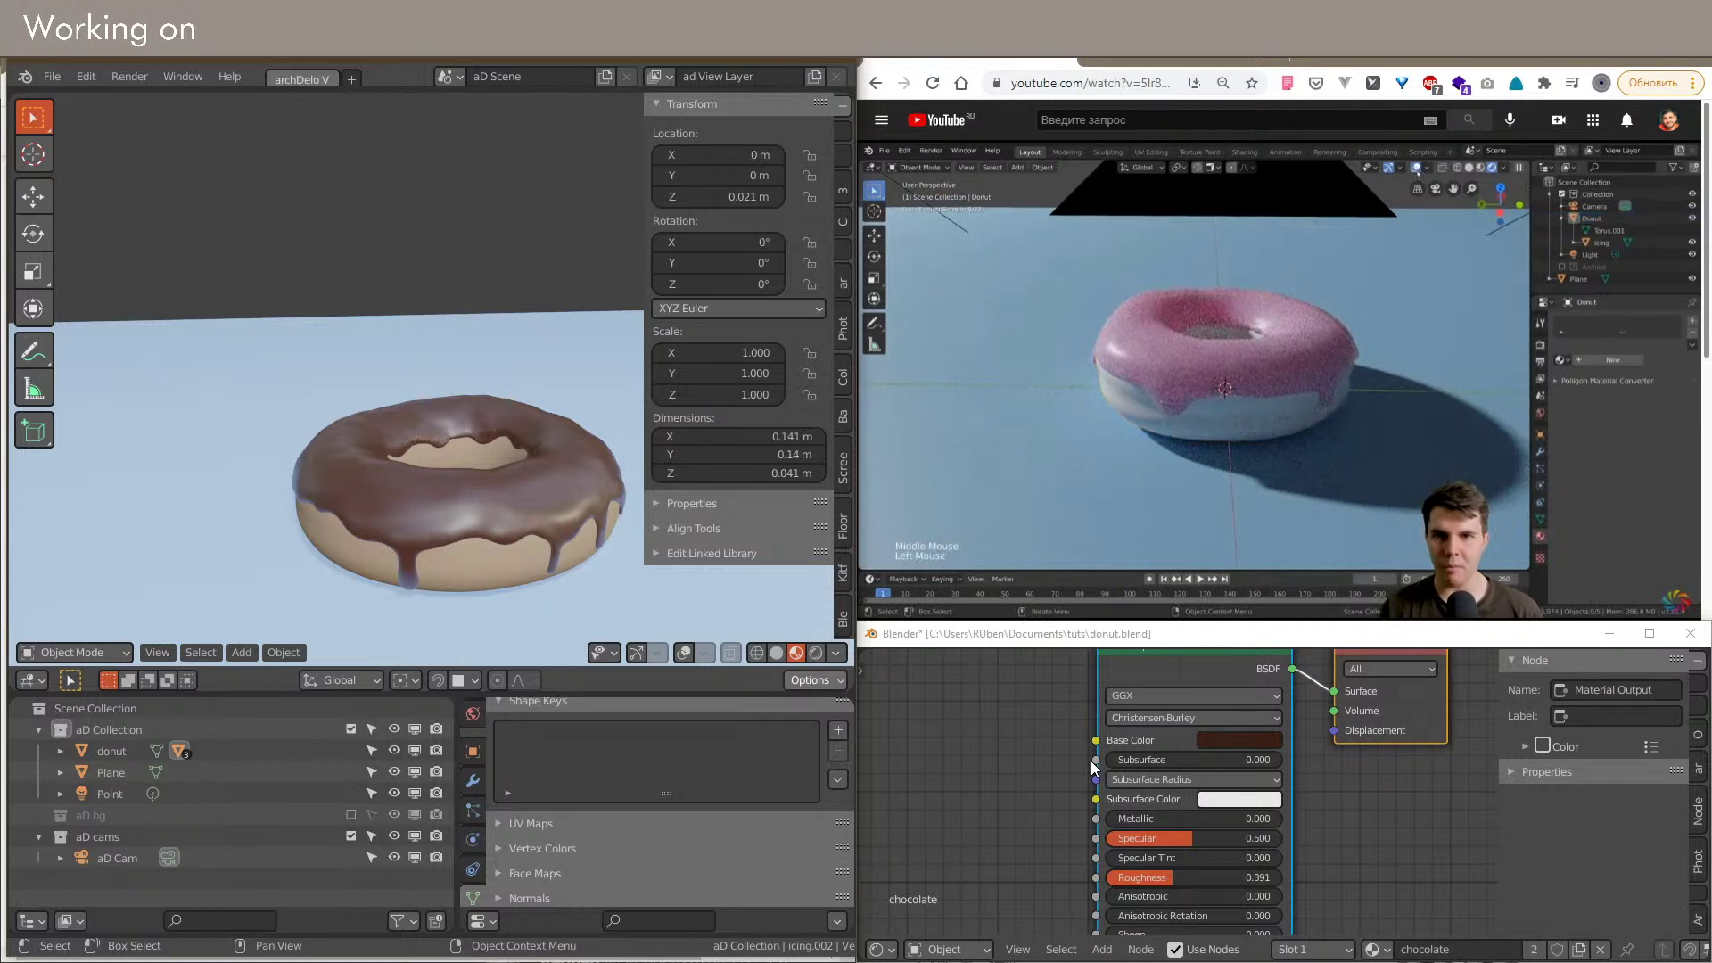
Step: Select the donut dough and change its base colour to a lighter, less saturated beige
left_click(456, 564)
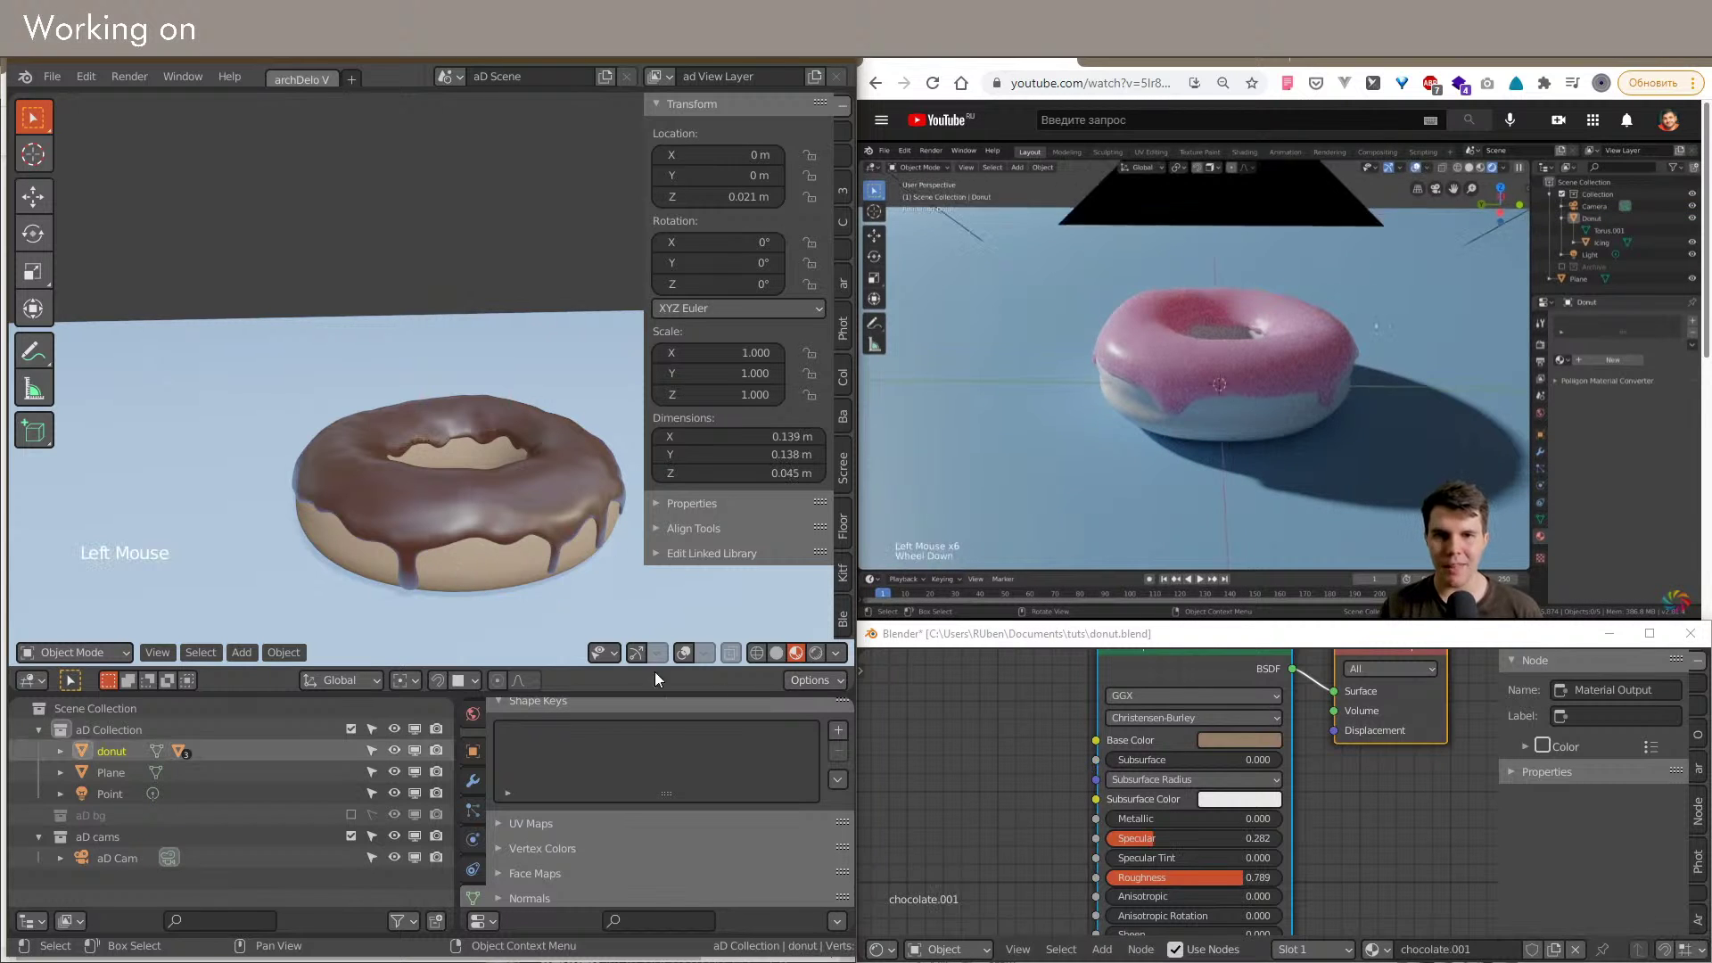
left_click(1248, 740)
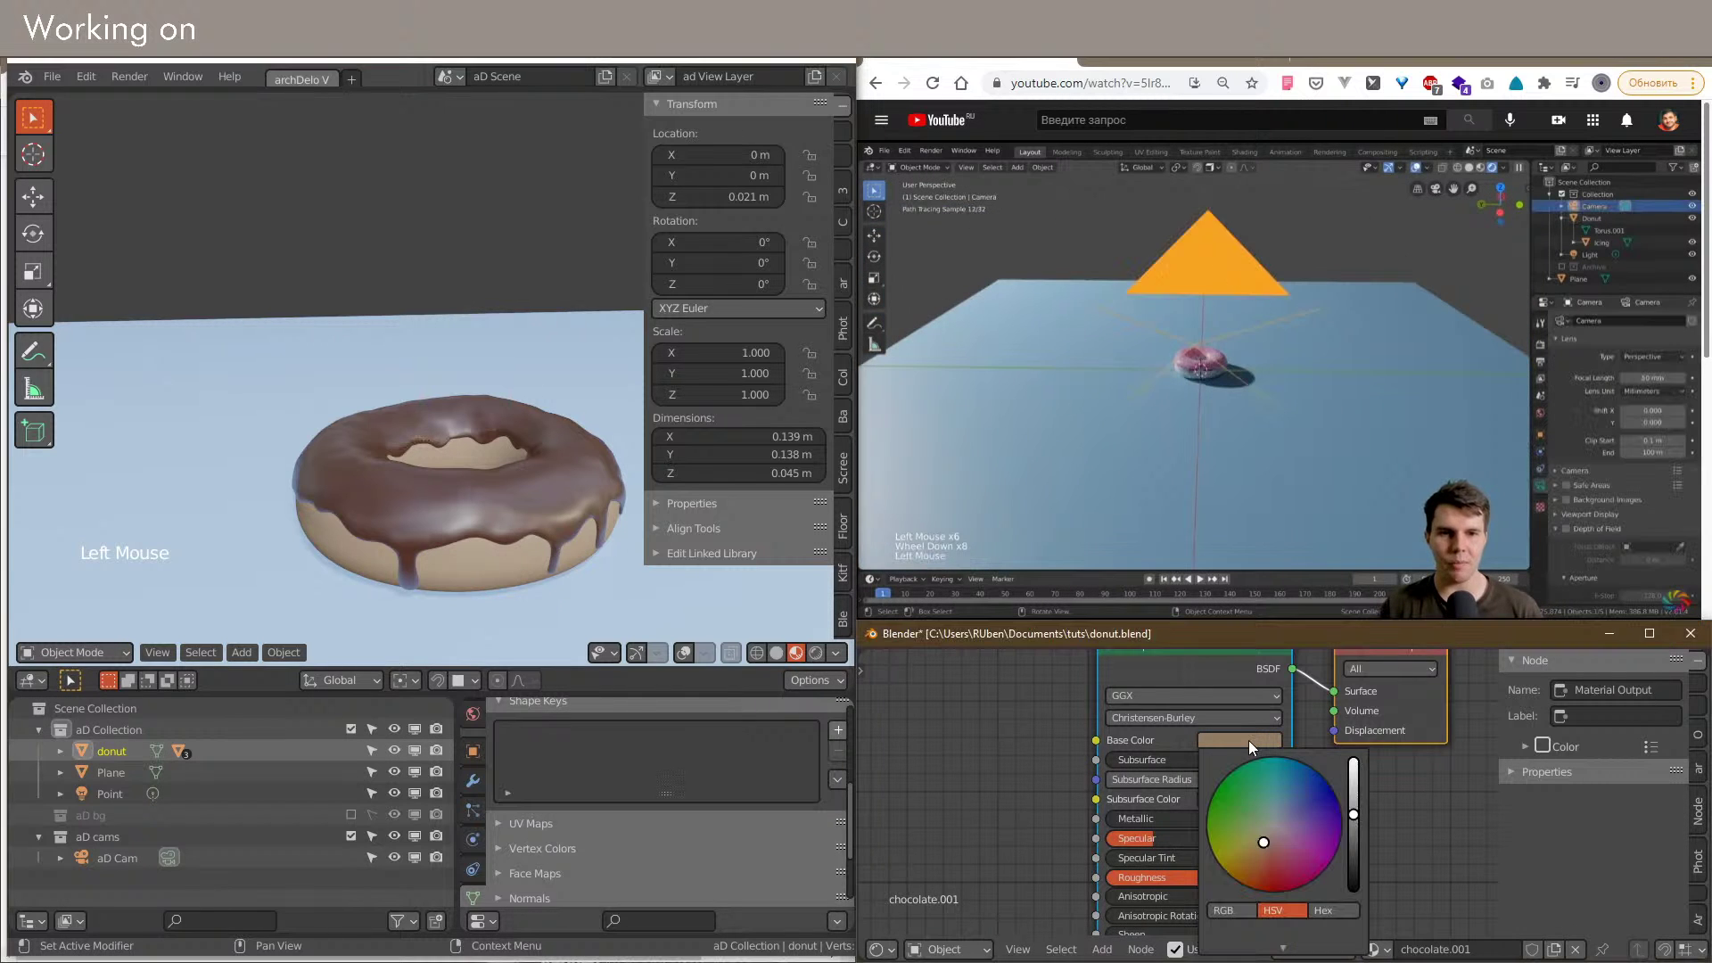
left_click(1355, 797)
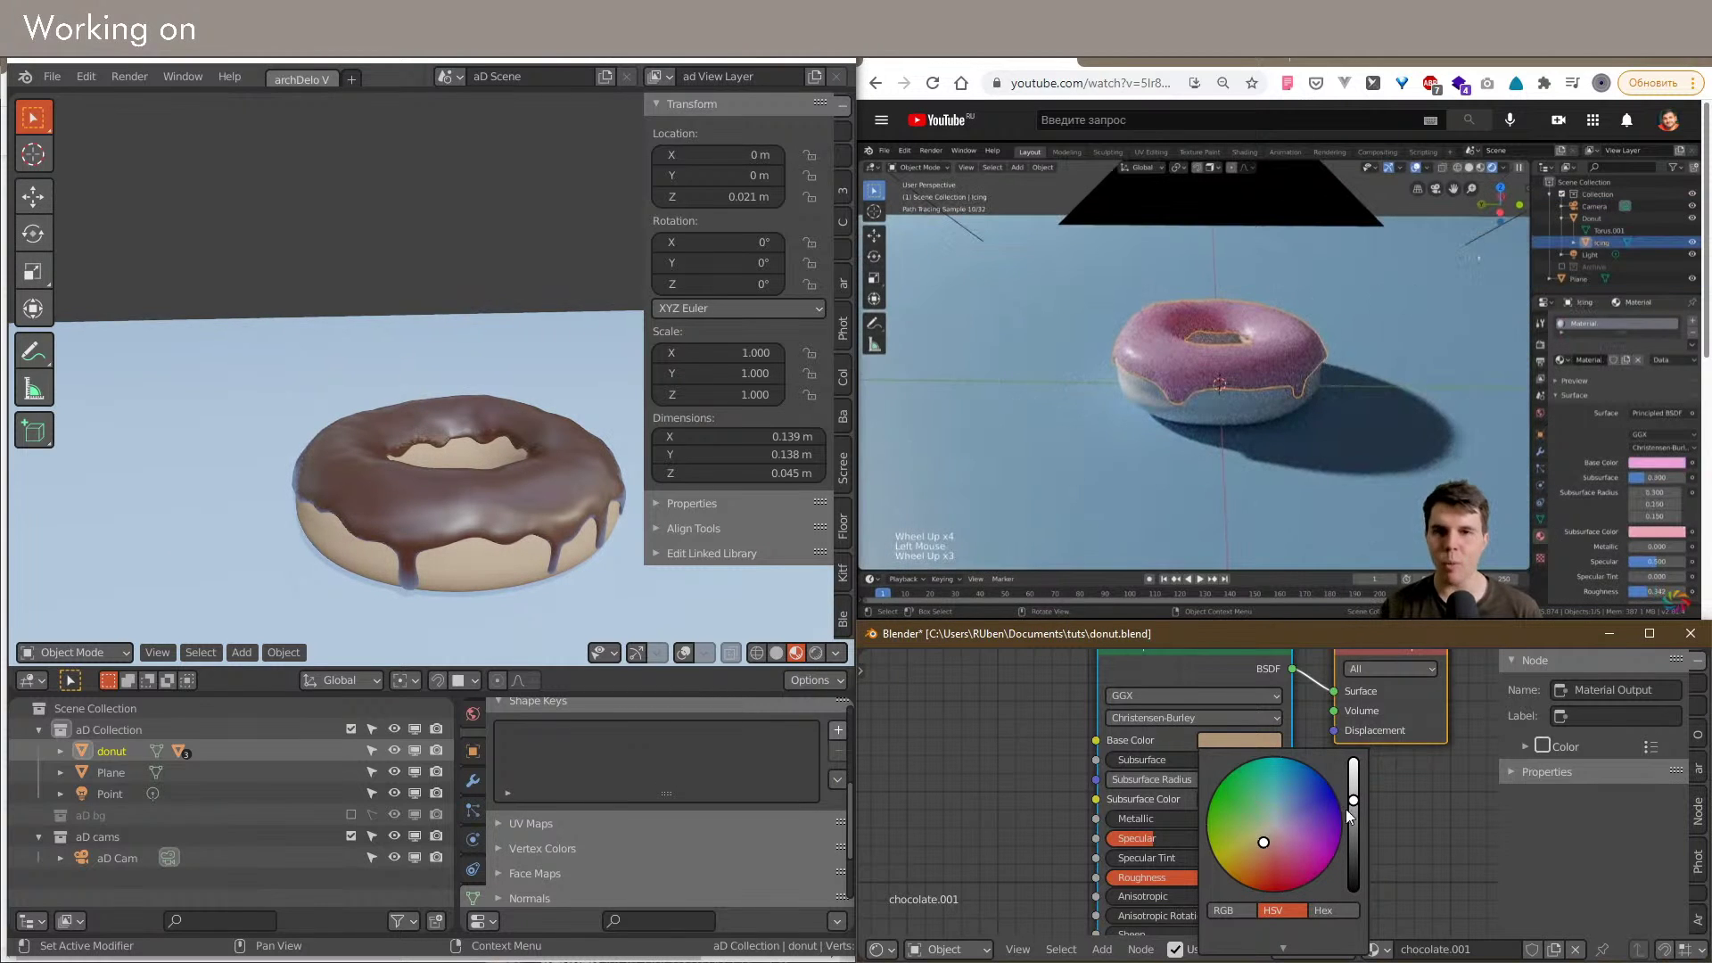
left_click(1231, 740)
scroll(1061, 725, "down", 1)
left_click(1204, 742)
left_click_drag(1228, 904, 1212, 905)
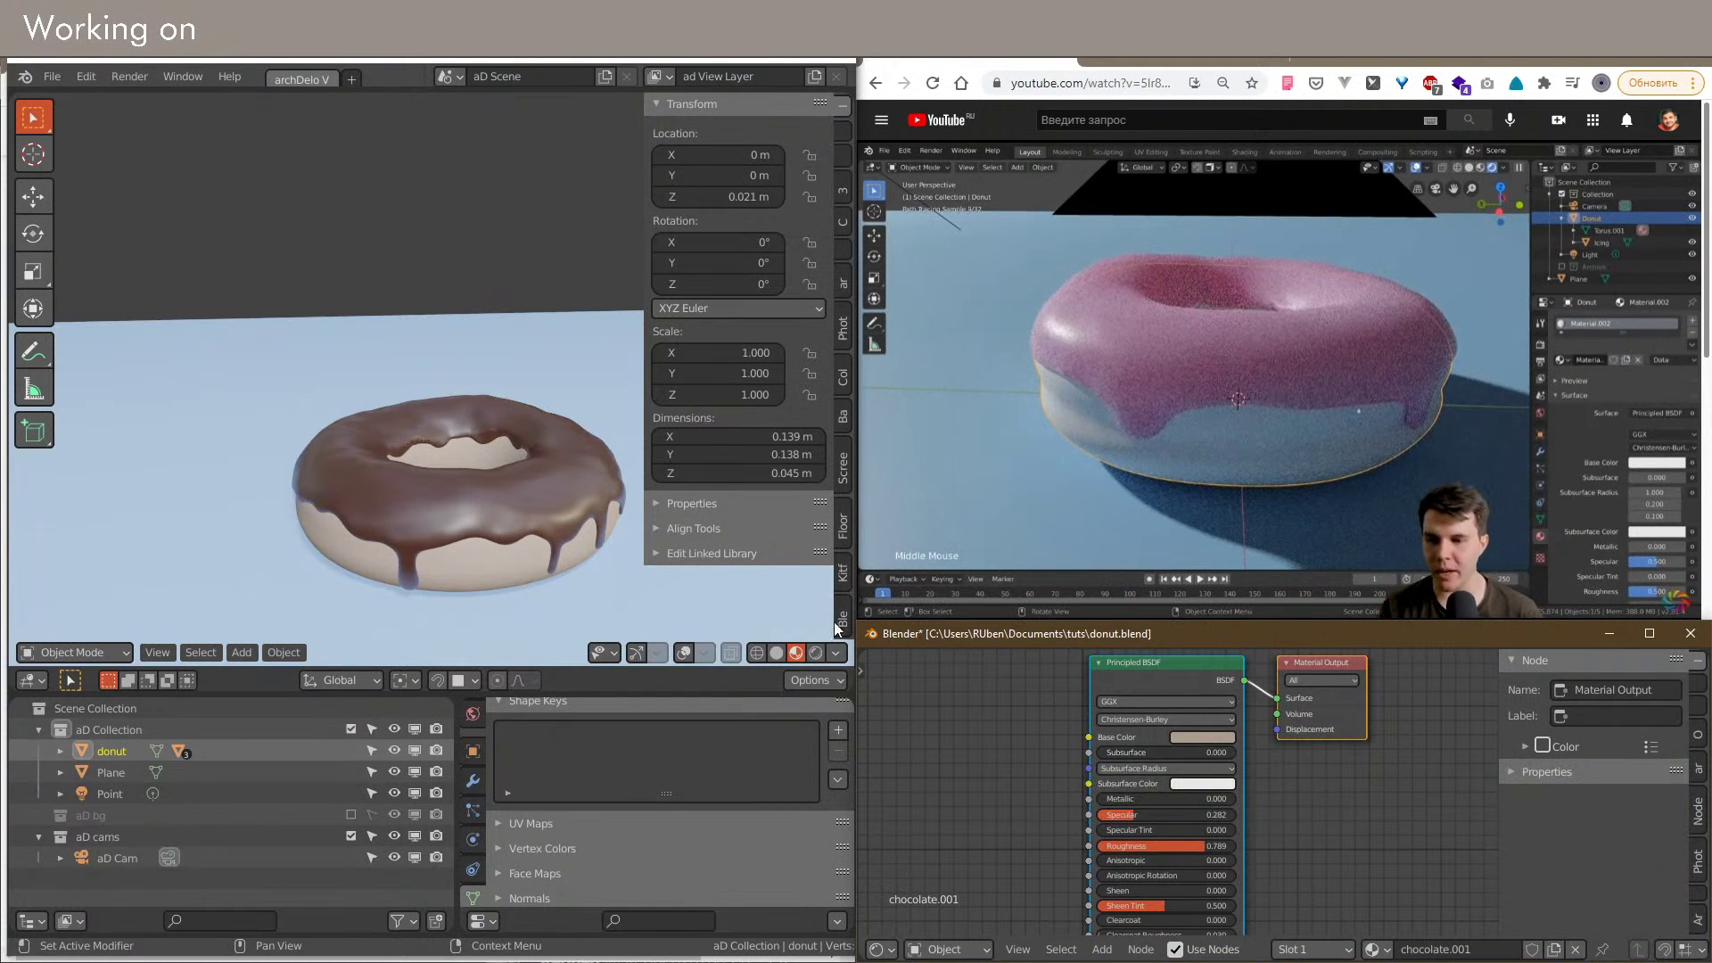
Step: Select the icing, raise its material's Subsurface to 0.203 and change its brown base colour to magenta
left_click(512, 476)
scroll(1178, 785, "up", 2)
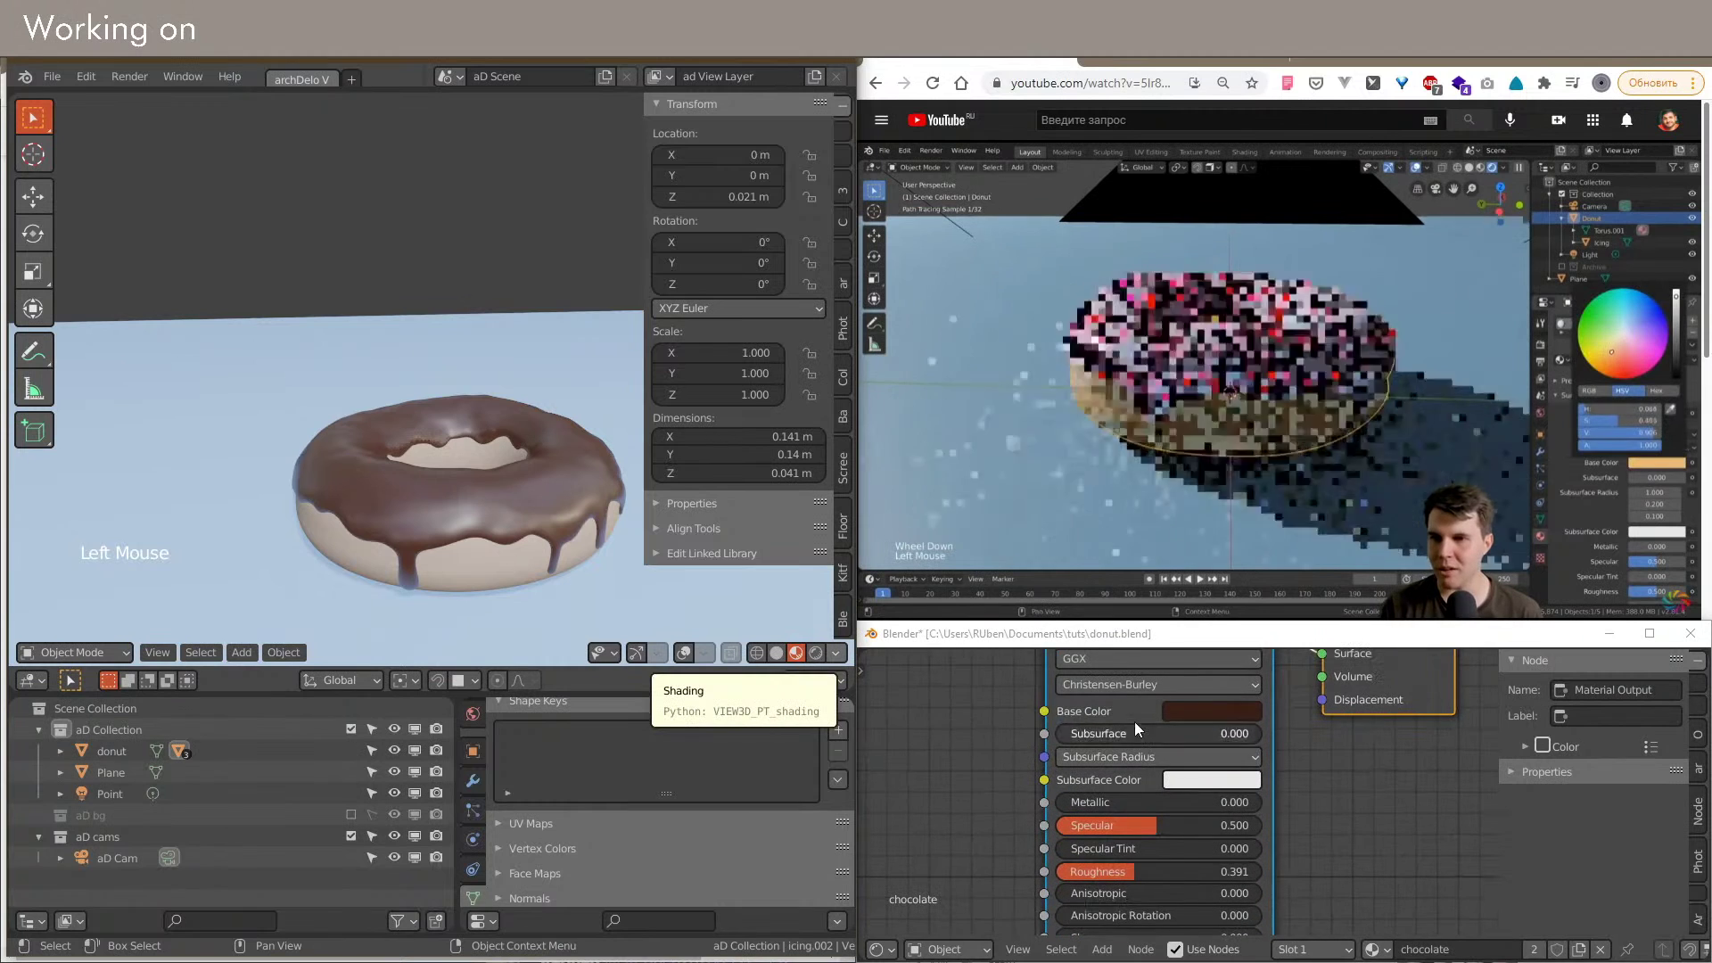
mouse_move(1129, 731)
left_mouse_down()
mouse_move(1151, 731)
mouse_move(1098, 733)
left_mouse_up()
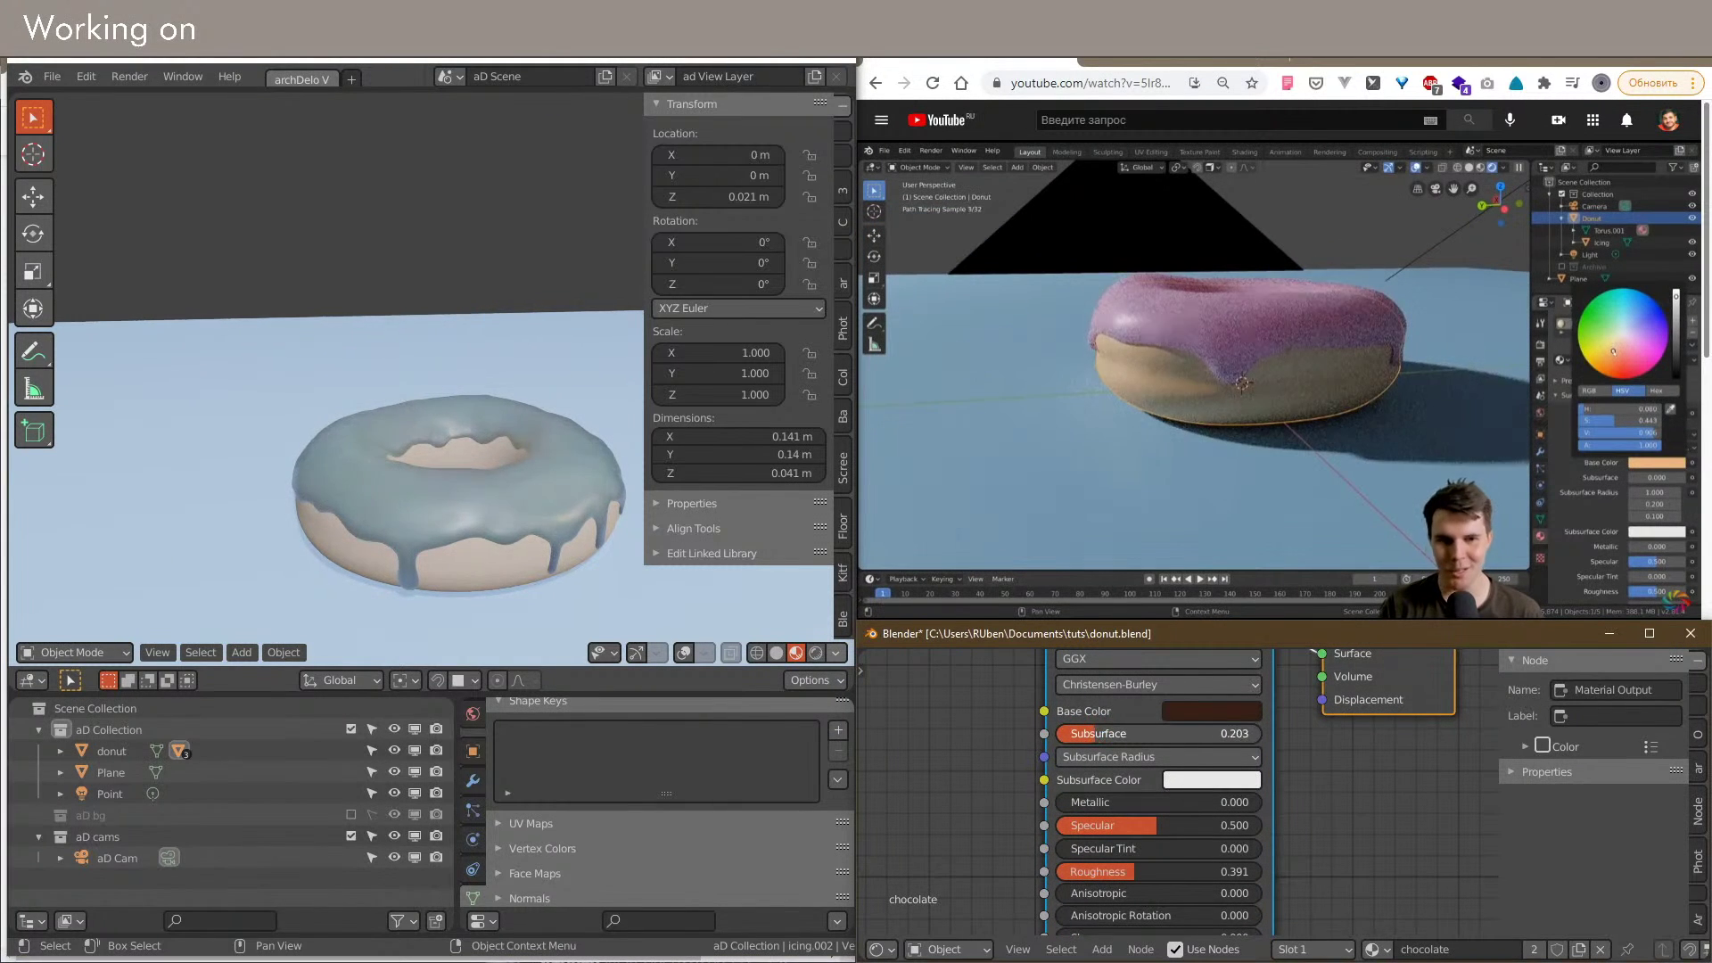
left_click(1169, 710)
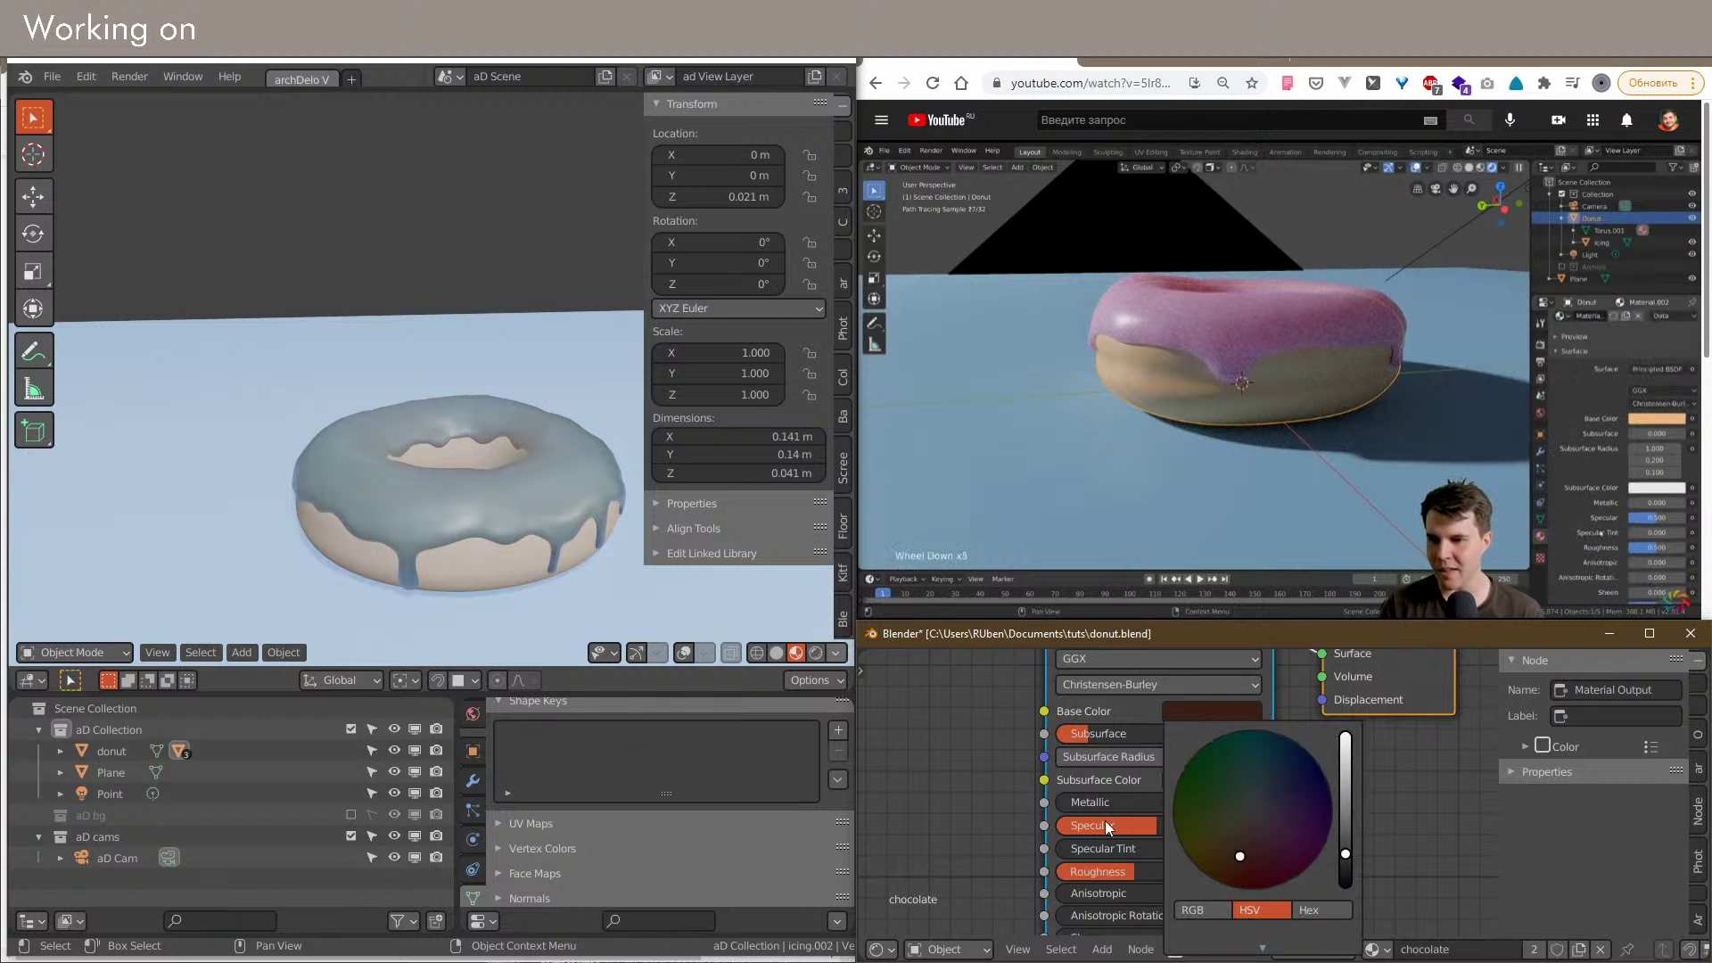
scroll(979, 737, "down", 1)
scroll(979, 736, "down", 1)
left_click(1123, 730)
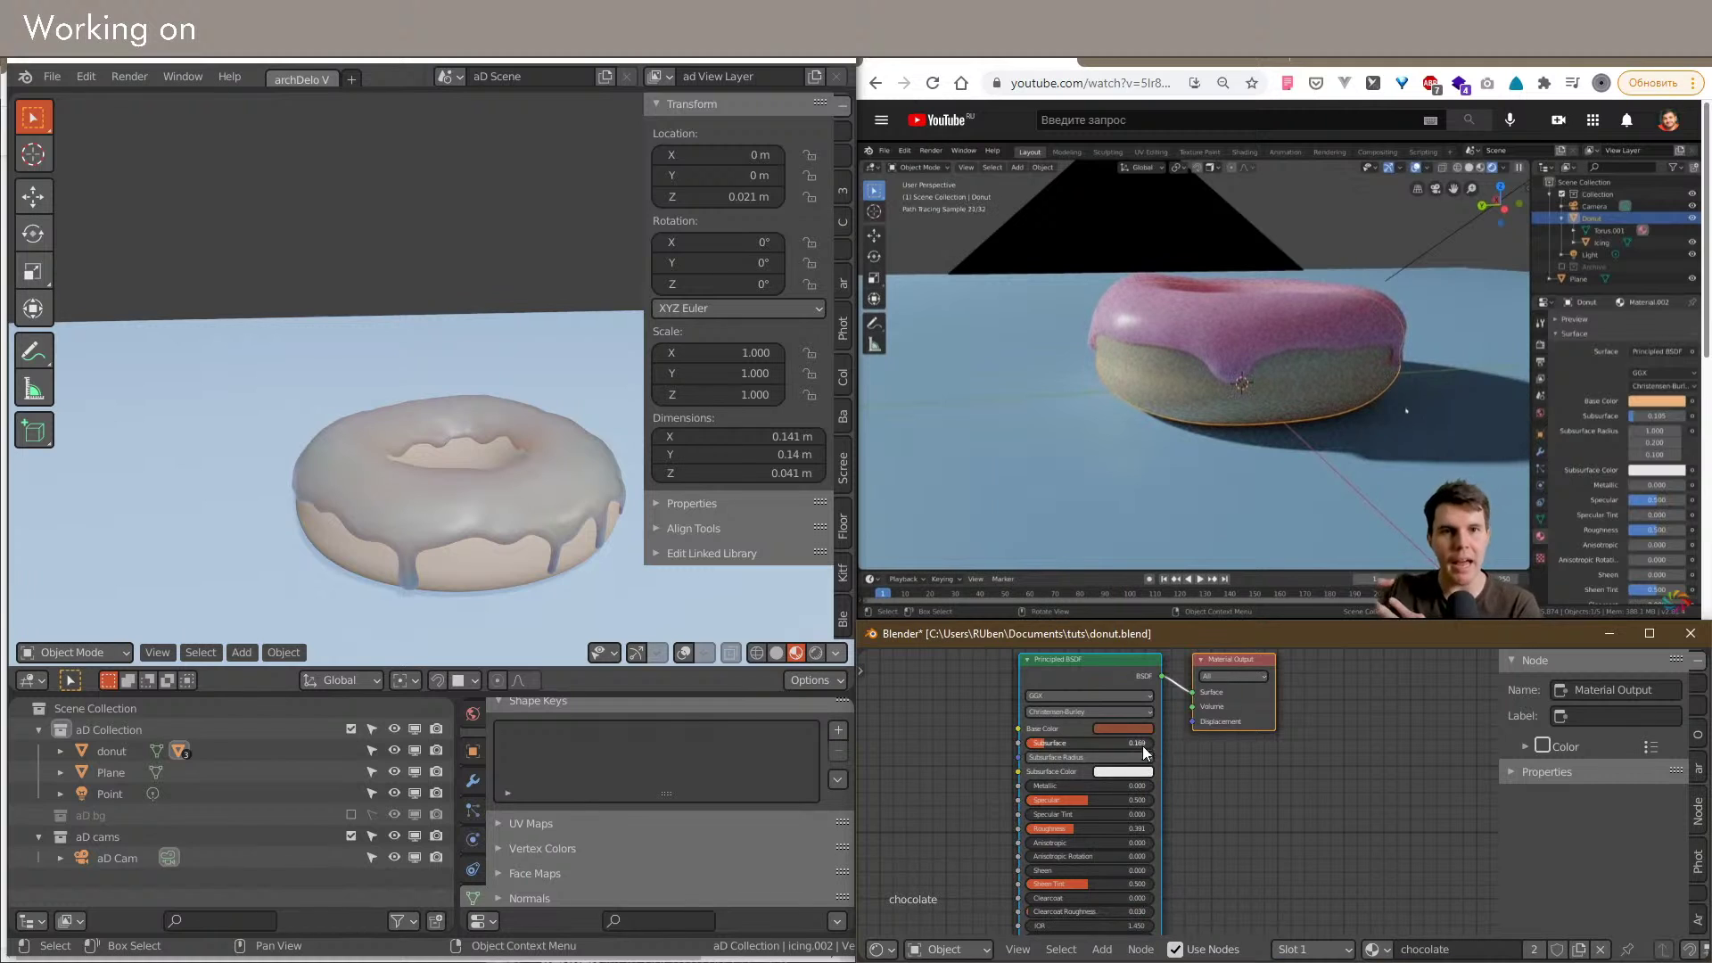
left_click(1136, 733)
left_click_drag(1143, 810, 1168, 812)
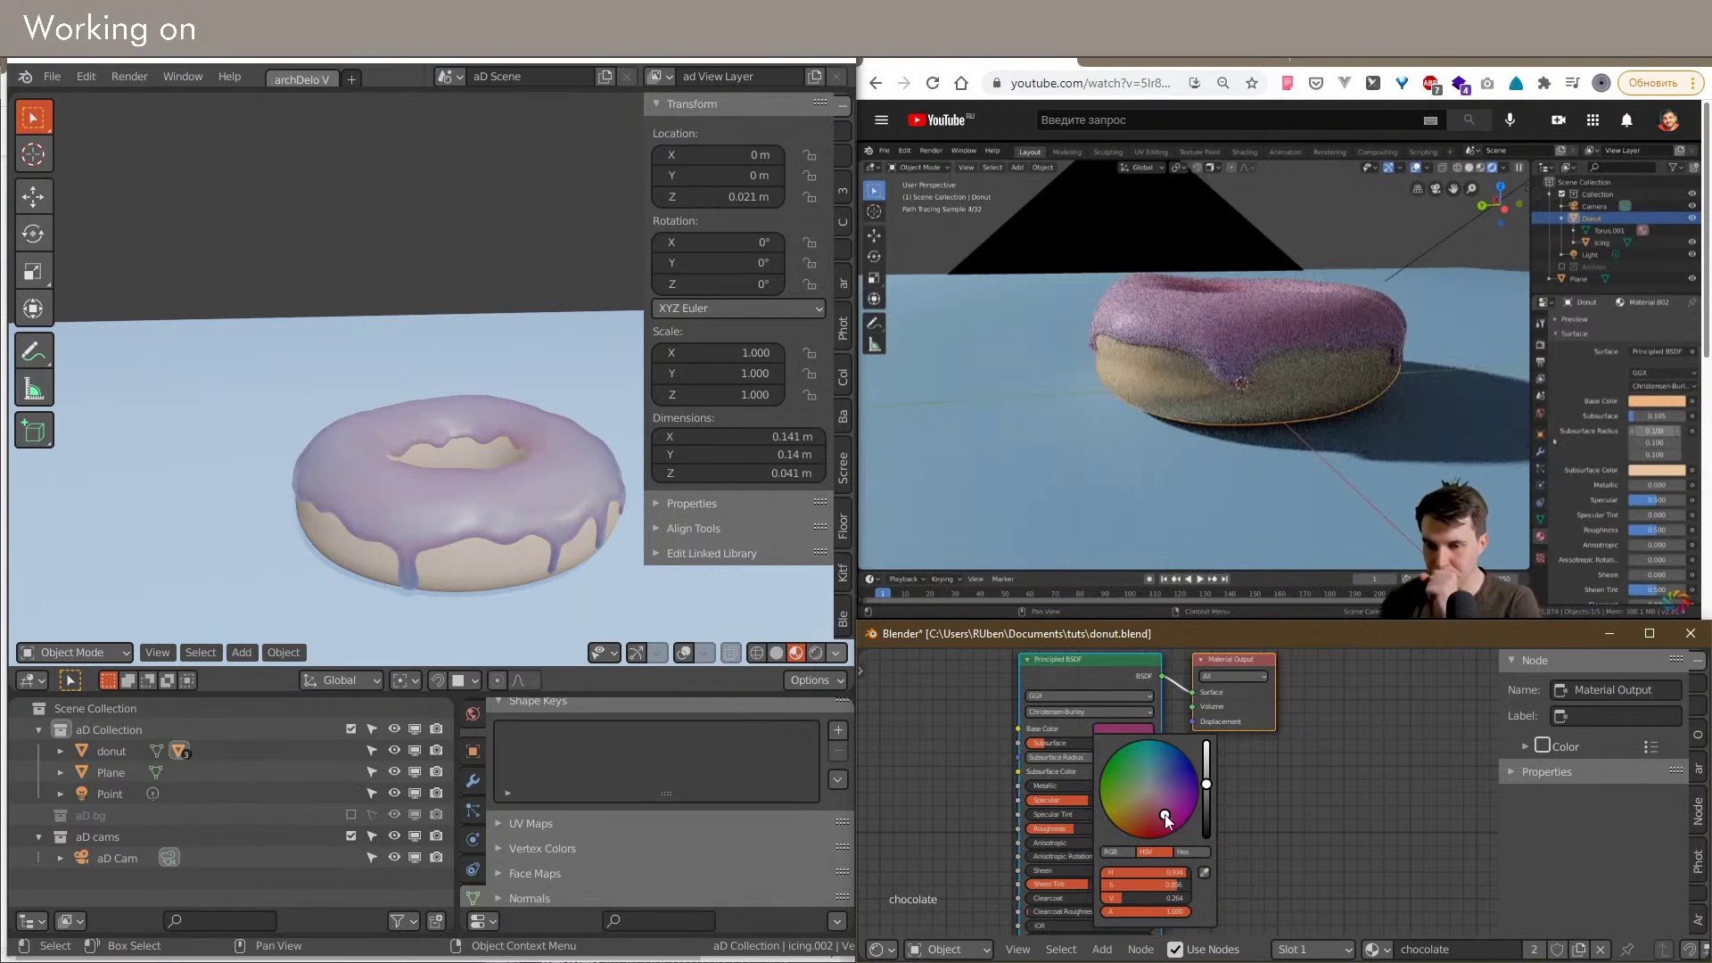
Step: Reduce the icing's Subsurface to 0.081 and lower the first Subsurface Radius value
mouse_move(1056, 744)
left_mouse_down()
mouse_move(1174, 744)
mouse_move(1036, 743)
left_mouse_up()
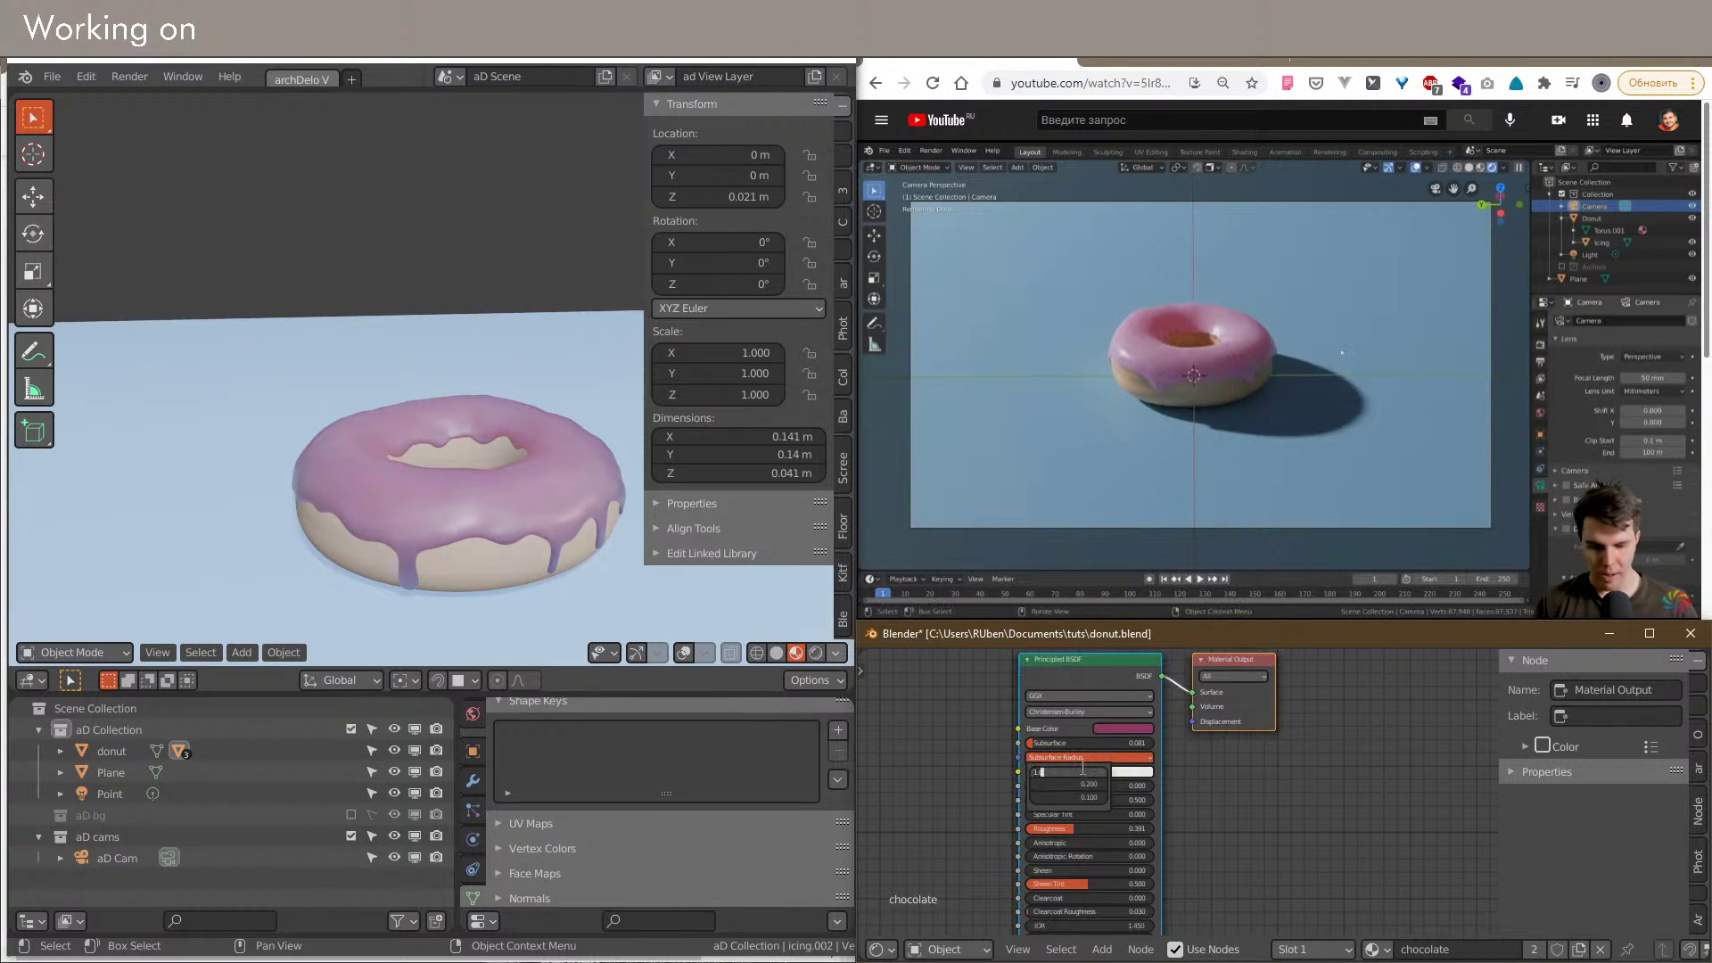
key("BackSpace")
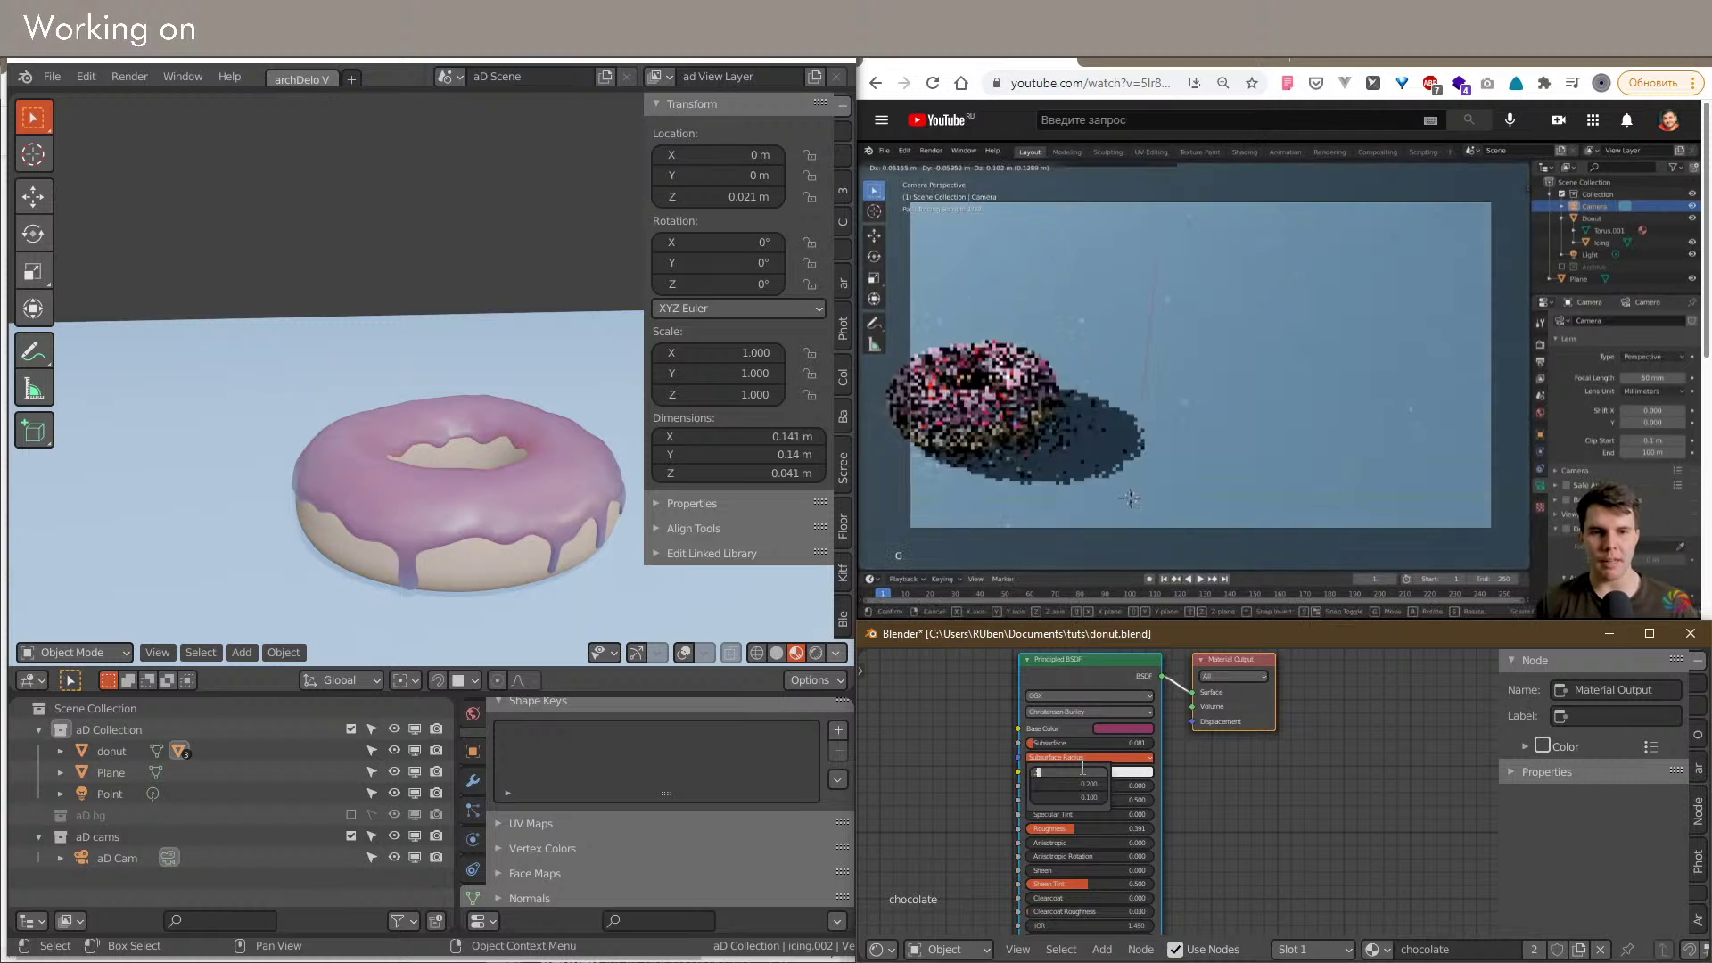
key("Return")
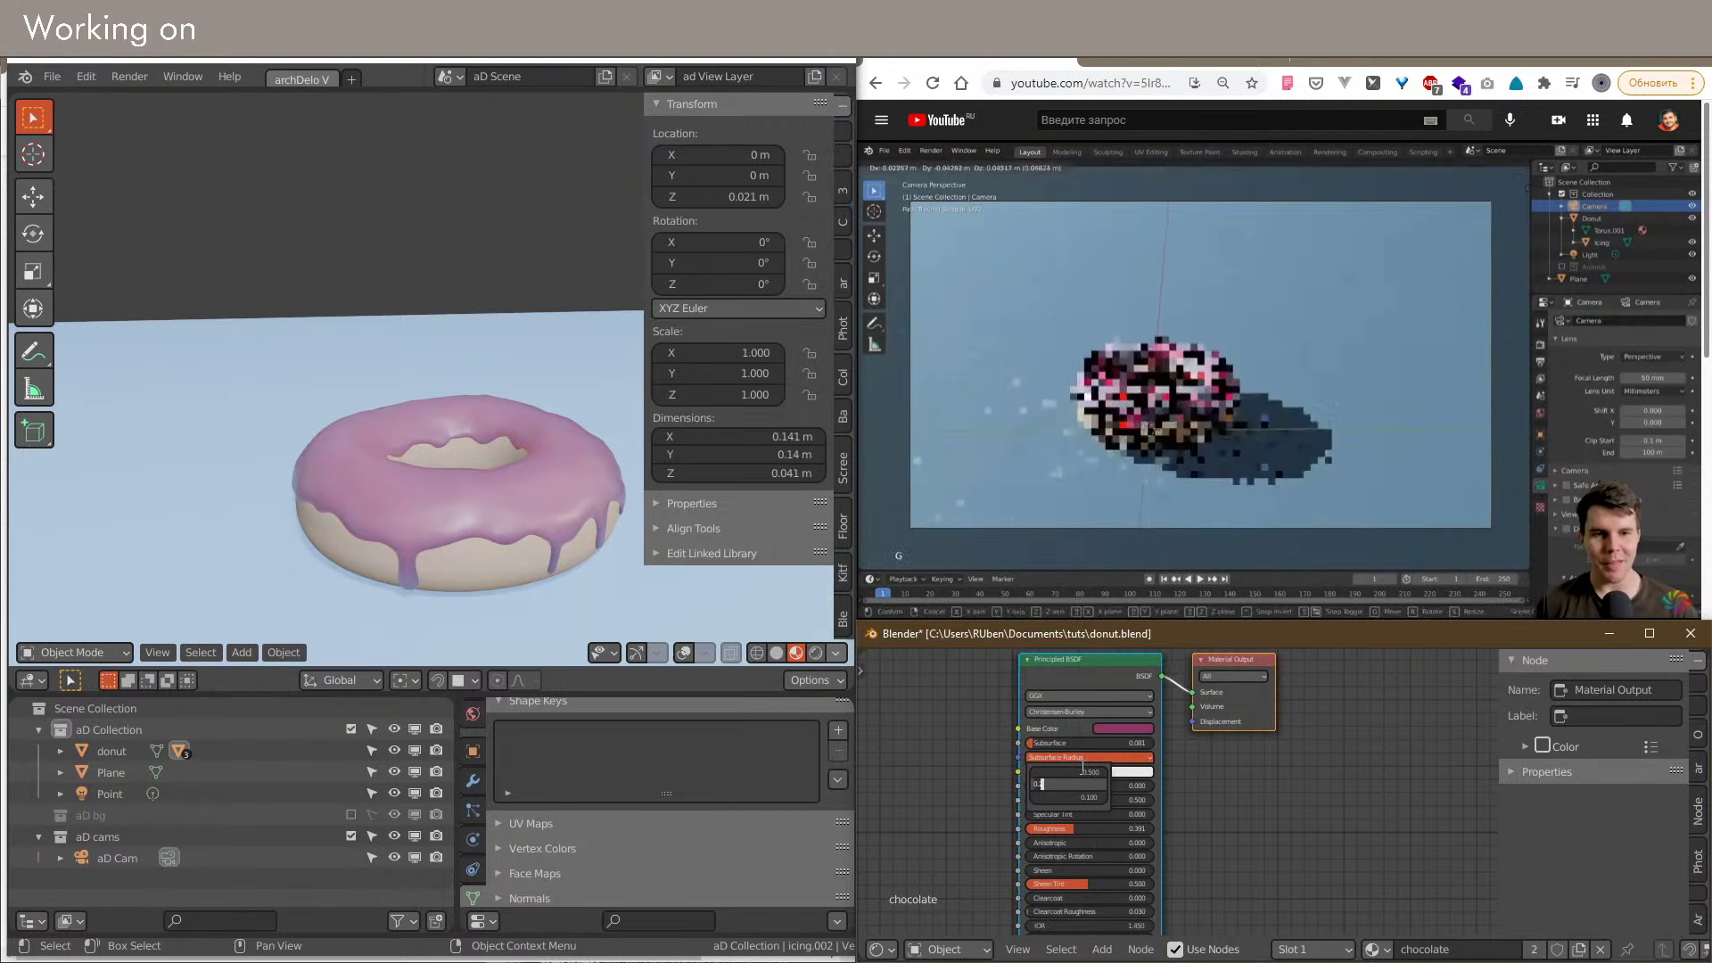
Step: Set the icing's Subsurface to 0.148, copy the base colour to the Subsurface Color and lighten it to pale pink
scroll(1126, 758, "up", 2)
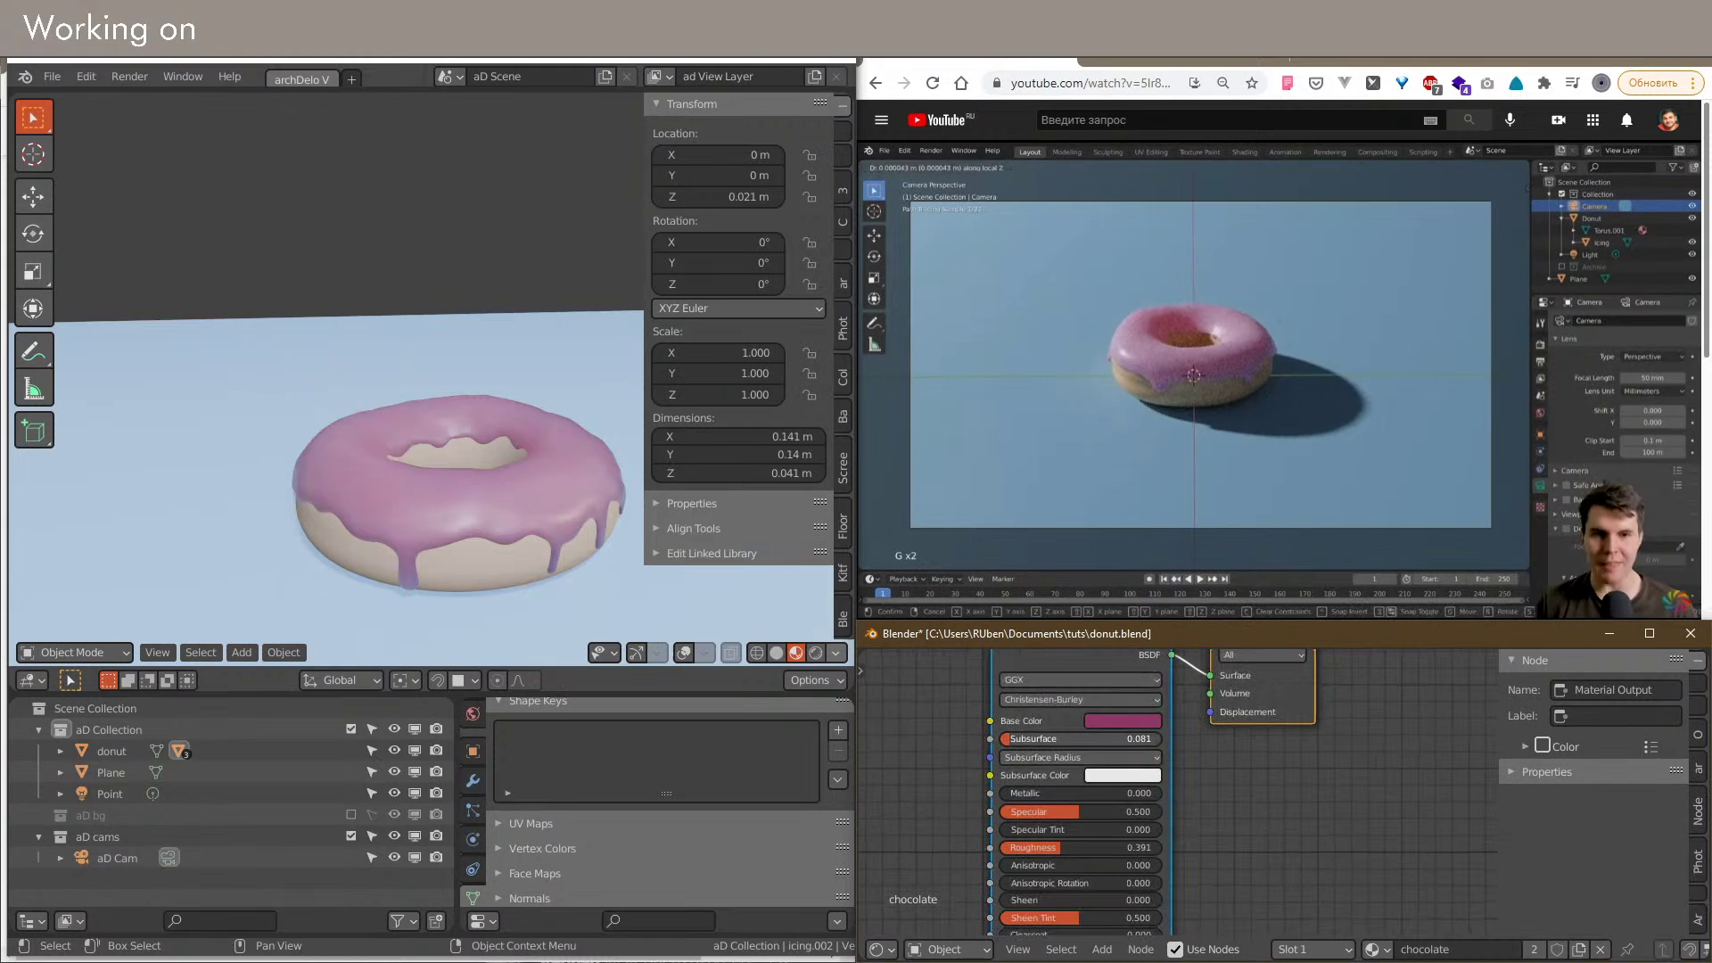
left_click_drag(1104, 720, 1116, 770)
left_click(1116, 770)
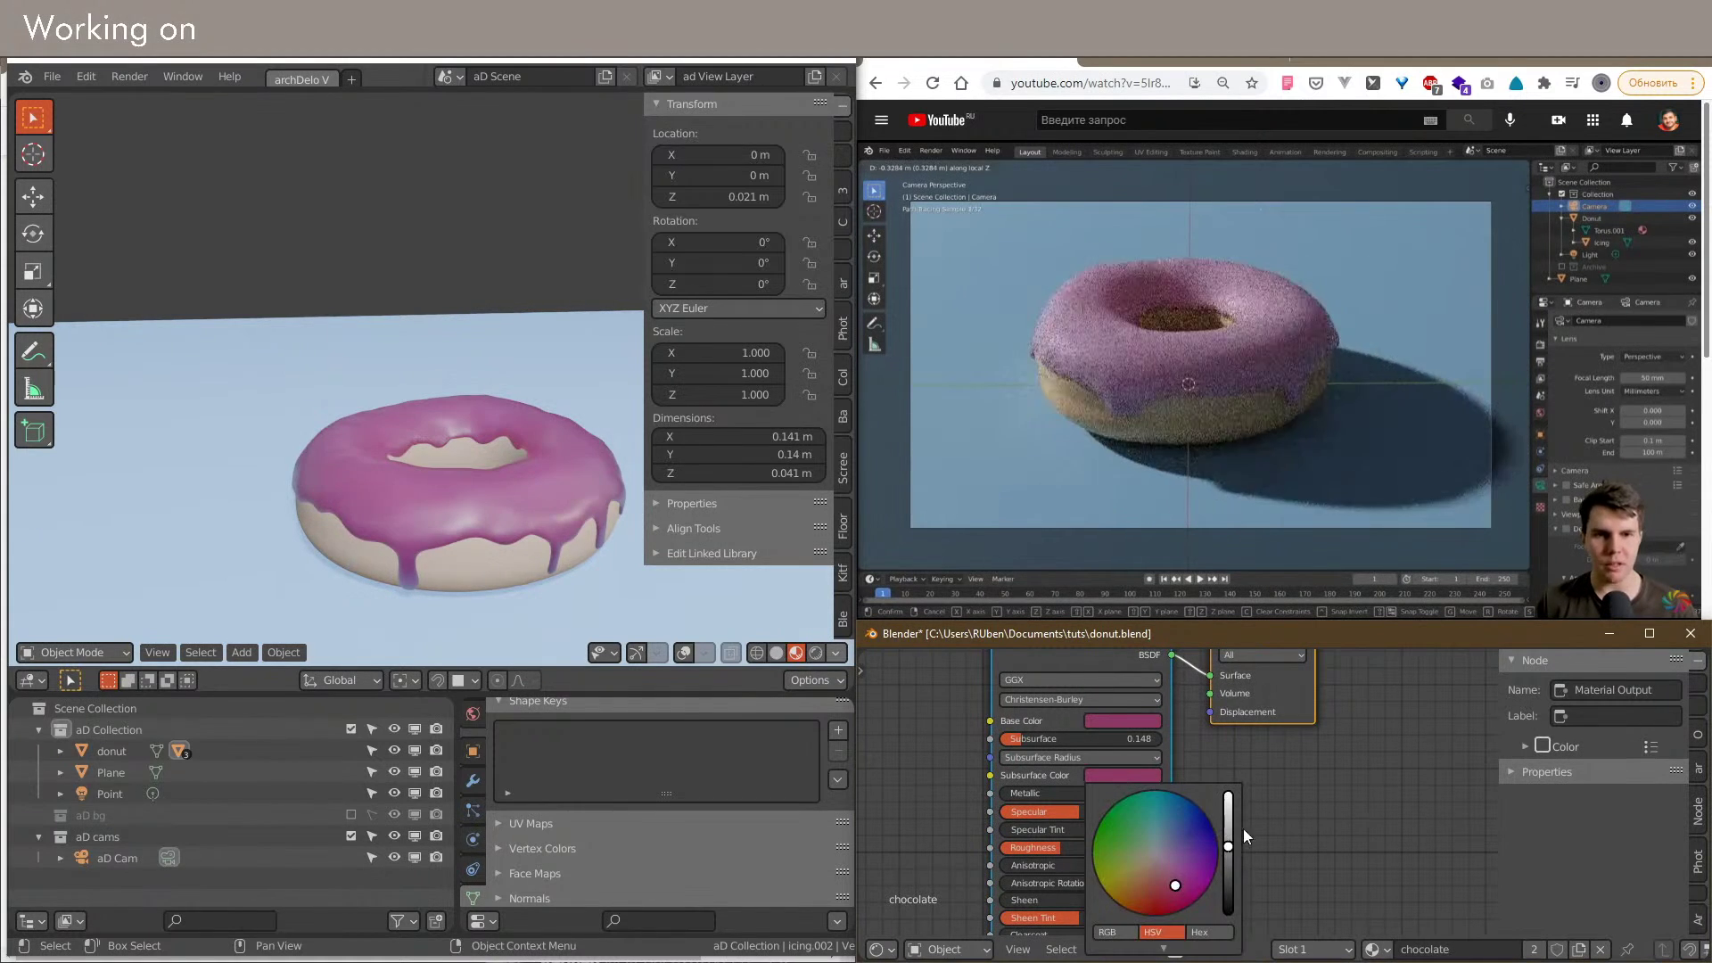
left_click_drag(1180, 875, 1161, 870)
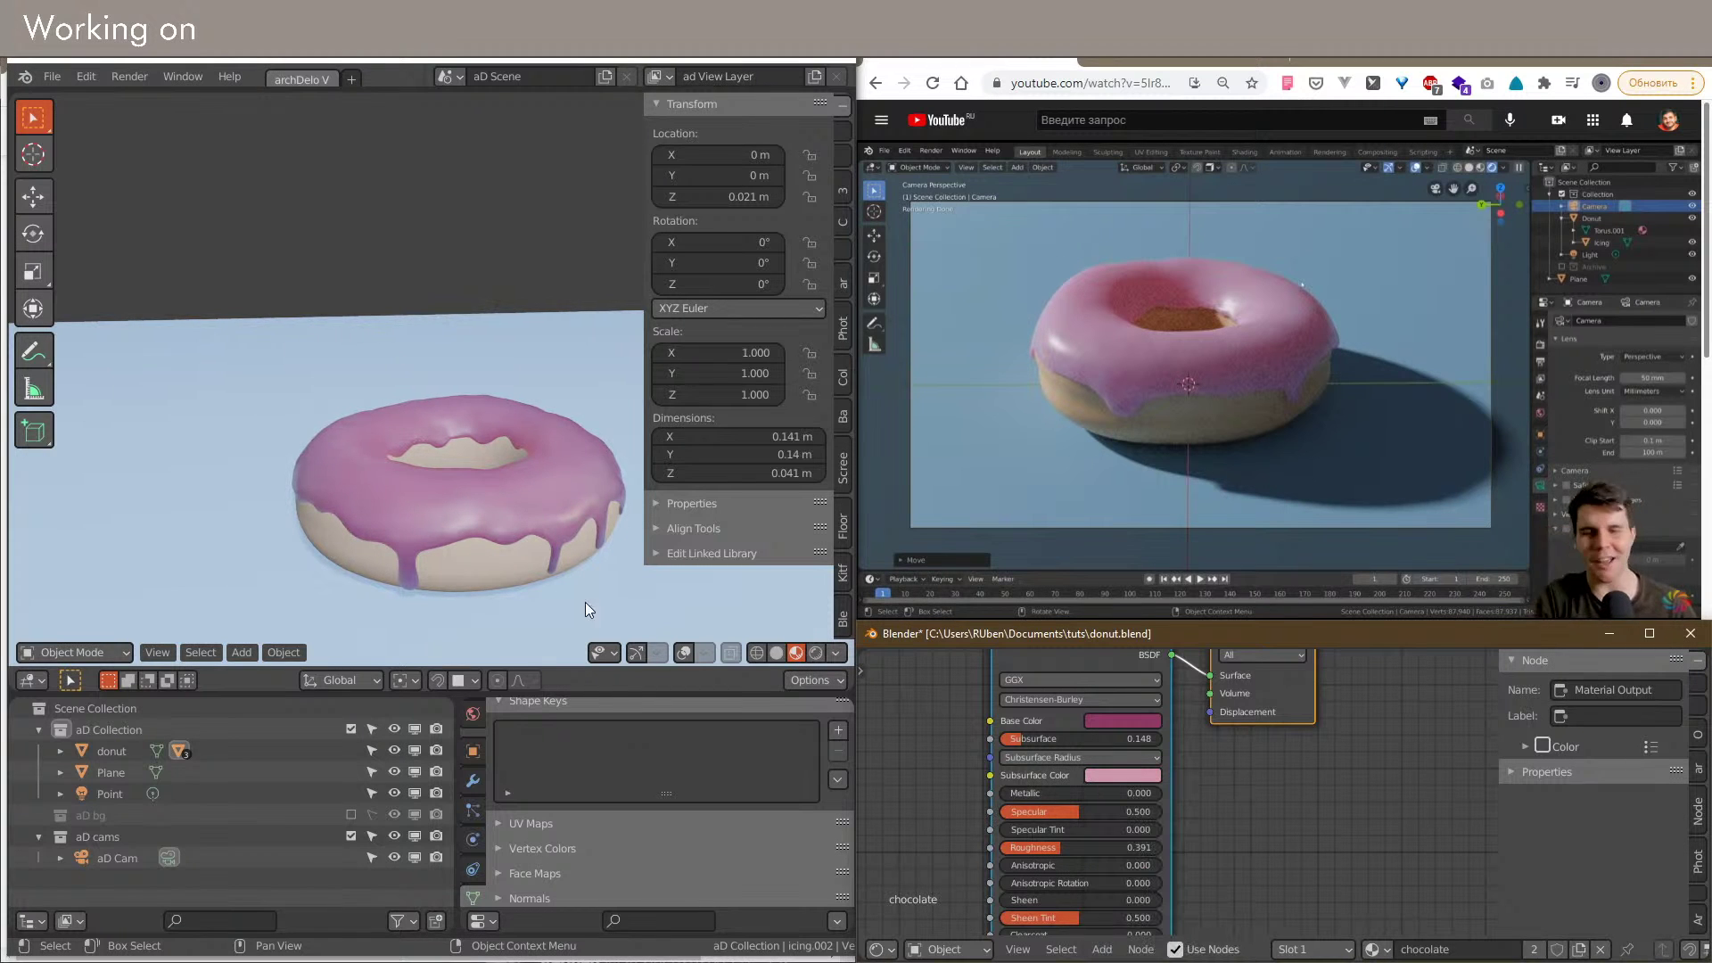
Step: Preview the pink icing up close in rendered shading, select the donut dough and return to Material Preview shading
left_click(816, 654)
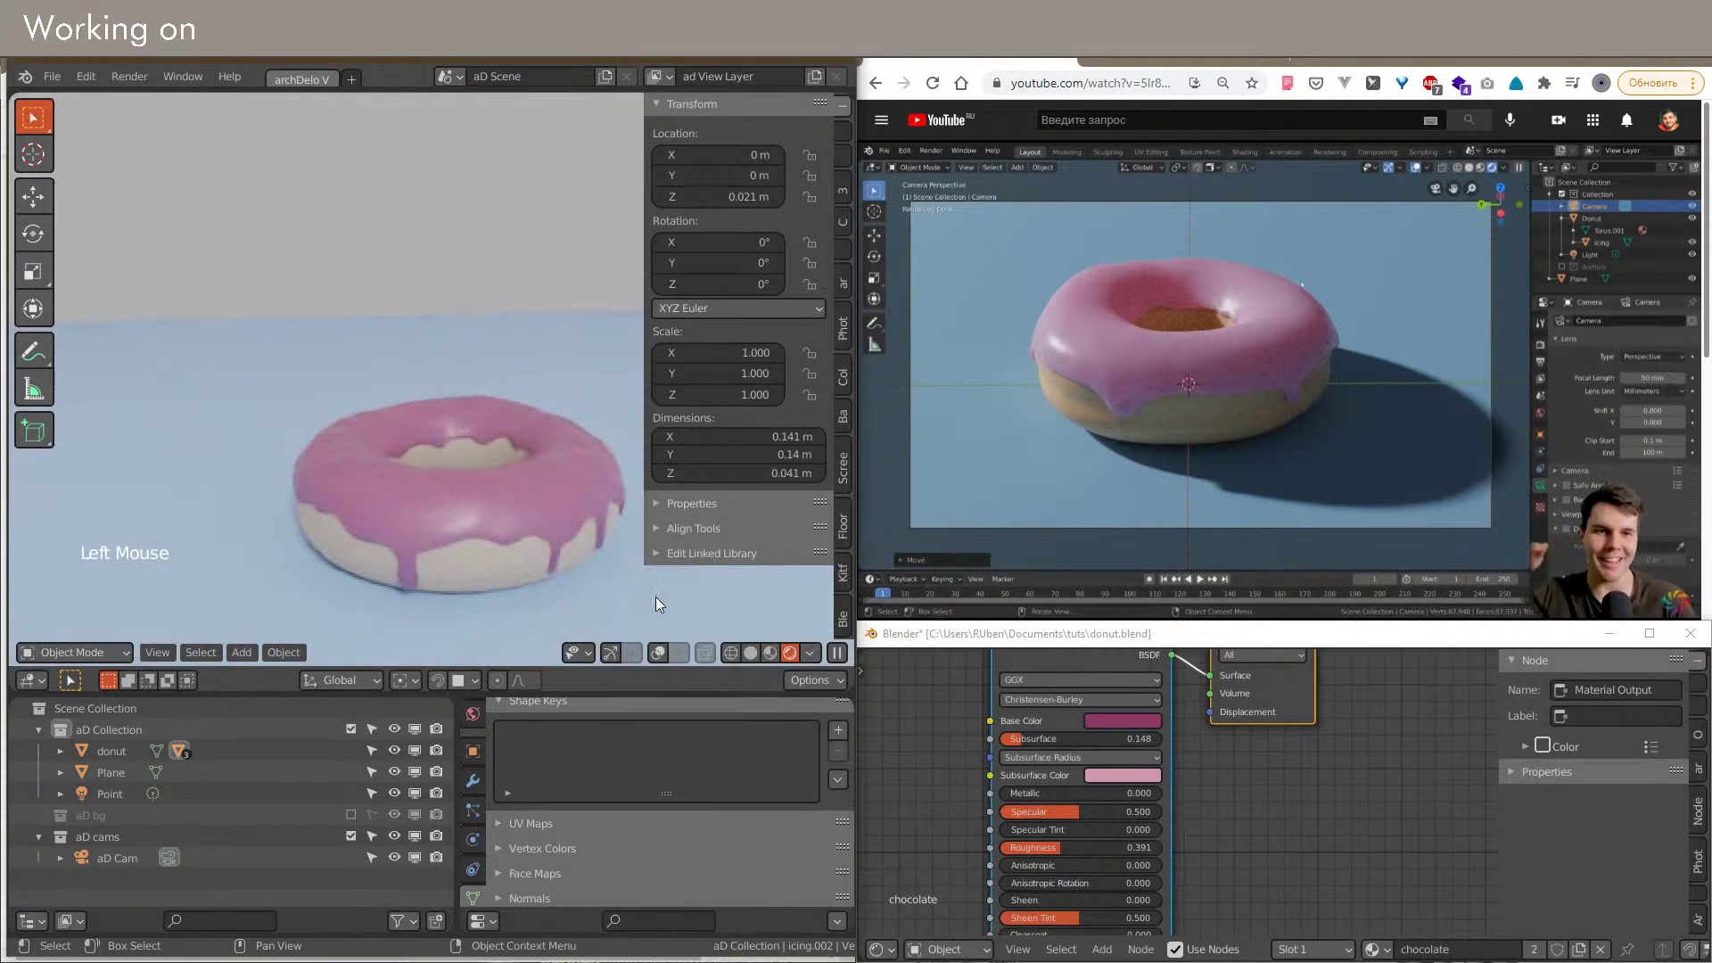
scroll(480, 512, "up", 2)
middle_click_drag(480, 512, 530, 569)
scroll(530, 569, "down", 1)
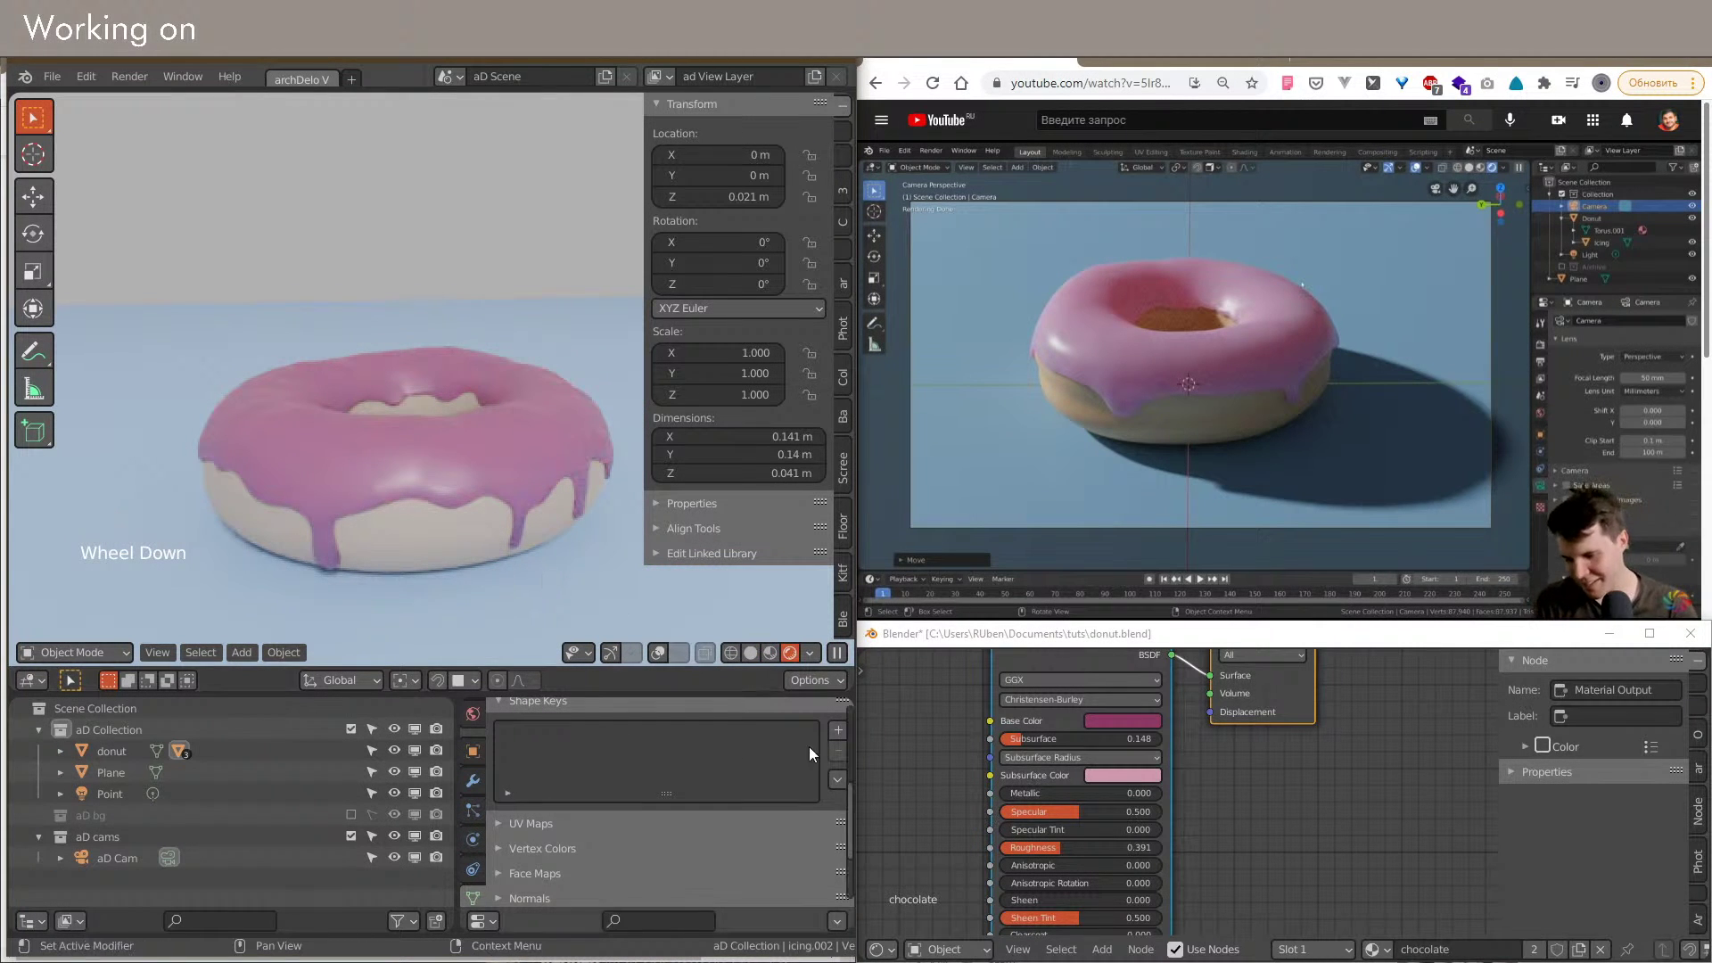
left_click(454, 551)
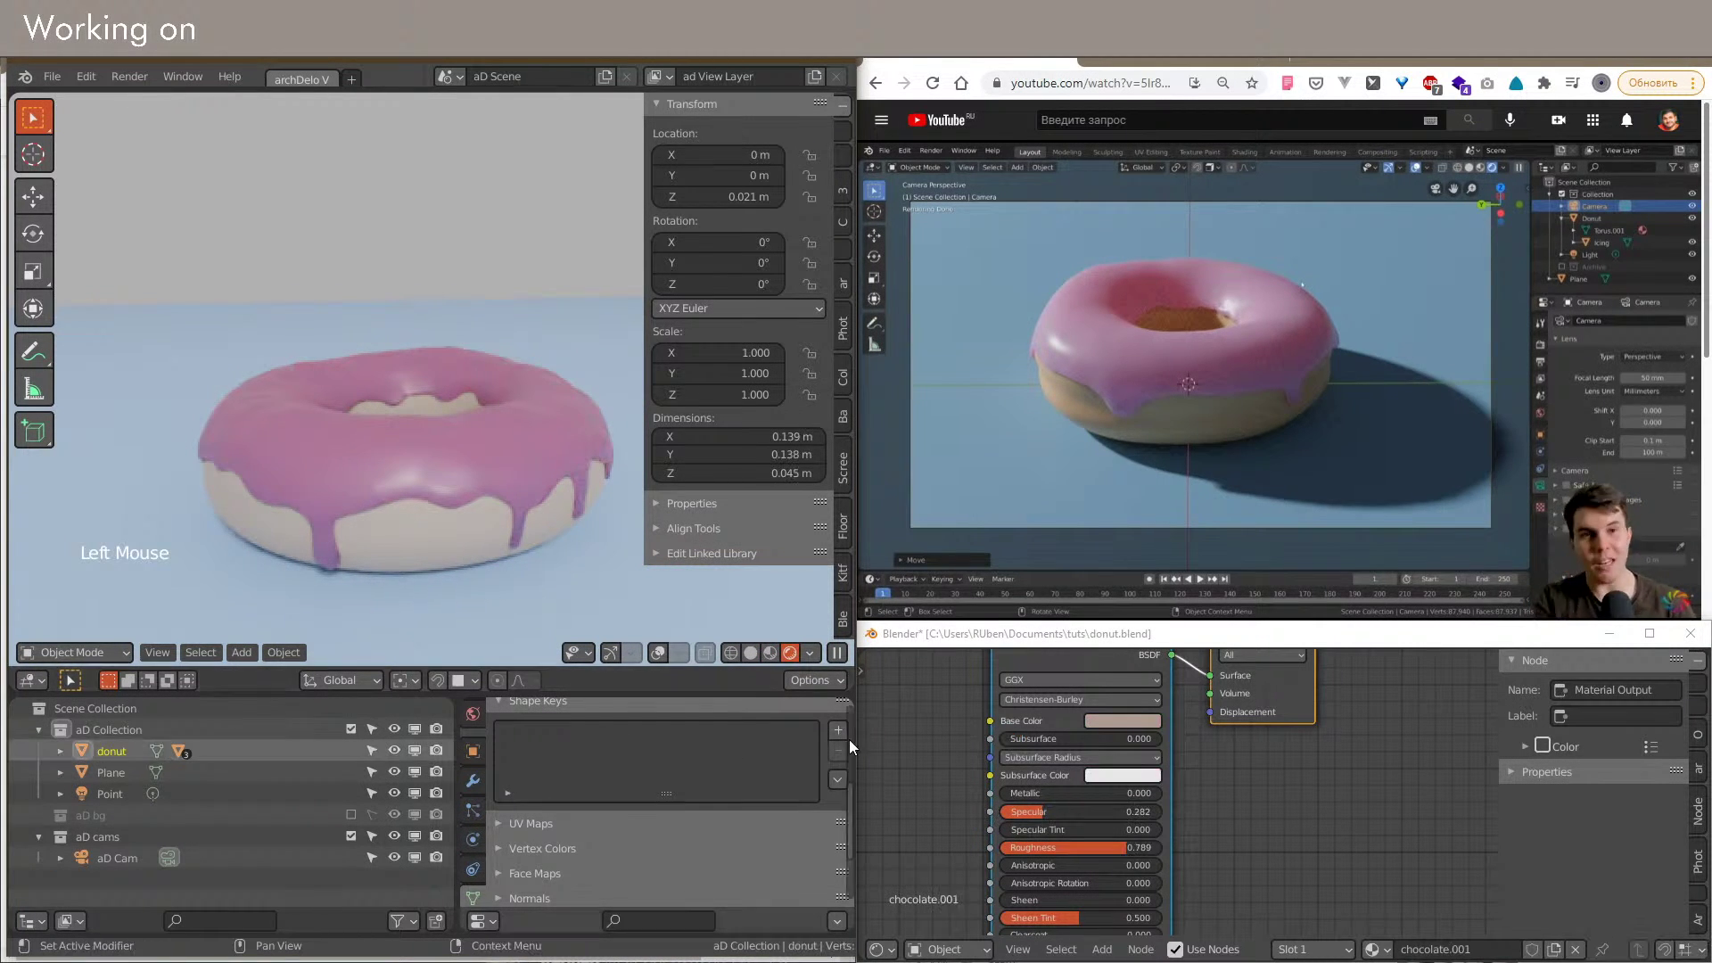
left_click(769, 655)
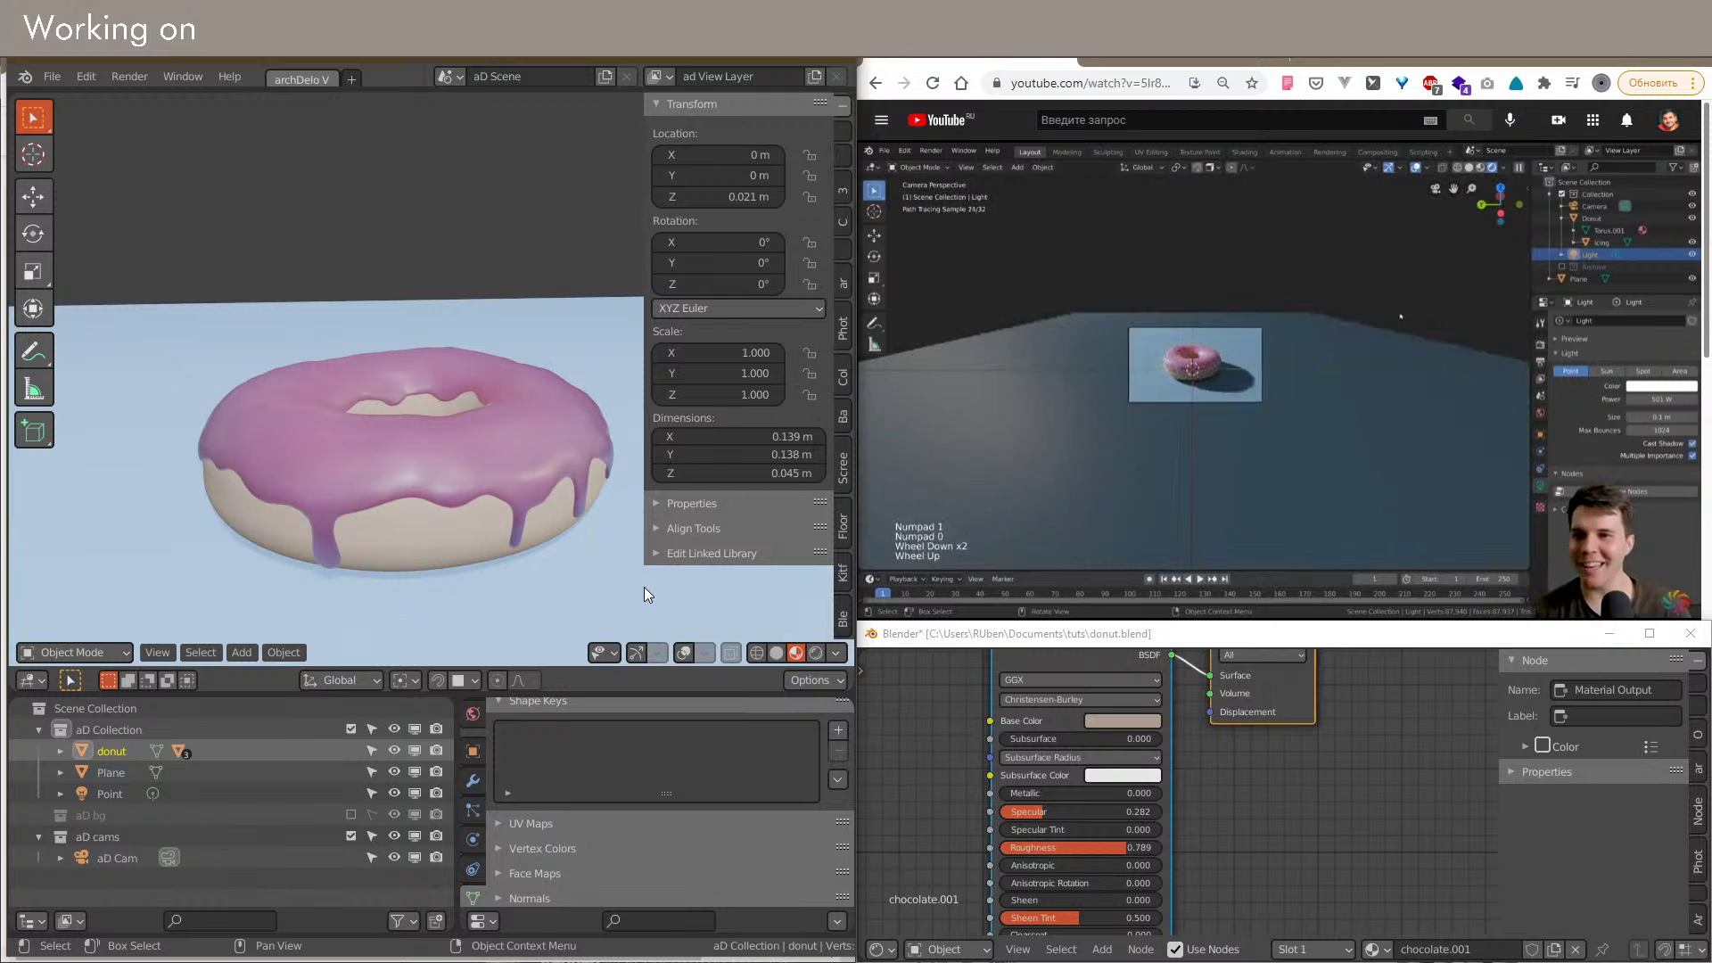
Step: Check the live stream dashboard in YouTube Studio and return to the tutorial video
left_click(1182, 62)
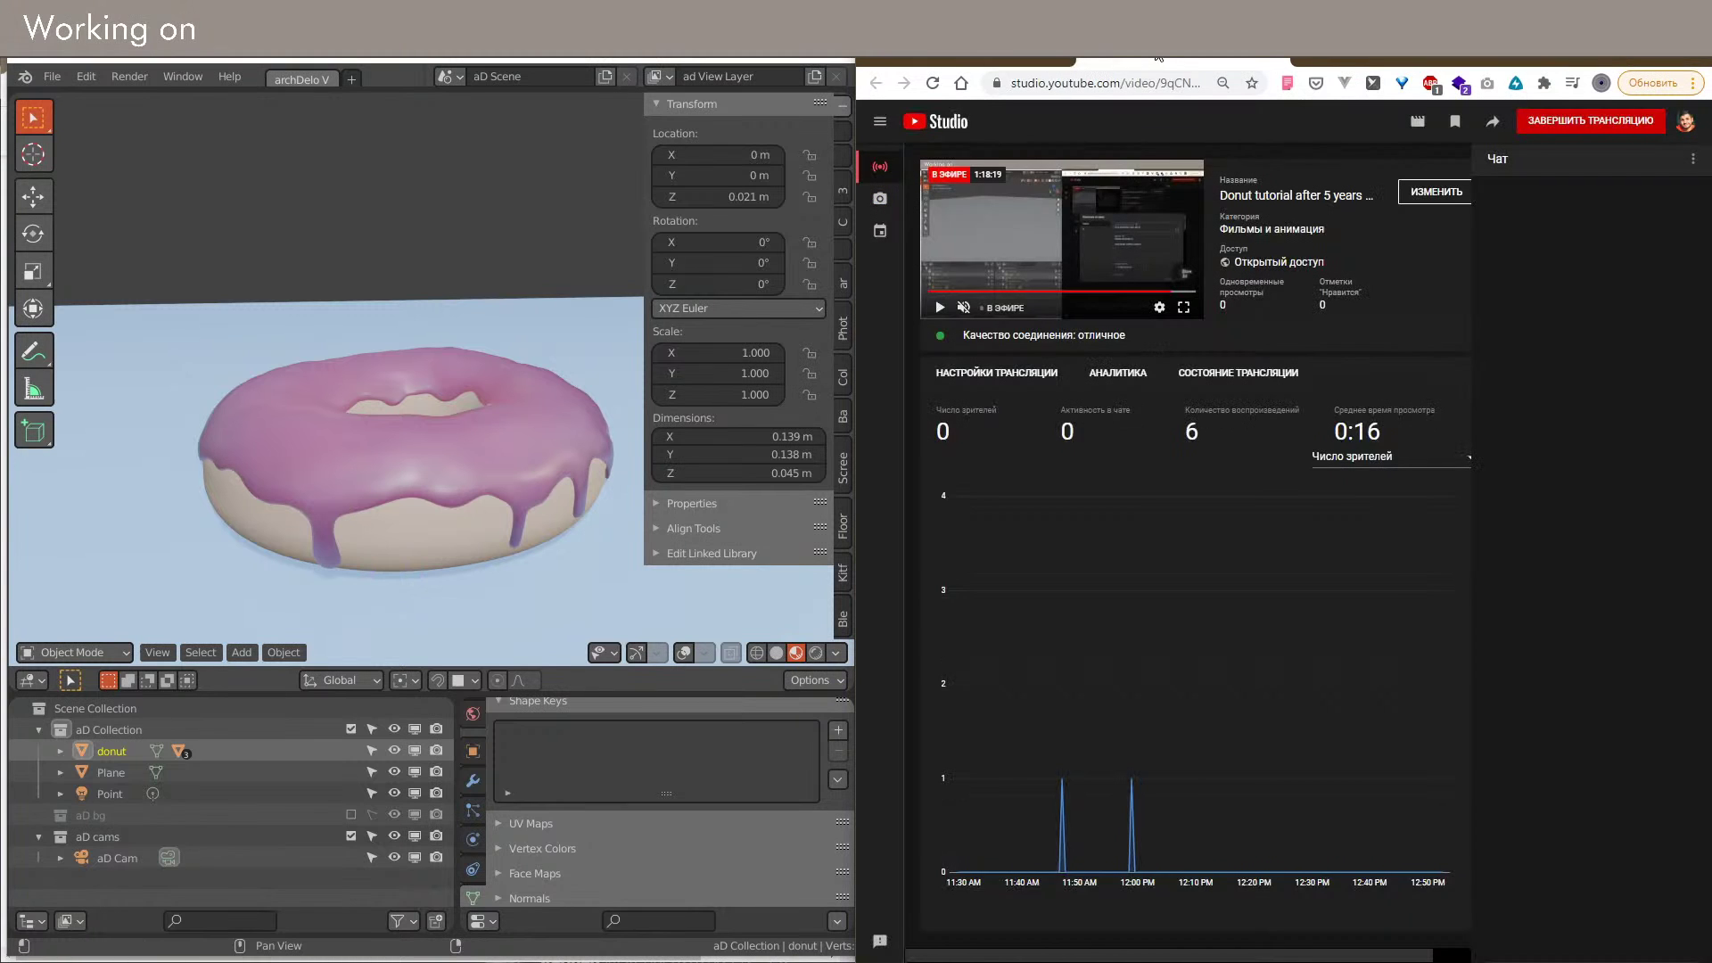
left_click(1020, 62)
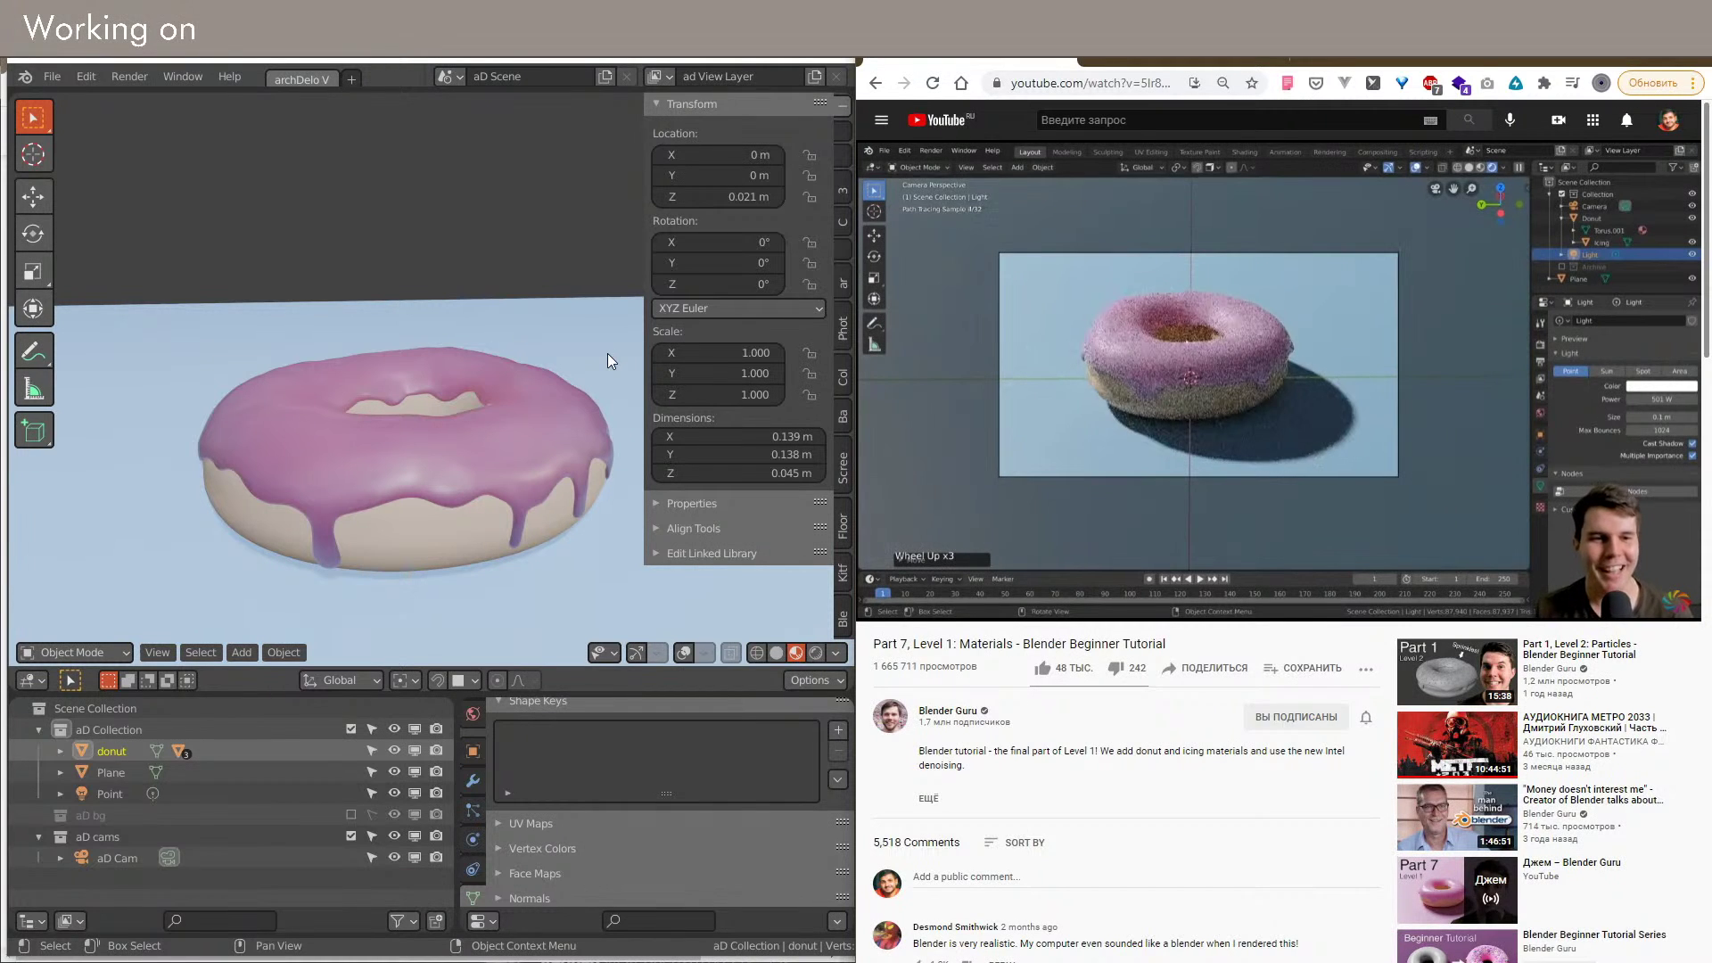
left_click(1148, 58)
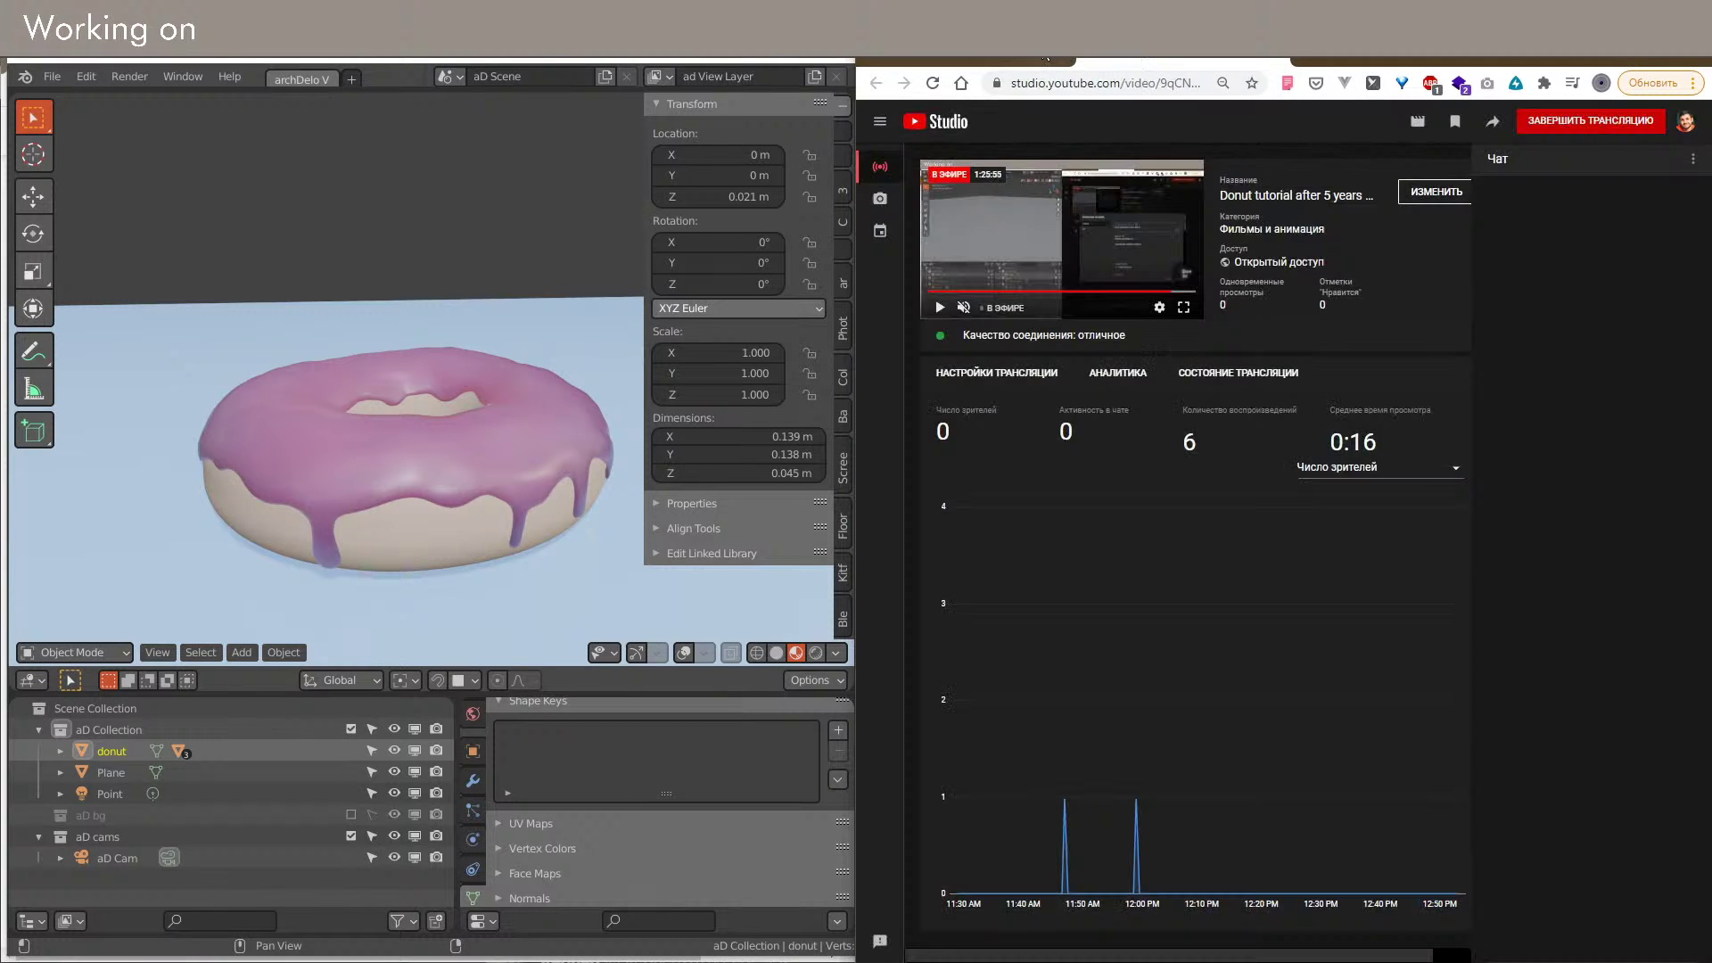
left_click(1046, 58)
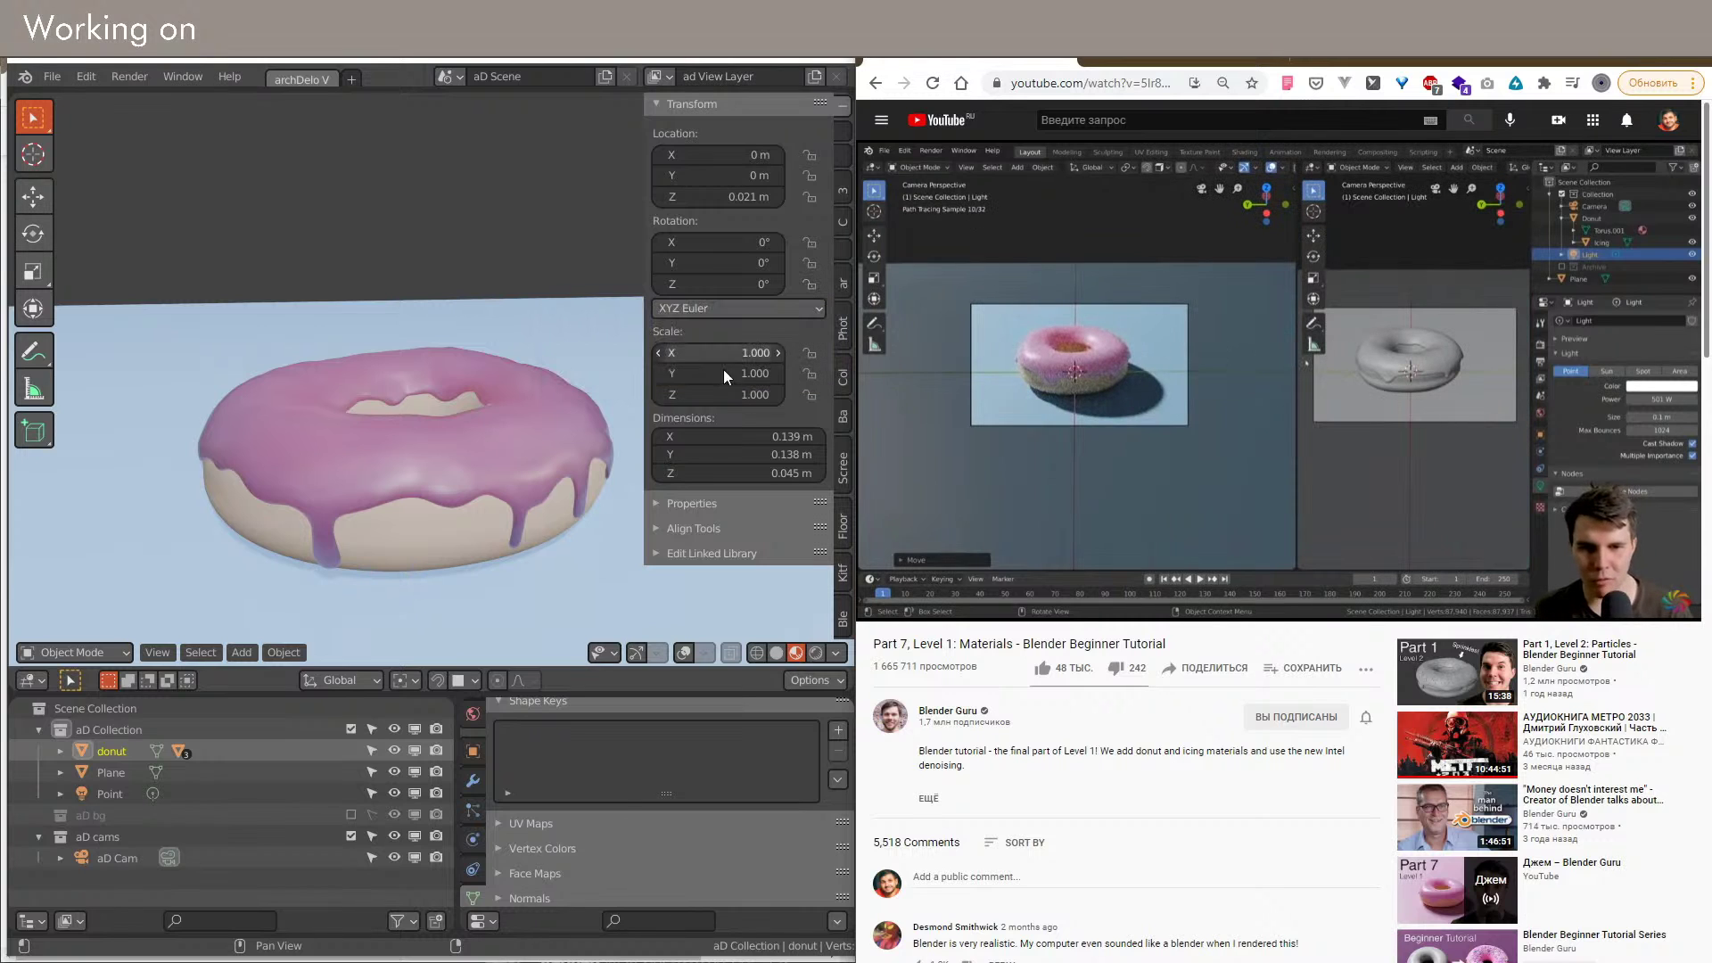
Step: Try splitting the Properties editor horizontally, swapping the two areas and joining them back into one
right_click(596, 692)
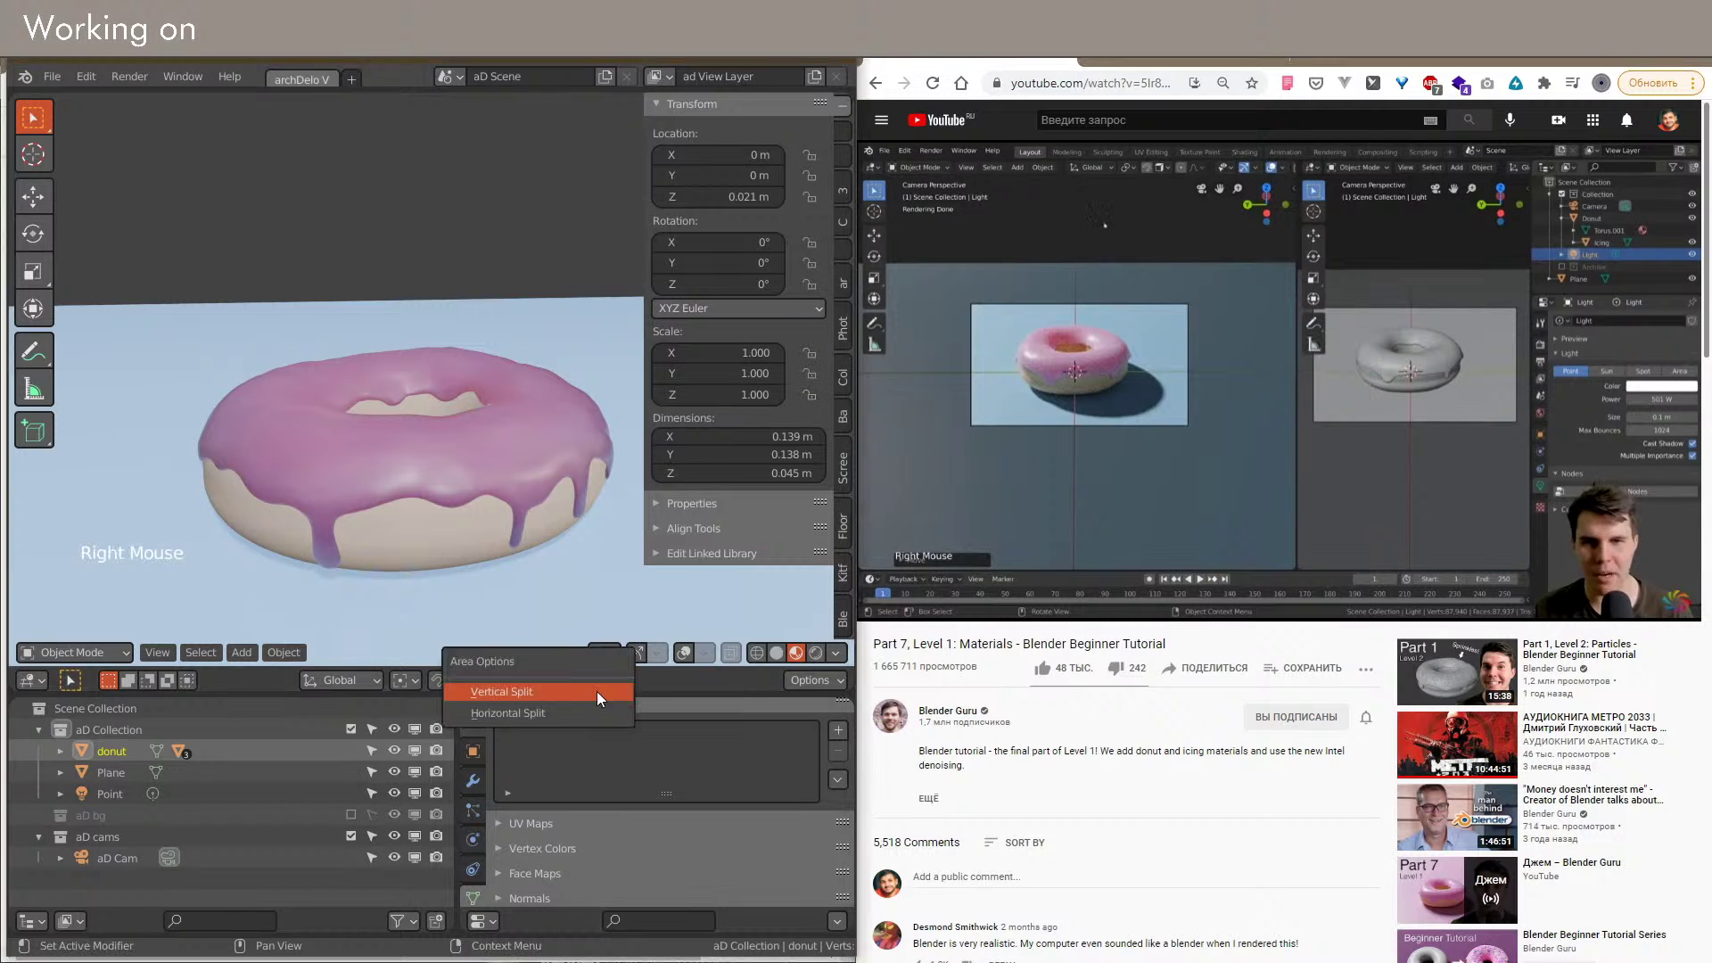
left_click(587, 709)
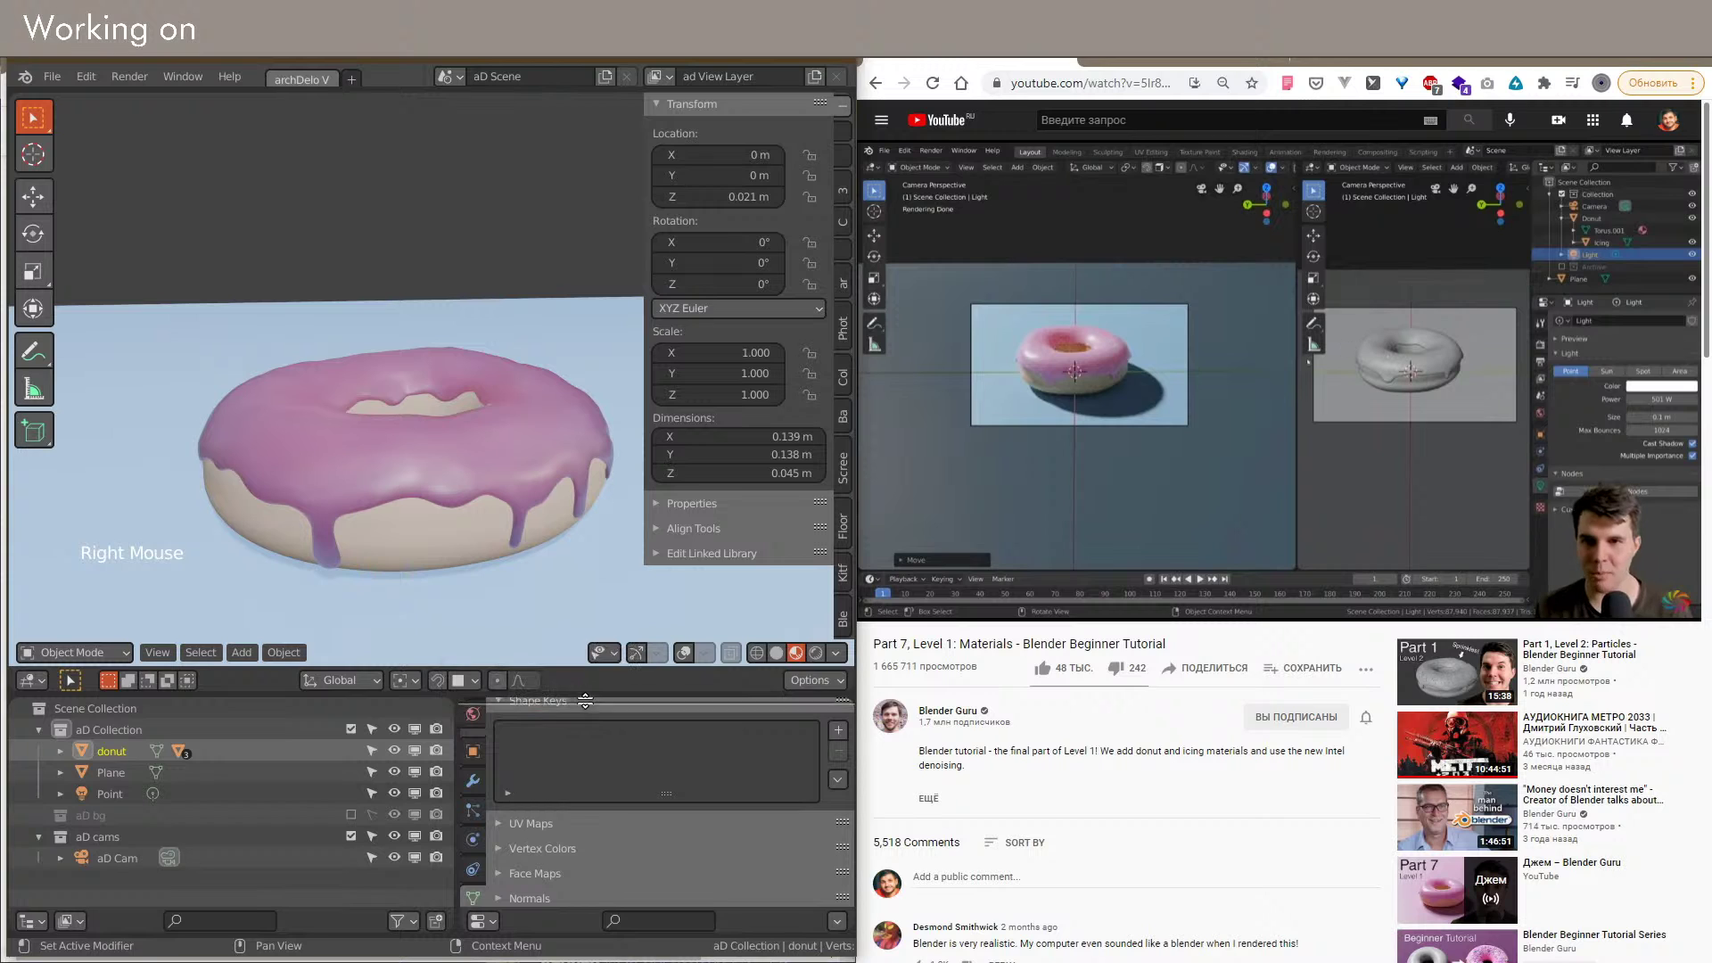
left_click(585, 777)
right_click(536, 780)
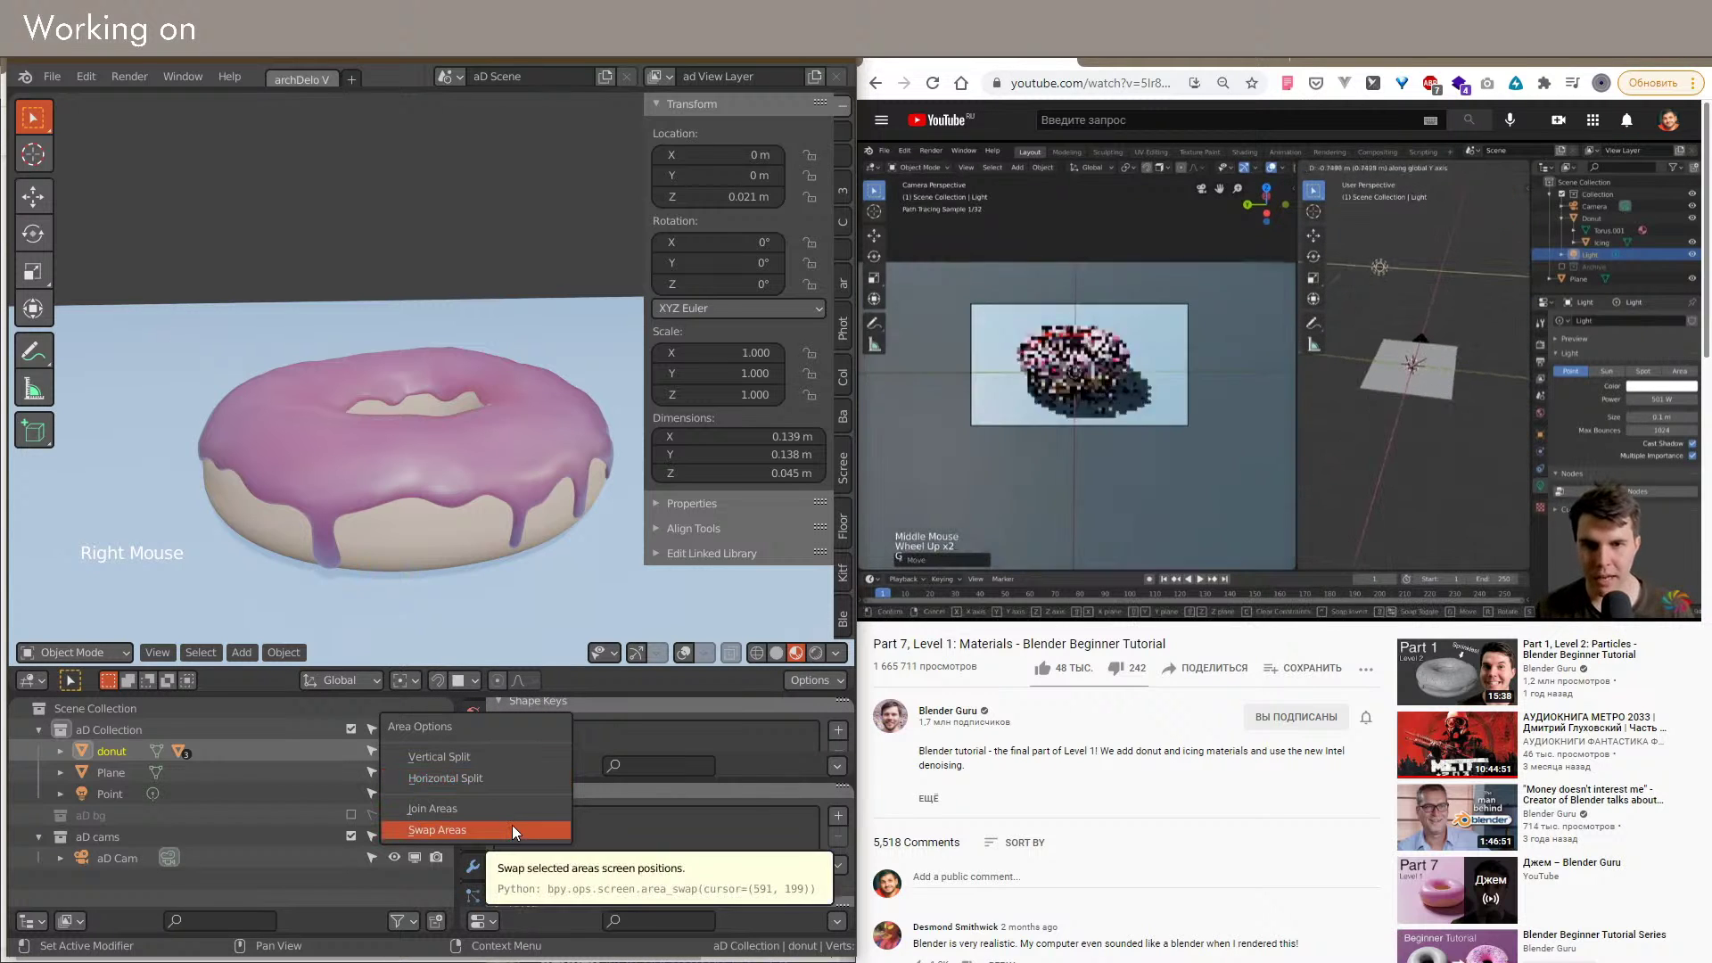
left_click(512, 826)
right_click(542, 779)
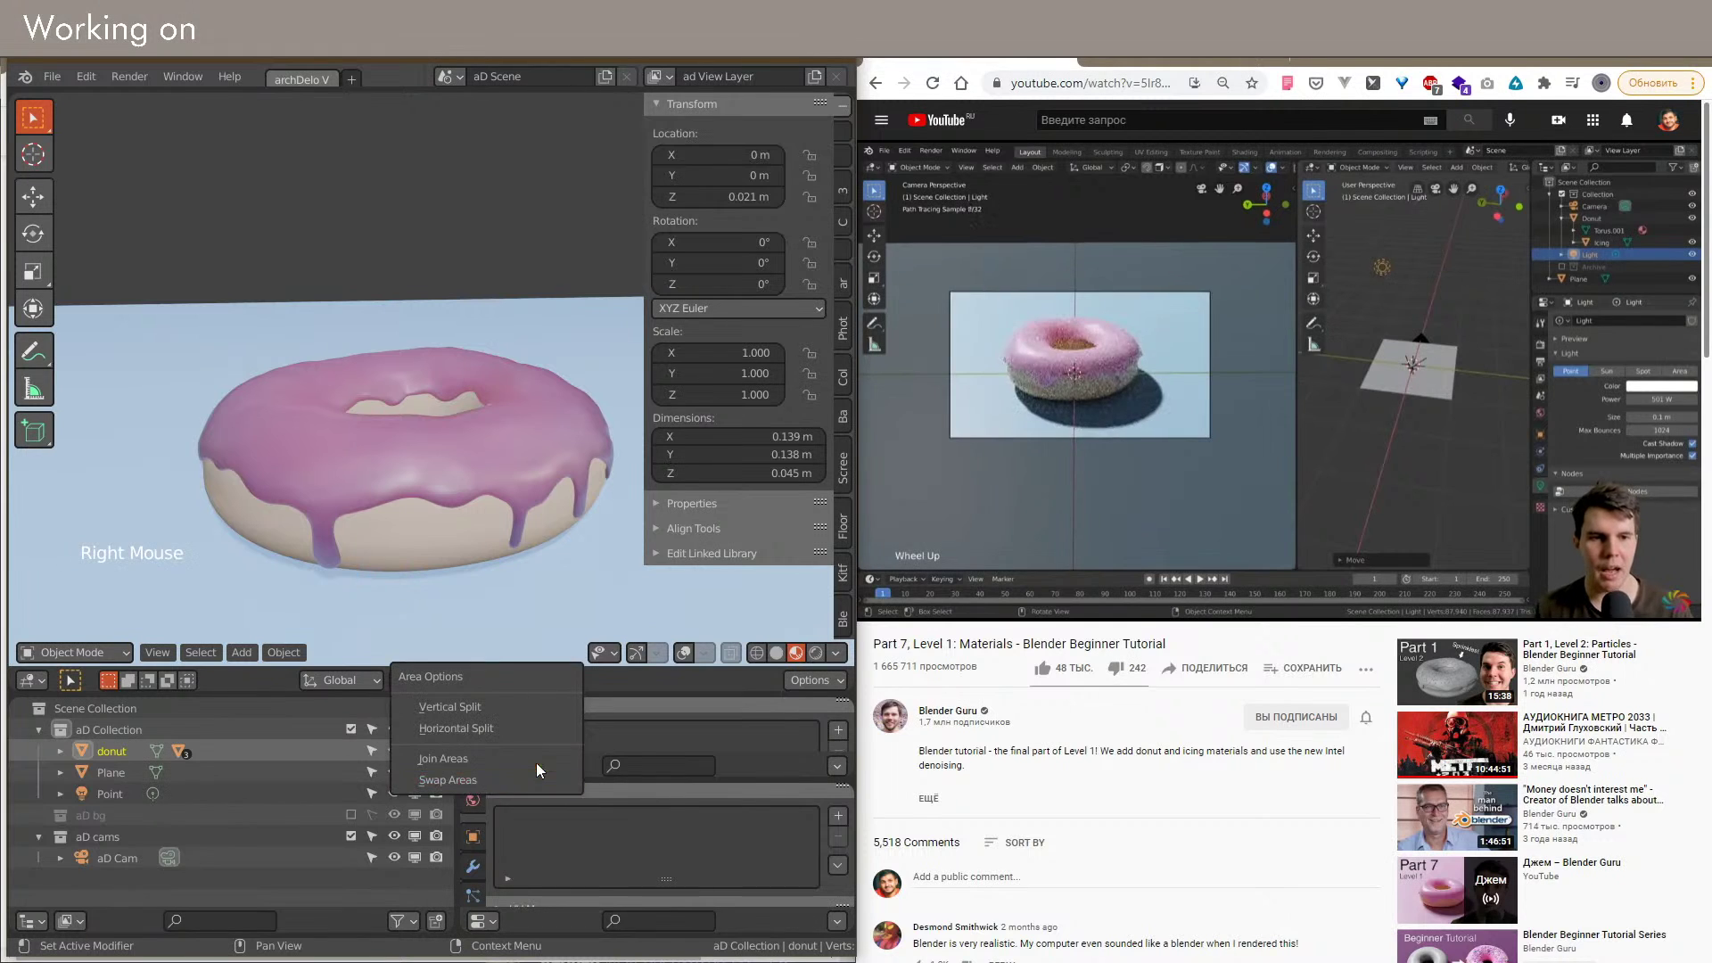
left_click(537, 761)
left_click(576, 726)
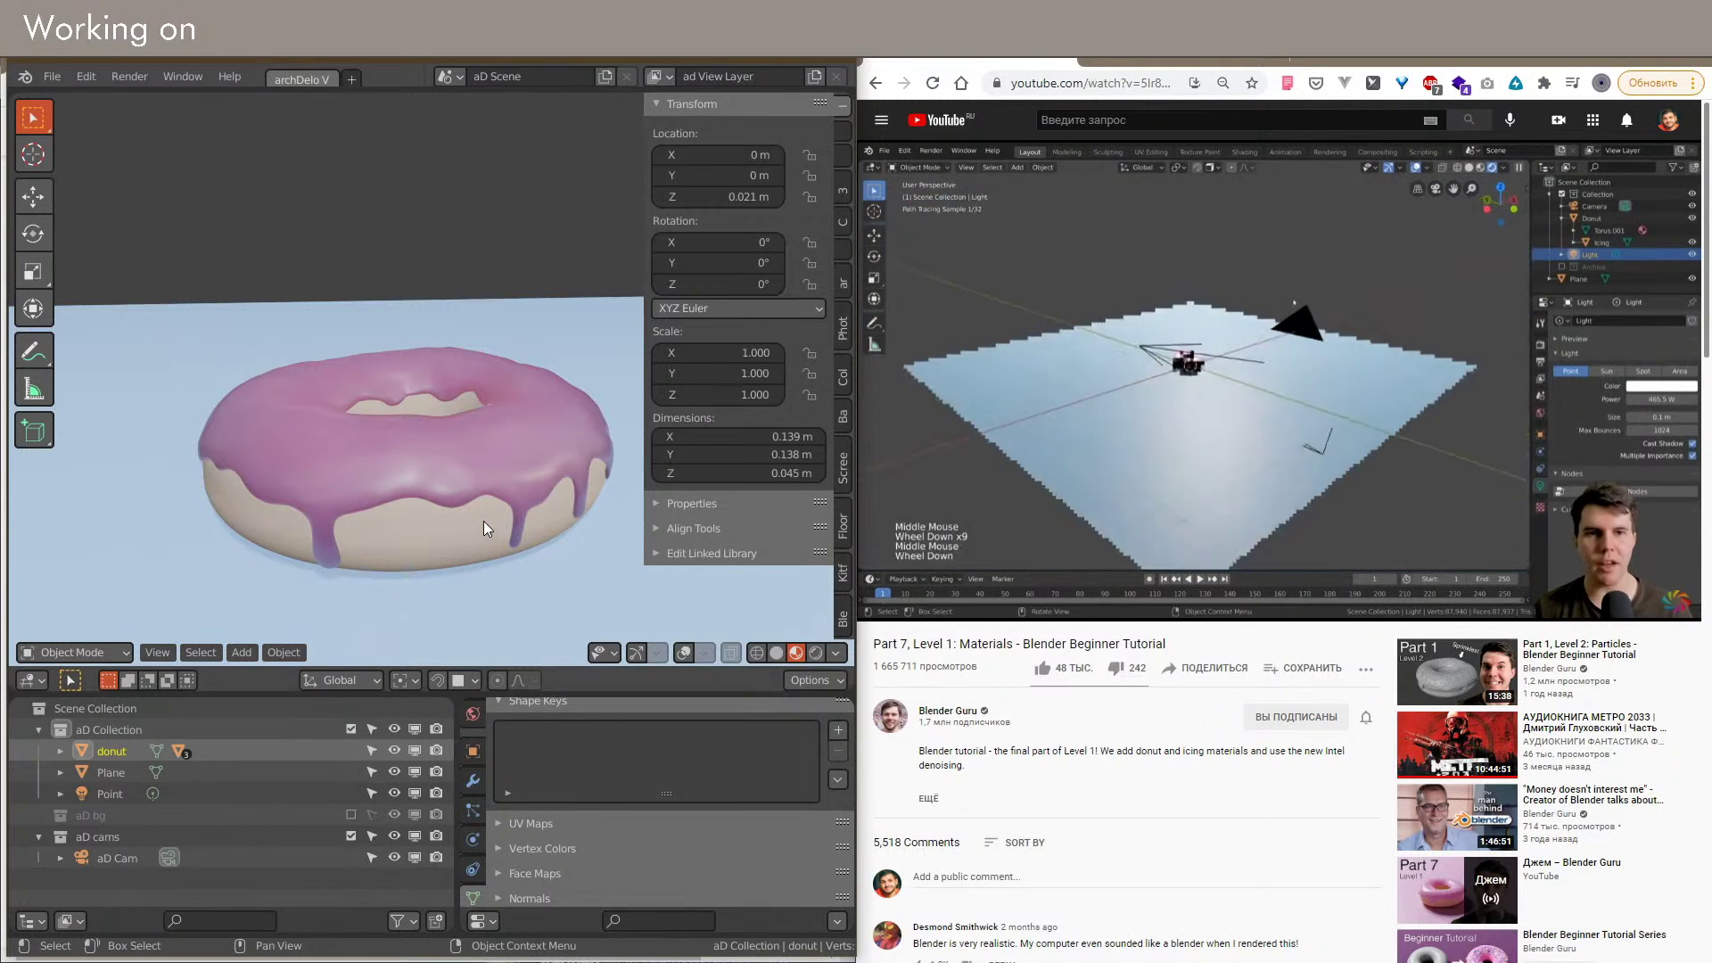
Step: Look through the scene camera and show the donut in rendered shading
key("KP_0")
scroll(483, 521, "down", 9)
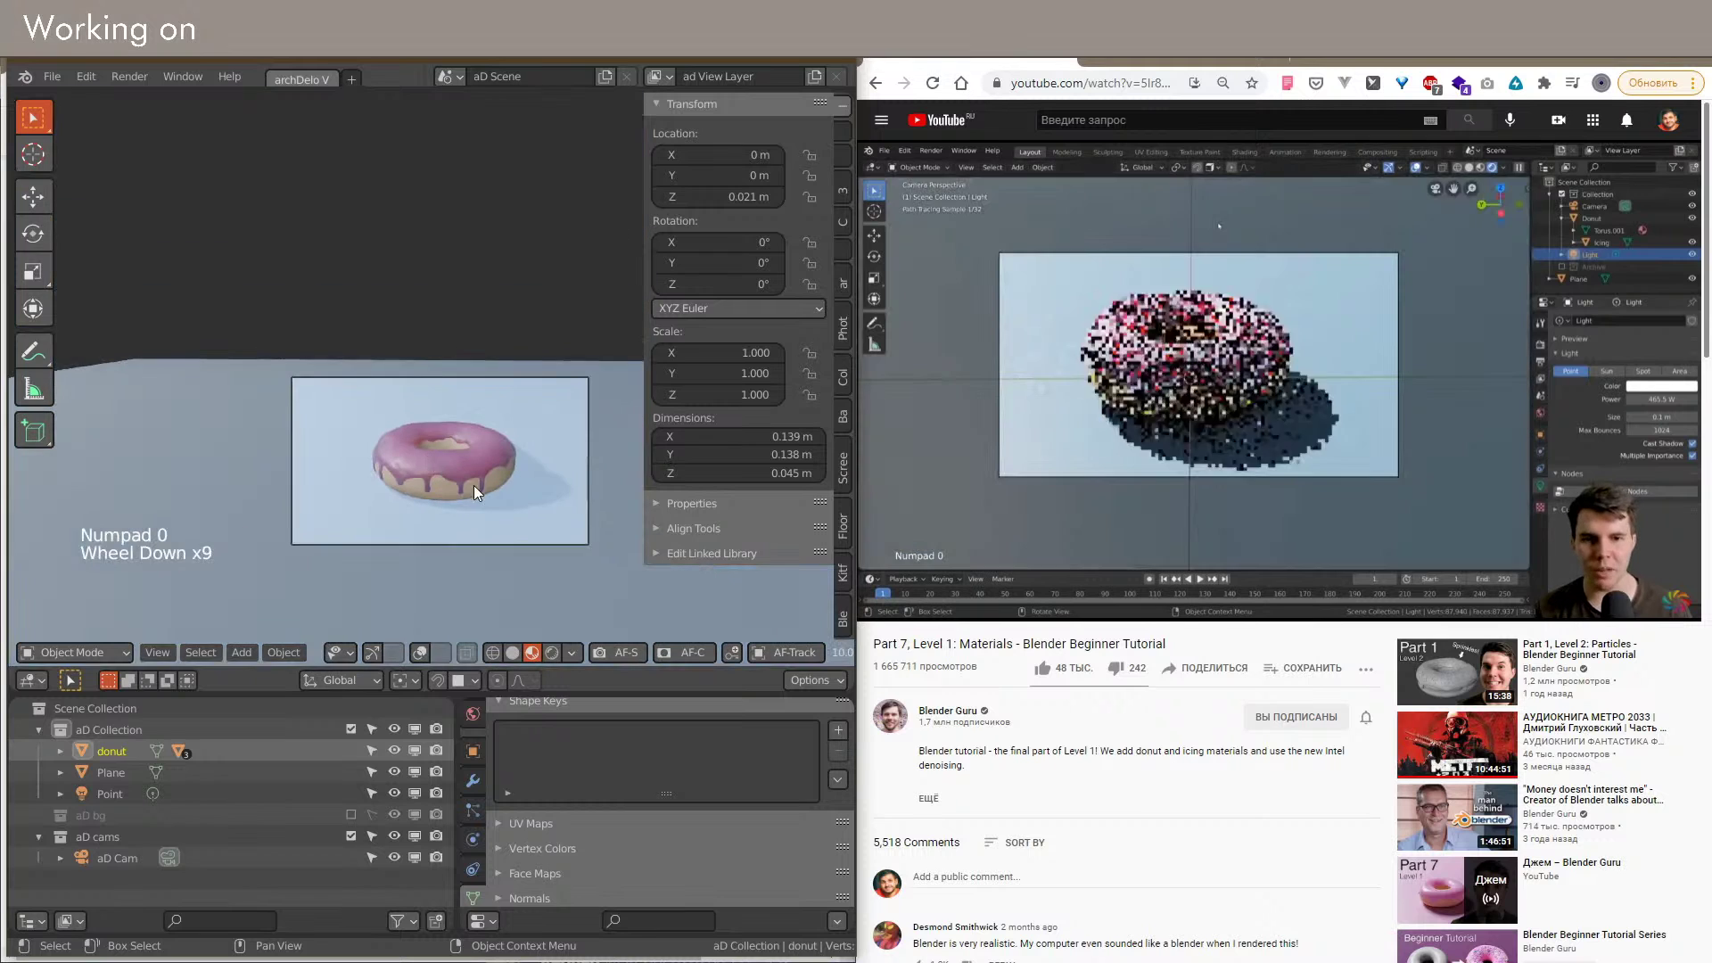
scroll(469, 484, "up", 2)
left_click(553, 653)
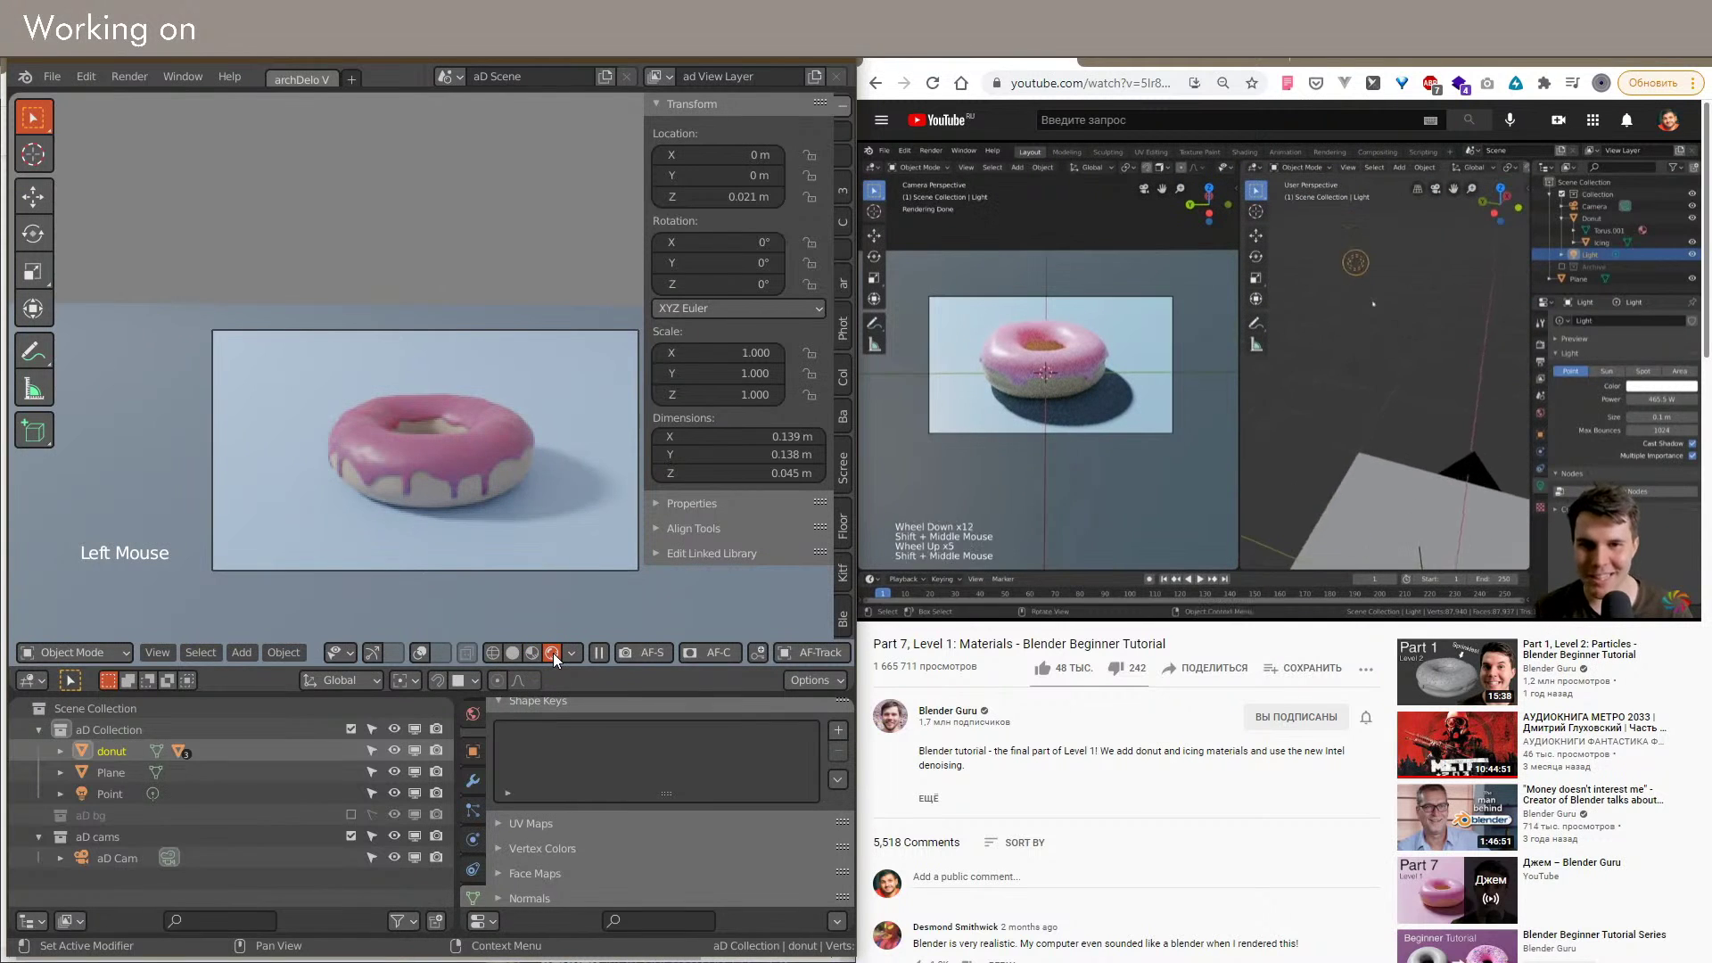
Step: Examine the scene's render sampling settings, including adaptive sampling, and the output resolution settings
scroll(469, 725, "up", 4)
left_click(474, 739)
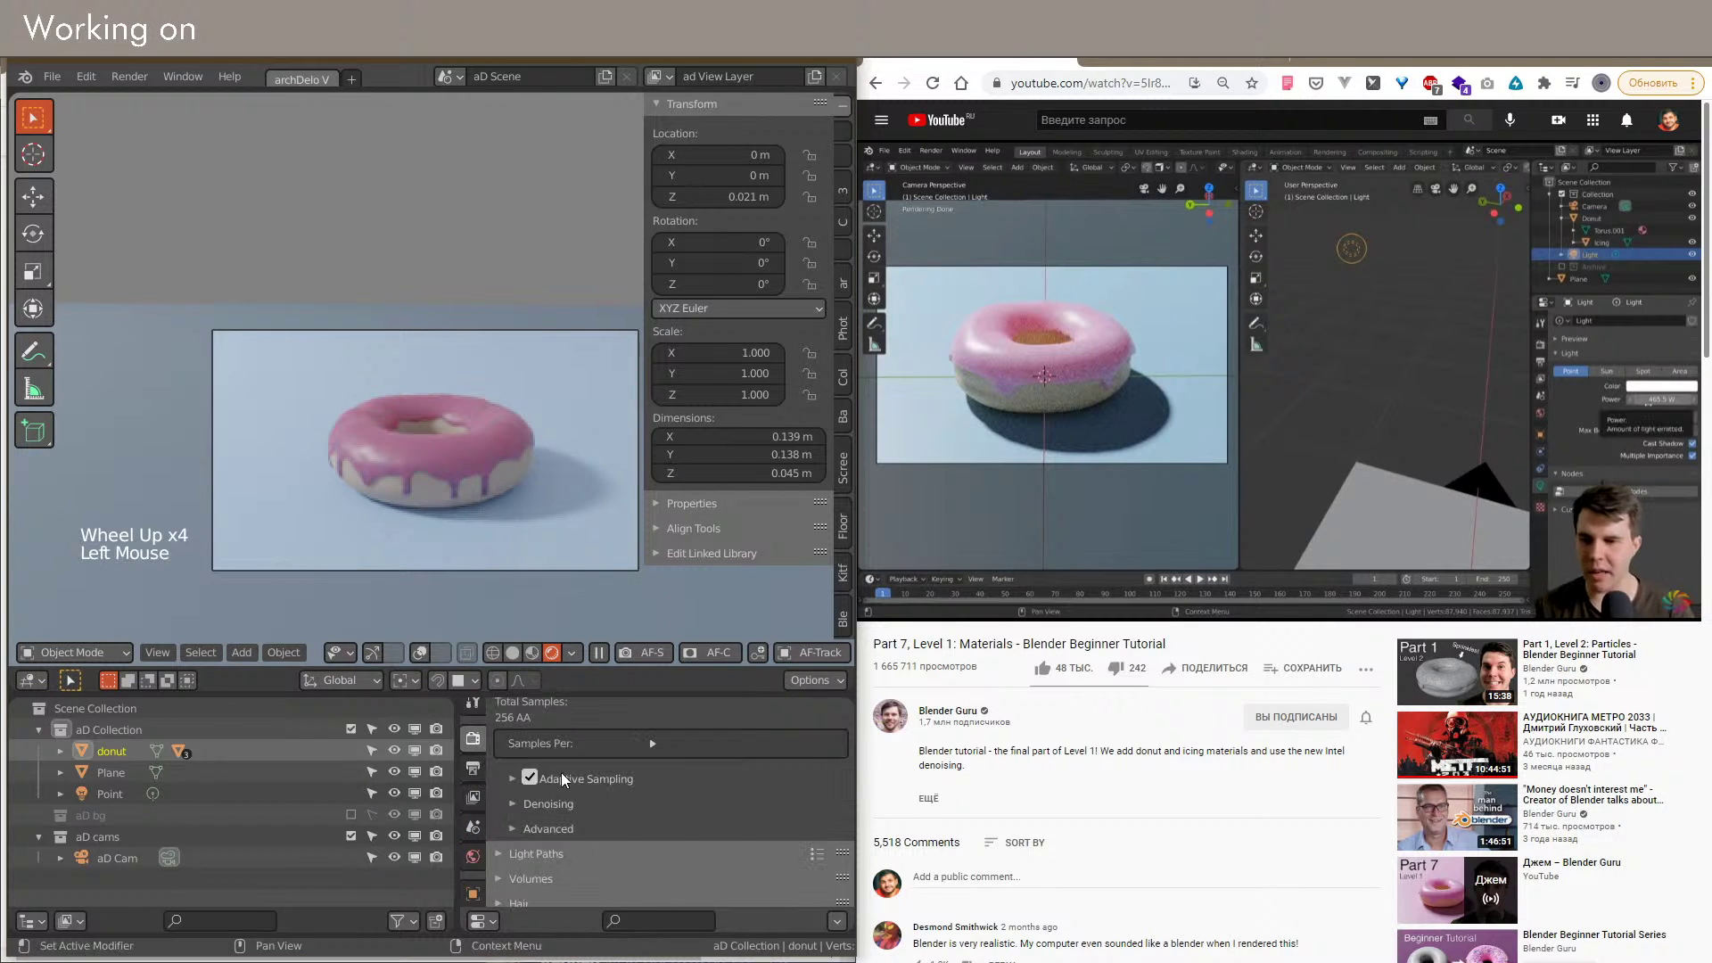
scroll(581, 788, "up", 3)
scroll(588, 798, "down", 3)
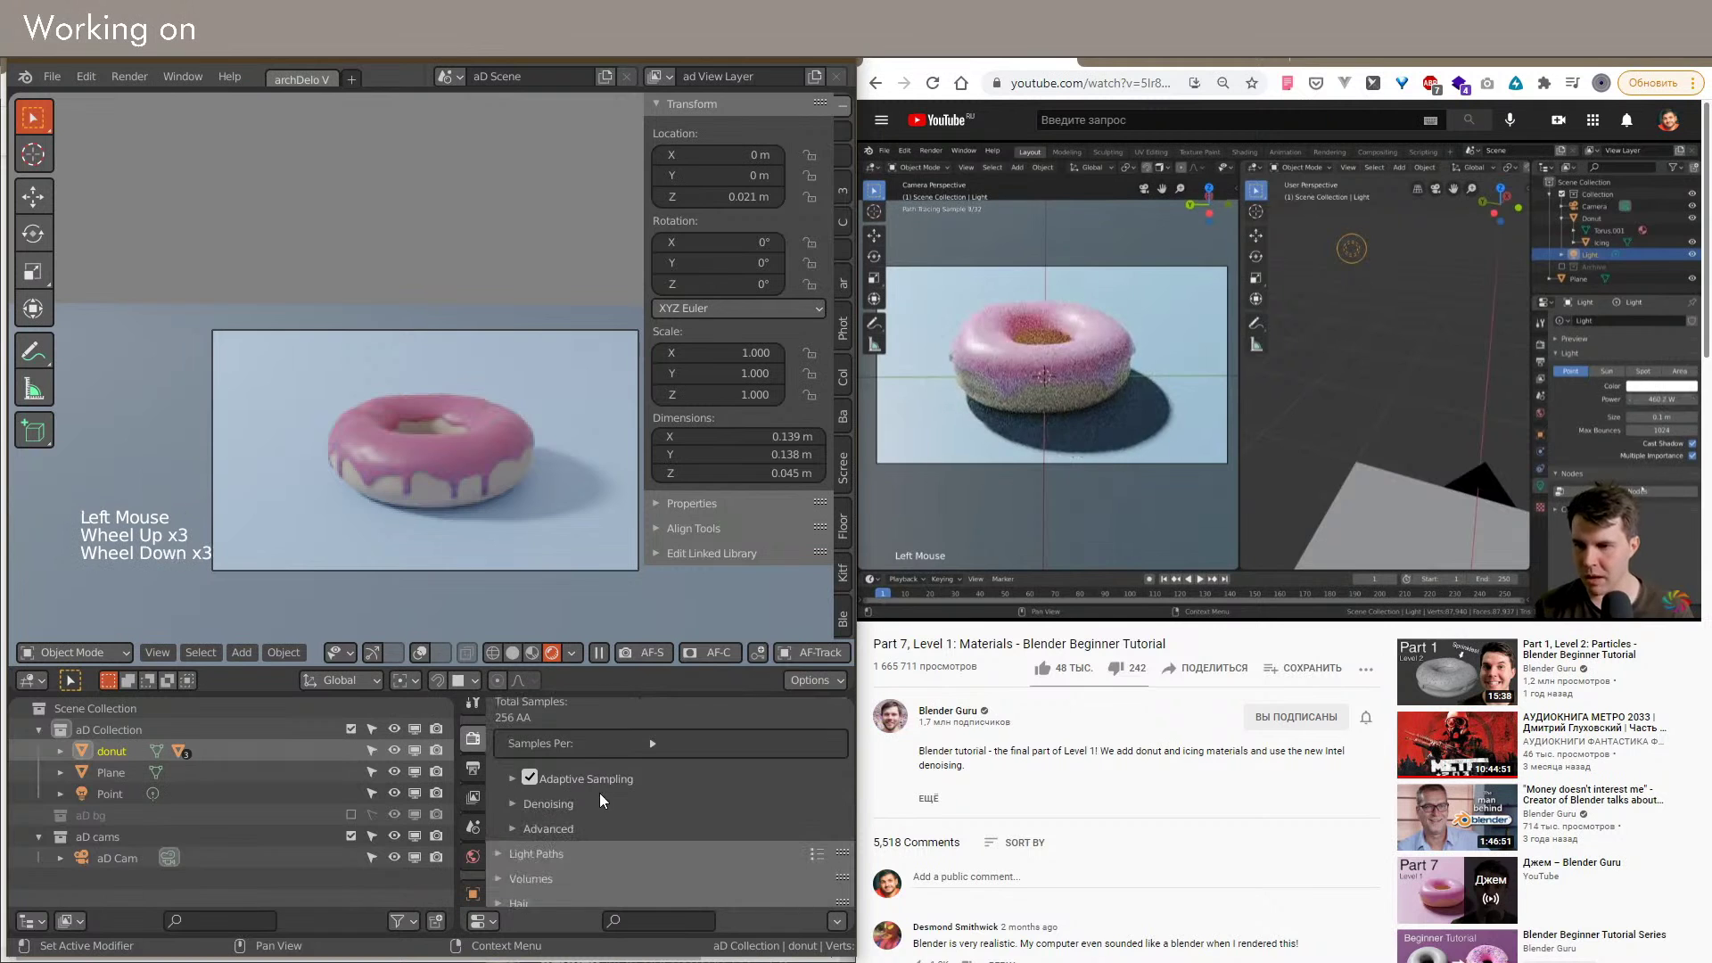
left_click(596, 783)
left_click(596, 783)
scroll(615, 798, "up", 4)
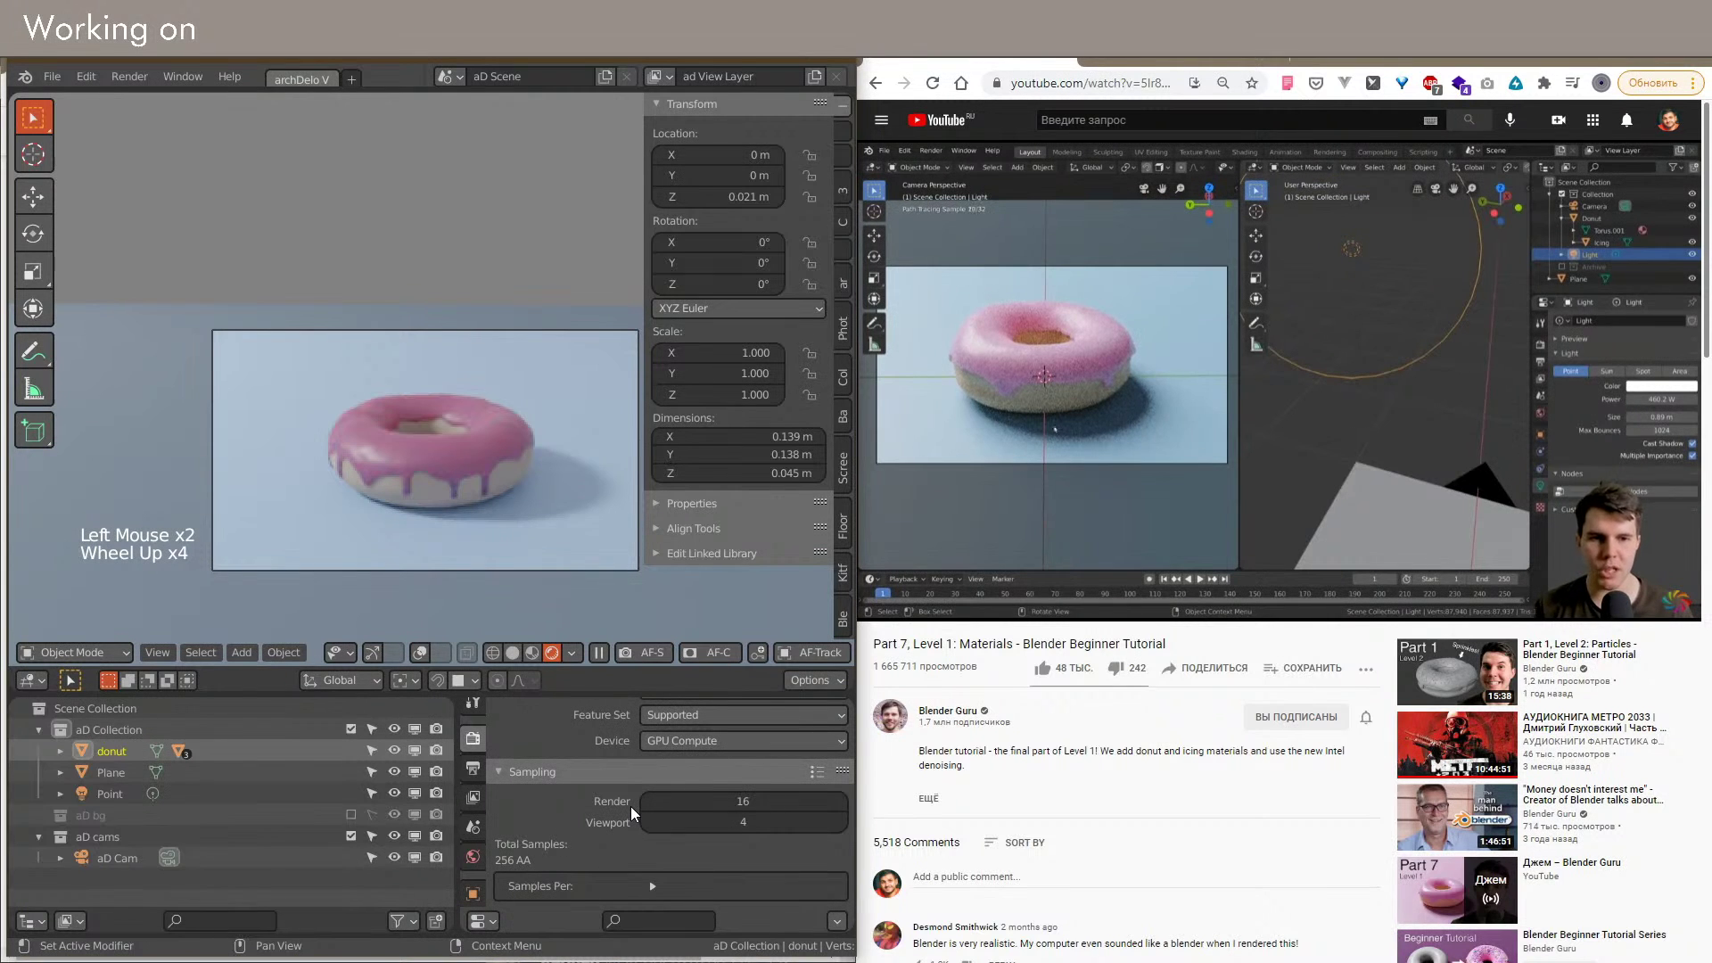
left_click(471, 778)
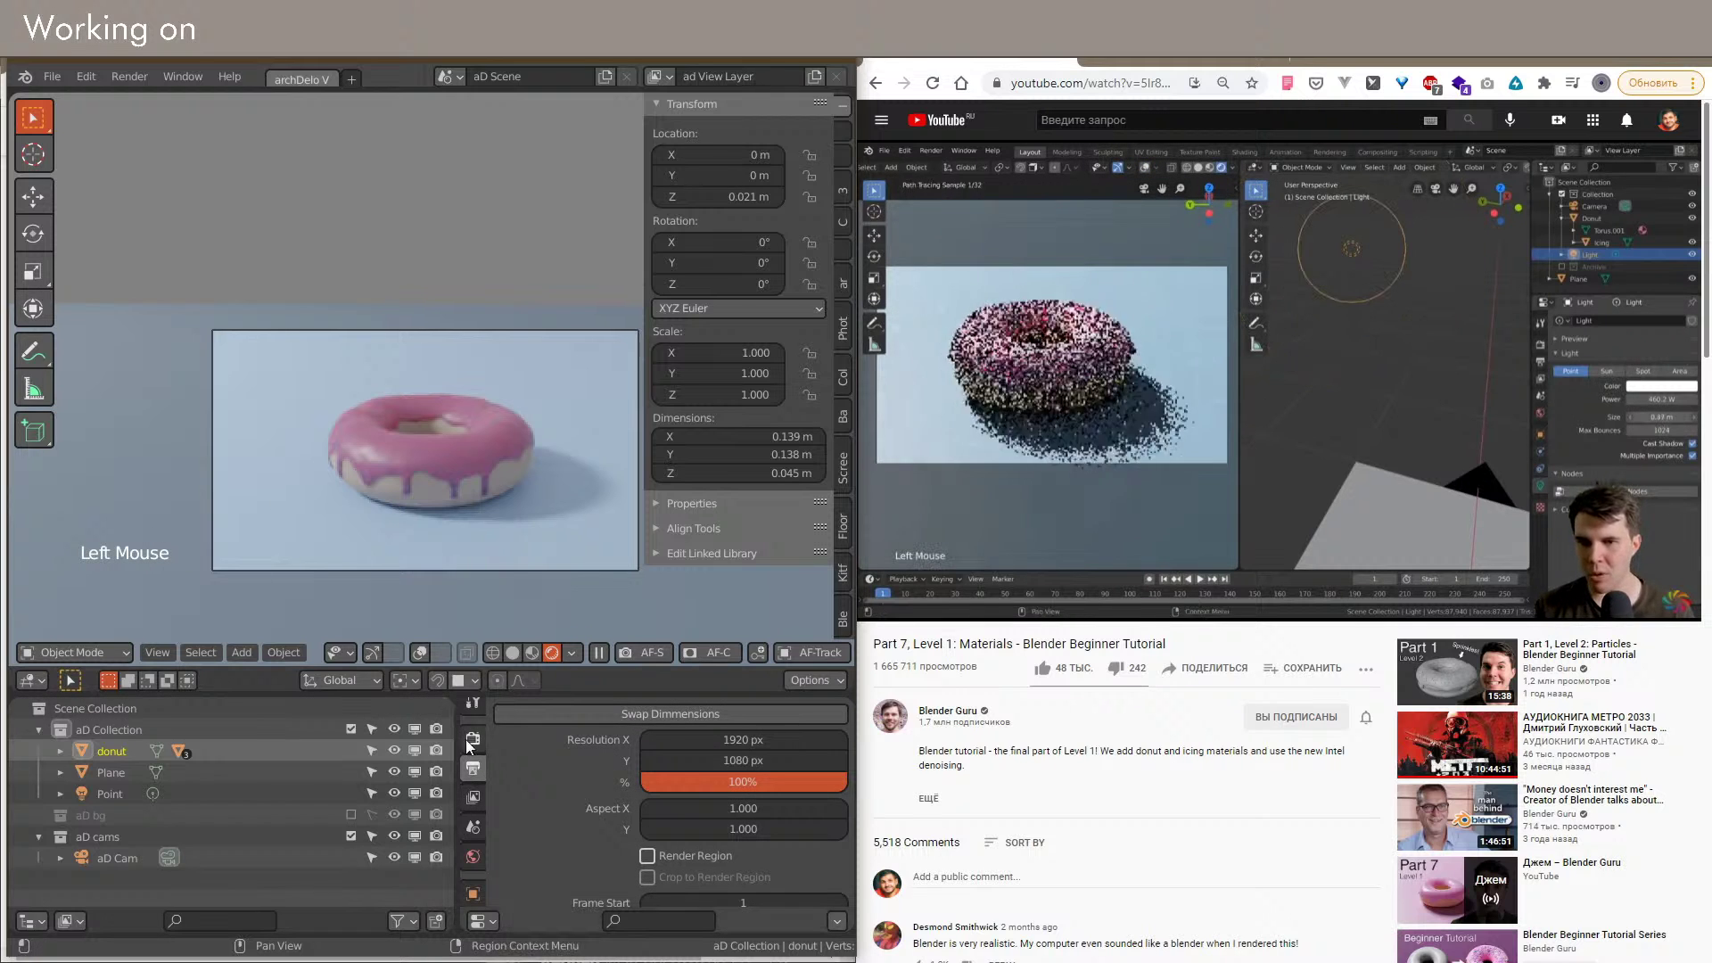
Step: Switch the viewport to Solid shading, render the camera image, inspect the donut up close and stop the render
left_click(513, 651)
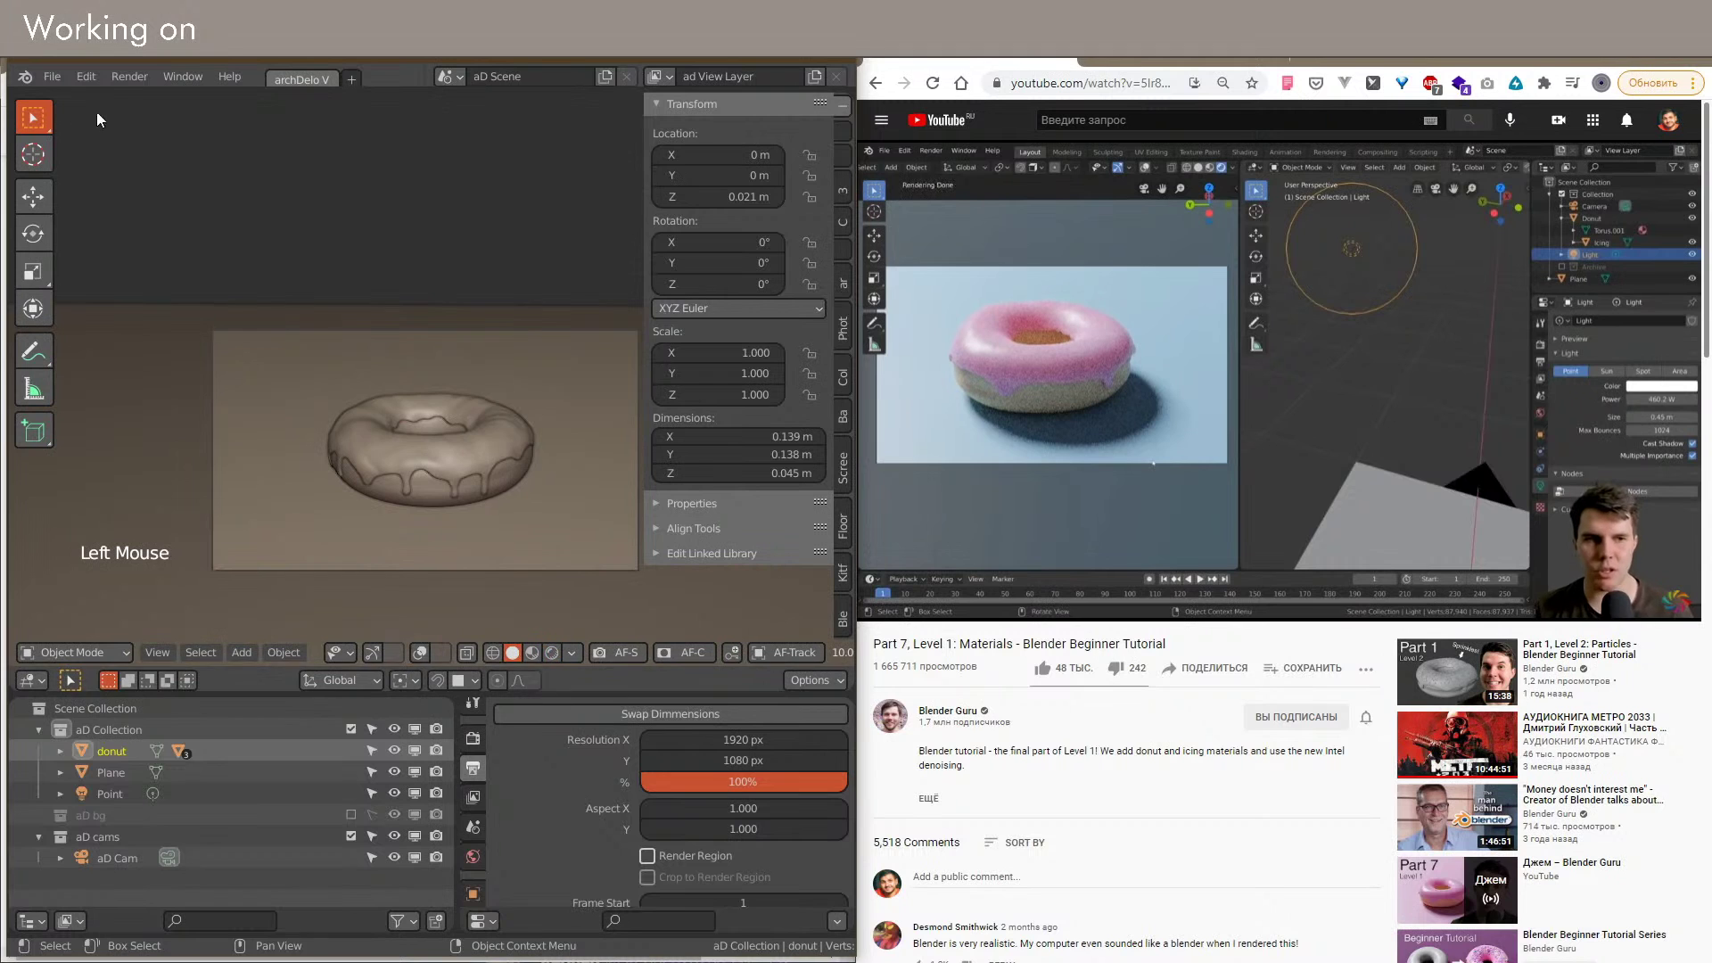
left_click(130, 76)
left_click(127, 99)
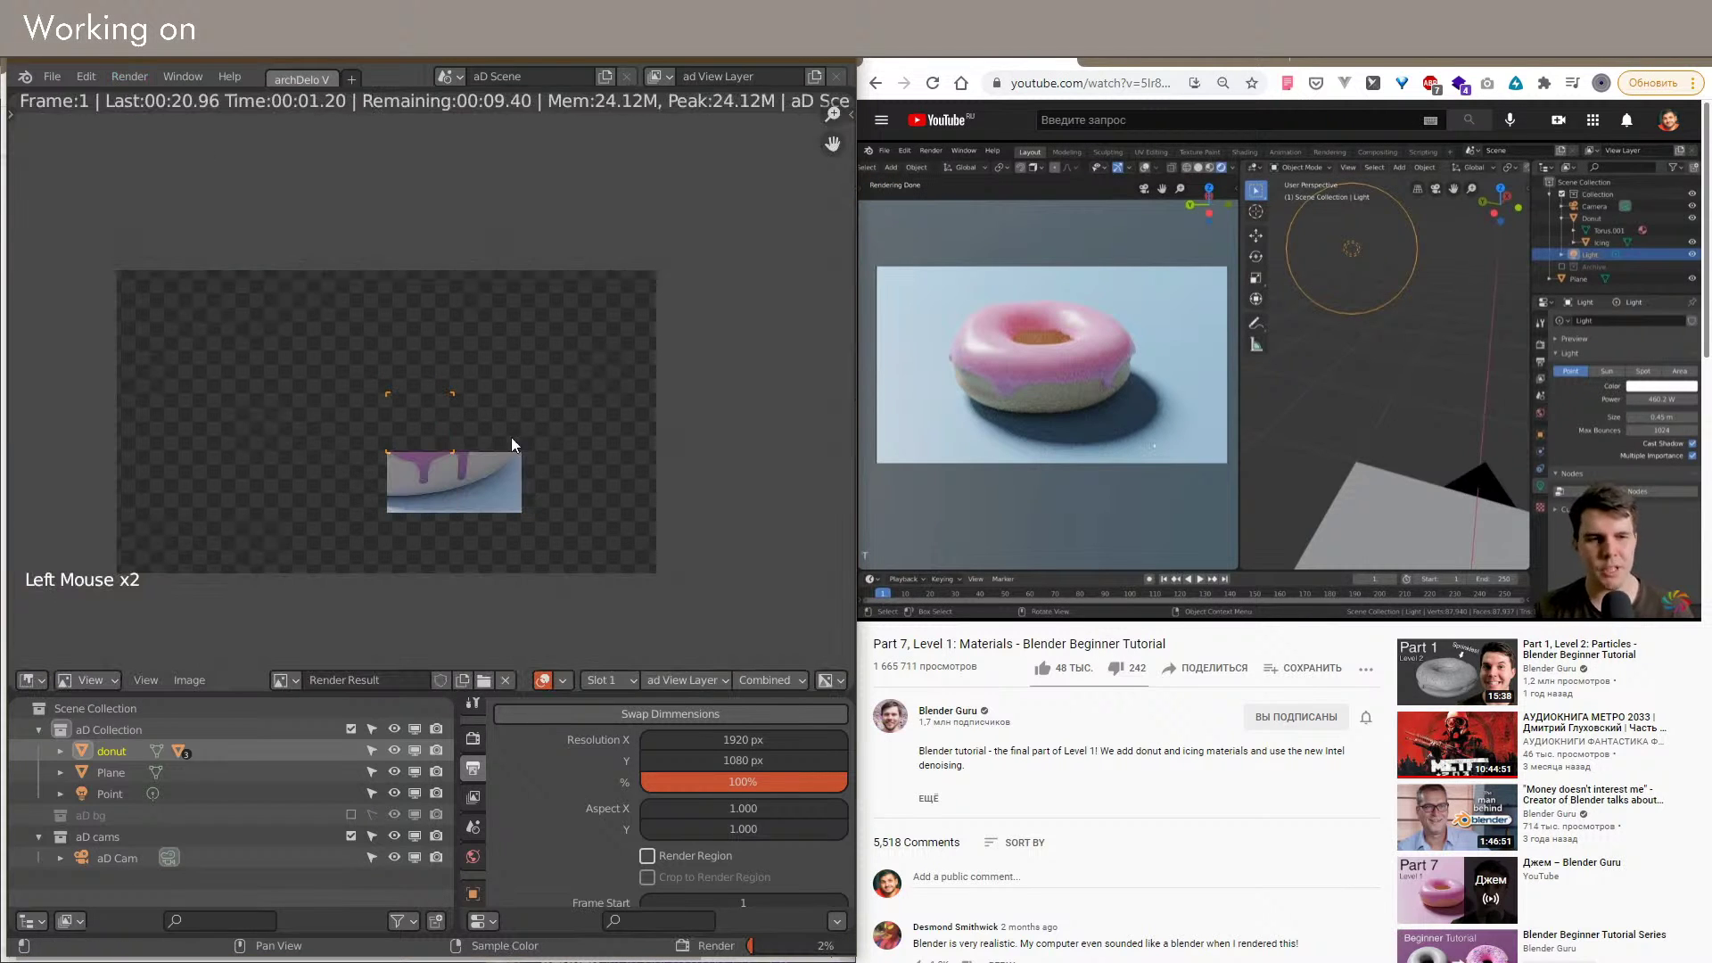
scroll(469, 417, "up", 4)
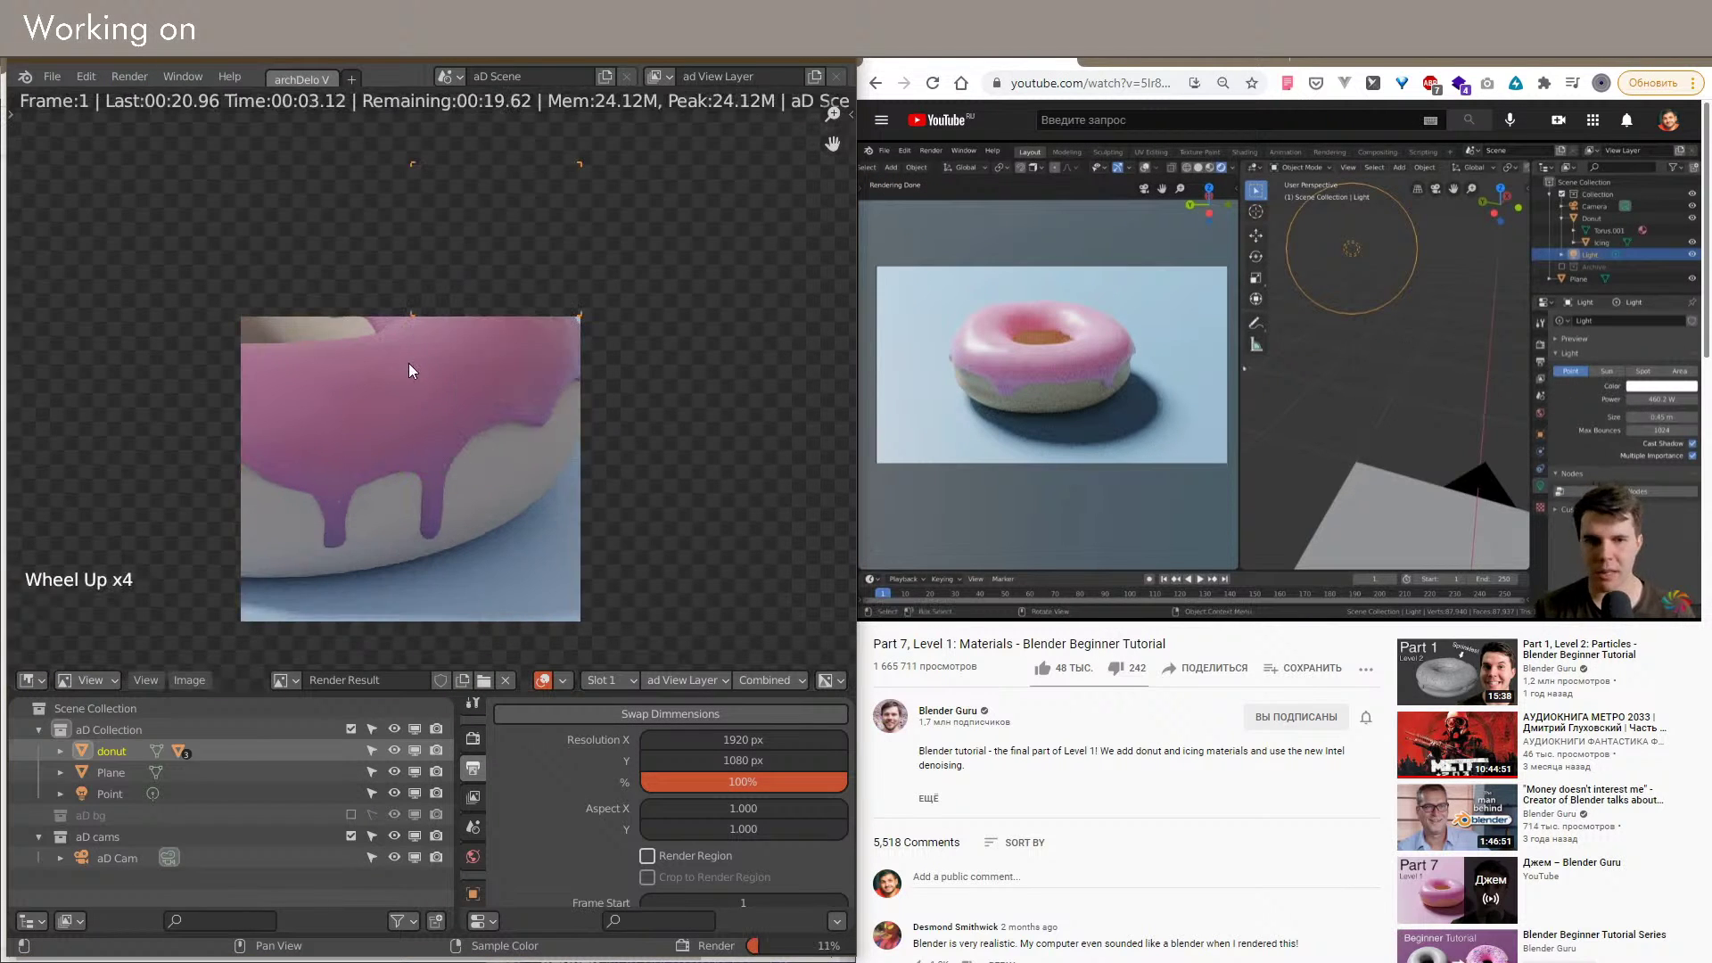
scroll(517, 351, "up", 2)
scroll(612, 414, "down", 4)
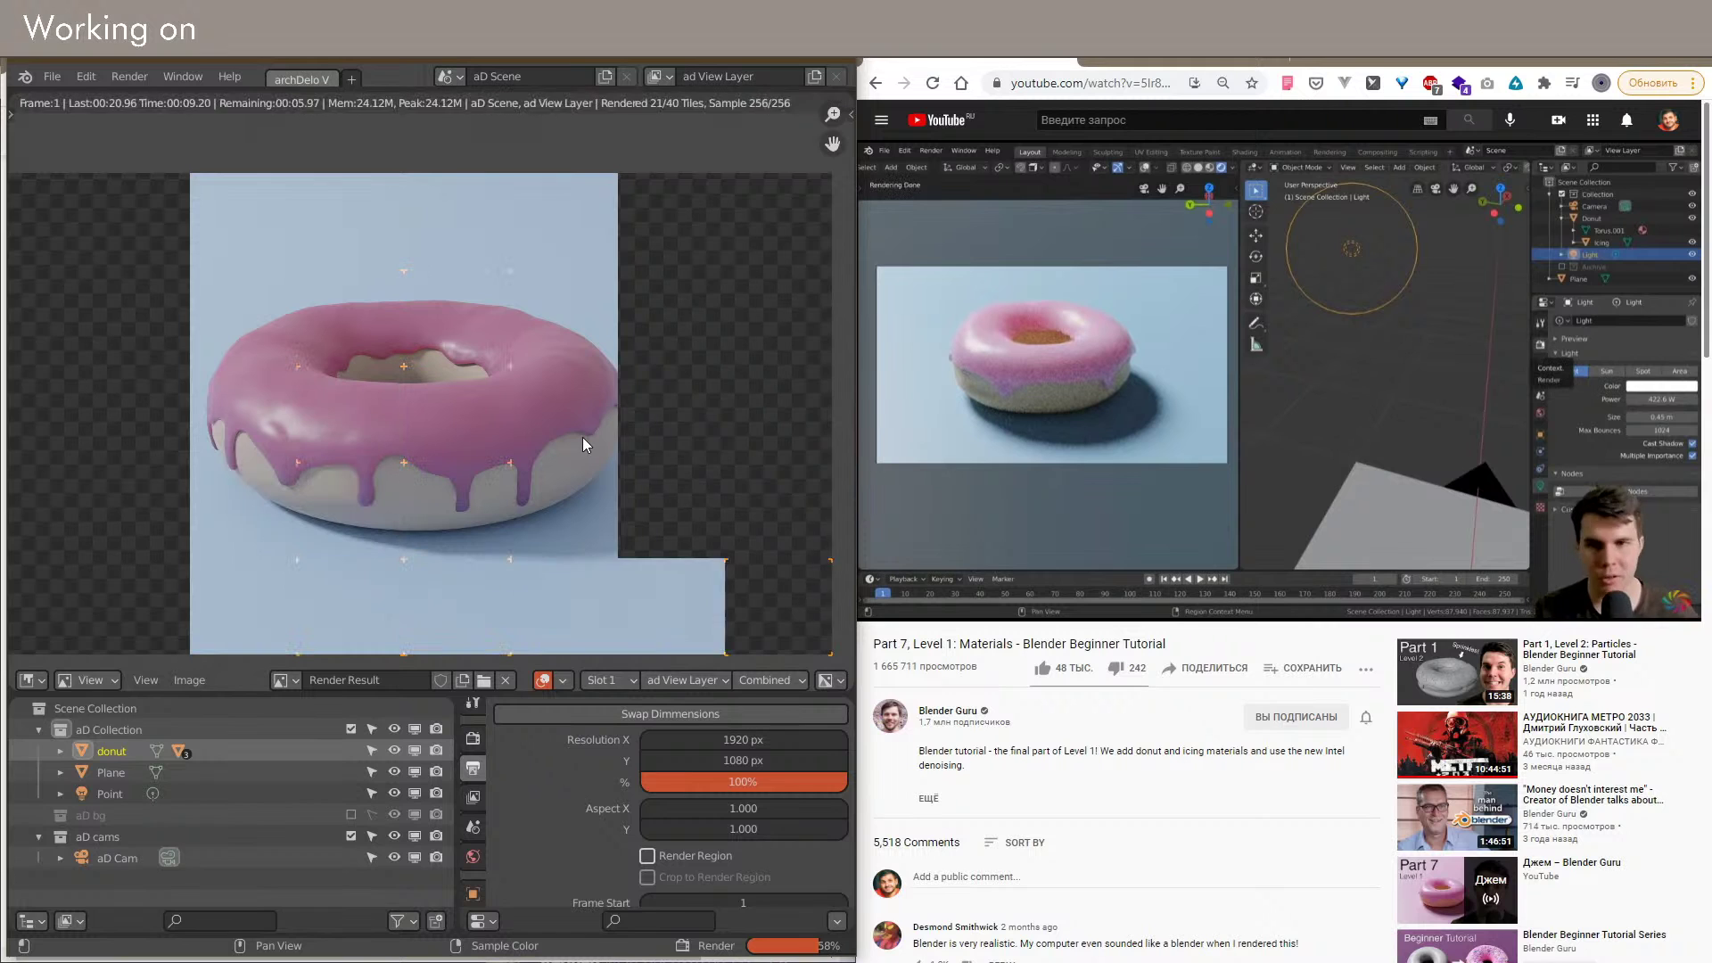
left_click(551, 444)
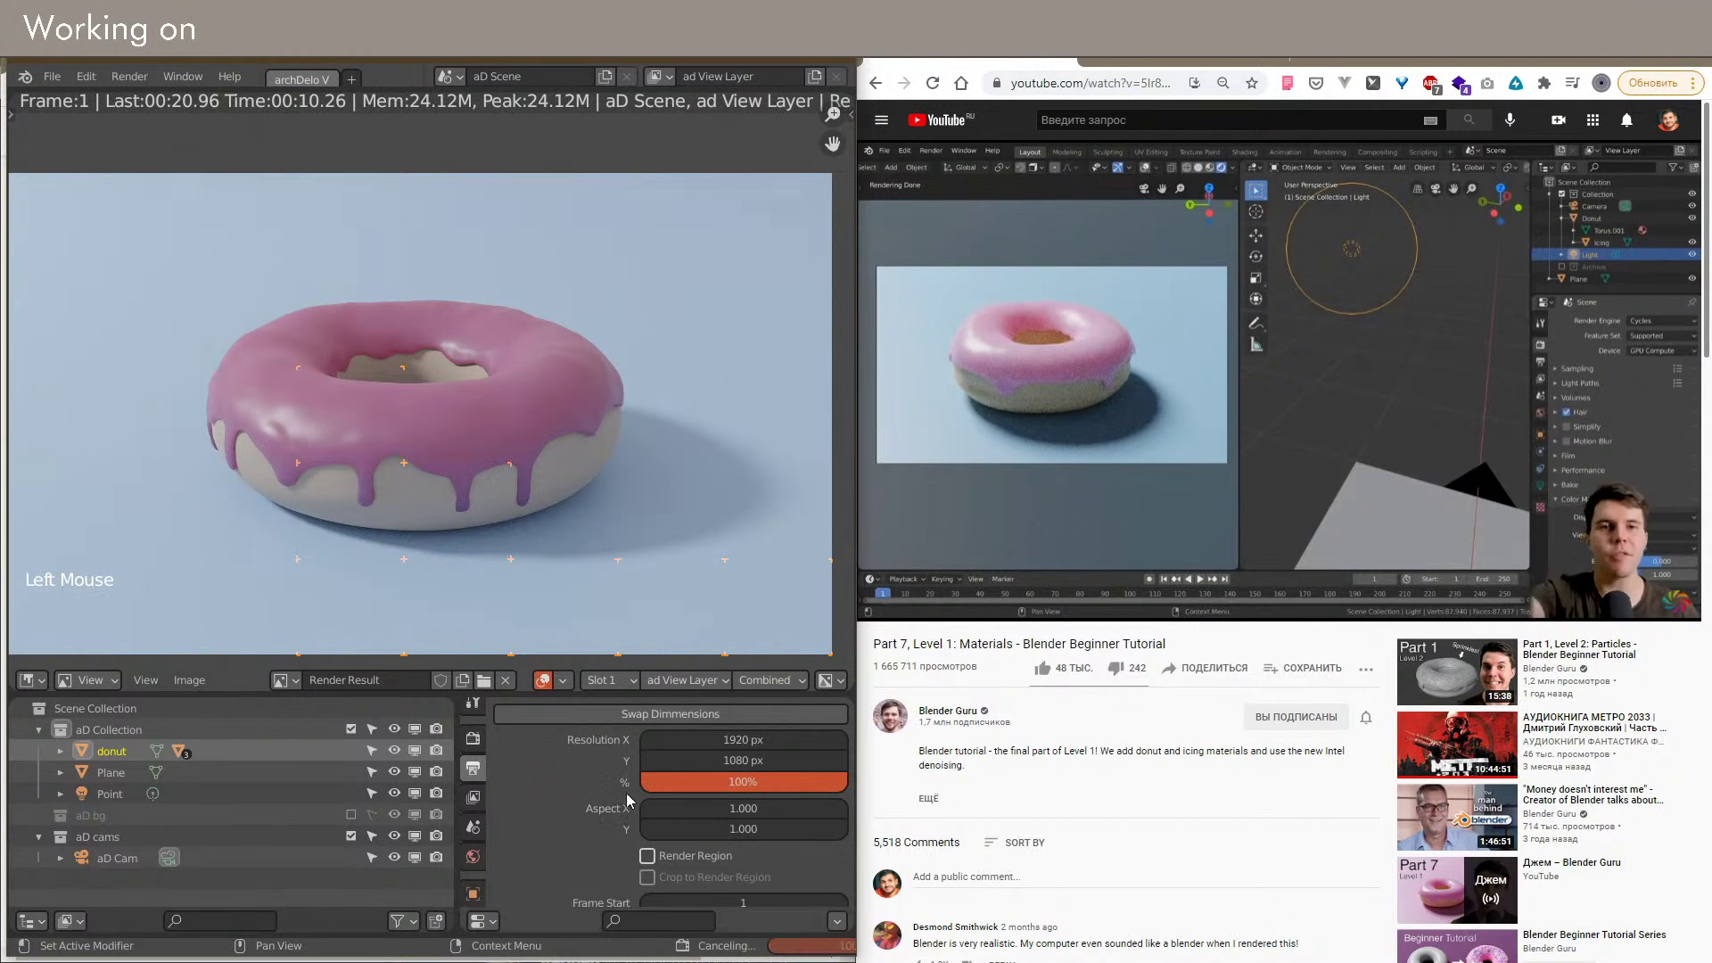
Step: Set the render denoiser to OptiX in the sampling settings and expand the advanced sampling options
left_click(472, 738)
scroll(598, 815, "down", 6)
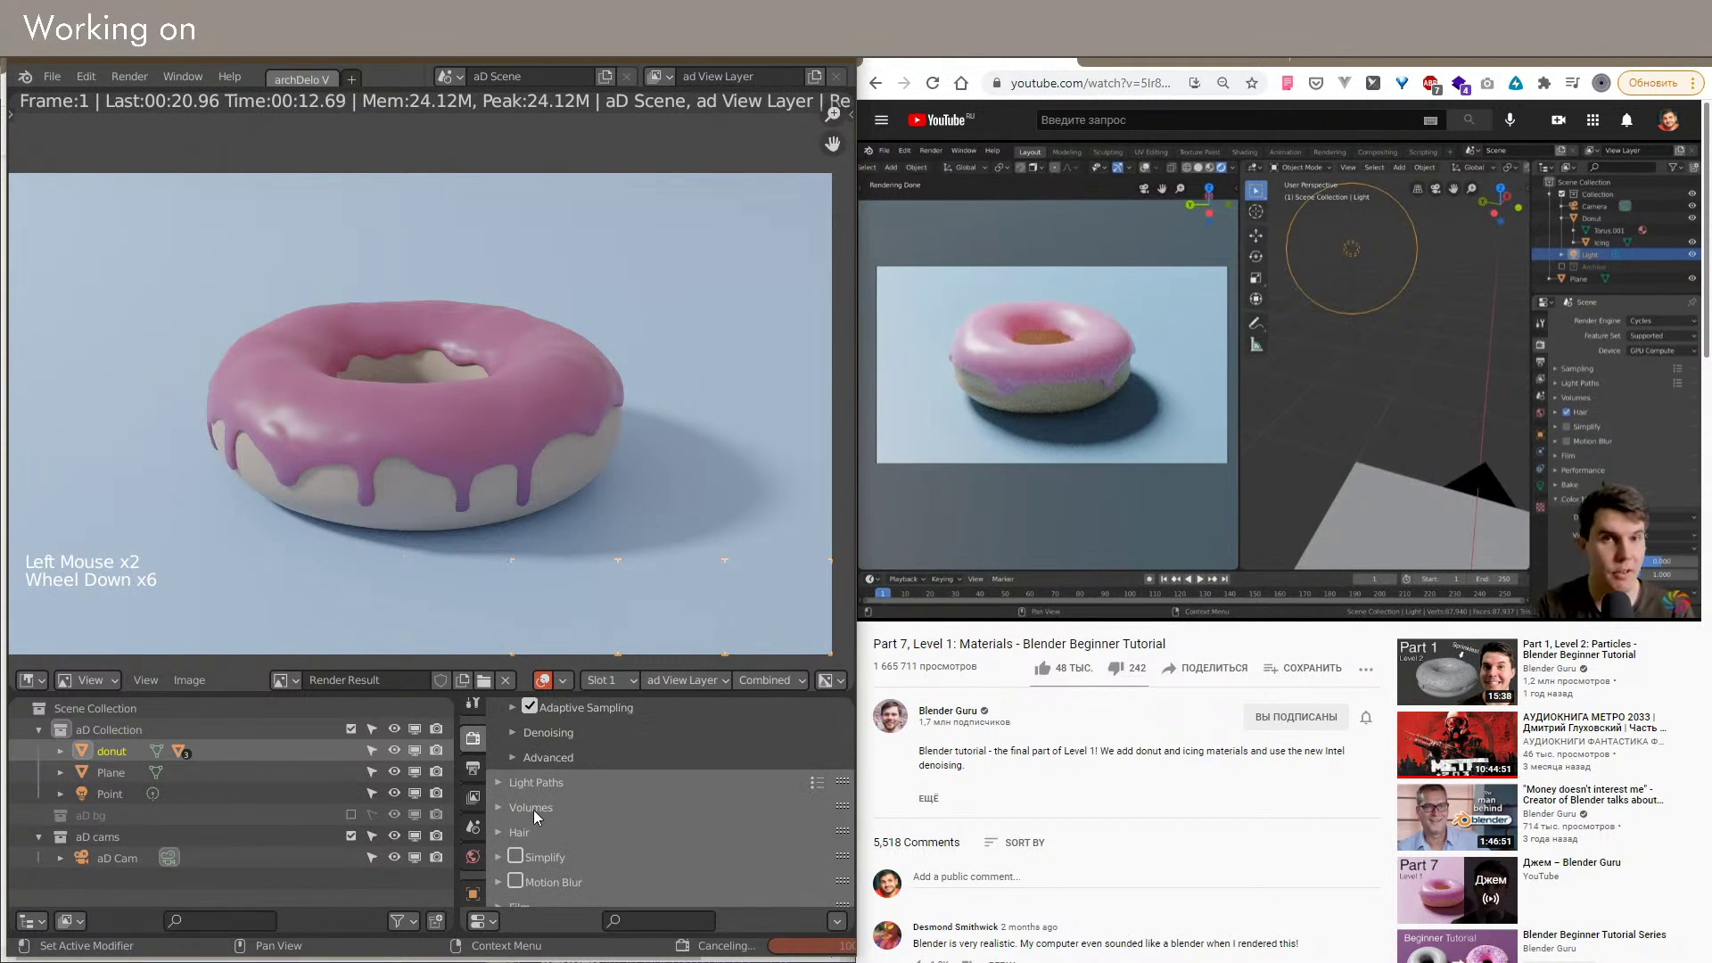
left_click(537, 737)
left_click(704, 762)
left_click(702, 808)
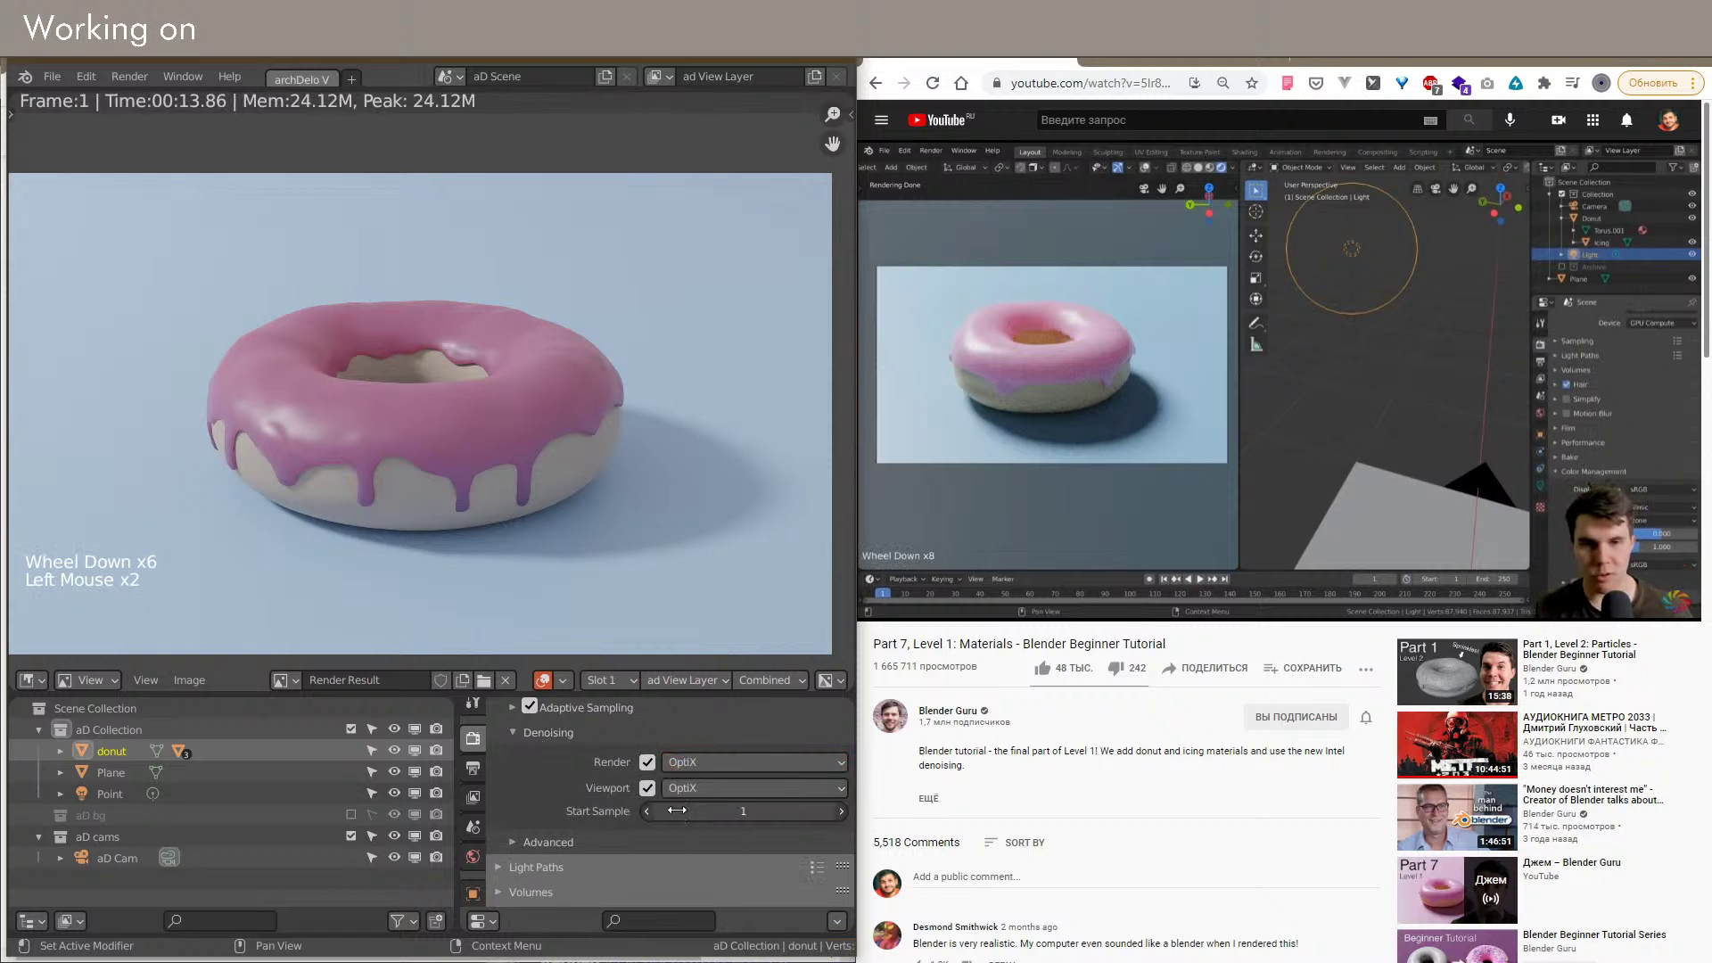
left_click(584, 840)
scroll(624, 834, "down", 3)
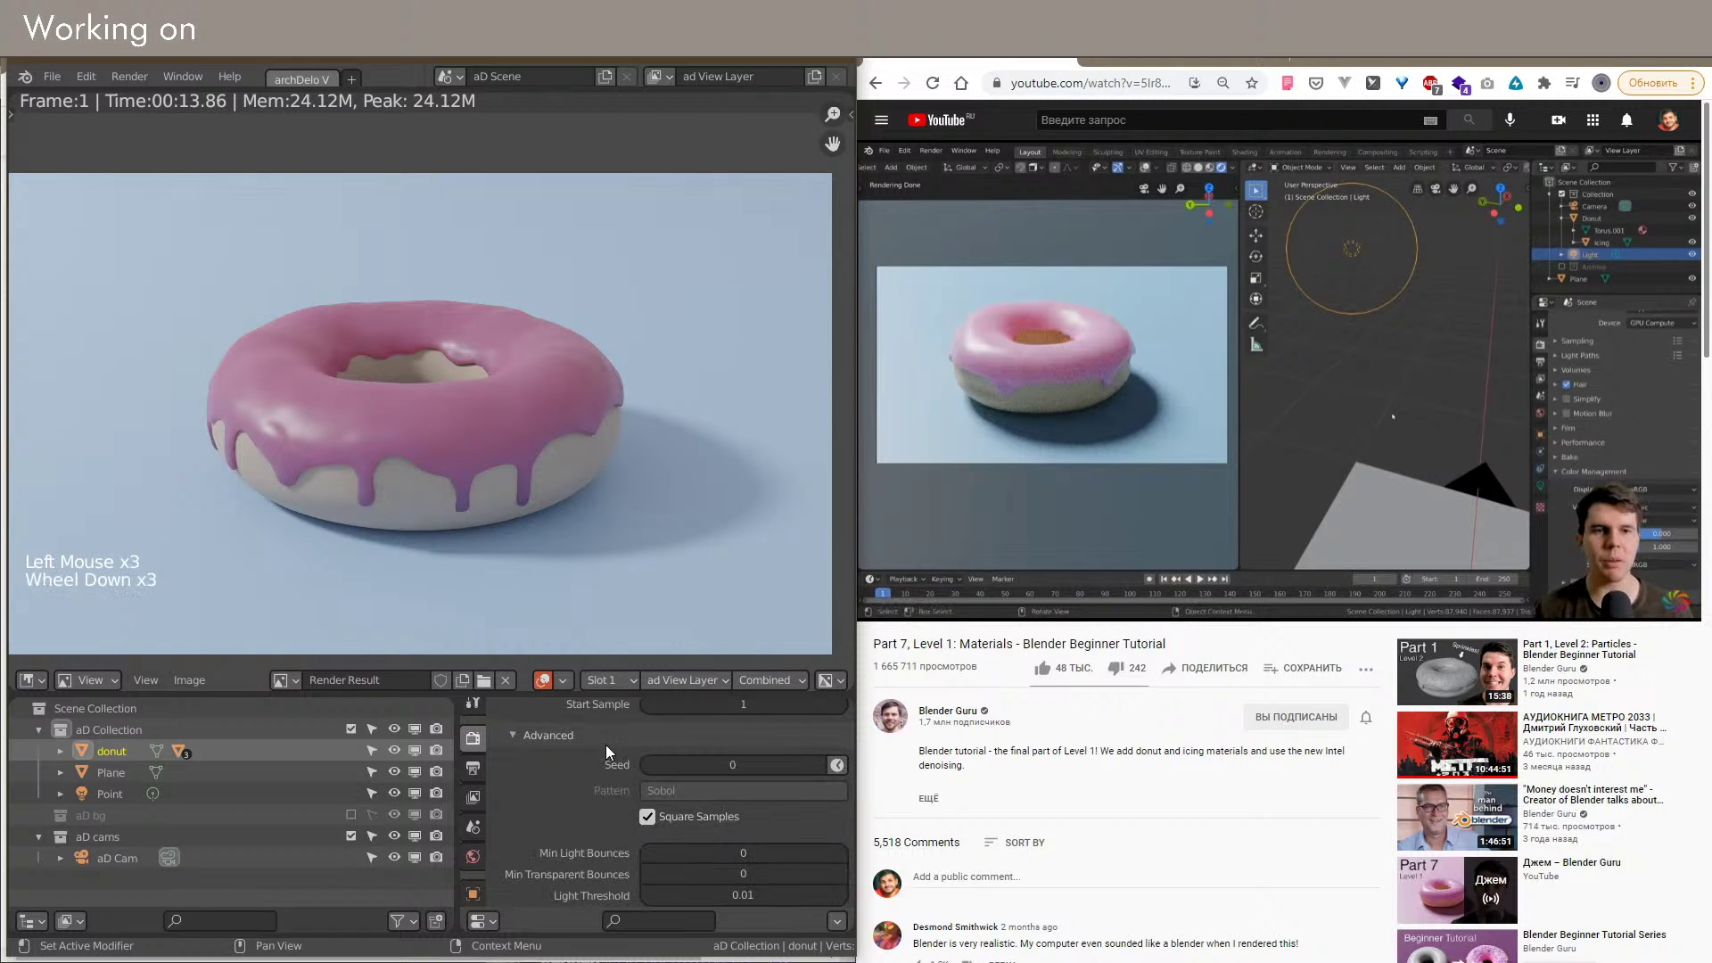
scroll(454, 513, "down", 3)
scroll(617, 769, "up", 3)
Step: Expand the render Performance settings and enable Persistent Images for the final render
scroll(616, 774, "up", 7)
scroll(614, 774, "up", 3)
scroll(620, 778, "down", 20)
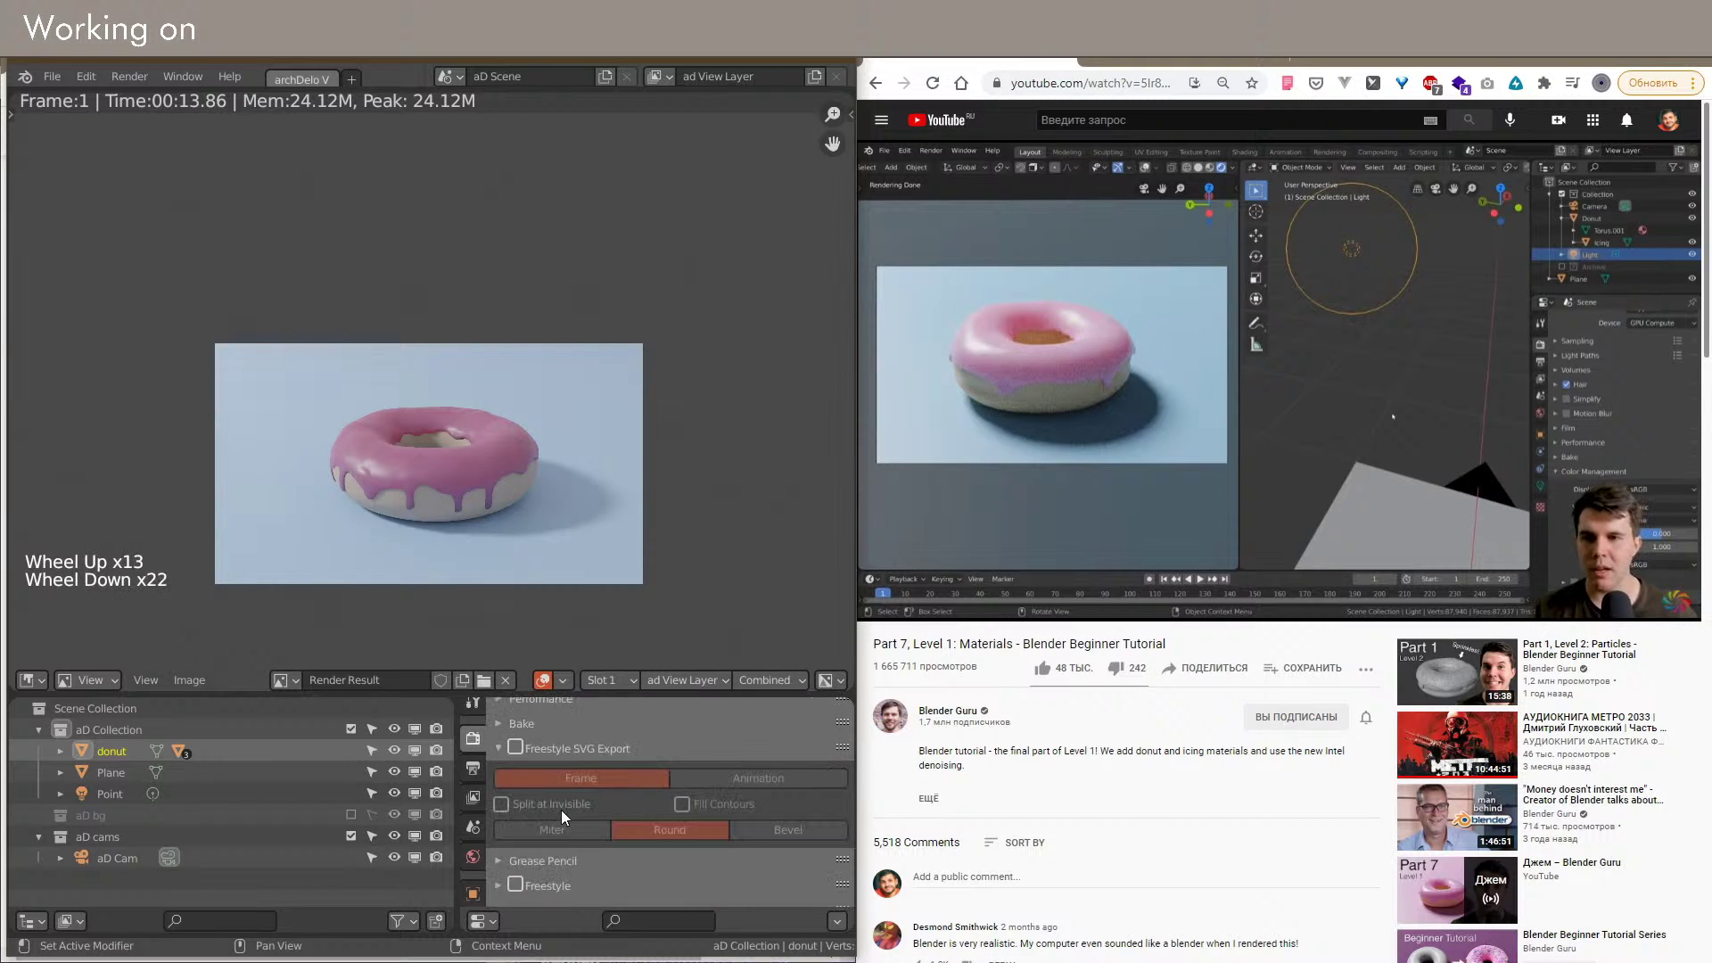
scroll(564, 807, "down", 1)
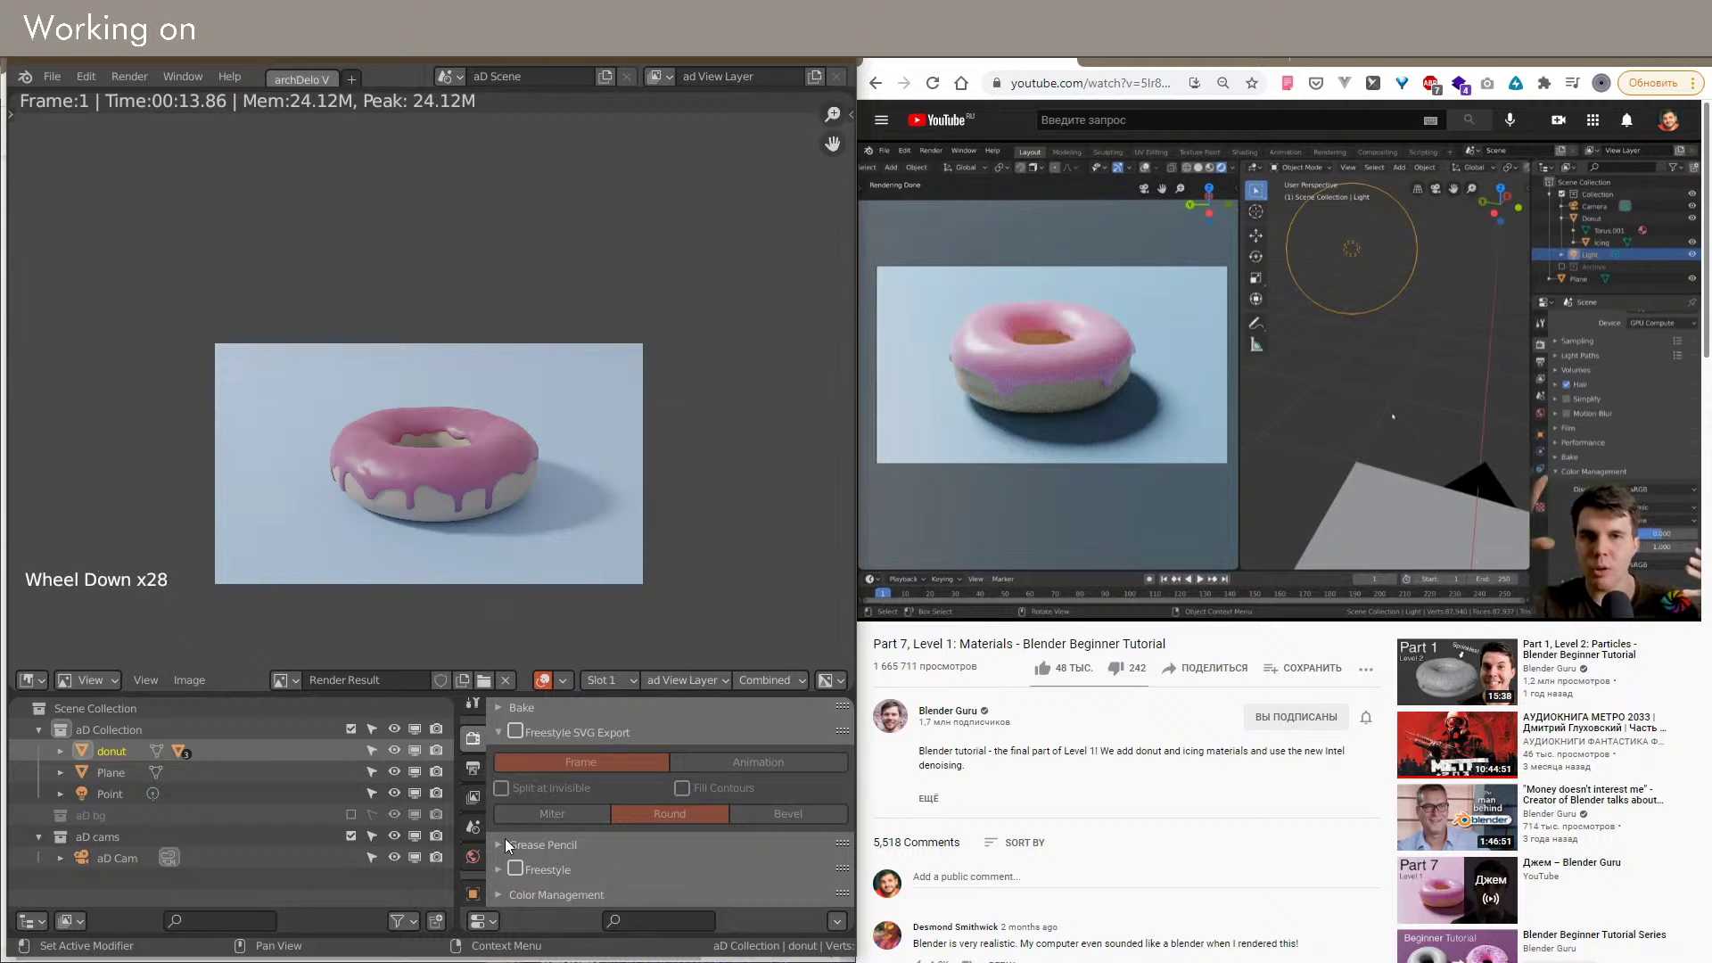
scroll(517, 838, "up", 3)
left_click(539, 815)
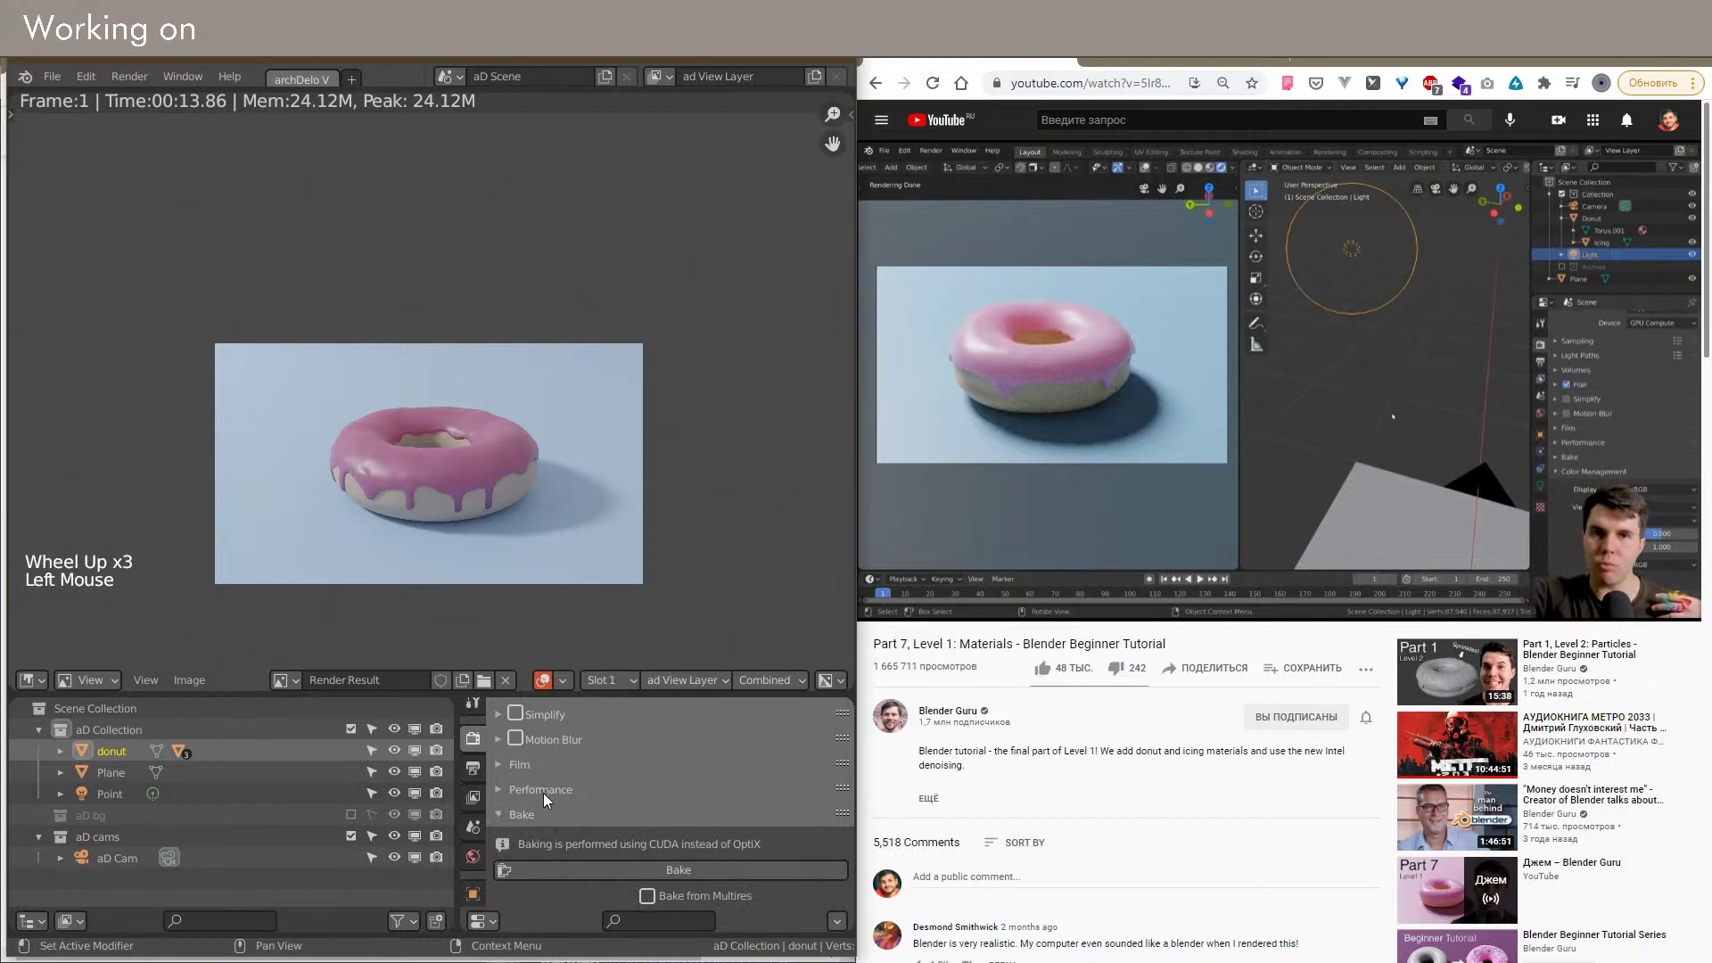
left_click(543, 790)
scroll(542, 783, "down", 1)
left_click(560, 776)
scroll(571, 783, "down", 4)
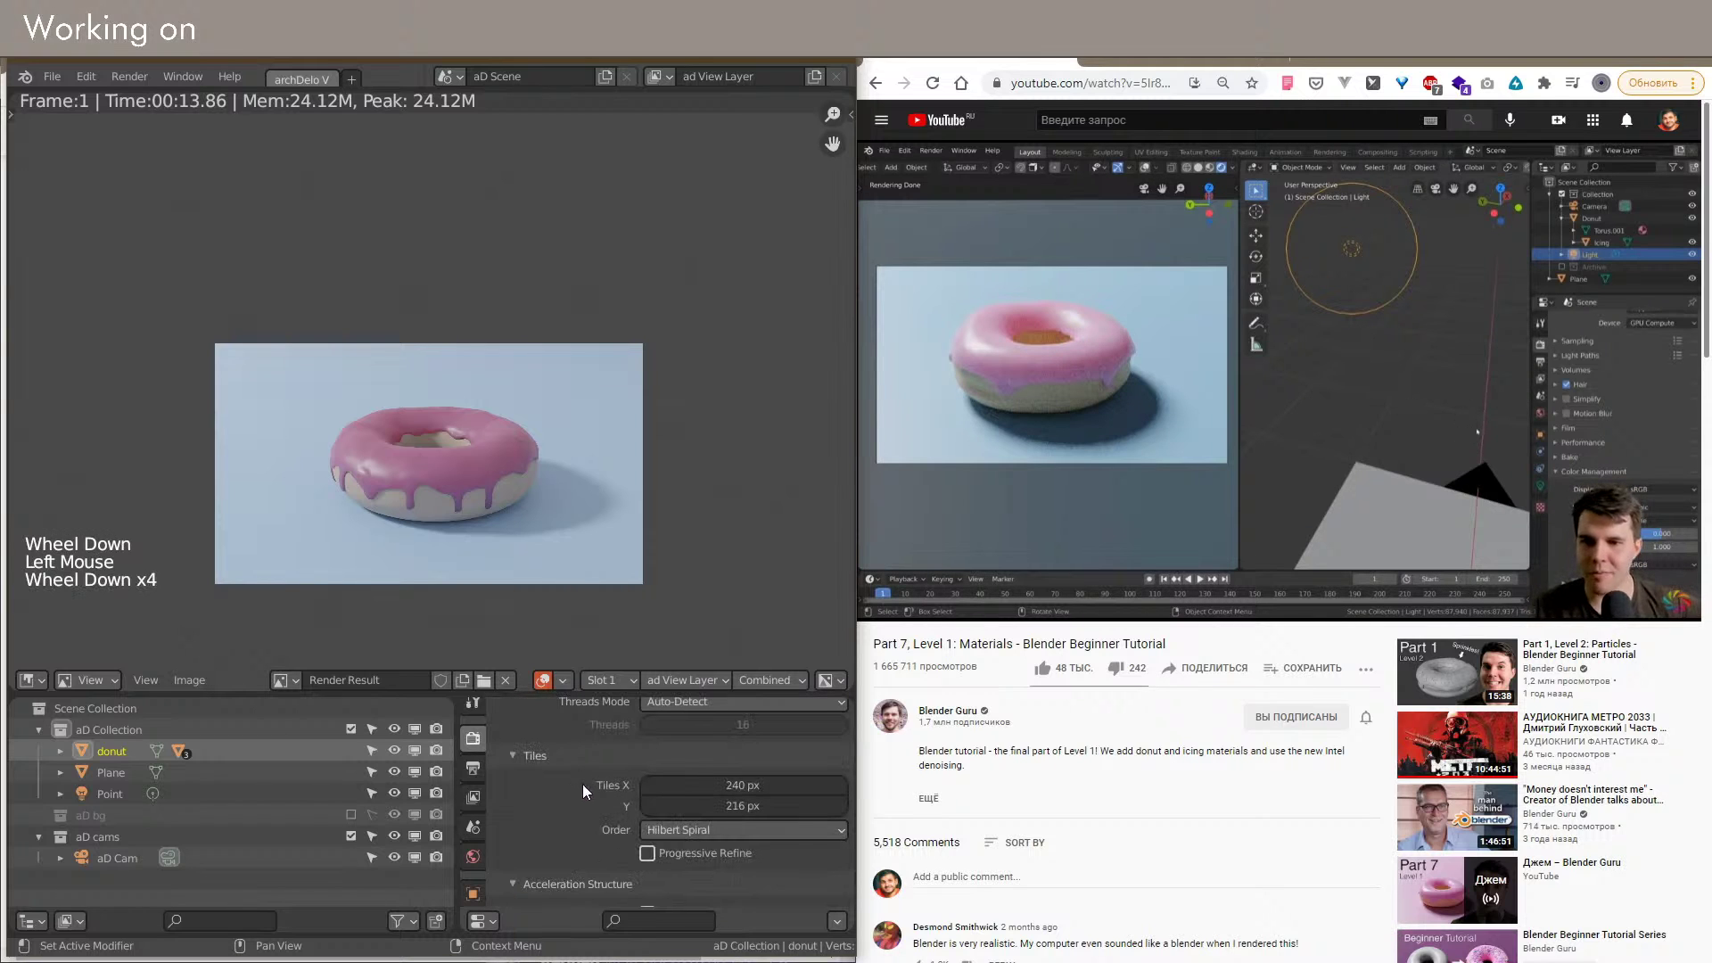
scroll(631, 805, "down", 6)
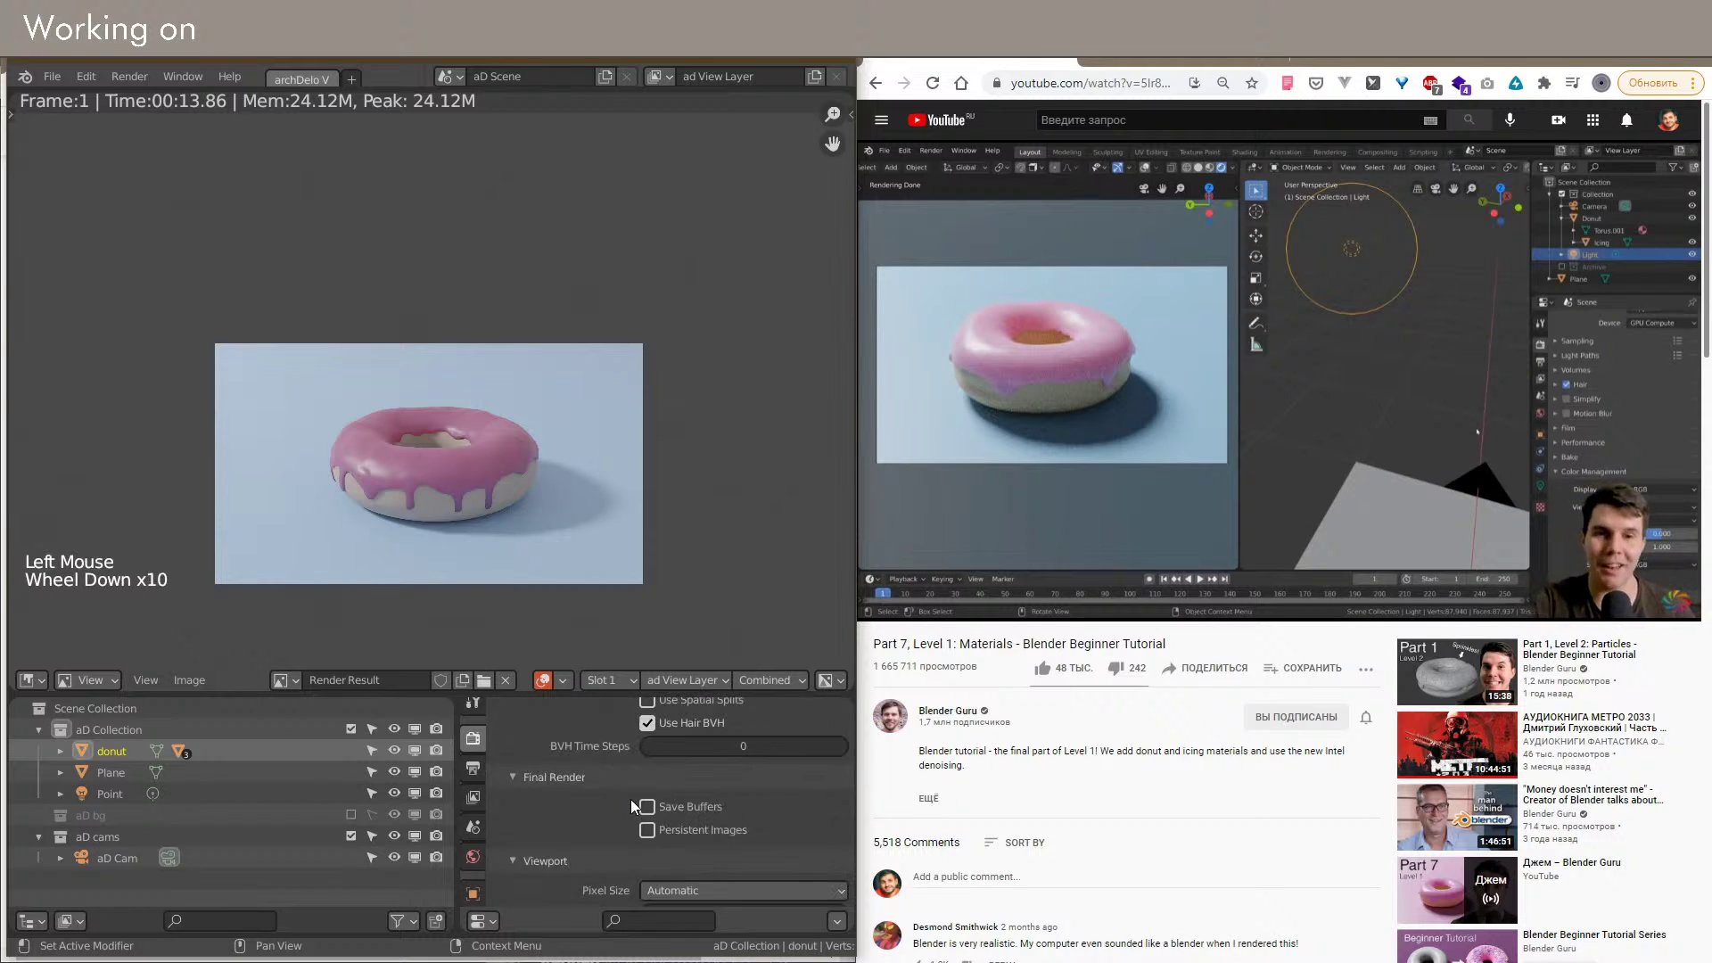
left_click(660, 831)
scroll(657, 831, "down", 3)
scroll(651, 829, "up", 13)
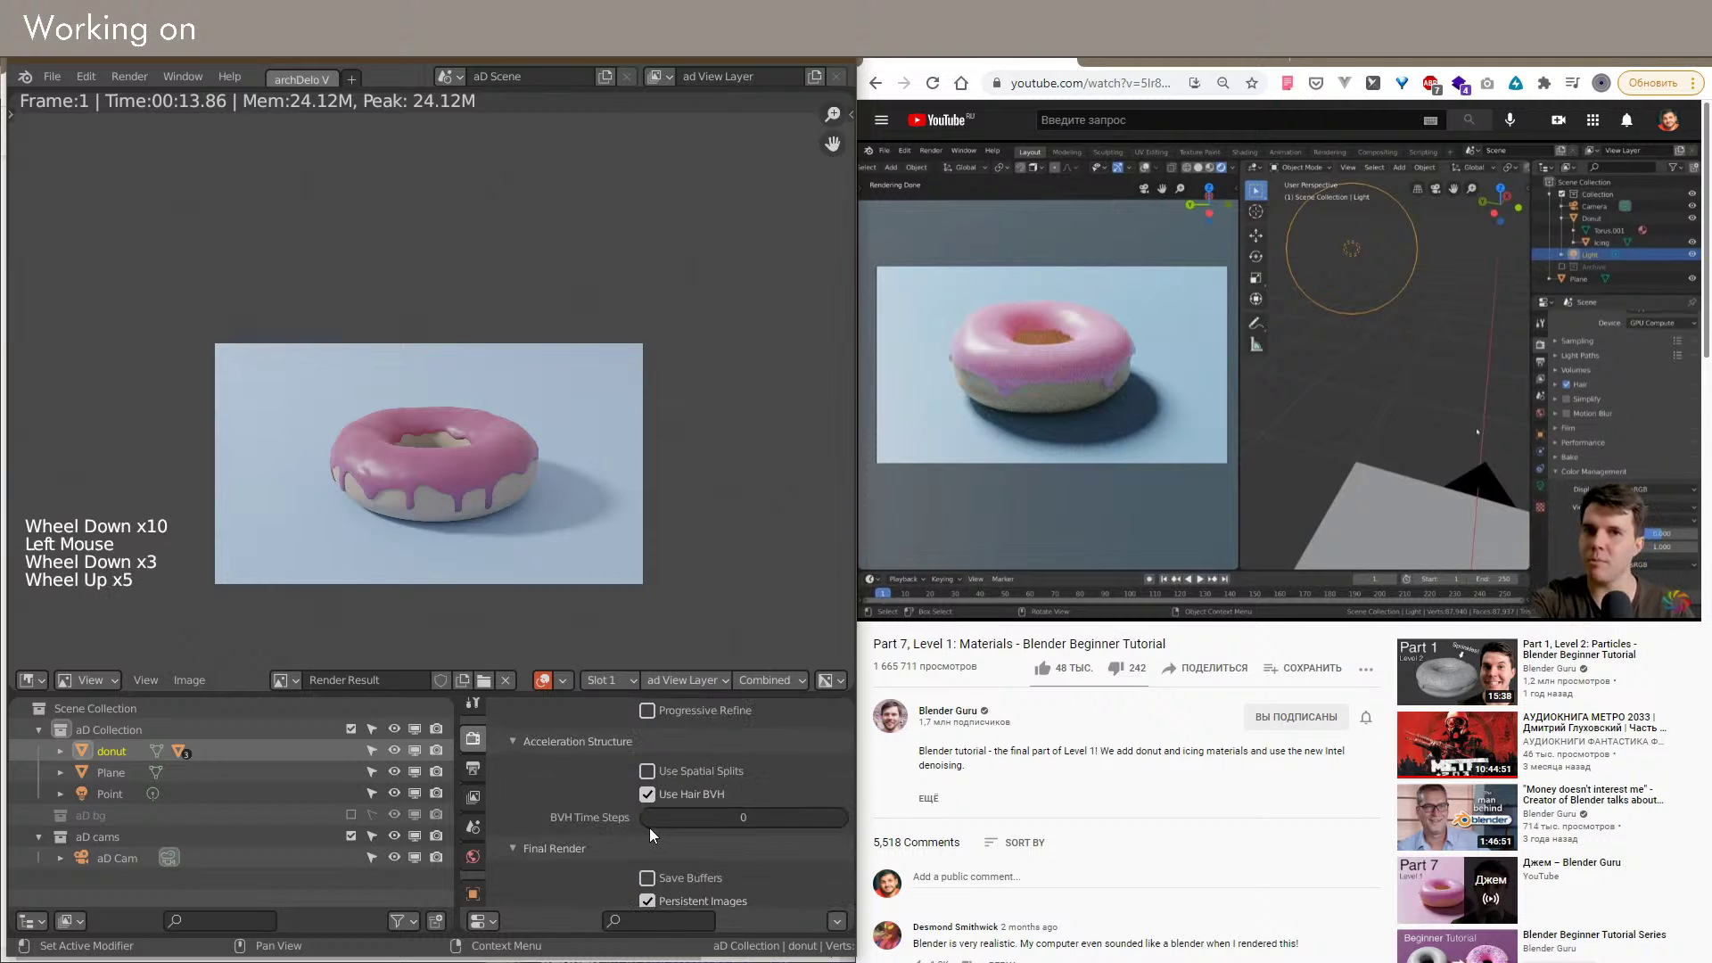
scroll(649, 828, "up", 6)
left_click(538, 817)
left_click(537, 817)
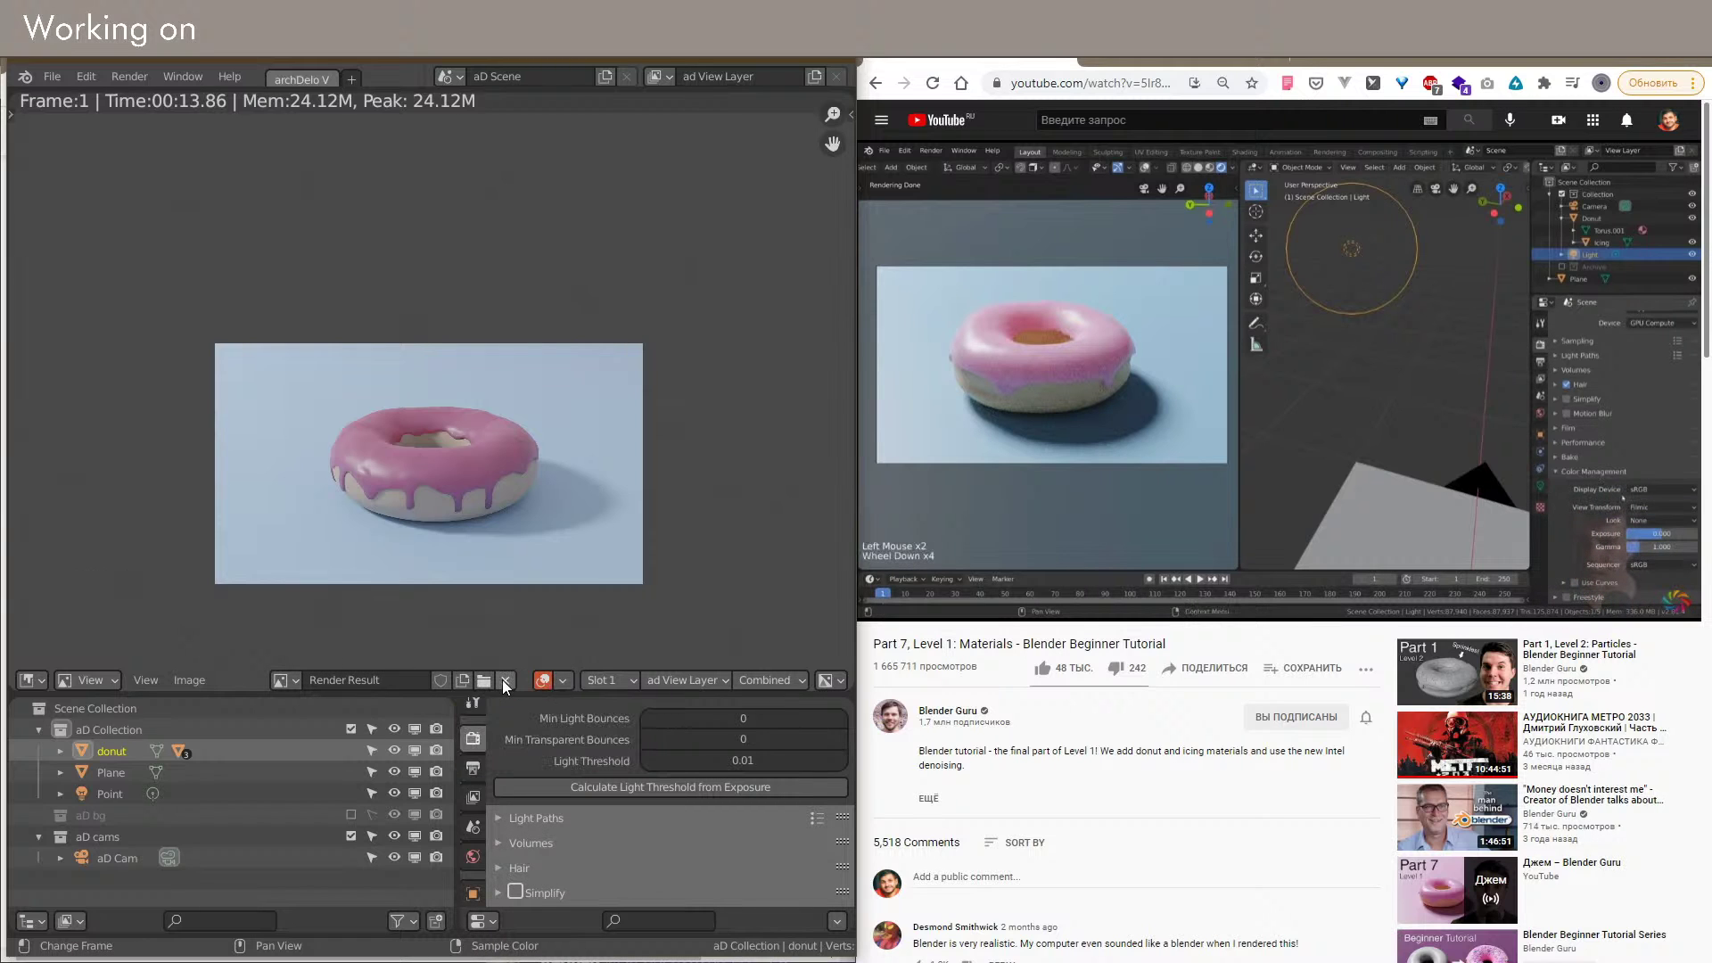
Step: Close the old render result, render the frame again, inspect the icing around the hole, then cancel and close the render
scroll(432, 469, "down", 2)
scroll(433, 481, "up", 3)
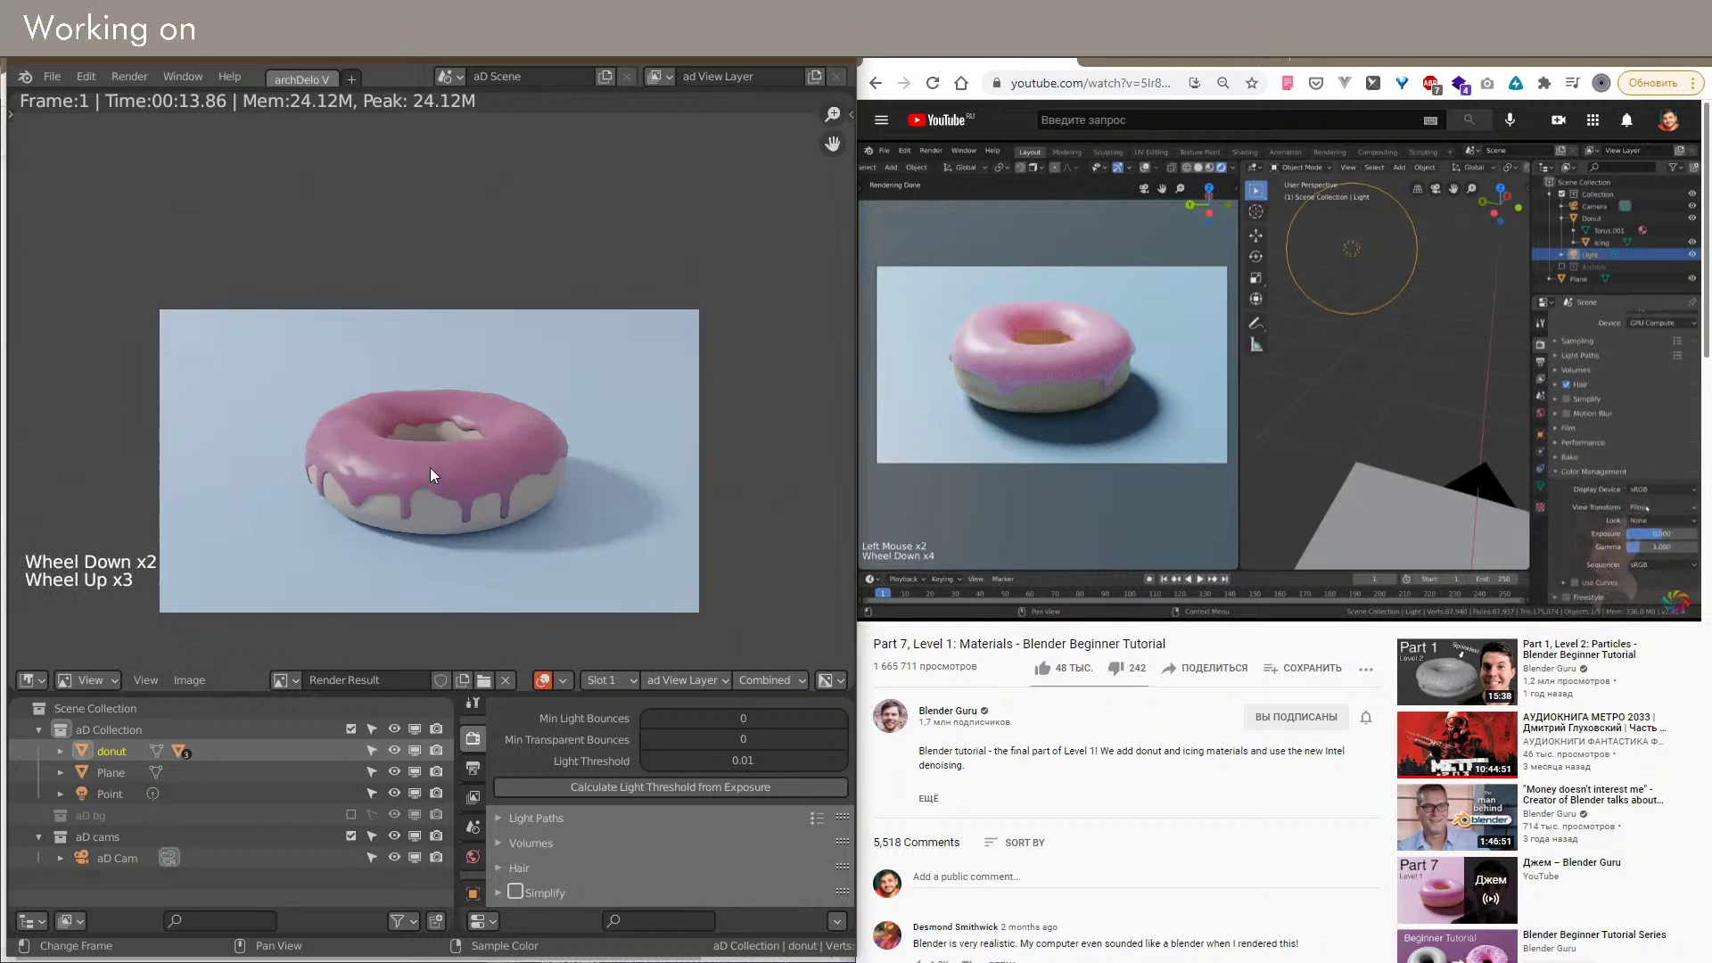
left_click(506, 521)
key("Escape")
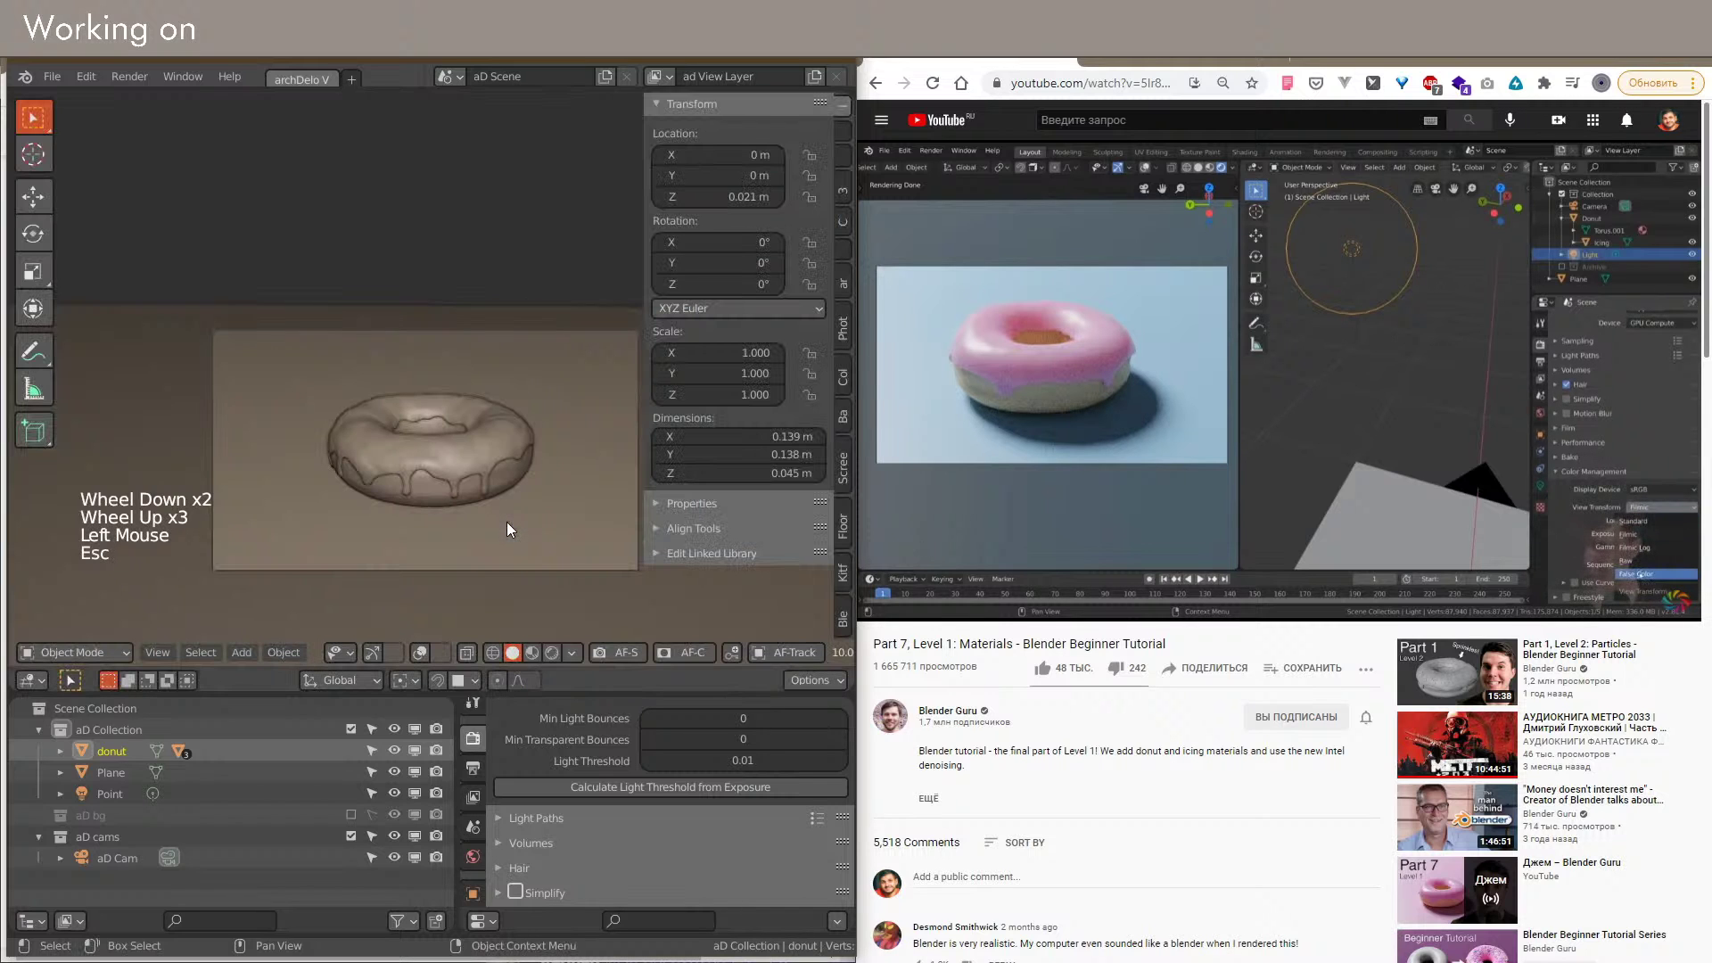
key("F12")
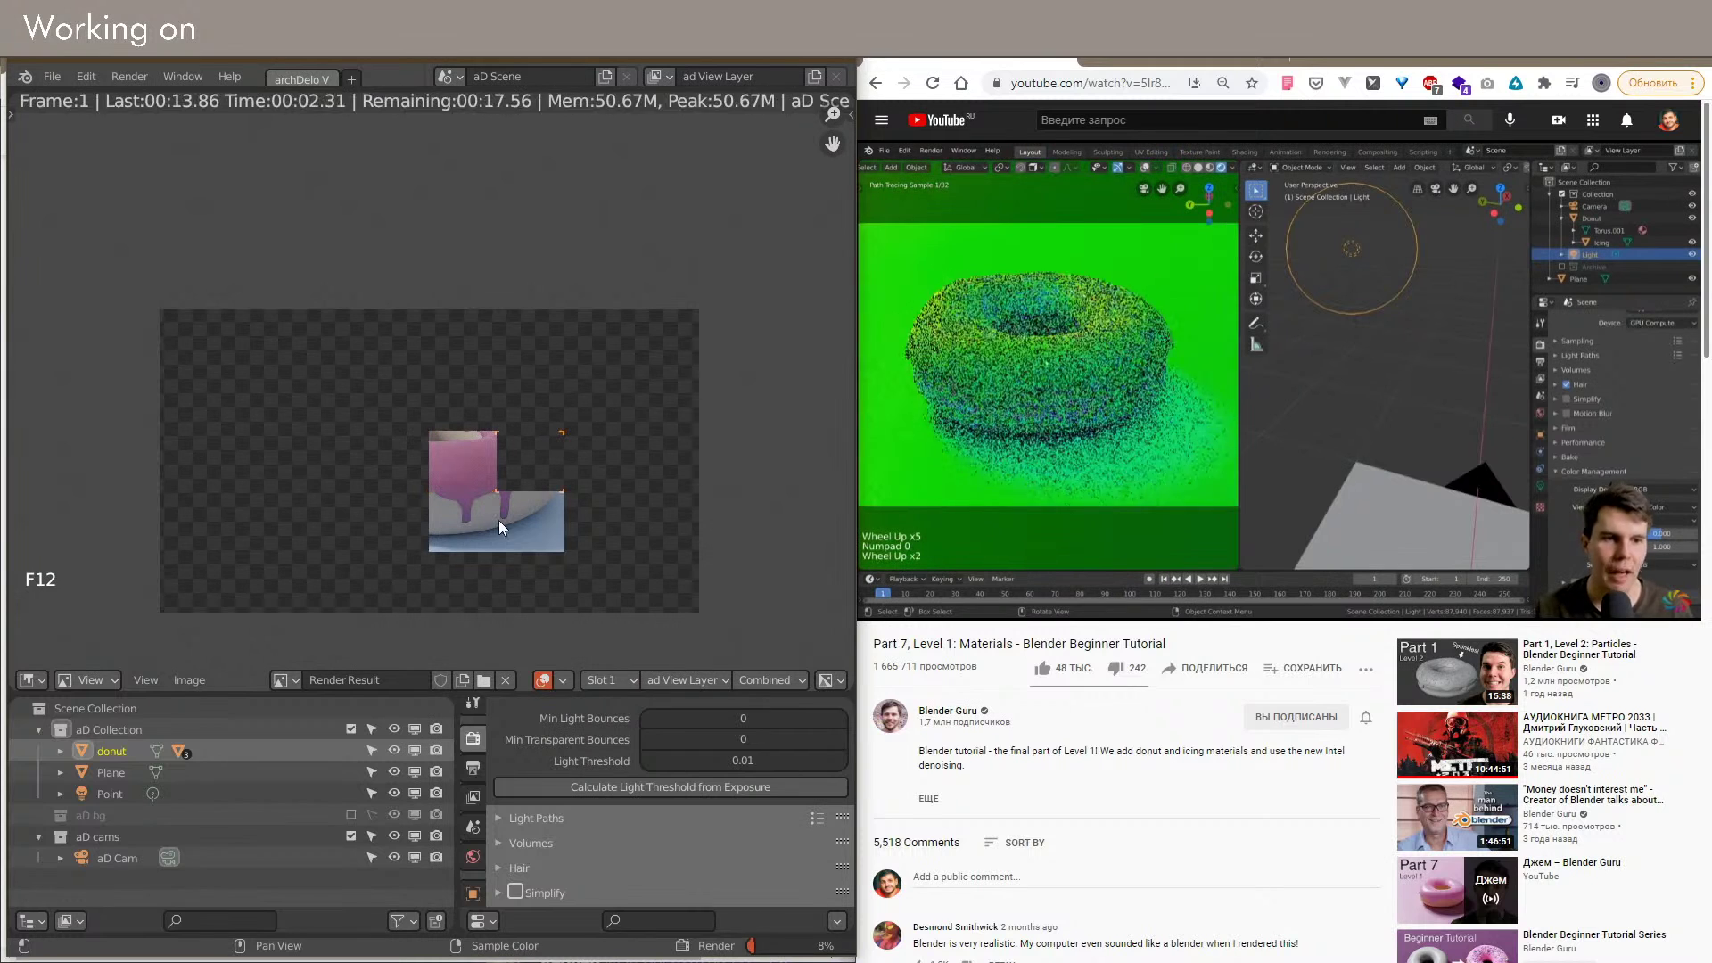
scroll(482, 465, "up", 3)
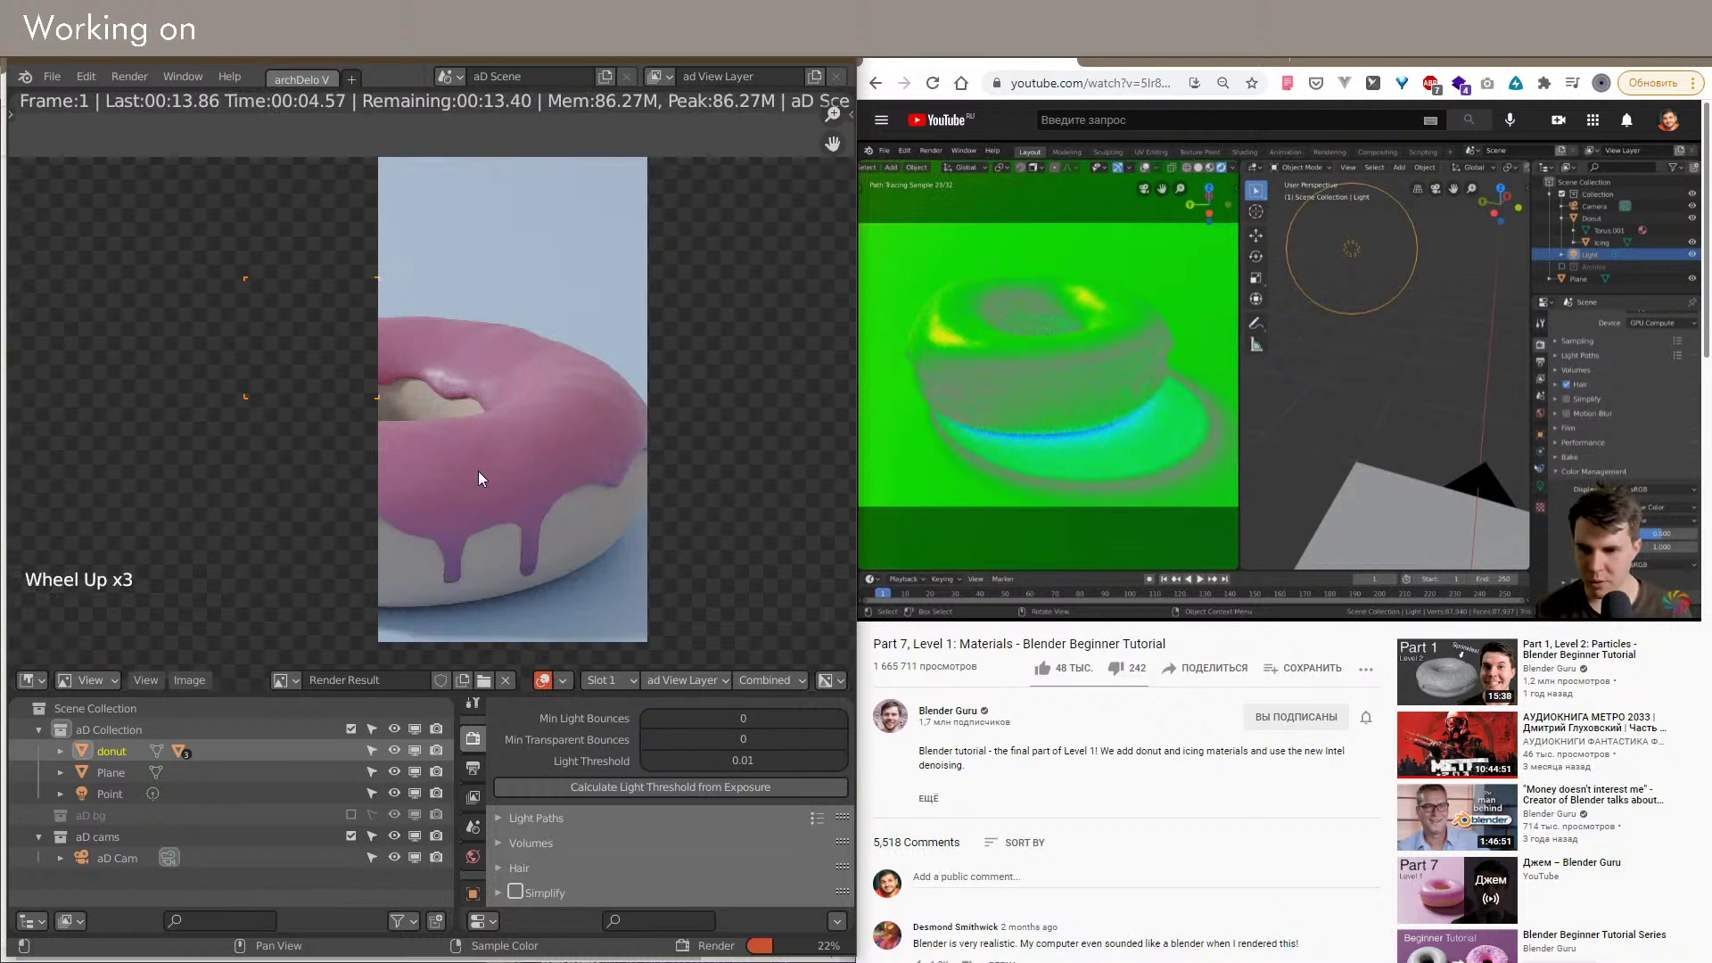
scroll(437, 398, "up", 5)
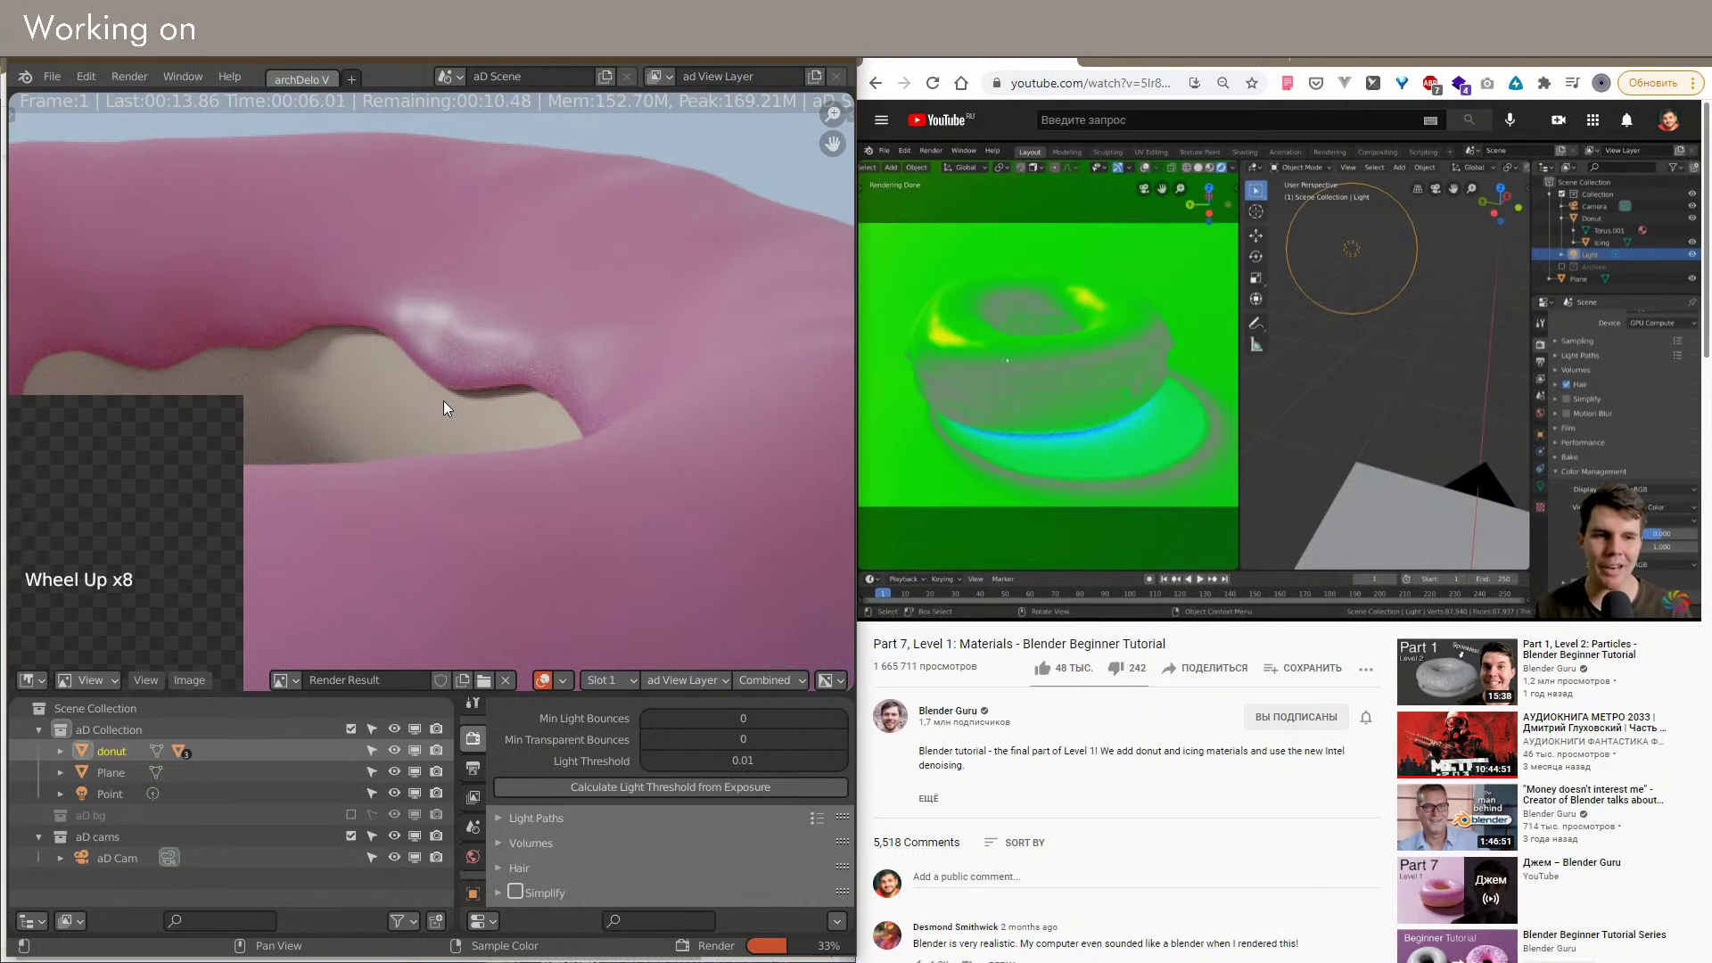
scroll(444, 406, "down", 7)
left_click(510, 519)
key("Escape")
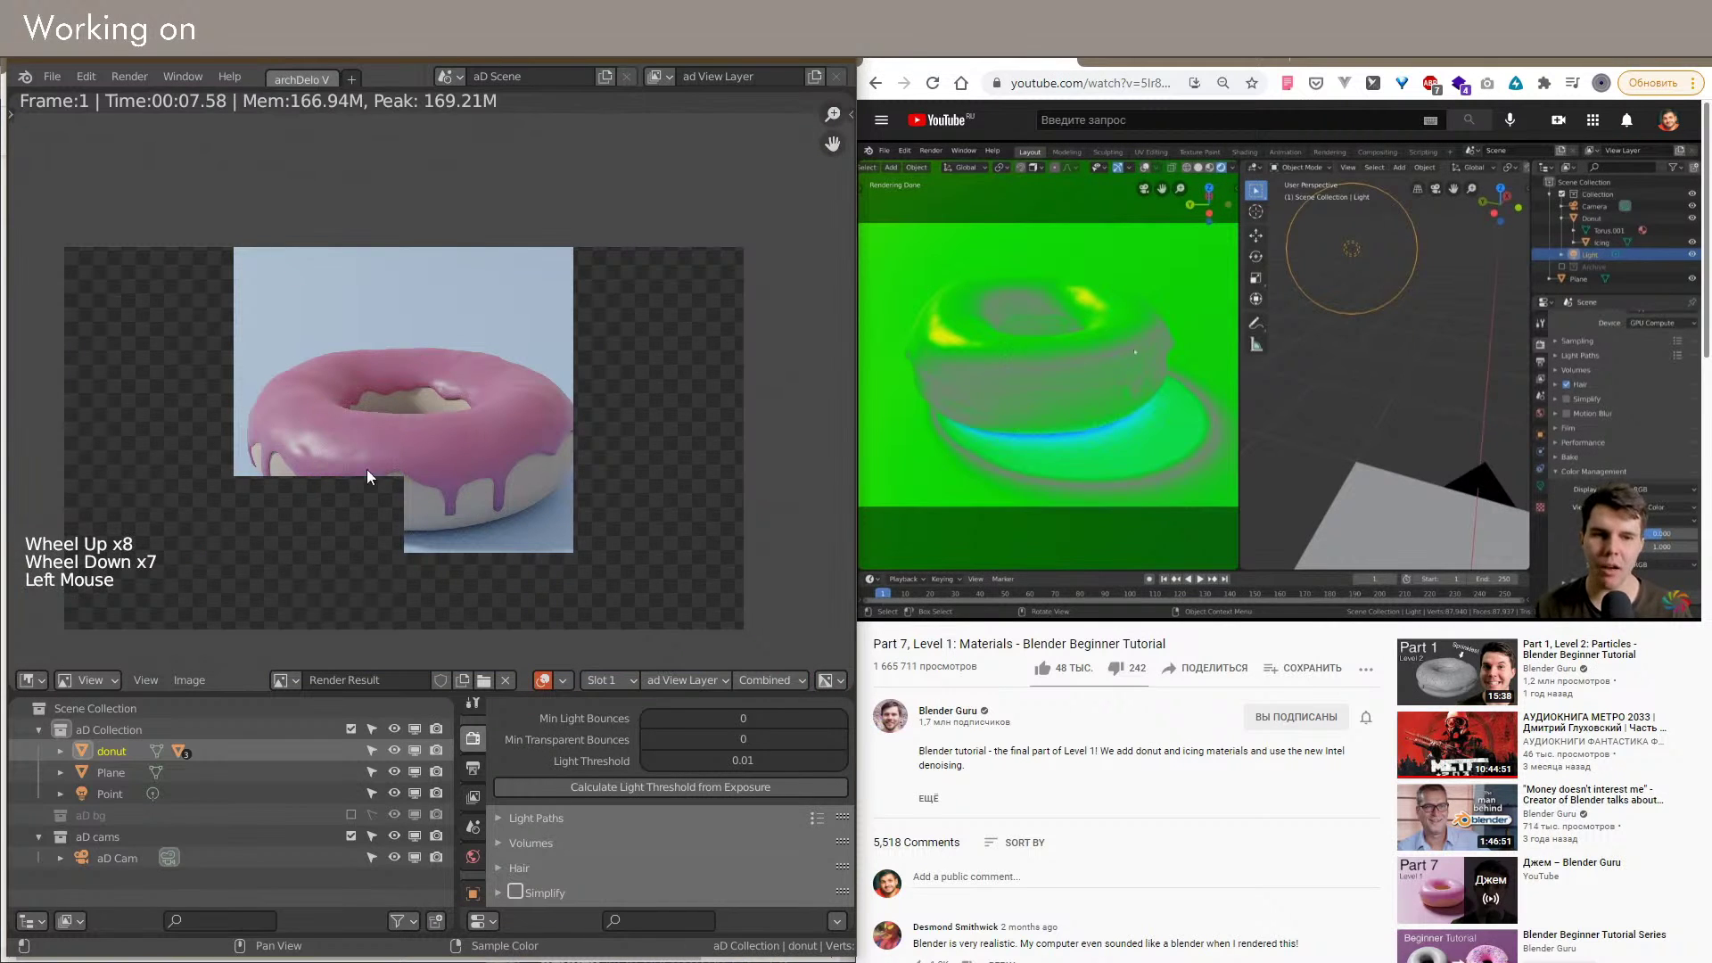
scroll(232, 463, "up", 5)
scroll(259, 471, "down", 4)
key("Escape")
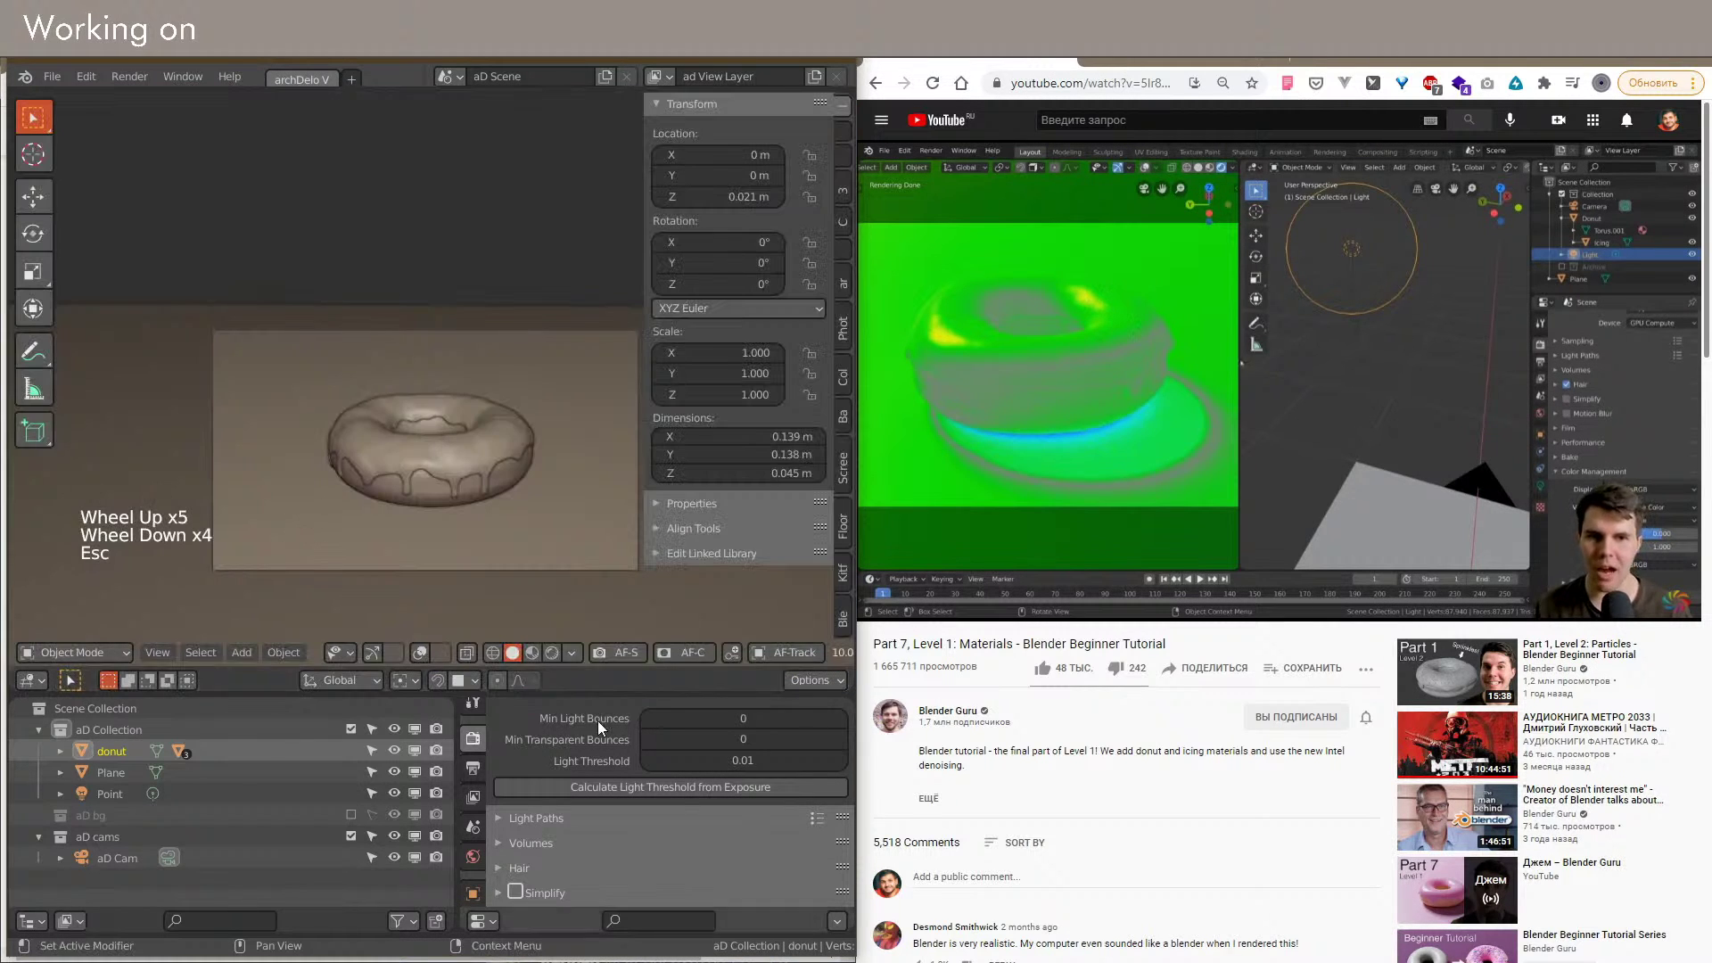
Step: Return the viewport to rendered shading and frame the donut closer in the camera view
left_click(552, 652)
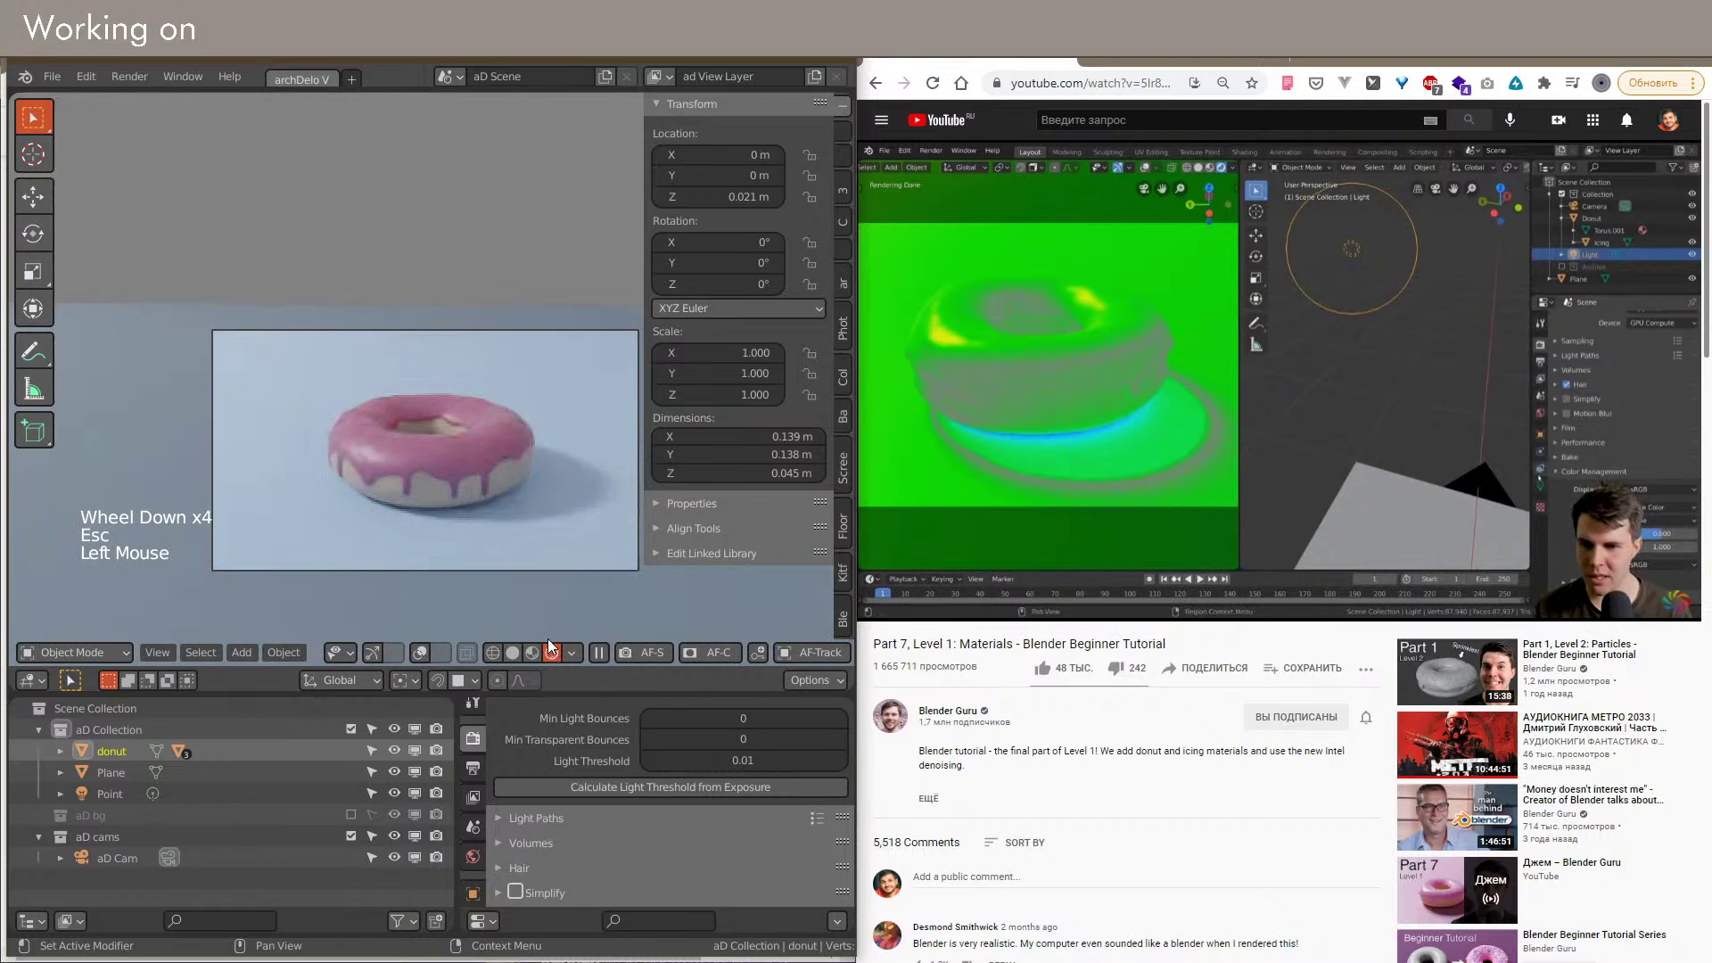
scroll(410, 538, "down", 4)
scroll(388, 463, "up", 10)
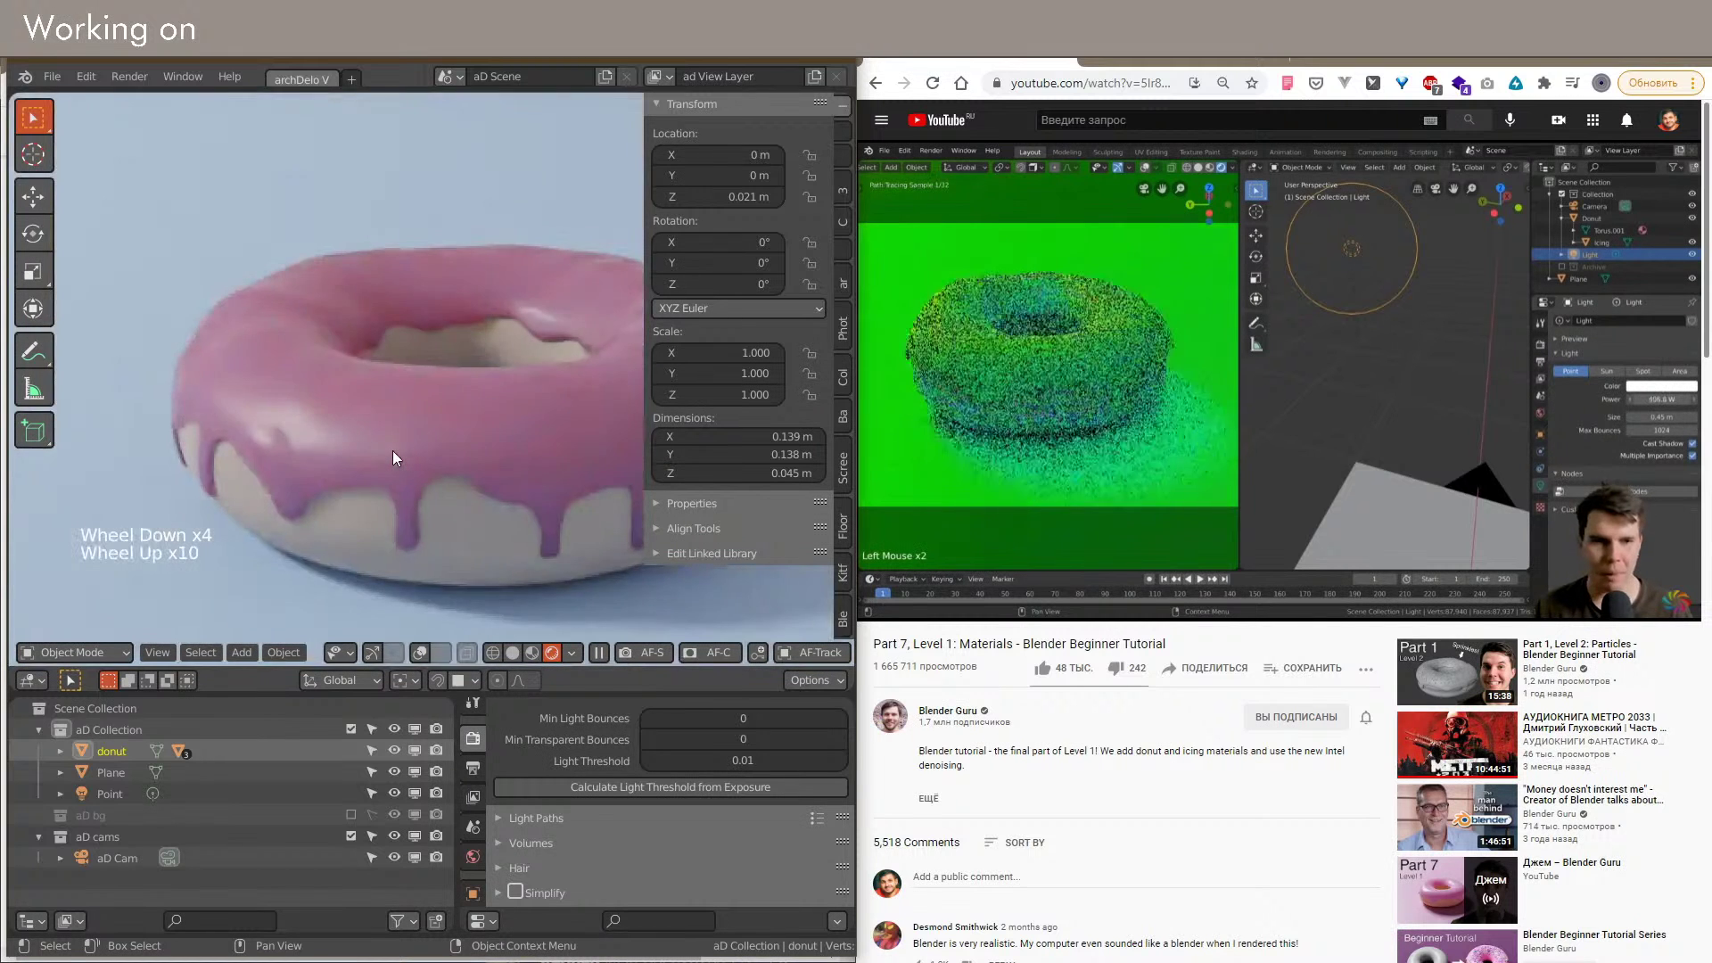
scroll(392, 451, "down", 3)
Step: Select the aD Cam camera and examine its data settings, including the depth of field and Photographer exposure options
left_click(106, 858)
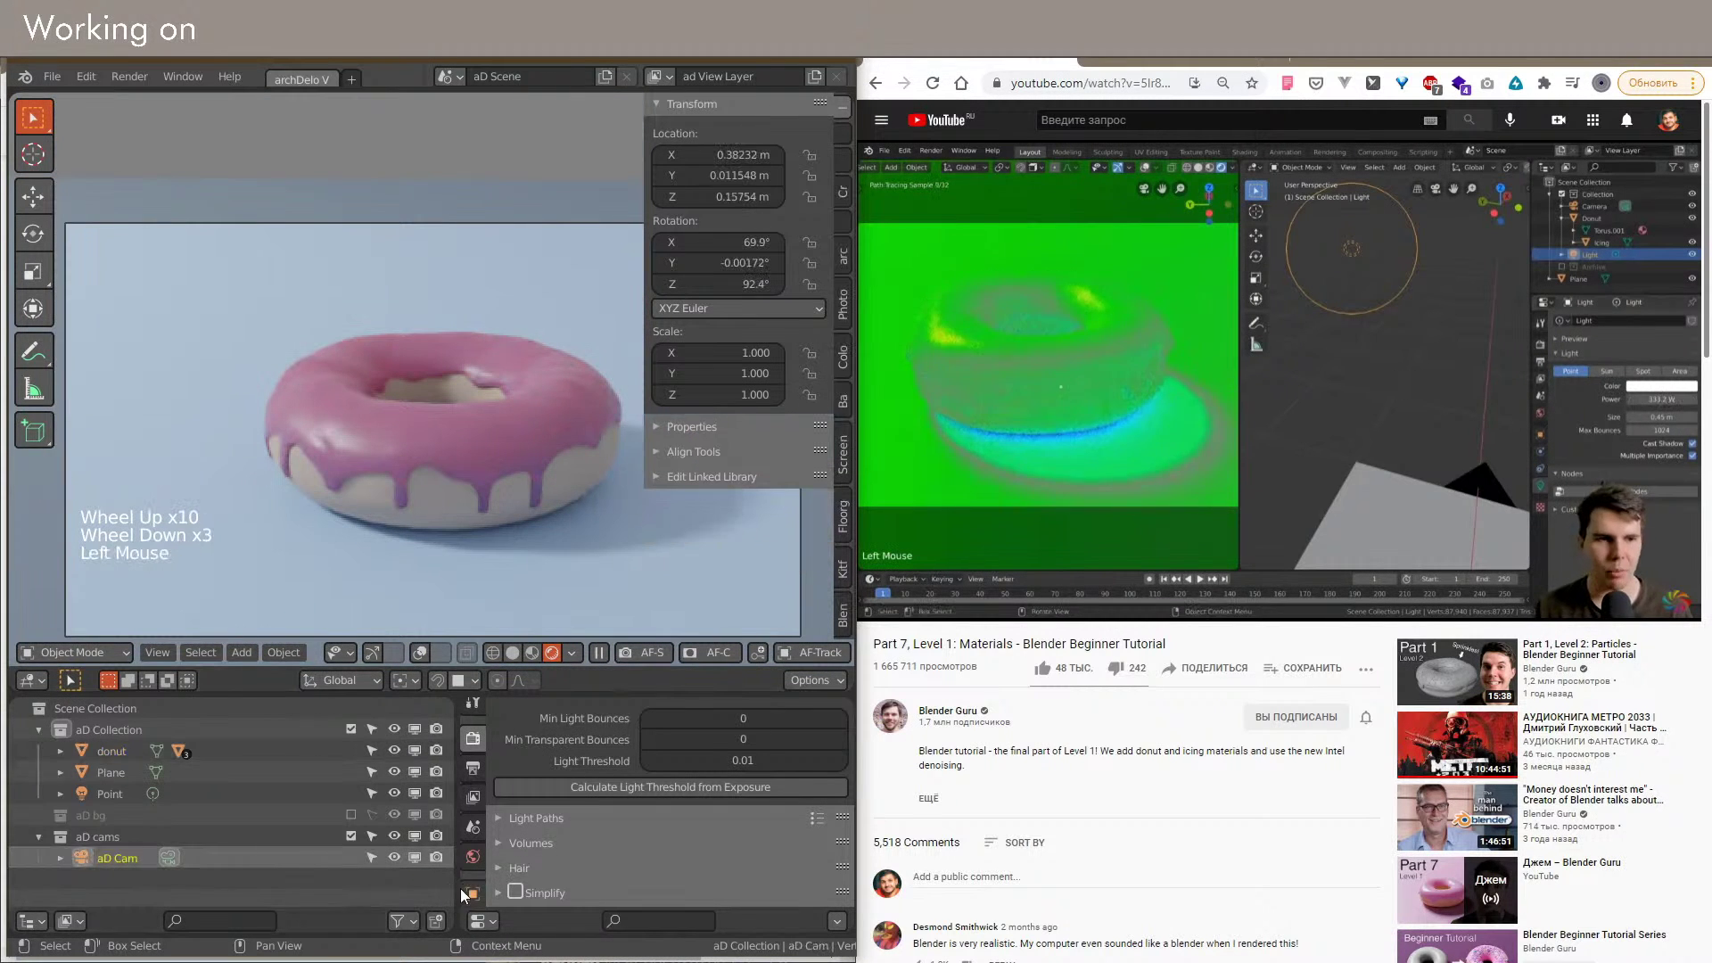
scroll(464, 887, "down", 5)
left_click(473, 843)
scroll(489, 840, "down", 6)
scroll(535, 825, "down", 13)
scroll(538, 834, "up", 2)
scroll(538, 826, "up", 14)
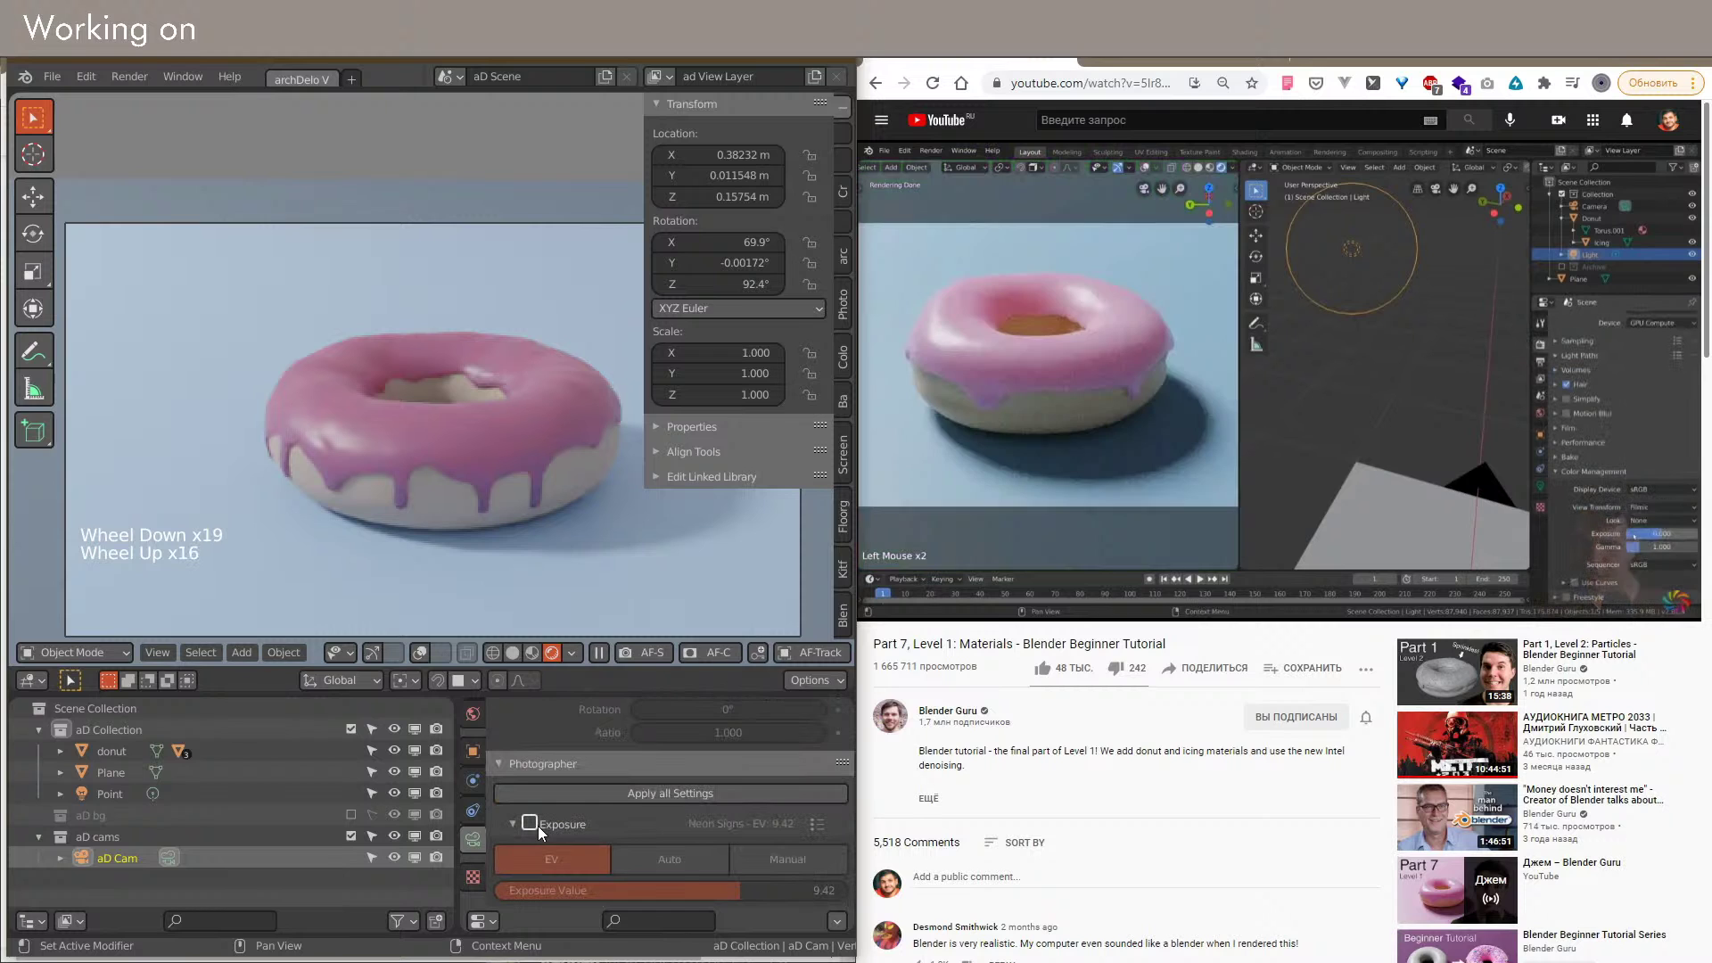
scroll(537, 826, "up", 3)
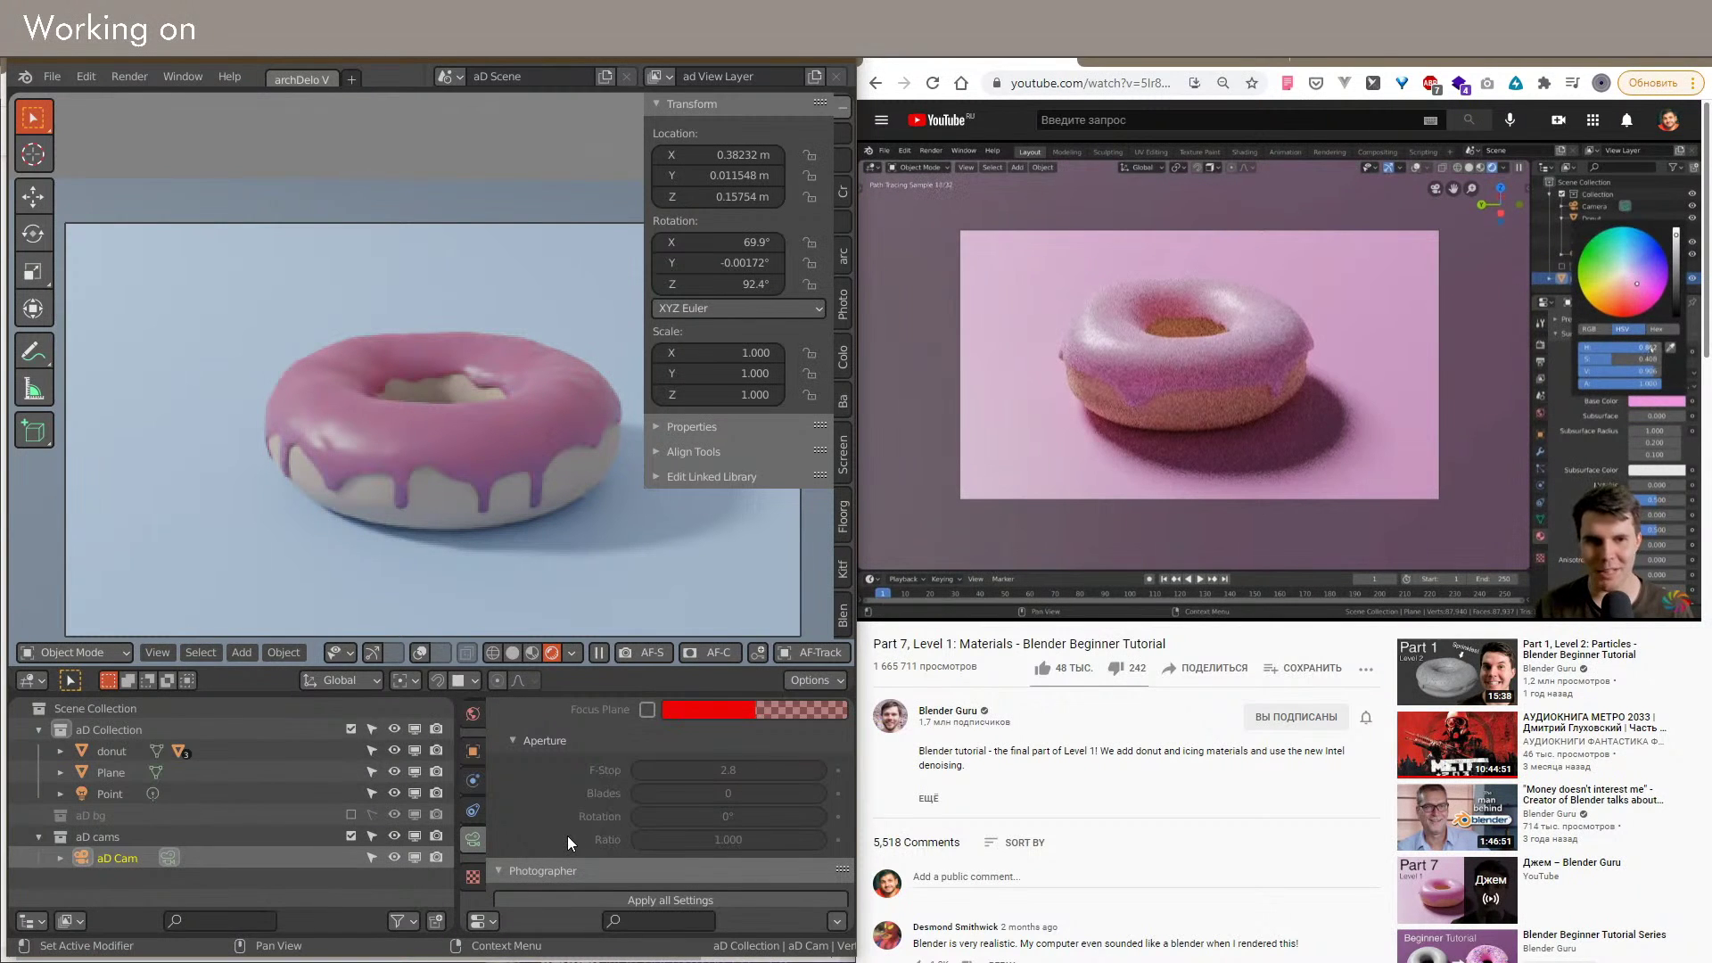
Step: Collapse the camera's Depth of Field settings, check its Viewport Display options and return to its lens settings
scroll(567, 836, "up", 5)
left_click(558, 814)
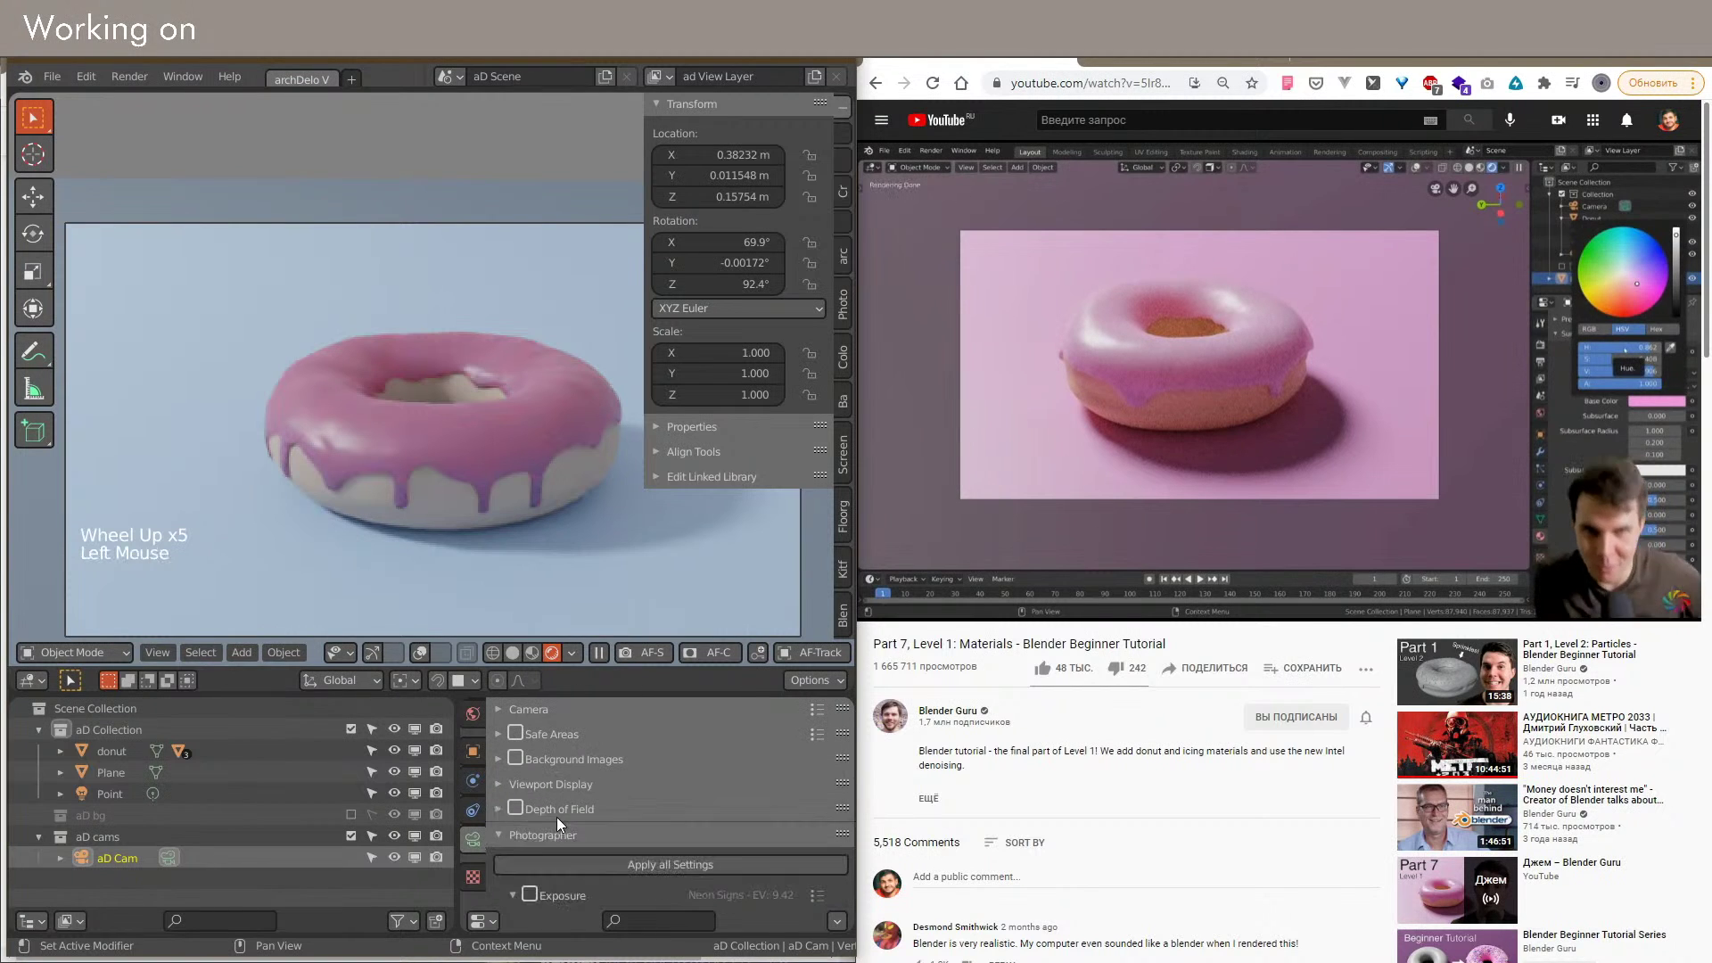
left_click(559, 788)
scroll(558, 791, "down", 1)
scroll(562, 795, "up", 2)
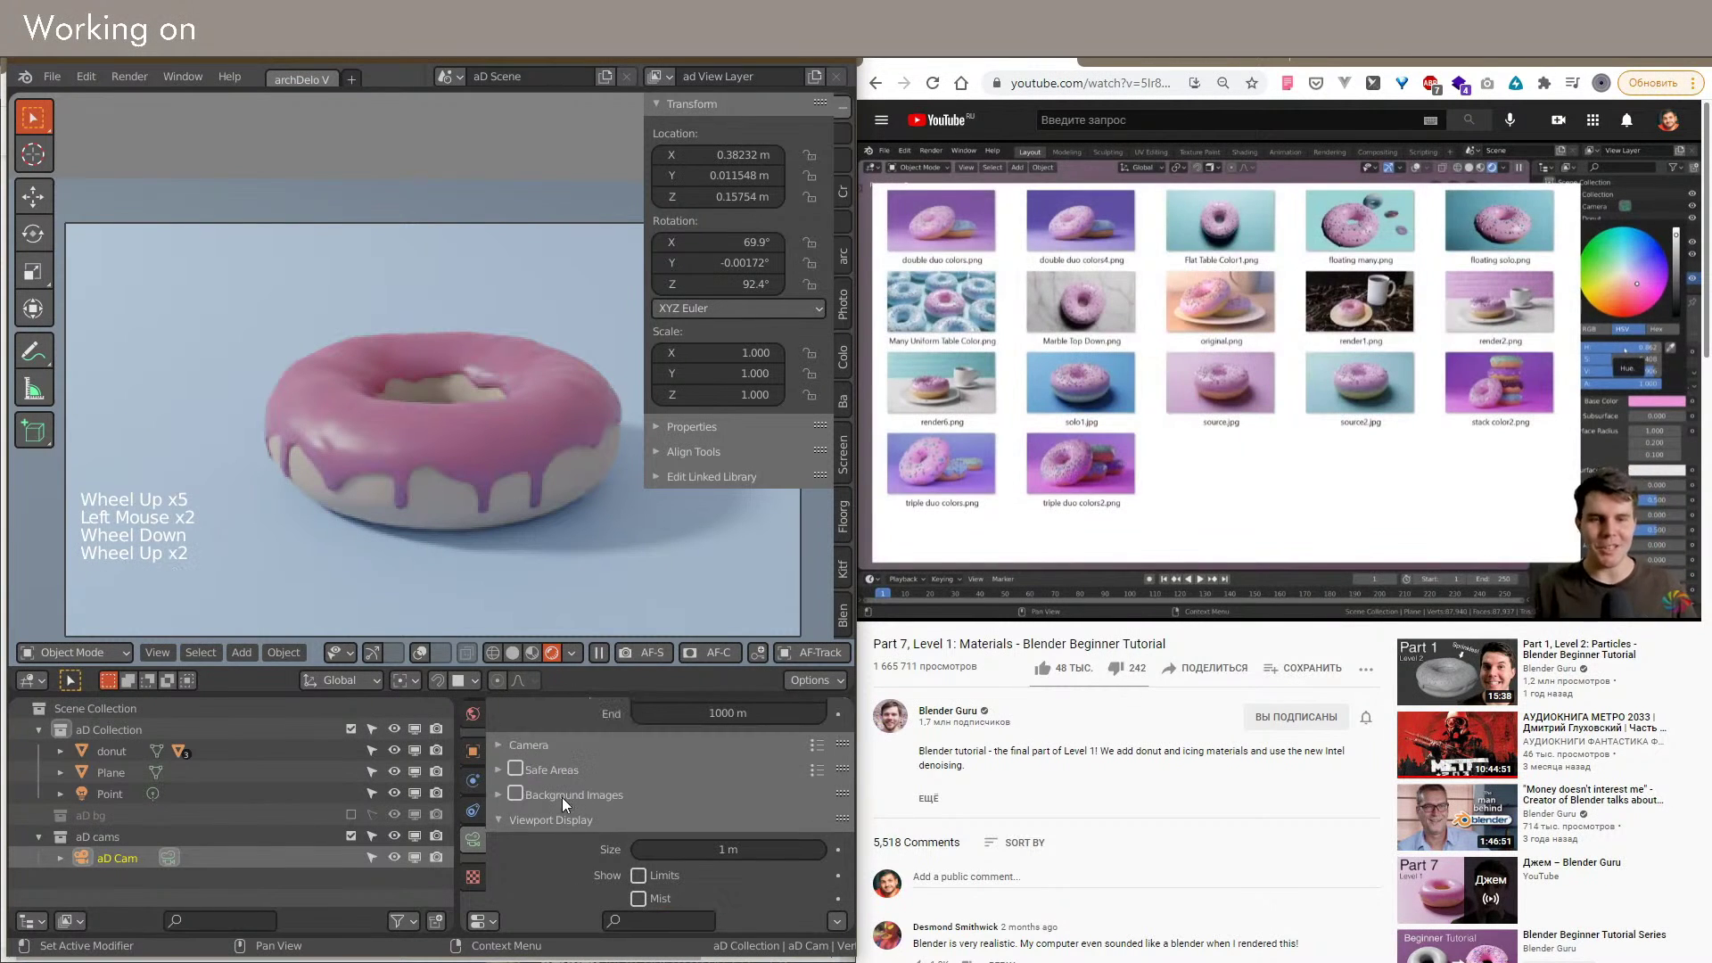
left_click(558, 819)
left_click(474, 877)
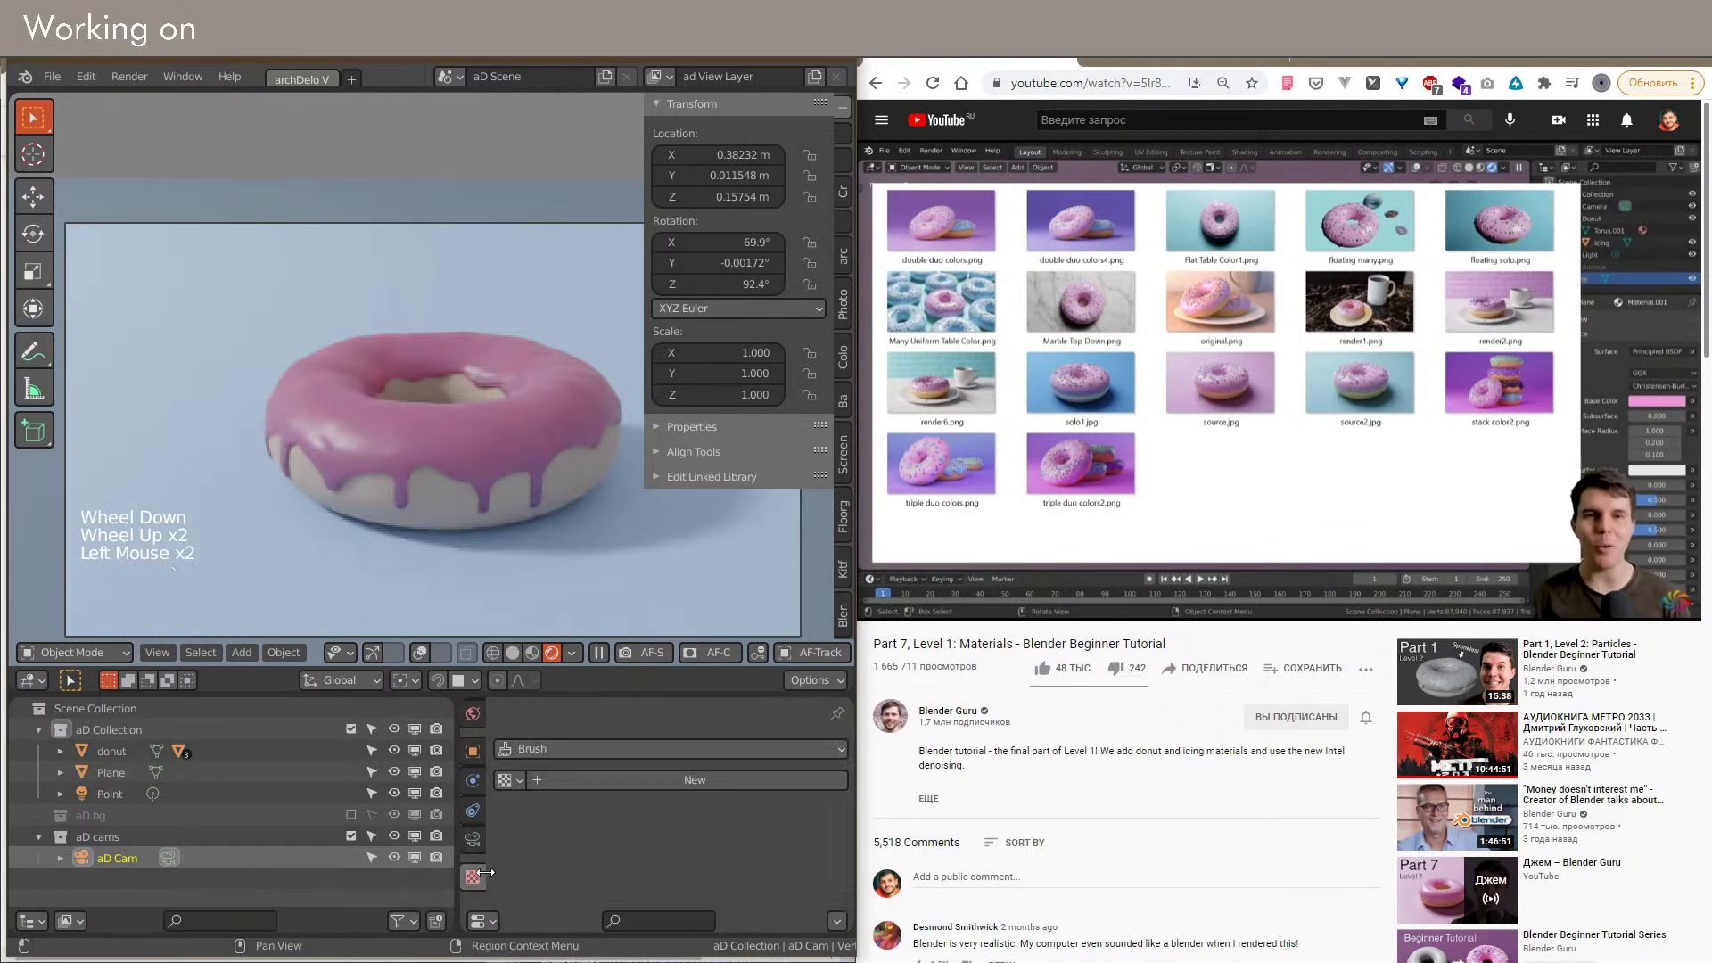
left_click(469, 842)
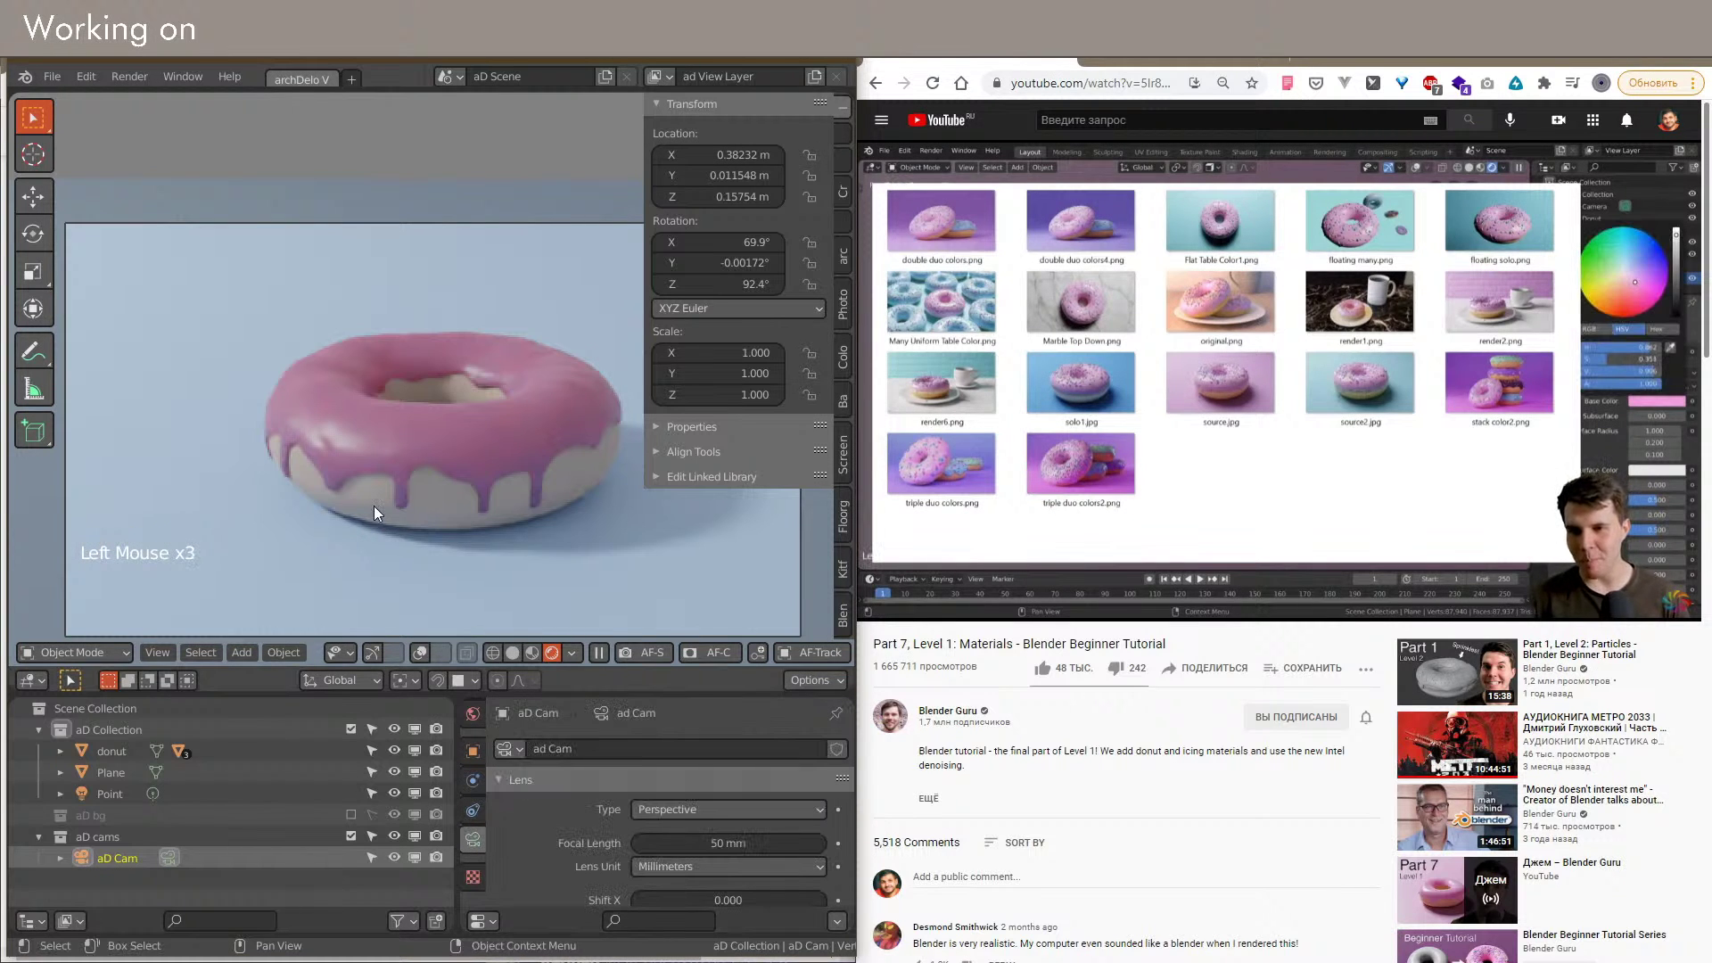
Step: Set the Cycles viewport sampling to 16 samples in the scene's render settings
scroll(393, 480, "down", 1)
scroll(419, 481, "up", 4)
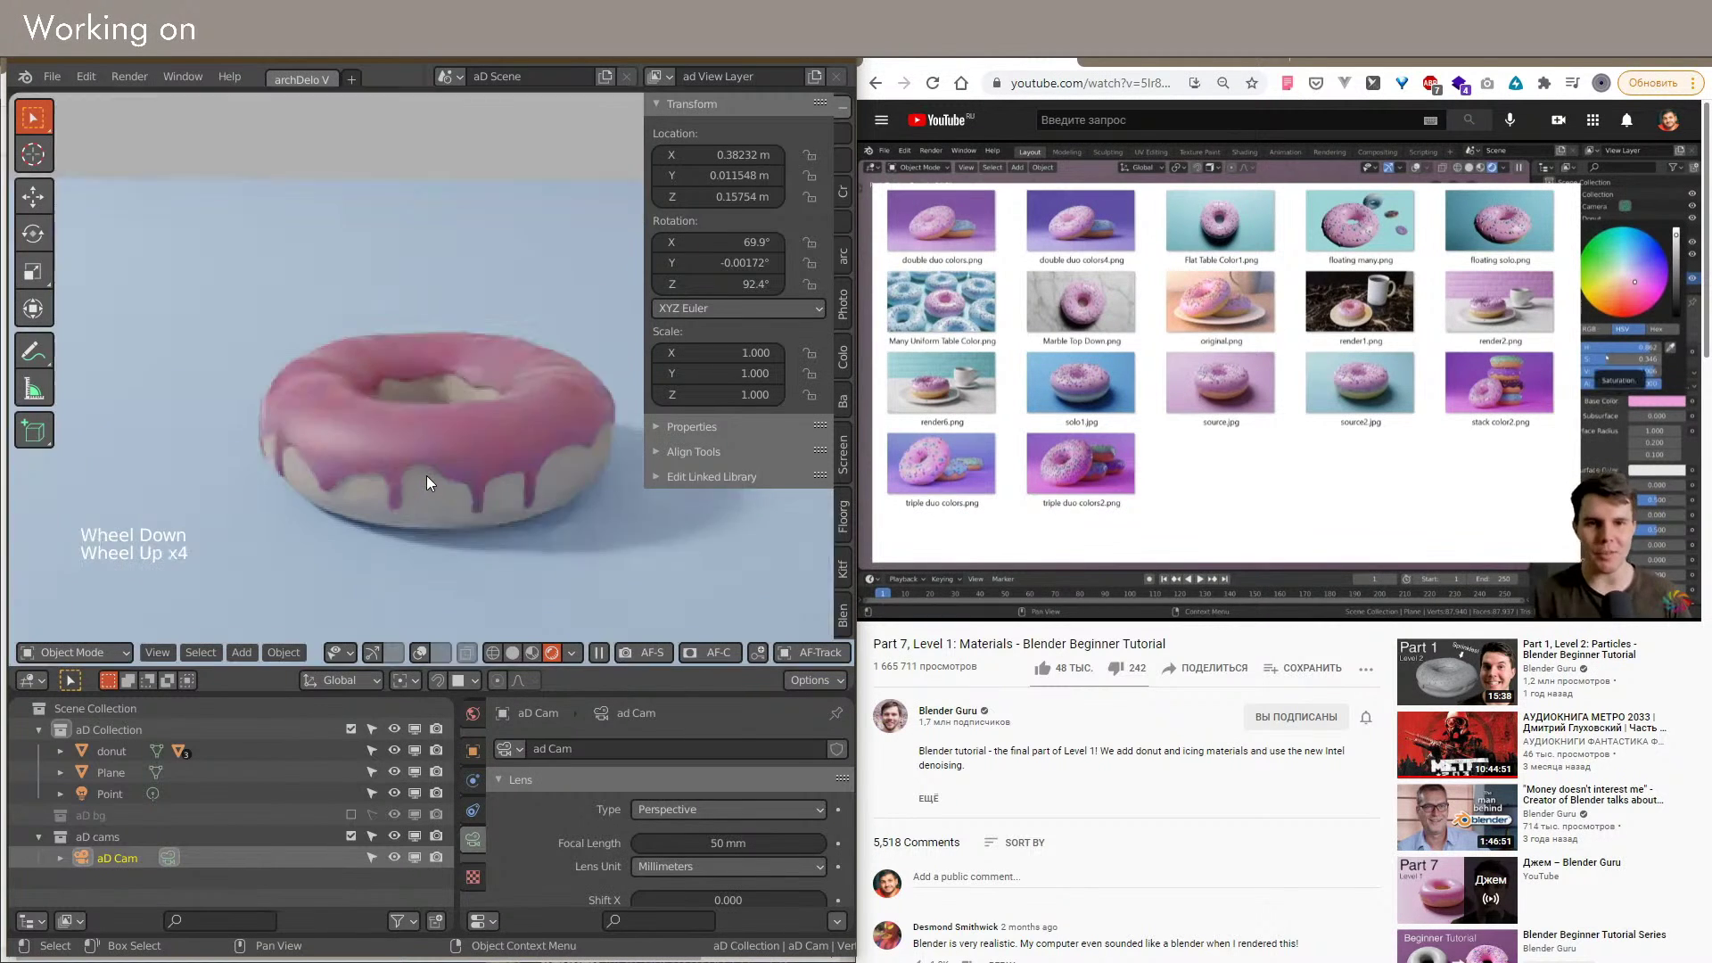
scroll(424, 481, "down", 2)
left_click(473, 752)
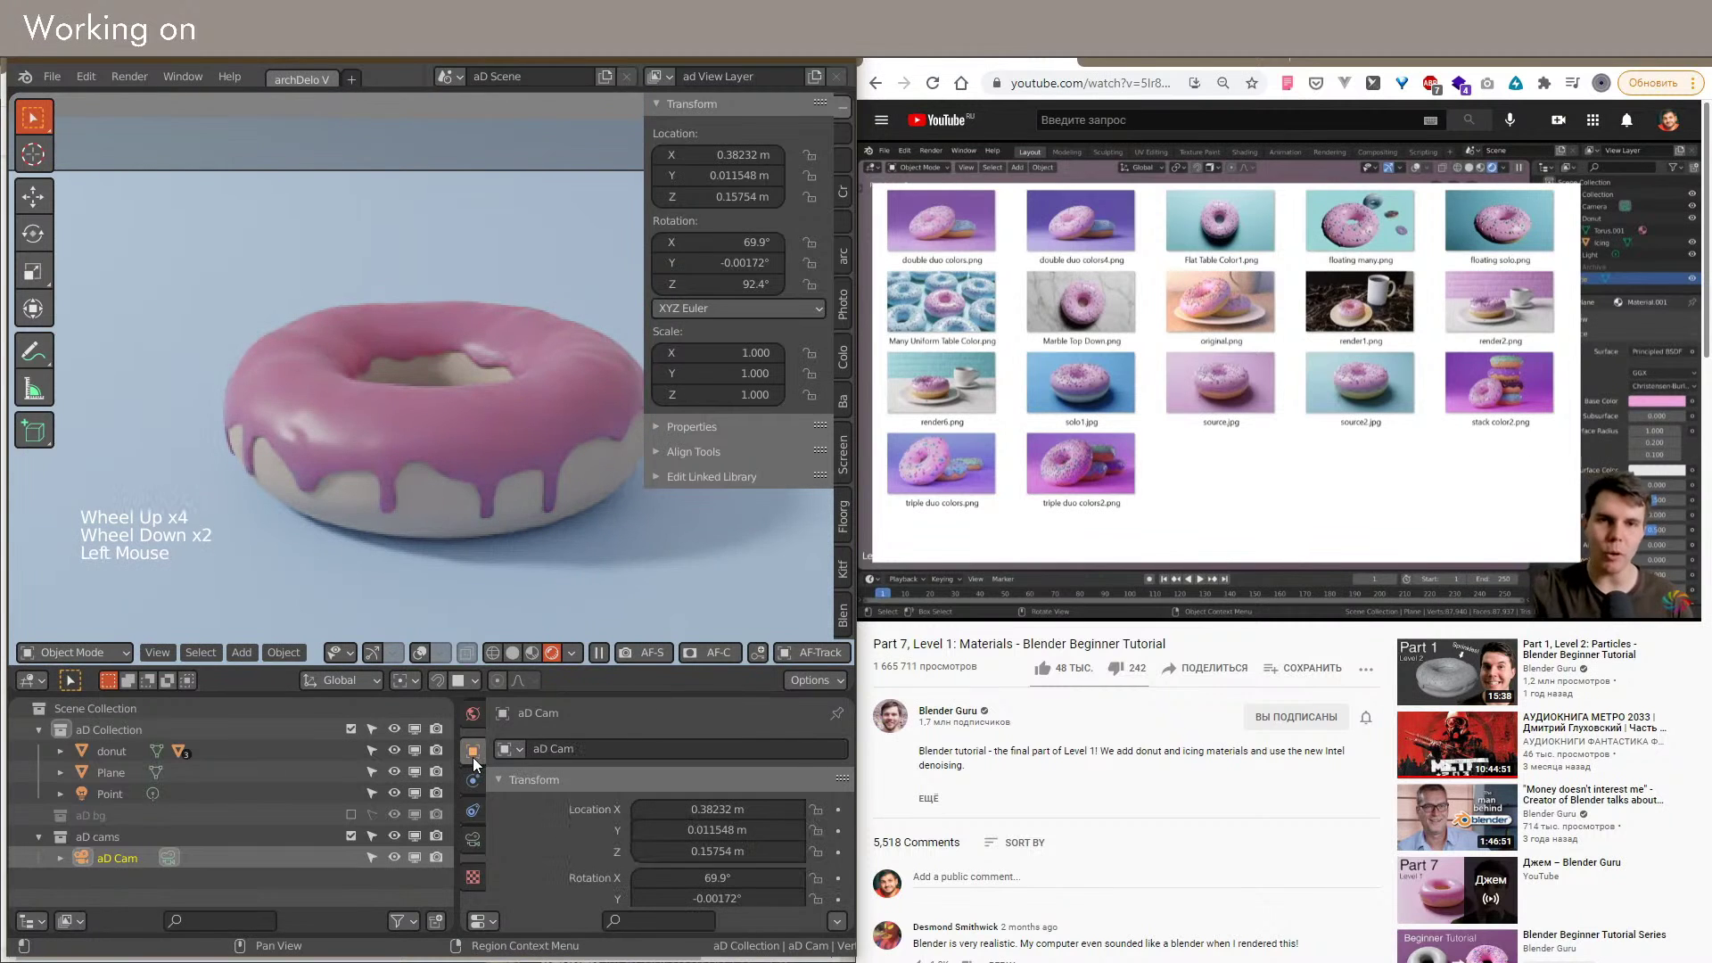
scroll(471, 721, "up", 5)
left_click(472, 755)
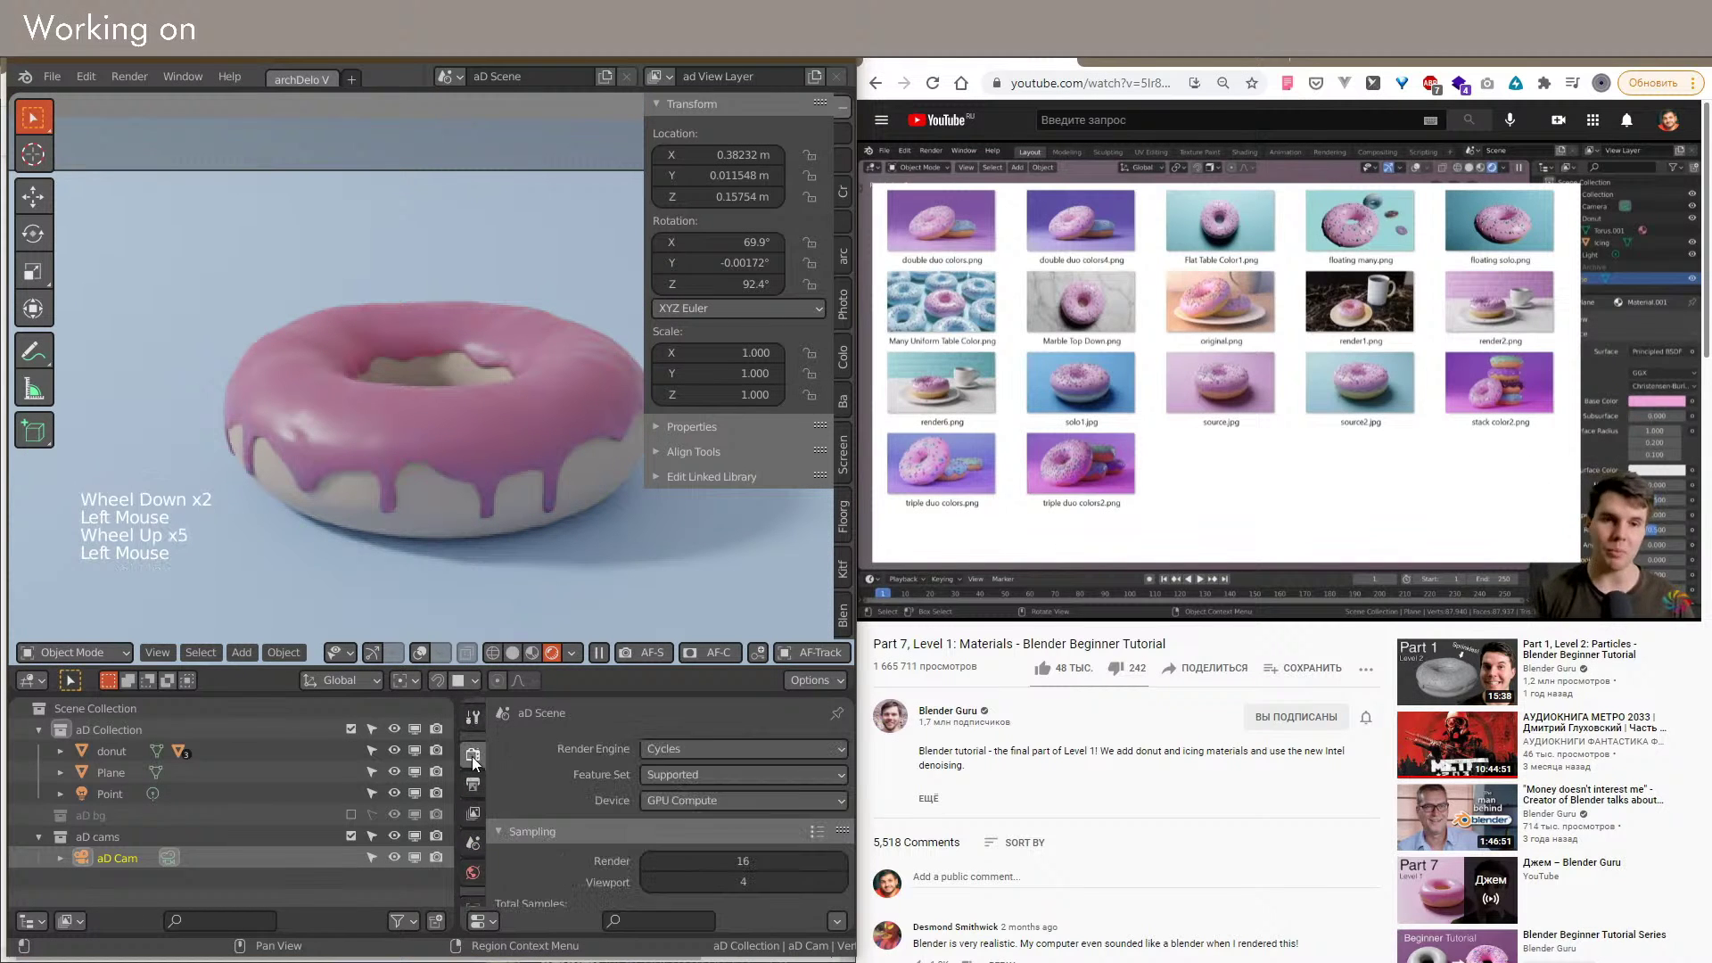
scroll(683, 848, "down", 2)
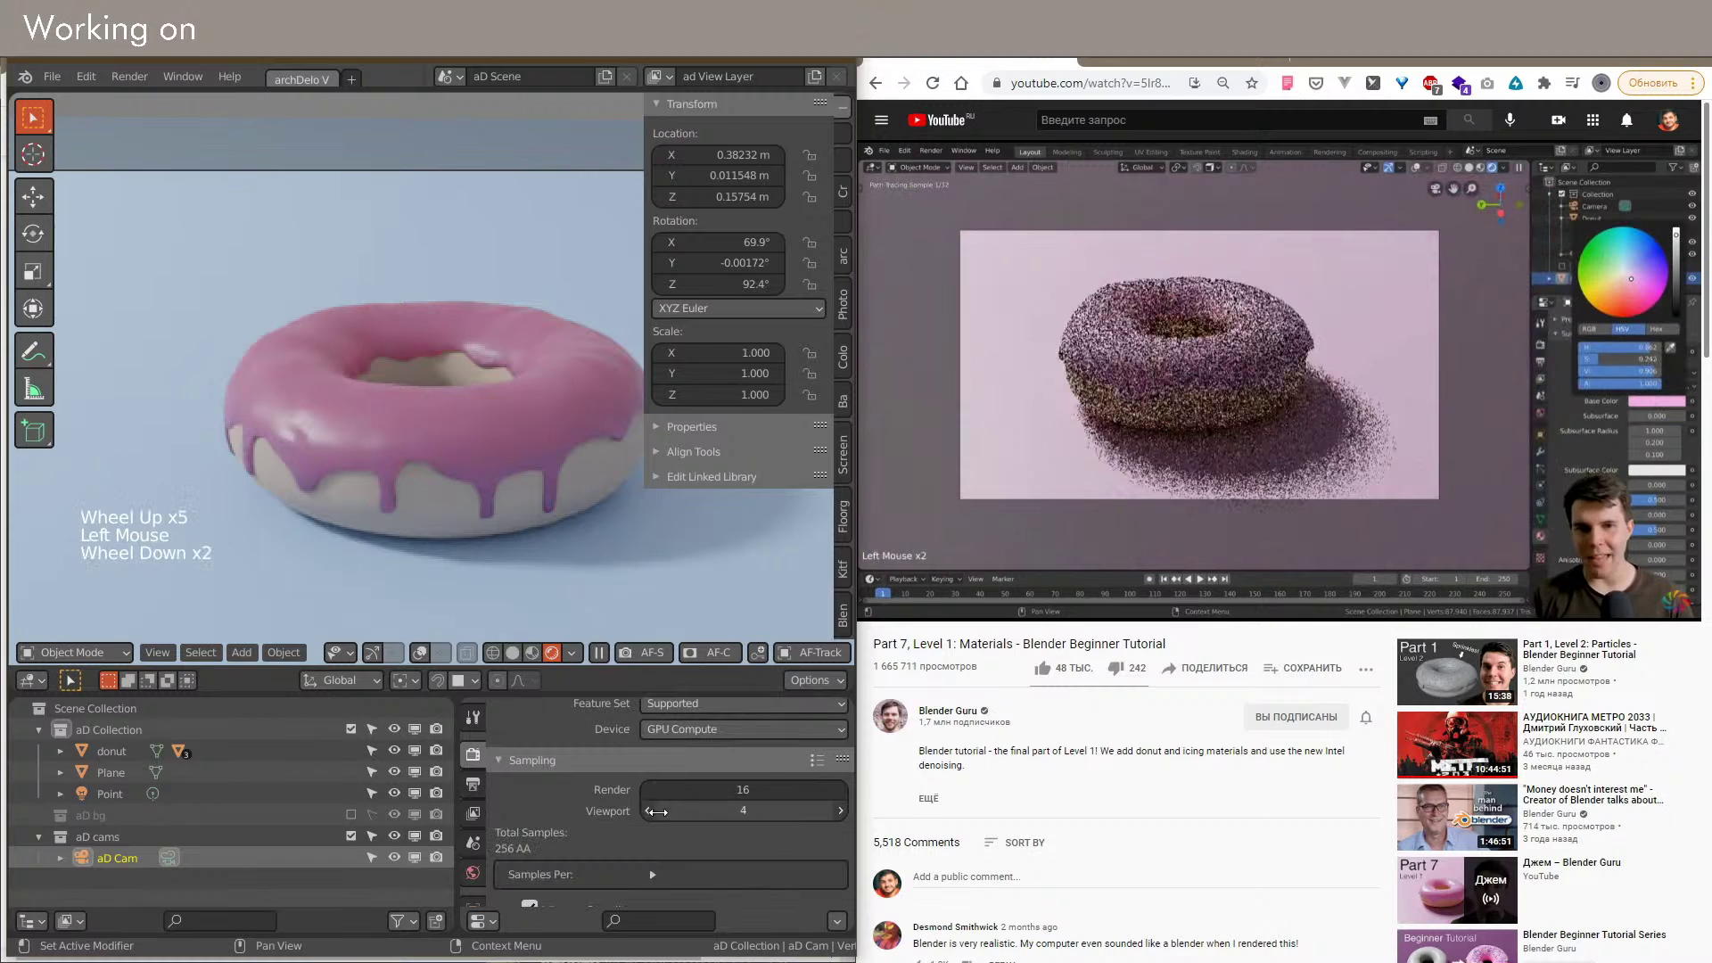
left_click(722, 815)
type("16")
key("Return")
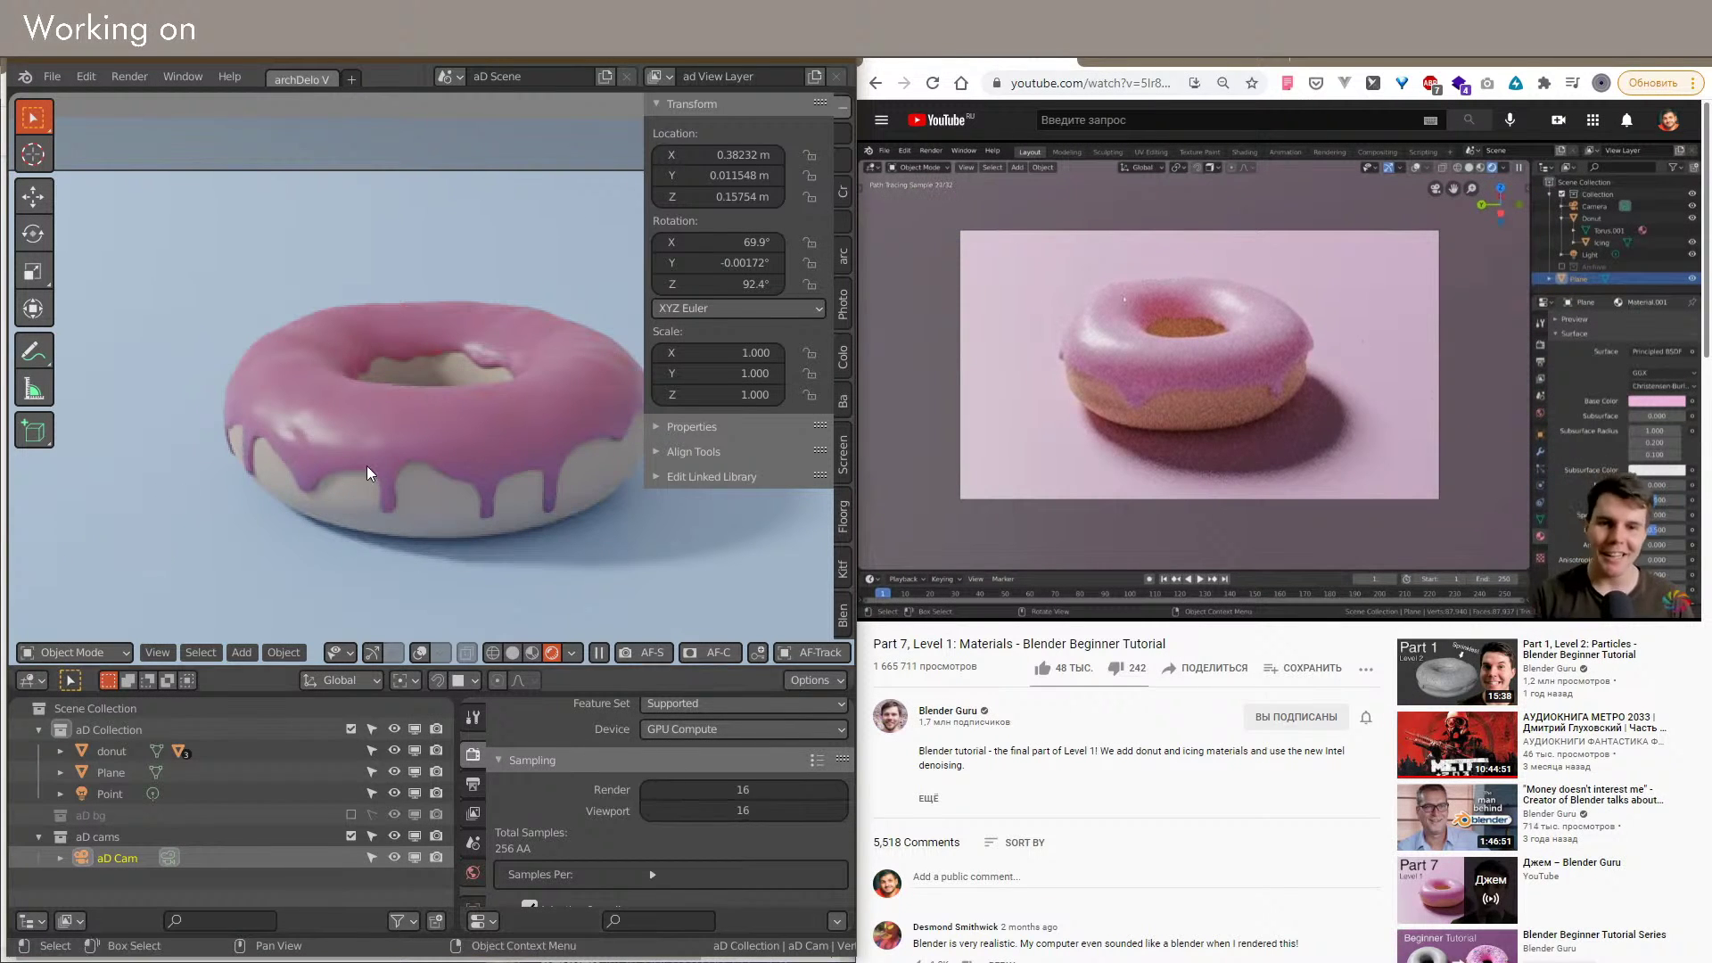
middle_click_drag(366, 466, 355, 462)
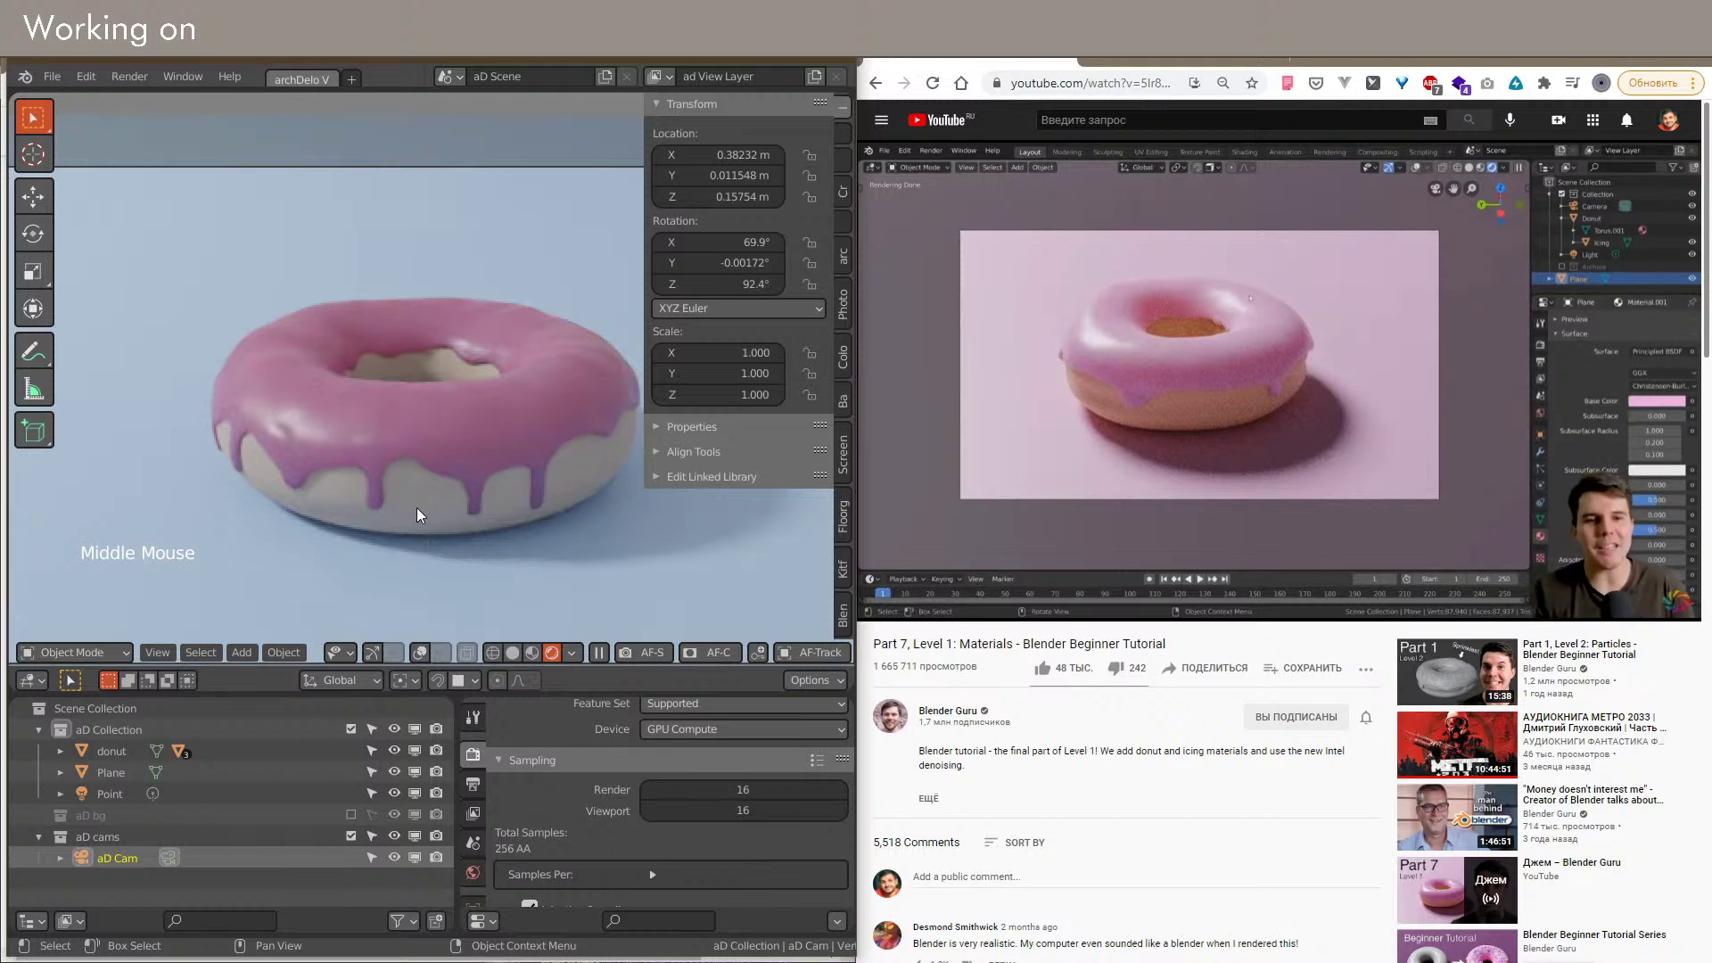
Step: Set the viewport denoising Start Sample to 0
scroll(613, 851, "down", 4)
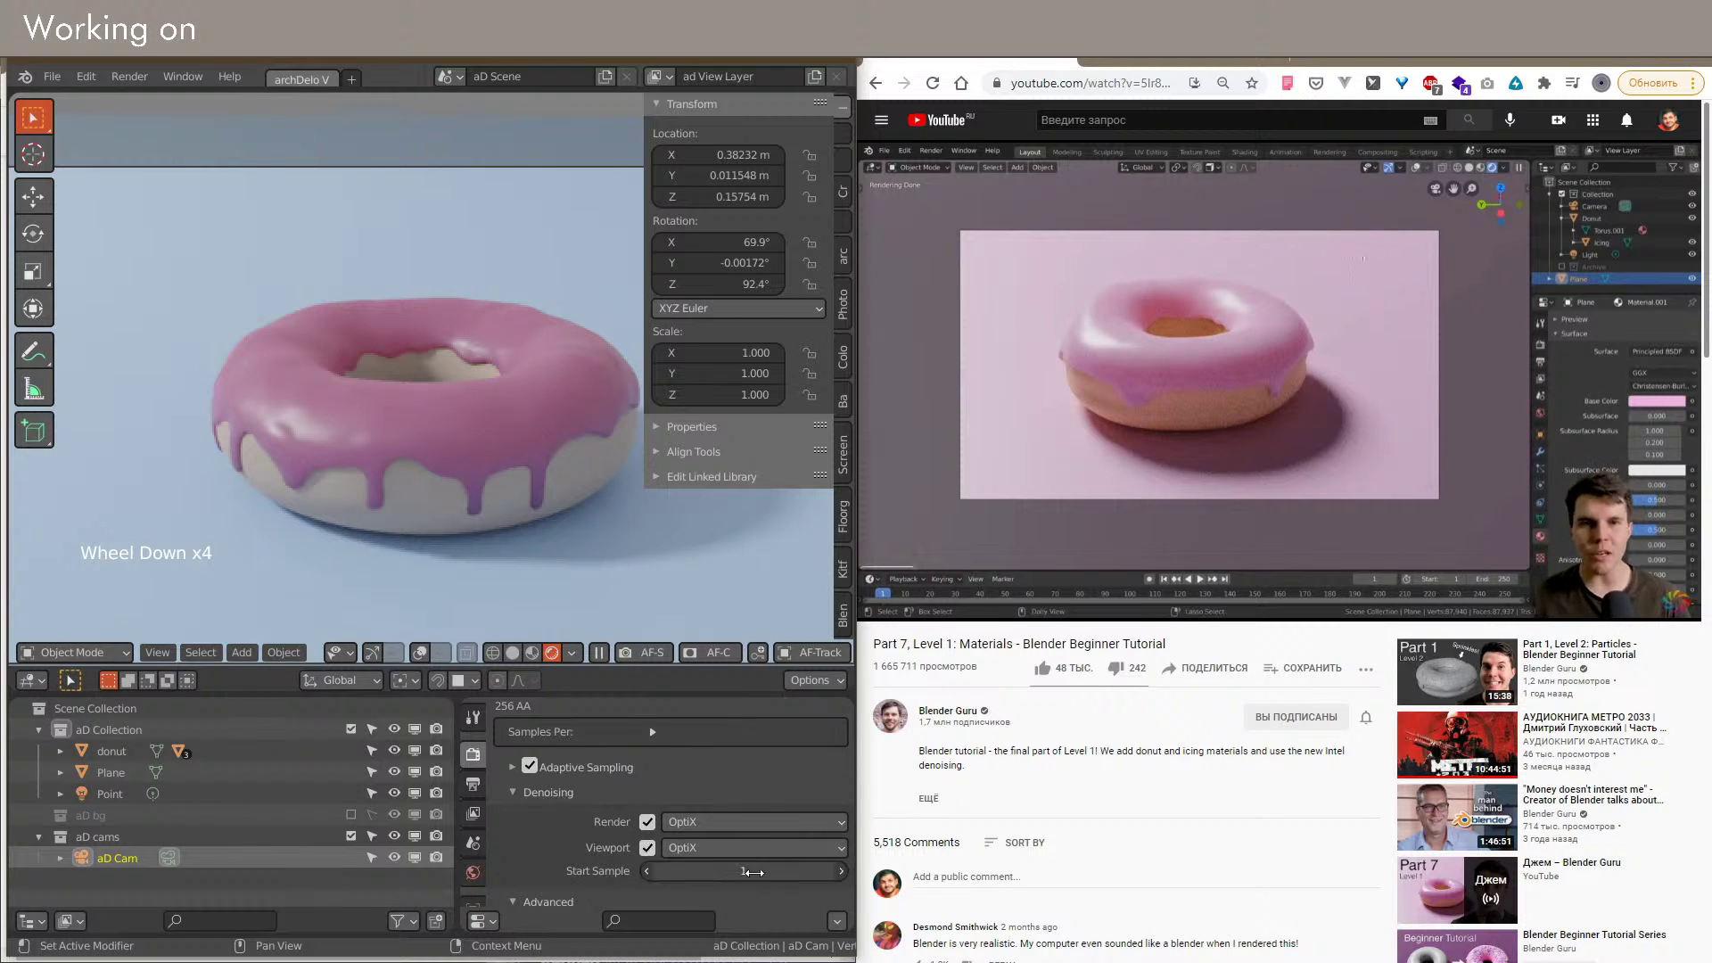
scroll(749, 873, "down", 3)
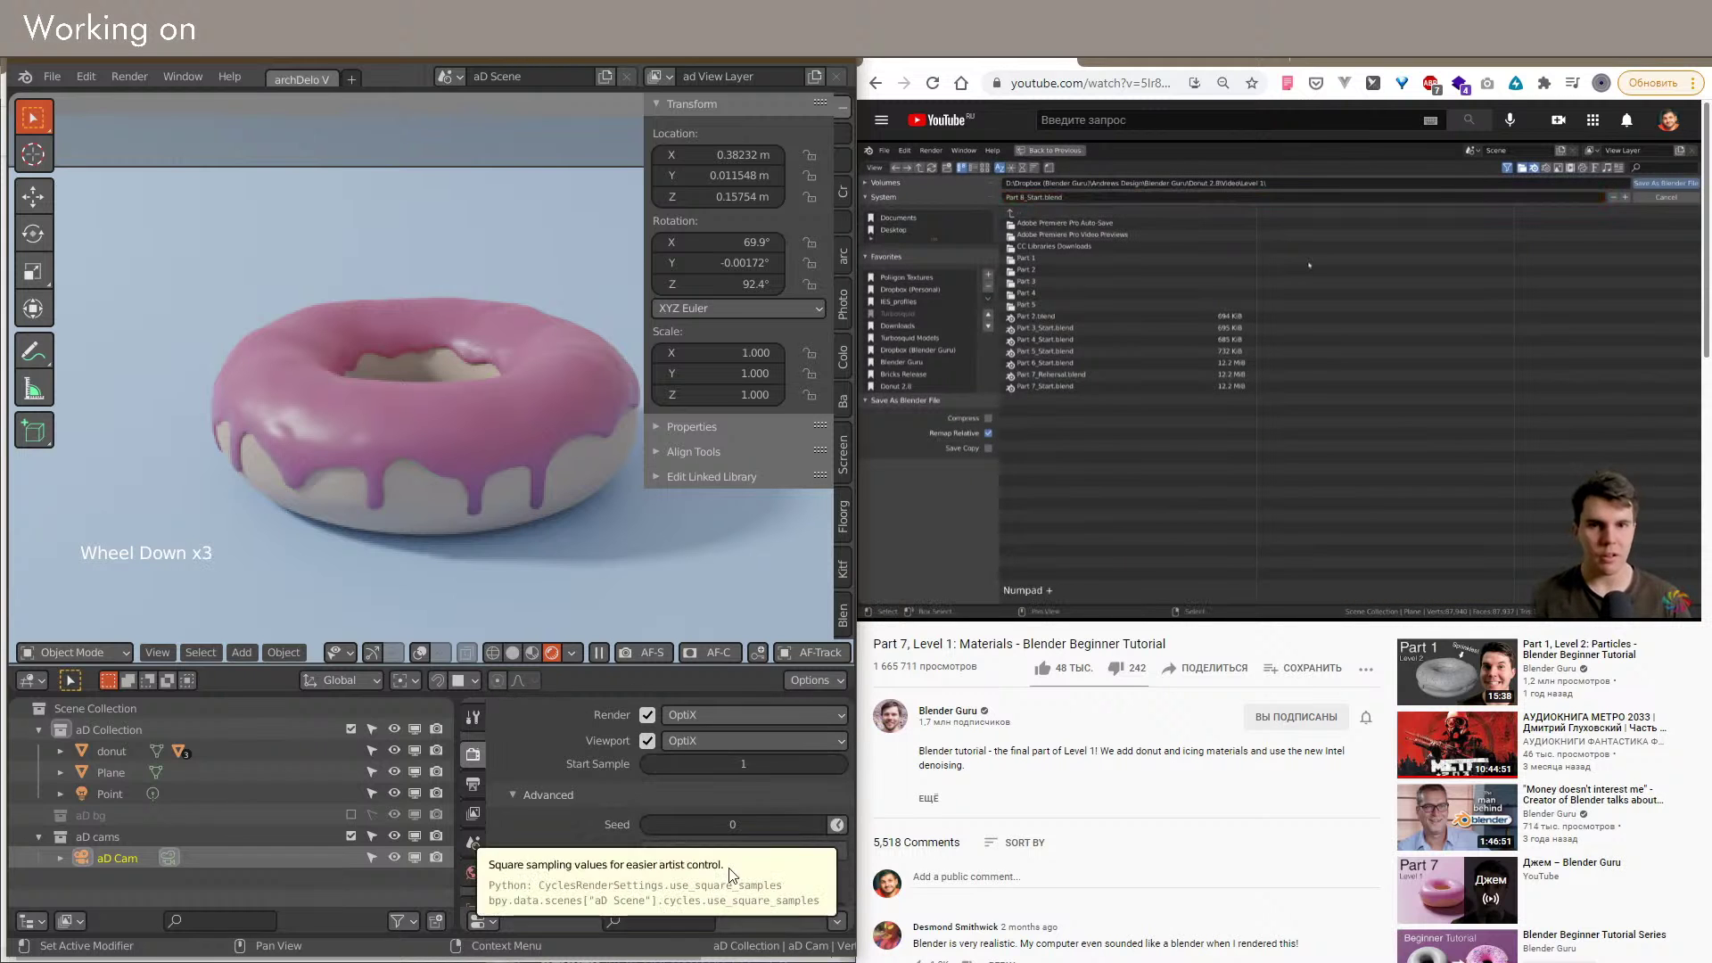
scroll(749, 865, "up", 2)
left_click(840, 836)
left_click(840, 836)
left_click(840, 836)
mouse_move(339, 553)
middle_mouse_down()
mouse_move(301, 543)
mouse_move(348, 553)
middle_mouse_up()
left_click(737, 830)
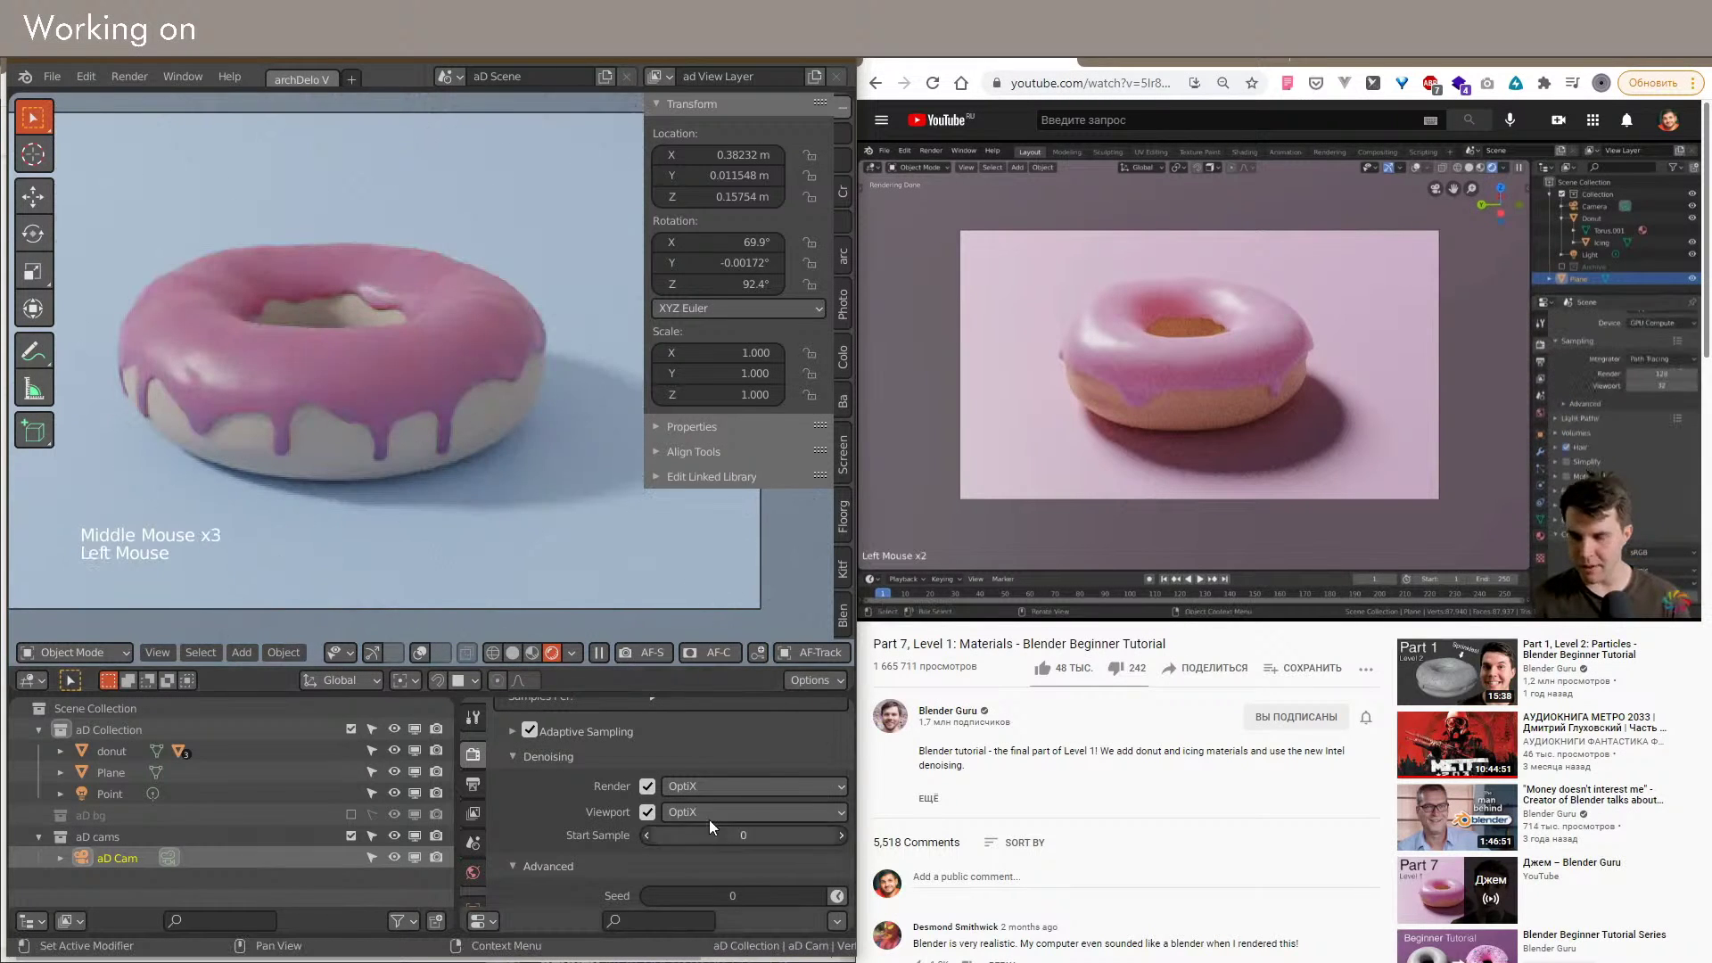
Step: Examine the denoised icing edge and drips up close in the rendered viewport, then the whole donut
middle_click_drag(519, 563, 550, 550)
scroll(544, 535, "down", 2)
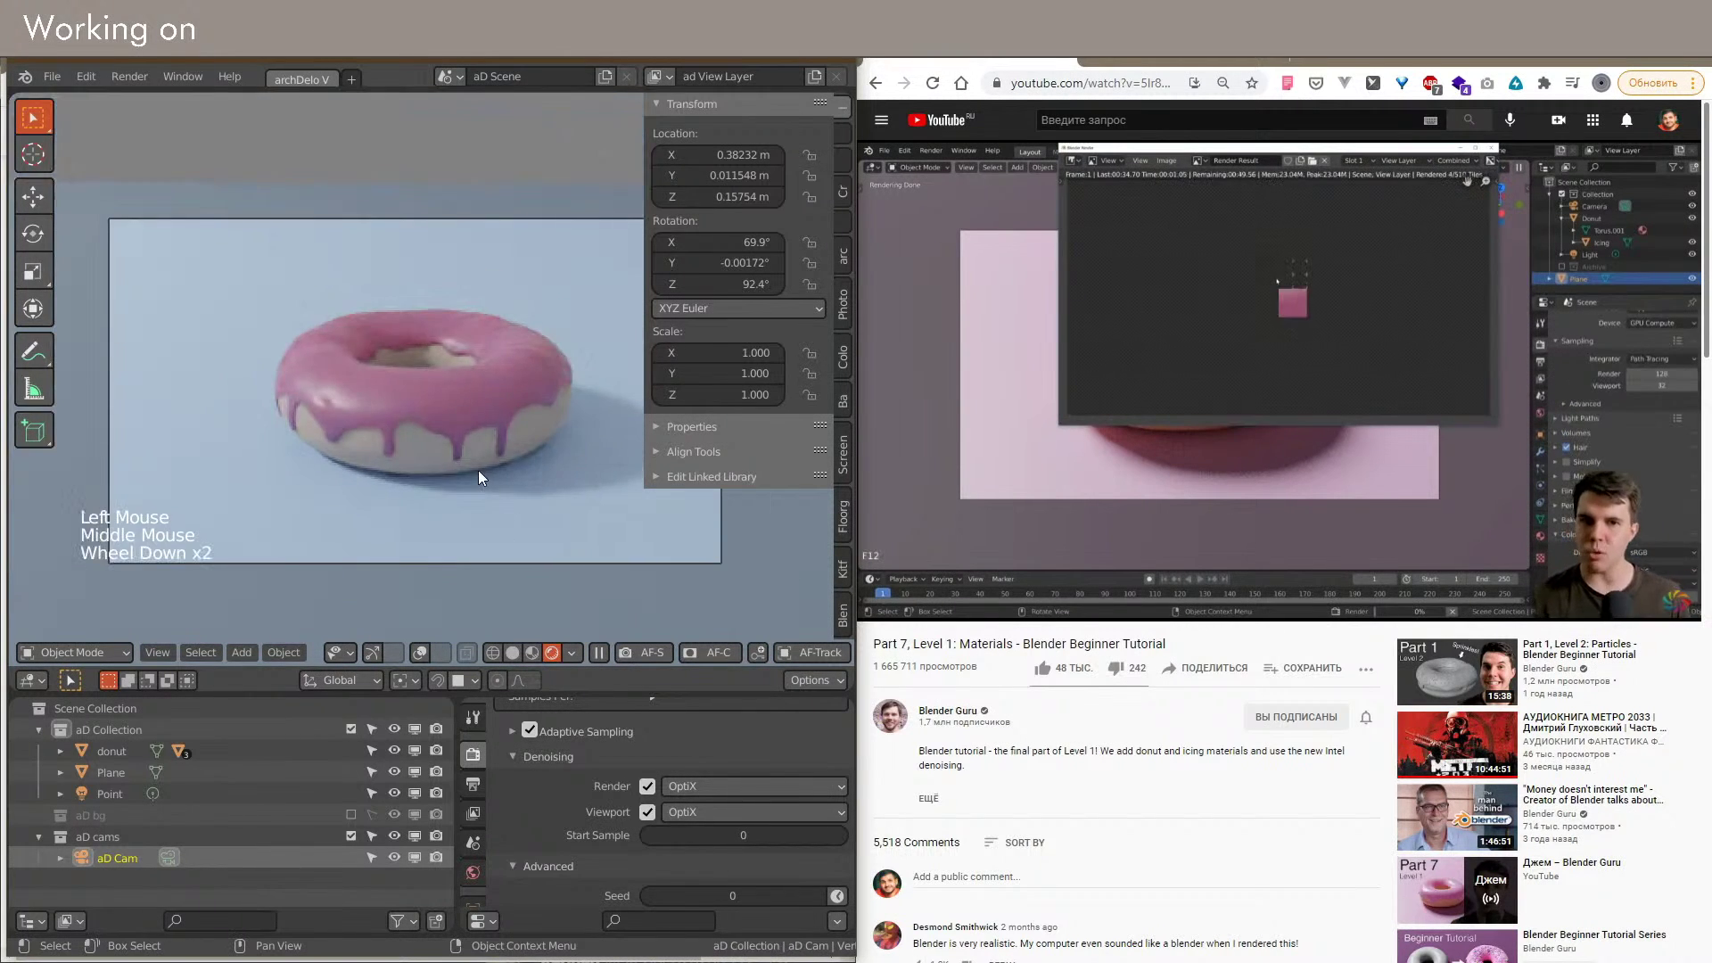
scroll(424, 420, "up", 2)
scroll(328, 397, "down", 1)
scroll(328, 398, "up", 11)
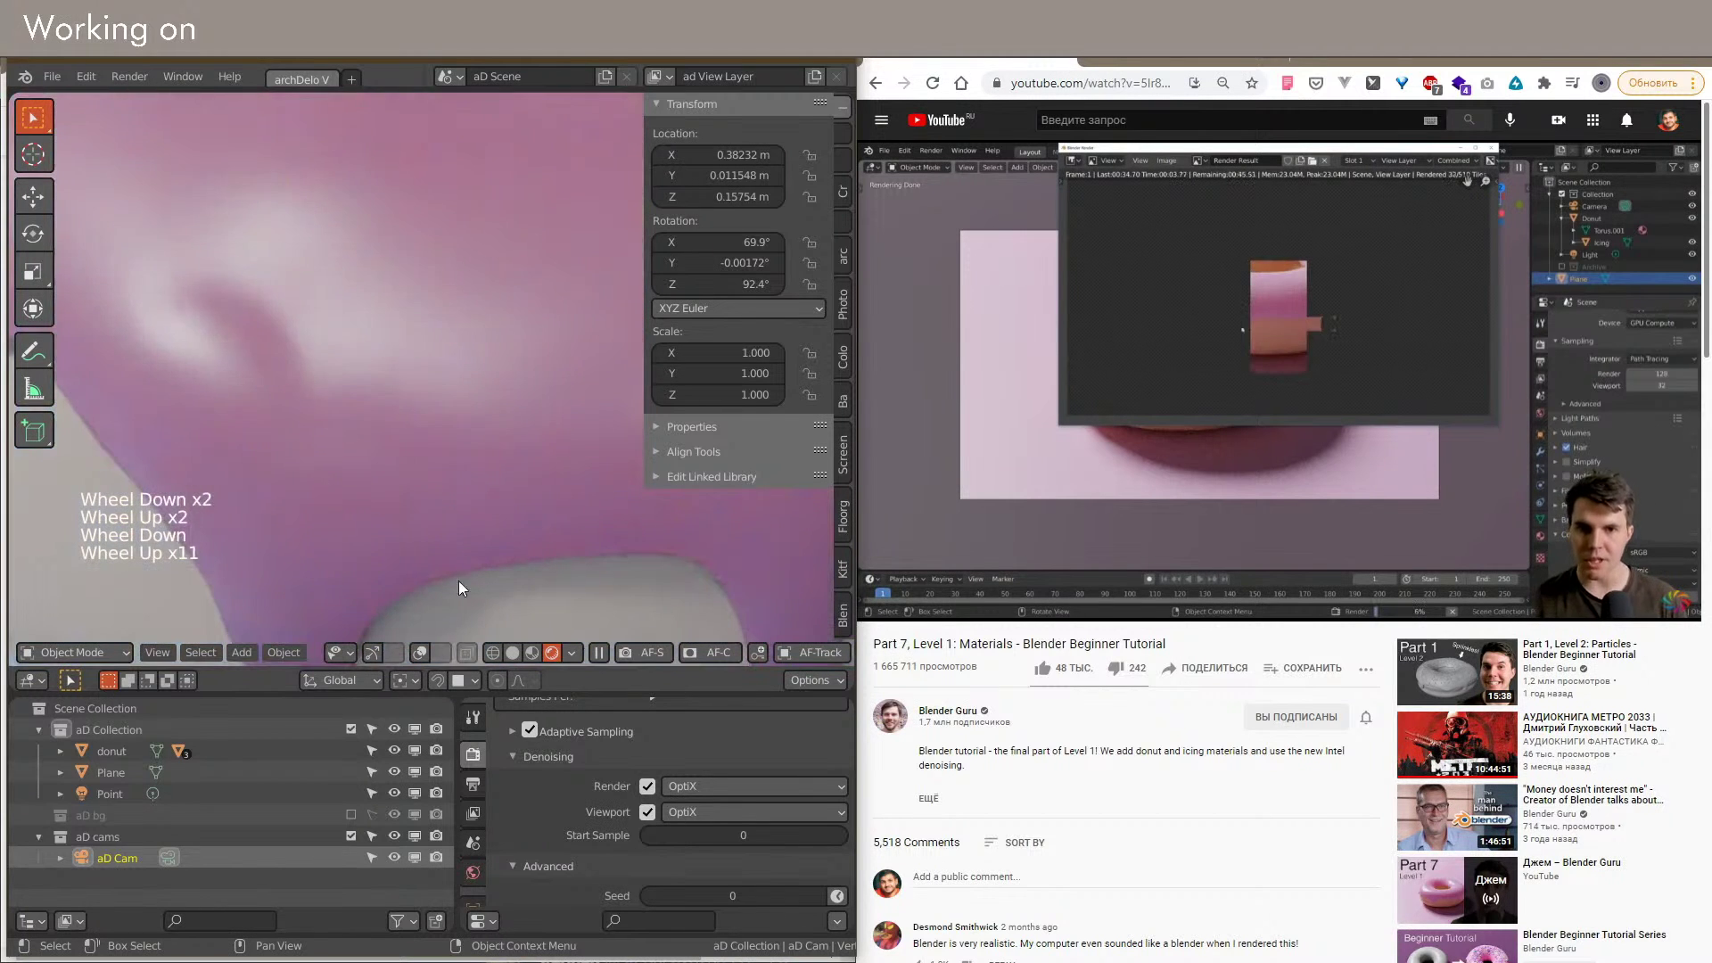
middle_click_drag(436, 575, 451, 411)
scroll(458, 448, "up", 12)
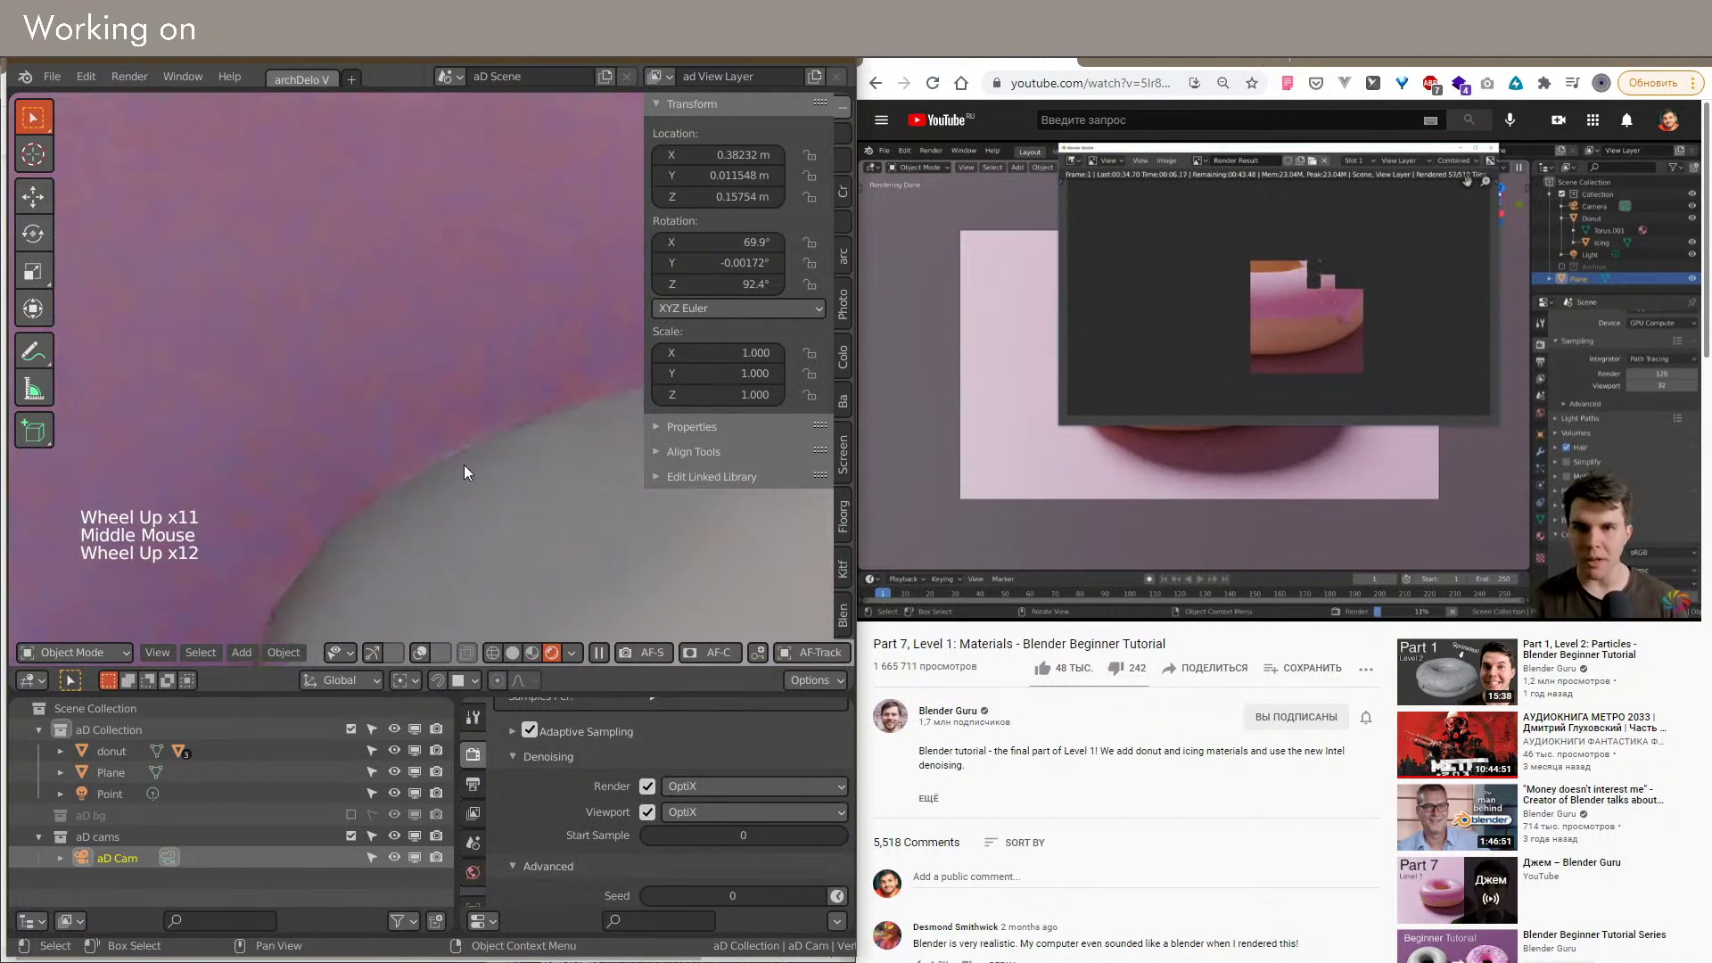
scroll(435, 446, "down", 6)
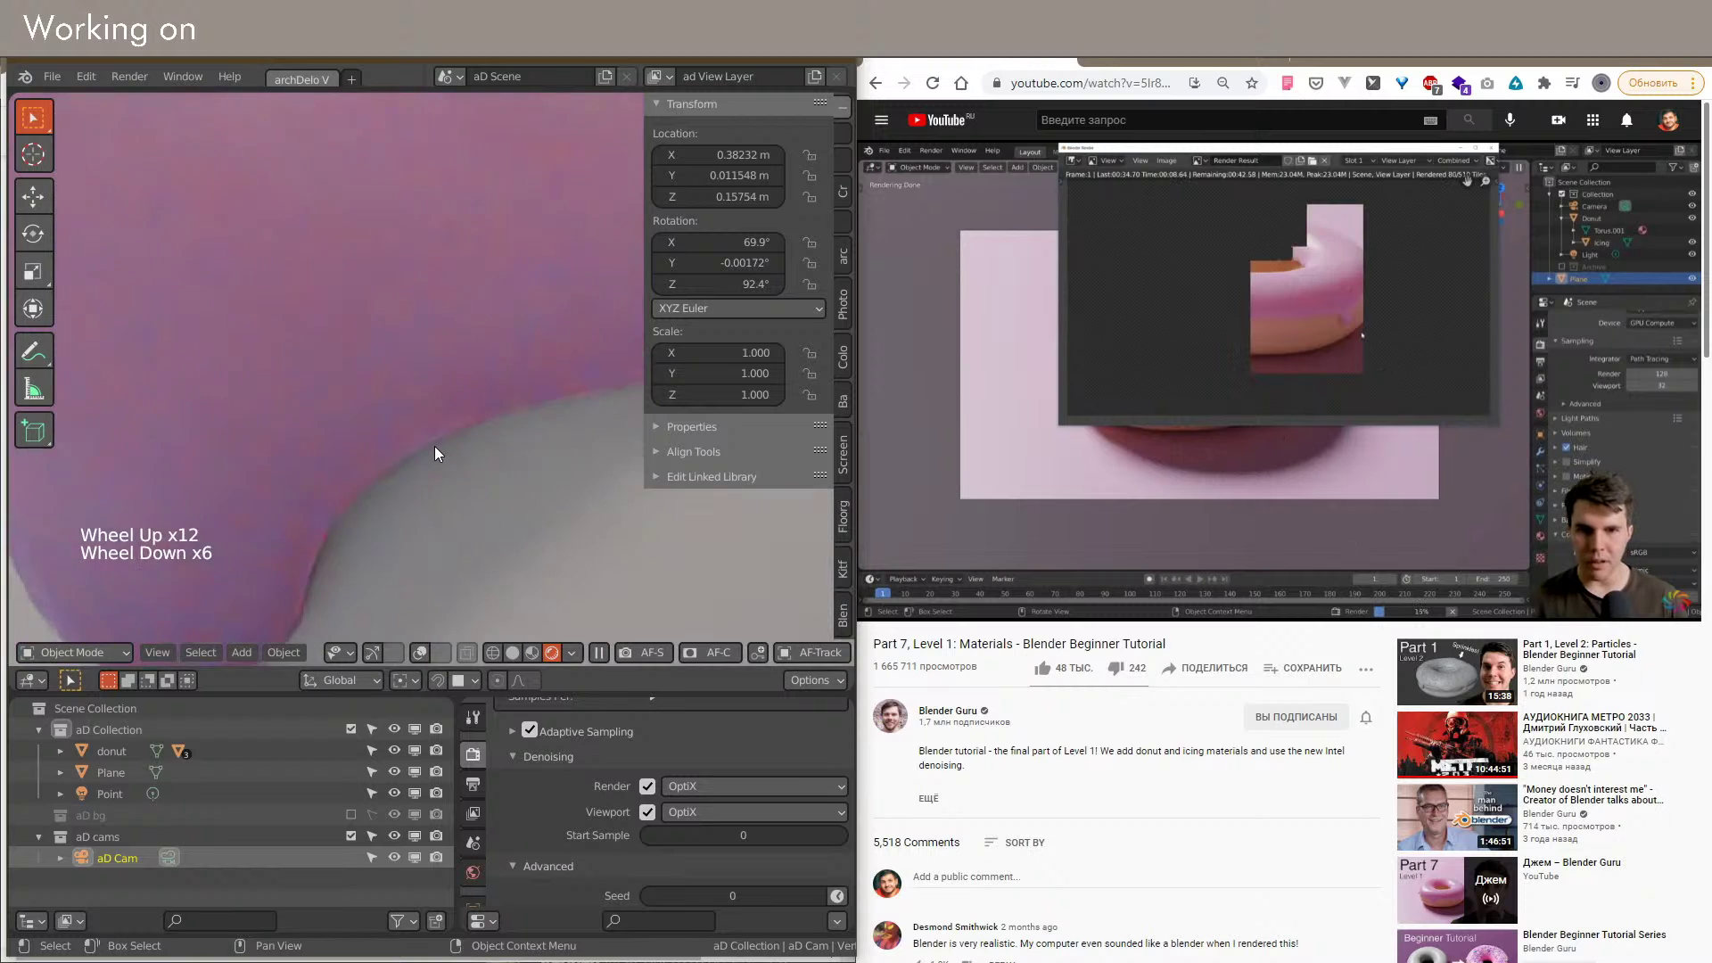
scroll(435, 446, "down", 13)
middle_click_drag(477, 415, 380, 458)
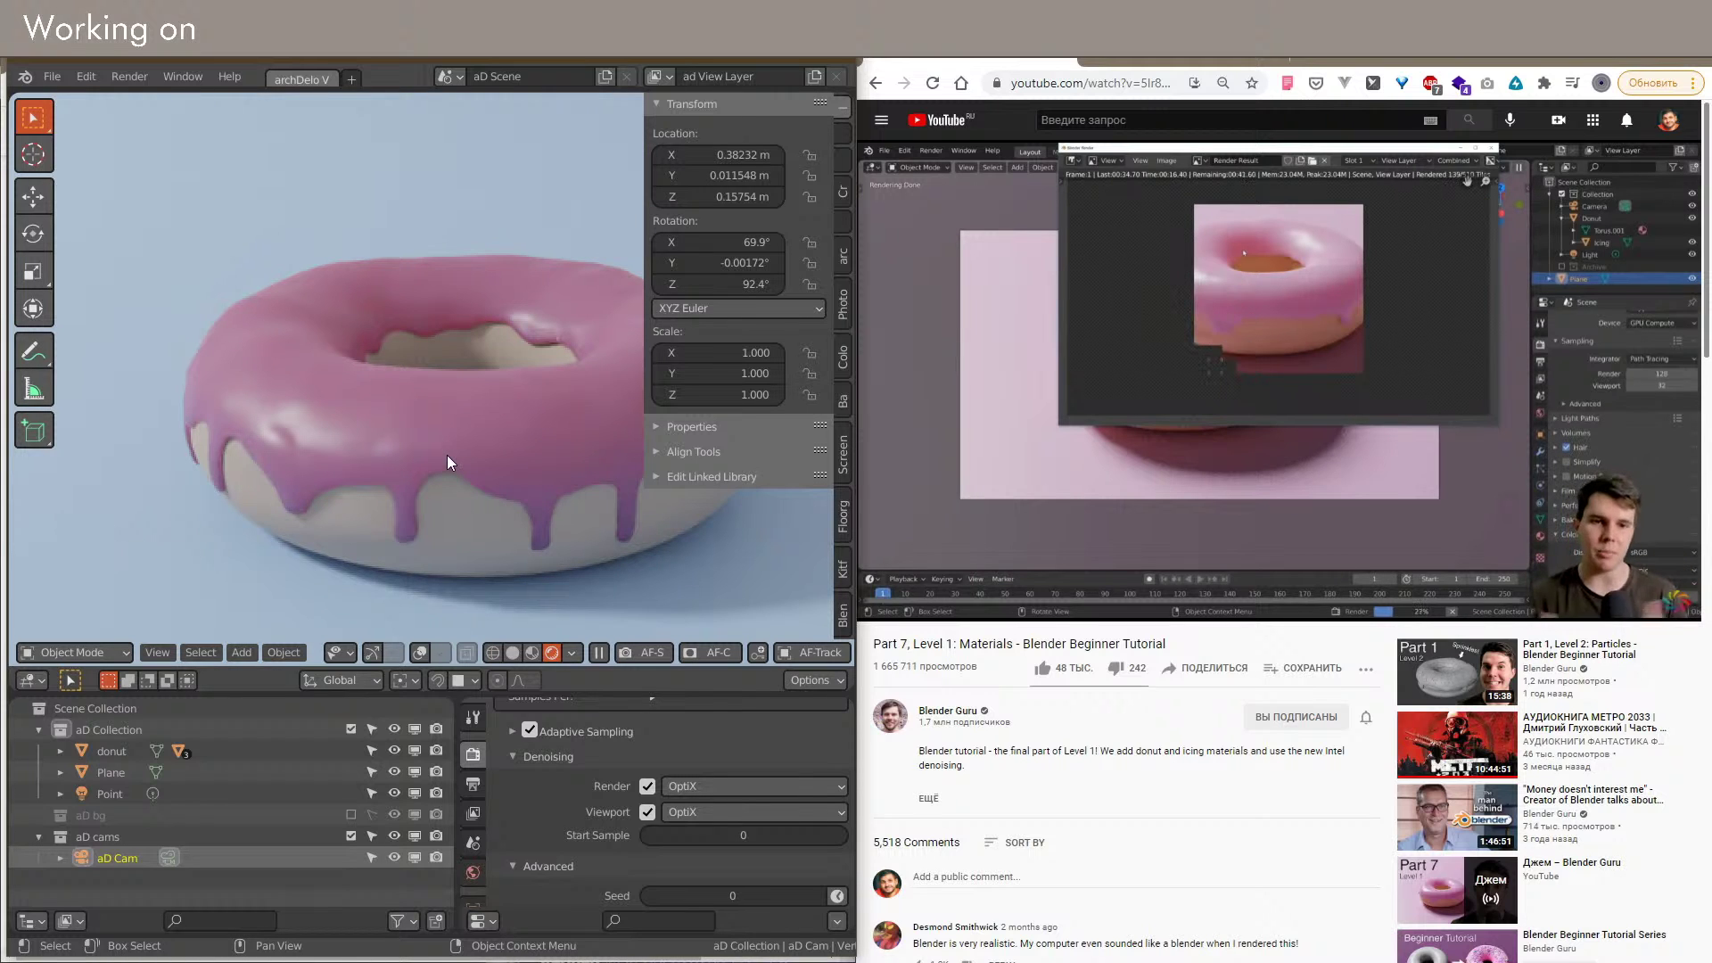
middle_click_drag(441, 460, 426, 508)
scroll(394, 501, "down", 3)
scroll(356, 490, "down", 4)
scroll(352, 494, "up", 5)
Step: Set the viewport Pixel Size to 1x in the render performance settings
middle_click_drag(645, 736, 650, 745)
scroll(658, 767, "down", 5)
scroll(658, 763, "down", 12)
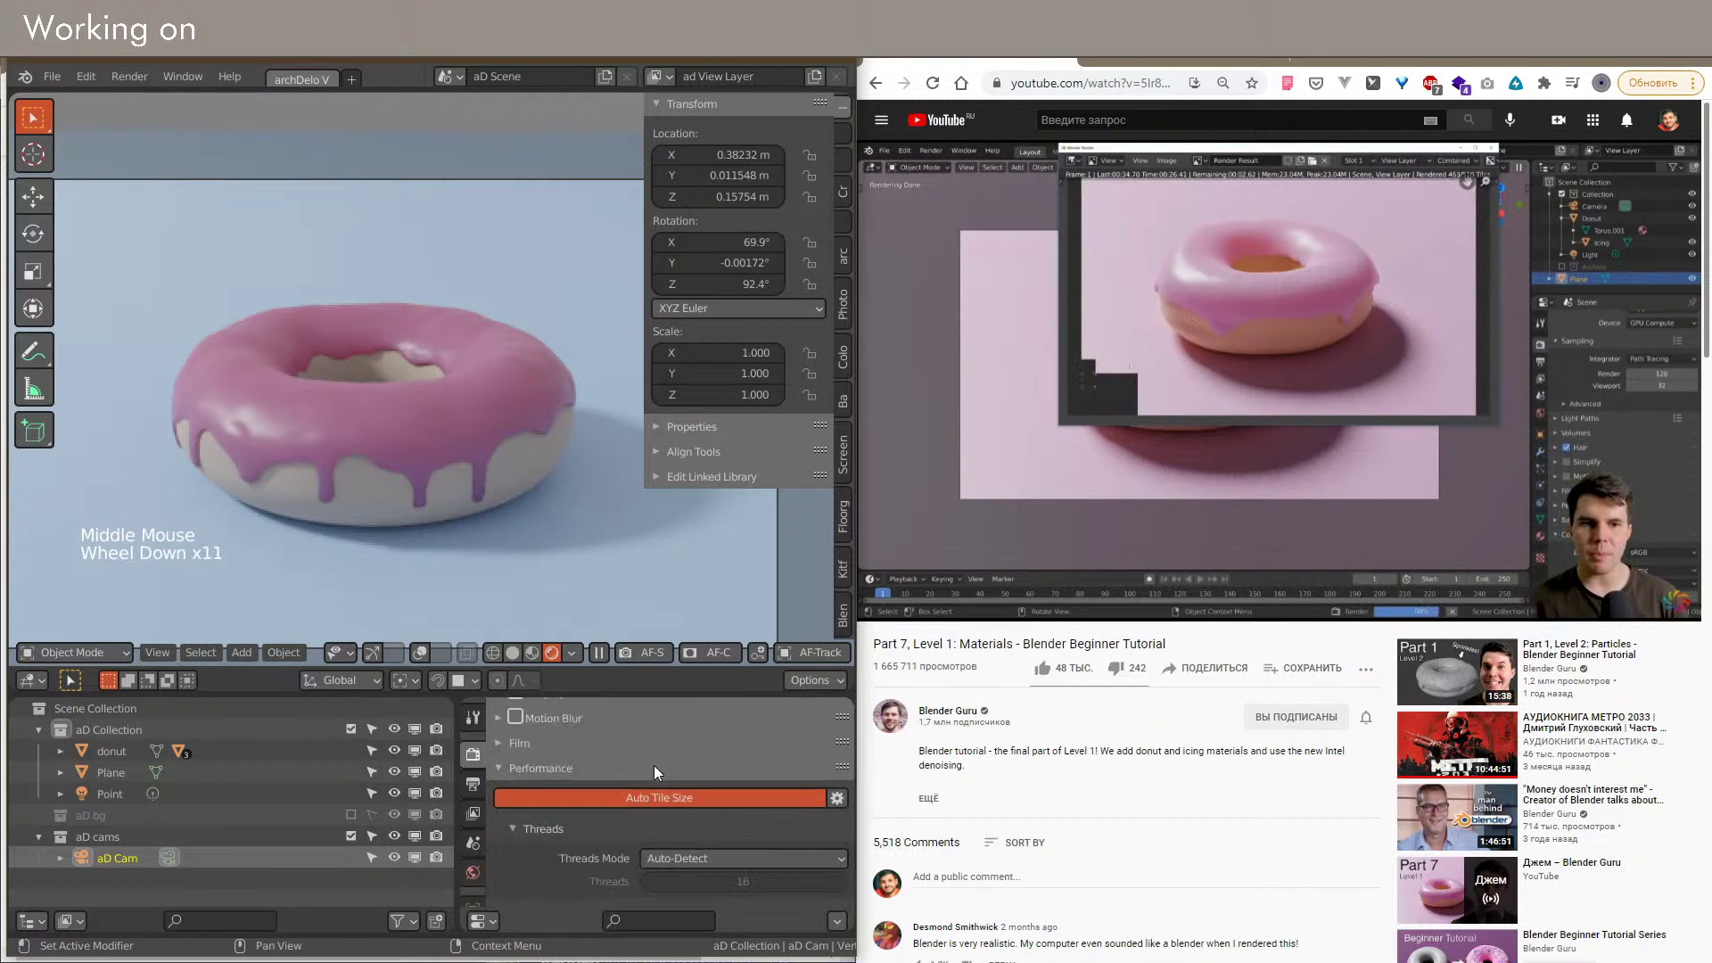
scroll(702, 797, "down", 9)
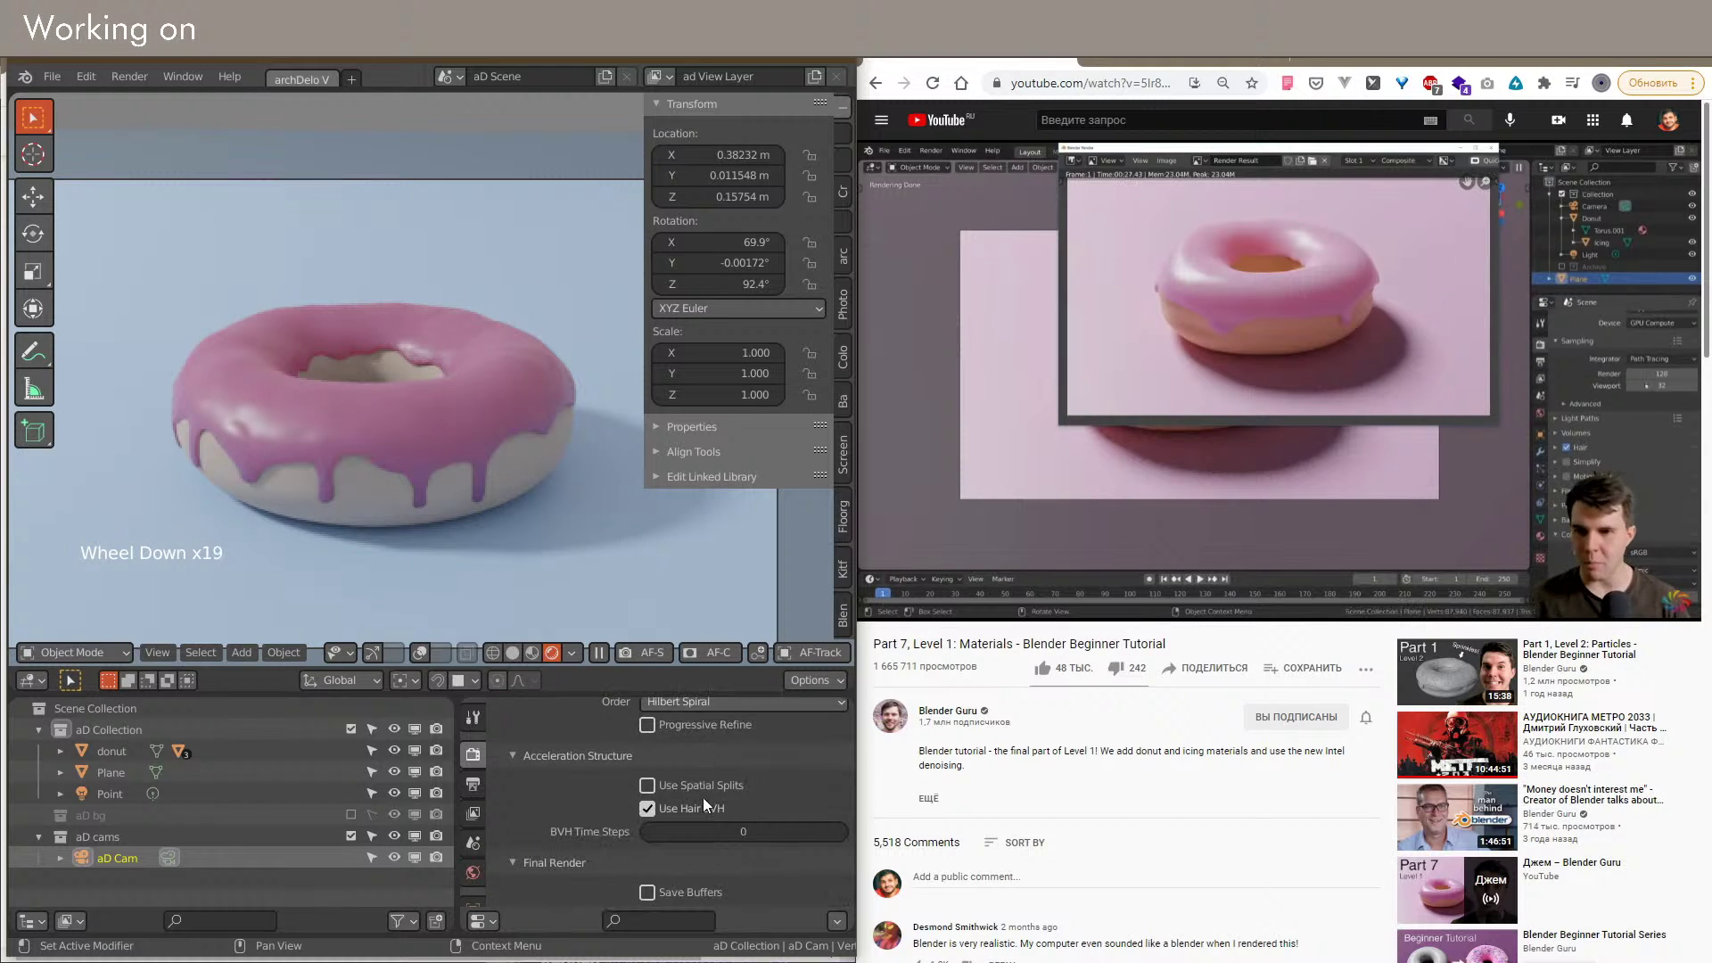
scroll(718, 793, "up", 2)
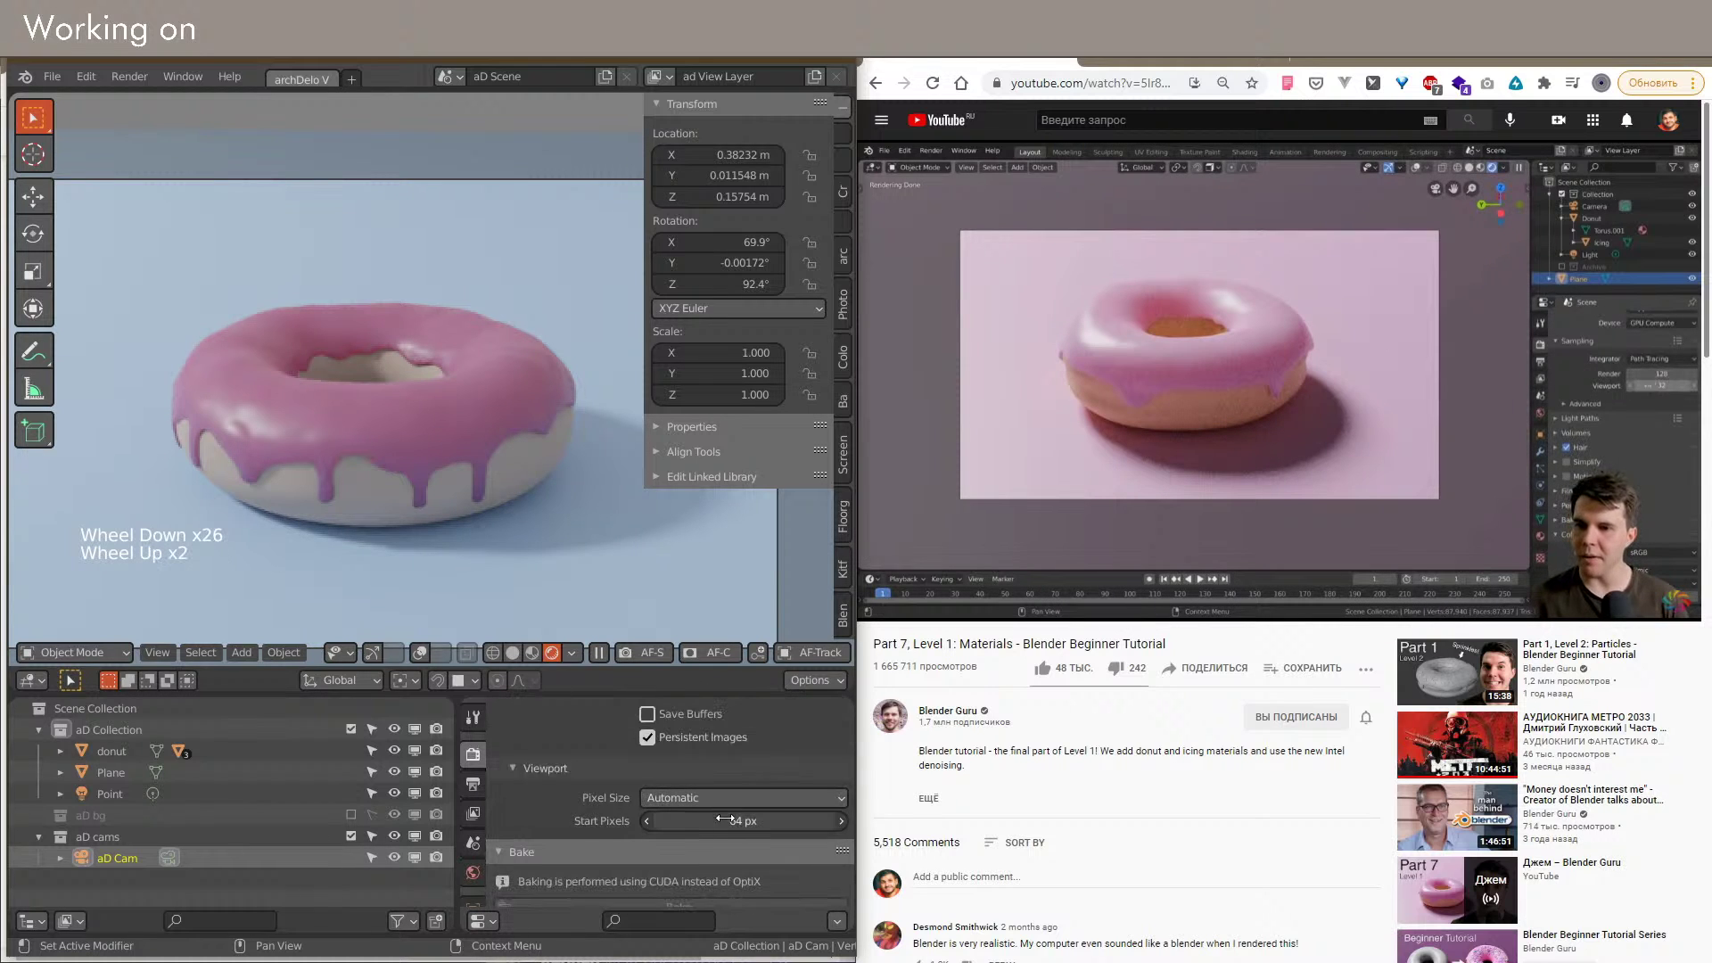
left_click(719, 798)
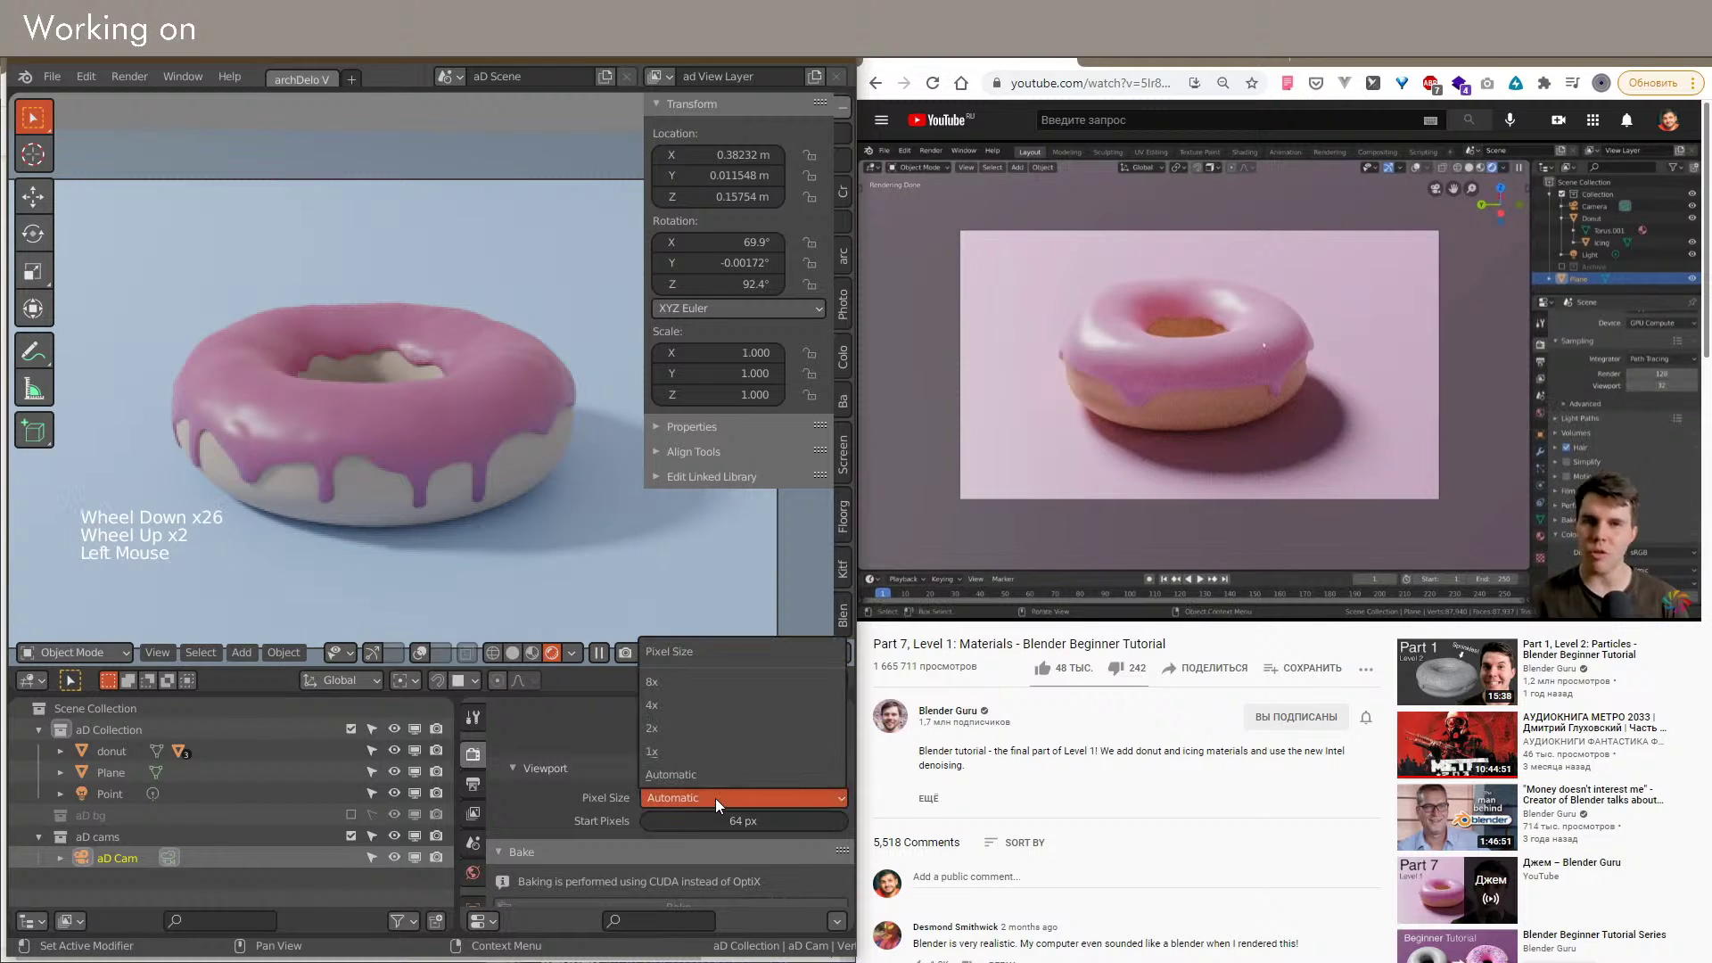
left_click(694, 752)
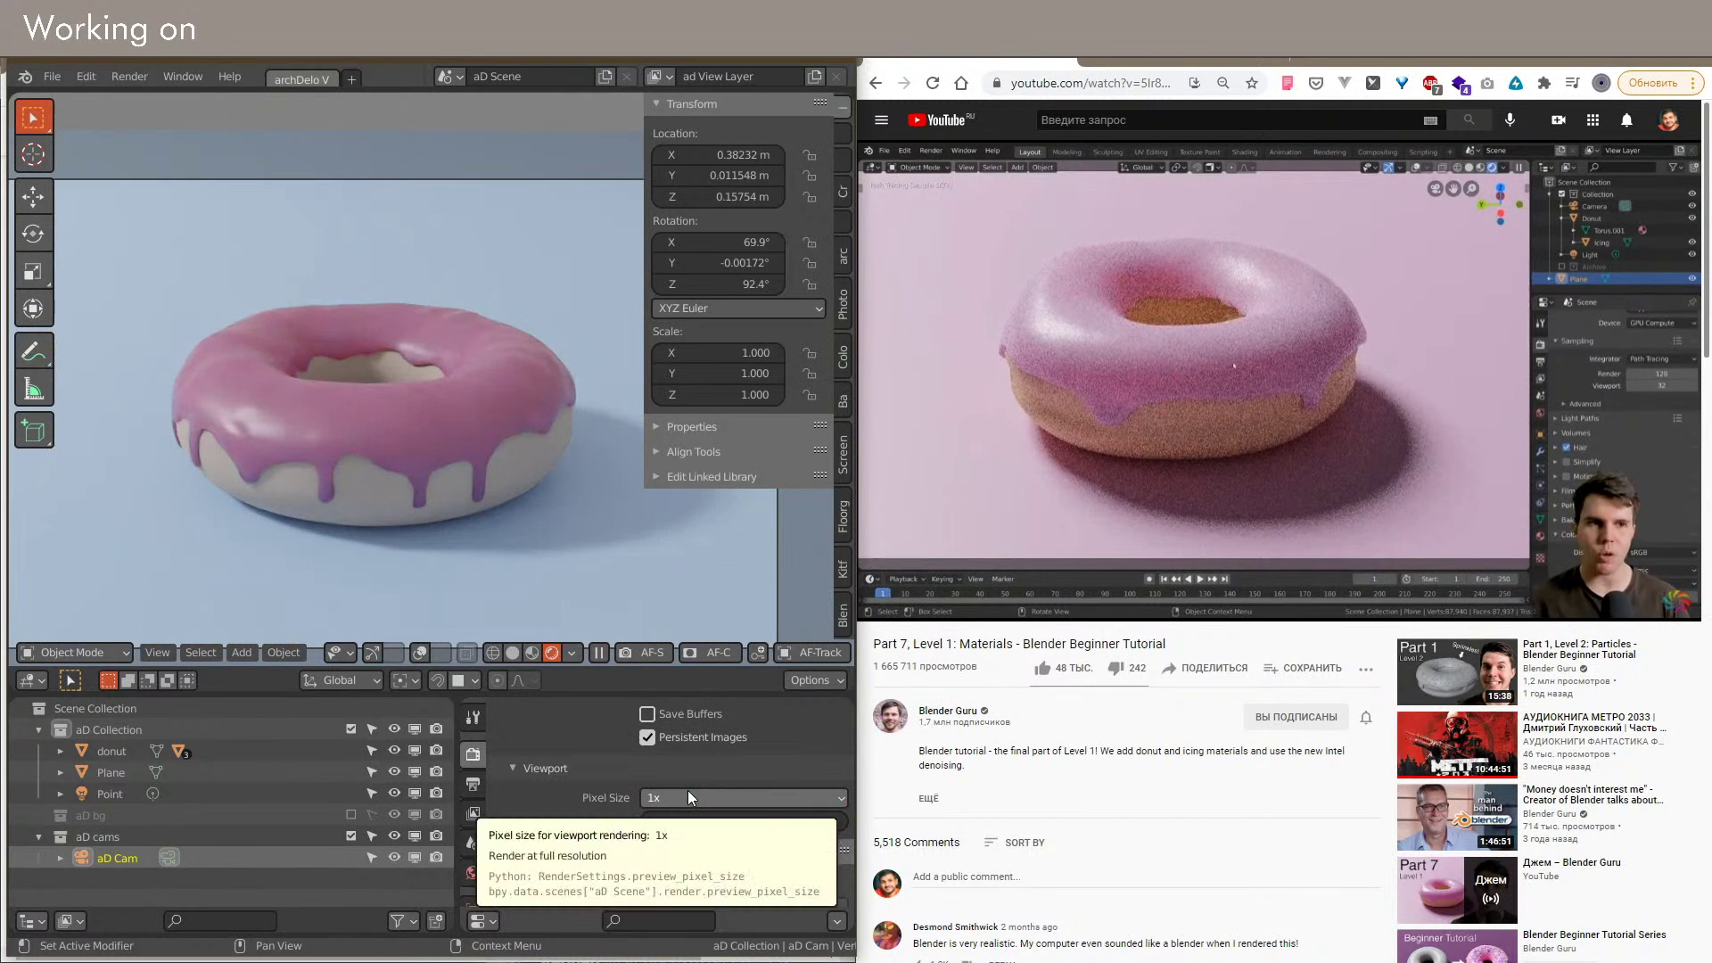
Step: Set the viewport Start Pixels to 8 px and check how the donut preview refines
scroll(286, 492, "down", 2)
scroll(287, 492, "up", 1)
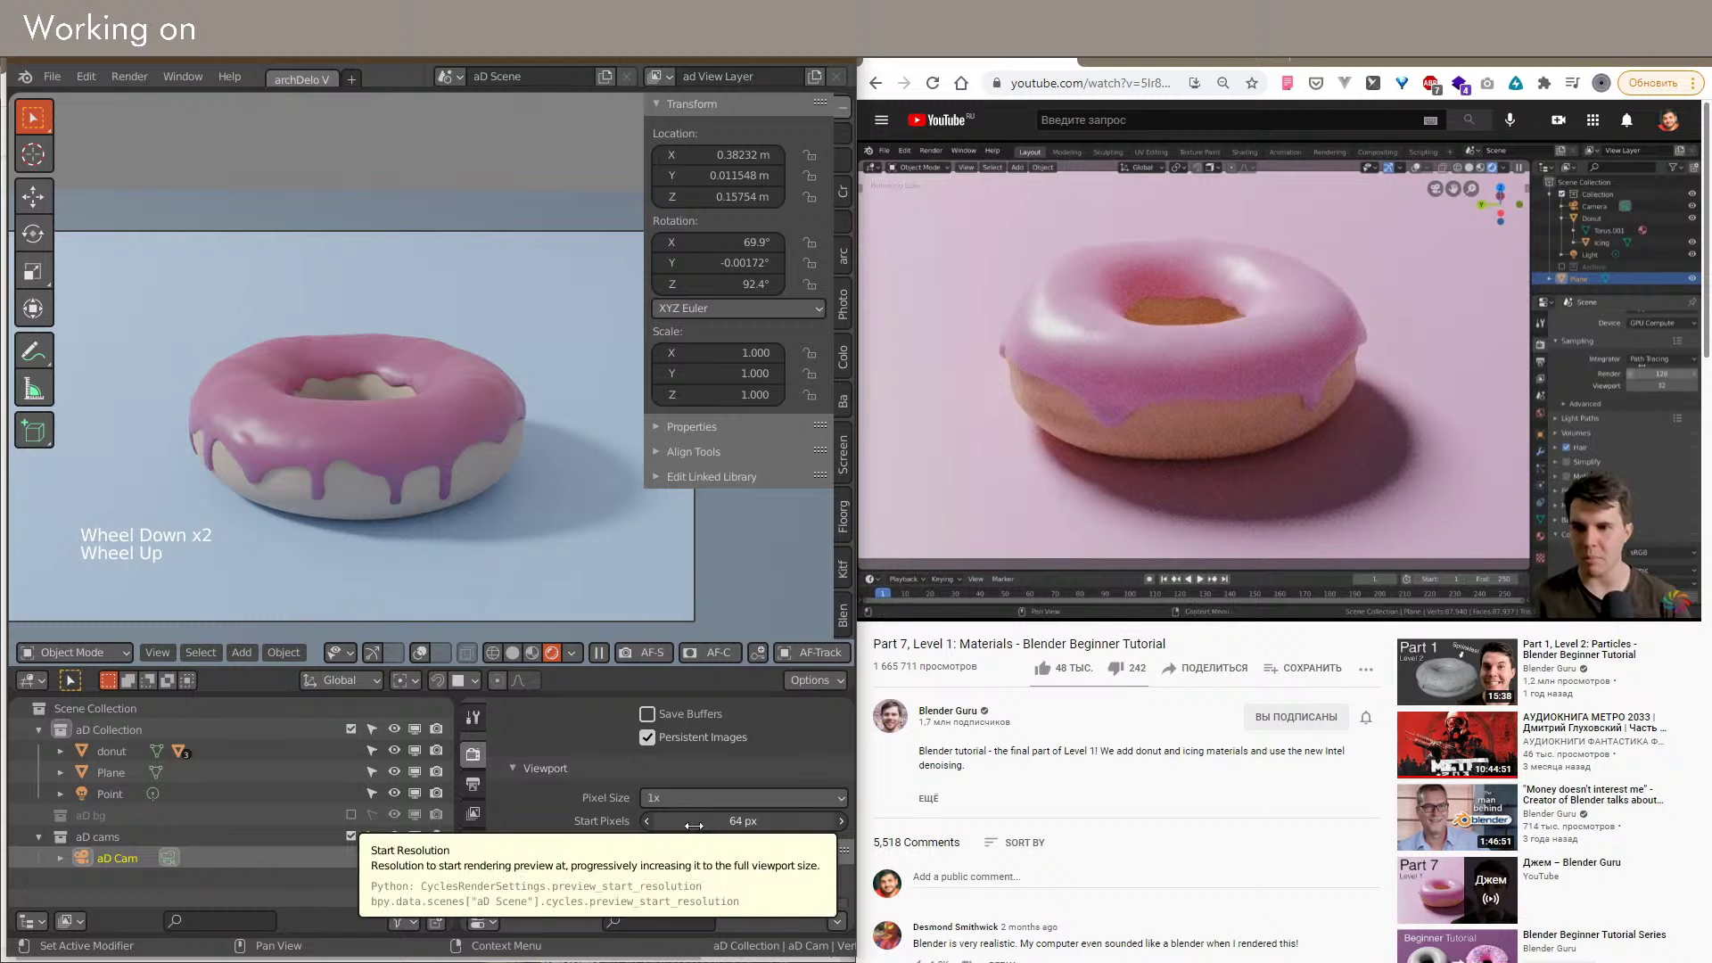
left_click(693, 825)
type("8")
key("Return")
scroll(406, 542, "up", 1)
middle_click(407, 542)
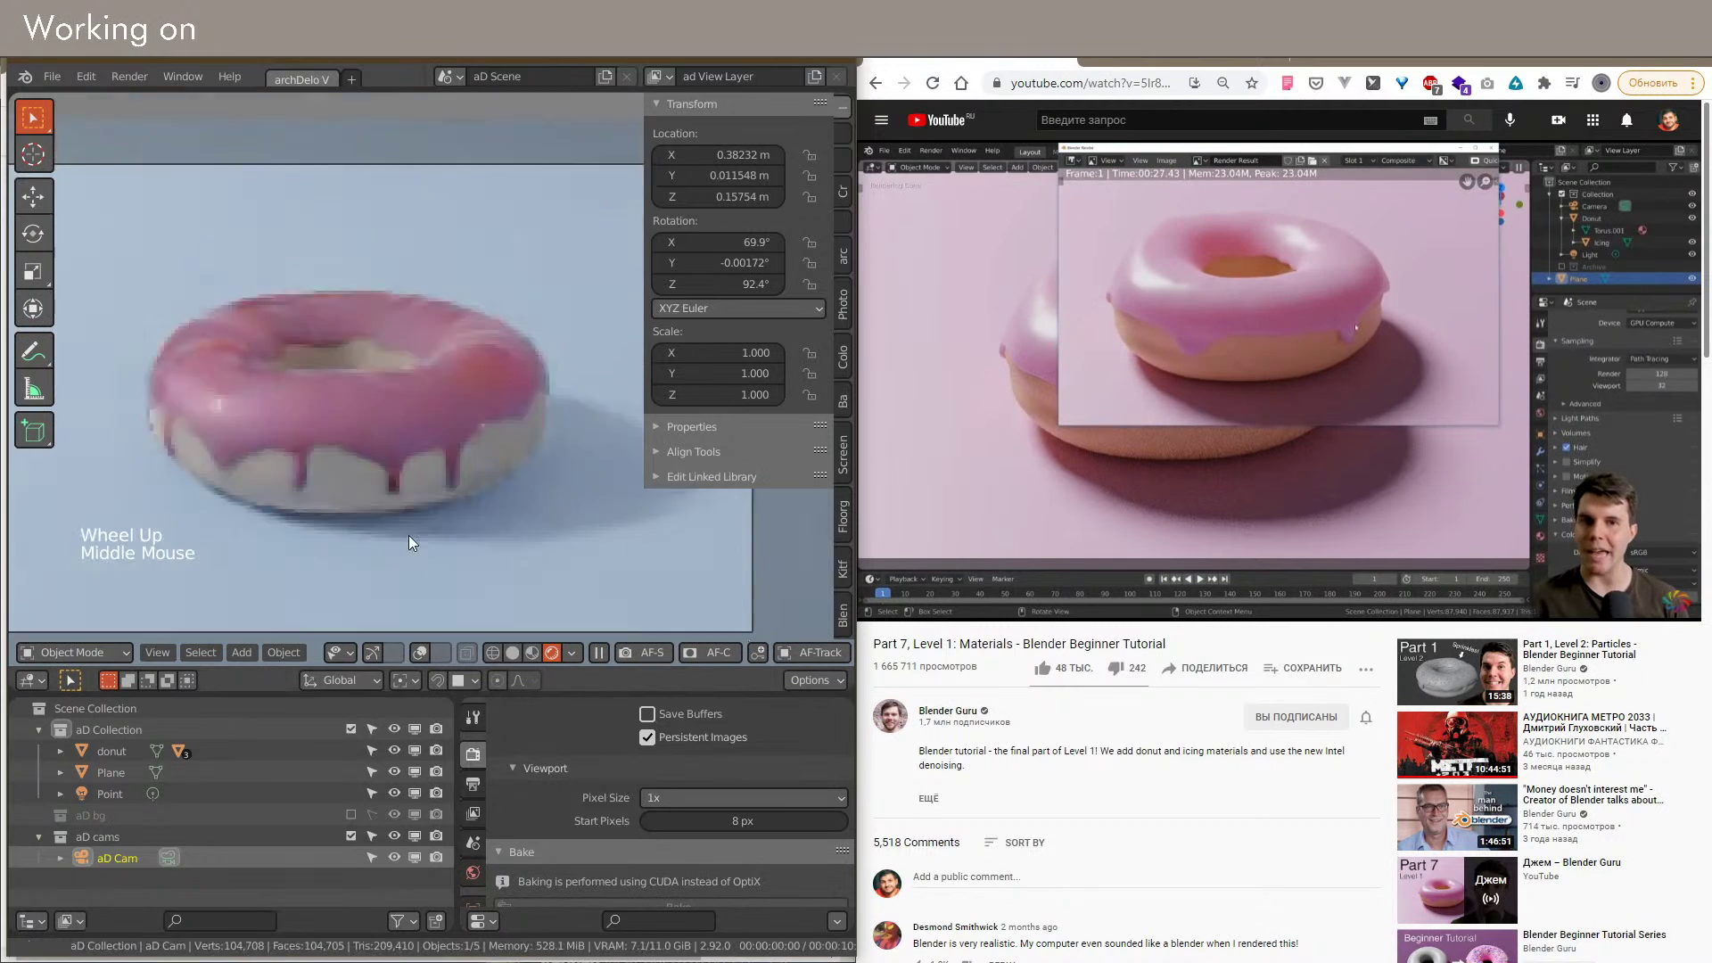
scroll(425, 508, "down", 2)
scroll(387, 452, "up", 3)
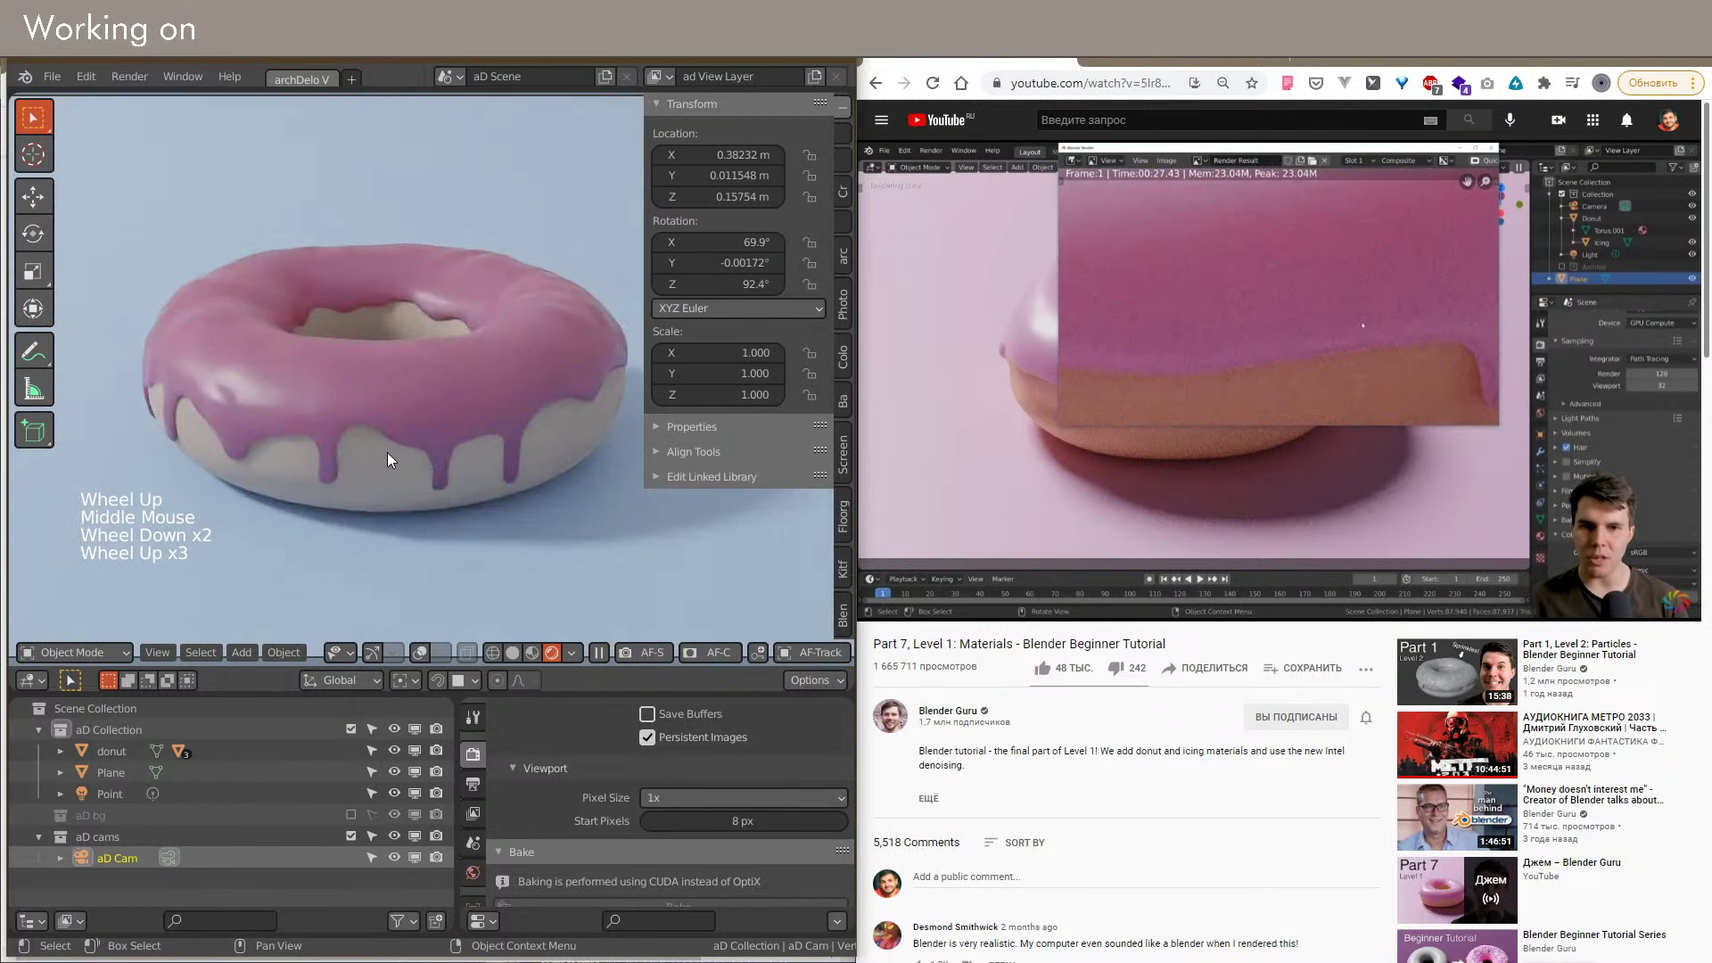
scroll(387, 452, "down", 2)
scroll(387, 458, "up", 1)
Step: Set the viewport Start Pixels to 128 px and check how the donut preview refreshes
left_click(732, 820)
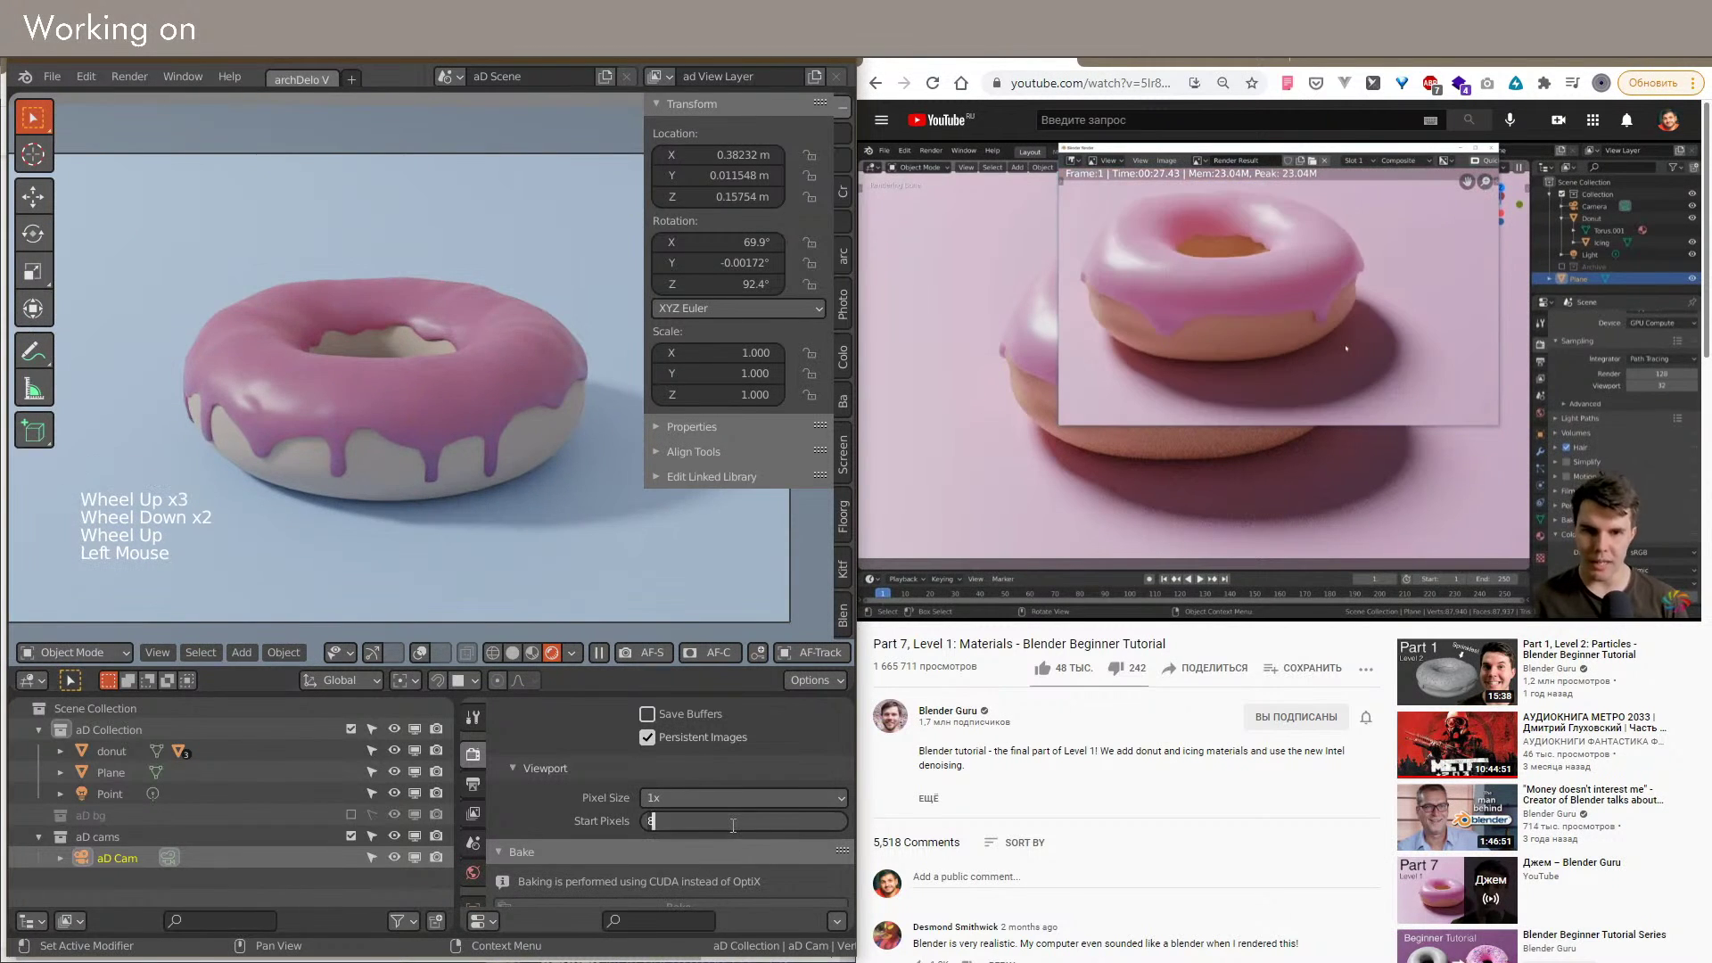
type("128")
key("Return")
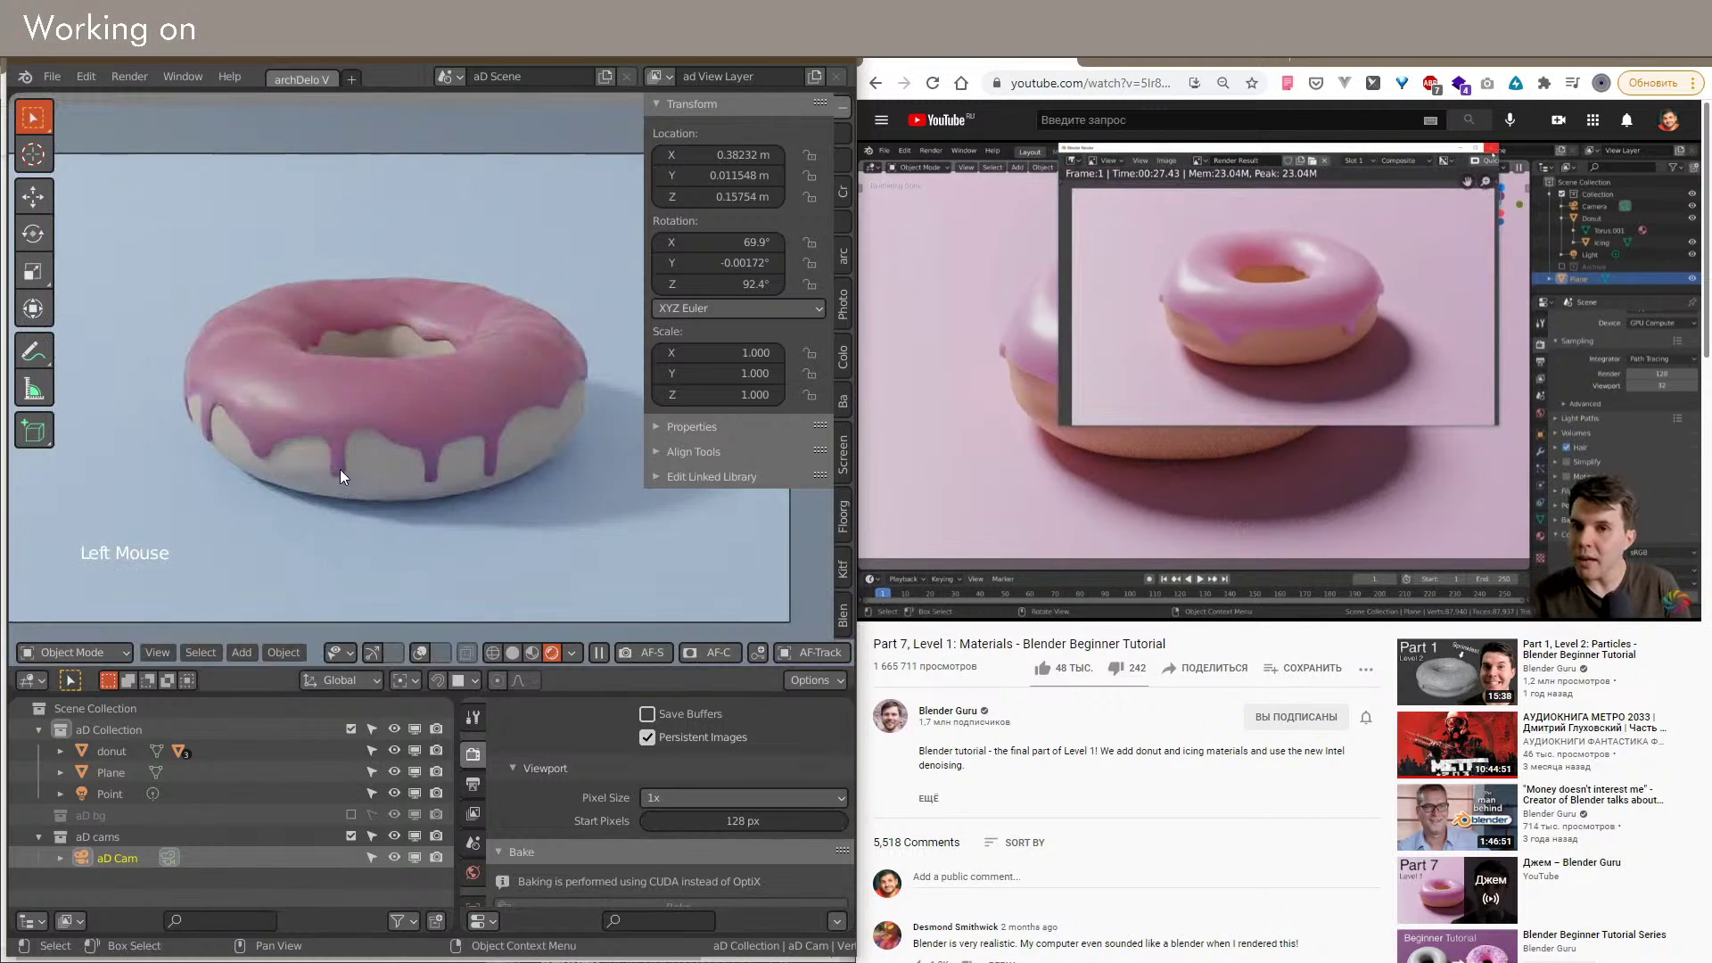
scroll(329, 459, "up", 3)
scroll(328, 458, "down", 3)
middle_click_drag(339, 467, 337, 496)
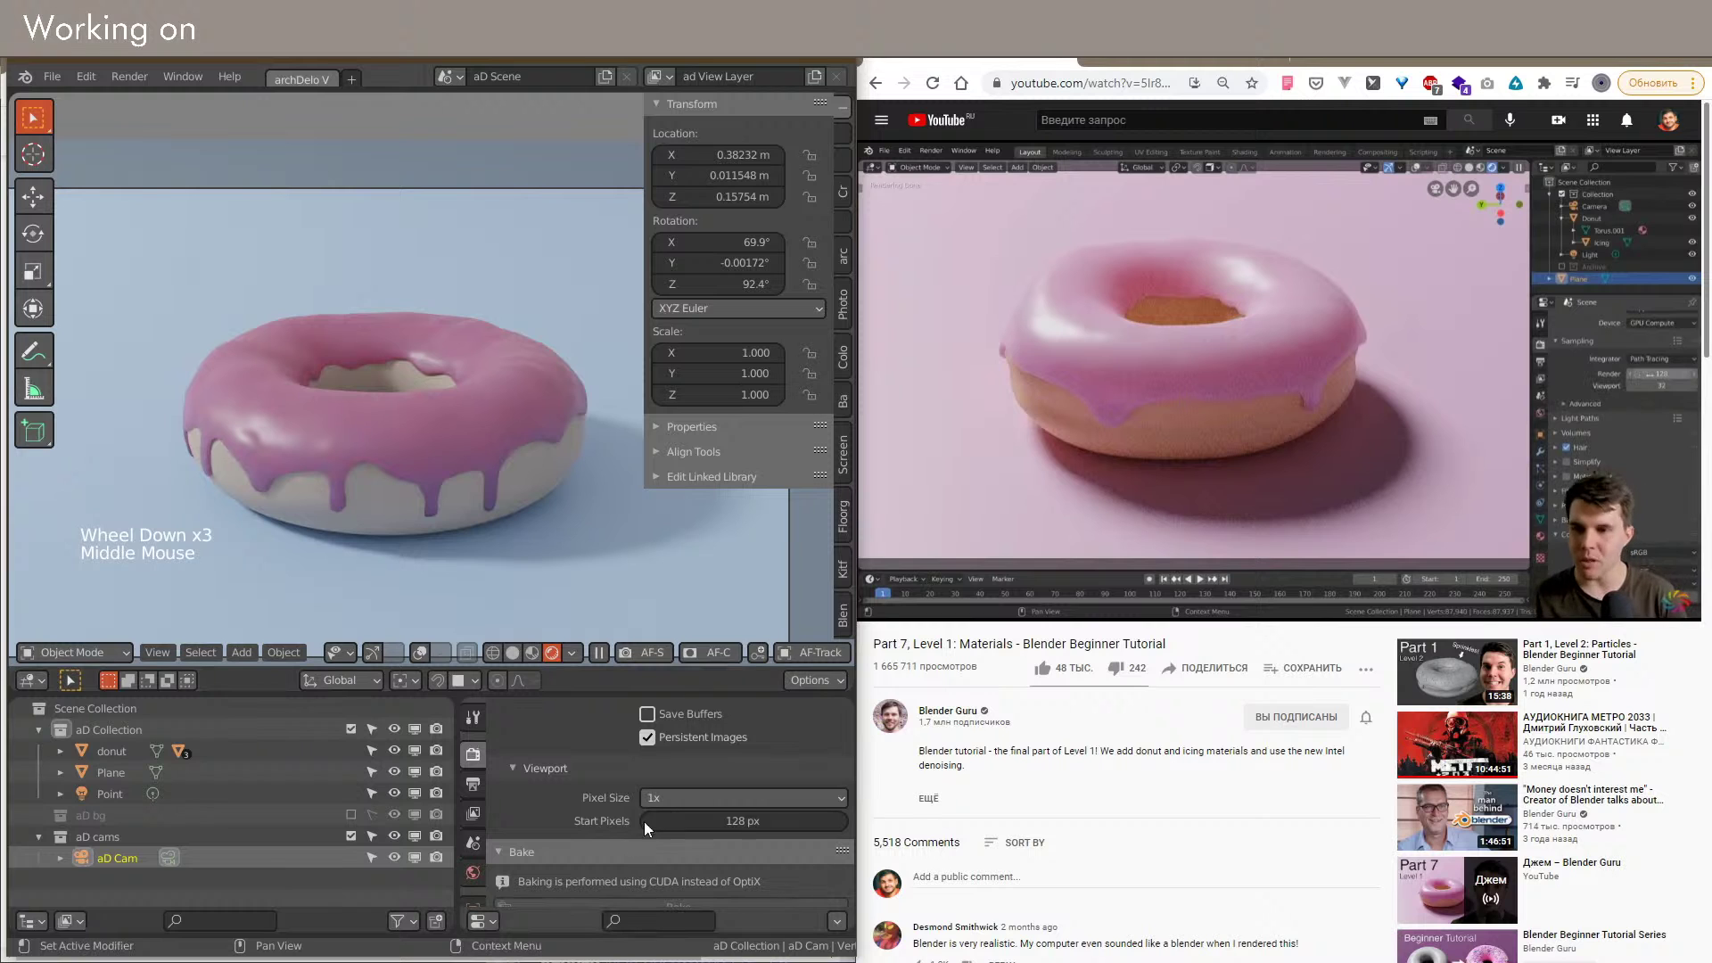
Step: Switch the viewport Pixel Size to Automatic and check the donut preview while moving the view
left_click(667, 799)
left_click(664, 776)
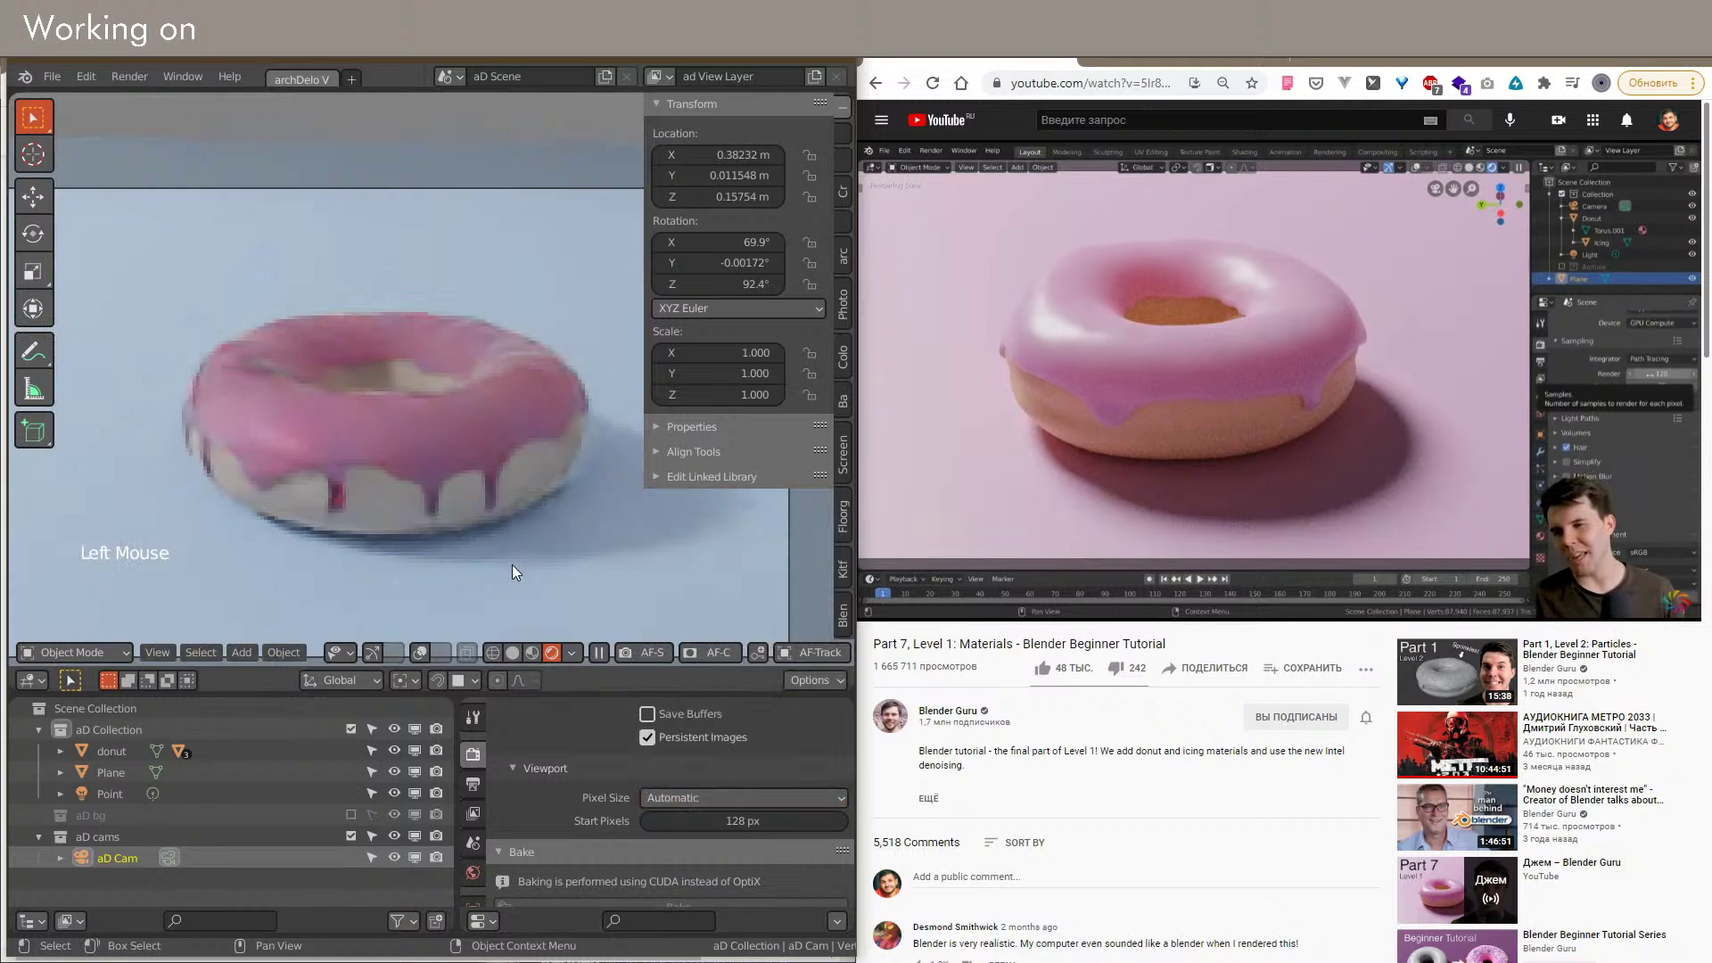
middle_click_drag(430, 531, 415, 459)
scroll(414, 460, "down", 3)
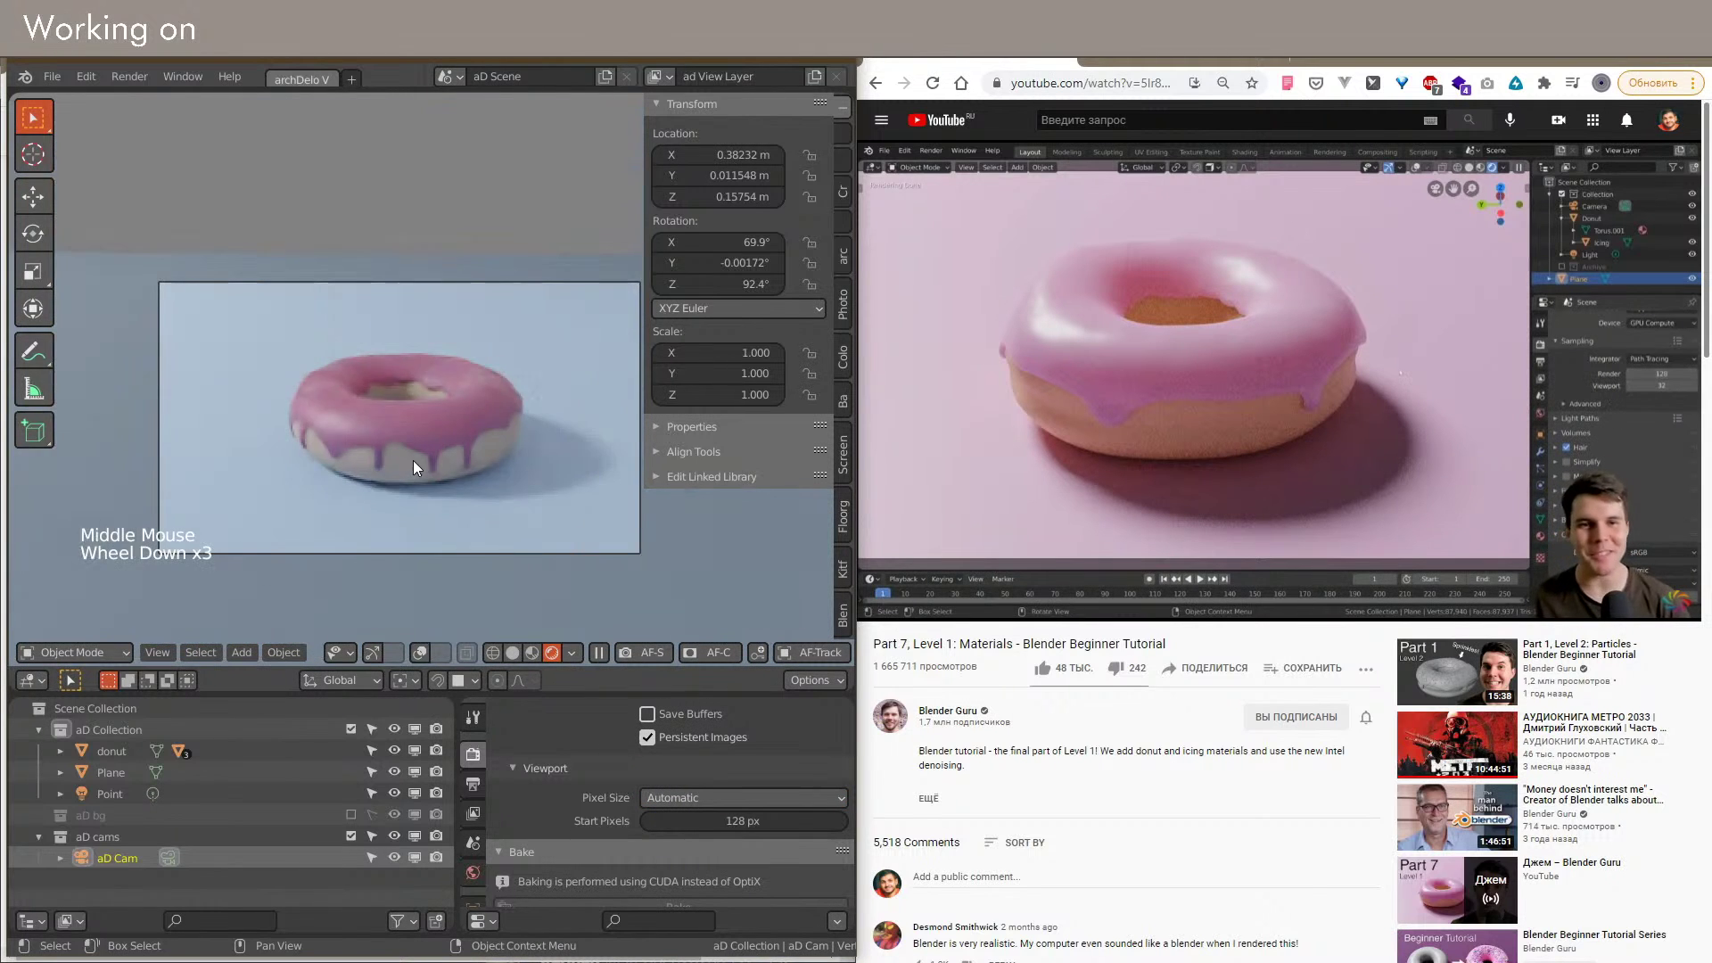
scroll(394, 452, "up", 4)
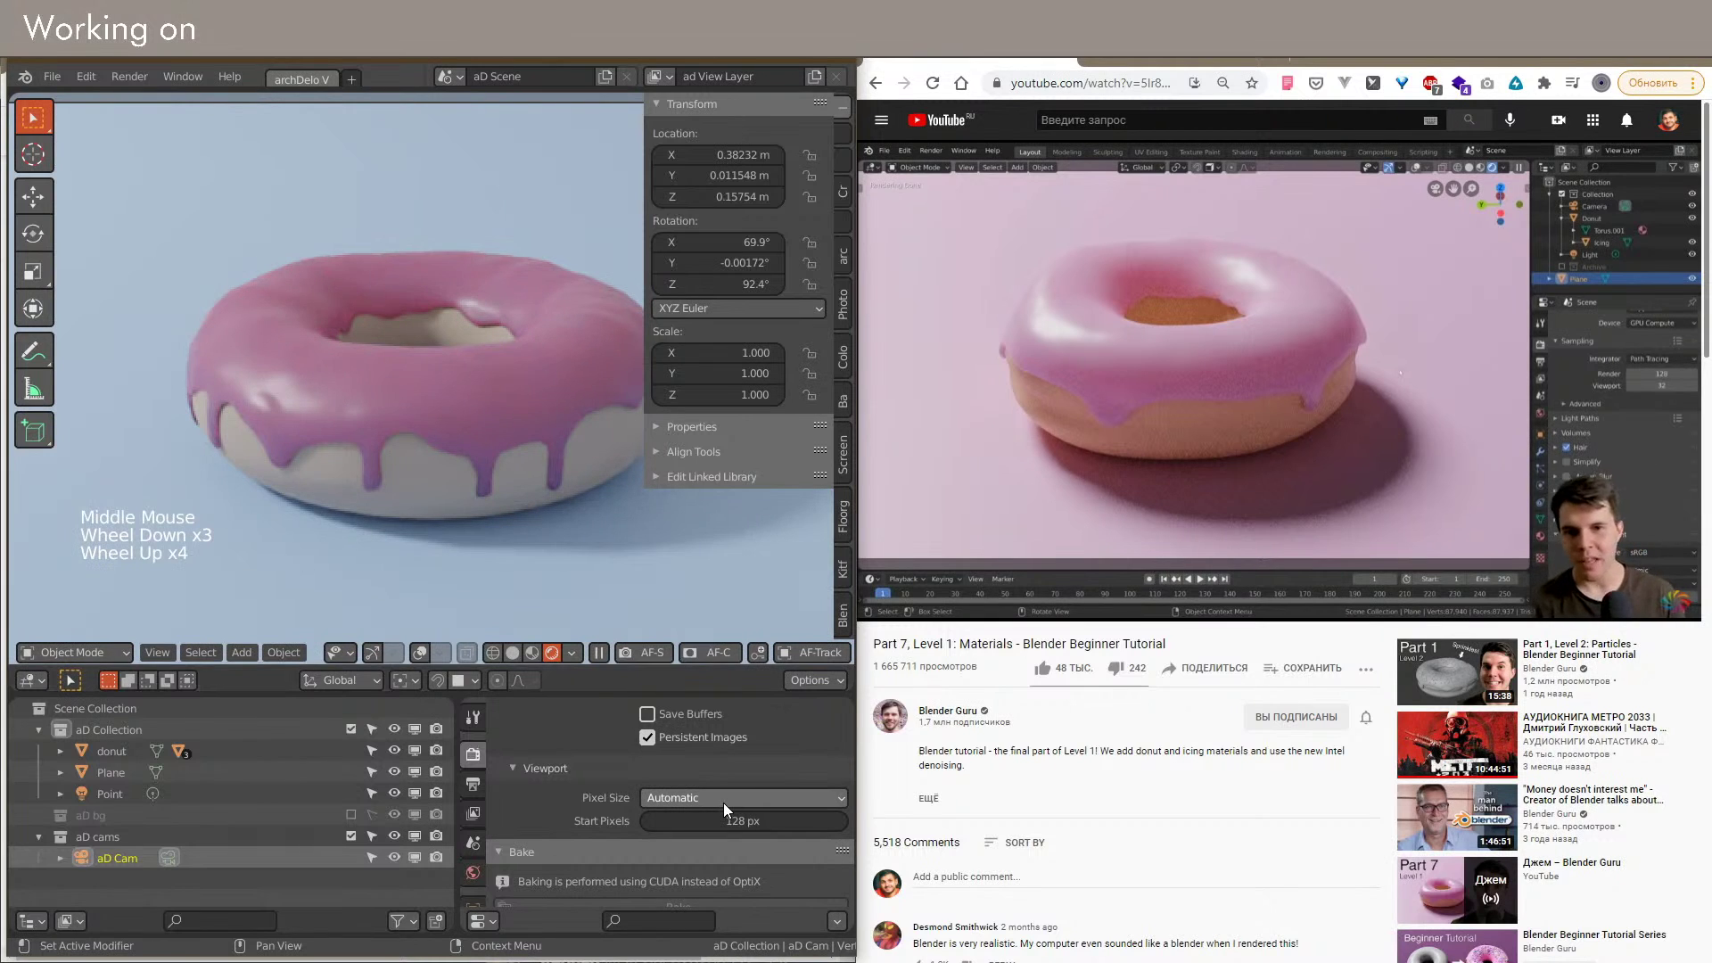
scroll(355, 499, "down", 1)
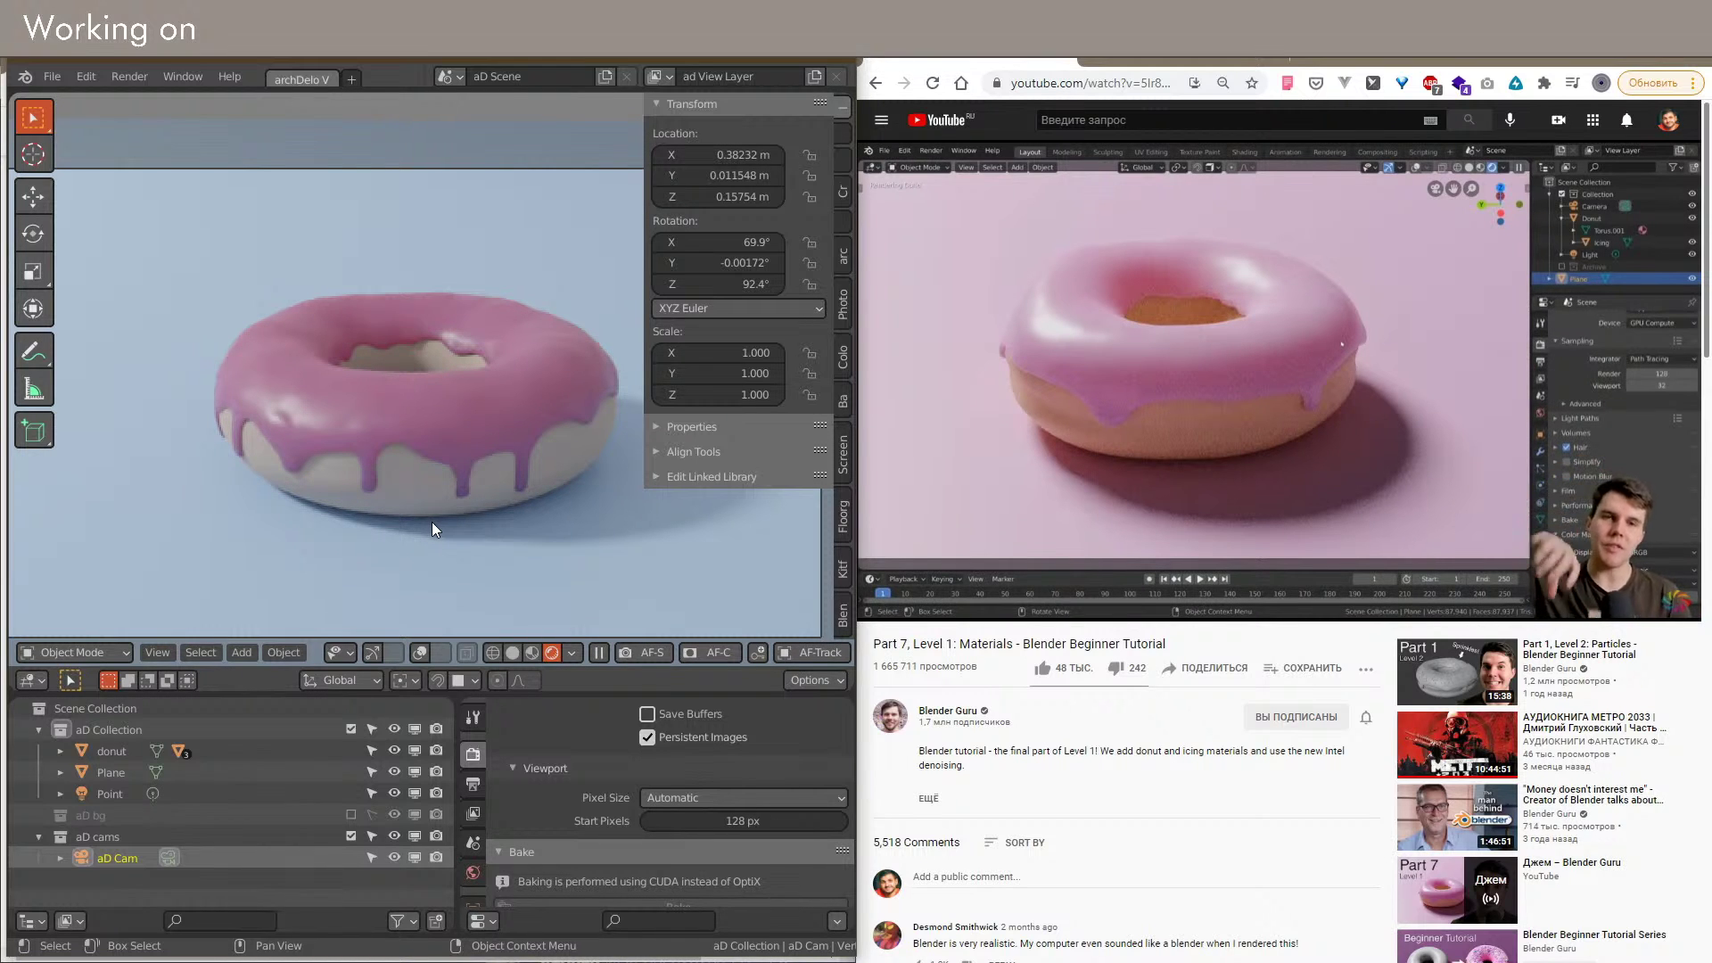
Step: Change the viewport Pixel Size from Automatic to 1x and inspect the icing drips up close
left_click(664, 796)
left_click(660, 753)
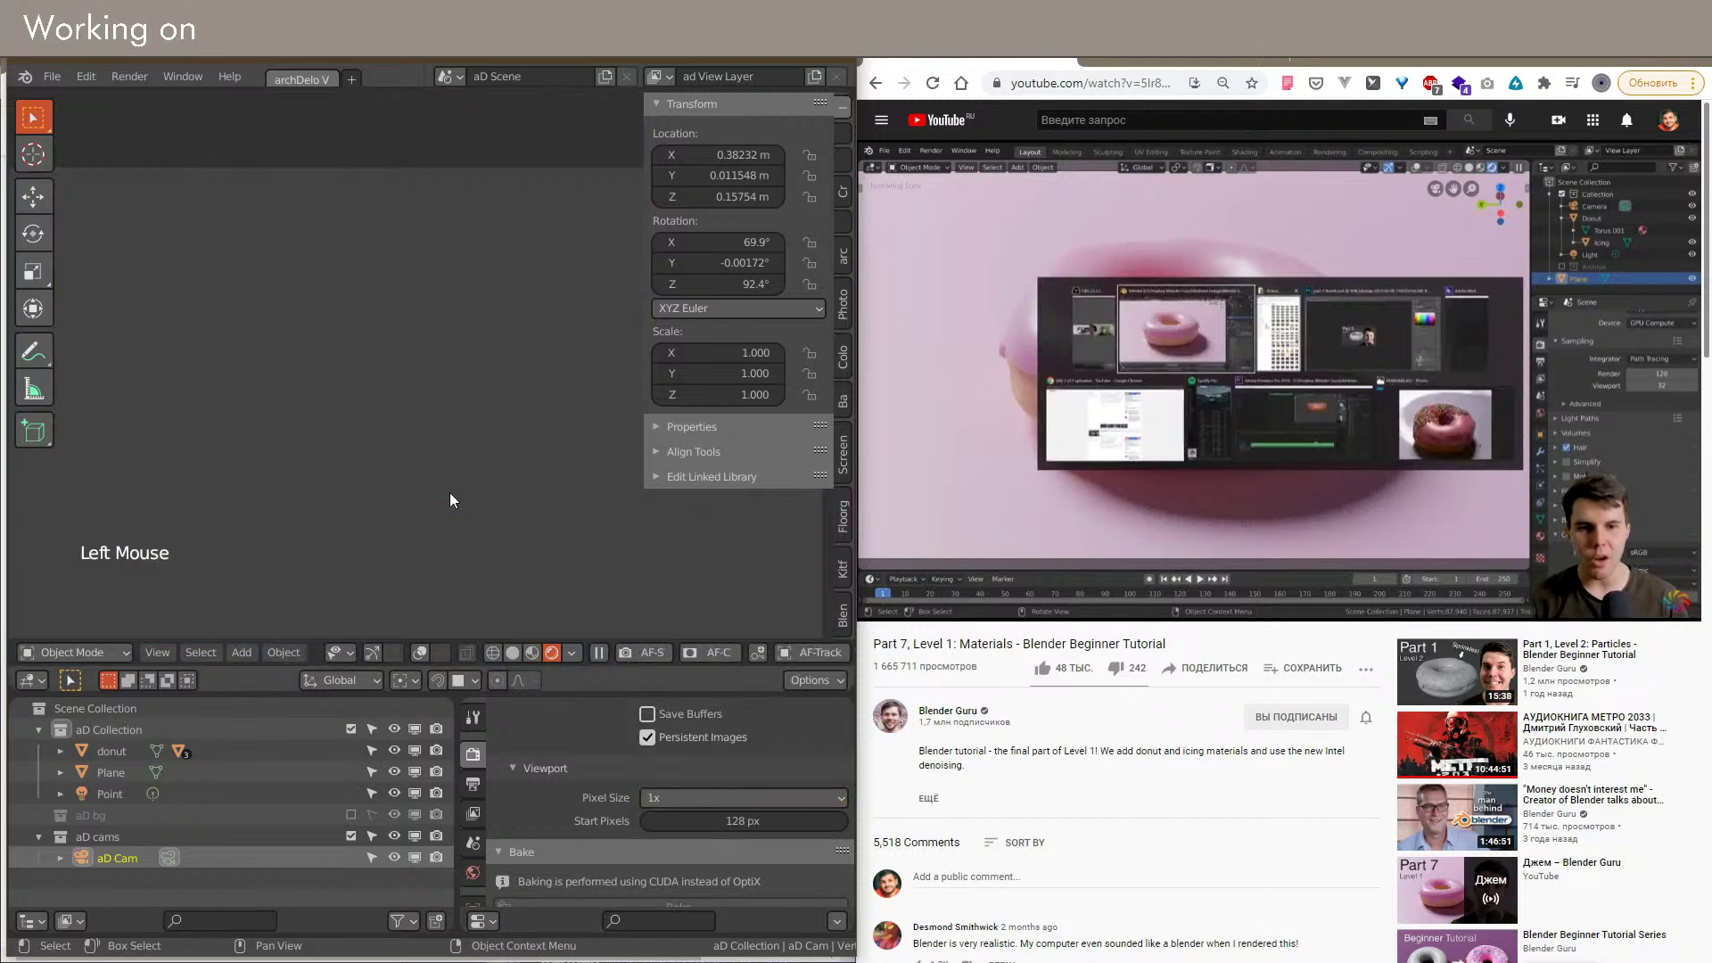
scroll(449, 495, "down", 3)
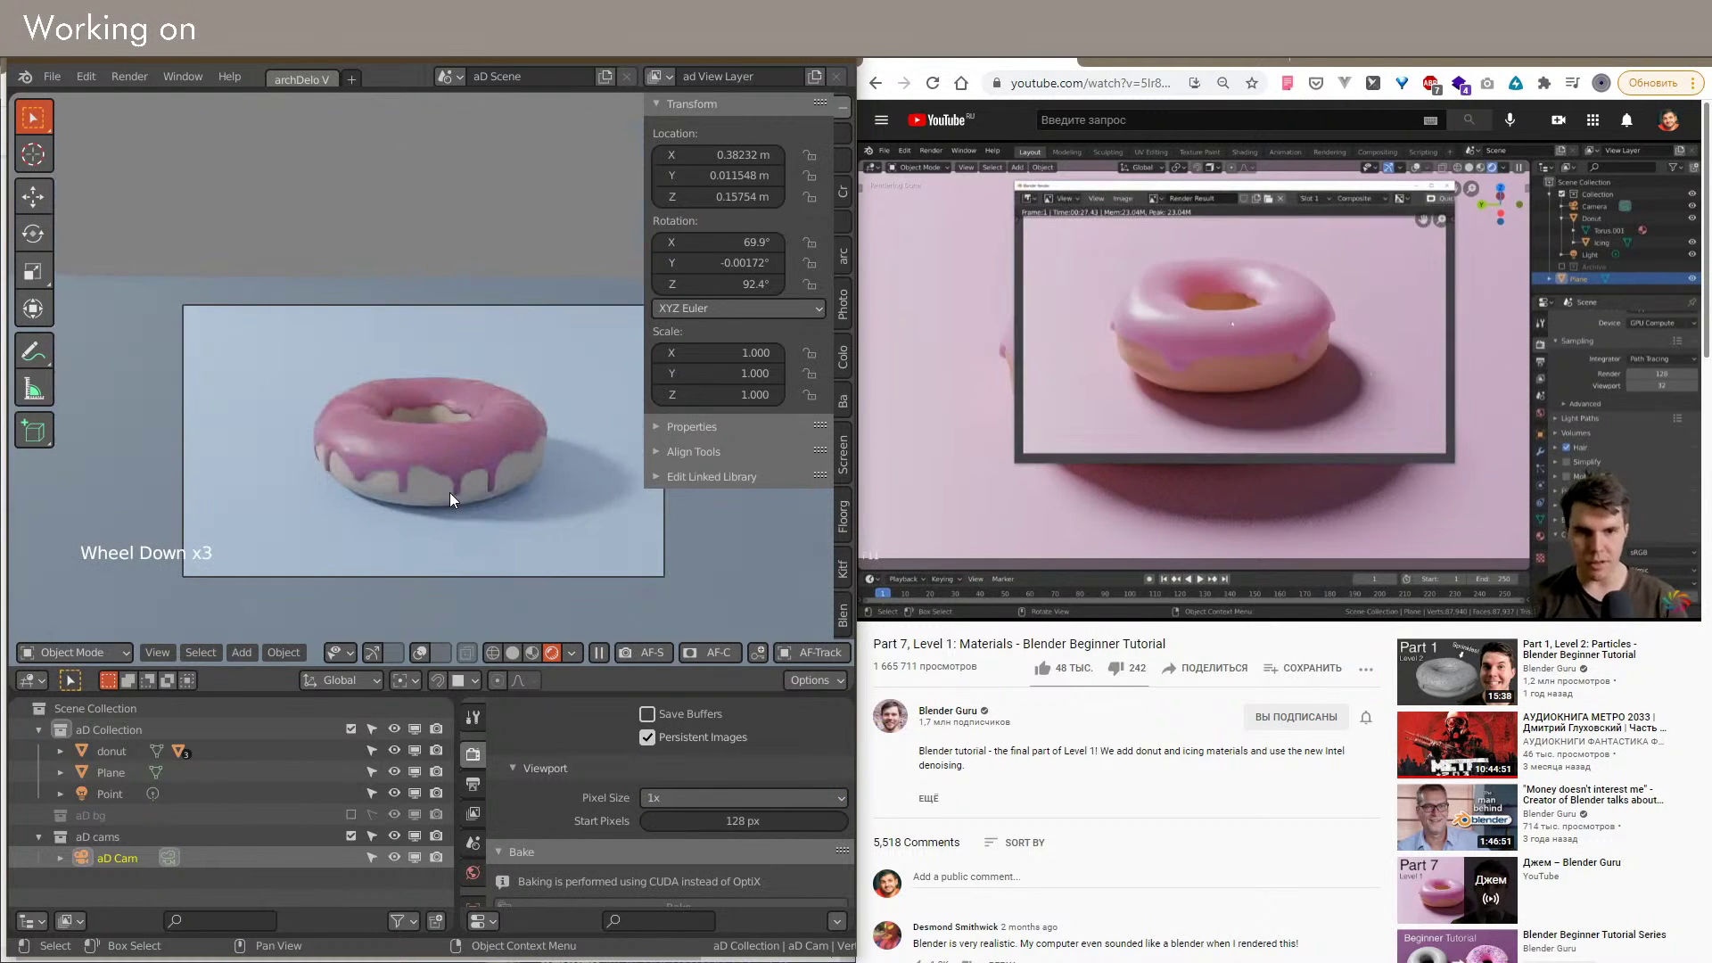
scroll(450, 493, "up", 10)
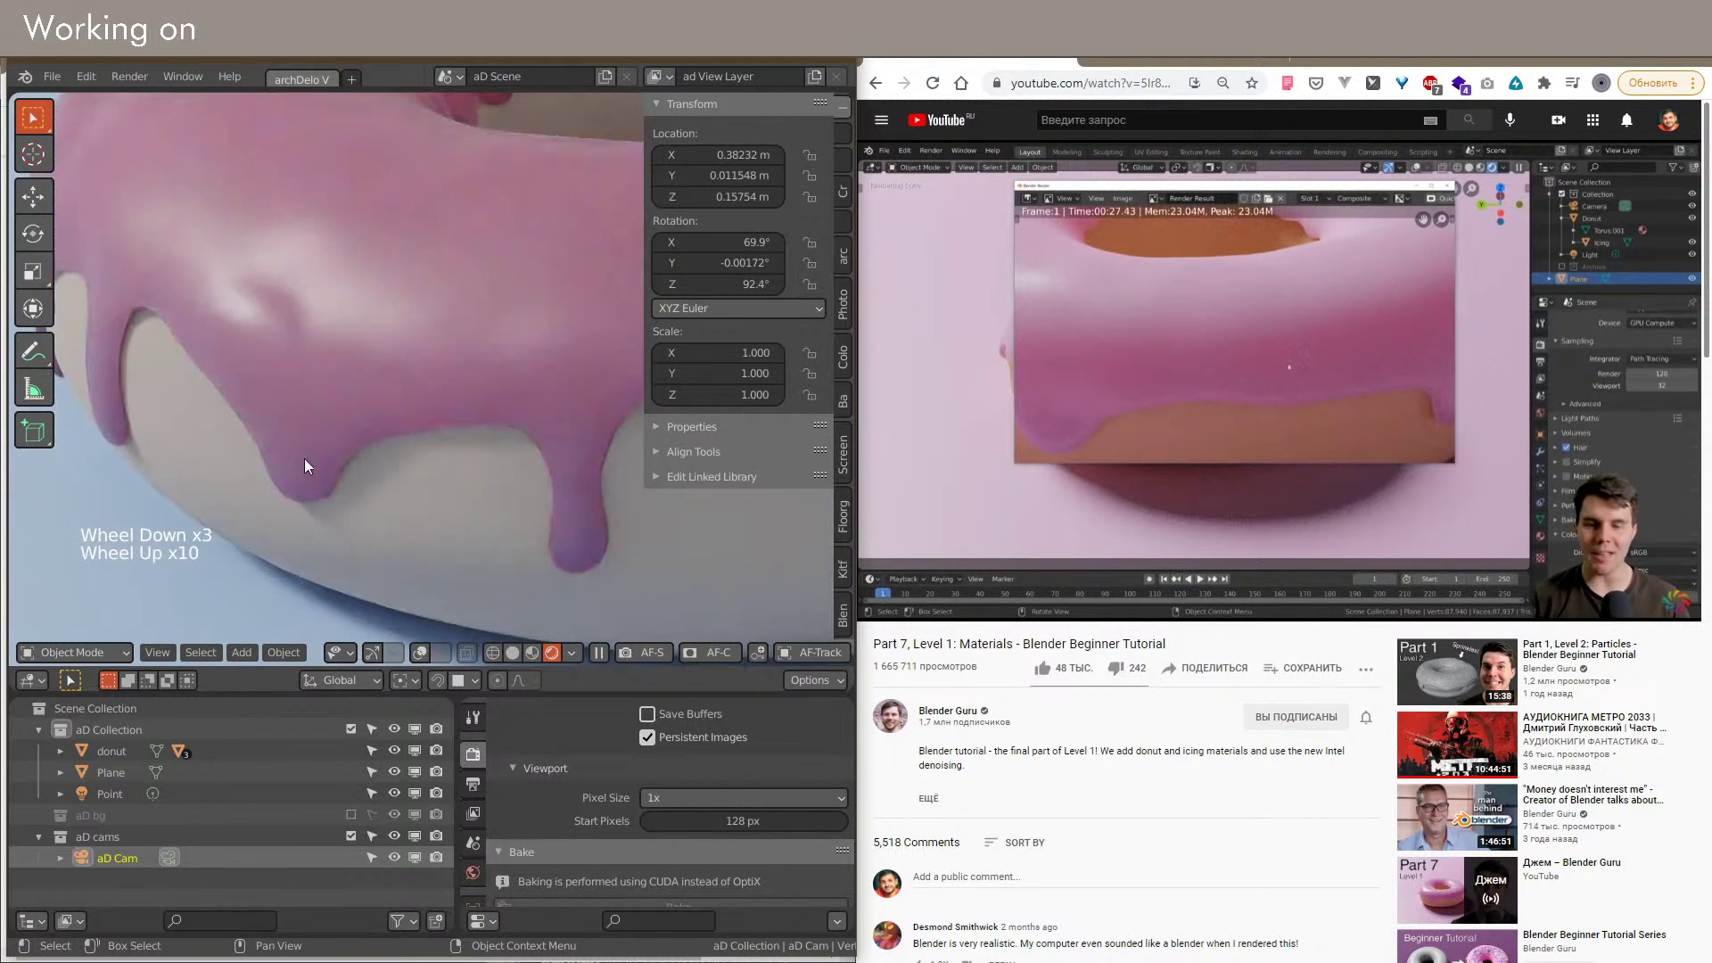
scroll(319, 453, "up", 5)
Step: Set the viewport Pixel Size to 8x and check the whole donut in the rendered preview
left_click(693, 797)
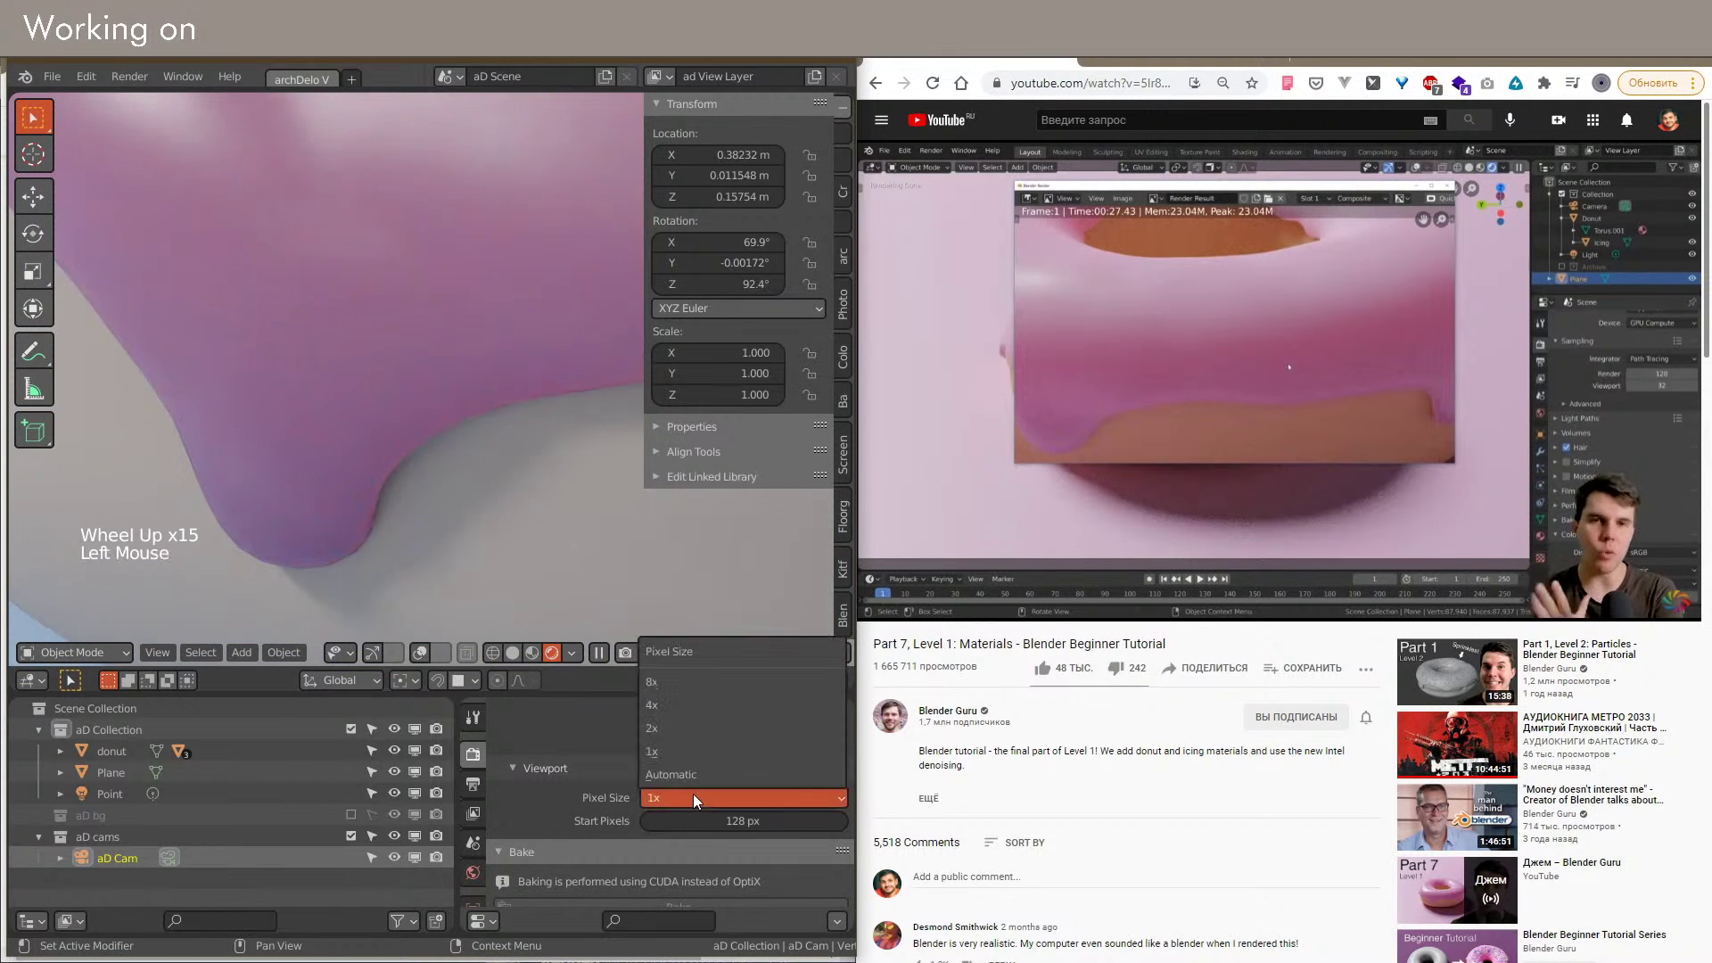
left_click(663, 679)
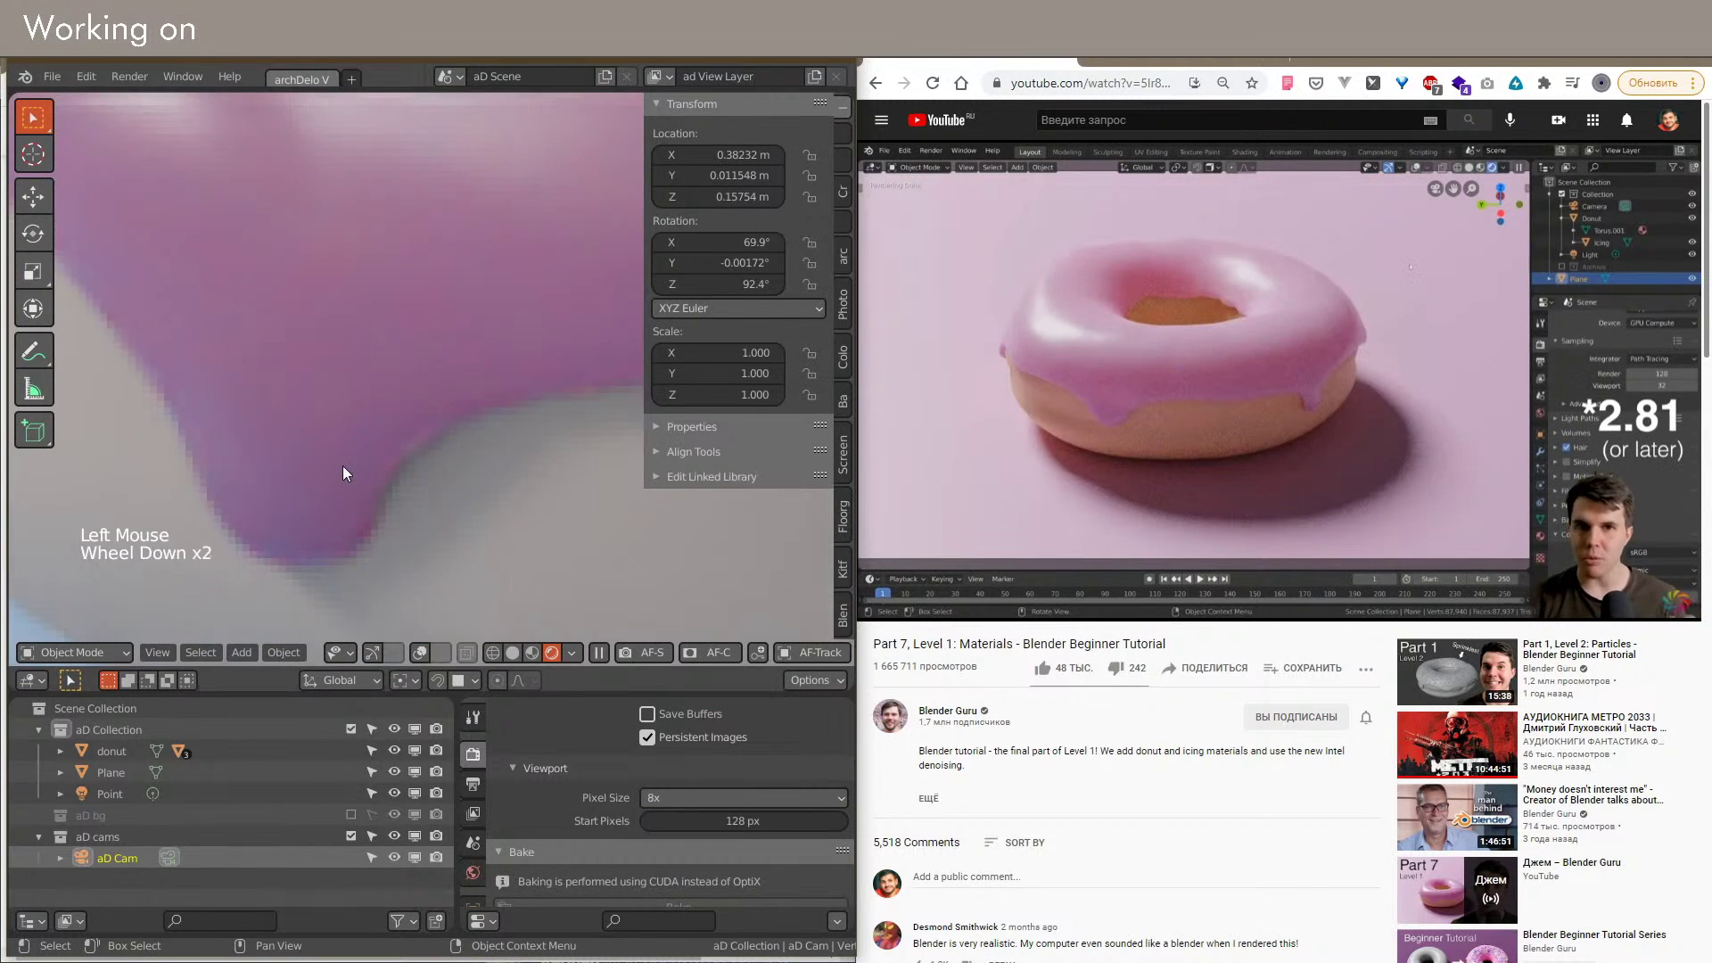
scroll(341, 467, "down", 11)
middle_click_drag(340, 468, 357, 495)
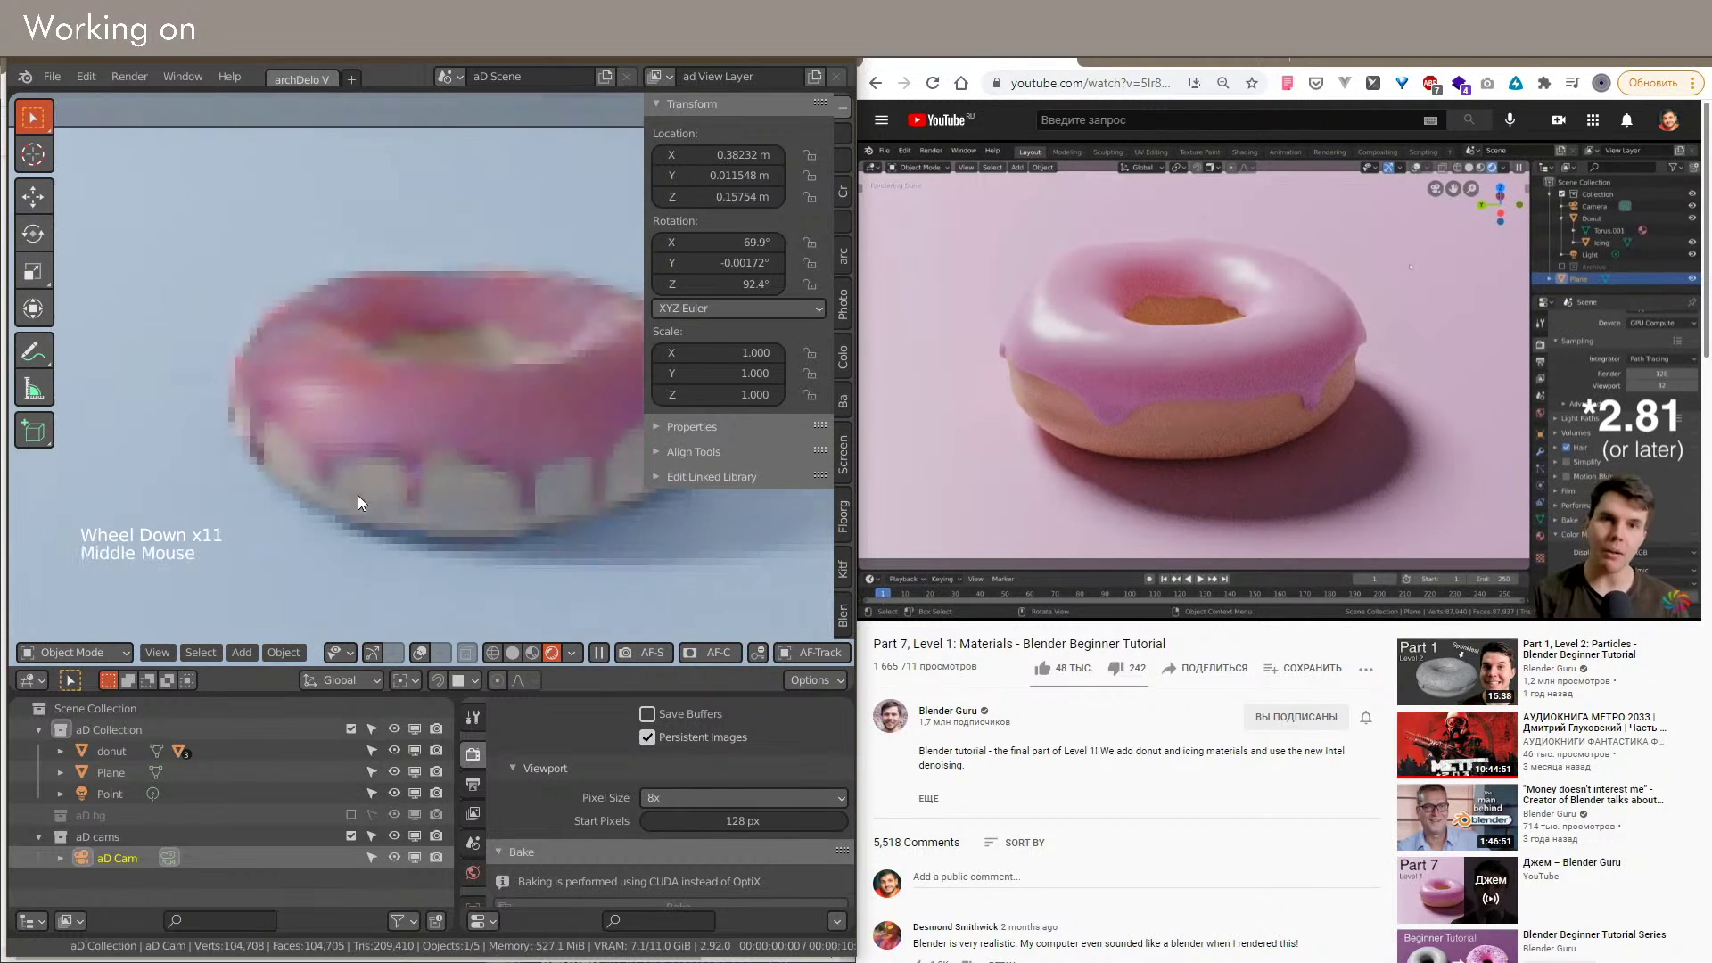
Step: Set the viewport Pixel Size to Automatic and Start Pixels to 8 px, and check how the donut preview refreshes
left_click(693, 797)
left_click(722, 796)
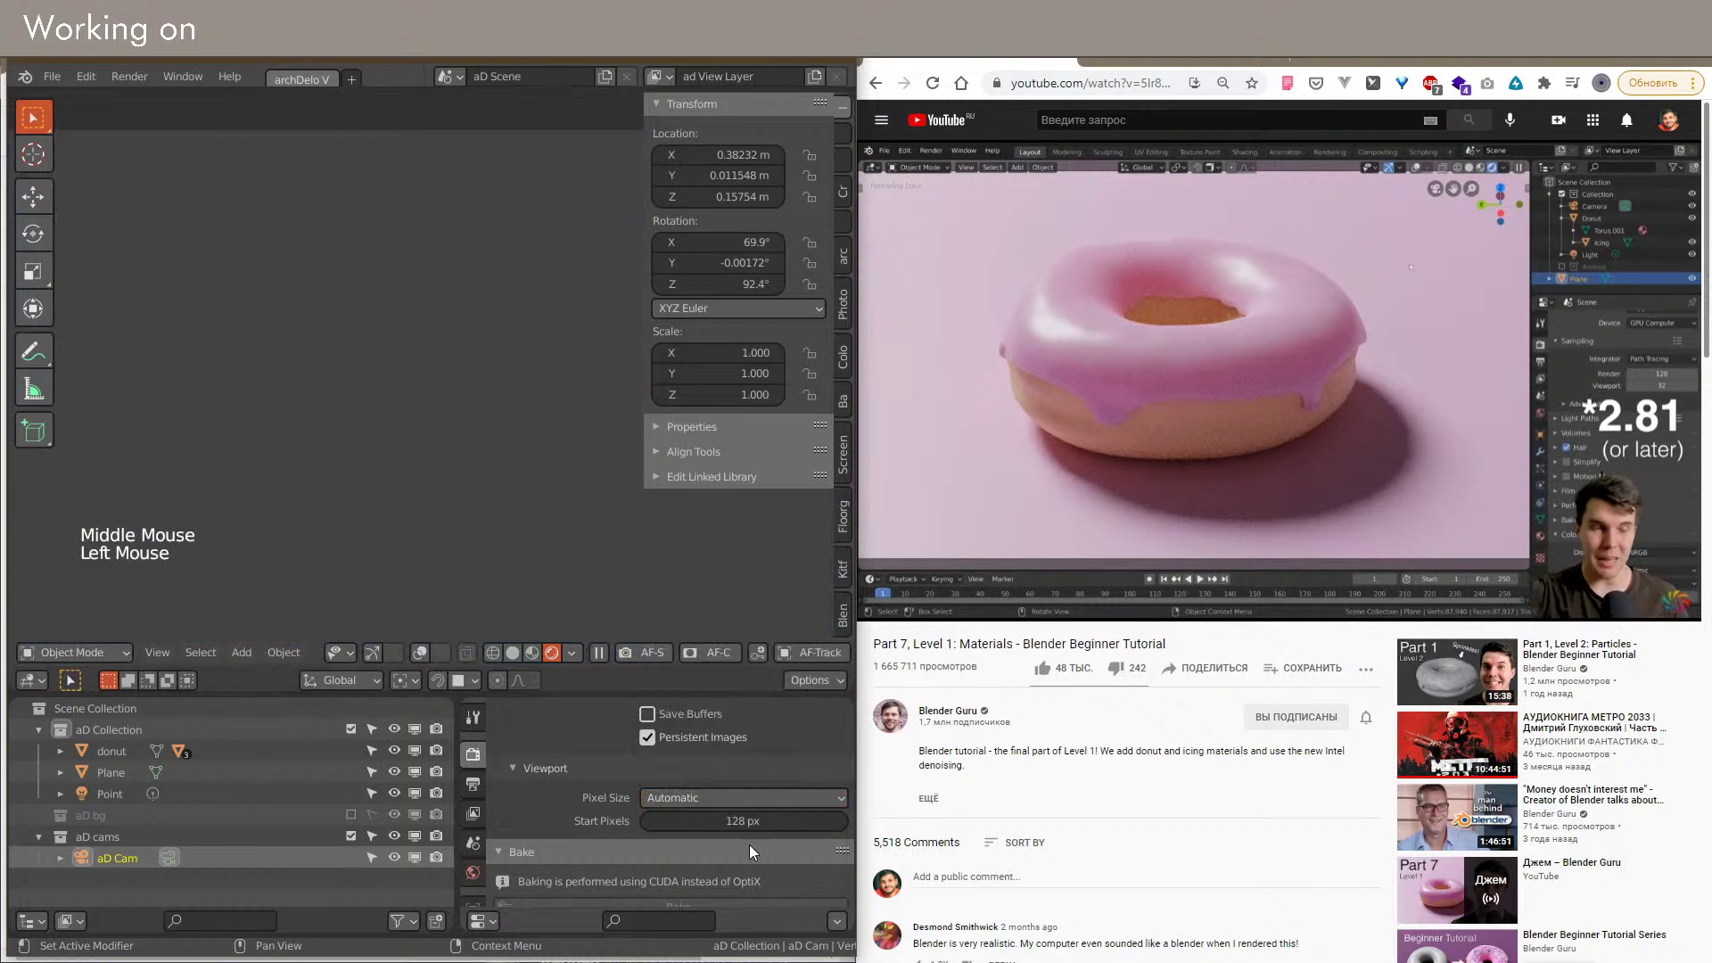
key("Left")
key("BackSpace")
key("BackSpace")
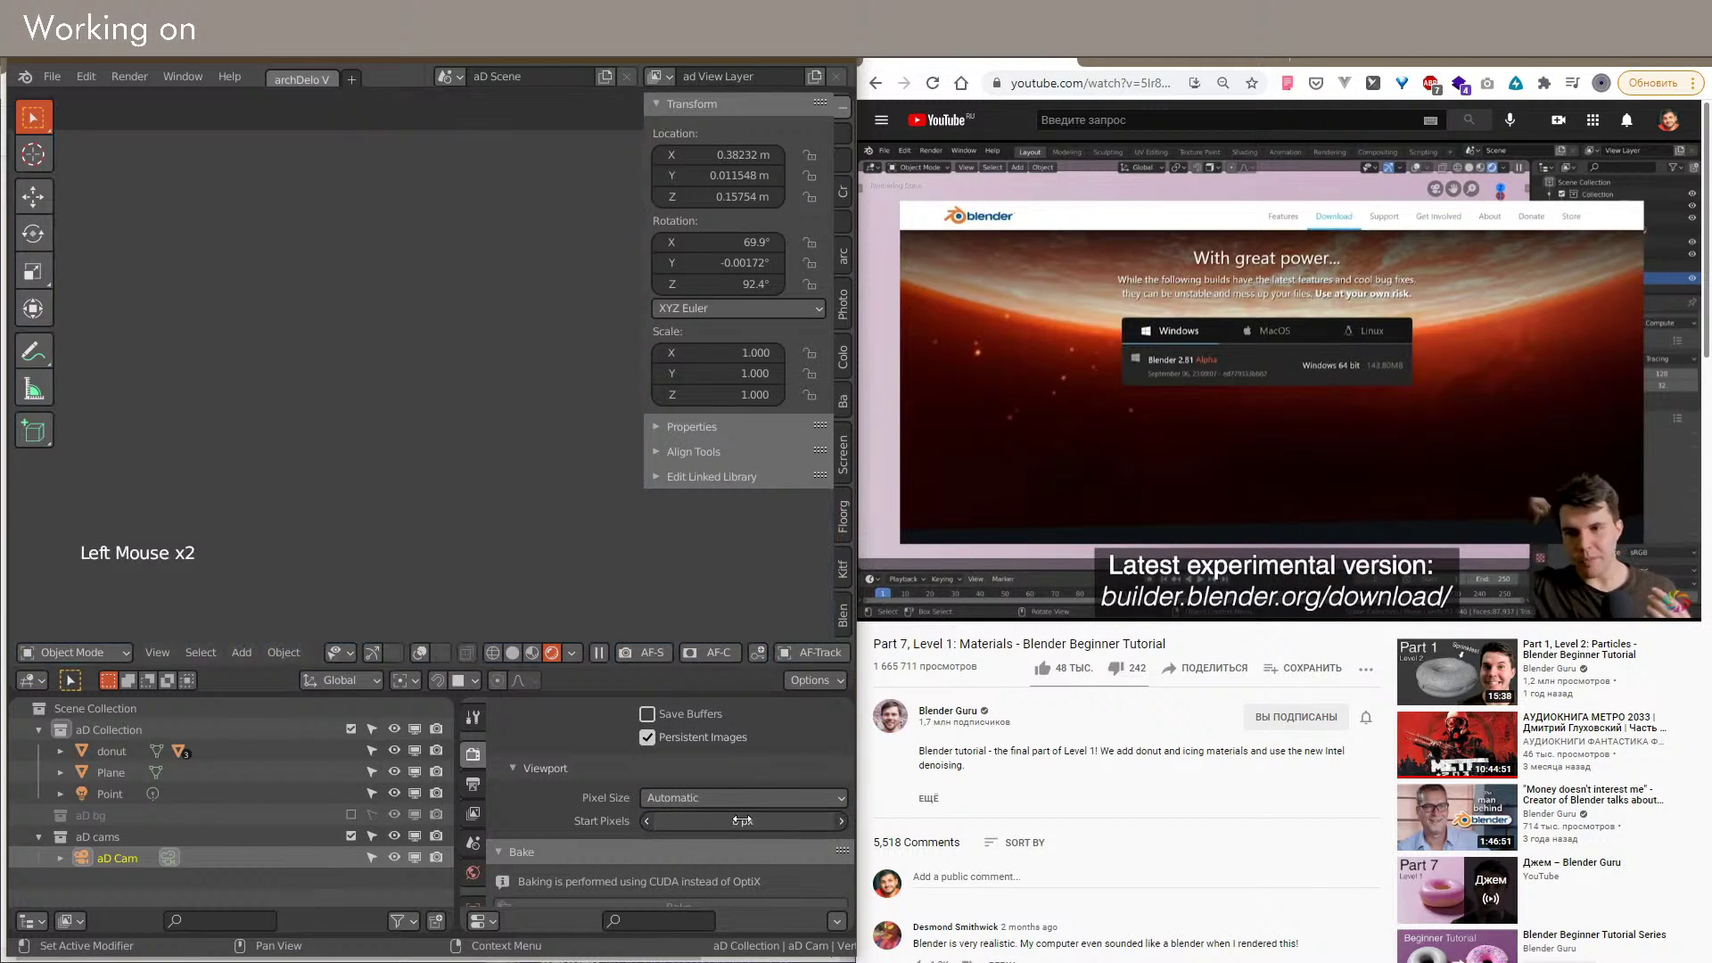
key("Return")
scroll(570, 594, "down", 3)
scroll(425, 500, "up", 3)
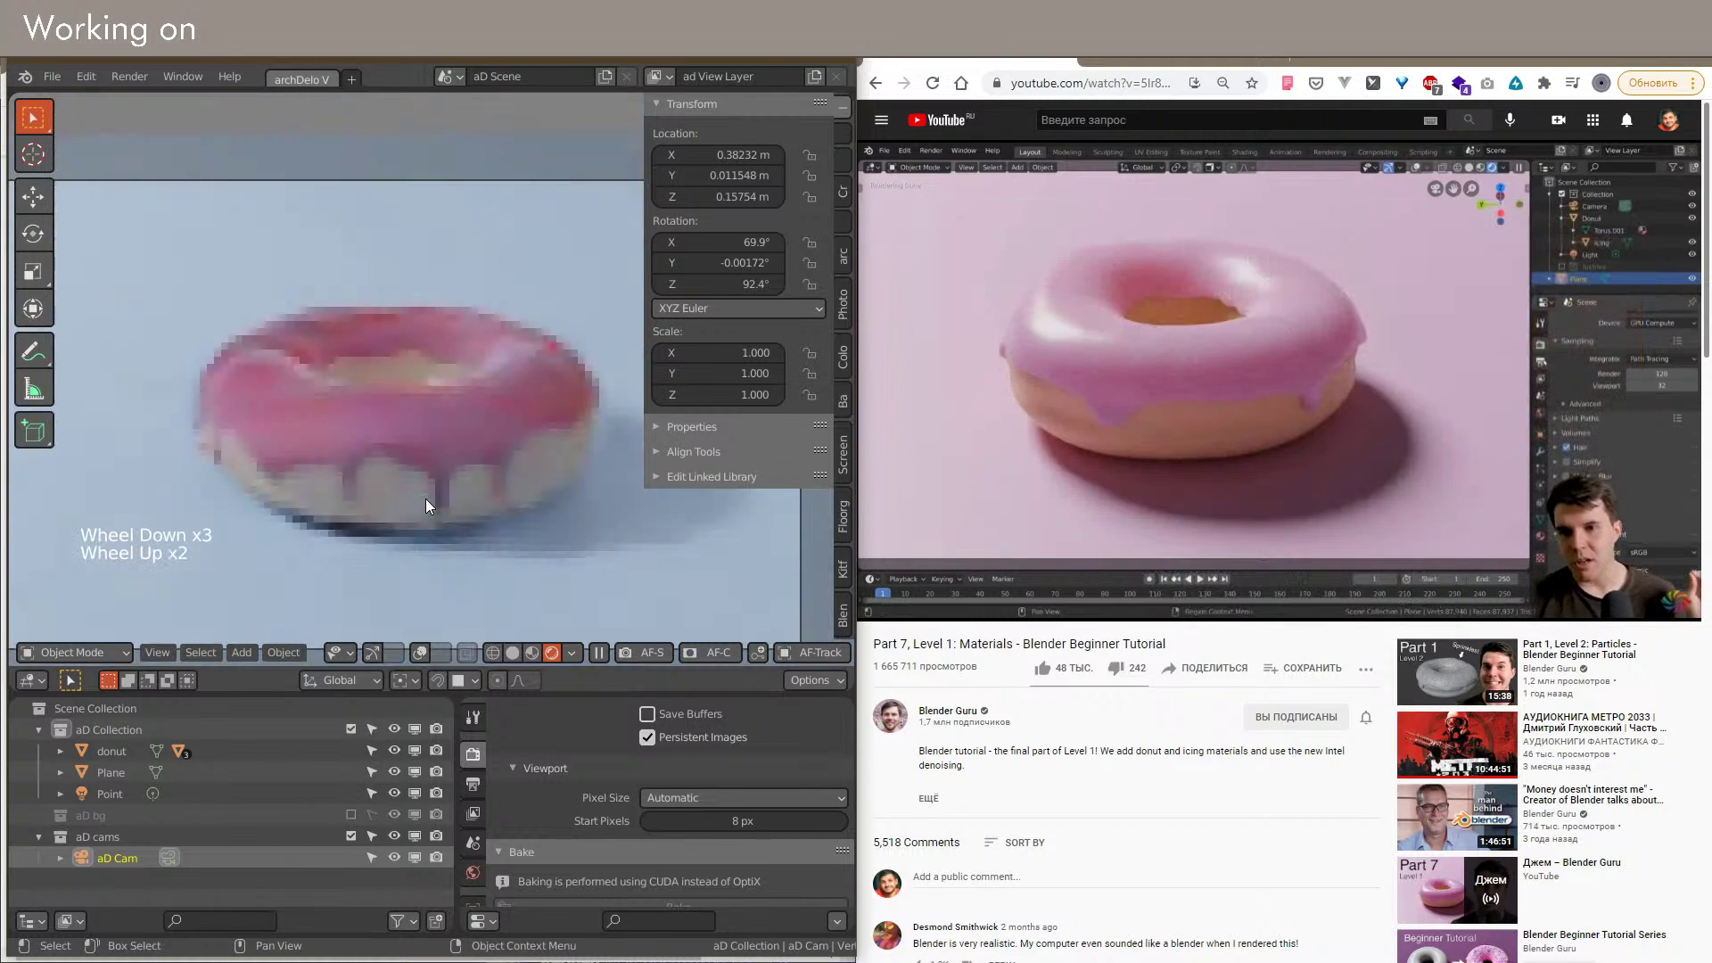
scroll(422, 482, "down", 1)
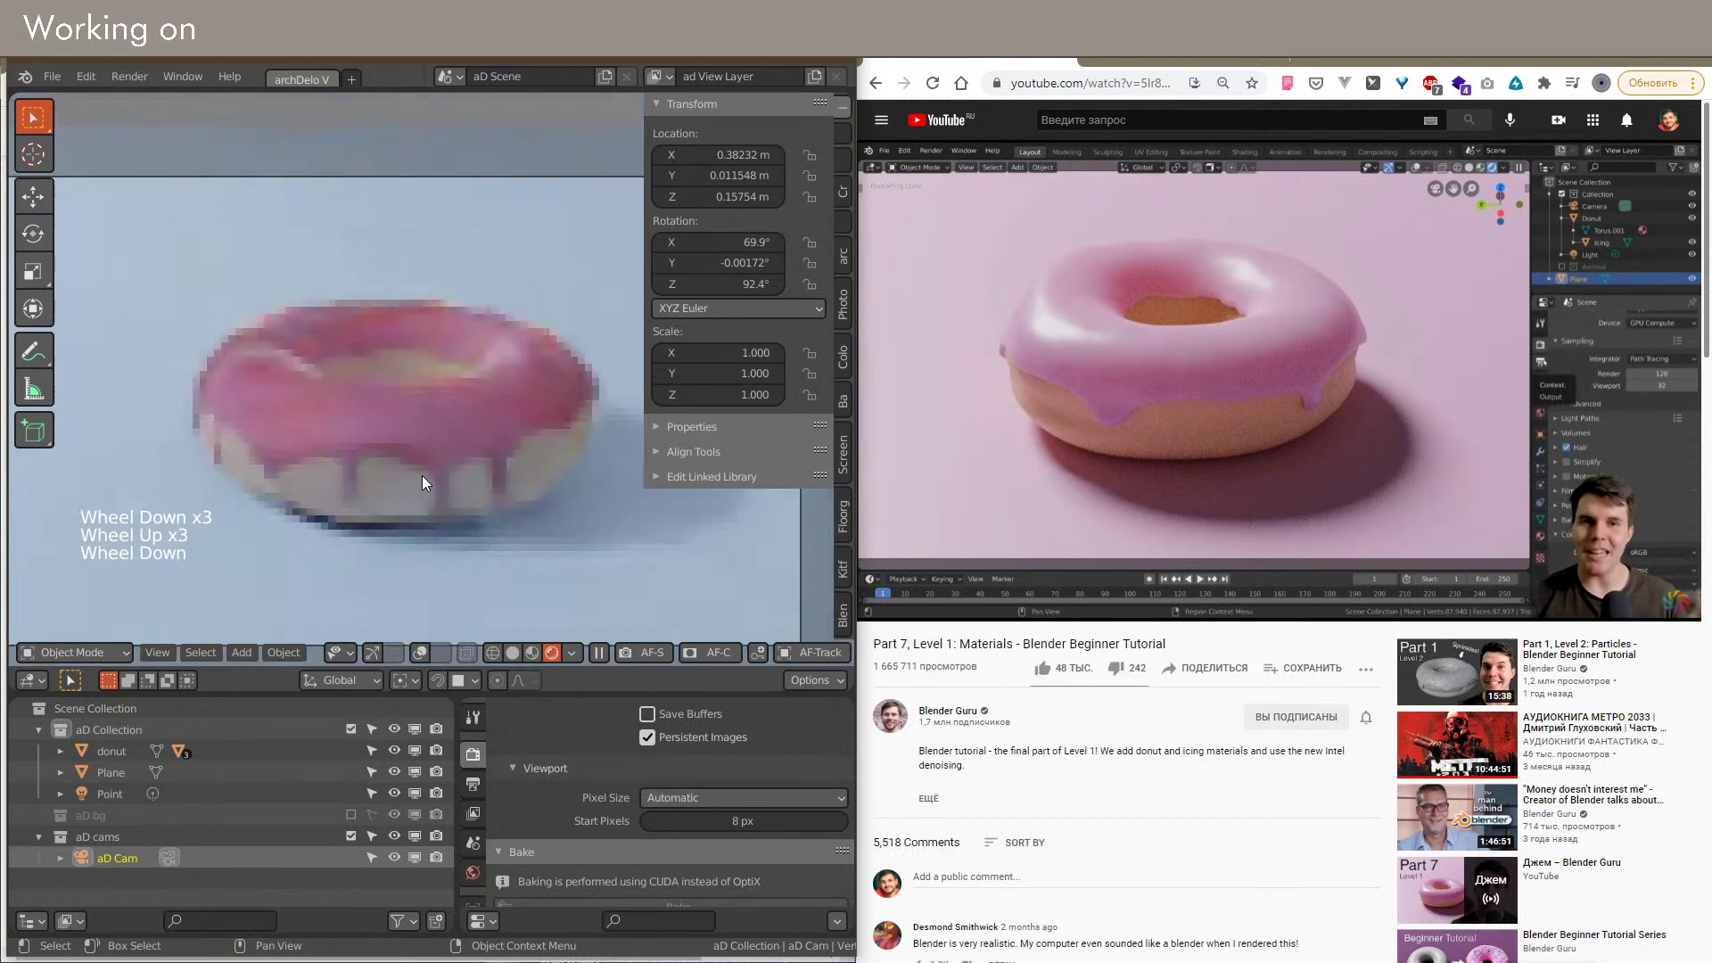
scroll(423, 481, "up", 4)
scroll(422, 477, "down", 4)
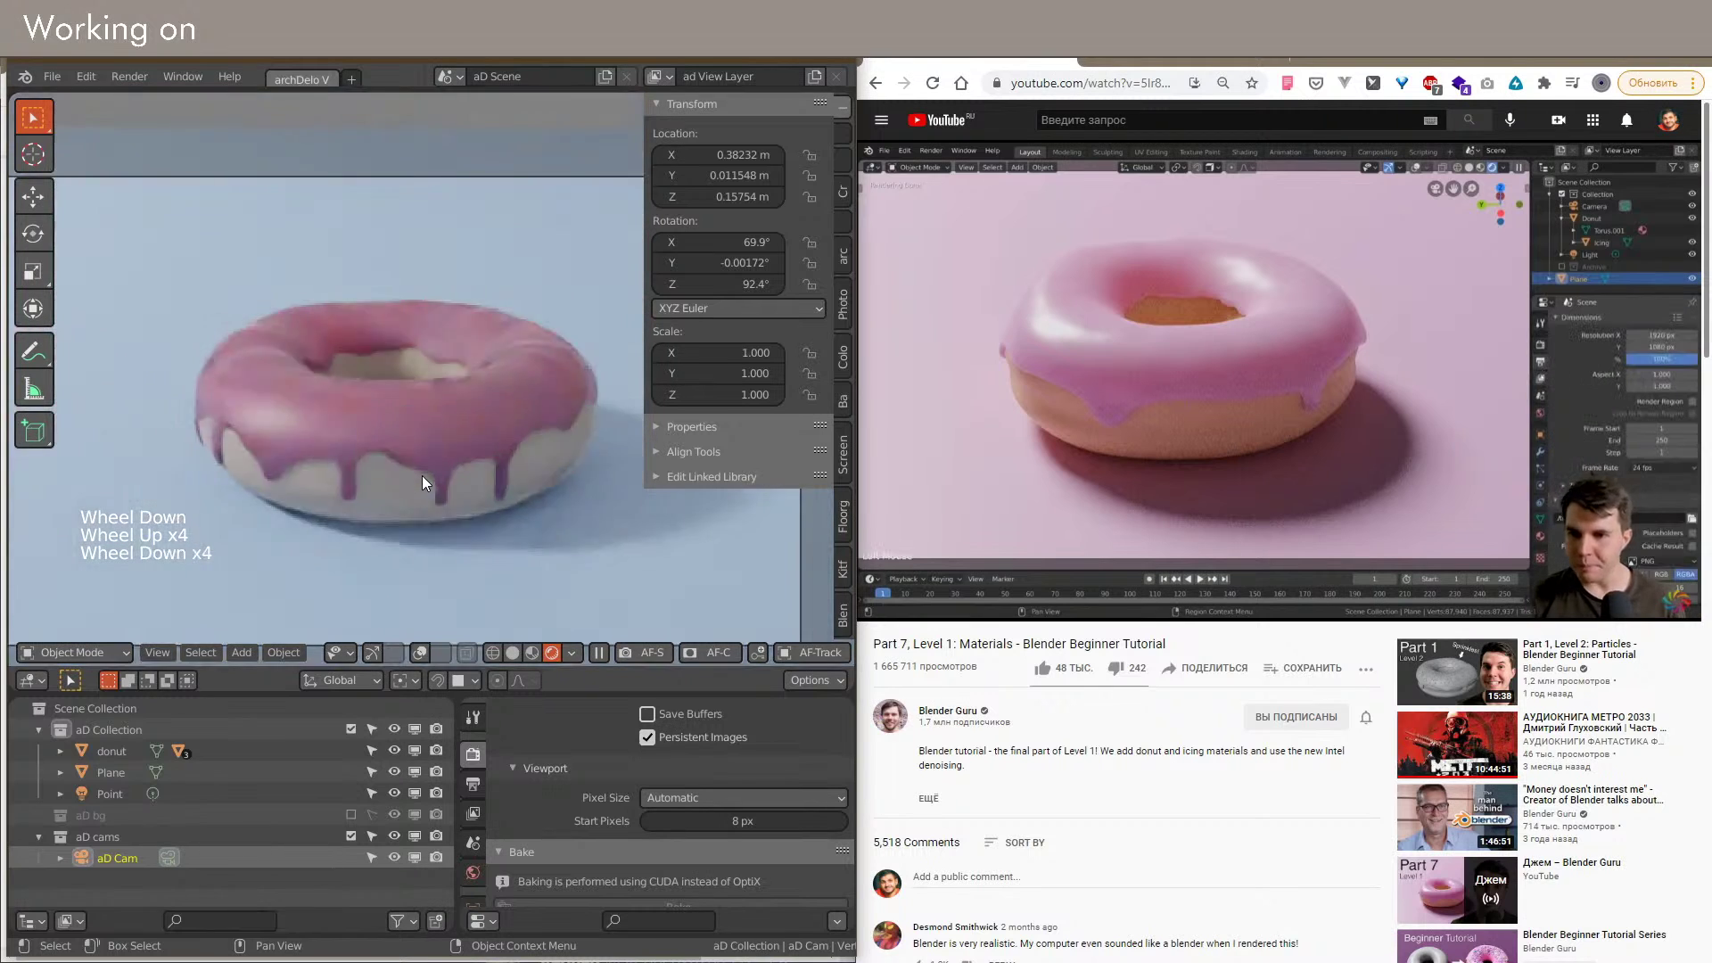
scroll(422, 476, "up", 1)
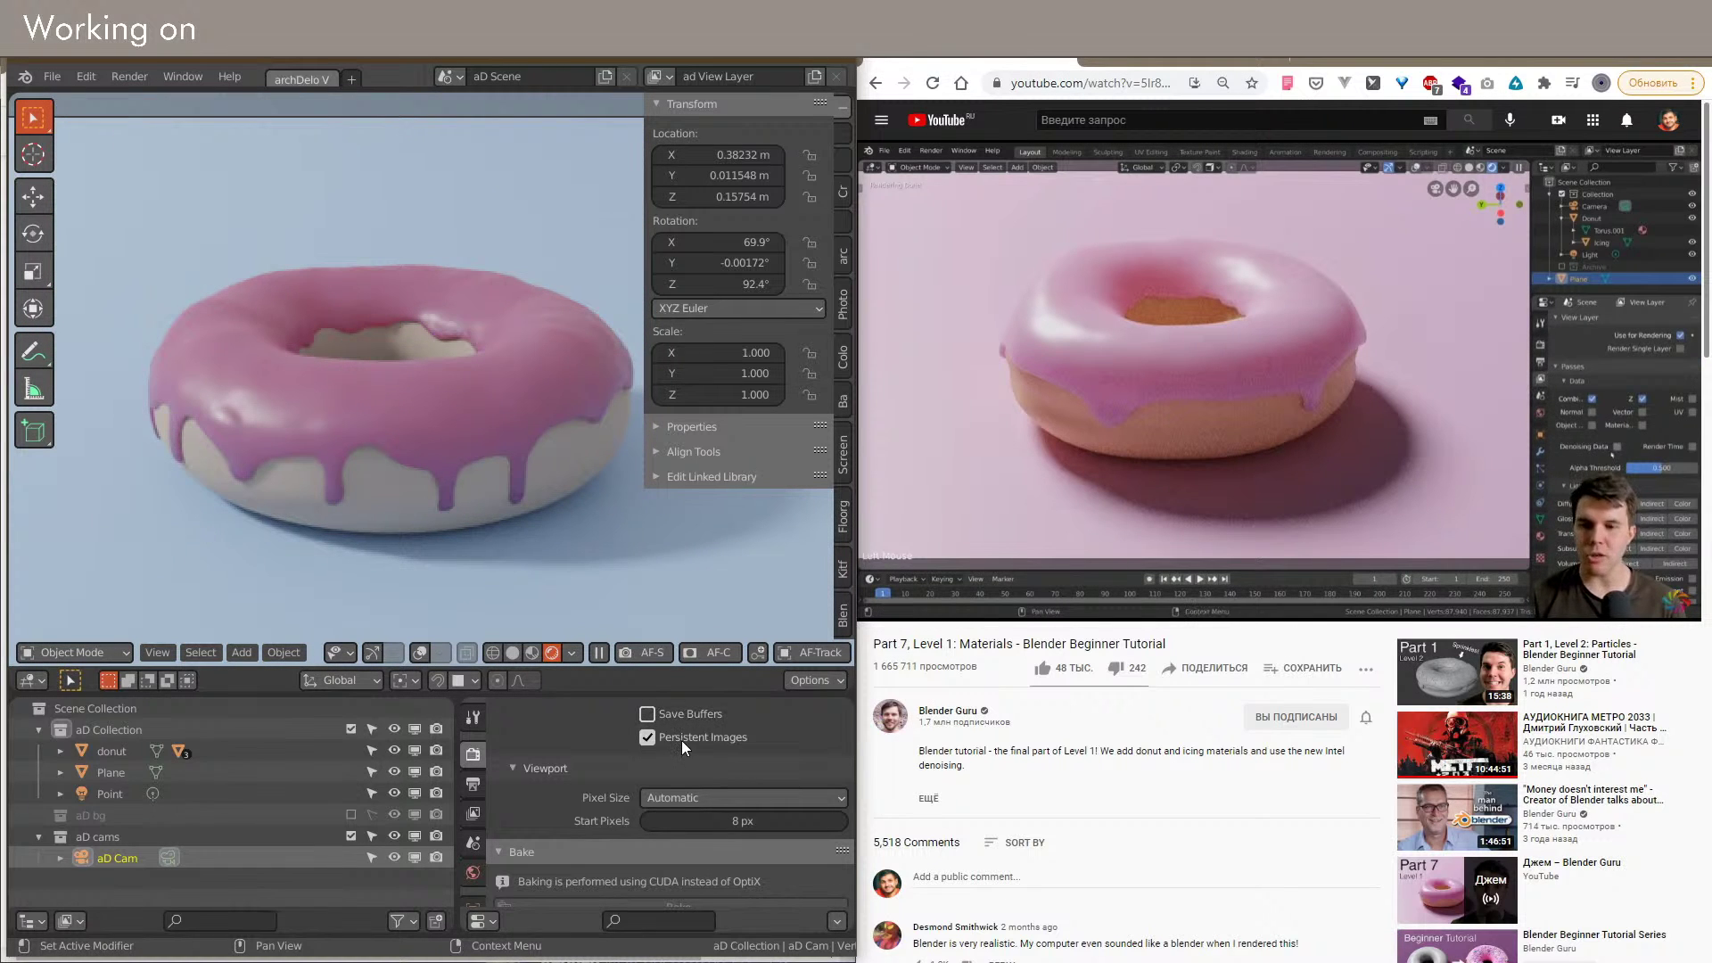
Step: Keep the viewport Pixel Size on Automatic, set Start Pixels to 16 px and check the donut preview
left_click(674, 797)
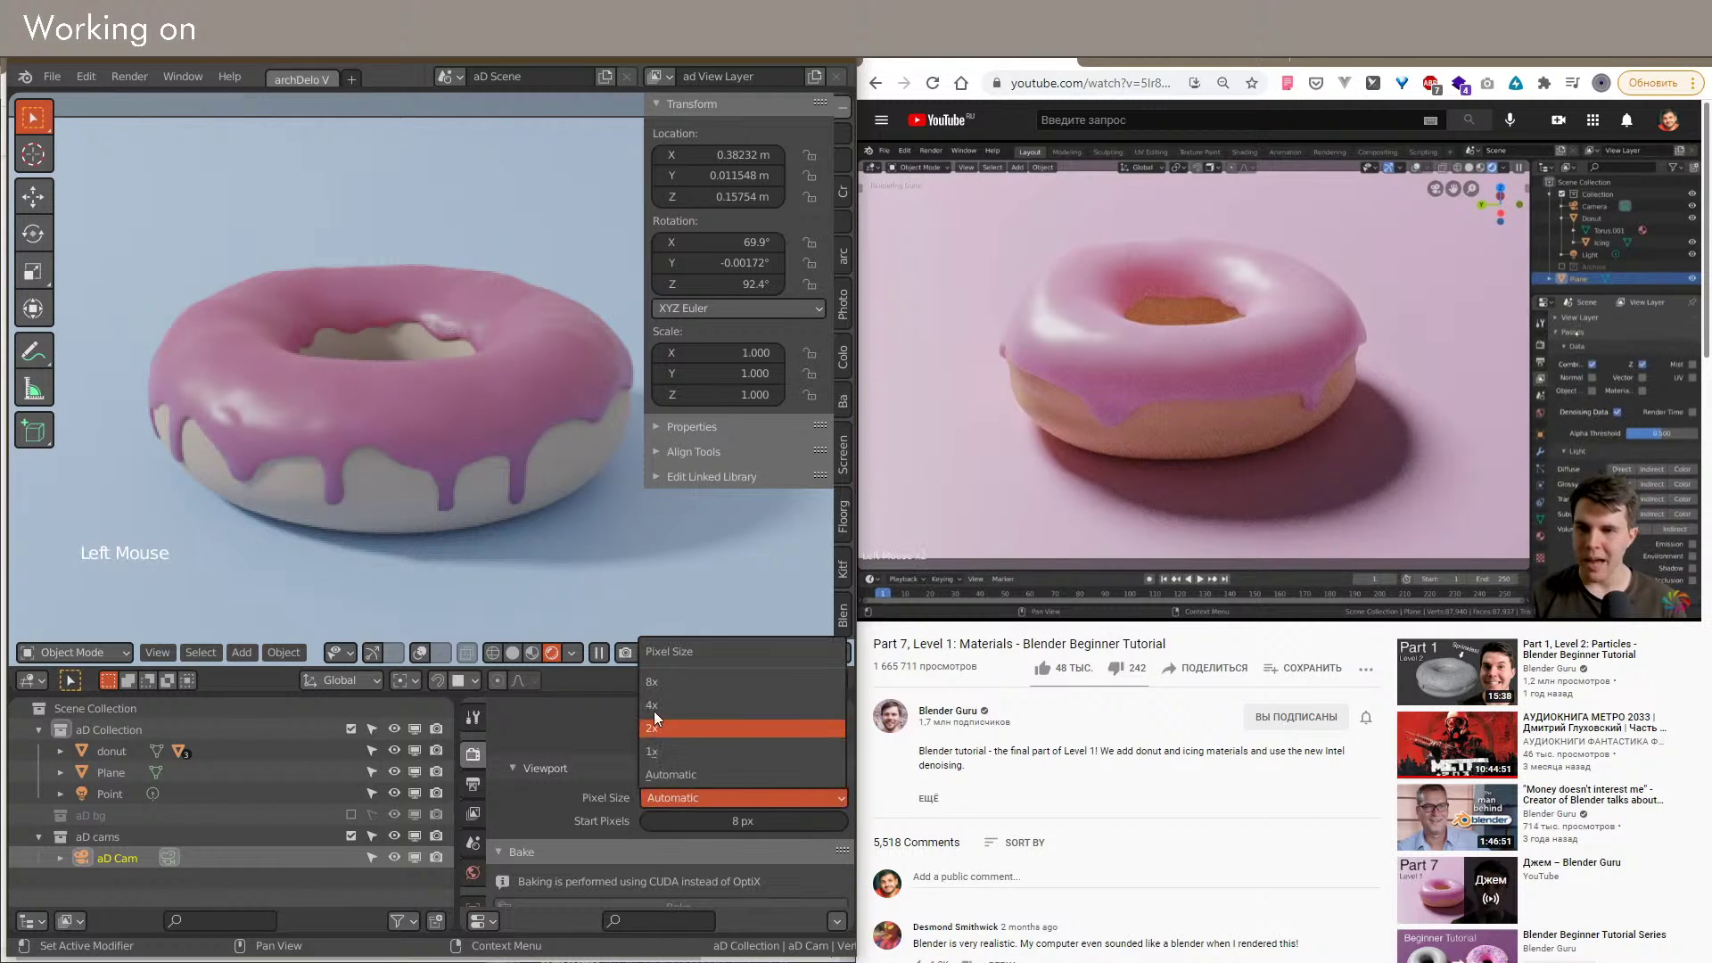
left_click(673, 791)
double_click(713, 822)
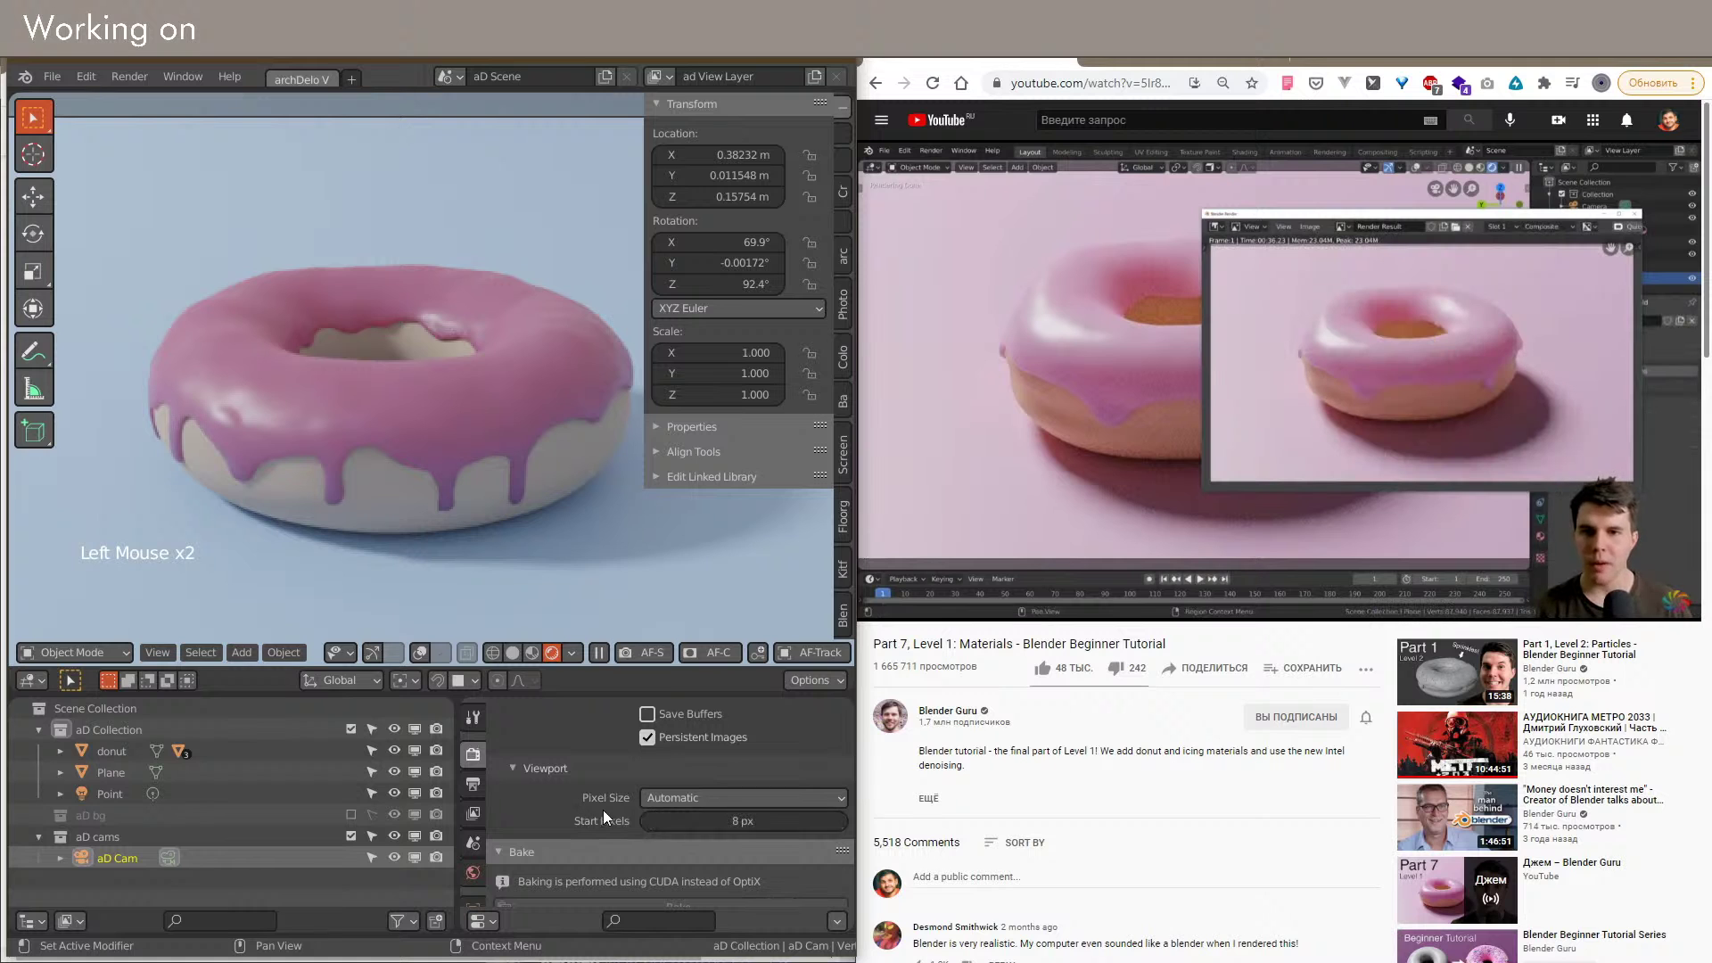
middle_click_drag(455, 504, 442, 497)
left_click(758, 820)
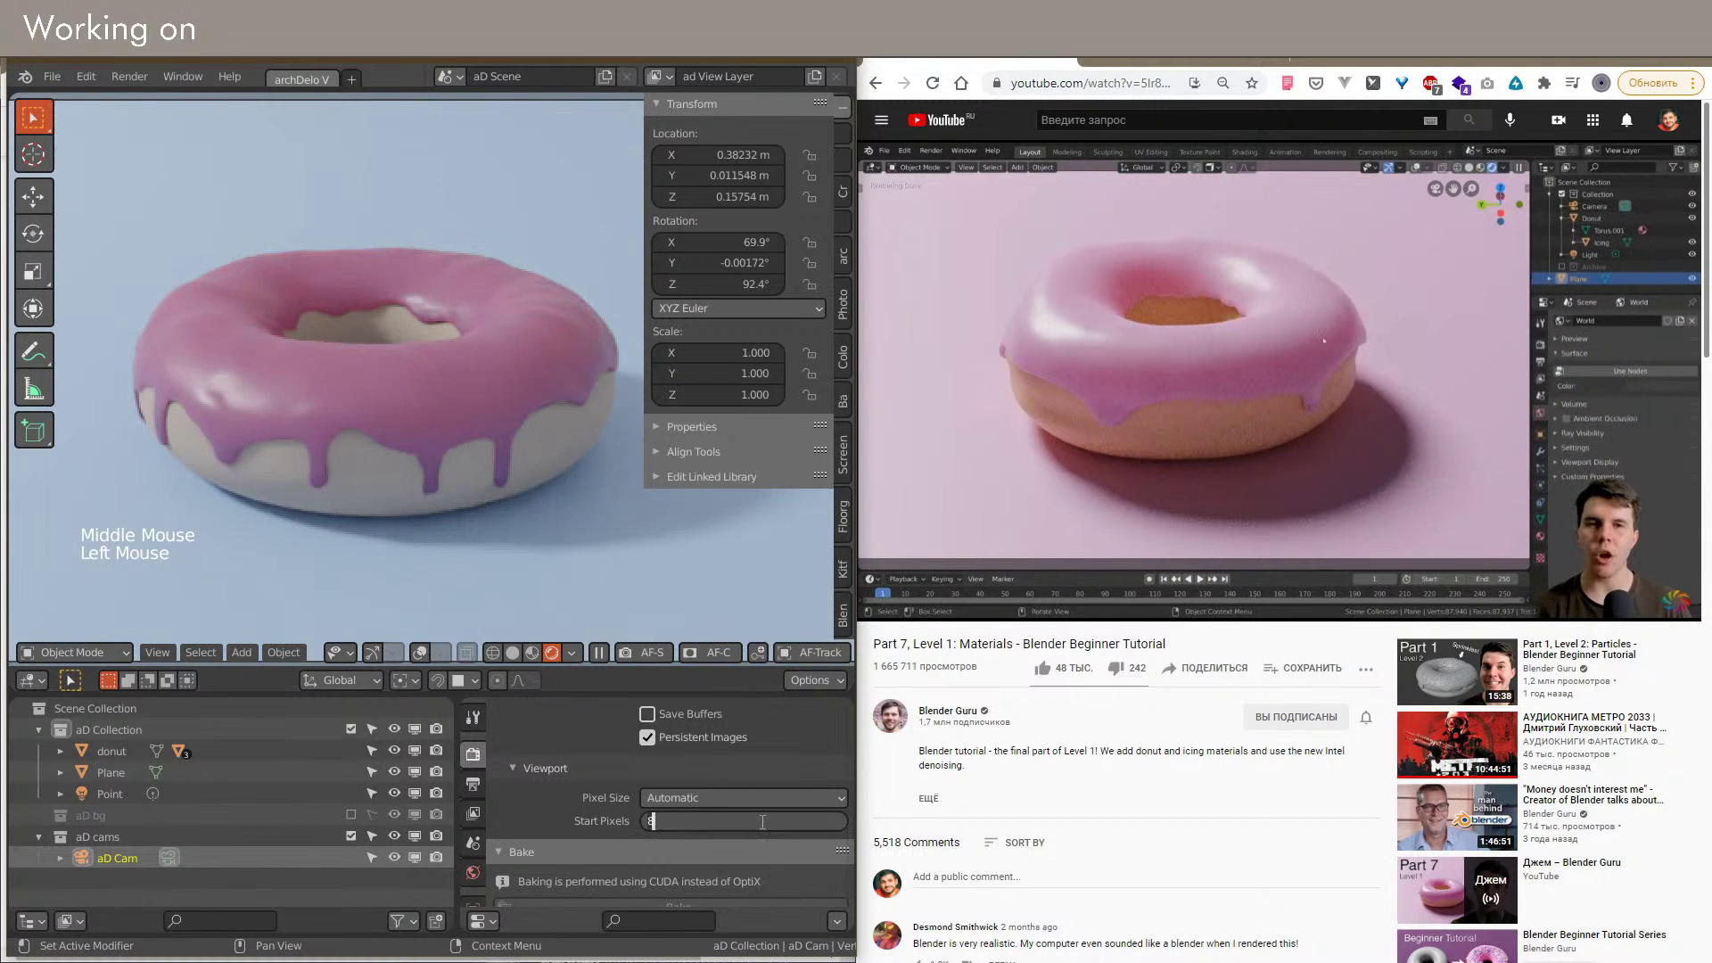
key("Return")
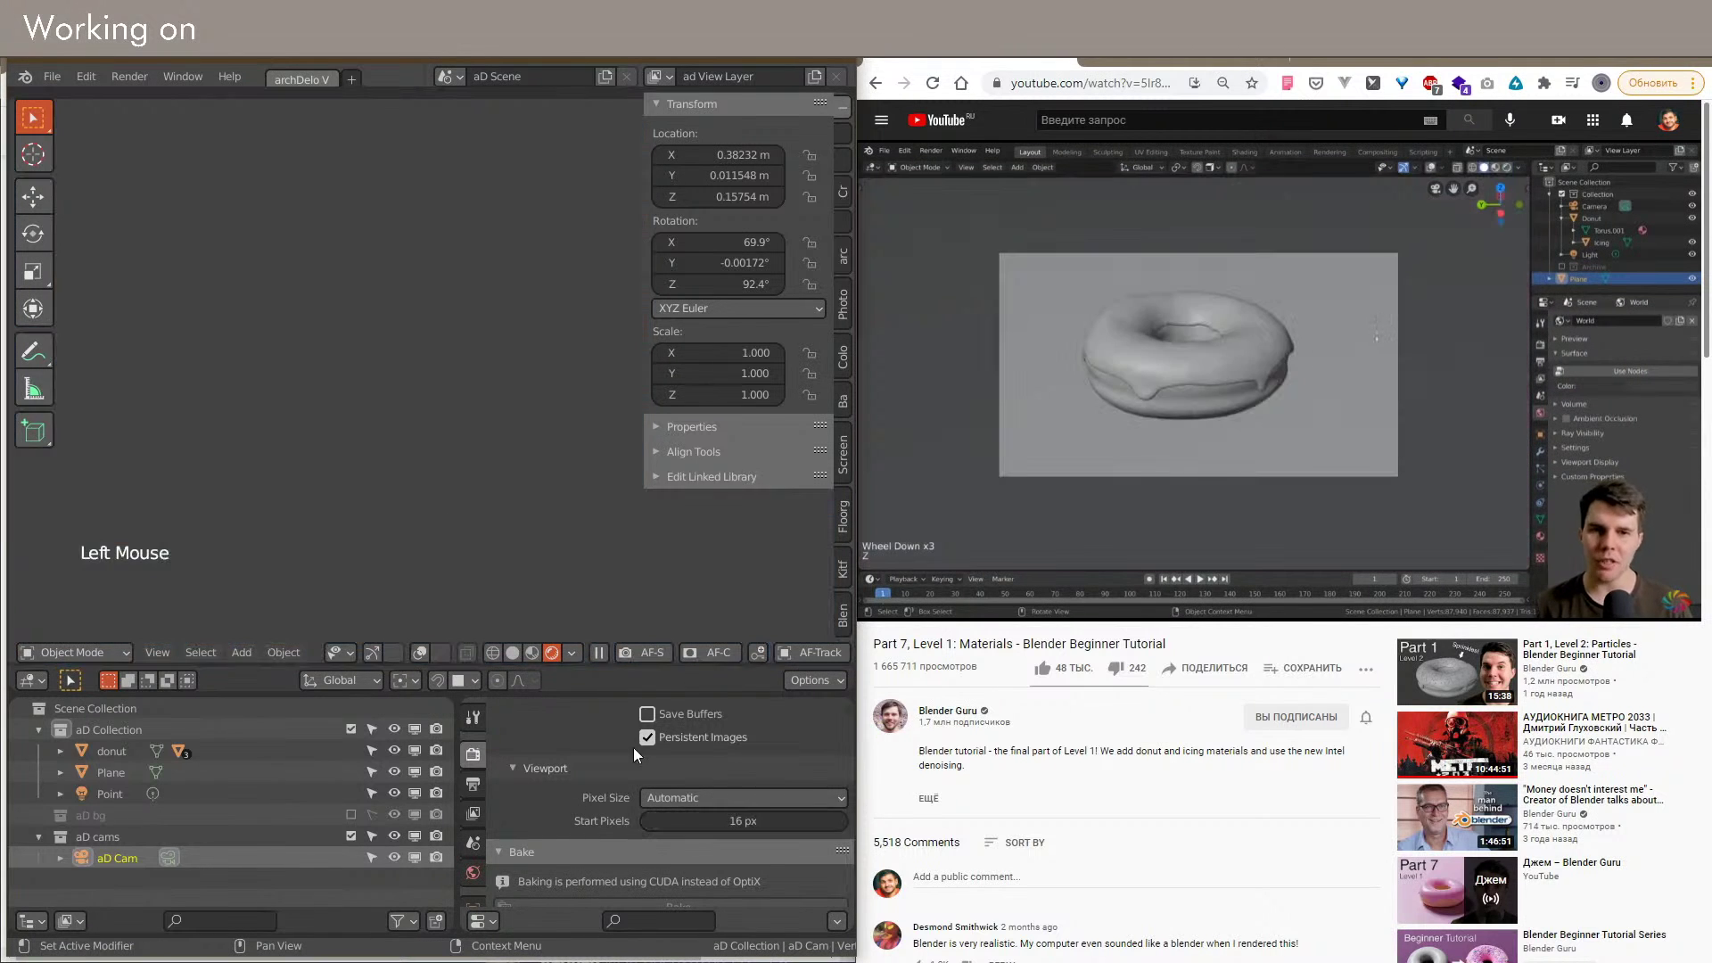
middle_click_drag(479, 532, 460, 527)
Step: Set the viewport Start Pixels to 64 px and check the donut preview while moving the view
left_click(718, 817)
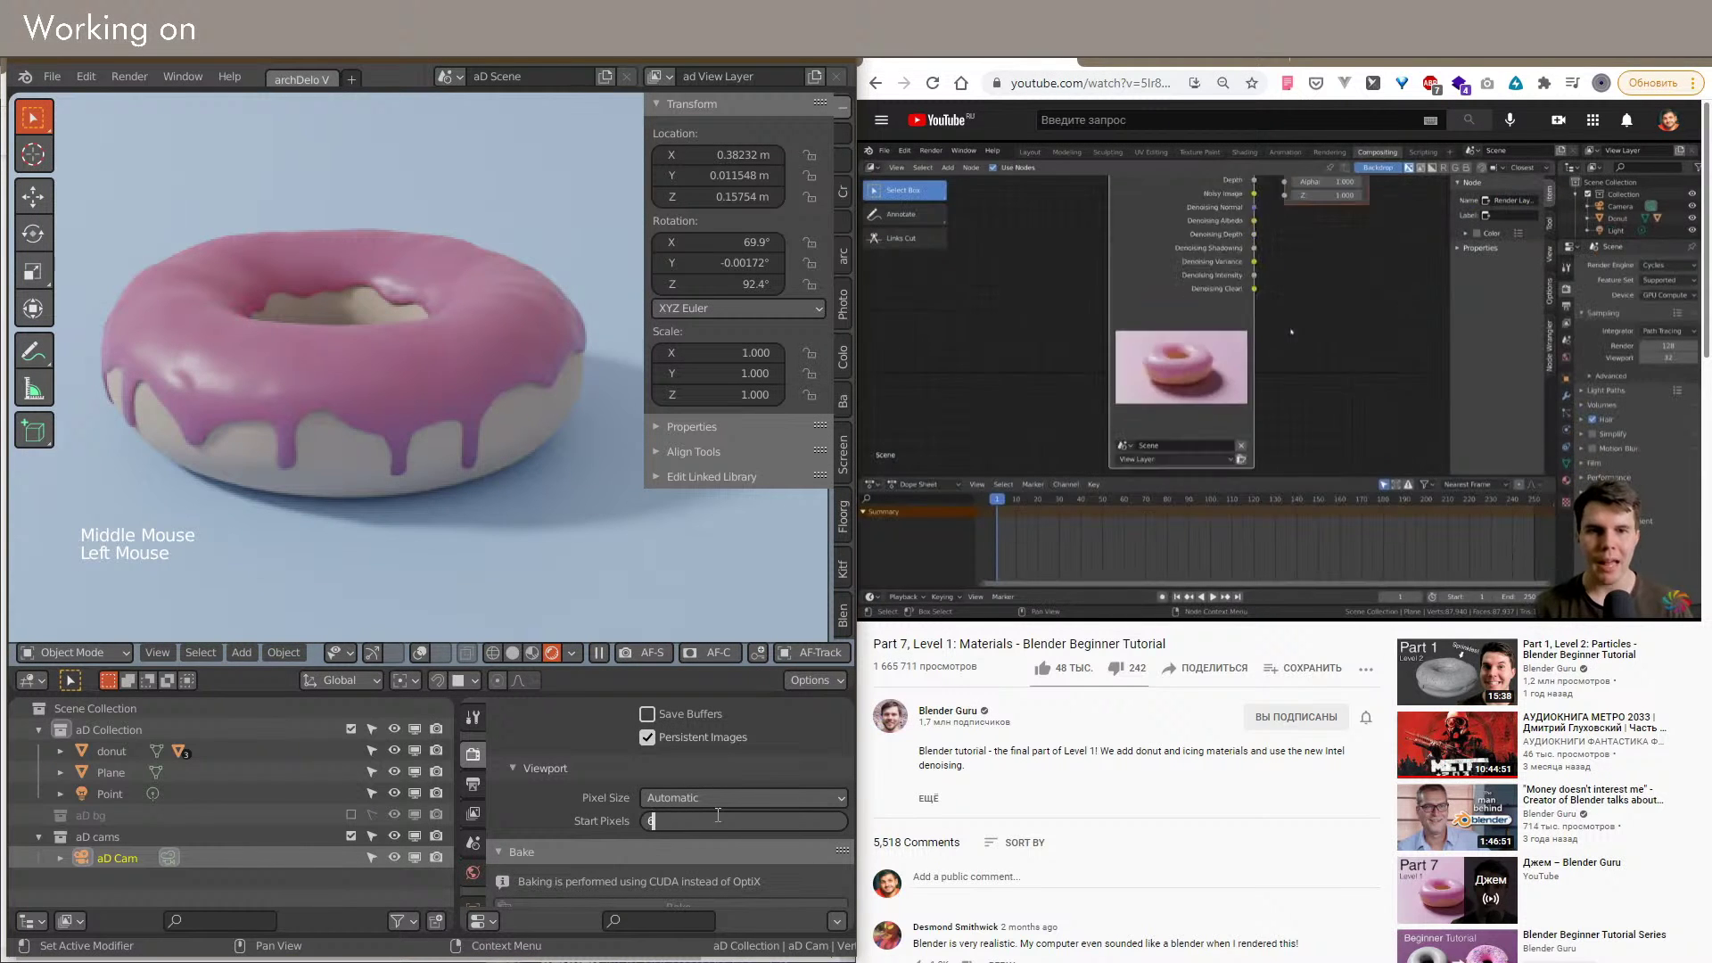
type("64")
key("Return")
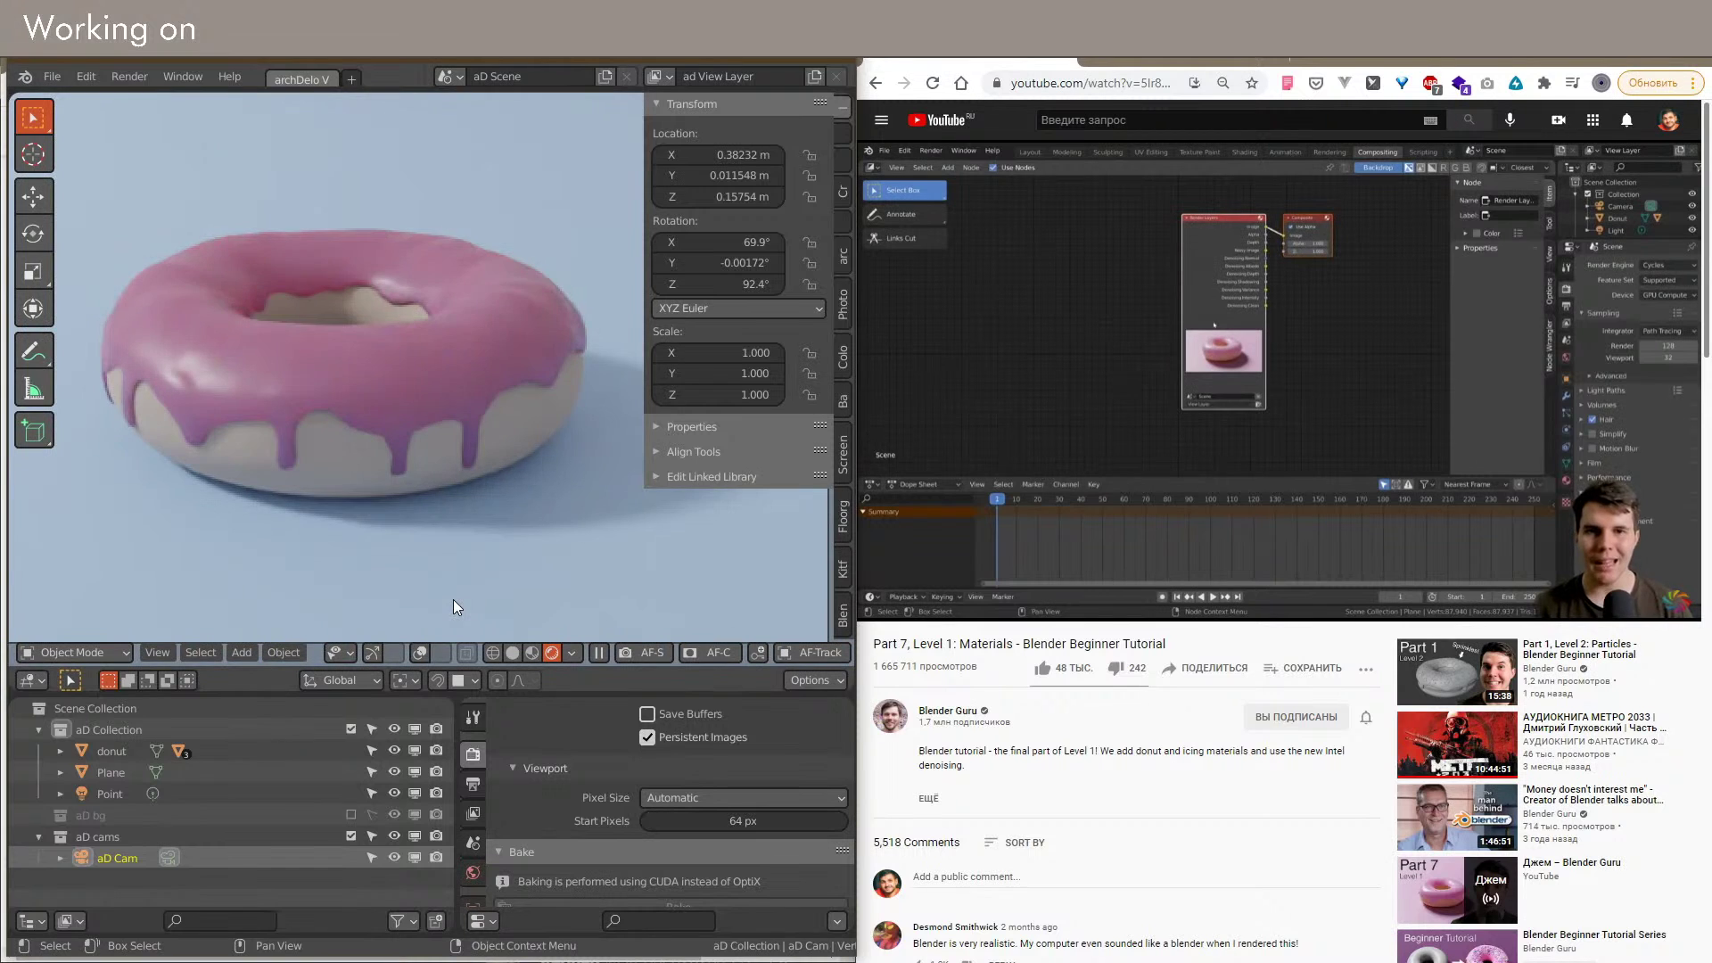
middle_click(384, 531)
scroll(383, 534, "down", 2)
middle_click_drag(362, 488, 371, 548)
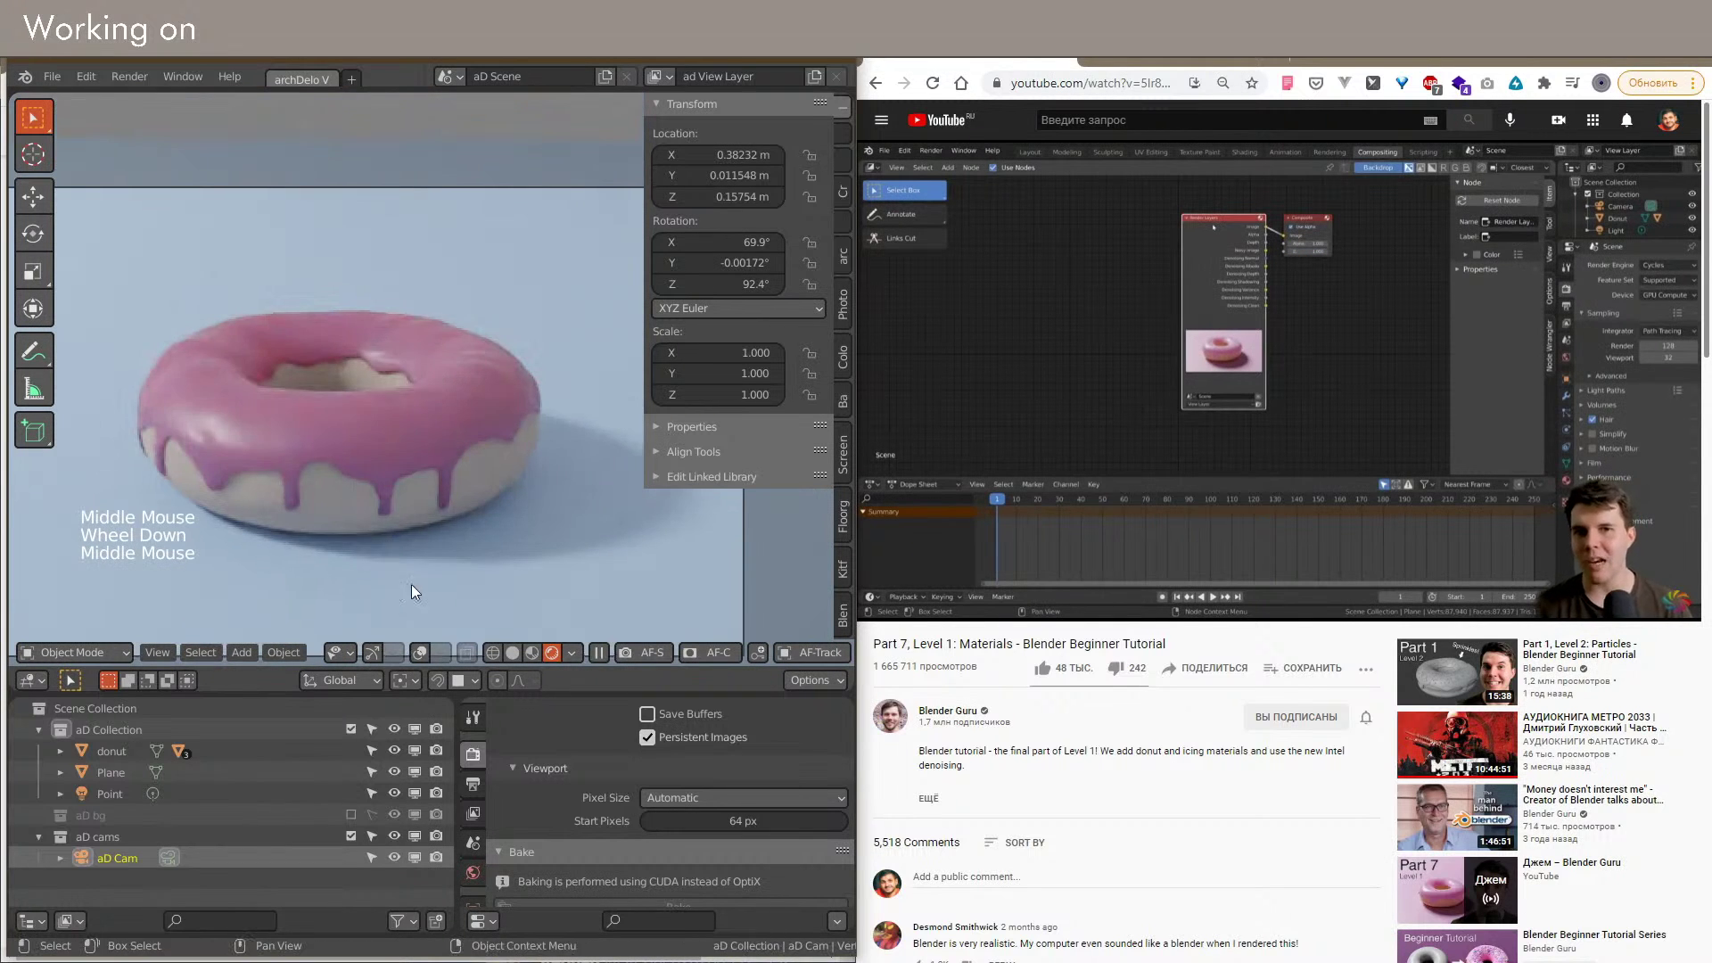
Step: Set the viewport Start Pixels to 256 px and check the preview refresh
left_click(702, 825)
type("25")
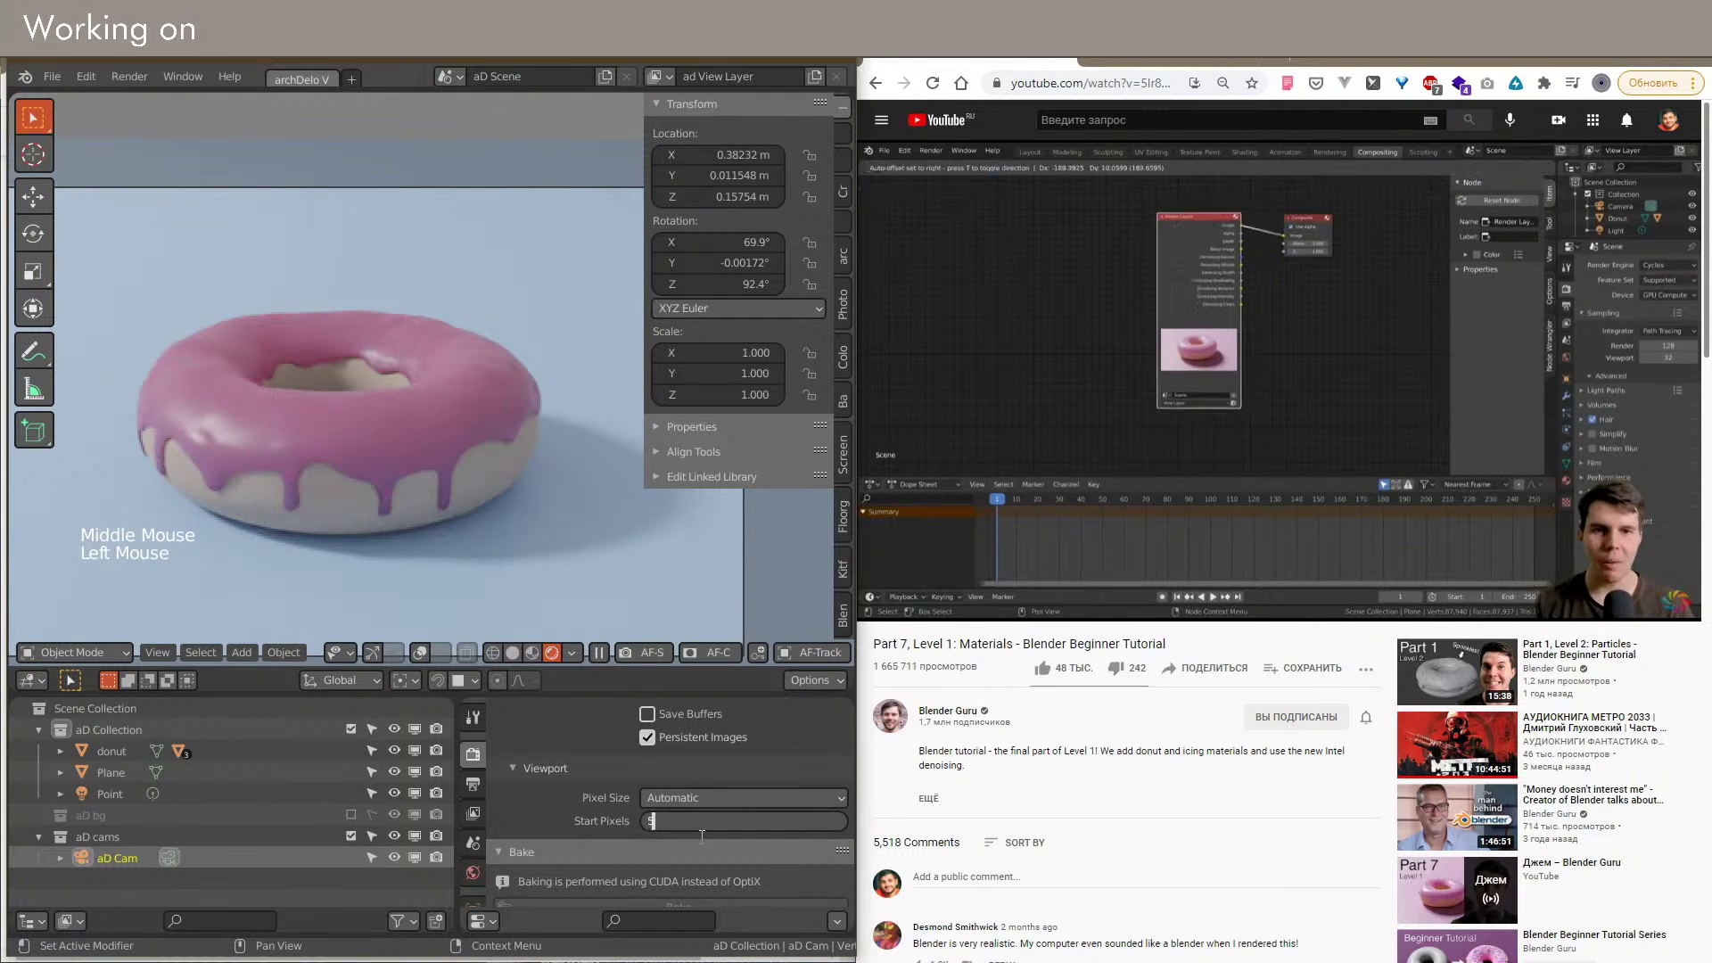
type("6")
key("Return")
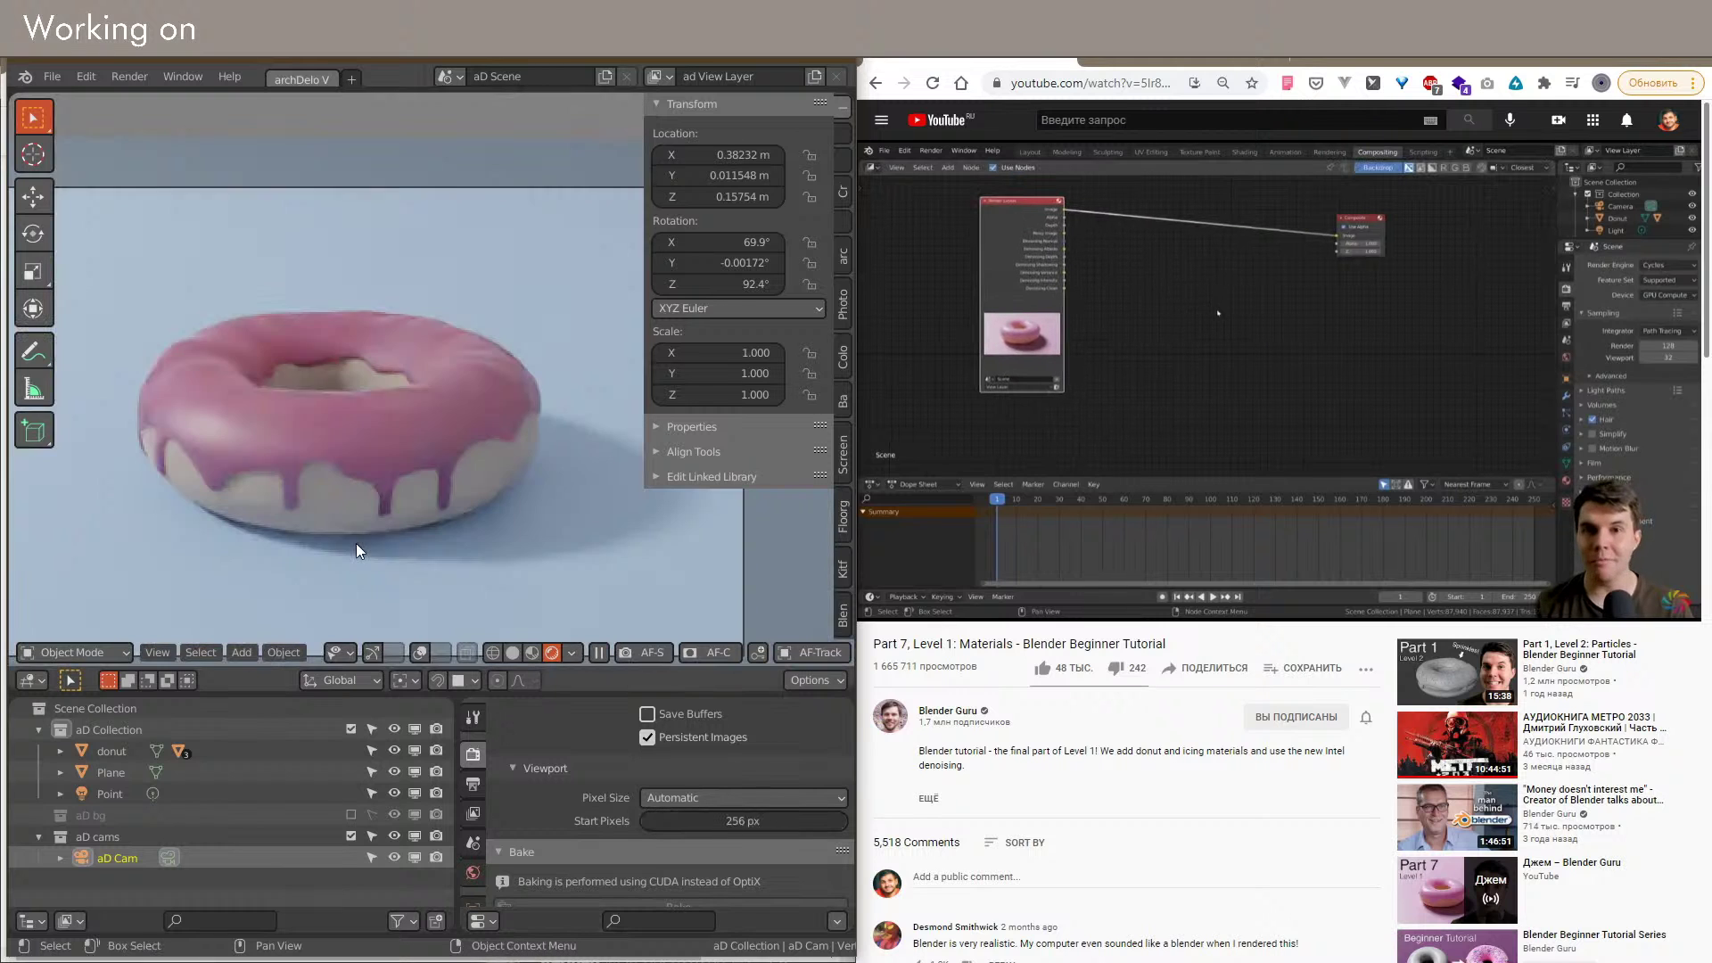
middle_click(382, 515)
Step: Review the Cycles sampling values, including the viewport sample count, and the Performance settings
scroll(383, 515, "up", 4)
scroll(570, 771, "up", 17)
scroll(615, 774, "up", 11)
scroll(678, 789, "down", 4)
scroll(709, 803, "up", 6)
scroll(713, 801, "up", 5)
left_click_drag(731, 881, 678, 881)
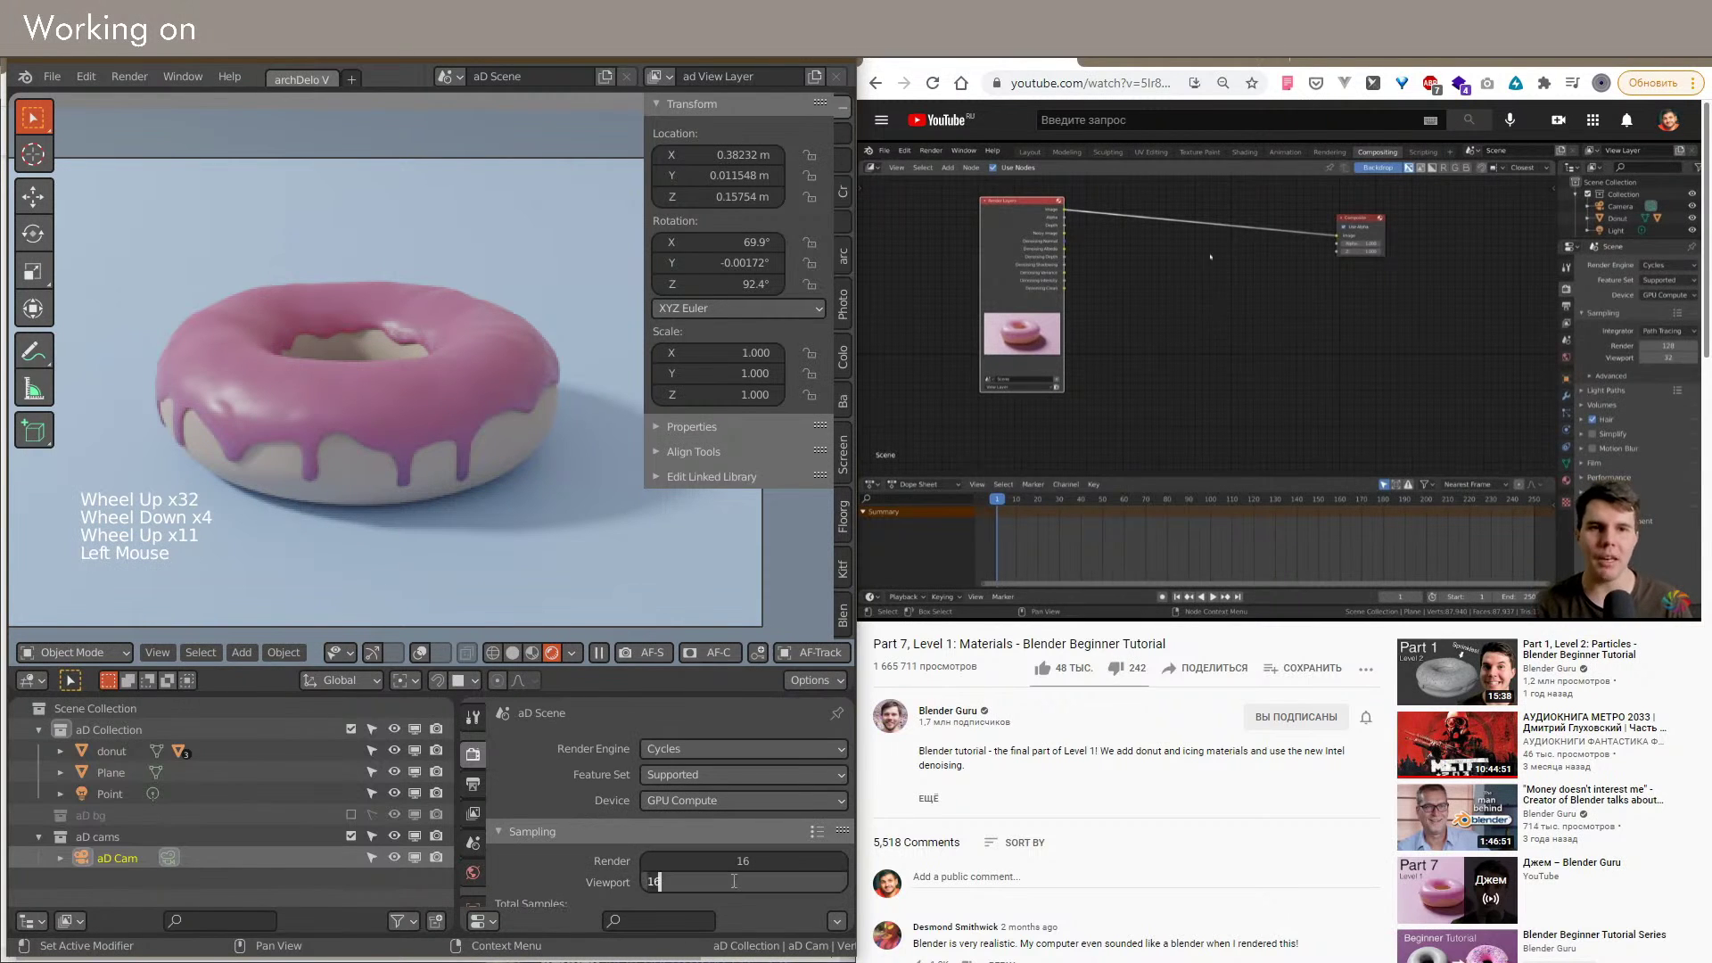
scroll(688, 869, "down", 20)
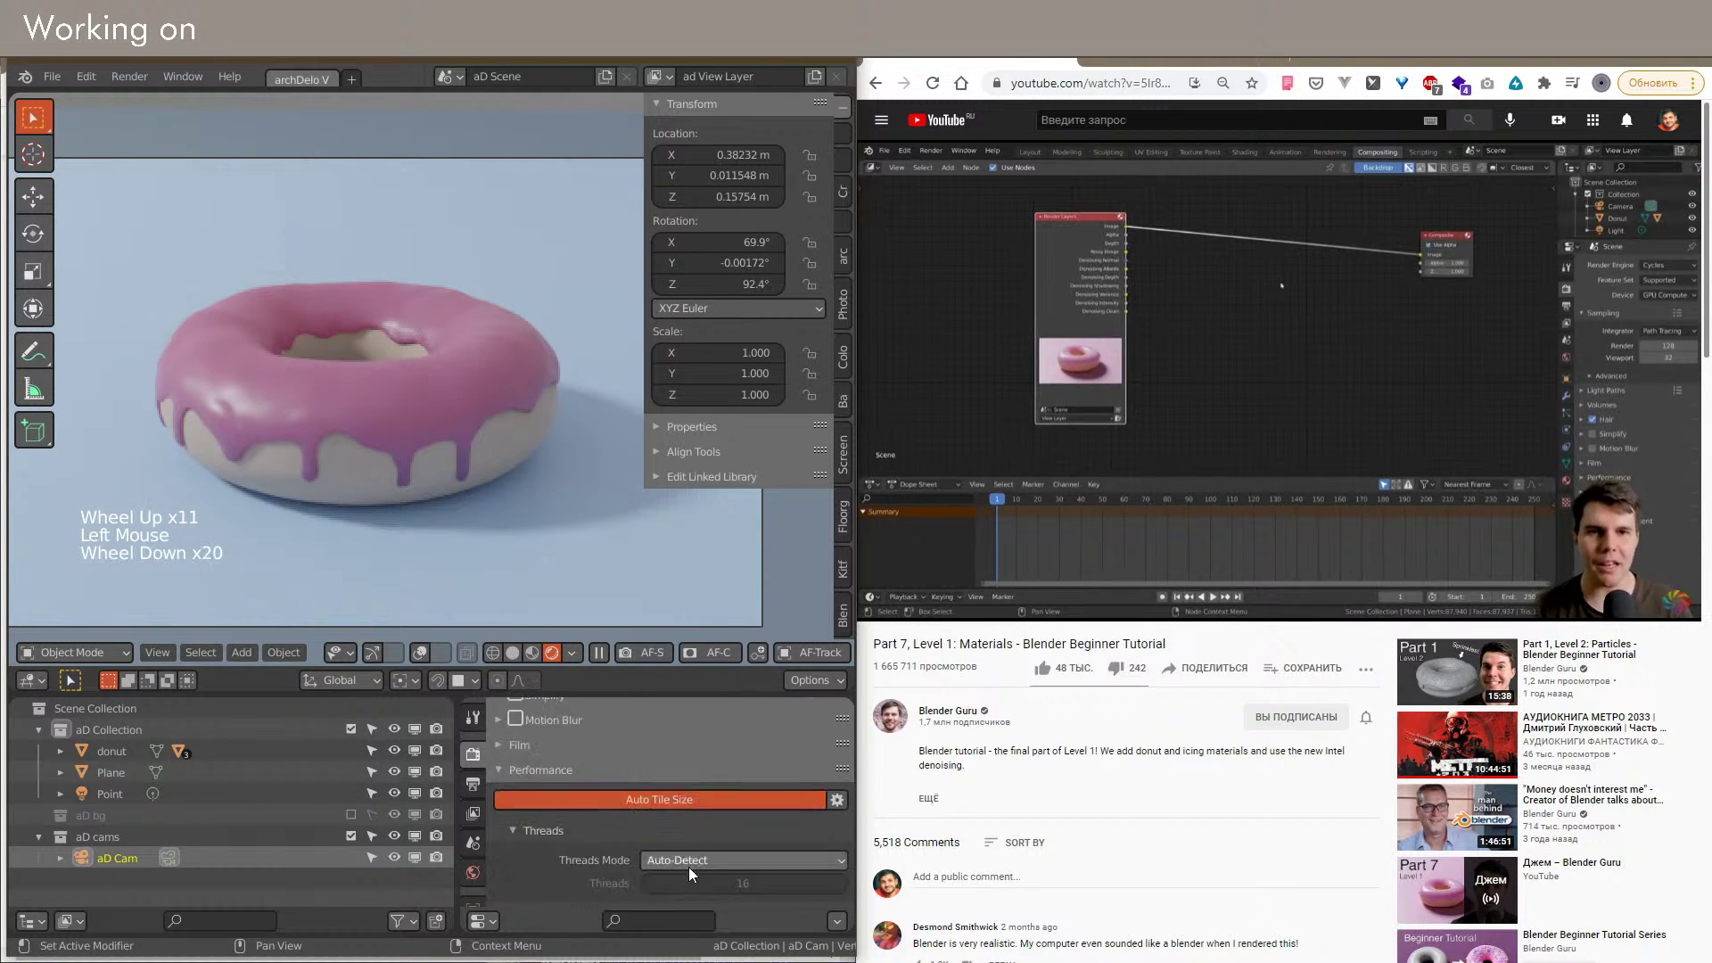
Step: Check the rendered donut preview in the camera frame with the viewport overlays toggled
middle_click_drag(454, 497, 411, 460)
key("shift+alt+z")
scroll(543, 421, "down", 1)
middle_click_drag(522, 426, 467, 453)
key("shift+alt+z")
Step: Recheck the viewport Start Pixels field and inspect the icing drips up close in the rendered preview
scroll(680, 731, "down", 13)
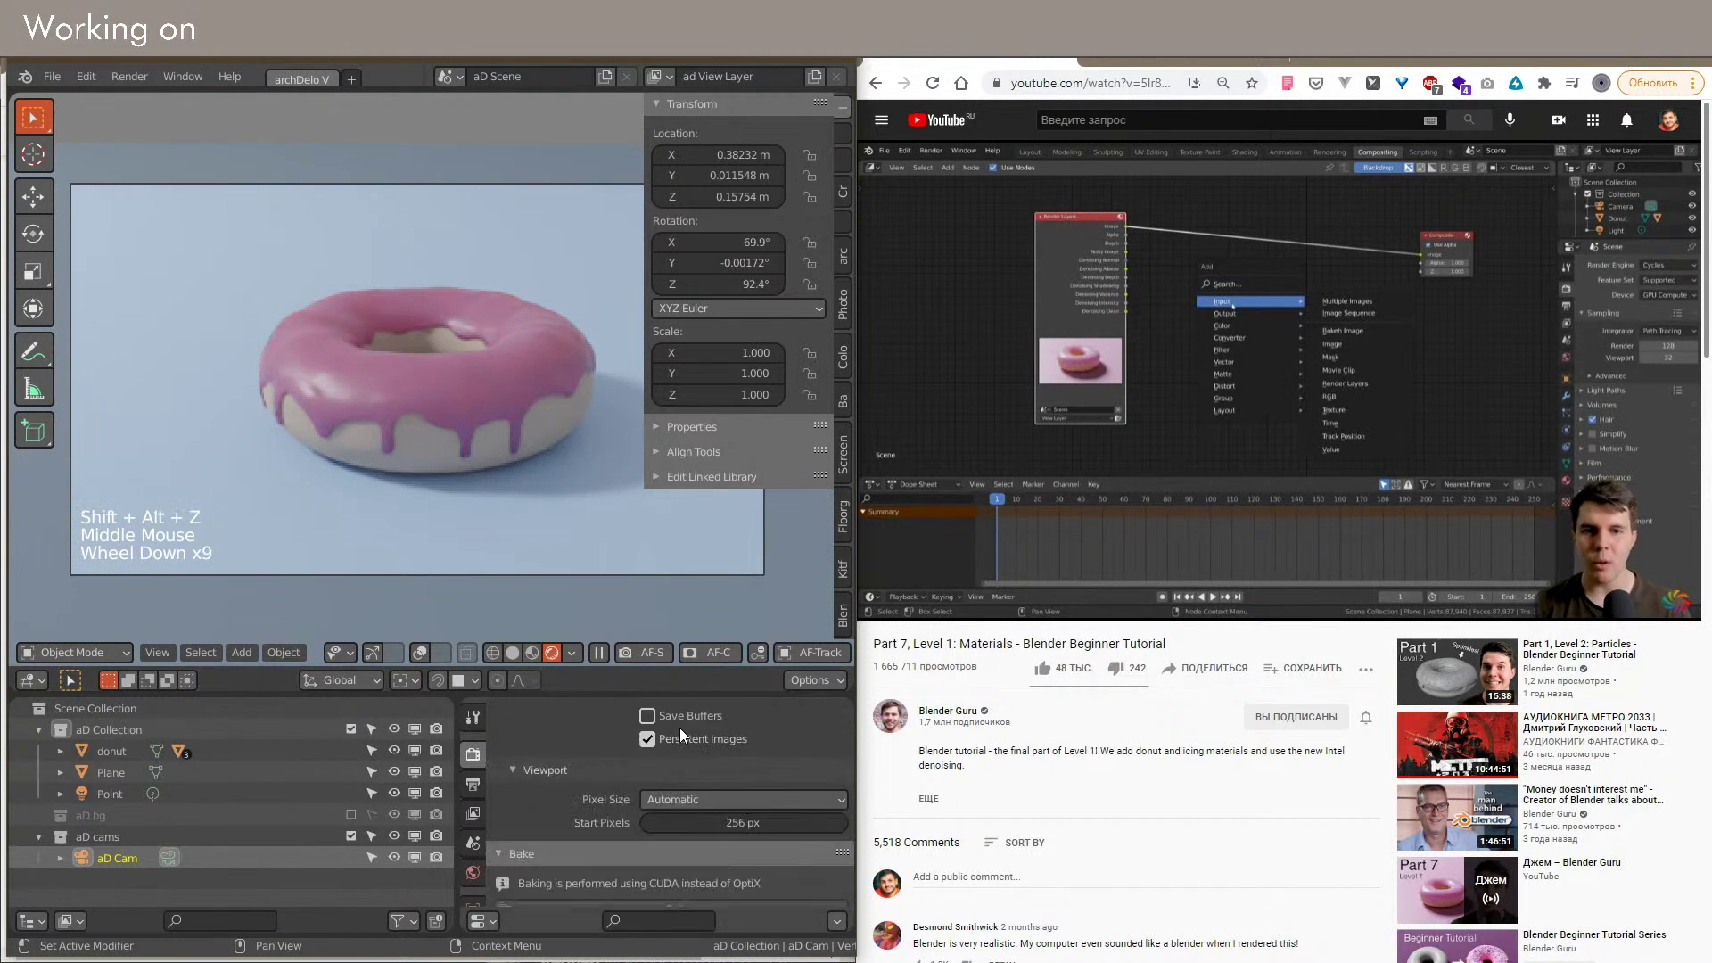
scroll(740, 786, "up", 3)
left_click(740, 787)
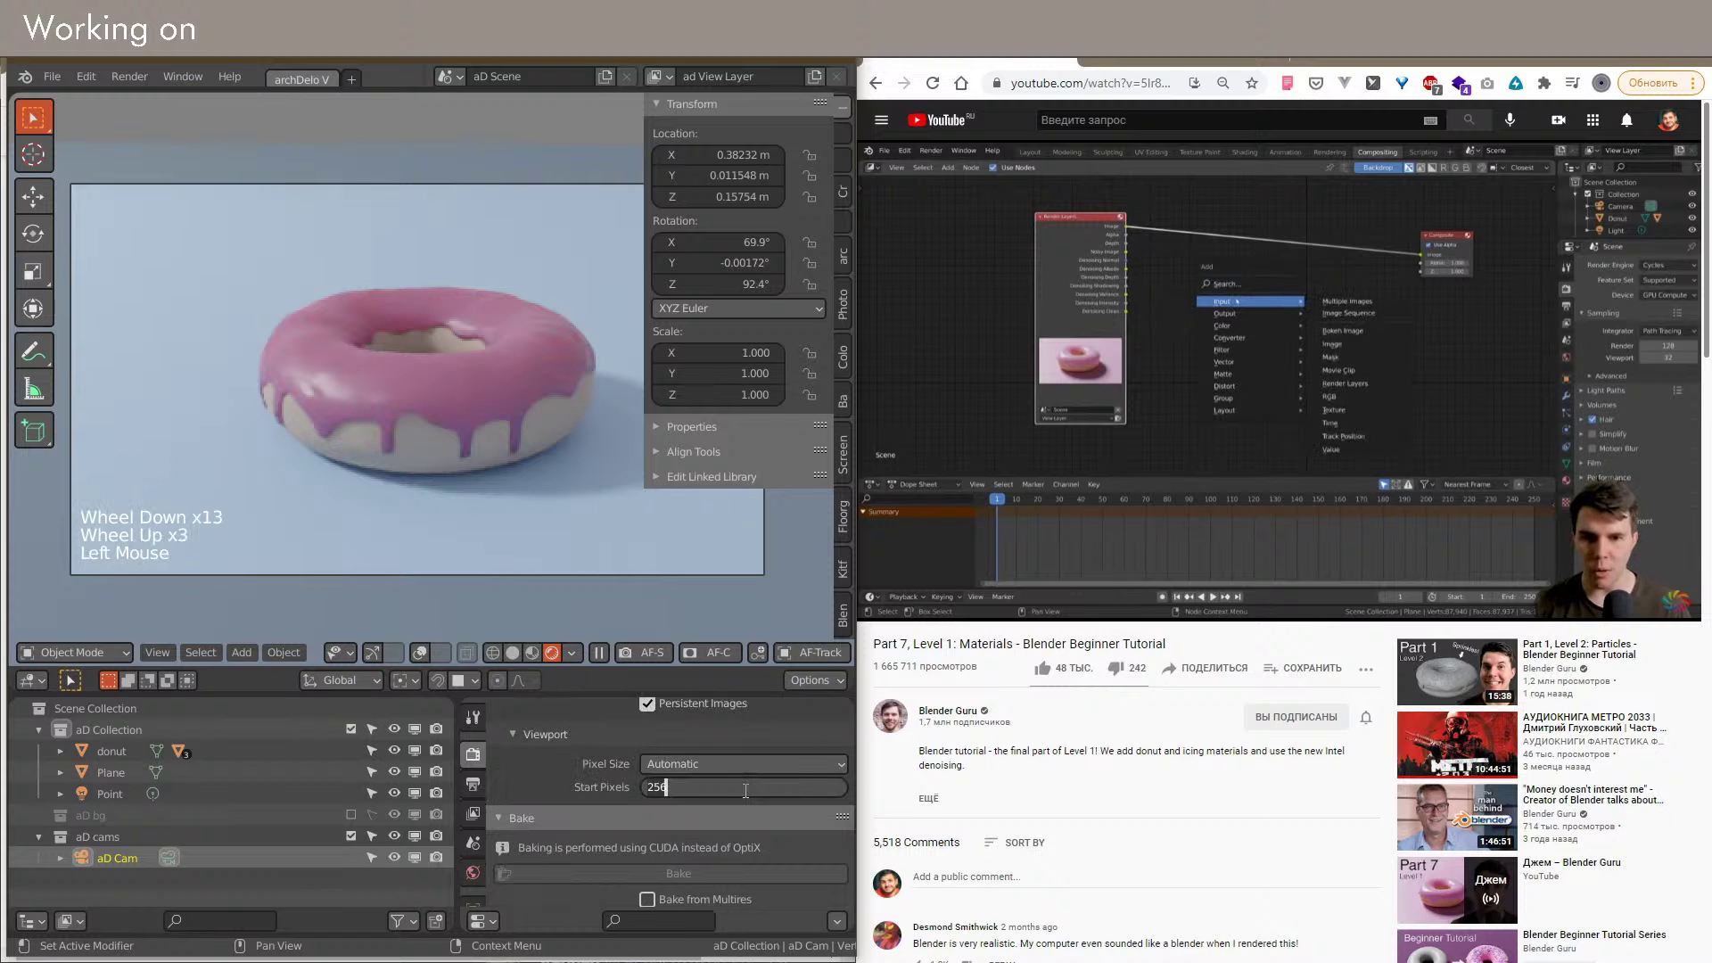
left_click(246, 352)
middle_click_drag(543, 576, 421, 547)
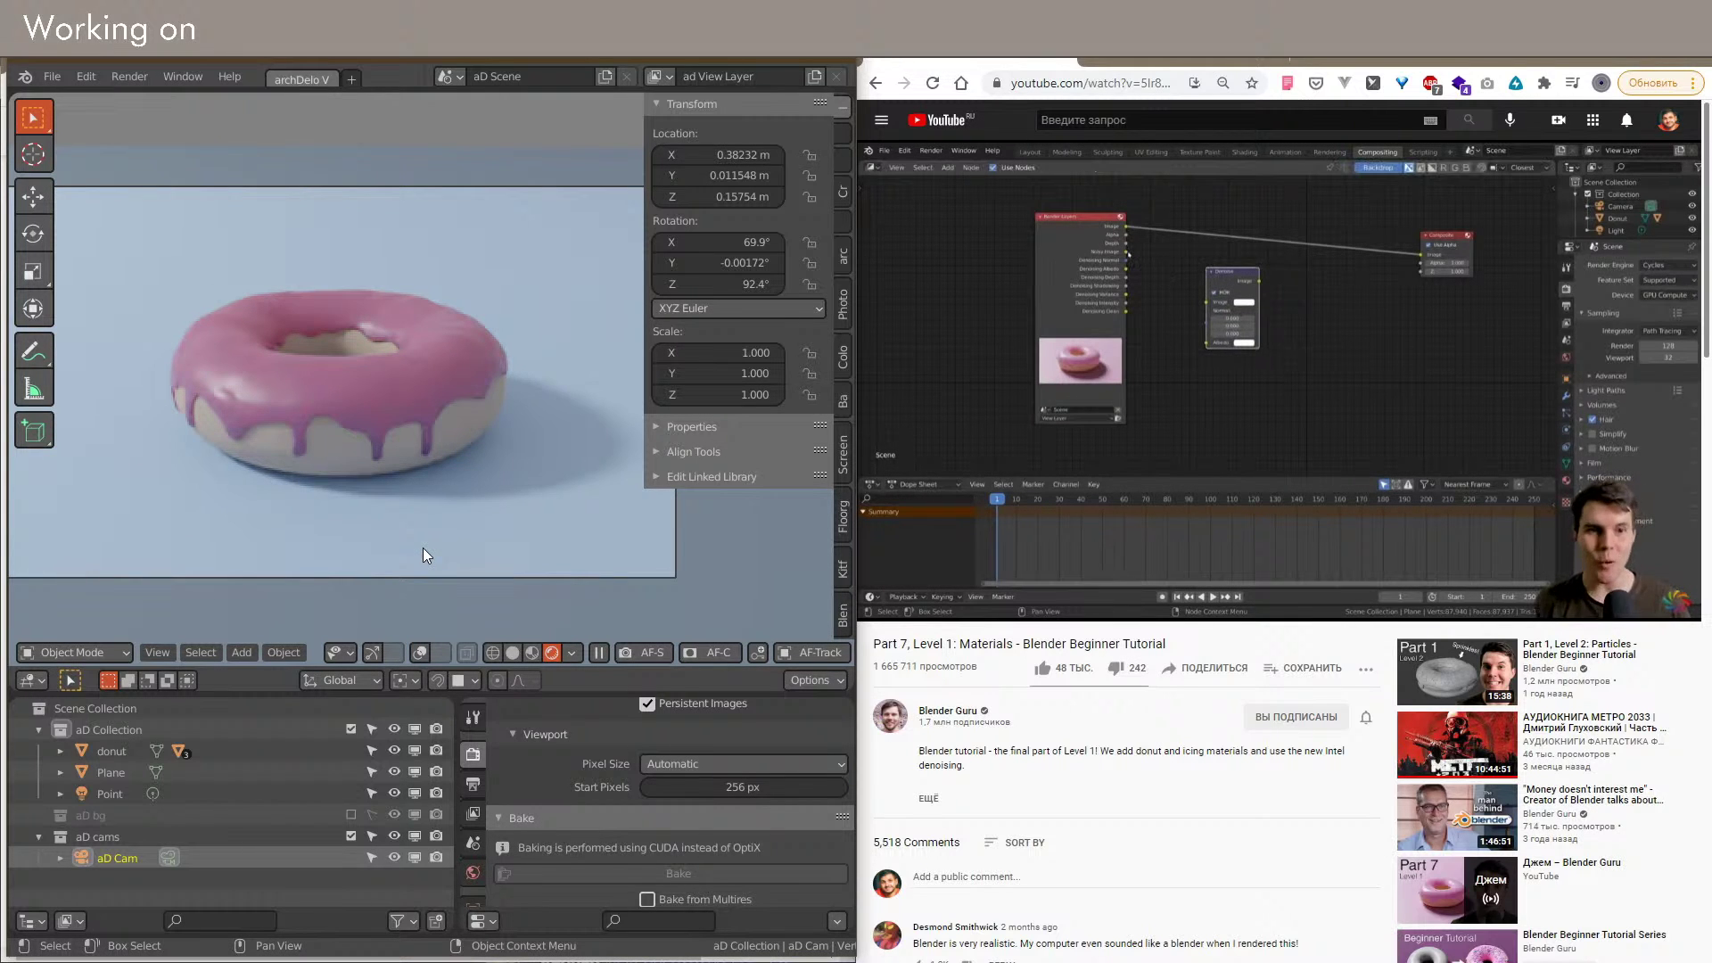
scroll(307, 437, "up", 5)
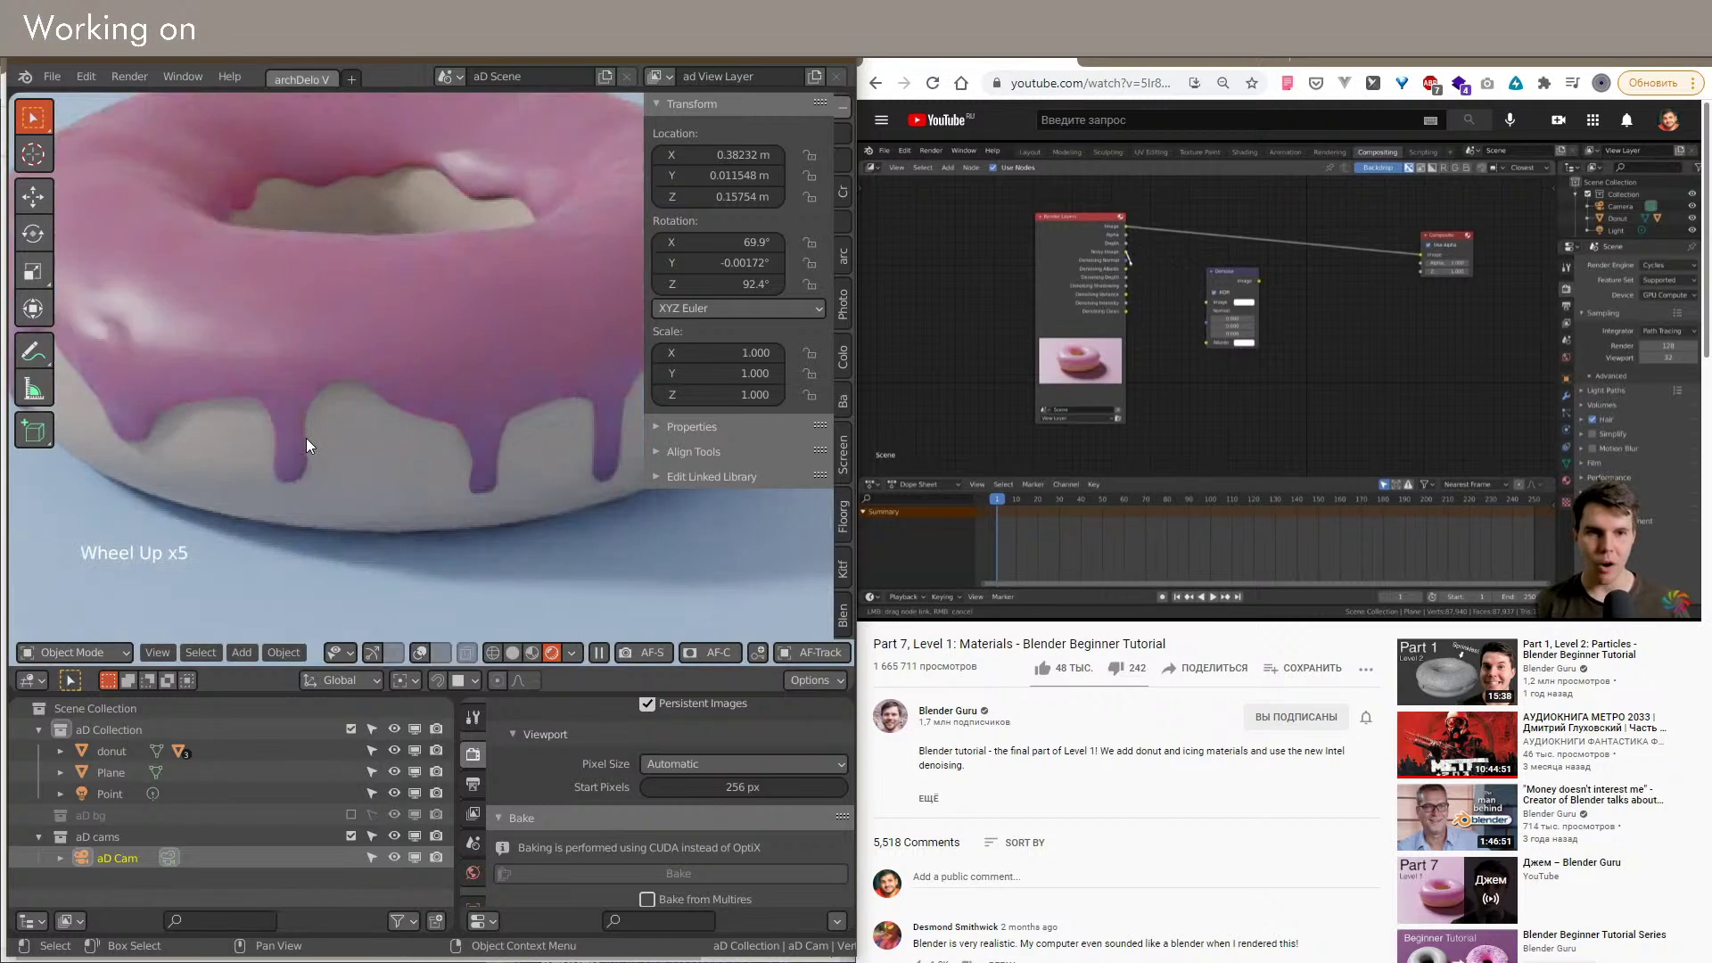
scroll(307, 440, "down", 3)
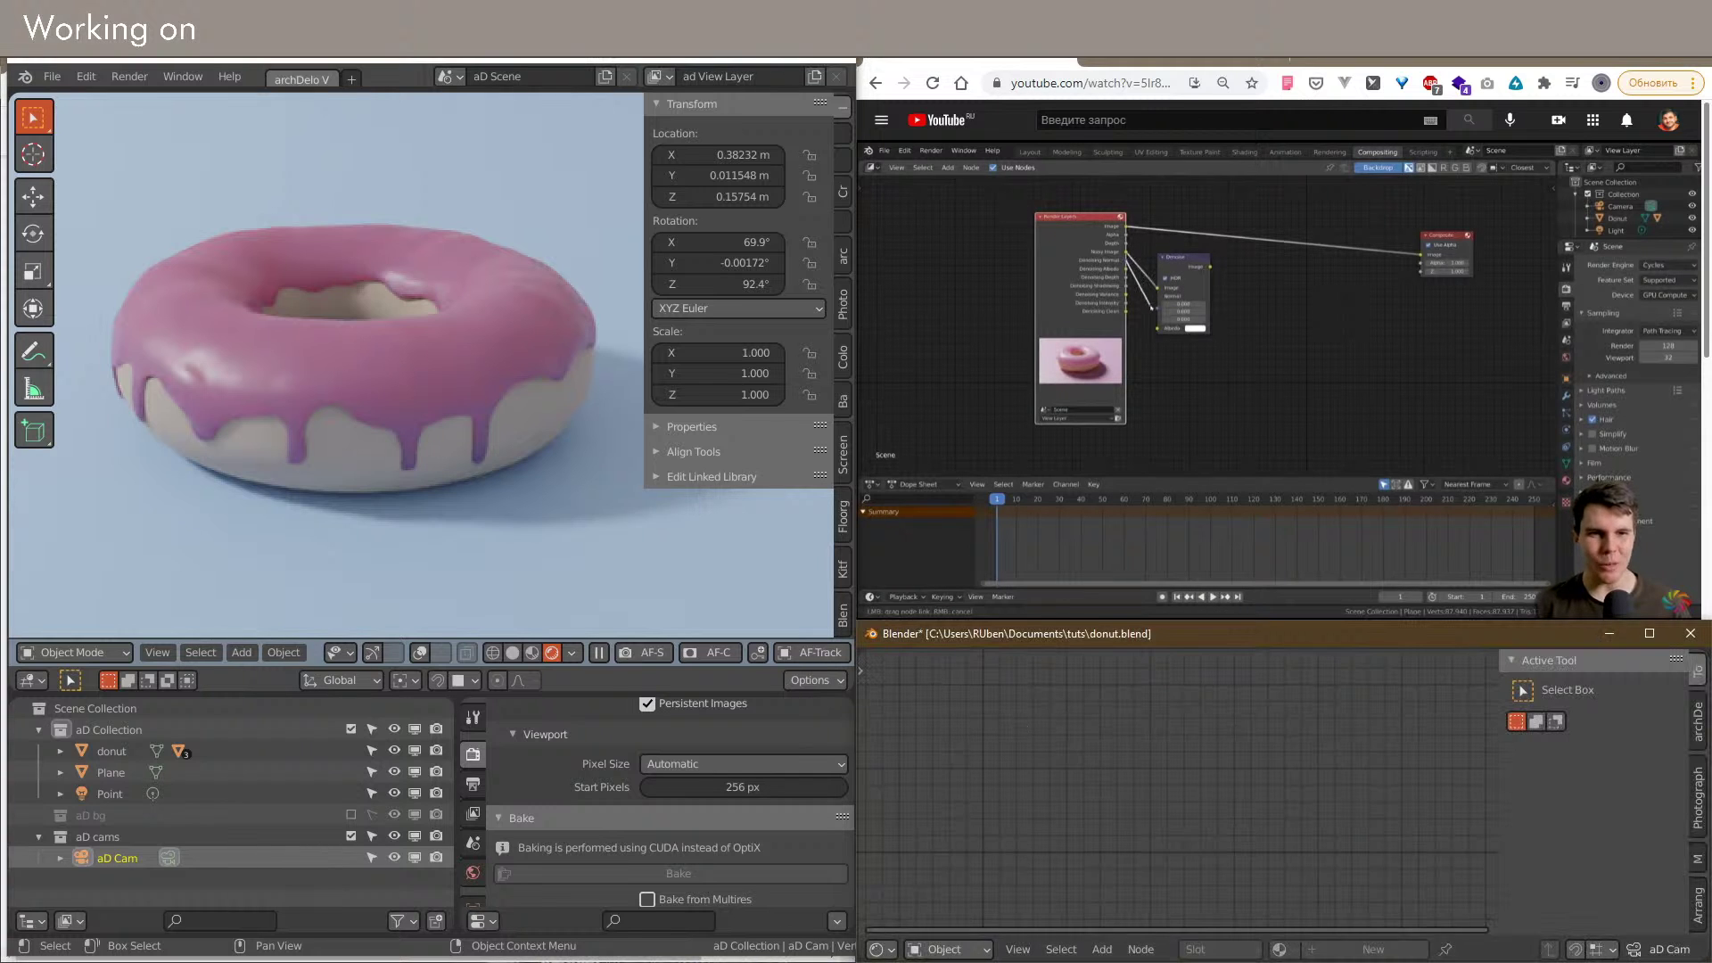
Step: Show the compositor node tree in the second Blender window and select the aD Color Balance + Glare group node
left_click(879, 949)
left_click(906, 812)
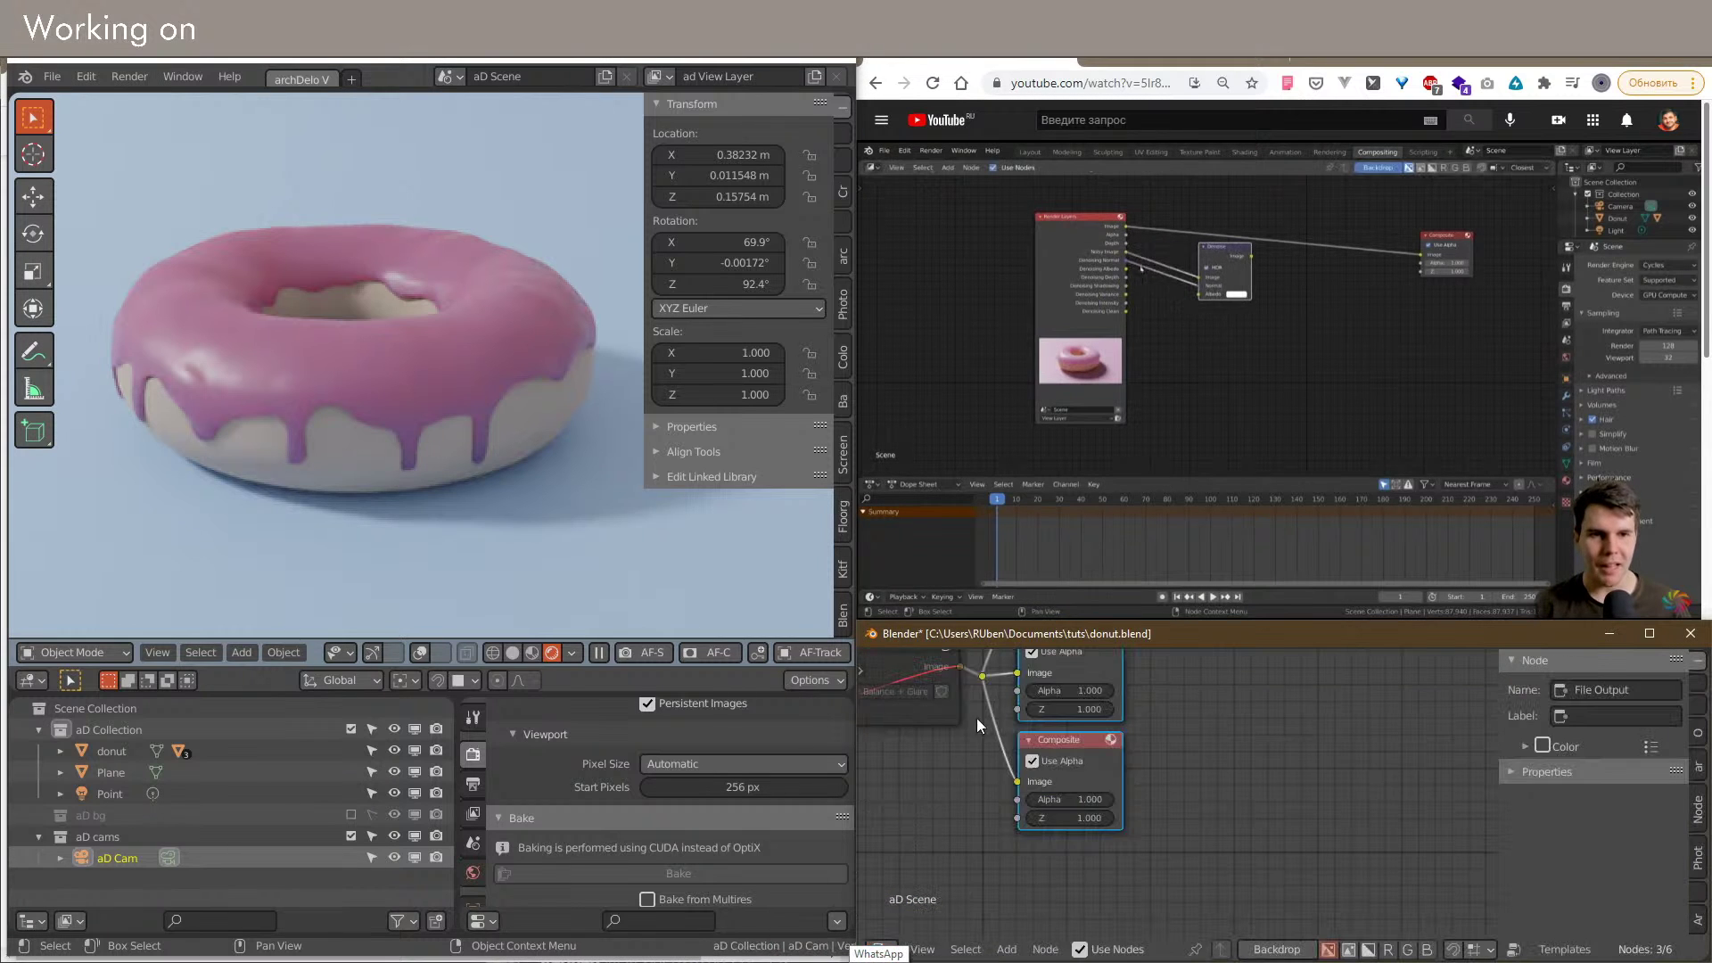
scroll(1070, 785, "up", 5)
left_click(1070, 784)
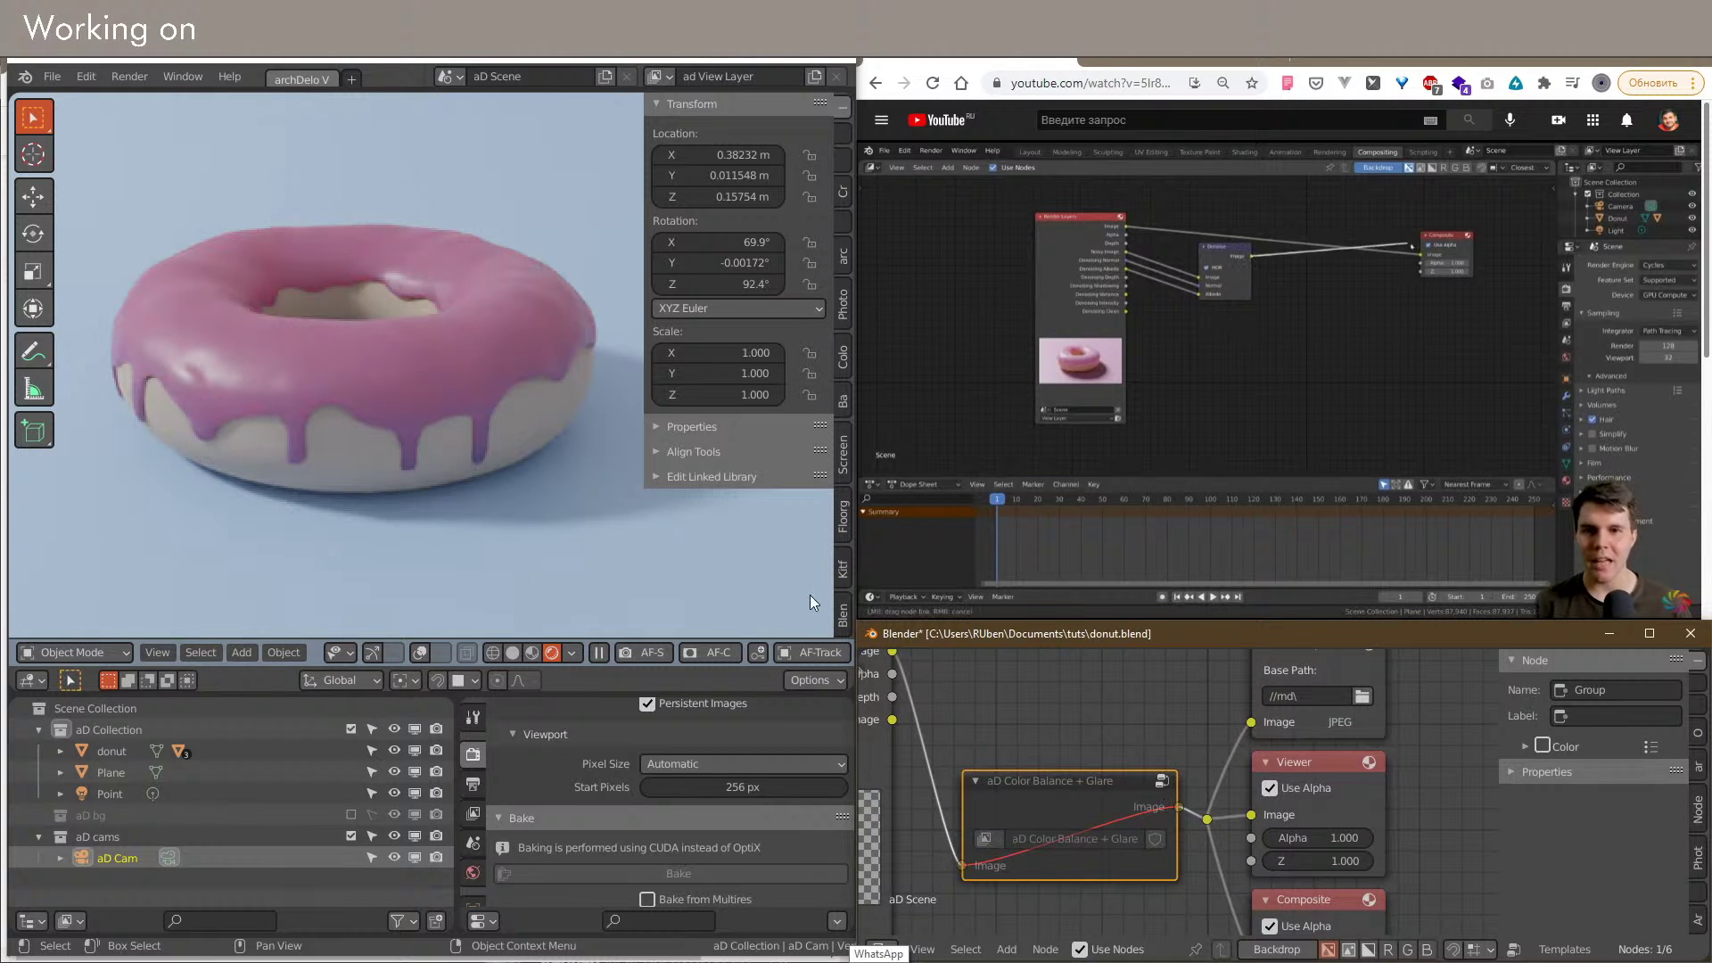
Step: Switch the viewport to solid shading and look through the remaining render settings down to Freestyle
left_click(508, 652)
left_click(510, 652)
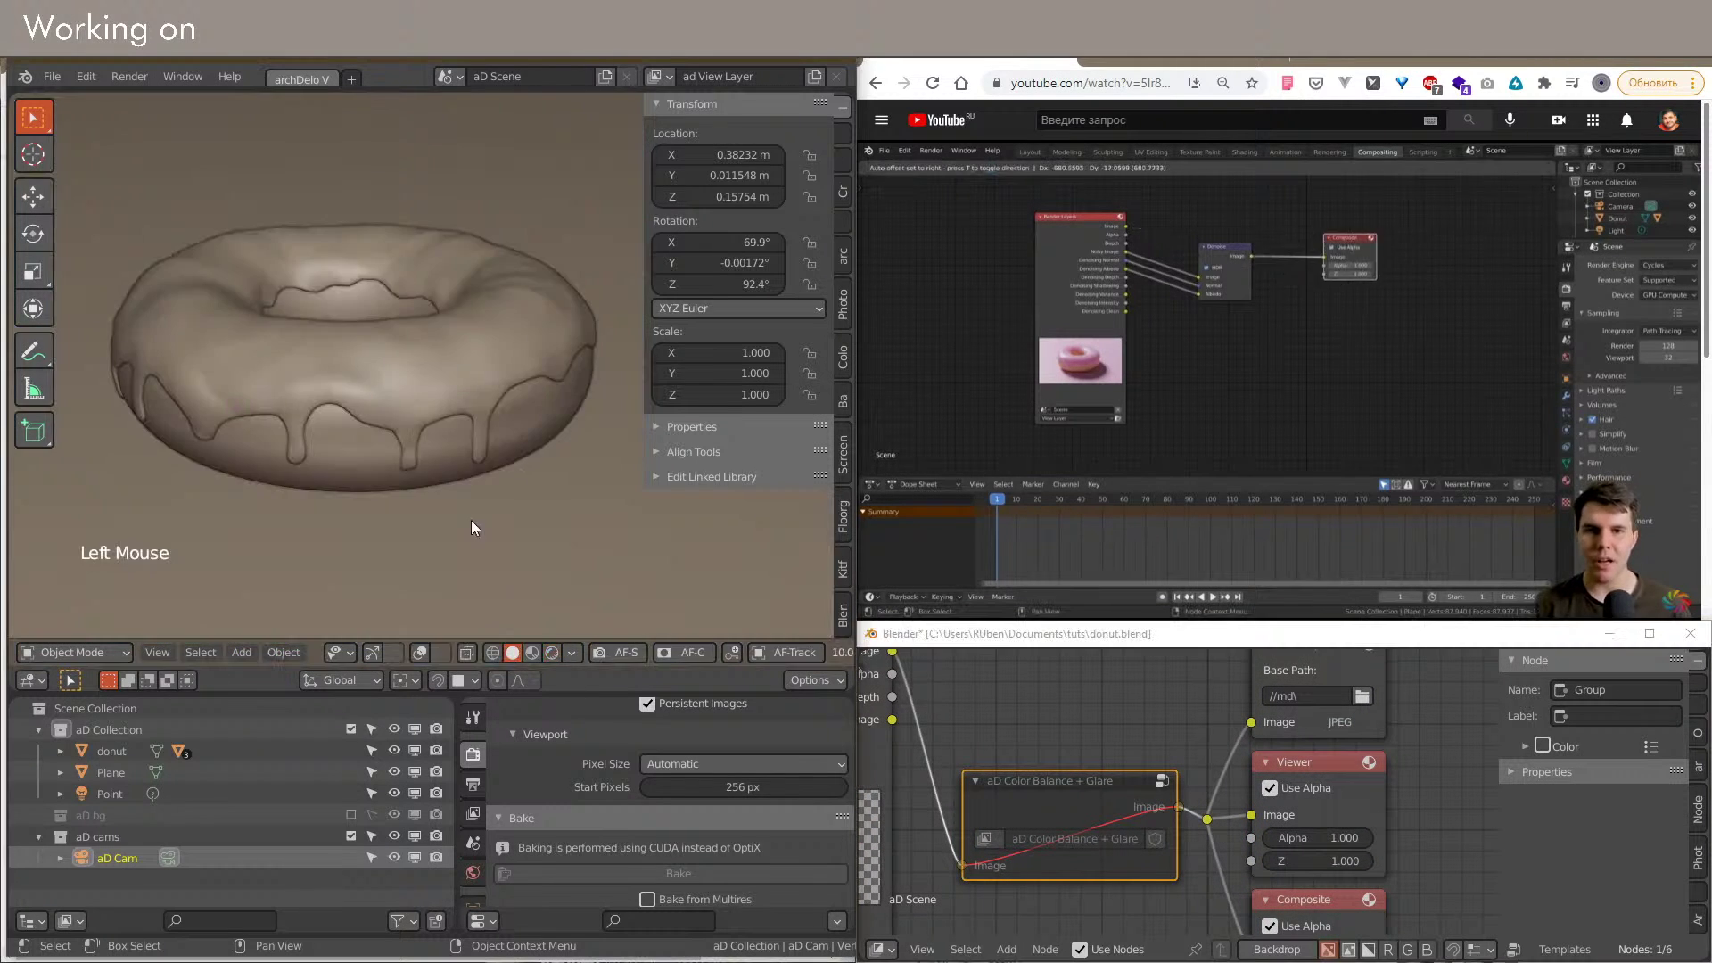
left_click(128, 77)
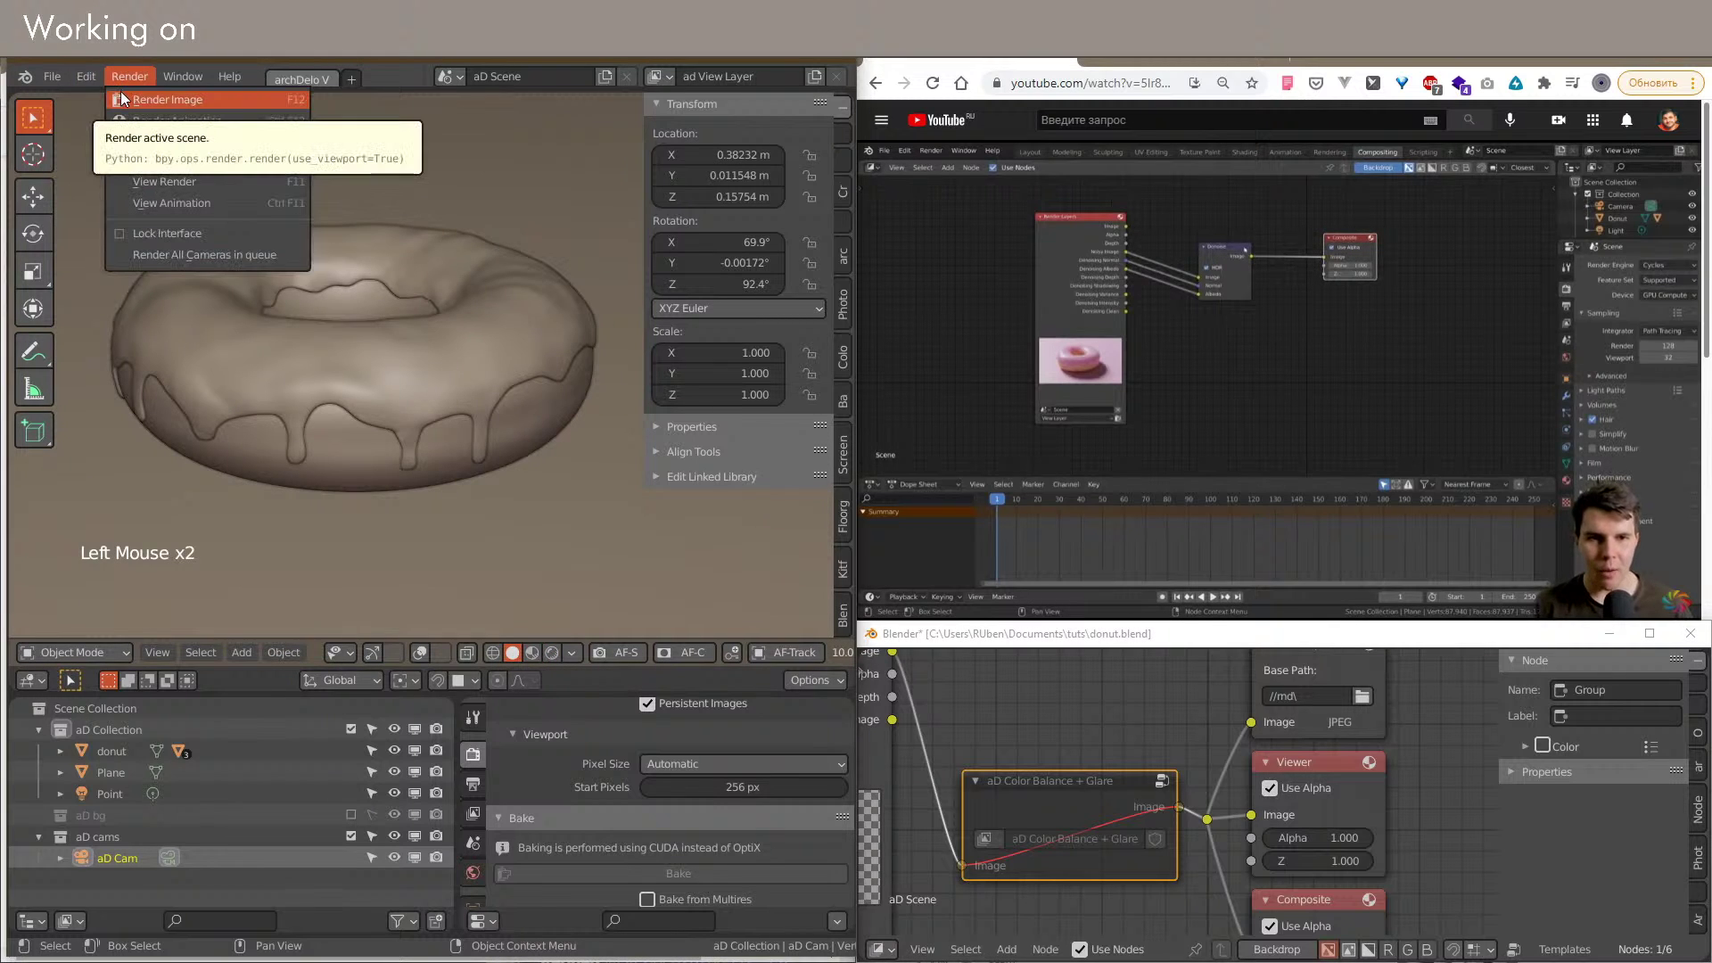
scroll(553, 830, "down", 4)
scroll(565, 855, "down", 17)
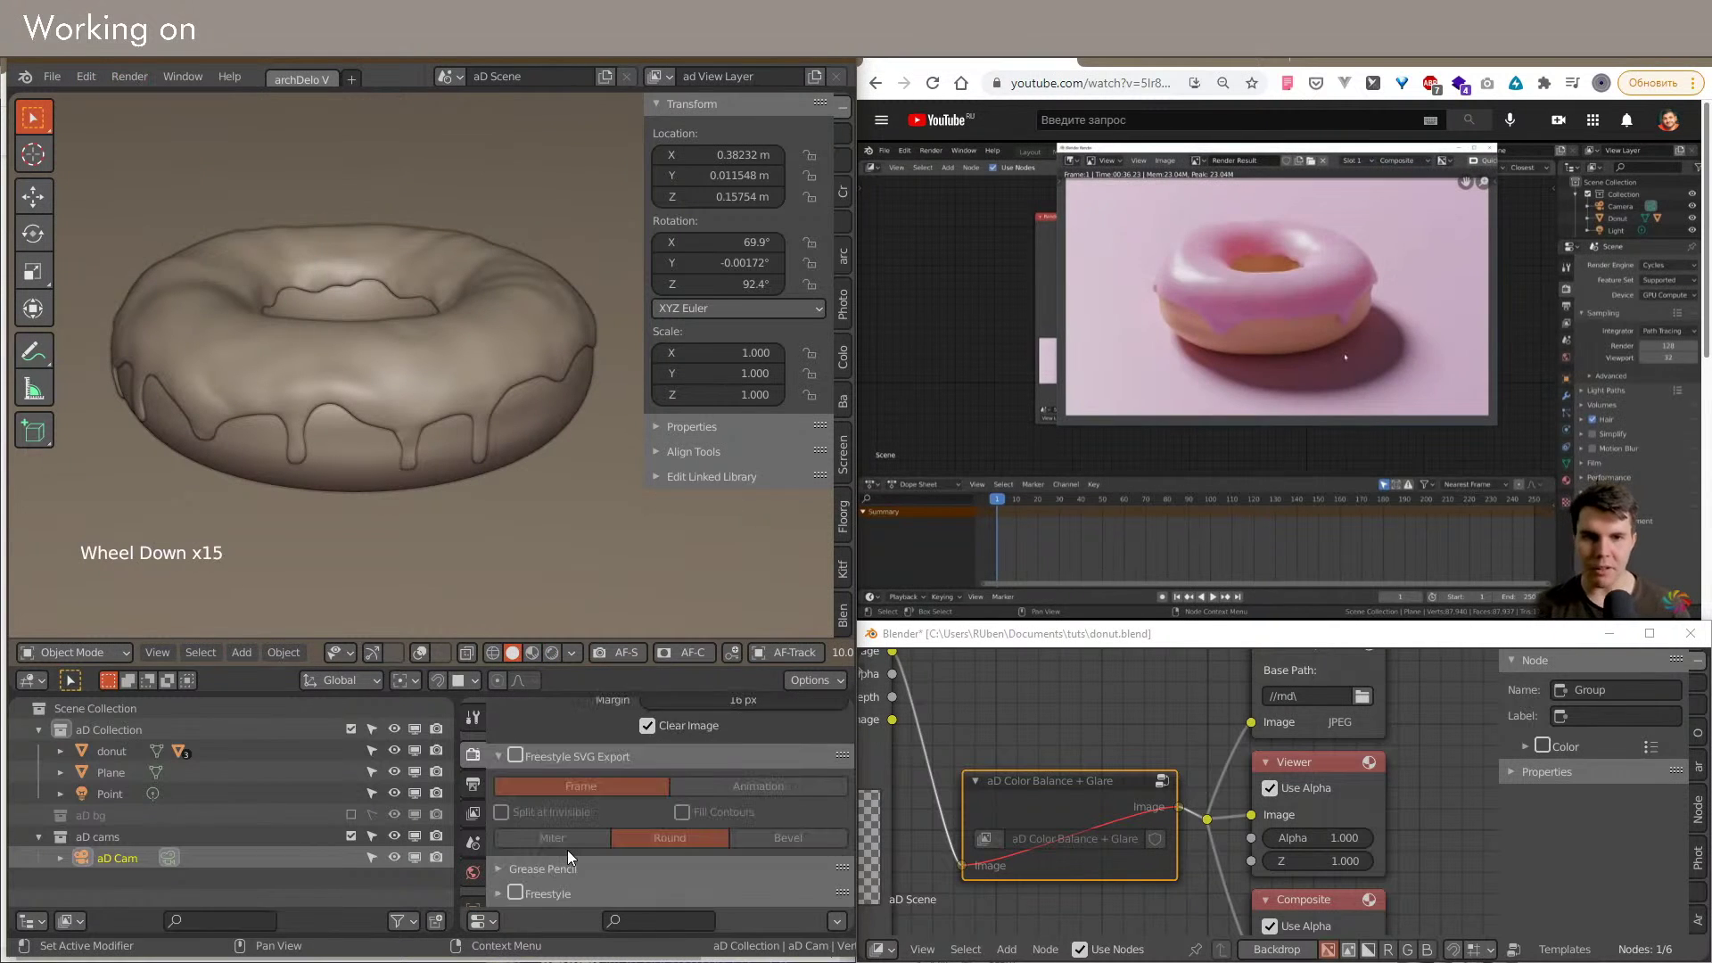
Step: Check which Cycles render devices are enabled in the system preferences
left_click(87, 77)
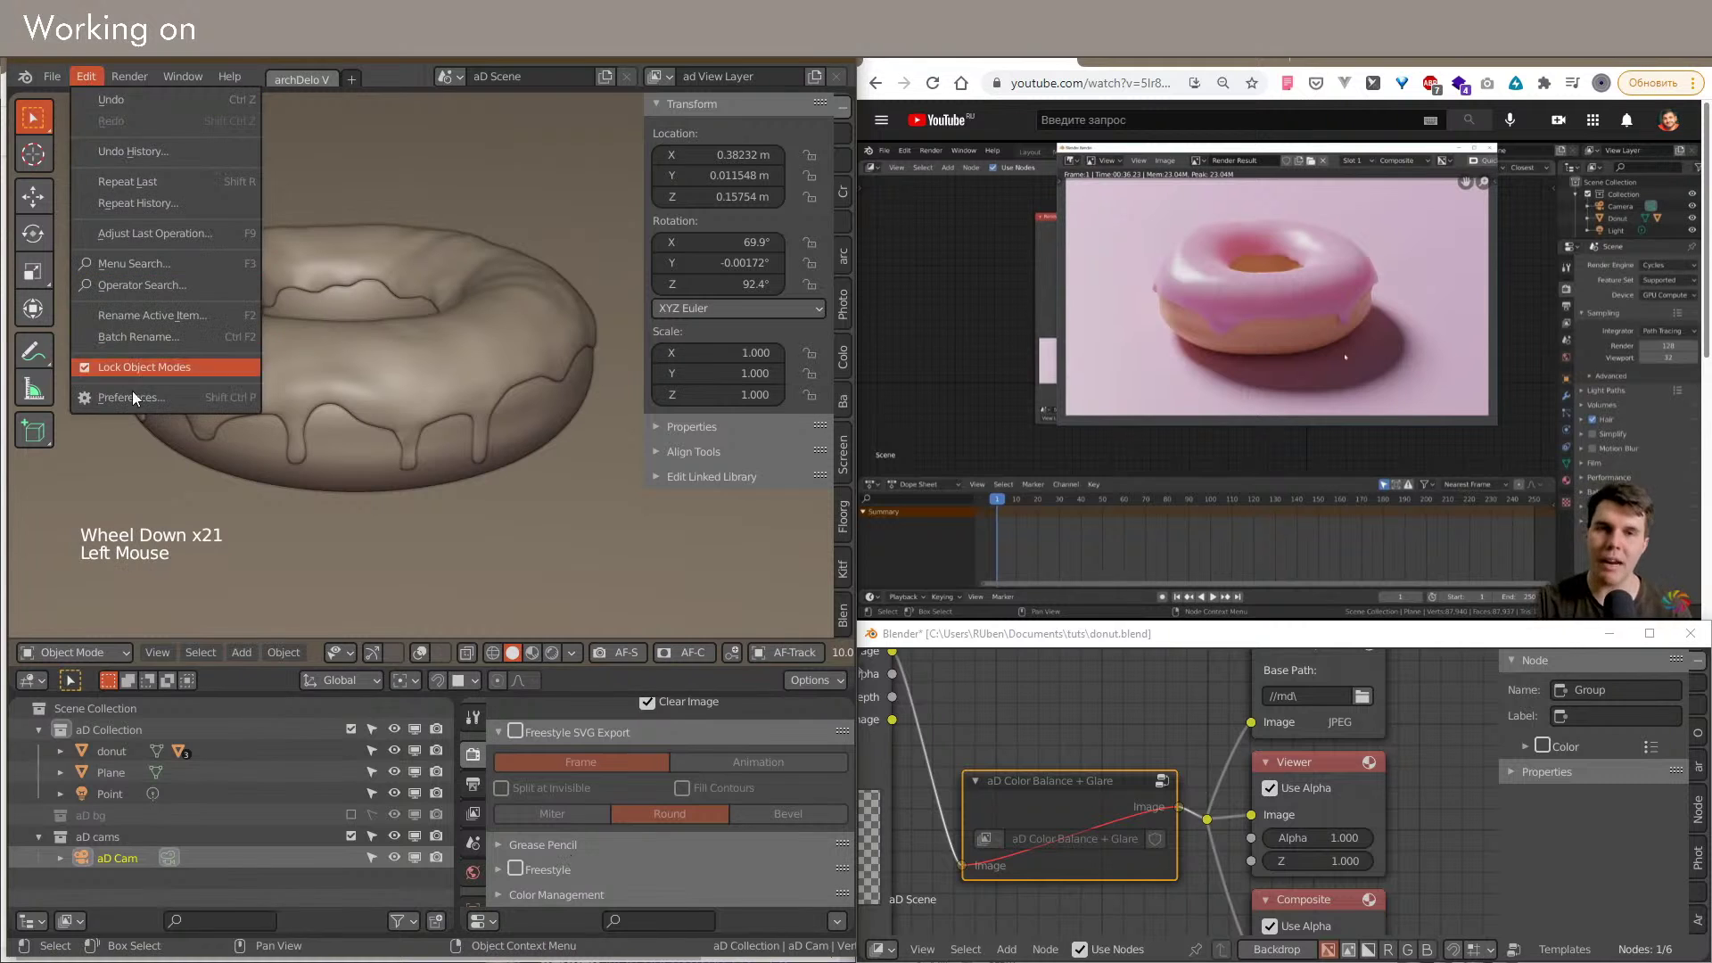
left_click(128, 378)
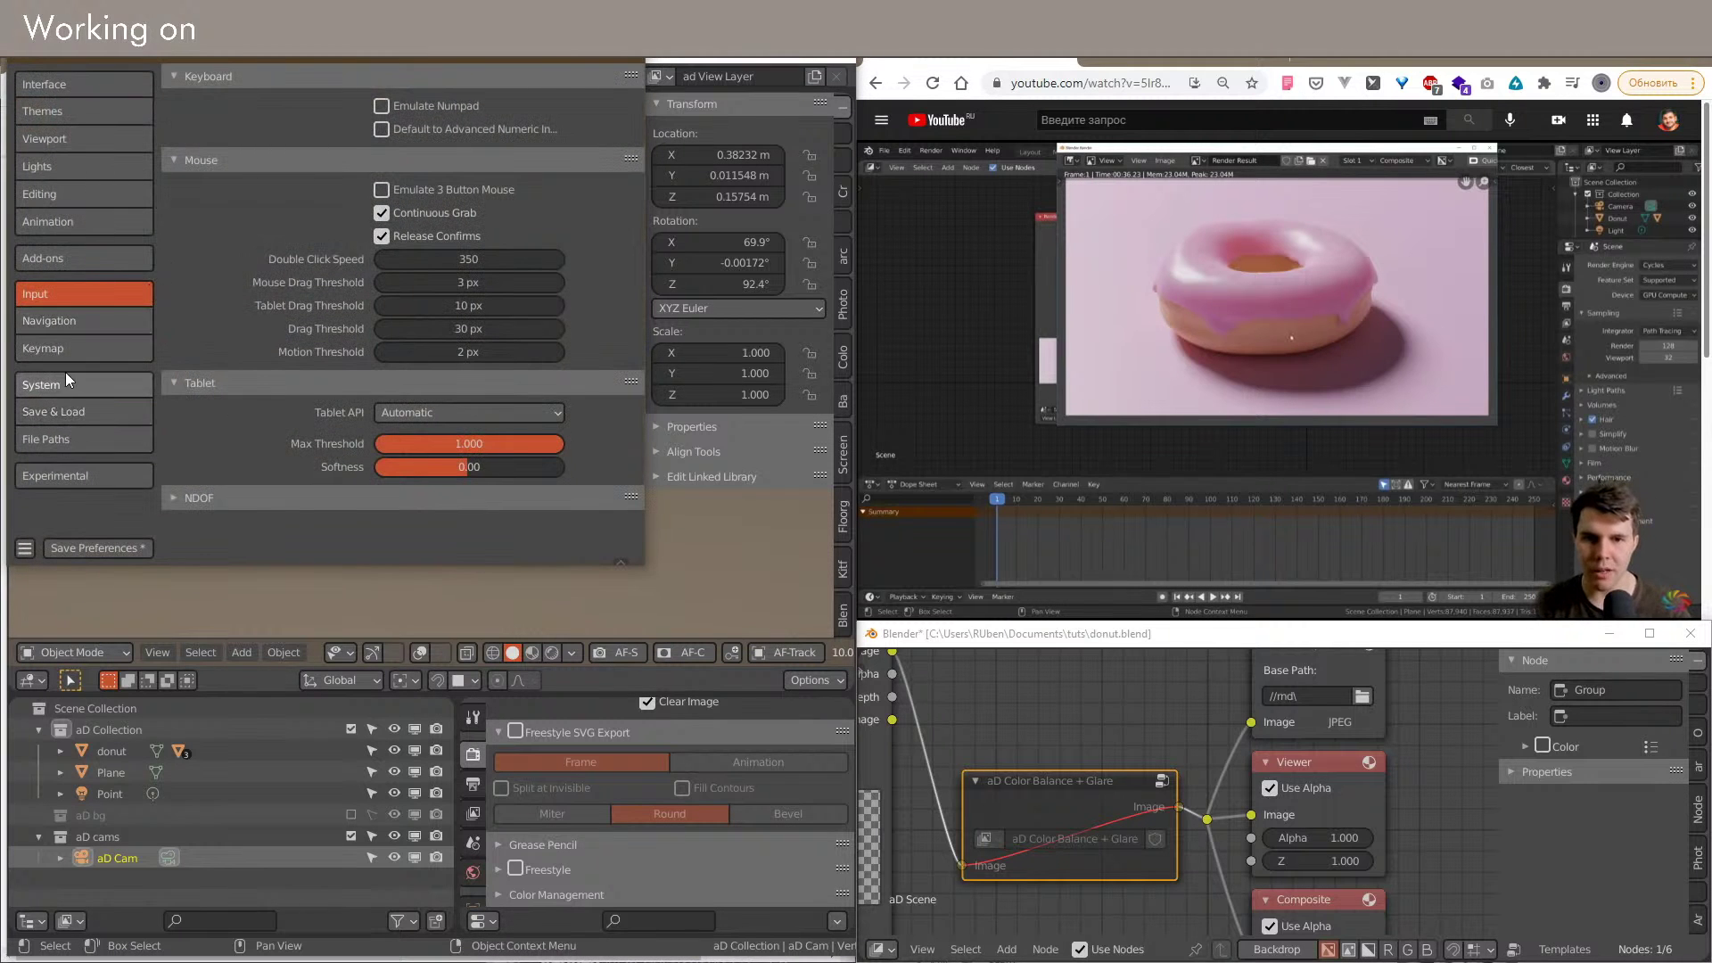
left_click(66, 378)
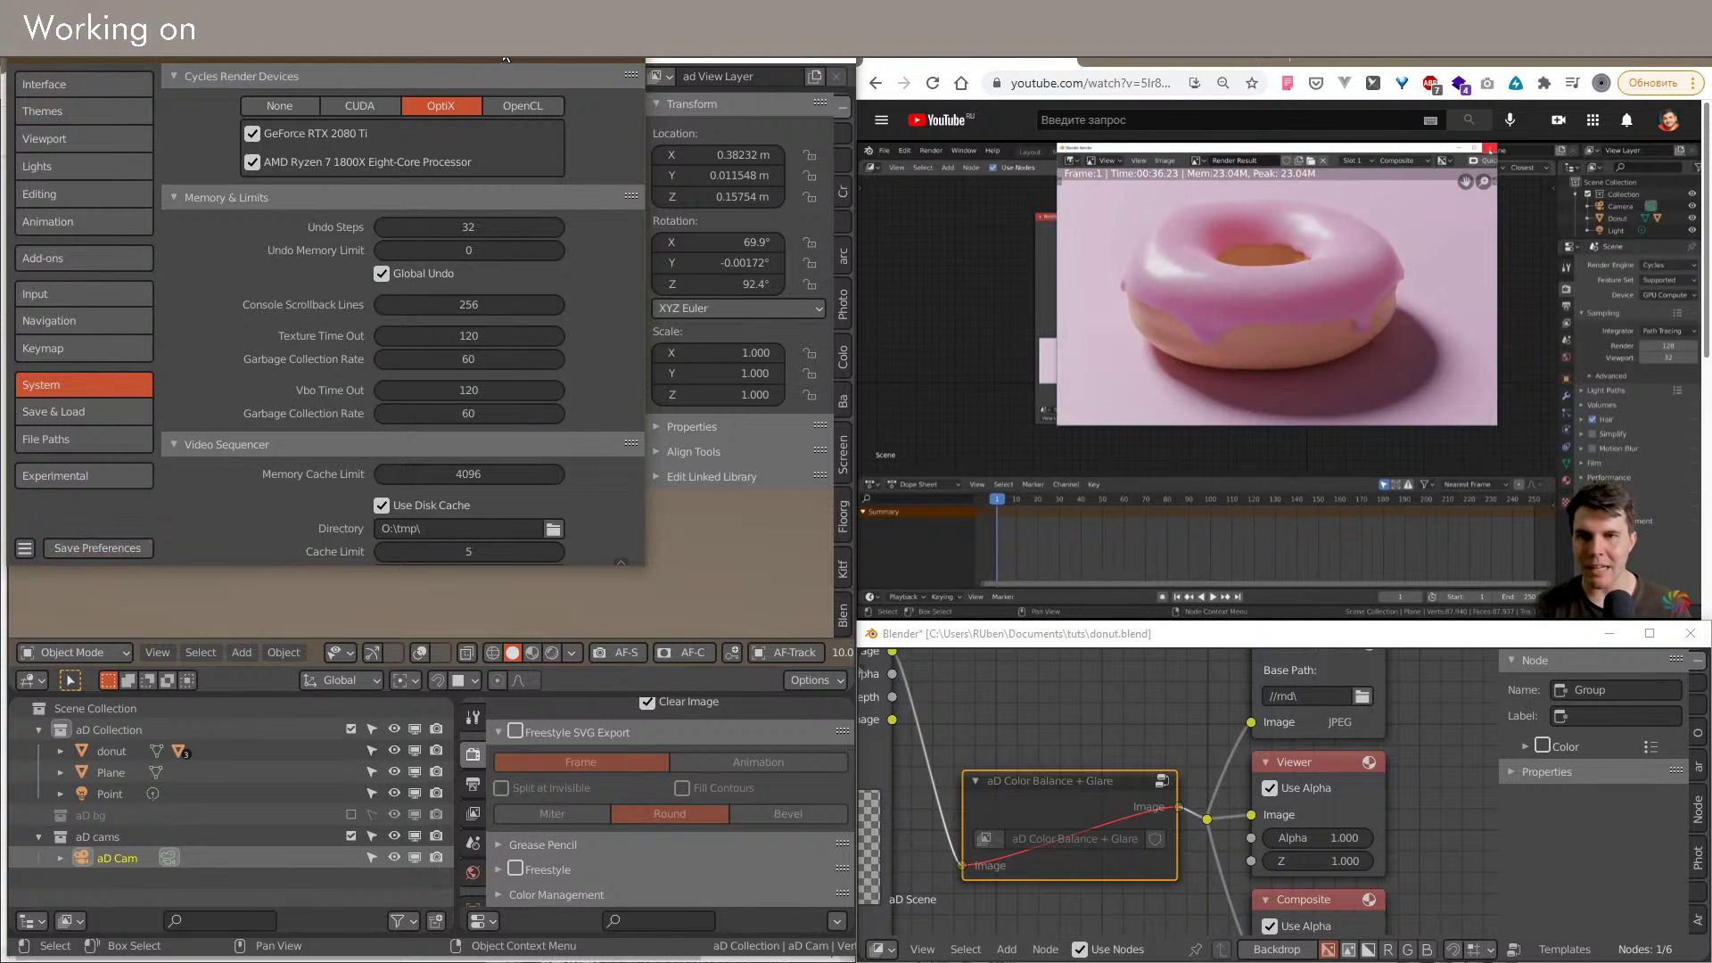
left_click(494, 742)
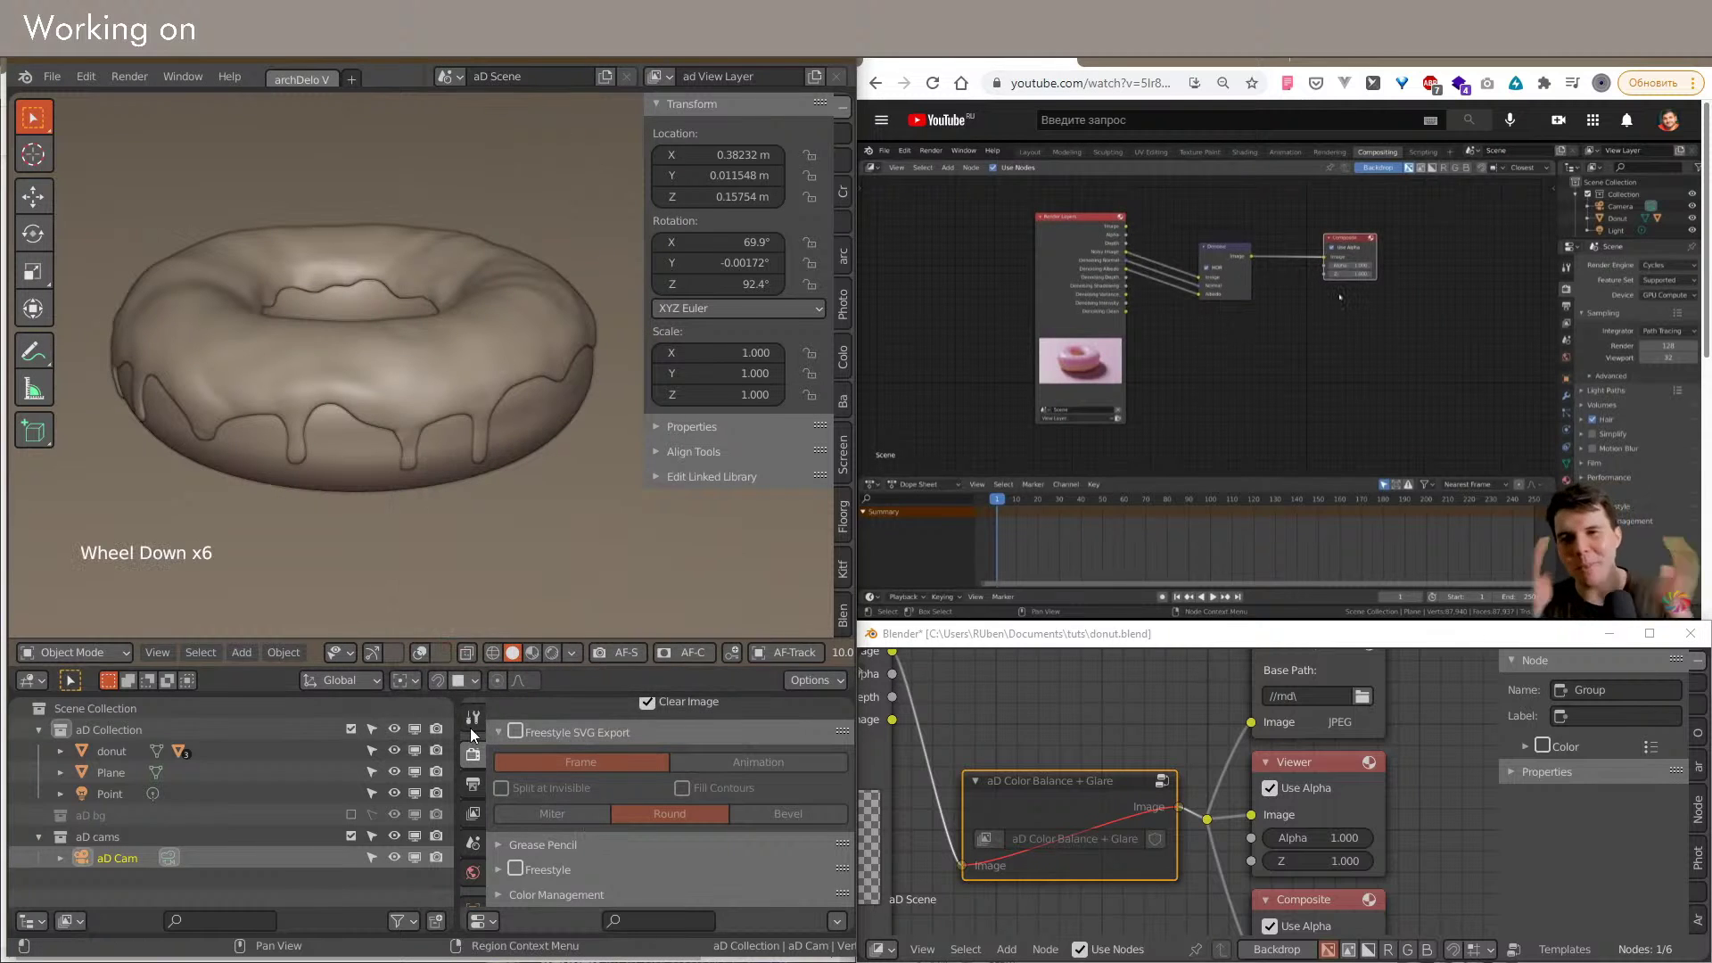
Step: Render the donut image from the camera and view the whole render result
left_click(130, 76)
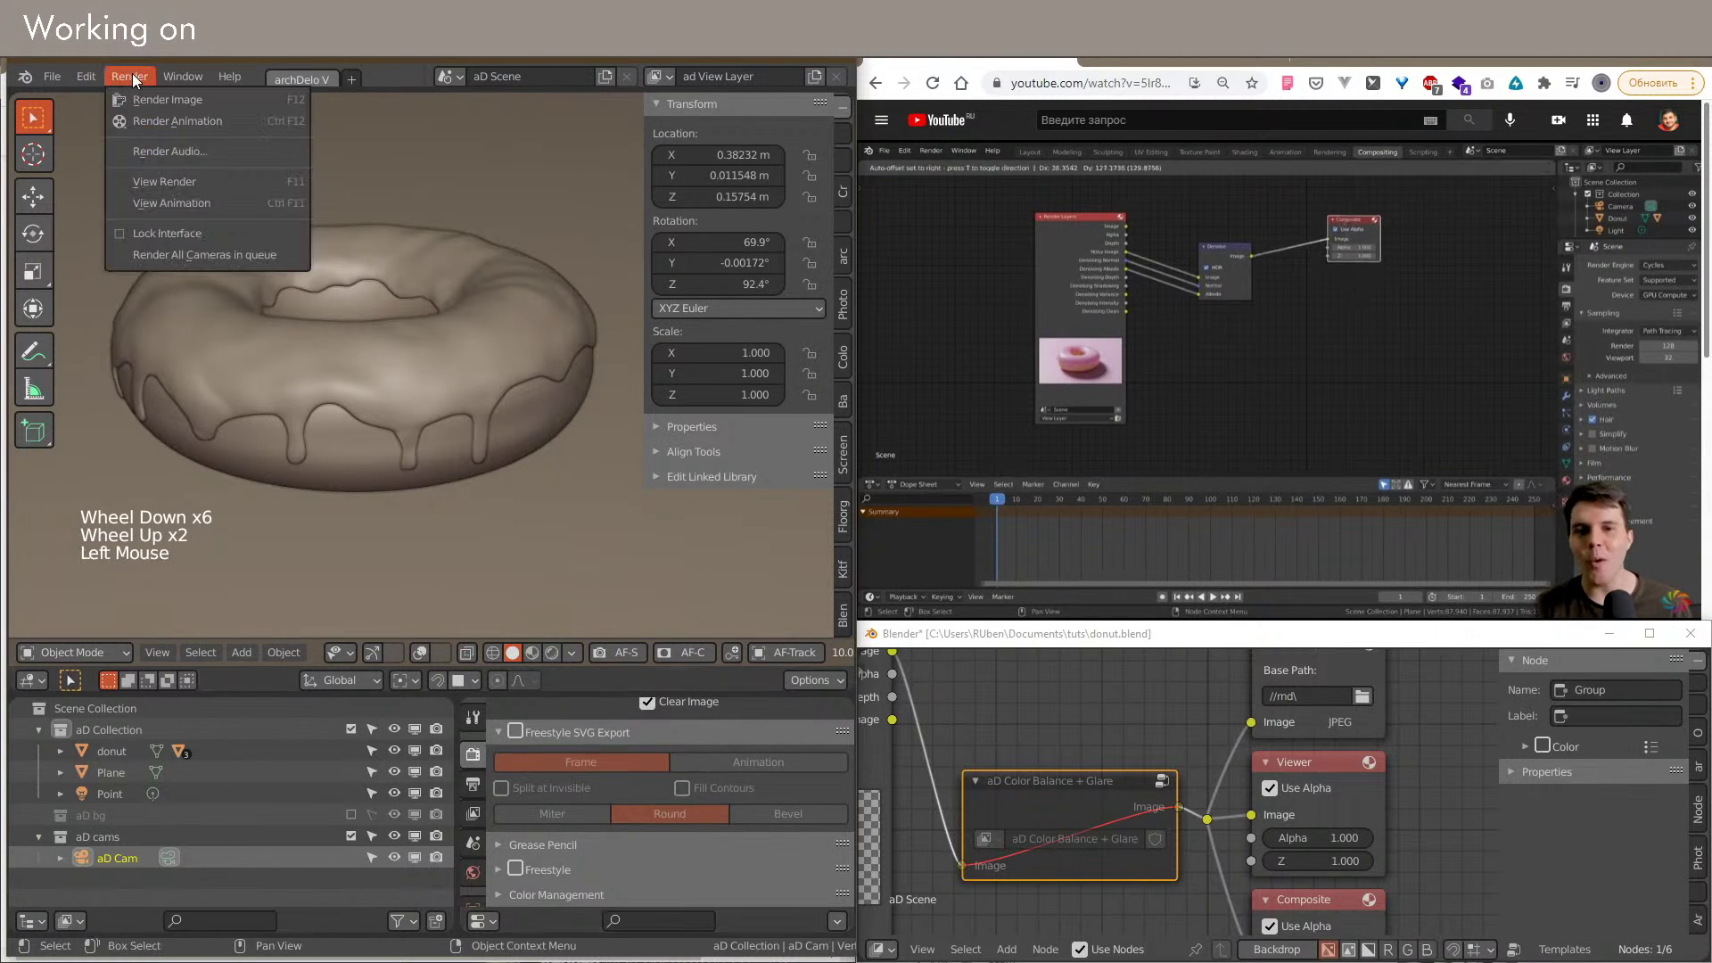
left_click(143, 99)
scroll(478, 402, "down", 3)
scroll(463, 420, "up", 1)
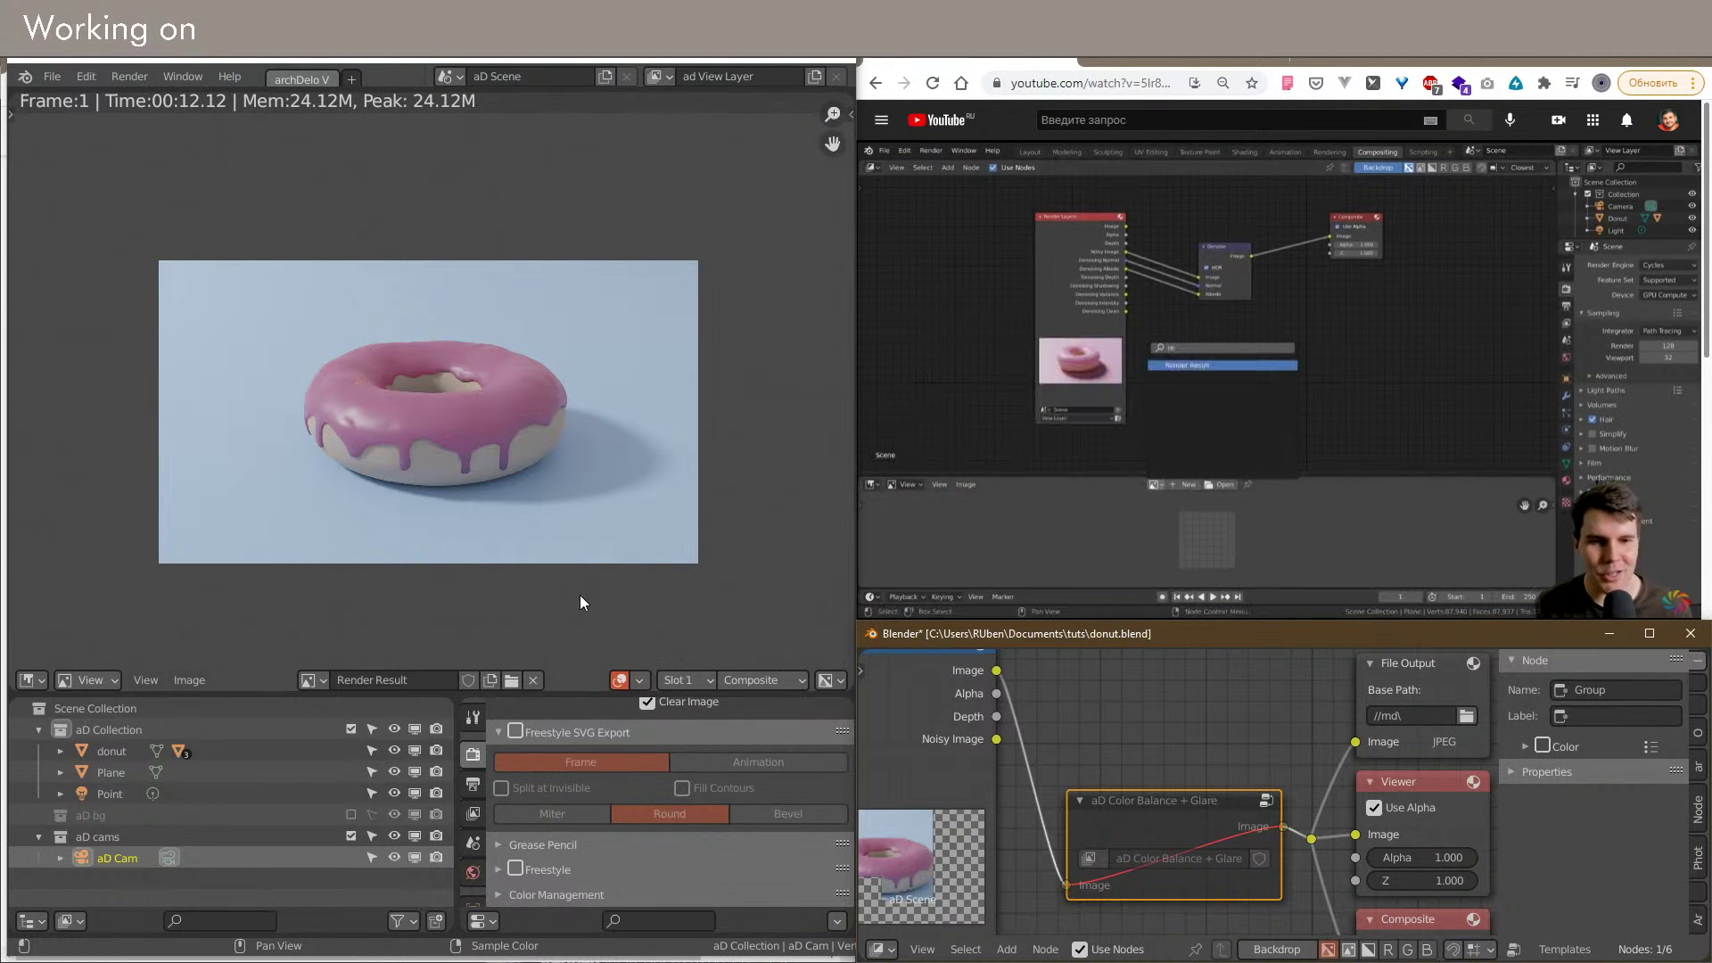
Step: Recheck the Cycles OptiX render devices in the system preferences and close the preferences
left_click(85, 76)
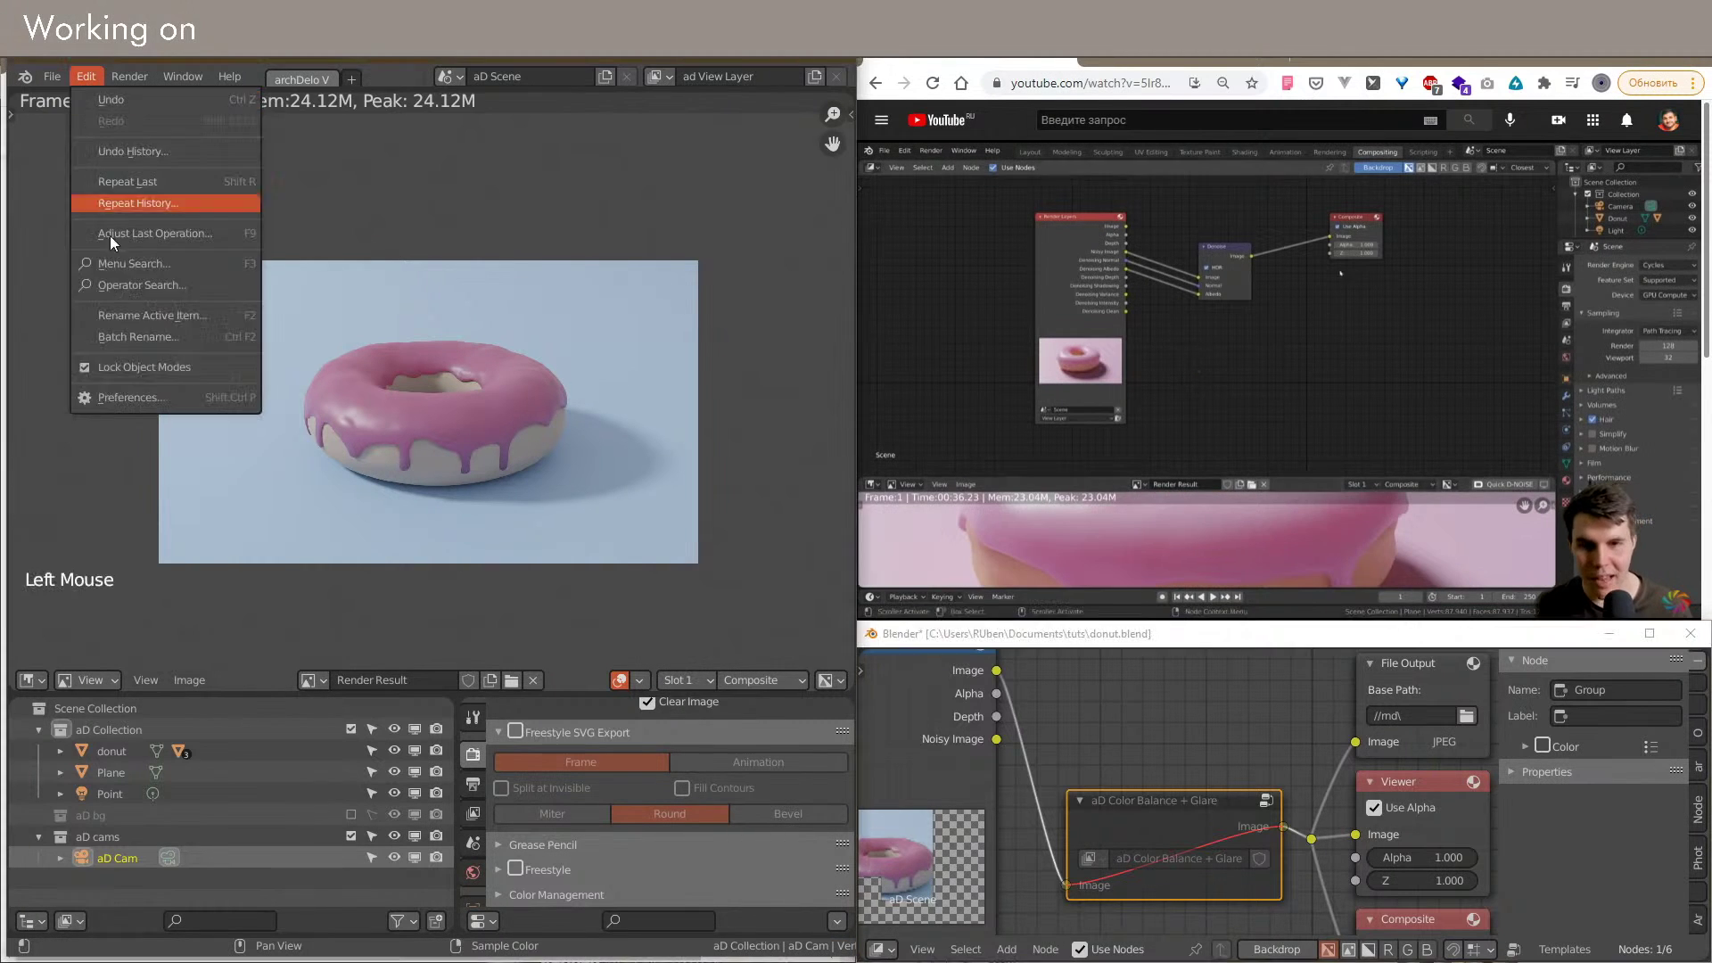
left_click(132, 397)
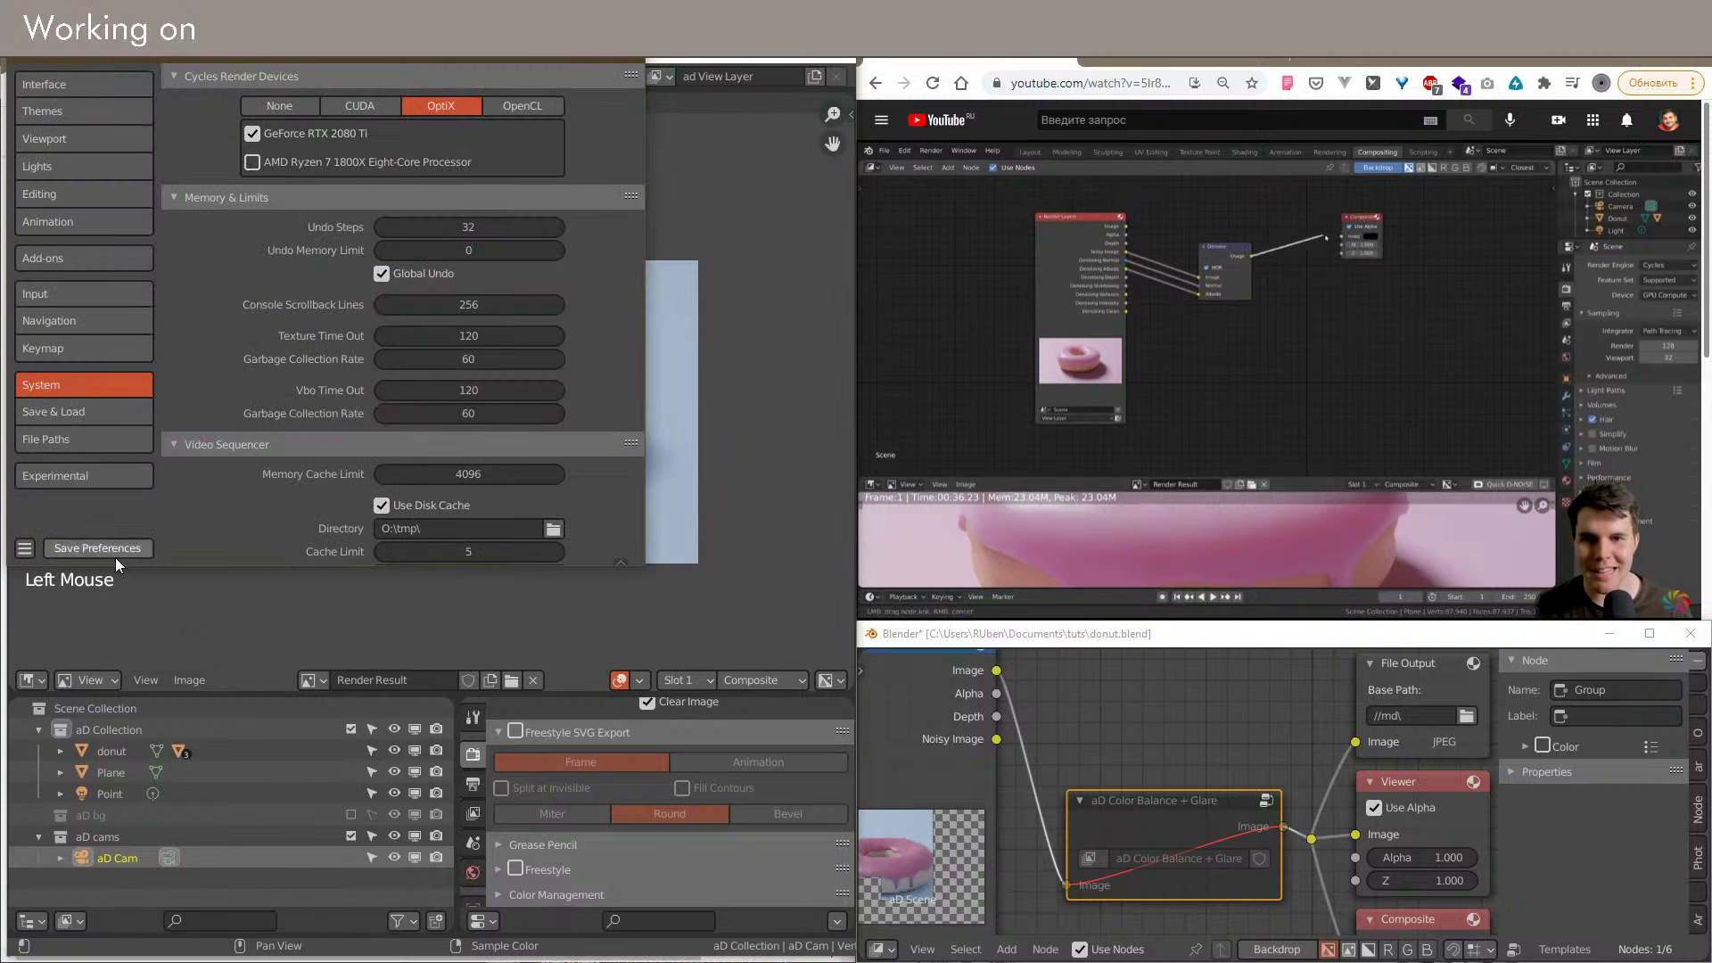
left_click(625, 46)
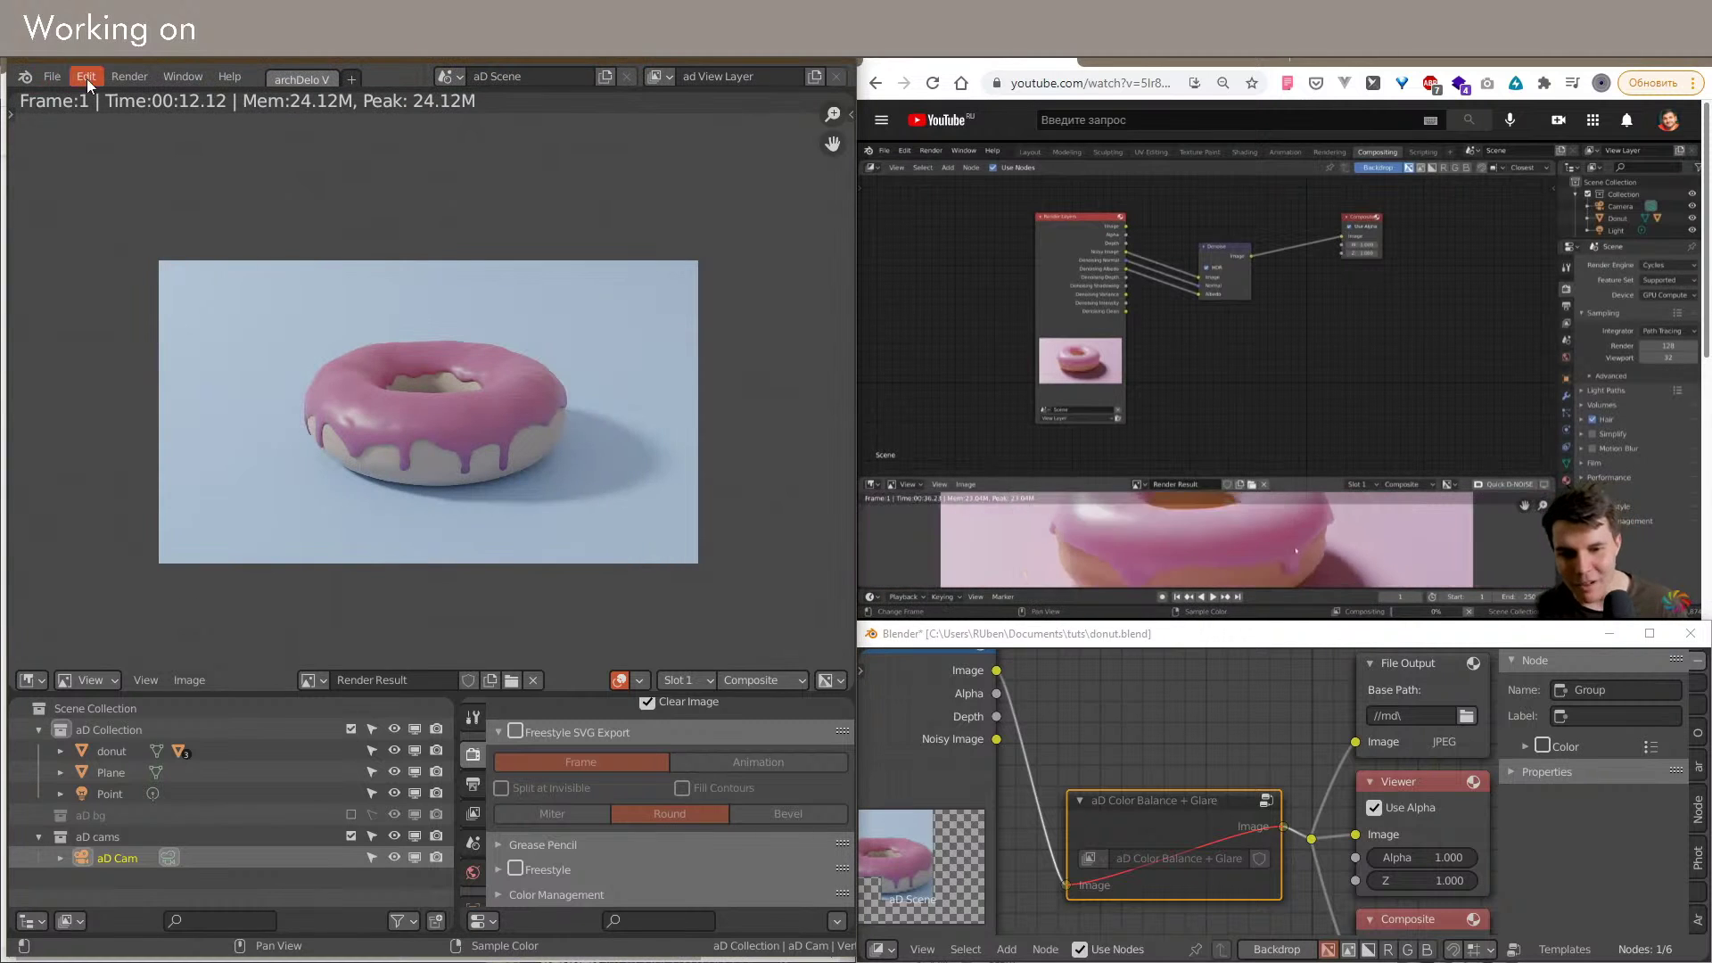
Step: Render the donut image again and inspect the icing highlights and drips up close in the result
left_click(129, 84)
left_click(134, 97)
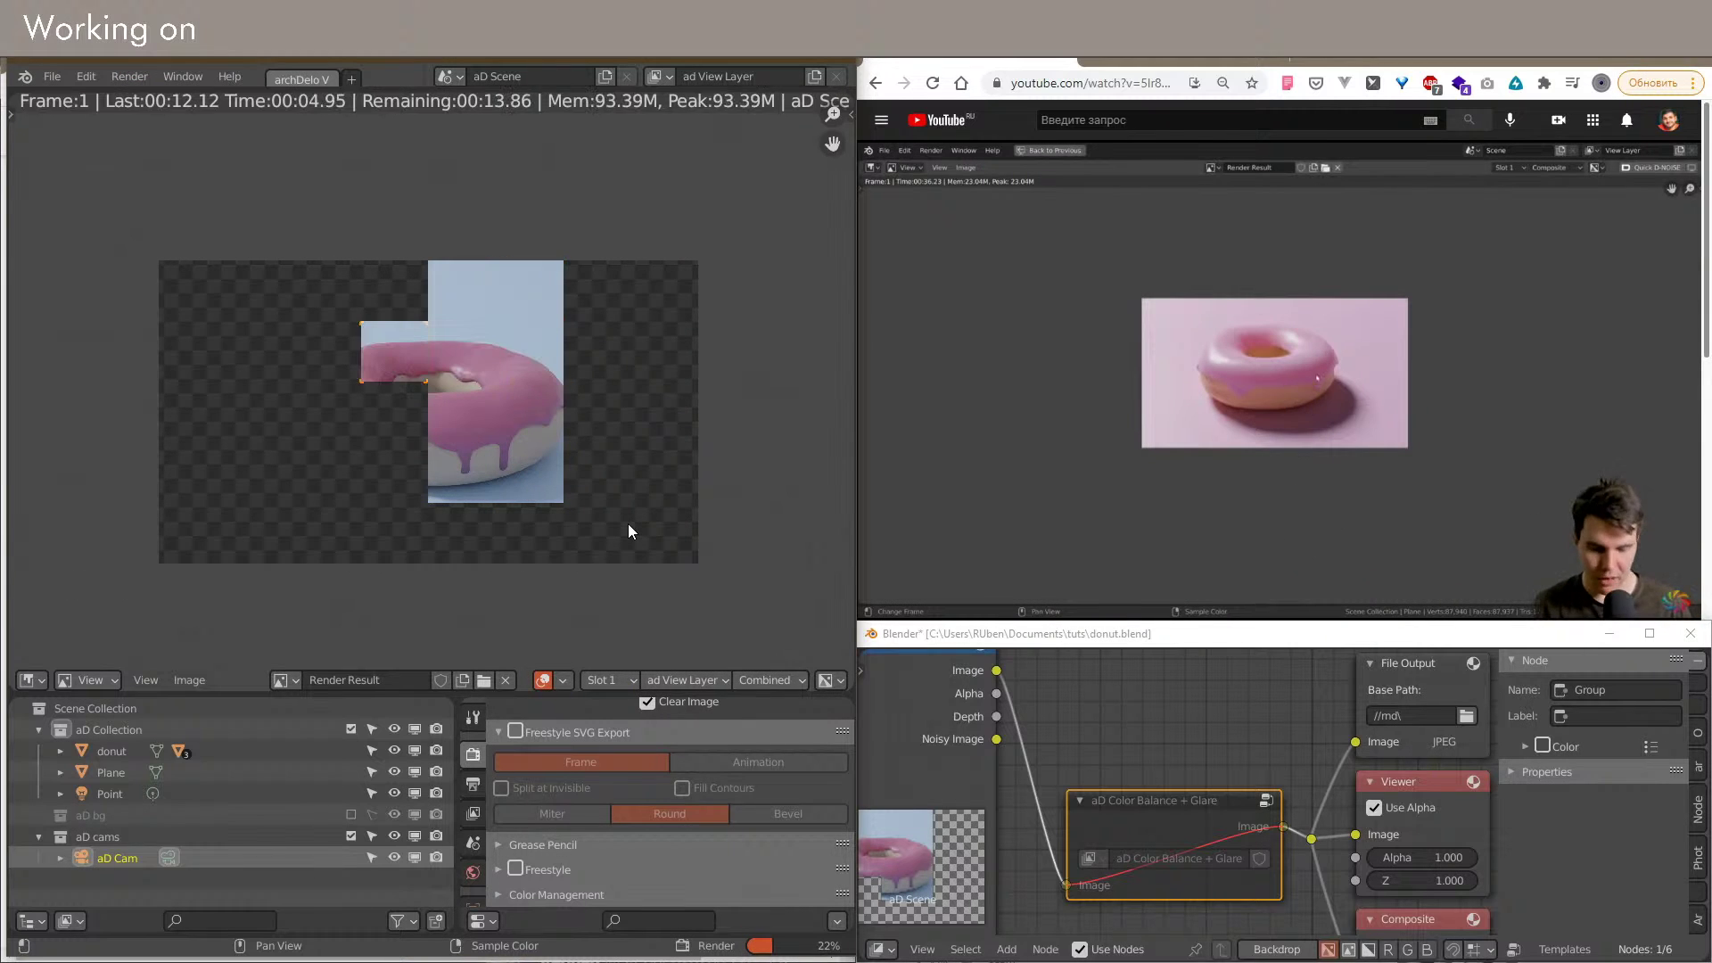
scroll(433, 351, "up", 9)
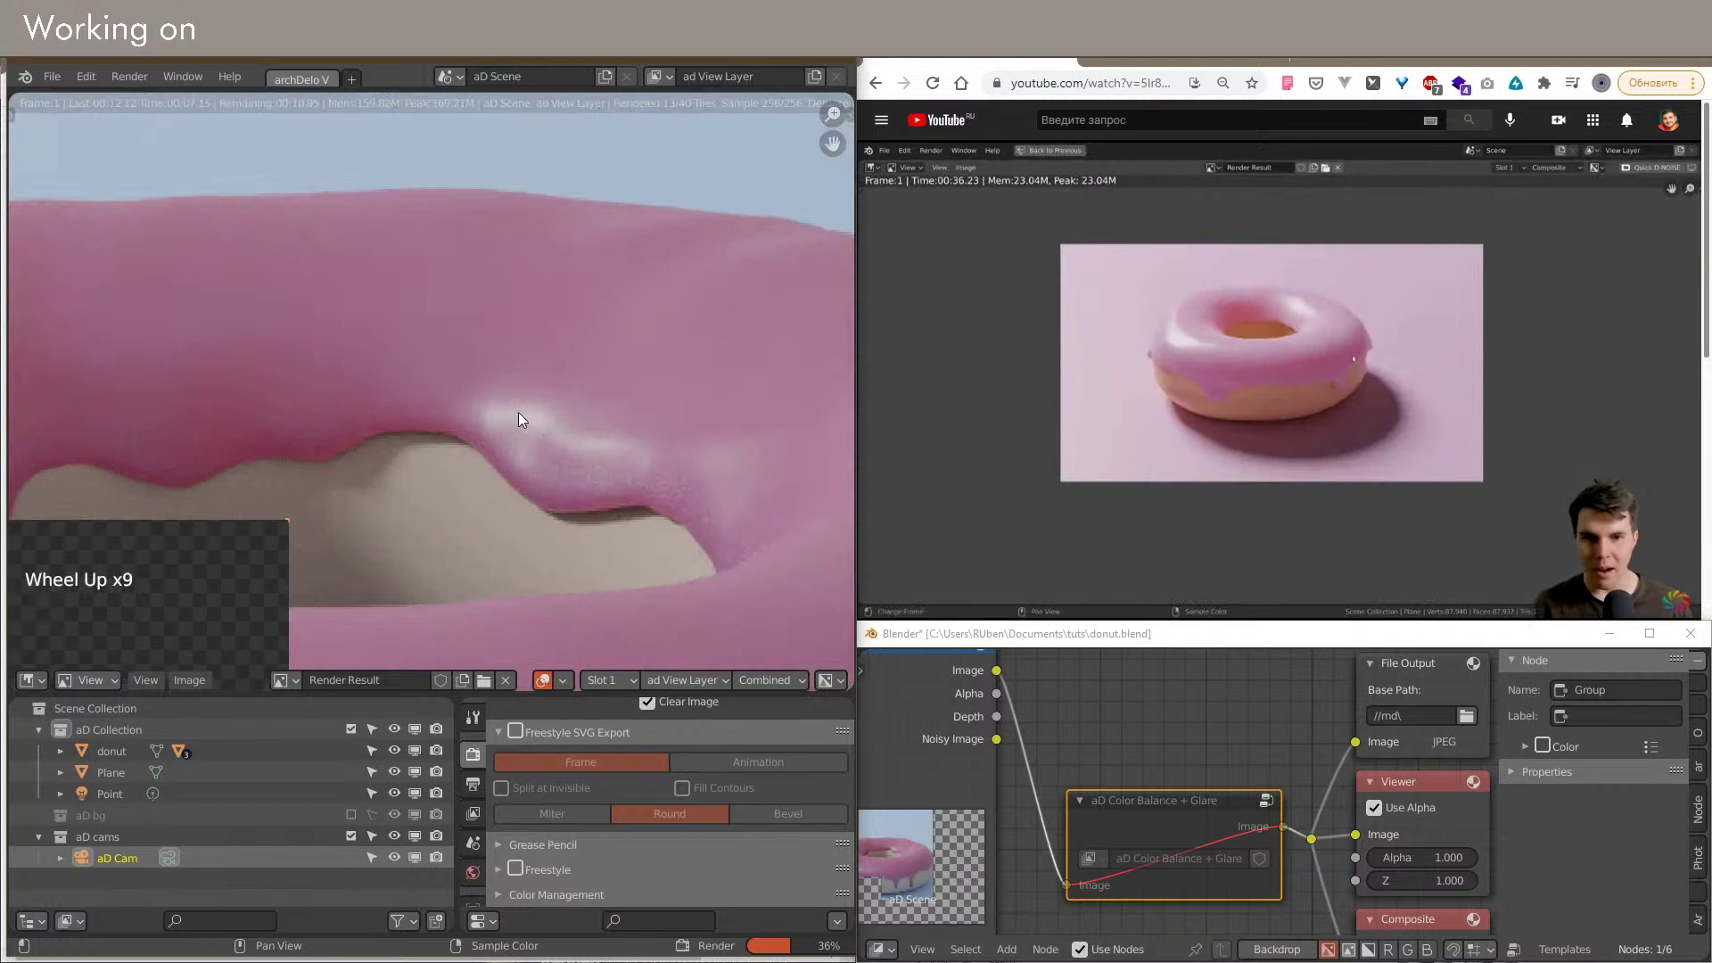
scroll(543, 448, "down", 4)
scroll(553, 450, "up", 4)
scroll(558, 435, "down", 10)
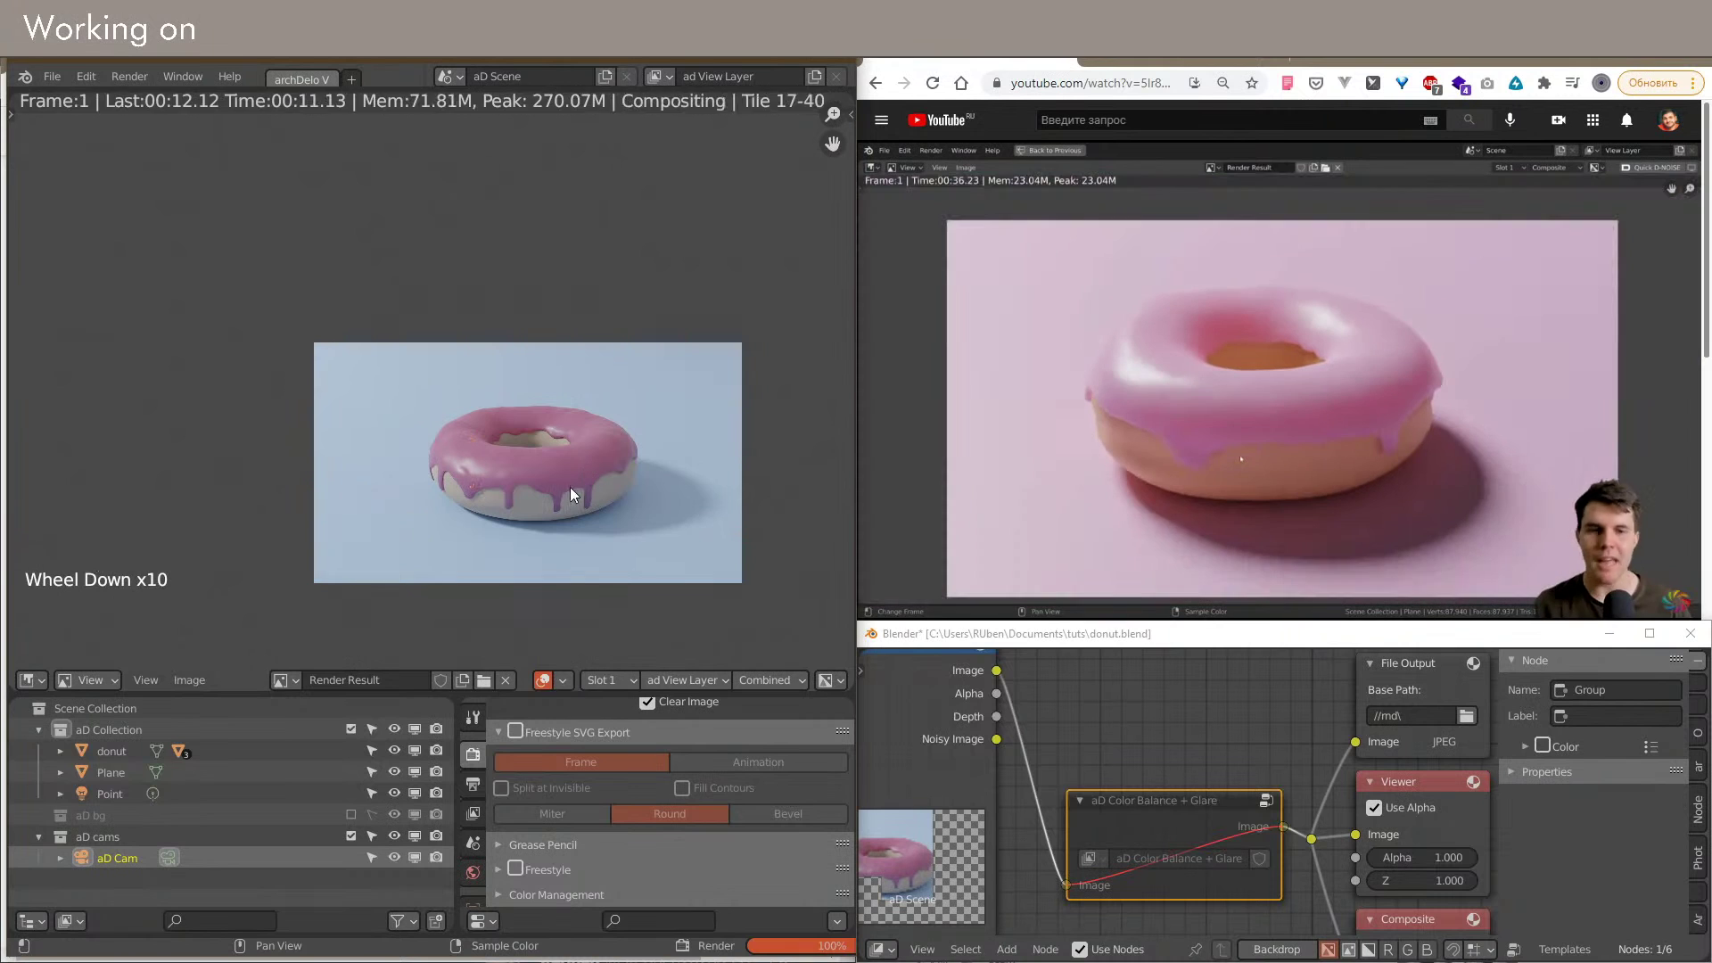
scroll(472, 445, "up", 9)
scroll(259, 412, "down", 3)
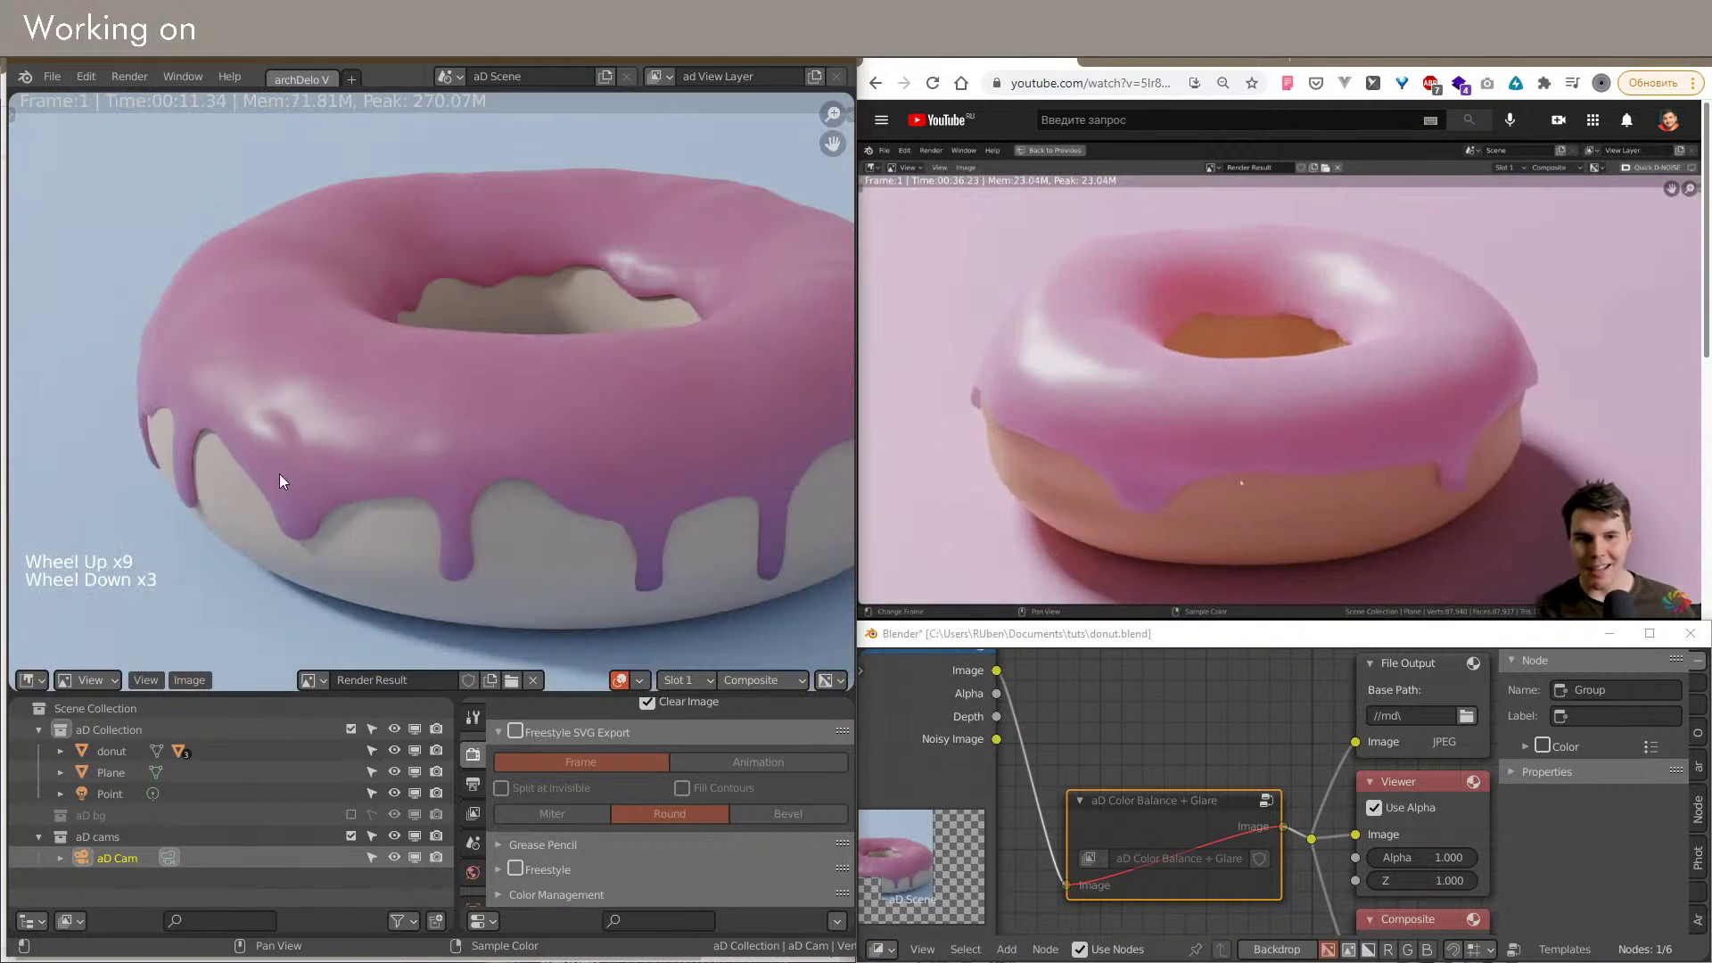
middle_click_drag(282, 471, 373, 494)
scroll(447, 516, "down", 4)
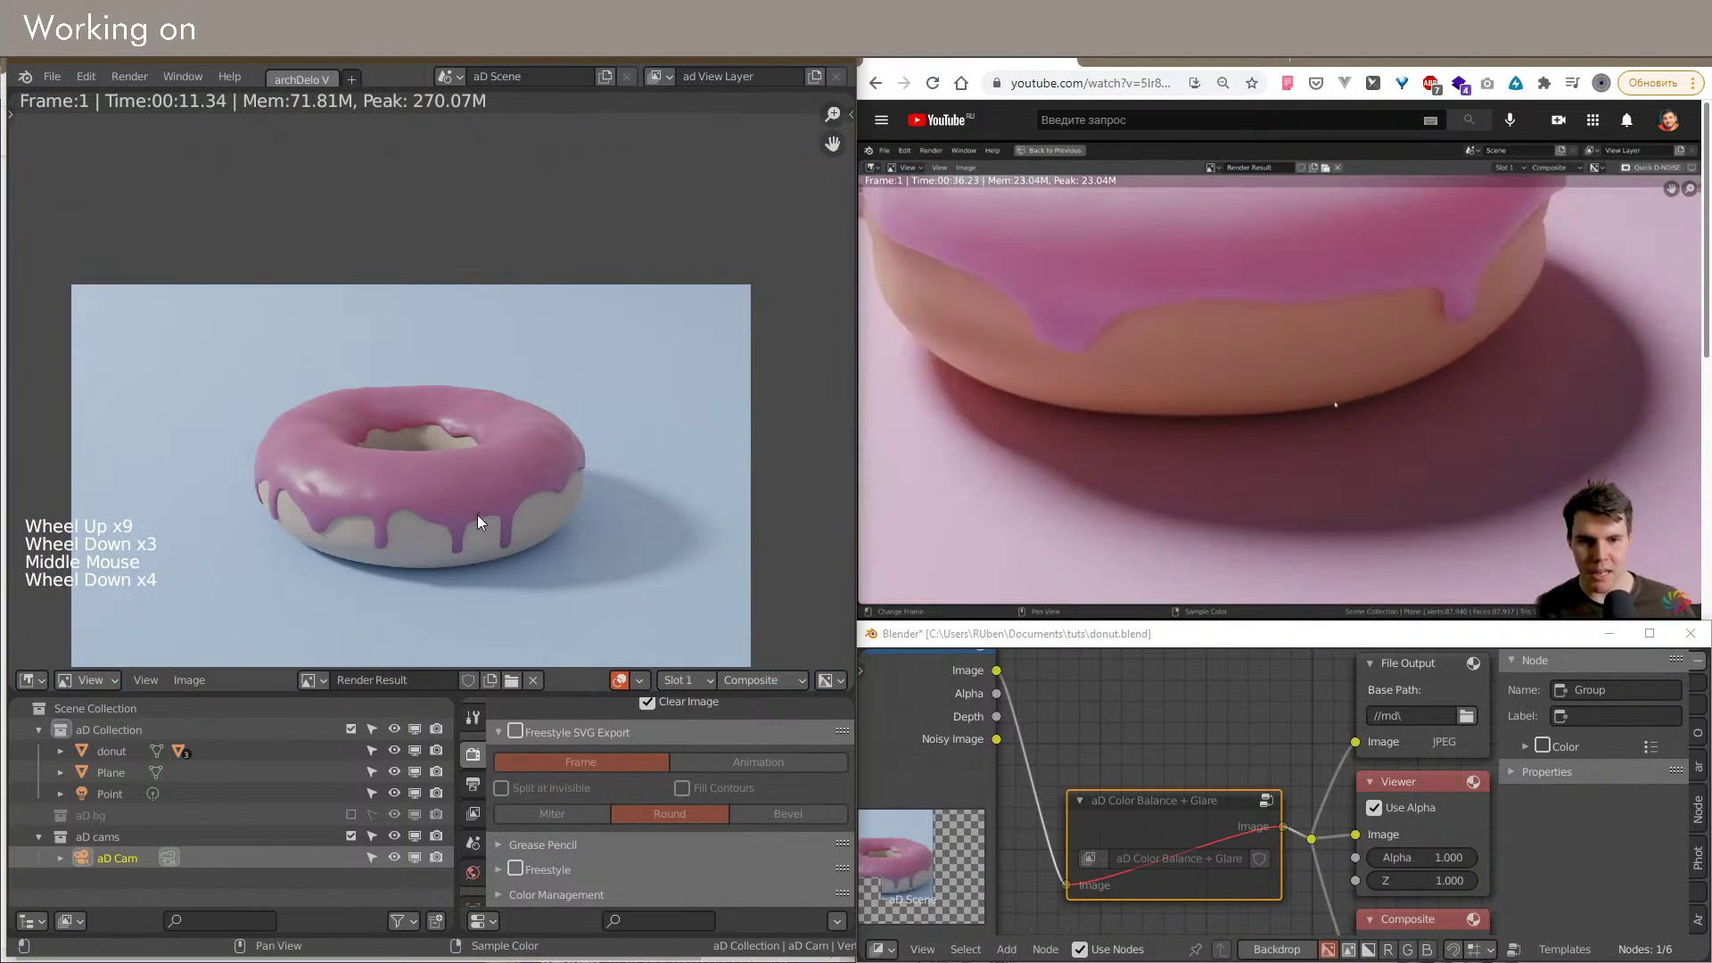
scroll(476, 516, "up", 1)
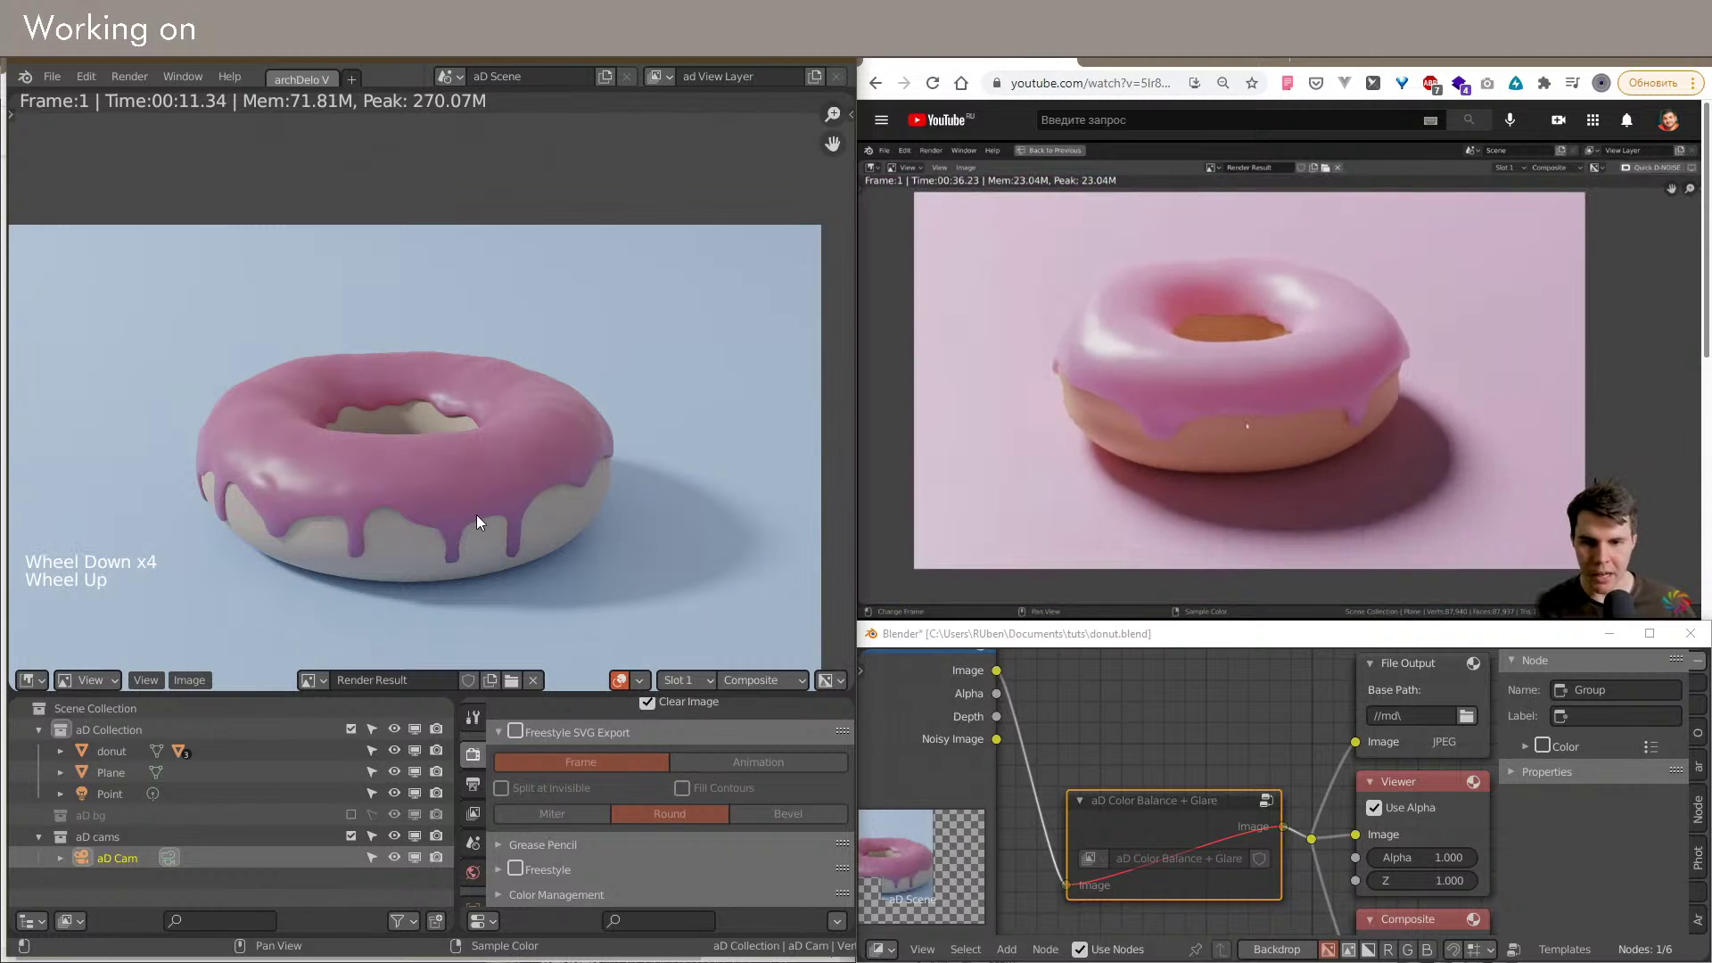
Step: Unmute the aD Color Balance + Glare group node in the compositor and inspect the composited donut render
left_click(1265, 801)
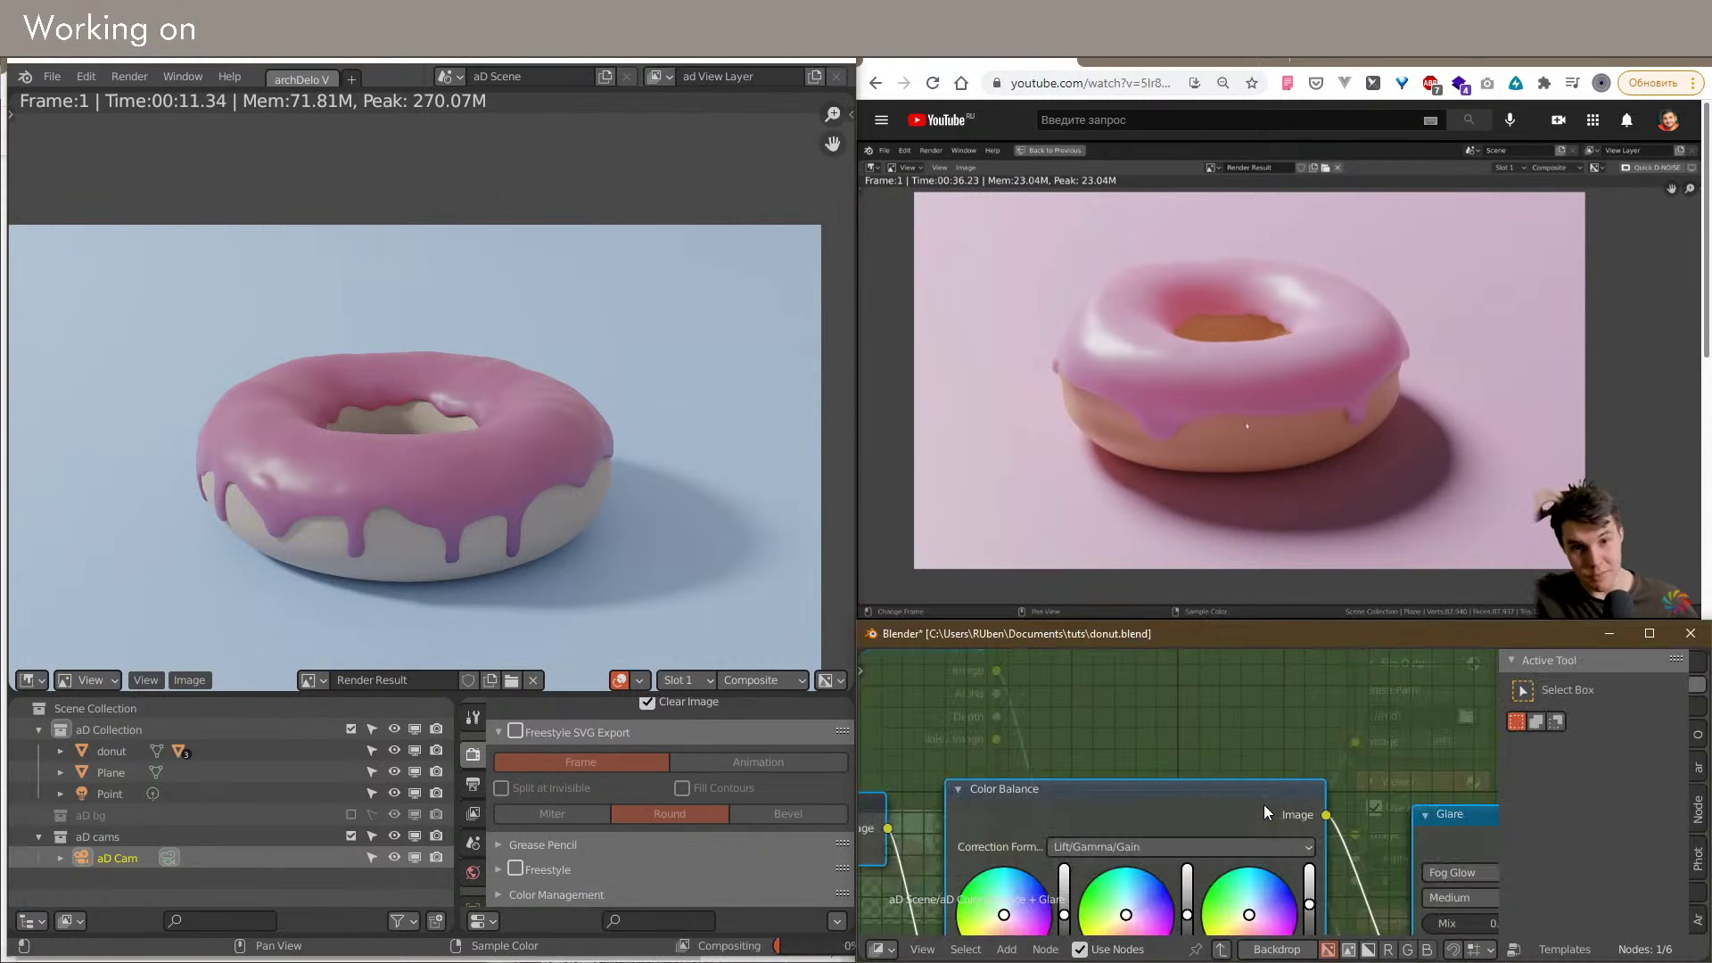
key("Tab")
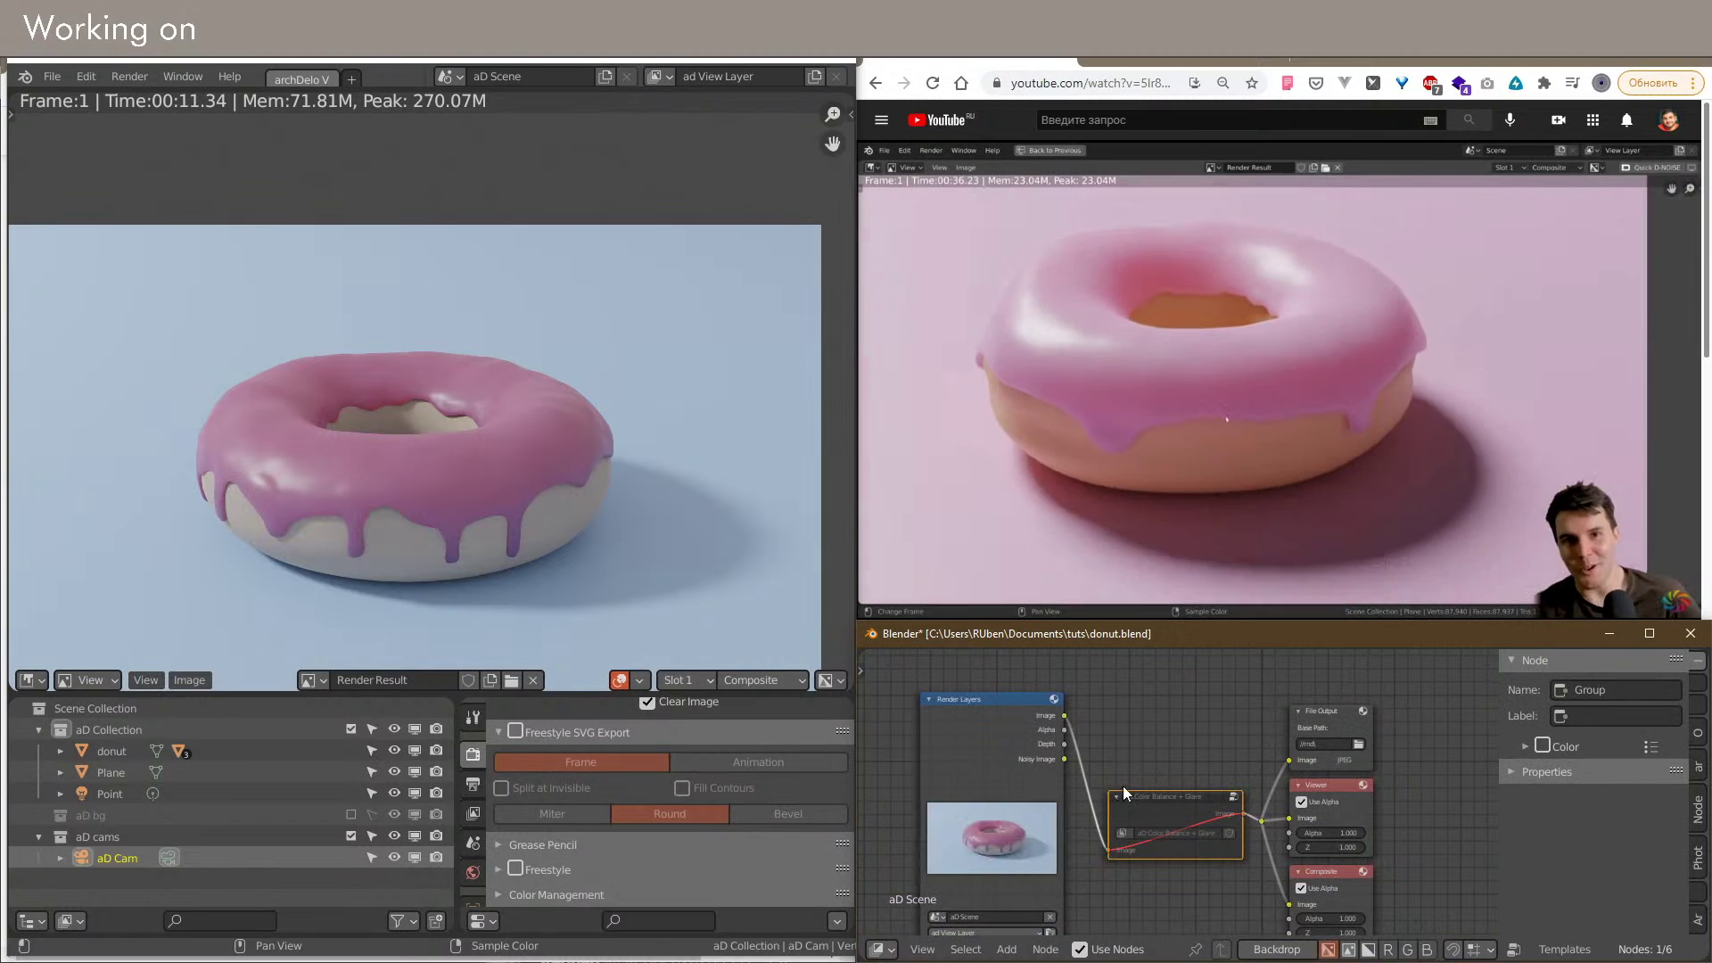
left_click(1174, 804)
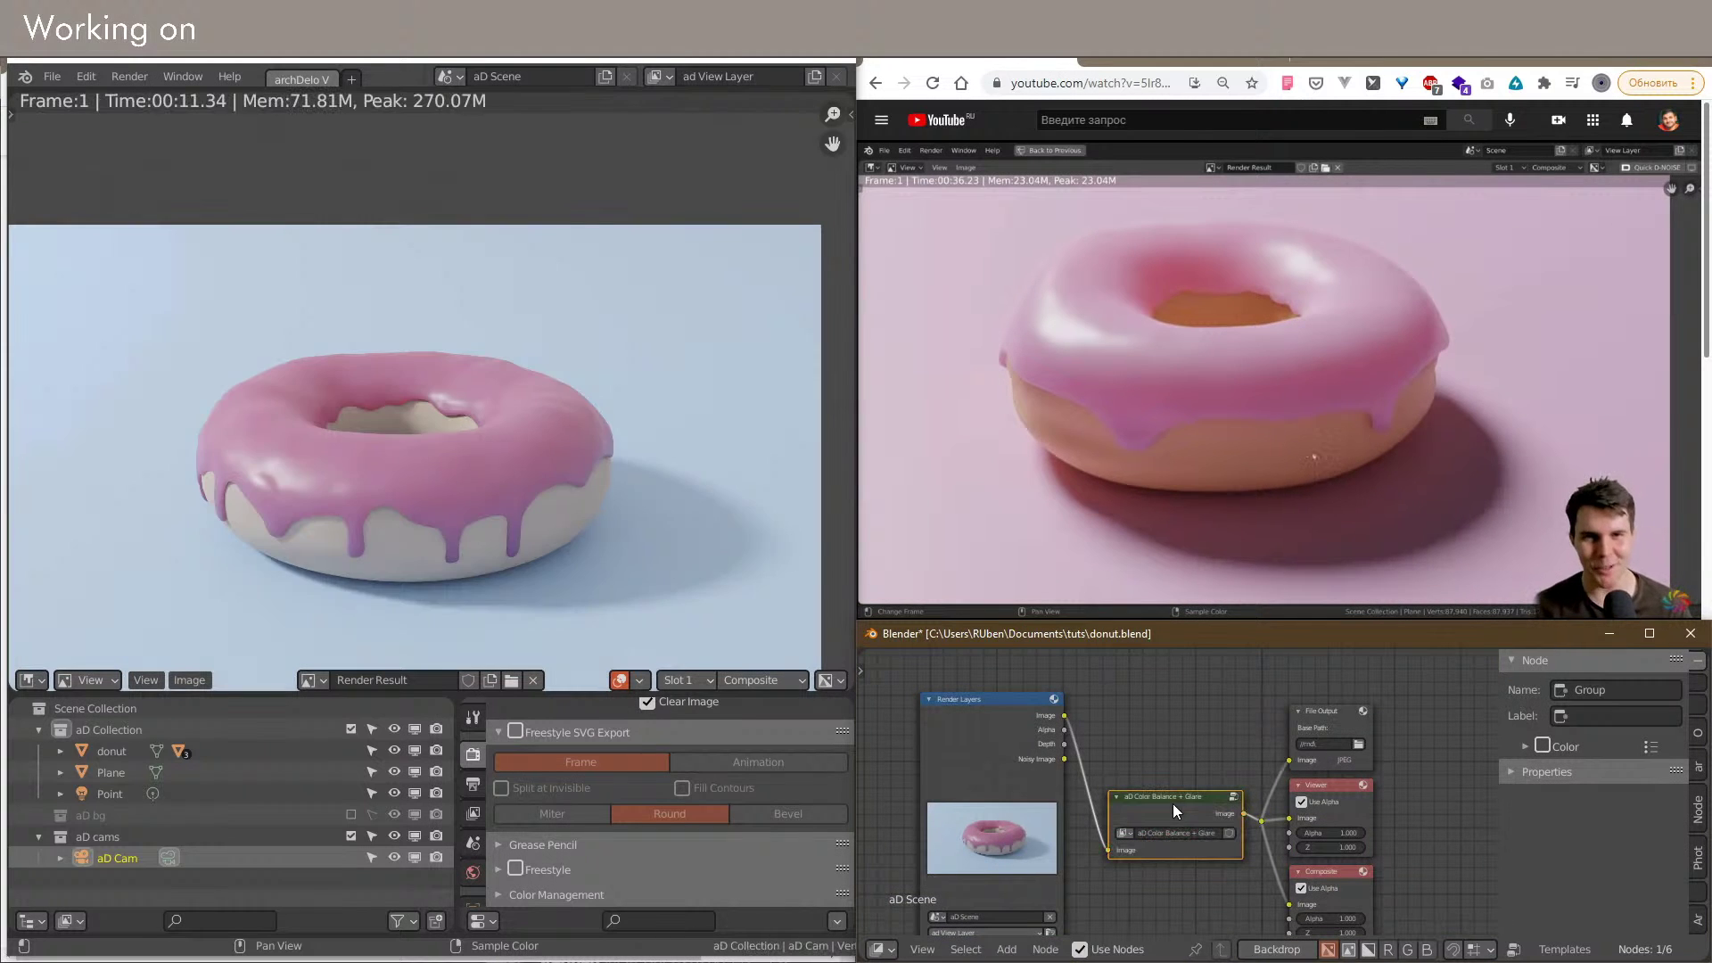
scroll(569, 489, "down", 4)
scroll(576, 501, "up", 5)
scroll(503, 503, "up", 2)
scroll(505, 503, "down", 2)
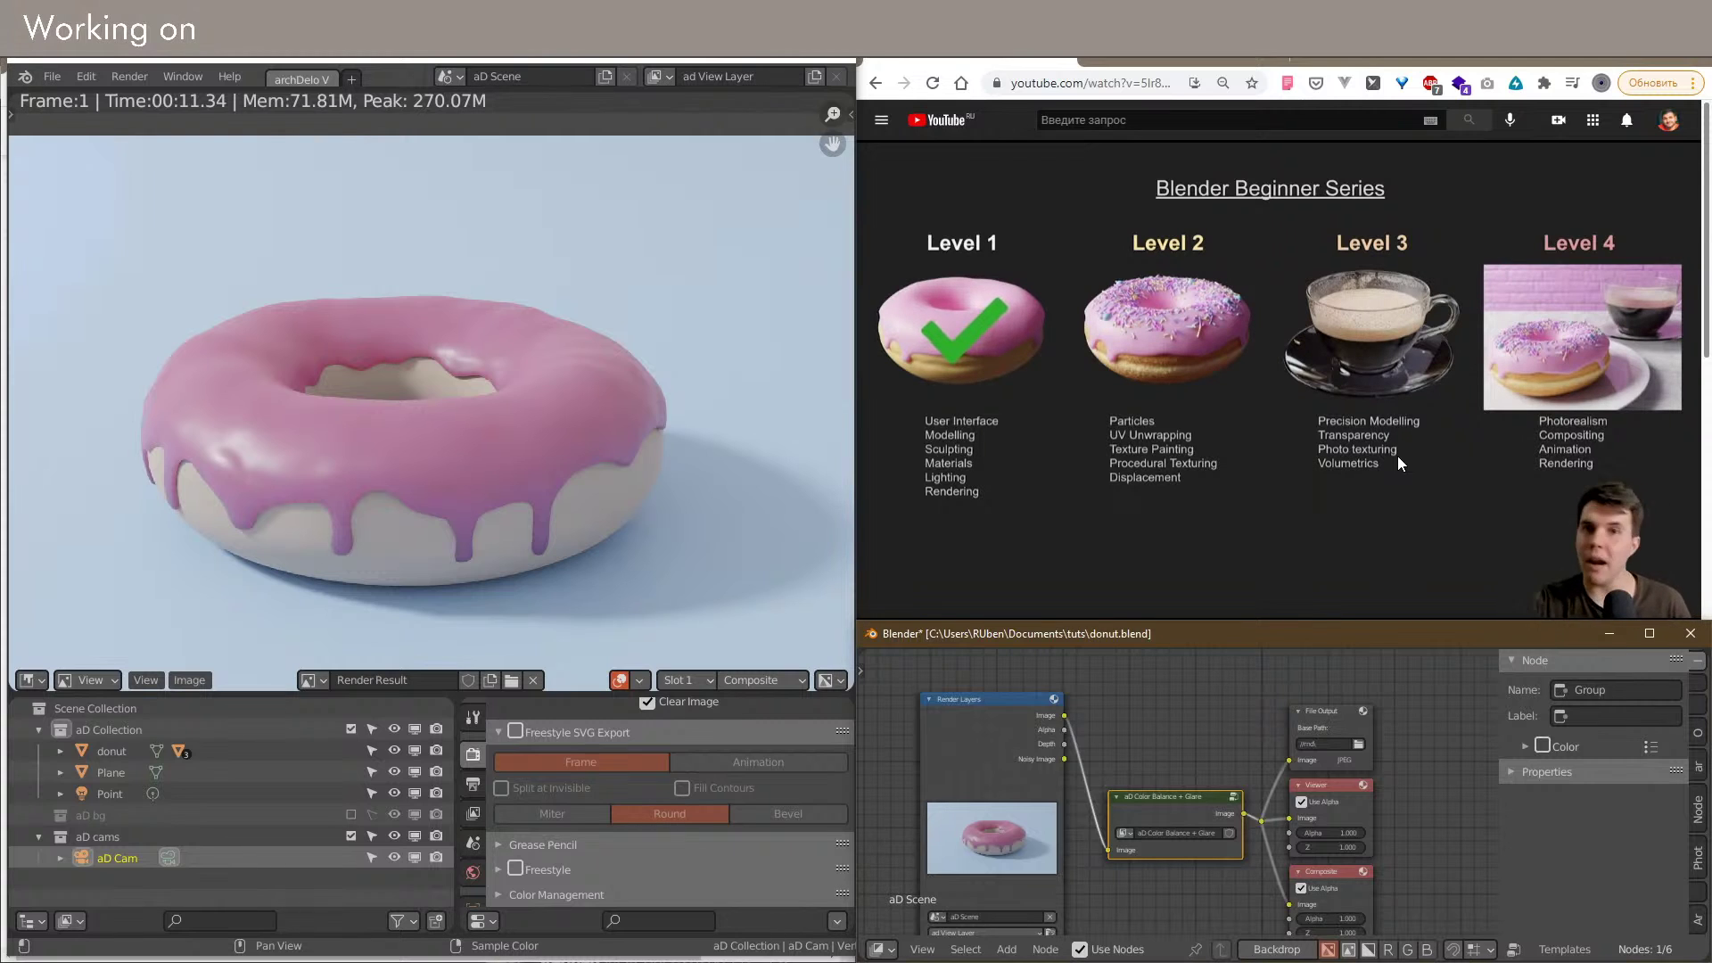
Step: Switch to the YouTube page and like the video Part 7, Level 1: Materials - Blender Beginner Tutorial
mouse_move(1443, 437)
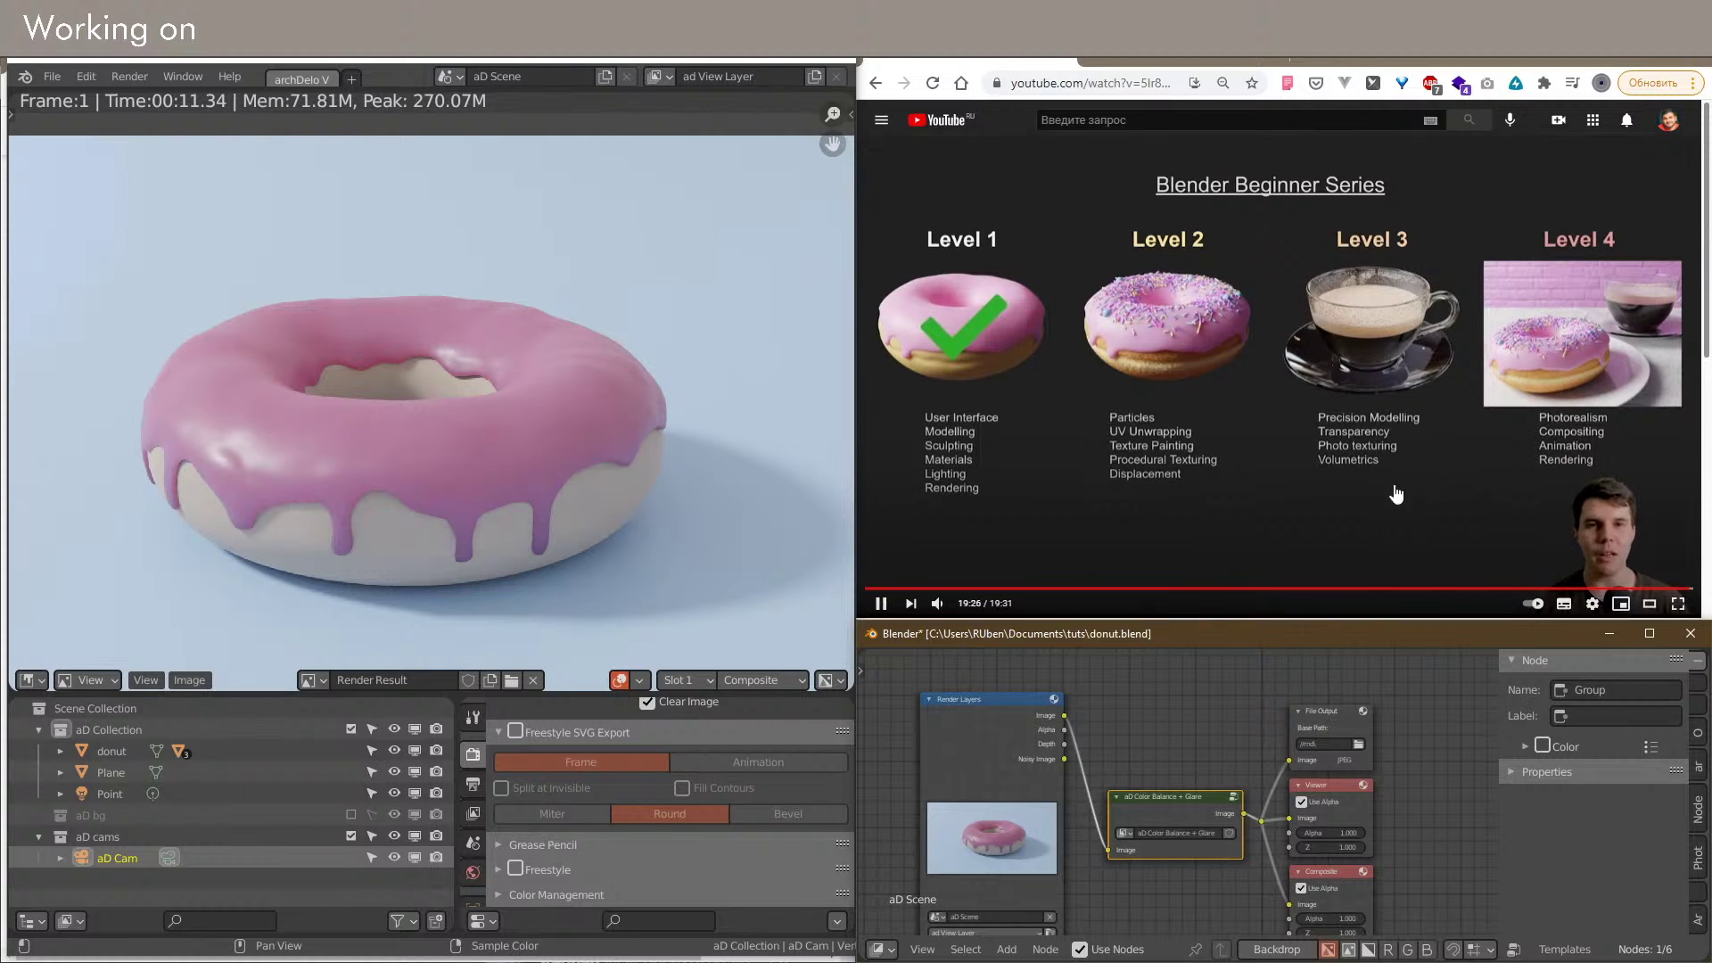
scroll(1396, 495, "down", 3)
left_click(1061, 412)
scroll(1380, 485, "up", 3)
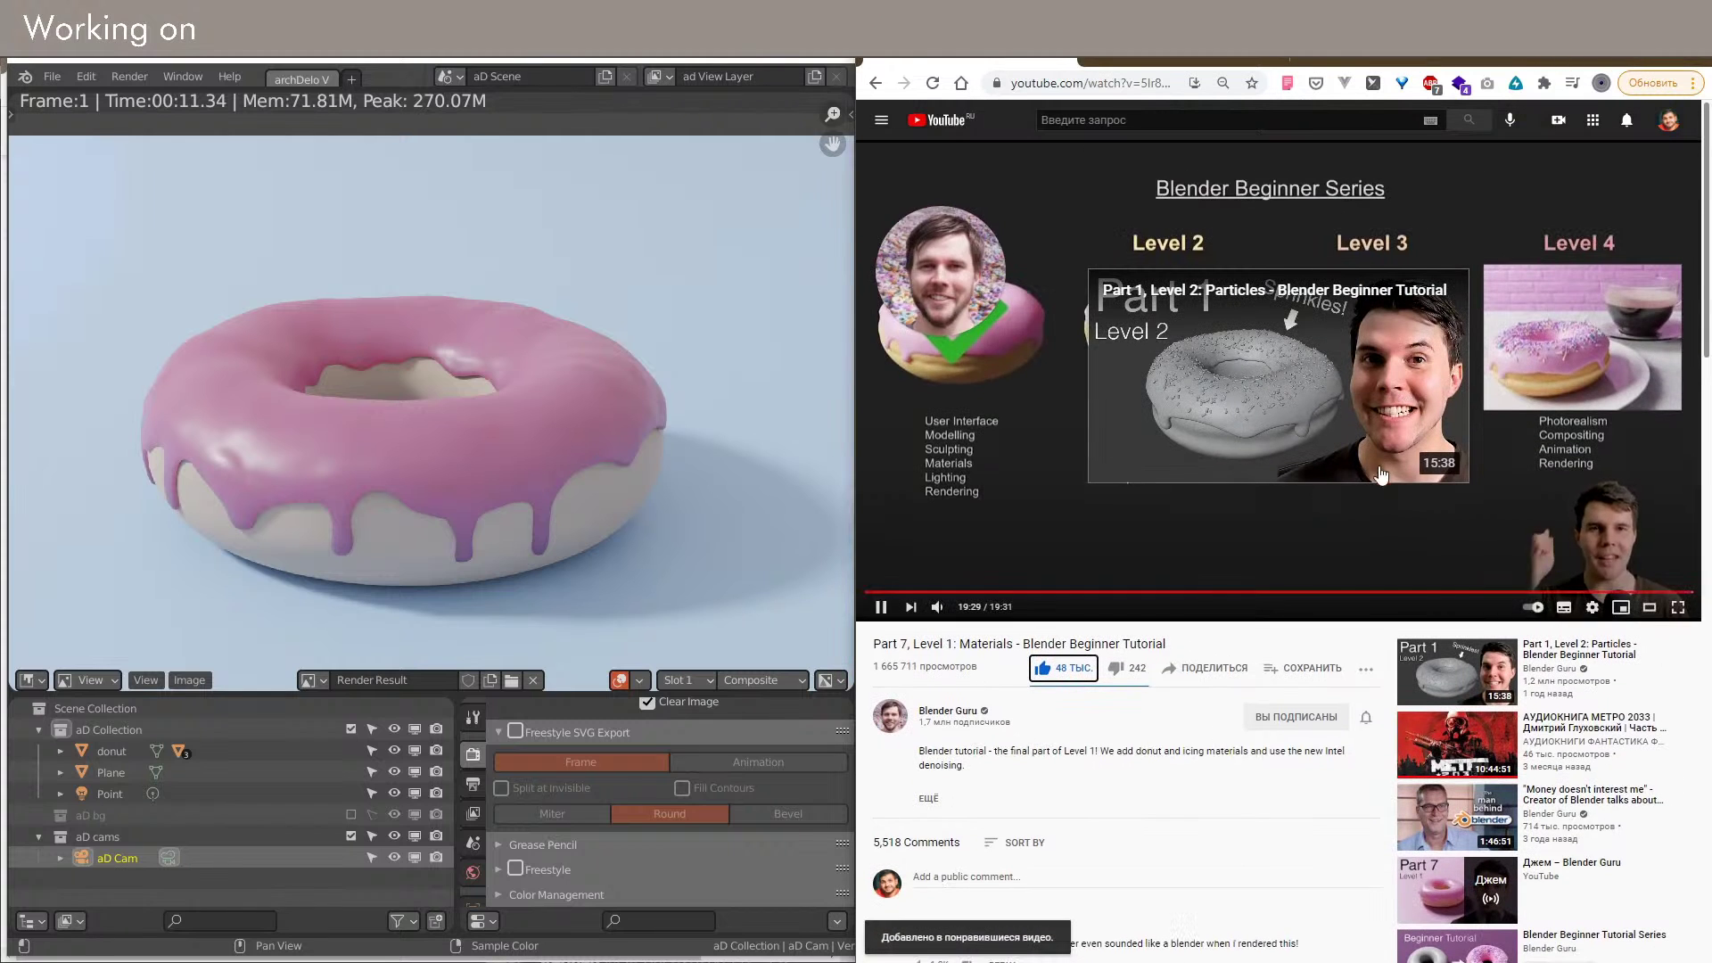